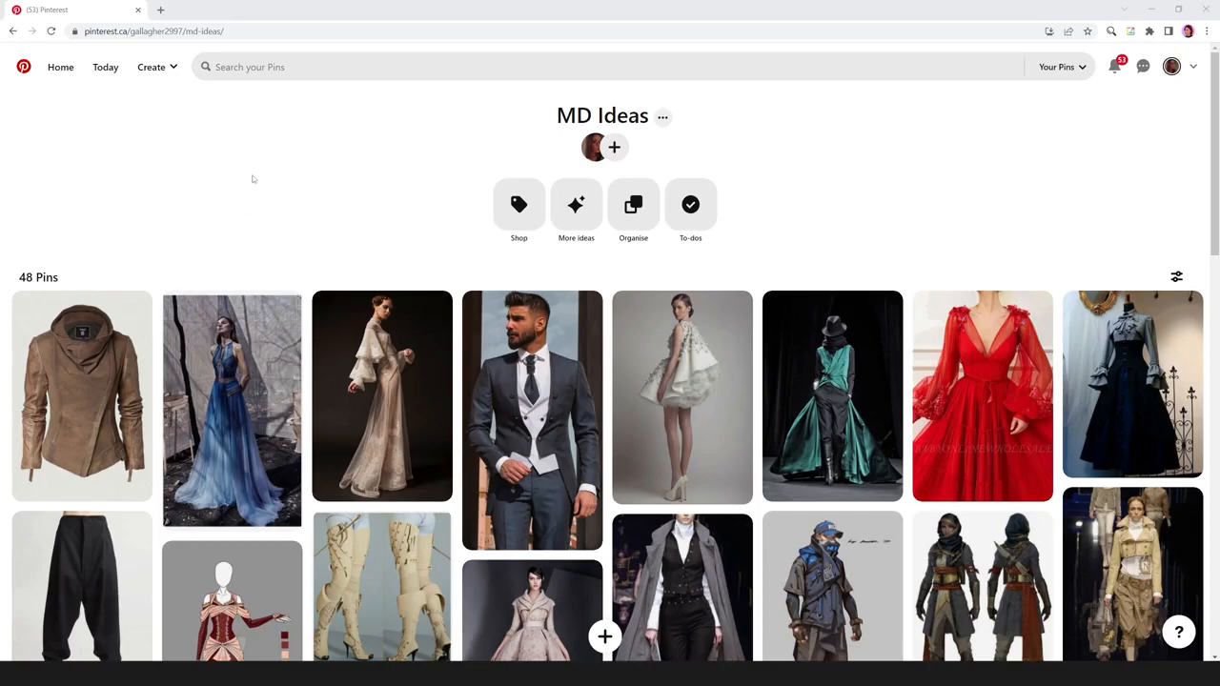
Open the brown asymmetrical jacket pin from the MD Ideas board.
scroll(310, 160, down, 1)
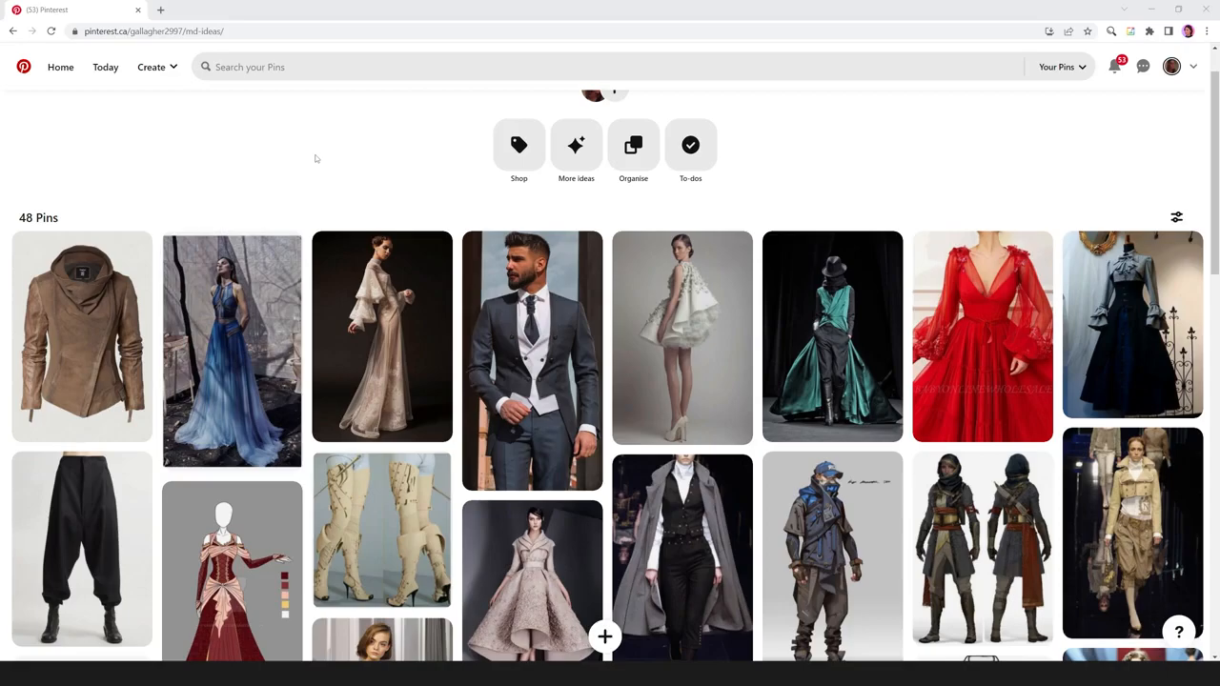
scroll(322, 154, down, 1)
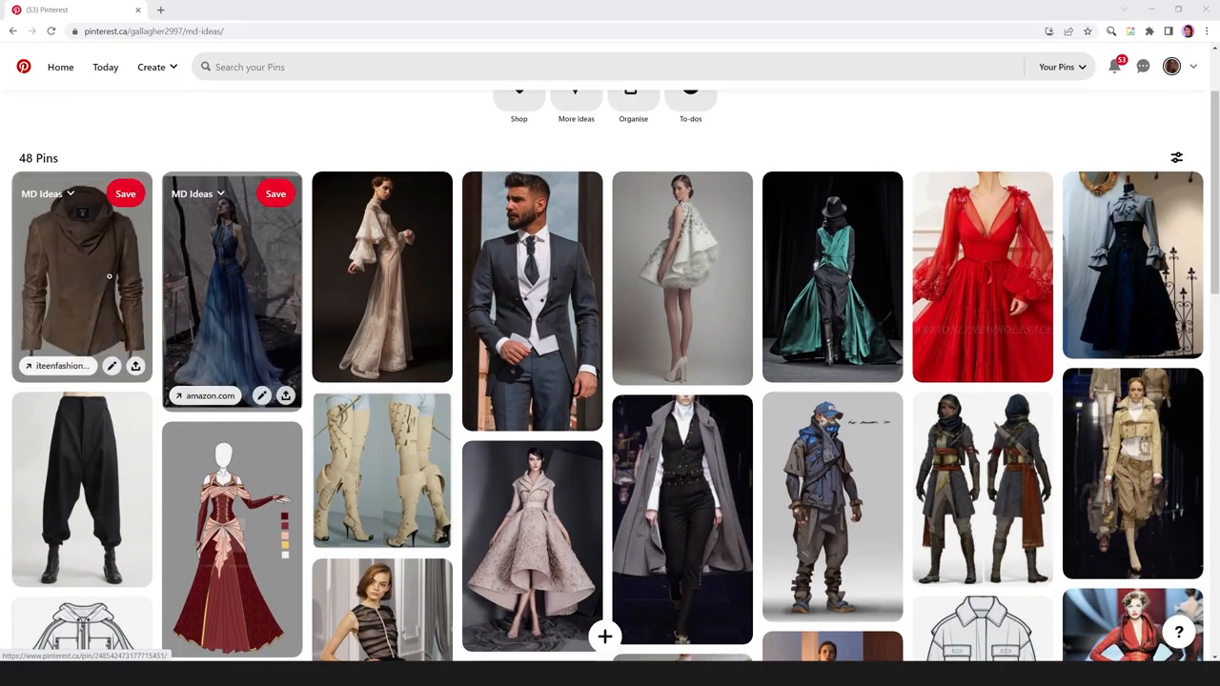
click(95, 261)
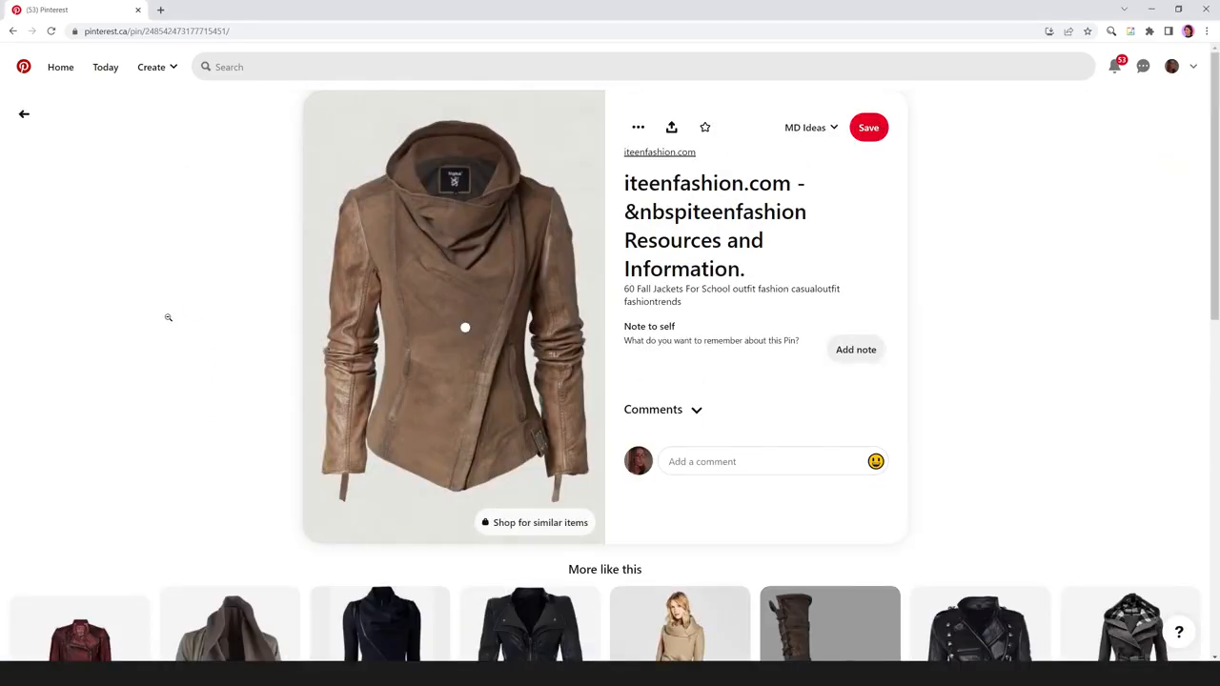
Browse the similar pins suggested for the brown jacket, looking over jacket, coat and leather garment references.
scroll(167, 317, down, 3)
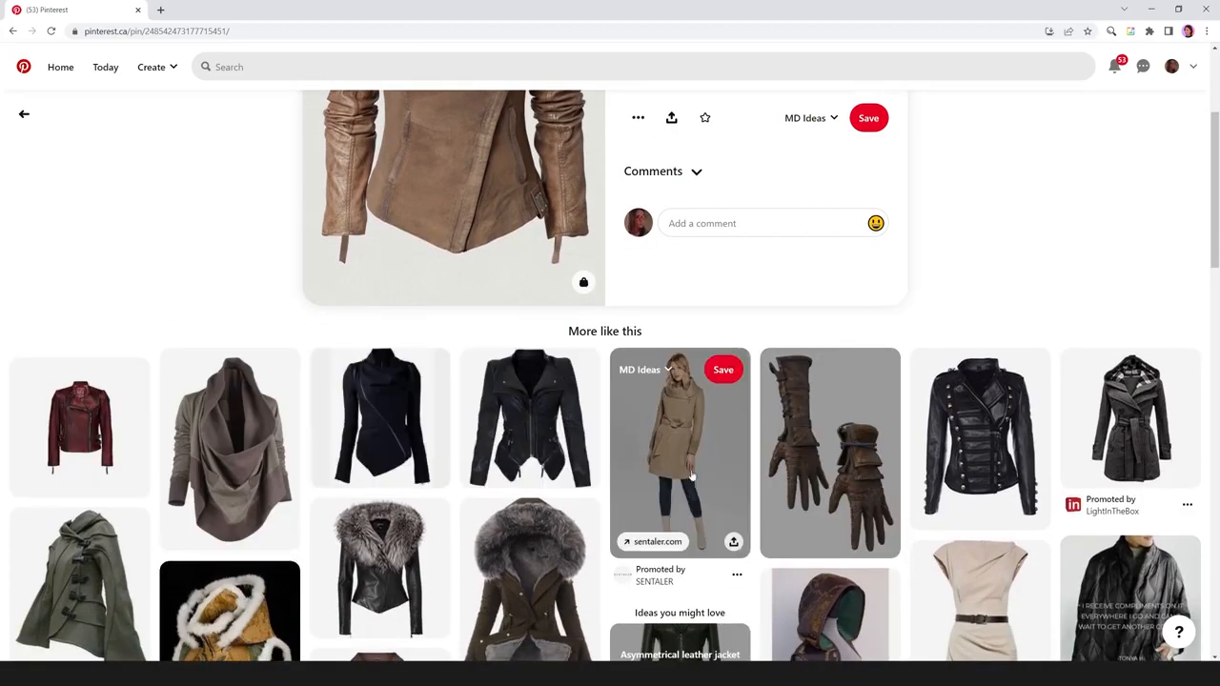
scroll(703, 477, down, 2)
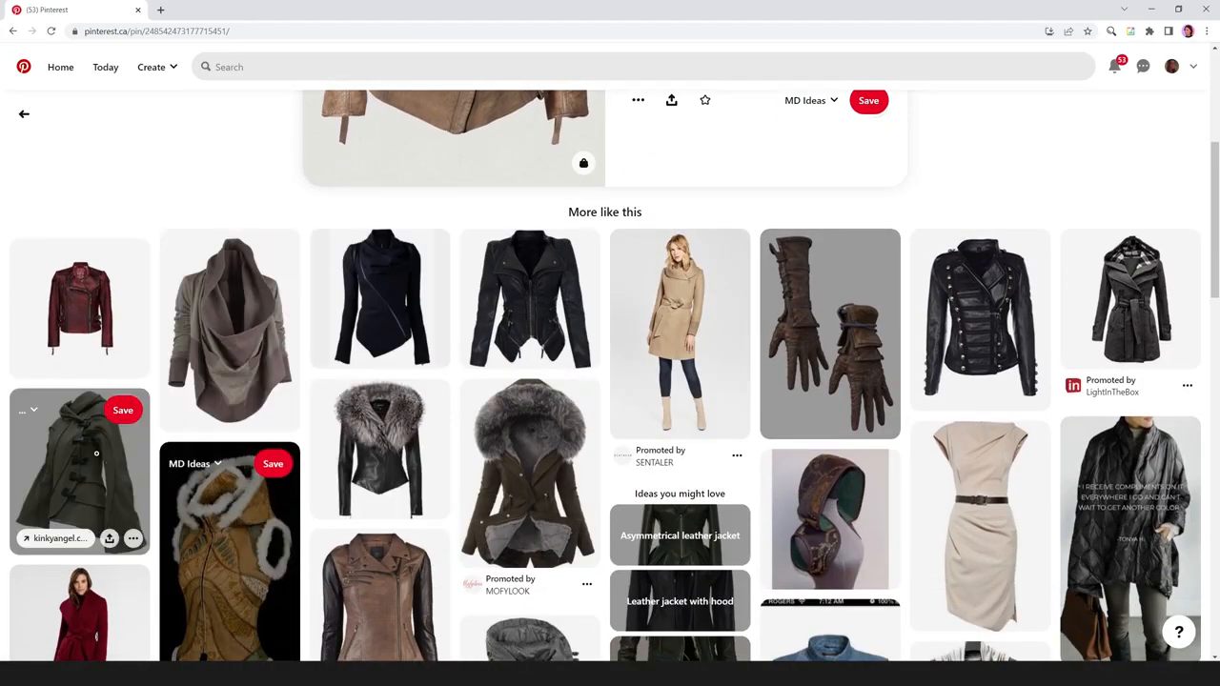
scroll(96, 454, down, 2)
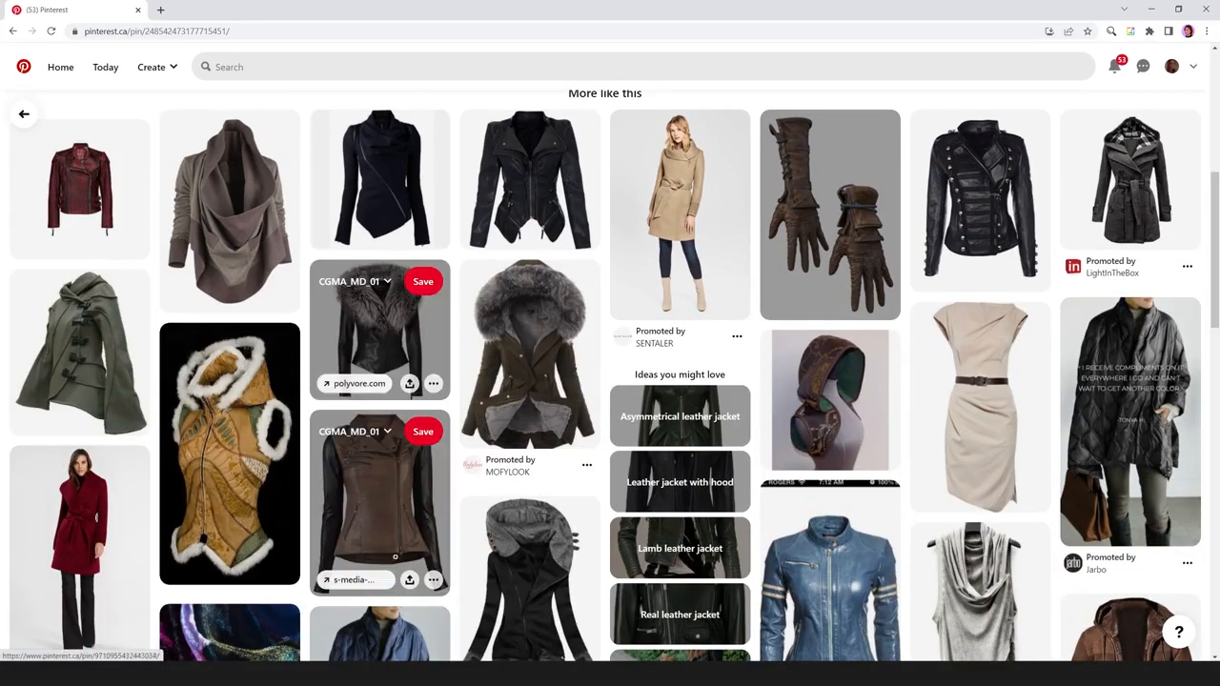
scroll(392, 535, down, 2)
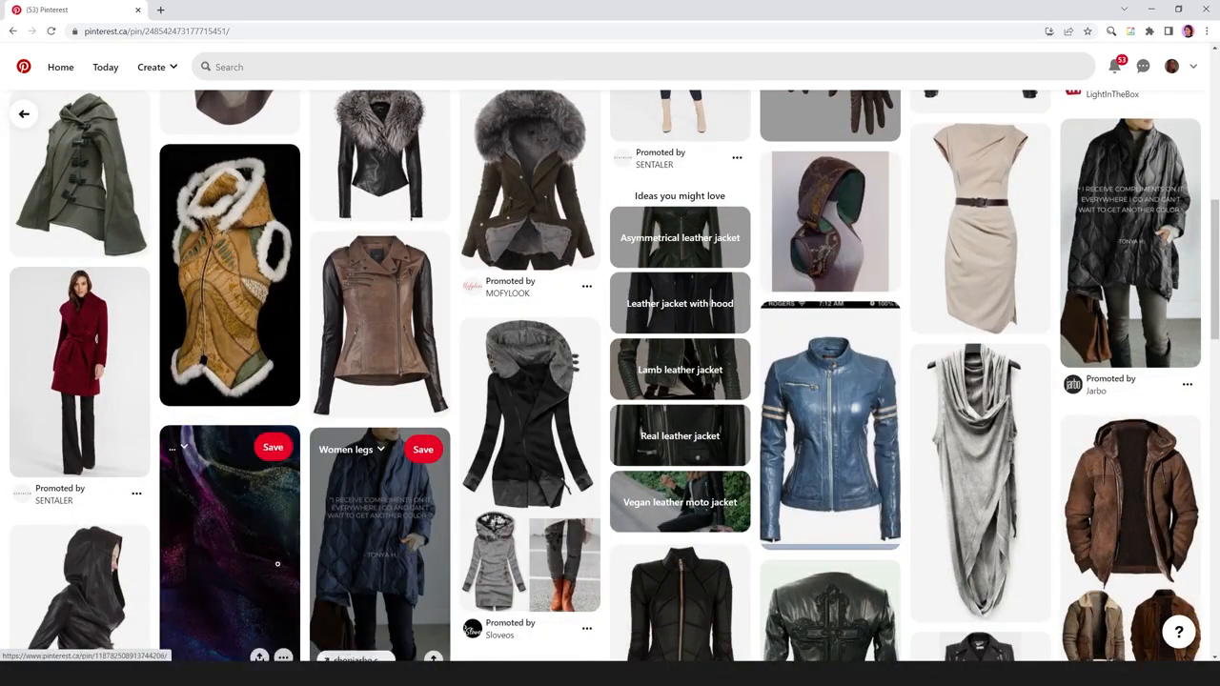
scroll(348, 459, up, 3)
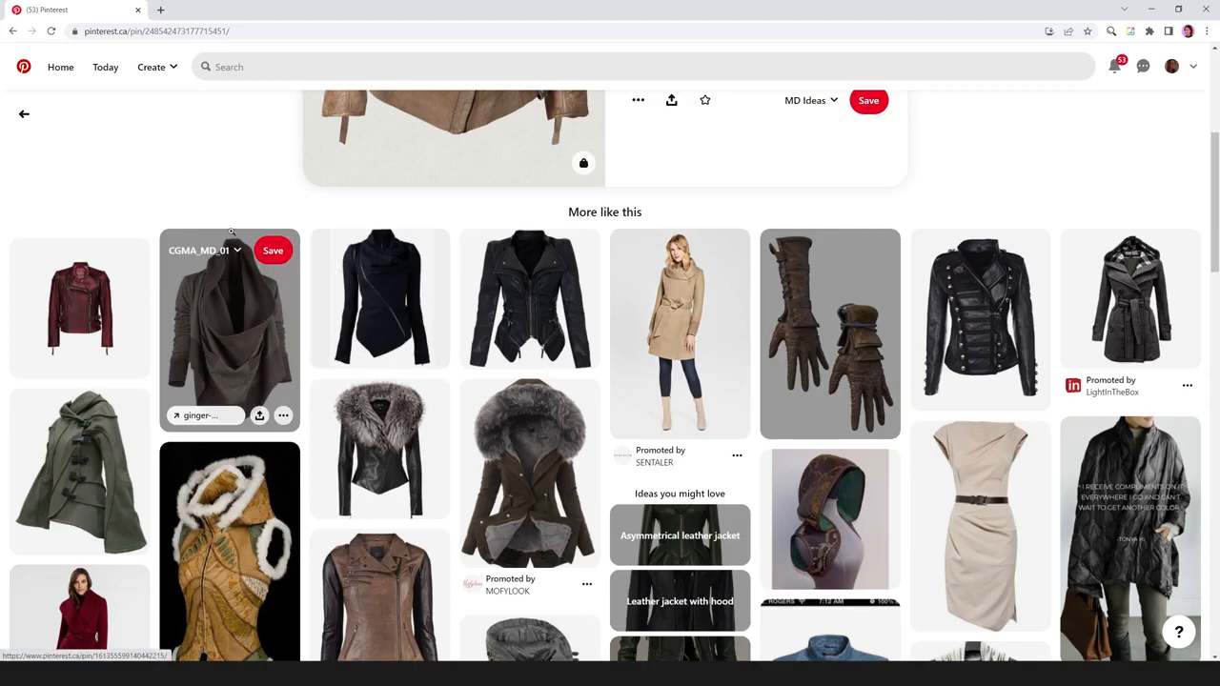
scroll(231, 232, down, 10)
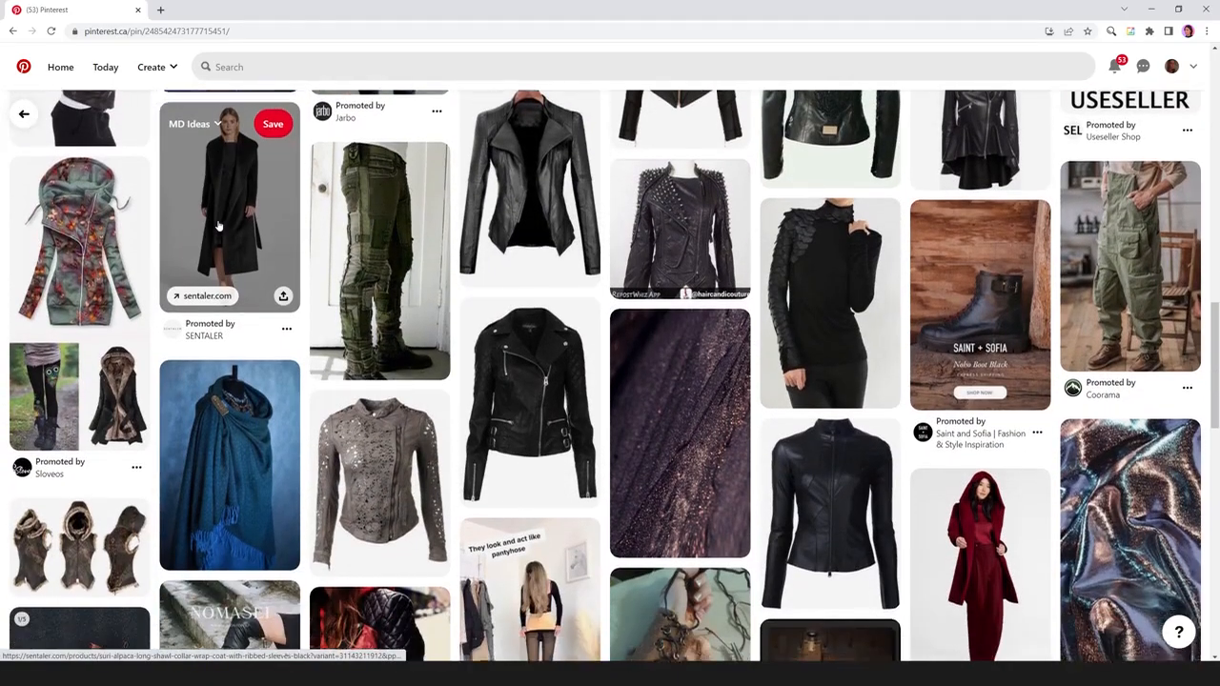
scroll(353, 315, down, 1)
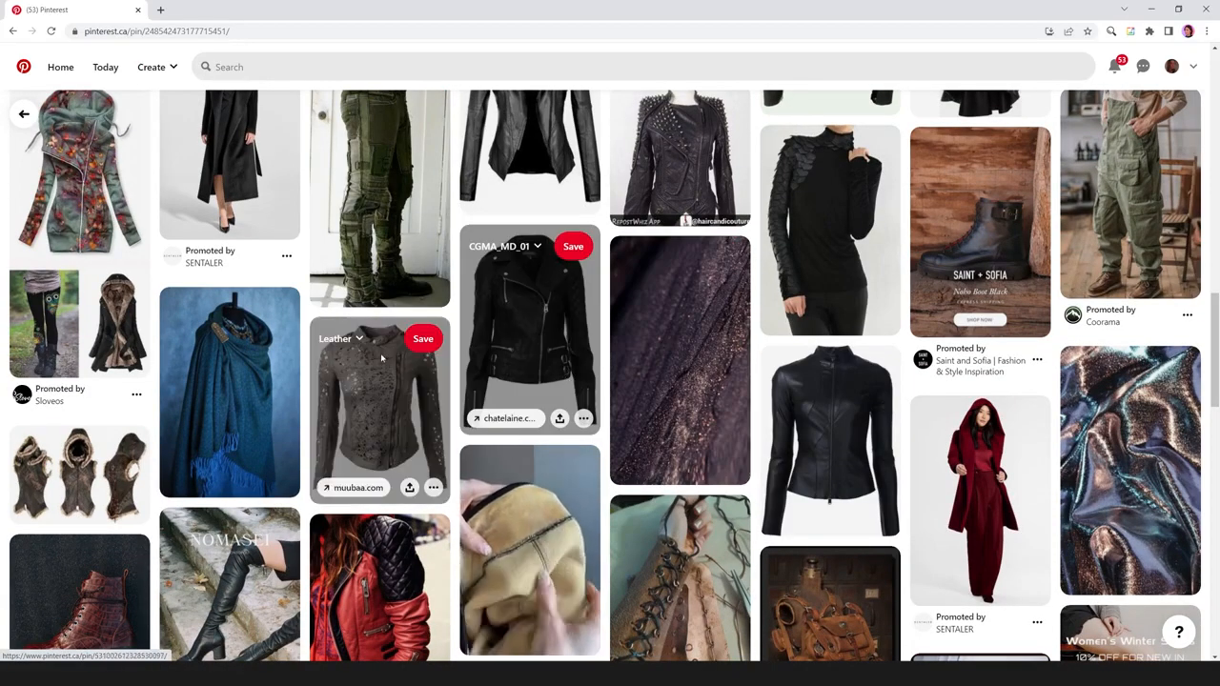
scroll(385, 336, down, 1)
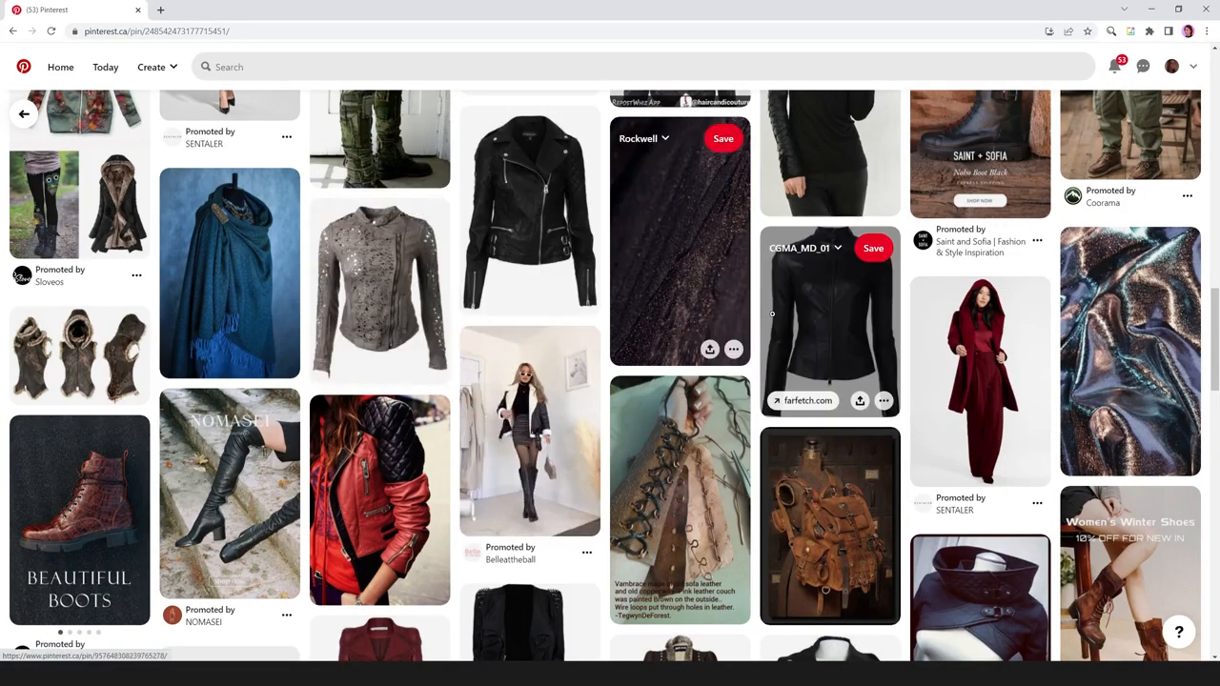
scroll(782, 306, down, 1)
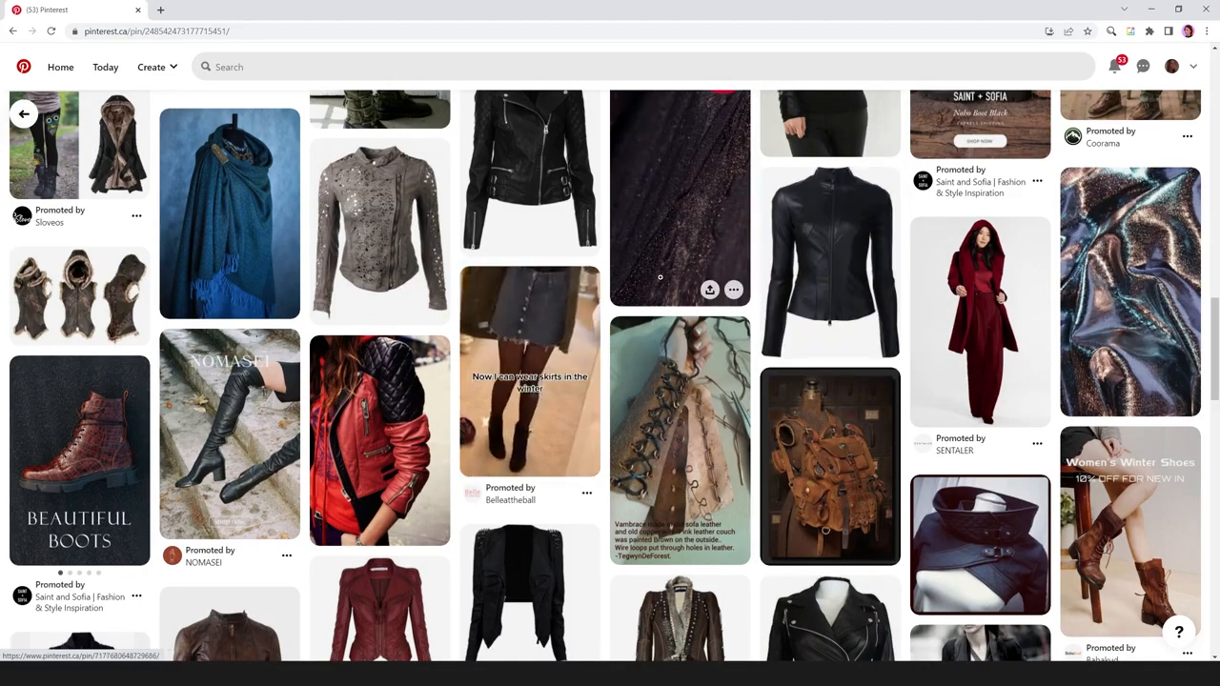
scroll(686, 334, down, 1)
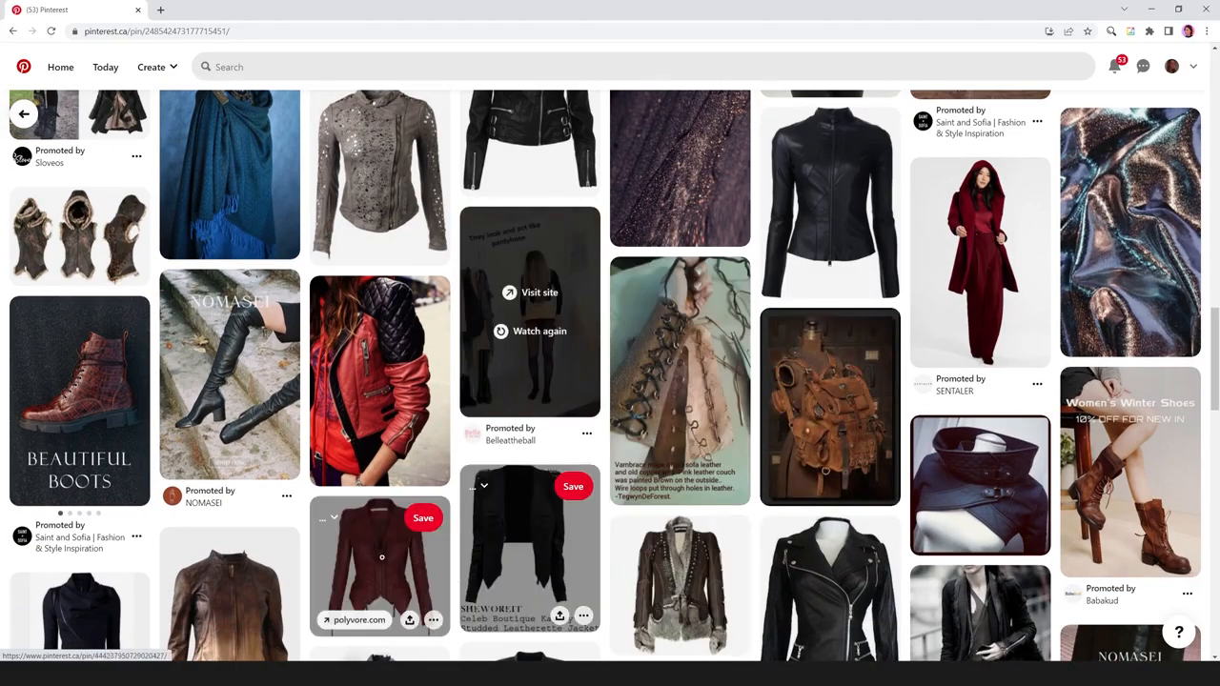
scroll(688, 474, down, 5)
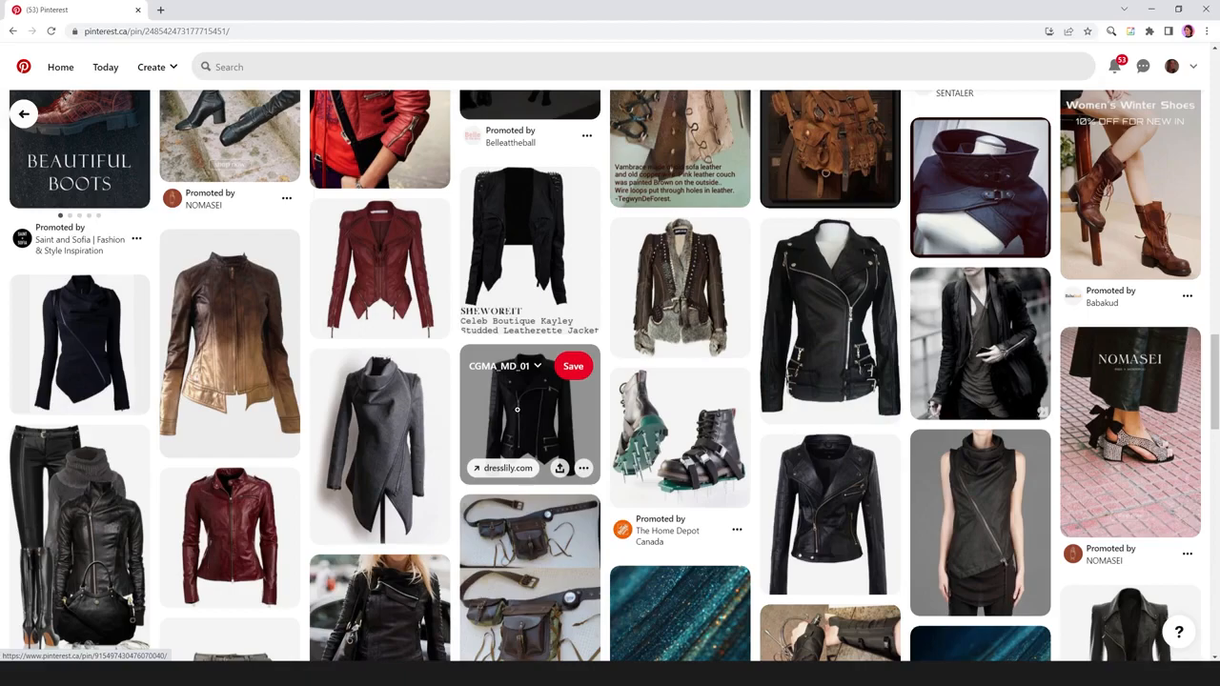
scroll(517, 410, down, 2)
scroll(512, 413, down, 2)
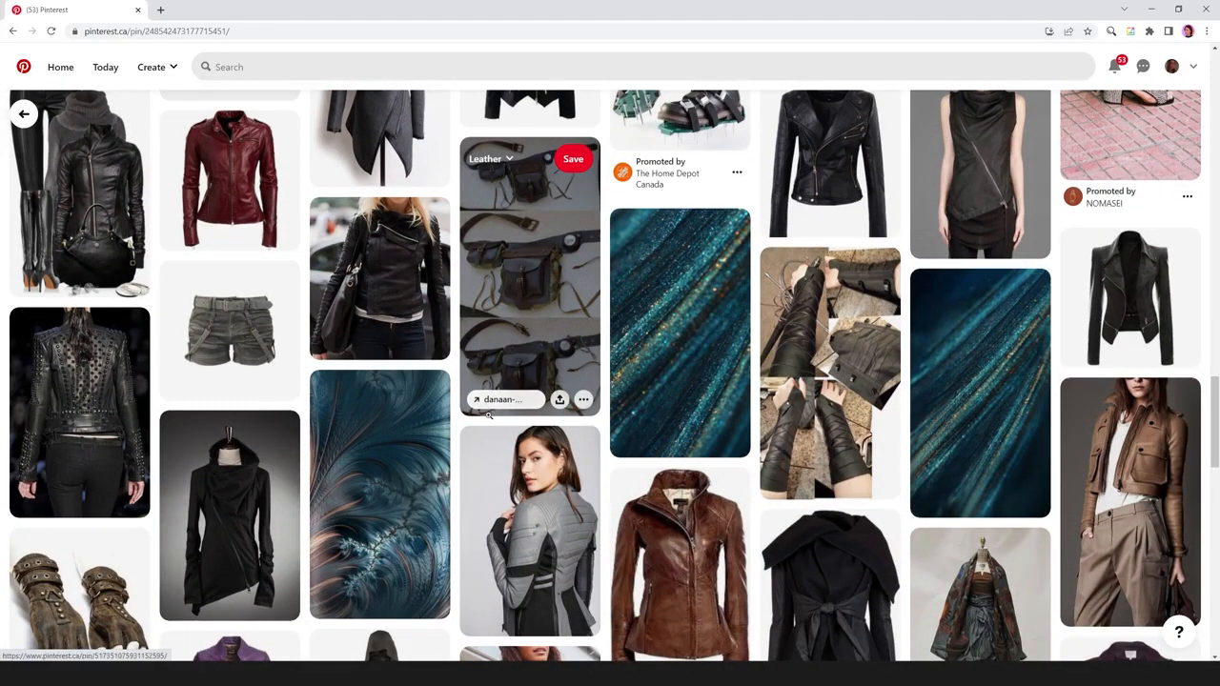
scroll(488, 415, down, 10)
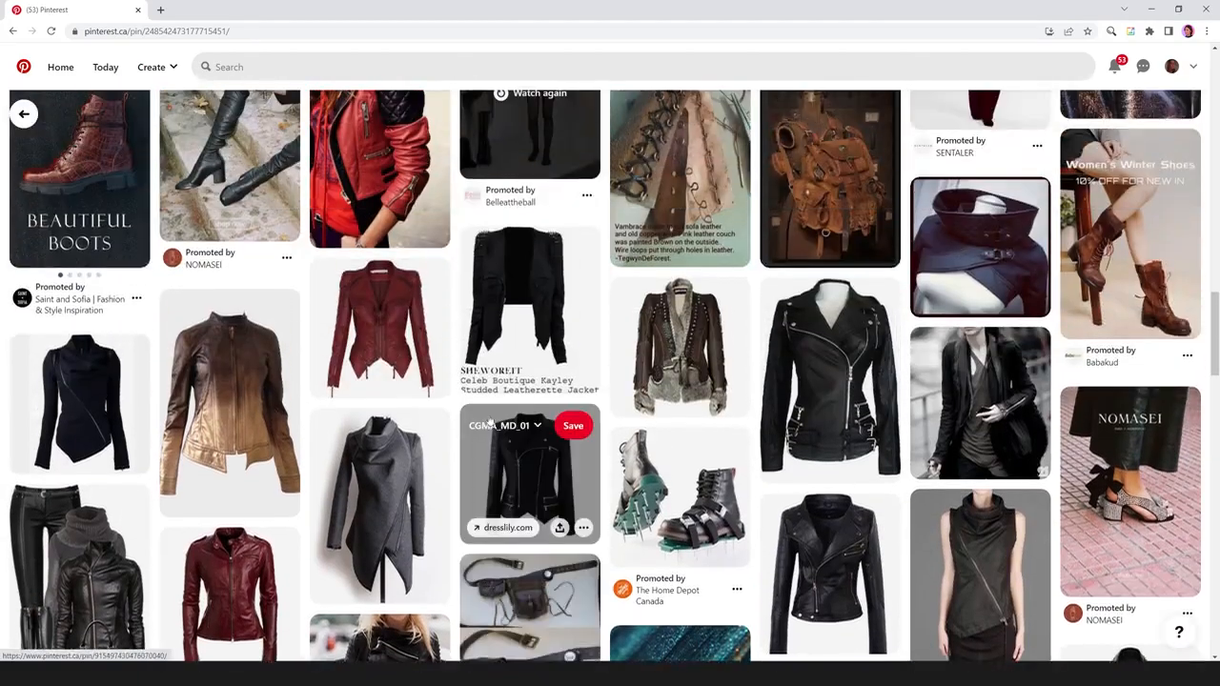
scroll(488, 418, up, 2)
scroll(488, 416, up, 3)
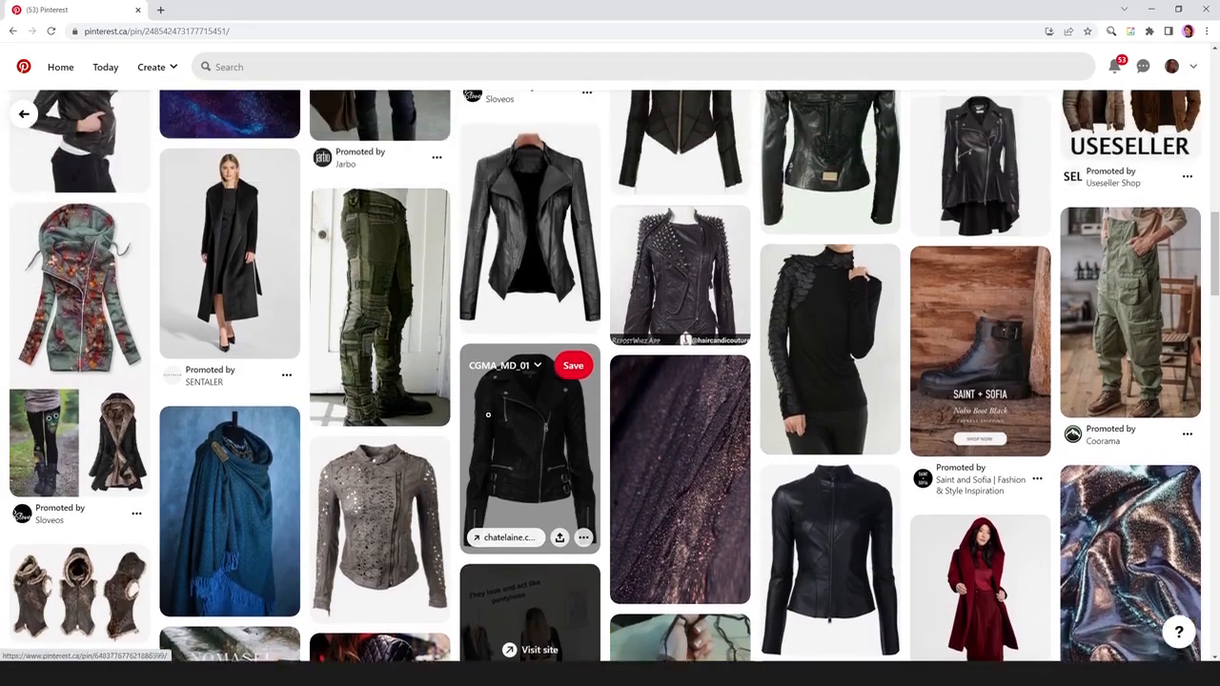
scroll(488, 414, up, 2)
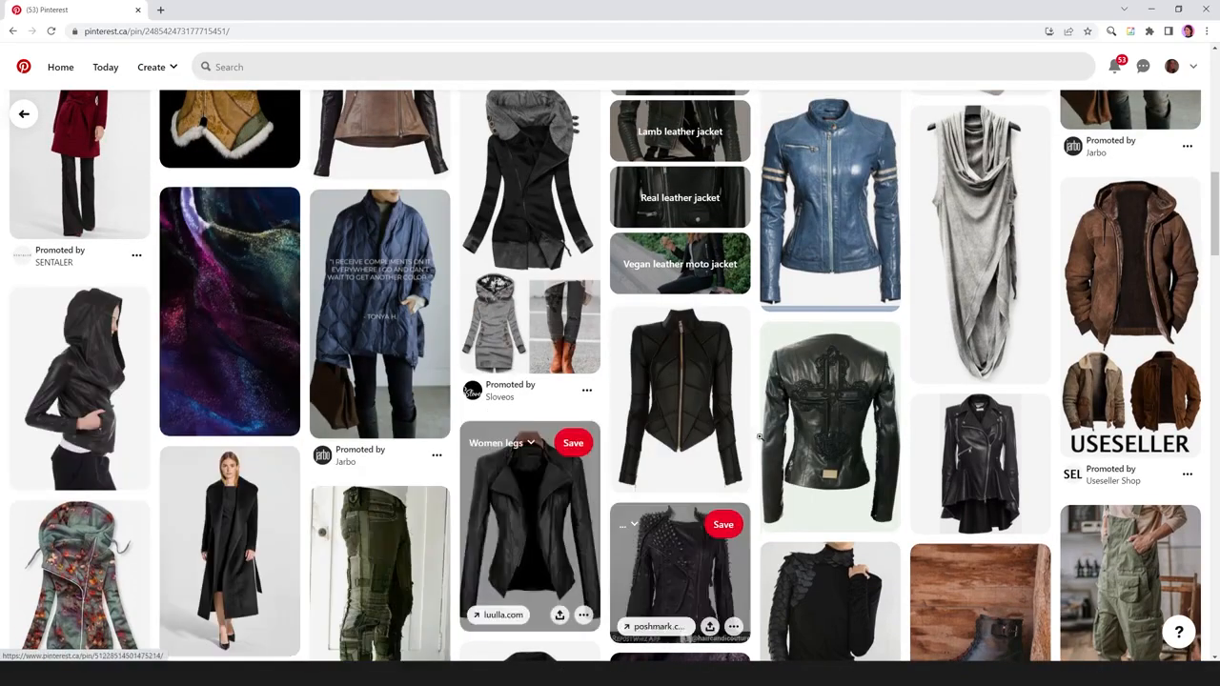
scroll(511, 404, up, 2)
scroll(511, 404, up, 4)
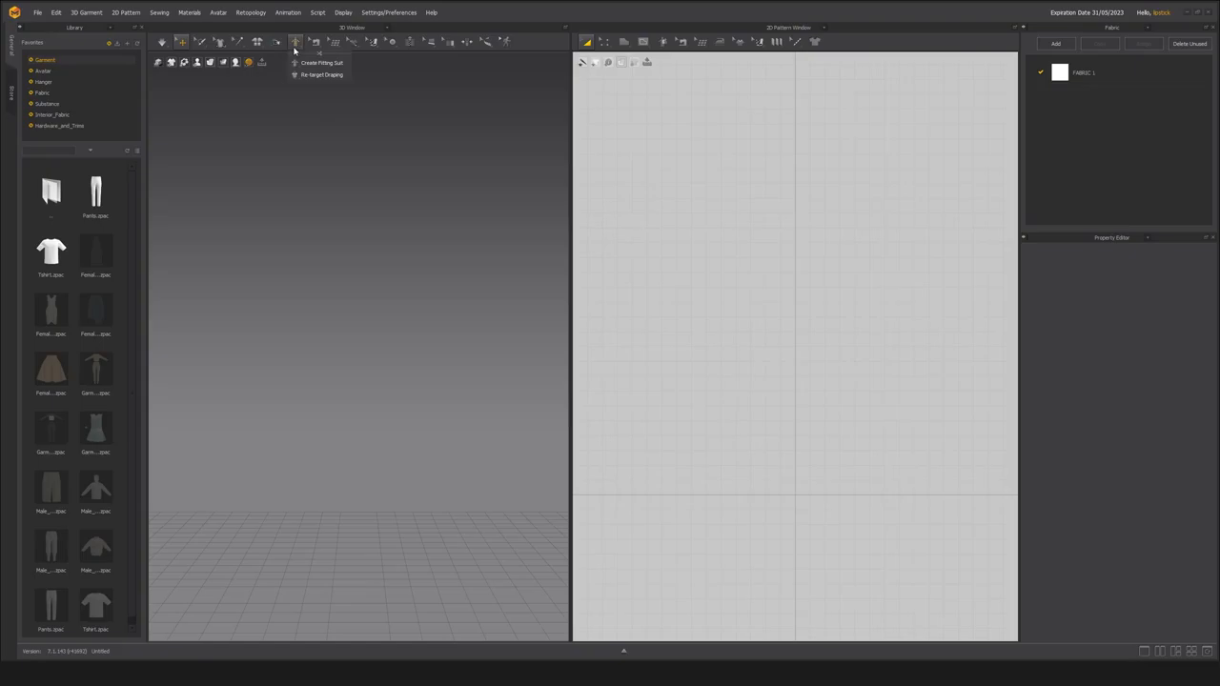
mouse_move(216, 46)
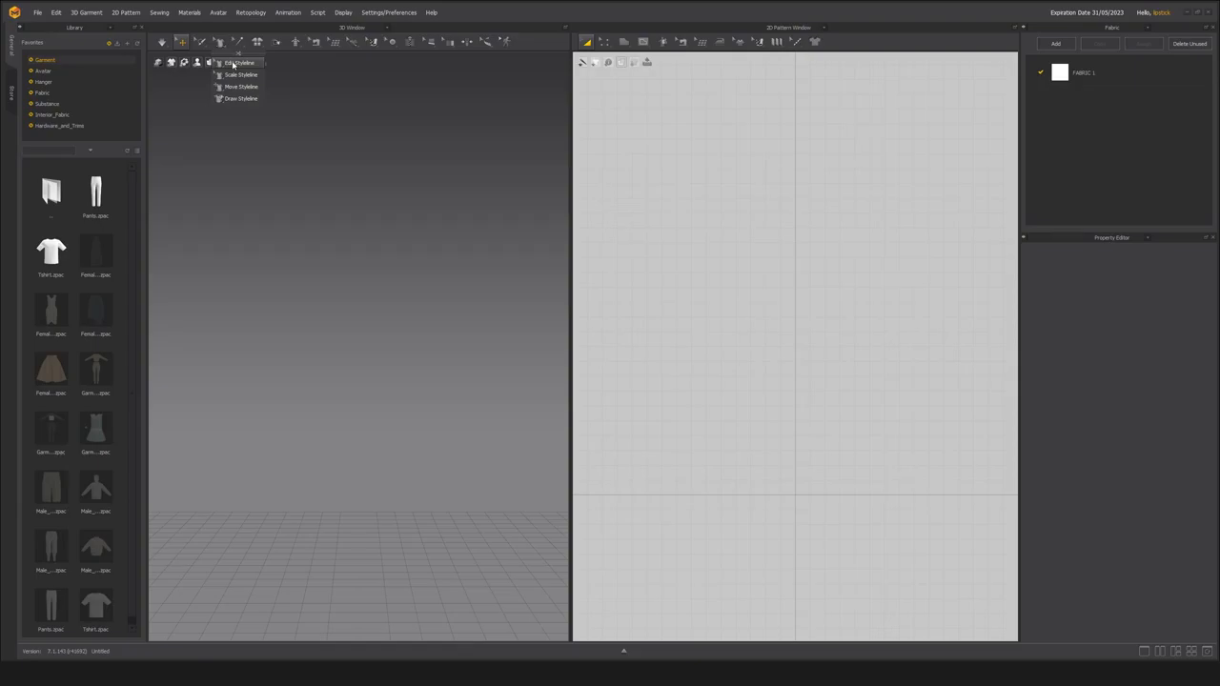
click(233, 64)
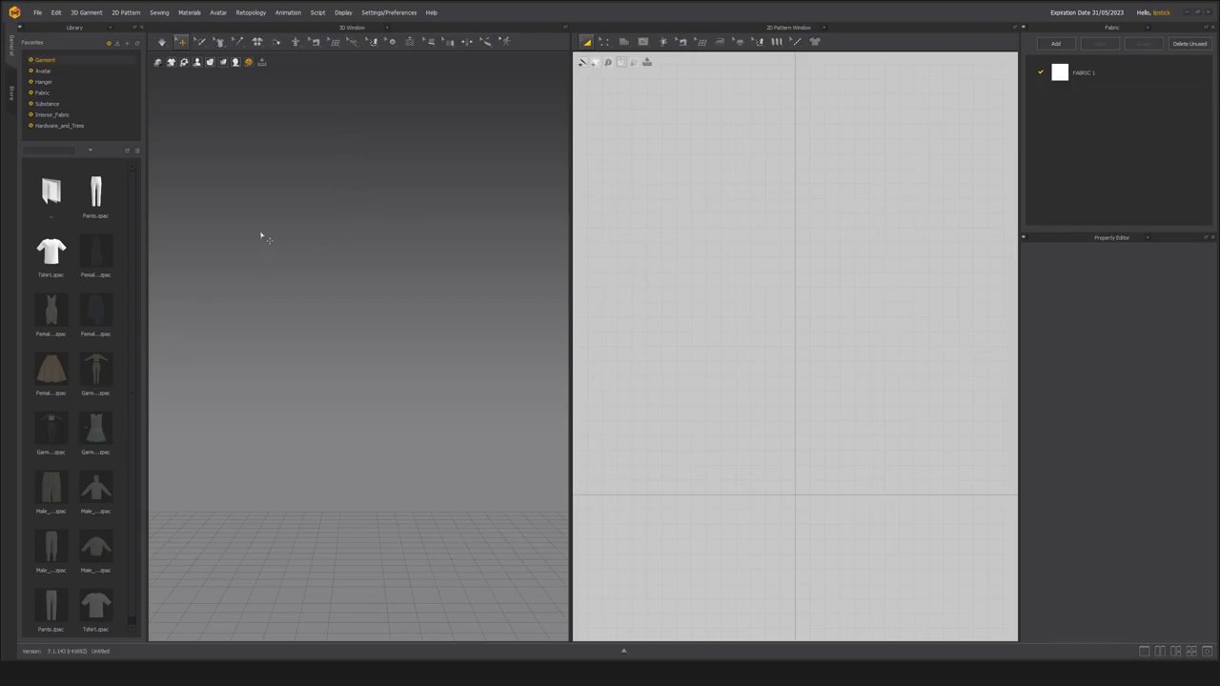
Load the first female avatar from the library's Female_V2 avatar folder and widen the 3D window.
click(64, 72)
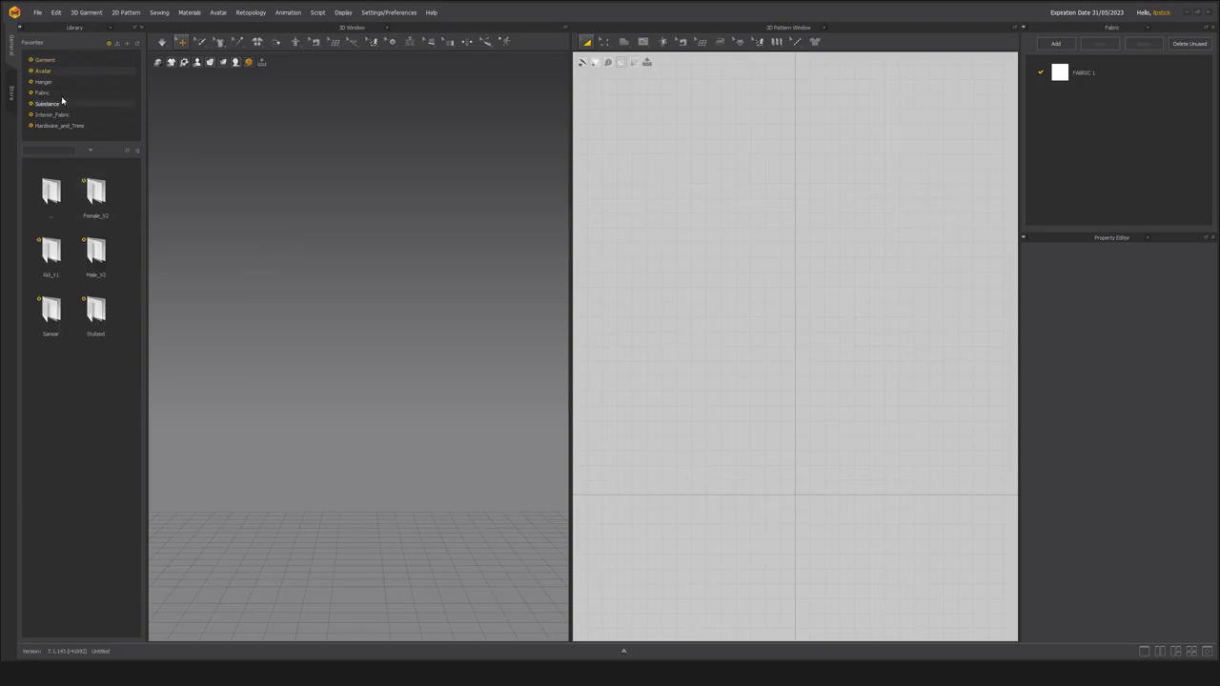
double_click(95, 192)
double_click(96, 369)
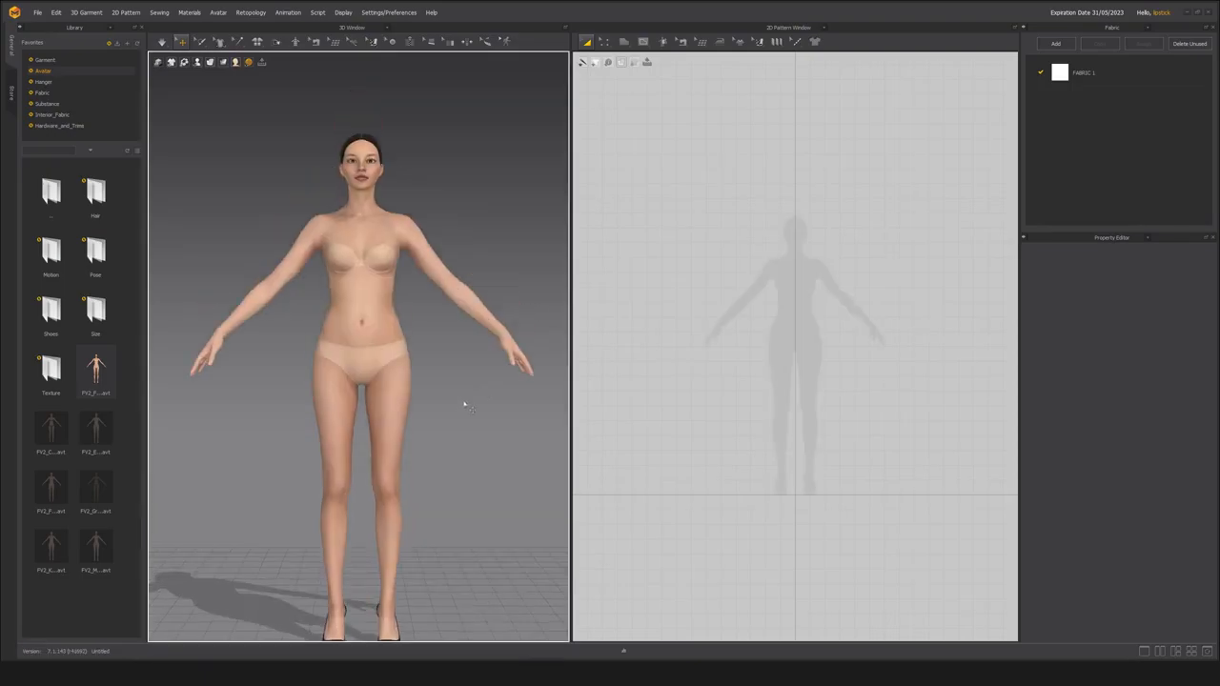
drag(569, 421, 615, 421)
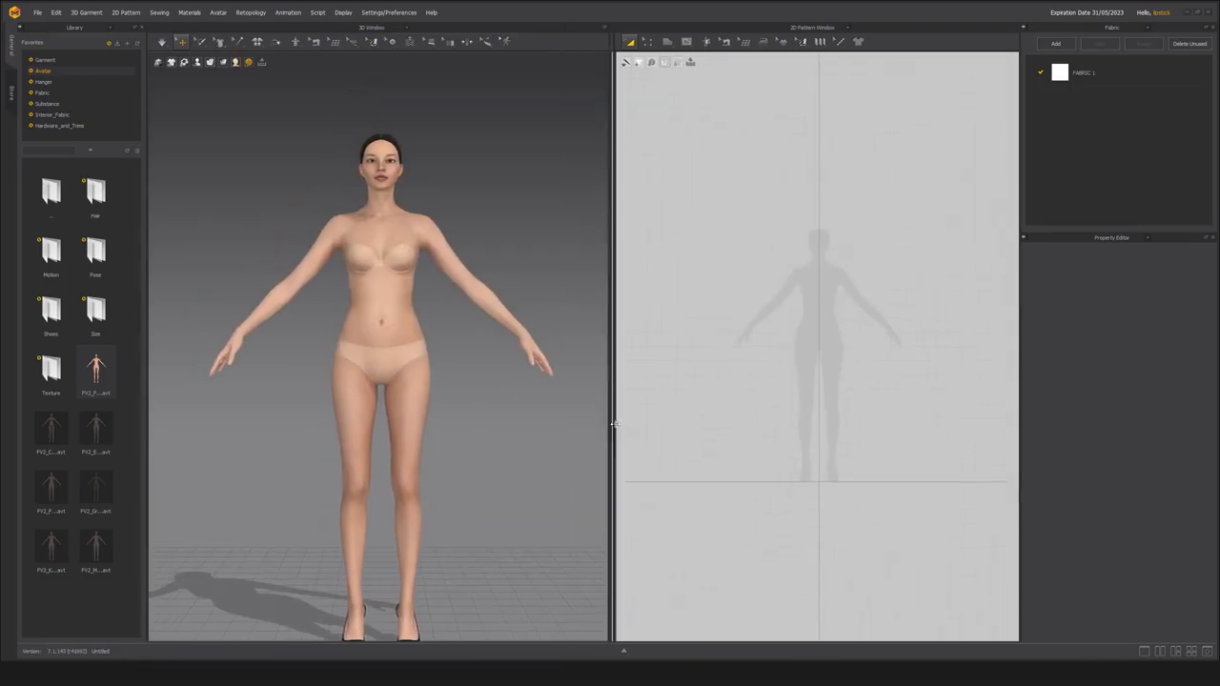
Examine the female avatar in the 3D window from several angles and distances, including a close look at the torso.
scroll(515, 448, up, 4)
right_drag(526, 444, 464, 425)
middle_drag(465, 426, 463, 428)
scroll(463, 428, down, 3)
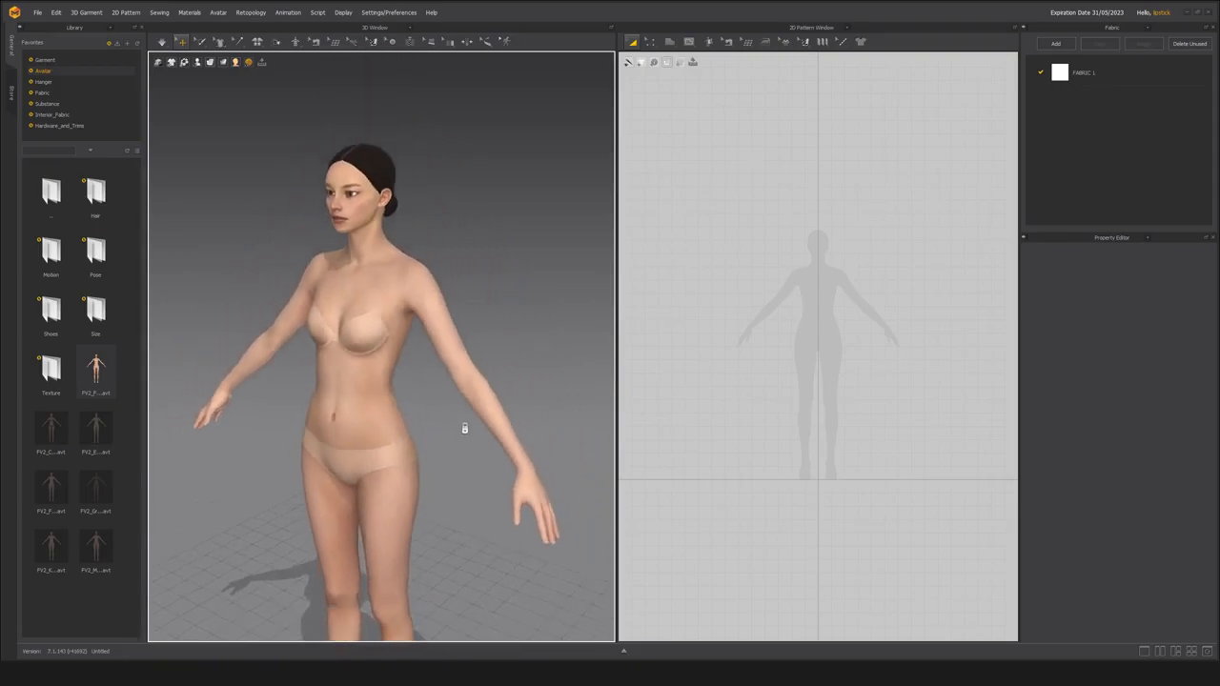
scroll(463, 438, up, 4)
mouse_move(464, 445)
right_down()
mouse_move(489, 434)
mouse_move(445, 430)
right_up()
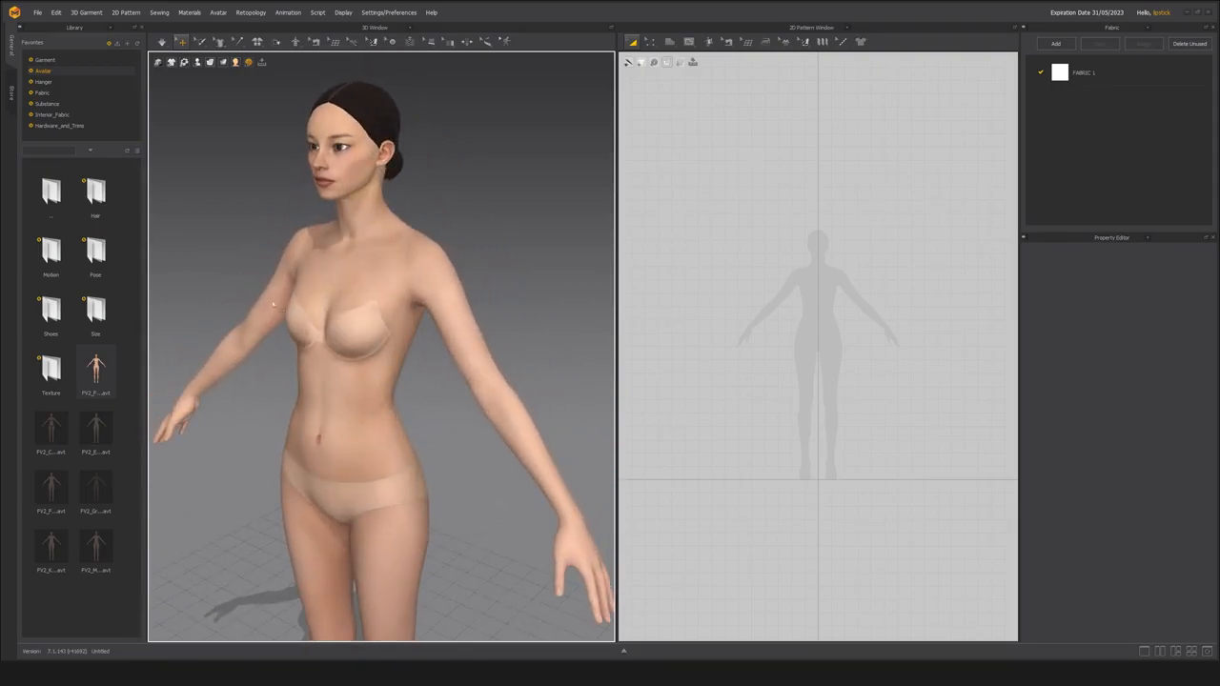
right_drag(372, 374, 397, 403)
scroll(397, 403, up, 5)
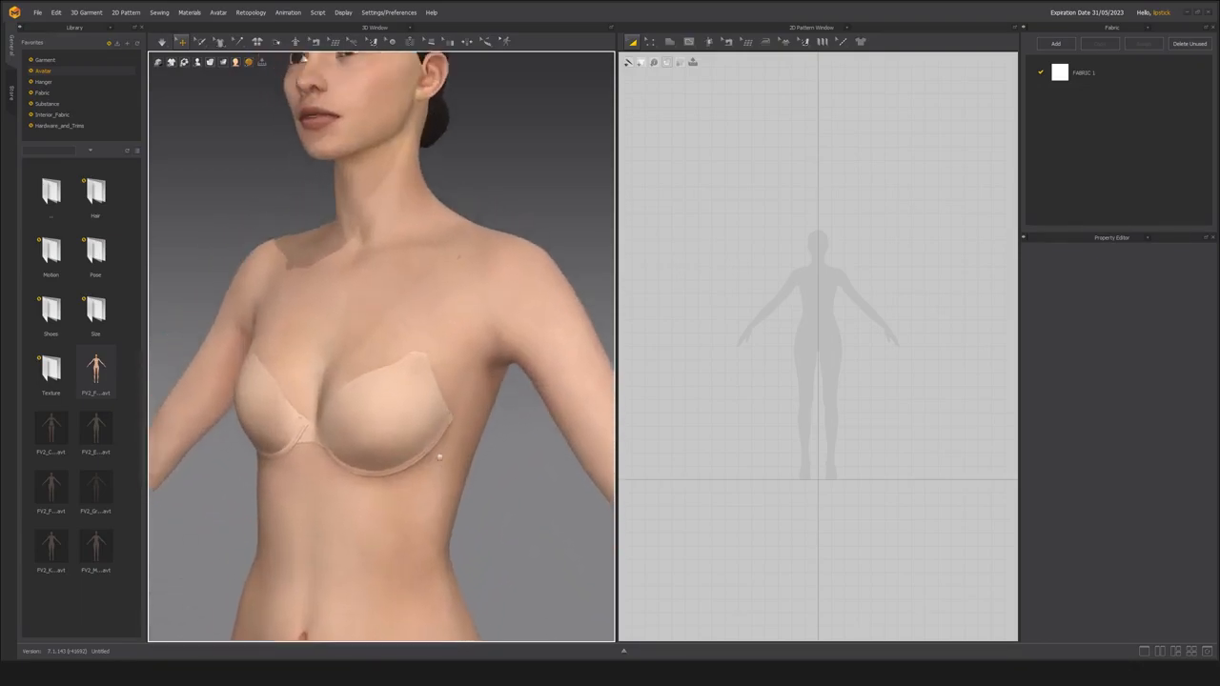
scroll(436, 443, down, 4)
scroll(418, 434, up, 3)
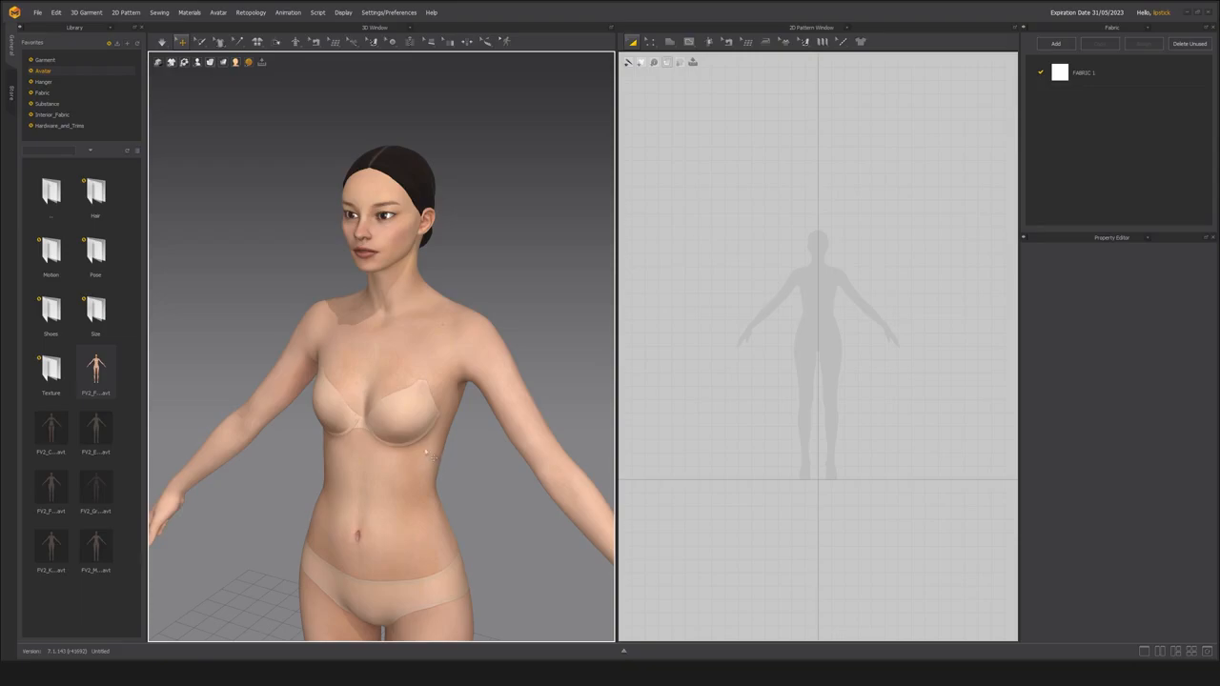
right_drag(421, 413, 284, 441)
scroll(436, 461, up, 2)
scroll(330, 449, down, 2)
middle_drag(330, 449, 324, 366)
scroll(324, 366, up, 2)
right_drag(325, 366, 308, 375)
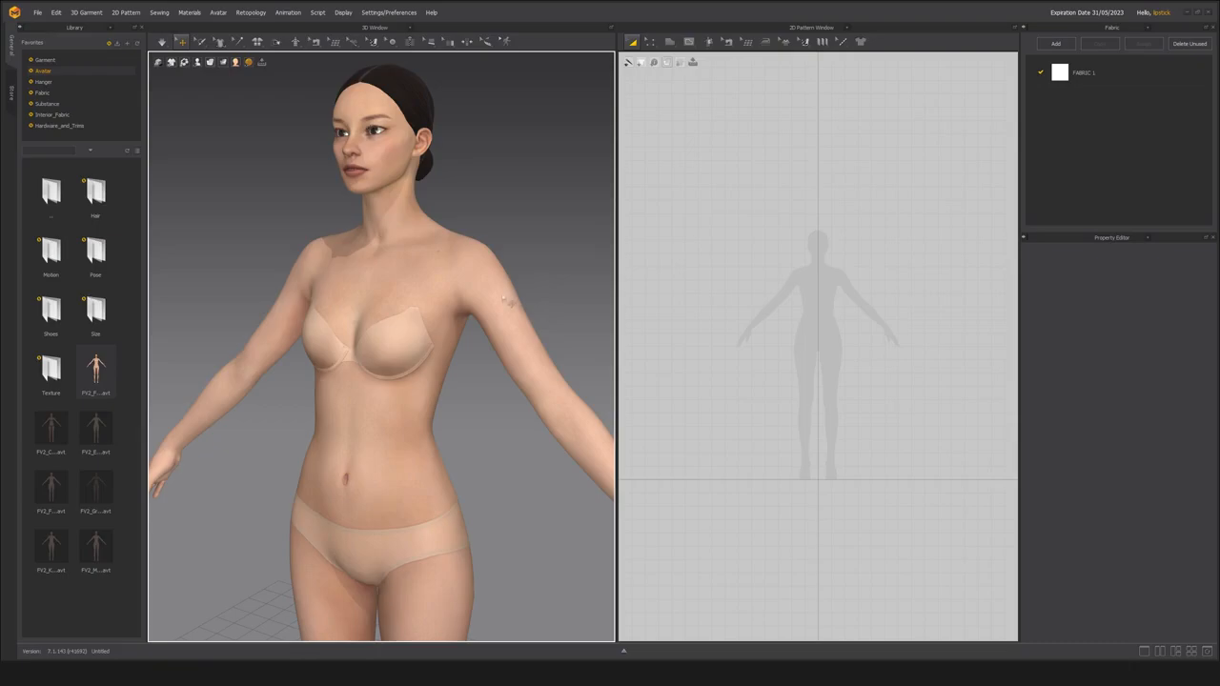
scroll(490, 292, down, 2)
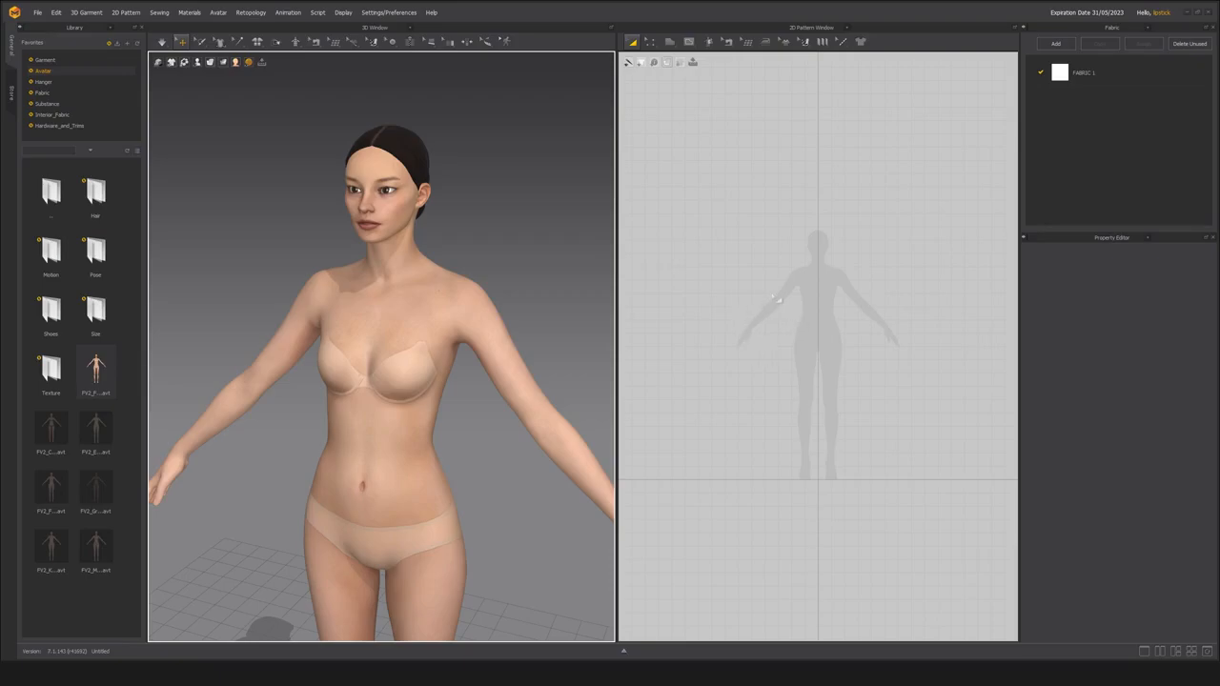
Draw a rectangular pattern with the Rectangle tool from the silhouette's centre line outward over one half of the torso, from shoulder to hip.
scroll(816, 357, up, 5)
scroll(744, 360, up, 1)
scroll(763, 366, up, 1)
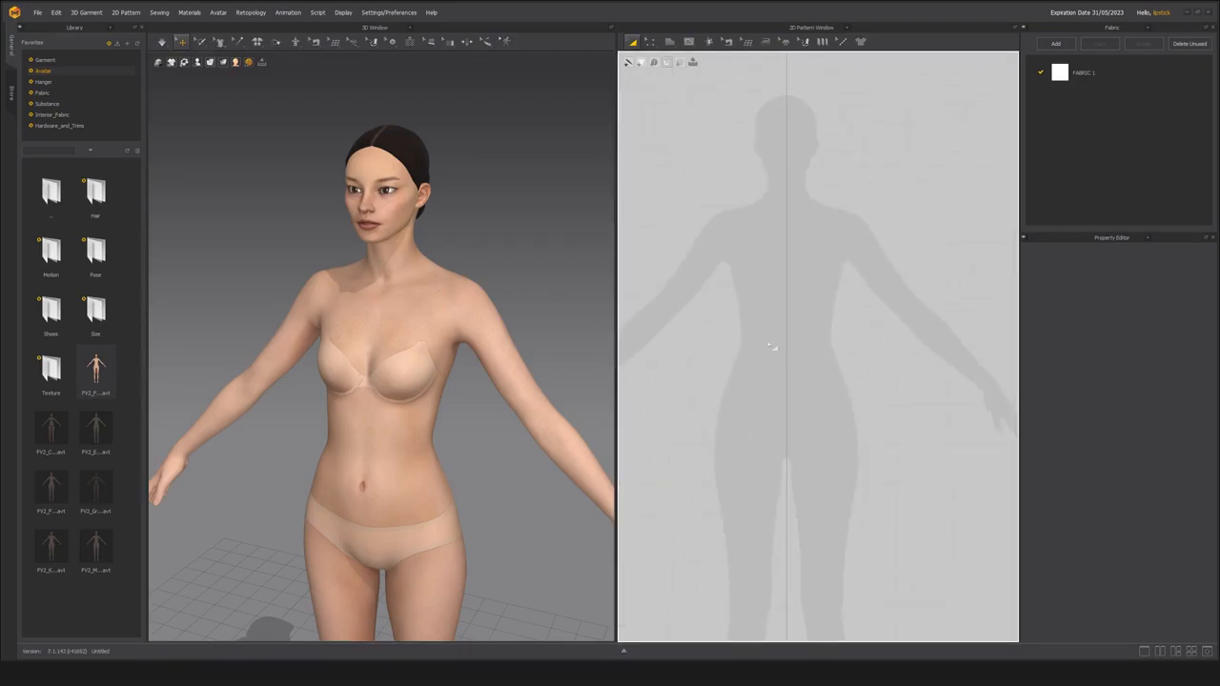
scroll(744, 343, down, 2)
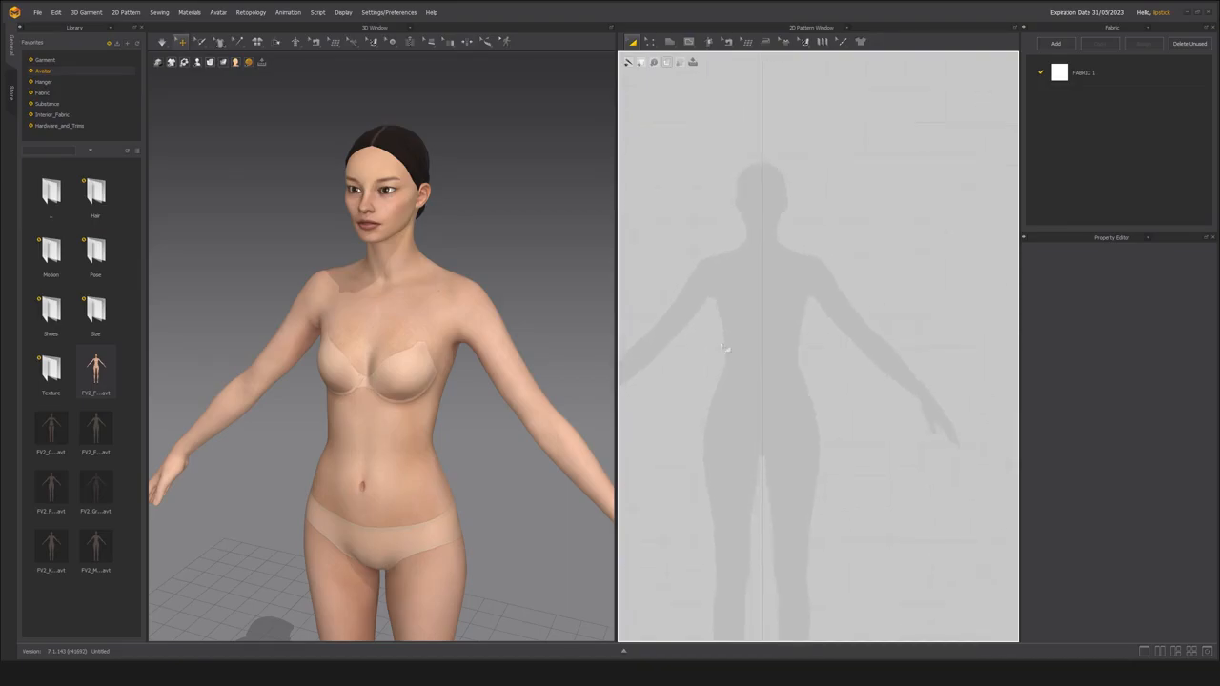
middle_drag(721, 344, 738, 337)
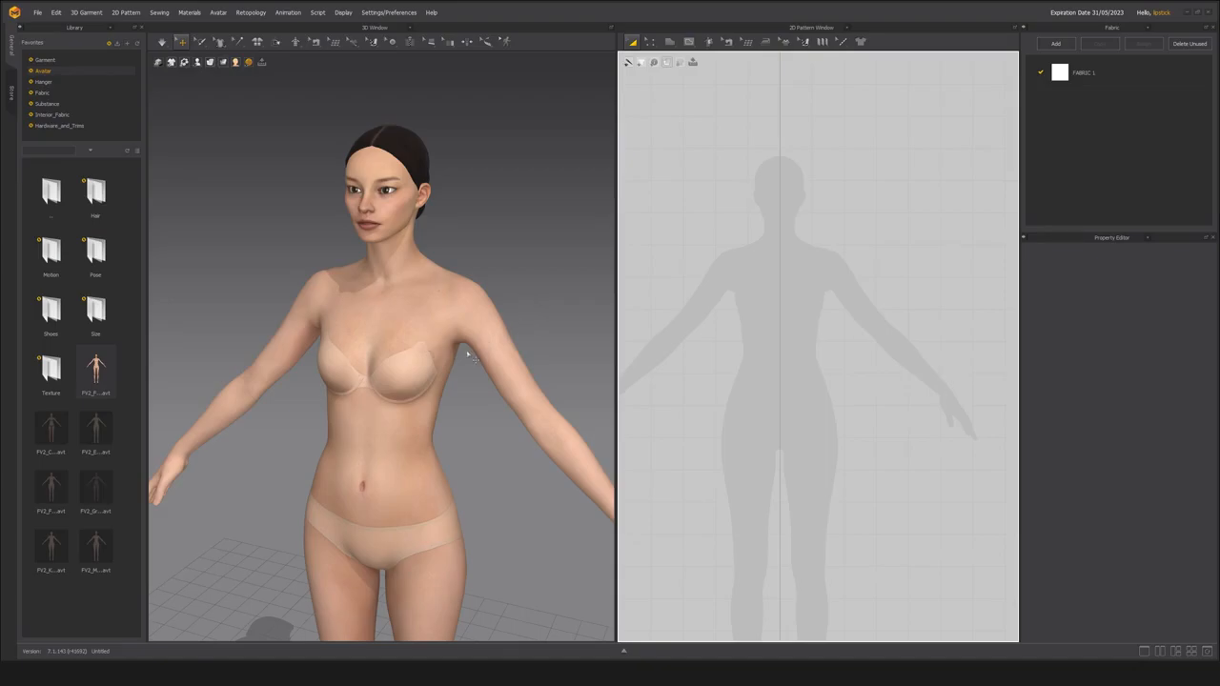
middle_drag(776, 361, 784, 361)
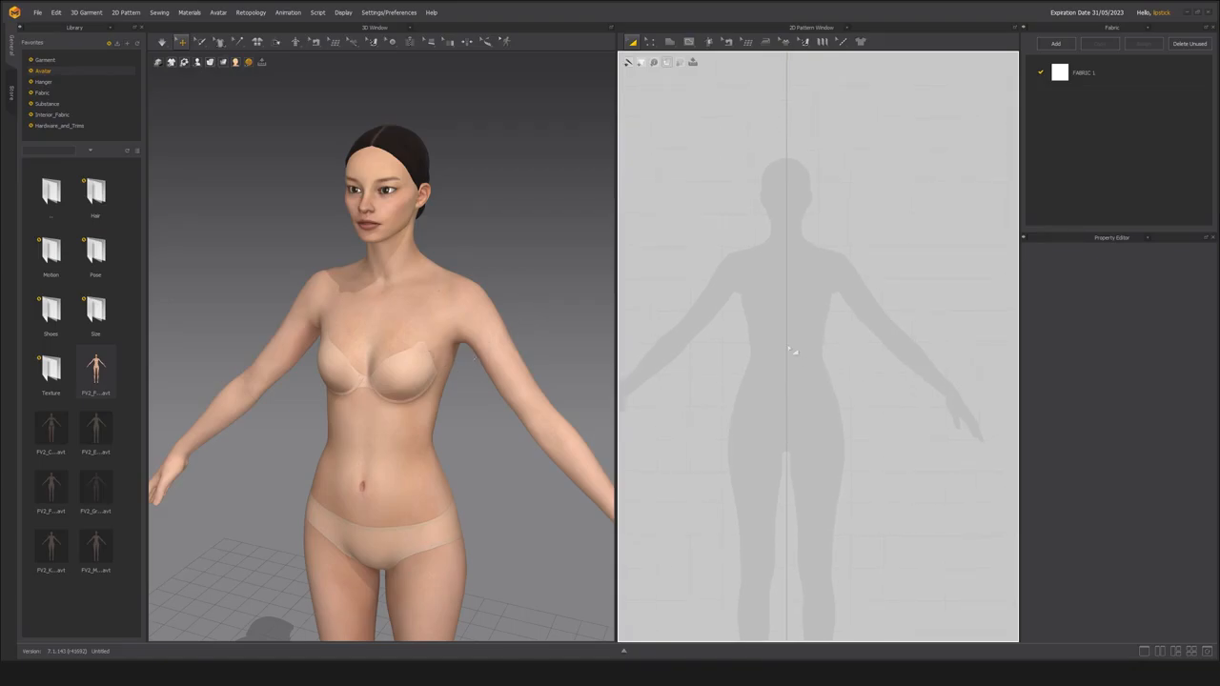
key(s)
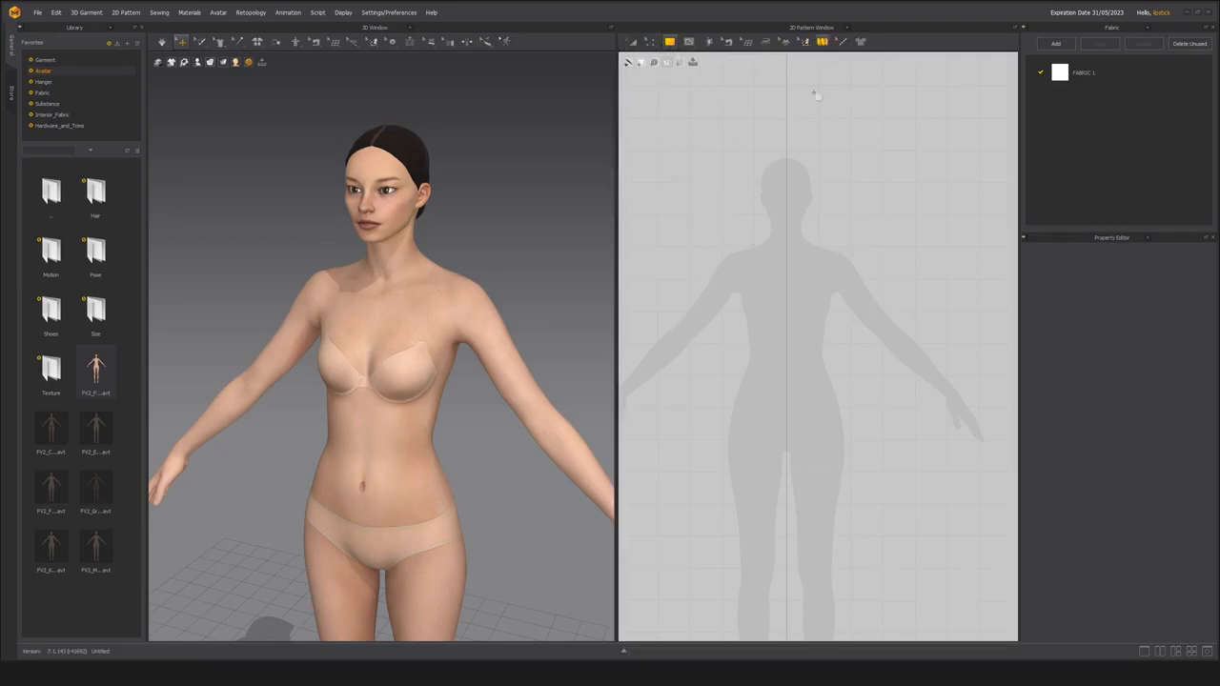
click(670, 41)
drag(788, 257, 855, 410)
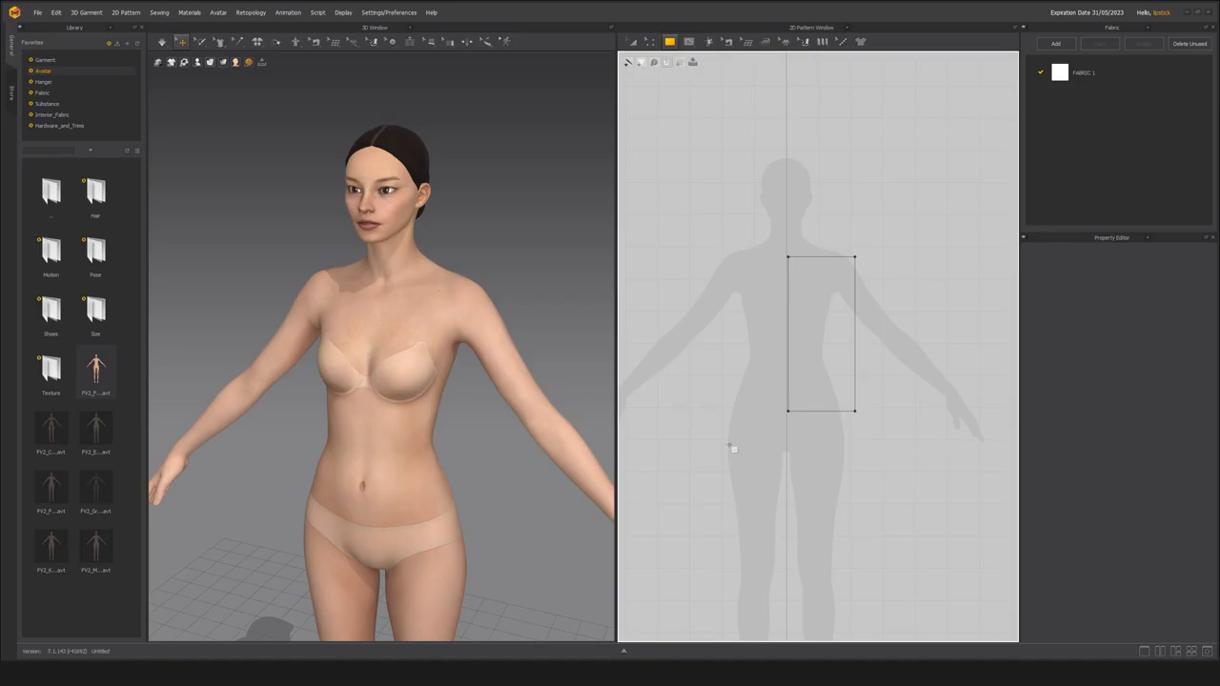
Unfold the rectangle across its edge on the body's centre line using Unfold Symmetric Editing (with Sewing).
scroll(373, 343, down, 4)
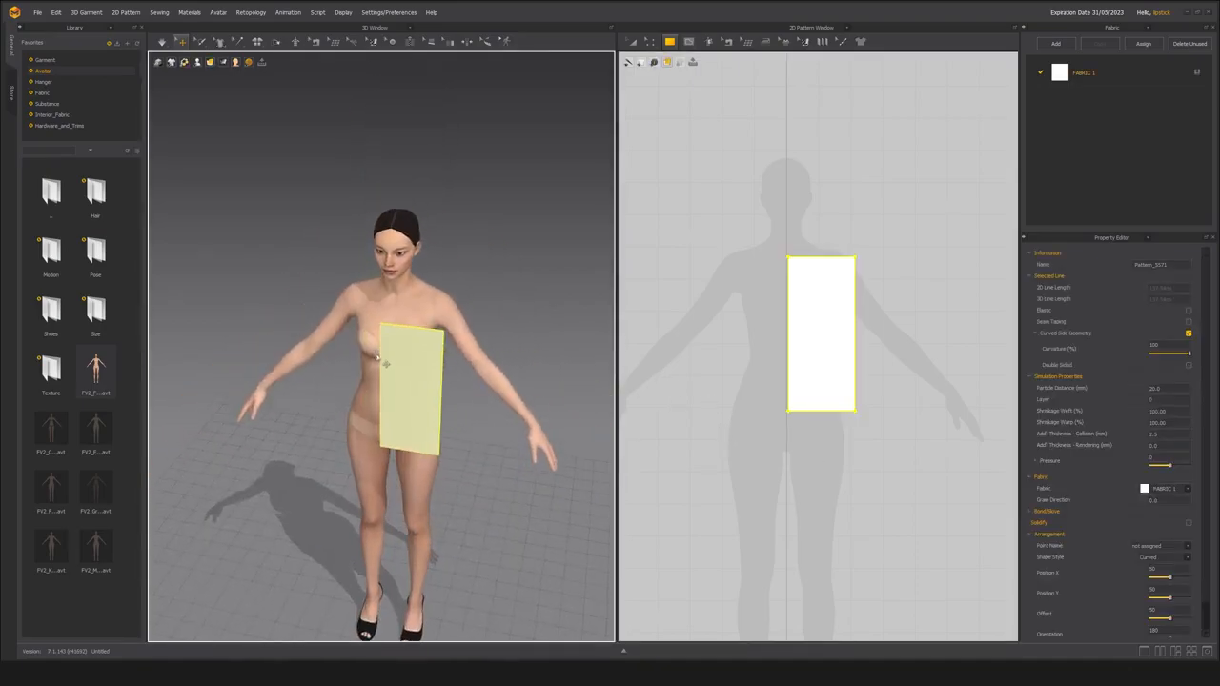
scroll(377, 345, up, 3)
scroll(724, 374, up, 2)
key(a)
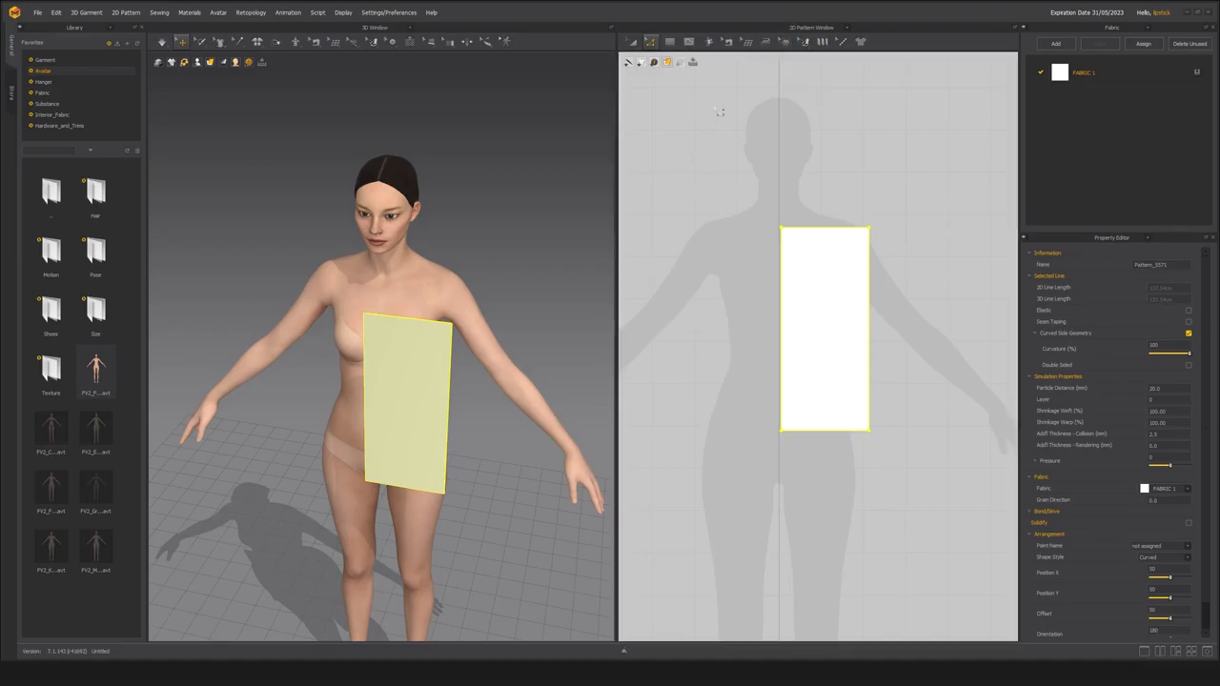
click(773, 349)
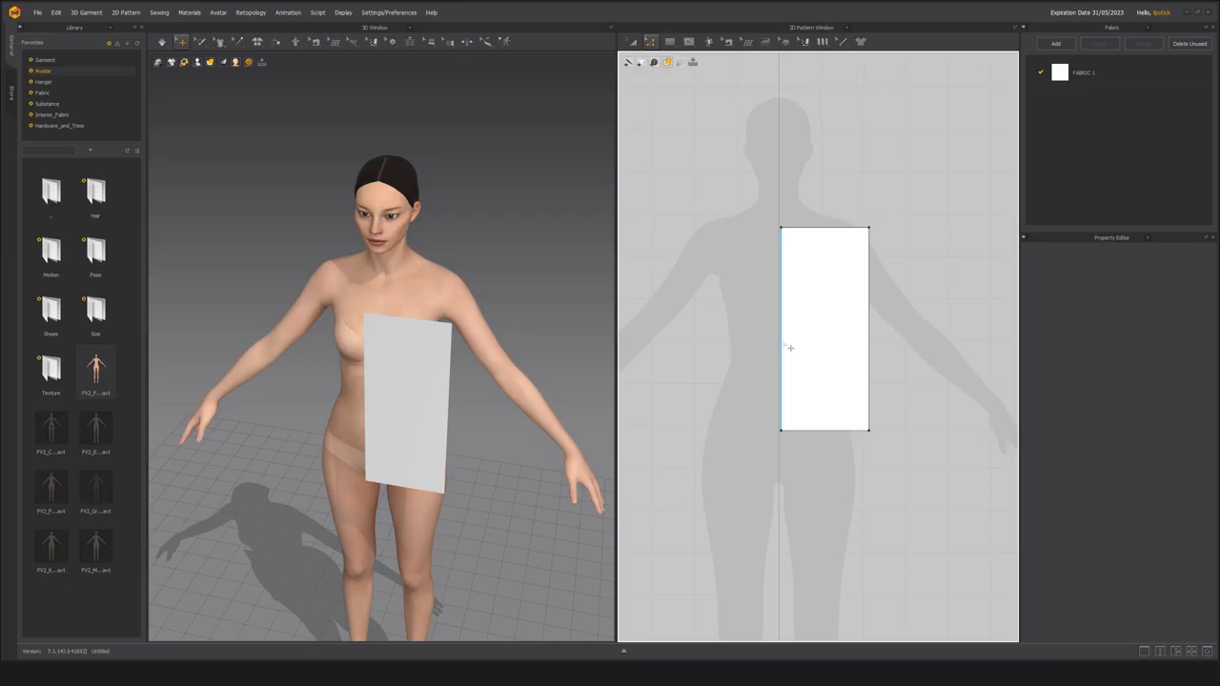
click(790, 348)
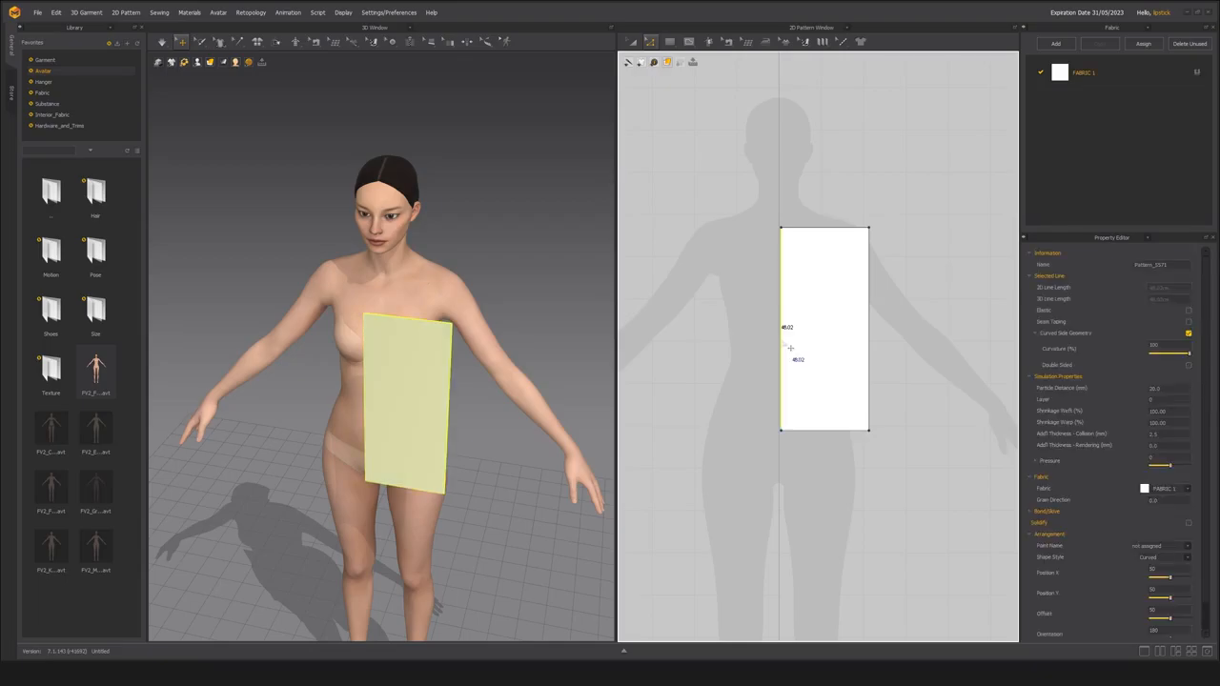
right_click(781, 344)
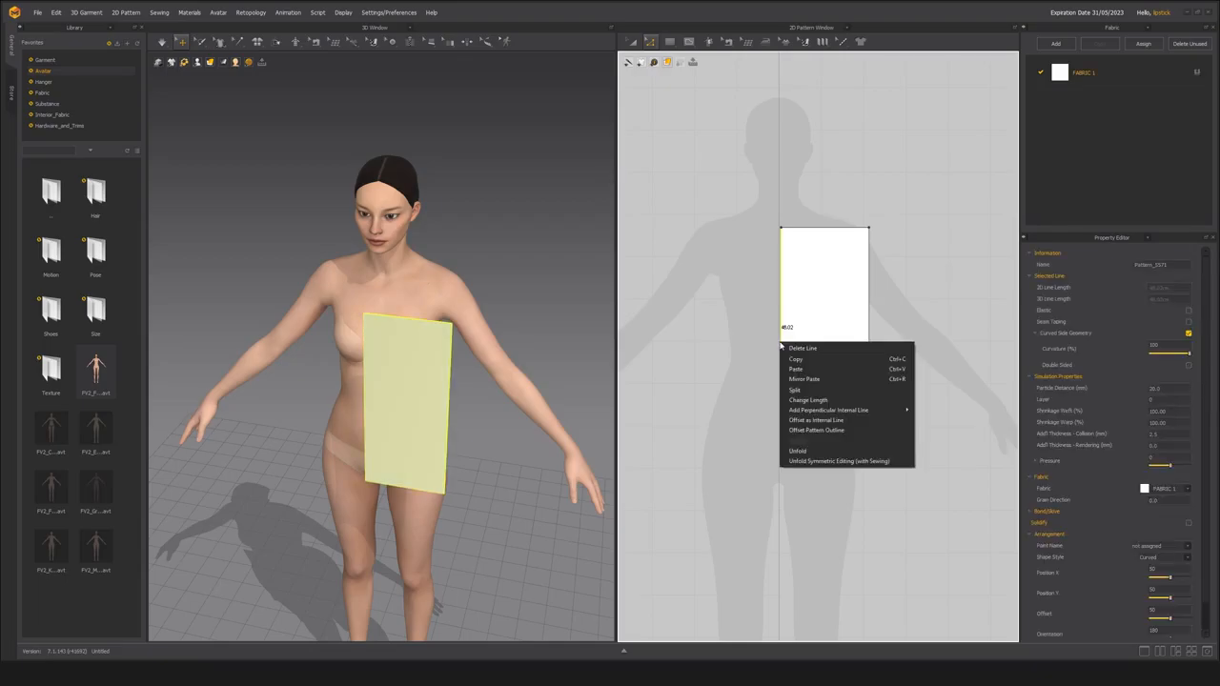
click(799, 462)
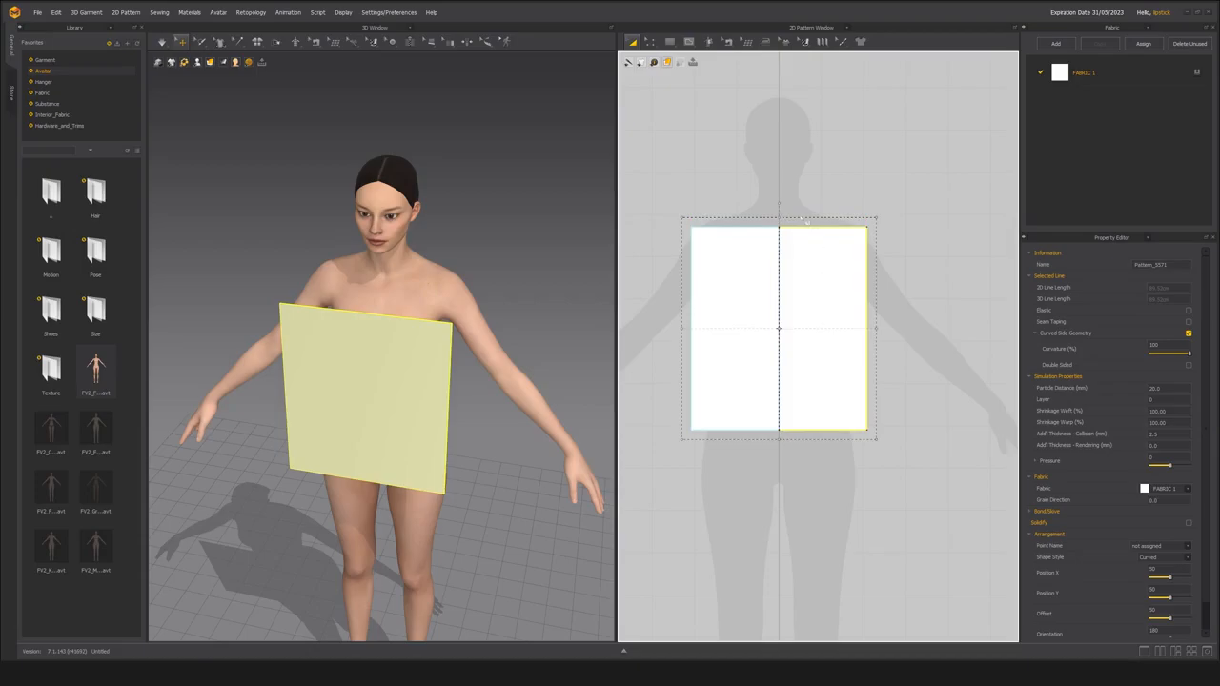
Paste a duplicate of the unfolded torso panel and place it behind the avatar's back.
middle_drag(363, 385, 332, 358)
scroll(334, 354, up, 3)
right_drag(385, 315, 349, 349)
scroll(314, 346, down, 4)
scroll(325, 317, up, 2)
middle_drag(349, 349, 337, 354)
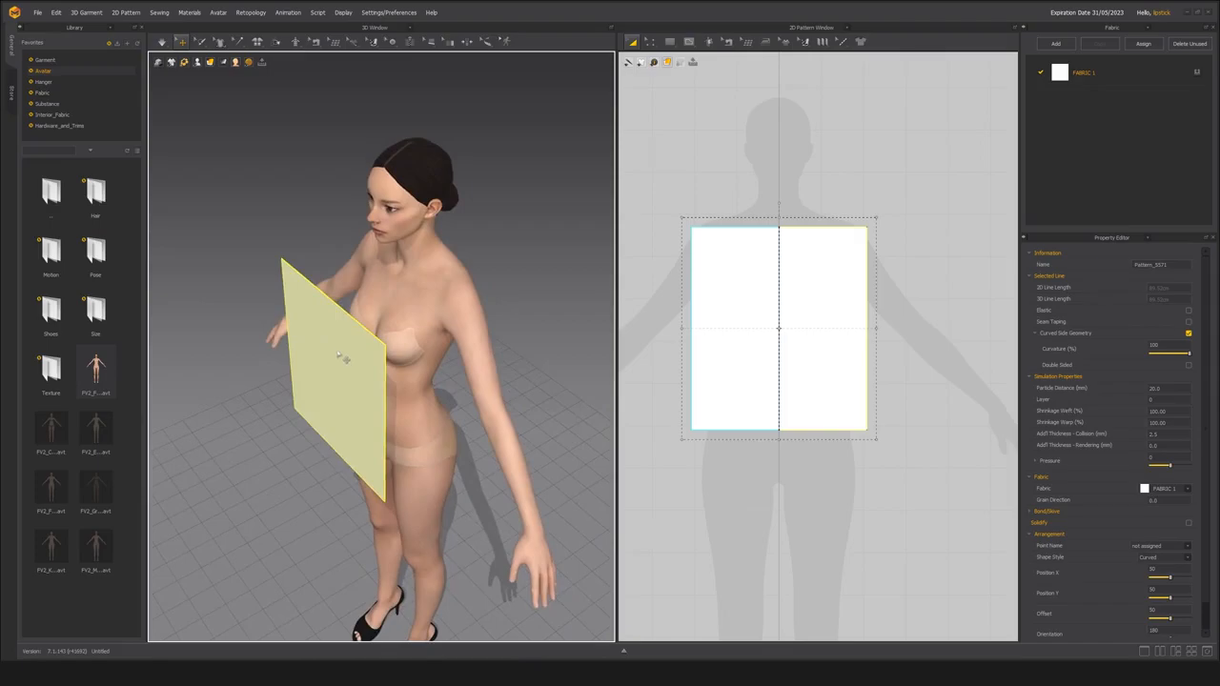
key(ctrl+v)
click(467, 434)
scroll(462, 431, down, 3)
right_drag(404, 419, 284, 361)
scroll(284, 361, up, 4)
scroll(285, 360, down, 3)
middle_drag(284, 360, 389, 381)
right_drag(389, 381, 407, 404)
scroll(408, 404, up, 2)
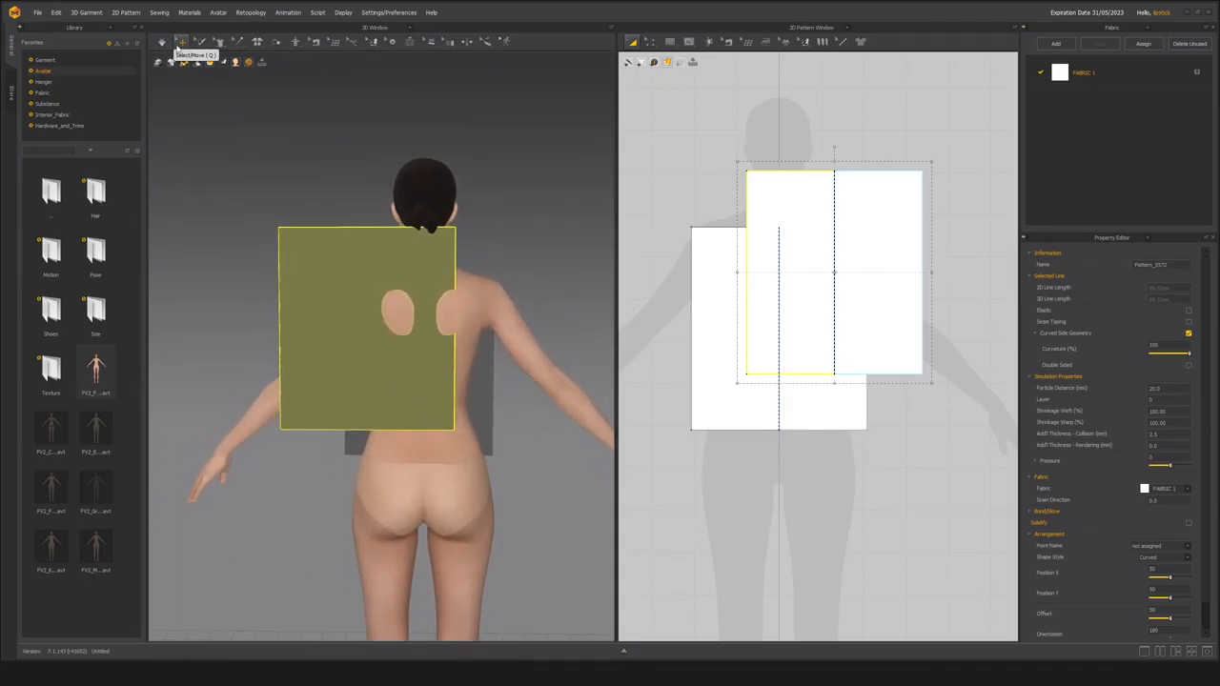
Move the duplicate panel in the 3D window so it is centred close behind the avatar's back.
middle_drag(338, 309, 347, 287)
drag(346, 294, 399, 333)
scroll(436, 349, down, 1)
right_drag(399, 333, 485, 353)
scroll(477, 352, up, 2)
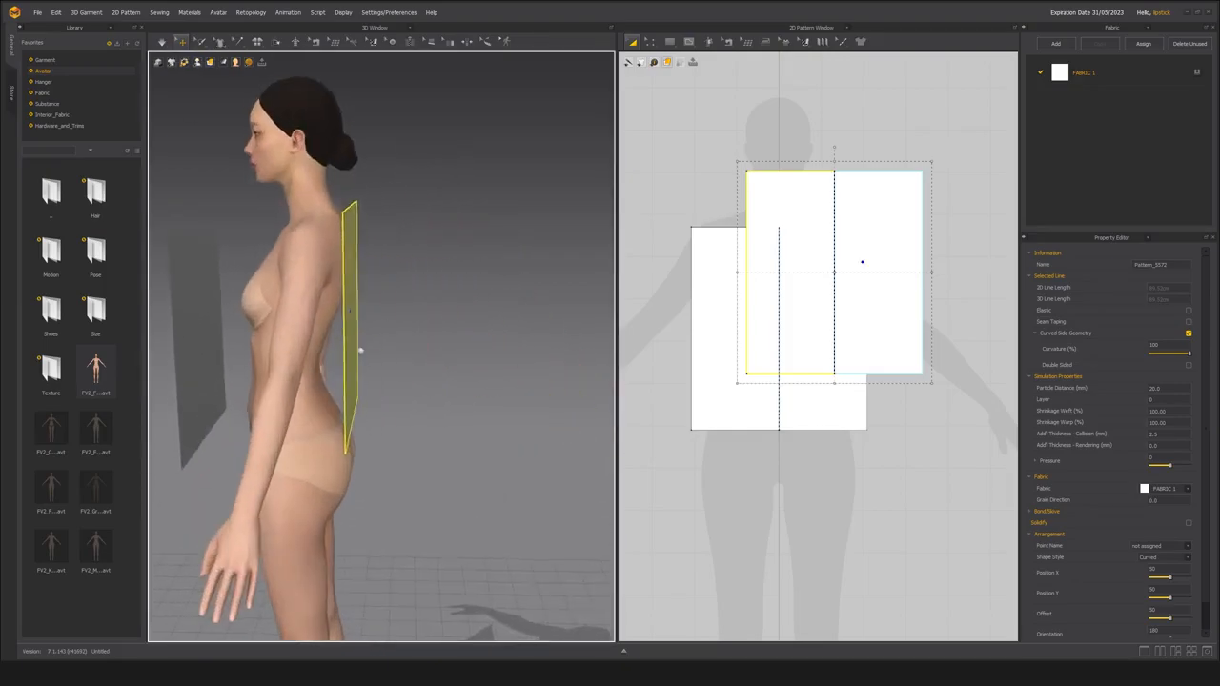
middle_drag(349, 346, 401, 335)
drag(400, 336, 416, 345)
middle_drag(398, 373, 442, 404)
scroll(434, 407, up, 1)
right_drag(430, 409, 491, 424)
scroll(389, 355, down, 2)
right_drag(389, 354, 439, 351)
Select the front panel in the 3D window and line it up in front of the avatar's torso.
click(401, 374)
drag(422, 410, 421, 392)
middle_drag(418, 417, 403, 422)
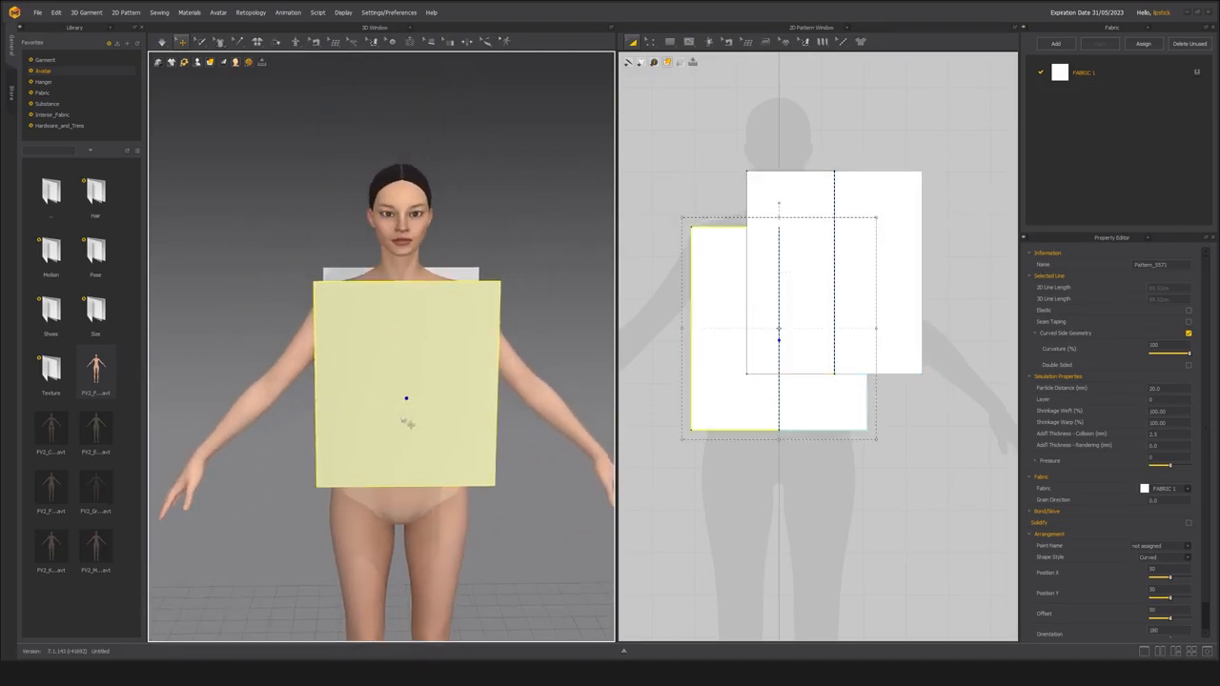
right_drag(403, 423, 348, 434)
Move the duplicate back panel in the 2D pattern window beside the front panel, level with it.
click(855, 325)
scroll(855, 325, down, 3)
drag(757, 275, 860, 314)
Flip the normal of the back panel so its outer side faces away from the avatar.
right_drag(475, 387, 382, 361)
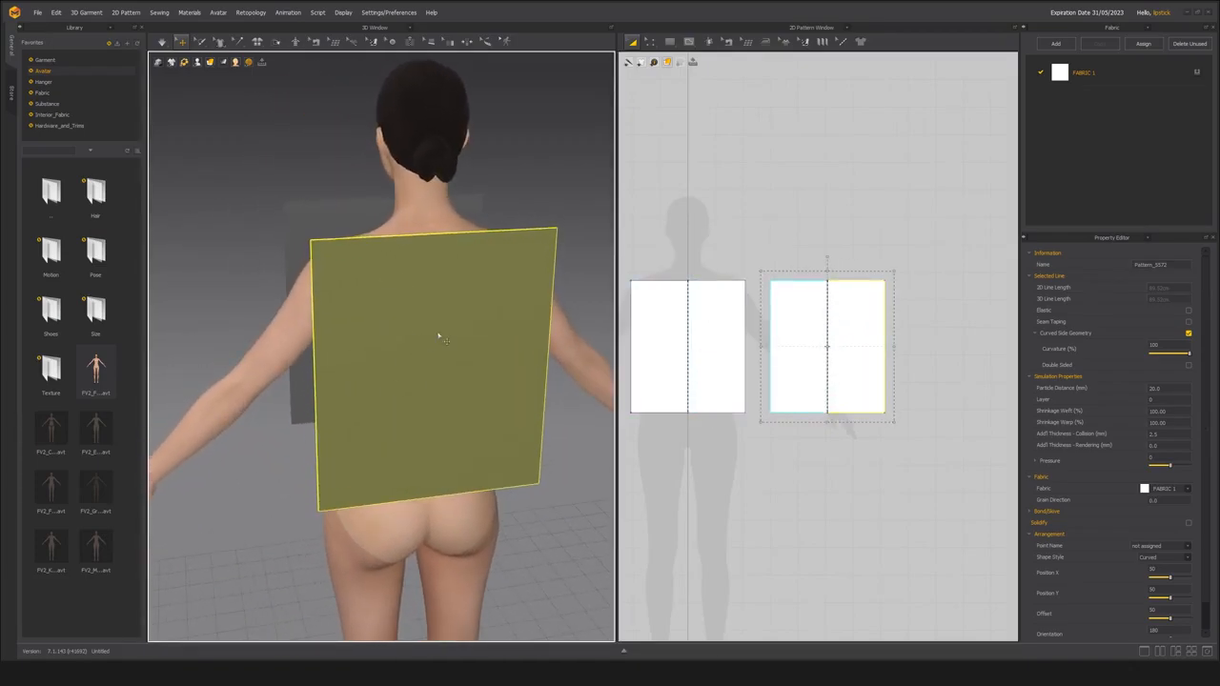
right_click(426, 295)
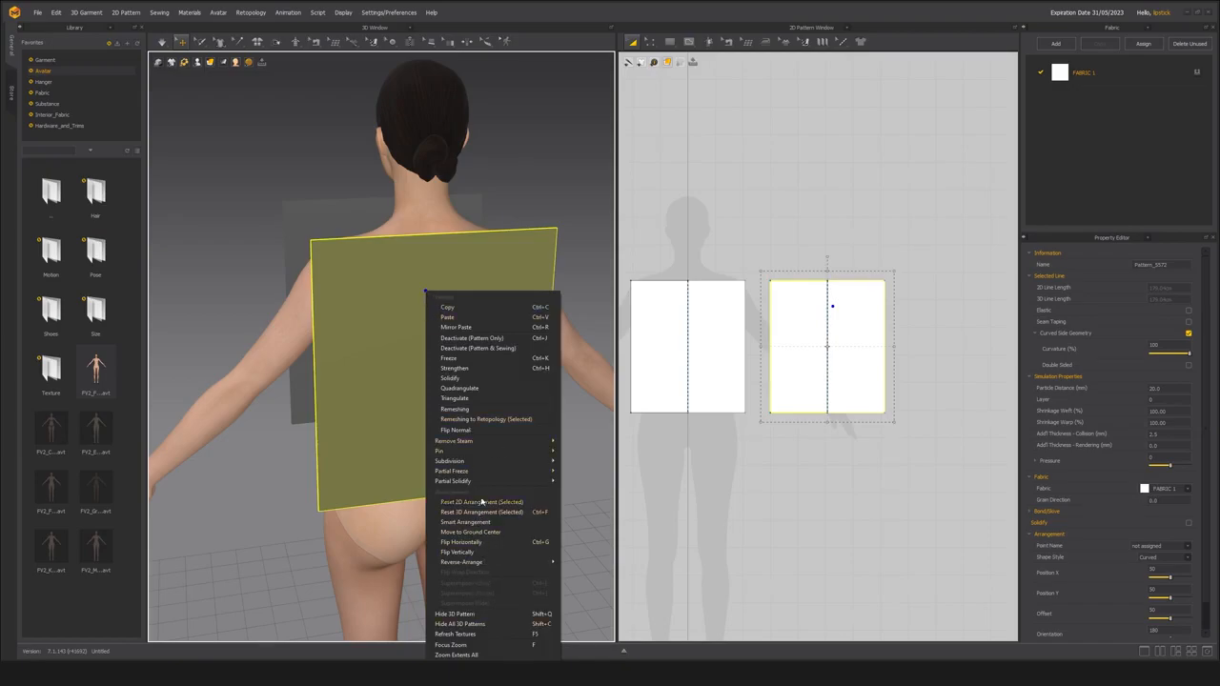
click(461, 432)
key(2)
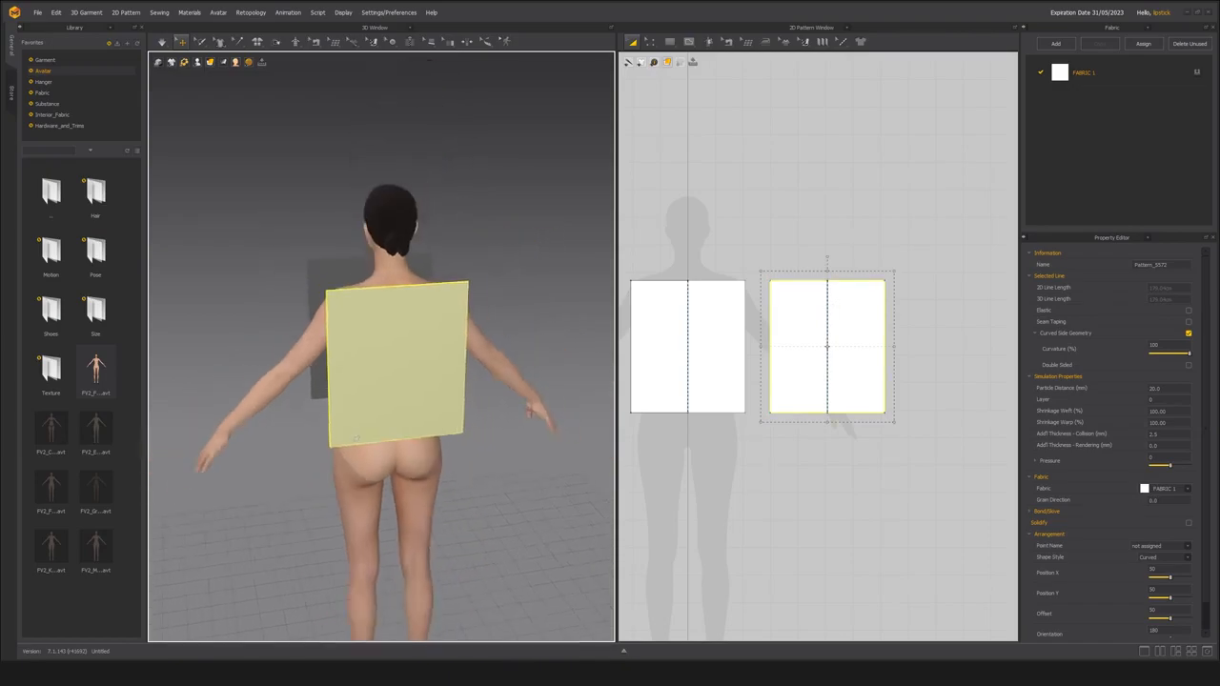
scroll(390, 428, up, 3)
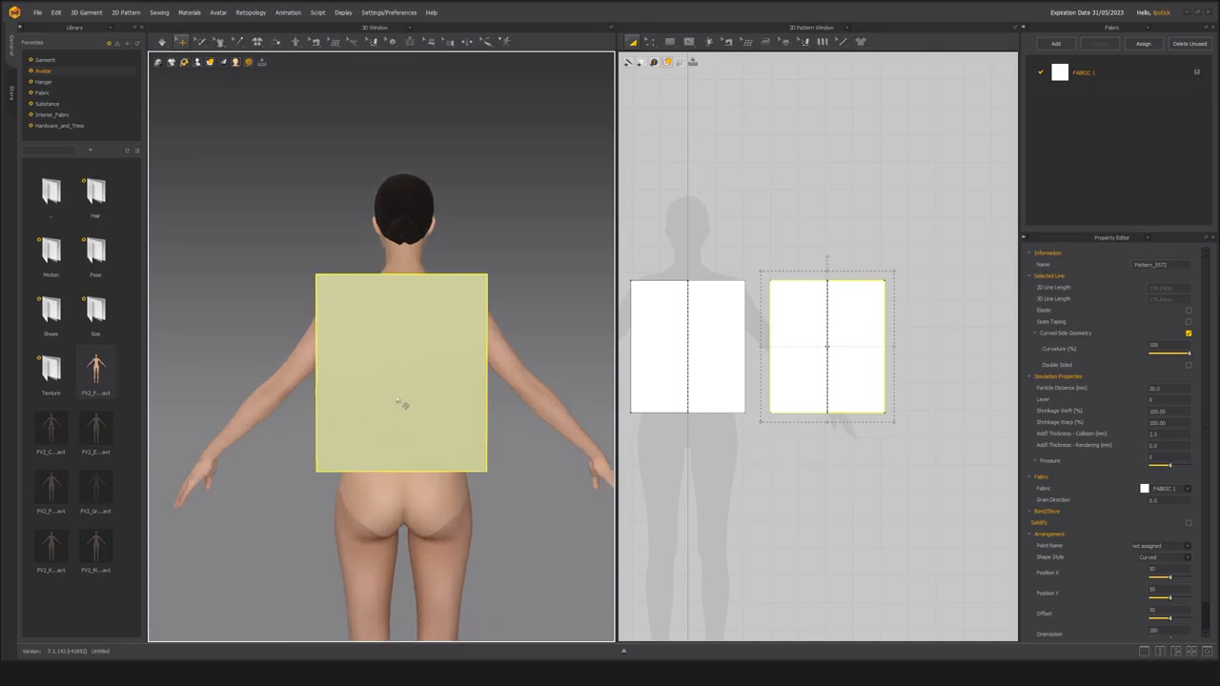
scroll(415, 381, up, 1)
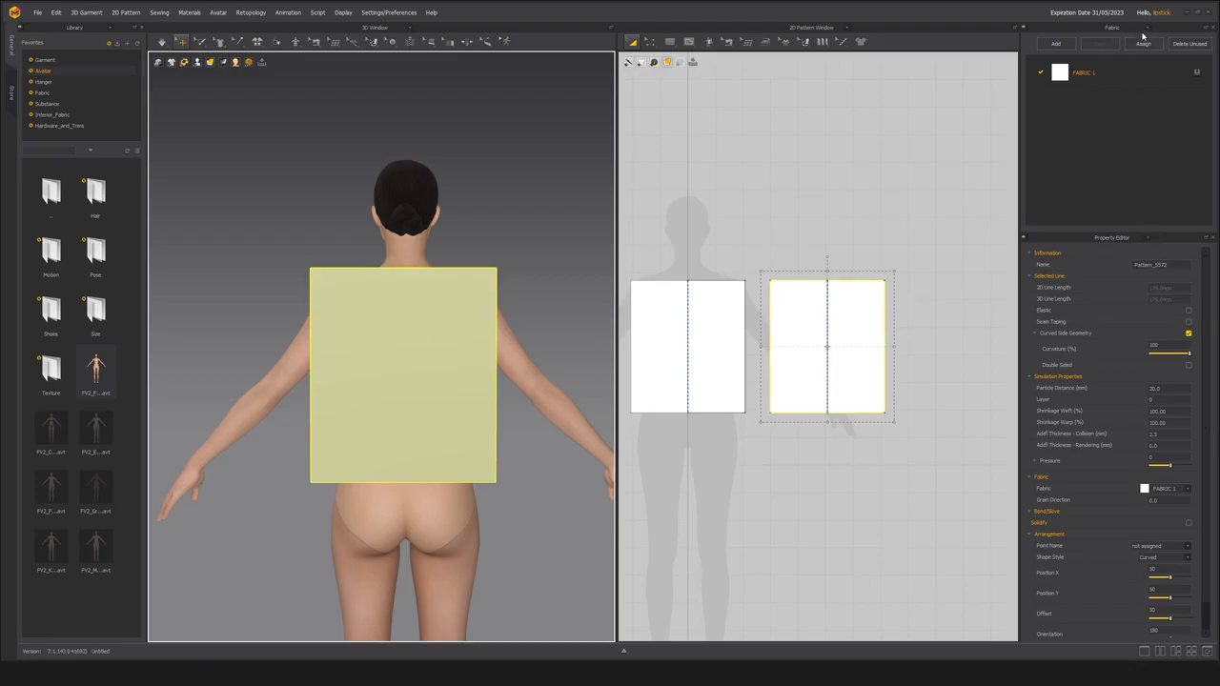
Show the Hotkey List in place of the Property Editor and look through its 2D, 3D, Retopology, Animation and Sculpt sections.
click(1148, 238)
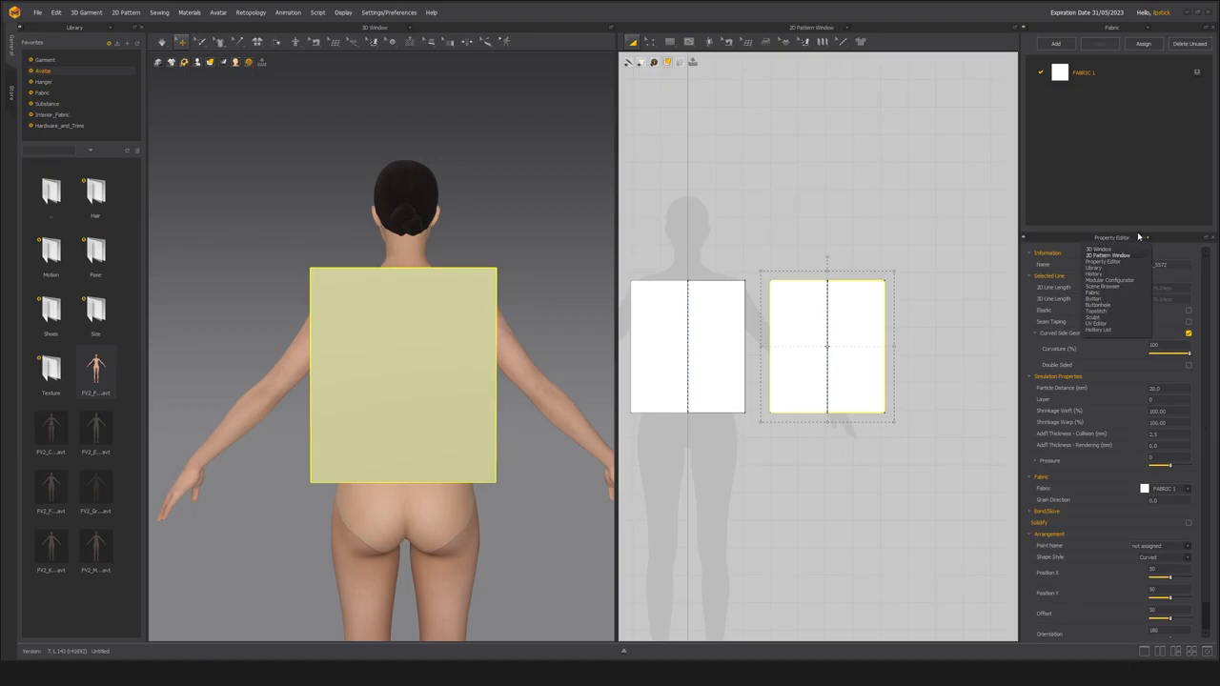
click(1109, 331)
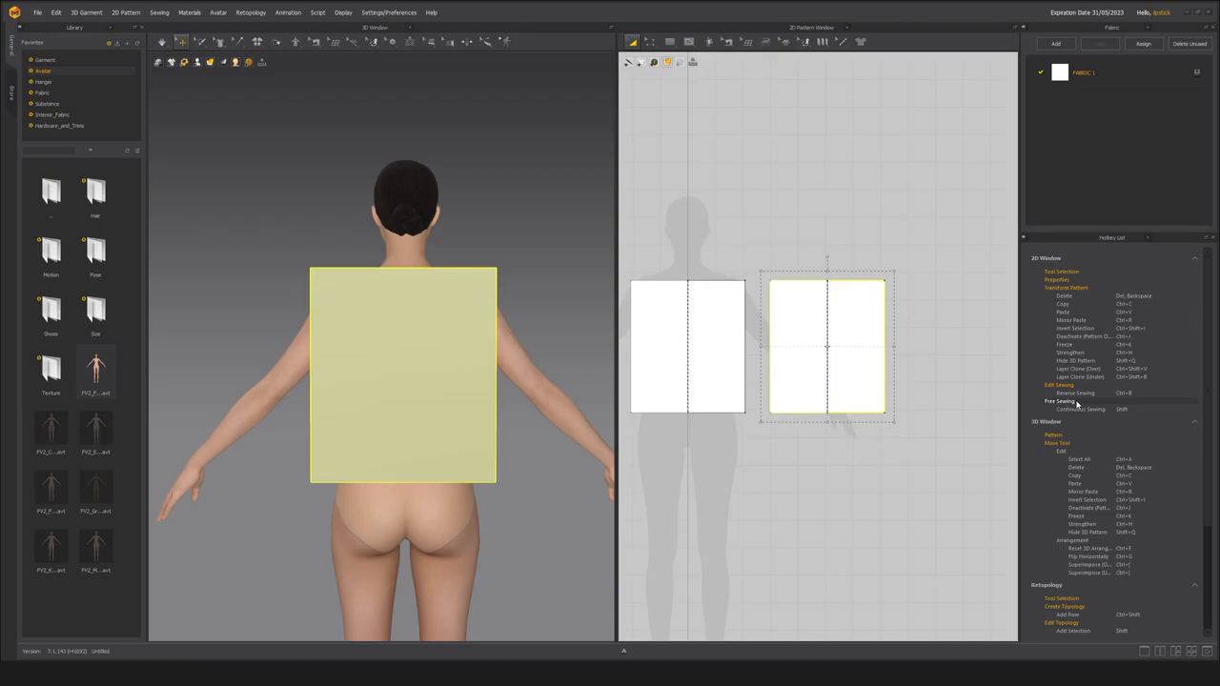
scroll(1103, 484, down, 2)
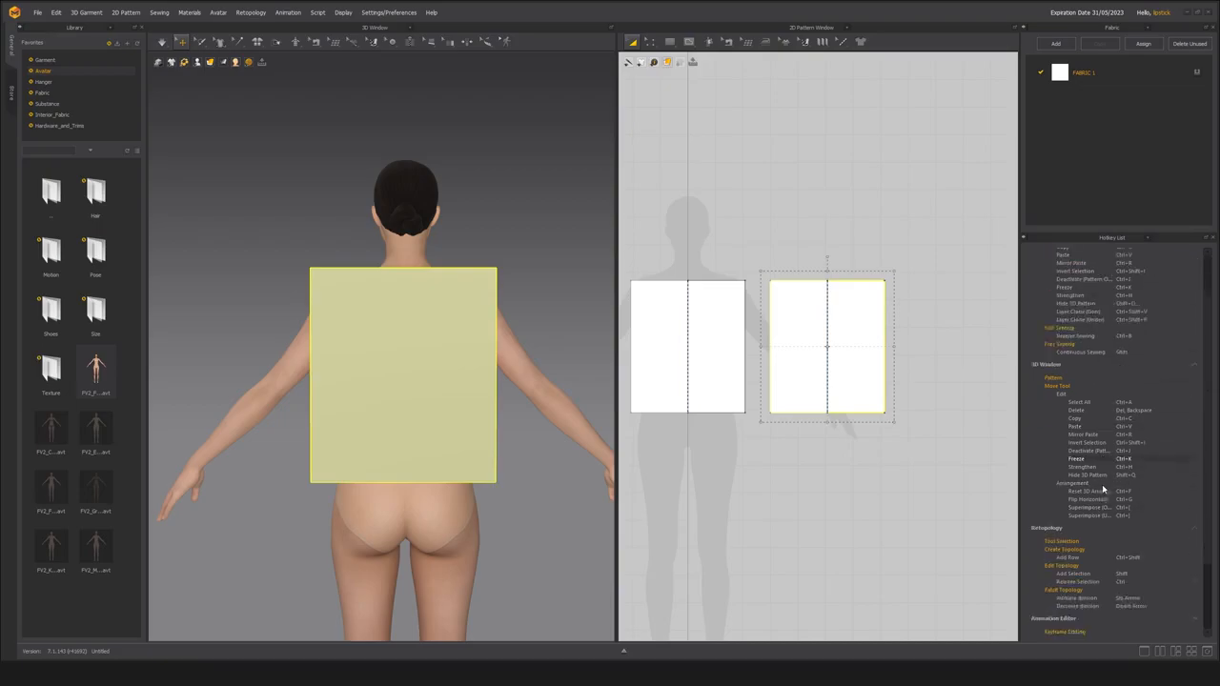
scroll(1103, 489, down, 1)
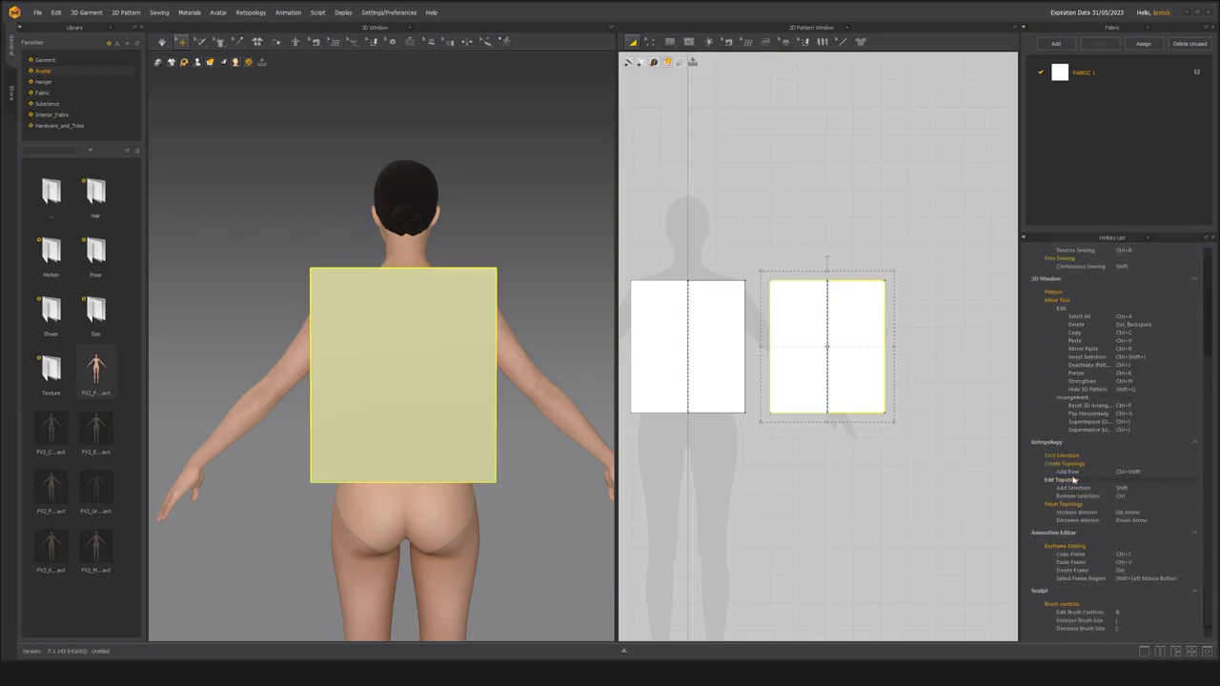
scroll(1070, 481, down, 2)
scroll(1102, 622, up, 5)
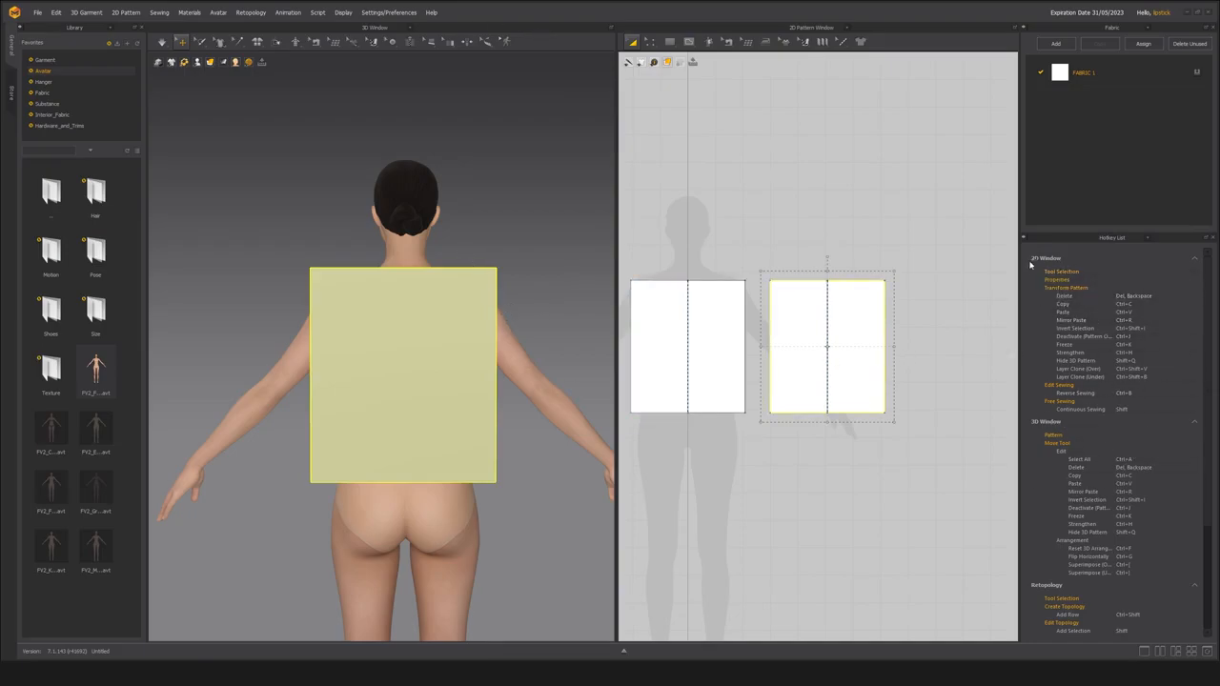
scroll(1052, 465, down, 2)
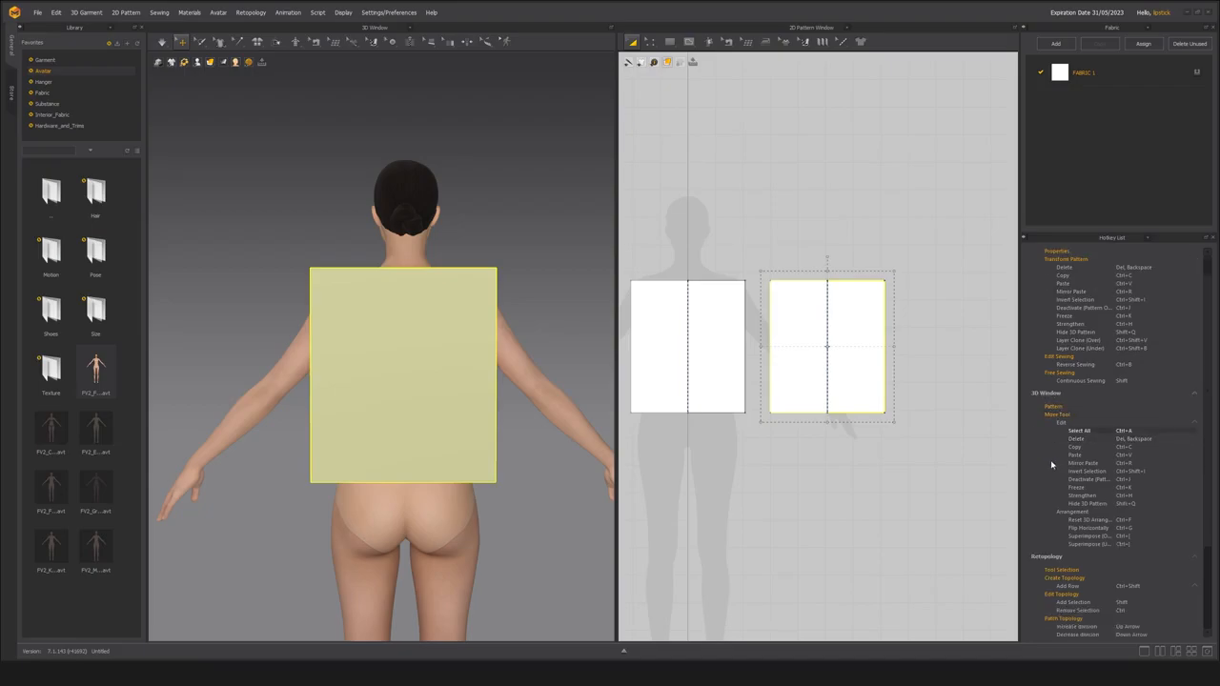
scroll(1051, 462, down, 3)
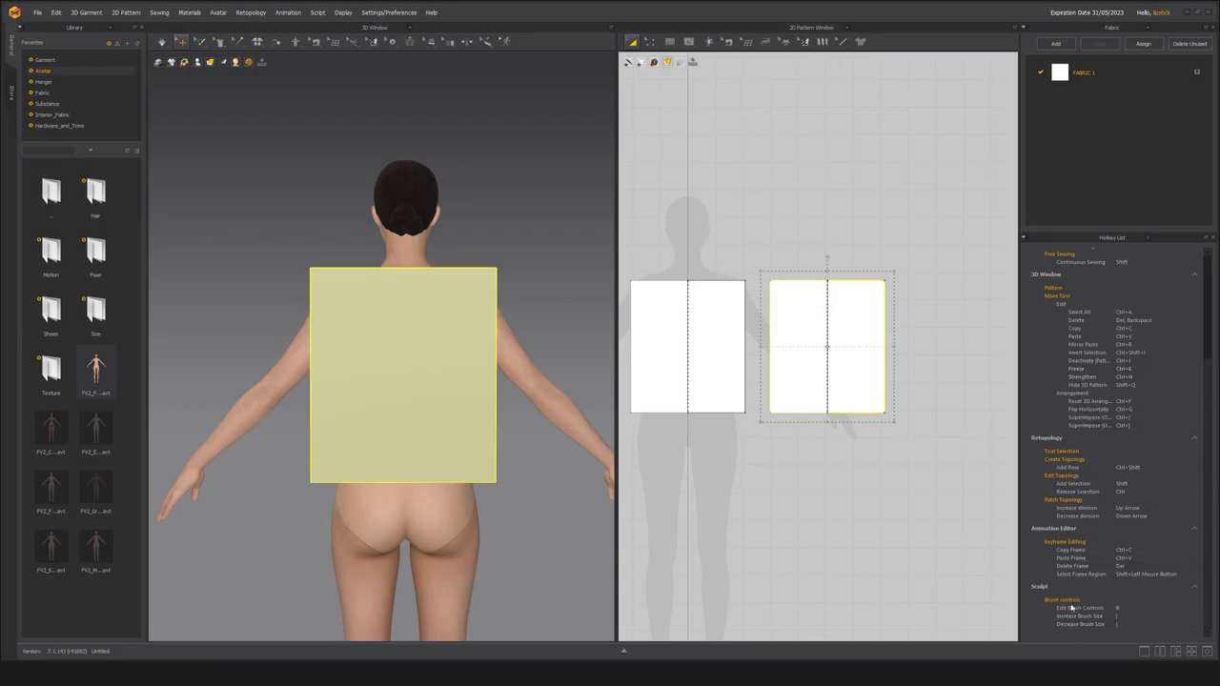
scroll(1079, 464, up, 2)
scroll(1082, 462, up, 3)
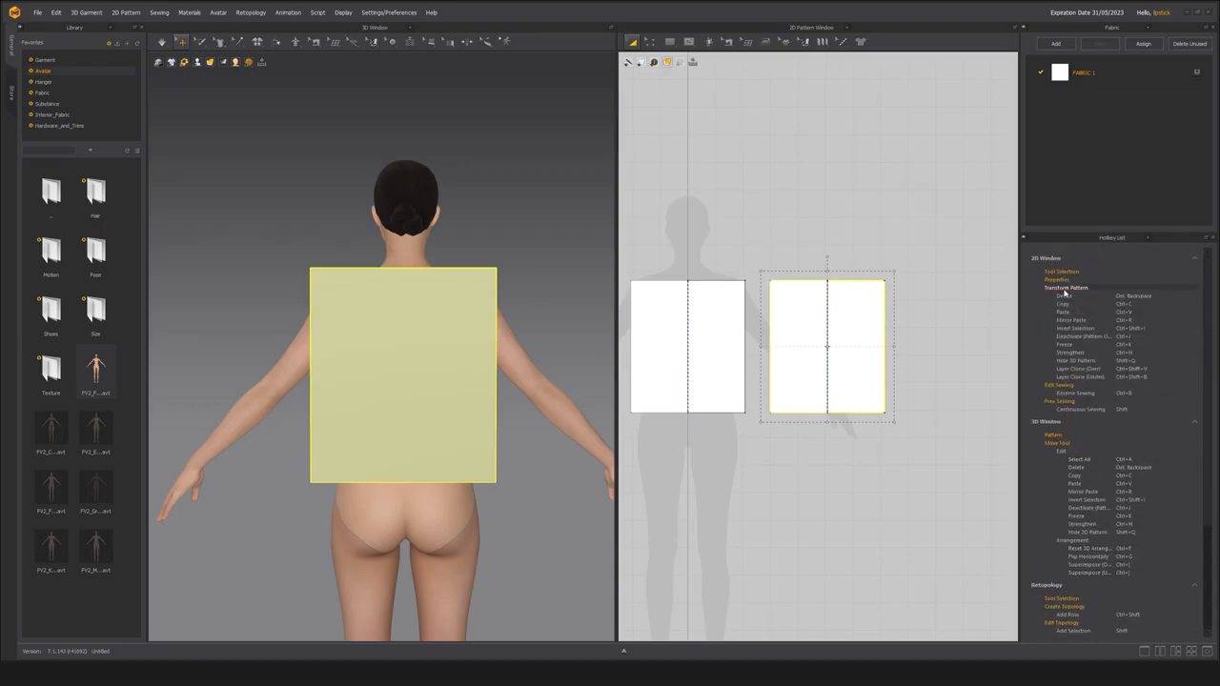
Expand the Pattern, Properties and Tool Selection groups in the Hotkey List and read their shortcuts.
click(1055, 436)
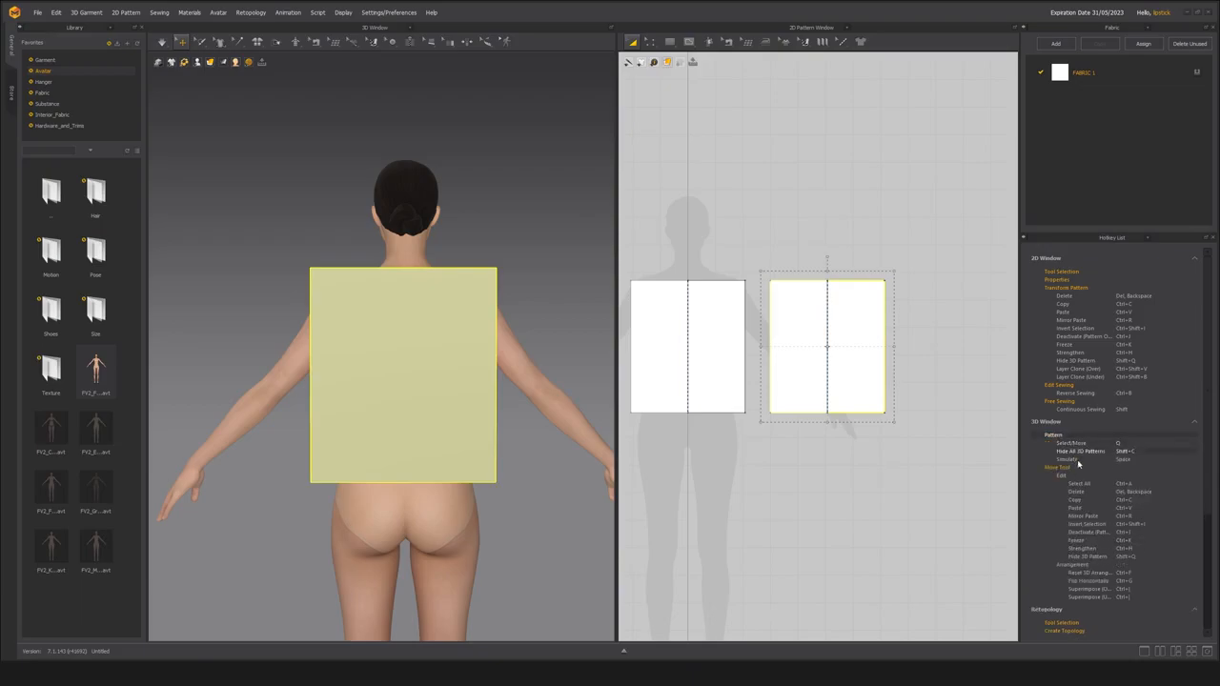
scroll(1085, 460, down, 3)
scroll(1090, 410, down, 2)
click(1077, 481)
scroll(1108, 488, down, 2)
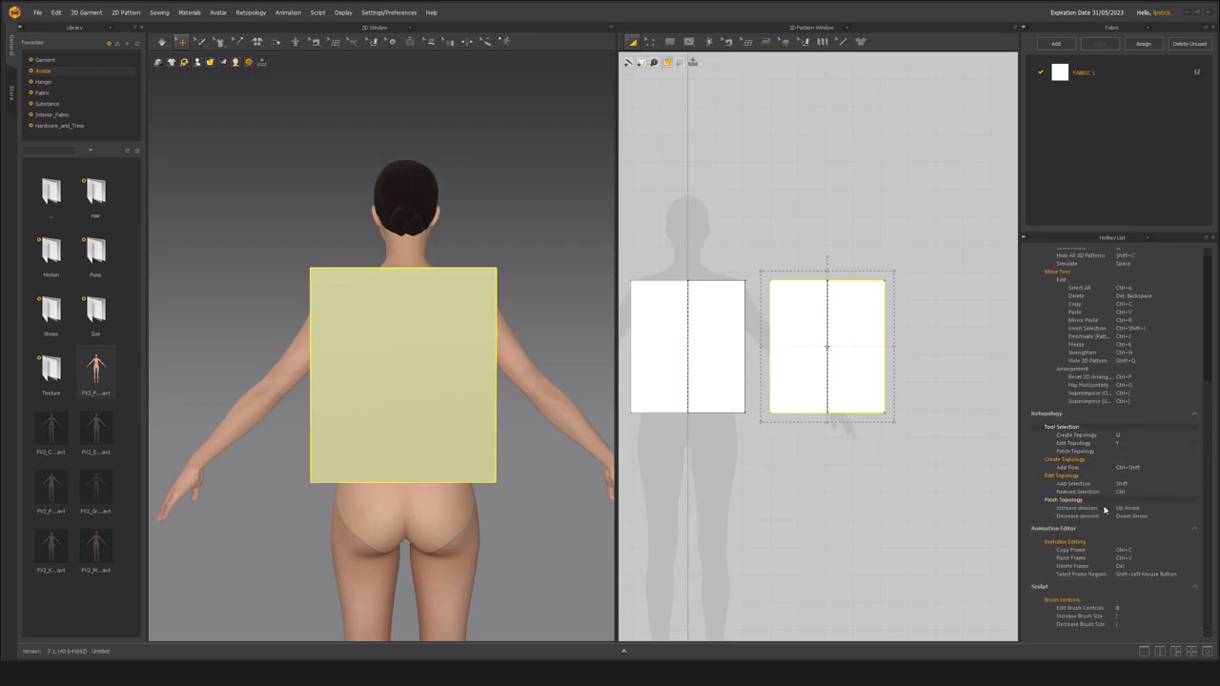
scroll(1091, 627, up, 7)
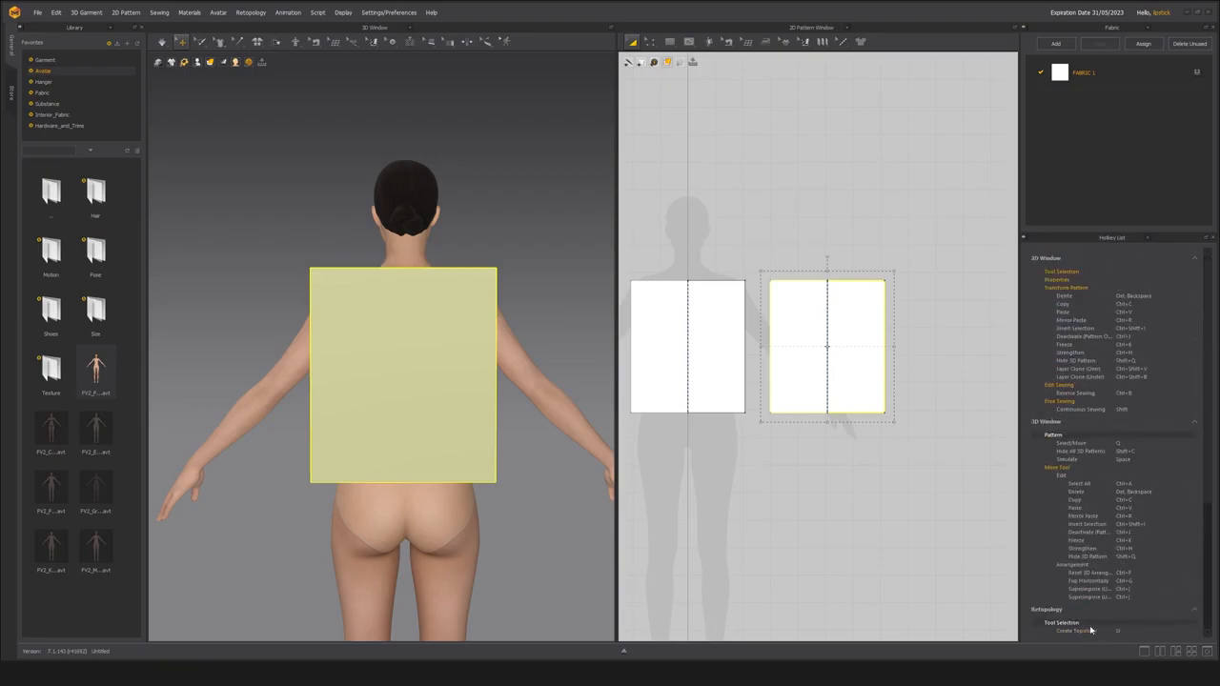
click(1082, 280)
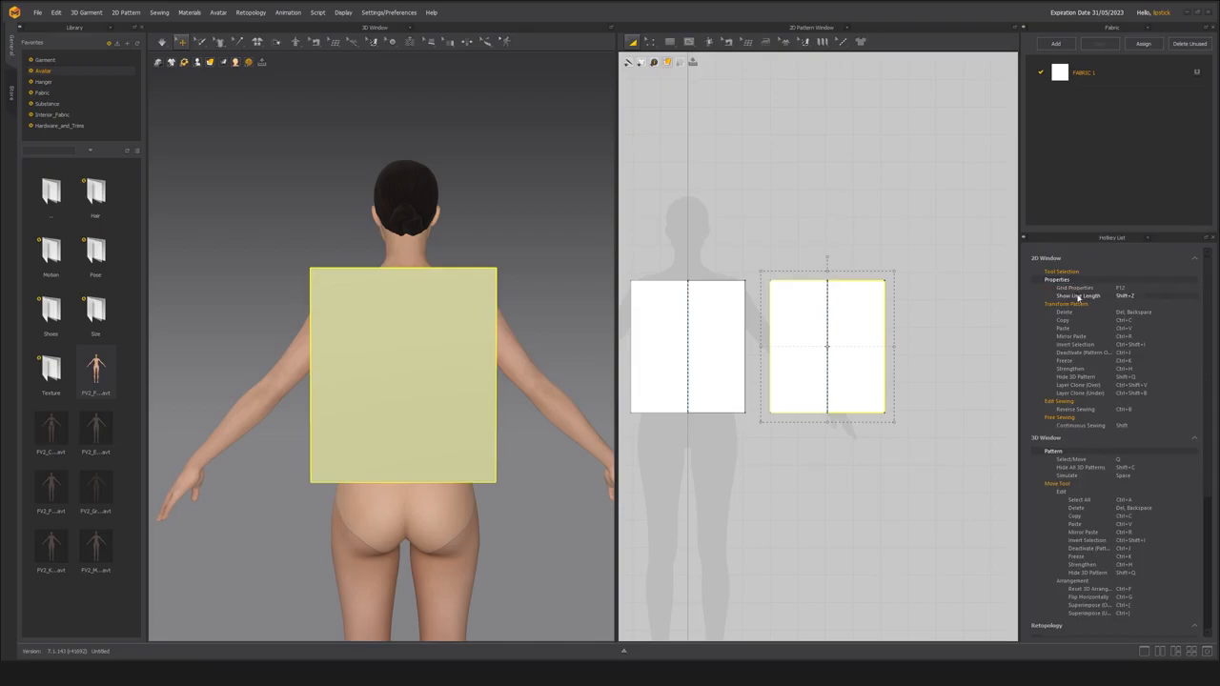
click(1082, 274)
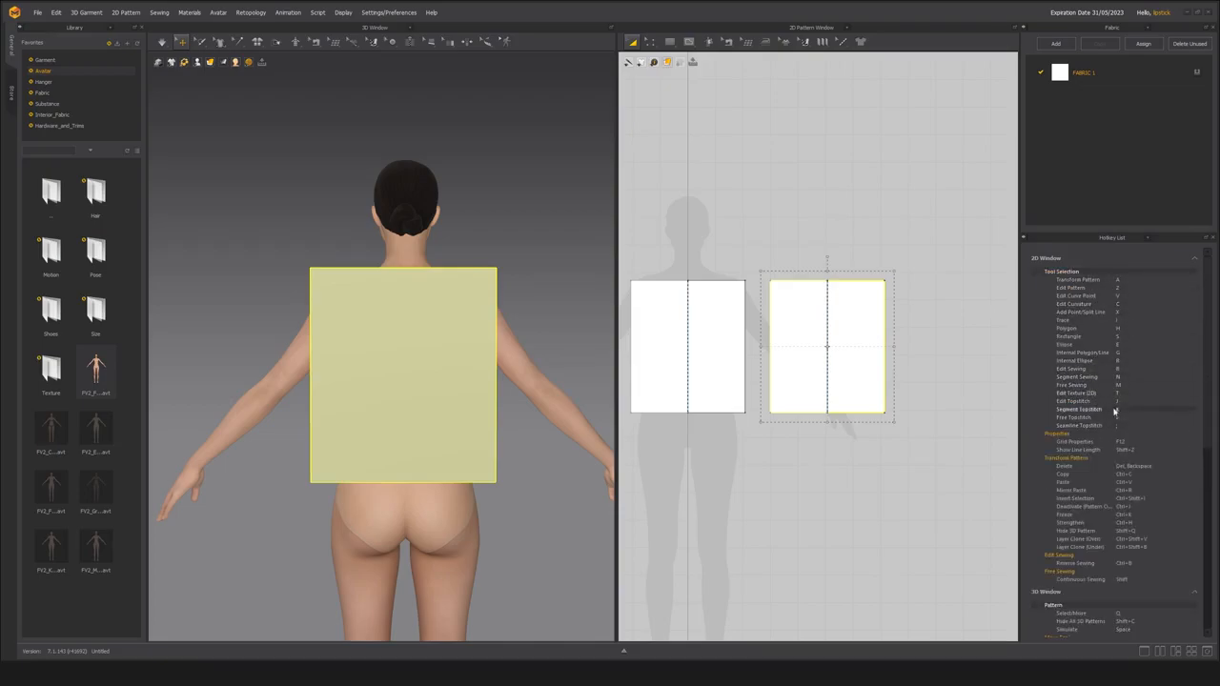
scroll(1109, 445, down, 3)
scroll(1109, 446, down, 6)
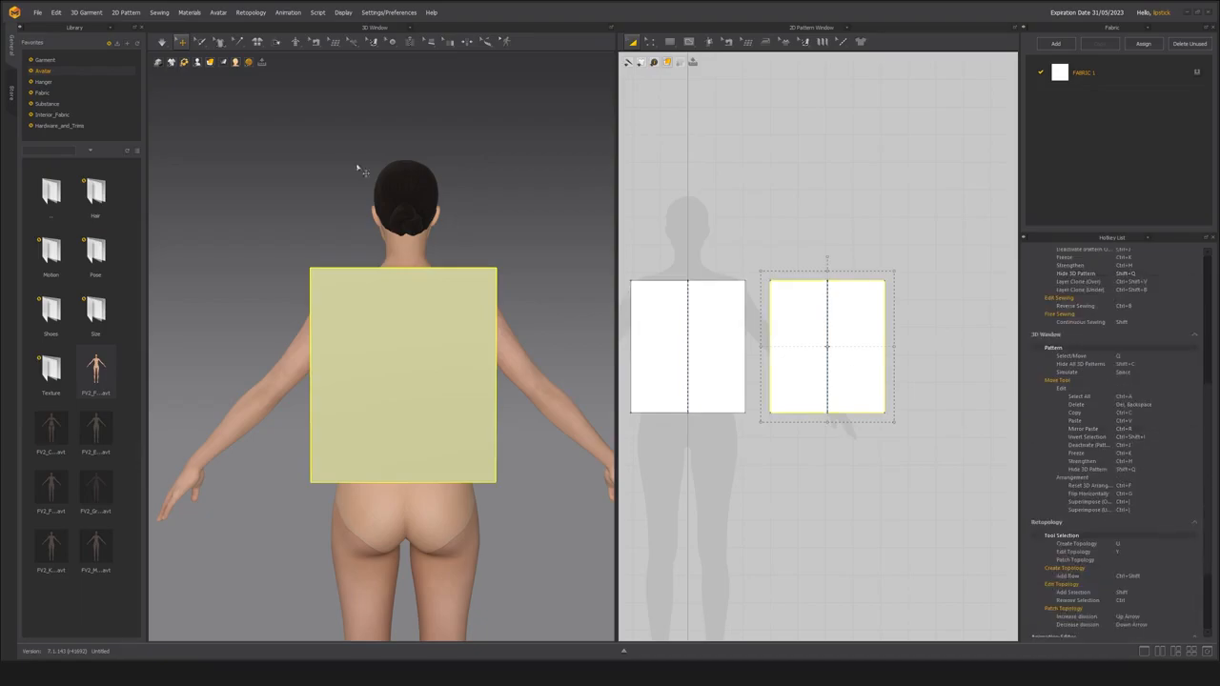
Open the keyboard shortcut settings in the Preferences, with the dialog moved clear of the avatar.
click(398, 13)
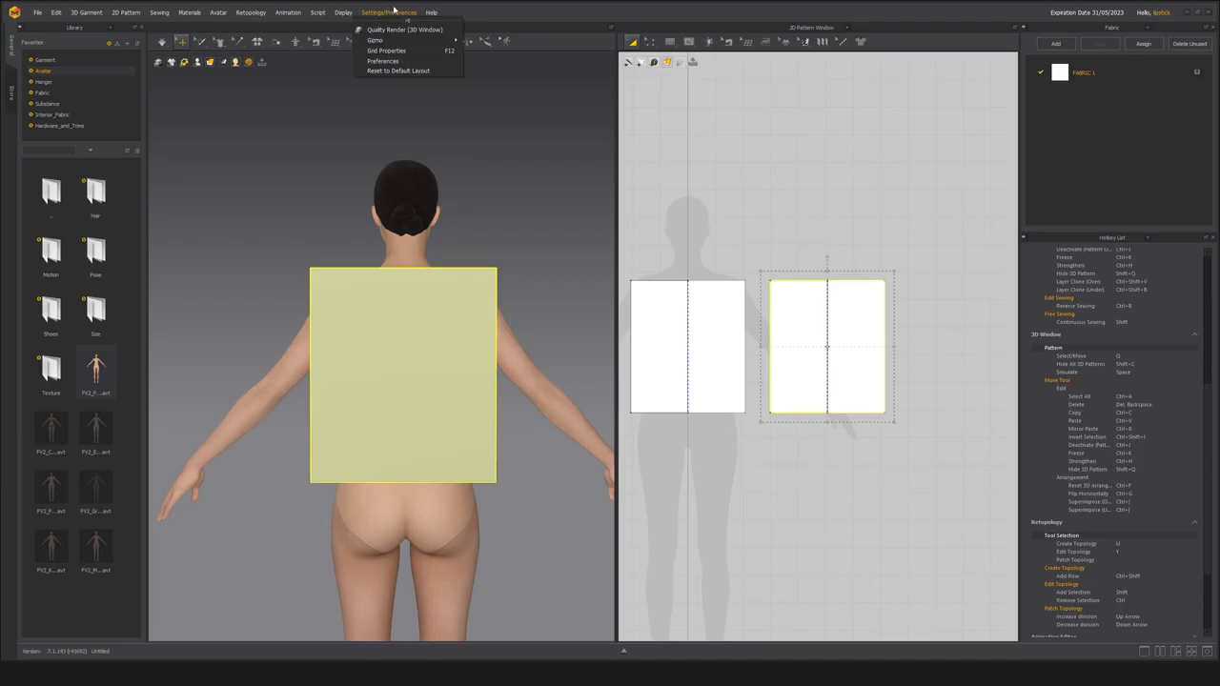
click(386, 61)
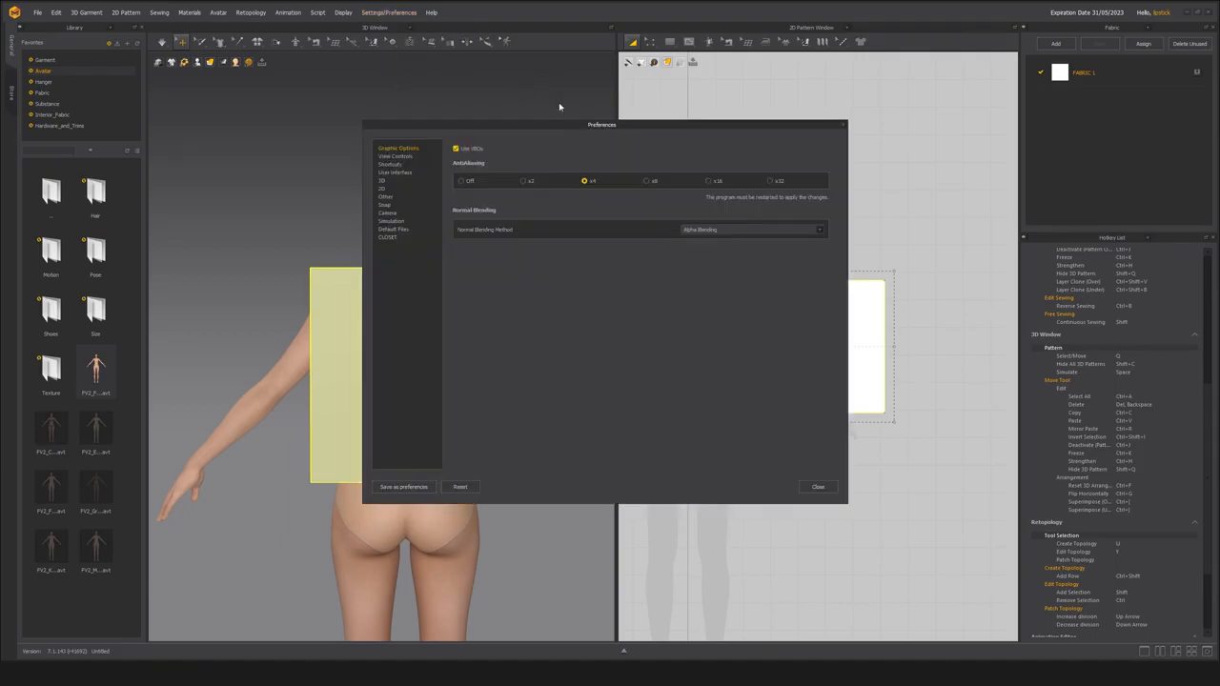
drag(545, 123, 667, 104)
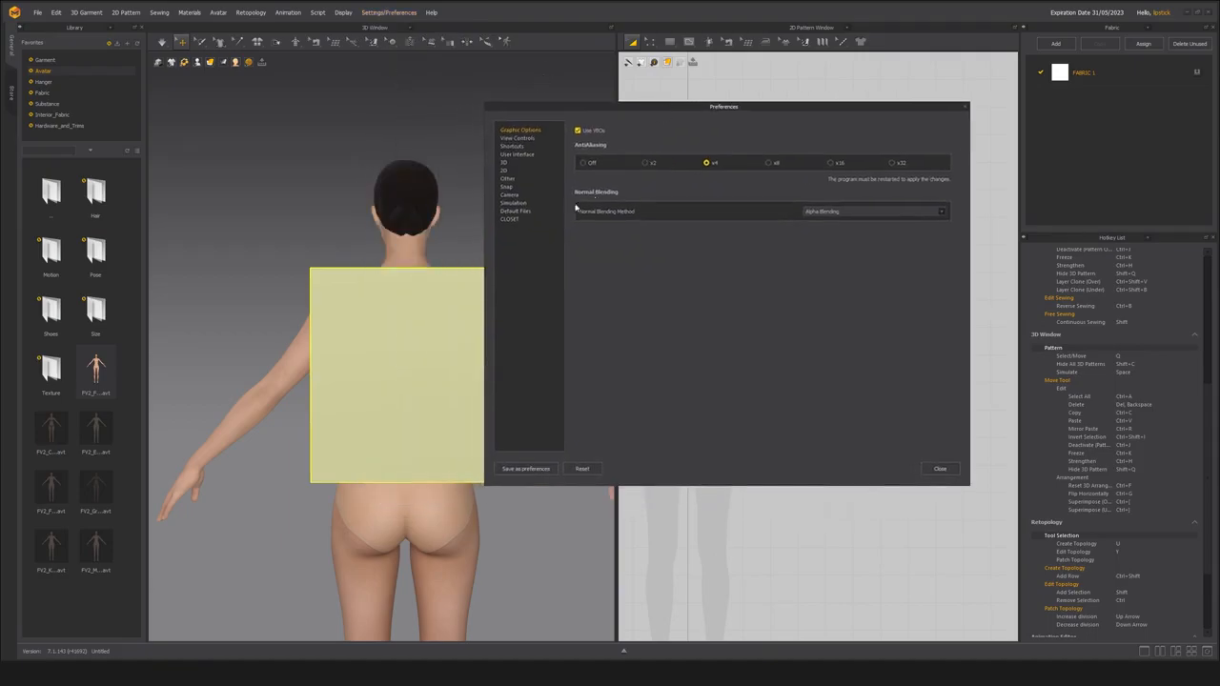
click(513, 146)
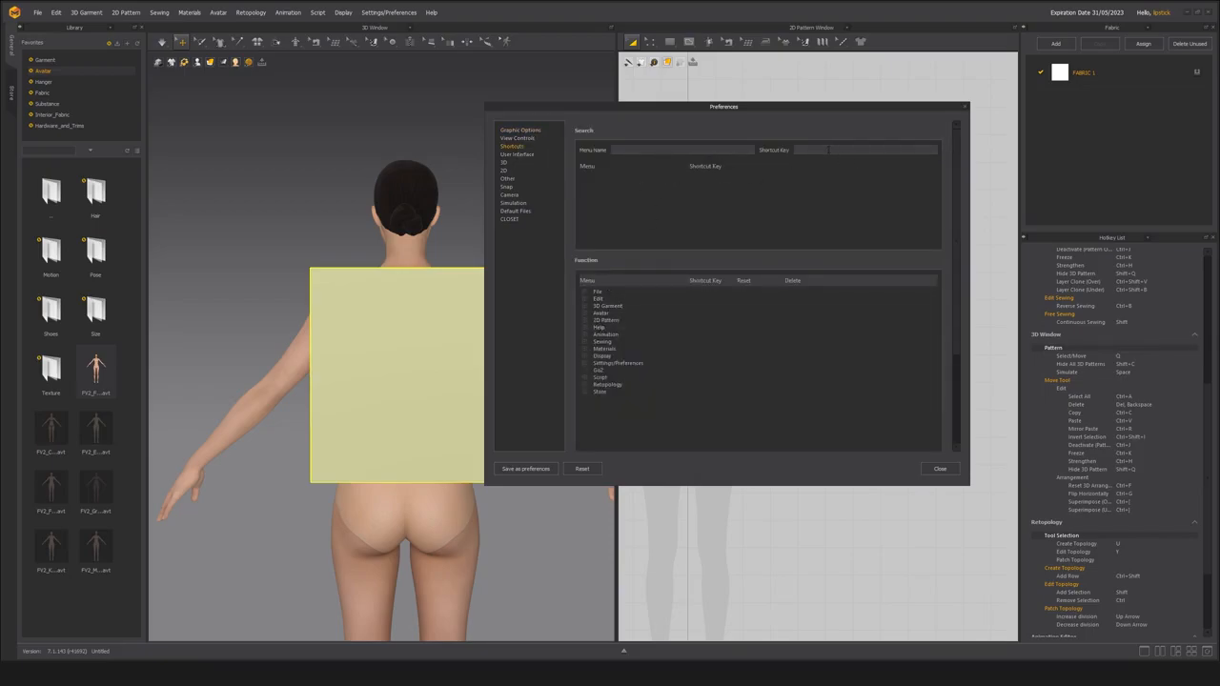
Search the shortcut assignments by key, including B, to check which commands already use them.
click(801, 151)
key(alt+h)
click(803, 150)
text(B)
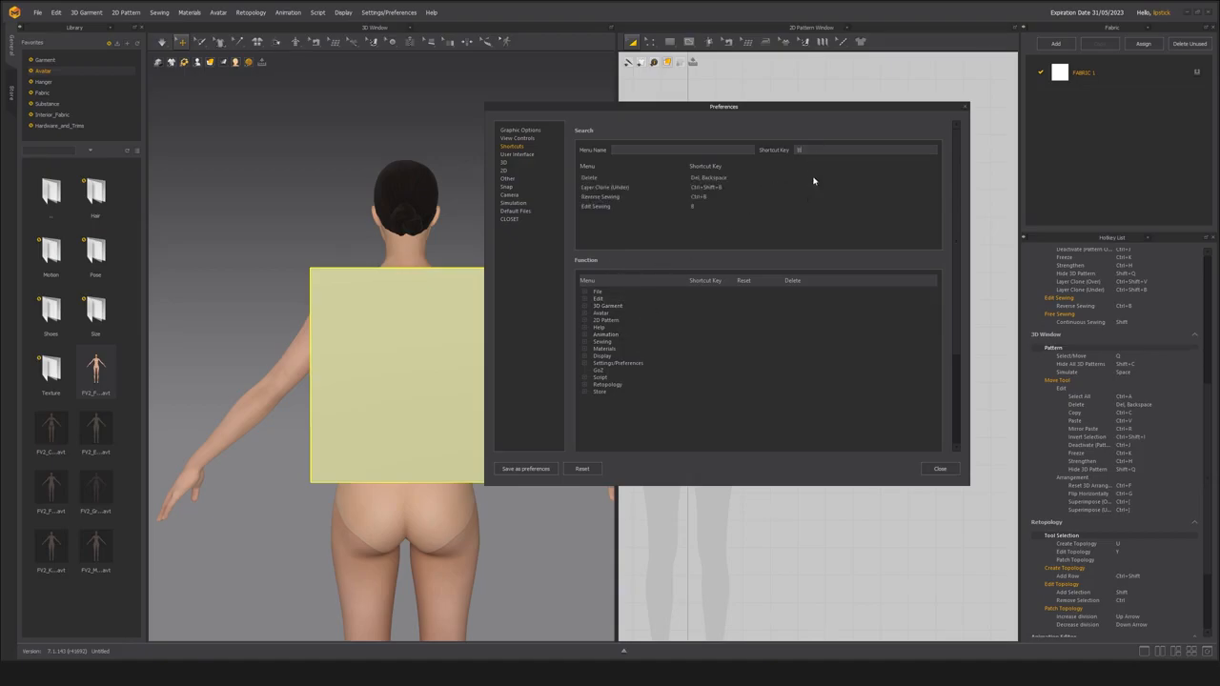
key(BackSpace)
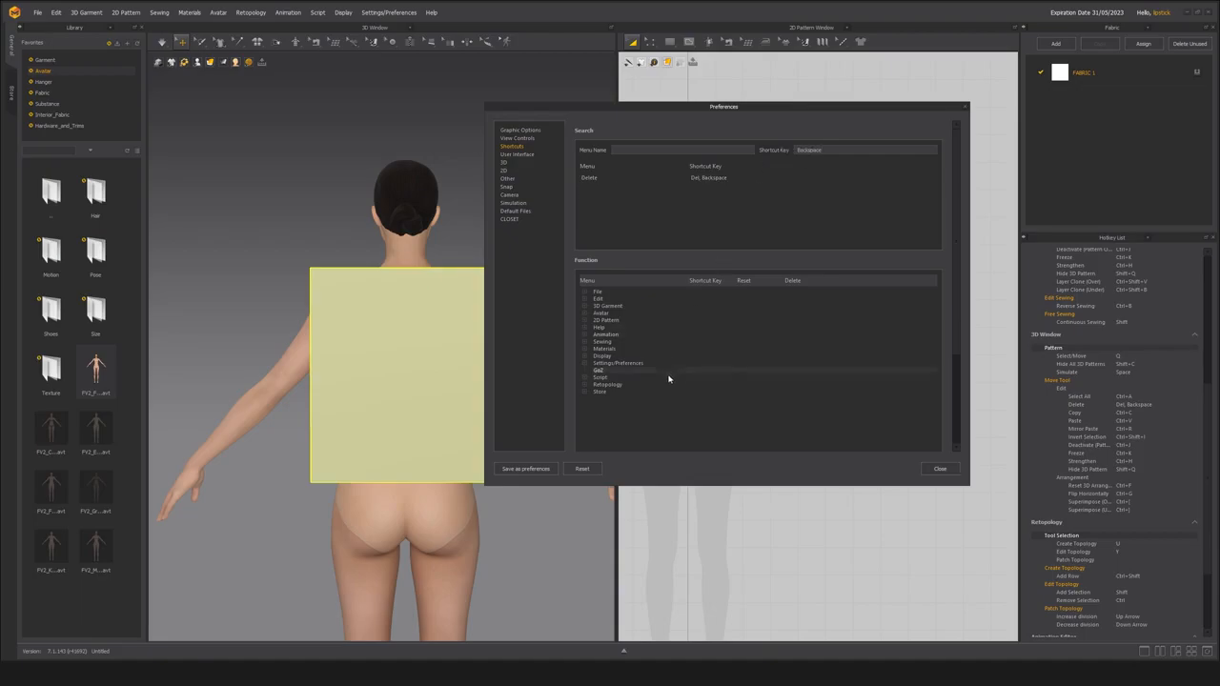
Find the Flip Normal command by searching the shortcuts for "flip" and assign Alt+N to it.
click(661, 150)
text(flip)
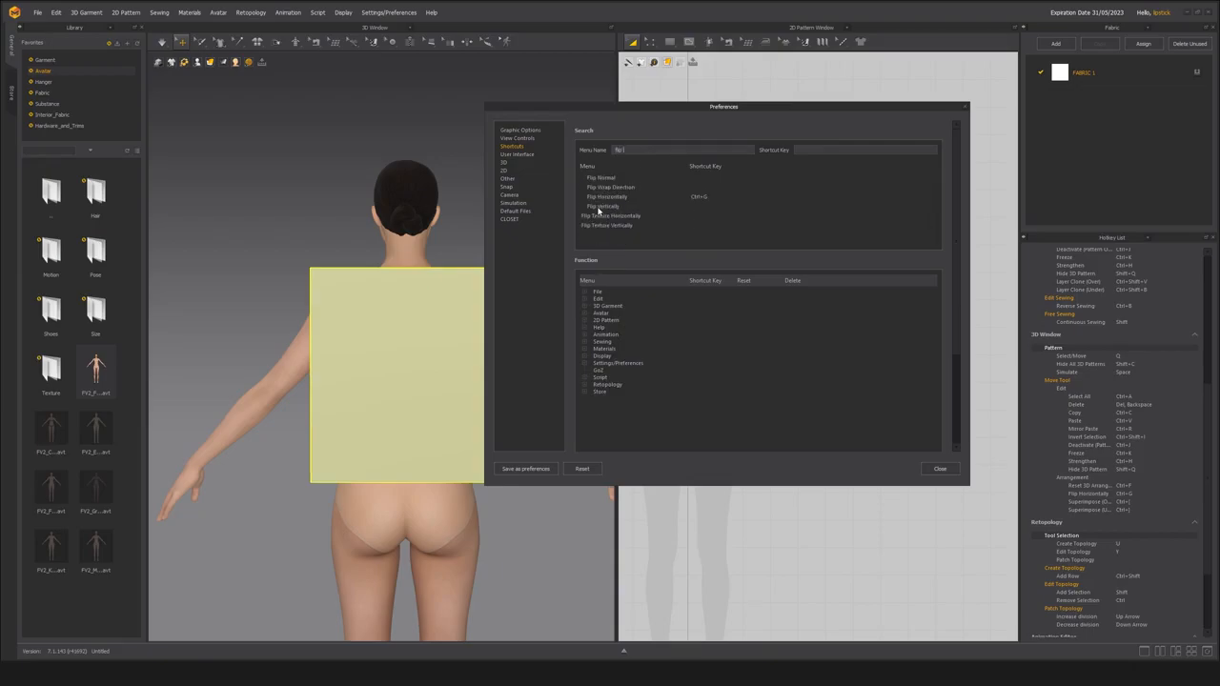
click(698, 178)
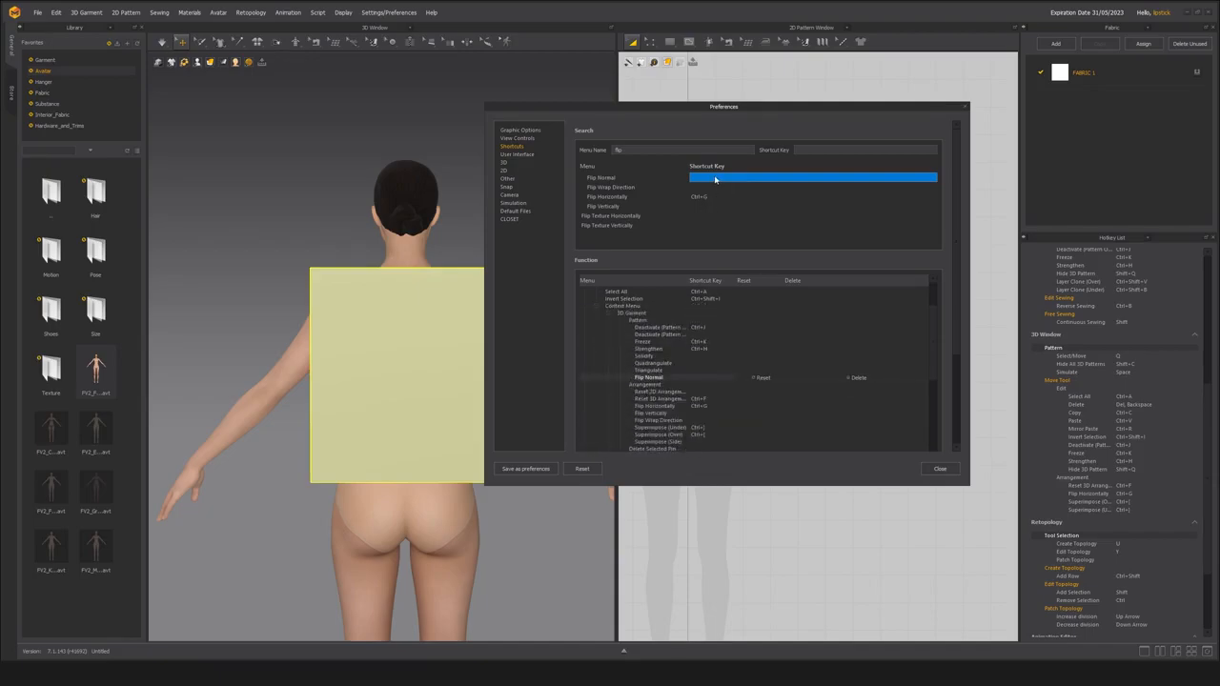
click(676, 381)
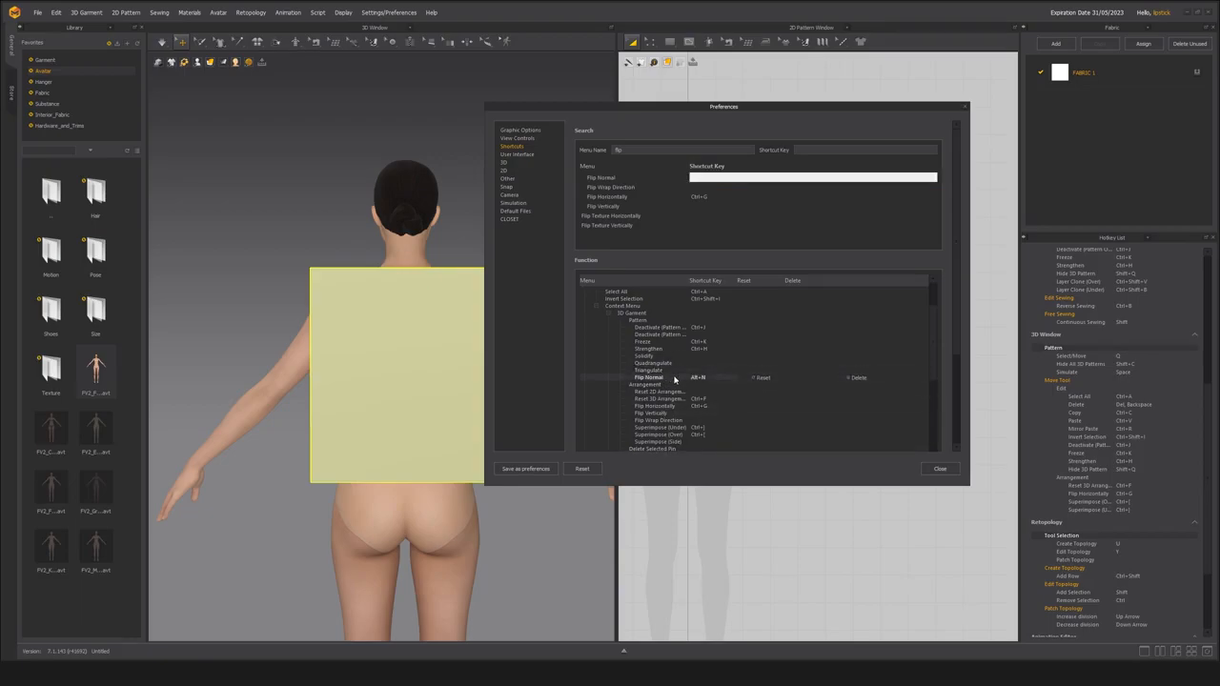
click(713, 236)
Look up Alt+N in the shortcut search to check its assignment, and close the Preferences.
double_click(654, 151)
key(BackSpace)
click(822, 150)
key(alt+h)
key(alt+n)
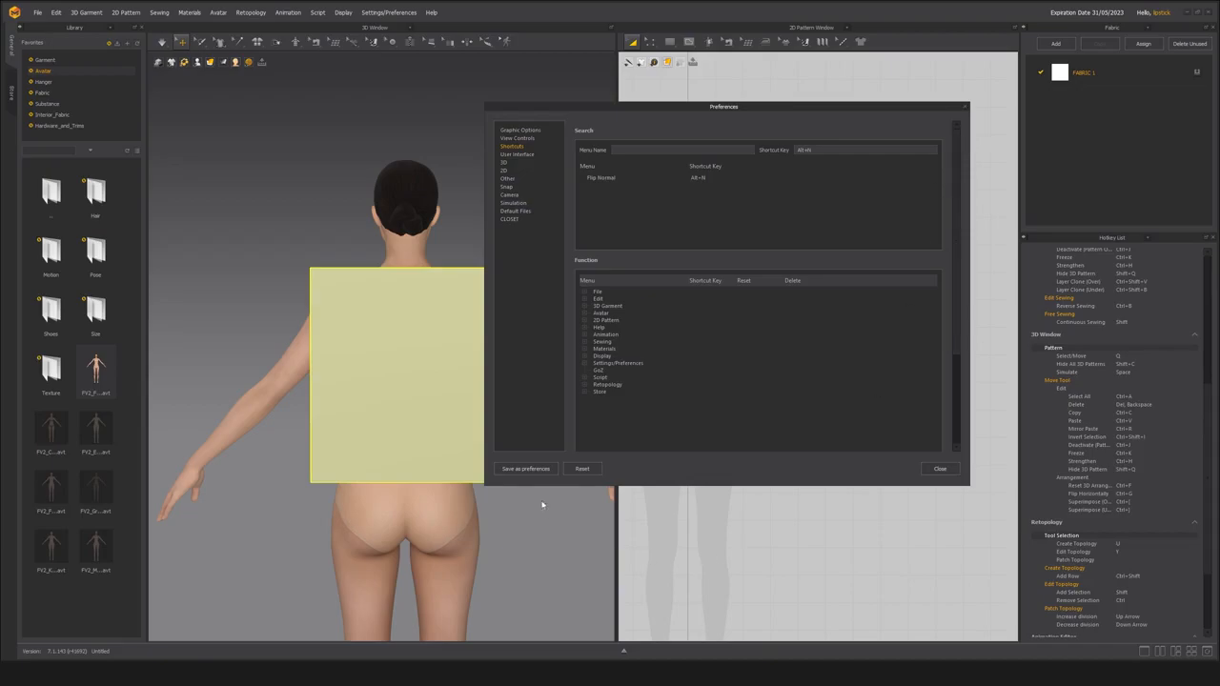
click(939, 470)
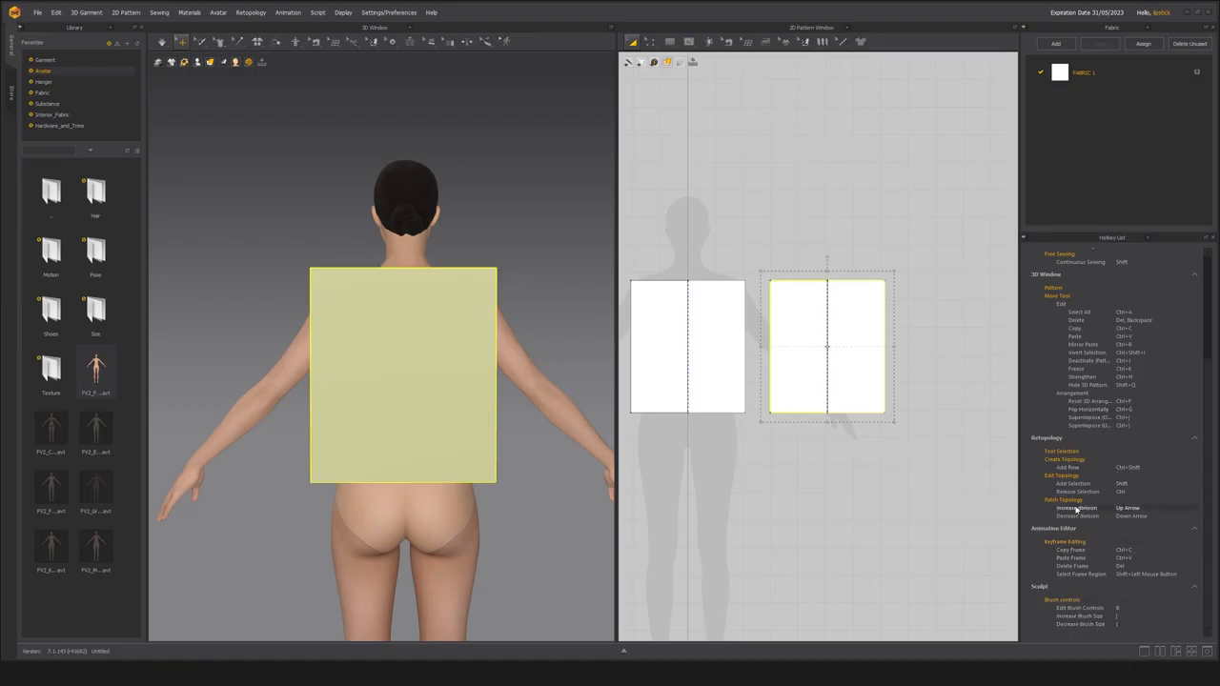
Examine the 2D and 3D Window sections of the Hotkey List, including the 3D Pattern group, for a Flip Normal entry.
click(1068, 289)
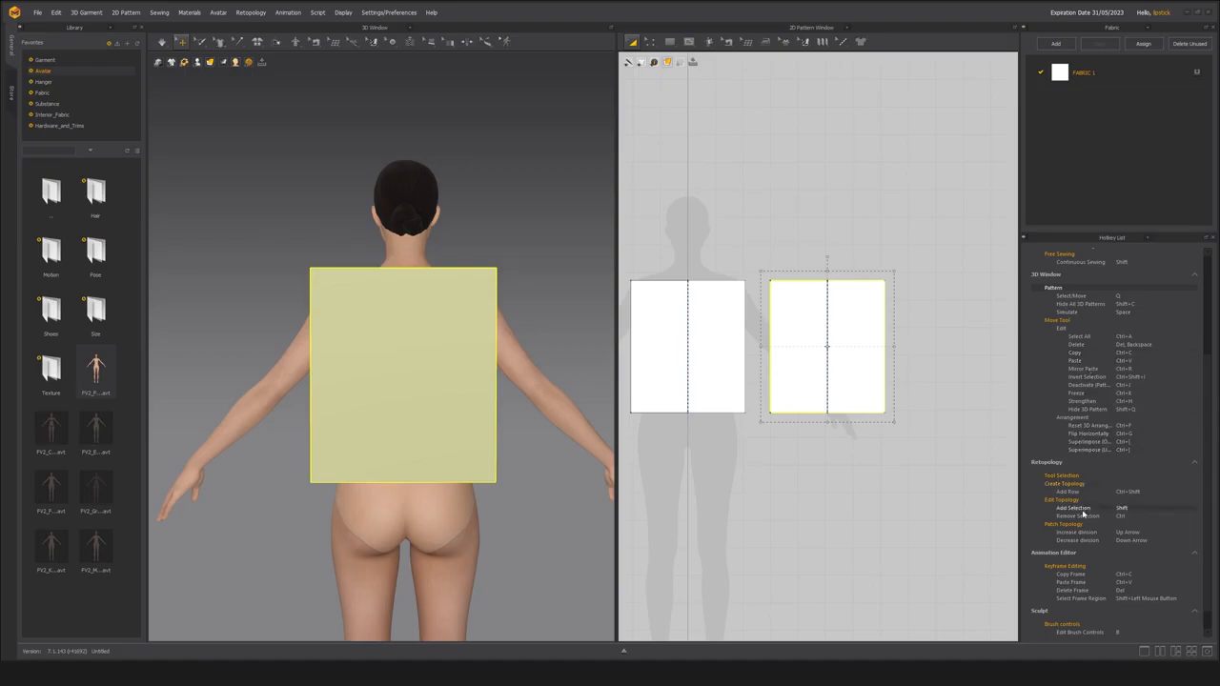
scroll(1103, 275, up, 5)
scroll(1087, 477, down, 3)
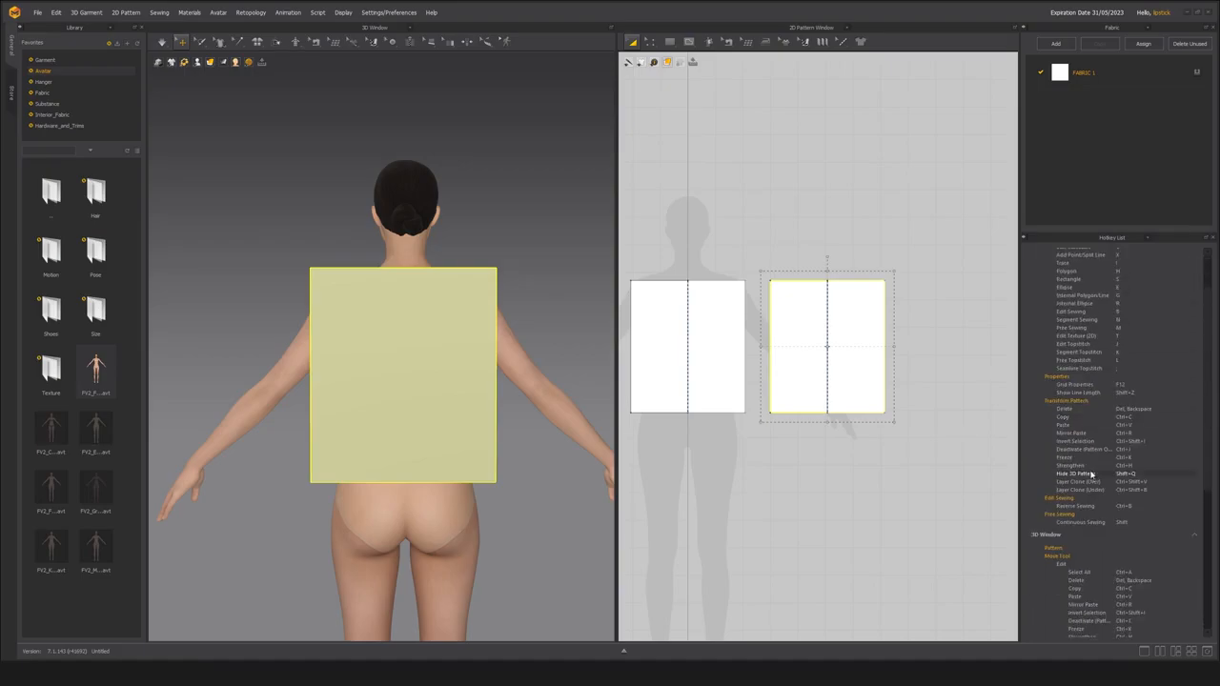
scroll(1069, 497, down, 2)
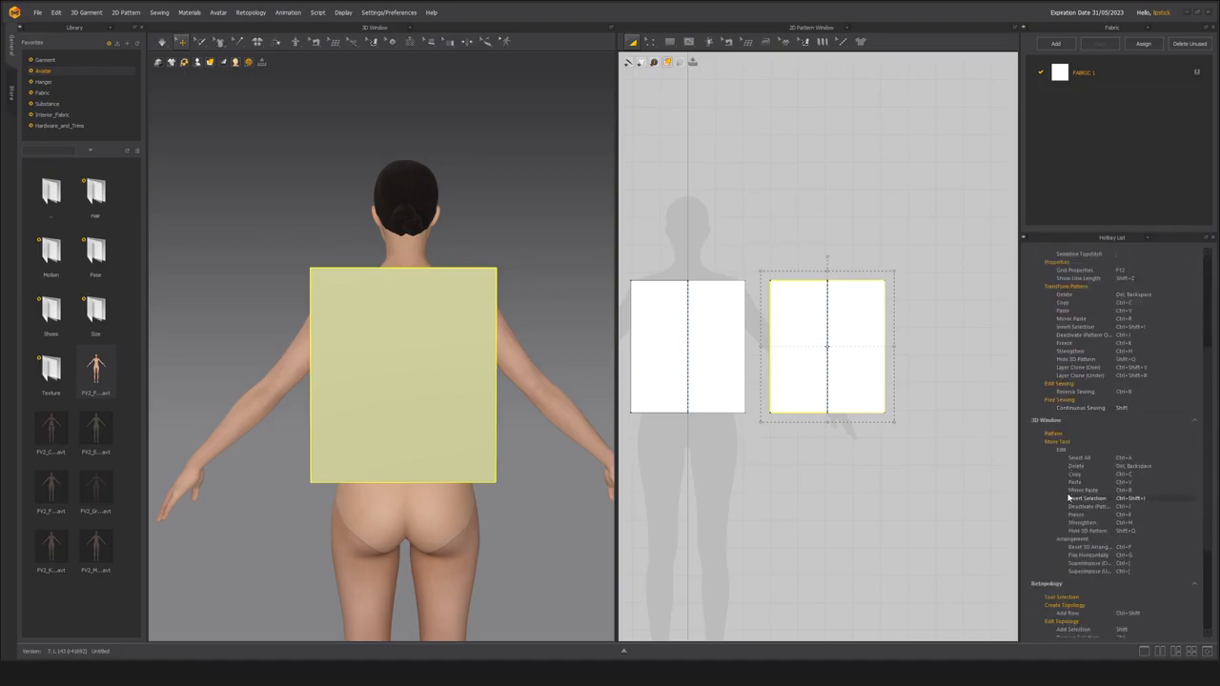
click(1071, 438)
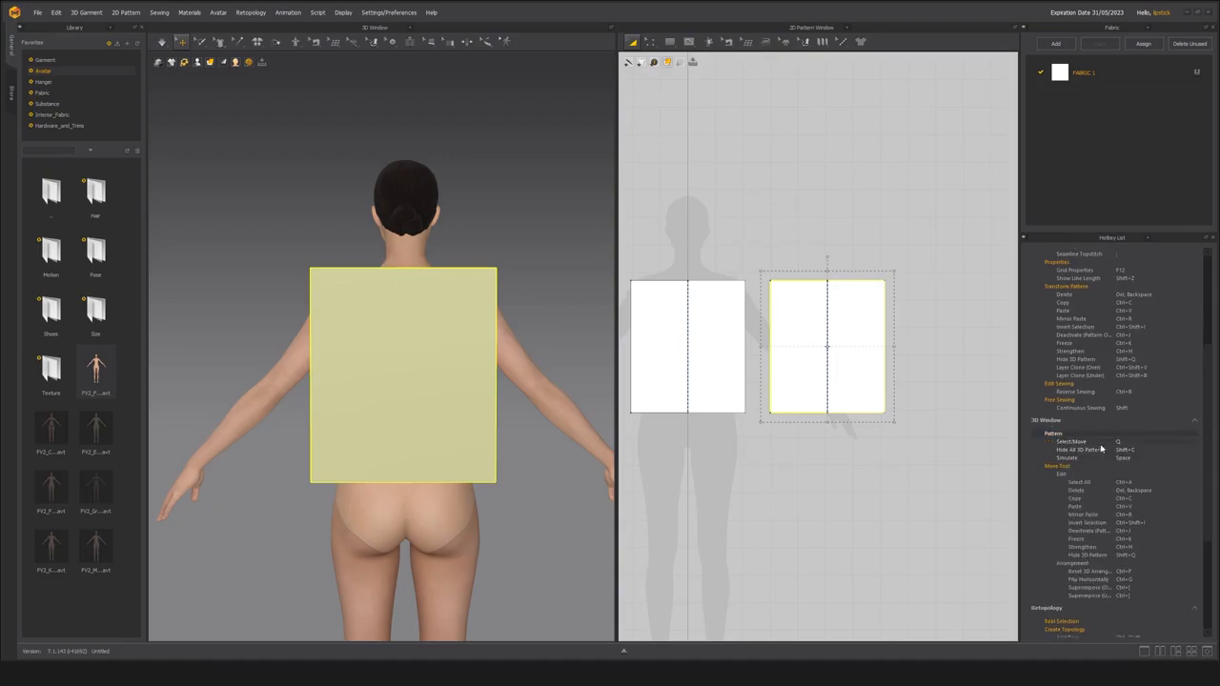
scroll(1103, 448, down, 2)
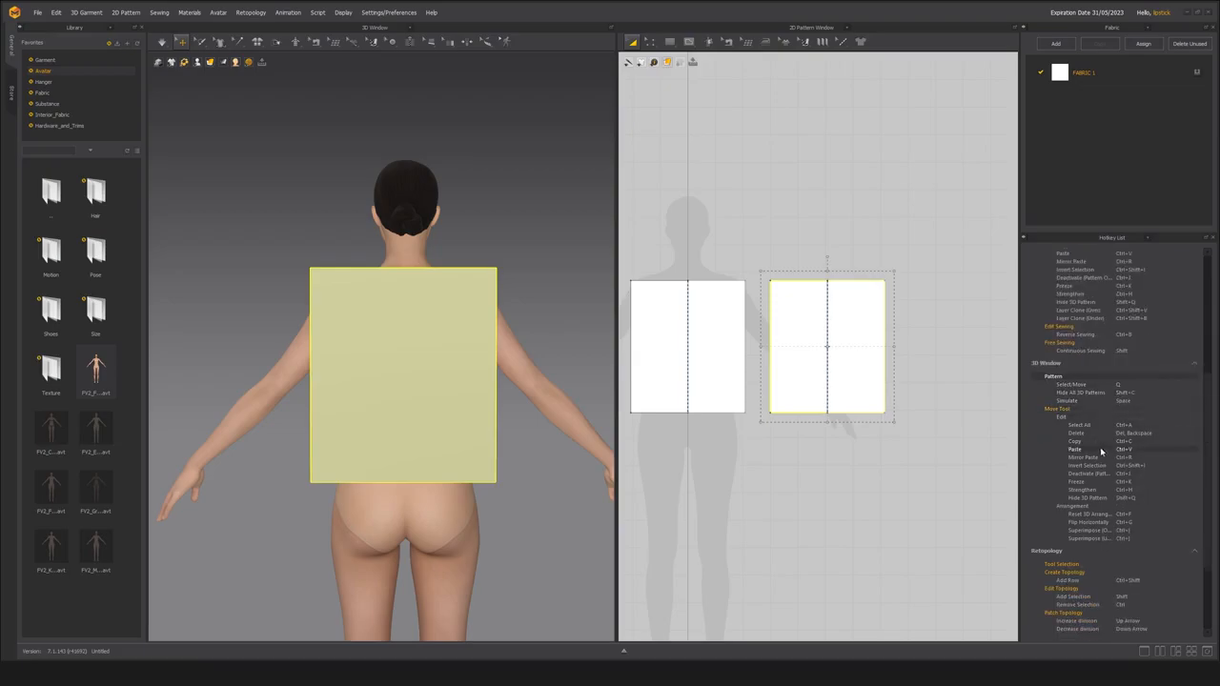
scroll(1096, 472, down, 4)
key(Escape)
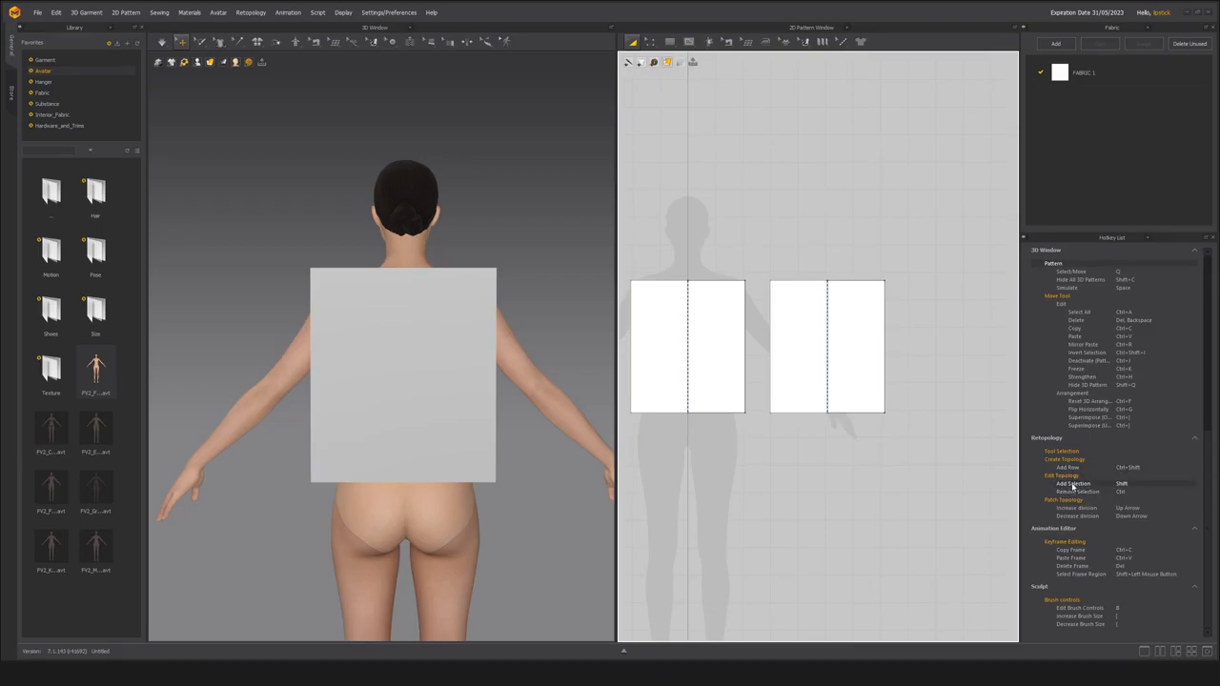
scroll(1096, 610, up, 3)
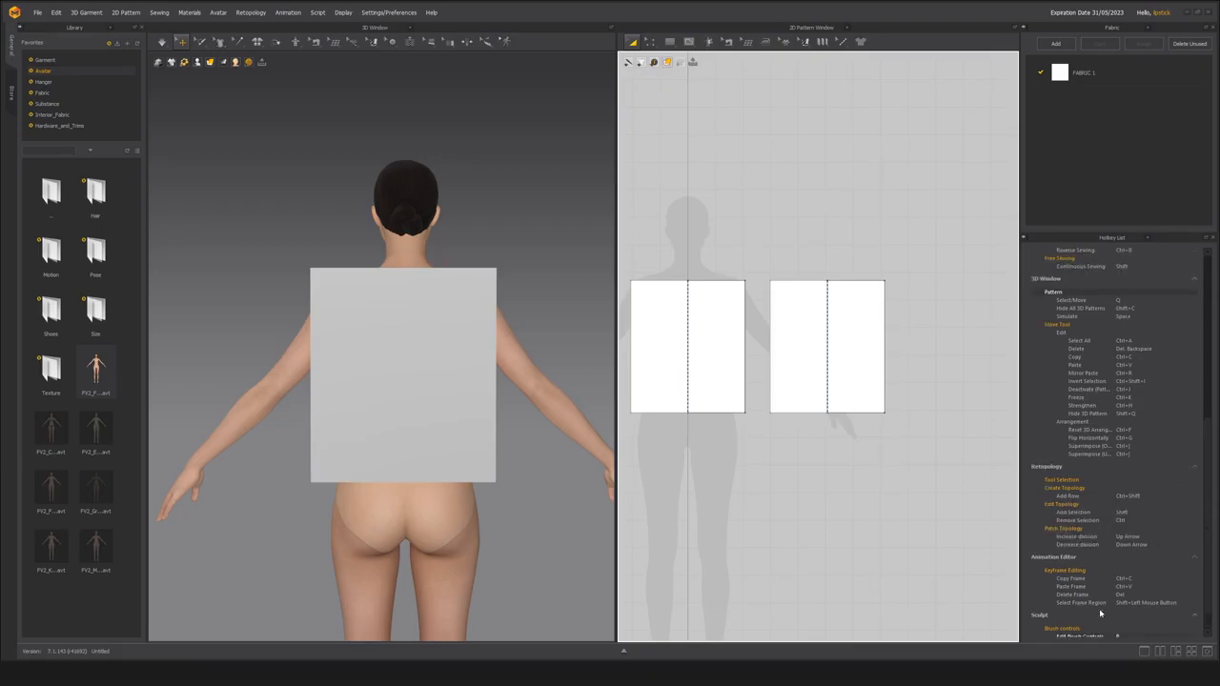
scroll(1097, 532, up, 5)
scroll(1096, 532, up, 1)
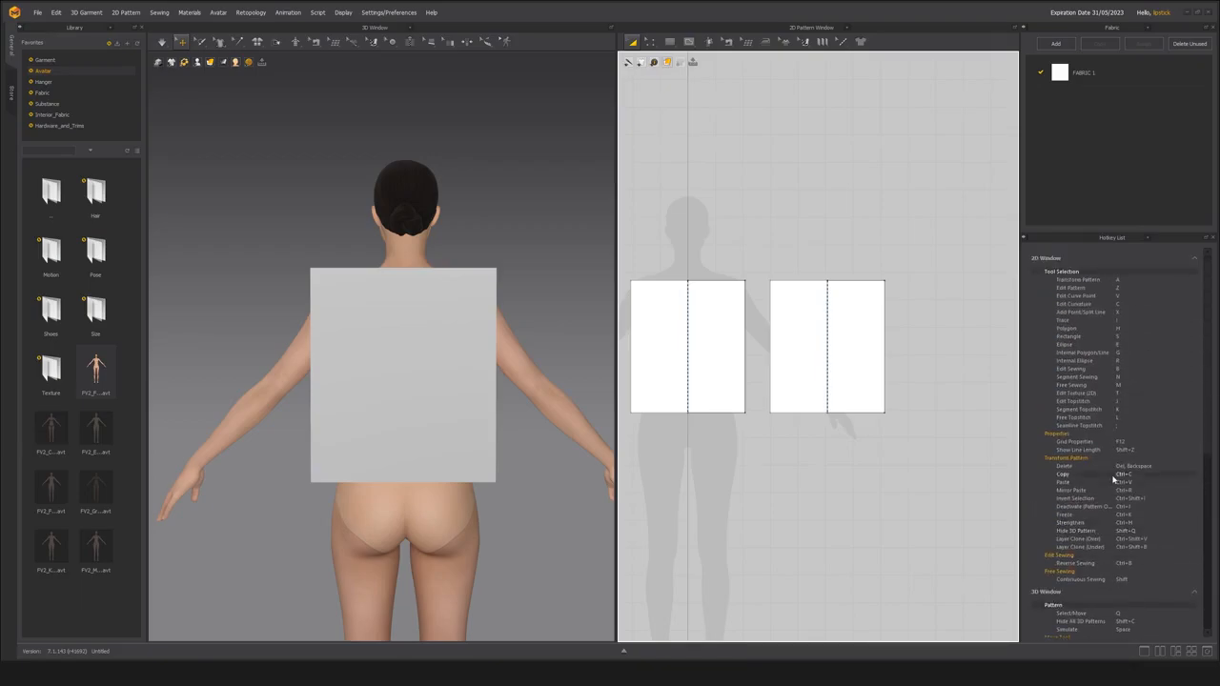
Save the project under the name vest02 on the Data (D:) drive.
click(39, 13)
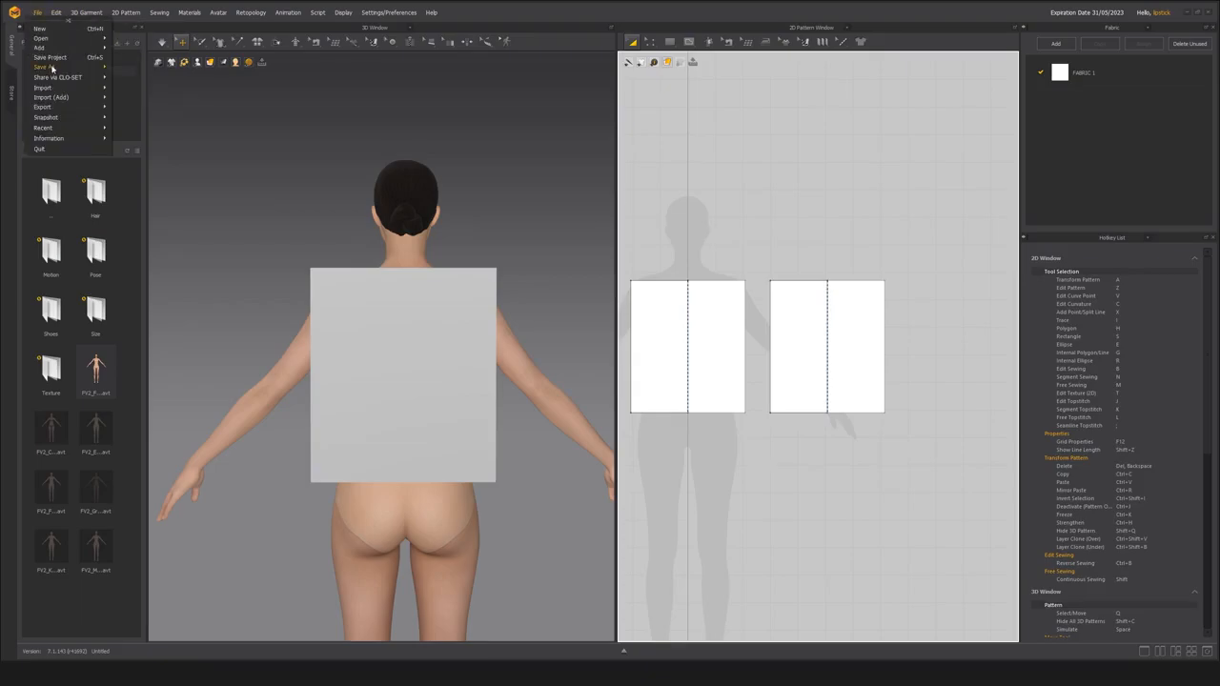
mouse_move(52, 67)
click(126, 67)
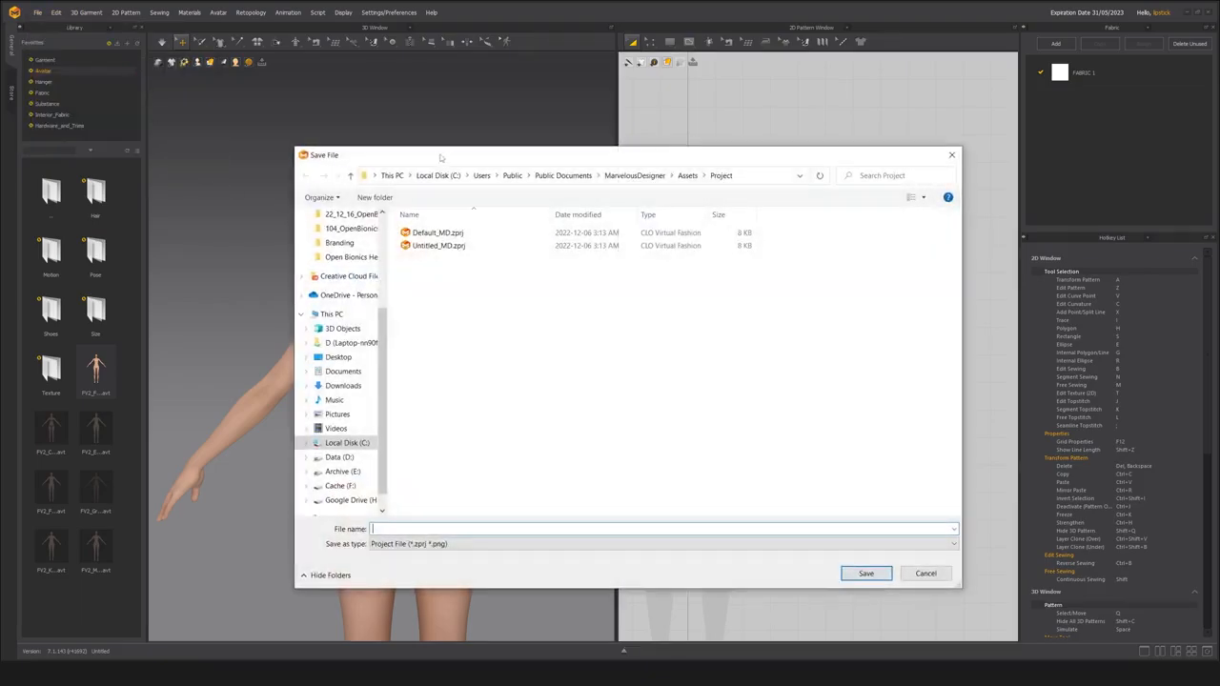
click(392, 176)
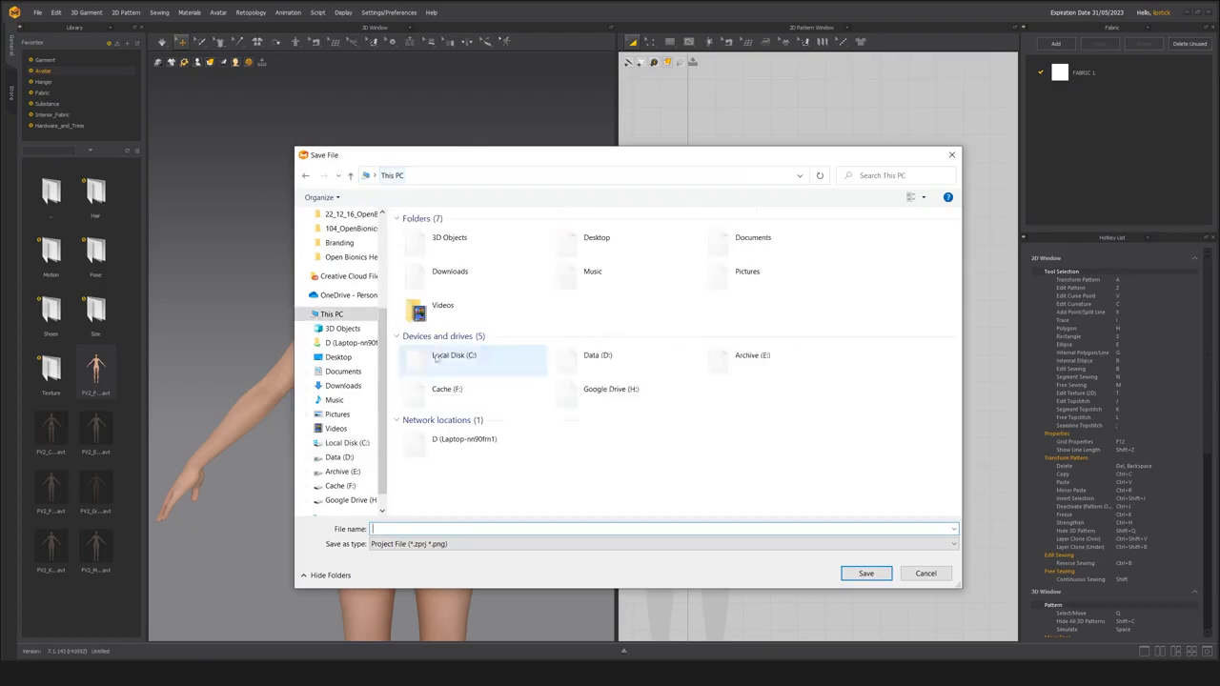
double_click(615, 378)
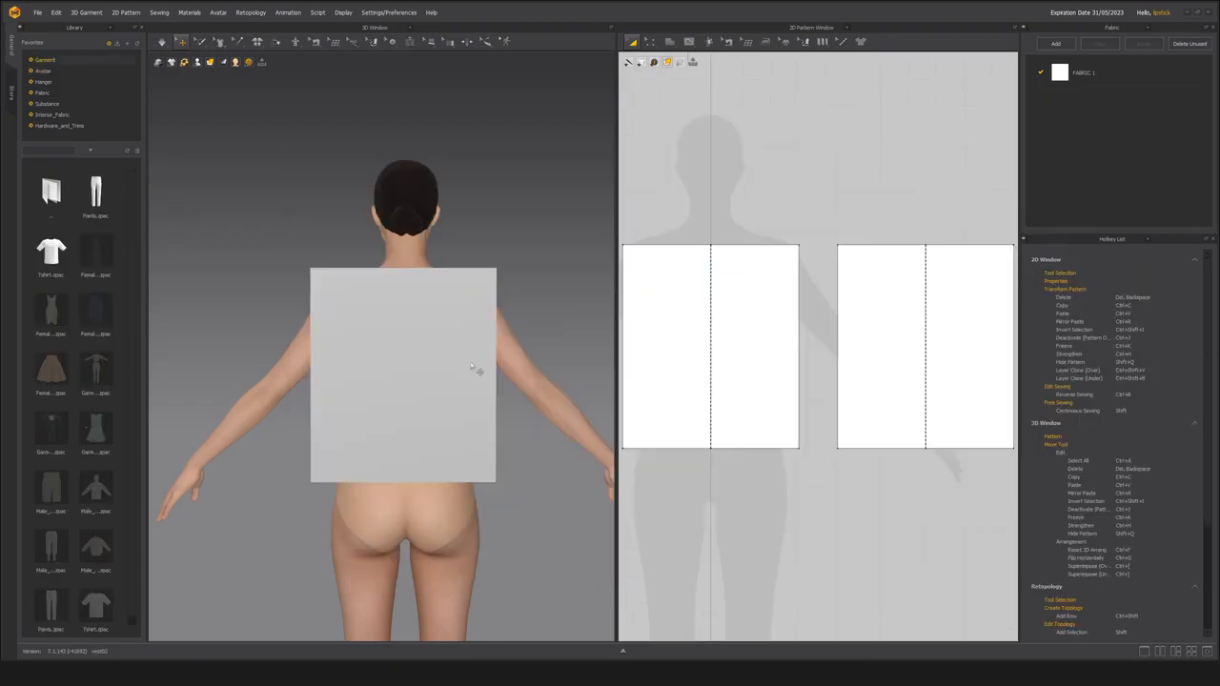
Select the back panel on the avatar and check which shortcut is listed beside its Flip Normal command.
click(456, 353)
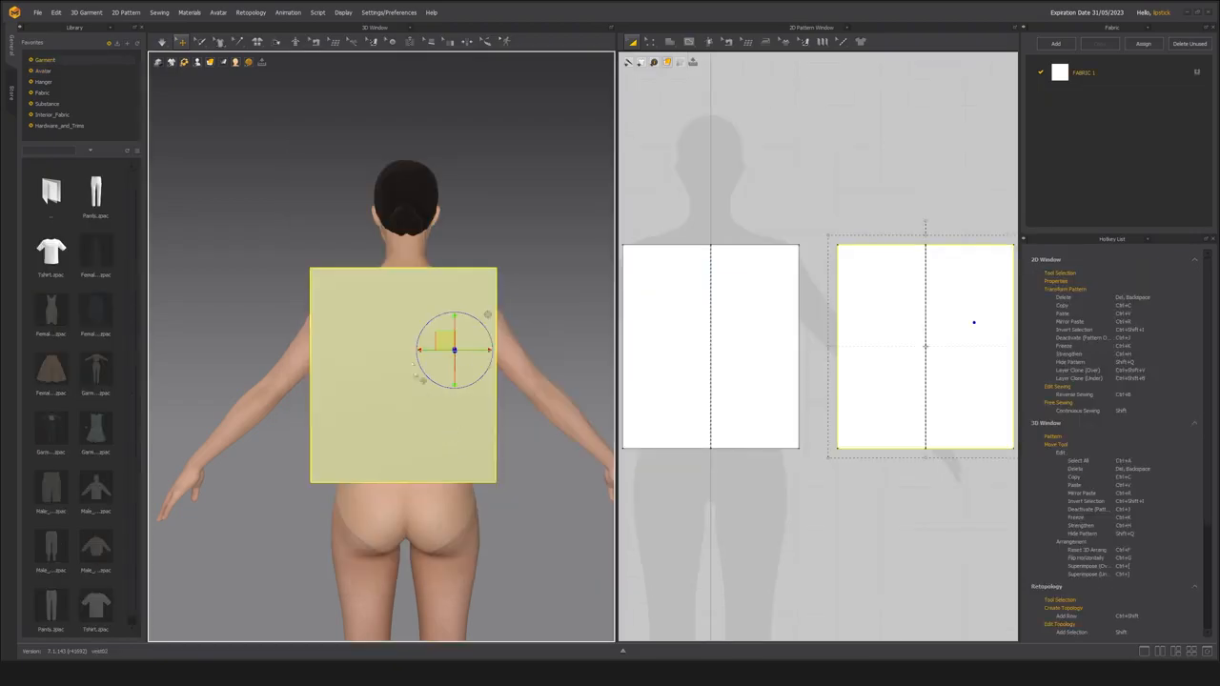
right_click(405, 354)
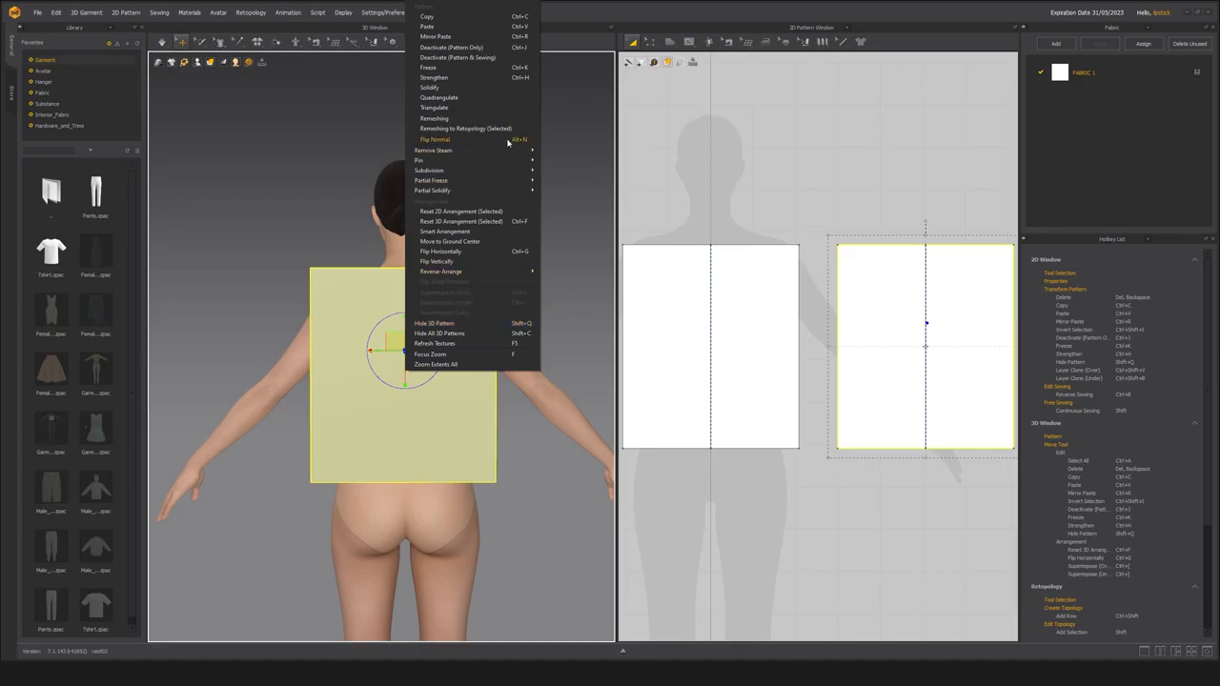
click(1146, 288)
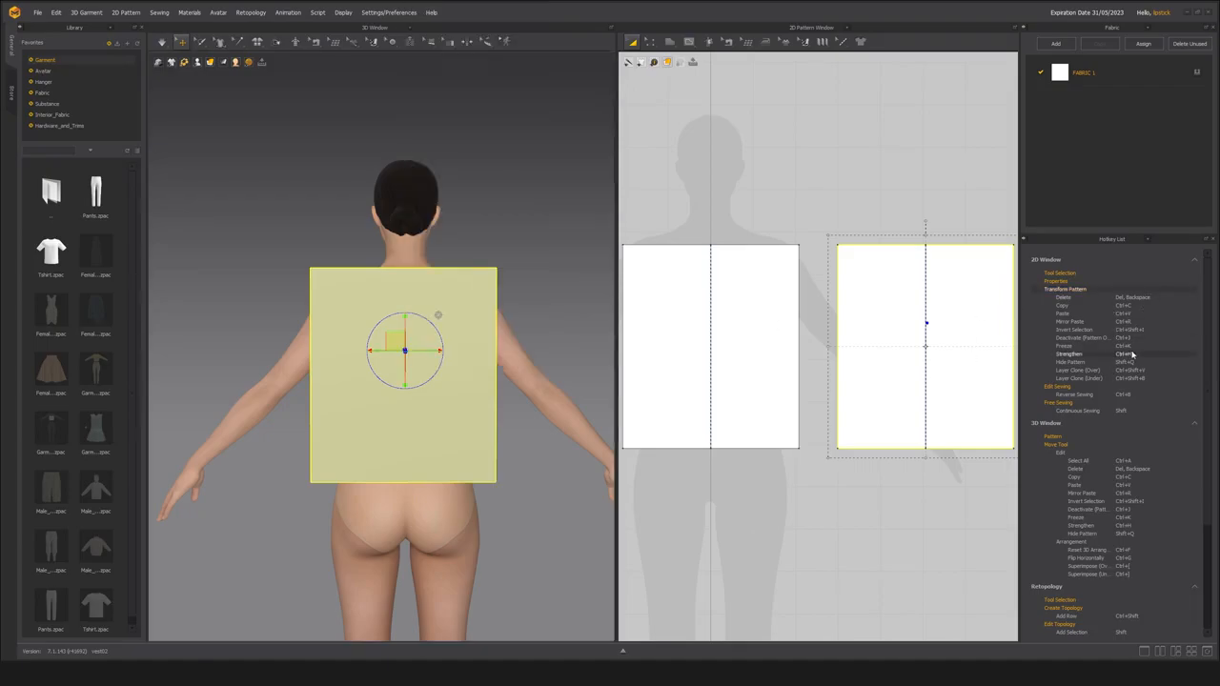
Expand the 2D Window's Tool Selection and Properties groups in the Hotkey List and read through all sections again.
click(1061, 274)
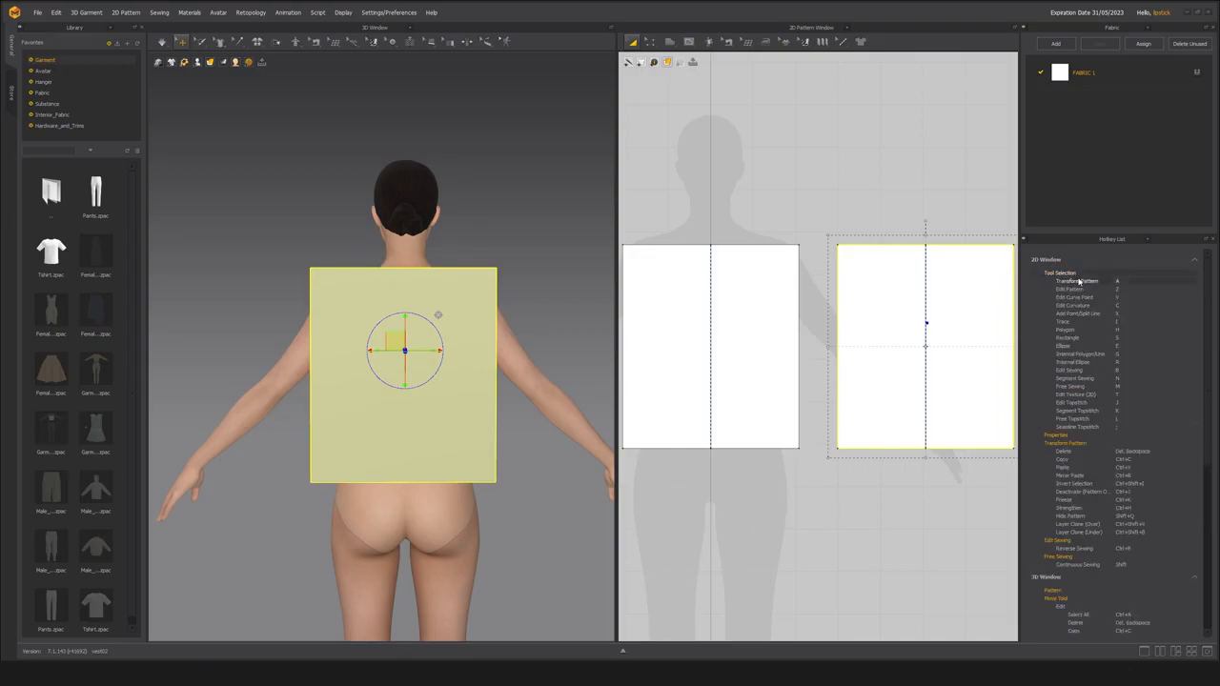
click(1081, 436)
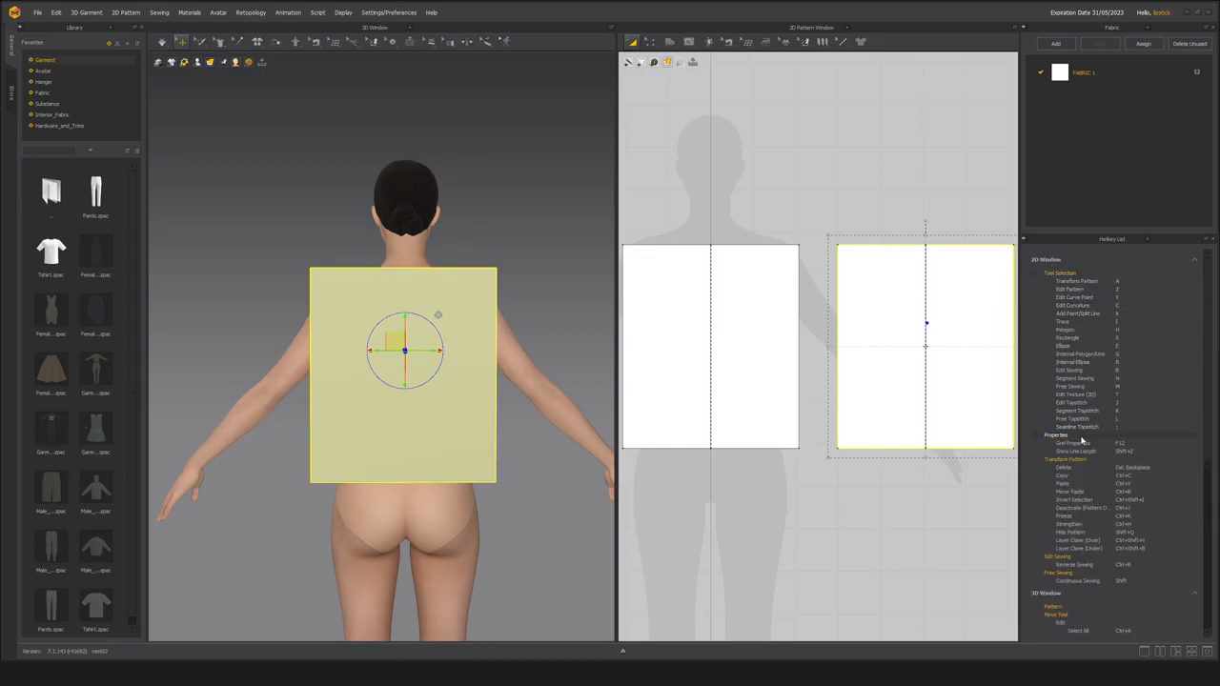
scroll(1132, 514, down, 5)
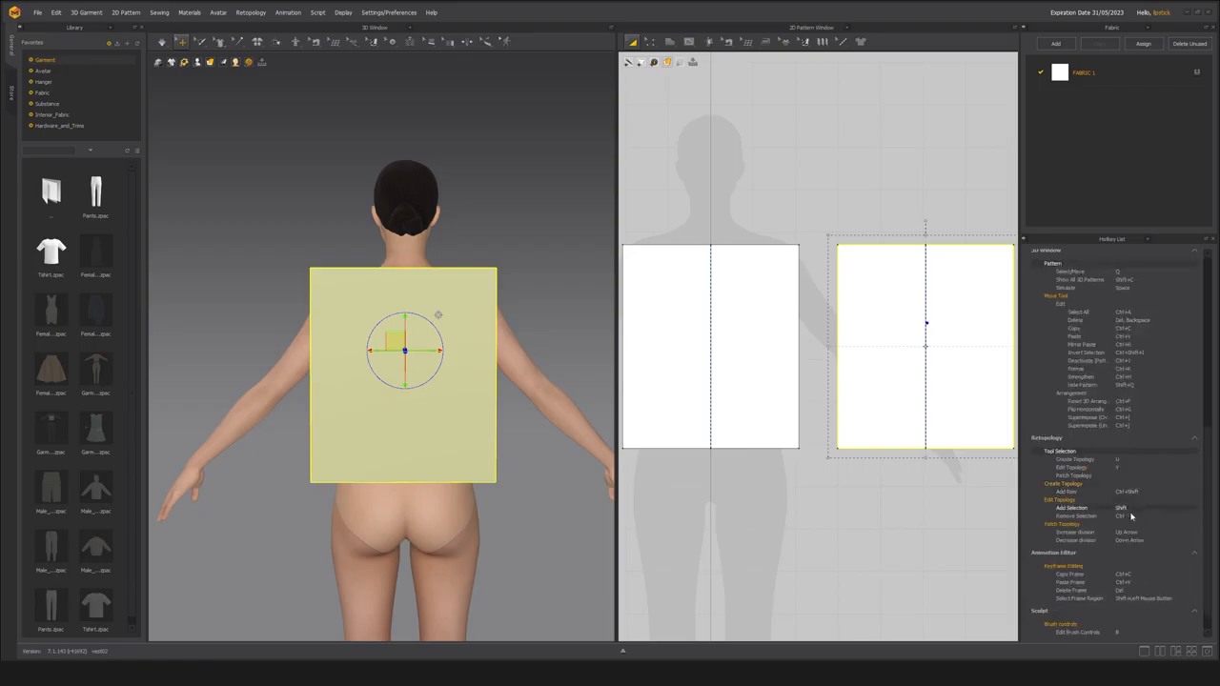
scroll(1132, 515, down, 1)
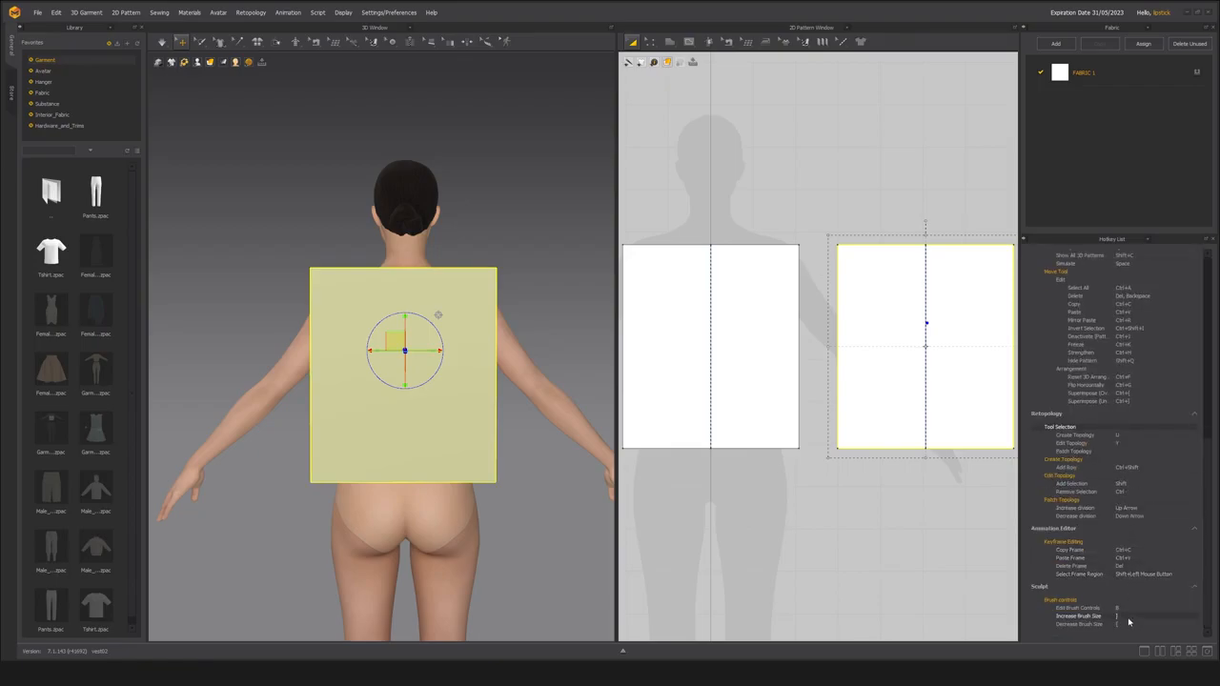
scroll(1127, 620, up, 2)
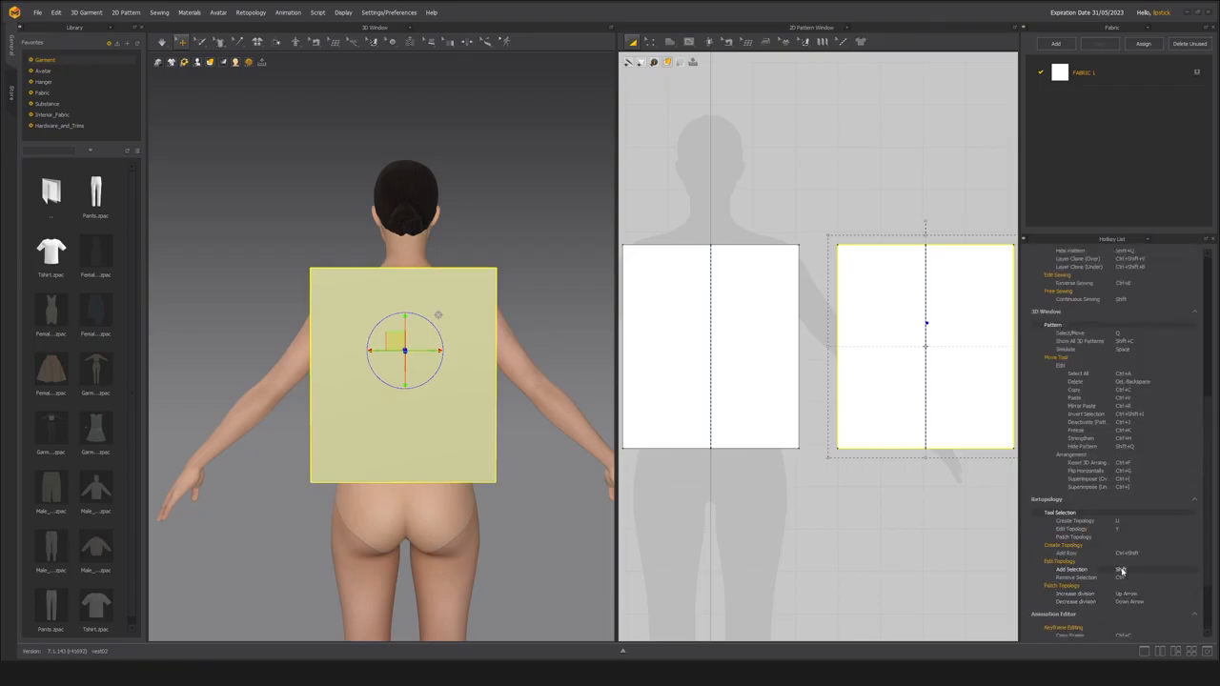
scroll(1111, 559, up, 3)
scroll(1111, 557, up, 4)
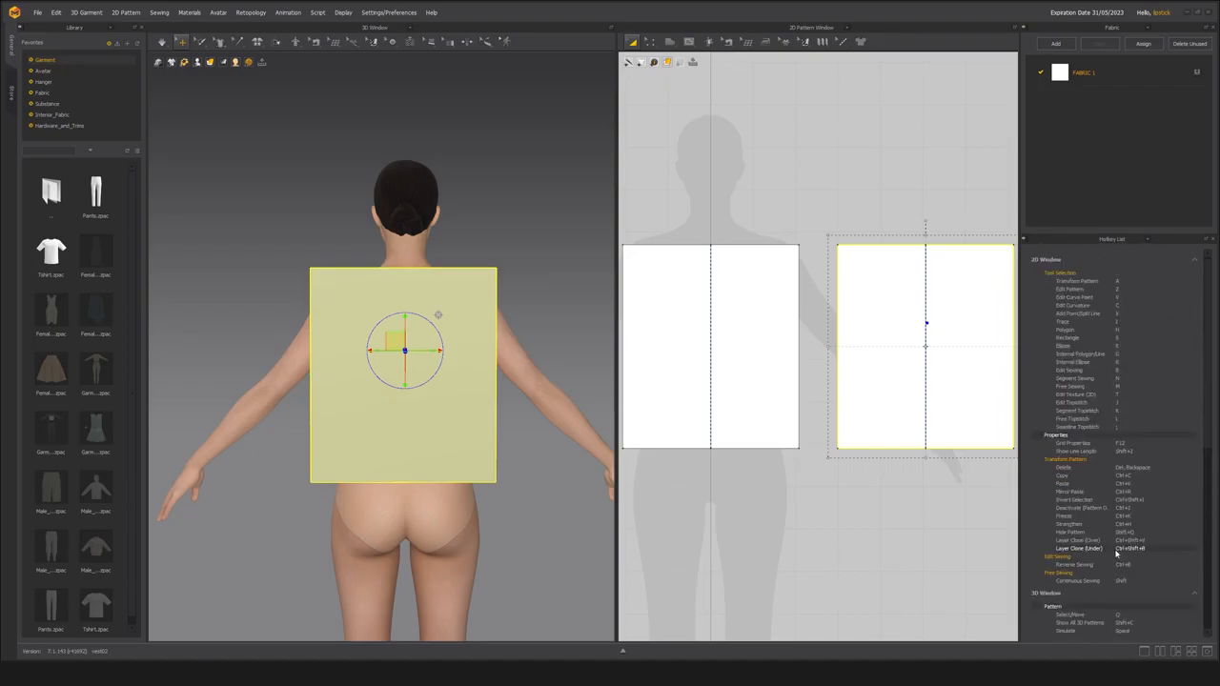
Collapse the Hotkey List sections and show the Property Editor in place of the list.
click(1195, 261)
click(1195, 273)
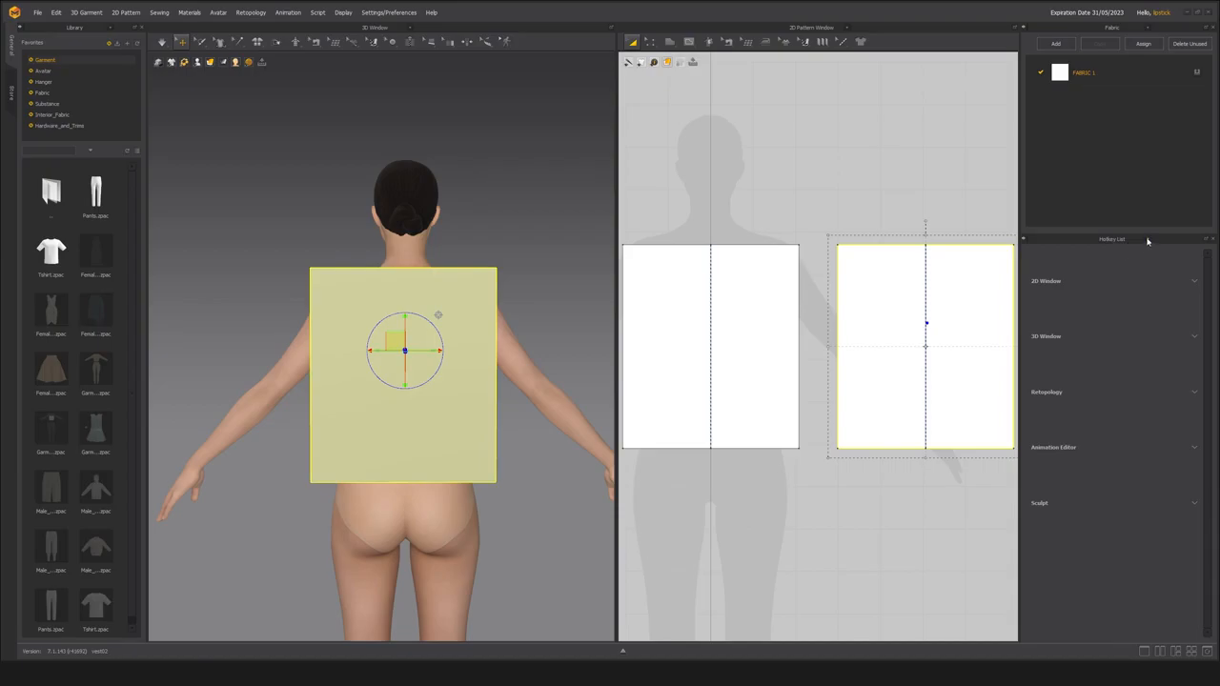
click(1148, 242)
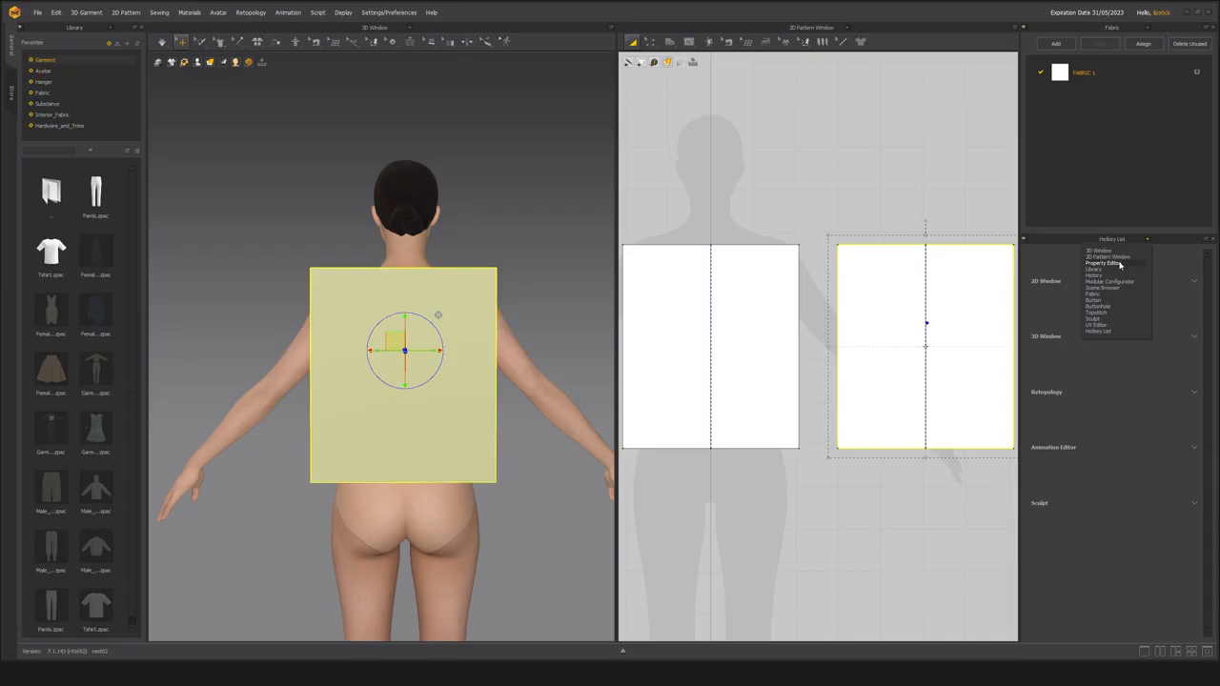
click(1120, 264)
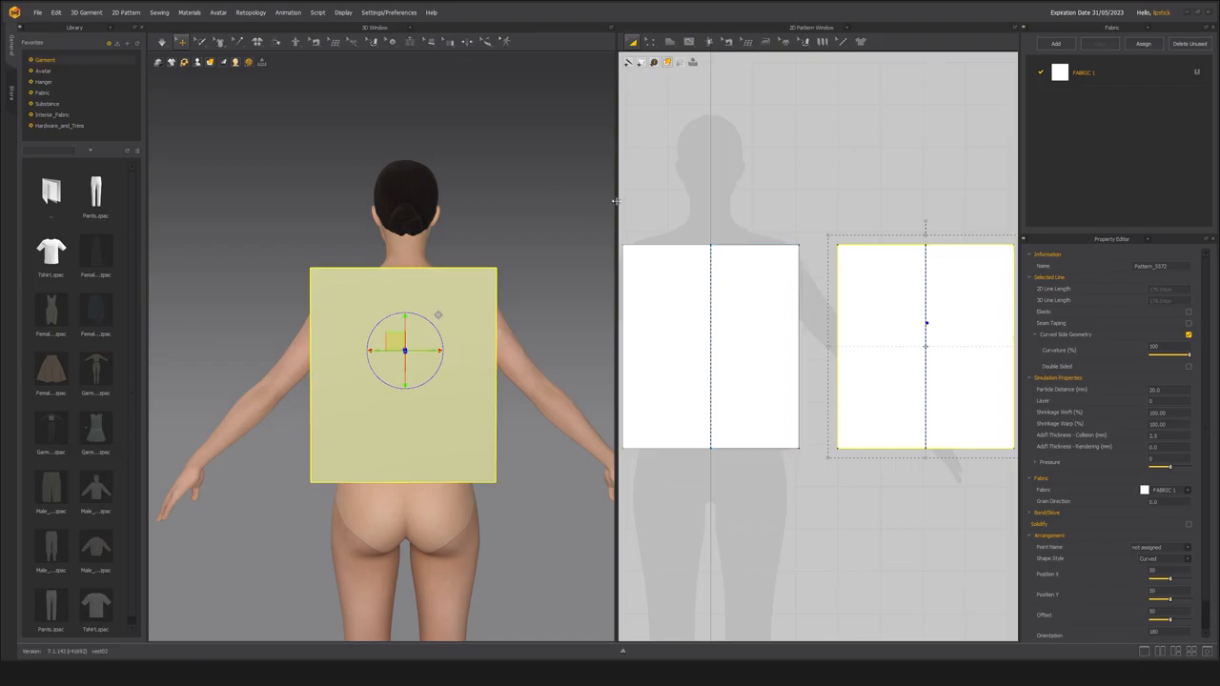
Widen the 3D Window against the 2D Pattern Window and select the front panel on the avatar.
drag(617, 201, 657, 203)
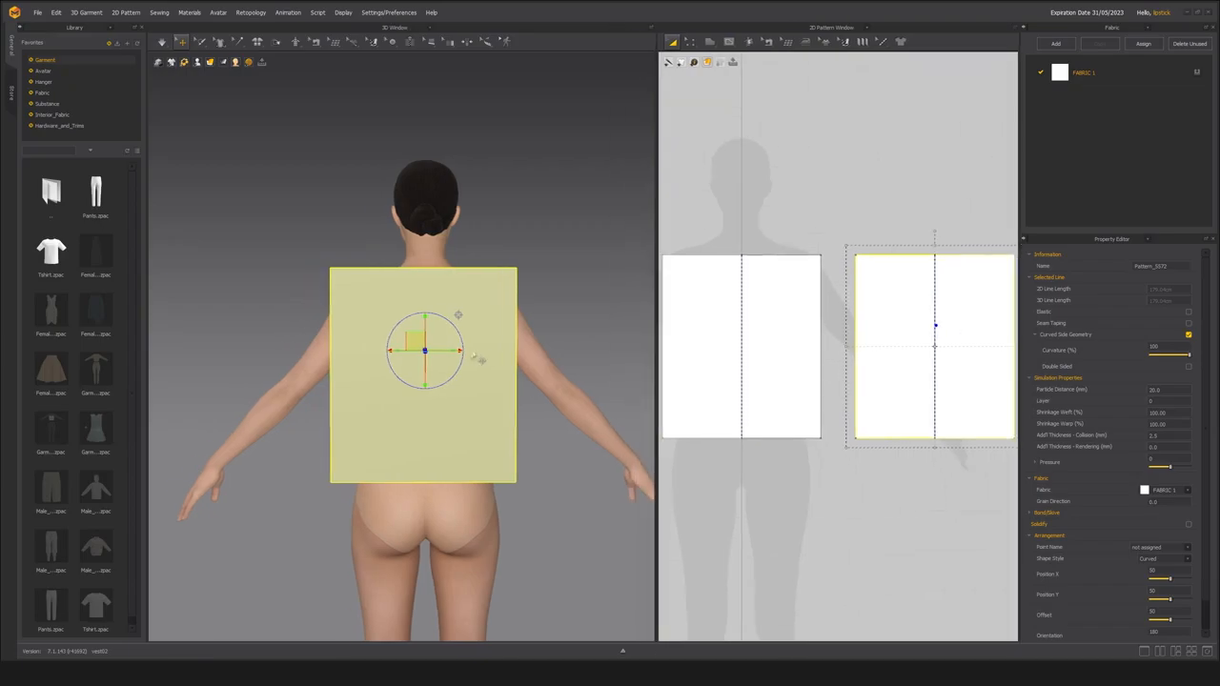
middle_drag(273, 276, 320, 269)
right_drag(319, 271, 477, 328)
scroll(456, 341, down, 5)
click(392, 373)
mouse_move(392, 373)
right_down()
mouse_move(376, 379)
mouse_move(416, 391)
mouse_move(416, 368)
mouse_move(395, 367)
right_up()
scroll(376, 379, up, 3)
scroll(417, 368, up, 2)
scroll(393, 363, down, 3)
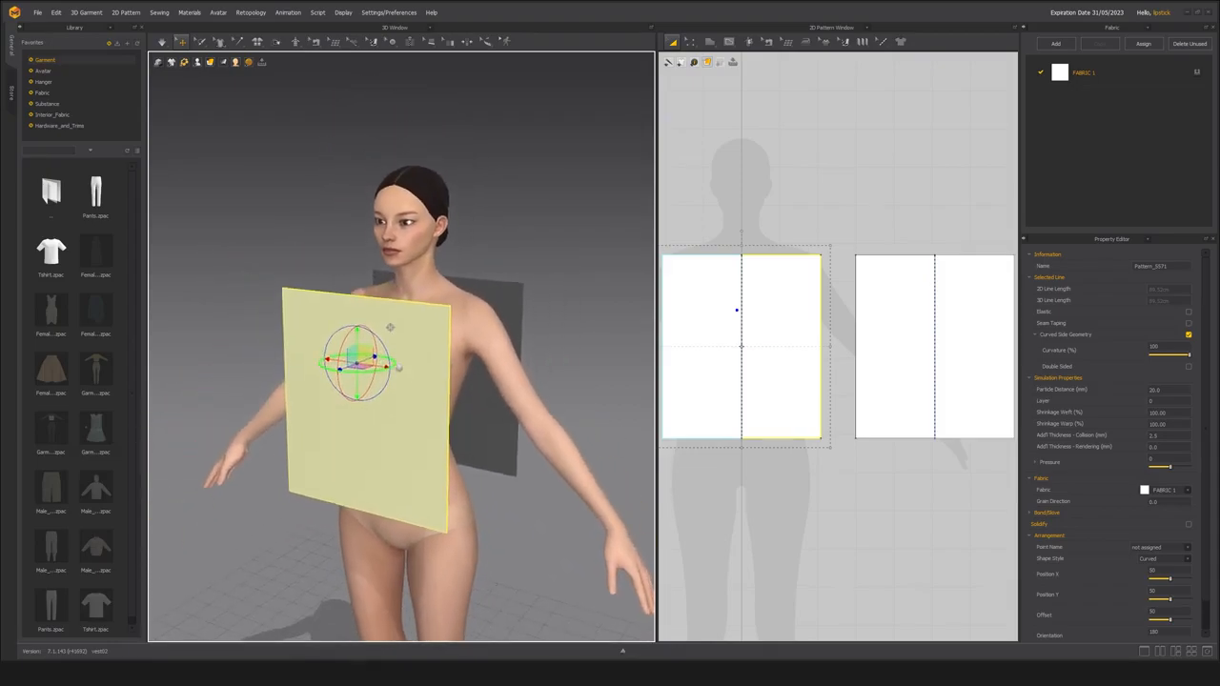
scroll(393, 366, up, 2)
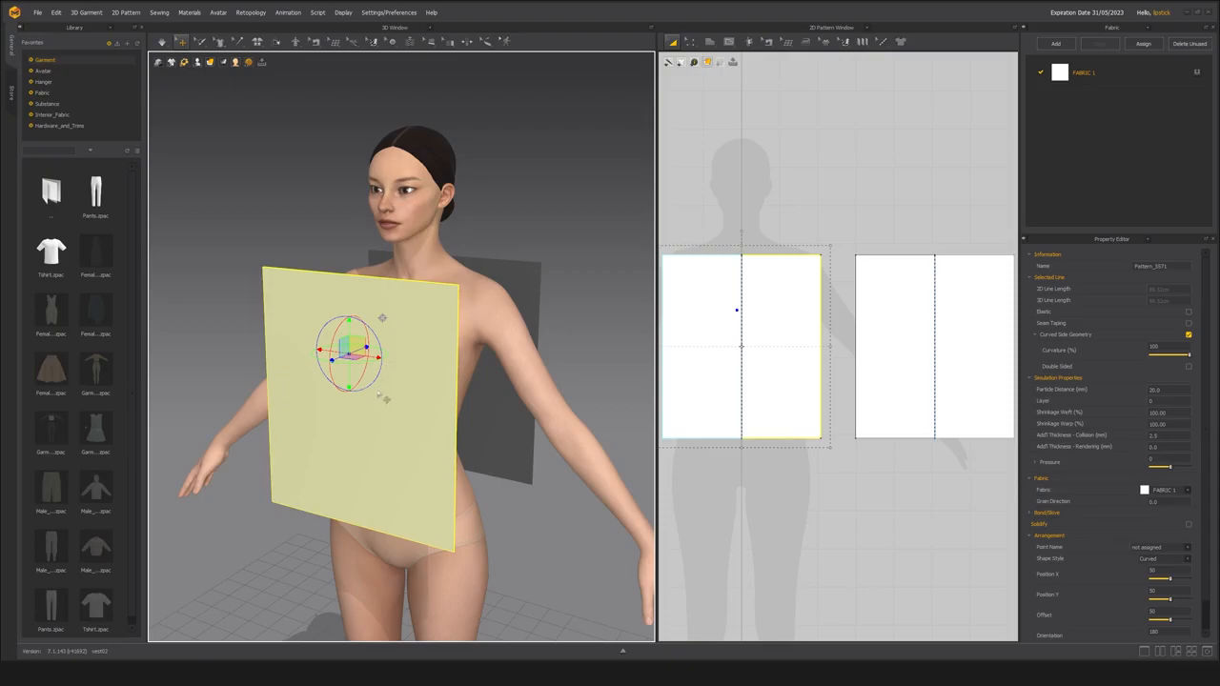
right_drag(426, 431, 389, 423)
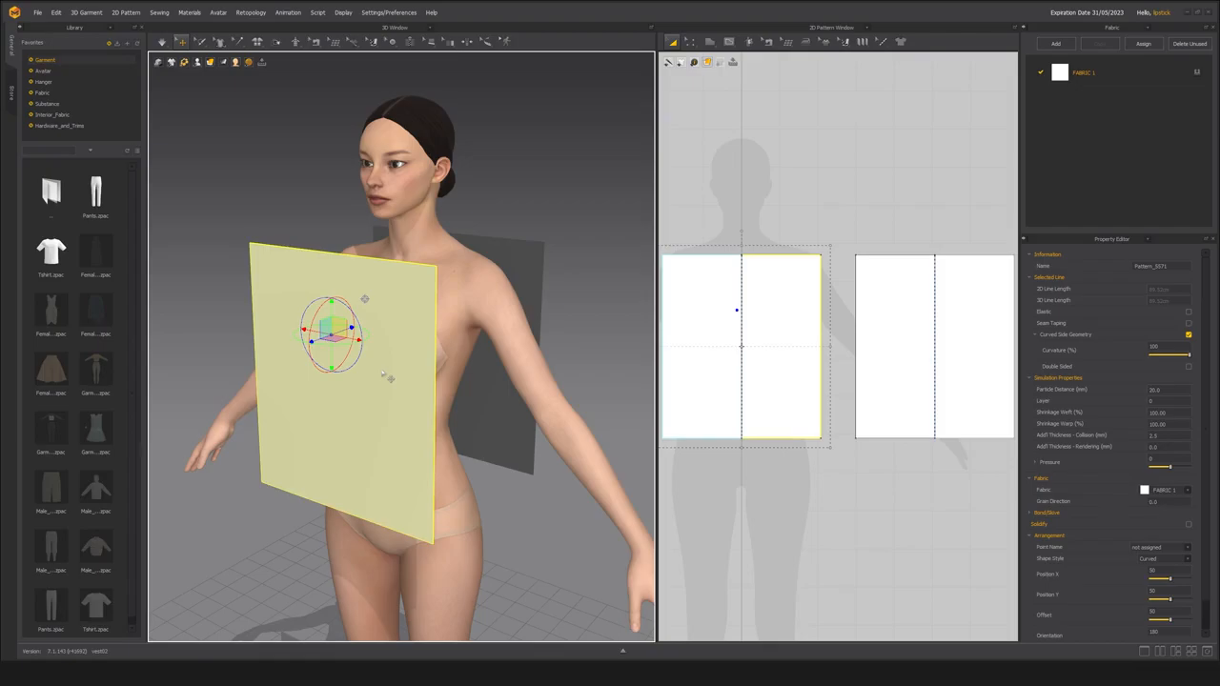
middle_drag(392, 434, 397, 428)
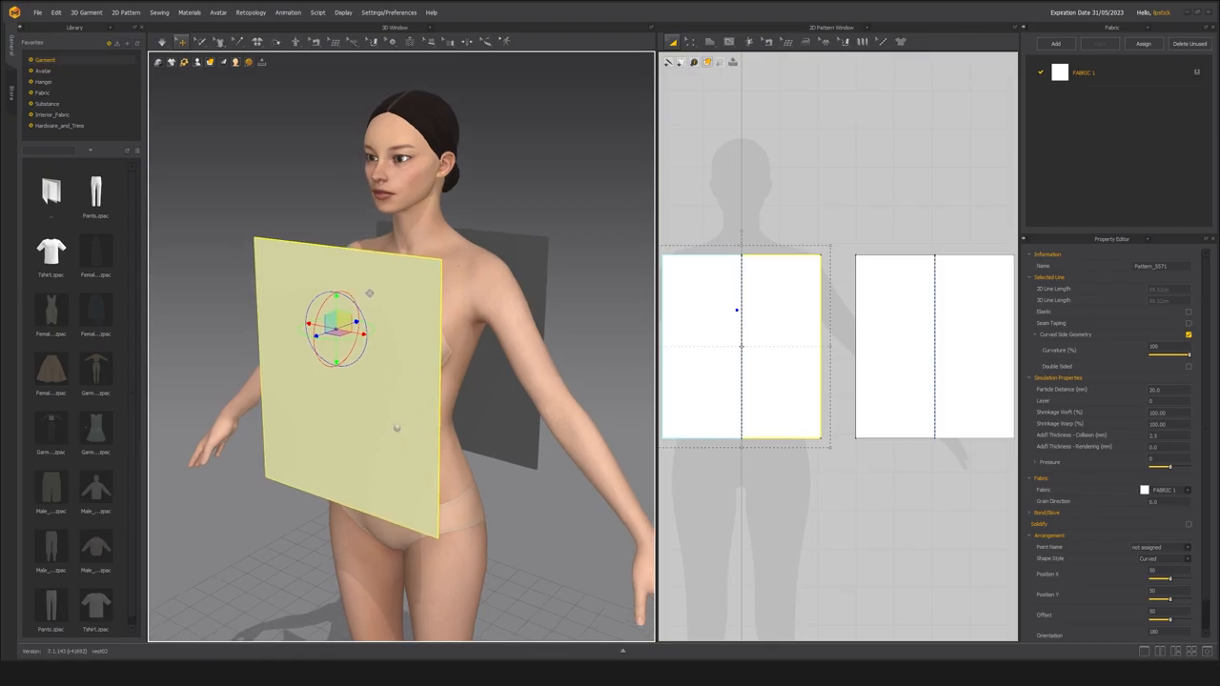
Try free-sewing the front and back panels' lower side edges on the avatar over about 26.11 cm, starting from the bottom corners.
key(m)
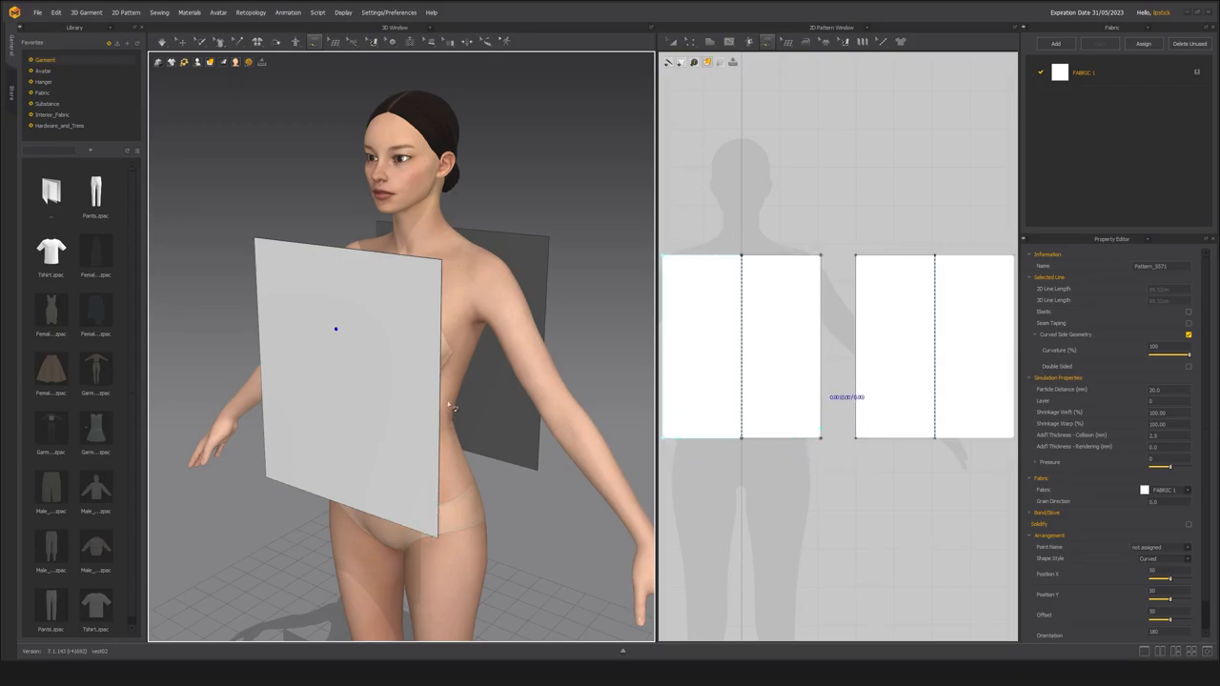
click(311, 45)
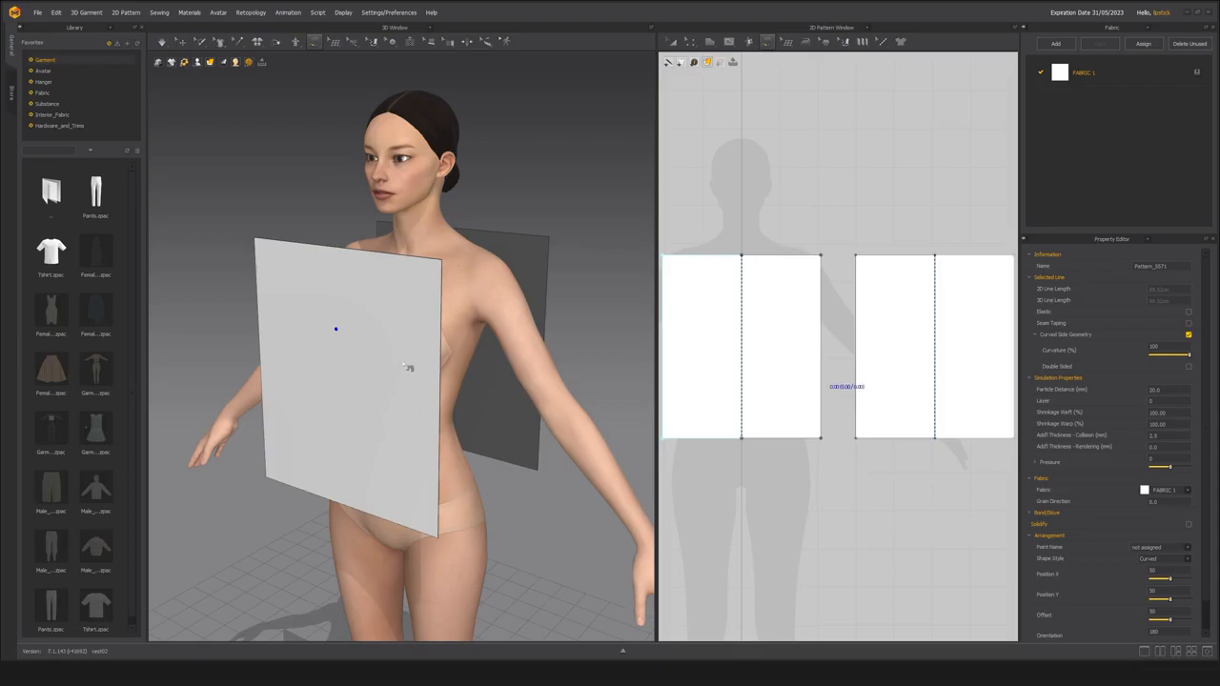
click(439, 537)
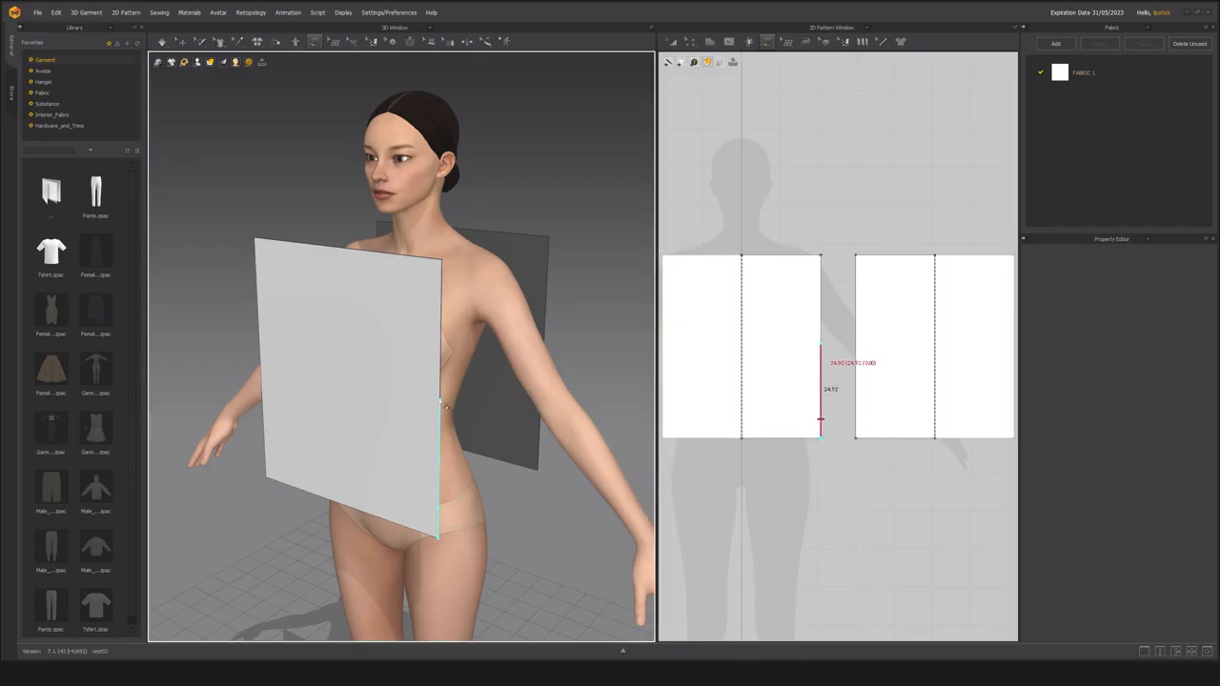
key(Escape)
click(441, 398)
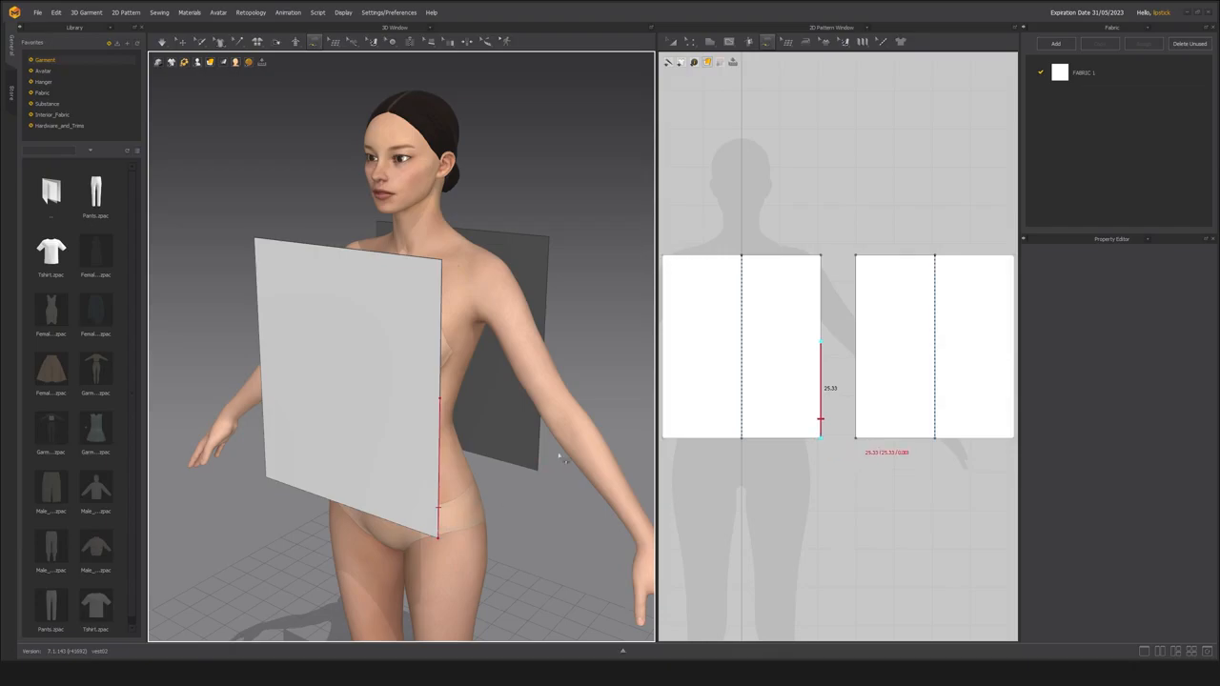
click(439, 538)
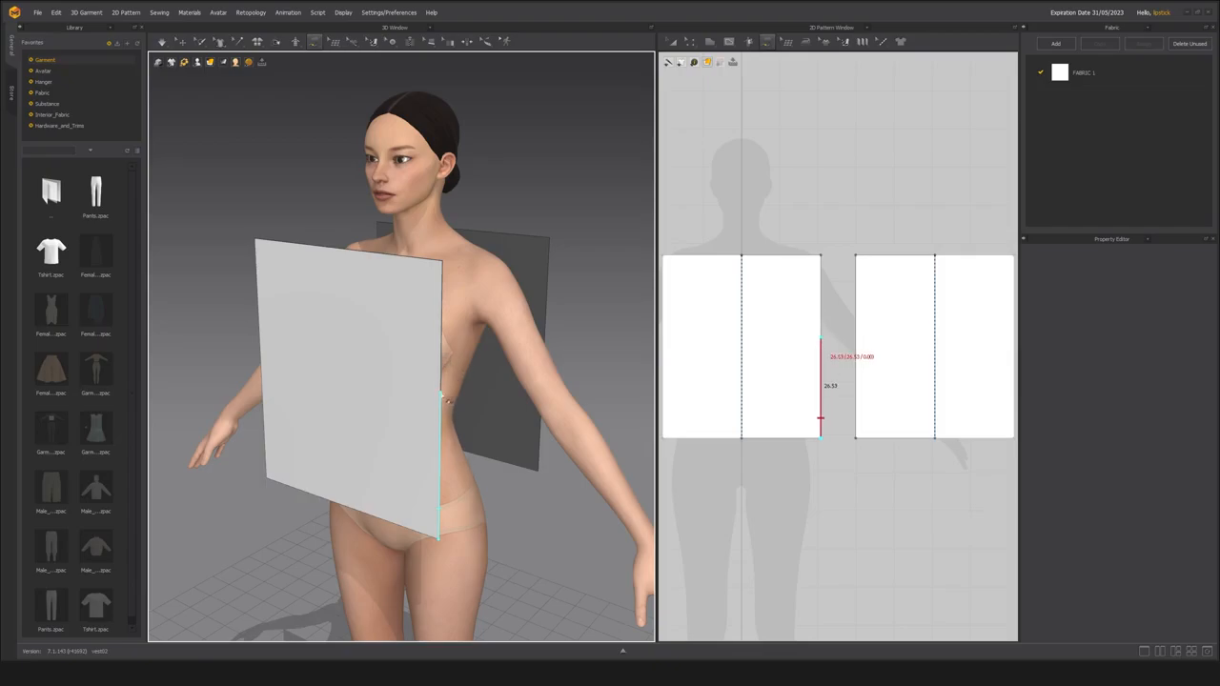
click(440, 395)
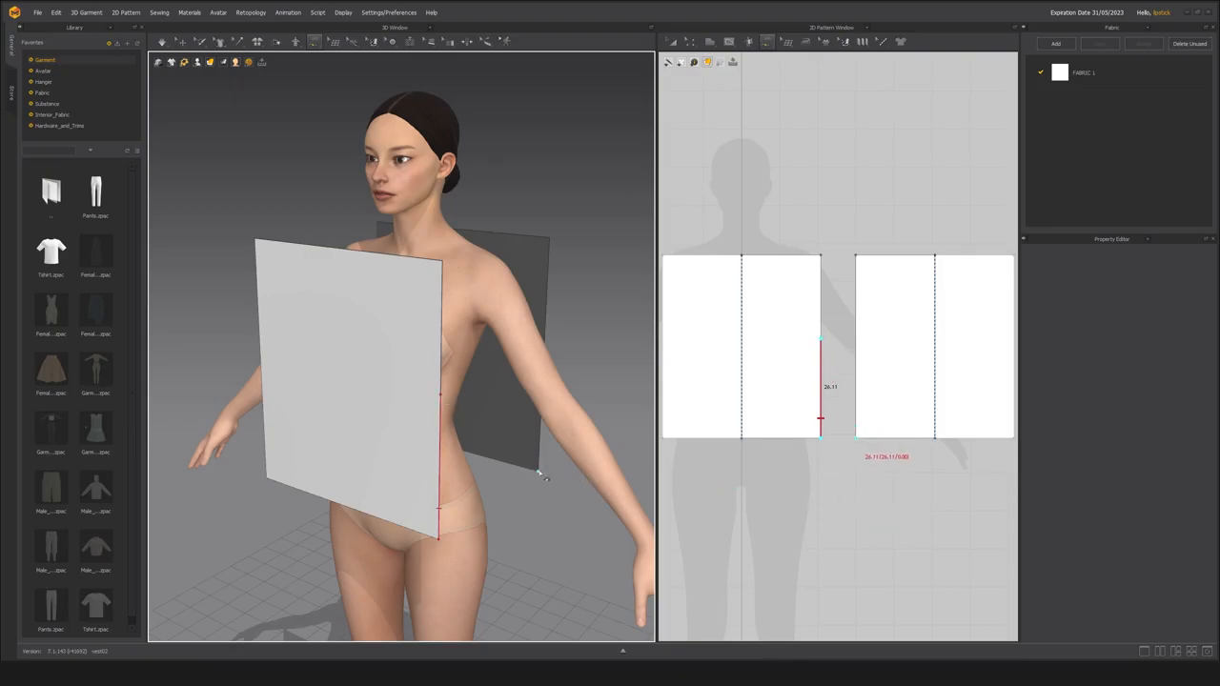
right_drag(550, 343, 516, 336)
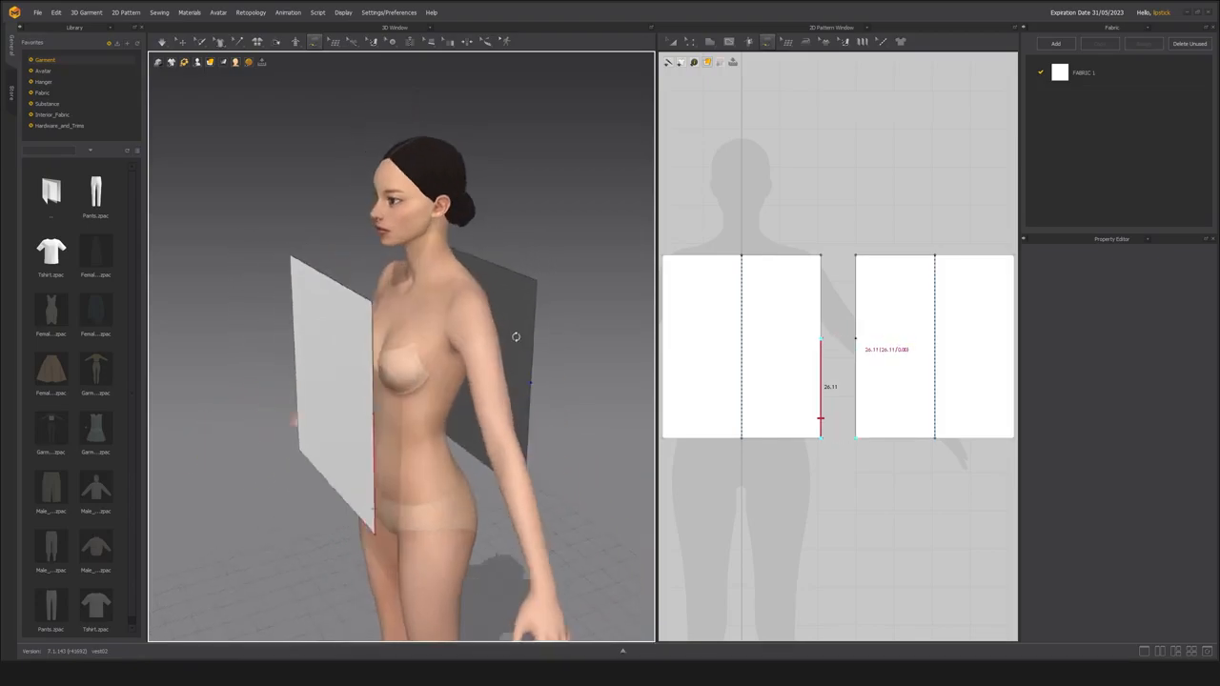
click(538, 391)
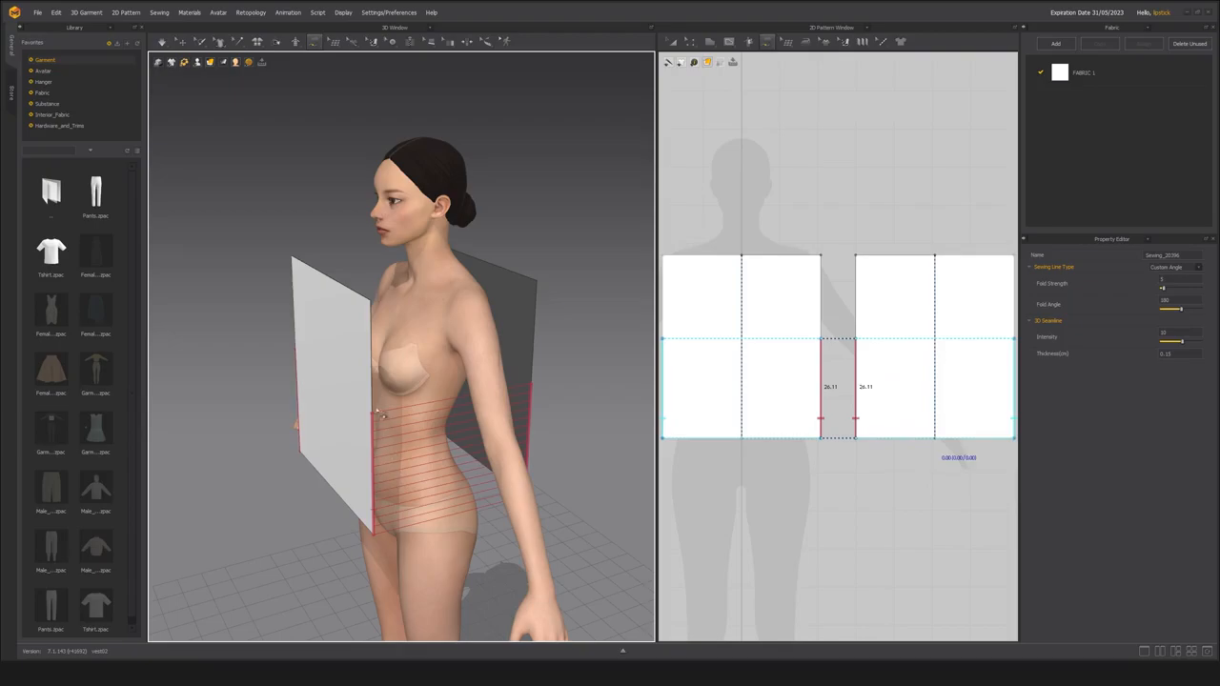
middle_drag(381, 429, 384, 438)
key(ctrl+z)
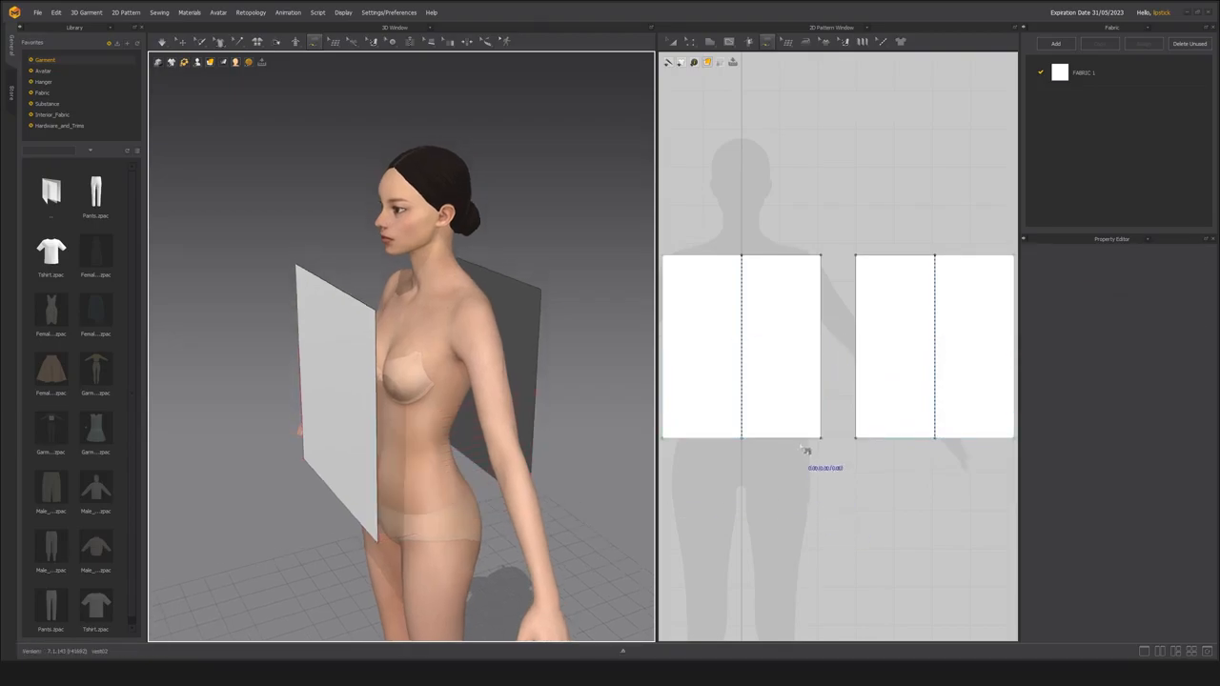
Free-sew the side edges of the front and back panels in the 2D patterns, from the bottom corners up about 22.8 cm.
click(821, 420)
click(821, 353)
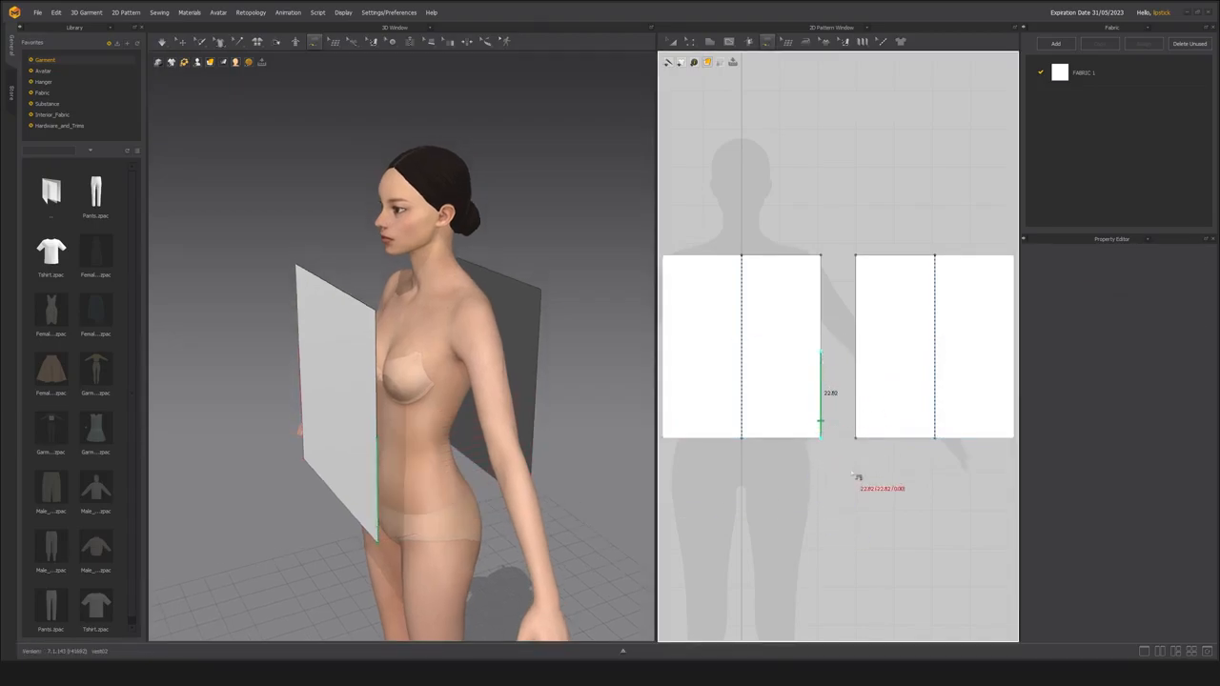
click(856, 437)
click(856, 354)
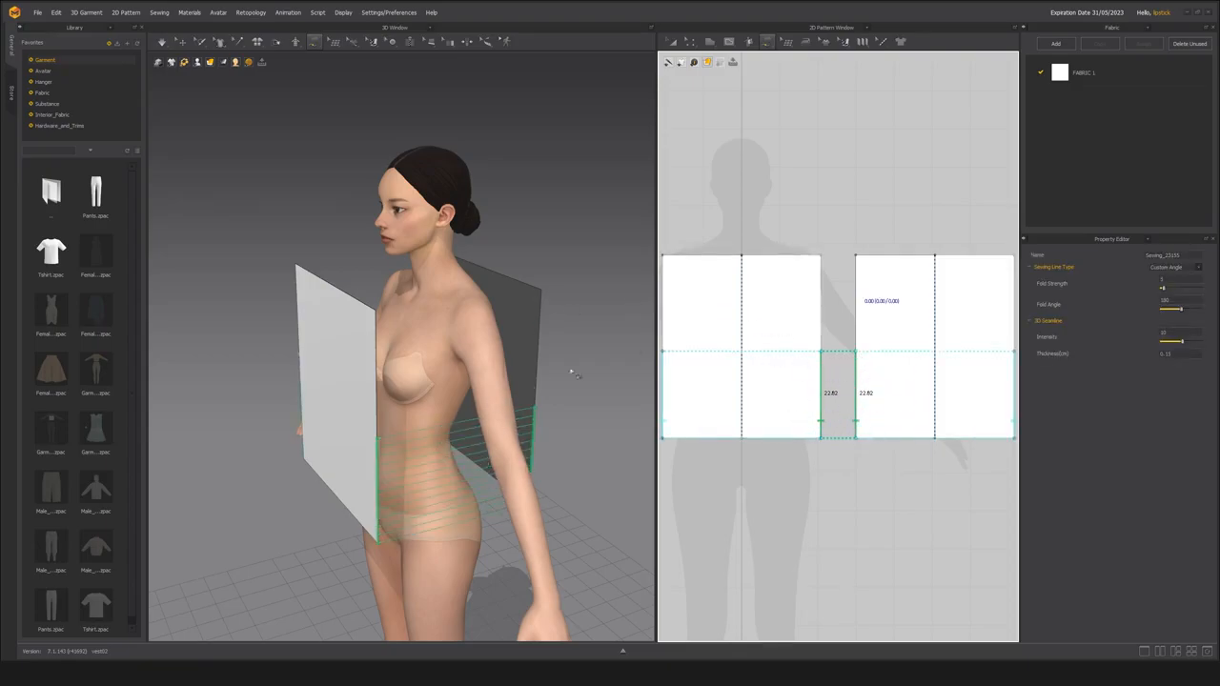
Edit the side seam on the avatar, extending its upper end on both panels to a front length of about 27.6 cm.
right_drag(512, 471, 454, 394)
scroll(457, 450, up, 3)
scroll(464, 414, down, 2)
scroll(464, 396, up, 2)
scroll(477, 379, down, 2)
click(539, 584)
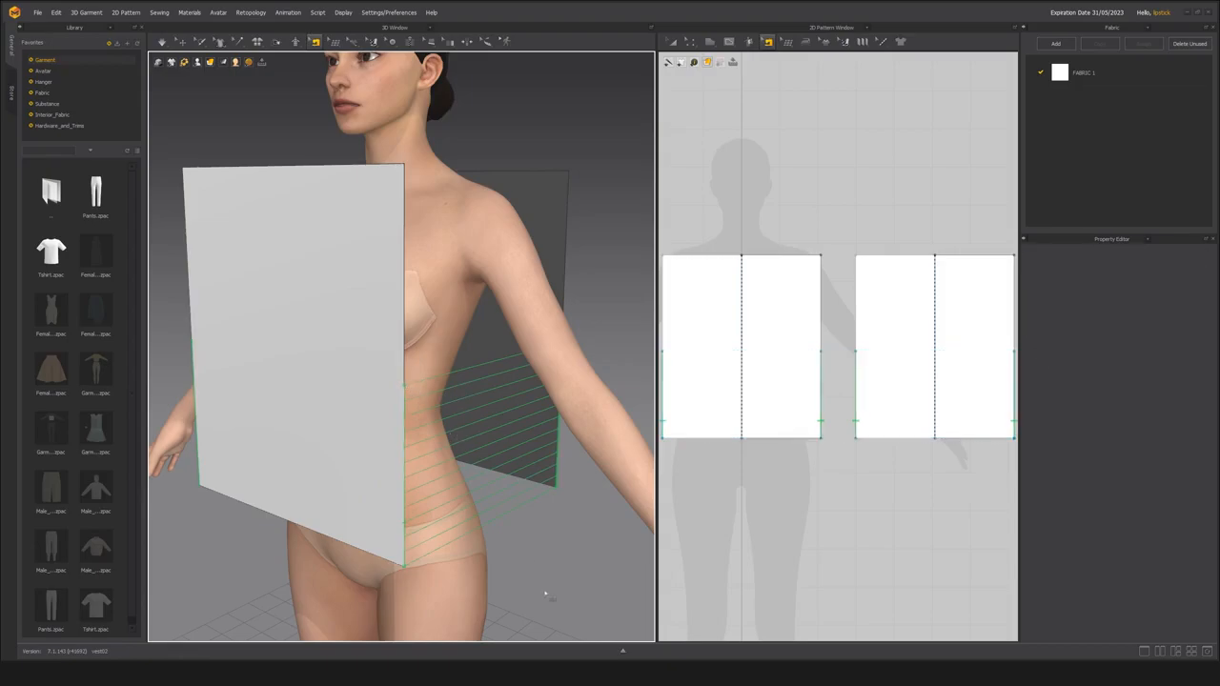
click(390, 406)
drag(410, 392, 407, 339)
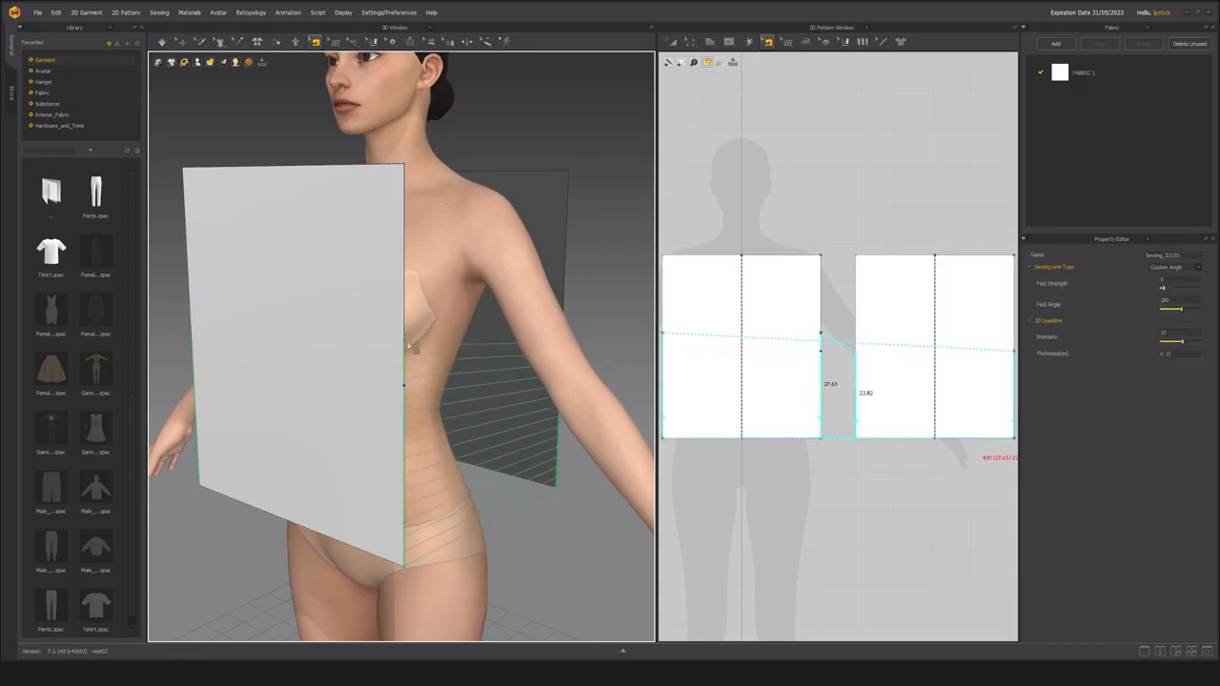
right_drag(490, 408, 523, 372)
drag(521, 367, 521, 345)
Free-sew the shoulders, joining about 11.4 cm of the front panel's top edge from its outer corner to the back panel's top edge.
scroll(342, 431, up, 3)
right_drag(345, 436, 379, 417)
right_drag(399, 352, 409, 411)
key(m)
click(441, 320)
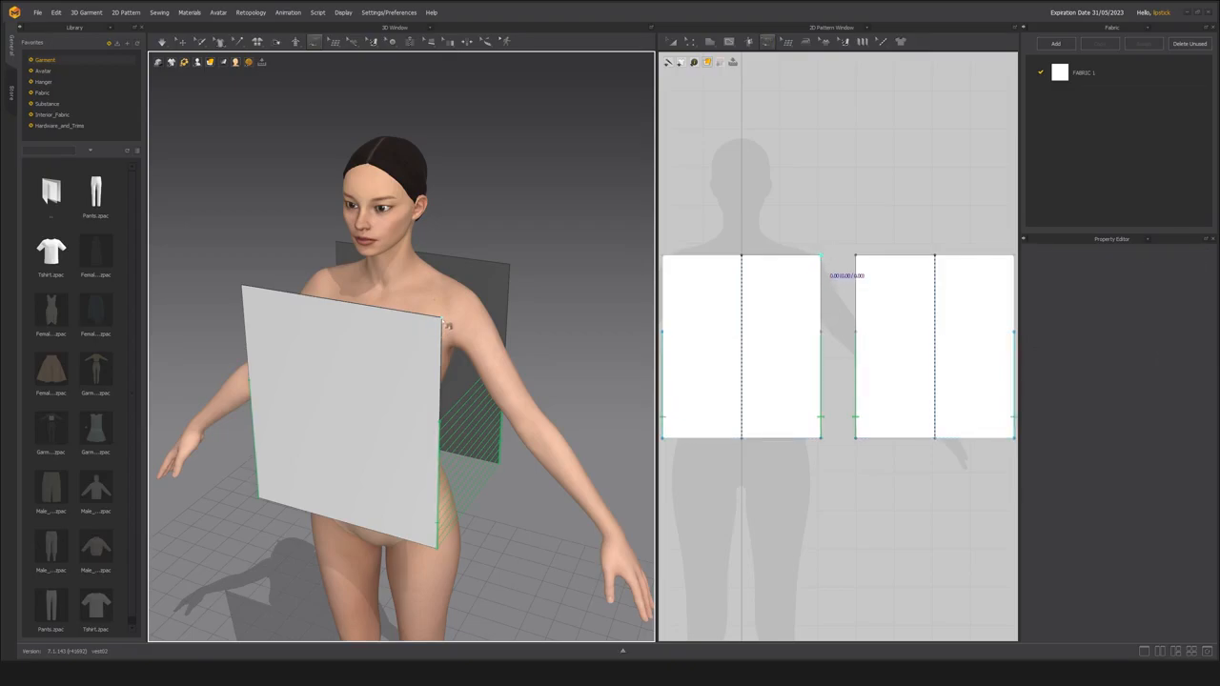
click(381, 309)
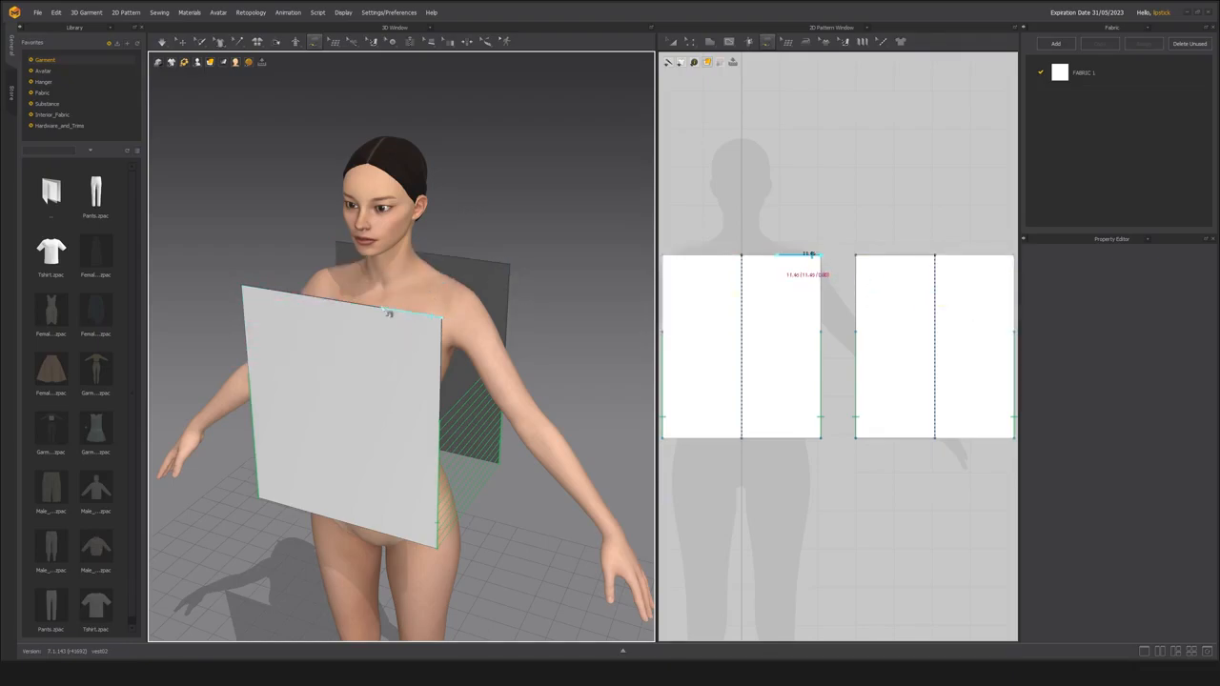
click(389, 313)
middle_drag(326, 355, 368, 399)
click(497, 298)
scroll(521, 389, up, 2)
right_drag(512, 403, 478, 374)
scroll(451, 341, down, 2)
scroll(478, 374, down, 4)
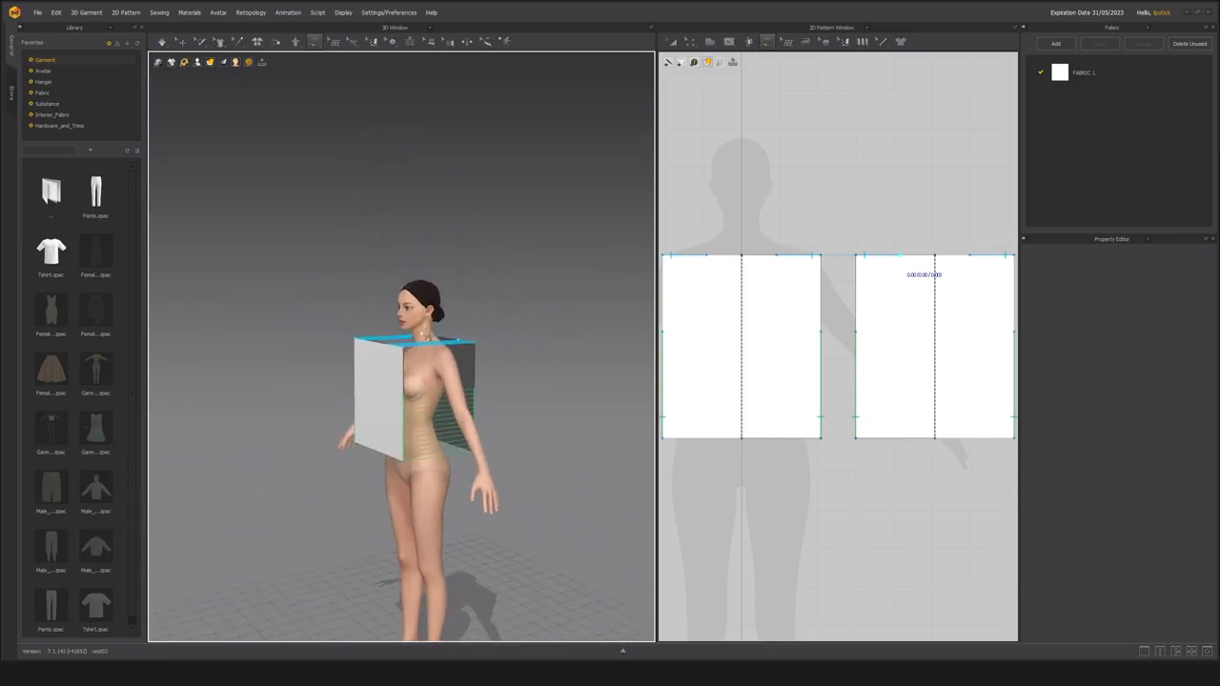
Simulate the garment to drape the sewn panels on the avatar.
scroll(478, 374, up, 3)
key(space)
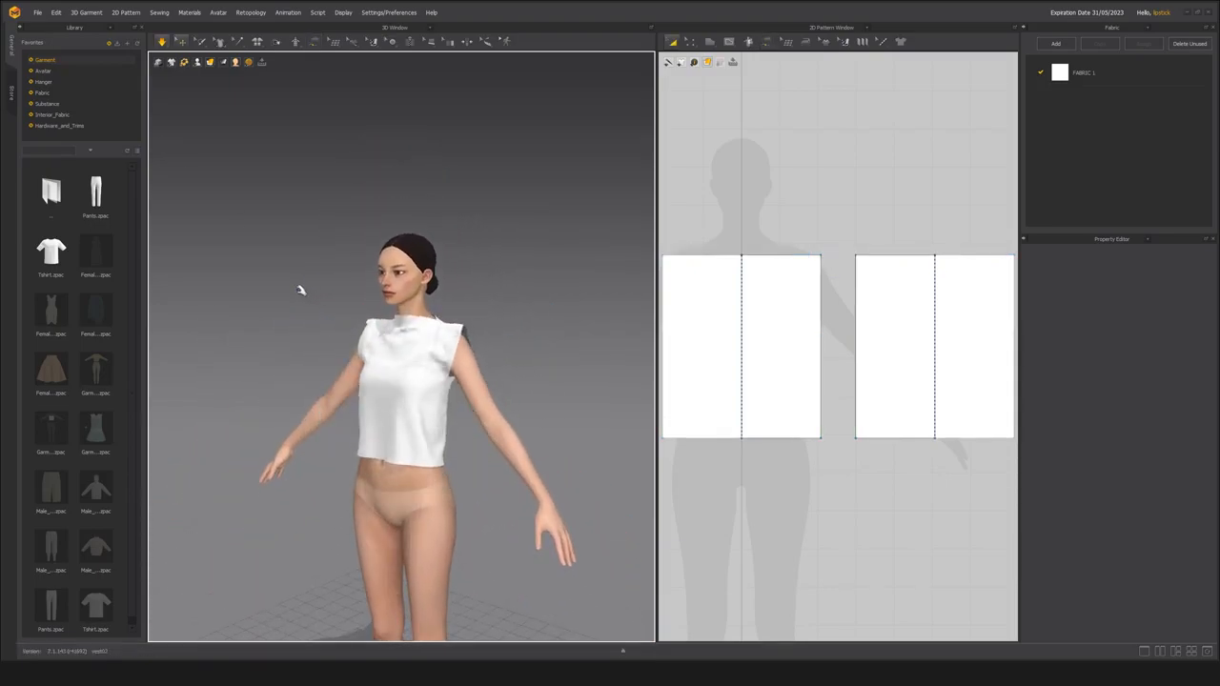
scroll(400, 346, up, 3)
right_drag(401, 346, 371, 386)
scroll(392, 401, down, 2)
click(401, 329)
Examine the draped vest's neckline, shoulders and side seams from the front and side.
scroll(412, 415, up, 2)
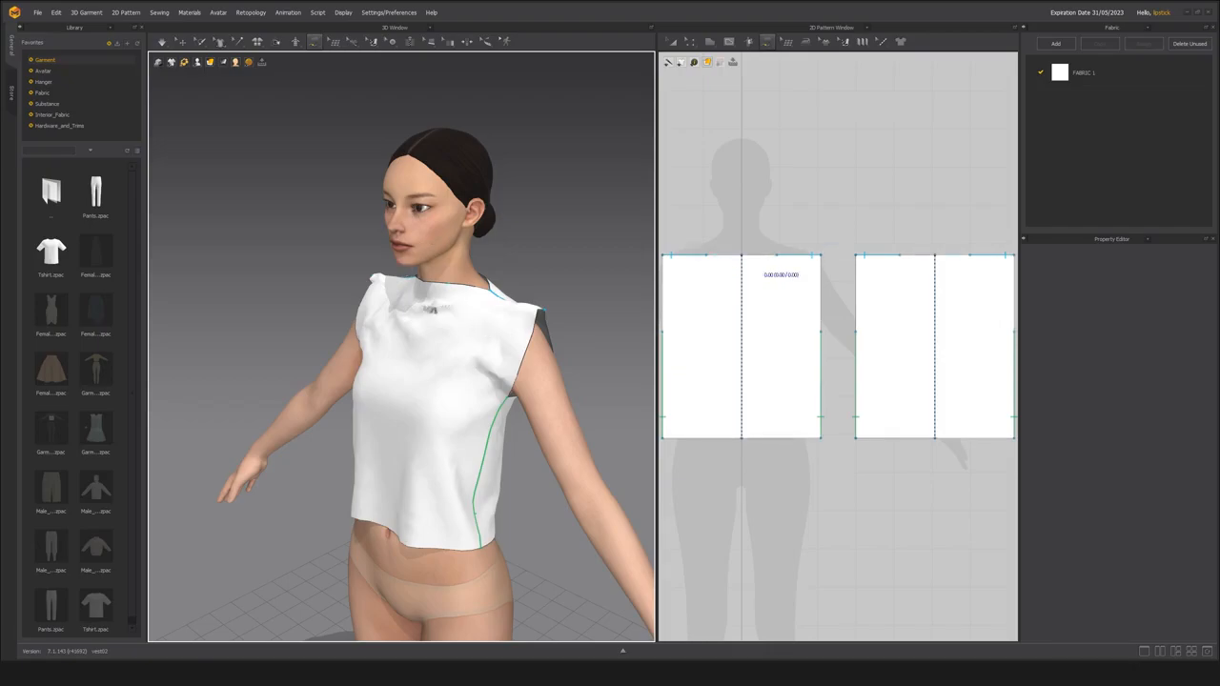
scroll(444, 356, up, 5)
scroll(475, 385, down, 5)
right_drag(461, 341, 430, 342)
scroll(430, 341, up, 4)
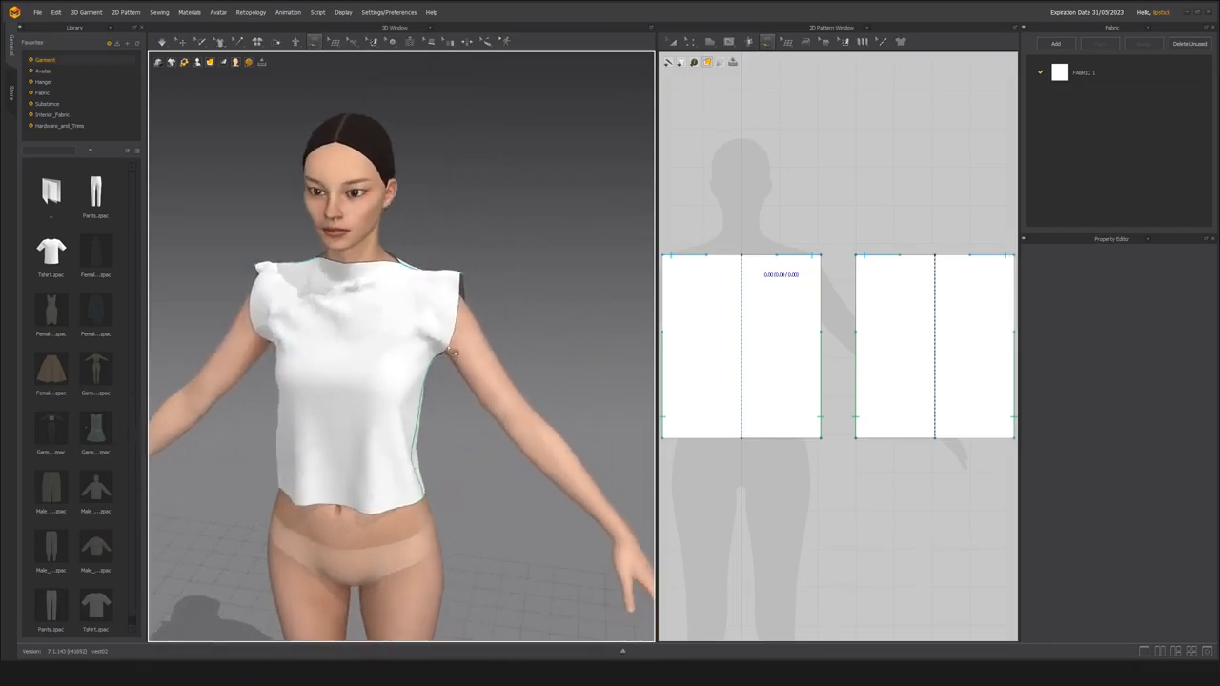
scroll(456, 347, up, 4)
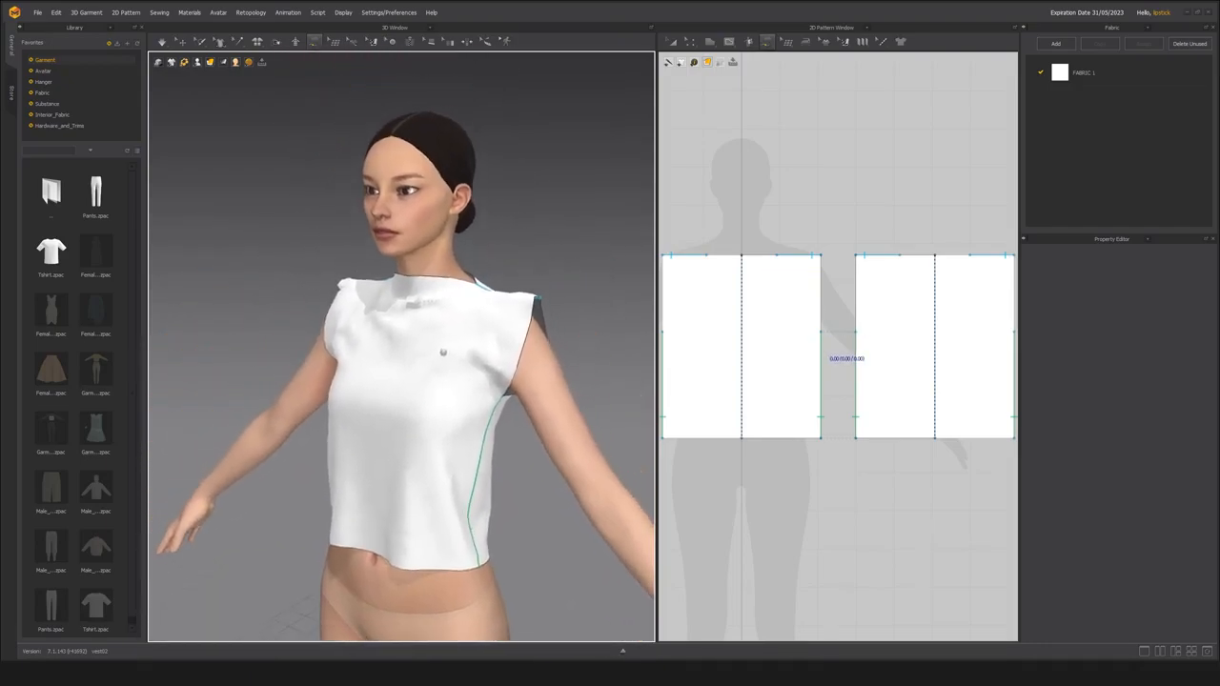
right_drag(482, 424, 462, 381)
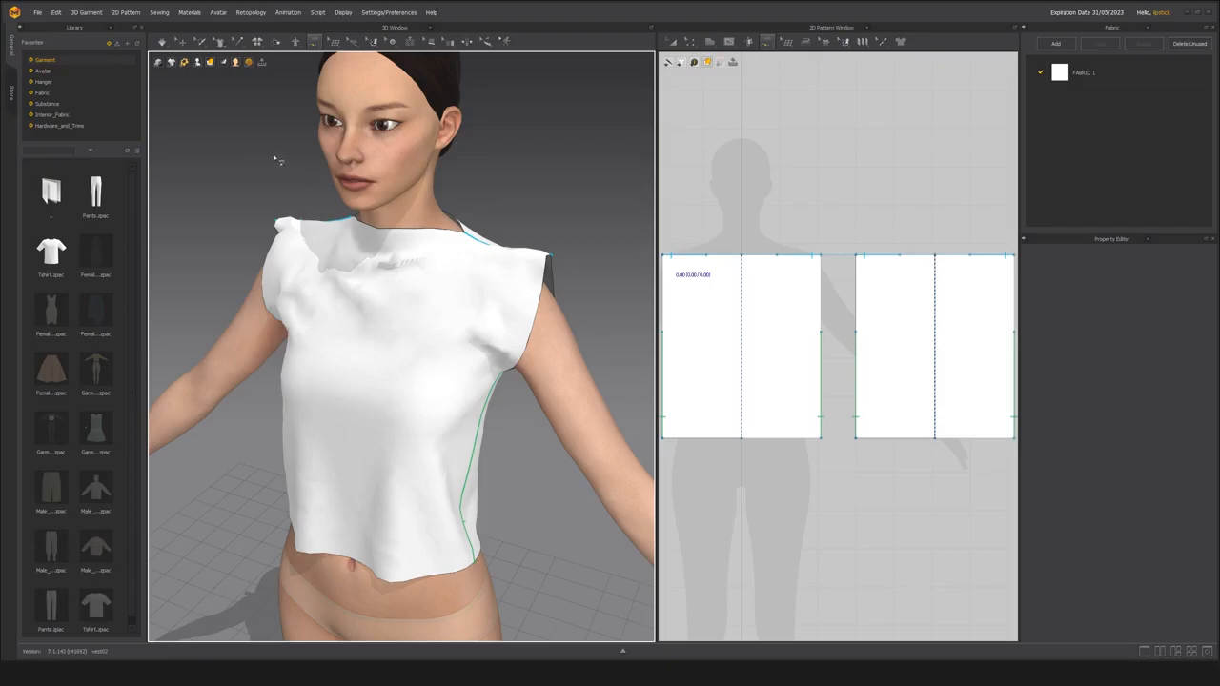
Hide the Library and detach the styleline tools as a floating palette beside the avatar.
mouse_move(220, 44)
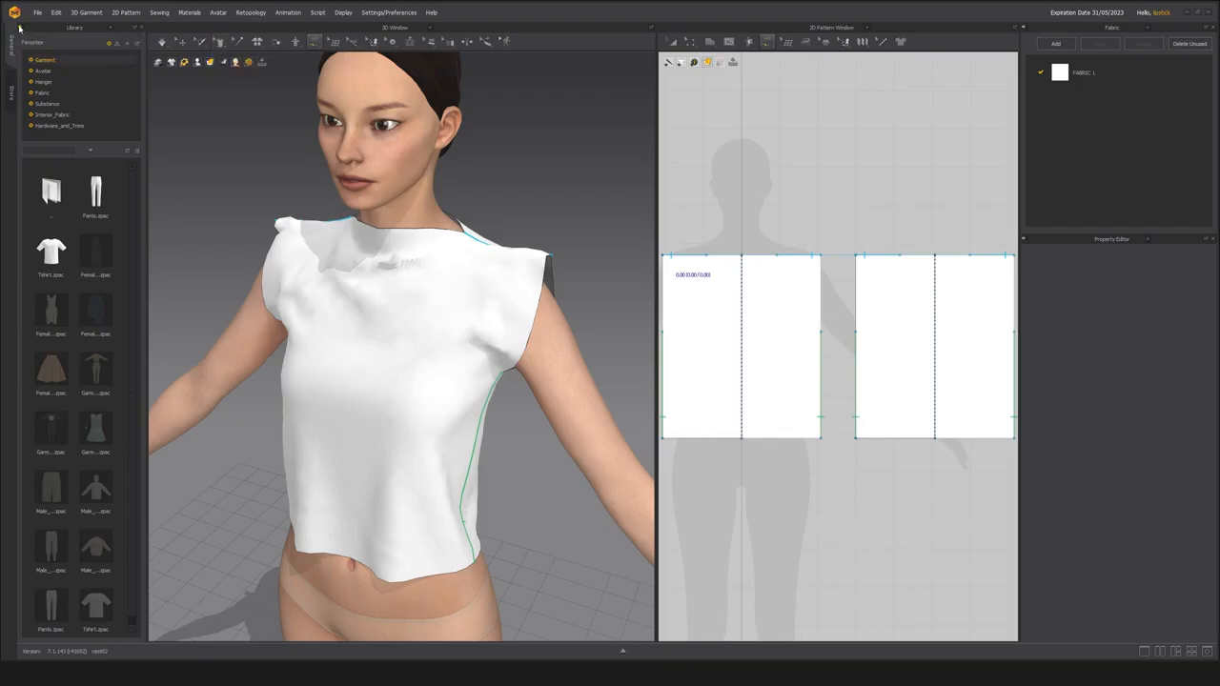
click(126, 27)
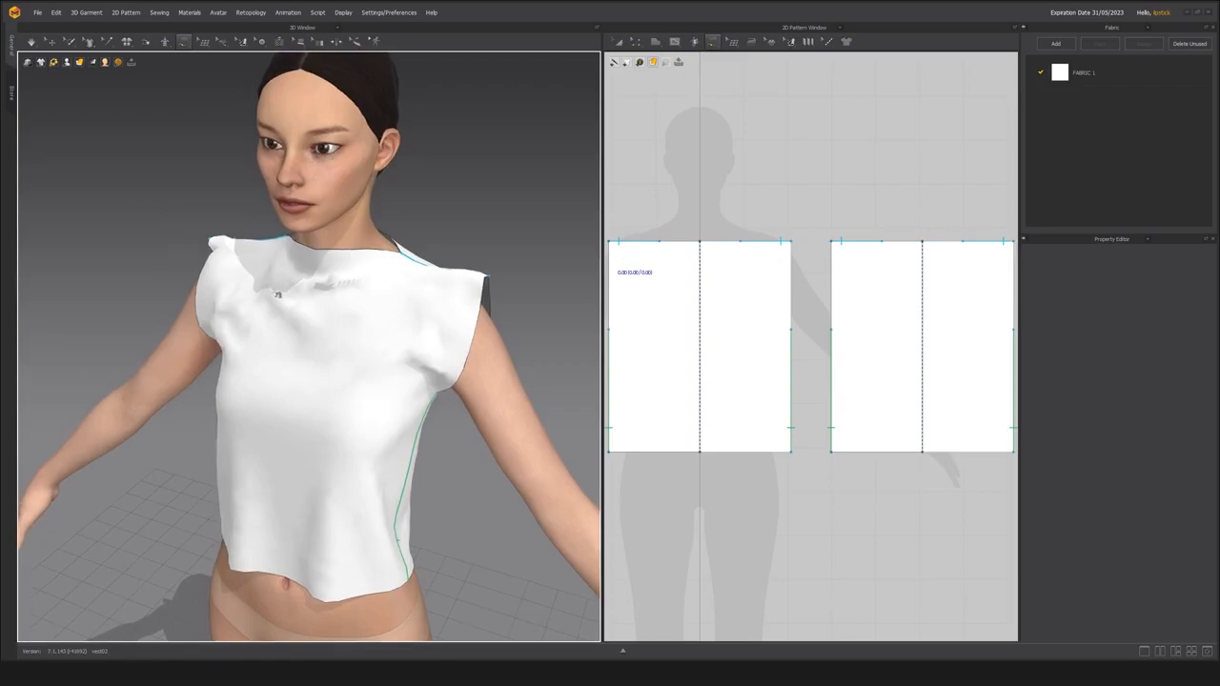
mouse_move(89, 45)
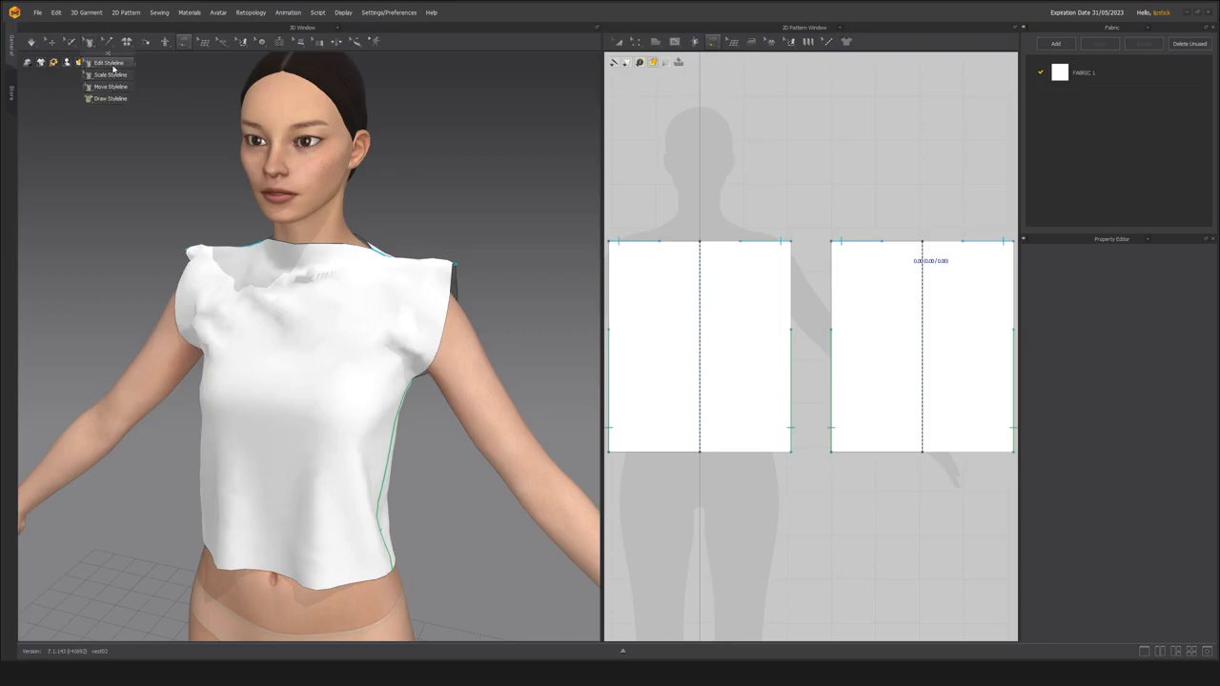
click(101, 67)
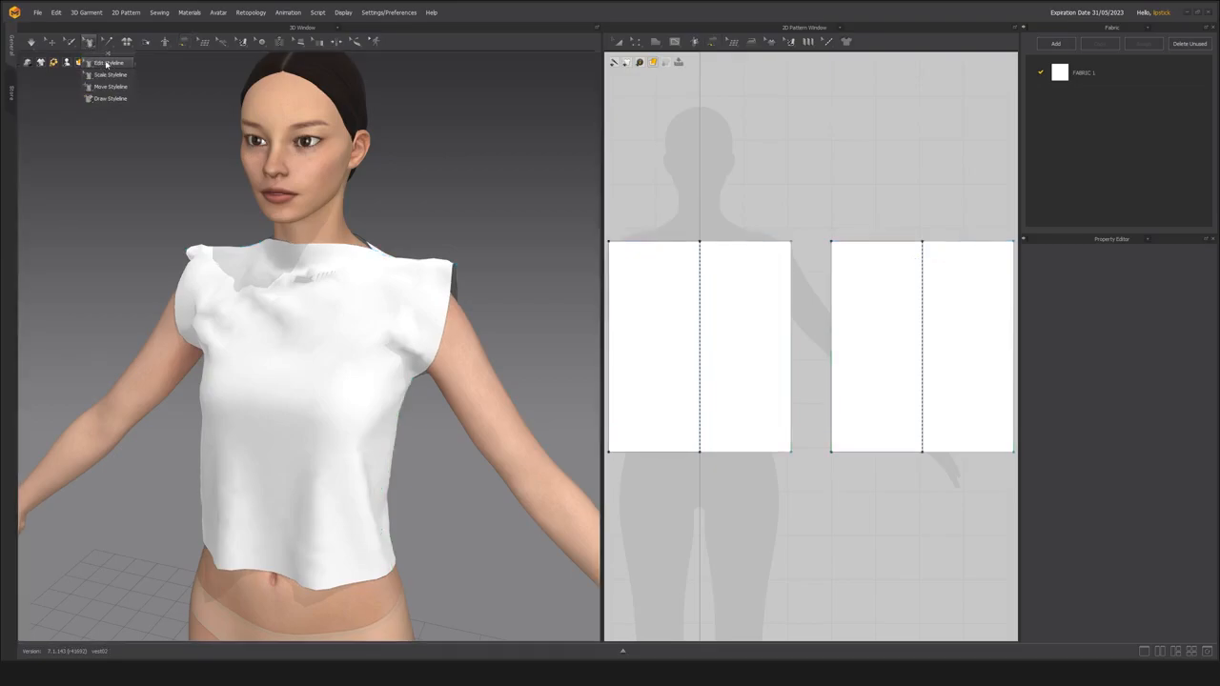
click(91, 42)
drag(106, 62, 92, 153)
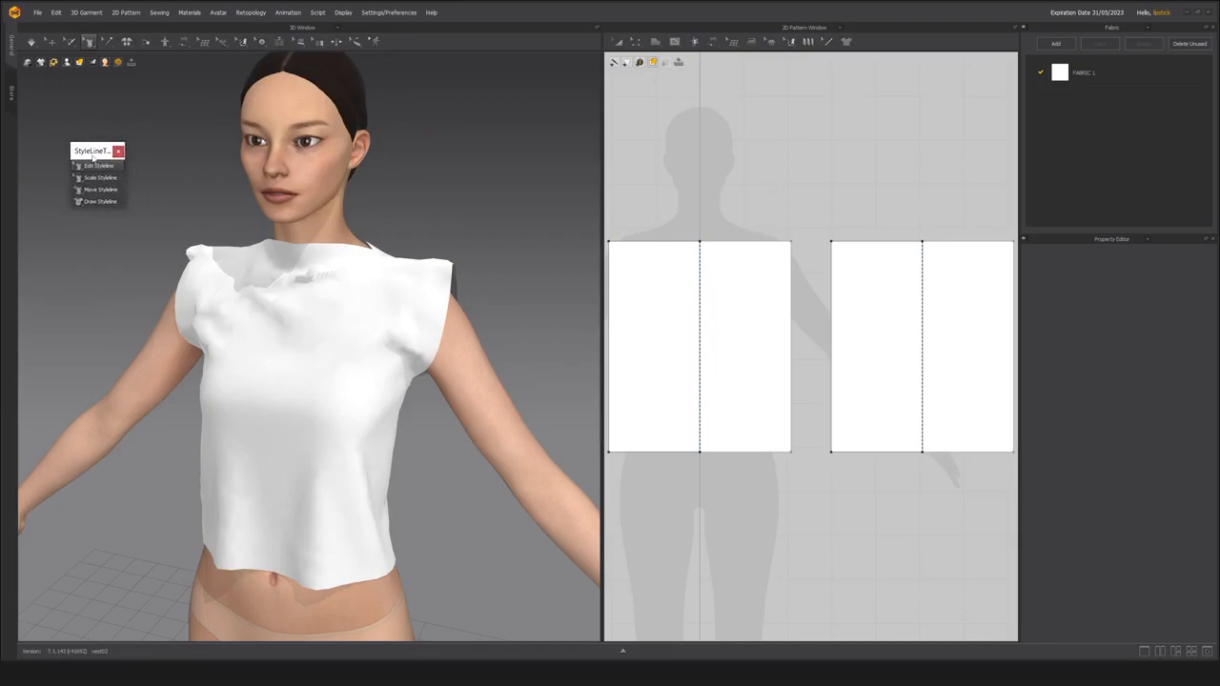
drag(87, 150, 52, 193)
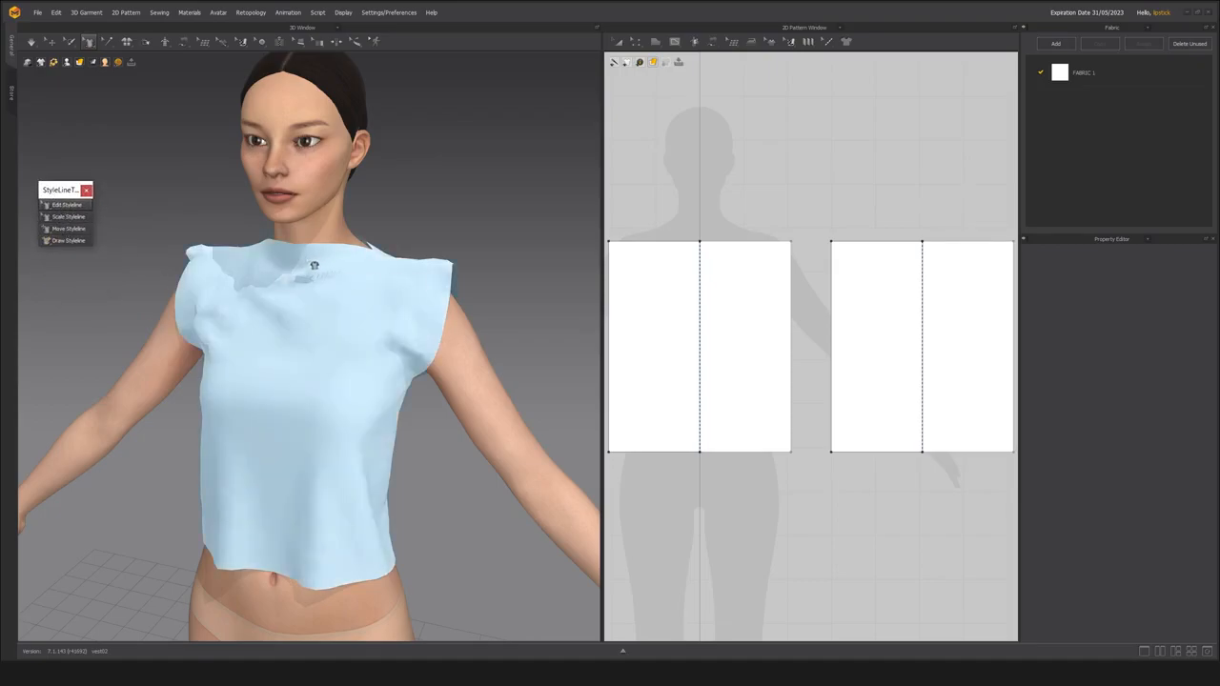
Use Edit Styleline to curve the front neckline down at its centre into a rounded scoop and raise the back neckline beside the centre.
middle_drag(315, 266, 333, 307)
scroll(334, 307, up, 3)
click(332, 297)
scroll(362, 318, down, 4)
right_drag(361, 315, 320, 309)
scroll(359, 339, up, 4)
scroll(341, 314, down, 3)
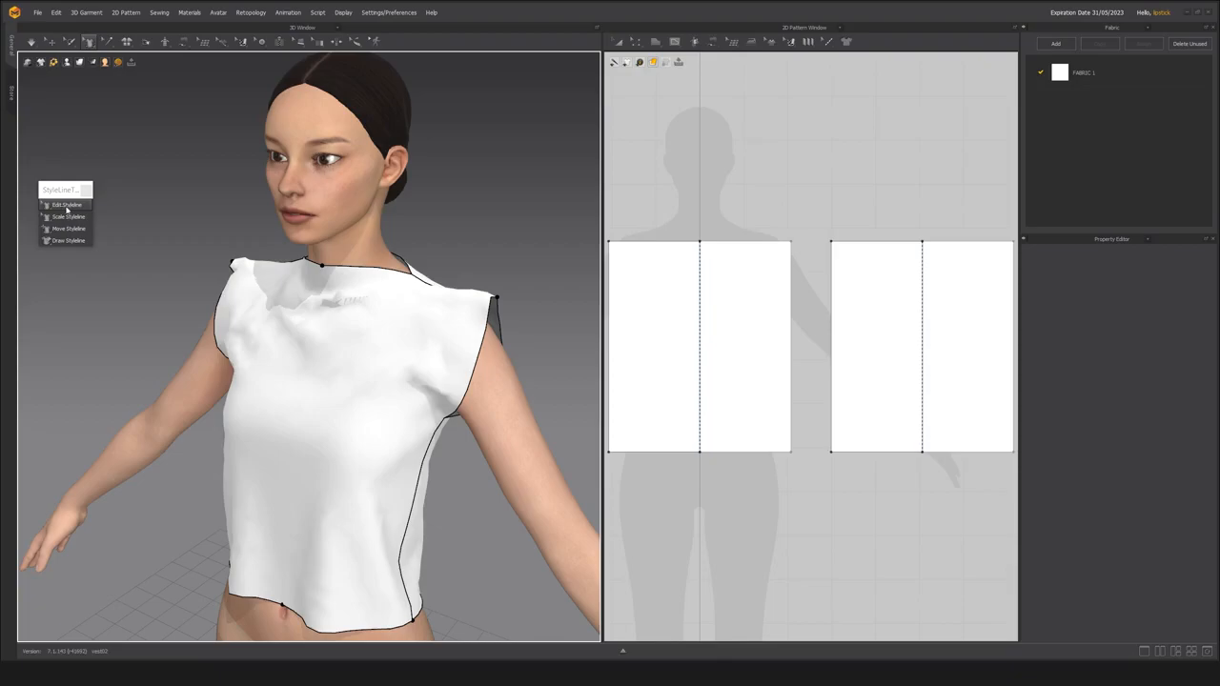
click(66, 206)
drag(323, 272, 324, 360)
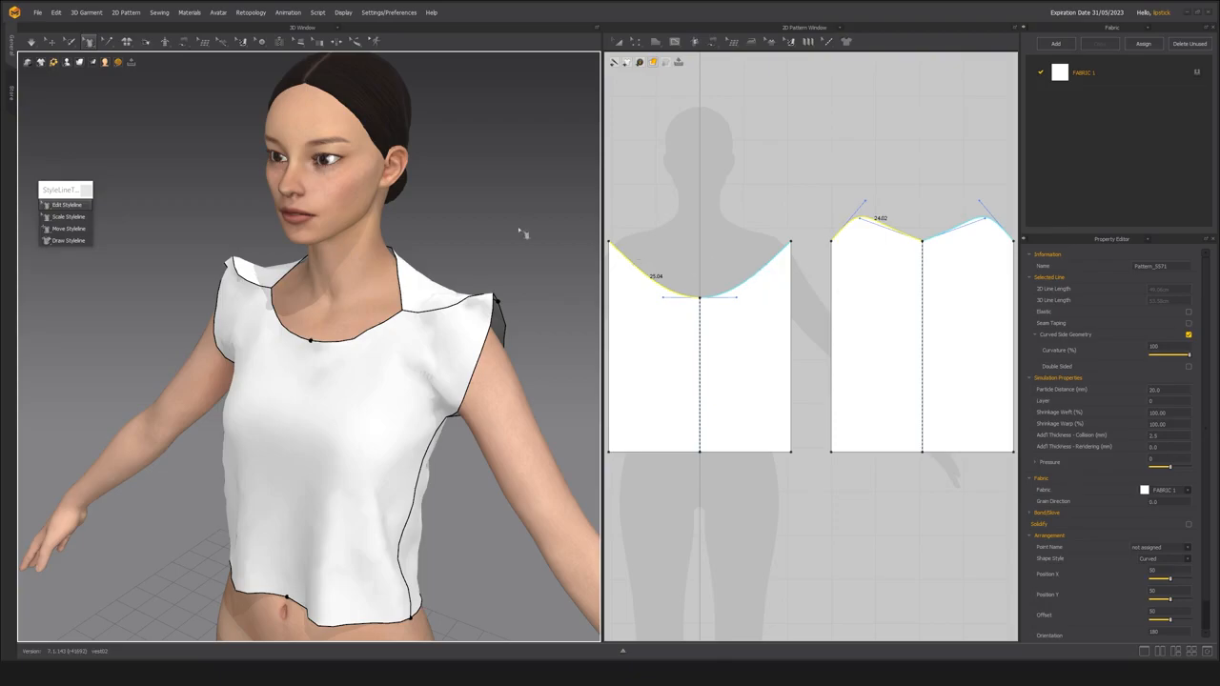
Shift the side seam's hem corner forward, giving half-hem lengths of about 16.8 cm on the front and 24.7 cm on the back.
scroll(324, 501, up, 3)
middle_drag(324, 501, 346, 420)
right_drag(346, 419, 379, 512)
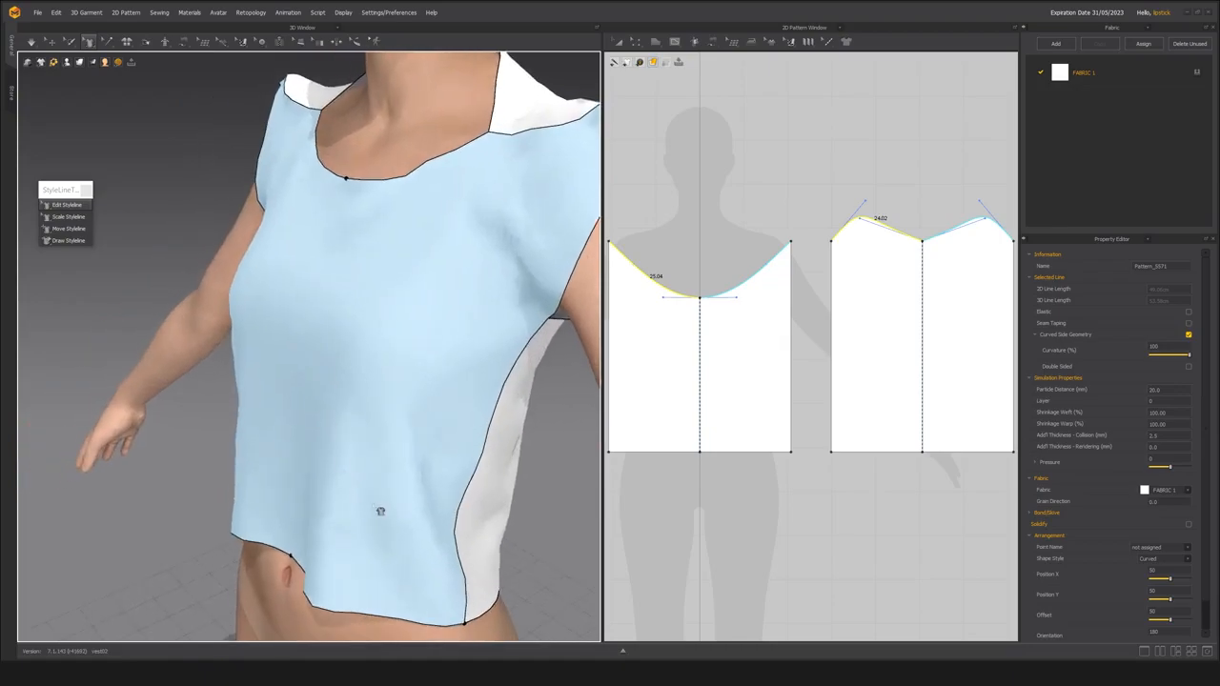
scroll(378, 512, down, 3)
middle_drag(378, 512, 321, 405)
right_drag(320, 405, 389, 544)
drag(389, 522, 353, 511)
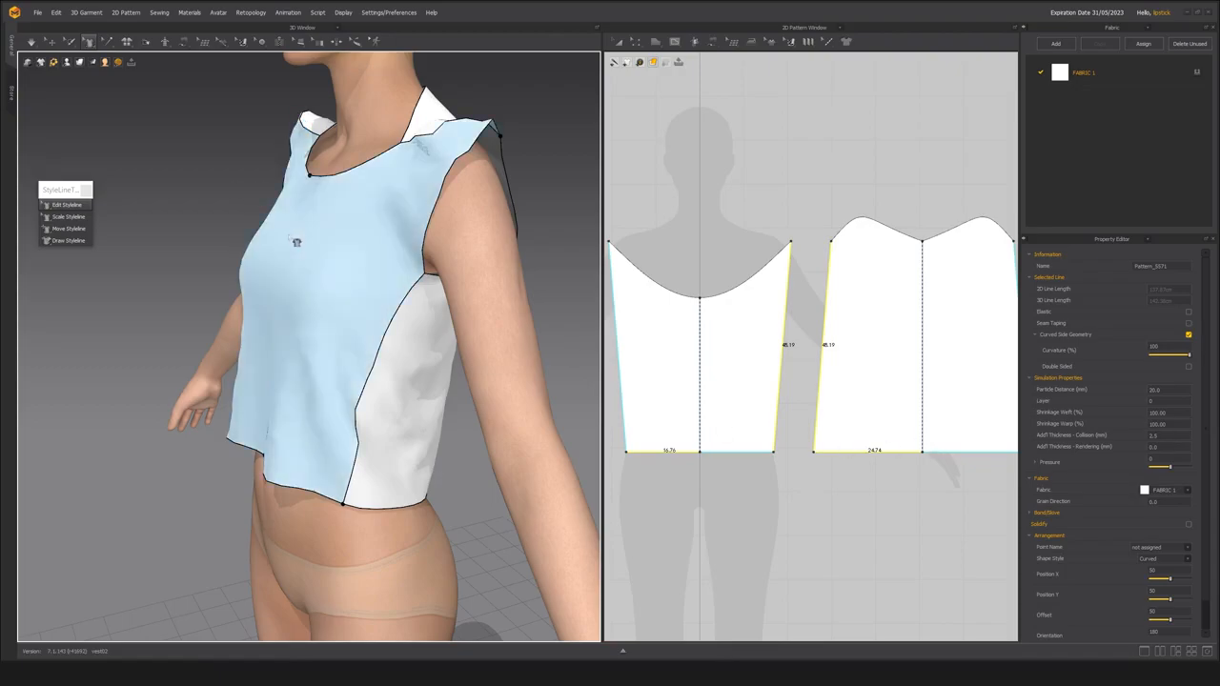
Undo the styleline edits to the side seam and to the front and back necklines.
right_drag(289, 250, 330, 321)
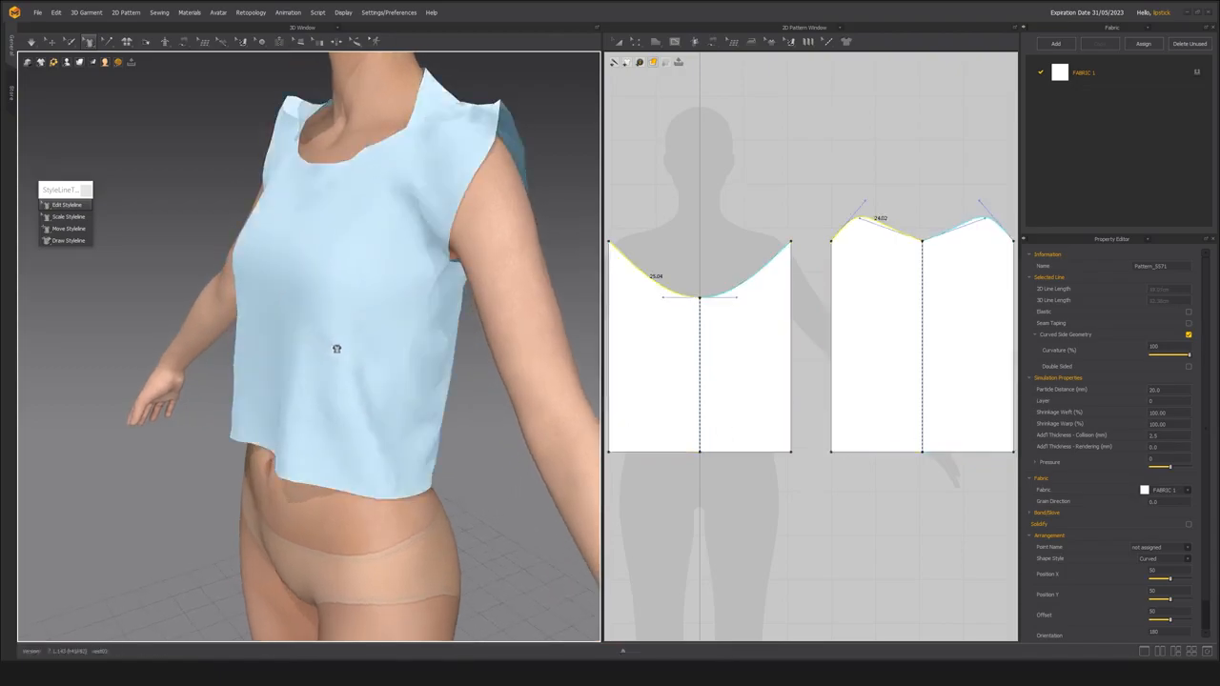
scroll(333, 363, up, 2)
scroll(336, 379, down, 3)
right_drag(336, 379, 356, 371)
scroll(373, 394, up, 3)
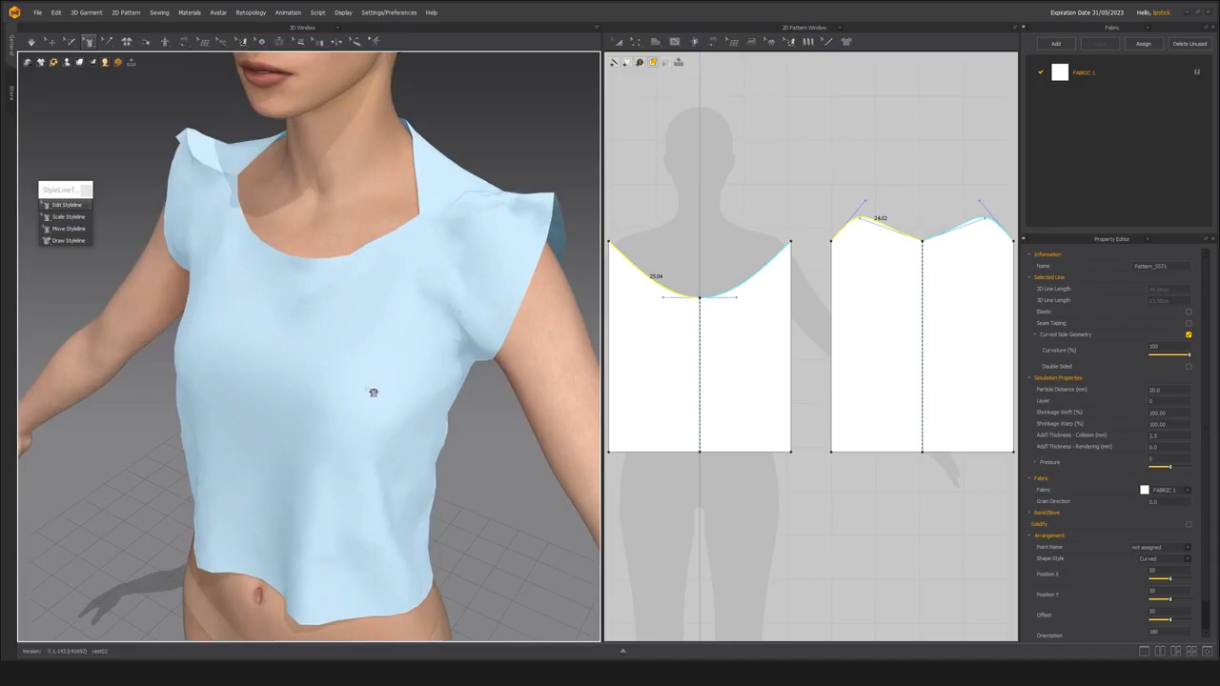
key(ctrl+z)
scroll(370, 275, down, 3)
right_drag(370, 274, 355, 331)
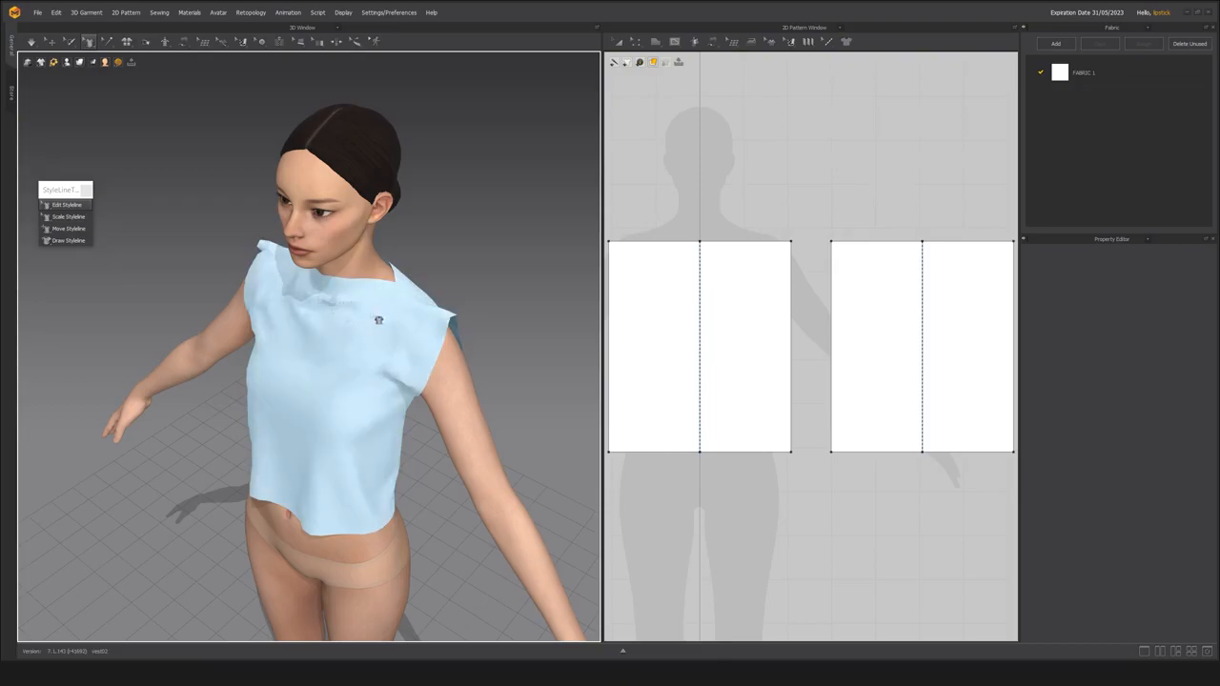
scroll(340, 388, up, 2)
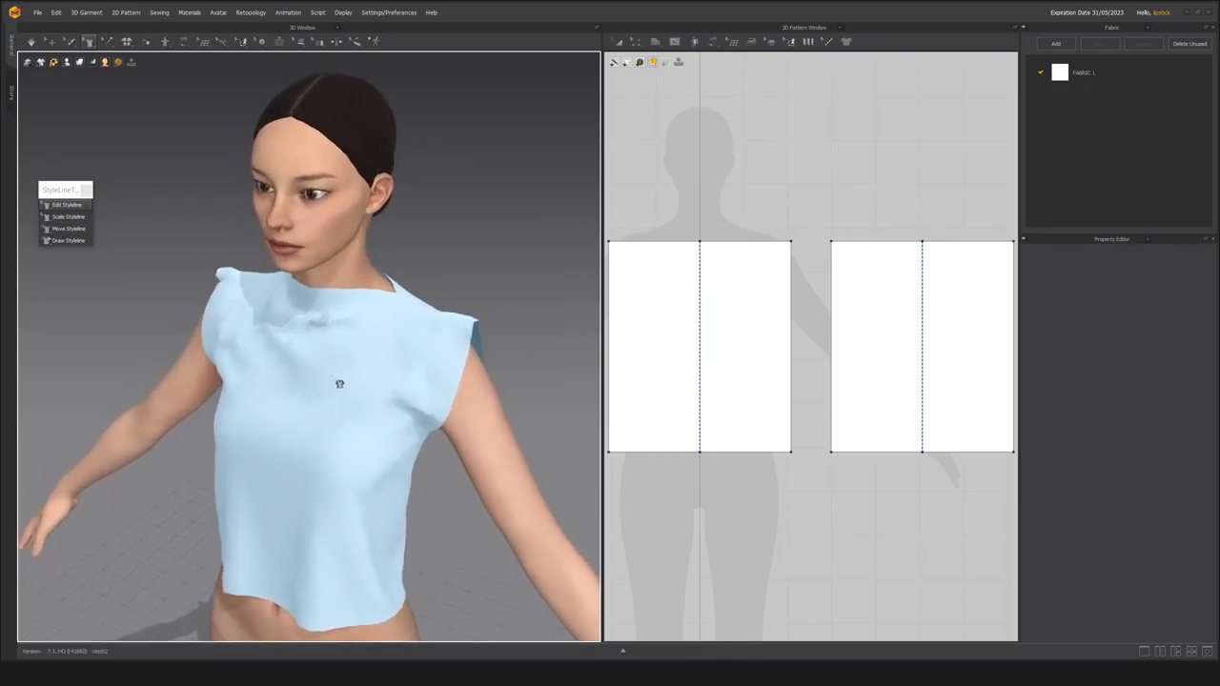
scroll(318, 399, up, 3)
right_drag(312, 401, 318, 401)
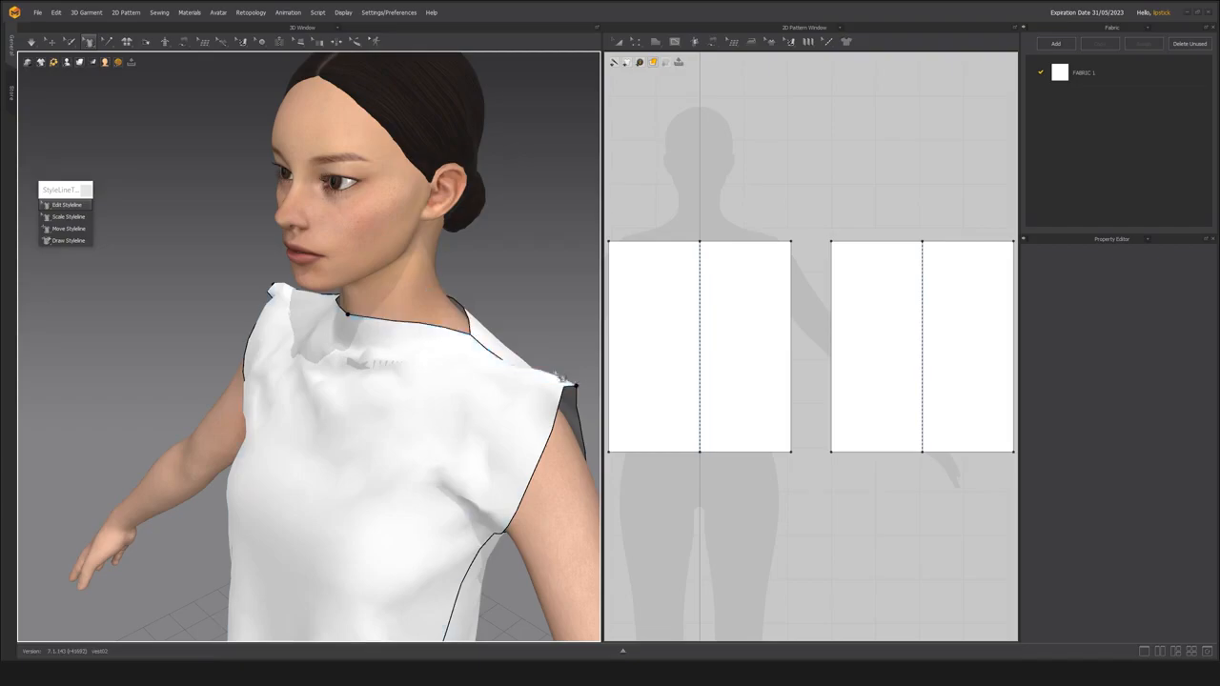
With Edit Sewing, add a pattern point to the front panel at the neck end of the shoulder seam.
key(b)
scroll(499, 409, up, 3)
right_drag(498, 409, 354, 416)
scroll(355, 416, down, 3)
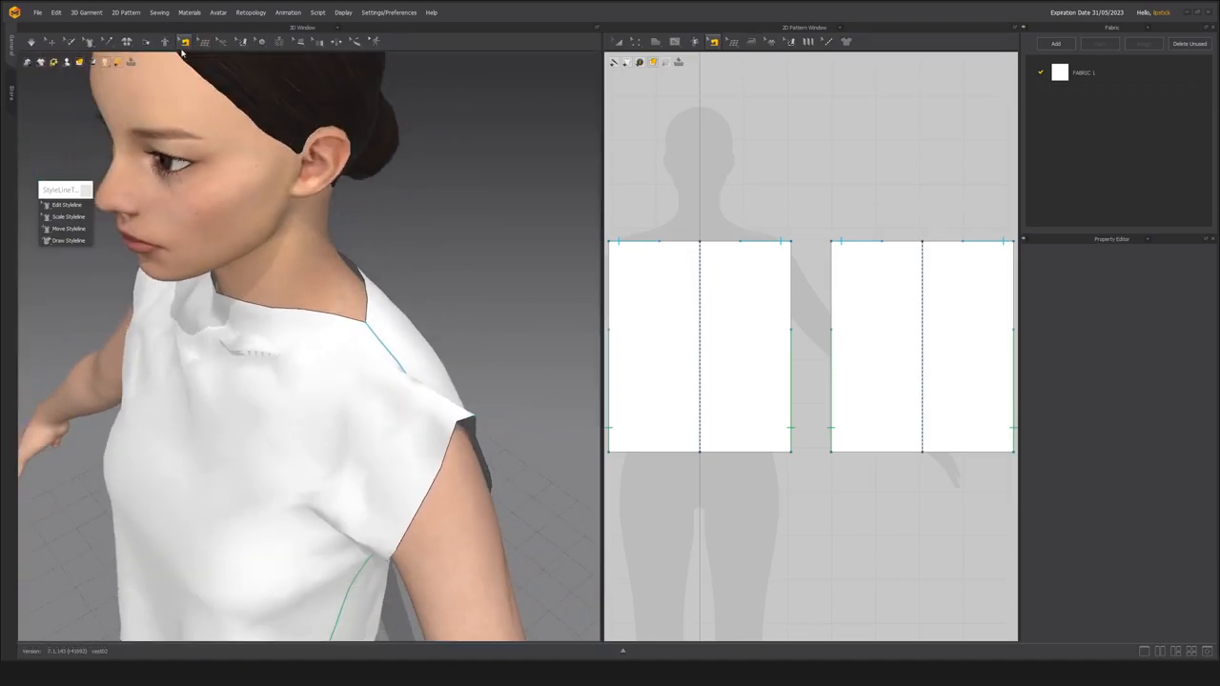
click(394, 354)
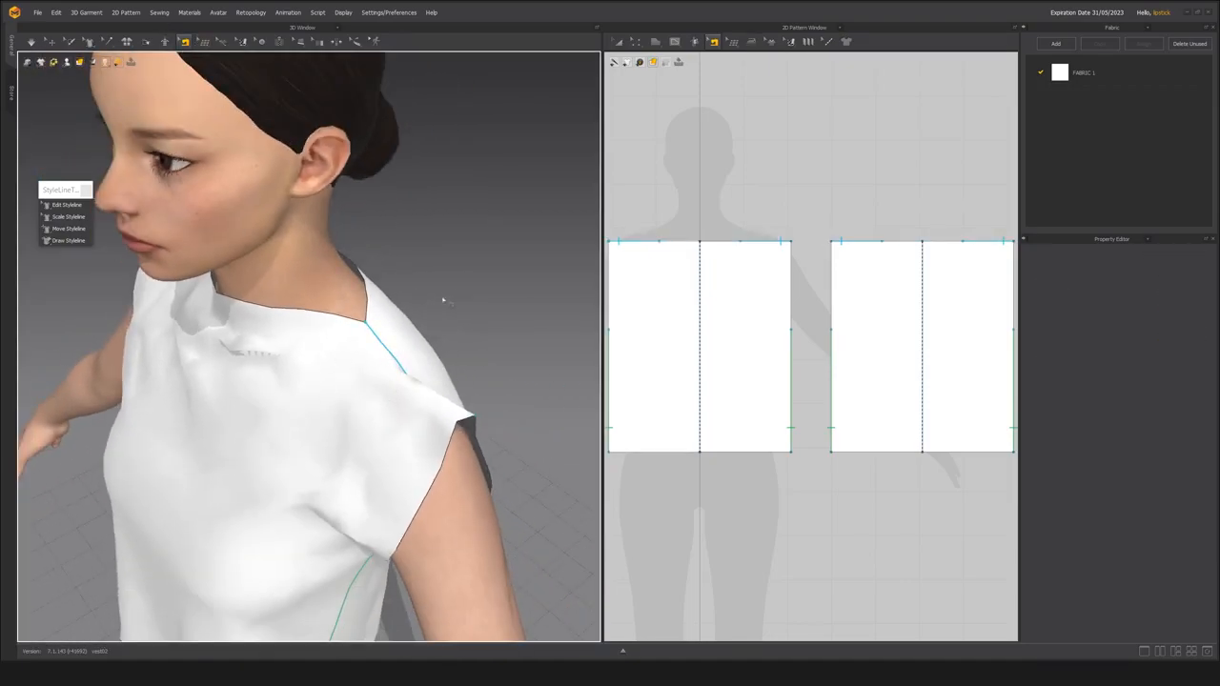
click(390, 355)
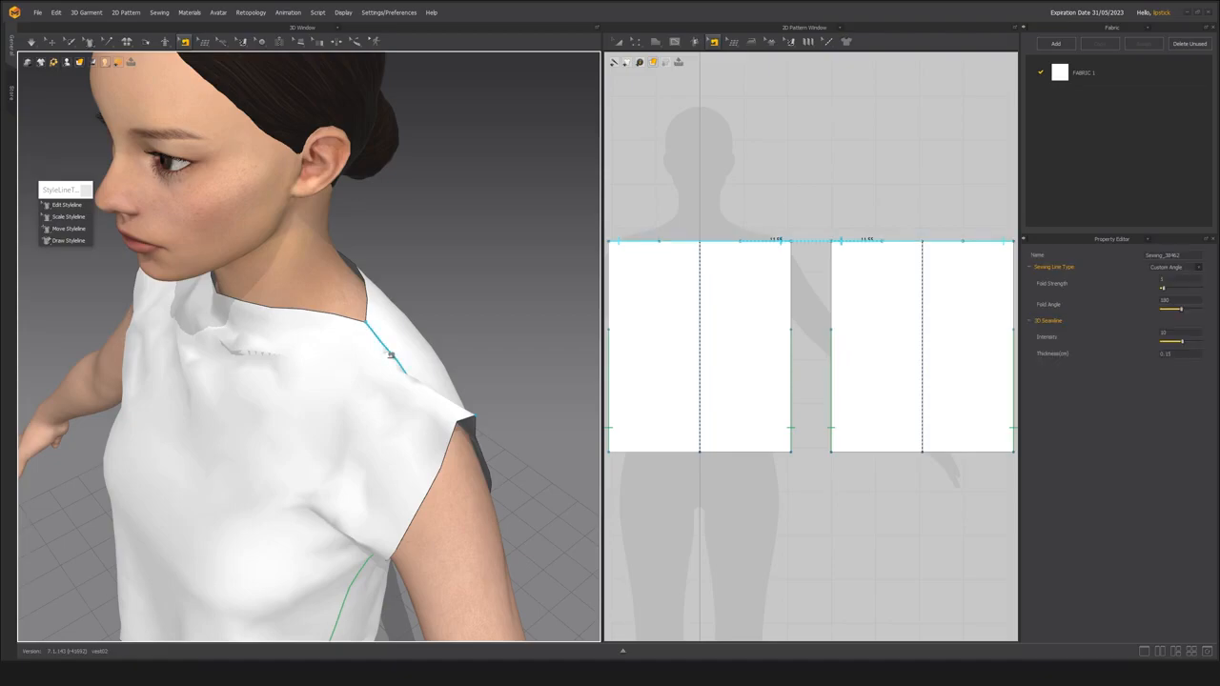
scroll(670, 272, up, 5)
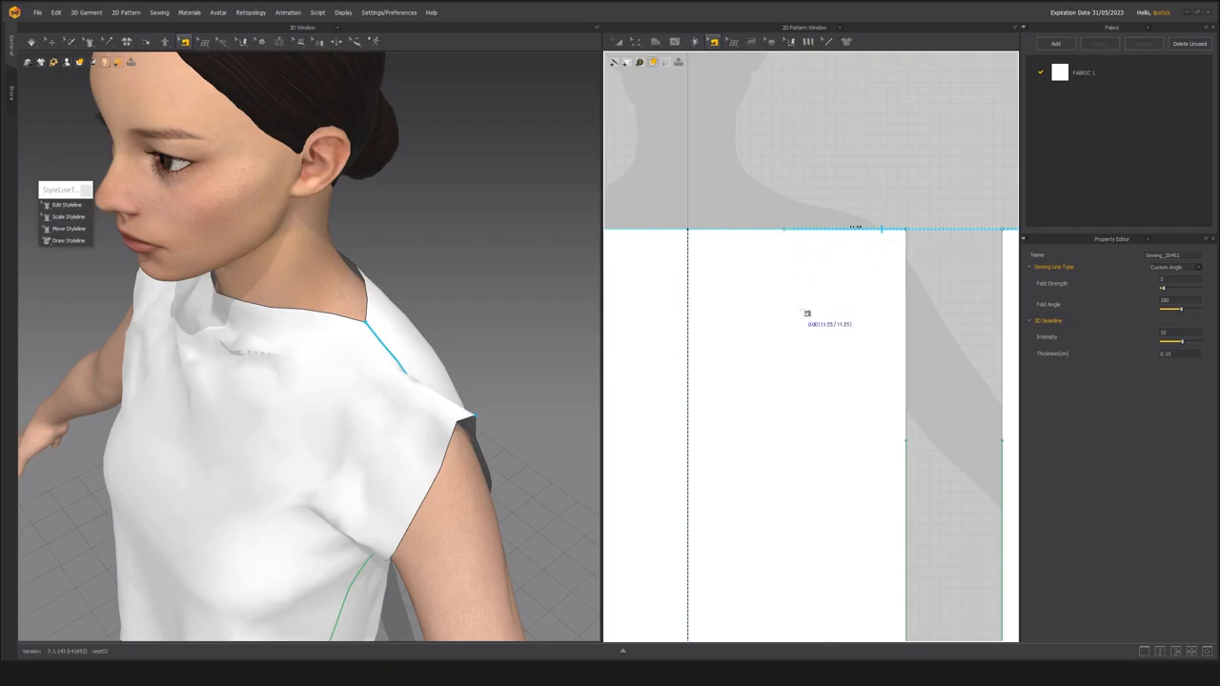
key(a)
drag(791, 295, 787, 346)
click(829, 208)
key(n)
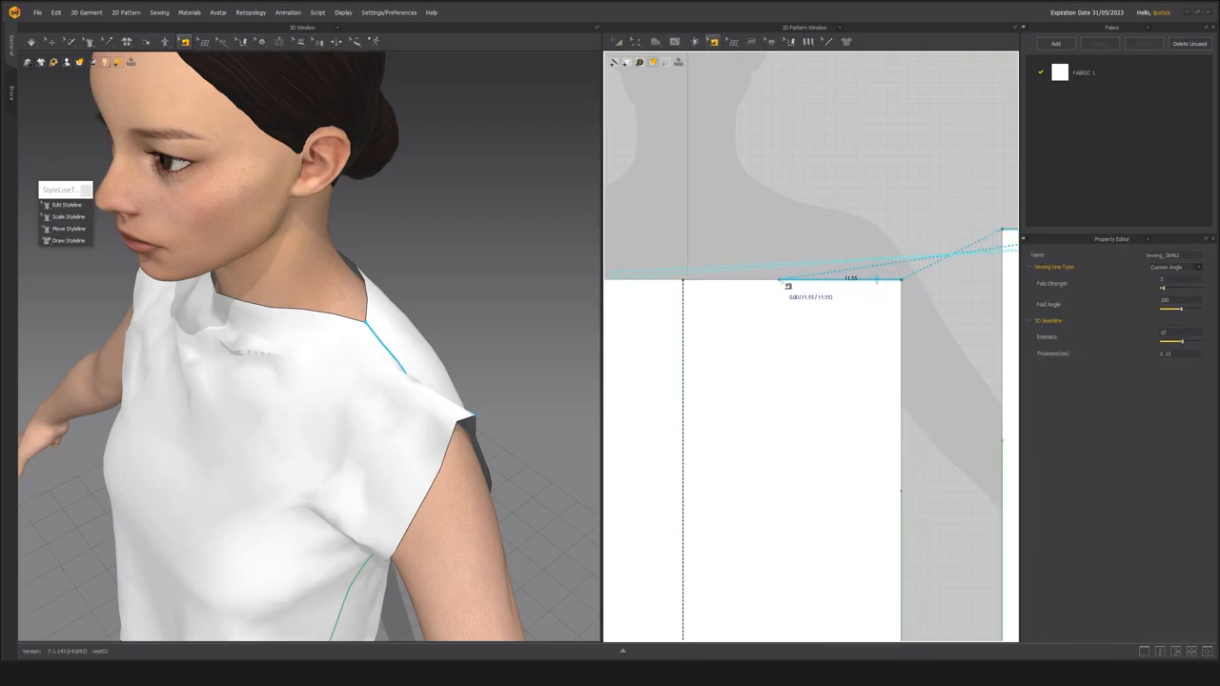
right_click(815, 283)
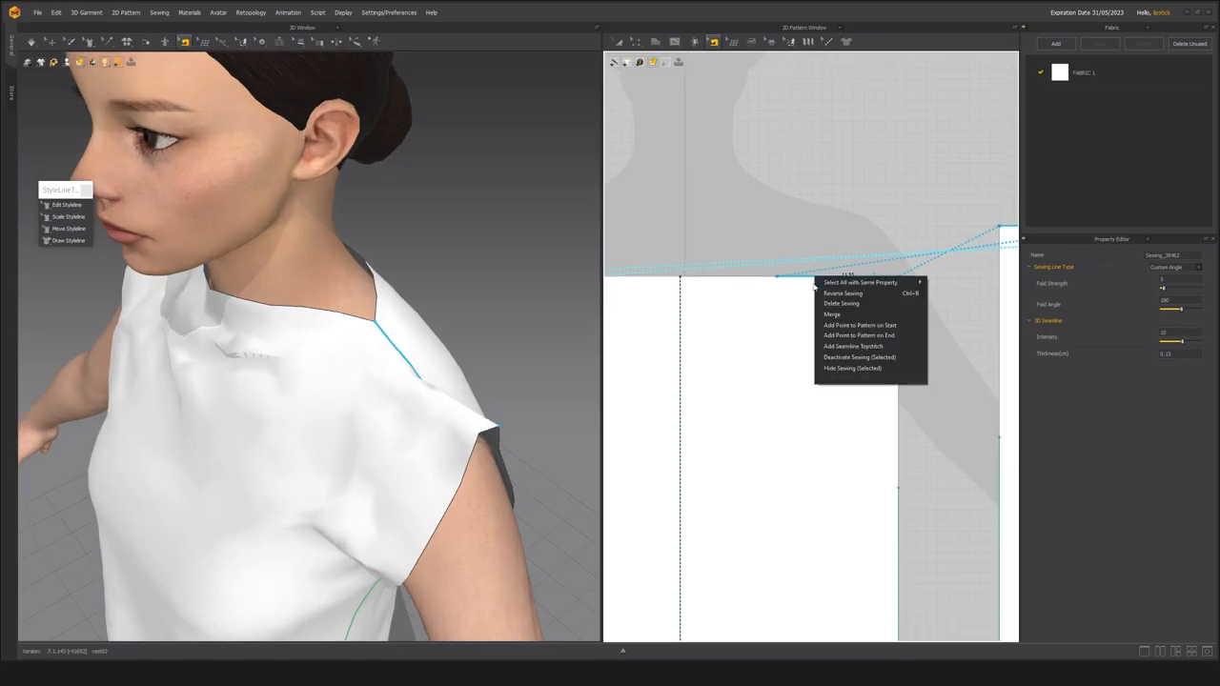
click(858, 337)
click(779, 287)
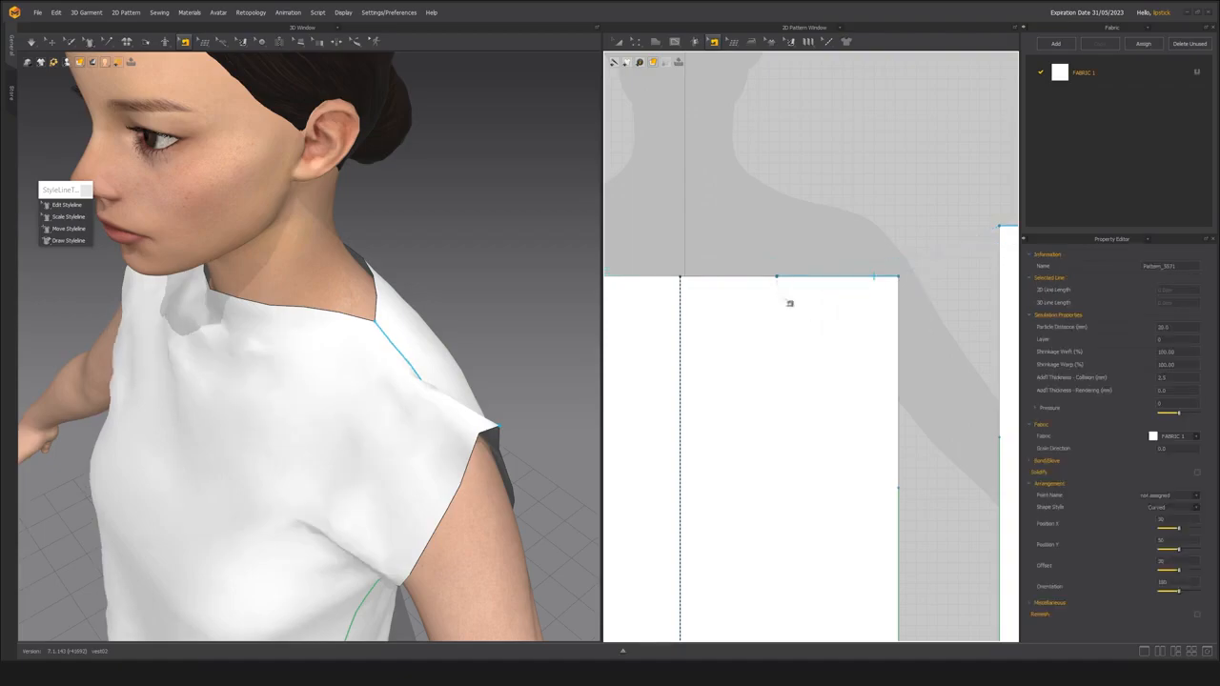
Add a matching pattern point to the back panel at the neck end of the shoulder seam.
middle_drag(903, 366, 688, 374)
click(883, 240)
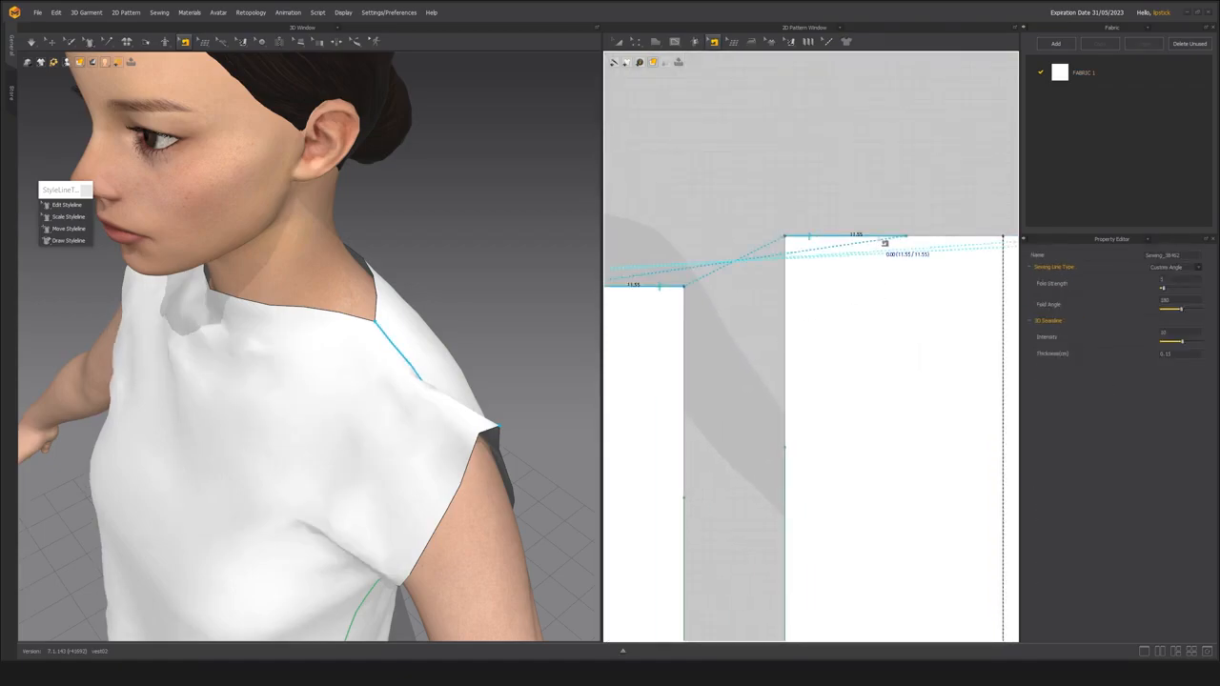
click(839, 207)
click(854, 239)
right_click(893, 238)
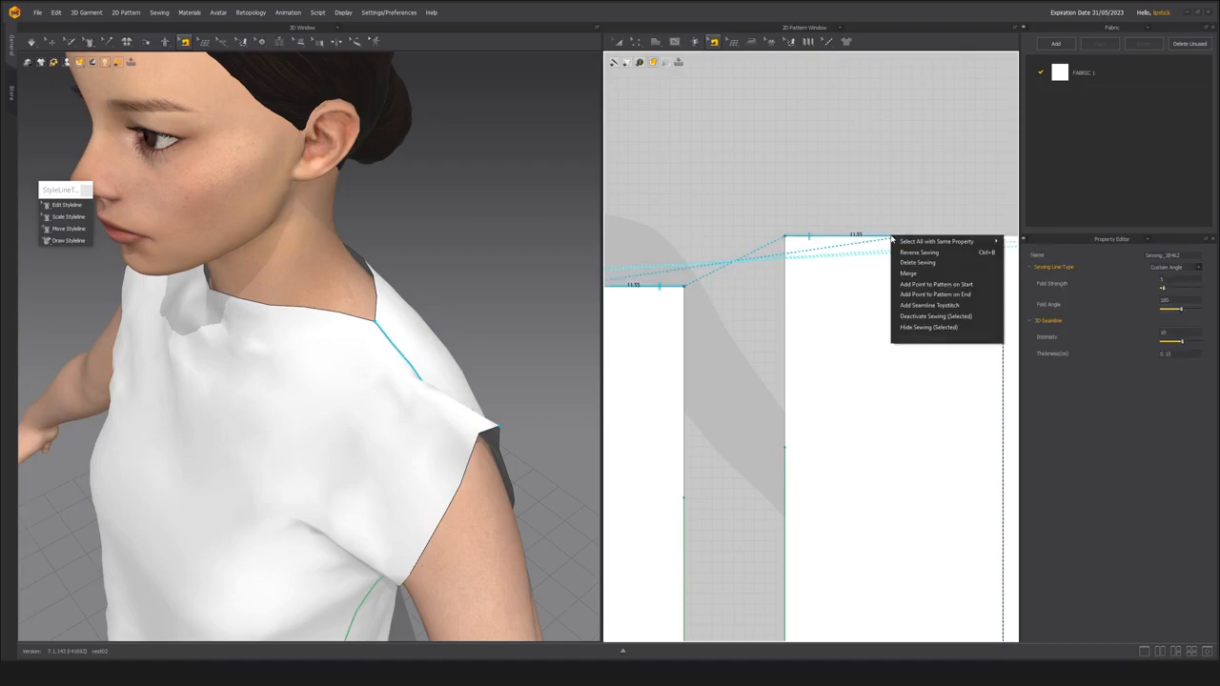
click(914, 286)
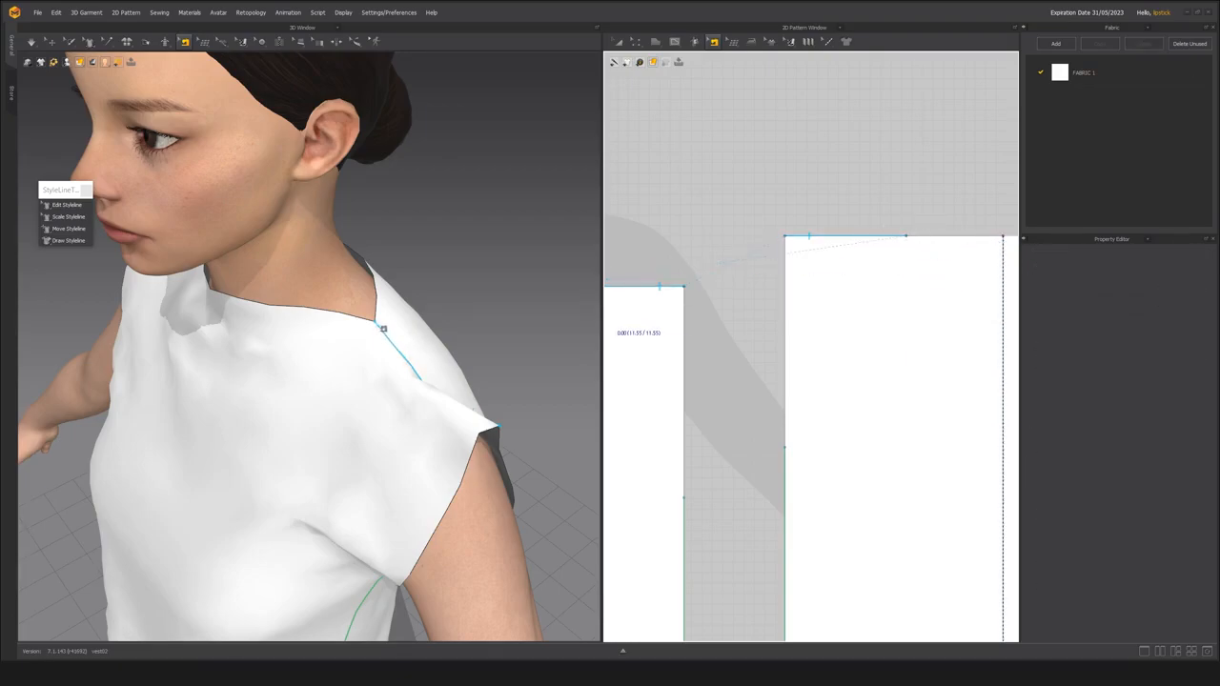
Use Edit Styleline to pull the centre of the front neckline down into a deep curved V between the shoulder seam points.
right_drag(331, 400, 209, 323)
right_drag(338, 350, 341, 311)
click(57, 205)
key(2)
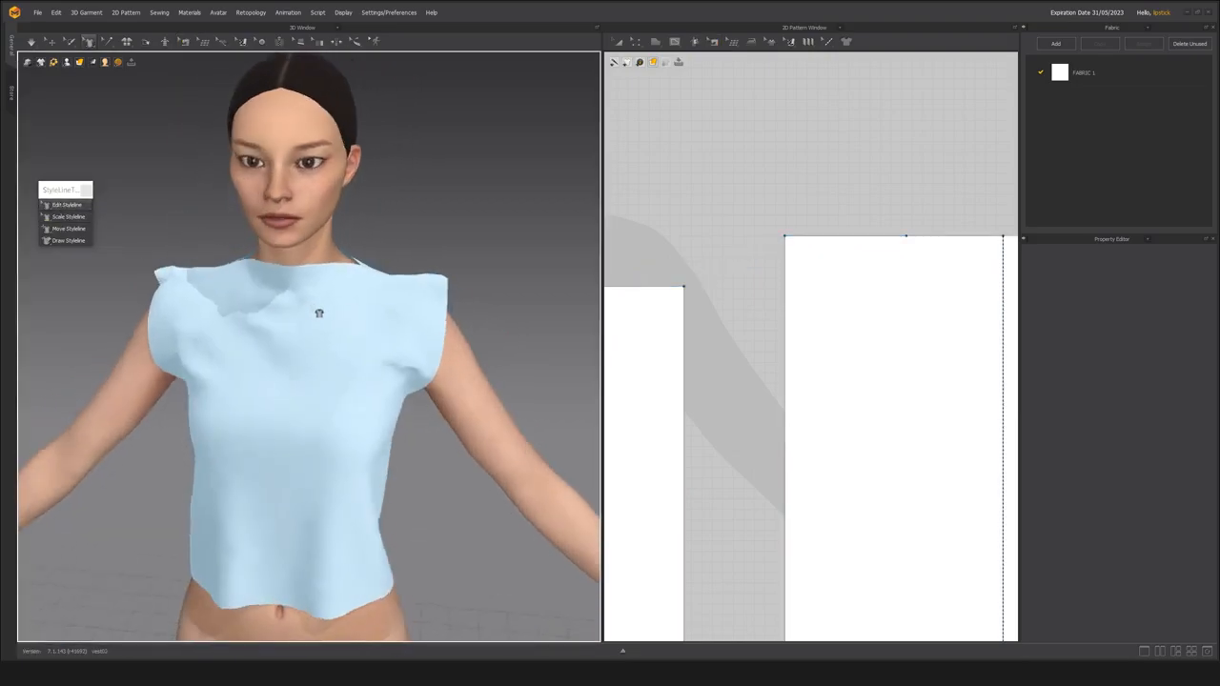
scroll(349, 338, up, 5)
right_drag(345, 291, 397, 304)
click(324, 223)
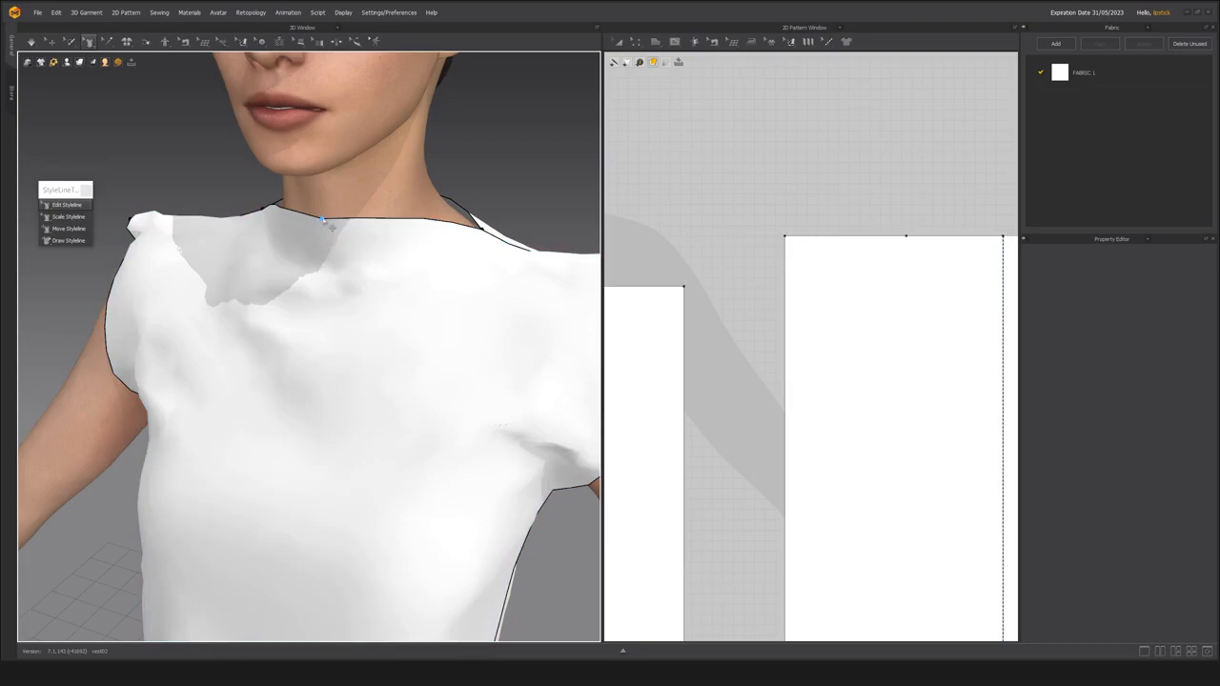
drag(322, 221, 308, 373)
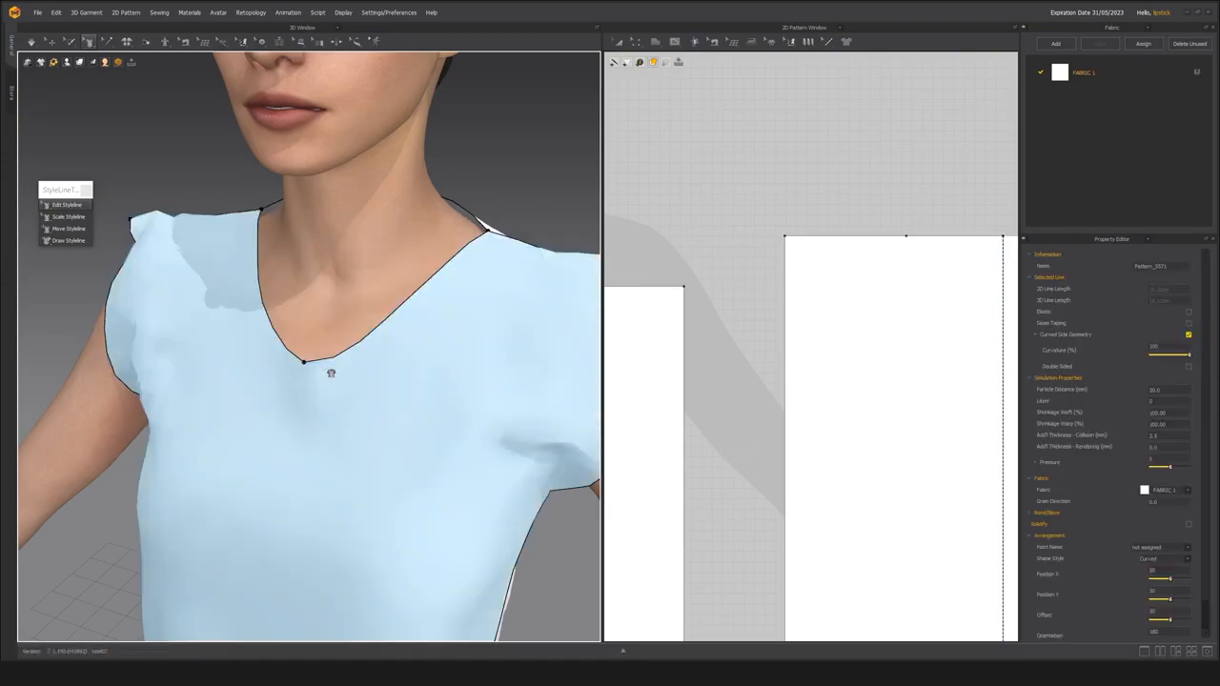
Simulate the vest to settle the lowered front neckline on the avatar.
scroll(328, 371, down, 2)
middle_drag(343, 370, 305, 359)
key(2)
key(space)
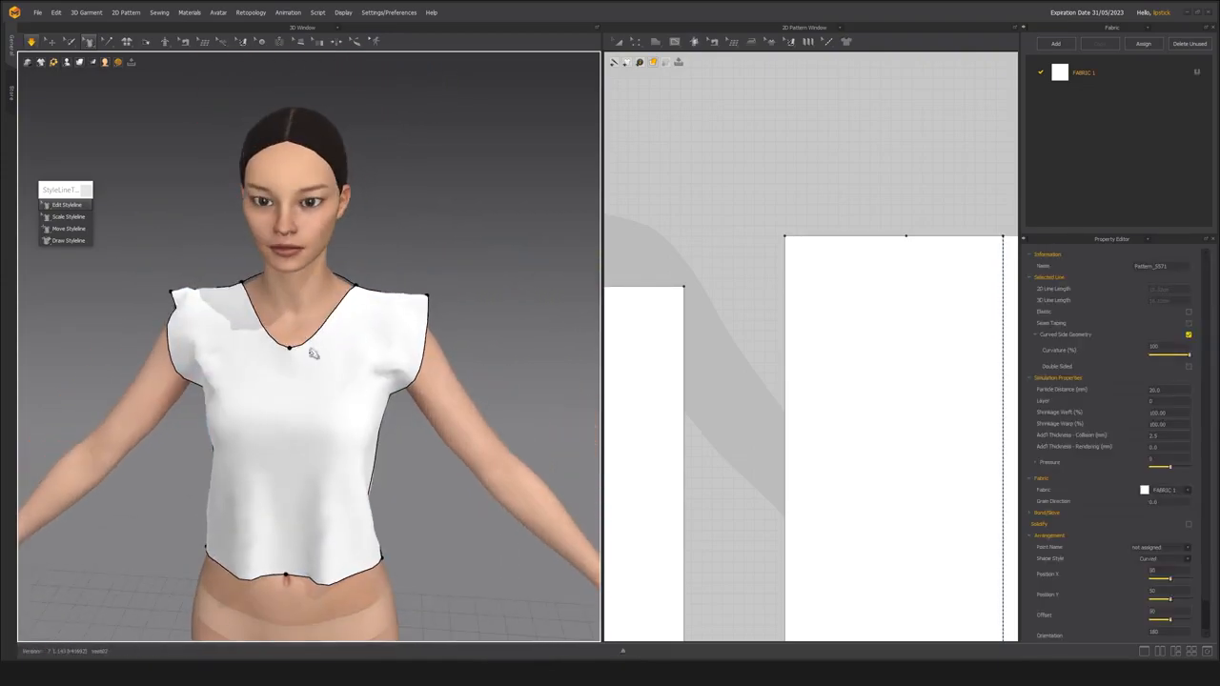
scroll(320, 348, up, 2)
right_drag(322, 348, 273, 308)
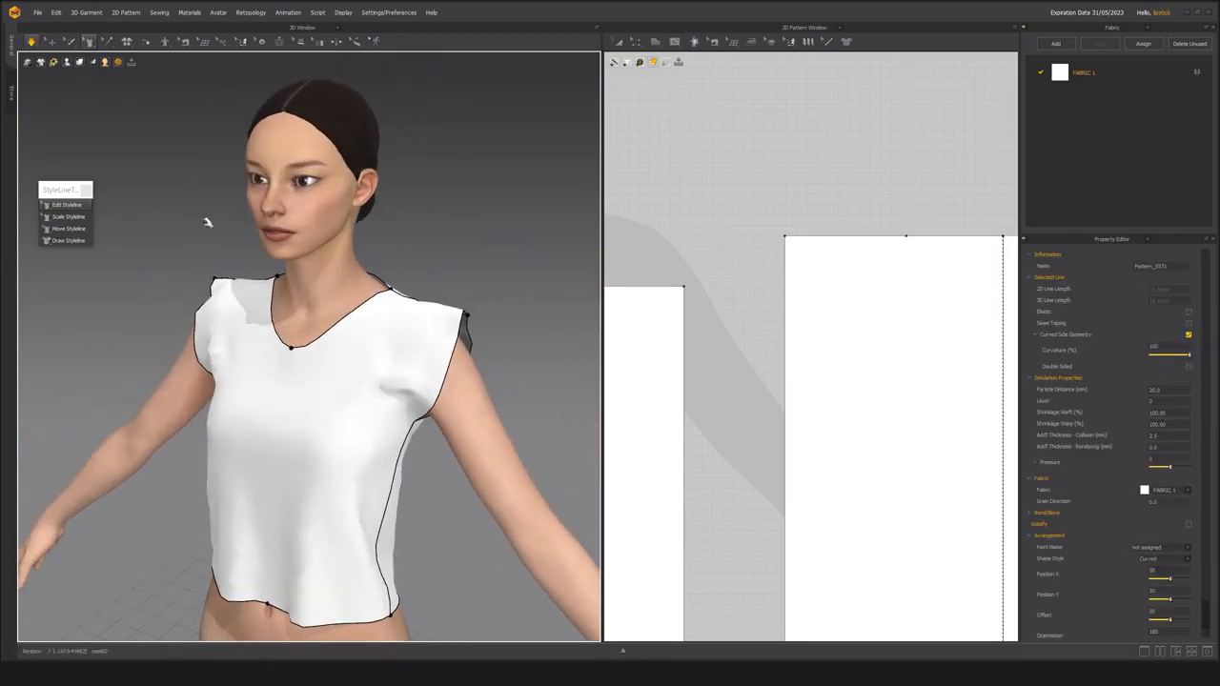
middle_drag(319, 278, 306, 300)
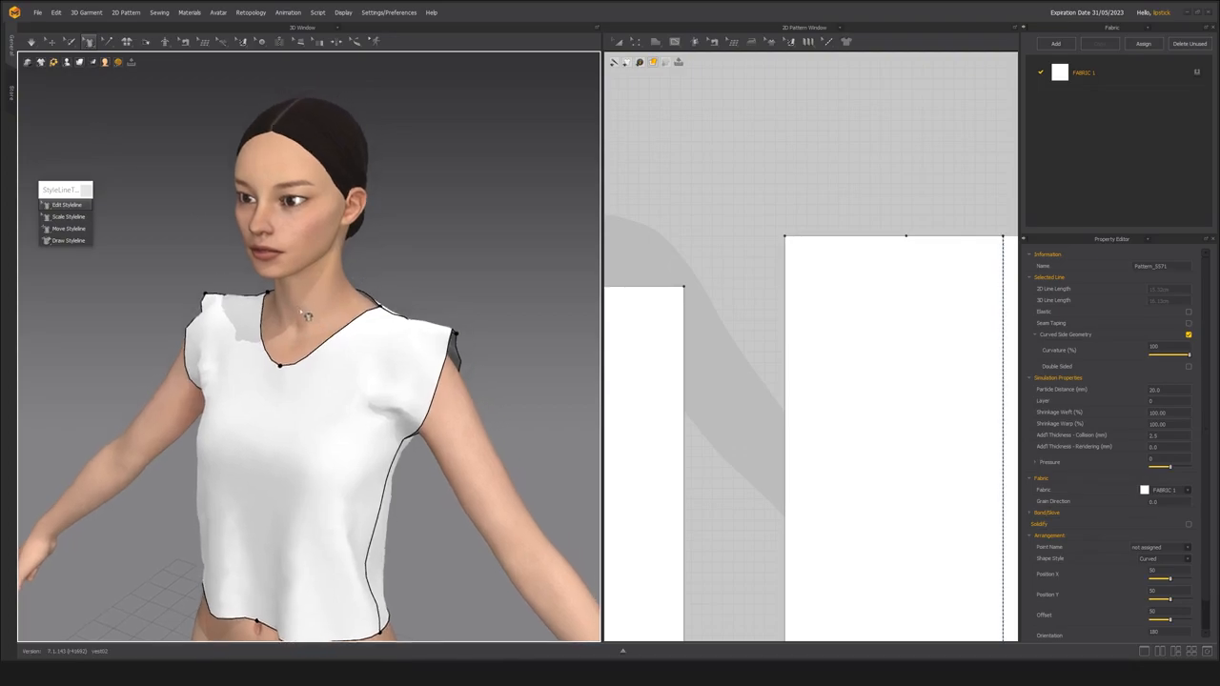
Lower the back neckline's centre by about 2.3 cm into a shallow curve and simulate the vest.
scroll(306, 313, up, 3)
scroll(355, 324, down, 4)
right_drag(327, 291, 207, 340)
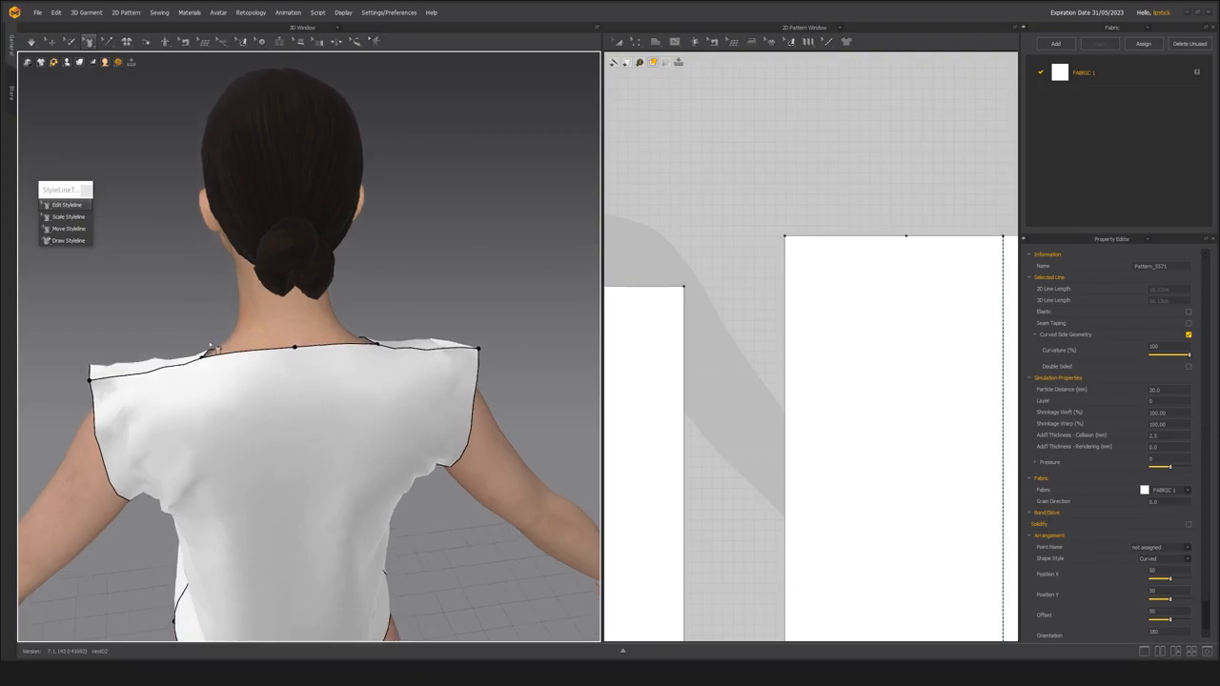
scroll(239, 349, up, 4)
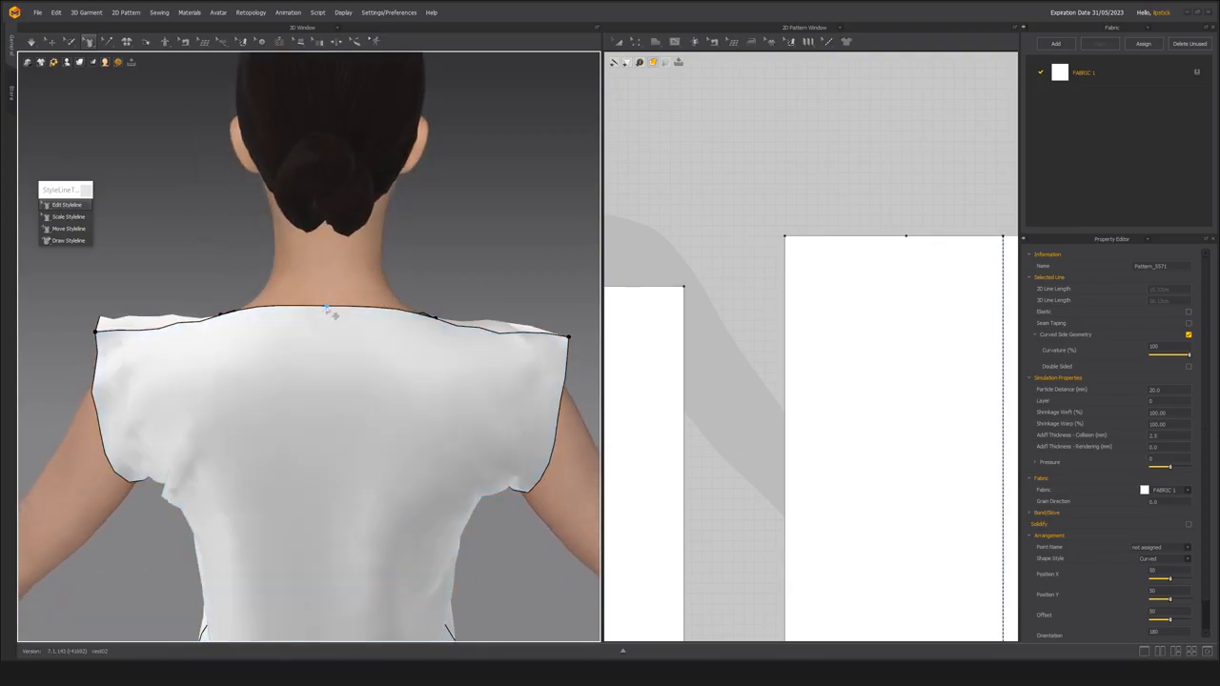
drag(327, 307, 327, 334)
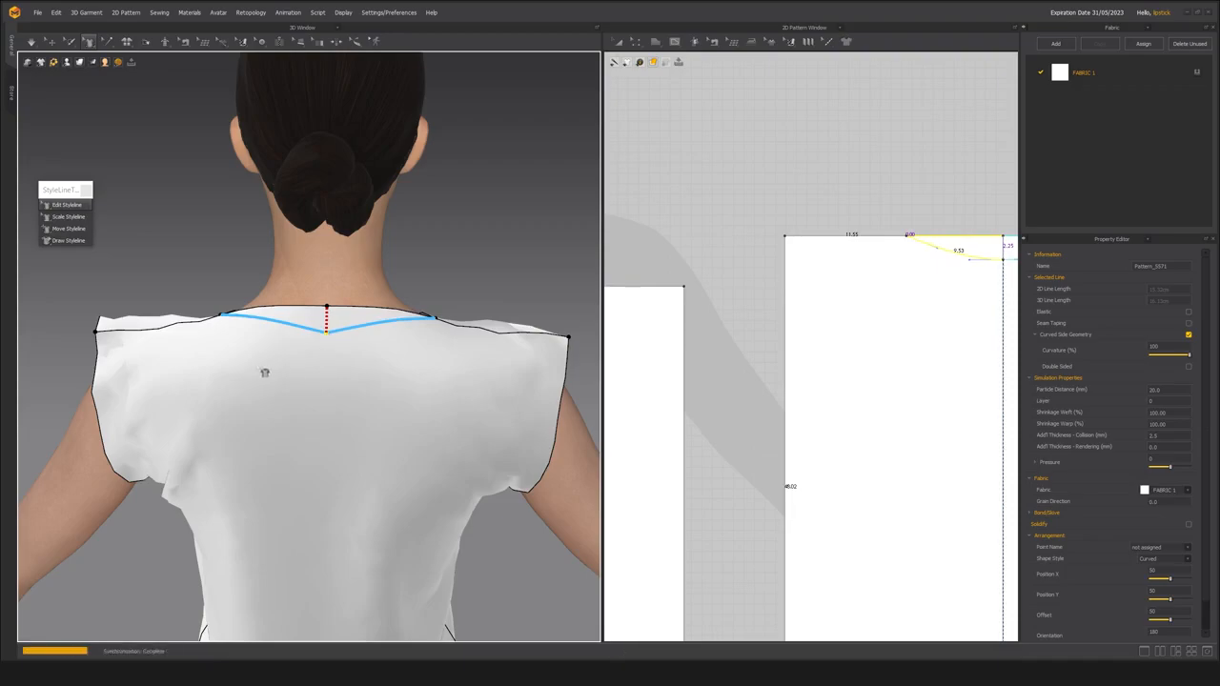
scroll(284, 351, up, 3)
key(space)
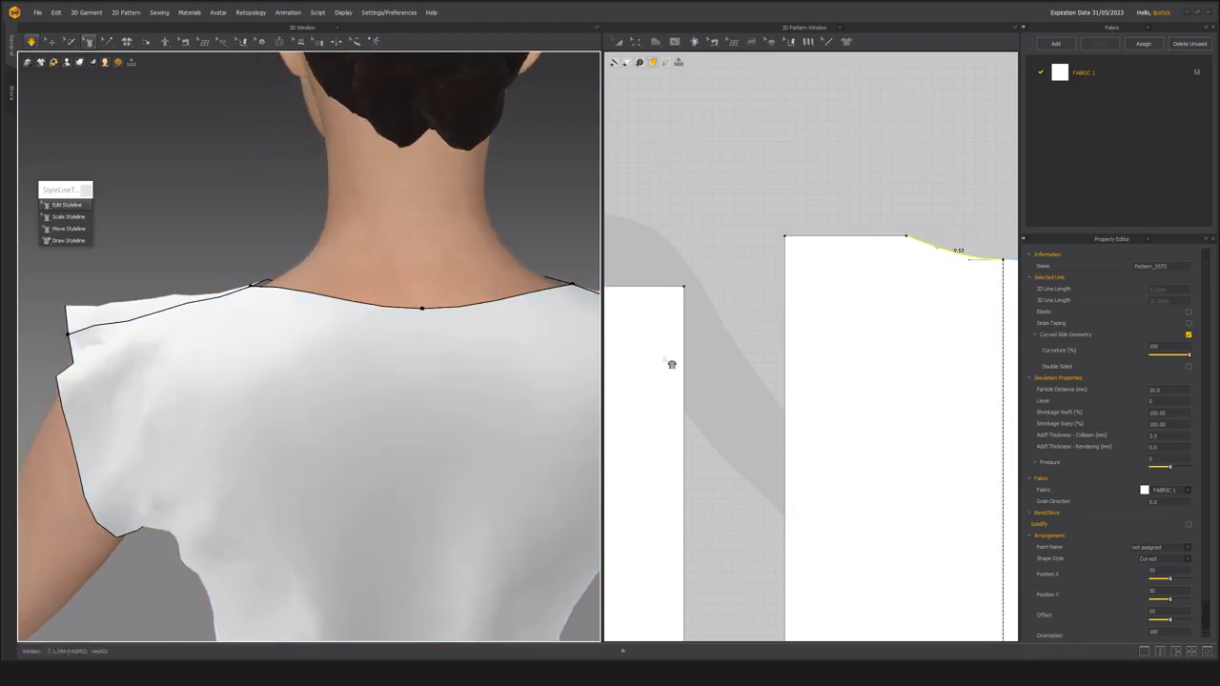
key(space)
Examine the neckline curves on both 2D panels and on the avatar from the front and above the shoulder.
scroll(758, 352, down, 2)
scroll(757, 352, down, 2)
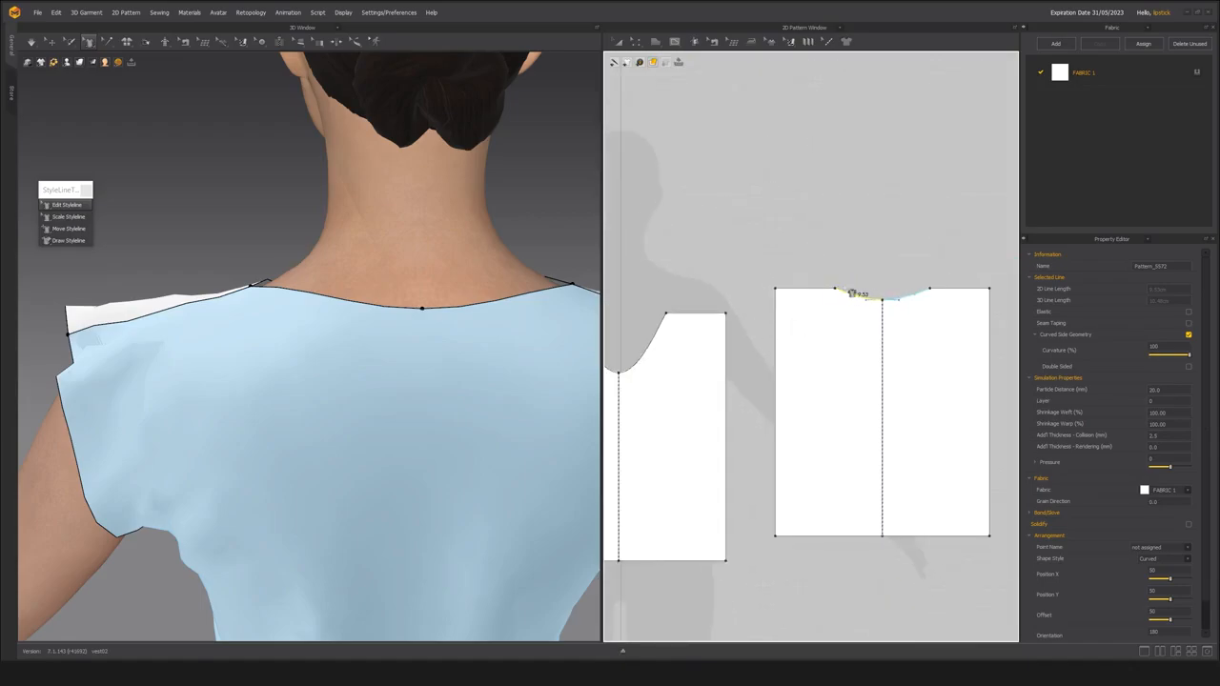
middle_drag(654, 383, 773, 370)
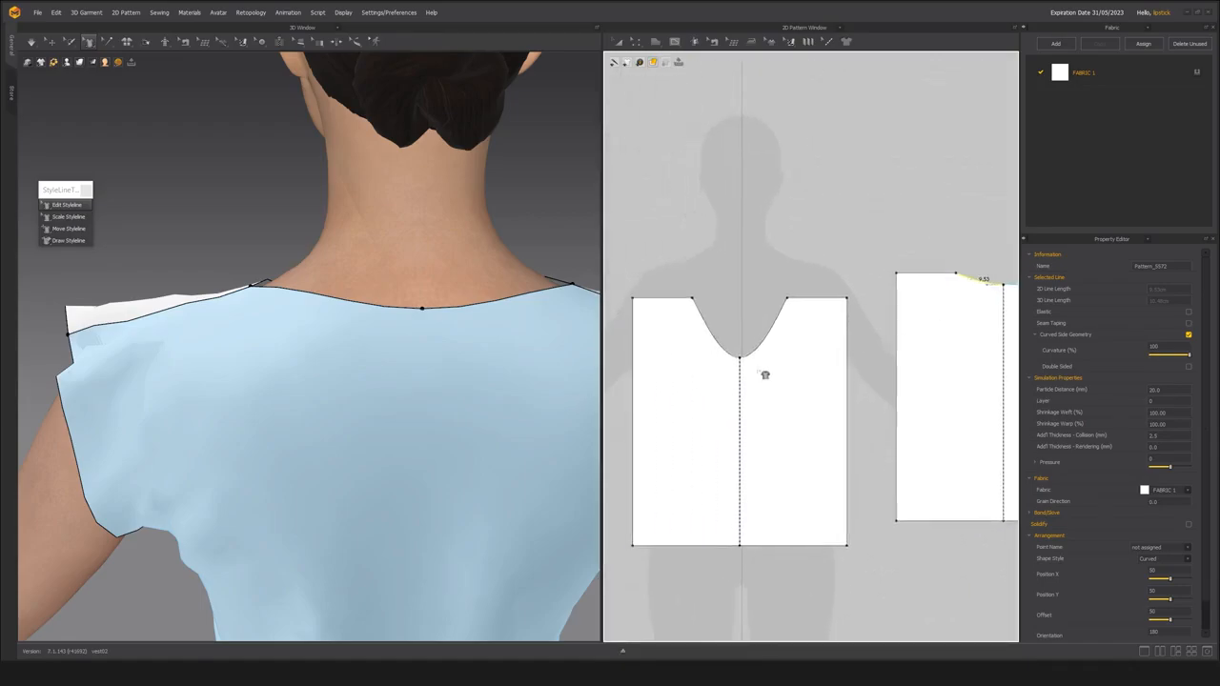
scroll(737, 367, up, 3)
key(2)
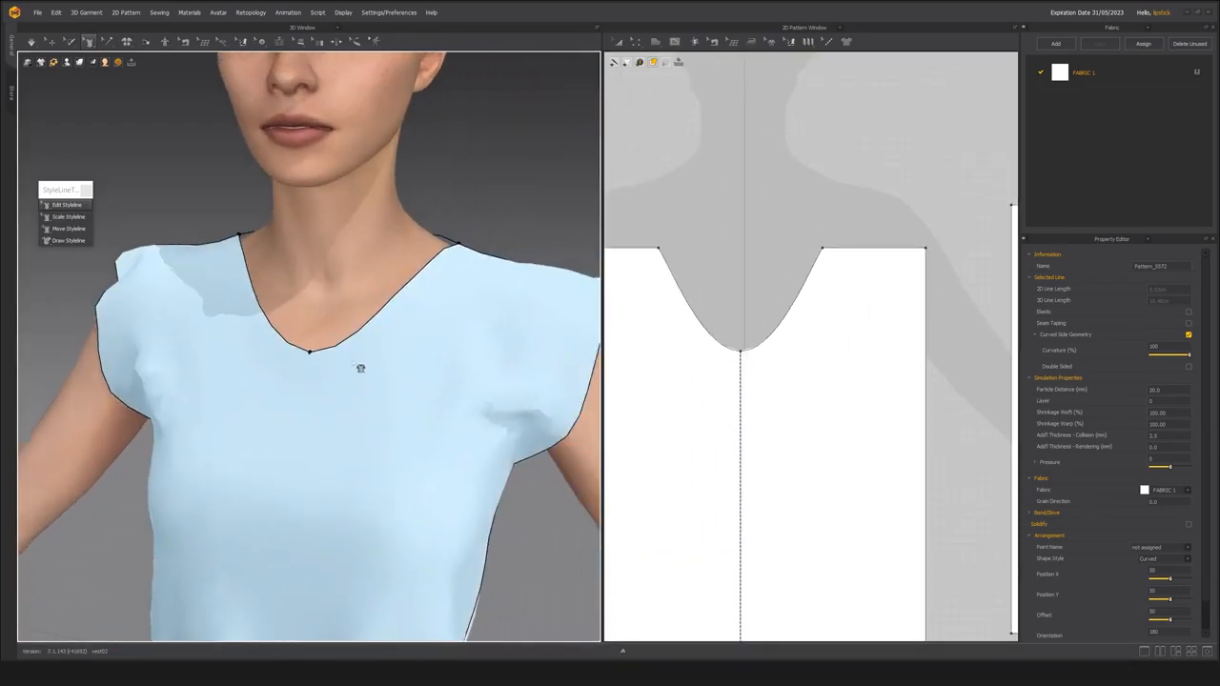
scroll(363, 365, up, 5)
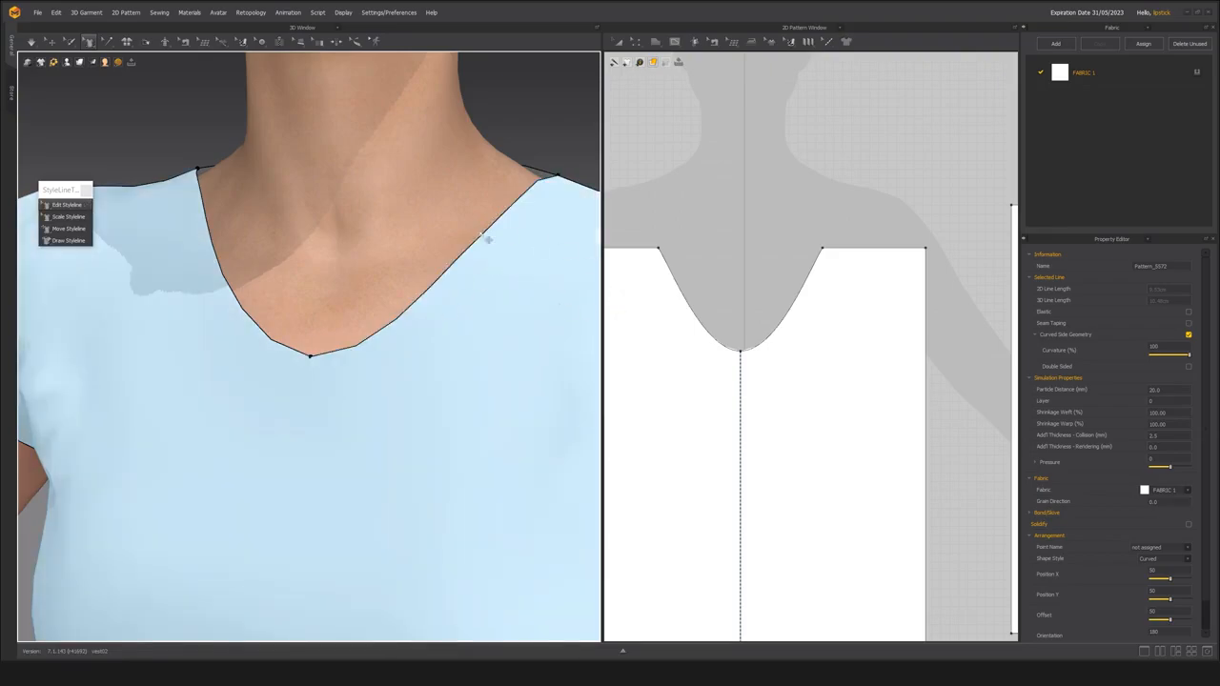
scroll(494, 329, down, 4)
right_drag(487, 308, 378, 370)
scroll(377, 375, up, 4)
scroll(376, 375, down, 3)
right_drag(466, 349, 272, 444)
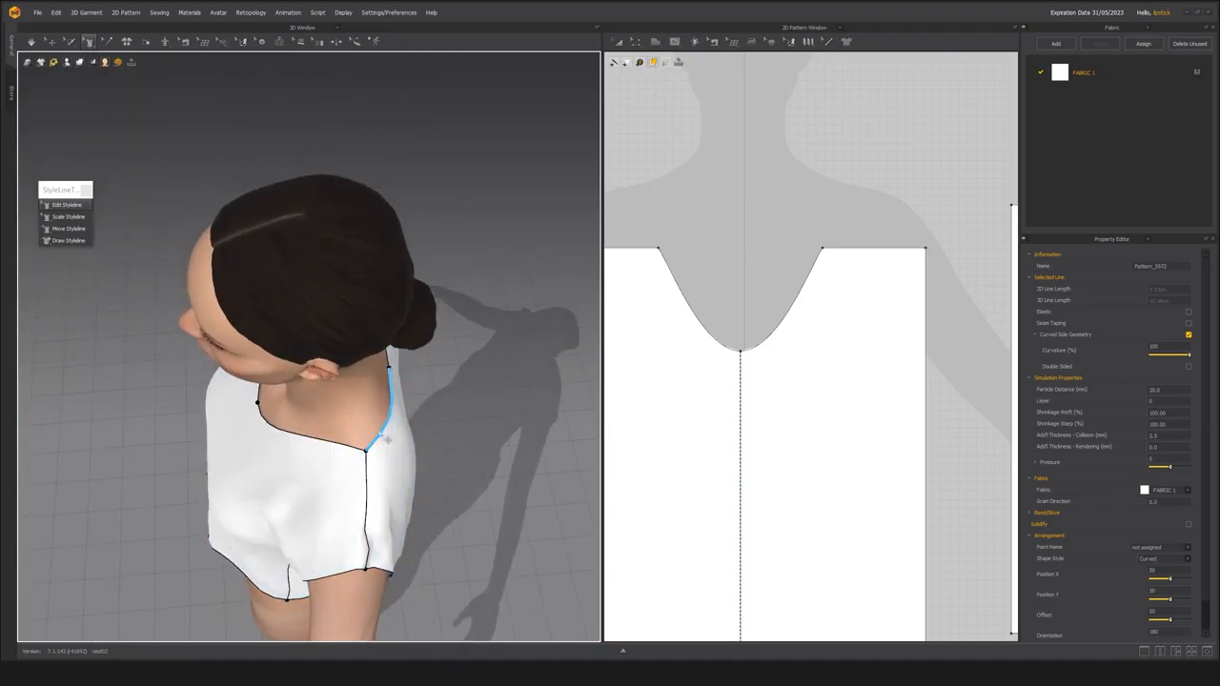
mouse_move(364, 452)
right_down()
mouse_move(286, 449)
mouse_move(353, 468)
right_up()
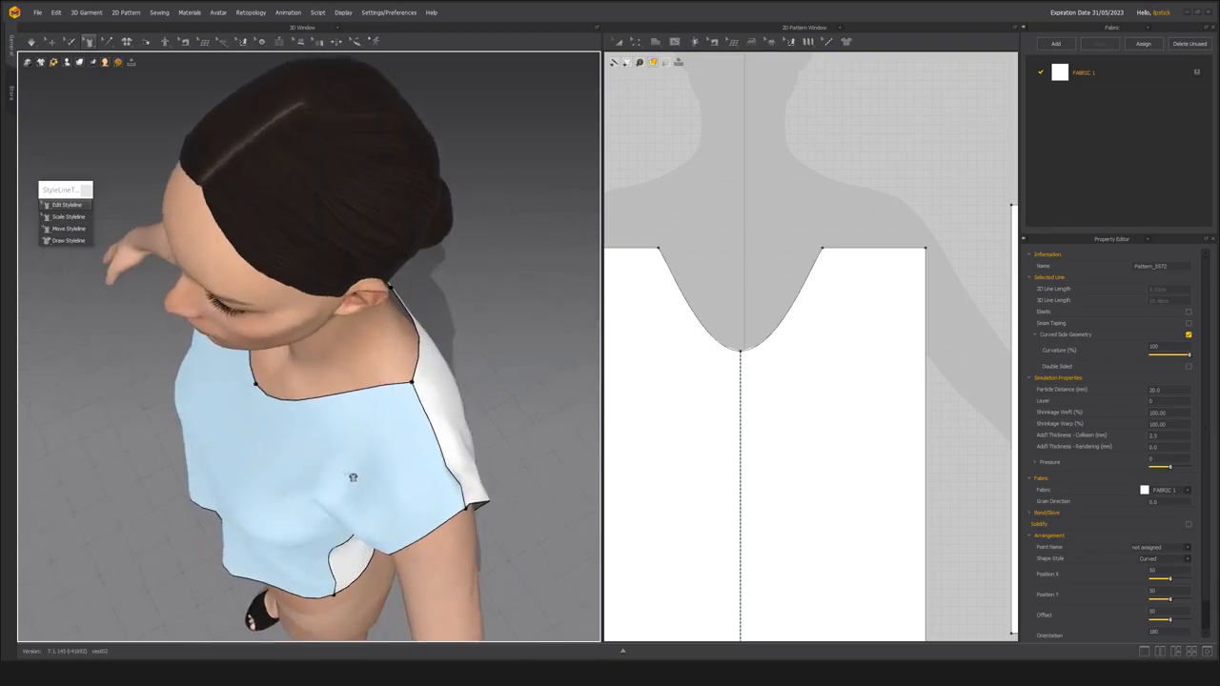
scroll(333, 417, up, 5)
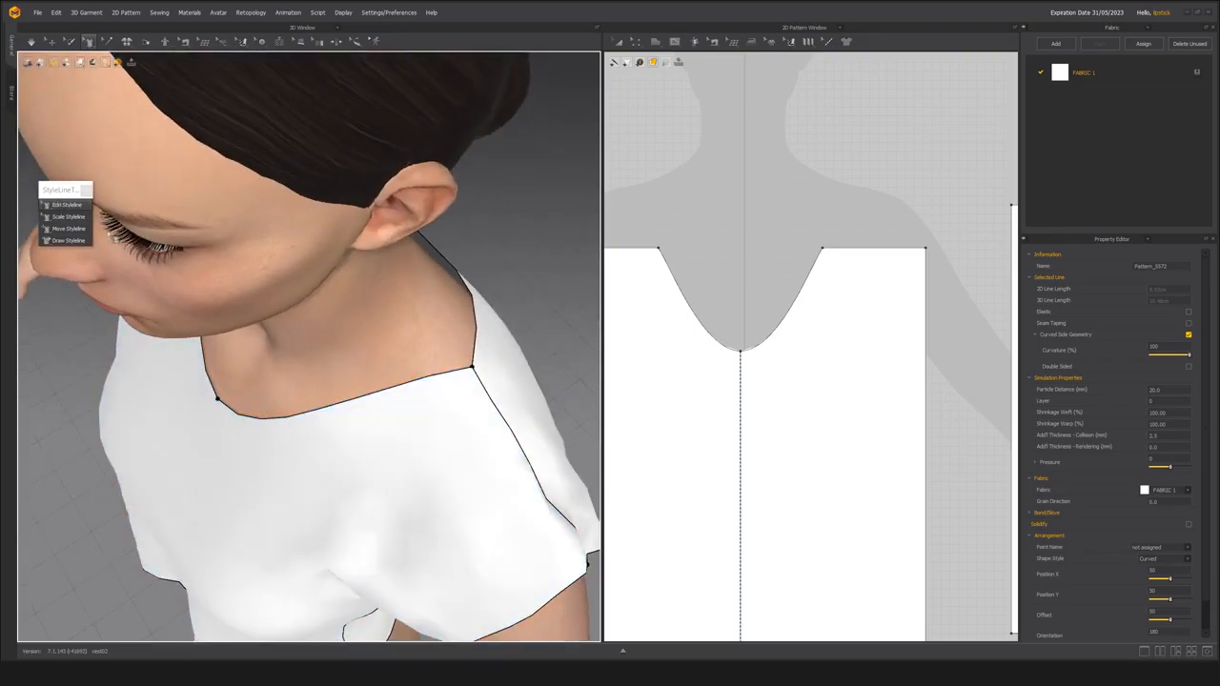
Pull the front neckline curve outward between shoulder and centre with Edit Styleline and simulate the vest.
mouse_move(434, 387)
mouse_down()
mouse_move(449, 395)
mouse_move(422, 400)
mouse_move(449, 425)
mouse_move(378, 422)
mouse_move(438, 416)
mouse_move(462, 388)
mouse_move(431, 397)
mouse_up()
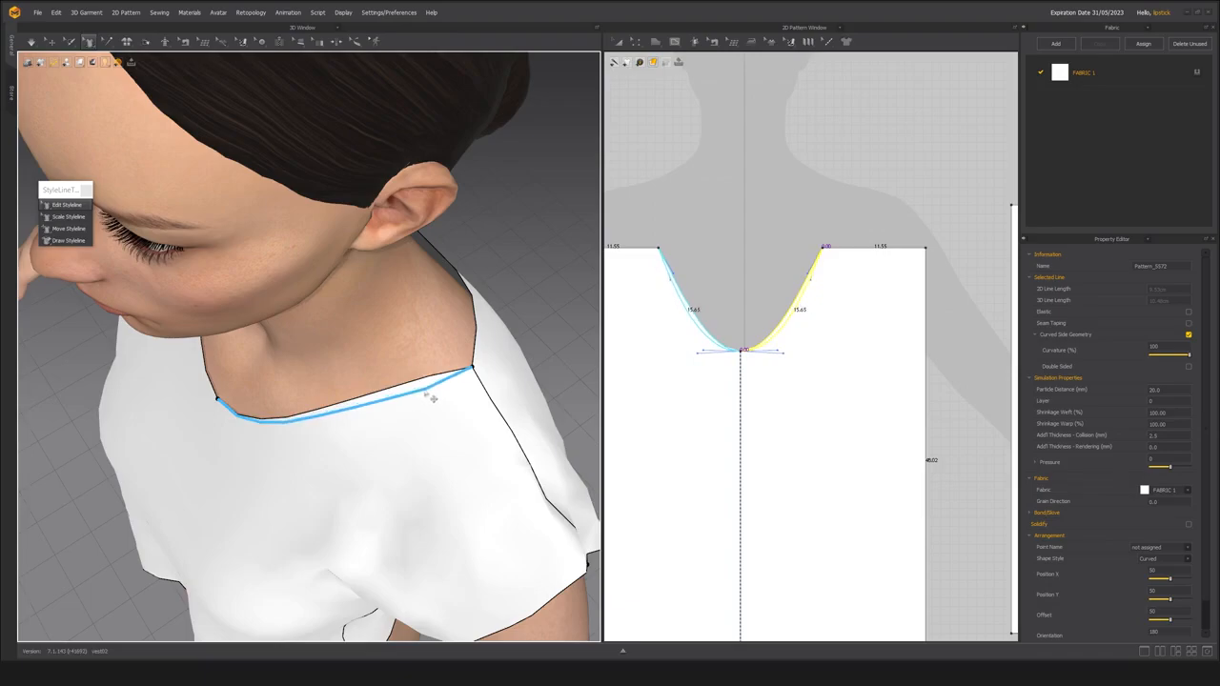
right_drag(431, 397, 308, 452)
scroll(308, 452, up, 4)
drag(270, 491, 250, 507)
click(163, 507)
right_drag(163, 507, 349, 456)
key(space)
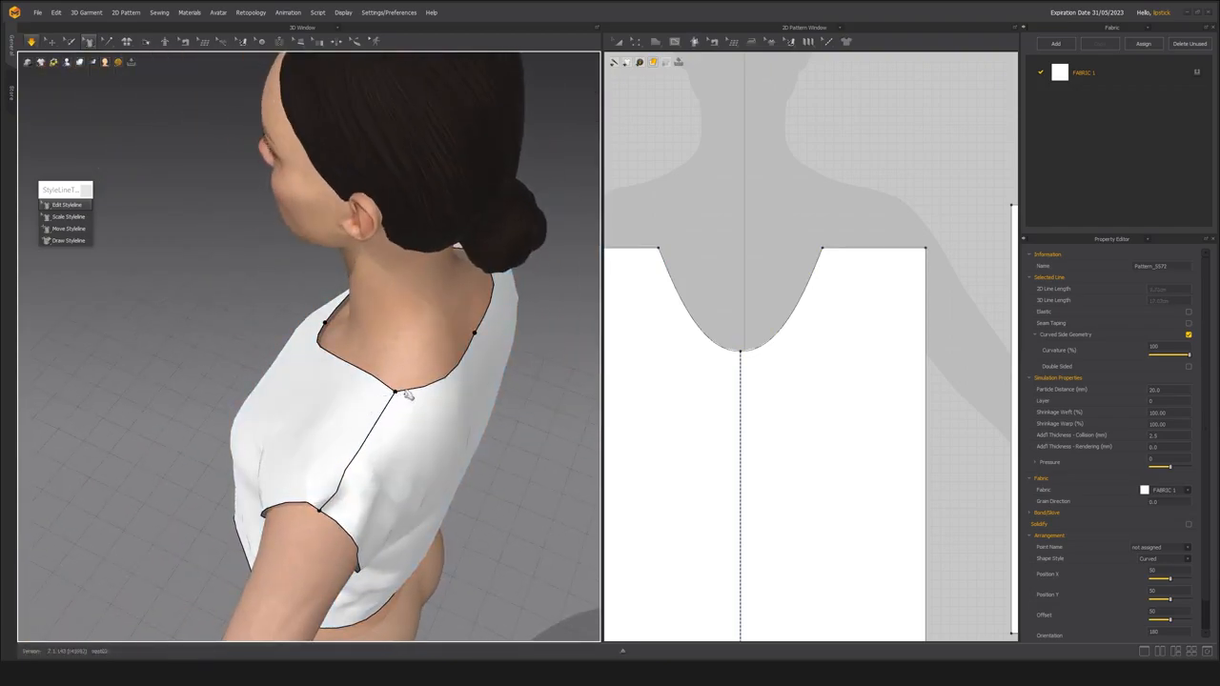
Reshape the front neckline into a rounder U with narrower shoulder points, giving each half a length of about 15.7 cm.
right_drag(169, 265, 271, 362)
key(space)
click(286, 379)
click(264, 411)
right_drag(264, 411, 385, 400)
click(386, 400)
drag(385, 400, 395, 416)
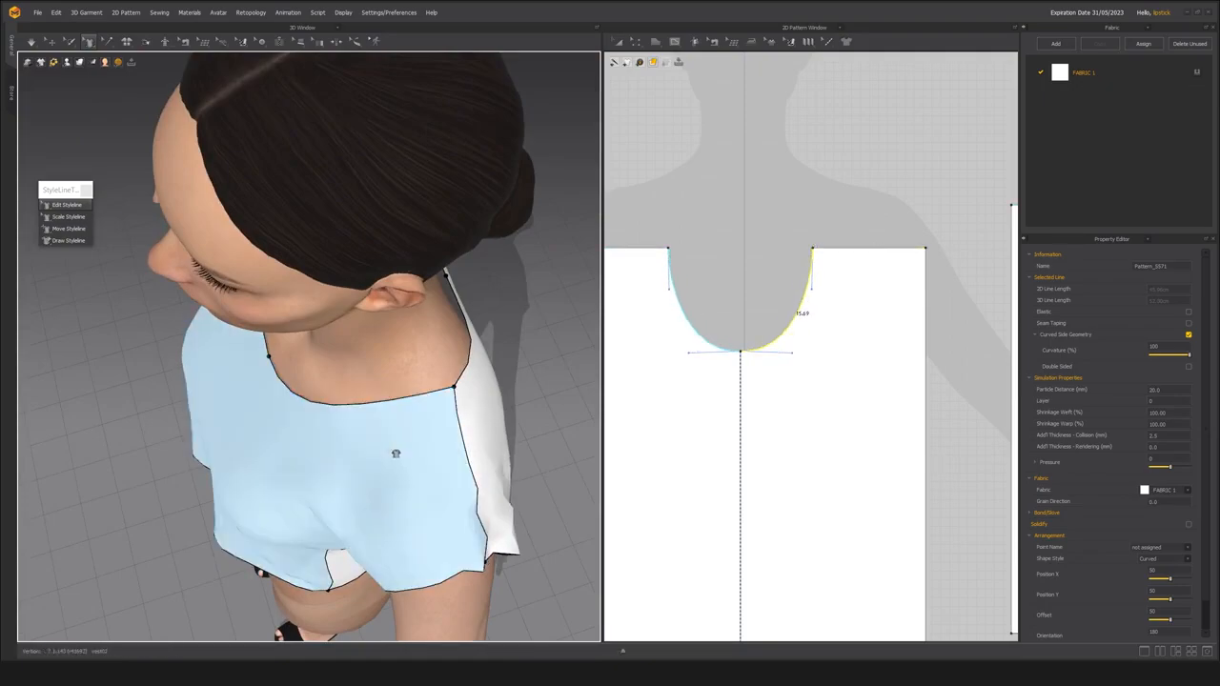
Adjust the back neckline's centre with Edit Styleline on the avatar and simulate the vest.
right_drag(305, 391, 335, 473)
right_drag(408, 434, 299, 316)
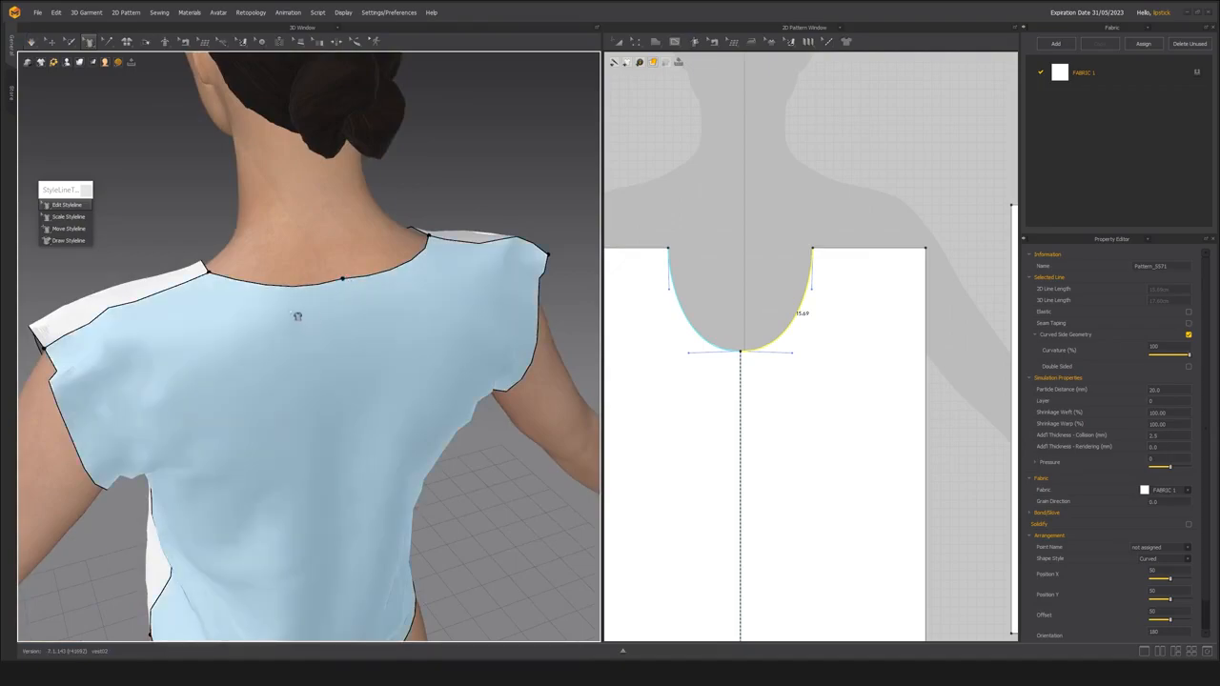
click(324, 282)
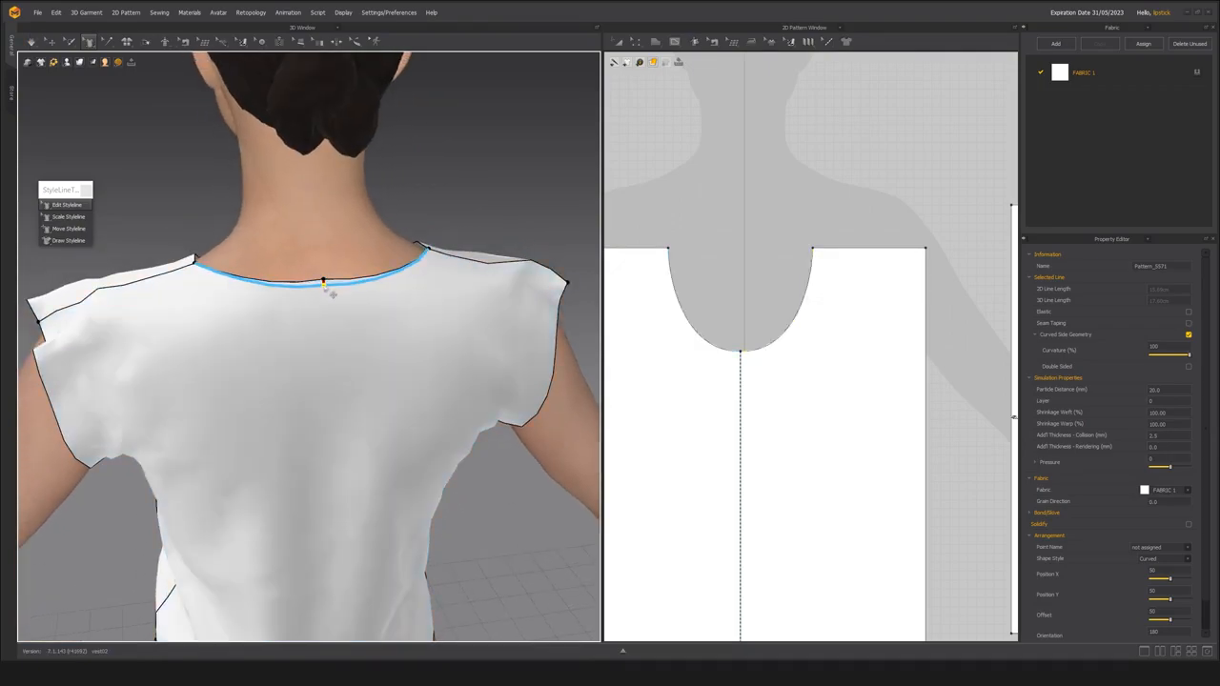
click(339, 353)
scroll(286, 375, down, 5)
right_drag(286, 376, 391, 418)
key(space)
scroll(299, 401, up, 3)
key(space)
scroll(371, 378, up, 5)
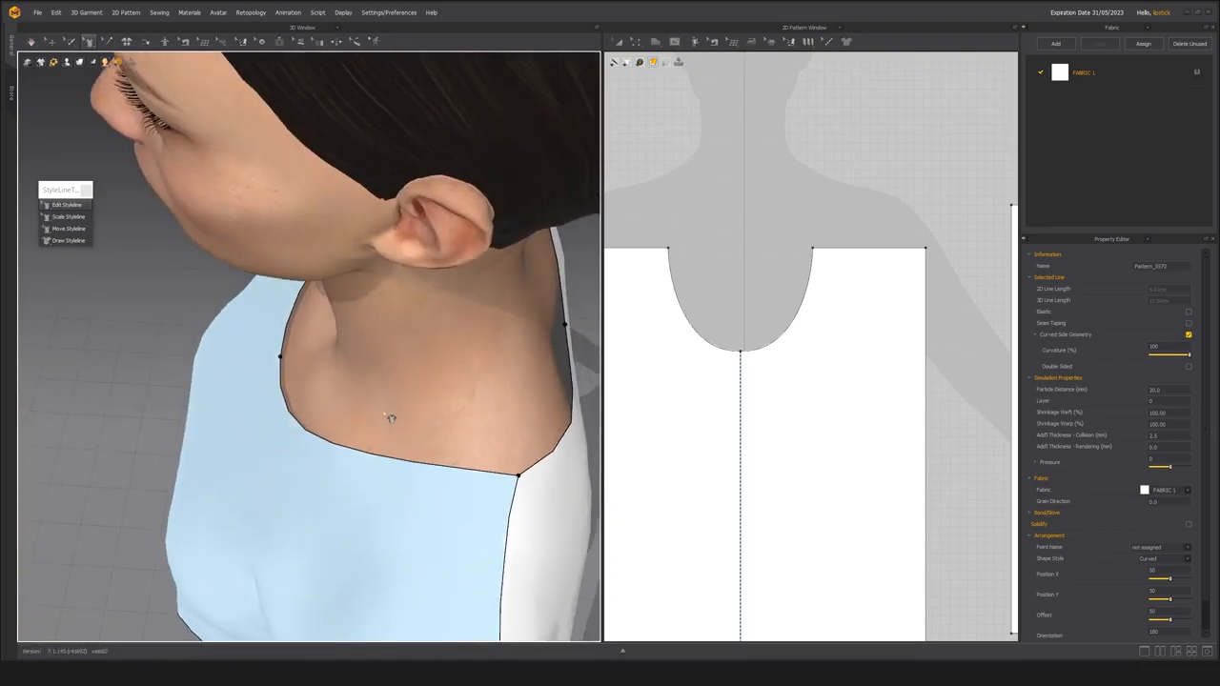
Fine-tune the front neckline curve to a length of about 15.8 cm per half and simulate the vest.
click(469, 477)
drag(473, 490, 472, 487)
scroll(458, 496, down, 5)
right_drag(425, 464, 414, 477)
scroll(414, 477, up, 2)
key(space)
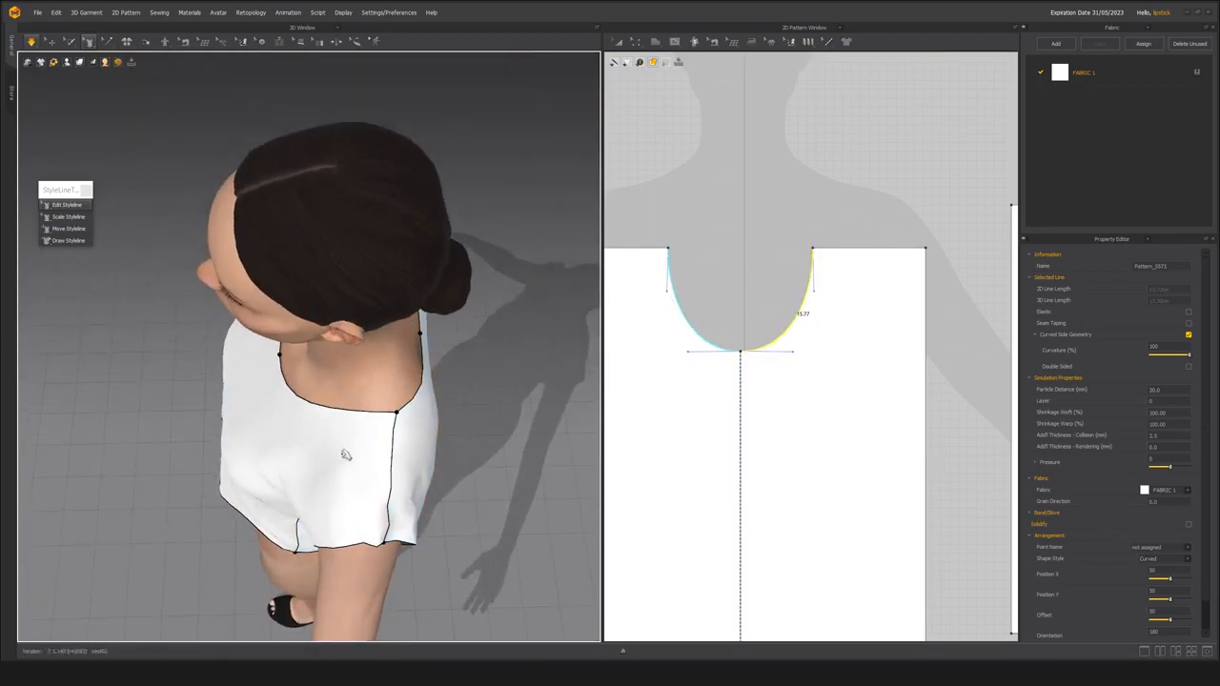
Lower the front neckline's shoulder points, giving sloped shoulder lines of about 12.7 cm and neckline halves of about 14.4 cm.
right_drag(322, 429, 298, 410)
scroll(354, 400, up, 5)
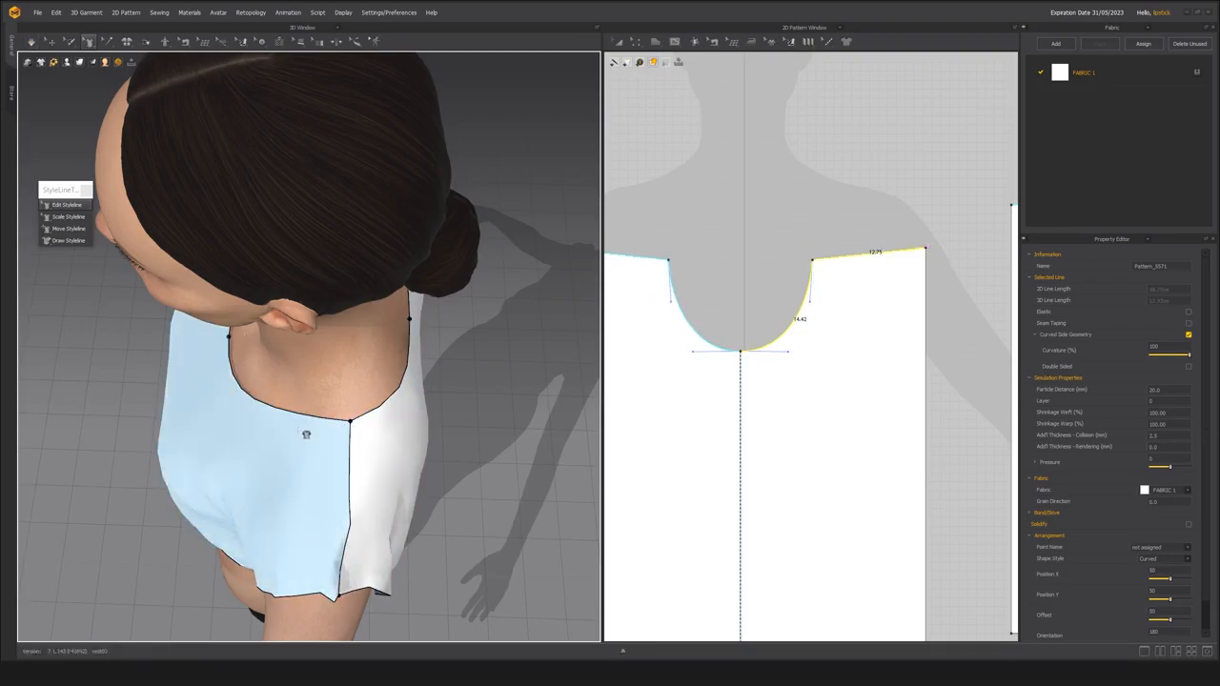
mouse_move(289, 440)
right_down()
mouse_move(318, 433)
mouse_move(299, 430)
right_up()
scroll(299, 430, down, 2)
scroll(333, 509, up, 6)
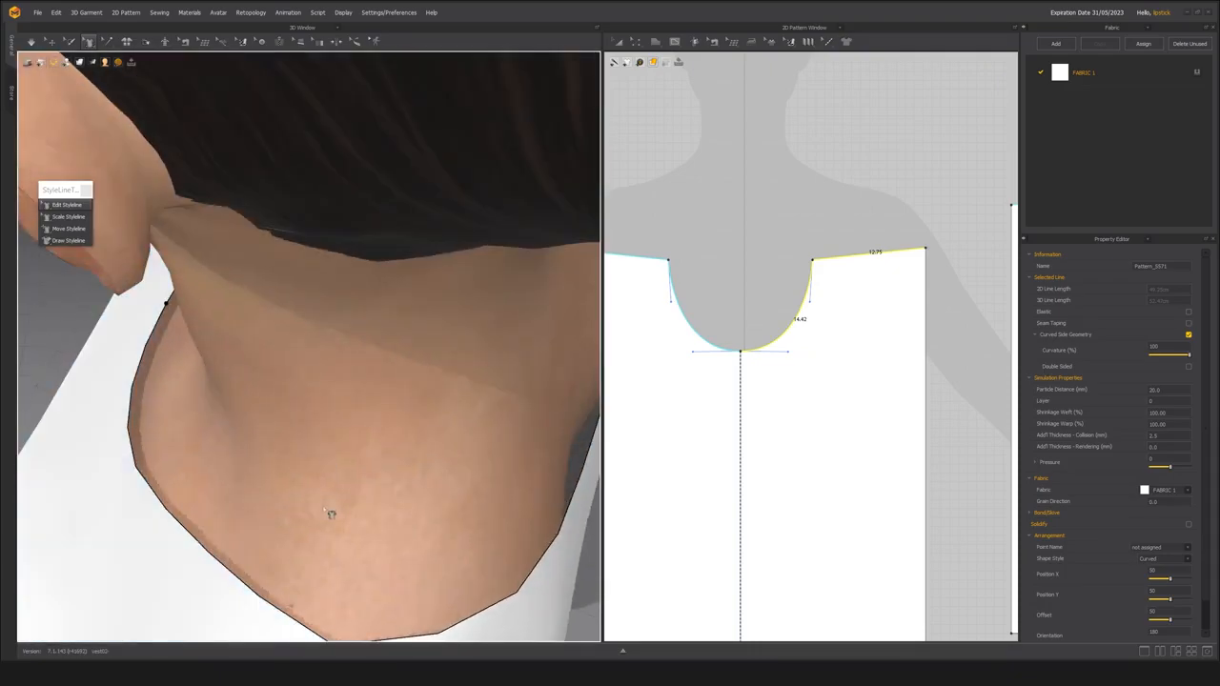
Narrow the front neckline at the shoulder points, giving each half a length of about 14.3 cm, and simulate the vest.
scroll(335, 488, down, 4)
drag(319, 448, 320, 438)
right_drag(266, 464, 324, 449)
key(space)
click(349, 409)
key(space)
drag(344, 409, 343, 418)
scroll(323, 439, down, 5)
right_drag(322, 439, 373, 372)
key(space)
right_drag(310, 466, 334, 420)
Examine the reshaped neckline and the vest's drape on the avatar from the front and at an angle.
key(2)
middle_drag(337, 428, 352, 388)
scroll(351, 388, up, 1)
scroll(352, 388, up, 1)
right_drag(352, 388, 338, 384)
middle_drag(338, 384, 347, 341)
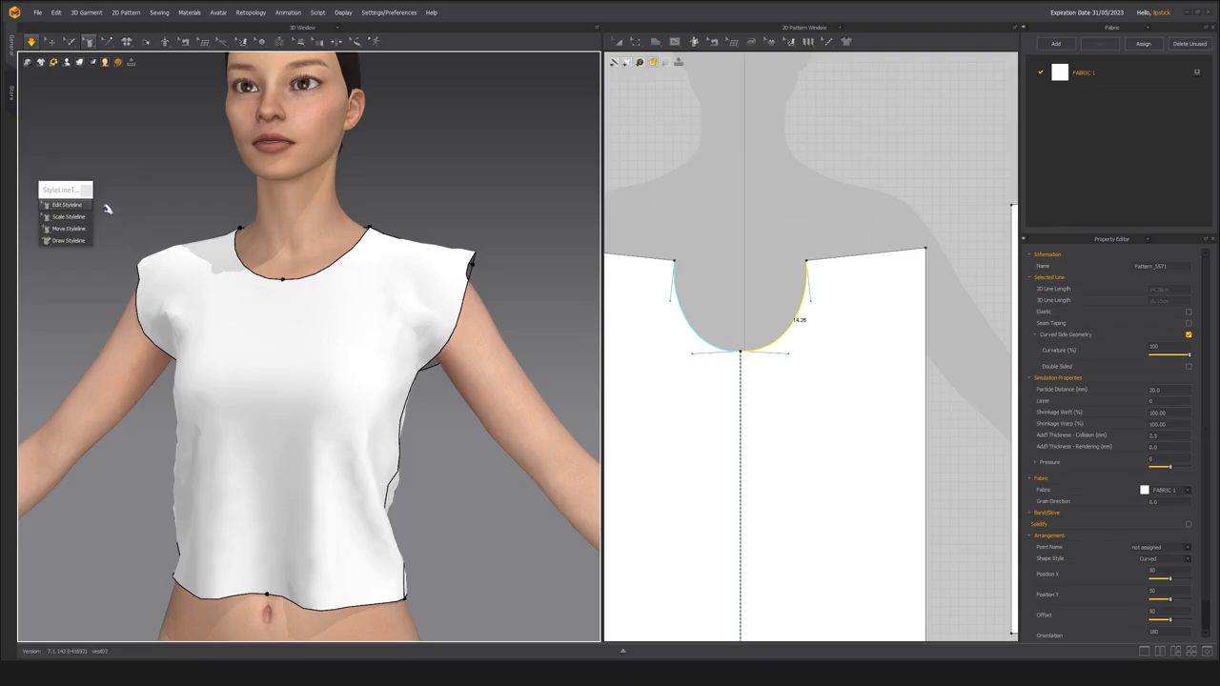
scroll(283, 305, down, 4)
right_drag(281, 305, 267, 311)
scroll(265, 304, up, 1)
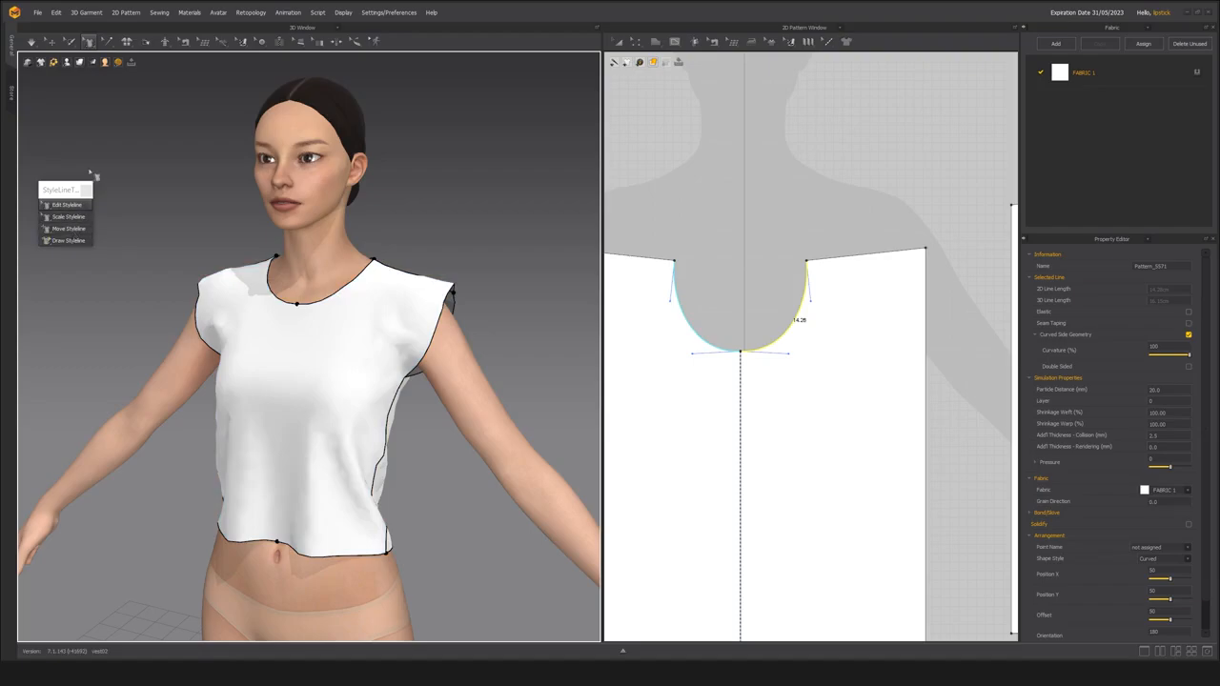
Try to flare the vest's hem with Scale Styleline, then return both panels to straight sides.
click(73, 221)
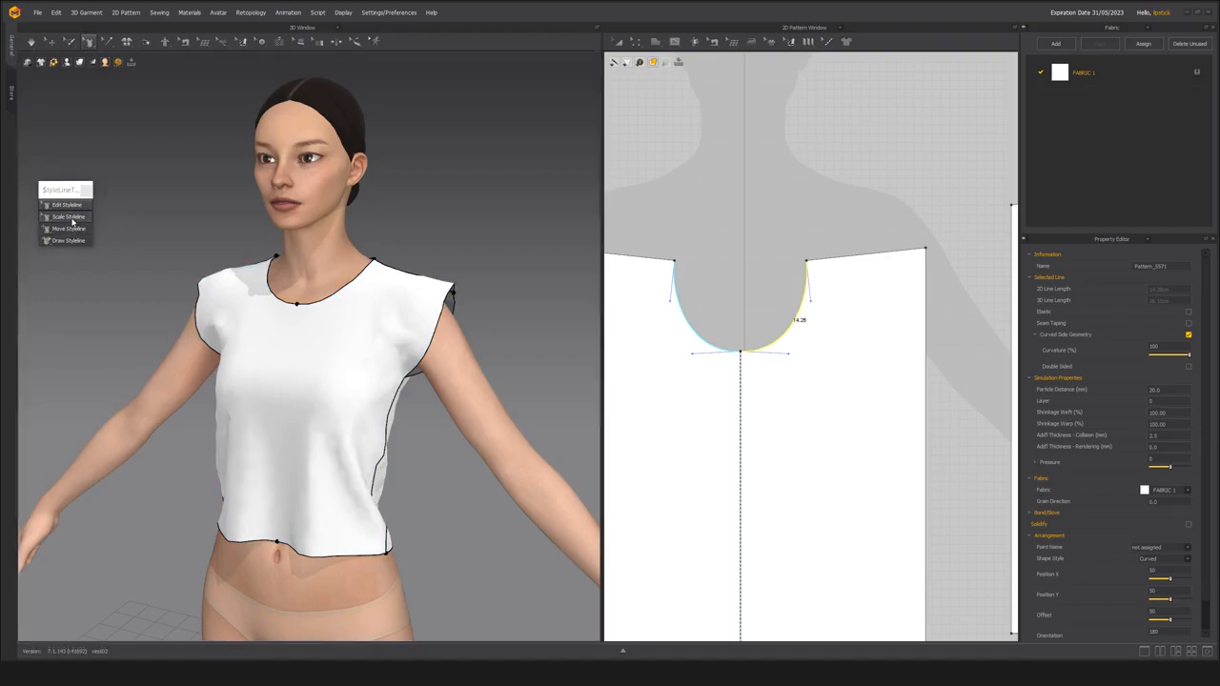
scroll(327, 600, up, 3)
middle_drag(327, 599, 318, 501)
right_drag(319, 502, 276, 490)
scroll(275, 490, down, 3)
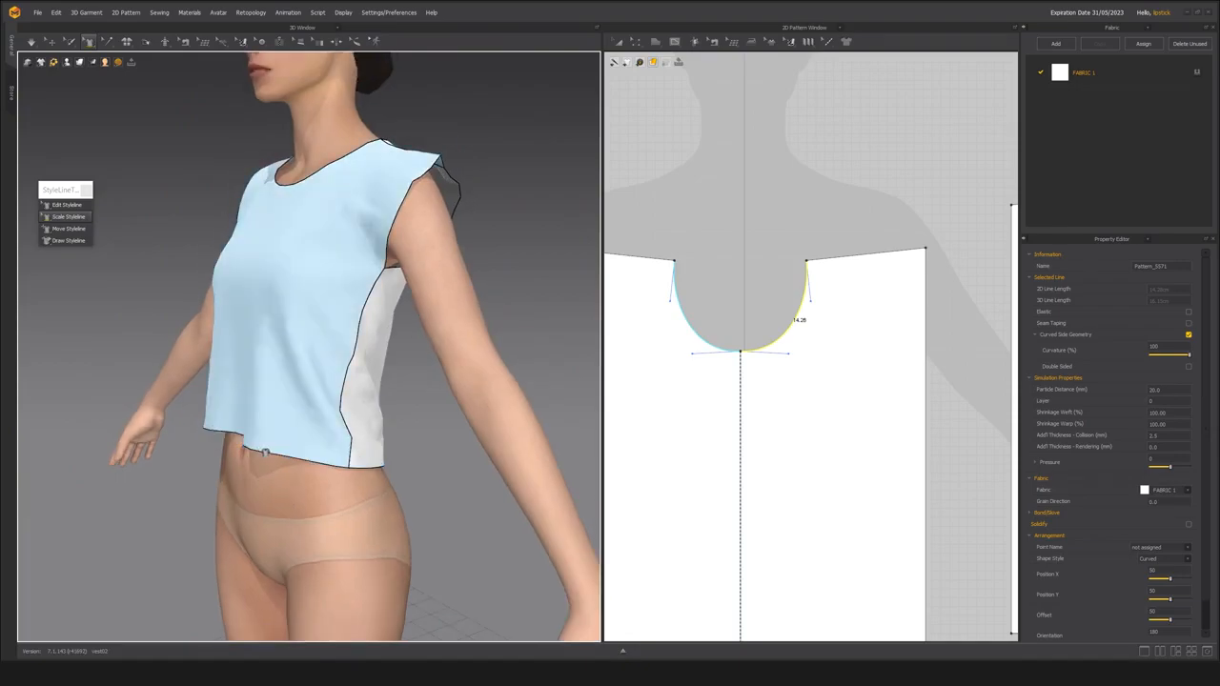
mouse_move(272, 459)
mouse_down()
mouse_move(304, 494)
mouse_move(276, 460)
mouse_move(297, 473)
mouse_move(287, 465)
mouse_up()
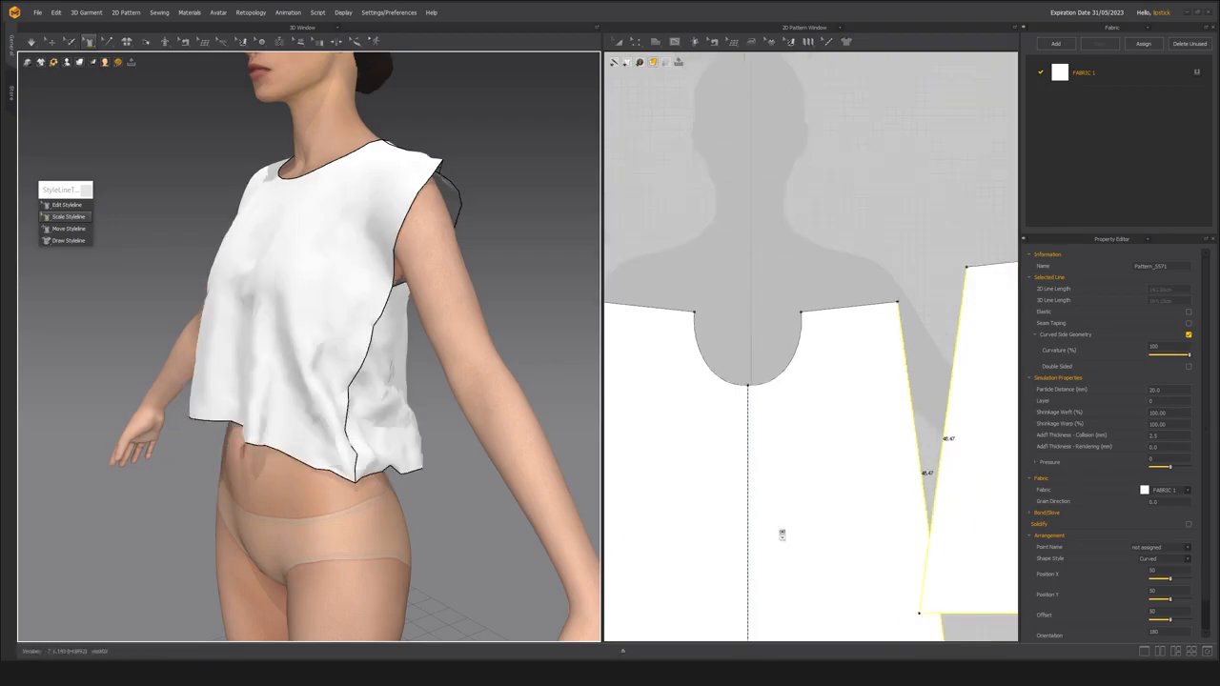
scroll(784, 534, down, 6)
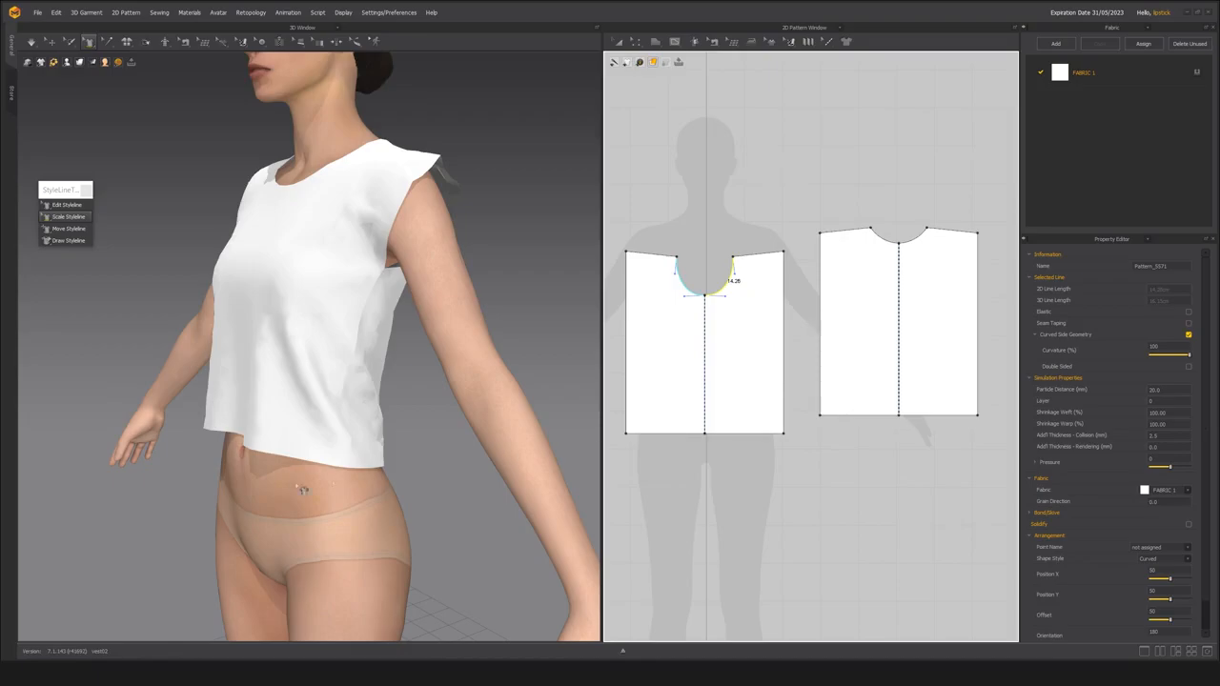
Widen the front and back hems together with Scale Styleline to about 28.9 cm per half and simulate the flared vest.
right_drag(232, 453, 249, 479)
drag(276, 446, 291, 463)
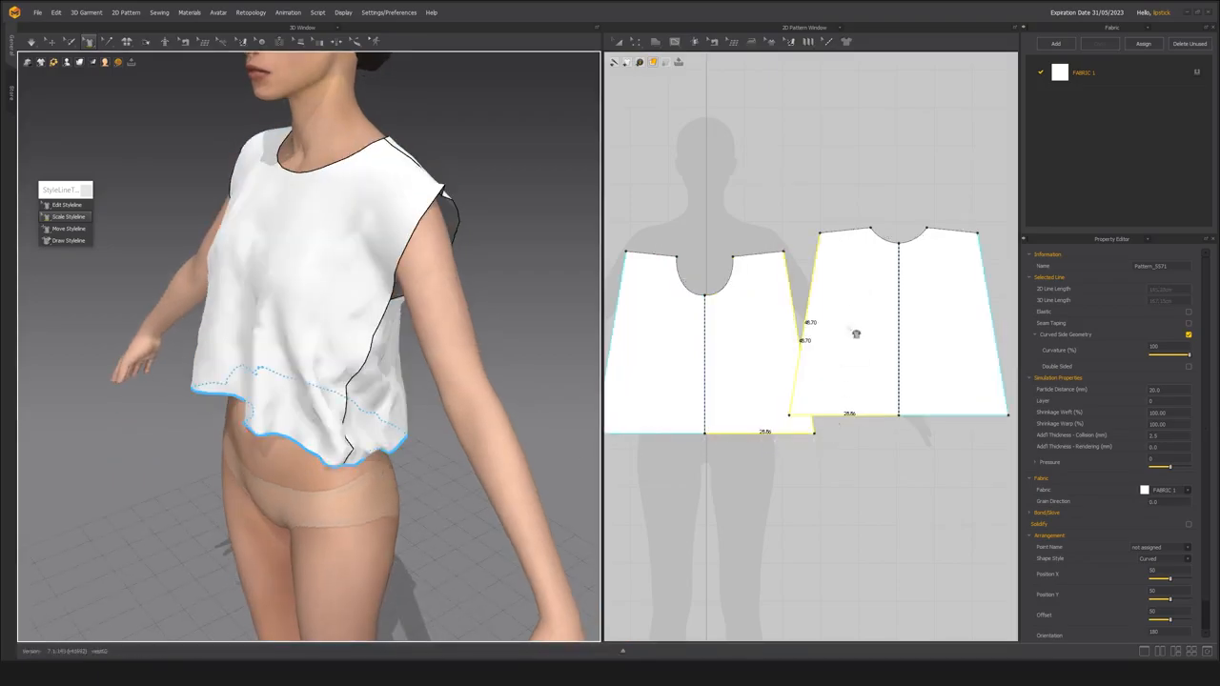
key(space)
right_drag(261, 441, 267, 393)
scroll(246, 438, down, 3)
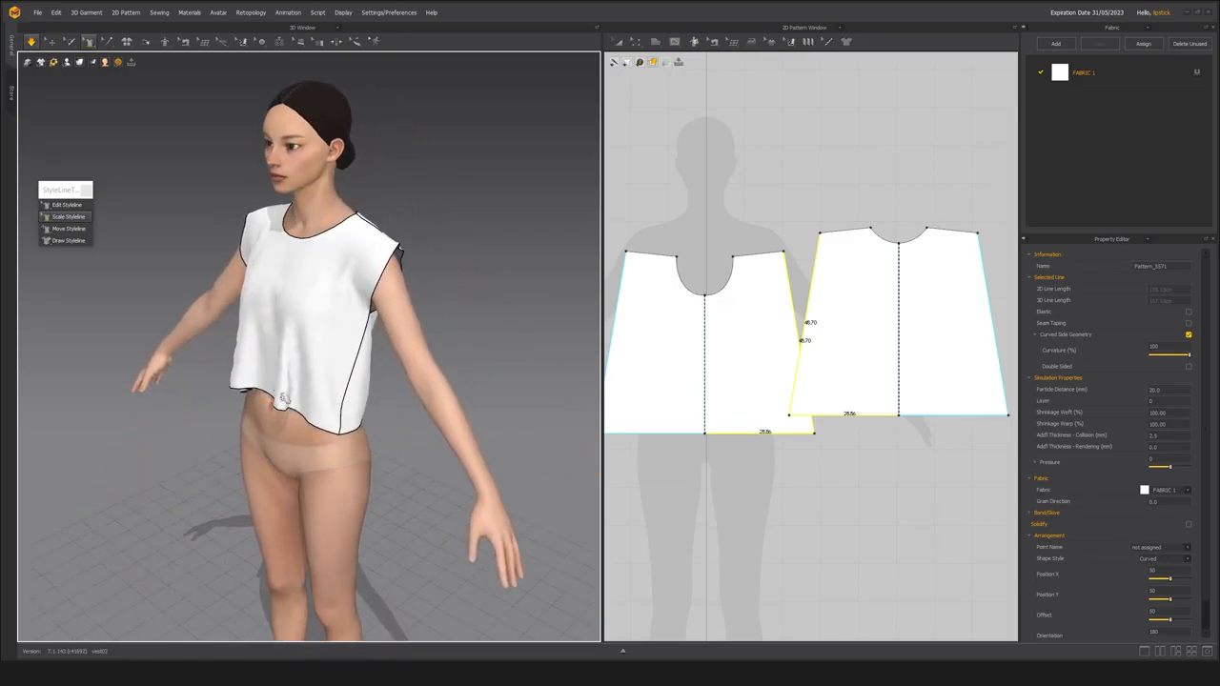
key(space)
scroll(459, 233, up, 5)
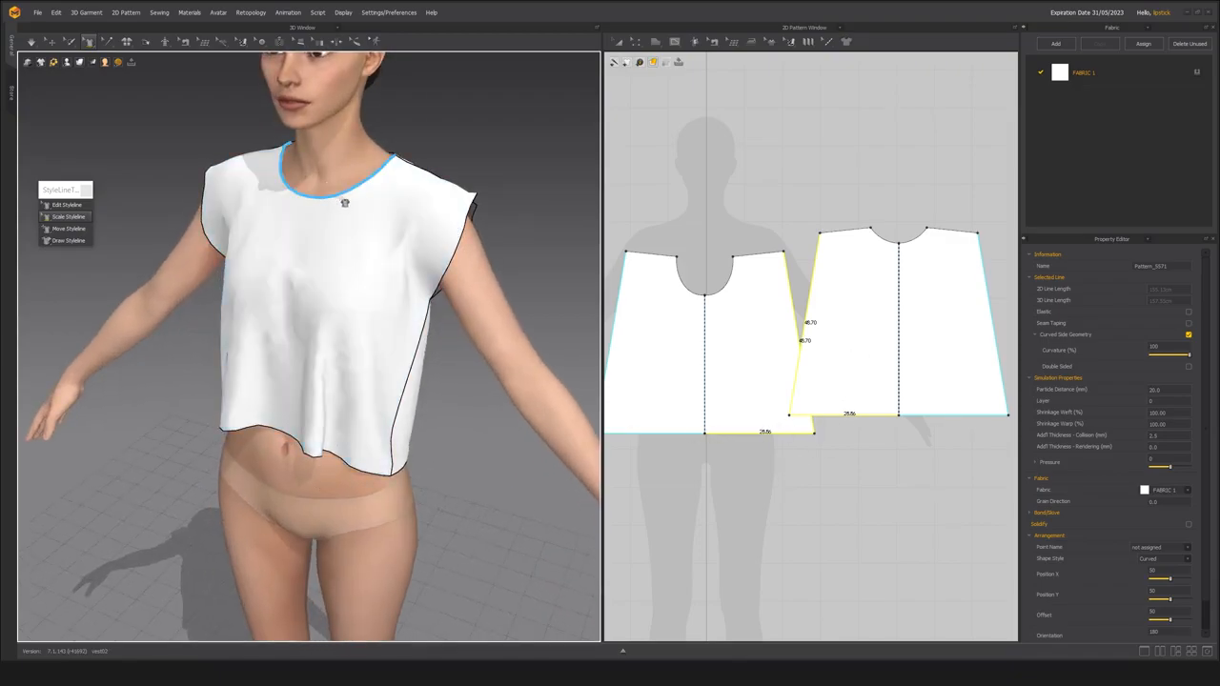
Scale the necklines of both panels, giving shoulder lines of about 15.2 cm and front neckline halves of about 20.6 cm, with simulation.
click(344, 201)
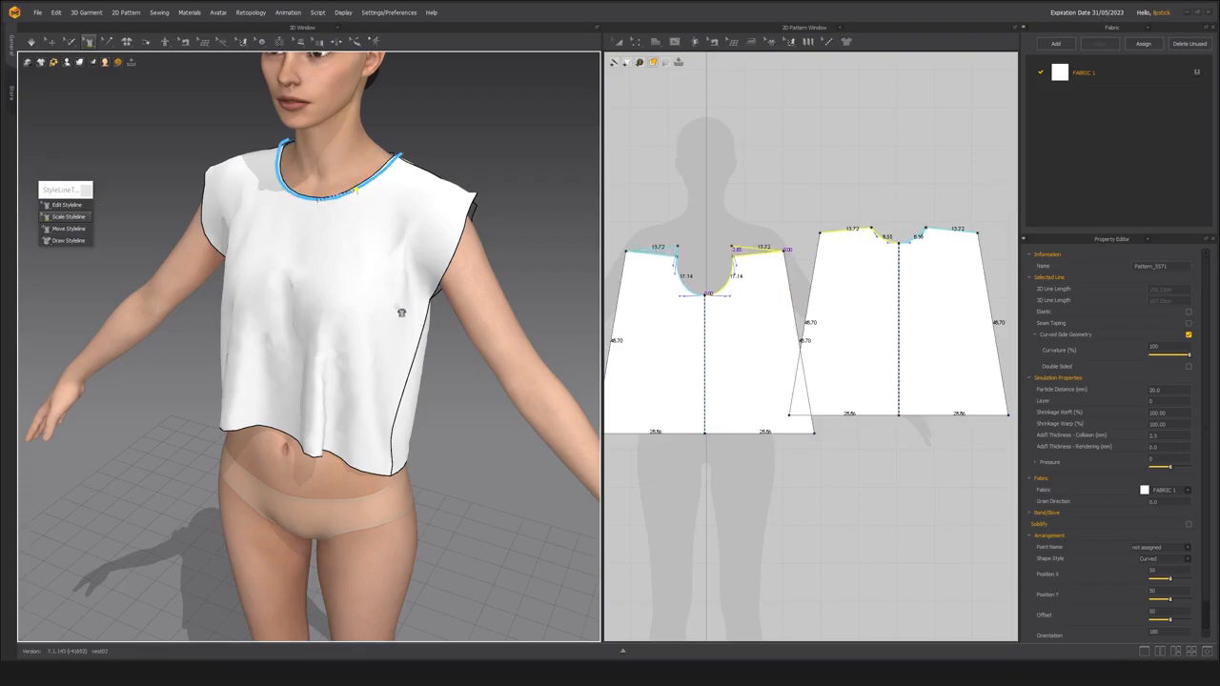
middle_drag(347, 209, 357, 273)
drag(372, 255, 420, 341)
key(space)
scroll(362, 338, down, 3)
mouse_move(356, 337)
right_down()
mouse_move(563, 321)
mouse_move(344, 327)
right_up()
scroll(376, 324, up, 3)
key(space)
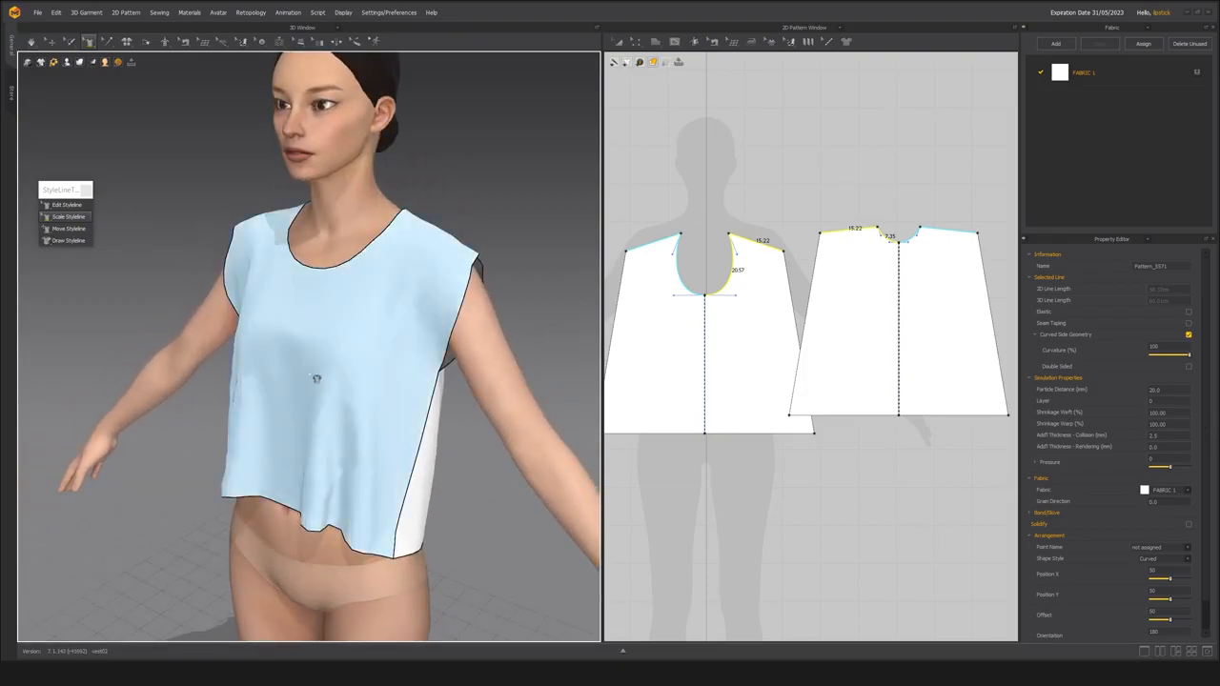
right_drag(318, 378, 334, 367)
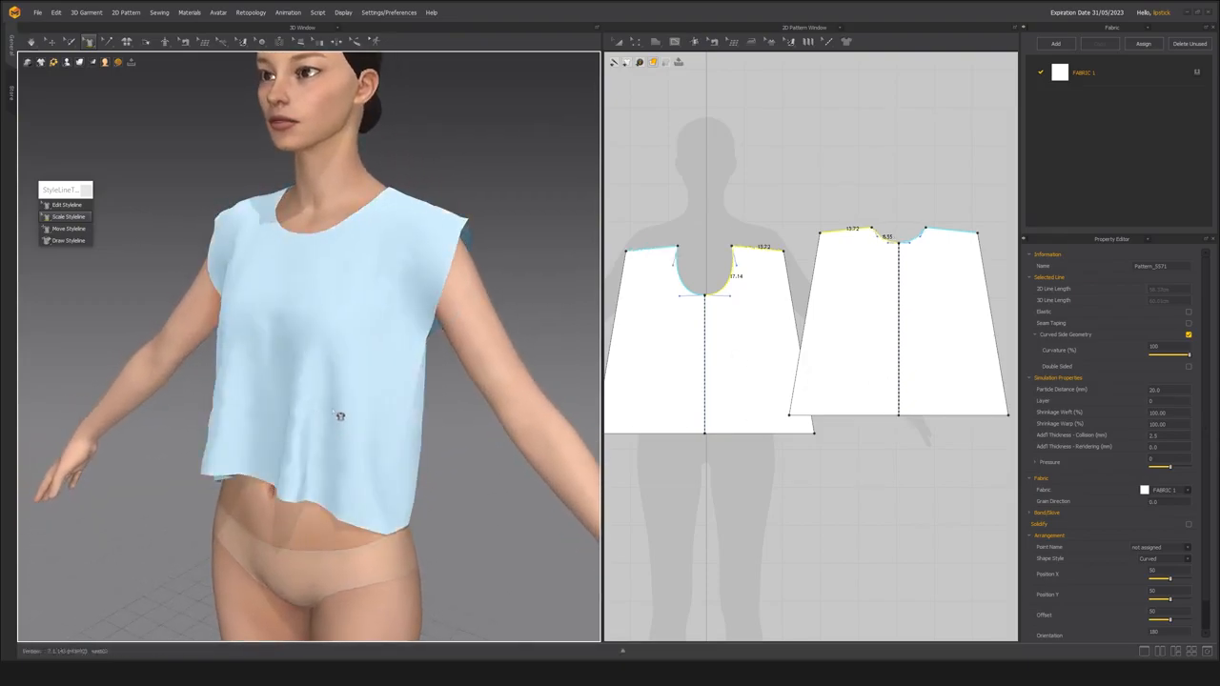
Undo the neckline and hem scaling on both panels and simulate the vest.
key(ctrl+z)
key(ctrl+z)
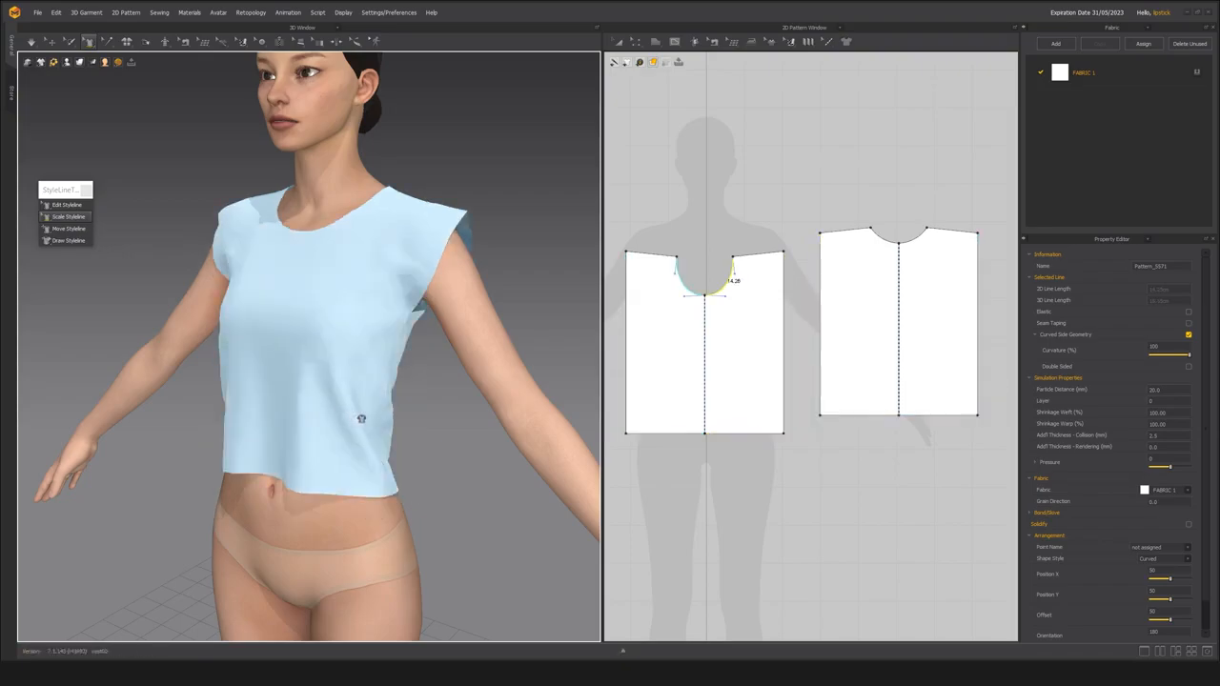
middle_drag(364, 437, 373, 408)
key(space)
right_drag(412, 403, 331, 396)
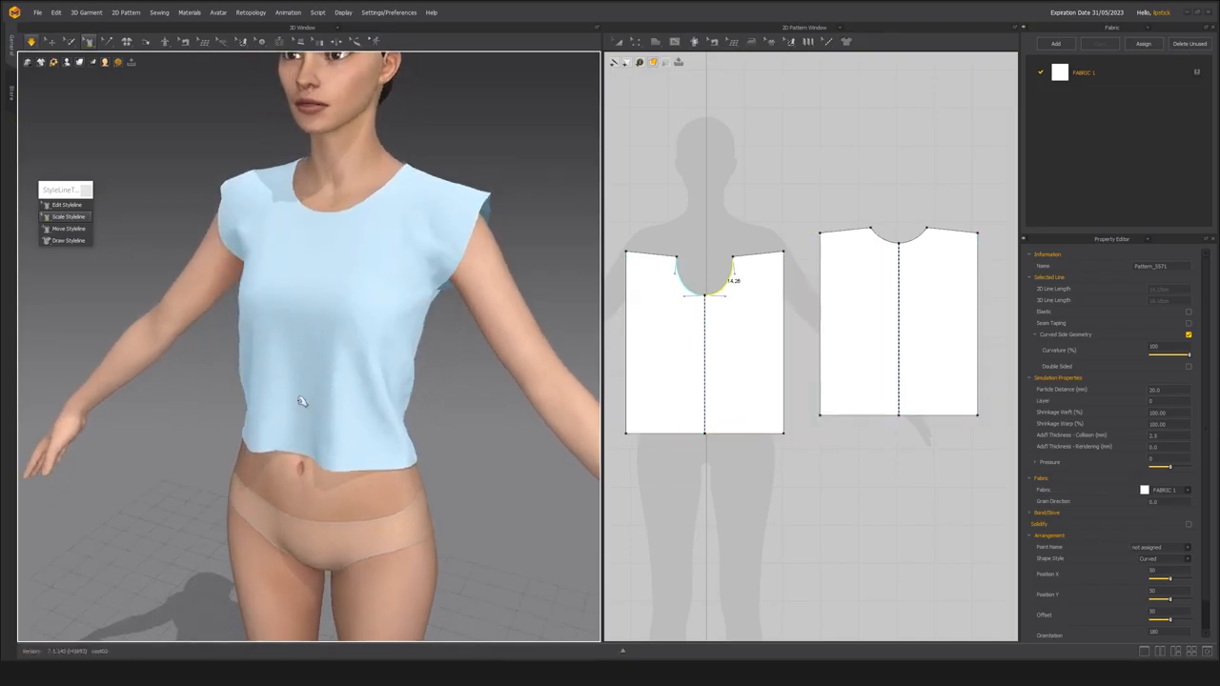
key(space)
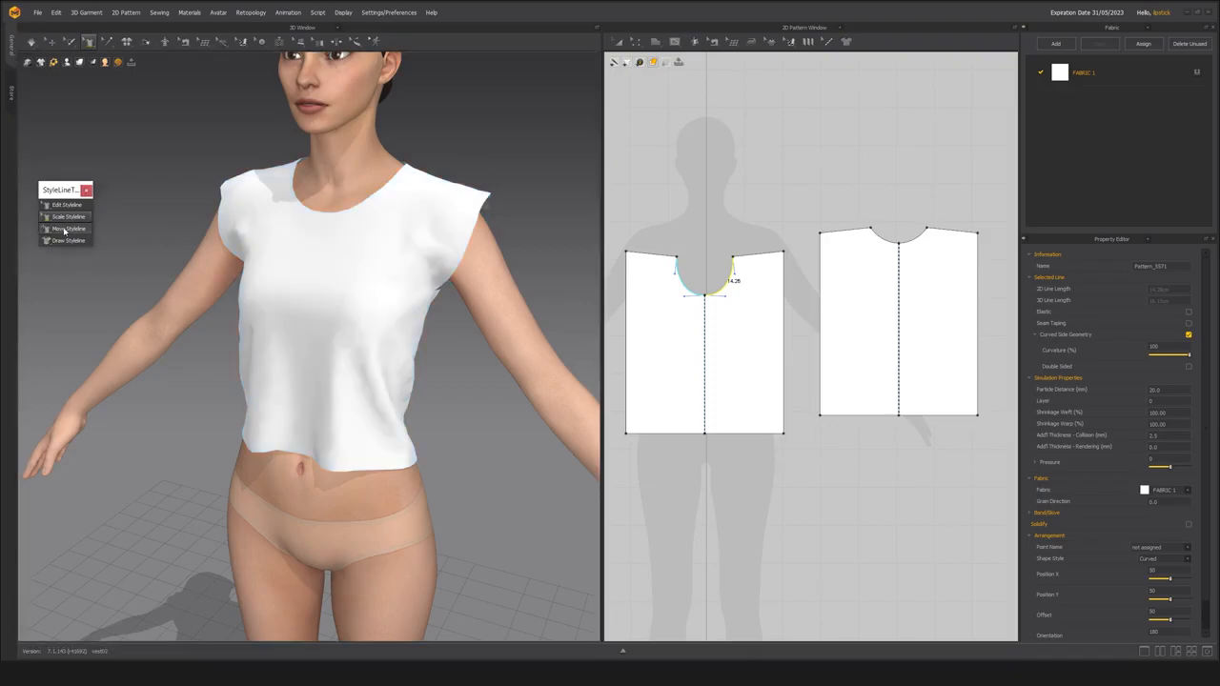
Lower the front and back hems together with Move Styleline, giving side seams of about 51 cm.
key(space)
right_drag(308, 423, 333, 448)
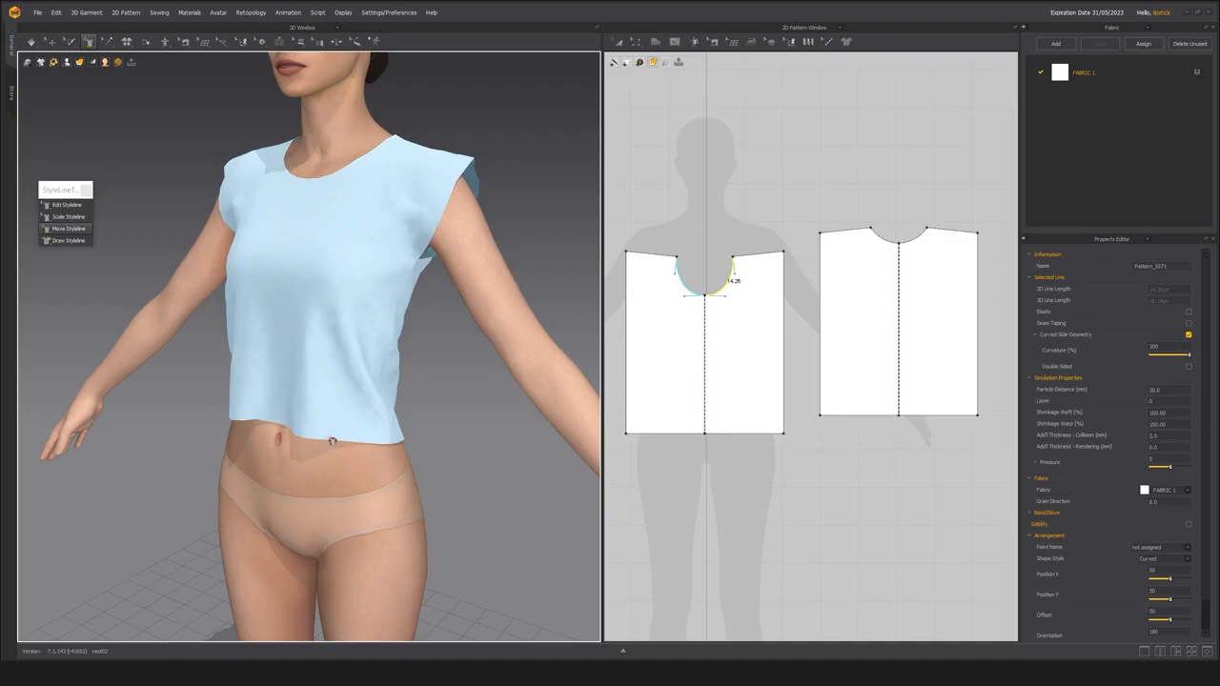
key(space)
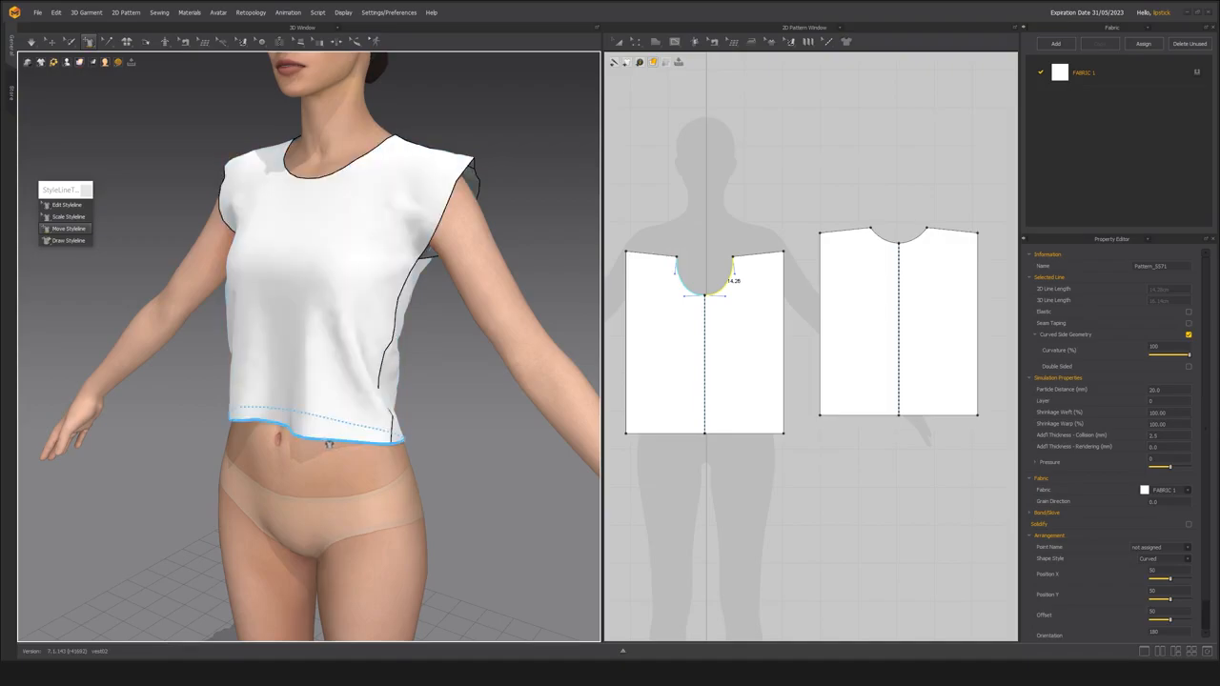
drag(369, 448, 315, 487)
right_drag(307, 468, 357, 400)
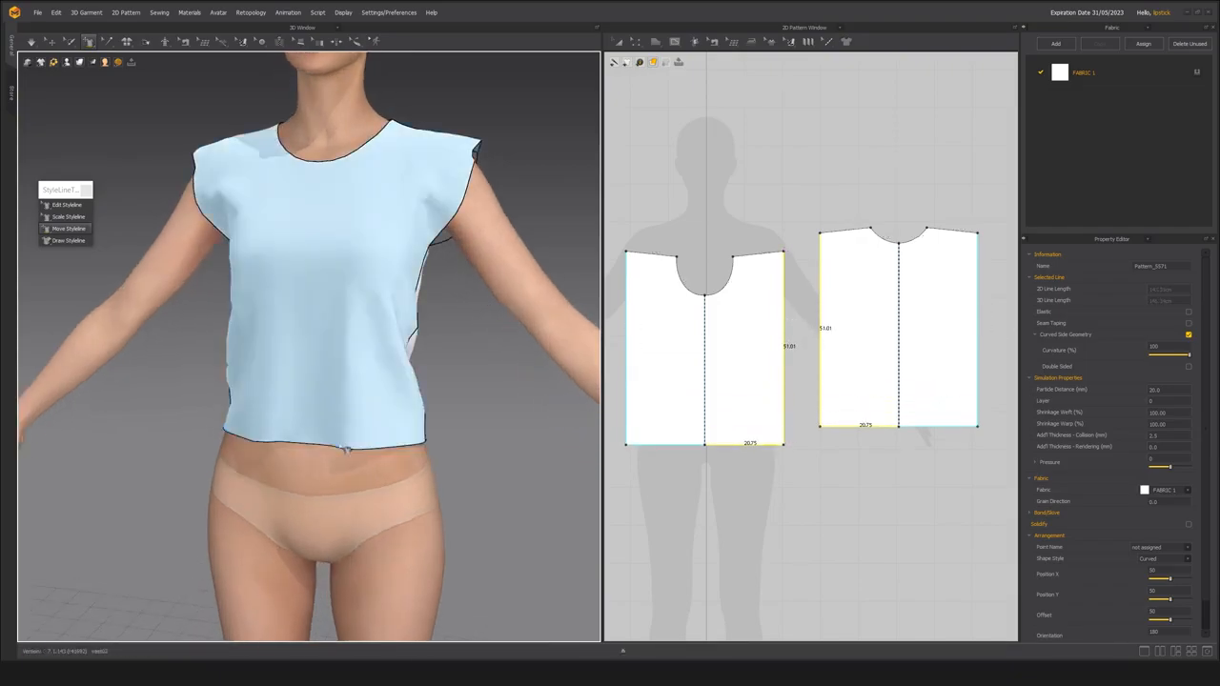
Raise both hems with Move Styleline to a cropped length, with side seams of about 40.6 cm, and simulate.
drag(356, 445, 395, 369)
right_drag(431, 416, 341, 416)
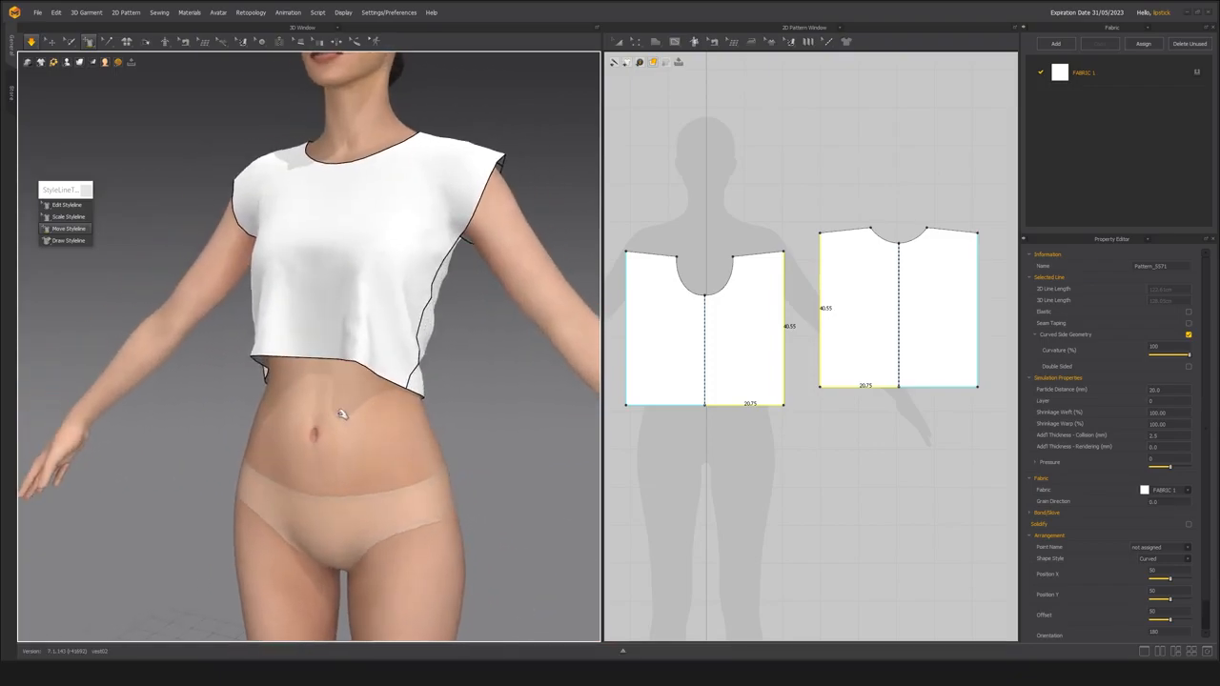
middle_drag(341, 416, 343, 462)
scroll(332, 466, up, 4)
scroll(332, 467, down, 4)
Split the front panel with Draw Styleline along symmetric diagonal lines from the neckline to the side seams.
click(72, 242)
scroll(375, 330, up, 3)
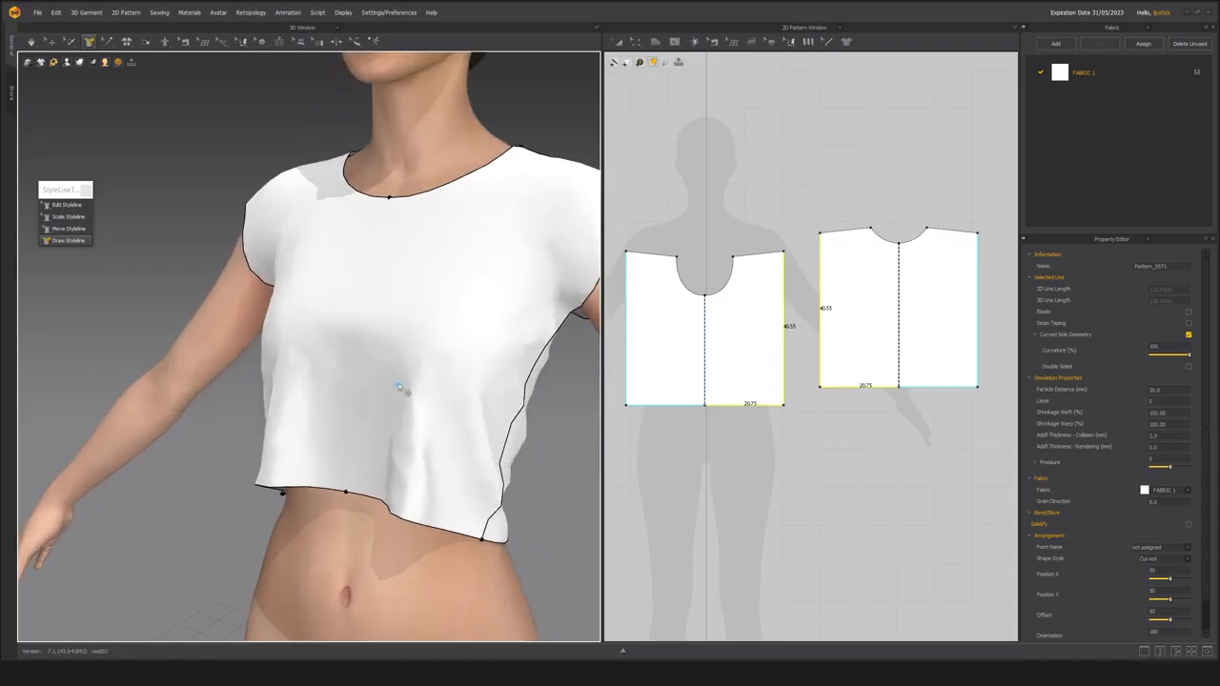
right_drag(395, 380, 414, 408)
scroll(383, 399, down, 2)
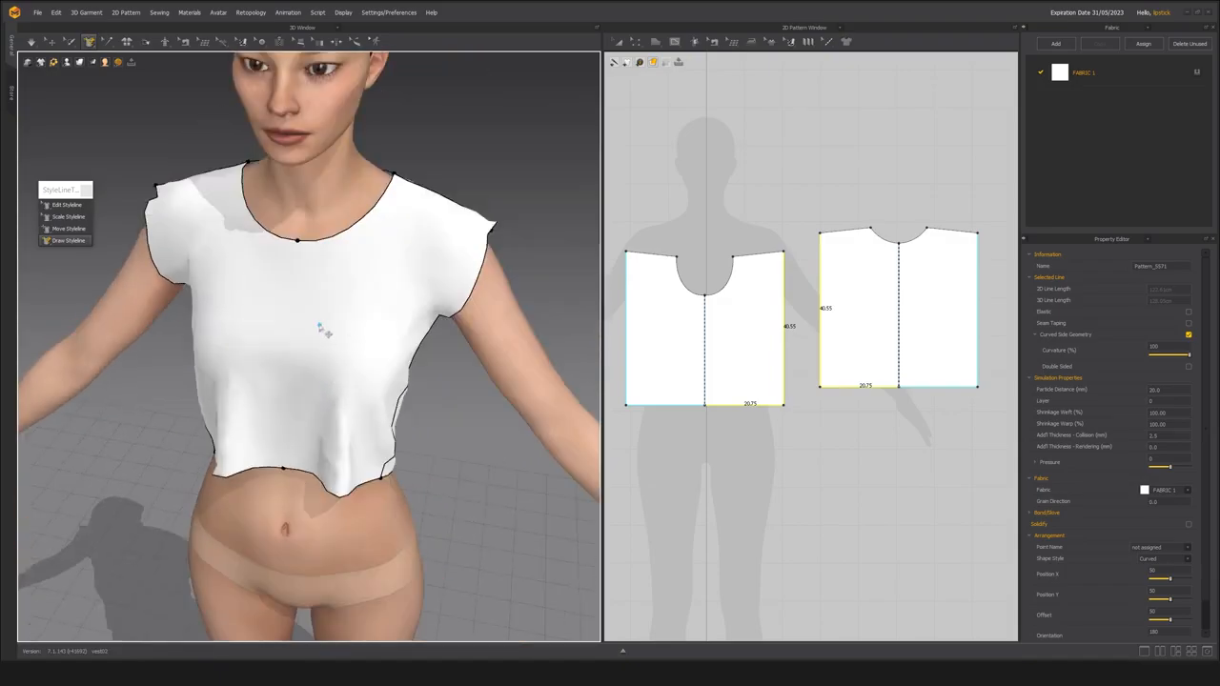
click(357, 224)
double_click(427, 334)
right_drag(390, 360, 336, 324)
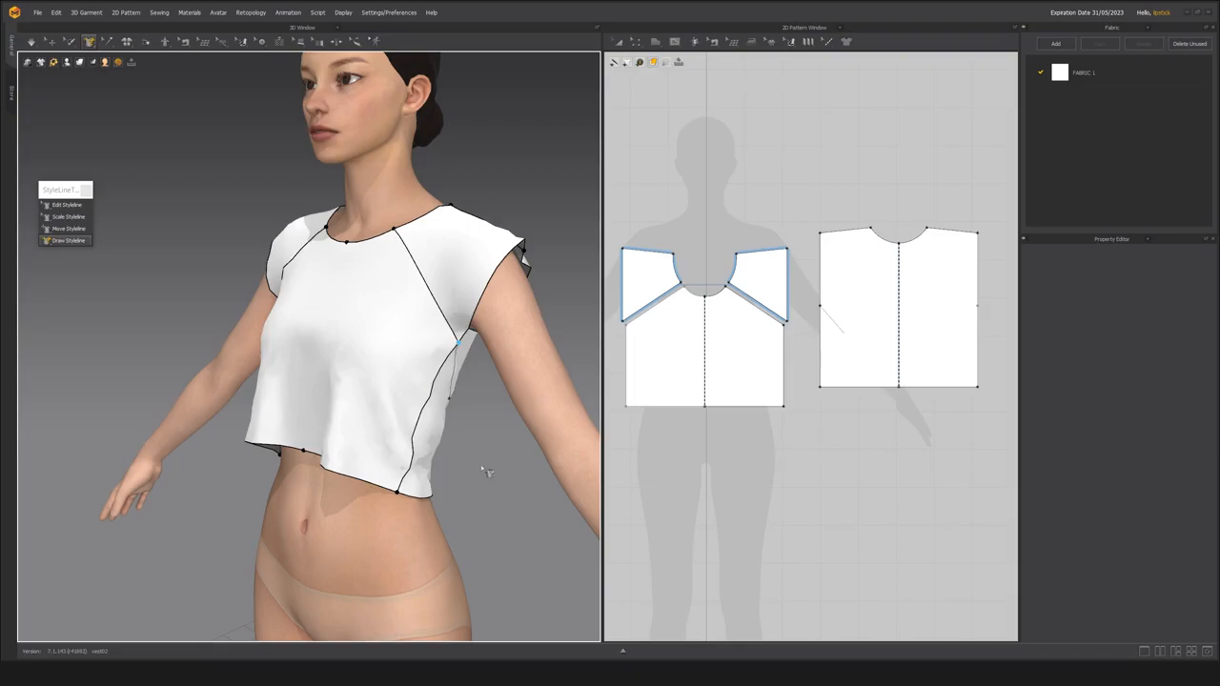
middle_drag(479, 463, 489, 471)
Inspect the sewing between the diagonal shoulder pieces and the front body panel in the 2D pattern.
key(a)
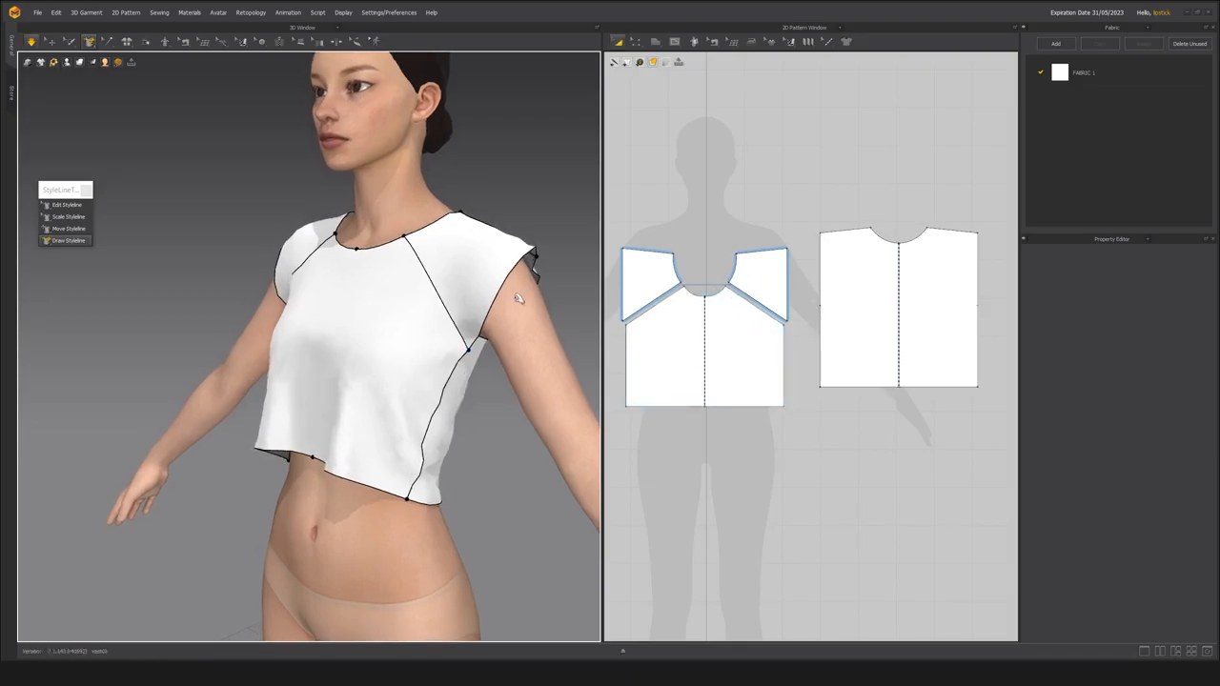
scroll(765, 336, up, 2)
scroll(765, 337, up, 2)
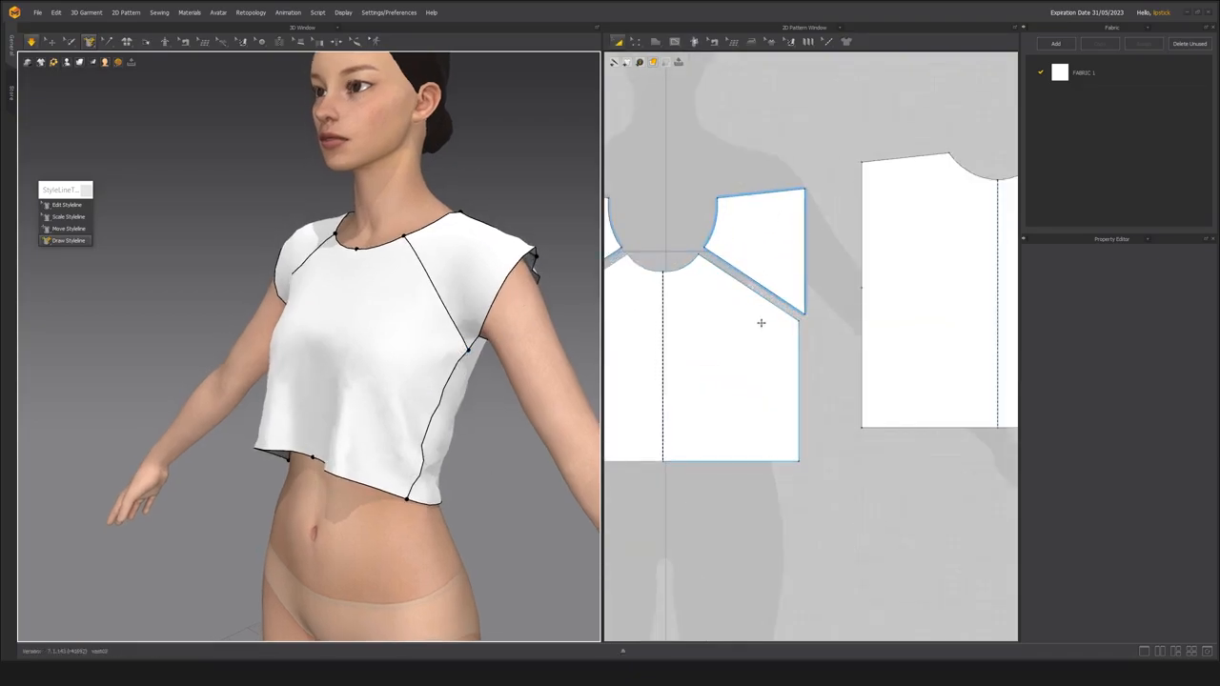
middle_drag(724, 355, 734, 356)
key(space)
key(b)
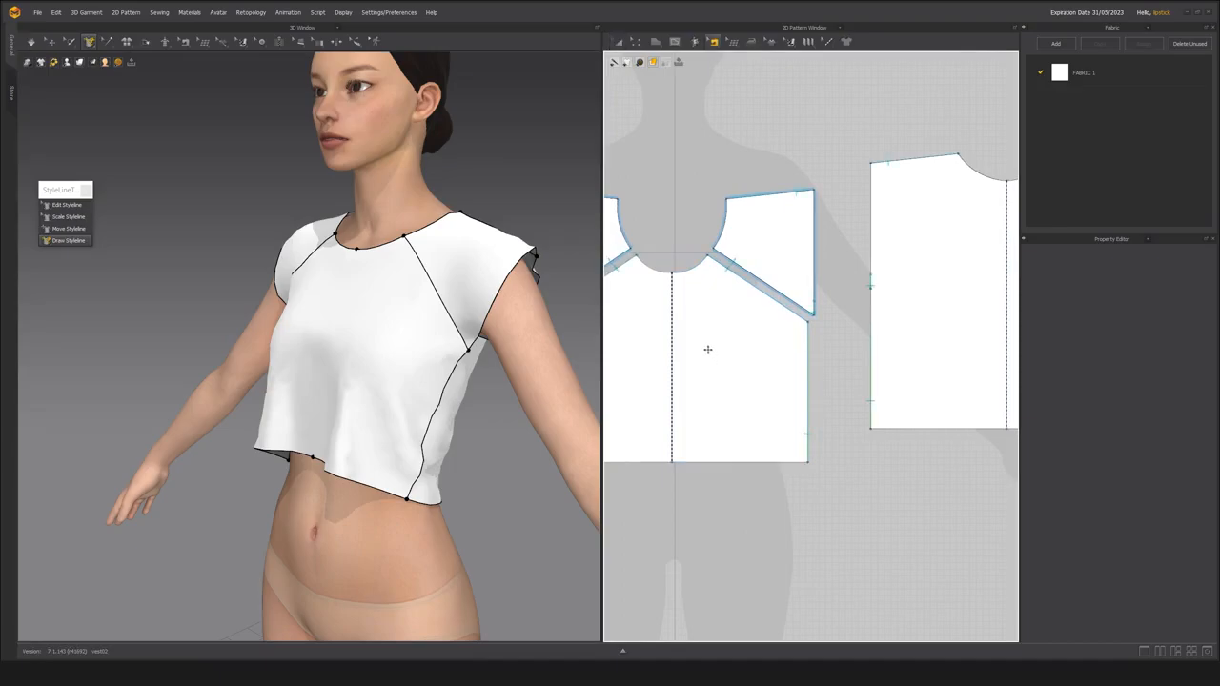
click(748, 288)
scroll(730, 385, down, 2)
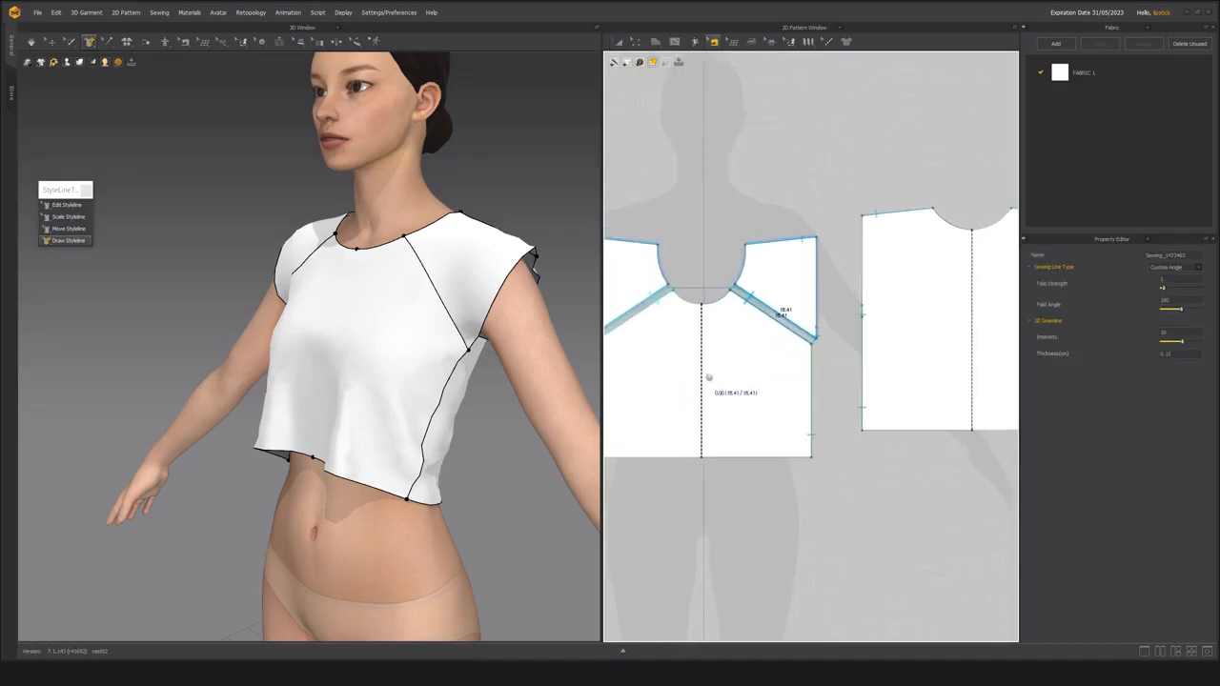
Undo the diagonal split so the front panel is a single piece.
scroll(414, 366, down, 2)
right_drag(414, 367, 426, 363)
click(413, 364)
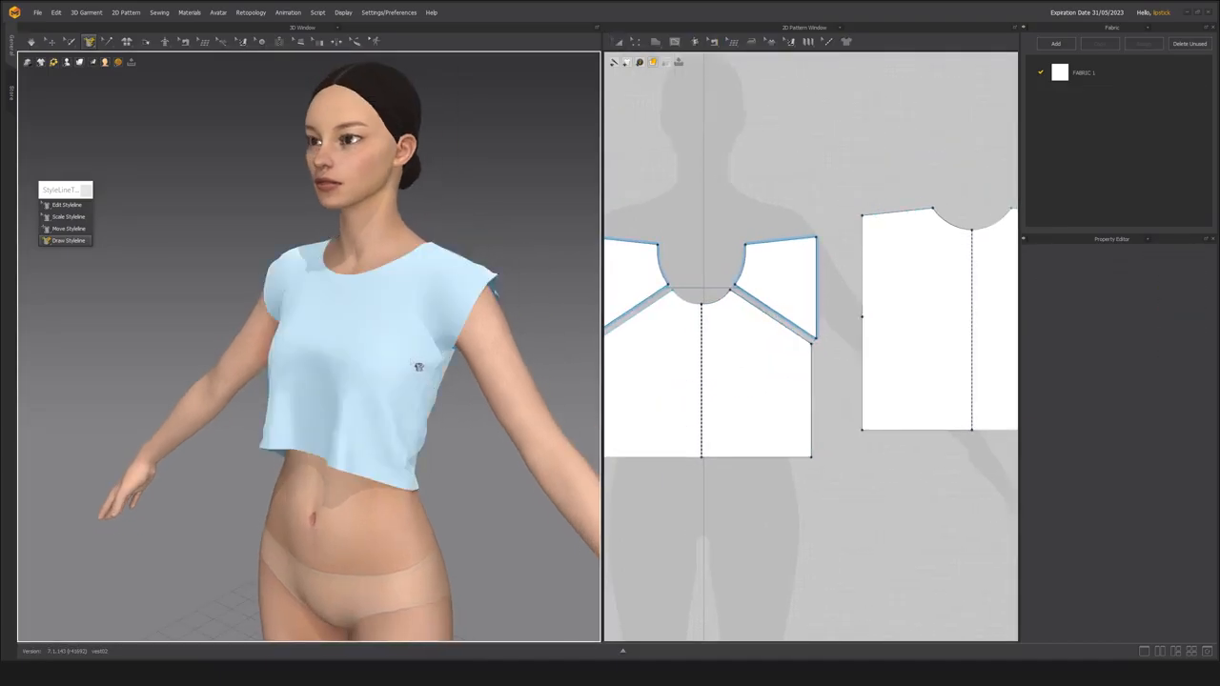
scroll(398, 391, up, 4)
key(ctrl+z)
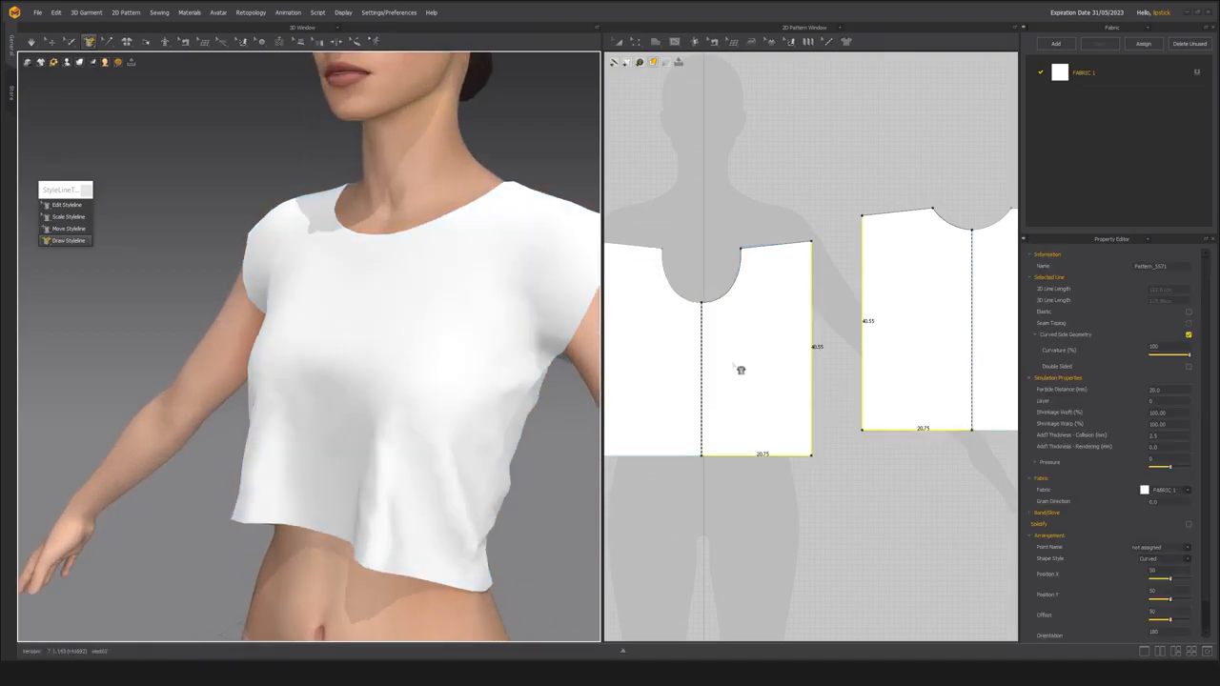
scroll(398, 401, down, 4)
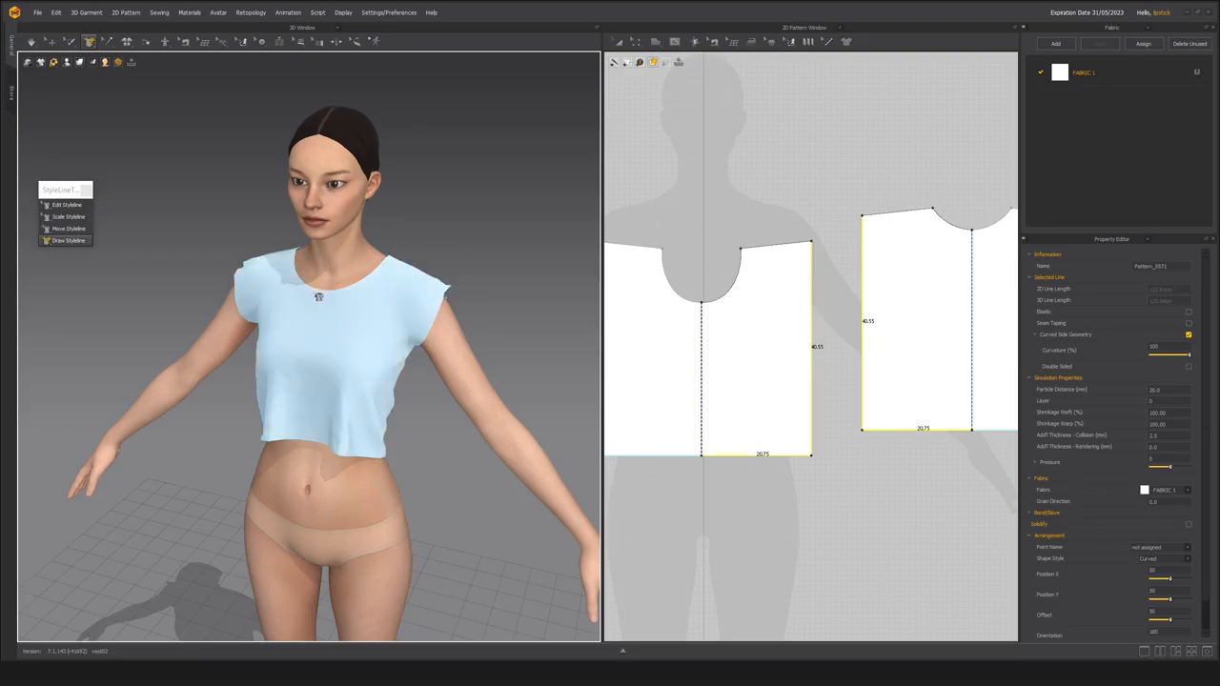
Inspect the cropped top's drape and fit on the avatar from several angles in 3D.
scroll(319, 297, up, 6)
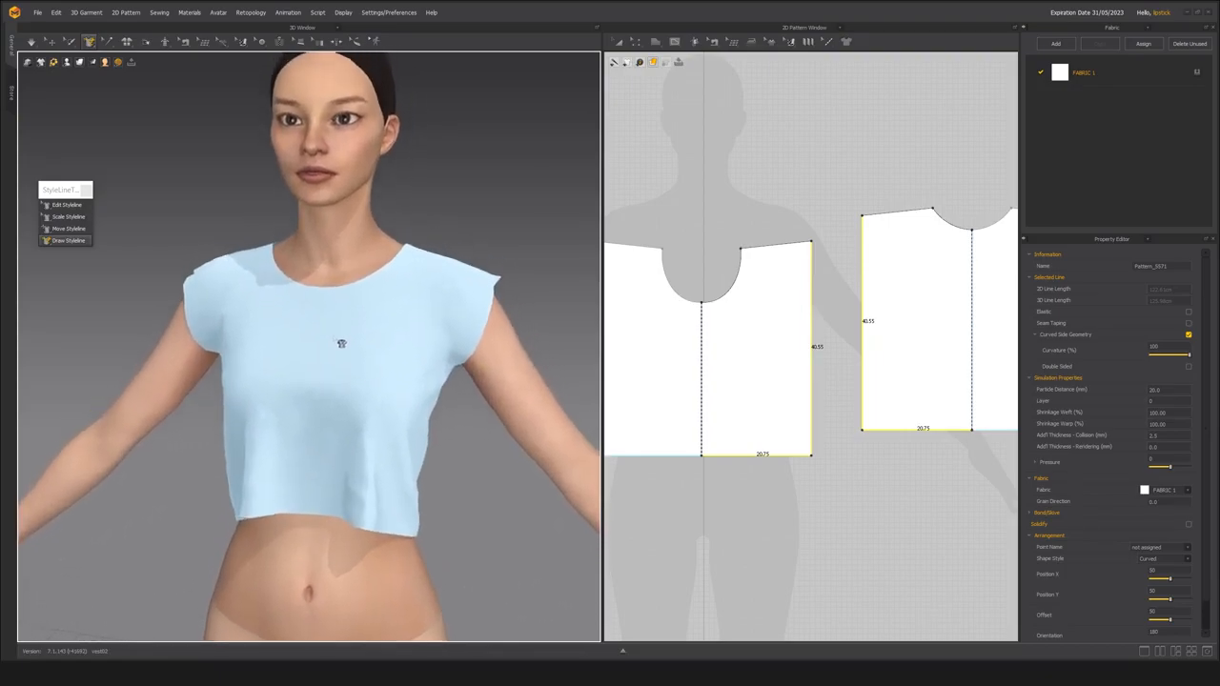
scroll(340, 345, down, 2)
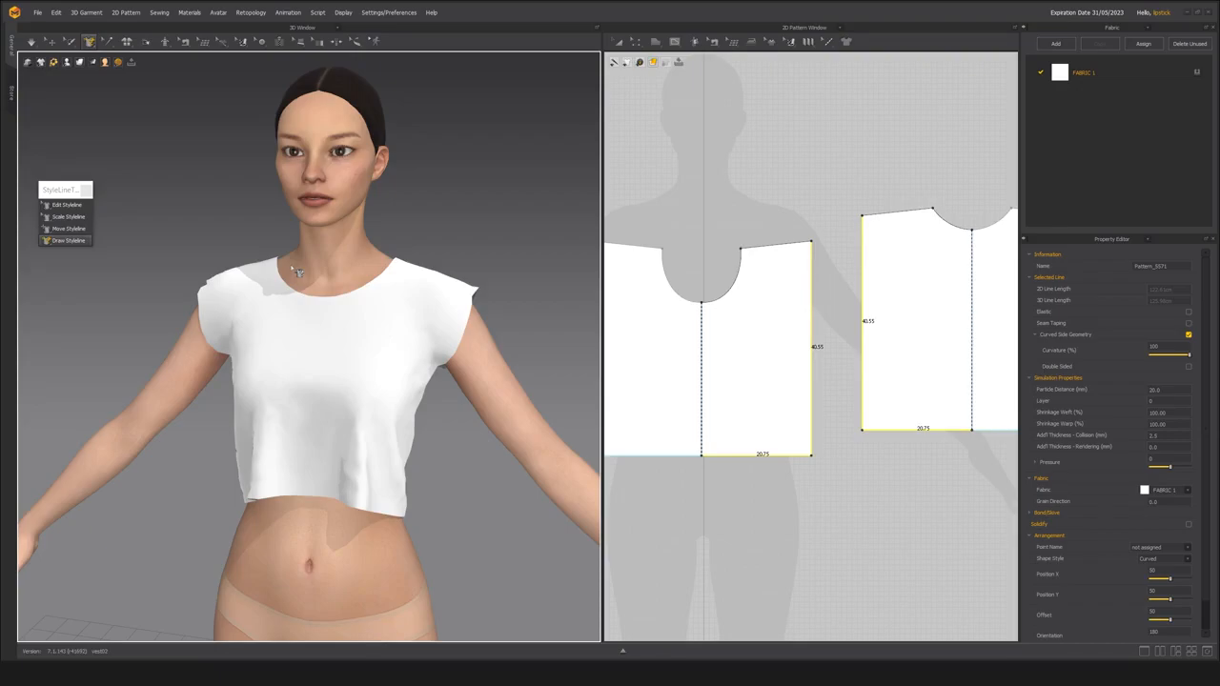
click(359, 363)
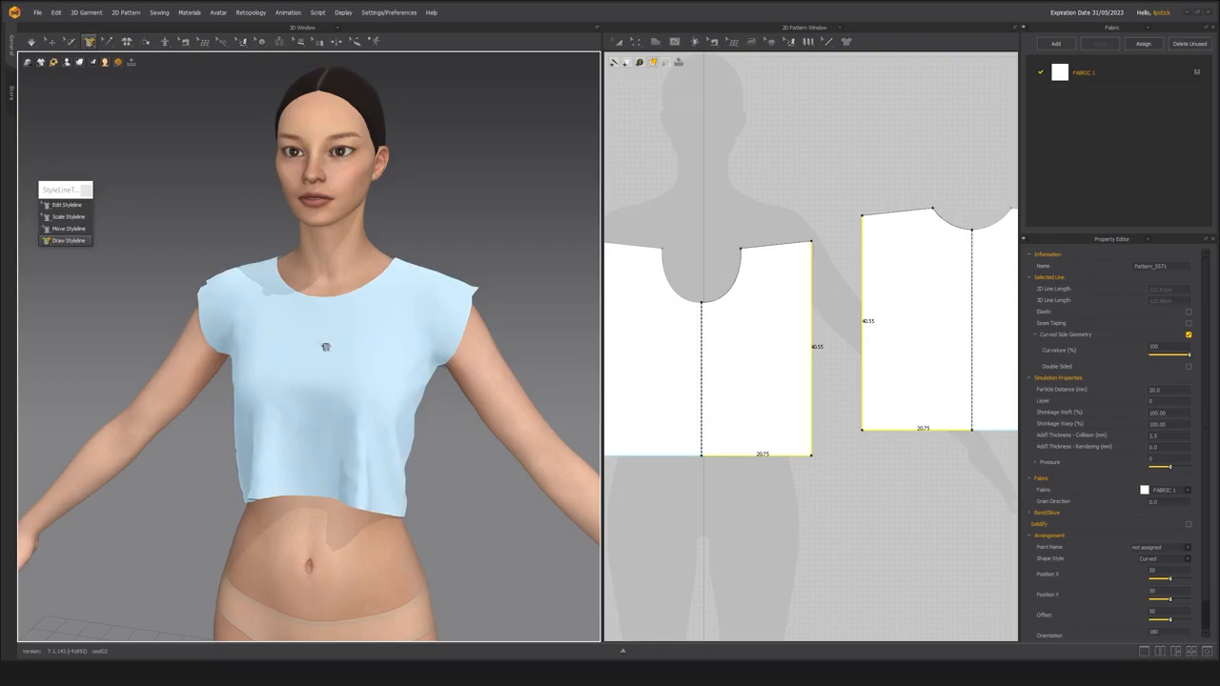
right_drag(322, 333, 291, 309)
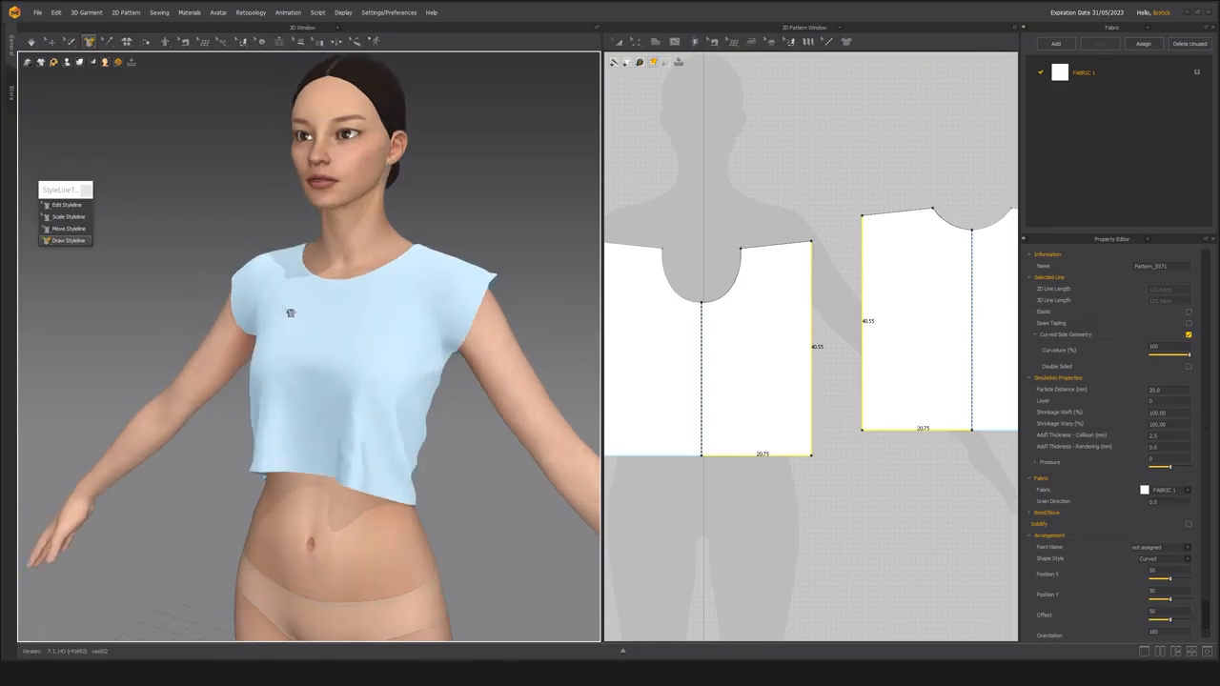
click(471, 176)
right_drag(350, 369, 316, 335)
scroll(317, 335, down, 3)
scroll(318, 336, up, 3)
scroll(410, 407, up, 1)
middle_drag(410, 407, 270, 365)
right_drag(270, 365, 264, 365)
scroll(264, 365, up, 3)
middle_drag(264, 365, 308, 392)
right_drag(308, 392, 351, 368)
scroll(314, 358, down, 3)
scroll(331, 371, up, 2)
scroll(352, 368, up, 1)
middle_drag(351, 368, 346, 413)
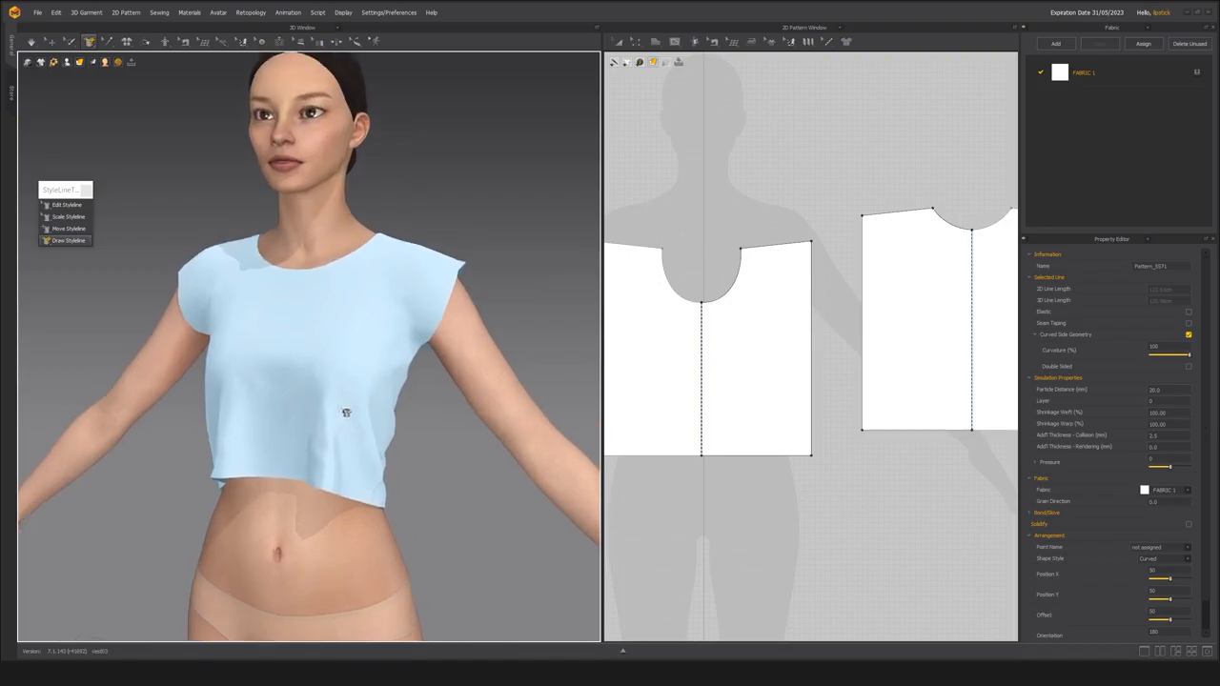
right_drag(346, 414, 354, 413)
middle_drag(353, 413, 343, 359)
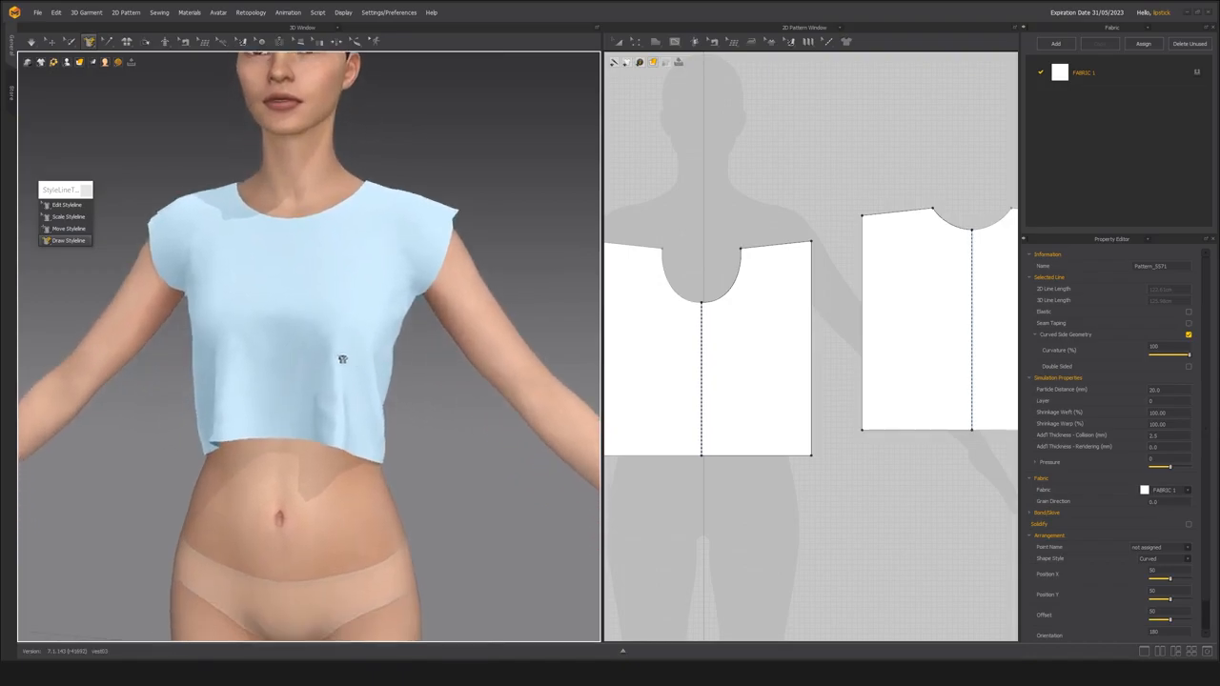
Lower both hems with Move Styleline to side edges of about 45.7 cm and simulate the garment.
click(76, 230)
scroll(379, 404, up, 2)
right_drag(373, 384, 273, 436)
click(306, 435)
drag(302, 440, 313, 484)
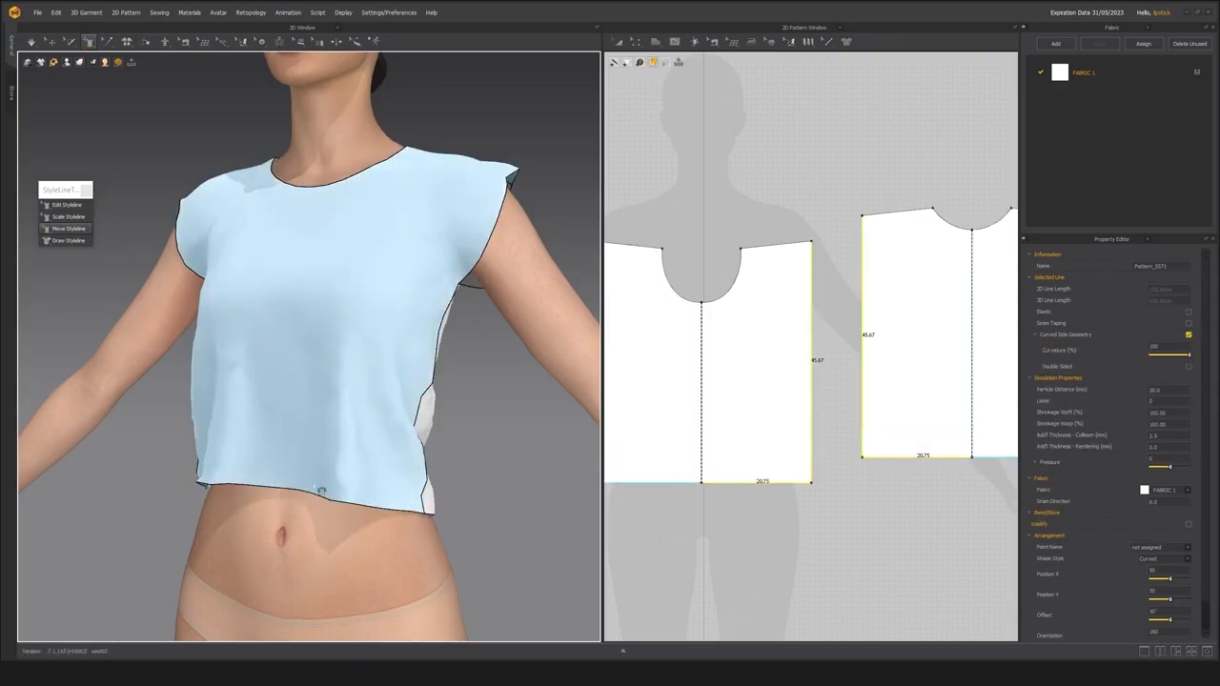
scroll(315, 481, down, 4)
right_drag(333, 444, 253, 447)
scroll(301, 439, up, 3)
right_drag(254, 447, 296, 339)
scroll(296, 337, down, 4)
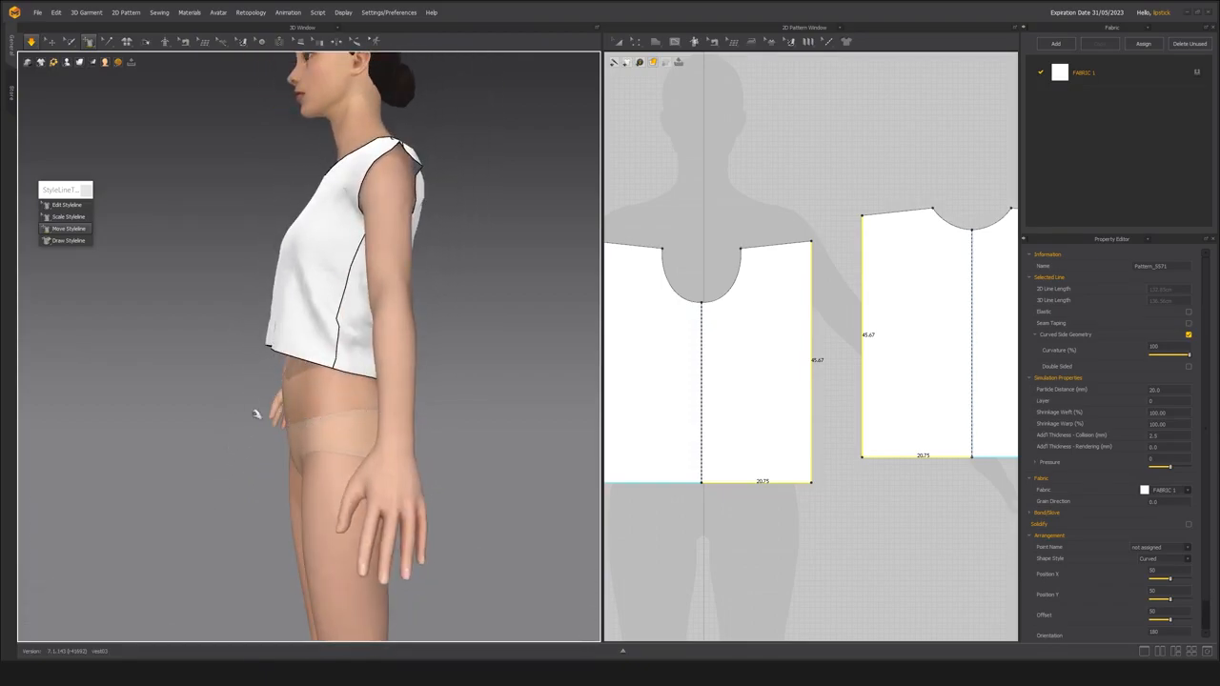
Pull the front hem's centre point down with Edit Styleline into a rounded hem, each half about 25 cm long, and simulate.
click(67, 207)
right_drag(199, 382, 360, 389)
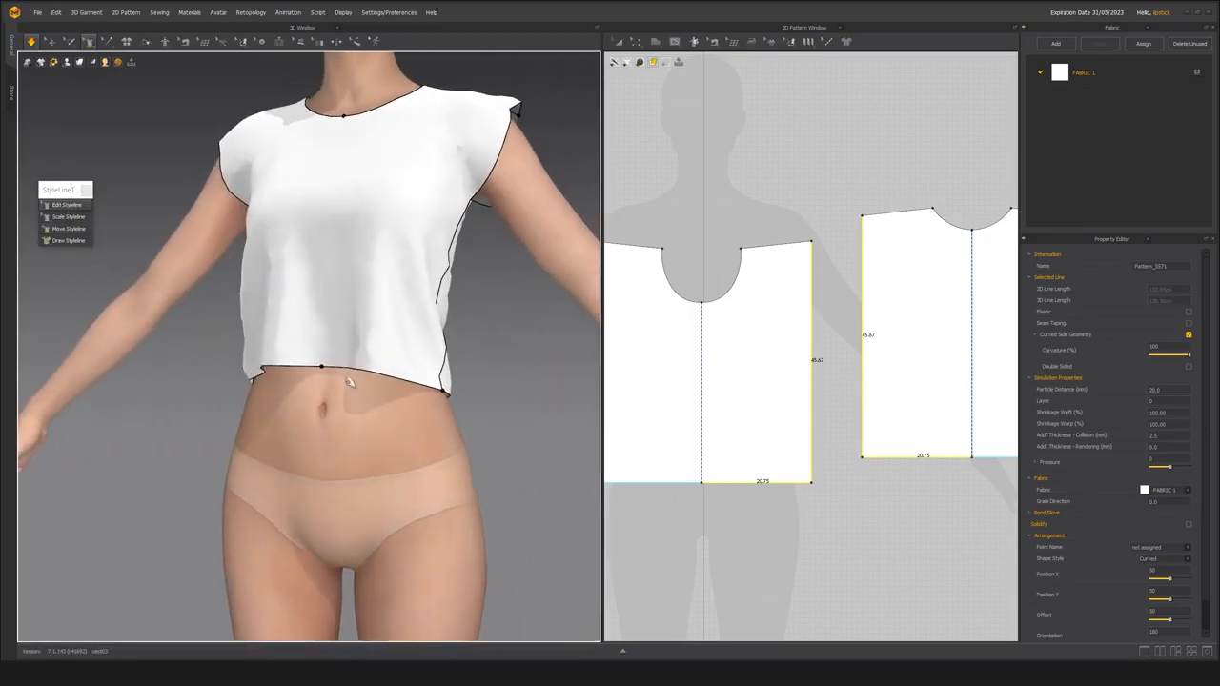
click(325, 368)
key(space)
drag(324, 368, 334, 481)
key(space)
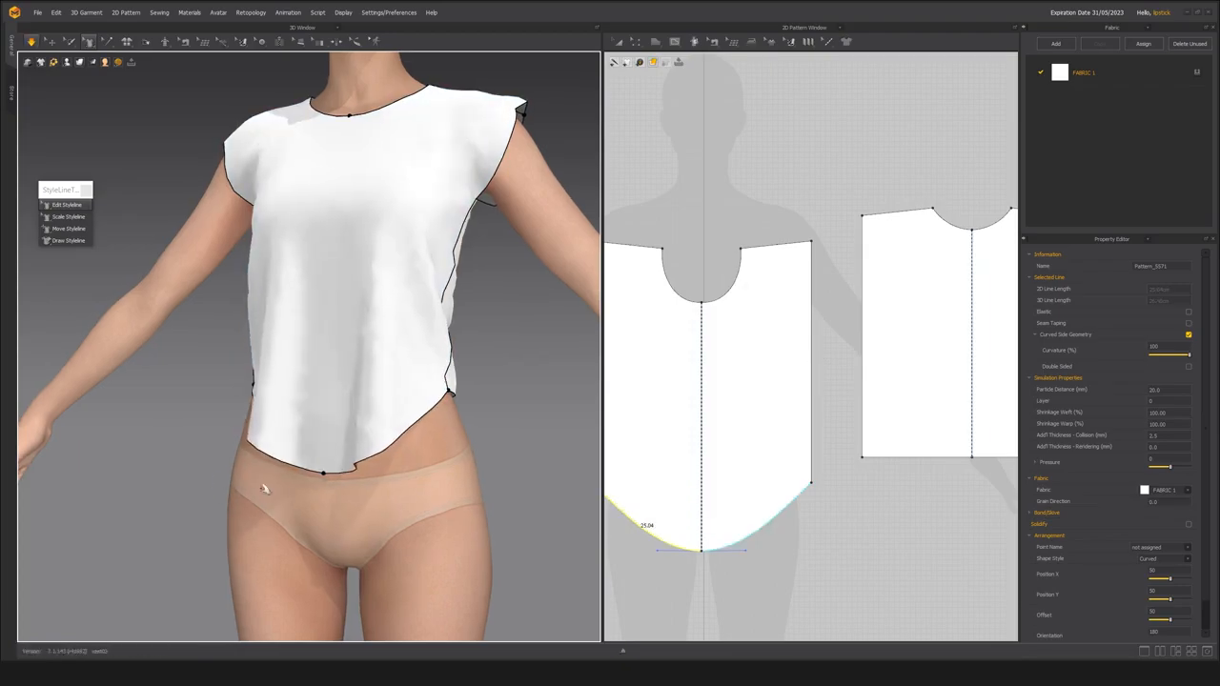
Pull the back hem's centre point down with Edit Styleline into a shallower rounded hem, each half about 22.1 cm long.
scroll(286, 464, up, 4)
scroll(333, 475, down, 5)
right_drag(335, 408, 118, 401)
click(371, 380)
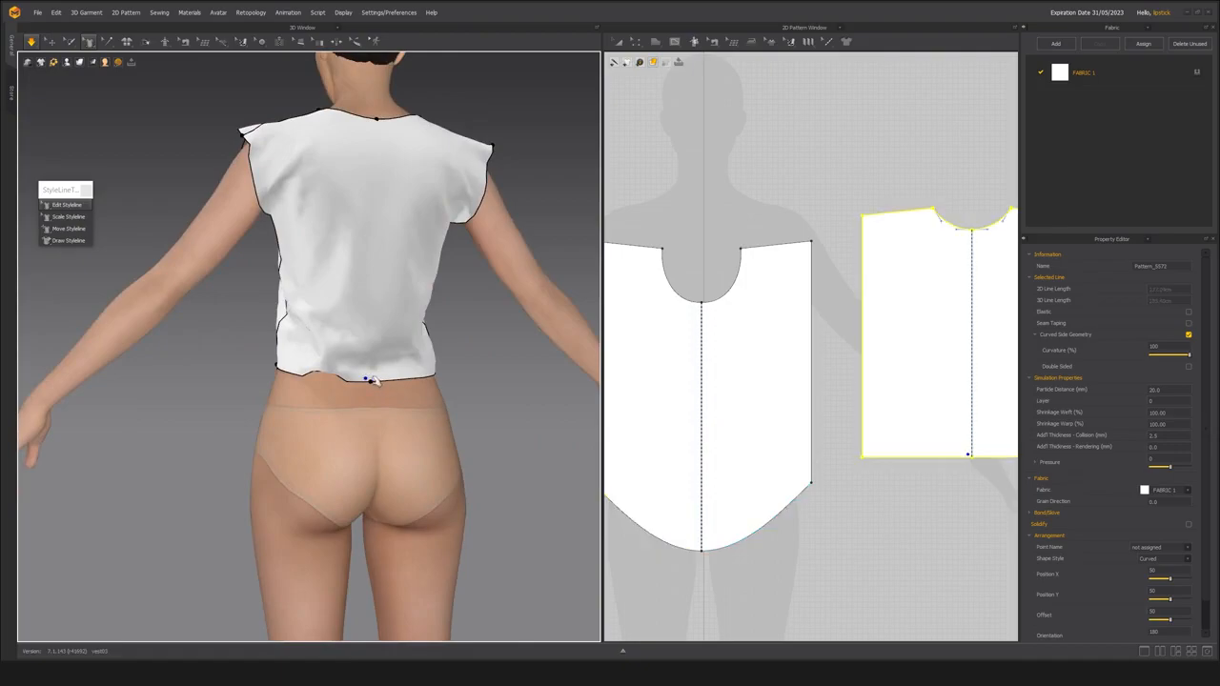
scroll(367, 405, down, 2)
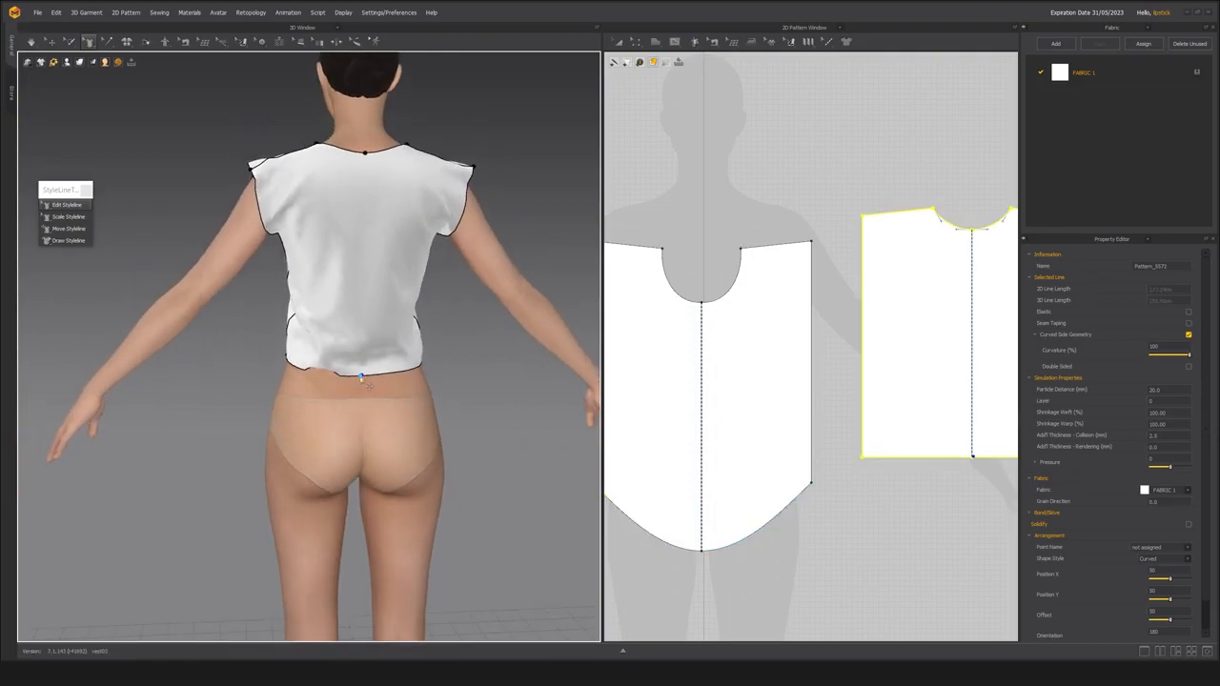
click(361, 377)
drag(361, 378, 362, 414)
middle_drag(296, 444, 301, 457)
right_drag(307, 462, 349, 405)
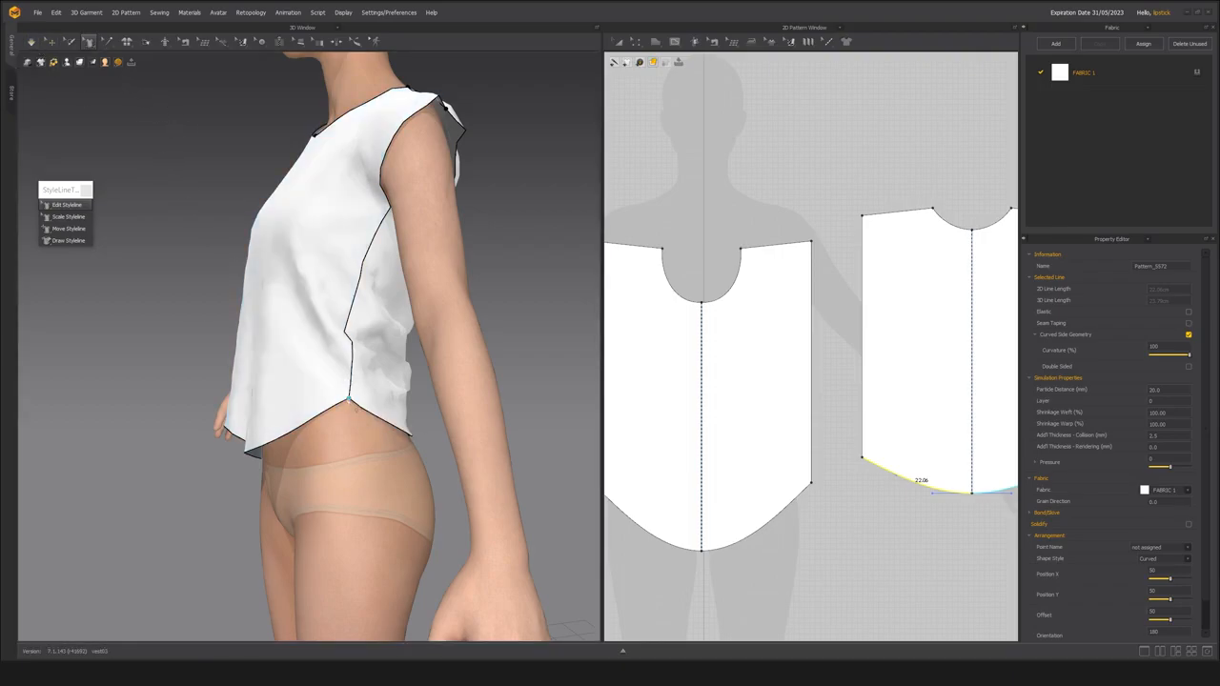
double_click(349, 408)
drag(353, 417, 349, 445)
key(ctrl+z)
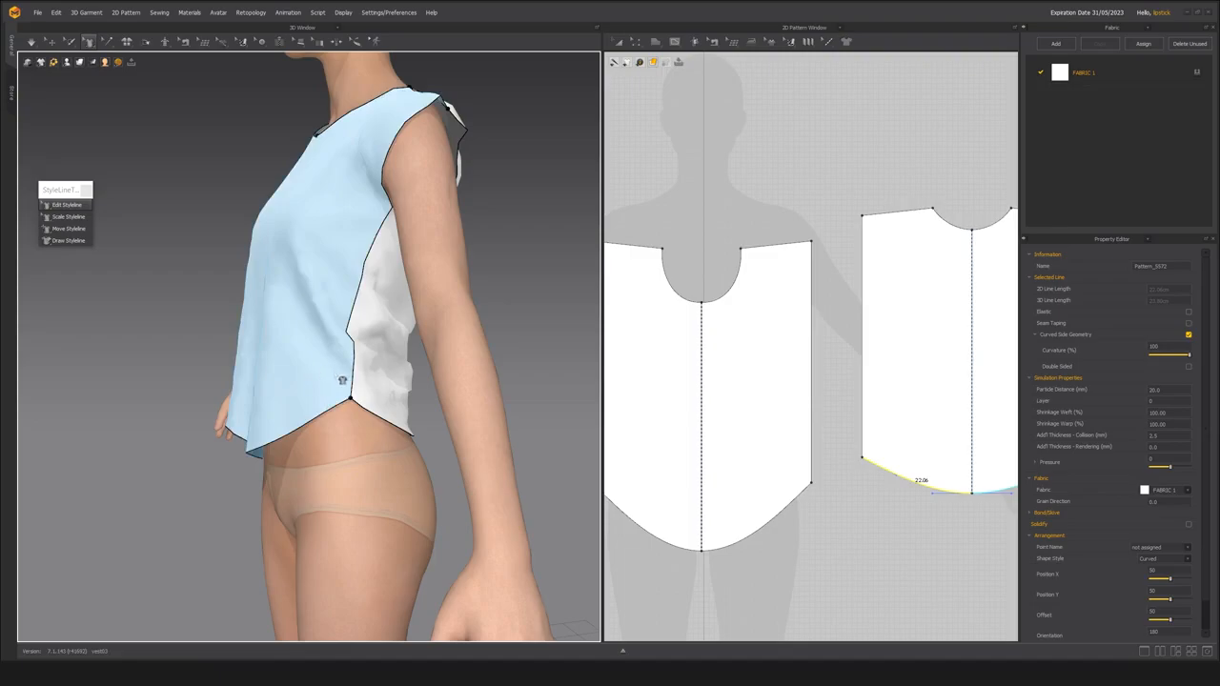
Add pattern points where the side-seam sewing ends at the underarm, on both the front and back panels.
right_drag(338, 379, 361, 402)
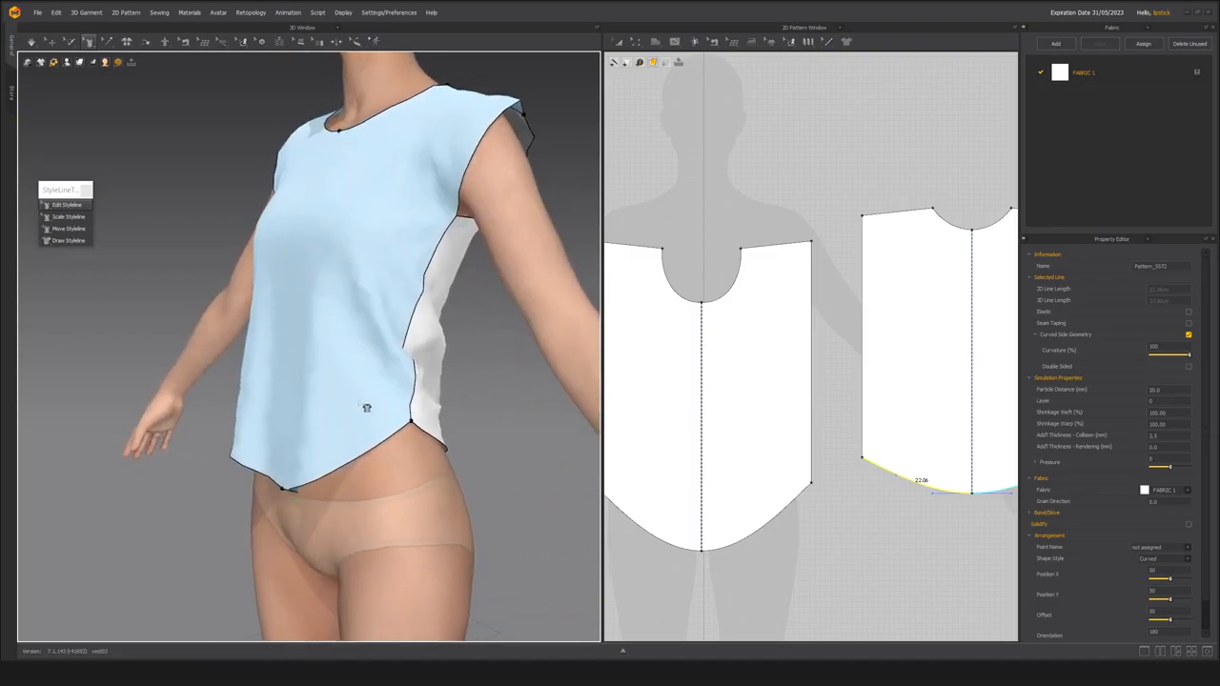
right_drag(474, 403, 420, 314)
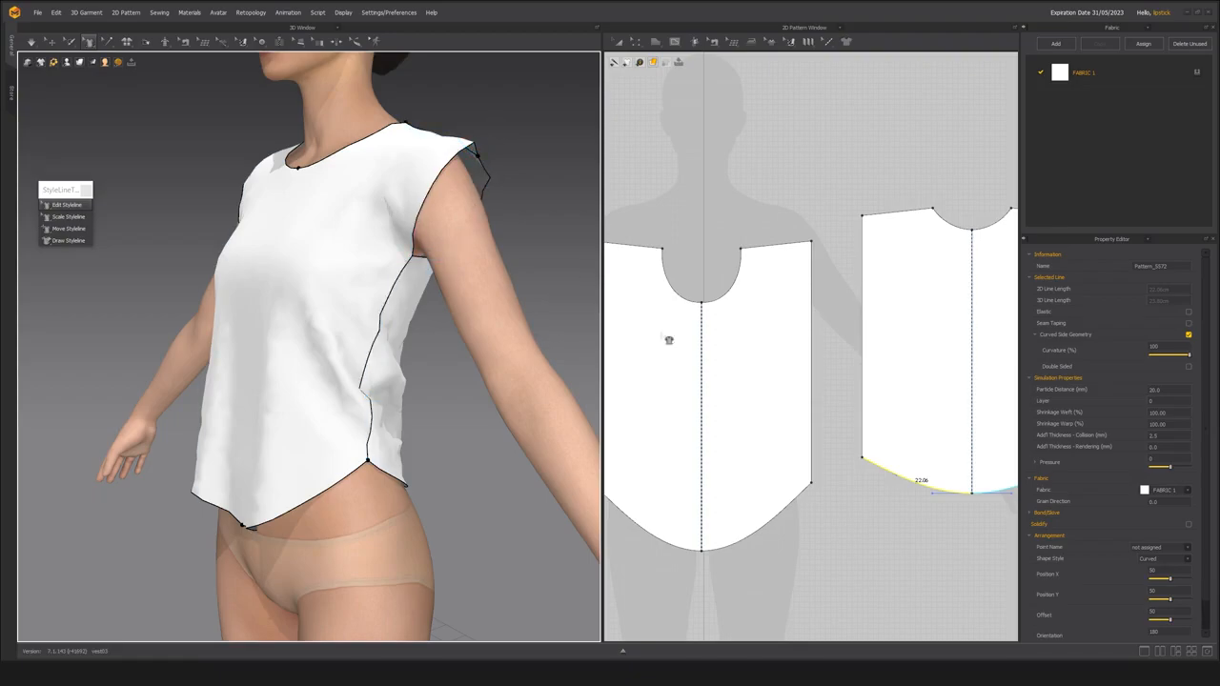
key(n)
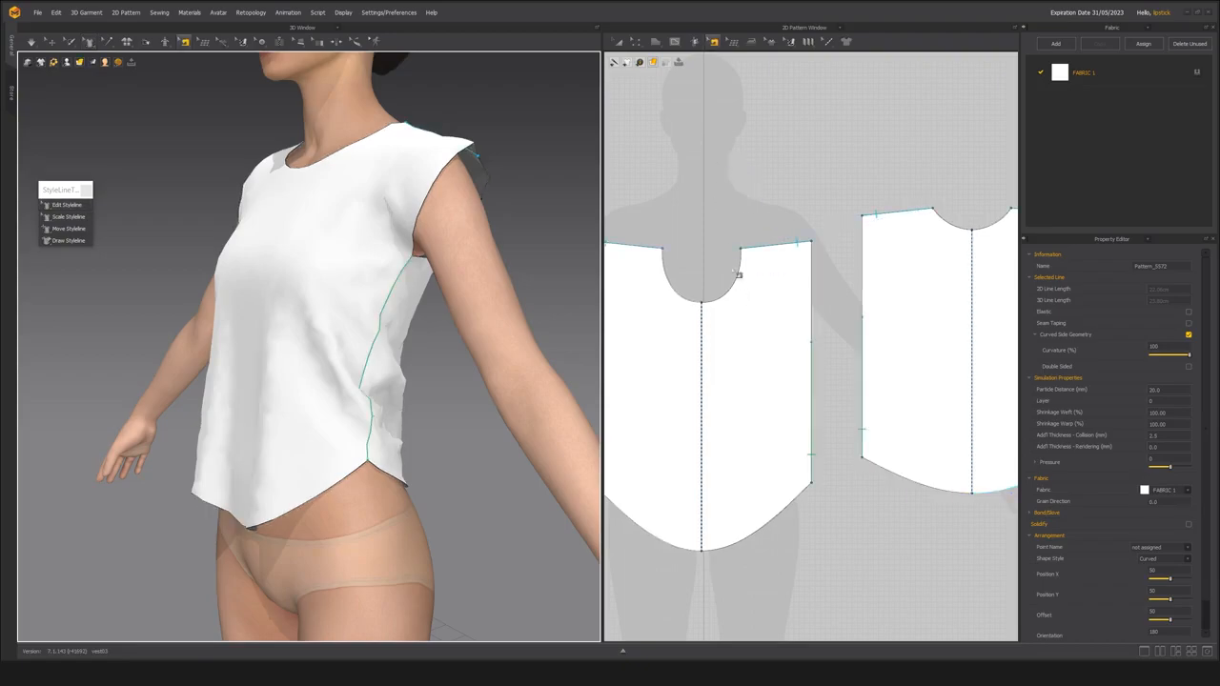
click(817, 379)
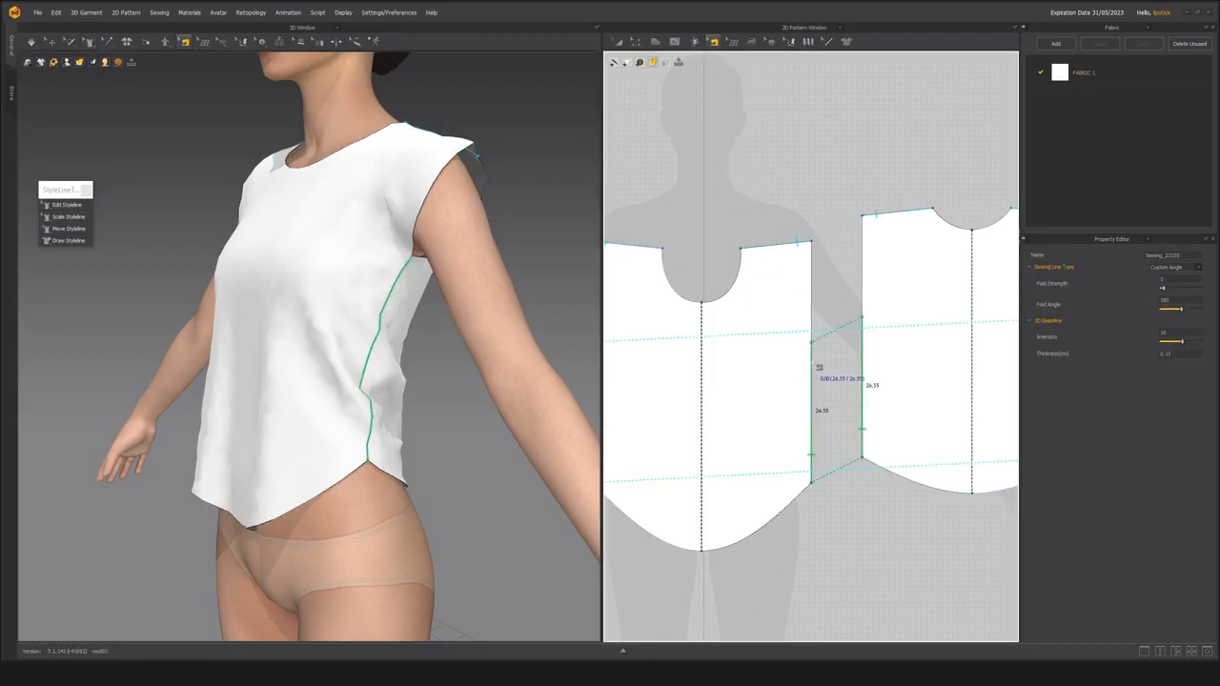
right_click(812, 356)
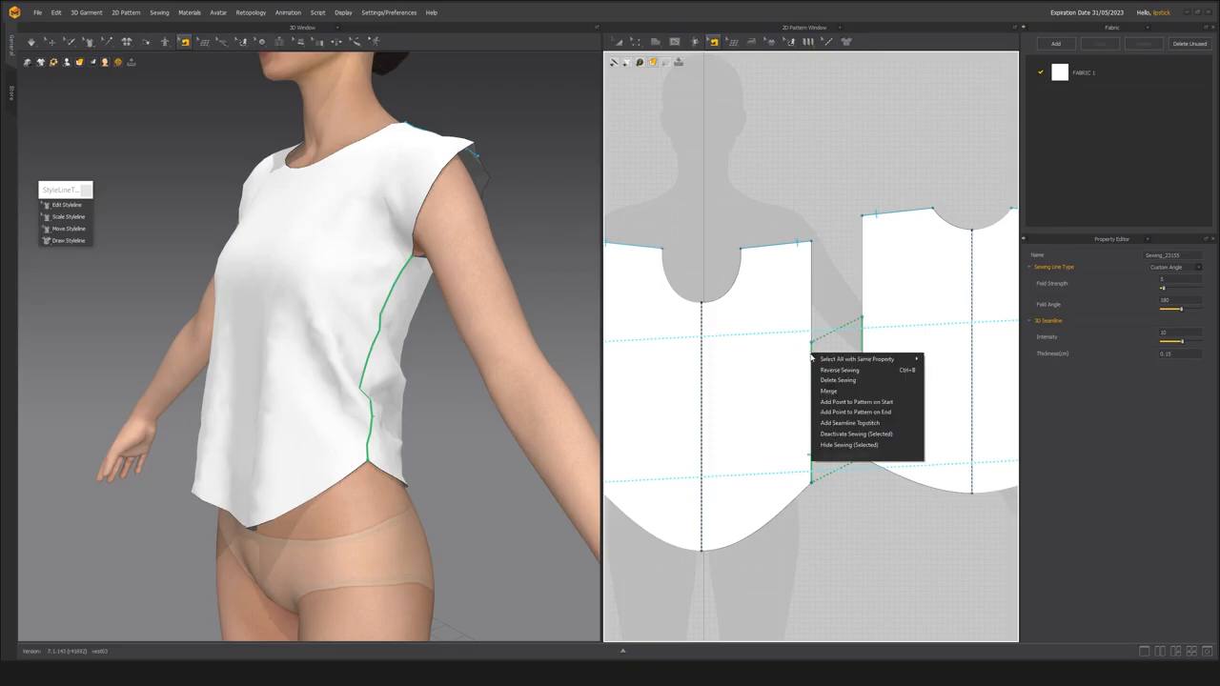
click(839, 413)
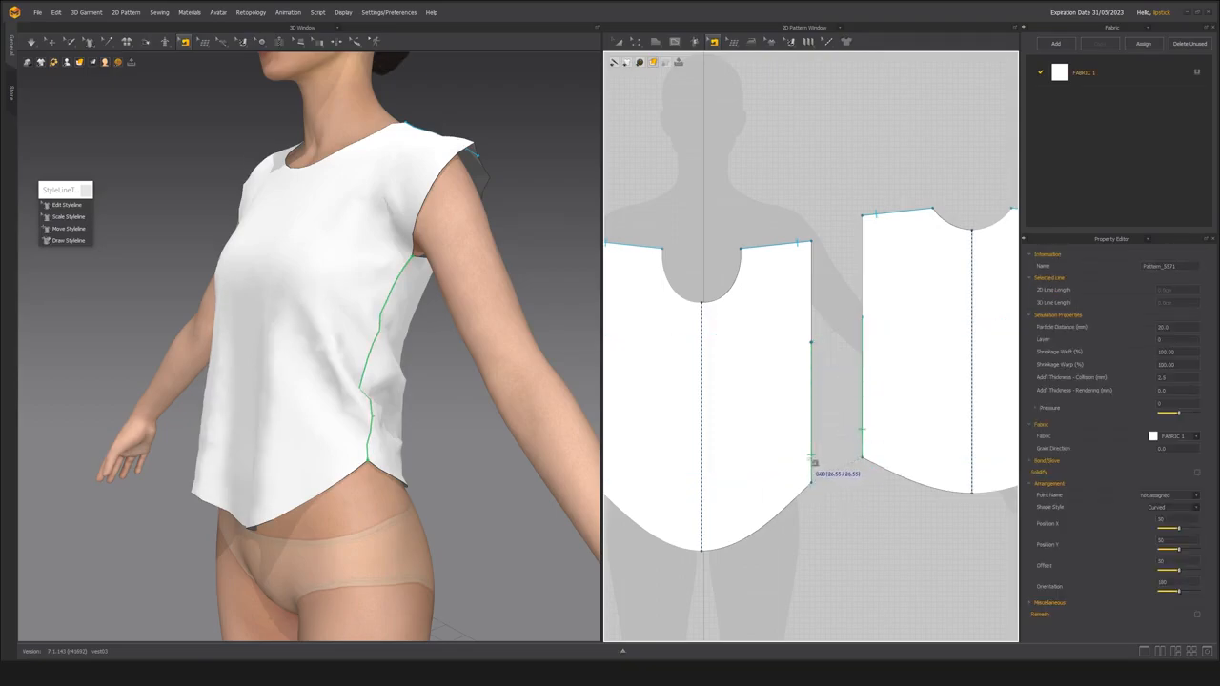
click(868, 330)
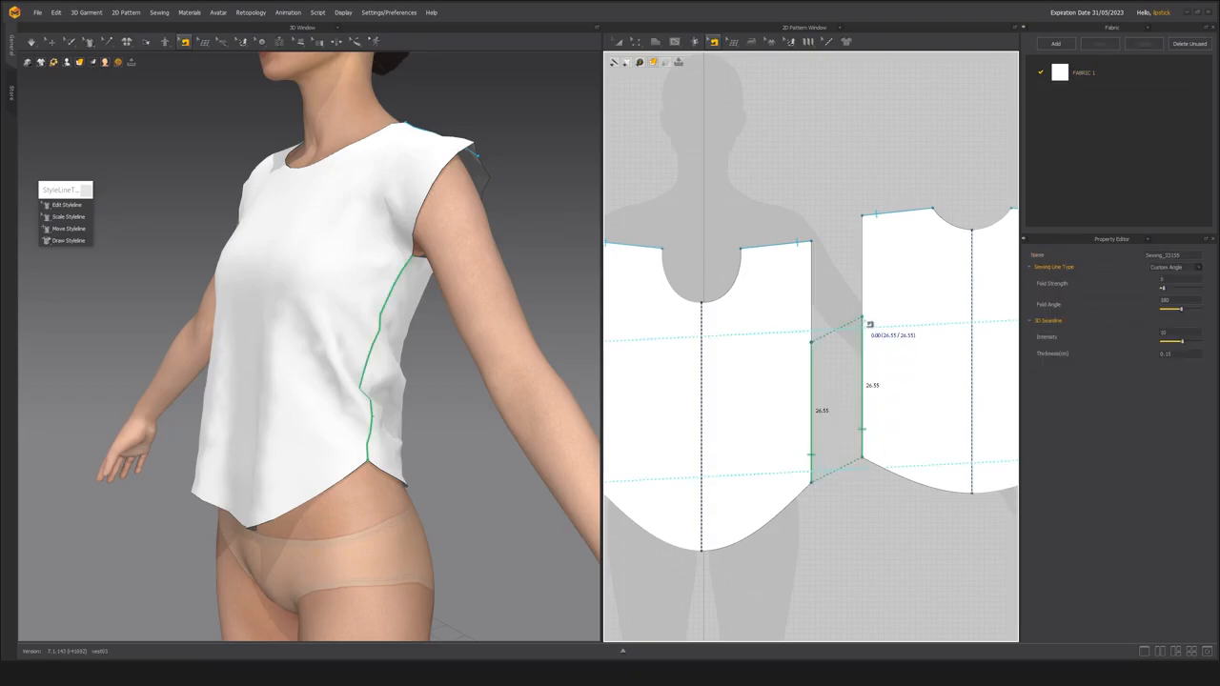
right_click(864, 322)
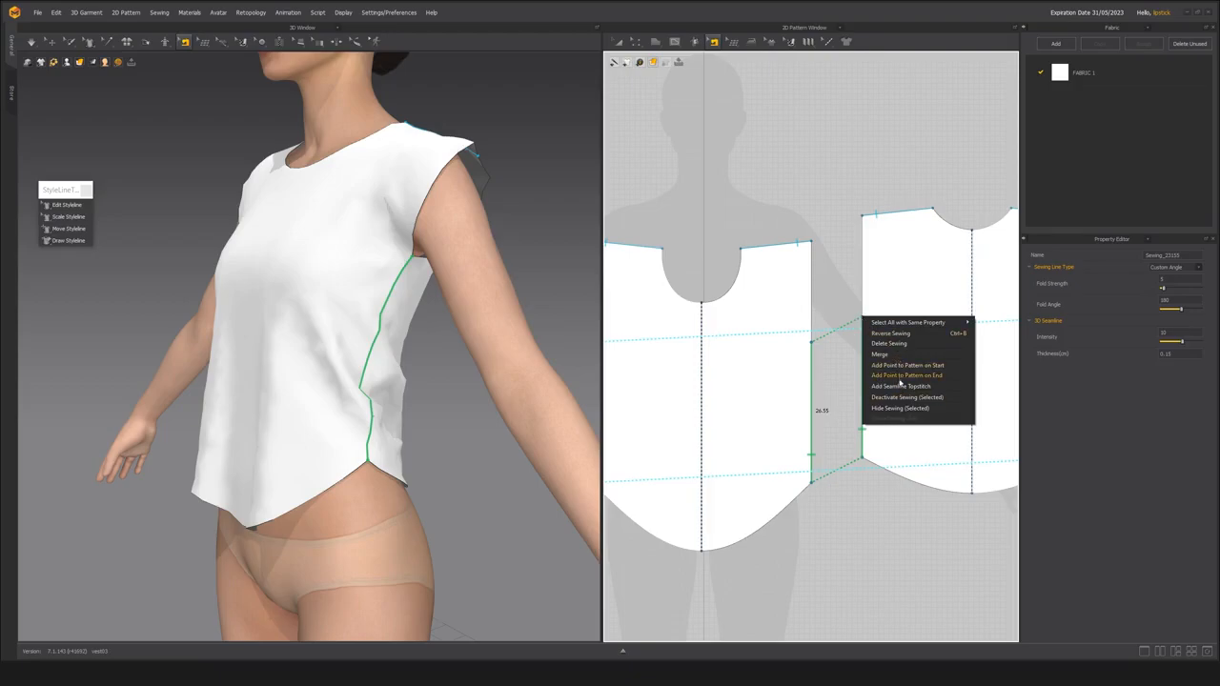
click(906, 386)
Lower the underarm points with Edit Styleline to shorten the sewn side seams to about 23.3 cm, and simulate.
middle_drag(369, 332, 338, 340)
key(space)
click(68, 206)
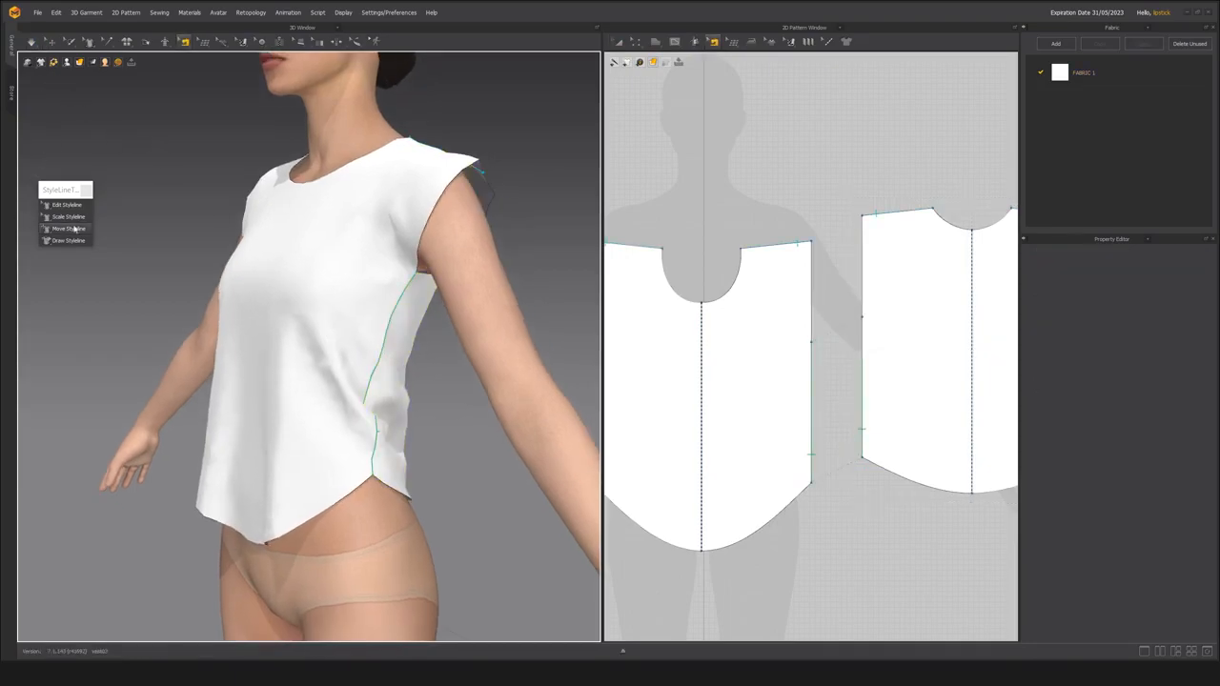
click(69, 206)
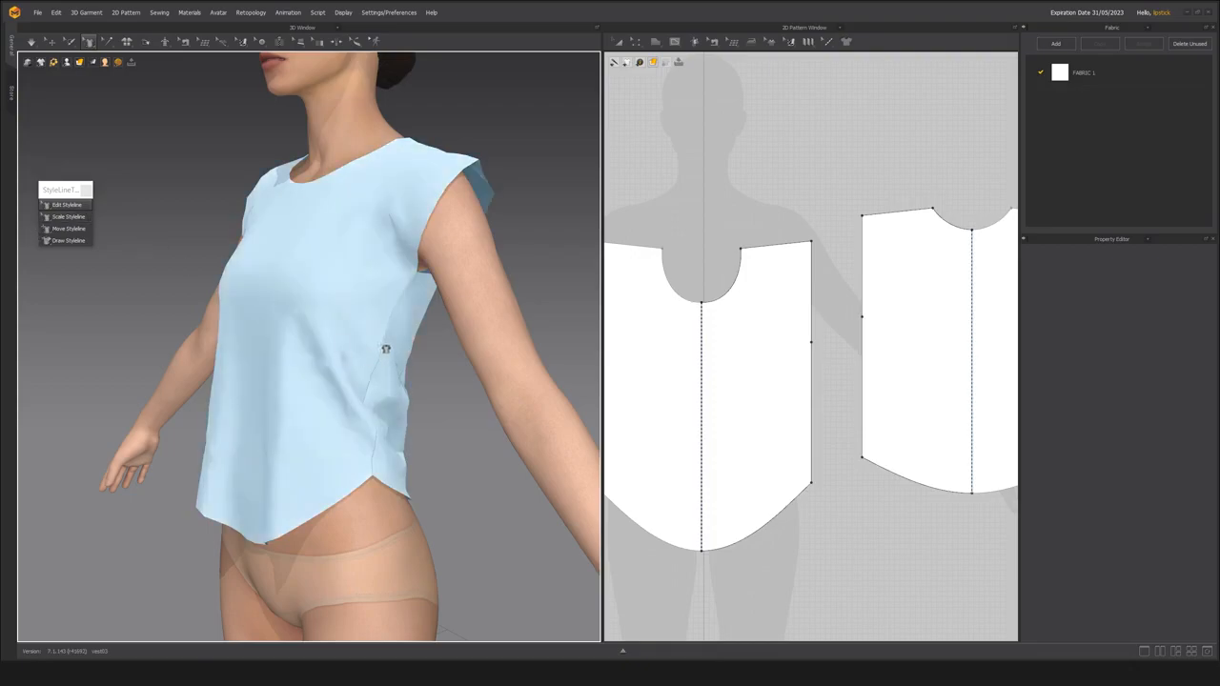
click(396, 337)
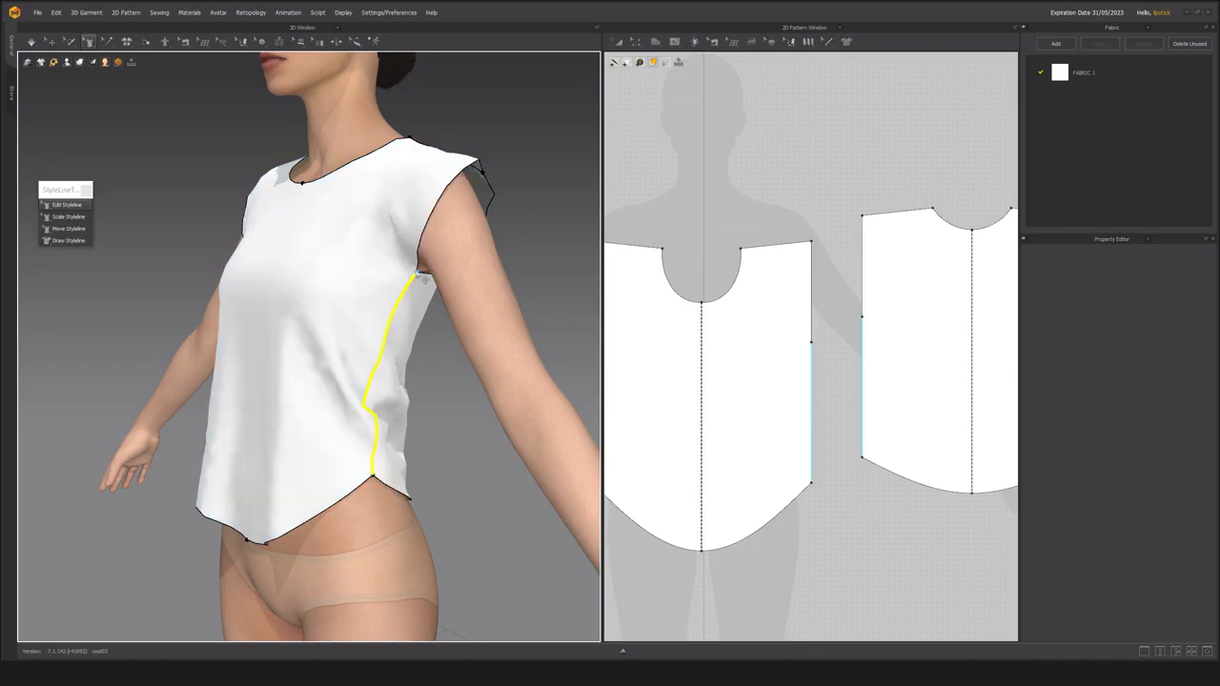
drag(416, 275, 401, 296)
key(space)
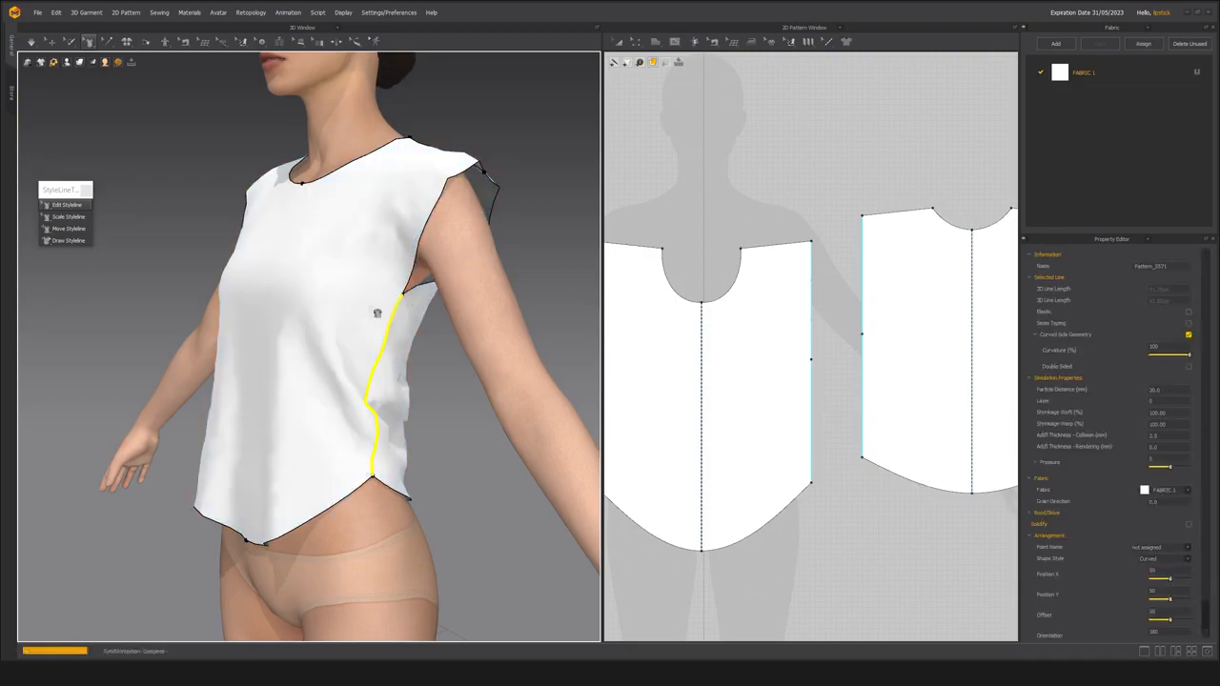
Examine the armhole and shoulder area in 3D and review the jacket references on Pinterest.
middle_drag(371, 304, 359, 342)
right_drag(363, 323, 414, 321)
middle_drag(414, 321, 363, 310)
right_drag(363, 311, 376, 305)
middle_drag(376, 305, 313, 353)
scroll(314, 352, up, 3)
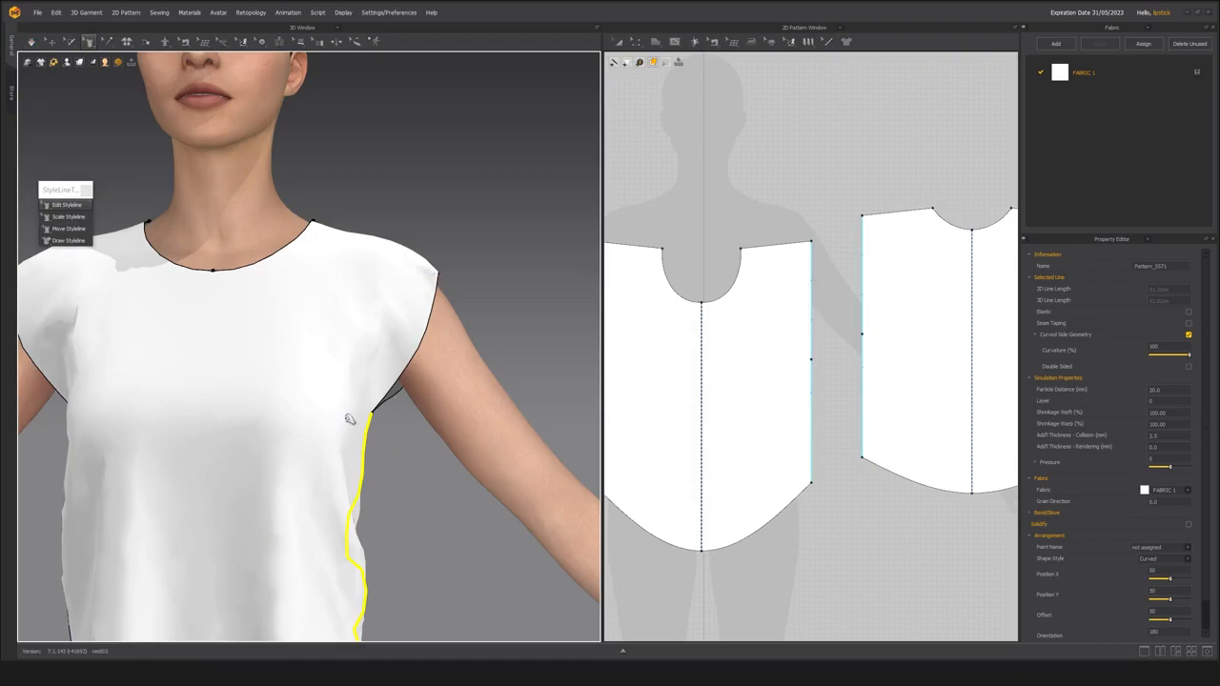
scroll(349, 419, down, 2)
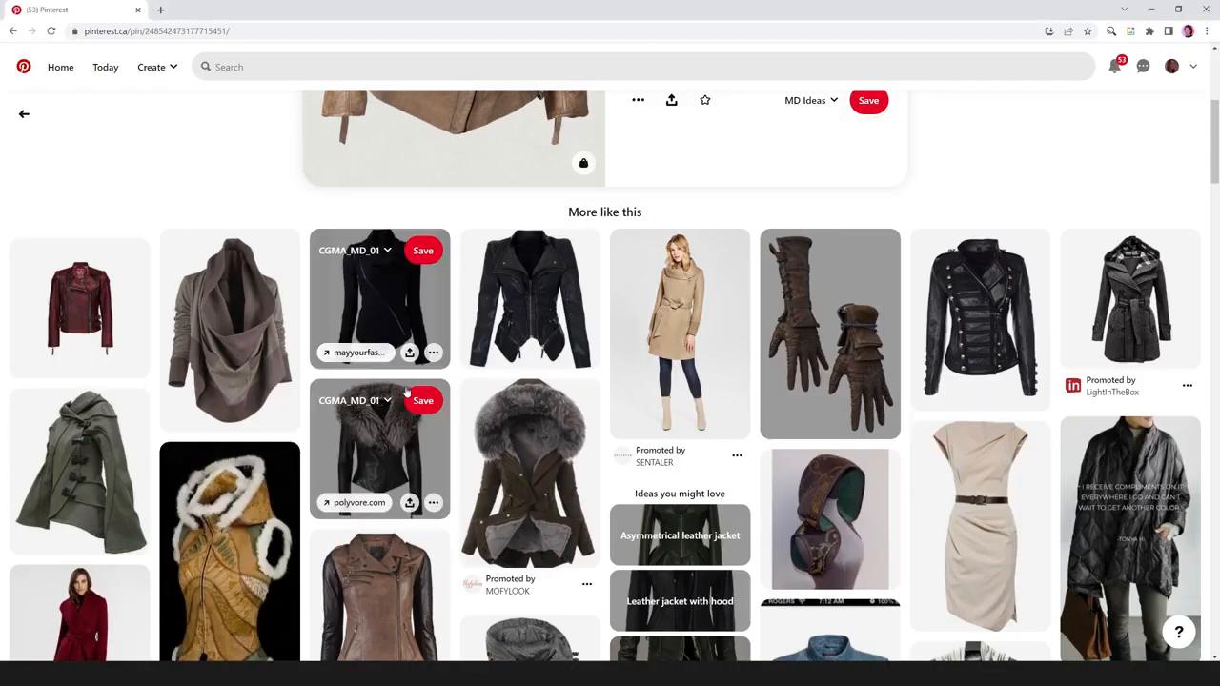
scroll(407, 386, up, 4)
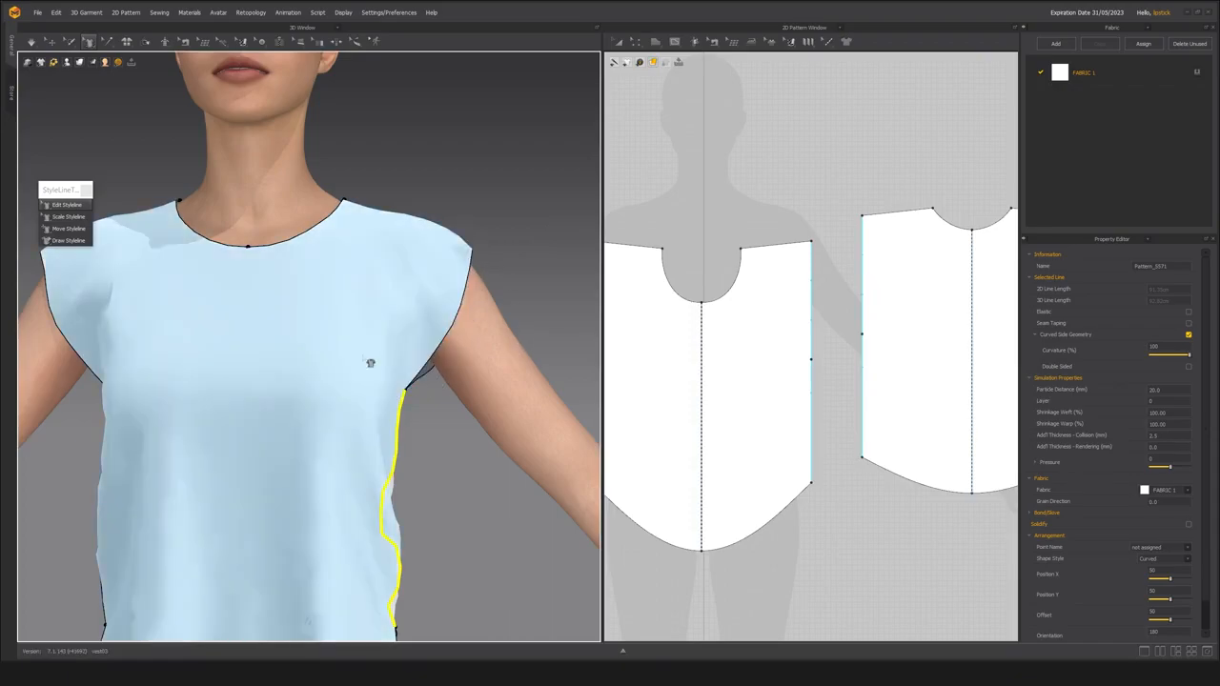
Move the outer shoulder points inward with Edit Styleline to shorten the front and back shoulder seams to about 9.5 cm.
right_drag(405, 273, 105, 222)
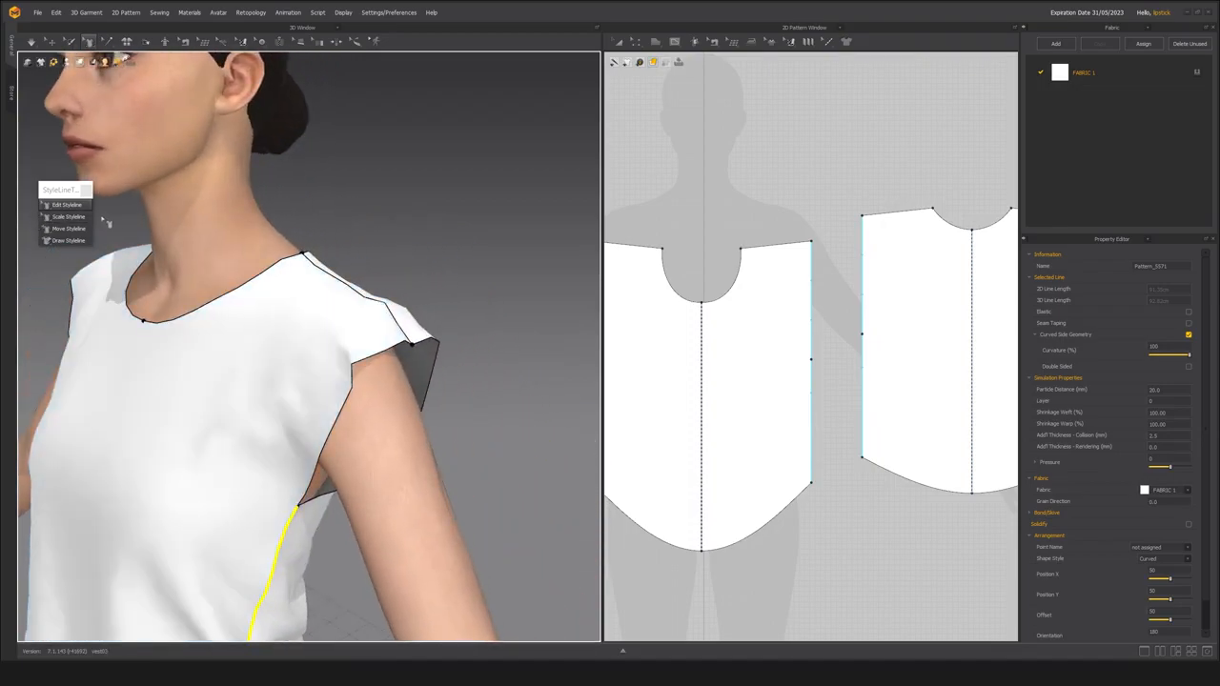
middle_drag(292, 347, 302, 316)
right_drag(303, 316, 280, 477)
click(274, 469)
middle_drag(212, 448, 268, 421)
mouse_move(268, 421)
right_down()
mouse_move(286, 395)
mouse_move(264, 418)
right_up()
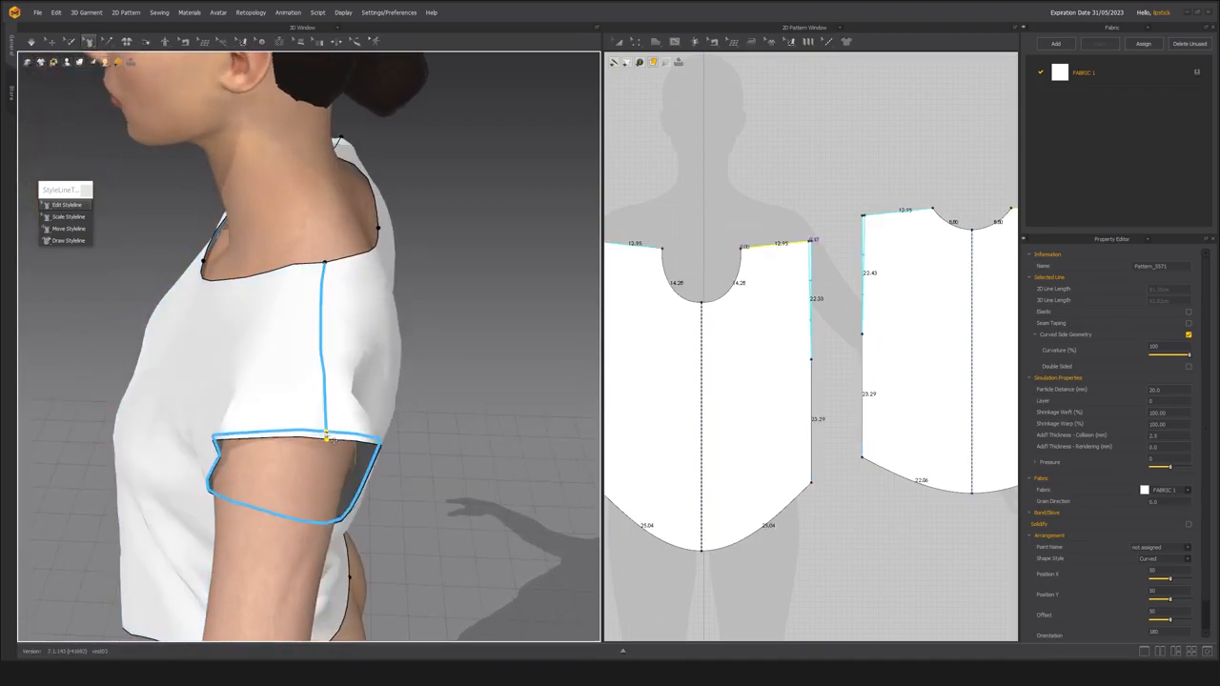
drag(327, 439, 336, 386)
right_drag(237, 380, 324, 357)
Curve the front armholes inward with Edit Styleline to a length of about 22.6 cm.
right_drag(406, 300, 417, 289)
middle_drag(423, 294, 341, 360)
right_drag(383, 365, 444, 353)
click(59, 207)
drag(429, 349, 411, 346)
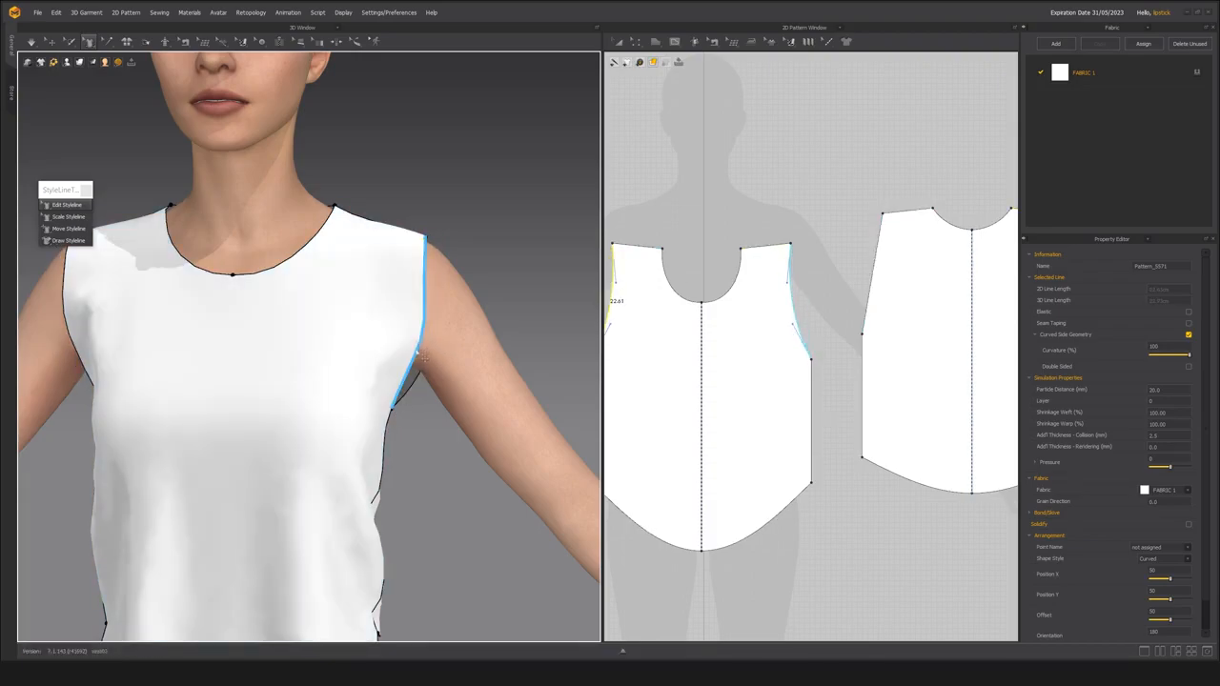
Curve the back armholes inward with Edit Styleline to a length of about 25.5 cm.
right_drag(471, 402, 276, 348)
scroll(373, 387, up, 3)
drag(281, 347, 312, 347)
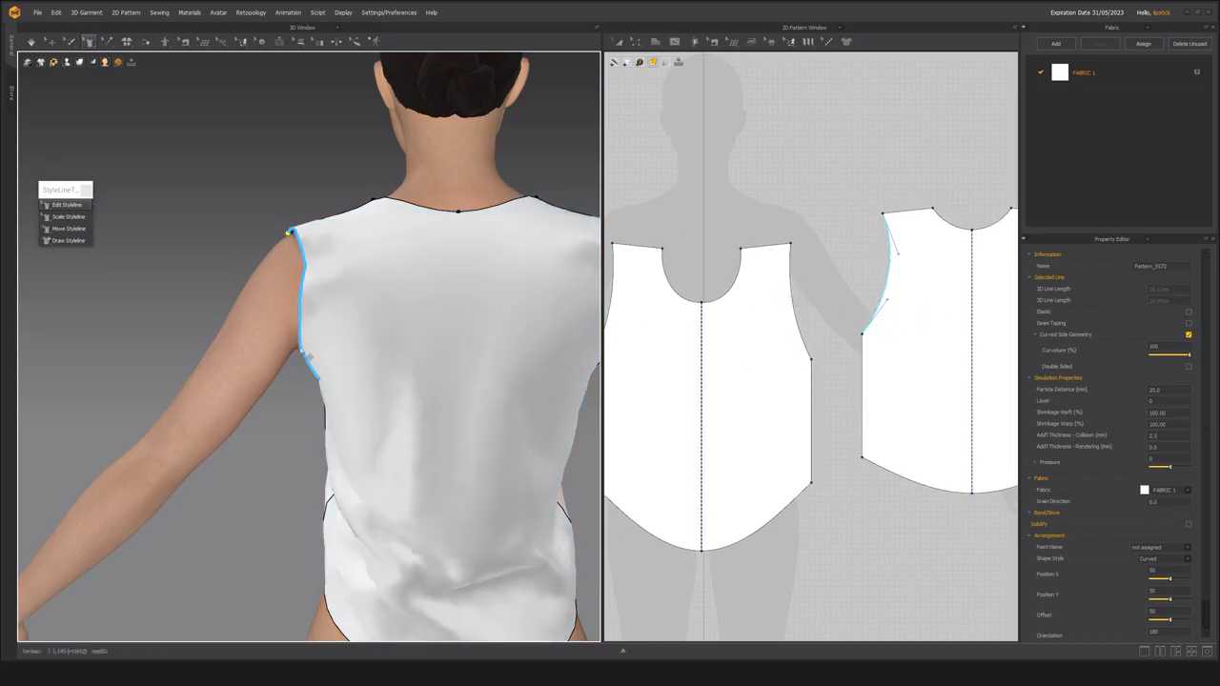
key(space)
right_drag(304, 351, 335, 354)
drag(334, 355, 351, 375)
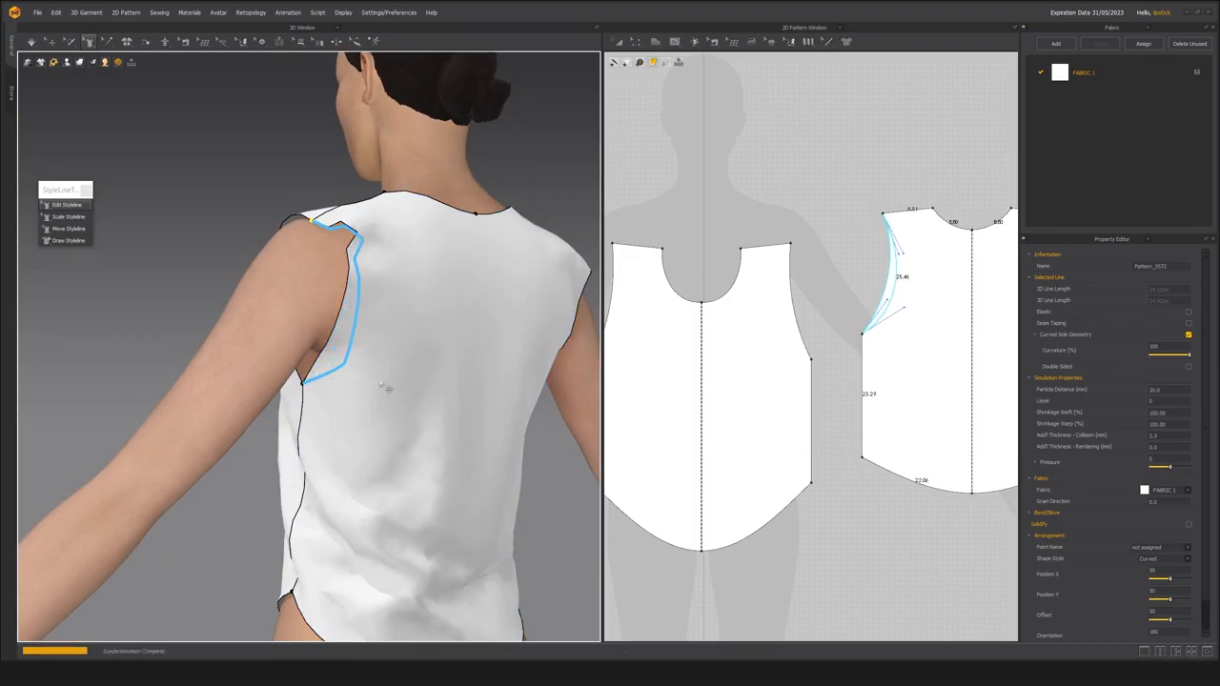
Reshape the front and back armholes with Edit Styleline, bringing the front armhole to about 24.1 cm and the shoulder seam to about 7.2 cm.
right_drag(387, 417, 433, 407)
click(461, 362)
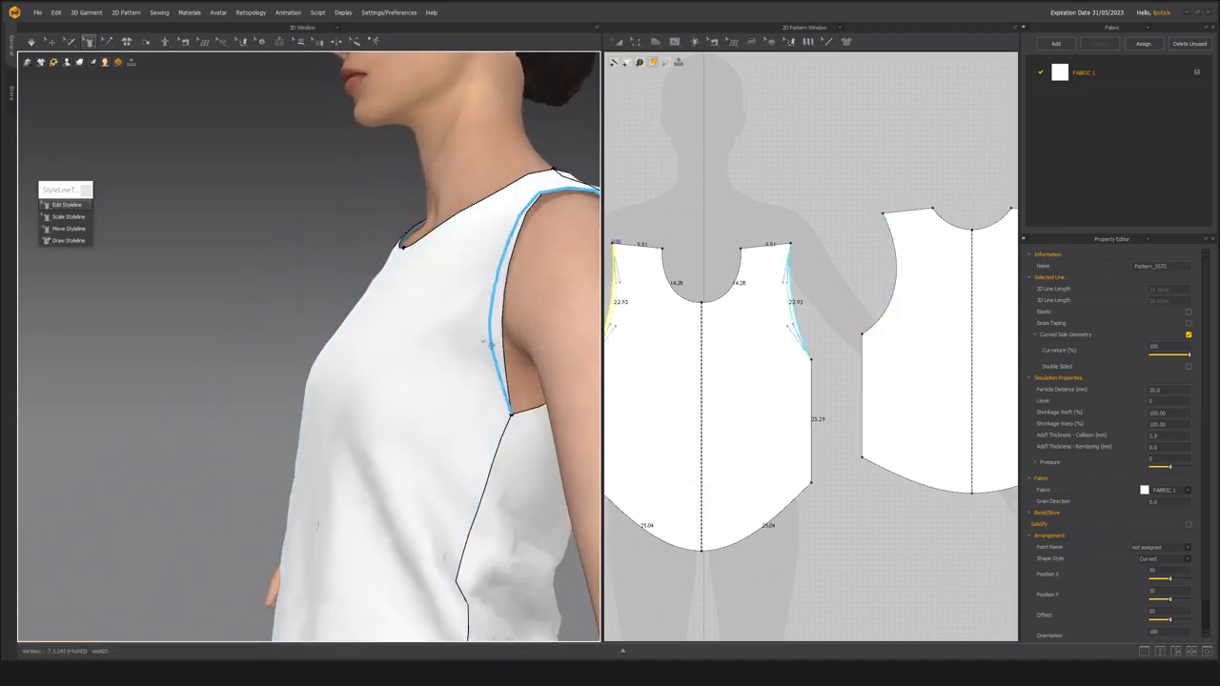
right_drag(476, 395, 399, 420)
drag(407, 412, 410, 396)
right_drag(460, 370, 401, 300)
click(390, 329)
drag(422, 290, 404, 255)
scroll(410, 272, down, 3)
right_drag(410, 272, 460, 345)
drag(353, 347, 367, 332)
right_drag(367, 332, 255, 303)
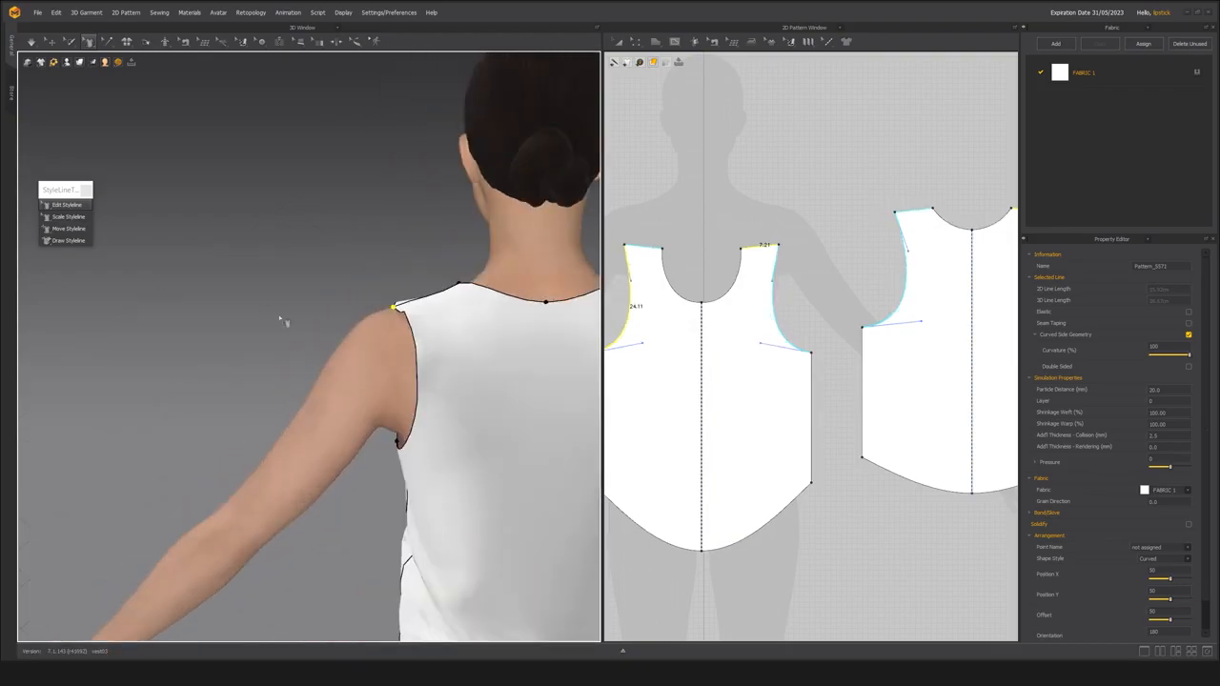
Refine the back and front armhole curves with Edit Styleline, bringing the front armhole to about 23.4 cm.
drag(419, 378, 410, 371)
right_drag(324, 398, 431, 378)
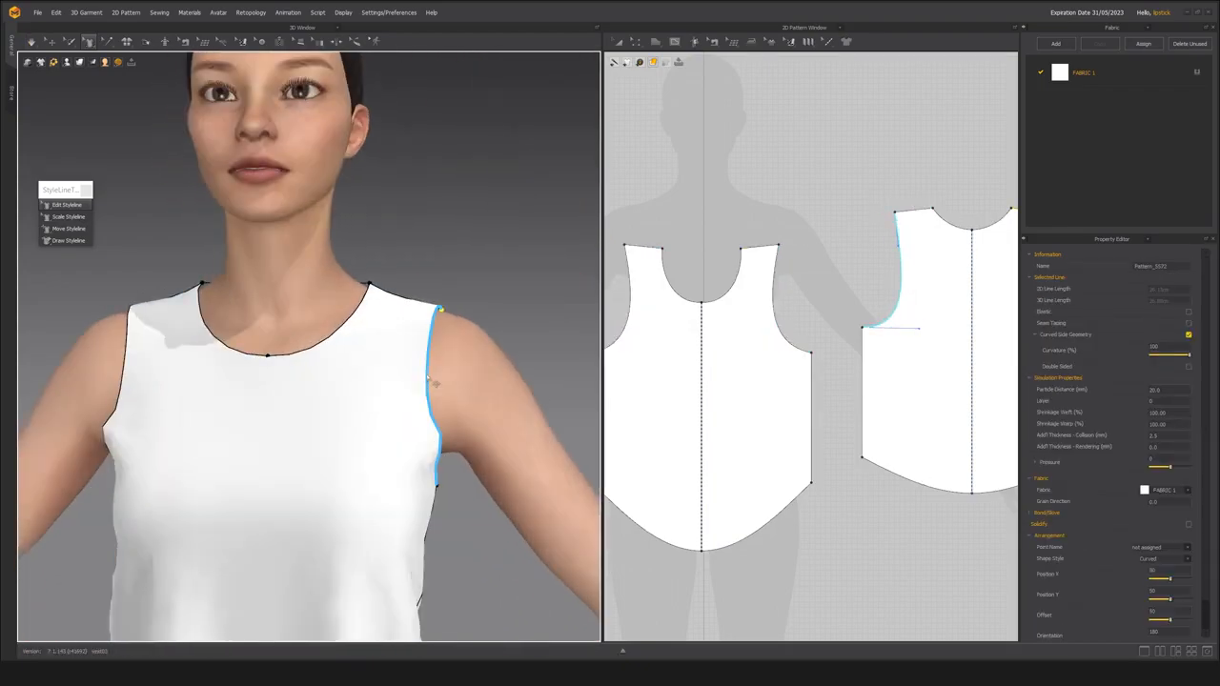
drag(429, 370, 445, 365)
right_drag(447, 365, 234, 348)
scroll(395, 368, up, 3)
scroll(399, 364, down, 3)
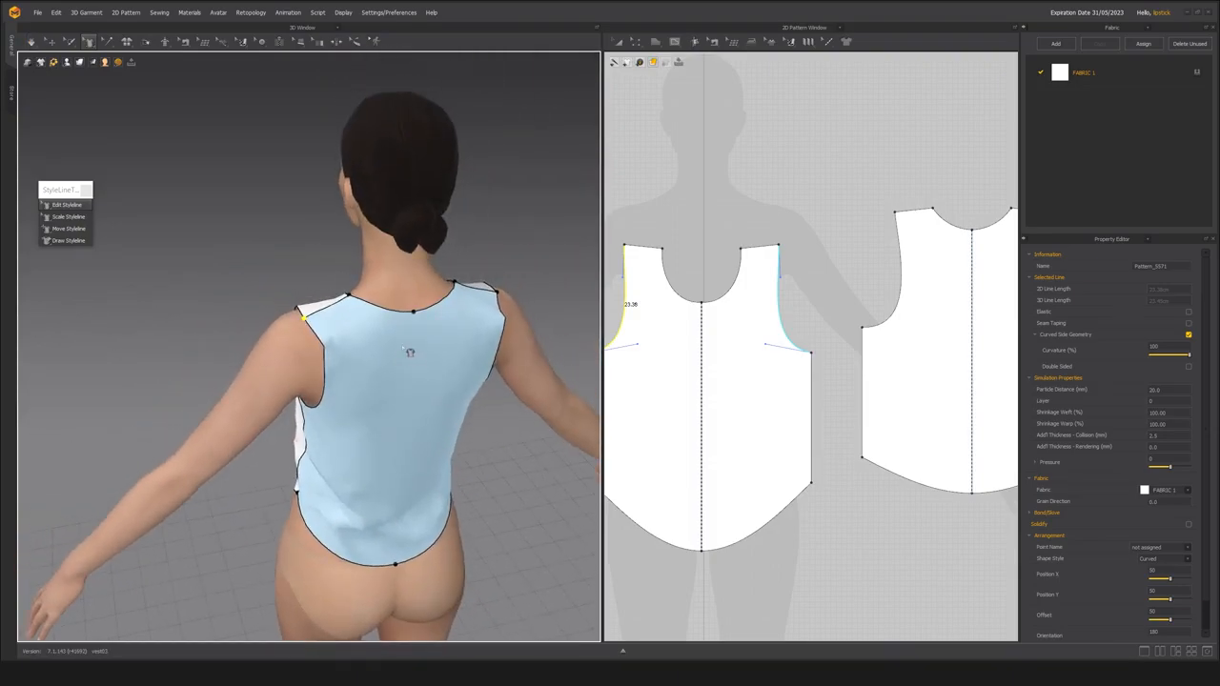
Display the garment's strain map and examine the fabric tension around the shoulders and back neckline.
key(alt+7)
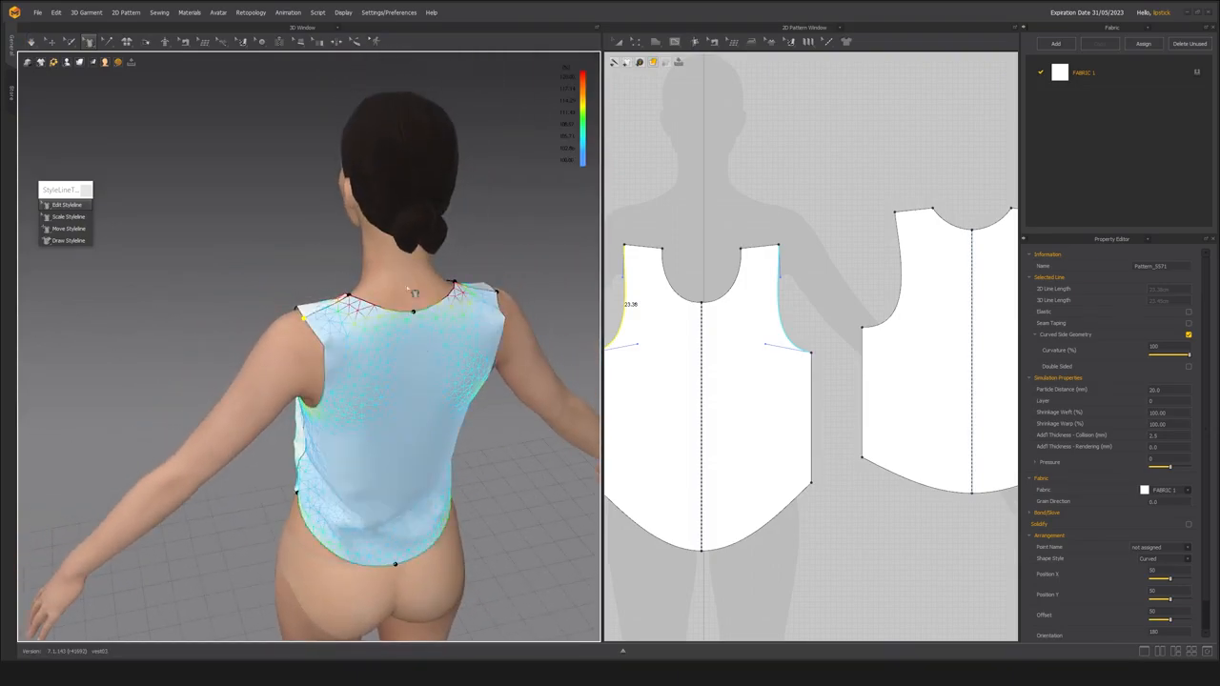
scroll(367, 310, up, 3)
right_drag(358, 300, 417, 352)
scroll(417, 353, down, 2)
right_drag(286, 324, 250, 344)
scroll(408, 346, up, 4)
scroll(389, 338, down, 4)
scroll(325, 350, up, 3)
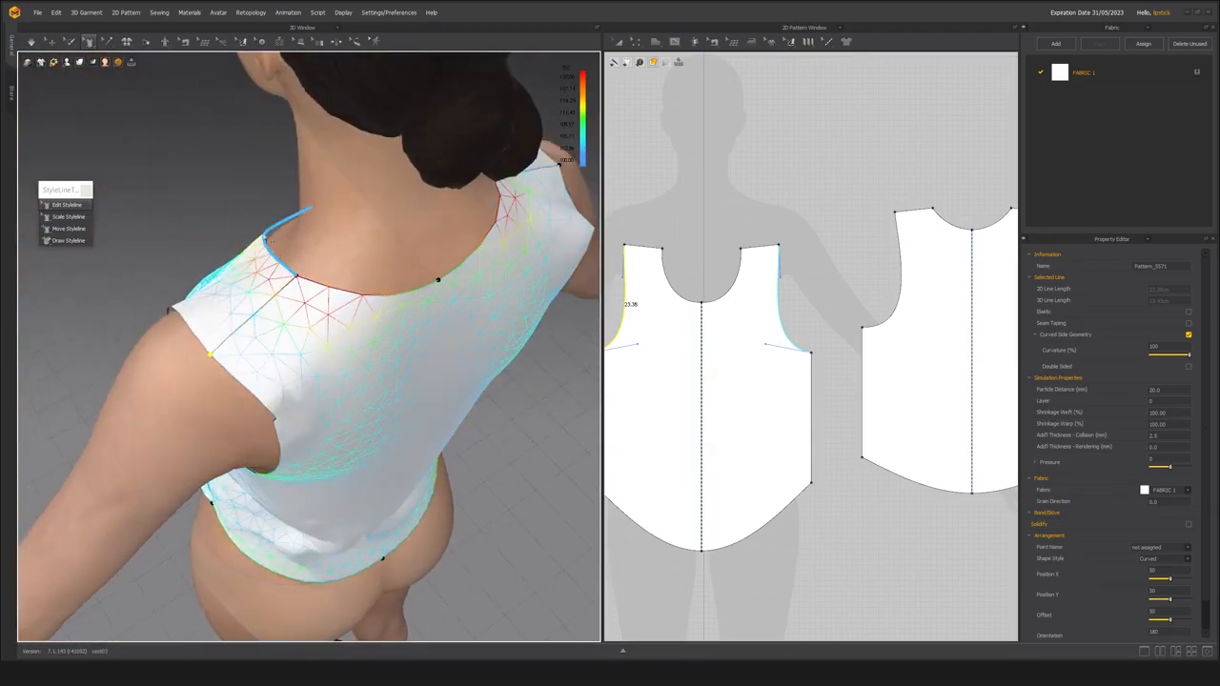
Curve the back neckline lower with Edit Styleline to about 9.5 cm per half and simulate the garment.
right_drag(311, 307, 355, 304)
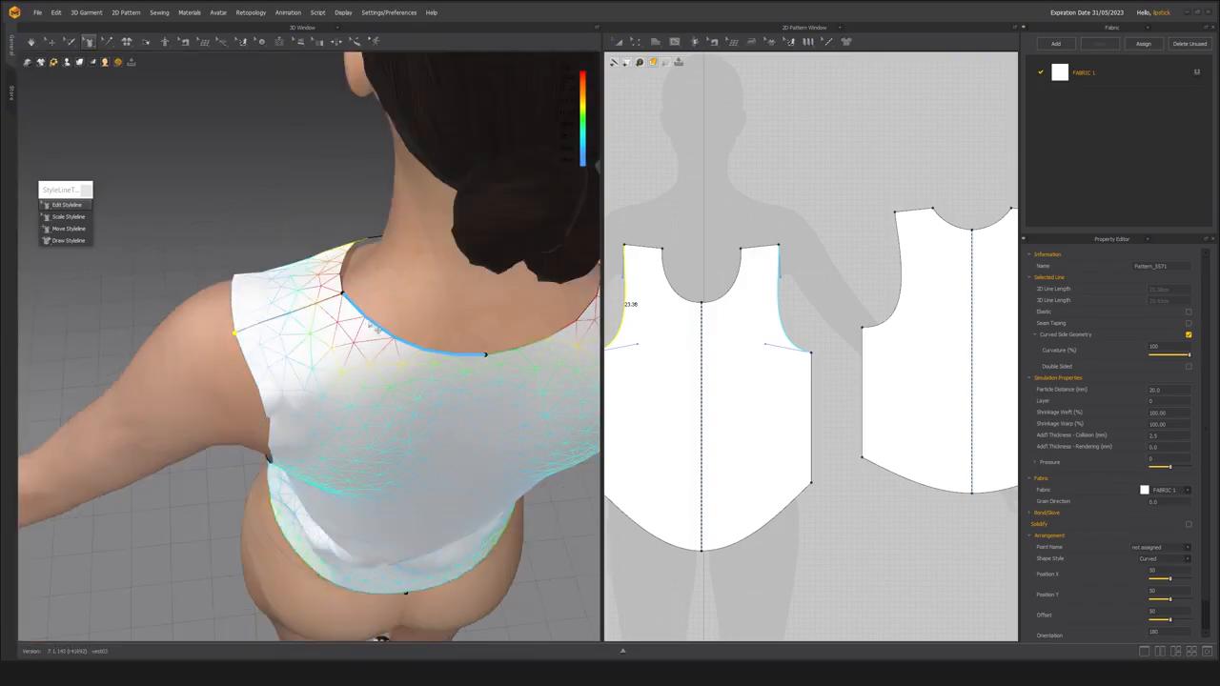
click(378, 326)
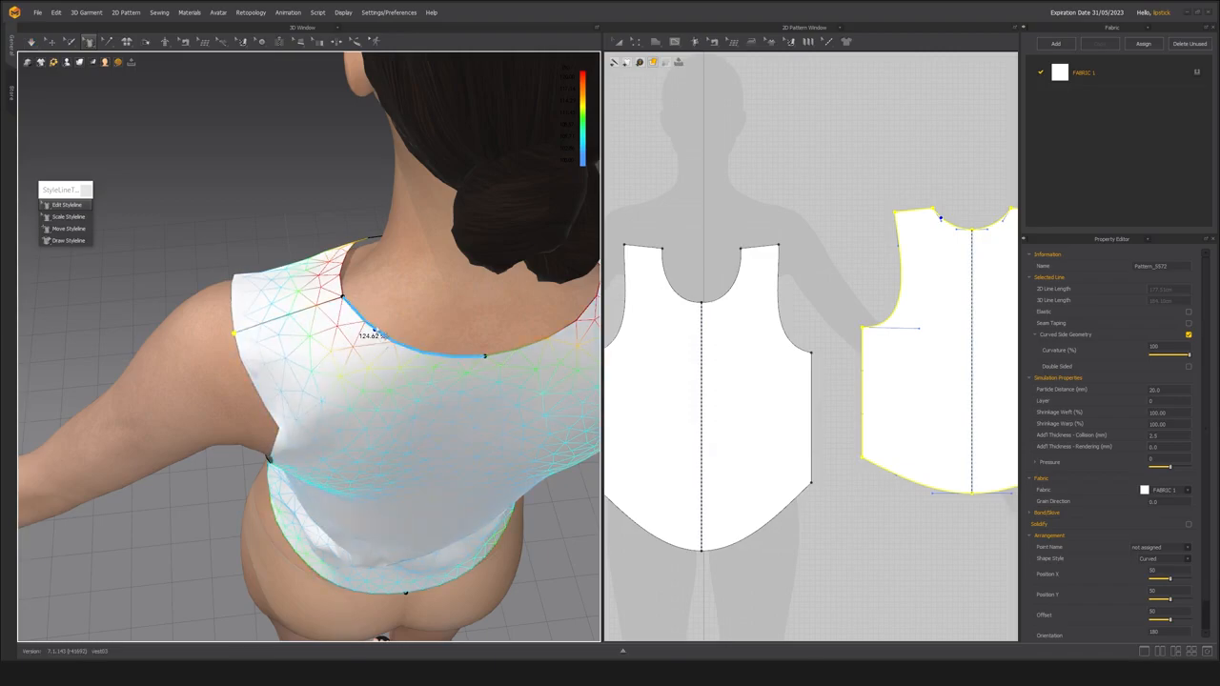
drag(378, 330, 378, 351)
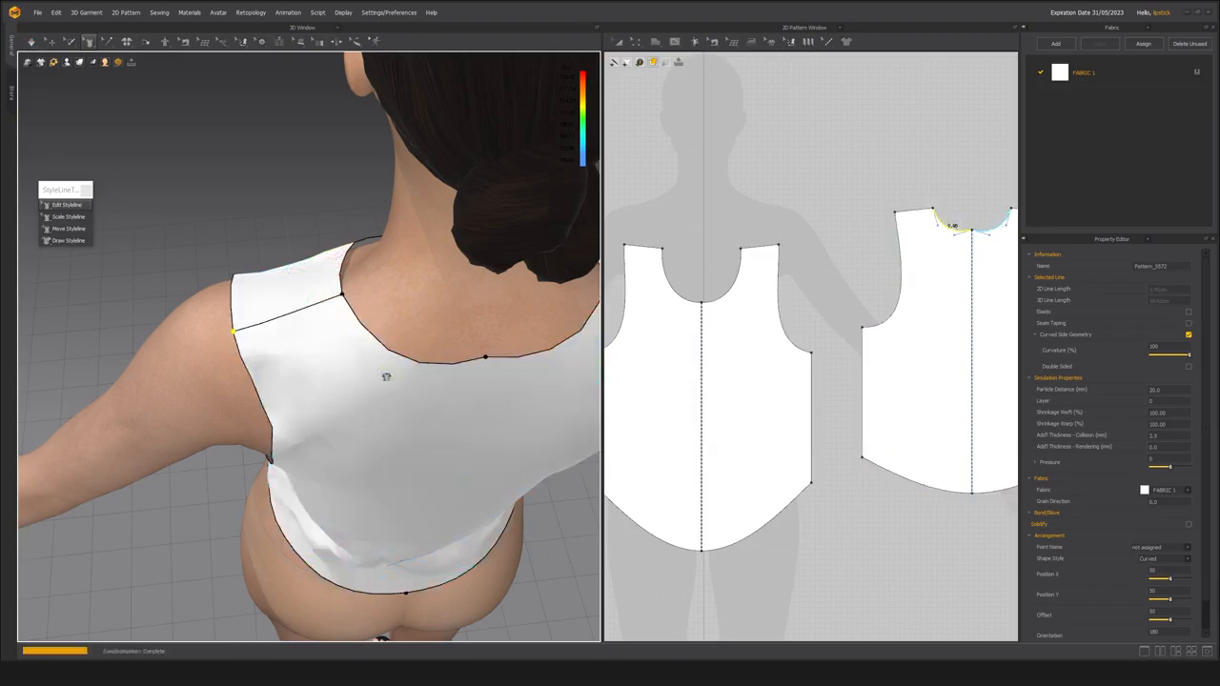
right_drag(343, 362, 365, 384)
key(space)
right_drag(281, 348, 212, 327)
scroll(286, 339, down, 4)
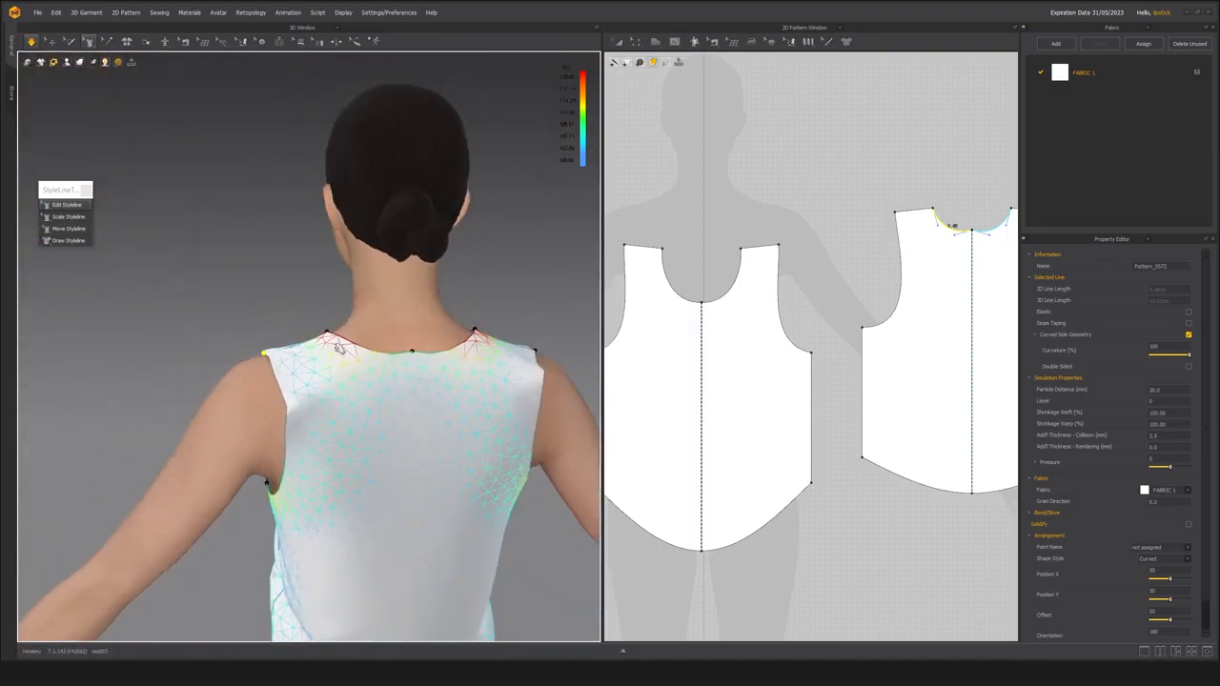
Lower the centre point of the back neckline until each half is about 10 cm long, and simulate the drape.
key(space)
click(417, 359)
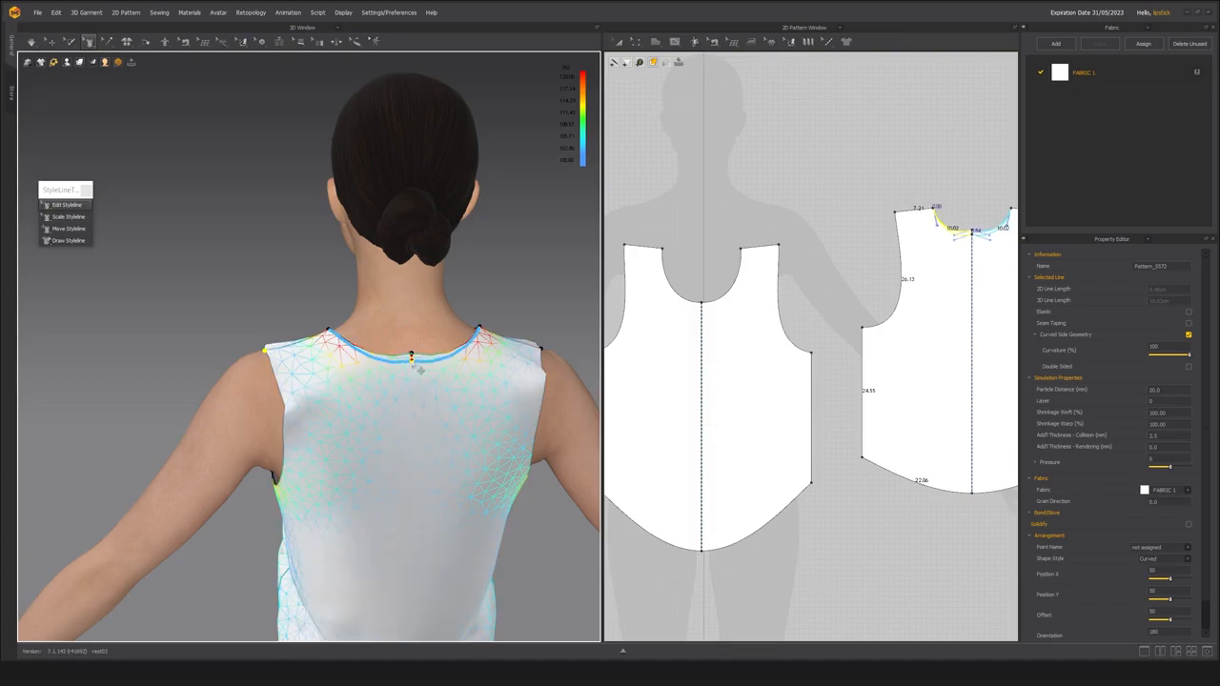
drag(416, 367, 417, 368)
right_drag(267, 381, 361, 352)
key(space)
right_drag(354, 398, 276, 405)
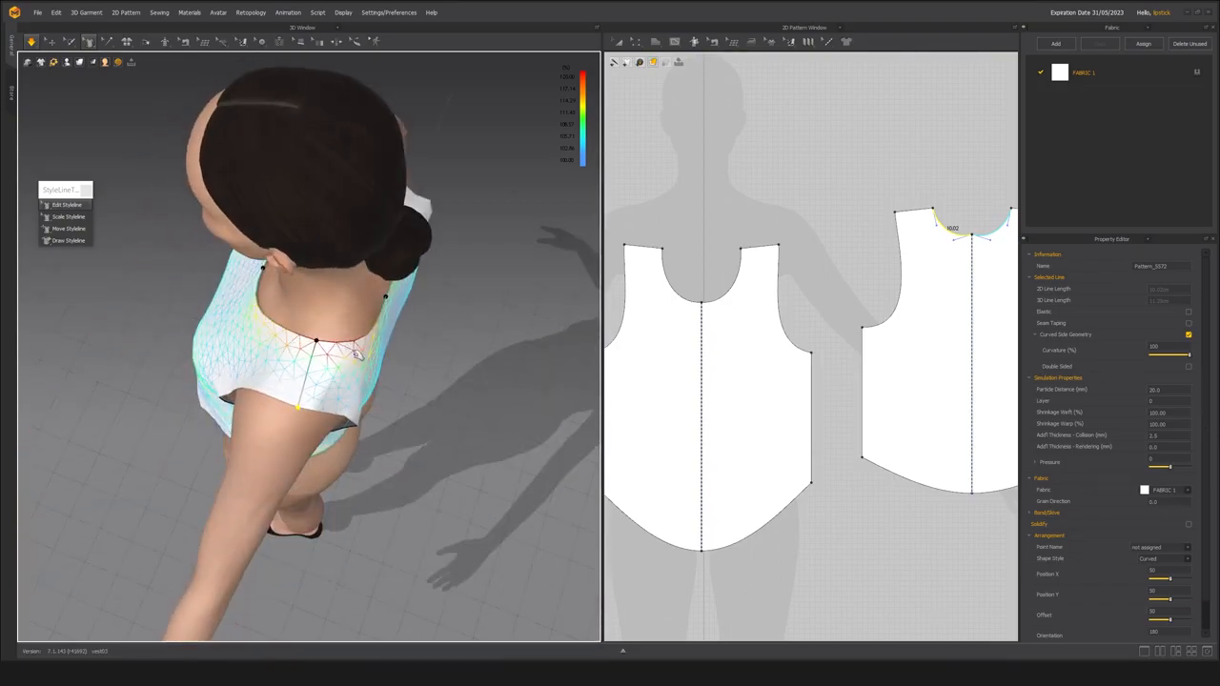
key(space)
Move the outer shoulder points outward with Edit Styleline to lengthen the shoulder seams to about 8.4 cm.
right_drag(275, 363, 357, 346)
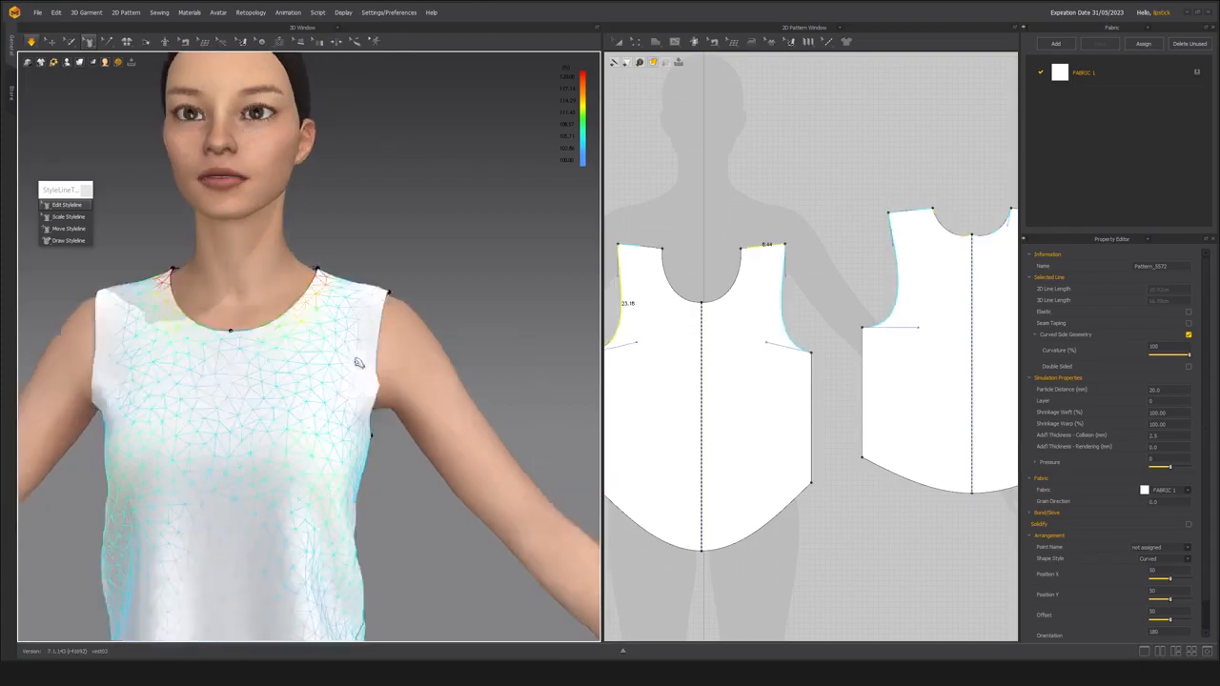
right_drag(358, 362, 112, 360)
middle_drag(295, 374, 233, 373)
scroll(283, 368, up, 3)
right_drag(283, 368, 299, 372)
mouse_move(297, 319)
right_down()
mouse_move(307, 354)
mouse_move(356, 280)
mouse_move(208, 328)
mouse_move(277, 315)
mouse_move(350, 267)
right_up()
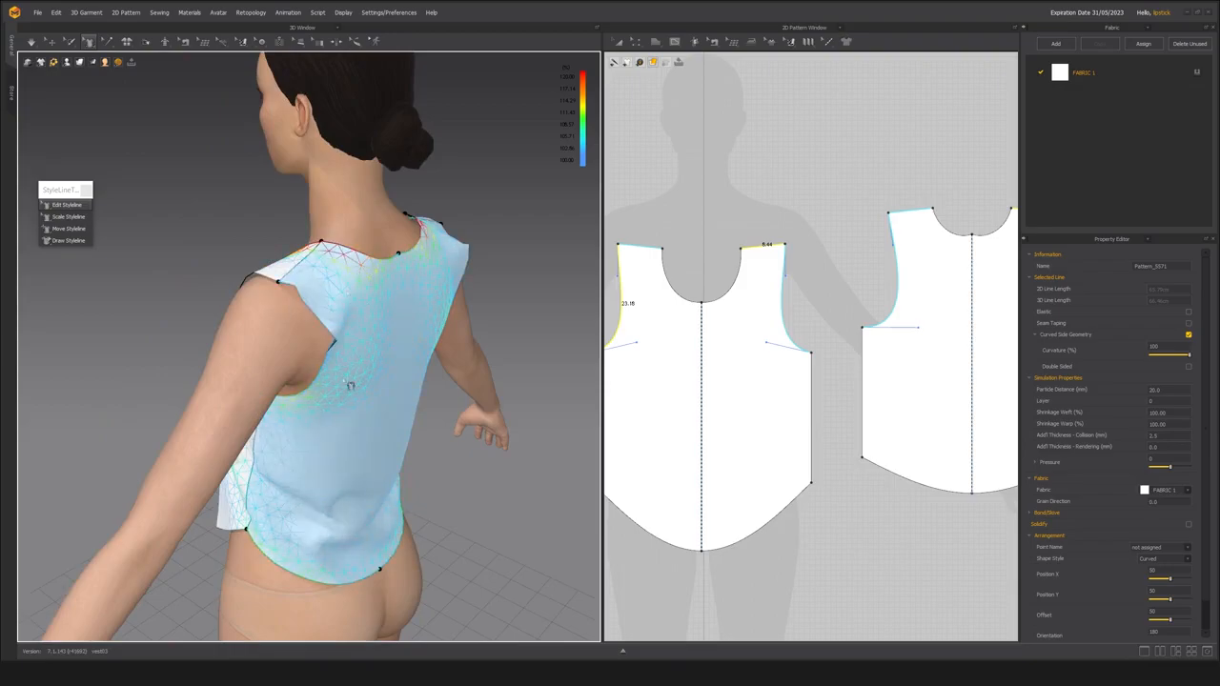
Lengthen the side seams downward to about 30.5 cm and reshape each half of the front hem to about 23 cm.
right_drag(339, 461, 395, 422)
scroll(371, 439, up, 3)
click(326, 435)
right_drag(327, 431, 304, 501)
drag(298, 493, 297, 502)
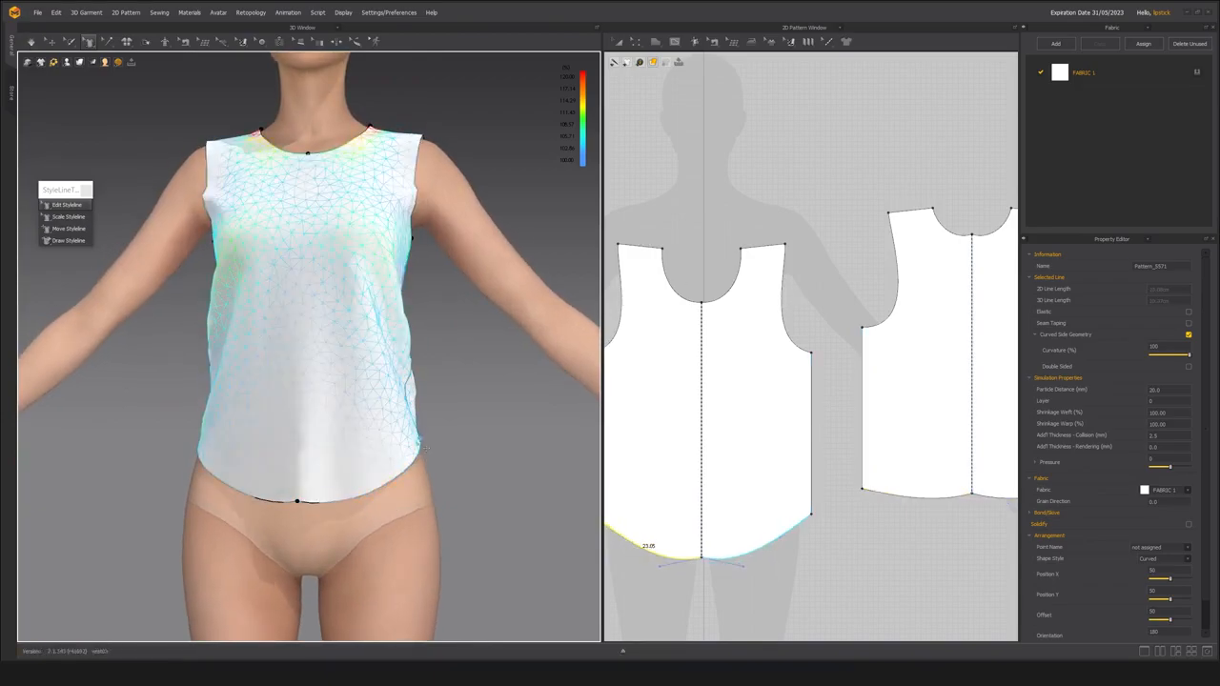
Check the Pinterest jacket reference, reshape the front hem into a centre point with sides of about 22.4 cm, and simulate.
key(alt+Tab)
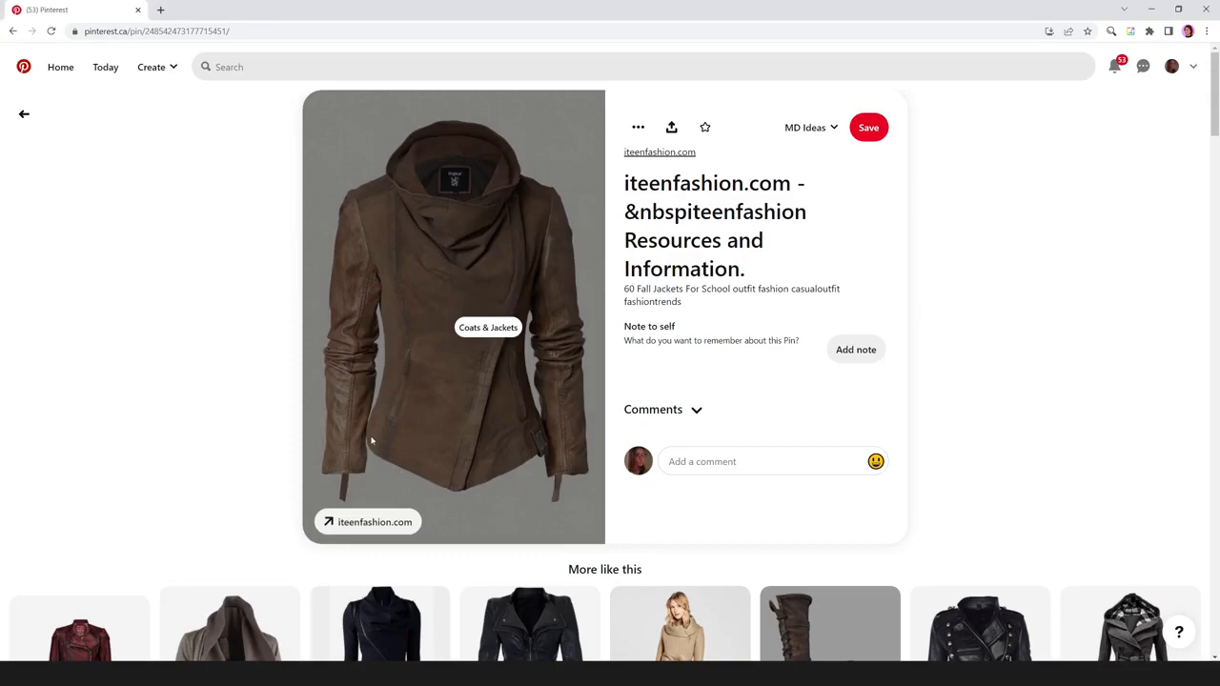
key(alt+Tab)
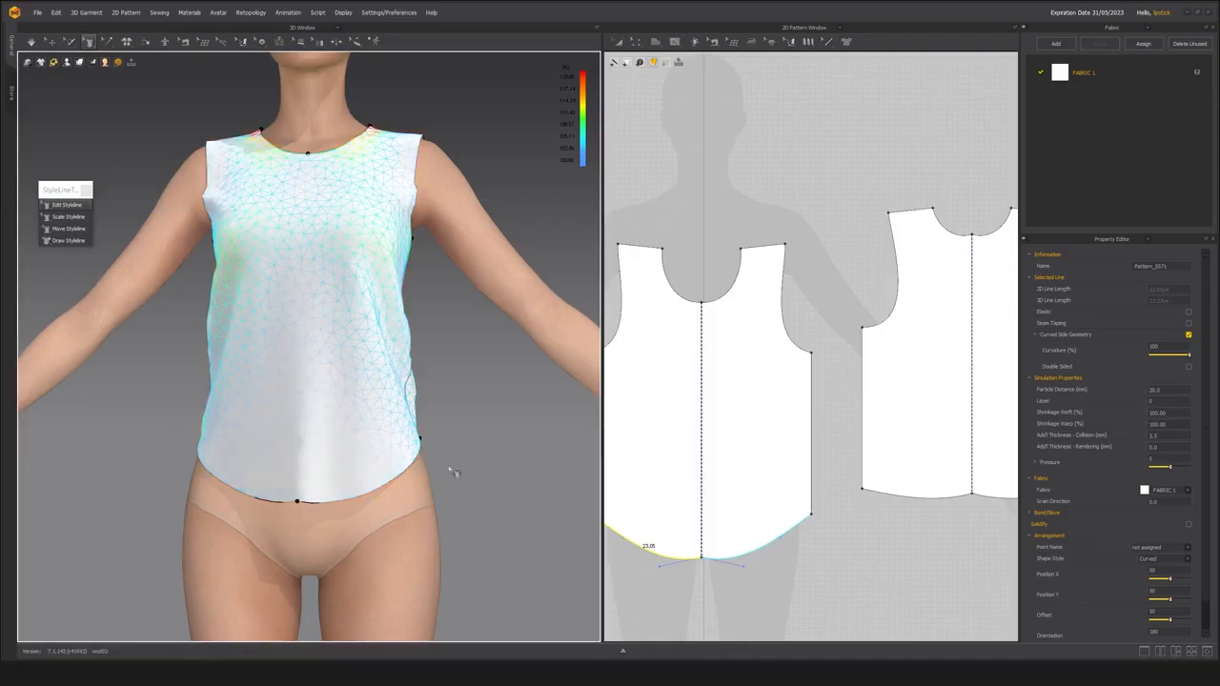
key(space)
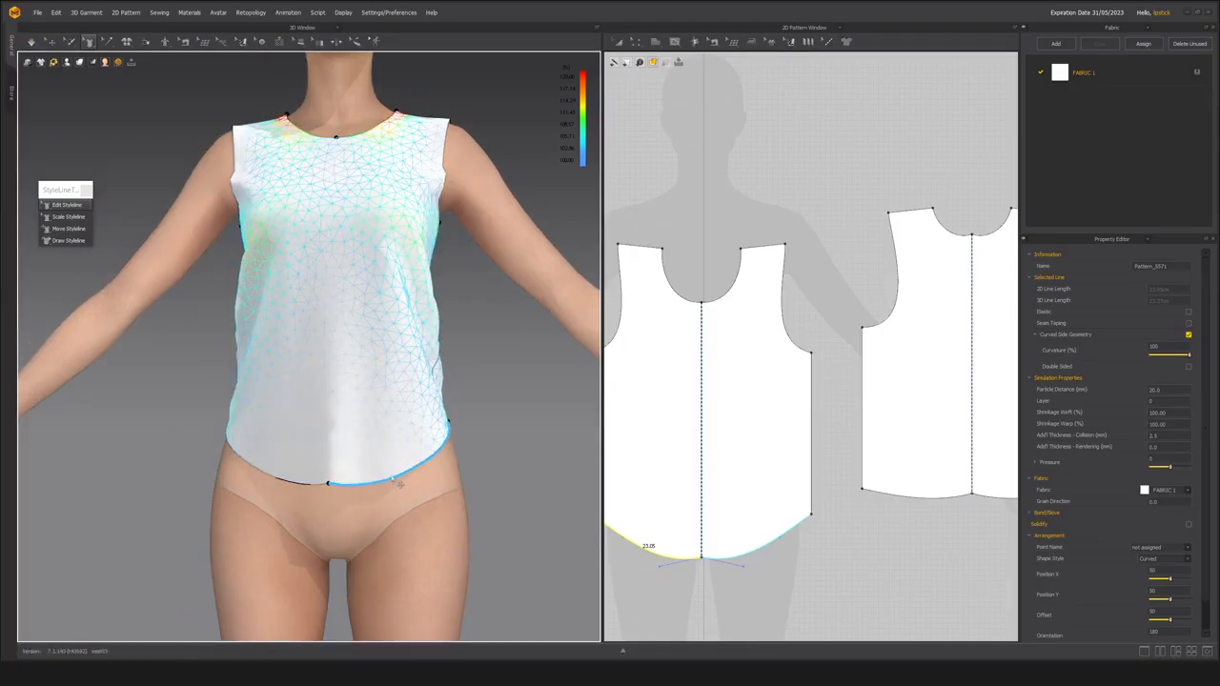
drag(412, 480, 405, 459)
middle_drag(326, 471, 380, 442)
drag(431, 444, 489, 421)
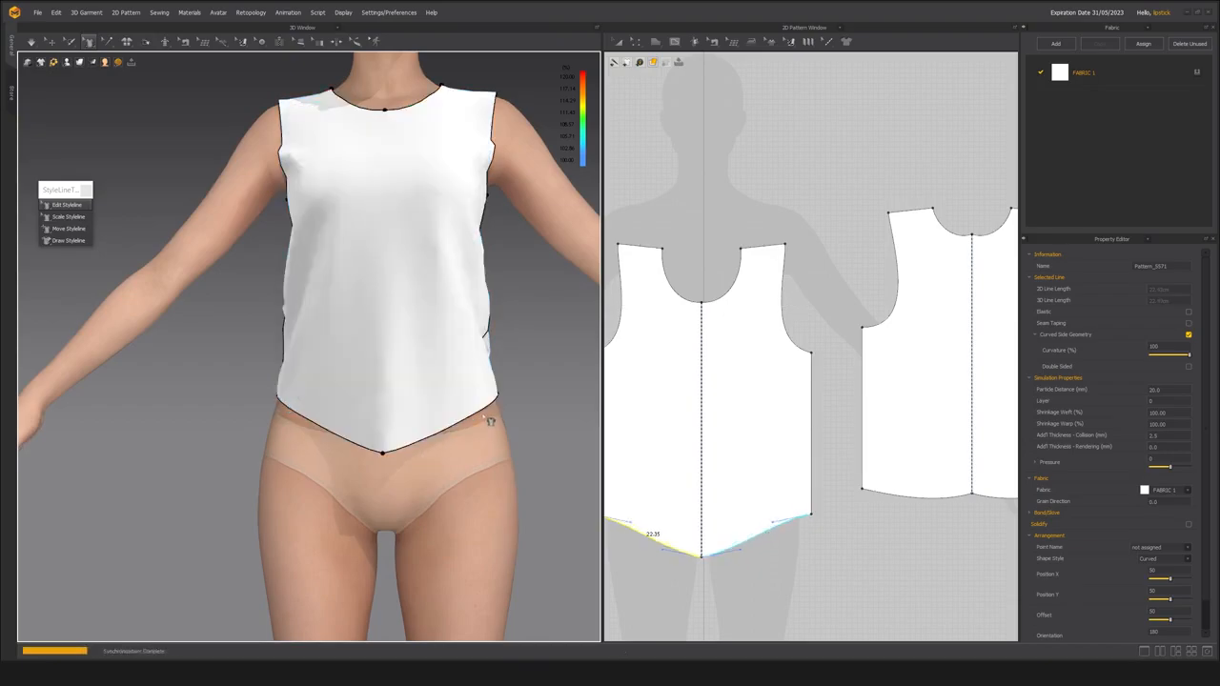
right_drag(457, 478, 334, 461)
key(space)
Lower the centre point of the back hem with Edit Styleline.
right_drag(418, 425, 411, 446)
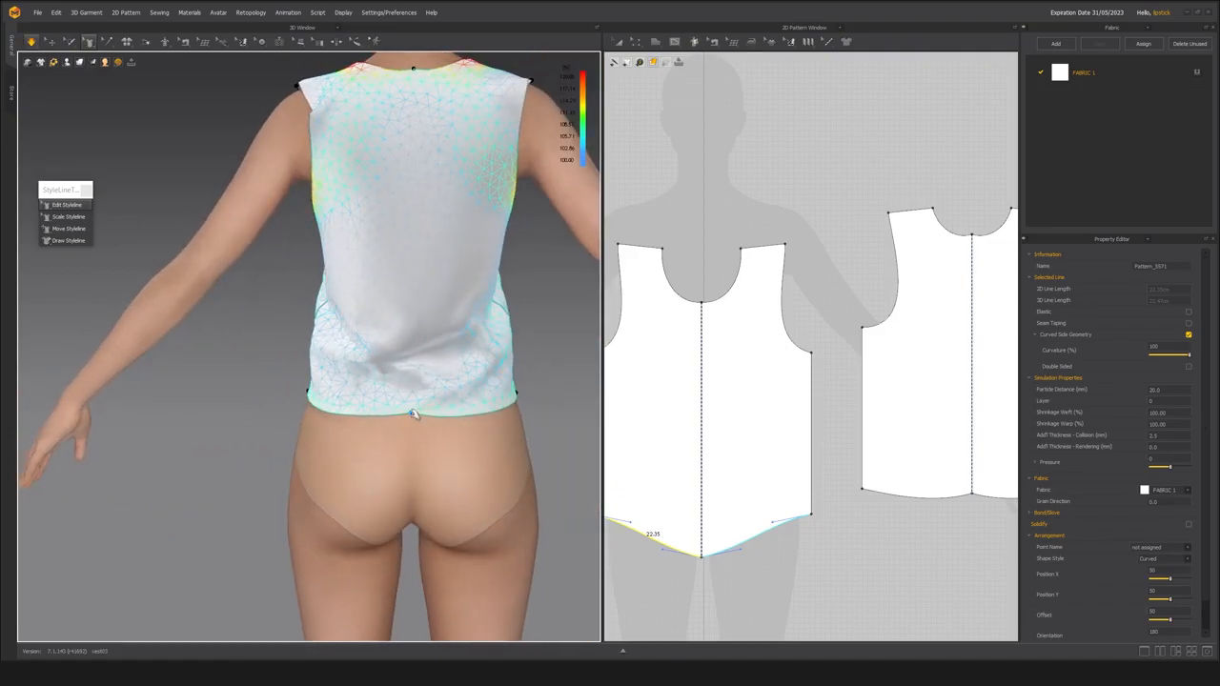
click(415, 424)
click(410, 413)
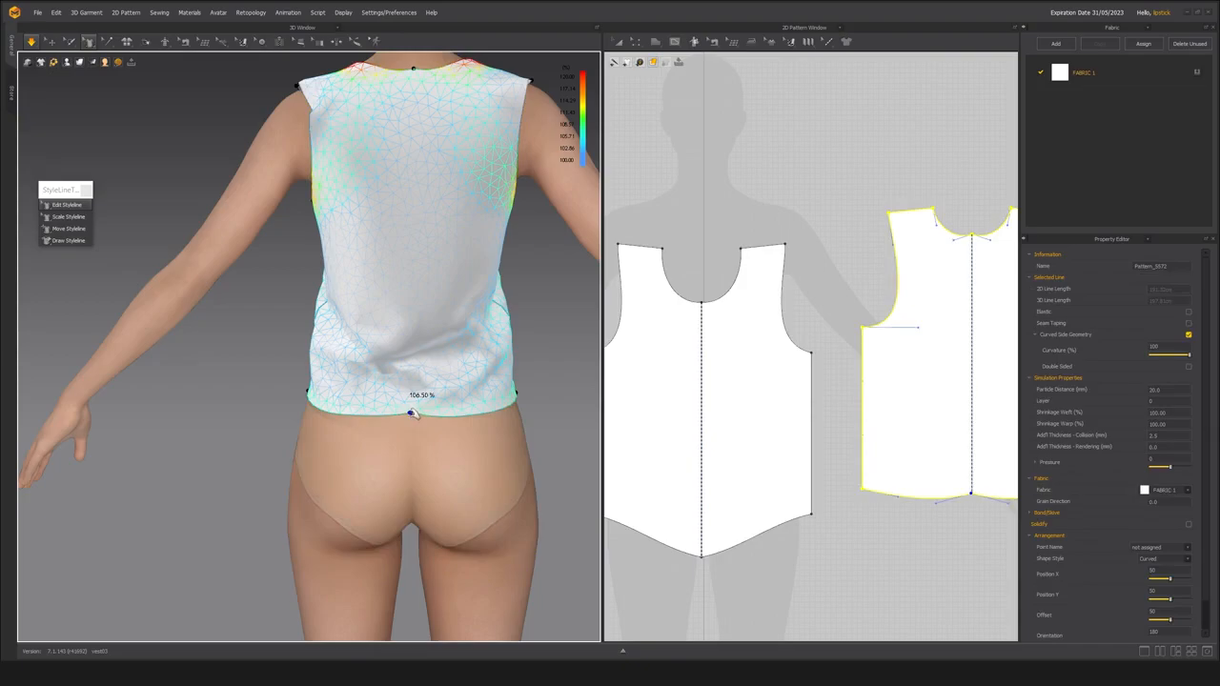
scroll(347, 447, up, 5)
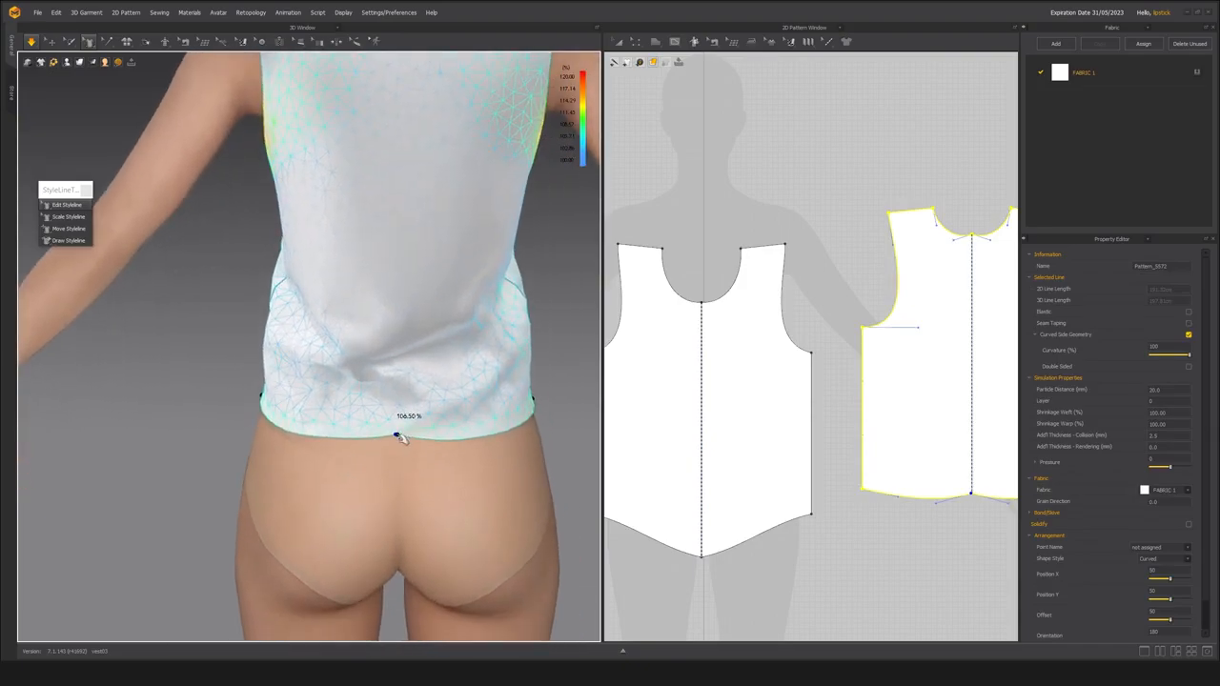
drag(402, 448, 296, 452)
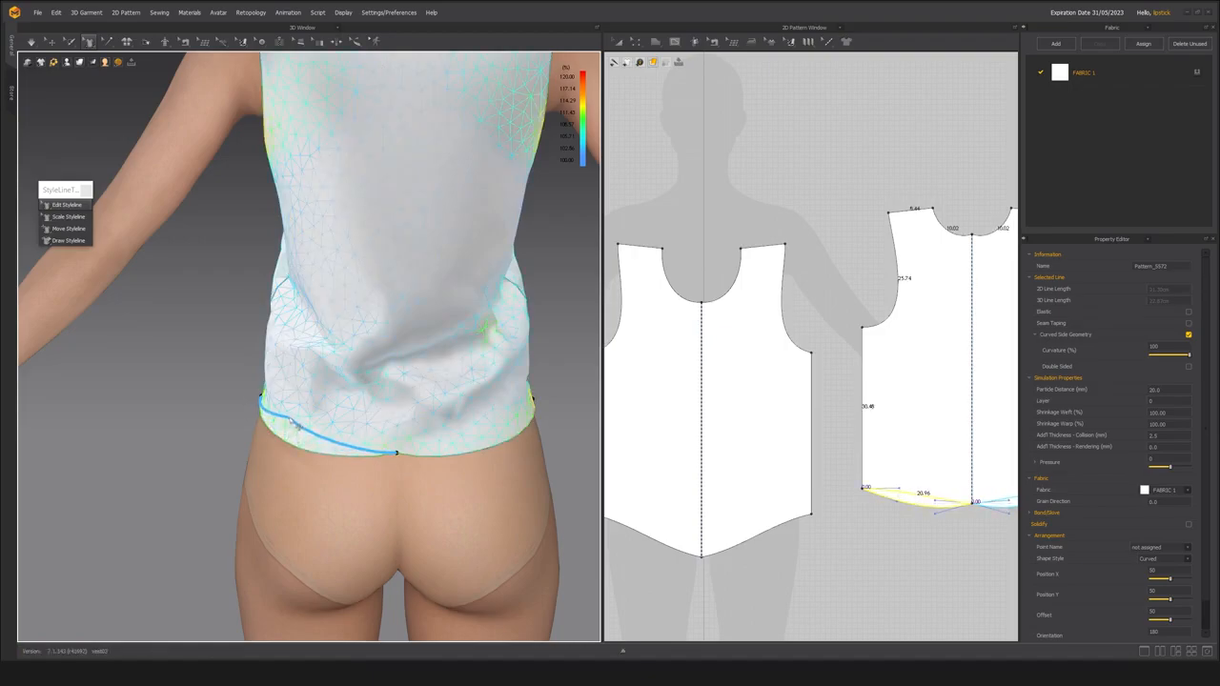
Reshape the back hem into a centre point with each half about 21.3 cm long, and simulate the garment.
click(338, 446)
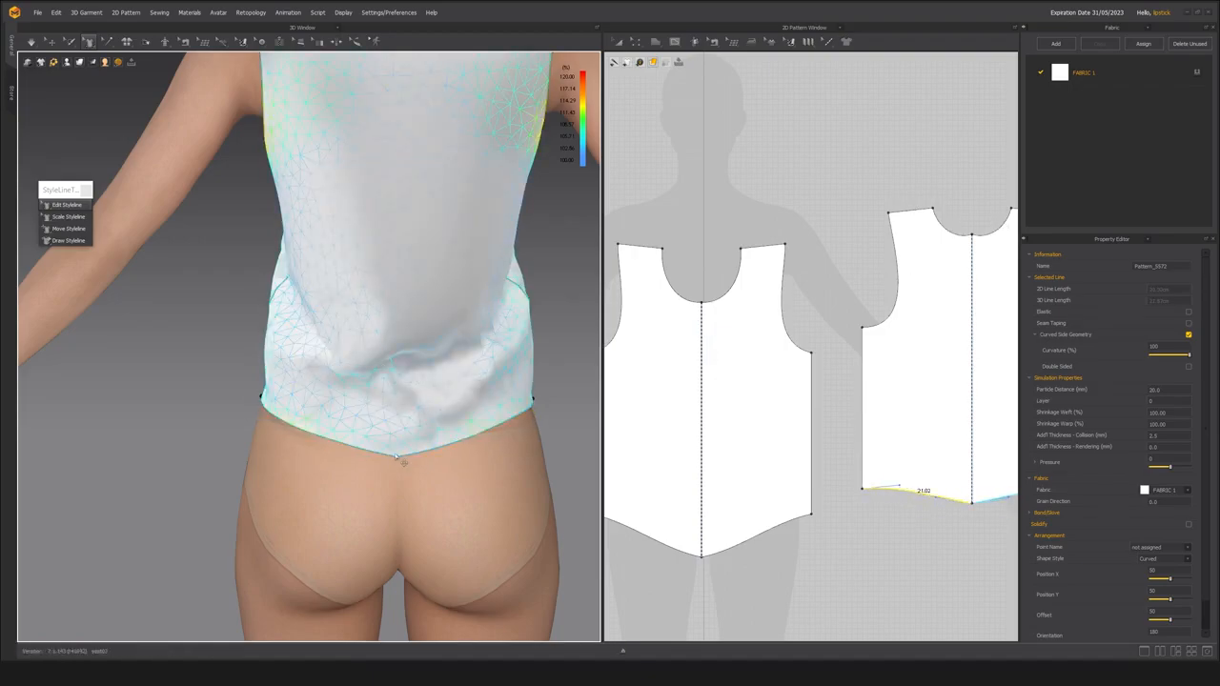
drag(397, 464, 396, 465)
right_drag(259, 467, 329, 467)
drag(268, 442, 273, 439)
right_drag(270, 459, 216, 450)
scroll(428, 521, down, 4)
key(space)
Adjust the back armhole curve with Edit Styleline and simulate the garment.
right_drag(427, 514, 90, 455)
right_drag(365, 428, 291, 418)
middle_drag(319, 404, 328, 456)
right_drag(328, 456, 426, 462)
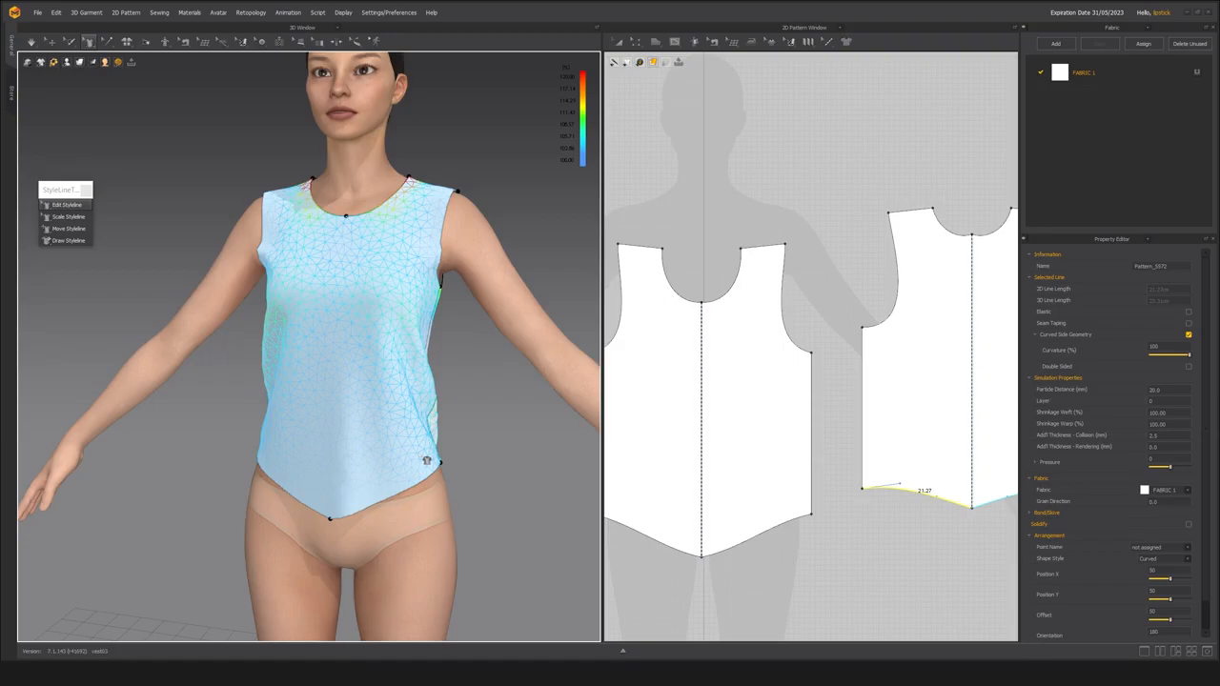
right_drag(327, 370, 286, 357)
key(space)
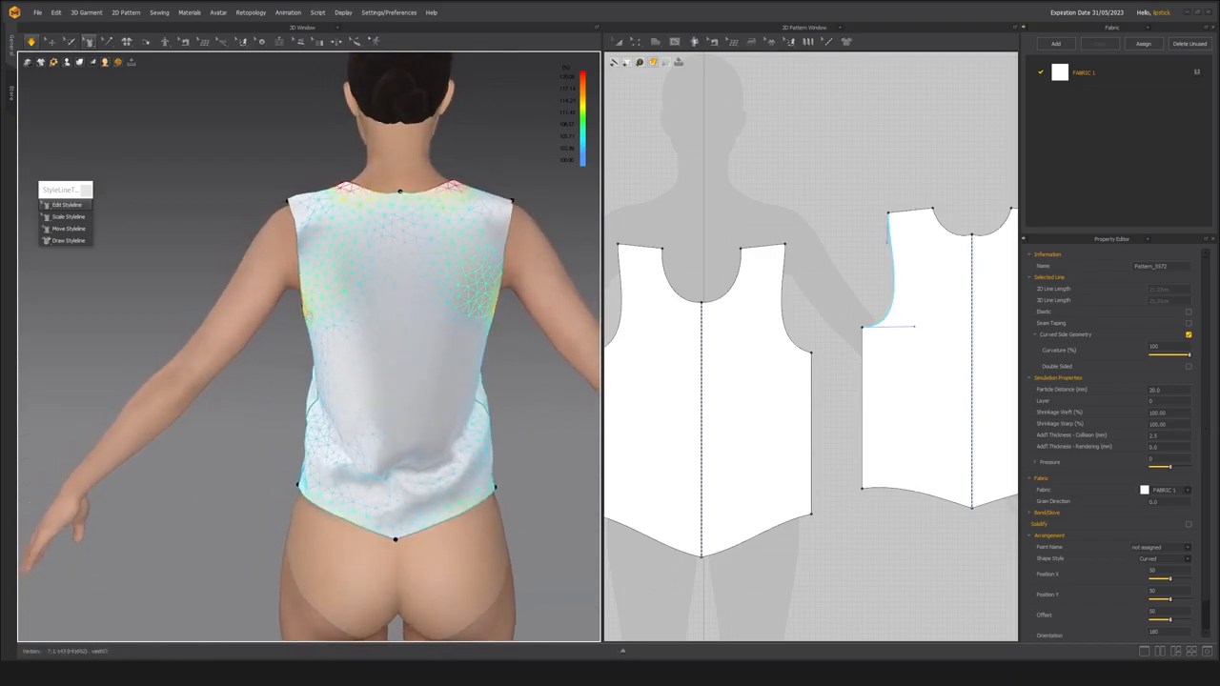
Examine the strain map on the vest from the front, side and back.
right_drag(303, 260, 331, 427)
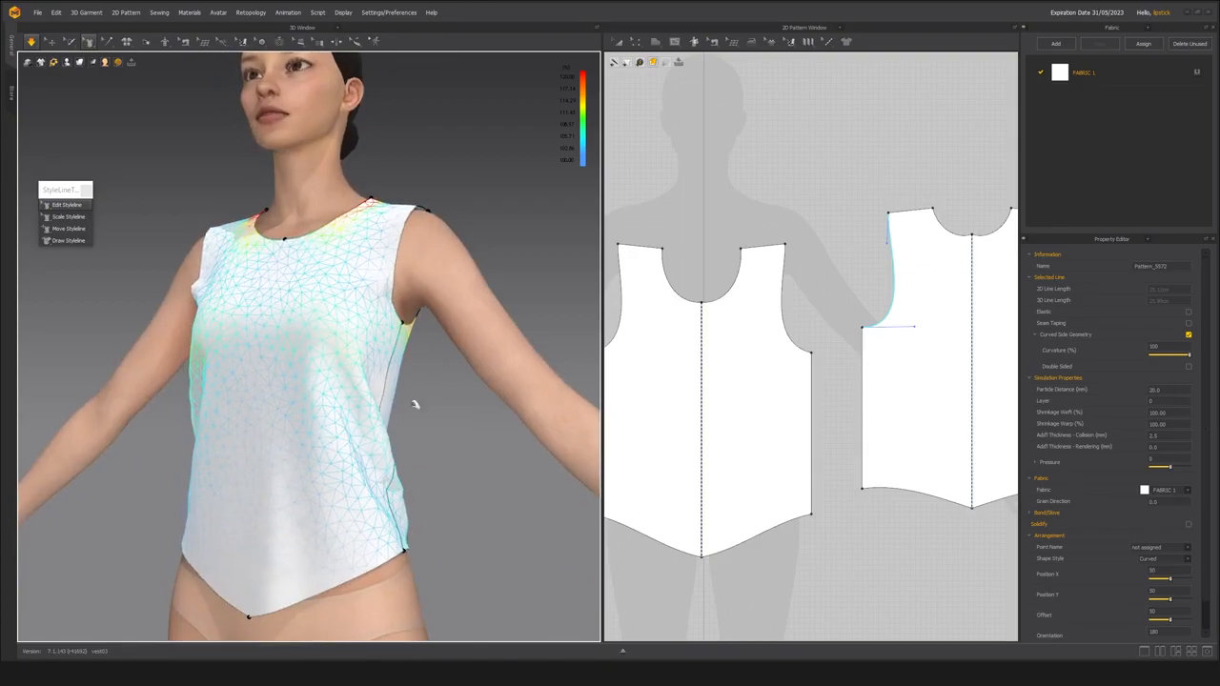
right_drag(258, 408, 221, 423)
scroll(351, 327, down, 5)
scroll(341, 438, up, 3)
right_drag(336, 435, 350, 433)
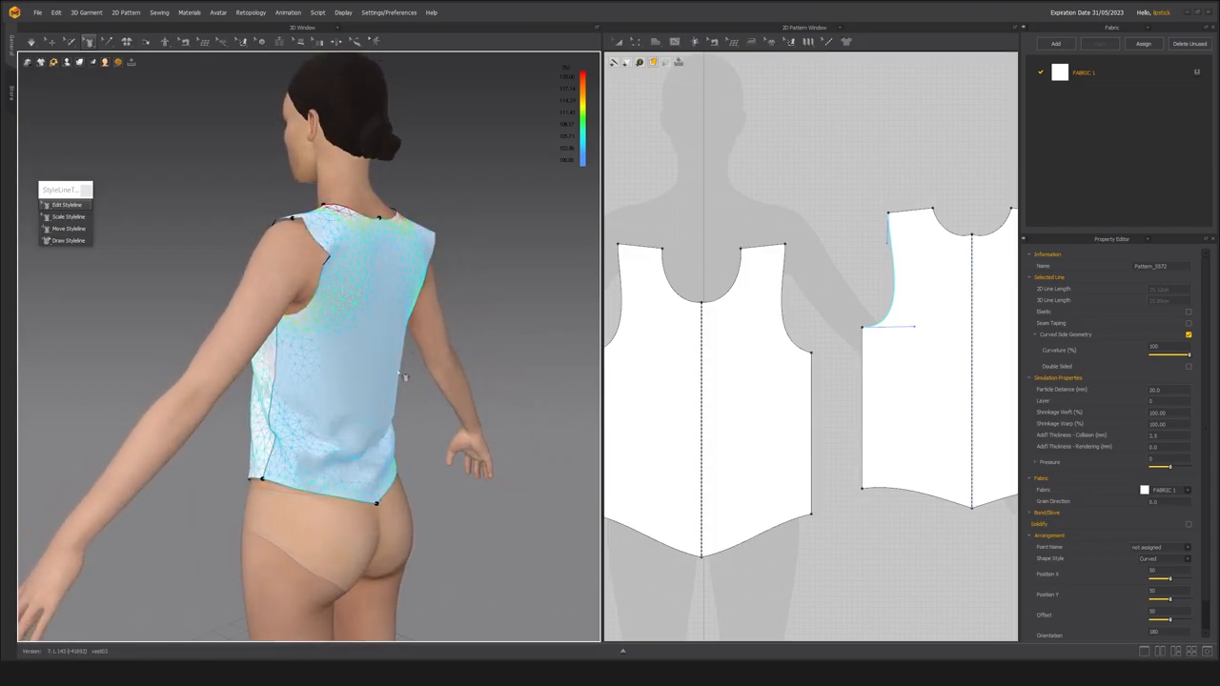
right_drag(404, 387, 458, 398)
scroll(388, 427, up, 3)
scroll(378, 456, down, 4)
scroll(381, 381, up, 3)
Examine the vest's fit over the body in translucent display from the side and front.
right_drag(239, 356, 315, 350)
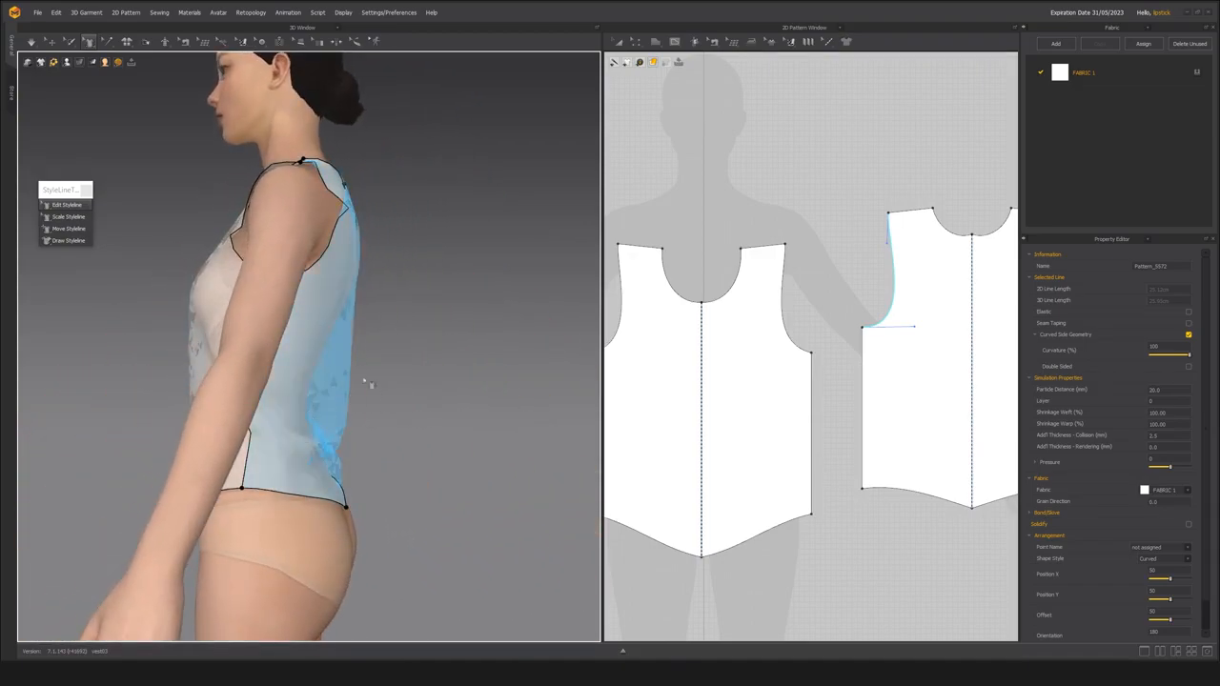
right_drag(302, 436, 330, 255)
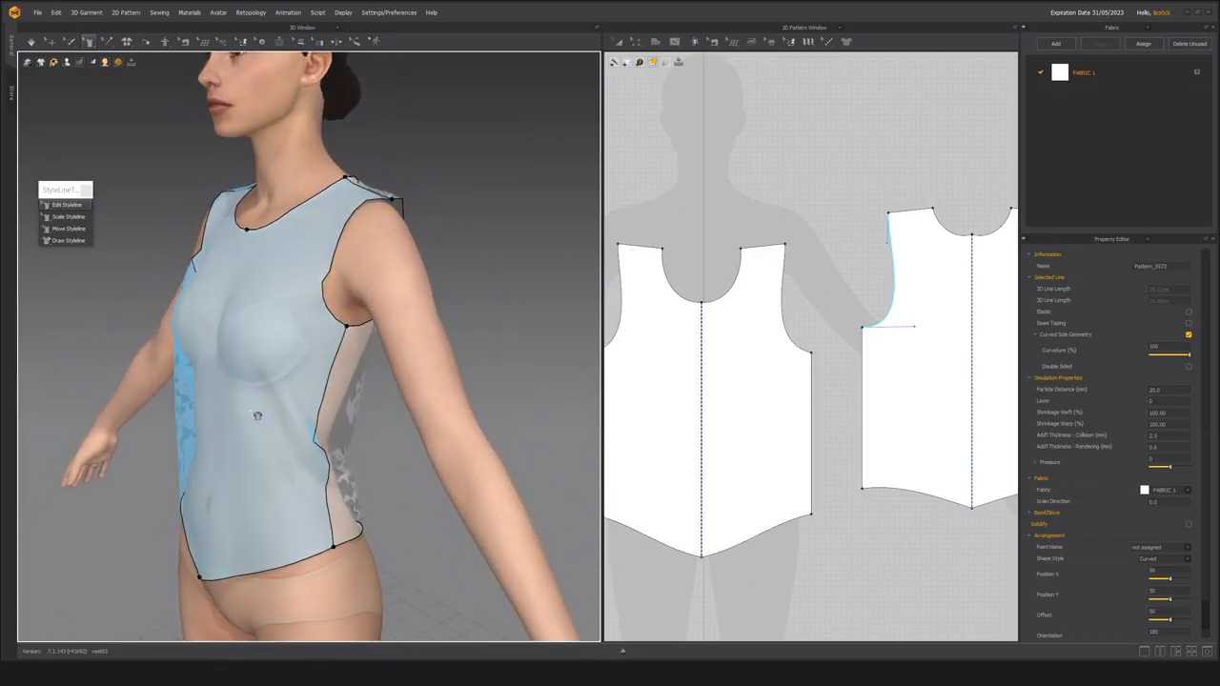
right_drag(250, 437, 331, 426)
scroll(321, 406, down, 3)
scroll(333, 426, up, 2)
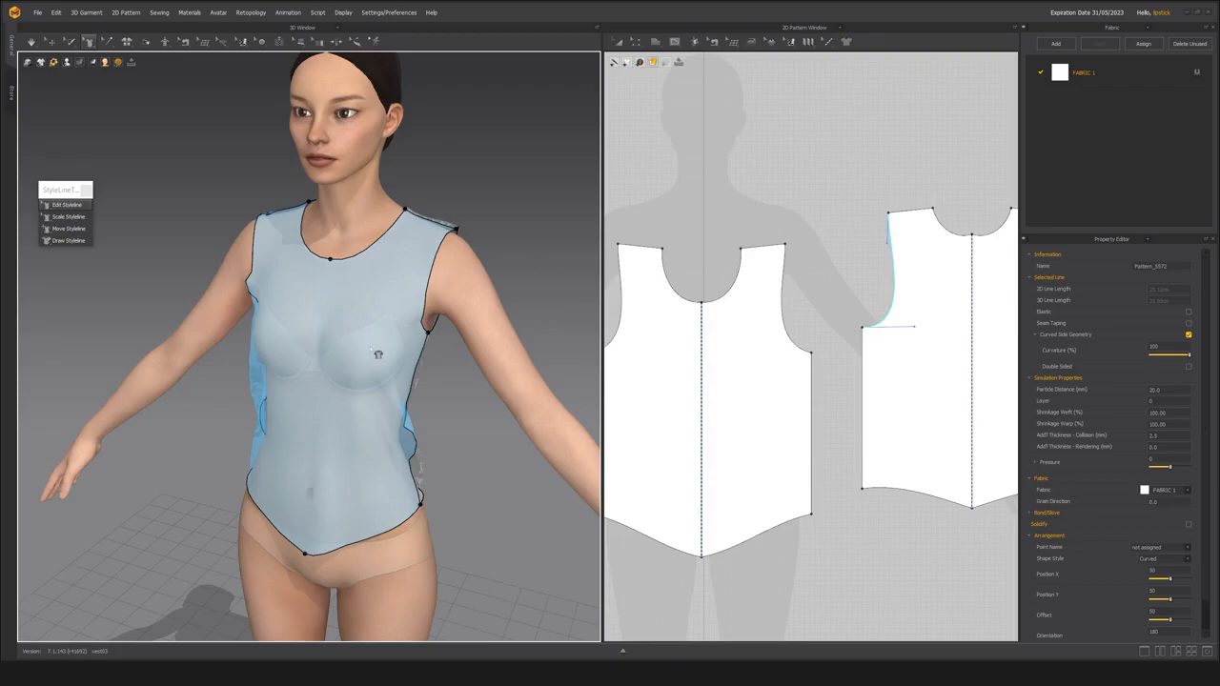
right_drag(328, 415, 386, 463)
scroll(345, 459, up, 2)
scroll(321, 435, down, 3)
scroll(377, 458, up, 3)
middle_drag(386, 462, 357, 460)
right_drag(359, 446, 347, 450)
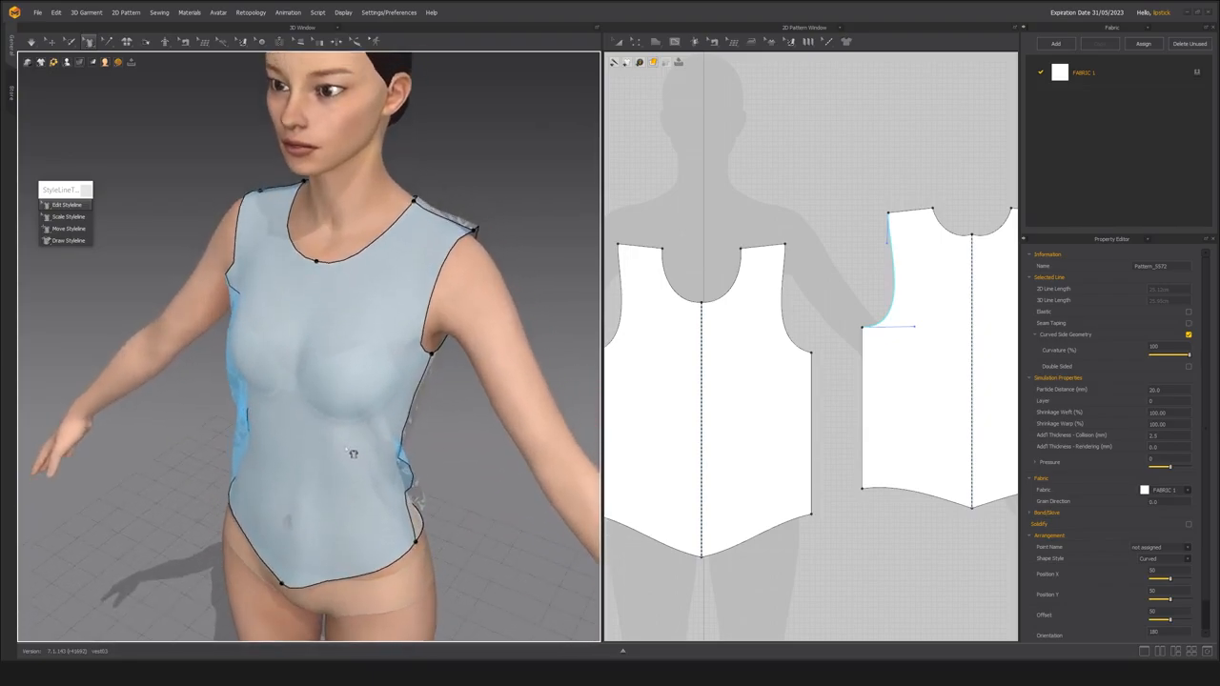
Start Draw Styleline with the garment displayed translucent.
click(75, 241)
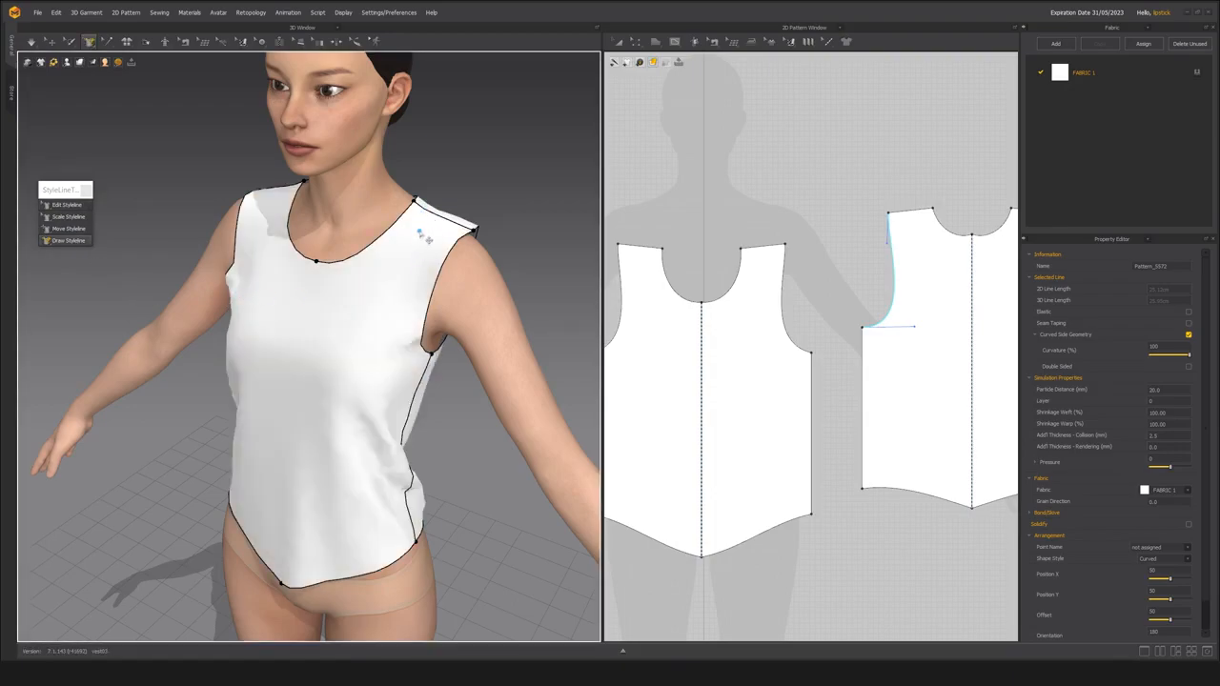
key(alt+4)
middle_drag(347, 334, 346, 336)
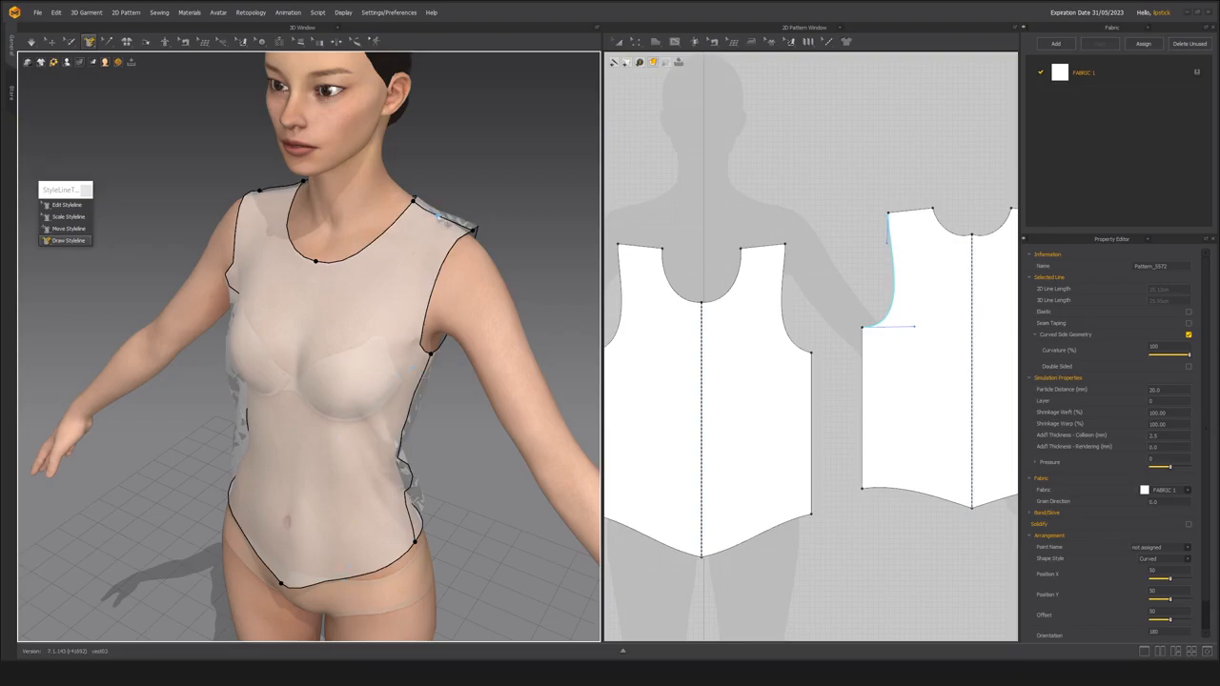
Draw a curved styleline from the front shoulder seam over the bust to the front hem, and simulate the garment.
click(408, 256)
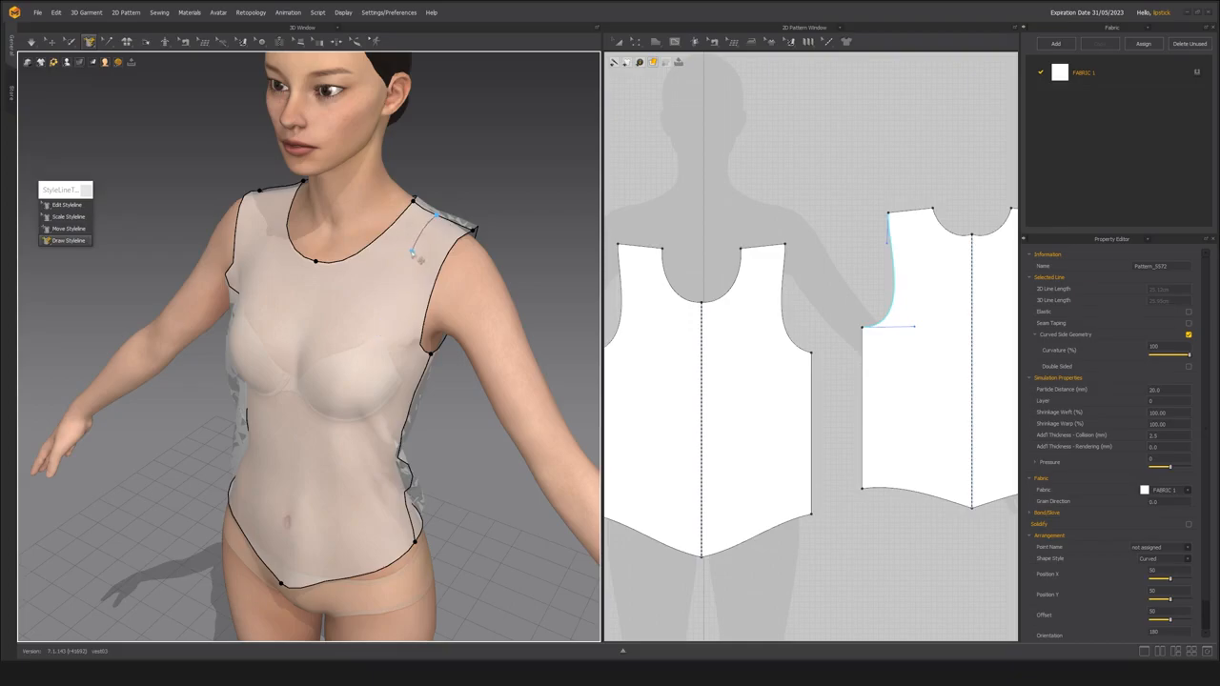
click(366, 320)
click(344, 385)
double_click(353, 578)
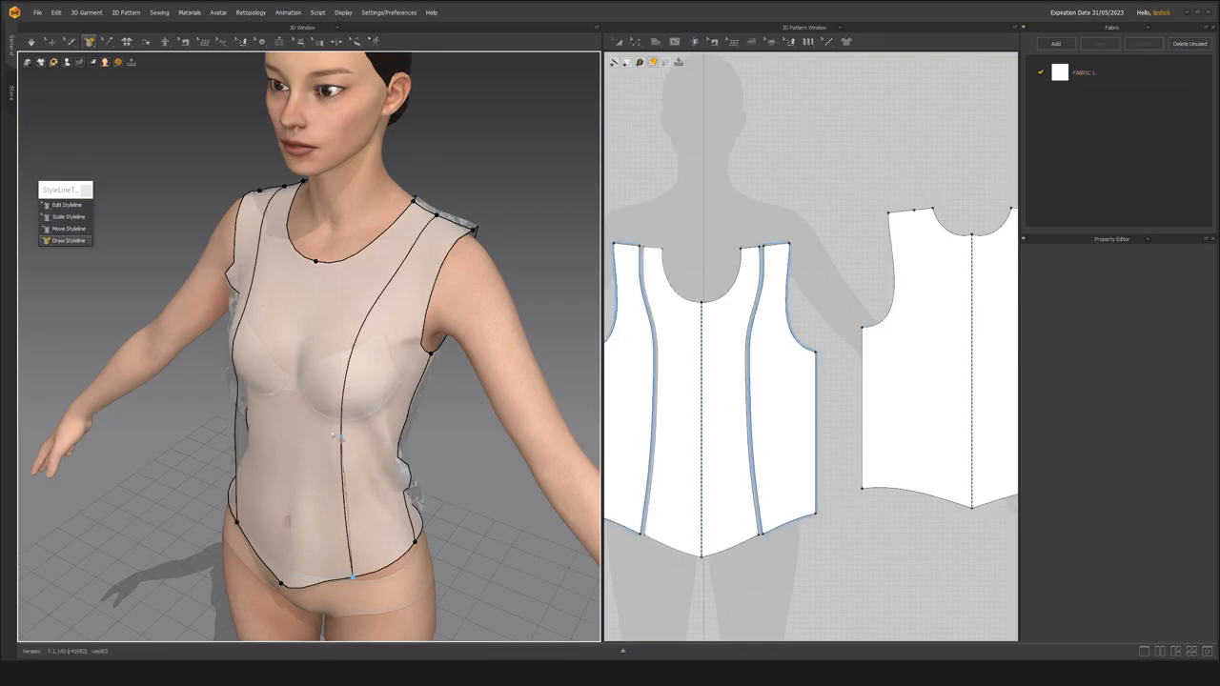
middle_drag(342, 595, 352, 525)
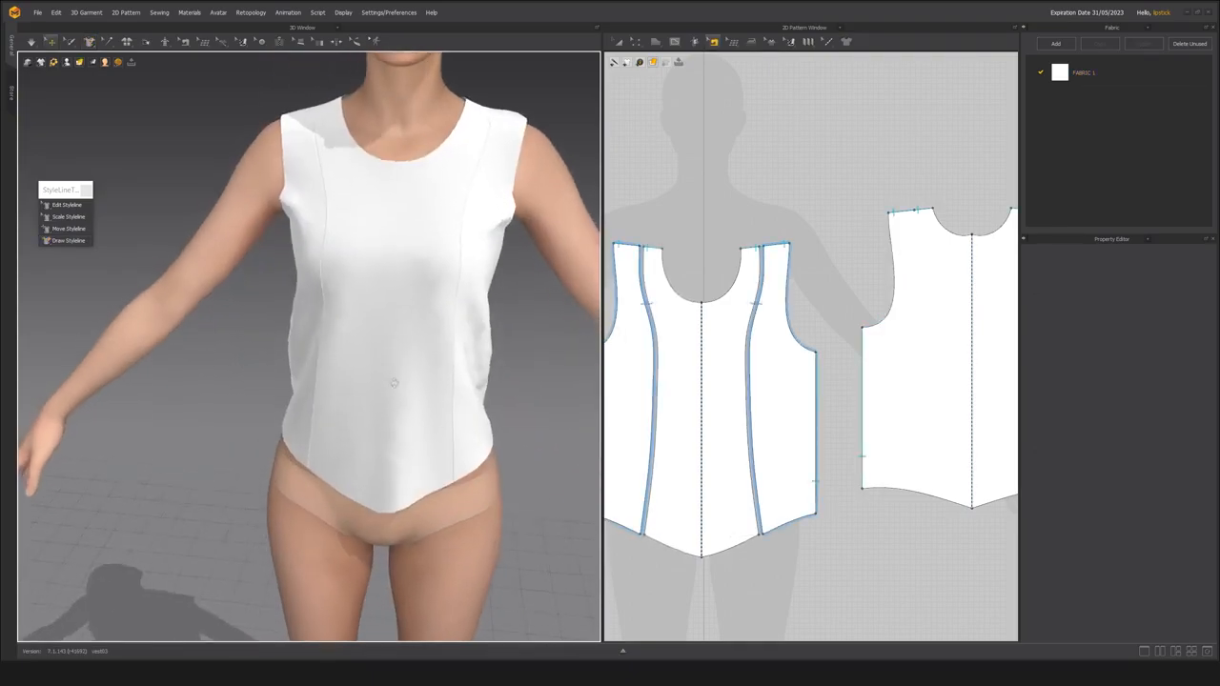
mouse_move(391, 381)
right_down()
mouse_move(373, 411)
mouse_move(384, 401)
right_up()
key(space)
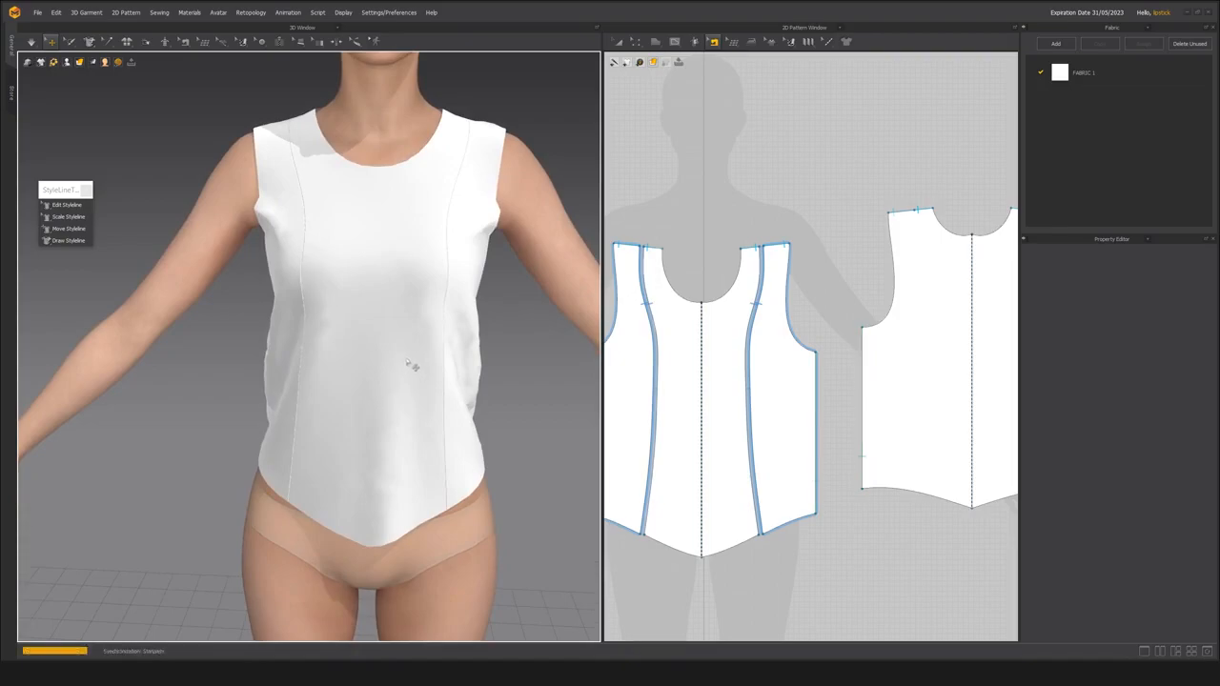
key(space)
right_drag(377, 324, 385, 383)
Reshape the front stylelines with Edit Styleline, curving them slightly inward at mid-torso, and simulate the garment.
click(69, 205)
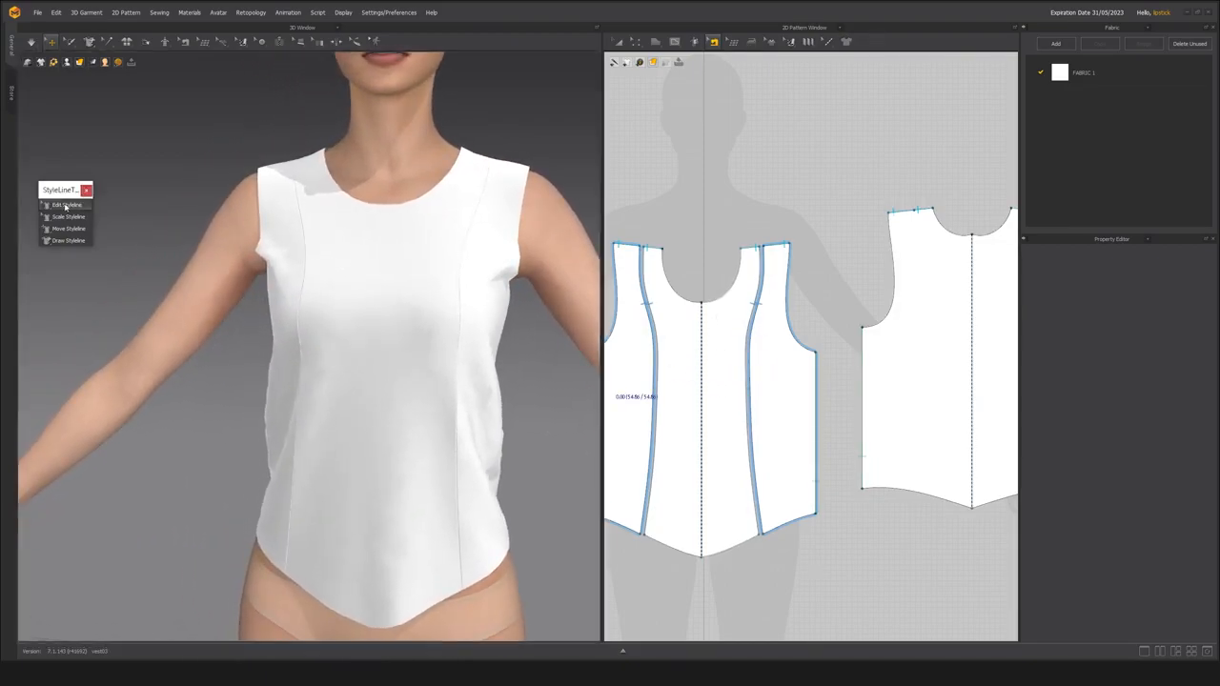
click(460, 269)
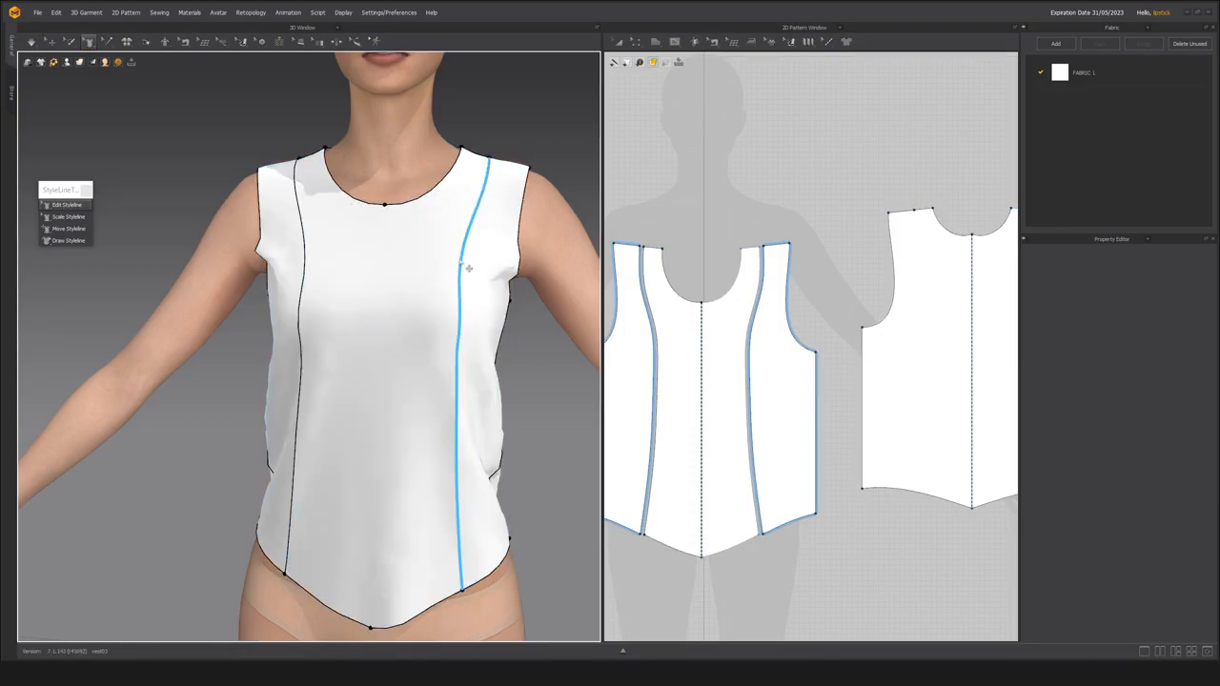
click(468, 269)
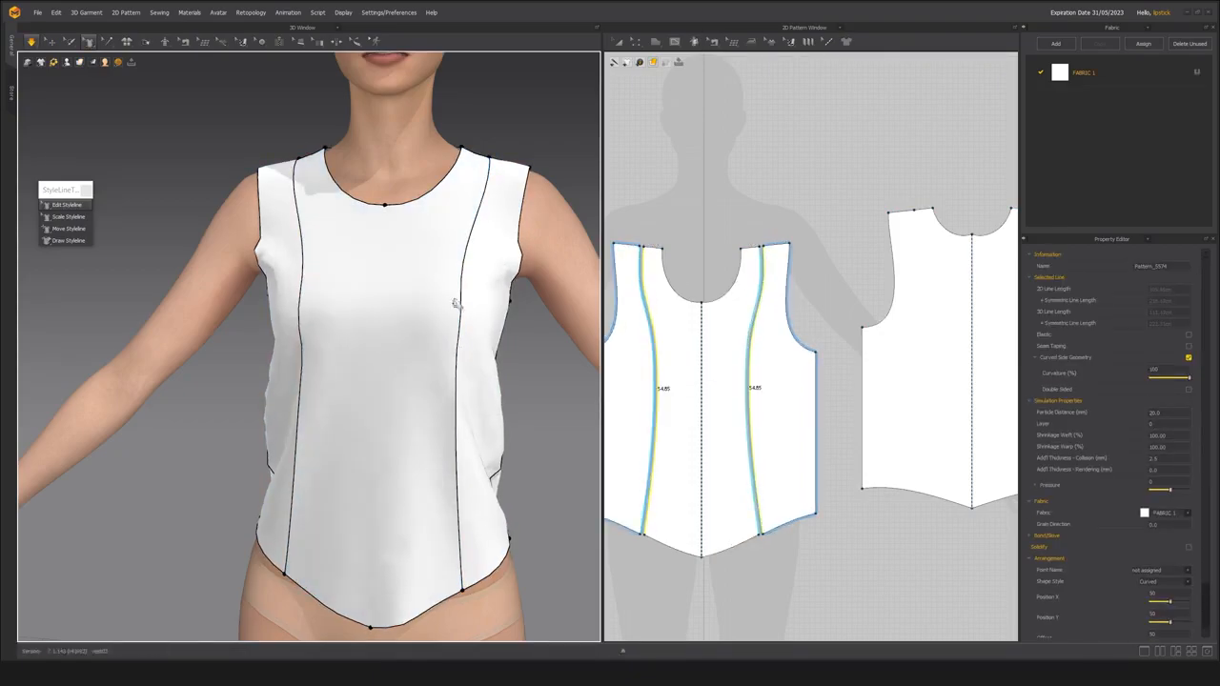
drag(464, 293, 452, 334)
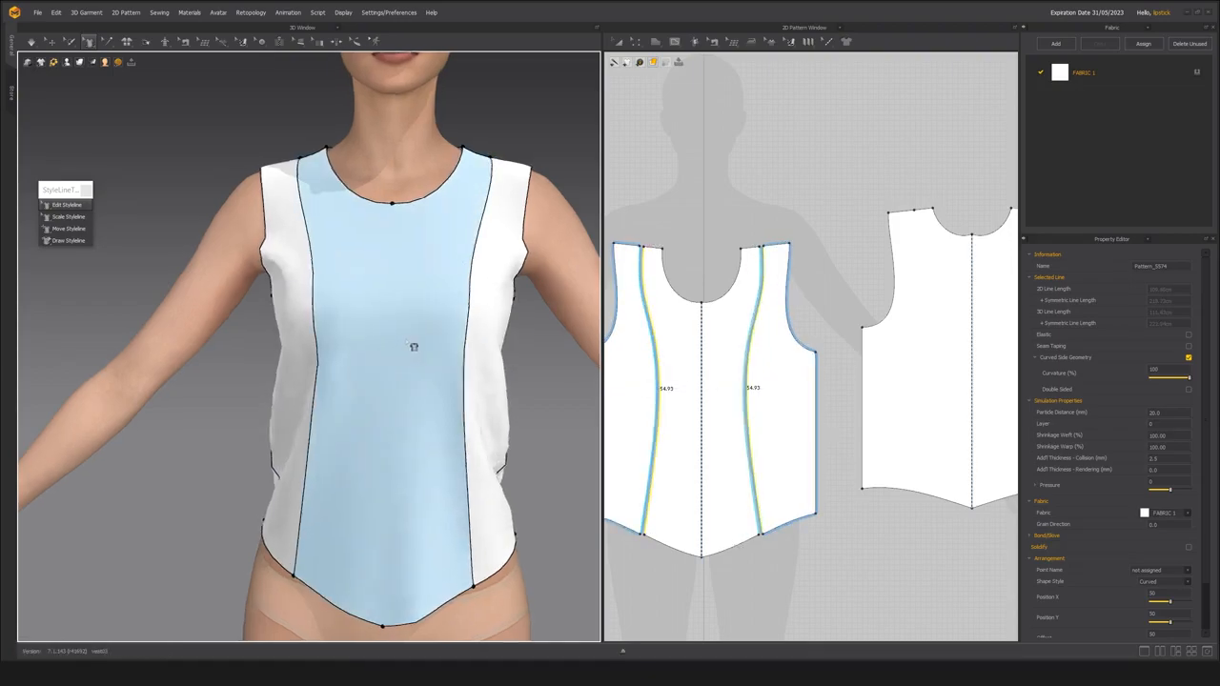
drag(492, 185, 483, 189)
drag(468, 314, 465, 313)
drag(463, 383, 466, 383)
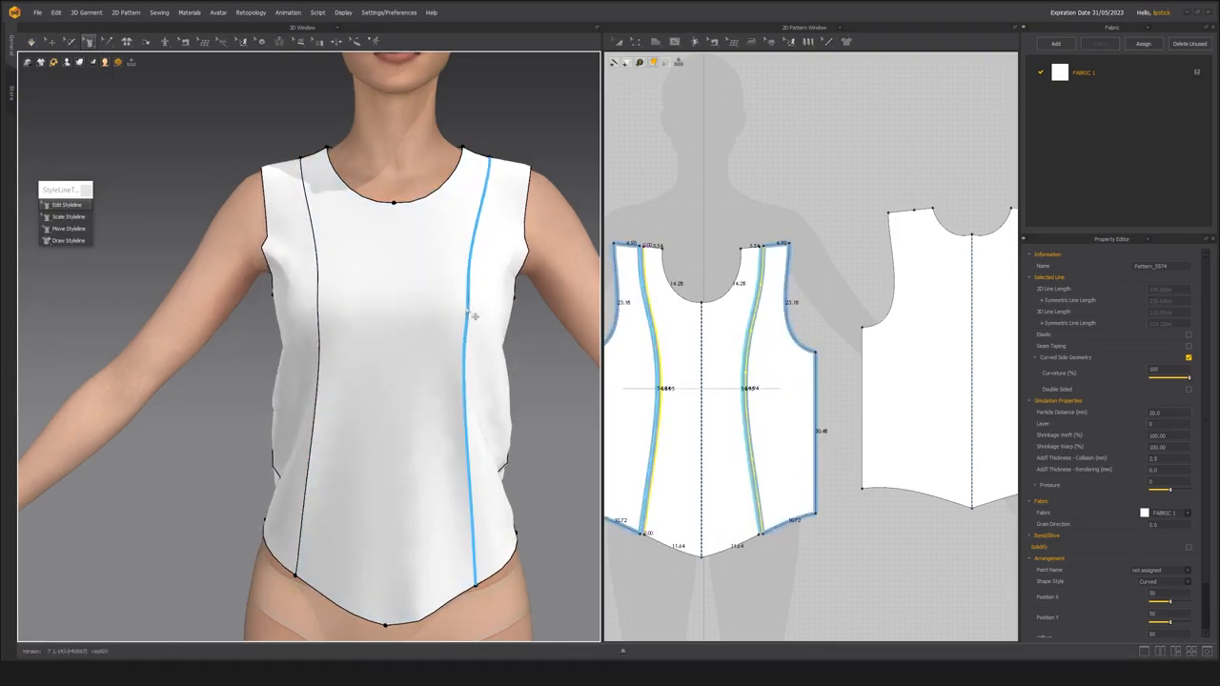
drag(467, 427, 471, 426)
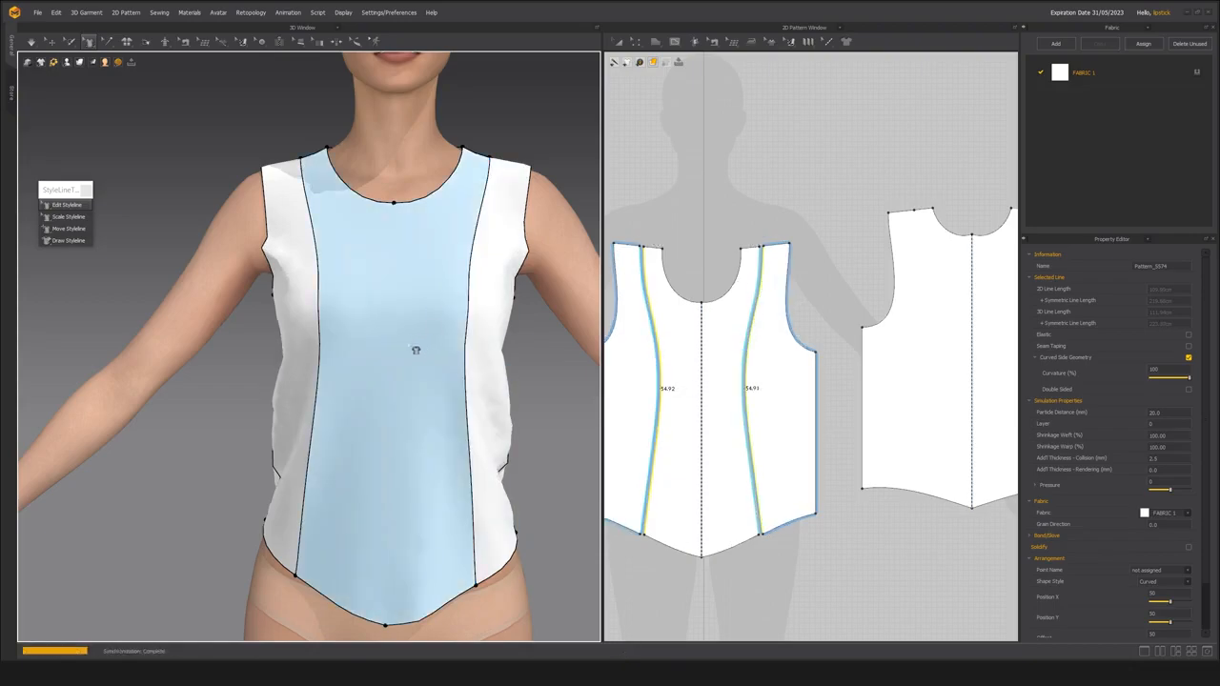
scroll(416, 345, down, 4)
key(space)
scroll(426, 347, up, 4)
key(space)
Shift the shoulder ends of the front stylelines outward along the shoulder seam toward the armholes.
middle_drag(450, 322, 387, 354)
scroll(387, 353, up, 4)
middle_drag(403, 281, 368, 336)
scroll(384, 332, down, 4)
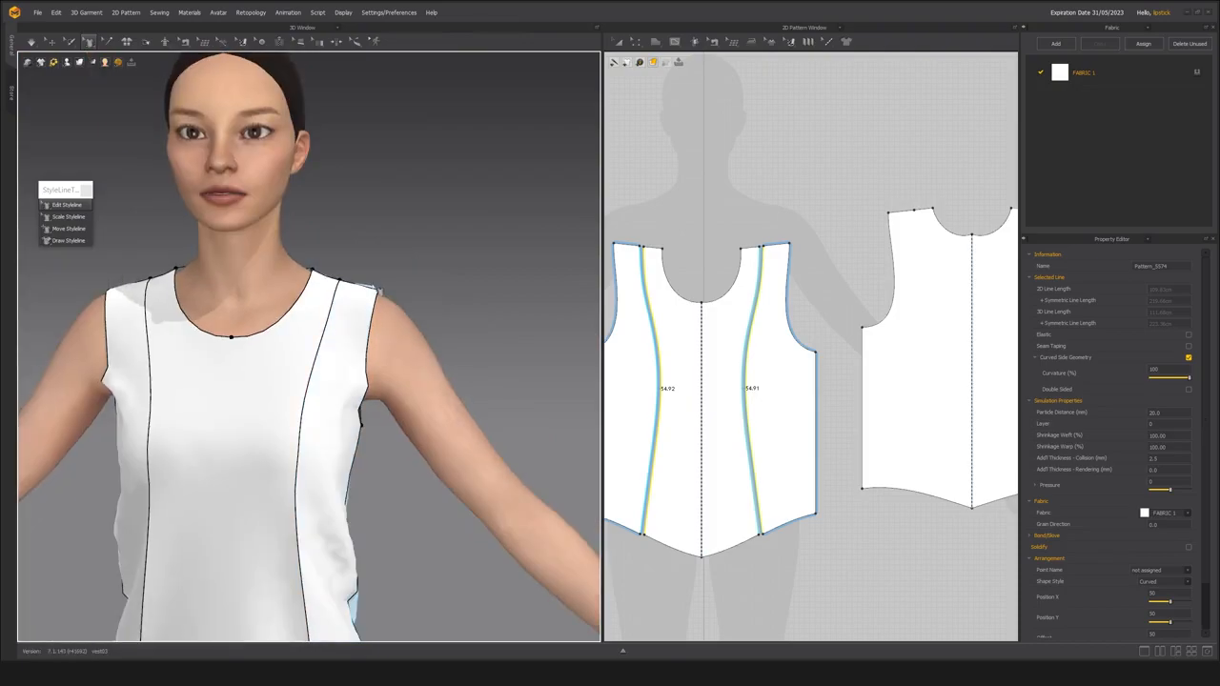
middle_drag(392, 278, 407, 265)
scroll(410, 265, up, 2)
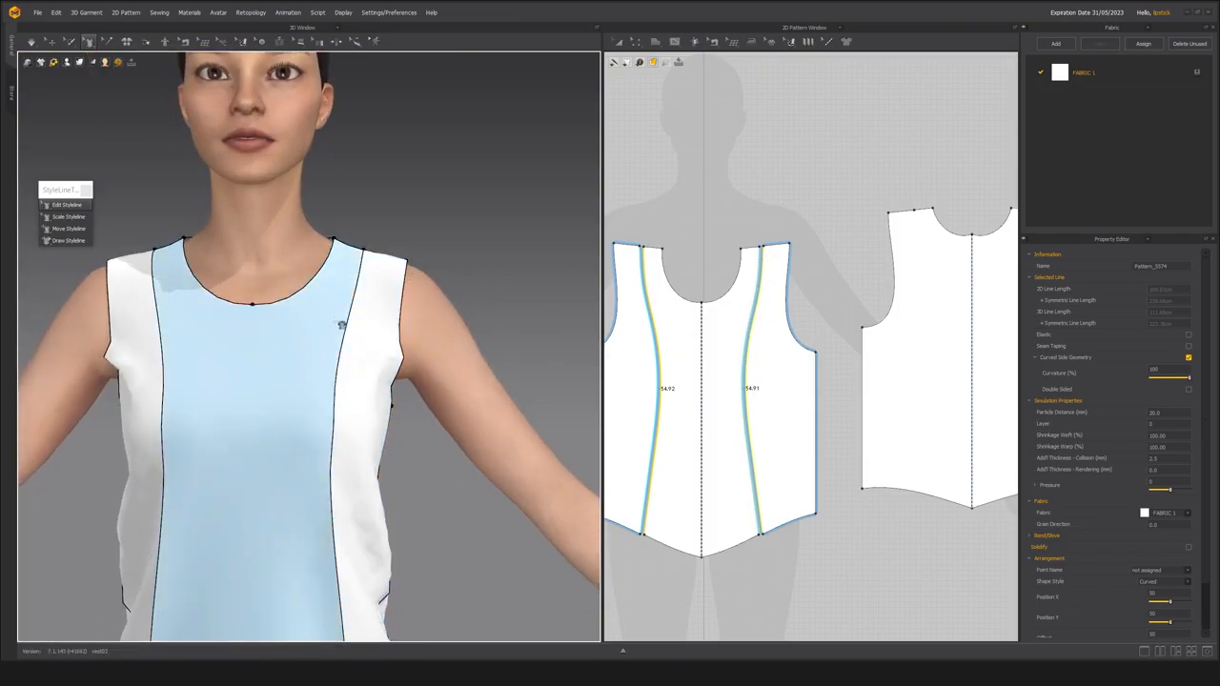
click(364, 246)
drag(373, 253, 386, 258)
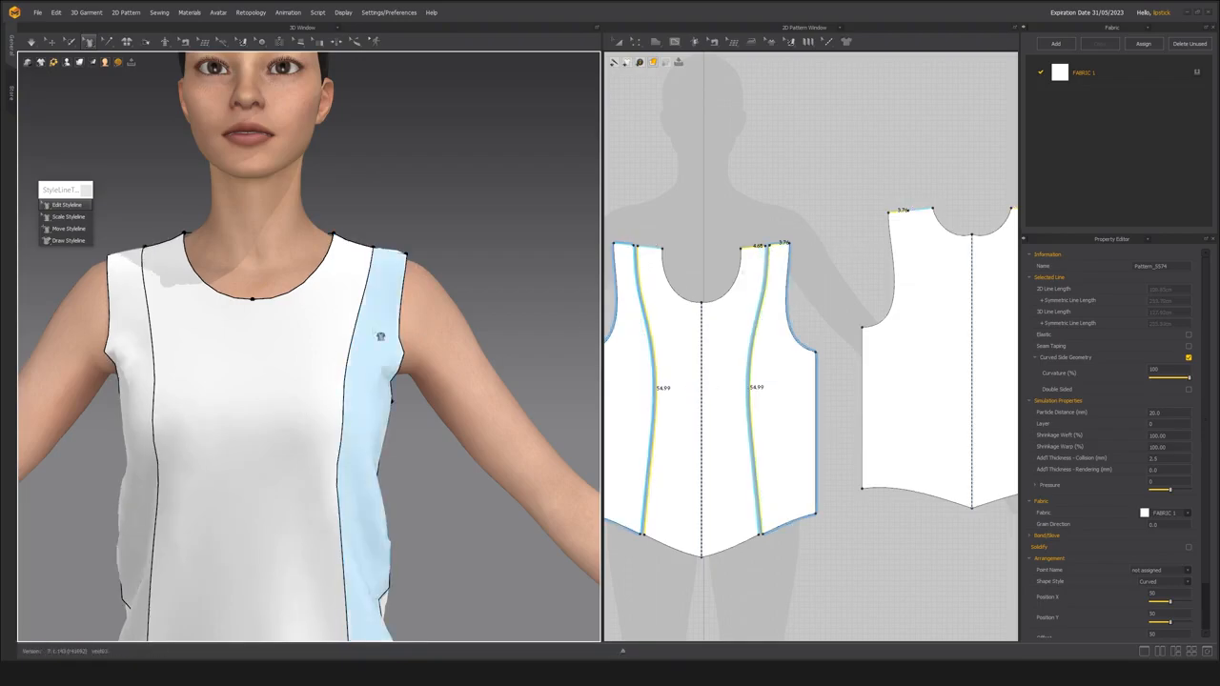
Curve the front stylelines further toward the centre front around bust level and simulate the garment.
middle_drag(340, 384, 362, 314)
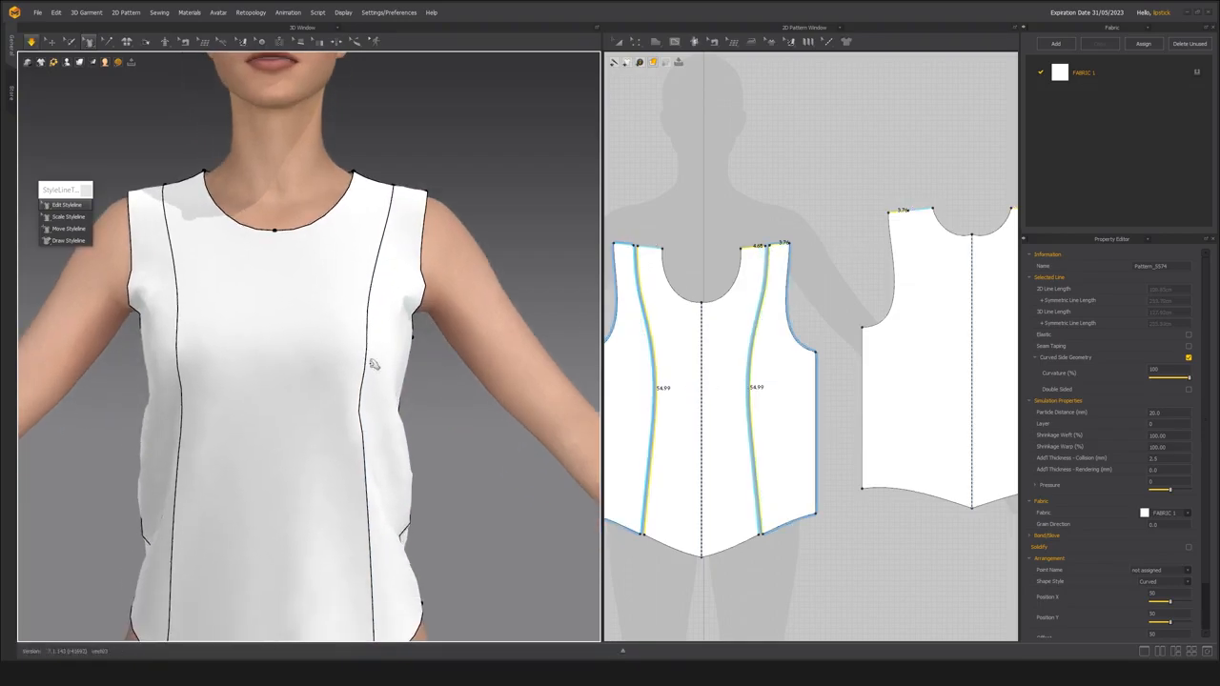
drag(369, 361, 359, 357)
middle_drag(301, 407, 357, 381)
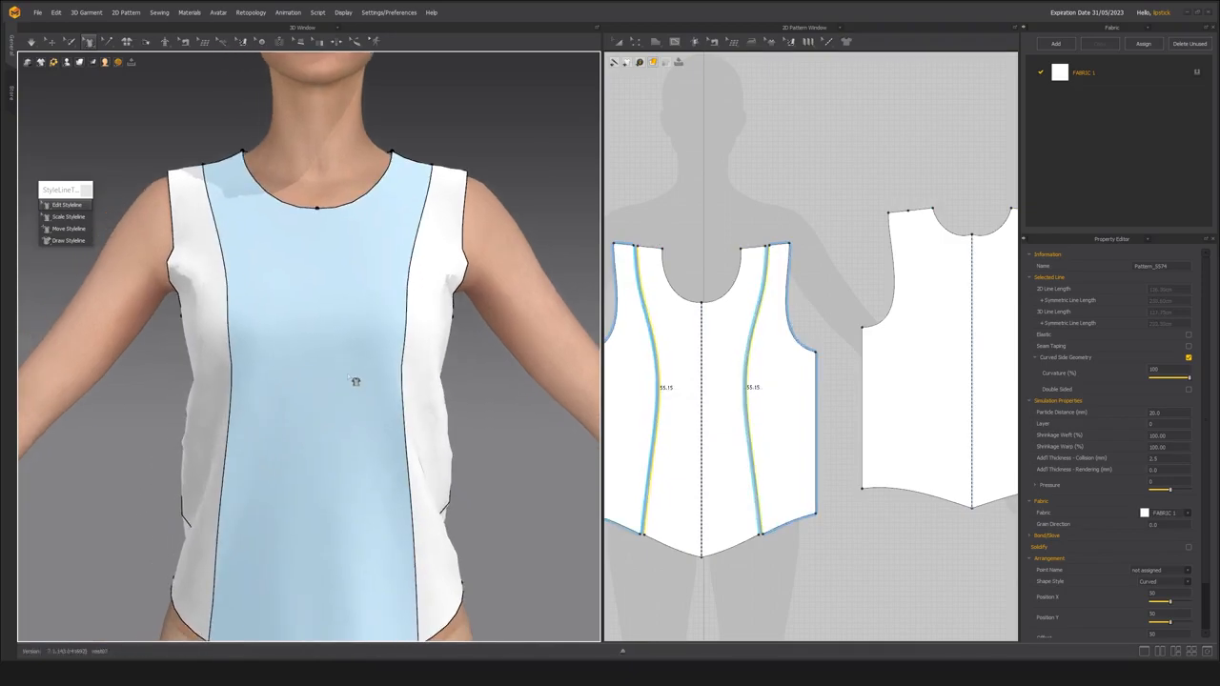
key(space)
Draw a styleline on the back that starts at the armhole, curves downward and ends at the back hem.
scroll(391, 441, down, 5)
right_drag(389, 401, 314, 391)
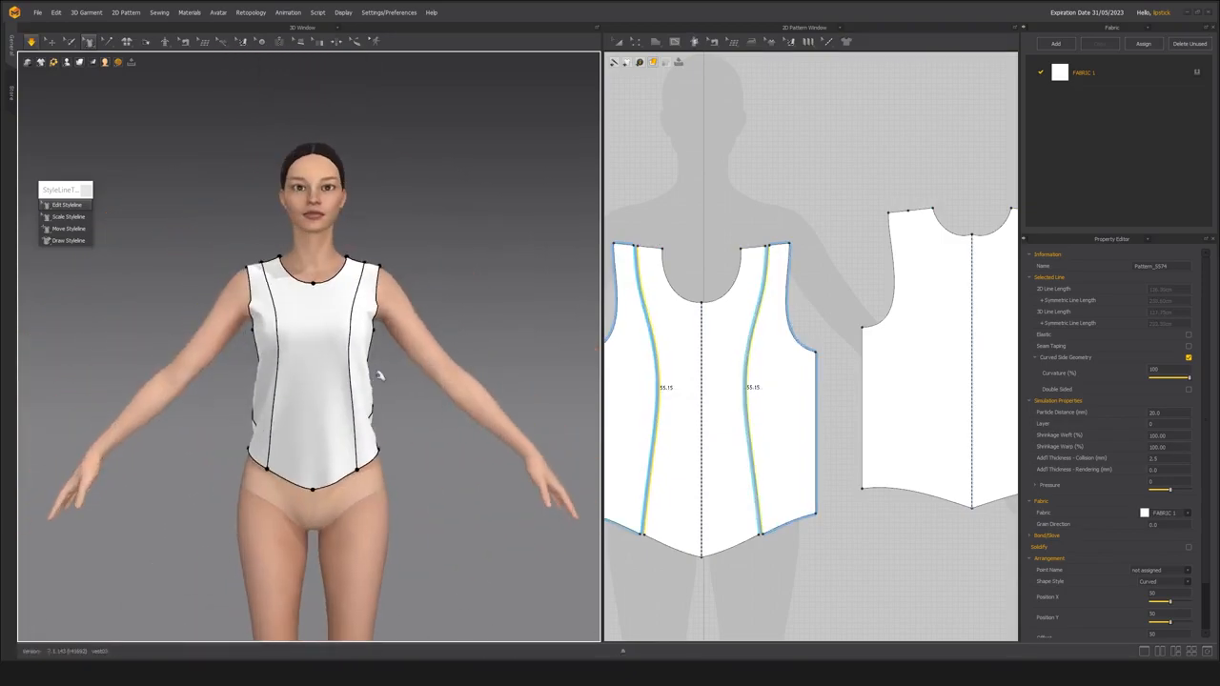
scroll(318, 401, up, 8)
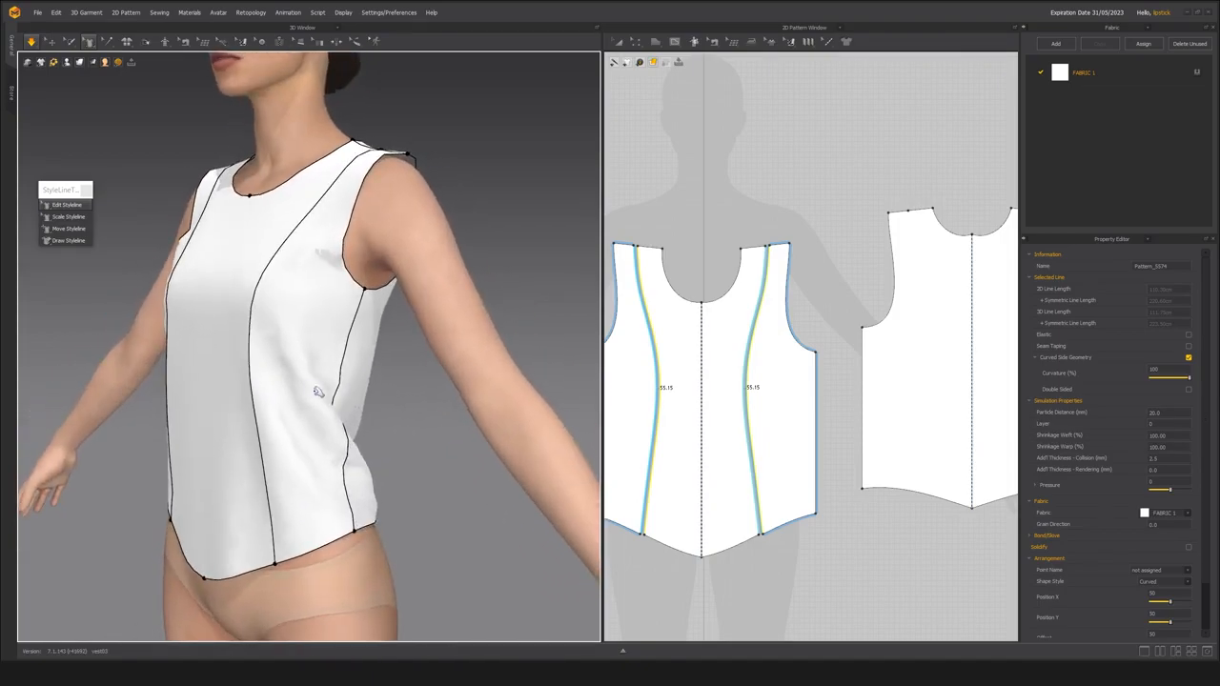
right_drag(324, 404, 280, 394)
scroll(286, 410, up, 5)
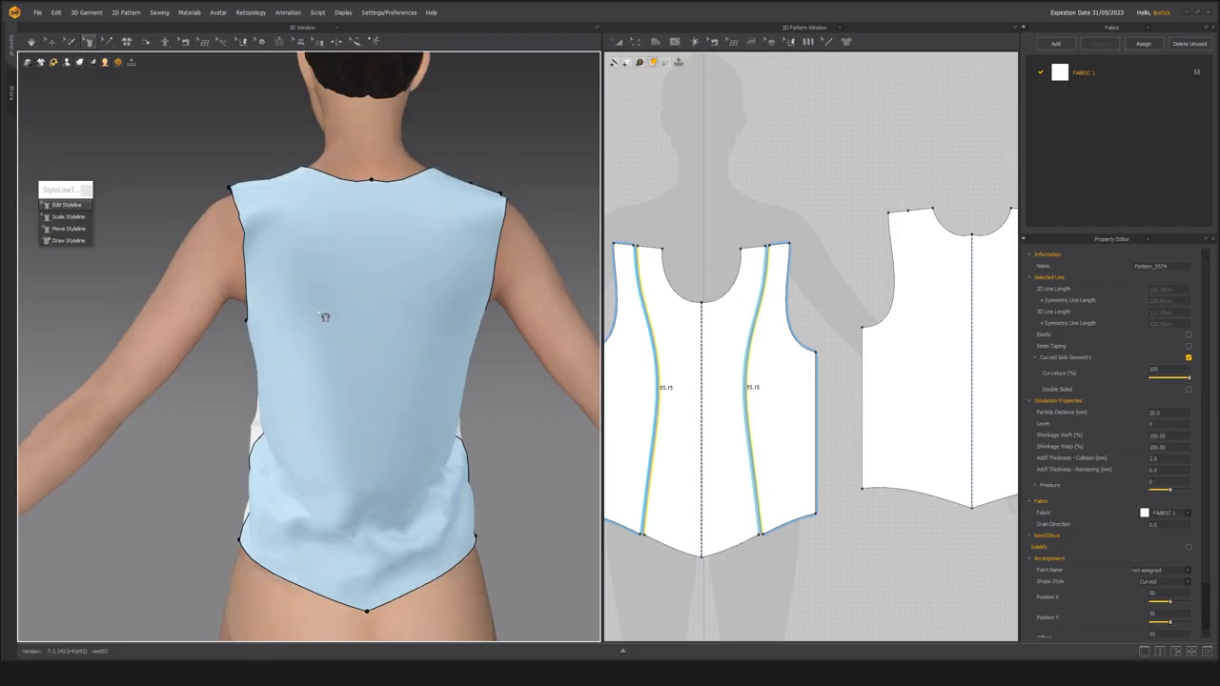
mouse_move(267, 258)
right_down()
mouse_move(305, 312)
mouse_move(409, 354)
mouse_move(430, 341)
mouse_move(390, 373)
mouse_move(256, 261)
right_up()
right_drag(332, 550, 289, 248)
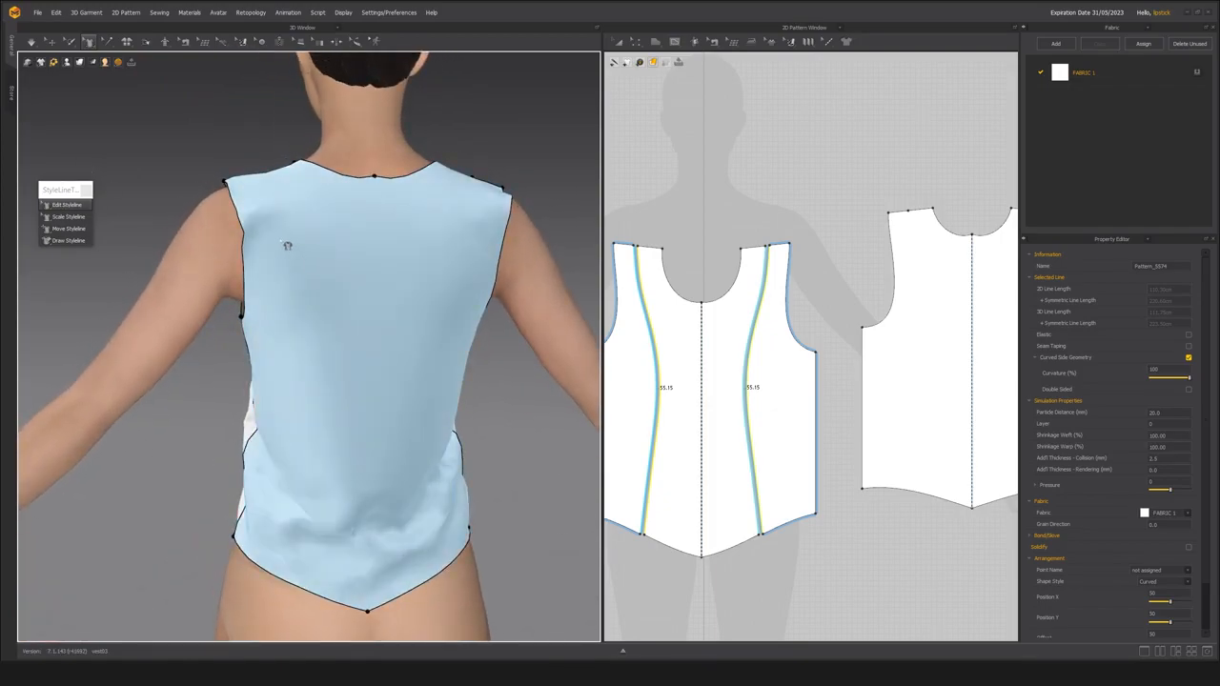
click(69, 240)
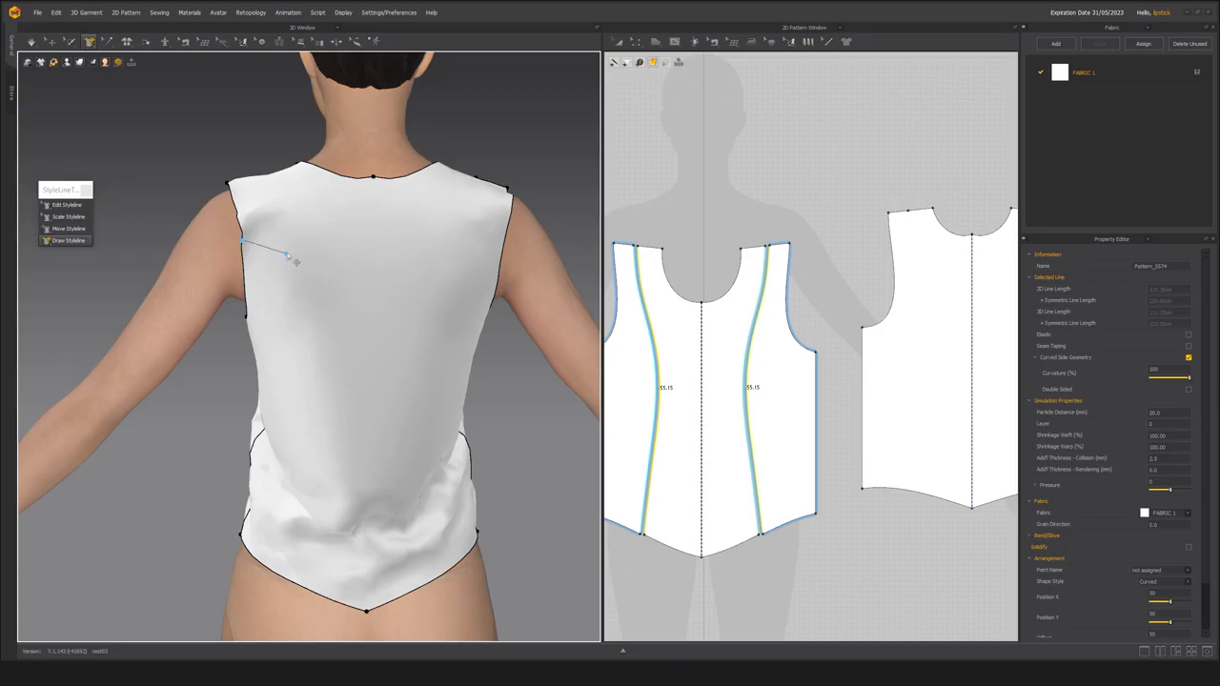
click(293, 254)
click(307, 304)
click(309, 399)
click(309, 483)
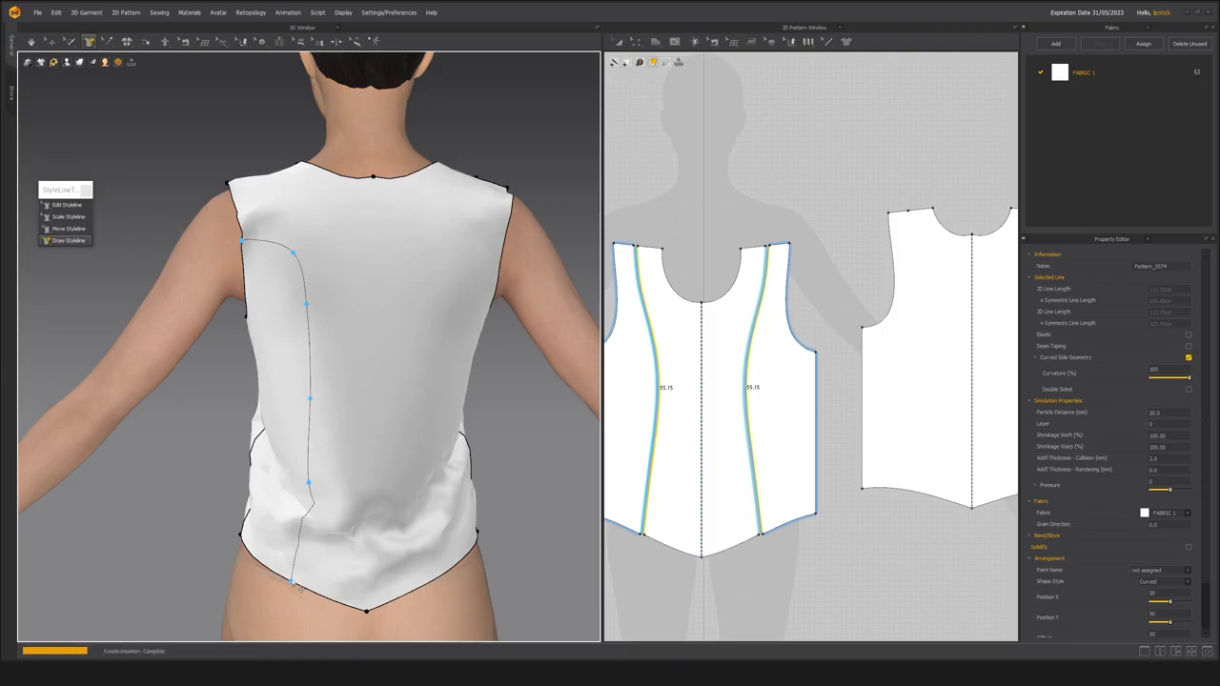
click(291, 583)
middle_drag(315, 444, 333, 416)
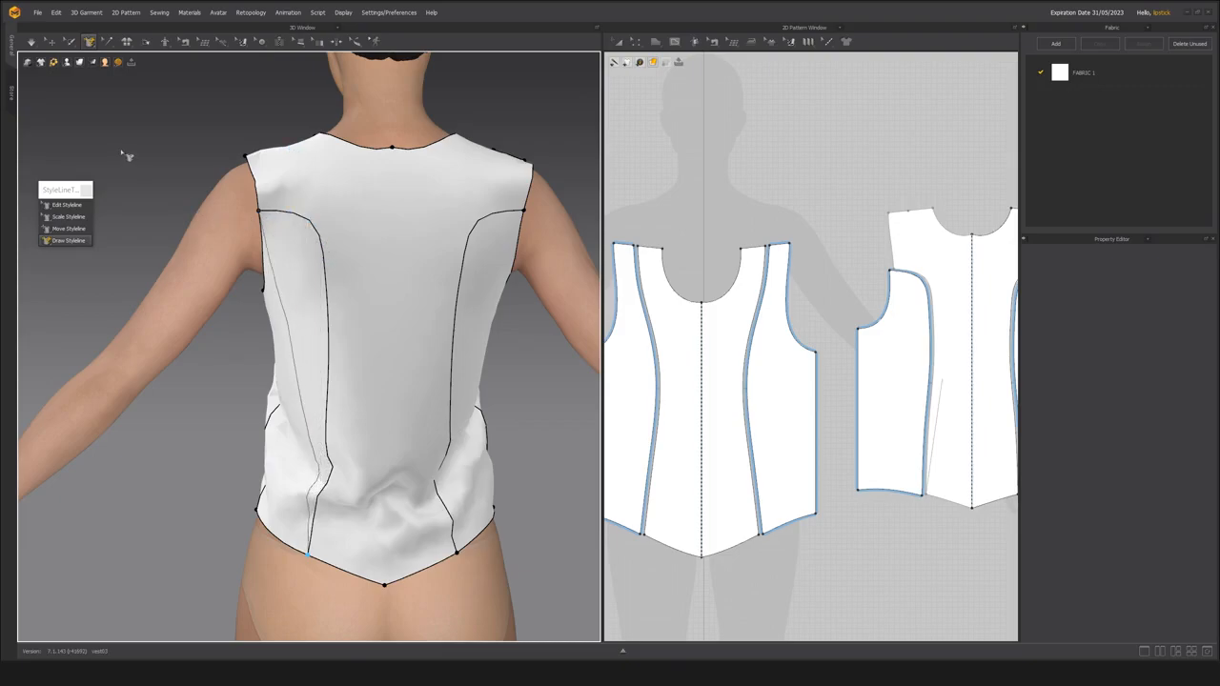
Simulate the garment with the divided back and examine its fit over the body in translucent display.
click(51, 42)
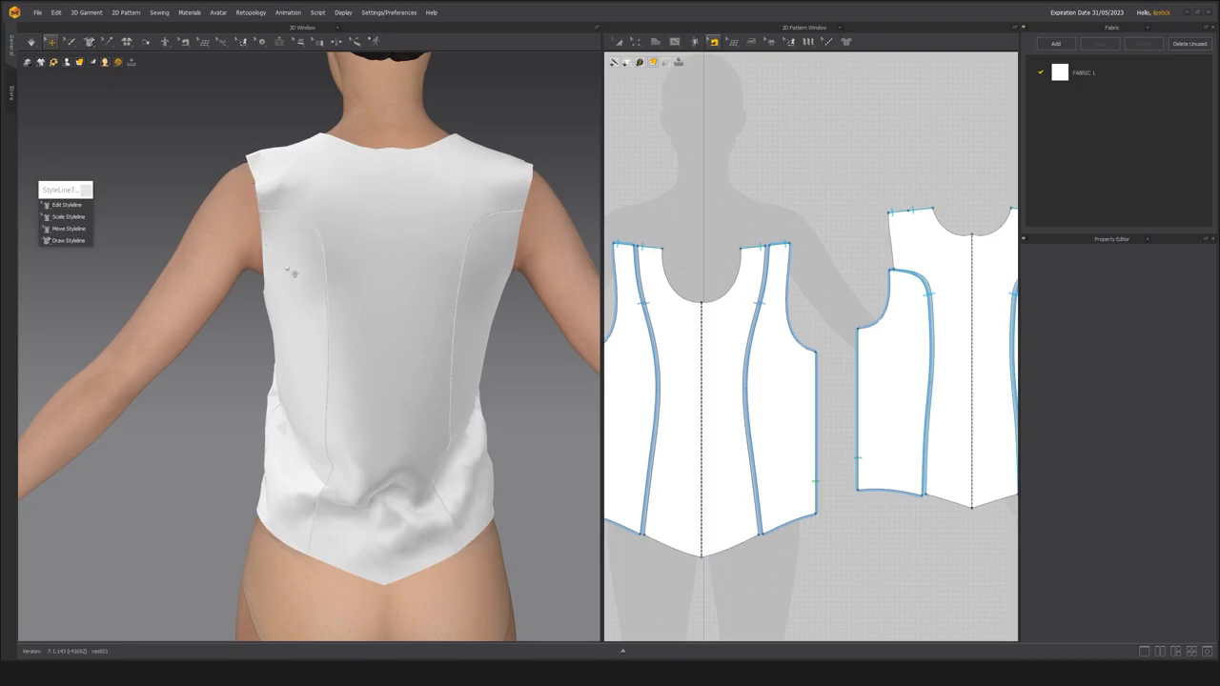
scroll(302, 303, down, 3)
right_drag(304, 305, 282, 355)
scroll(384, 297, up, 3)
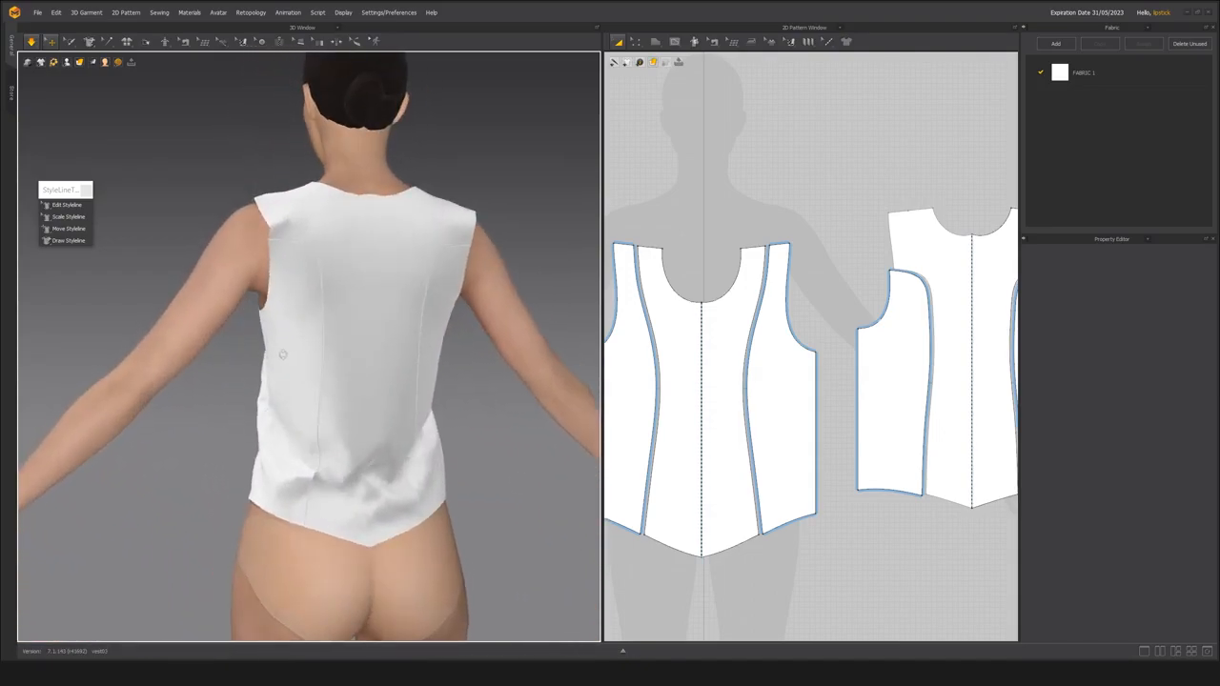
key(alt+4)
middle_drag(333, 383, 335, 346)
scroll(335, 346, up, 2)
right_drag(334, 346, 256, 358)
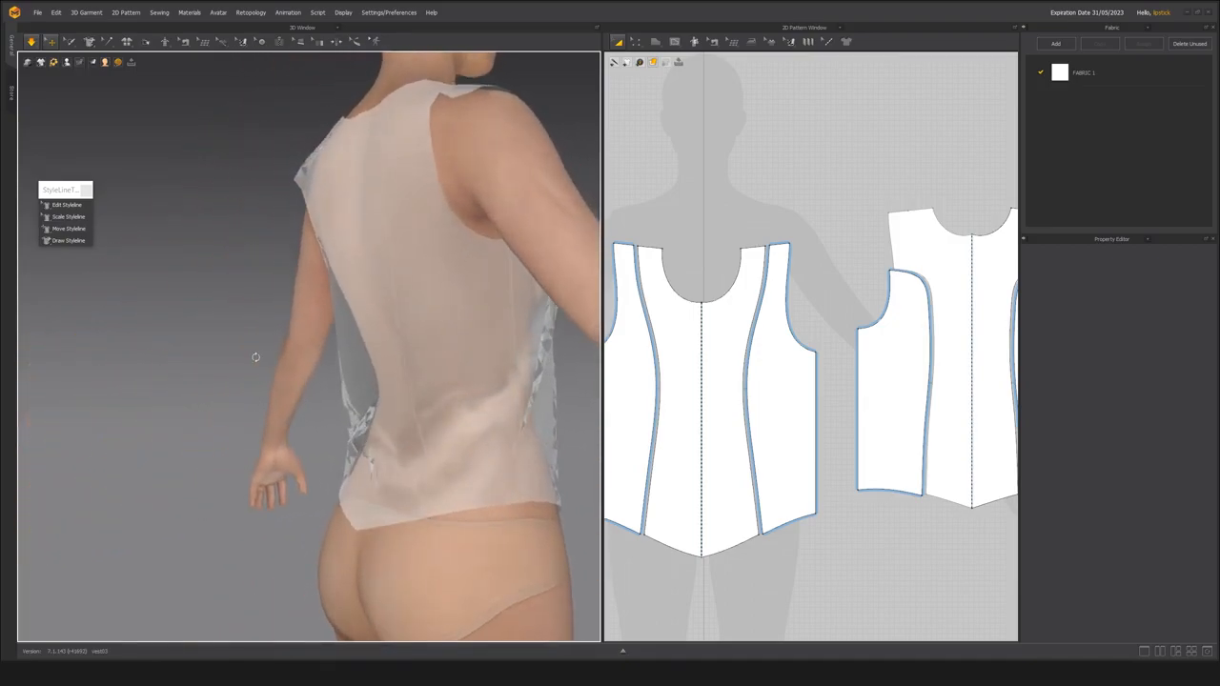
middle_drag(796, 429, 573, 414)
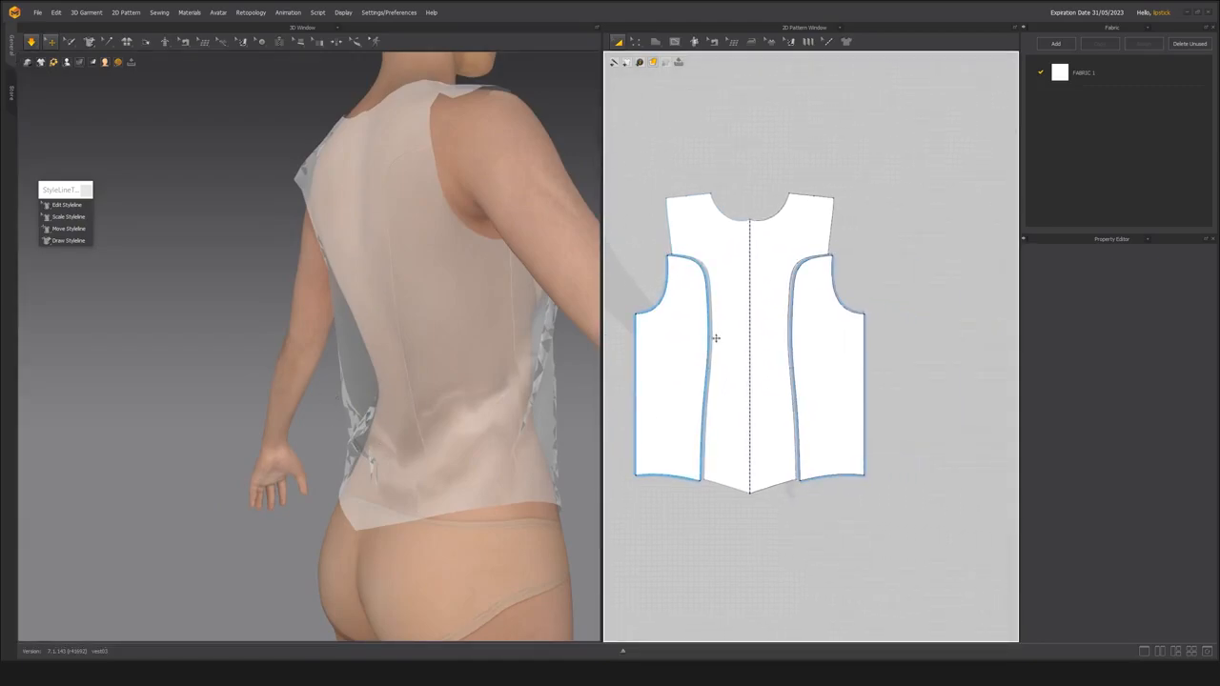
right_drag(386, 376, 412, 366)
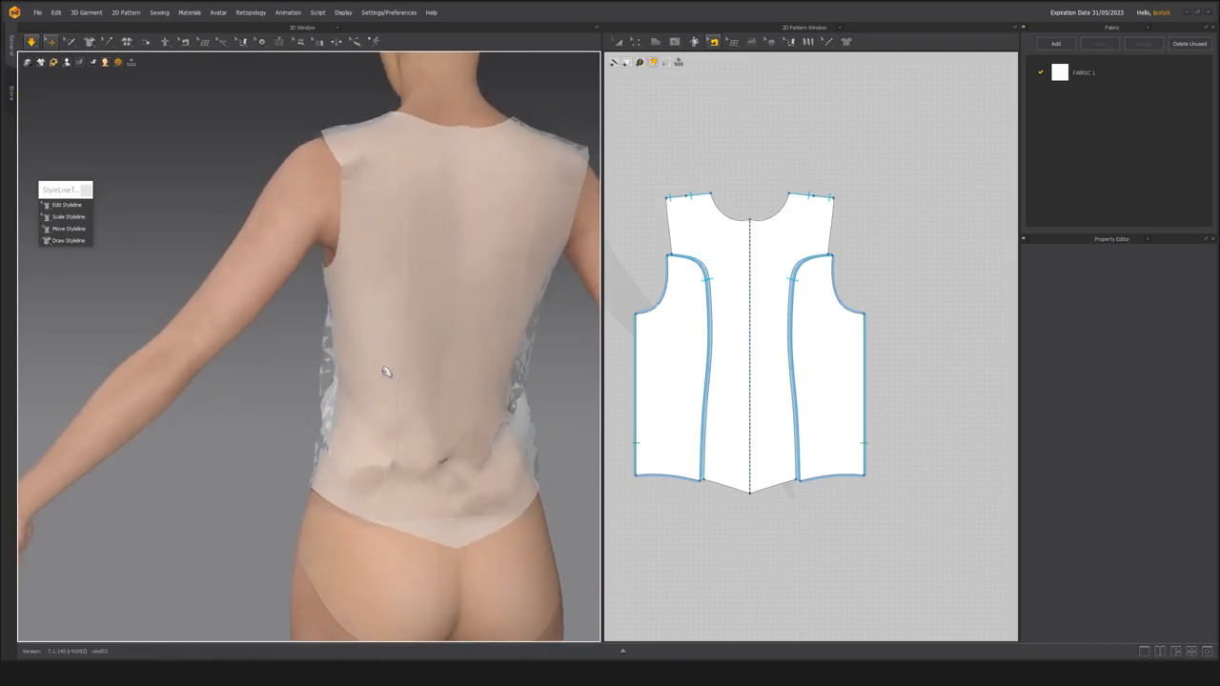
Return to the opaque garment display and bend the back stylelines slightly toward the side seams with Edit Styleline.
click(65, 205)
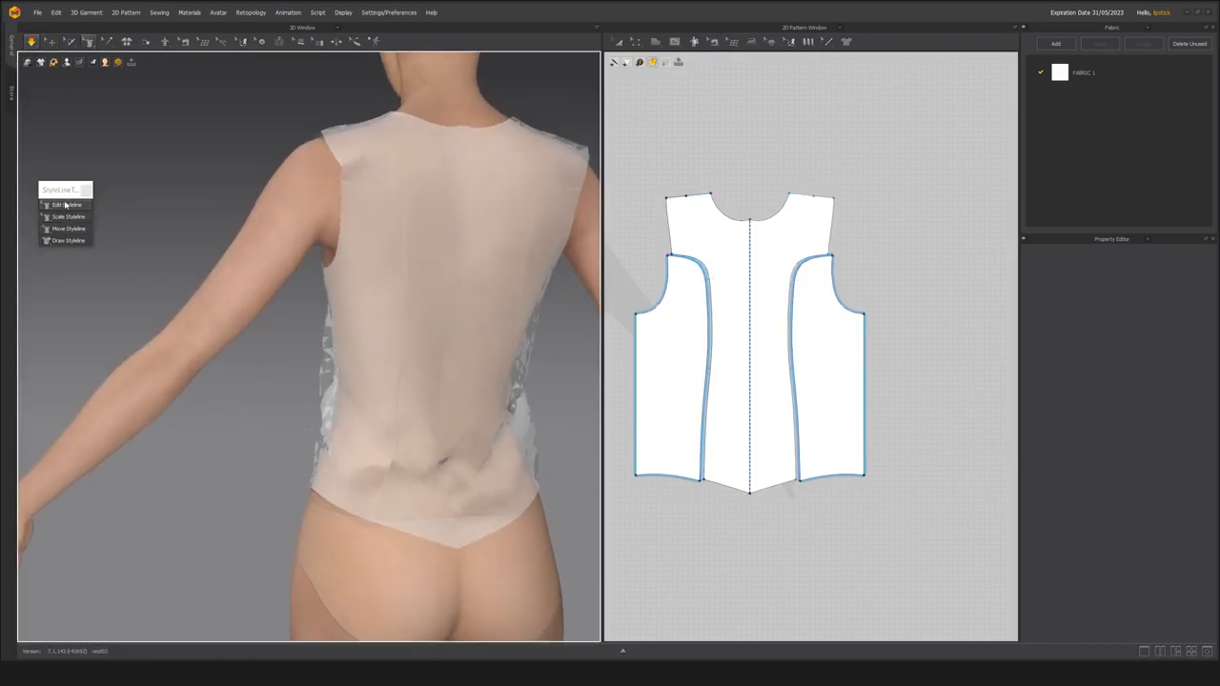
click(375, 327)
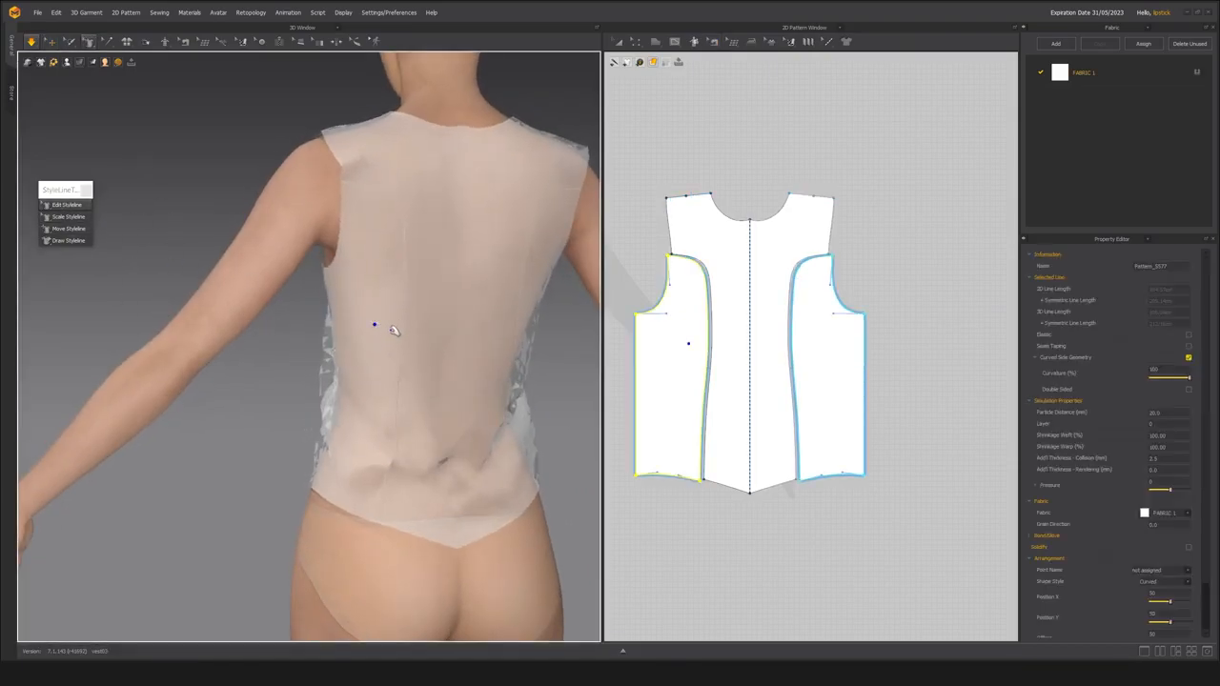
key(space)
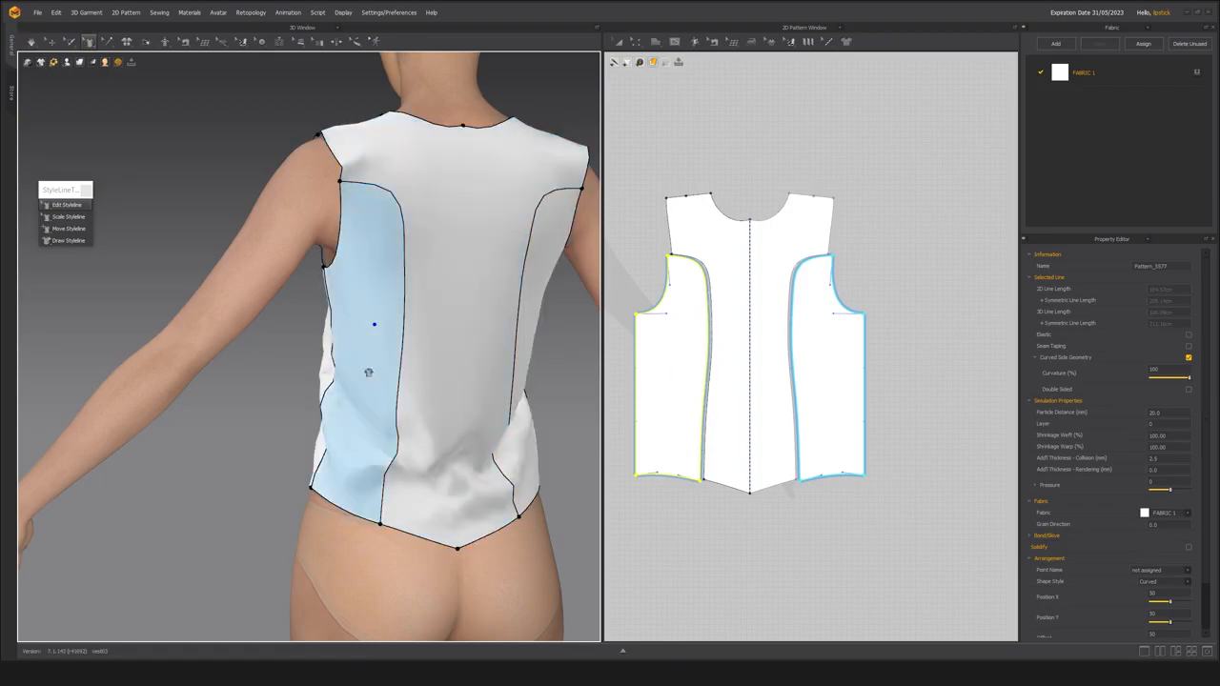
click(404, 316)
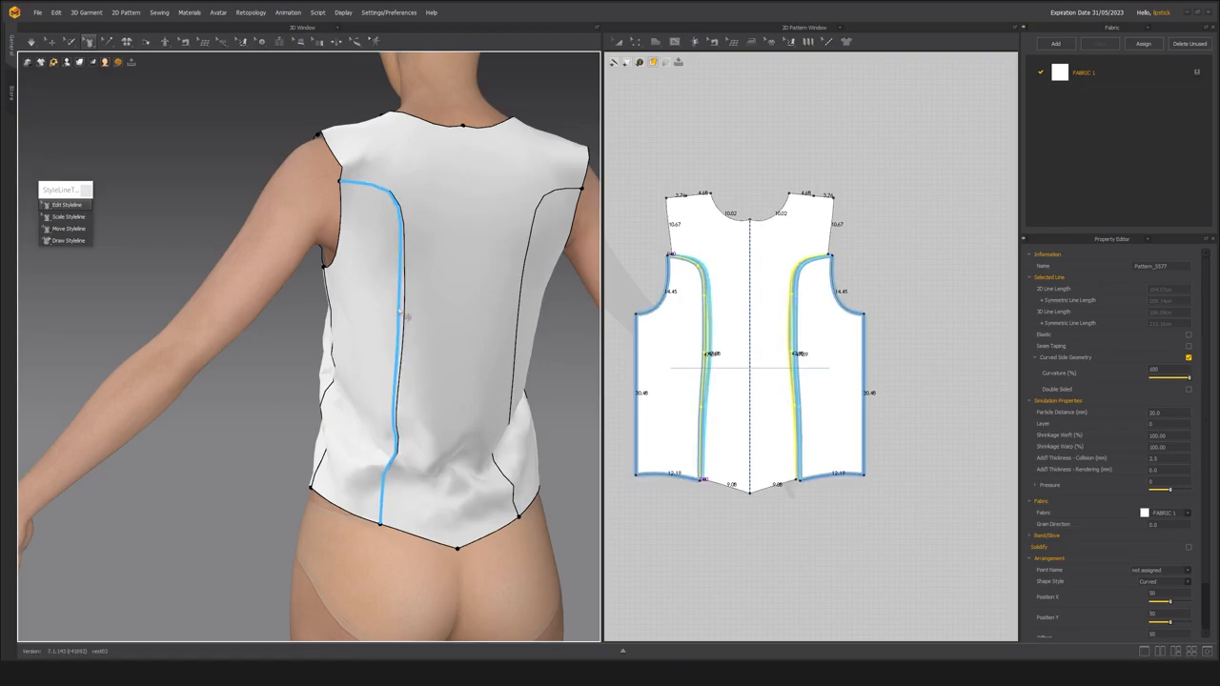
click(722, 368)
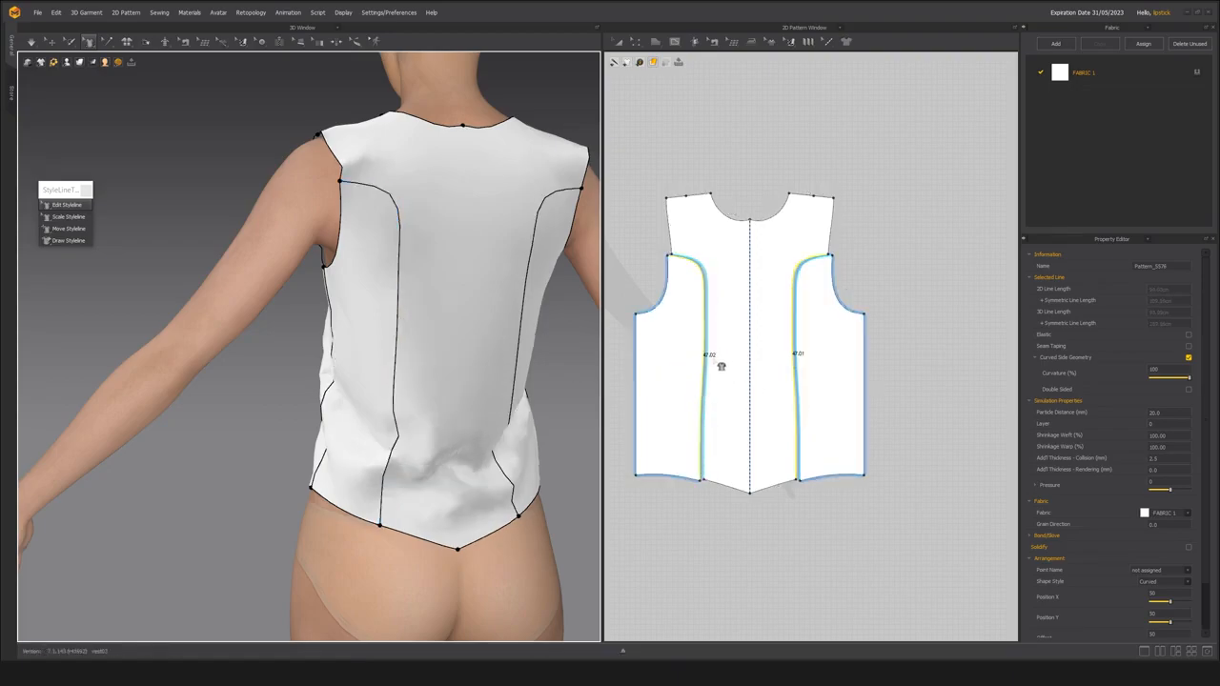
click(403, 321)
click(706, 336)
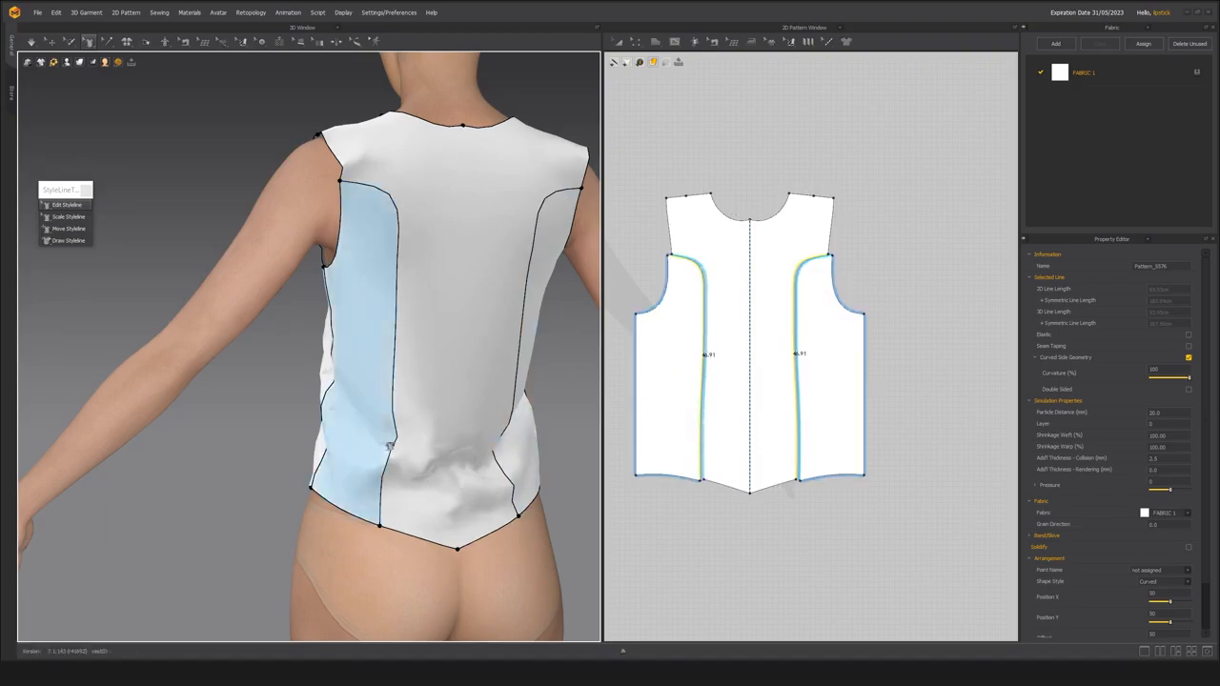
Shift the lower bend and hem ends of the back stylelines toward the centre back, and simulate the garment.
click(405, 449)
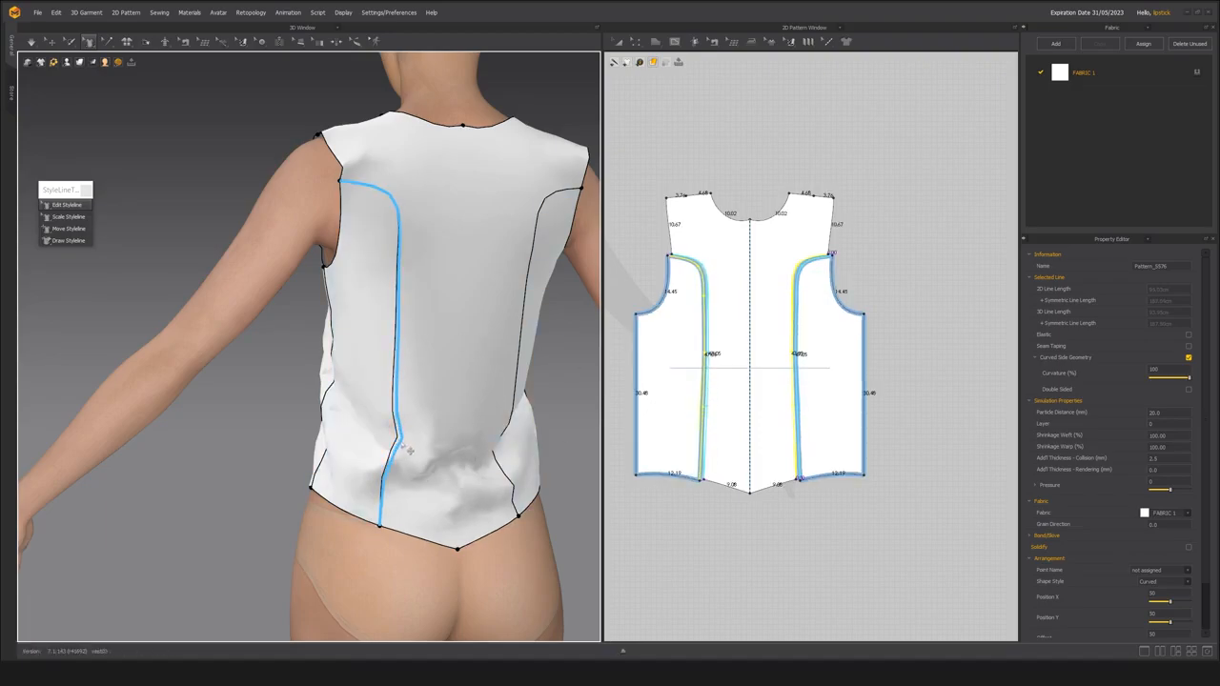
drag(401, 444, 404, 443)
drag(380, 525, 384, 526)
key(space)
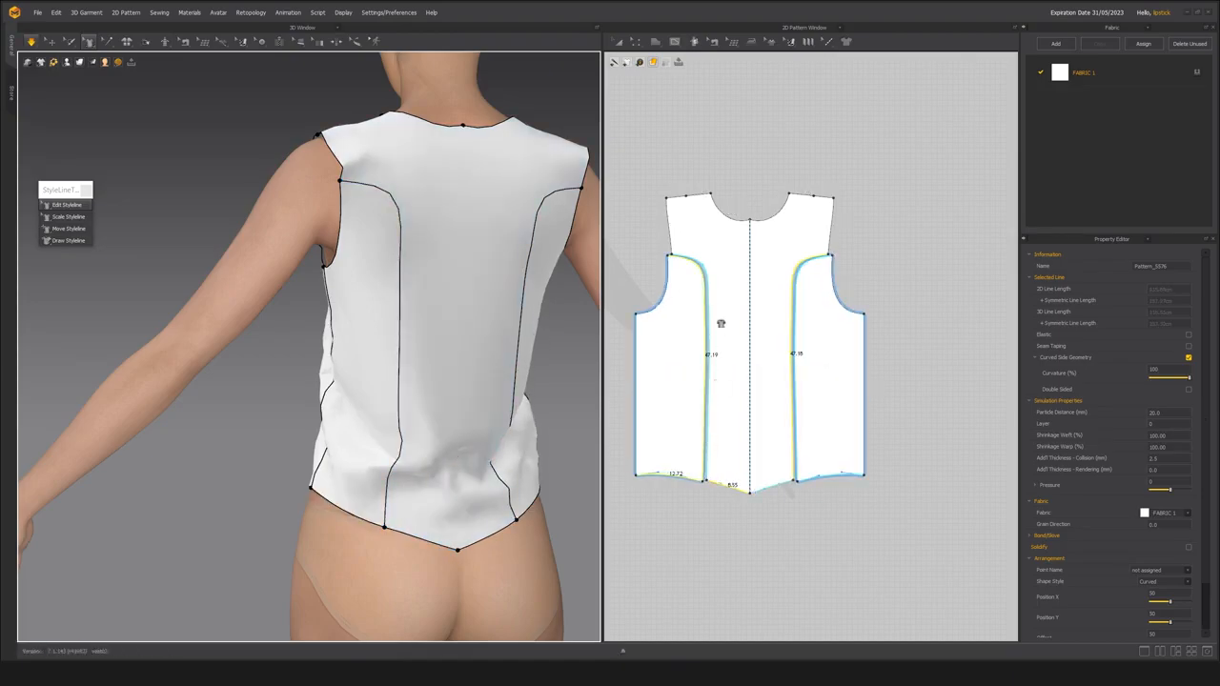
Move the two back side panels away from the centre back panel in the 2D pattern layout.
middle_drag(702, 435, 785, 404)
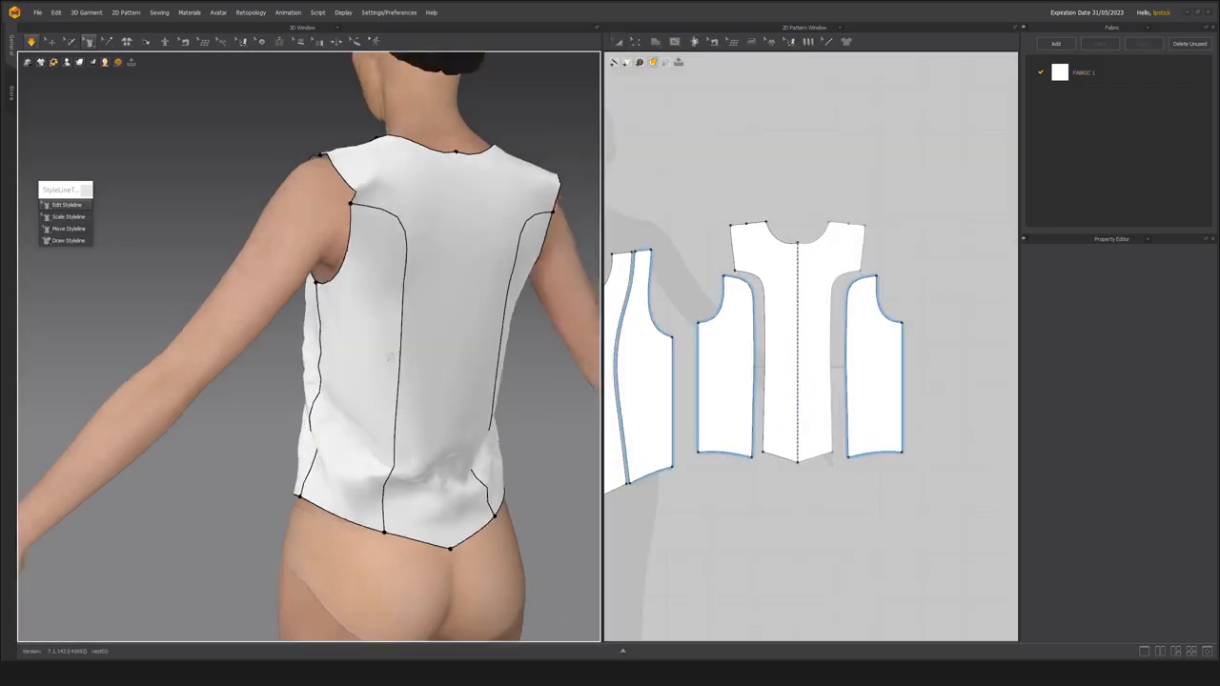
right_drag(391, 358, 378, 351)
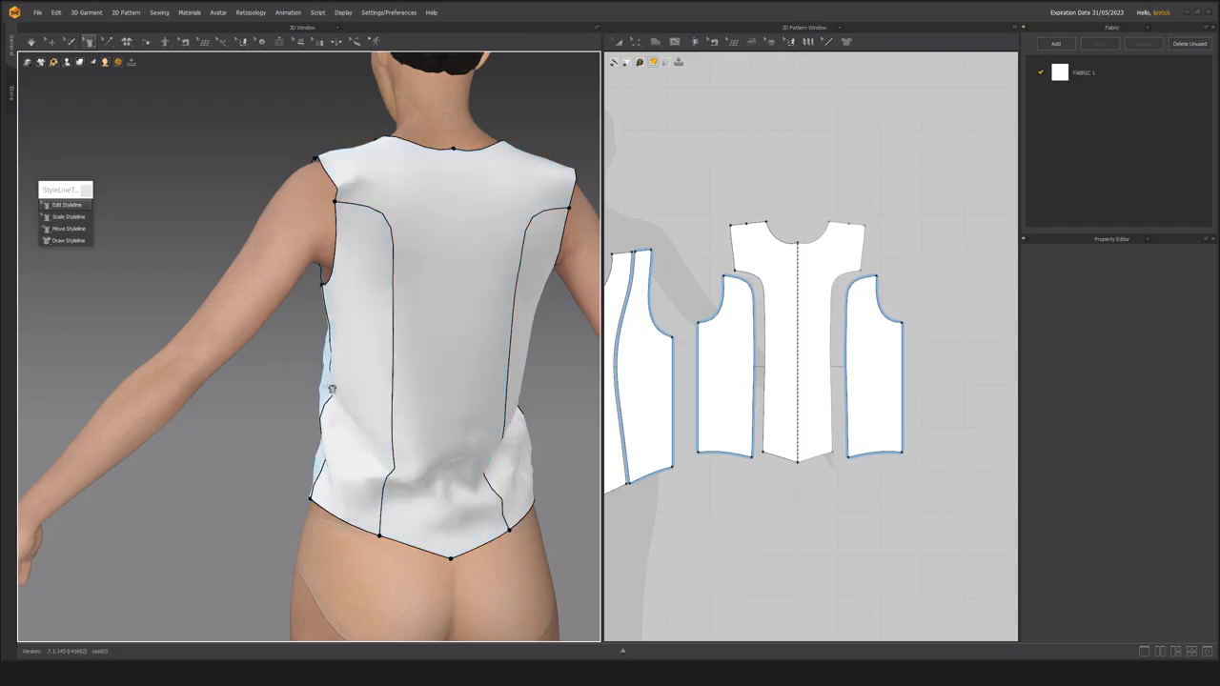
Try to bend the back stylelines toward the side seams at waist height, checking the curve in translucent display.
mouse_move(490, 401)
right_down()
mouse_move(395, 403)
mouse_move(506, 398)
right_up()
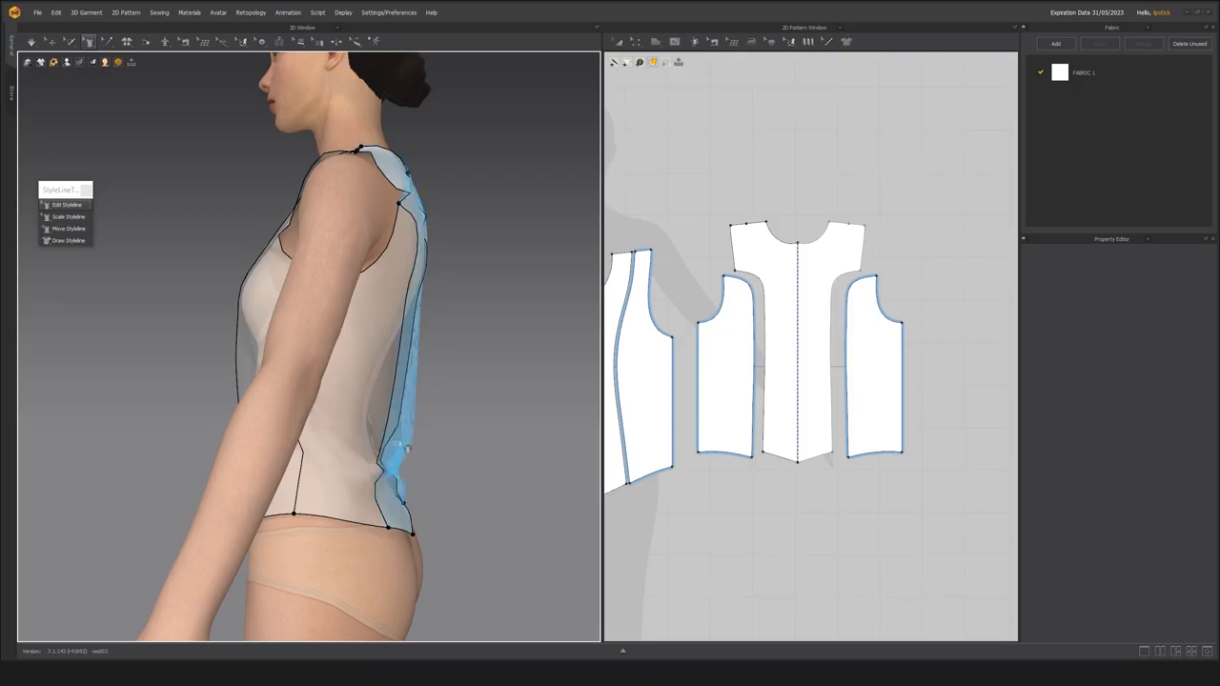
right_drag(394, 388, 315, 384)
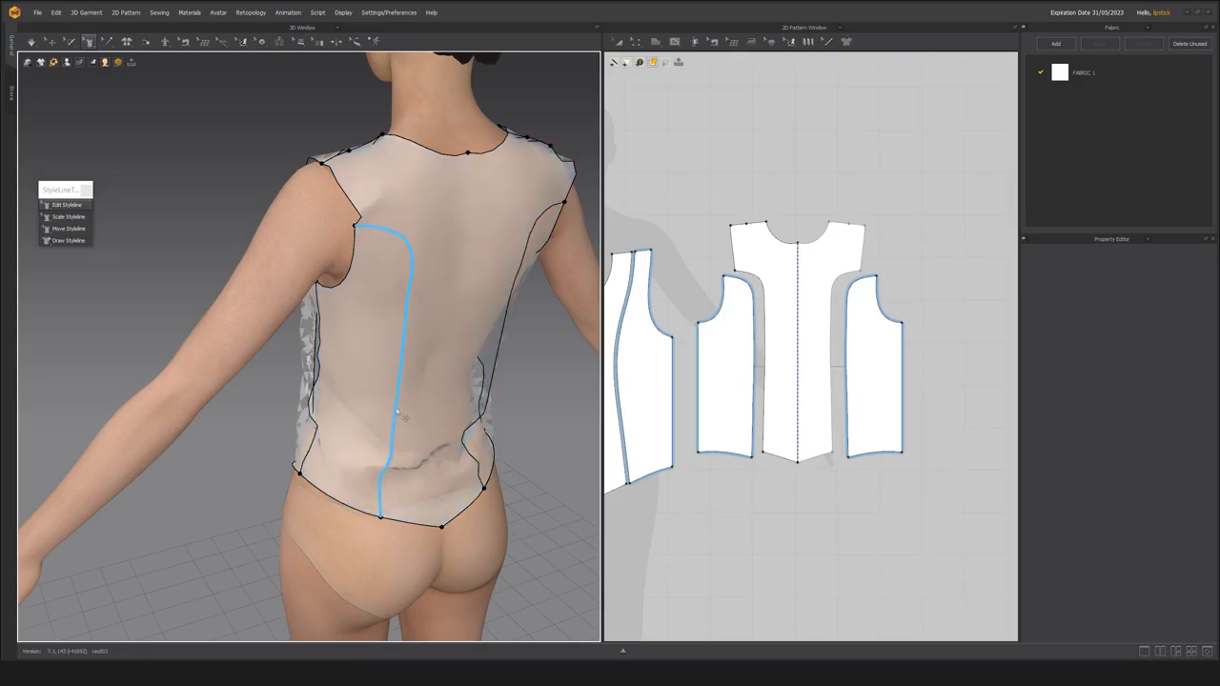
right_drag(395, 407, 350, 396)
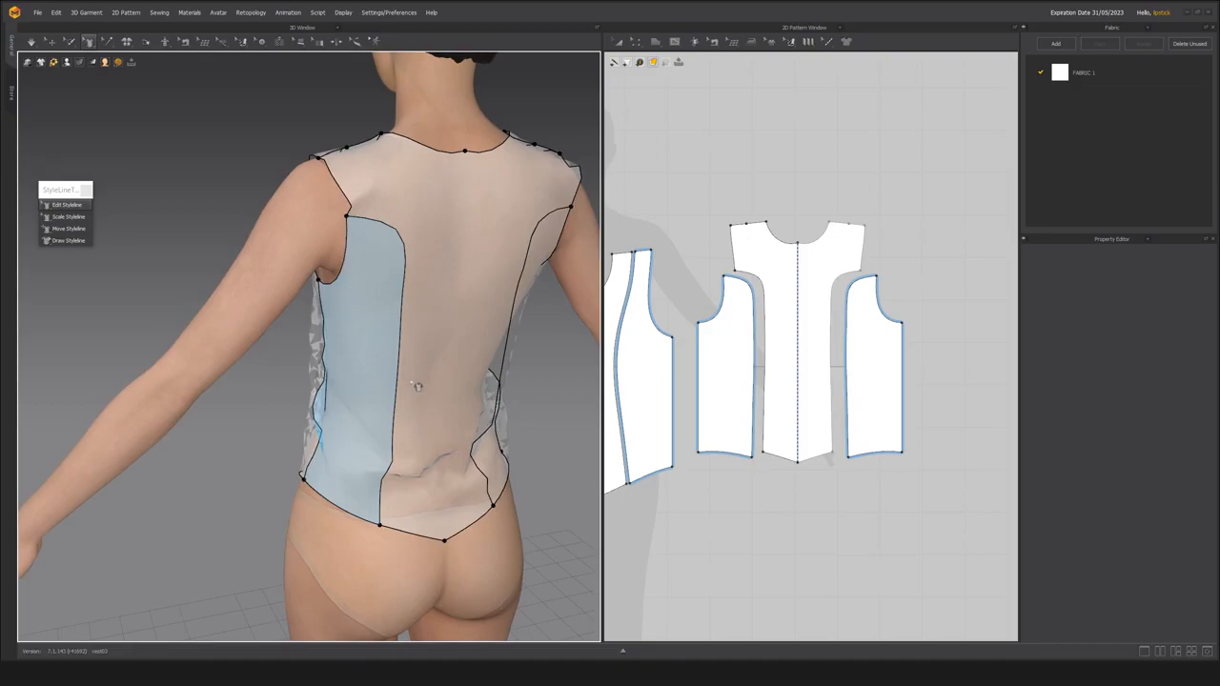
scroll(361, 423, up, 3)
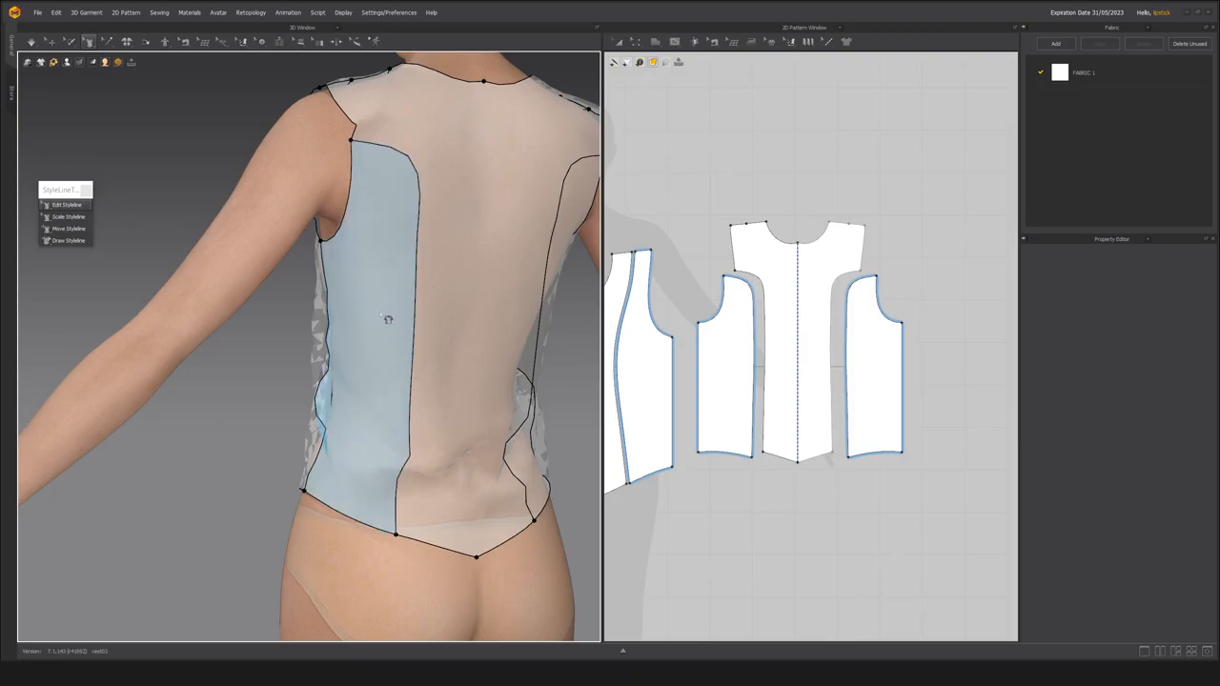
middle_drag(391, 342, 342, 344)
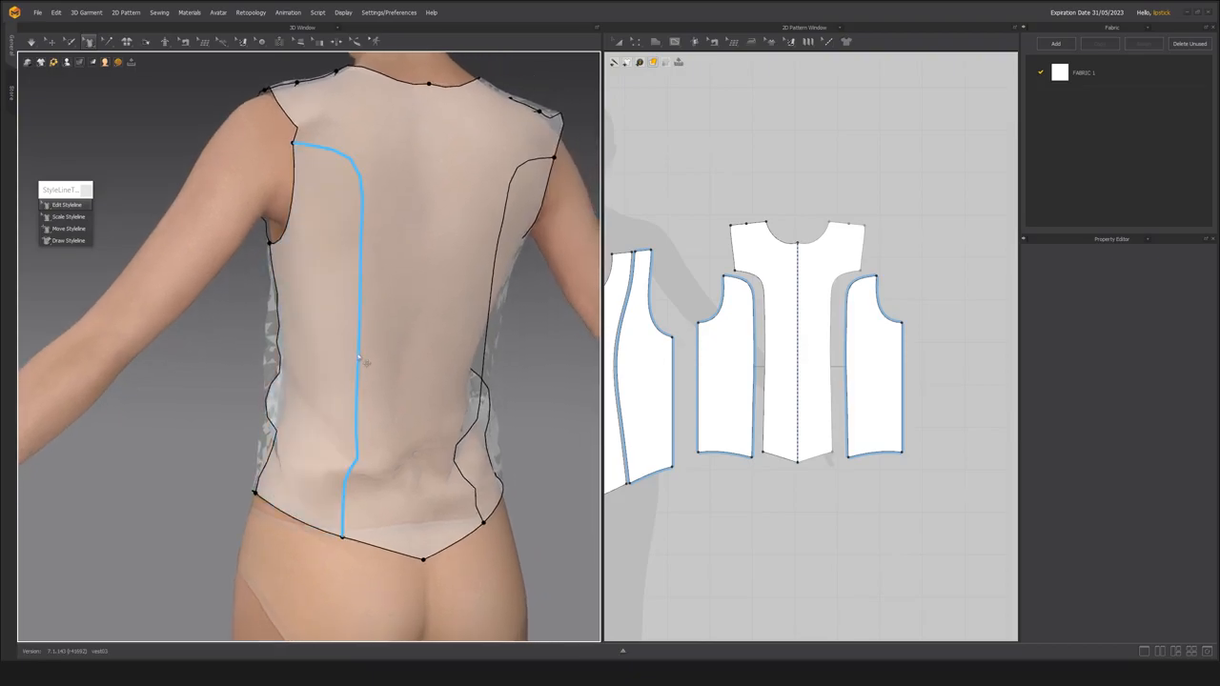
drag(359, 360, 323, 365)
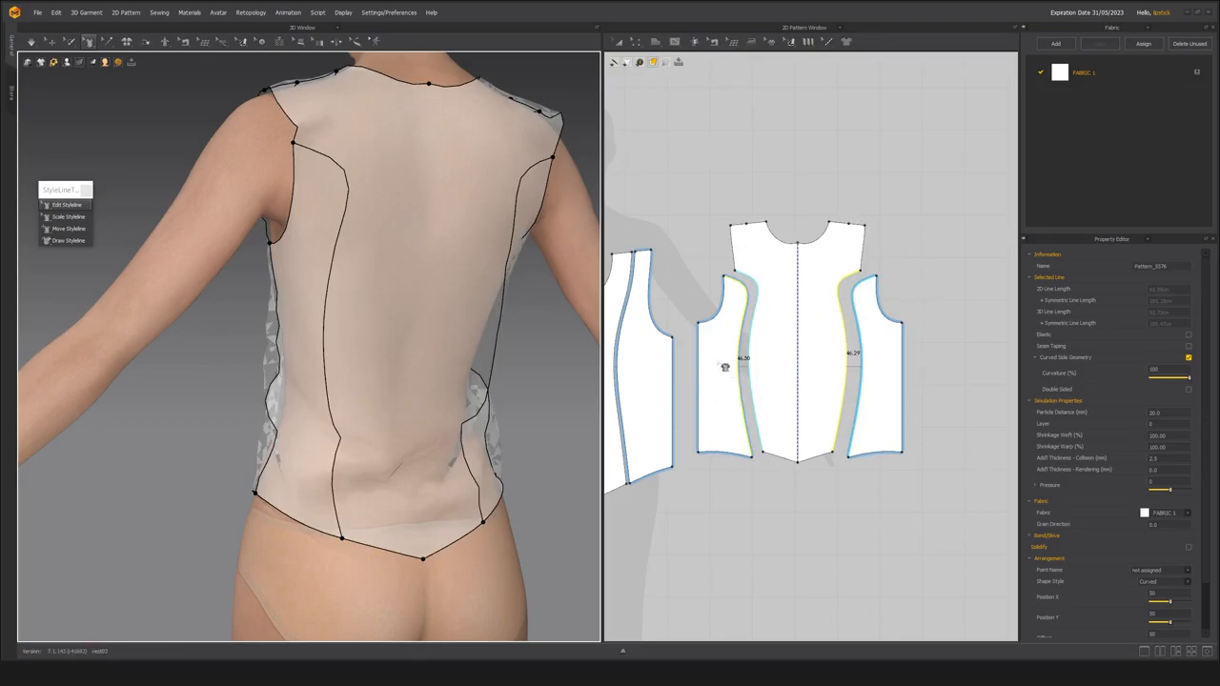
right_drag(313, 334, 405, 338)
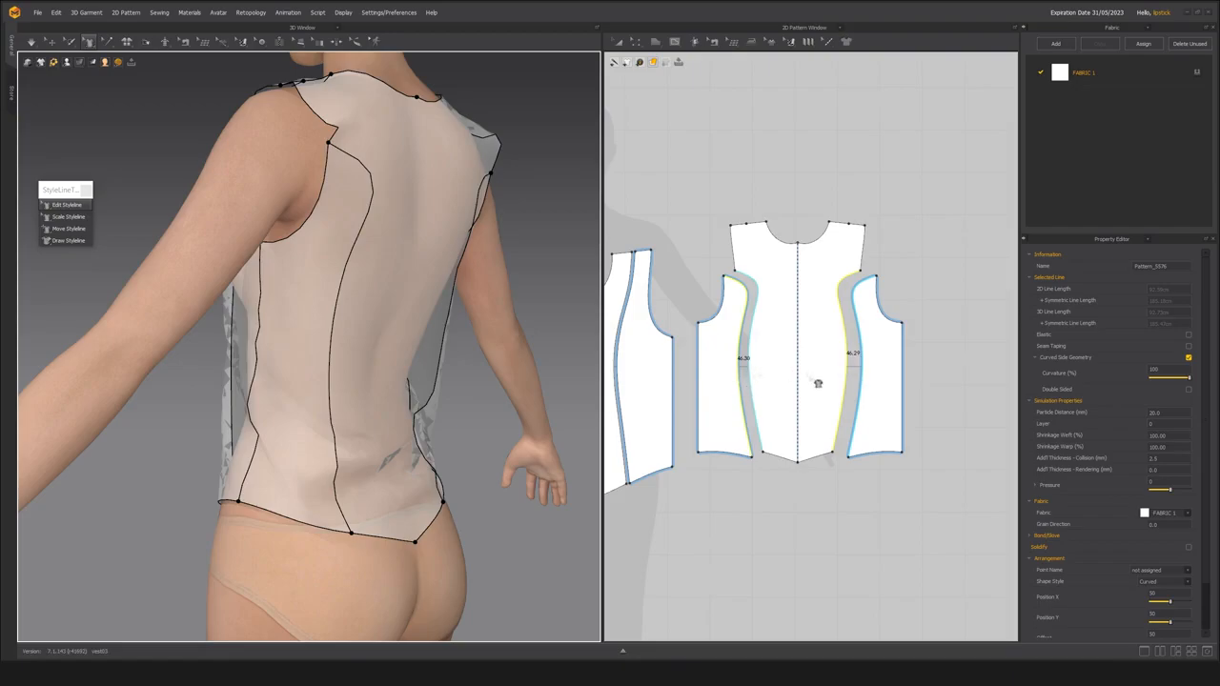
right_drag(355, 384, 340, 377)
drag(340, 377, 363, 373)
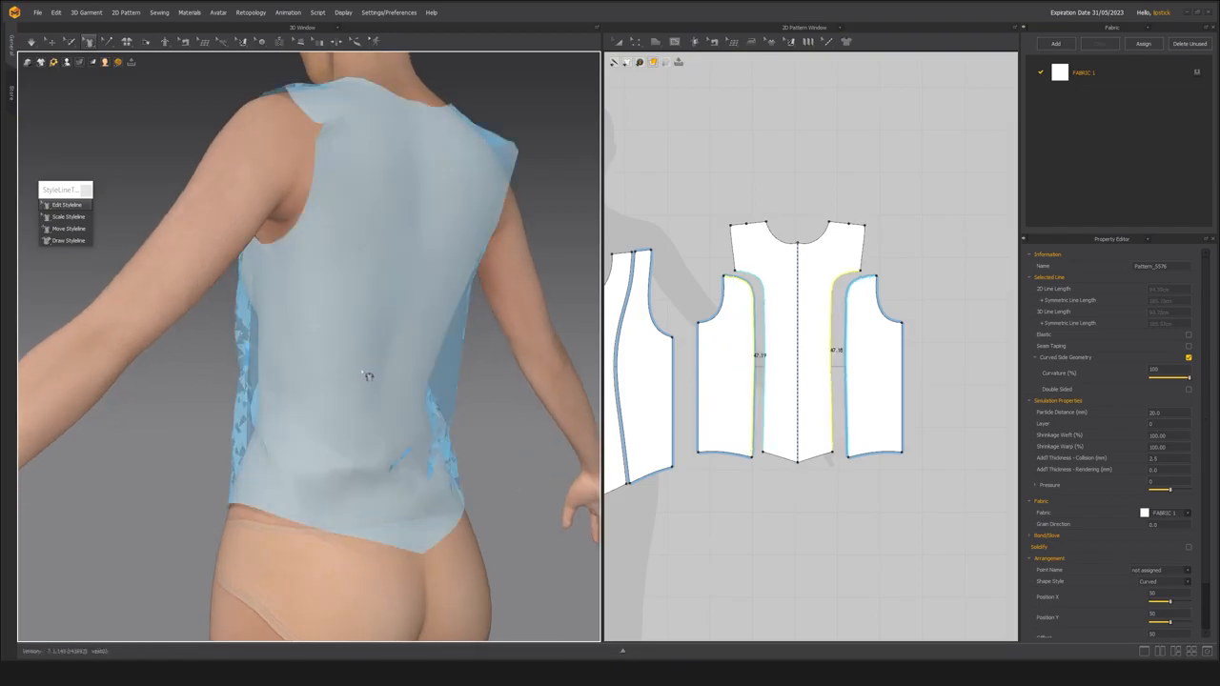
scroll(345, 339, up, 3)
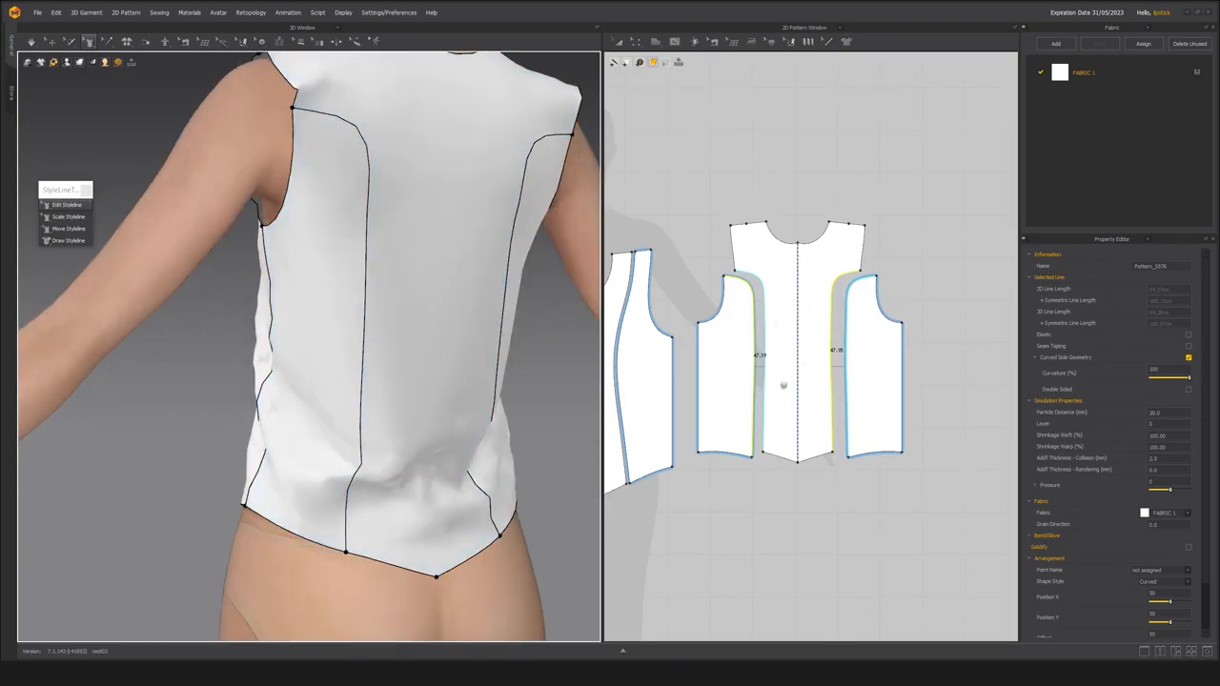
Delete the sewing between the centre back panel and the back side panels.
right_drag(782, 389, 809, 380)
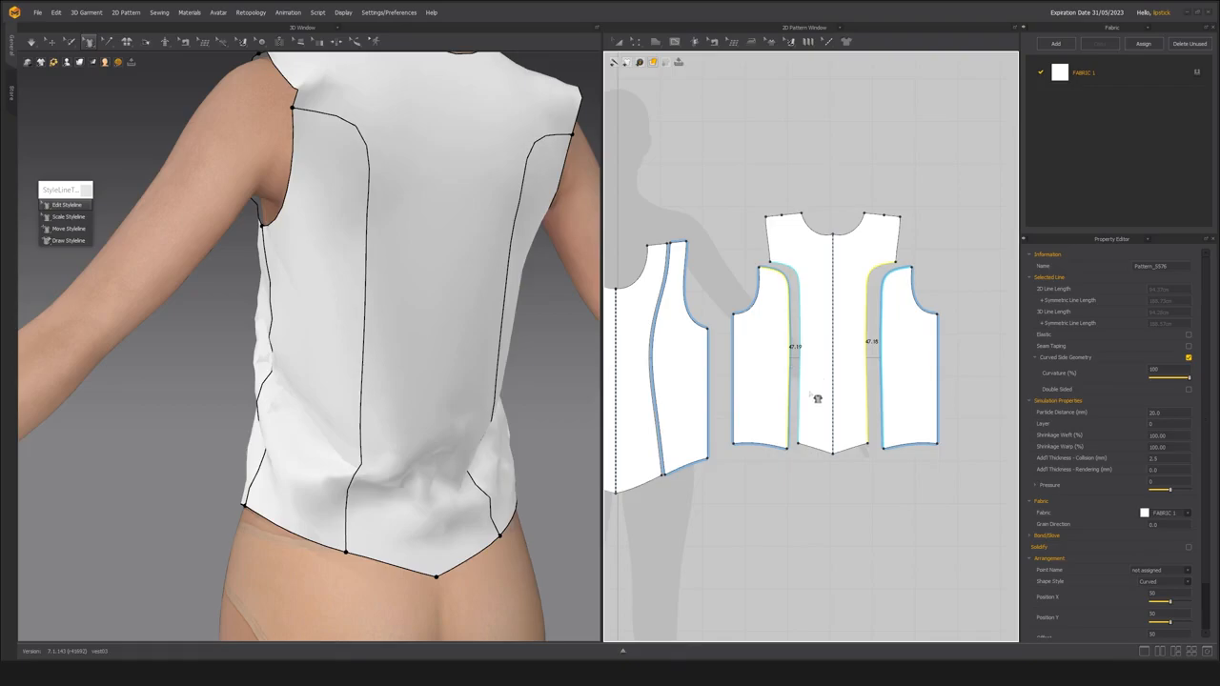
key(b)
click(798, 345)
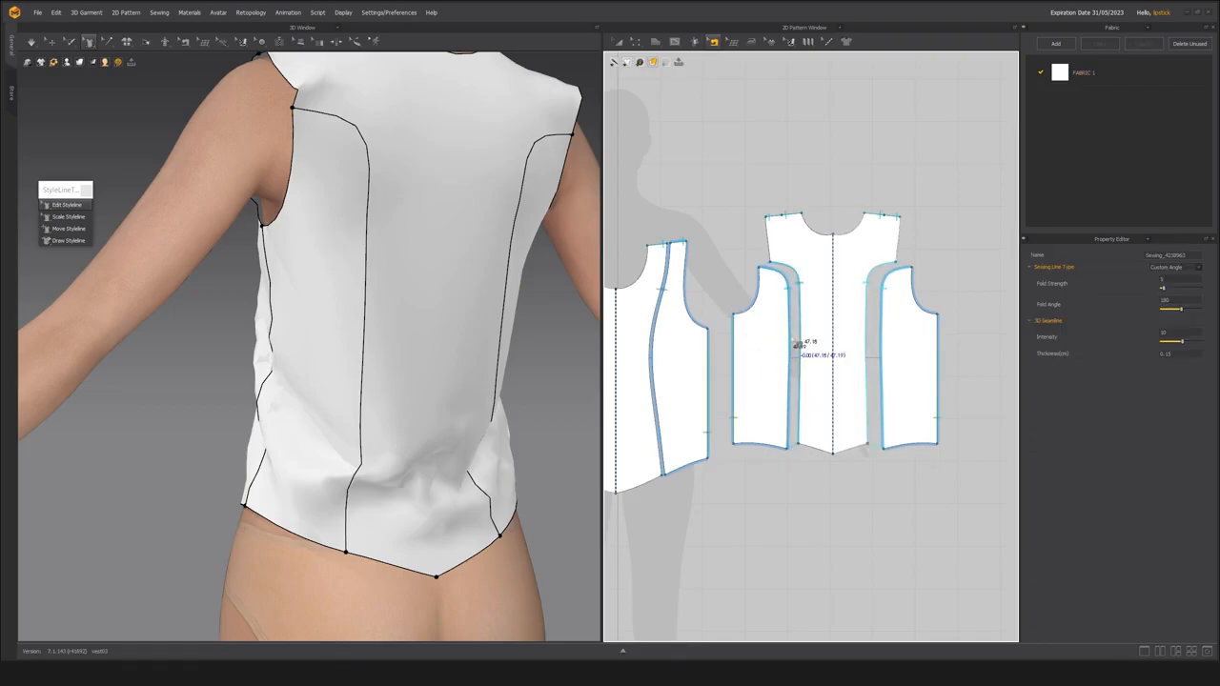
key(Delete)
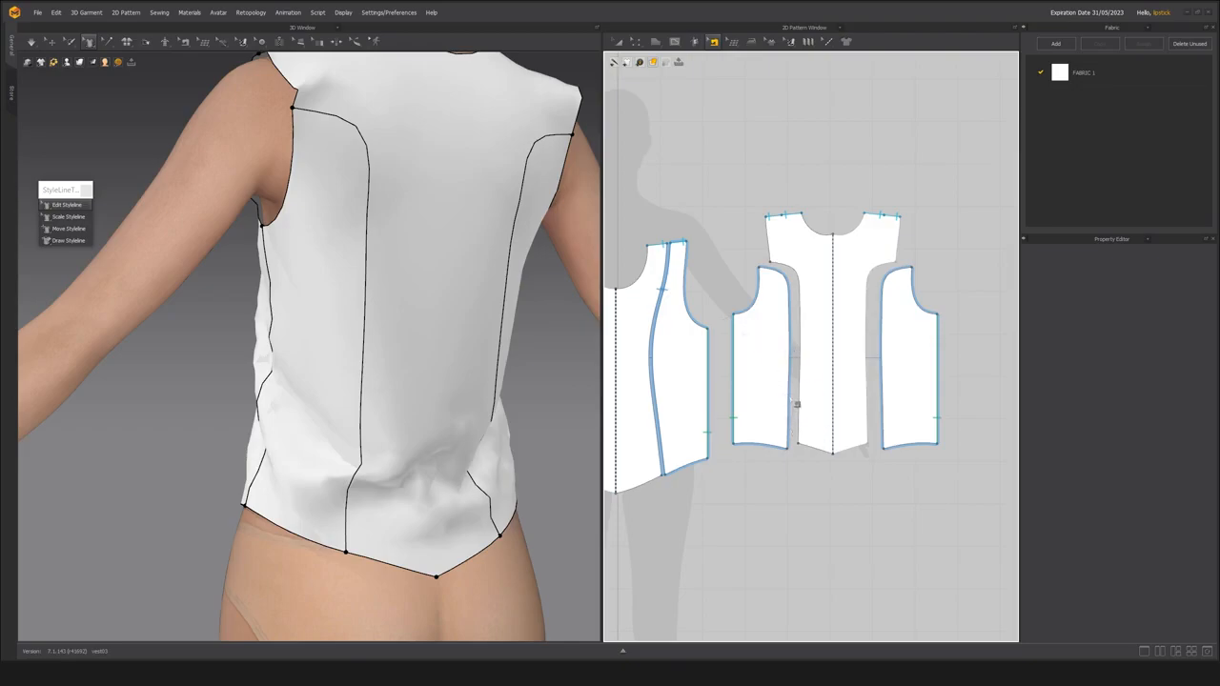
Try adding a point near the waist on the inner edge of the back side panel, and undo it.
key(z)
key(alt+4)
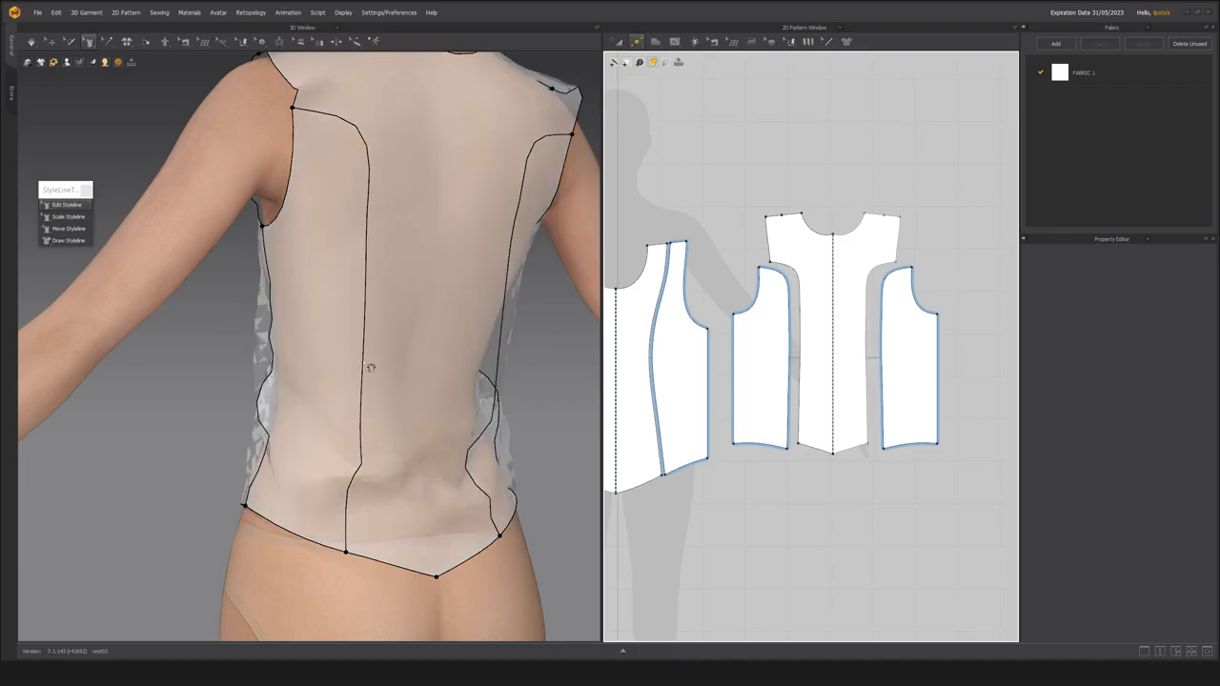
click(788, 369)
right_drag(267, 420, 408, 420)
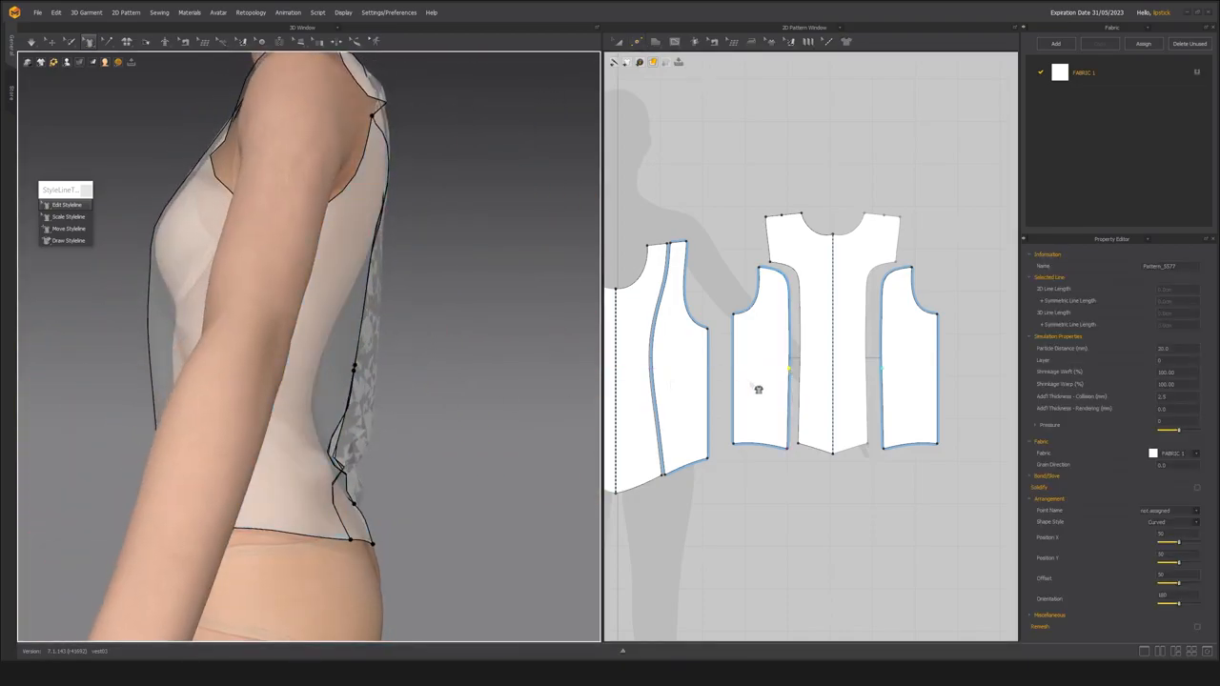
key(ctrl+z)
Add a point near the waist on the back side panel's inner edge and check it with Edit Styleline in translucent display.
key(x)
click(791, 386)
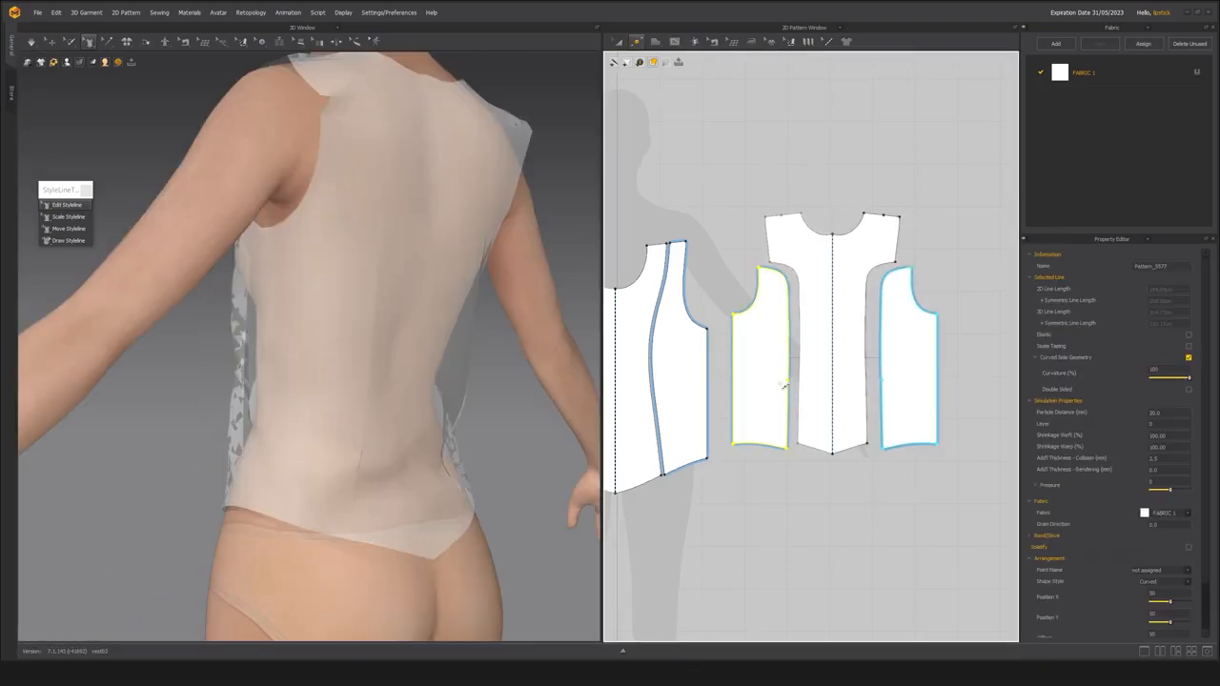
key(a)
click(50, 42)
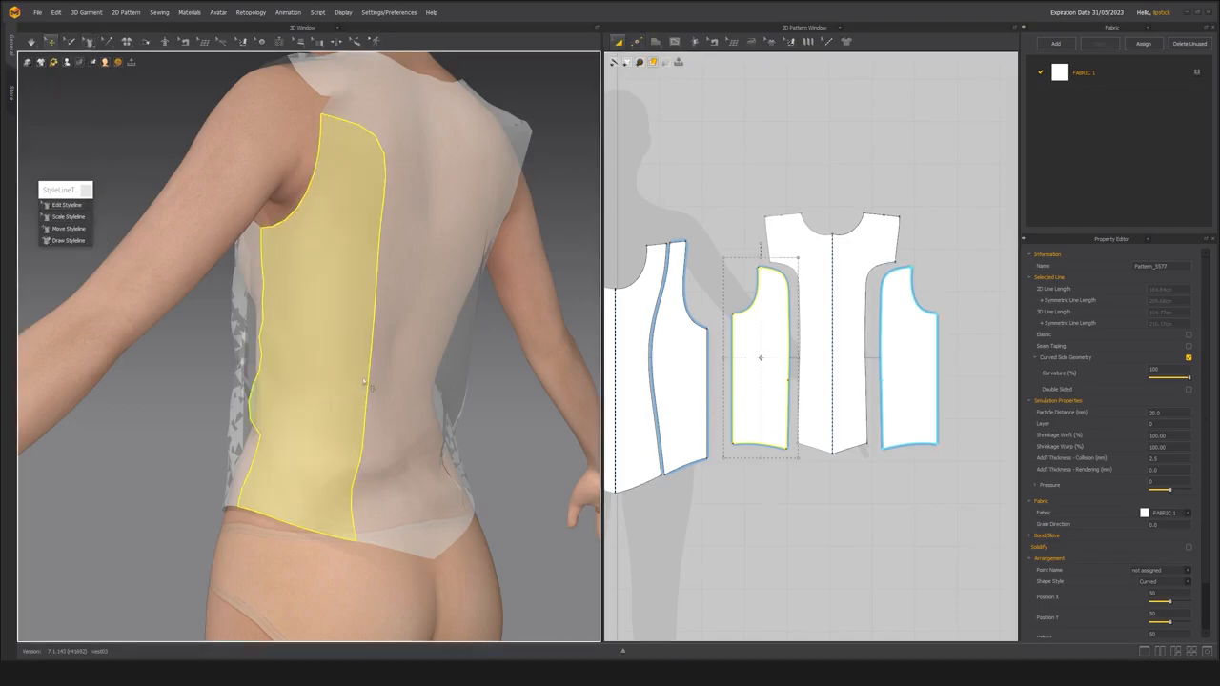
click(72, 206)
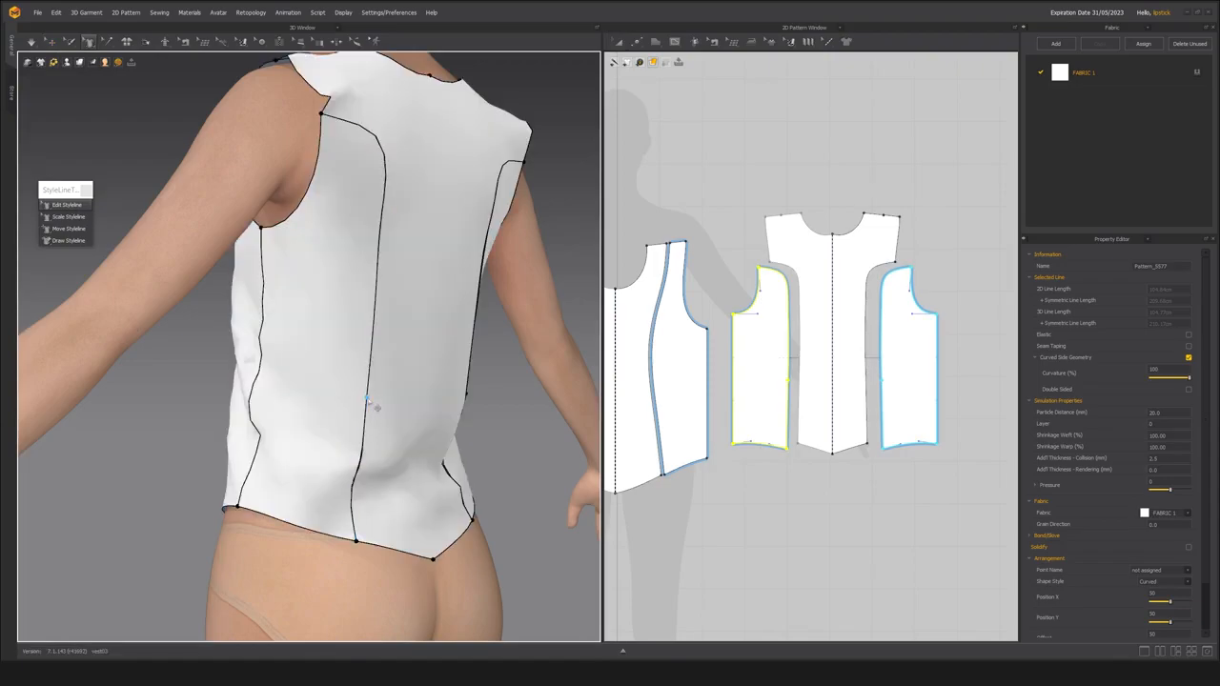
key(alt+4)
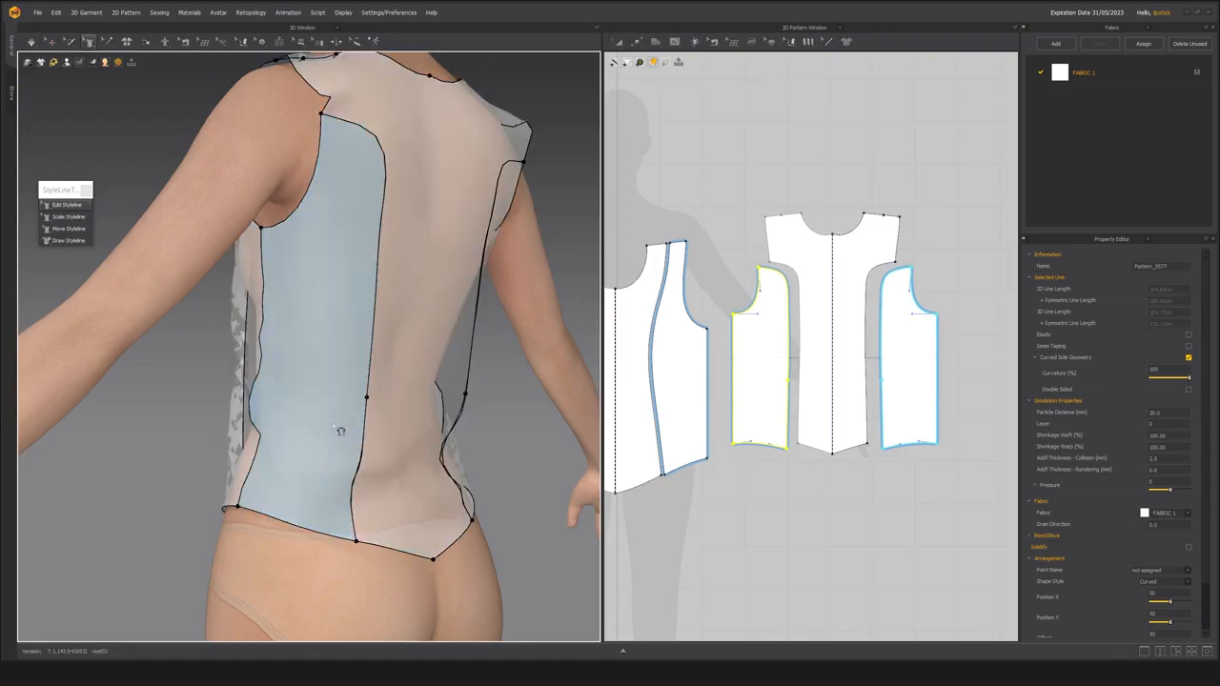
mouse_move(324, 427)
right_down()
mouse_move(382, 422)
mouse_move(314, 408)
right_up()
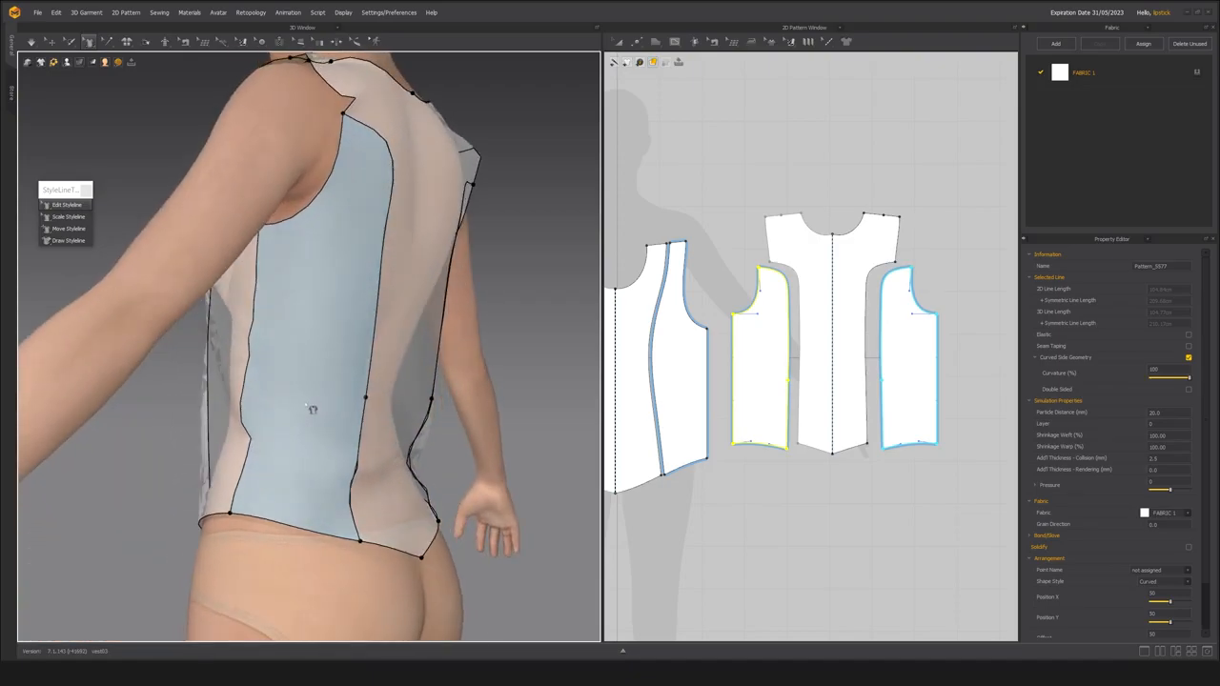
Add a matching point near the waist on the centre back panel's side edge and check both points with Edit Styleline.
scroll(801, 406, up, 3)
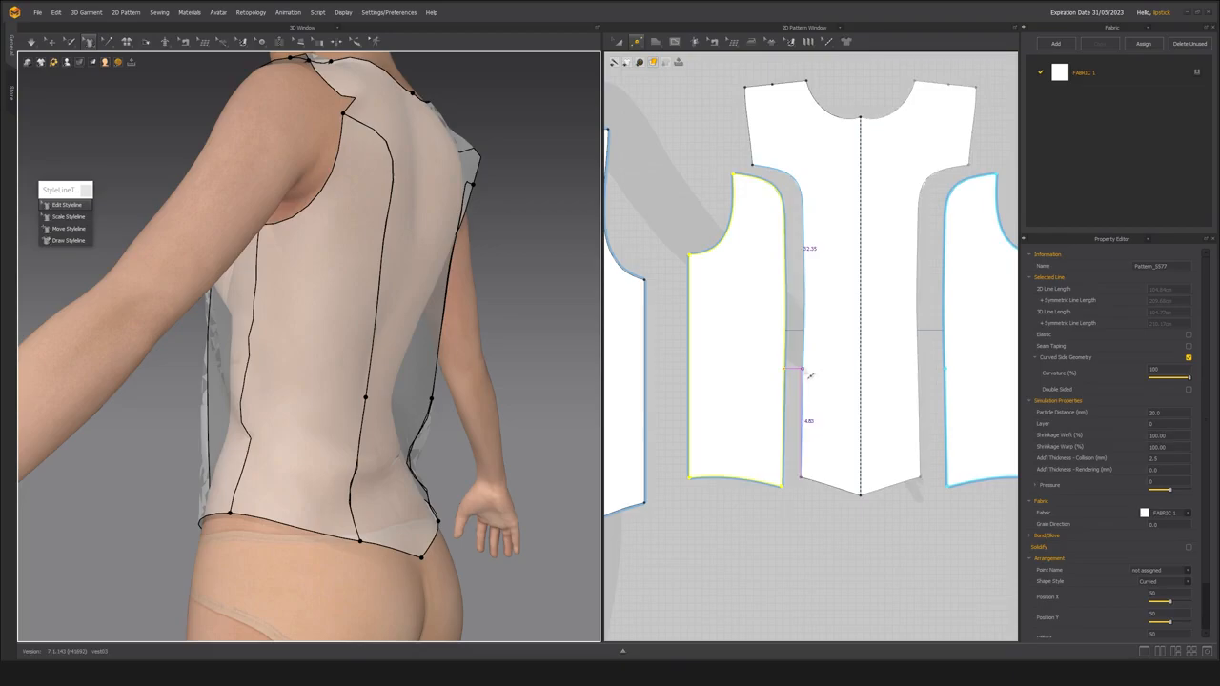
scroll(810, 375, up, 5)
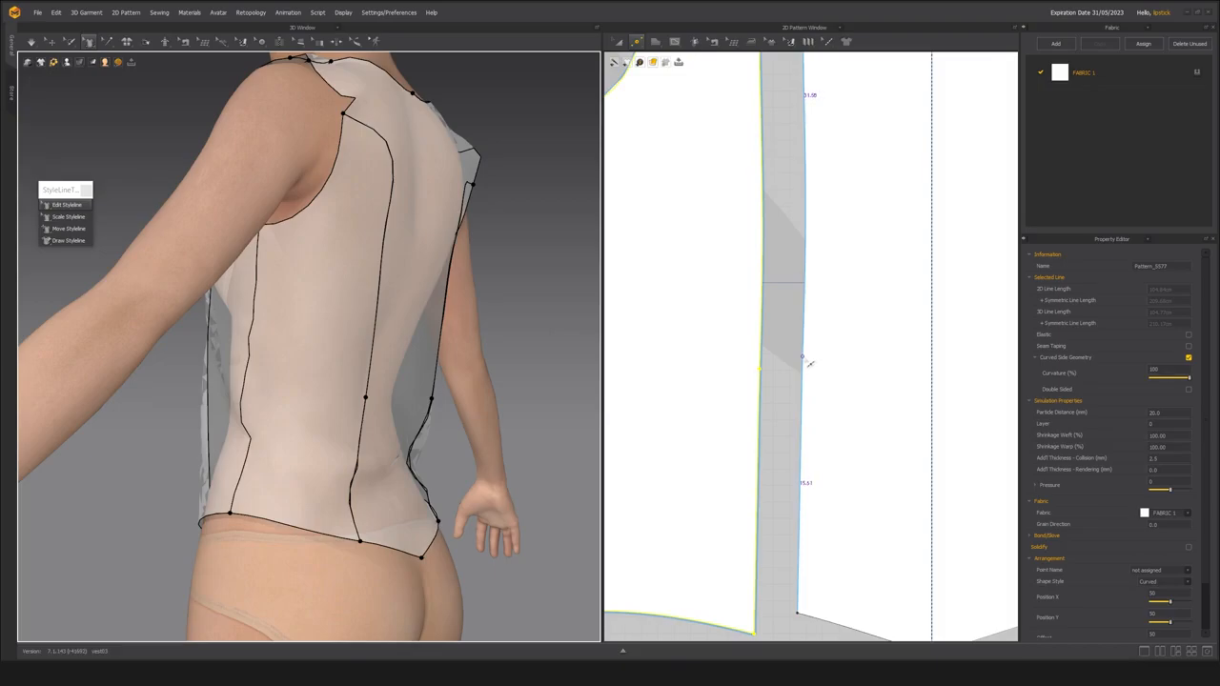
click(804, 359)
key(a)
scroll(743, 394, down, 2)
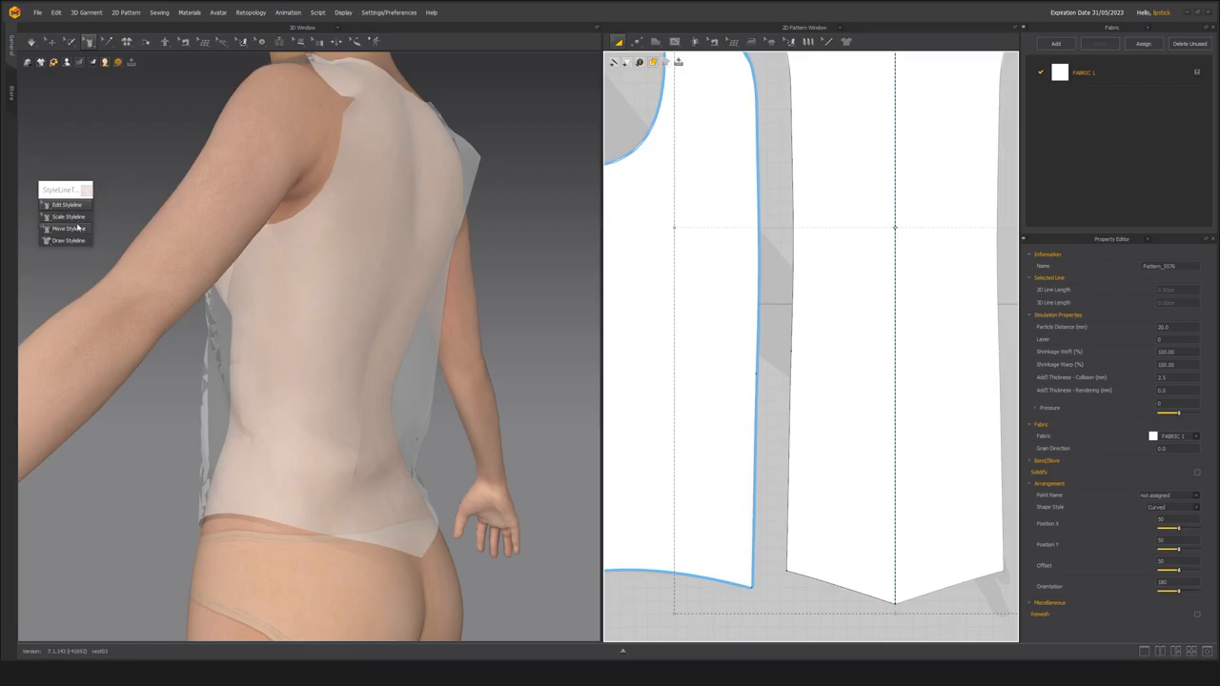
click(52, 42)
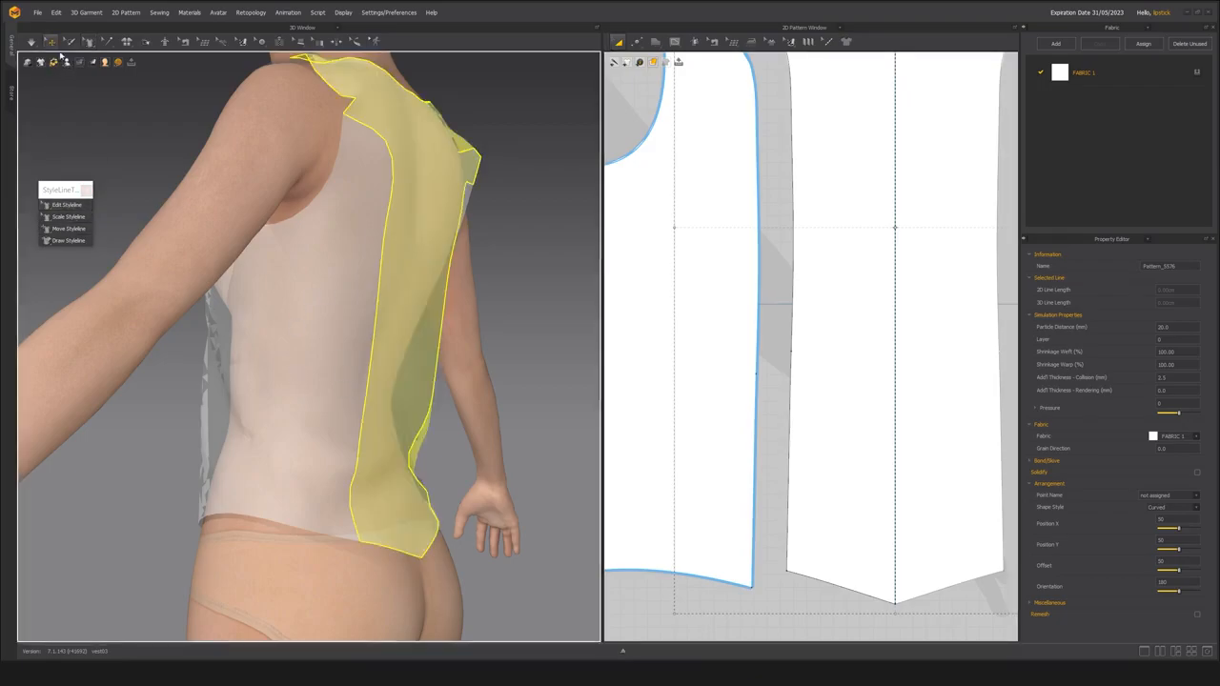
click(341, 430)
click(43, 206)
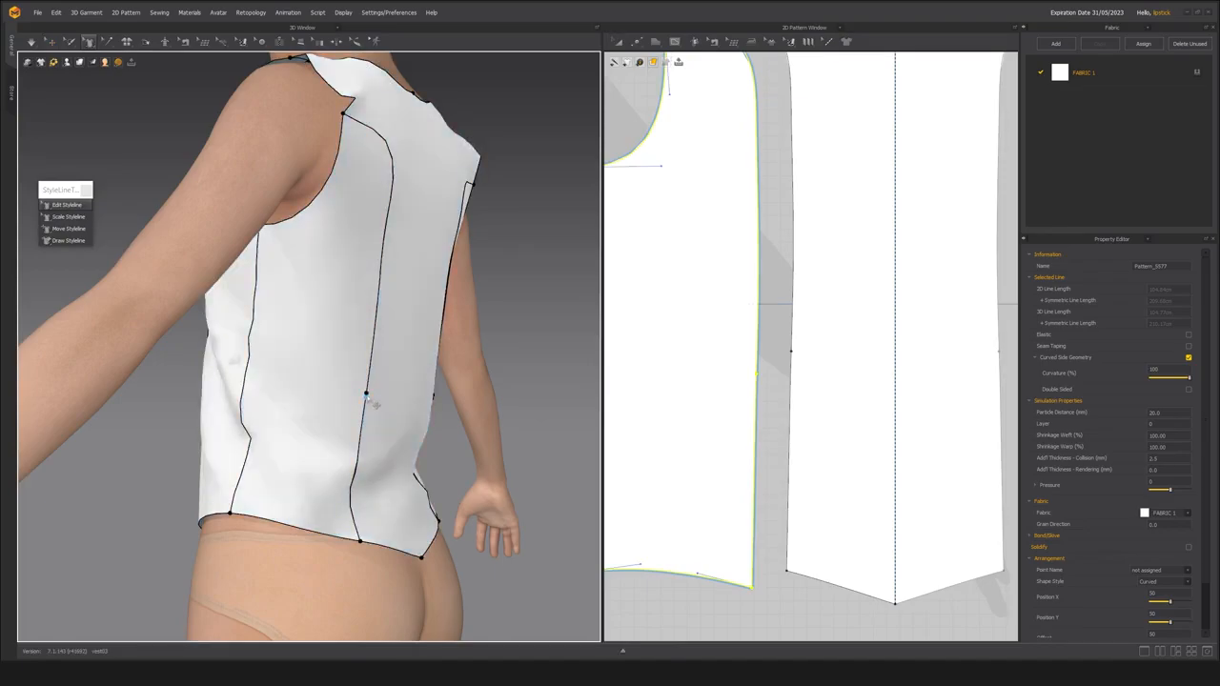
right_drag(361, 429, 347, 414)
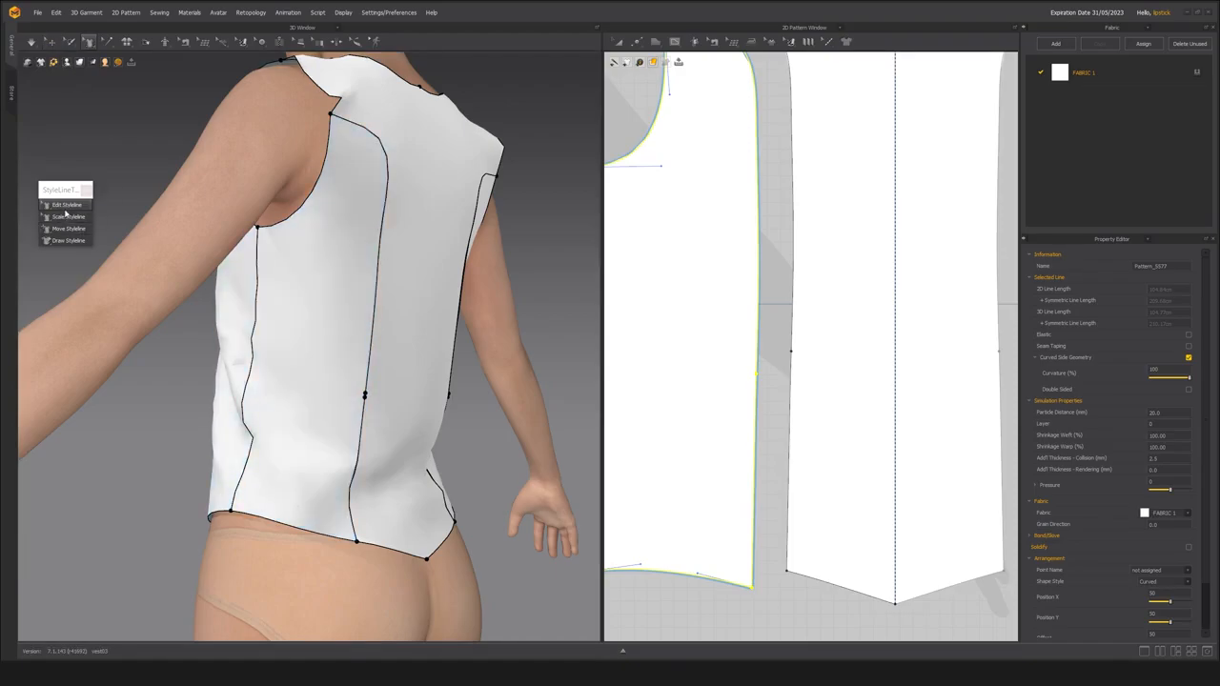
Select the back side panel in the 3D view and check the waist points on its styleline with Edit Styleline.
key(q)
click(311, 415)
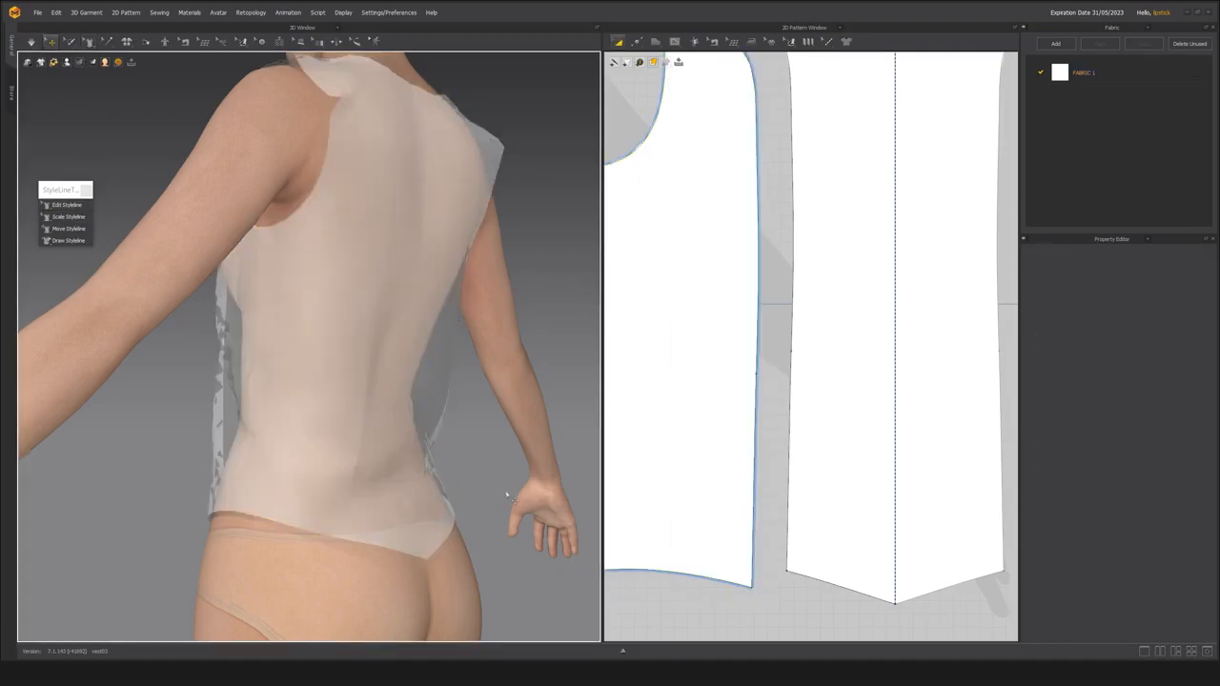
click(61, 207)
click(358, 394)
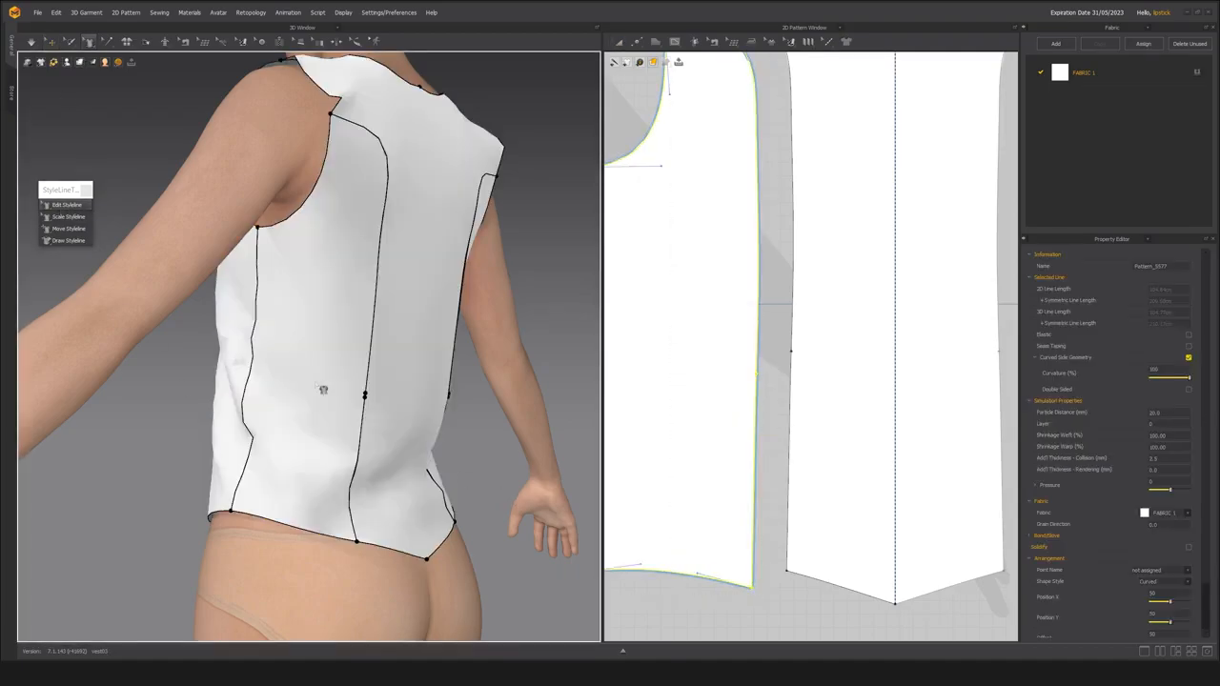
key(q)
click(315, 343)
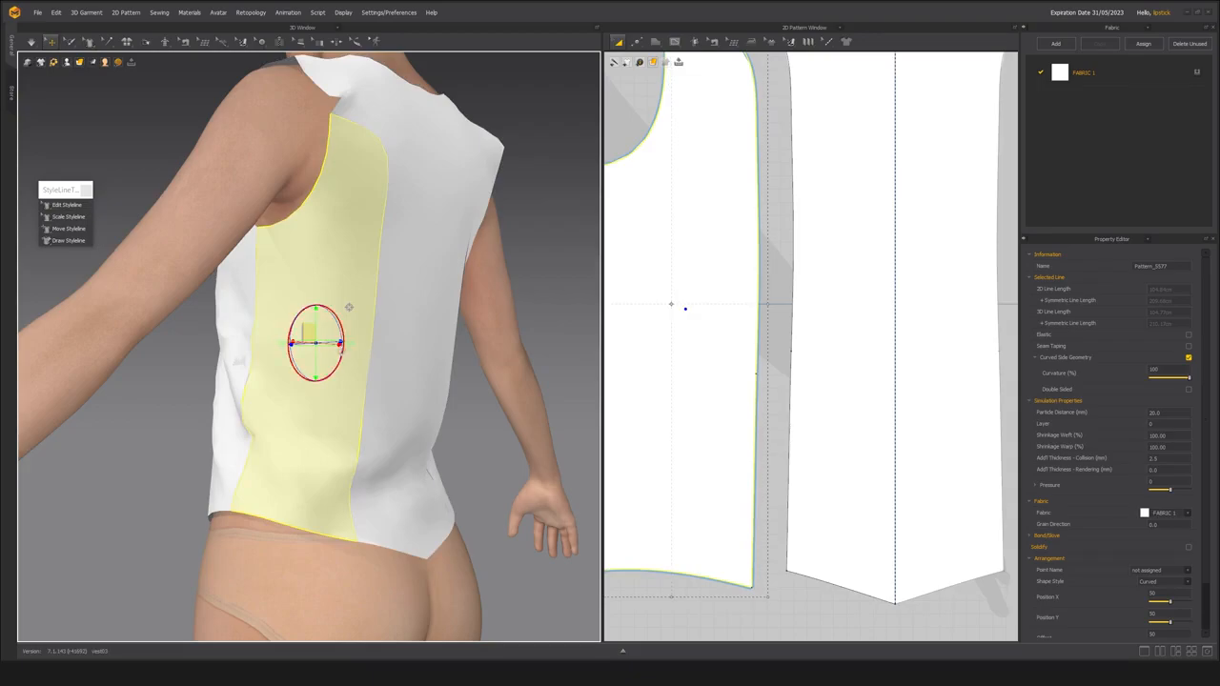
Enable Show Topology for the garment, toggle the garment's visibility, and return to Edit Styleline.
click(41, 62)
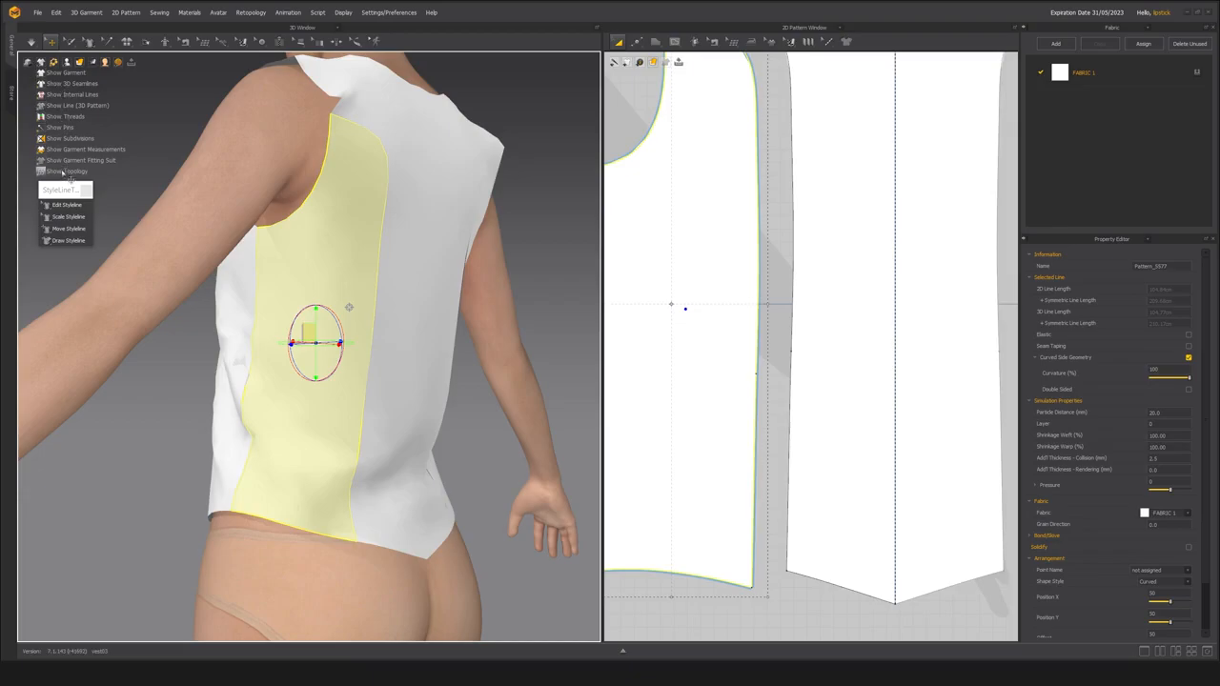
click(63, 171)
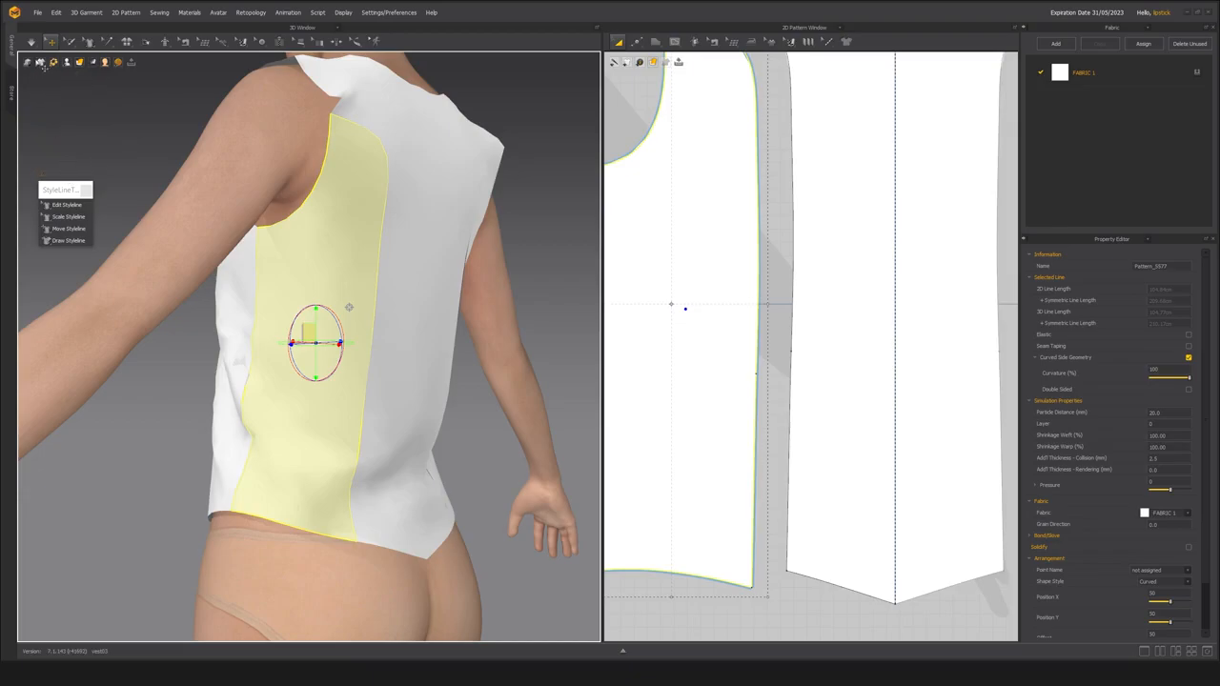
click(42, 64)
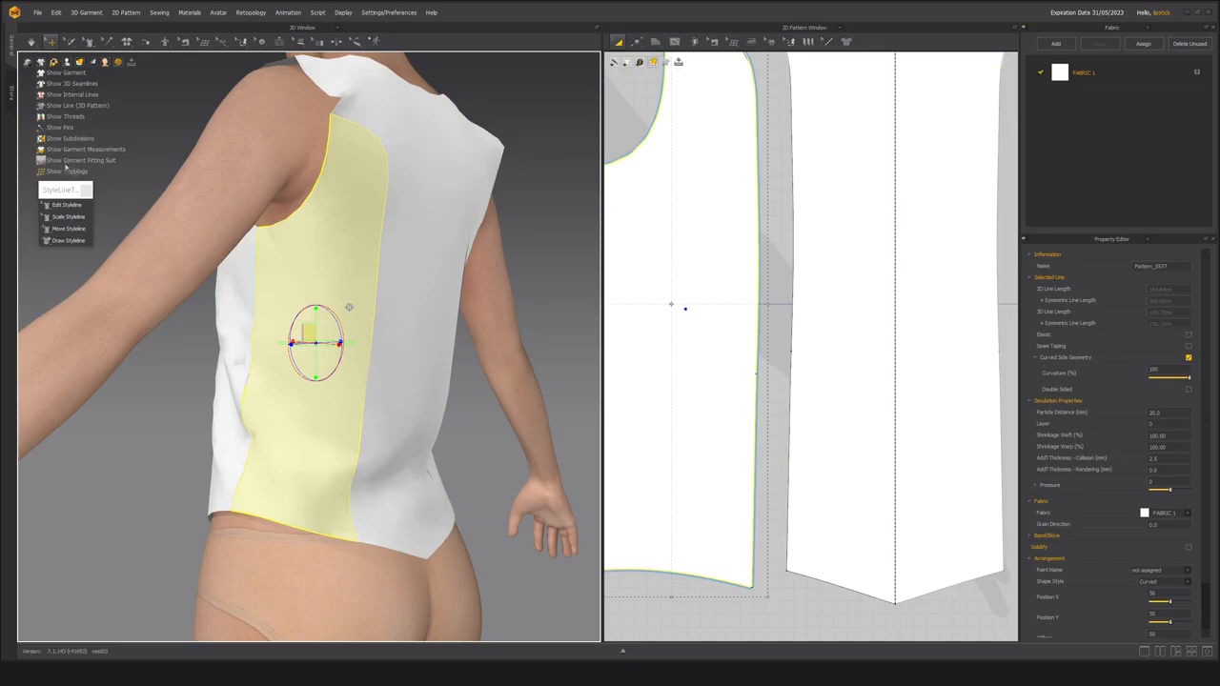
click(66, 75)
click(67, 74)
click(67, 205)
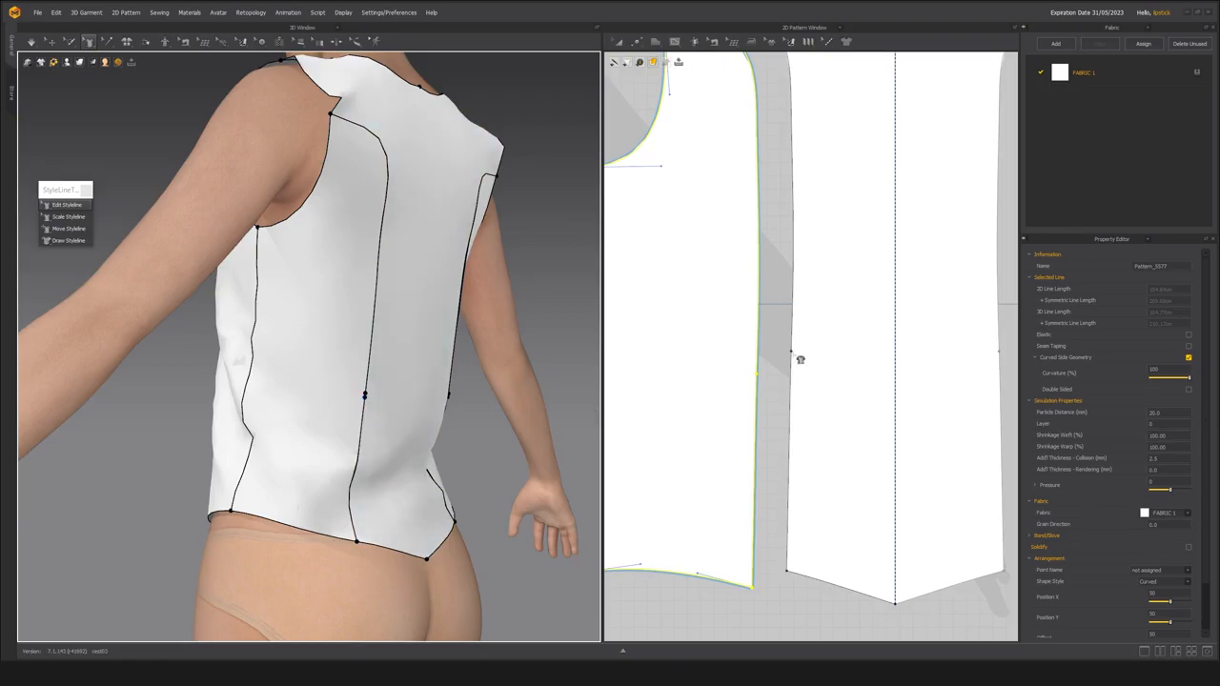
Compare the waist points on the back side and centre back panels in the 2D layout, and undo the last action.
scroll(800, 360, down, 4)
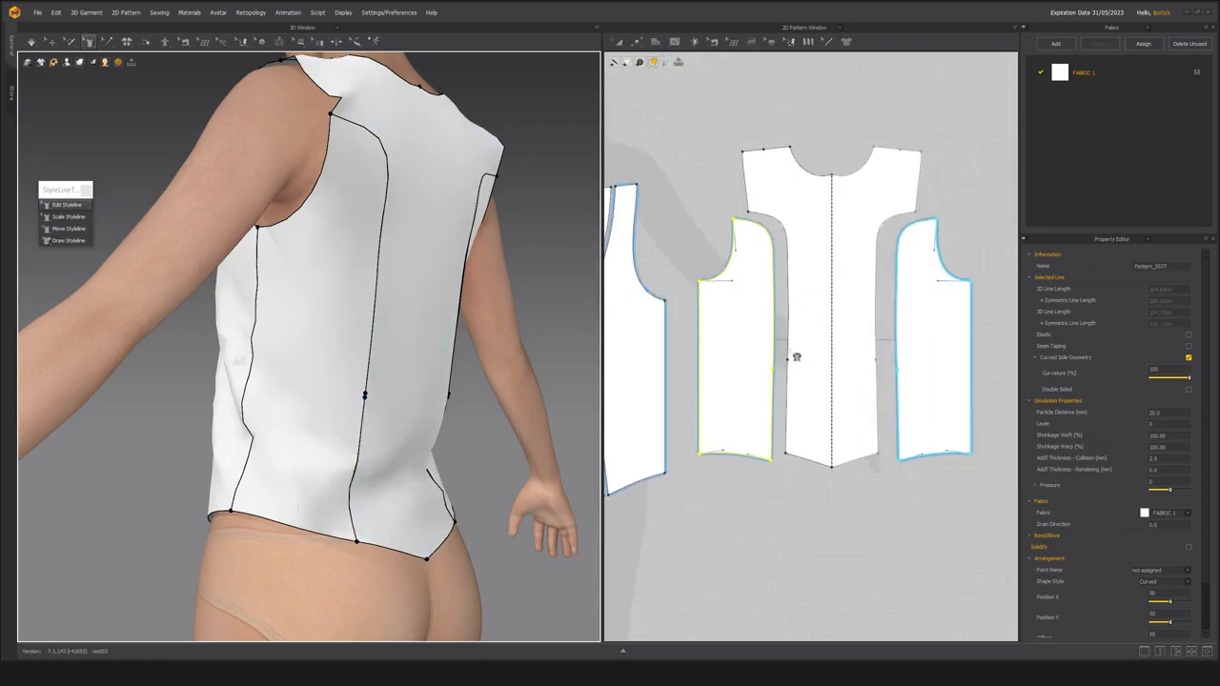
scroll(791, 367, up, 3)
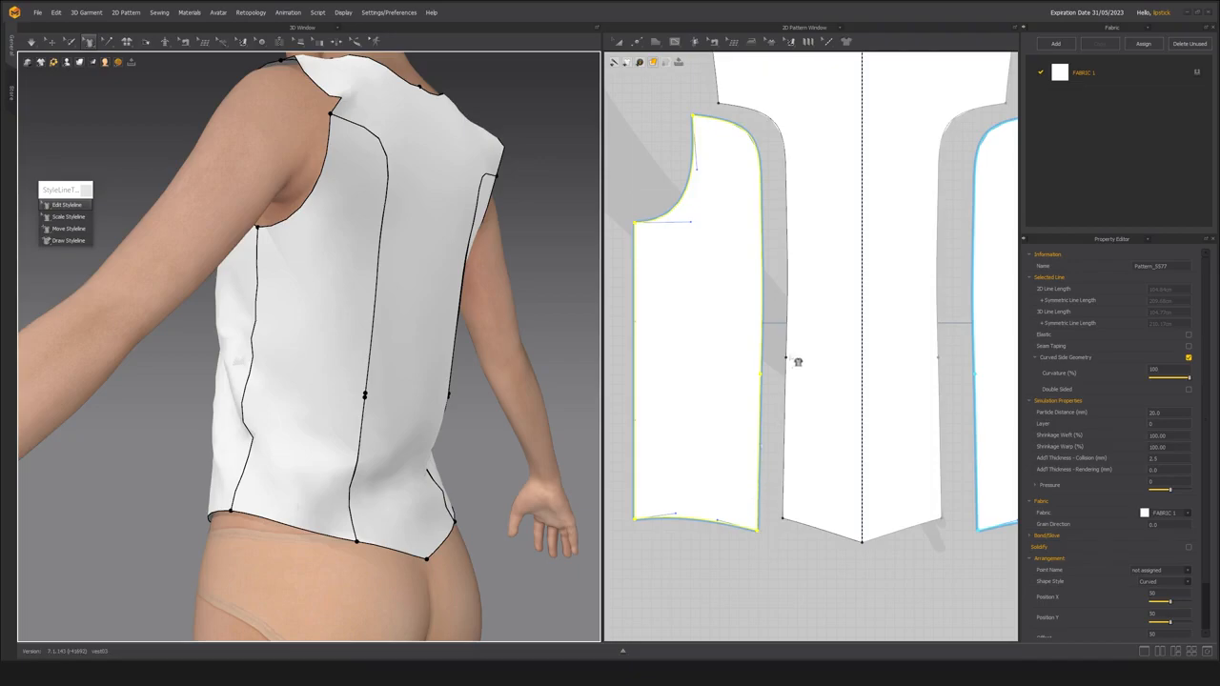
key(ctrl+z)
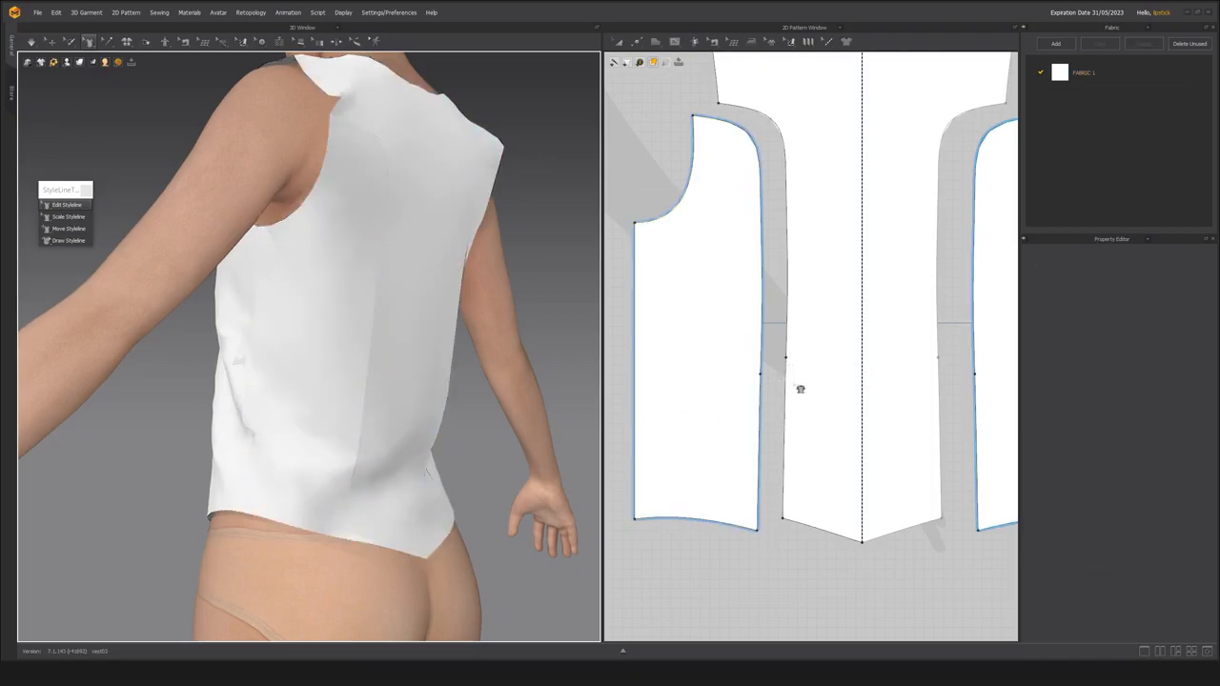
Undo the recent edits until the waist point on the centre back panel's side edge is removed.
key(ctrl+z)
key(ctrl+z)
key(ctrl+z)
key(ctrl+z)
key(ctrl+z)
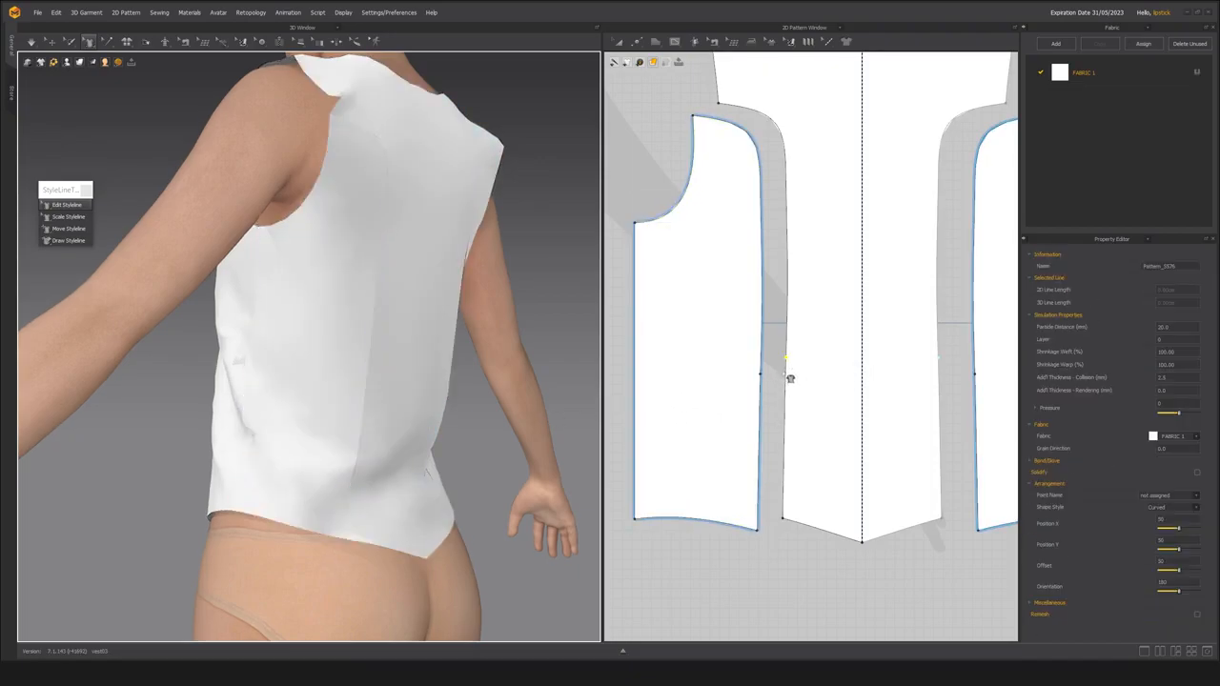
Free-sew the back side panel's edge to the centre back panel's edge from the hem up to the waist point.
key(m)
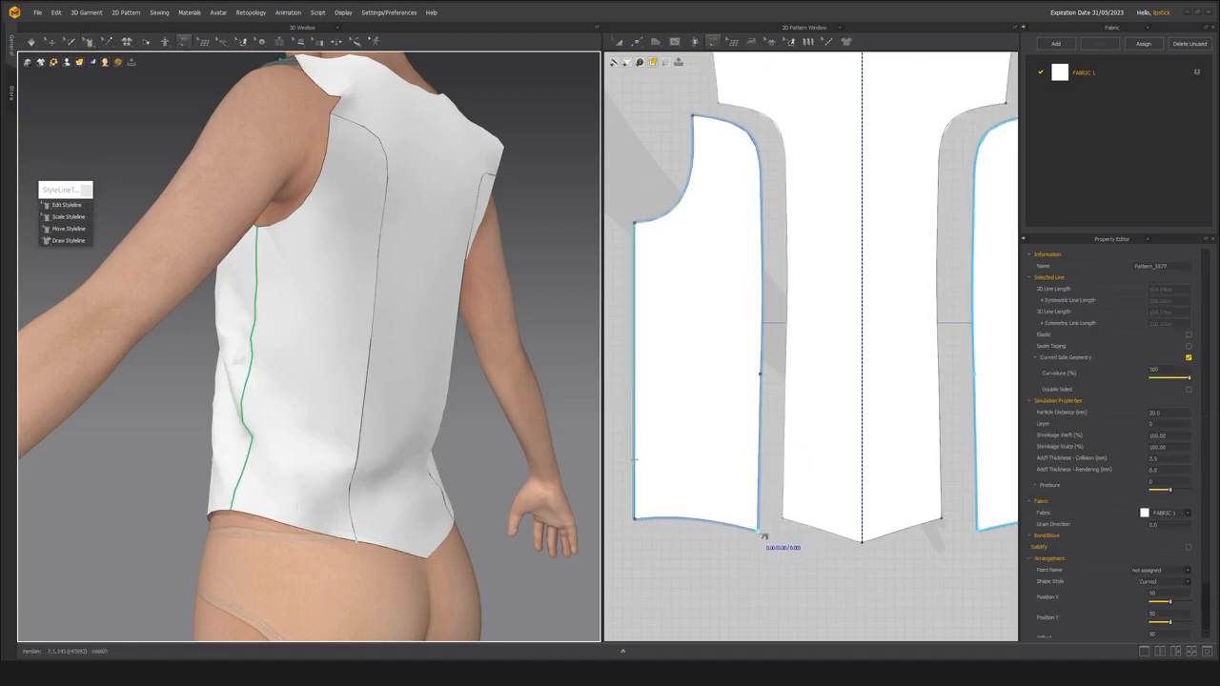
scroll(768, 535, down, 1)
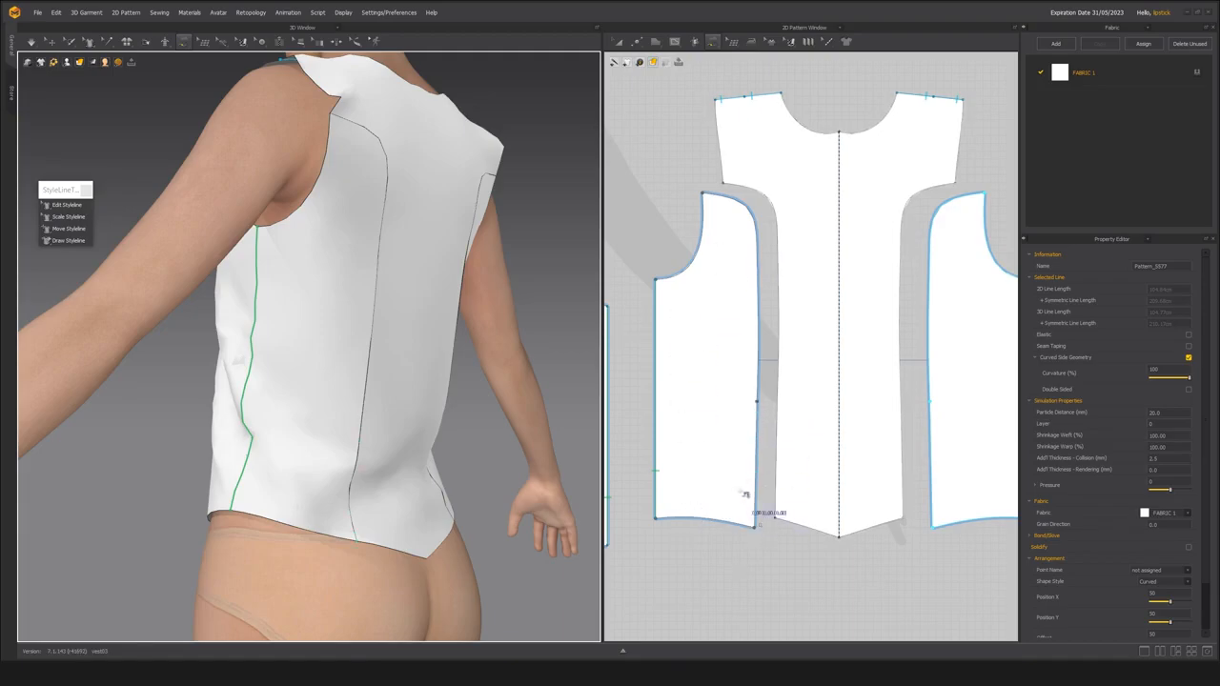
click(757, 528)
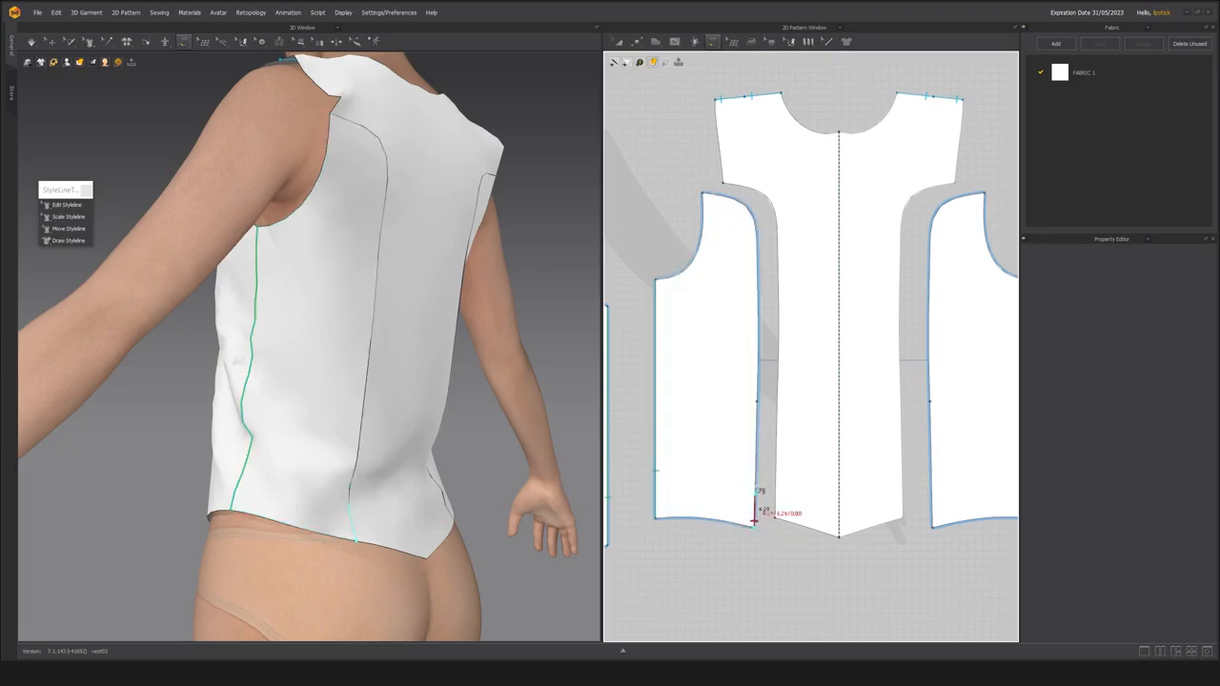
click(762, 412)
click(776, 519)
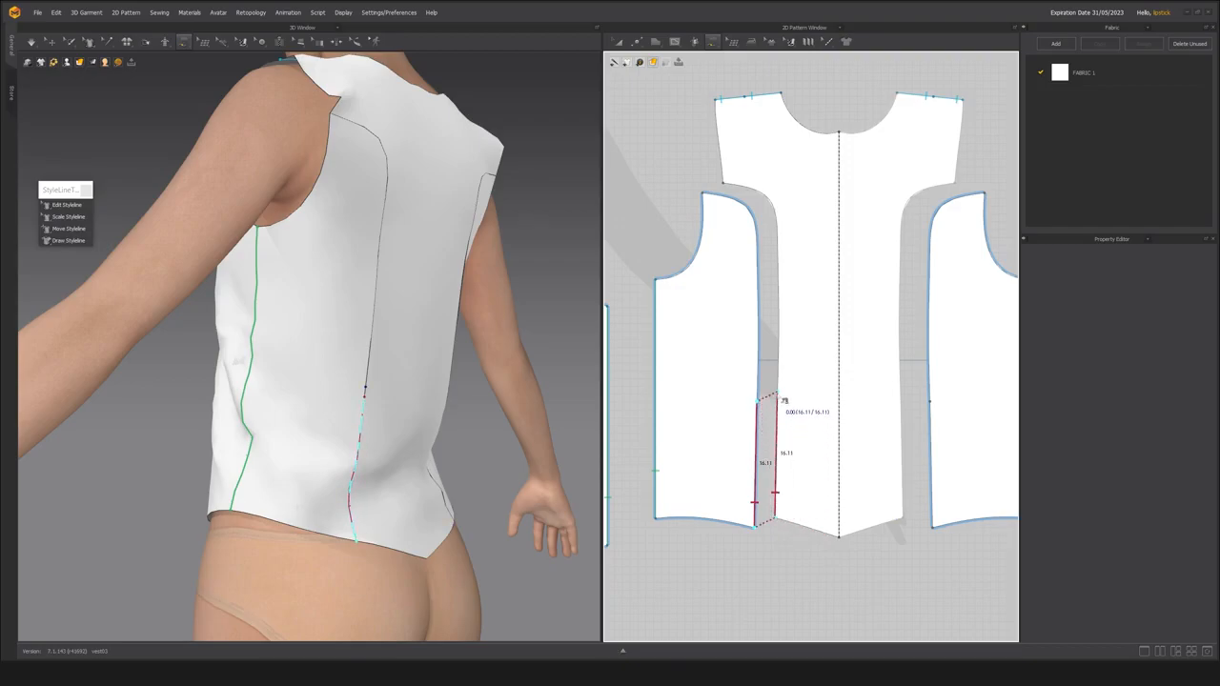
click(784, 401)
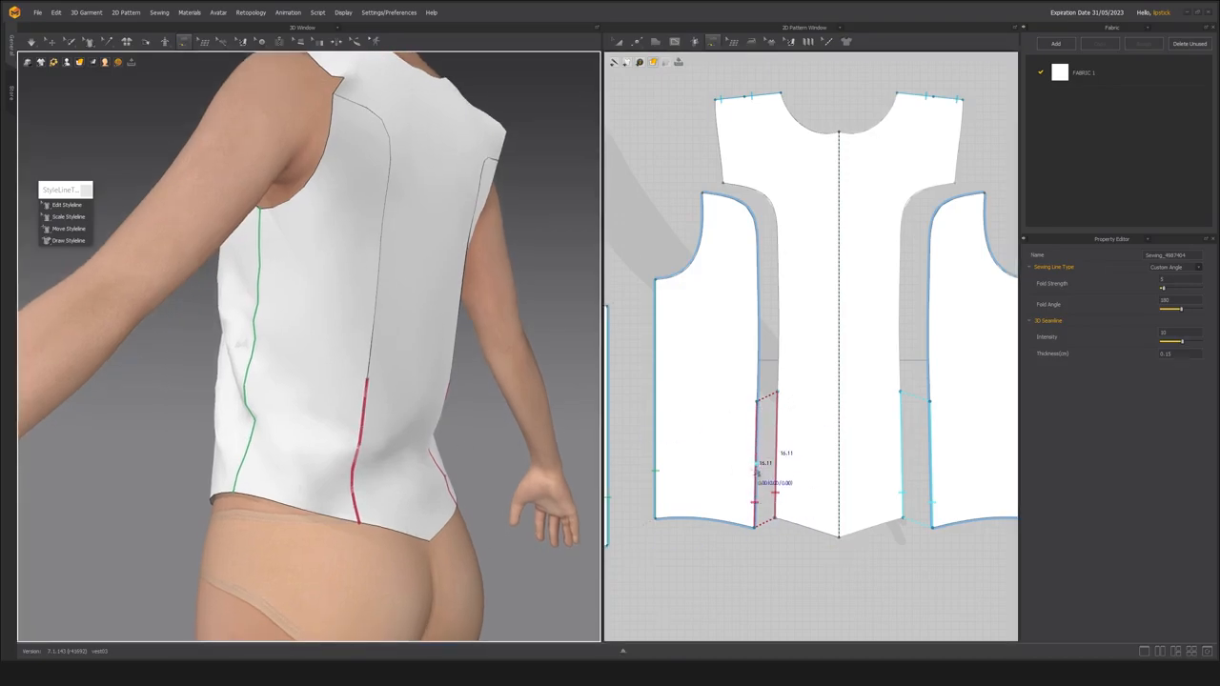
Add a point to the pattern at the end of the new hem-to-waist seam and check it with Edit Styleline.
click(782, 561)
click(784, 452)
right_click(778, 445)
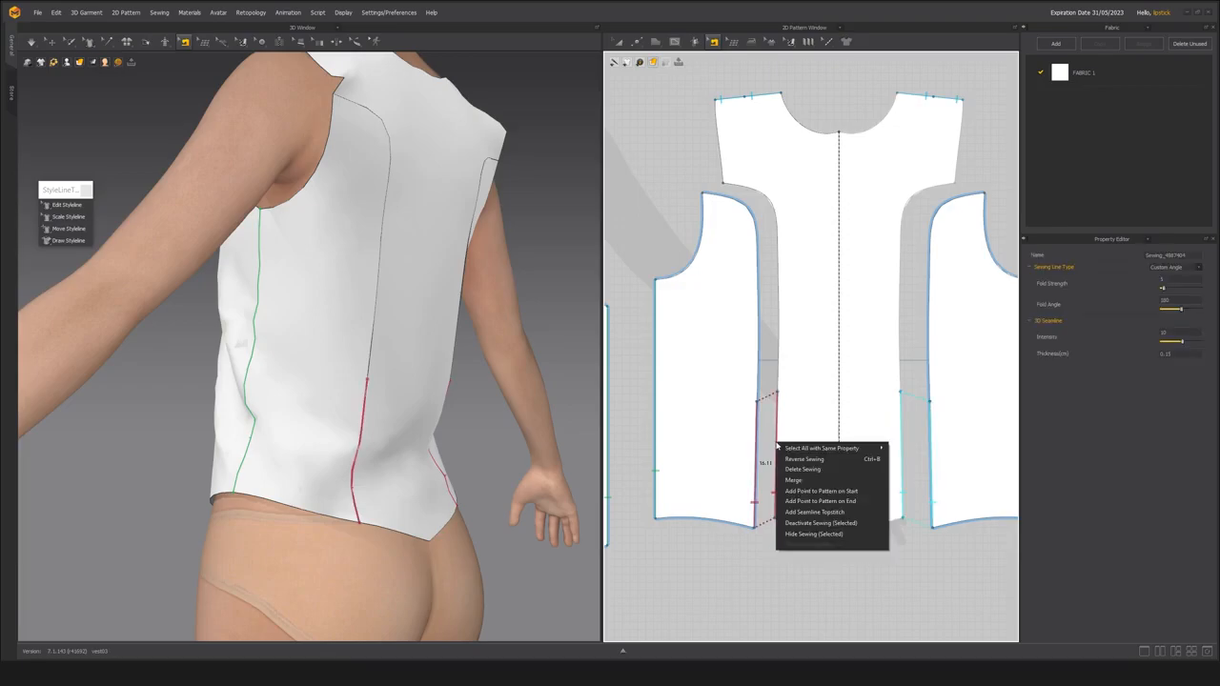
click(790, 502)
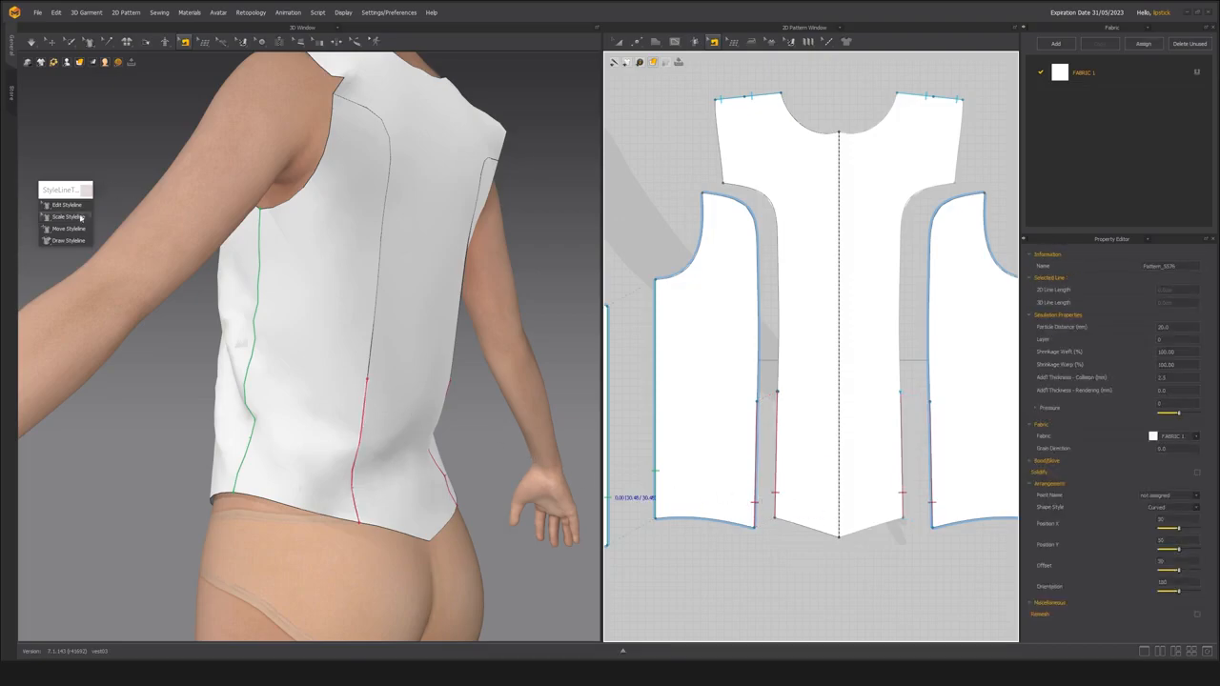
click(65, 206)
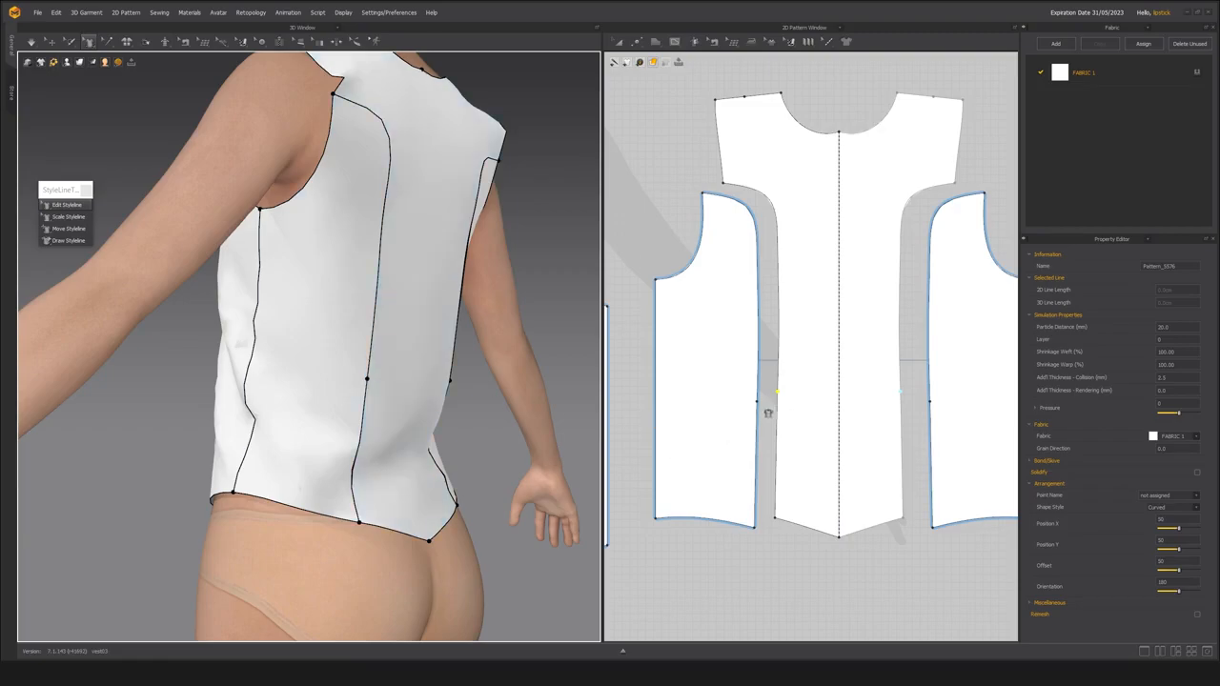
Try adding a waist point on the centre back panel's side edge and compare it with the side panel's point in 3D.
key(x)
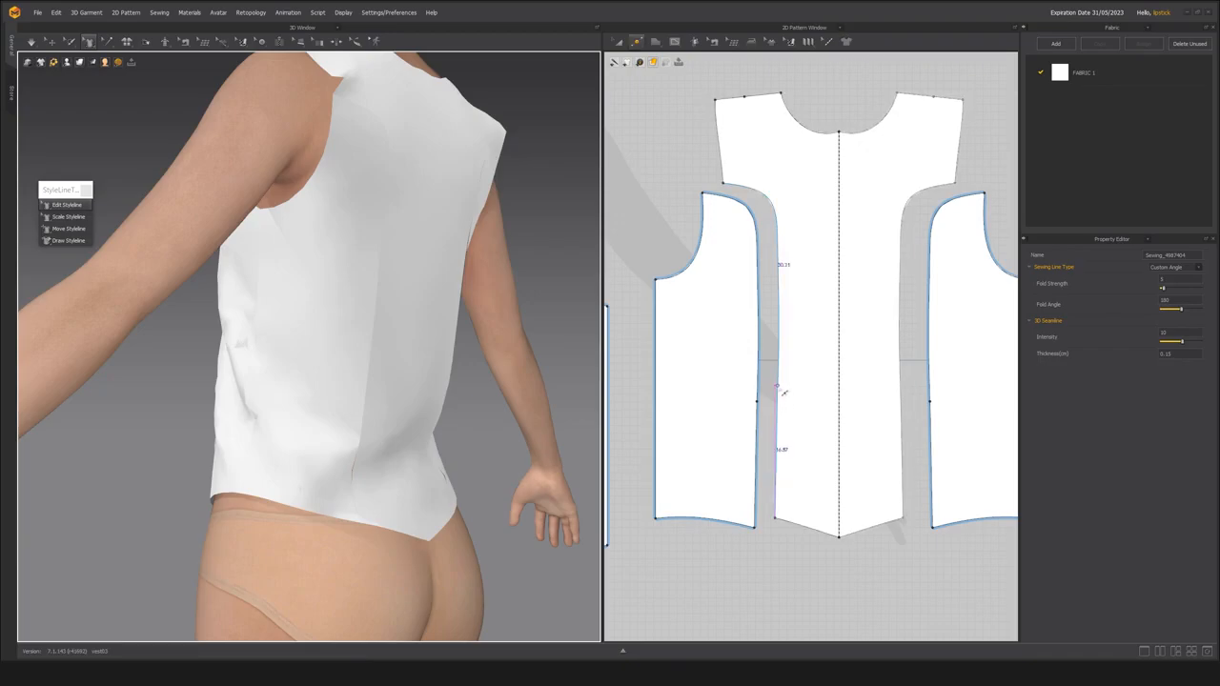
click(781, 392)
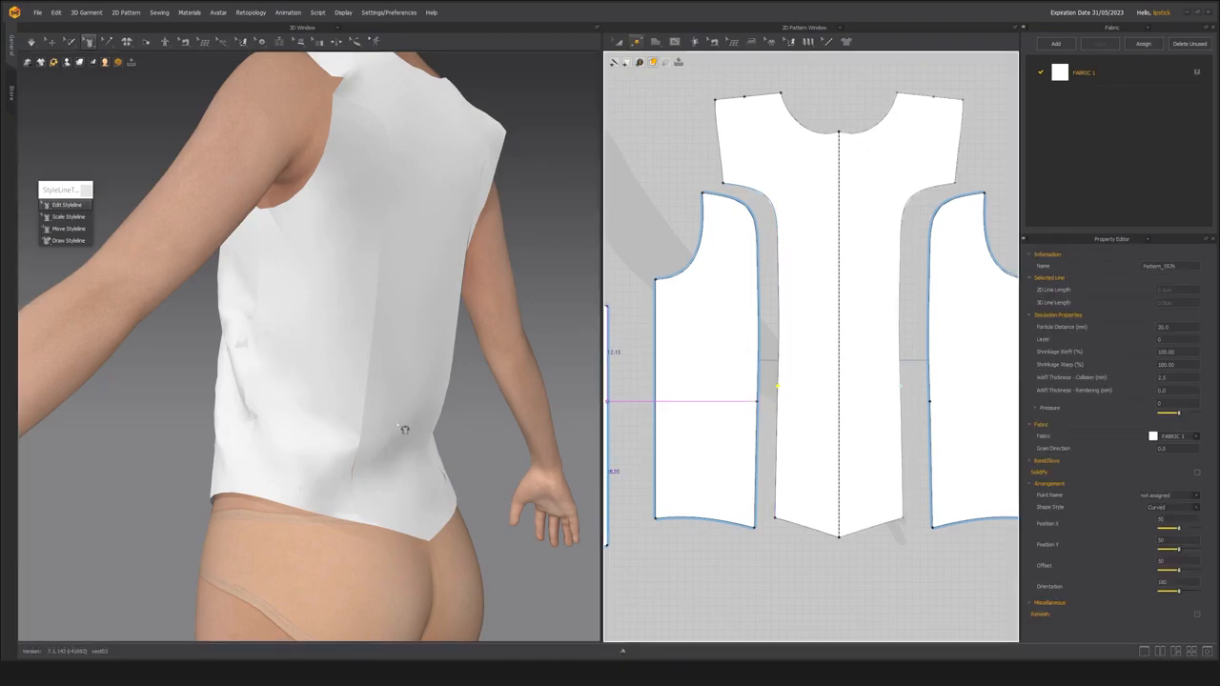
middle_drag(400, 425, 411, 420)
click(345, 382)
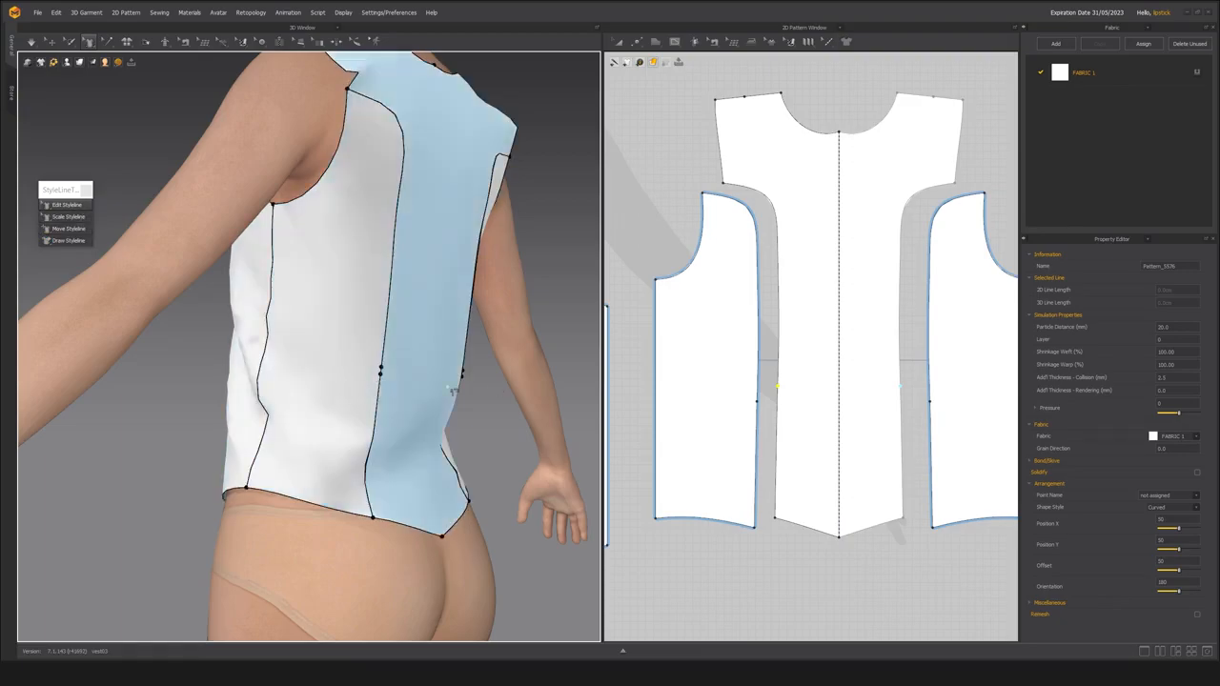
key(ctrl+z)
Add a waist point on the centre back panel's side edge level with the side panel's point and check it with Edit Styleline.
key(x)
click(782, 394)
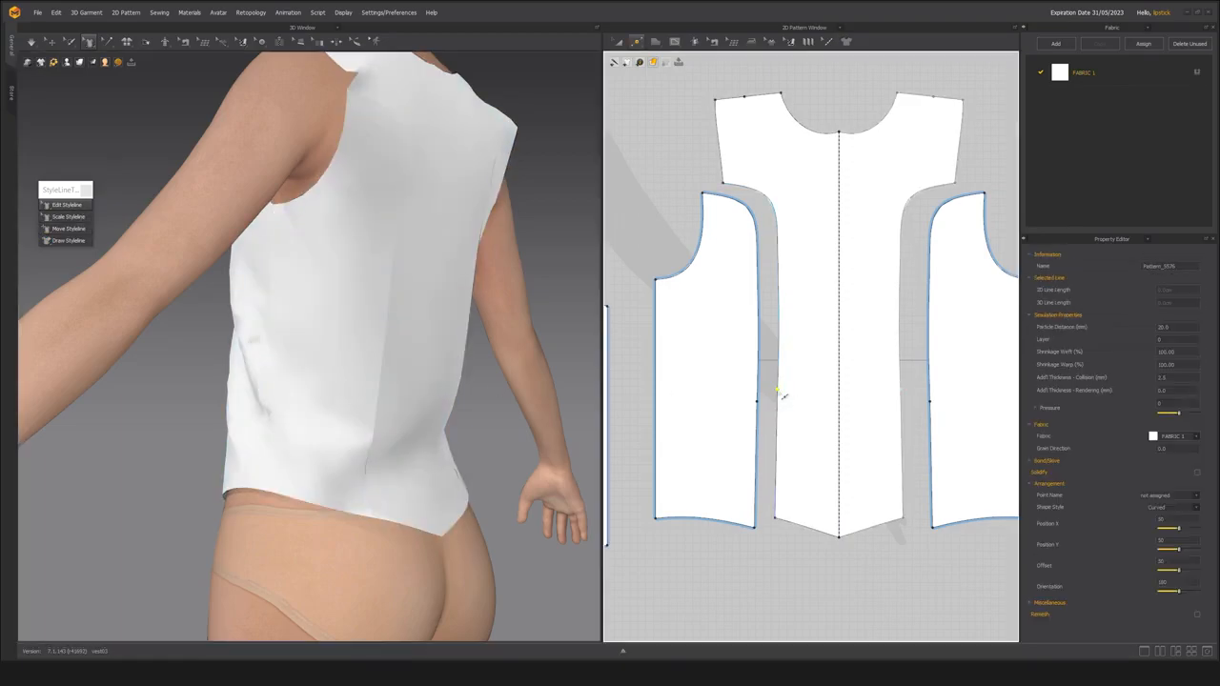
click(67, 206)
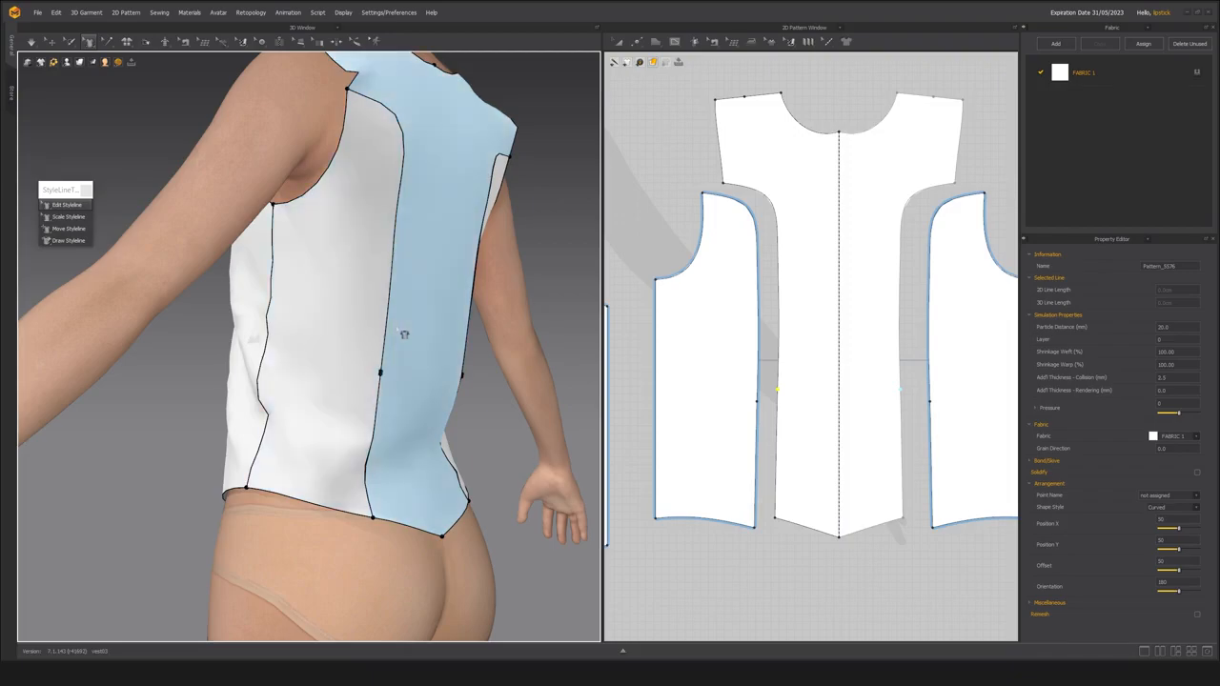
middle_drag(417, 427, 449, 485)
scroll(413, 461, down, 2)
right_drag(411, 460, 457, 403)
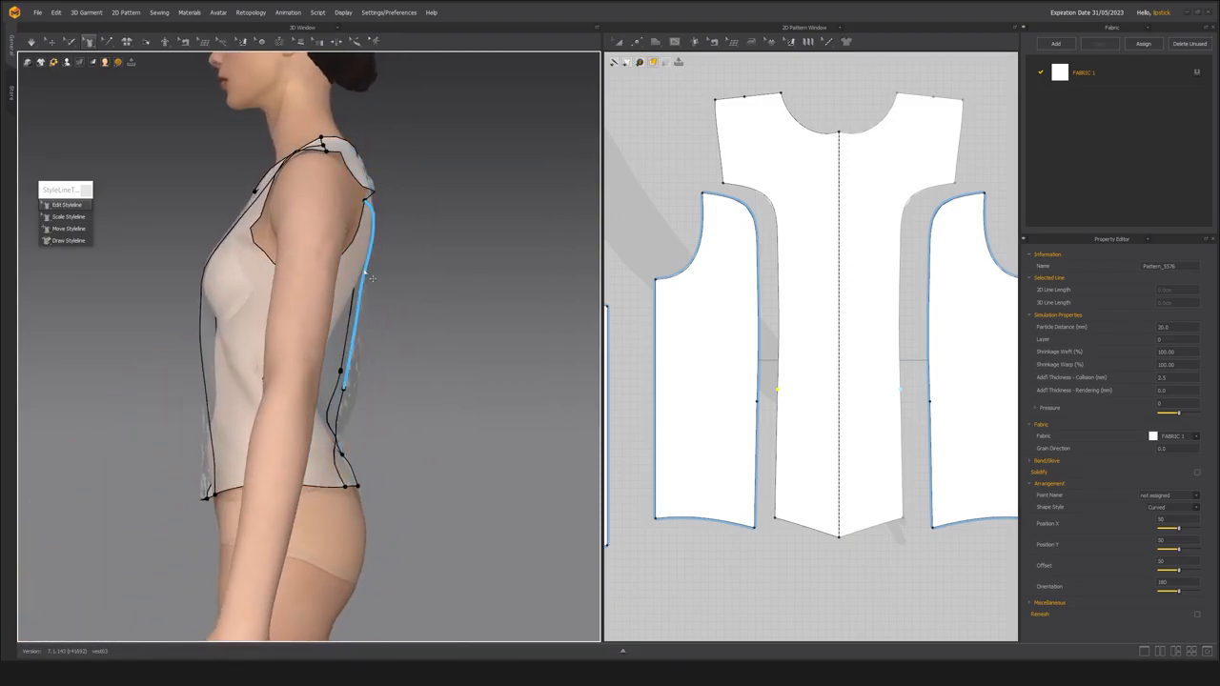
right_drag(368, 283, 303, 289)
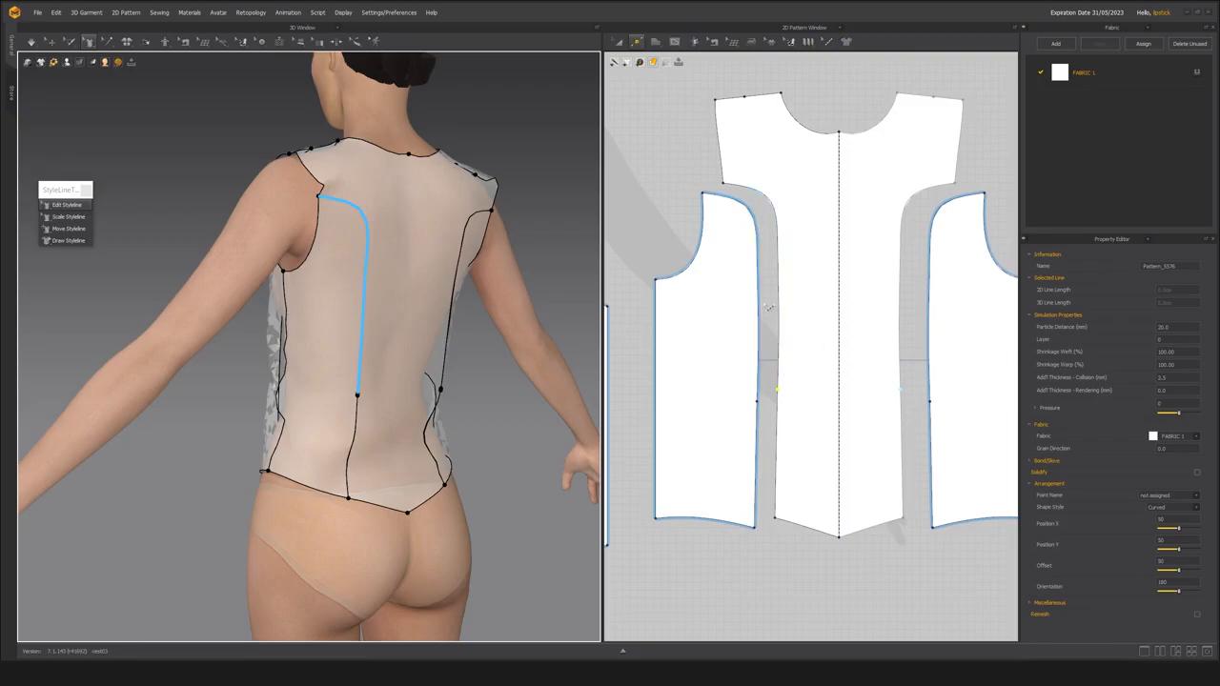
Add matching points at underarm height on the facing edges of the back side panel and centre back panel.
click(759, 280)
right_drag(326, 321, 386, 300)
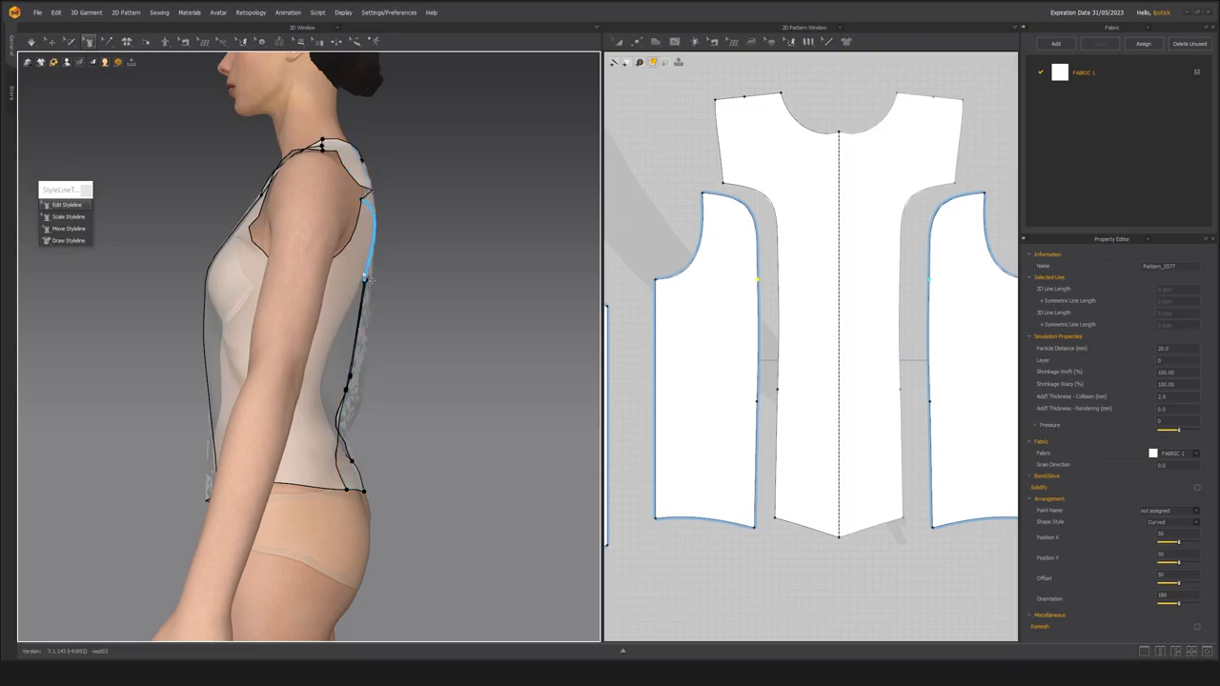
right_drag(442, 331, 476, 322)
key(x)
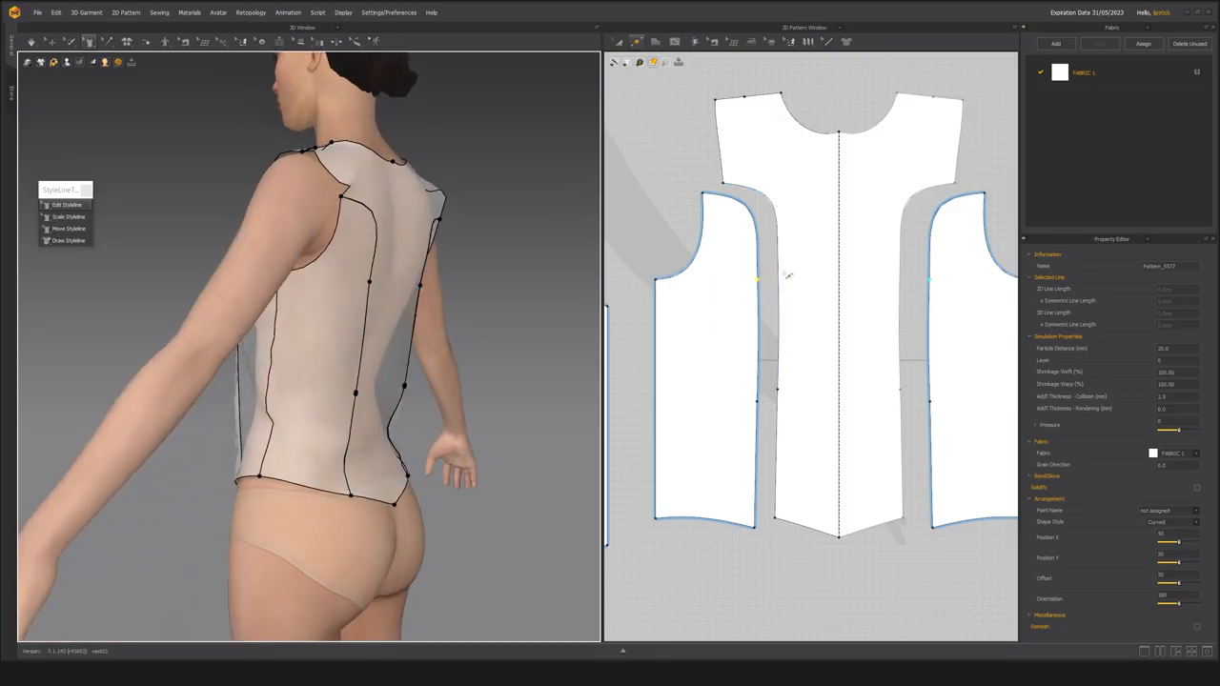
click(778, 271)
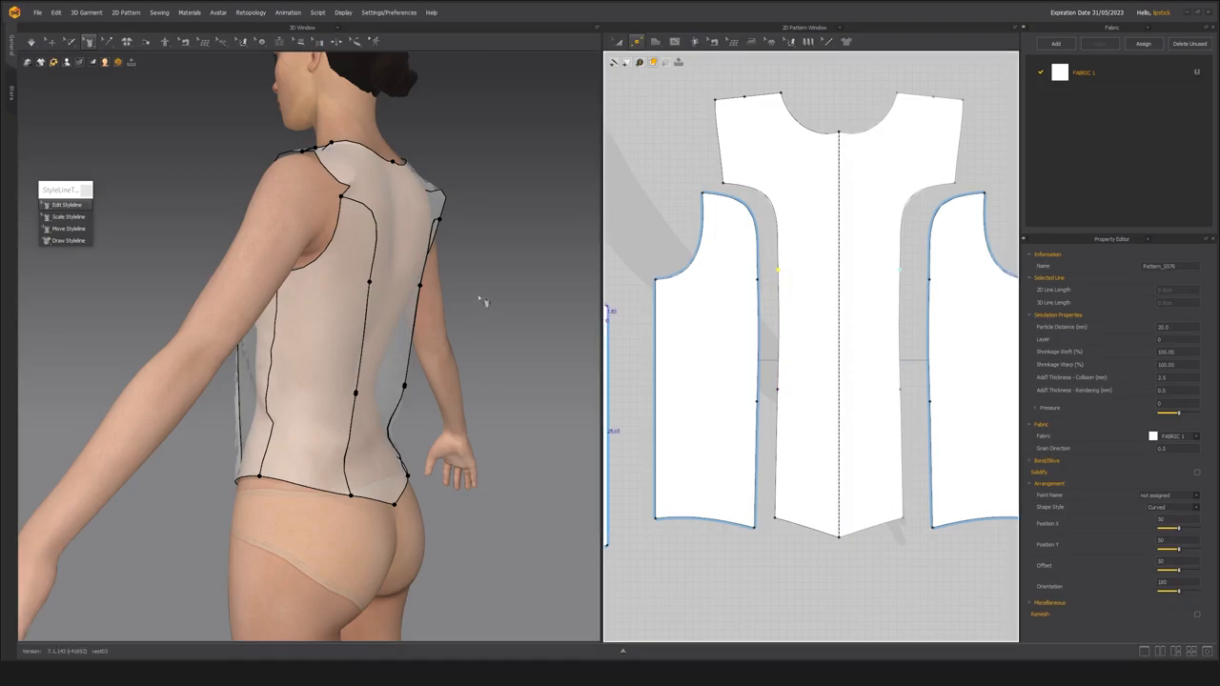
Examine the matched styleline points on the centre back and side panels in the 3D view.
right_drag(482, 302, 394, 302)
scroll(392, 329, up, 3)
click(457, 357)
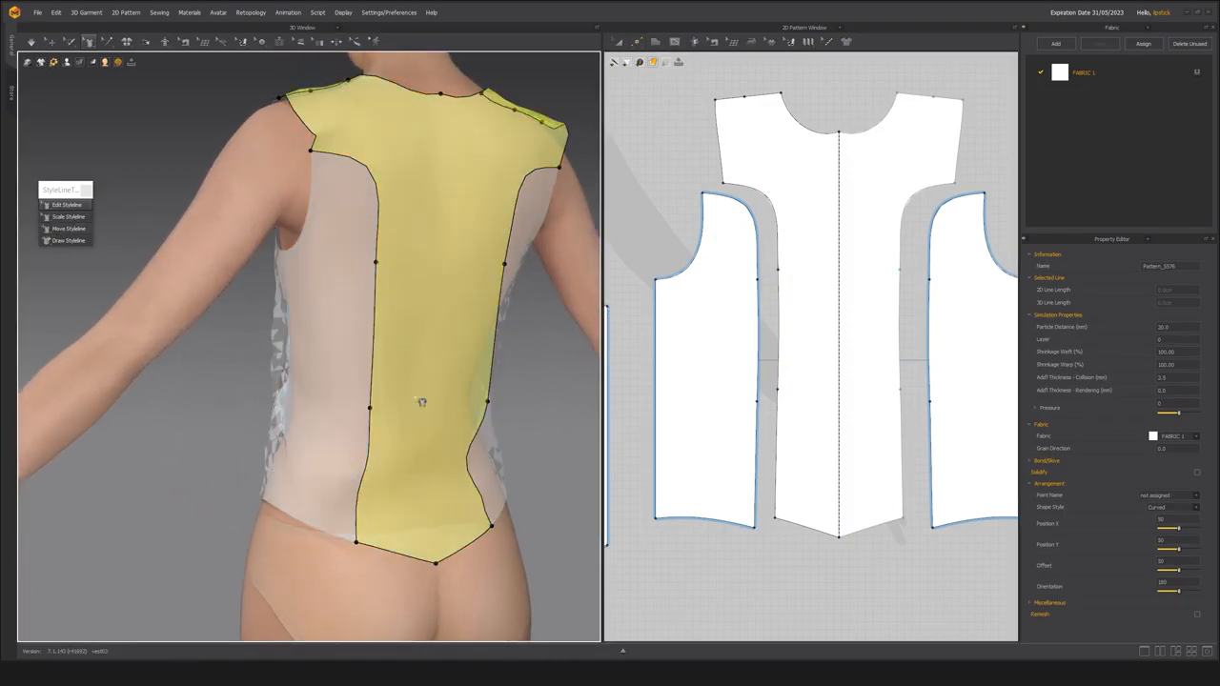
right_drag(410, 383, 437, 413)
click(341, 363)
click(341, 362)
click(499, 410)
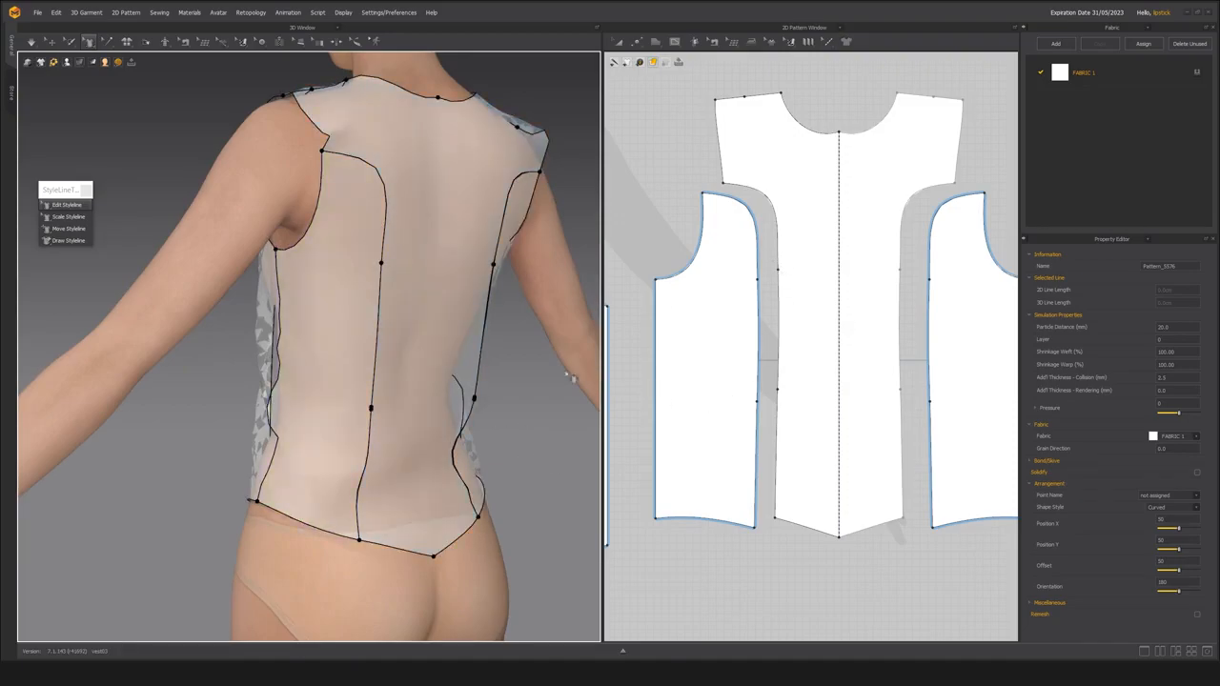
middle_drag(387, 370, 385, 338)
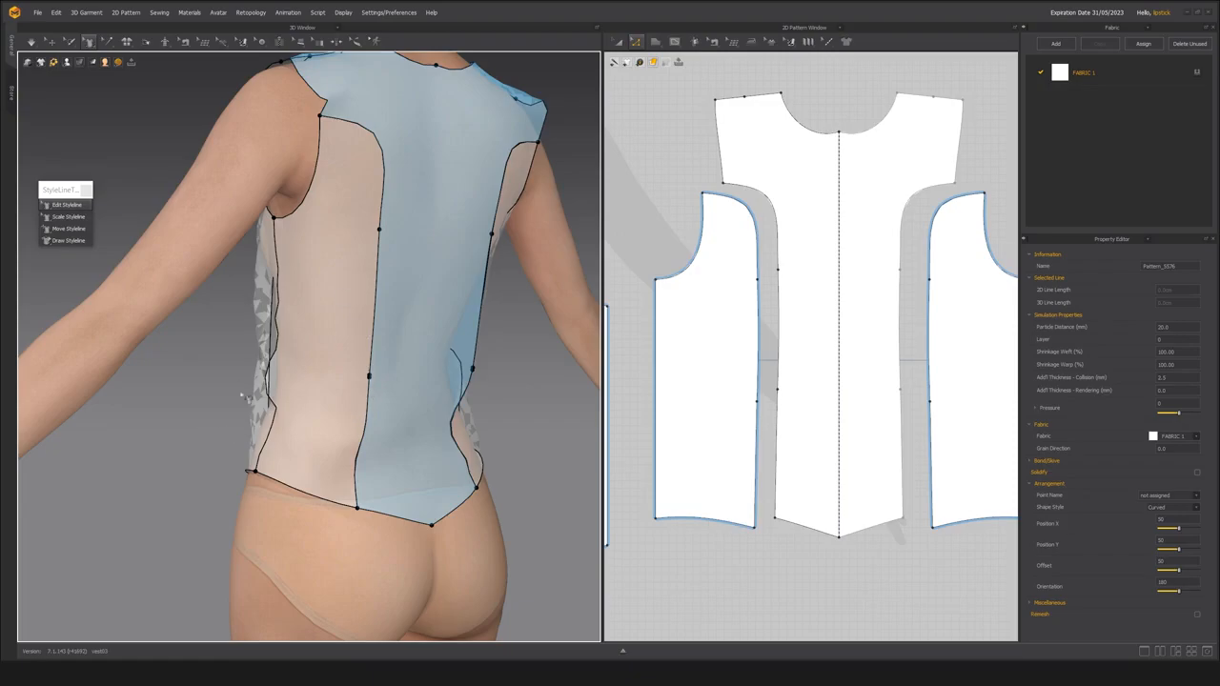
scroll(334, 348, down, 3)
Take in the back waist with Edit Styleline by pulling the side and centre back panels' waist points away from the seam.
click(70, 205)
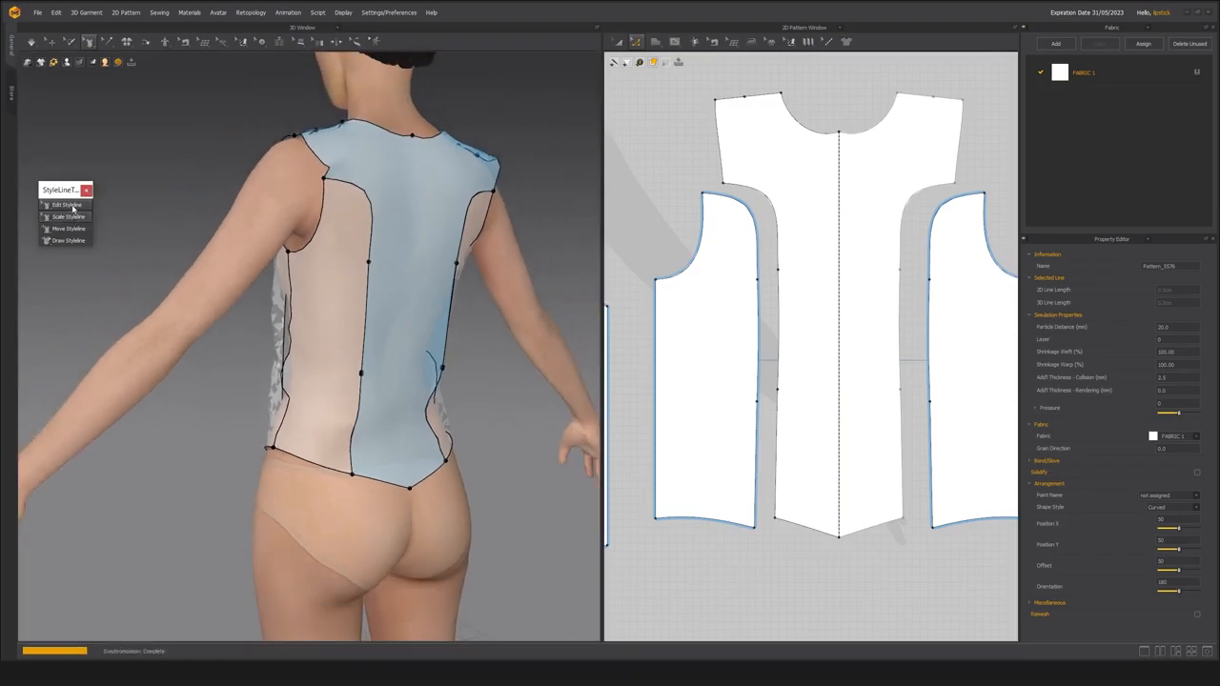
click(336, 324)
scroll(315, 333, up, 1)
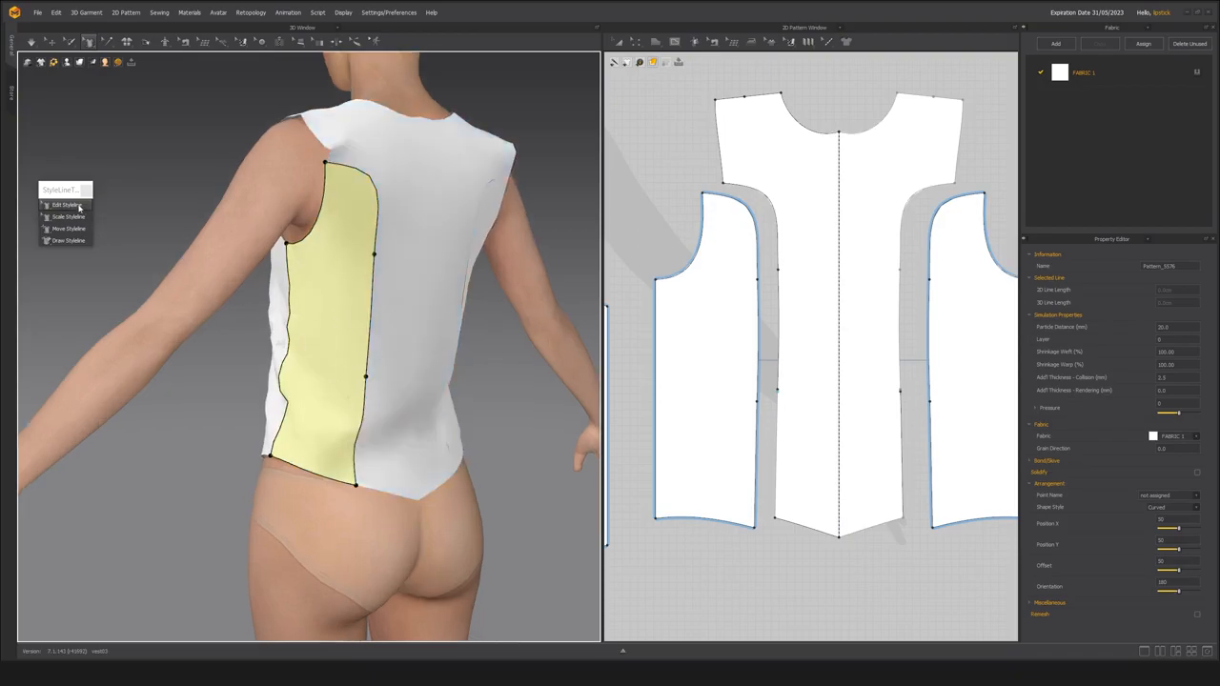
mouse_move(370, 378)
mouse_down()
mouse_move(357, 391)
mouse_move(412, 391)
mouse_up()
click(380, 377)
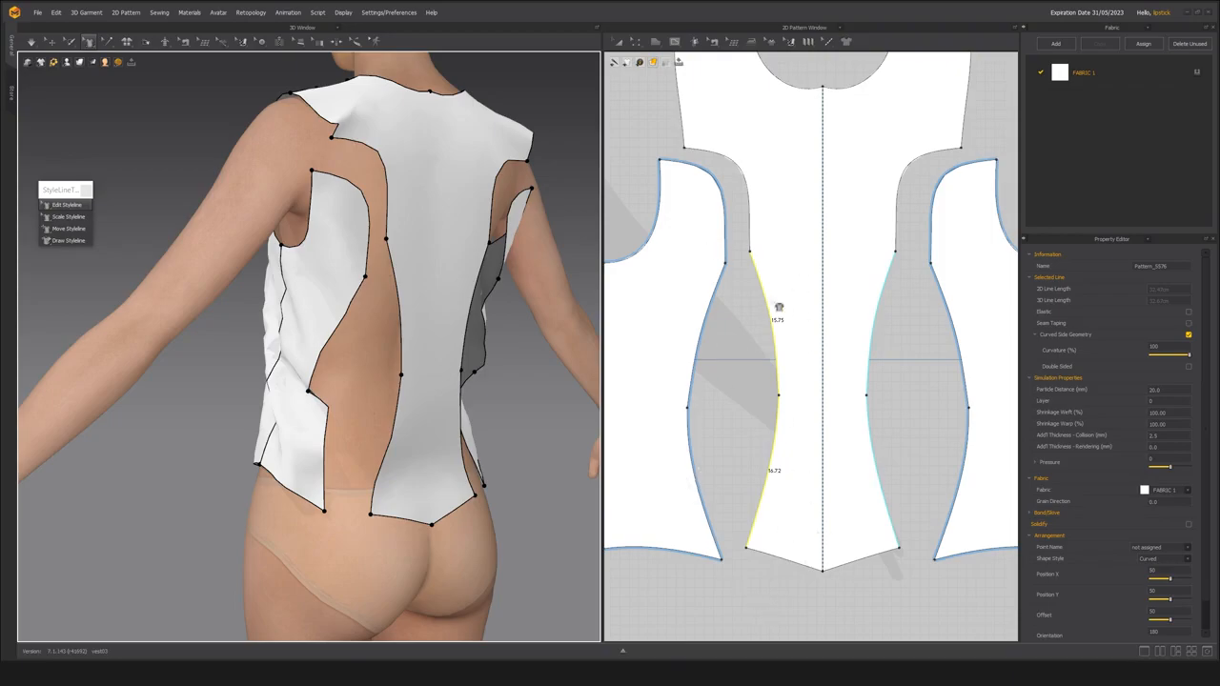
Delete all curve points from the waist edges of the back side and centre back panels to straighten the lines.
middle_drag(719, 438, 733, 411)
key(z)
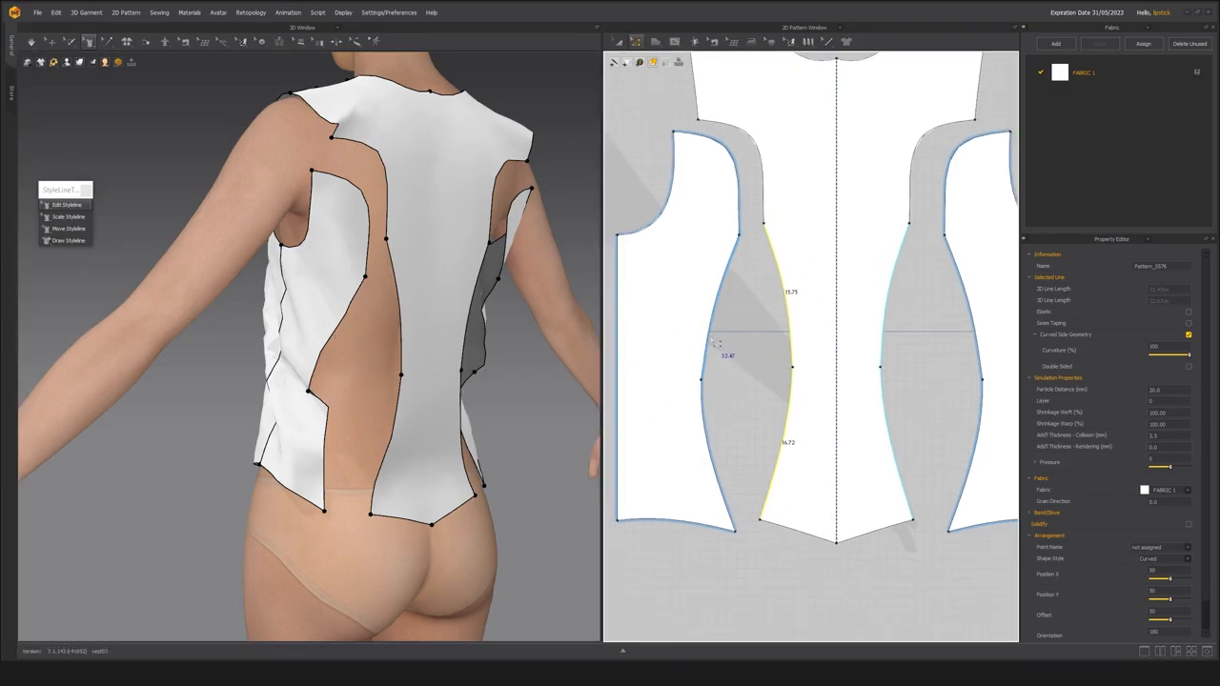
click(714, 349)
shift+click(782, 458)
shift+click(791, 349)
right_click(790, 352)
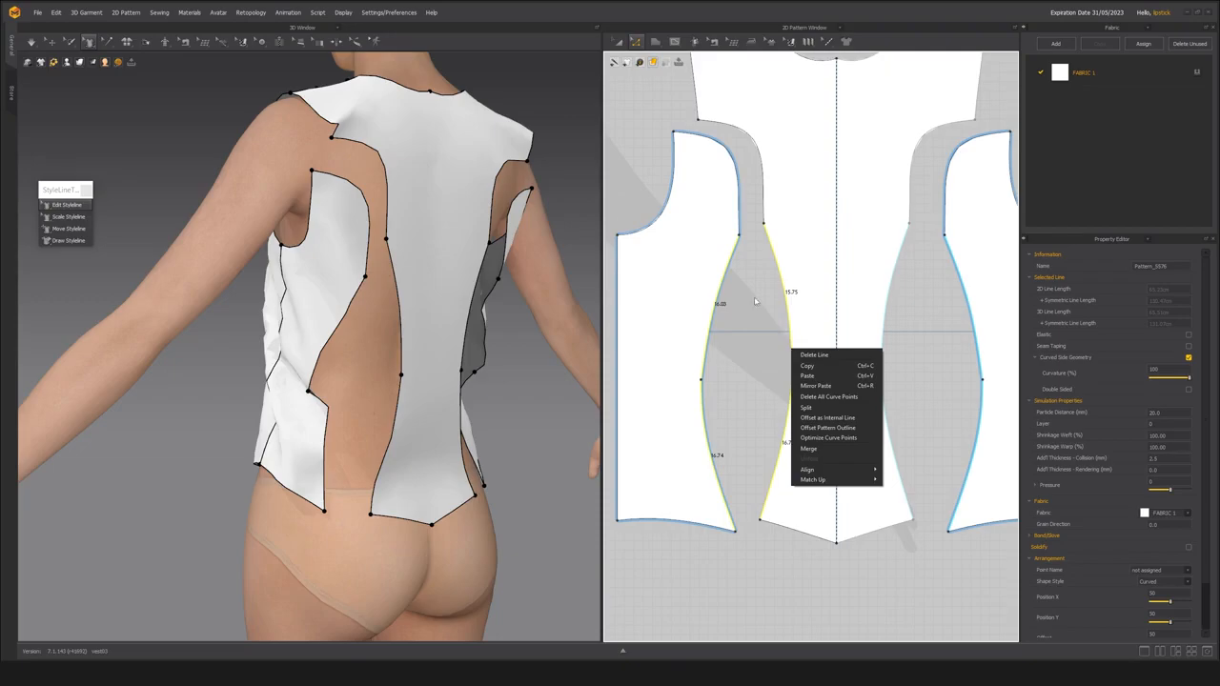
click(826, 397)
click(762, 411)
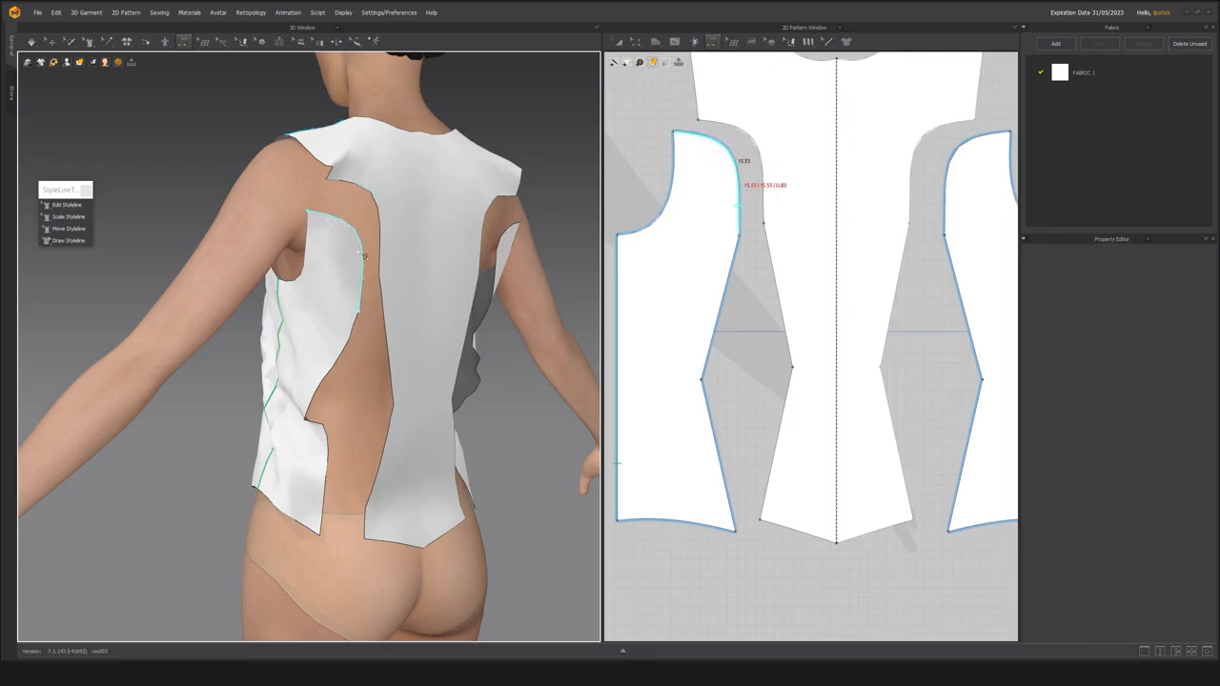
Sew the back side panel to the centre back panel along the upper curve and both segments above and below the waist.
click(363, 274)
click(381, 260)
click(389, 361)
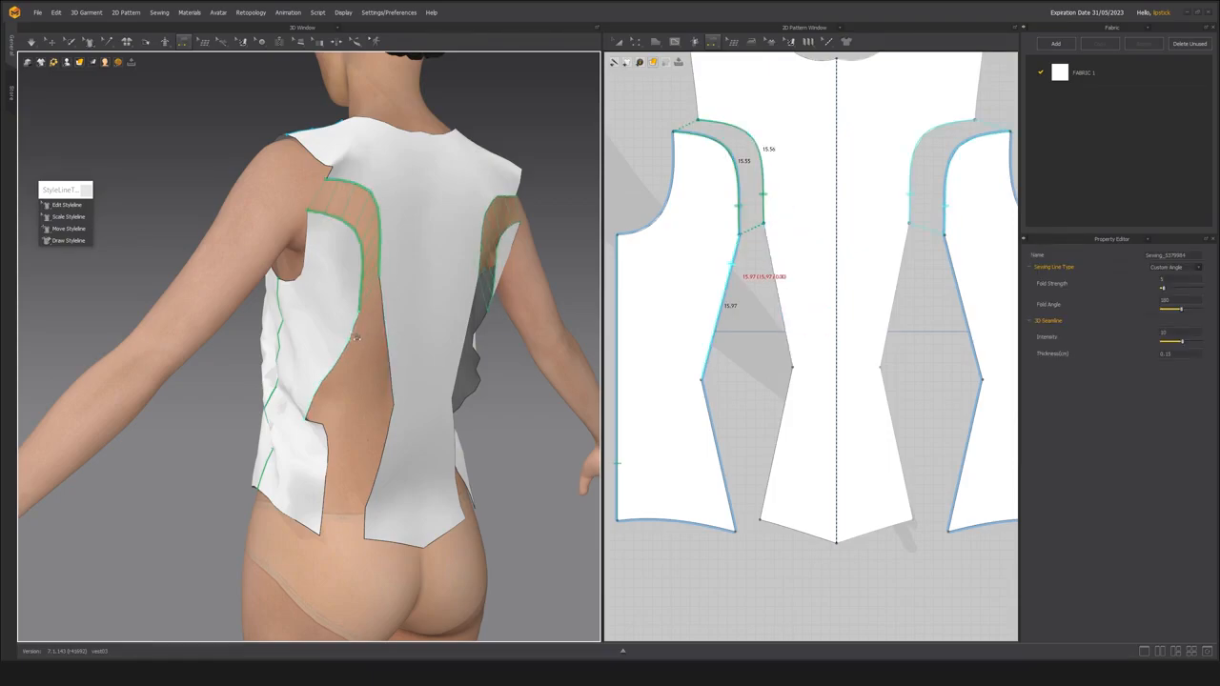
click(363, 335)
click(331, 445)
click(382, 464)
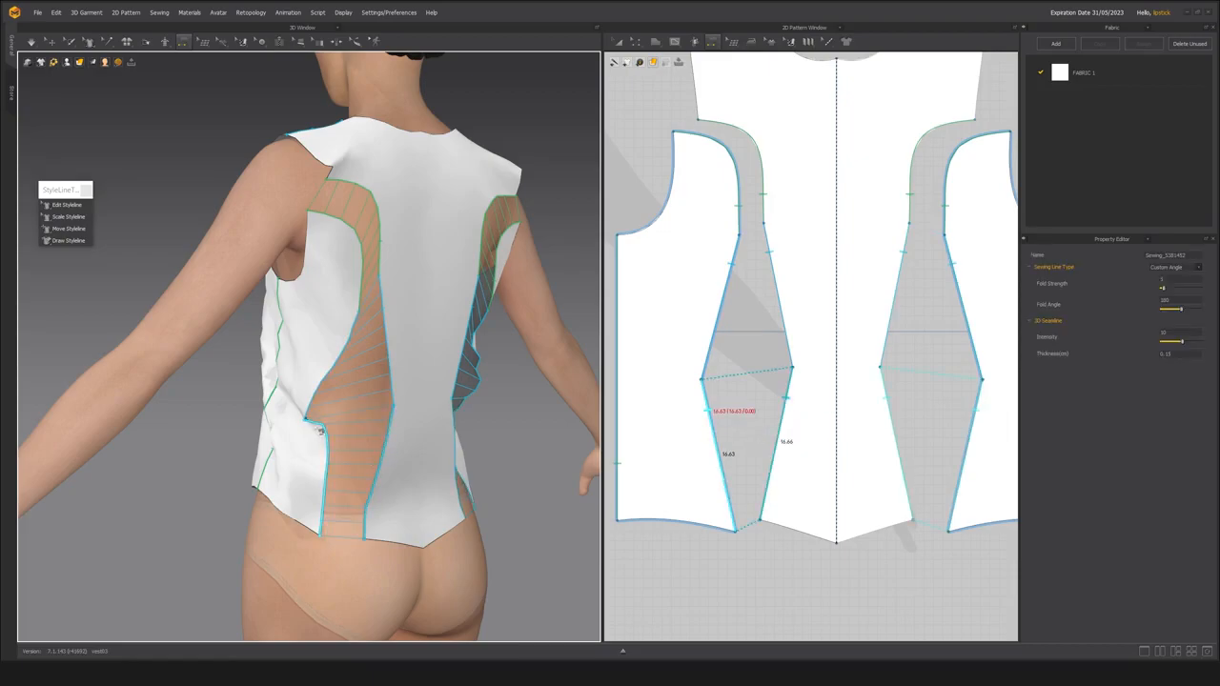
Simulate the garment to close the back seams and inspect the waist shaping from behind.
key(space)
key(8)
right_drag(329, 430, 368, 425)
scroll(384, 433, up, 2)
key(n)
scroll(353, 400, up, 2)
scroll(351, 401, up, 2)
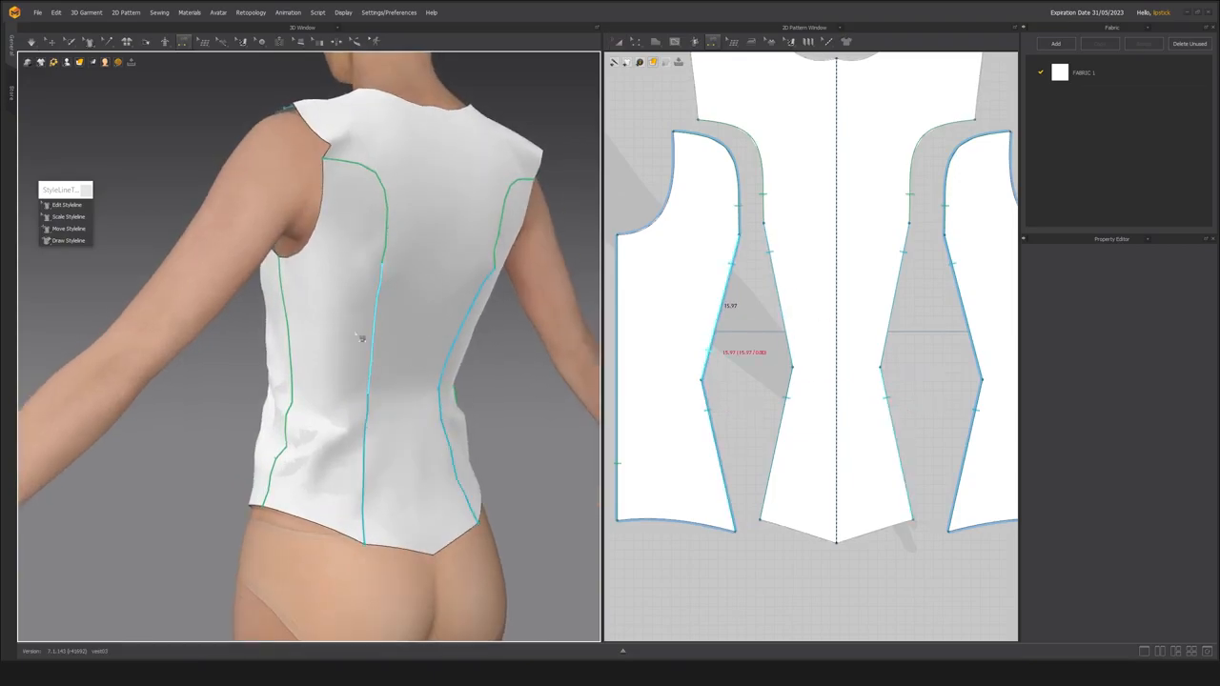
scroll(376, 477, down, 3)
right_drag(377, 478, 349, 453)
scroll(354, 466, up, 1)
scroll(352, 464, up, 2)
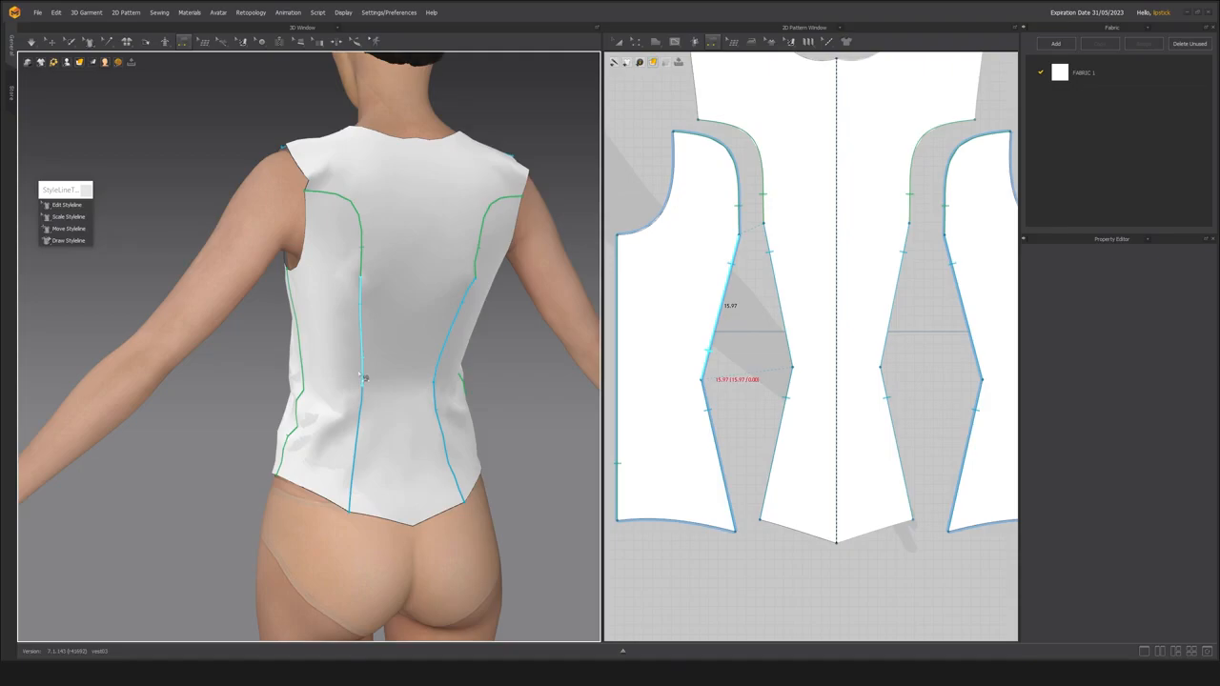
Show the strain map on the vest, inspect the tension around the back waist, and return to Edit Styleline.
key(alt+7)
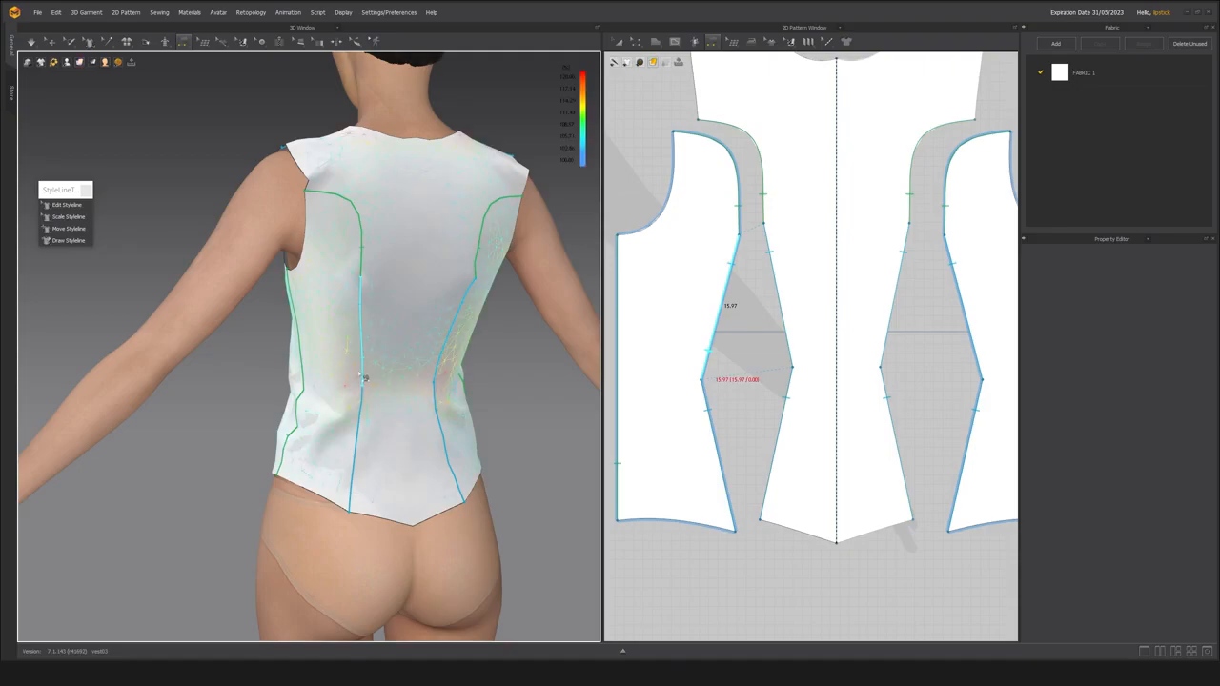
scroll(315, 436, up, 3)
mouse_move(314, 436)
right_down()
mouse_move(343, 433)
mouse_move(258, 401)
mouse_move(204, 403)
mouse_move(327, 417)
right_up()
scroll(343, 433, down, 3)
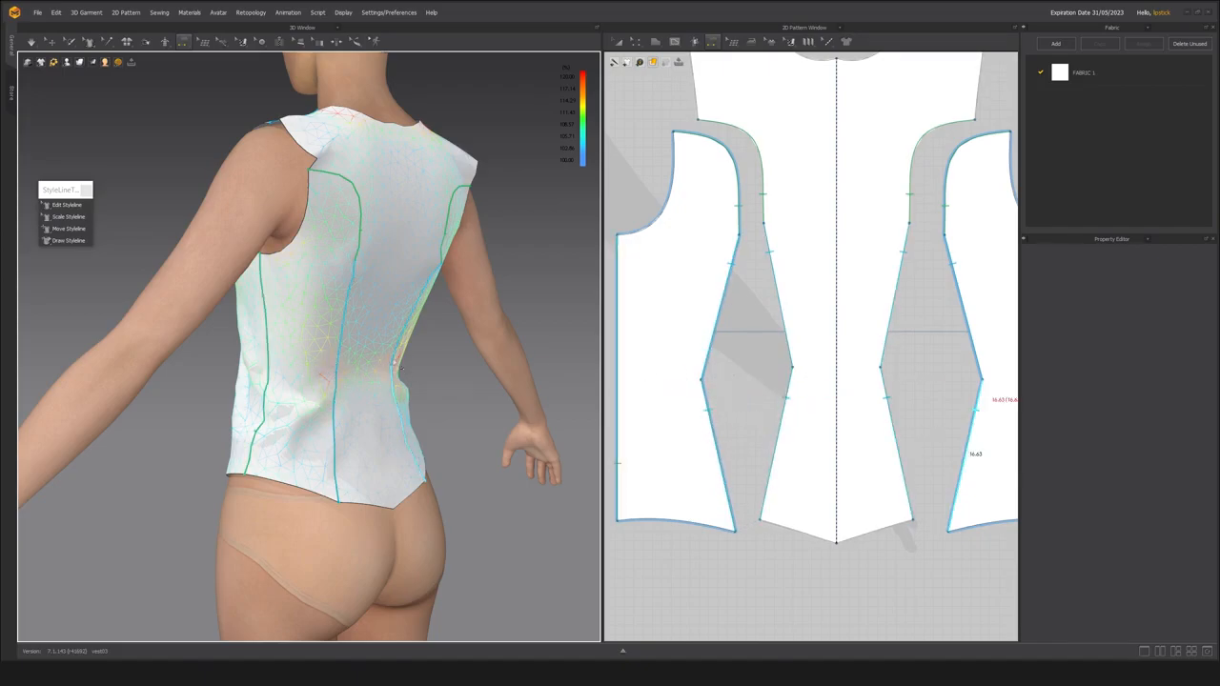
click(54, 217)
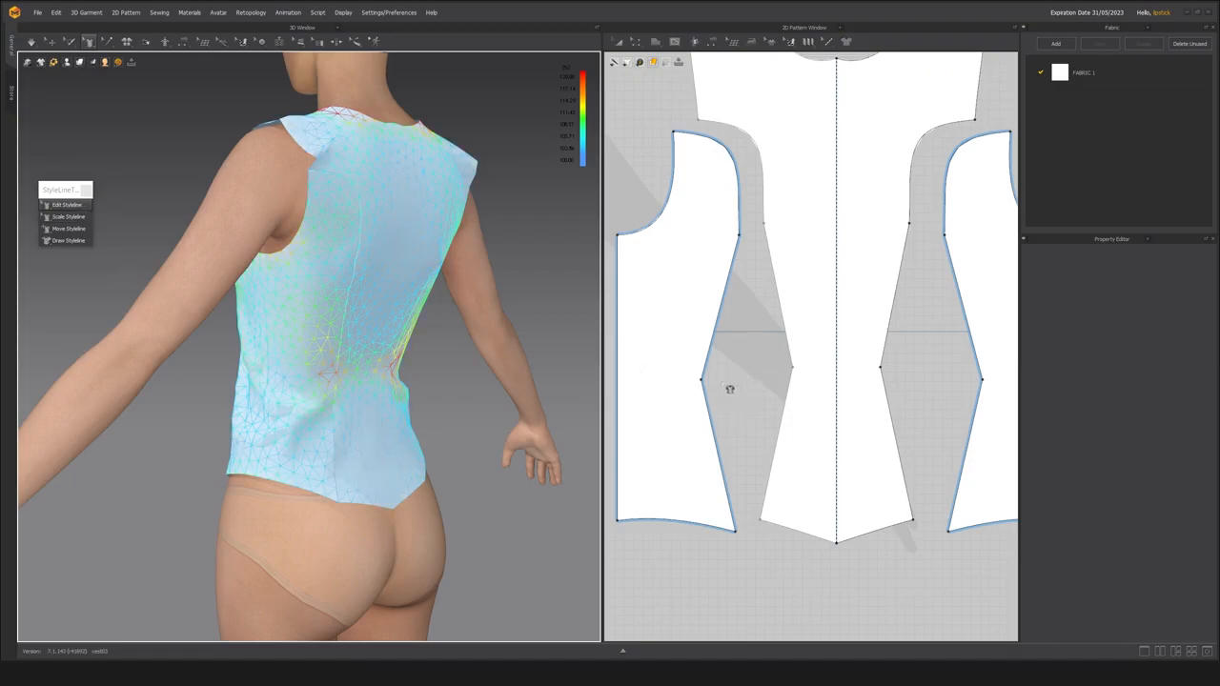
Move the back side and centre back panels' waist points toward each other to ease the back waist shaping, and simulate.
click(638, 43)
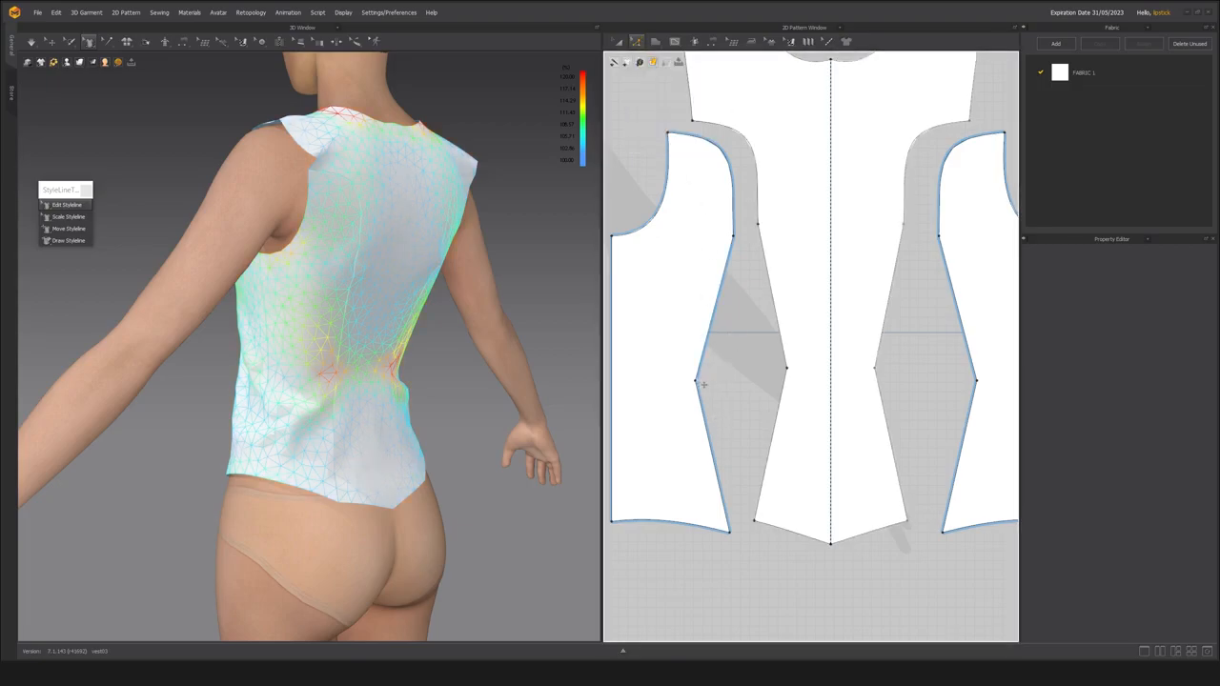
click(702, 385)
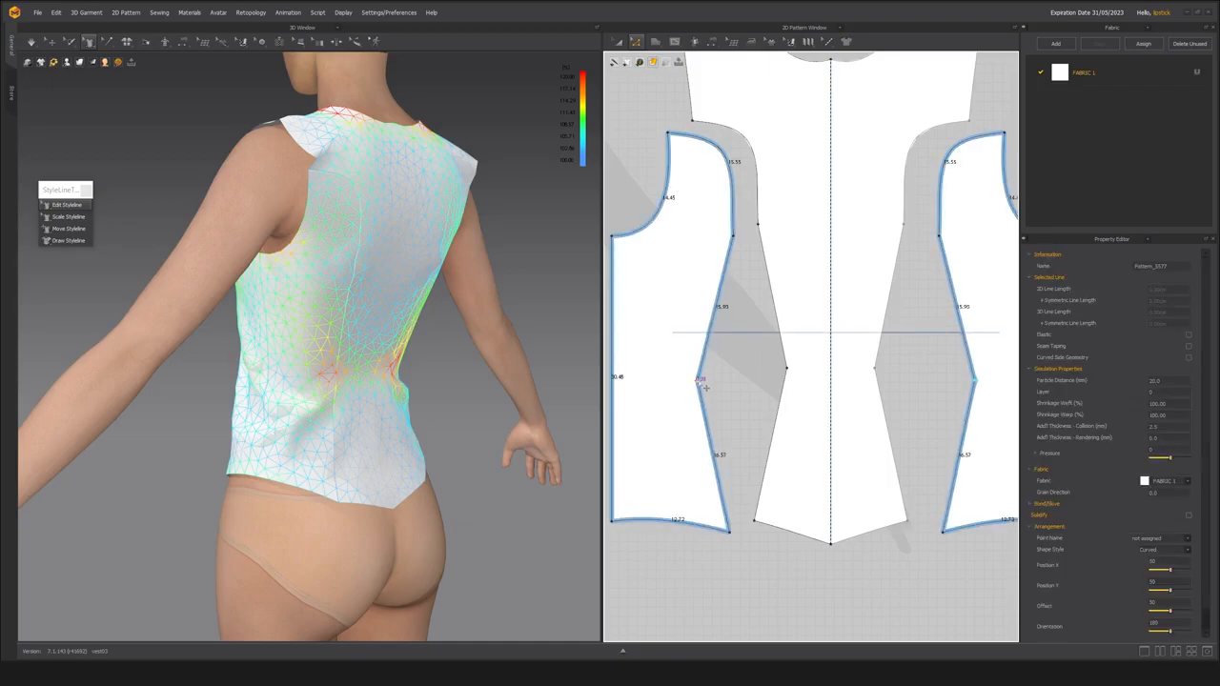
click(787, 377)
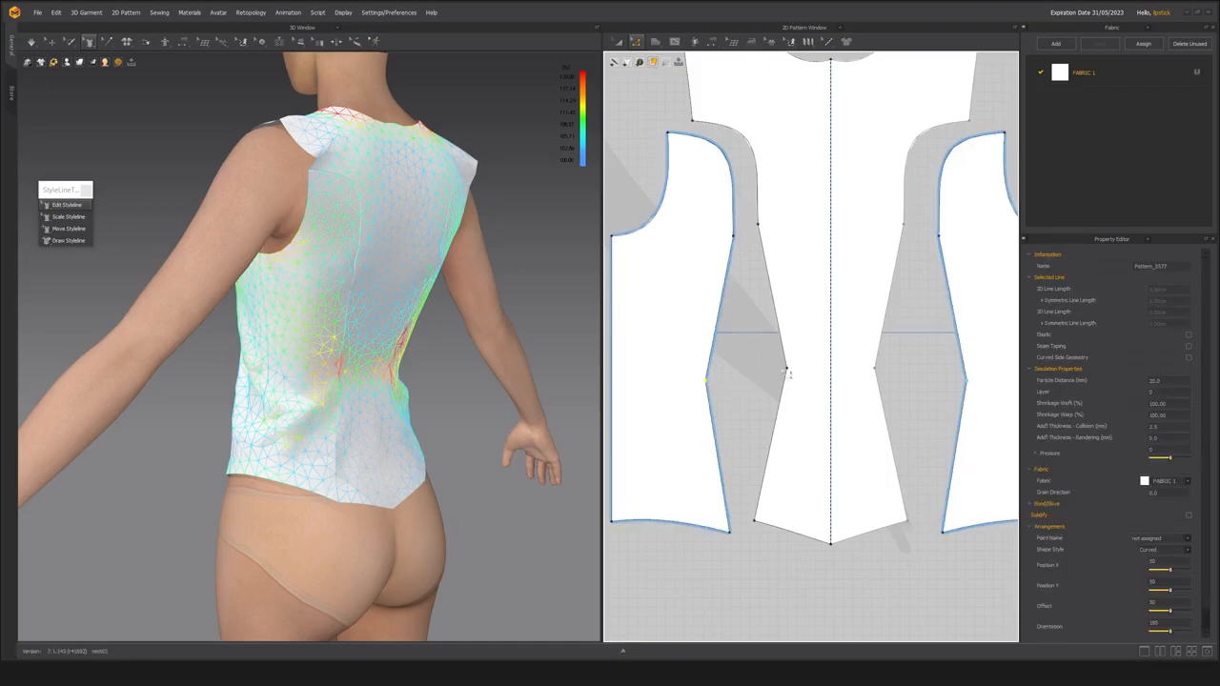
click(788, 371)
key(space)
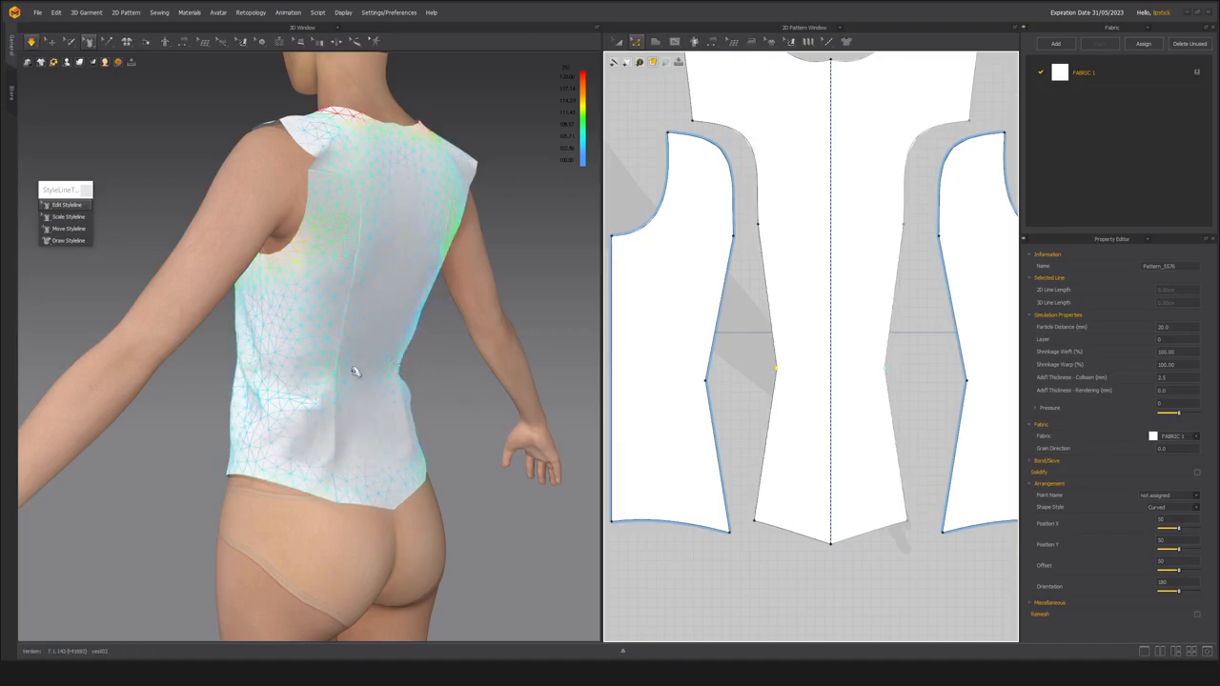
right_drag(334, 349, 284, 375)
right_drag(378, 379, 304, 371)
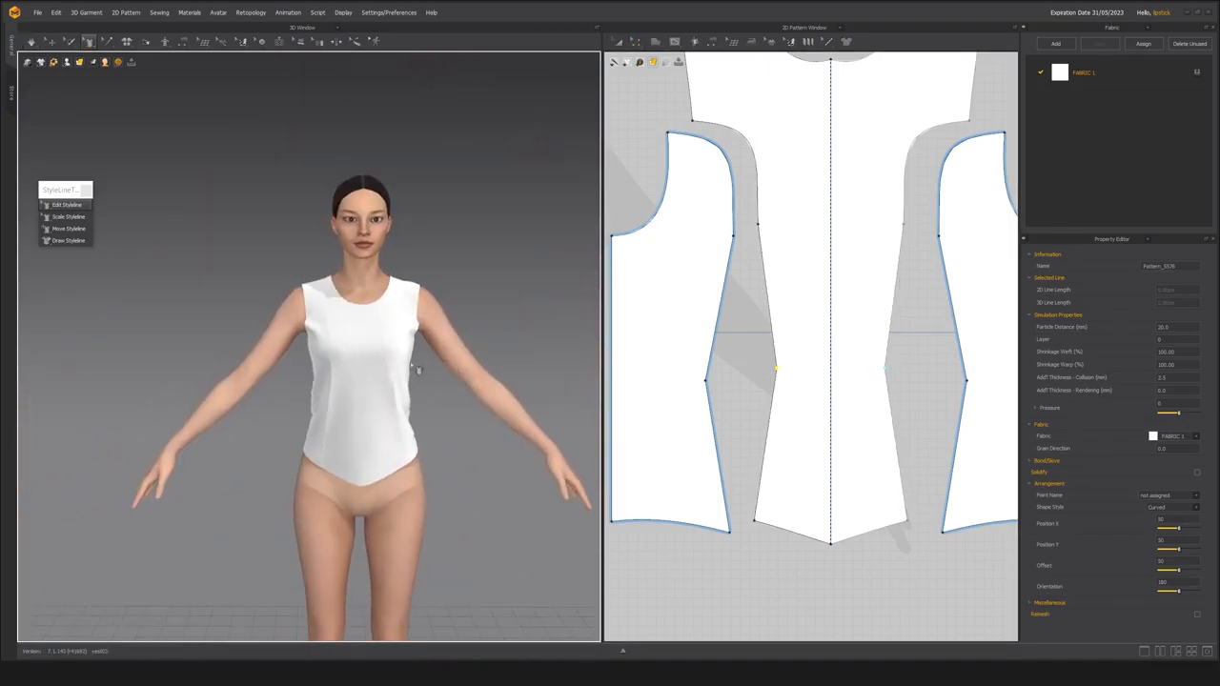
Extend the vest's shoulder tips outward with Edit Styleline and simulate the new shoulder width.
scroll(403, 391, up, 4)
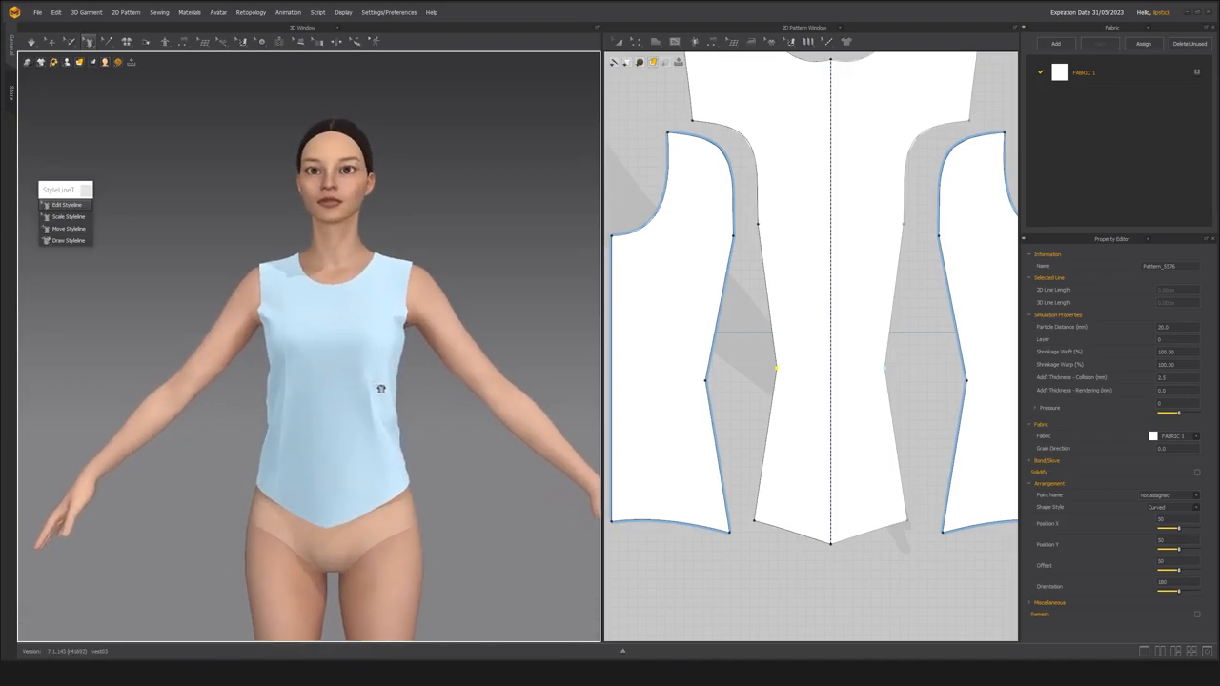
scroll(401, 396, up, 5)
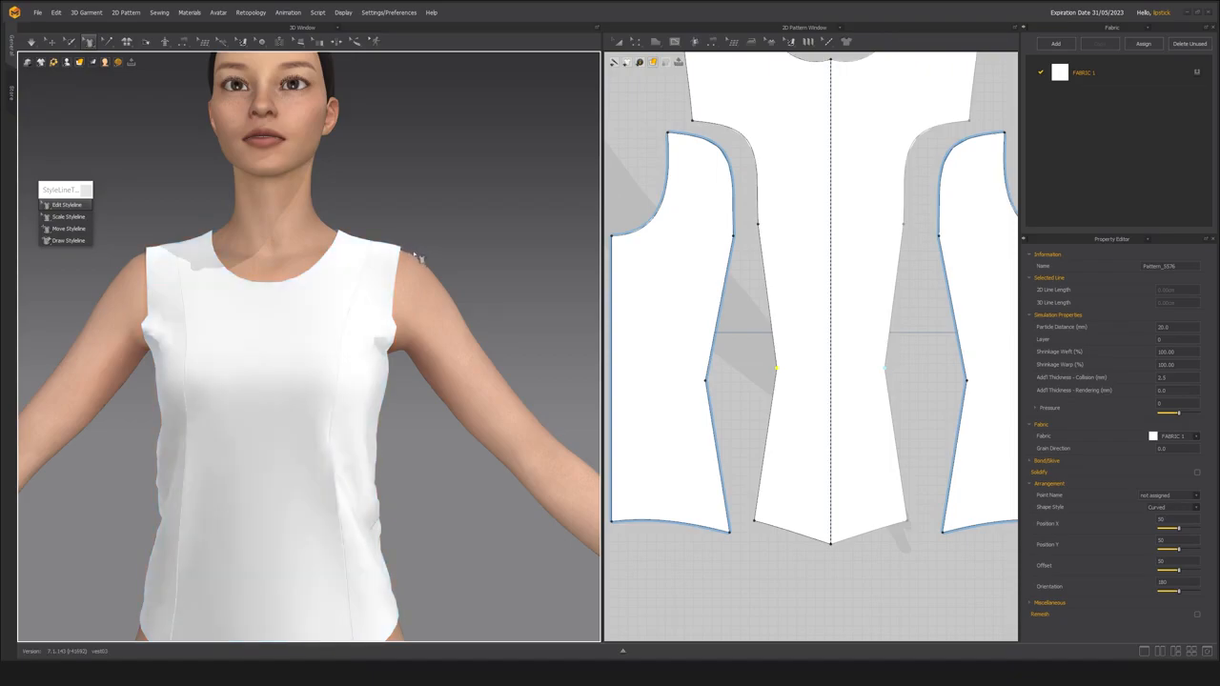
right_drag(409, 289, 214, 246)
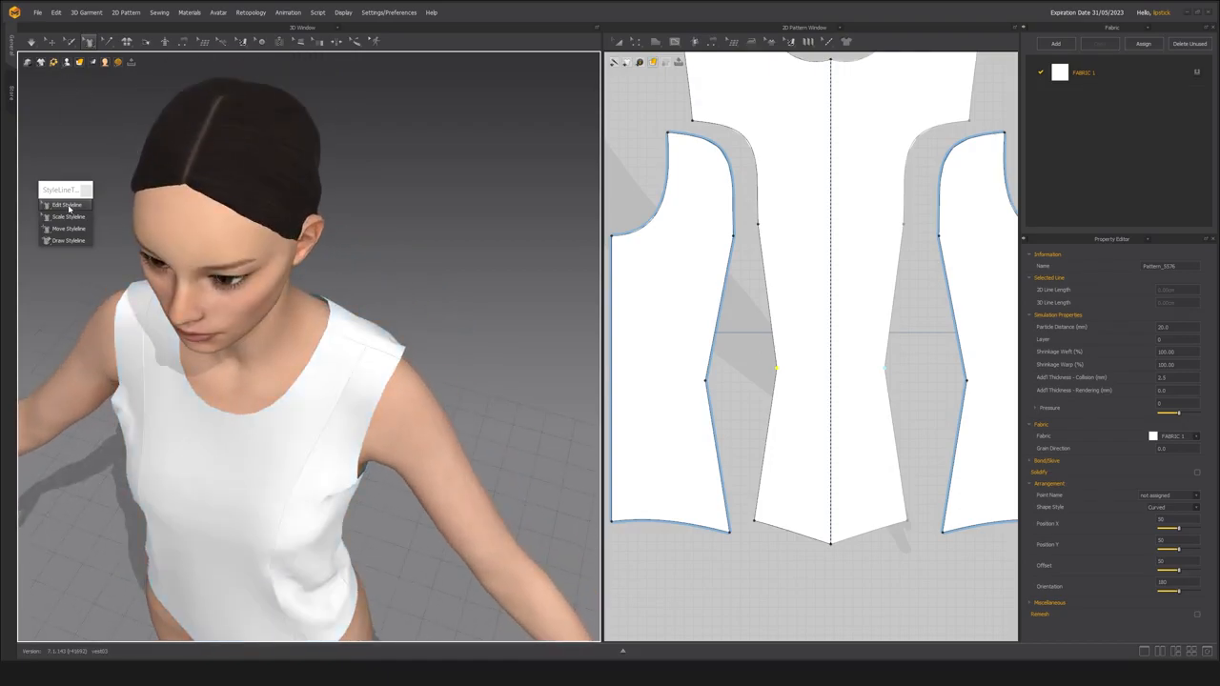
click(383, 366)
right_drag(373, 392, 412, 262)
drag(409, 260, 429, 274)
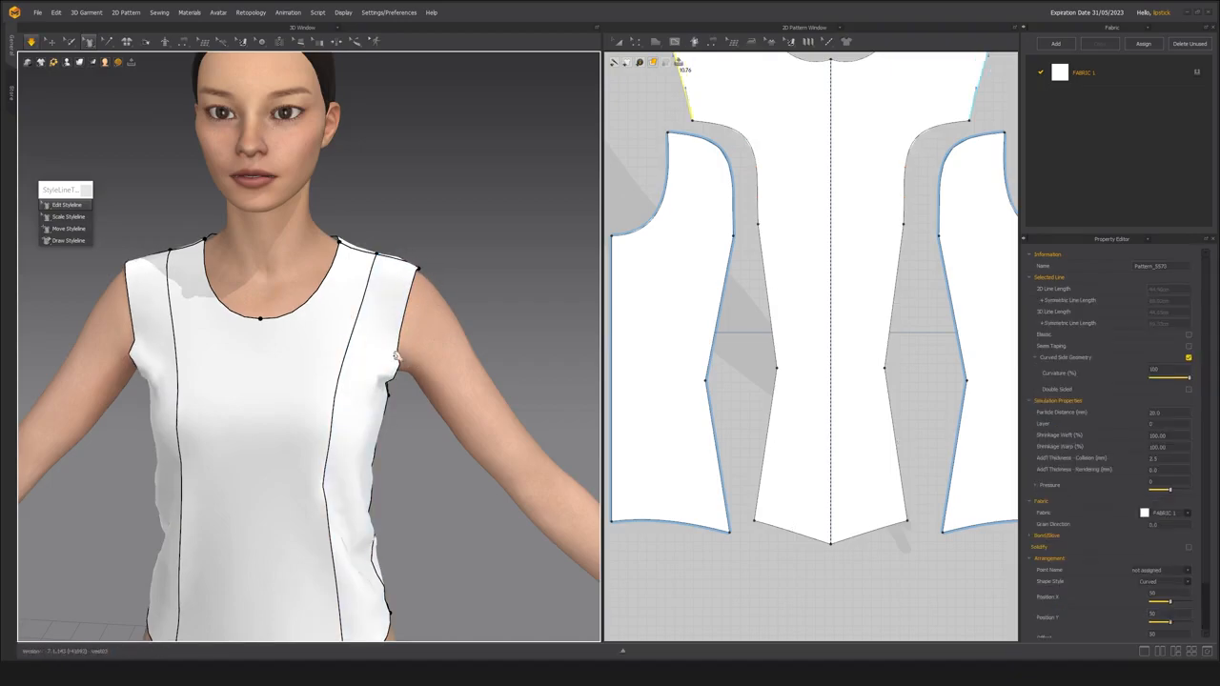
key(space)
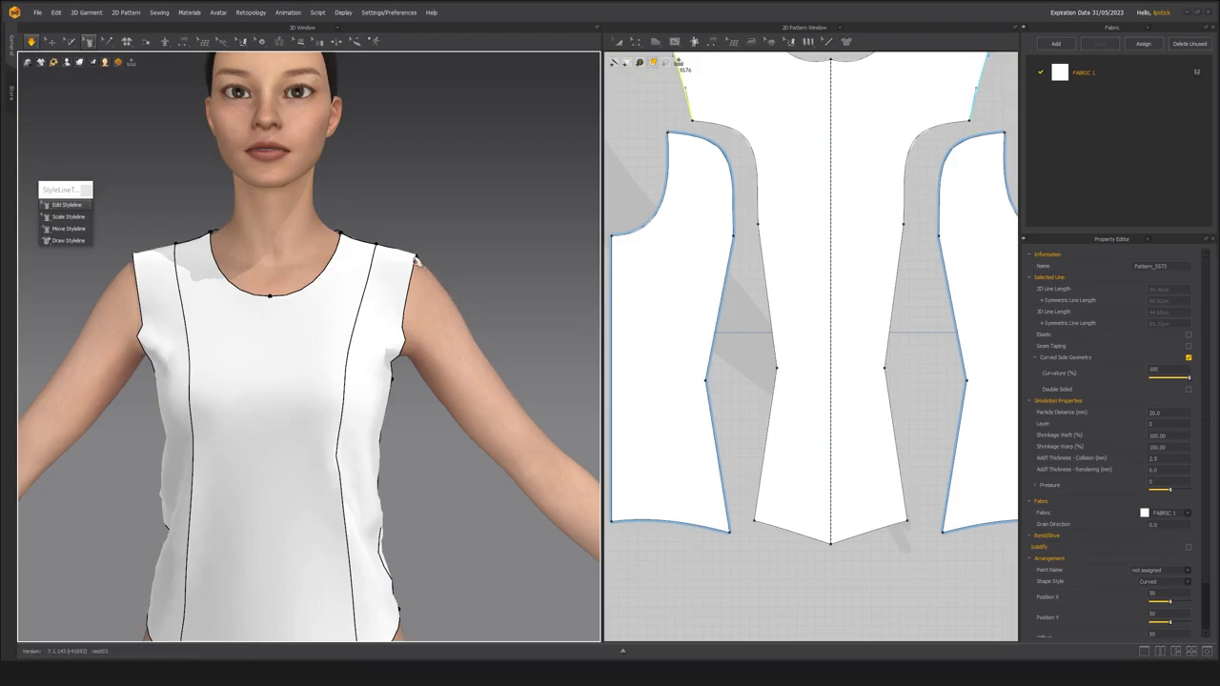
Move the point where the curved back seam meets the armhole outward toward the arm with Edit Styleline.
right_drag(410, 372, 179, 389)
middle_drag(178, 389, 275, 384)
key(space)
scroll(275, 384, up, 3)
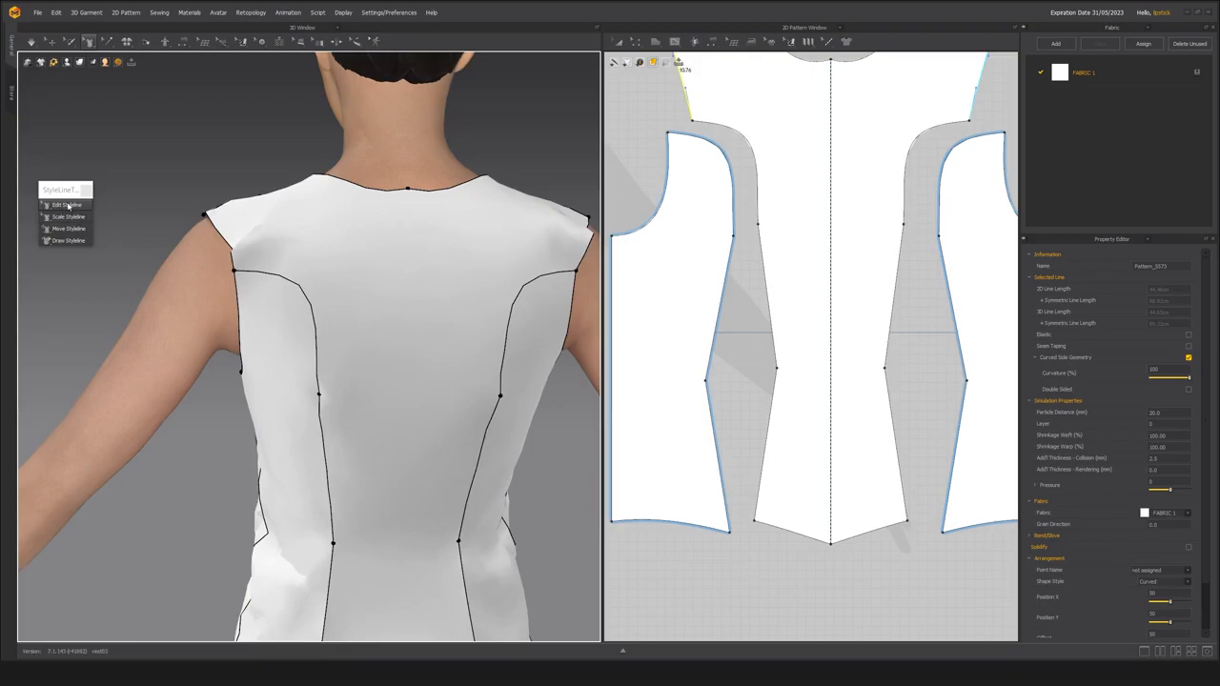
click(242, 278)
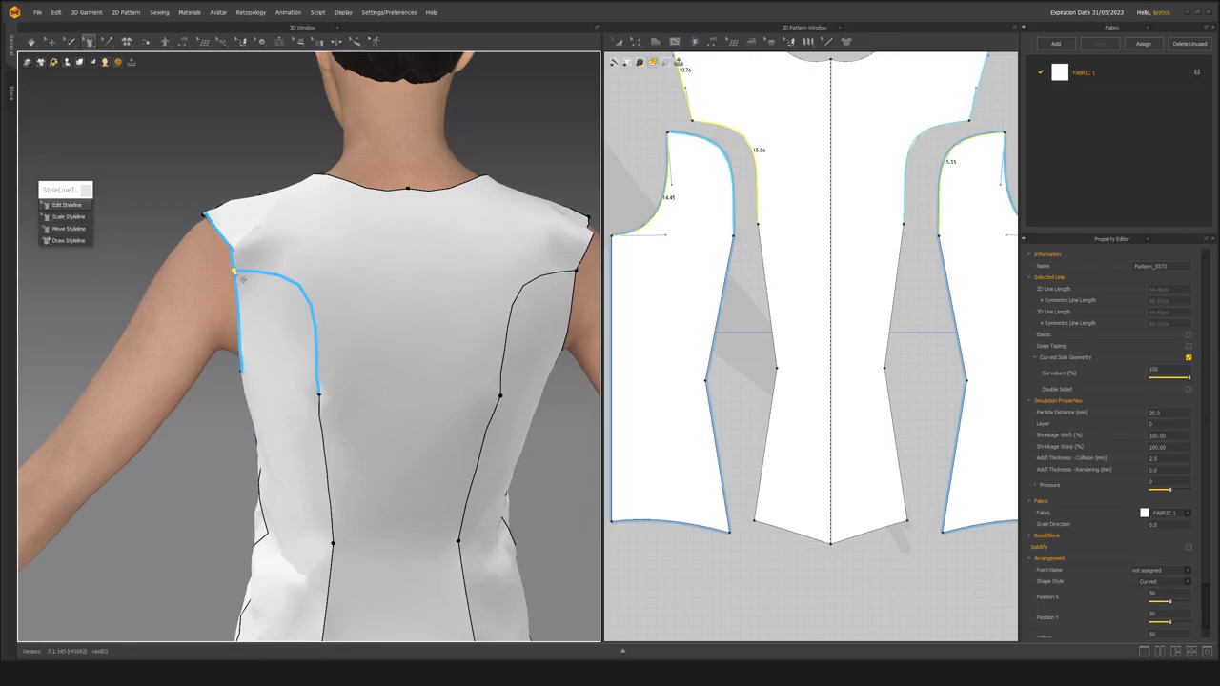
drag(241, 278, 222, 276)
scroll(774, 297, up, 1)
middle_drag(774, 297, 768, 342)
scroll(703, 264, down, 3)
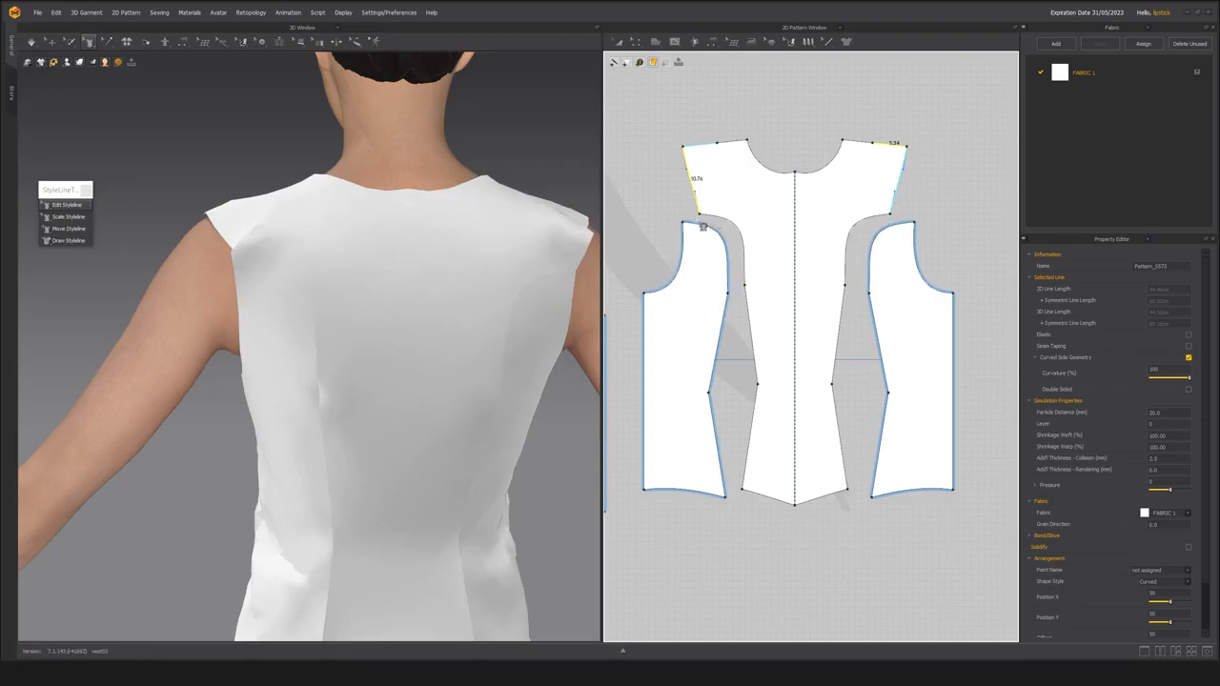
key(ctrl+z)
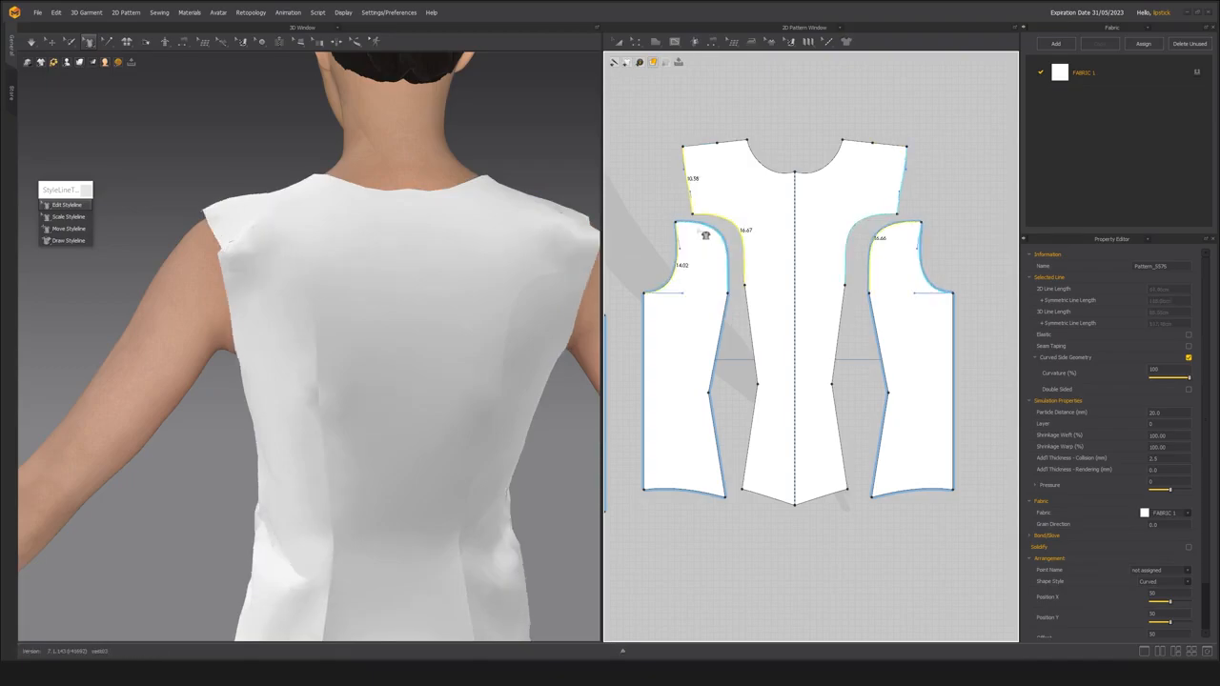
Simulate the garment and inspect the shoulder and armhole from the side and back.
key(space)
right_drag(319, 343, 351, 310)
scroll(314, 340, down, 2)
key(space)
key(ctrl+a)
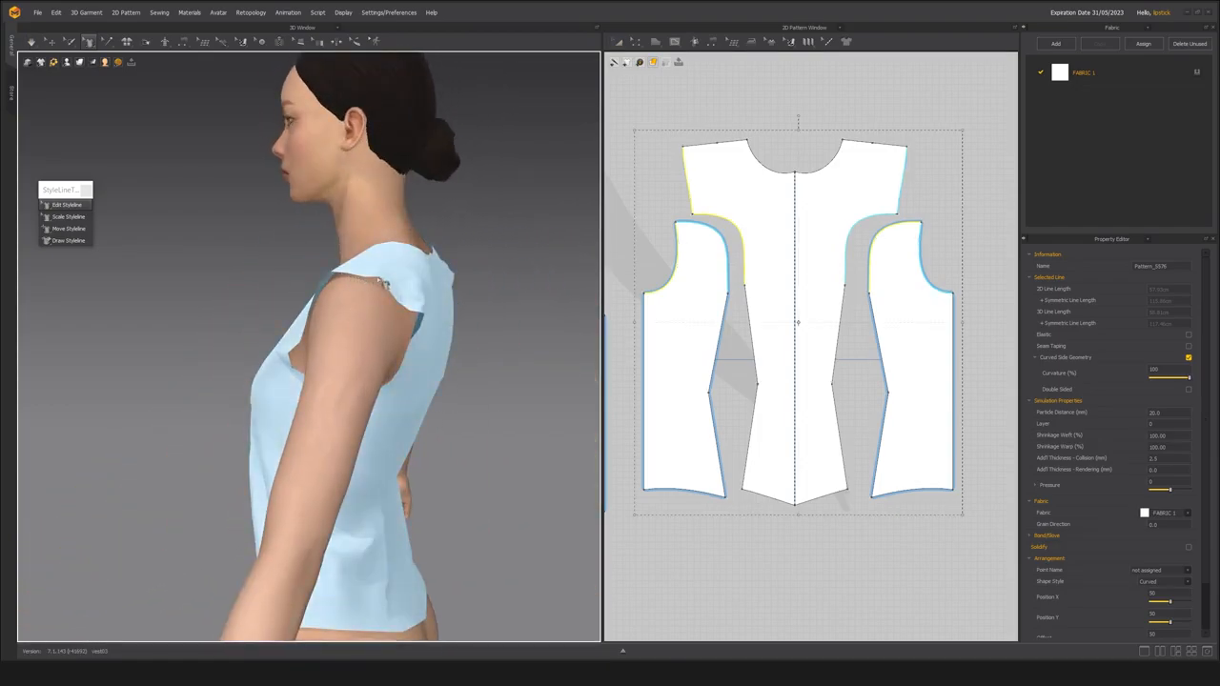
right_drag(429, 320, 363, 357)
click(334, 355)
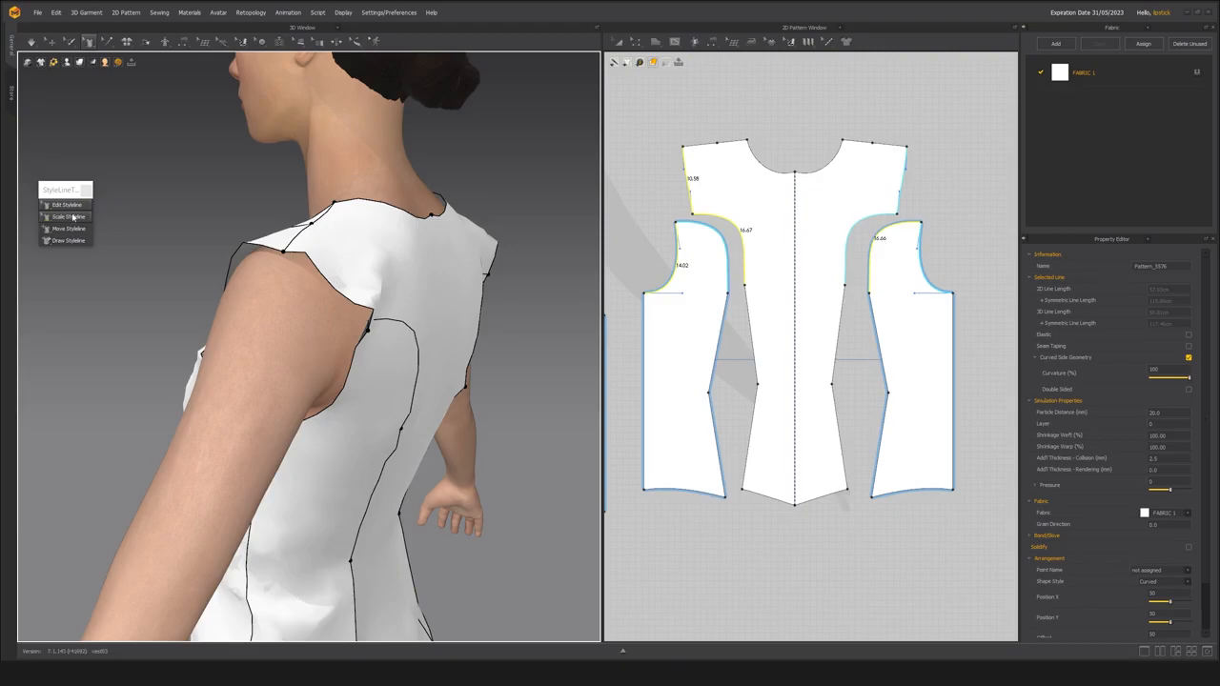
Try to scale the whole armhole with Scale Styleline.
click(72, 220)
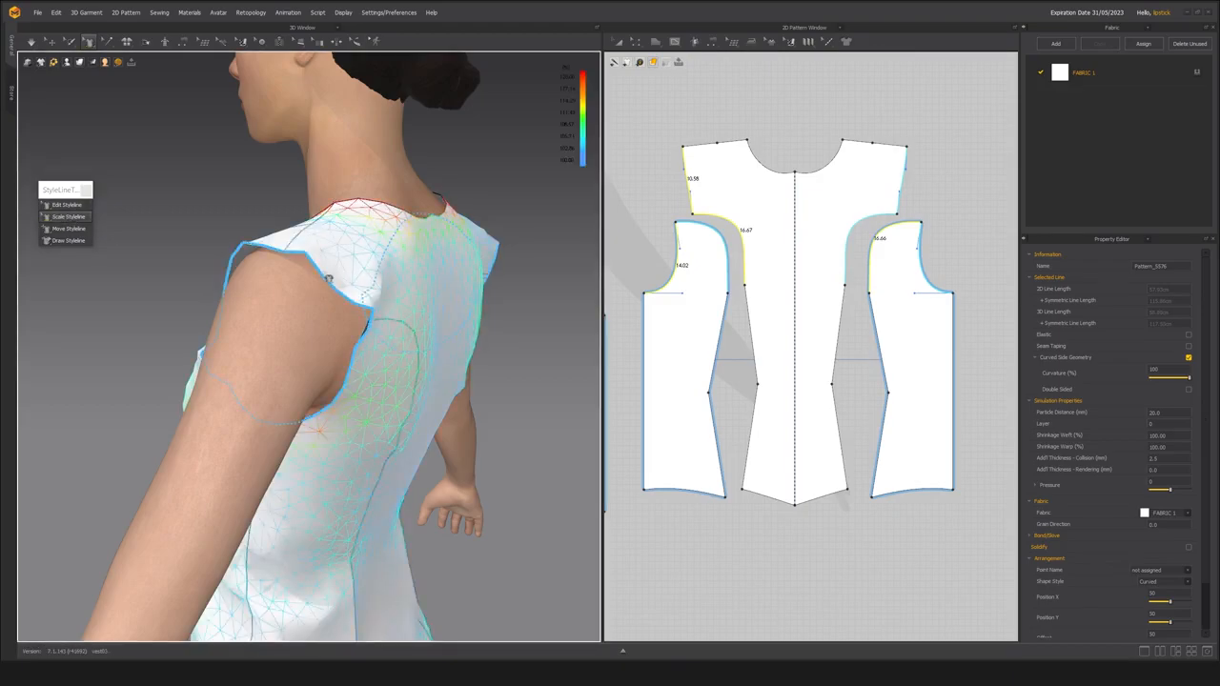
drag(327, 280, 398, 217)
key(ctrl+z)
mouse_move(336, 321)
right_down()
mouse_move(346, 322)
mouse_move(294, 323)
mouse_move(363, 324)
mouse_move(348, 332)
right_up()
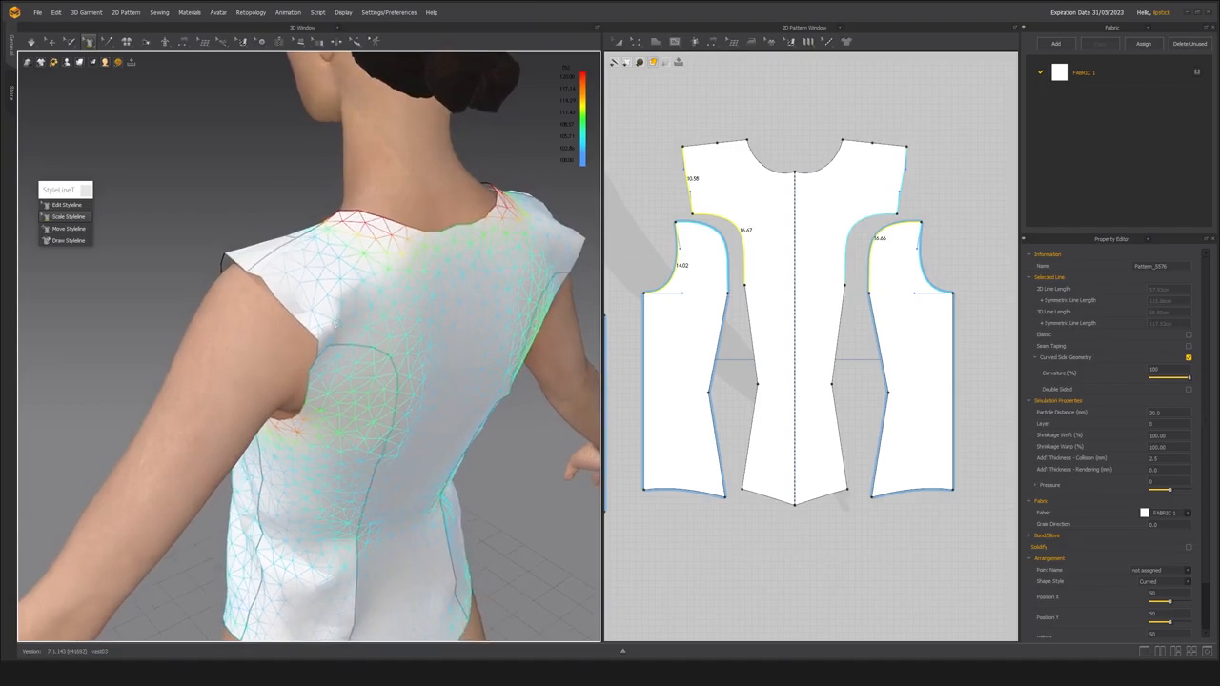
Delete the curved seam between the back side and centre back panels and the outer shoulder seam.
key(b)
click(349, 348)
key(Delete)
click(272, 261)
key(Delete)
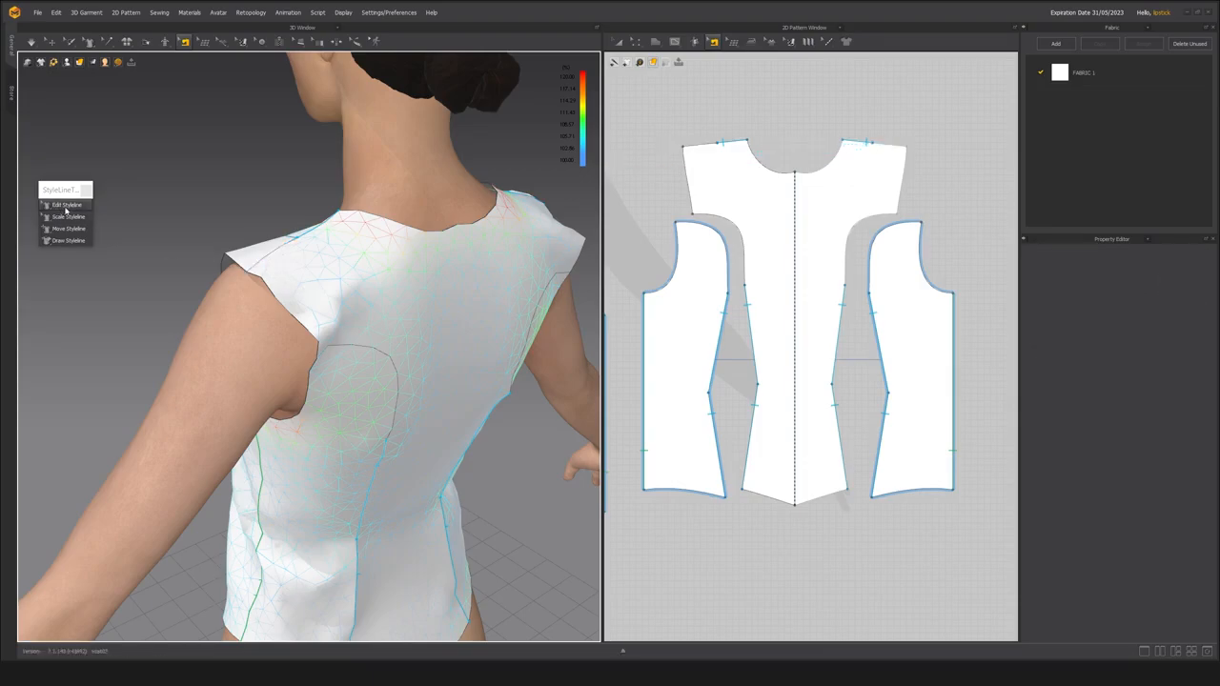
Shorten the centre back panel's armhole edge to about 8.89 cm with Scale Styleline.
click(63, 216)
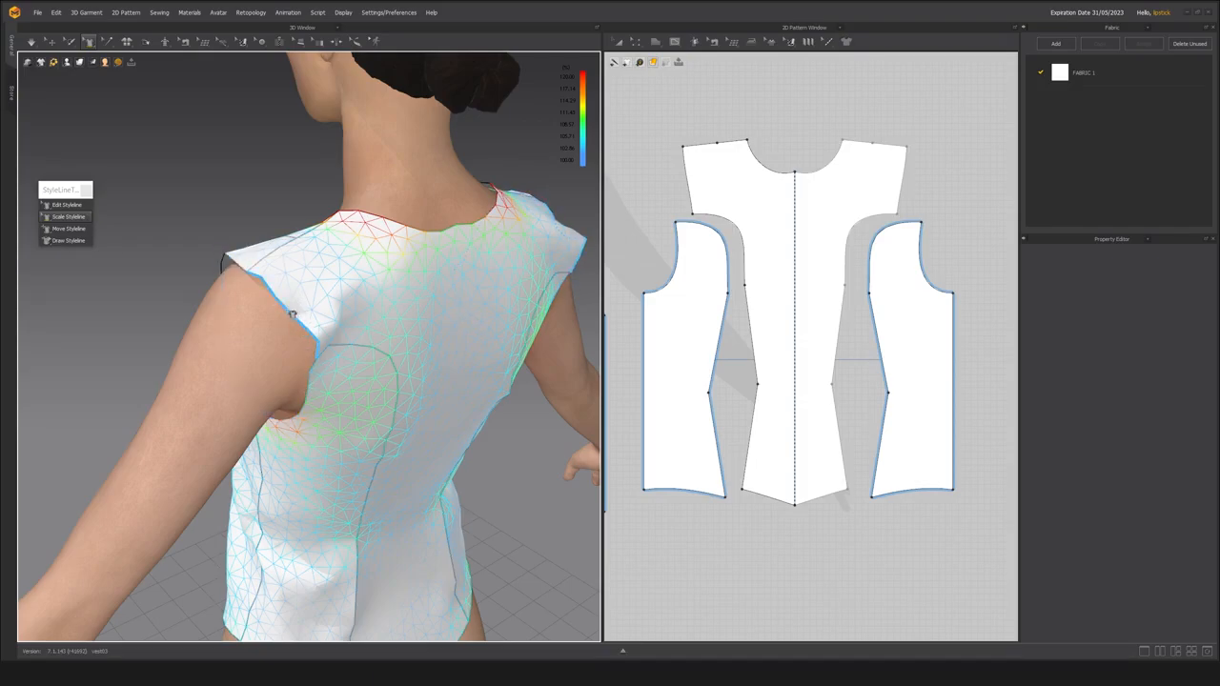
drag(286, 313, 250, 271)
click(293, 317)
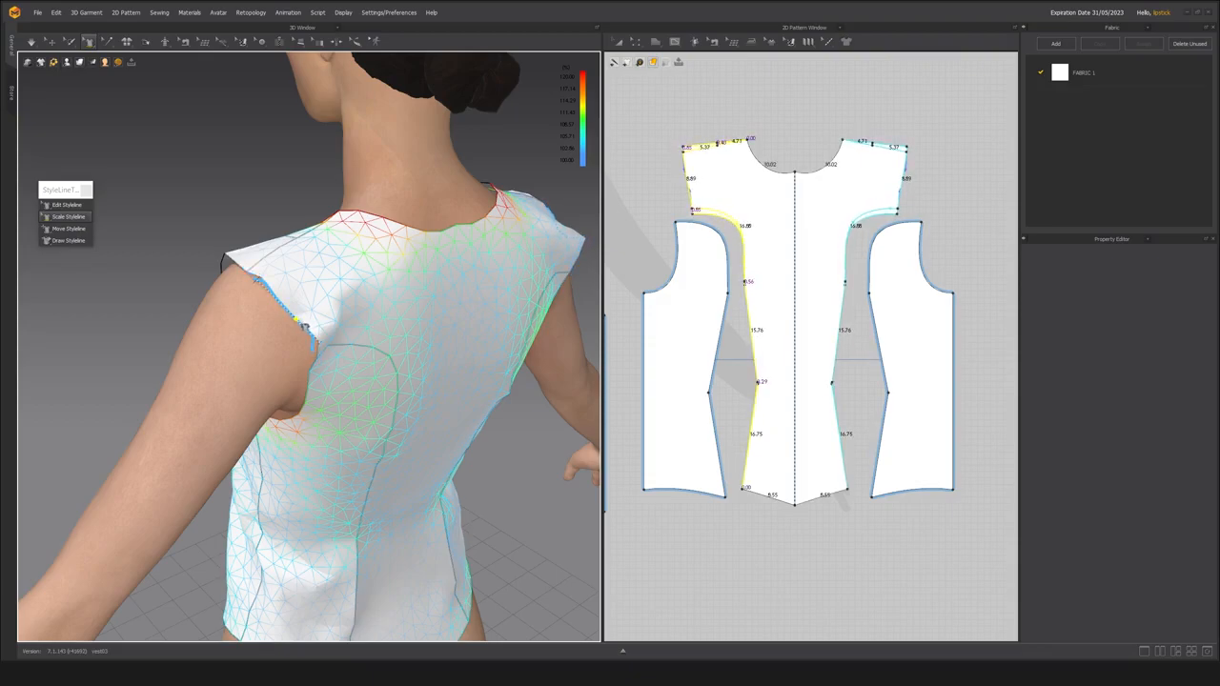
drag(303, 326, 245, 354)
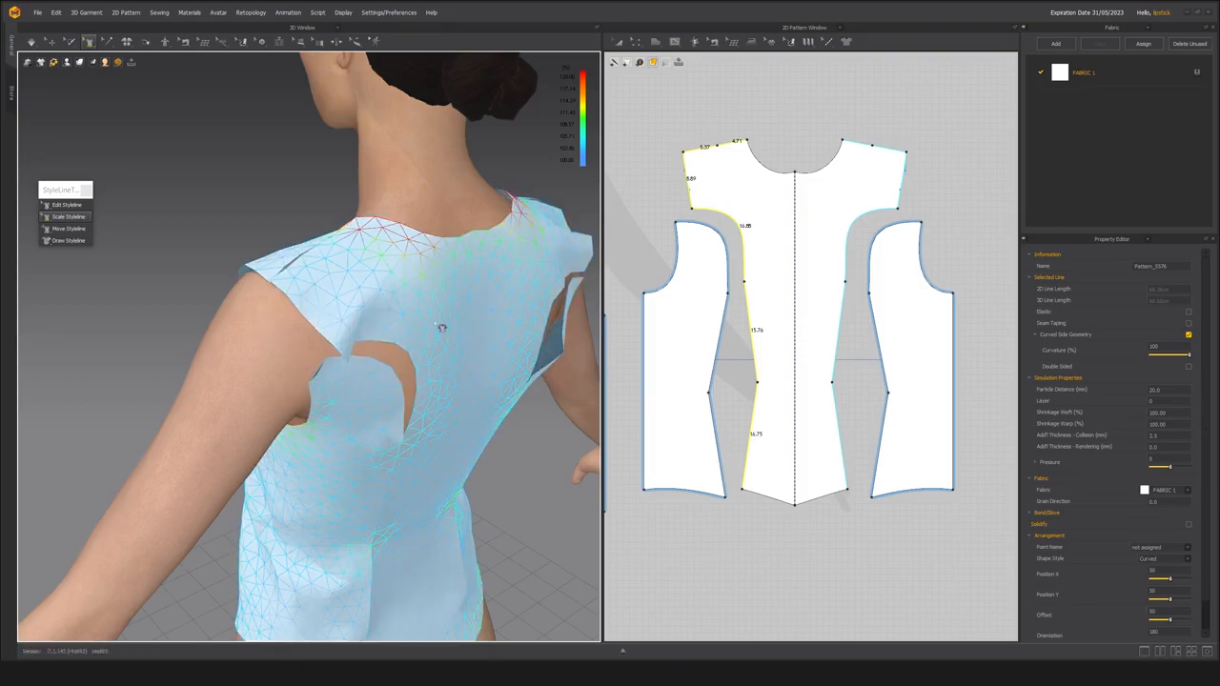
mouse_move(290, 319)
right_down()
mouse_move(334, 316)
mouse_move(298, 307)
right_up()
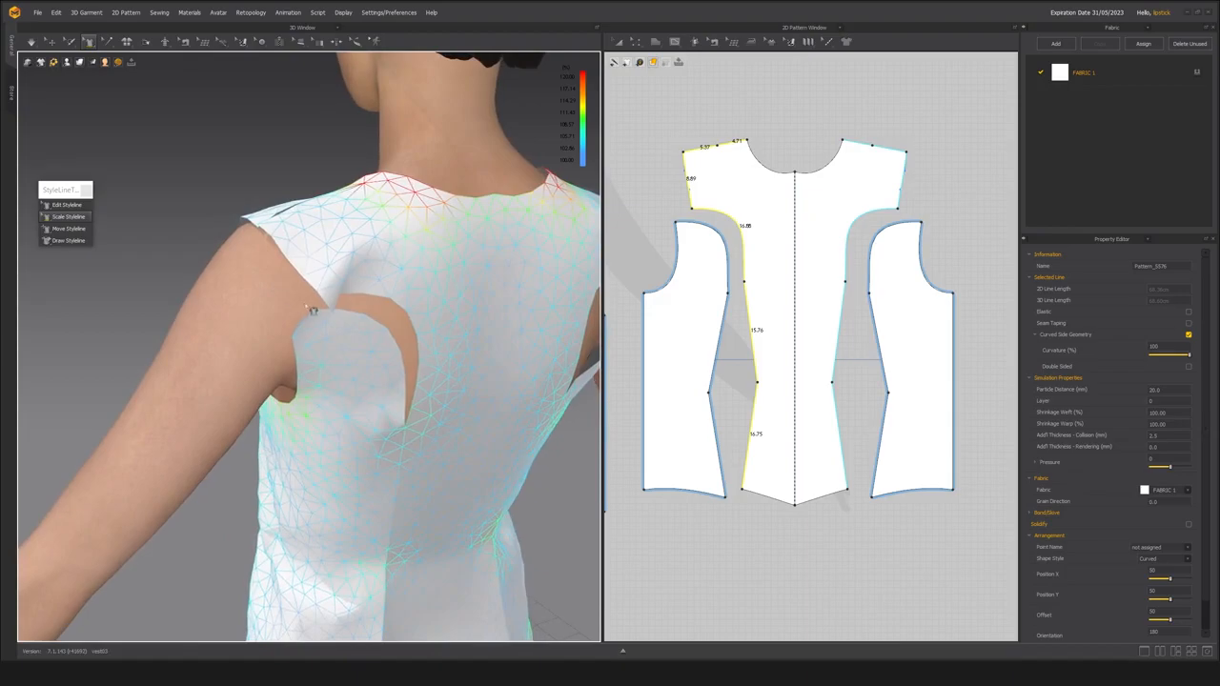
Sew the curved back seam and the outer shoulder seam again with Segment Sewing, and simulate to close them.
key(n)
click(350, 313)
click(358, 300)
right_drag(267, 238, 312, 355)
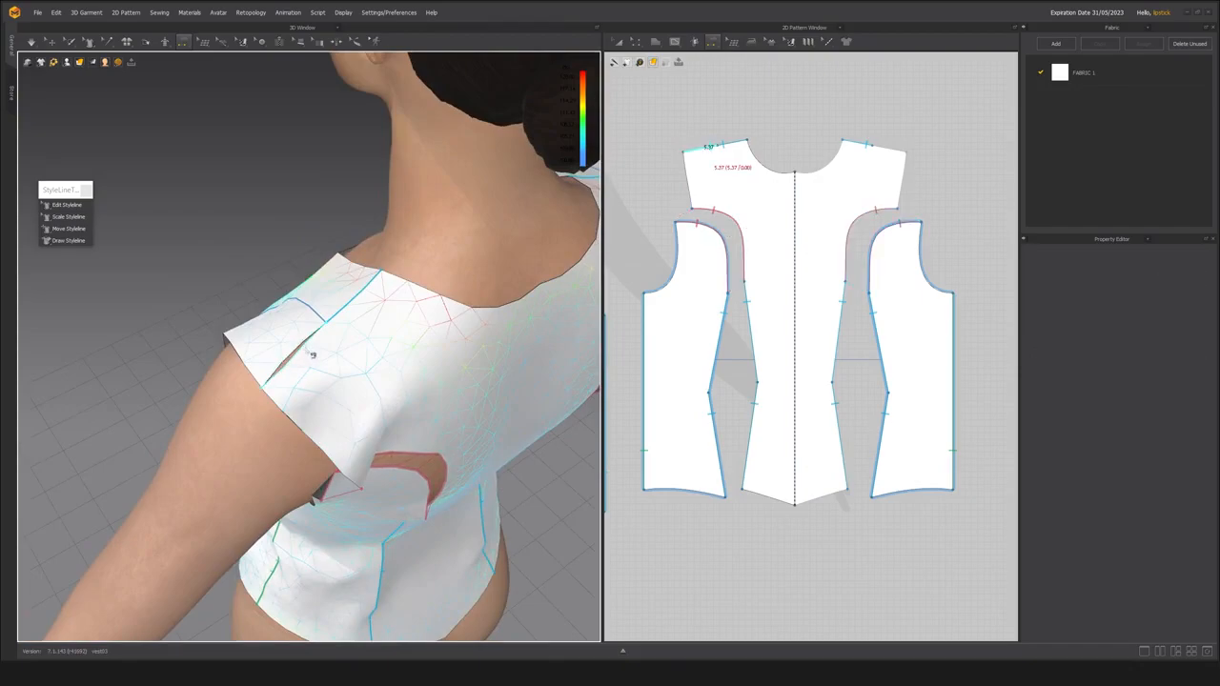
click(312, 355)
key(space)
scroll(395, 389, down, 3)
right_drag(396, 389, 389, 305)
Lower the outer and middle shoulder points of the centre back panel to slope the shoulder more, and simulate.
key(n)
click(734, 232)
middle_drag(663, 188, 686, 306)
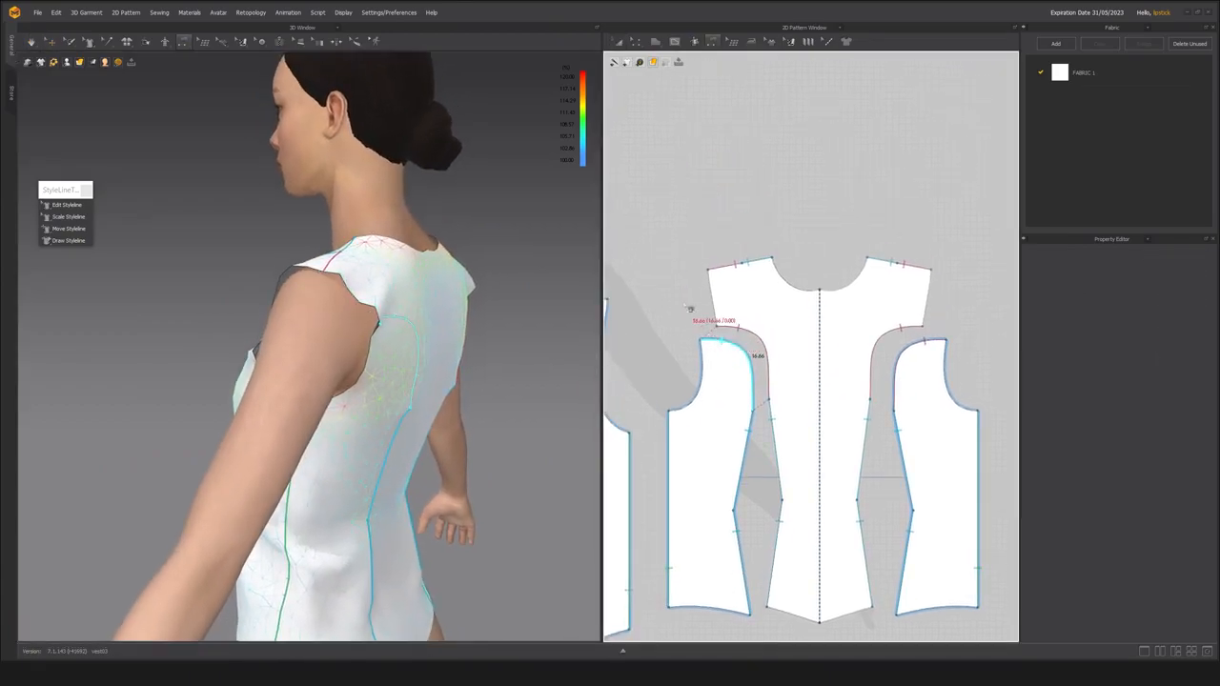
scroll(690, 309, up, 3)
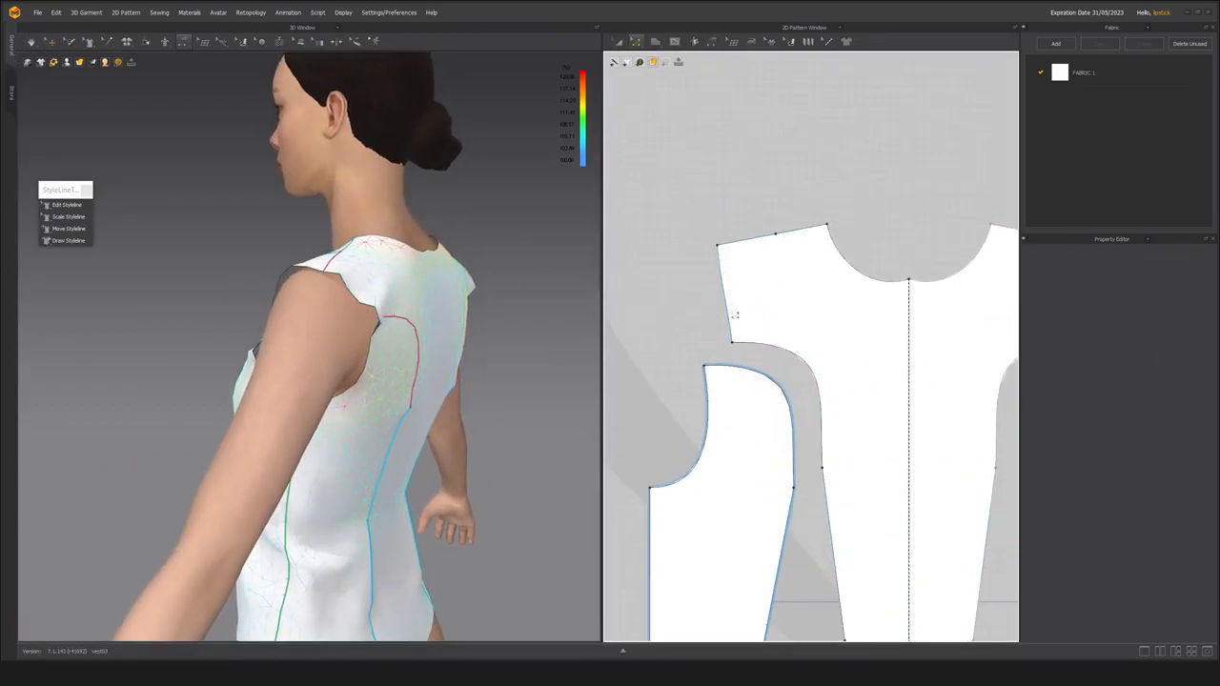
click(726, 253)
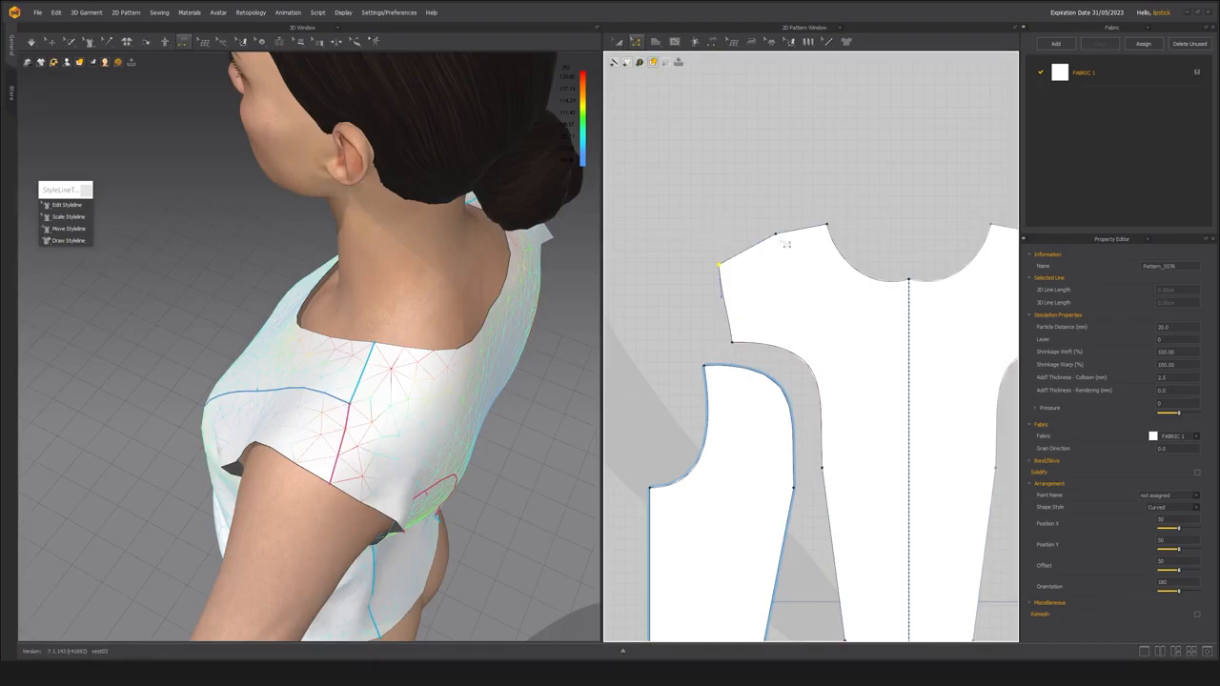
key(Escape)
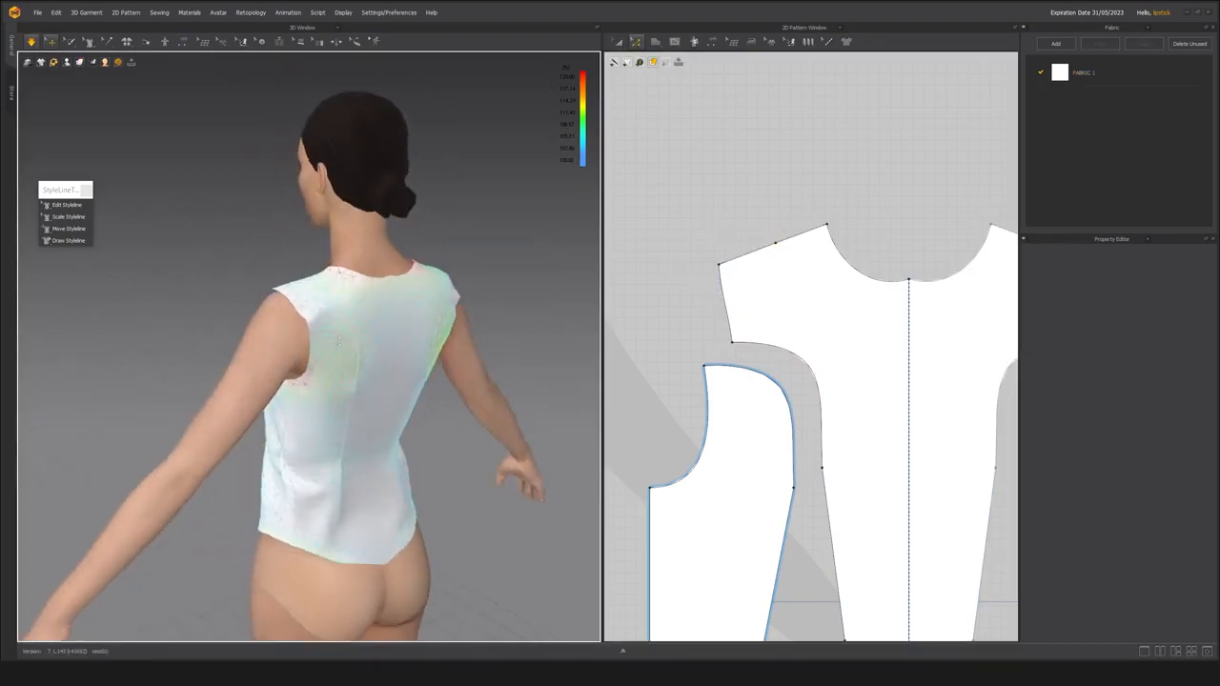
mouse_move(339, 340)
right_down()
mouse_move(267, 338)
mouse_move(410, 336)
mouse_move(350, 342)
right_up()
scroll(350, 342, up, 3)
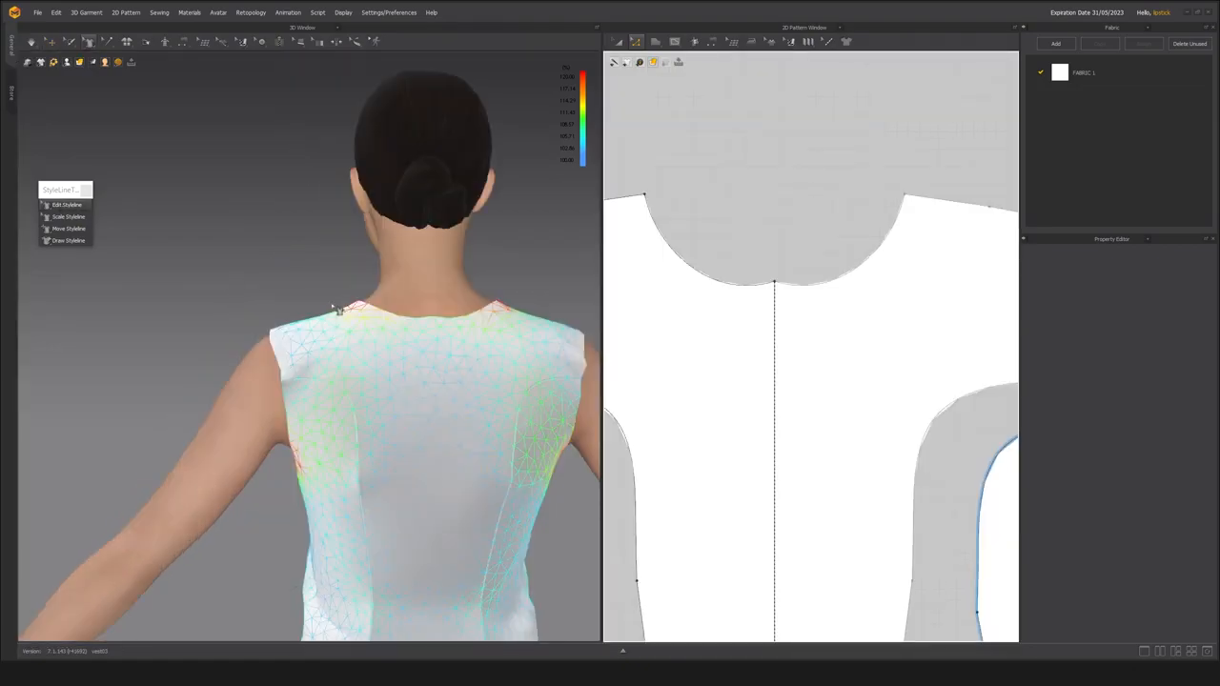
Smooth the back neckline curve beside the centre back with Edit Styleline, simulate and check the shape from behind.
scroll(315, 372, up, 5)
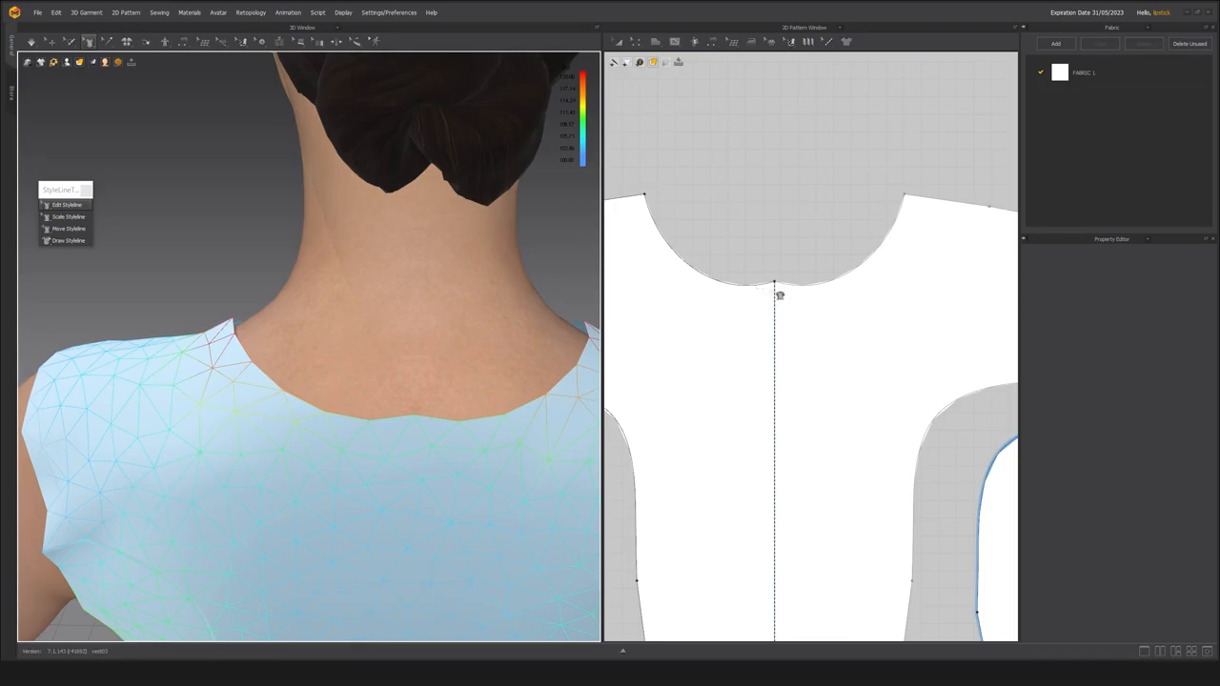
scroll(777, 298, down, 2)
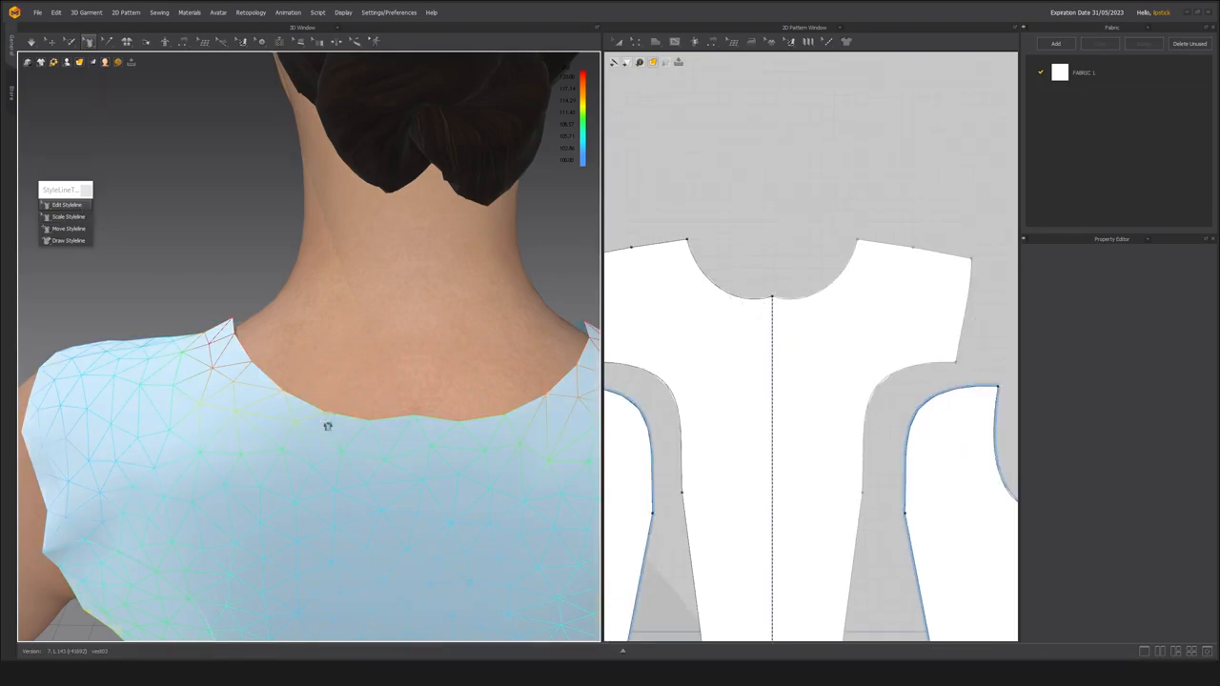
click(361, 419)
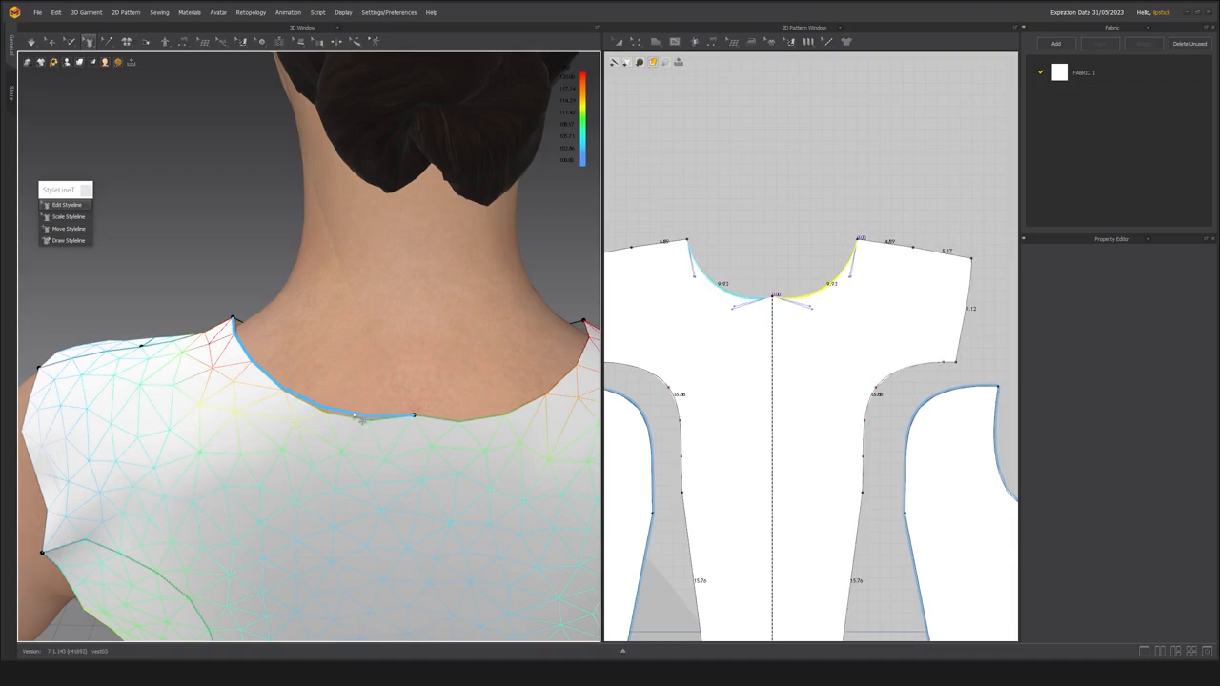
click(361, 417)
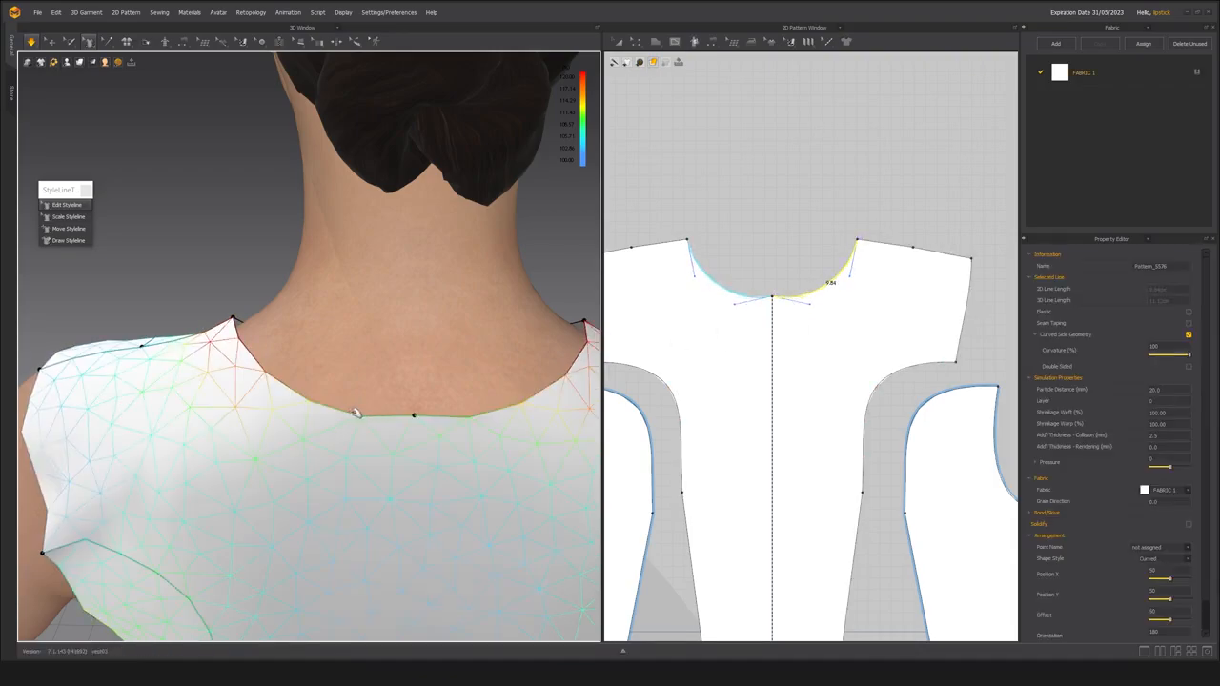
click(218, 262)
scroll(329, 434, down, 5)
right_drag(329, 434, 330, 388)
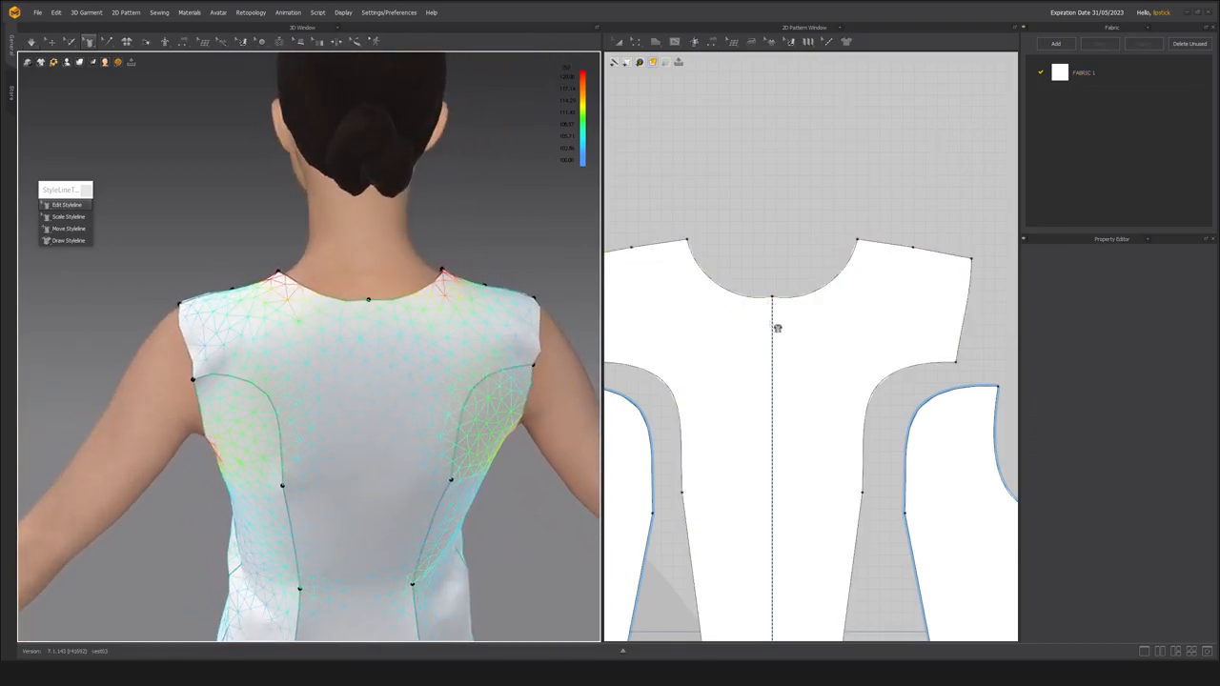
scroll(781, 328, up, 2)
scroll(780, 291, down, 3)
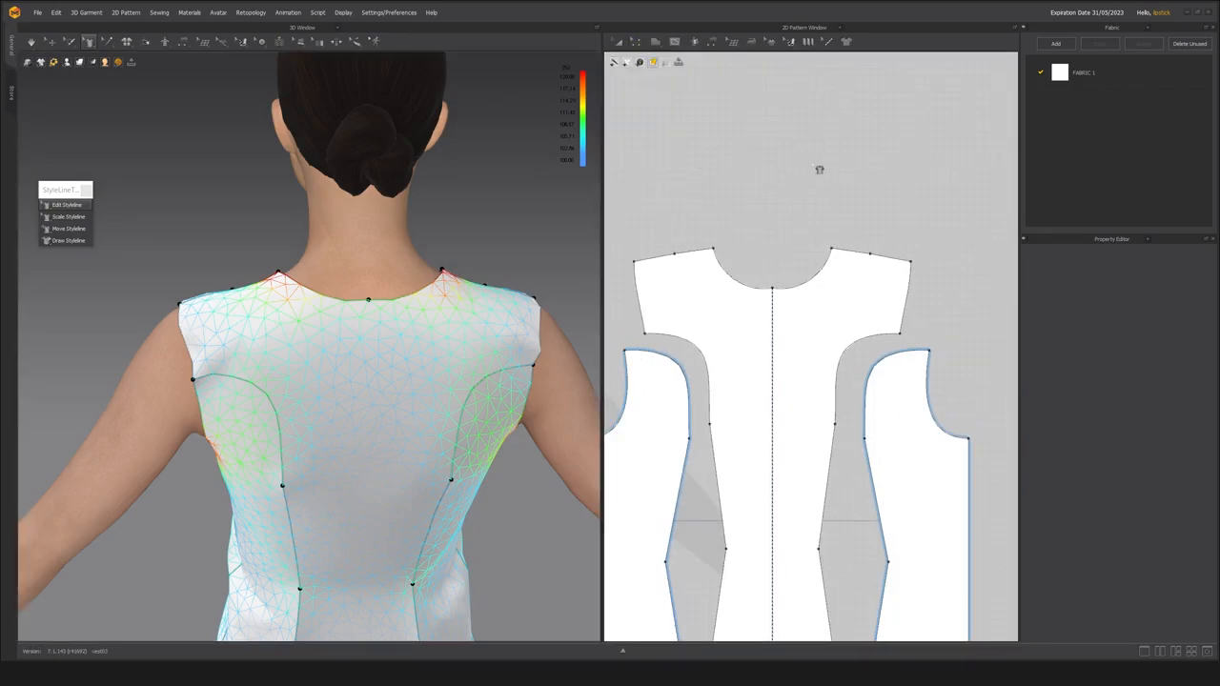
Level the back neckline's curve handles at the centre back so the neckline runs flat there, and simulate.
click(638, 44)
click(758, 289)
scroll(760, 294, up, 3)
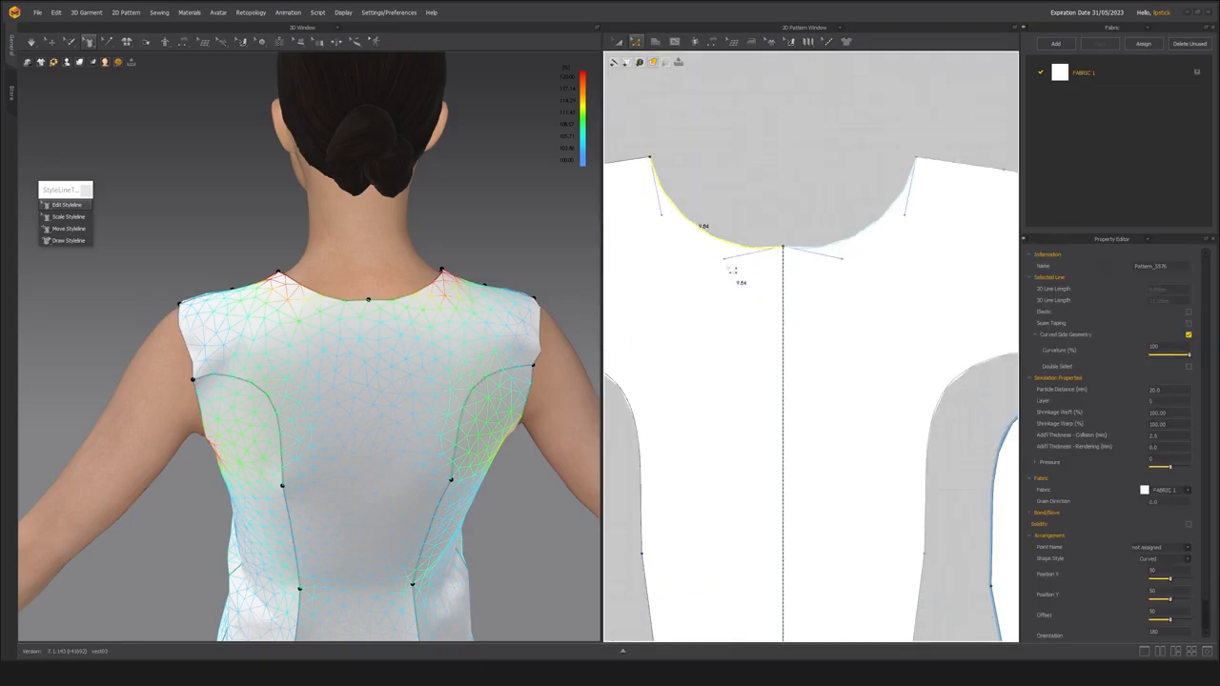
drag(725, 260, 720, 246)
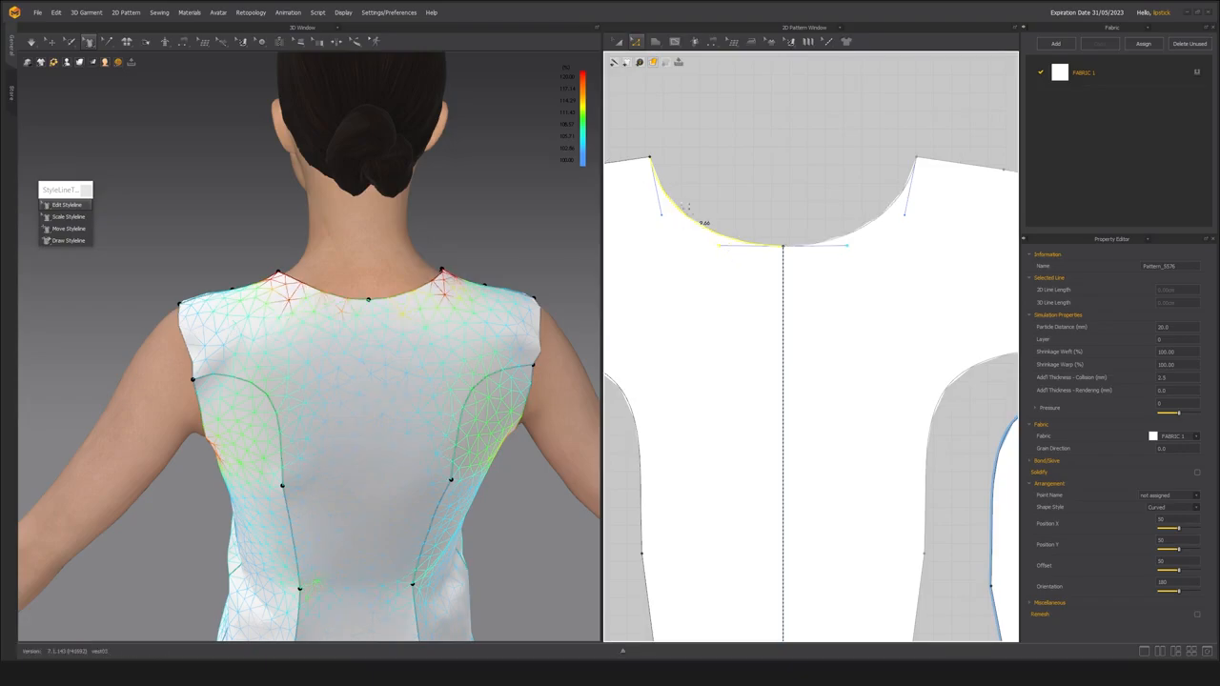
key(space)
Examine the fit of the back side panel around the armhole and underarm in the strain map.
scroll(313, 338, down, 5)
right_drag(320, 341, 349, 360)
scroll(329, 341, up, 2)
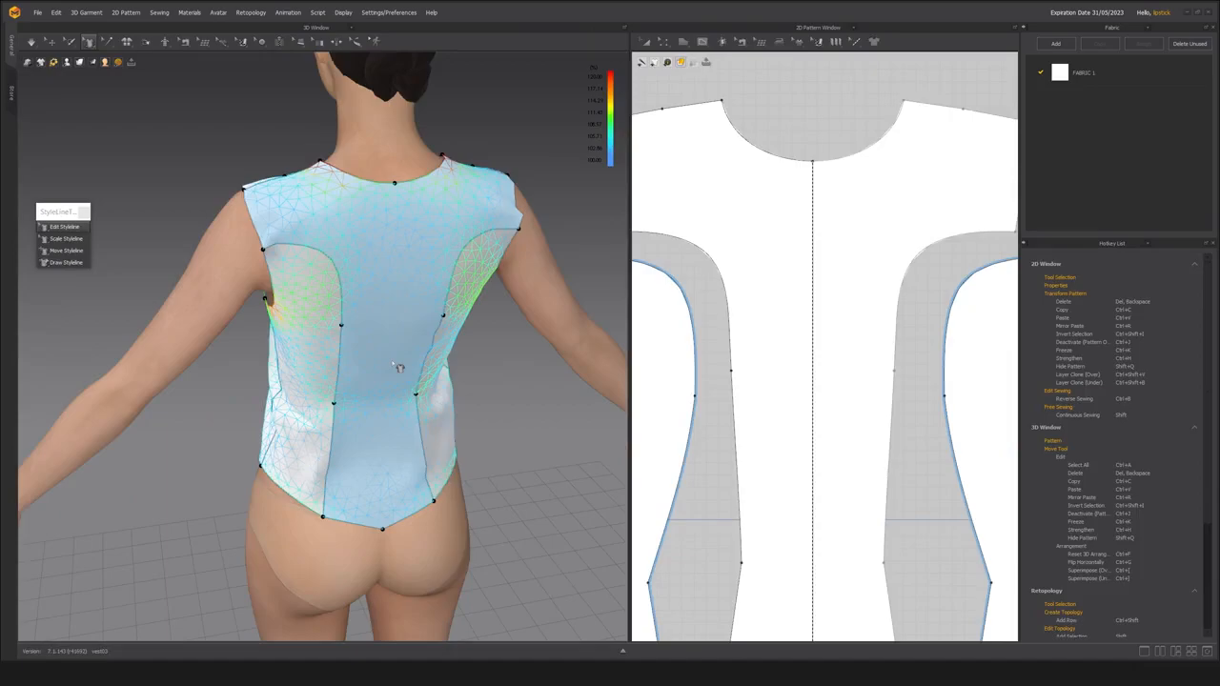
right_drag(360, 381, 398, 396)
scroll(362, 383, up, 3)
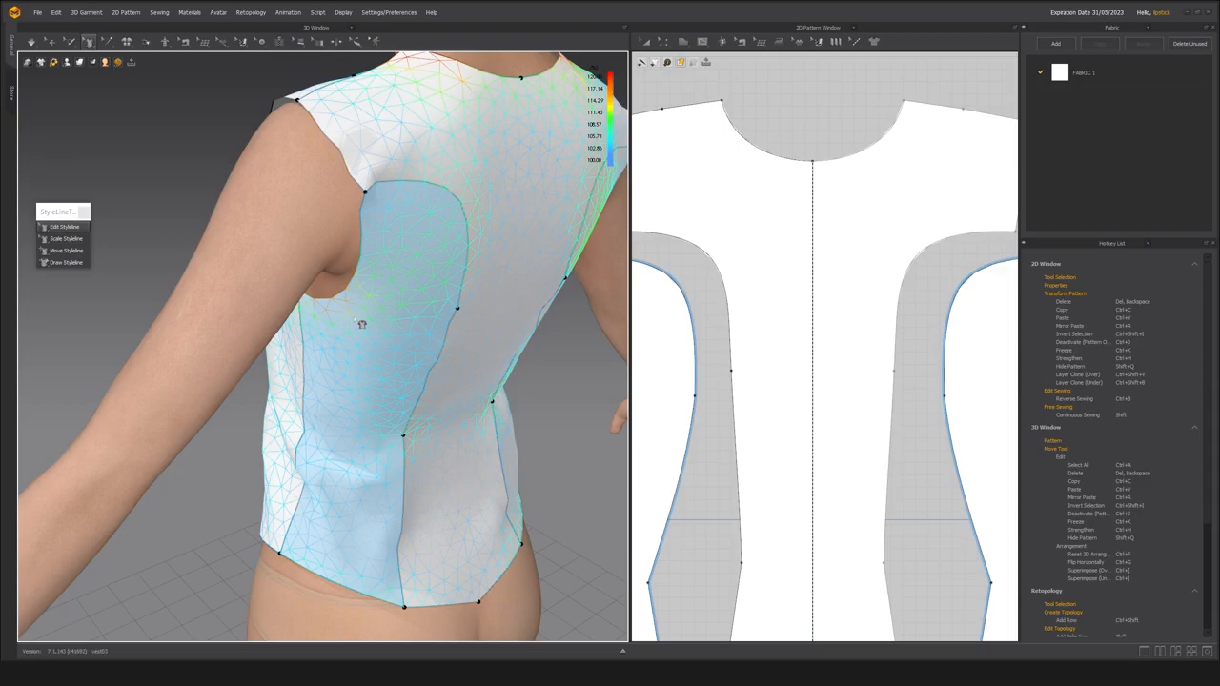
right_drag(436, 367, 346, 338)
scroll(386, 336, down, 3)
scroll(358, 344, up, 1)
scroll(363, 349, up, 1)
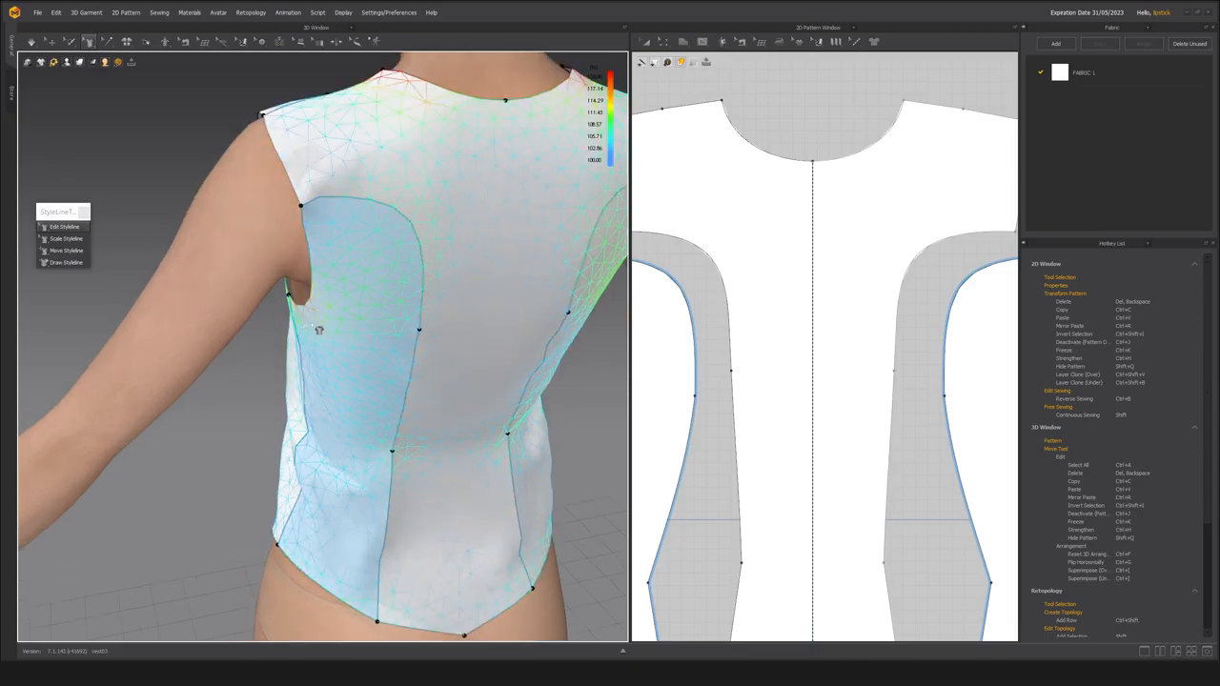
right_drag(341, 373, 409, 368)
scroll(463, 371, up, 4)
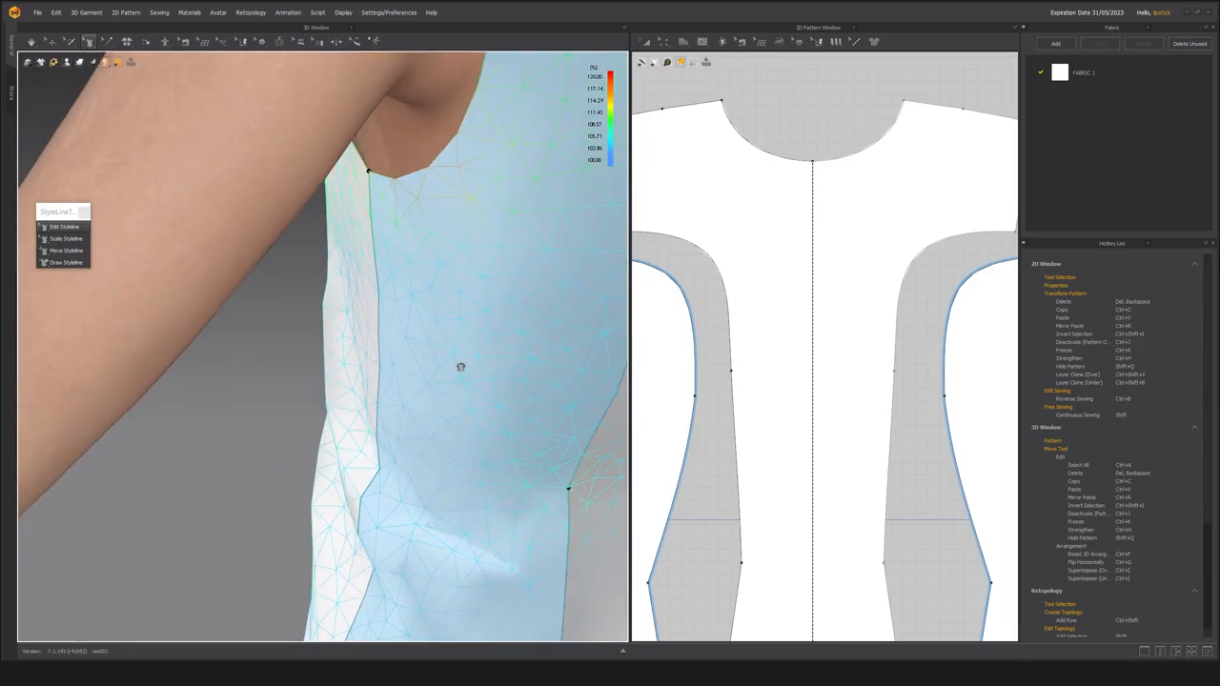
middle_drag(432, 296, 417, 310)
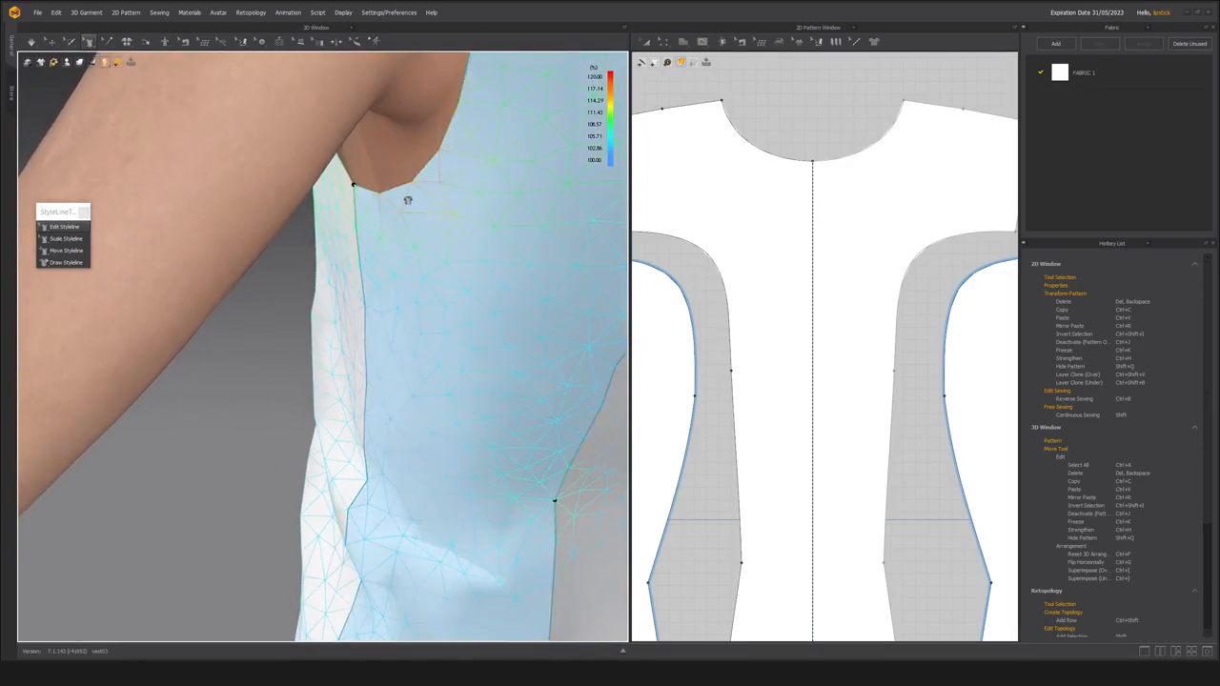
scroll(444, 308, down, 5)
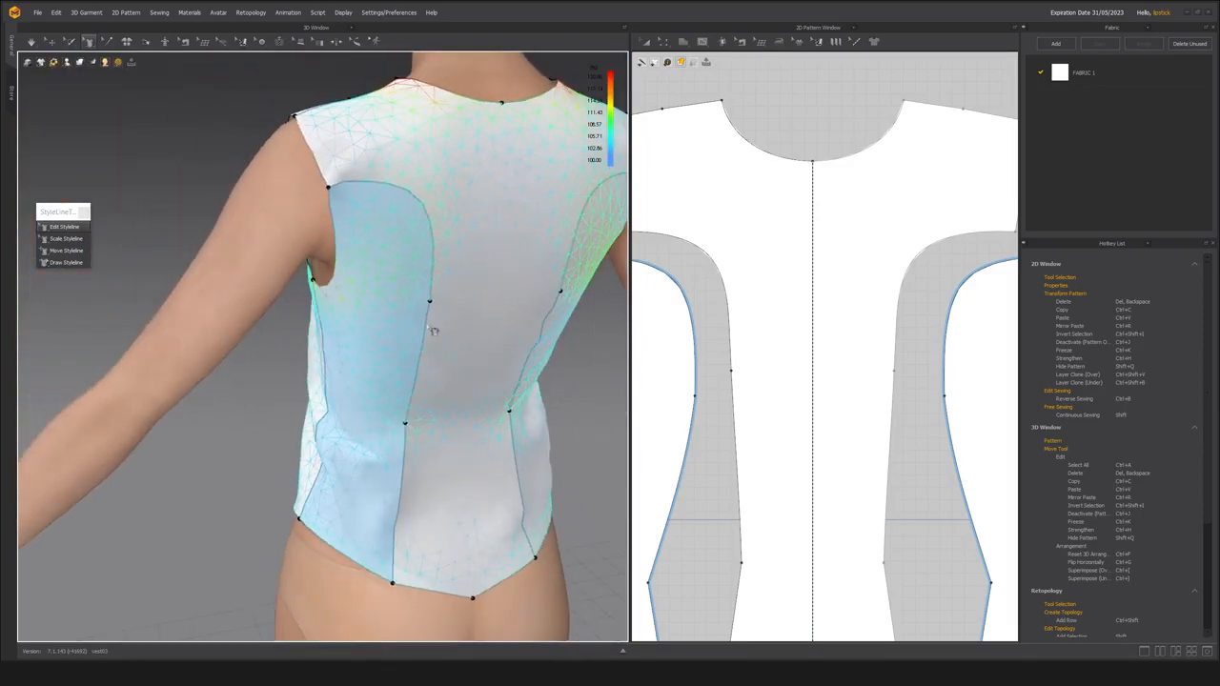
Examine the side seam and back waist in 3D and compare them with the front and back pattern pieces.
right_drag(396, 404, 351, 288)
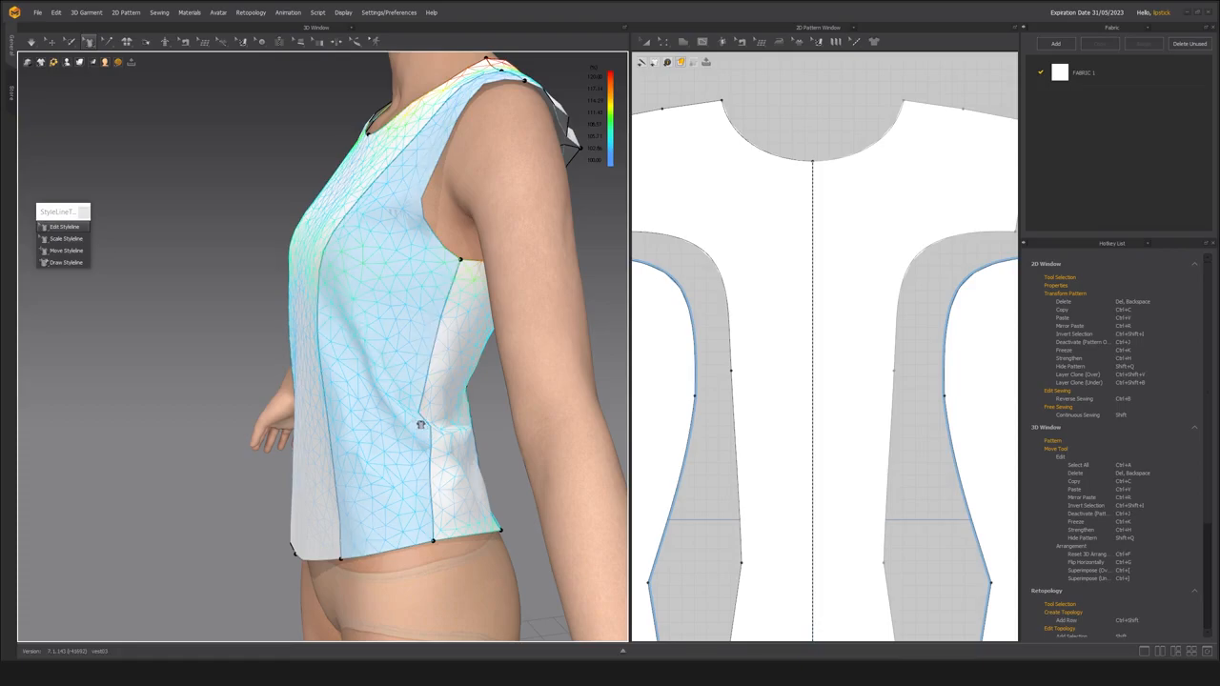
right_drag(403, 404, 328, 406)
scroll(435, 439, down, 3)
scroll(324, 409, up, 5)
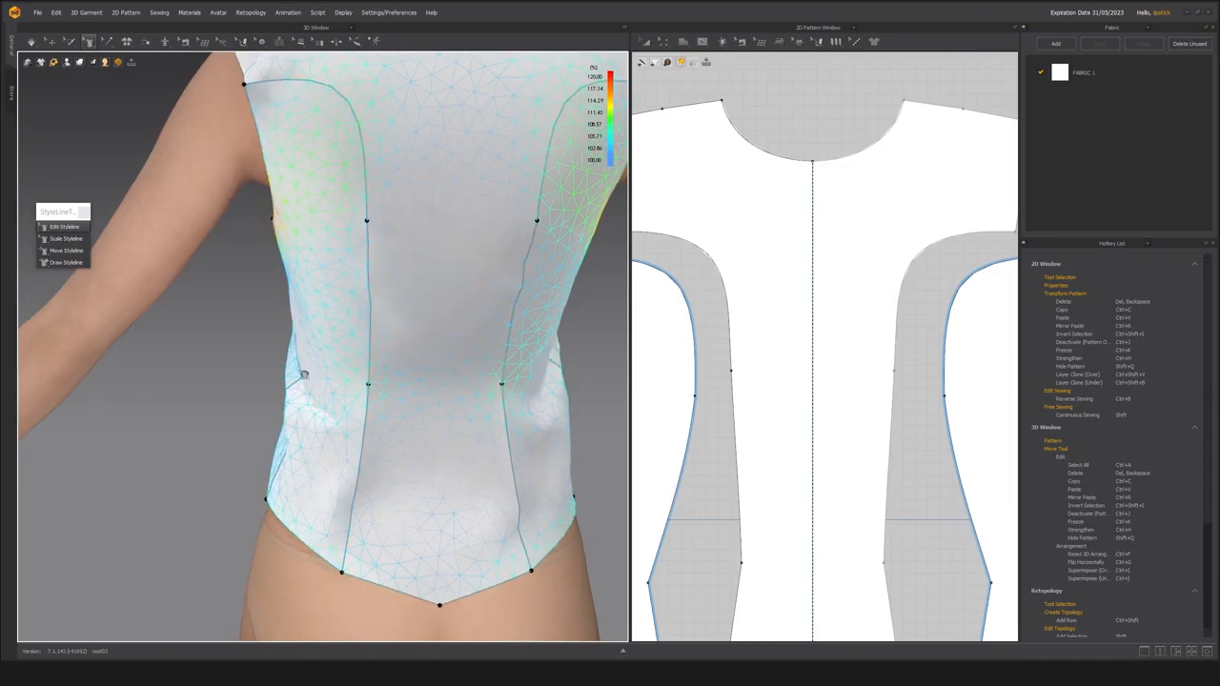
scroll(776, 393, down, 5)
scroll(786, 381, up, 2)
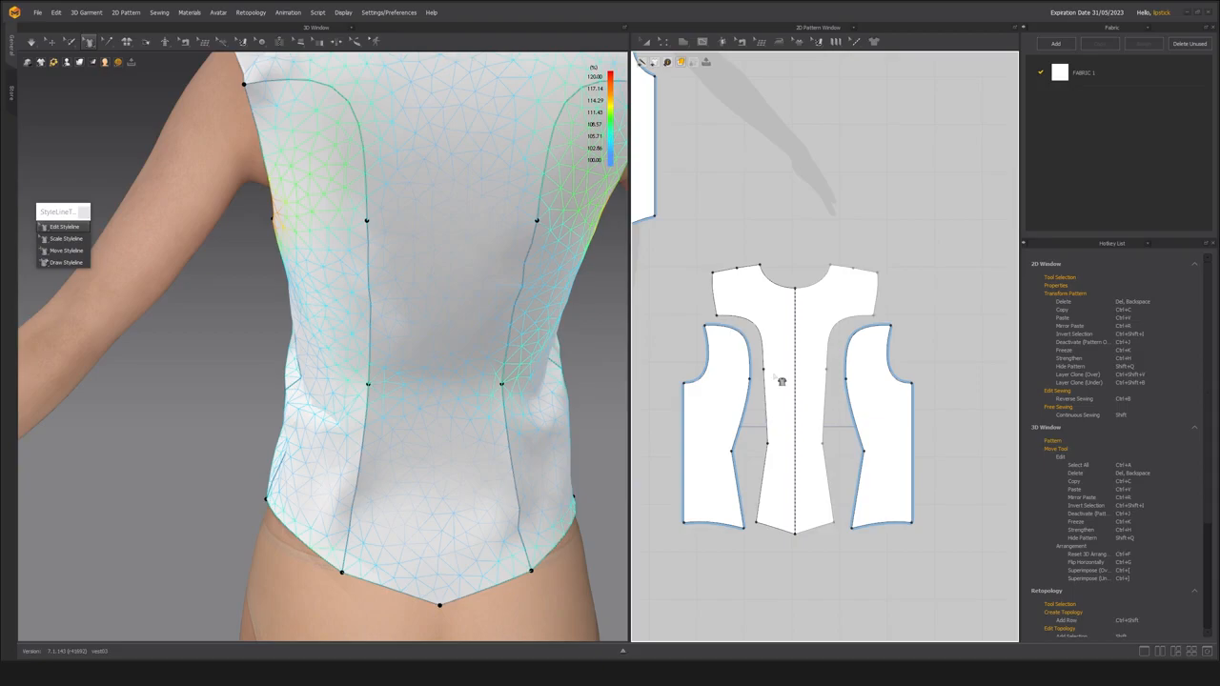
scroll(780, 367, down, 4)
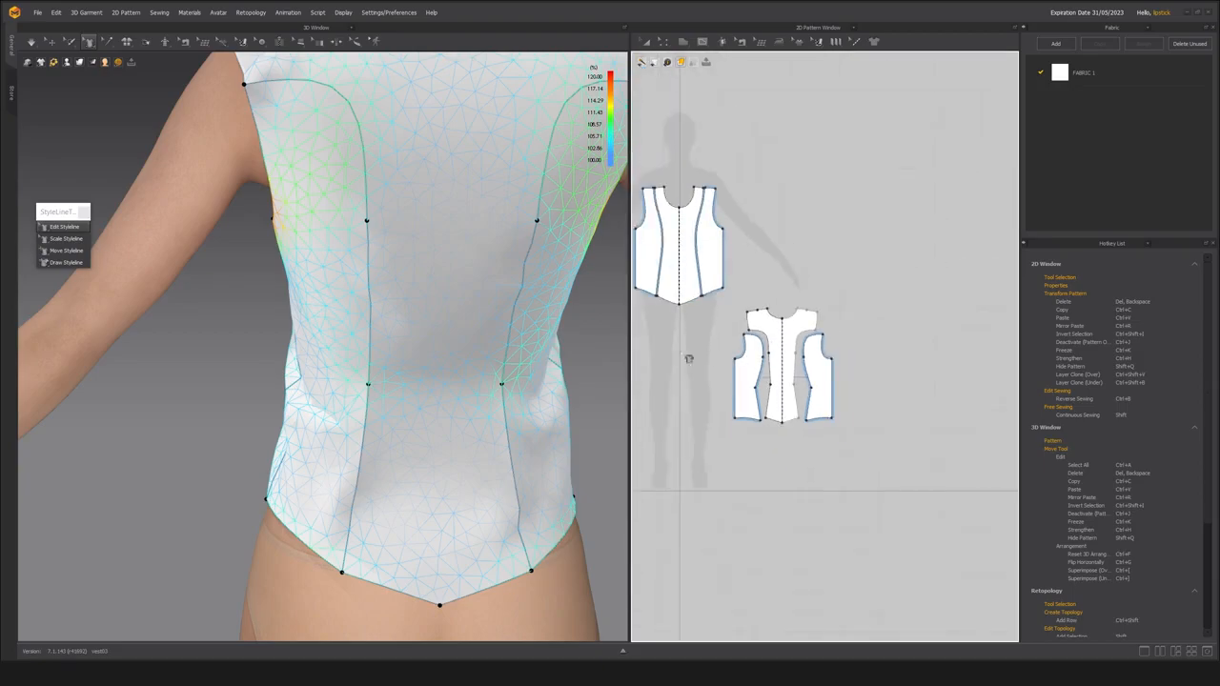
scroll(377, 327, down, 3)
middle_drag(377, 327, 381, 352)
right_drag(381, 352, 391, 333)
scroll(380, 320, up, 3)
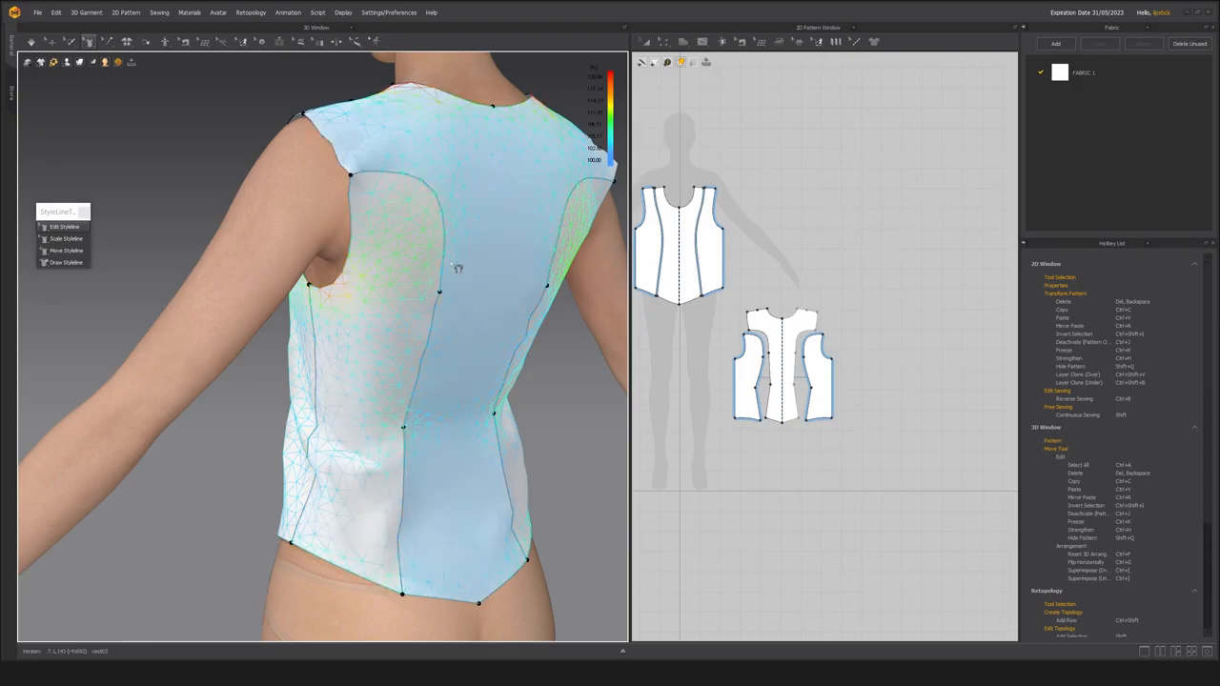
Select the back side panel and examine how it sits against the body from the back, side and front.
click(51, 41)
click(410, 370)
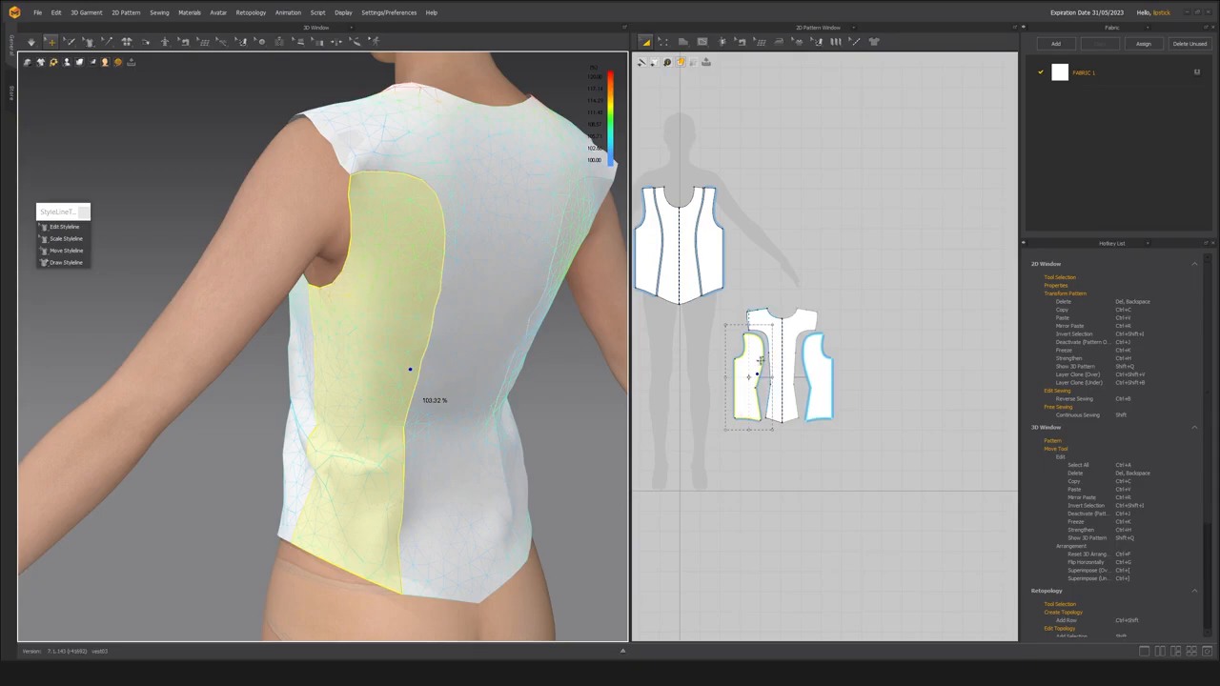
scroll(758, 375, up, 2)
right_drag(414, 286, 431, 284)
right_drag(376, 336, 353, 350)
scroll(436, 330, down, 5)
scroll(503, 366, up, 2)
scroll(353, 350, up, 3)
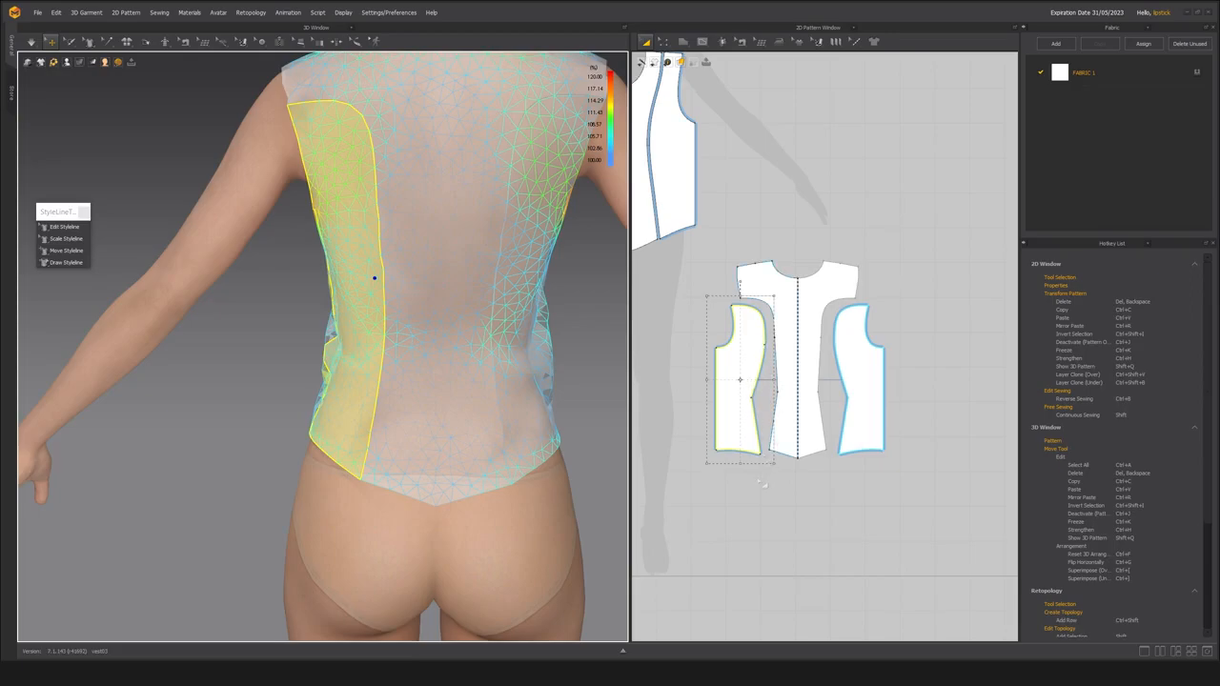
mouse_move(344, 384)
right_down()
mouse_move(368, 396)
mouse_move(347, 383)
right_up()
scroll(366, 394, down, 3)
scroll(347, 381, up, 3)
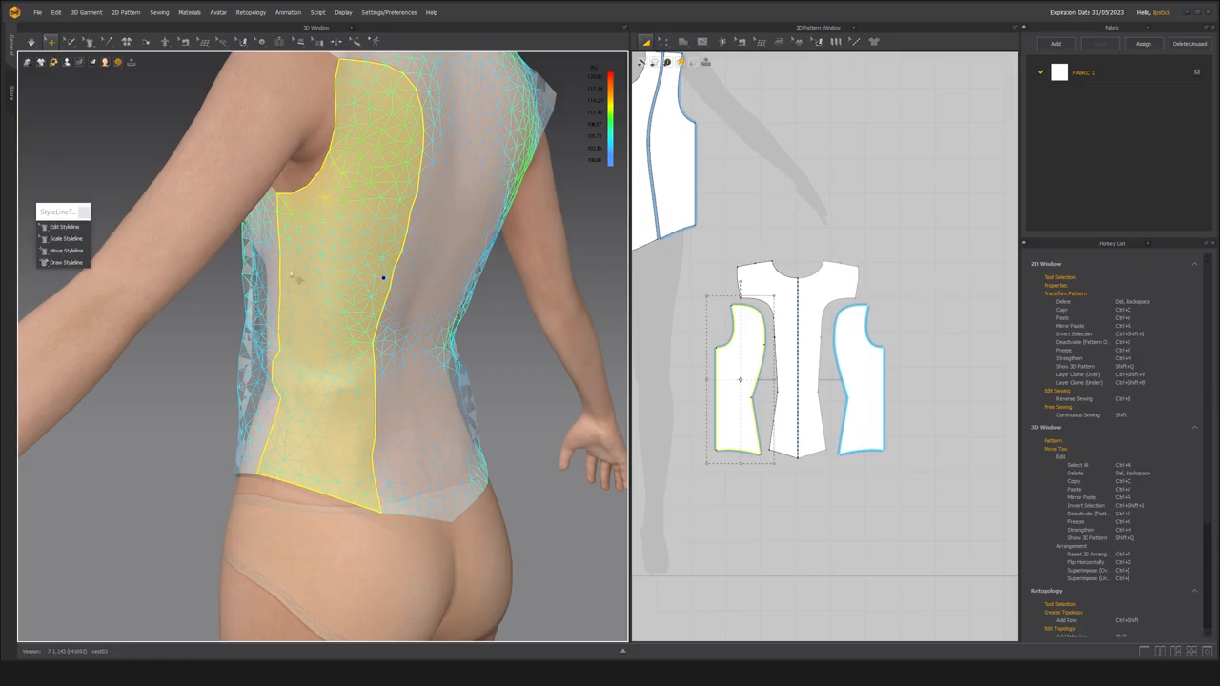
right_drag(279, 447, 345, 439)
scroll(385, 404, down, 3)
scroll(345, 438, up, 3)
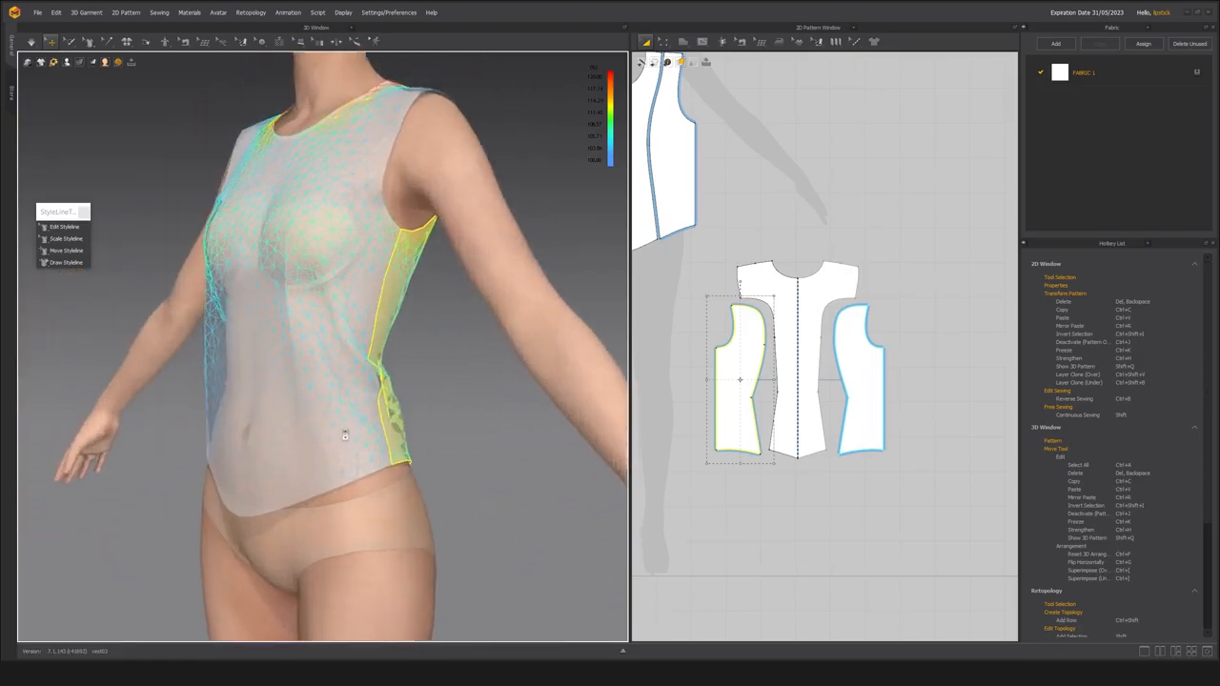
scroll(345, 438, down, 2)
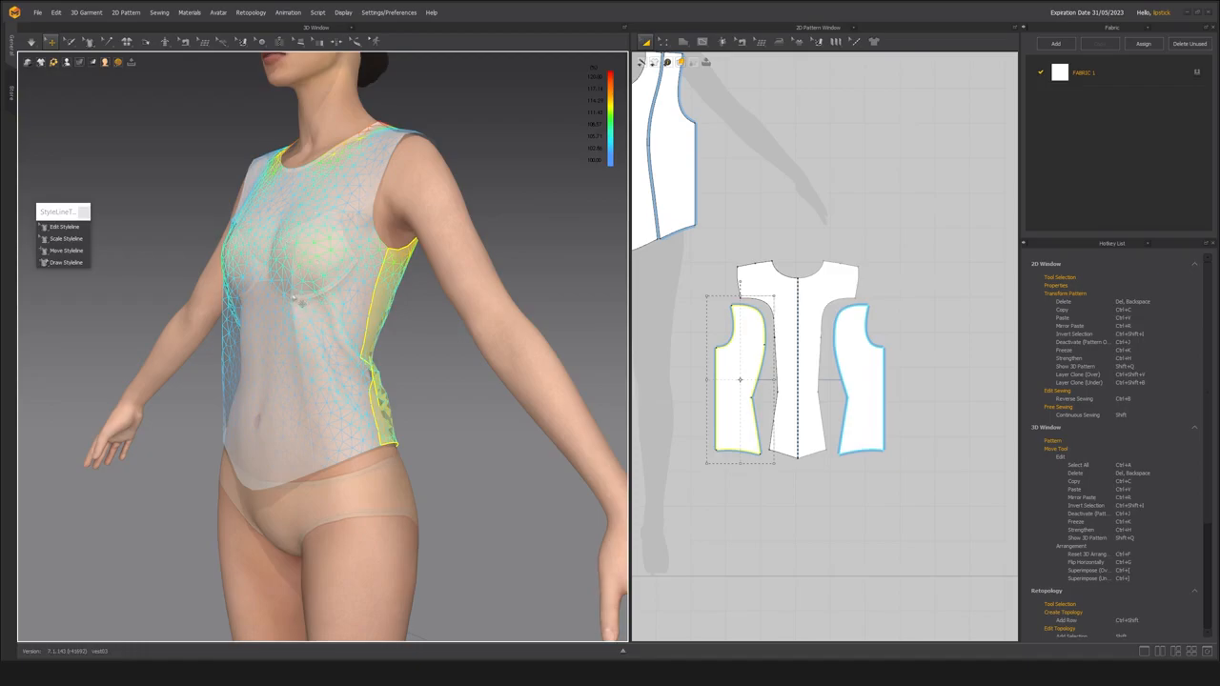
Compare the front and back side panels around the waist side seam, and turn off the strain map.
middle_drag(640, 173, 694, 221)
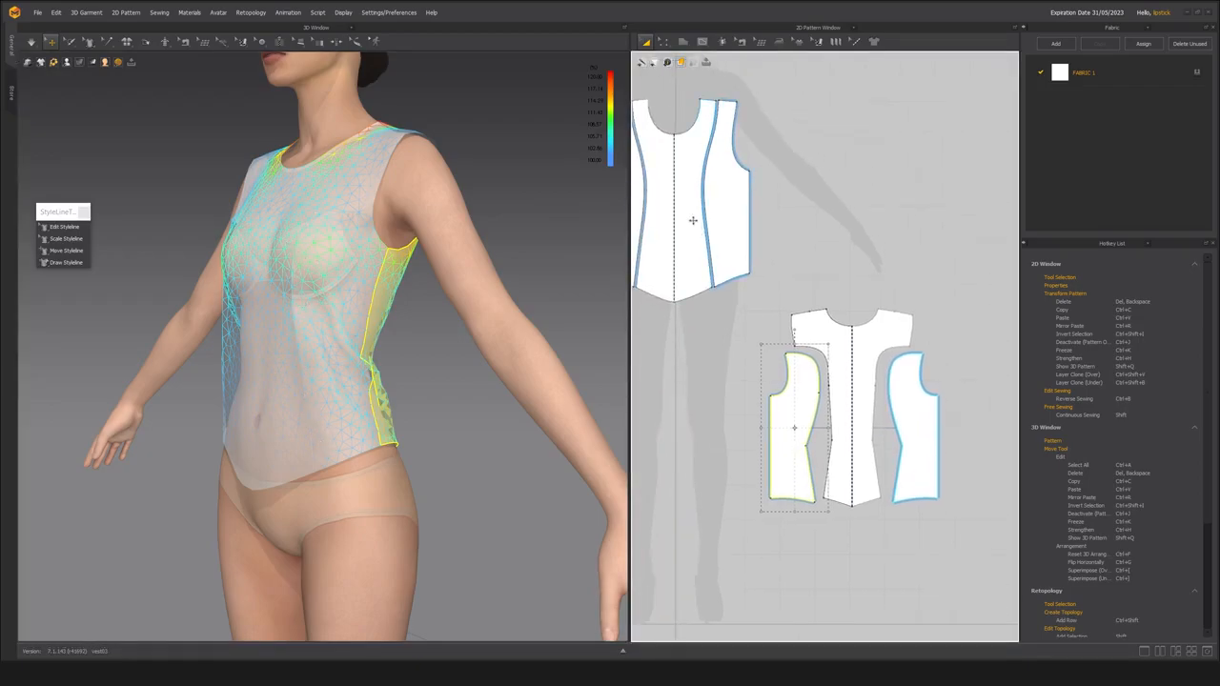
scroll(306, 333, up, 2)
right_drag(448, 272, 377, 269)
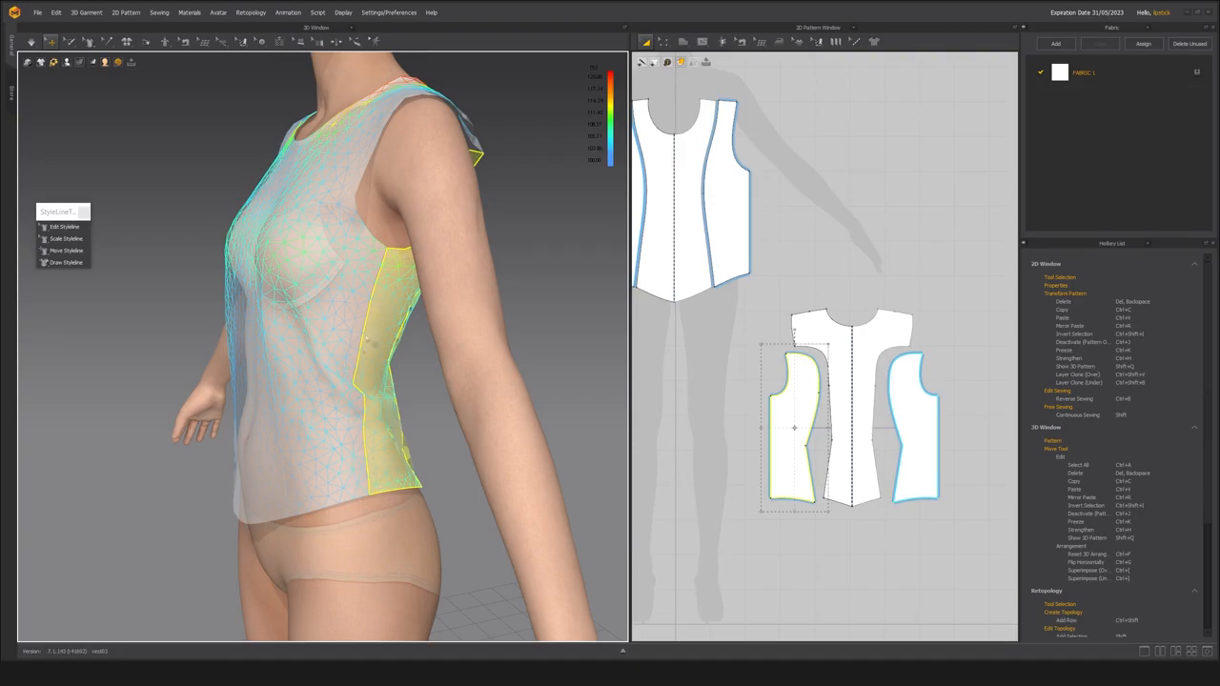
right_drag(364, 402, 398, 321)
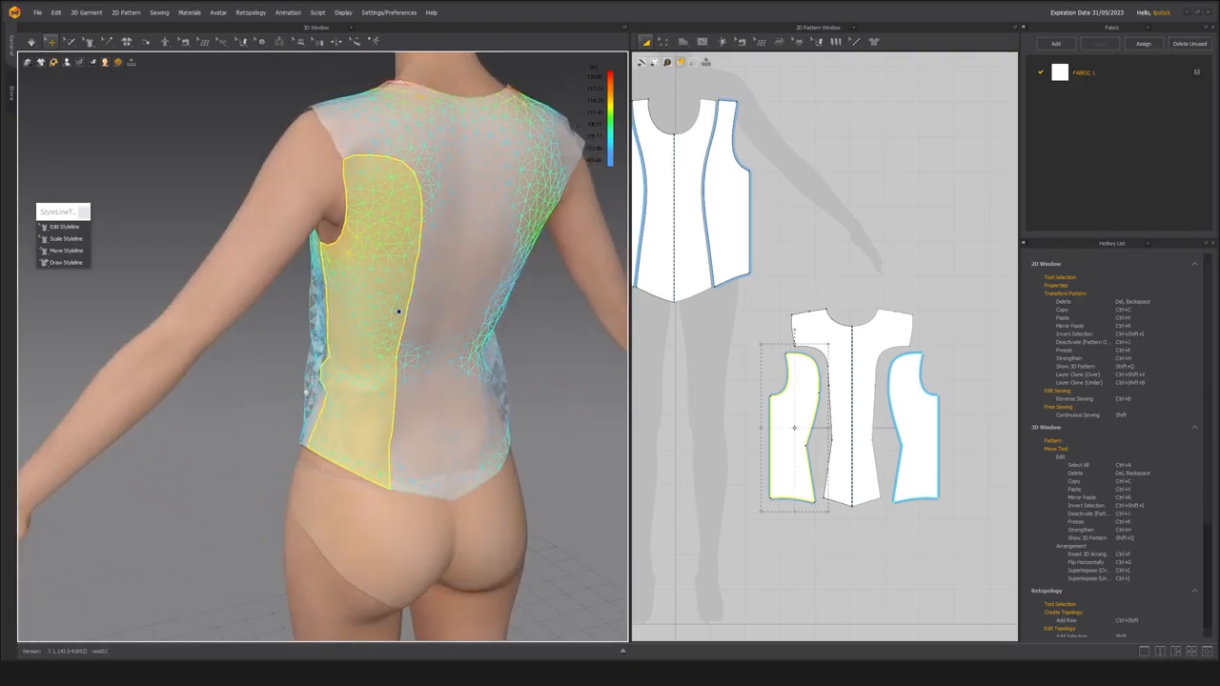
scroll(315, 393, up, 4)
scroll(315, 393, down, 4)
mouse_move(317, 392)
right_down()
mouse_move(354, 385)
mouse_move(324, 377)
right_up()
key(alt+4)
scroll(352, 391, up, 1)
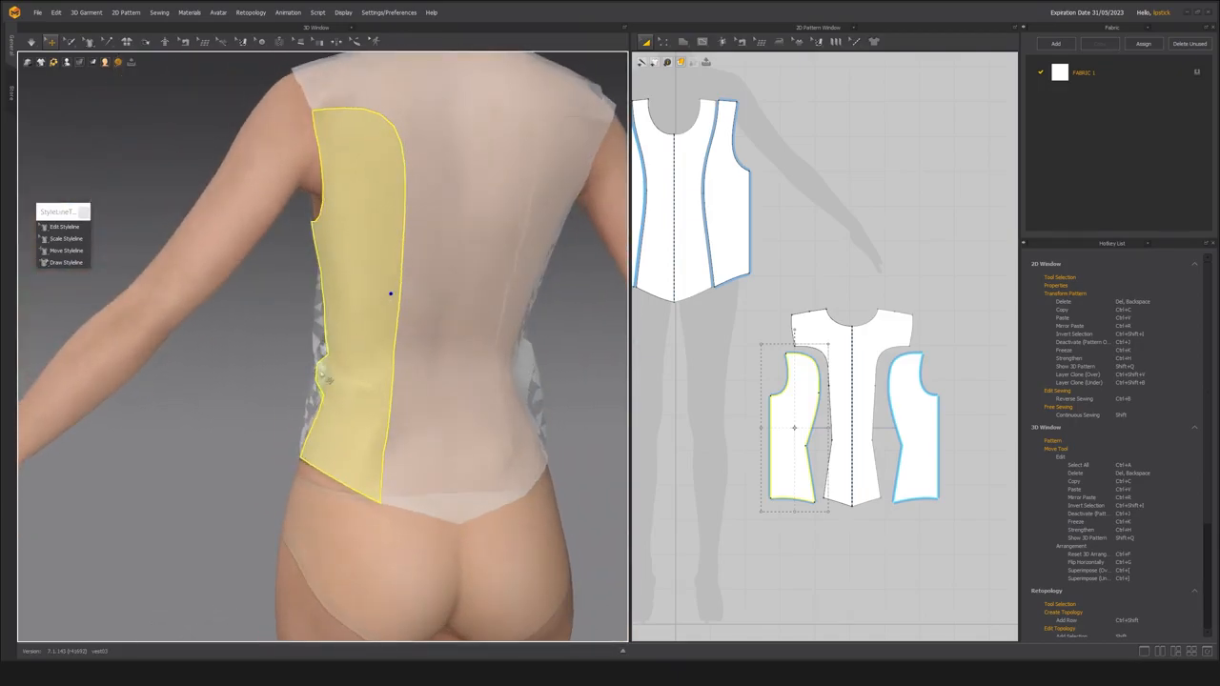
Add a point on the outer side edge of the back side panel, level with its waist point, and check it in 3D.
scroll(806, 482, up, 4)
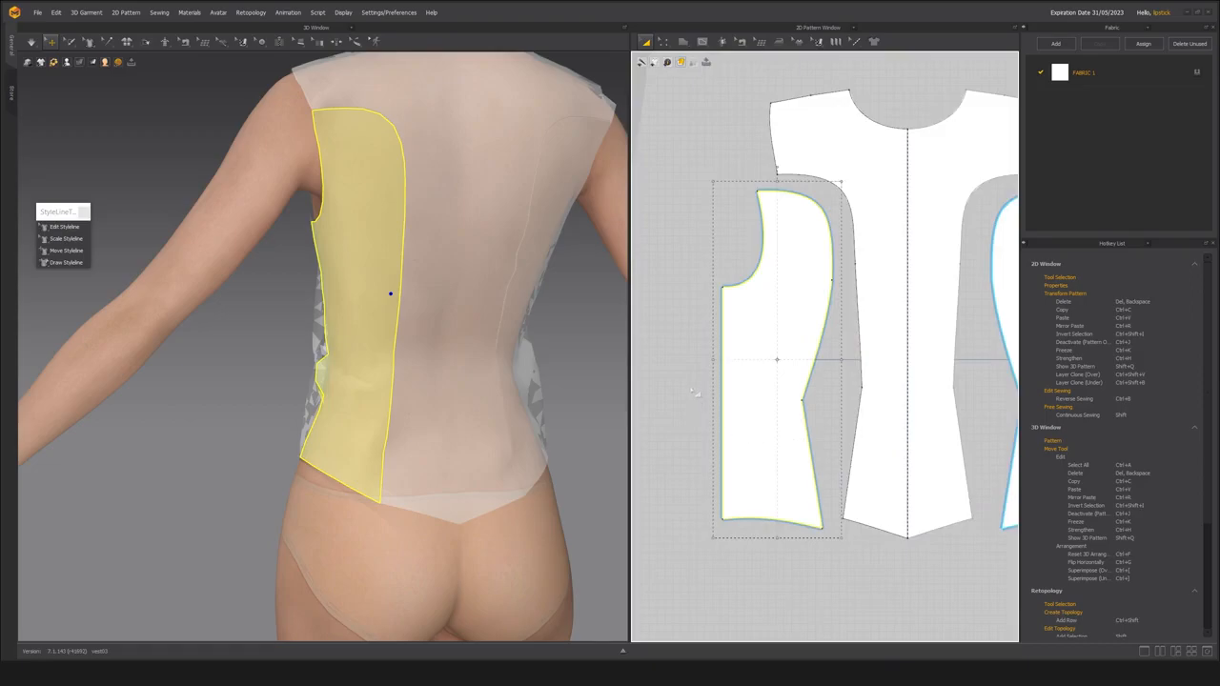
scroll(417, 407, down, 4)
click(277, 397)
click(334, 377)
scroll(417, 413, up, 4)
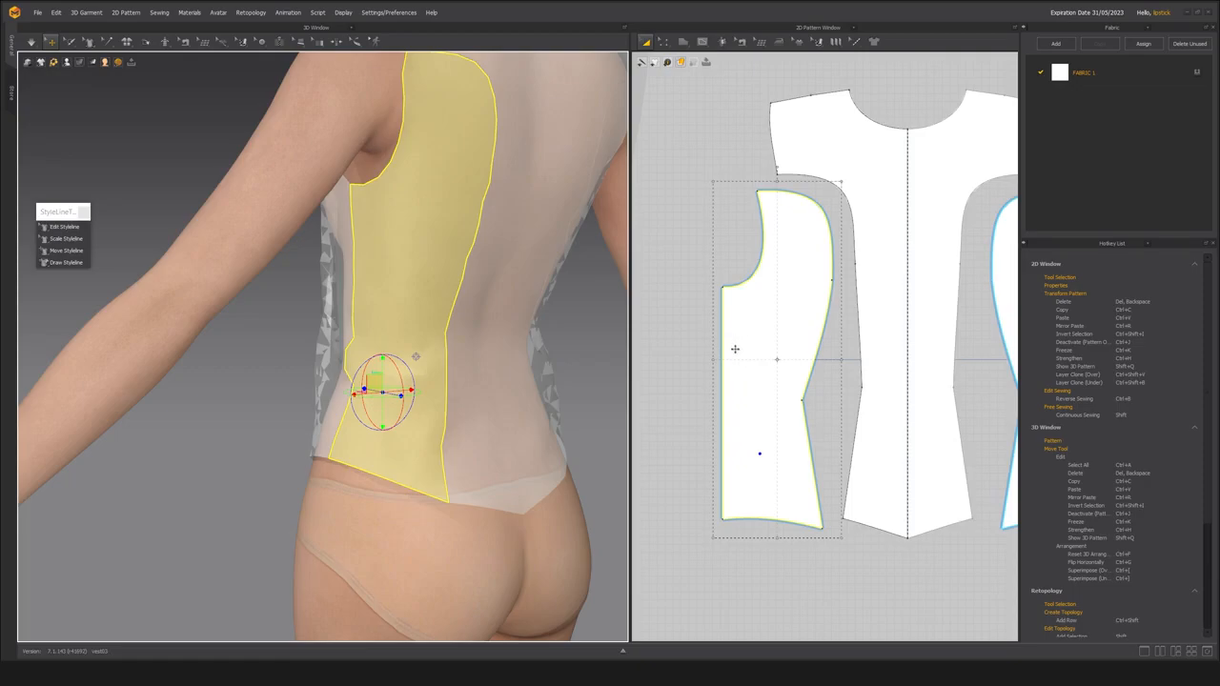
right_drag(534, 367, 423, 387)
key(z)
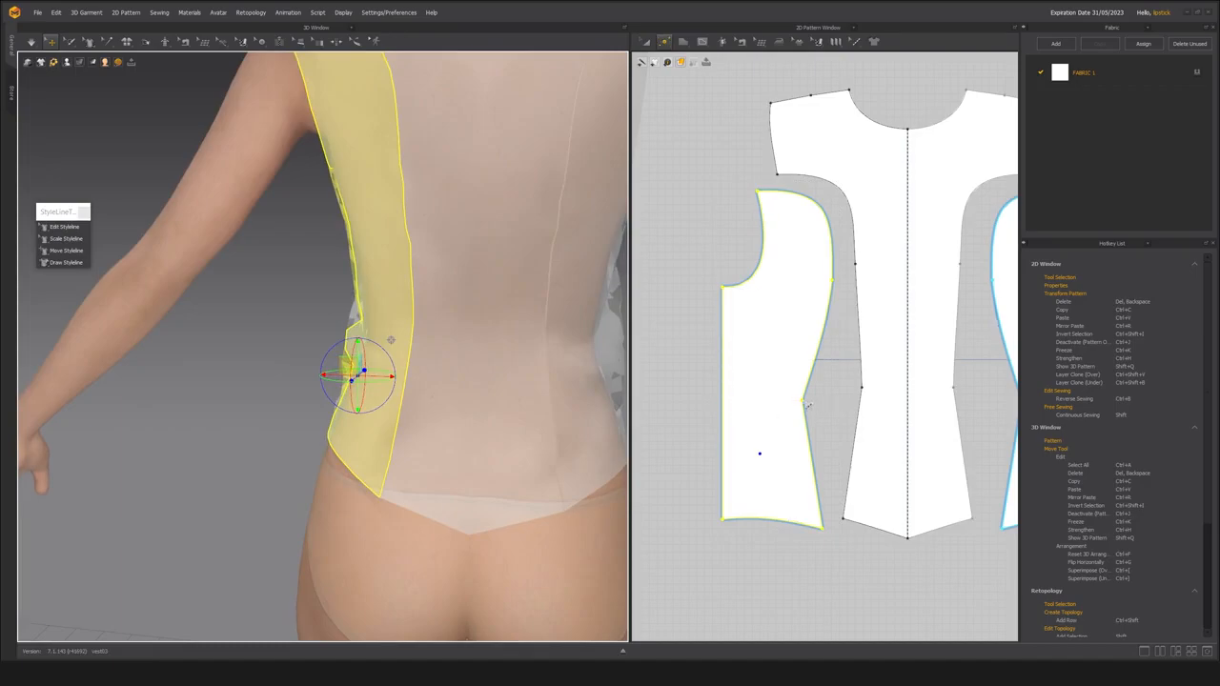
click(723, 401)
click(66, 228)
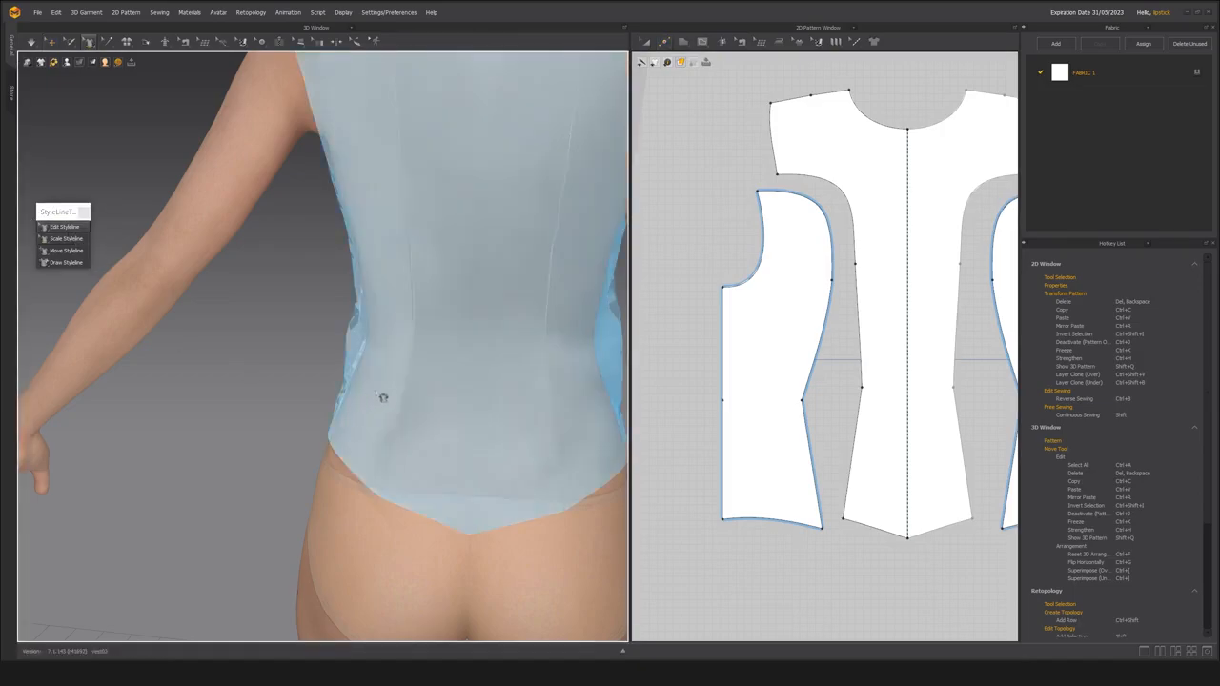
right_drag(251, 428, 360, 322)
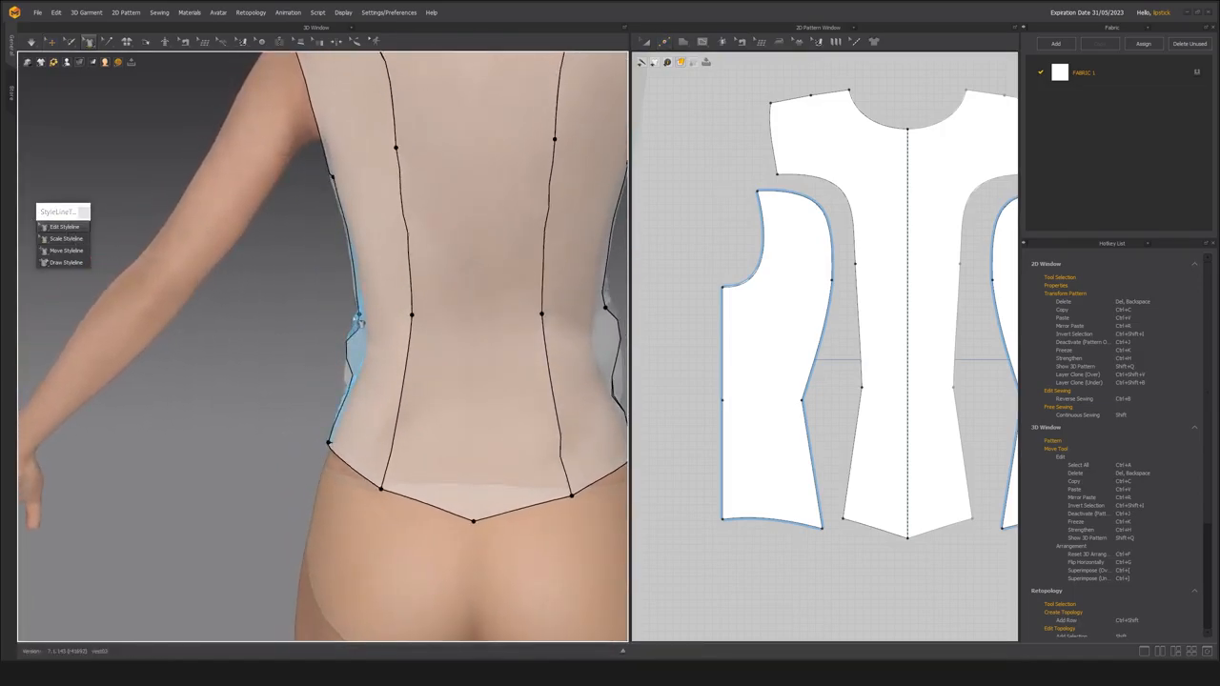
Replace the trial point with one slightly lower on the back side panel's outer side edge.
click(737, 423)
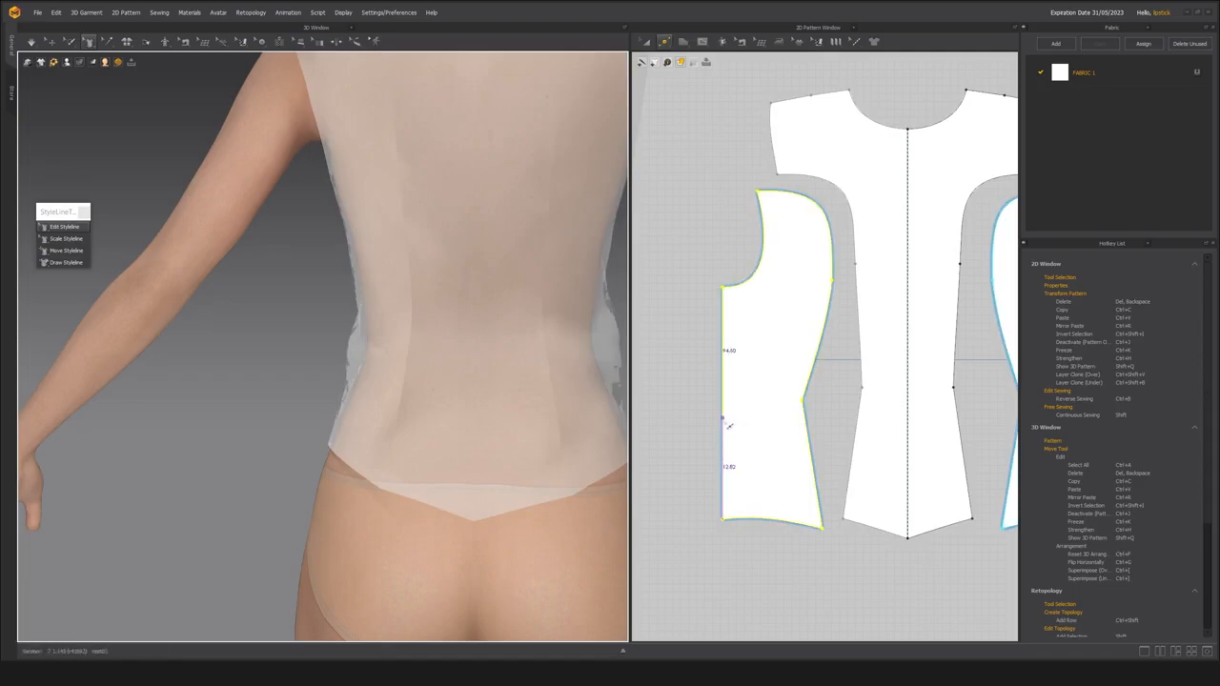
right_drag(288, 423, 404, 394)
key(alt+4)
Move the front side panel beside the back side panel so that their side seam edges line up.
scroll(329, 405, down, 4)
middle_drag(664, 476, 785, 497)
scroll(765, 463, down, 4)
scroll(377, 450, up, 5)
click(790, 255)
drag(790, 255, 806, 509)
Add a point on the front side panel's side edge level with the back side panel's point, and check the garment from behind.
scroll(806, 508, up, 5)
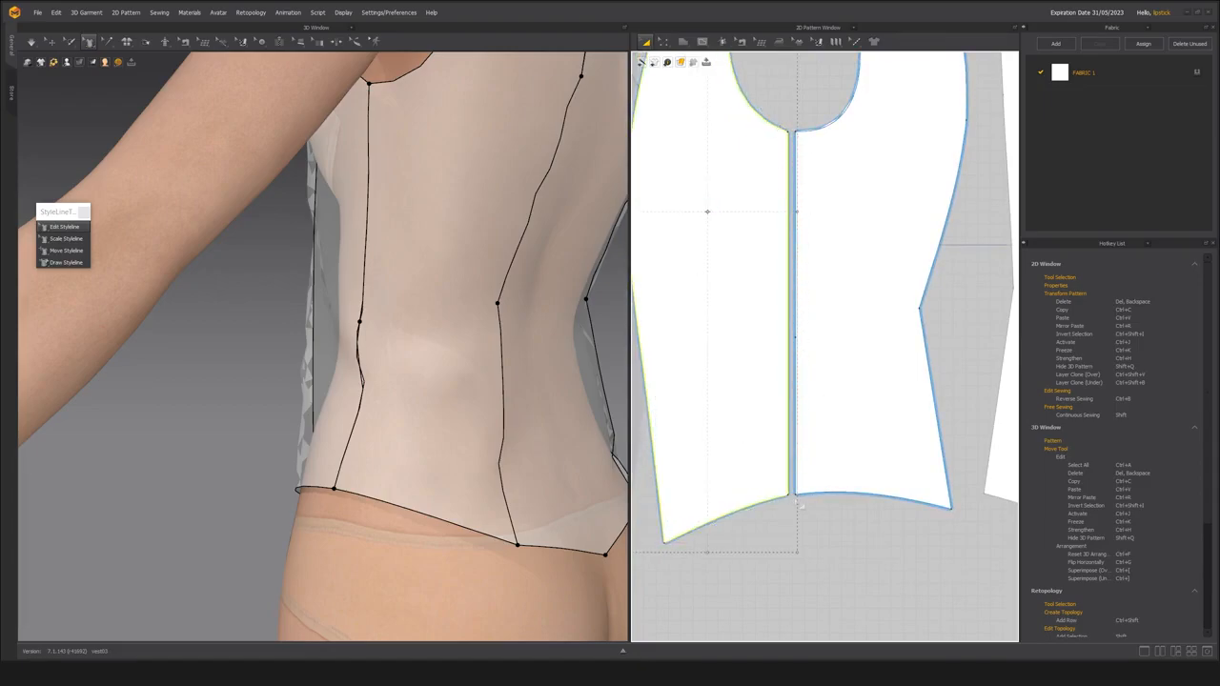
scroll(753, 391, down, 3)
key(z)
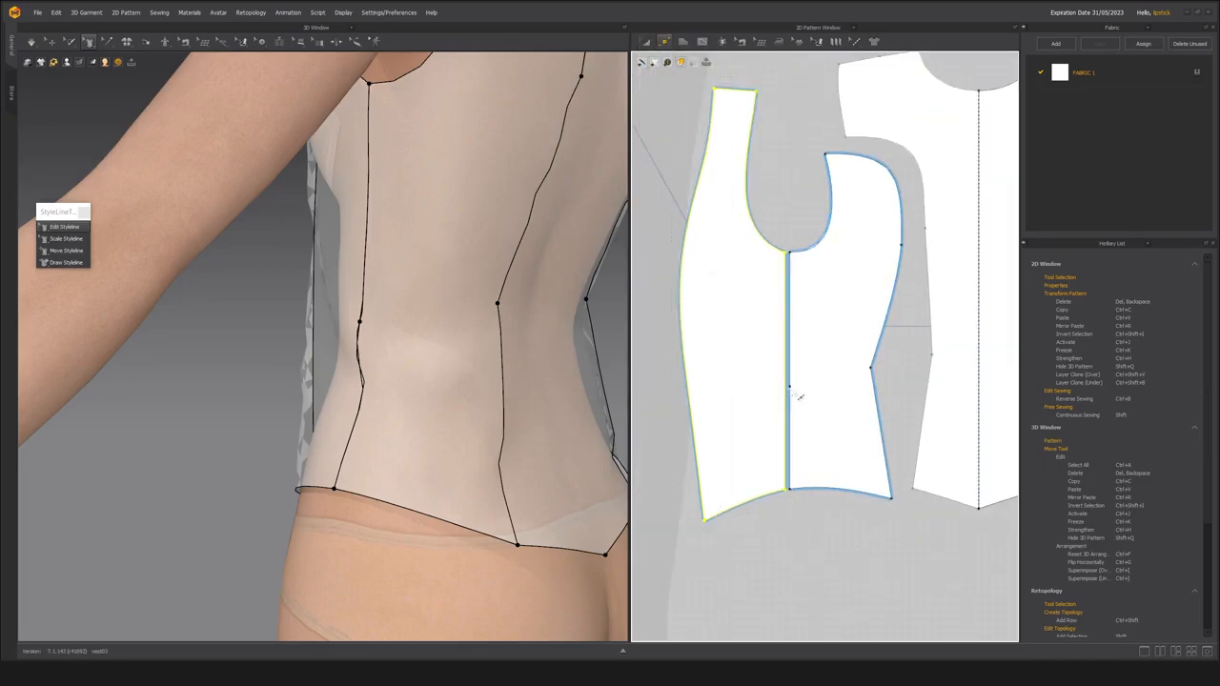
click(788, 388)
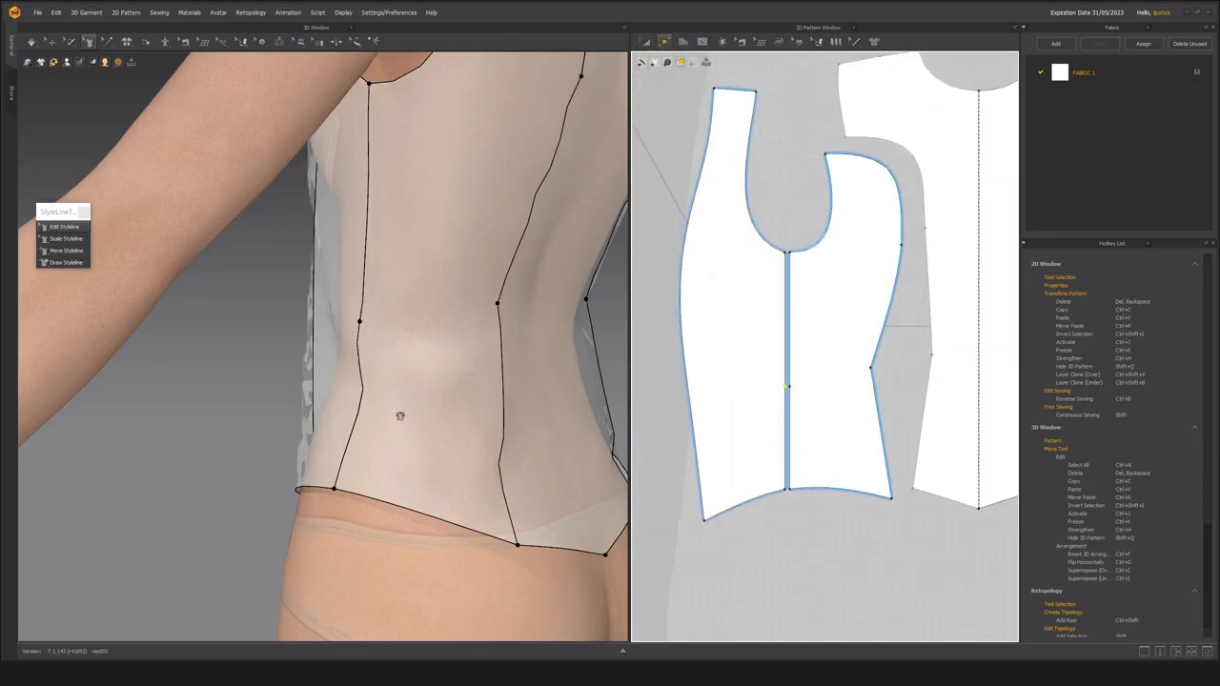
right_drag(400, 417, 420, 427)
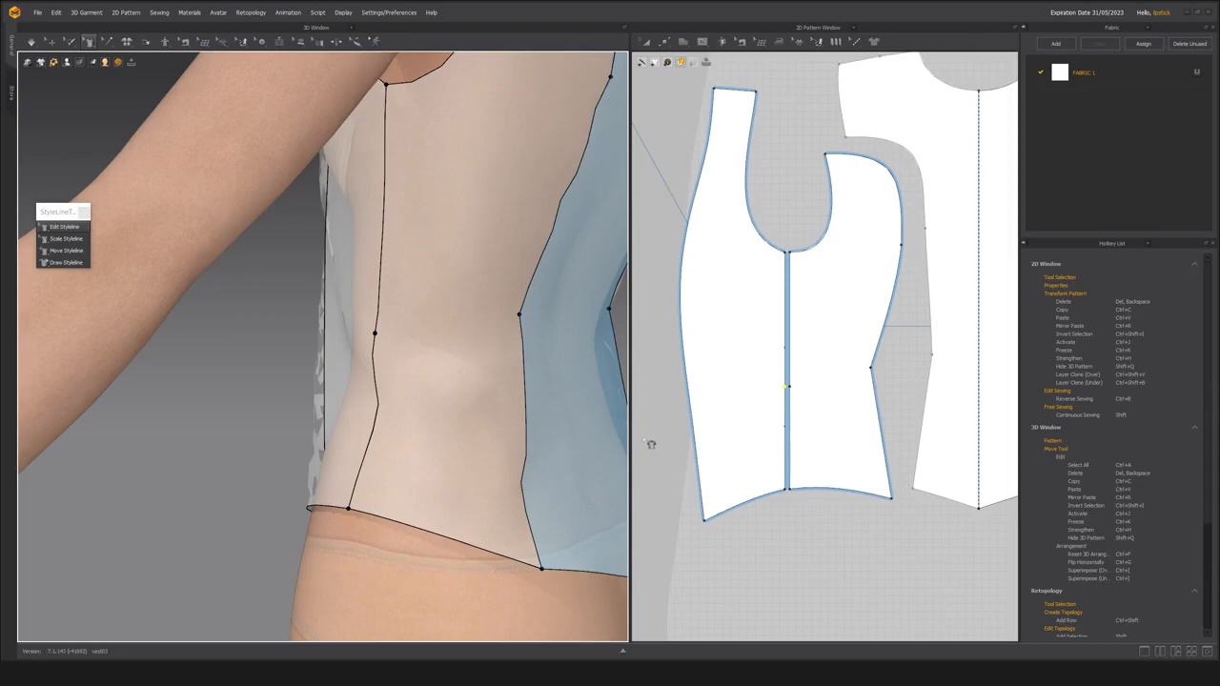
middle_drag(370, 358, 368, 414)
scroll(368, 414, down, 5)
right_drag(368, 414, 329, 405)
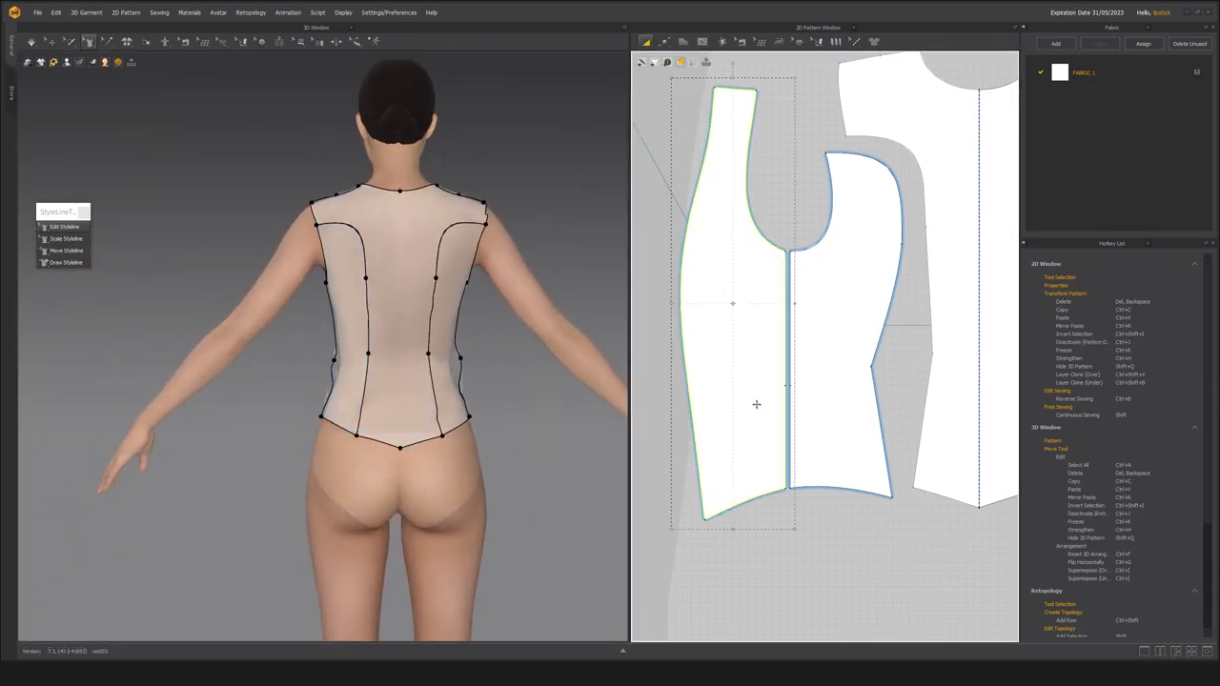
Separate the front side panel from the back side panel and delete all curve points from their facing side seam edges.
drag(754, 404, 725, 405)
scroll(739, 412, up, 5)
key(z)
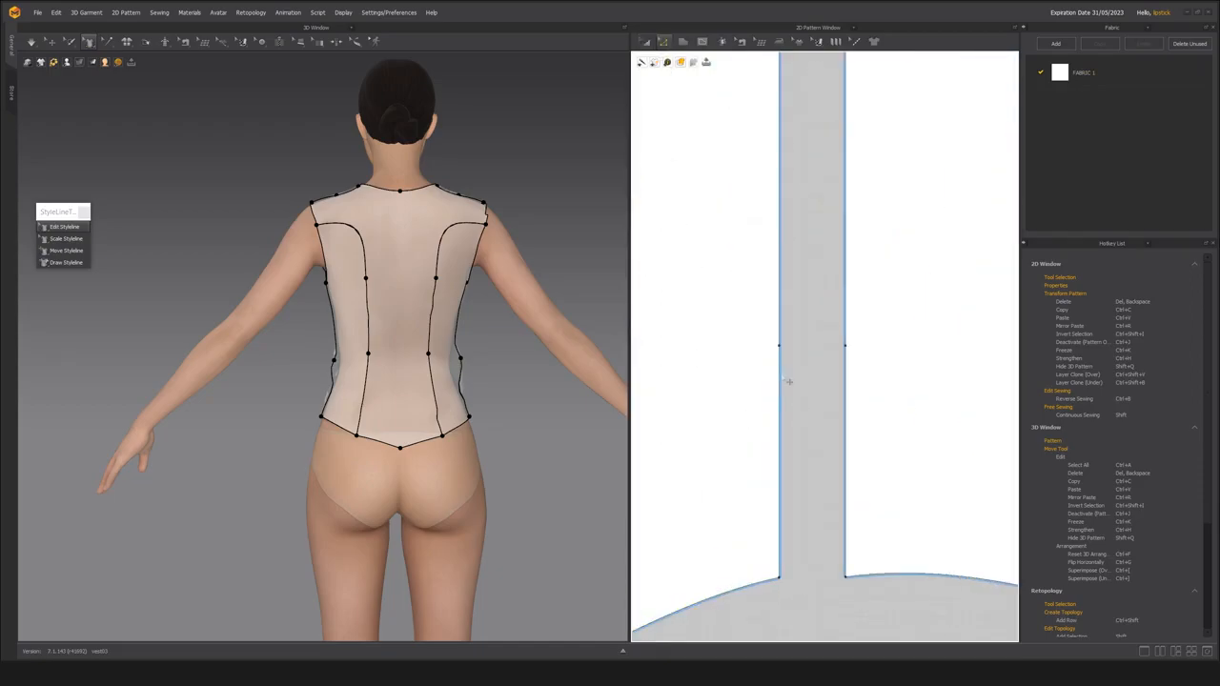
scroll(790, 380, down, 4)
shift+click(822, 347)
shift+click(822, 394)
shift+click(779, 394)
right_click(778, 392)
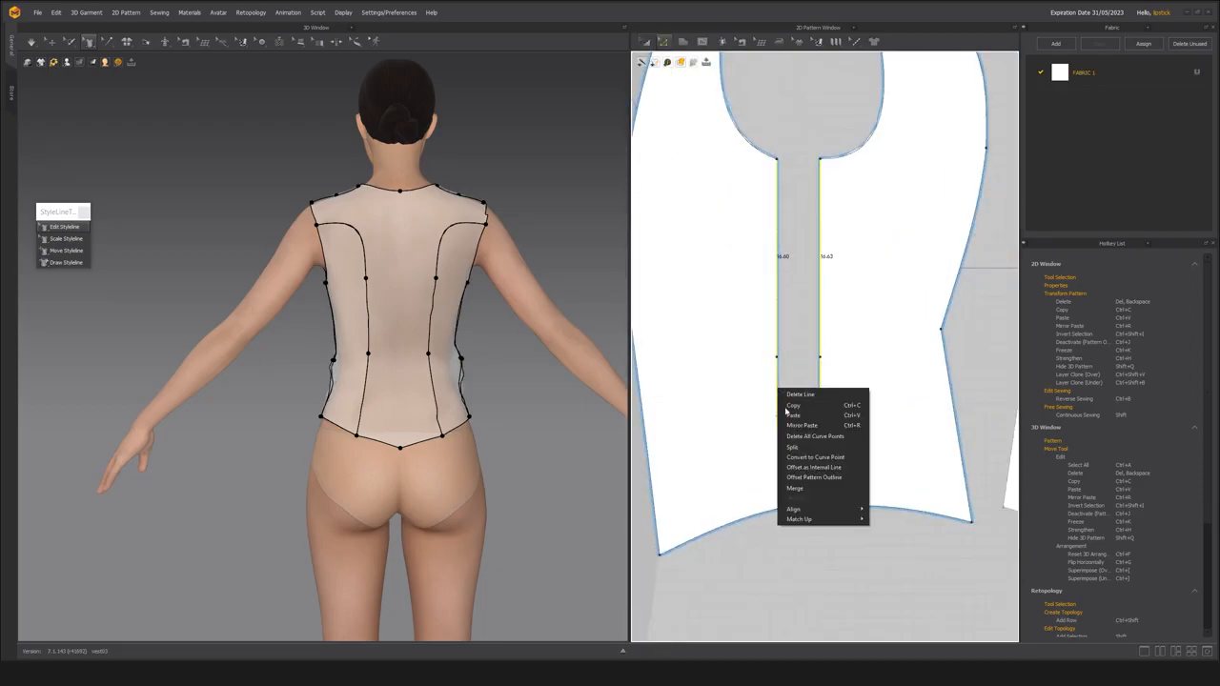
click(825, 436)
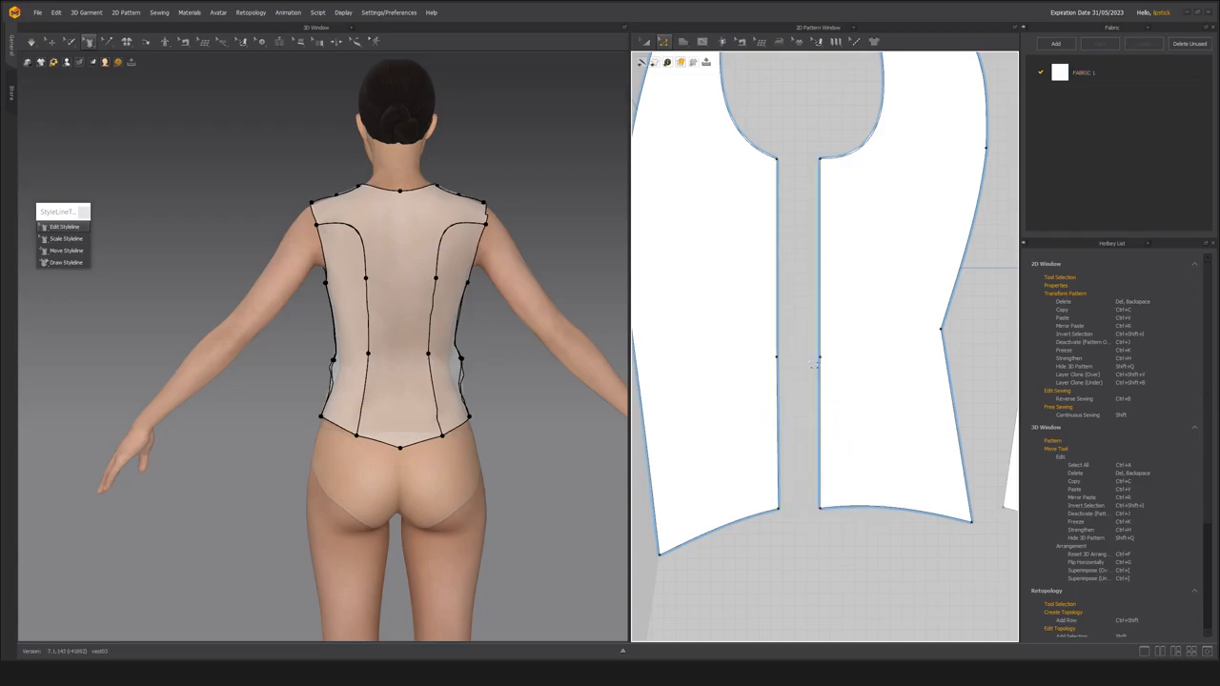
Move the waist points on both side panels' facing seam edges inward to narrow the waist.
right_drag(296, 406, 367, 396)
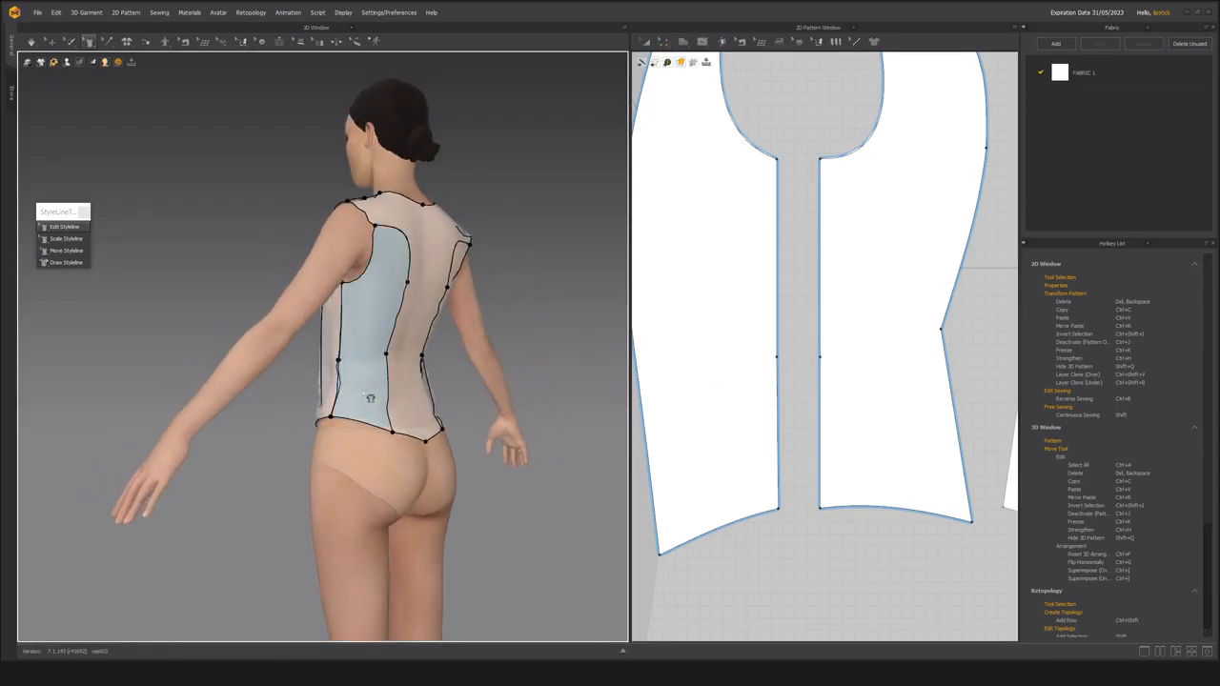
scroll(373, 418, up, 3)
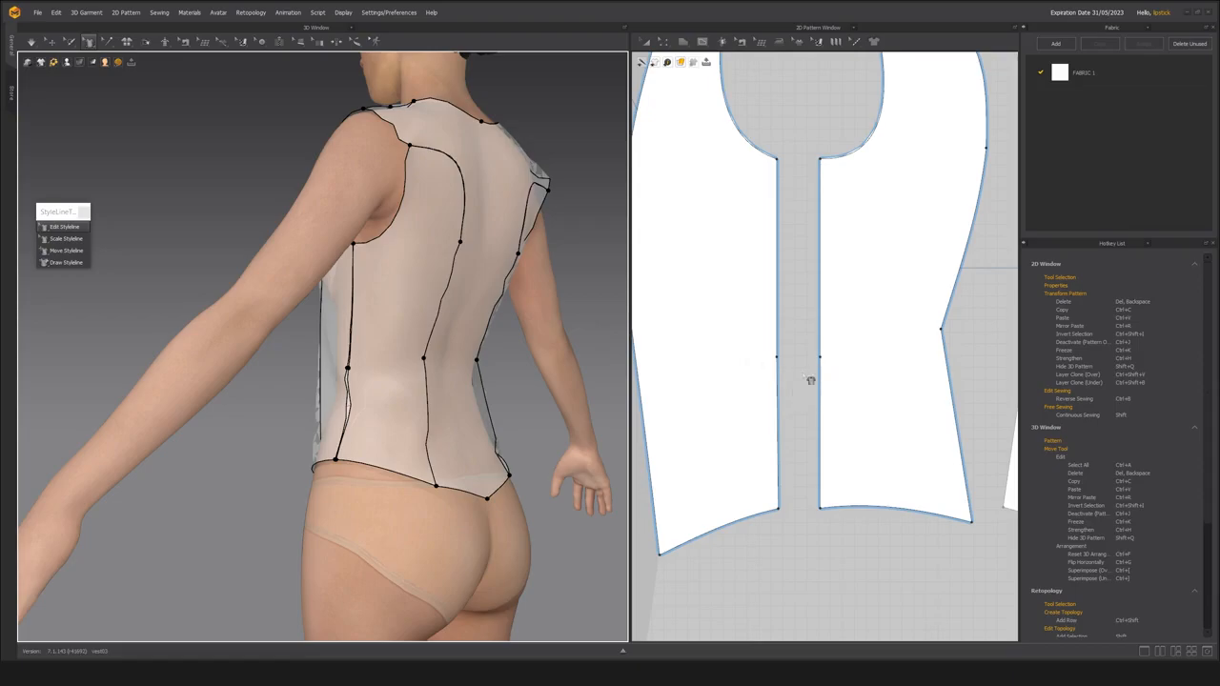
key(z)
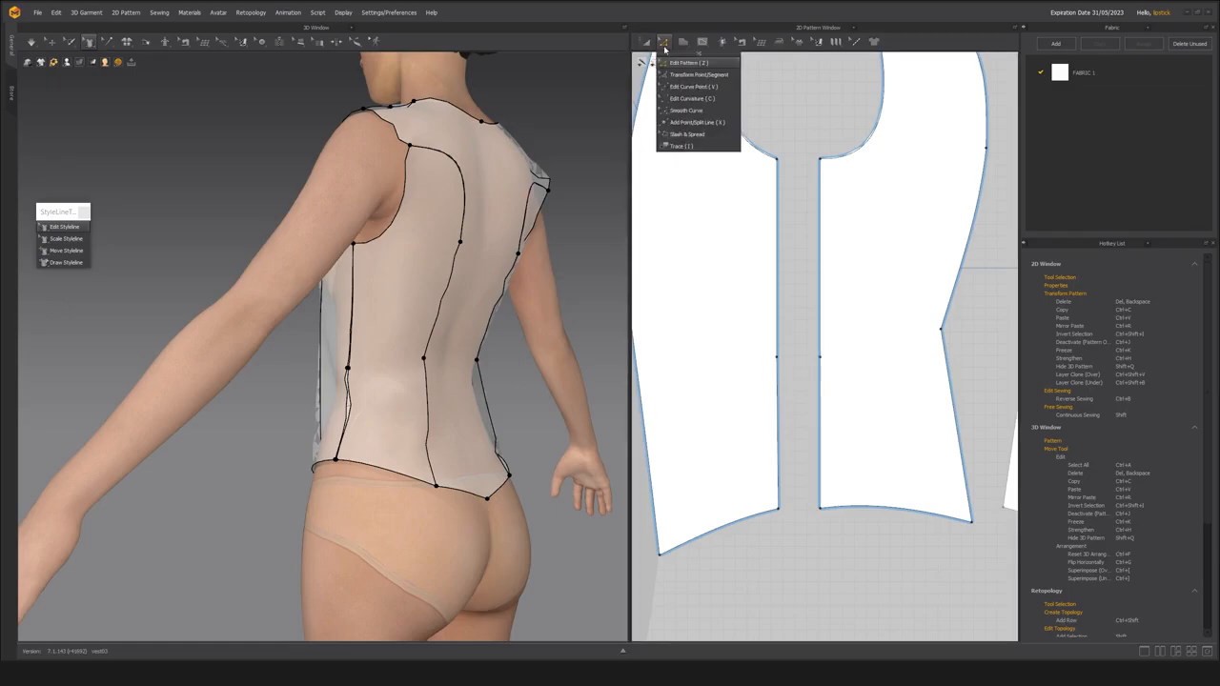
click(687, 62)
click(838, 367)
click(774, 363)
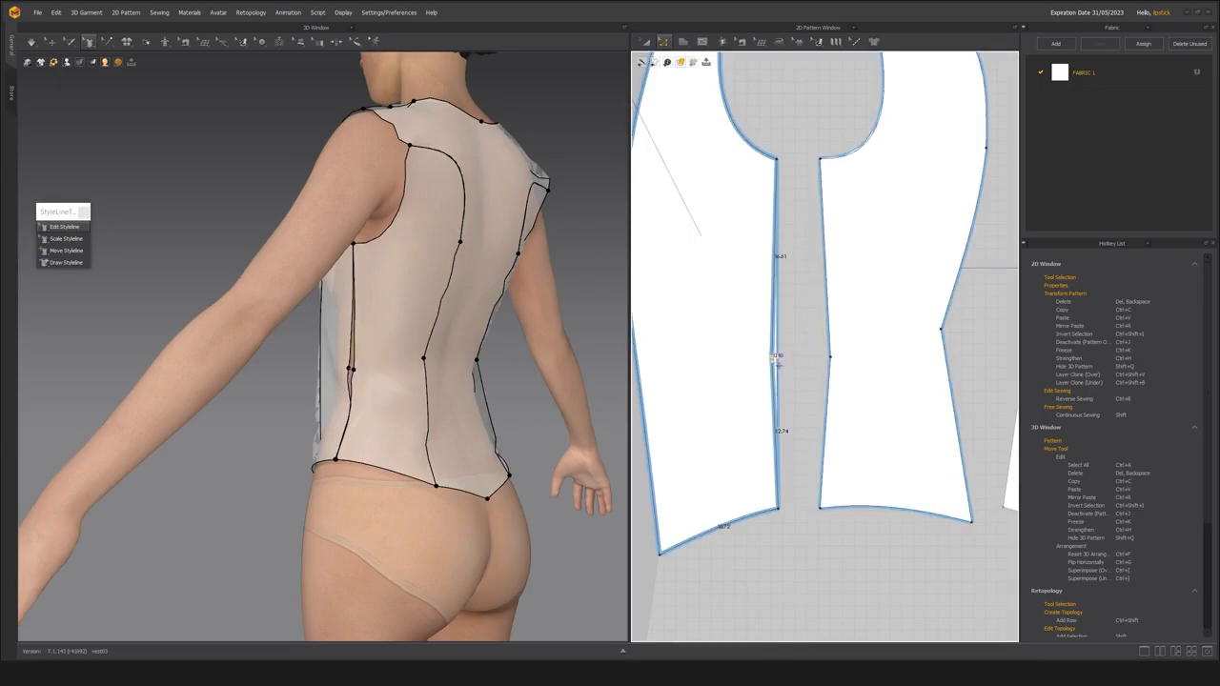
click(813, 297)
Try to move the back side panel's underarm corner point slightly toward the front side panel, checking the side seam in 3D.
click(822, 160)
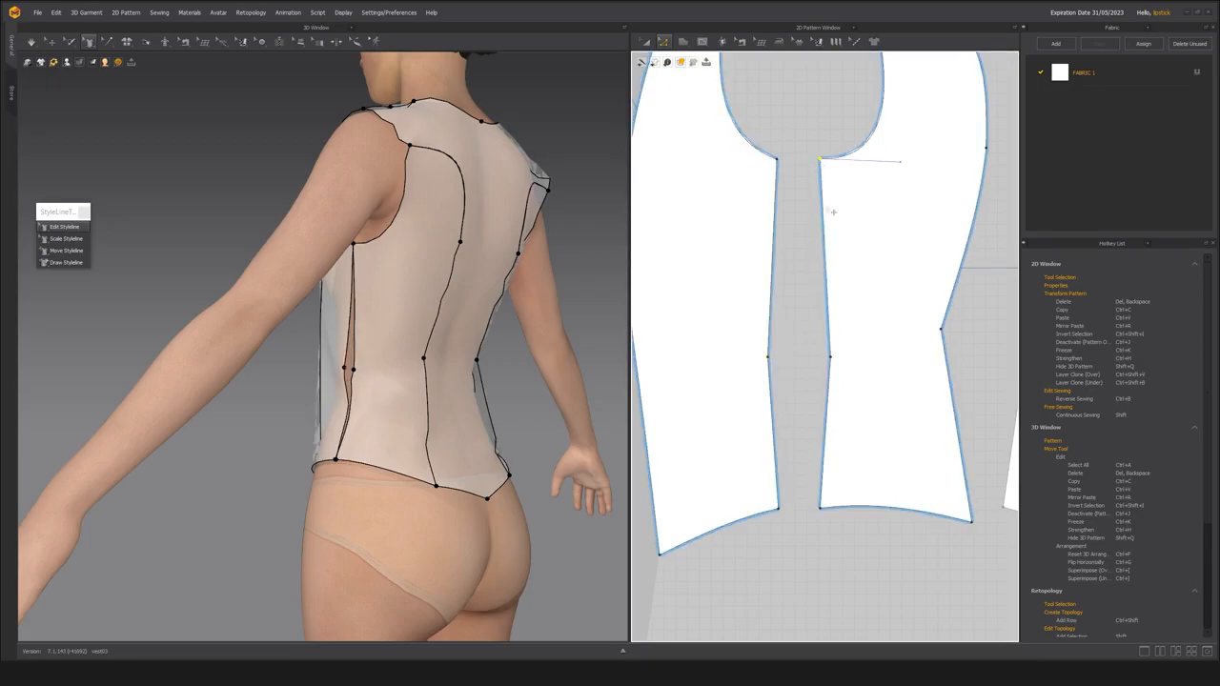
middle_drag(844, 248, 809, 364)
scroll(800, 284, up, 2)
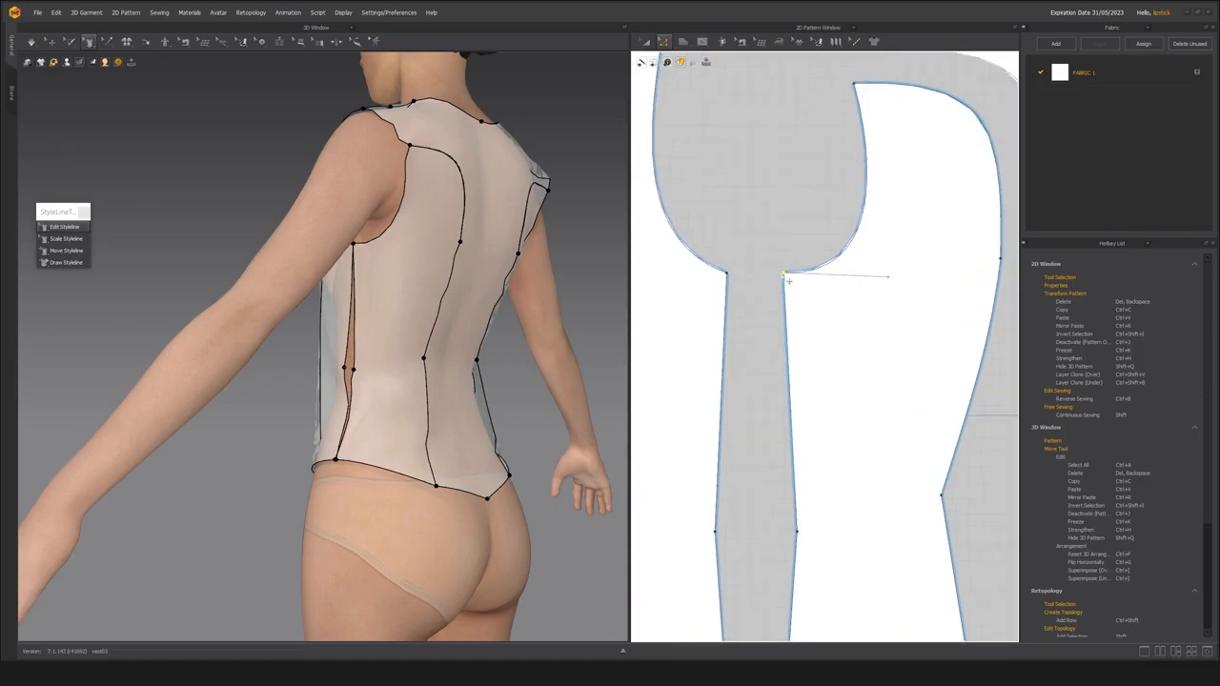
scroll(338, 347, up, 3)
right_drag(349, 349, 443, 336)
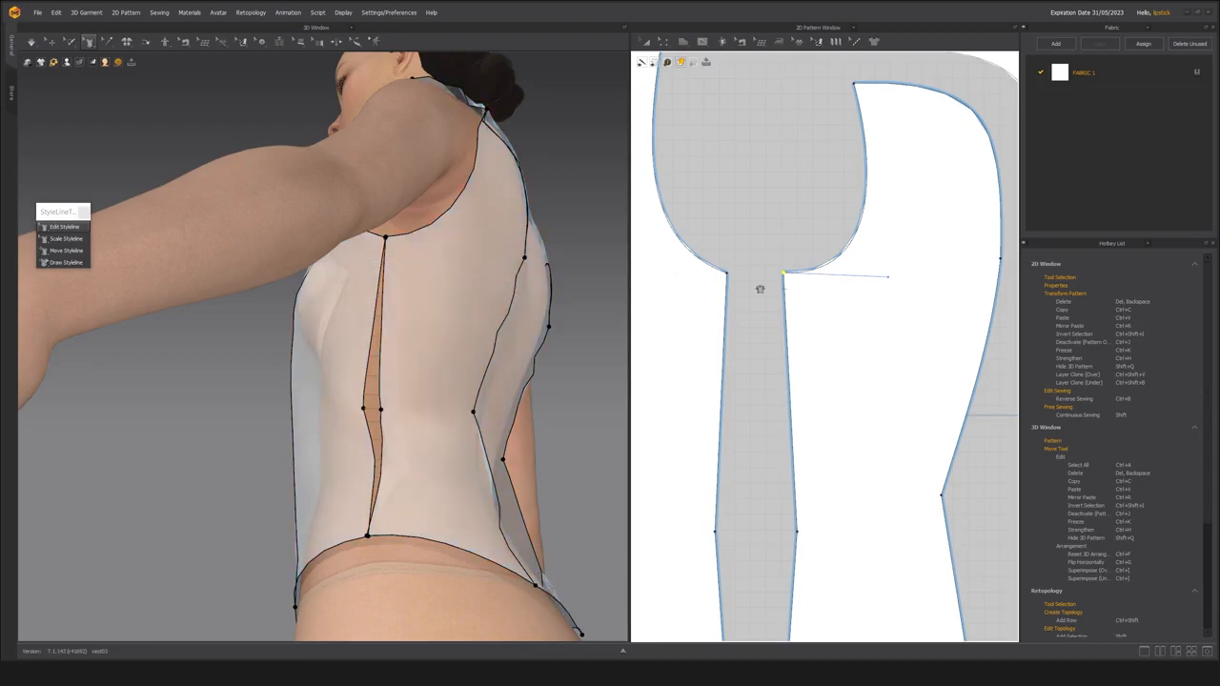
scroll(783, 329, down, 3)
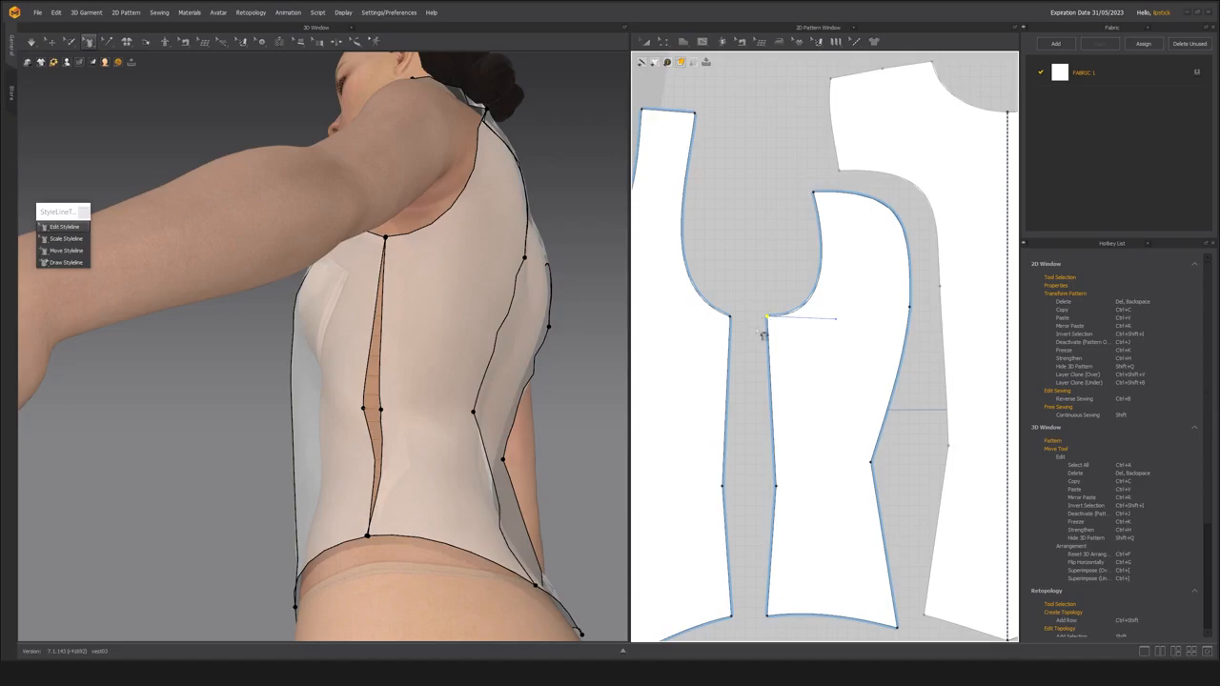
scroll(766, 329, up, 2)
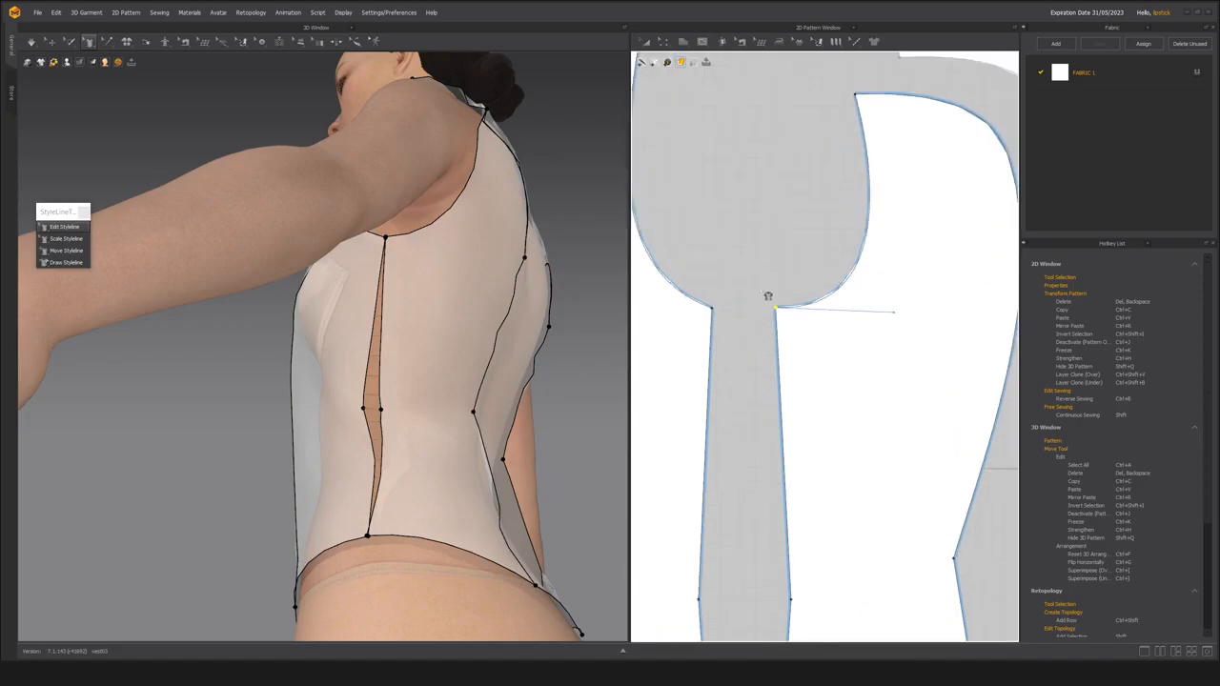
scroll(767, 286, up, 2)
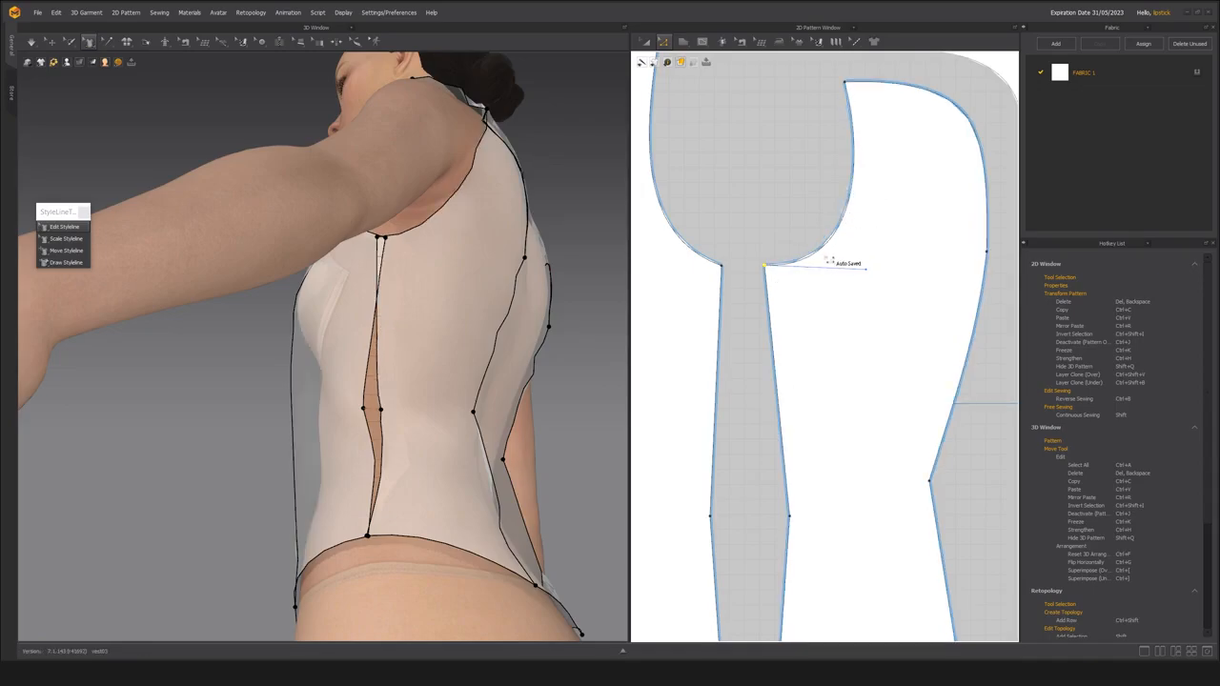
scroll(768, 326, up, 2)
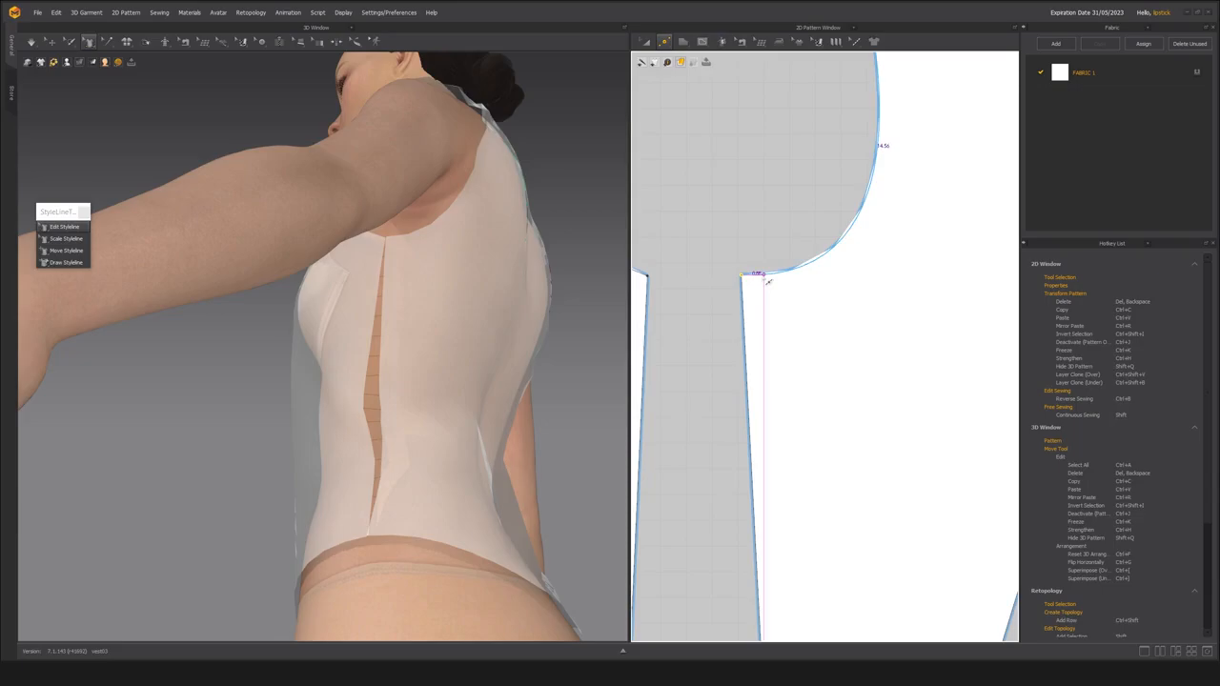
Try extending the back side panel's underarm corner further toward the front side panel, and undo the change.
scroll(769, 281, down, 2)
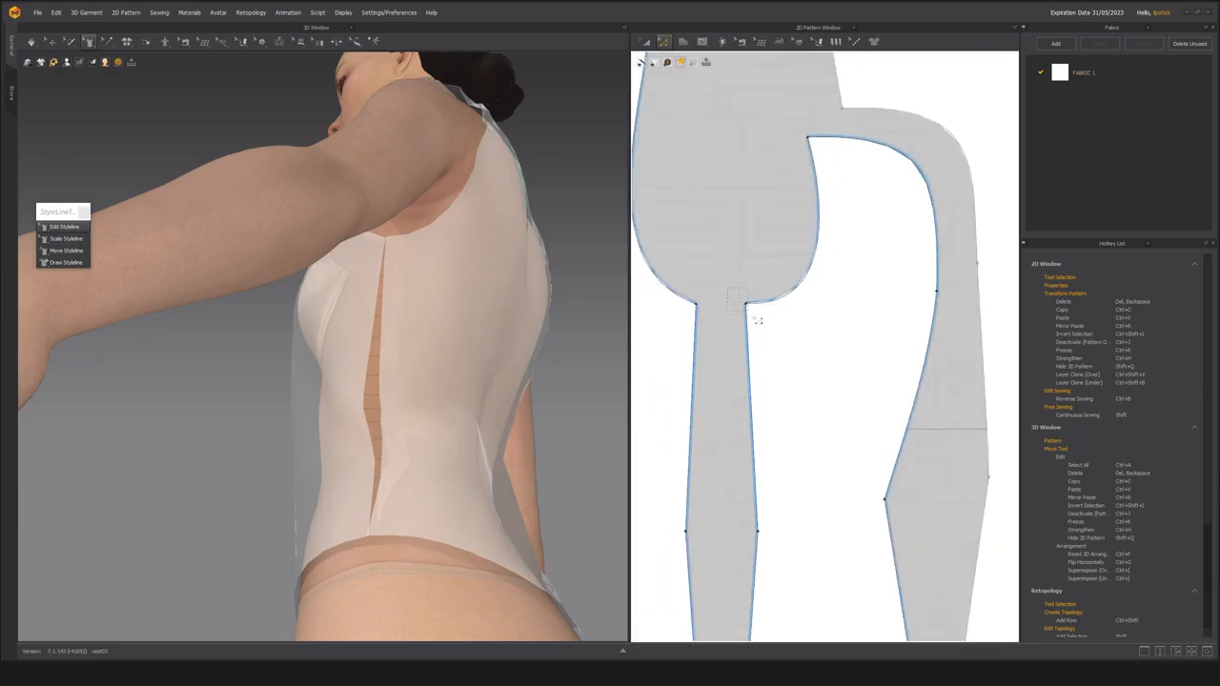
drag(753, 313, 737, 312)
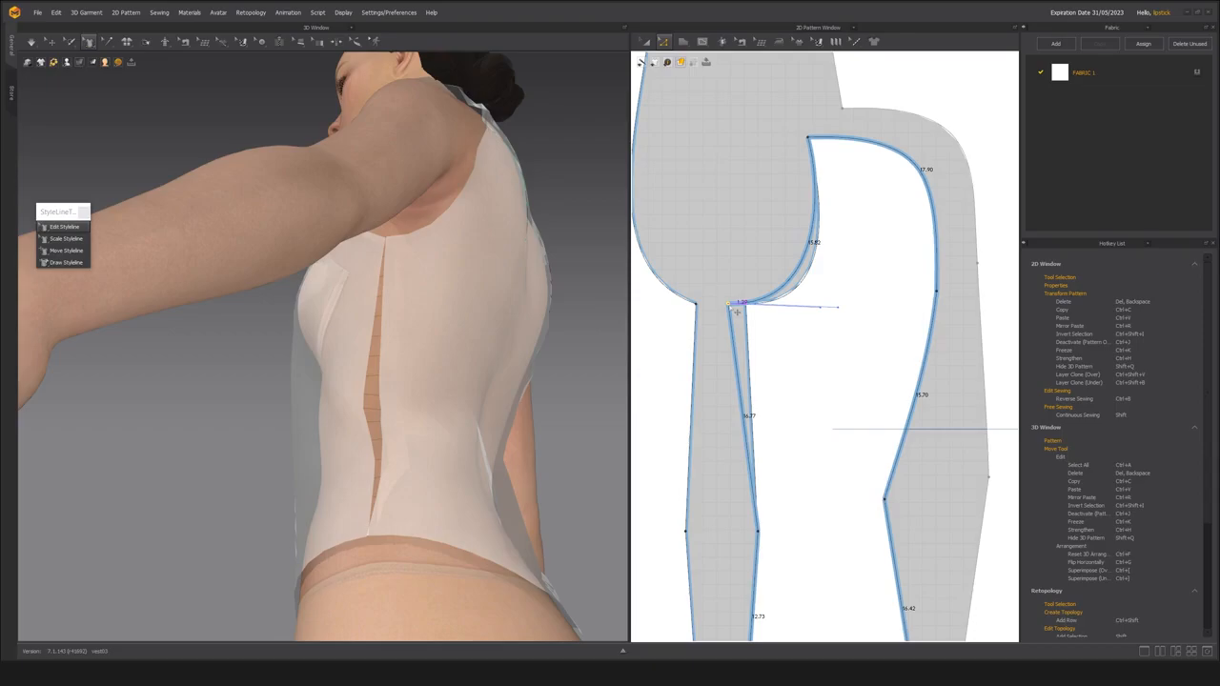
drag(737, 312, 738, 312)
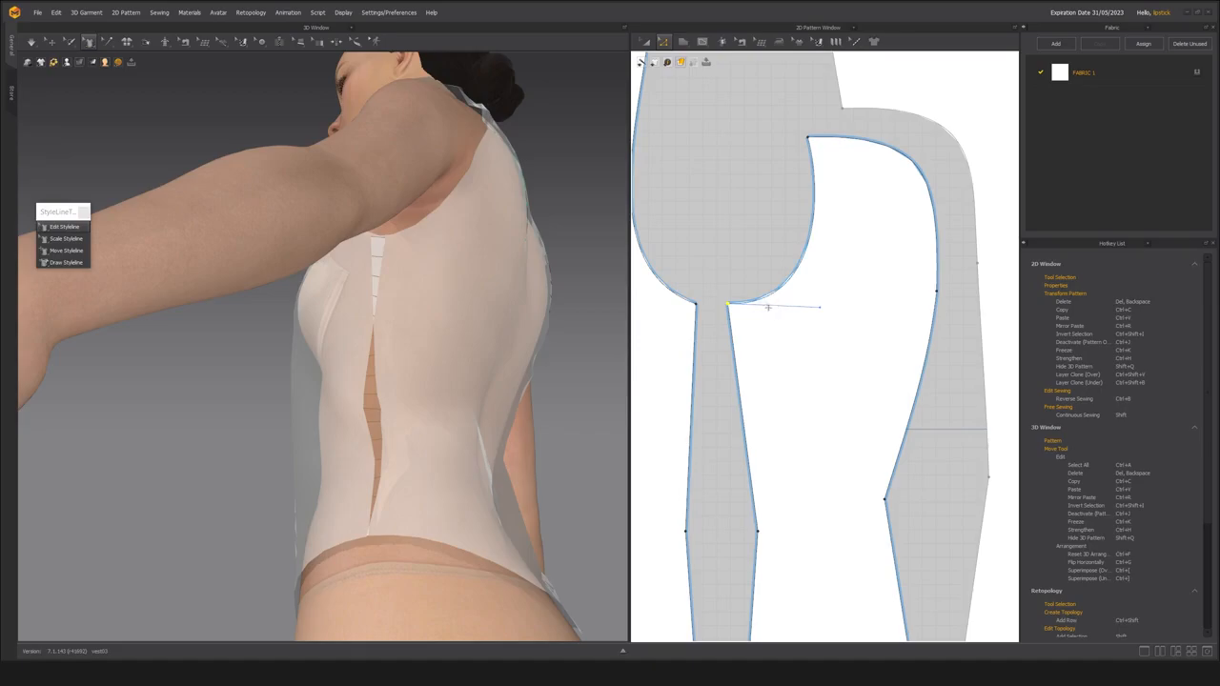
key(ctrl+z)
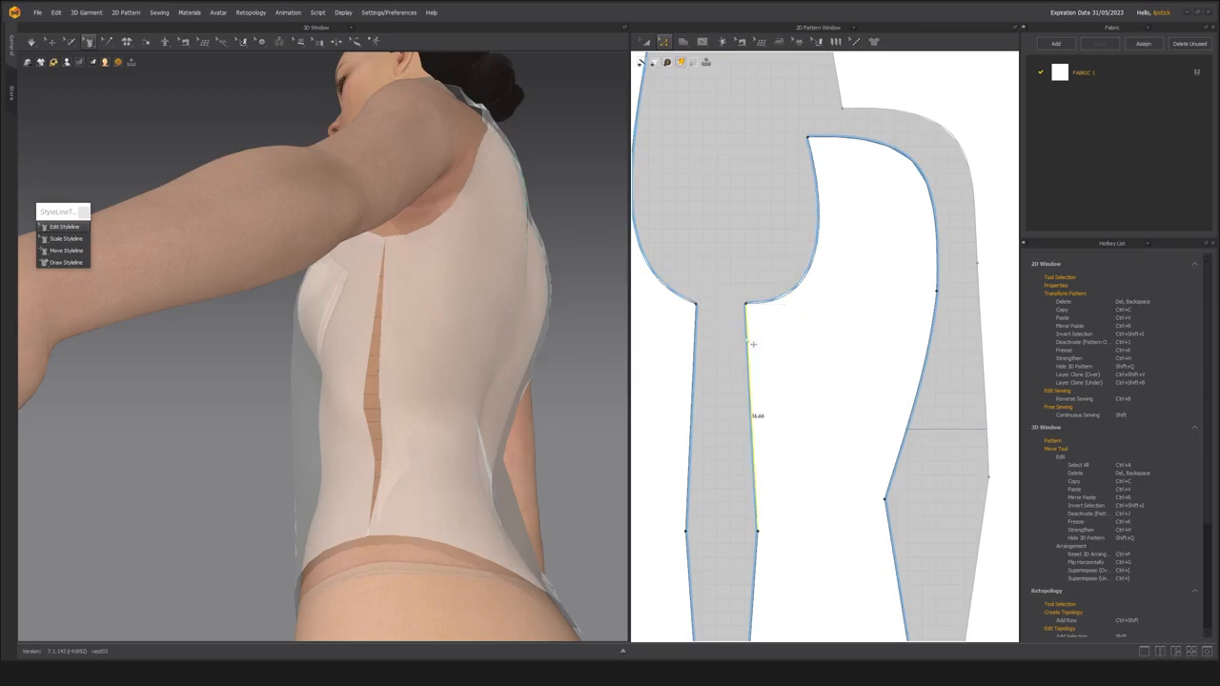
right_click(747, 335)
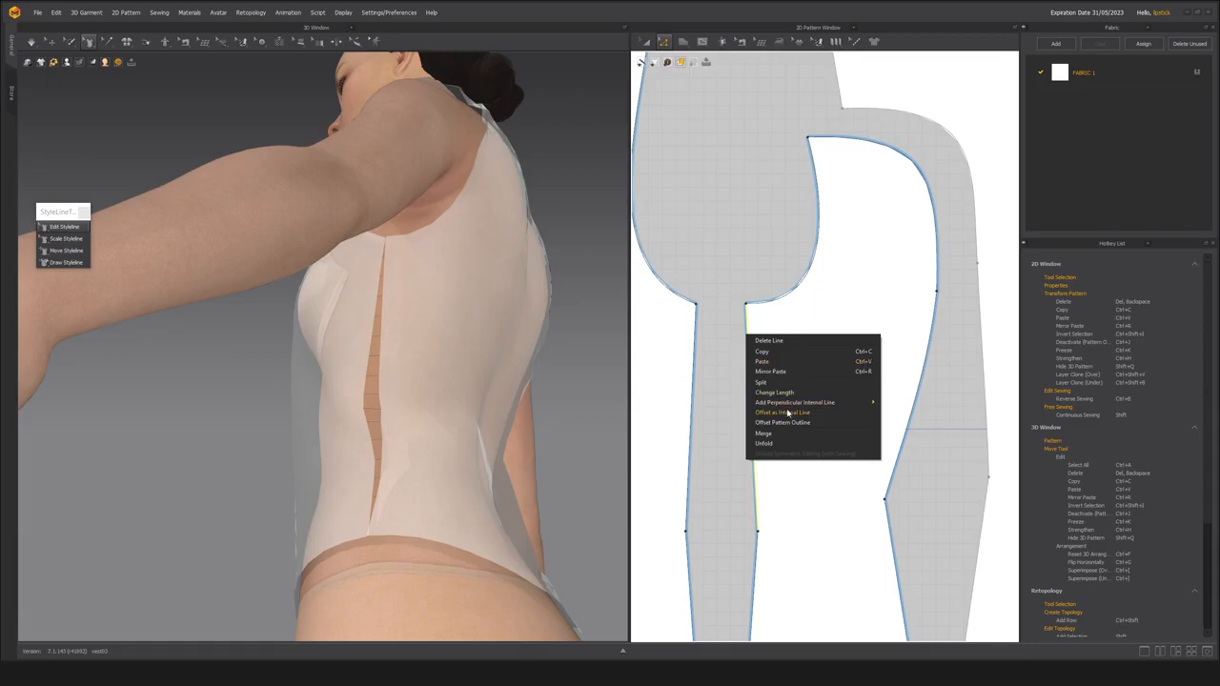
click(789, 422)
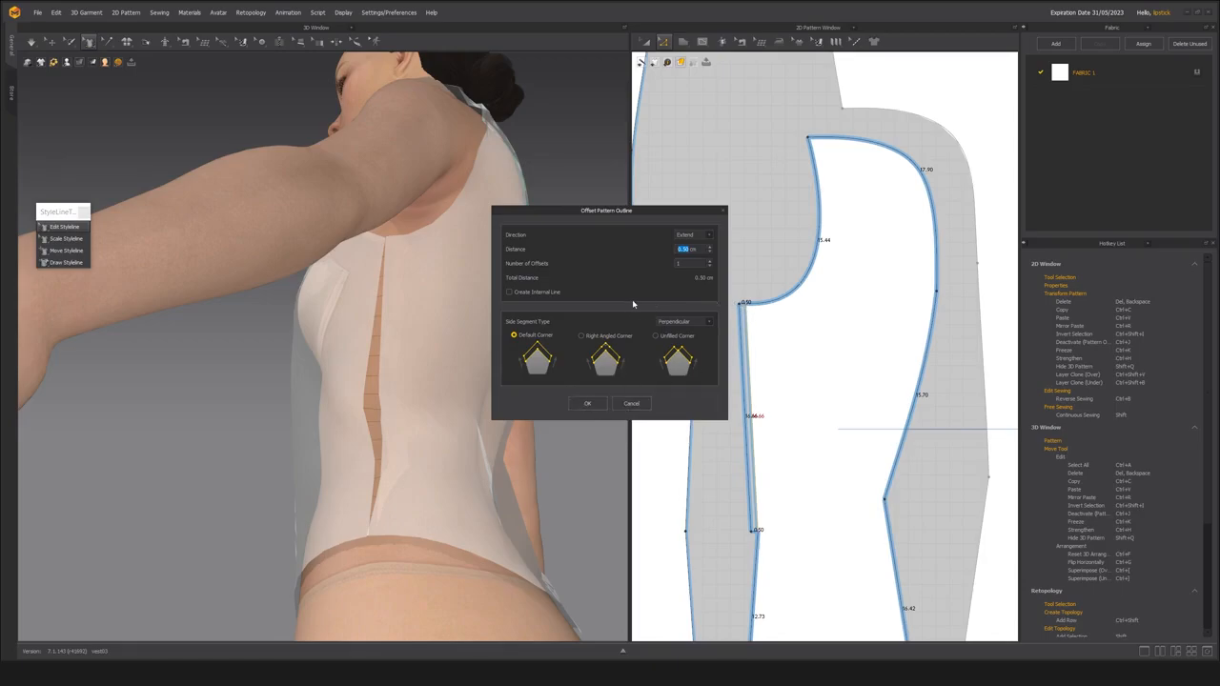
click(636, 404)
Add a point on the back side panel's armhole beside the underarm corner and extend the corner horizontally toward the front side panel.
scroll(728, 324, up, 2)
scroll(734, 322, up, 1)
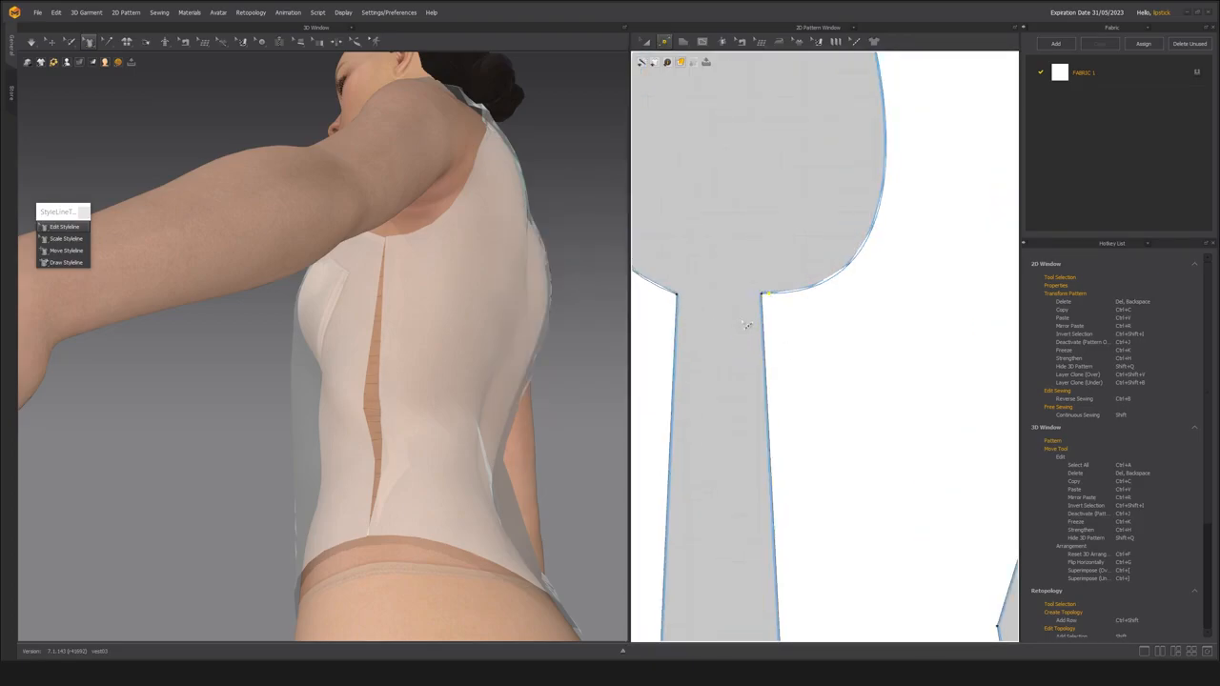
drag(768, 300, 735, 300)
scroll(735, 300, down, 4)
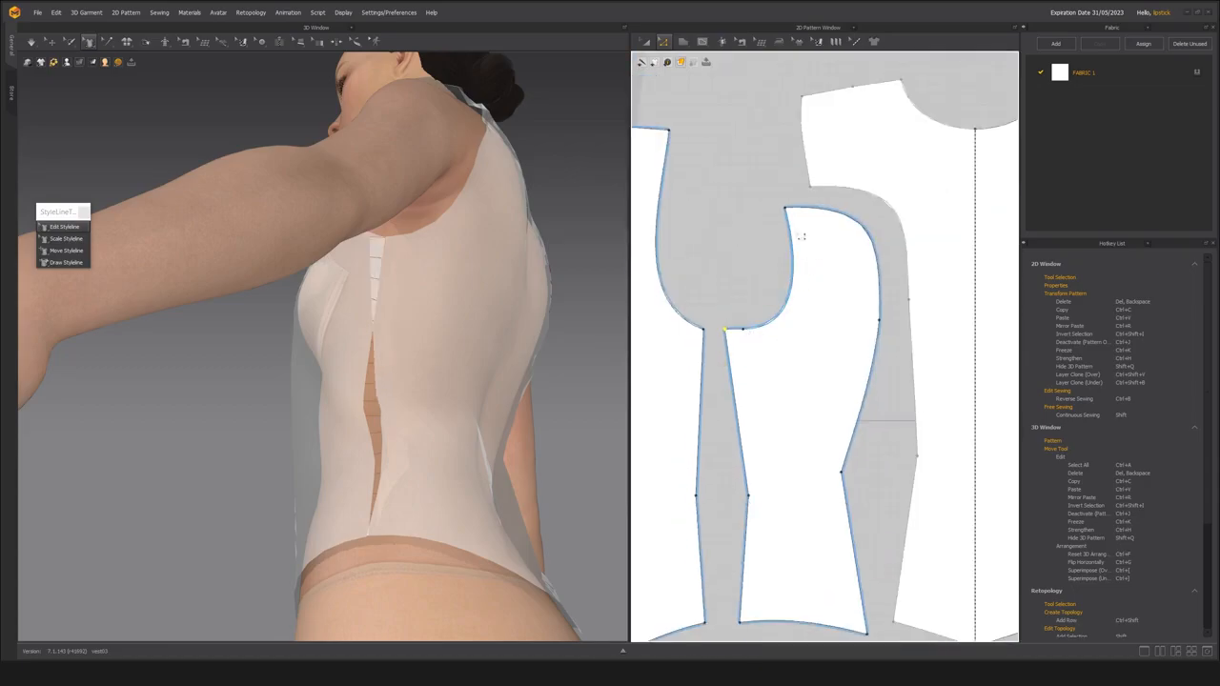
Lower the back side panel's extended underarm corner point slightly below the neighbouring armhole point.
right_drag(456, 362, 456, 425)
scroll(722, 328, up, 4)
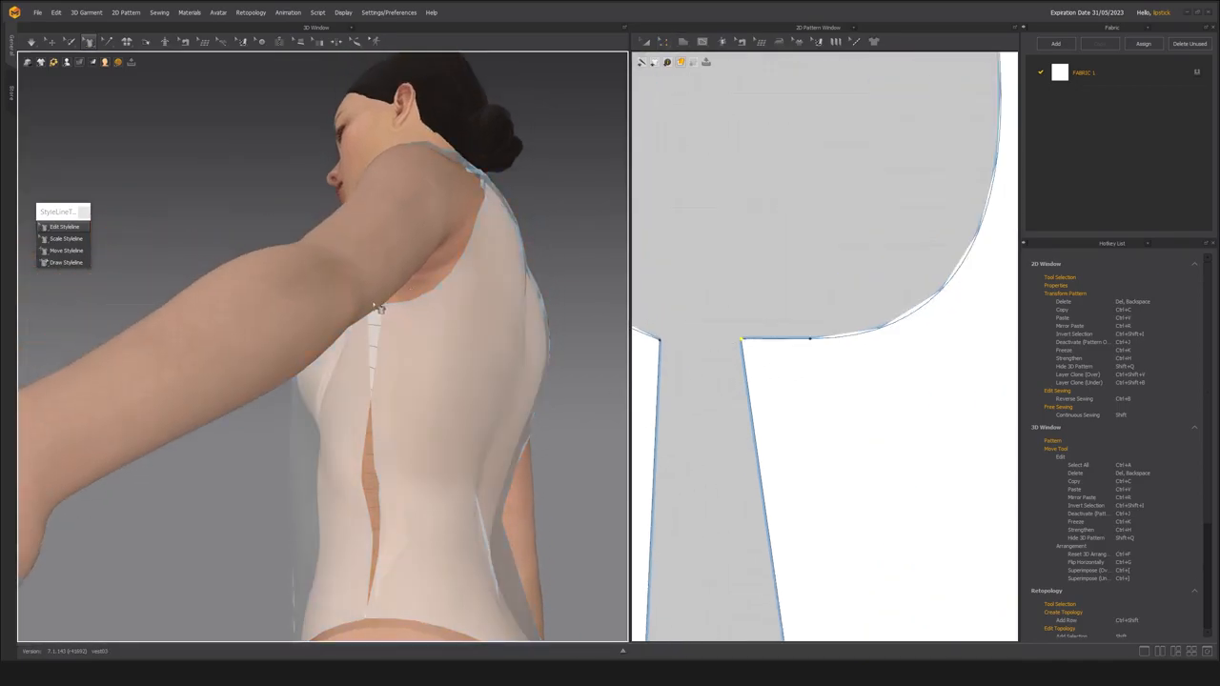
scroll(833, 404, up, 2)
scroll(695, 326, down, 2)
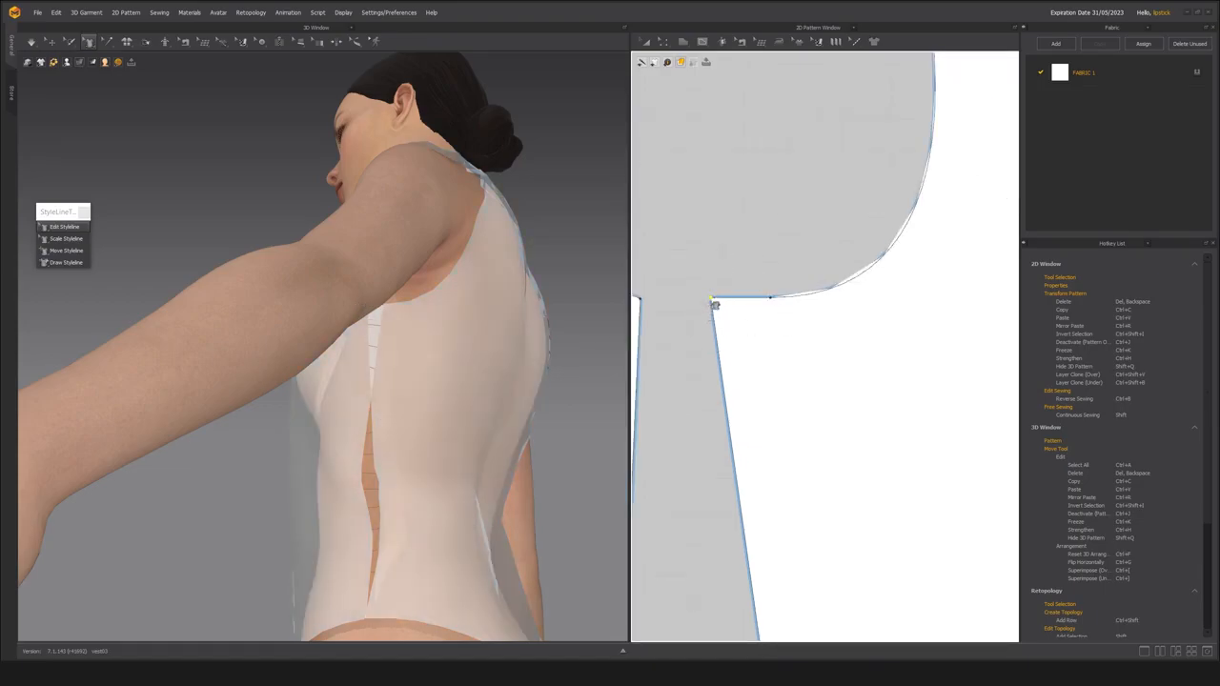
scroll(708, 332, down, 3)
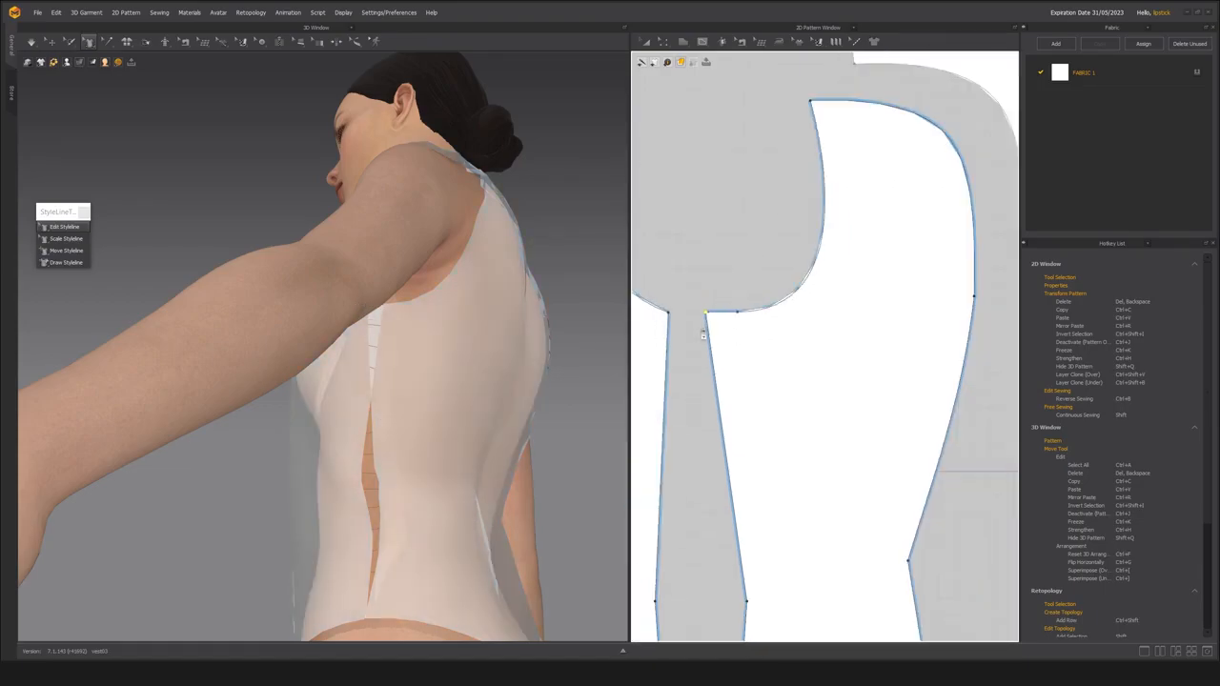
key(z)
scroll(698, 322, up, 2)
drag(722, 316, 727, 332)
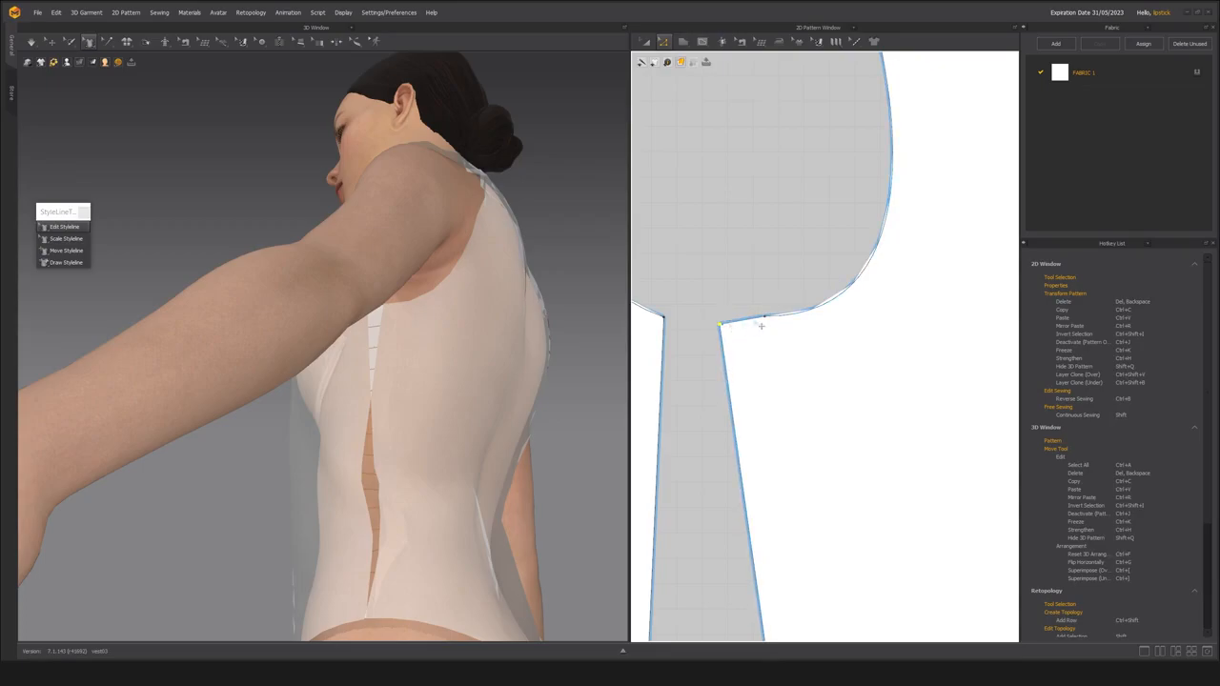
Examine the underarm extension and the side seam between the front and back side panels in 3D from several angles.
scroll(729, 411, down, 4)
scroll(728, 411, up, 3)
right_drag(515, 409, 460, 366)
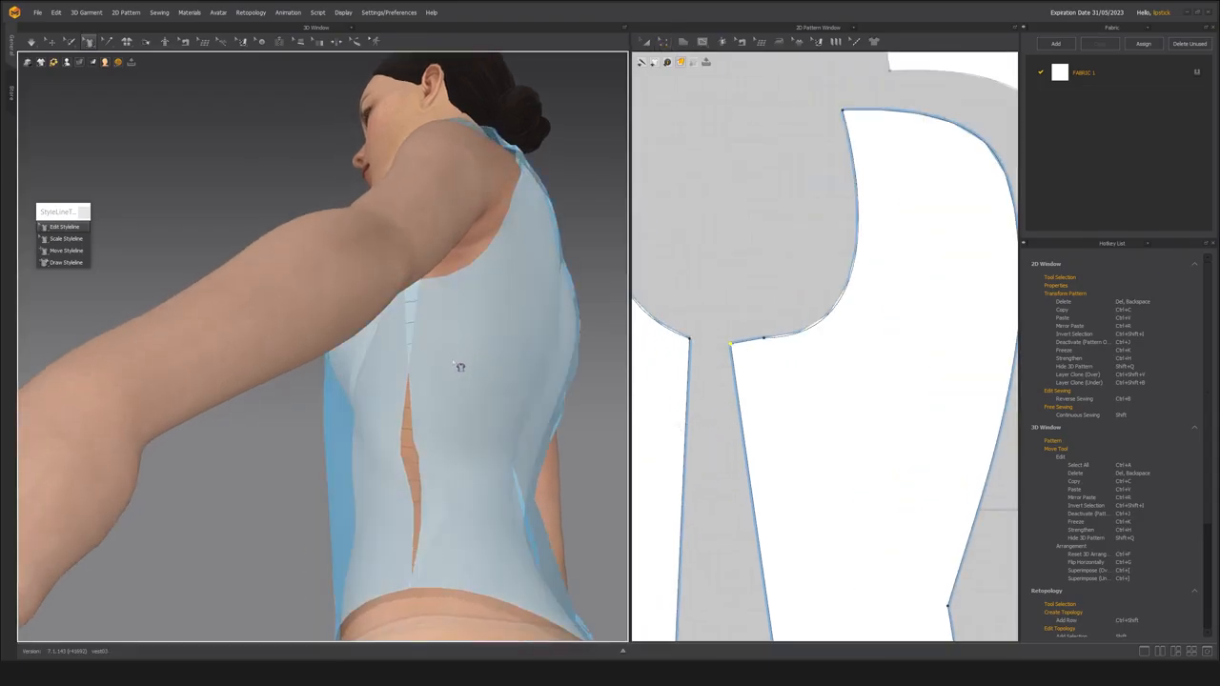
scroll(450, 359, down, 2)
scroll(386, 336, up, 5)
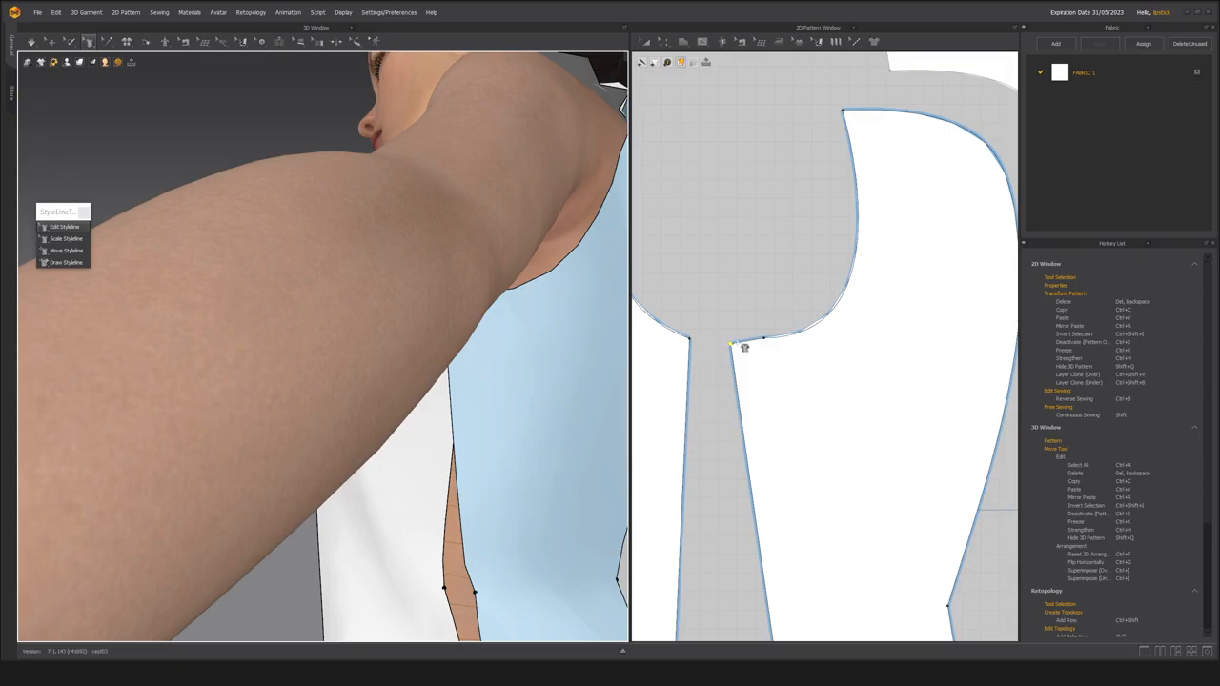
scroll(477, 411, down, 5)
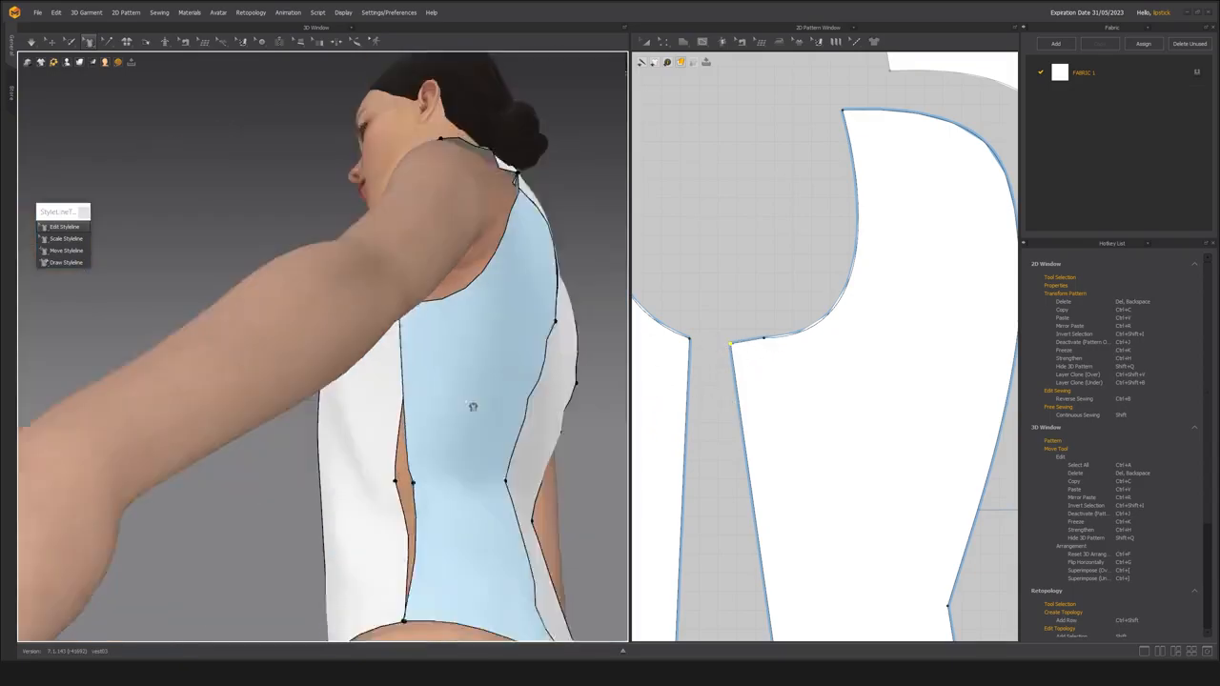
key(a)
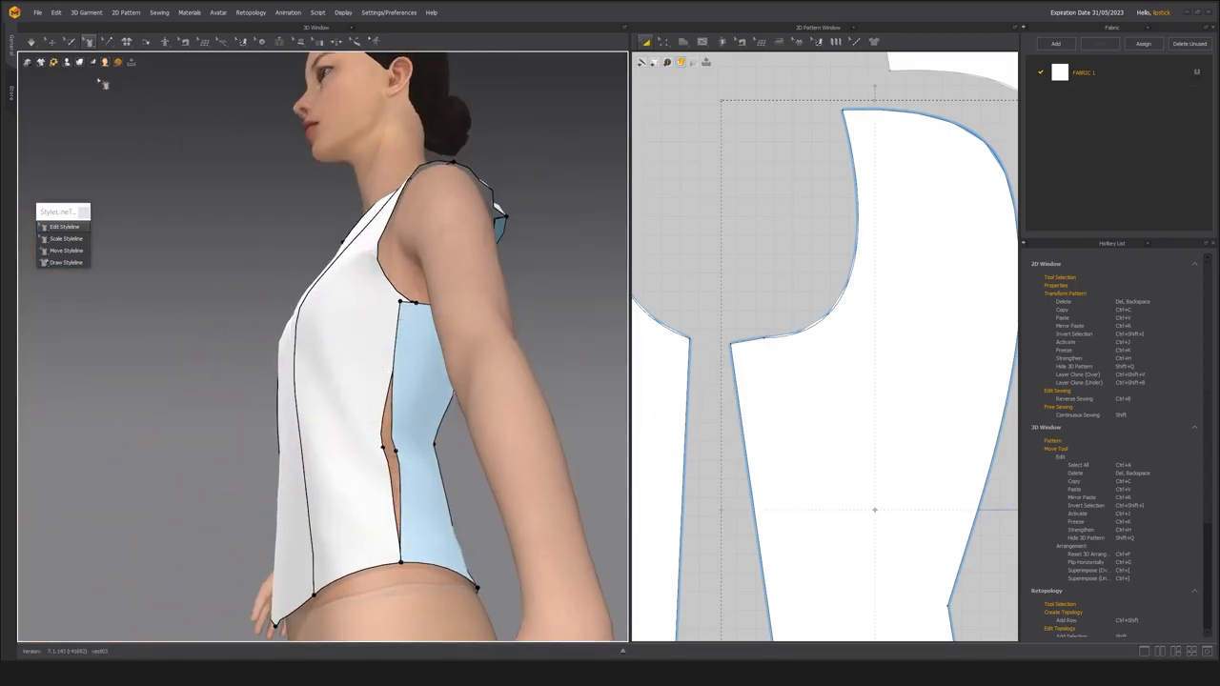
click(48, 41)
click(354, 315)
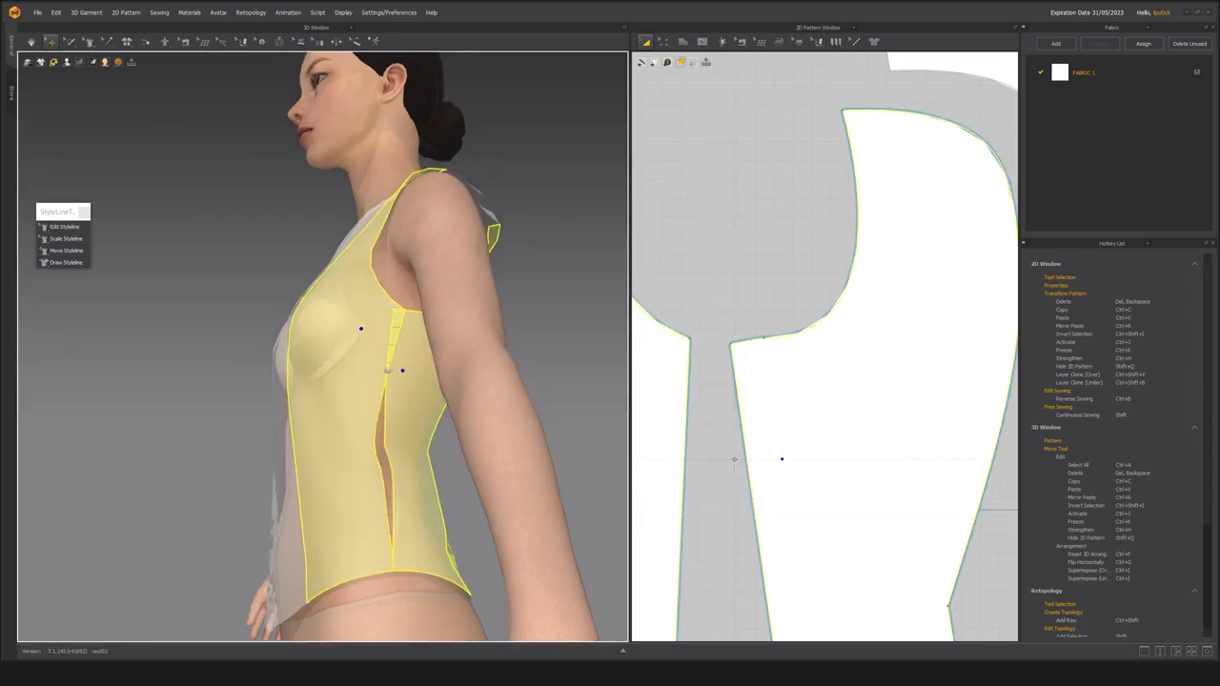
scroll(378, 389, up, 4)
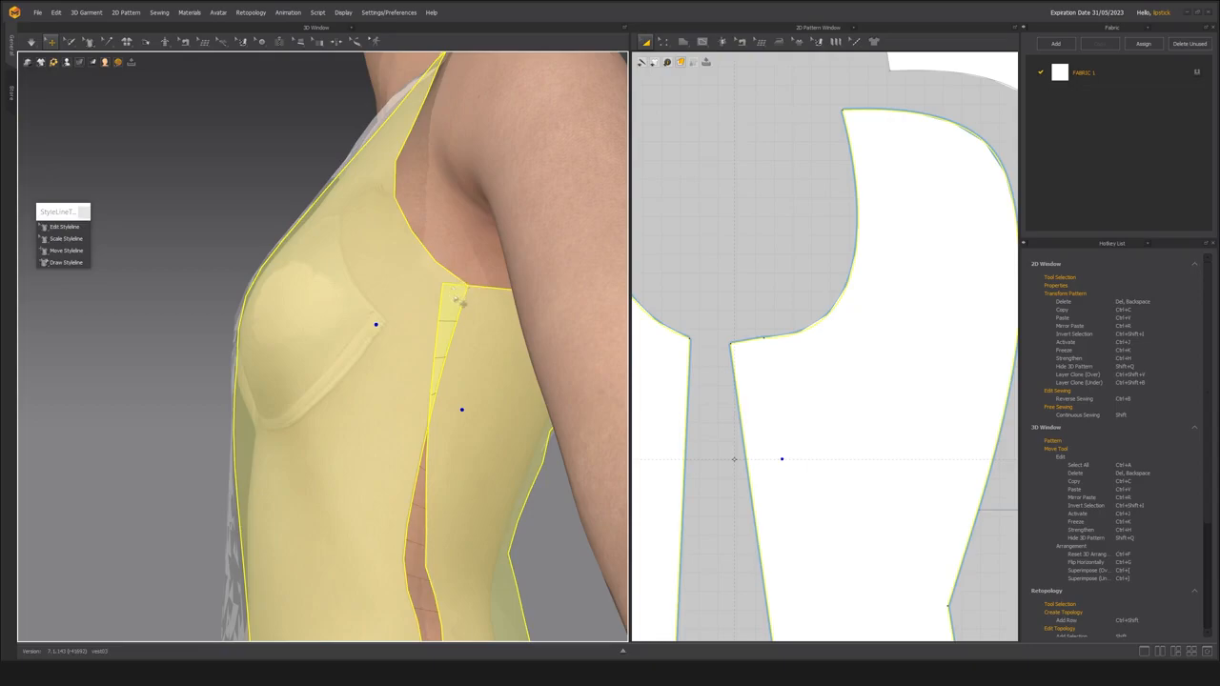
click(229, 229)
Pull the back side panel's underarm corner point slightly away from the front side panel and raise it a little.
scroll(686, 327, down, 4)
scroll(686, 326, up, 5)
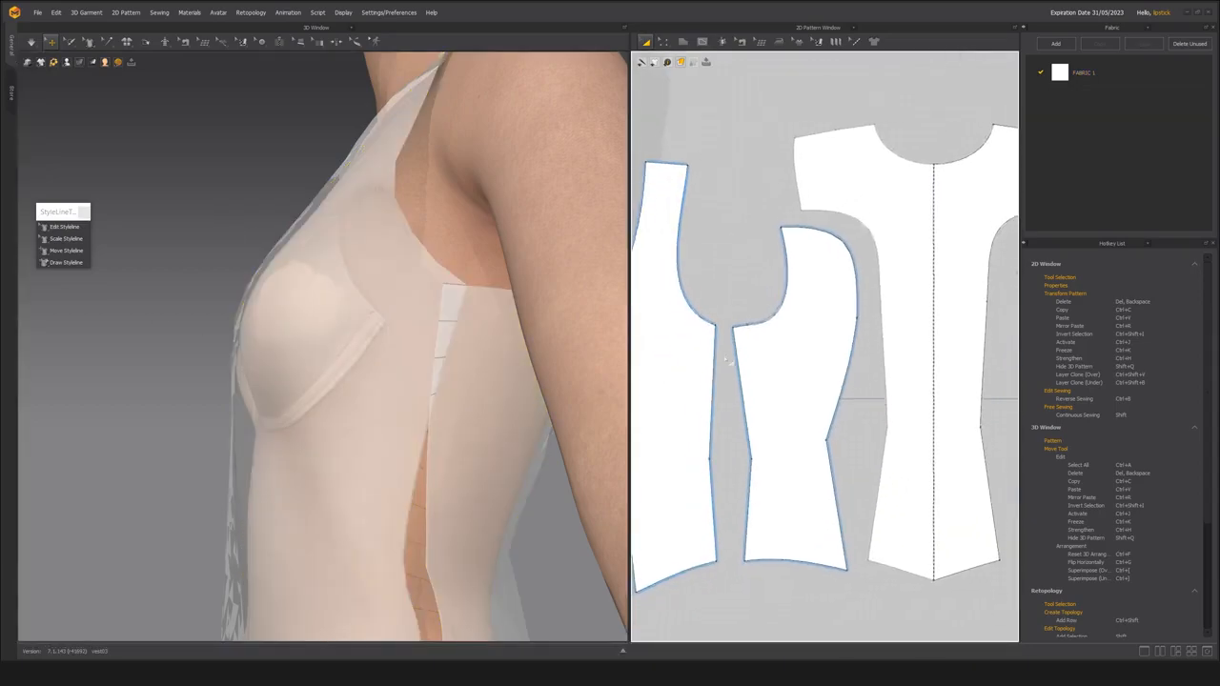
key(z)
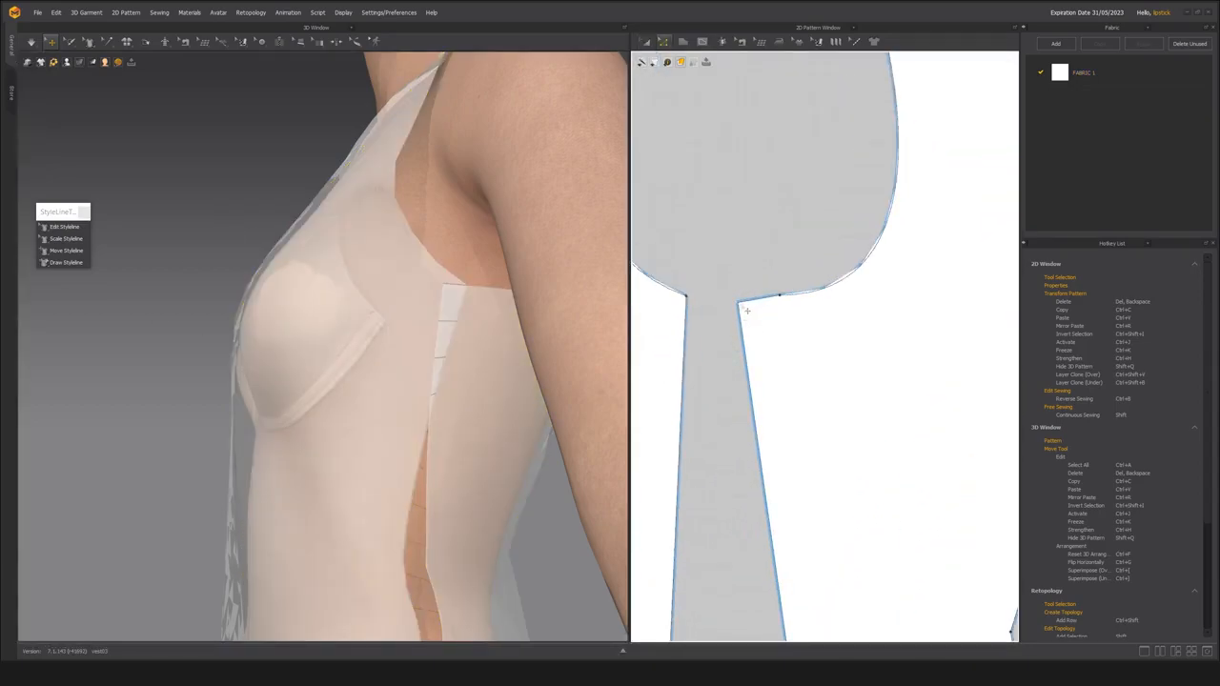
click(747, 311)
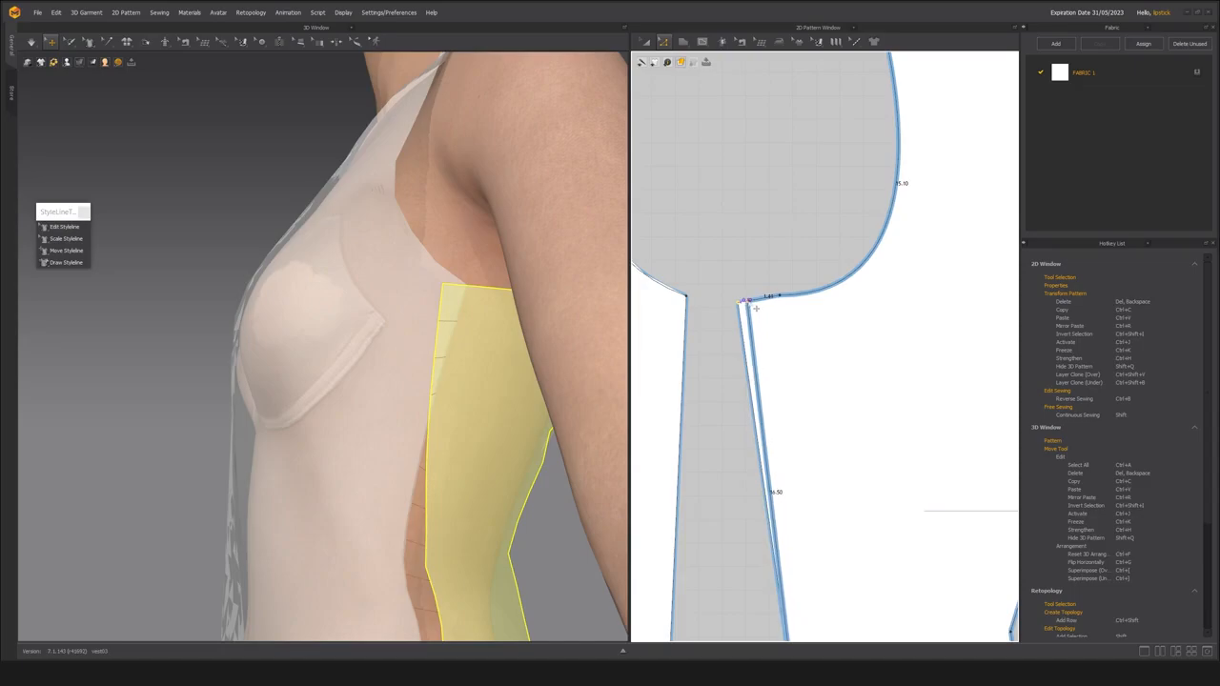
click(756, 305)
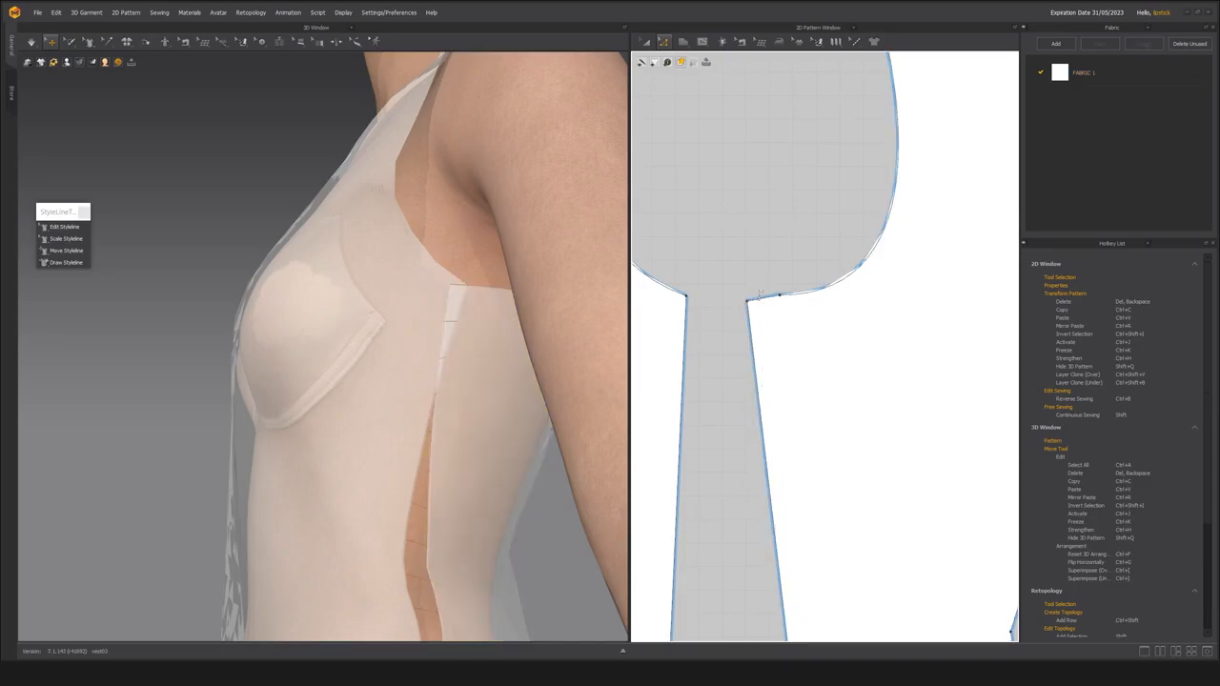
drag(747, 302, 748, 298)
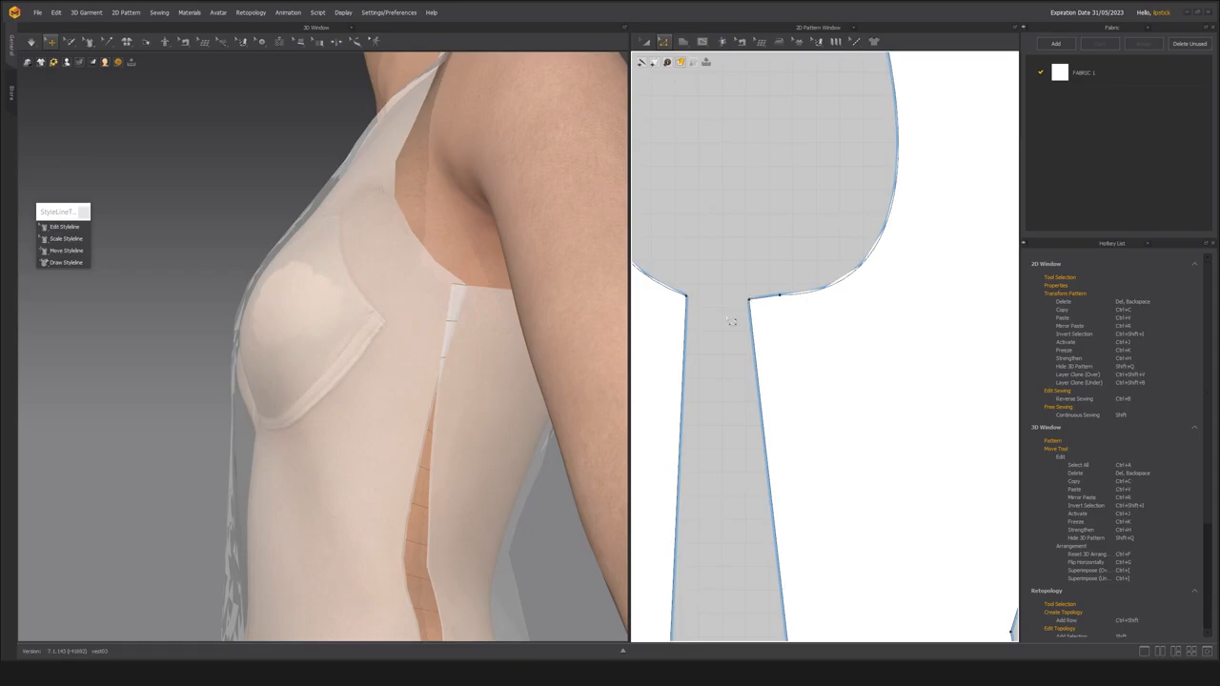
scroll(725, 326, down, 4)
scroll(724, 335, up, 3)
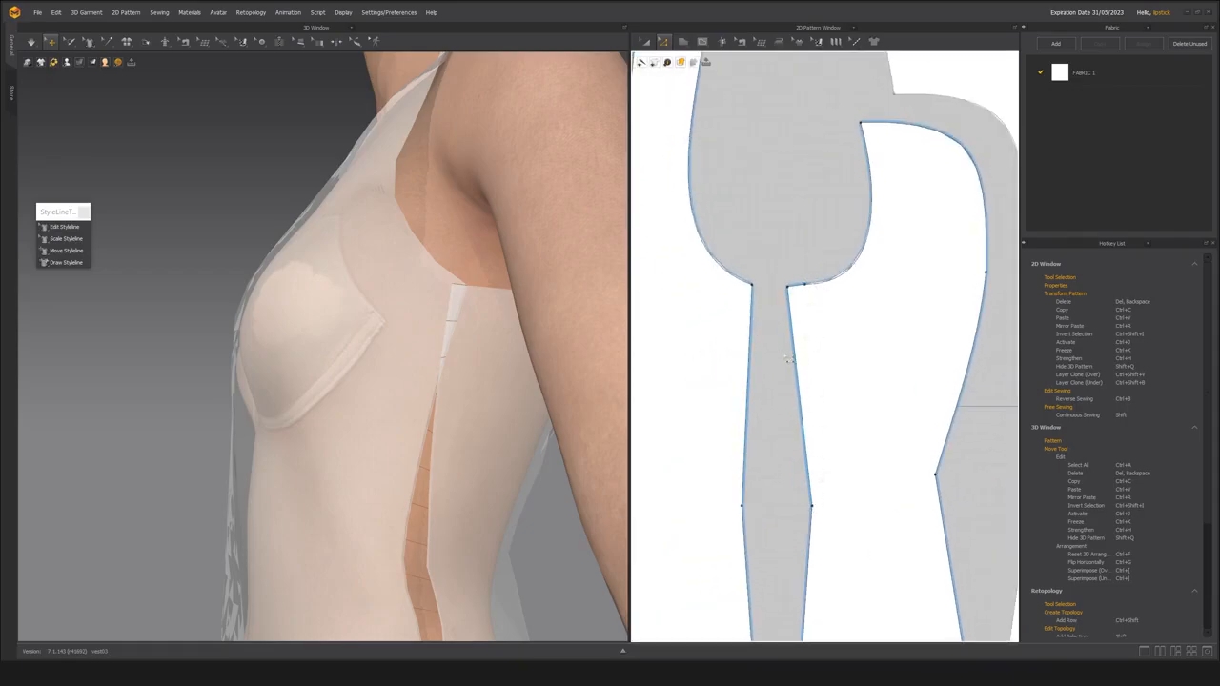
Offset the front side panel's upper side-seam outline toward the back side panel and delete the extra point at the waist.
scroll(744, 318, up, 5)
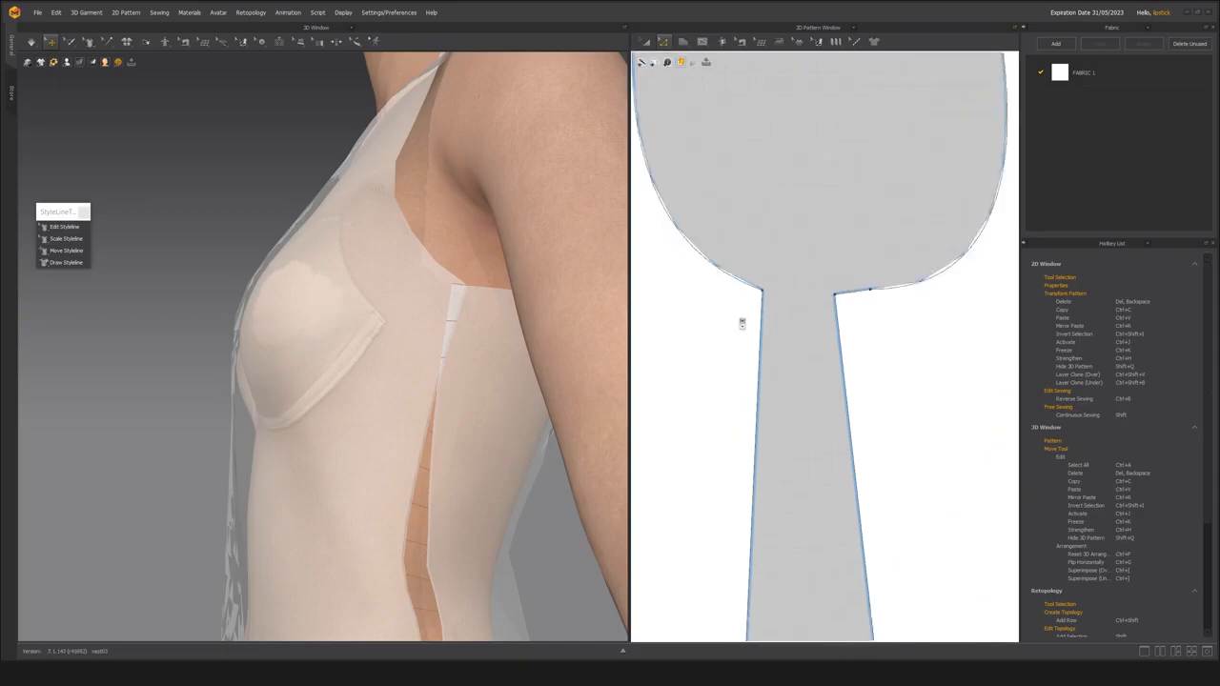
scroll(742, 324, down, 5)
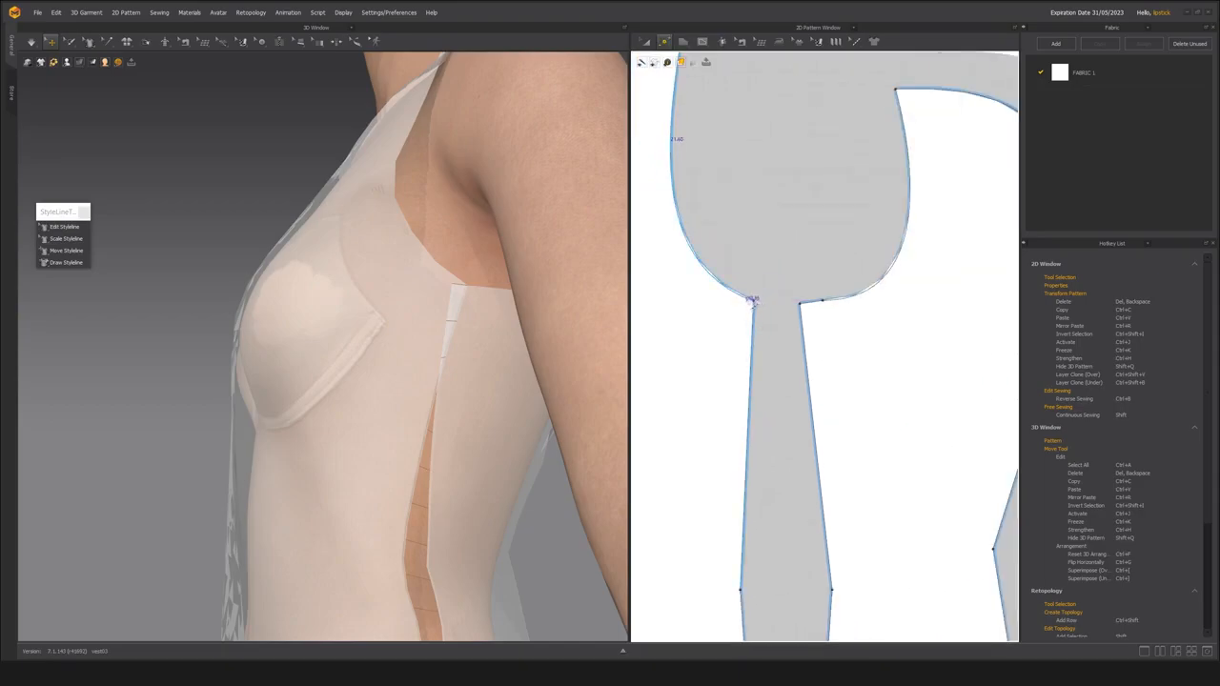
right_click(755, 328)
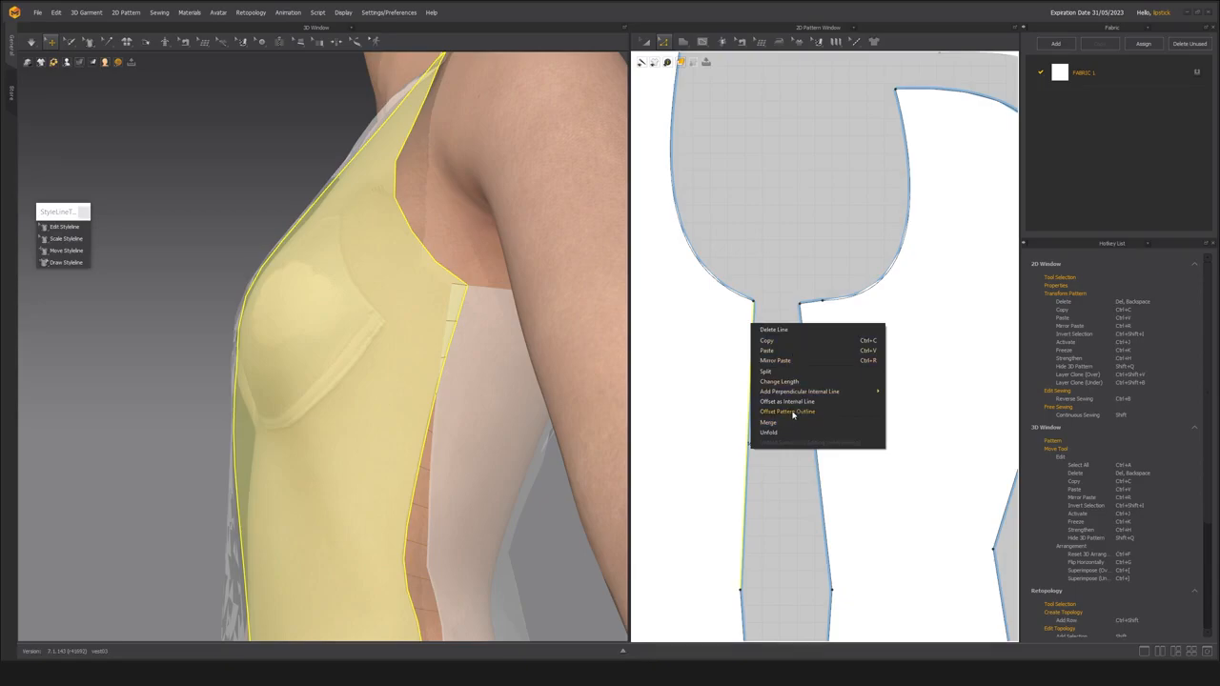
click(792, 414)
click(584, 404)
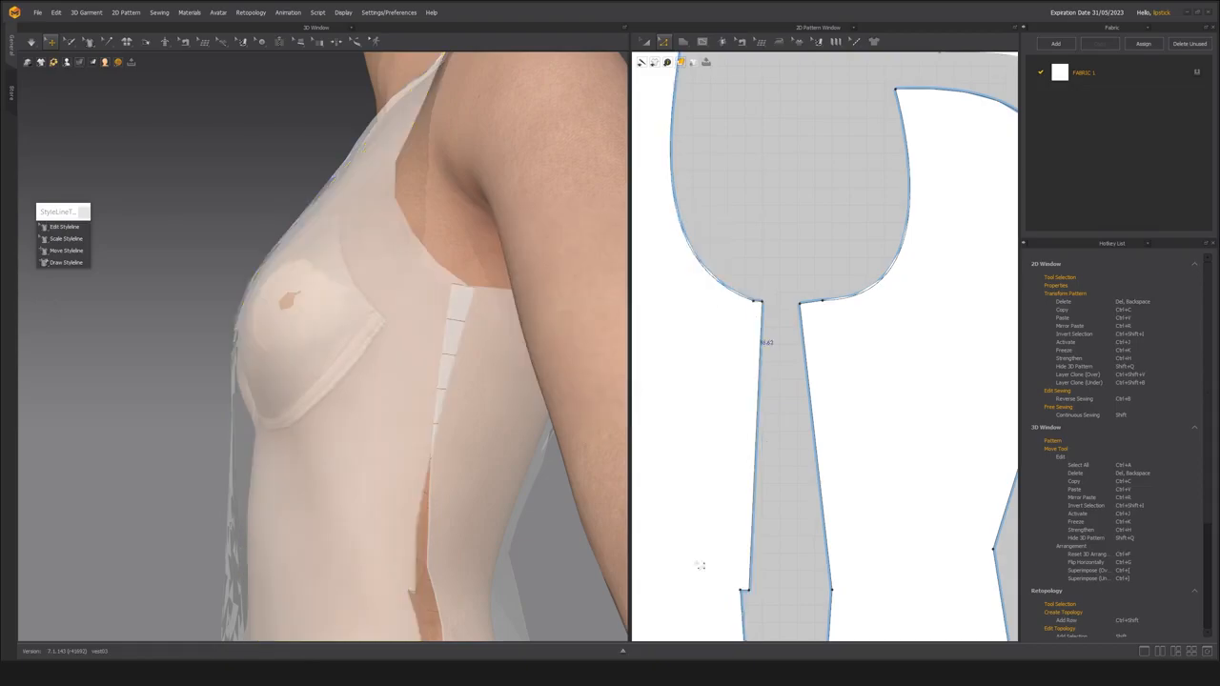
click(750, 590)
key(Delete)
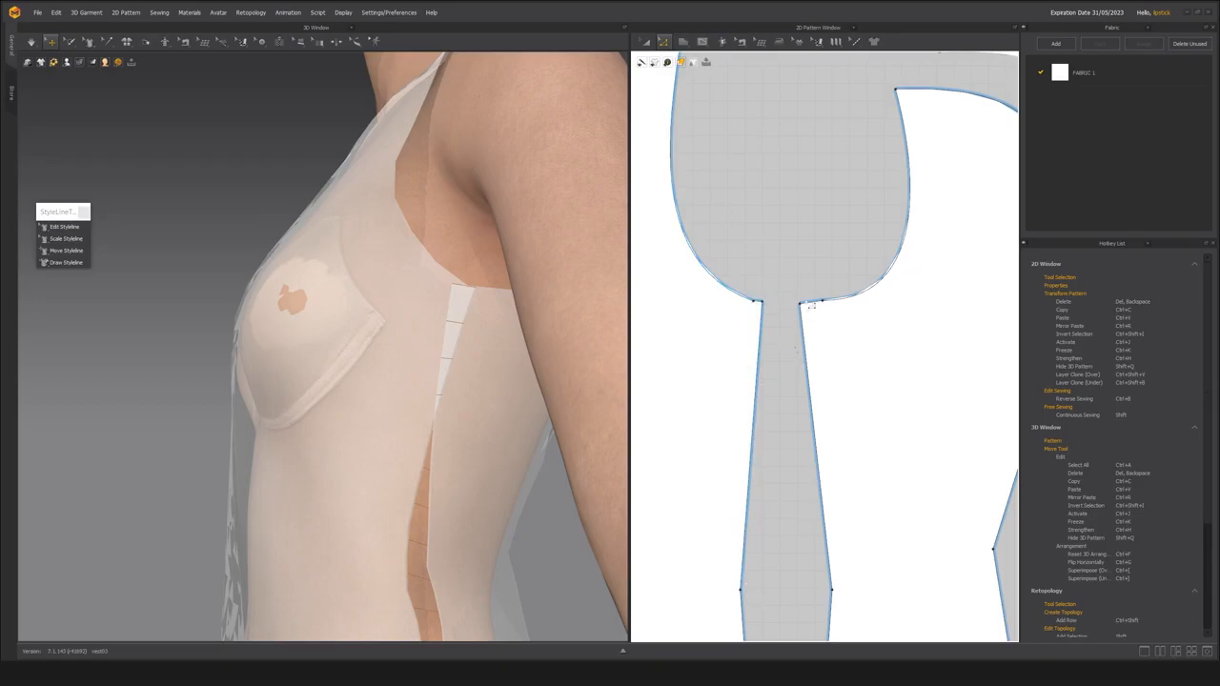
Extend the front side panel's underarm corner horizontally toward the back side panel.
scroll(774, 307, up, 3)
click(757, 314)
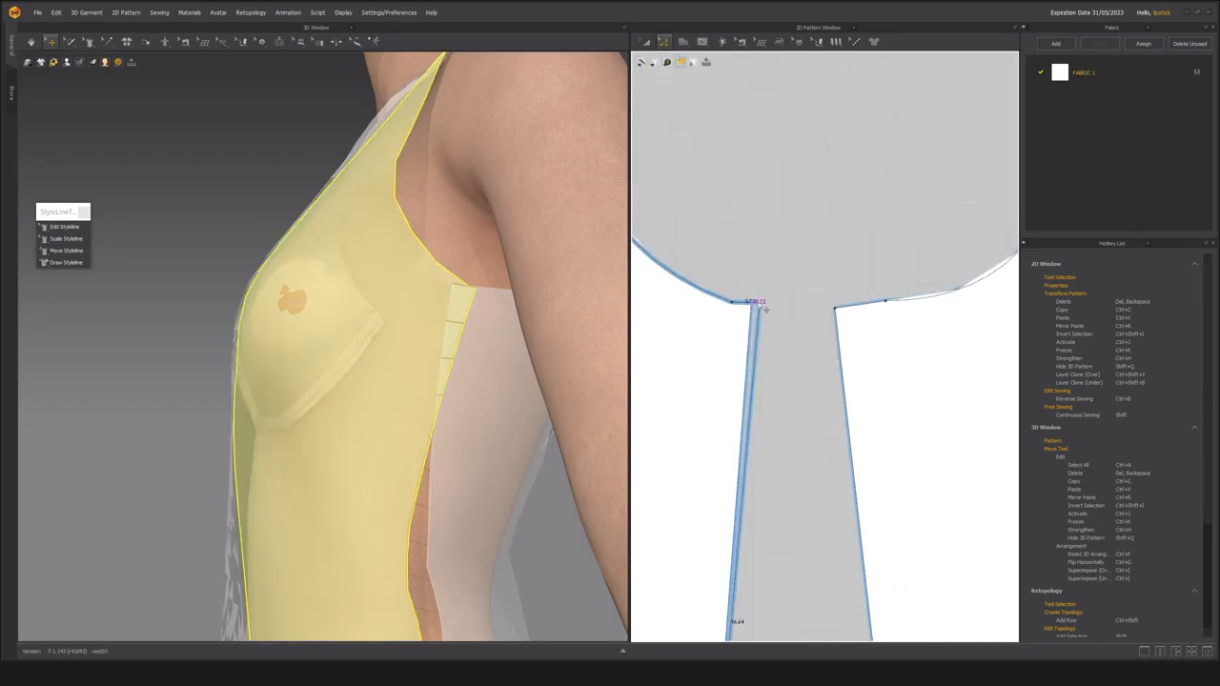
key(Delete)
scroll(787, 381, down, 3)
scroll(775, 344, up, 3)
drag(771, 324, 779, 324)
scroll(400, 381, down, 3)
Simulate the vest with the strain map displayed and examine its fit from the back, front and sides.
right_drag(400, 381, 227, 324)
scroll(327, 341, down, 4)
scroll(320, 337, up, 2)
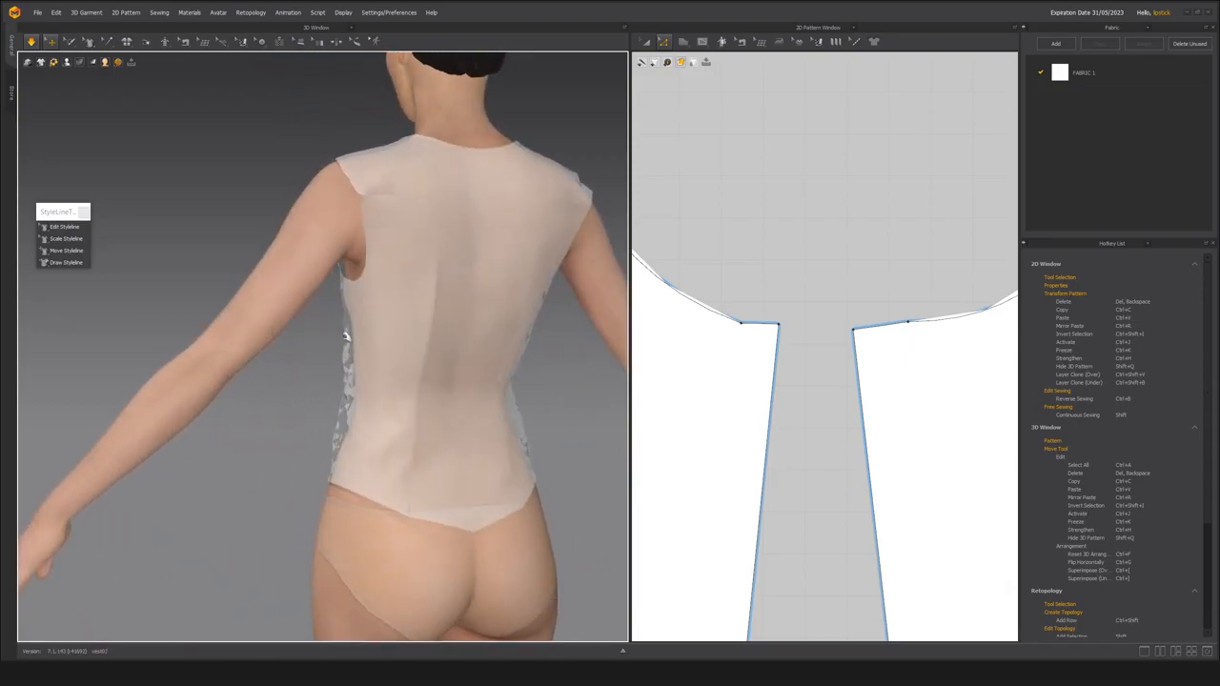
right_drag(346, 337, 346, 331)
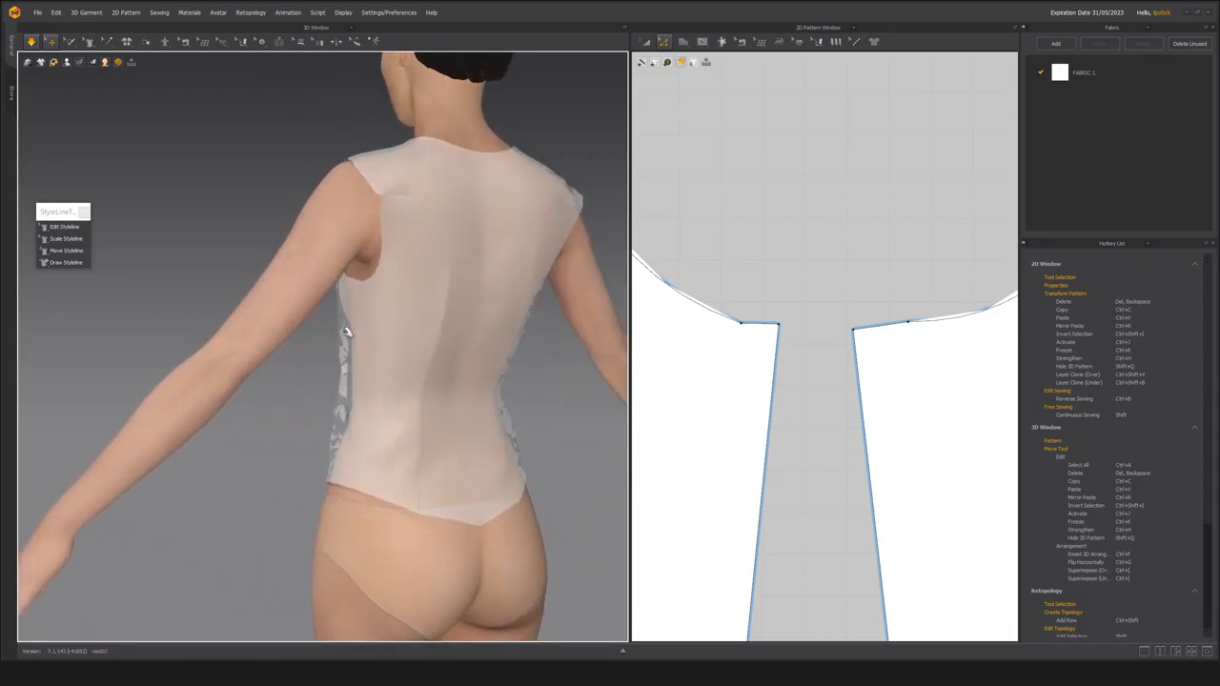
scroll(348, 330, up, 3)
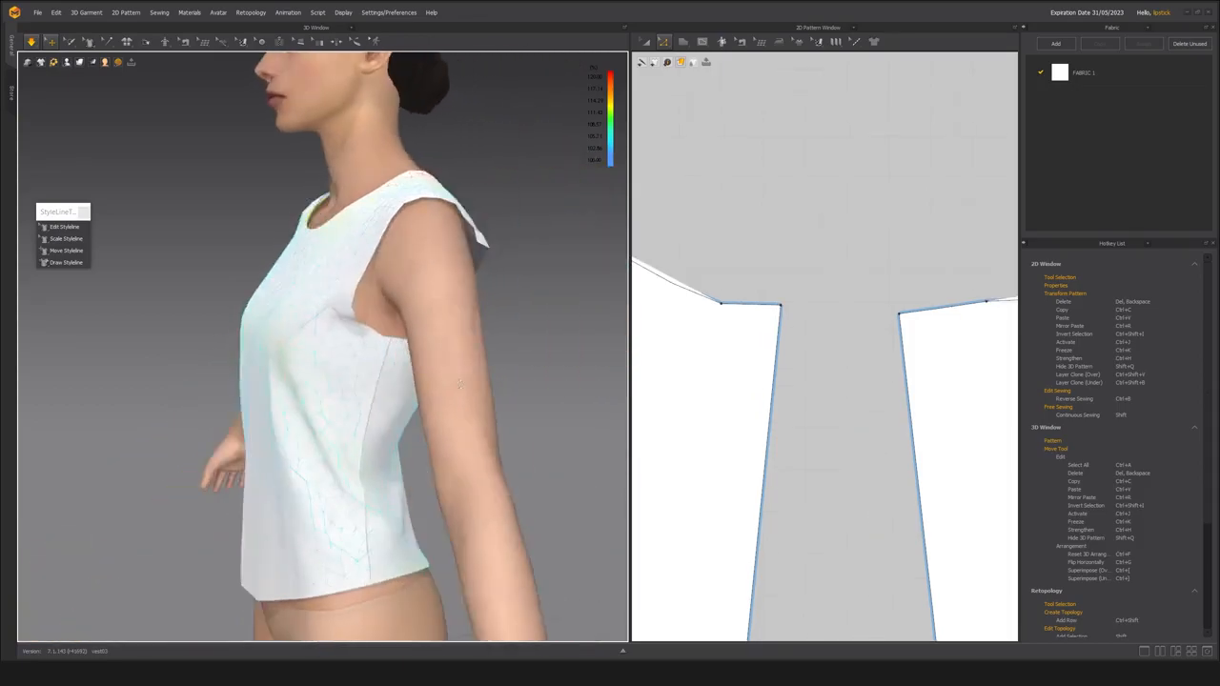
right_drag(459, 384, 335, 330)
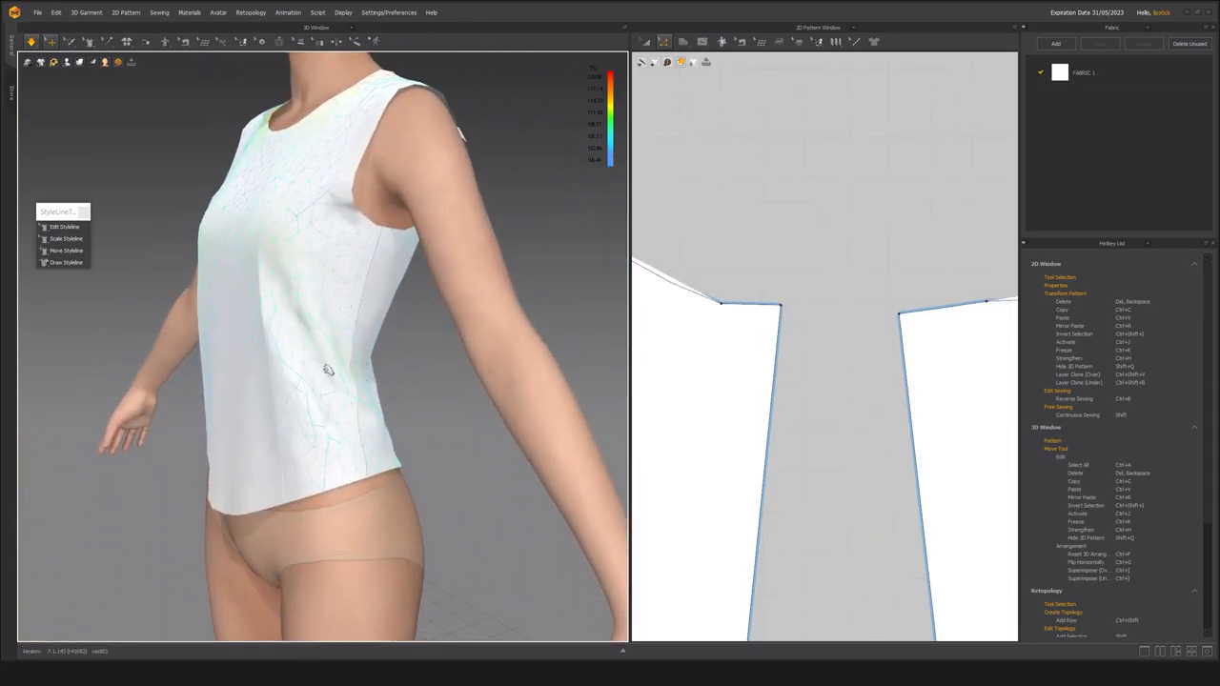
scroll(305, 411, down, 3)
right_drag(305, 411, 181, 405)
scroll(740, 477, down, 3)
middle_drag(738, 477, 736, 332)
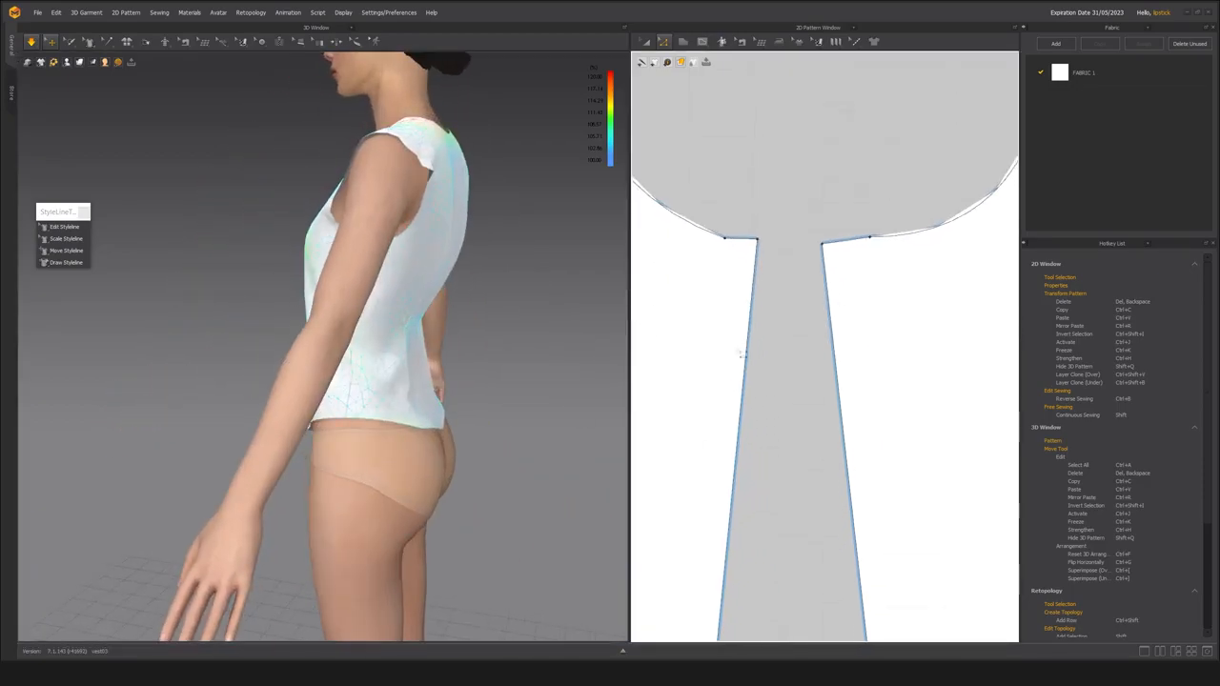
scroll(736, 332, down, 5)
scroll(363, 405, up, 2)
right_drag(419, 410, 371, 387)
scroll(371, 387, down, 1)
scroll(371, 387, up, 1)
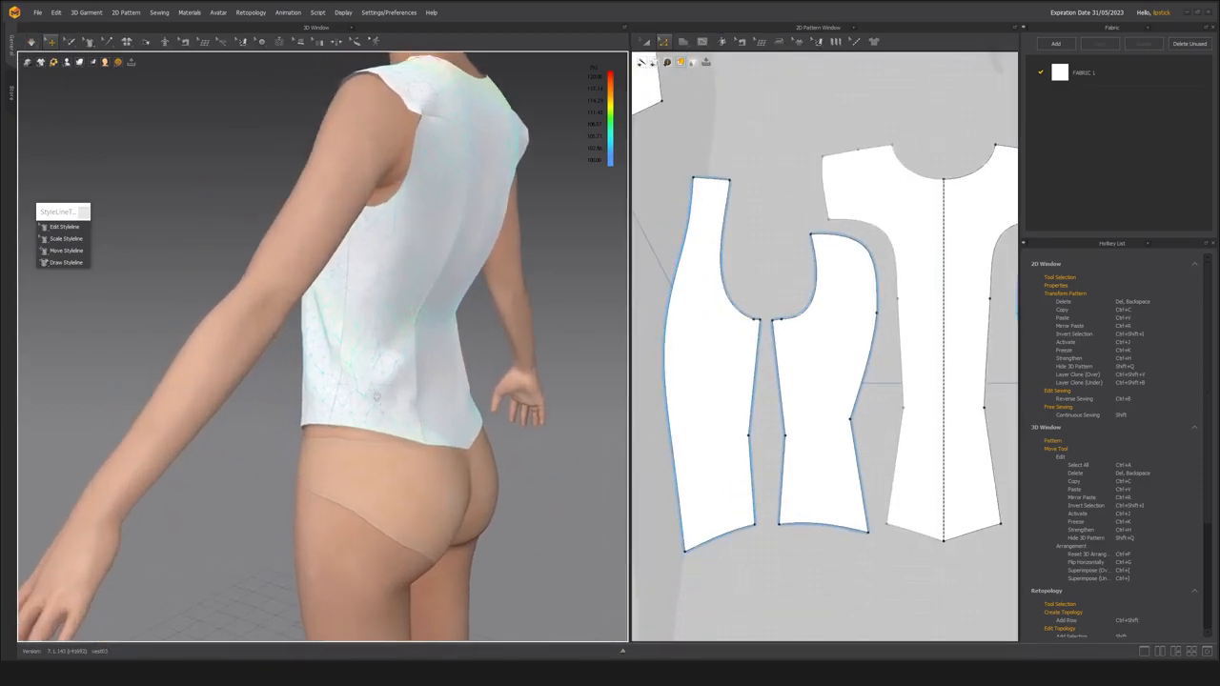
Move the front side panel's waist point slightly inward, away from the back side panel, and simulate the vest.
click(749, 436)
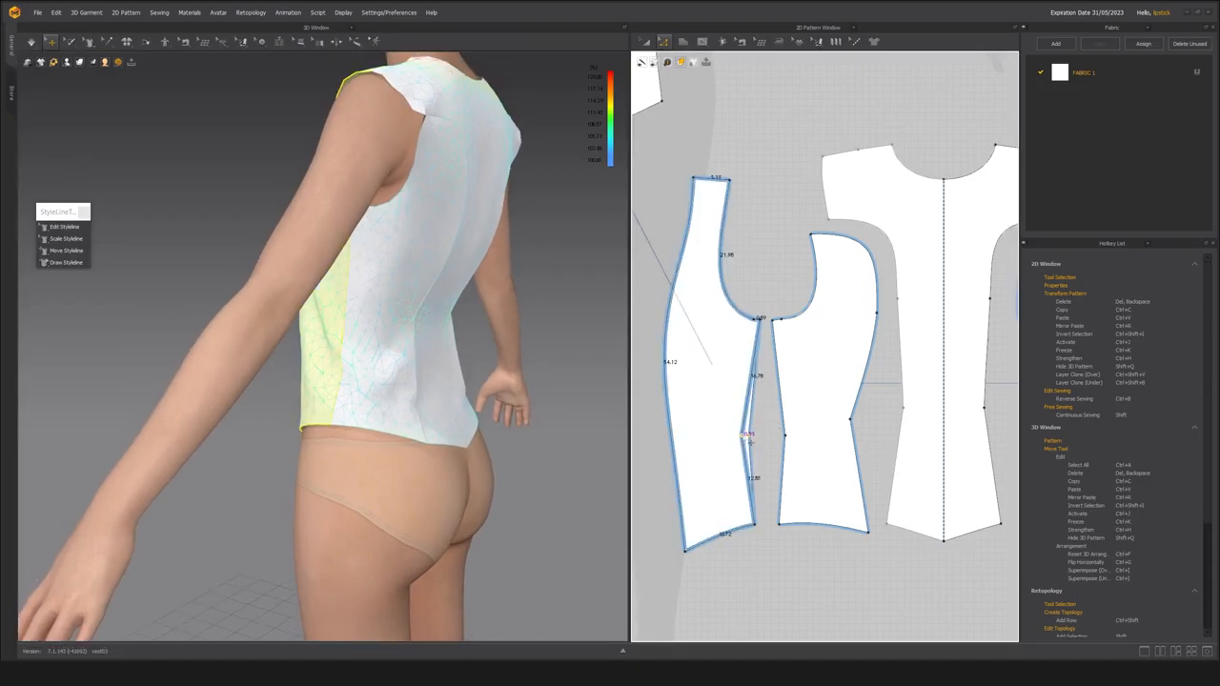
drag(745, 437, 744, 436)
right_drag(319, 373, 430, 365)
key(space)
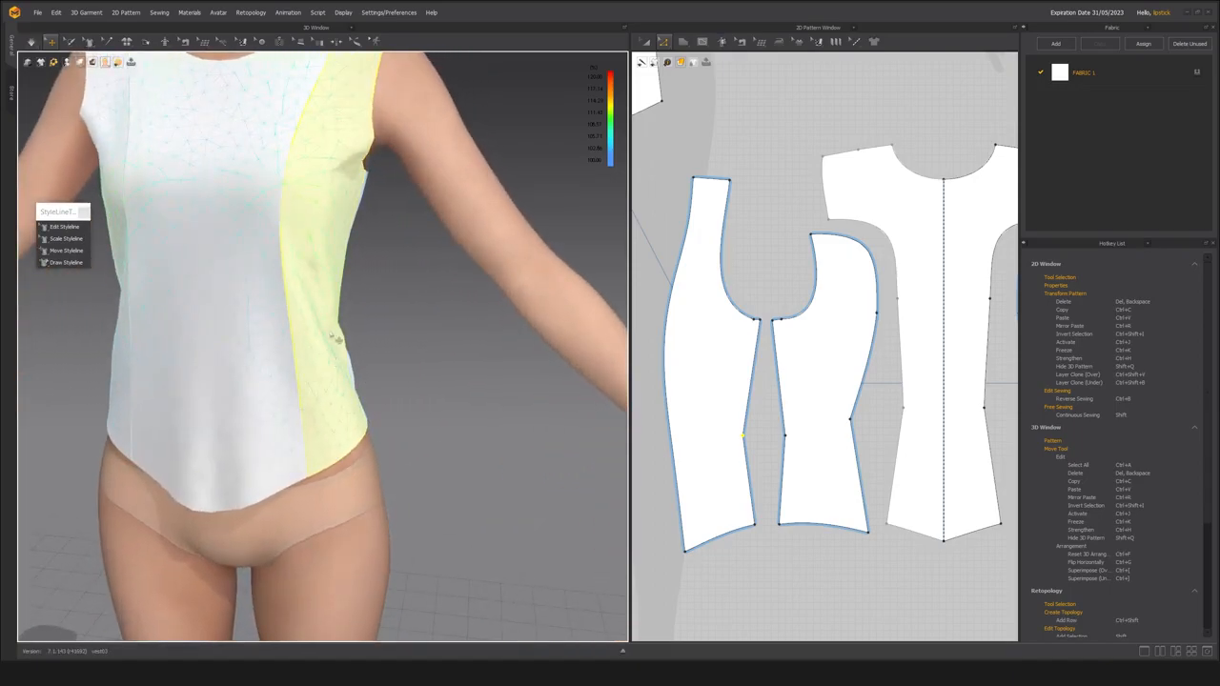
Examine the waist and the underarm end of the side seam between the front and back side panels in 3D.
click(430, 366)
click(315, 397)
middle_drag(314, 248, 325, 343)
right_drag(367, 291, 327, 278)
scroll(397, 384, up, 5)
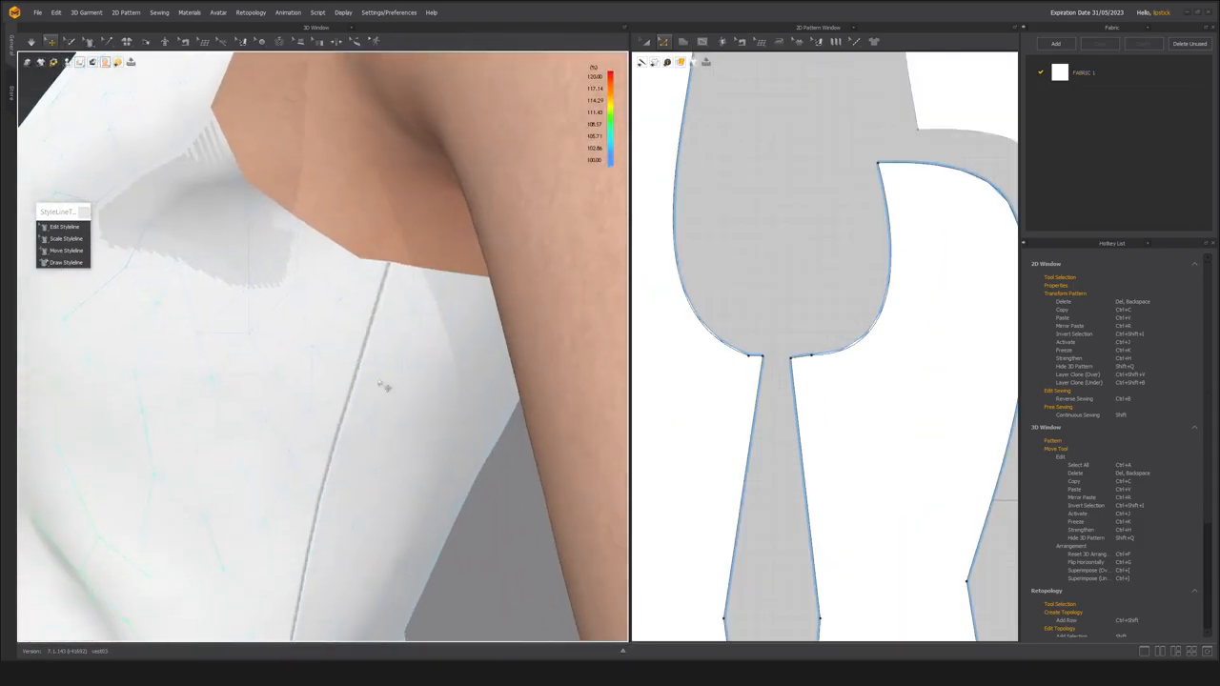
scroll(779, 343, up, 6)
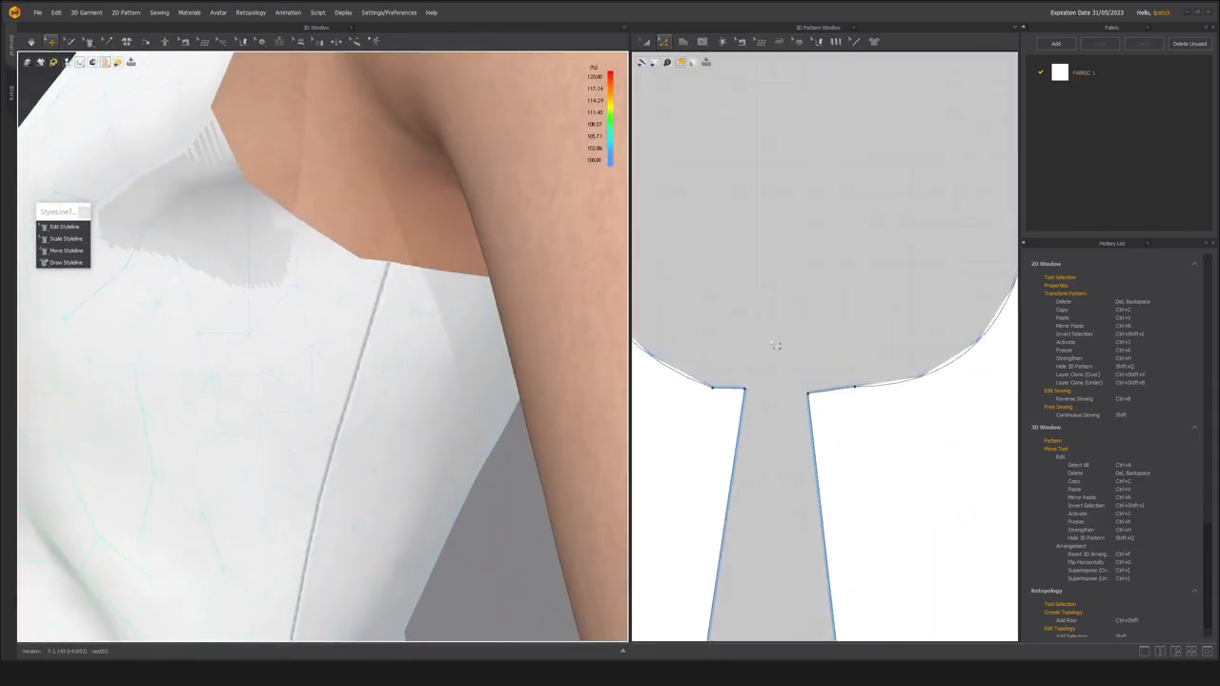
right_drag(338, 290, 329, 289)
scroll(735, 455, down, 3)
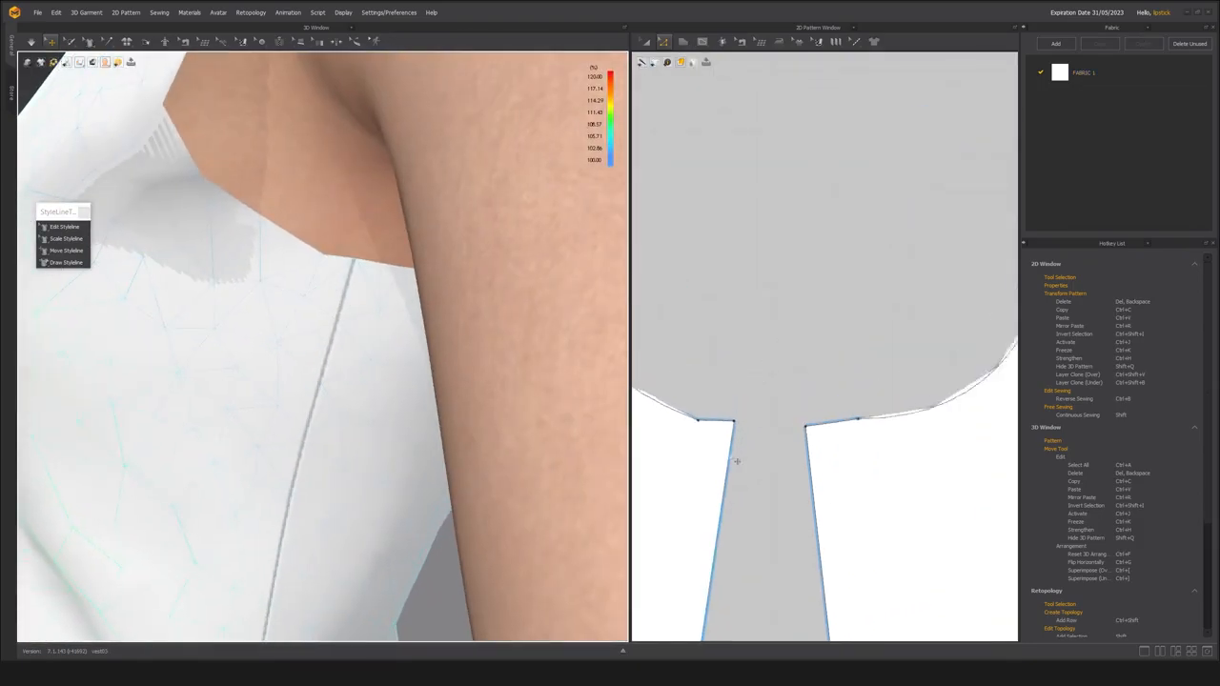
Lower the front side panel's underarm corner slightly and raise the back side panel's corner a little.
middle_drag(737, 454, 748, 370)
scroll(748, 370, up, 2)
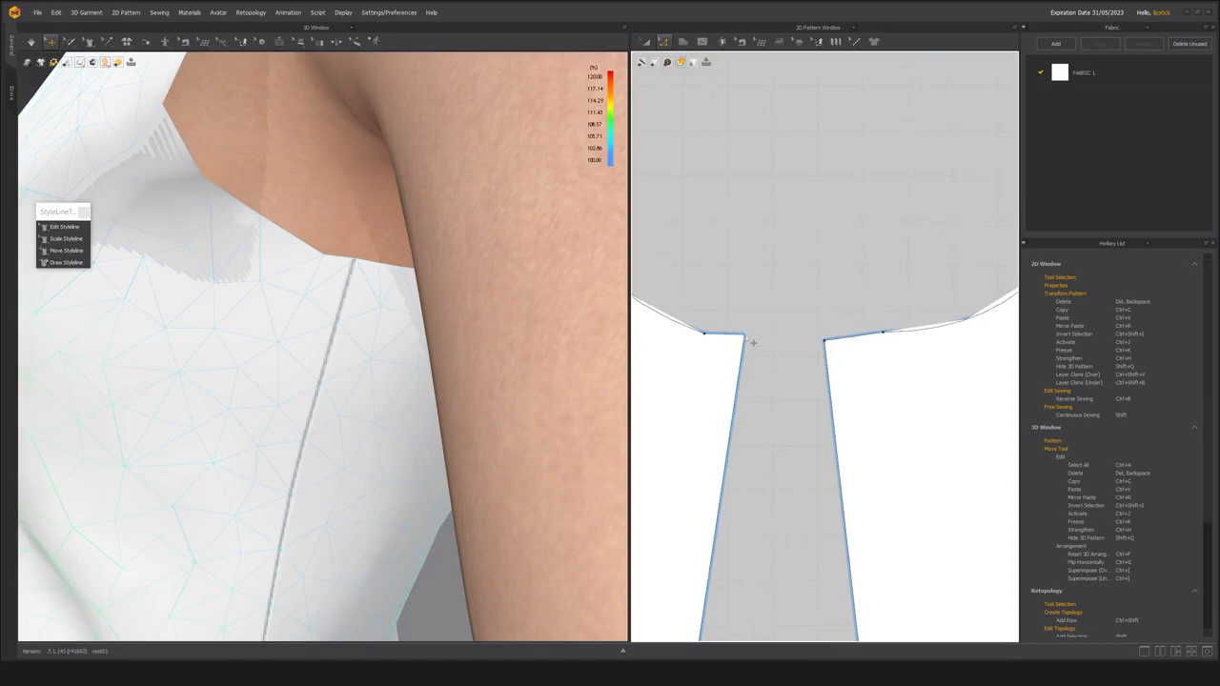
drag(745, 336, 750, 345)
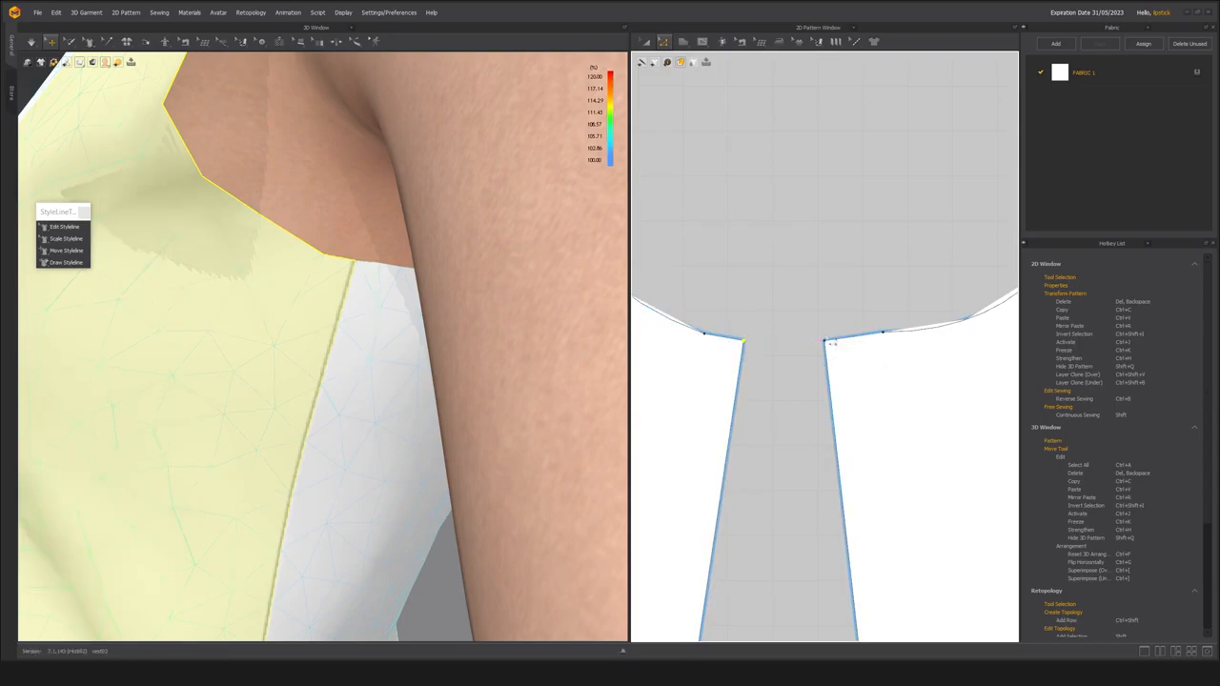
drag(834, 348, 833, 345)
click(867, 340)
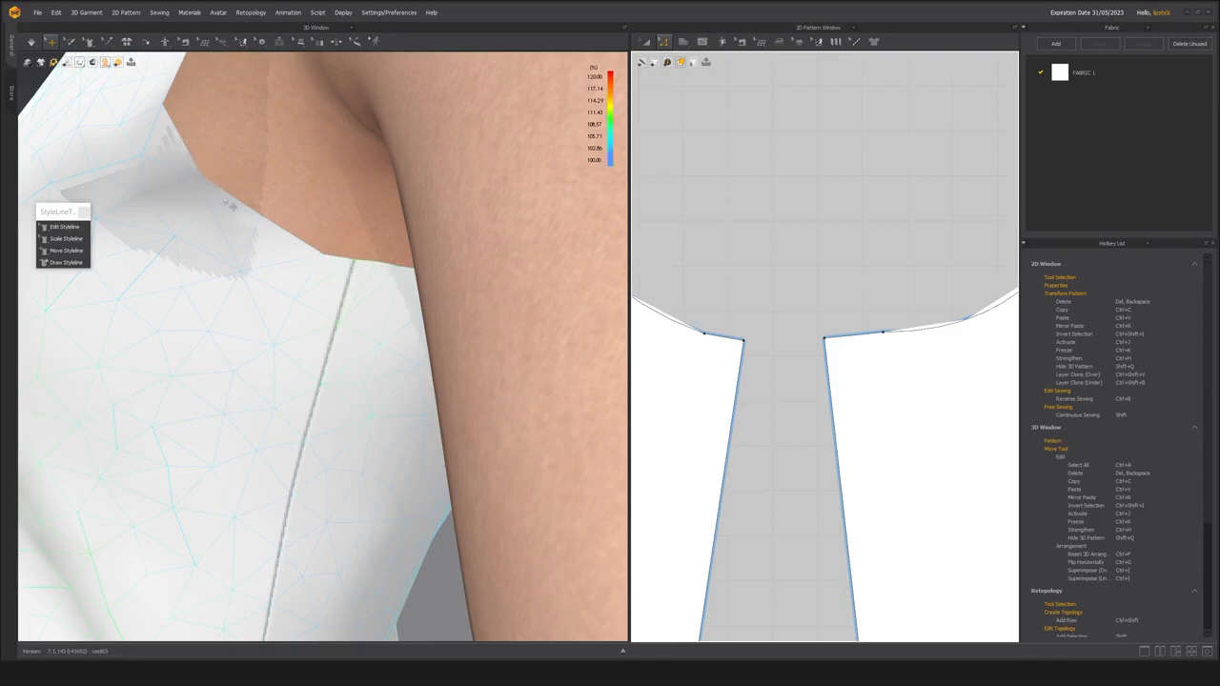
scroll(716, 415, down, 5)
click(745, 389)
shift+click(817, 349)
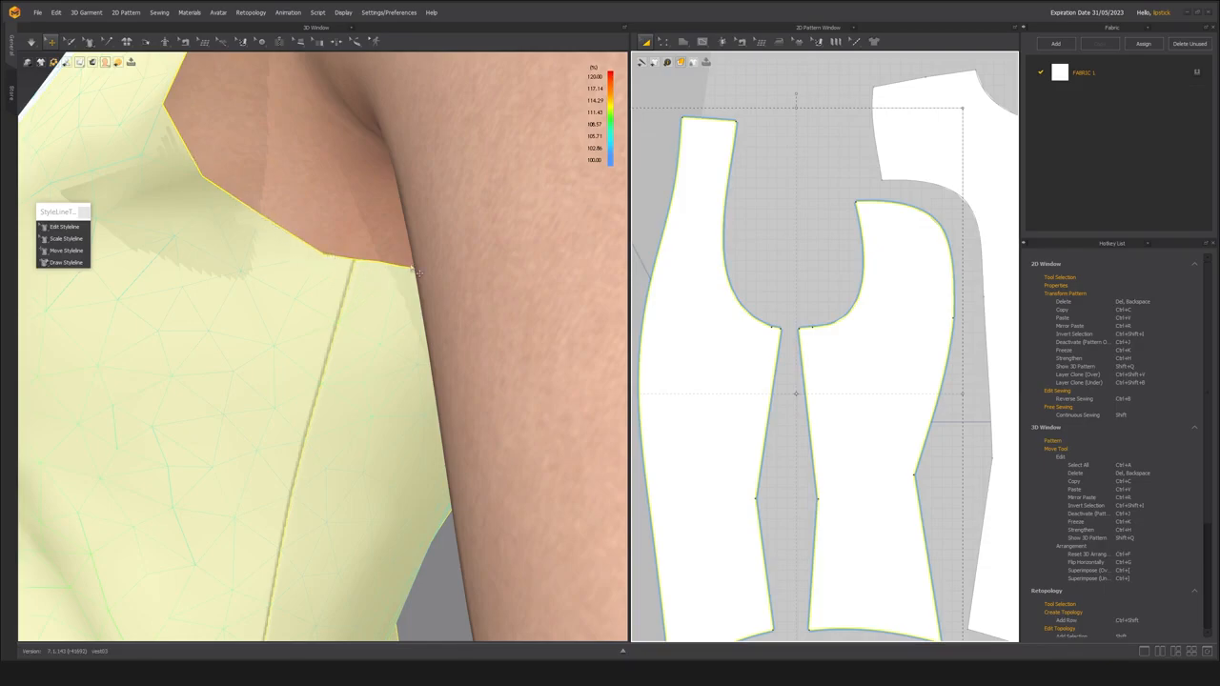
click(753, 327)
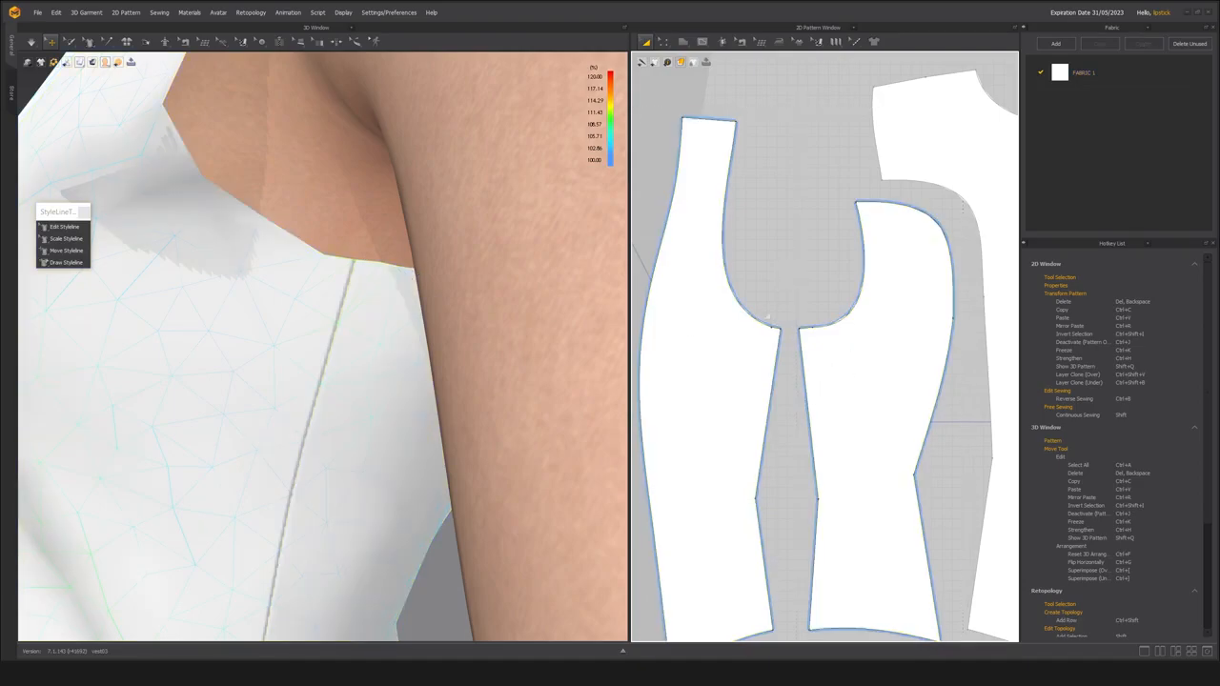
scroll(759, 325, up, 5)
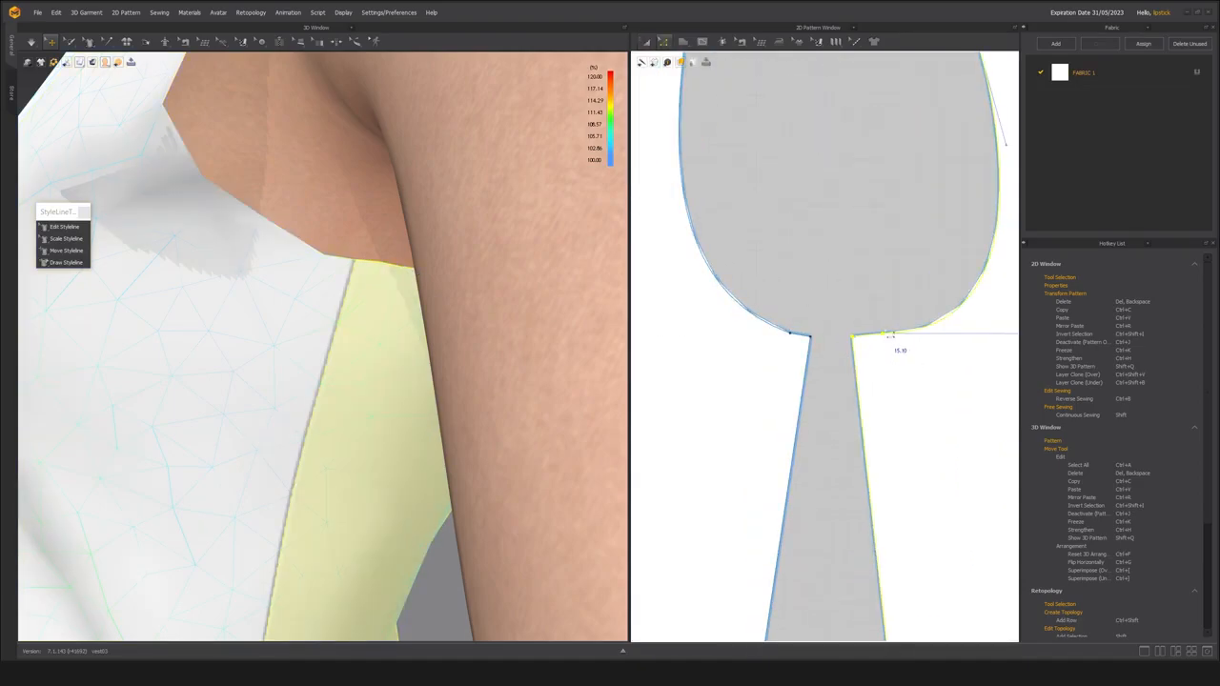
Convert the armhole points beside the underarm corners on the front and back side panels to curve points.
scroll(894, 349, up, 3)
click(885, 331)
scroll(694, 370, down, 3)
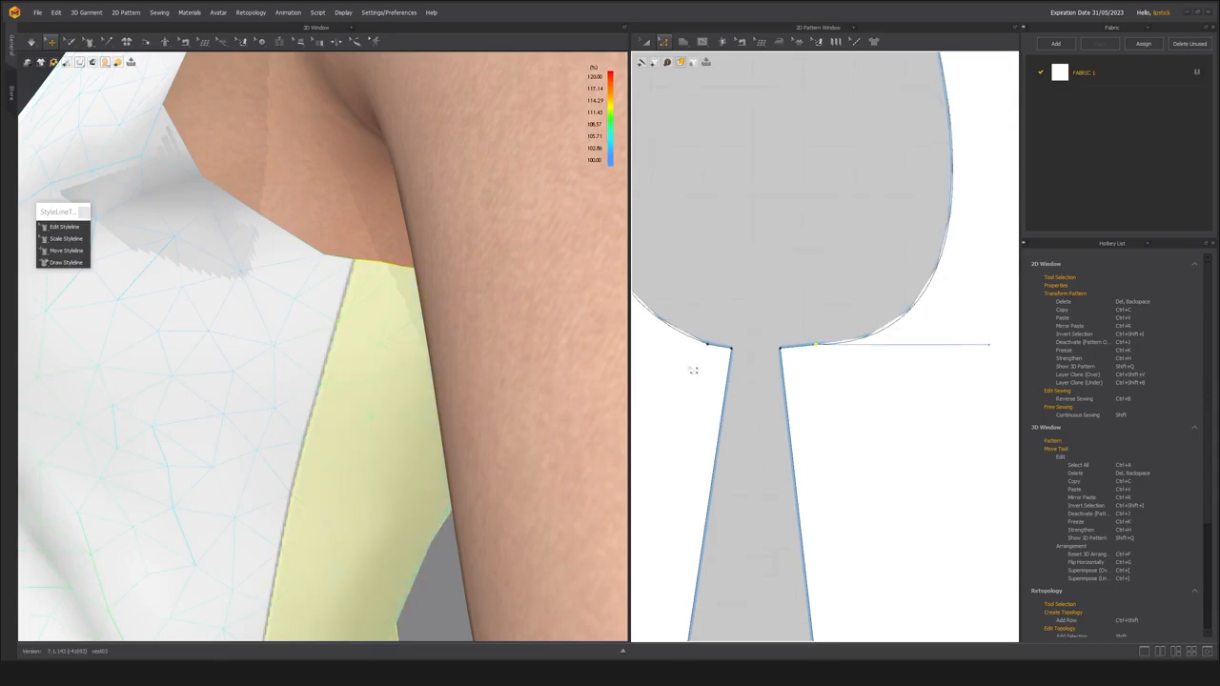
click(716, 353)
scroll(855, 255, down, 2)
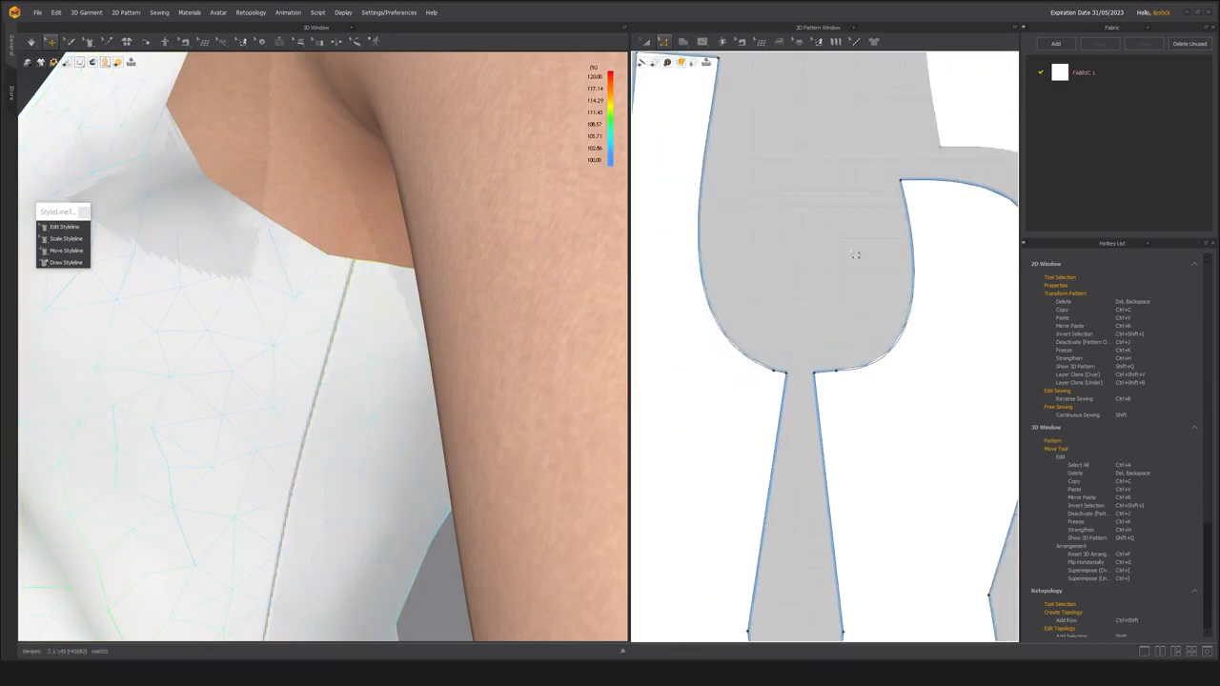
drag(943, 401, 939, 396)
click(810, 355)
click(834, 368)
right_click(836, 370)
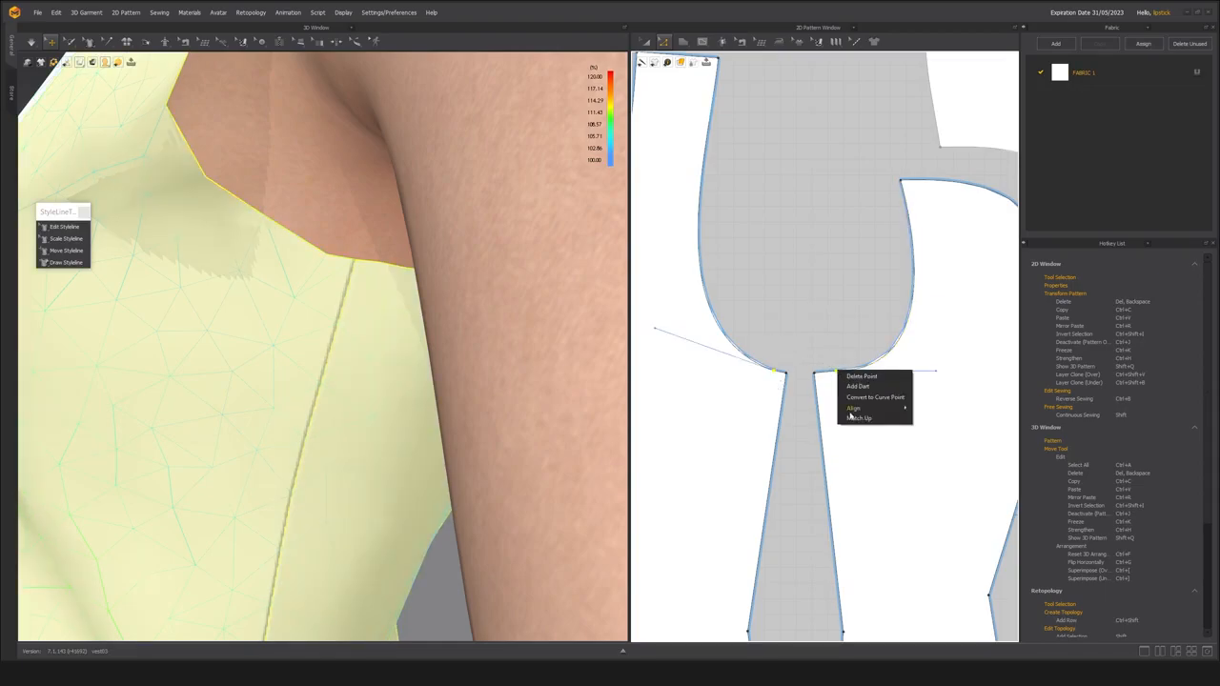
click(865, 390)
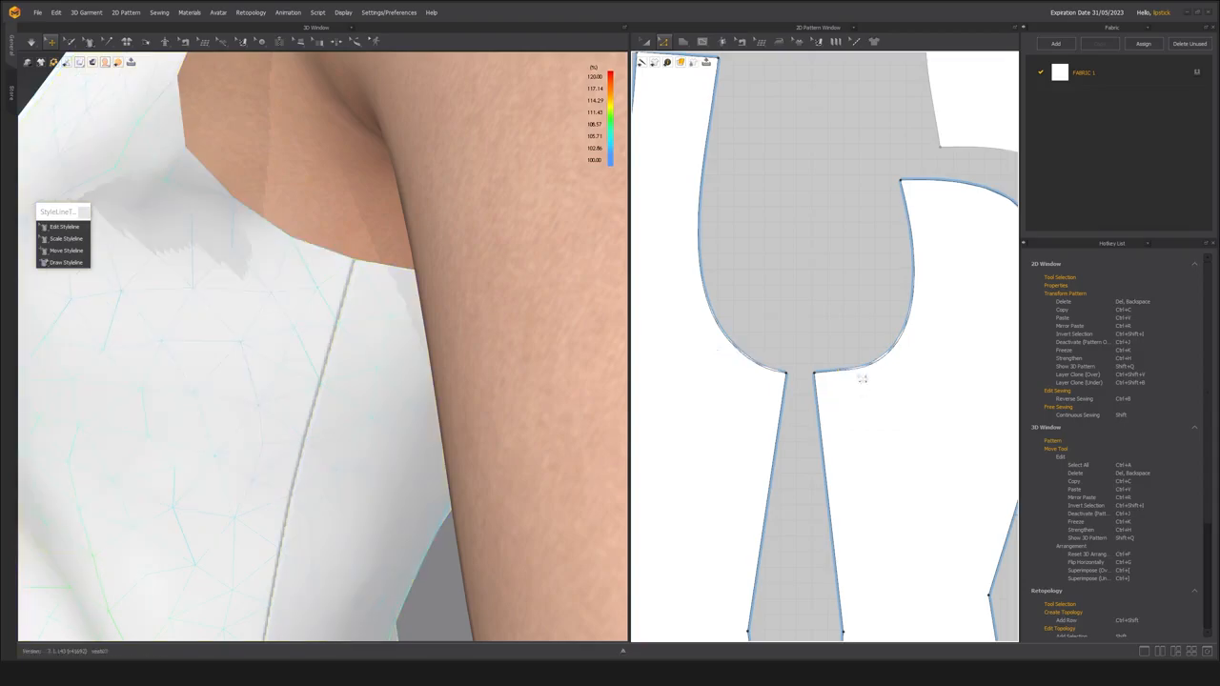
Inspect the armhole curves of the front and back side panels close to their underarm corners.
scroll(823, 389, up, 3)
scroll(711, 362, up, 3)
middle_drag(761, 340, 794, 346)
drag(773, 287, 737, 345)
scroll(740, 367, down, 2)
scroll(740, 367, down, 2)
click(746, 376)
scroll(763, 426, down, 6)
key(a)
Examine the vest's armhole, back and side seams in 3D from the back, side and front.
scroll(324, 473, down, 7)
scroll(322, 373, up, 2)
right_drag(322, 374, 346, 259)
scroll(482, 357, down, 4)
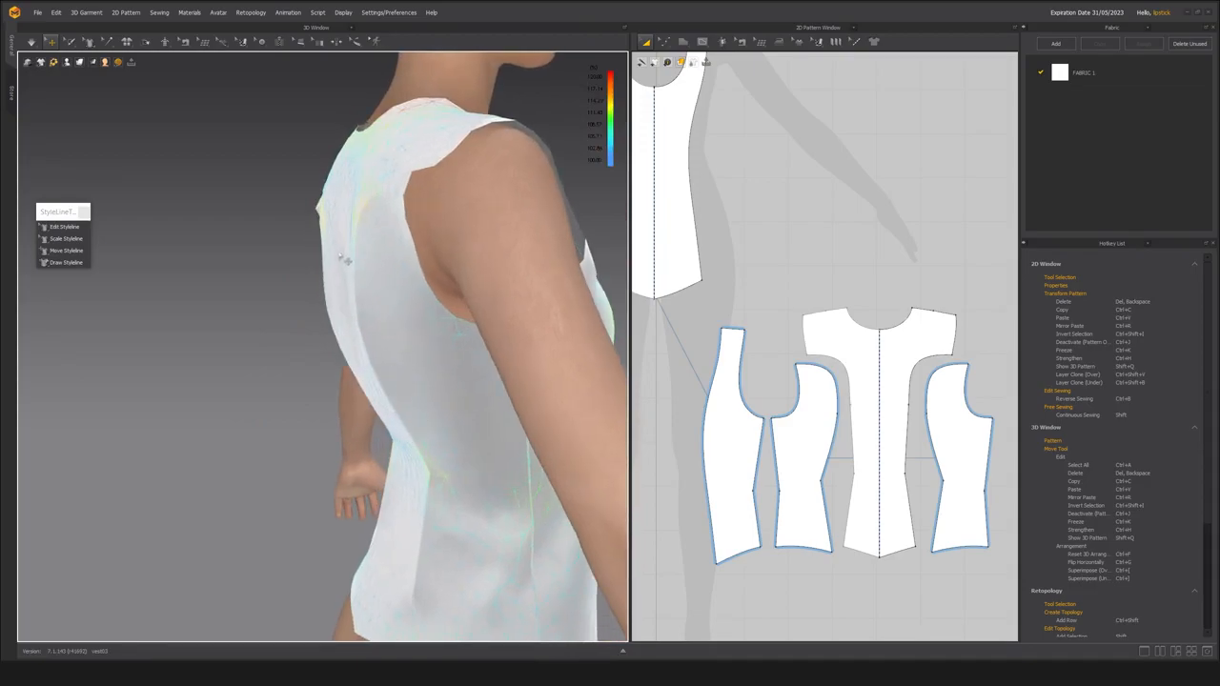
right_drag(341, 361, 378, 203)
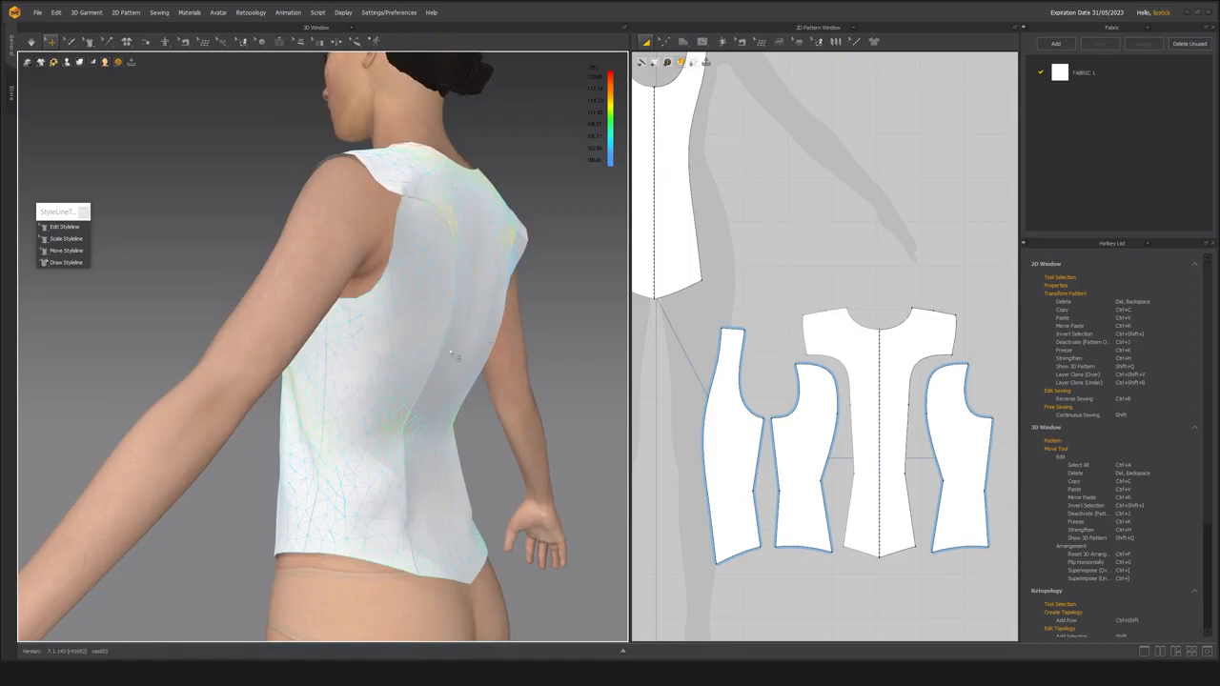
right_drag(448, 304, 339, 303)
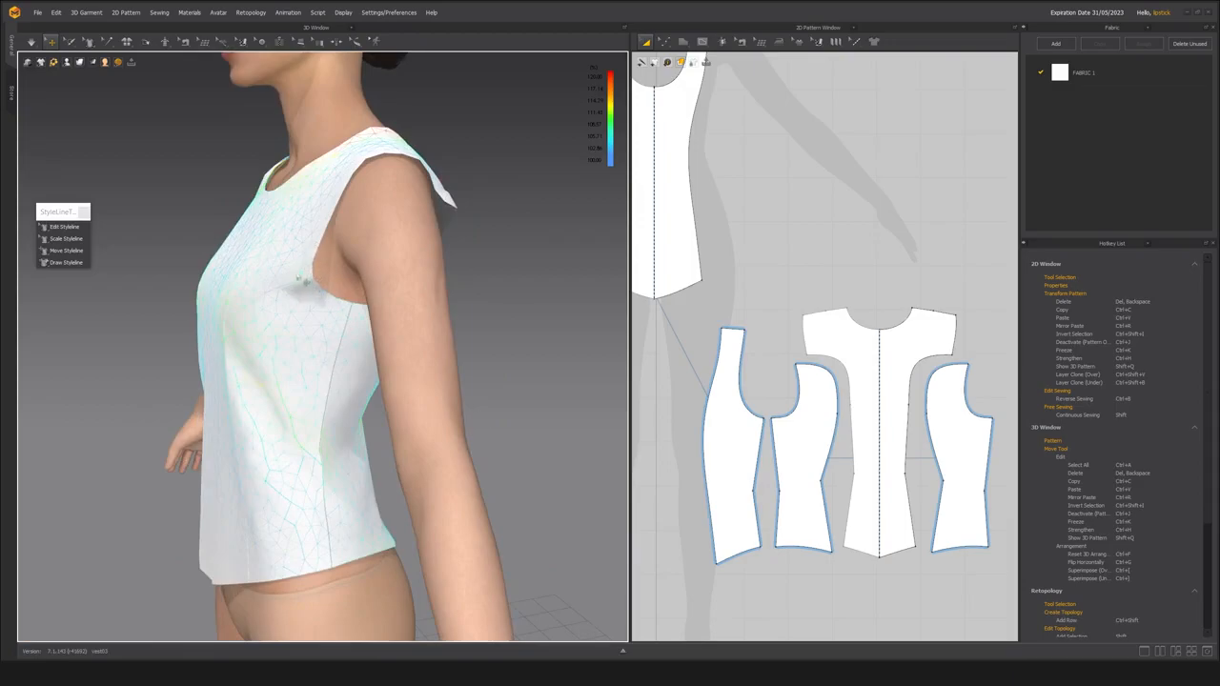
Examine the vest's back shoulder and armhole in 3D from the side and back.
right_drag(327, 368, 377, 270)
scroll(349, 403, down, 2)
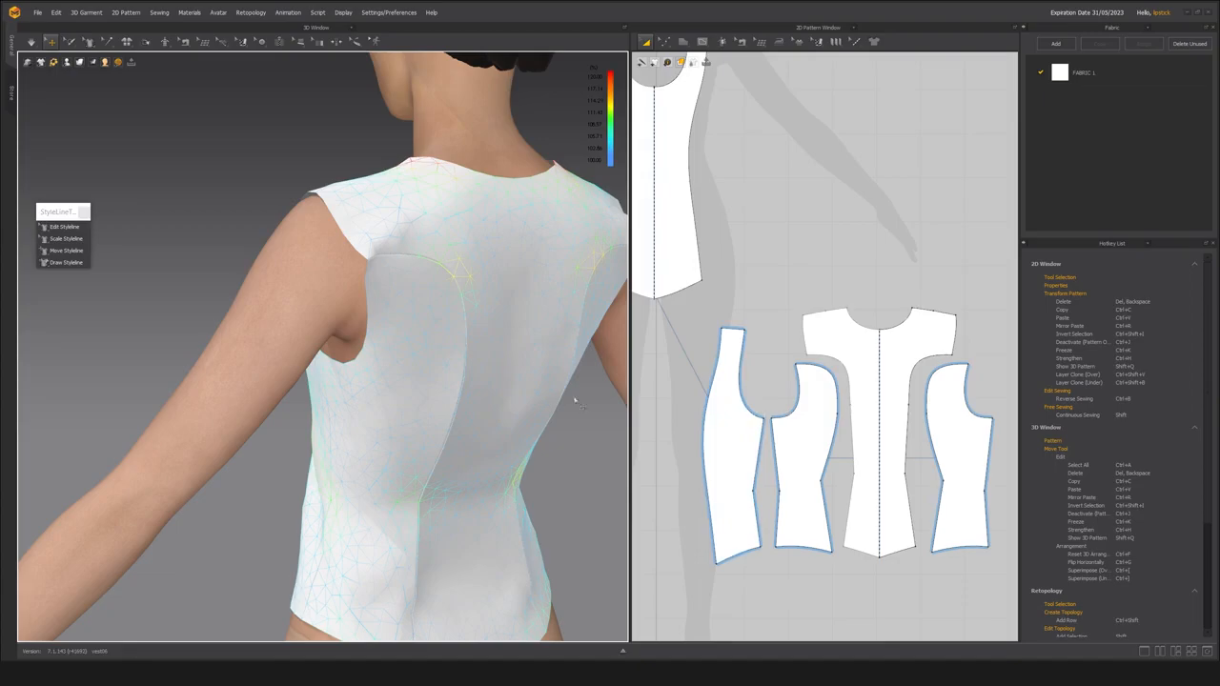
right_drag(358, 331, 408, 393)
middle_drag(405, 389, 395, 359)
scroll(398, 365, up, 4)
right_drag(397, 365, 519, 281)
click(428, 232)
Move the back side panel over the back center panel so their armhole corners meet at the upper seam.
middle_drag(815, 382, 794, 378)
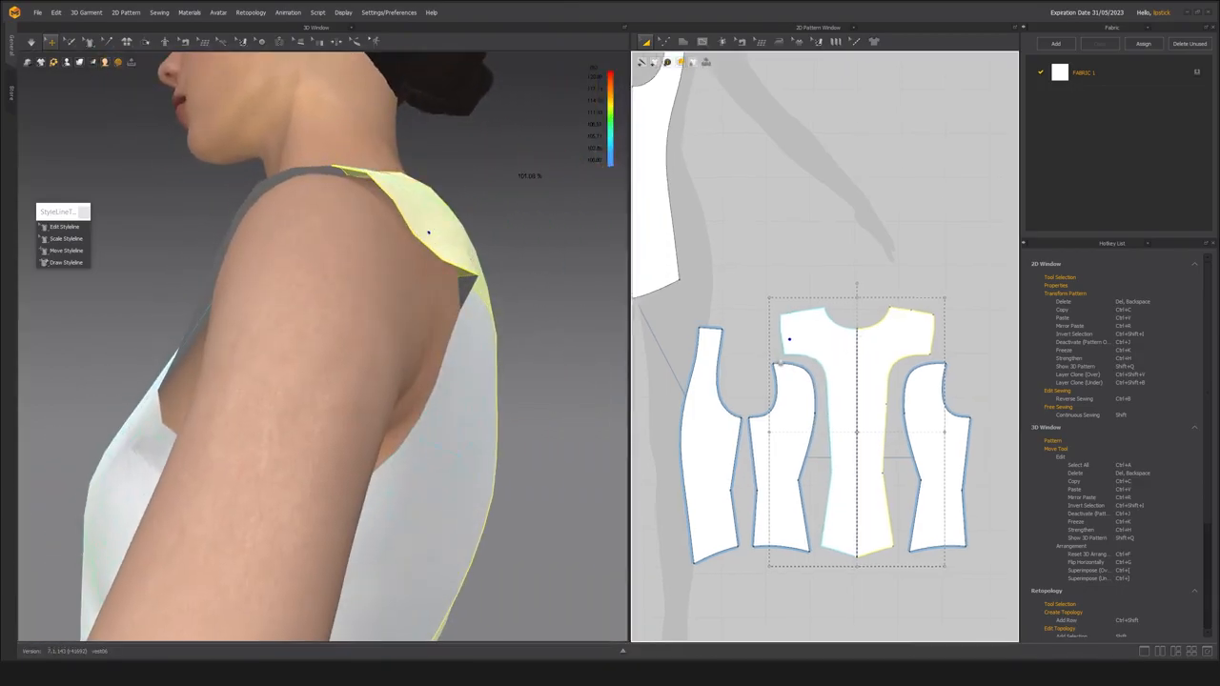
scroll(794, 379, up, 4)
click(794, 378)
drag(799, 417, 818, 400)
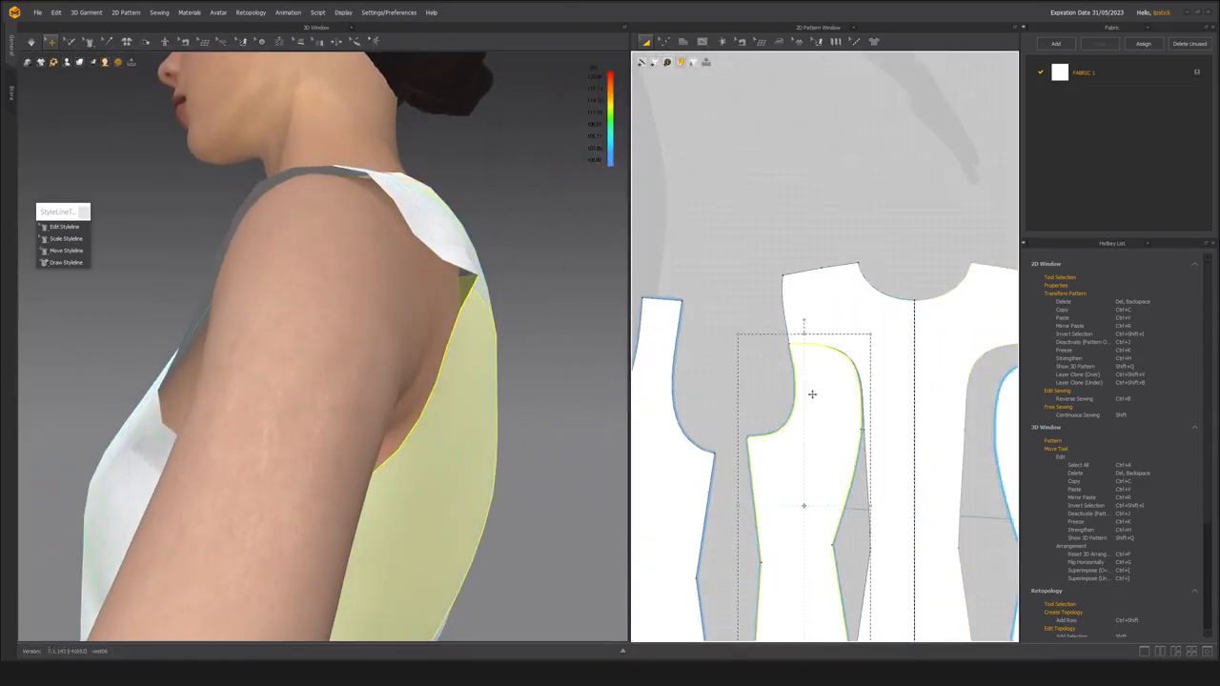
scroll(798, 359, up, 7)
scroll(799, 362, up, 2)
drag(803, 355, 809, 359)
scroll(734, 404, down, 8)
click(726, 381)
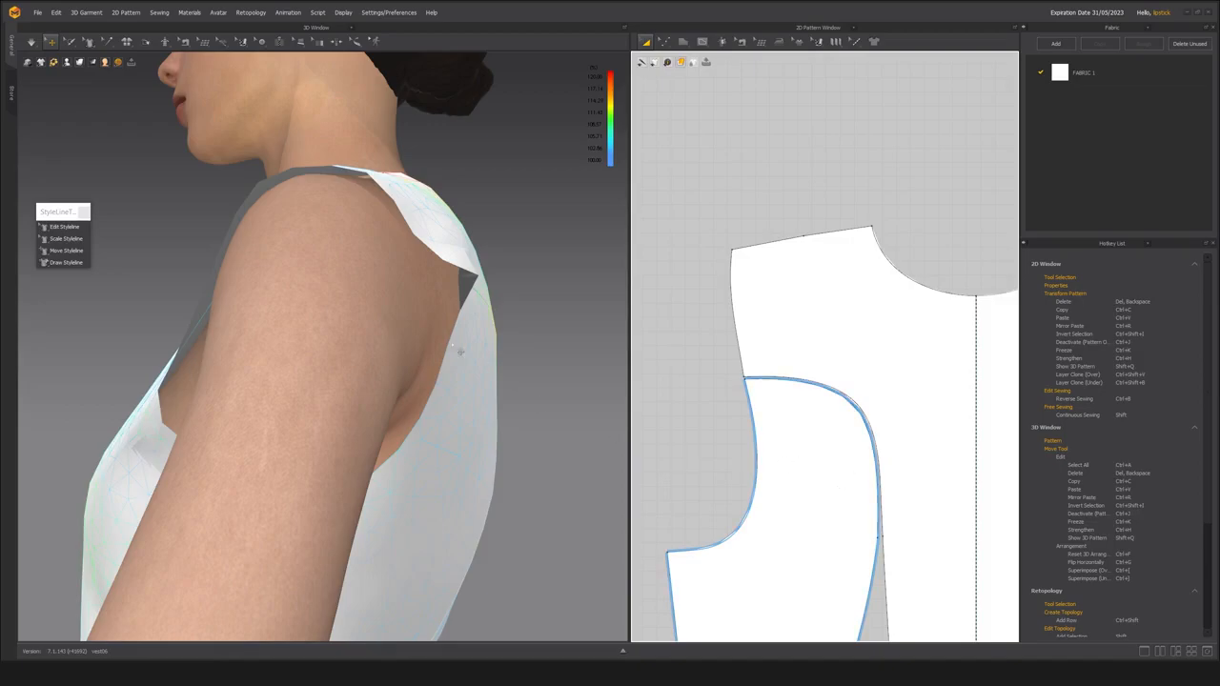
Cut off the back side panel's upper armhole corner by adding a point on each adjoining edge and deleting the corner point.
right_drag(431, 357, 296, 368)
scroll(793, 393, up, 5)
scroll(708, 403, down, 2)
middle_drag(705, 403, 723, 388)
key(x)
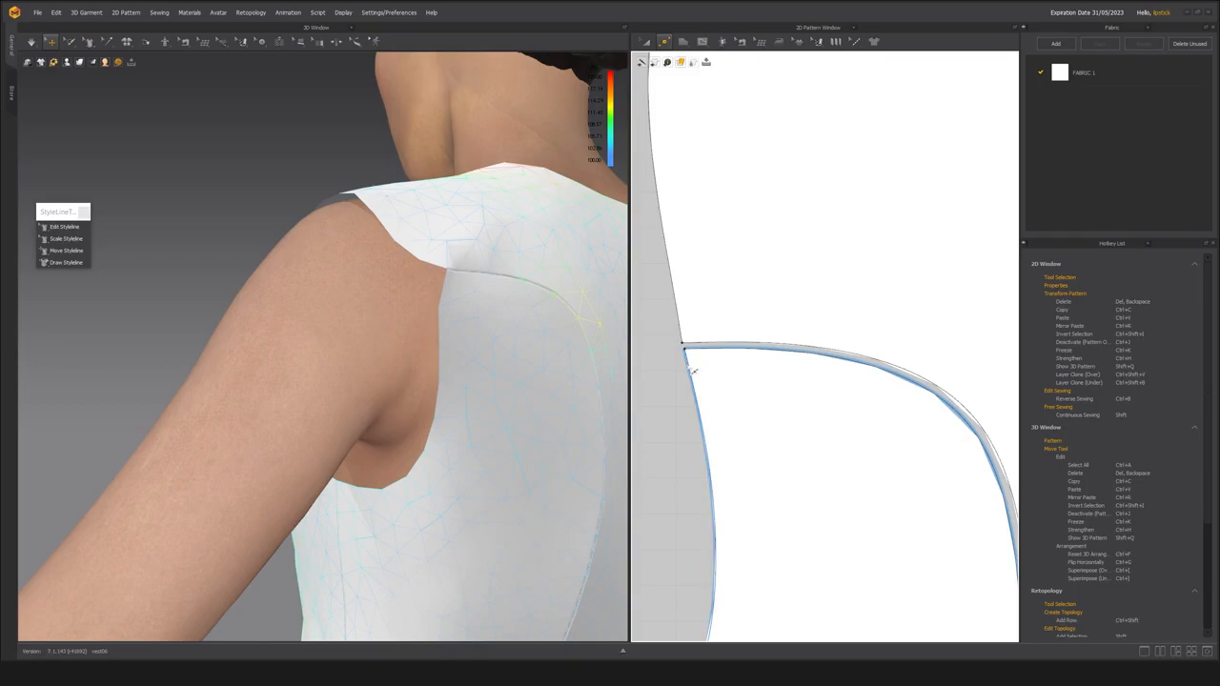
click(695, 353)
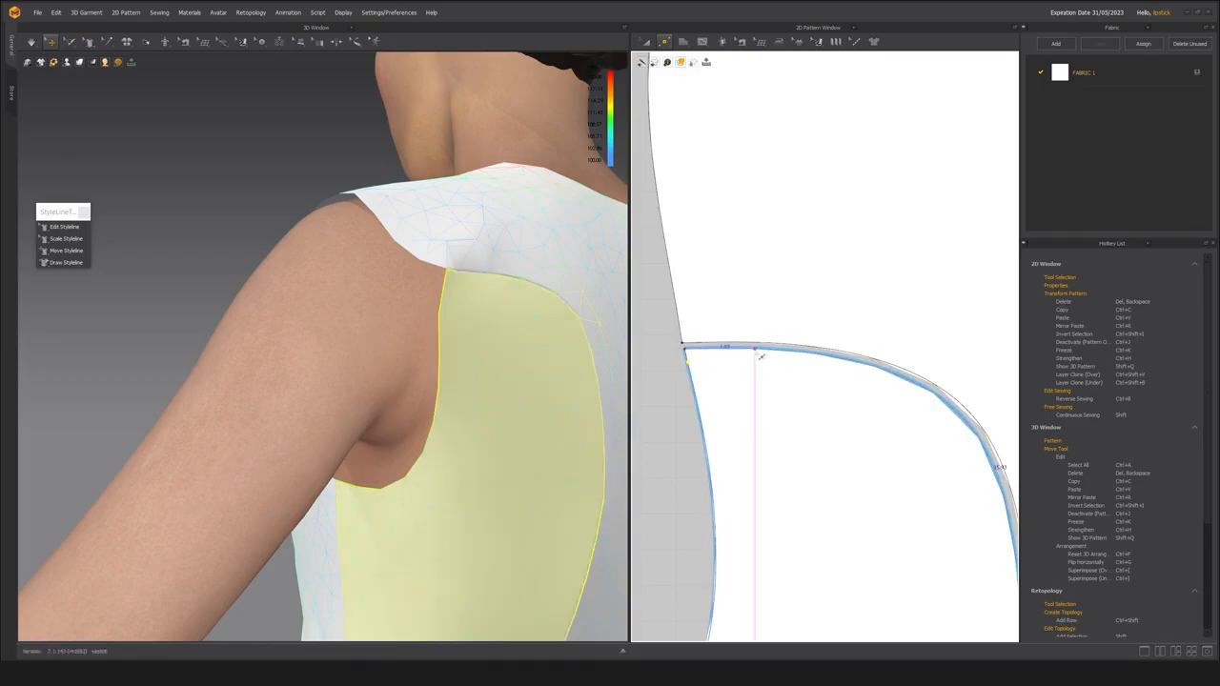
click(809, 353)
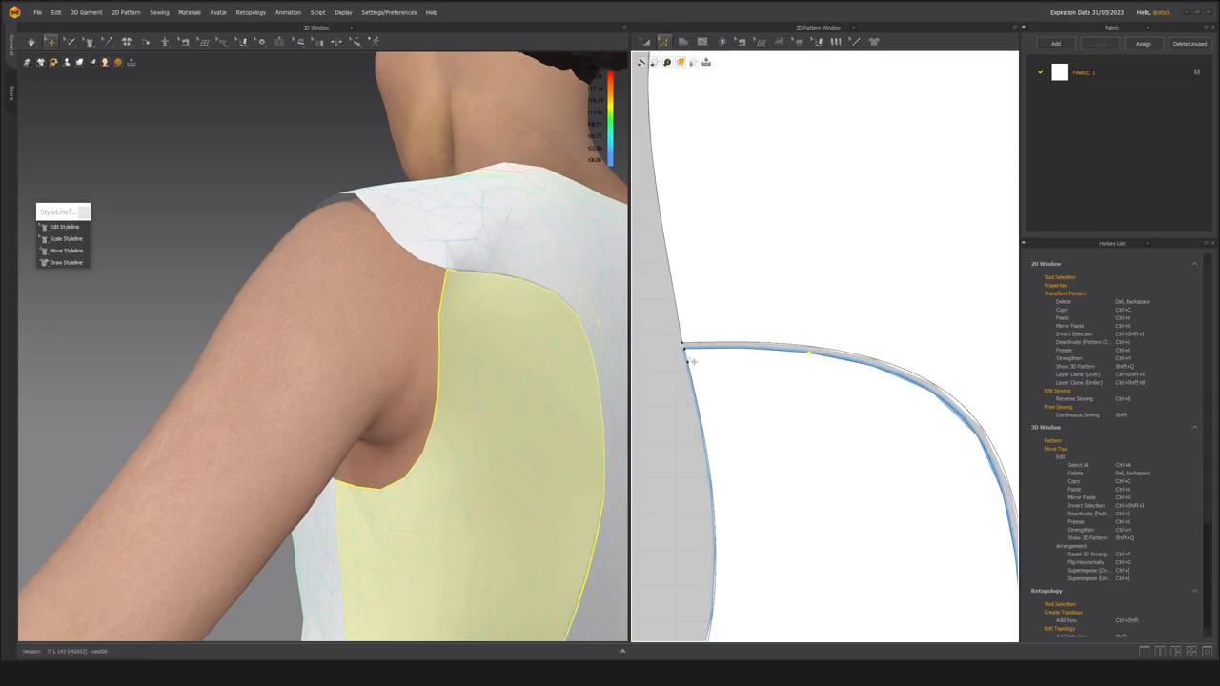
click(666, 402)
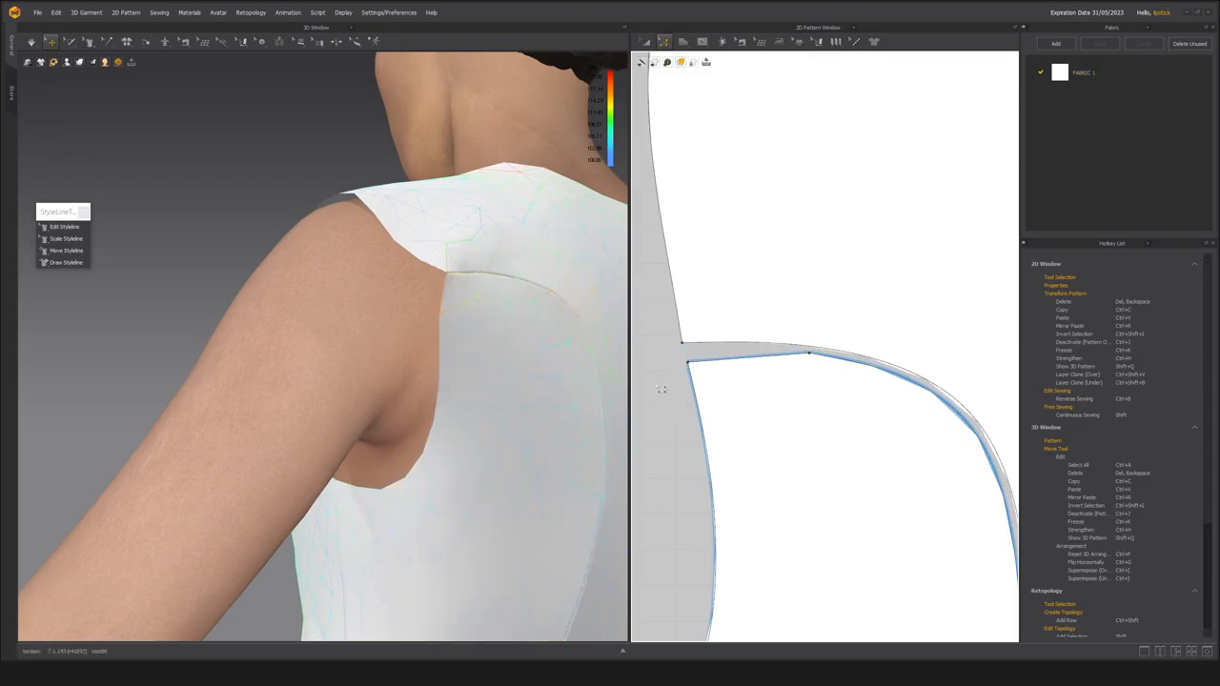
Try to reshape the back center panel with an added seam point and a raised lower armhole corner.
scroll(690, 392, down, 2)
click(767, 369)
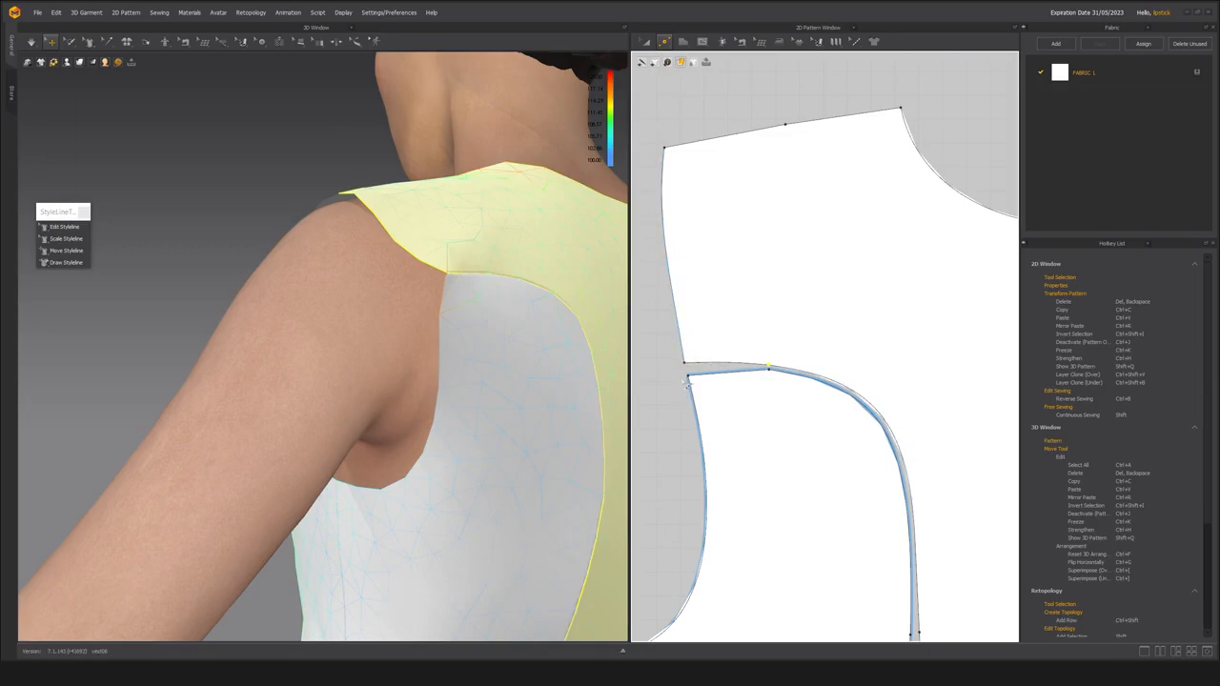
click(678, 379)
drag(685, 363, 680, 339)
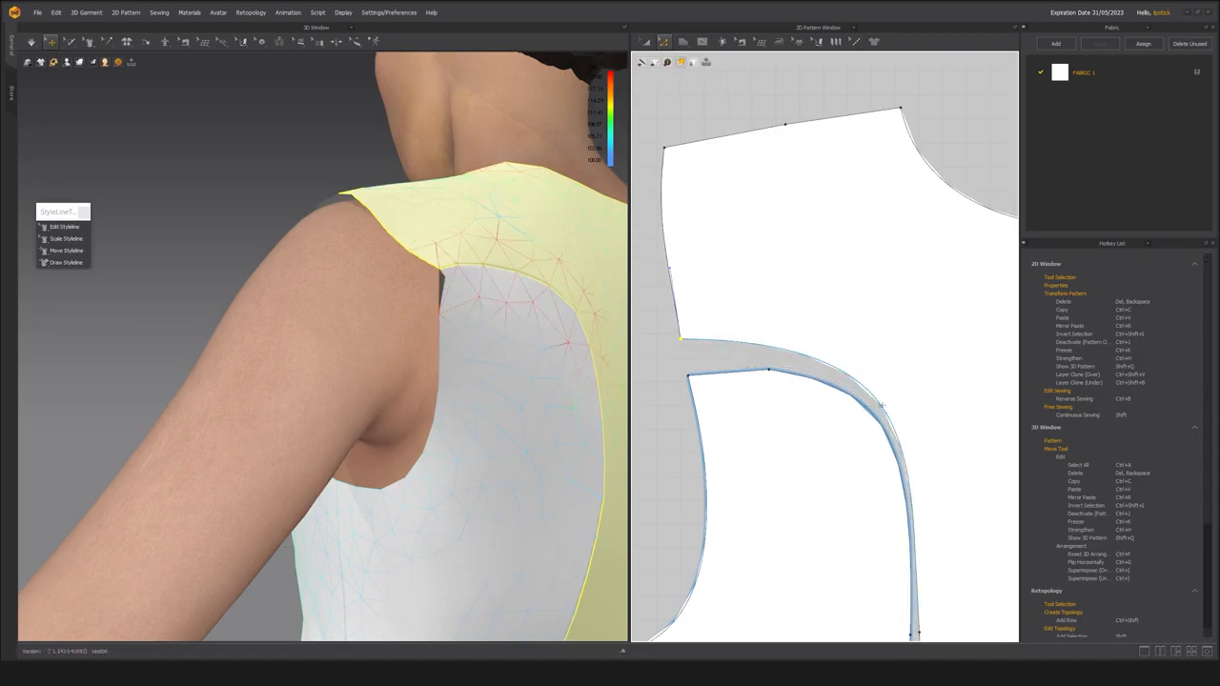
key(ctrl+z)
Add a seam point and an armhole point beside the back center panel's lower armhole corner, and delete that corner.
click(767, 371)
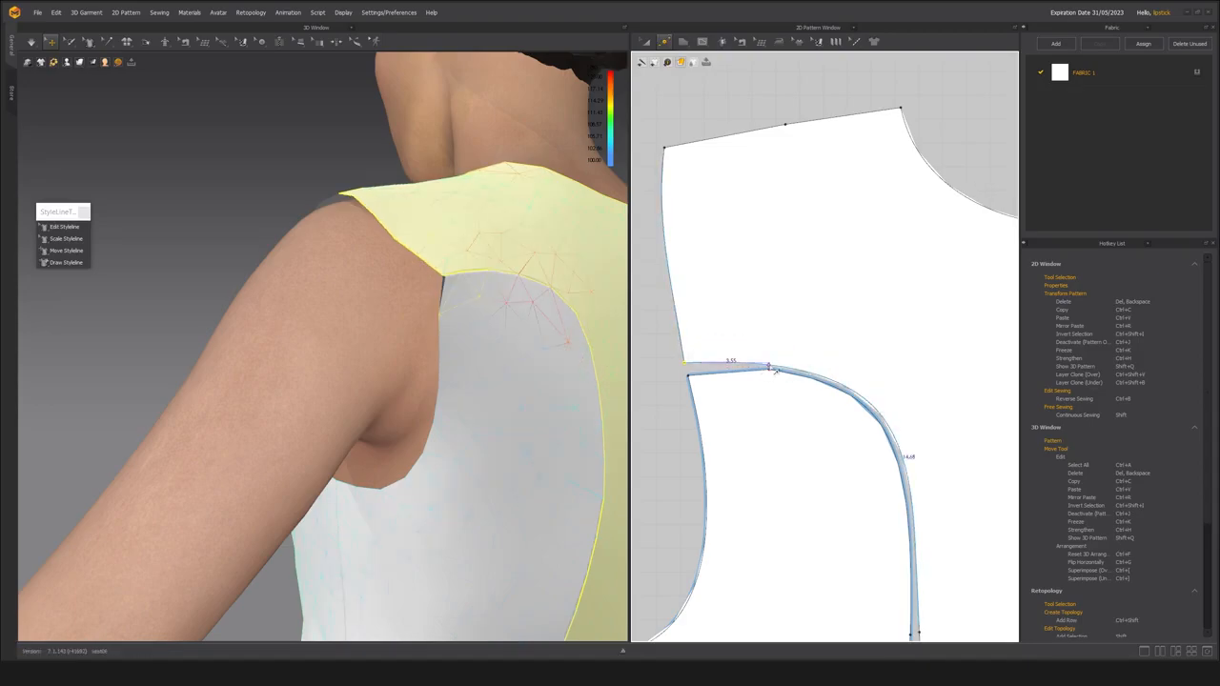
click(685, 355)
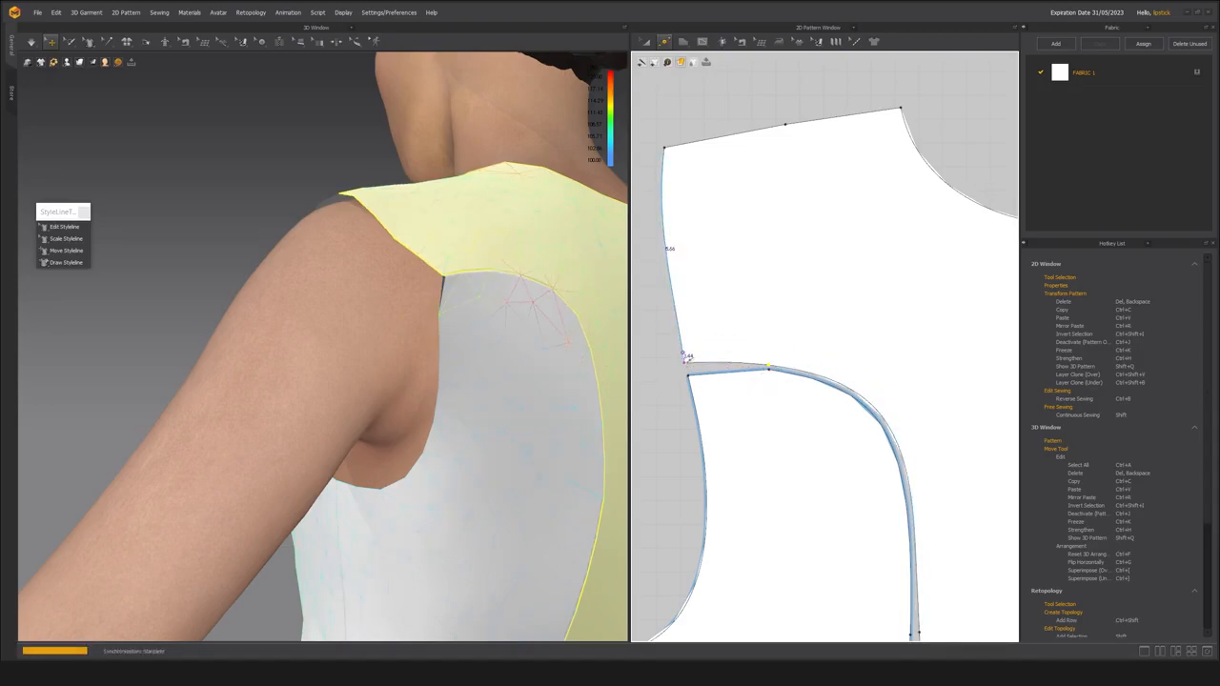
key(z)
click(685, 363)
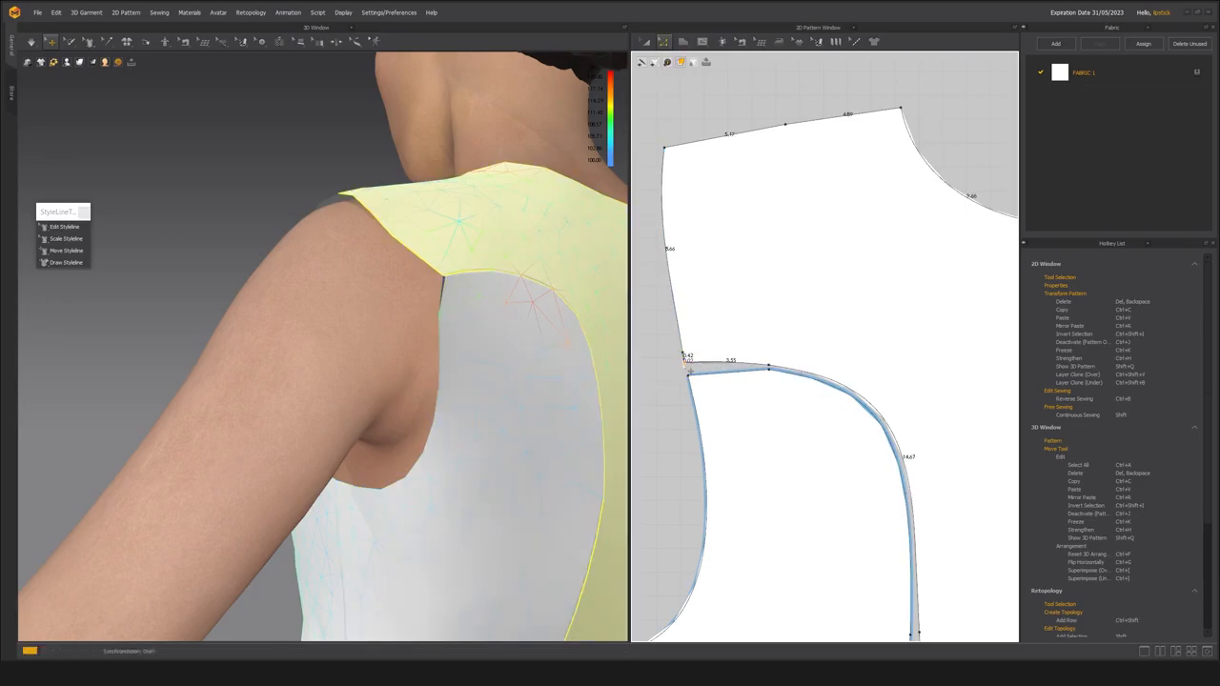
key(Delete)
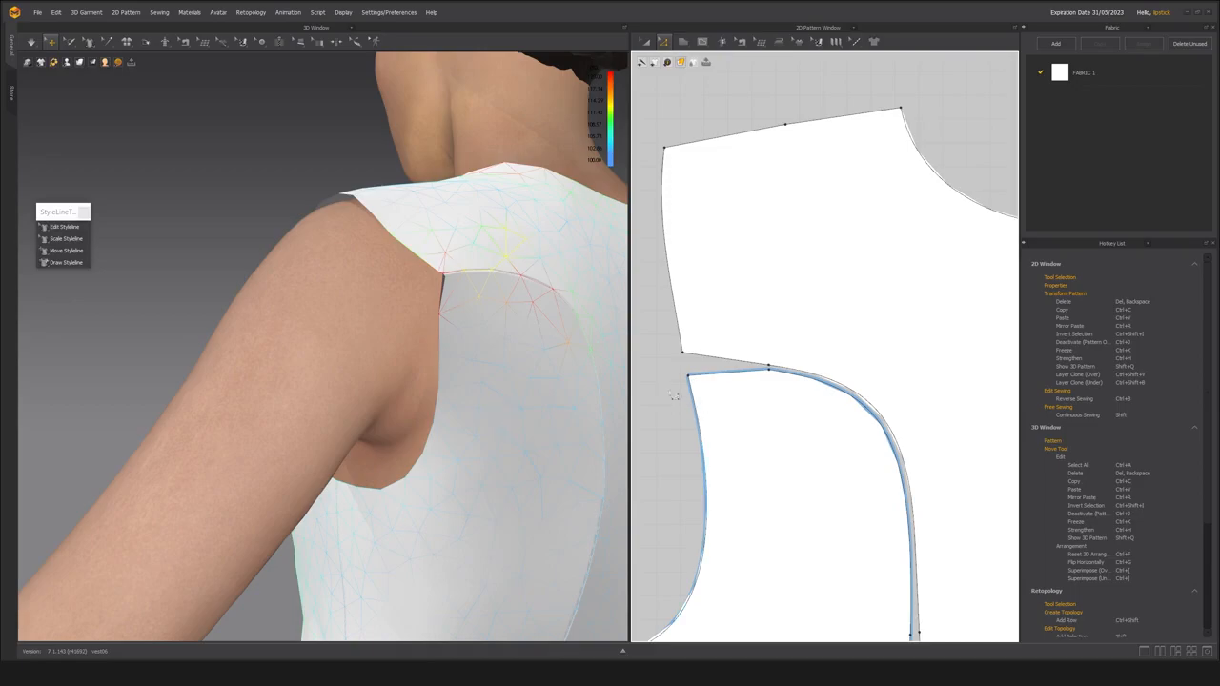
Simulate the vest with the trimmed armhole corners and view the back shoulder from the side.
right_drag(464, 374, 458, 409)
scroll(460, 408, down, 3)
key(space)
right_drag(457, 364, 505, 377)
scroll(699, 345, down, 2)
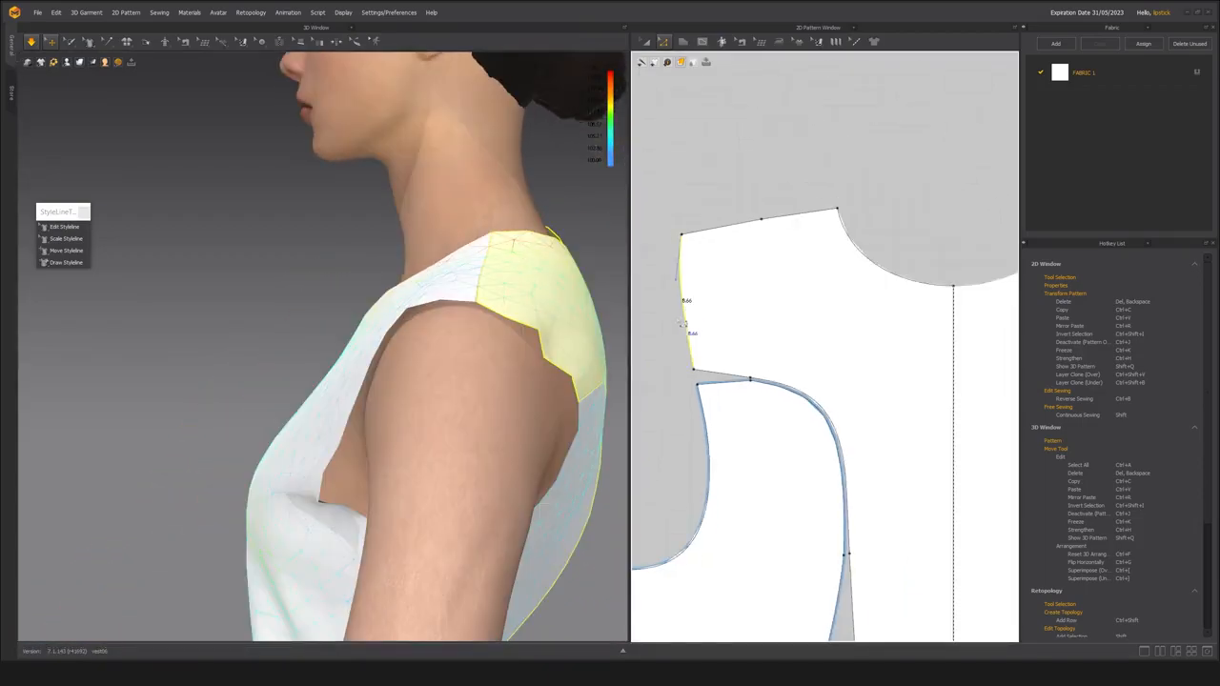
Lower the back center panel's outer shoulder point slightly and raise its lower armhole corner a little.
scroll(679, 319, up, 1)
drag(708, 391, 707, 381)
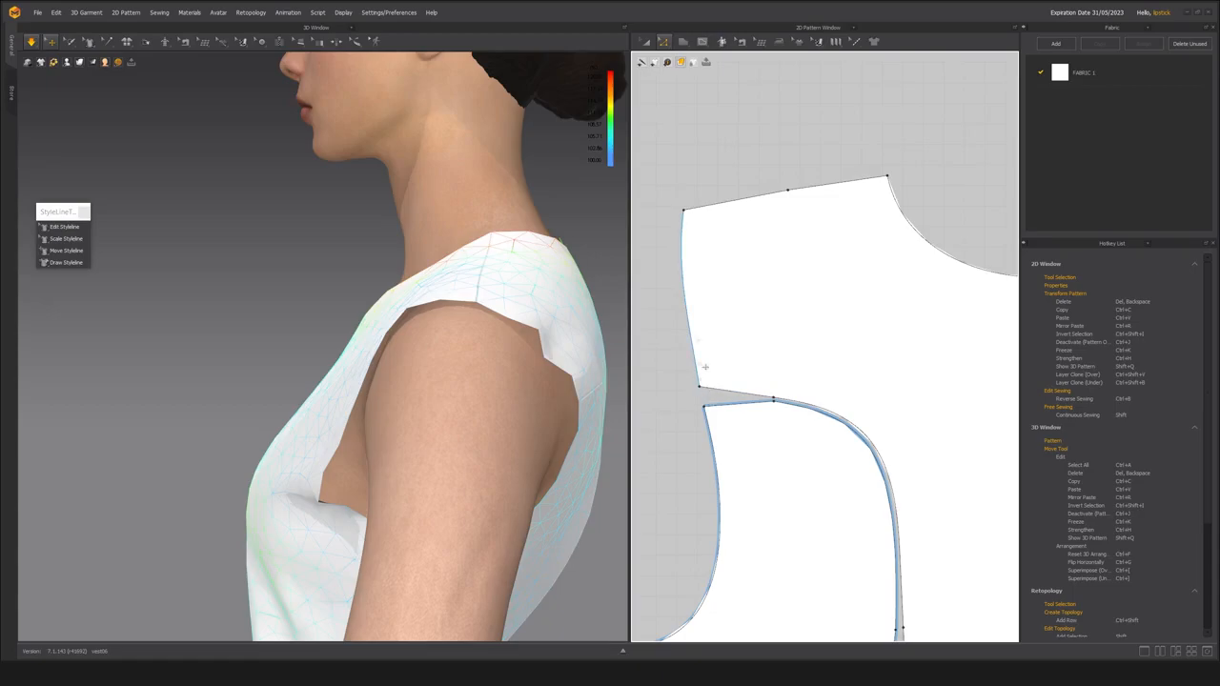
click(683, 211)
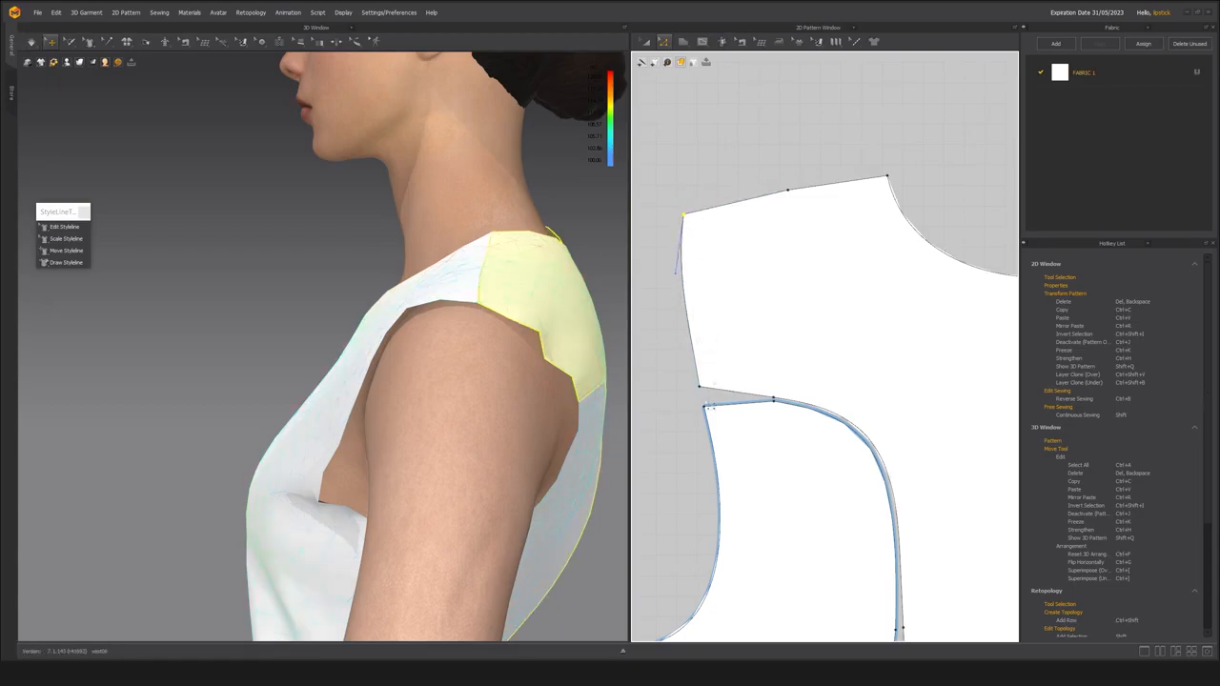
click(701, 386)
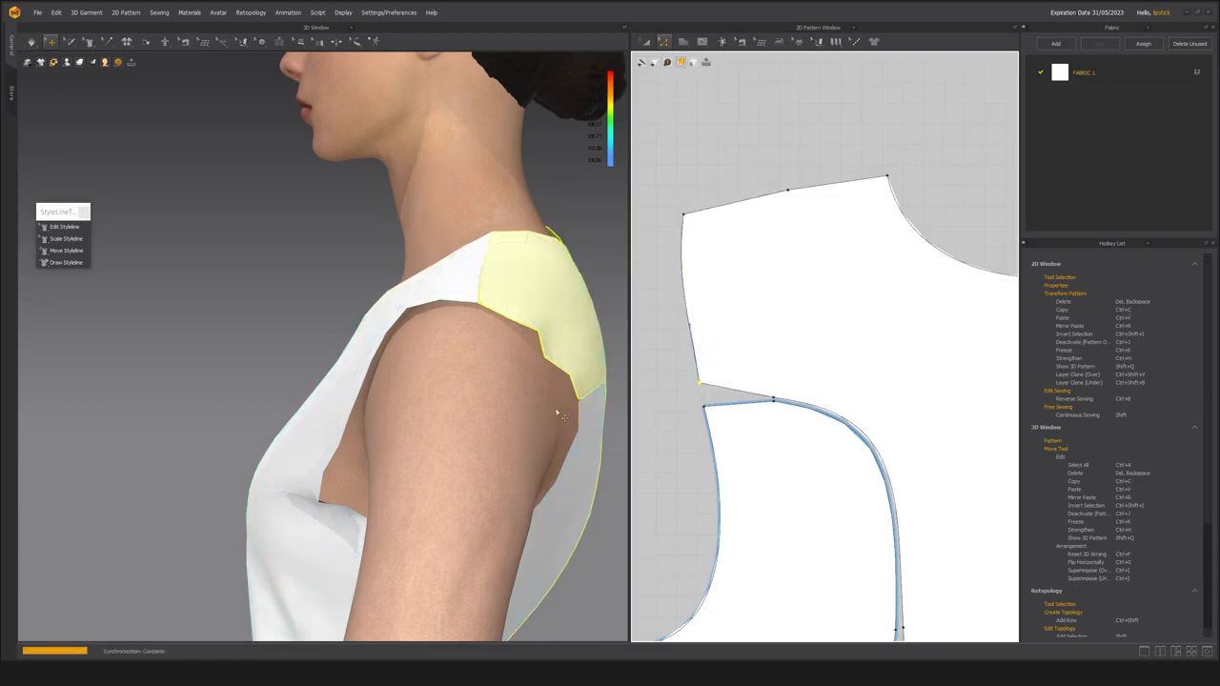
Simulate the vest with the adjusted back armhole and check the fit from behind.
key(space)
scroll(555, 412, down, 3)
right_drag(555, 412, 277, 406)
click(229, 279)
right_drag(248, 296, 362, 392)
middle_drag(357, 389, 396, 420)
scroll(382, 403, up, 3)
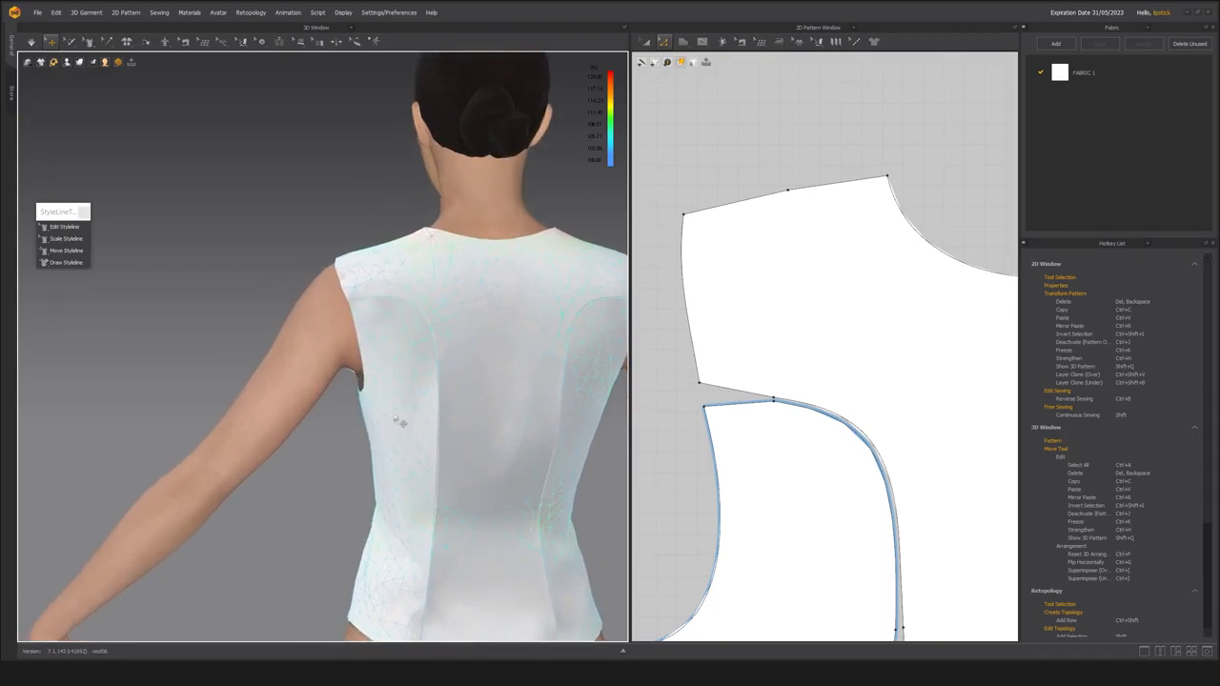
Convert the paired points on the upper back princess seam of the center and side panels to curve points.
scroll(798, 415, up, 2)
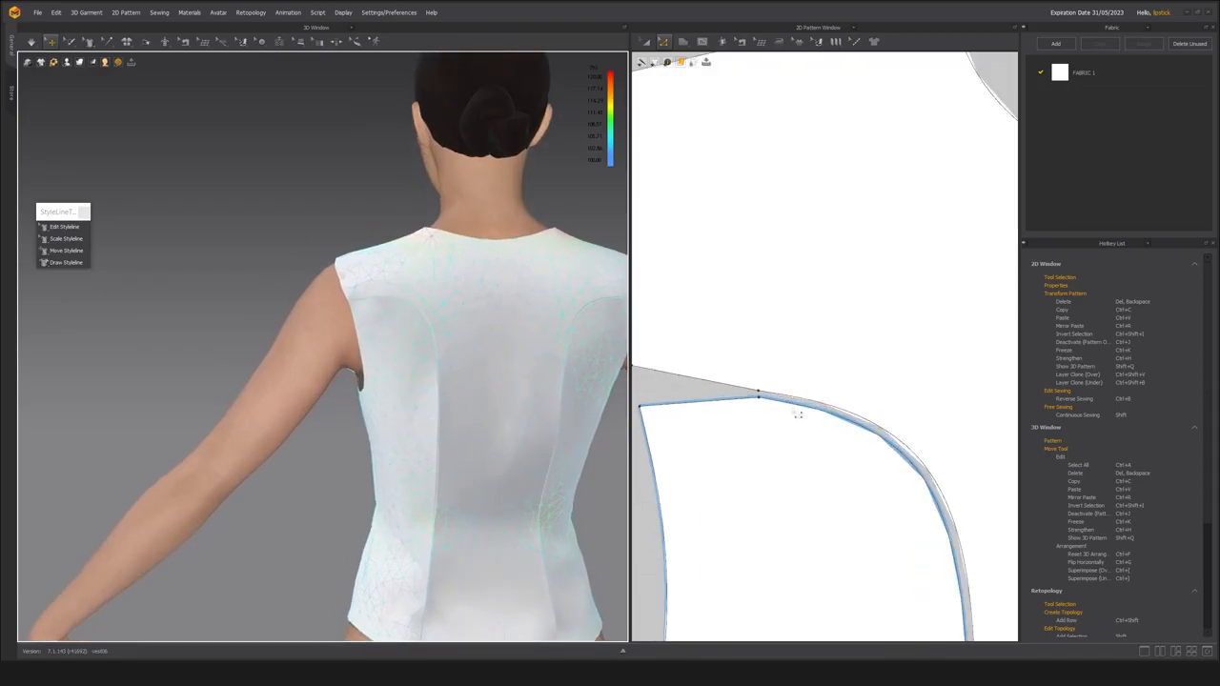
click(750, 437)
scroll(751, 437, down, 4)
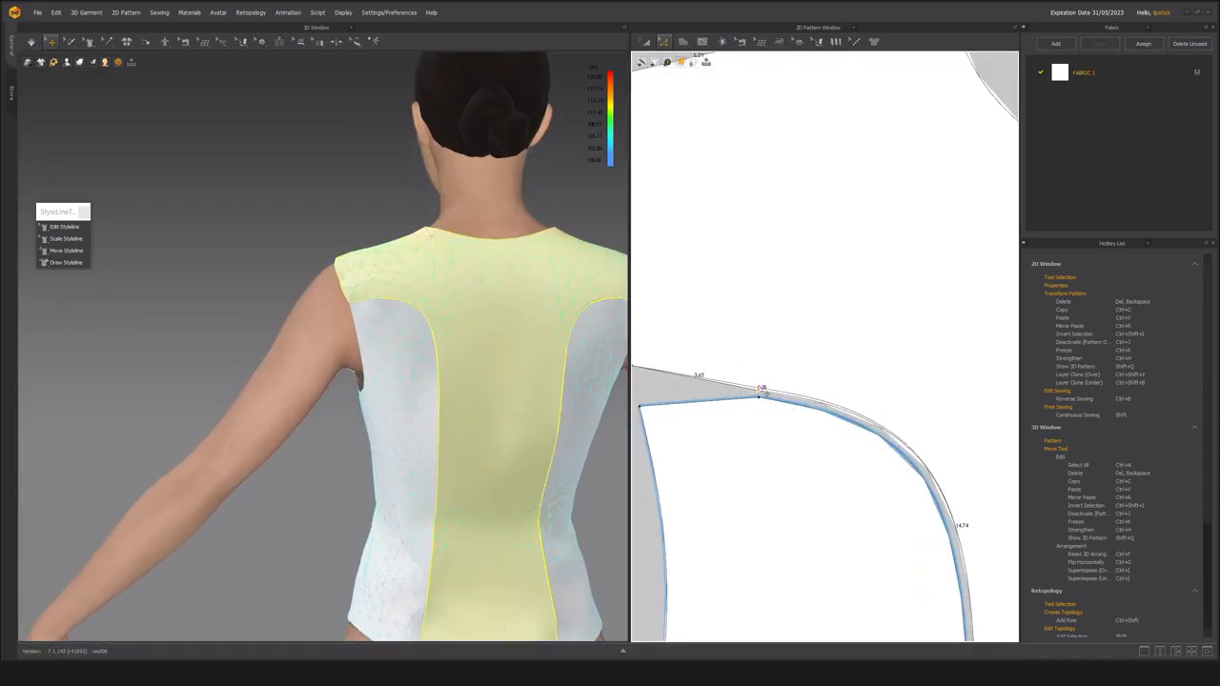
middle_drag(750, 438, 752, 436)
drag(749, 371, 760, 422)
right_click(761, 416)
click(765, 462)
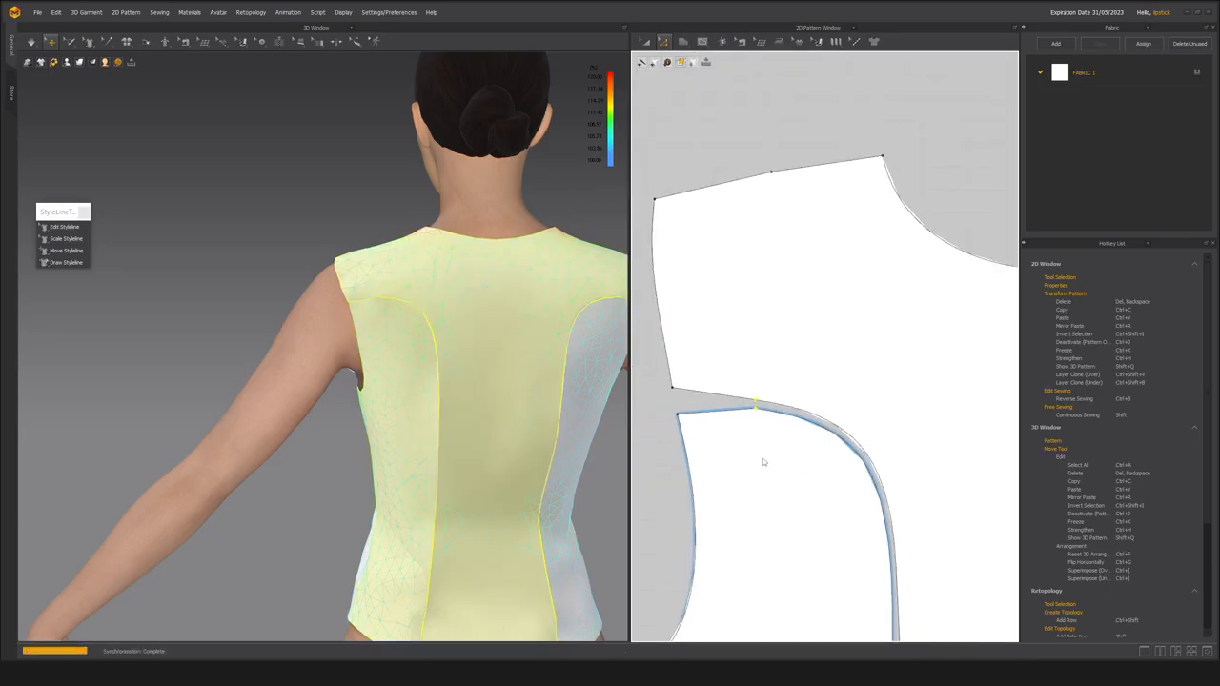
Check the segment sewing and edge lengths between the back center and back side panels.
right_drag(401, 393, 431, 338)
key(n)
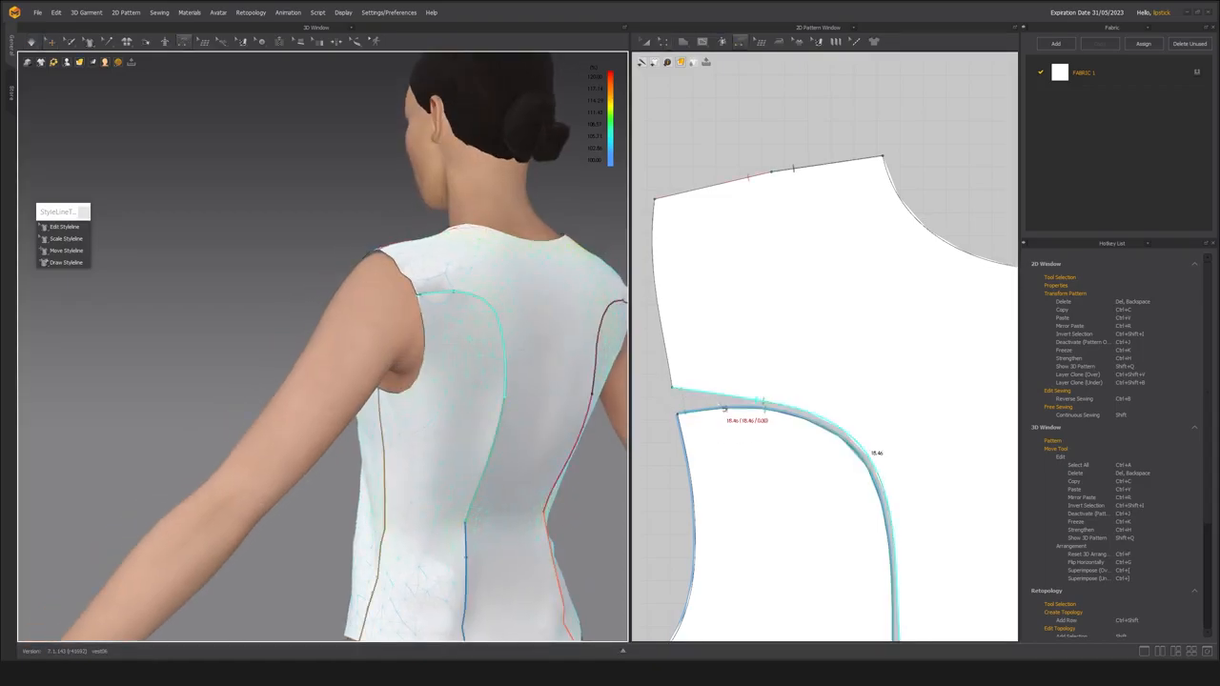
scroll(686, 463, down, 4)
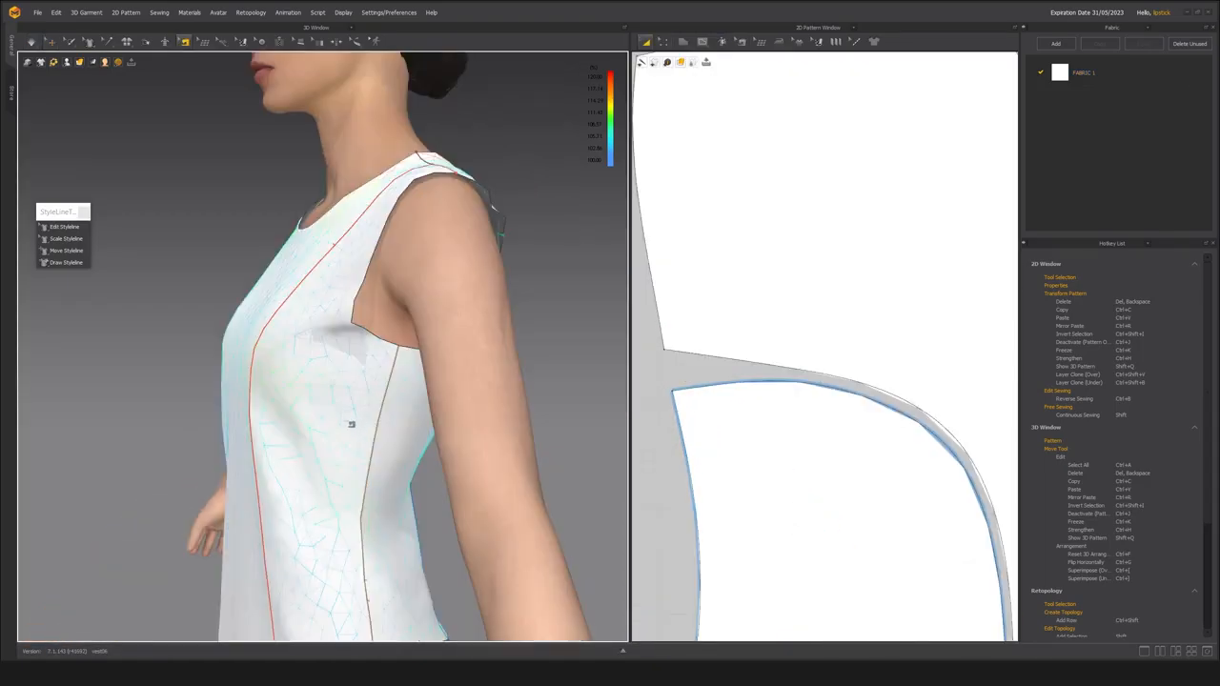
scroll(350, 425, down, 3)
click(51, 42)
Move the front side panel beside the back side panel so their underarm corners line up.
click(340, 393)
scroll(310, 355, up, 3)
right_drag(340, 404, 320, 382)
scroll(811, 433, down, 6)
middle_drag(770, 430, 840, 369)
click(792, 405)
scroll(792, 404, up, 2)
key(z)
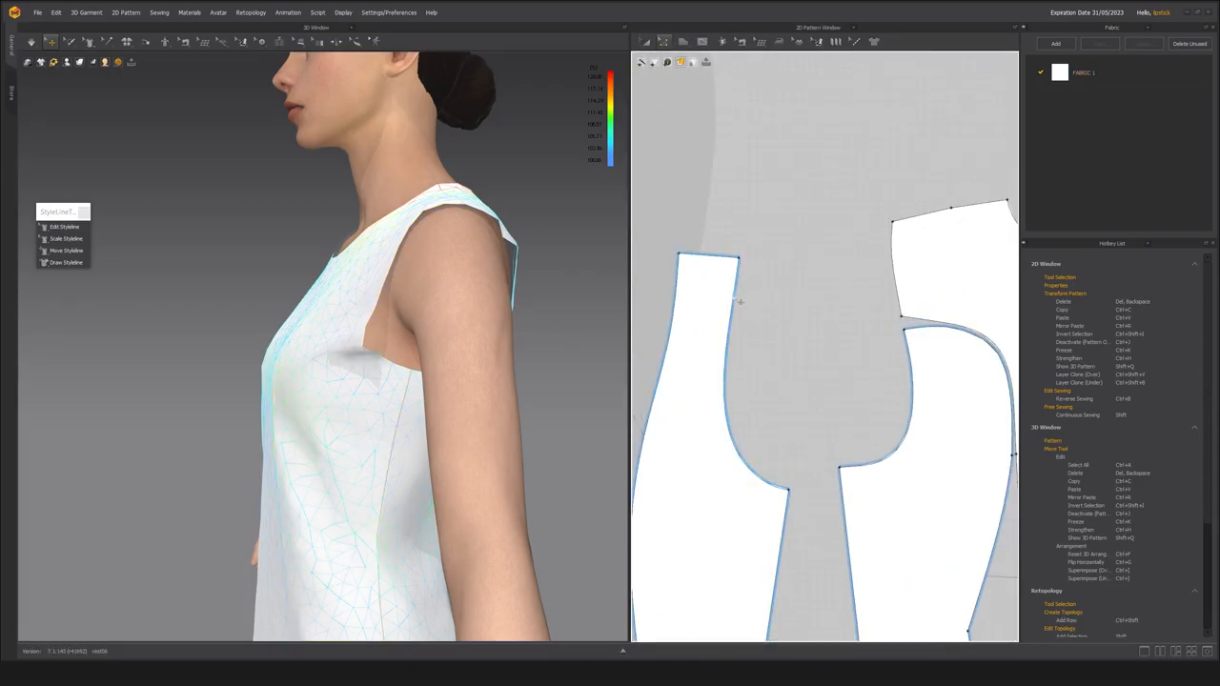
key(a)
drag(741, 521, 784, 500)
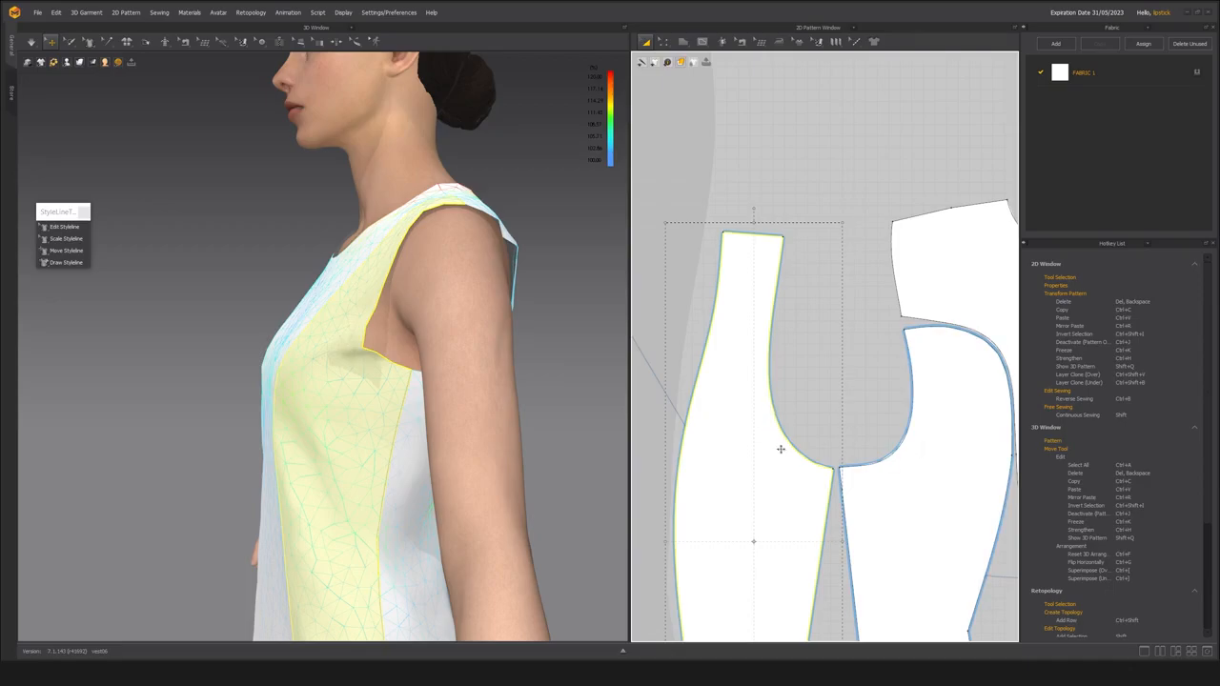
Examine the vest's front, bust and armhole fit from below, the side and the front.
click(825, 398)
right_drag(258, 382, 350, 354)
scroll(353, 391, down, 4)
scroll(350, 354, up, 3)
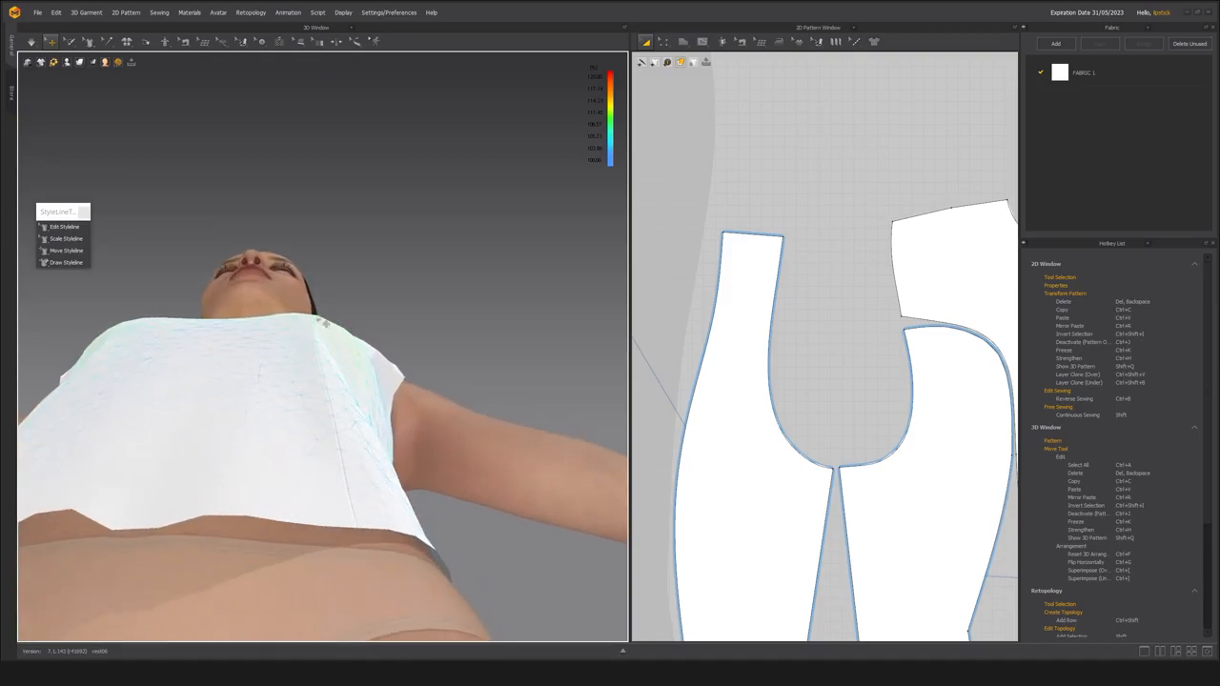
right_drag(331, 326, 334, 335)
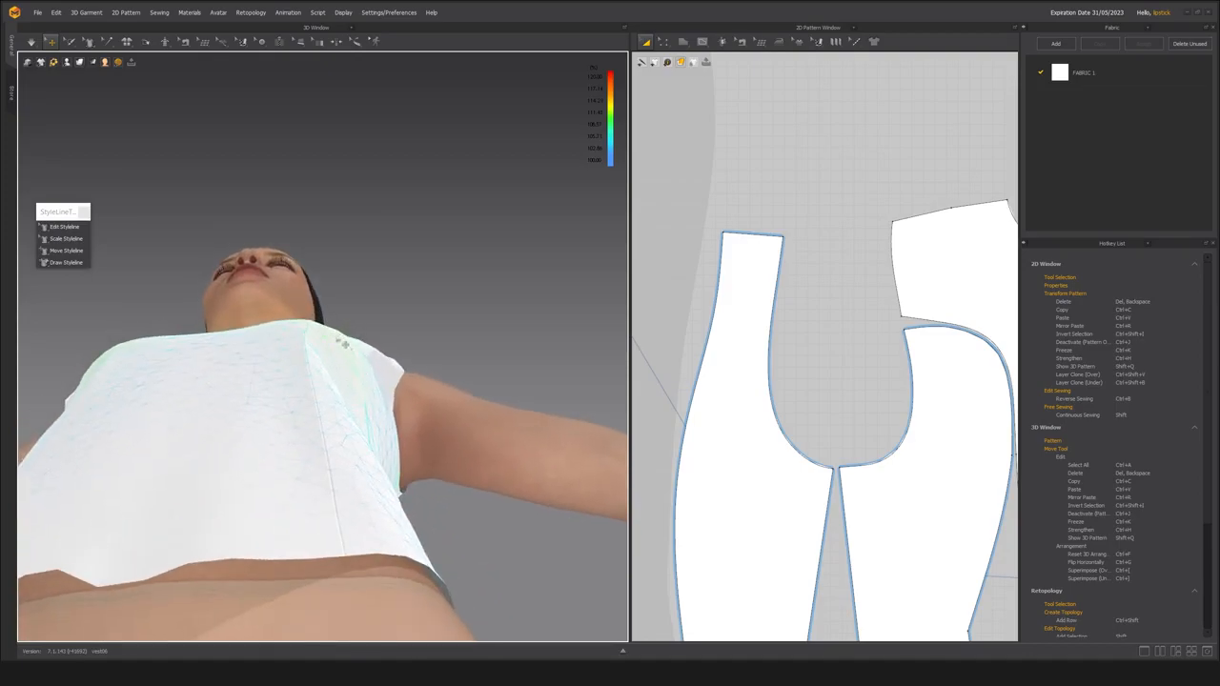
right_drag(393, 423, 330, 401)
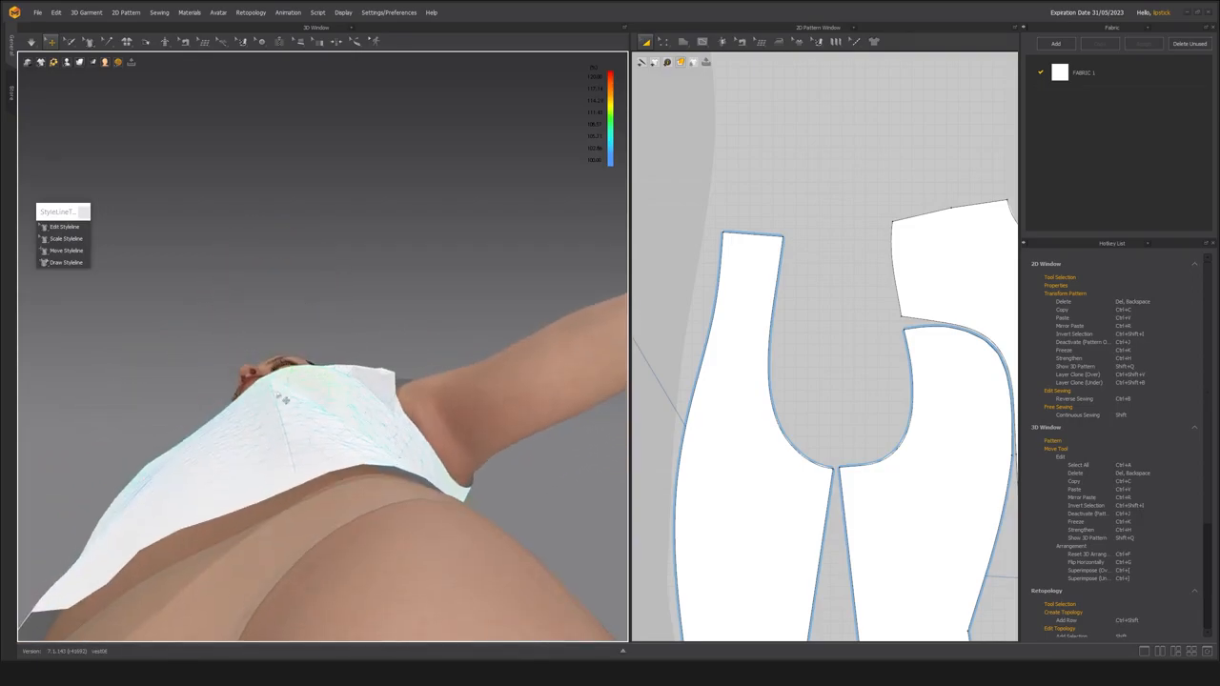
right_drag(309, 395, 331, 349)
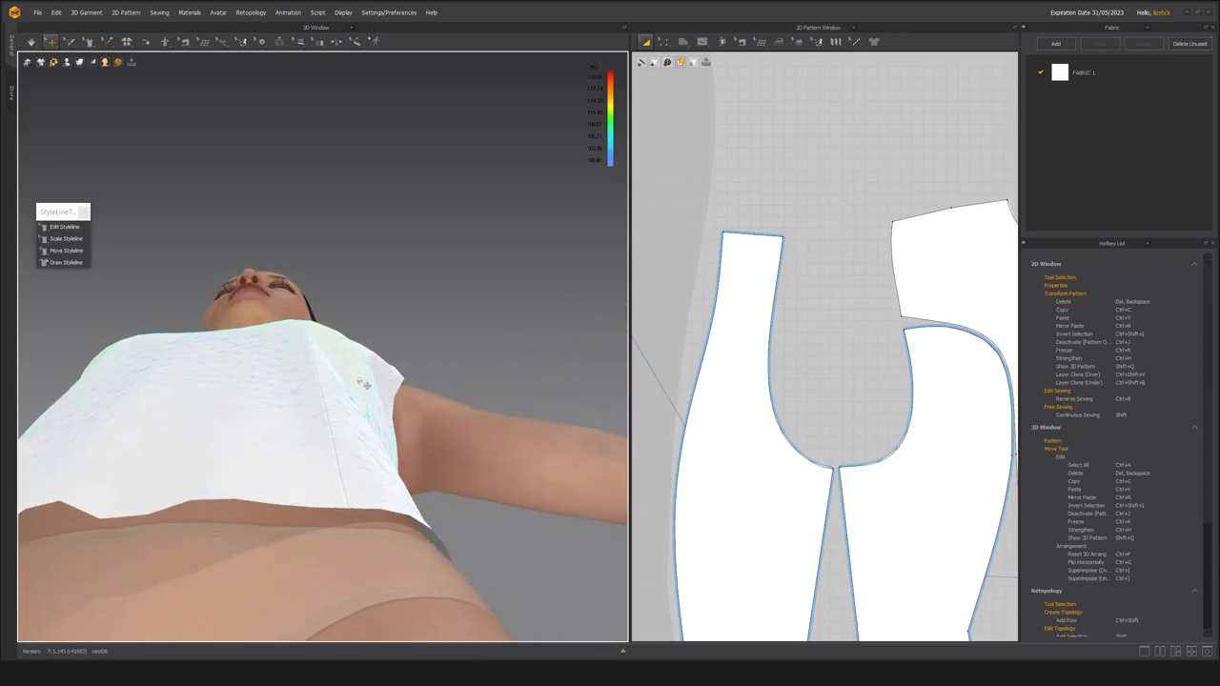
right_drag(356, 391, 317, 466)
right_drag(290, 524, 325, 402)
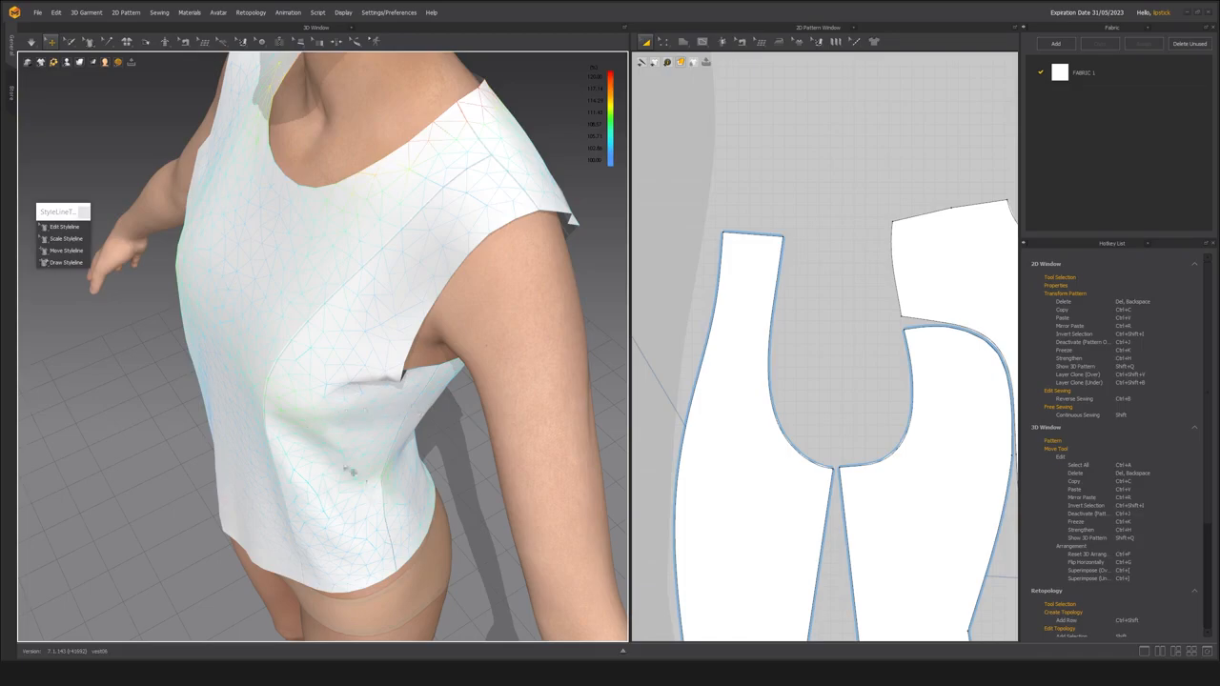
right_drag(414, 382, 264, 384)
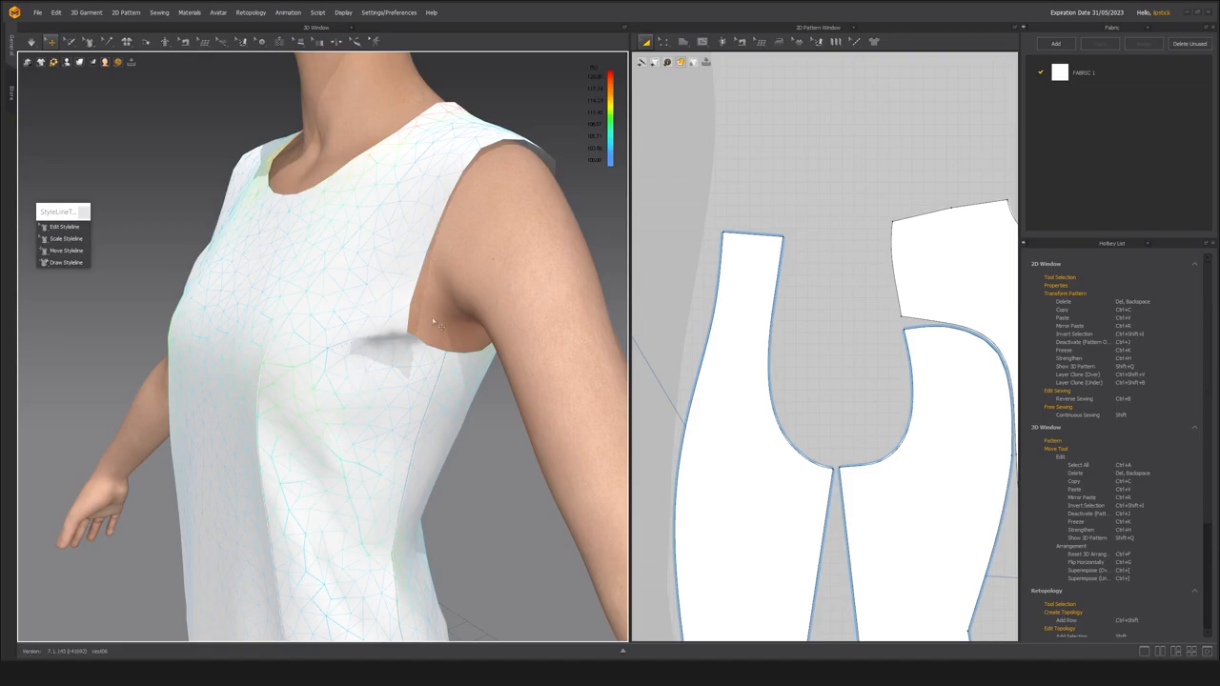
scroll(334, 354, down, 5)
scroll(333, 318, up, 3)
right_drag(333, 319, 385, 261)
right_drag(305, 307, 275, 346)
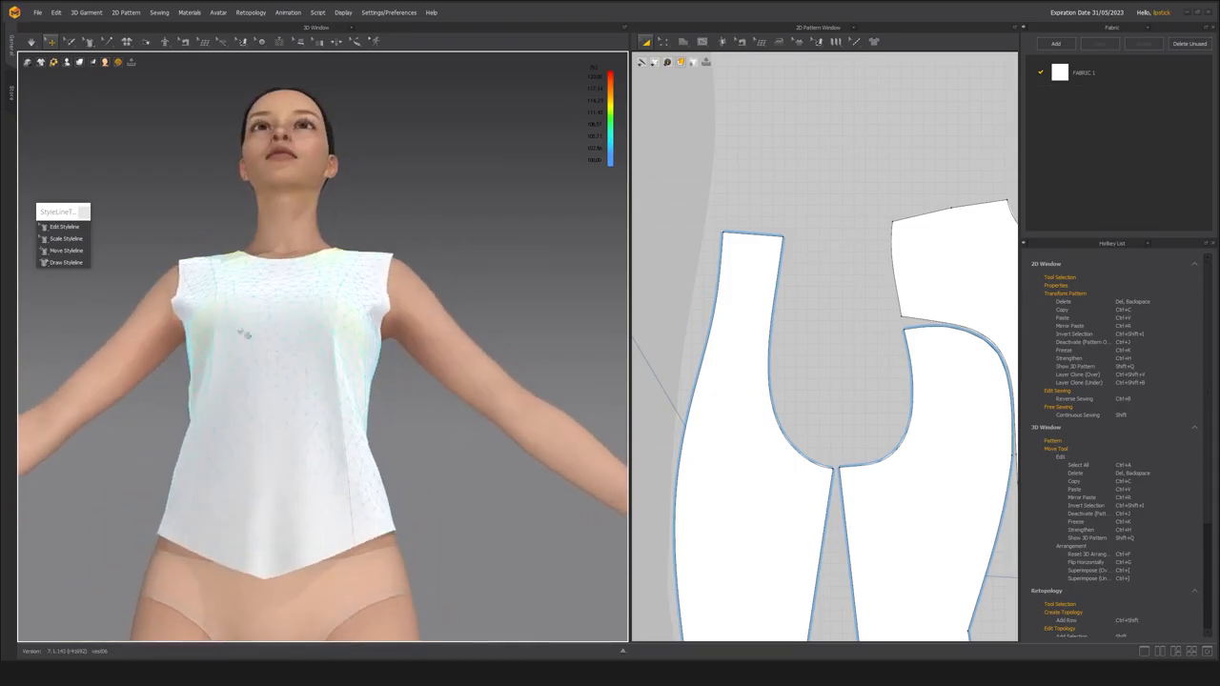
Move the front princess styleline toward the side seam through the bust and simulate the vest.
click(67, 229)
scroll(359, 404, up, 3)
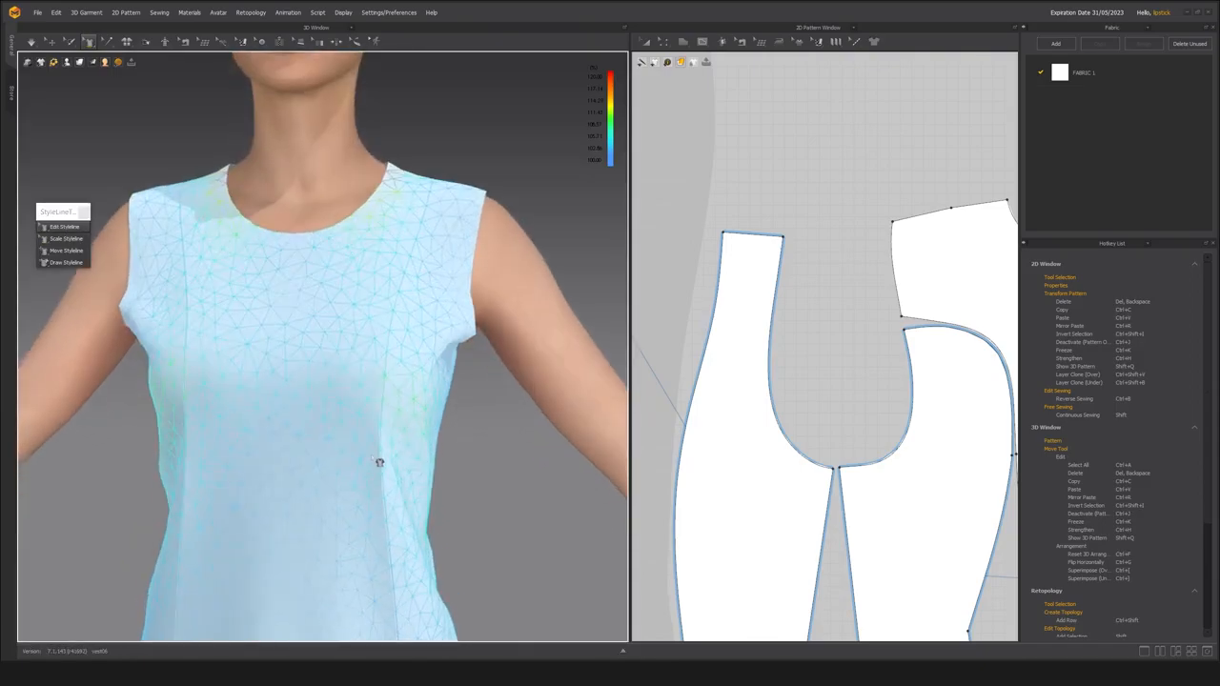
scroll(396, 387, down, 1)
click(331, 361)
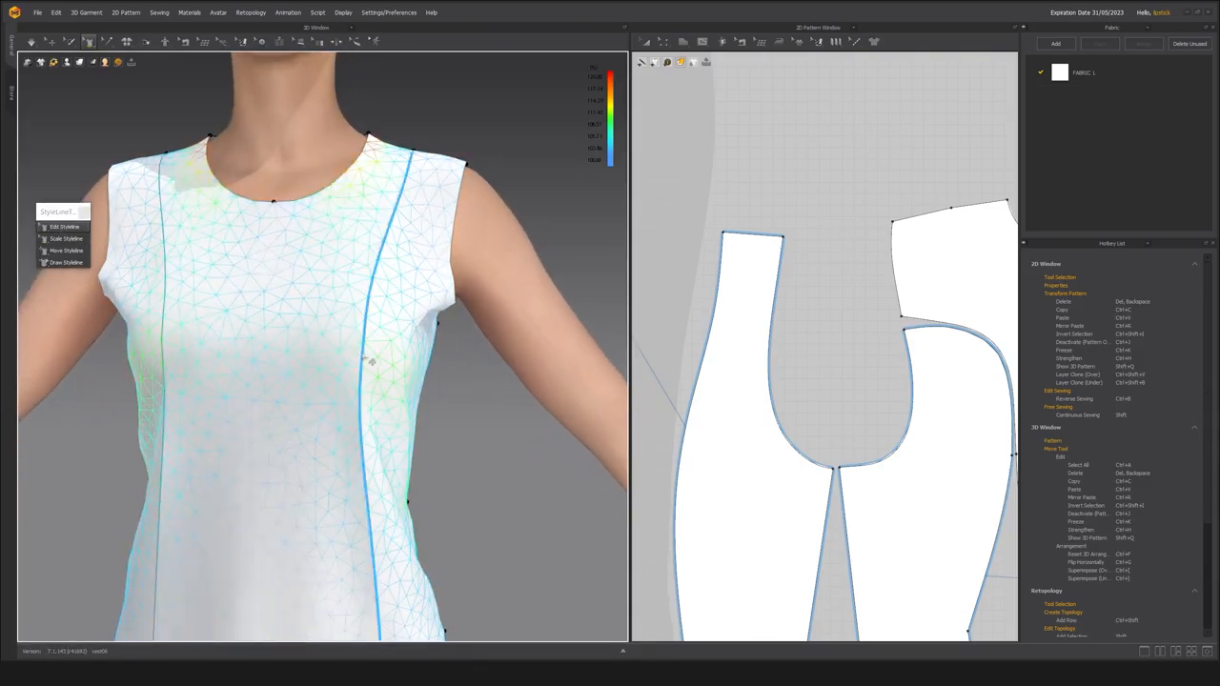
drag(370, 361, 389, 366)
middle_drag(396, 421, 392, 365)
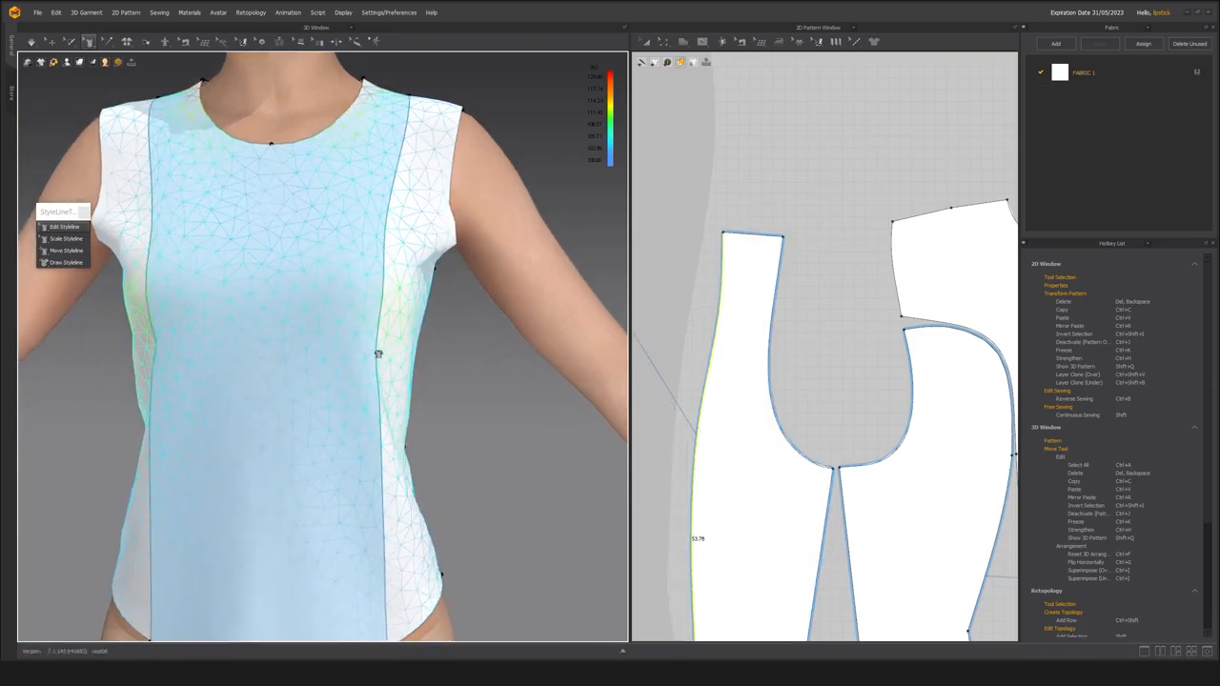
right_drag(368, 376, 336, 377)
key(space)
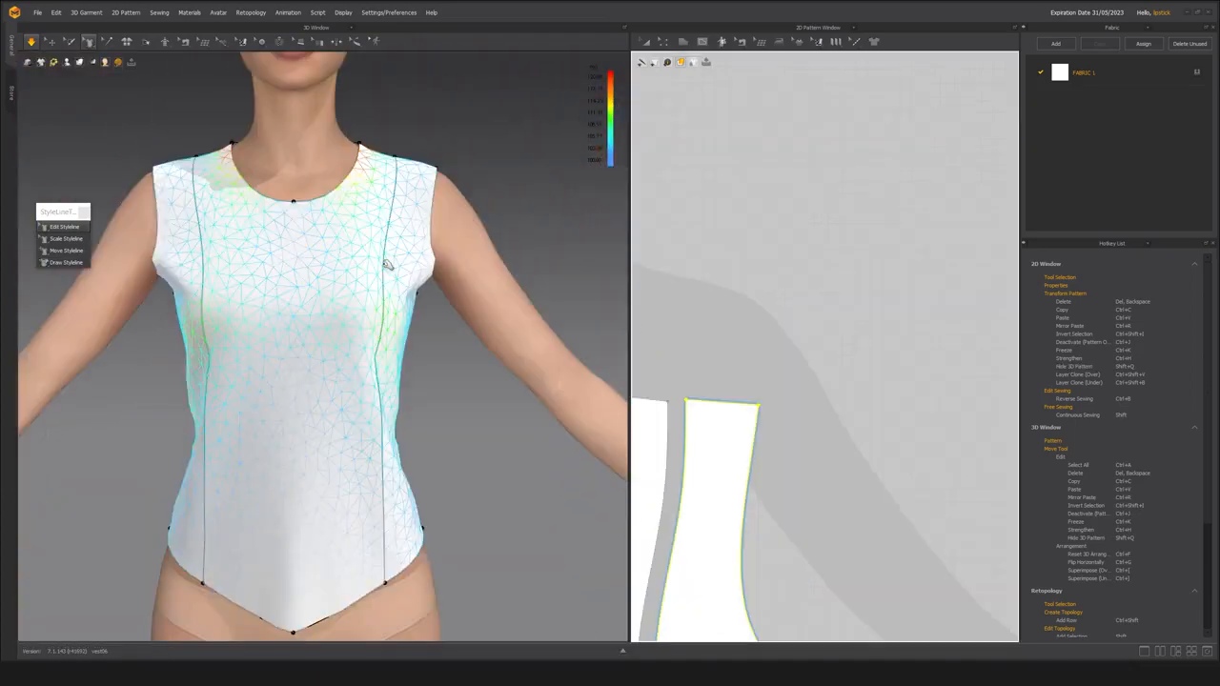
middle_drag(387, 265, 394, 228)
scroll(777, 396, down, 4)
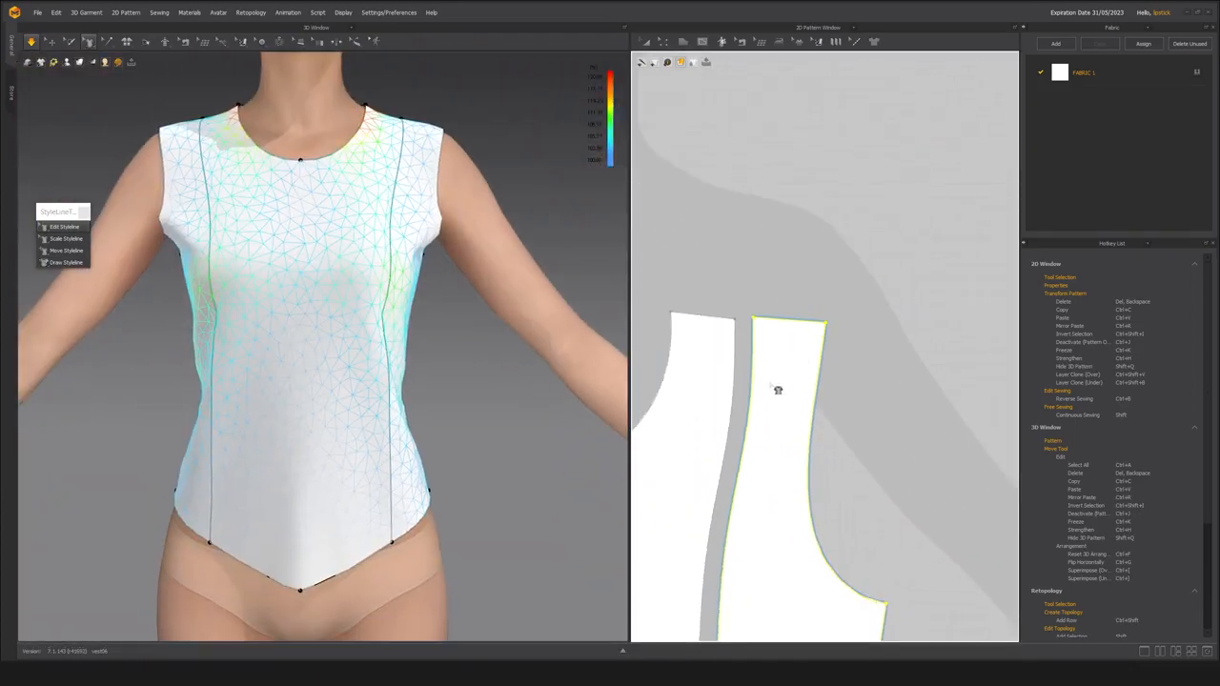
Stop the simulation and try to shift the shoulder end of the front princess styleline toward the armhole.
click(770, 401)
scroll(727, 353, up, 3)
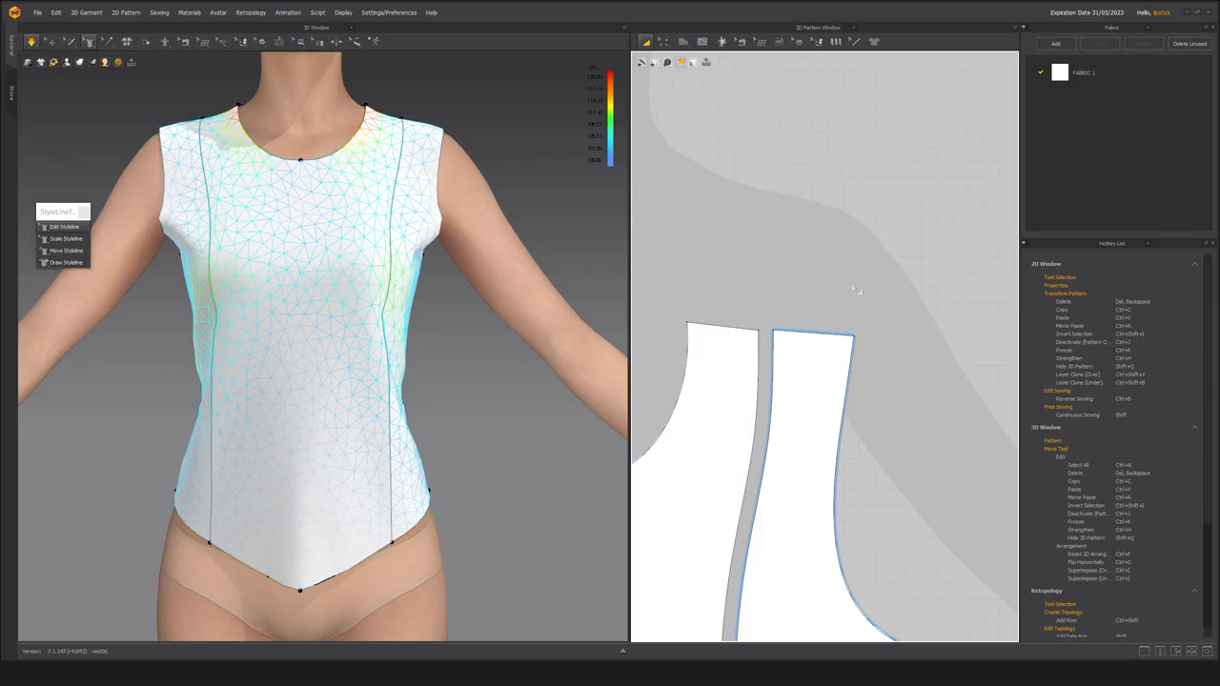
scroll(365, 229, up, 5)
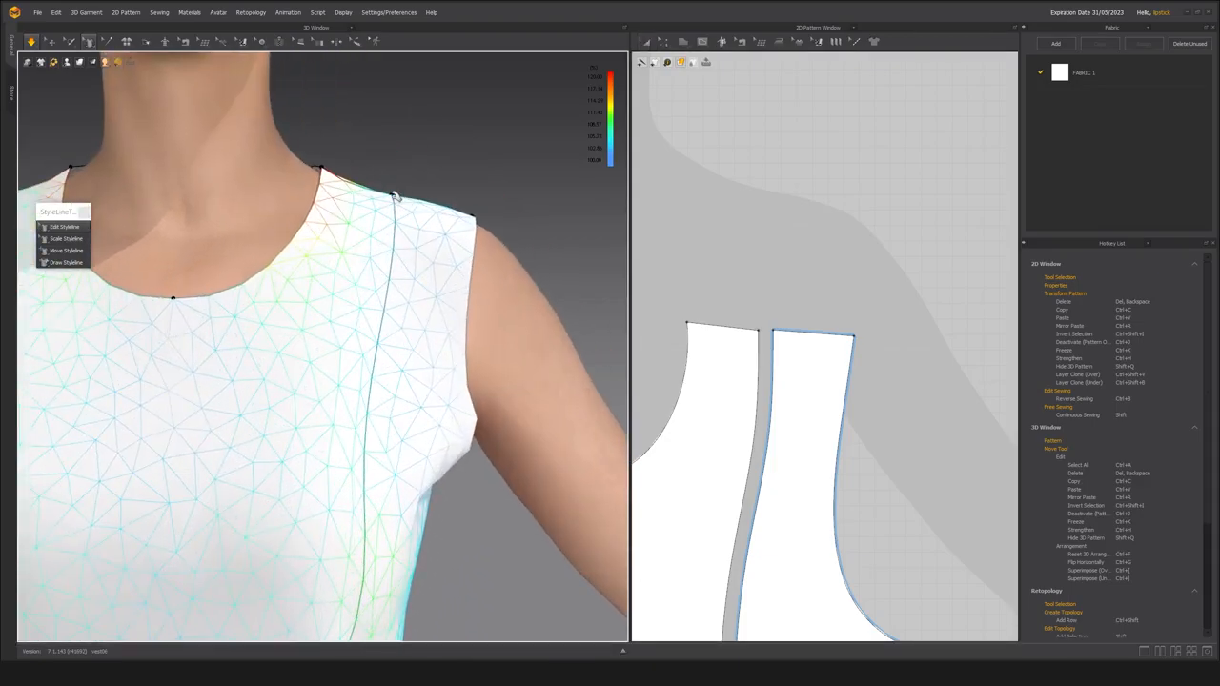
right_drag(417, 172, 417, 178)
key(space)
click(404, 202)
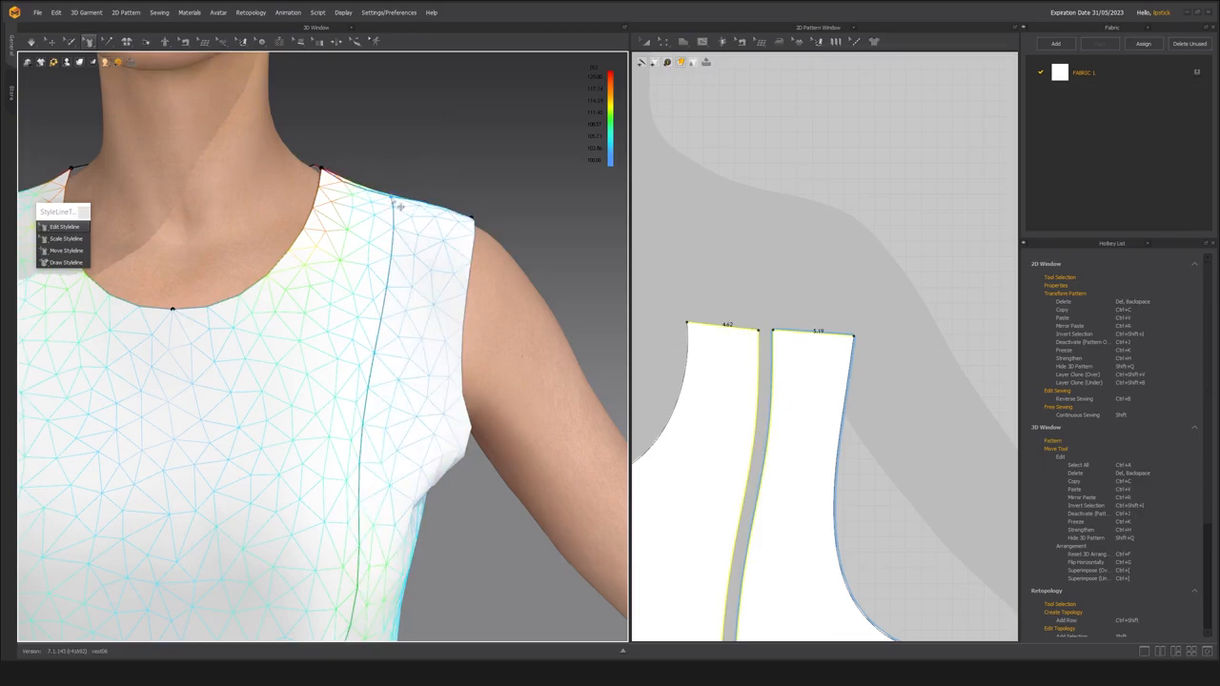
drag(393, 199, 402, 201)
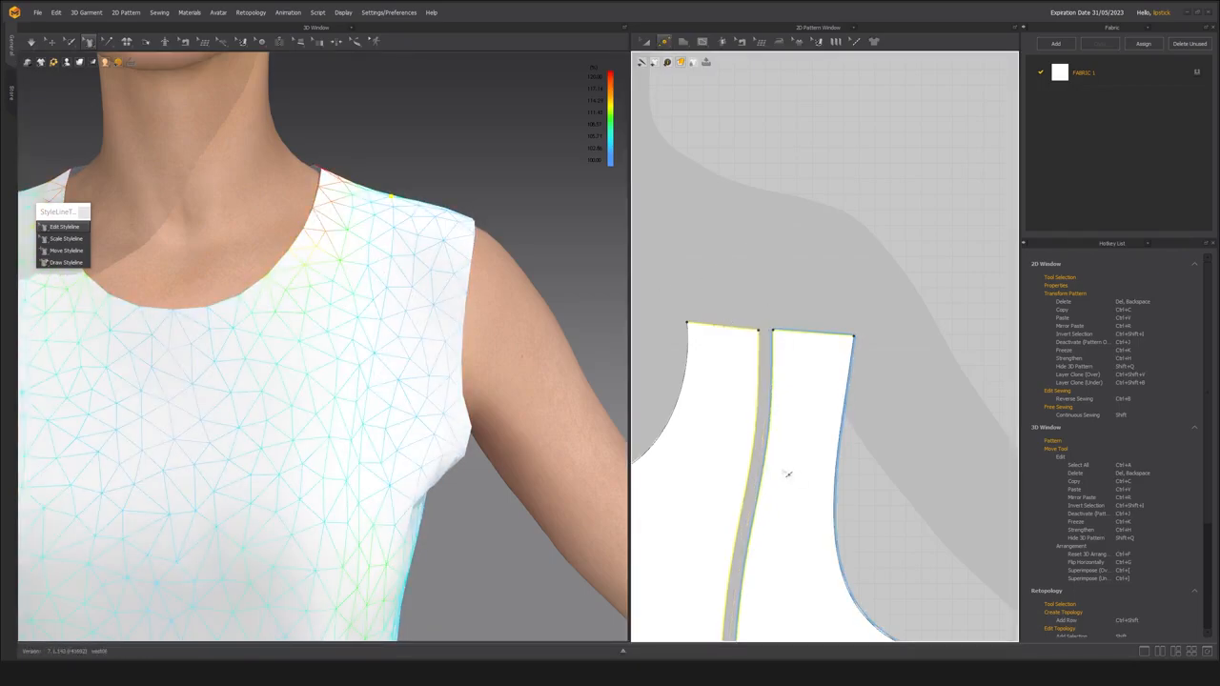
Add matching points on the upper princess seam edges of the front center and front side panels.
click(665, 45)
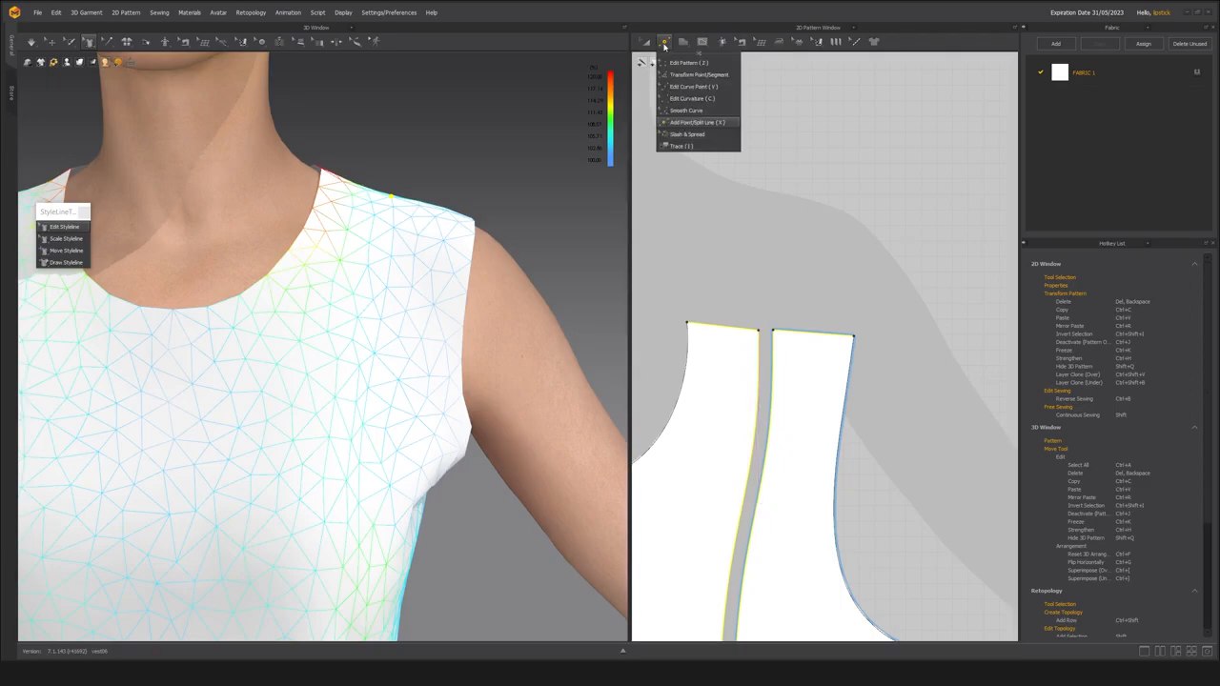
click(756, 510)
click(742, 509)
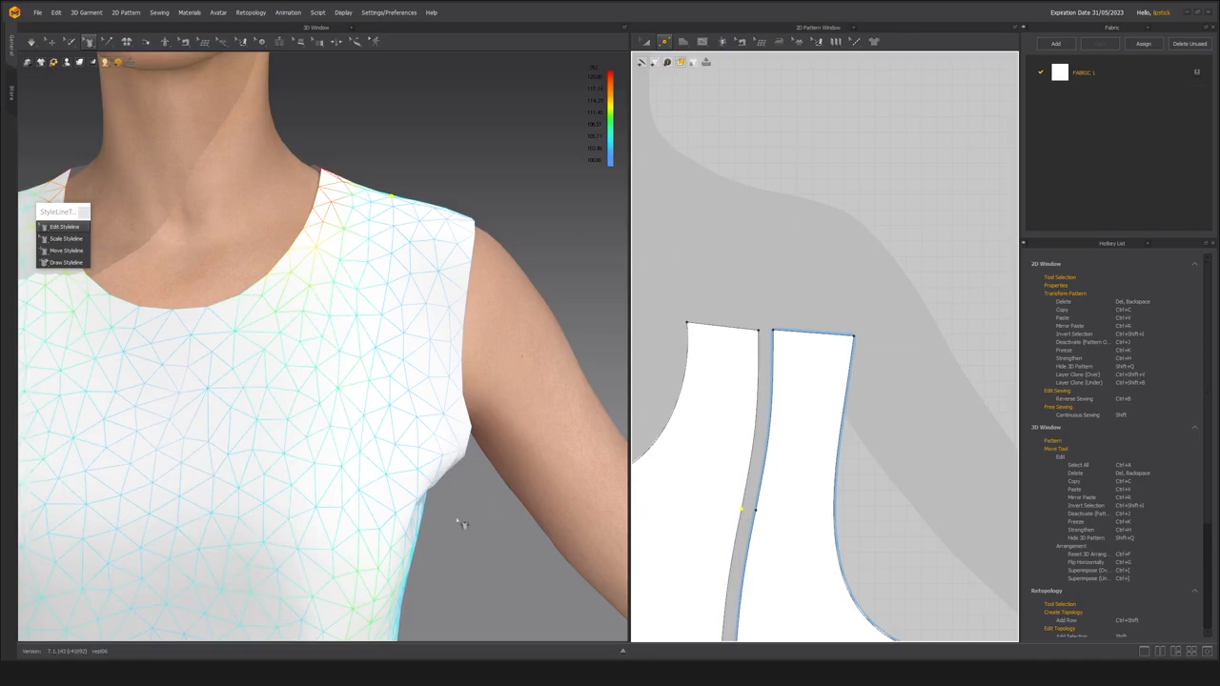
Move the shoulder end of the front princess styleline toward the armhole, adjust the curve below it, and check the shoulder from above.
click(56, 225)
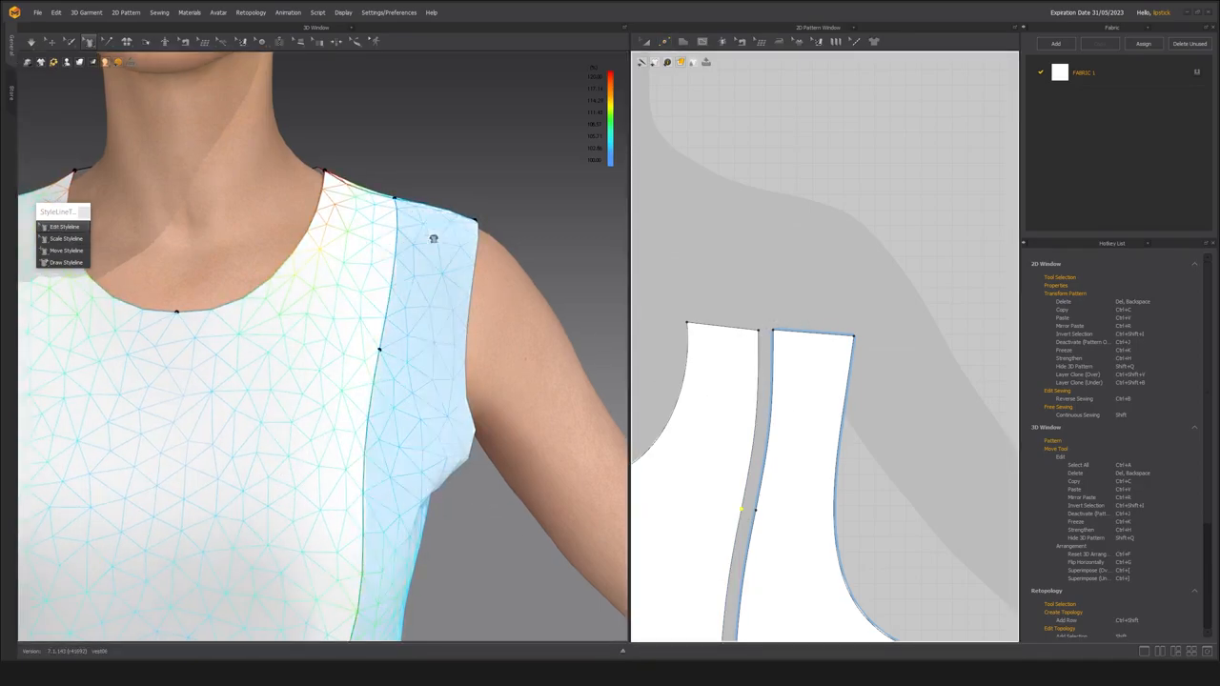
click(404, 205)
drag(403, 206, 405, 202)
drag(403, 253, 396, 254)
drag(393, 307, 389, 306)
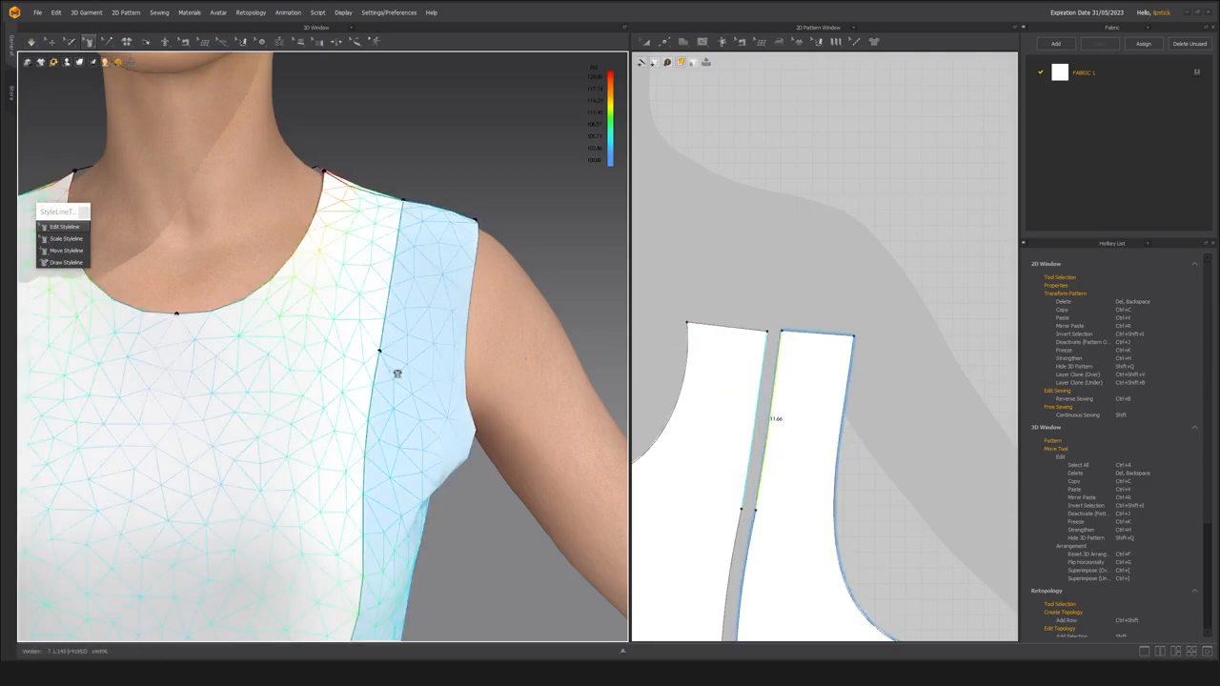
scroll(397, 374, down, 5)
right_drag(416, 302, 248, 321)
scroll(338, 330, up, 4)
right_drag(338, 330, 477, 308)
Move the back center panel above the front panels and rotate it so the back and front shoulder edges face each other.
scroll(818, 426, down, 5)
middle_drag(818, 426, 761, 314)
click(813, 438)
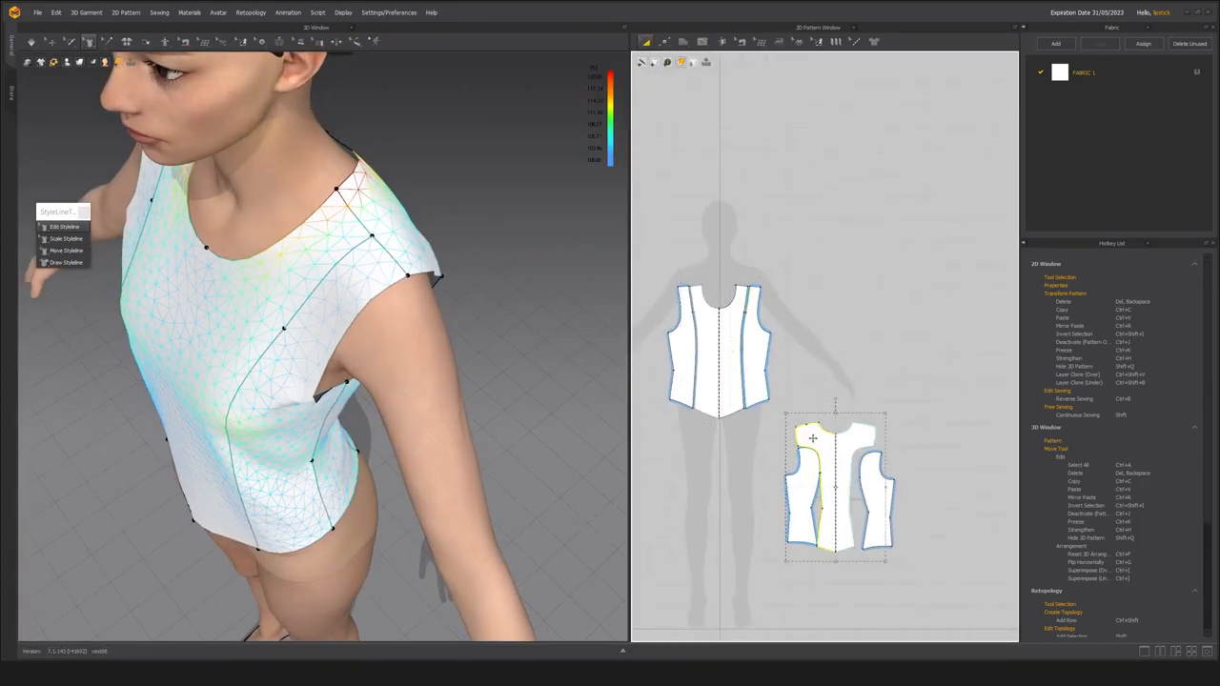
drag(813, 438, 768, 231)
scroll(777, 229, up, 5)
drag(834, 165, 688, 297)
scroll(680, 356, up, 5)
middle_drag(739, 312, 794, 375)
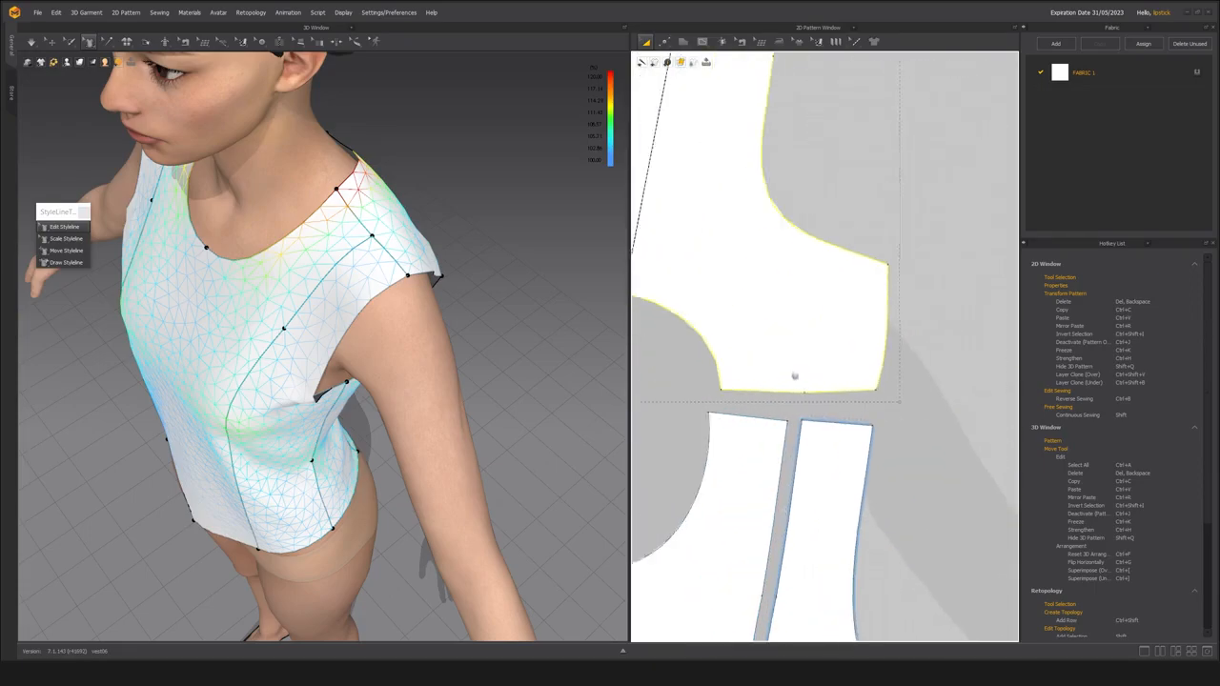
scroll(791, 381, down, 3)
drag(772, 327, 753, 345)
scroll(750, 431, up, 2)
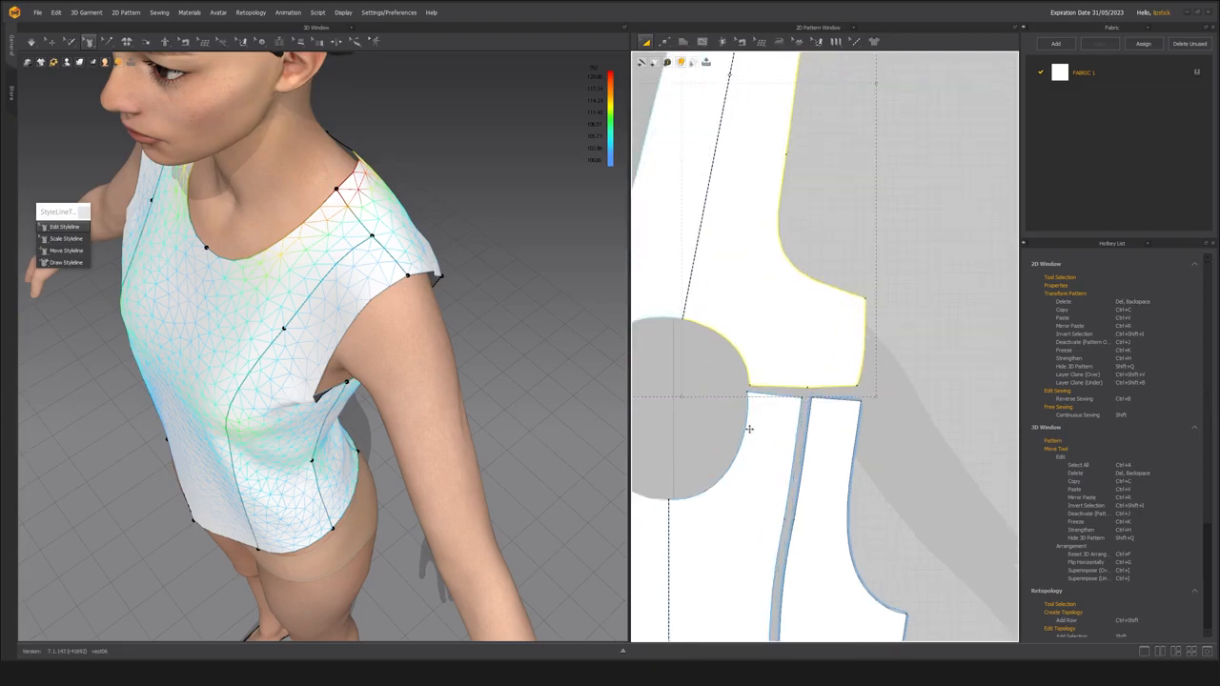
Line up the front center panel's shoulder edge with the back shoulder point and display the pattern edge lengths.
mouse_move(768, 444)
mouse_down()
mouse_move(768, 463)
mouse_move(772, 436)
mouse_move(760, 471)
mouse_move(744, 471)
mouse_move(776, 463)
mouse_up()
scroll(779, 417, up, 3)
click(687, 407)
click(766, 360)
scroll(775, 387, down, 2)
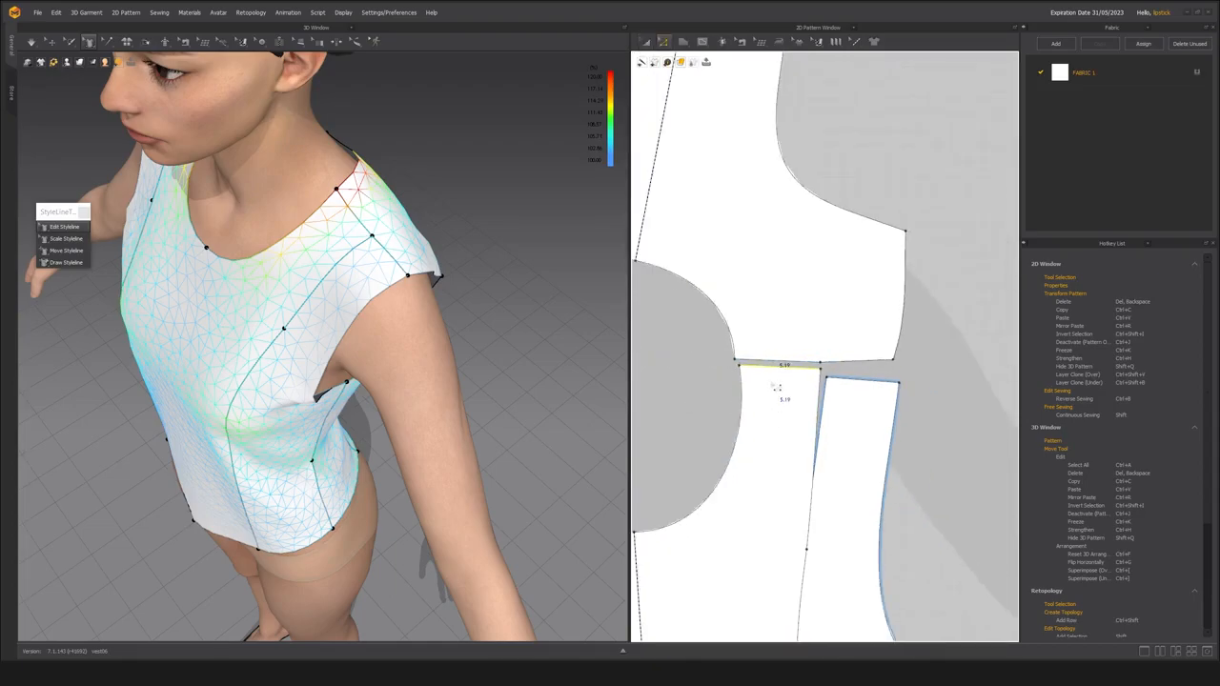
key(shift+l)
scroll(788, 368, up, 2)
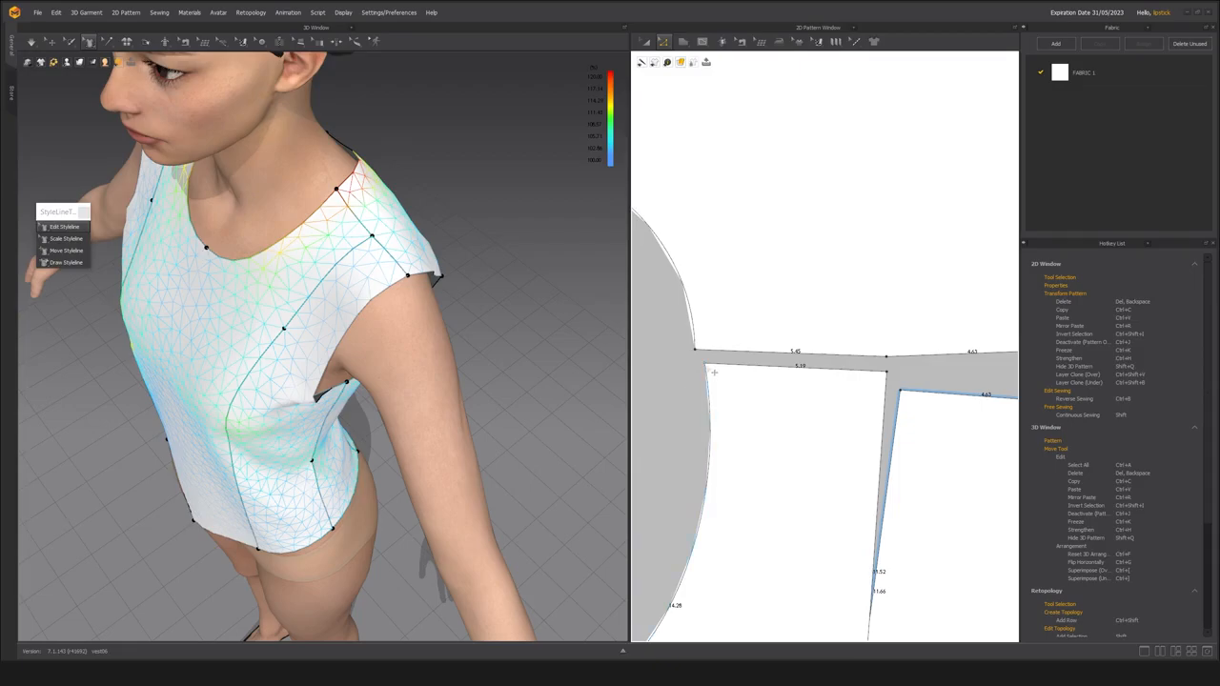
Extend the front center panel's shoulder edge at the neck to about 5.4 and compare the outer shoulder edges.
drag(711, 373, 732, 521)
drag(699, 364, 696, 363)
click(757, 382)
middle_drag(921, 449, 741, 442)
scroll(741, 442, down, 4)
key(a)
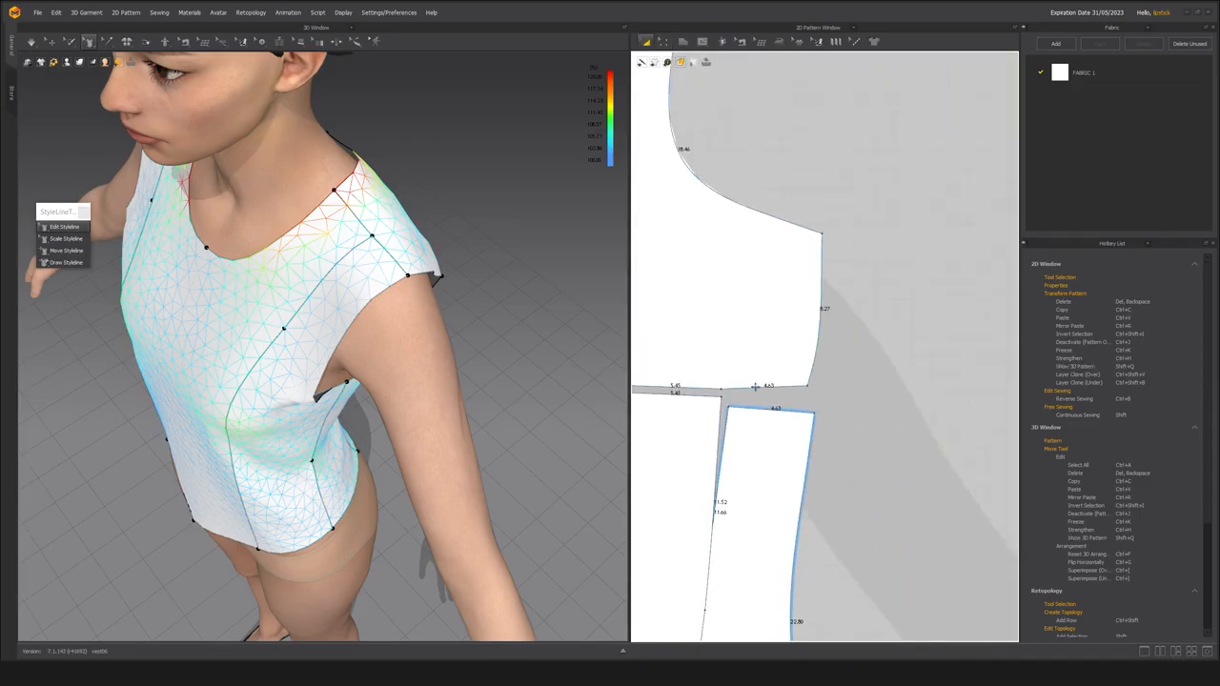
scroll(774, 407, up, 5)
key(z)
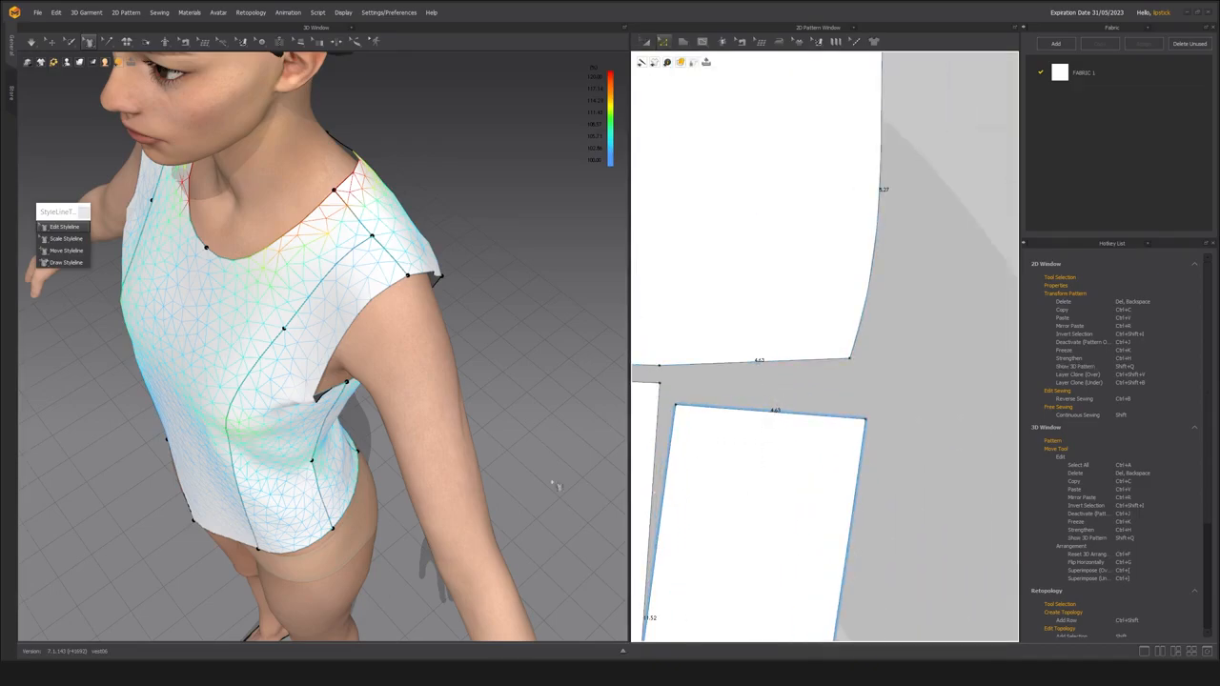
Simulate the vest with the corrected shoulder edge and check the princess seams from the front and above.
middle_drag(259, 370, 312, 365)
key(space)
right_drag(320, 370, 397, 335)
scroll(410, 328, up, 2)
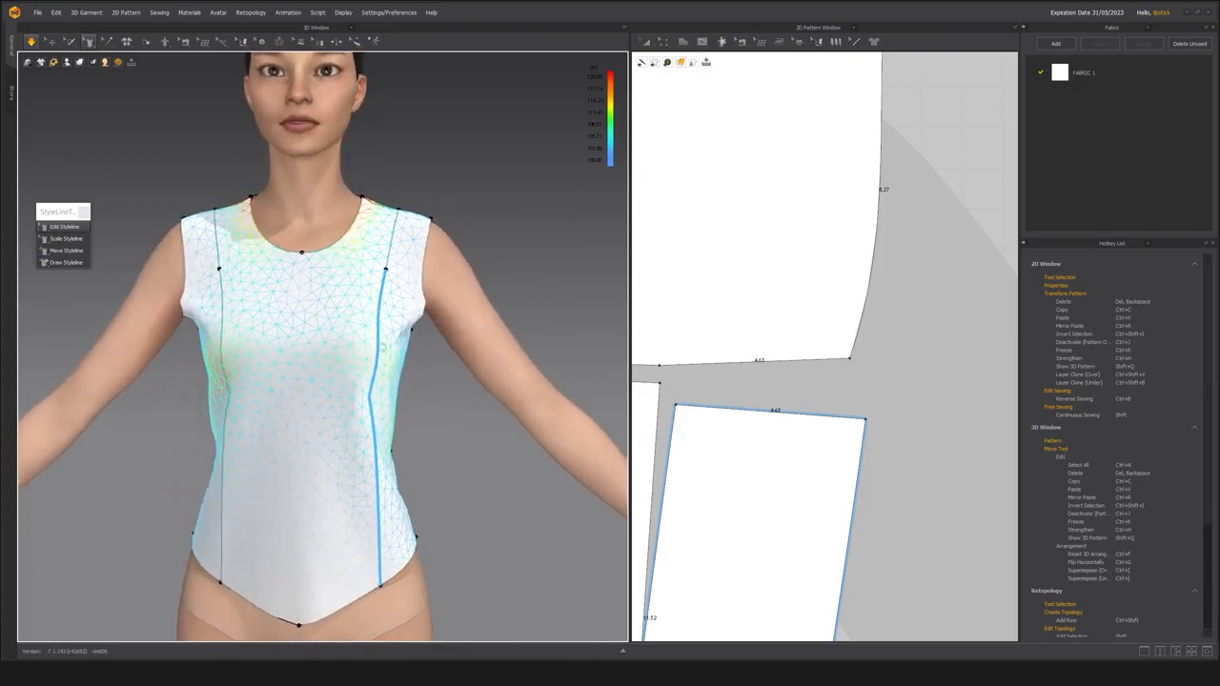
right_drag(386, 255, 389, 414)
scroll(763, 376, up, 3)
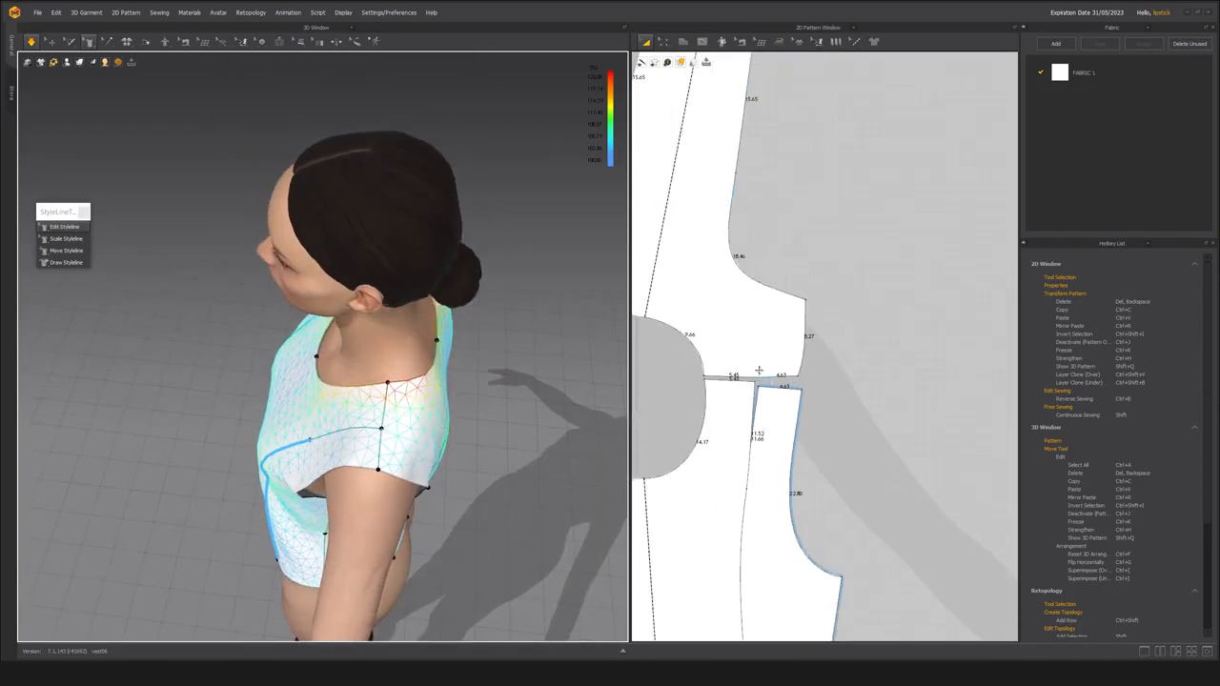
Select the back and front neckline curves together and check how they join at the shoulder.
scroll(763, 376, down, 4)
scroll(777, 377, up, 5)
key(z)
click(760, 307)
shift+click(809, 408)
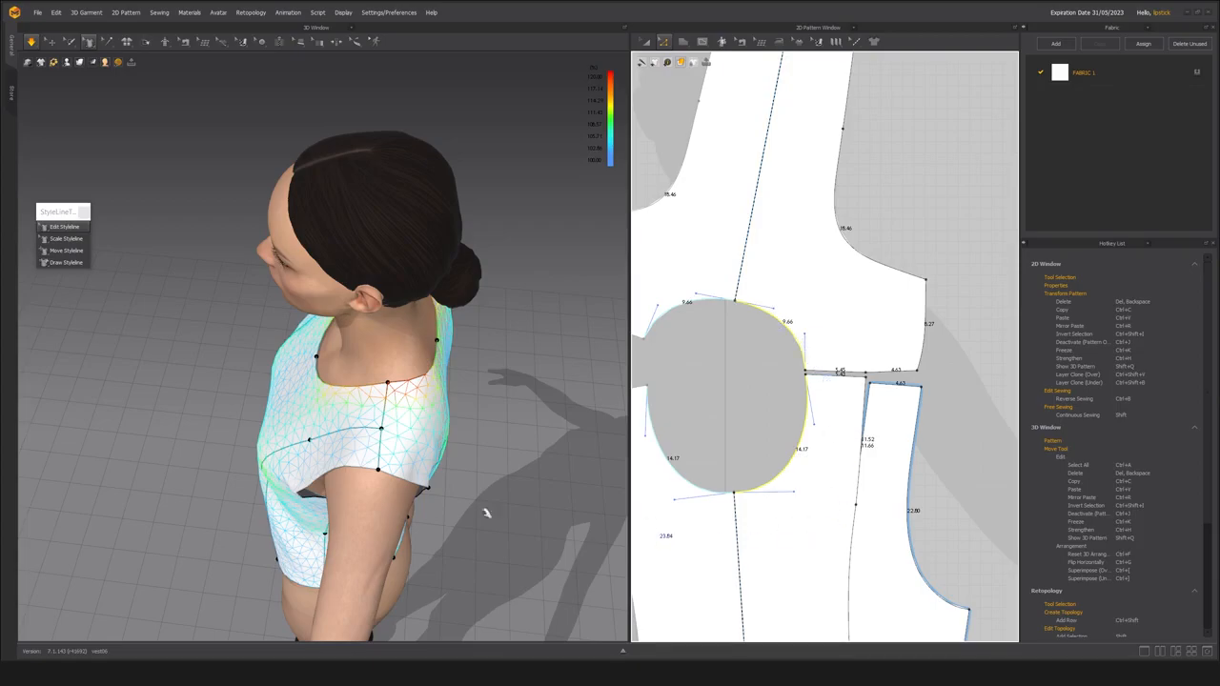
right_drag(344, 408, 366, 403)
scroll(351, 389, up, 3)
right_drag(419, 364, 641, 374)
Move the front center panel slightly away from the back shoulder and add a point on its neckline just below the shoulder corner.
key(a)
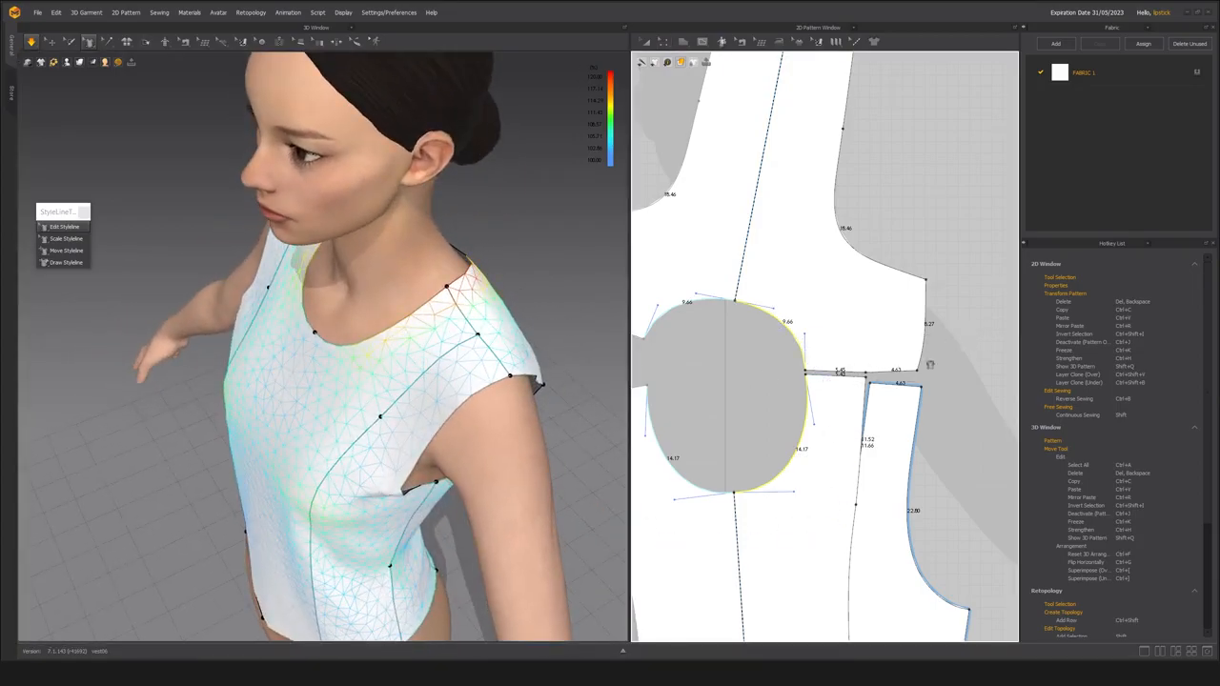
drag(830, 428, 839, 440)
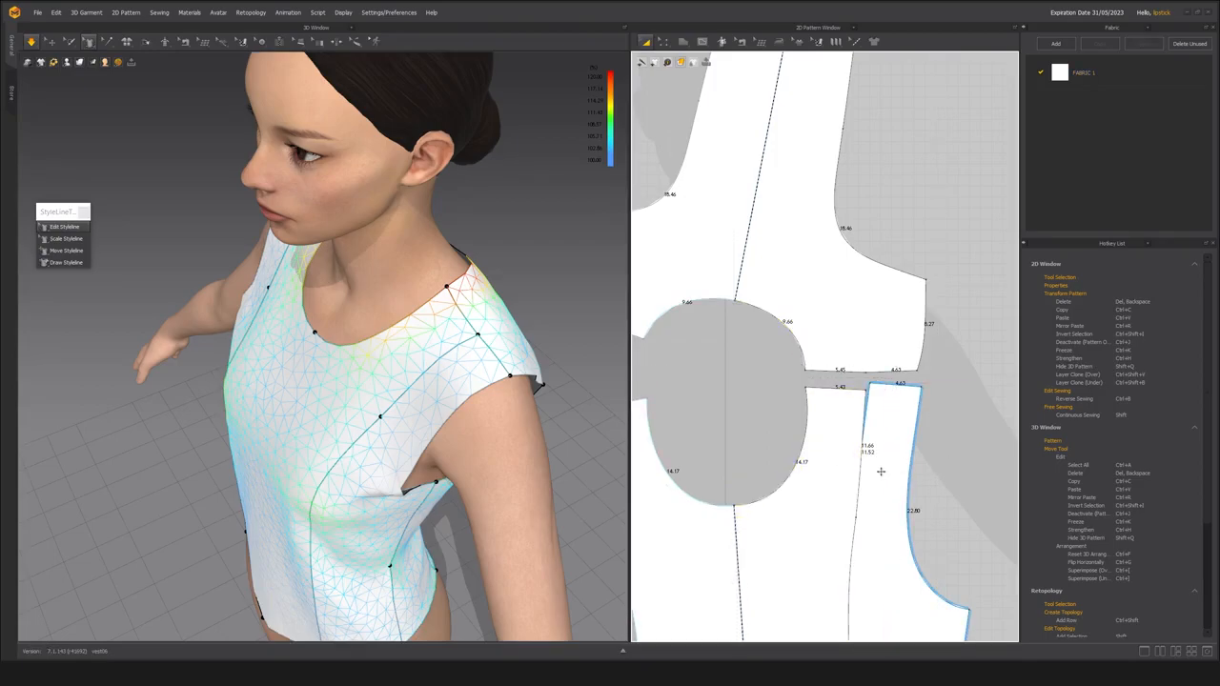
scroll(875, 422, up, 5)
key(x)
middle_drag(875, 422, 772, 401)
click(743, 350)
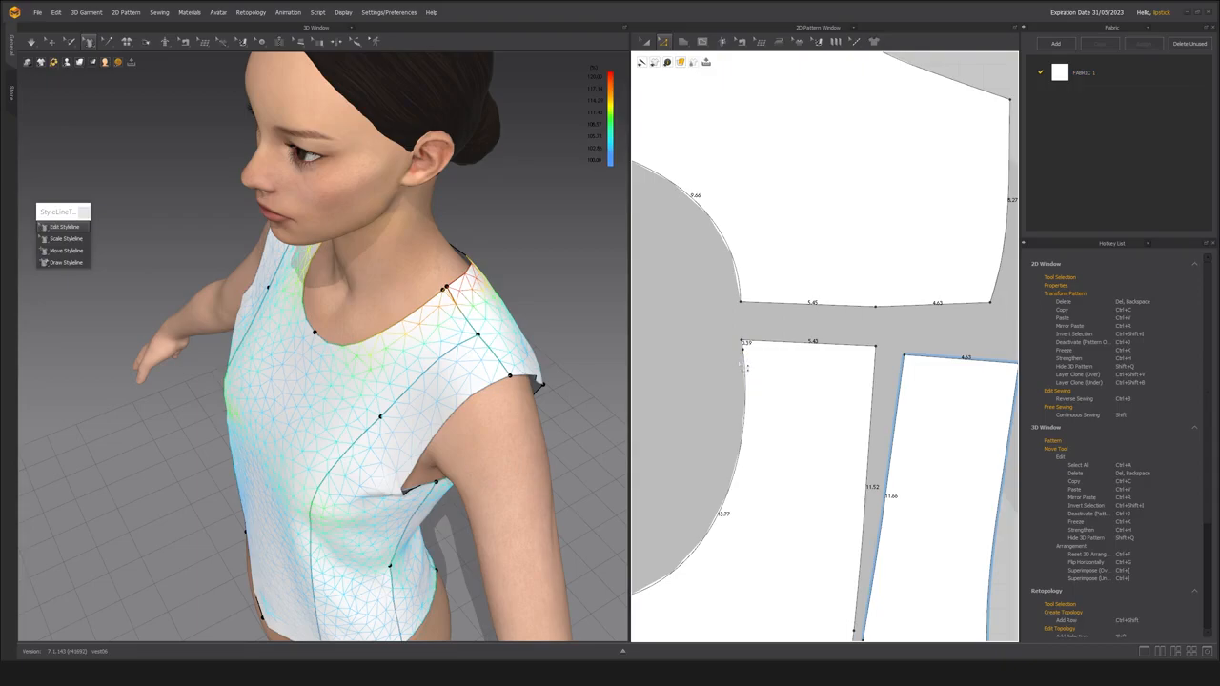
scroll(745, 367, down, 3)
scroll(772, 356, up, 1)
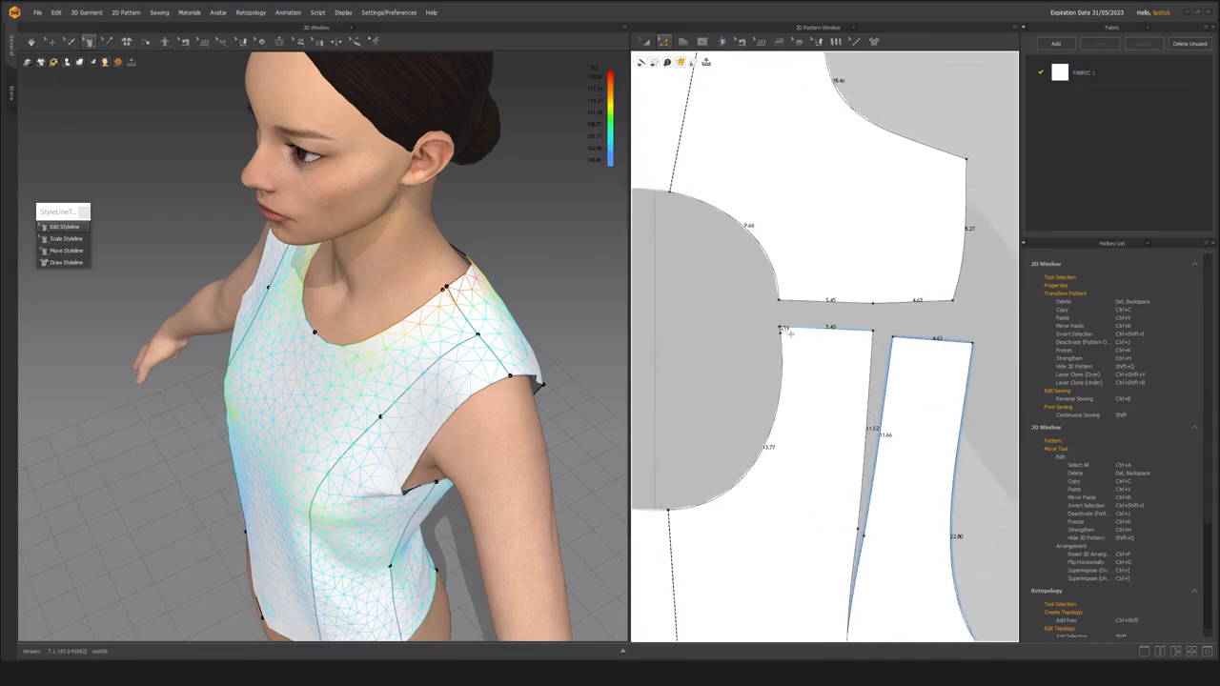
scroll(783, 329, up, 2)
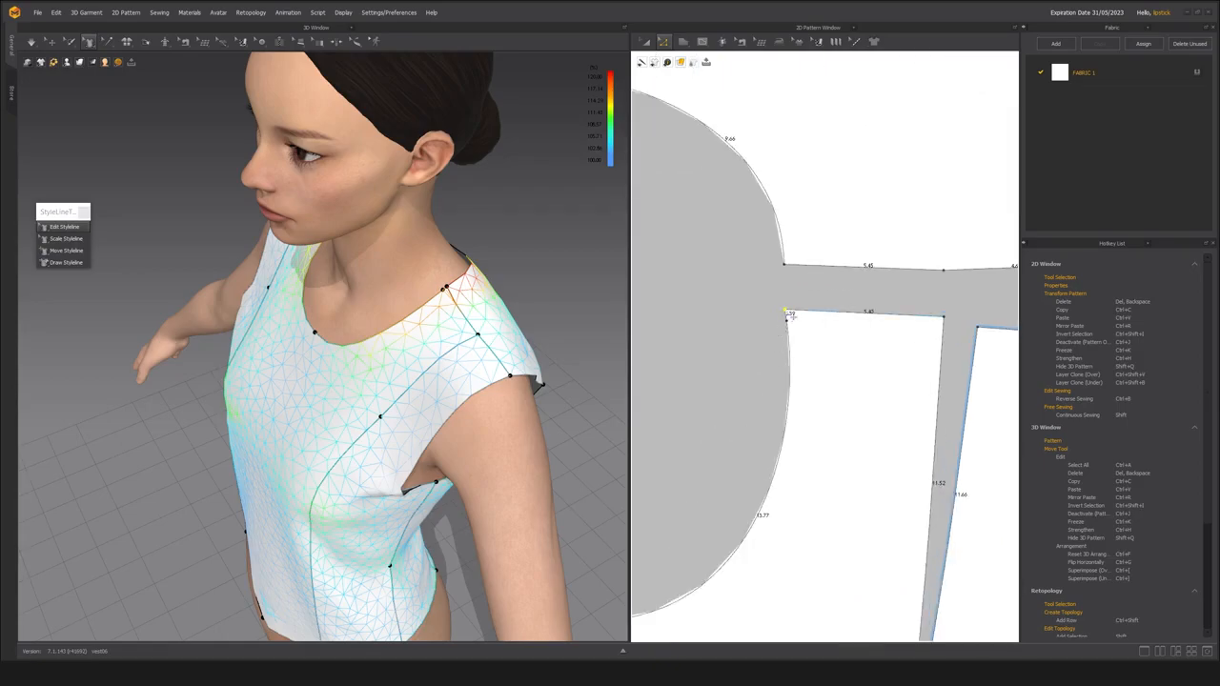
Try pulling the front center panel's neck-side shoulder corner outward toward the neck.
scroll(803, 319, down, 3)
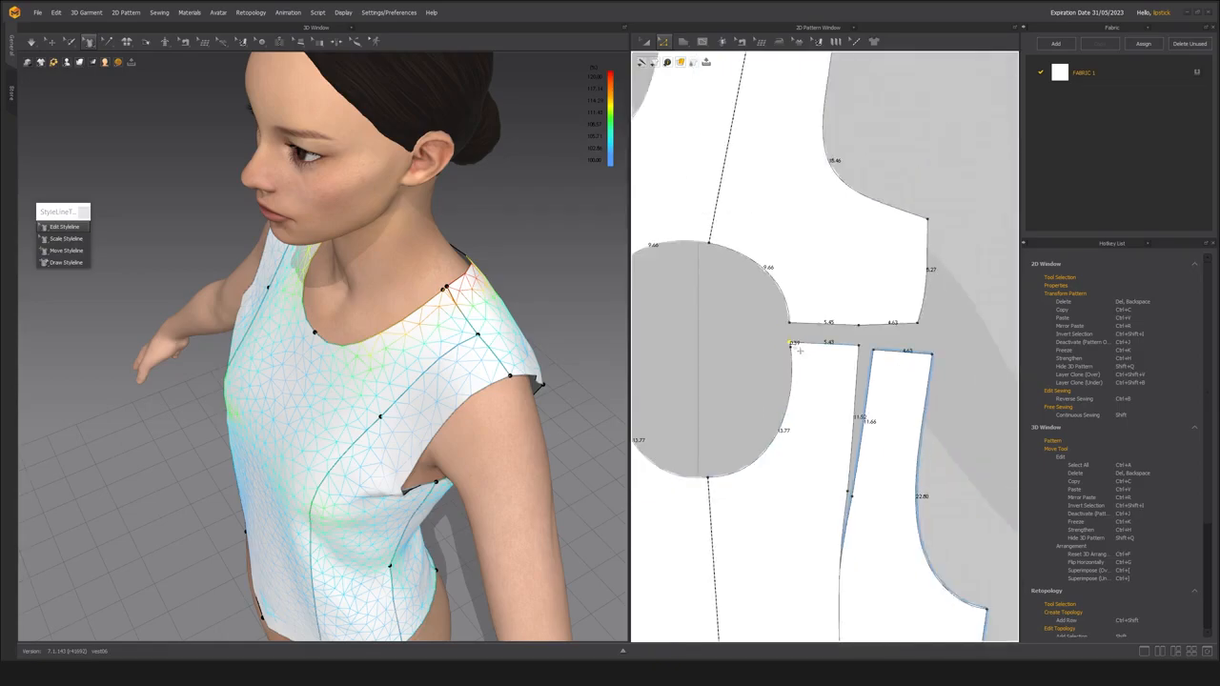
scroll(794, 351, up, 3)
drag(789, 345, 777, 329)
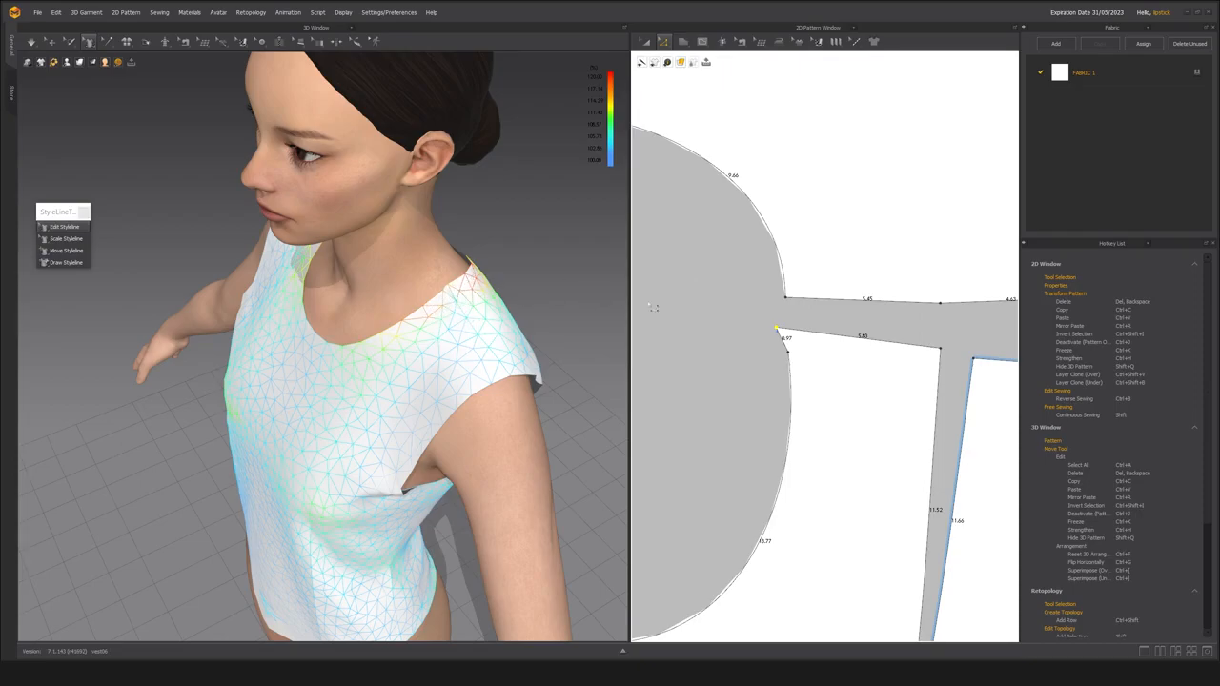
Raise the front center panel's neck-side shoulder corner so the short neckline segment beside it is about 0.77 long.
scroll(746, 360, up, 5)
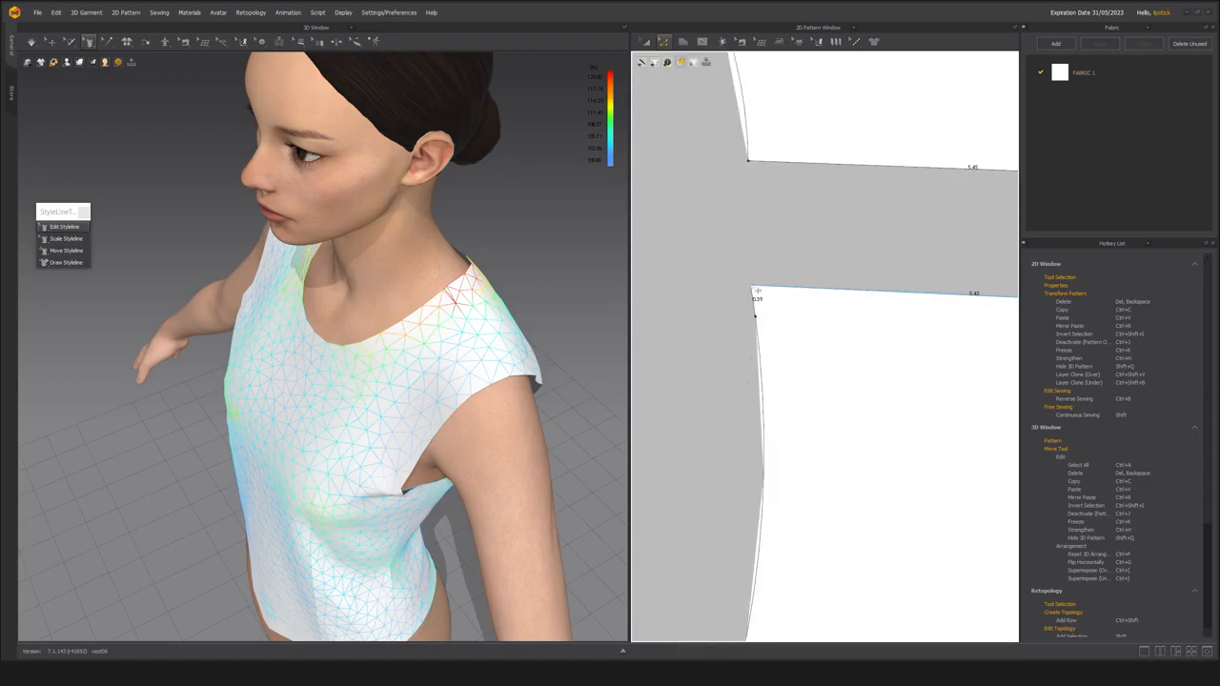
drag(759, 296, 760, 255)
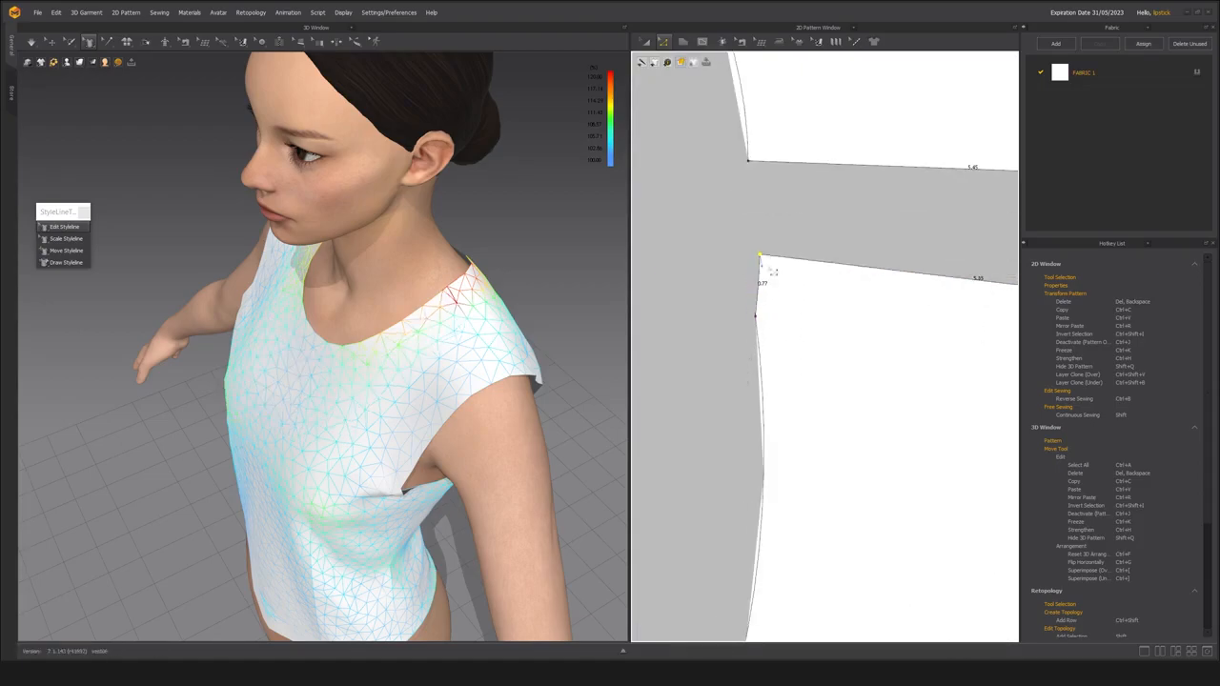
scroll(757, 344, down, 2)
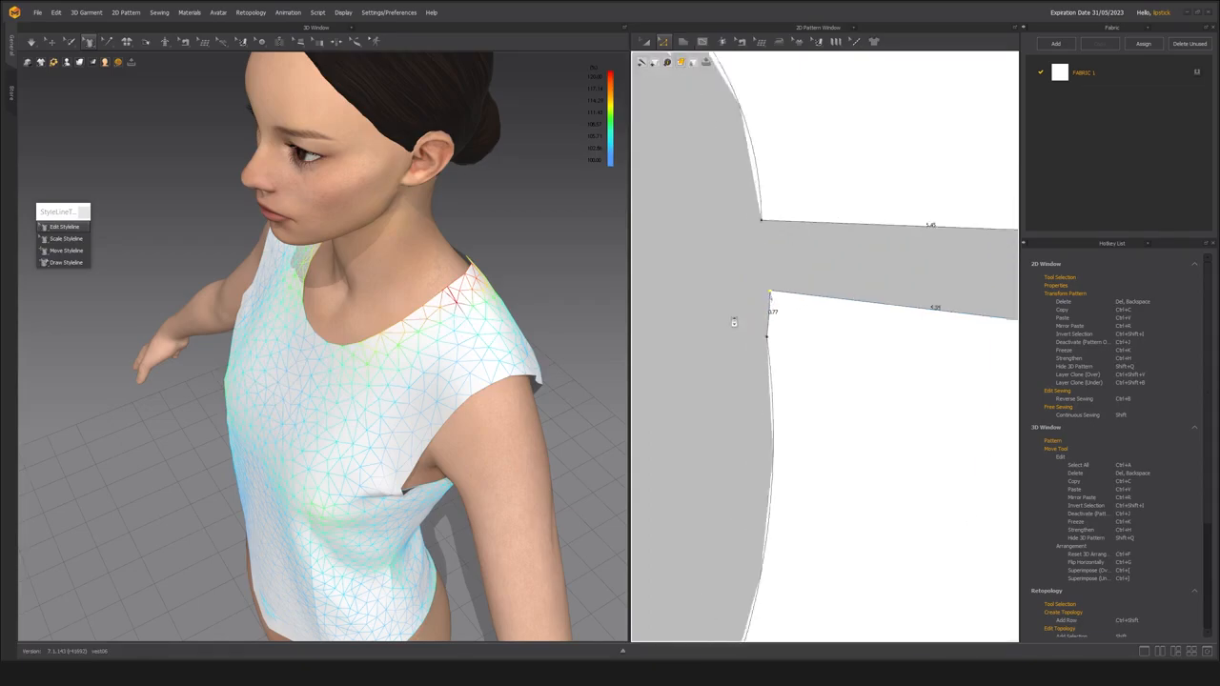
scroll(732, 321, up, 4)
right_click(825, 289)
click(866, 338)
scroll(820, 331, down, 2)
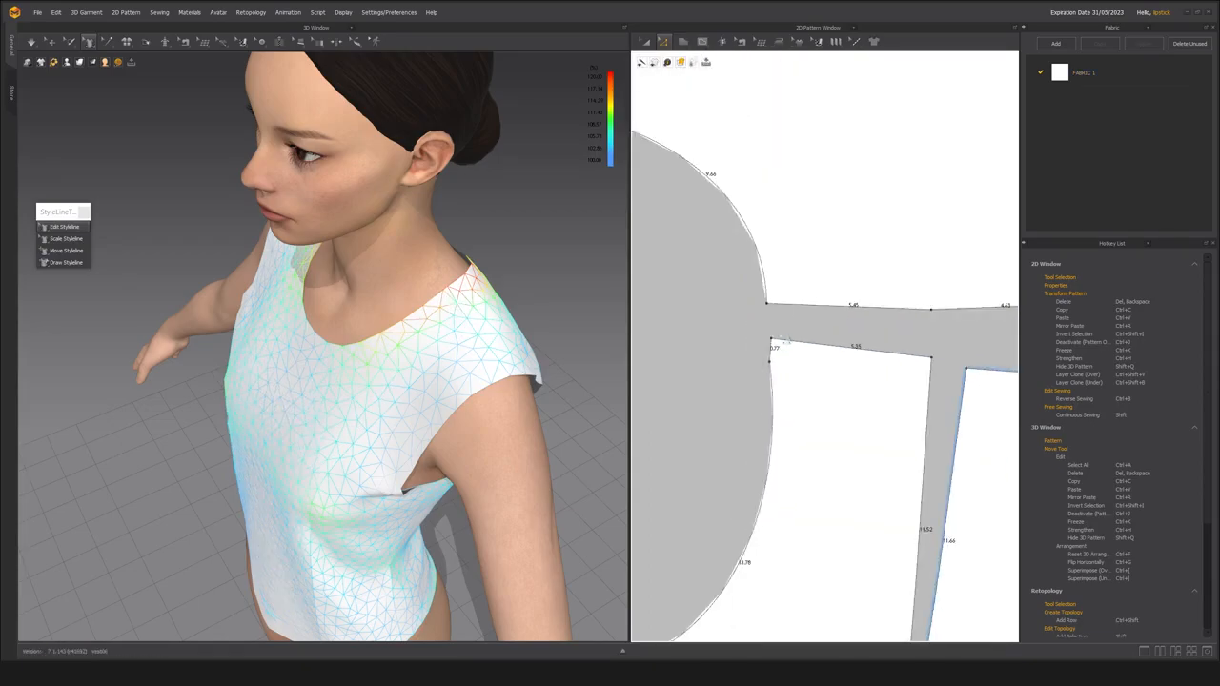
Add a point on the back neckline near the shoulder corner and straighten that end into a segment about 0.69 long.
click(708, 288)
key(z)
drag(708, 304, 710, 316)
scroll(710, 353, down, 3)
middle_drag(688, 394, 744, 355)
Simulate the vest with the reshaped neckline corners and check the shoulder and neckline from the front and back.
key(a)
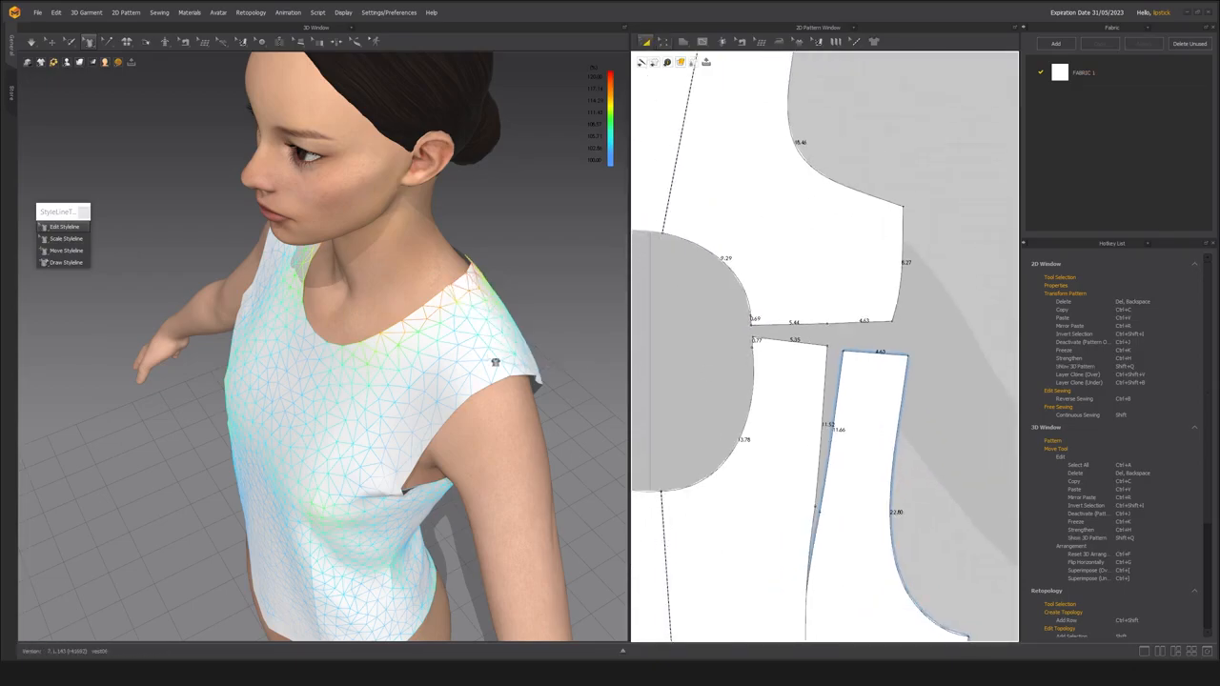
key(space)
right_drag(430, 349, 354, 321)
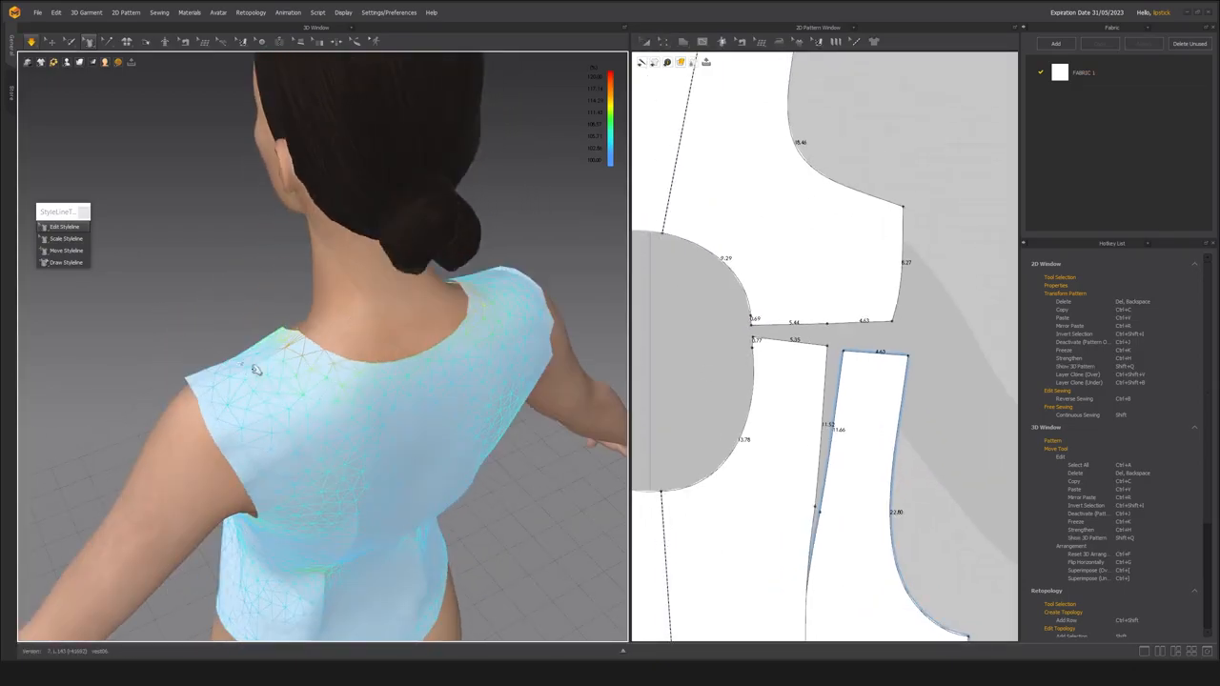
right_drag(246, 368, 181, 306)
key(space)
right_drag(217, 355, 215, 371)
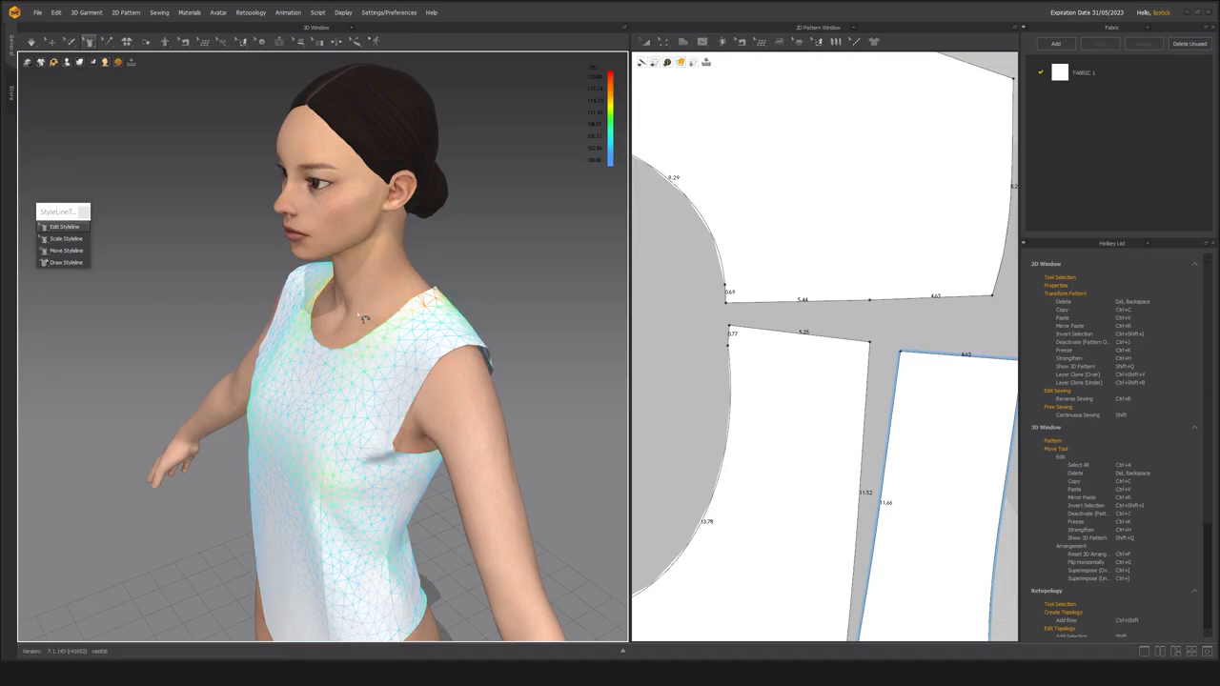
Select the avatar's body and show the Property Editor in place of the hotkey list.
key(q)
click(373, 297)
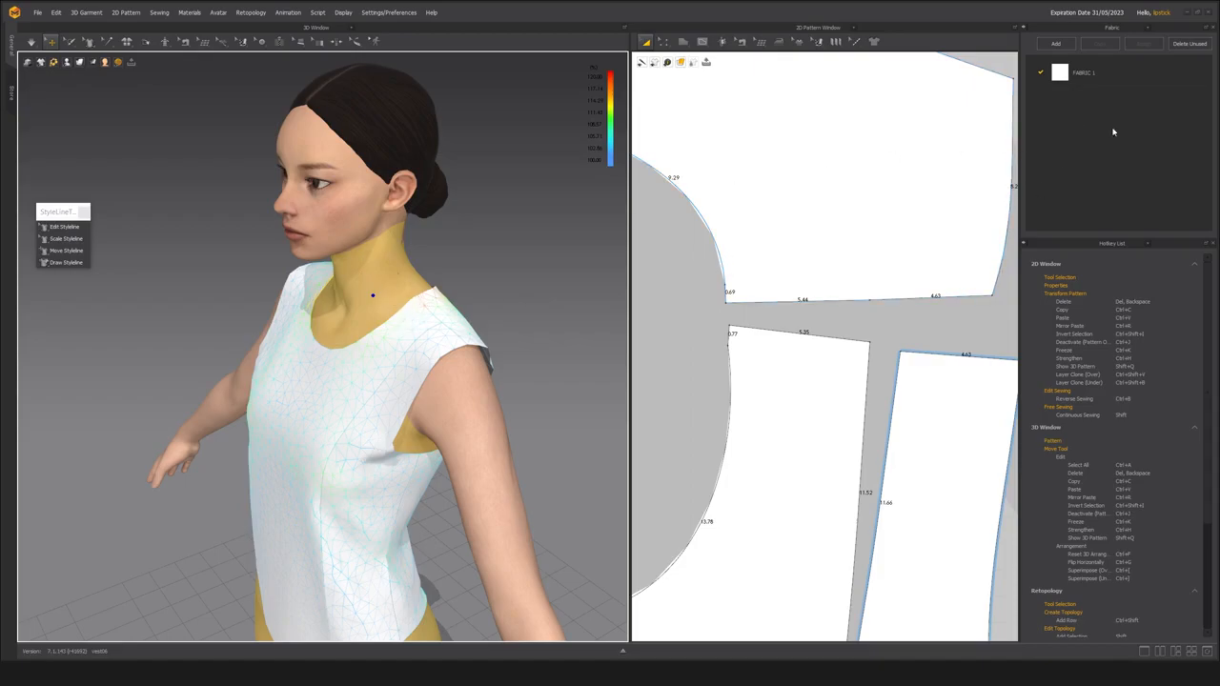
click(1149, 245)
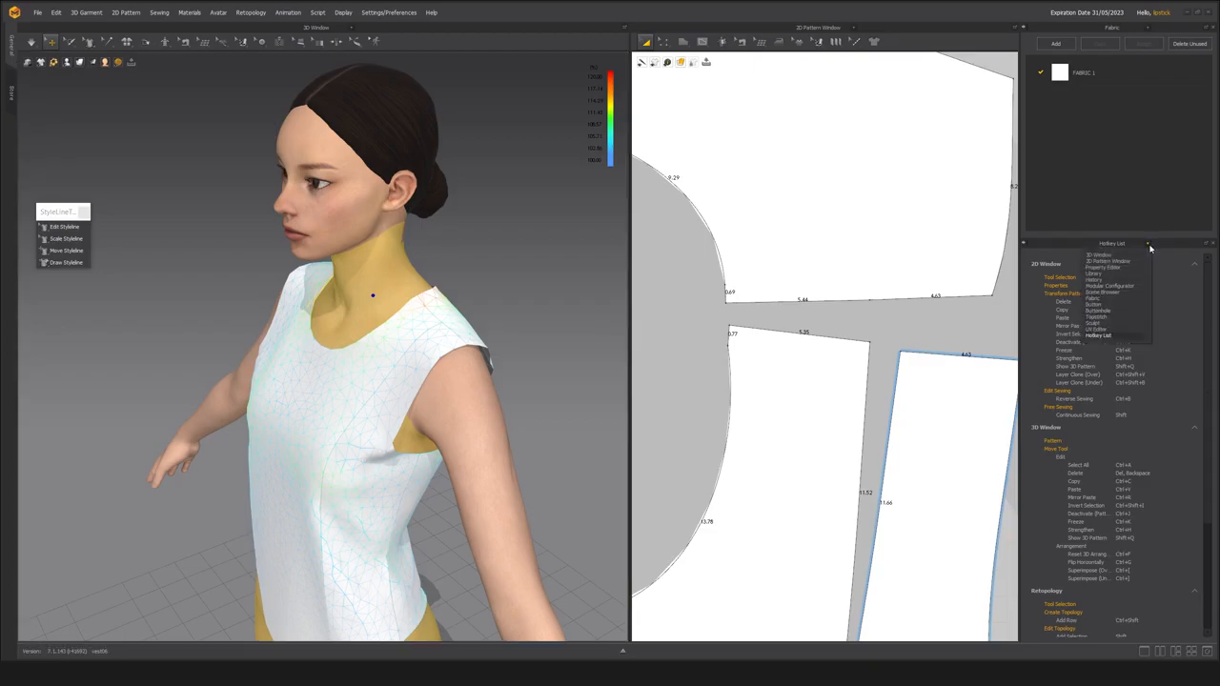
click(1132, 271)
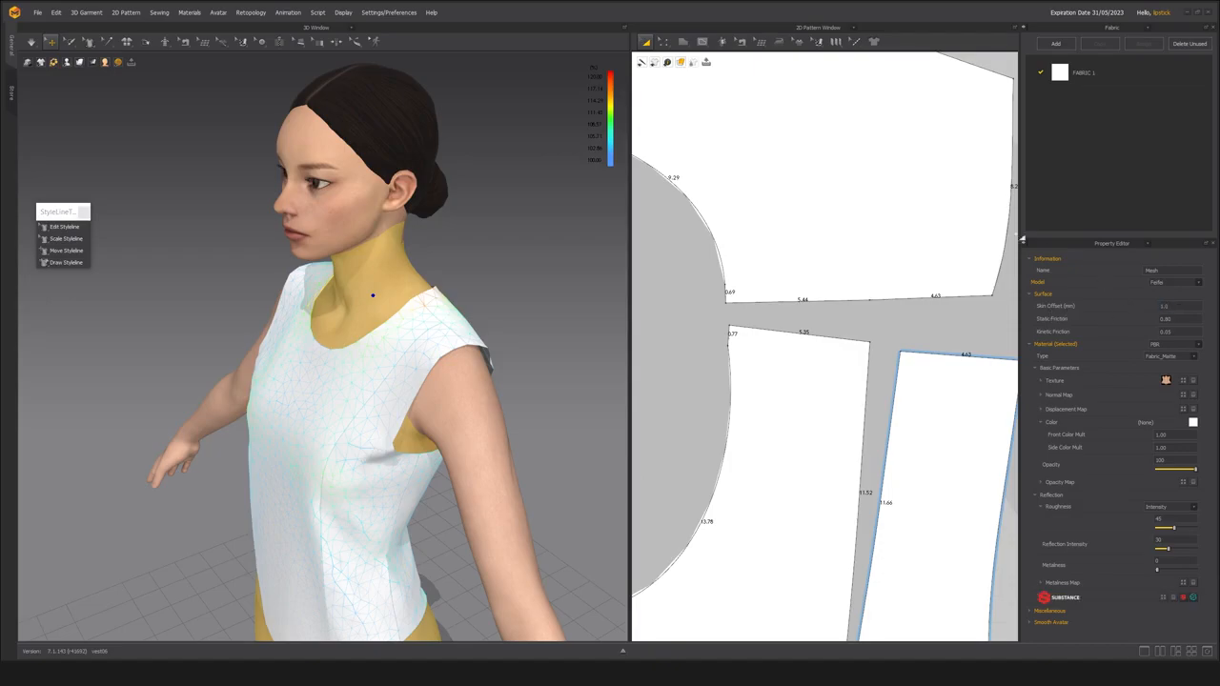
Examine the neckline and shoulder seam on the avatar up close from the front and side.
right_drag(394, 354, 419, 346)
scroll(420, 345, up, 10)
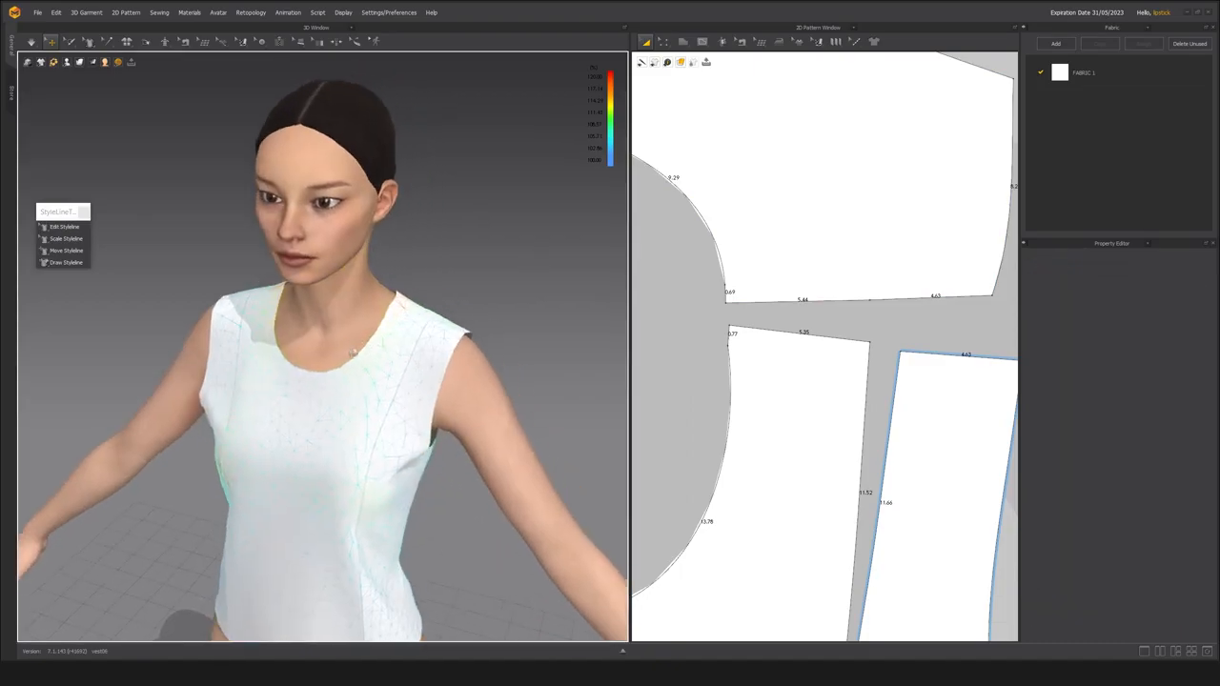
scroll(348, 416, up, 2)
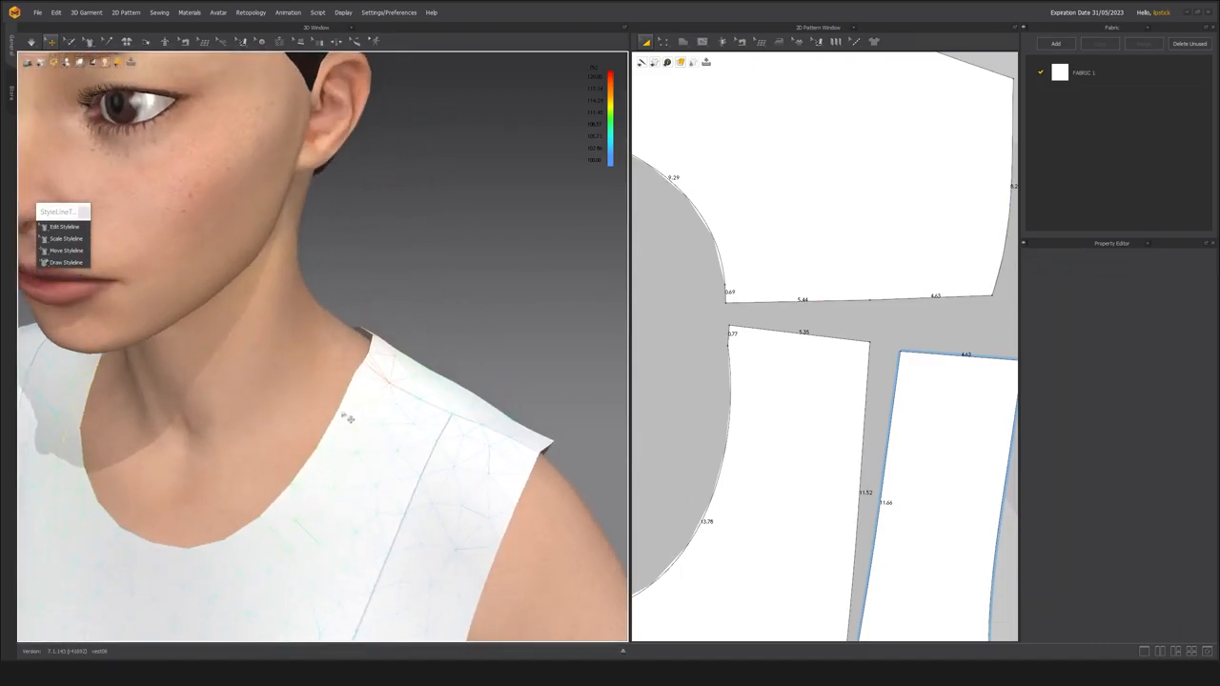
right_drag(324, 410, 346, 348)
right_drag(341, 397, 300, 378)
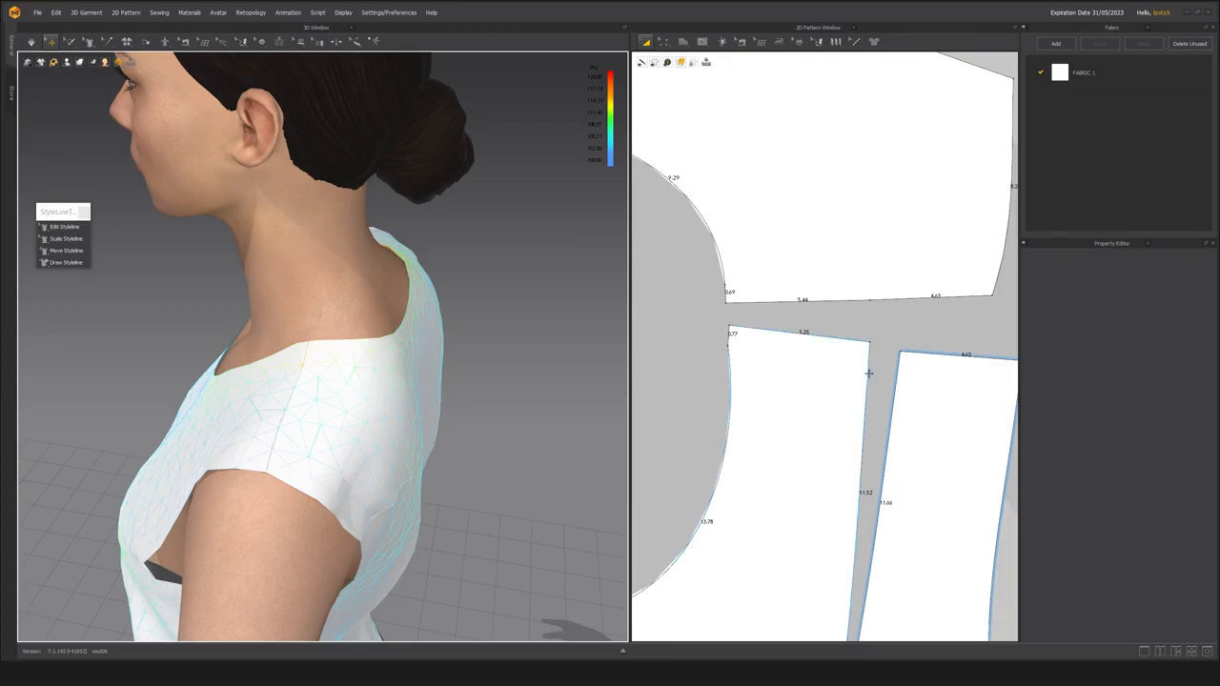
Convert the front neckline's segment point just below the shoulder corner into a curve point.
right_drag(747, 426, 771, 406)
key(z)
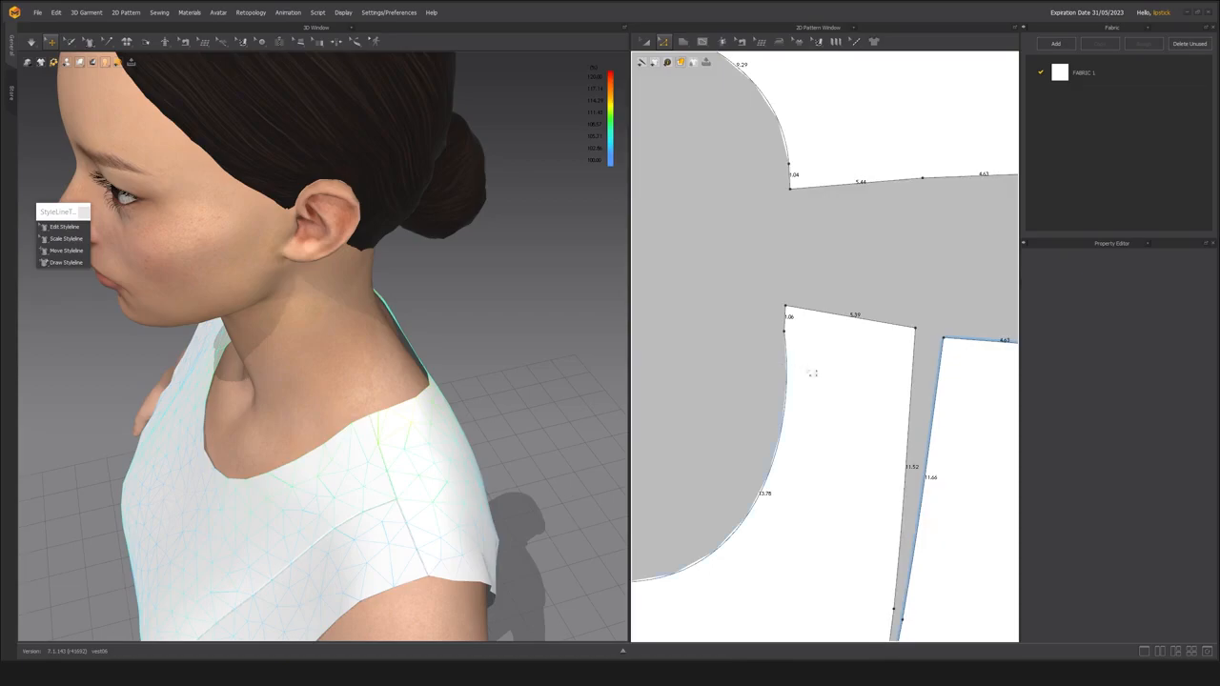
click(791, 340)
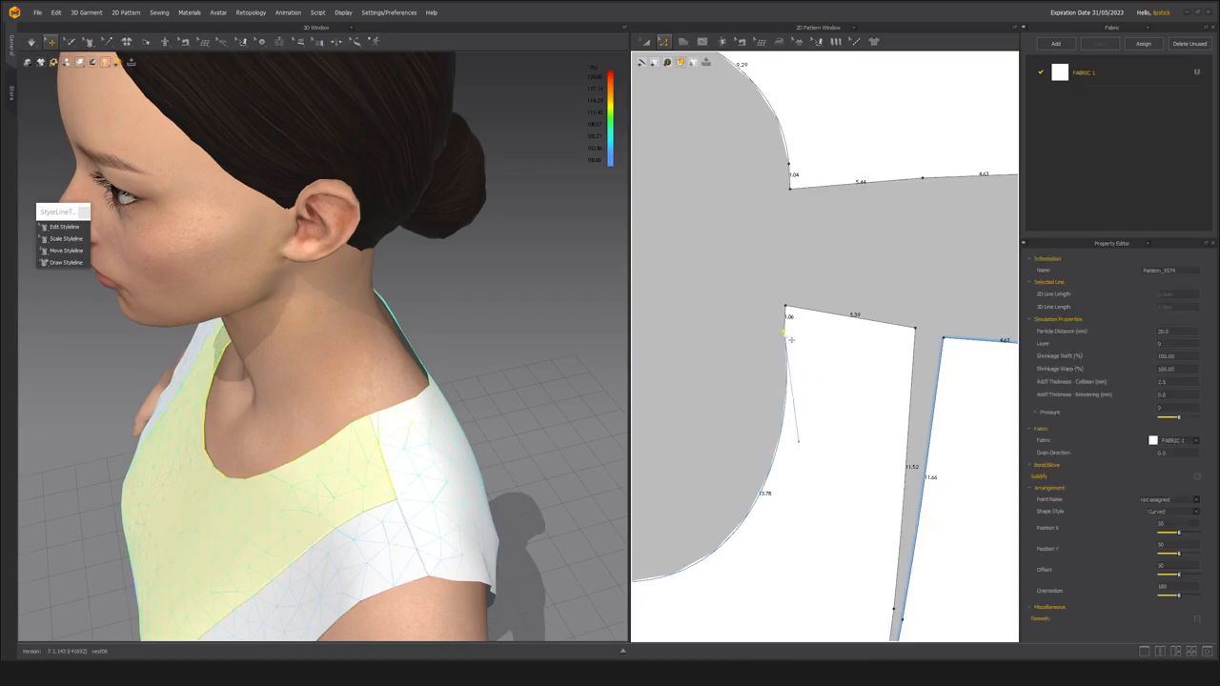
right_click(787, 335)
click(798, 371)
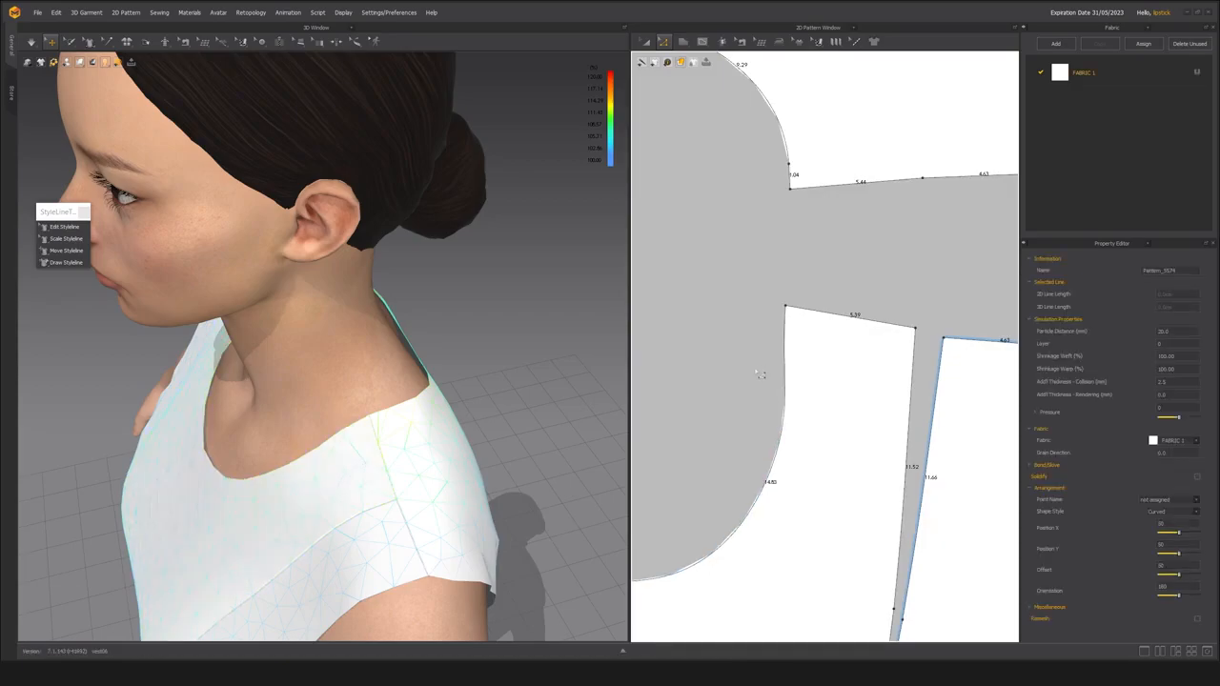
Move the front neckline's uppermost curve point slightly down from the shoulder corner to smooth the curve.
middle_drag(723, 387, 752, 359)
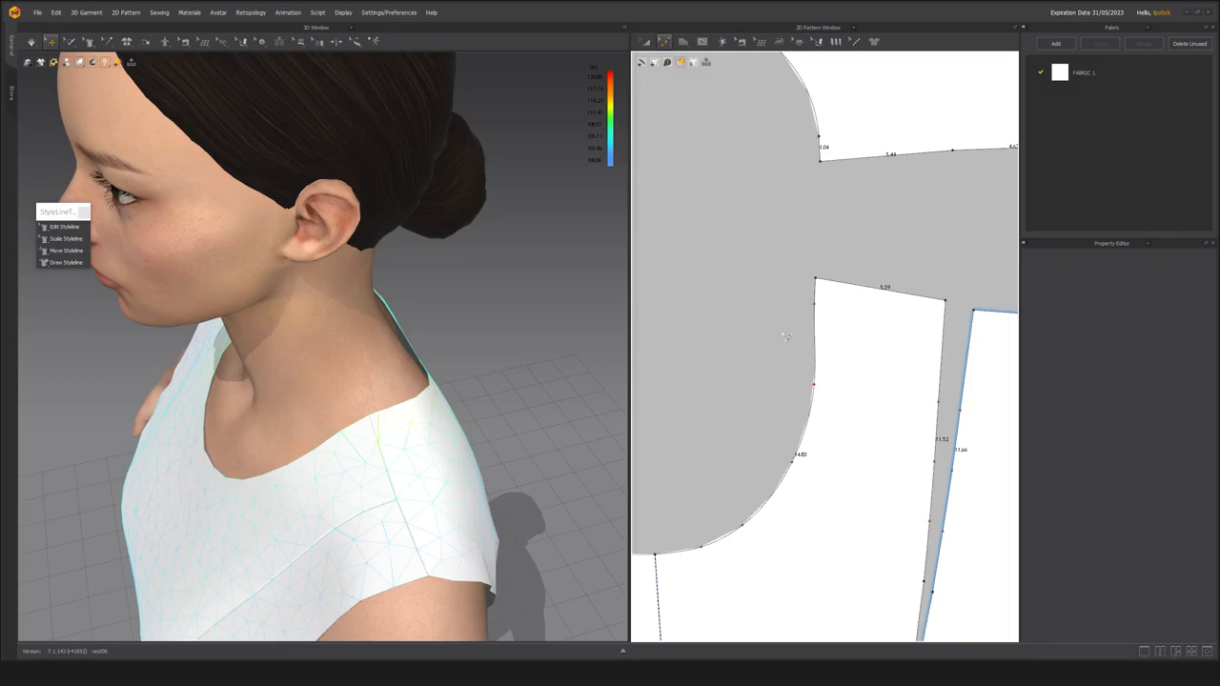
click(811, 335)
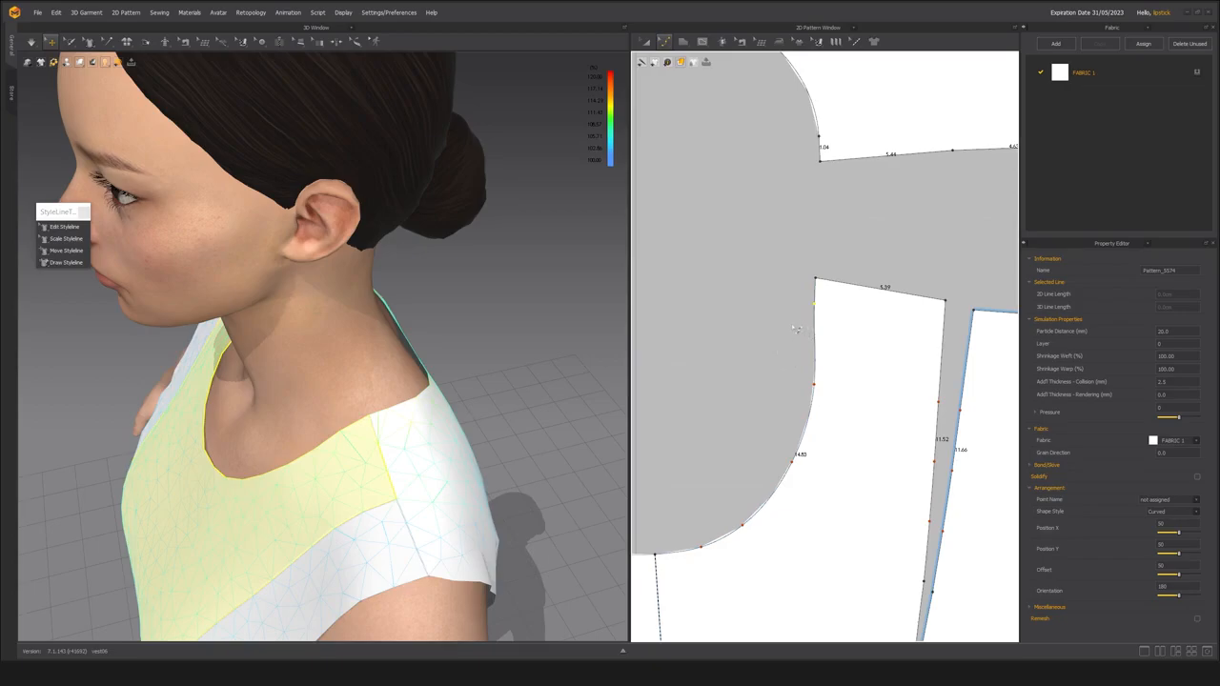
scroll(779, 295, up, 2)
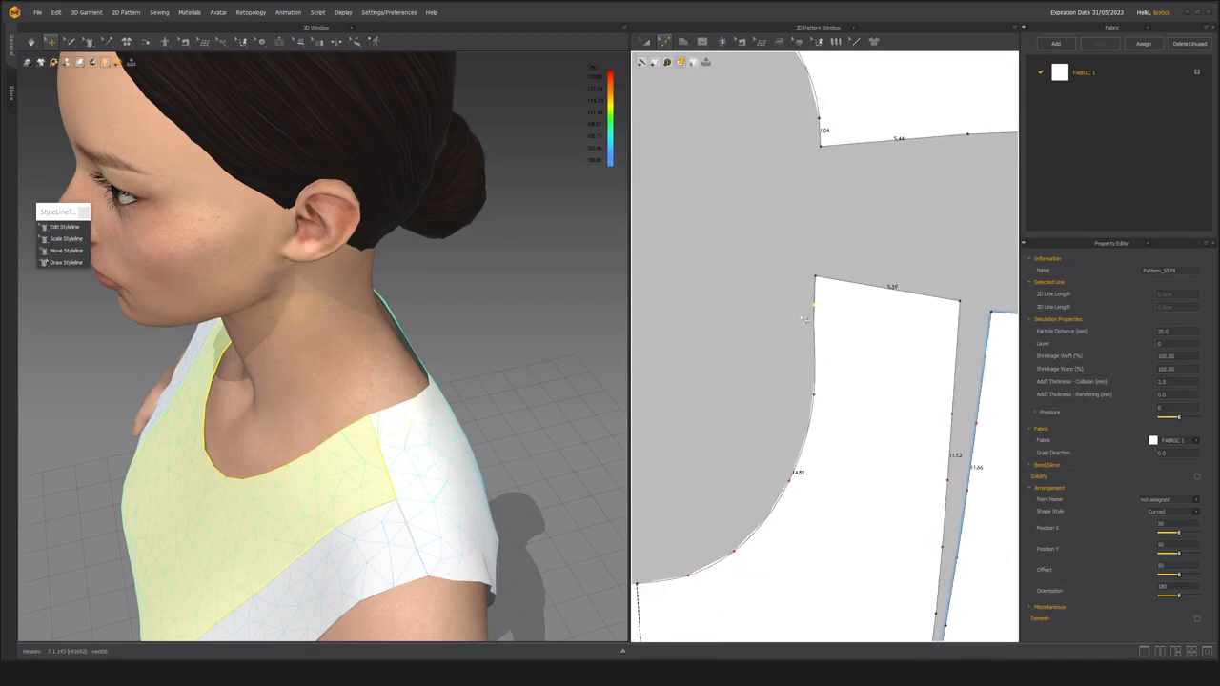
drag(815, 306, 828, 336)
click(772, 350)
scroll(776, 386, down, 5)
scroll(789, 357, up, 6)
click(766, 330)
scroll(767, 331, down, 4)
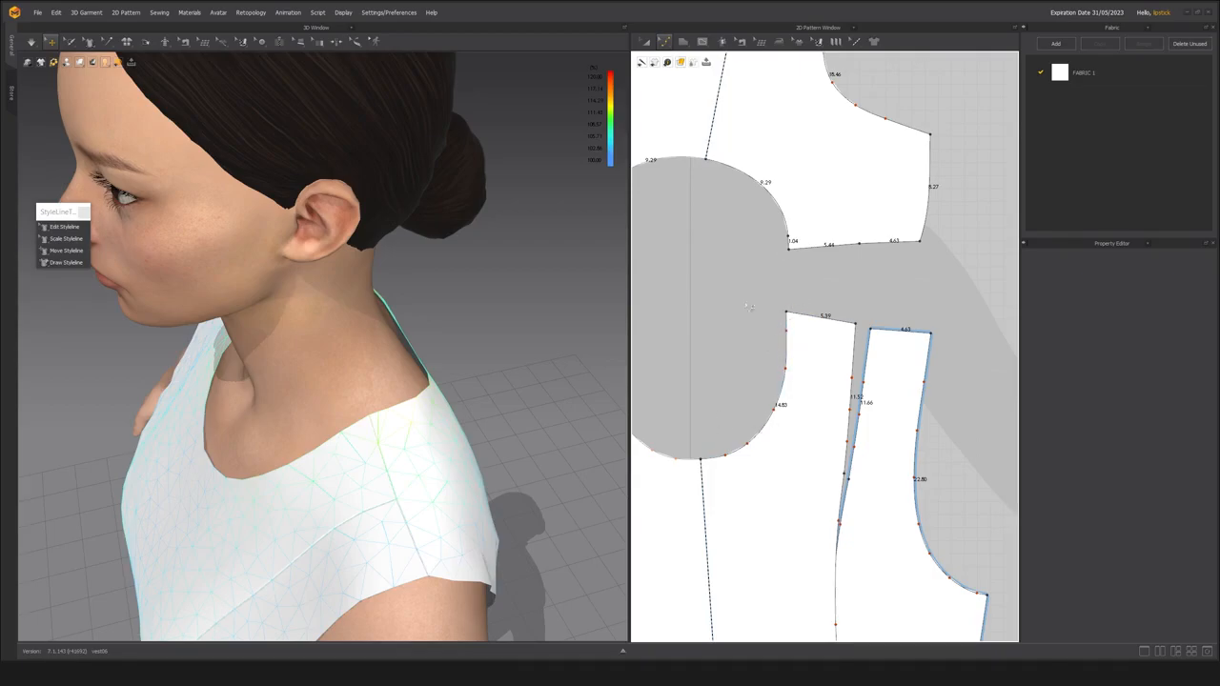
Convert the back neckline's segment point next to the shoulder corner into a curve point.
scroll(760, 248, up, 3)
middle_drag(760, 248, 752, 323)
click(780, 308)
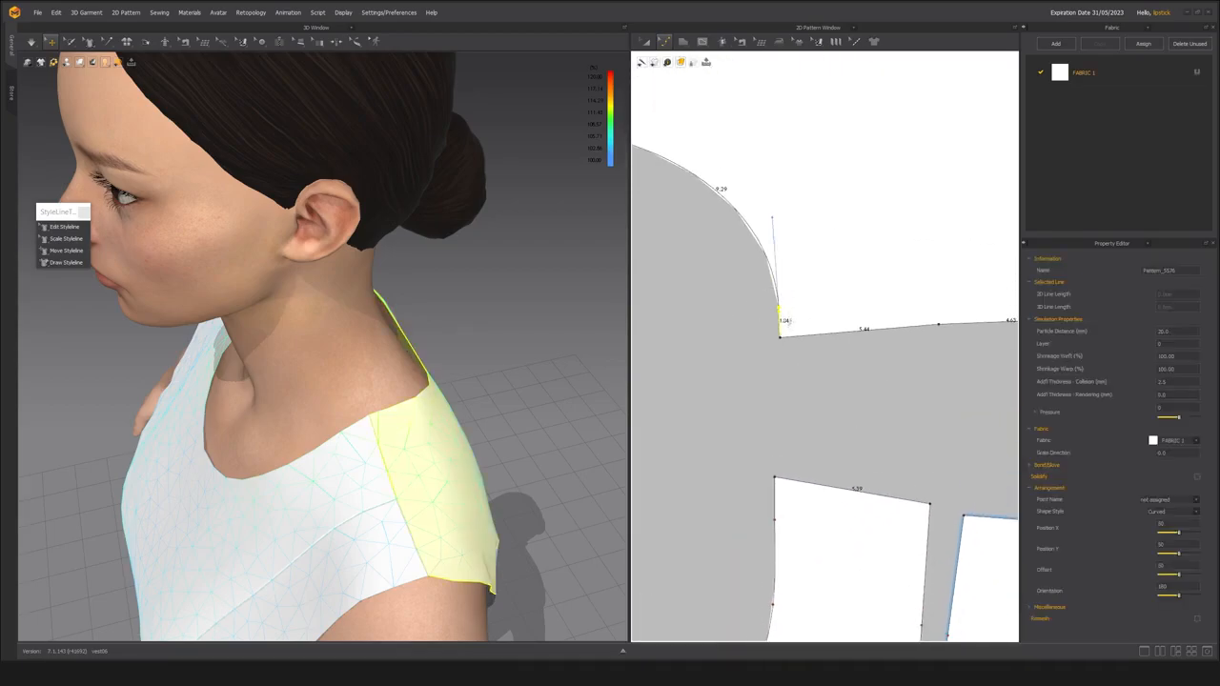
right_click(781, 308)
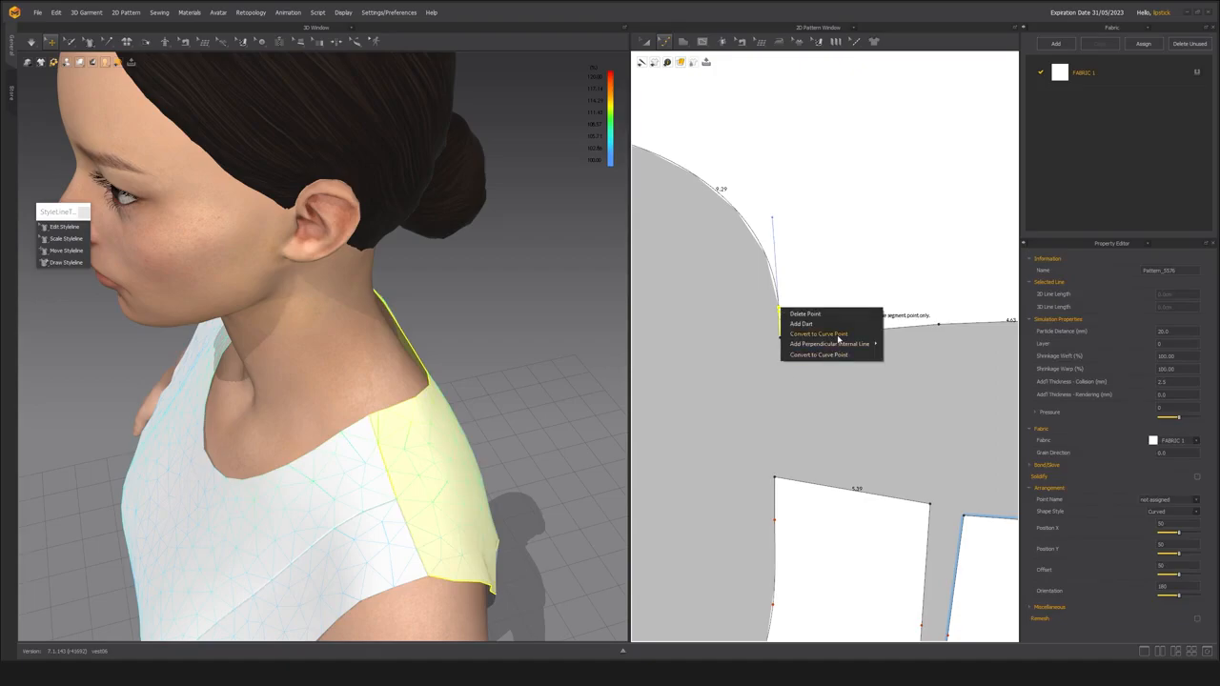
click(838, 336)
click(739, 373)
scroll(739, 373, down, 3)
click(764, 326)
right_click(765, 327)
click(803, 363)
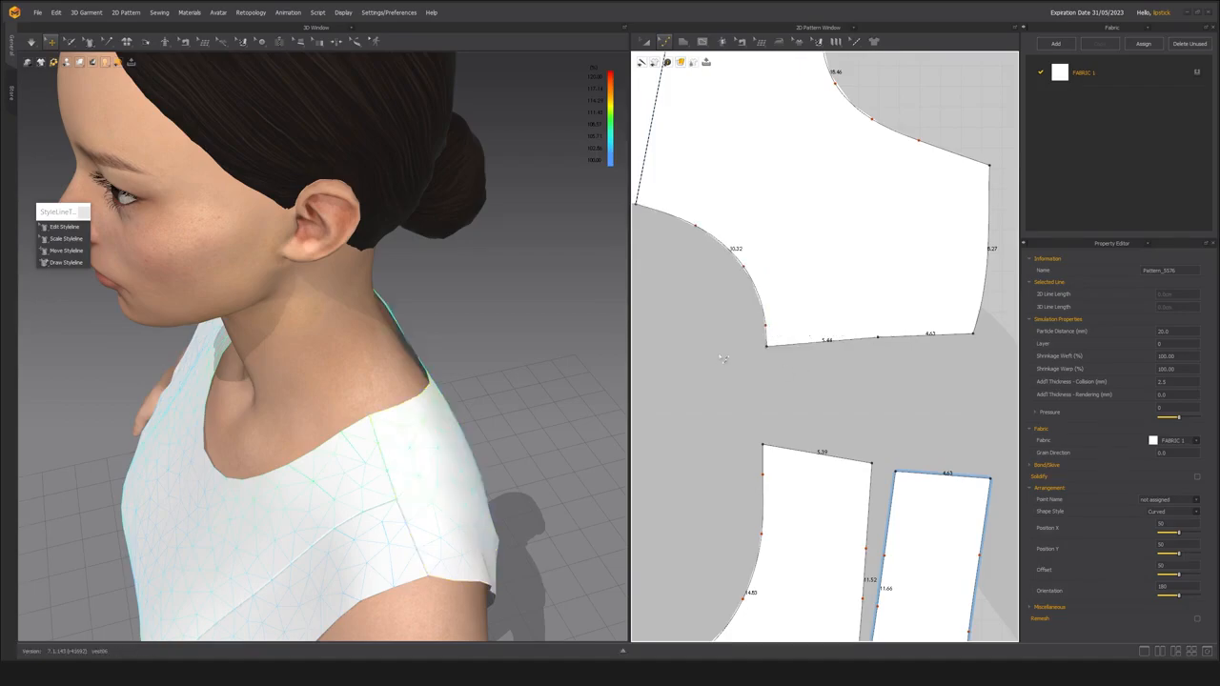
Compare how the front and back neckline curves line up at the shoulder in the pattern.
click(725, 356)
middle_drag(726, 359, 795, 384)
scroll(795, 385, up, 2)
scroll(801, 391, down, 5)
scroll(813, 405, up, 2)
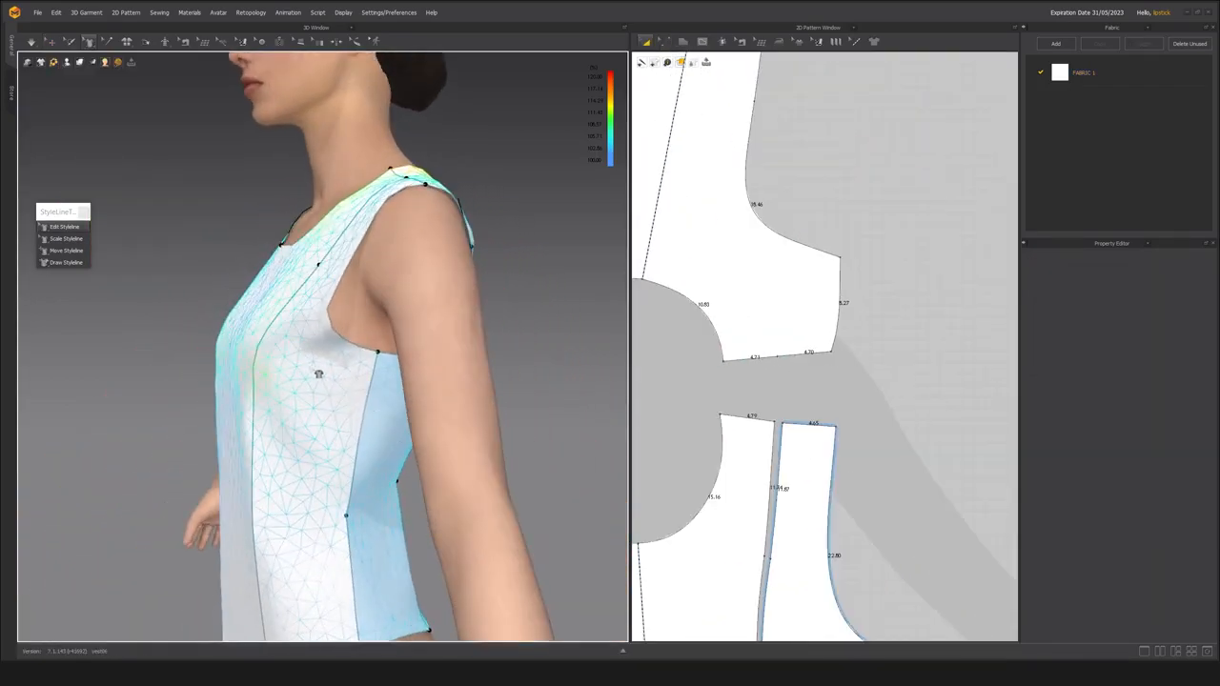
scroll(345, 417, up, 2)
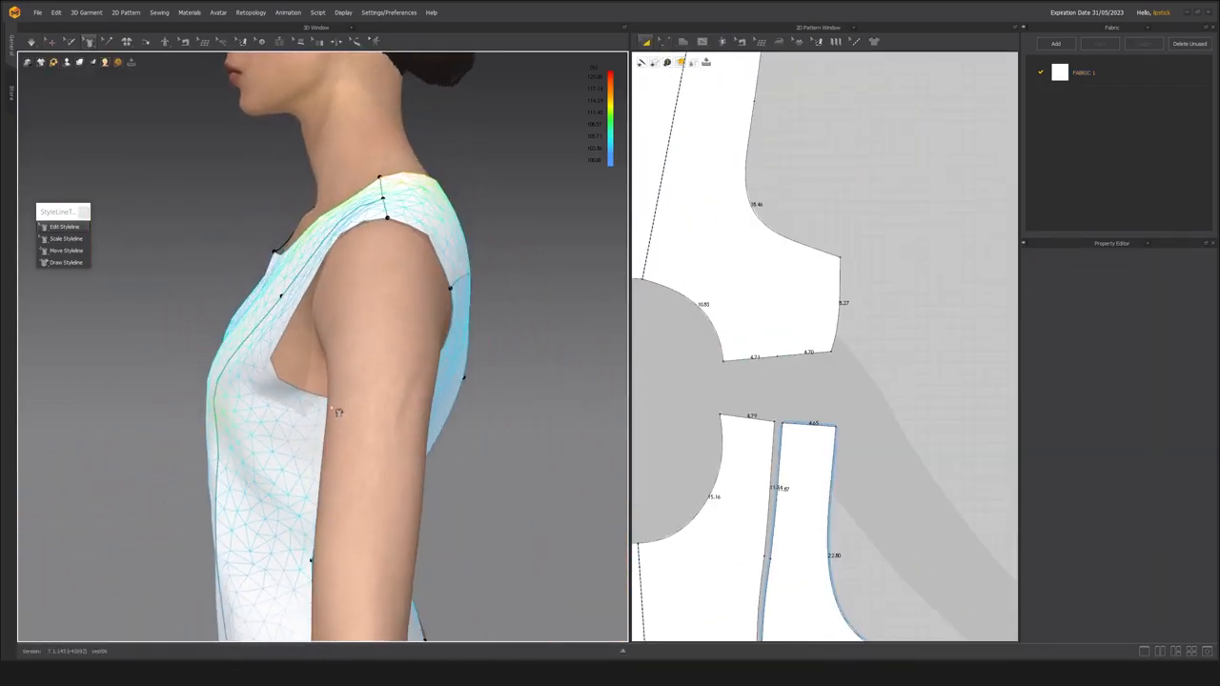
Select the side front panel and examine the princess seams, armhole and hem on the avatar from front, side and back.
click(51, 42)
click(271, 431)
right_drag(270, 429, 255, 395)
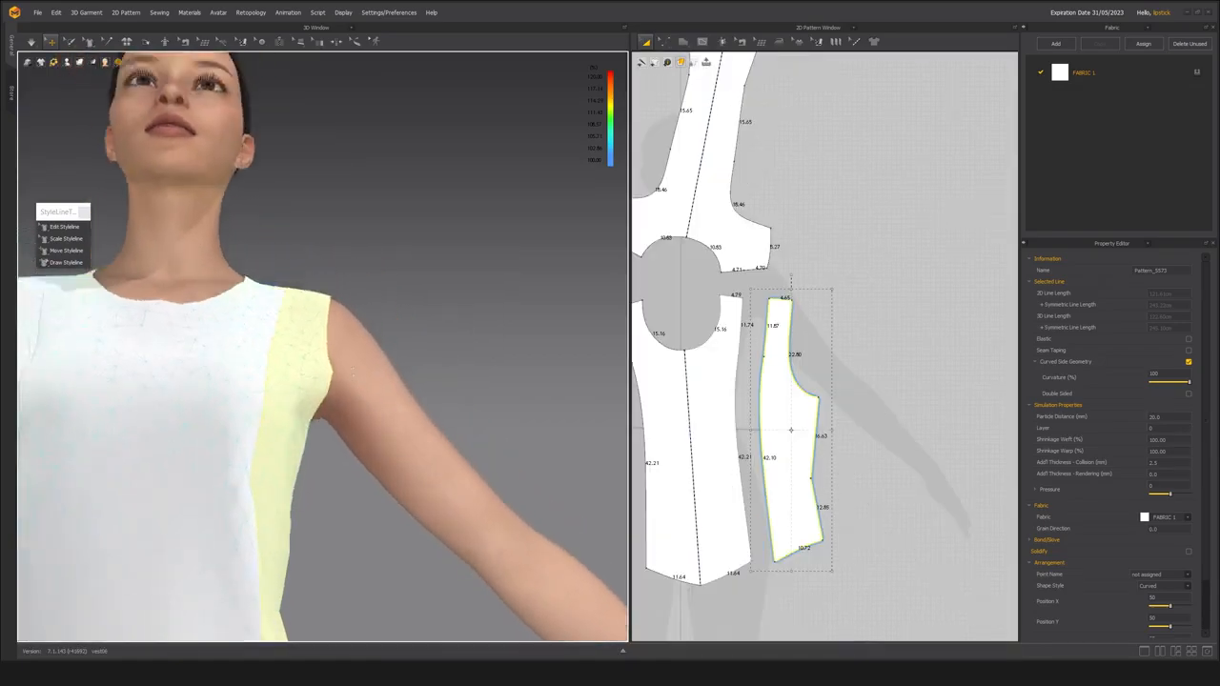
right_drag(353, 373, 252, 533)
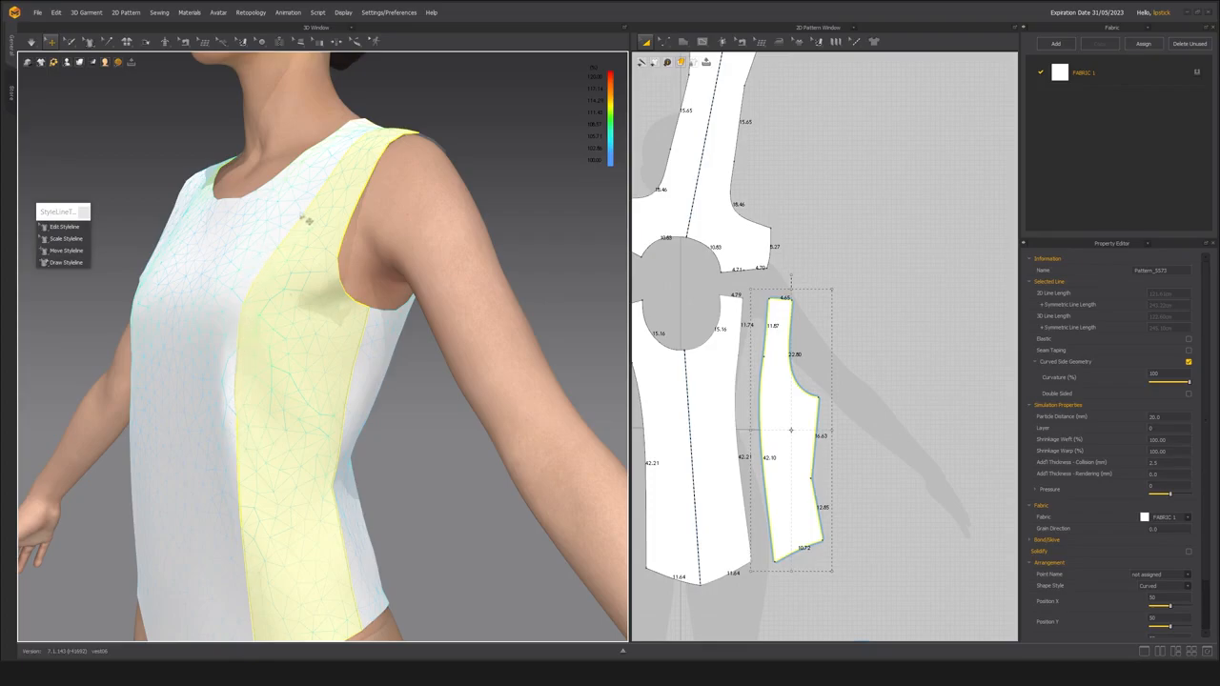
scroll(239, 262, down, 3)
right_drag(240, 263, 280, 305)
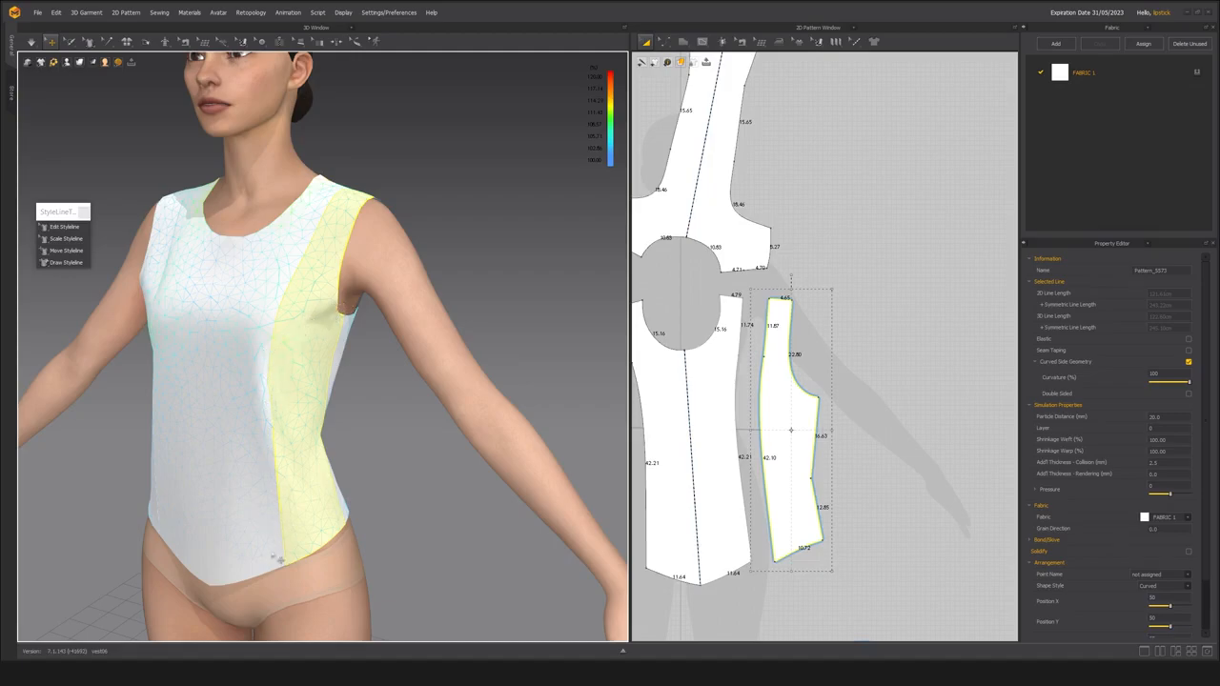
key(8)
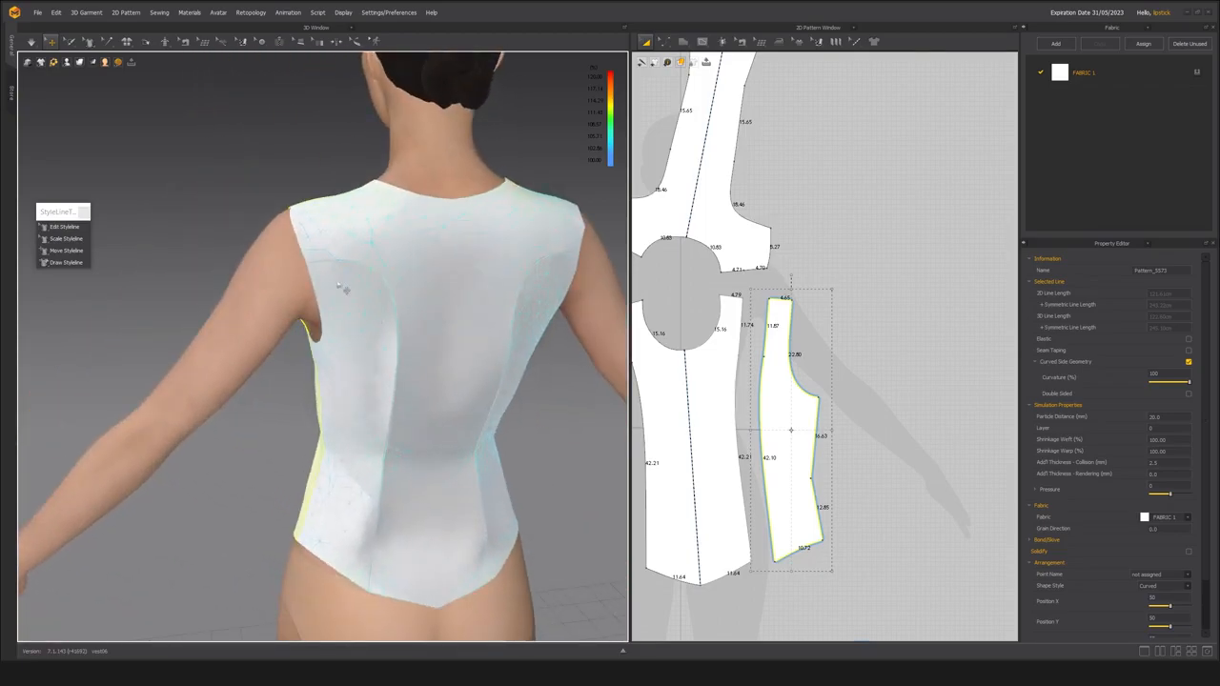
right_drag(375, 283, 553, 291)
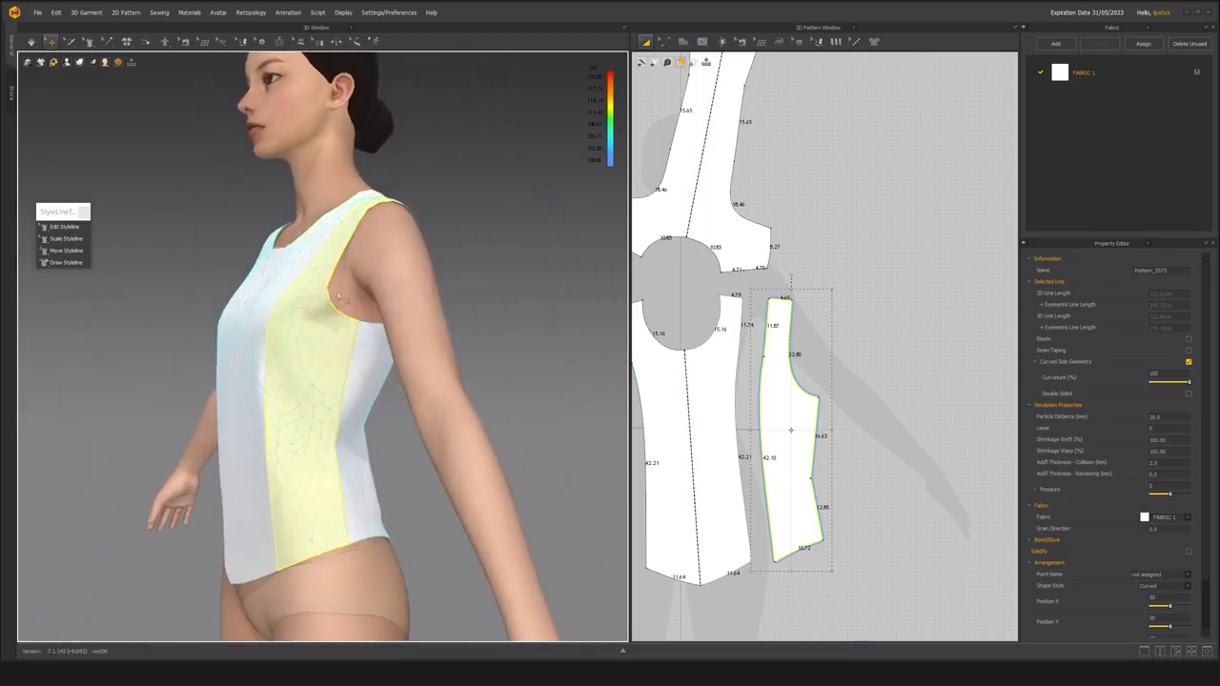
right_drag(256, 358, 287, 359)
scroll(296, 371, up, 5)
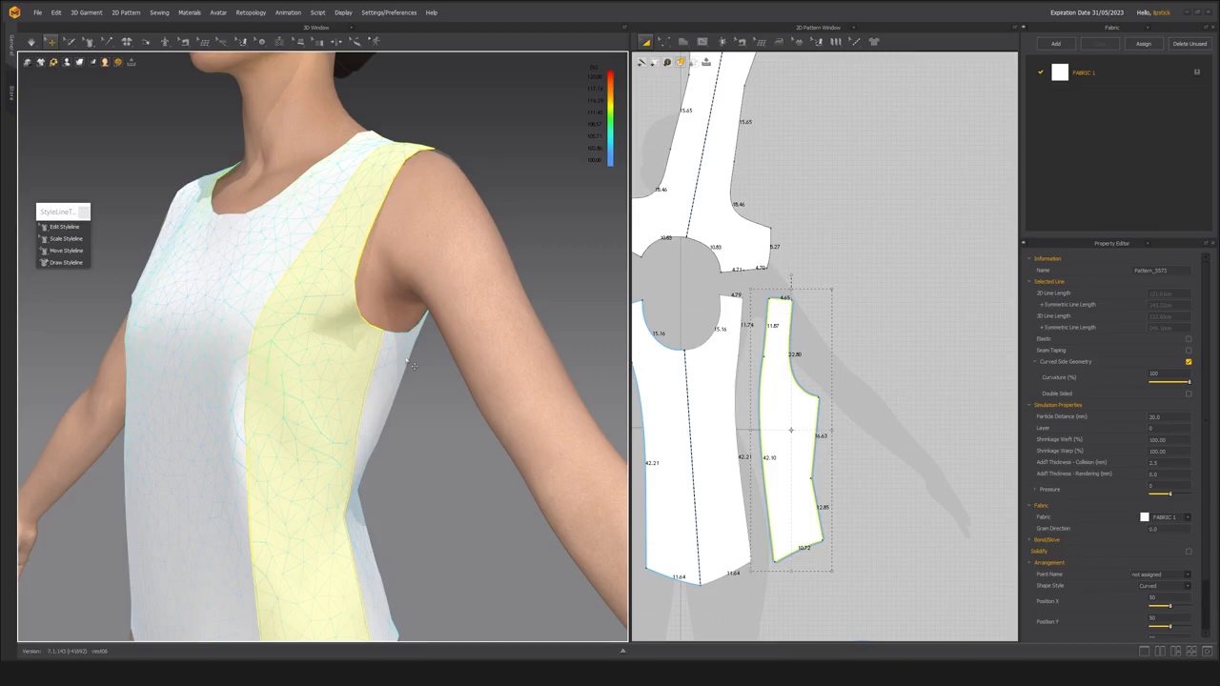
mouse_move(255, 346)
right_down()
mouse_move(319, 340)
mouse_move(360, 303)
mouse_move(357, 262)
mouse_move(218, 316)
mouse_move(194, 357)
mouse_move(292, 281)
mouse_move(326, 302)
mouse_move(333, 346)
right_up()
Display the garment translucent, check the fabric strain on the side front panel at the bust, and restore the opaque display.
key(alt+4)
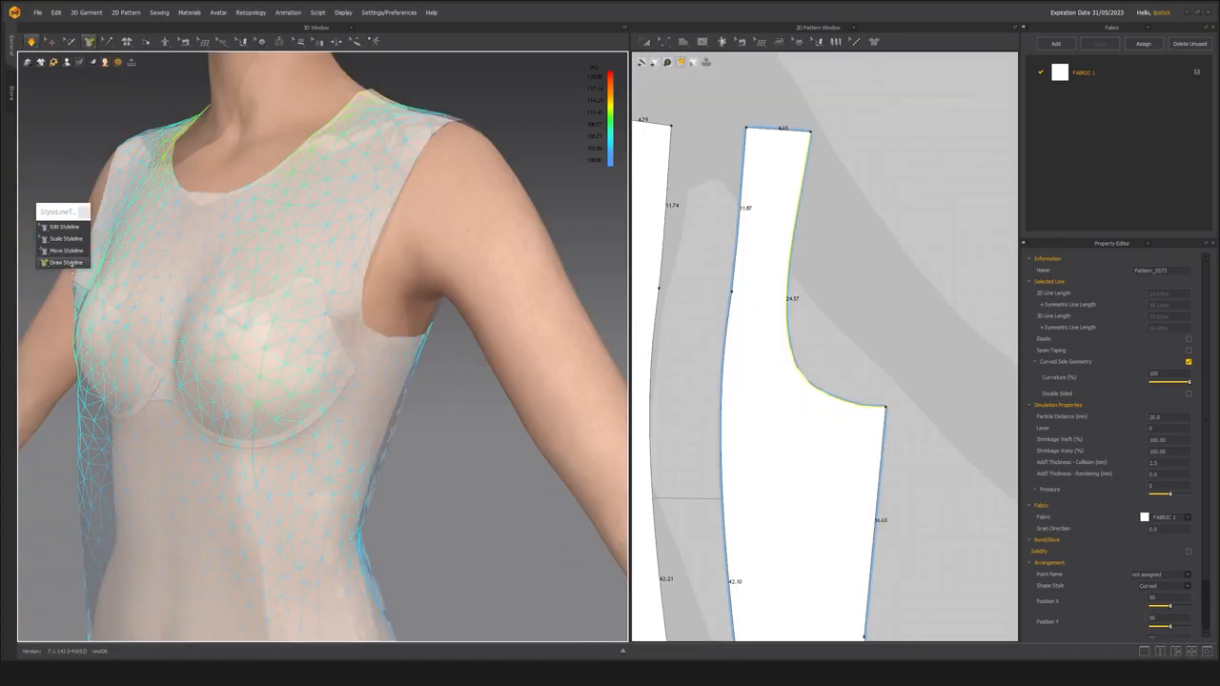
click(317, 377)
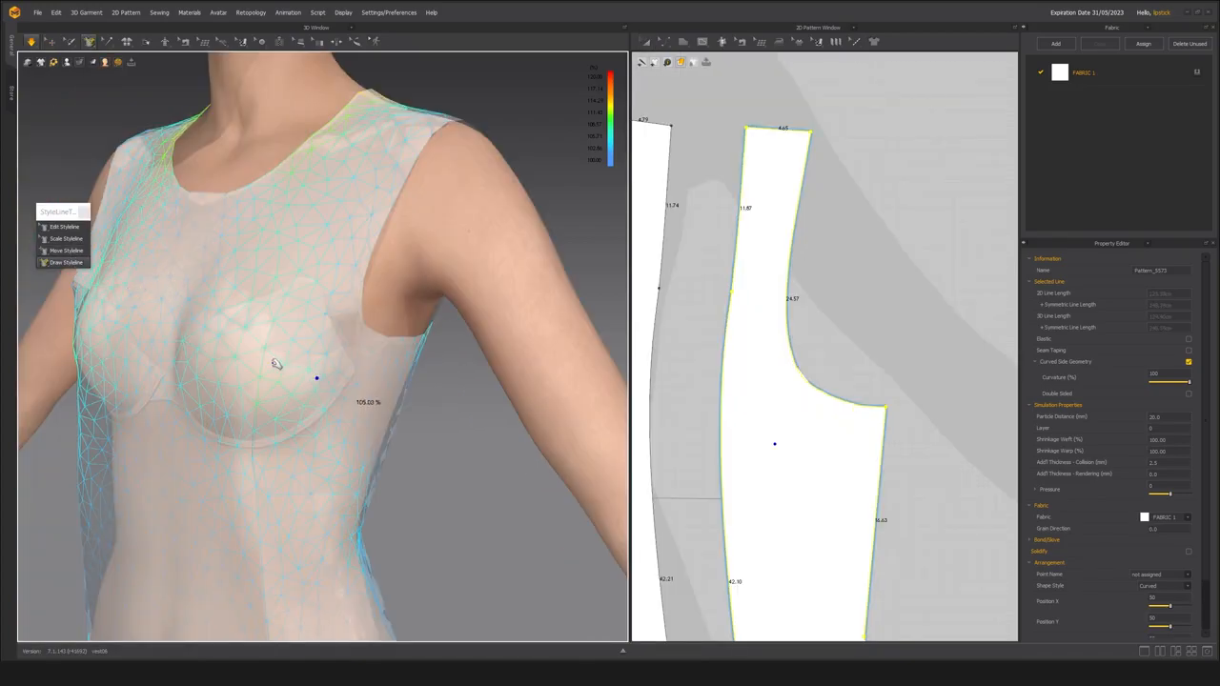
key(alt+5)
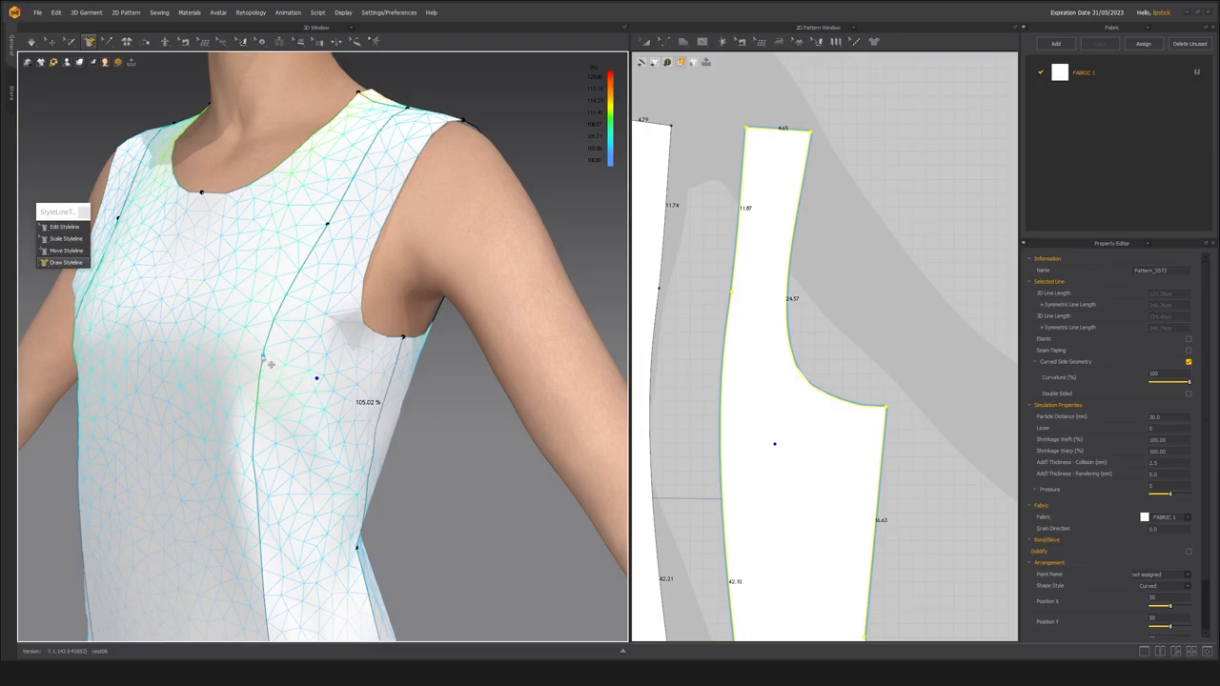
Draw a styleline across the side front panel from the princess seam at the bust to the armhole, splitting the panel.
click(263, 354)
click(364, 317)
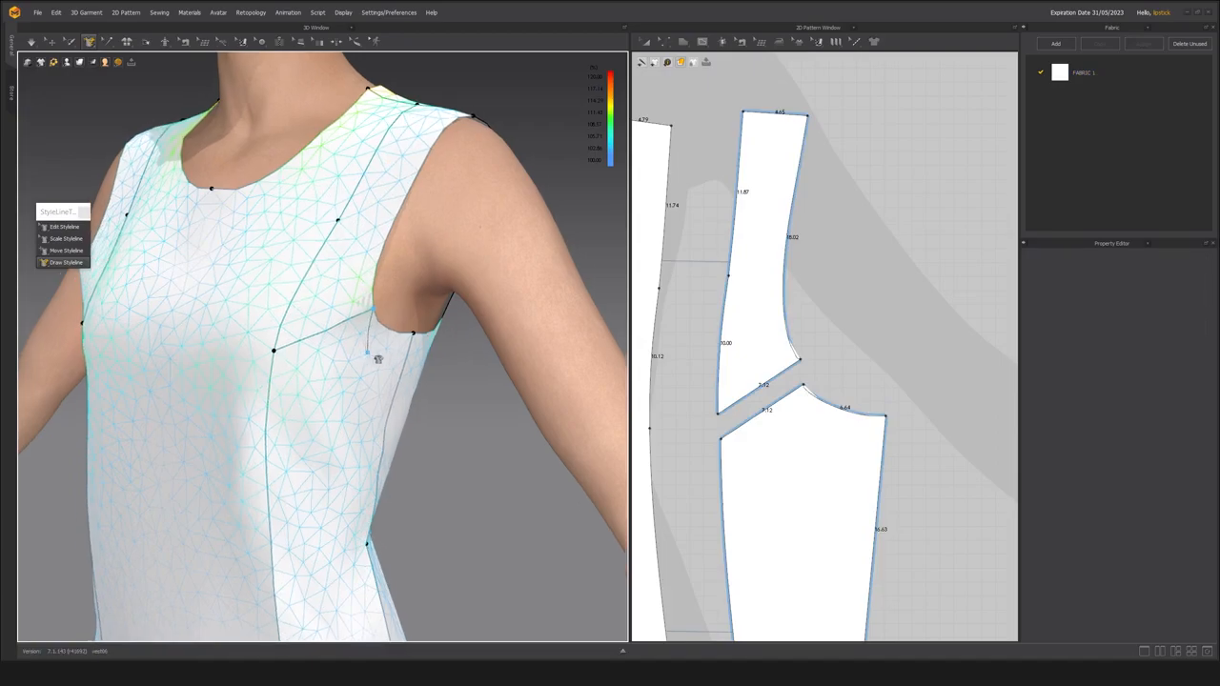
scroll(730, 394, down, 3)
click(763, 428)
drag(763, 432, 772, 429)
Add a segment point on the armhole curve of both the upper and lower side front pieces, close to the new seam's corner.
right_drag(415, 341, 307, 363)
scroll(307, 363, up, 4)
scroll(808, 370, up, 4)
scroll(816, 359, up, 2)
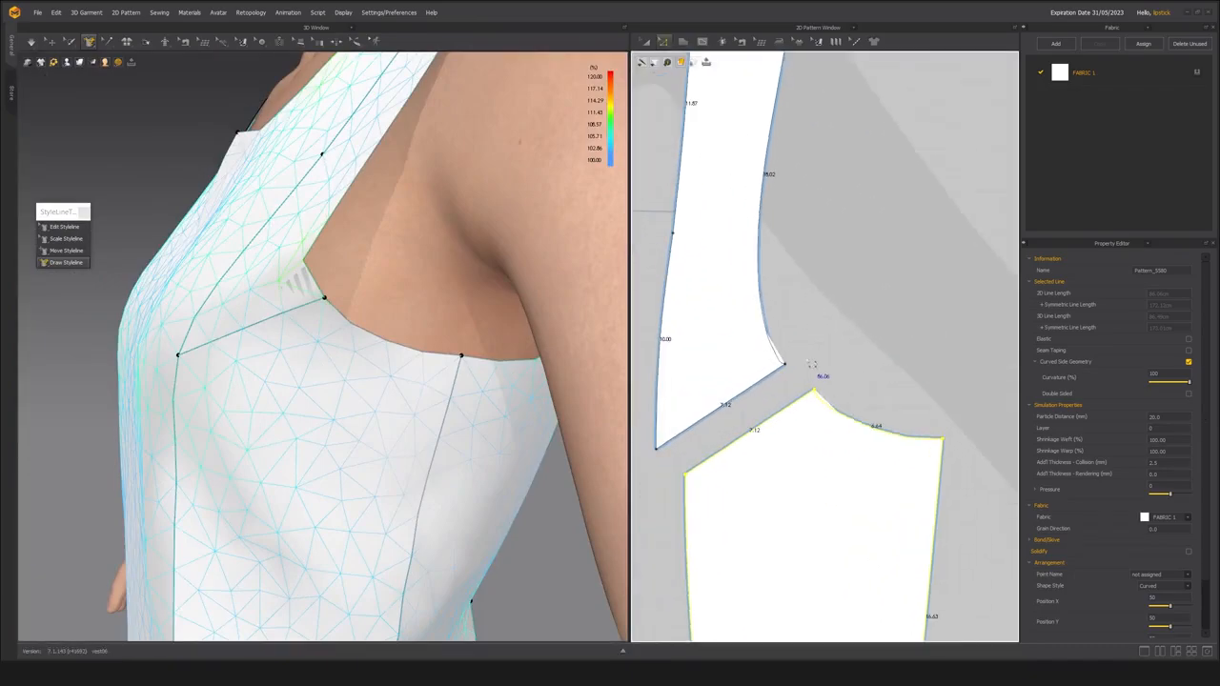
drag(780, 354, 780, 356)
click(776, 352)
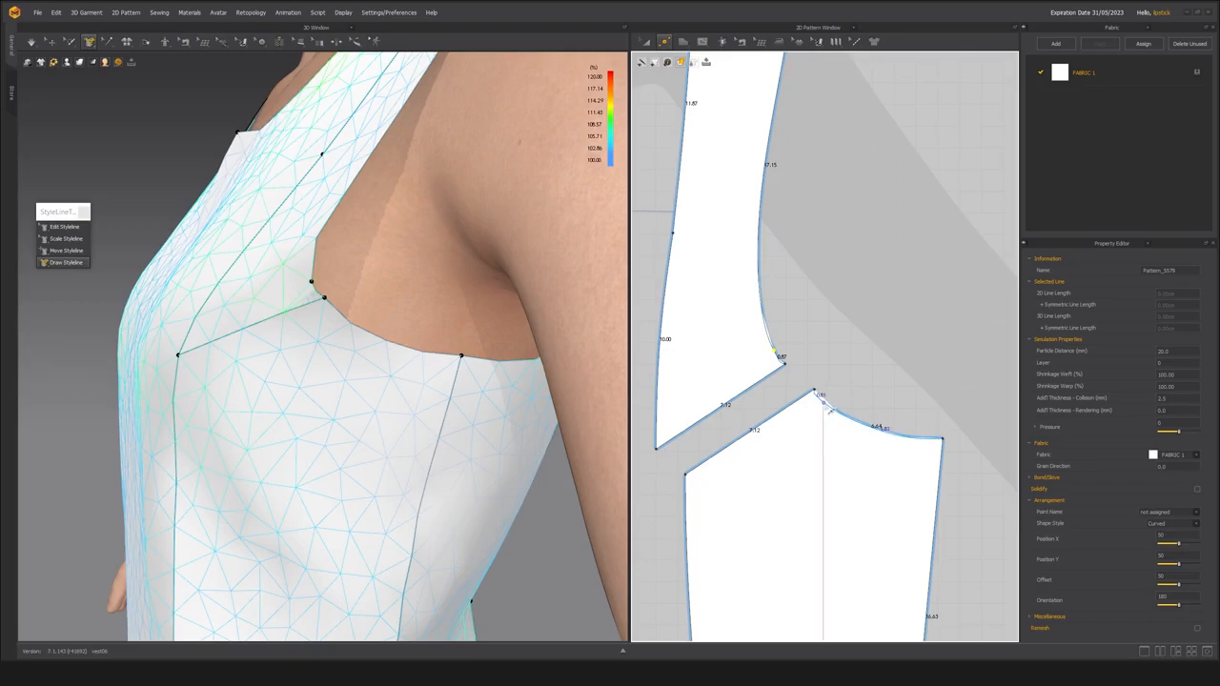
click(819, 394)
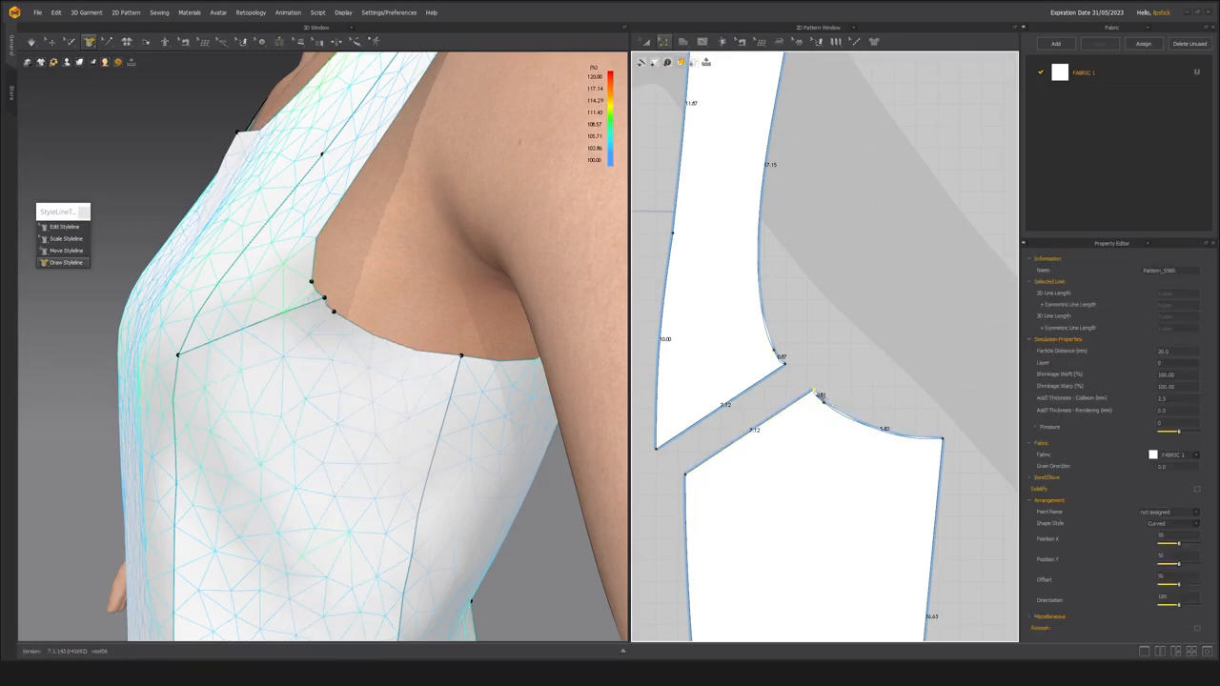
click(872, 353)
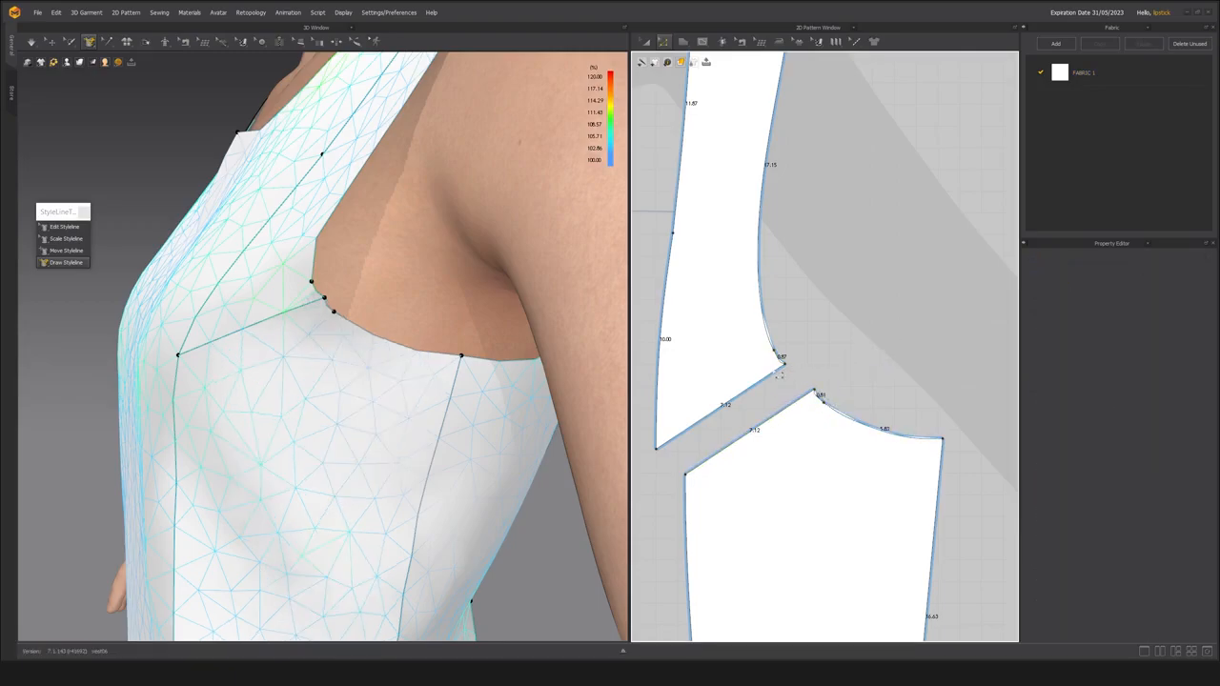
Delete the old armhole corner points of the upper and lower side front pieces, and simulate the garment.
click(786, 366)
key(Delete)
click(815, 390)
key(Delete)
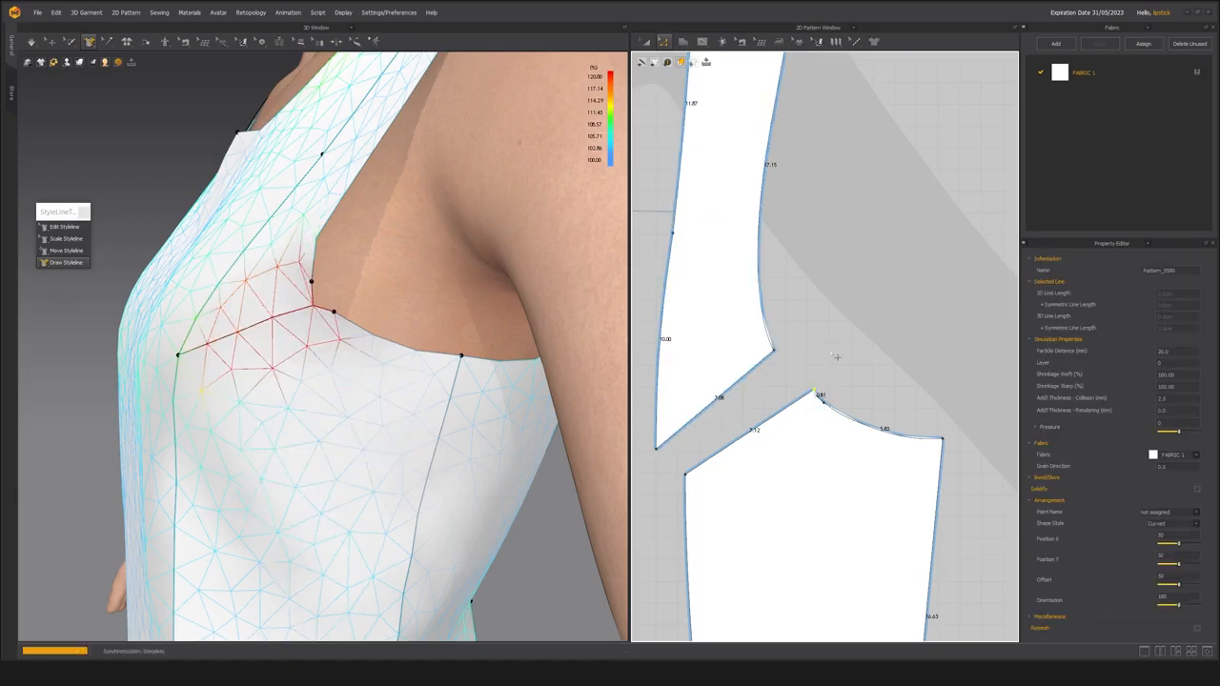
right_drag(318, 378, 351, 358)
key(space)
right_drag(277, 353, 293, 395)
scroll(341, 346, down, 3)
scroll(293, 395, up, 10)
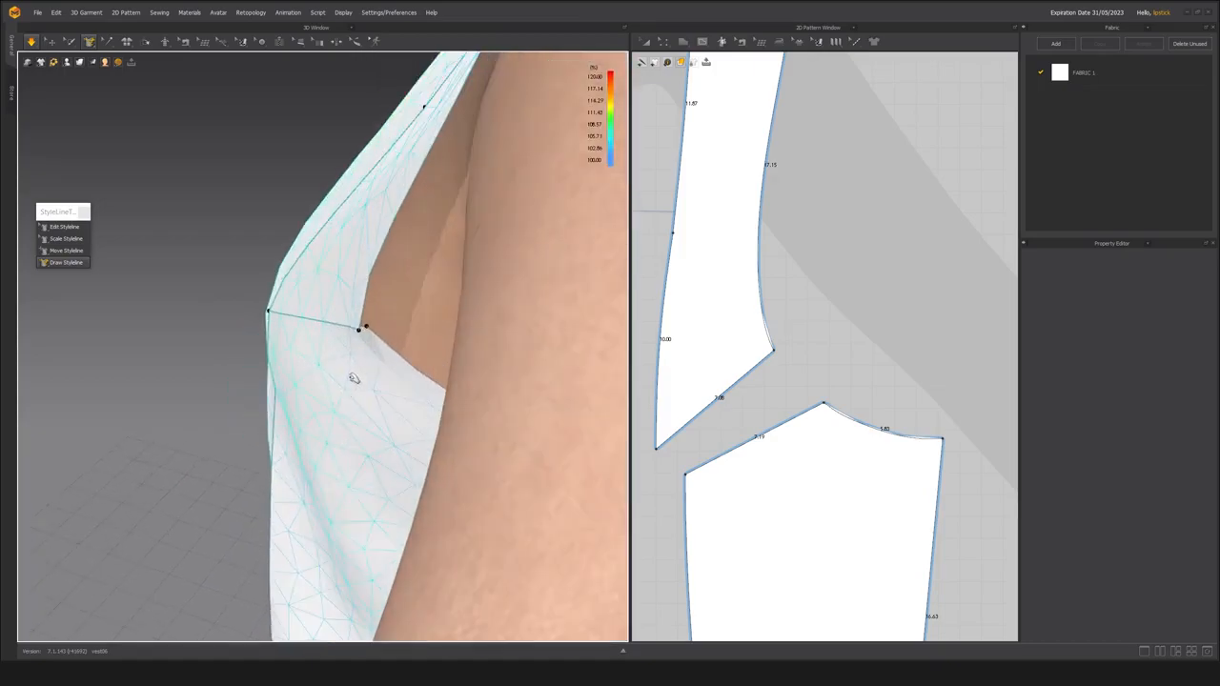
Extend the sewing between the upper and lower side front pieces to their armhole corners and check the seam on the avatar.
scroll(386, 382, down, 3)
drag(761, 363, 774, 351)
drag(809, 411, 824, 403)
key(q)
right_drag(333, 357, 454, 277)
scroll(455, 277, down, 5)
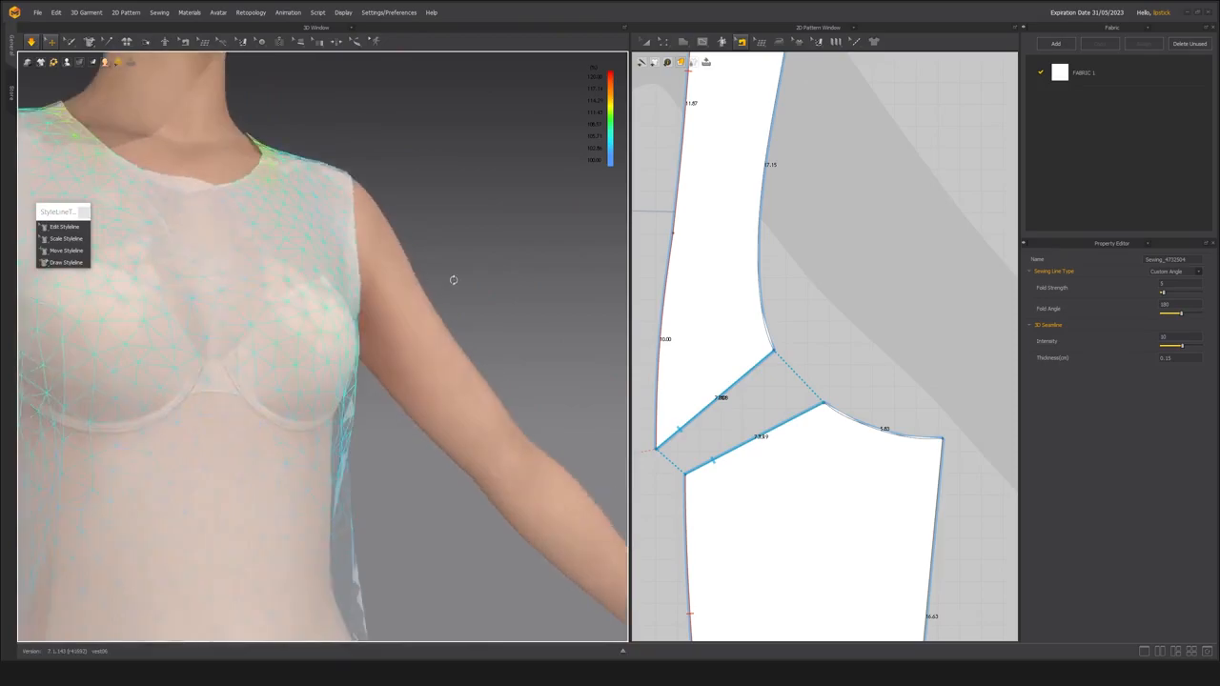
key(b)
right_drag(340, 307, 319, 365)
scroll(376, 333, up, 2)
scroll(881, 427, down, 3)
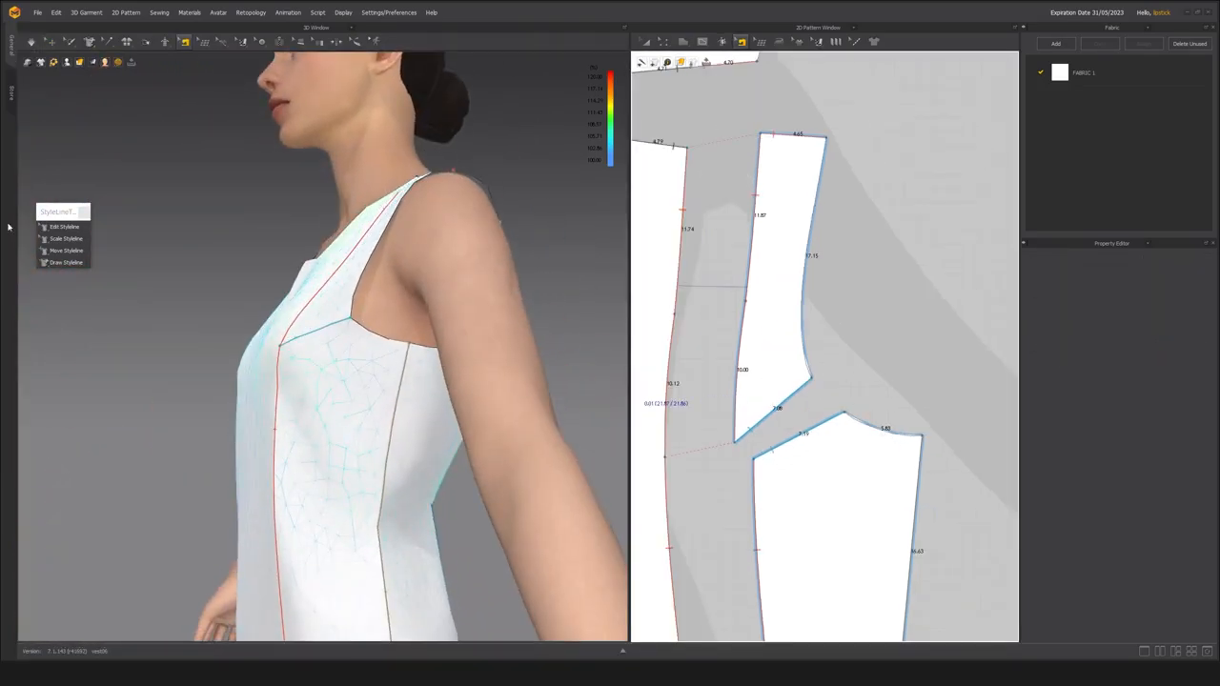
Move the bust seam's armhole end point outward on the avatar with Edit Styleline, and simulate the garment.
key(q)
right_drag(351, 329, 341, 353)
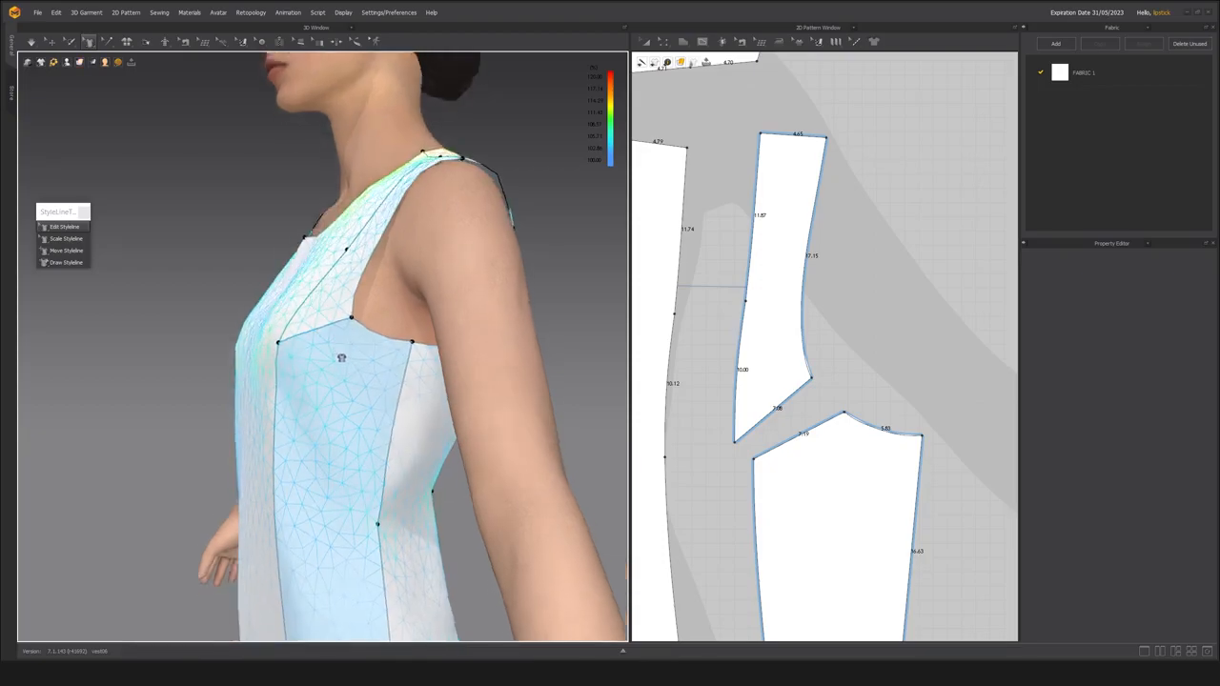
scroll(356, 325, up, 3)
drag(368, 305, 388, 301)
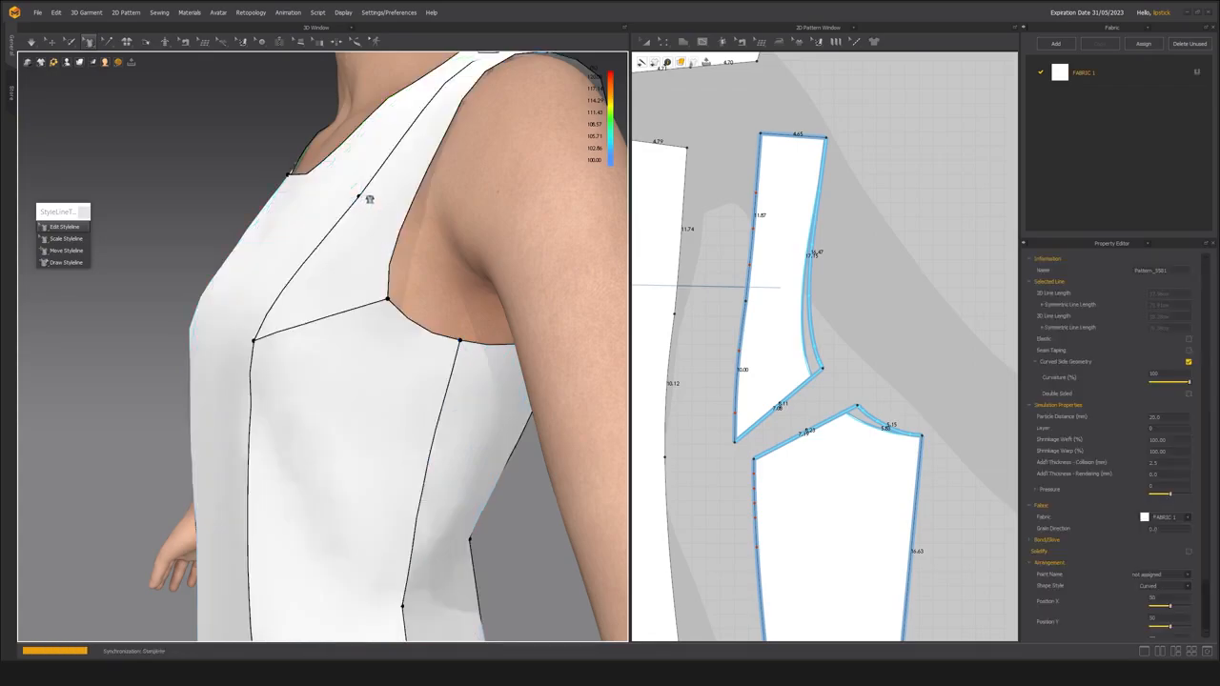
right_drag(330, 325, 346, 333)
key(space)
right_drag(301, 369, 329, 389)
scroll(298, 393, down, 3)
key(space)
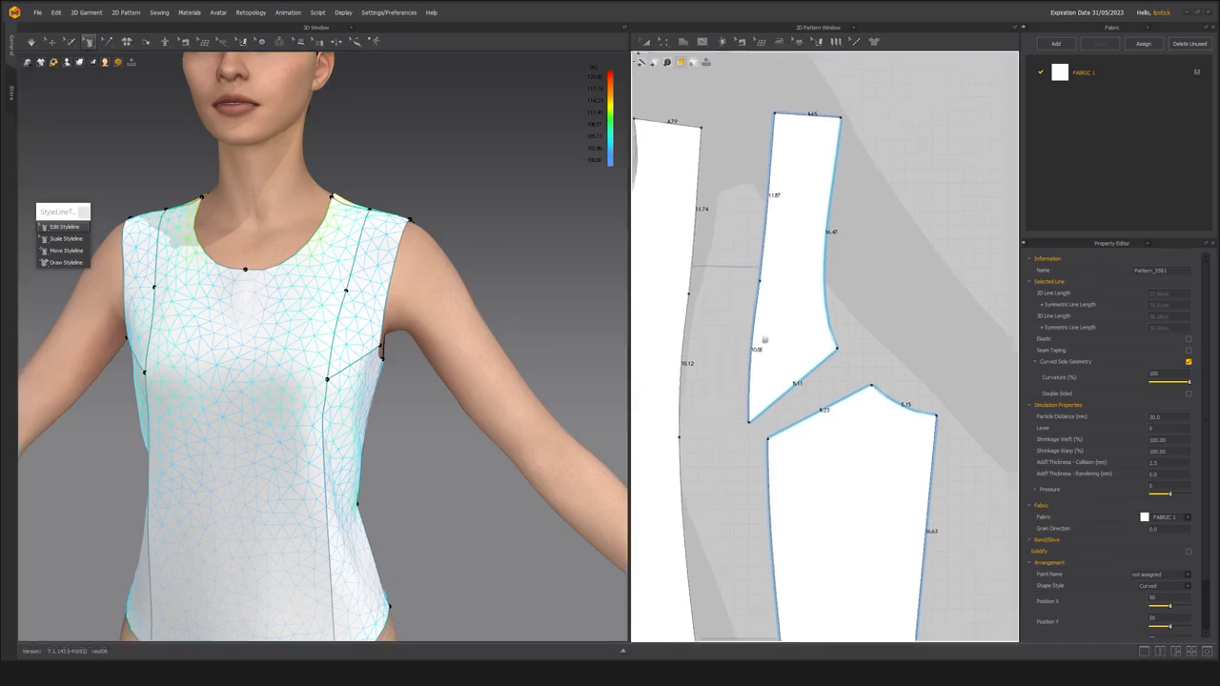
Try to merge the upper side front piece into the center front panel along the upper princess seam.
scroll(773, 322, down, 5)
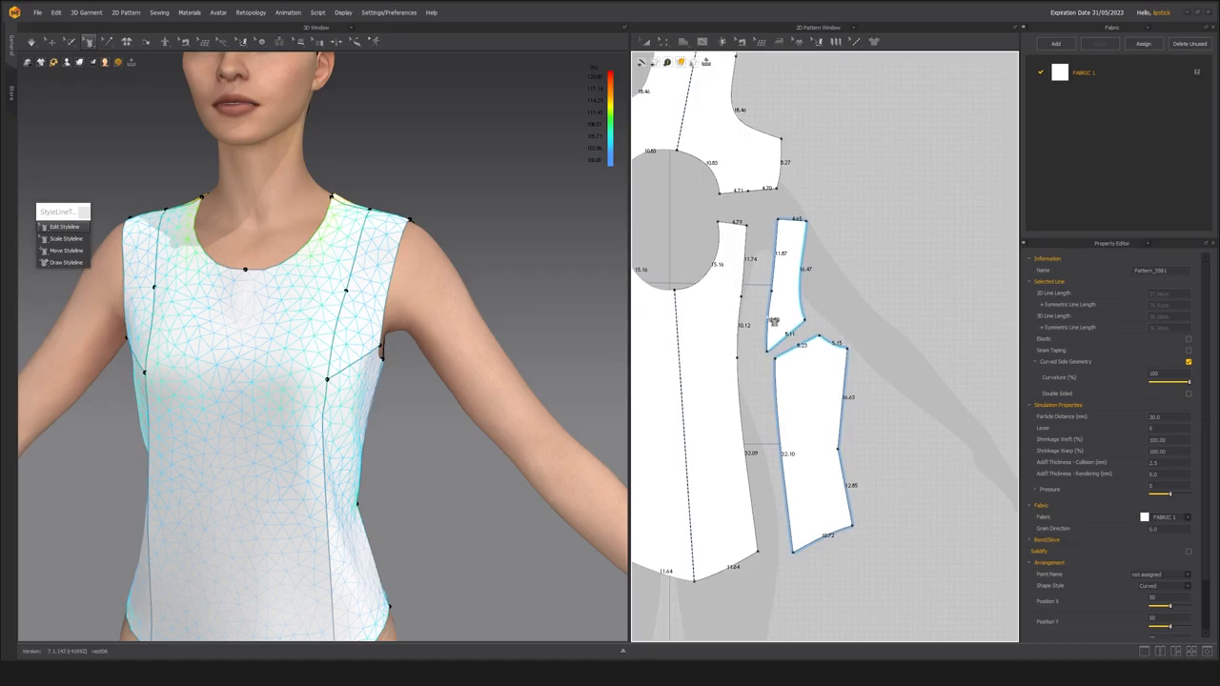
scroll(743, 291, up, 3)
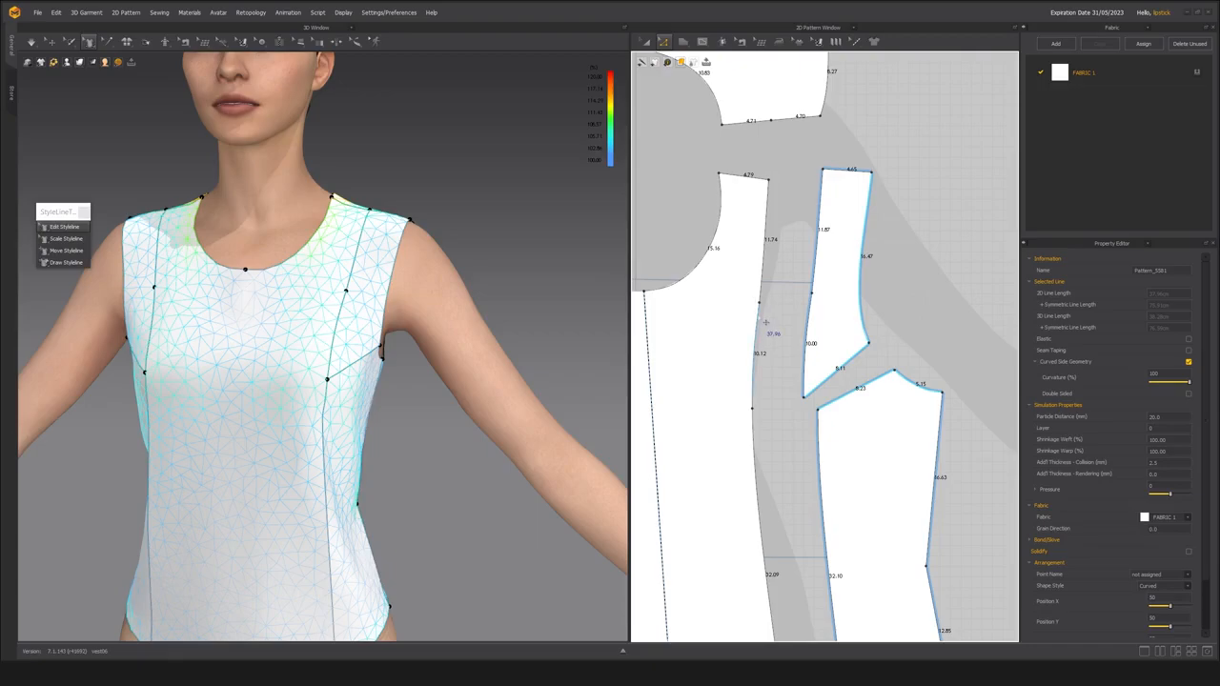
key(b)
click(761, 300)
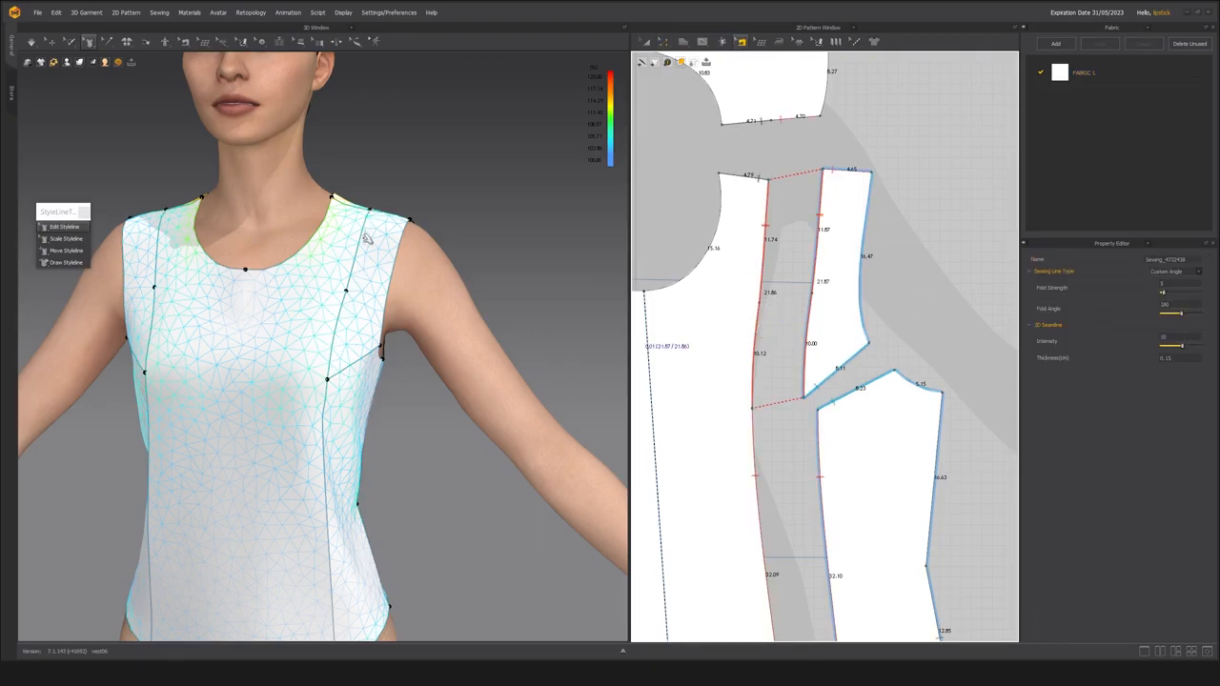
click(371, 209)
right_click(760, 315)
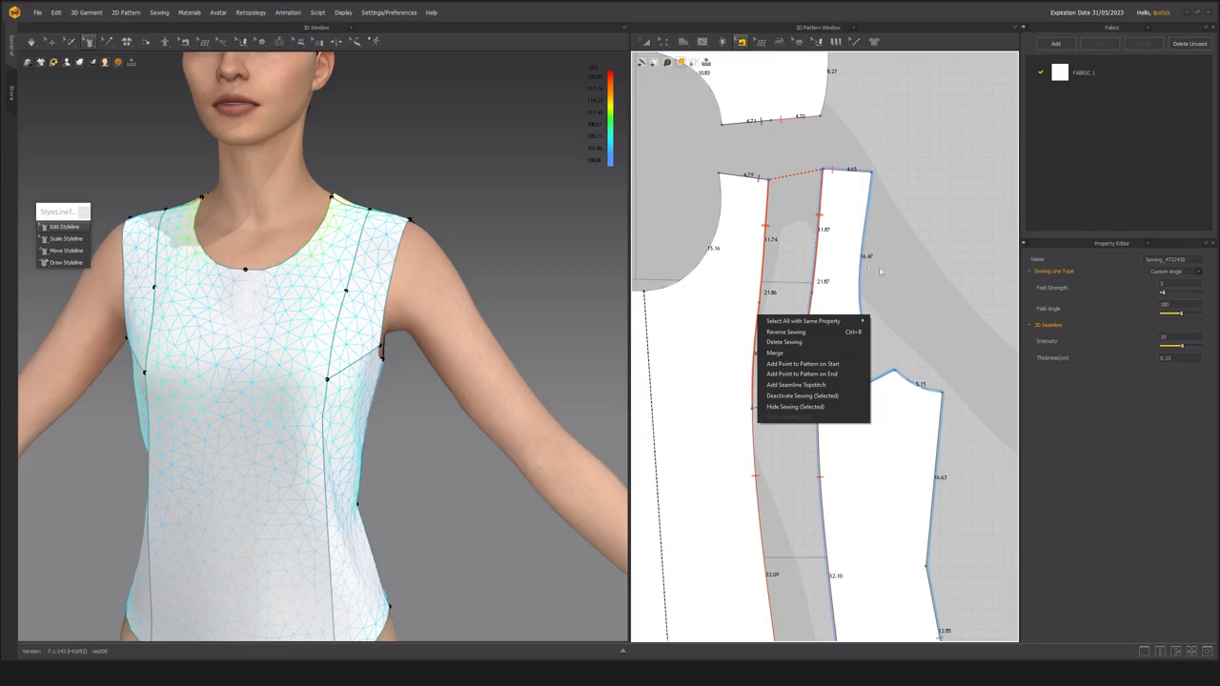
click(775, 353)
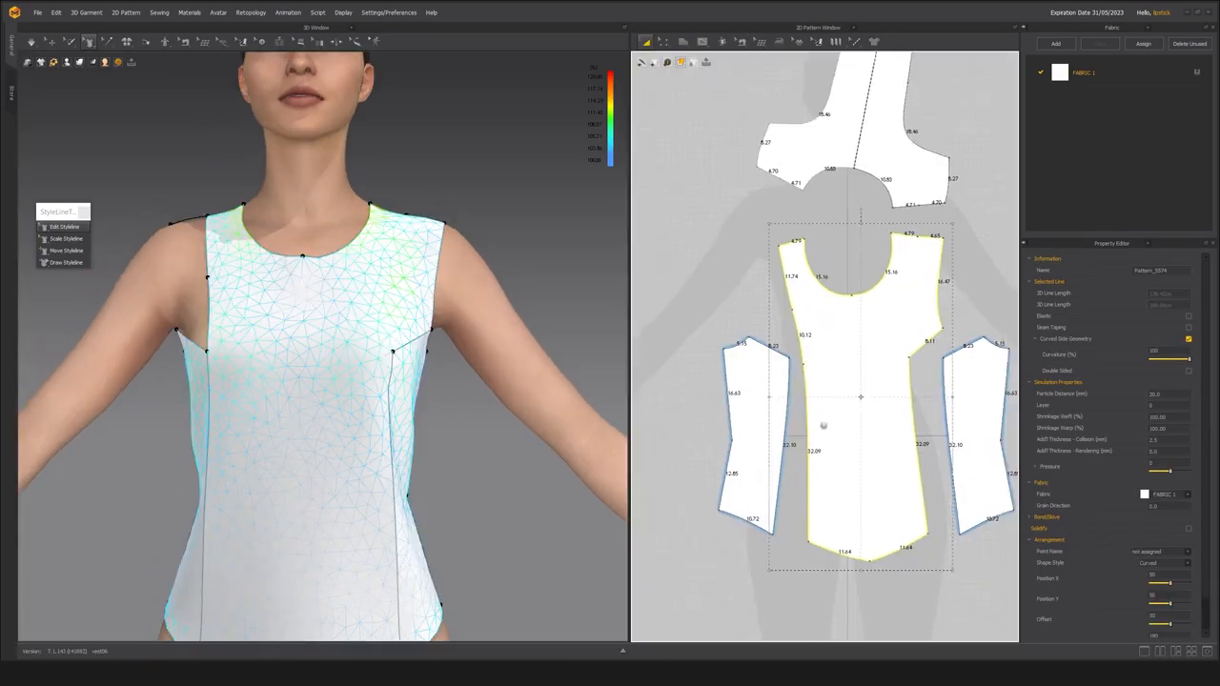
Undo the merge of the upper side front piece with the center front panel.
middle_drag(824, 426, 792, 407)
key(ctrl+g)
key(ctrl+z)
key(ctrl+z)
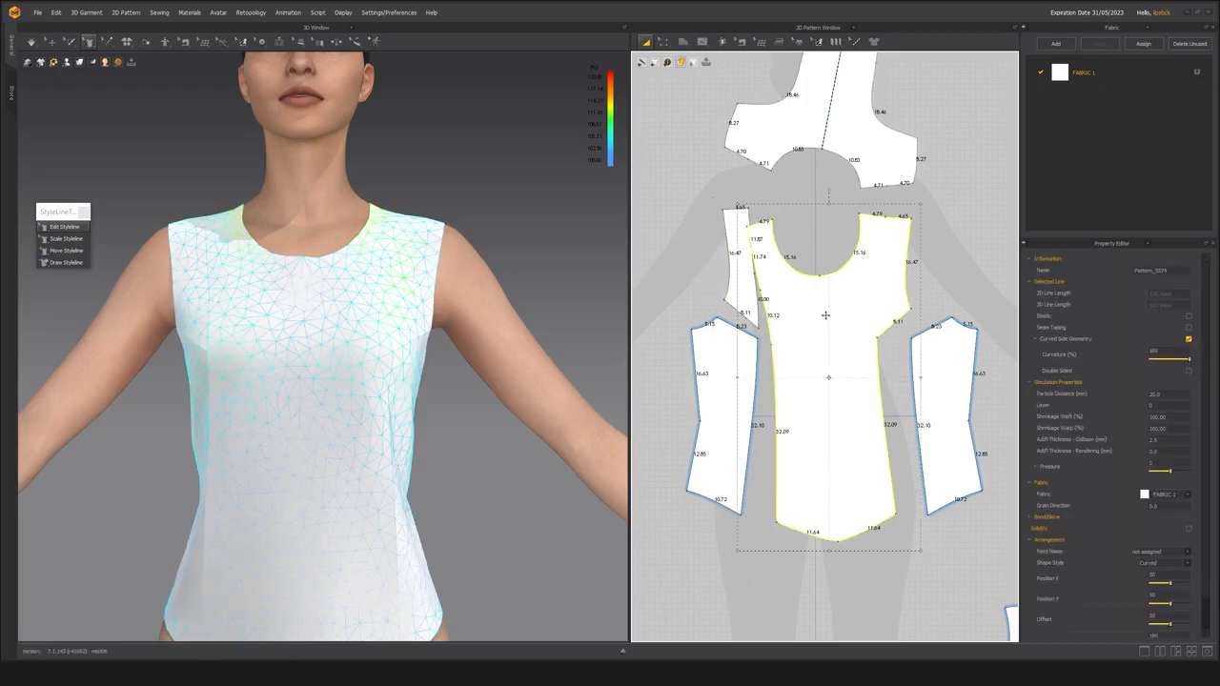
middle_drag(850, 406, 815, 394)
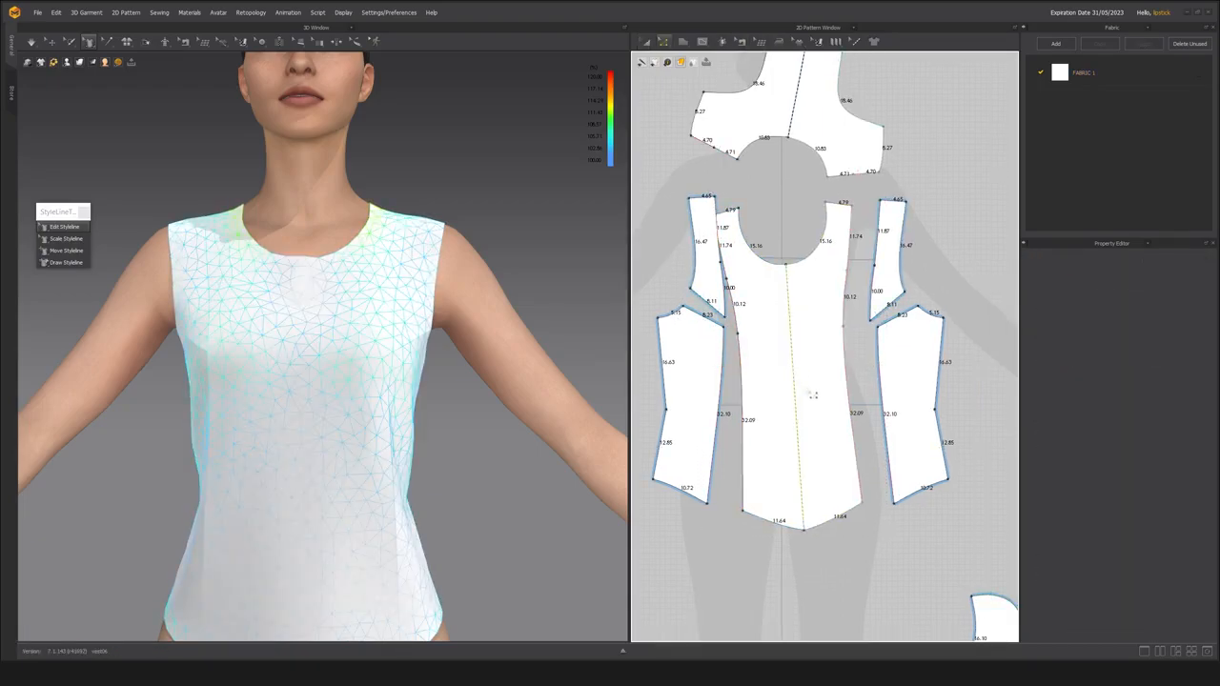
Rotate the center front panel until its center line is vertical, and apply Cut & Sew along that line.
key(a)
click(826, 226)
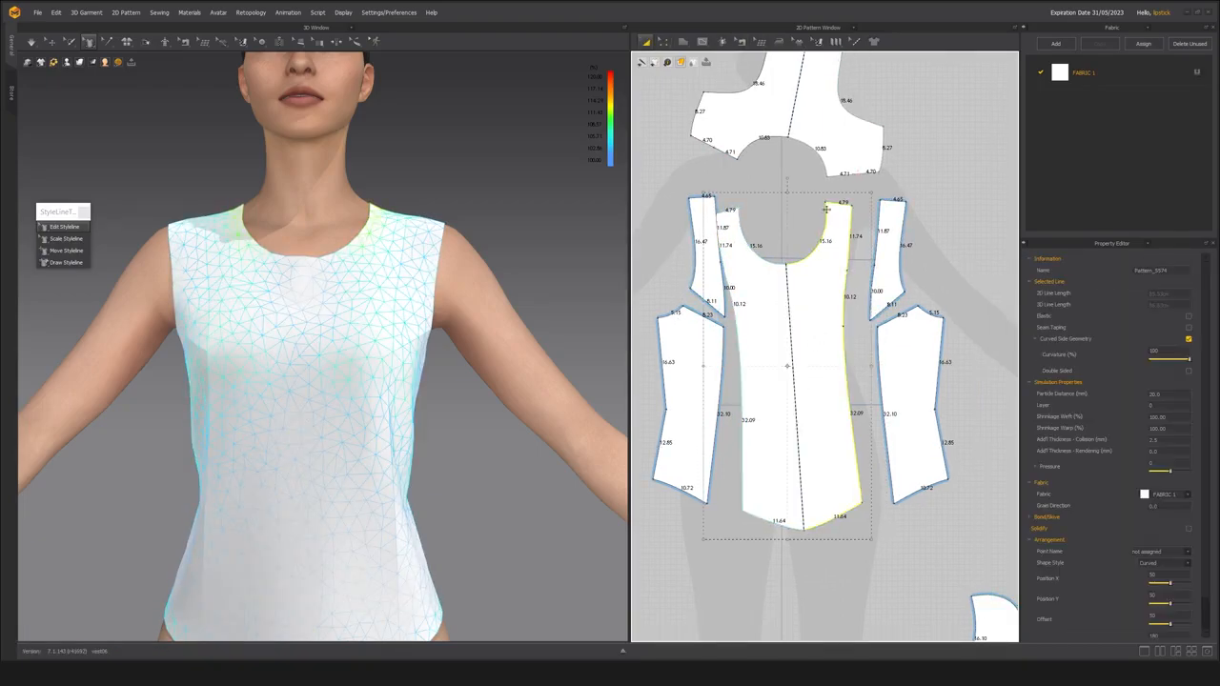
drag(787, 179, 794, 179)
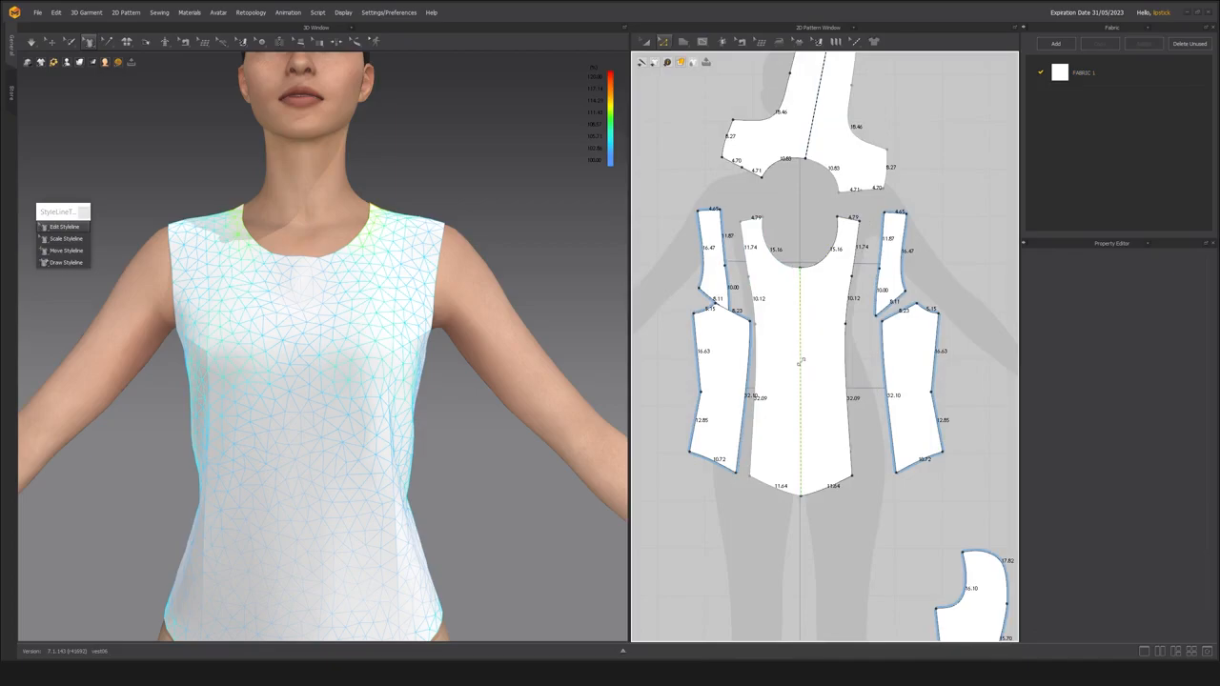
right_click(802, 364)
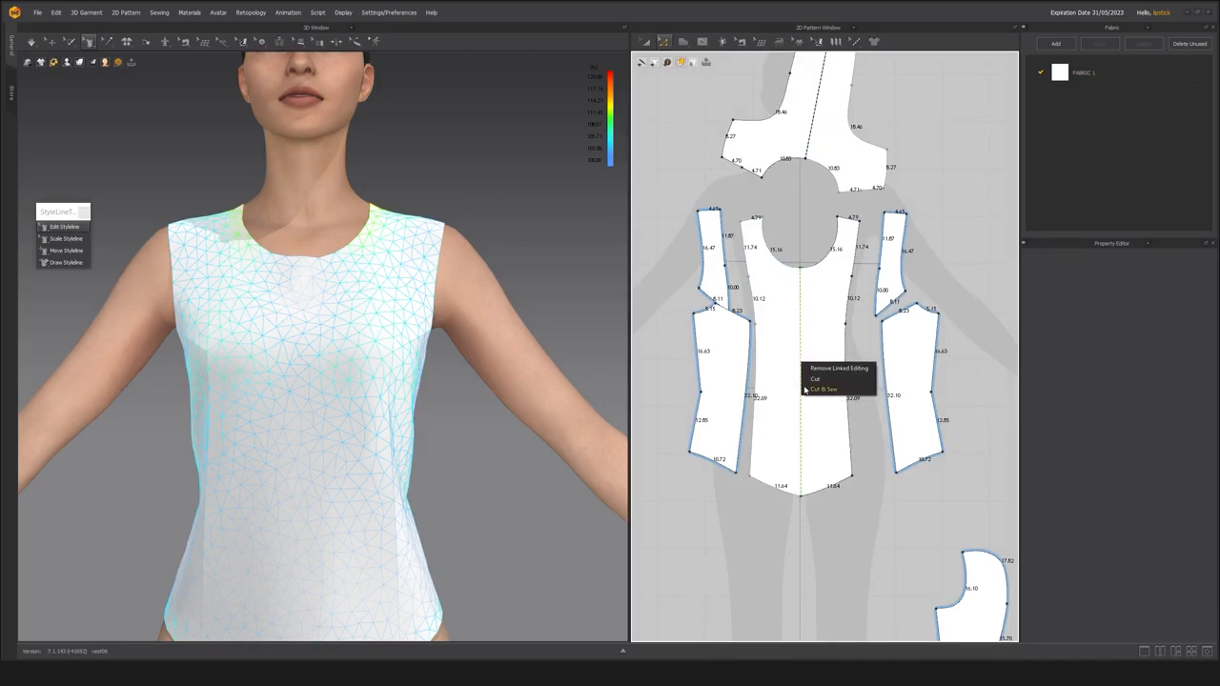
click(822, 389)
Link the two center front halves as symmetric patterns with sewing and move one half slightly away from the other.
key(a)
click(778, 462)
right_click(778, 461)
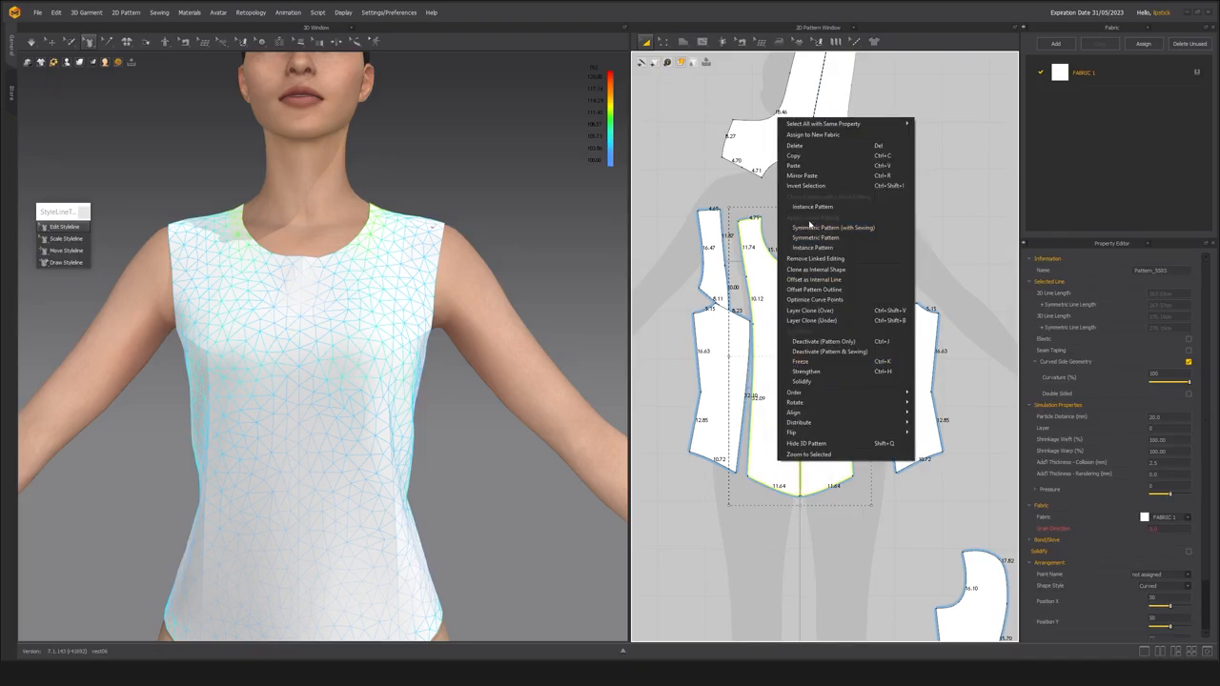
click(845, 229)
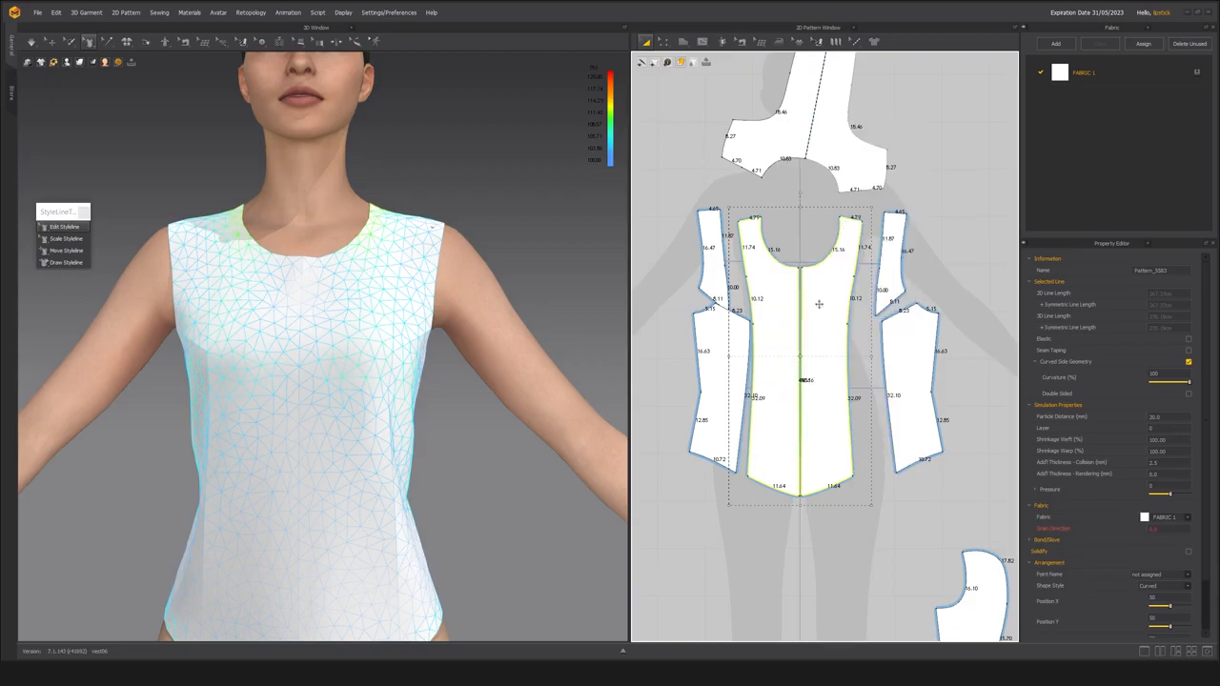
click(734, 271)
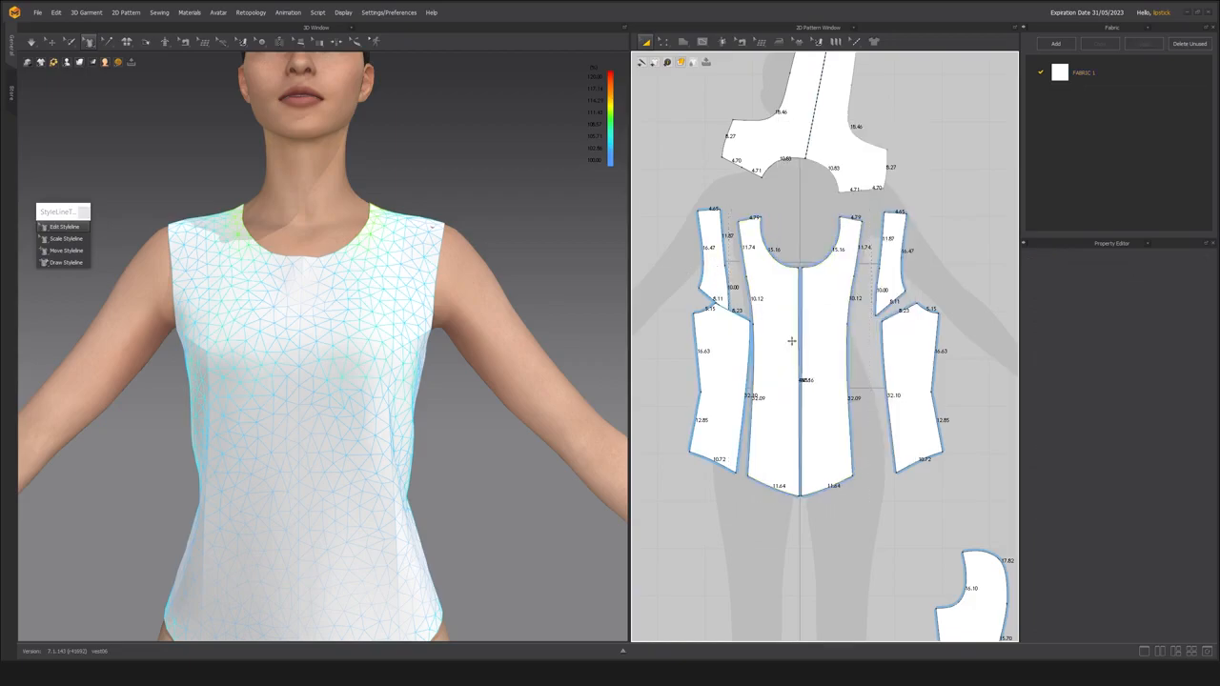
click(828, 426)
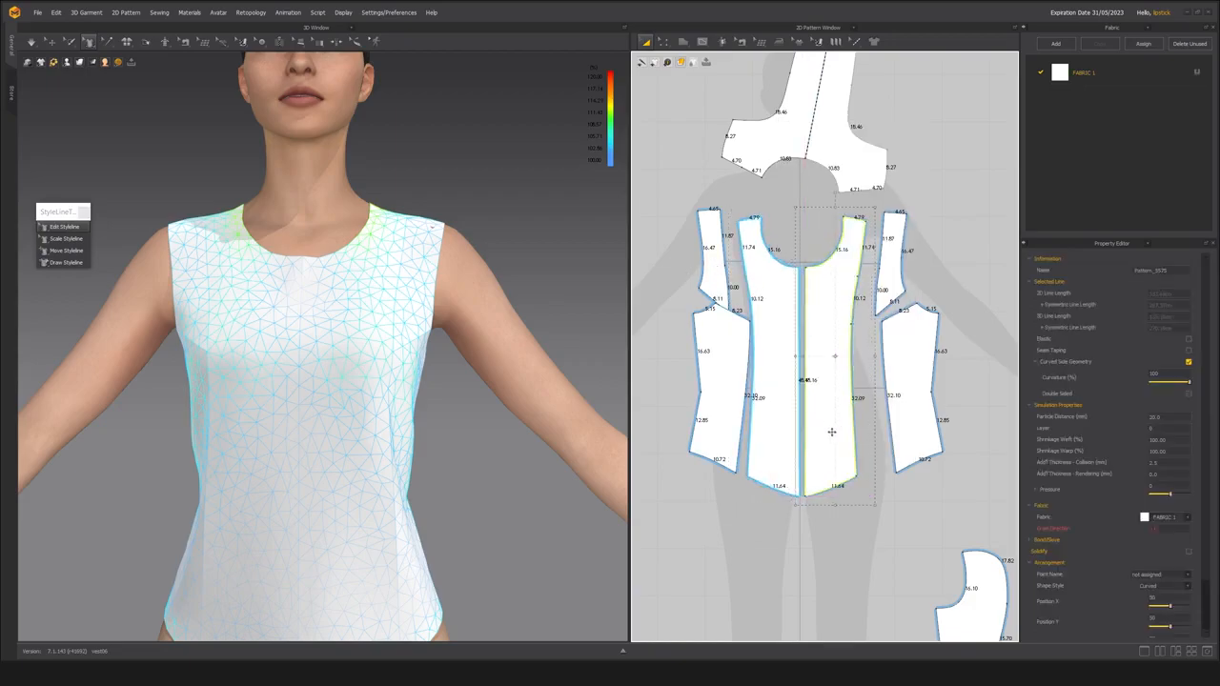
click(831, 357)
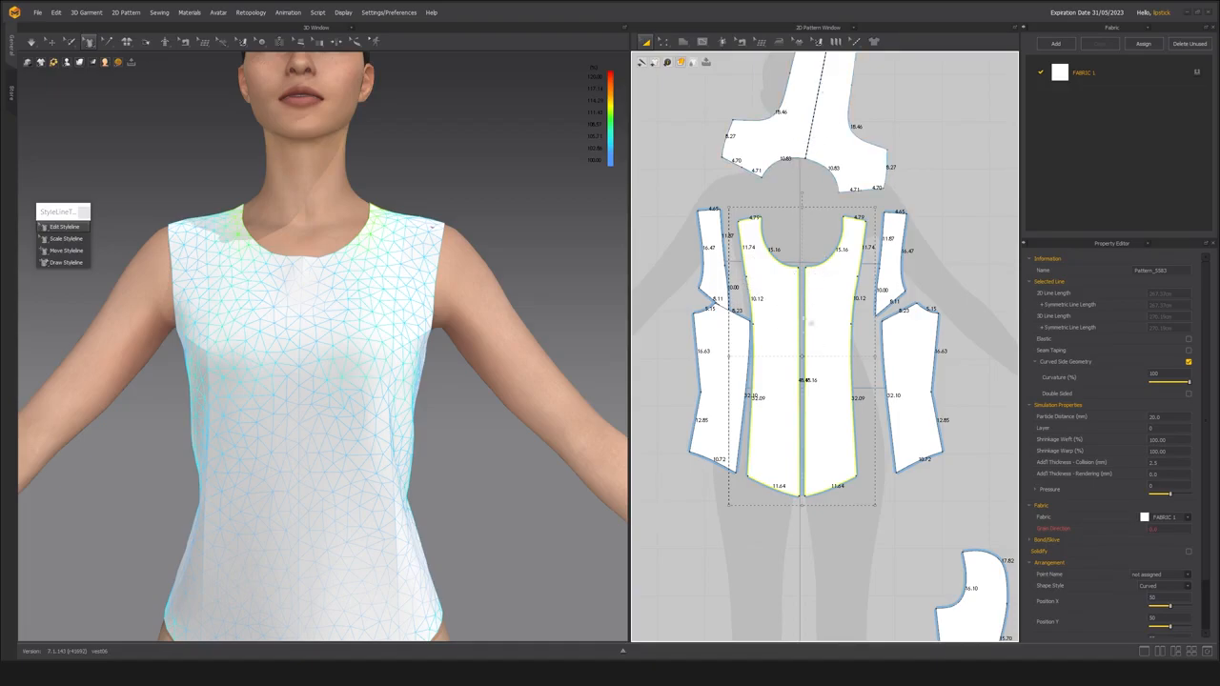
Merge the upper side front pieces into the center front halves along the upper princess seams, and simulate the garment.
click(949, 243)
key(z)
click(858, 297)
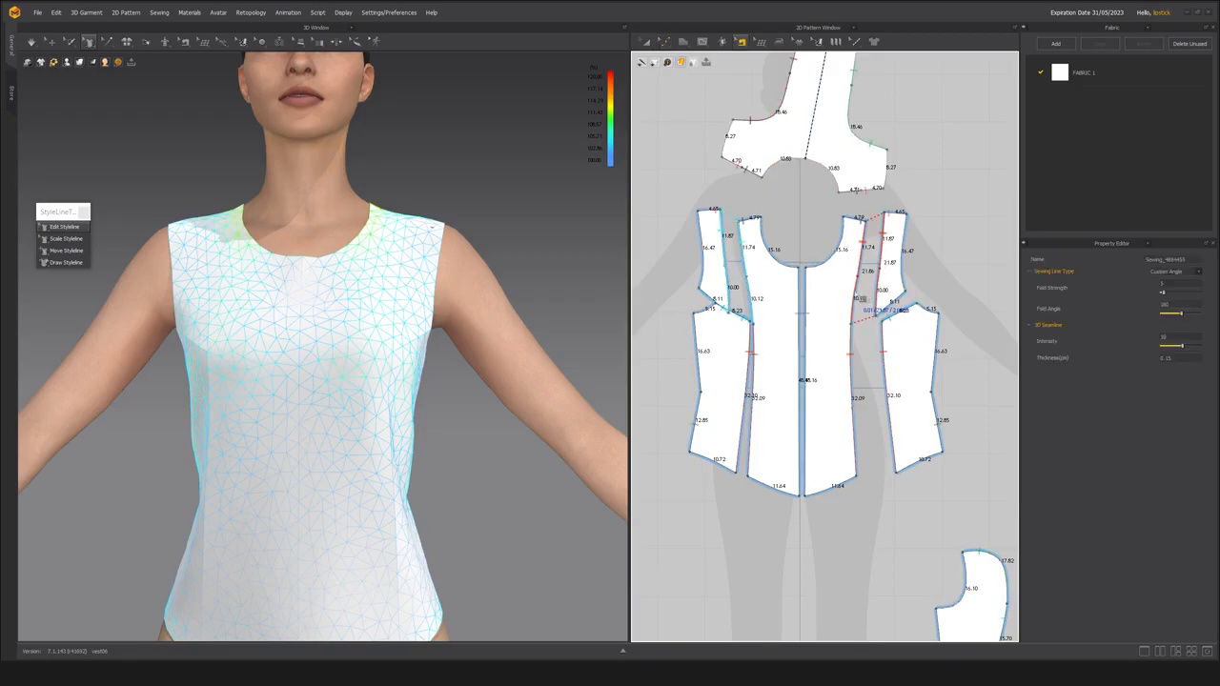
right_click(856, 294)
click(887, 330)
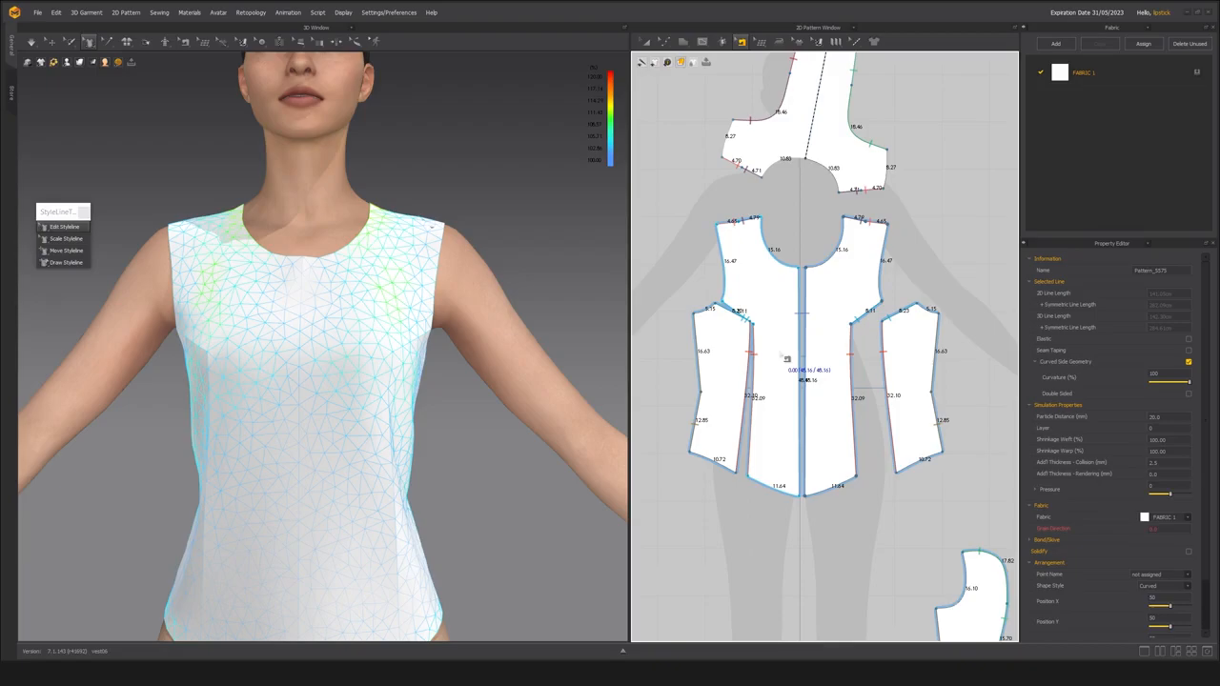
scroll(349, 316, up, 3)
right_drag(349, 315, 239, 346)
scroll(359, 335, down, 2)
key(space)
scroll(293, 339, down, 2)
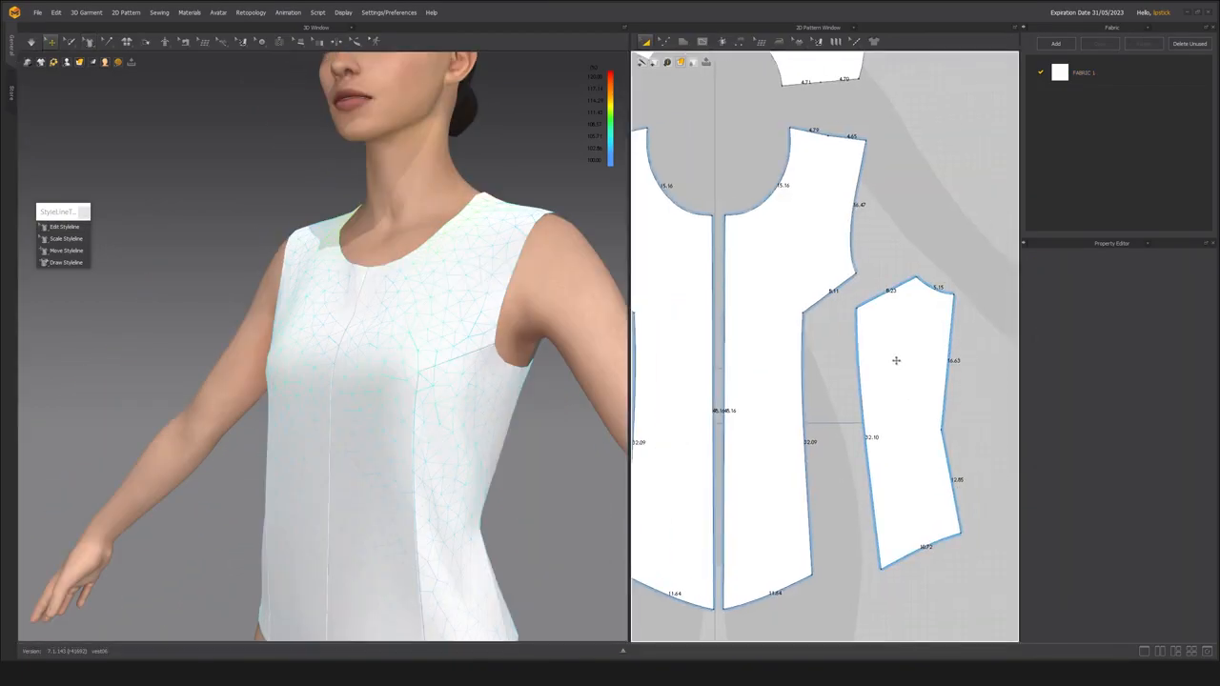
Convert the bust-level corner points of the center front and side front panels to curve points, rounding the seam toward the armhole.
click(899, 360)
key(z)
drag(783, 293, 829, 334)
scroll(827, 331, up, 4)
scroll(814, 338, down, 2)
middle_drag(813, 339, 815, 329)
key(x)
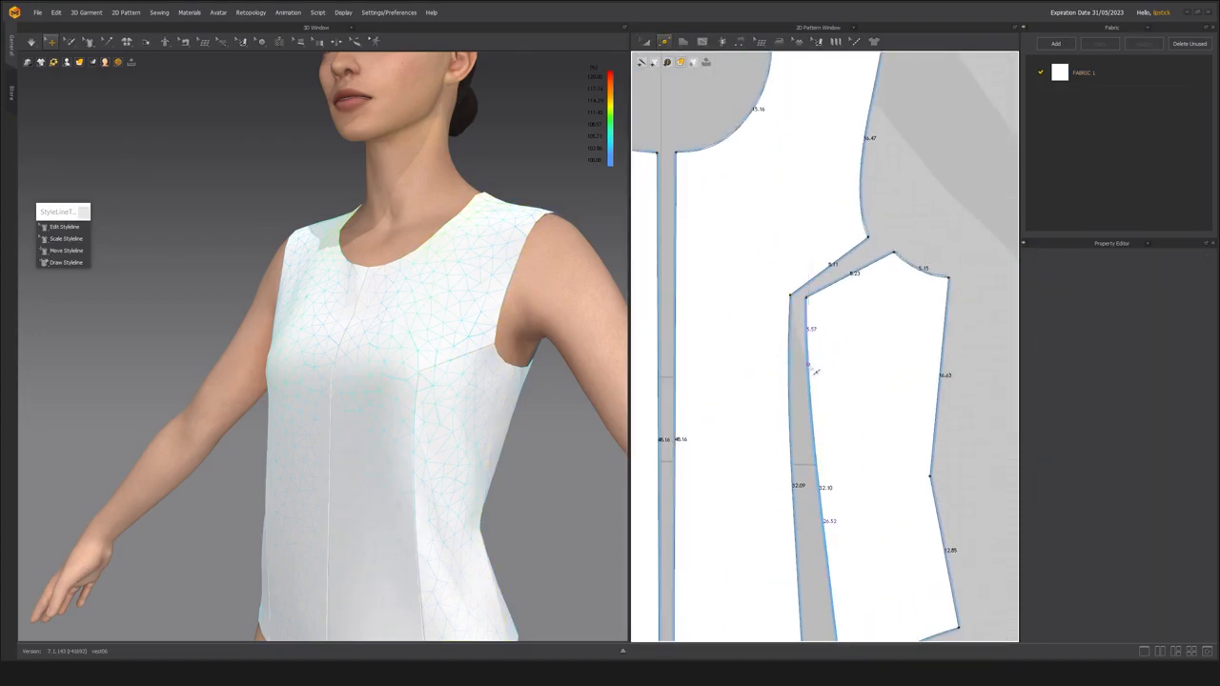
click(814, 307)
right_click(811, 301)
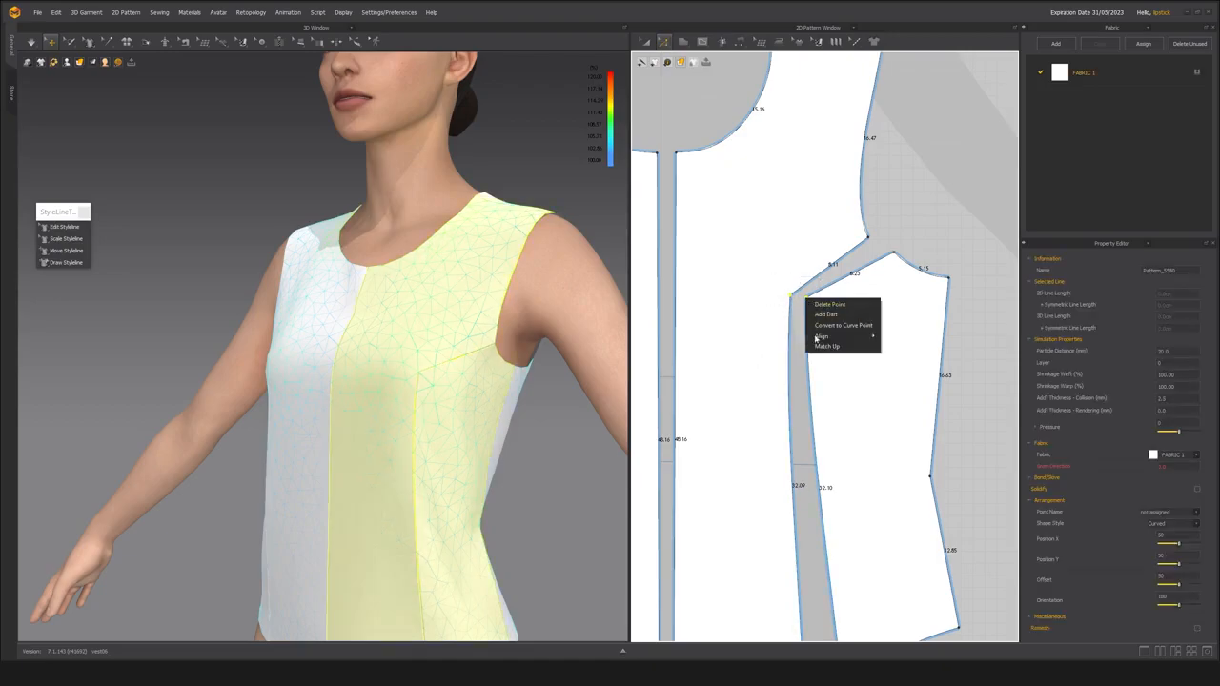
click(827, 326)
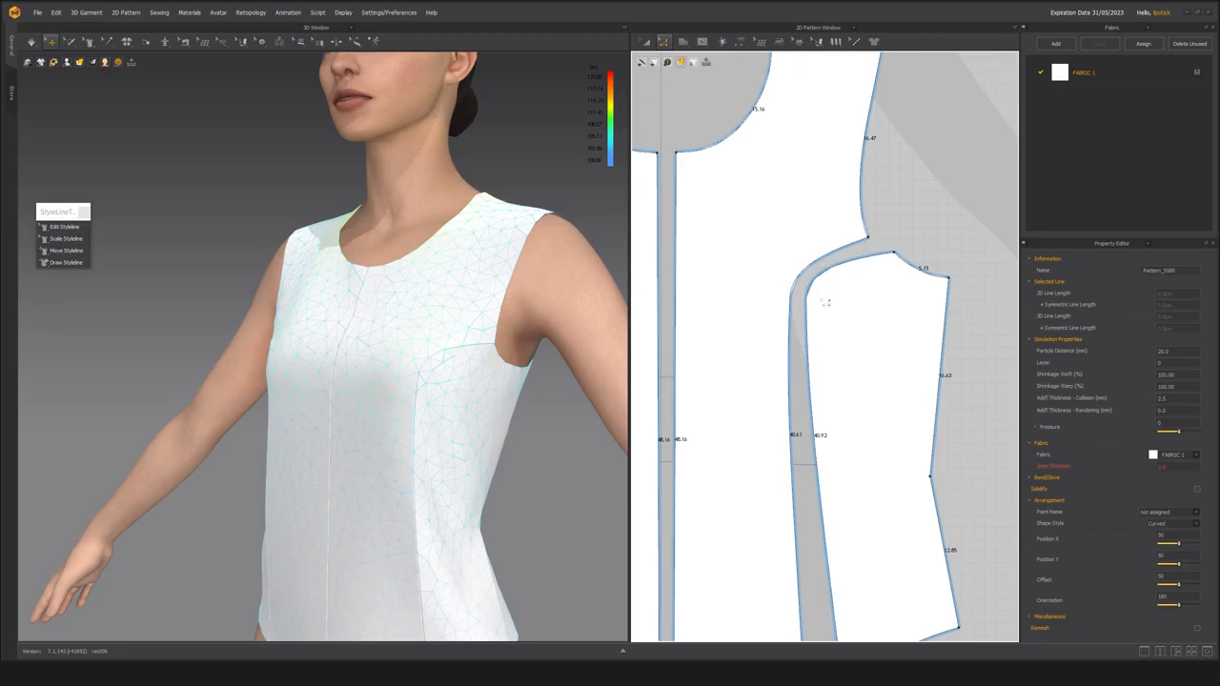
Simulate the garment with the curved princess seam and inspect the armhole and underarm on the avatar.
key(a)
drag(871, 357, 862, 357)
key(space)
right_drag(408, 412, 451, 361)
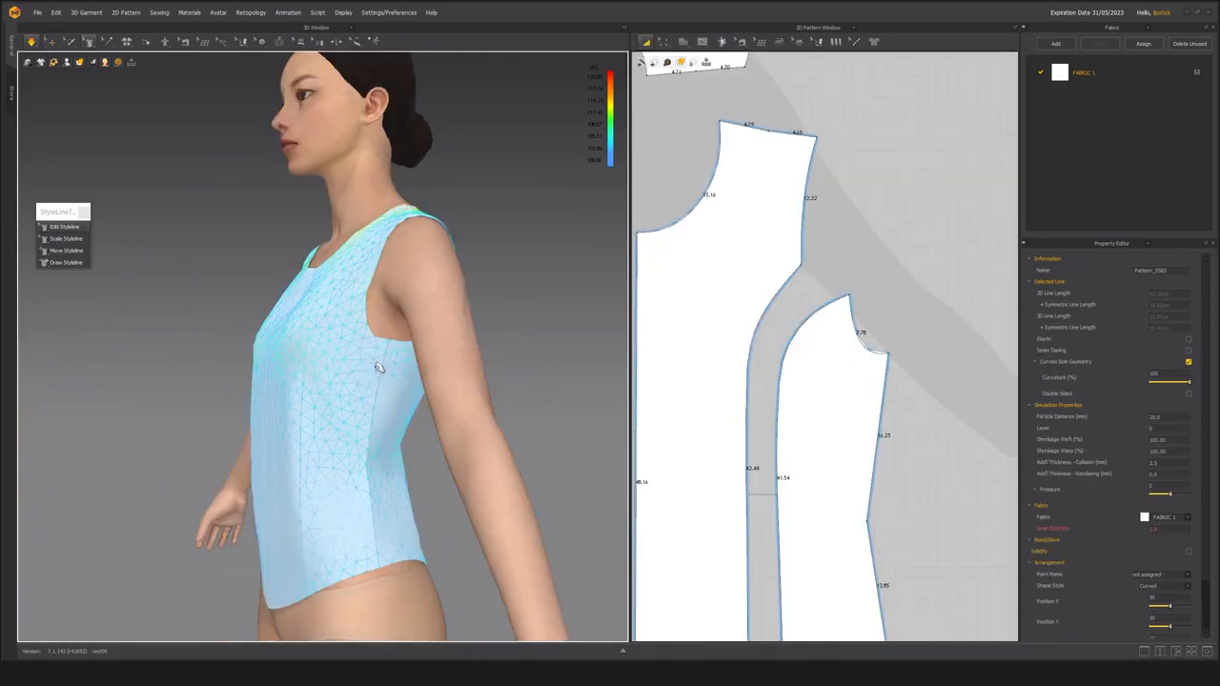
right_drag(396, 386, 419, 350)
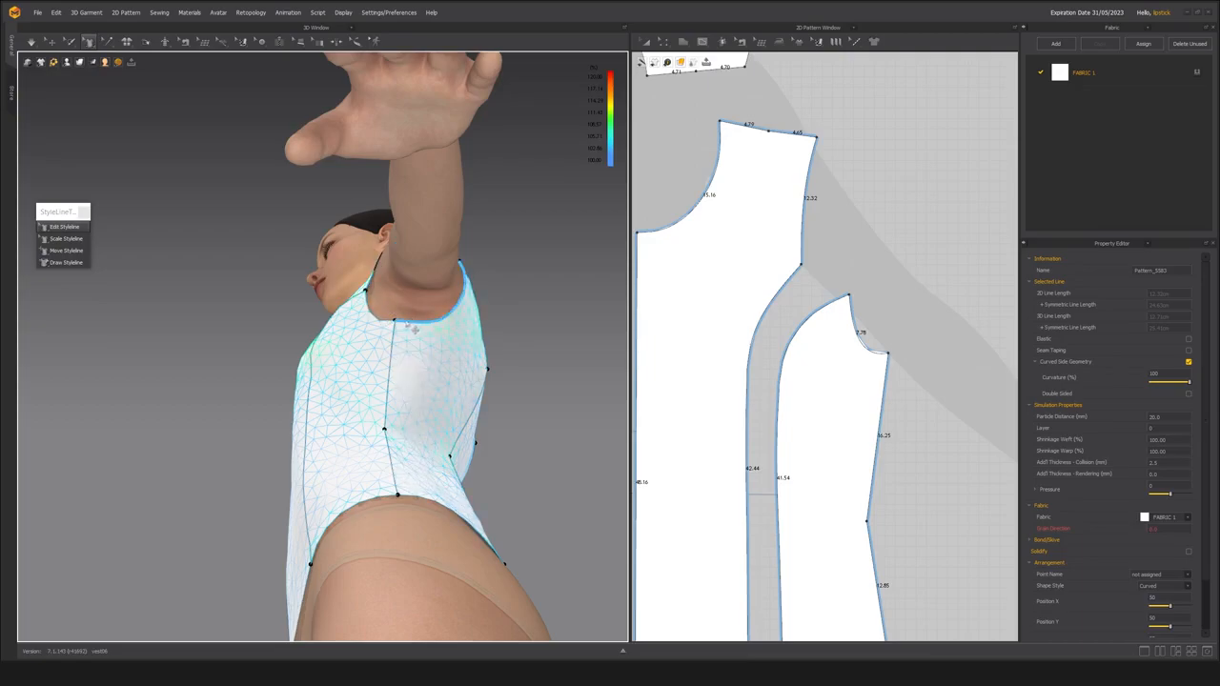
Move the underarm point of the front side seam slightly toward the back and simulate the garment.
scroll(848, 429, down, 4)
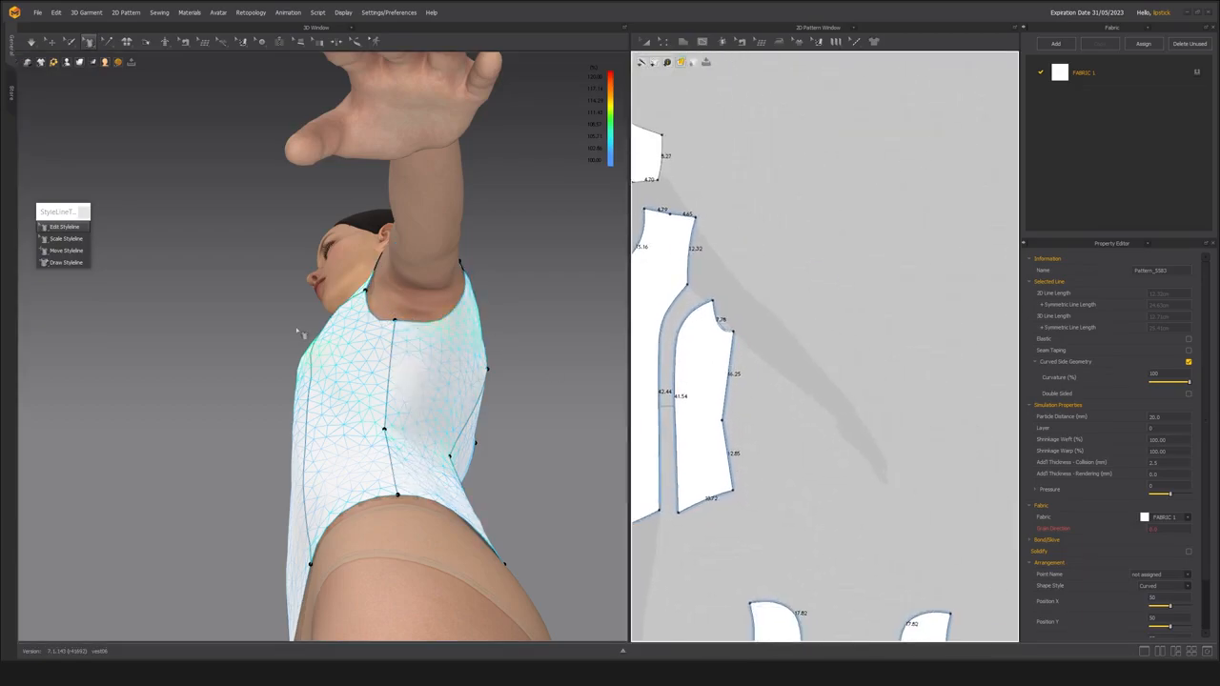
drag(404, 331, 419, 332)
key(space)
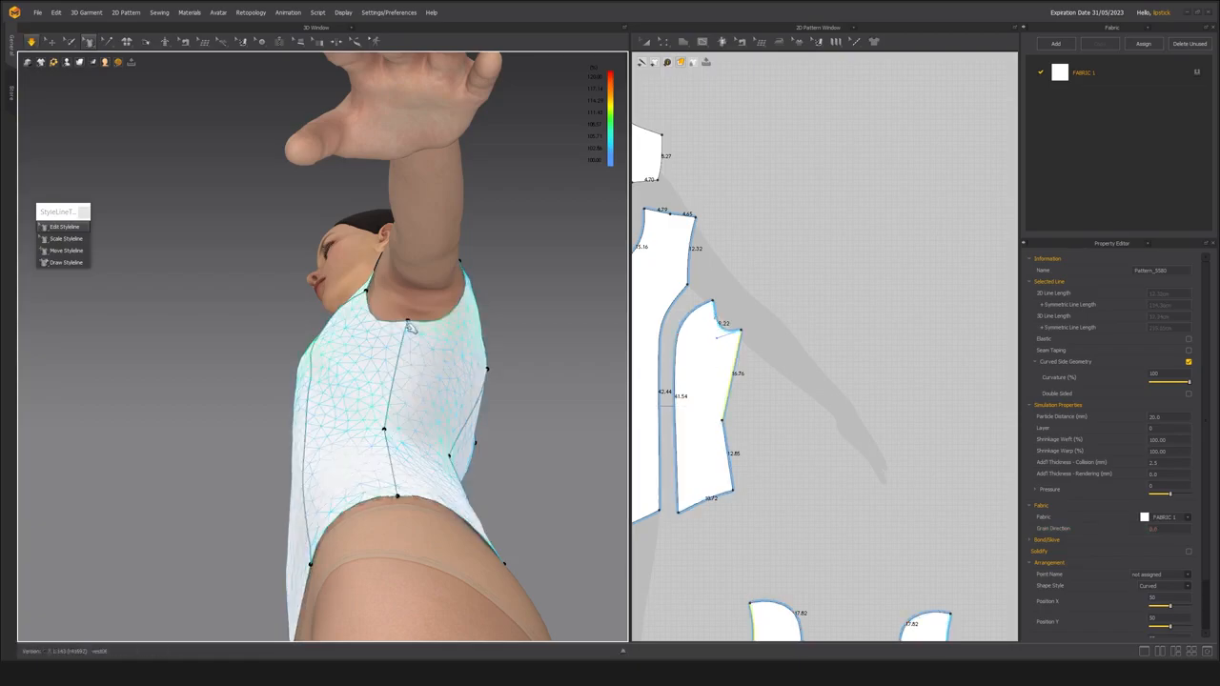
scroll(401, 370, up, 3)
right_drag(400, 376, 424, 359)
key(space)
Lower the underarm point slightly along the side seam and reshape the side front panel's armhole curve.
drag(426, 337, 430, 337)
right_drag(432, 344, 422, 378)
drag(420, 365, 419, 370)
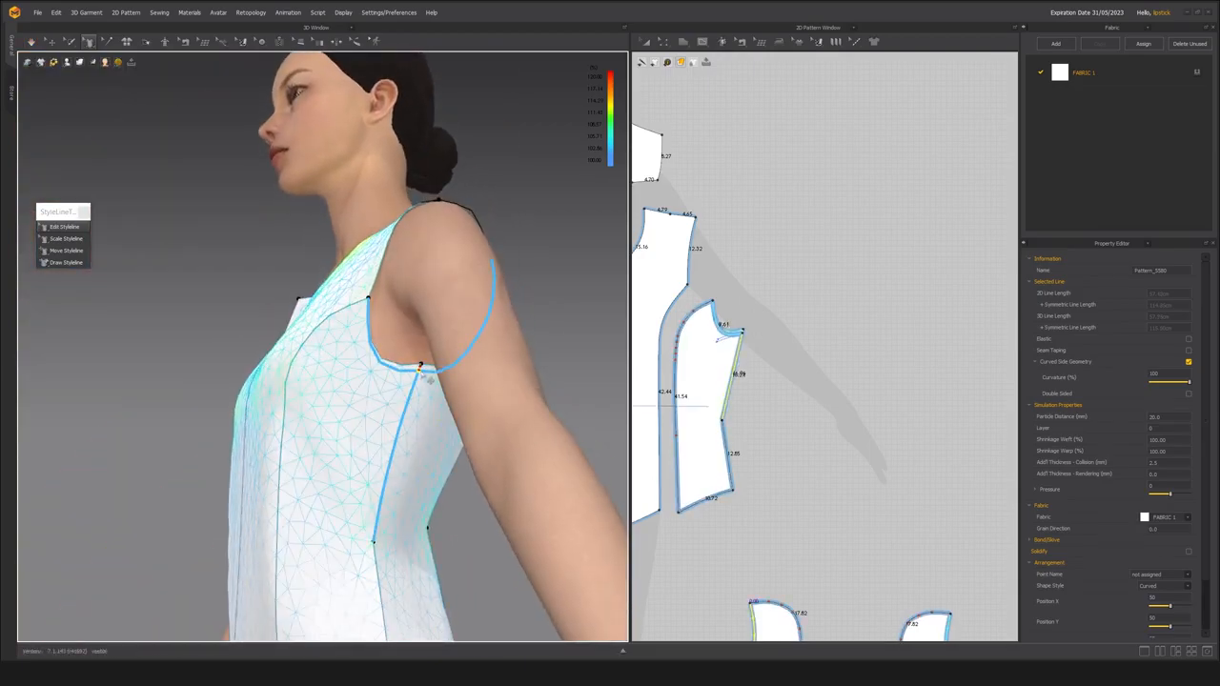
right_drag(419, 370, 416, 380)
drag(378, 358, 379, 353)
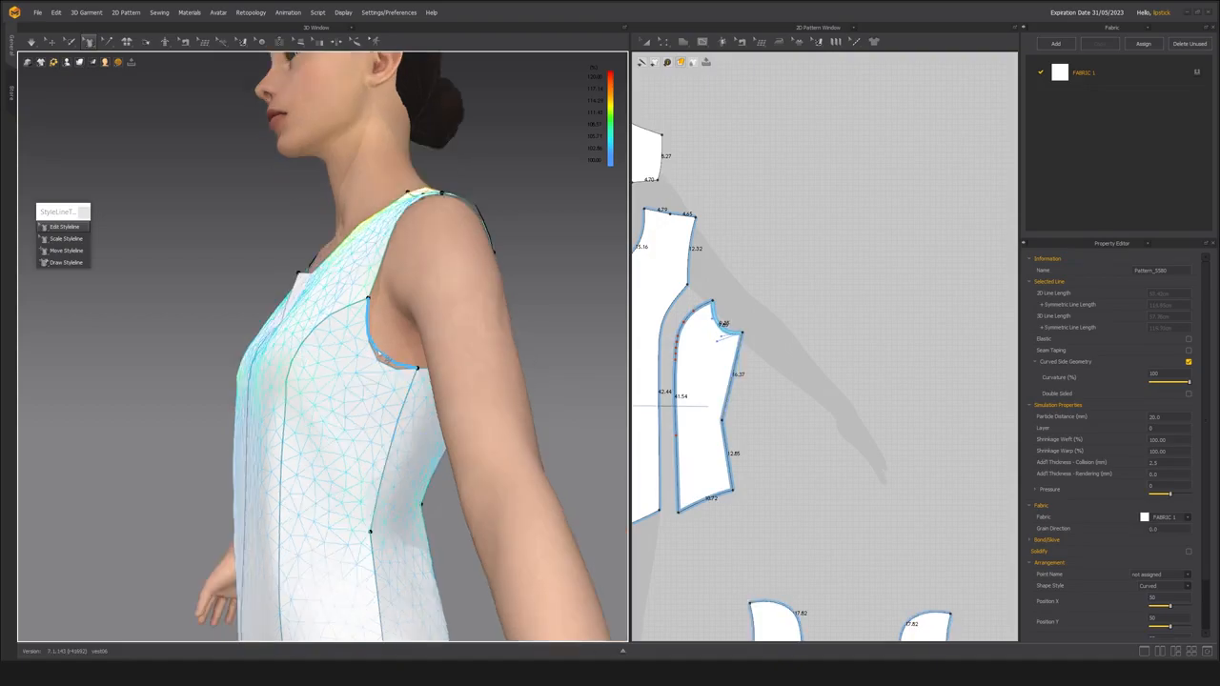
Examine the reshaped front armhole, the shoulders and the neckline at center front from several angles.
right_drag(343, 413, 401, 263)
mouse_move(414, 393)
right_down()
mouse_move(451, 398)
mouse_move(357, 411)
mouse_move(385, 356)
mouse_move(406, 381)
right_up()
scroll(357, 411, down, 3)
scroll(406, 381, up, 3)
middle_drag(305, 385, 354, 354)
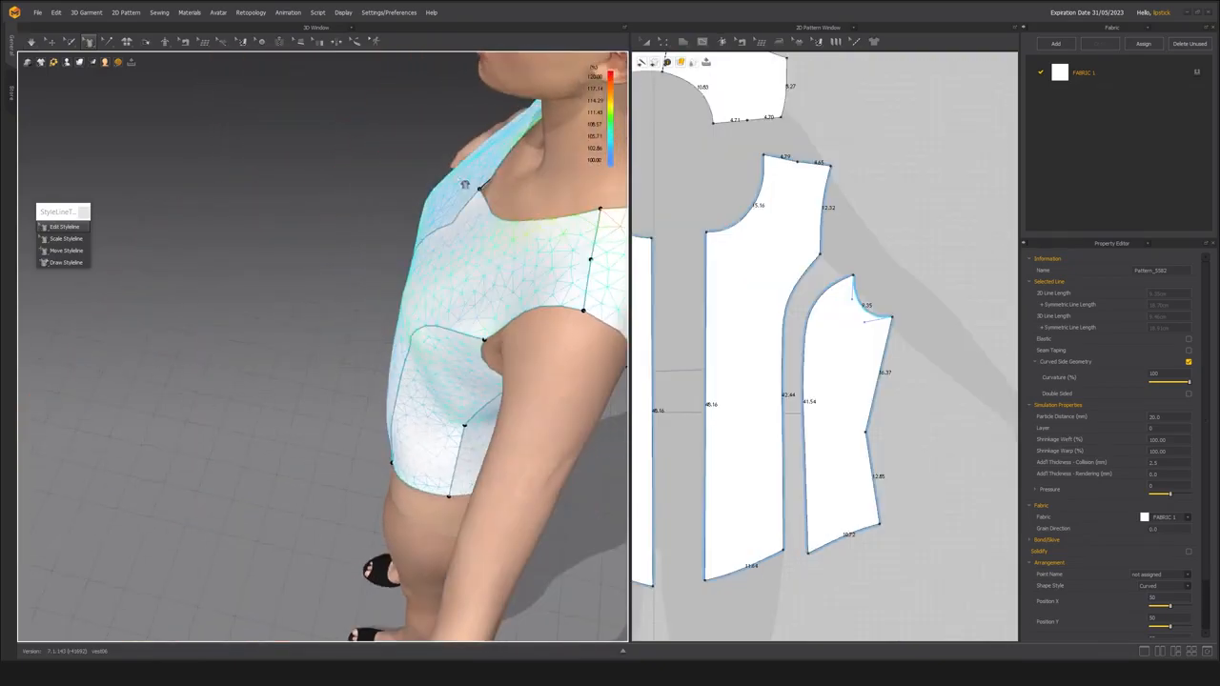
right_drag(474, 261, 558, 291)
scroll(334, 303, up, 2)
right_drag(337, 330, 337, 278)
Move one center front half against the other along the center line to compare how the necklines meet.
scroll(836, 372, down, 3)
middle_drag(836, 372, 902, 388)
key(a)
drag(836, 318, 799, 321)
scroll(799, 321, up, 4)
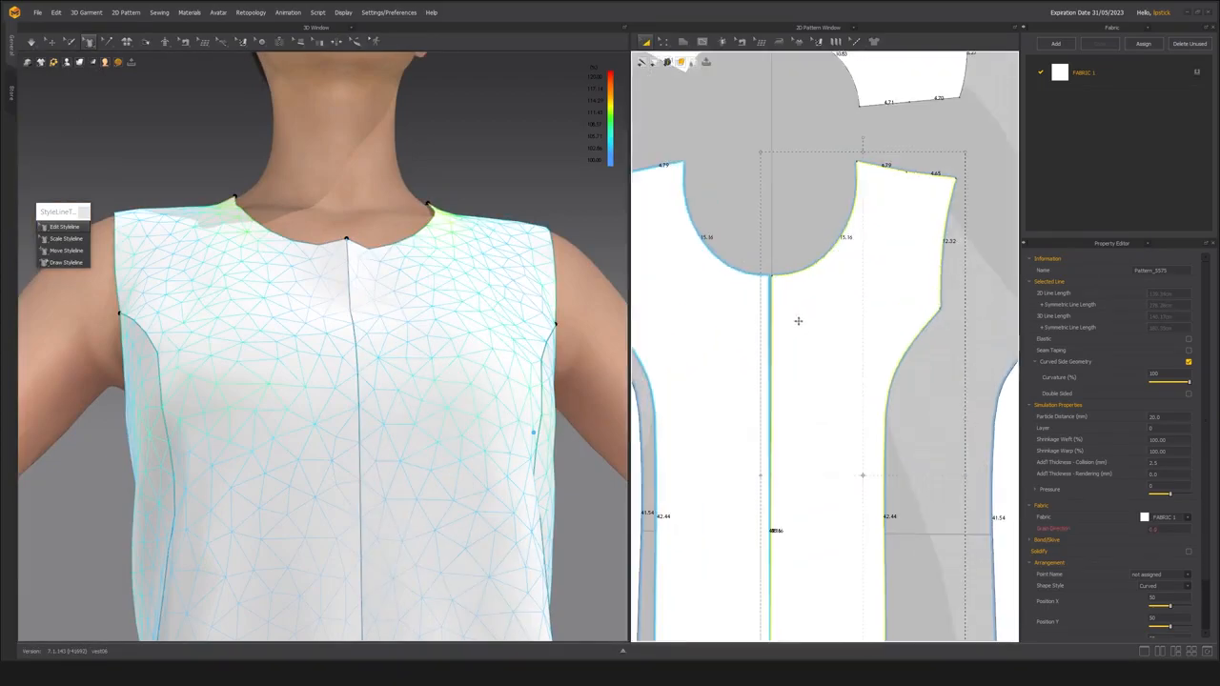
scroll(799, 321, up, 2)
scroll(804, 439, down, 3)
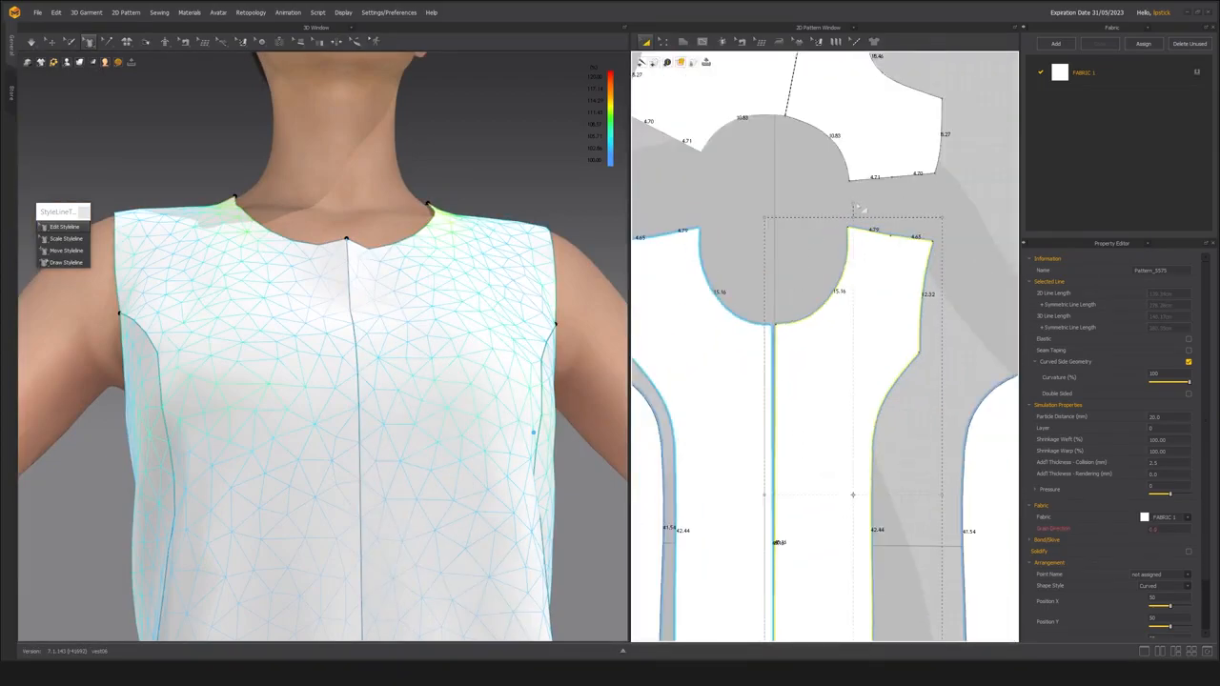
scroll(778, 391, down, 2)
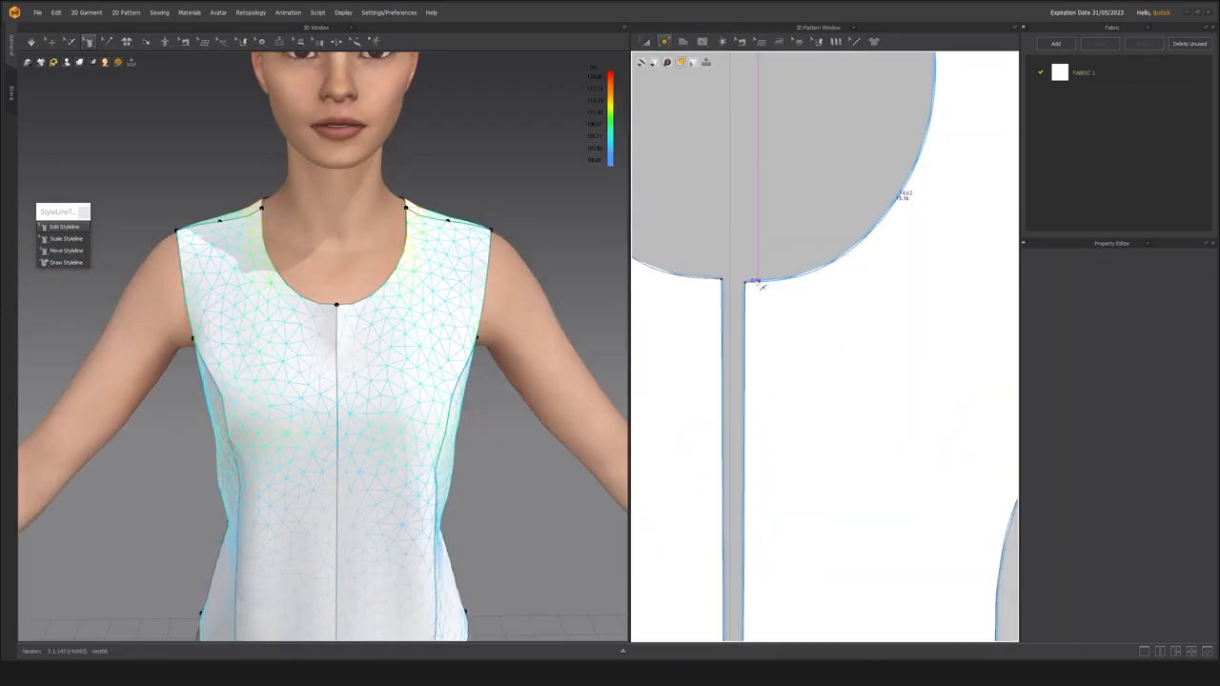
Add a neckline point 0.54 cm from the center front edge, delete the center front corner point, and simulate the garment.
click(766, 333)
scroll(764, 277, down, 2)
click(761, 306)
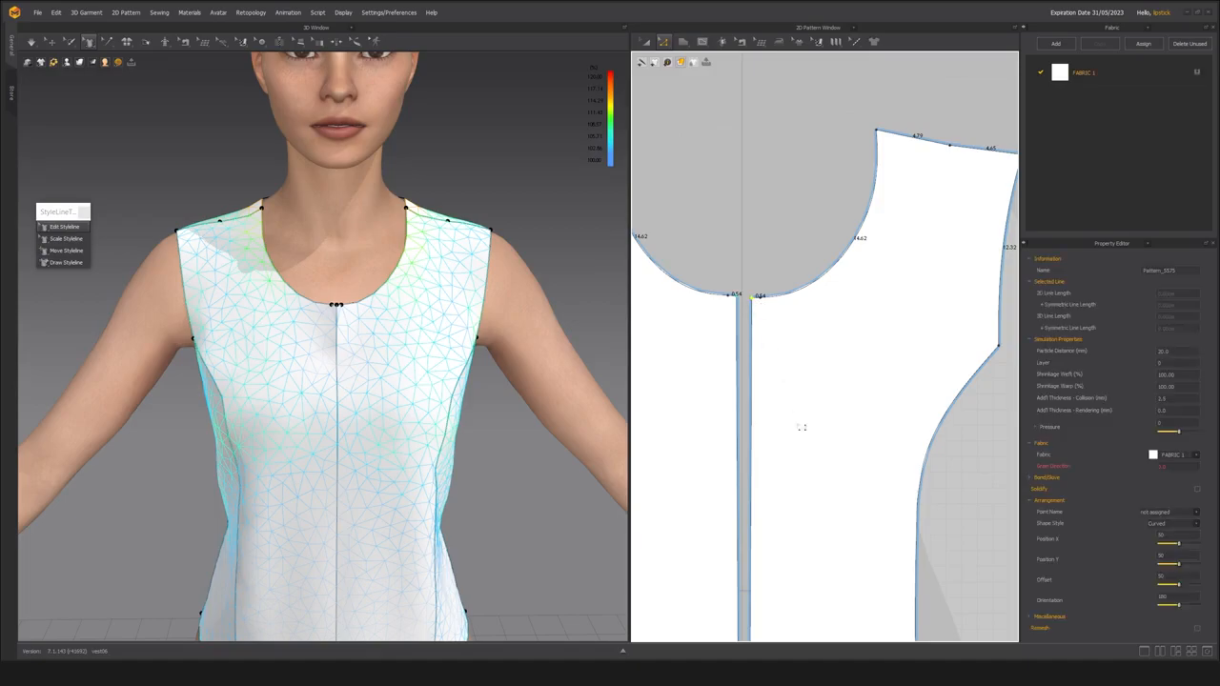
scroll(793, 404, down, 3)
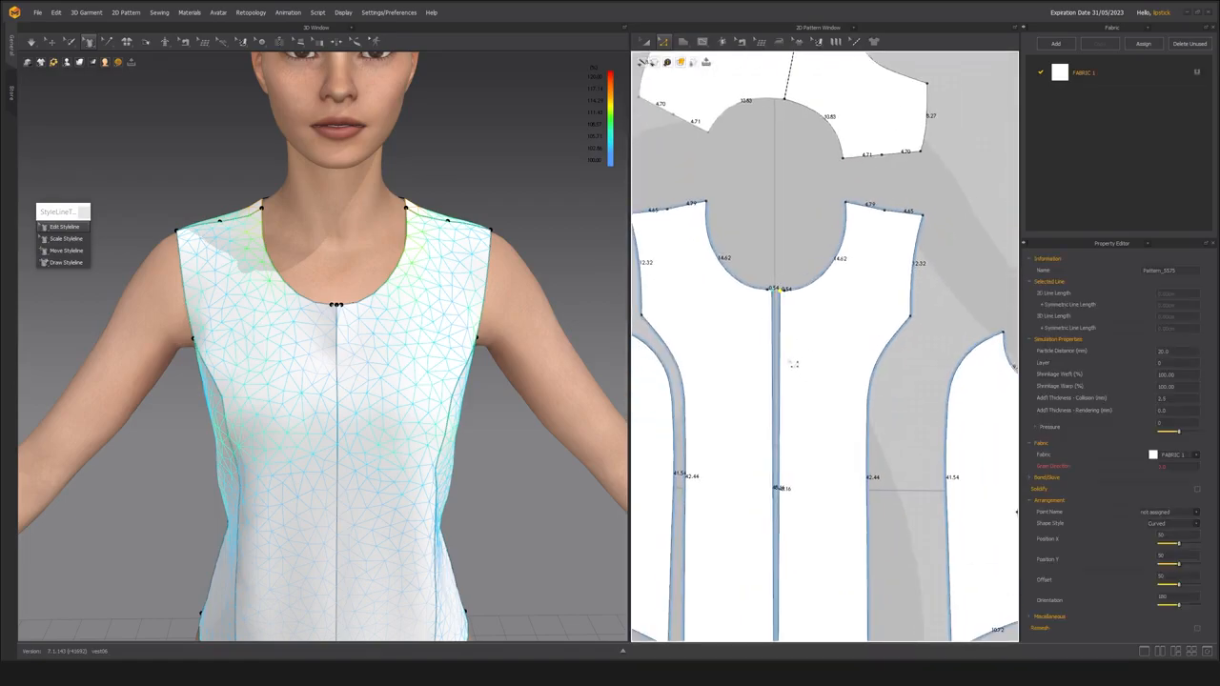
key(Delete)
key(space)
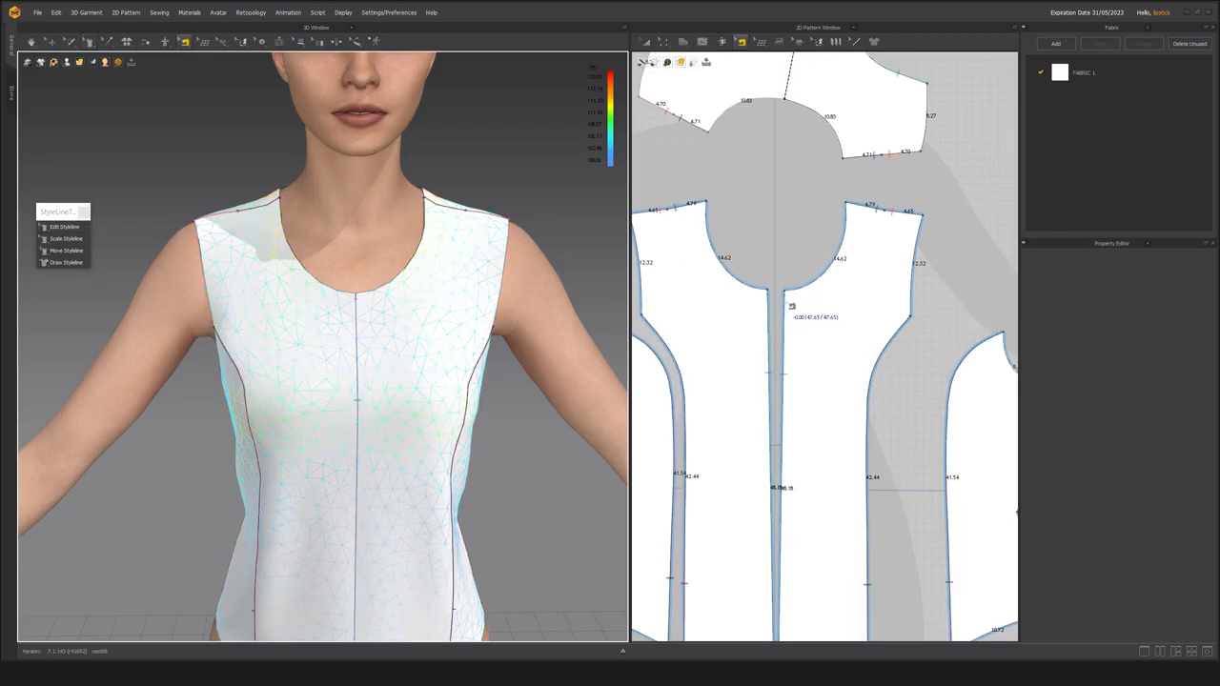
Sew the two center front edges together again from the neckline down and simulate the garment.
scroll(791, 294, up, 3)
click(790, 293)
drag(791, 293, 751, 289)
key(space)
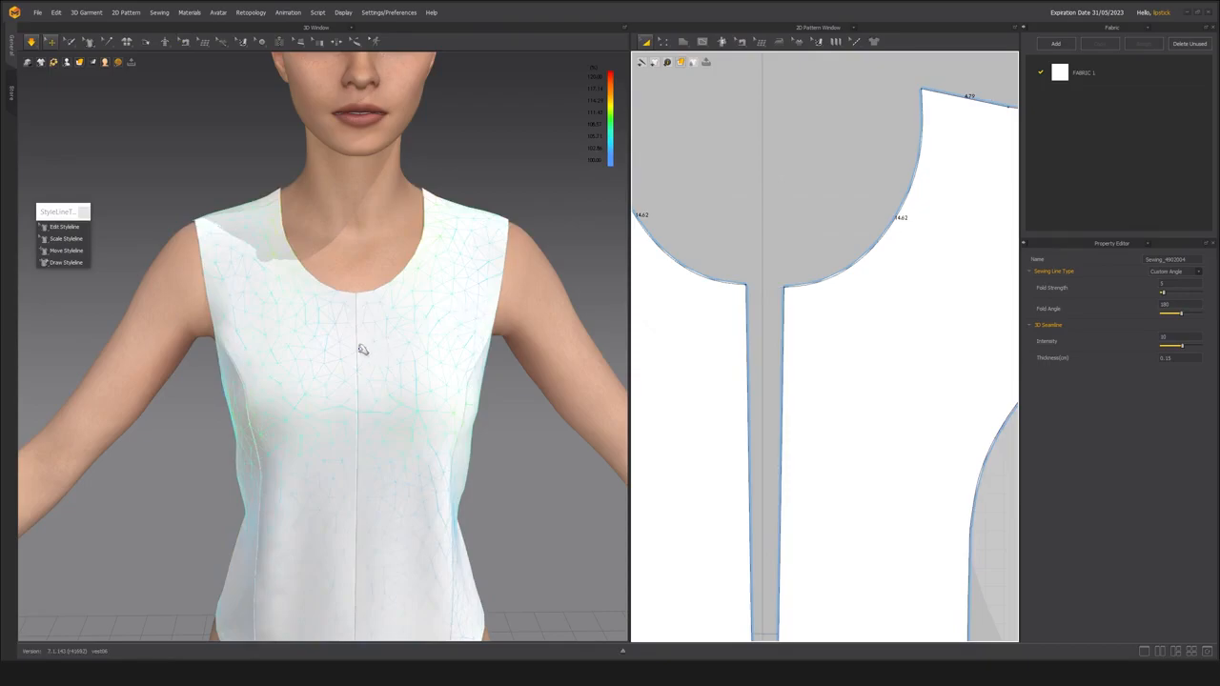
Inspect the simulated vest from the front, side and back, checking the princess seams and armholes.
right_drag(368, 349, 267, 330)
click(251, 292)
scroll(427, 381, down, 5)
right_drag(427, 381, 334, 381)
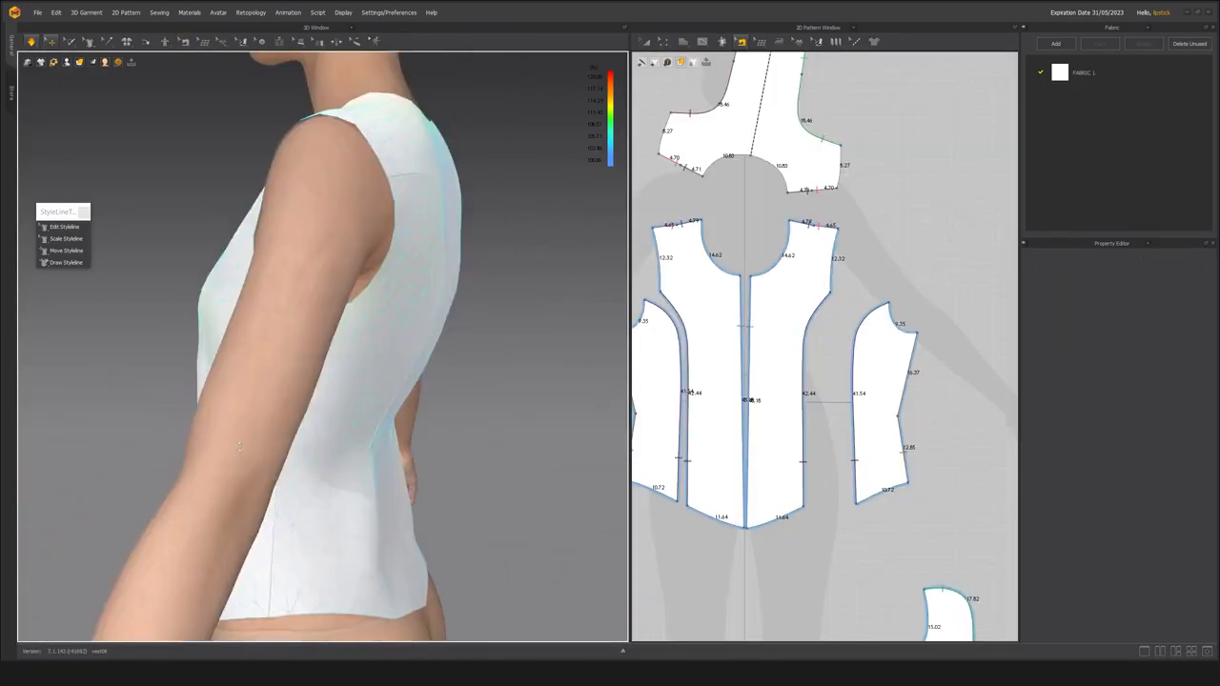
right_drag(240, 447, 279, 442)
scroll(253, 458, down, 3)
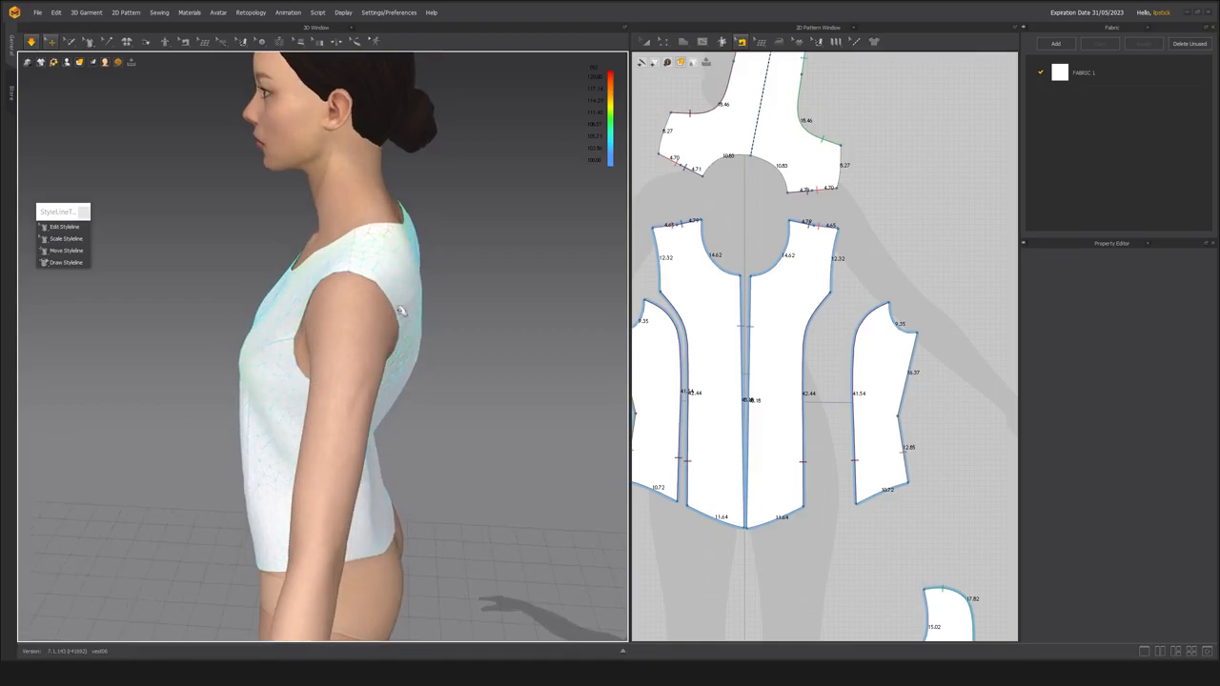
right_drag(349, 415, 375, 305)
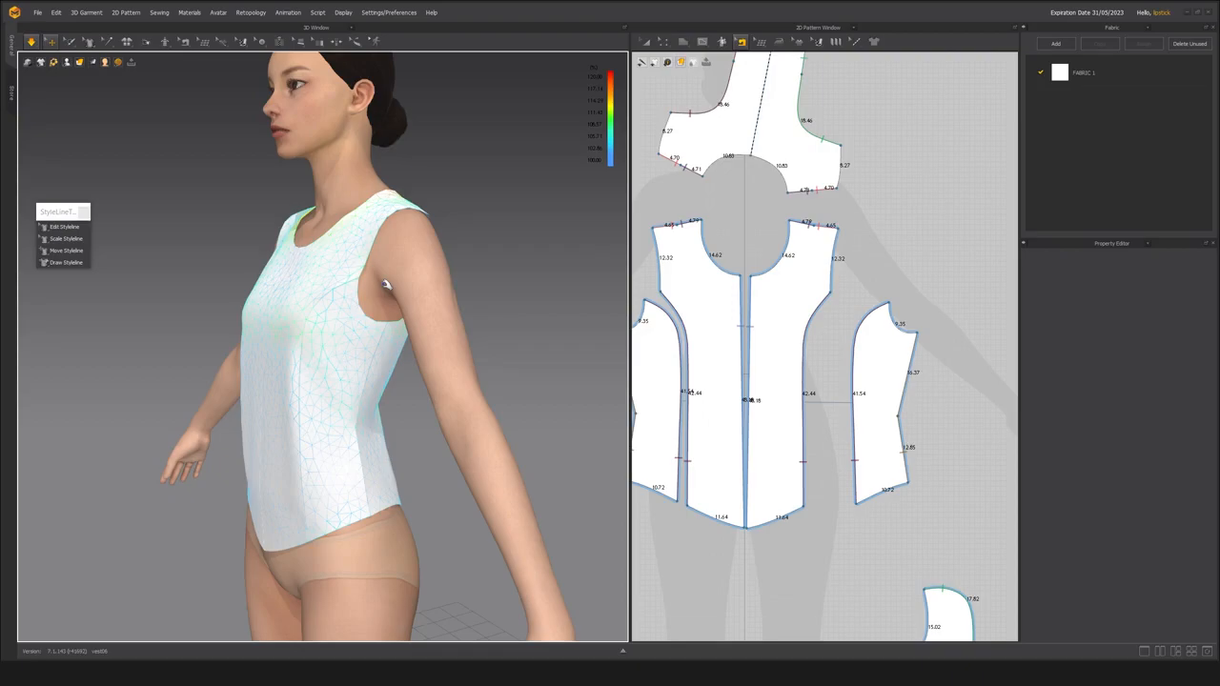
right_drag(417, 294, 324, 287)
middle_drag(330, 296, 376, 395)
Reshape the side back panel's armhole curve on the avatar by editing its style line near the underarm.
scroll(376, 396, up, 2)
right_drag(376, 396, 370, 393)
scroll(371, 395, up, 1)
click(50, 229)
click(368, 374)
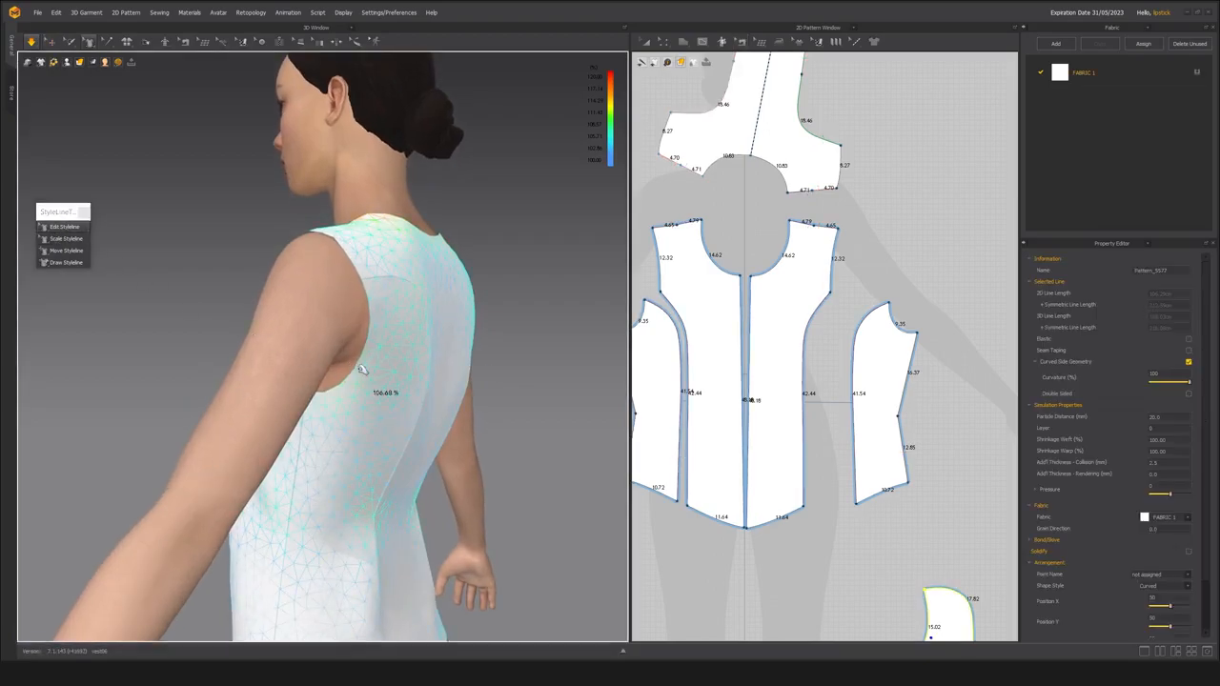
click(354, 365)
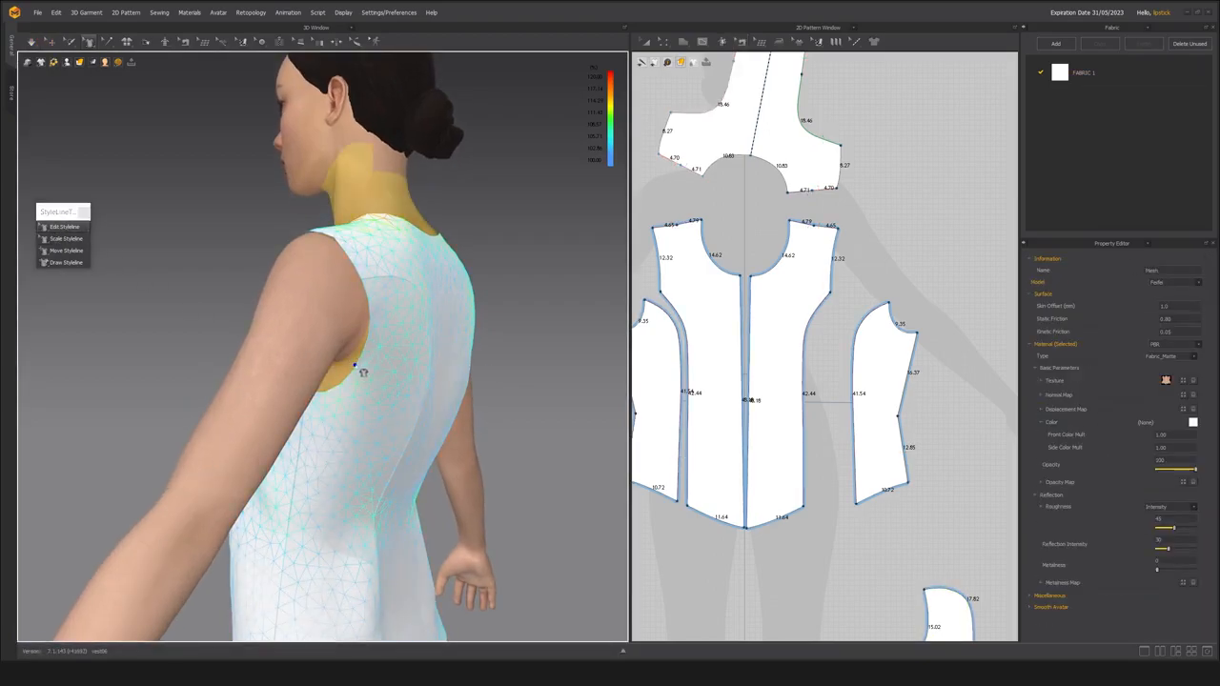
click(354, 370)
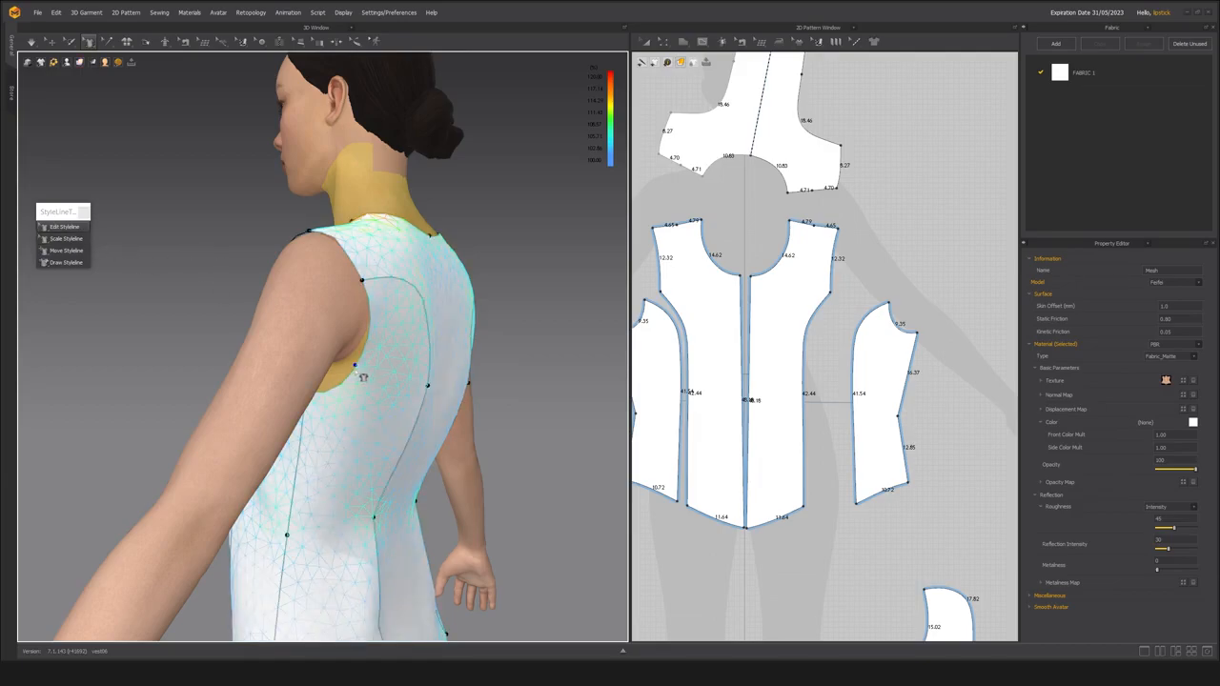
drag(356, 370, 357, 373)
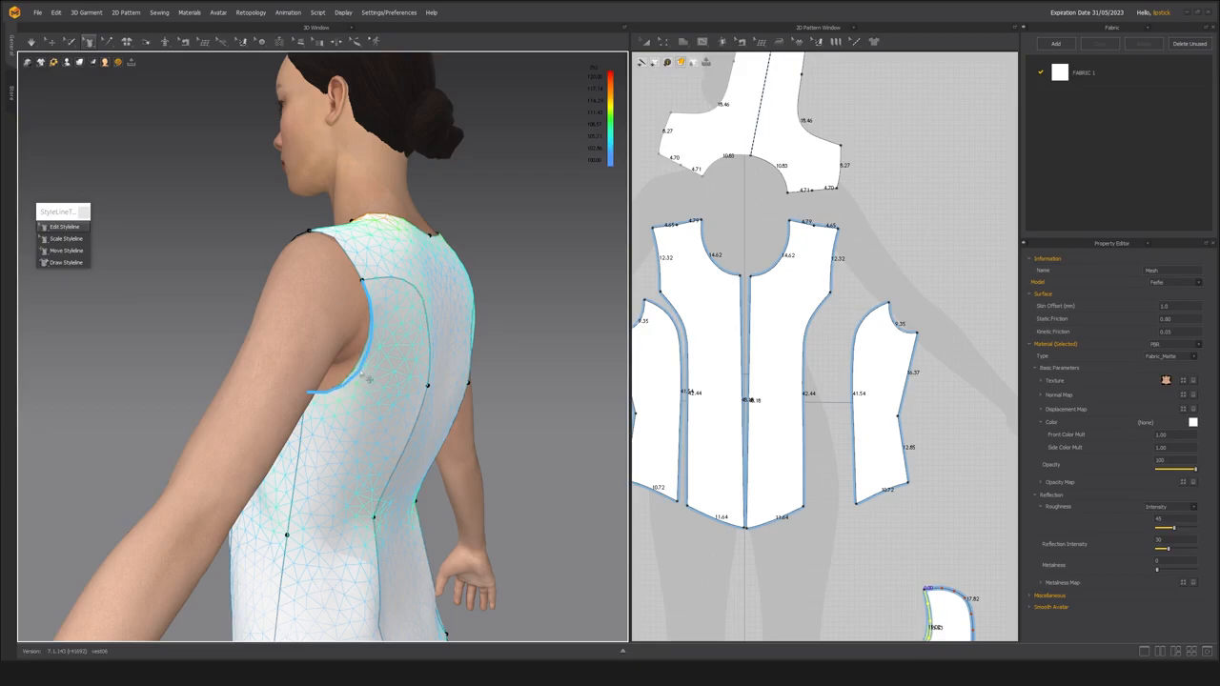
drag(363, 376, 364, 378)
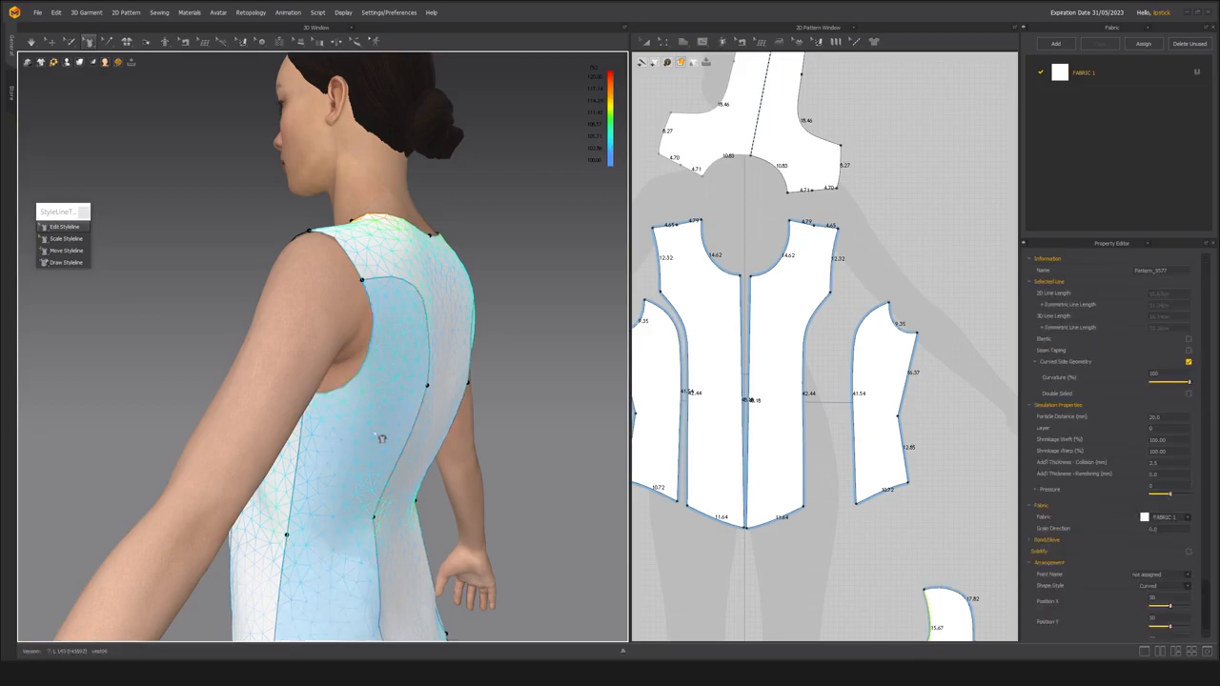
Simulate the garment with the reshaped back armhole and inspect the underarm and back princess seams.
key(space)
right_drag(321, 374, 351, 401)
key(space)
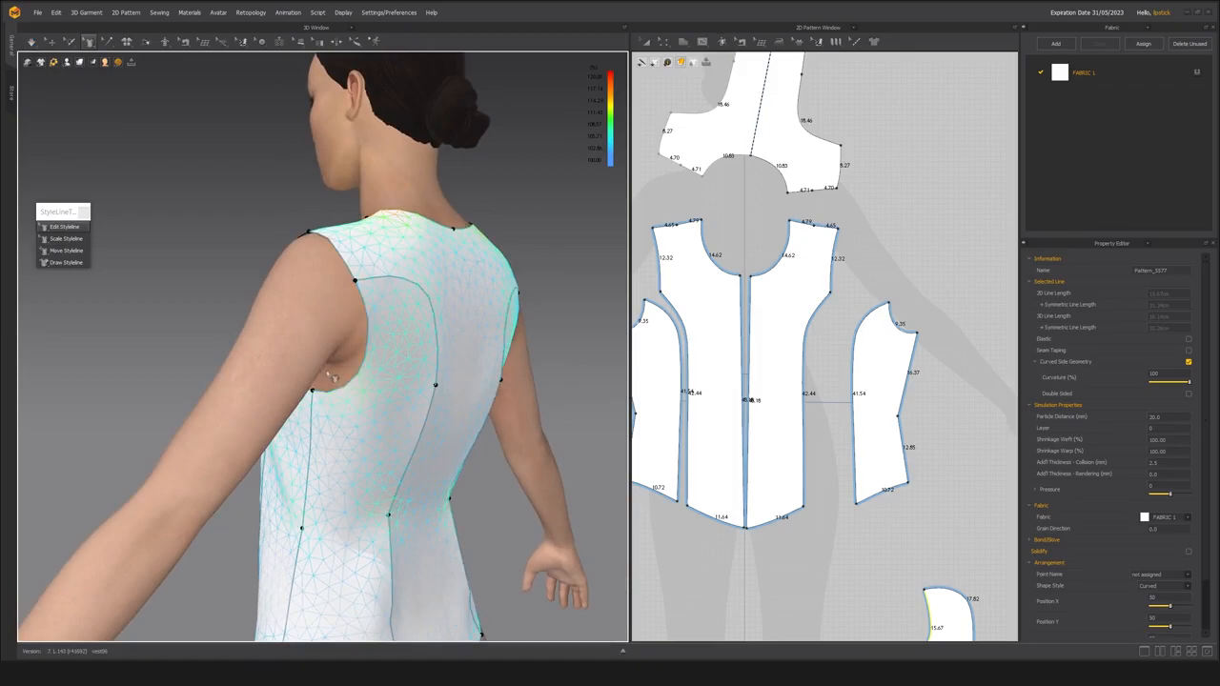
right_drag(382, 430, 340, 430)
key(space)
right_drag(382, 345, 409, 348)
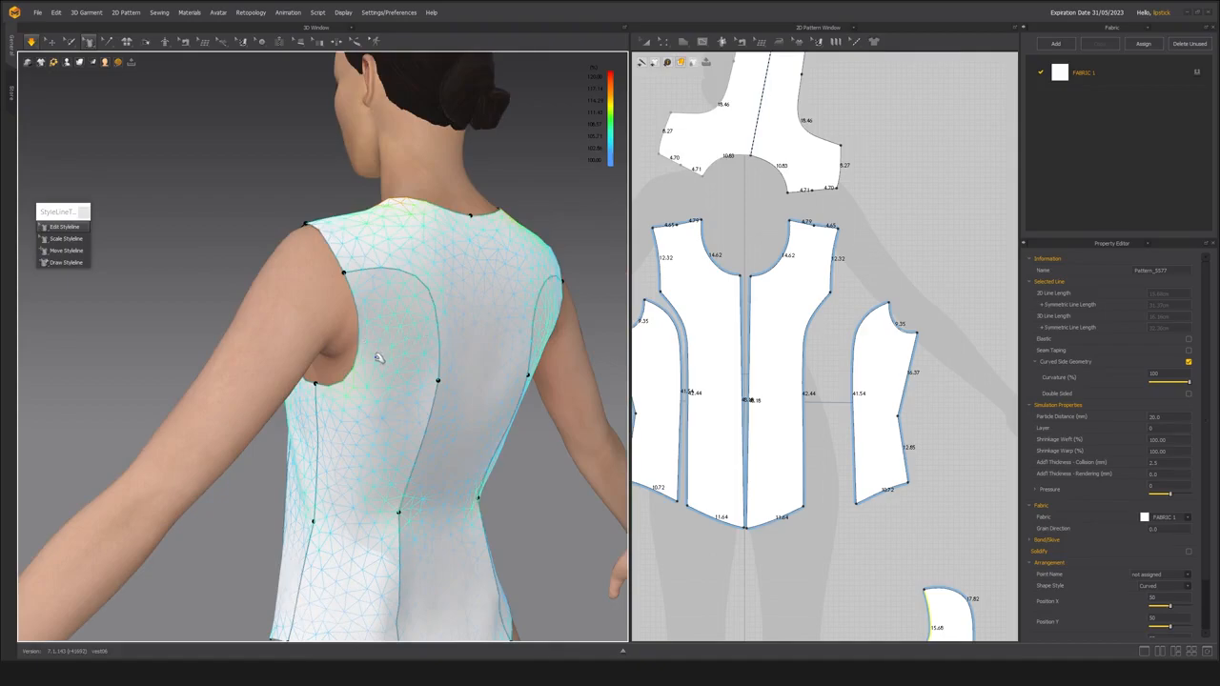
right_drag(381, 358, 345, 362)
Move the center back panel from above the front pieces to the side back panels and rotate it upright.
scroll(778, 436, down, 5)
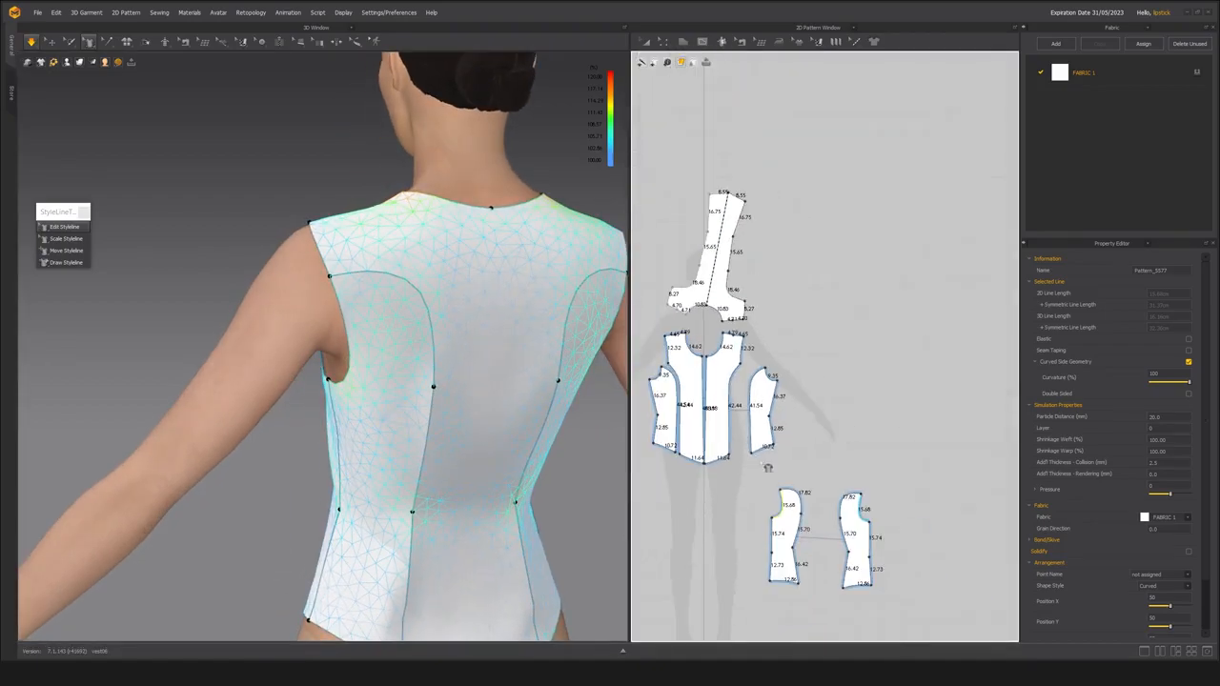
click(784, 276)
click(726, 257)
right_drag(398, 471, 419, 416)
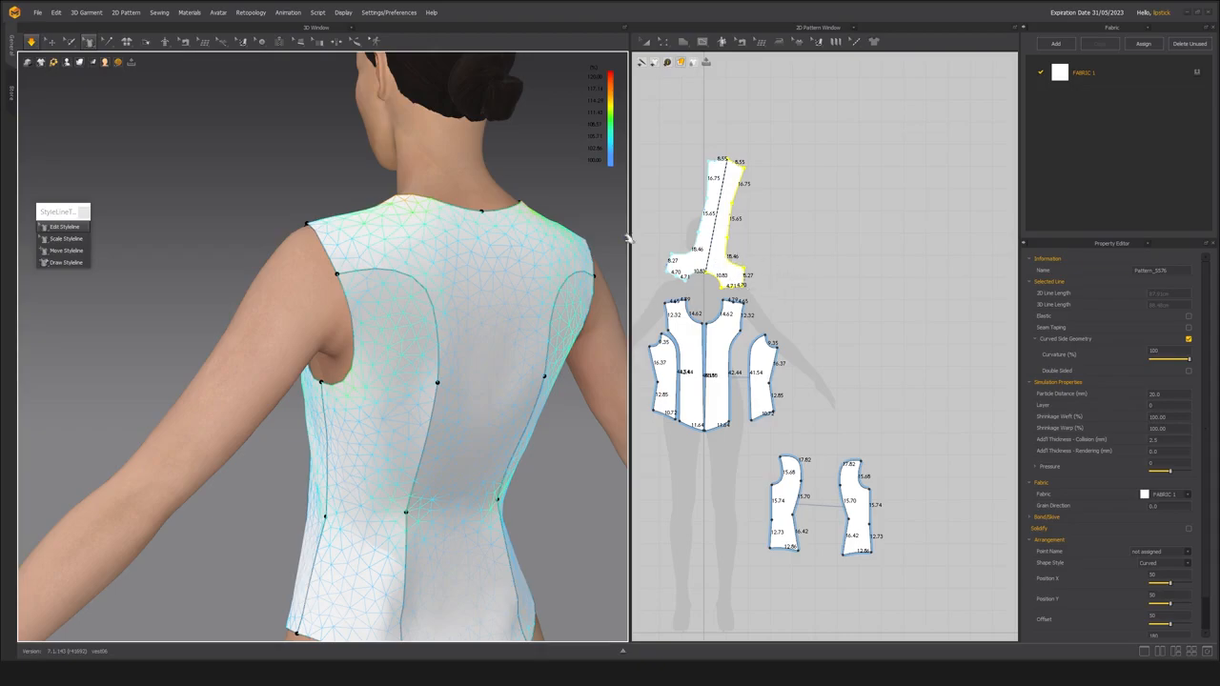
click(730, 278)
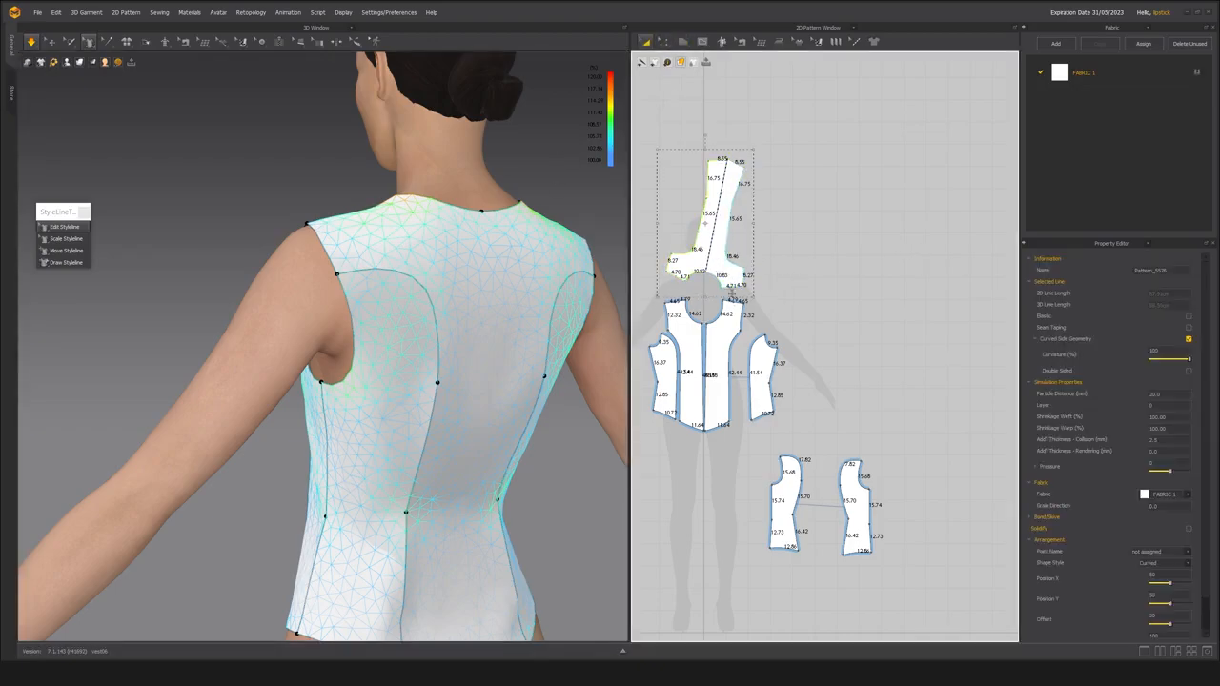
drag(724, 274, 898, 497)
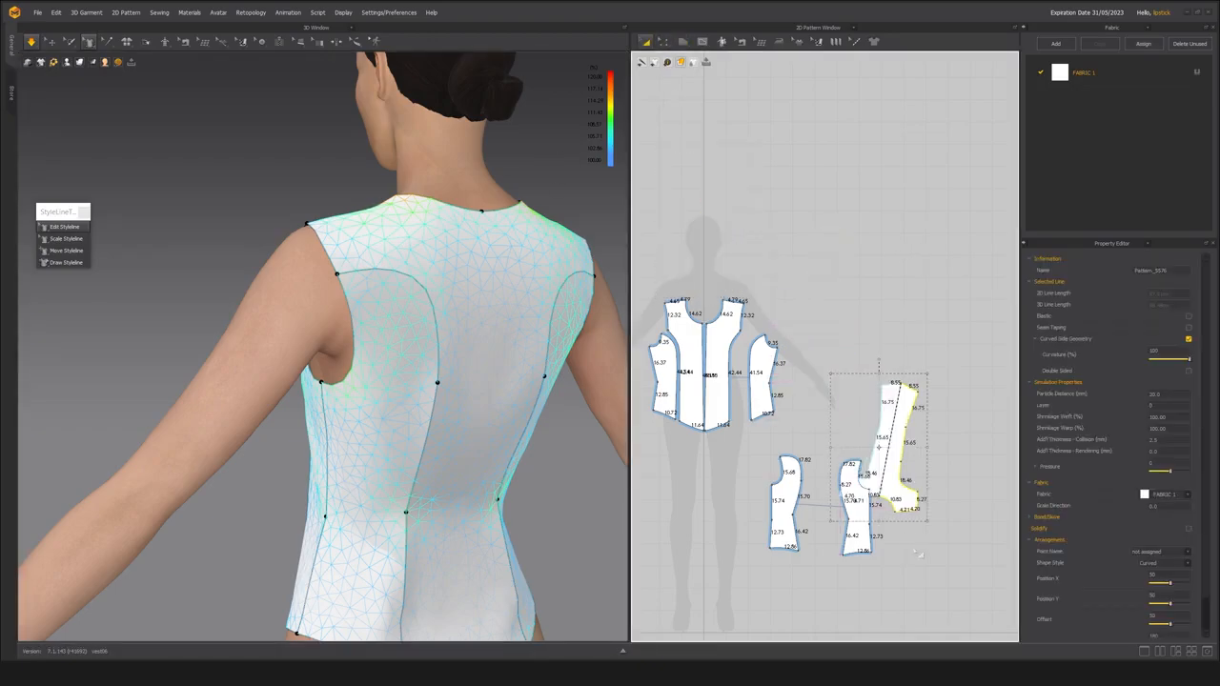
scroll(918, 554, up, 3)
scroll(834, 227, up, 3)
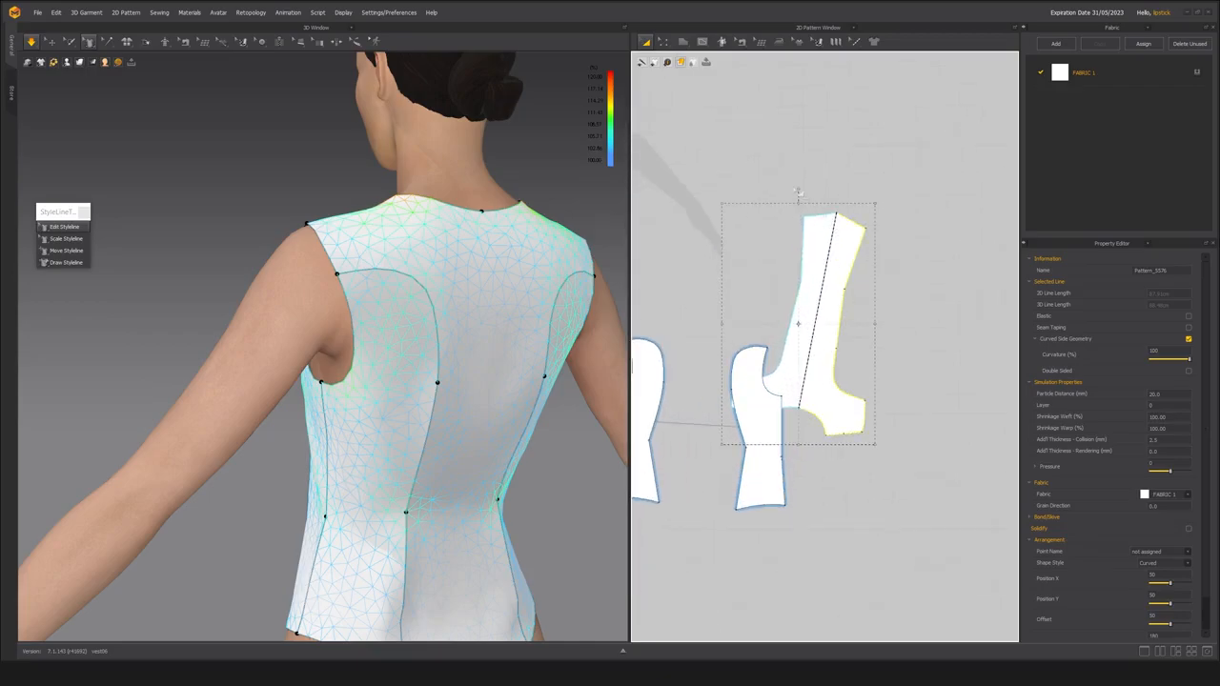
drag(799, 190, 850, 580)
middle_drag(760, 528, 830, 526)
Arrange the side back panels on either side of the center back panel so the princess seams face each other.
scroll(822, 521, down, 3)
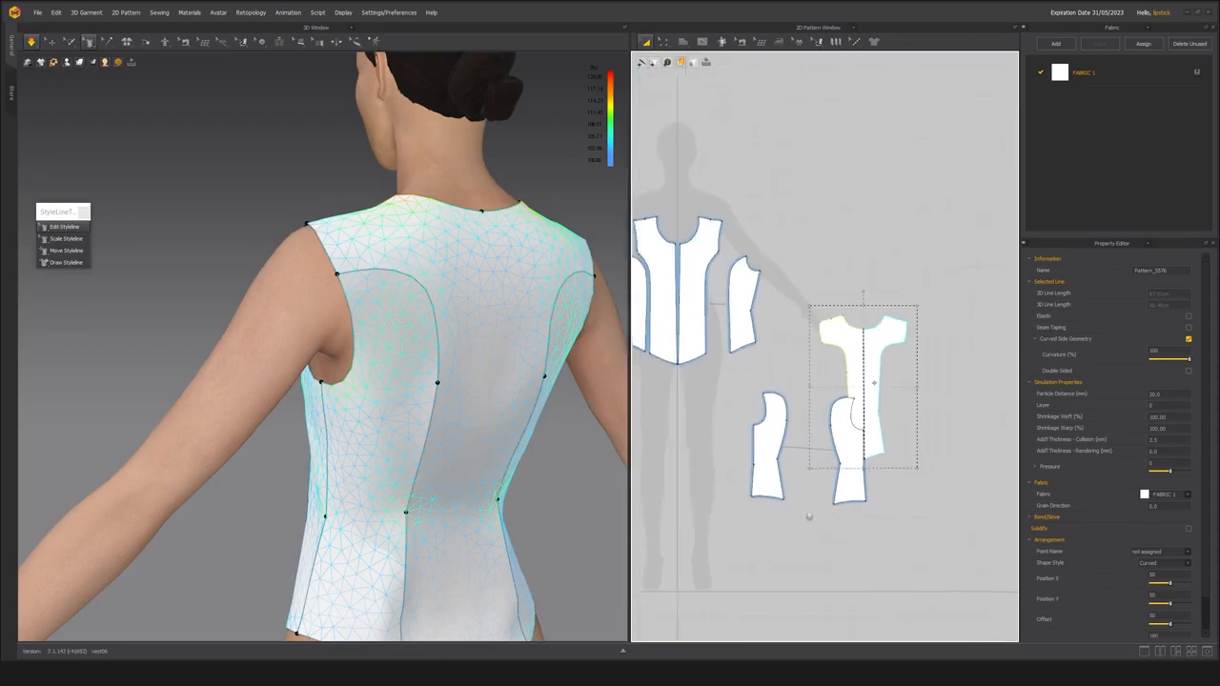
scroll(810, 518, up, 4)
click(803, 518)
scroll(694, 464, down, 3)
middle_drag(694, 464, 746, 464)
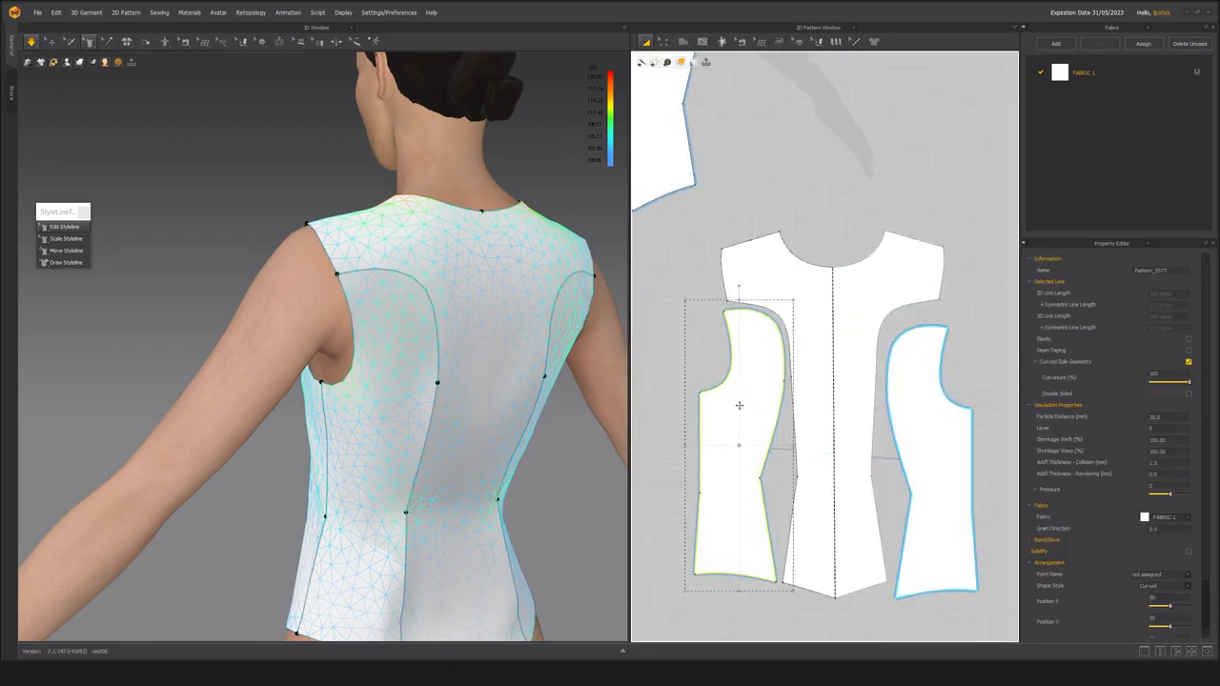
key(Escape)
scroll(743, 403, up, 3)
click(776, 484)
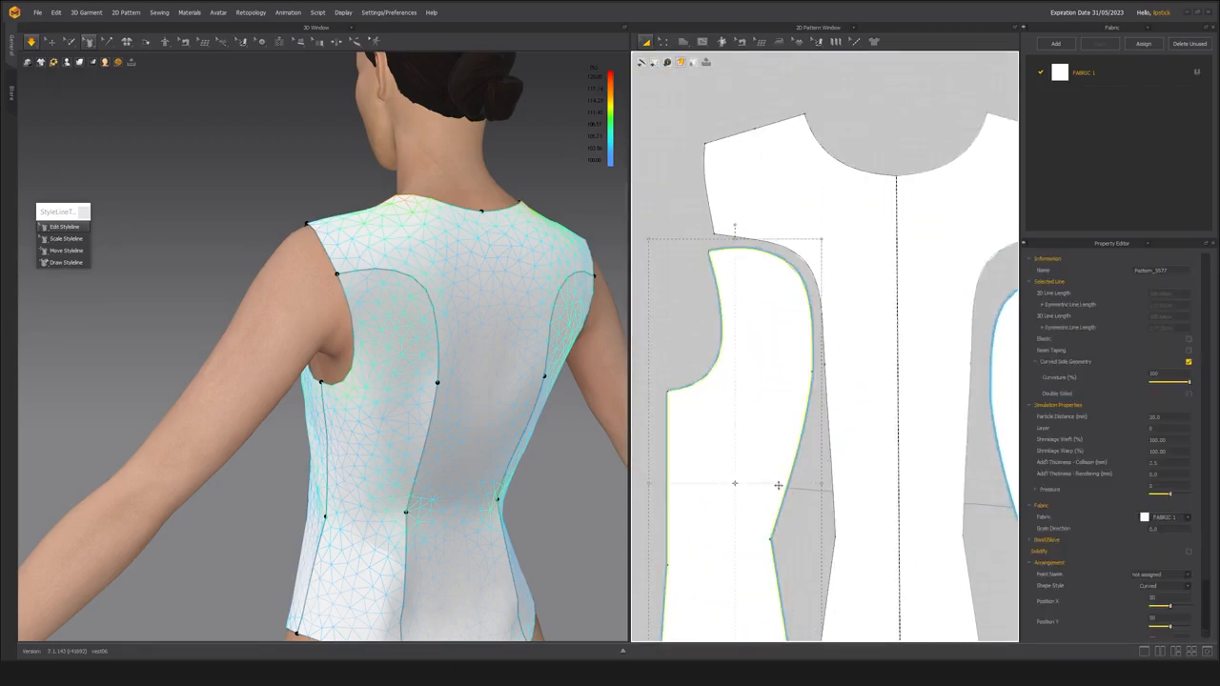
Straighten the side back panel's princess seam segment just above the waist by deleting its curve points, and simulate the garment.
middle_drag(776, 485, 762, 448)
key(z)
key(Escape)
right_click(782, 438)
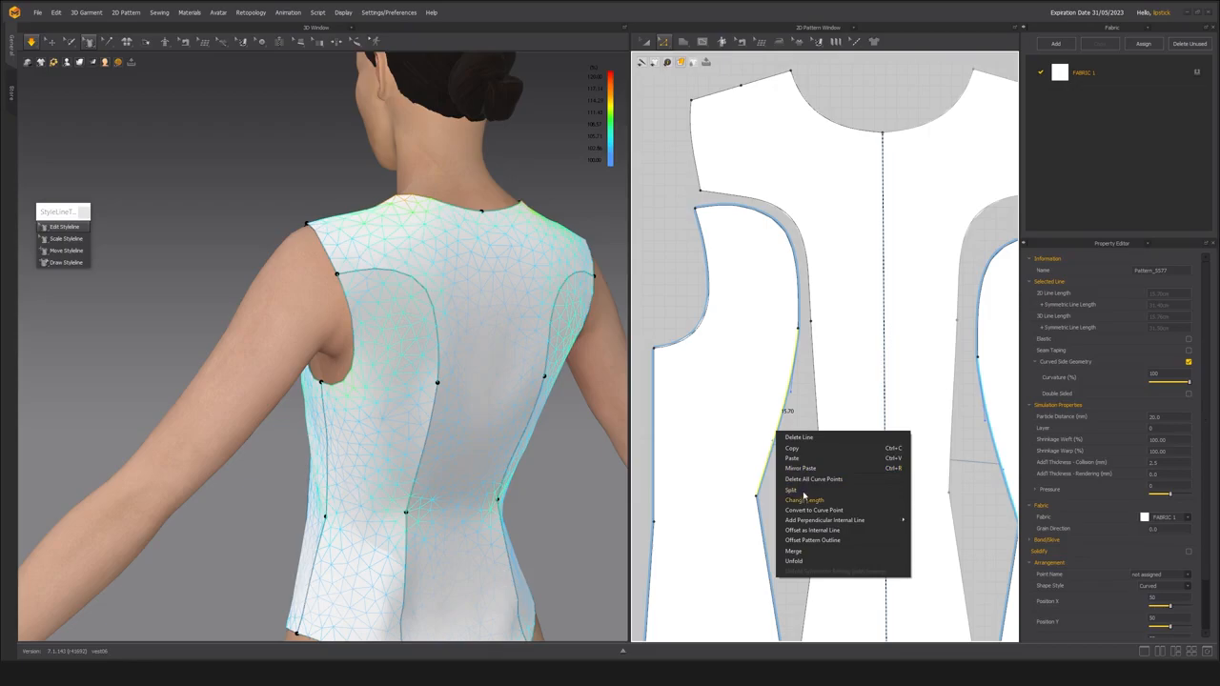
click(804, 492)
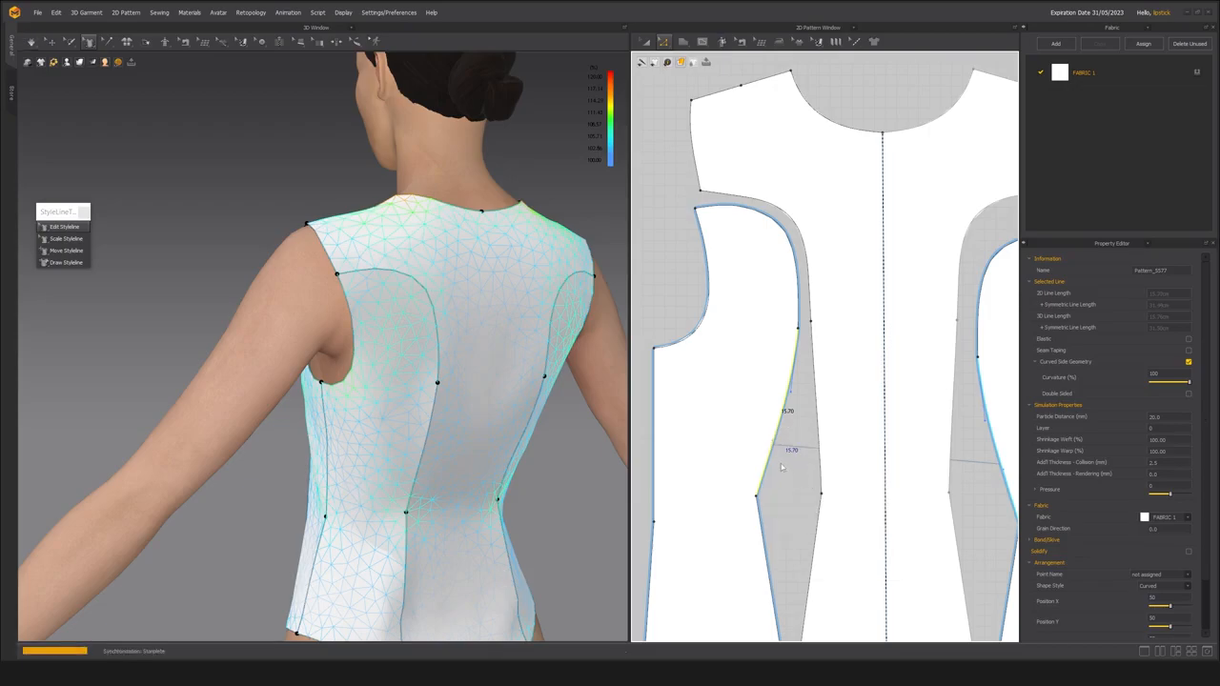
middle_drag(414, 474, 422, 432)
key(space)
right_drag(451, 422, 338, 333)
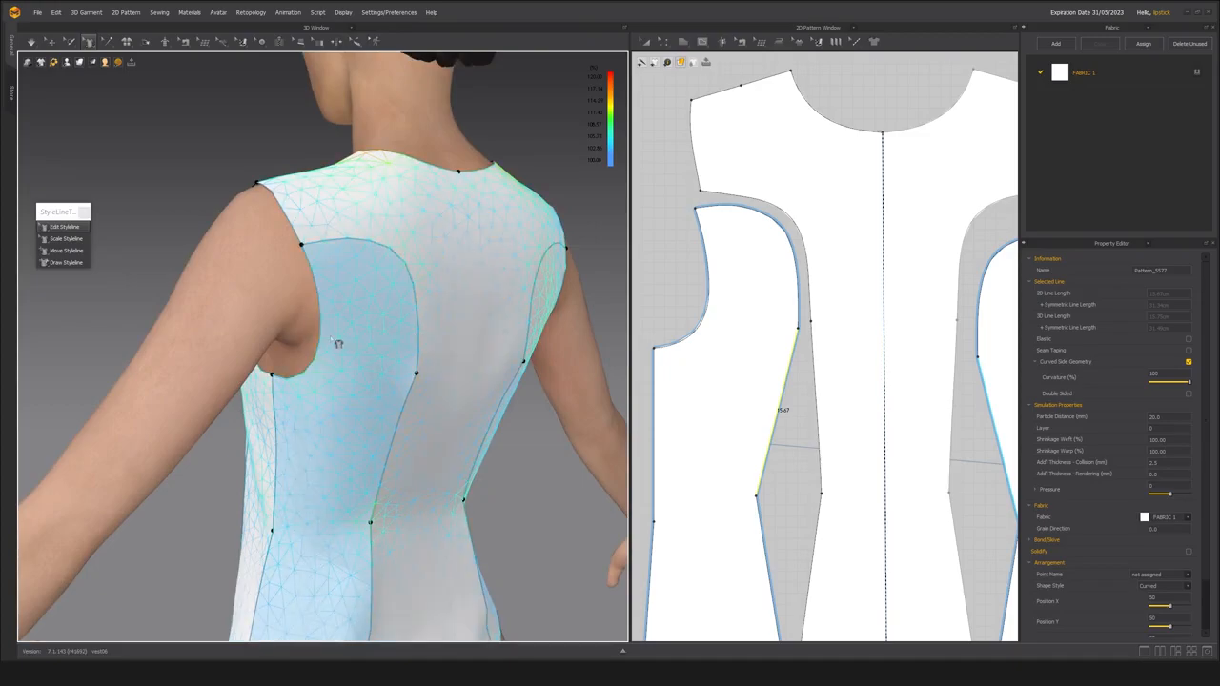
Move the side back panel away from the center back and shift its upper seam point slightly toward the center back.
click(751, 369)
drag(752, 369, 708, 377)
key(z)
click(763, 345)
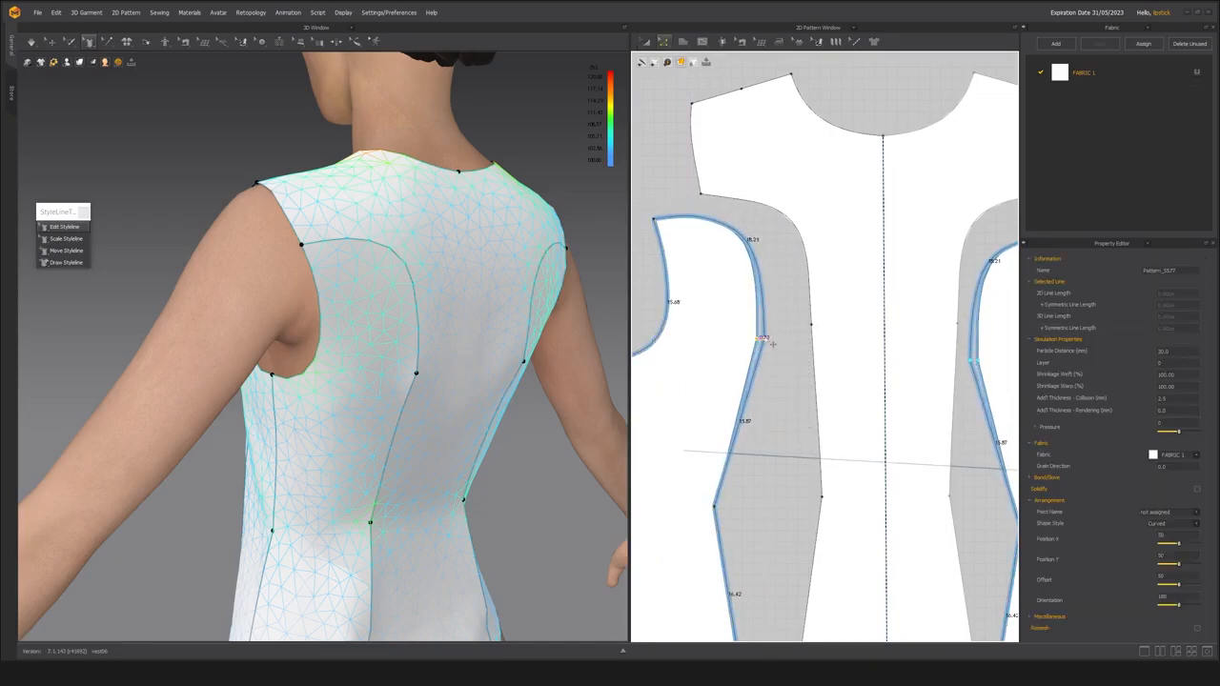
click(700, 335)
Simulate the garment with the adjusted back princess seam and inspect the whole back on the avatar.
key(space)
right_drag(472, 377, 380, 362)
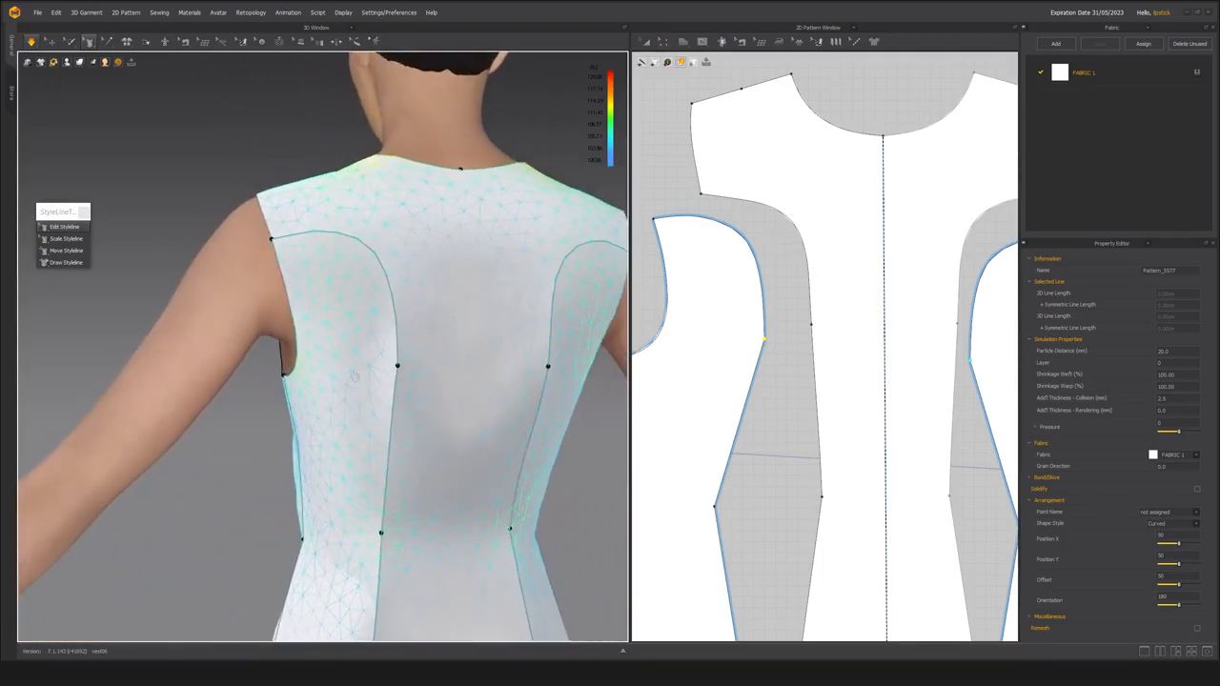
middle_drag(383, 358, 387, 387)
scroll(385, 386, down, 3)
key(space)
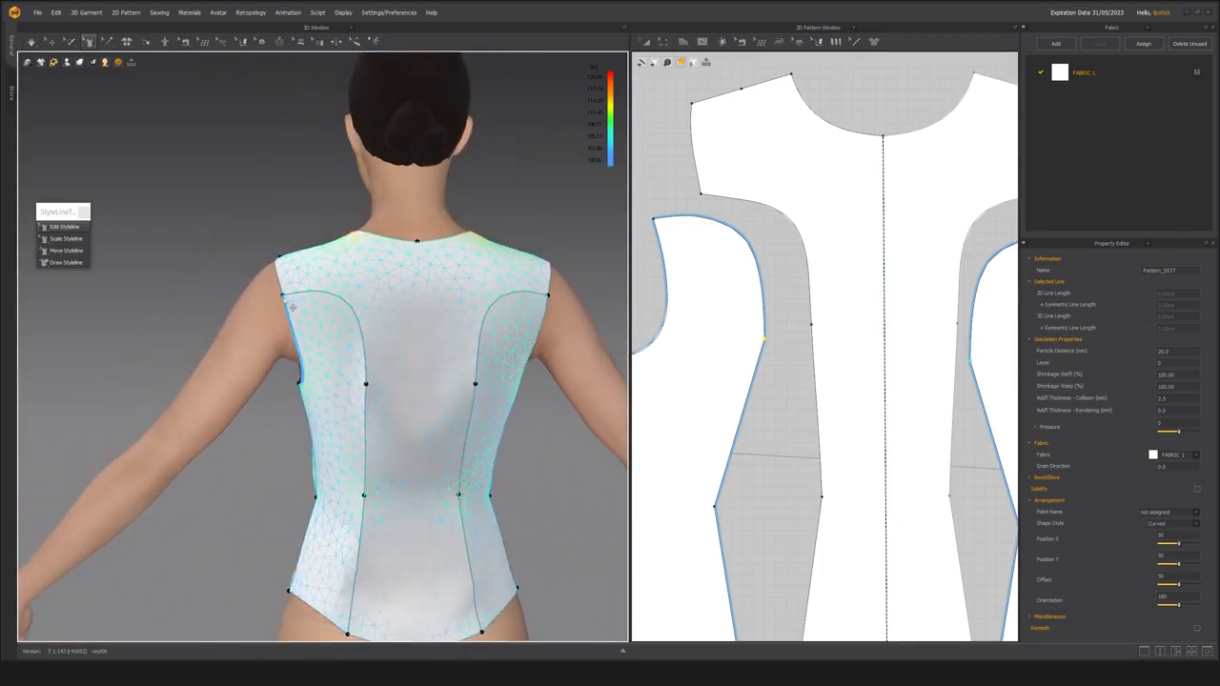
Lower the armhole end of the back princess styleline, nudge its upper curve down slightly, and simulate the garment.
right_drag(273, 320, 143, 258)
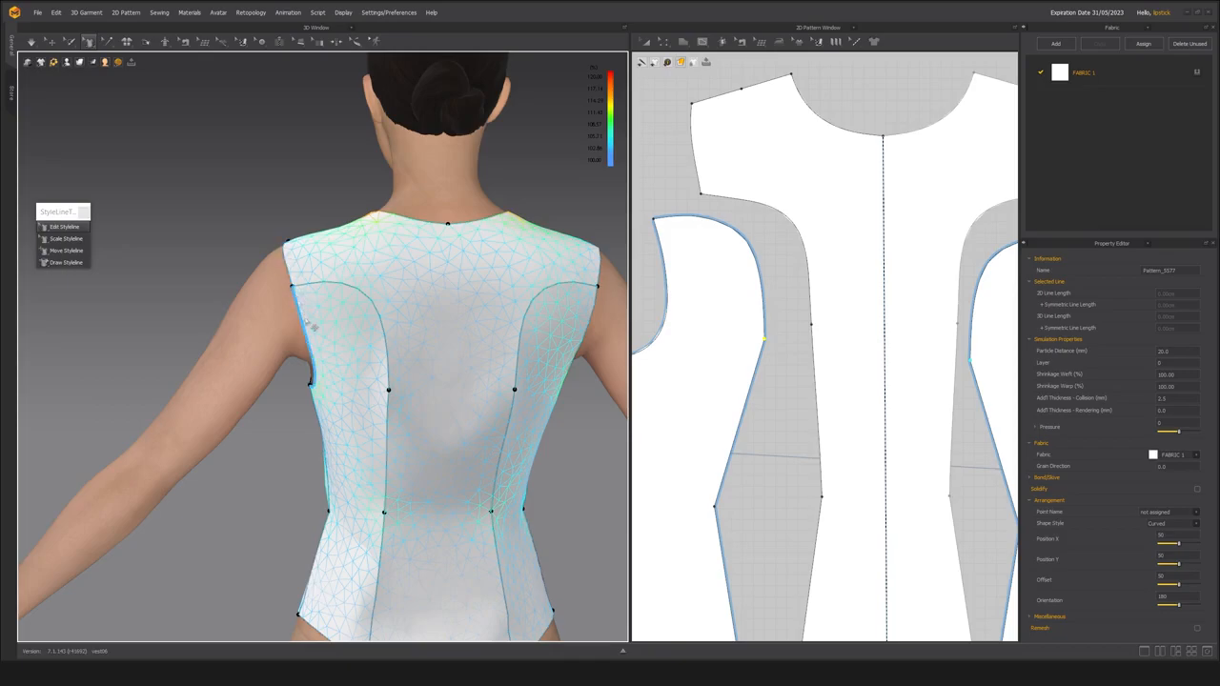
right_drag(270, 343, 295, 296)
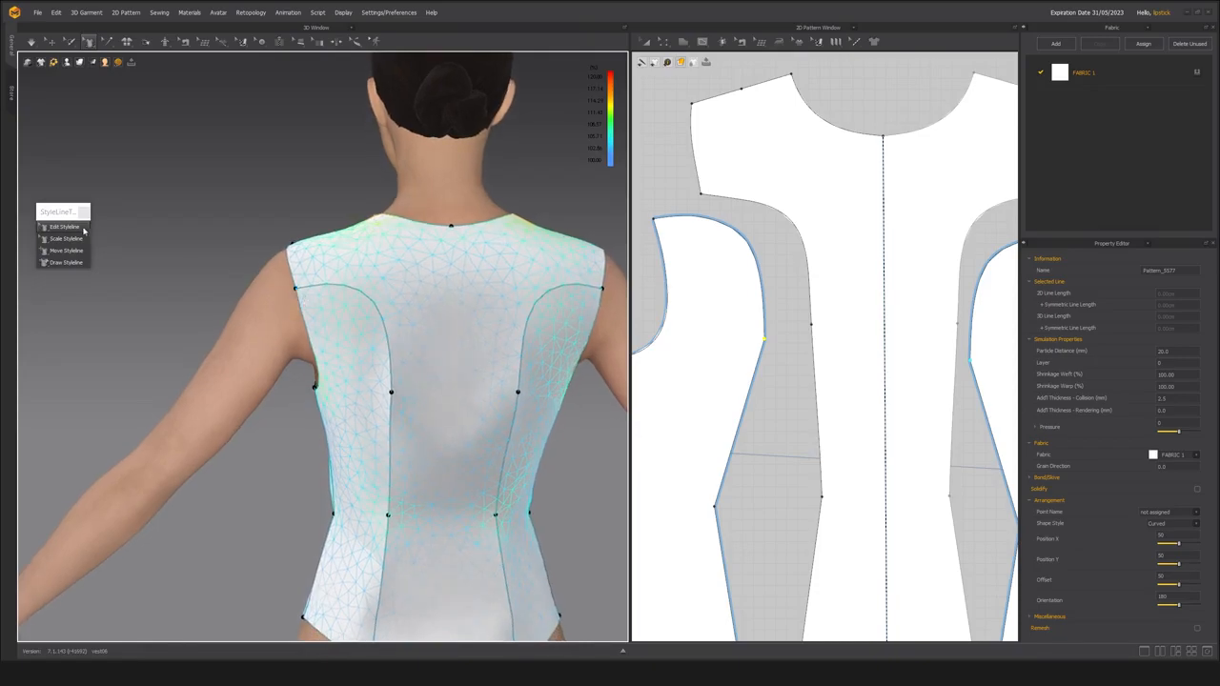
drag(297, 289, 306, 315)
right_drag(225, 320, 208, 275)
drag(359, 304, 360, 310)
key(space)
mouse_move(316, 340)
right_down()
mouse_move(407, 344)
mouse_move(316, 340)
right_up()
key(space)
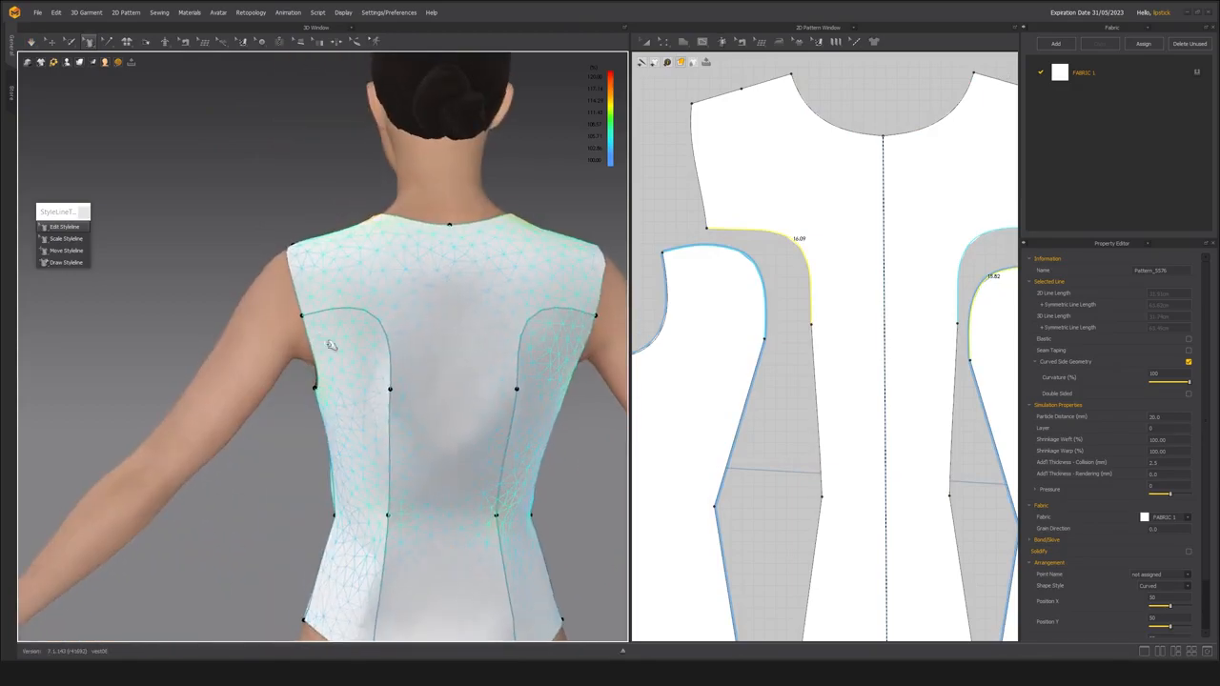
Lower the back princess styleline's upper curve a little more, shift the point beneath it slightly down, and simulate.
drag(362, 311, 363, 319)
key(space)
right_drag(369, 344, 373, 334)
drag(390, 382, 389, 394)
key(space)
mouse_move(317, 399)
right_down()
mouse_move(412, 404)
mouse_move(356, 413)
mouse_move(444, 373)
mouse_move(365, 468)
mouse_move(371, 428)
mouse_move(325, 390)
right_up()
click(356, 414)
Simulate the garment with the lowered back princess seams and inspect the back on the avatar.
scroll(356, 414, down, 2)
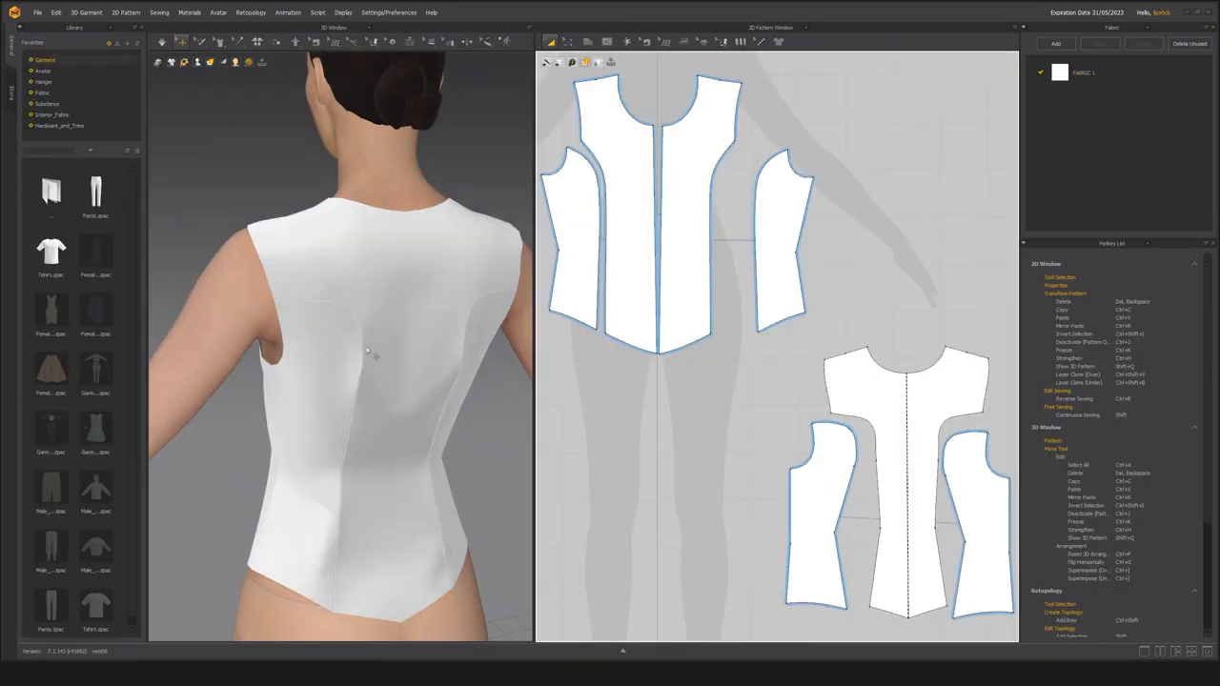
click(365, 310)
right_drag(365, 310, 307, 366)
key(space)
click(331, 375)
key(space)
key(space)
click(229, 246)
right_drag(228, 246, 303, 378)
right_drag(373, 339, 328, 404)
Move the side back panel closer to the center back so their upper princess curves lie next to each other.
scroll(335, 412, up, 3)
scroll(859, 480, up, 4)
middle_drag(873, 481, 747, 439)
click(658, 401)
drag(654, 411, 689, 401)
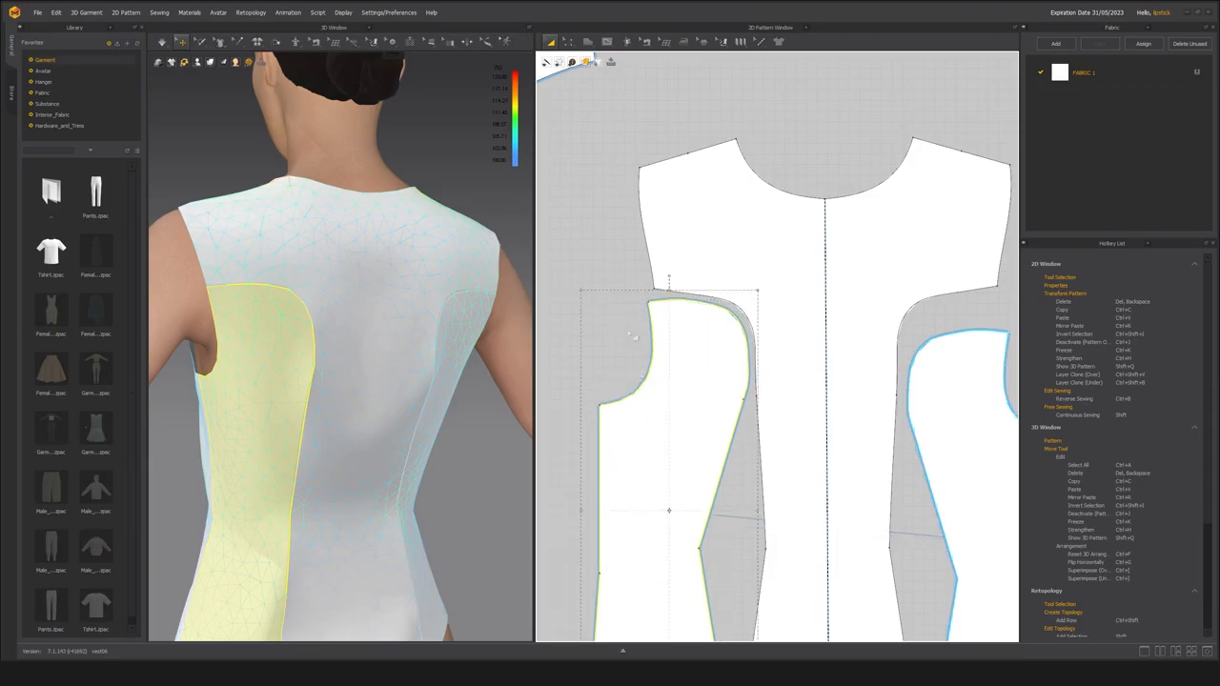
Examine the curve points of the side back panel's upper princess seam against the matching center back seam.
scroll(626, 331, up, 3)
click(613, 319)
key(z)
scroll(676, 324, up, 2)
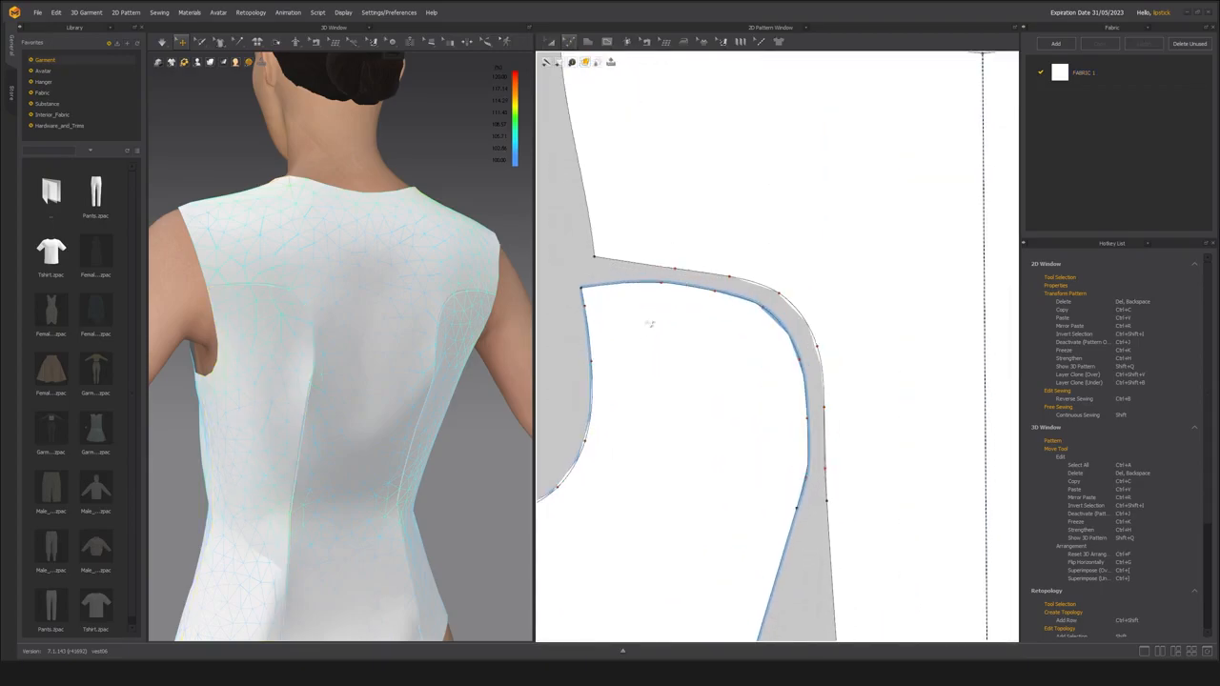
click(658, 294)
scroll(666, 333, down, 1)
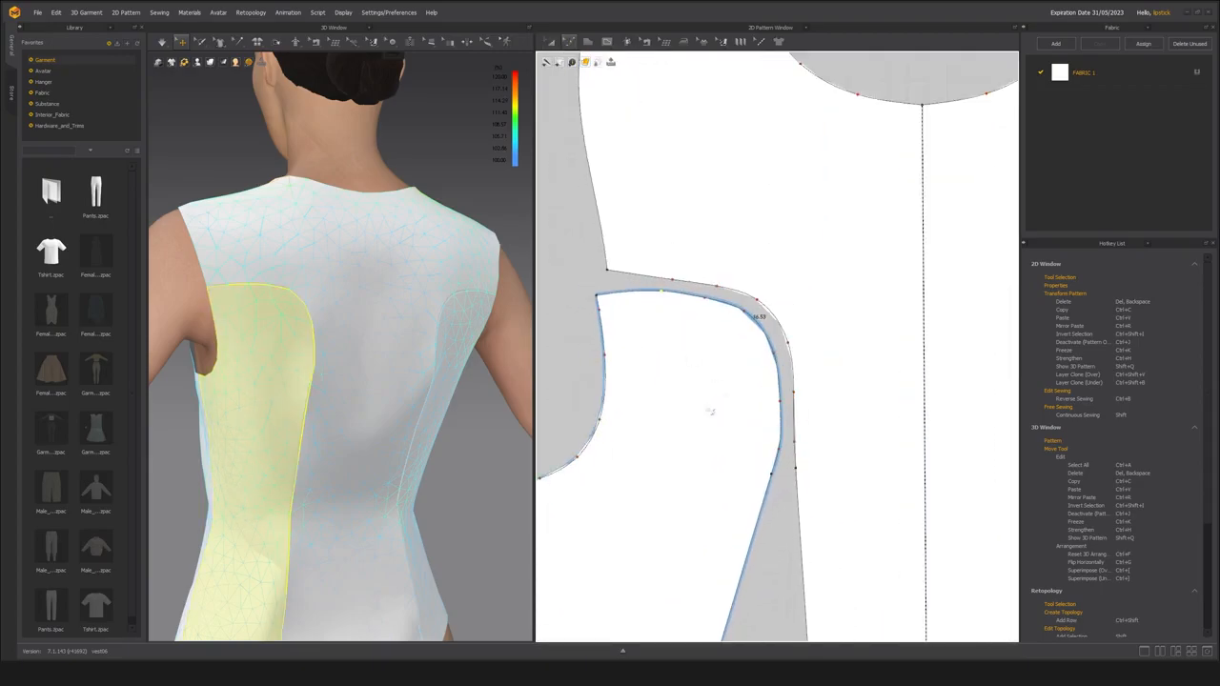
scroll(703, 314, up, 2)
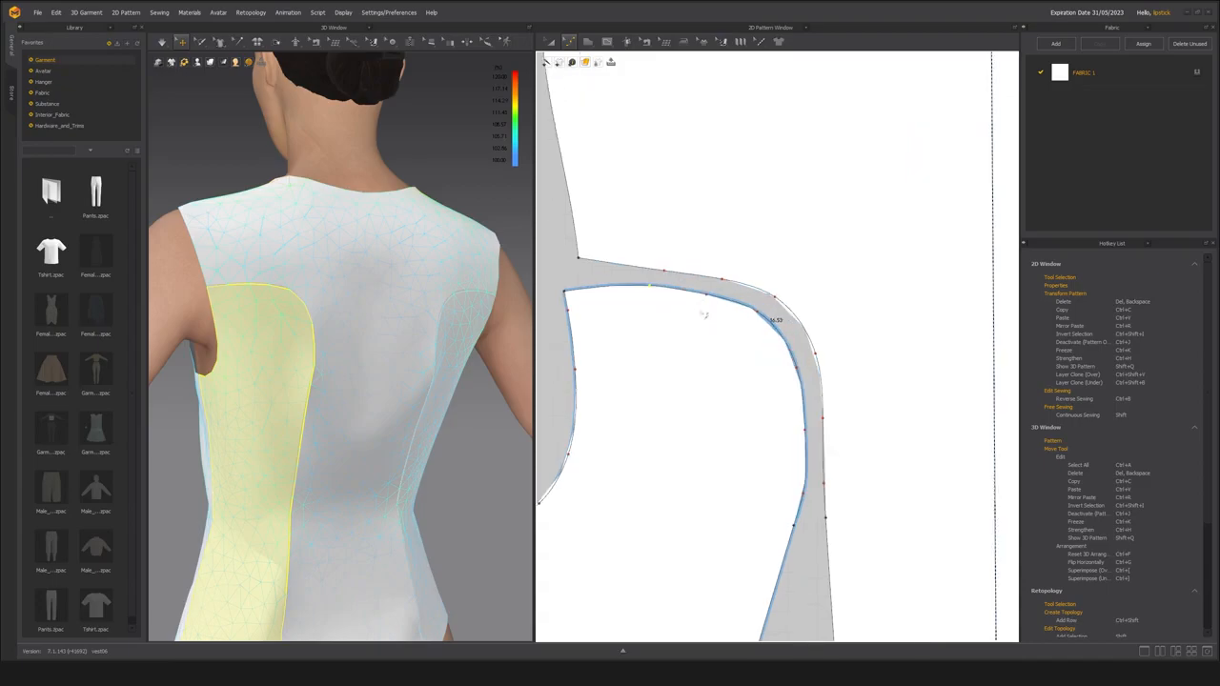
scroll(681, 355, down, 3)
click(644, 320)
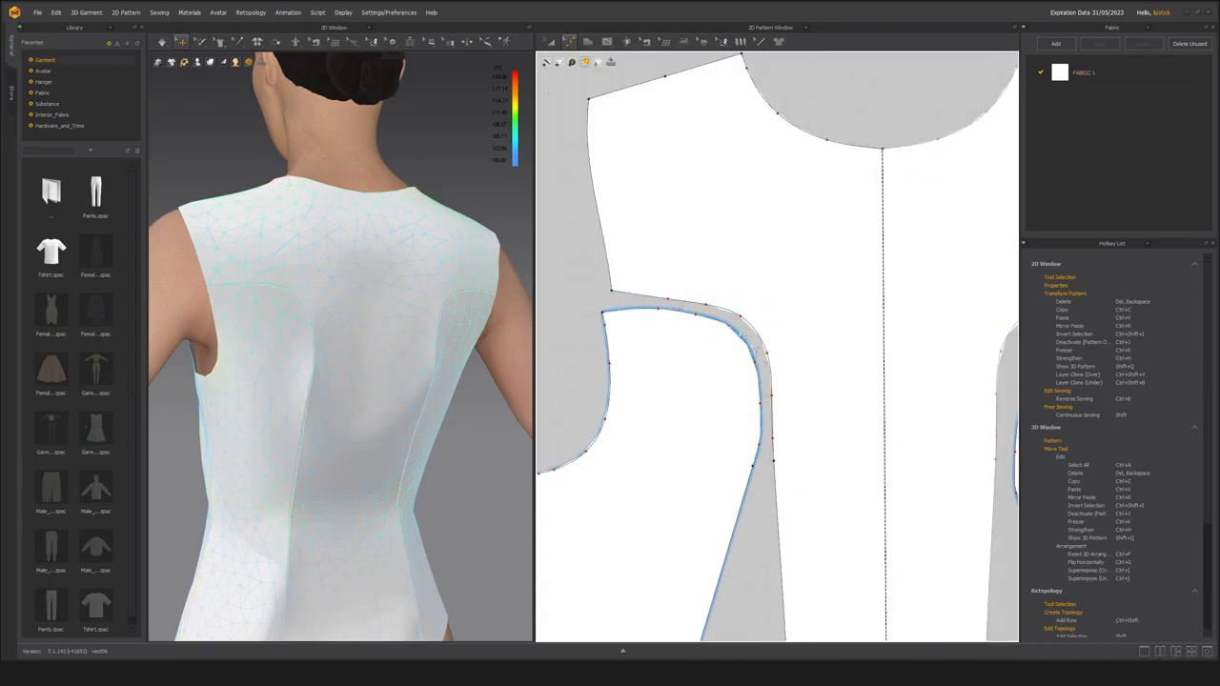
click(707, 324)
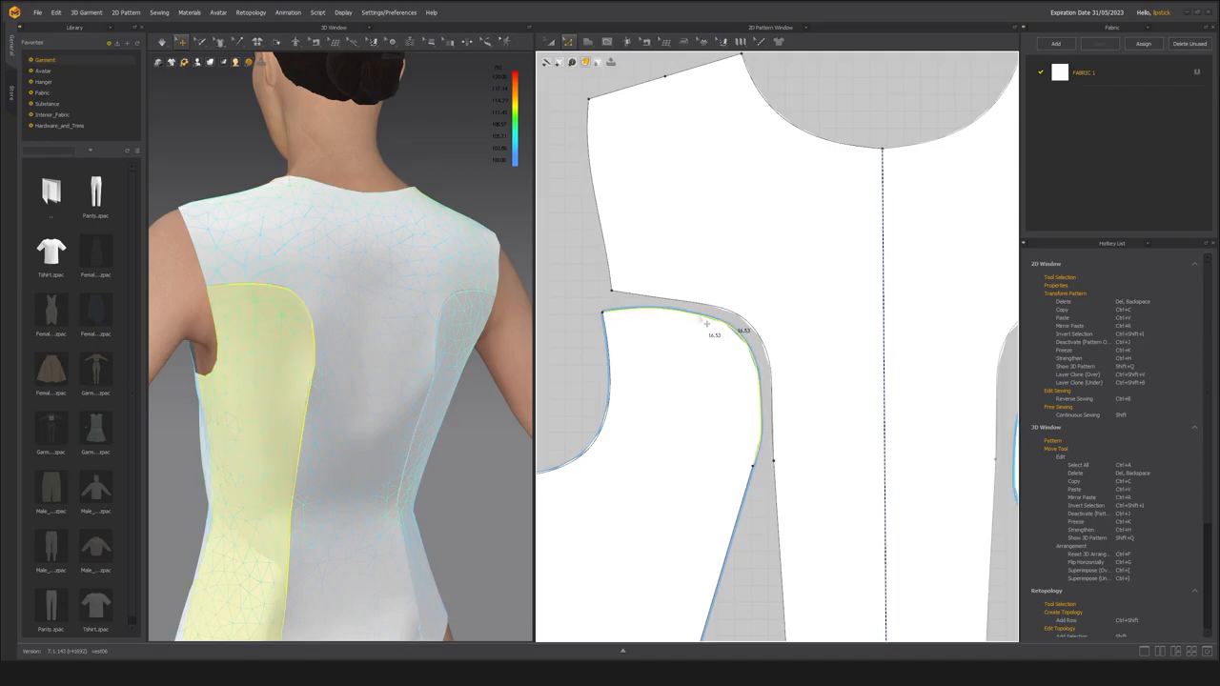
click(656, 309)
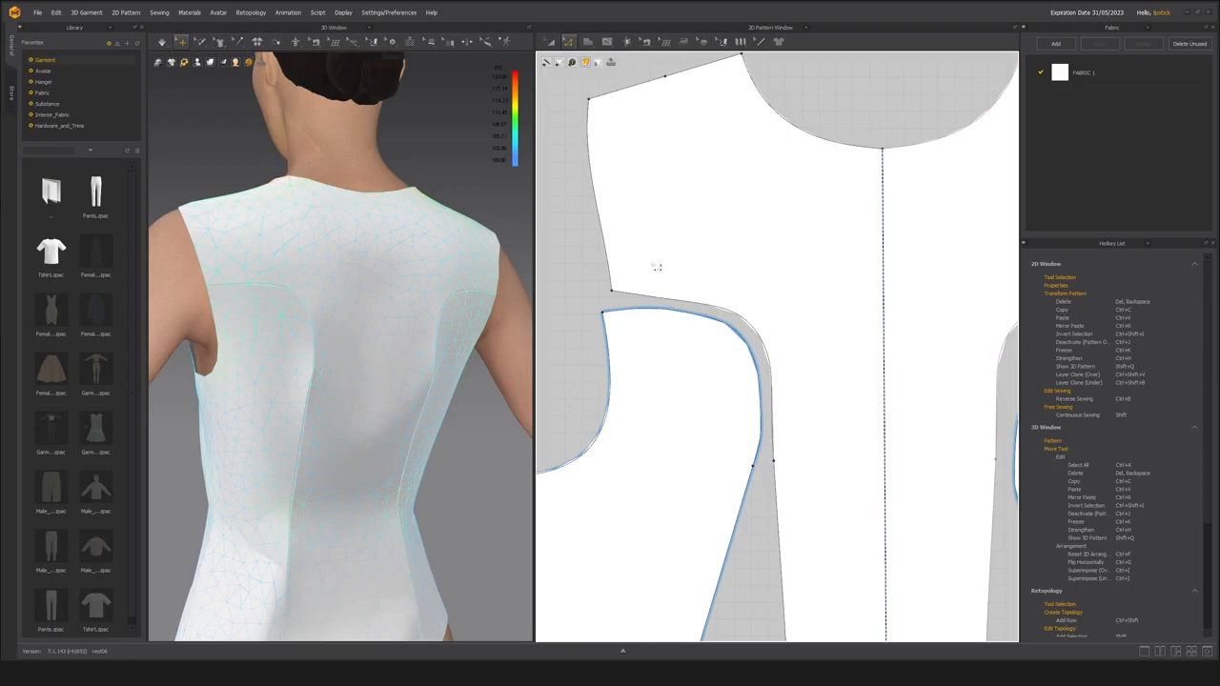
Optimize the curve points of the facing upper princess seams on the side back and center back panels.
key(v)
click(667, 315)
right_click(674, 303)
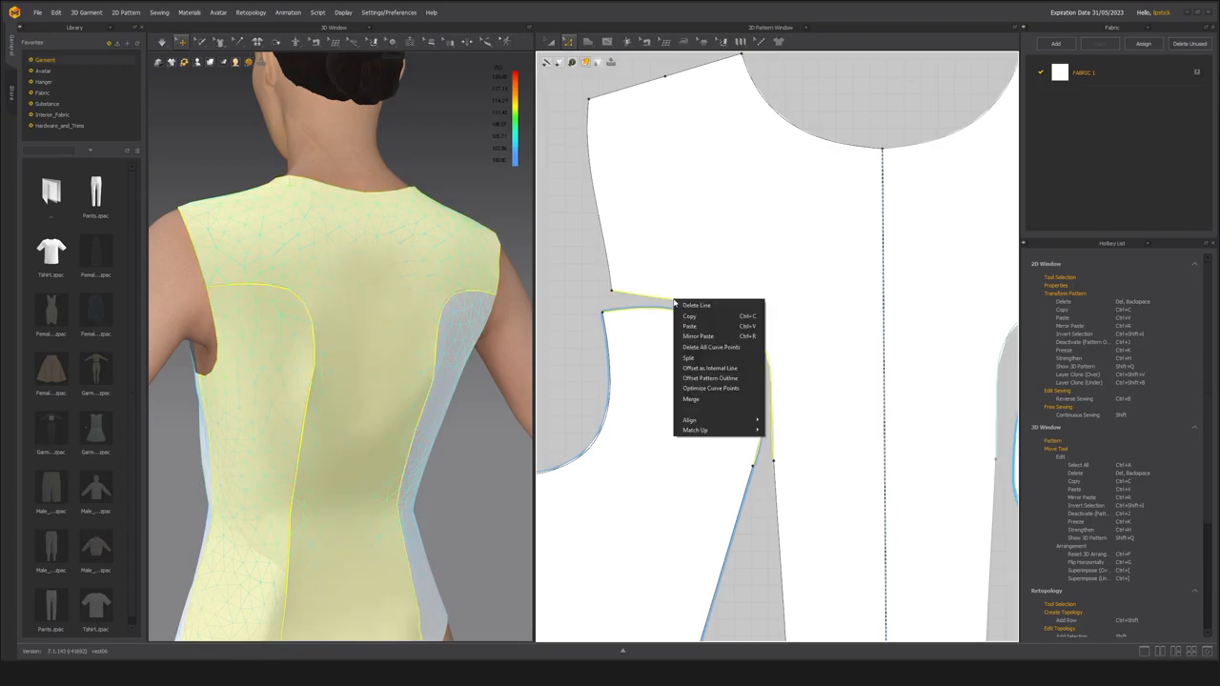
click(713, 388)
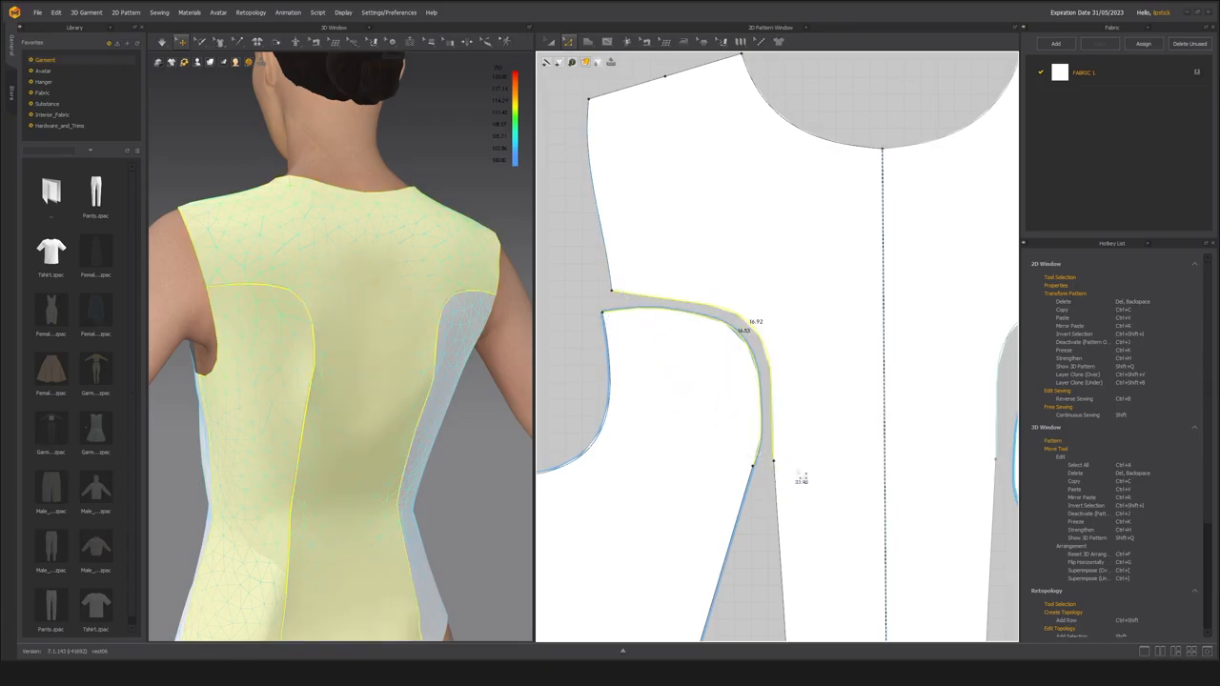
middle_drag(666, 411, 671, 411)
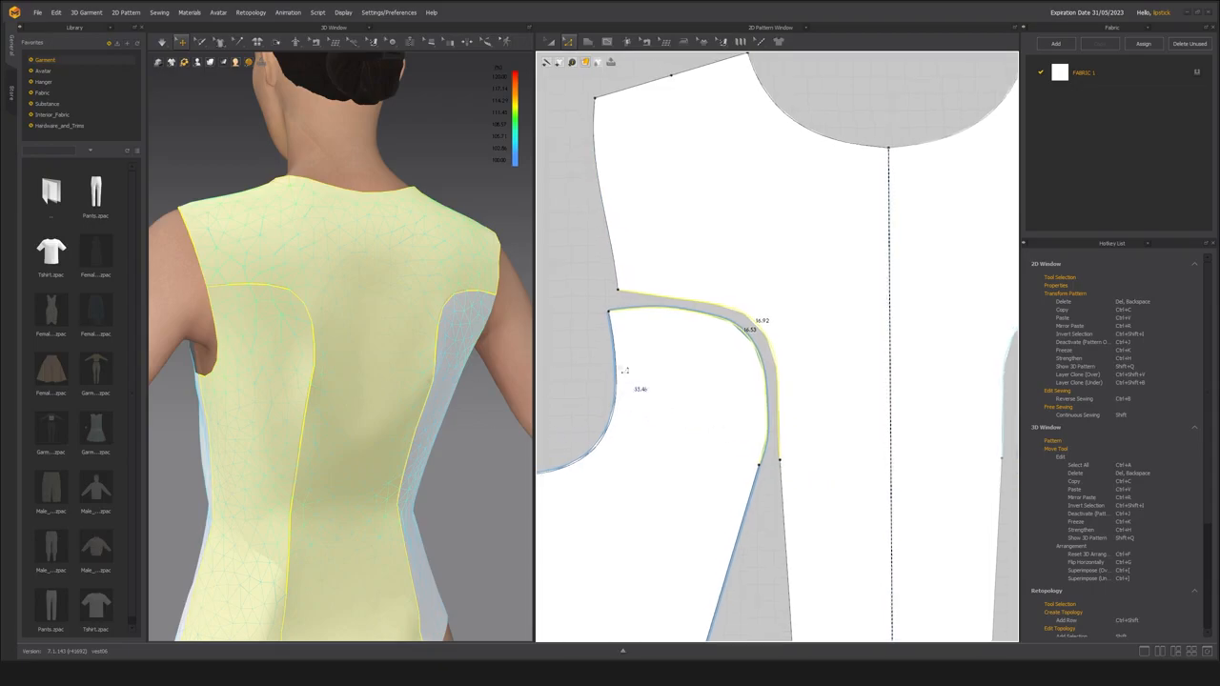
Delete all curve points from the upper princess seams of the side back and center back panels.
click(586, 343)
click(696, 314)
right_click(700, 310)
click(749, 364)
click(763, 324)
right_click(757, 321)
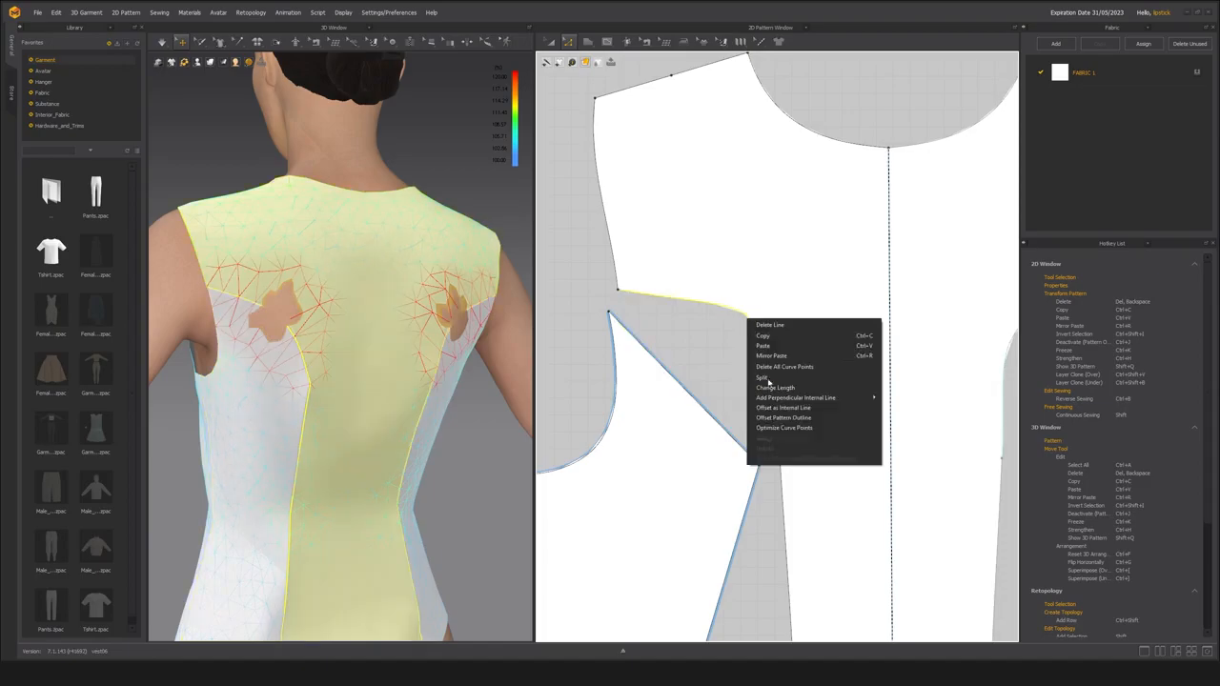
click(780, 369)
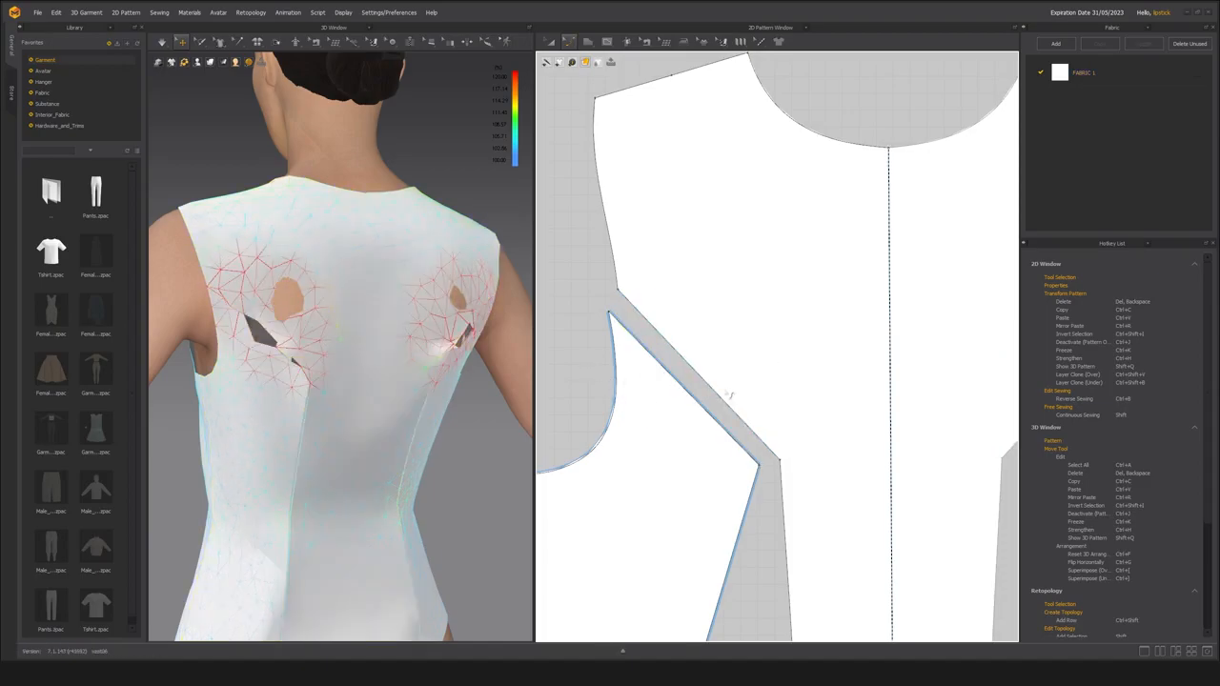
click(706, 382)
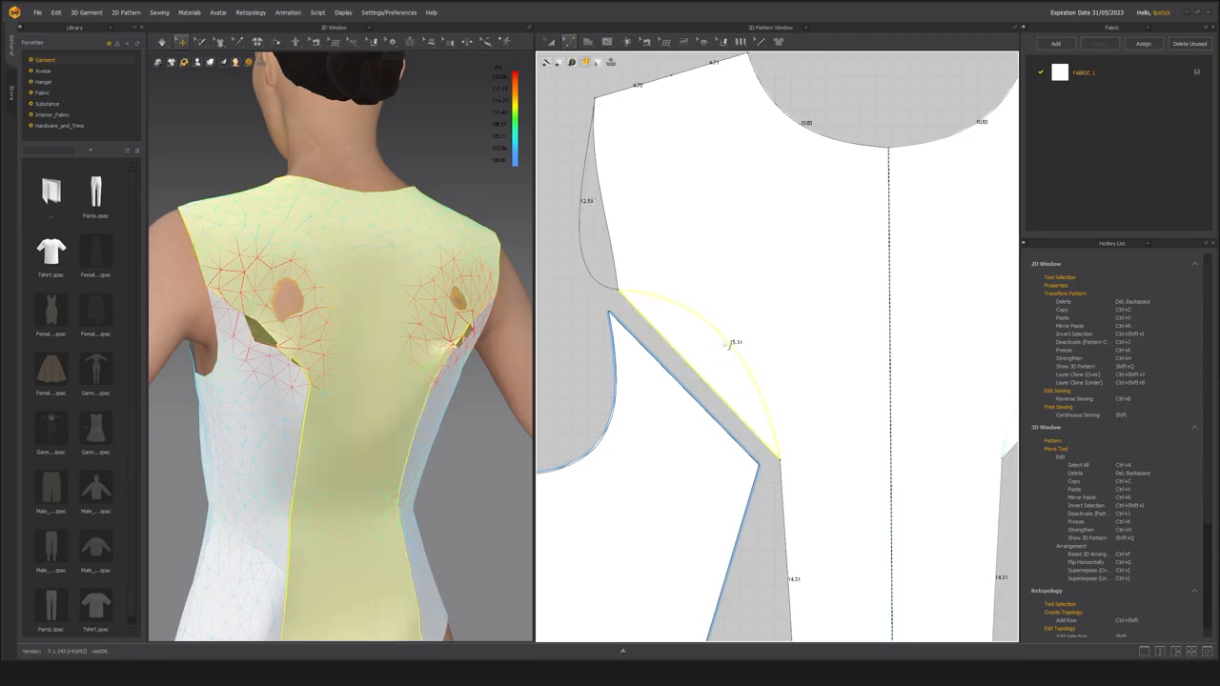
drag(727, 342, 729, 344)
key(ctrl+z)
Convert the center back panel's armhole line to curve points.
click(616, 262)
right_click(613, 257)
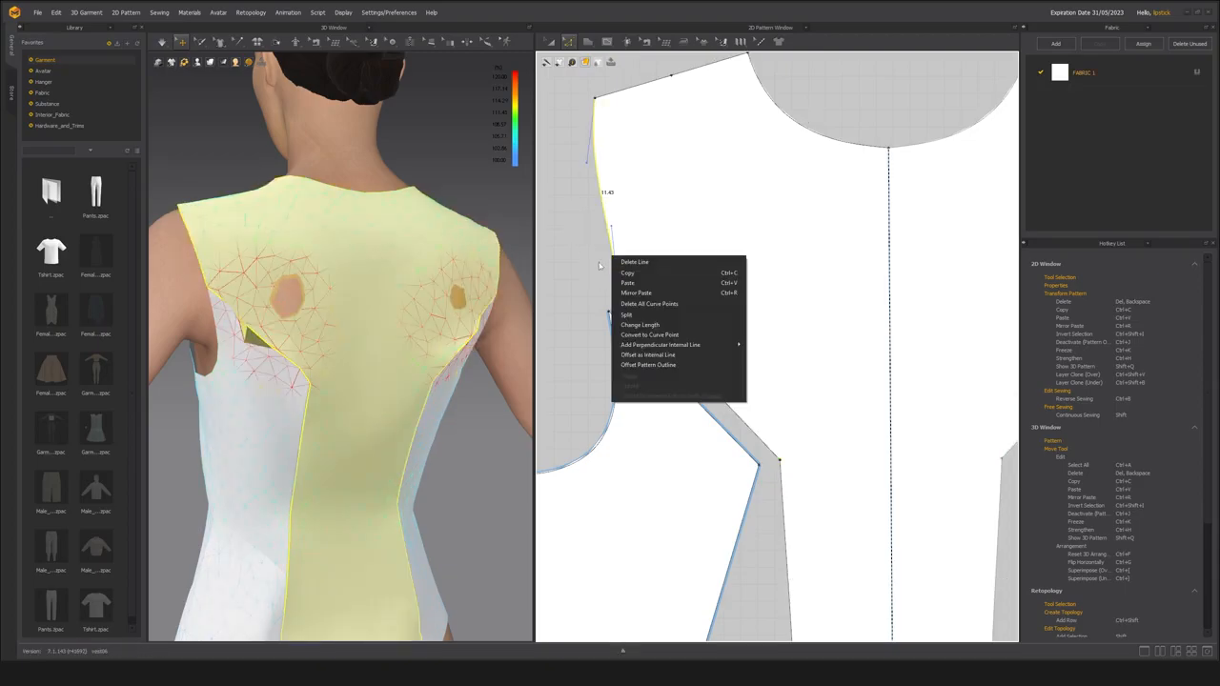
click(640, 336)
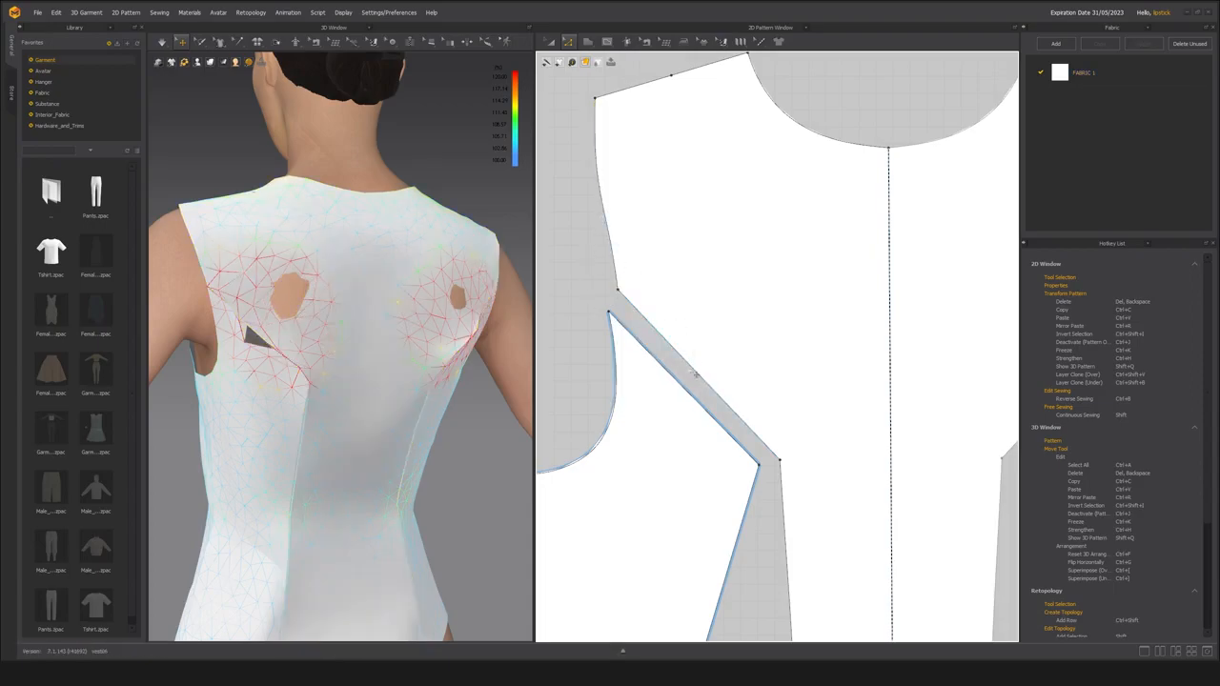
Bend the upper princess seams of the center back and side back panels into rounded arcs and inspect the garment's back.
drag(696, 370, 735, 318)
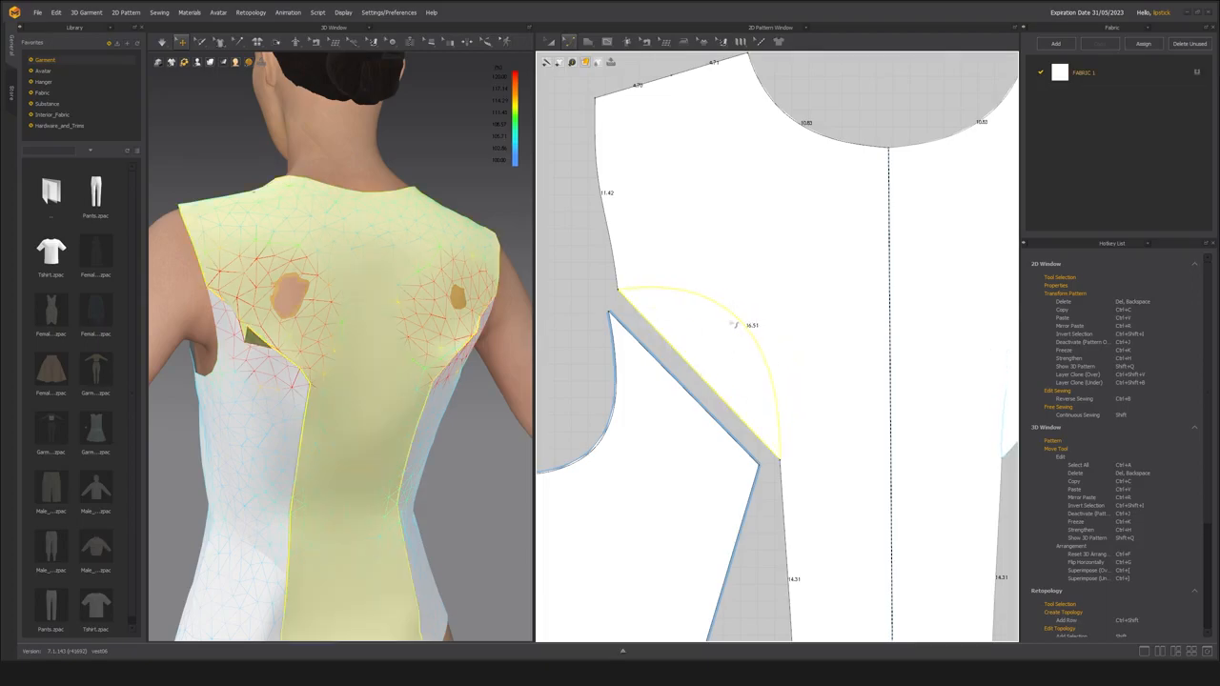
click(722, 348)
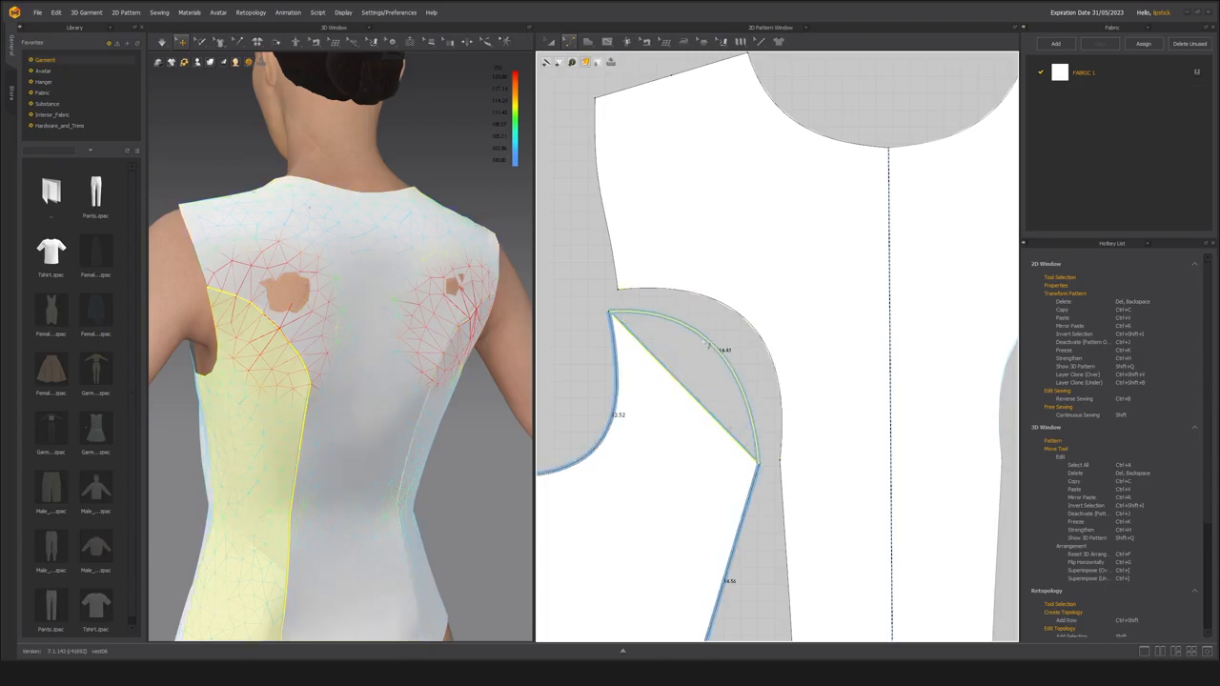
drag(721, 347, 714, 343)
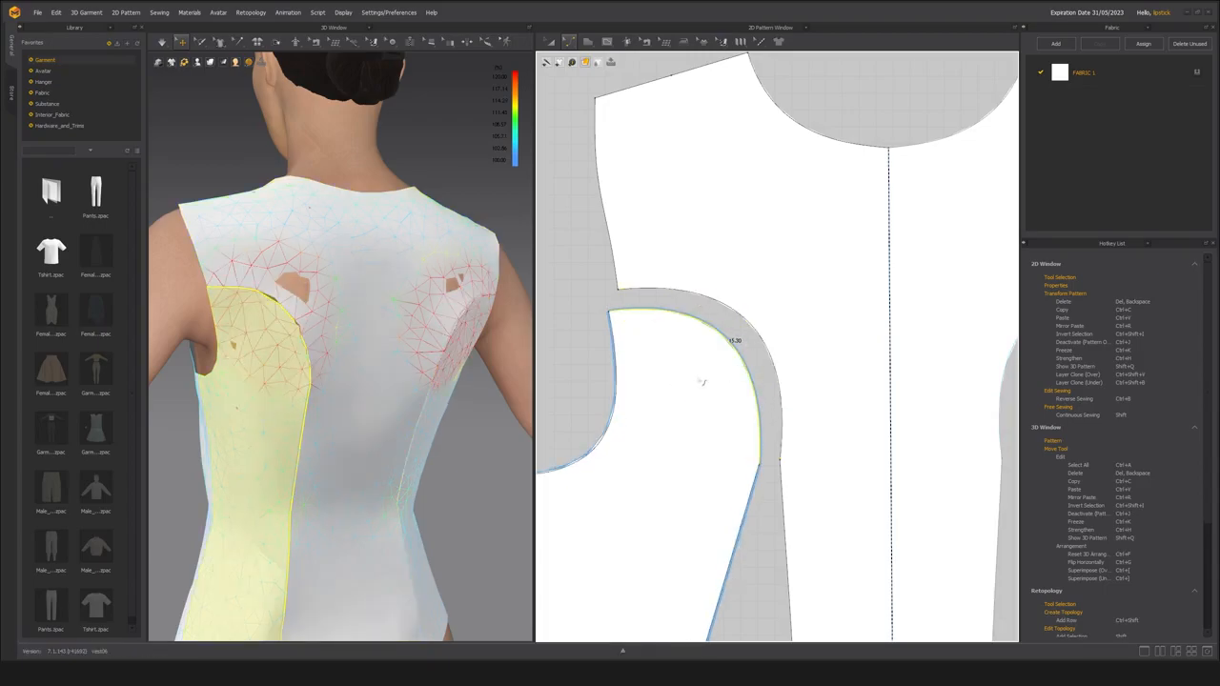
right_drag(374, 383, 331, 376)
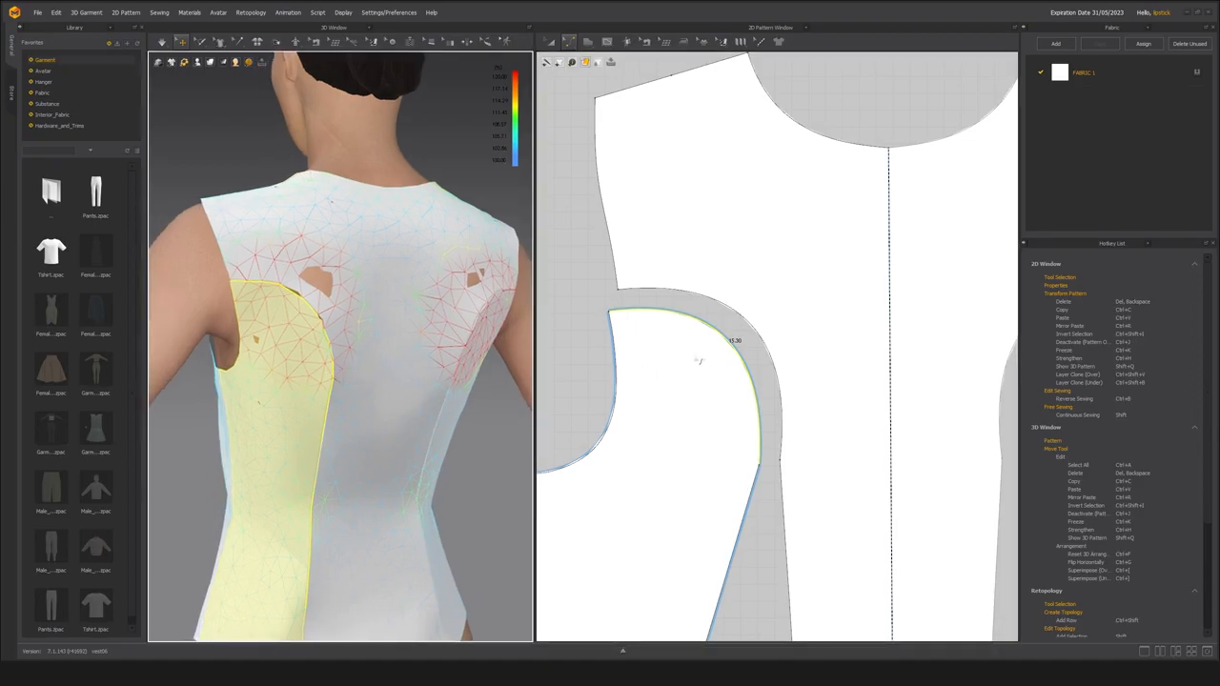
right_drag(375, 331, 413, 340)
middle_drag(728, 477, 732, 389)
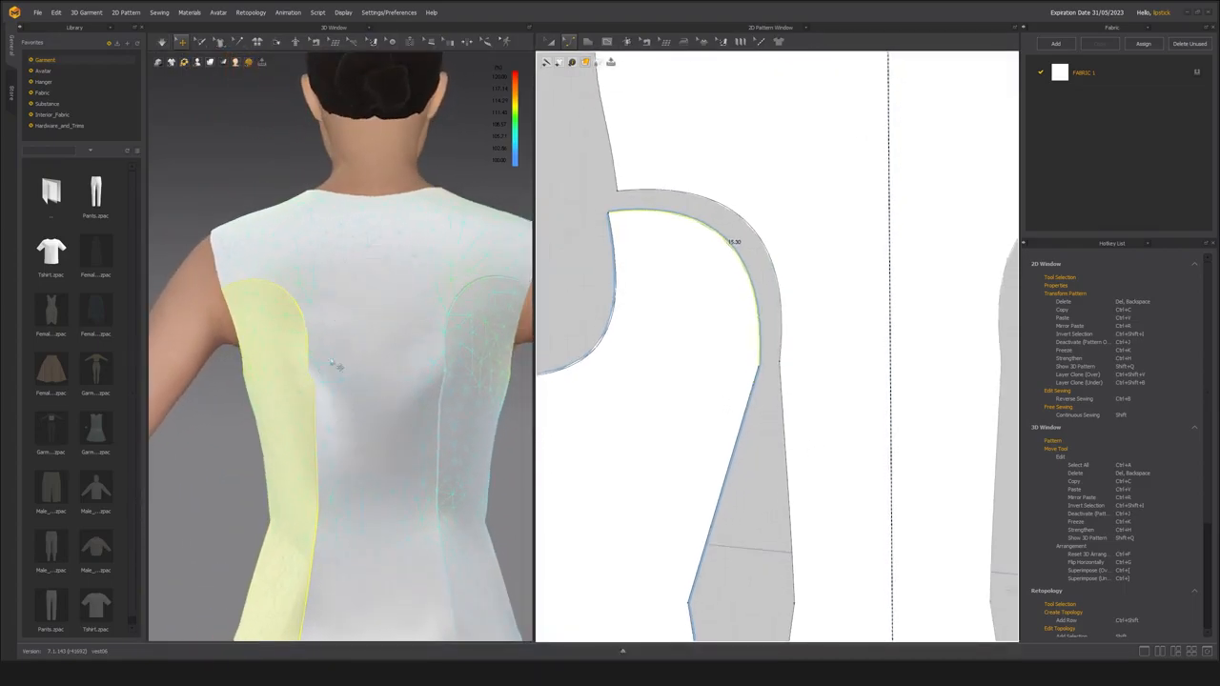
right_drag(333, 368, 374, 370)
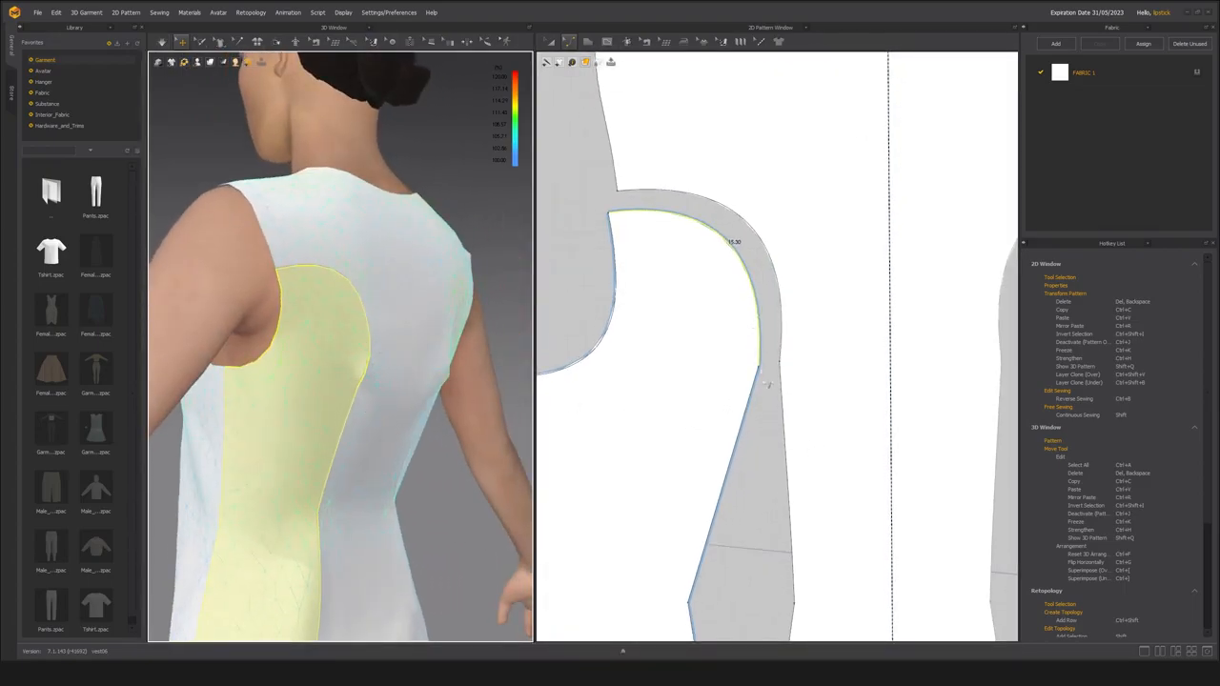
Add a point just below the upper arc on both the side back and center back princess seams.
scroll(760, 477, down, 2)
middle_drag(760, 477, 753, 427)
scroll(756, 389, up, 3)
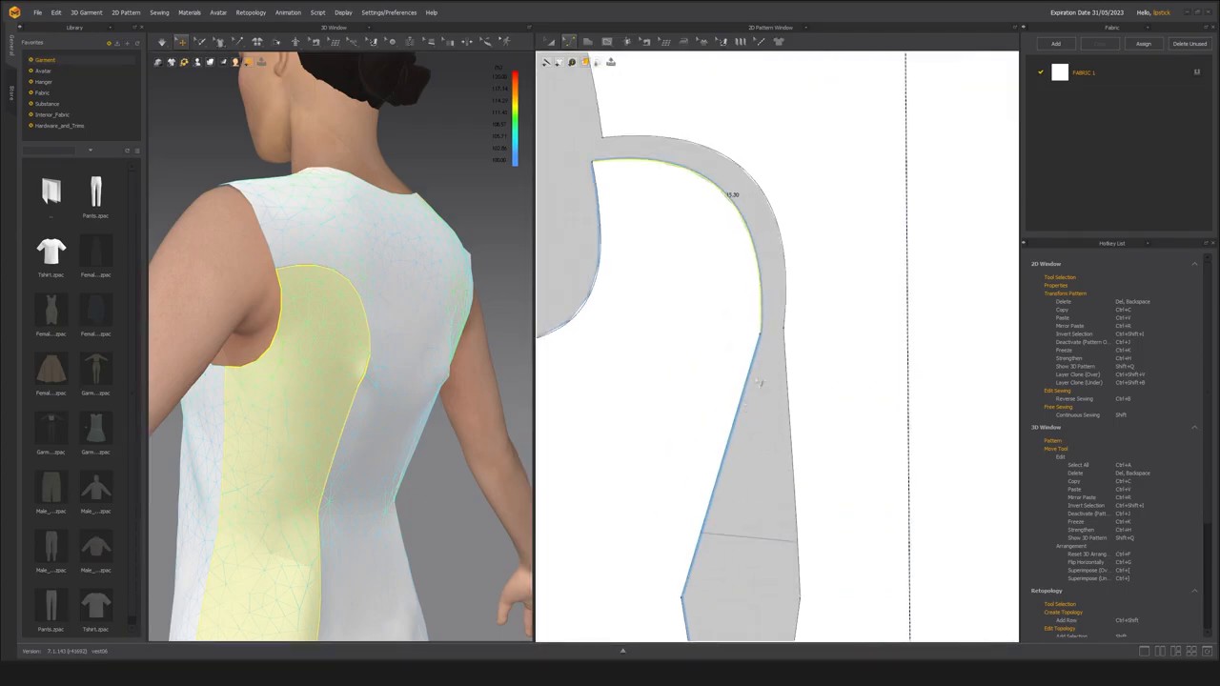
key(x)
click(744, 394)
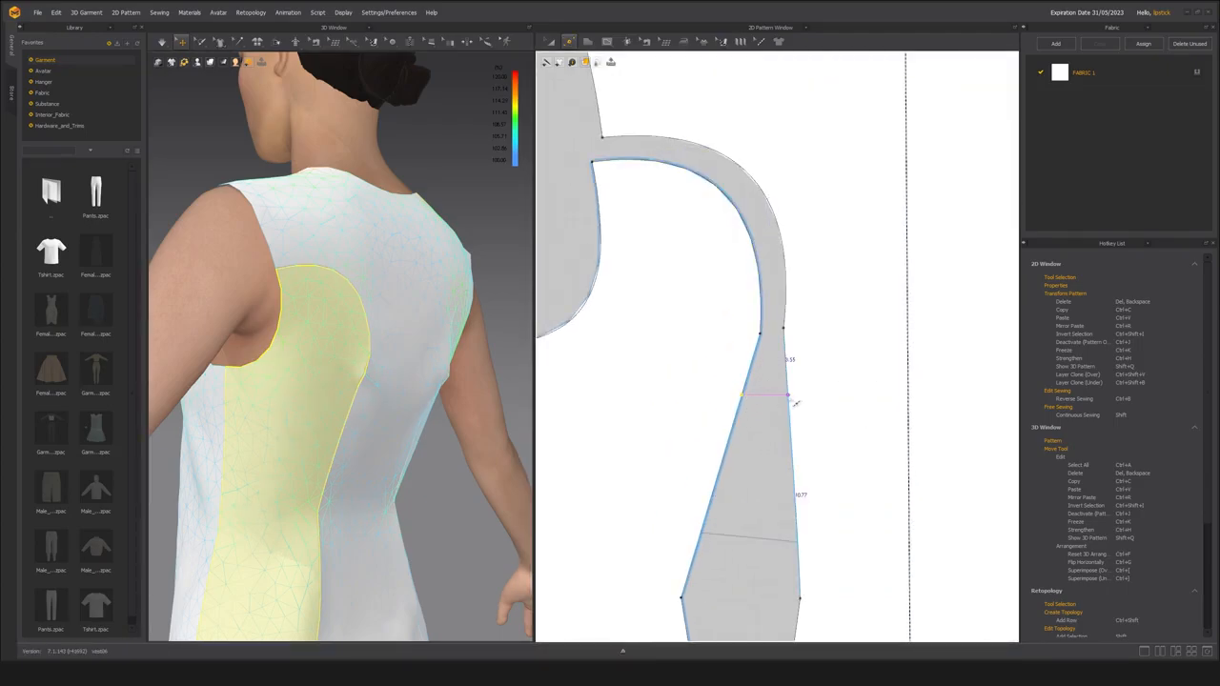
click(789, 400)
Convert the center back point at the arc's lower end to a curve point and delete the surplus points around it.
right_click(784, 328)
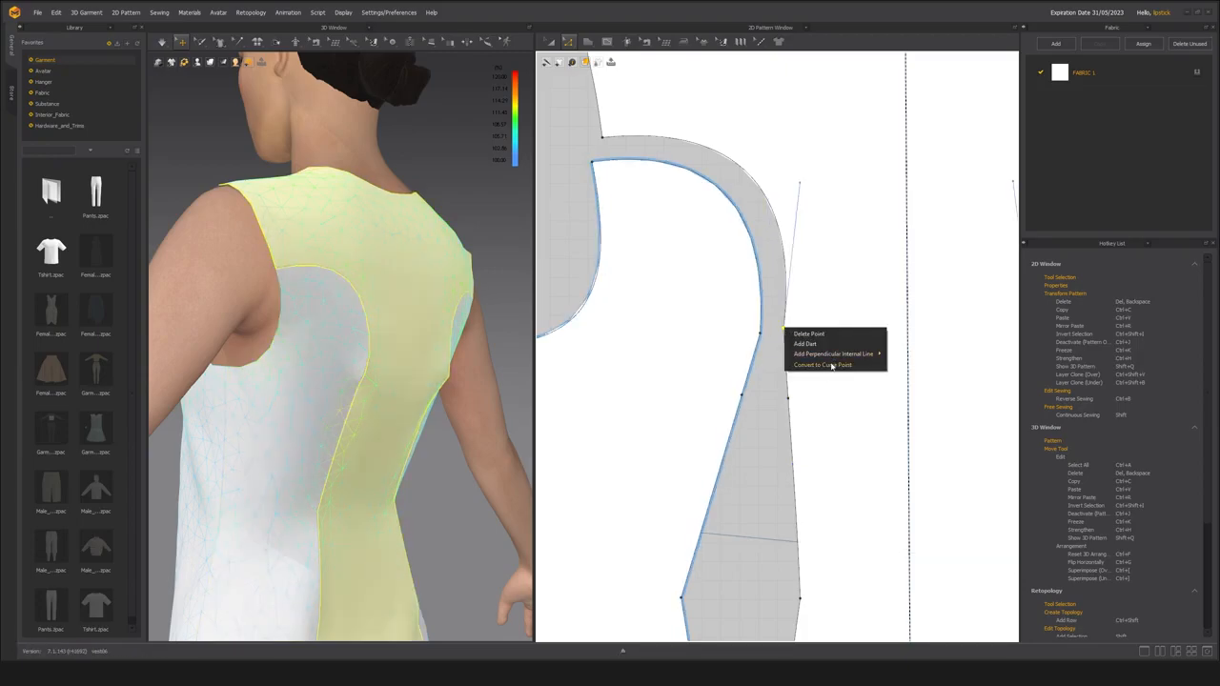
click(826, 364)
drag(773, 316, 807, 388)
key(Delete)
click(786, 295)
key(Delete)
click(752, 311)
scroll(778, 332, down, 5)
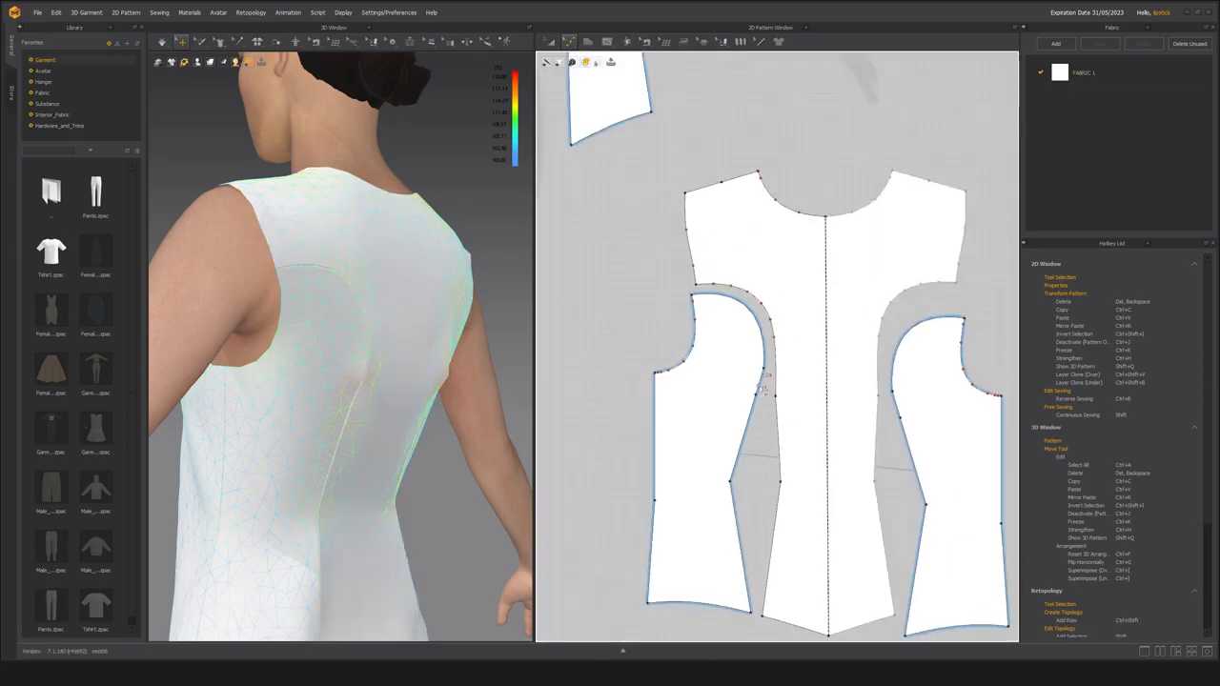
scroll(772, 400, up, 3)
drag(789, 414, 790, 415)
key(Delete)
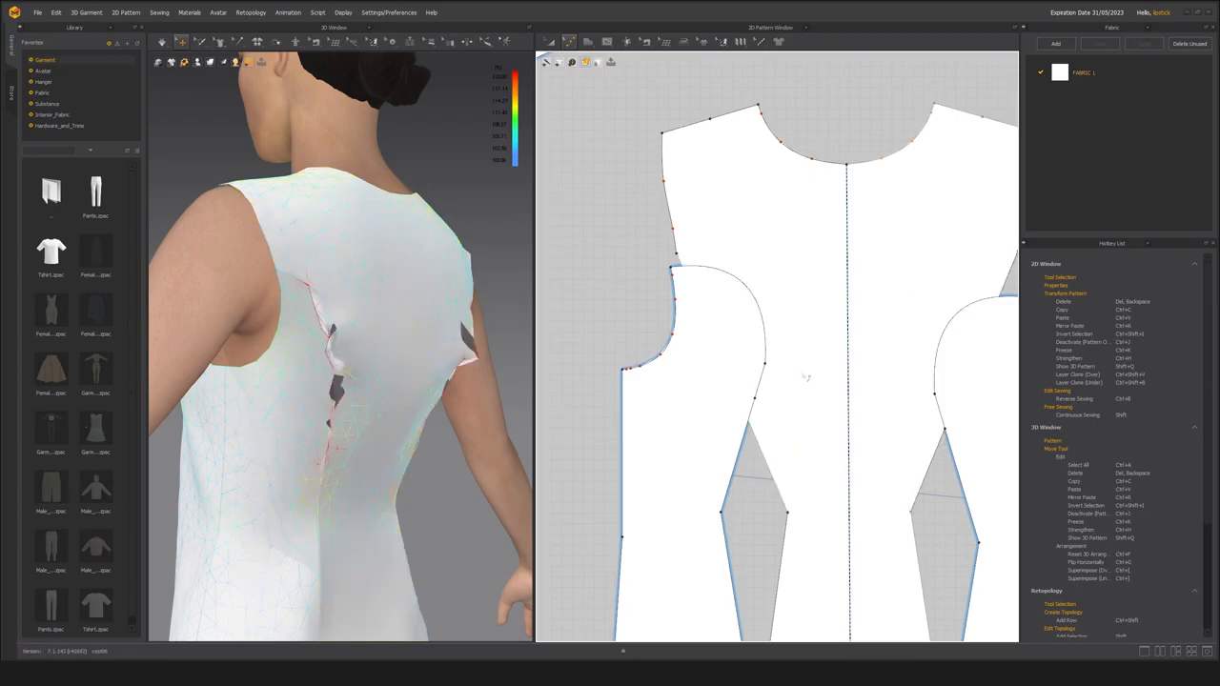
click(789, 401)
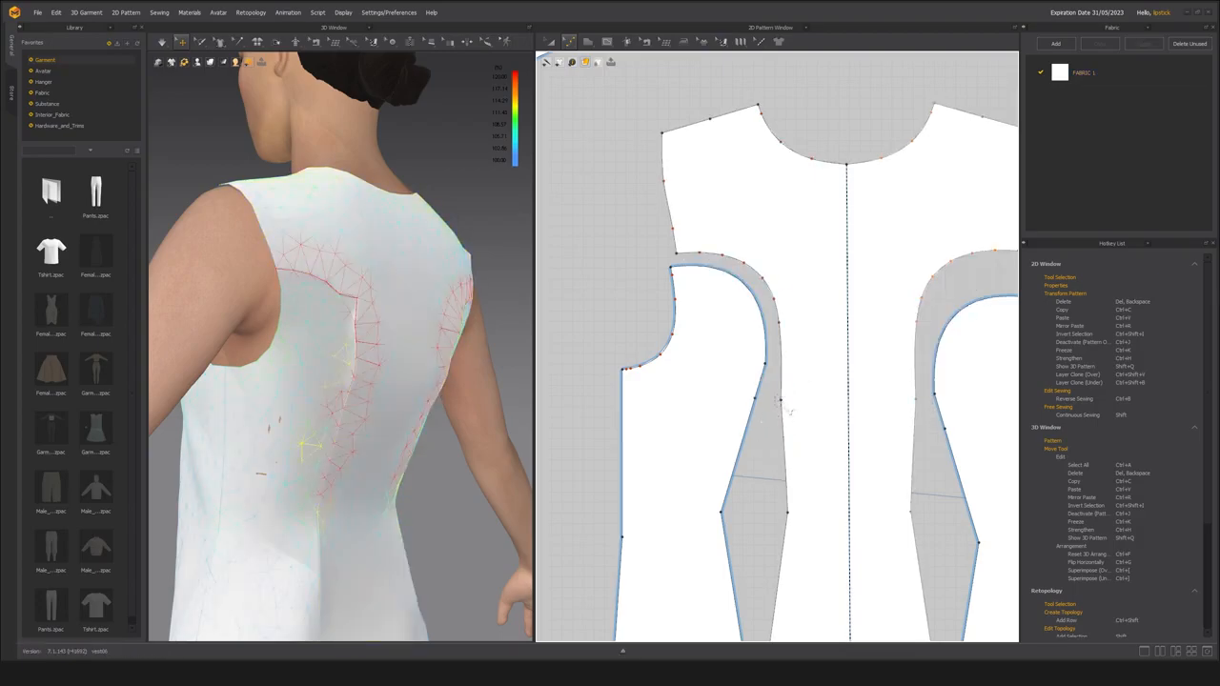
Convert the added center back seam point to a curve point and delete the points above the waist for a continuous curve.
right_click(782, 401)
click(800, 439)
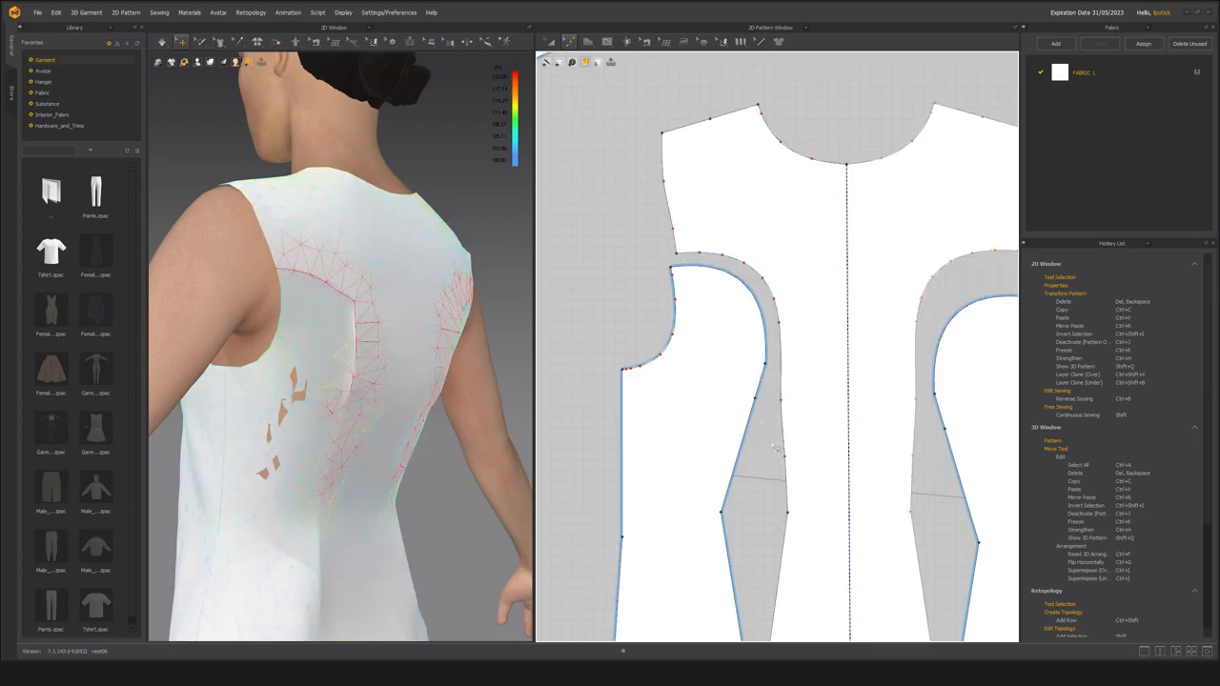
drag(774, 398, 803, 477)
key(Delete)
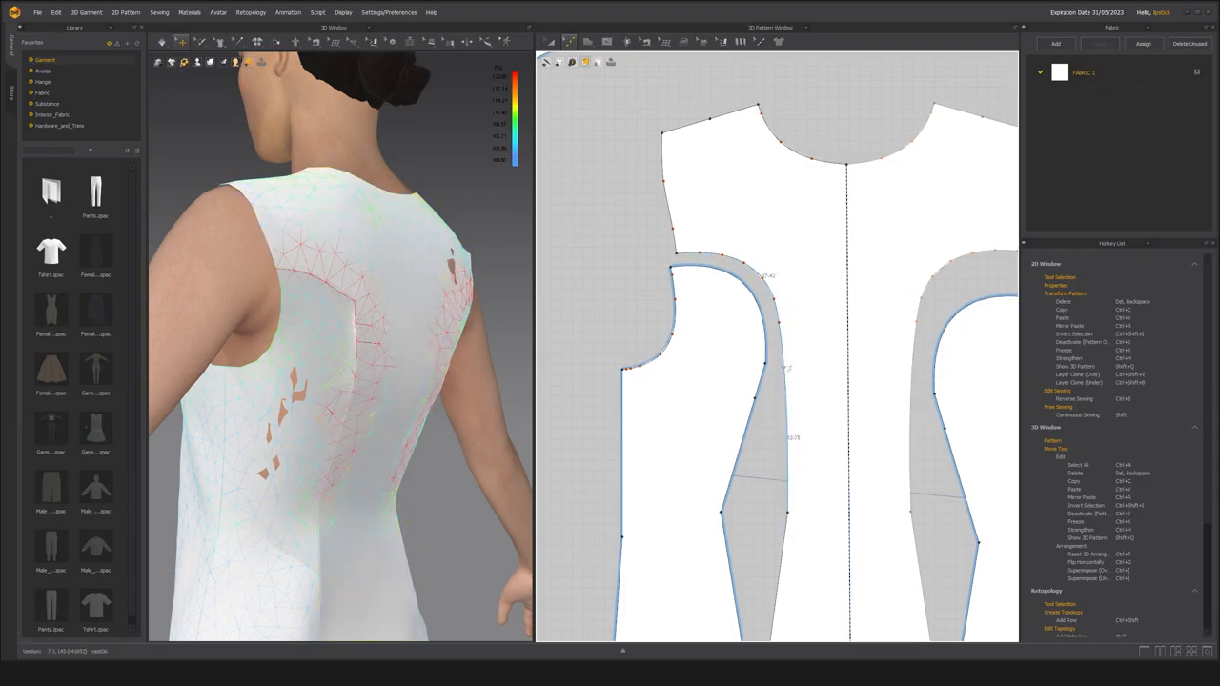
Reshape the side back princess seam between the upper arc and the waist into one smooth continuous curve.
scroll(757, 442, up, 3)
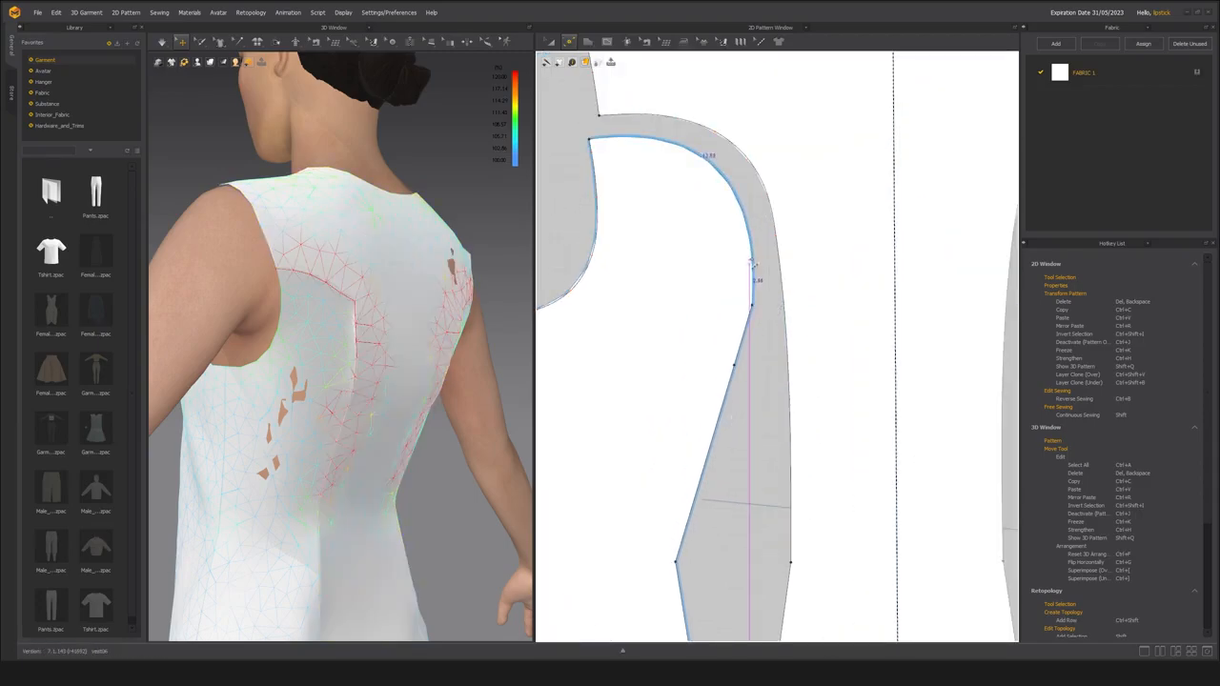
scroll(765, 397, down, 2)
scroll(763, 399, up, 3)
scroll(758, 404, down, 2)
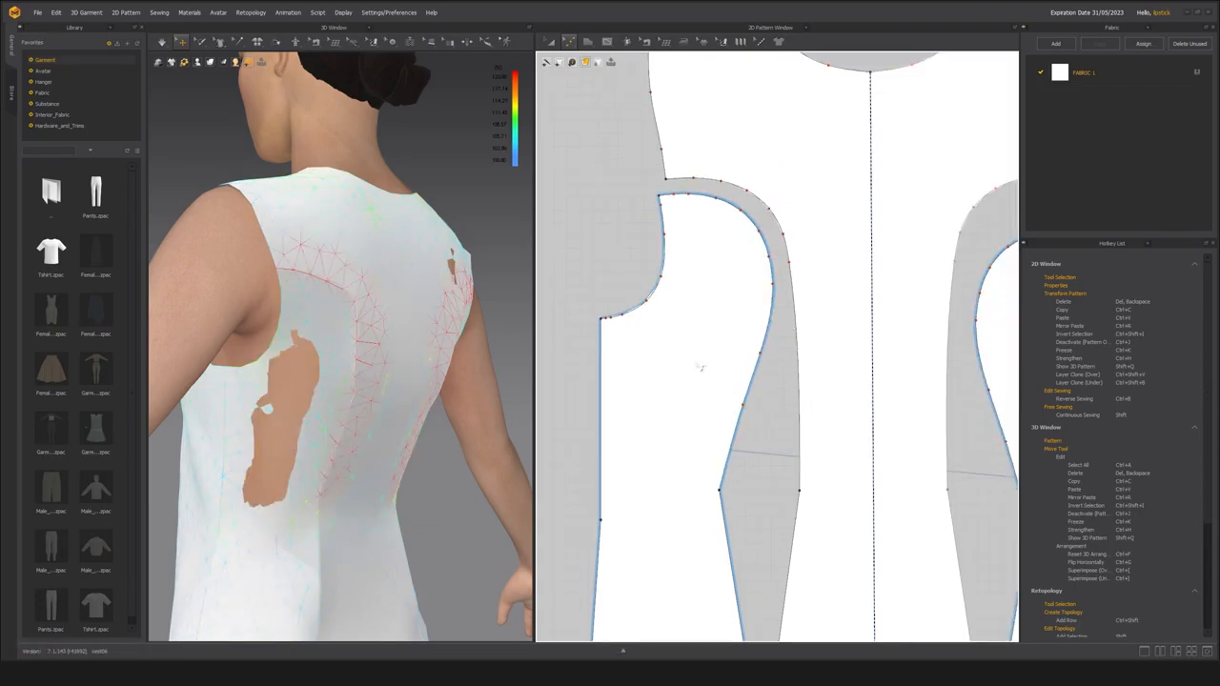
Simulate the garment and view it from the back.
scroll(705, 360, down, 5)
scroll(465, 332, down, 3)
right_drag(465, 334, 416, 358)
scroll(416, 358, up, 2)
key(space)
scroll(792, 315, up, 2)
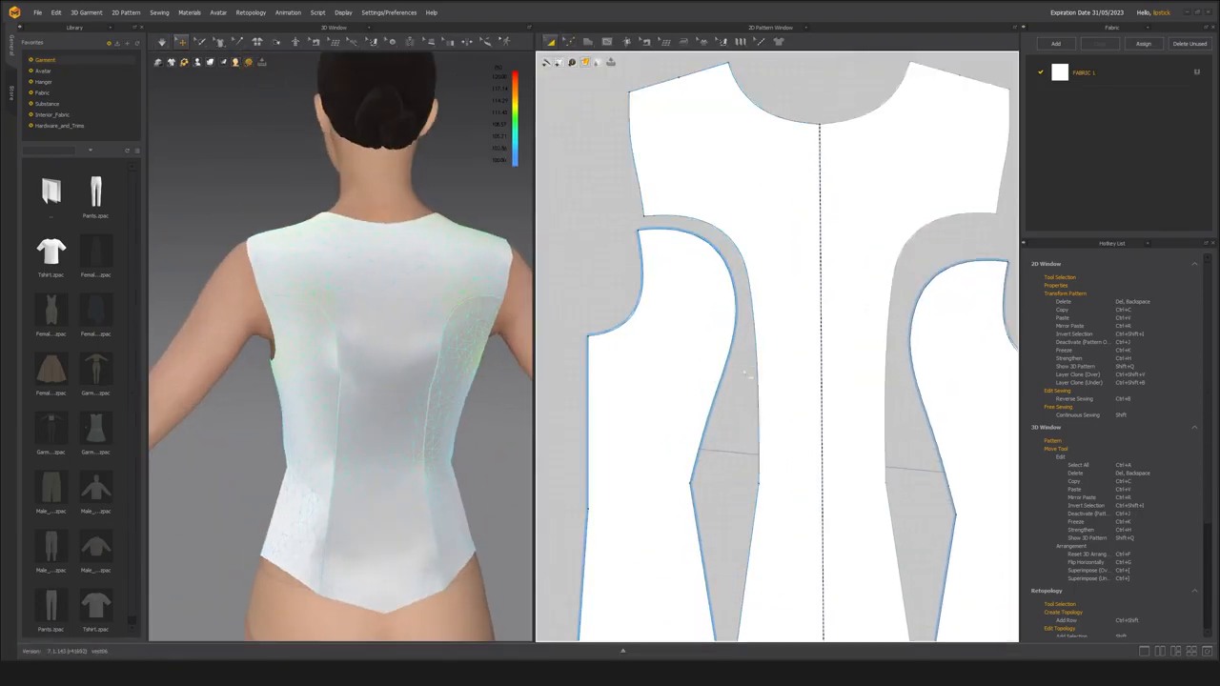
Adjust the curvature of the side back princess seam, simulate, and shift the side back panel closer to the center back.
key(c)
drag(739, 322, 736, 325)
key(space)
key(a)
drag(673, 373, 681, 365)
Refine the curvature of the center back princess seam above the waist and simulate the result.
key(c)
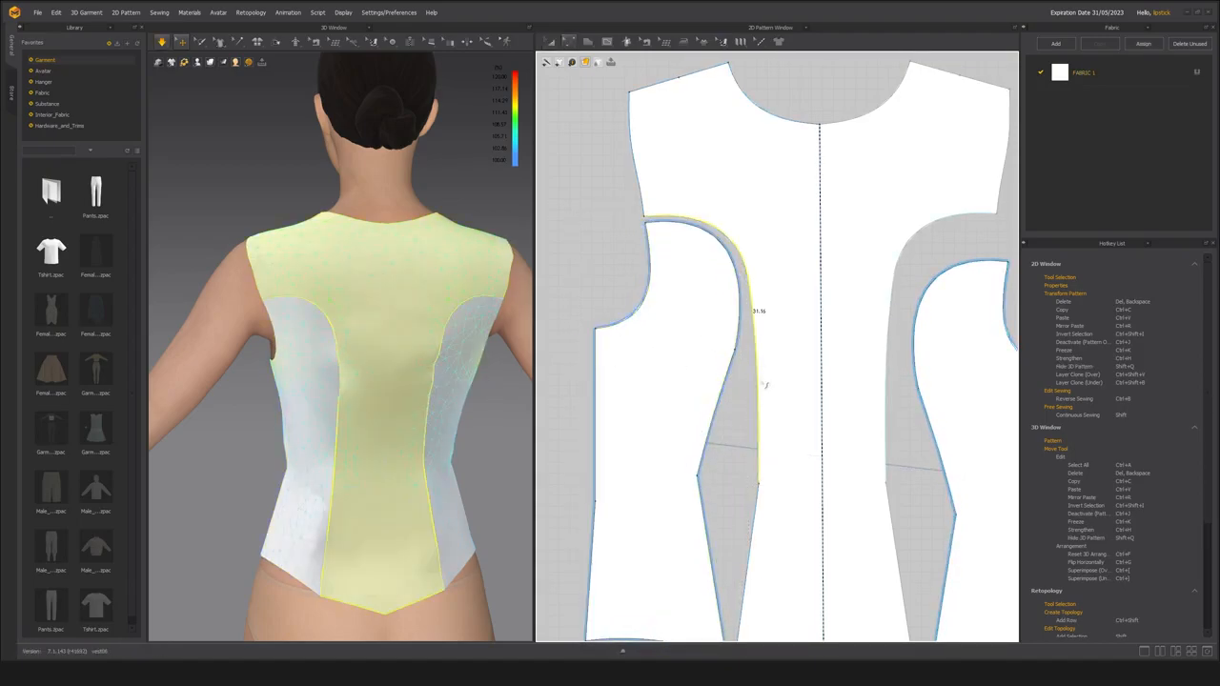
key(space)
mouse_move(410, 375)
right_down()
mouse_move(456, 377)
mouse_move(392, 380)
right_up()
scroll(392, 381, up, 2)
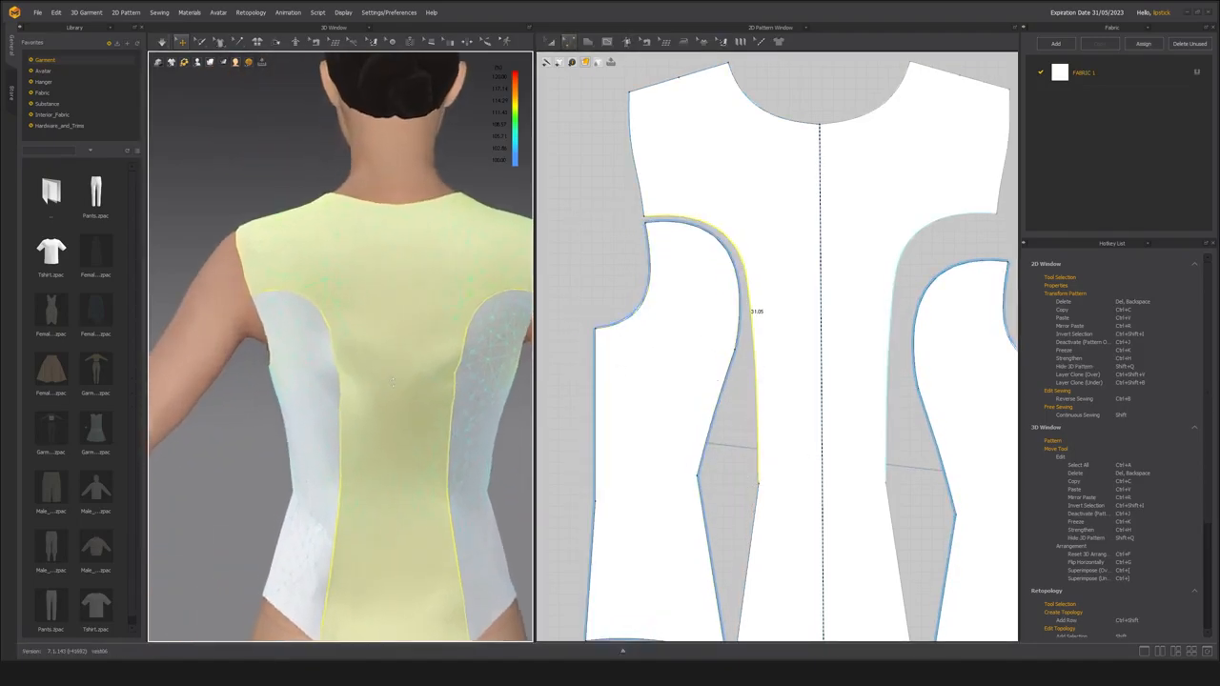
key(space)
Compare the sewn lengths of the side back and center back princess seams, especially along the upper arc.
click(731, 380)
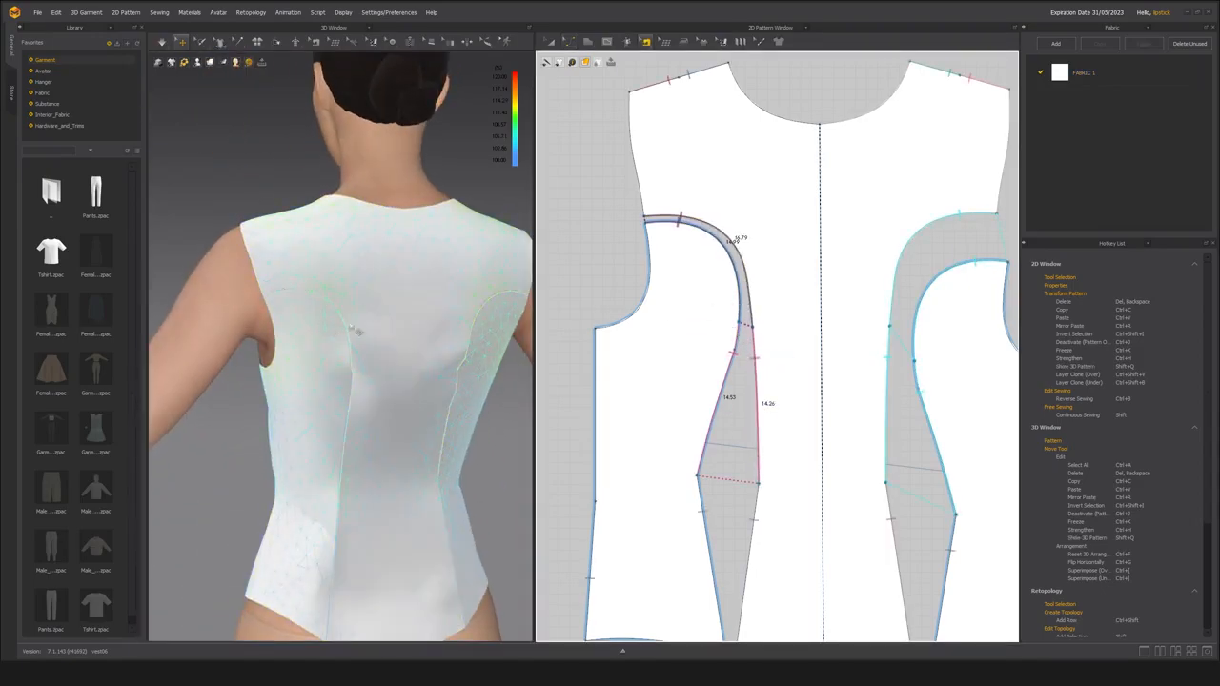
scroll(729, 314, up, 2)
click(667, 266)
click(595, 259)
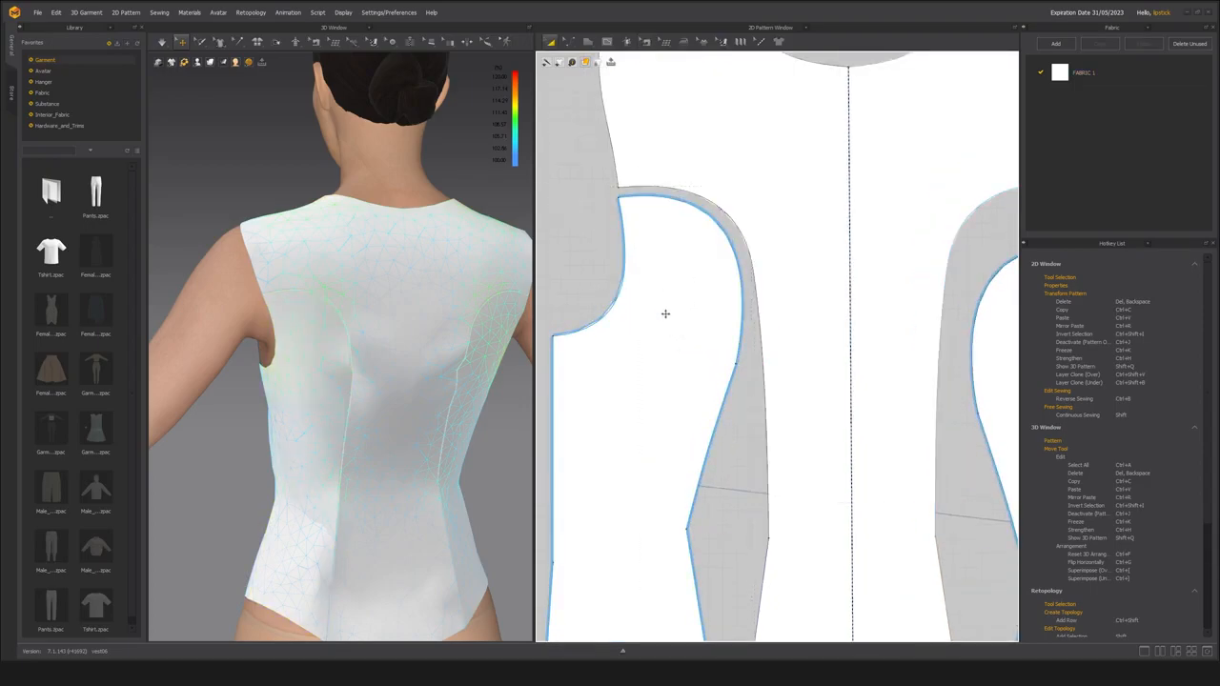
key(b)
click(708, 213)
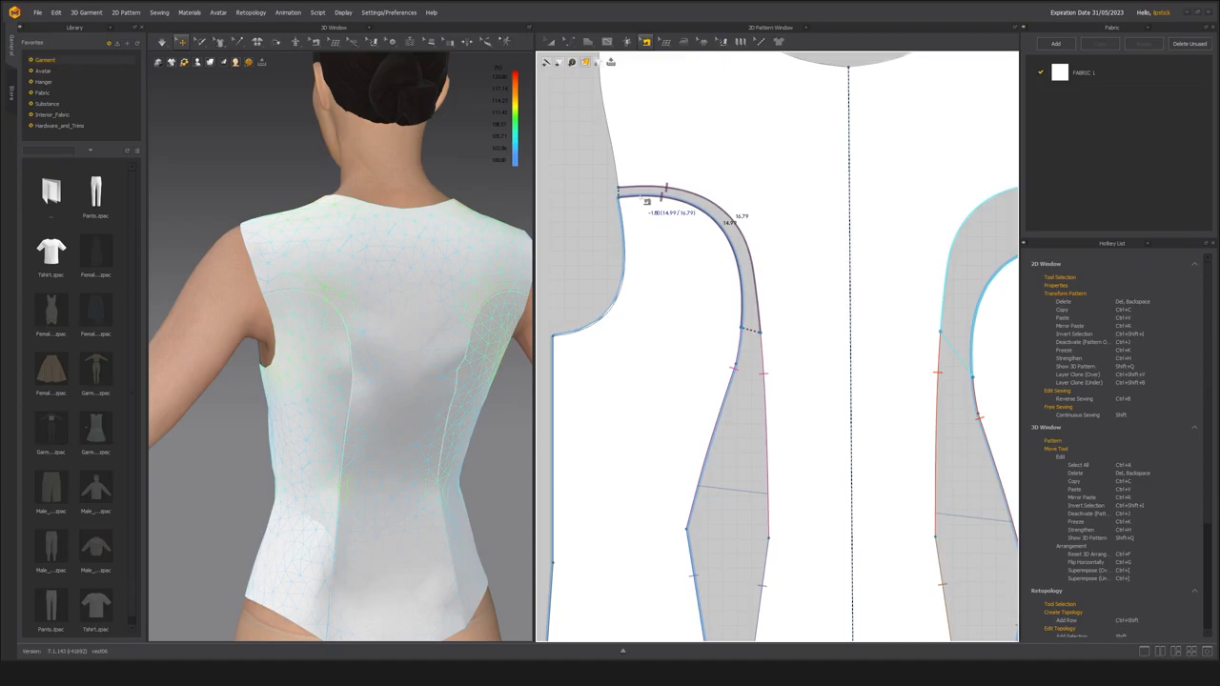
Add a point about 1.6 along the center back's upper seam and delete the armhole corner to shorten the seam.
middle_drag(602, 270, 649, 377)
key(z)
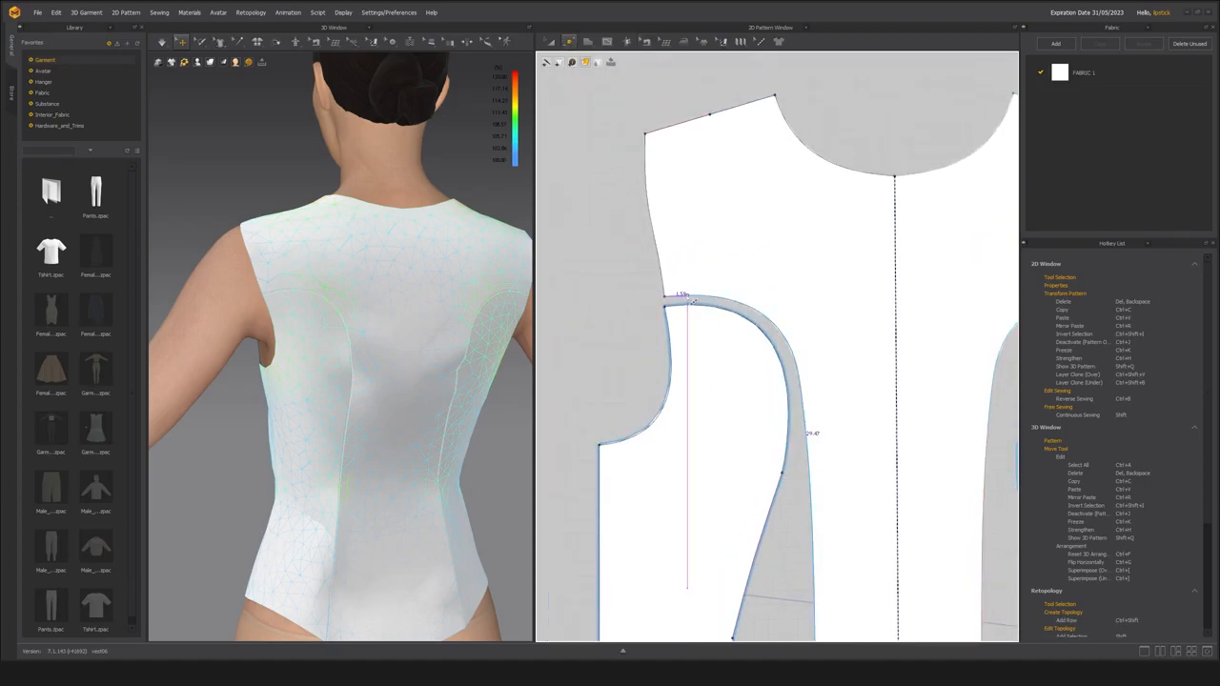
click(666, 298)
key(Delete)
scroll(625, 369, down, 5)
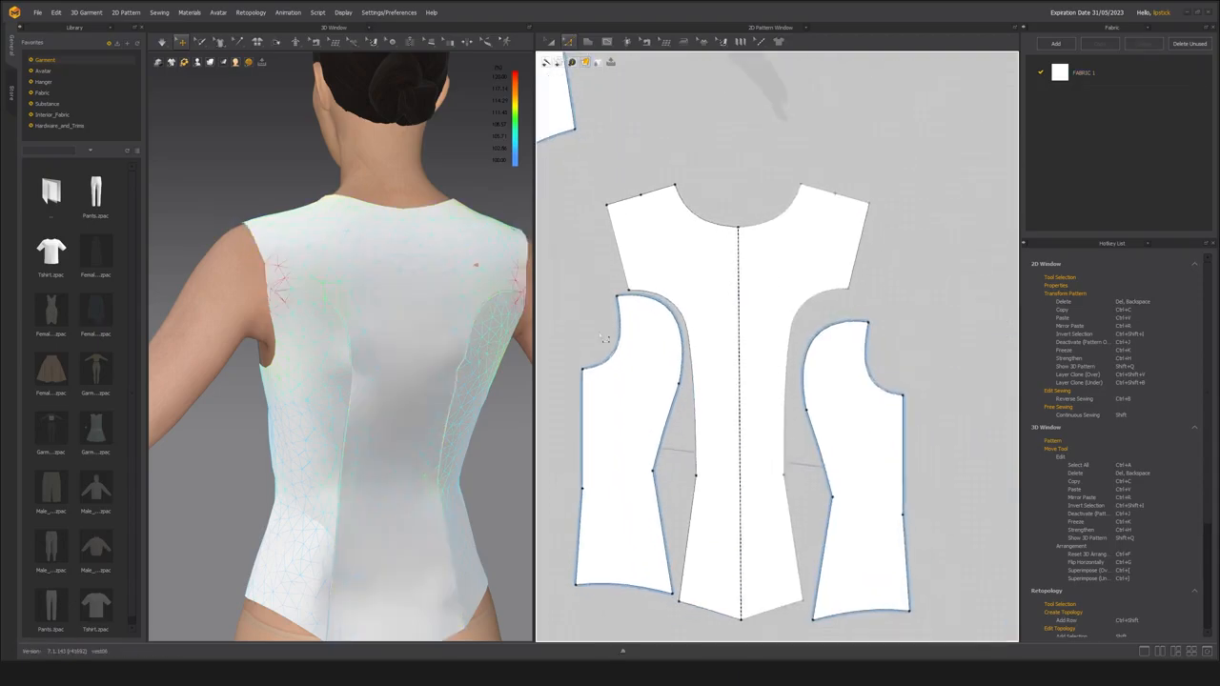
Move the side back panel slightly relative to the center back and check the upper arc's sewing lengths.
scroll(683, 373, up, 3)
key(a)
drag(652, 357, 657, 356)
click(609, 318)
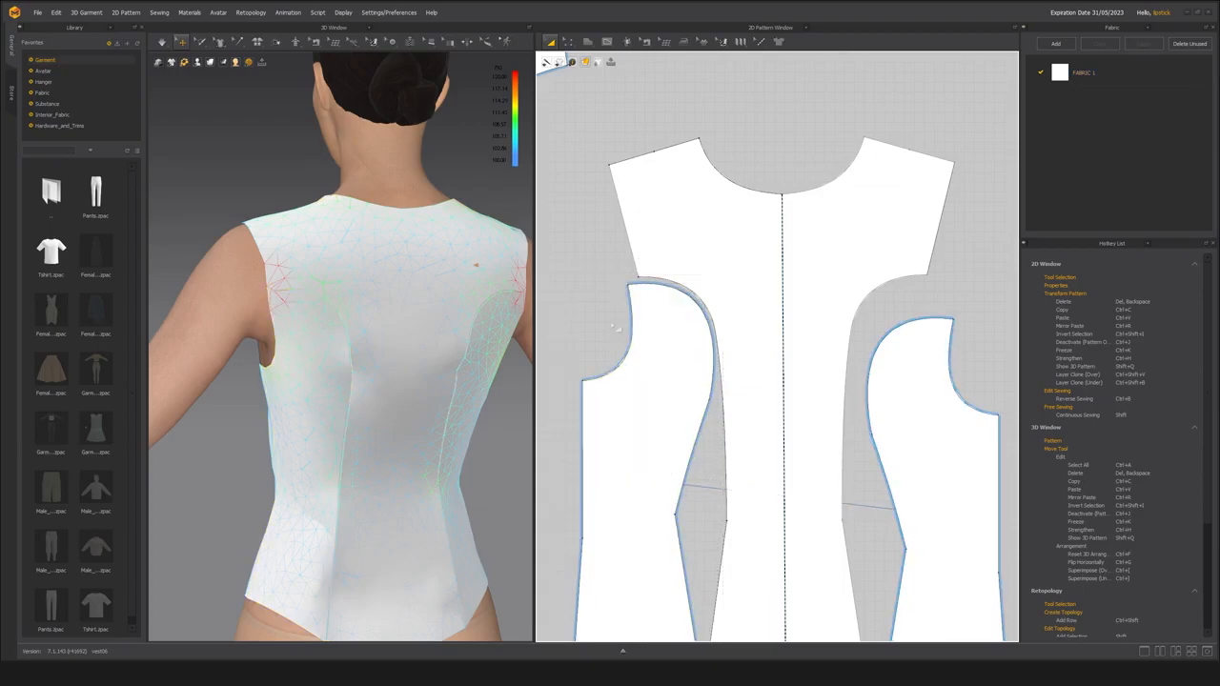
scroll(624, 310, up, 1)
key(m)
scroll(649, 281, up, 2)
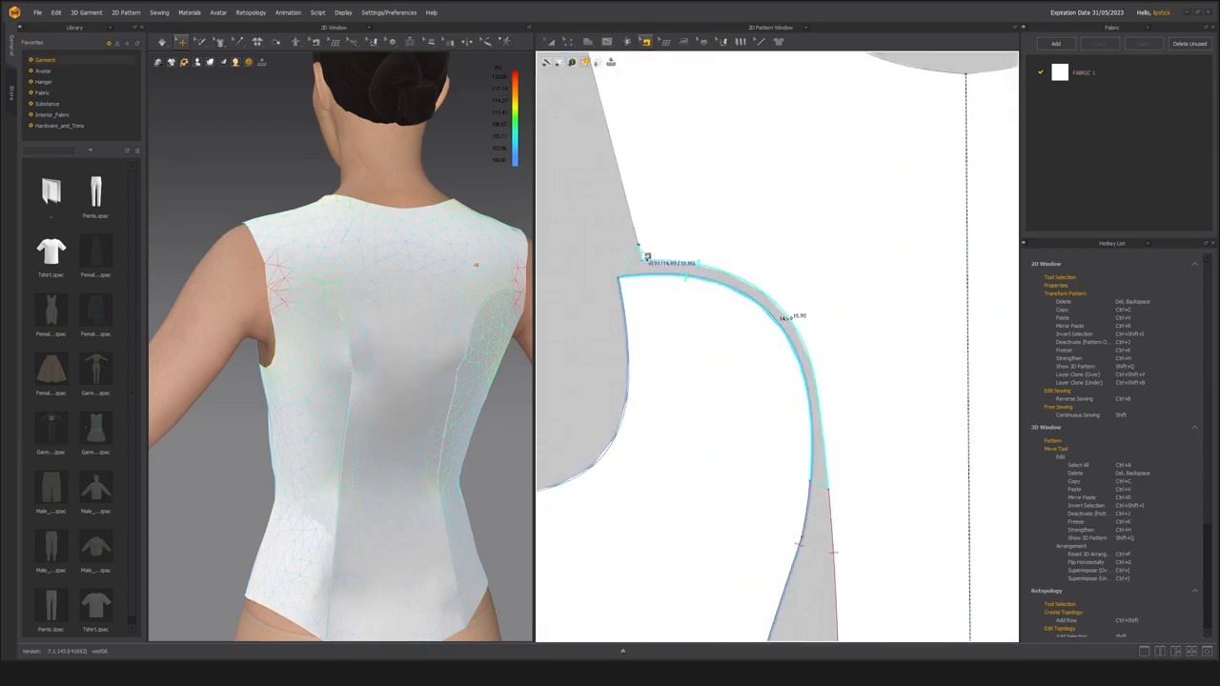
click(643, 262)
Simulate the garment with the shortened center back seam and view the back at an angle.
key(a)
key(space)
right_drag(383, 338, 468, 363)
key(b)
key(space)
Compare the matched seam lengths of the side back and center back above and below the waist.
scroll(716, 422, down, 2)
middle_drag(716, 423, 698, 282)
click(773, 434)
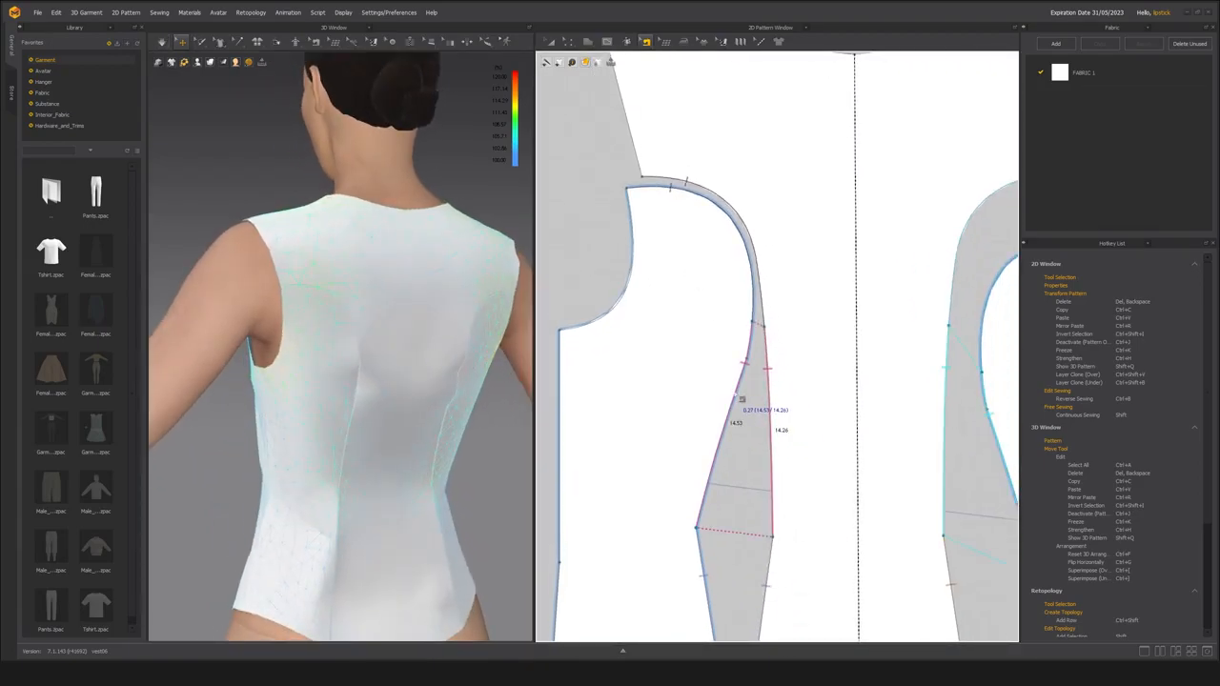
scroll(736, 394, down, 2)
middle_drag(736, 394, 726, 313)
click(700, 463)
click(706, 406)
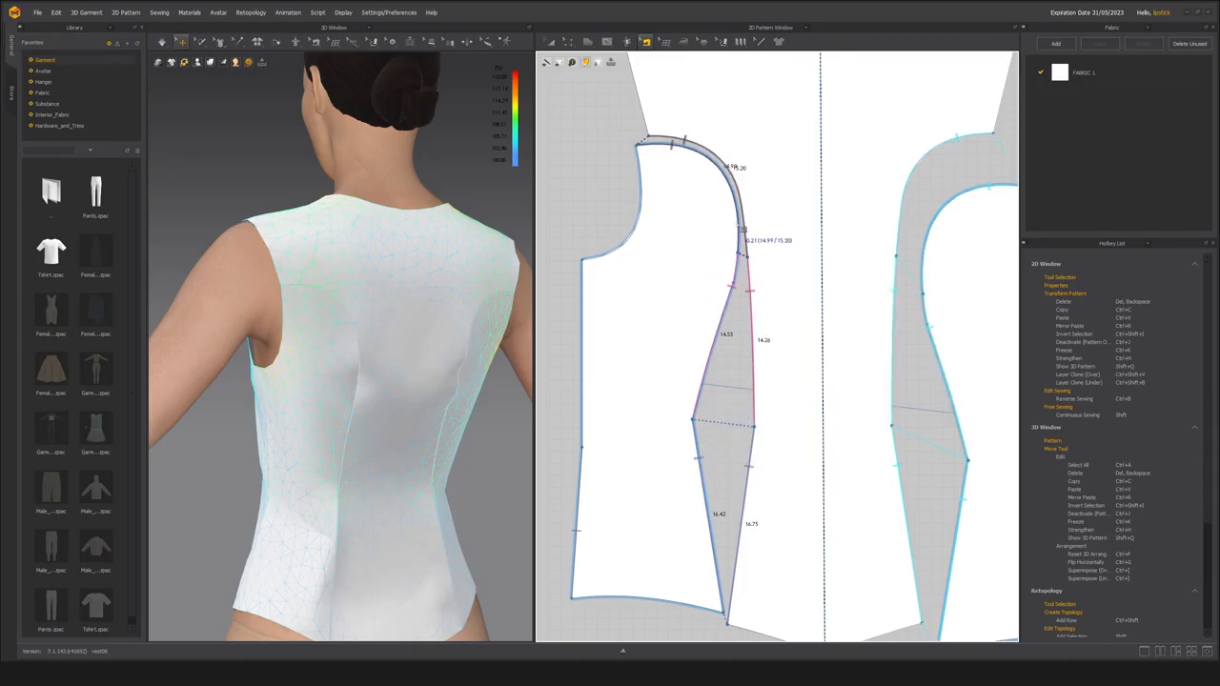
Remove the existing sewing between the side back and center back princess seams above the waist.
scroll(676, 343, down, 3)
key(a)
click(666, 423)
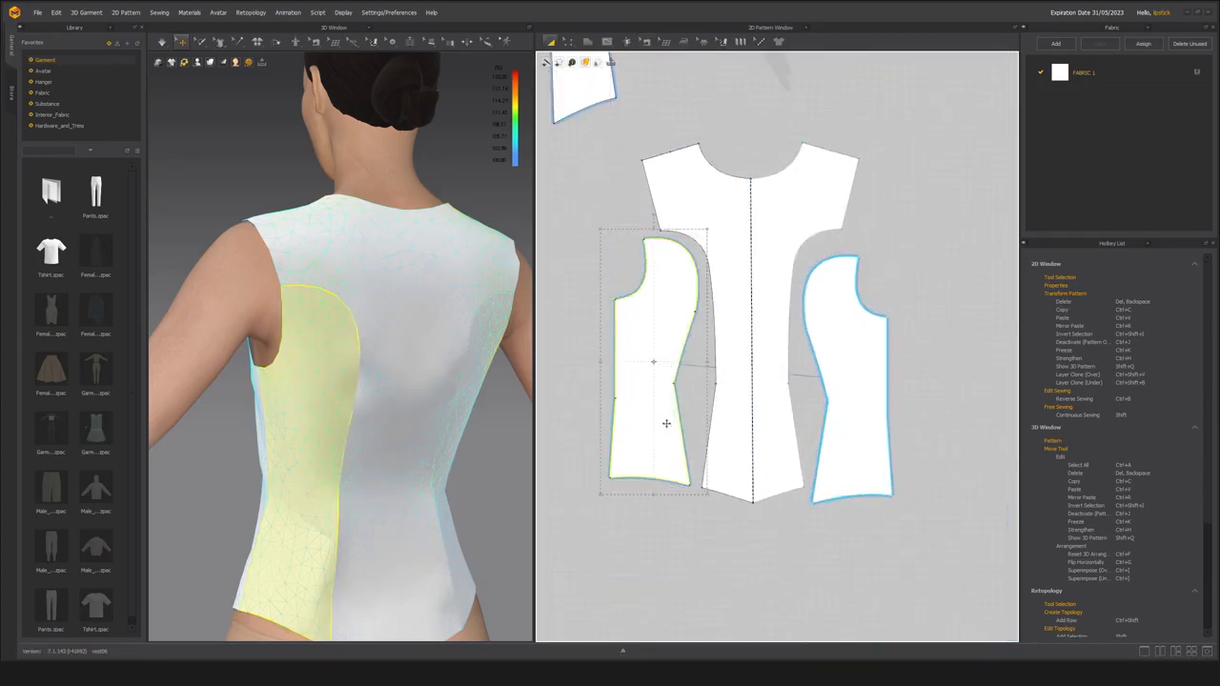
scroll(666, 423, up, 3)
click(713, 399)
key(n)
click(685, 389)
click(731, 508)
scroll(720, 577, up, 3)
key(z)
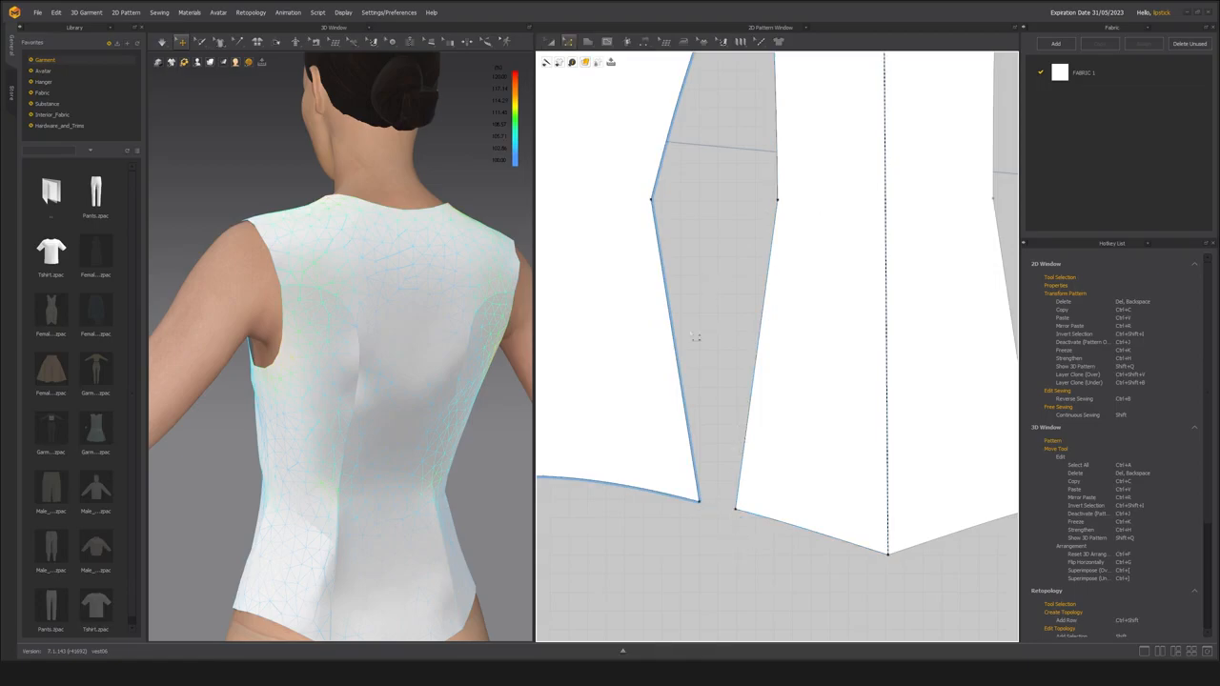
scroll(703, 320, down, 5)
Join the side back's two princess seam segments above the waist to the matching center back seam with M:N sewing.
key(n)
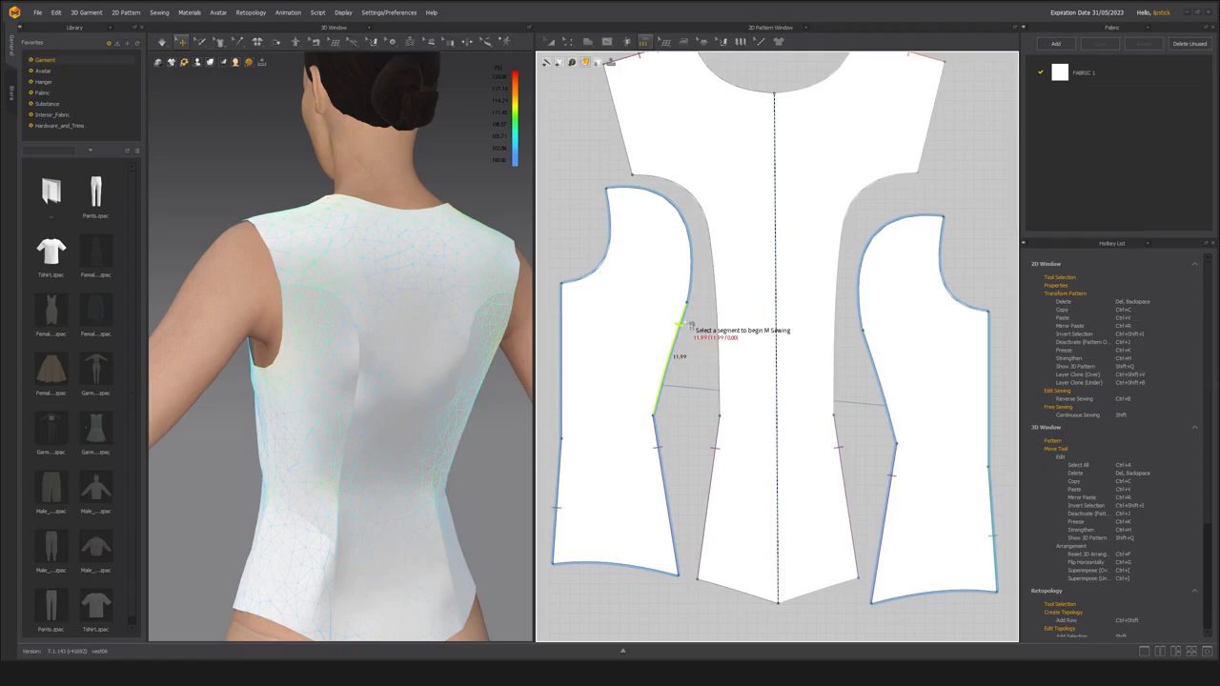
click(661, 399)
key(Return)
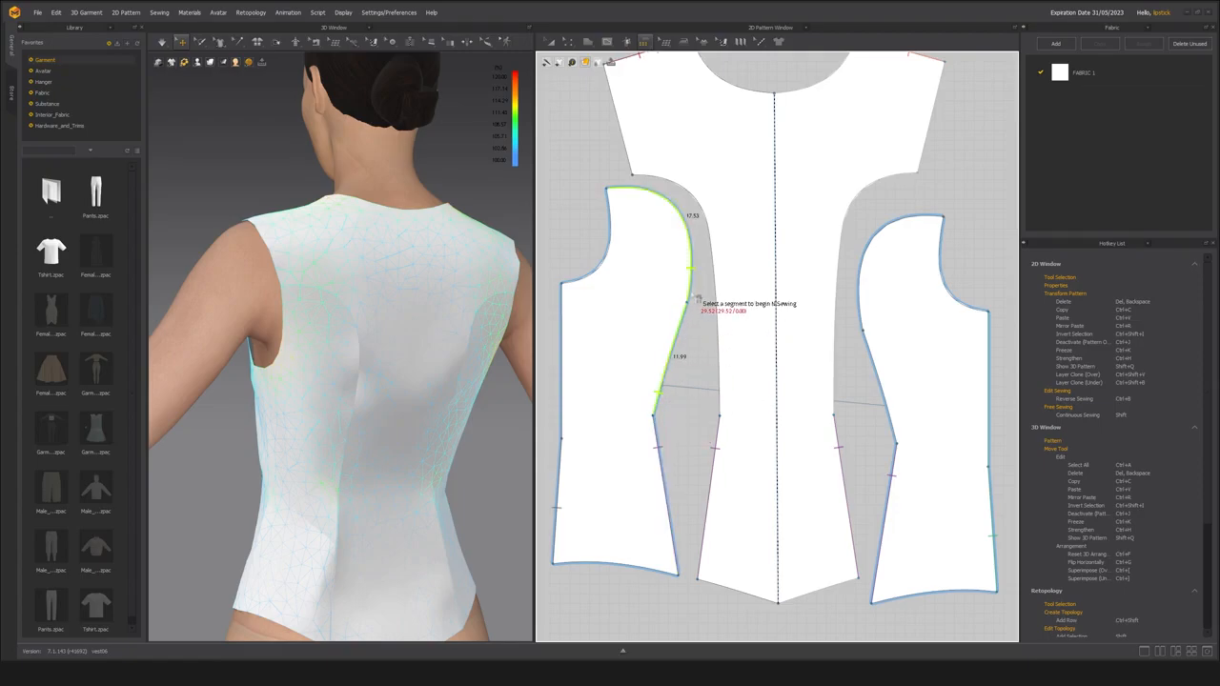
click(720, 372)
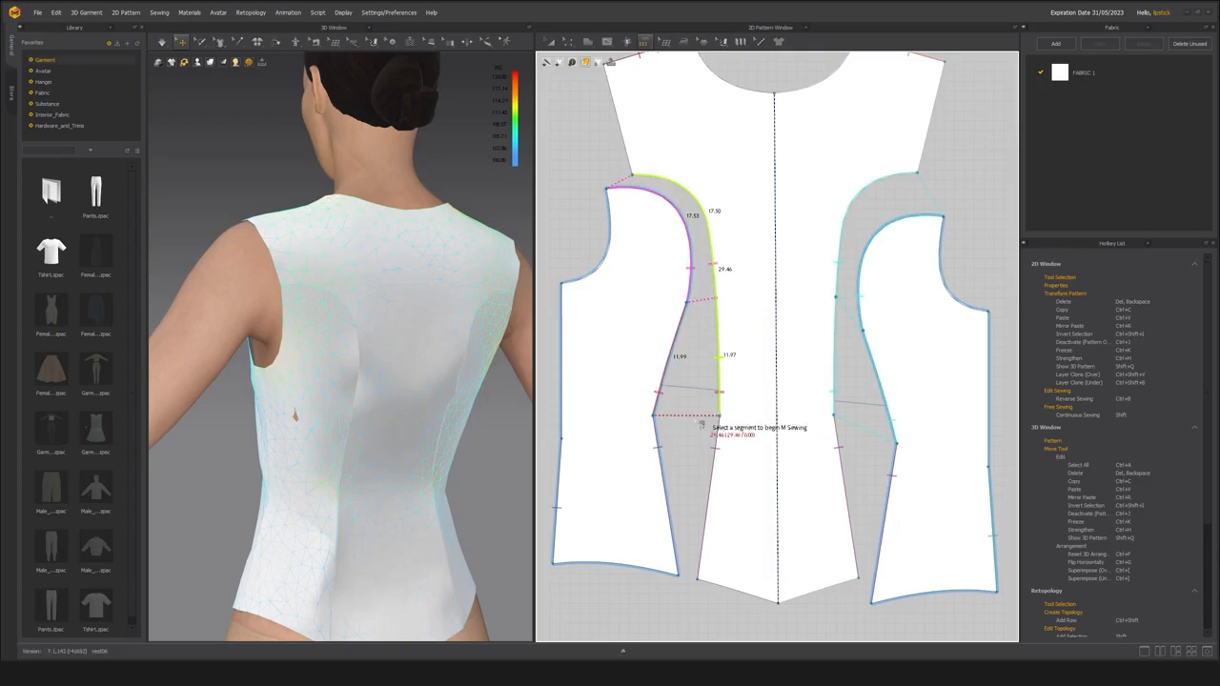
key(Return)
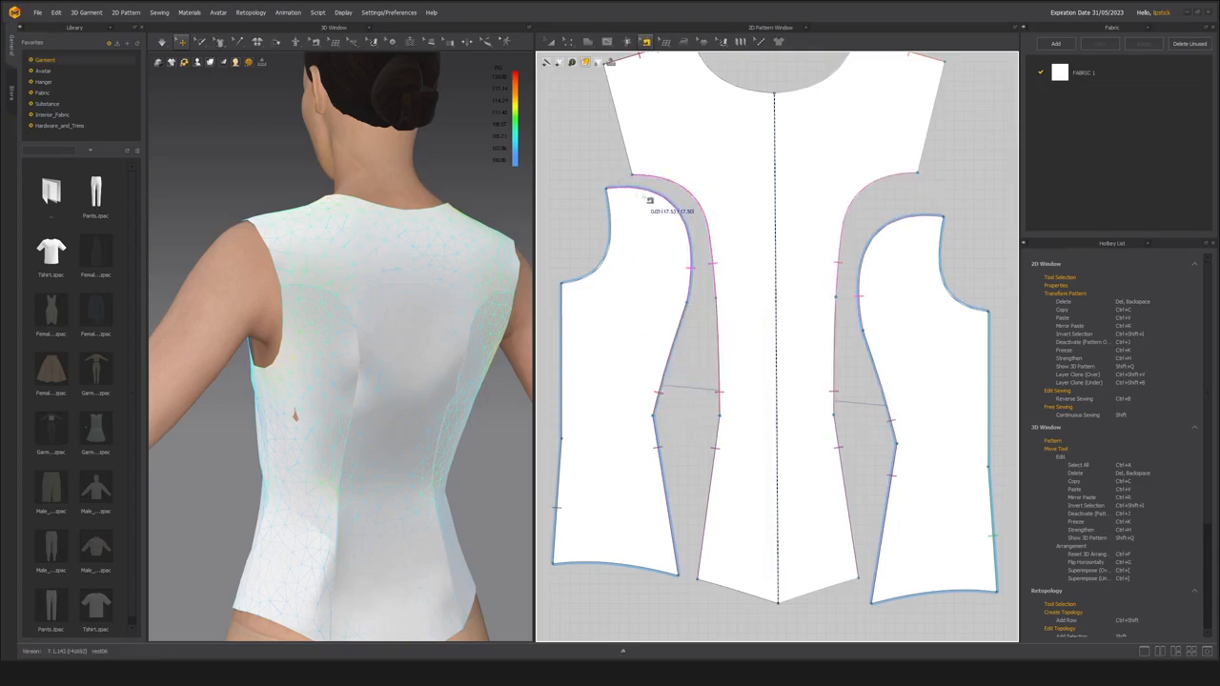
Compare the new sewing lengths along the upper arc and the section above the waist.
scroll(696, 334, up, 3)
middle_drag(680, 330, 682, 342)
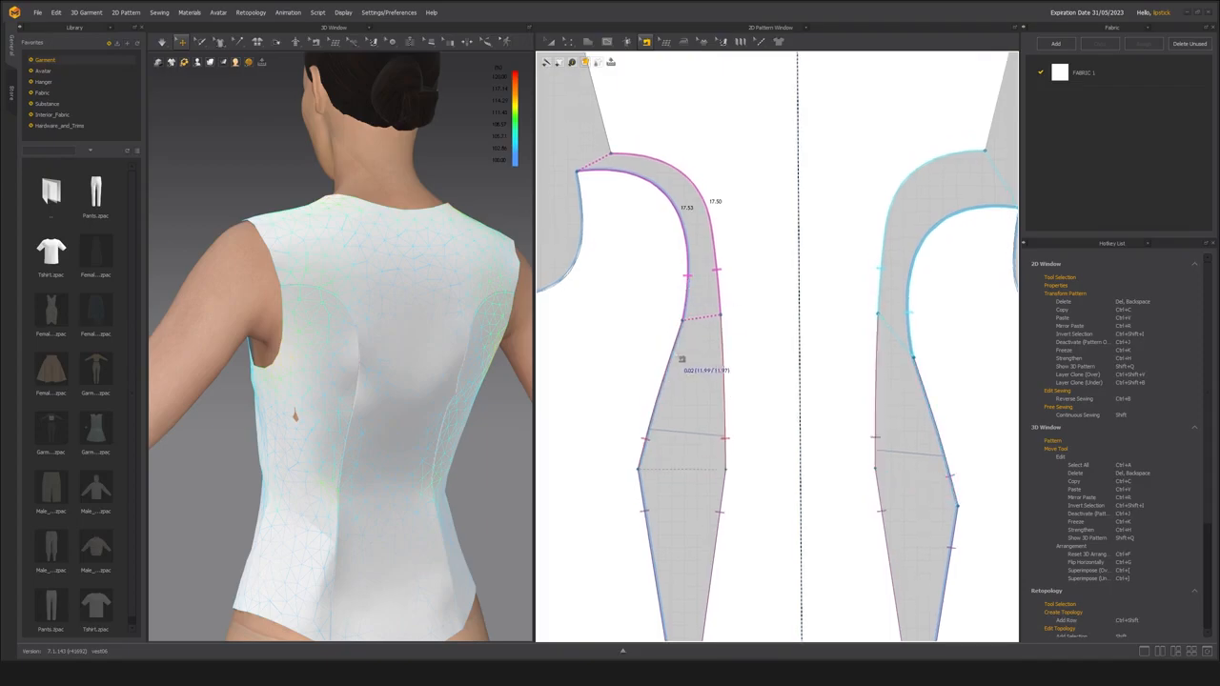
middle_drag(666, 301, 684, 341)
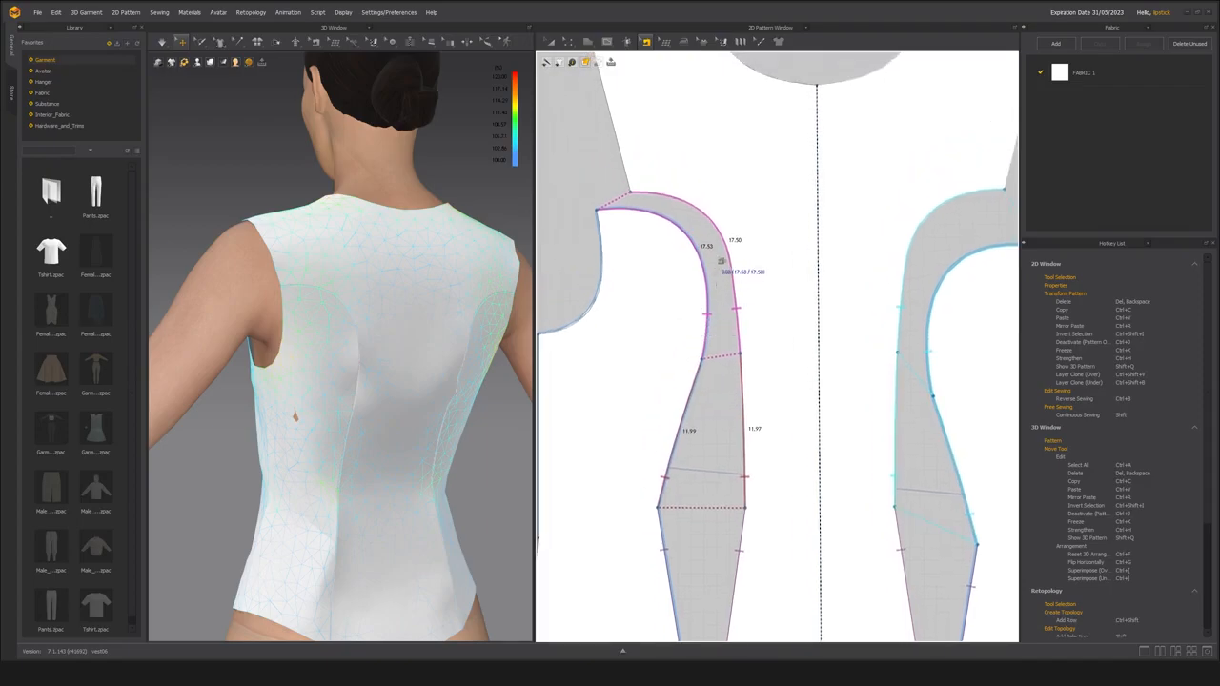
Simulate the resewn garment, select the side back panel and inspect the back, side and shoulder in 3D.
right_drag(423, 284, 353, 363)
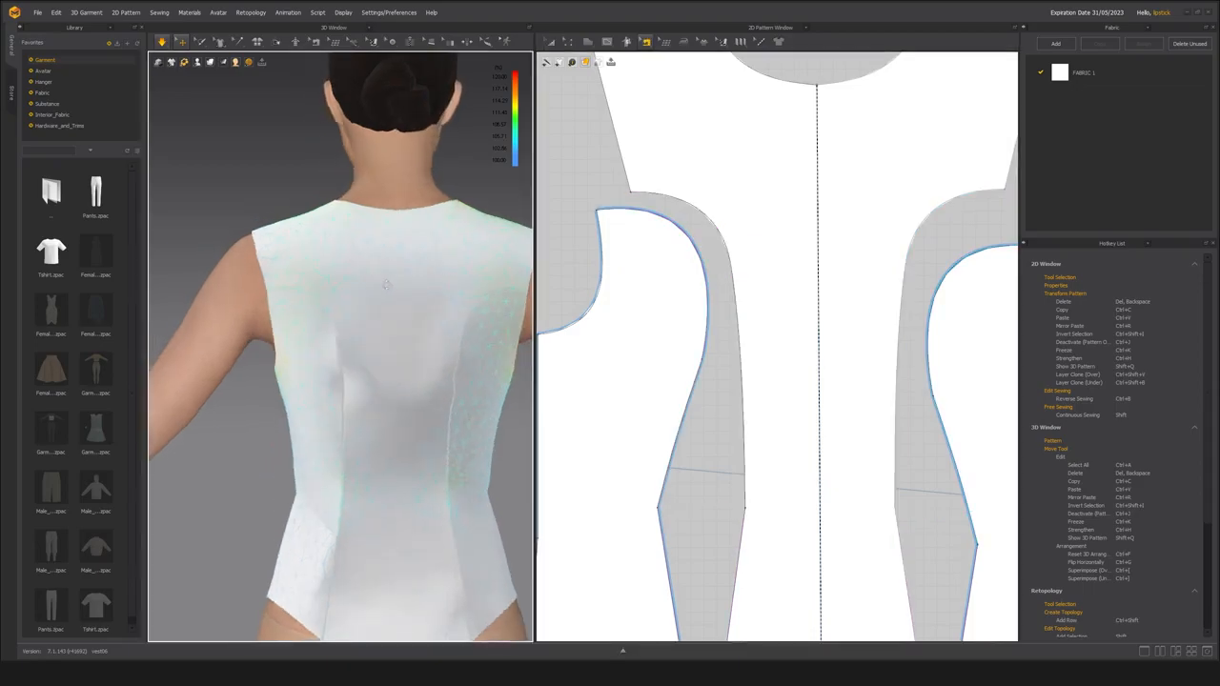
click(340, 374)
scroll(398, 411, down, 5)
mouse_move(386, 406)
right_down()
mouse_move(510, 388)
mouse_move(477, 421)
mouse_move(417, 427)
mouse_move(395, 414)
right_up()
scroll(405, 400, up, 5)
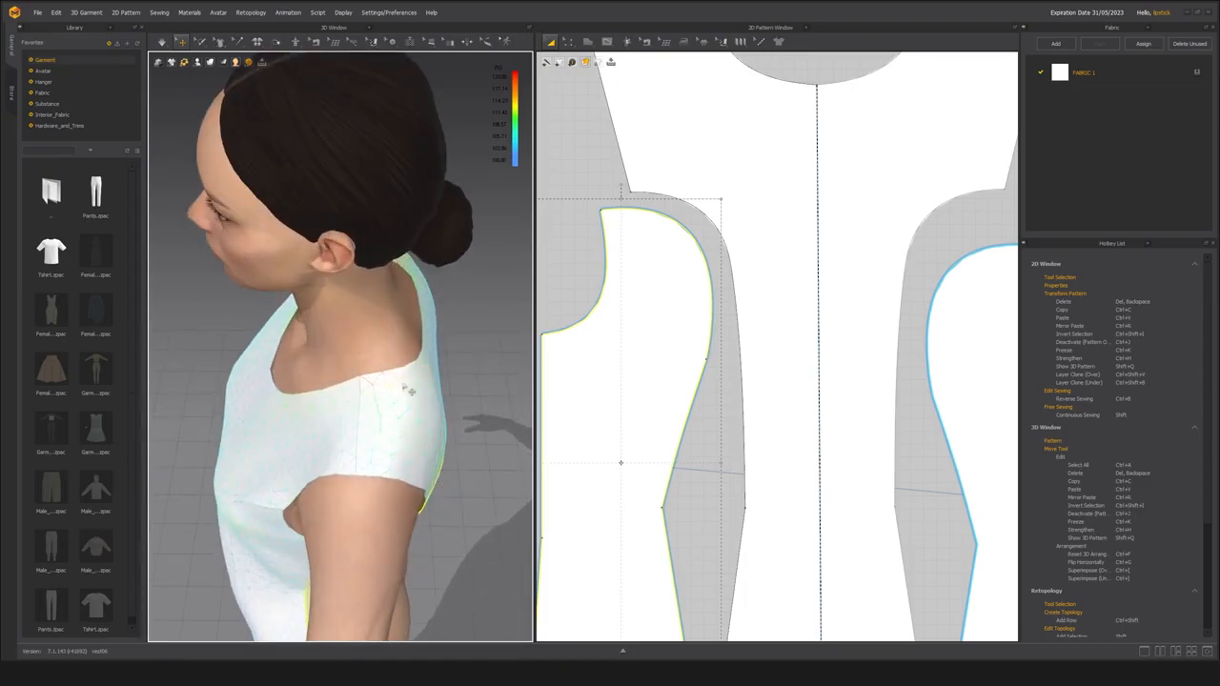
scroll(330, 435, down, 4)
right_drag(330, 436, 343, 344)
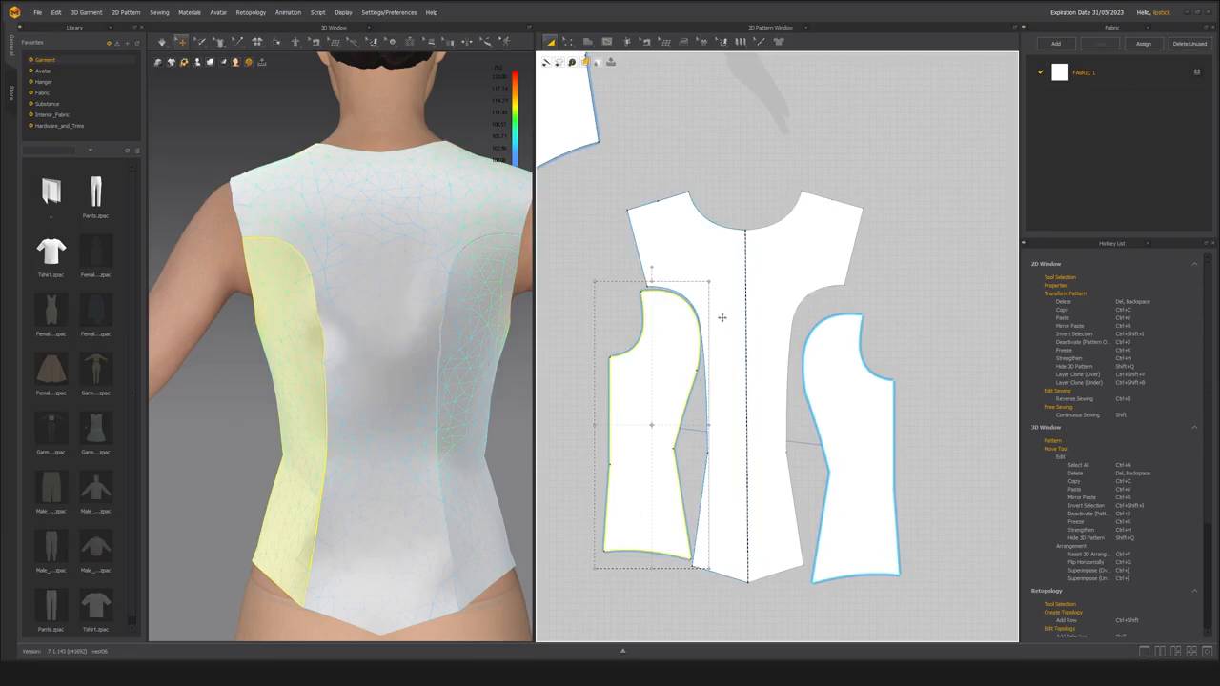
Rotate the side back panel slightly counterclockwise and overlap the center back with it so their armhole corners meet.
drag(653, 270, 636, 271)
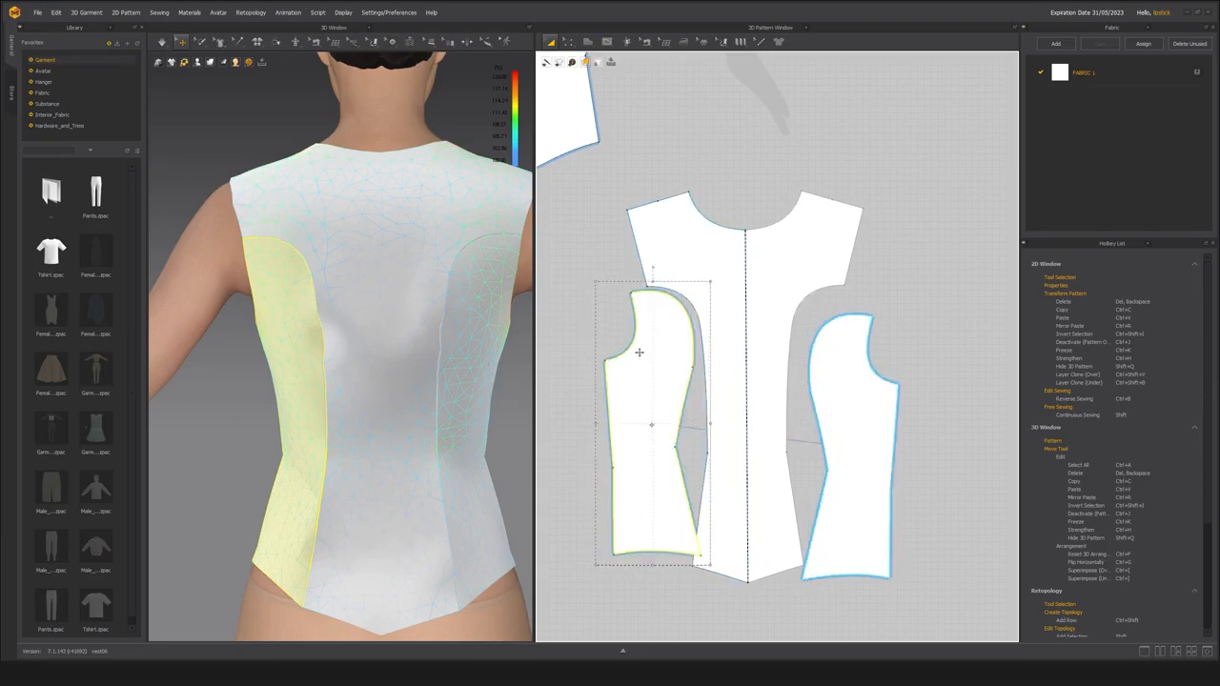
click(722, 319)
drag(722, 319, 688, 321)
click(651, 385)
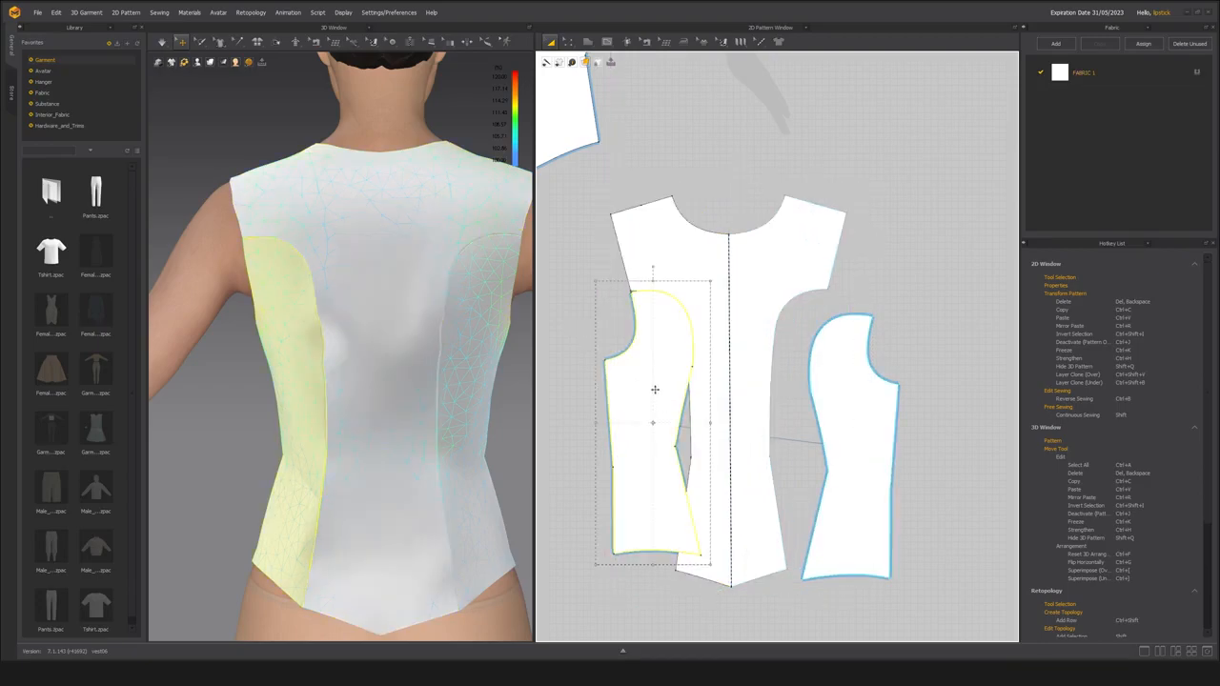
click(613, 347)
click(658, 356)
click(599, 347)
scroll(658, 378, up, 2)
click(657, 355)
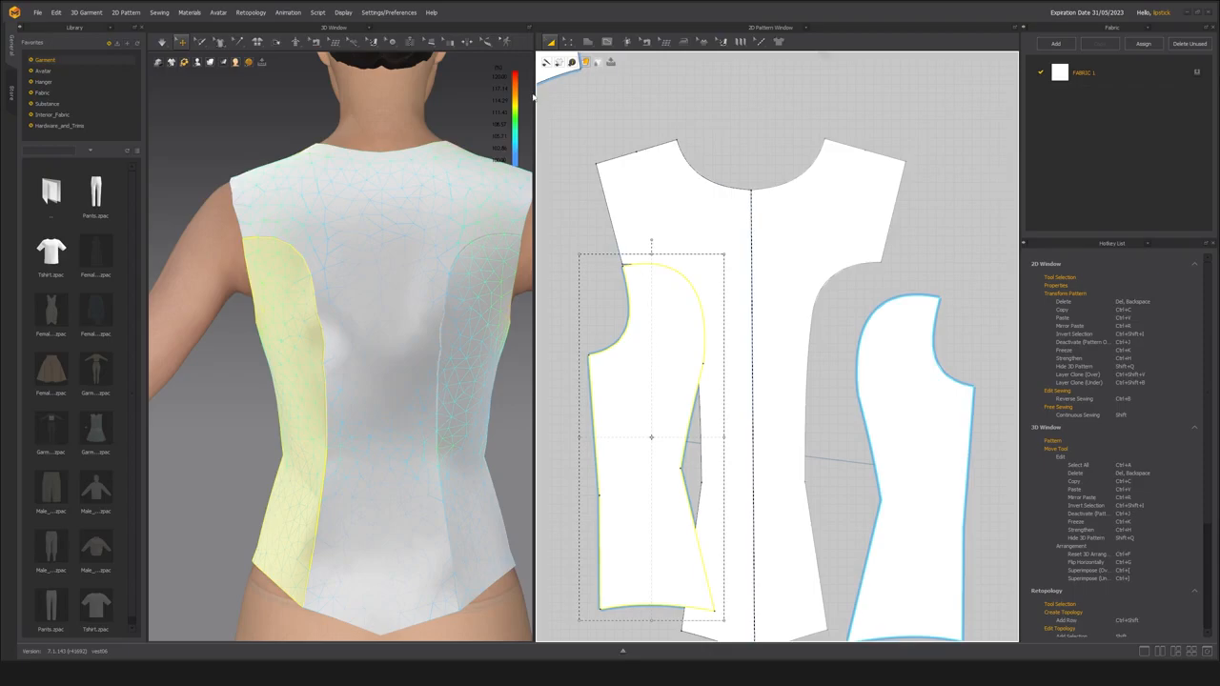
Set the 2D pattern display to Translucent Surface so the overlapping panels can be compared.
mouse_move(574, 63)
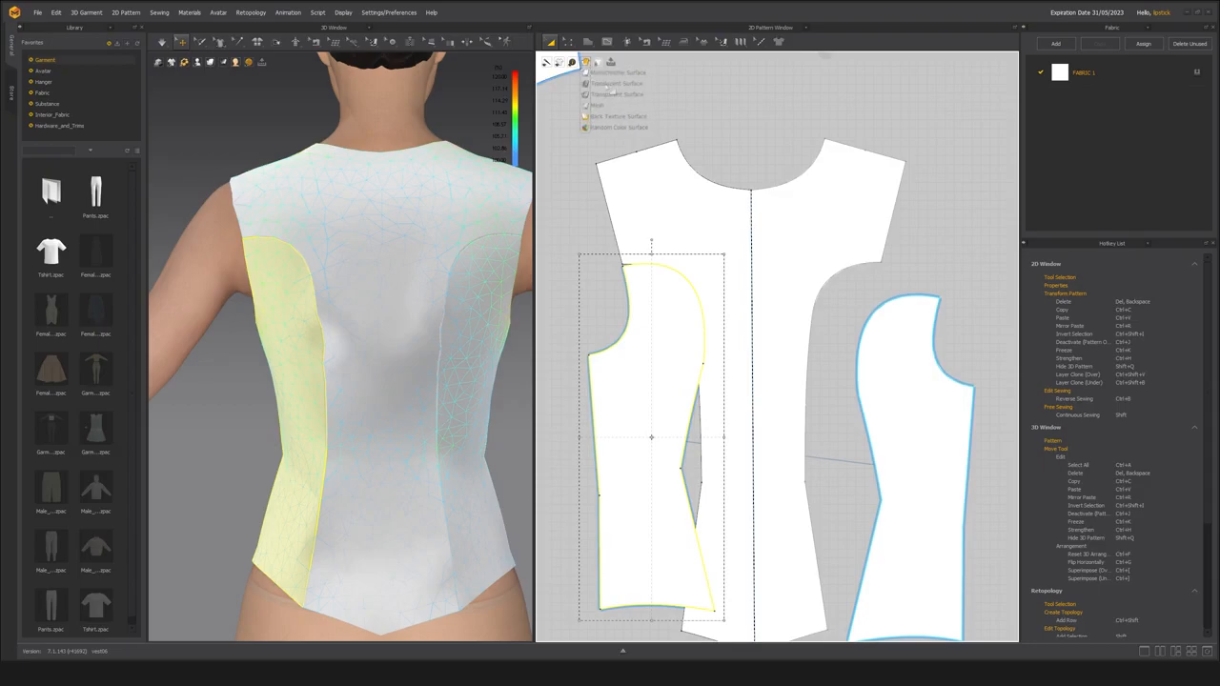
click(610, 84)
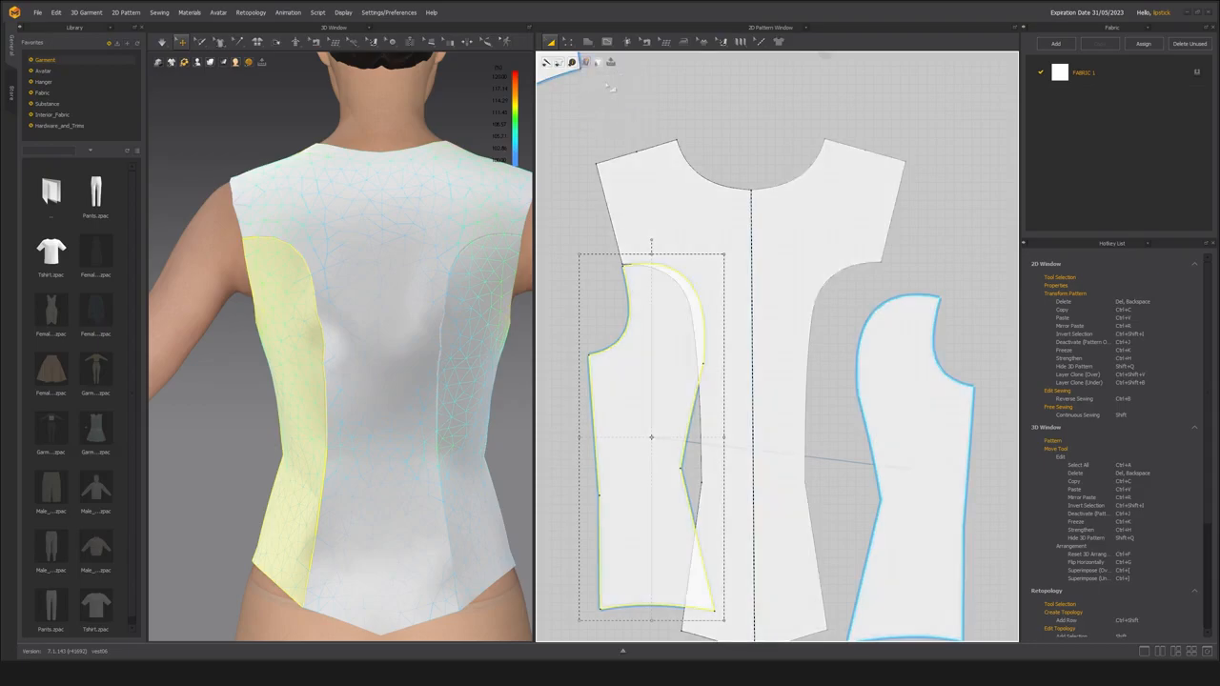
click(579, 217)
Pull the side back princess seam inward to follow the center back seam more closely and simulate.
click(658, 328)
scroll(600, 341, up, 2)
key(c)
drag(741, 329, 735, 332)
key(z)
drag(737, 374, 734, 373)
key(space)
right_drag(373, 378, 408, 373)
drag(735, 374, 731, 374)
key(space)
mouse_move(407, 363)
right_down()
mouse_move(468, 354)
mouse_move(408, 365)
right_up()
Reposition the side back panel beside the center back and simulate the adjusted seam.
key(a)
drag(658, 305, 612, 297)
key(z)
mouse_move(410, 367)
right_down()
mouse_move(485, 365)
mouse_move(410, 366)
right_up()
scroll(710, 416, down, 4)
key(a)
key(space)
drag(679, 445, 677, 449)
click(605, 410)
Convert the side back princess seam point below the arc to a curve point and simulate the smoother seam.
scroll(658, 405, up, 3)
middle_drag(692, 439, 695, 394)
key(z)
right_click(741, 344)
click(754, 377)
click(680, 390)
key(space)
mouse_move(412, 380)
right_down()
mouse_move(469, 378)
mouse_move(367, 380)
mouse_move(413, 381)
right_up()
key(space)
drag(709, 385, 711, 384)
Check the upper seam's sewing lengths and nudge the side back panel slightly down in the 2D pattern layout.
key(m)
click(745, 345)
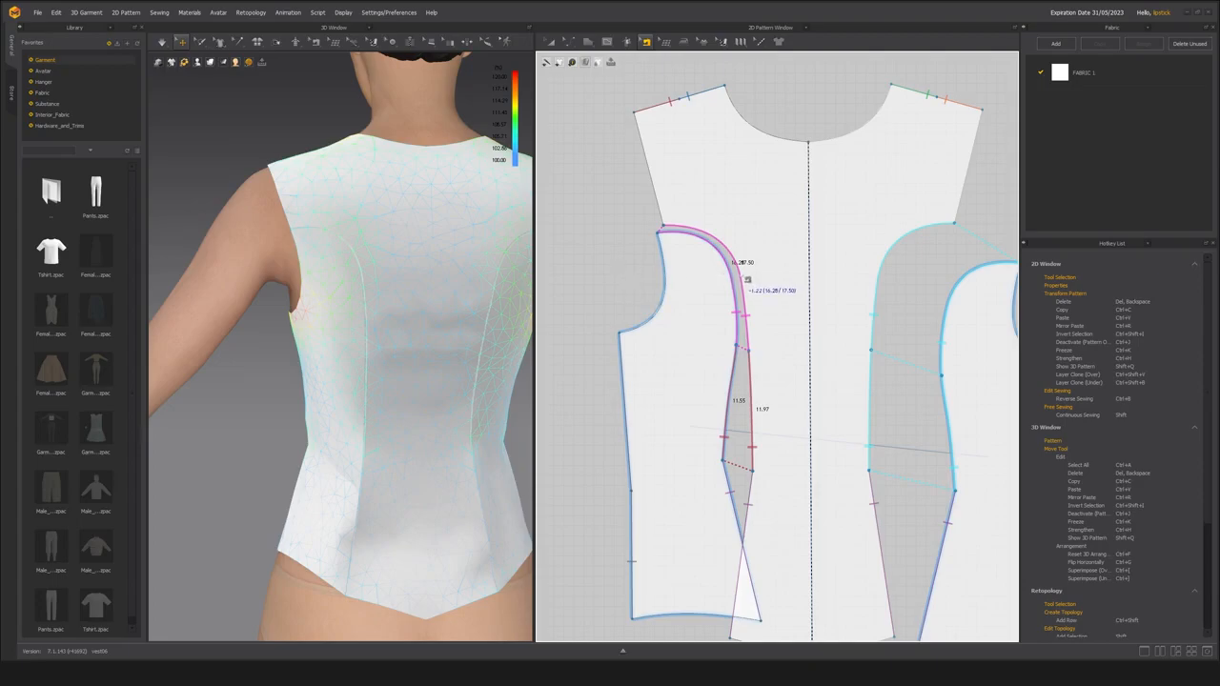
key(Delete)
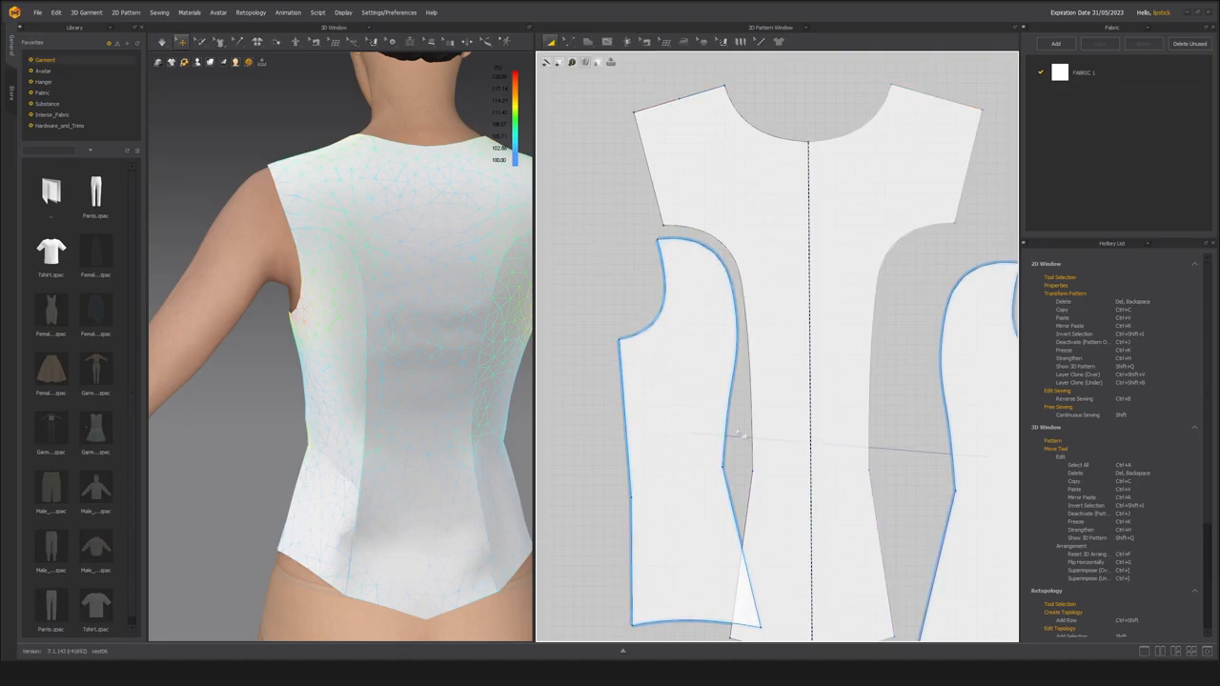
key(b)
key(a)
key(b)
key(a)
key(z)
Add points on the side back panel's armhole curve and princess seam, and adjust its upper armhole corner.
scroll(672, 262, up, 3)
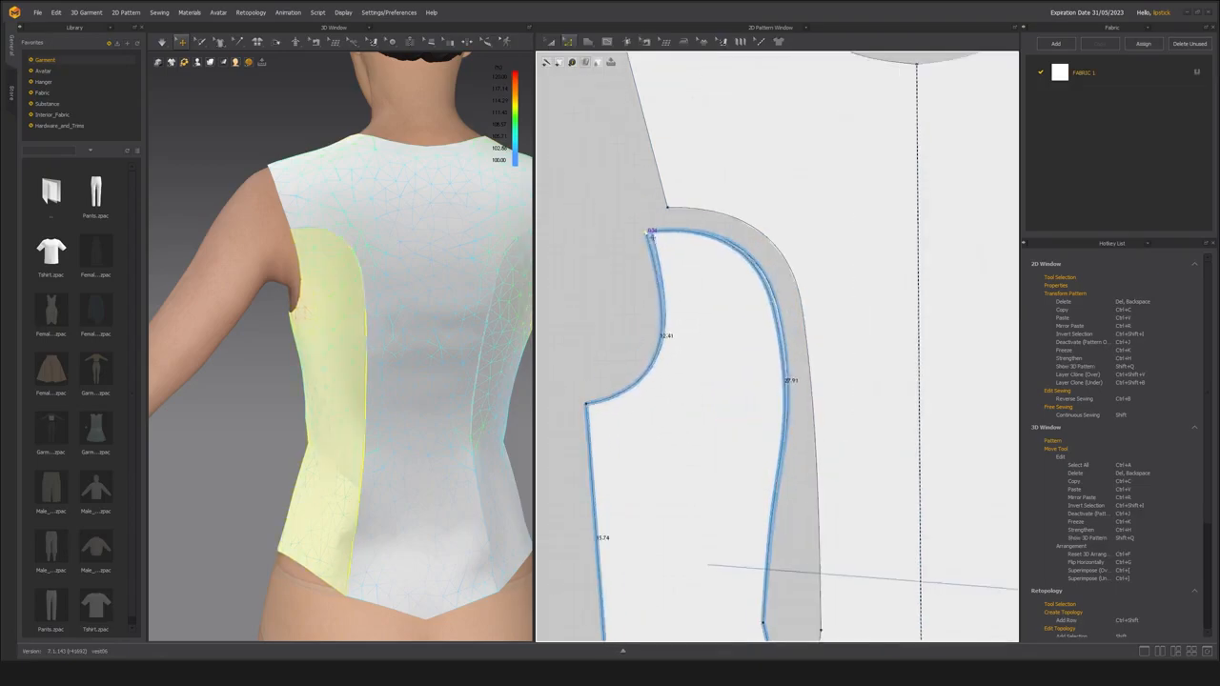
click(666, 304)
key(z)
drag(651, 233, 651, 232)
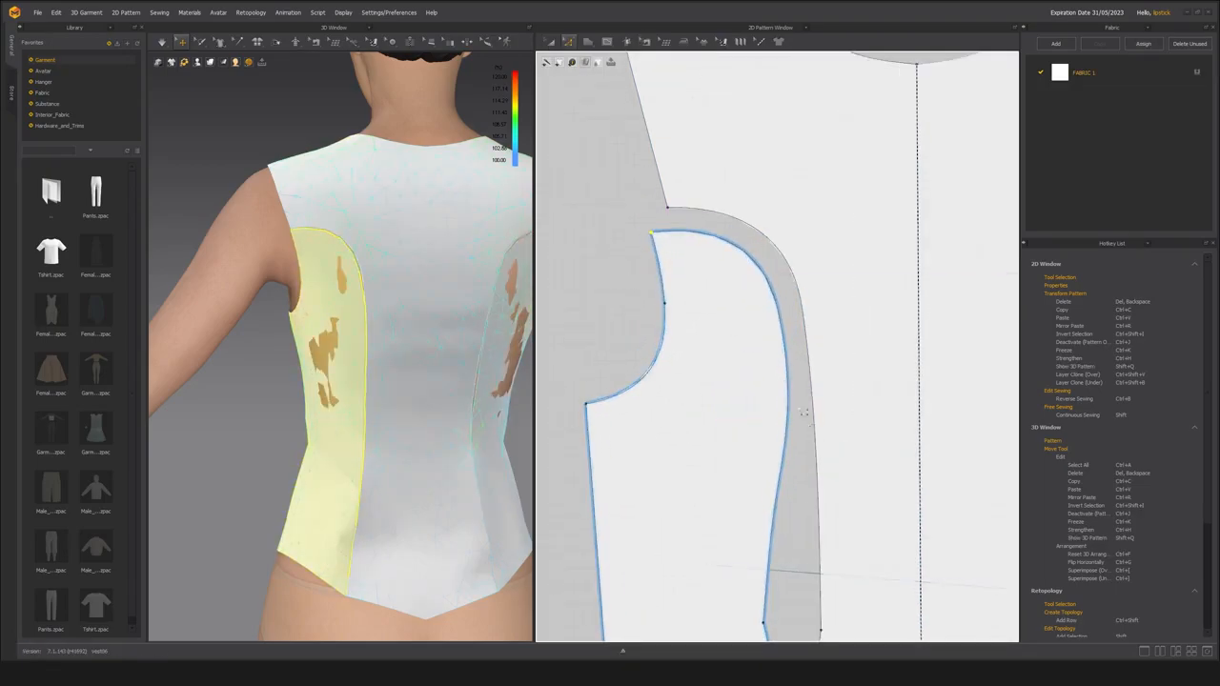
click(637, 289)
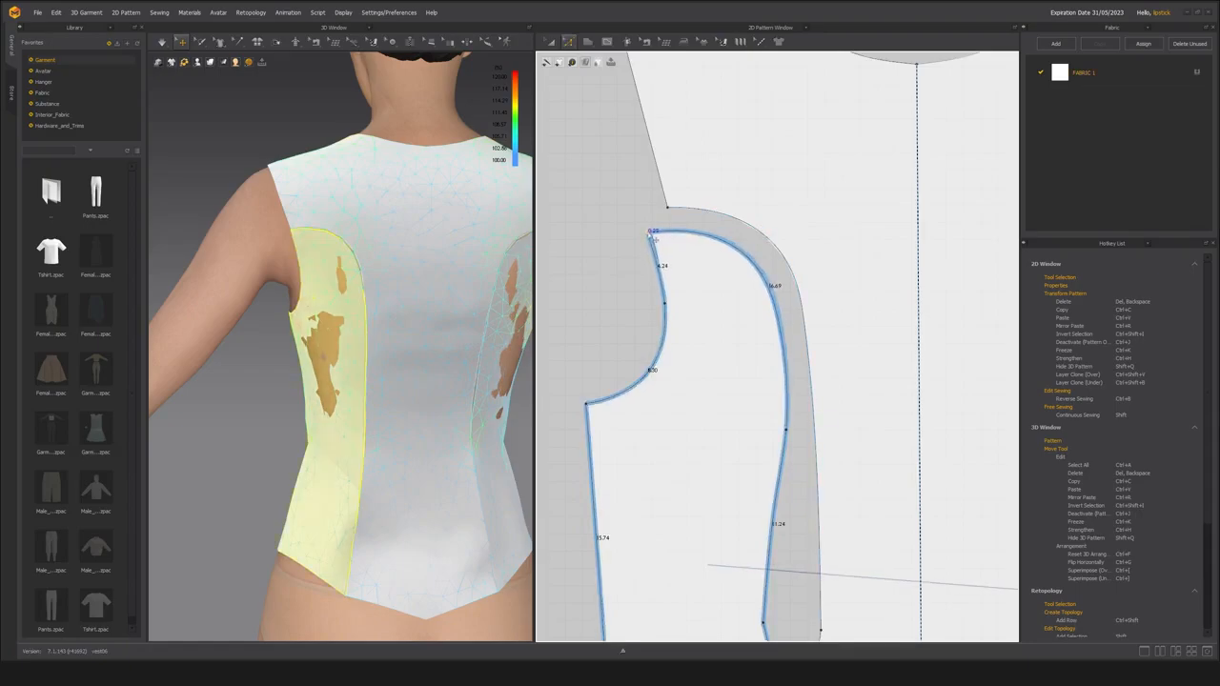
click(798, 262)
mouse_move(391, 349)
right_down()
mouse_move(495, 349)
mouse_move(405, 352)
right_up()
scroll(805, 292, down, 3)
key(z)
Nudge the underarm corner of the front side panel slightly outward and simulate the garment.
scroll(652, 365, down, 1)
drag(659, 366, 653, 370)
scroll(675, 380, down, 4)
scroll(681, 164, up, 7)
drag(691, 176, 696, 175)
key(space)
right_drag(355, 361, 404, 359)
scroll(403, 360, down, 1)
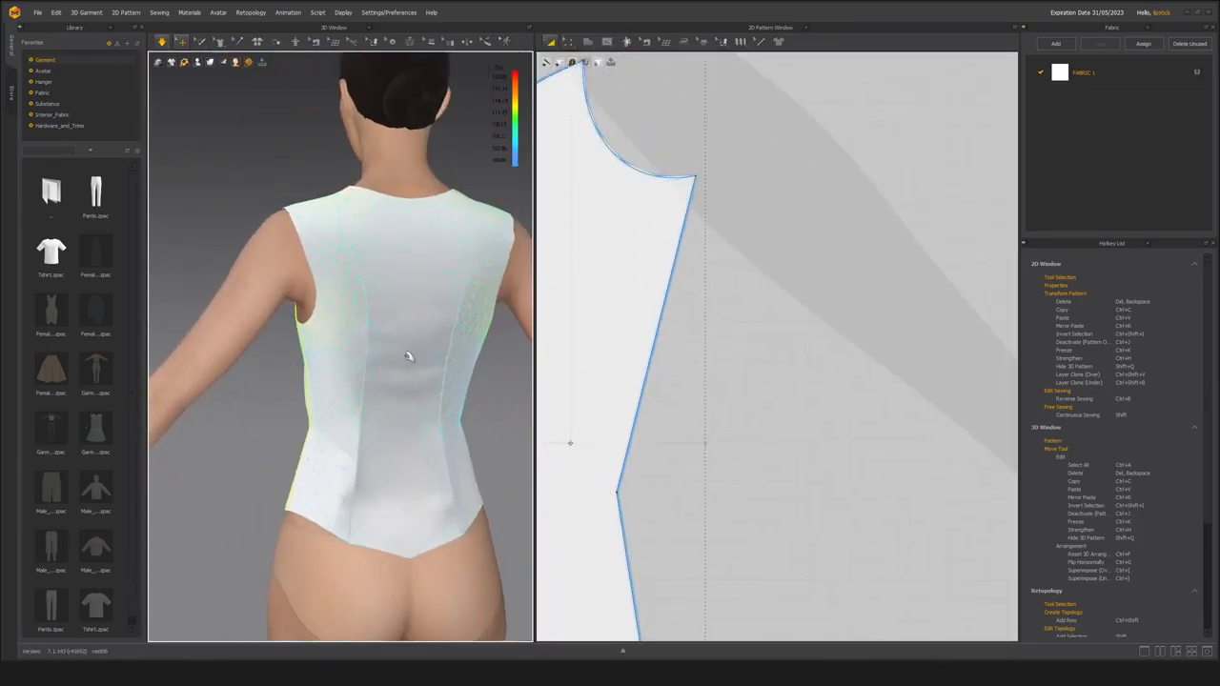
click(406, 357)
Move the side back panel closer to the center back and check the sewing lengths of their upper princess seam.
scroll(755, 256, down, 8)
middle_drag(779, 545, 722, 430)
scroll(722, 430, up, 3)
drag(715, 420, 724, 405)
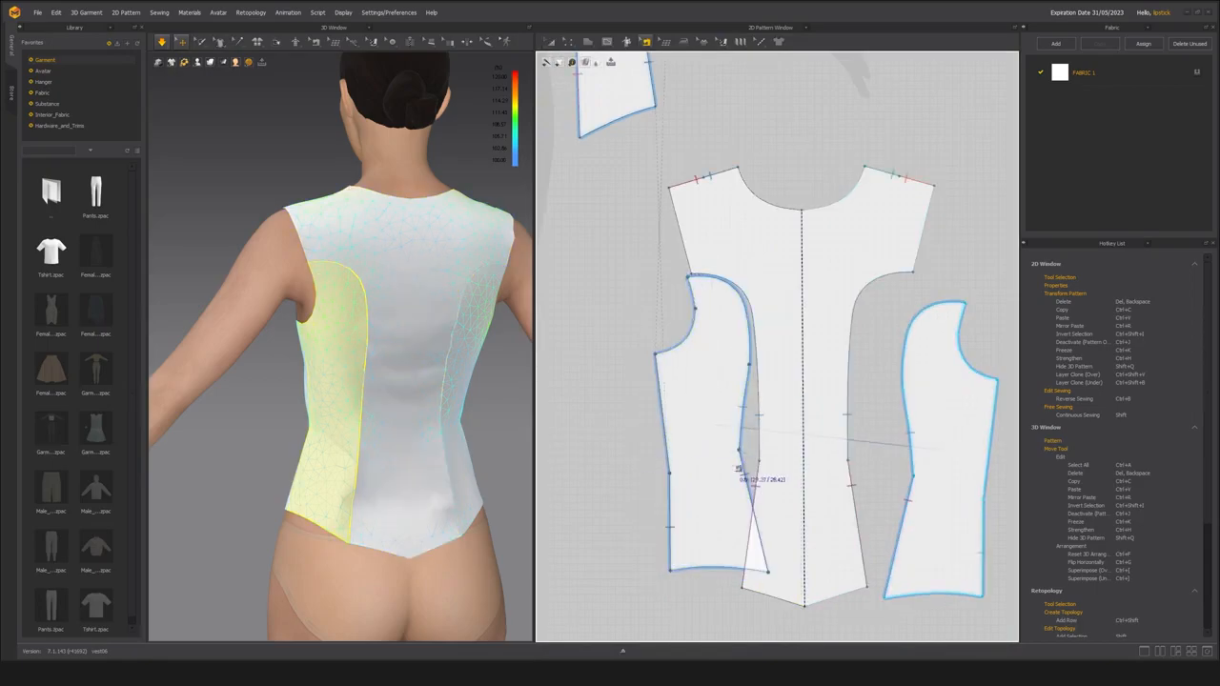
scroll(736, 381, up, 5)
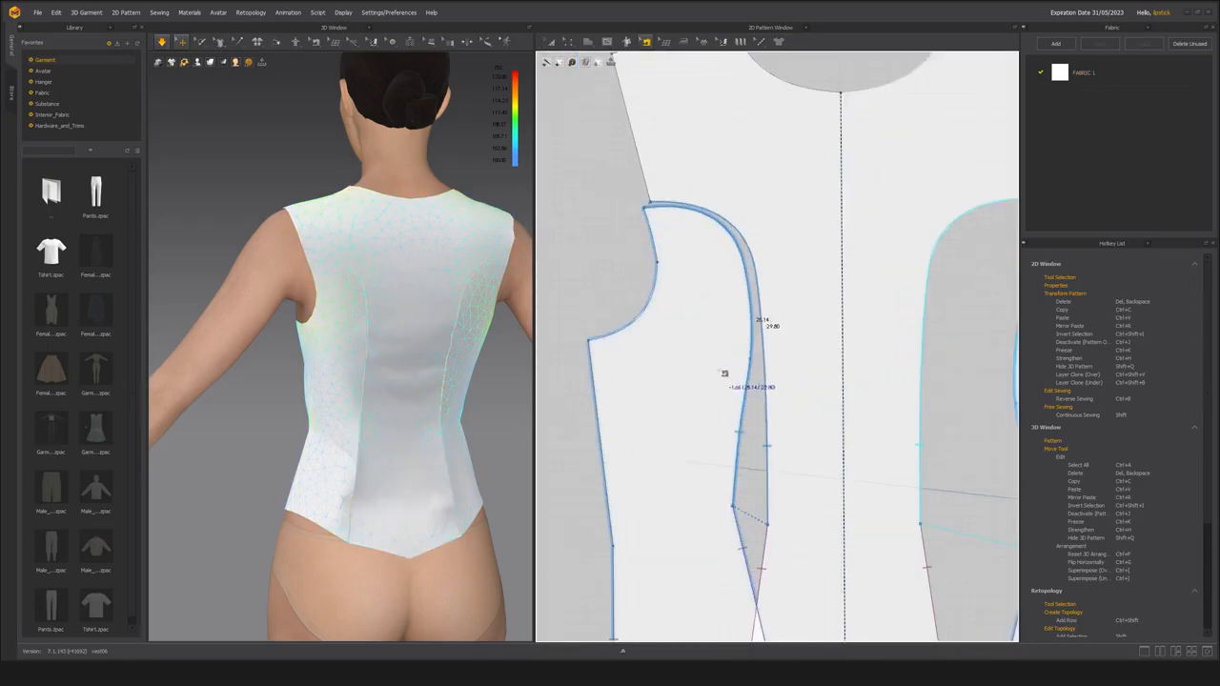
scroll(728, 376, down, 5)
scroll(681, 430, up, 2)
scroll(667, 429, down, 2)
Reposition the side back panel, adjust the point midway along the center back princess seam, and simulate the back.
click(647, 465)
drag(647, 465, 674, 460)
scroll(674, 461, up, 5)
key(z)
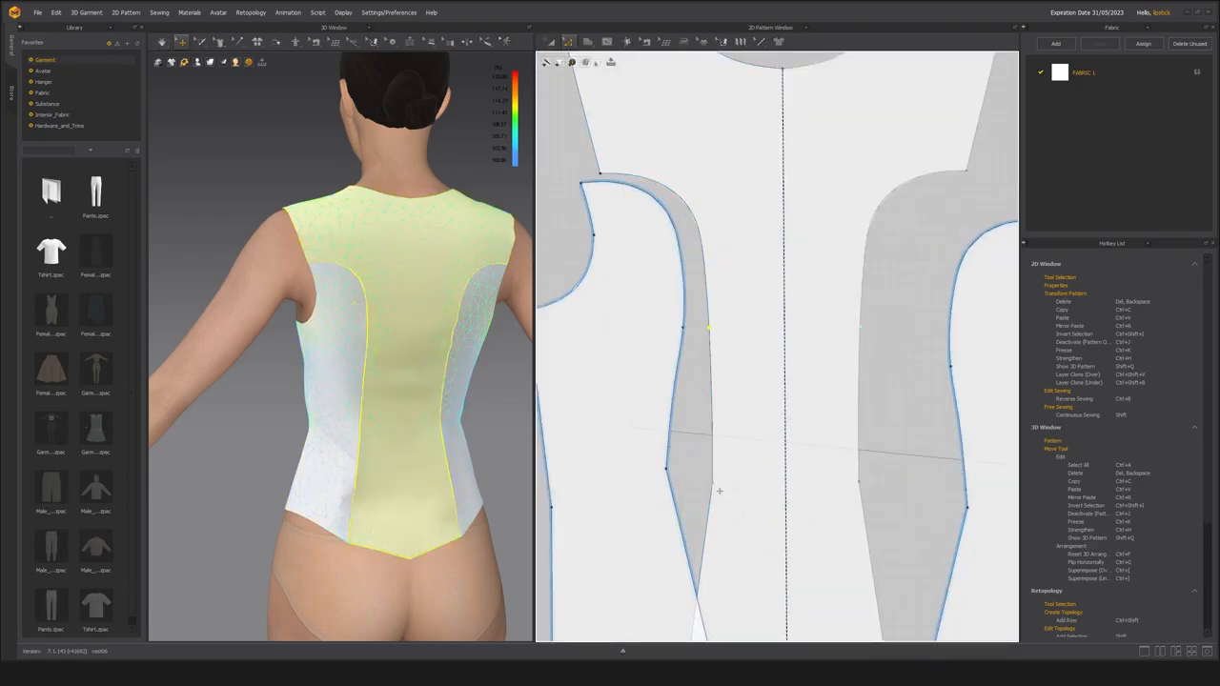
scroll(575, 431, down, 4)
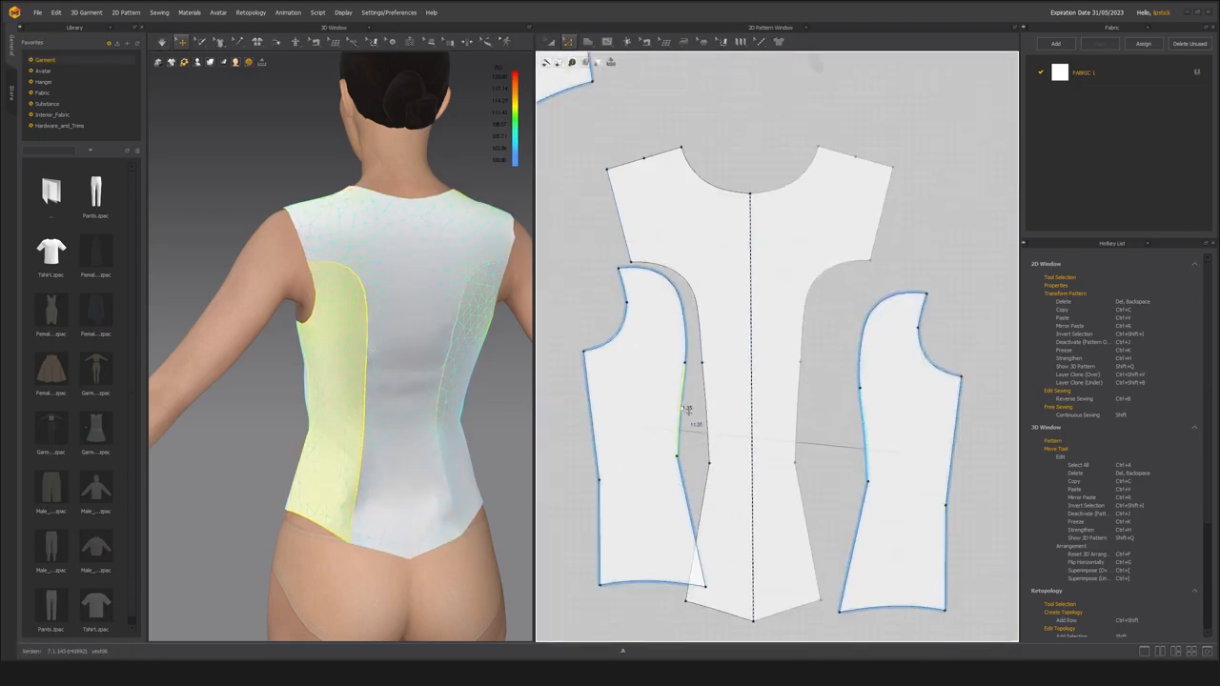
key(space)
right_drag(404, 416, 431, 414)
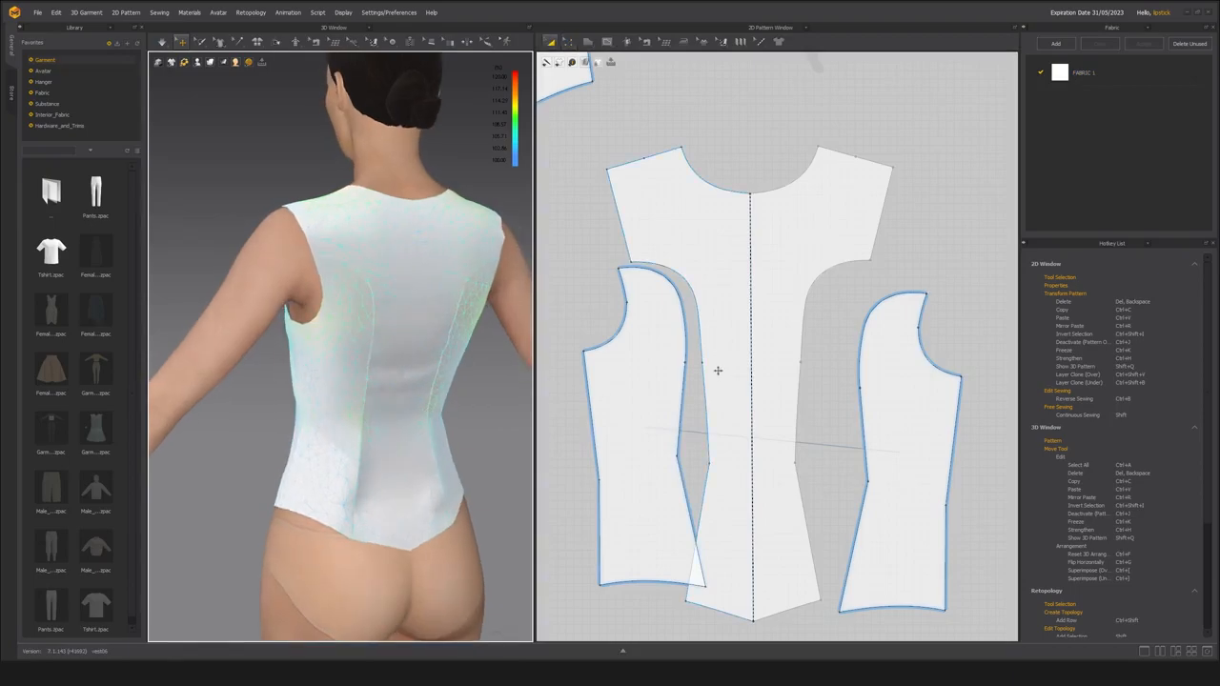
Examine the sewing lengths of the upper and lower back princess seams.
scroll(713, 371, up, 3)
key(z)
scroll(692, 405, down, 3)
scroll(371, 353, up, 3)
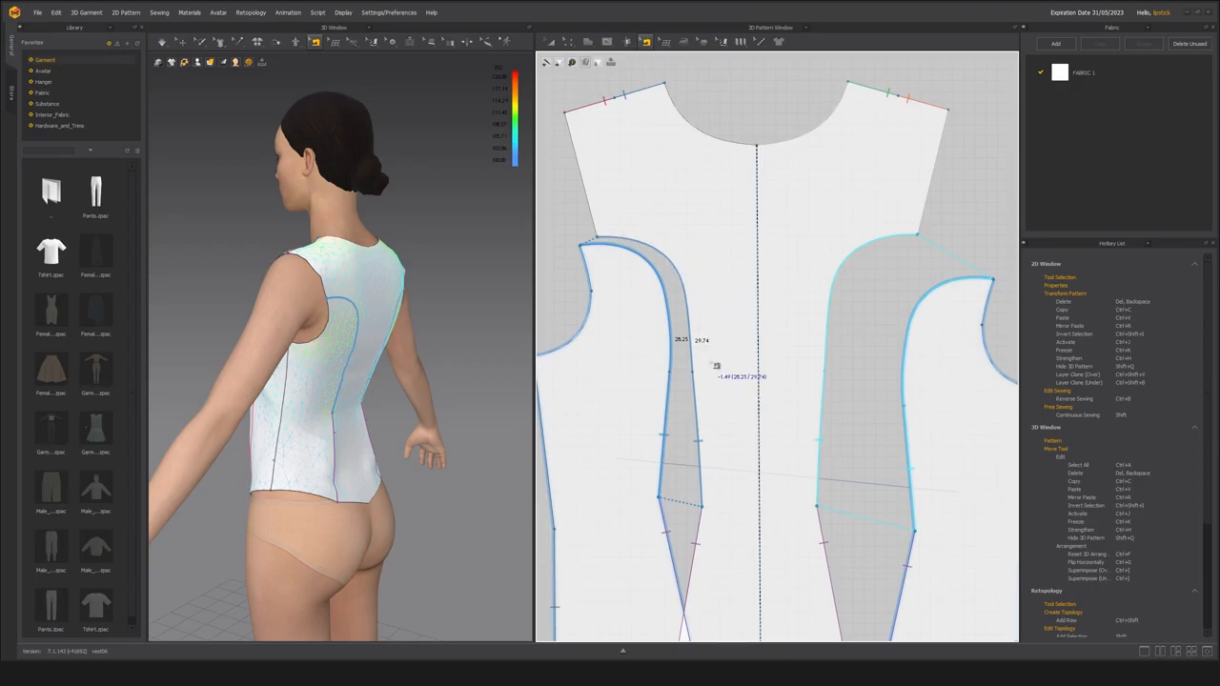
scroll(706, 381, down, 3)
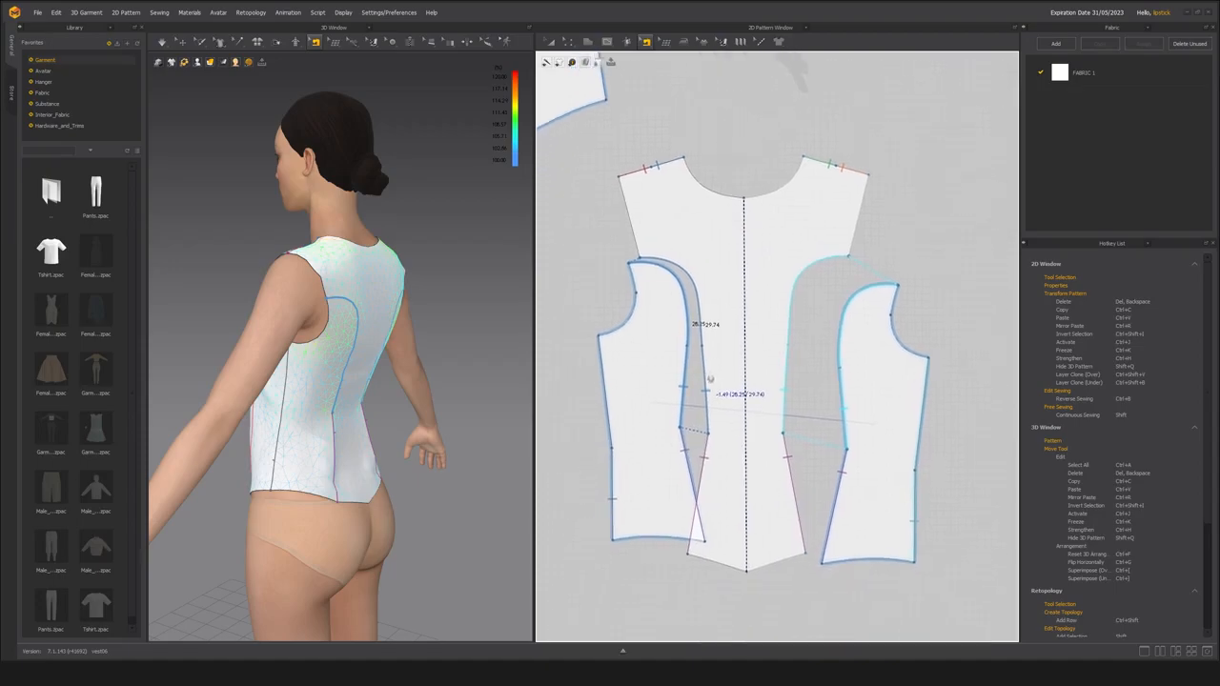
scroll(693, 466, up, 3)
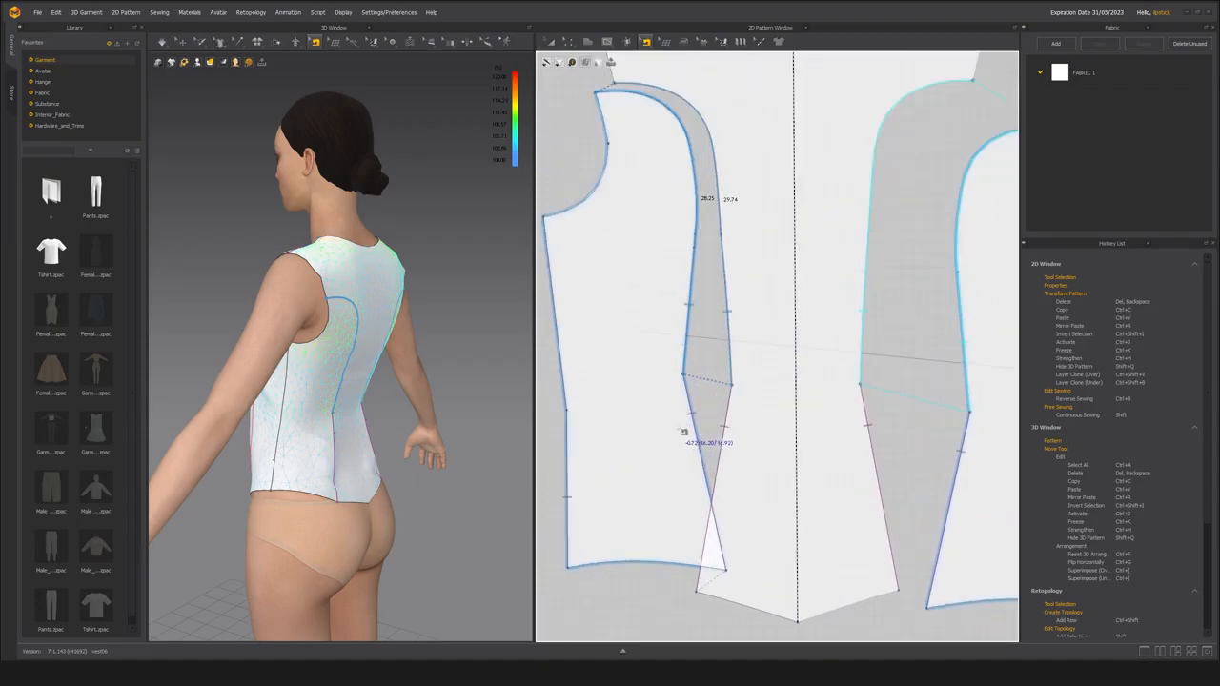
Draw an internal line across the center back panel at the waist and apply Cut & Sew to it.
drag(765, 409, 800, 424)
scroll(732, 400, up, 5)
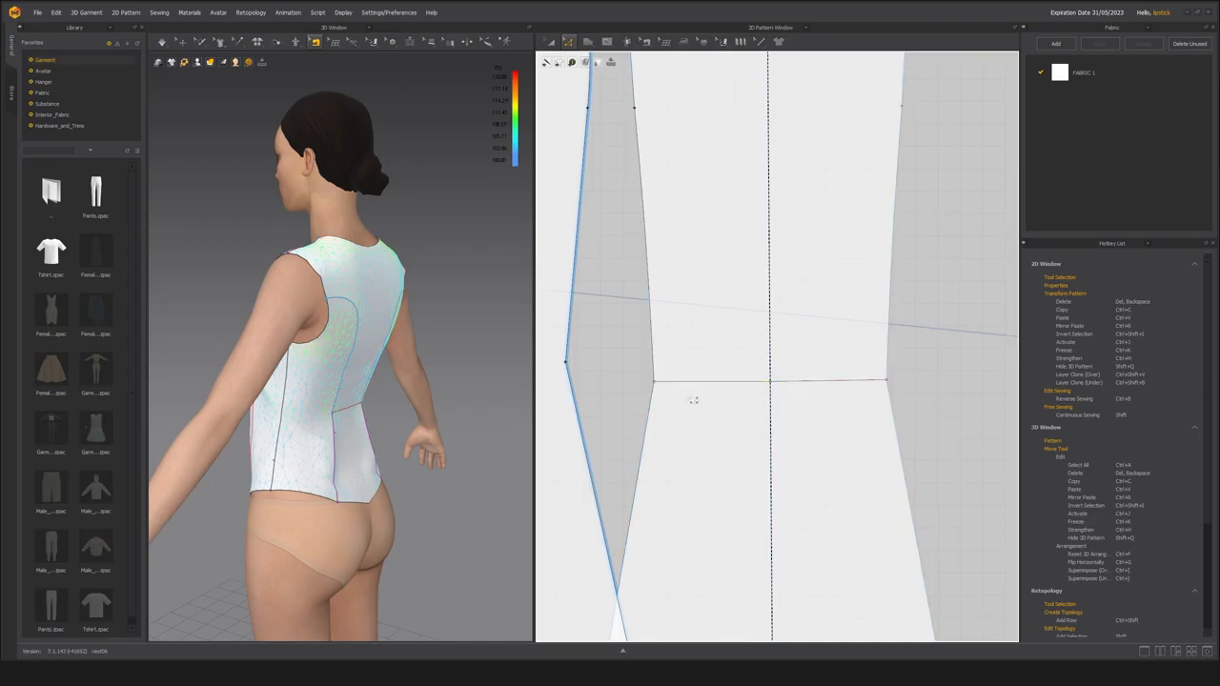
right_click(701, 385)
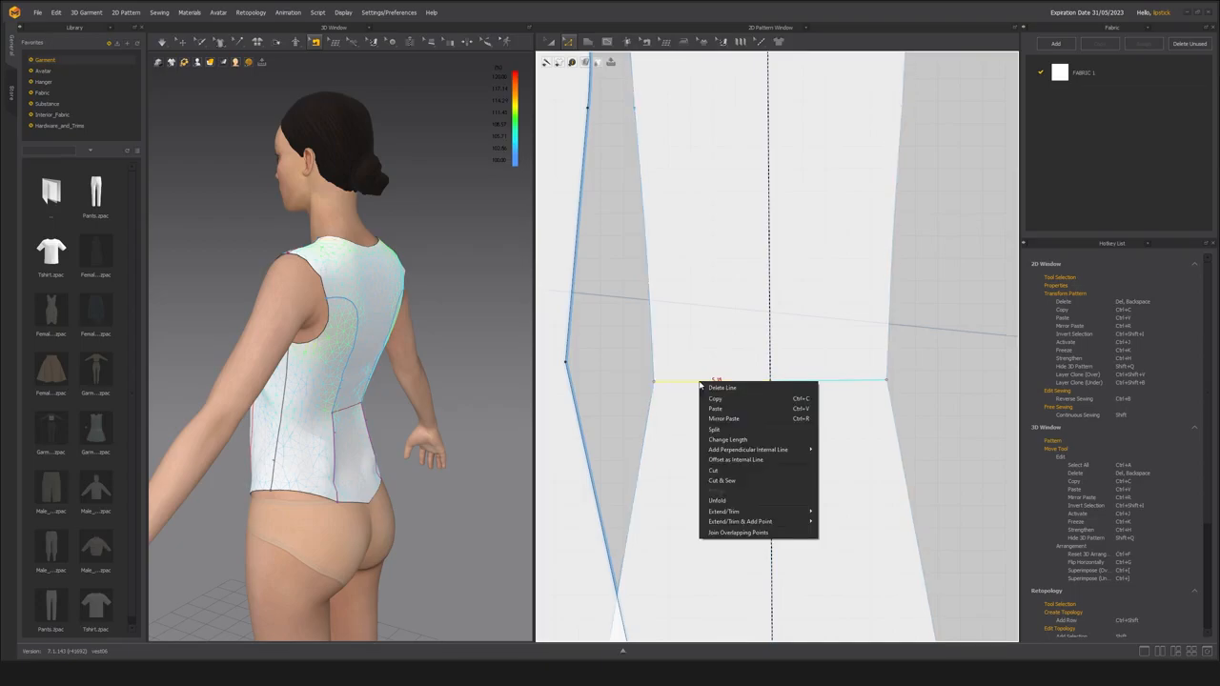
click(714, 481)
Move the upper center back panel up, away from the lower one, and simulate the new waist seam.
scroll(702, 496, down, 5)
click(699, 434)
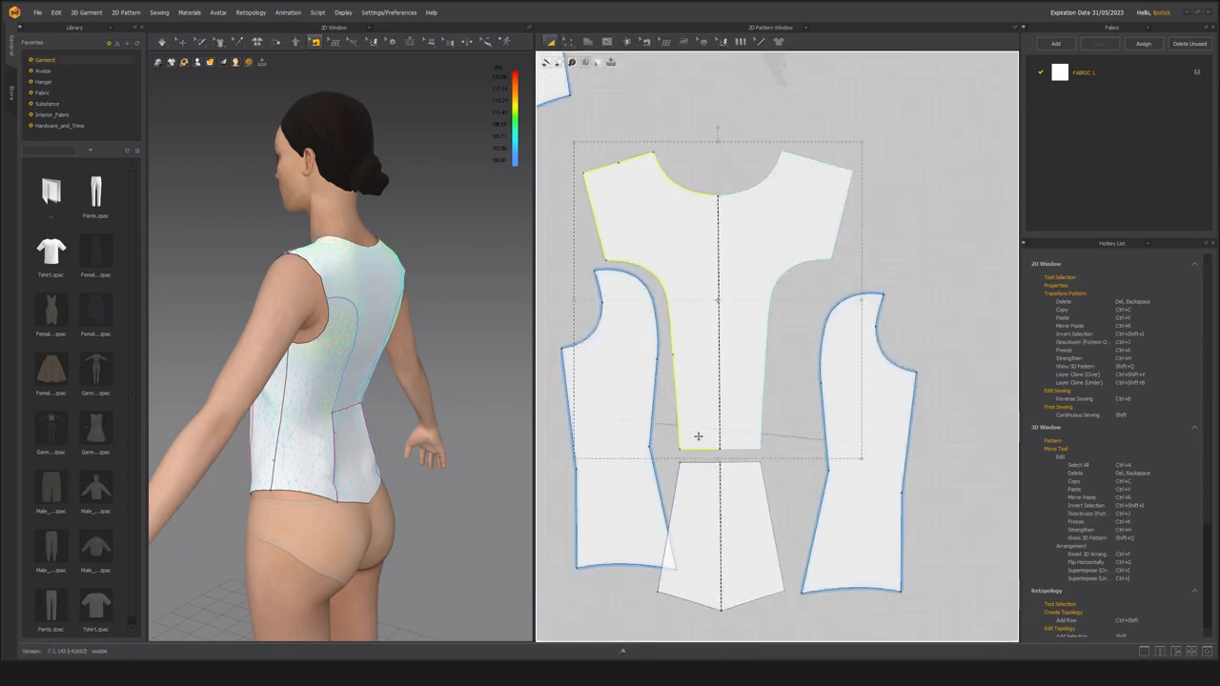
click(704, 447)
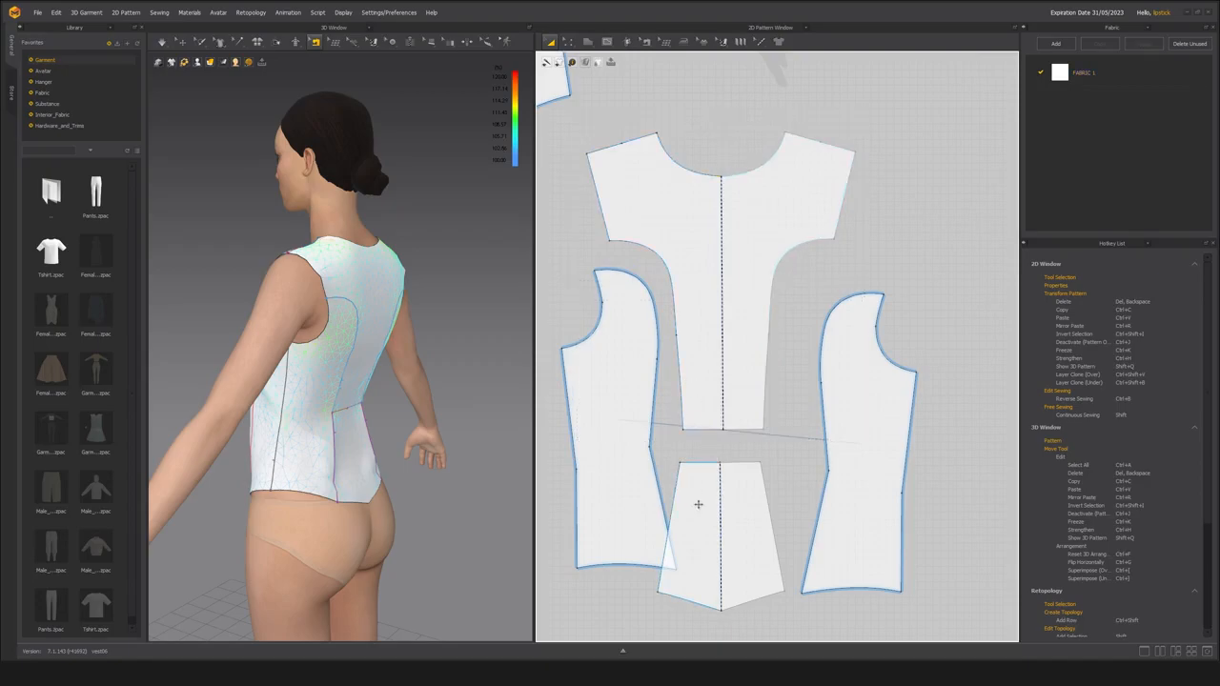
key(space)
click(340, 458)
mouse_move(371, 468)
right_down()
mouse_move(341, 458)
mouse_move(349, 468)
right_up()
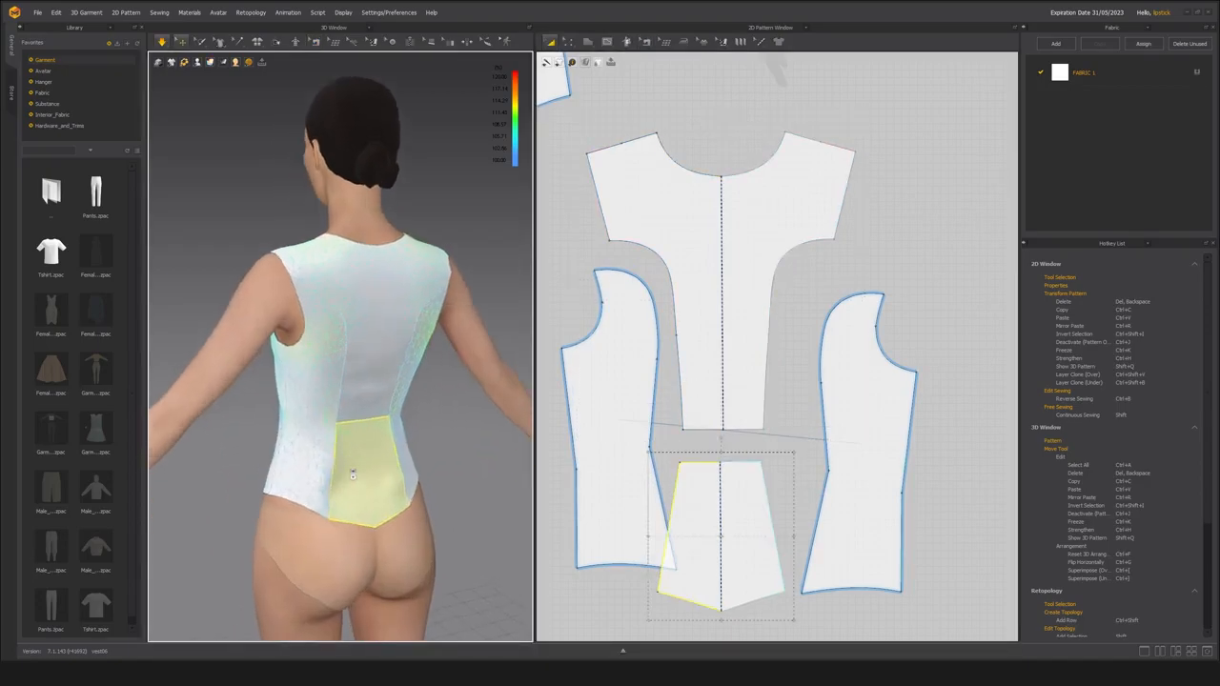
scroll(351, 465, up, 3)
middle_drag(378, 455, 431, 460)
Raise the waist edge of the upper center back panel slightly and simulate the garment.
key(n)
scroll(703, 446, up, 4)
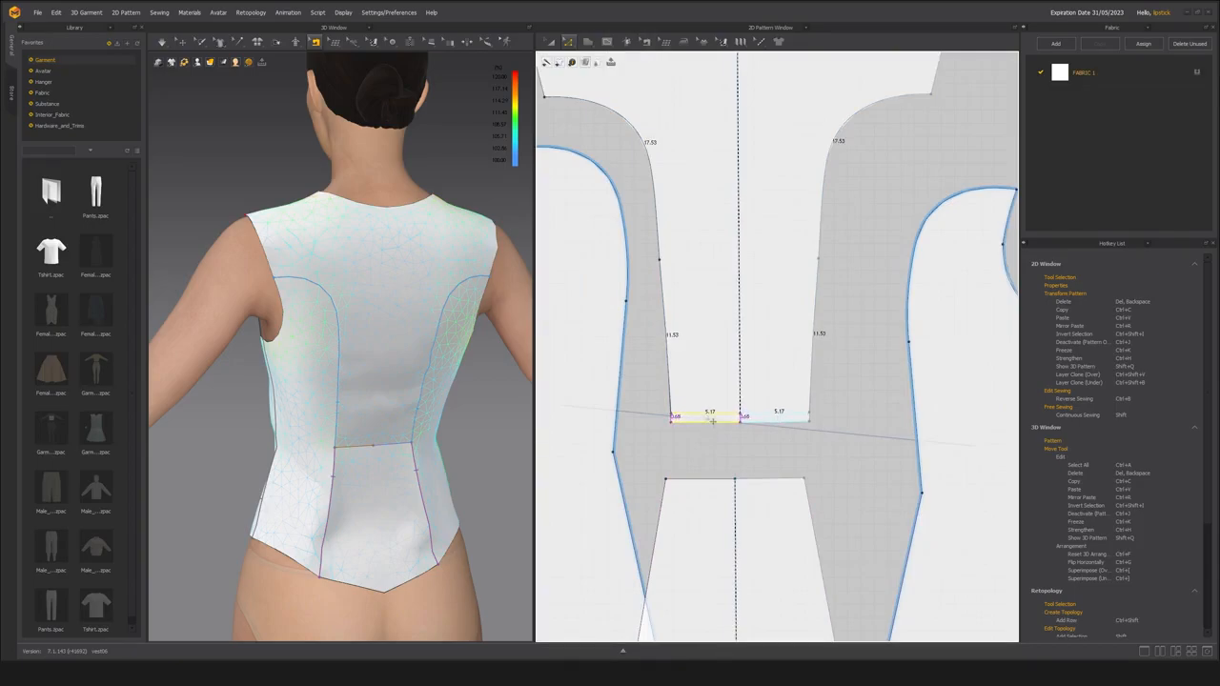
drag(712, 418, 713, 416)
key(space)
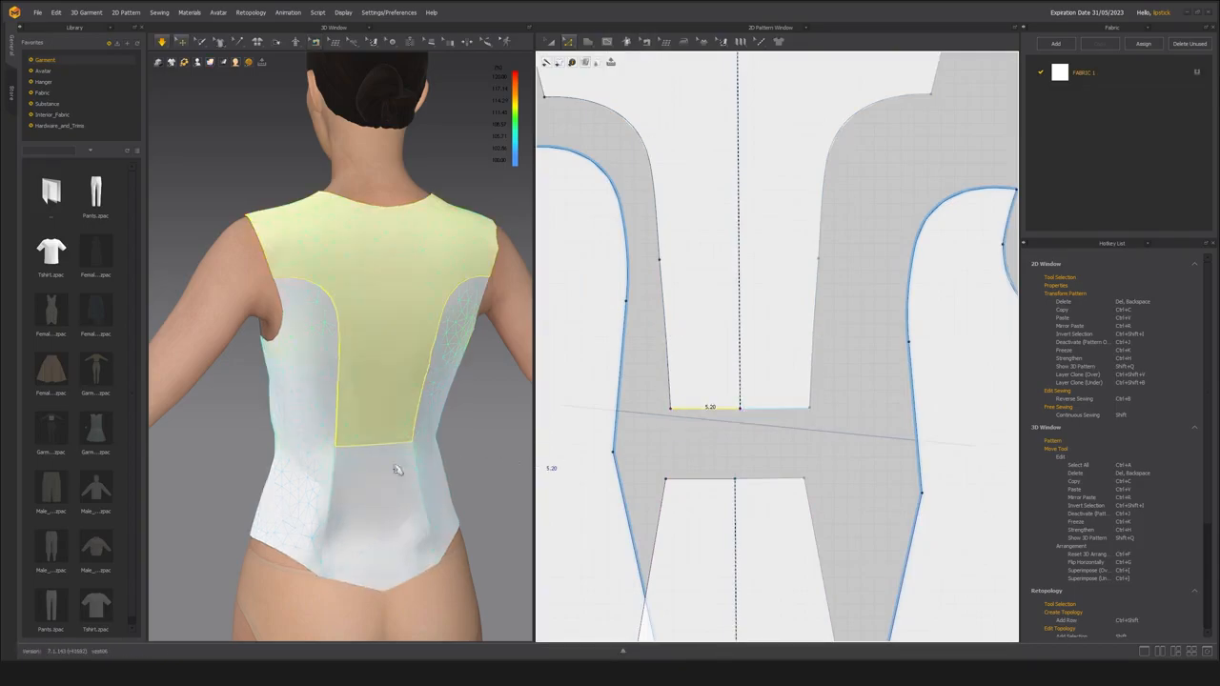
click(455, 458)
key(n)
right_drag(305, 481, 324, 438)
key(space)
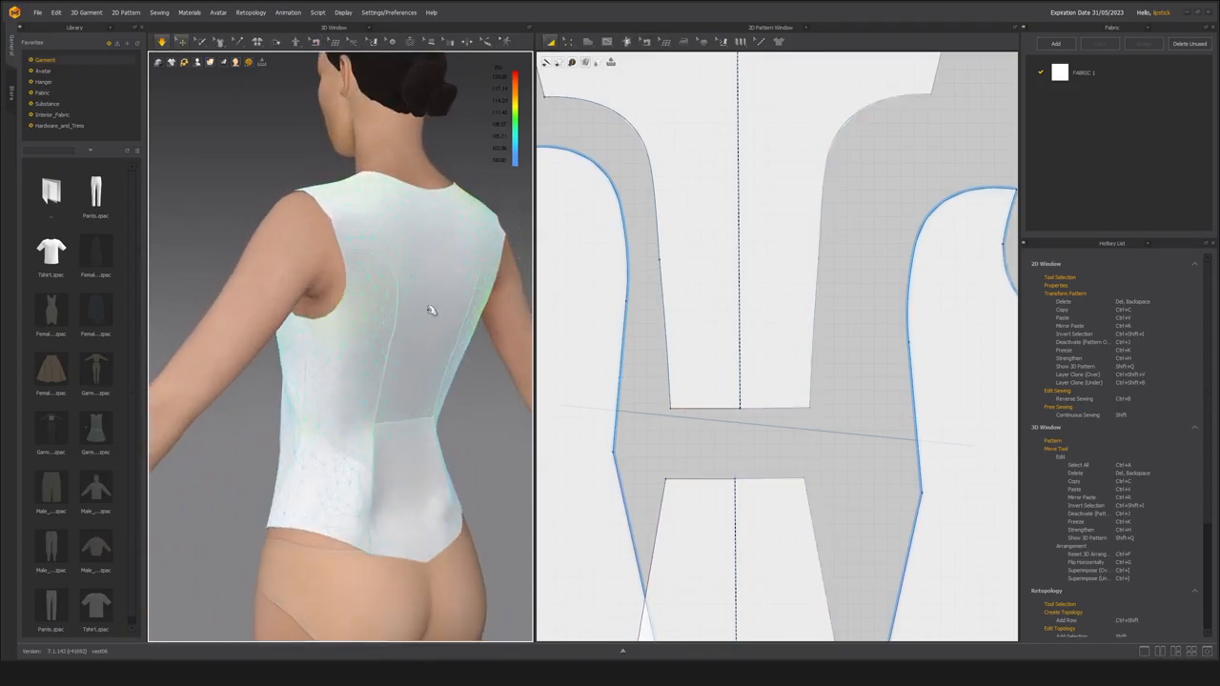
right_drag(426, 329, 332, 353)
Draw a waist-level internal line across the side back panel from princess seam to side seam, and apply Cut & Sew.
key(n)
key(q)
click(362, 319)
right_drag(376, 377, 409, 394)
scroll(313, 431, up, 3)
scroll(564, 449, down, 1)
click(564, 449)
middle_drag(563, 449, 585, 446)
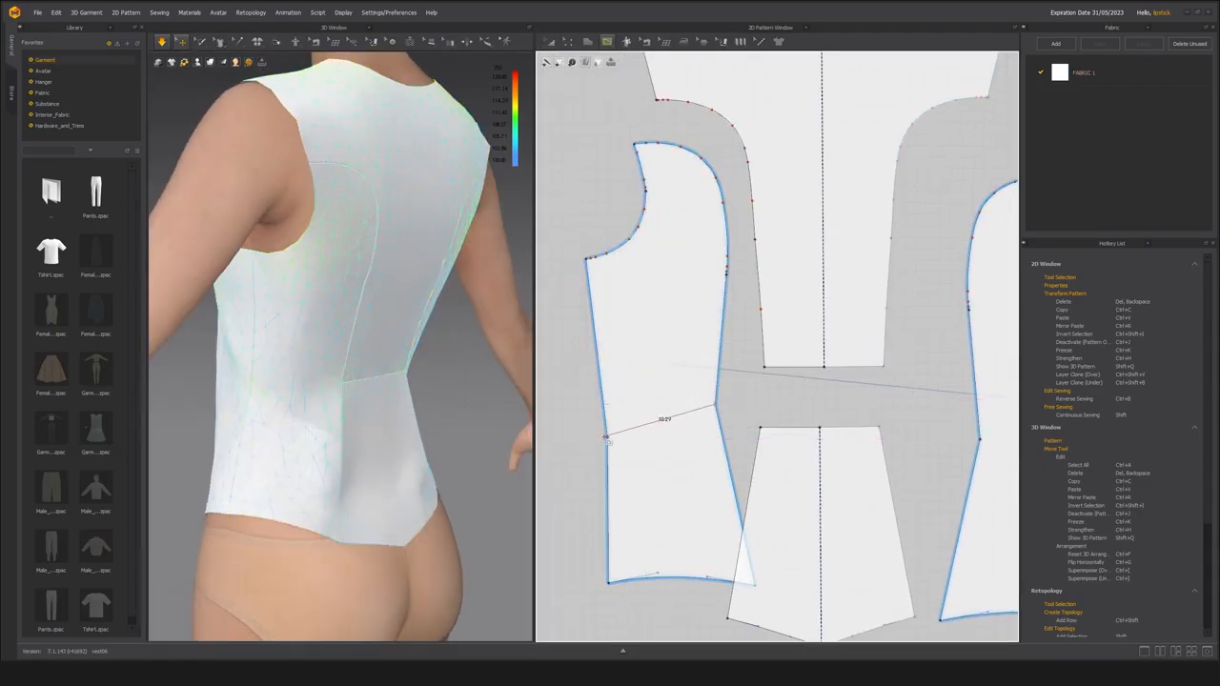
click(611, 440)
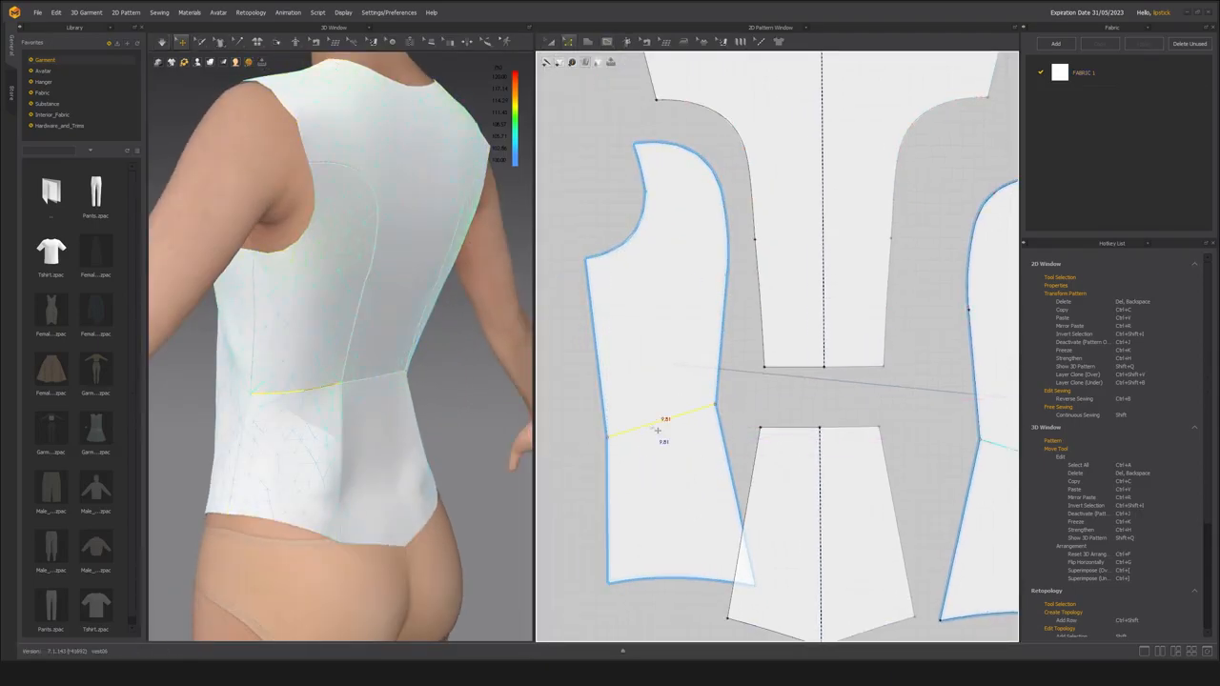
right_click(658, 430)
click(675, 523)
Separate the upper and lower side back panels in the pattern layout and simulate the garment.
key(a)
drag(673, 512, 648, 525)
drag(642, 391, 617, 402)
key(space)
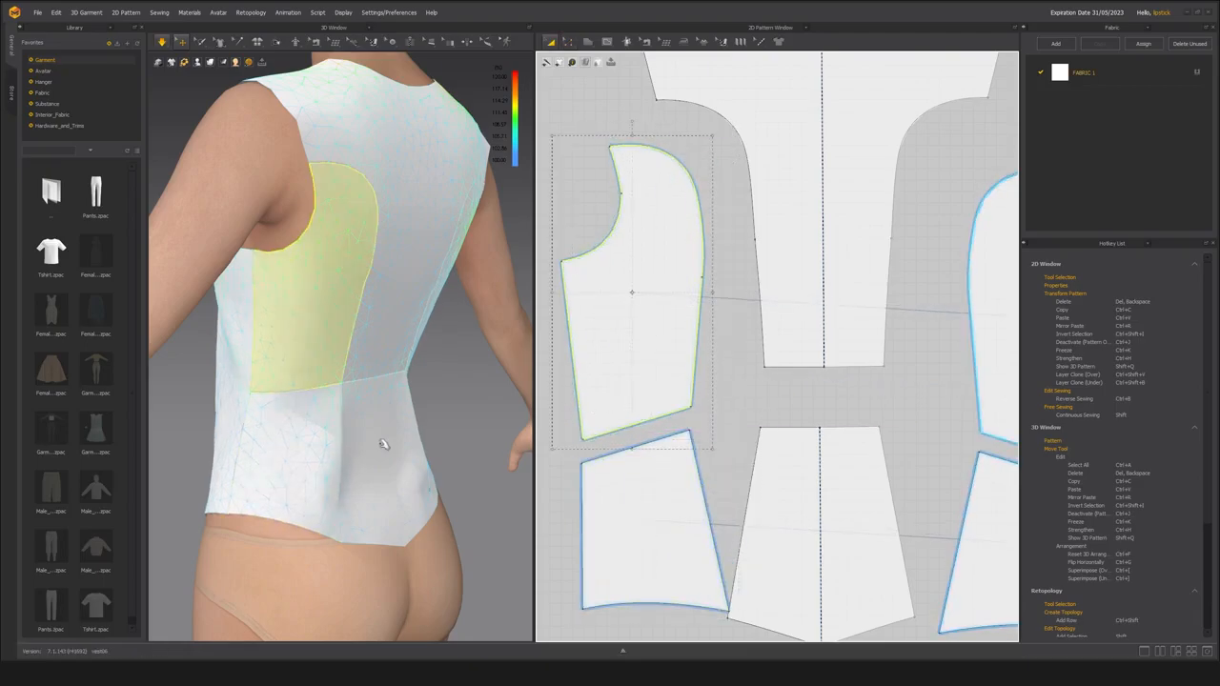
right_drag(390, 445, 323, 428)
middle_drag(279, 484, 380, 439)
click(378, 444)
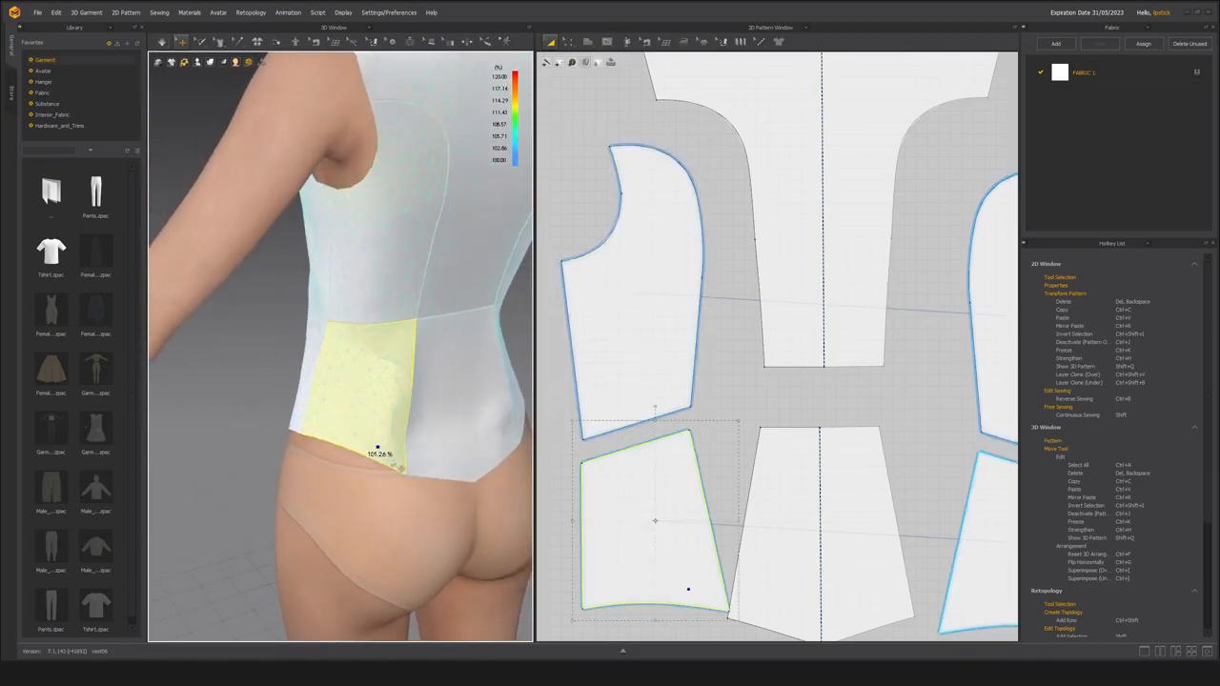
Move the upper side back panel up, and rotate the lower one clockwise to sit beside the lower center back panel.
scroll(775, 510, down, 3)
scroll(721, 491, up, 2)
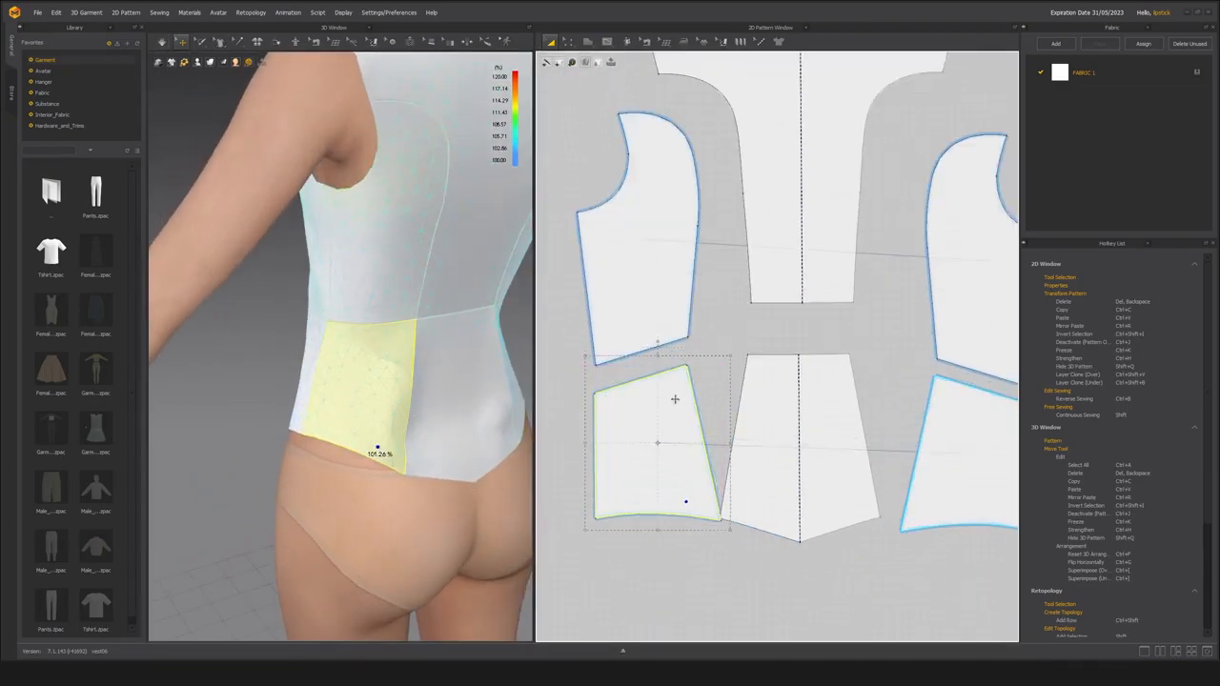
drag(639, 312, 630, 284)
click(658, 442)
drag(658, 342, 690, 346)
drag(652, 453, 679, 429)
Adjust the lower side back panel's inner hem corner, pull the adjoining waist corners slightly inward, and simulate.
key(z)
scroll(707, 548, up, 5)
drag(738, 463, 724, 477)
scroll(725, 527, down, 4)
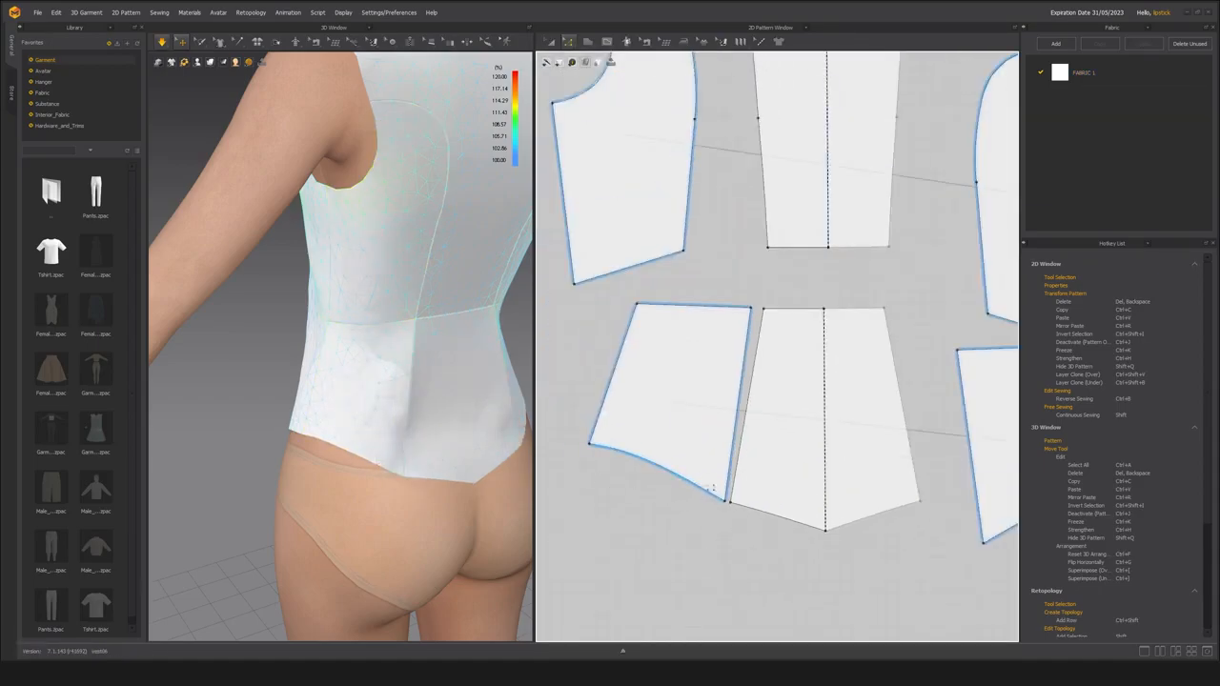
drag(751, 307, 767, 309)
key(space)
mouse_move(486, 396)
right_down()
mouse_move(413, 404)
mouse_move(481, 410)
right_up()
key(space)
Lower the adjoining hem corners of the lower side back and lower center back panels slightly and simulate the peplum area.
drag(726, 502, 716, 495)
key(space)
mouse_move(420, 405)
right_down()
mouse_move(481, 408)
mouse_move(405, 408)
right_up()
drag(716, 495, 730, 512)
key(space)
right_drag(360, 471, 364, 523)
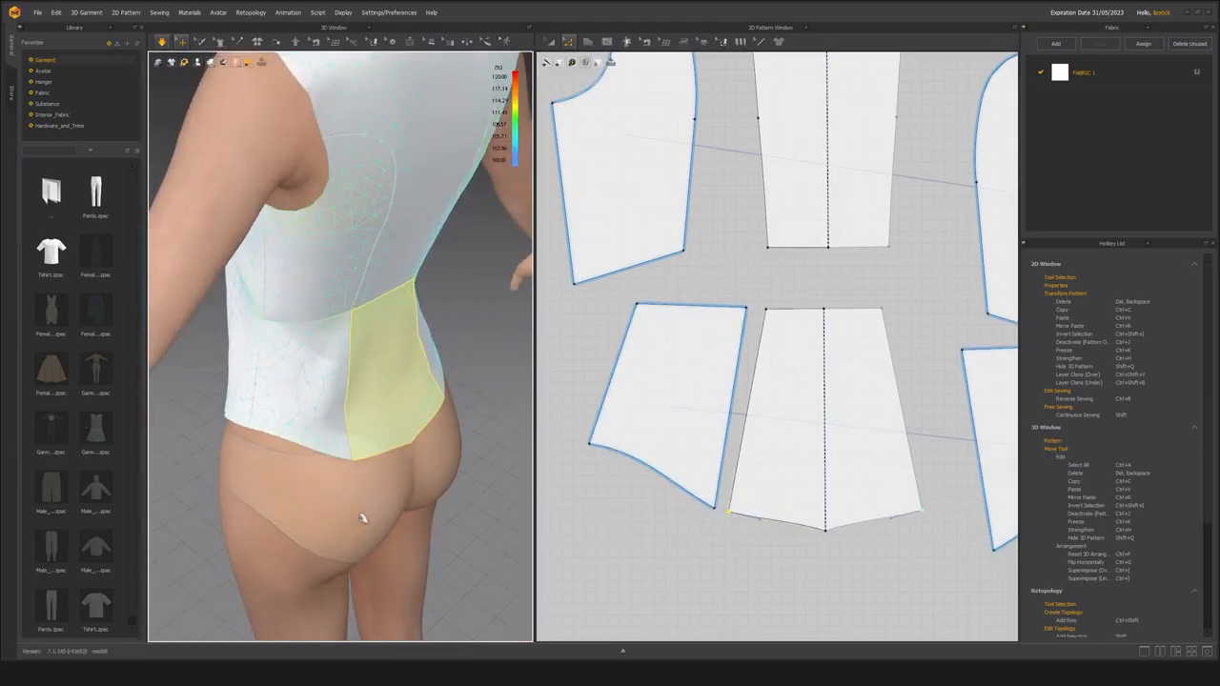
right_drag(320, 428, 301, 414)
Move the lower side back panel against the lower center back panel and lower their adjoining waist corners slightly.
drag(666, 447, 675, 451)
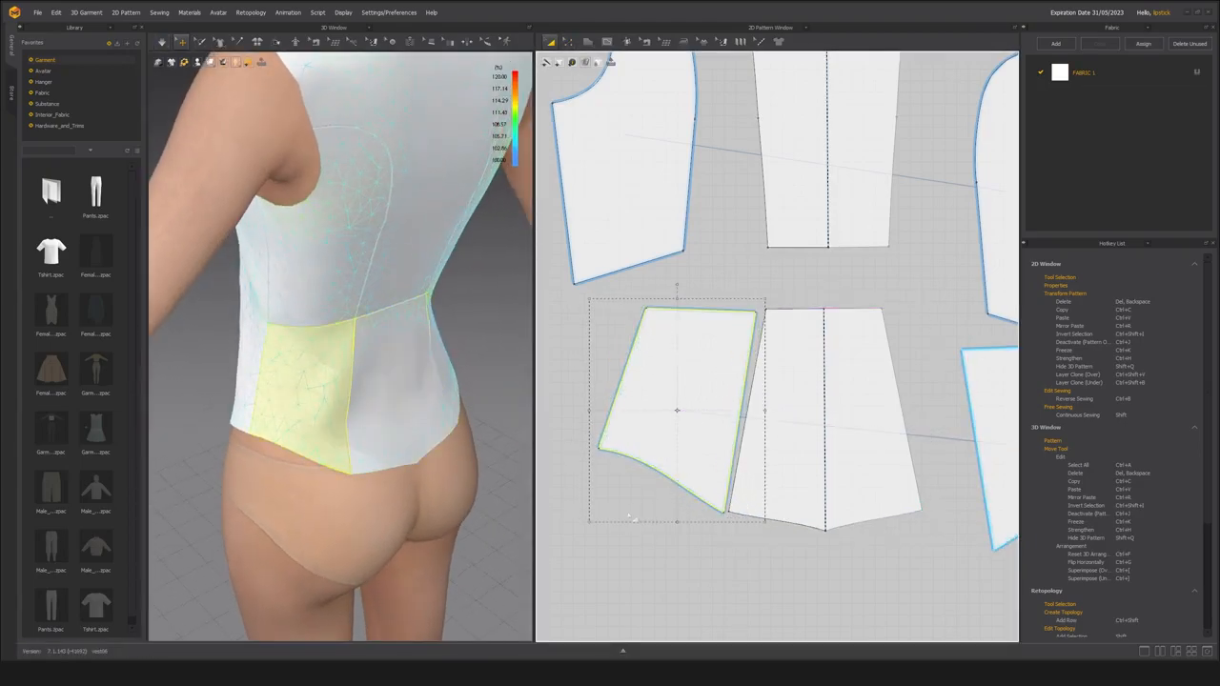
key(z)
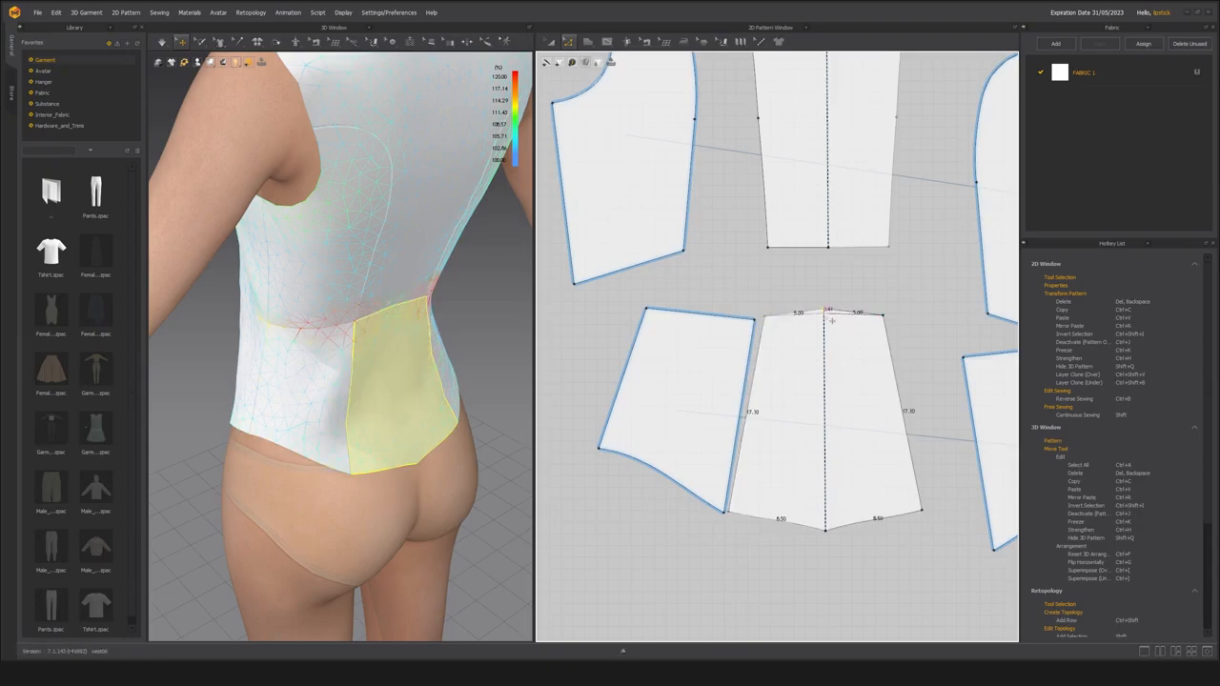
right_drag(408, 329, 353, 425)
scroll(411, 417, down, 4)
click(411, 417)
scroll(411, 417, up, 4)
Fine-tune the height of the lower side back panel's inner waist corner to align with the lower center back panel.
key(z)
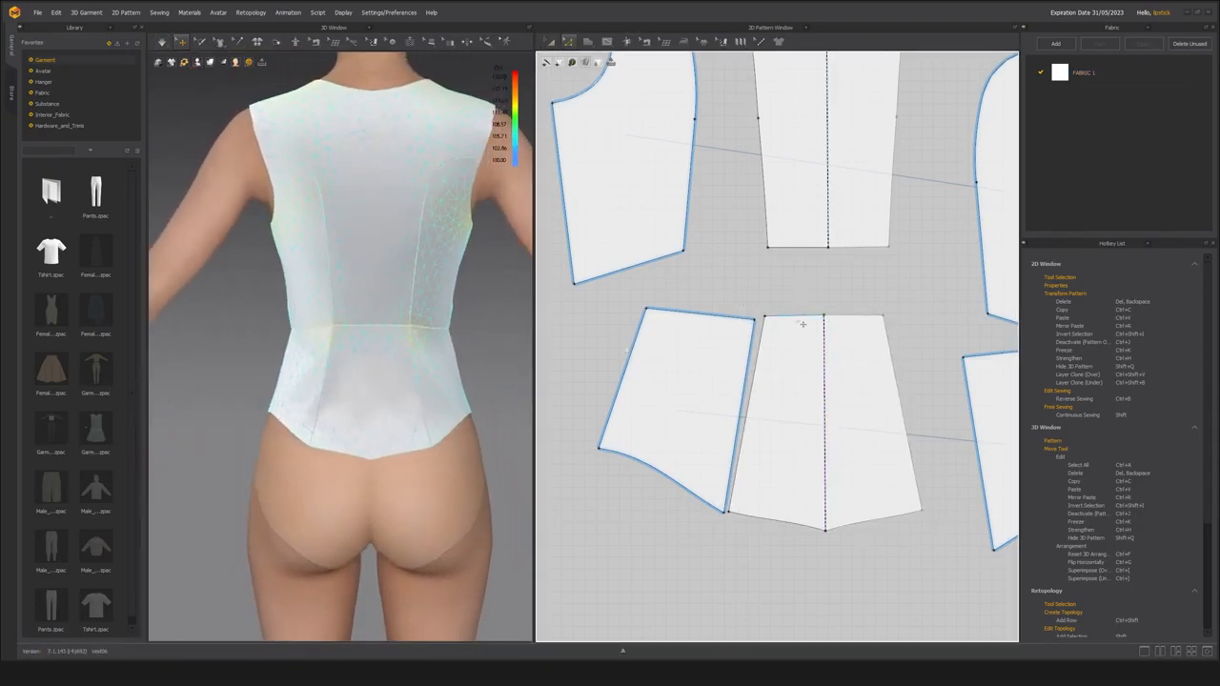
drag(755, 319, 753, 327)
right_drag(471, 365, 616, 335)
drag(794, 327, 754, 315)
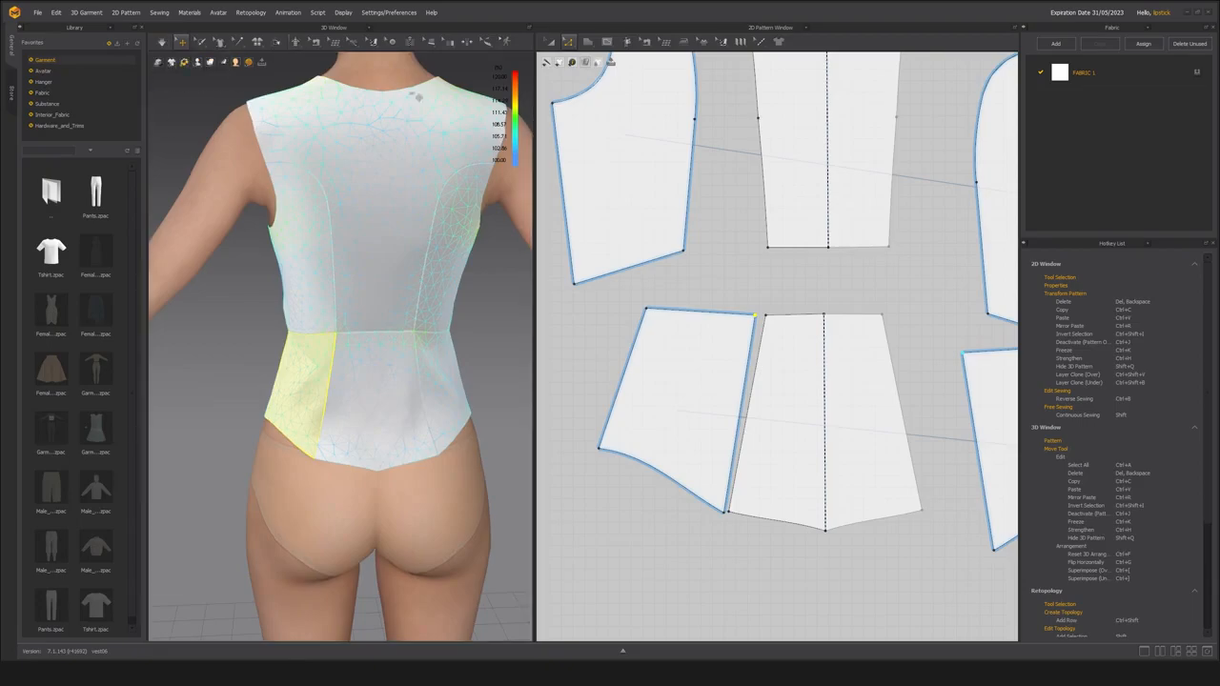
Lower the waist seam at the back princess seam junction with Edit Styleline and simulate the garment.
click(231, 63)
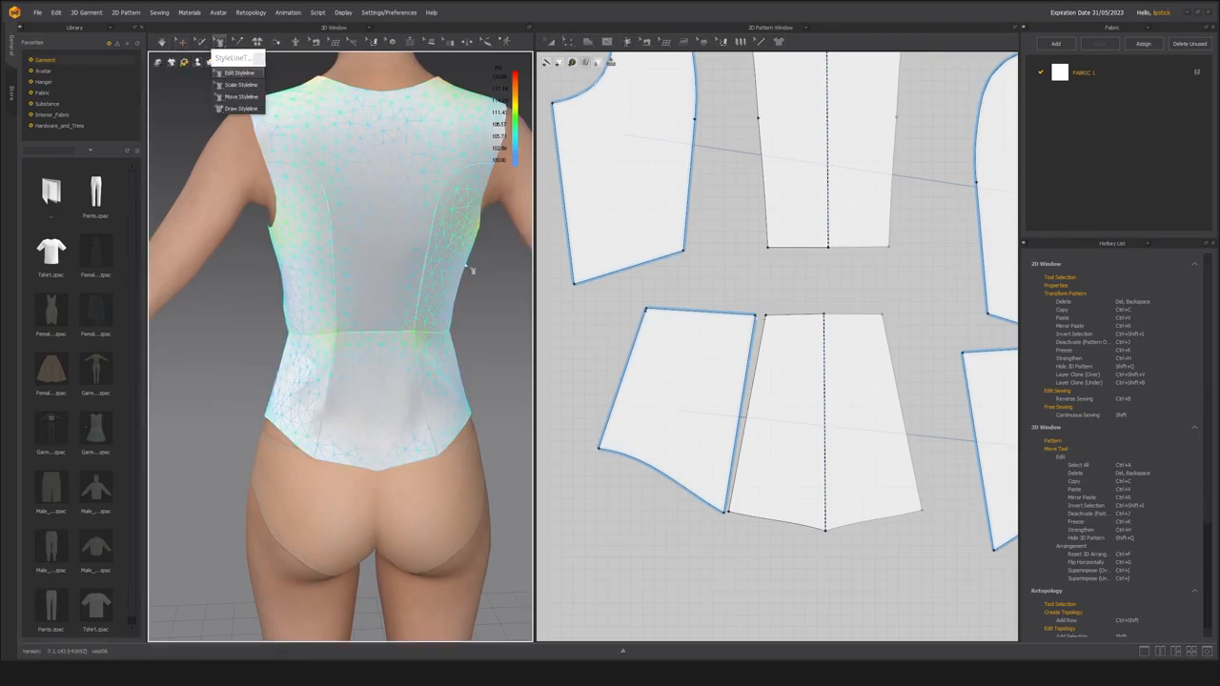
drag(335, 332, 378, 342)
key(space)
right_drag(395, 382, 396, 434)
key(space)
Straighten the waist seam segment between the upper and lower center back panels and simulate.
shift+click(798, 264)
right_click(798, 264)
click(816, 314)
key(space)
key(space)
scroll(466, 368, down, 4)
scroll(396, 434, up, 3)
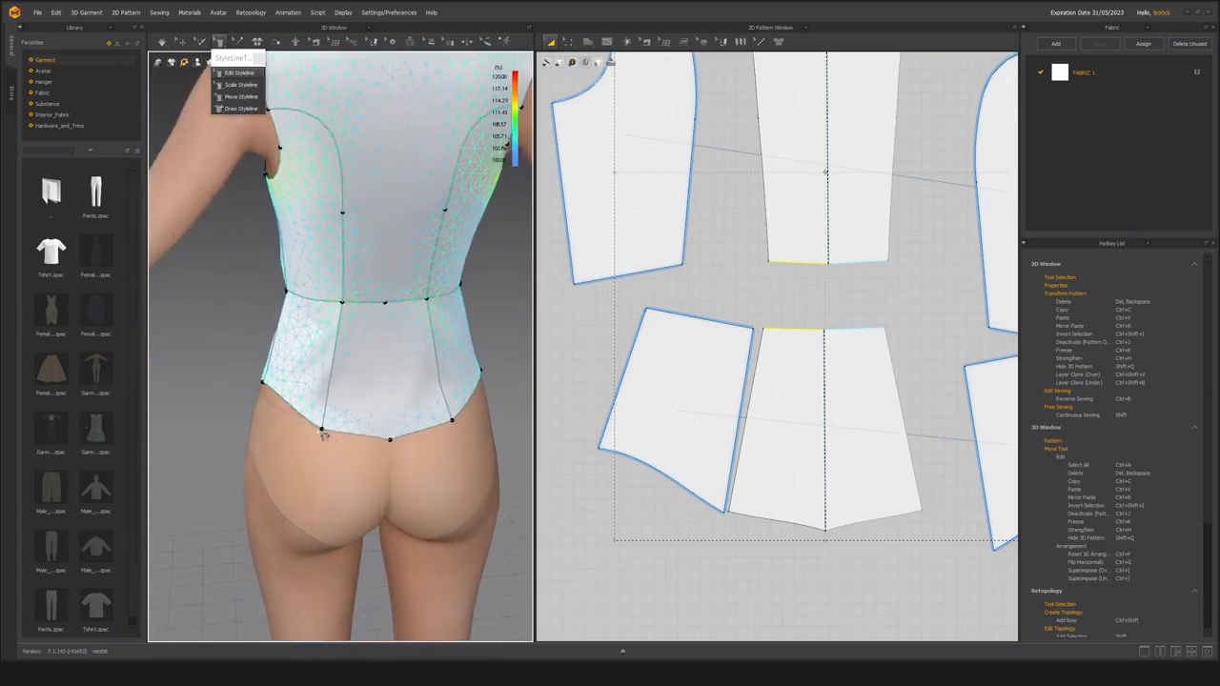
Move the back princess seam's hem and waist points outward with Edit Styleline and simulate.
drag(336, 435, 316, 428)
right_drag(210, 469, 429, 420)
drag(354, 314, 343, 314)
key(space)
right_drag(343, 316, 349, 408)
Refine the hem point of the back princess seam with Edit Styleline and simulate the result.
click(570, 382)
click(245, 73)
drag(312, 473, 312, 469)
key(space)
right_drag(285, 482, 349, 397)
key(space)
Nudge the lower side back panel slightly away from the lower center back and check their seam lines.
click(736, 403)
key(a)
drag(671, 387, 662, 388)
key(b)
scroll(722, 448, up, 3)
key(z)
key(n)
Lower the lower side back panel's inner hem corner slightly and review the sewing lines around the back panels.
key(z)
drag(675, 527, 673, 532)
right_drag(360, 430, 362, 419)
scroll(362, 420, down, 3)
key(n)
scroll(669, 506, down, 3)
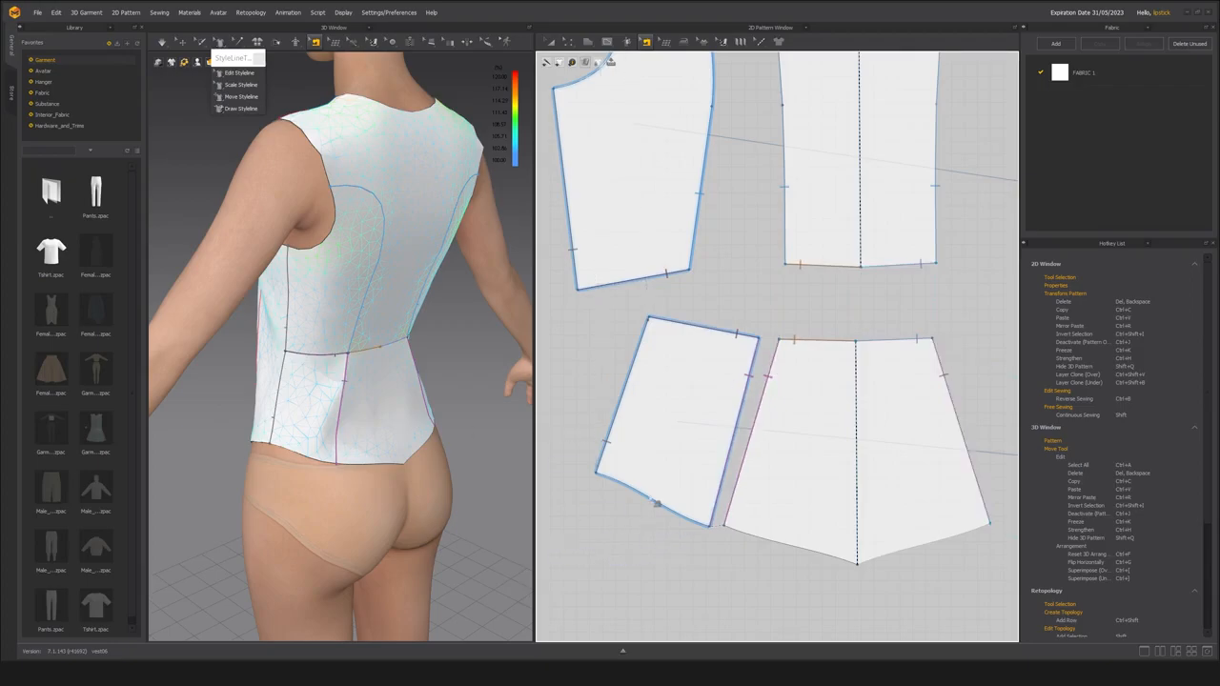
Straighten the hem segments of the lower back panels and simulate the garment.
right_click(751, 534)
click(790, 583)
key(b)
right_drag(343, 429, 324, 384)
key(space)
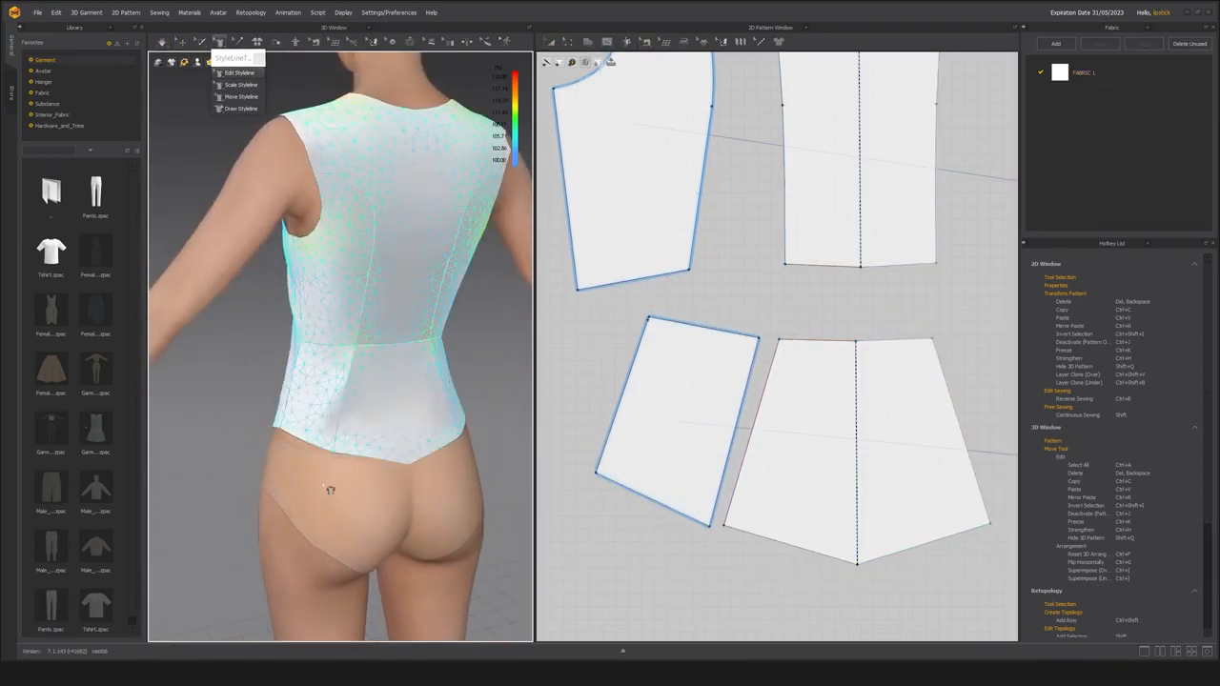
Move the hem point of the back princess seam slightly toward the center back with Edit Styleline.
drag(335, 453, 342, 455)
scroll(357, 442, up, 4)
mouse_move(319, 439)
right_down()
mouse_move(346, 439)
mouse_move(329, 440)
right_up()
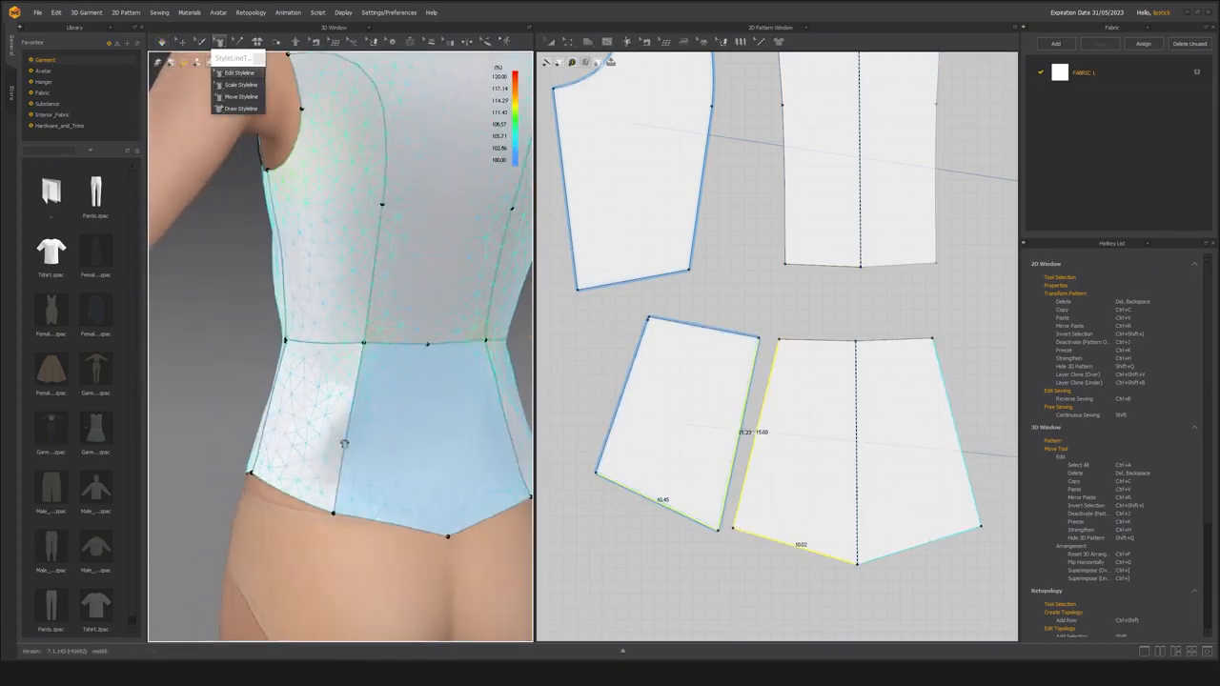
scroll(368, 420, down, 3)
mouse_move(384, 407)
right_down()
mouse_move(428, 406)
mouse_move(383, 404)
right_up()
Lower the back waist seam's princess and center points, and straighten the waist segments of the upper and lower center back panels.
drag(356, 346, 356, 364)
right_drag(395, 370, 377, 370)
drag(410, 348, 410, 366)
right_drag(383, 400, 406, 378)
right_click(818, 365)
click(842, 414)
right_click(828, 292)
click(863, 340)
Compare the waist seam lengths of the side back panels and rotate the lower side back upright directly beneath the upper one.
scroll(413, 406, up, 2)
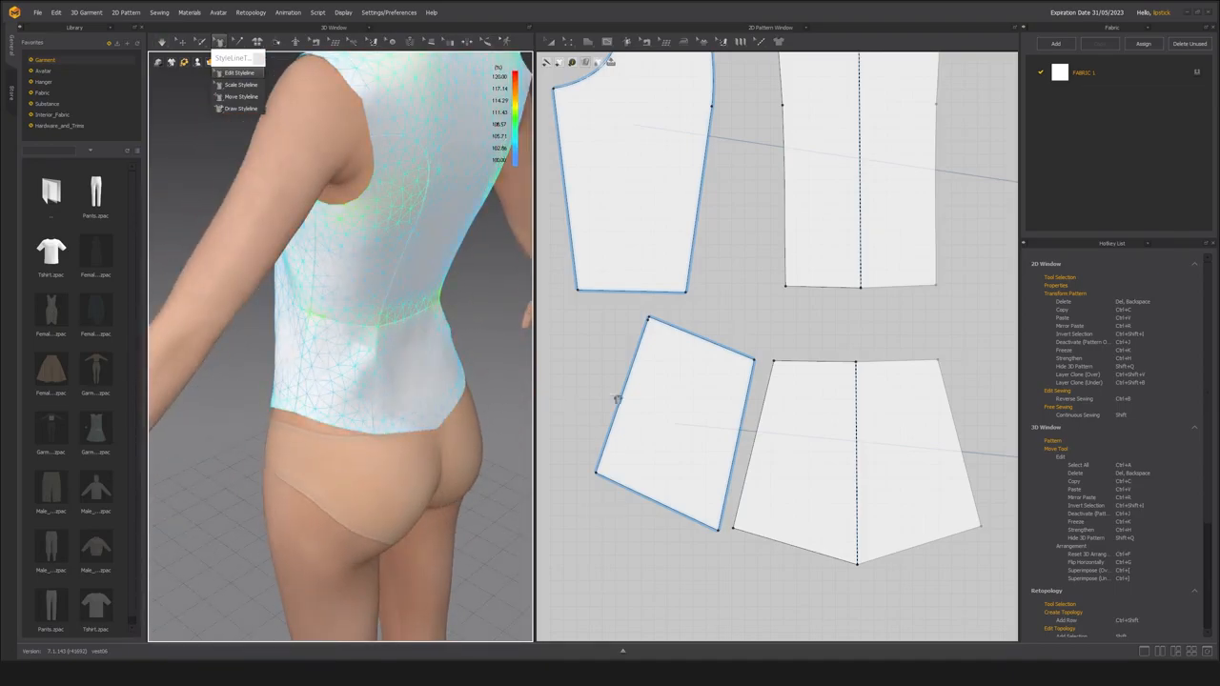
key(b)
scroll(663, 329, up, 5)
scroll(629, 330, down, 5)
scroll(629, 328, up, 3)
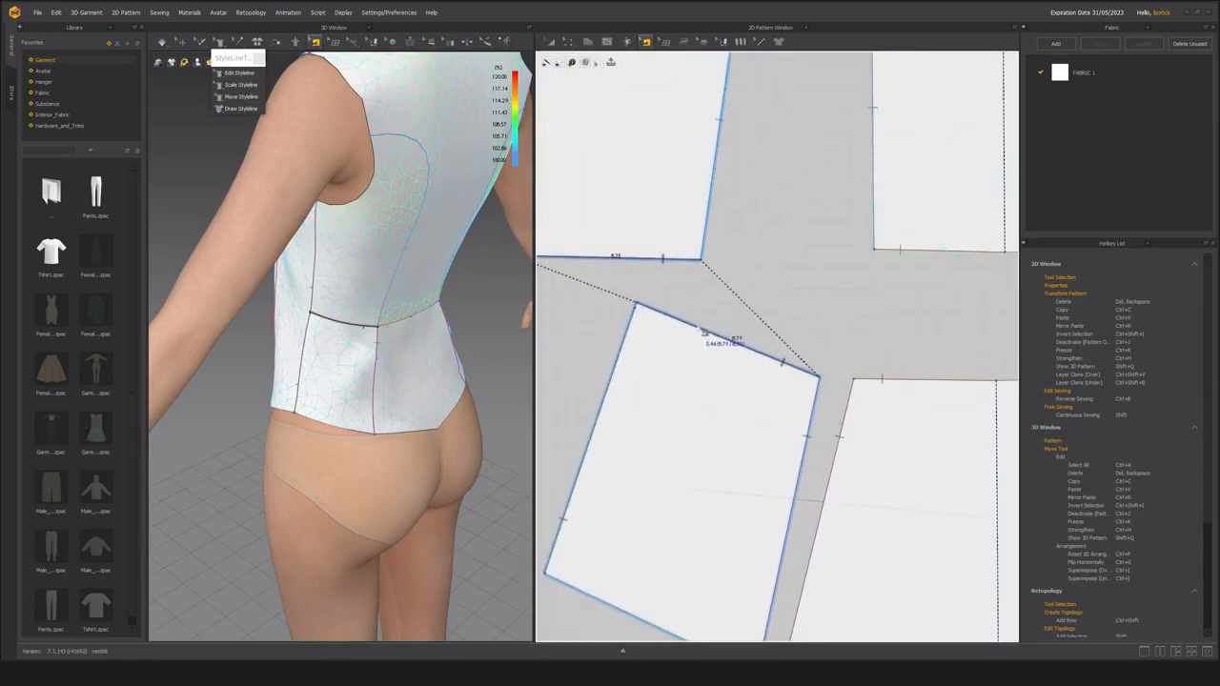
scroll(703, 337, down, 2)
key(a)
drag(725, 372, 671, 352)
drag(637, 268, 583, 278)
drag(617, 398, 628, 378)
middle_drag(643, 390, 653, 393)
Move the lower side back's outer waist corner inward so it lines up with the upper side back's side seam.
key(b)
scroll(592, 316, up, 4)
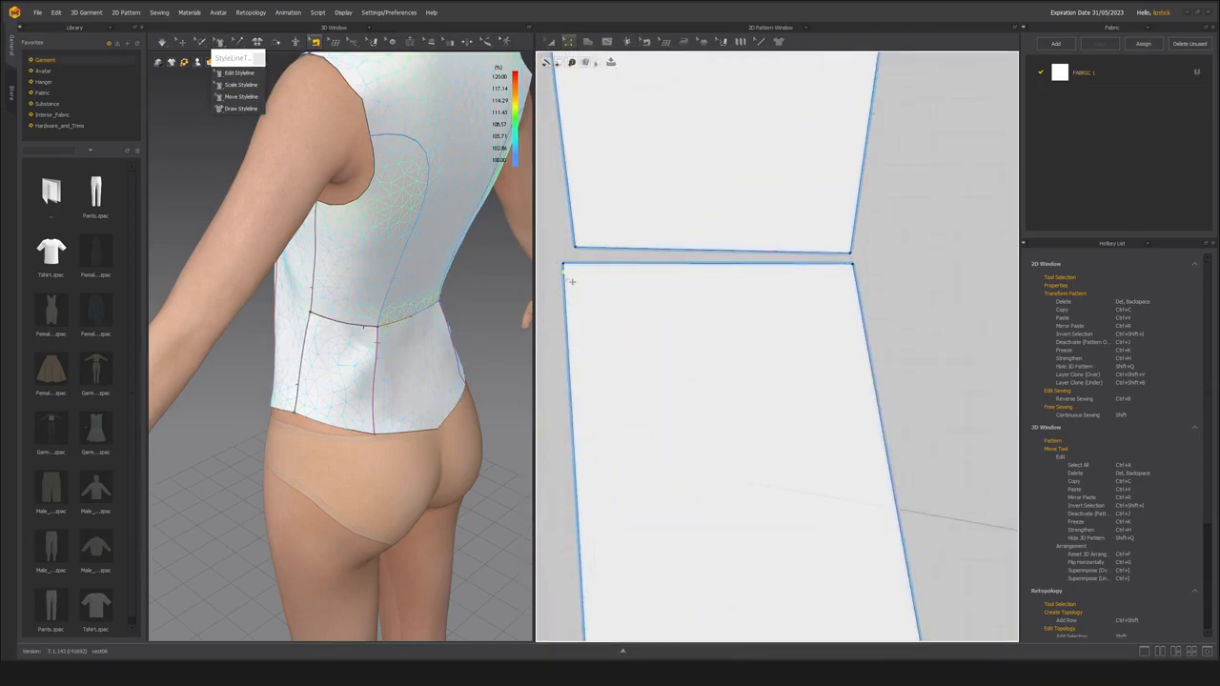
key(a)
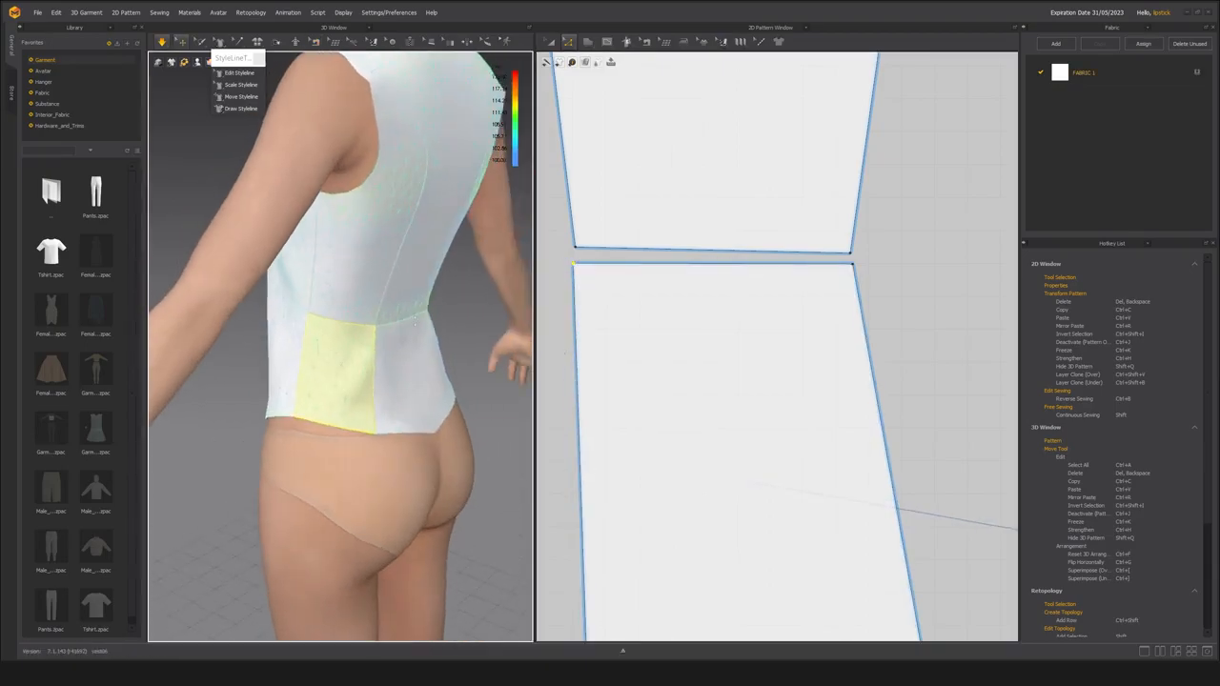
scroll(601, 329, down, 5)
key(a)
drag(800, 417, 791, 360)
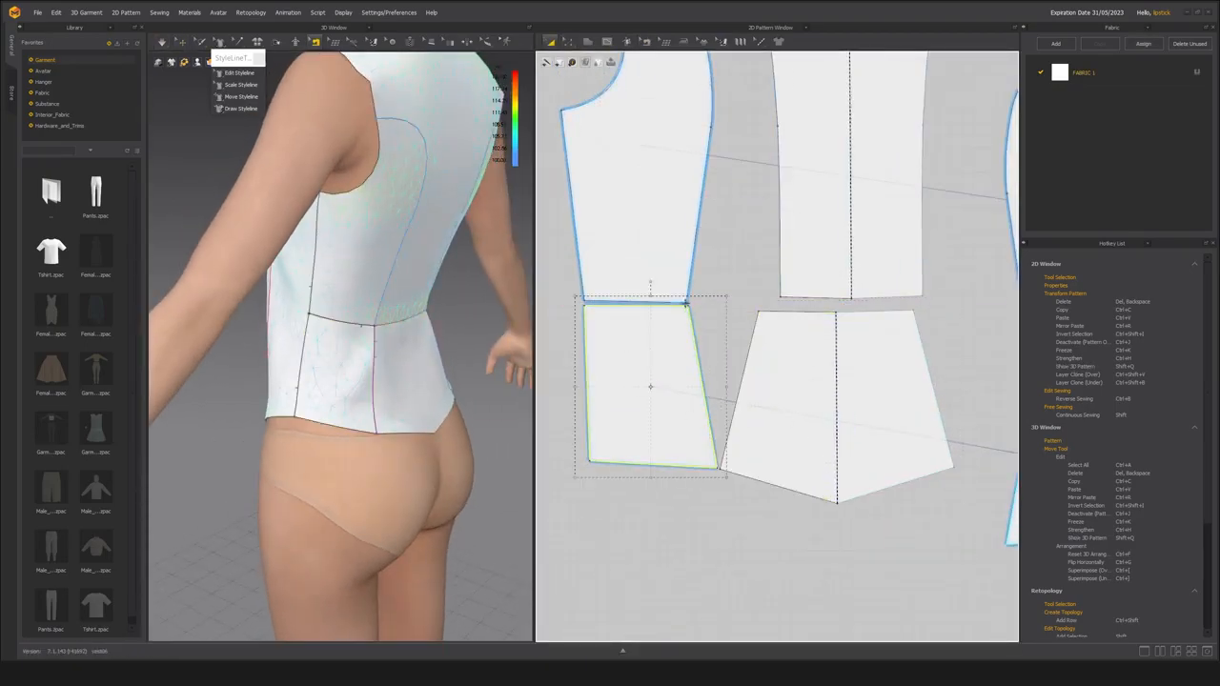
Rotate the lower side back panel back and place it against the princess edge of the lower center back.
click(667, 377)
drag(652, 284, 690, 295)
drag(683, 422, 719, 405)
drag(658, 317, 663, 326)
drag(720, 368, 714, 348)
Move the lower center back's waist corner inward to match the upper center back's width and check the waist seam lengths.
scroll(658, 401, up, 4)
key(n)
click(744, 354)
scroll(736, 405, up, 2)
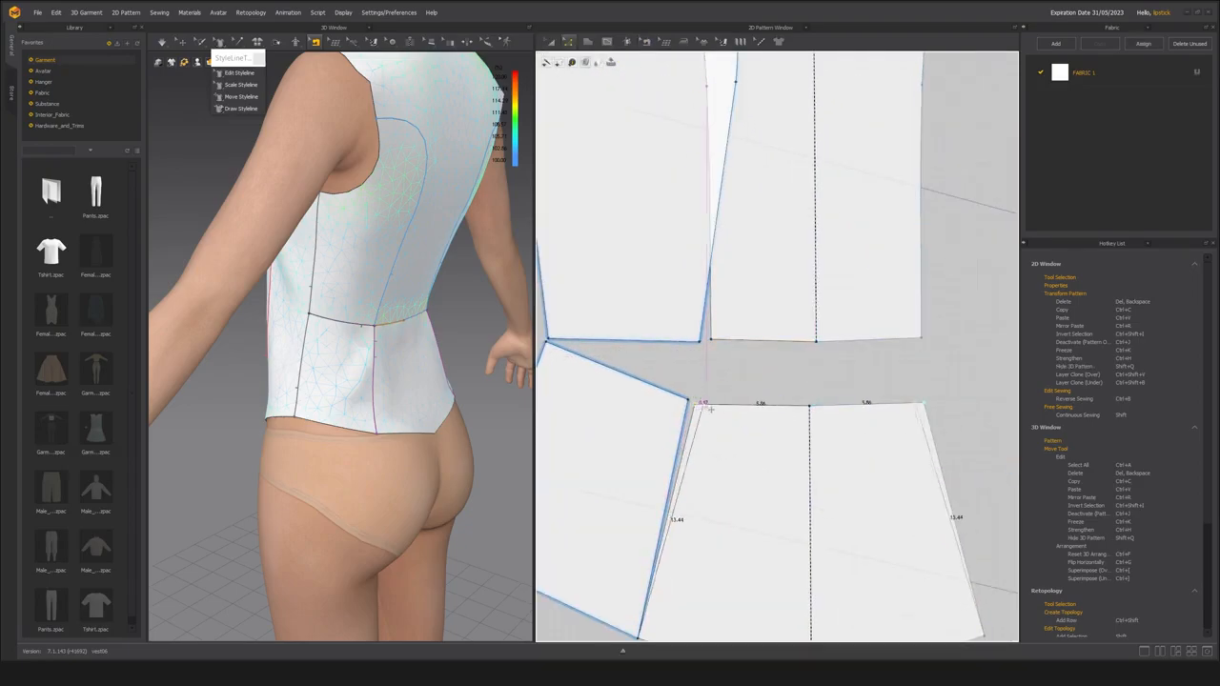
scroll(736, 381, down, 3)
key(a)
click(619, 378)
right_drag(410, 476, 458, 477)
key(n)
scroll(735, 367, up, 2)
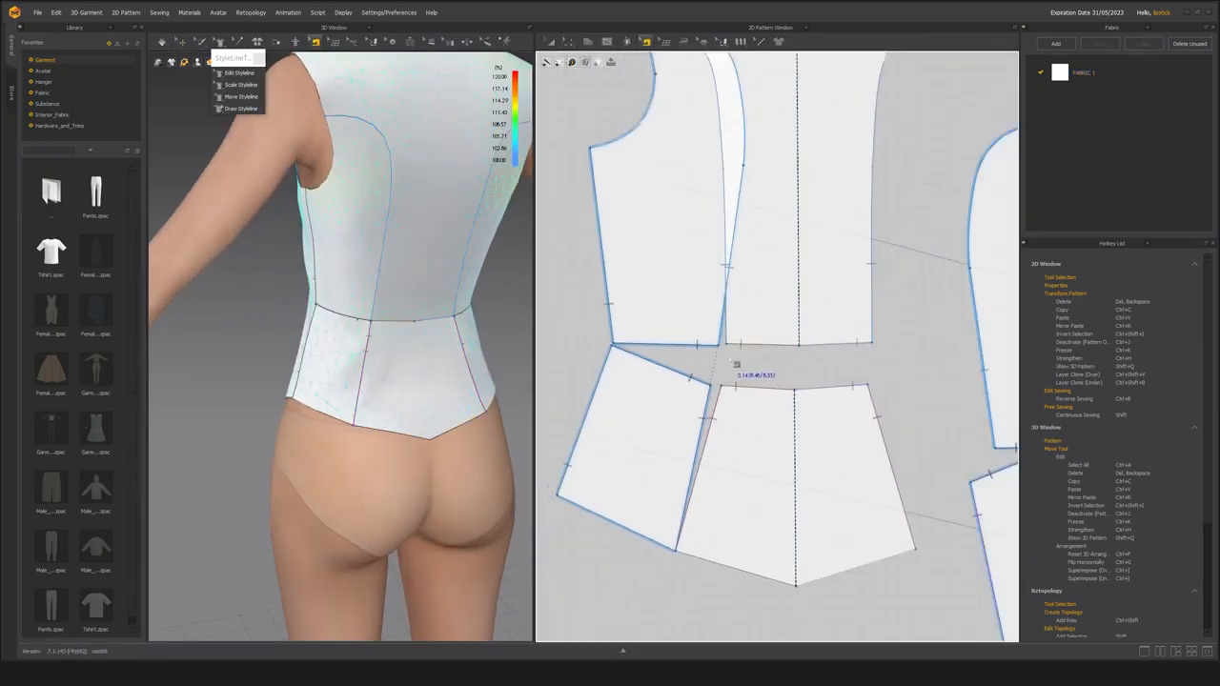
Level the center waist points of the upper and lower center back panels and simulate the garment.
scroll(685, 356, down, 5)
click(669, 338)
click(665, 383)
scroll(724, 363, up, 3)
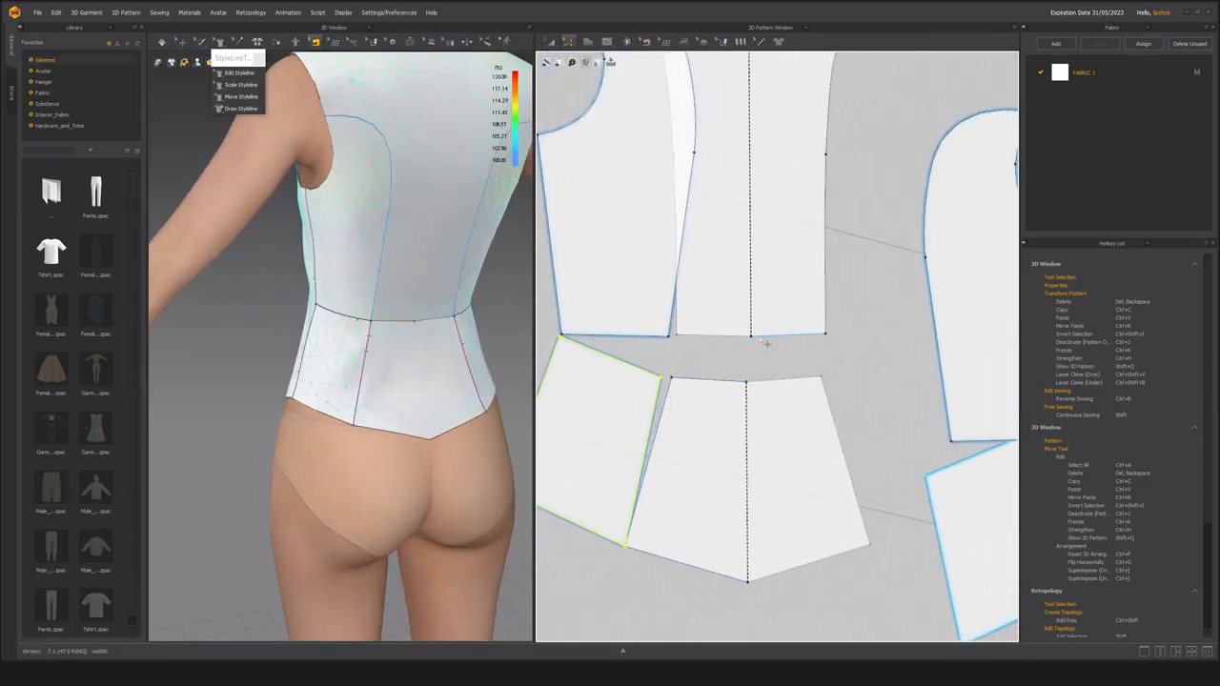
key(space)
right_drag(444, 349, 457, 389)
click(770, 305)
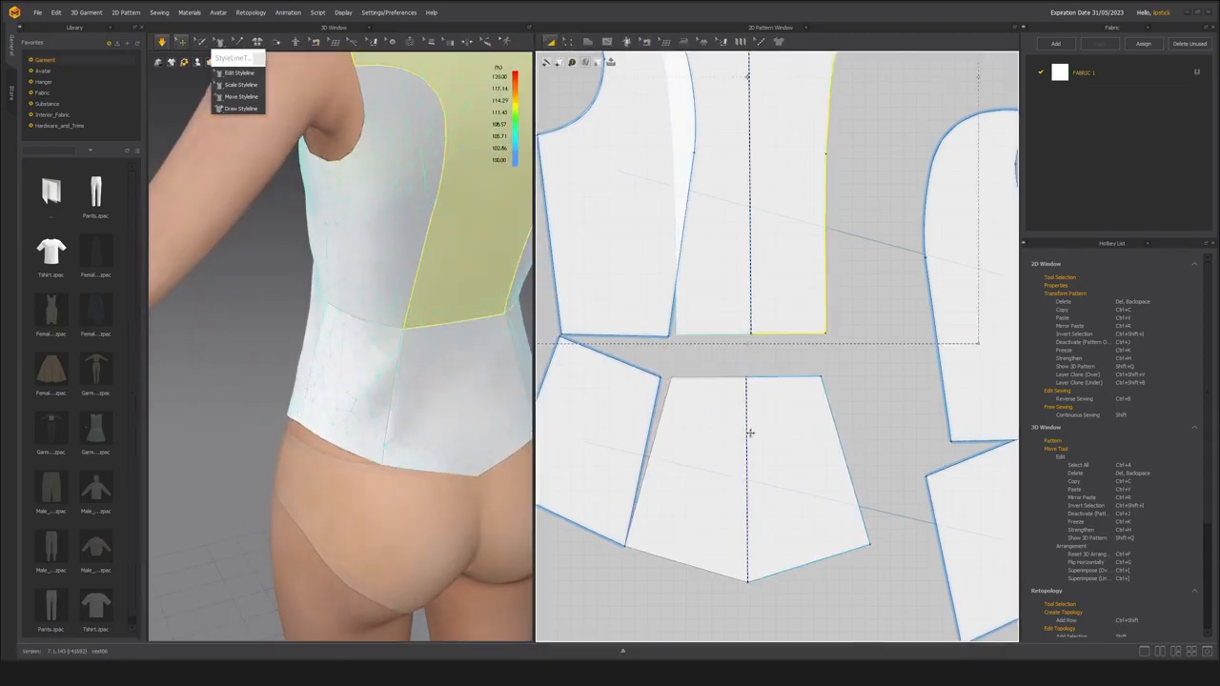
Examine the back waist seam and the fit of the lower back panels on the avatar from several angles.
scroll(756, 432, down, 3)
click(748, 393)
scroll(685, 406, up, 3)
click(670, 336)
click(551, 404)
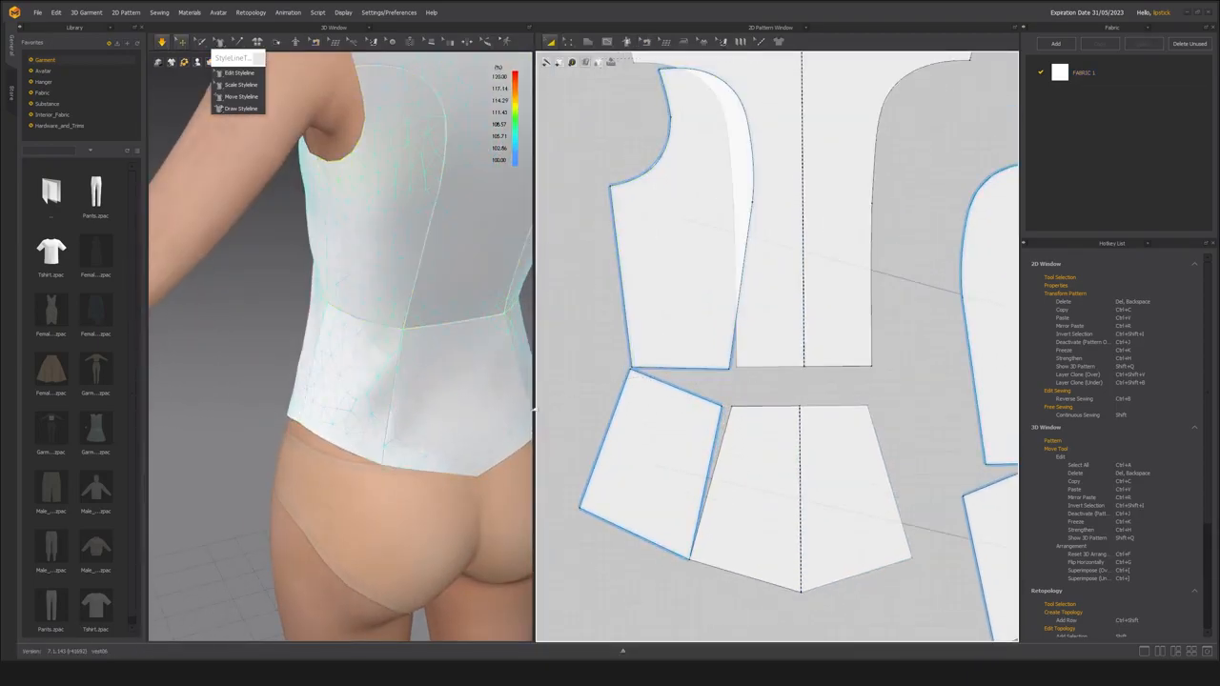
scroll(409, 411, down, 3)
right_drag(409, 411, 404, 413)
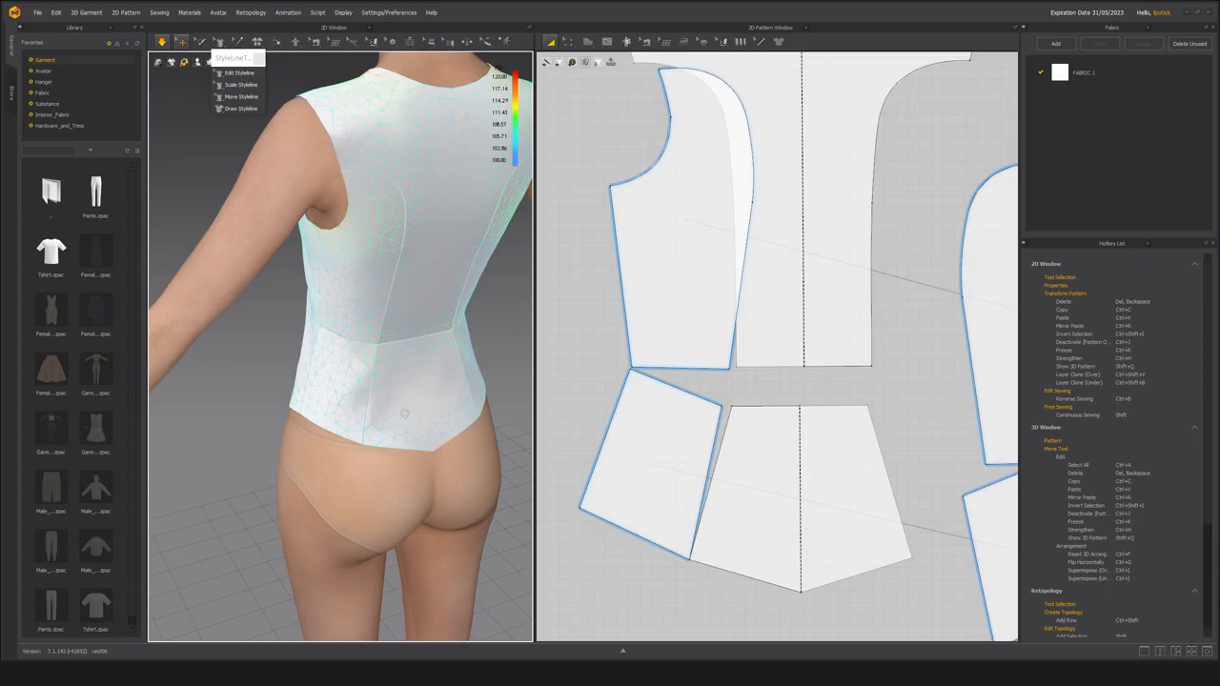
right_drag(464, 423, 301, 416)
scroll(664, 440, down, 2)
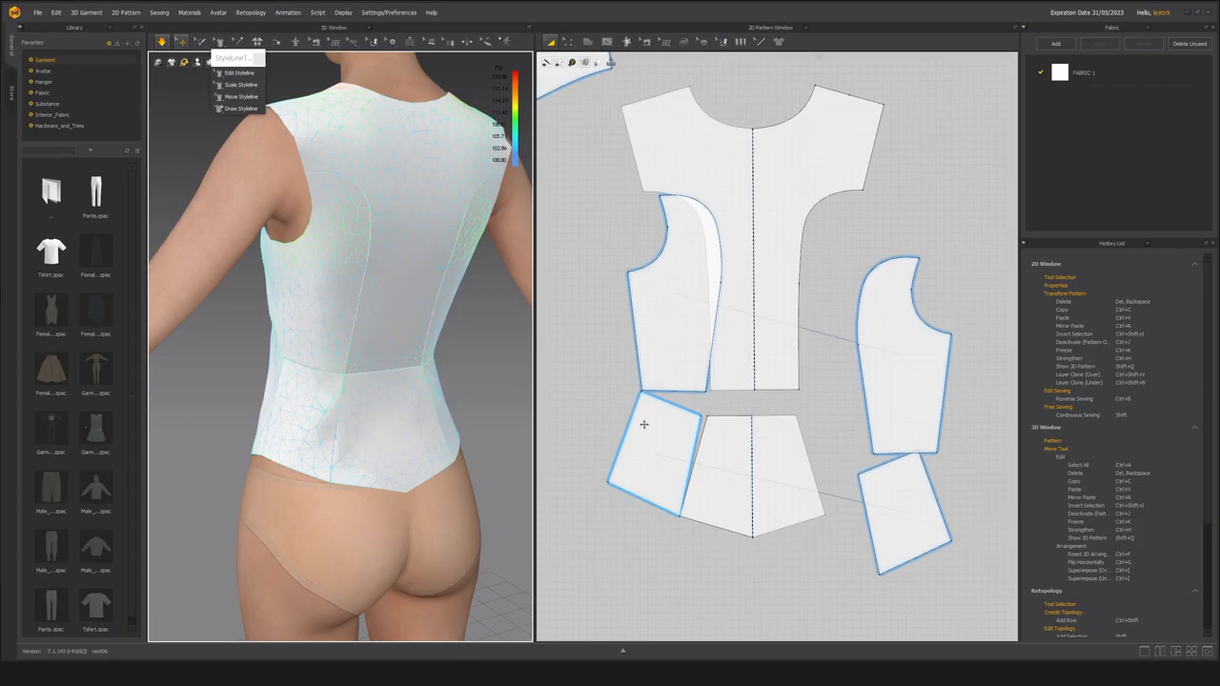
Rotate the upper side back panel and place it so its princess edge runs parallel beside the center back.
click(694, 362)
drag(675, 172, 676, 344)
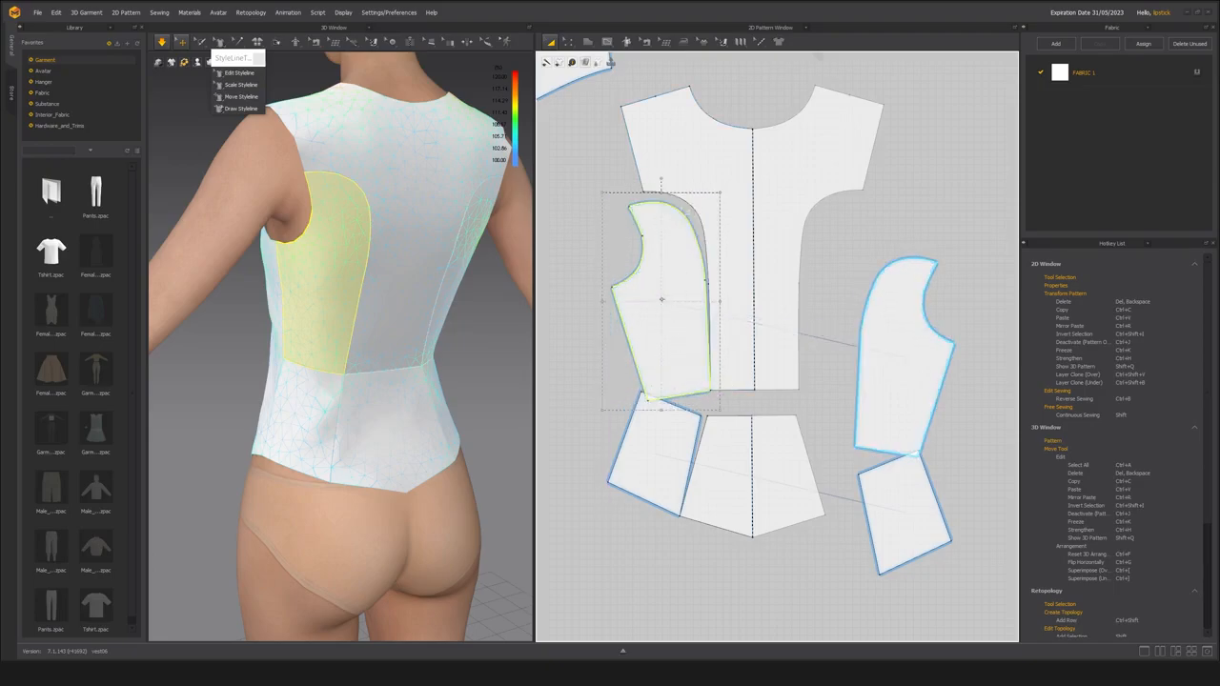
drag(660, 181, 667, 356)
scroll(663, 382, up, 2)
click(658, 443)
click(771, 341)
click(745, 351)
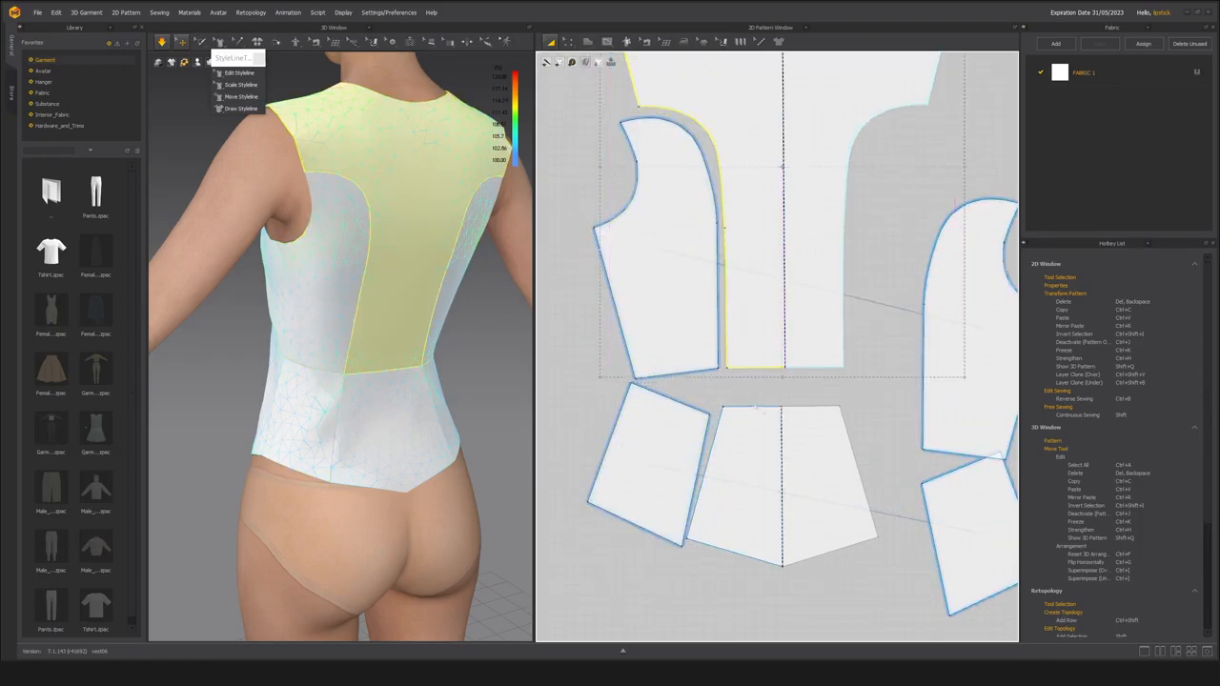
Simulate the vest and examine how the back waist seam and princess seams sit on the body.
click(743, 395)
scroll(736, 445, down, 2)
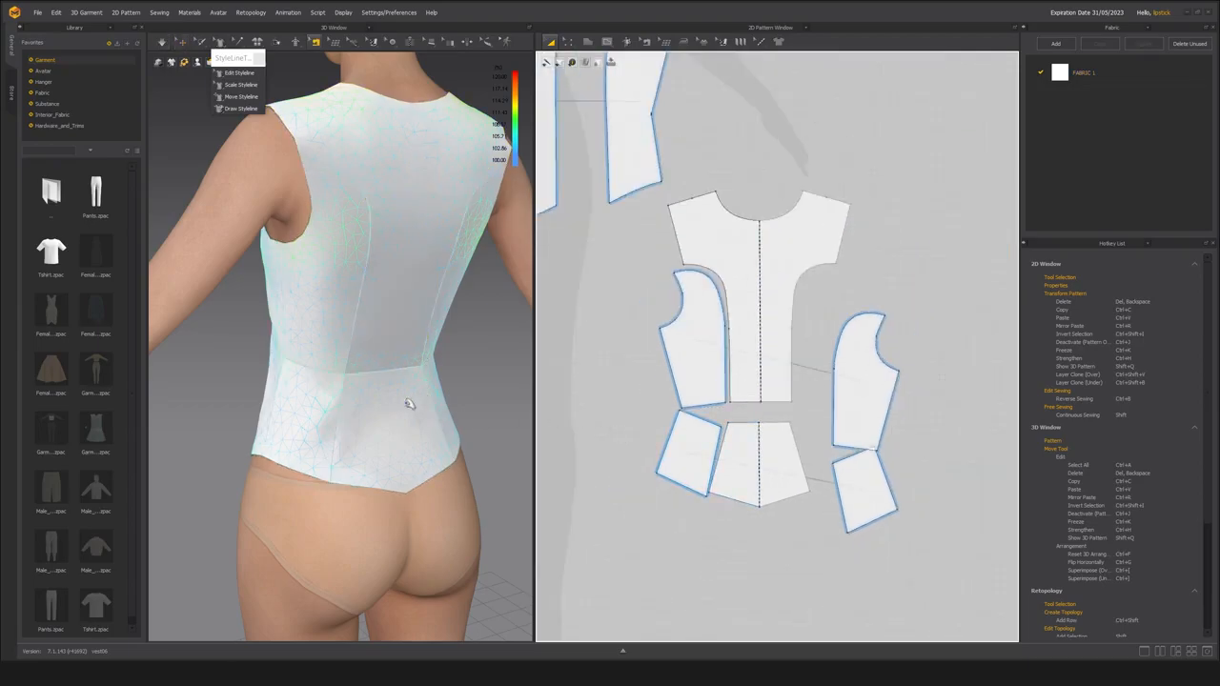
key(space)
right_drag(394, 392, 363, 417)
scroll(360, 385, up, 3)
scroll(363, 417, down, 4)
right_drag(334, 366, 359, 435)
scroll(379, 414, up, 3)
scroll(383, 431, up, 3)
scroll(712, 440, down, 3)
scroll(578, 424, up, 3)
scroll(280, 423, down, 2)
scroll(343, 406, up, 3)
scroll(372, 422, down, 4)
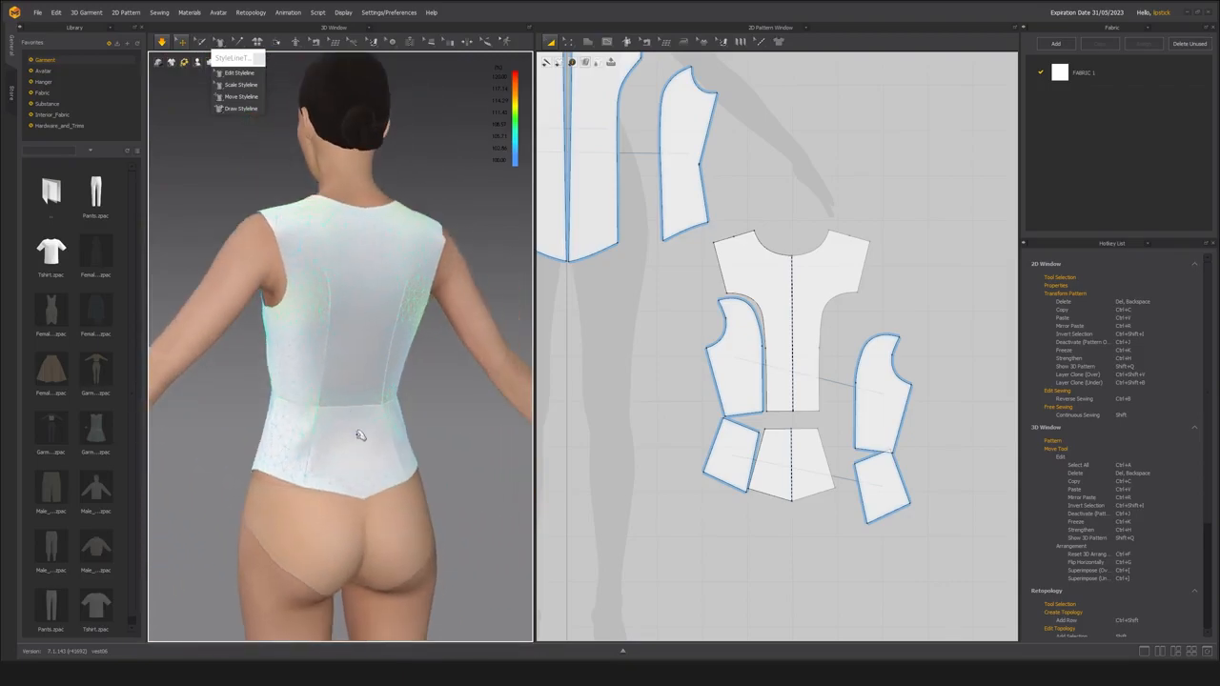
Merge the upper and lower side back panels along their waist seam and move the merged panel clear of the center back.
scroll(731, 462, up, 4)
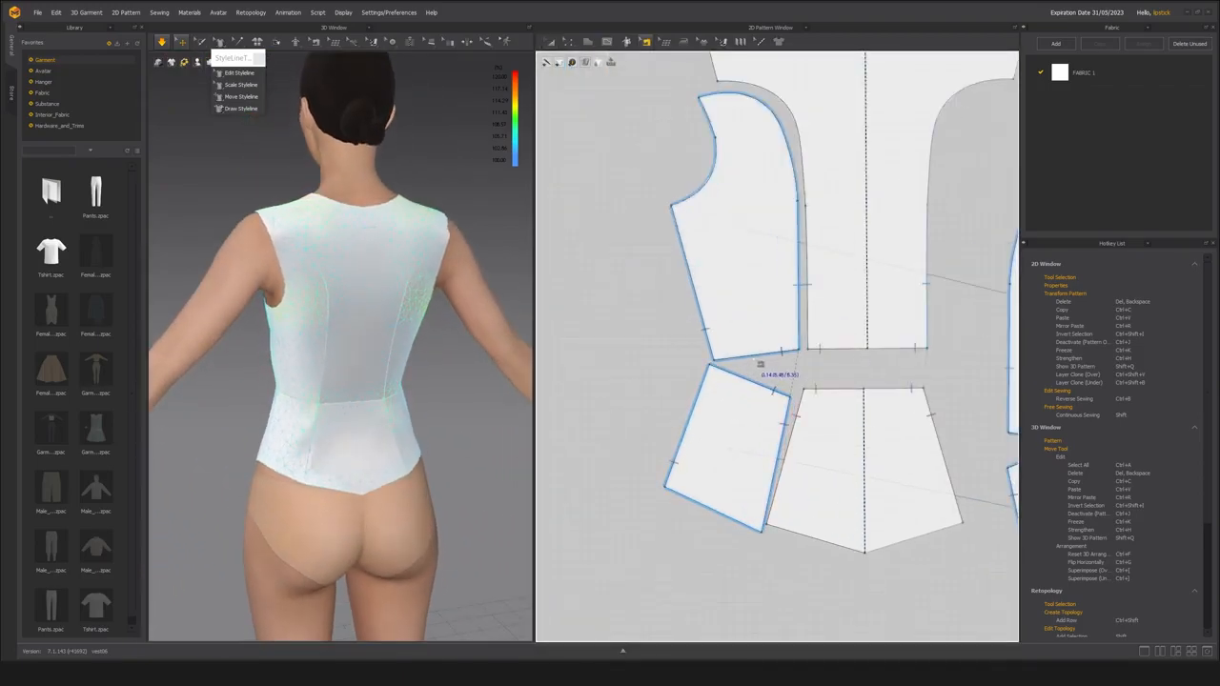
key(a)
drag(712, 317, 664, 304)
right_click(740, 378)
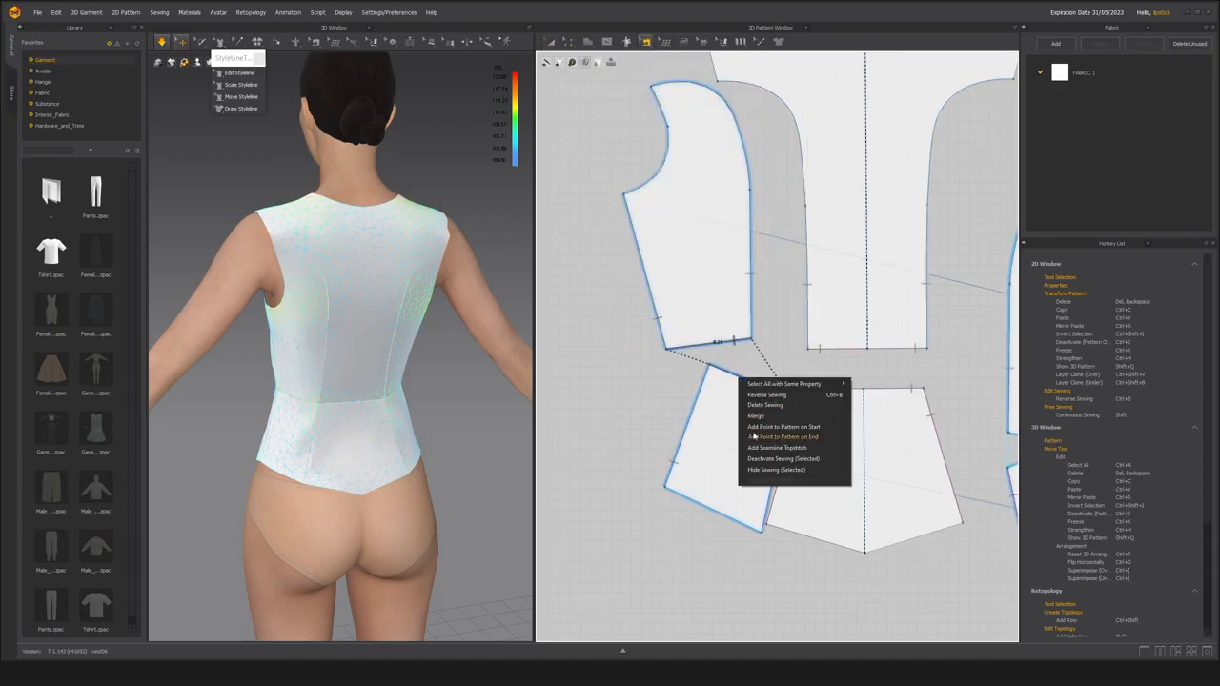
click(771, 416)
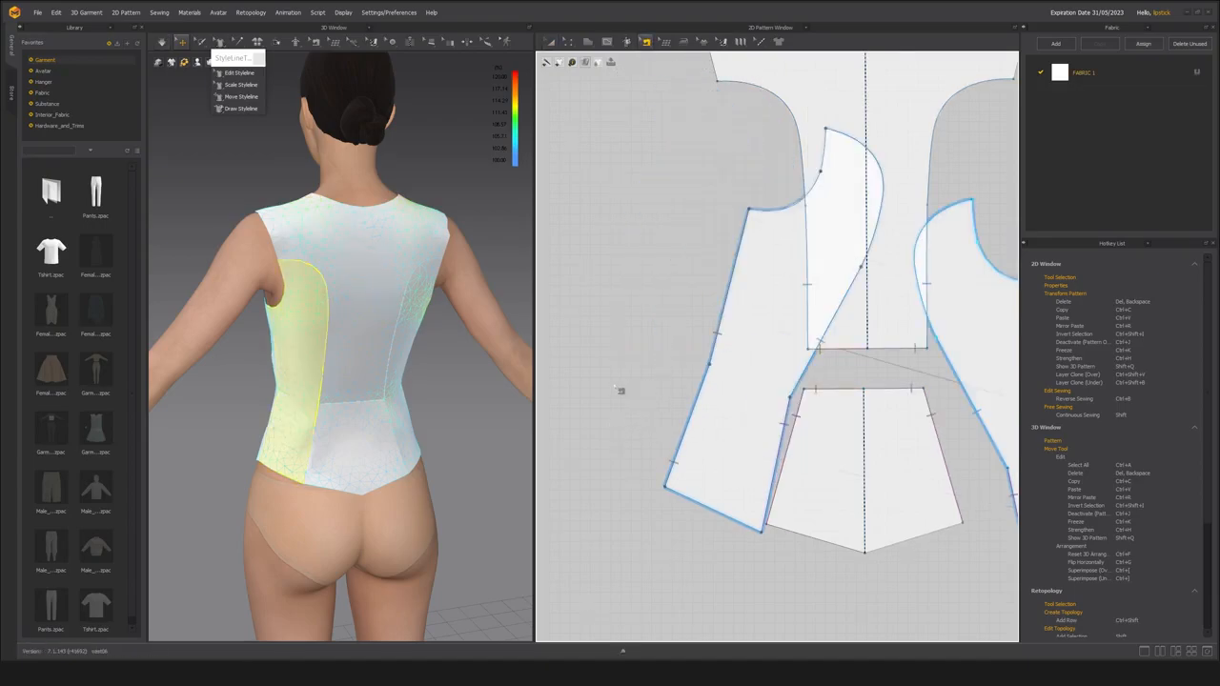
drag(740, 393, 646, 387)
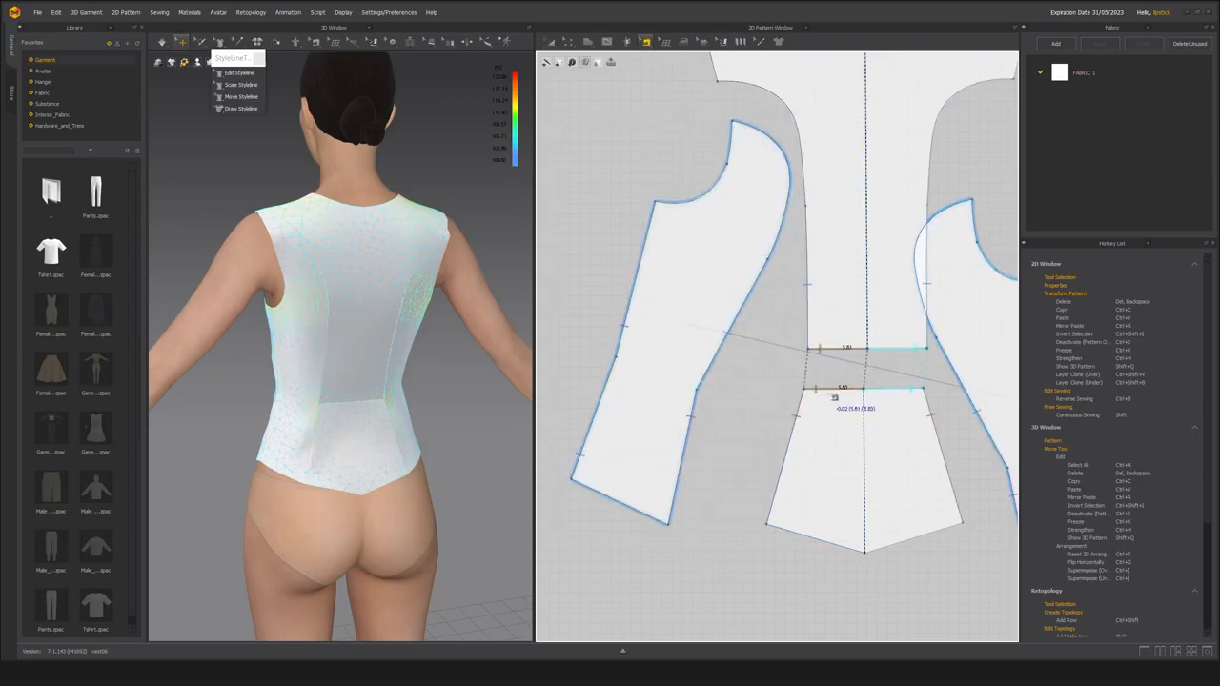
Merge the upper and lower center back panels along their waist seam.
right_click(830, 391)
click(860, 428)
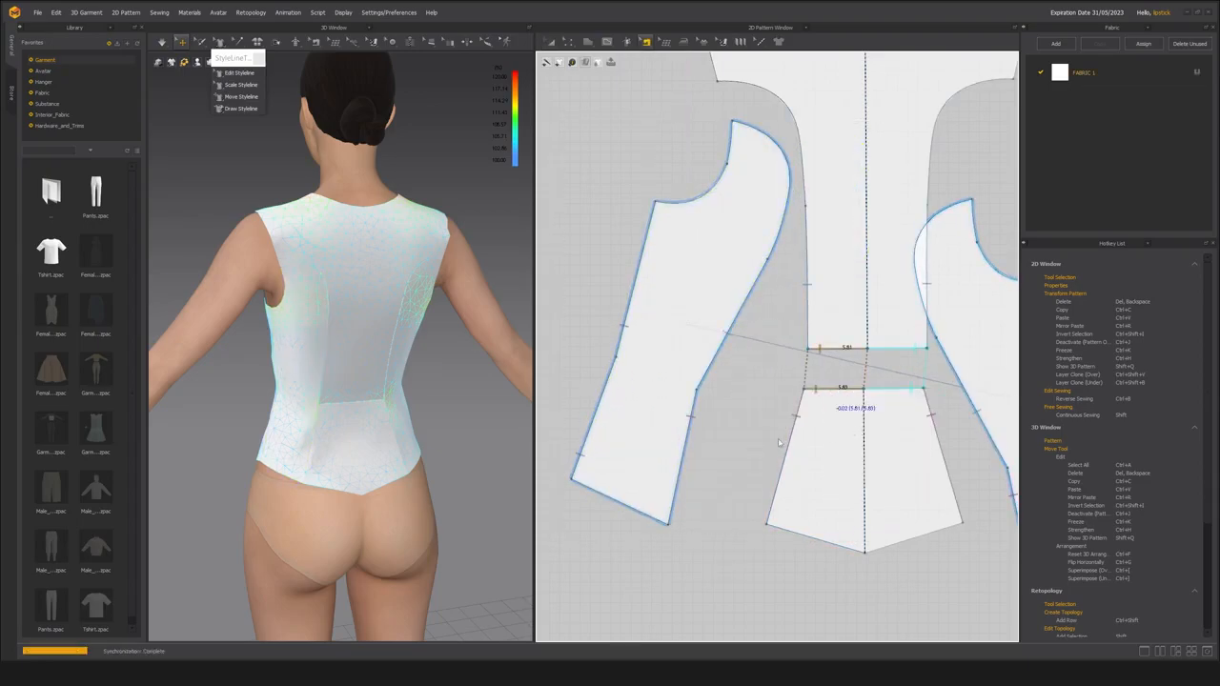
click(750, 452)
Rotate the merged side back panel upright and position it beside the center back.
scroll(723, 487, down, 4)
key(a)
click(694, 452)
drag(694, 452, 696, 453)
scroll(687, 379, up, 3)
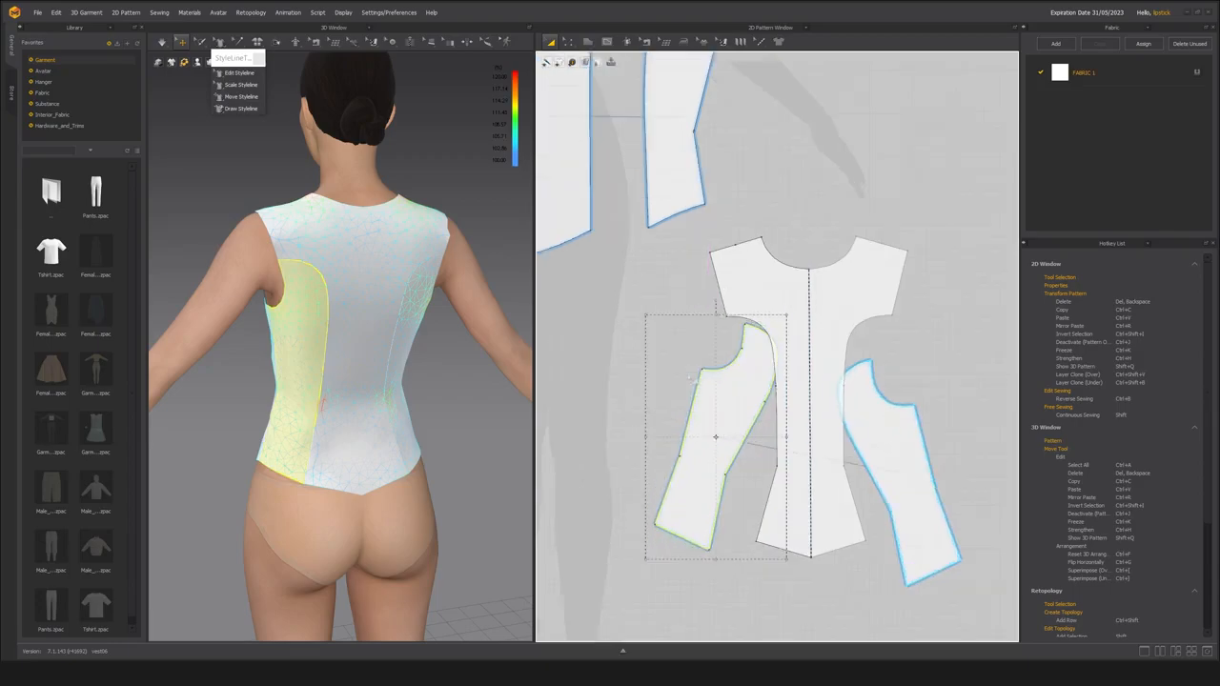
drag(716, 301, 671, 303)
drag(710, 454, 709, 450)
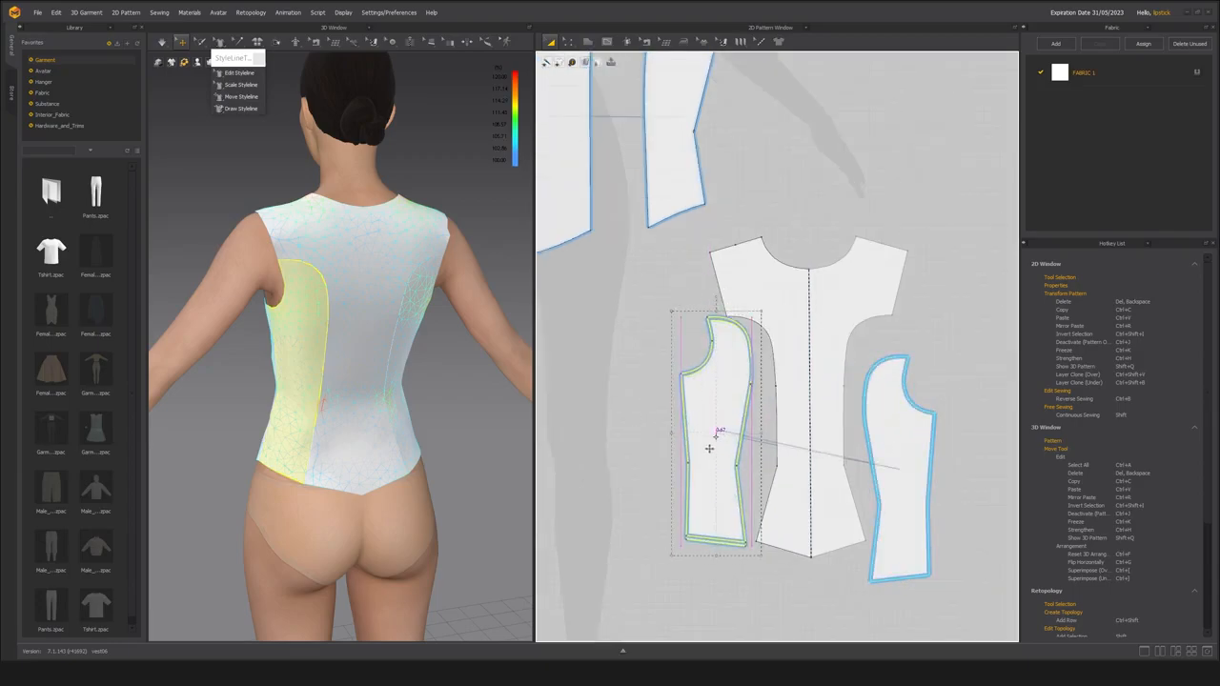
click(214, 493)
Examine the simulated vest with its merged back panels from the back and side.
scroll(411, 478, up, 3)
scroll(398, 485, down, 3)
right_drag(398, 485, 395, 386)
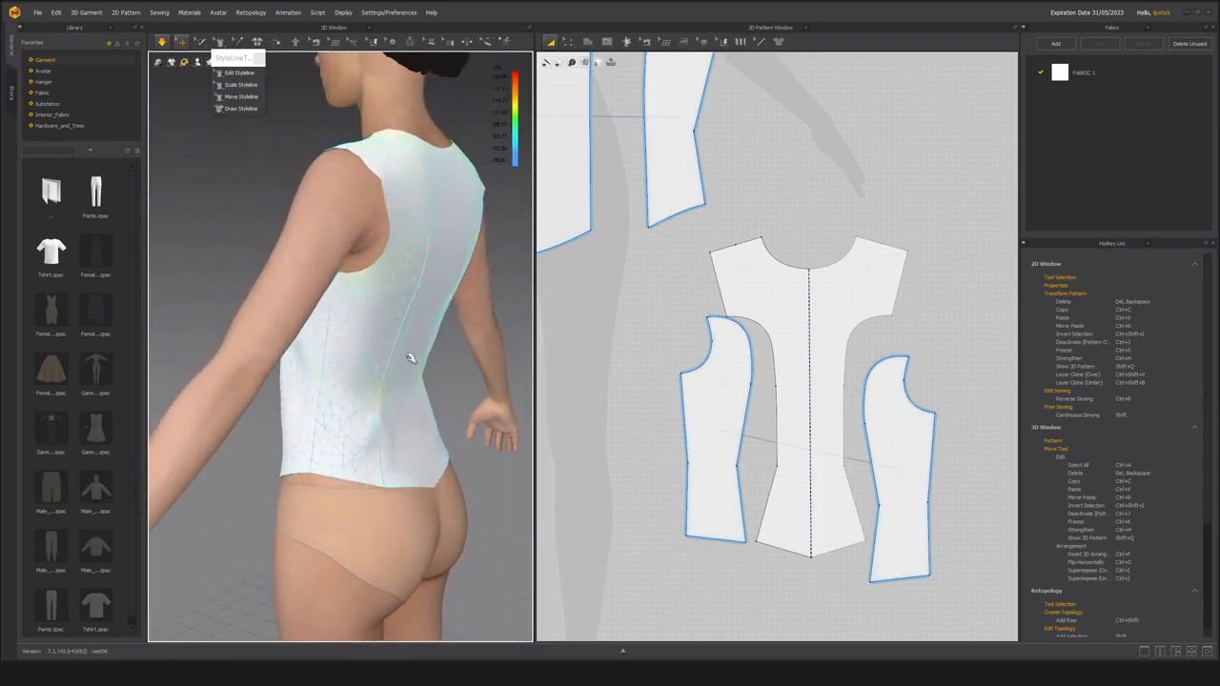
right_drag(415, 448, 400, 481)
scroll(399, 480, up, 2)
middle_drag(399, 481, 390, 453)
right_drag(371, 430, 293, 419)
click(404, 408)
right_drag(343, 389, 346, 449)
click(264, 455)
Move the right side back panel up until it is level with the left one.
click(724, 458)
drag(903, 473, 904, 433)
click(961, 393)
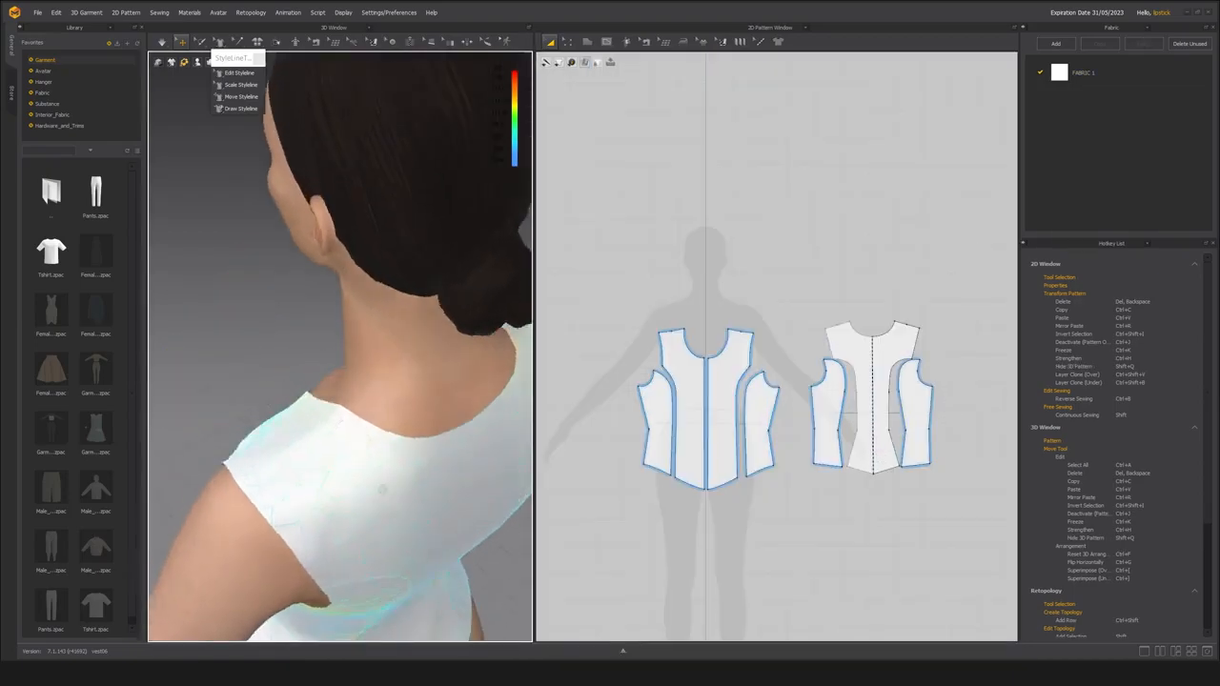
Raise the center back neck point with Edit Styleline to make the back neckline shallower, and simulate the garment.
right_drag(324, 448, 326, 325)
click(242, 76)
drag(359, 395, 358, 392)
right_drag(359, 392, 347, 352)
drag(346, 345, 344, 329)
key(space)
right_drag(325, 382, 285, 356)
scroll(285, 356, up, 5)
scroll(871, 299, up, 8)
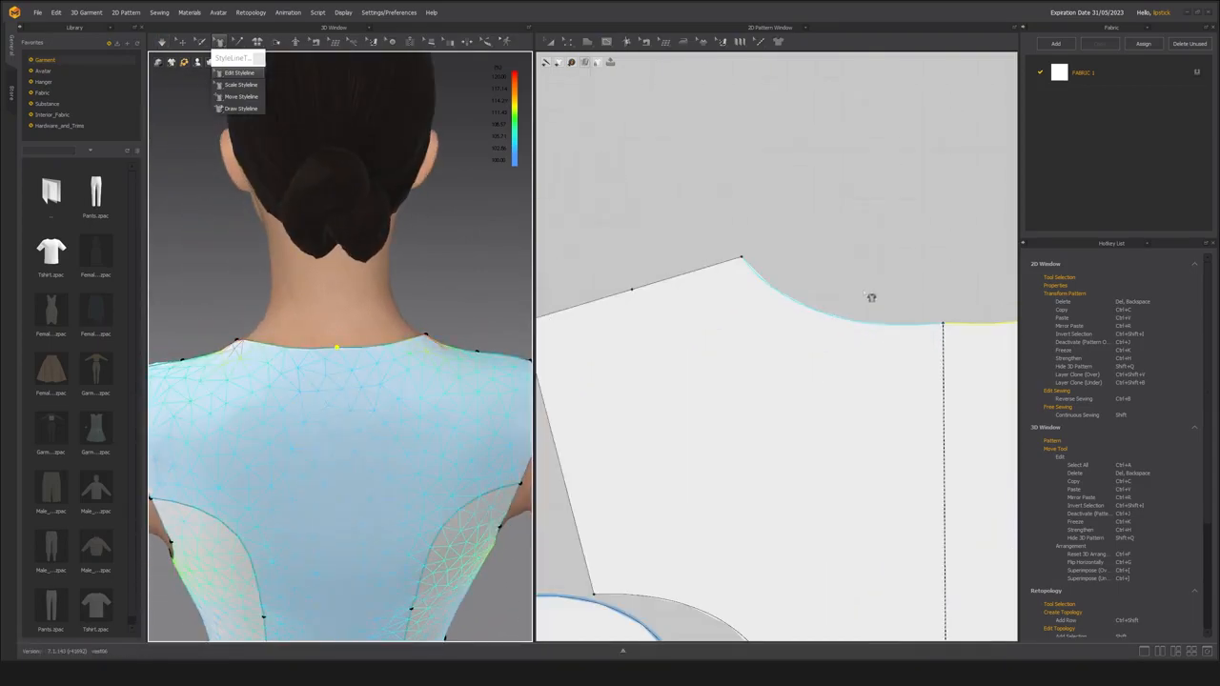
scroll(762, 331, down, 3)
key(space)
right_drag(338, 410, 357, 436)
scroll(357, 435, down, 3)
scroll(717, 406, down, 3)
Rotate the center front panel upside down and place its shoulder edge against the center back's shoulder.
key(a)
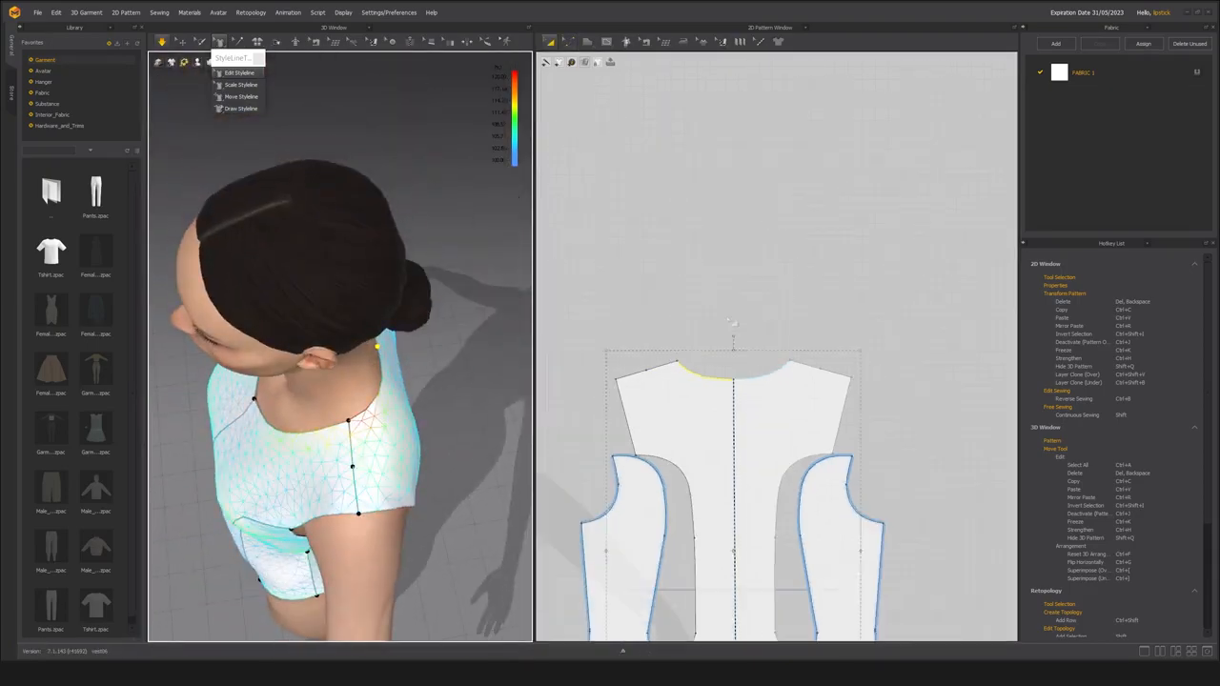
scroll(731, 334, down, 3)
drag(681, 441, 759, 381)
drag(760, 311, 824, 540)
drag(782, 498, 811, 355)
scroll(831, 375, up, 5)
drag(792, 371, 795, 371)
Raise the center back's neck corner at the shoulder slightly so the neckline flows smoothly into the front neckline.
scroll(799, 402, up, 3)
key(z)
drag(749, 408, 754, 410)
scroll(794, 395, down, 4)
key(a)
scroll(790, 382, down, 2)
key(space)
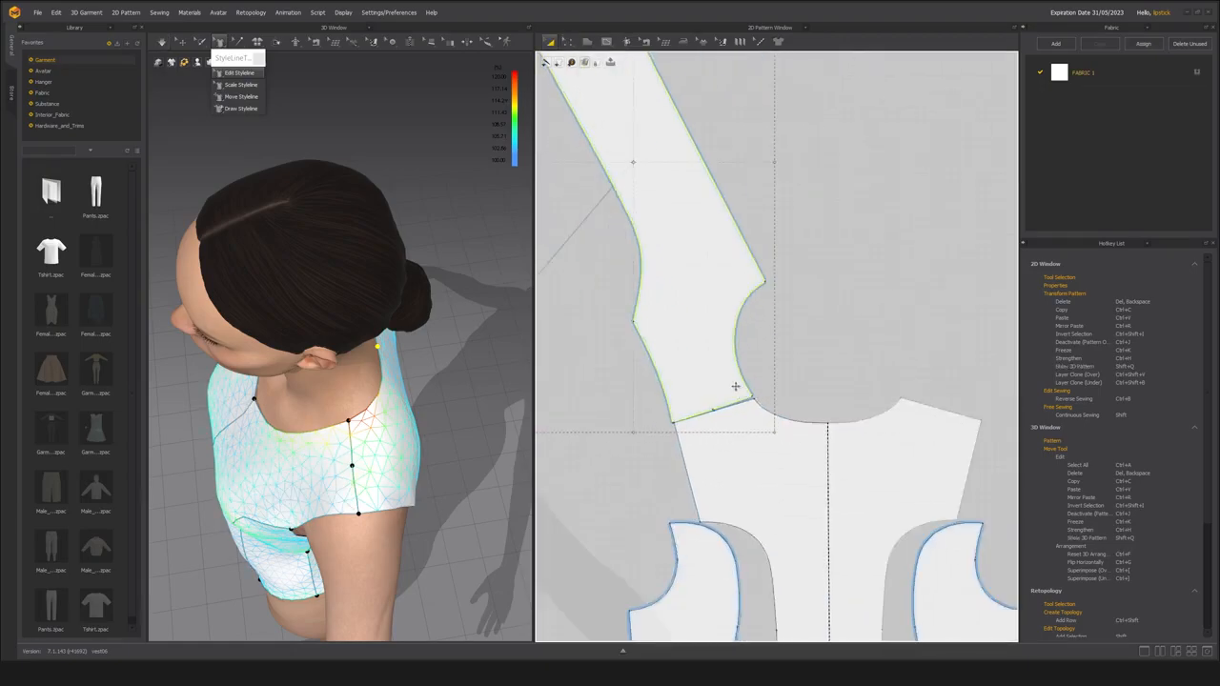
scroll(736, 386, up, 3)
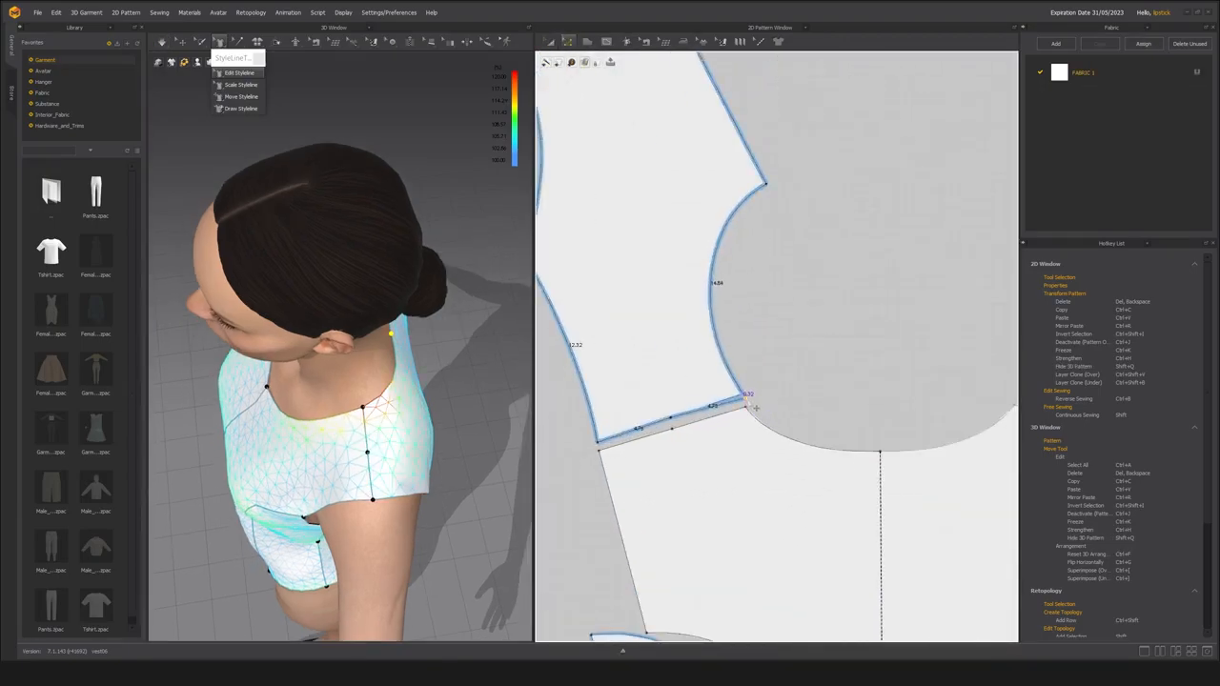
drag(748, 407, 745, 398)
Shift the center front slightly off the back shoulder, adjust its neck corner at the shoulder and simulate the garment.
right_drag(505, 430, 443, 420)
key(a)
drag(648, 382, 640, 368)
key(z)
drag(662, 404, 672, 426)
right_drag(458, 430, 434, 405)
key(space)
key(space)
right_drag(313, 391, 373, 448)
drag(738, 386, 735, 384)
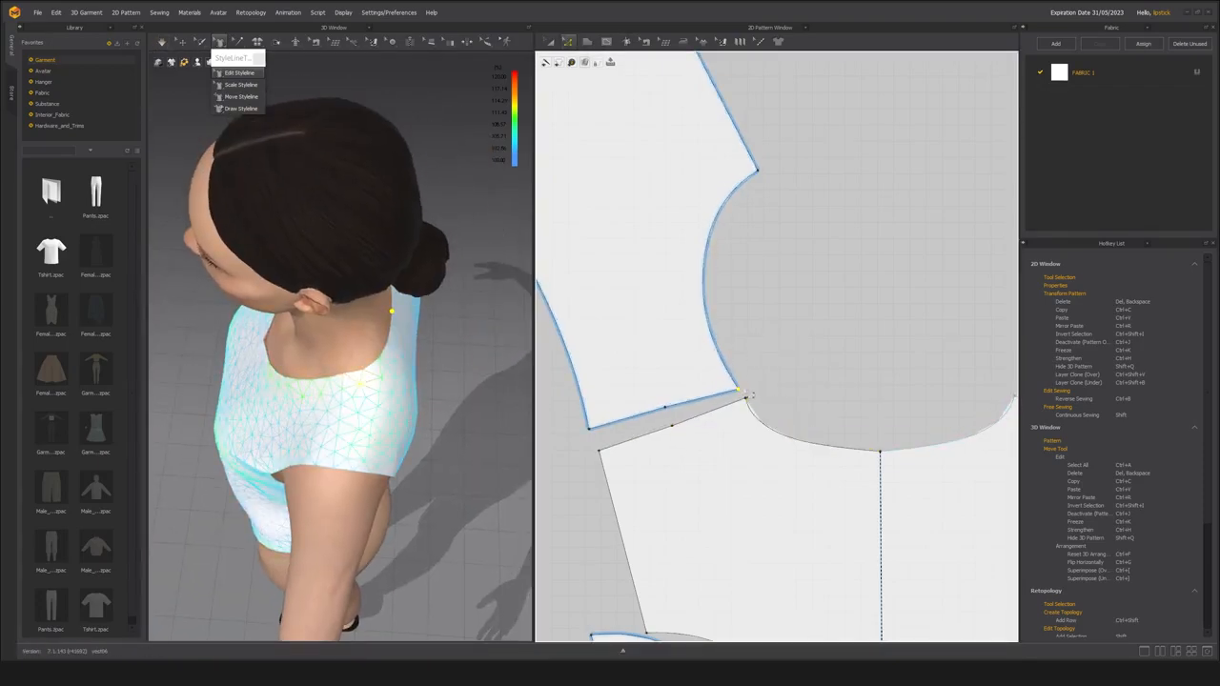
Nudge the center back's neck corner at the shoulder closer to the center front's neck corner and simulate the garment.
right_drag(438, 410, 390, 439)
drag(746, 400, 736, 391)
key(space)
key(space)
right_drag(381, 420, 434, 405)
scroll(743, 404, up, 3)
key(a)
drag(645, 367, 692, 442)
scroll(766, 417, down, 3)
key(ctrl+z)
Simulate the garment to settle the adjusted shoulder and neckline on the avatar.
key(b)
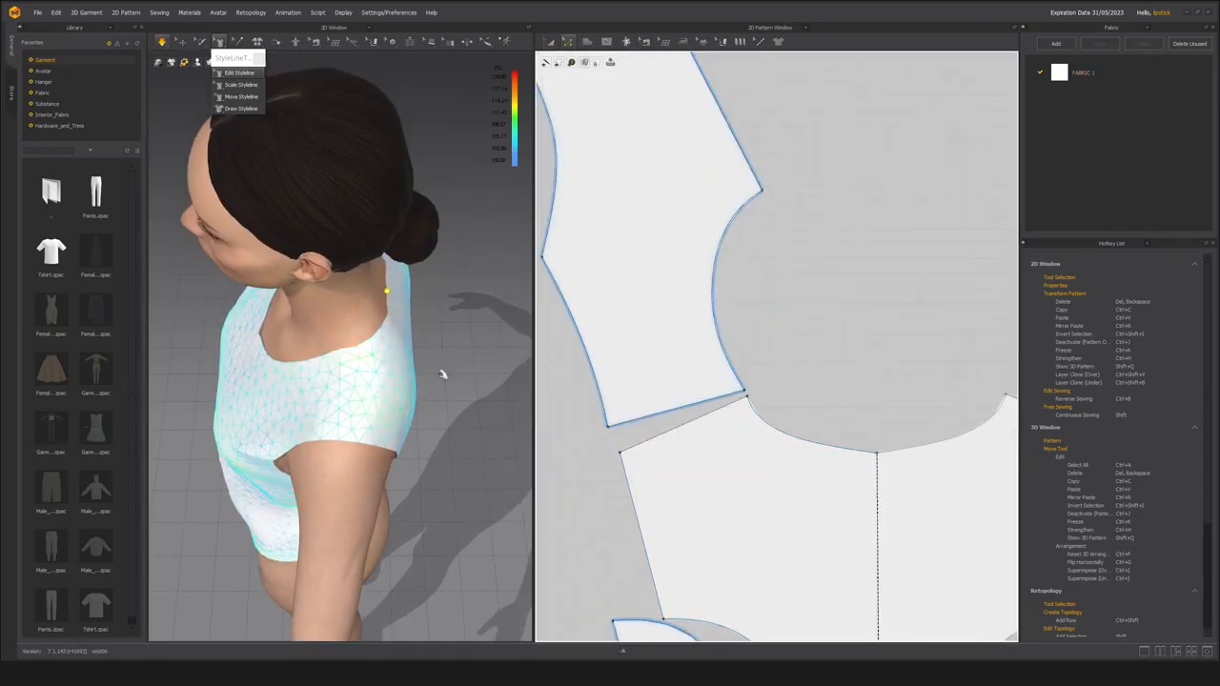
right_drag(468, 377, 473, 404)
key(space)
scroll(721, 408, up, 3)
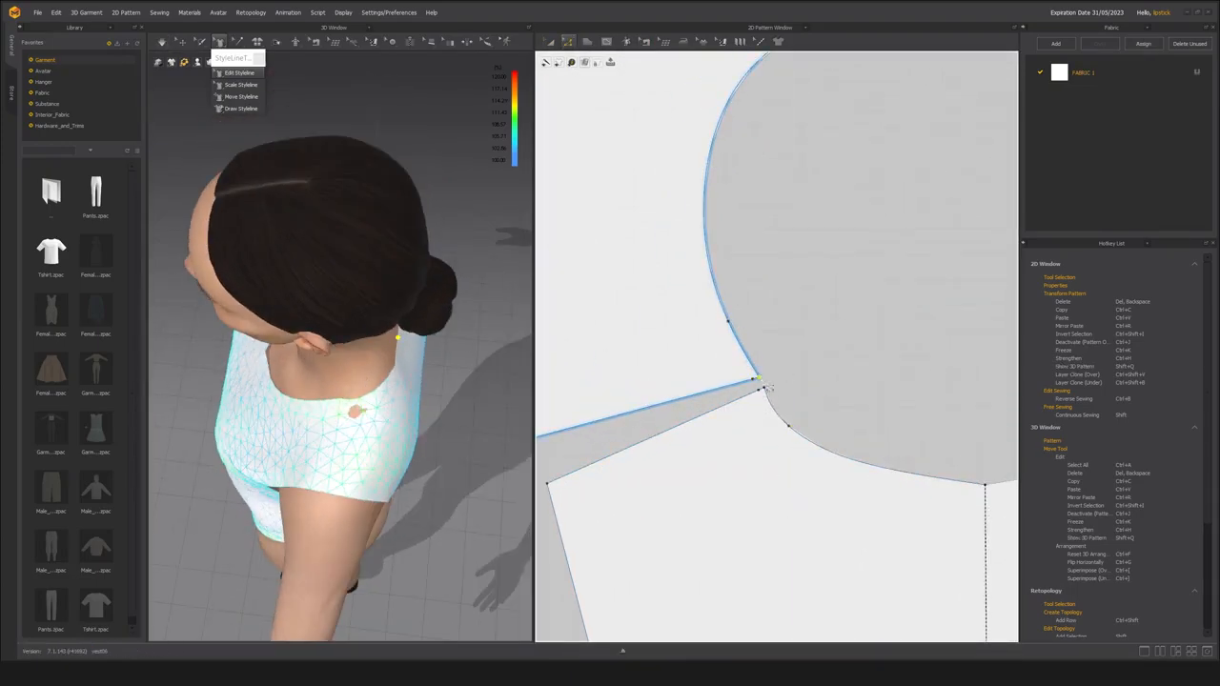
key(space)
key(space)
right_drag(404, 440, 427, 408)
Raise the center back neck point slightly for a flatter neckline and split the neckline at the curve point near the shoulder.
key(b)
drag(757, 391, 822, 380)
right_drag(420, 438, 358, 412)
middle_drag(987, 486, 782, 446)
scroll(782, 445, down, 1)
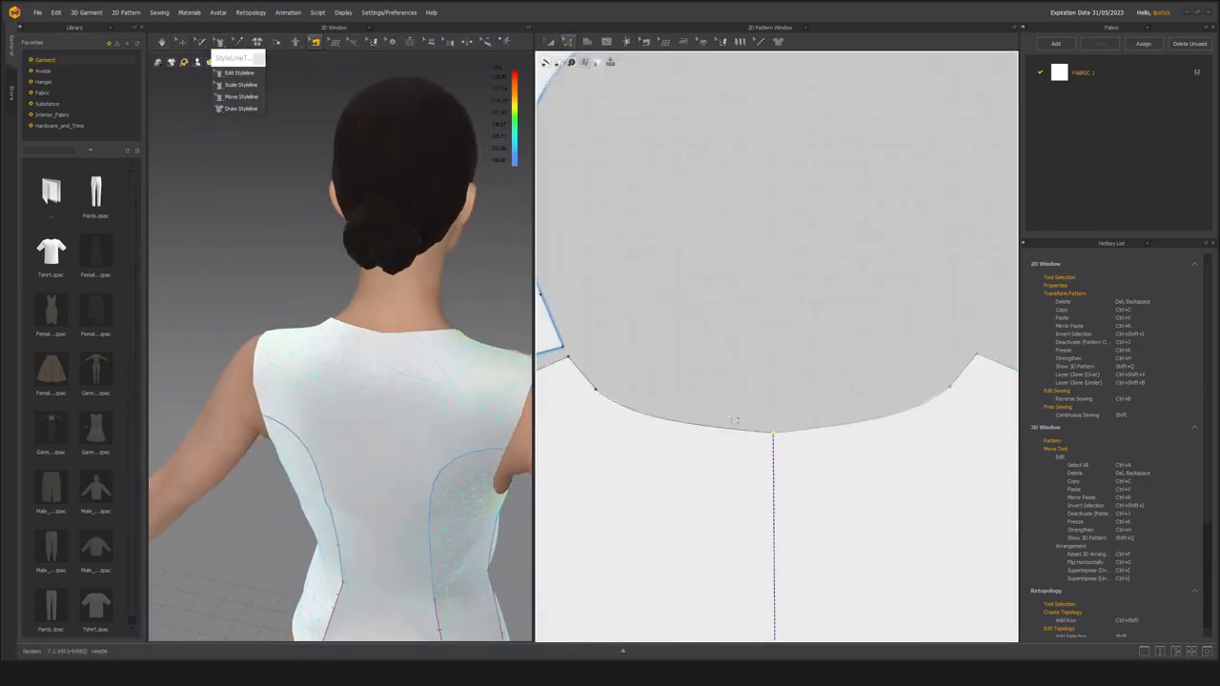
key(x)
right_drag(340, 384, 364, 401)
click(594, 390)
Check the seams around the back and shoulder, and apply a point option to the center back neckline's point near the shoulder.
key(q)
key(b)
scroll(359, 389, down, 4)
scroll(361, 398, up, 3)
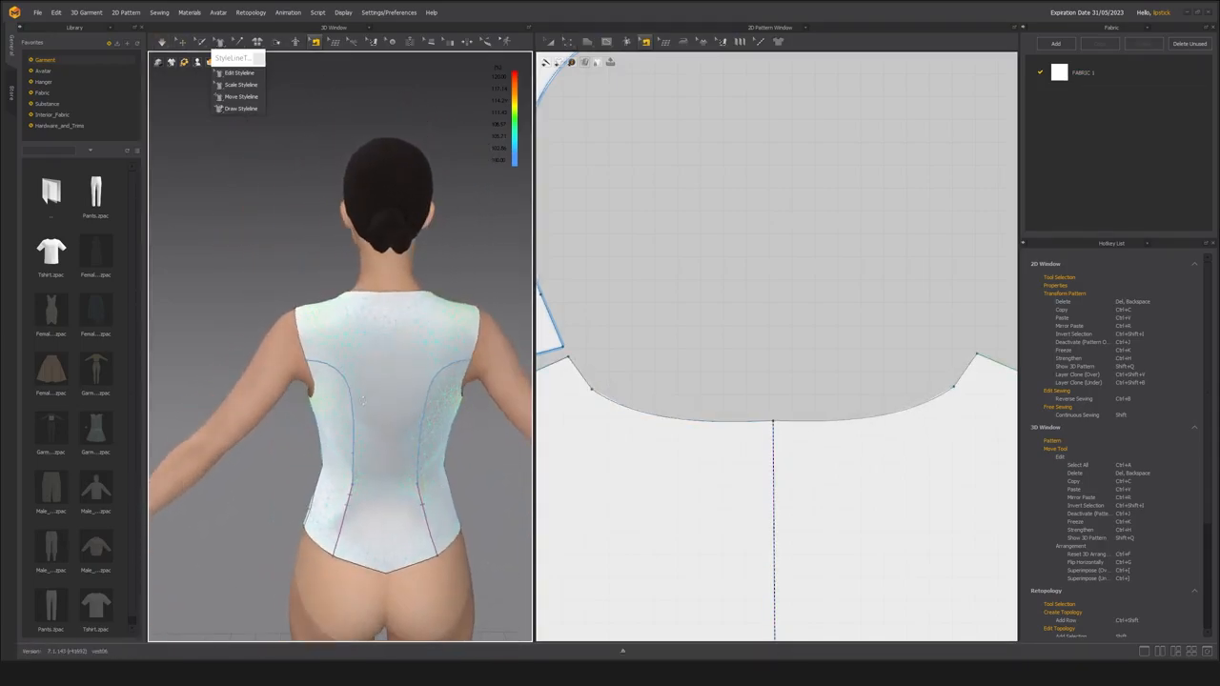
right_drag(384, 347, 411, 432)
scroll(411, 432, up, 2)
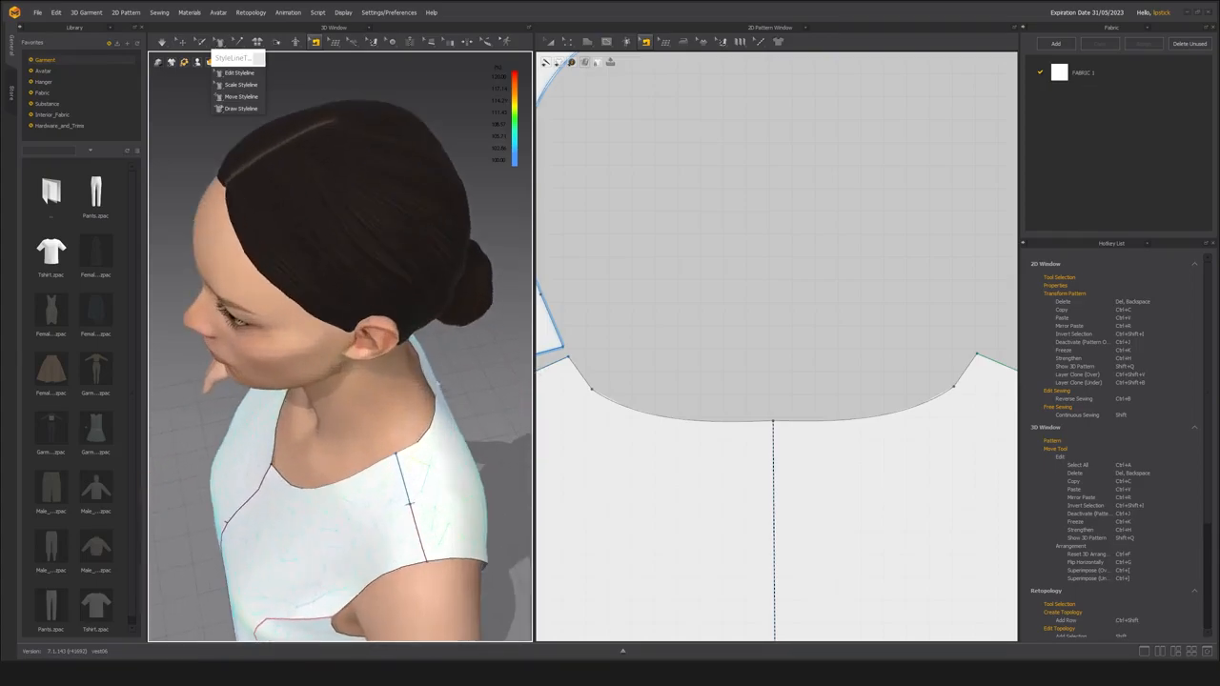
key(z)
click(601, 395)
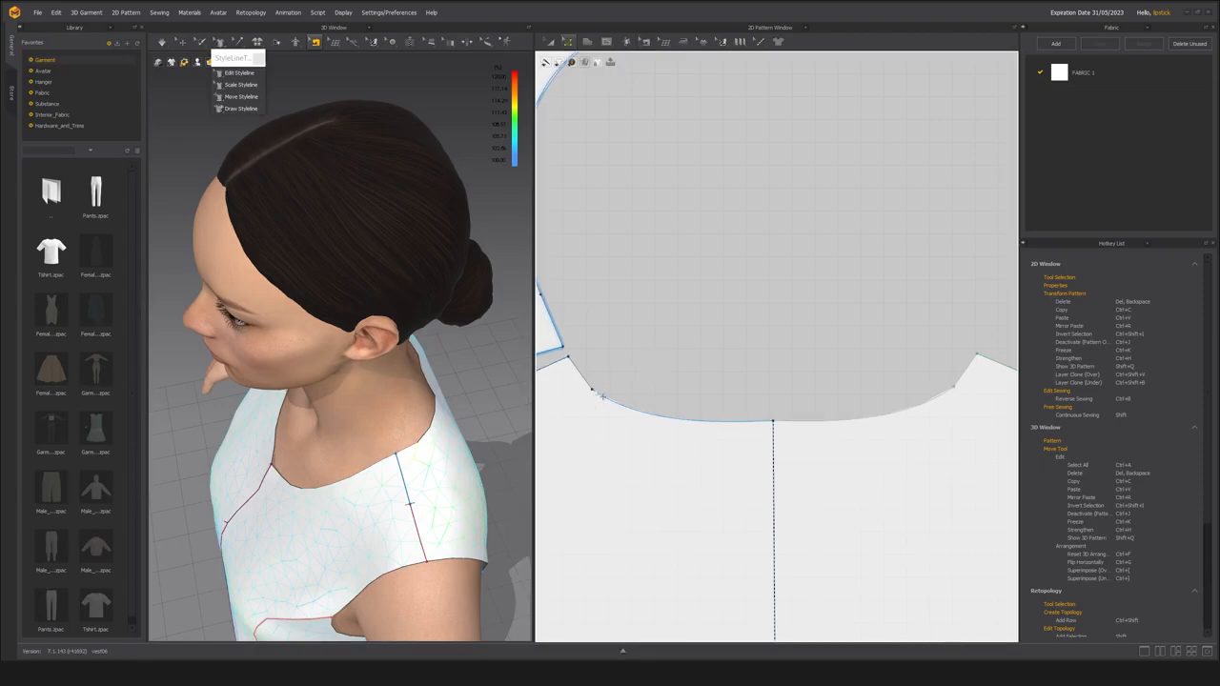
right_click(593, 390)
click(639, 426)
Examine the finished vest's neckline, armholes and princess seams from the front, side and three-quarter angles.
scroll(598, 442, up, 5)
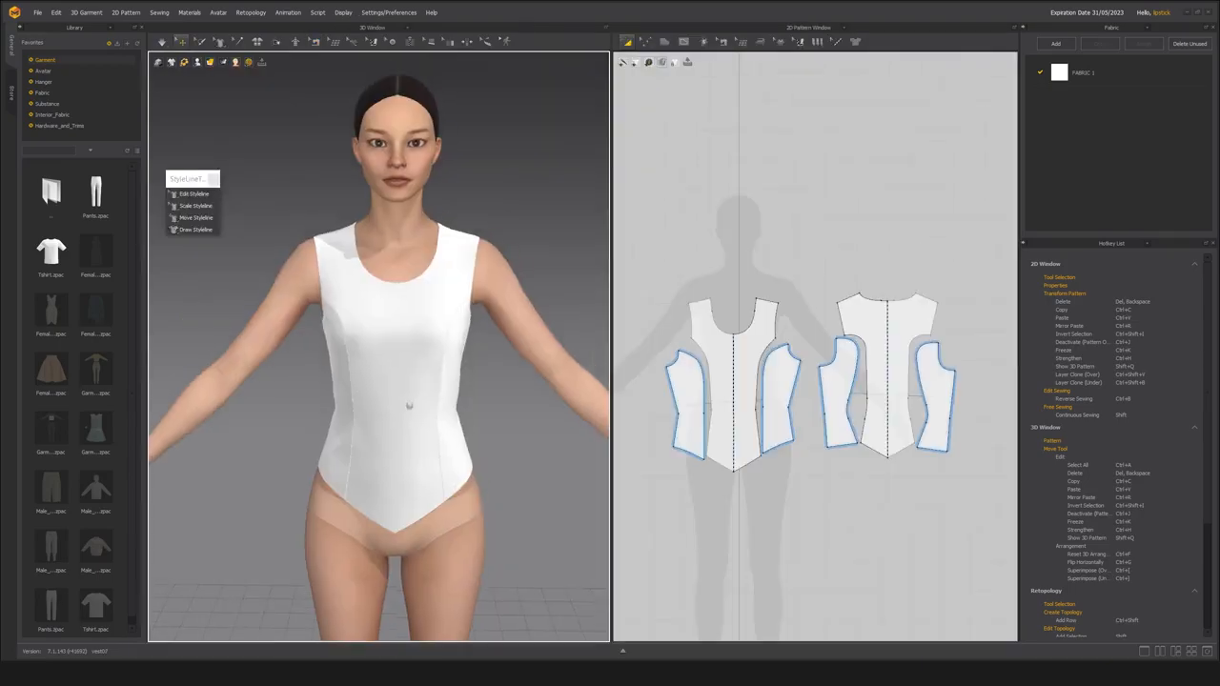
right_drag(238, 426, 474, 366)
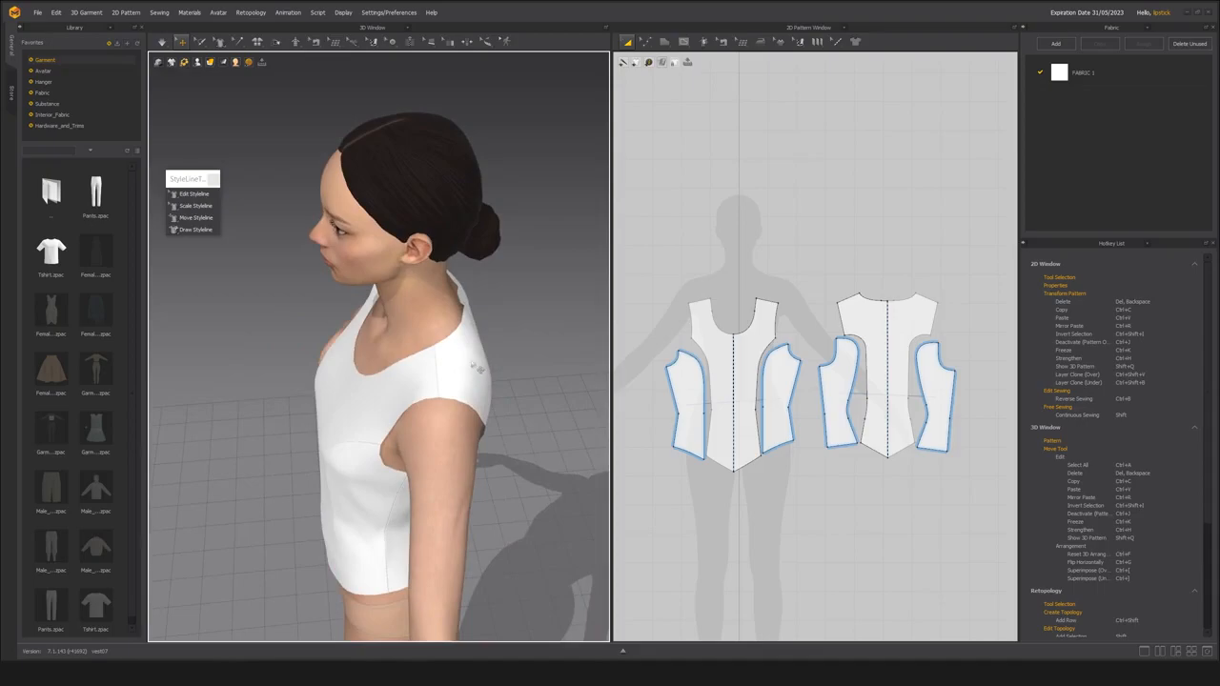
right_drag(431, 310, 478, 331)
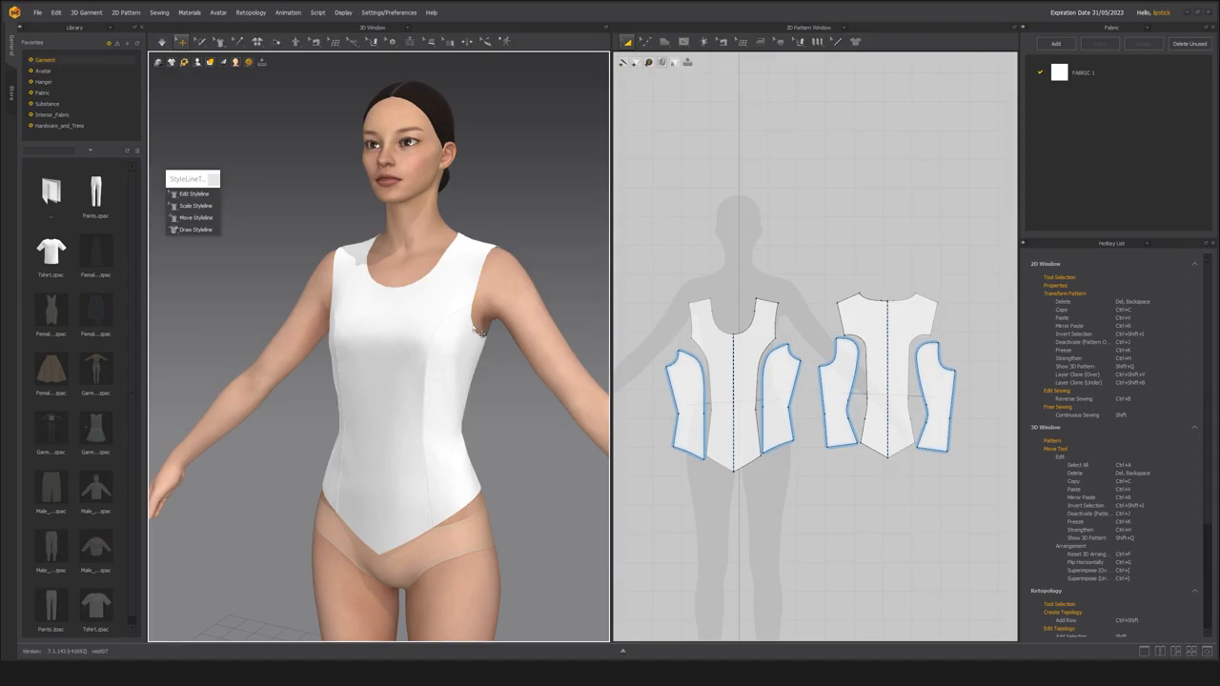
right_drag(412, 239, 318, 442)
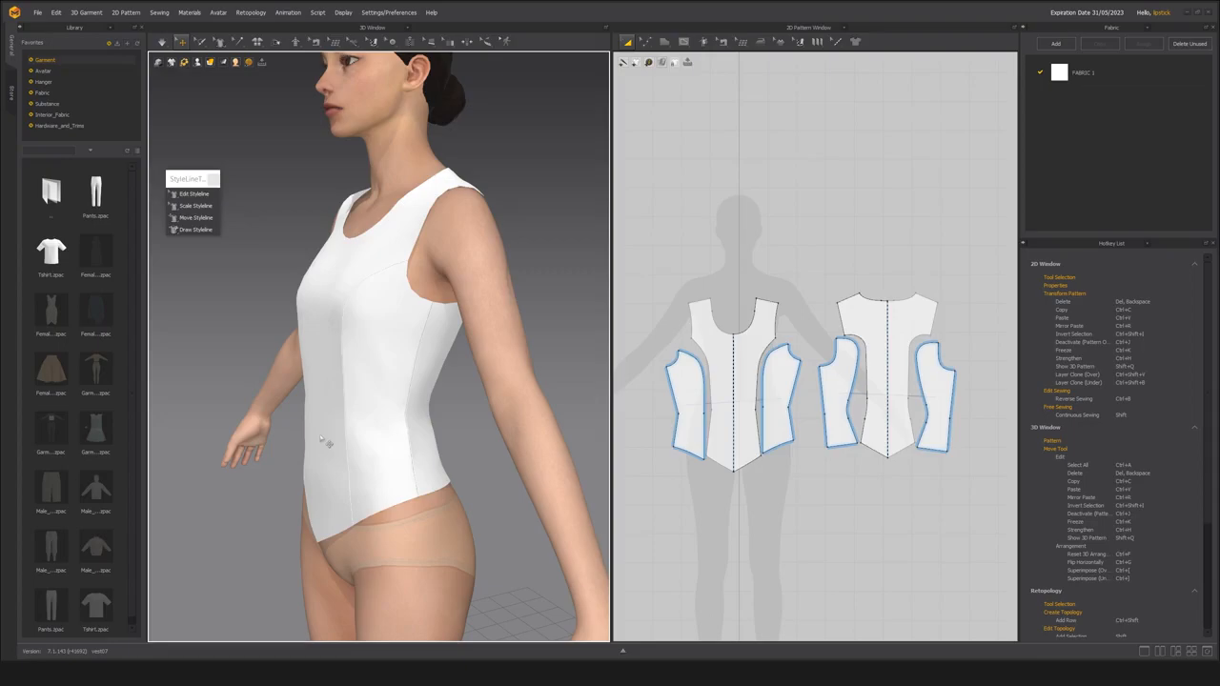
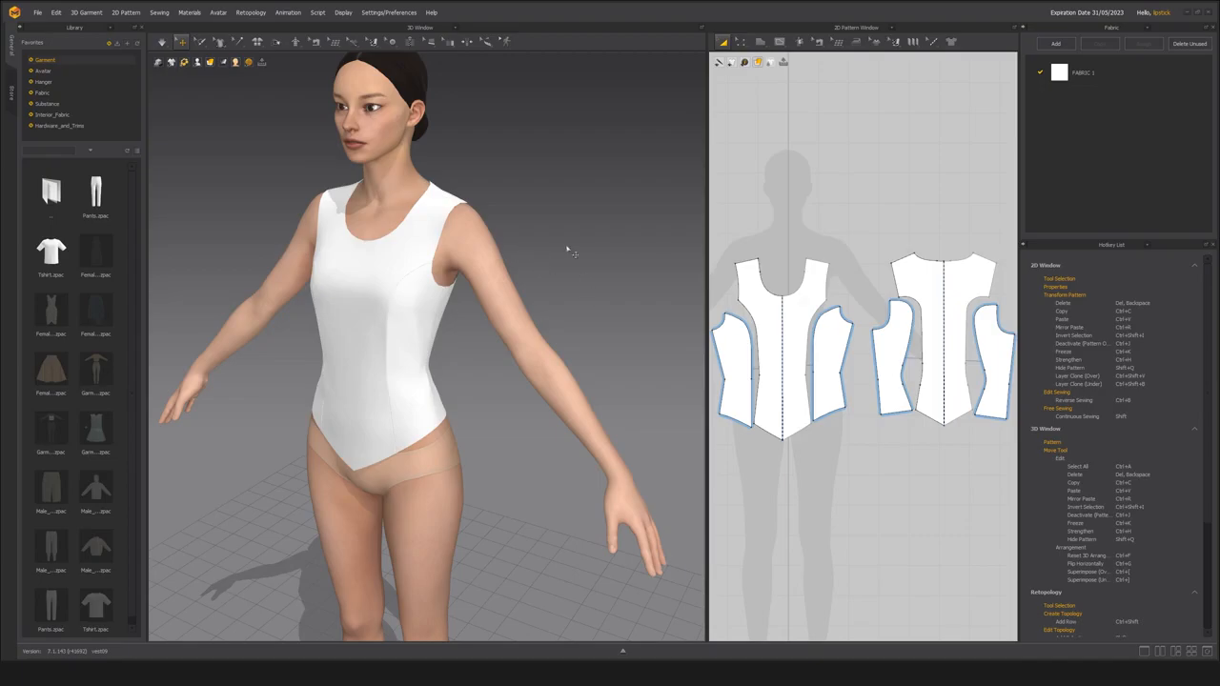
Widen the 2D pattern window and zoom in on the bodice pieces for segment editing.
scroll(460, 283, up, 5)
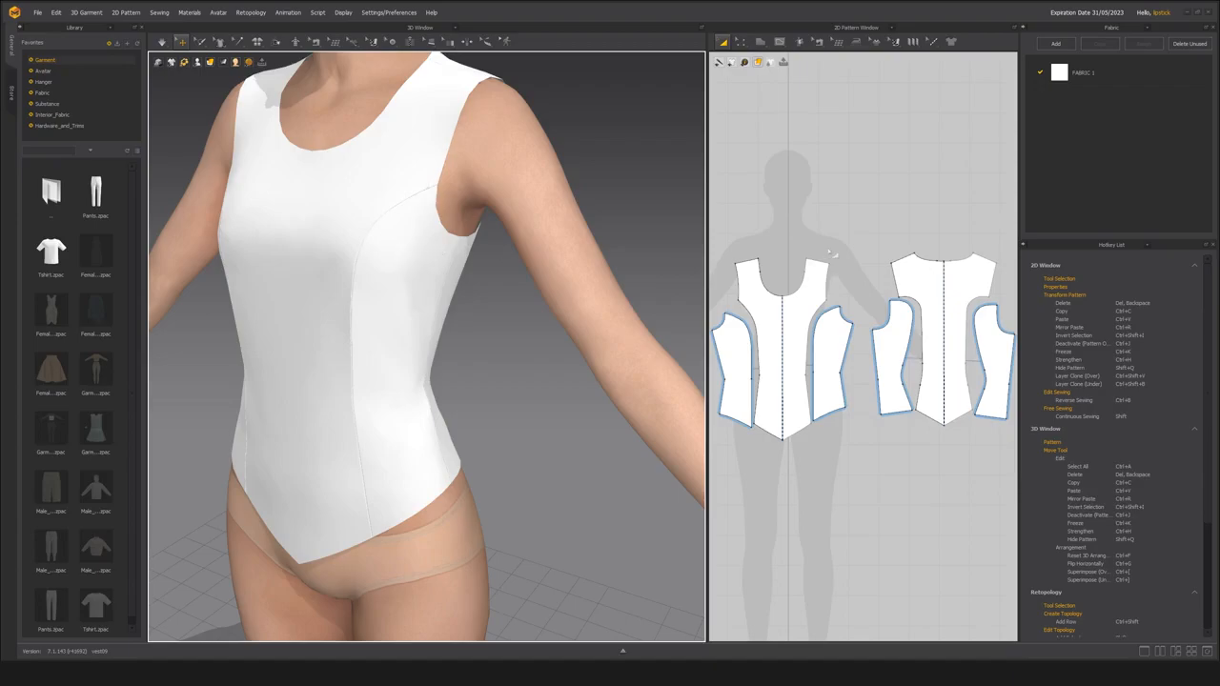
right_drag(844, 260, 822, 257)
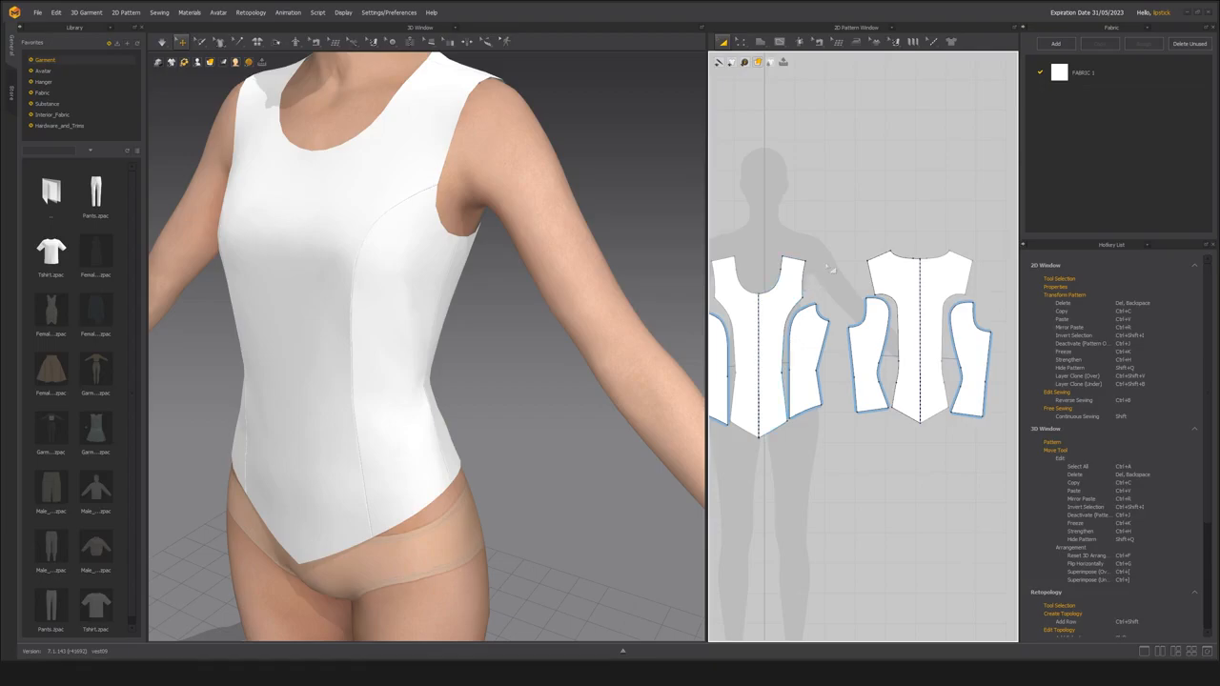
key(z)
scroll(839, 277, up, 3)
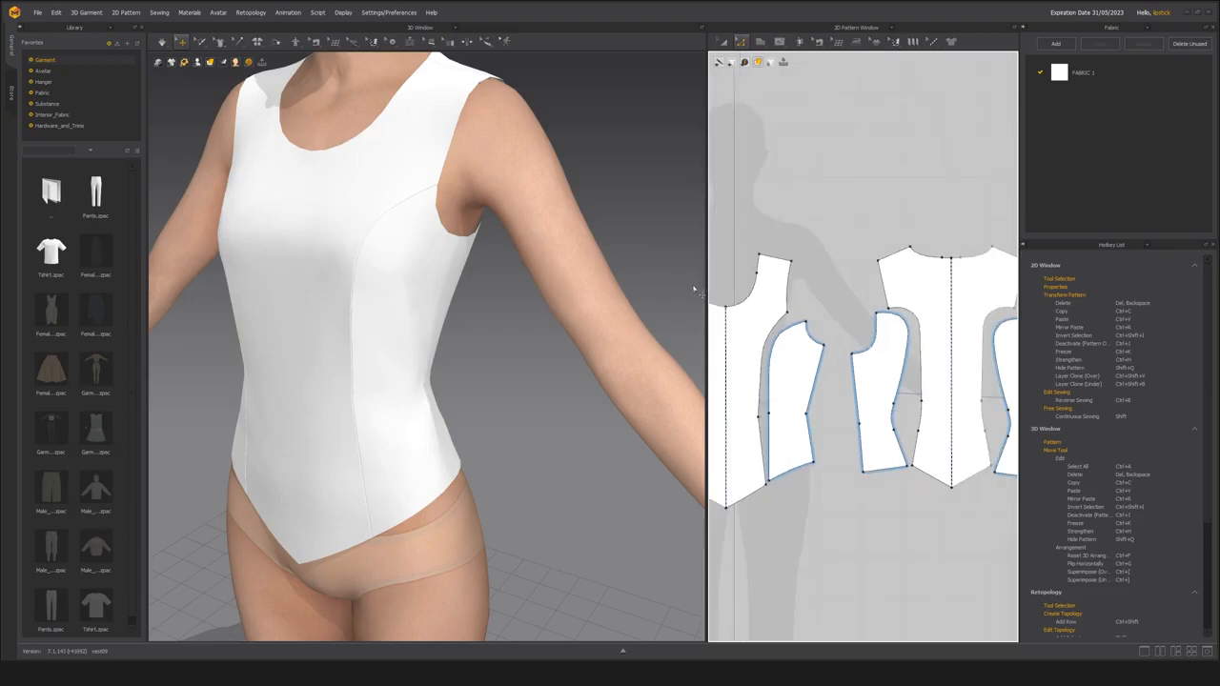
drag(701, 292, 624, 290)
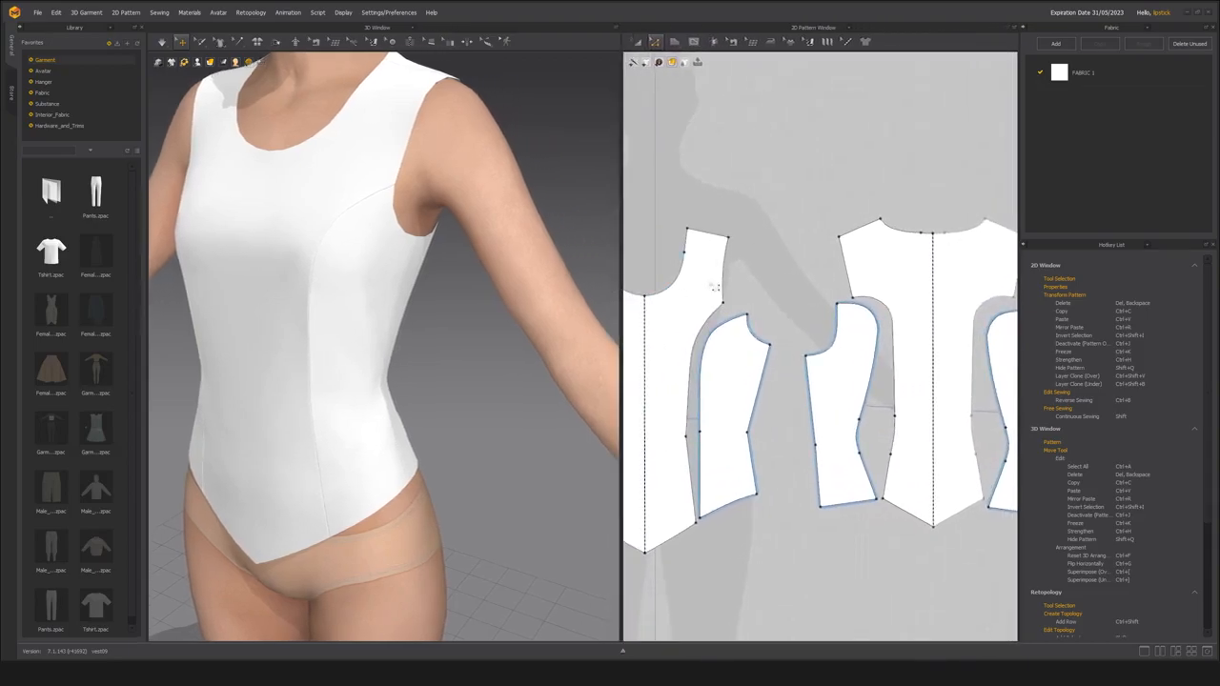
Measure the combined armhole length across the front, side front, side back and back pieces.
click(726, 272)
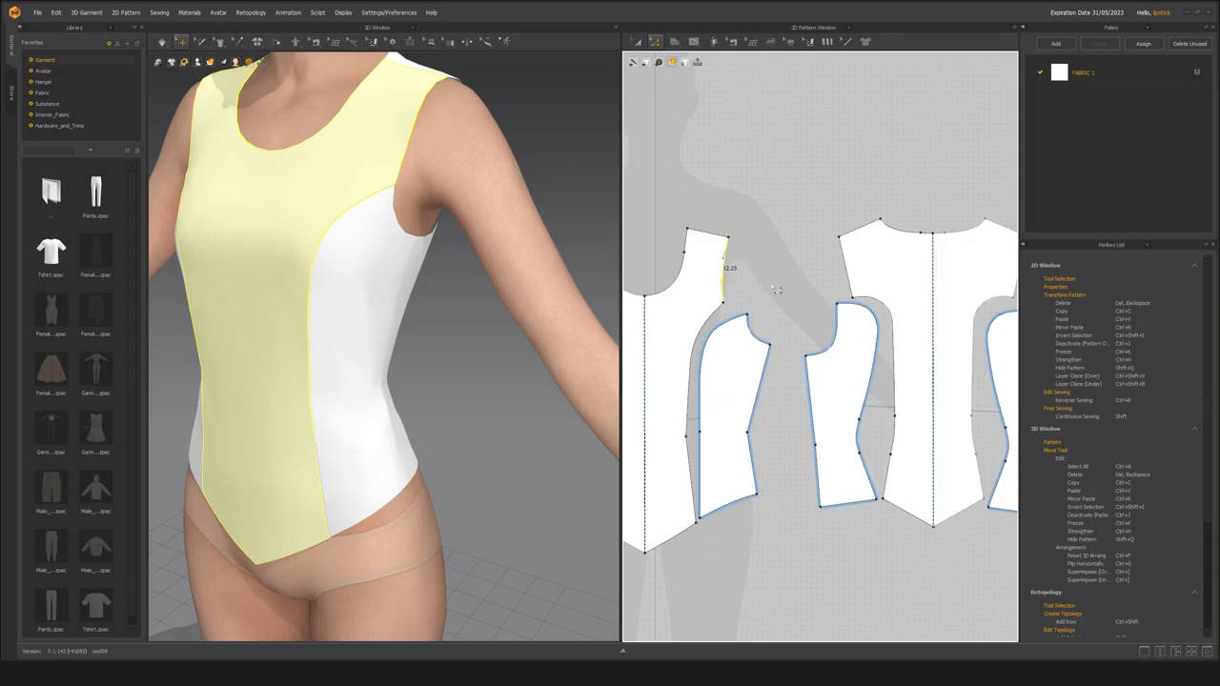
shift+click(760, 335)
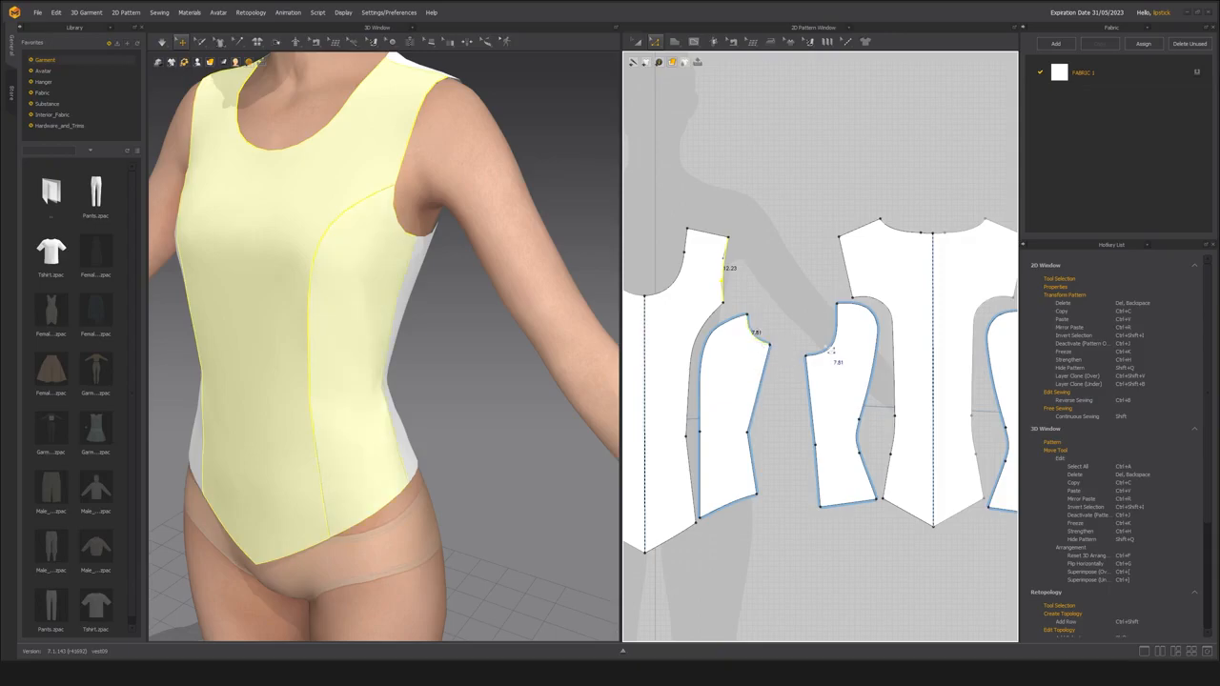
shift+click(824, 331)
shift+click(846, 267)
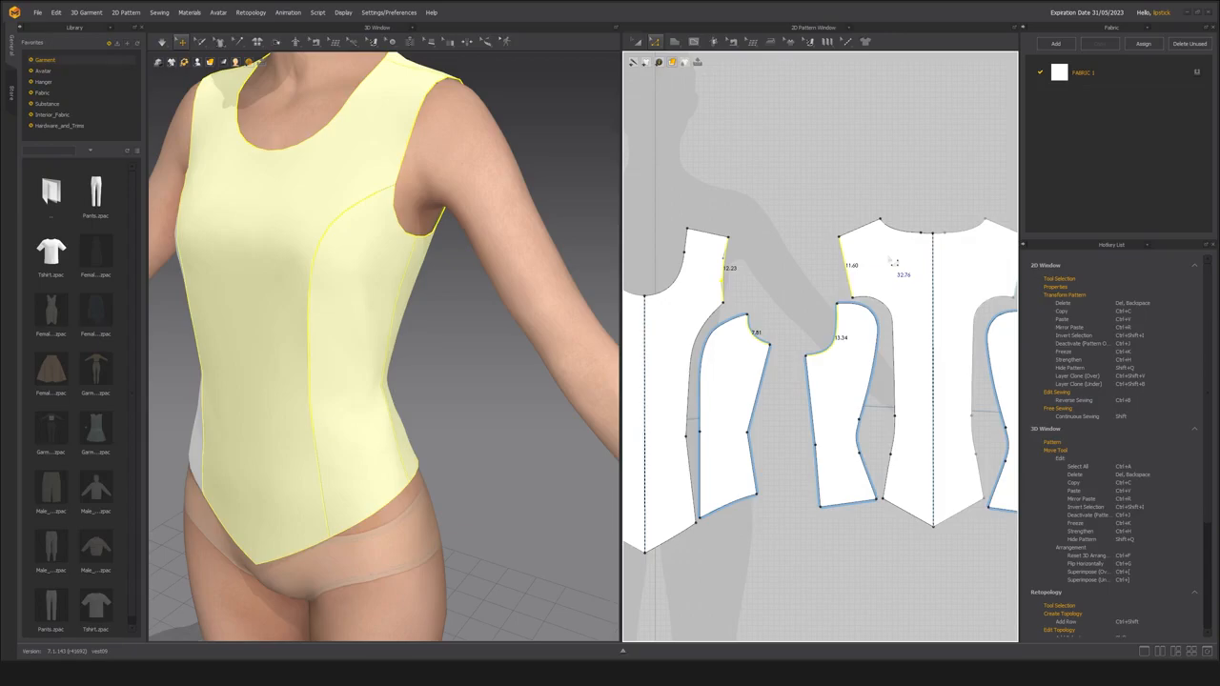
scroll(414, 262, down, 4)
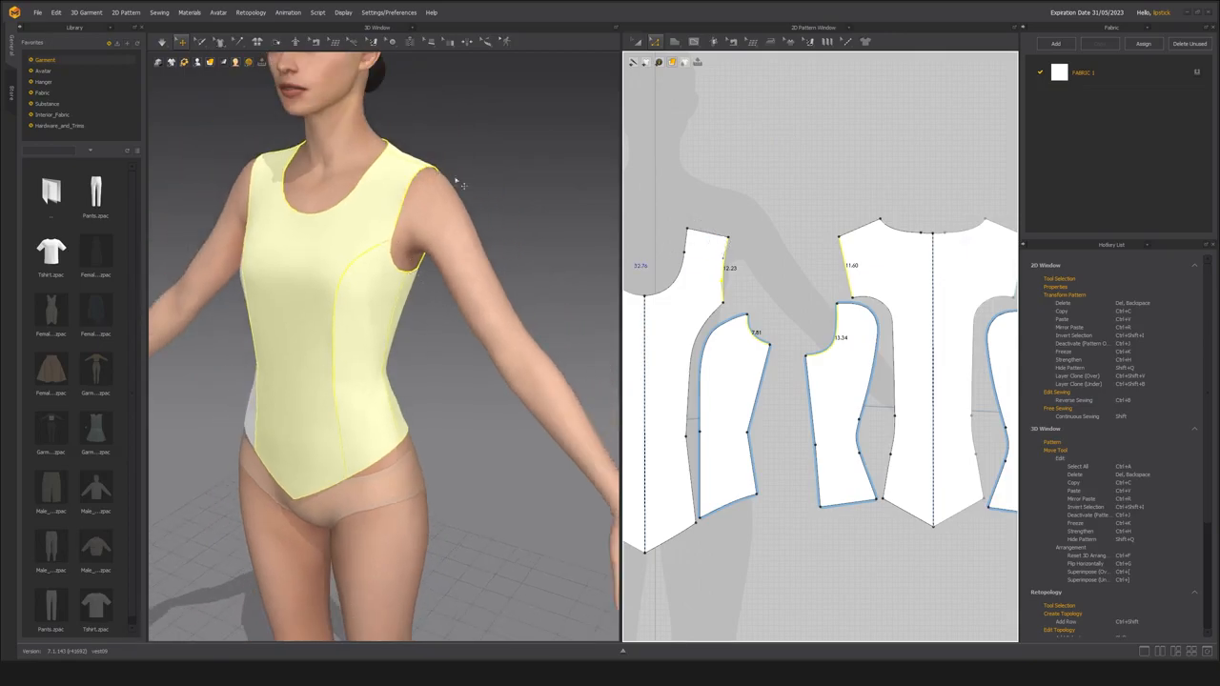
middle_drag(799, 307, 771, 321)
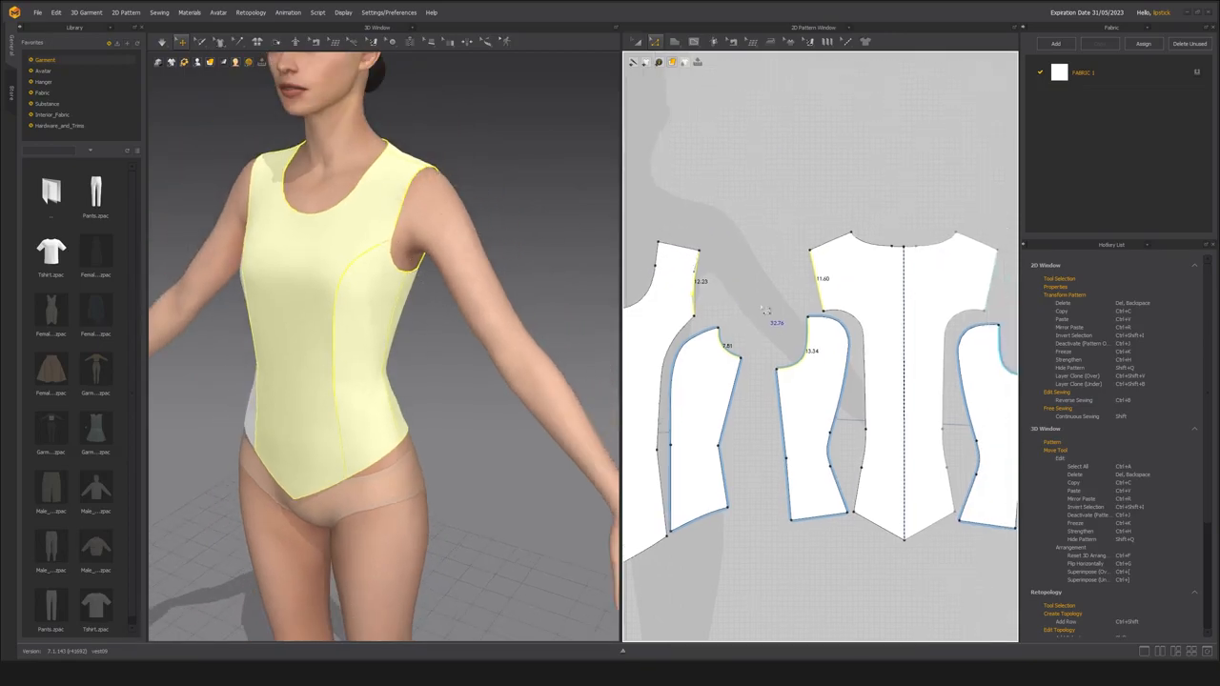
Measure the avatar's arm from shoulder to wrist with Linear Measure (Avatar).
scroll(762, 301, down, 3)
middle_drag(472, 324, 419, 318)
scroll(419, 318, down, 4)
right_drag(420, 317, 427, 277)
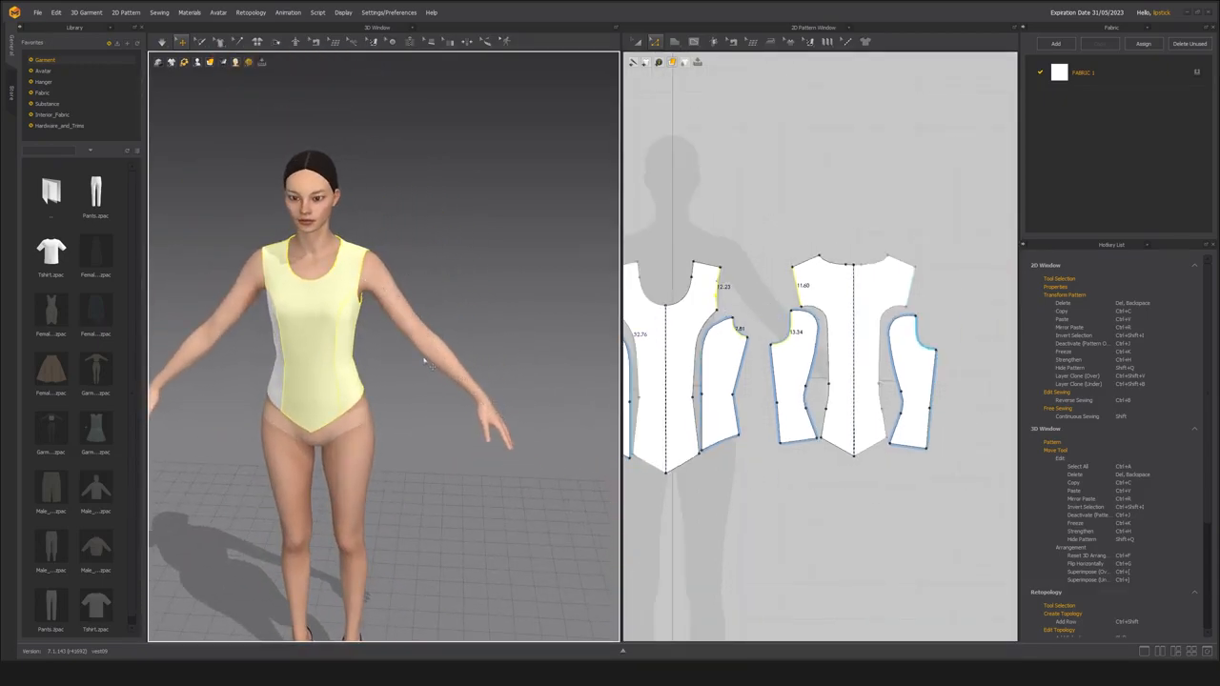
scroll(482, 391, up, 4)
right_drag(484, 384, 433, 349)
scroll(433, 349, down, 3)
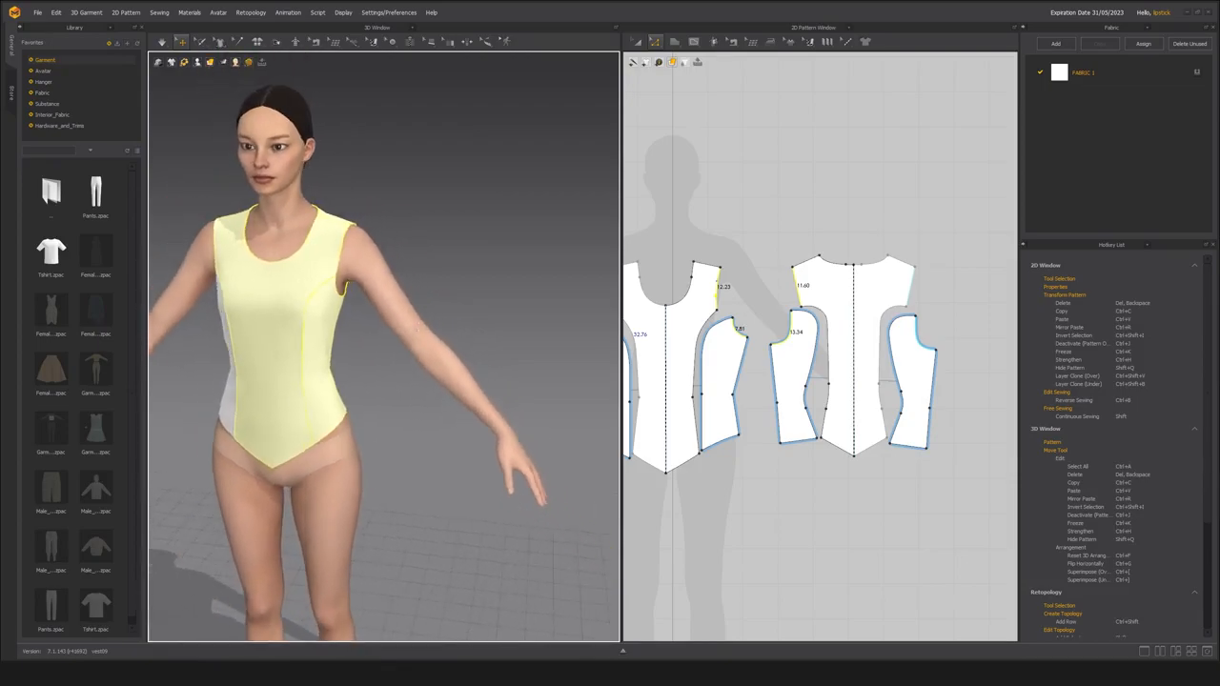
scroll(433, 348, up, 3)
click(485, 42)
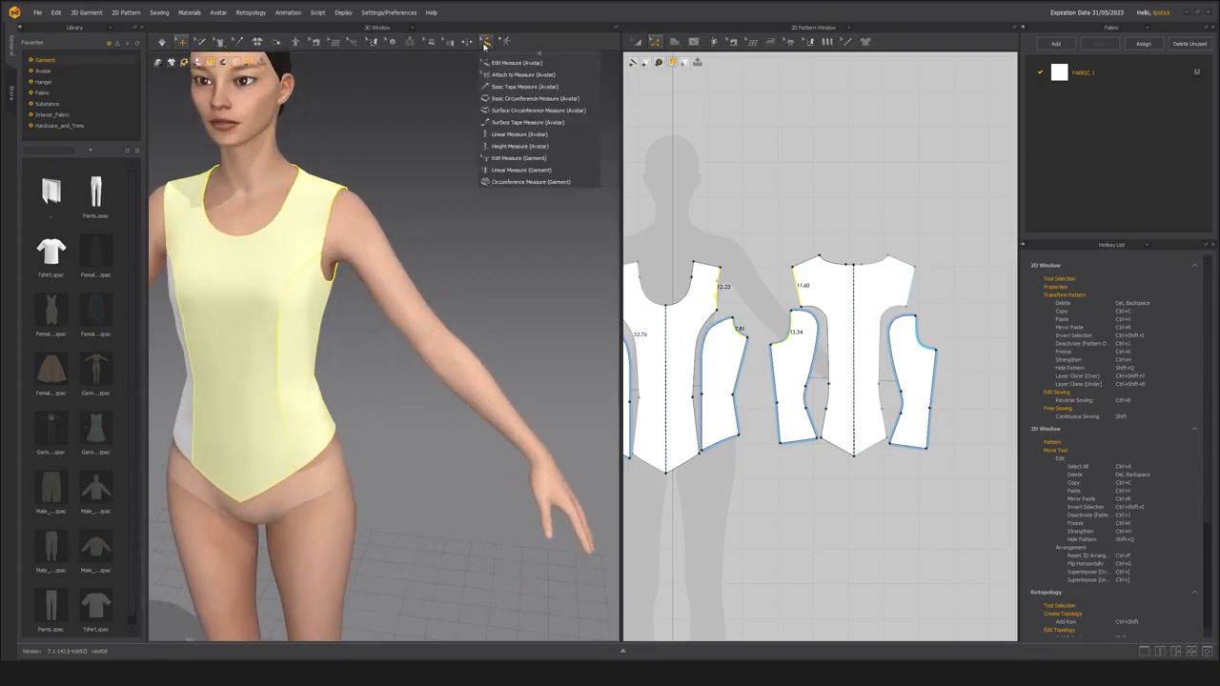
click(516, 137)
click(343, 221)
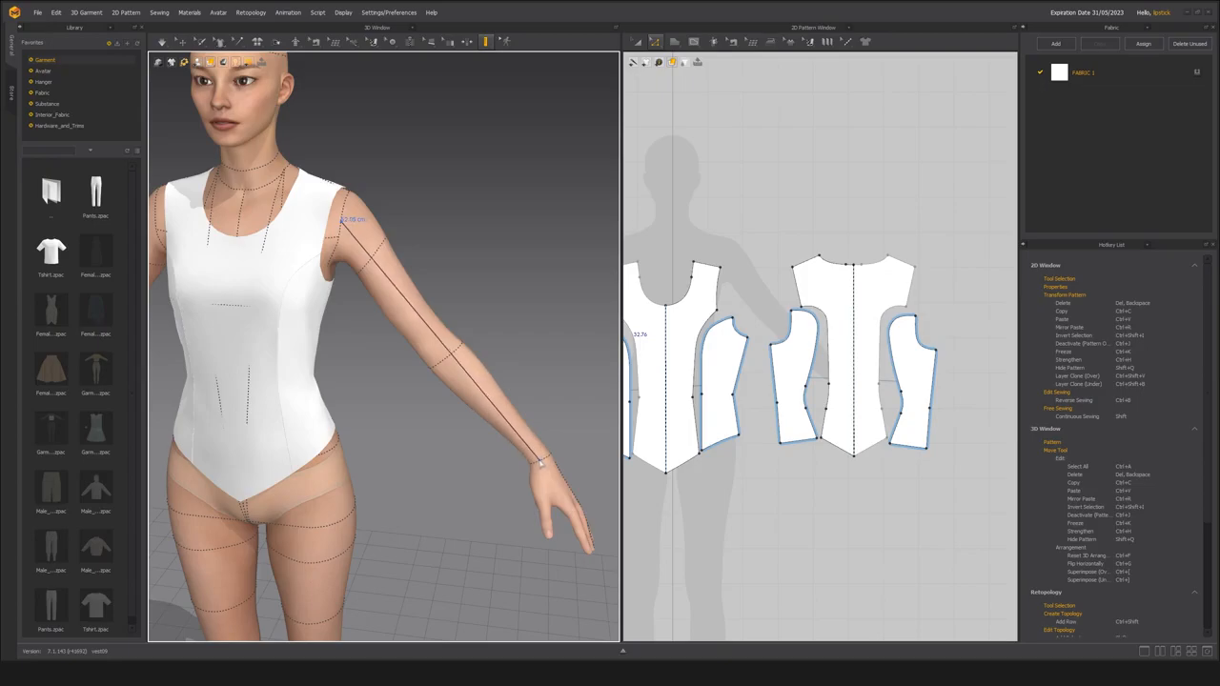
key(Escape)
Recheck the total armhole length by selecting the armhole edges of the front, side and back pieces again.
key(z)
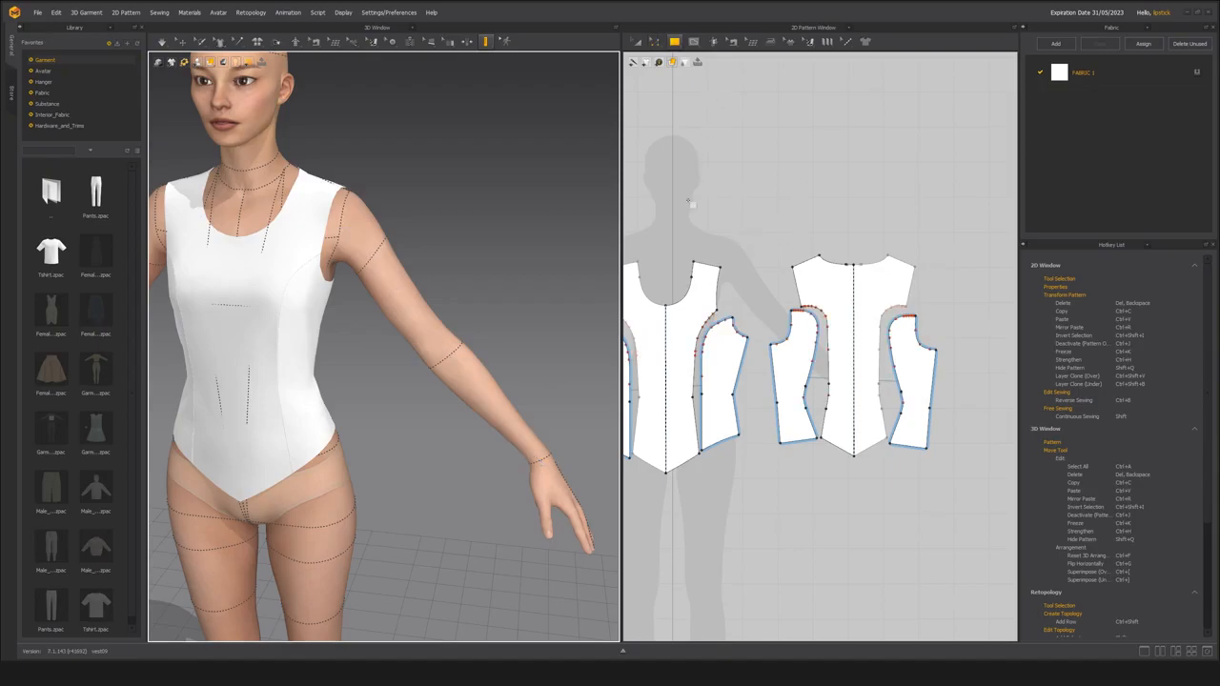
scroll(708, 225, down, 2)
scroll(709, 225, up, 2)
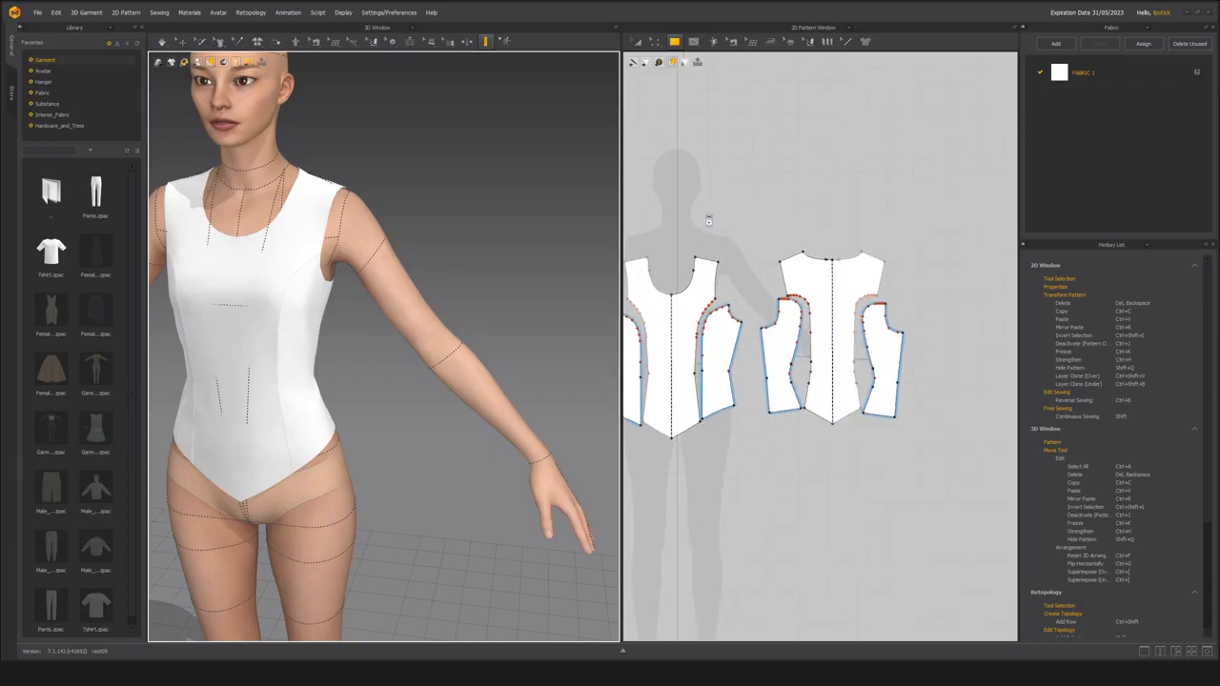
key(a)
middle_drag(290, 156, 333, 184)
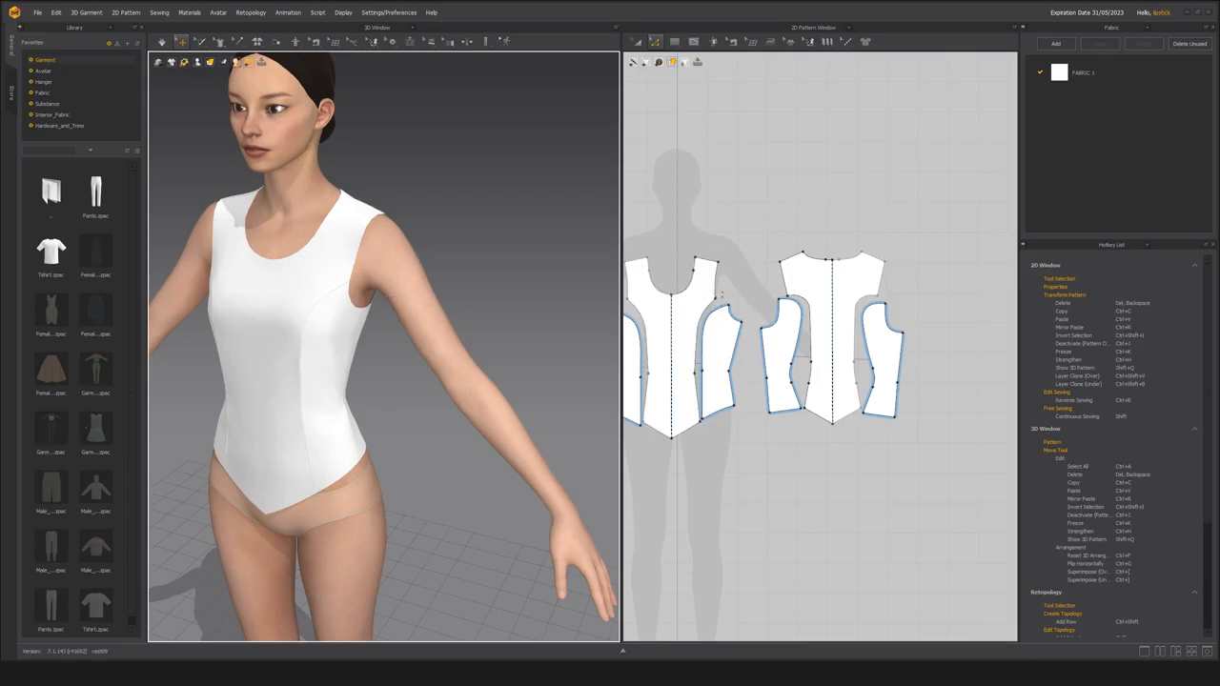
click(719, 295)
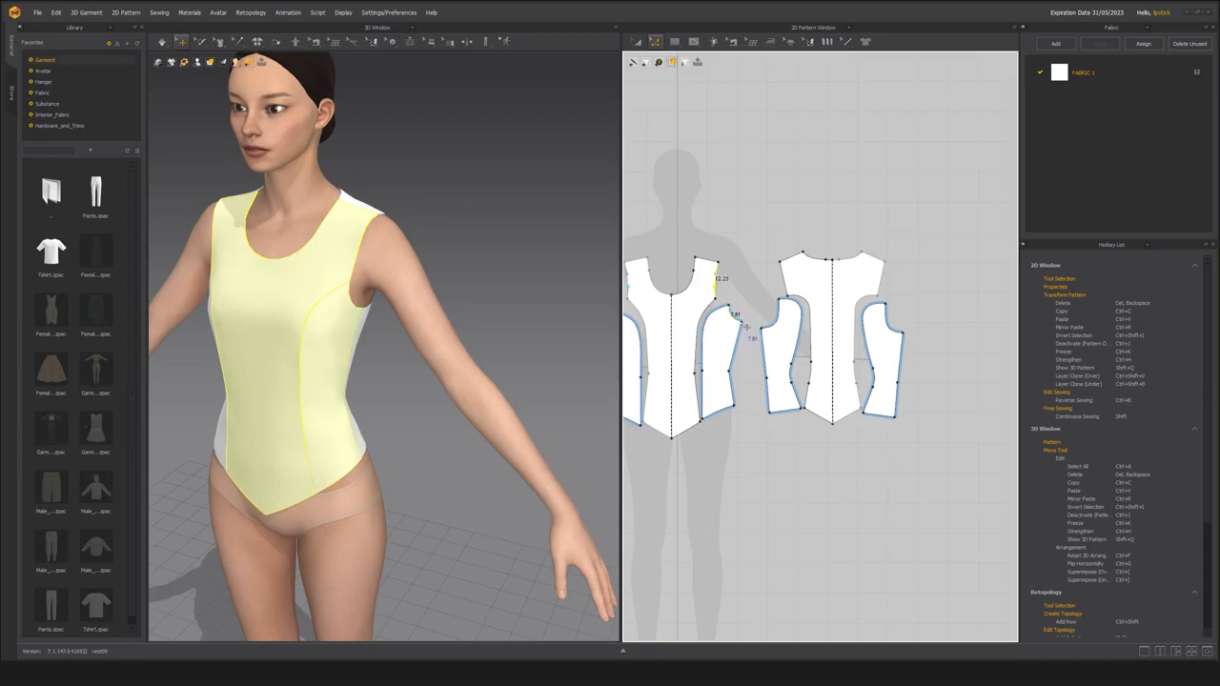
shift+click(776, 326)
shift+click(787, 285)
key(v)
Try drawing a wide rectangular pattern freehand above the bodice pieces.
click(668, 45)
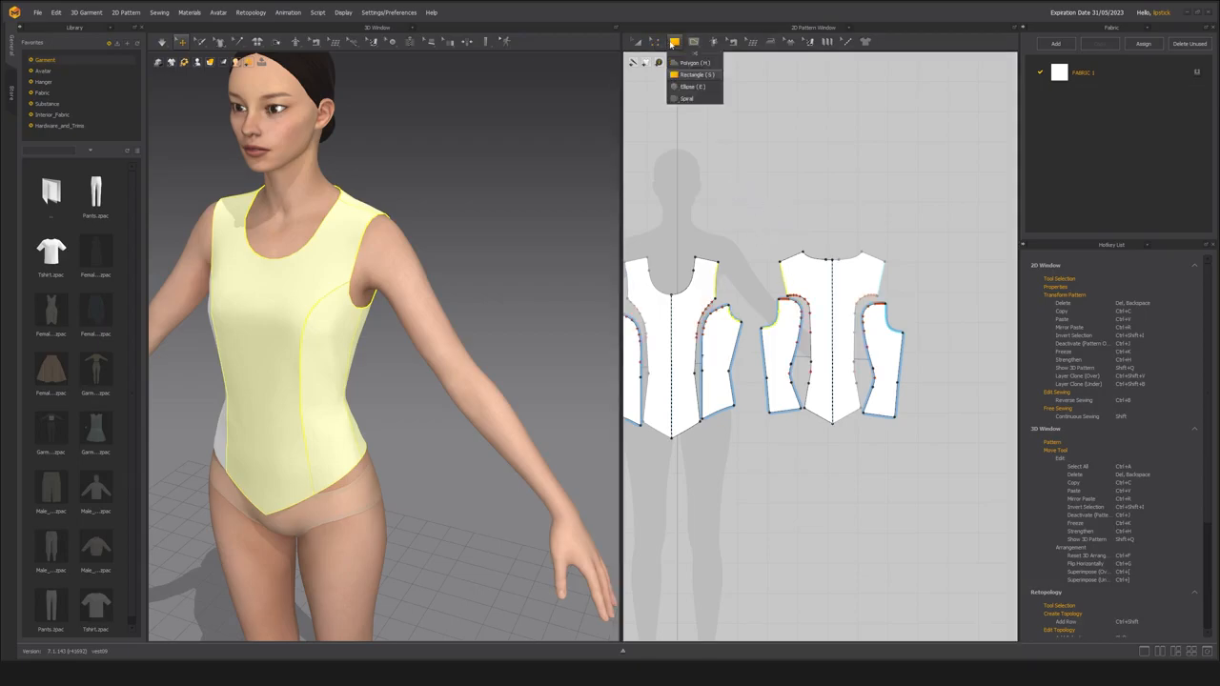
click(789, 223)
drag(715, 158, 925, 218)
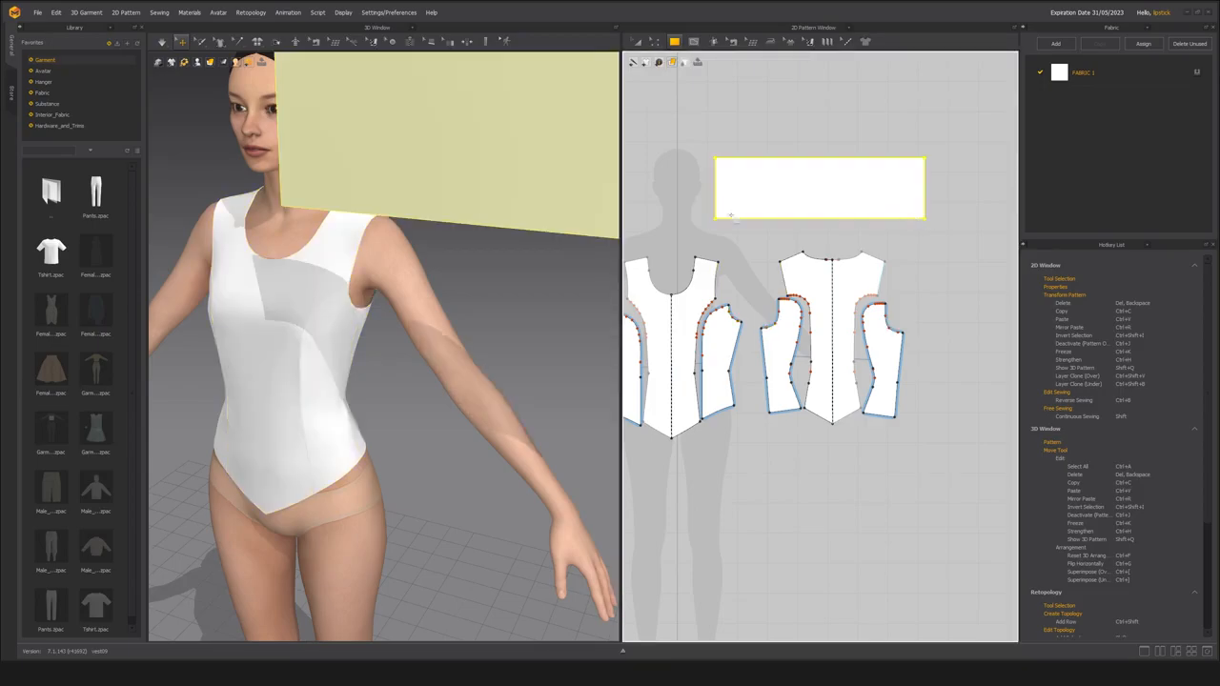
middle_drag(708, 225, 708, 232)
key(ctrl+z)
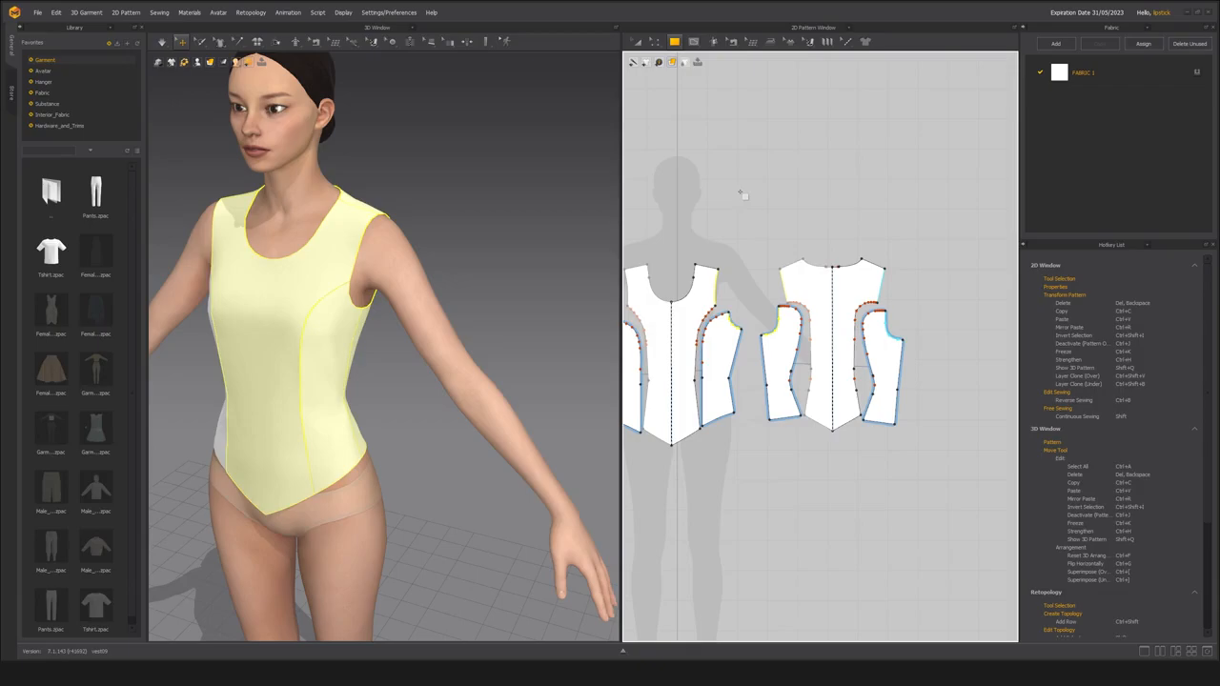
Create a rectangular sleeve pattern 32.76 cm wide, with its height adjusted to suit the arm length.
click(752, 200)
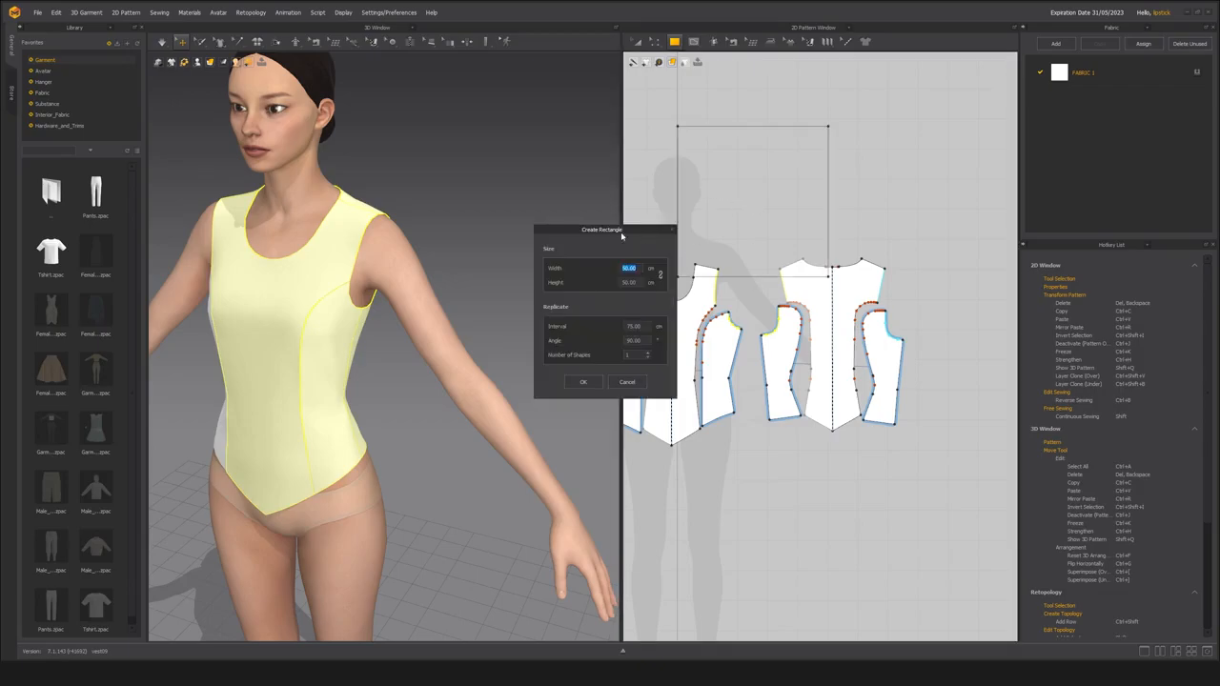
drag(619, 239, 549, 237)
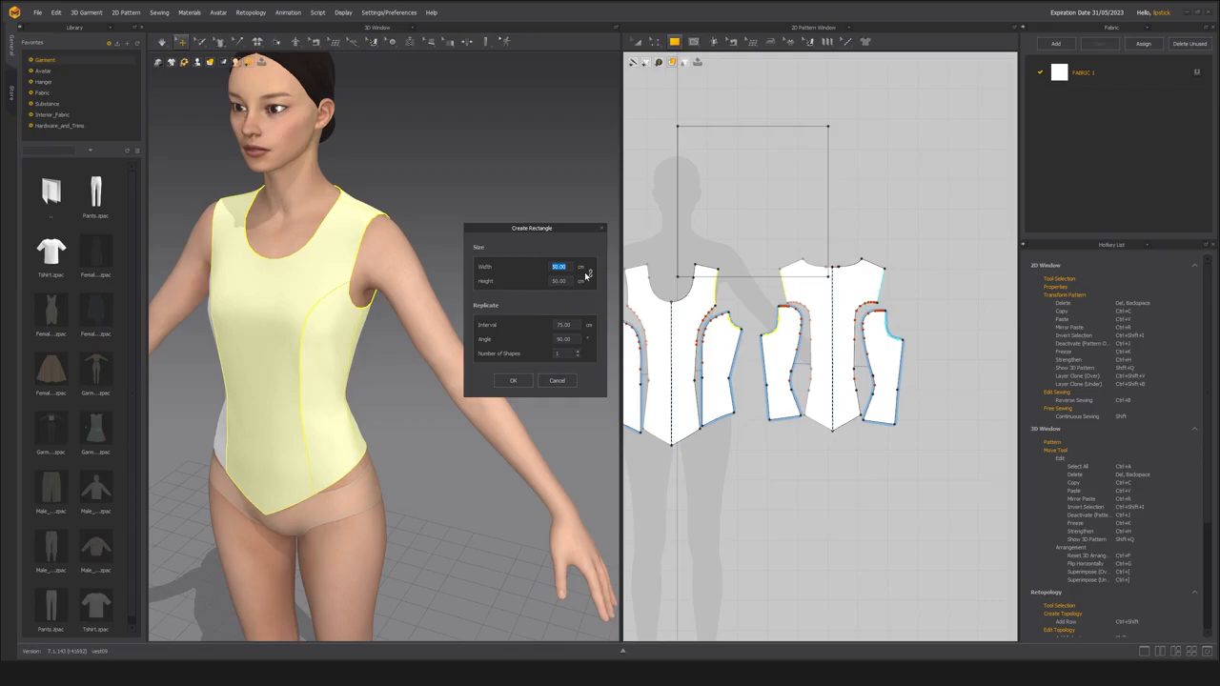
drag(534, 229, 585, 204)
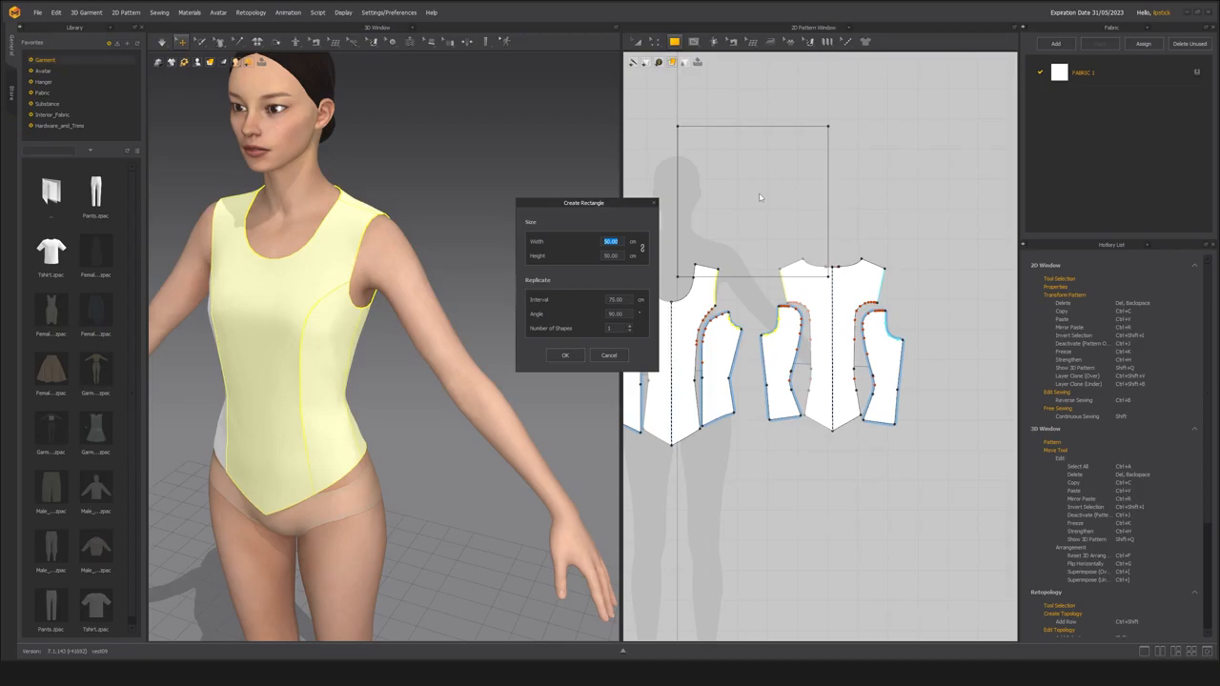
text(32.76)
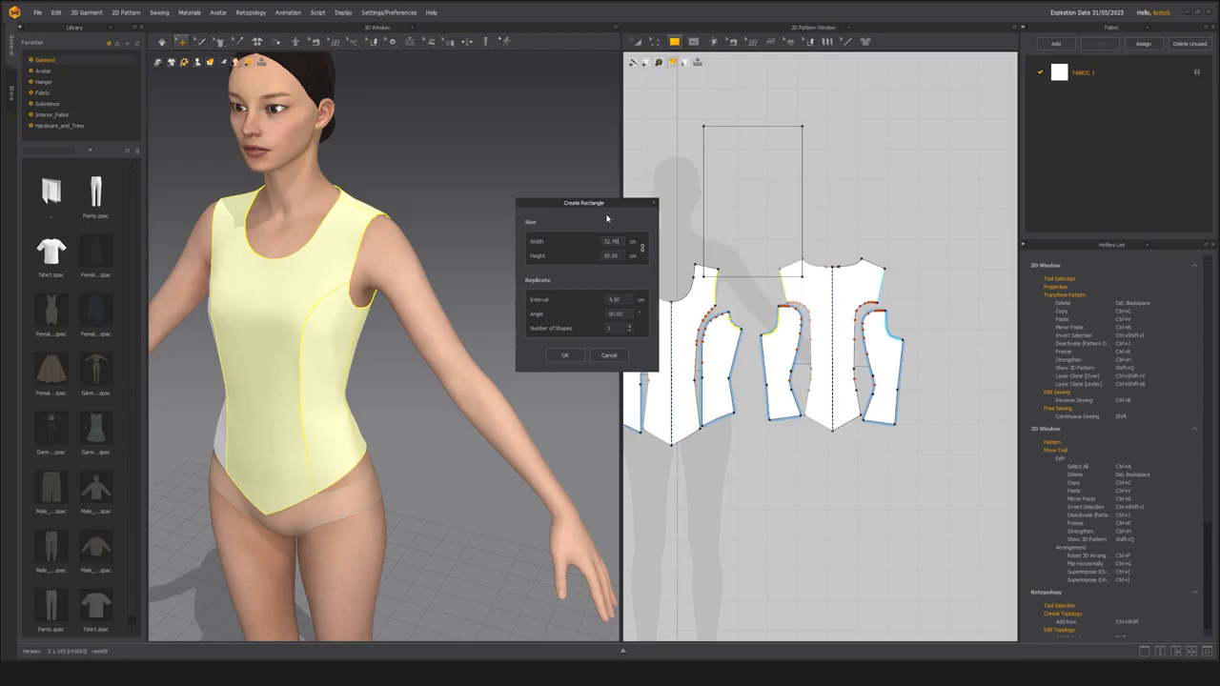
drag(586, 203, 599, 202)
double_click(620, 255)
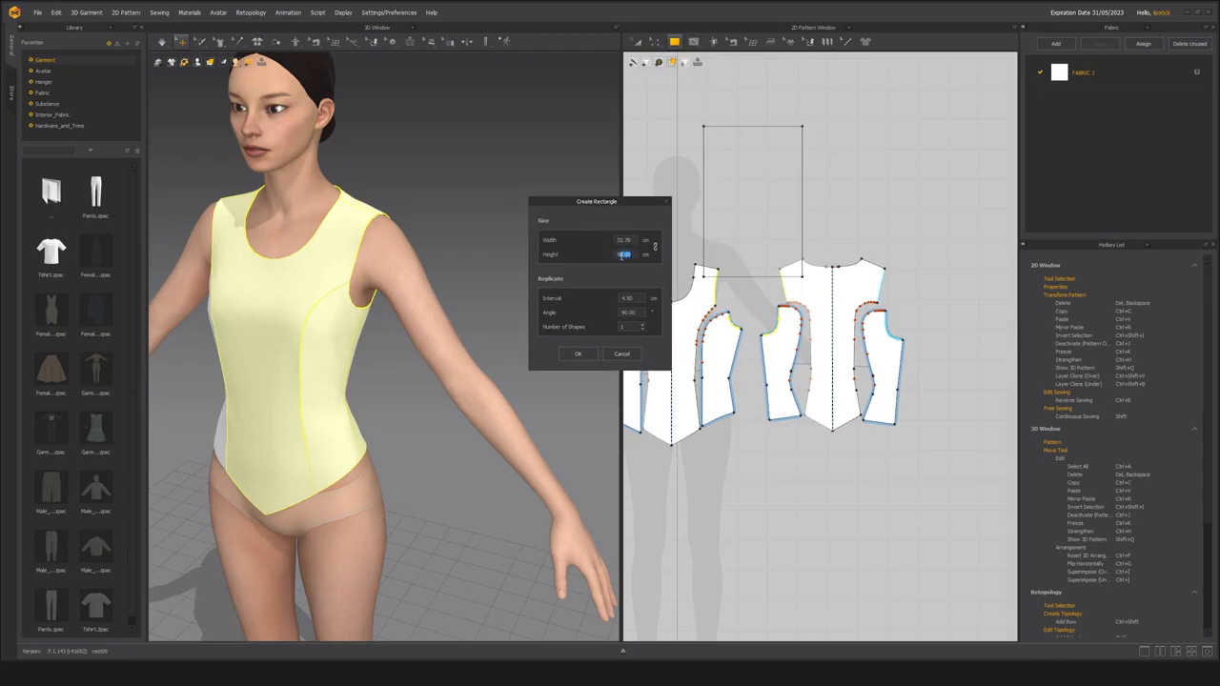
click(578, 354)
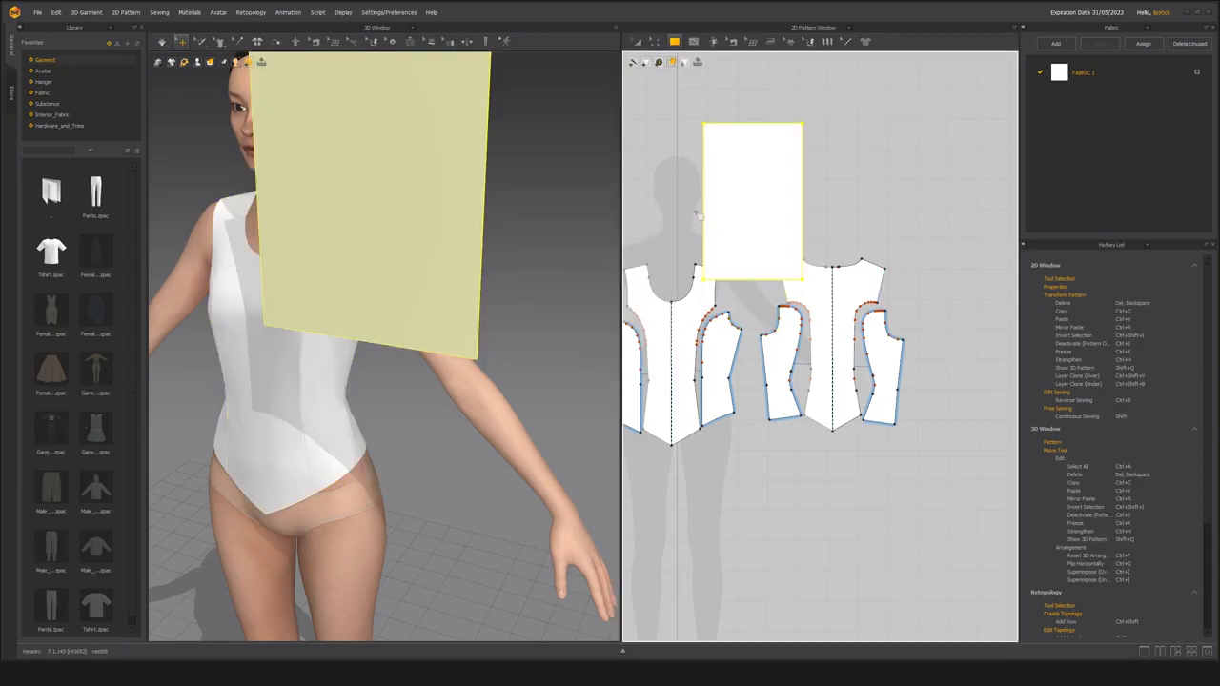
Rotate the rectangular pattern 90 degrees so it lies horizontally, and delete it.
scroll(724, 220, up, 3)
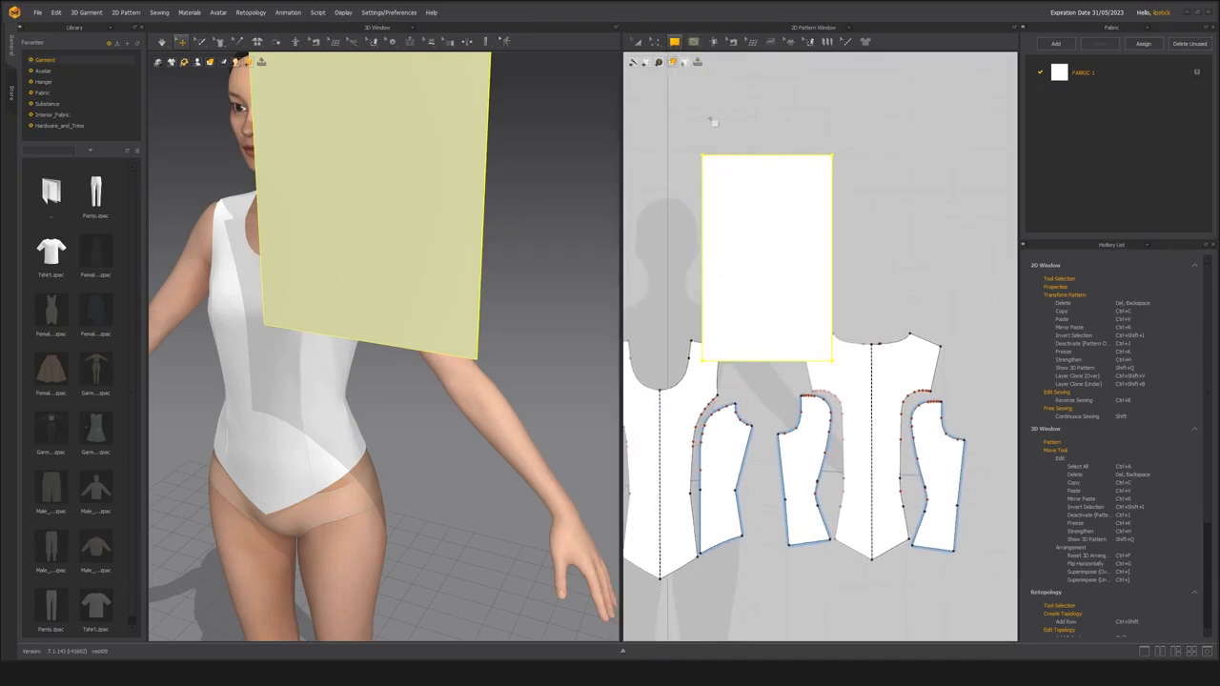
key(a)
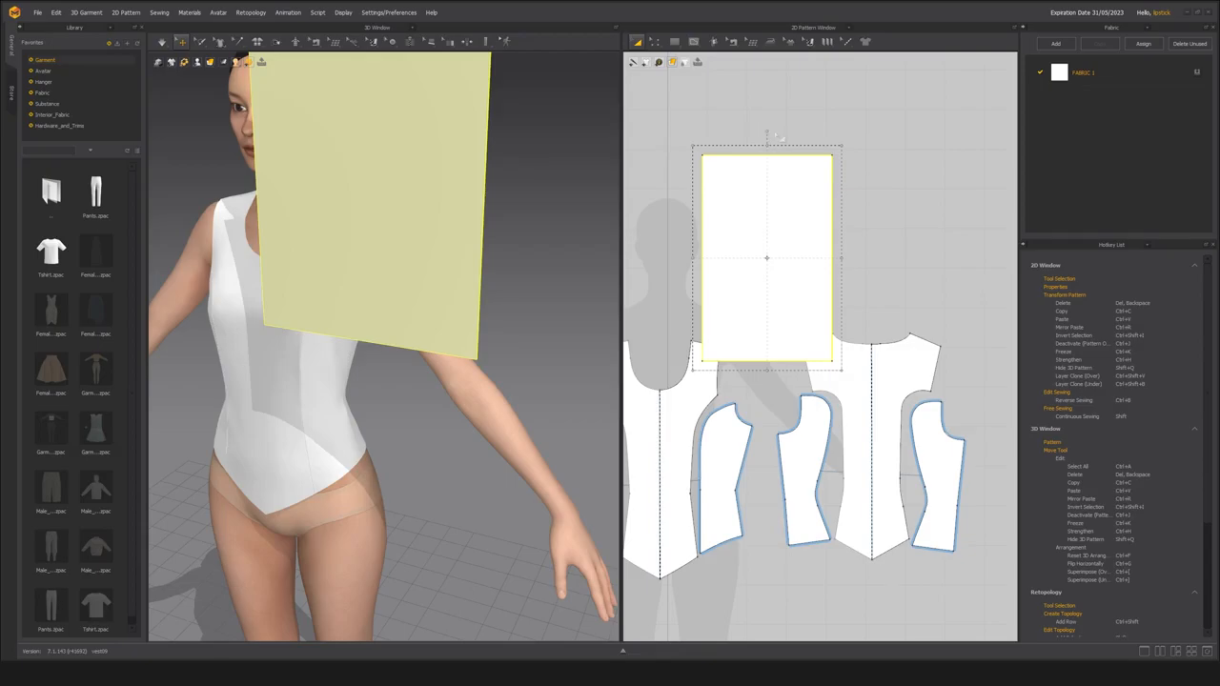
drag(767, 130, 767, 242)
scroll(719, 255, down, 3)
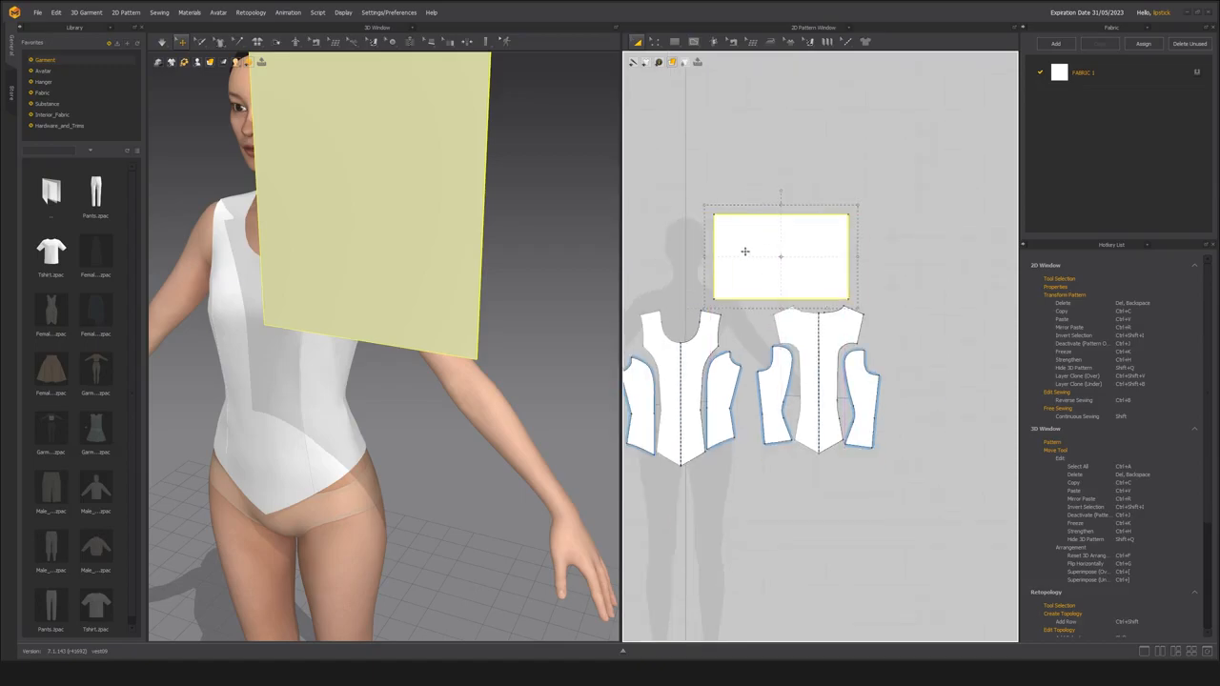
key(Delete)
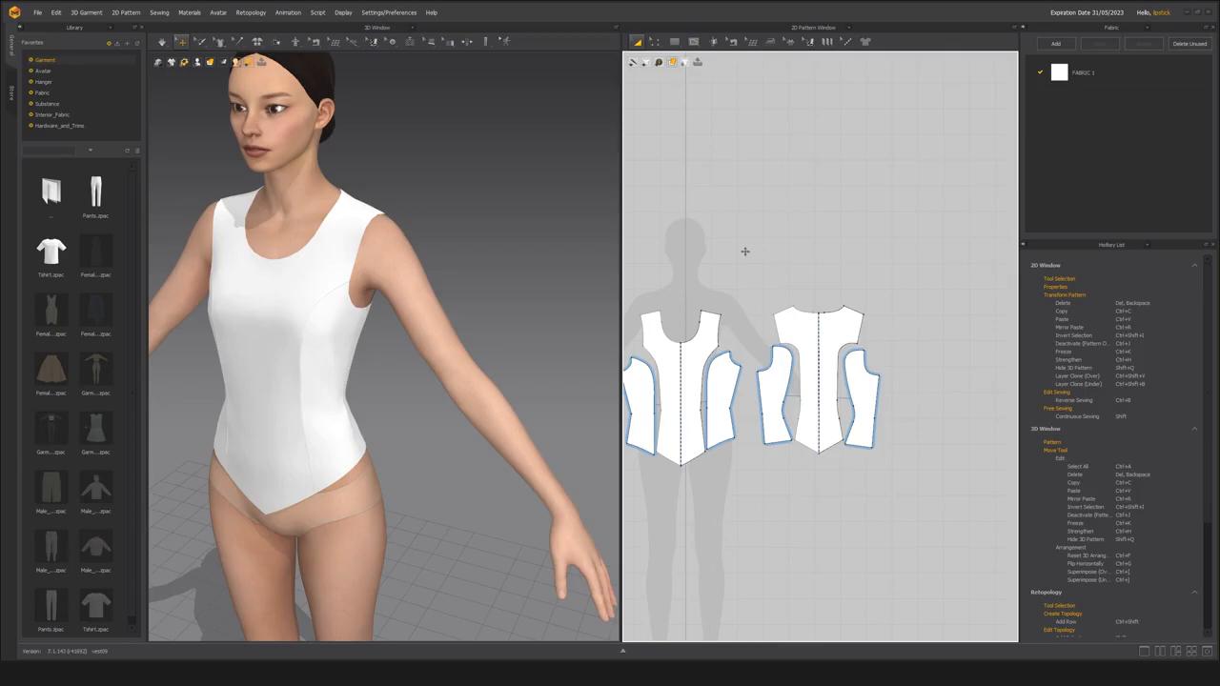
Draw a horizontal rectangular pattern about 62 cm by 28 cm above the bodice pieces, with segment lengths displayed.
click(674, 41)
drag(698, 200, 858, 272)
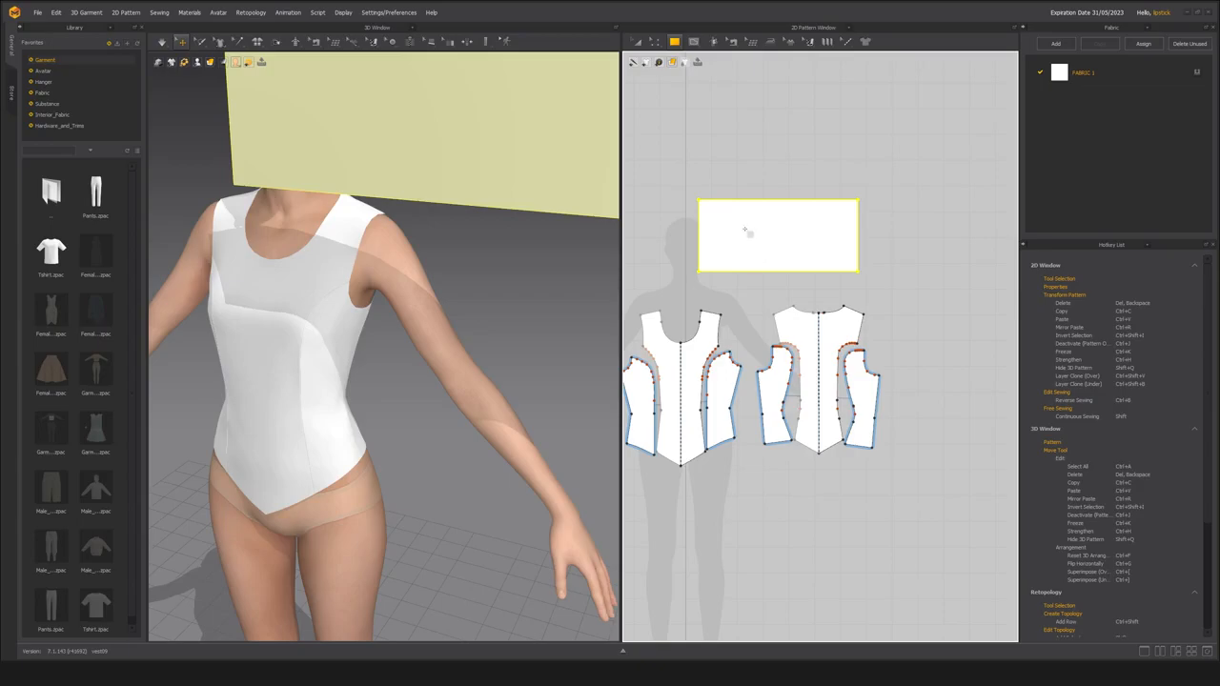
scroll(686, 281, up, 2)
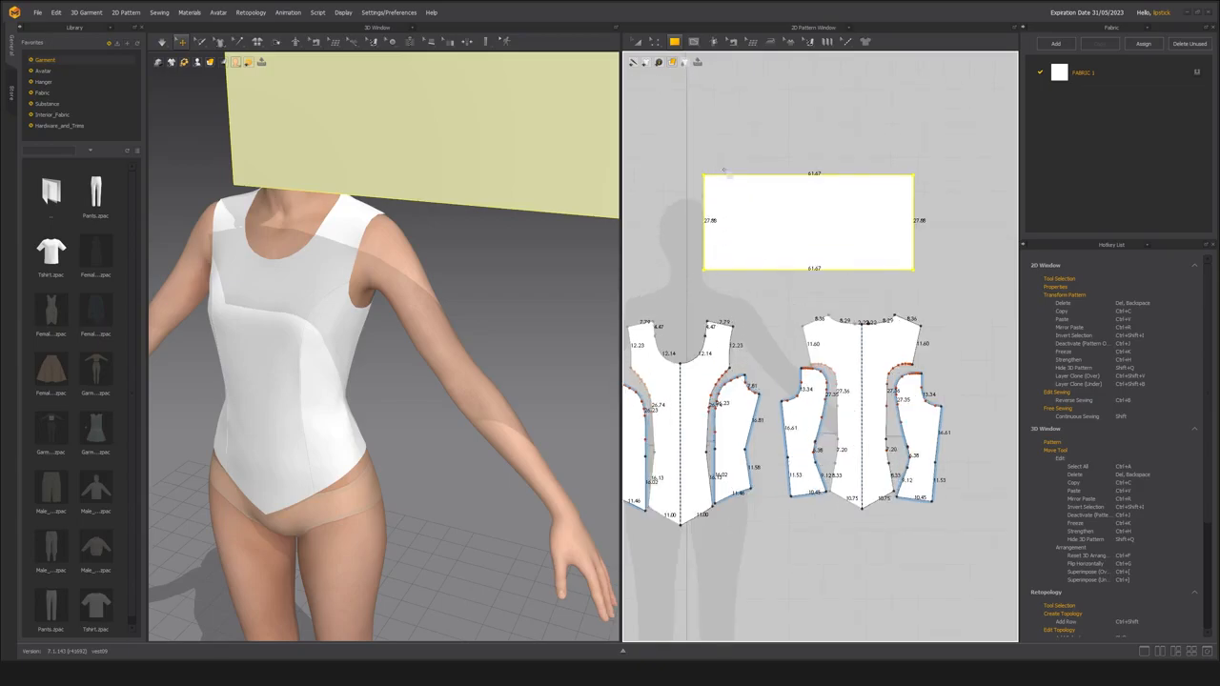
middle_drag(737, 292, 711, 310)
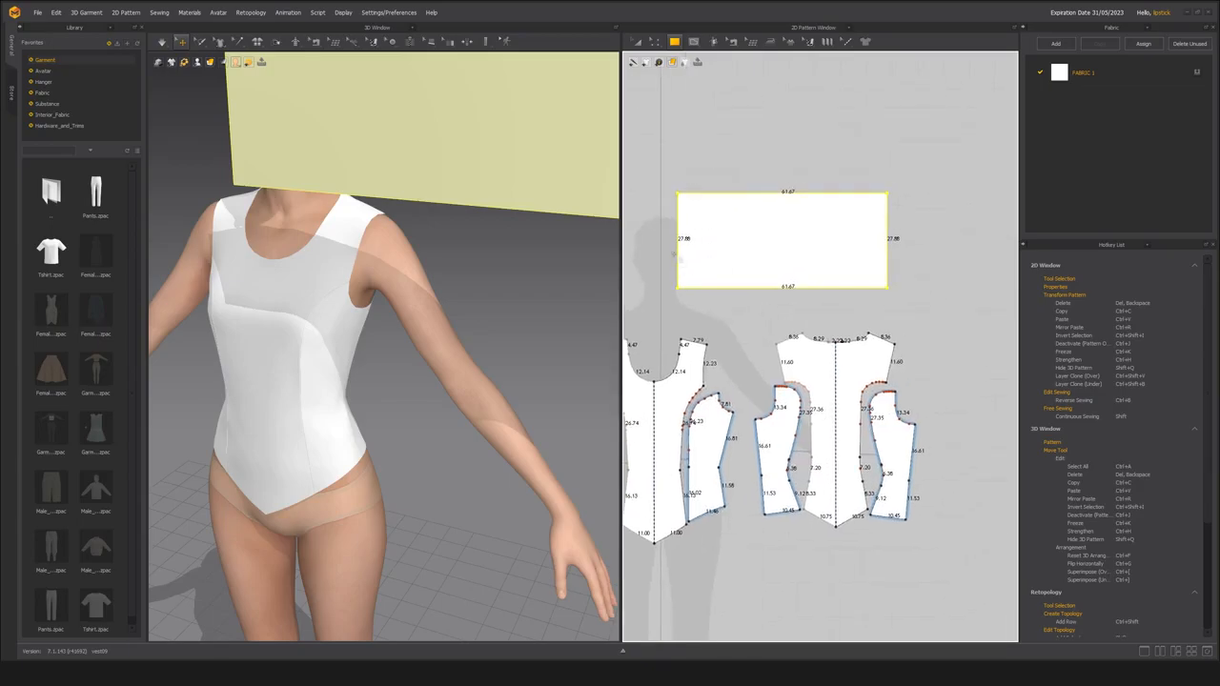
Resize the rectangular pattern to about 52 cm wide and 33 cm high.
click(655, 42)
click(656, 77)
key(a)
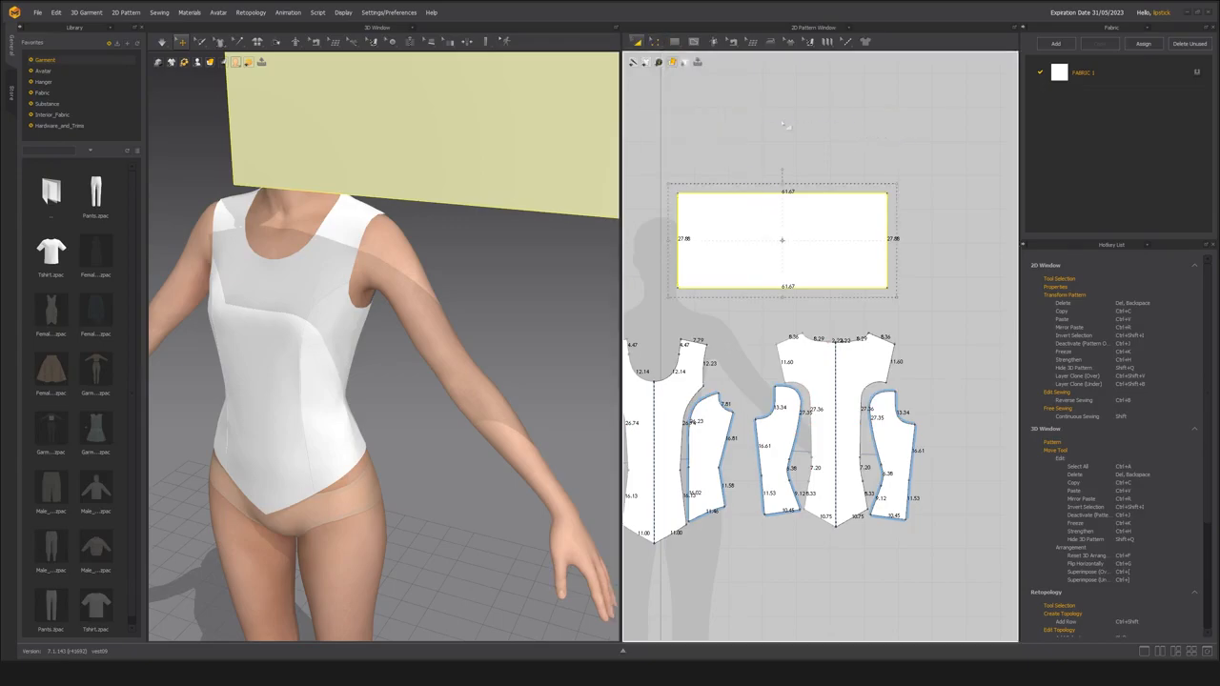
click(750, 232)
drag(782, 297, 782, 312)
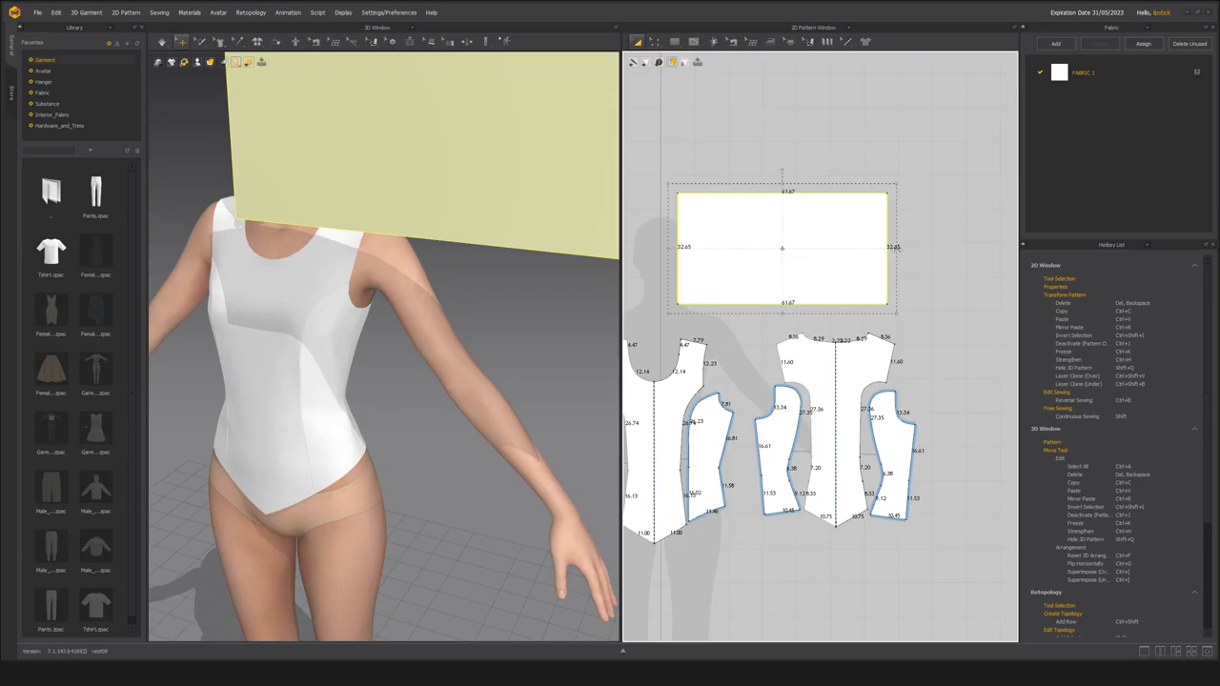
drag(896, 246, 855, 247)
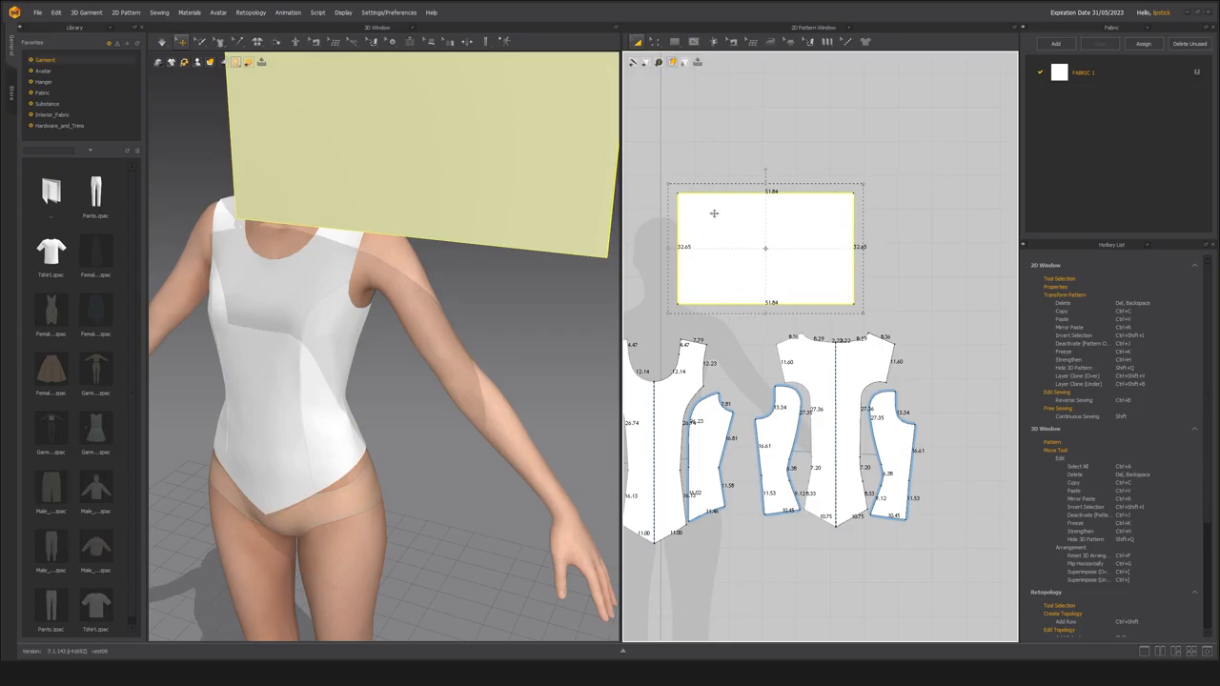
Examine the floating rectangular pattern against the avatar's shoulder and arm from several angles and distances.
scroll(456, 301, down, 4)
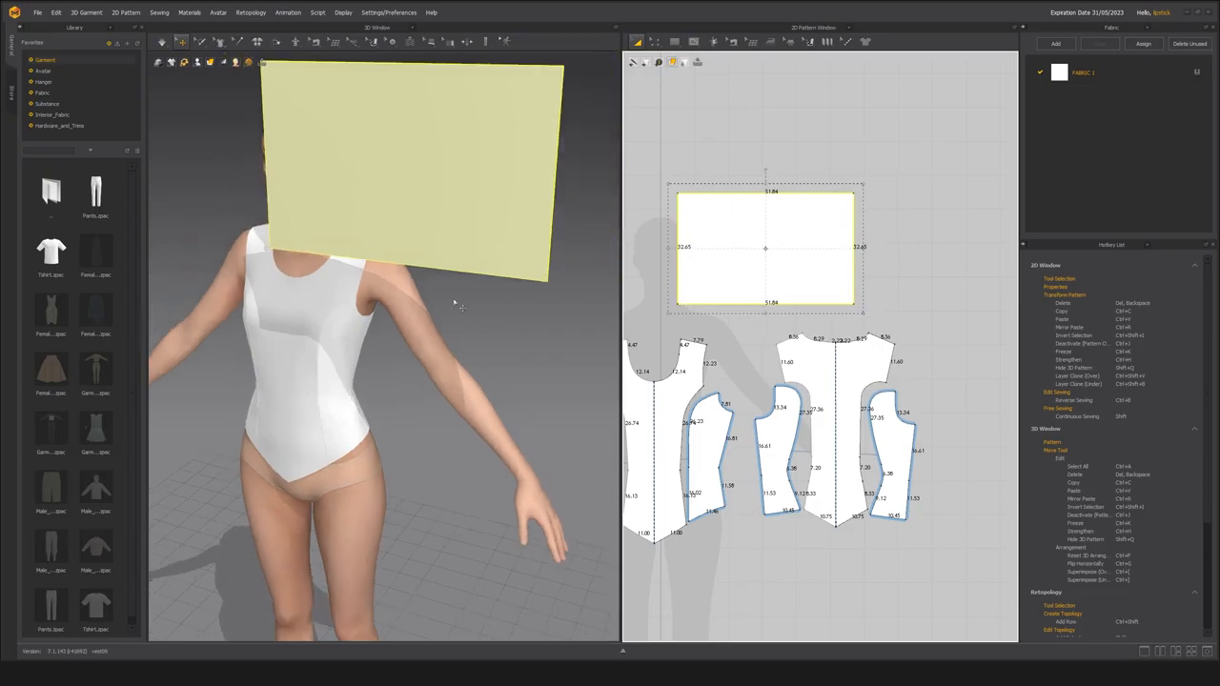
mouse_move(422, 281)
right_down()
mouse_move(426, 301)
mouse_move(400, 267)
mouse_move(357, 275)
mouse_move(407, 269)
right_up()
scroll(425, 302, down, 3)
scroll(362, 278, up, 3)
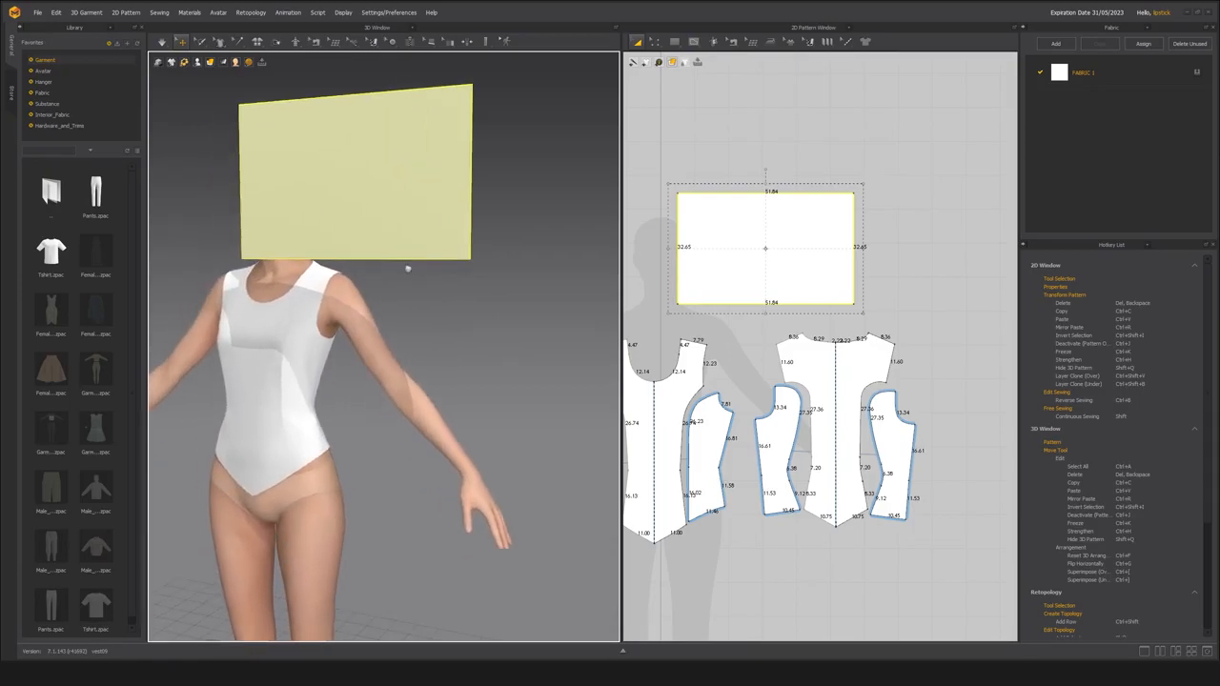
right_drag(287, 349, 400, 359)
scroll(401, 359, down, 3)
middle_drag(401, 359, 485, 347)
right_drag(484, 347, 499, 394)
scroll(436, 319, up, 3)
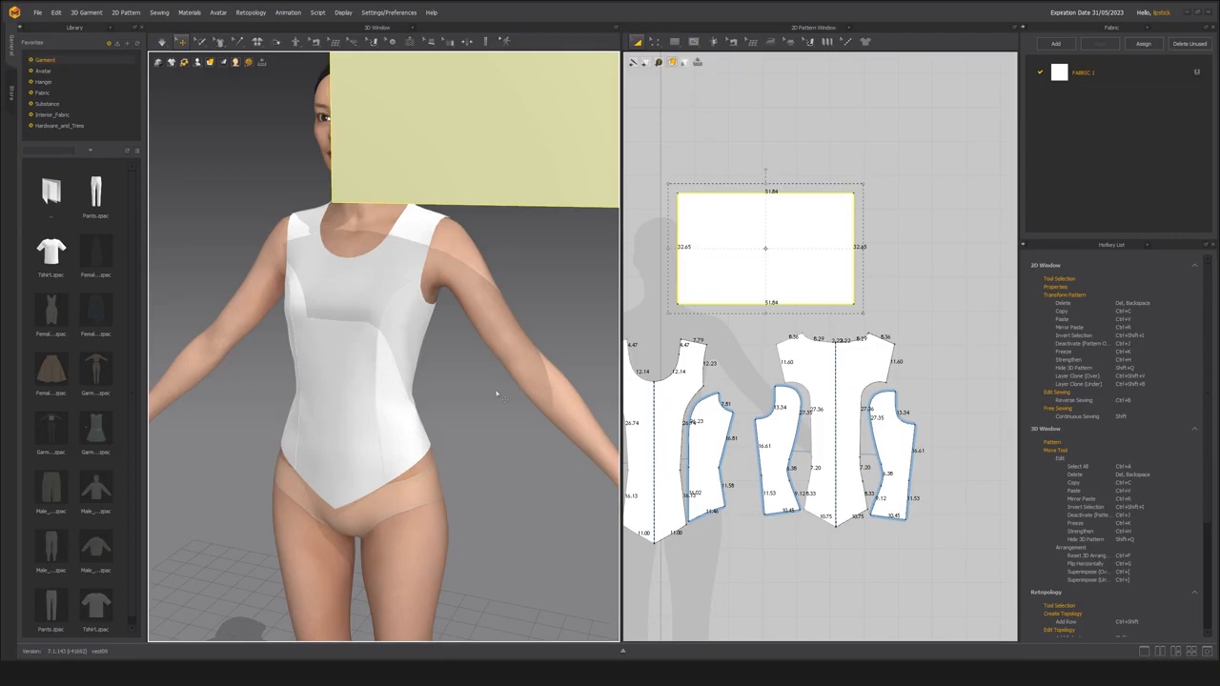
middle_drag(481, 442, 430, 423)
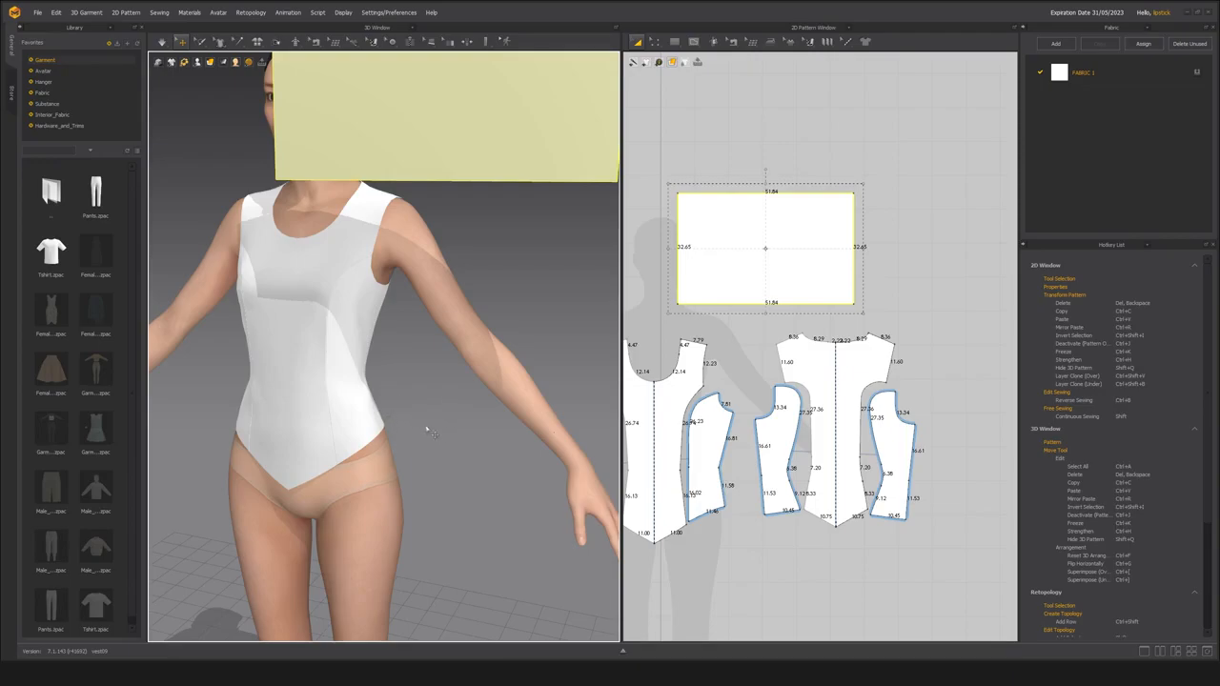
right_drag(418, 425, 417, 399)
scroll(389, 416, down, 4)
scroll(399, 398, up, 2)
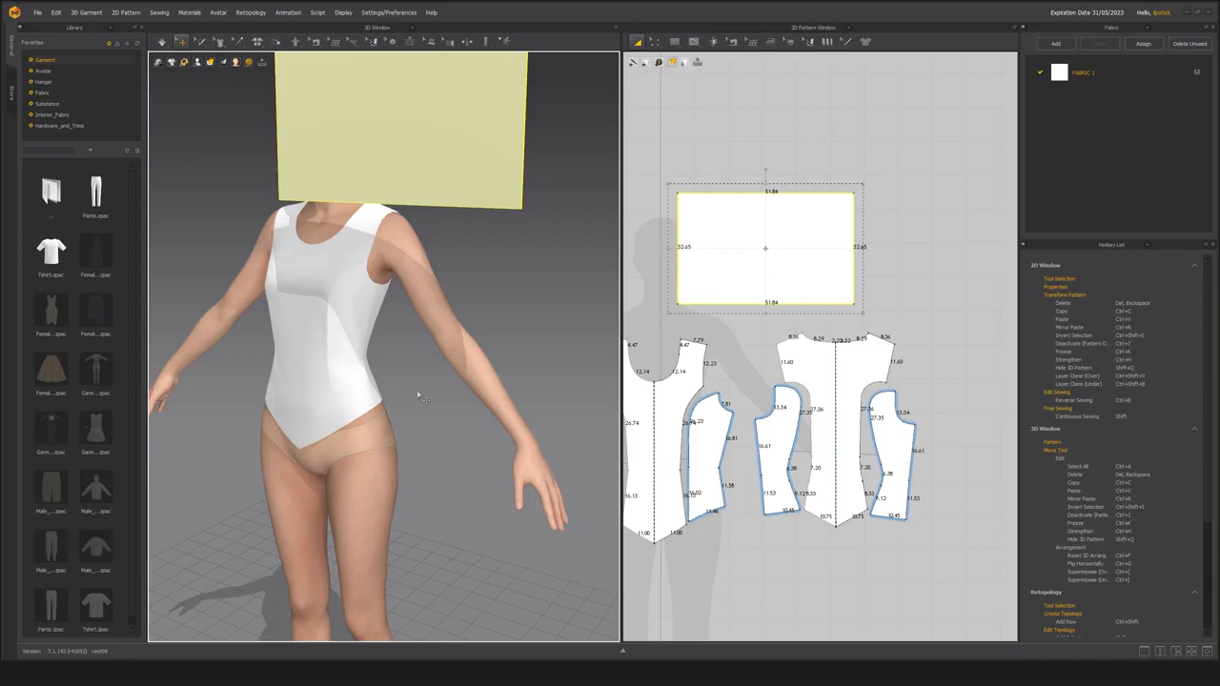
Show the avatar's arrangement points and wrap the rectangular pattern around the left arm at Arm_Front_2_L.
key(shift+f)
scroll(429, 419, down, 5)
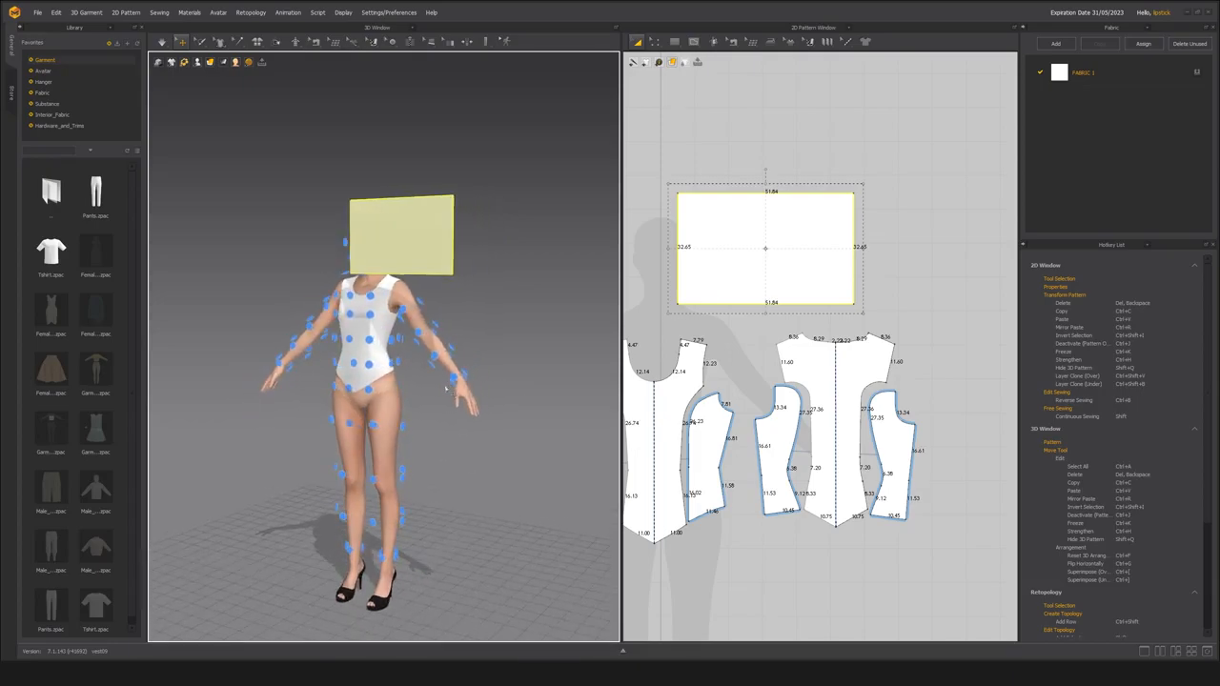
scroll(404, 461, up, 6)
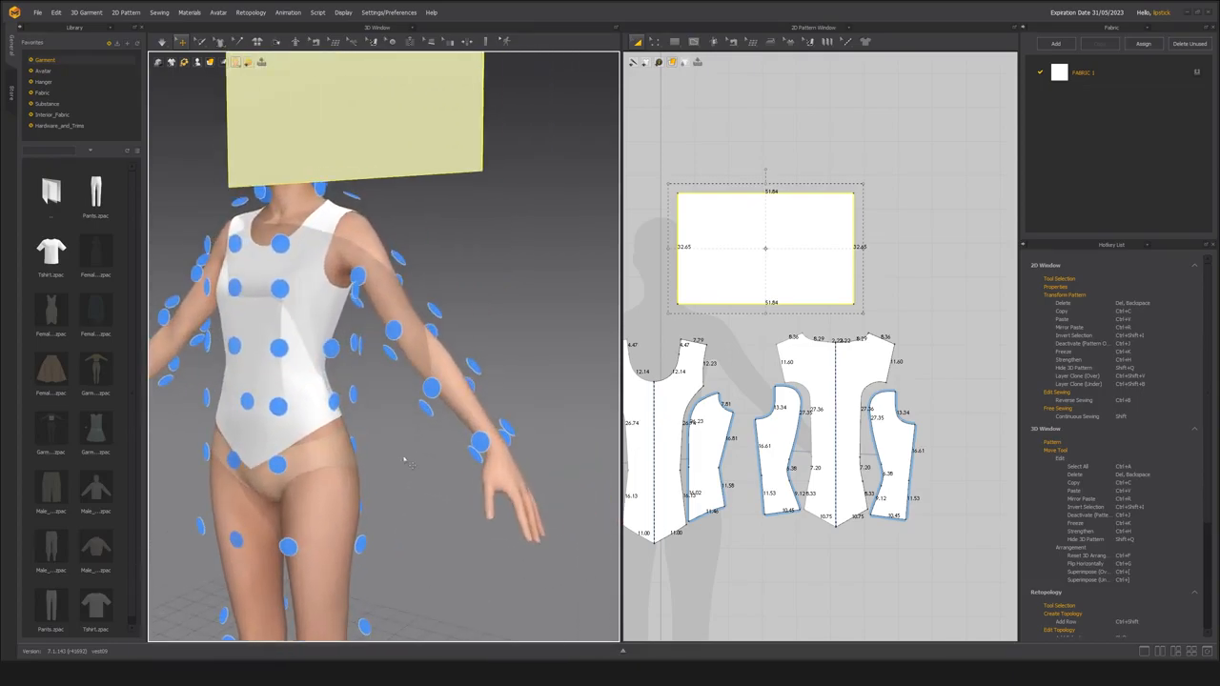
scroll(403, 455, down, 3)
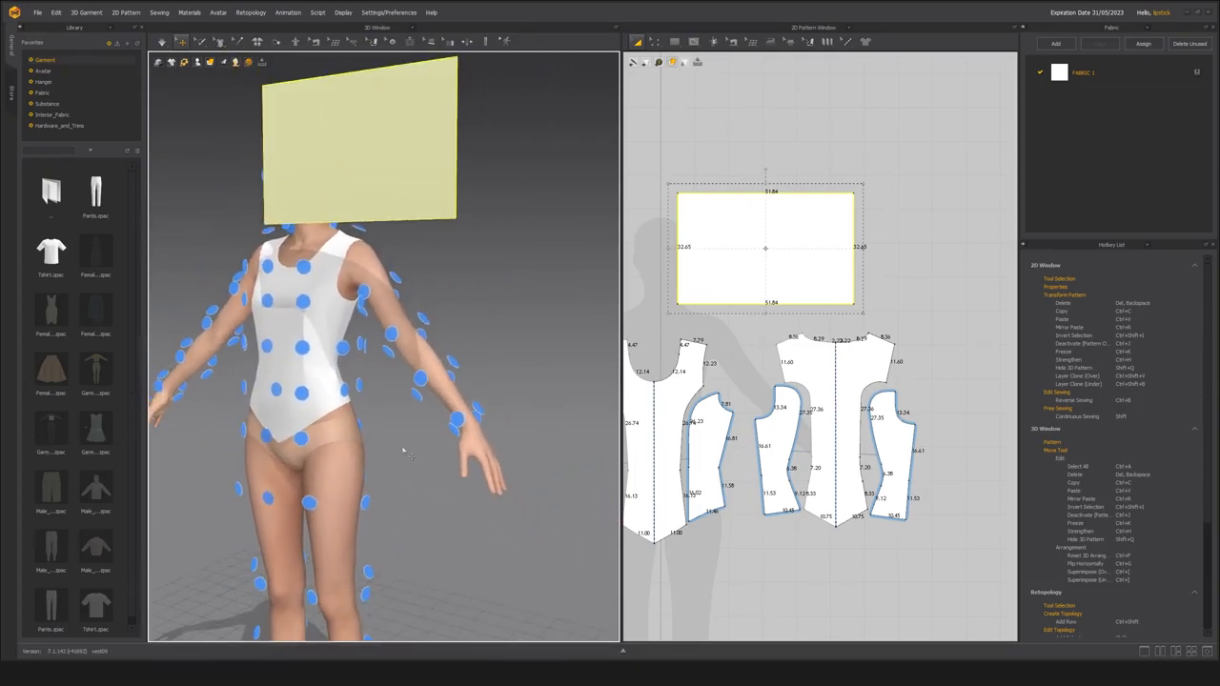
right_drag(404, 449, 428, 455)
scroll(410, 460, up, 3)
middle_drag(406, 461, 400, 479)
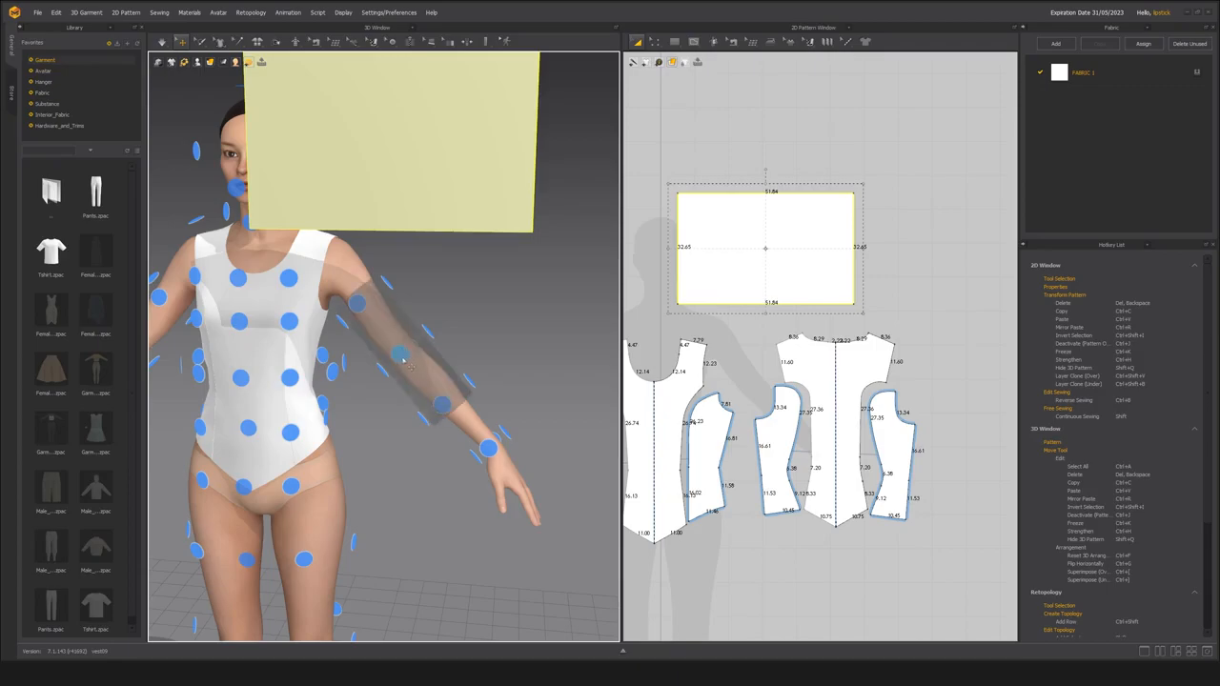
mouse_move(556, 313)
right_down()
mouse_move(517, 325)
mouse_move(548, 316)
right_up()
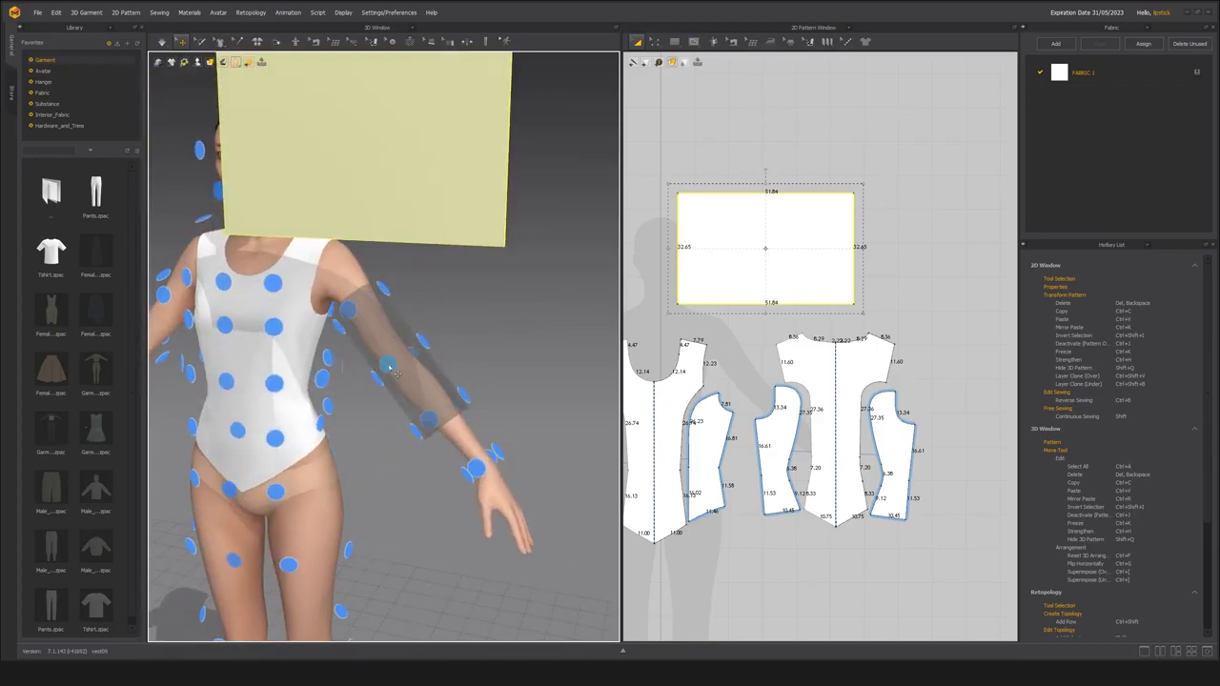
click(389, 368)
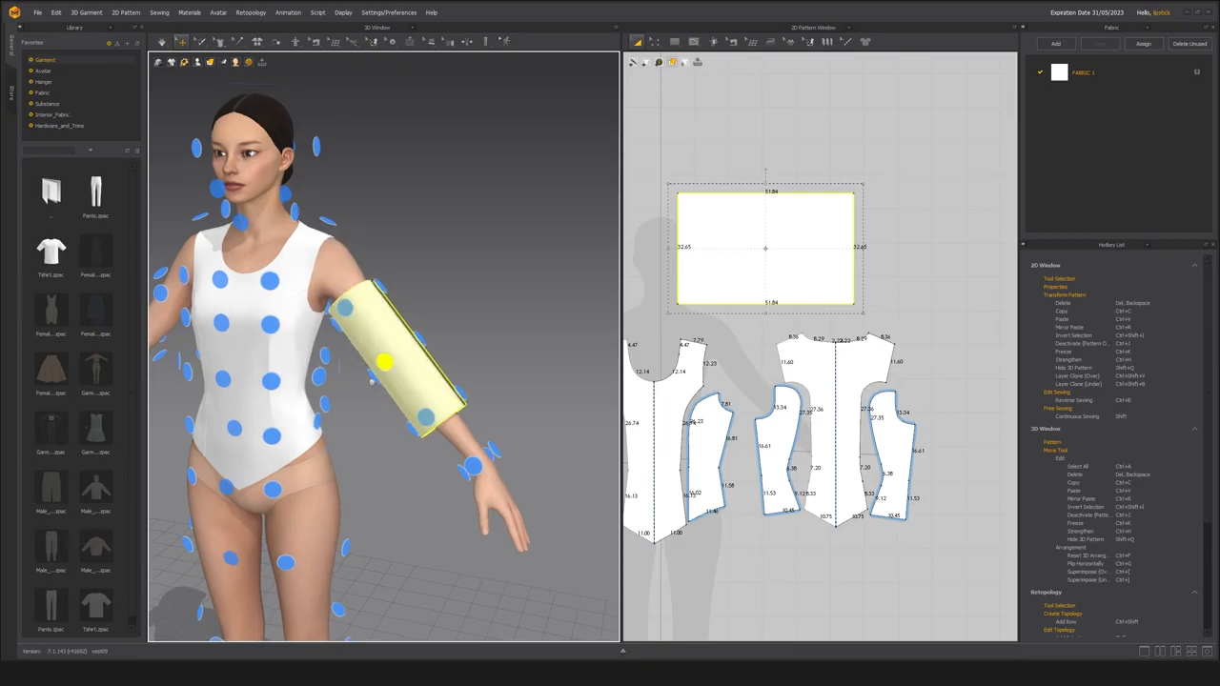
Open the sleeve pattern's properties and set its arrangement Position X to 47 and Position Y to 53.
scroll(383, 381, up, 5)
scroll(382, 380, down, 6)
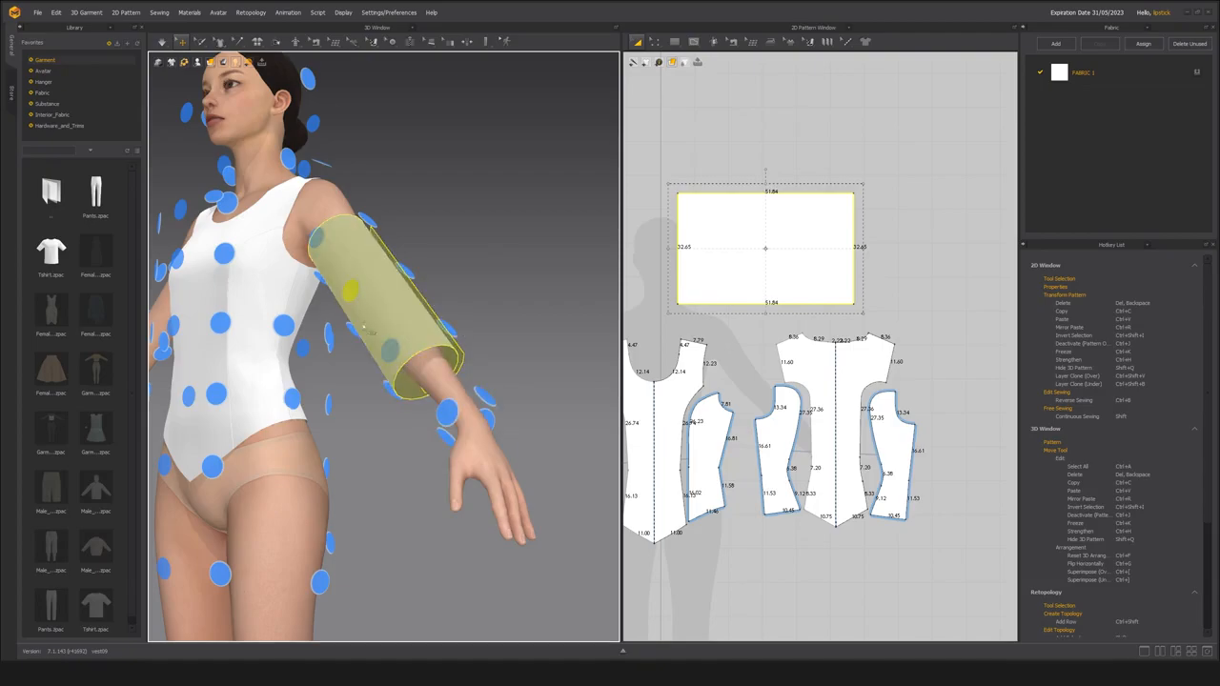
right_drag(477, 278, 492, 290)
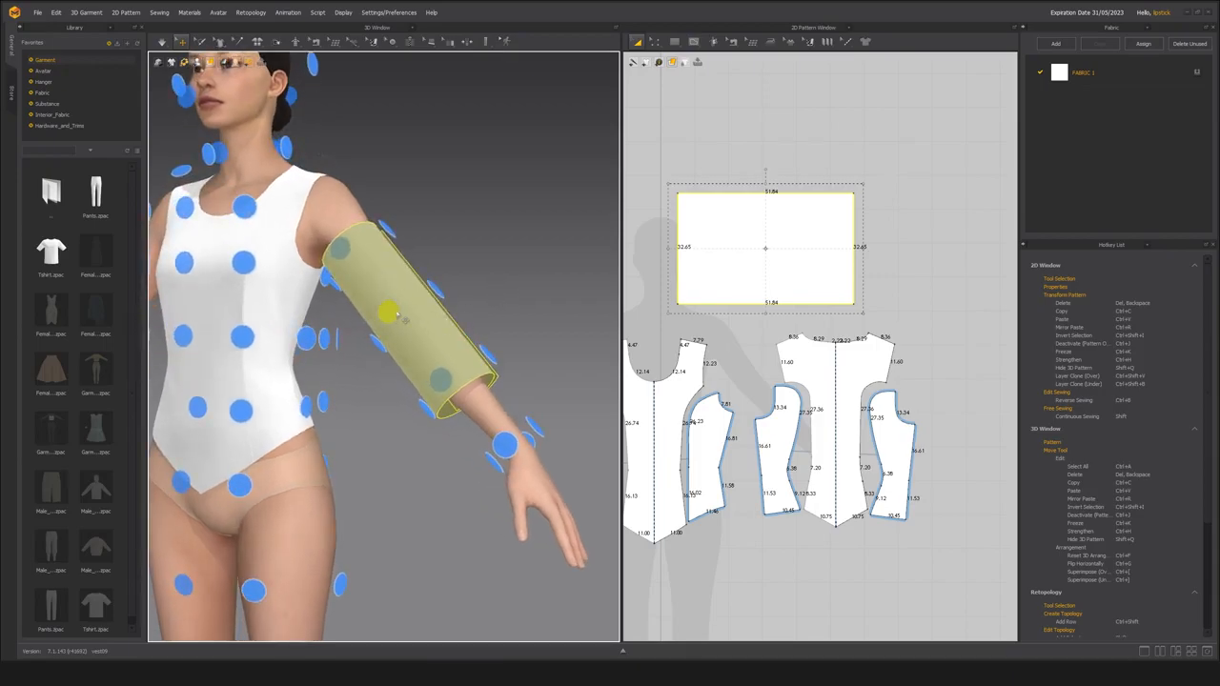
right_drag(531, 264, 512, 272)
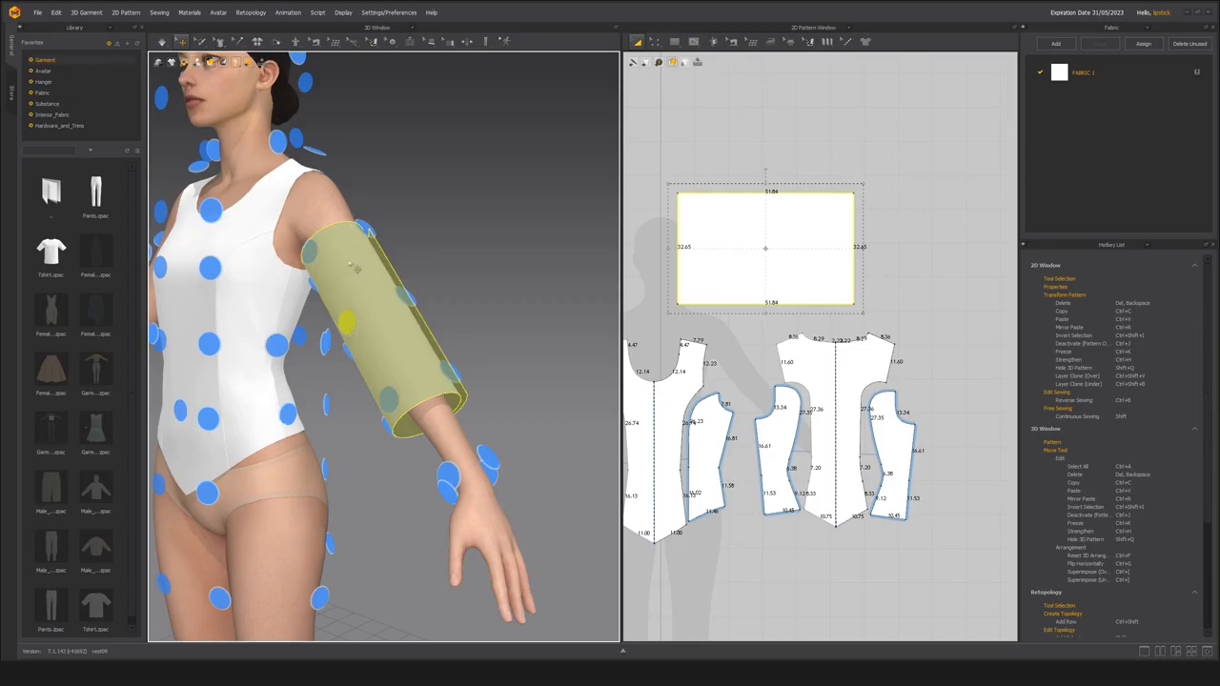
click(1148, 246)
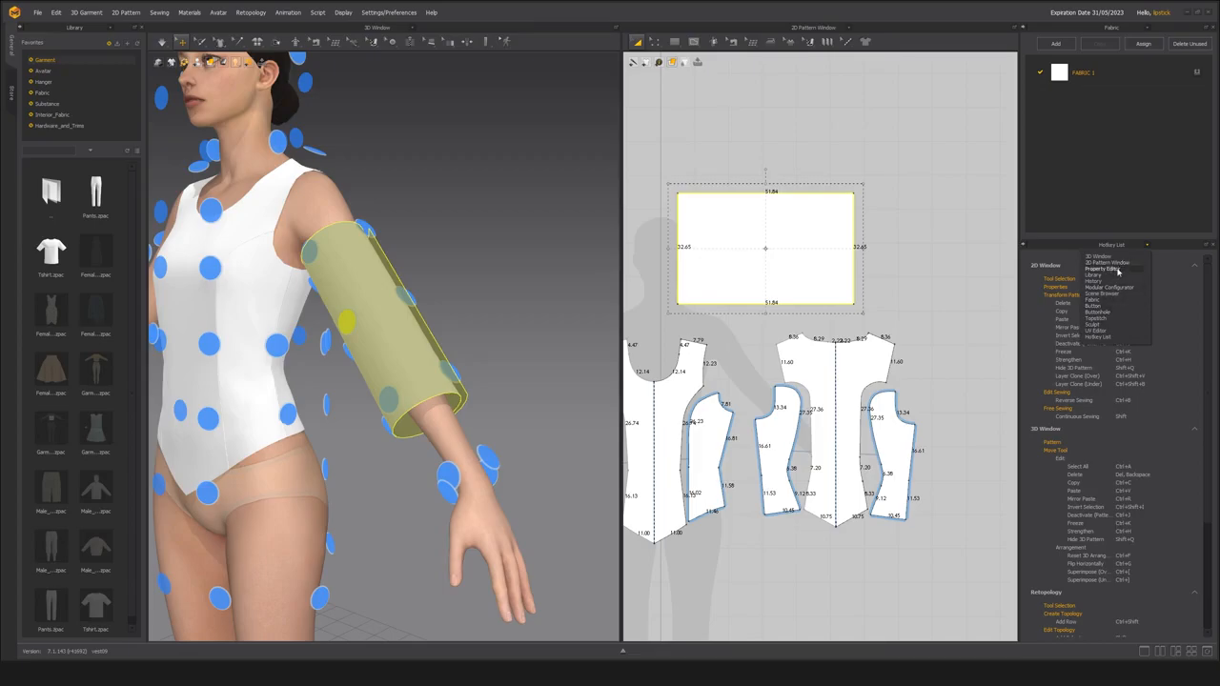
click(1109, 377)
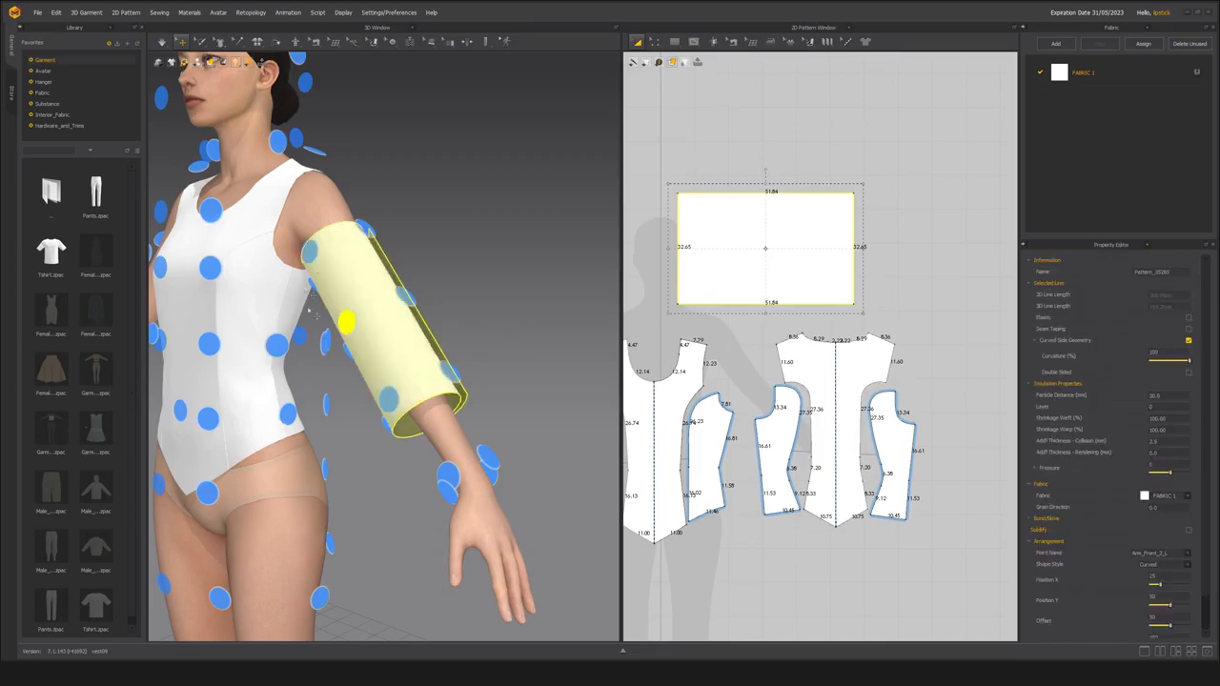
scroll(1115, 378, down, 1)
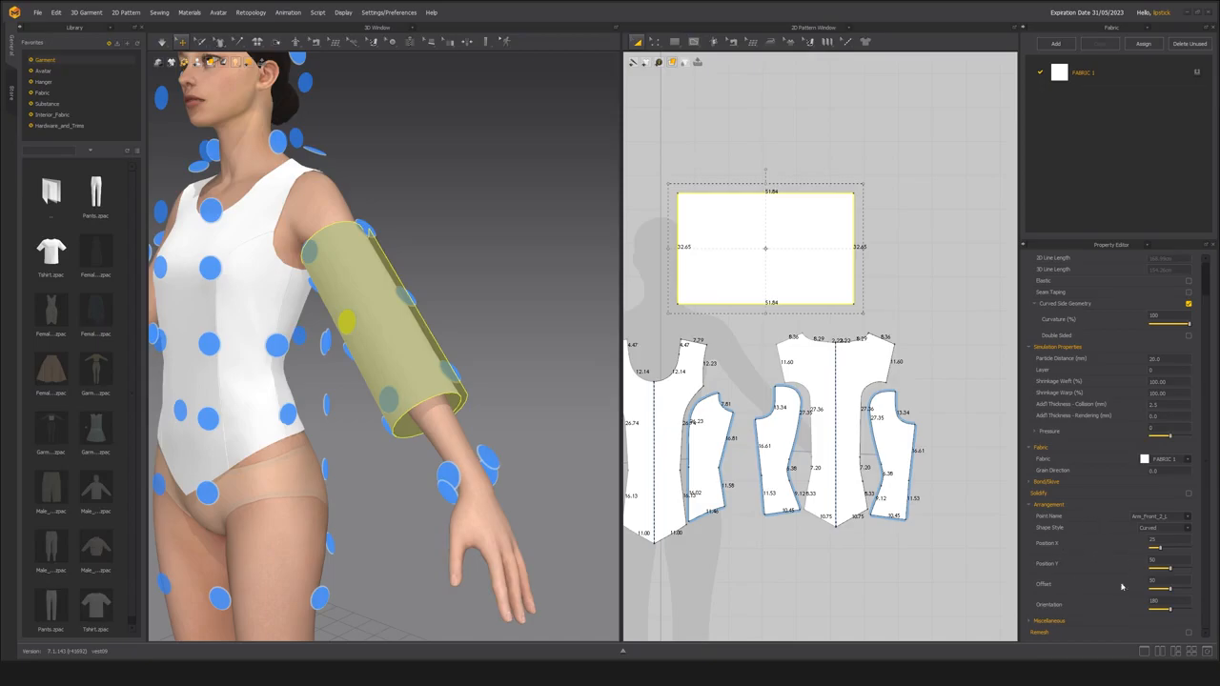
drag(1160, 549, 1173, 571)
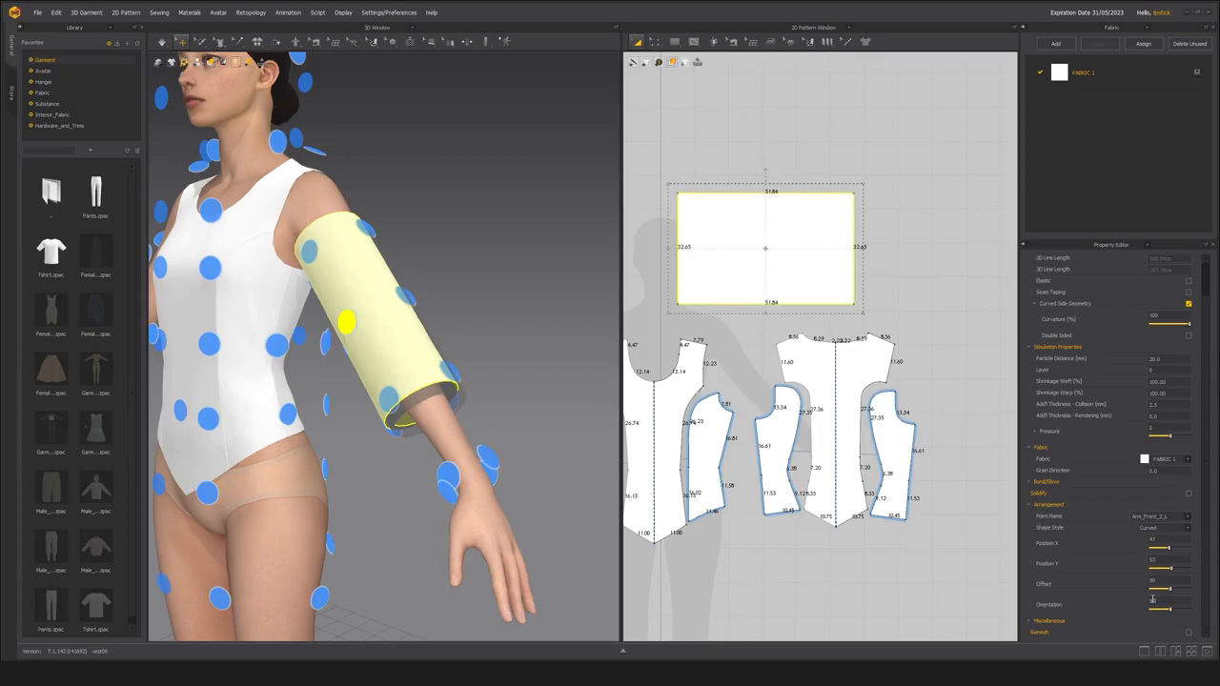
Set the sleeve's arrangement Orientation to 90 and its Offset to 43 so it runs along the arm.
key(Return)
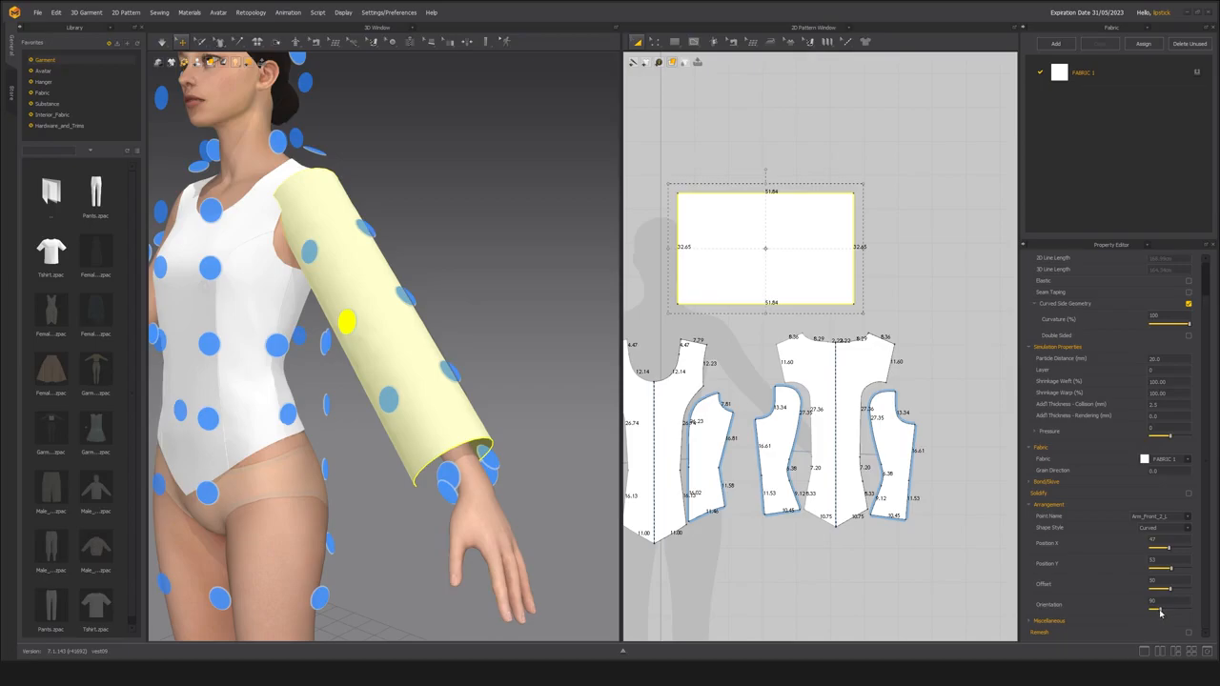
drag(1161, 612, 1162, 618)
mouse_move(342, 429)
right_down()
mouse_move(354, 463)
mouse_move(380, 469)
mouse_move(339, 465)
mouse_move(332, 450)
right_up()
scroll(337, 464, up, 2)
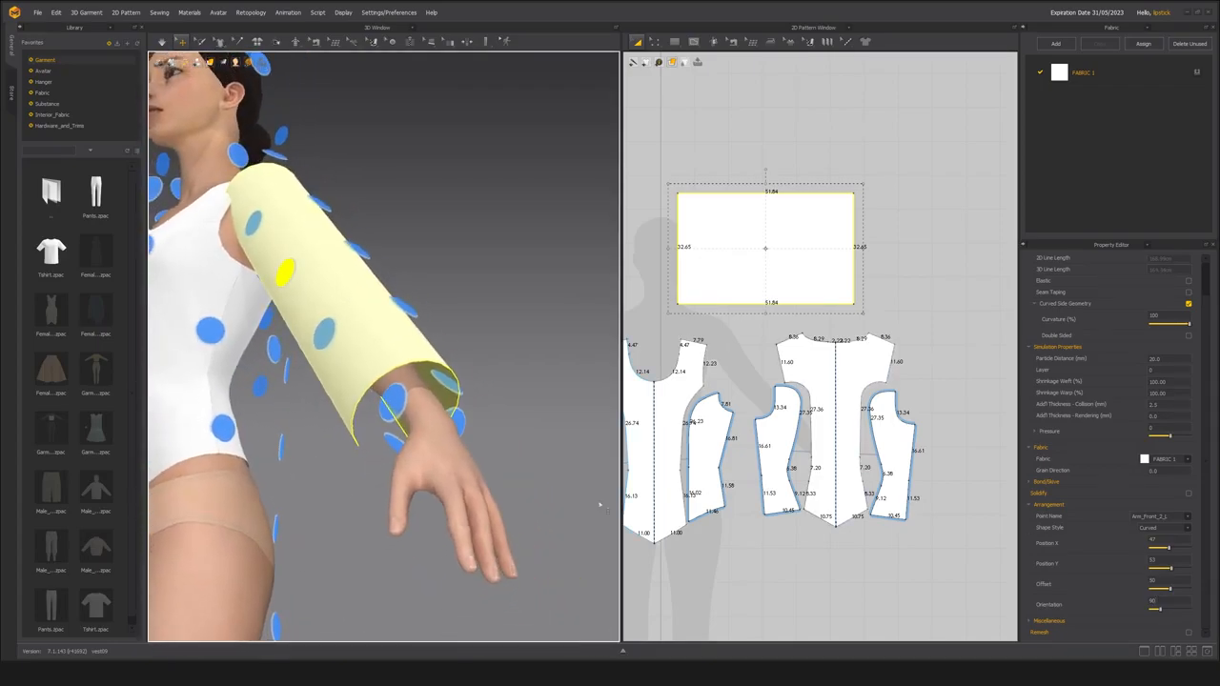
drag(1171, 590, 1168, 596)
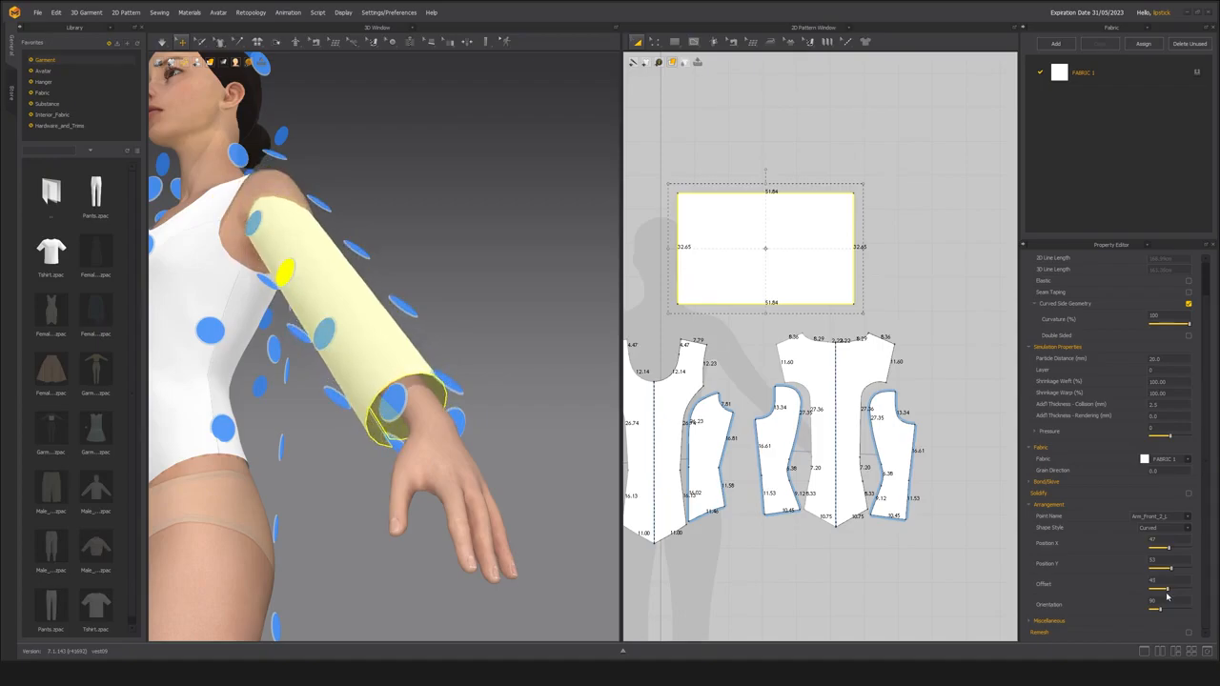
right_drag(375, 504, 526, 553)
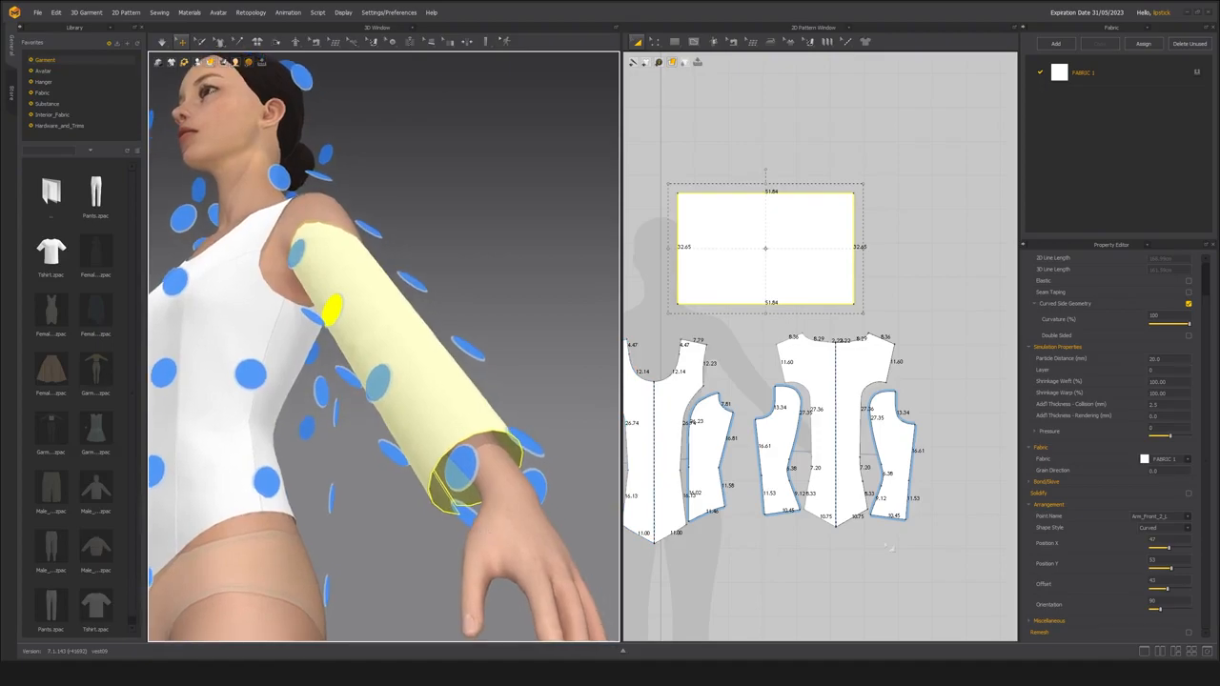
Adjust the sleeve's arrangement Offset to 46 and its Position Y to 38, with Edit Pattern active for the 2D pieces.
right_drag(711, 461, 781, 404)
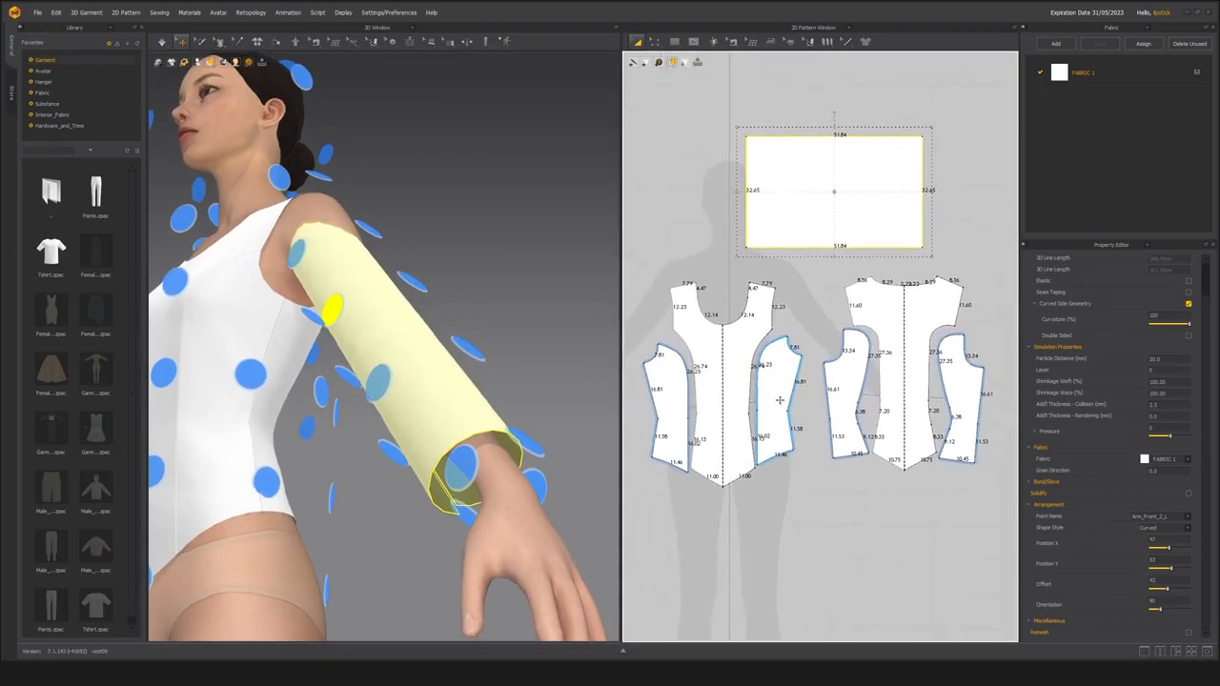
click(655, 42)
right_drag(223, 384, 446, 450)
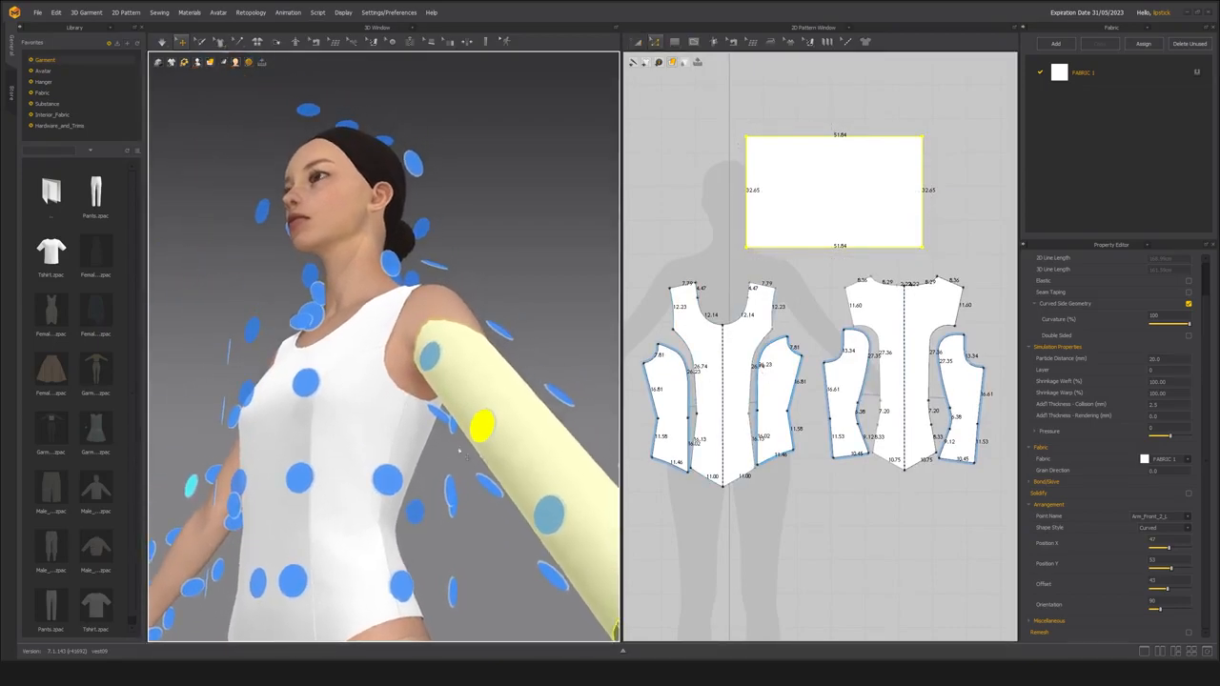
middle_drag(561, 459, 498, 440)
right_drag(419, 406, 305, 353)
scroll(305, 353, up, 5)
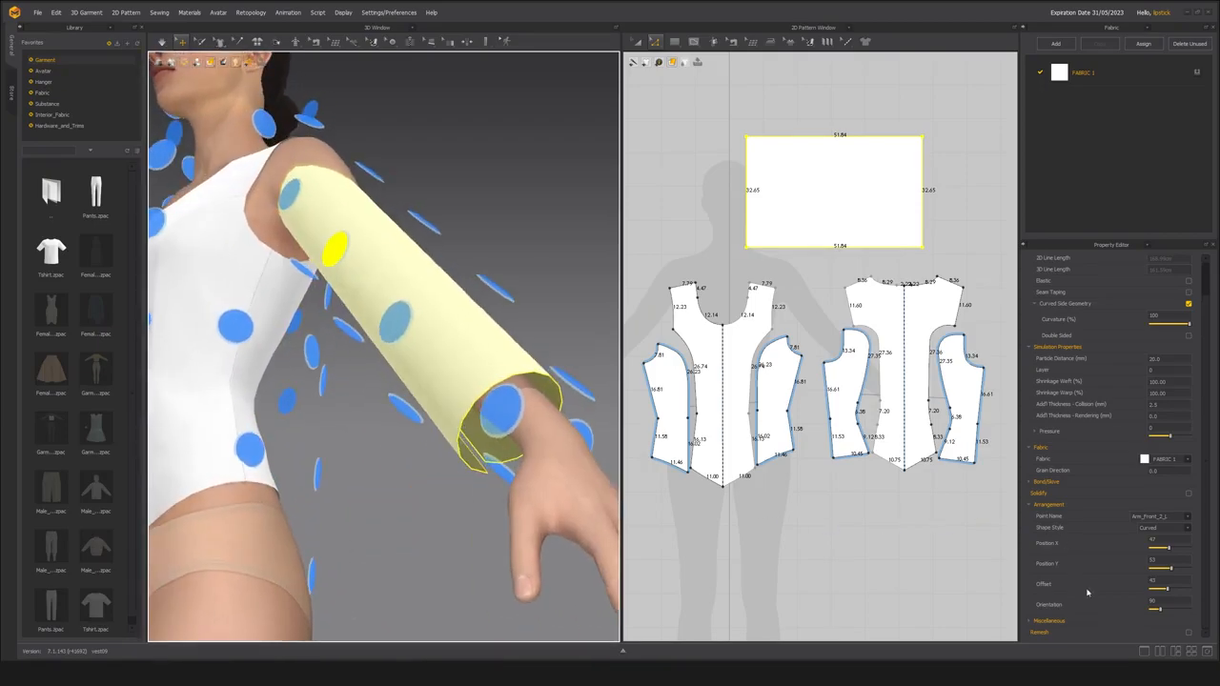
drag(1168, 590, 1169, 591)
right_drag(337, 449, 368, 463)
scroll(345, 456, down, 3)
scroll(368, 463, up, 2)
drag(1172, 571, 1165, 570)
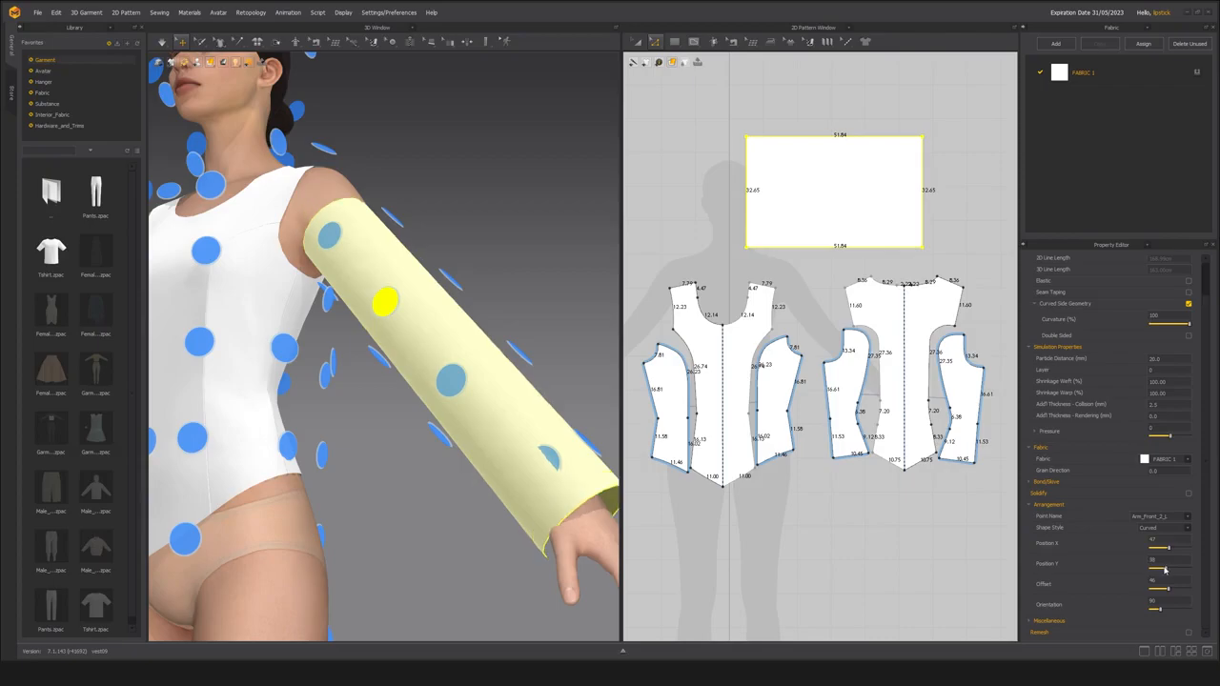
Examine how the wrapped sleeve sits around the arm and shoulder from the front, side and back.
scroll(339, 401, up, 6)
scroll(441, 490, down, 5)
right_drag(441, 490, 205, 434)
scroll(205, 433, down, 3)
right_drag(382, 430, 594, 422)
scroll(429, 427, up, 3)
middle_drag(591, 420, 488, 425)
scroll(428, 480, up, 3)
right_drag(458, 420, 458, 457)
middle_drag(589, 210, 432, 203)
mouse_move(392, 412)
right_down()
mouse_move(310, 405)
mouse_move(392, 415)
right_up()
Select the four front and back armhole edges on the sleeve's side of the bodice to measure their combined length.
middle_drag(777, 322, 773, 328)
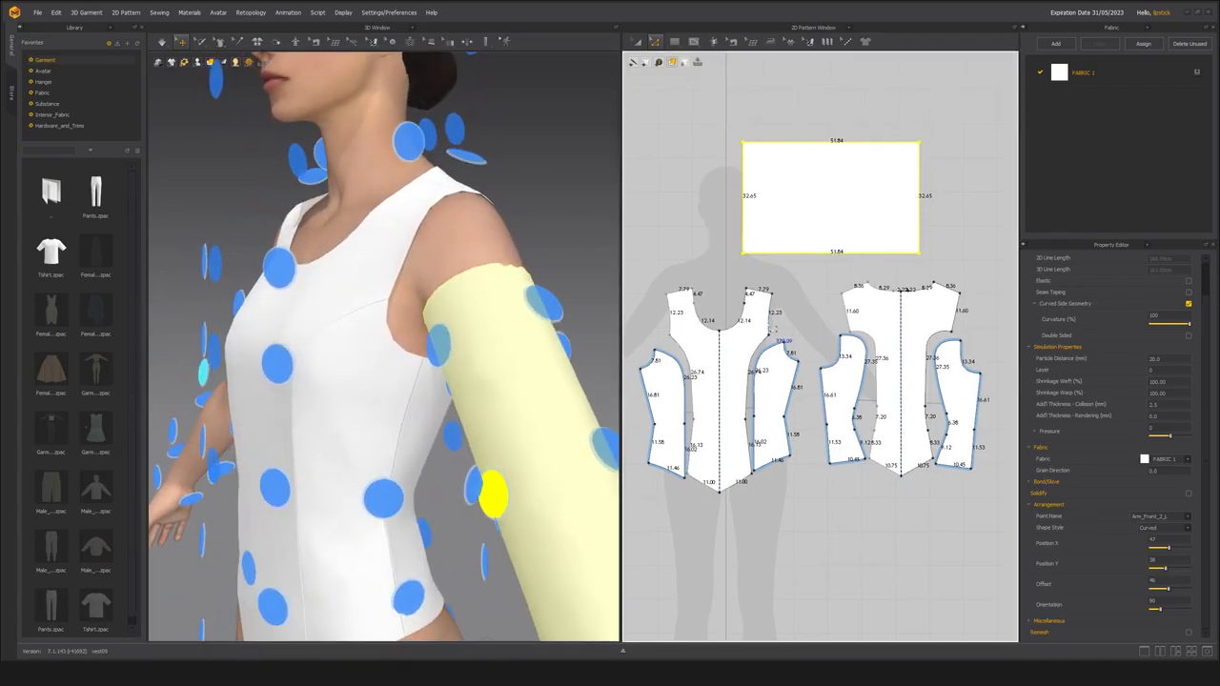
click(775, 327)
scroll(777, 327, up, 4)
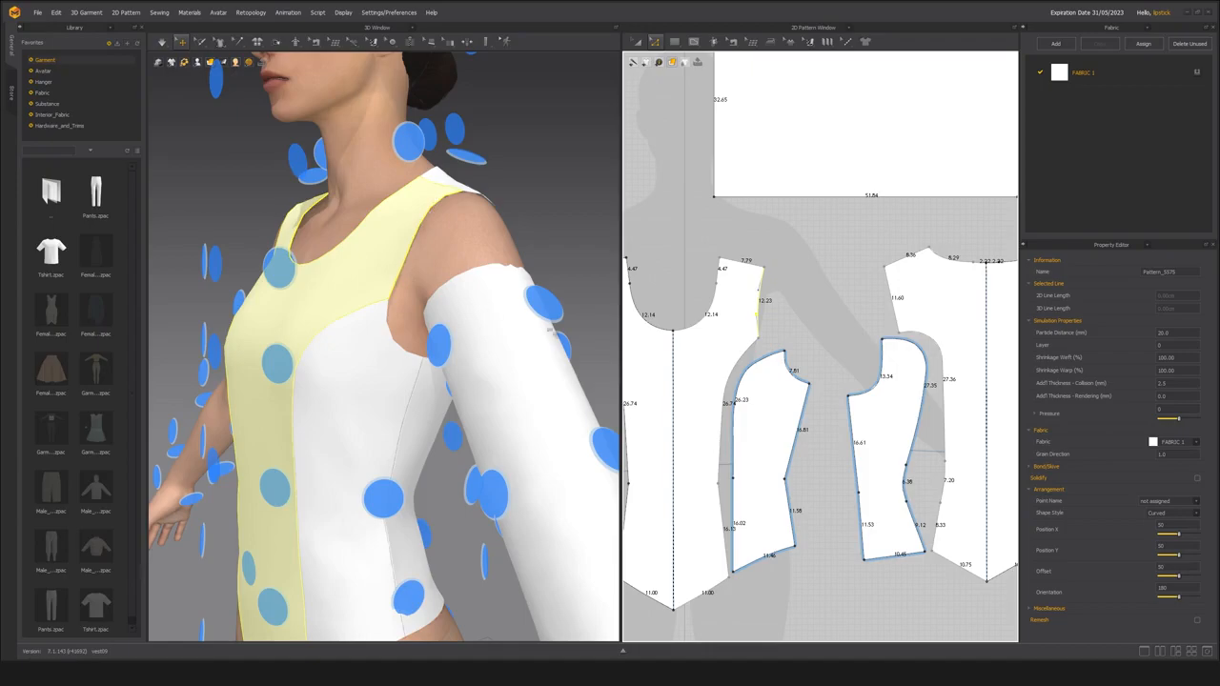
click(809, 384)
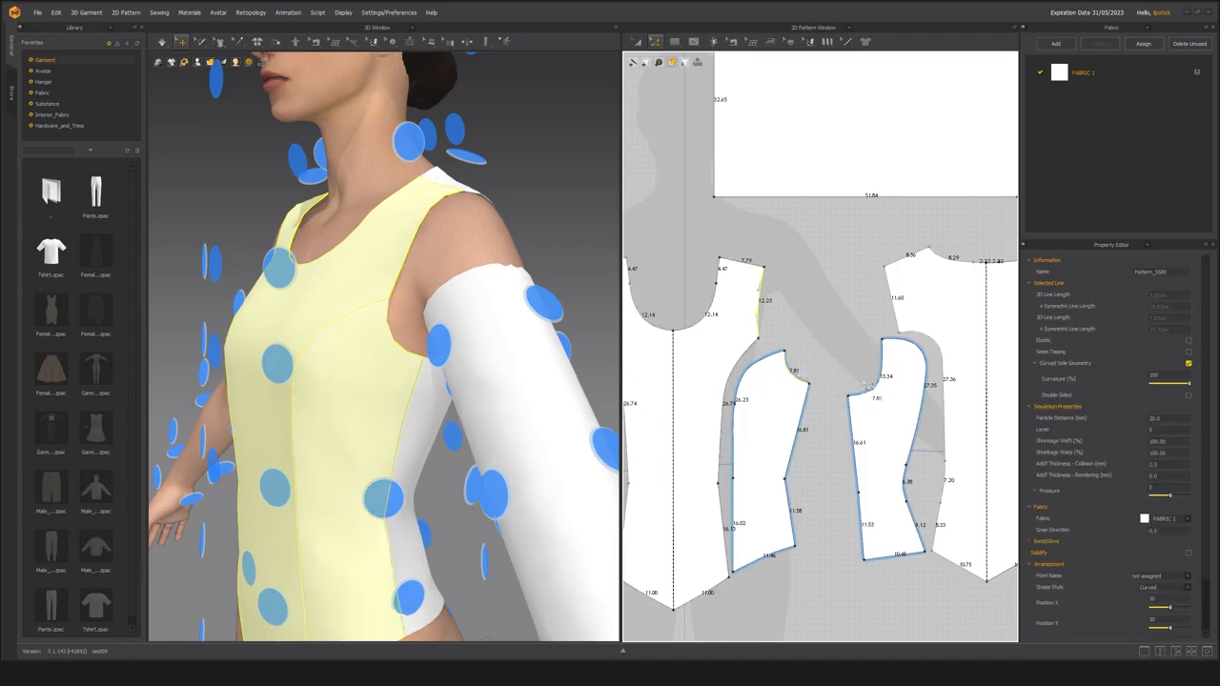
shift+click(879, 389)
right_drag(562, 307, 301, 313)
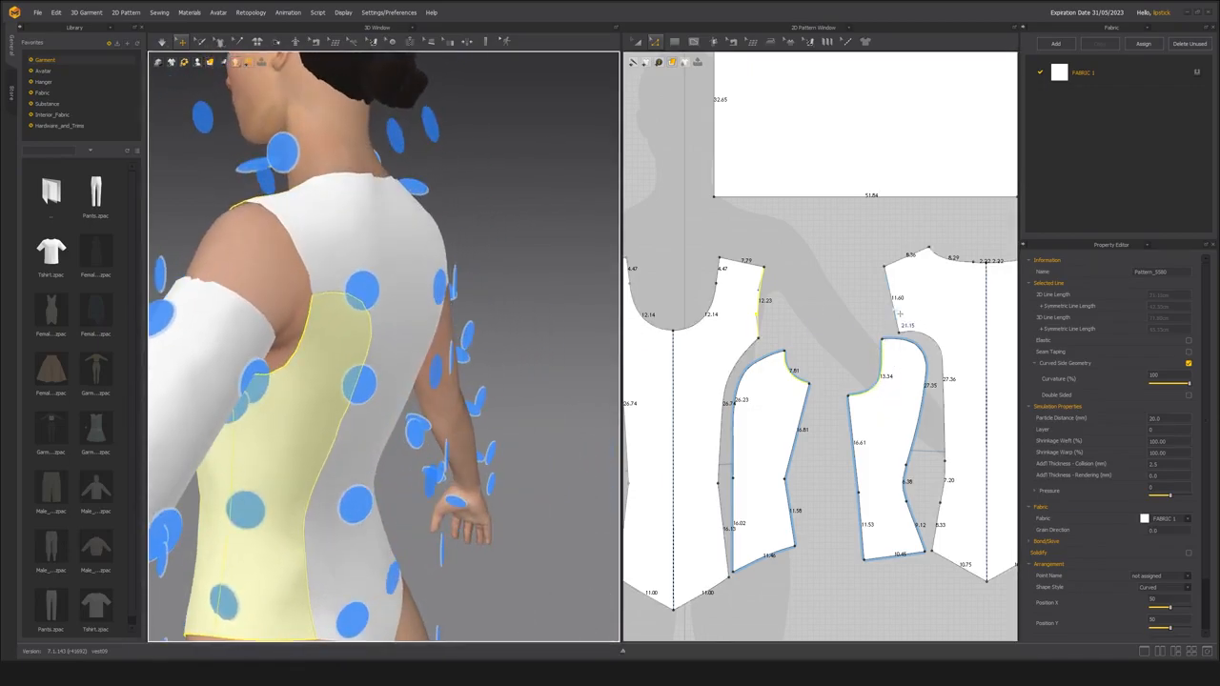
shift+click(898, 308)
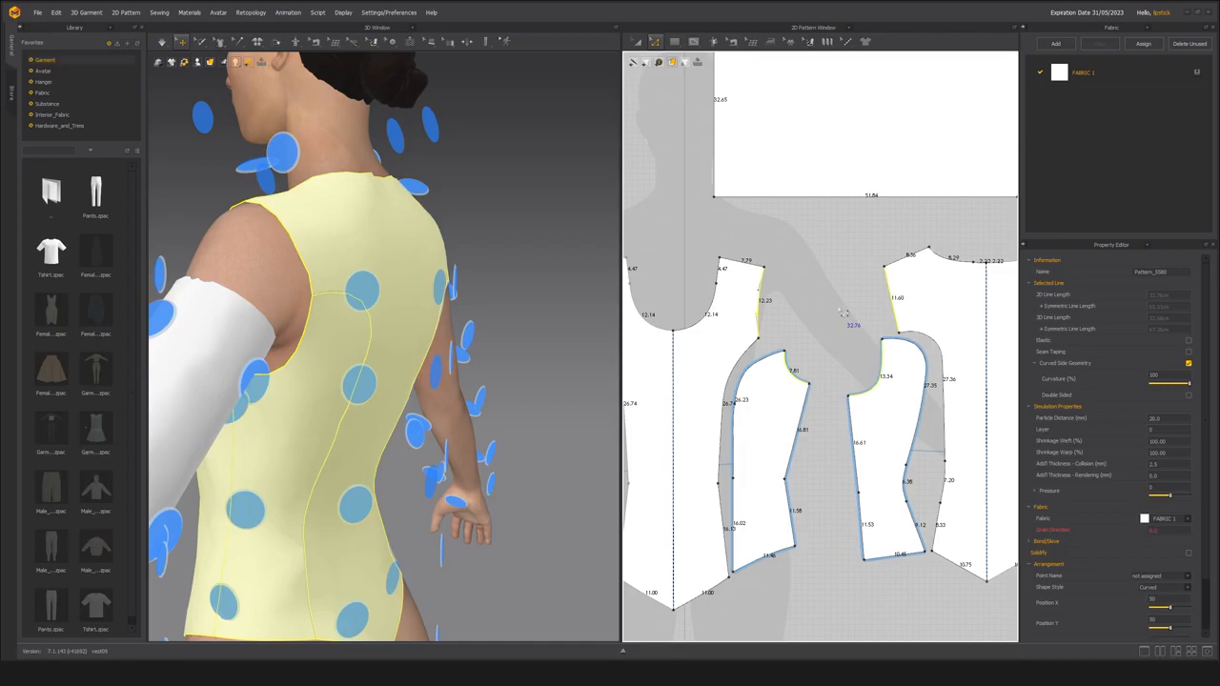
Compare the selected bodice armhole with the sleeve's upper opening in the 3D and 2D views.
scroll(839, 329, down, 5)
middle_drag(851, 341, 764, 339)
scroll(768, 351, up, 2)
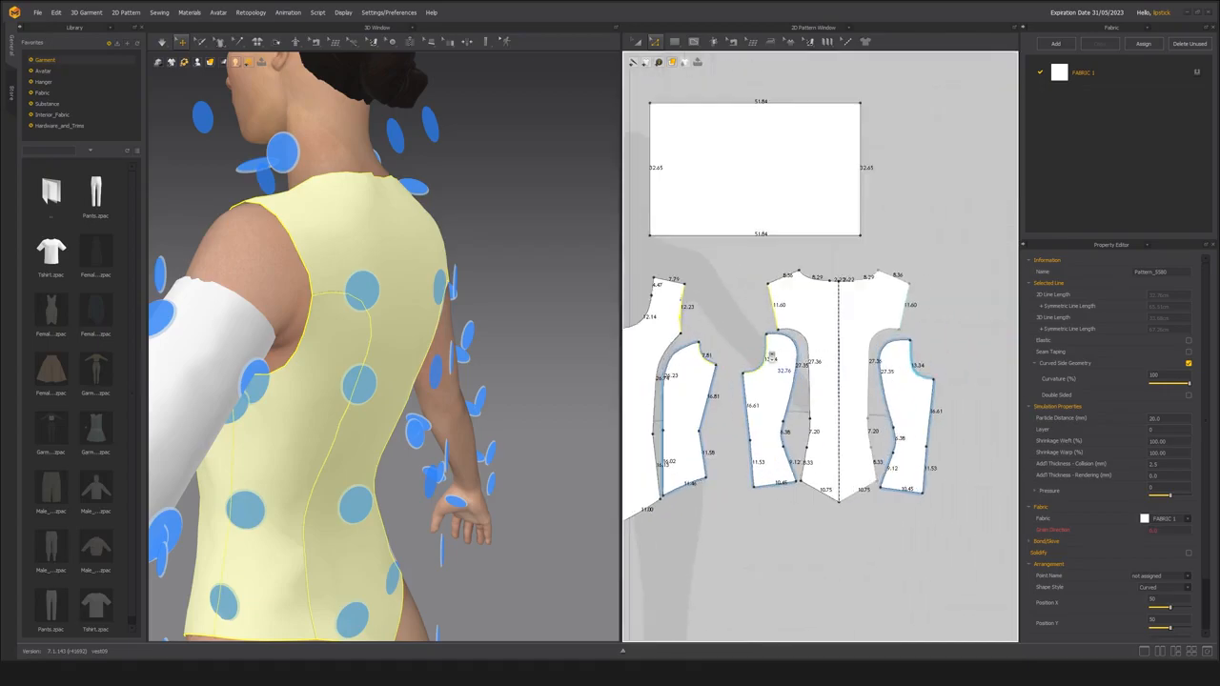
right_drag(214, 334, 510, 338)
middle_drag(424, 345, 276, 349)
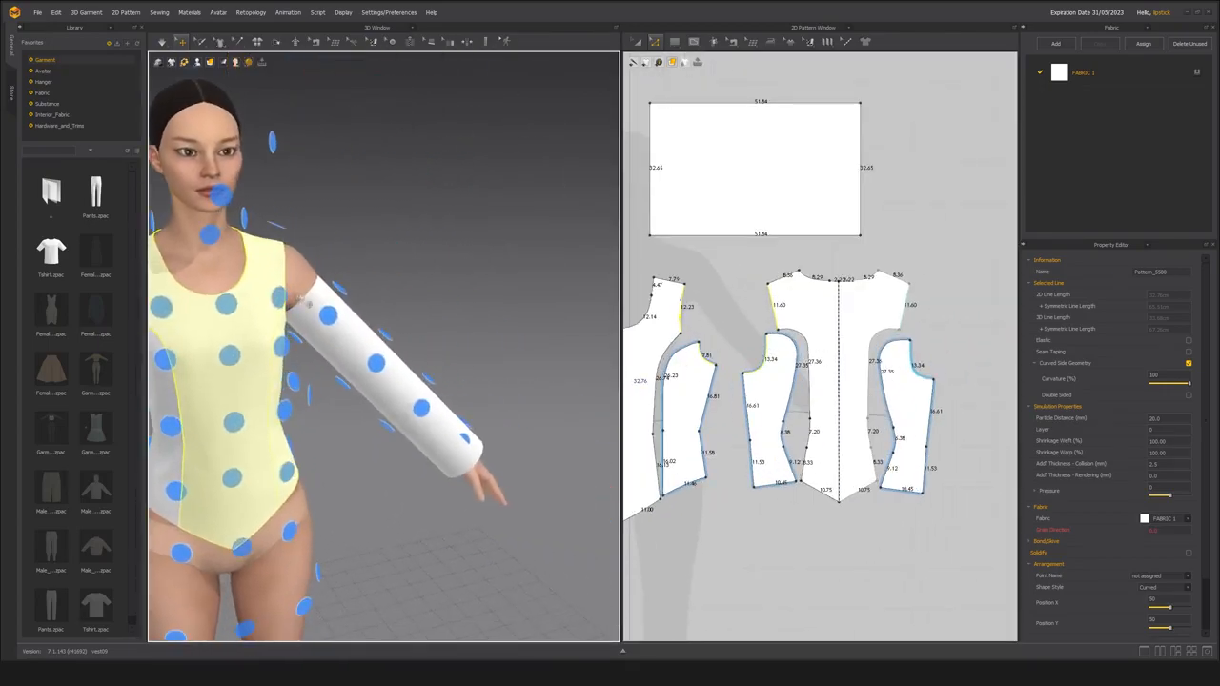
scroll(274, 350, up, 4)
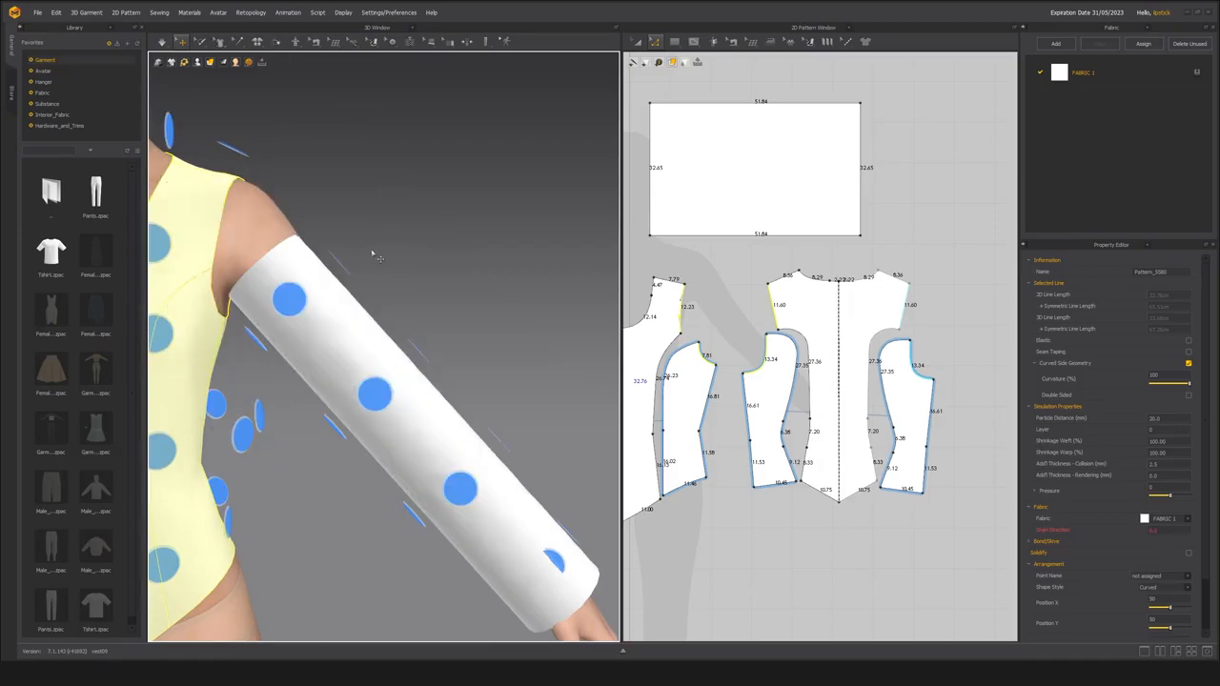
middle_drag(795, 337, 821, 330)
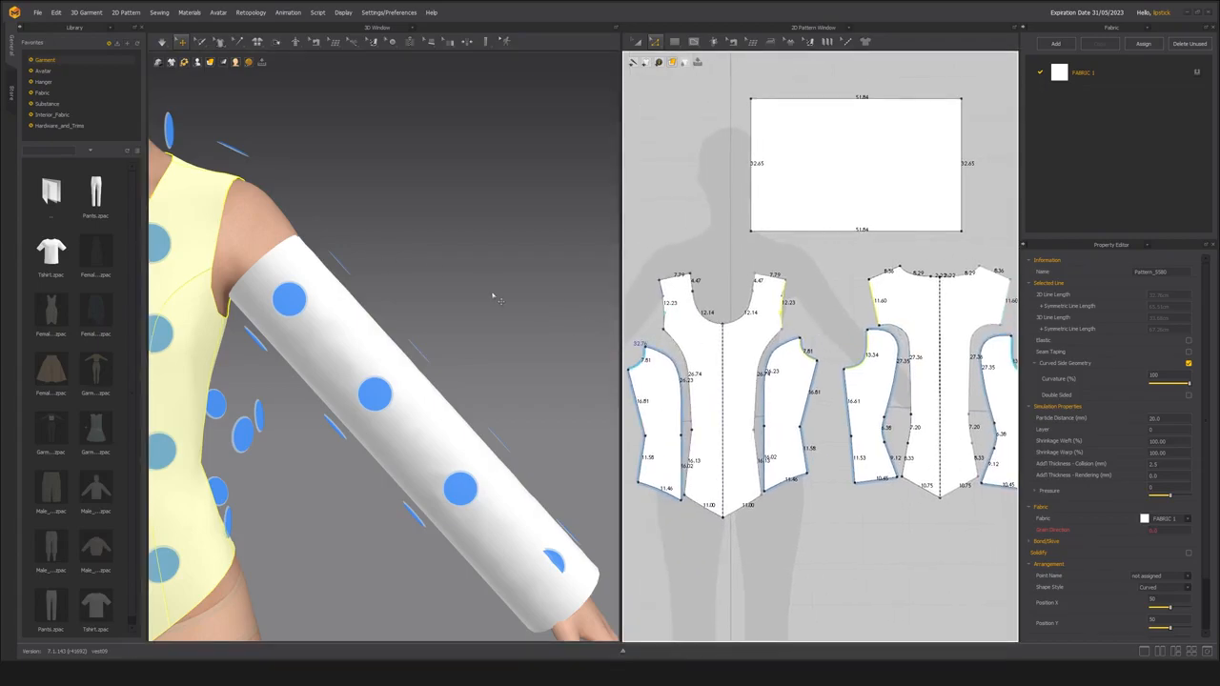
middle_drag(395, 332, 409, 327)
scroll(409, 327, down, 4)
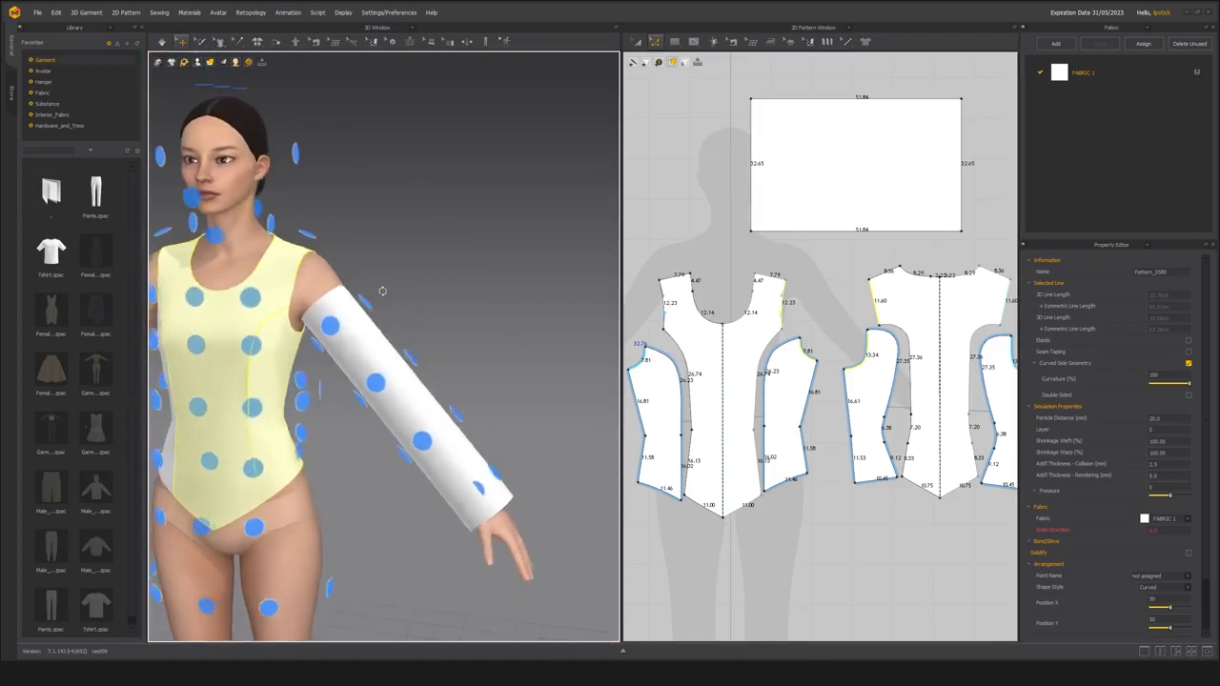
Inspect the sleeve against the bodice armhole from several angles and hide the arrangement points around the avatar.
right_drag(387, 289, 418, 285)
middle_drag(419, 285, 421, 287)
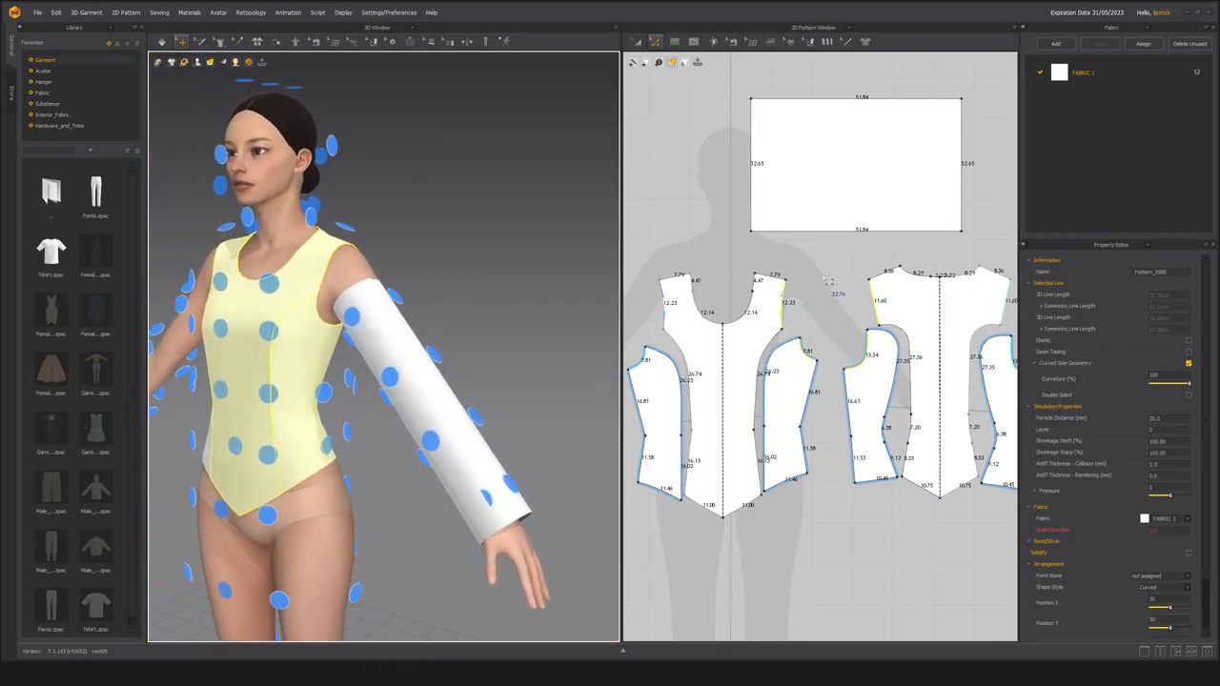
right_drag(355, 270, 477, 253)
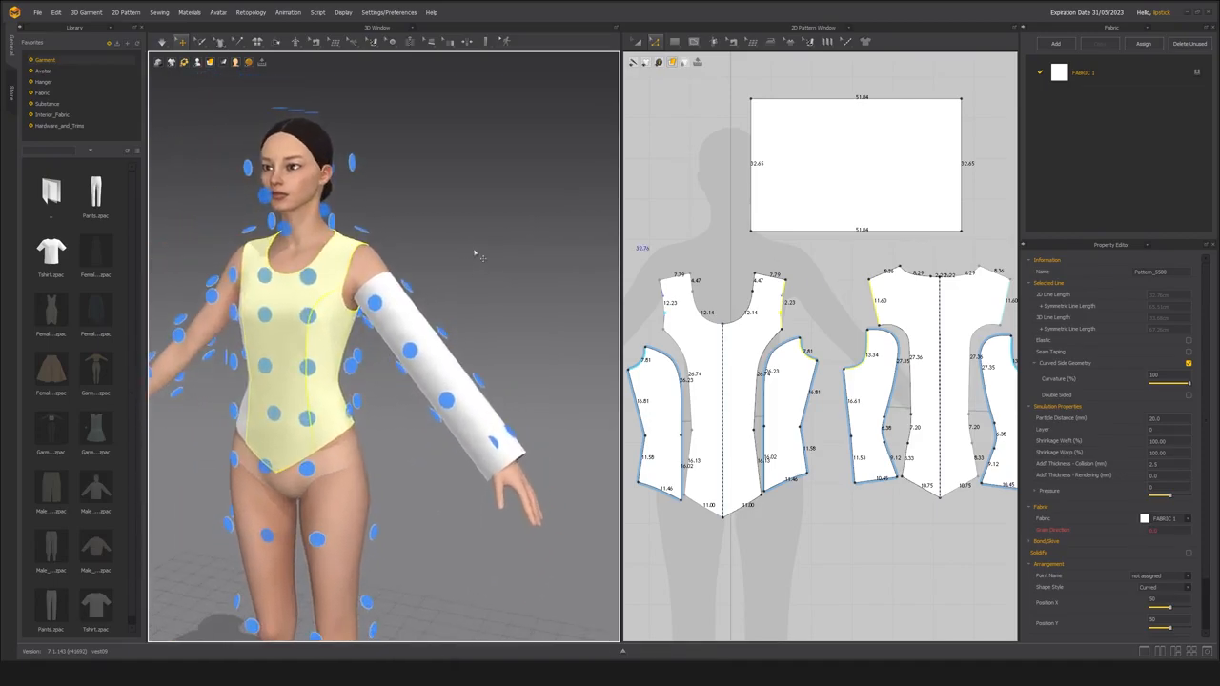
scroll(477, 254, up, 2)
middle_drag(487, 264, 509, 273)
right_drag(509, 273, 508, 270)
right_drag(495, 329, 408, 319)
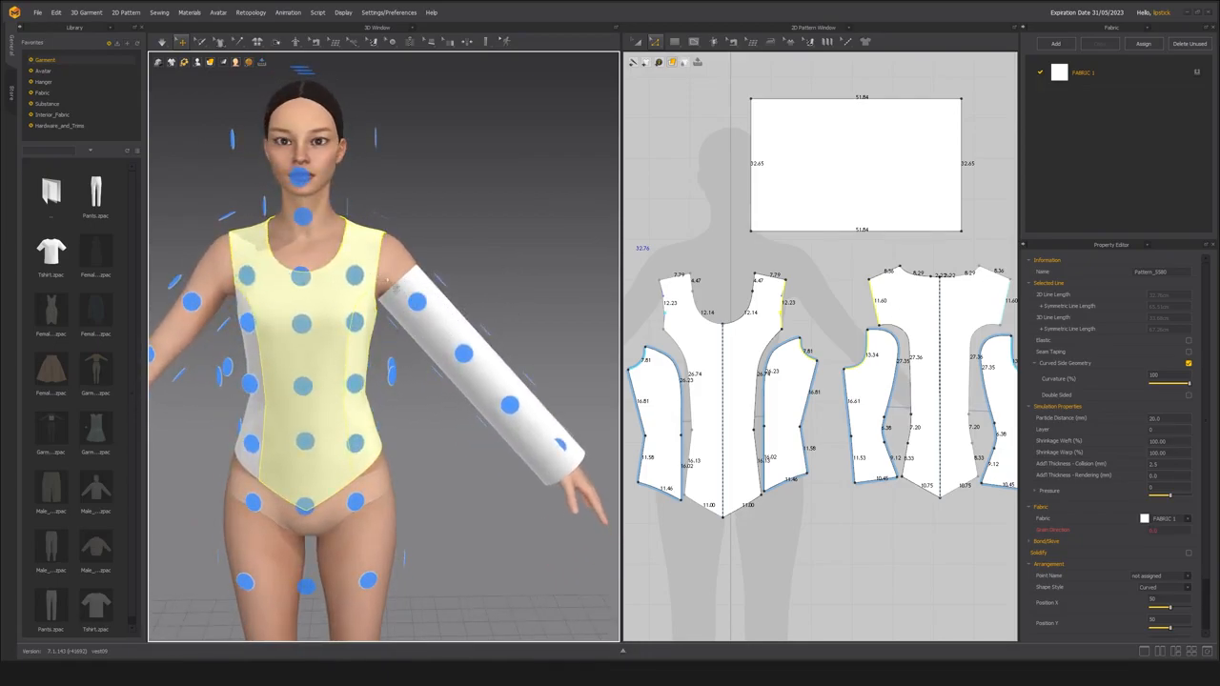
middle_drag(478, 220, 438, 220)
key(shift+f)
right_drag(428, 208, 404, 224)
middle_drag(404, 231, 444, 235)
scroll(457, 234, up, 2)
right_drag(486, 234, 452, 237)
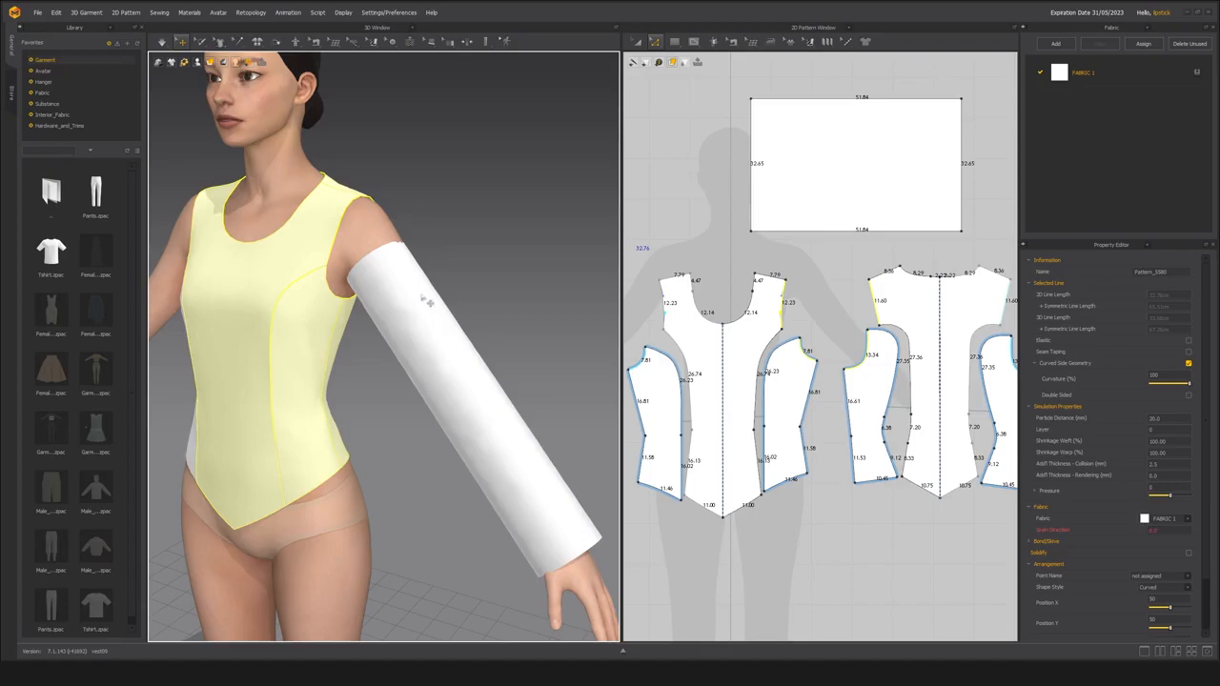
Select the sleeve in 3D and examine the gap between its upper edge and the bodice armhole at the shoulder and underarm.
click(419, 317)
right_drag(359, 306, 324, 305)
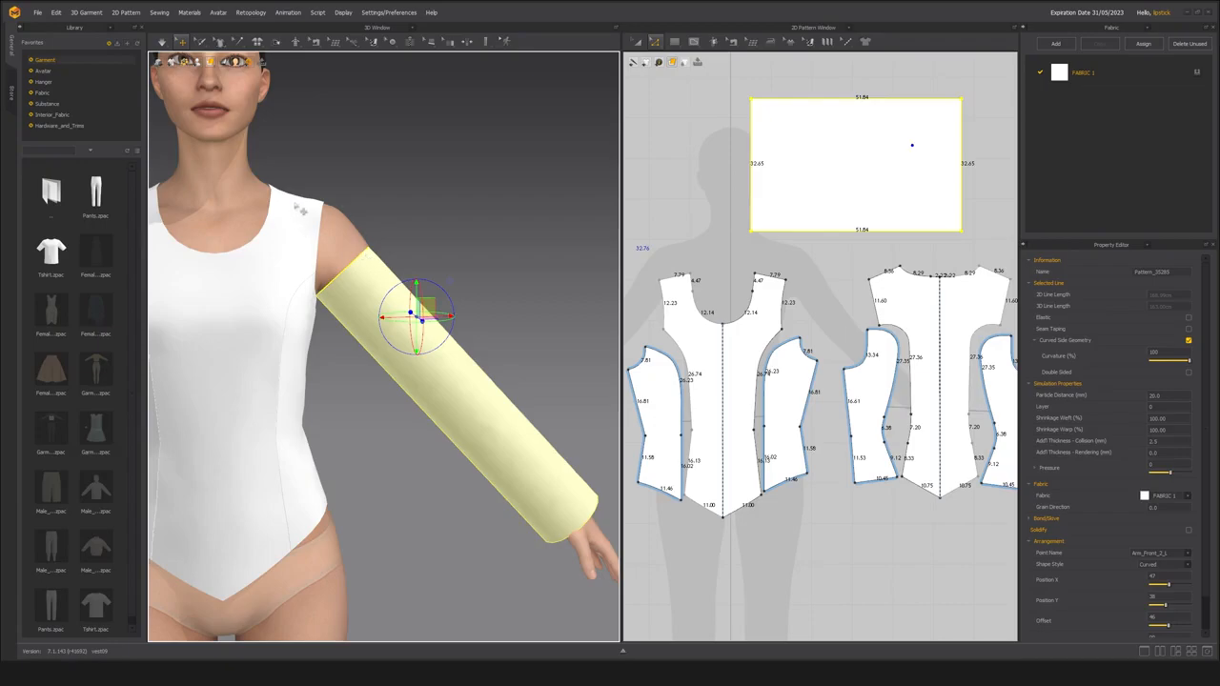
right_drag(367, 249, 344, 218)
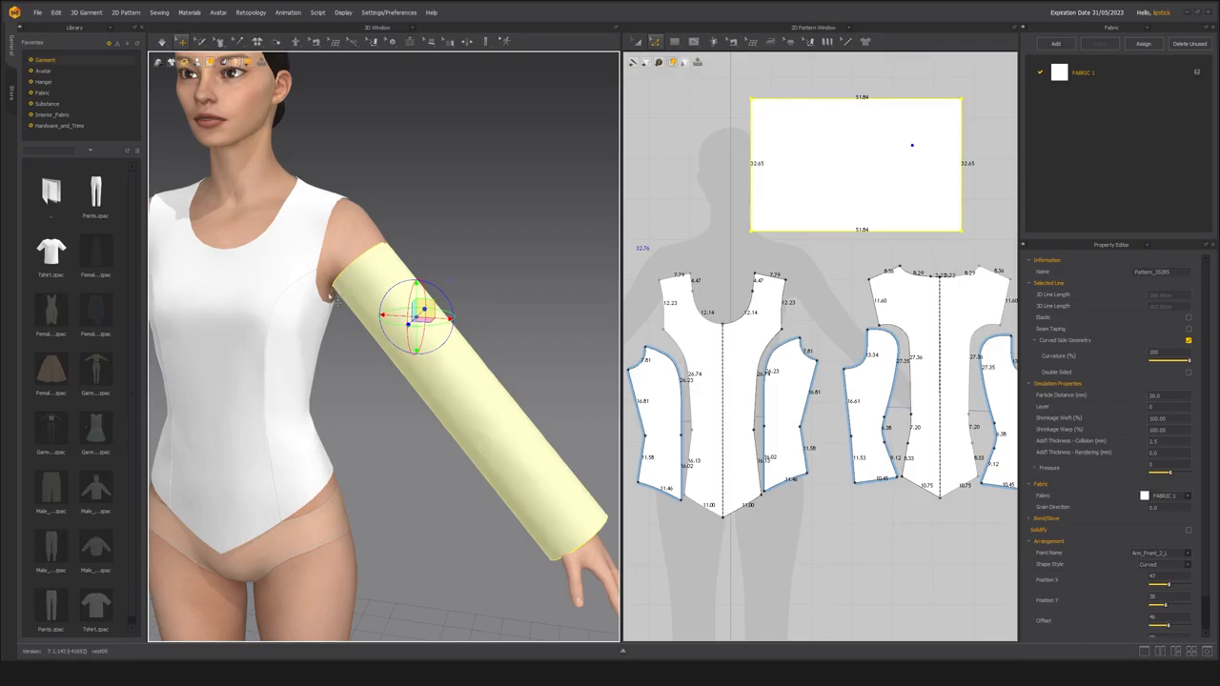
mouse_move(343, 303)
right_down()
mouse_move(273, 278)
mouse_move(342, 207)
mouse_move(335, 216)
mouse_move(397, 239)
mouse_move(320, 303)
right_up()
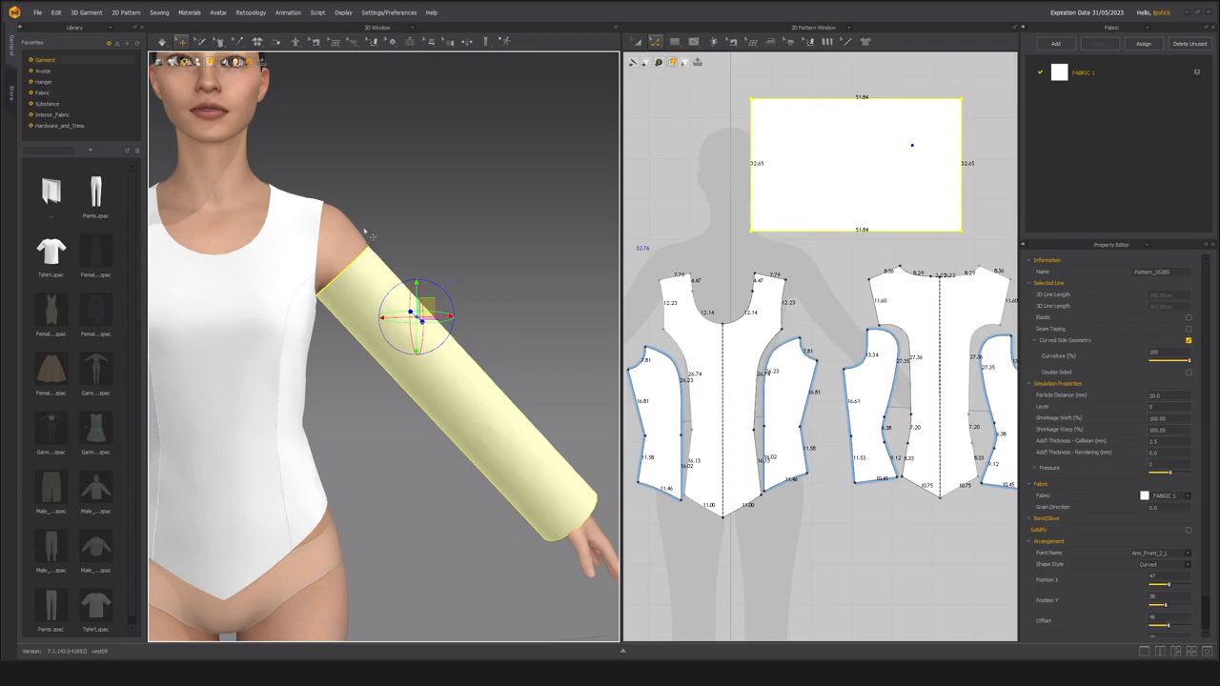
right_drag(394, 203, 324, 372)
click(332, 279)
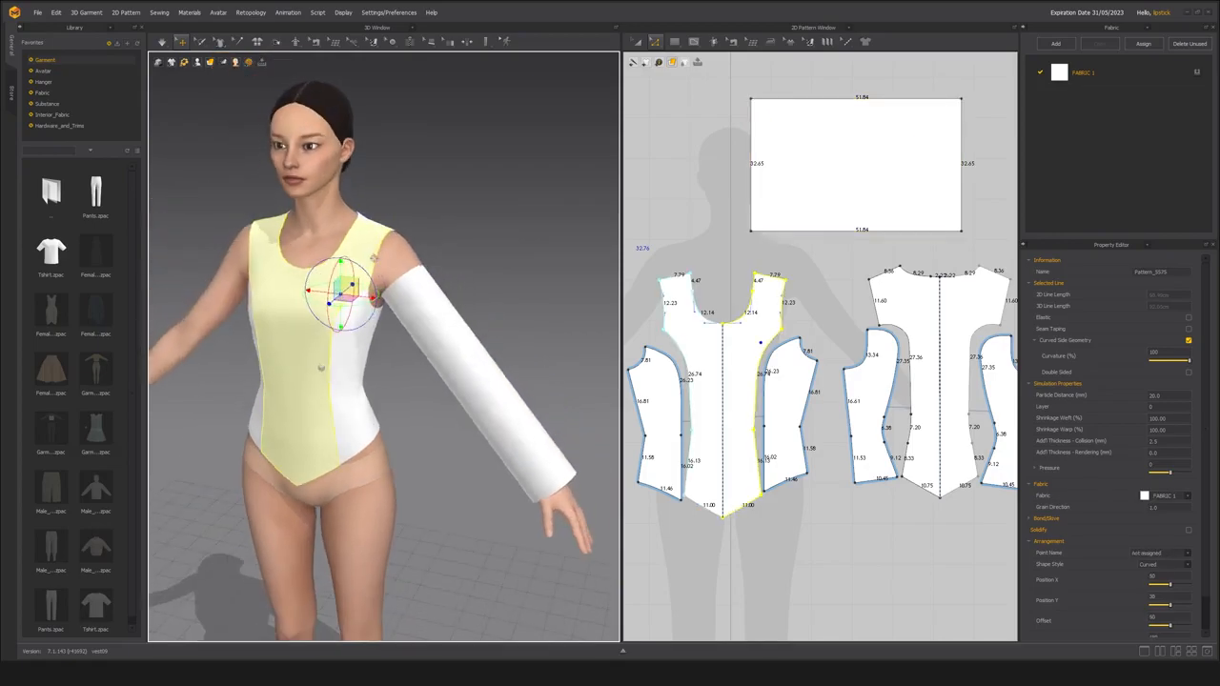
Hide the 2D pattern line lengths and freeze all the front and back bodice pieces.
scroll(319, 366, up, 3)
shift+click(317, 365)
scroll(687, 332, down, 4)
click(660, 316)
middle_drag(660, 315, 700, 311)
key(a)
drag(660, 275, 990, 495)
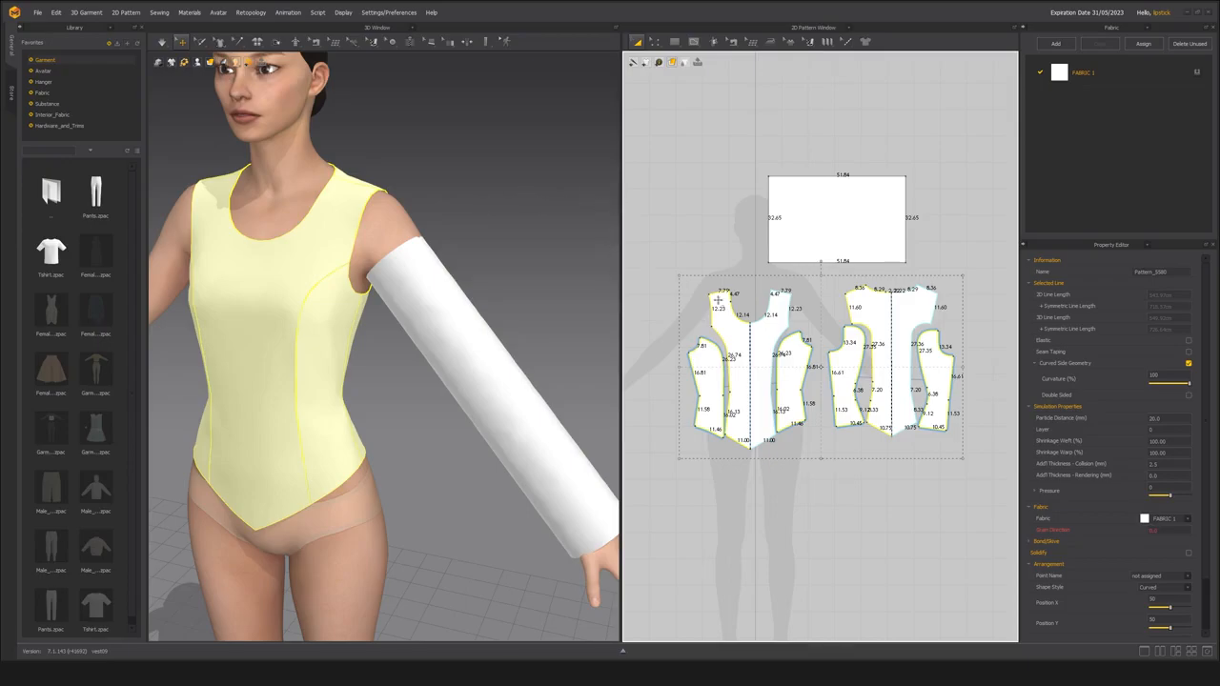
click(661, 279)
drag(671, 282, 991, 466)
key(shift+z)
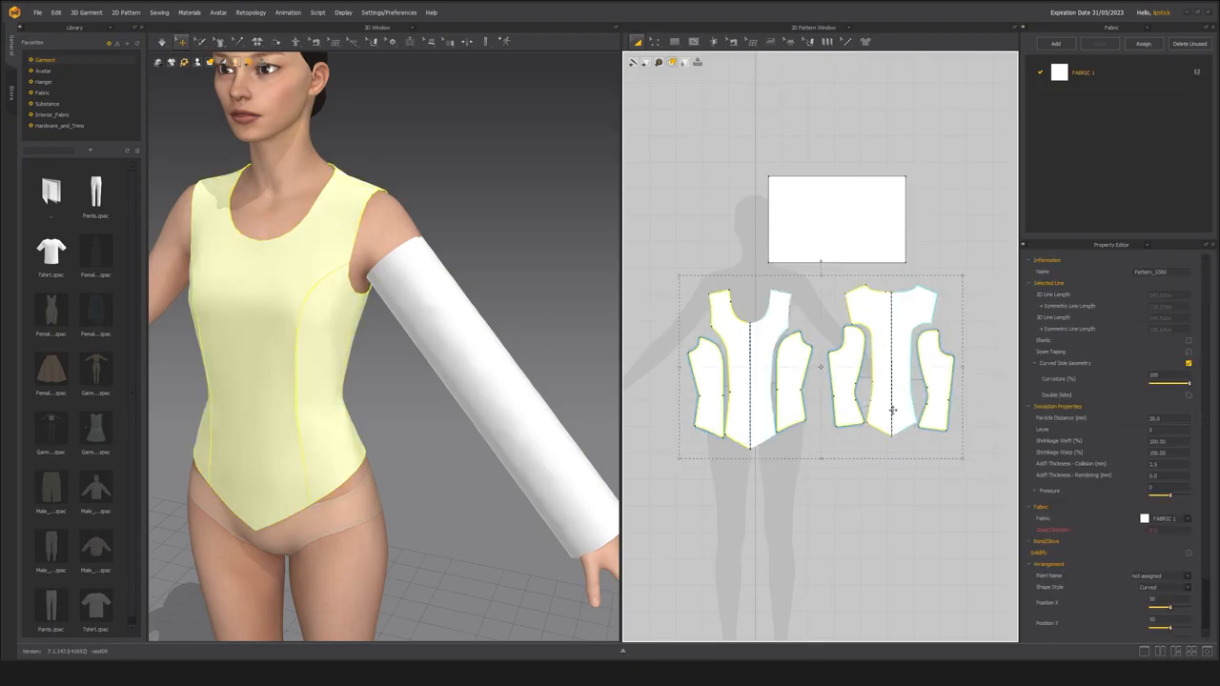
middle_drag(776, 388, 757, 386)
middle_drag(299, 298, 317, 293)
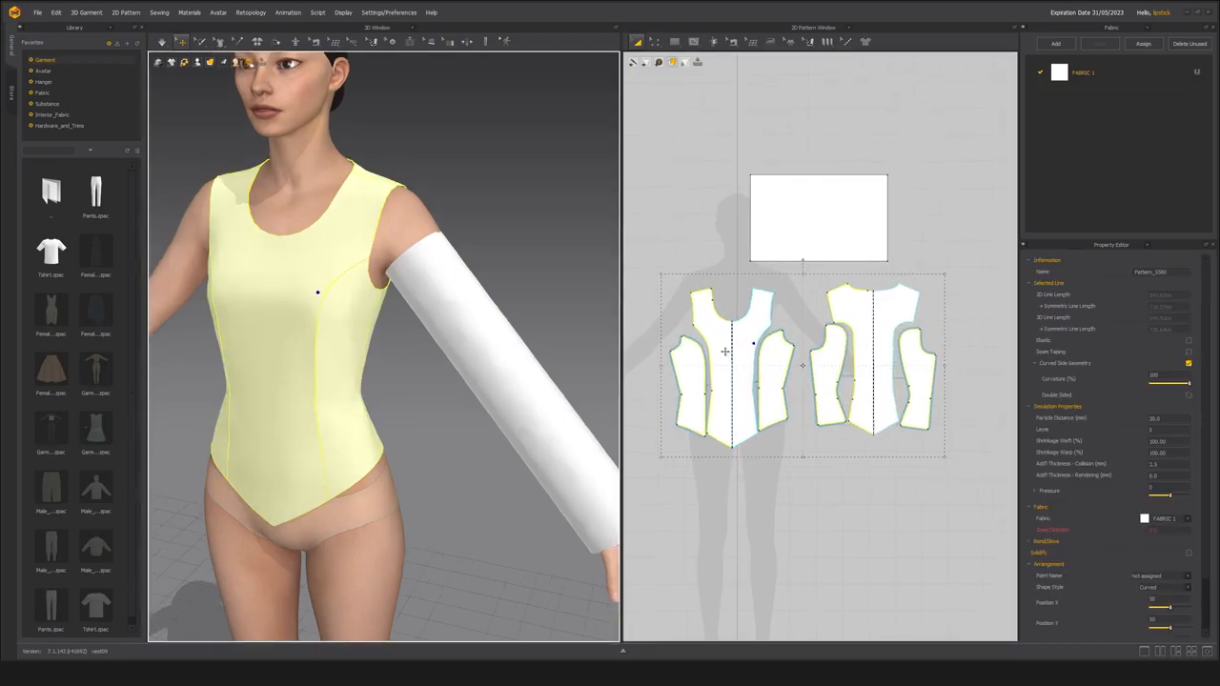
right_drag(351, 333, 378, 314)
Try simulating the unsewn sleeve against the frozen bodice while pulling it around the arm, and undo the drape.
key(space)
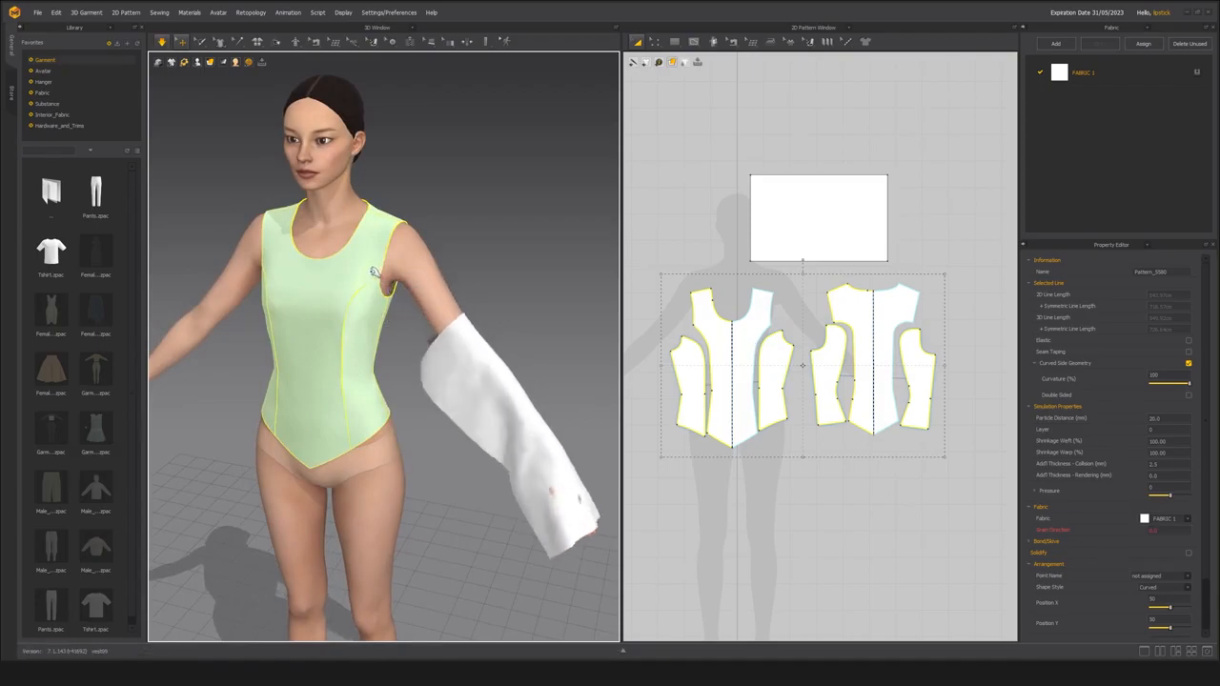
drag(510, 446, 448, 286)
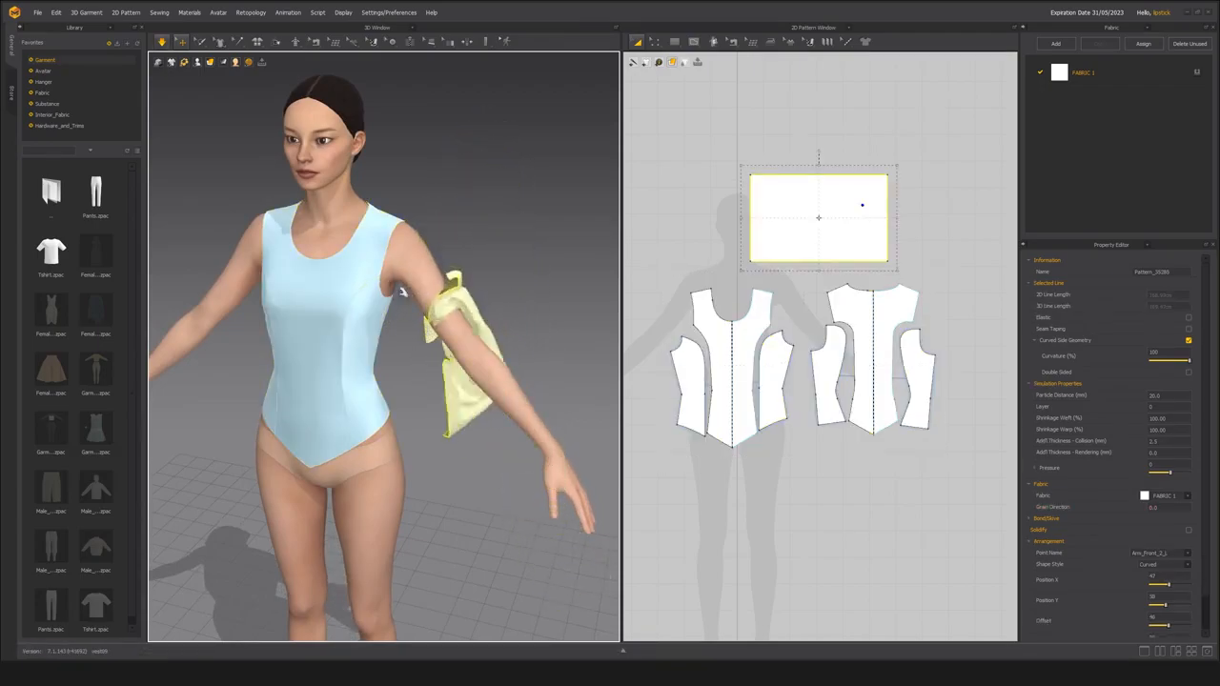
click(366, 356)
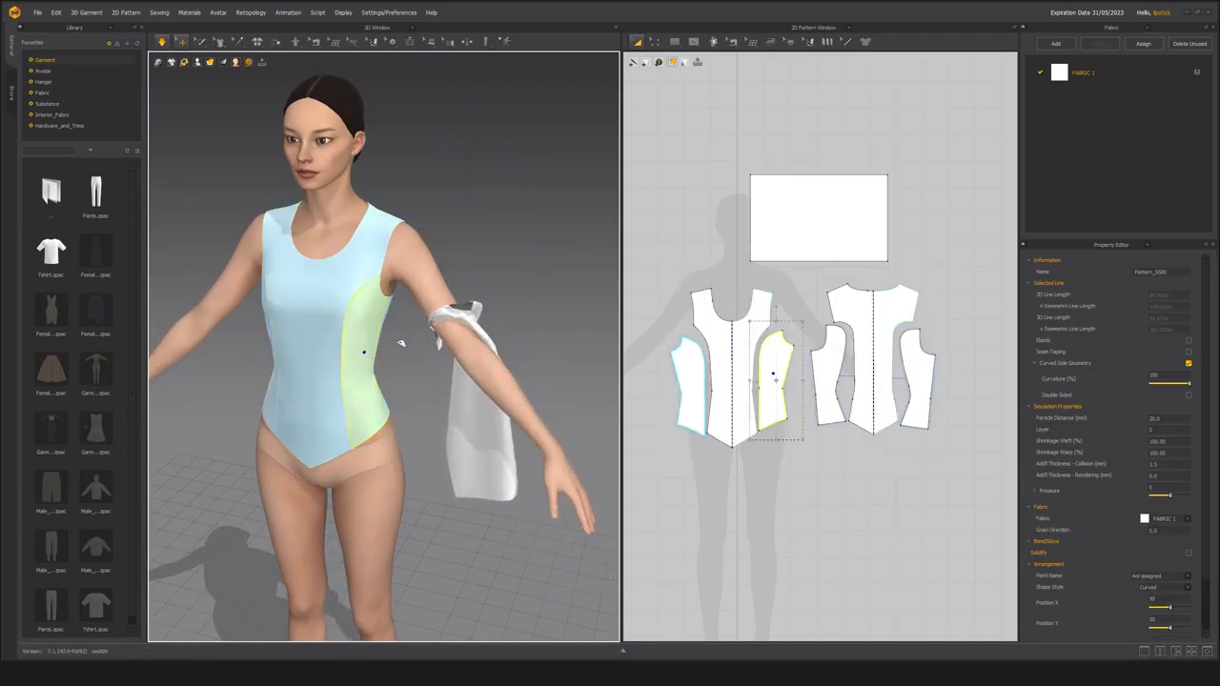
right_drag(392, 305, 355, 312)
key(space)
click(354, 312)
key(ctrl+z)
key(ctrl+z)
key(ctrl+z)
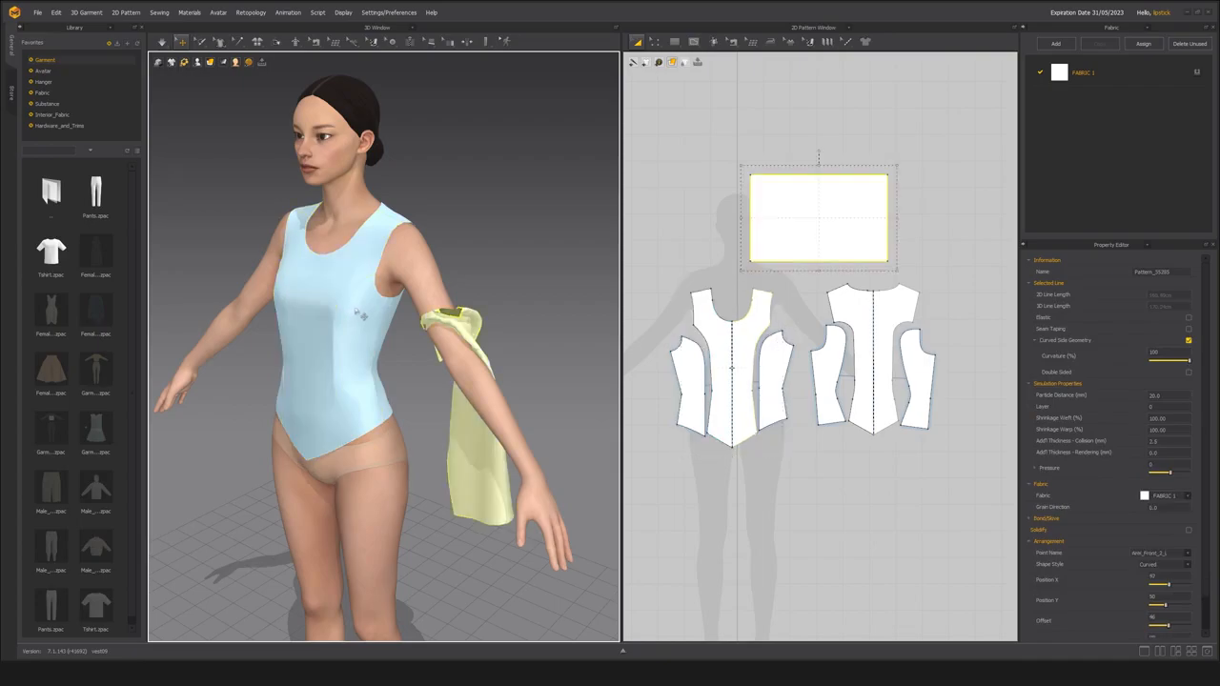
Run the simulation once more on the loose sleeve and restore its wrapped arrangement.
middle_drag(400, 342, 377, 341)
mouse_move(378, 341)
right_down()
mouse_move(431, 346)
mouse_move(395, 341)
right_up()
scroll(427, 325, up, 2)
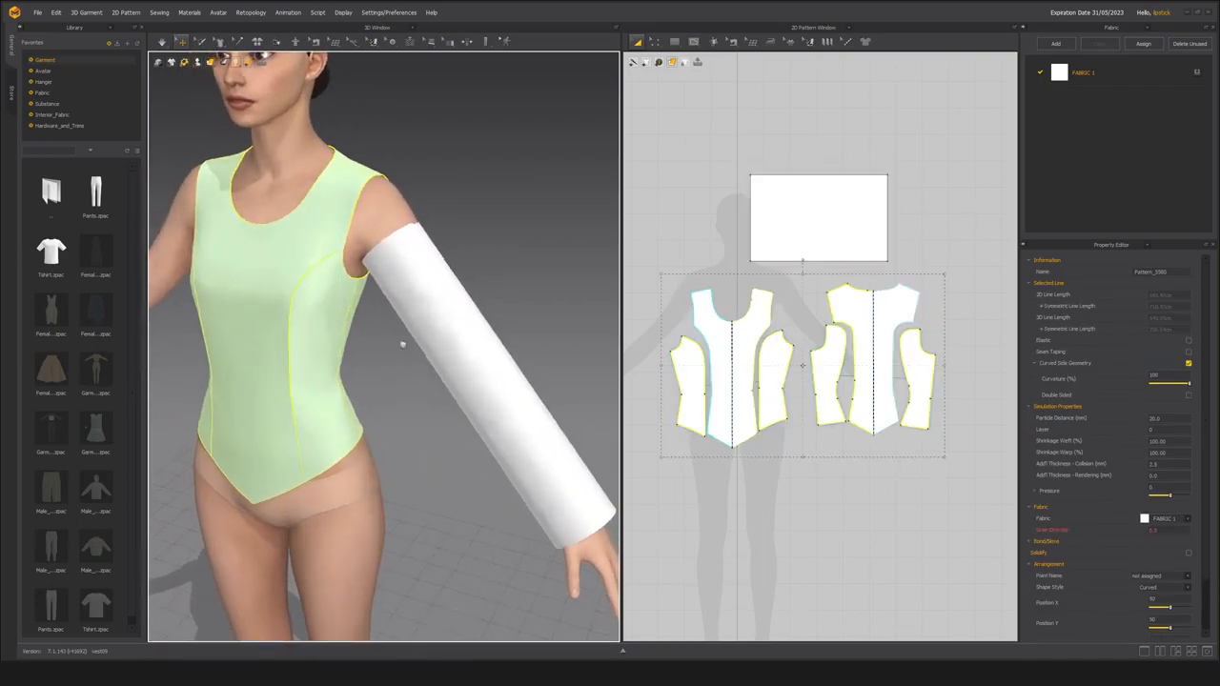
scroll(403, 345, down, 2)
key(space)
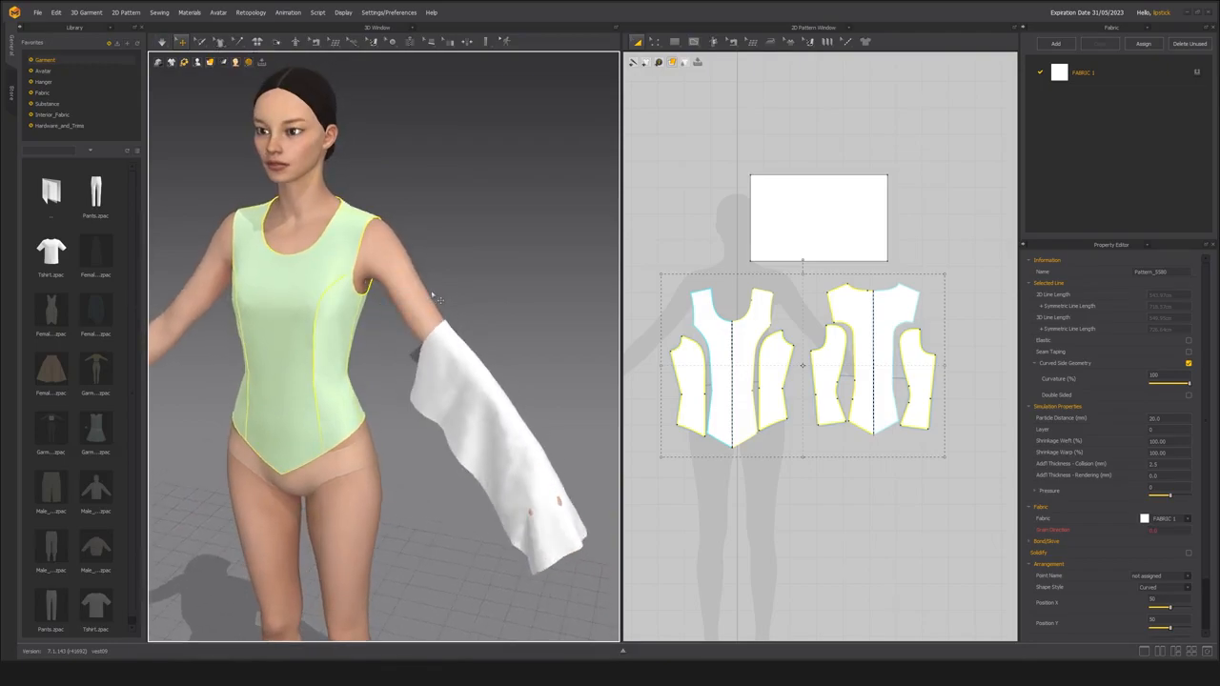
key(ctrl+z)
mouse_move(421, 275)
right_down()
mouse_move(410, 278)
mouse_move(421, 283)
right_up()
scroll(410, 278, up, 2)
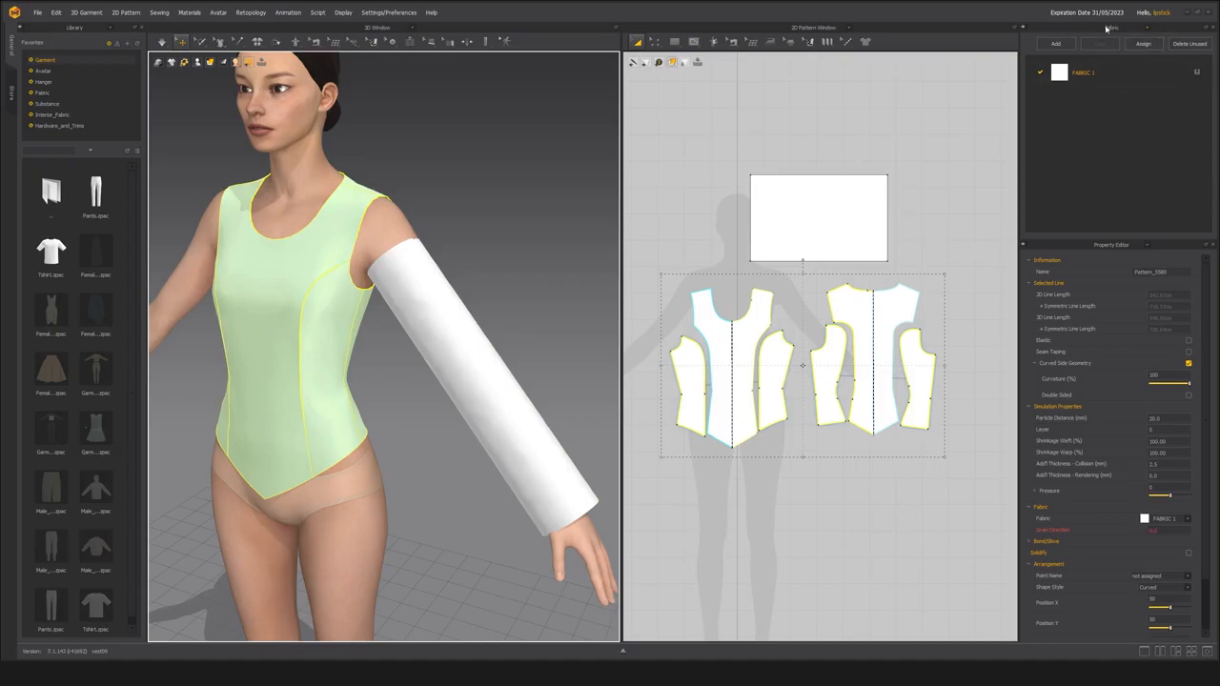
Show the Scene Browser in place of the Fabric list and collapse its seam line and avatar entries.
right_click(1147, 31)
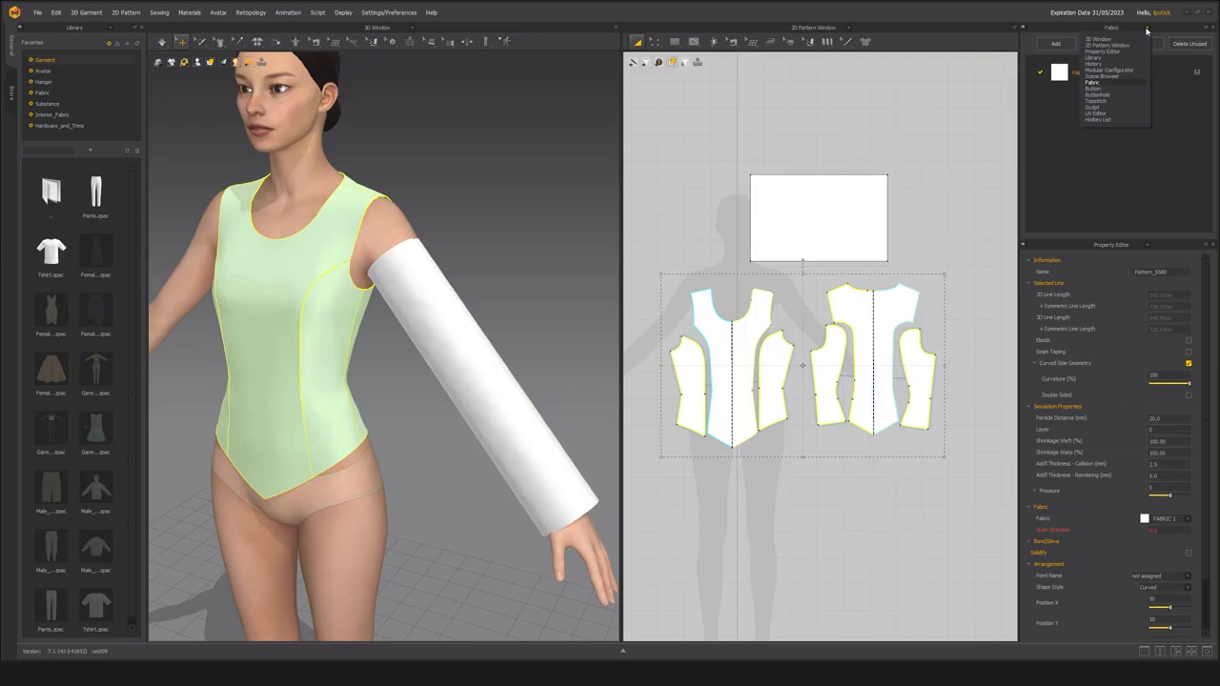
click(1104, 76)
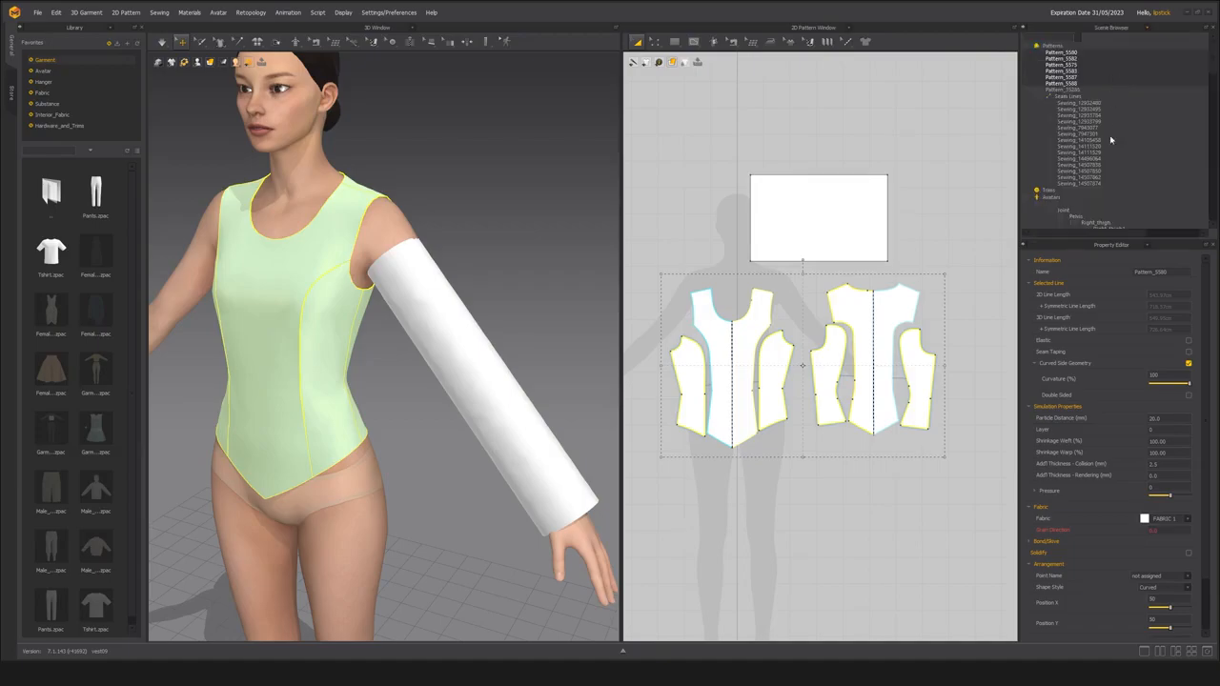
click(1046, 96)
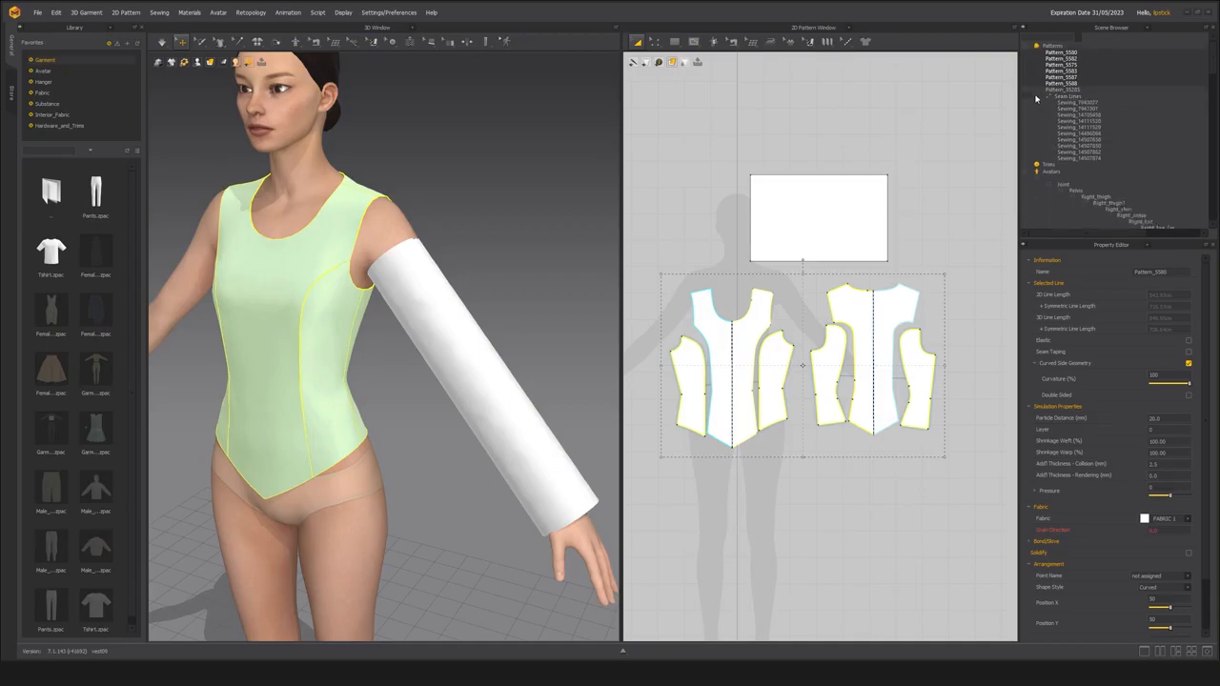
click(1028, 110)
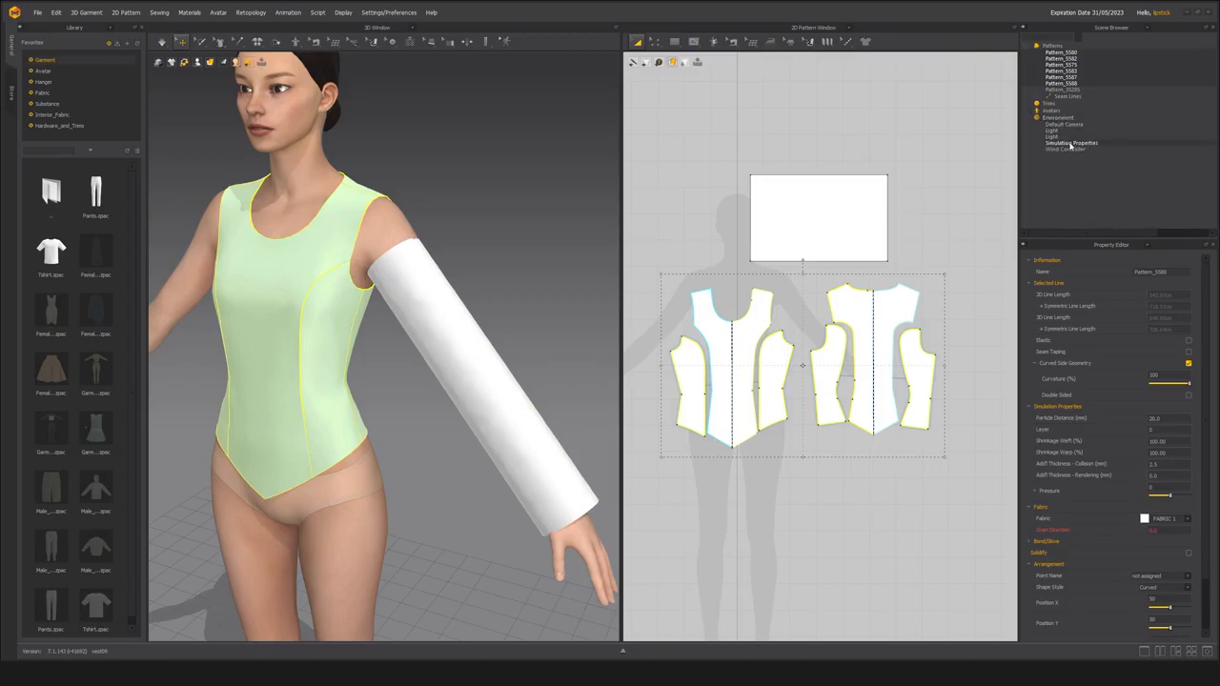
Set Gravity to 0 in the scene's Simulation Properties.
click(1072, 143)
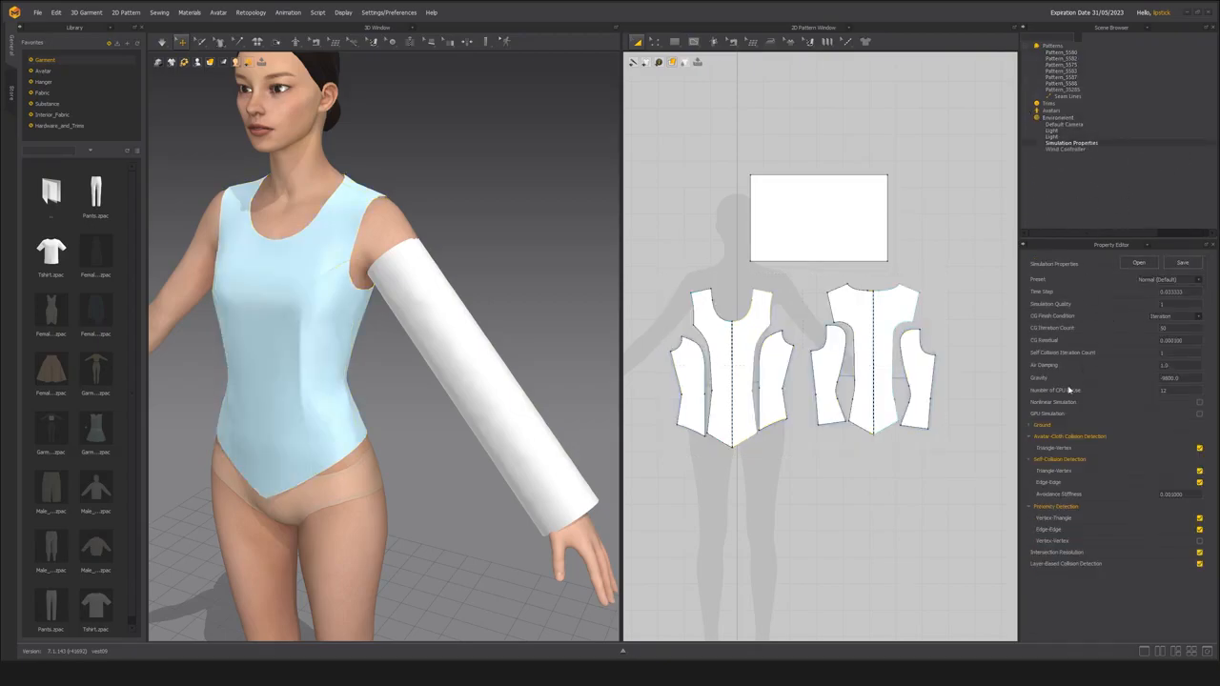
drag(1191, 378, 1155, 379)
text(0)
key(Return)
Try simulating the unsewn sleeve in zero gravity while pulling it toward the shoulder, and return it to its arranged shape.
right_drag(370, 322, 356, 281)
drag(384, 265, 414, 231)
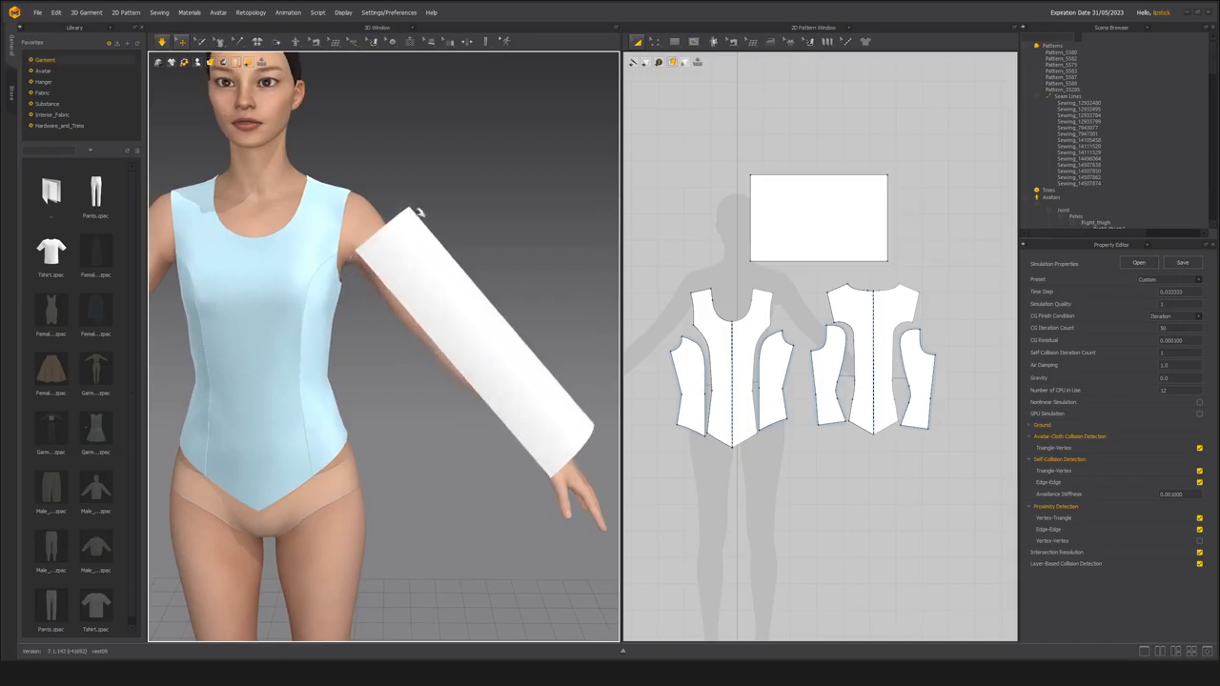
right_drag(451, 282, 398, 273)
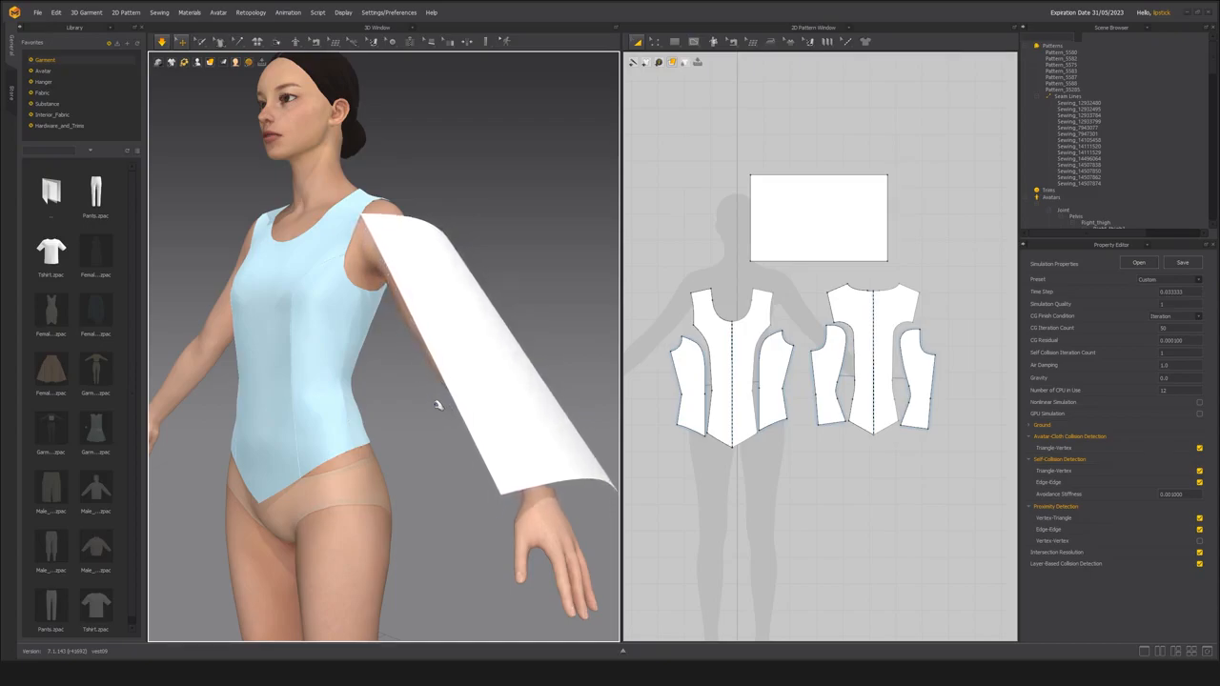
right_drag(438, 404, 596, 353)
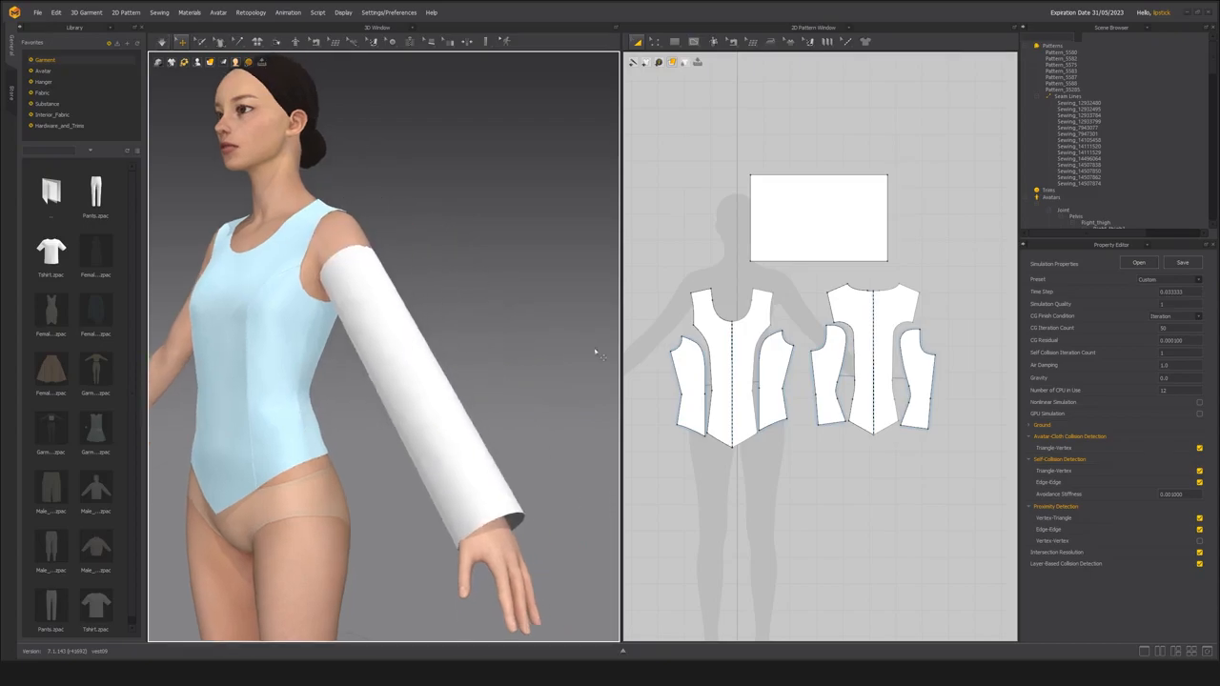
Try sewing the sleeve's two long edges together with Segment Sewing under the arm, and delete that seam.
right_drag(446, 382, 391, 346)
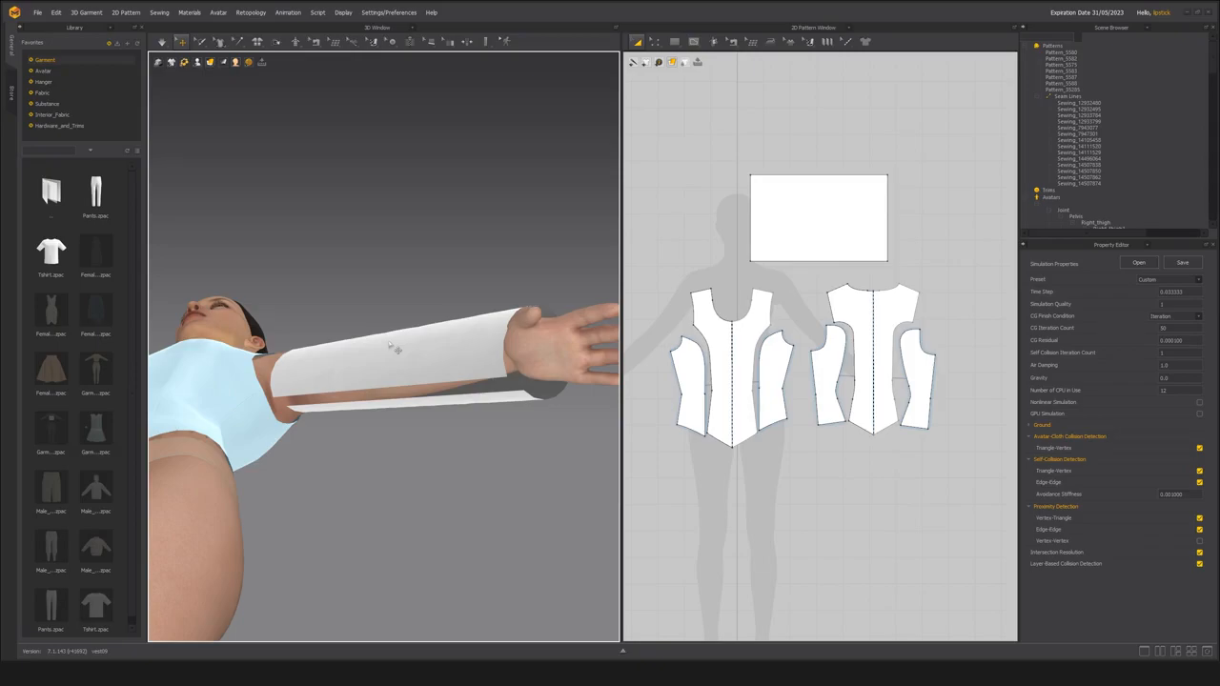
right_drag(368, 362, 371, 366)
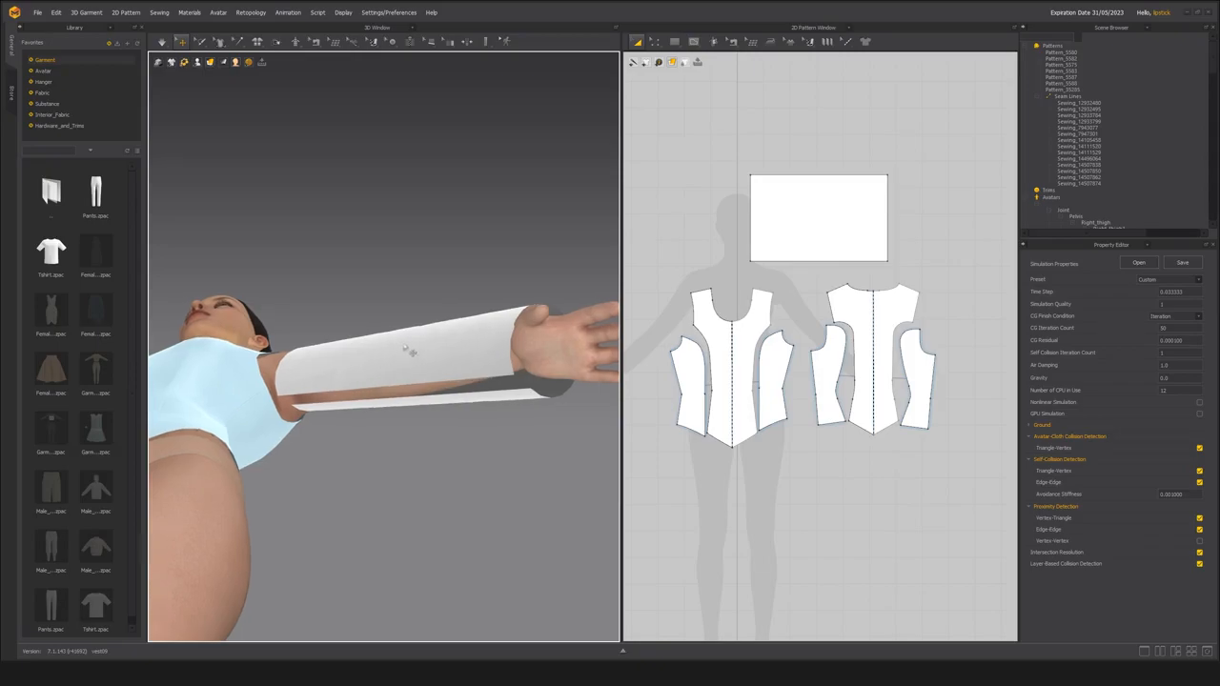
key(n)
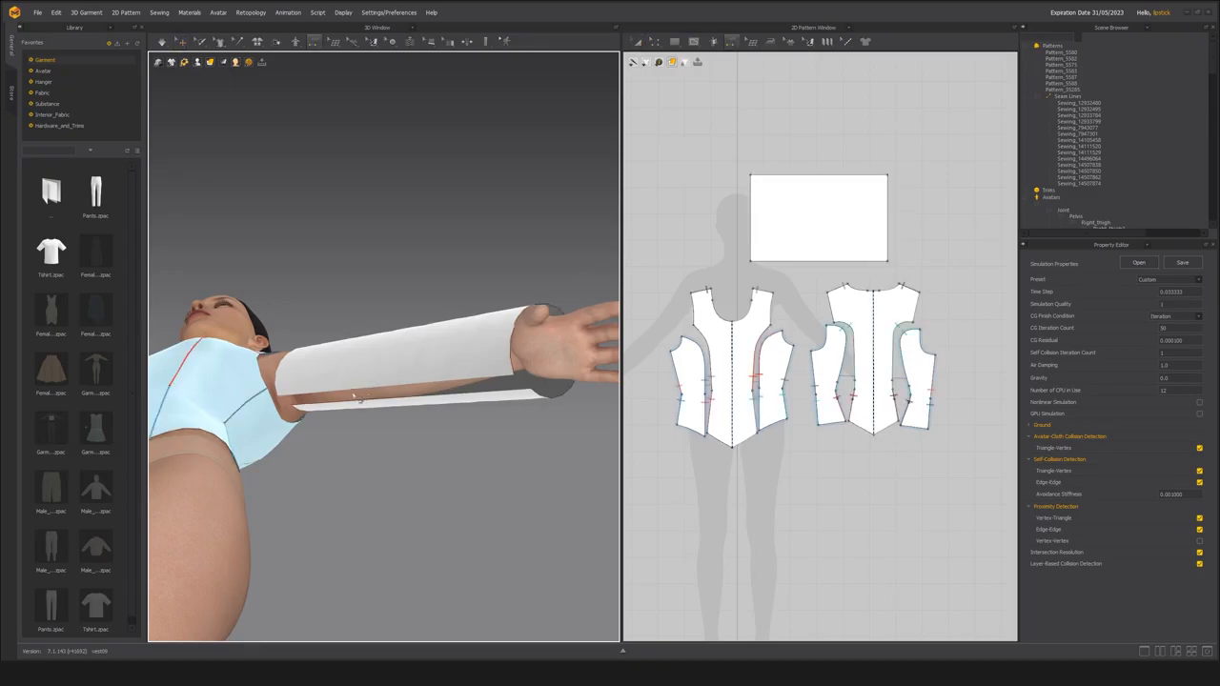
click(351, 393)
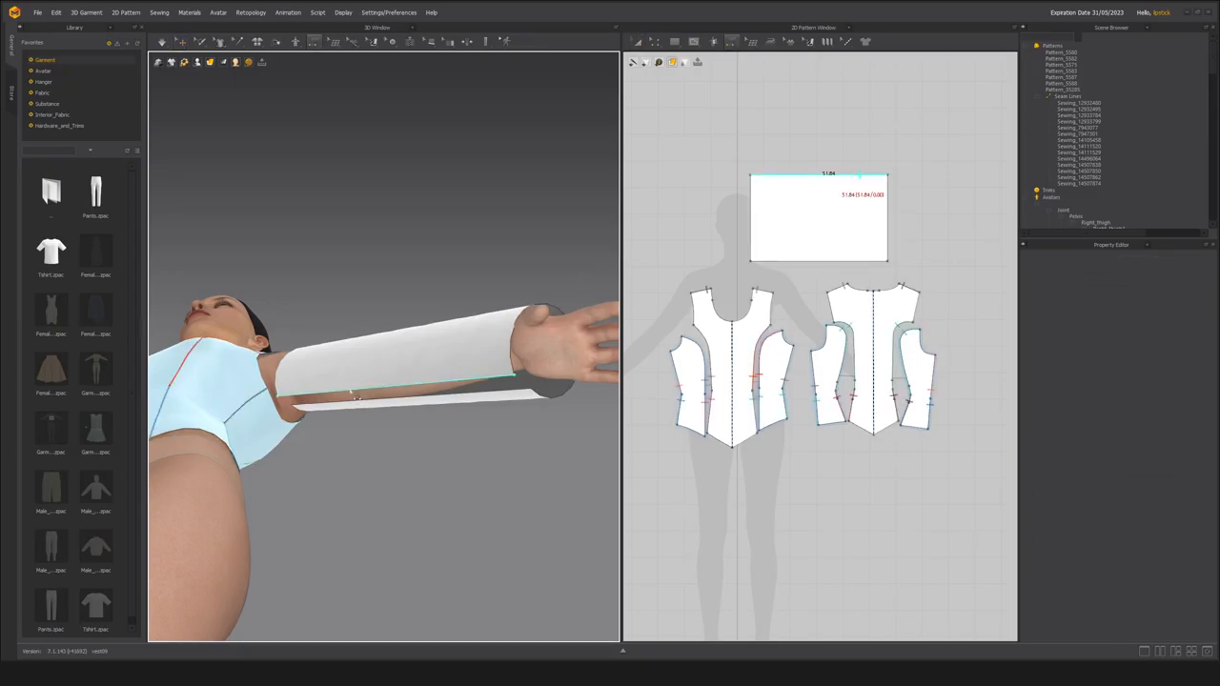
click(364, 407)
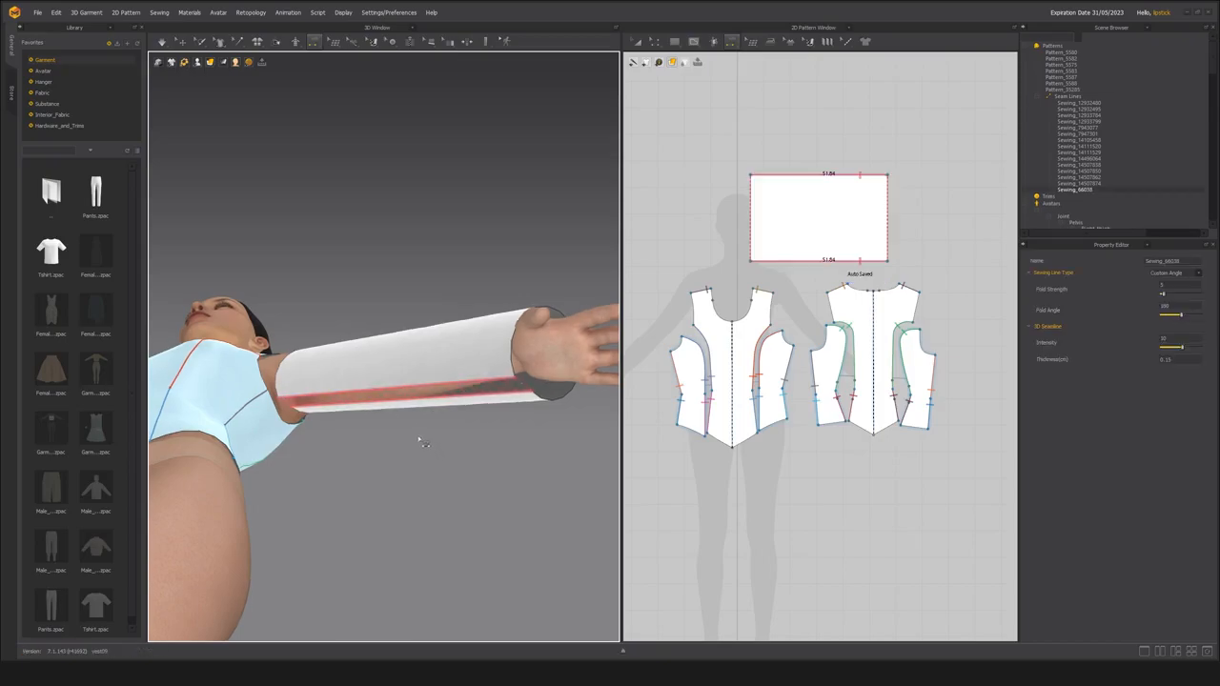
key(Delete)
right_drag(370, 436, 357, 436)
key(n)
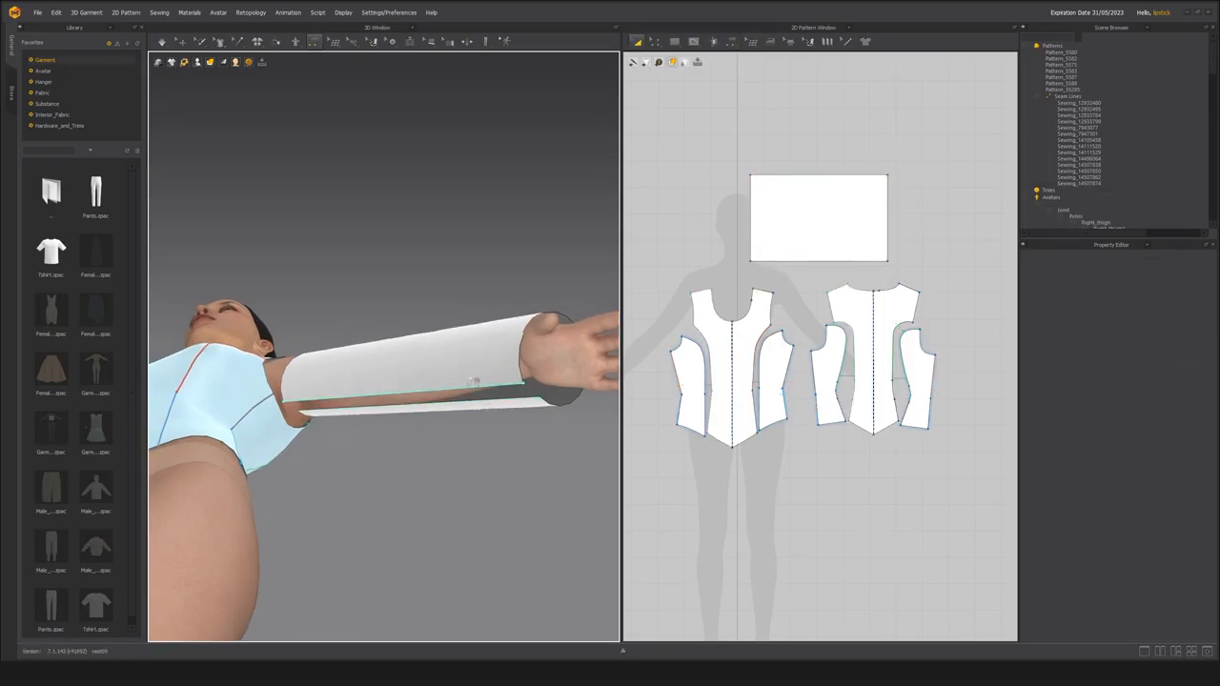
middle_drag(392, 396, 383, 402)
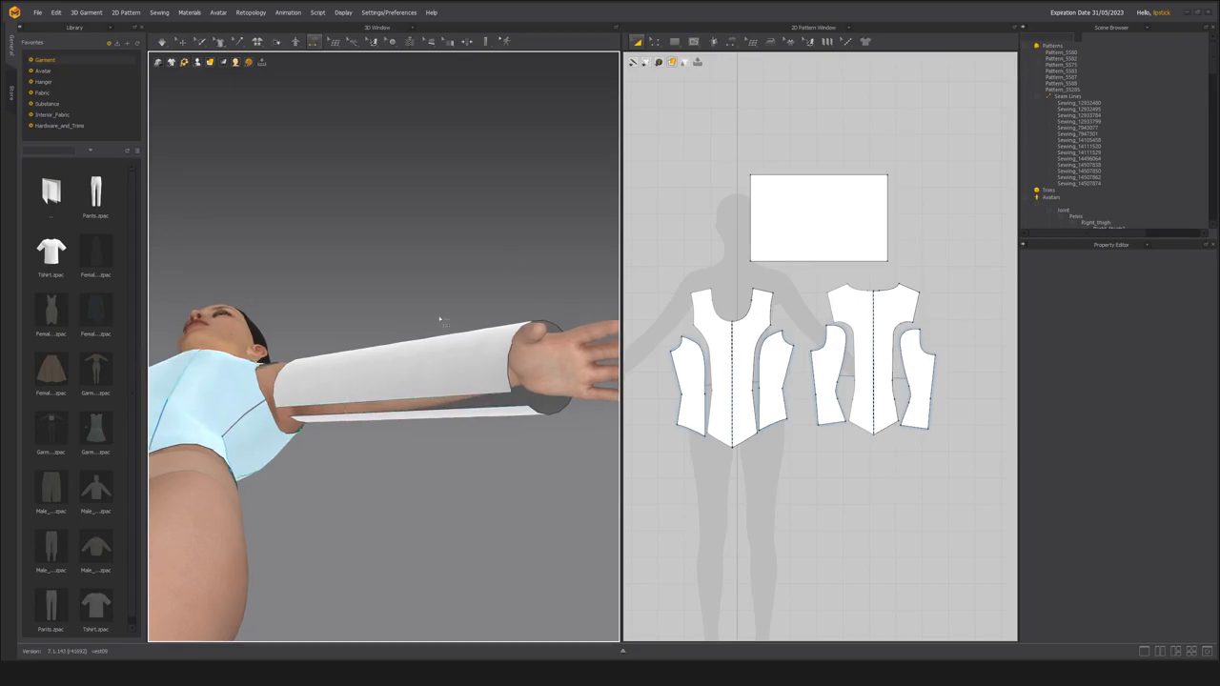
Rotate the sleeve around the arm by adjusting its arrangement Position X to about 51, aligning its open gap underneath the arm.
click(181, 42)
click(372, 357)
right_drag(392, 374, 342, 361)
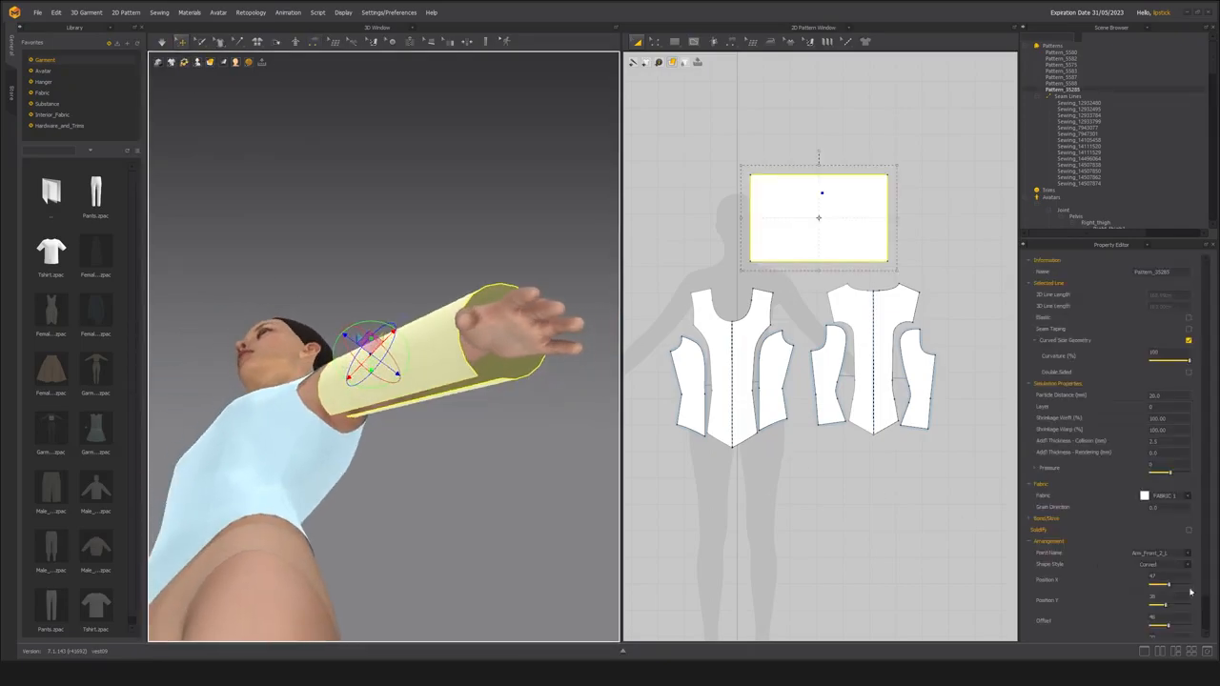
scroll(1148, 578, down, 1)
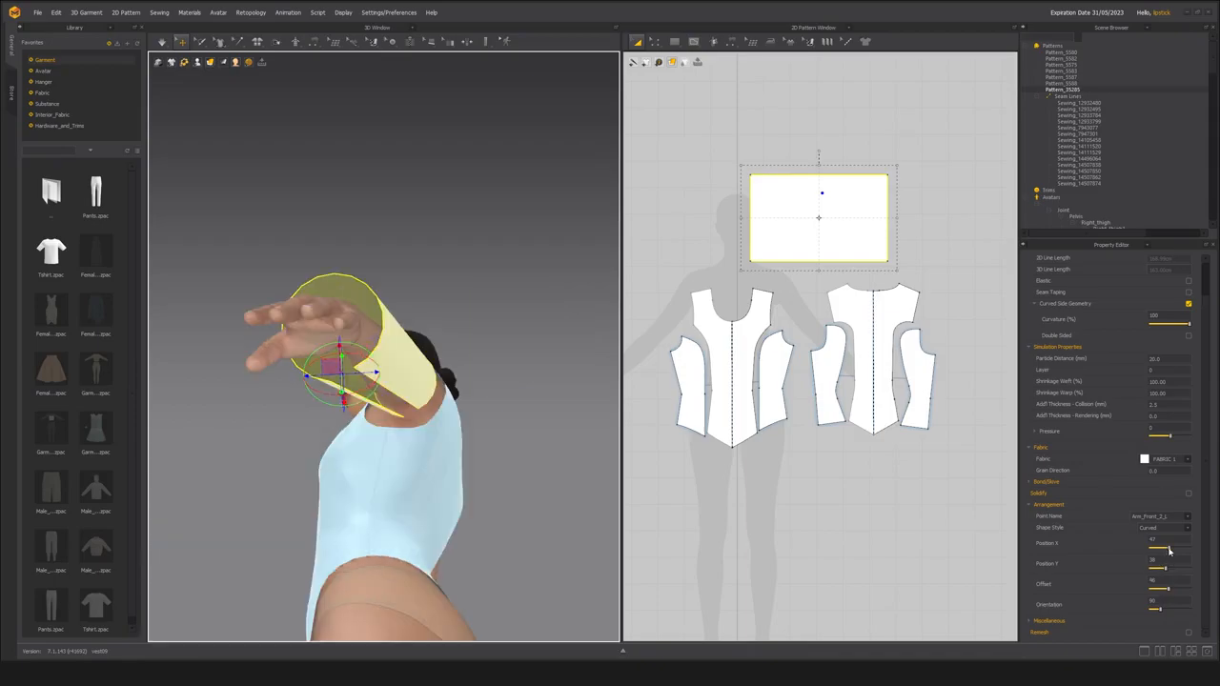
mouse_move(1168, 551)
mouse_down()
mouse_move(1159, 552)
mouse_move(1204, 558)
mouse_move(1161, 551)
mouse_up()
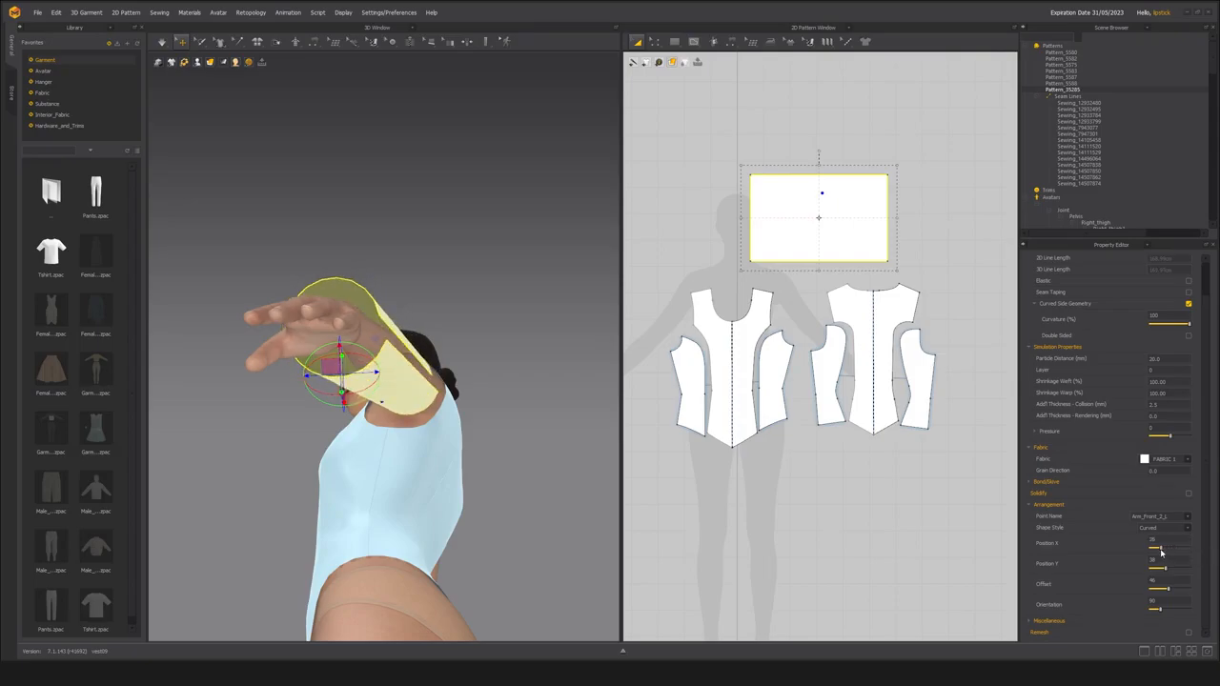
right_drag(438, 390, 356, 441)
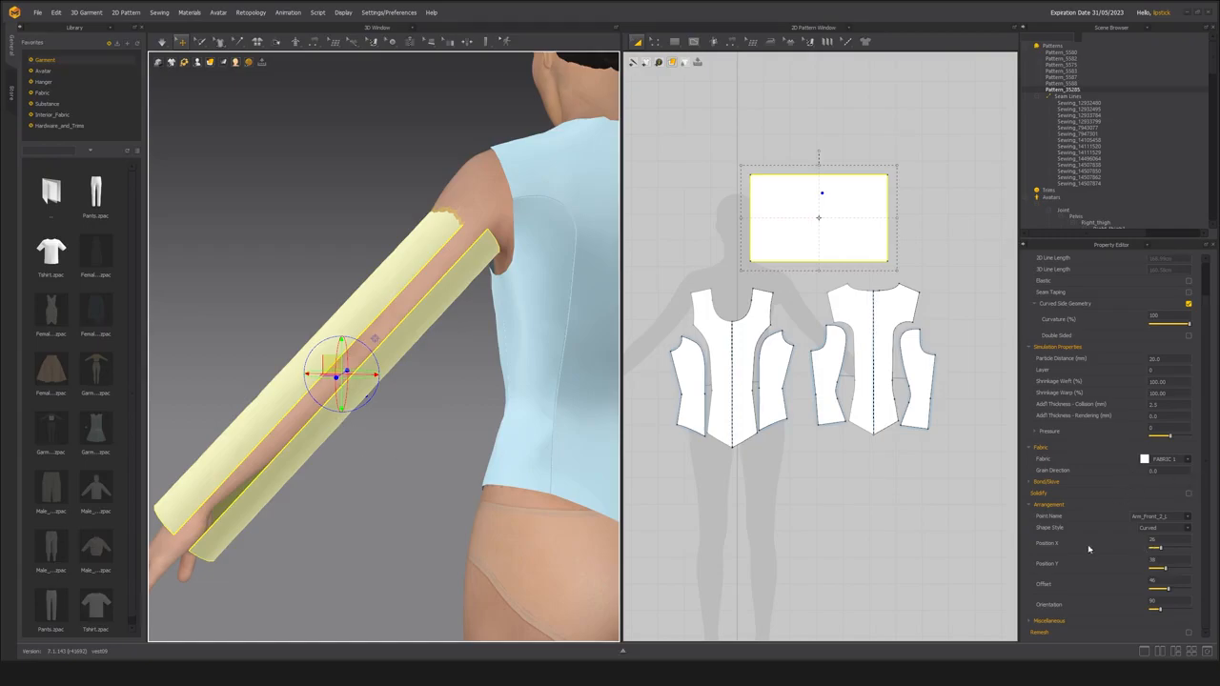
right_drag(300, 478, 402, 419)
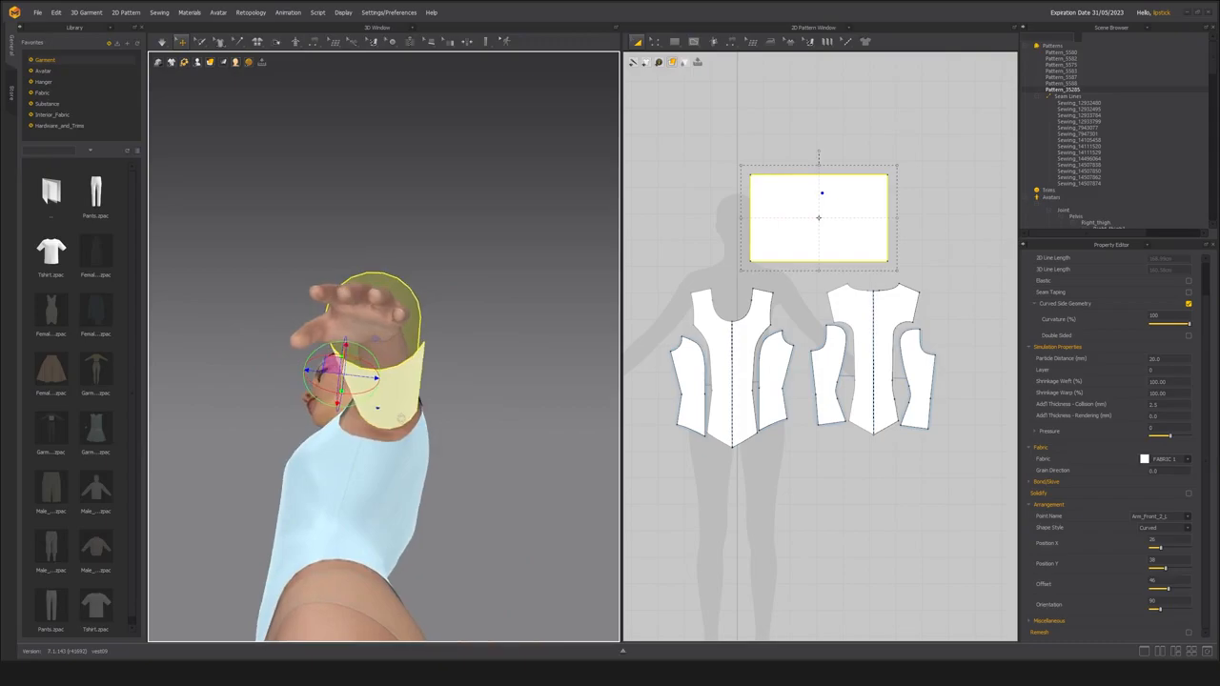
drag(1161, 551, 1171, 555)
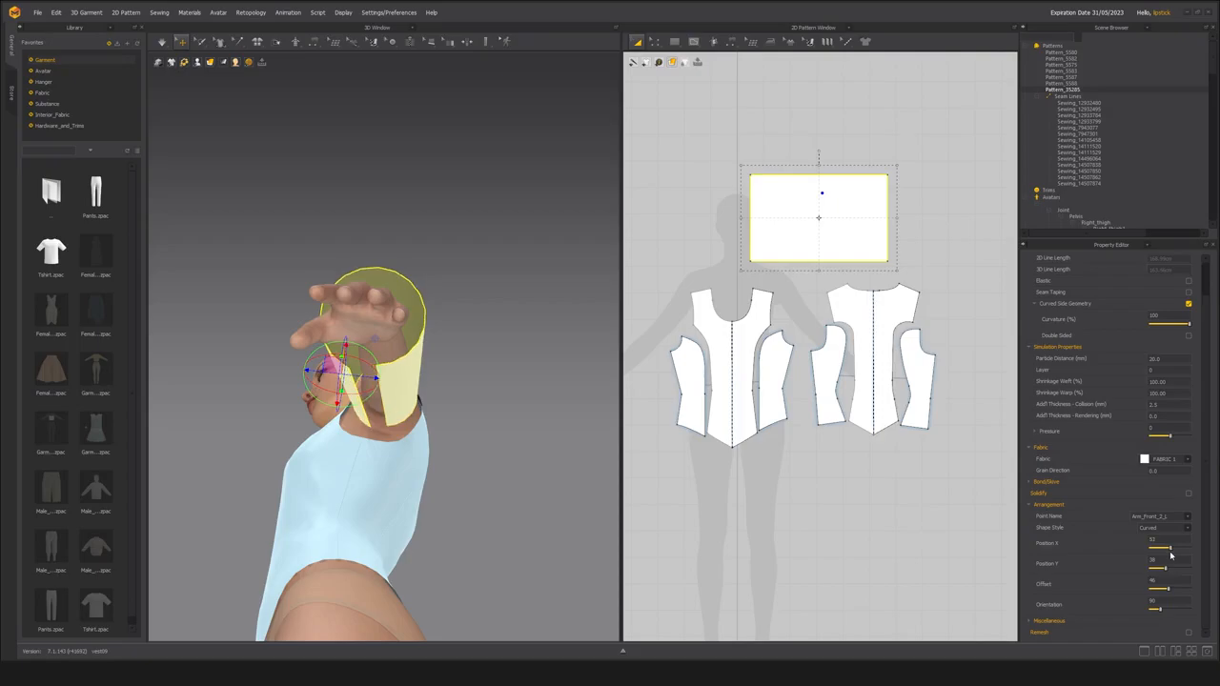
right_drag(585, 514, 371, 468)
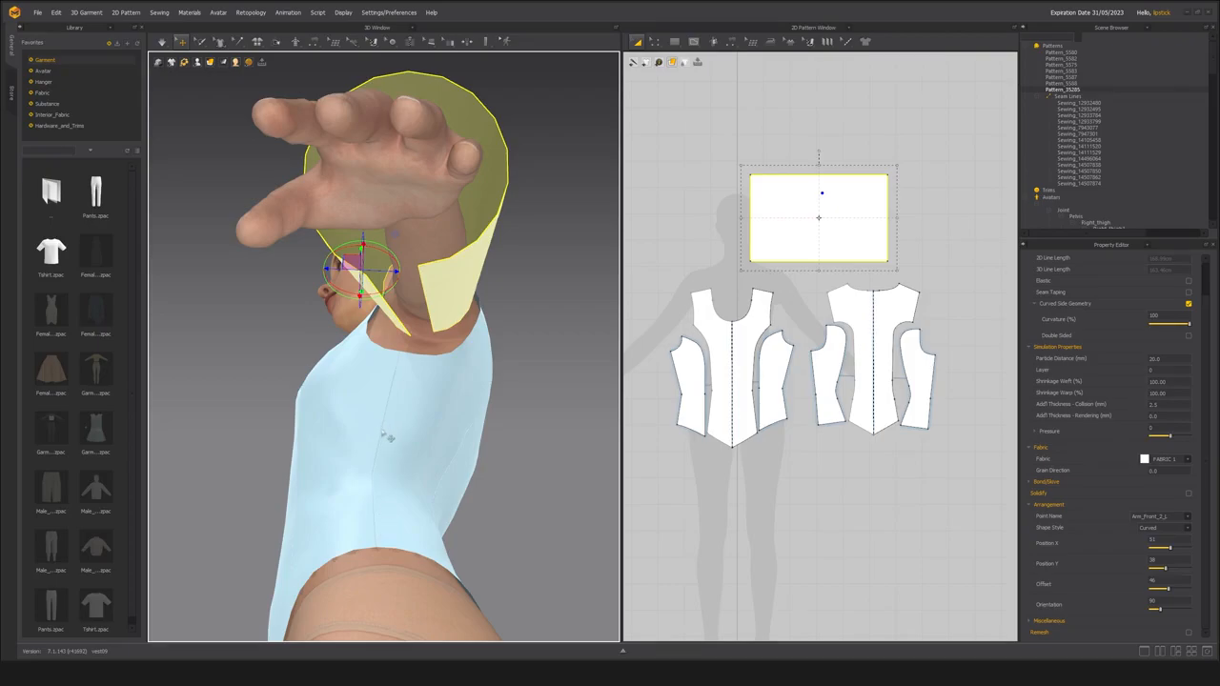
right_drag(434, 457, 376, 400)
scroll(467, 499, up, 3)
scroll(437, 477, down, 3)
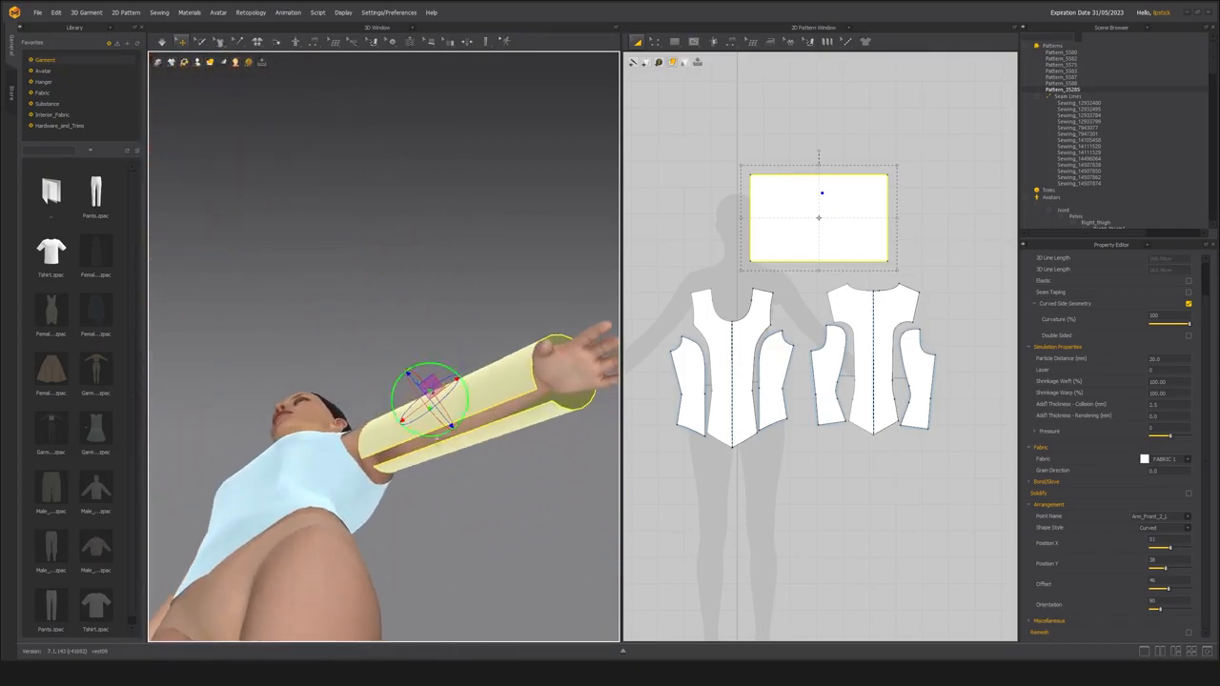
Sew the sleeve's two long edges together under the arm with Segment Sewing.
key(n)
click(410, 440)
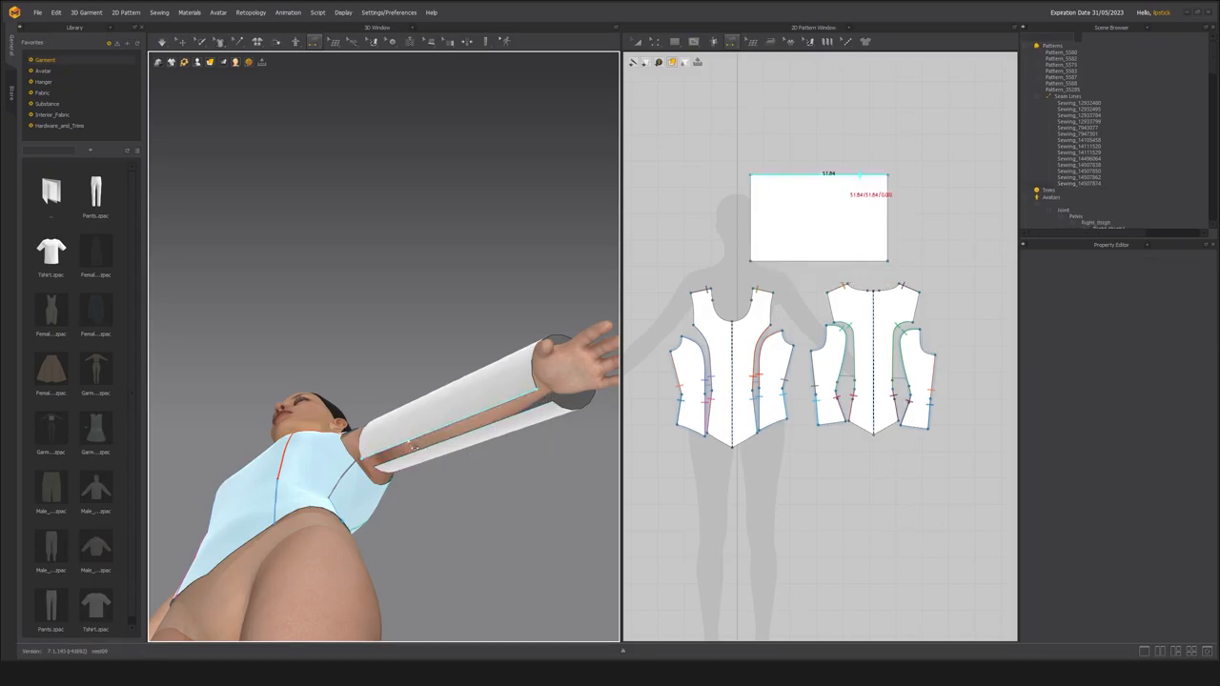
click(415, 449)
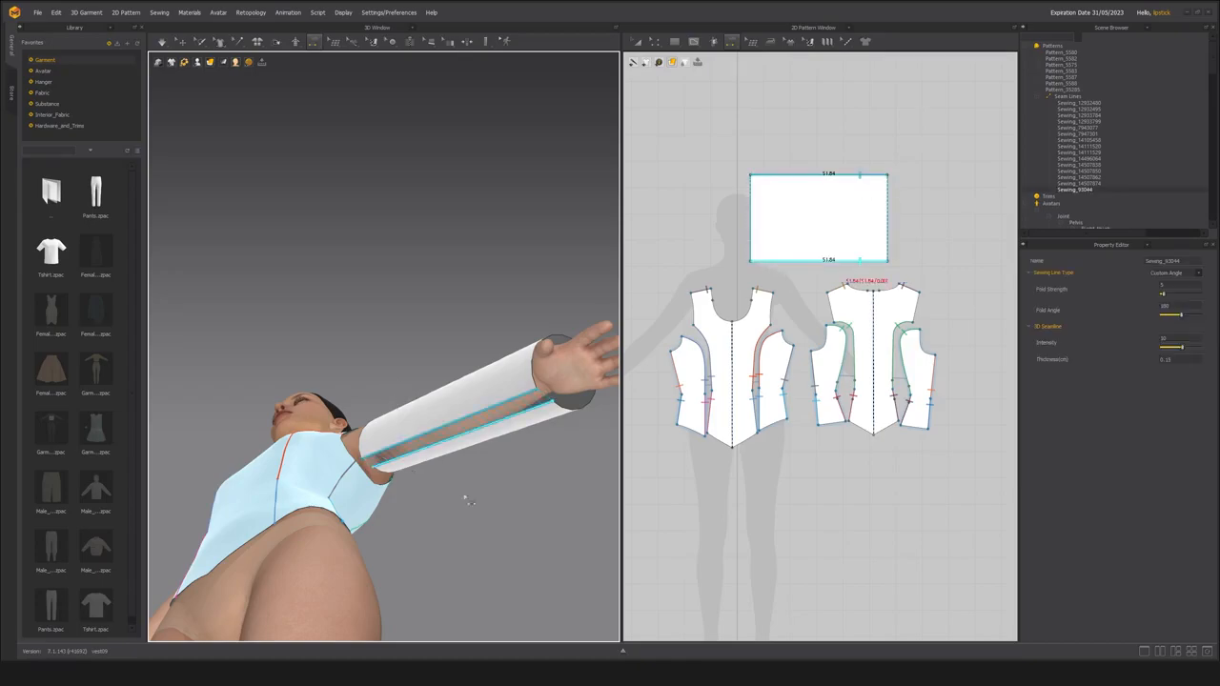
right_drag(366, 338, 325, 320)
click(180, 42)
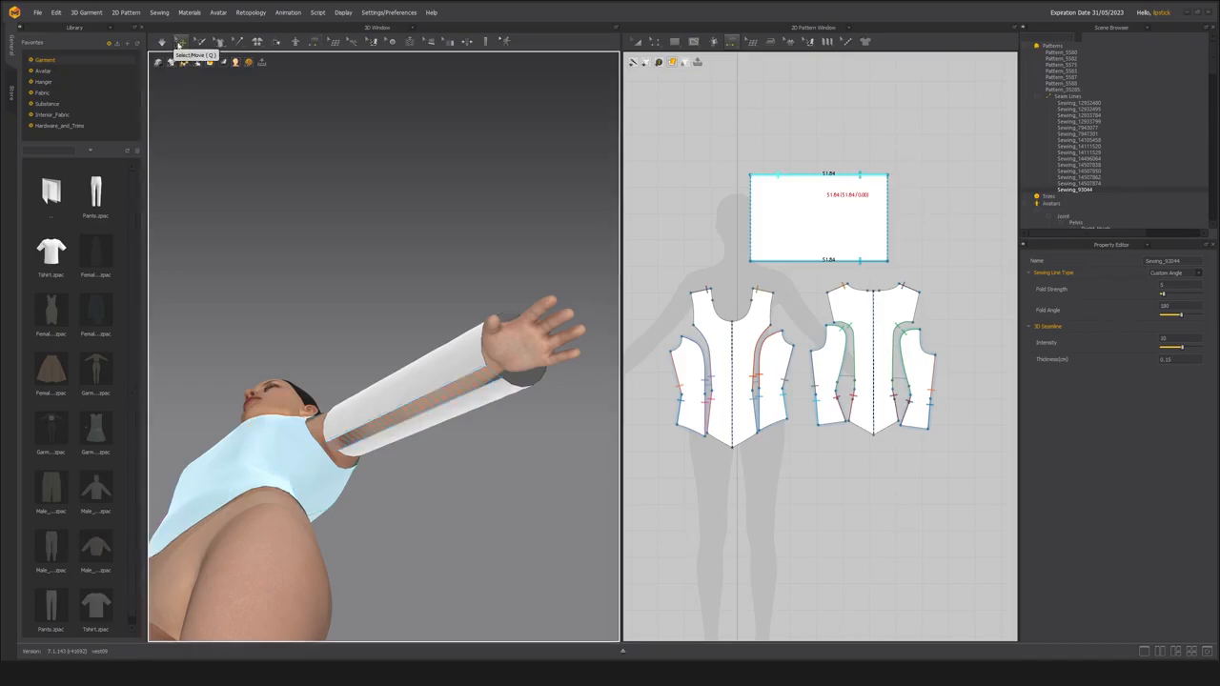
Simulate the sewn sleeve so it closes into a tube, and check it from the front of the arm.
key(space)
right_drag(346, 271, 344, 332)
right_drag(202, 319, 382, 286)
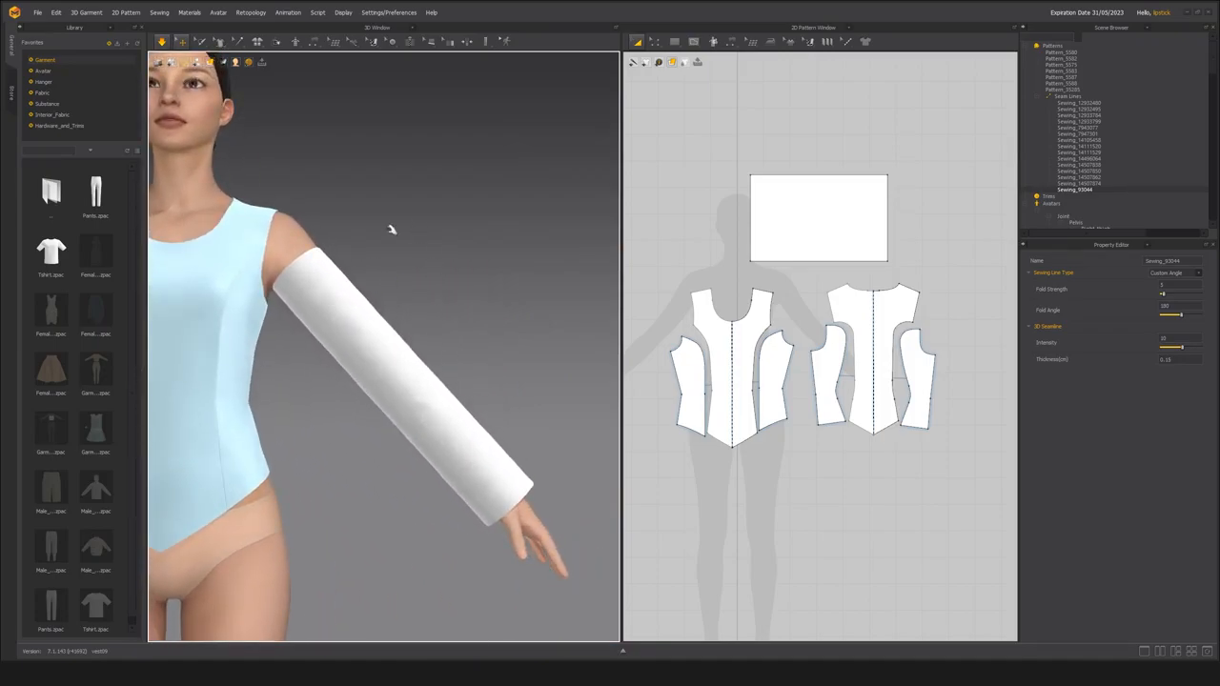
right_drag(356, 242, 444, 245)
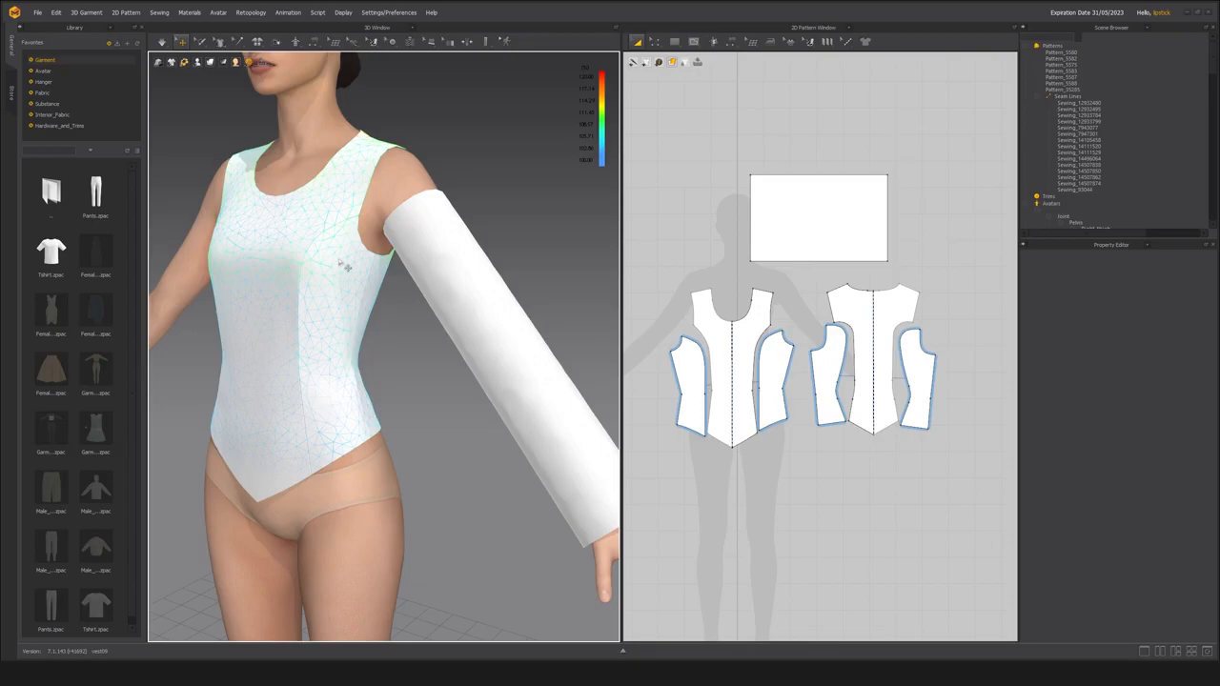
Simulate the sleeve again while pulling its upper edge toward the shoulder, and stop the simulation.
middle_drag(324, 216, 414, 289)
scroll(422, 298, up, 3)
mouse_move(428, 306)
right_down()
mouse_move(401, 317)
mouse_move(281, 223)
mouse_move(416, 304)
right_up()
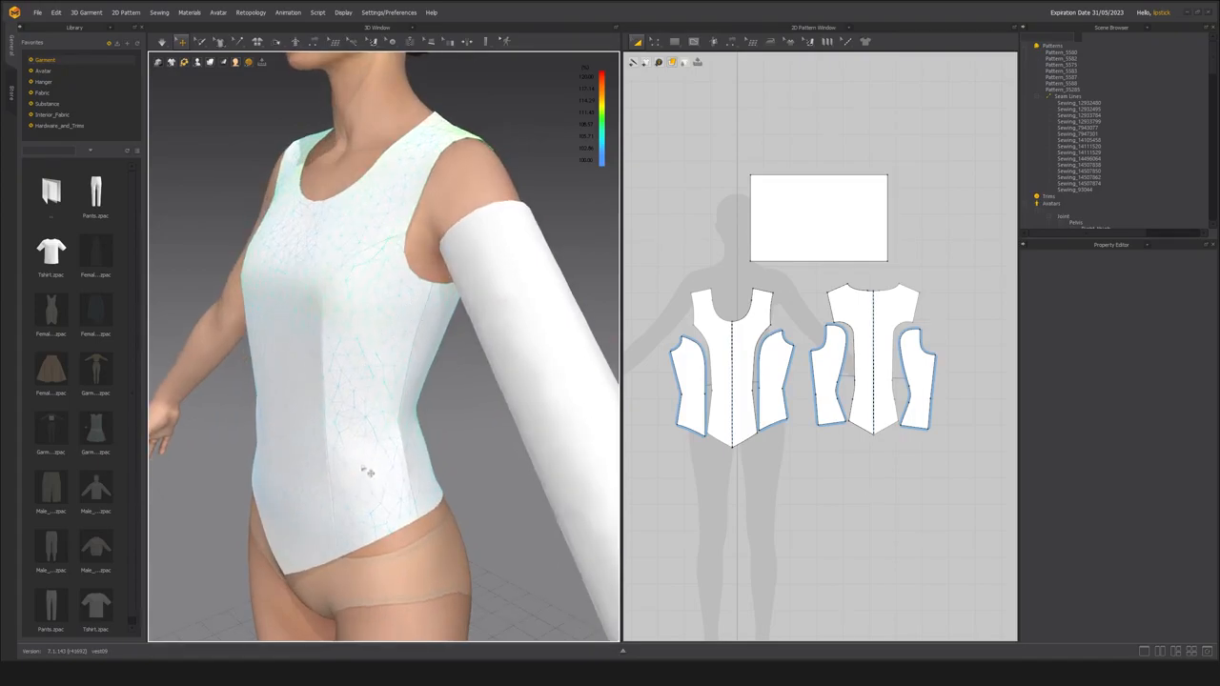
right_drag(552, 401, 524, 286)
click(545, 293)
scroll(515, 304, up, 3)
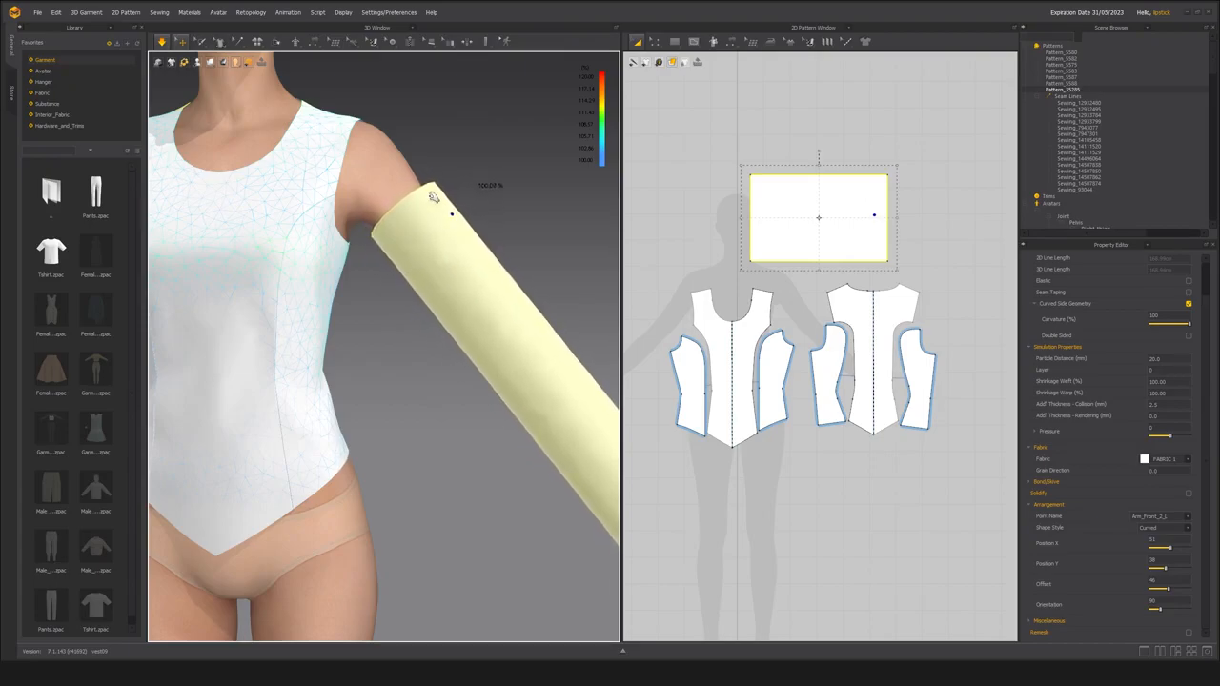
key(space)
Examine the strain map on the bodice from the front and side, comparing its colours with the percentage scale.
right_drag(354, 244, 310, 229)
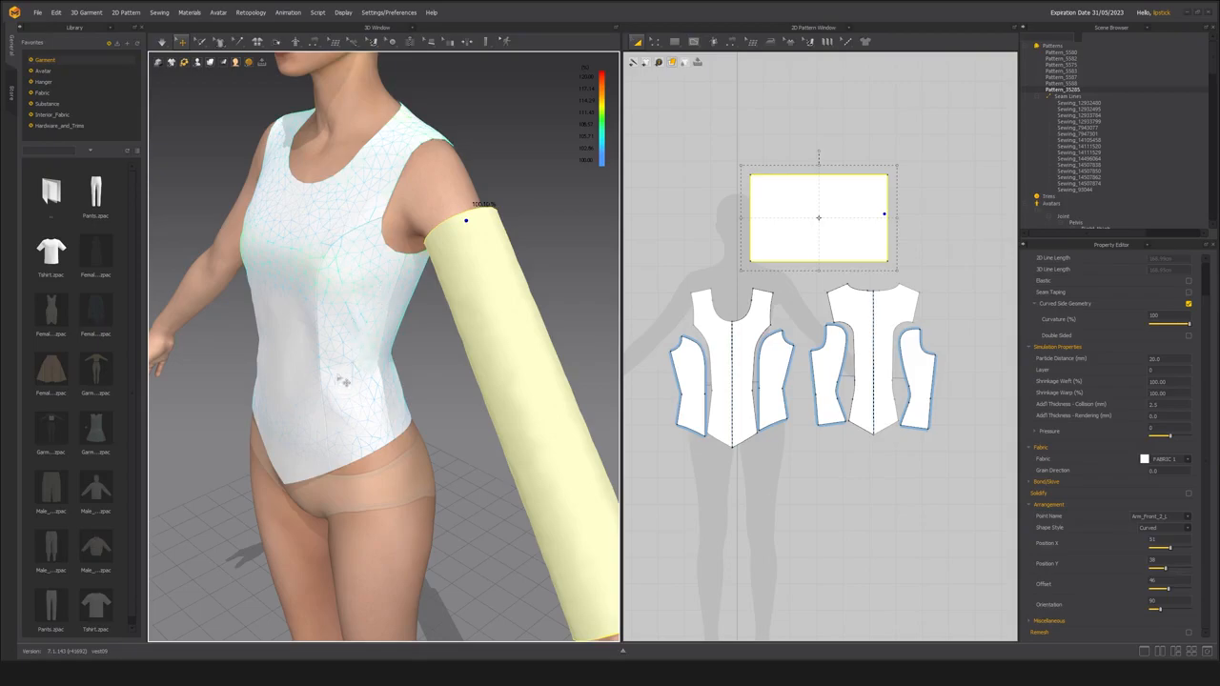
right_drag(343, 385, 393, 349)
scroll(401, 314, up, 2)
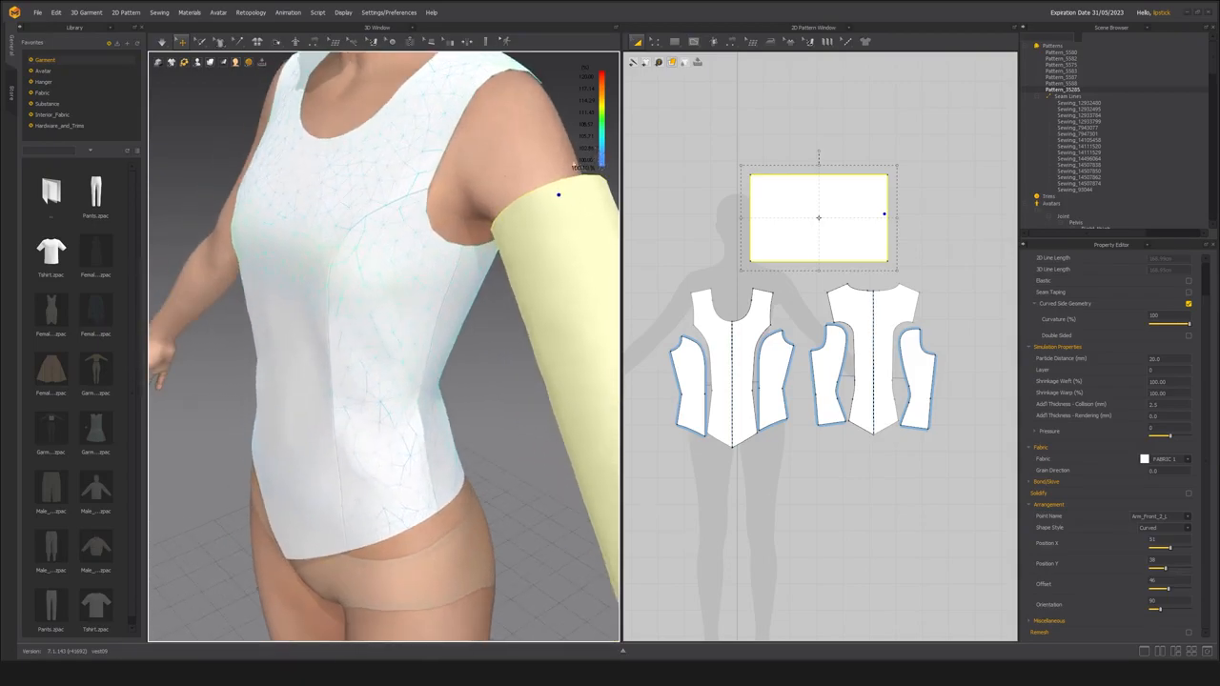
scroll(417, 289, up, 2)
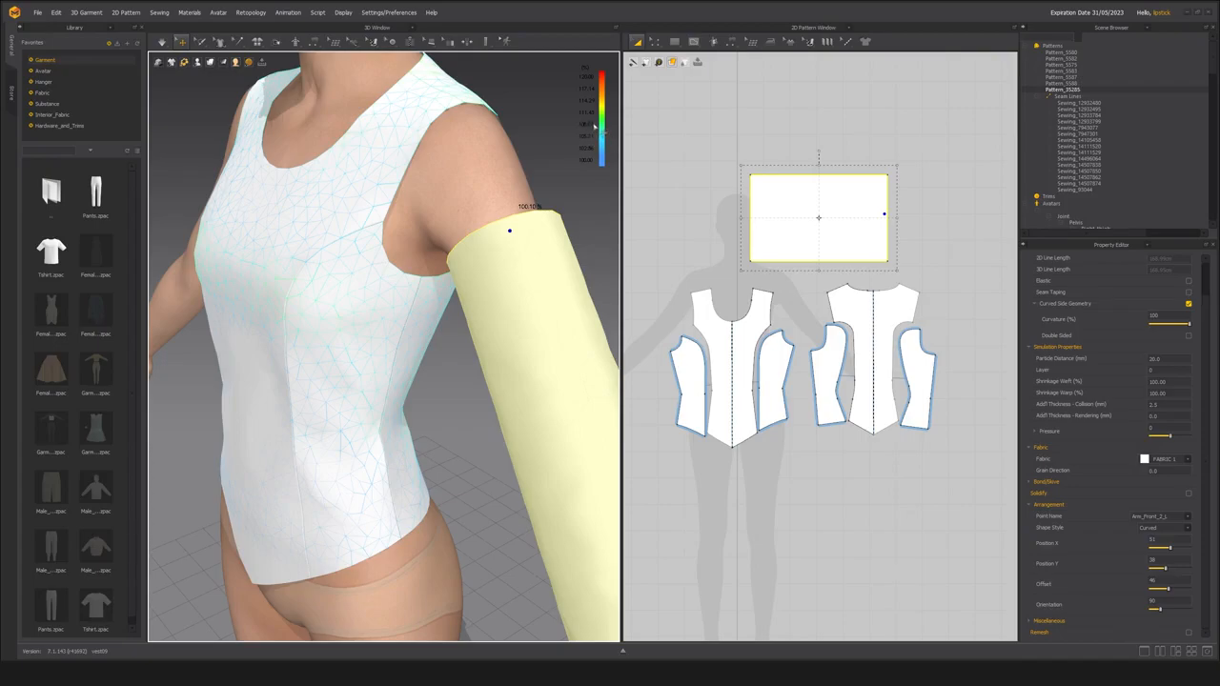
middle_drag(412, 277, 665, 196)
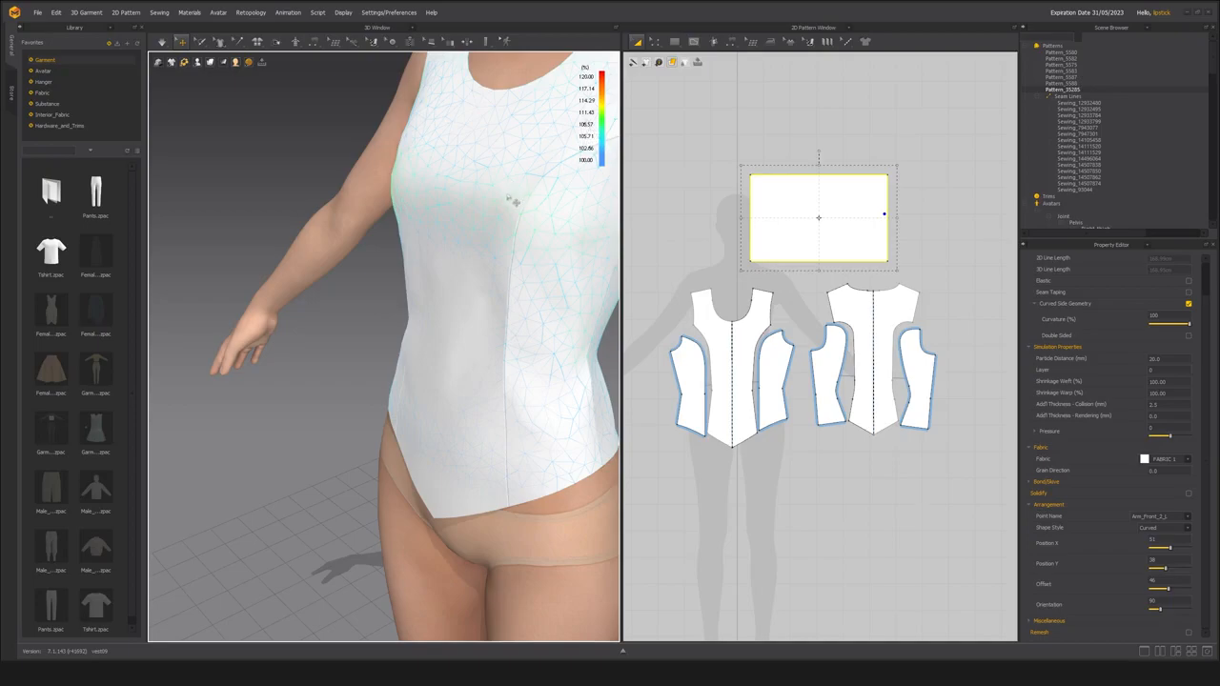
middle_drag(482, 205, 394, 227)
middle_drag(526, 247, 330, 280)
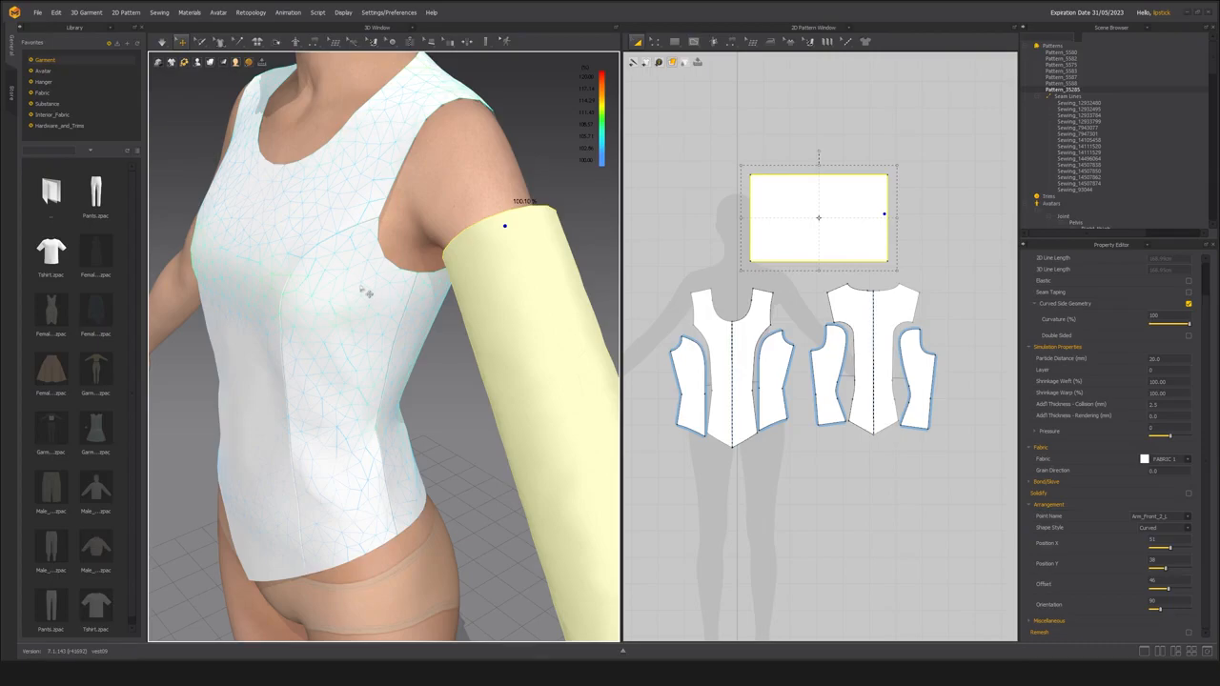
Check the strain percentage on the bodice's front side panel, front panel and back side panel.
click(359, 284)
click(430, 305)
click(379, 313)
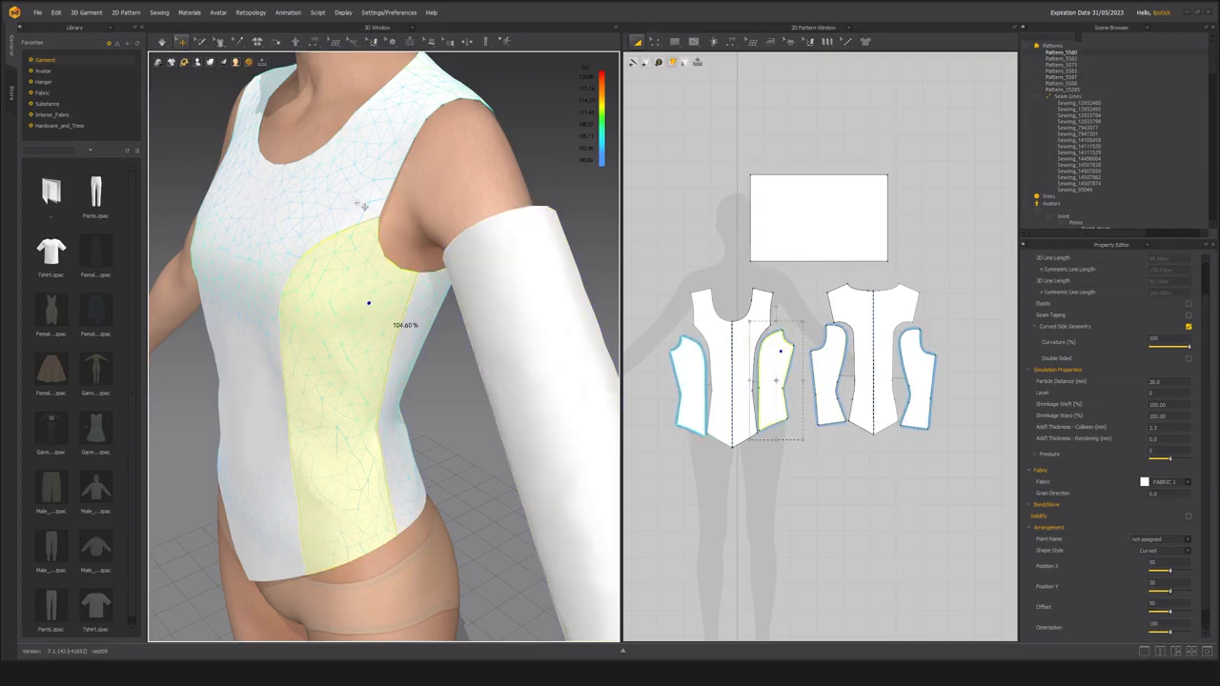
click(355, 176)
click(358, 263)
right_drag(408, 315, 403, 365)
right_drag(357, 313, 438, 366)
click(439, 366)
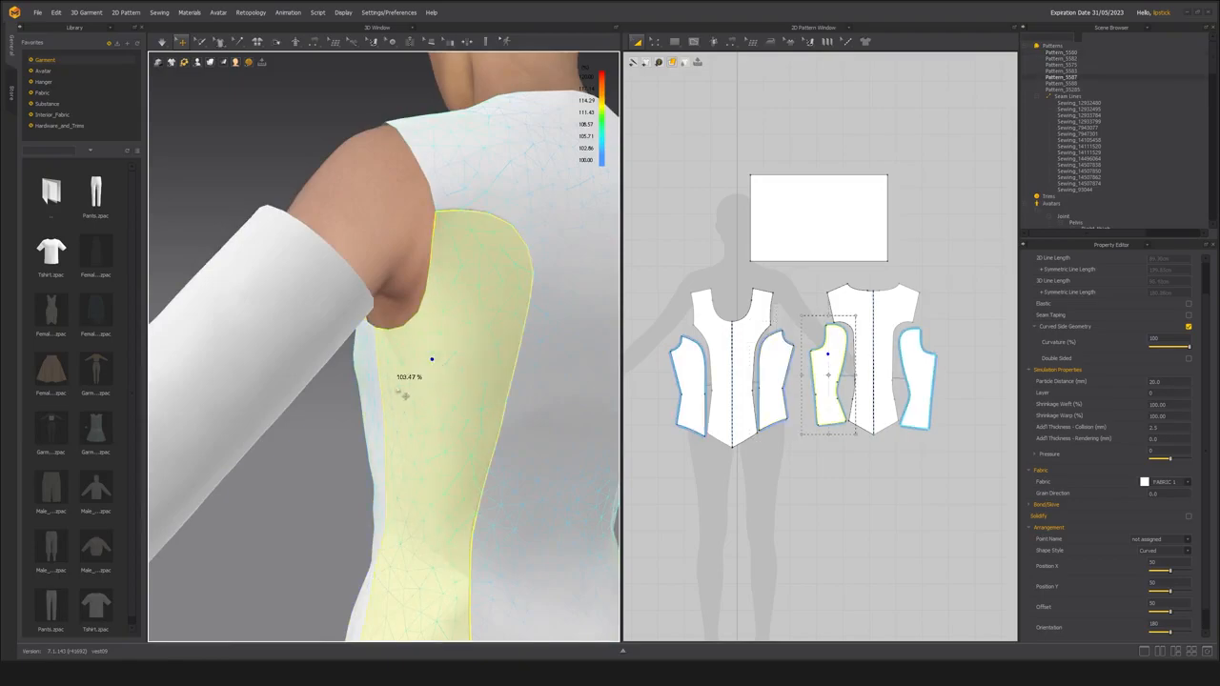
right_drag(438, 368, 388, 386)
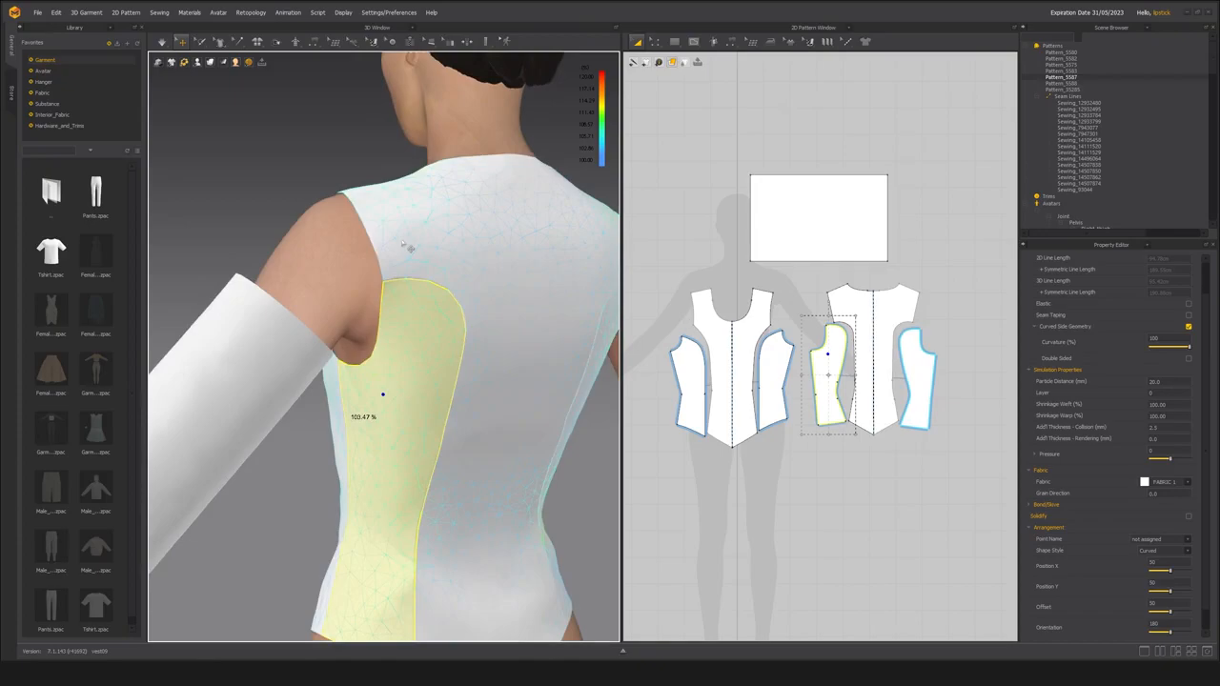
right_drag(414, 346, 332, 403)
Check the strain percentage at the shoulder and around the armhole edge on the front, back and side panels.
scroll(336, 431, up, 2)
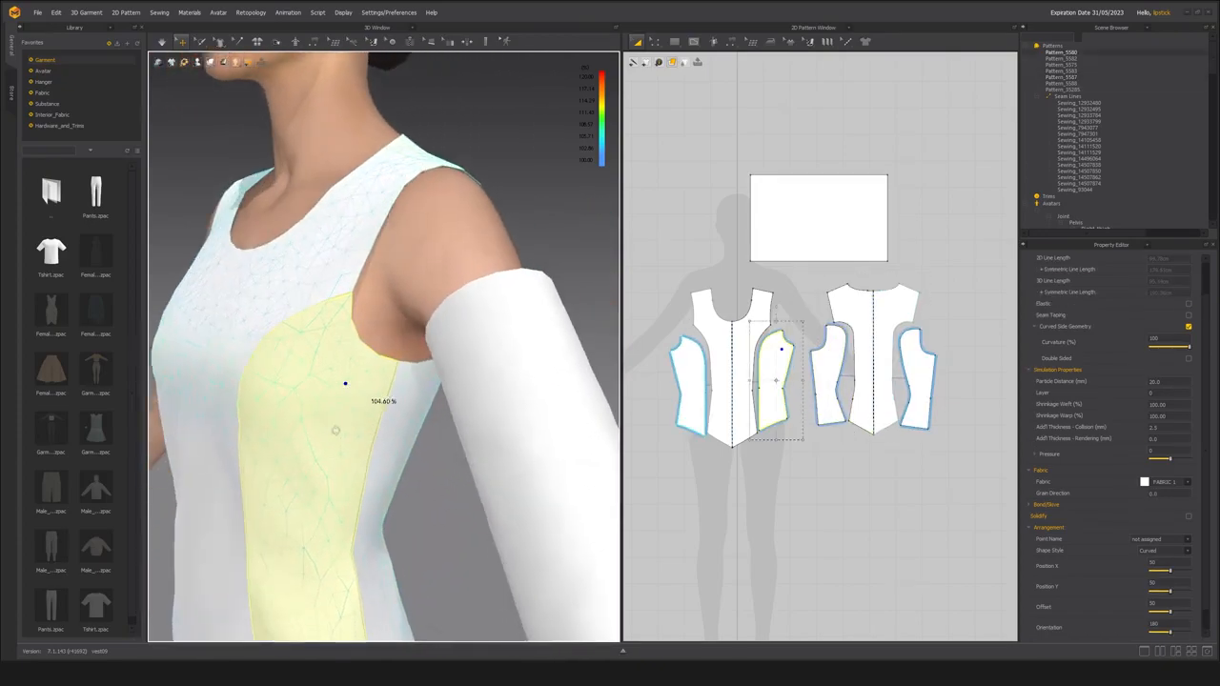
click(334, 273)
right_drag(335, 267, 343, 325)
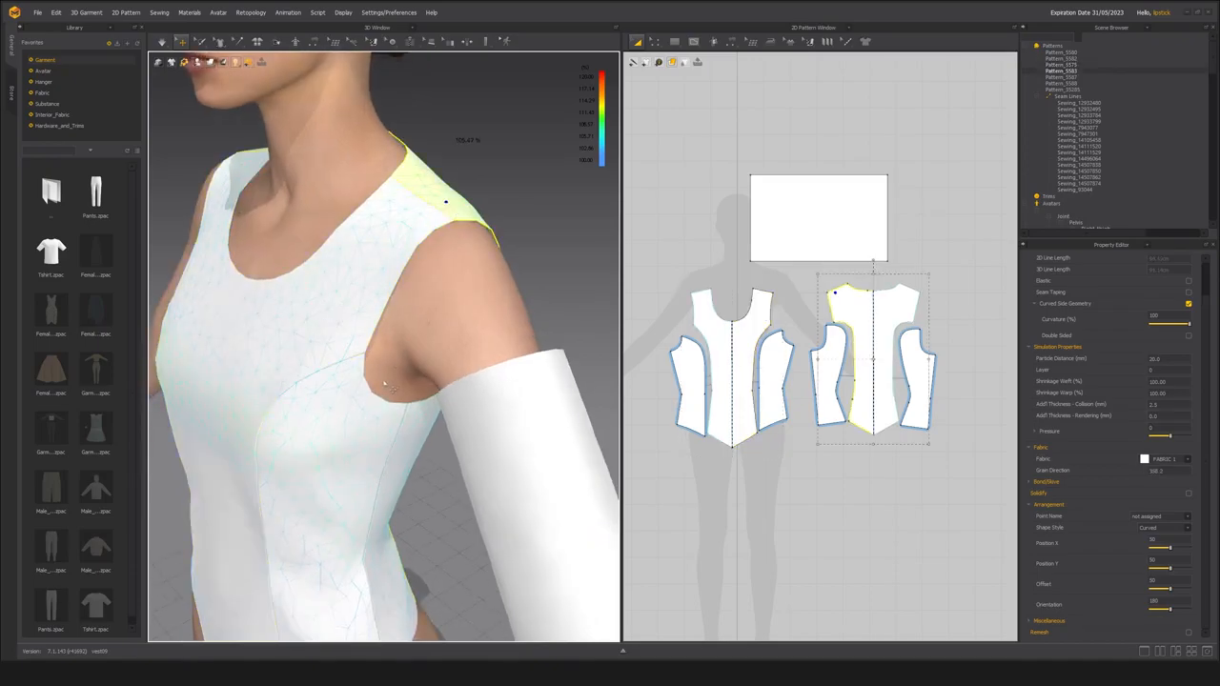
click(370, 408)
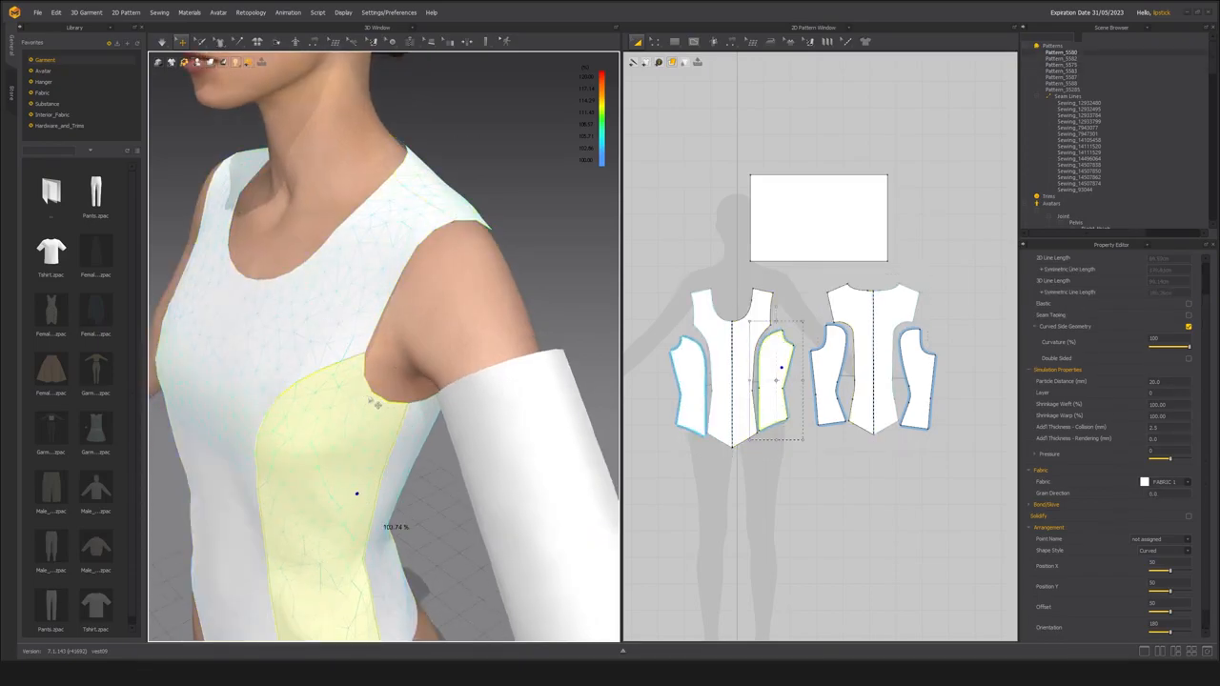
click(395, 292)
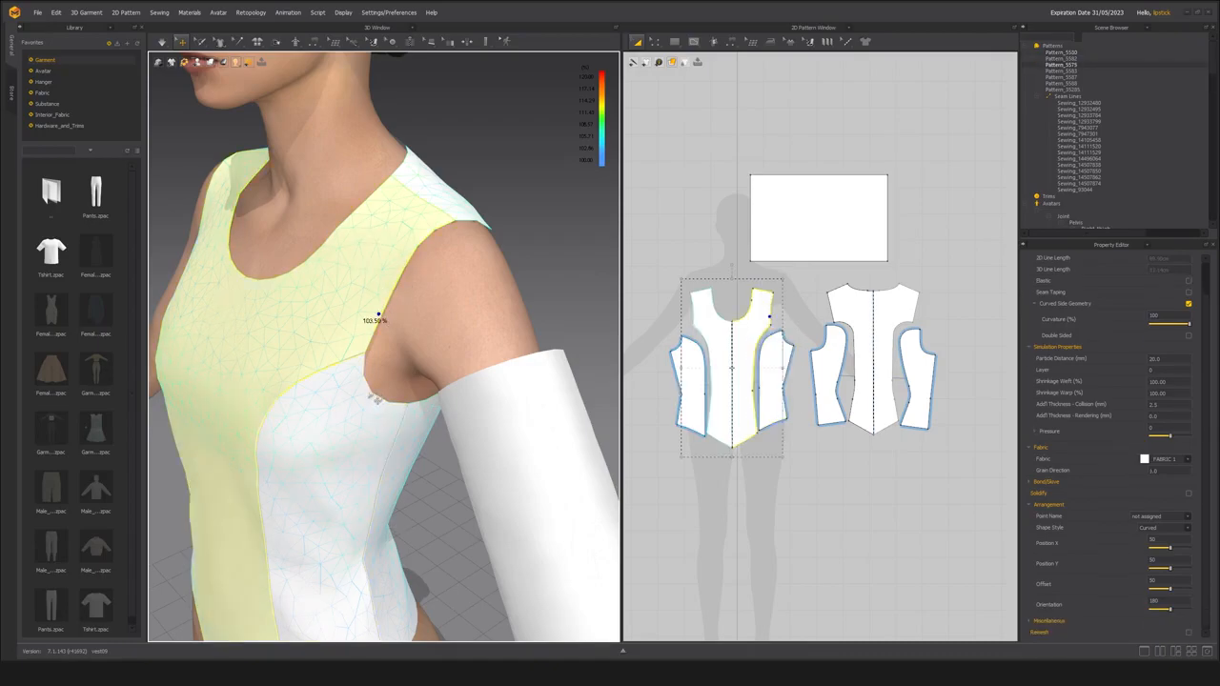
click(369, 395)
right_drag(386, 409, 409, 440)
scroll(373, 436, up, 3)
click(351, 391)
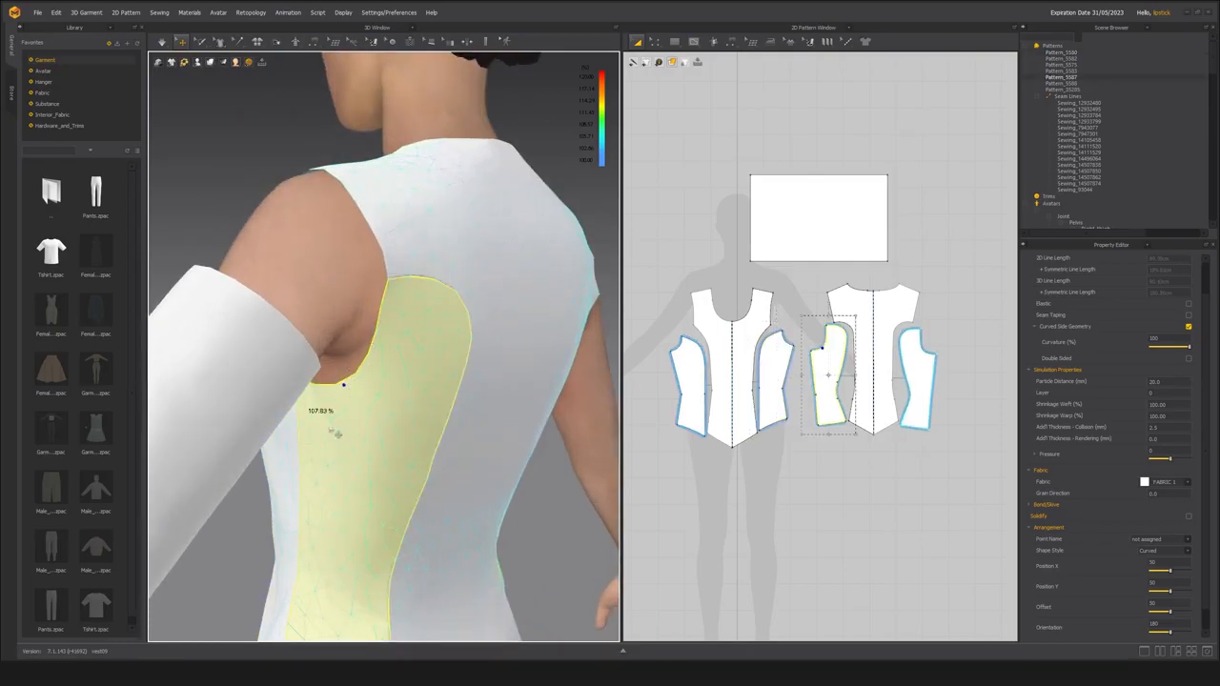
scroll(335, 429, down, 3)
right_drag(345, 405, 429, 396)
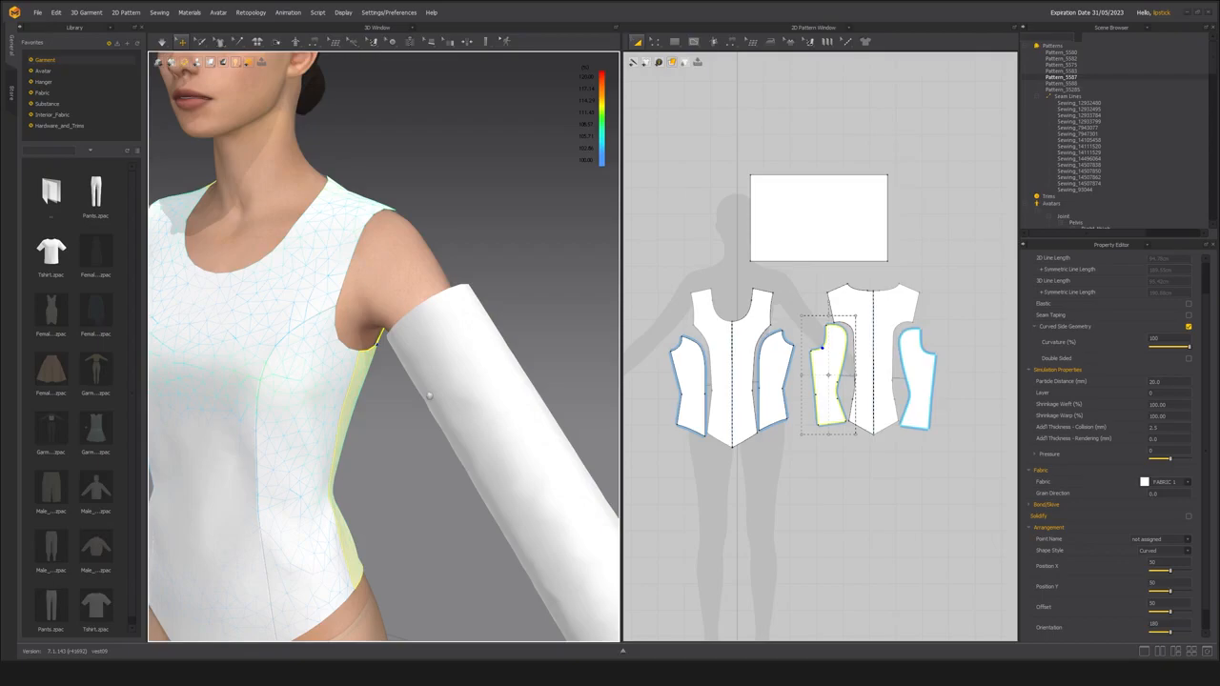
Check the strain on the front panel's chest area, and inspect the bodice armhole and sleeve from front, side and back.
right_drag(290, 260, 534, 276)
scroll(410, 287, up, 2)
scroll(406, 286, down, 2)
mouse_move(405, 286)
right_down()
mouse_move(369, 280)
mouse_move(389, 301)
right_up()
scroll(389, 301, up, 3)
click(371, 298)
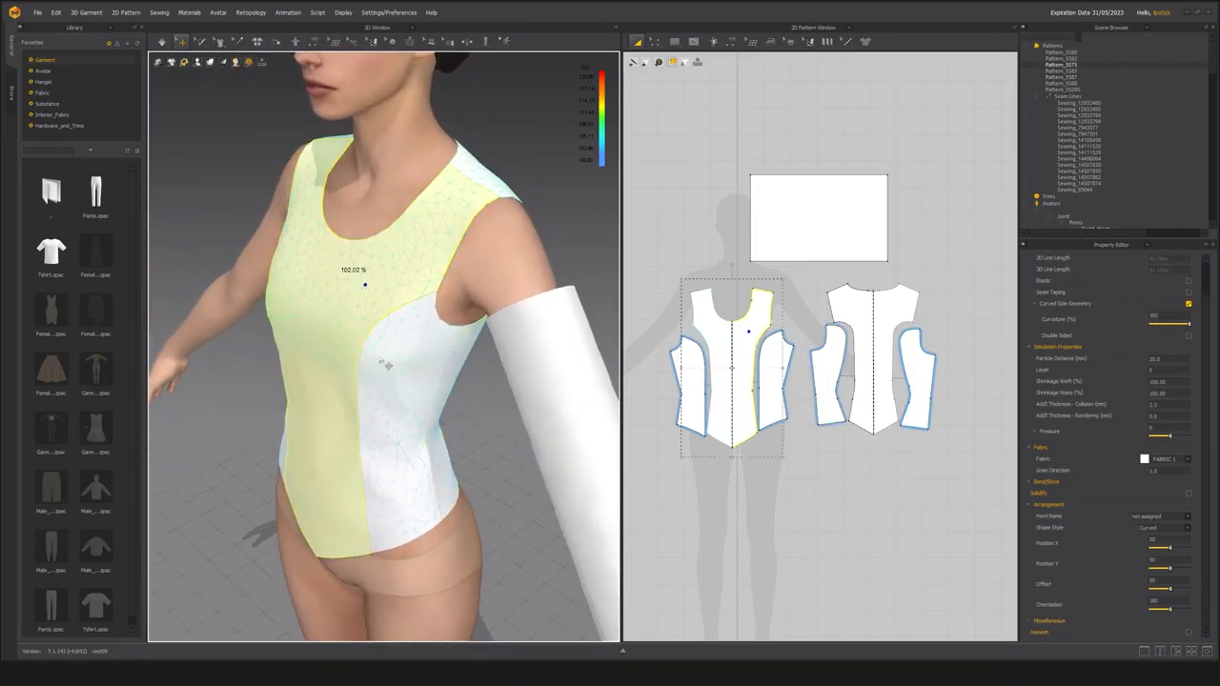
scroll(385, 364, up, 2)
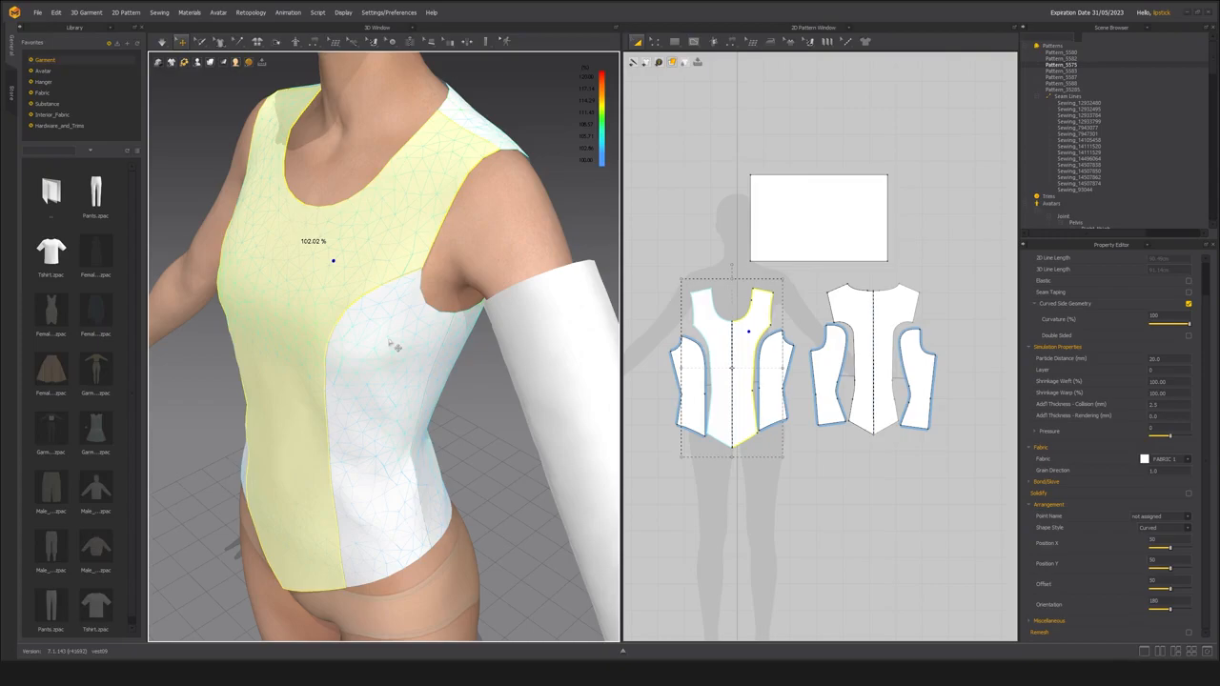
scroll(389, 343, down, 8)
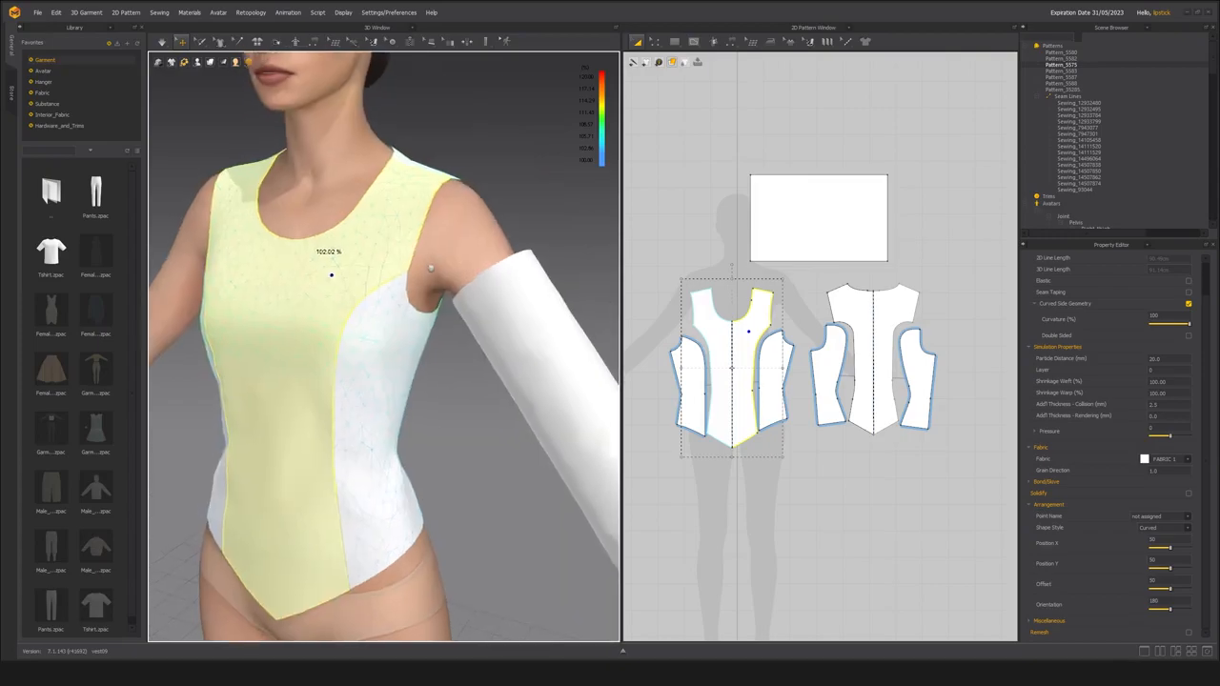
right_drag(436, 251, 386, 296)
scroll(386, 296, up, 7)
right_drag(438, 332, 429, 361)
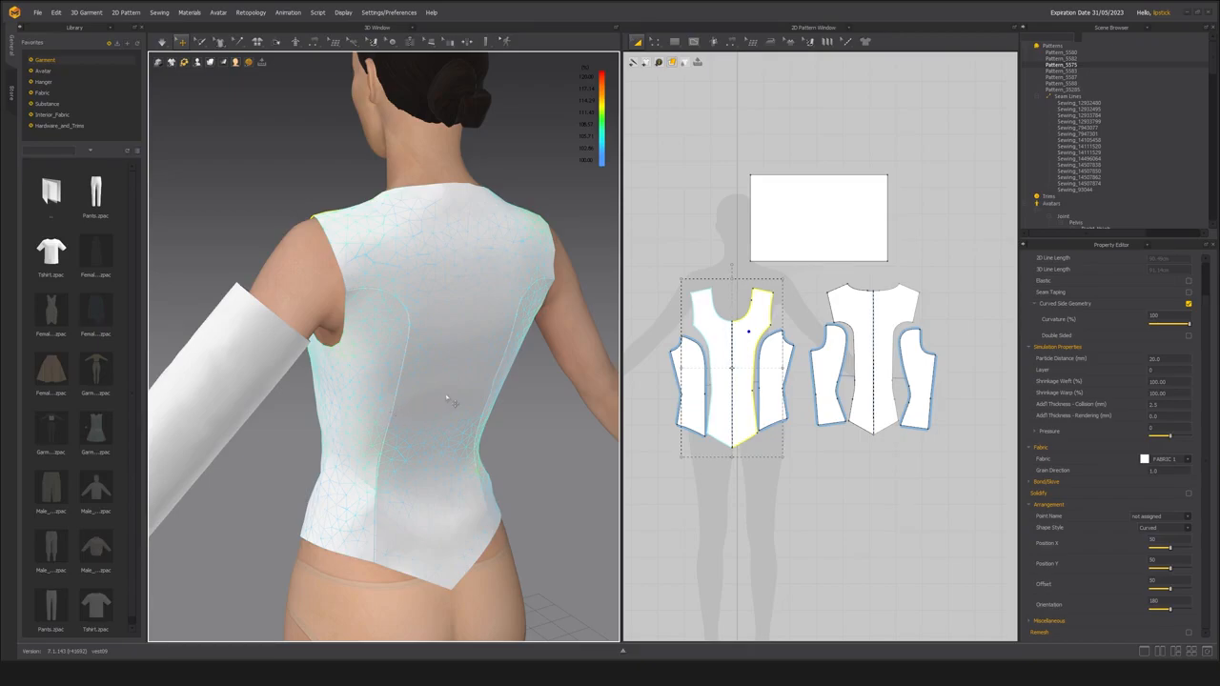
right_drag(377, 363, 387, 431)
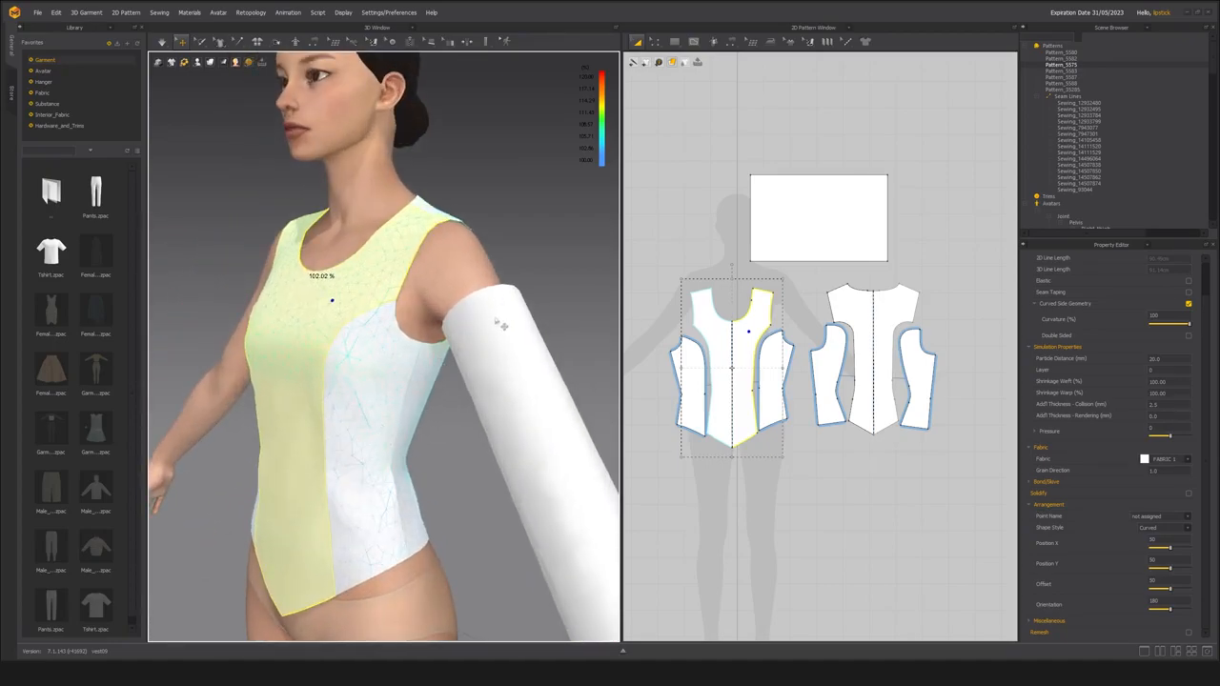
right_drag(471, 389, 479, 442)
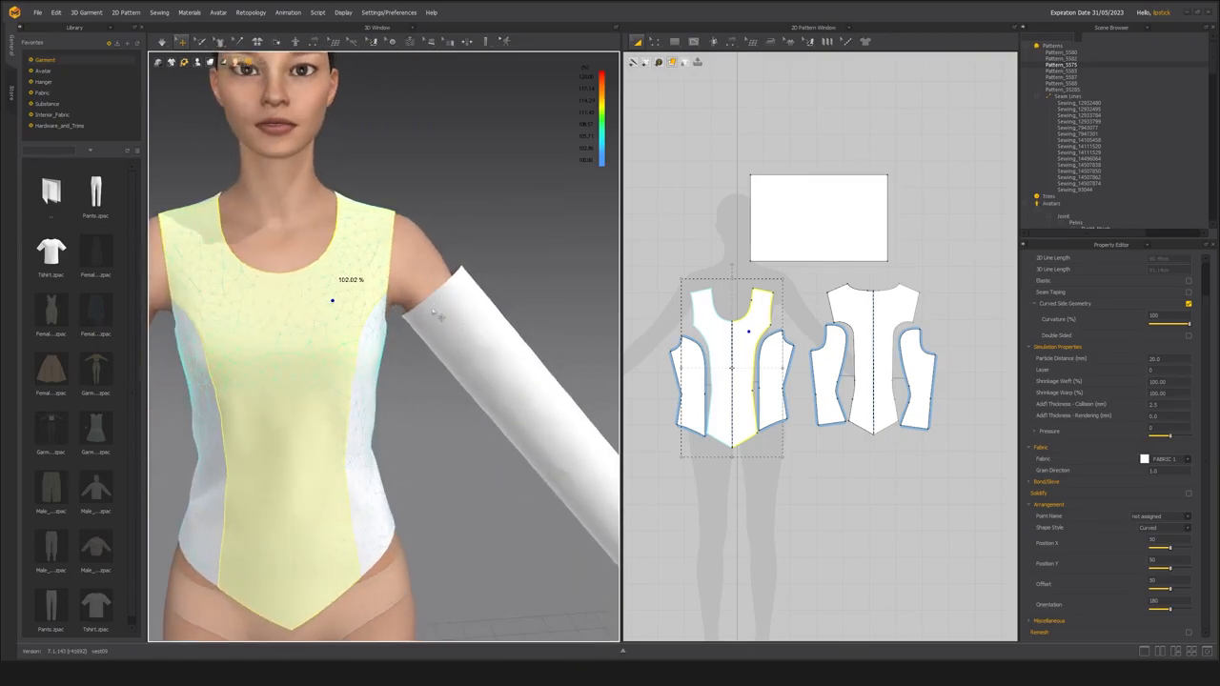
Select the sleeve and inspect the space between its upper edge and the bodice armhole from the front and side.
right_drag(431, 332, 370, 353)
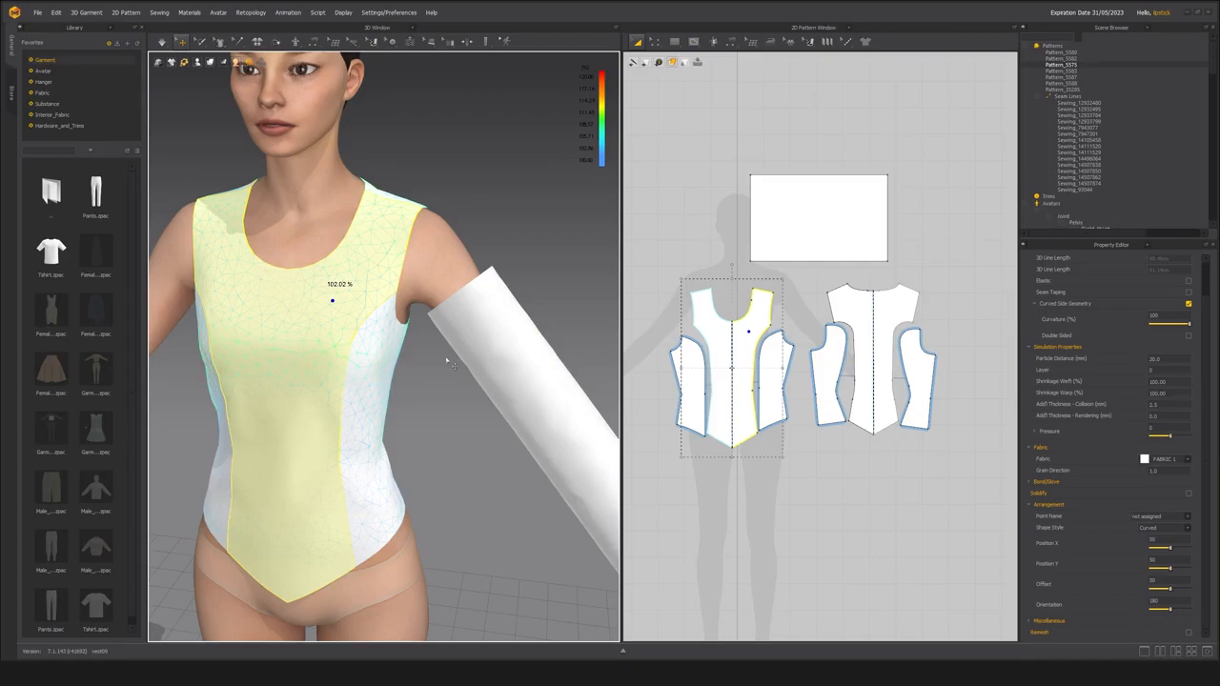
click(486, 278)
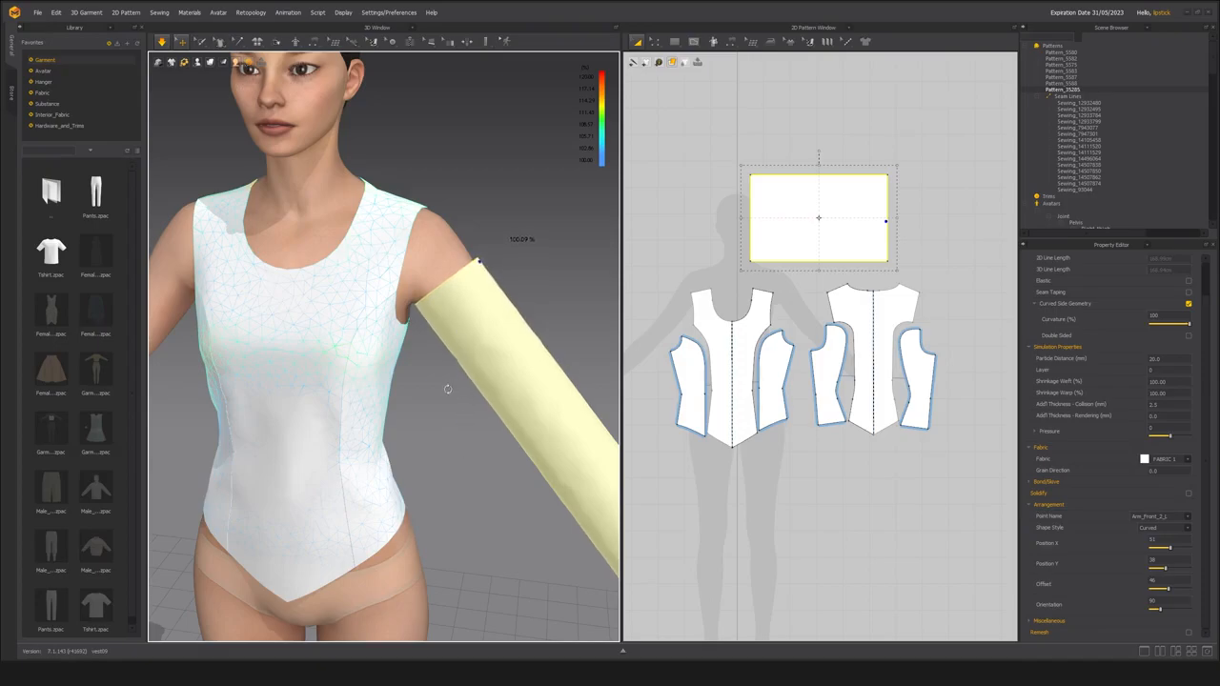
scroll(447, 389, up, 5)
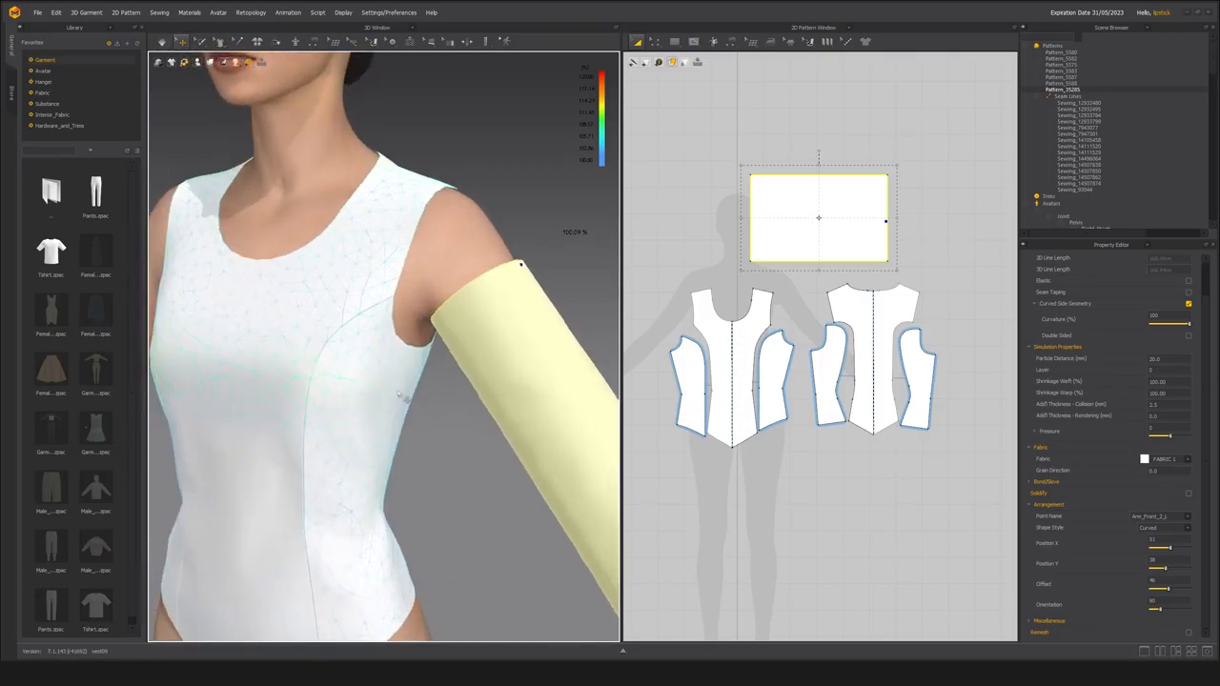
scroll(401, 394, up, 1)
scroll(419, 381, up, 3)
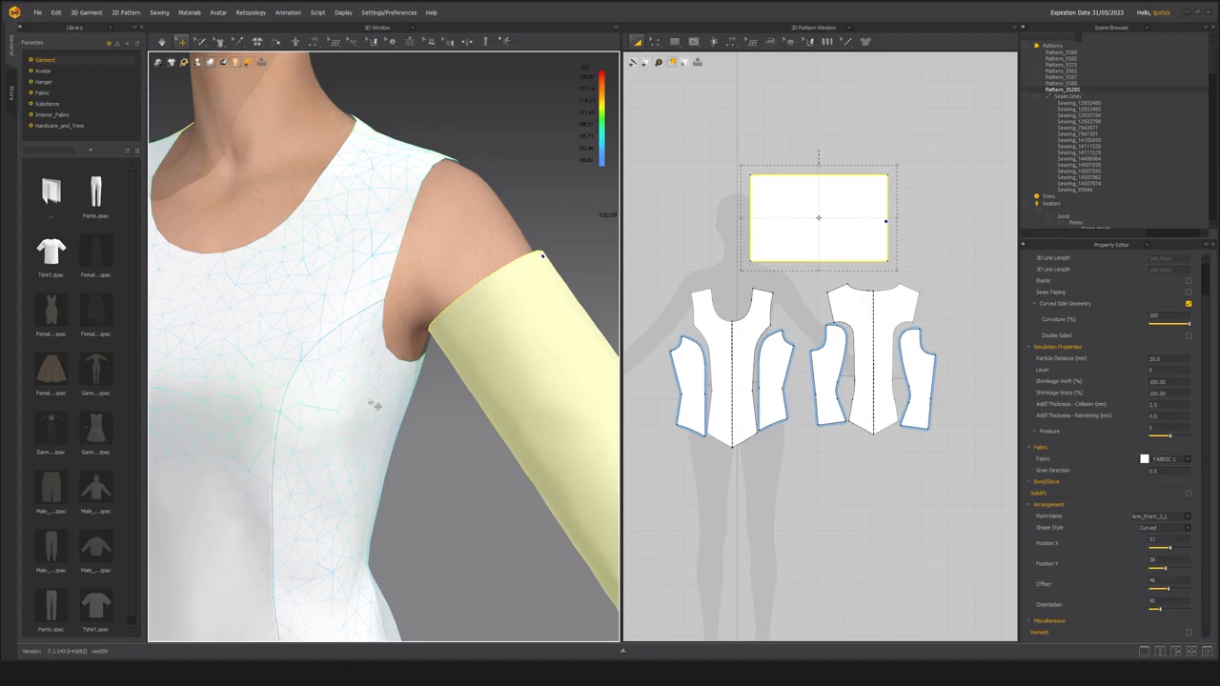
right_drag(376, 405, 362, 401)
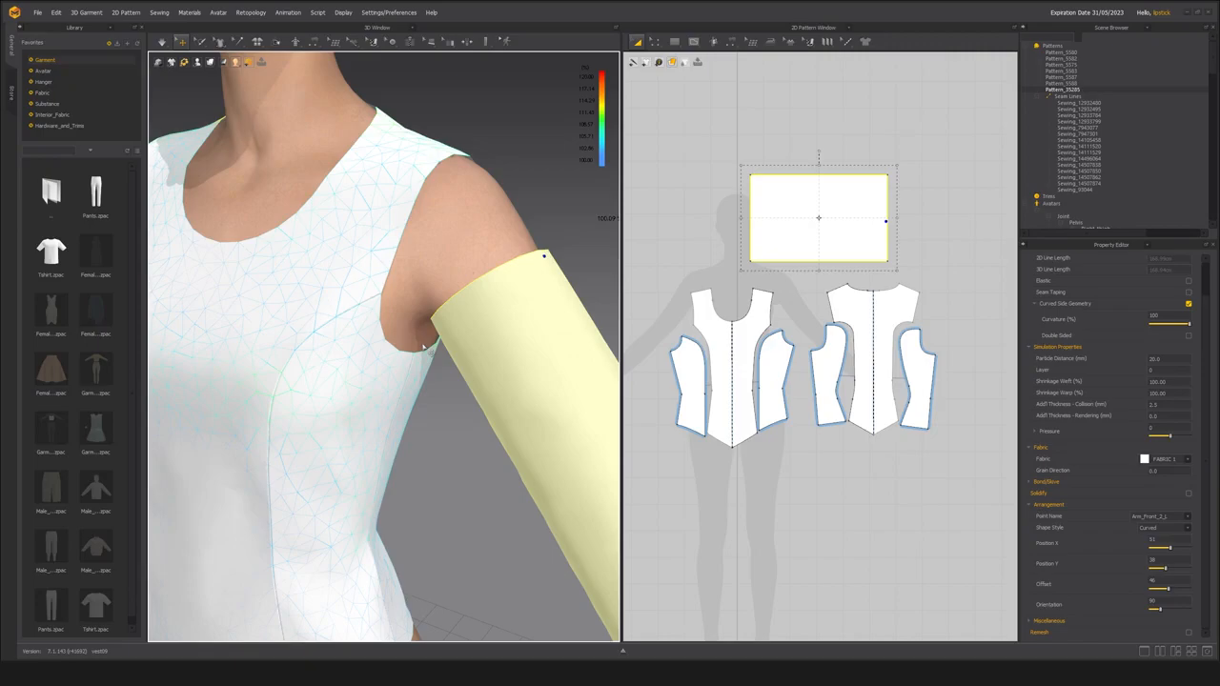
scroll(427, 298, down, 4)
right_drag(427, 298, 325, 365)
scroll(324, 365, up, 2)
scroll(381, 386, up, 2)
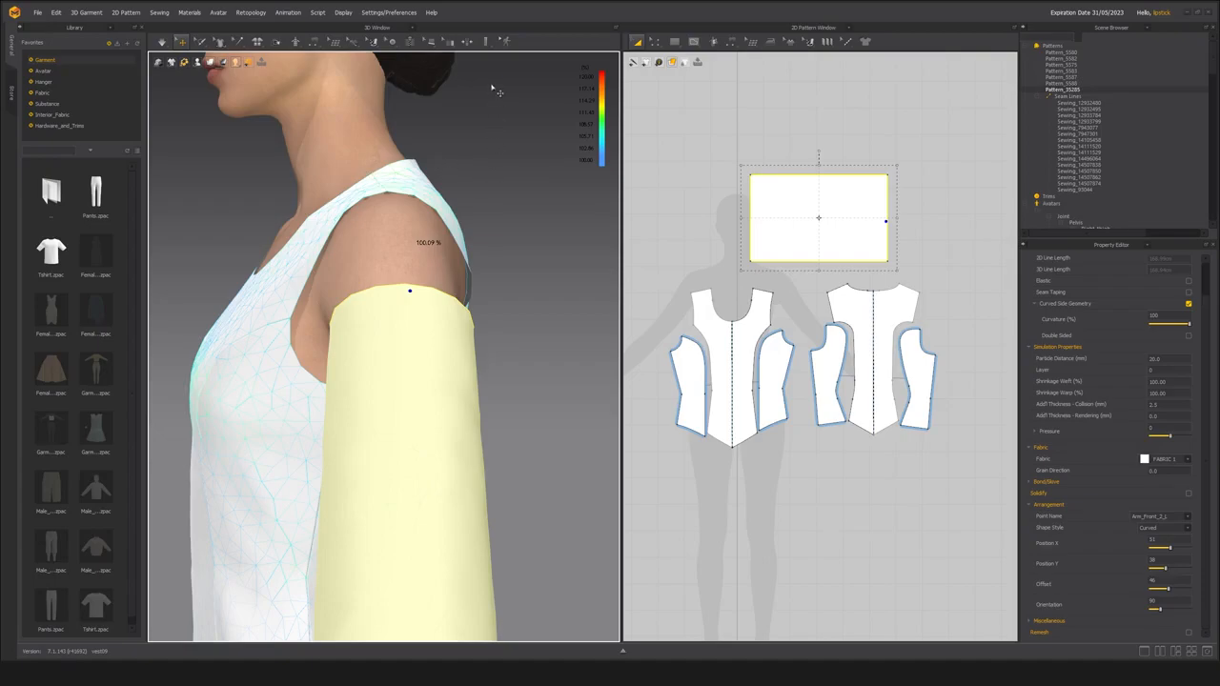
Measure around the avatar's arm along the bodice armhole edge with Surface Tape Measure (Avatar), passing under the arm and over the shoulder.
click(486, 44)
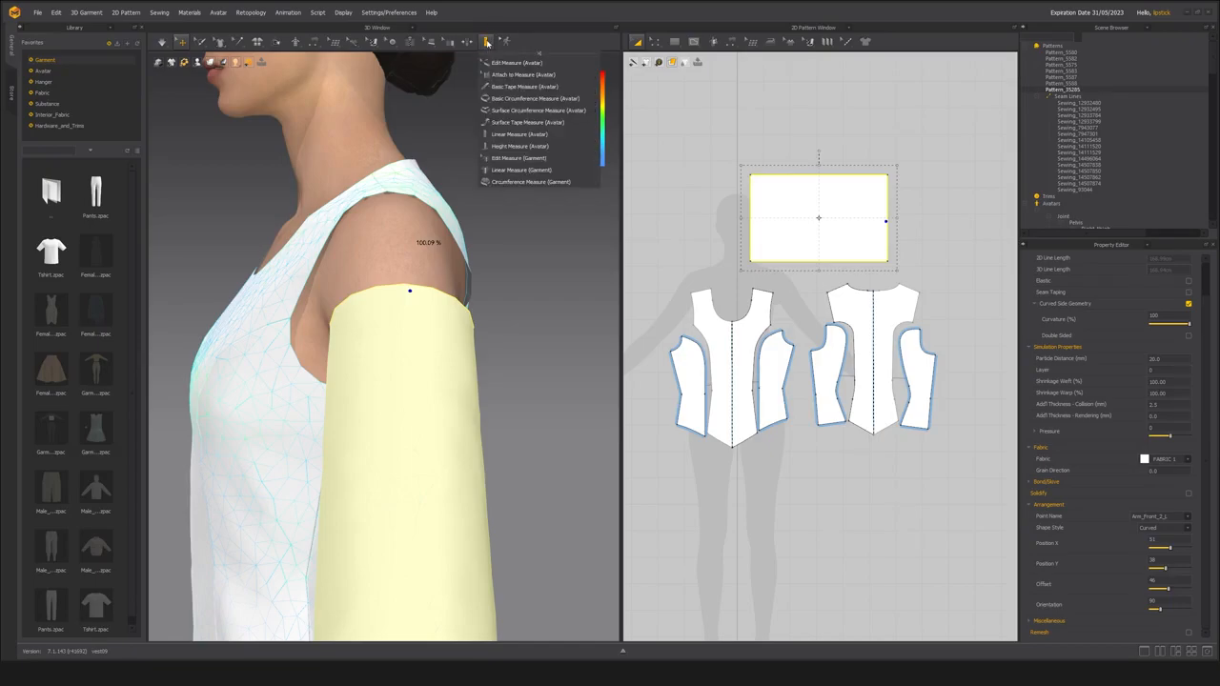
click(526, 123)
scroll(381, 344, up, 3)
right_drag(376, 246, 414, 259)
middle_drag(414, 259, 542, 237)
scroll(379, 276, down, 2)
click(375, 275)
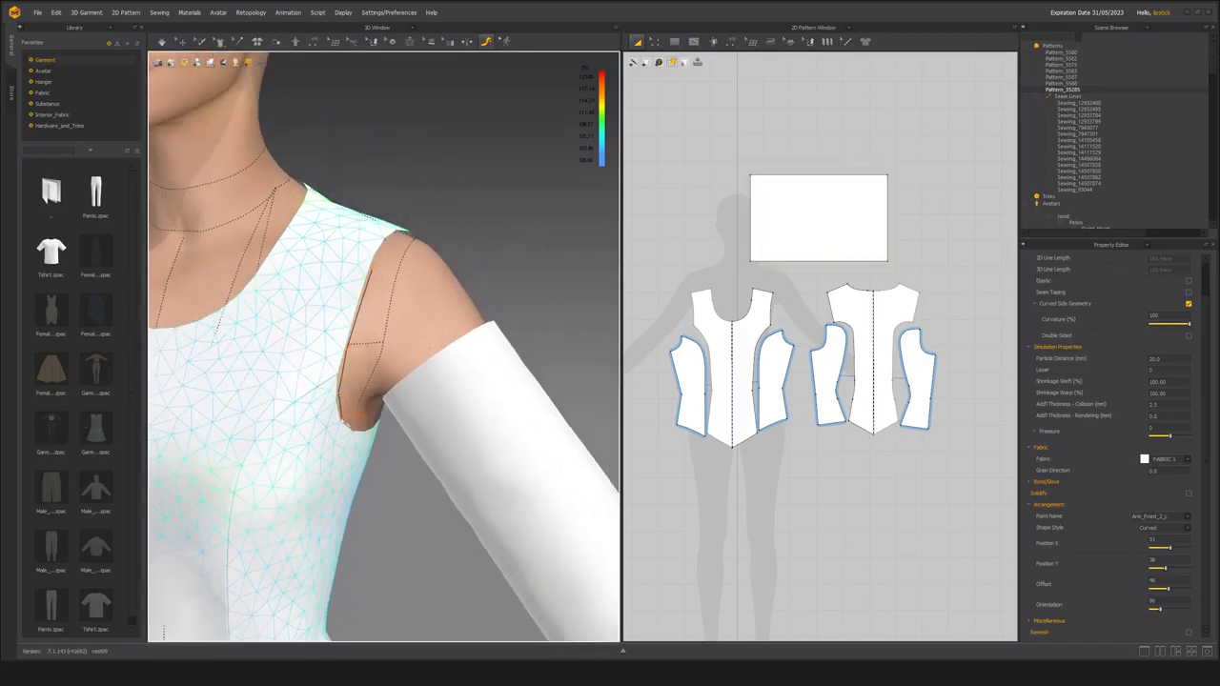
right_drag(378, 523, 386, 453)
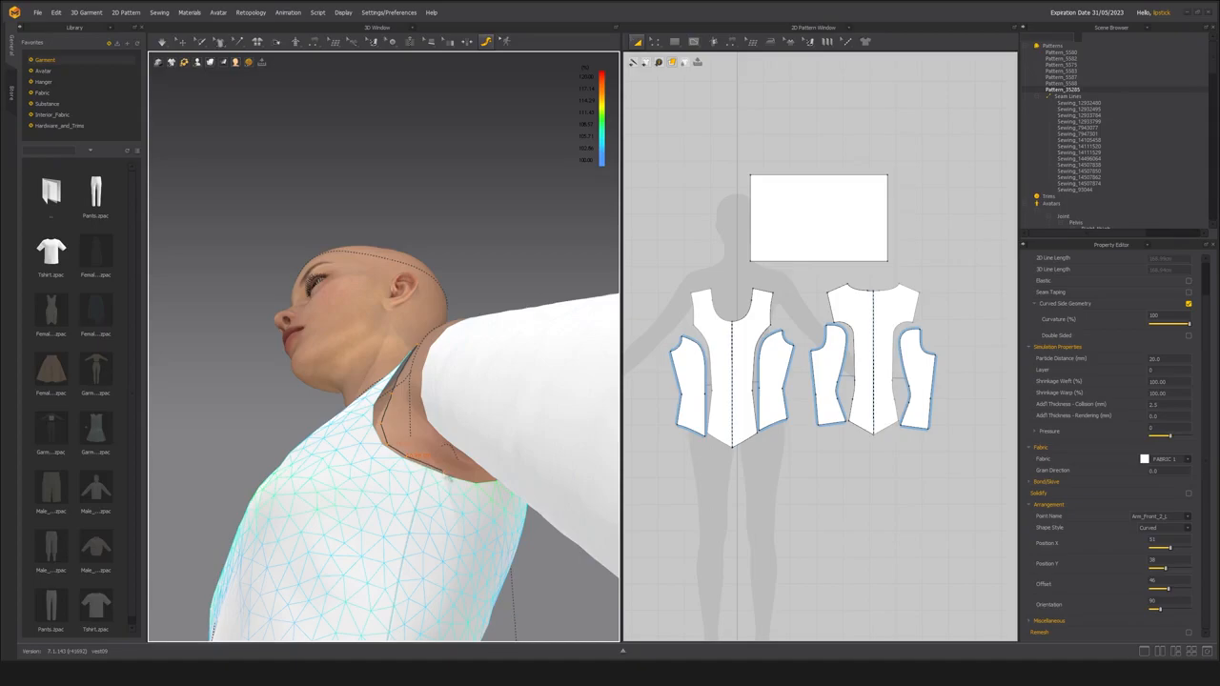
right_drag(481, 484, 433, 480)
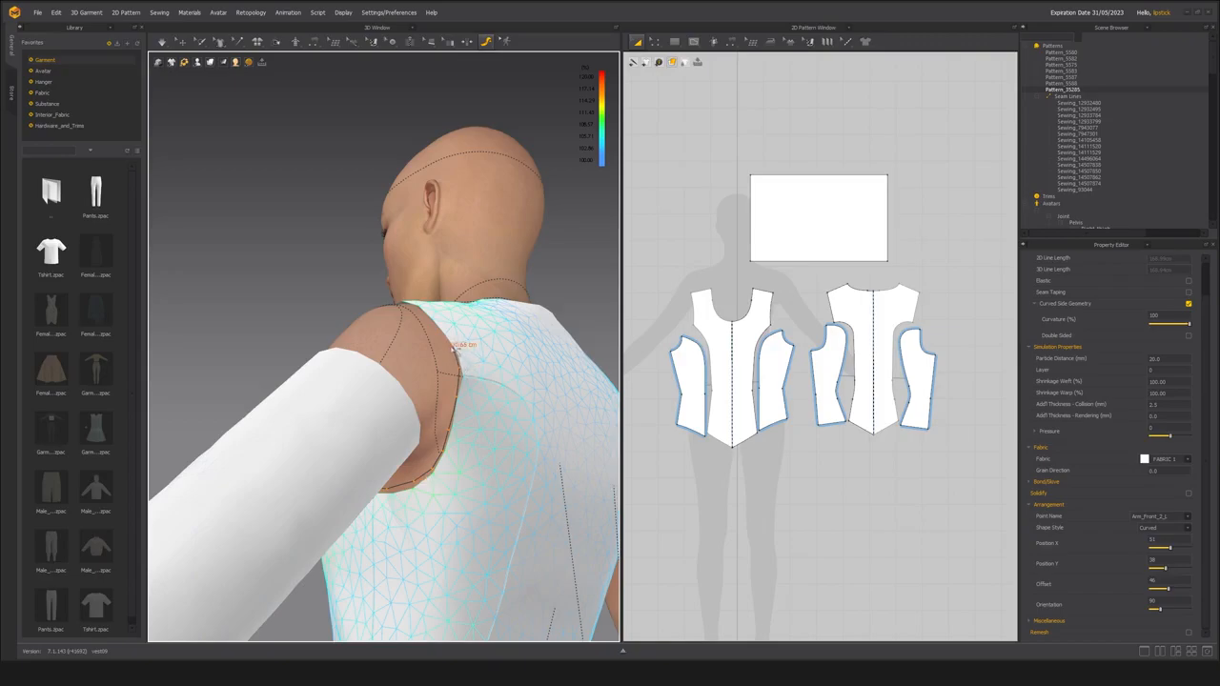
right_drag(294, 240, 353, 238)
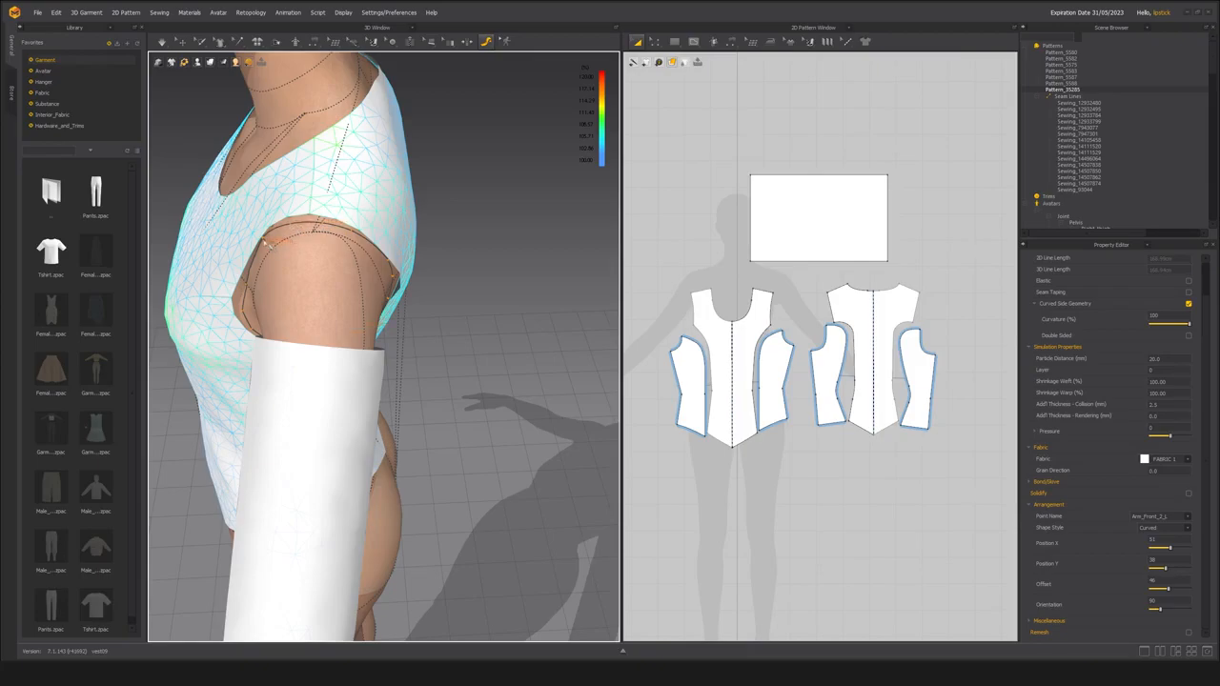
click(264, 240)
right_drag(450, 259, 256, 267)
scroll(544, 242, up, 3)
scroll(545, 242, down, 3)
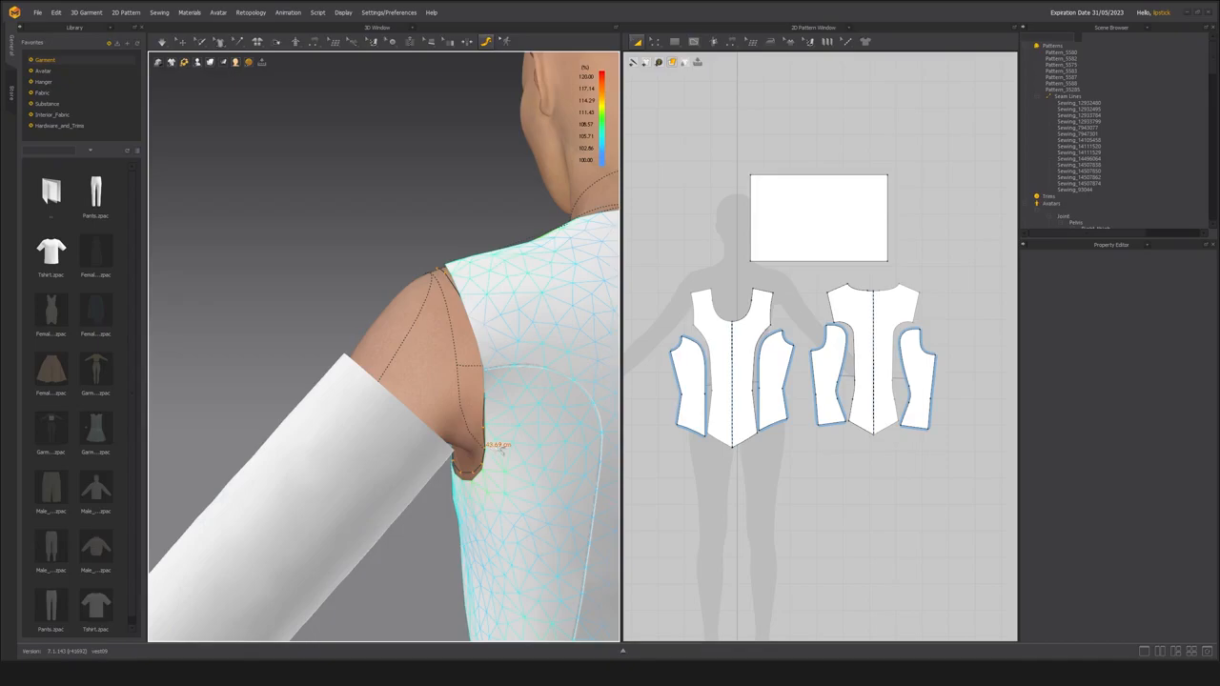
Measure the combined length of the armhole edges on the front, front side, back side and back pattern pieces.
middle_drag(522, 445, 489, 439)
key(z)
click(774, 319)
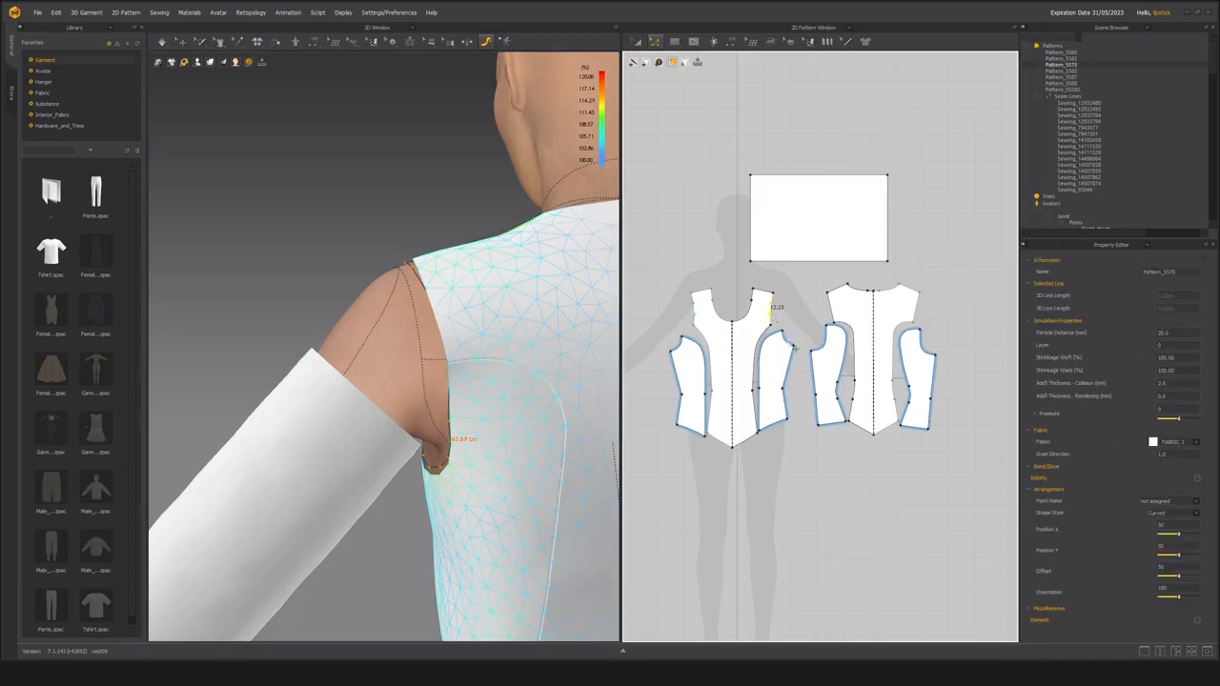
shift+click(792, 346)
shift+click(824, 347)
shift+click(833, 311)
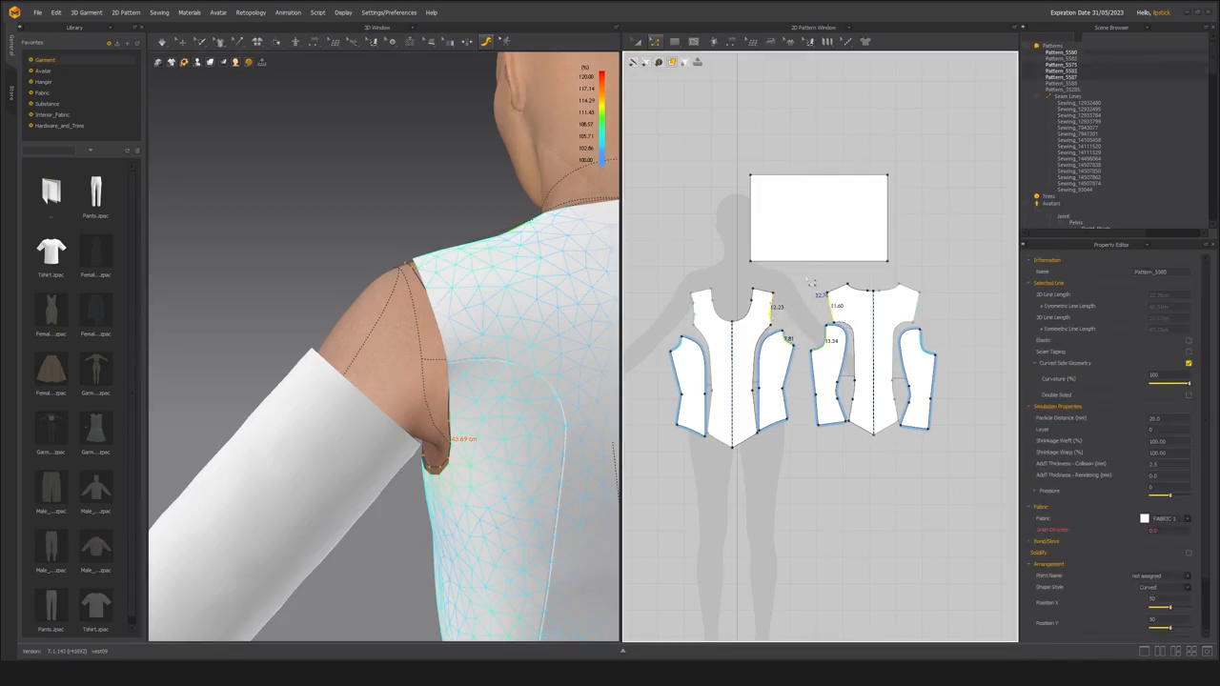
Examine the tape measurement around the avatar's armhole from the back, side and front to compare it with the pattern edges.
scroll(424, 374, down, 3)
right_drag(424, 373, 379, 365)
scroll(409, 380, up, 2)
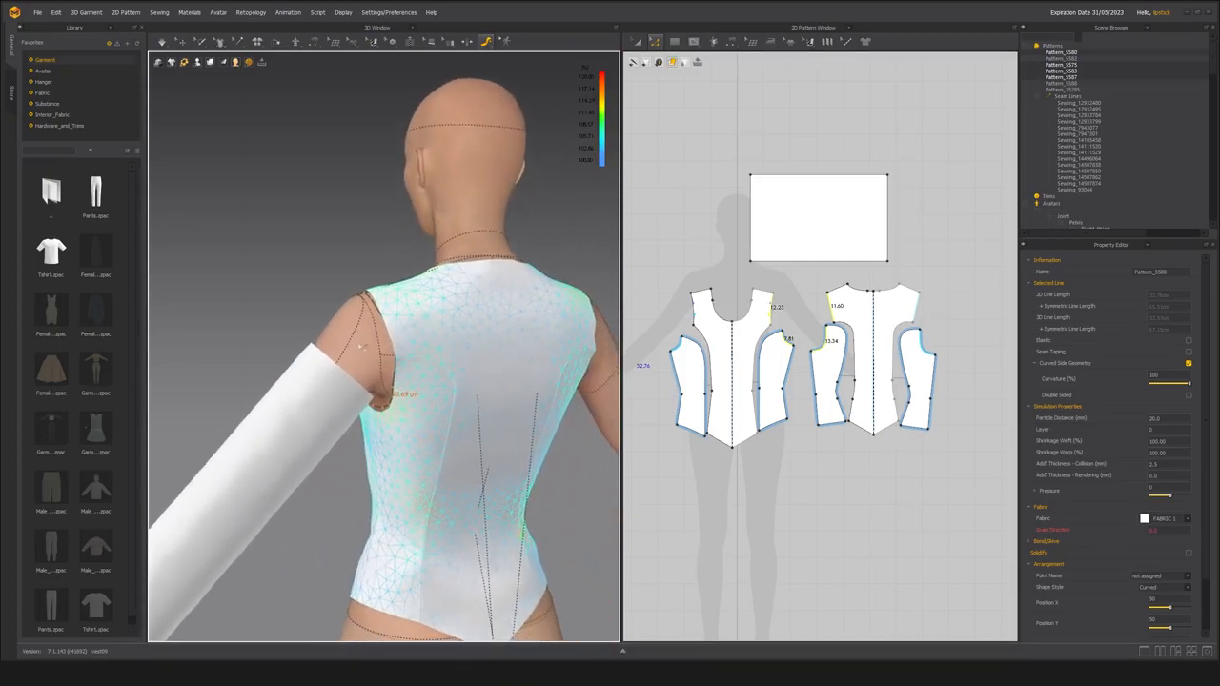
scroll(378, 365, up, 3)
scroll(376, 365, down, 3)
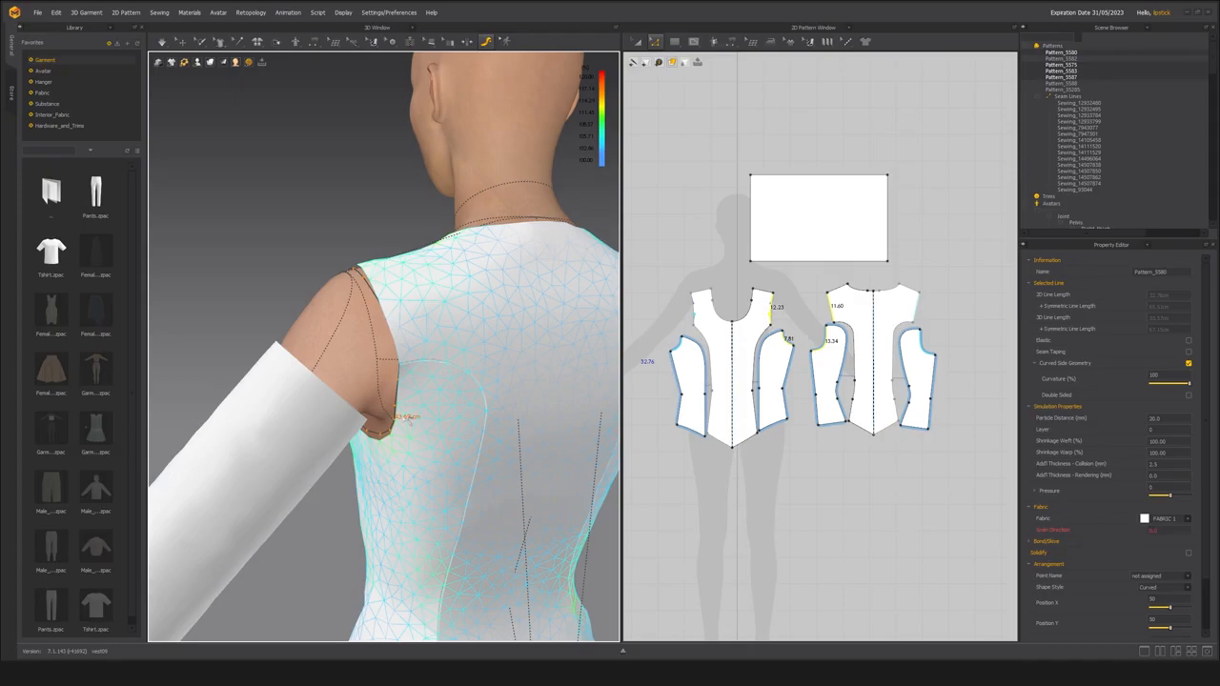
right_drag(409, 422, 563, 431)
scroll(436, 353, up, 2)
right_drag(437, 352, 501, 259)
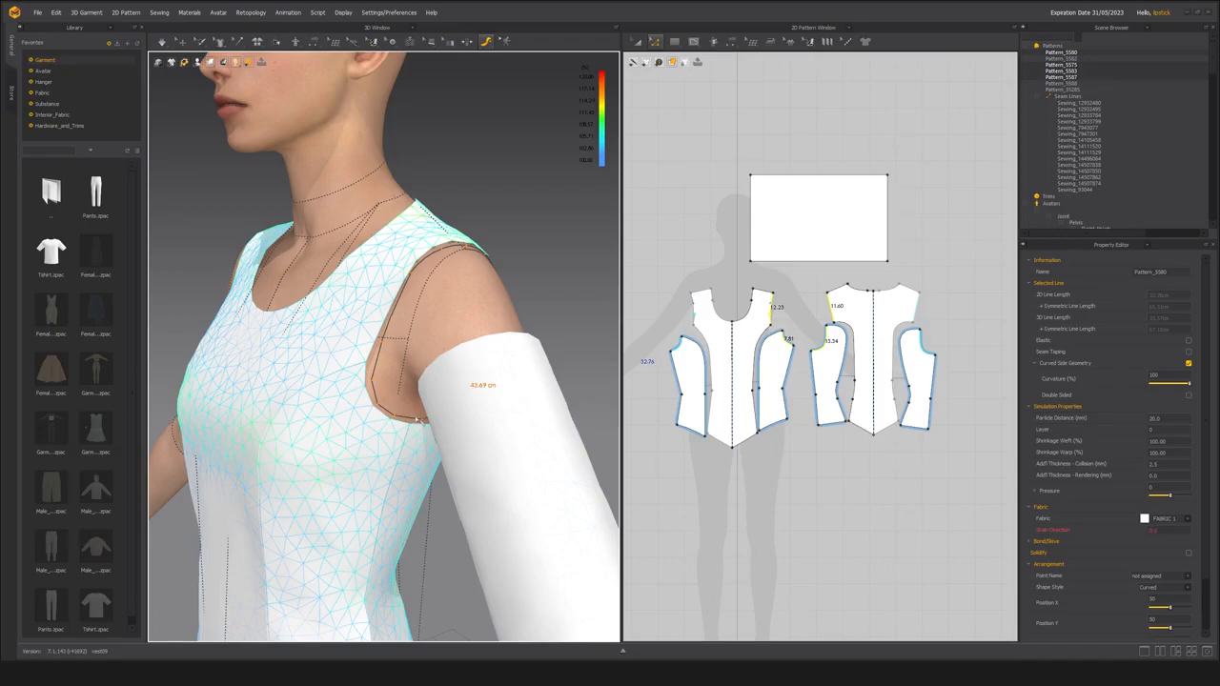
Recheck the total armhole length by selecting the armhole edge on each of the four pattern pieces, and compare it with the tape measurement.
click(795, 206)
middle_drag(759, 292, 730, 325)
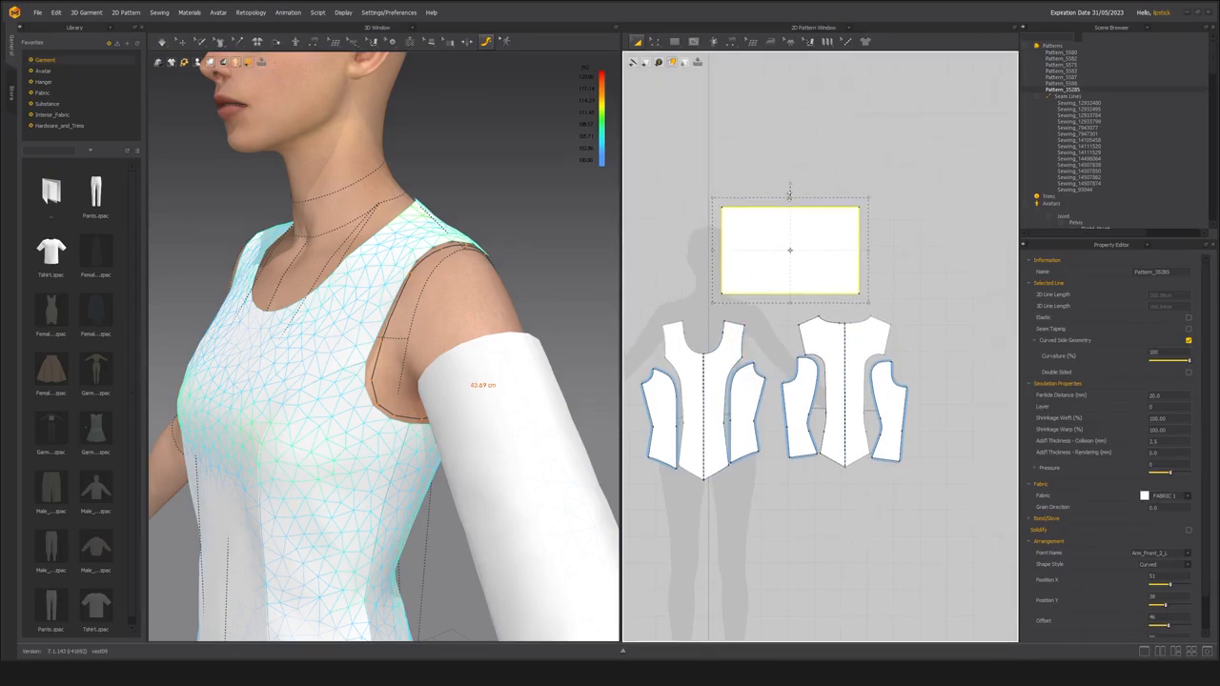
scroll(446, 417, down, 3)
right_drag(428, 343, 371, 387)
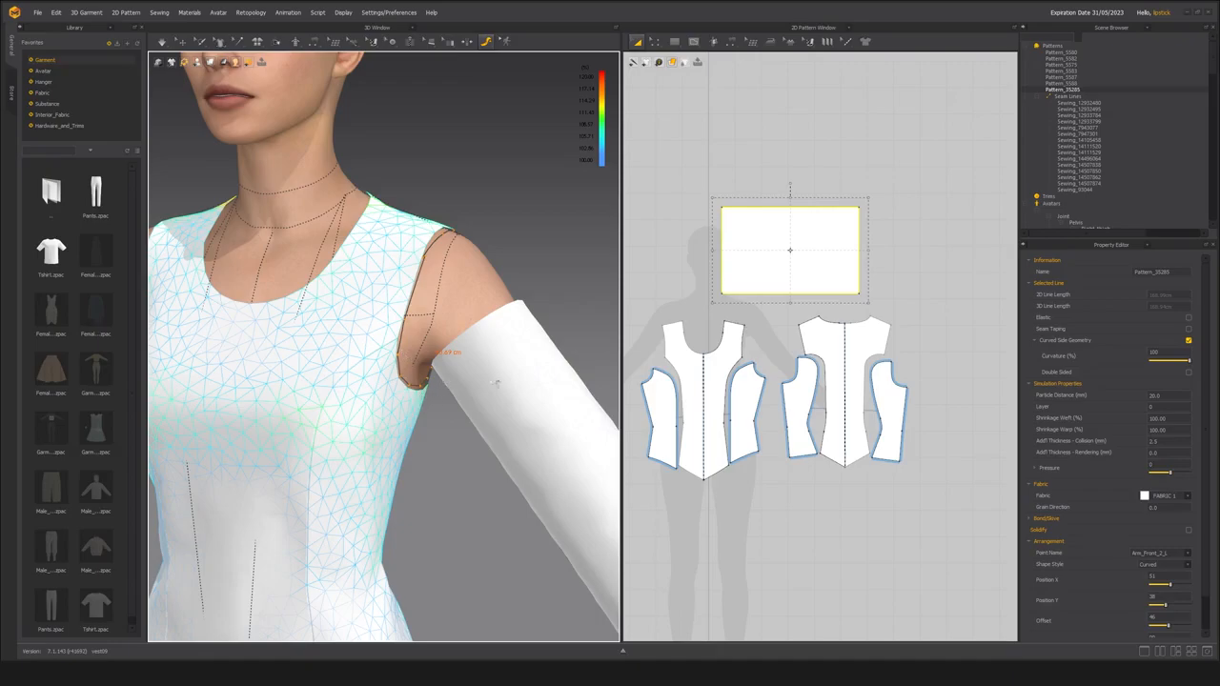
key(z)
click(743, 344)
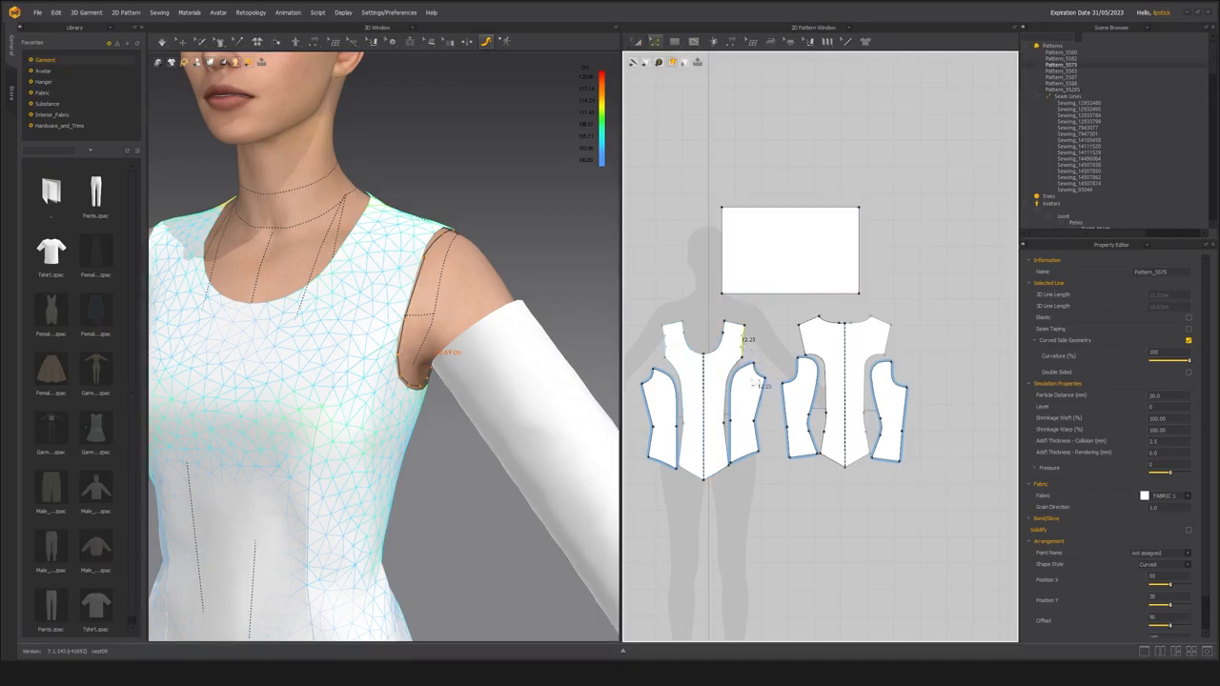
scroll(760, 391, up, 2)
shift+click(760, 369)
shift+click(819, 375)
shift+click(829, 313)
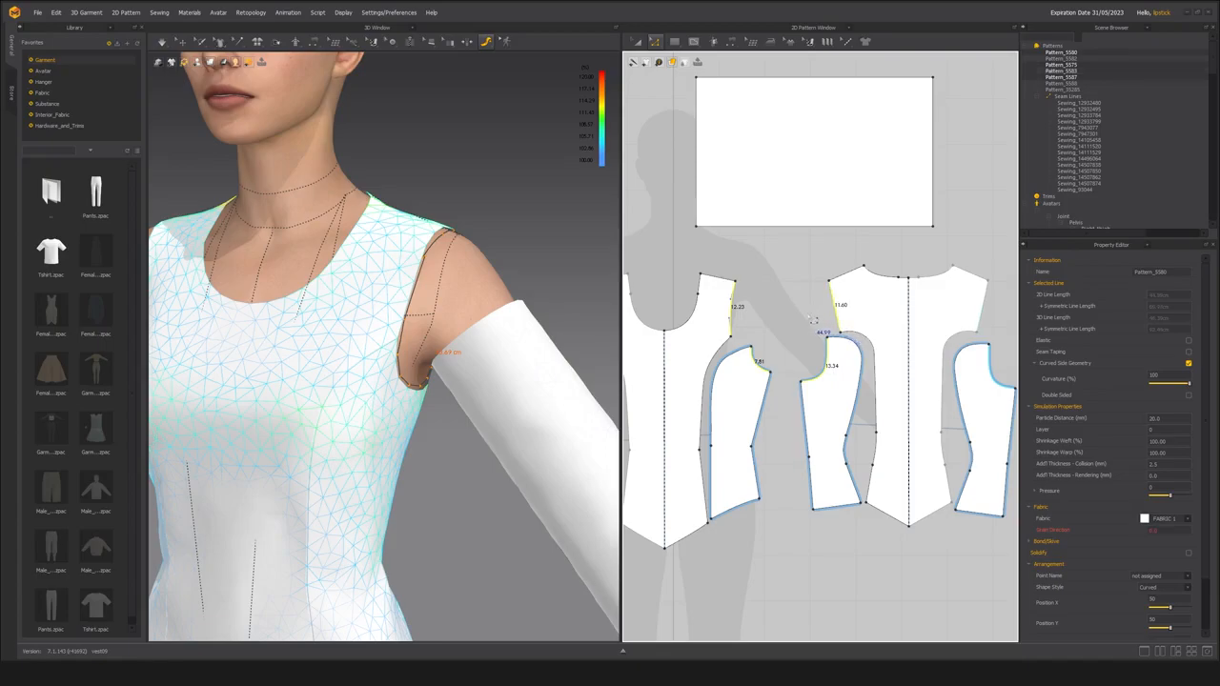
scroll(791, 305, up, 1)
scroll(787, 303, up, 1)
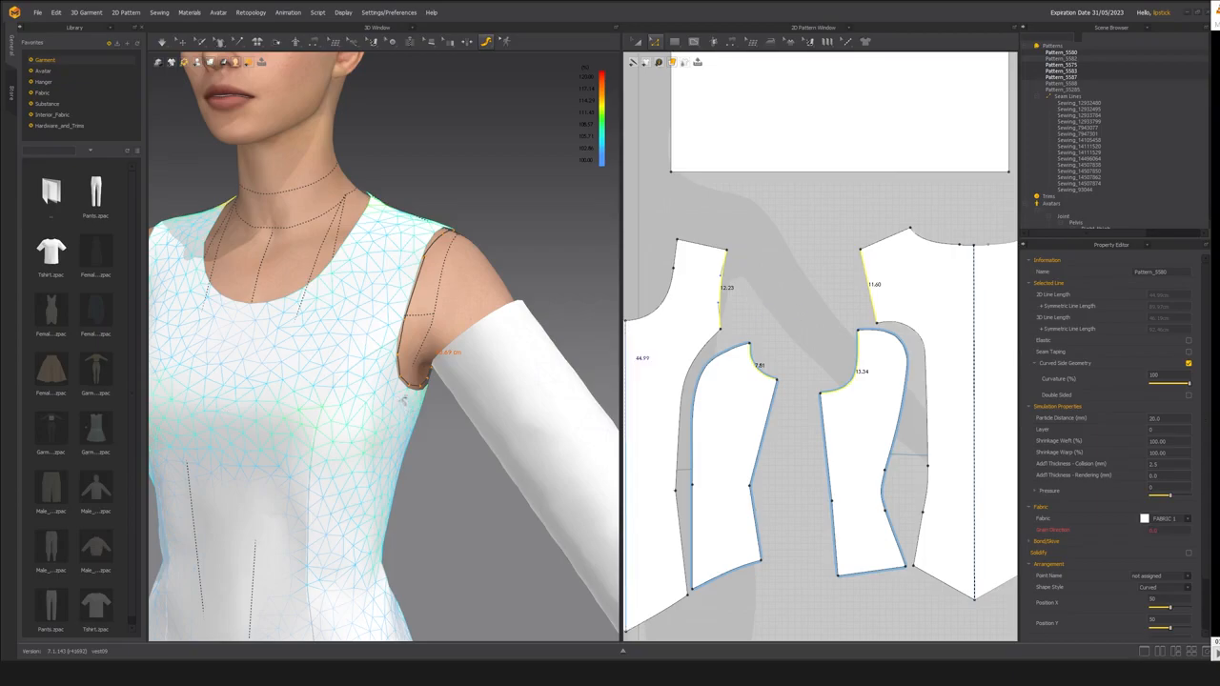
right_drag(424, 413, 405, 393)
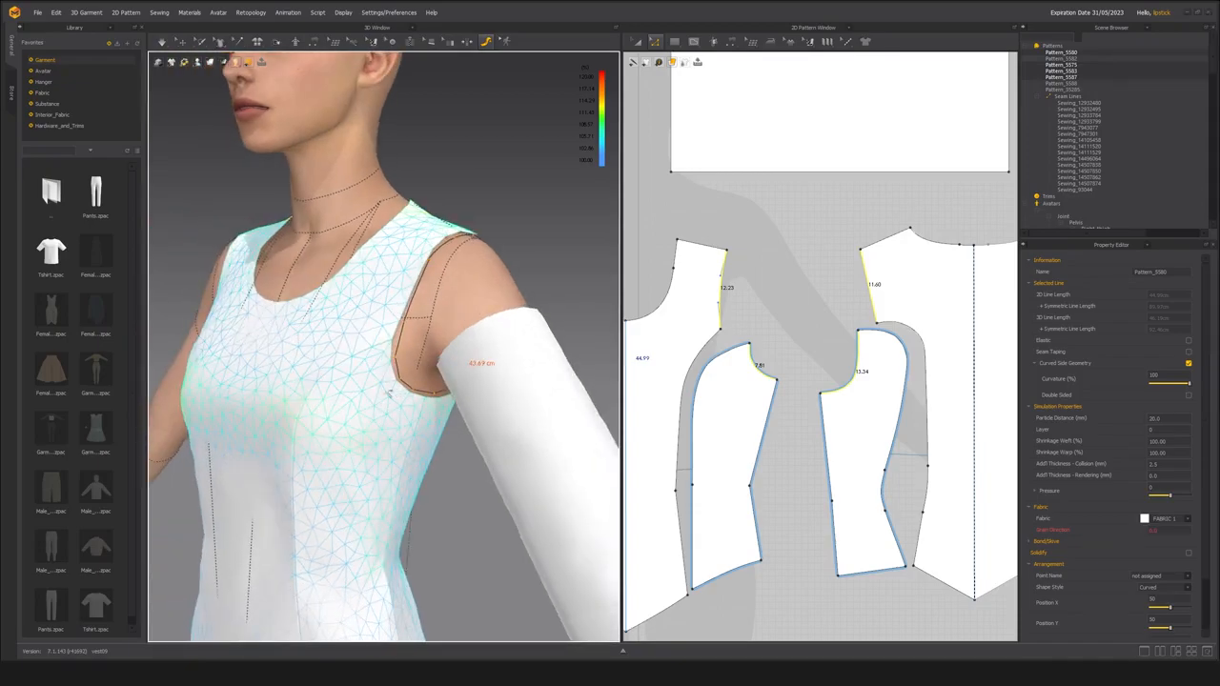
Hide the avatar tape measurements and add up the armhole edges from the front panel through the side panels to the back panel.
click(181, 41)
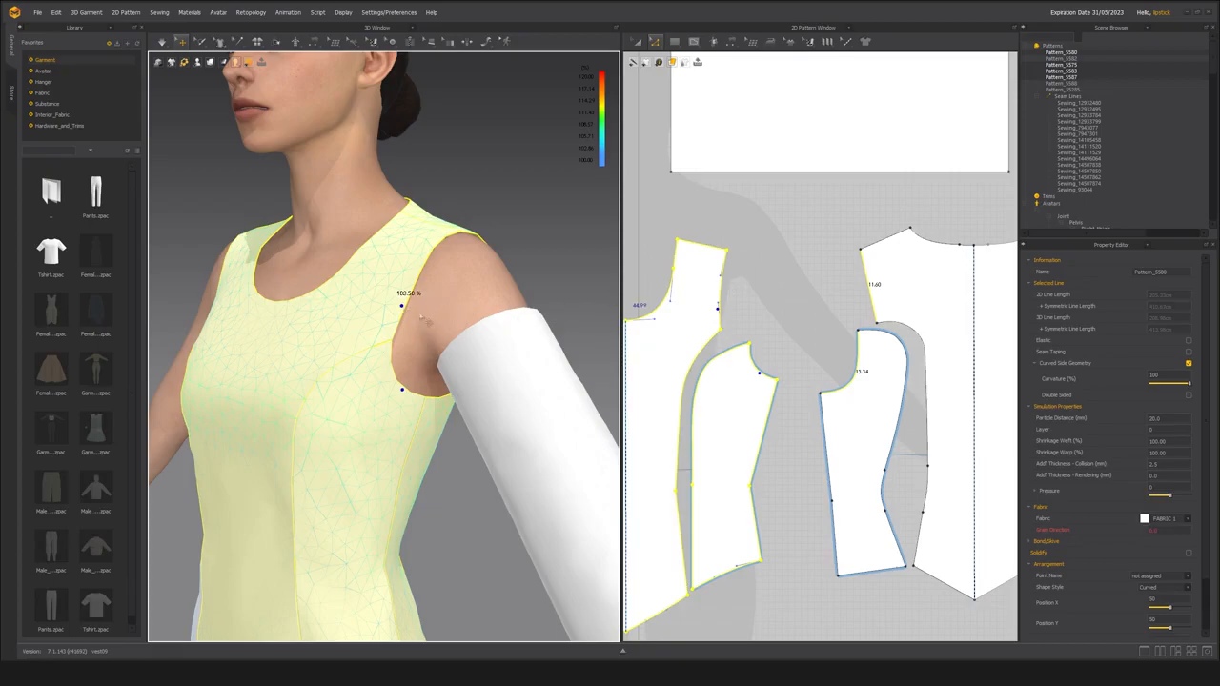
click(772, 282)
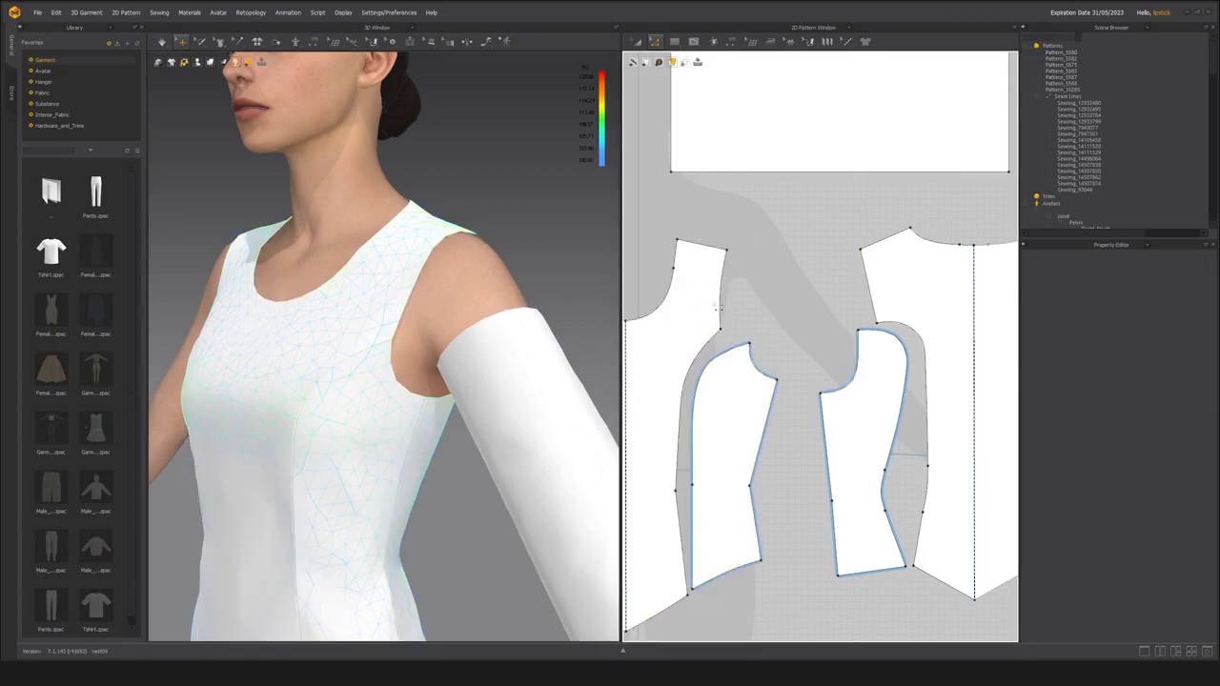
click(722, 303)
shift+click(774, 379)
shift+click(859, 386)
click(814, 291)
click(722, 305)
shift+click(774, 379)
shift+click(859, 386)
shift+click(886, 334)
shift+click(875, 309)
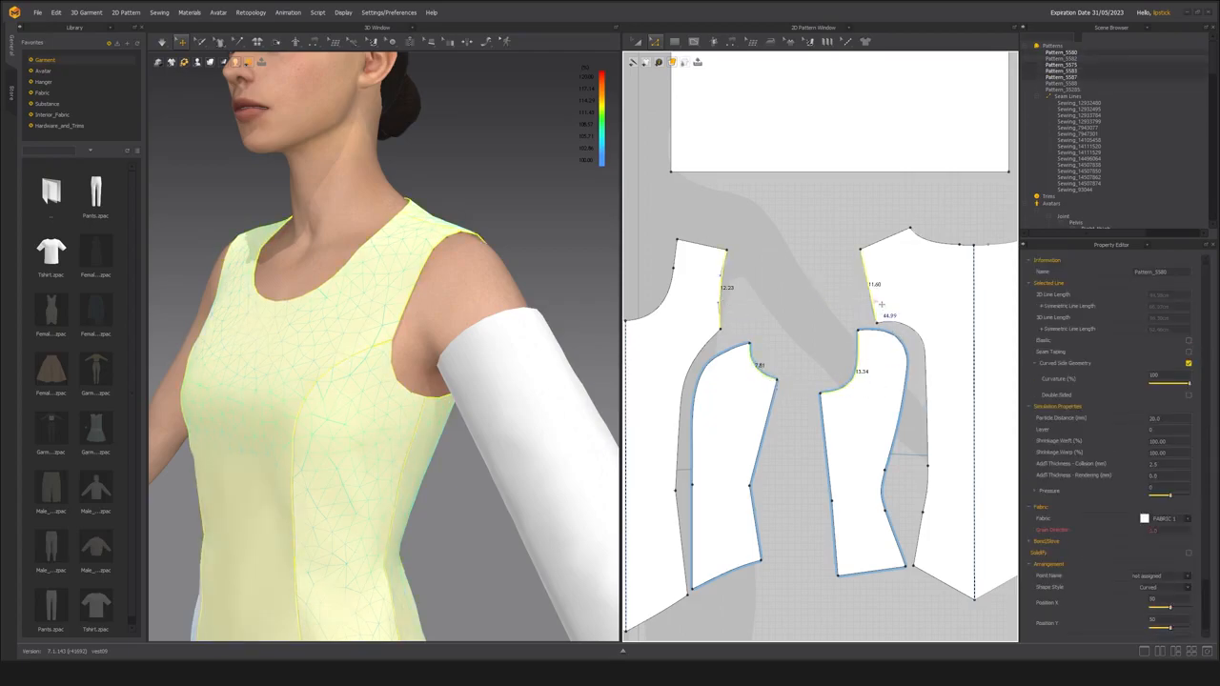
Reselect the four armhole edges in order to verify their combined length against the sleeve rectangle.
click(816, 330)
click(722, 303)
shift+click(772, 378)
shift+click(861, 384)
shift+click(875, 305)
click(822, 307)
click(727, 302)
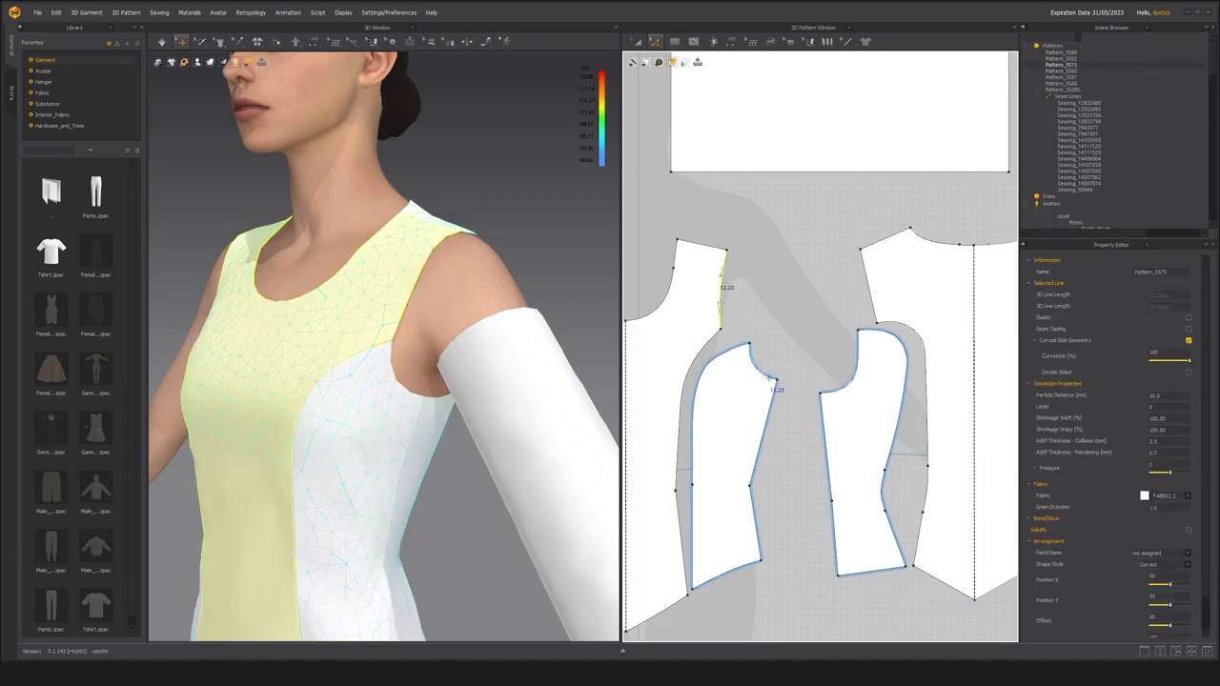
shift+click(774, 383)
shift+click(863, 372)
shift+click(872, 296)
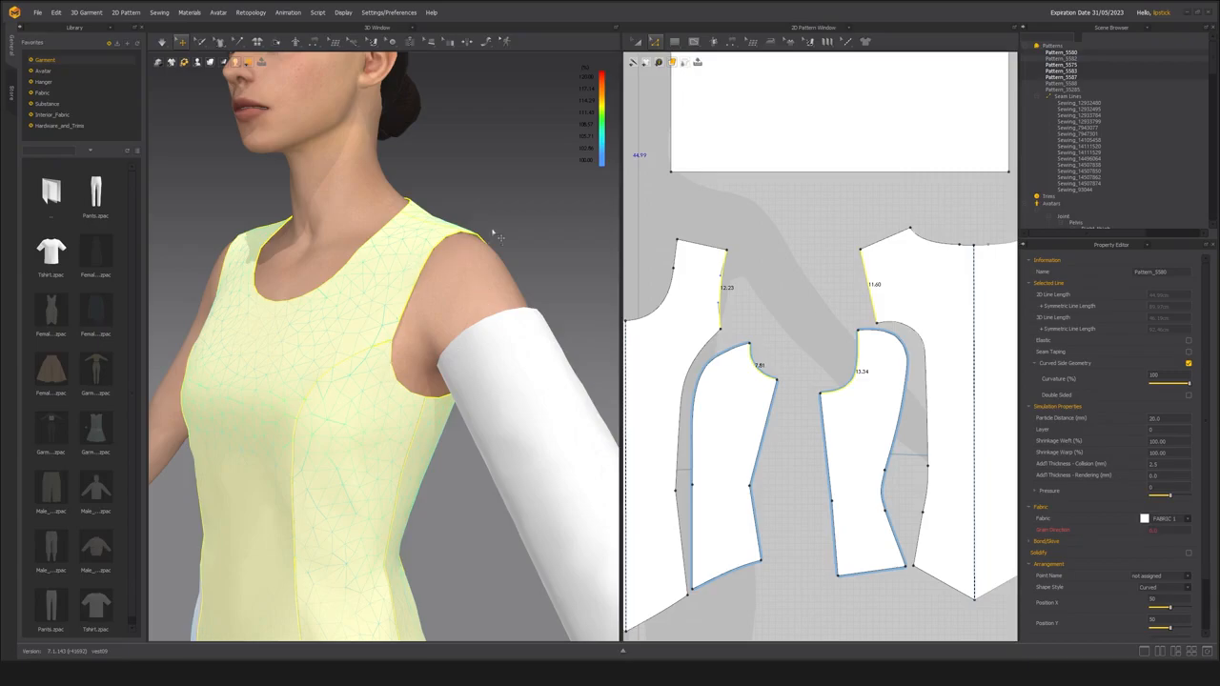
scroll(774, 328, up, 2)
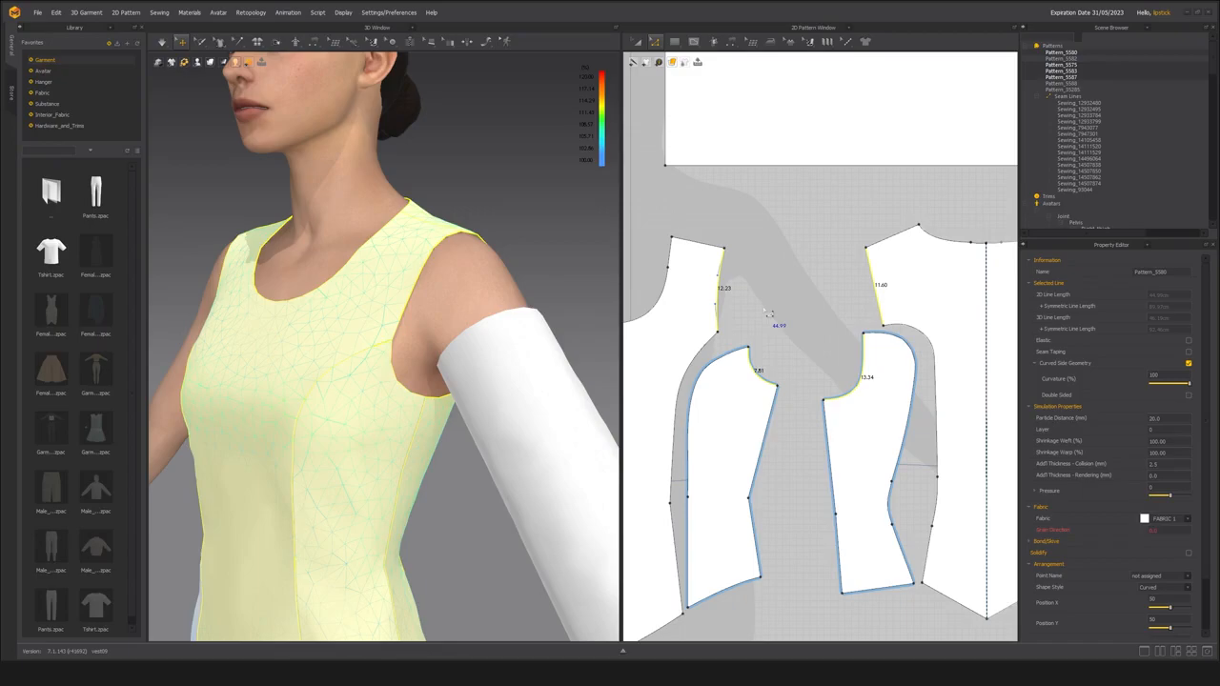
scroll(765, 325, down, 4)
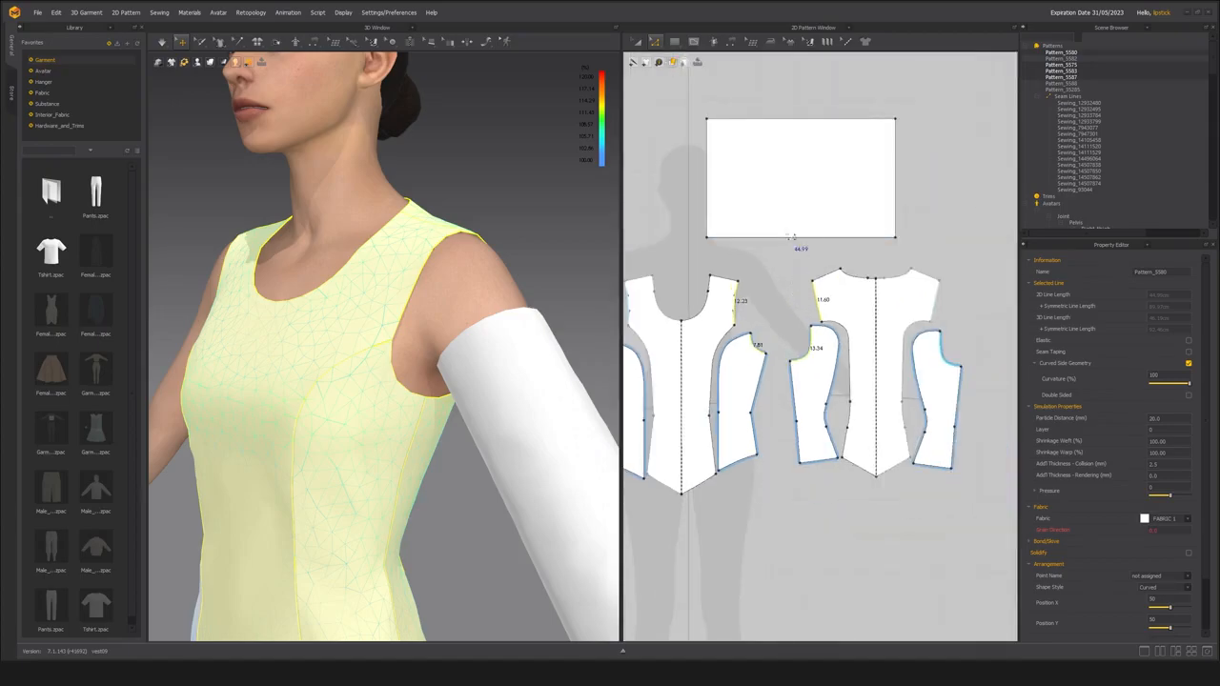
Display all pattern line lengths and stretch the sleeve rectangle to about 45 cm tall, keeping its width.
key(a)
click(770, 183)
middle_drag(760, 227, 750, 345)
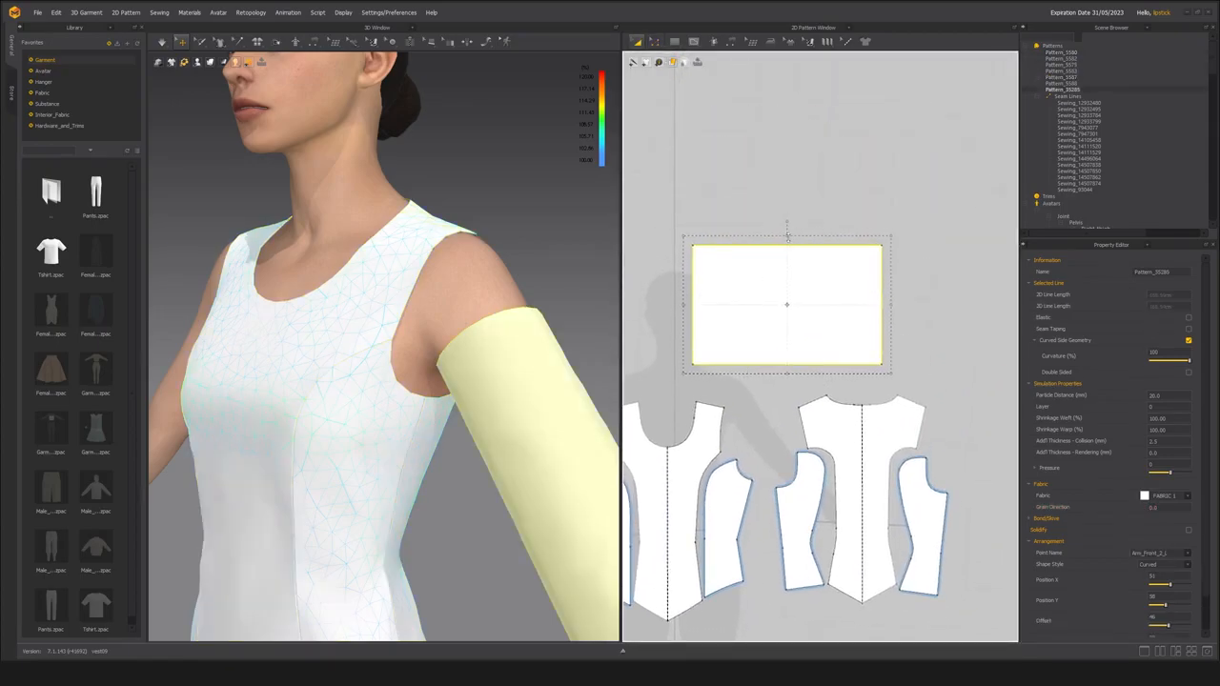
key(shift+z)
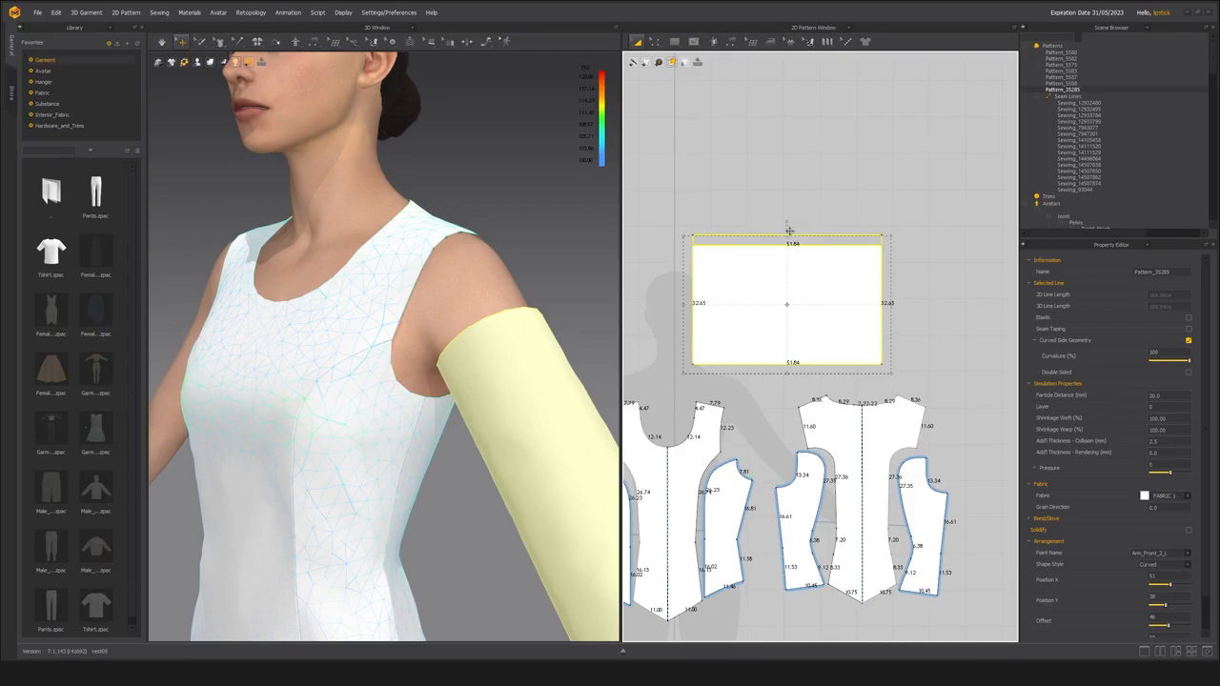
drag(788, 235, 788, 188)
middle_drag(796, 332, 765, 303)
Simulate the enlarged sleeve on the avatar's arm and inspect its drape from below and from the front.
scroll(474, 372, down, 5)
right_drag(458, 342, 470, 312)
scroll(469, 318, up, 2)
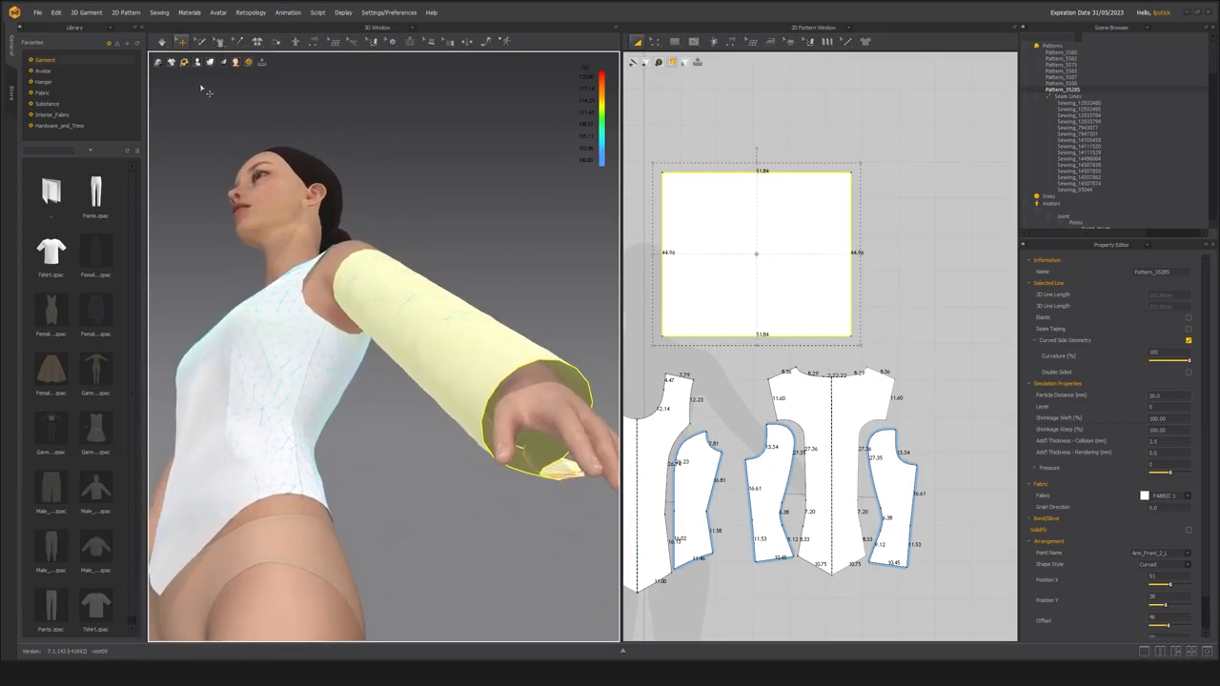
key(space)
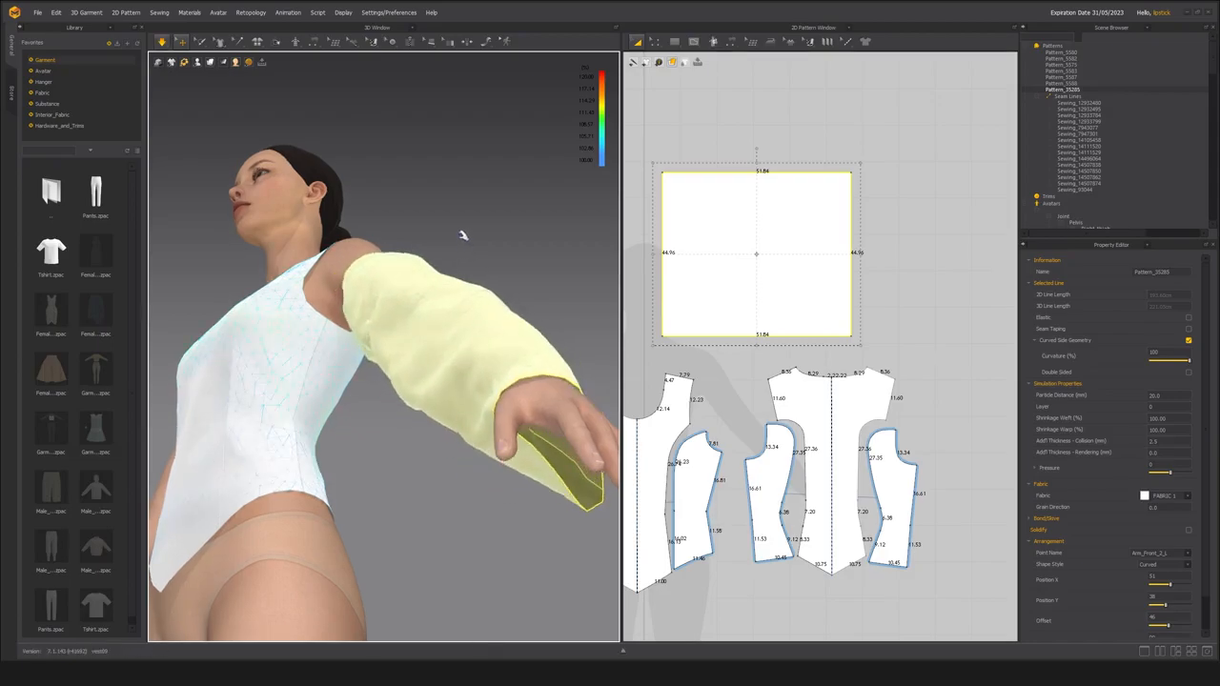
right_drag(417, 251, 439, 318)
scroll(439, 319, up, 3)
scroll(440, 318, down, 5)
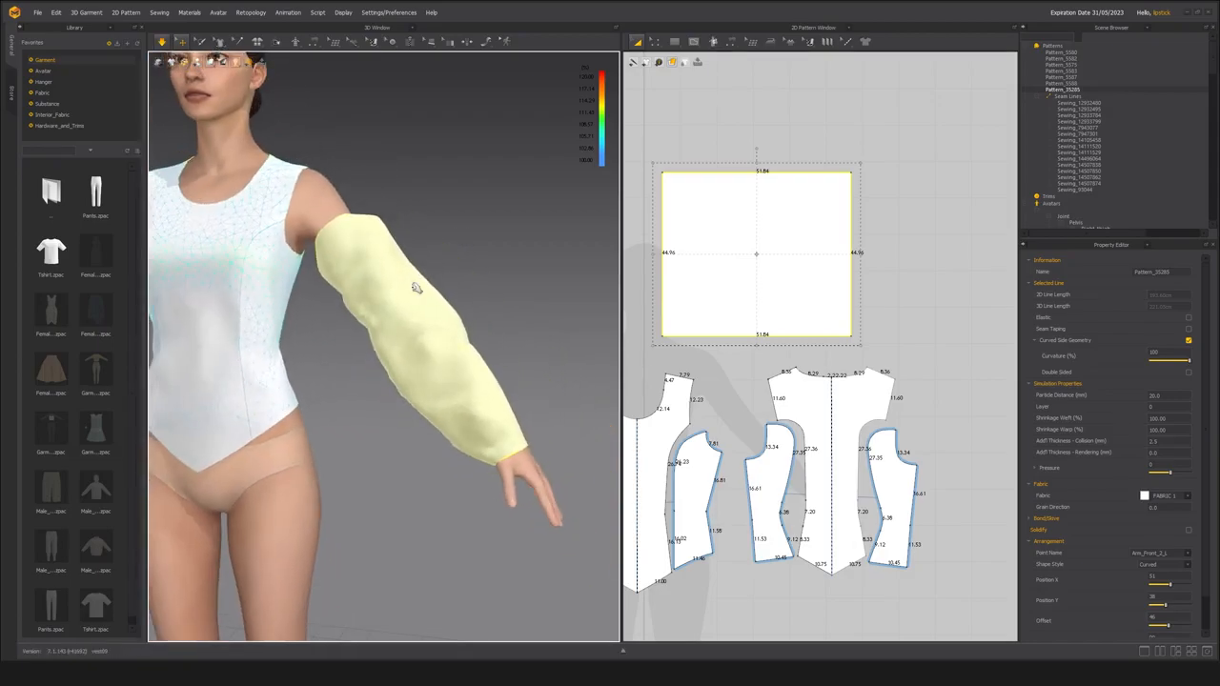
Undo the sleeve simulation and adjust the sleeve's arrangement around the arm, changing Position Y and increasing the Offset to 53.
scroll(439, 302, up, 3)
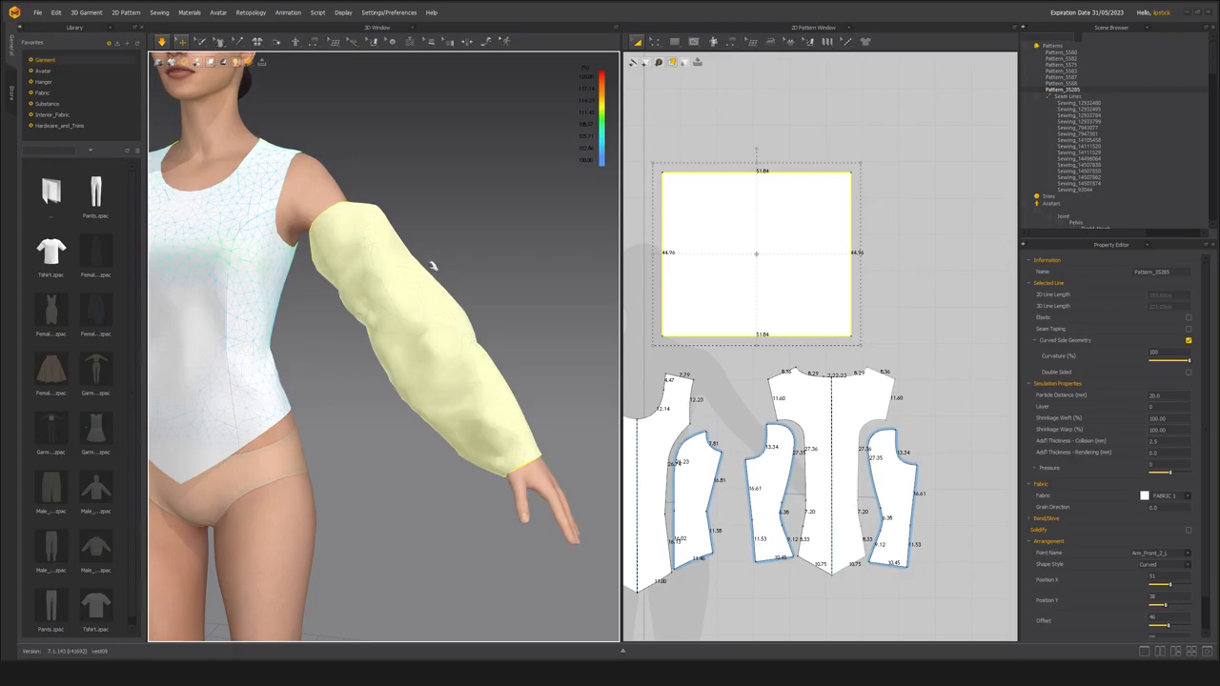
key(ctrl+z)
right_drag(431, 304, 370, 248)
middle_drag(409, 299, 379, 289)
scroll(401, 308, up, 5)
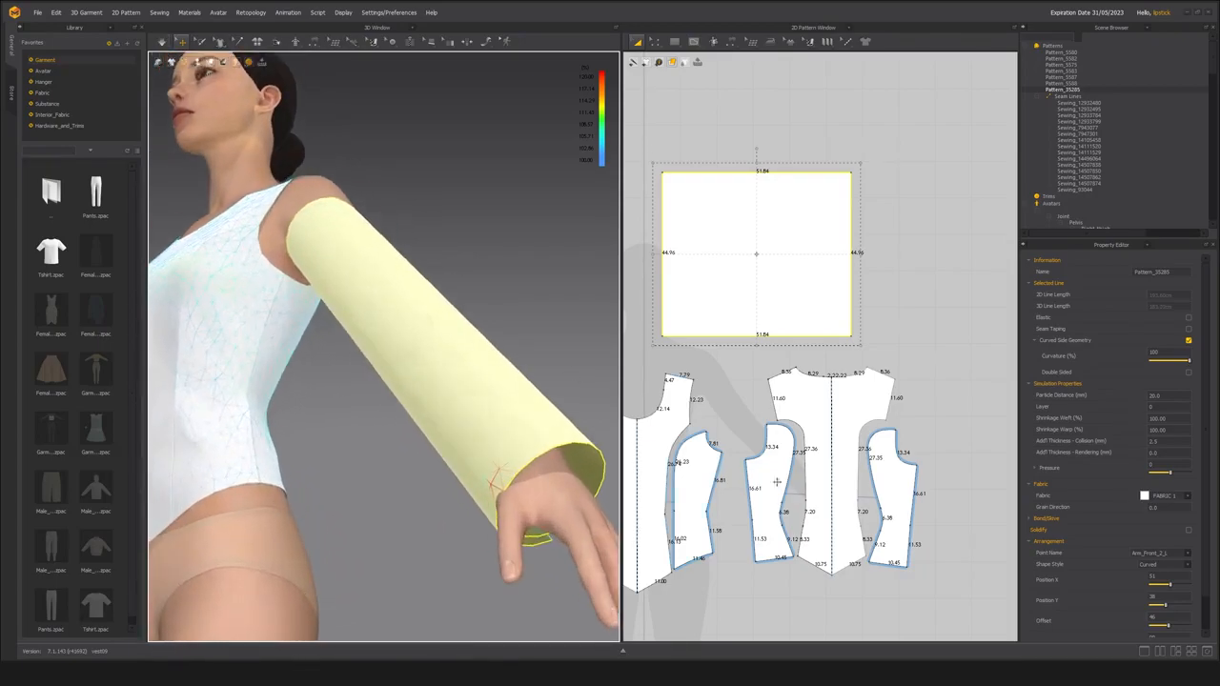
scroll(1112, 599, down, 2)
drag(1169, 591, 1172, 591)
right_drag(456, 501, 427, 479)
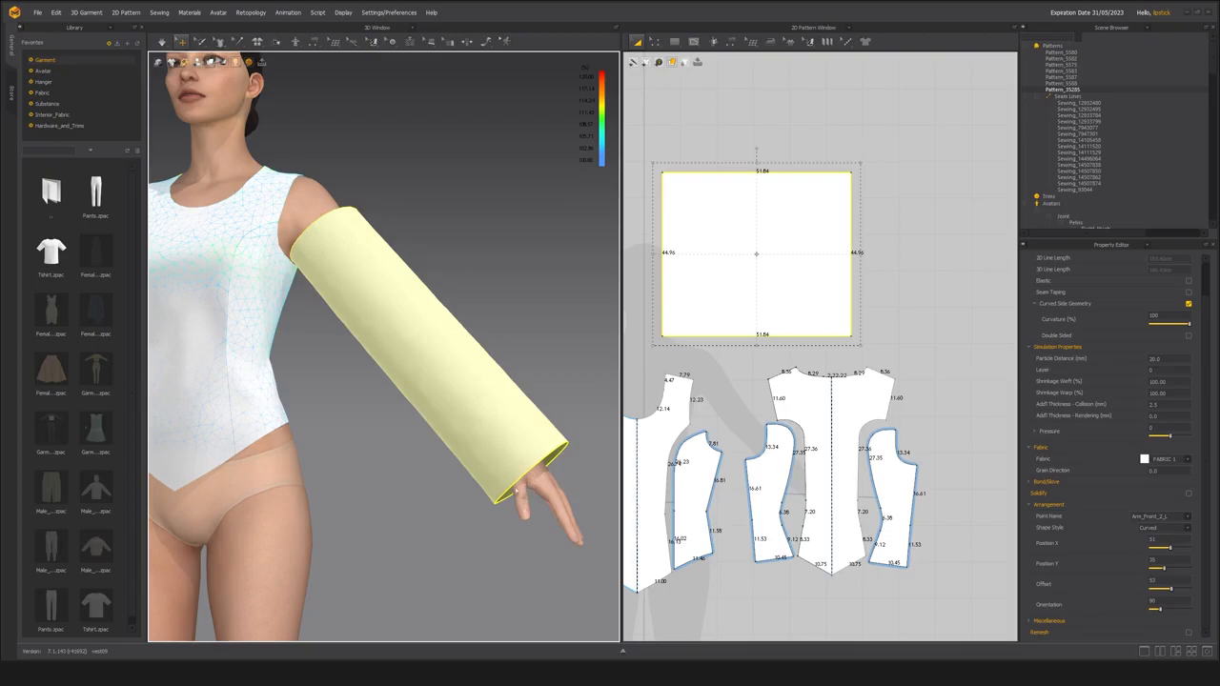
Examine how the cylindrical sleeve's upper edge sits against the bodice armhole from the front, back and side.
middle_drag(423, 347, 387, 382)
mouse_move(387, 381)
right_down()
mouse_move(415, 385)
mouse_move(406, 395)
right_up()
scroll(406, 394, up, 2)
middle_drag(406, 394, 440, 394)
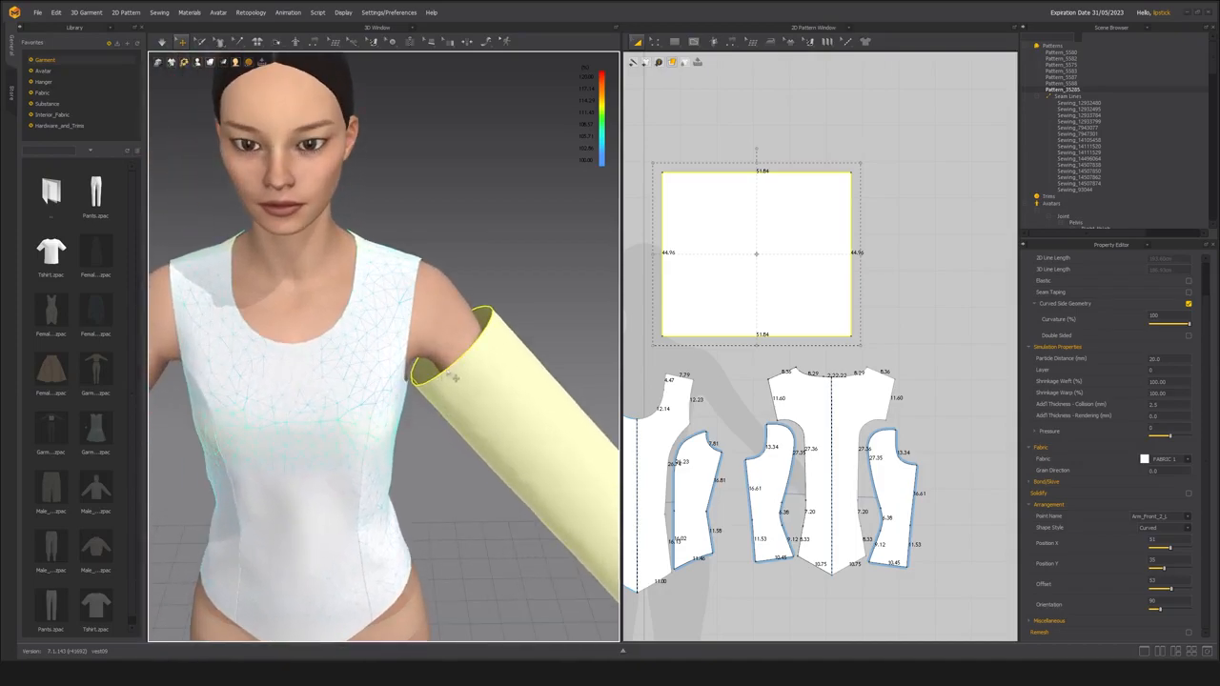
right_drag(409, 349, 381, 350)
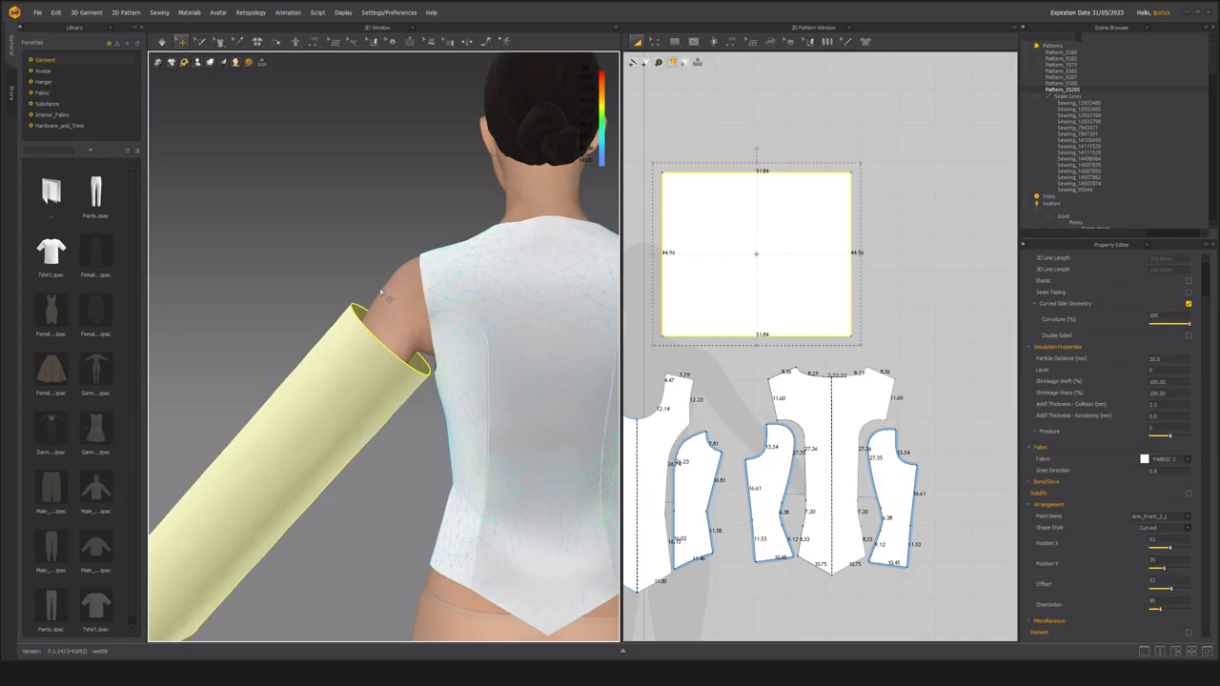
right_drag(343, 336, 506, 346)
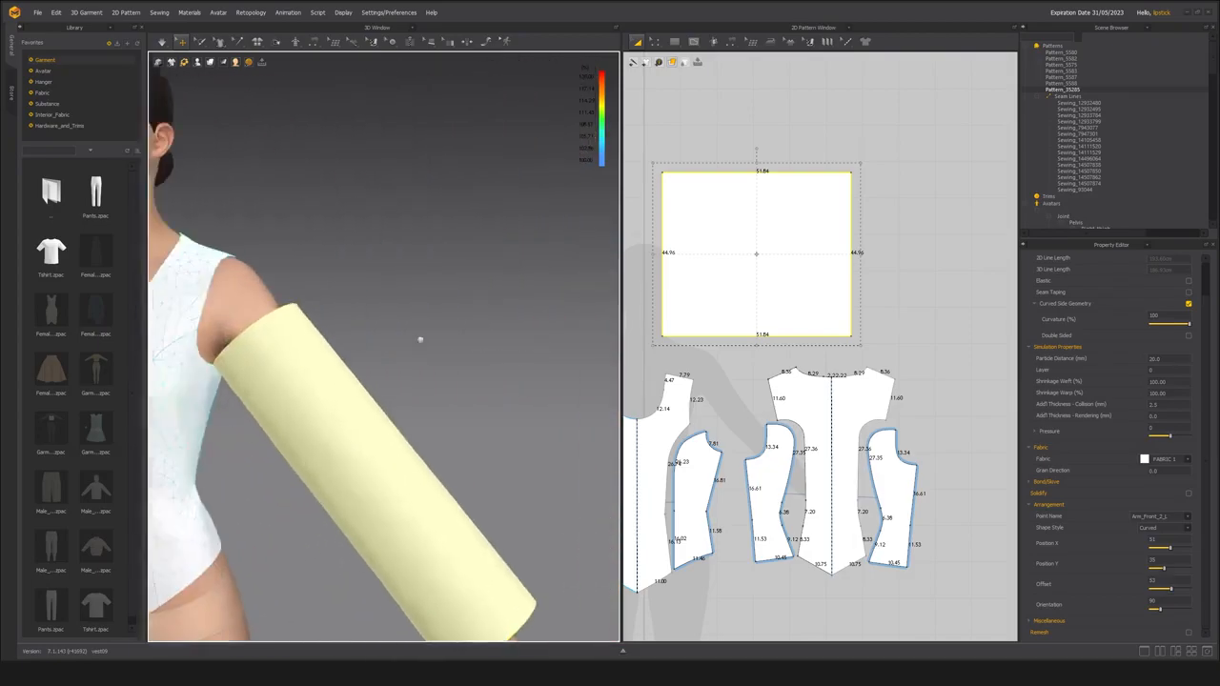
middle_drag(387, 337, 422, 336)
right_drag(423, 336, 413, 344)
middle_drag(413, 343, 416, 319)
scroll(411, 328, down, 3)
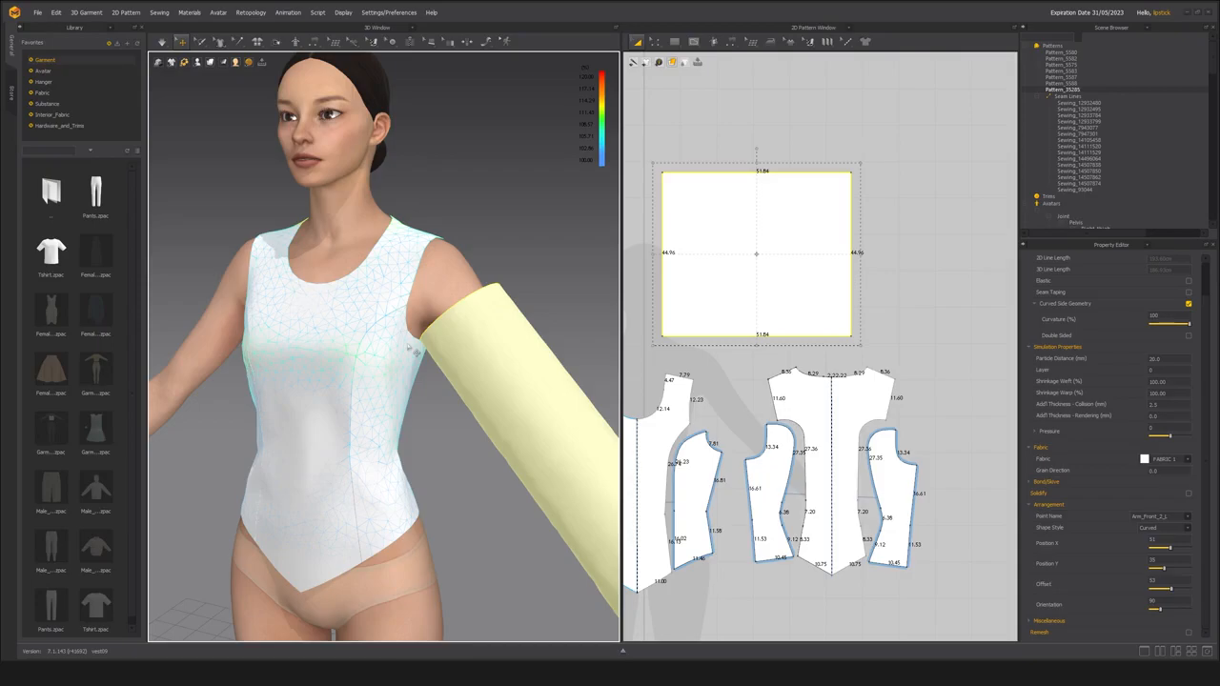
scroll(376, 376, down, 3)
right_drag(458, 430, 470, 423)
middle_drag(470, 422, 470, 391)
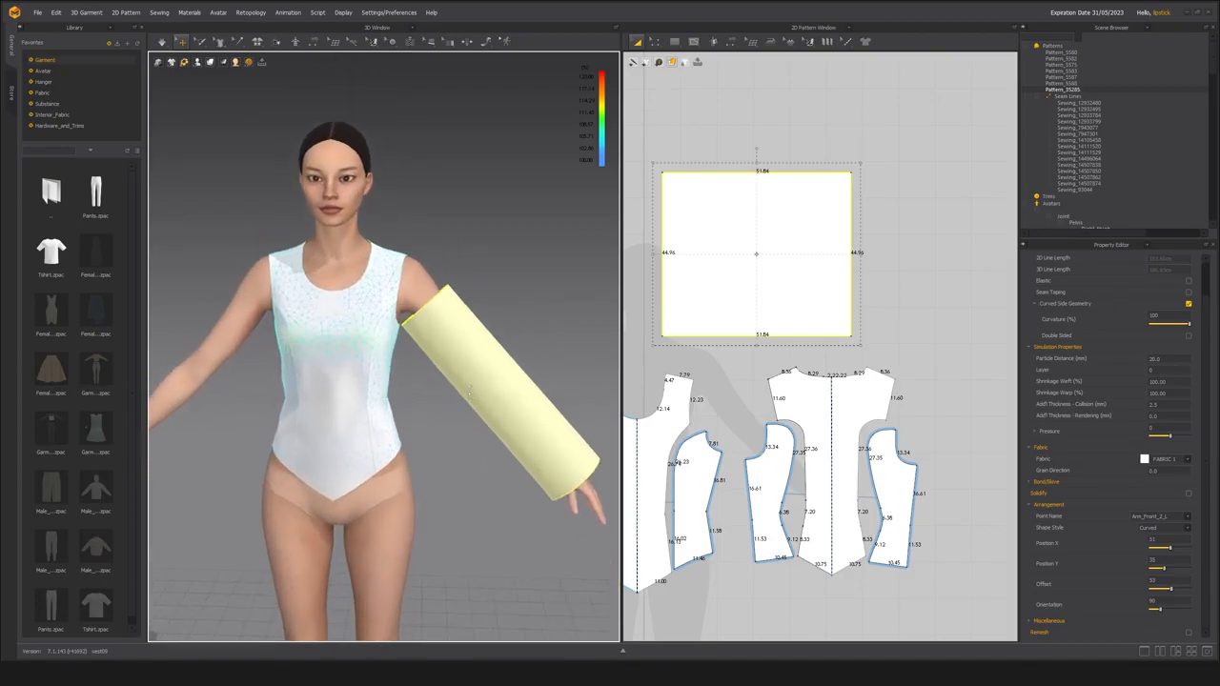
right_drag(498, 414, 420, 405)
scroll(410, 389, up, 1)
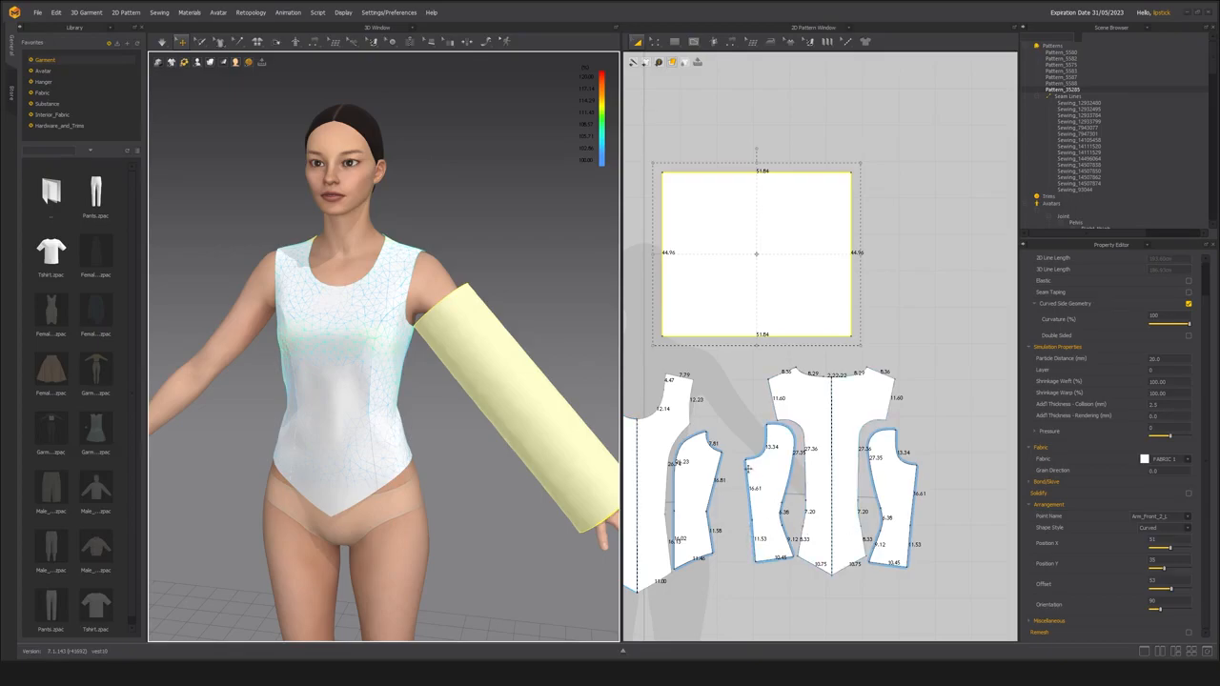
Hide the line lengths on all patterns and deselect the sleeve rectangle.
middle_drag(750, 468, 820, 417)
scroll(766, 418, down, 4)
middle_drag(755, 468, 750, 460)
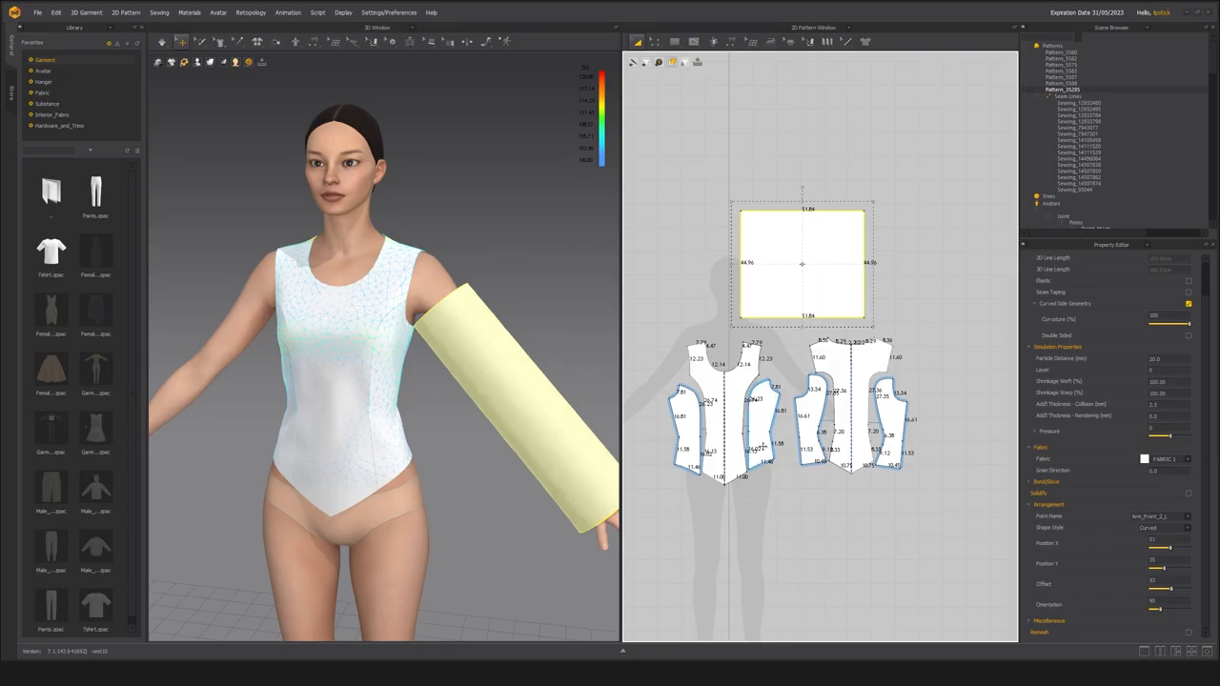
middle_drag(733, 550, 749, 534)
middle_drag(313, 381, 338, 362)
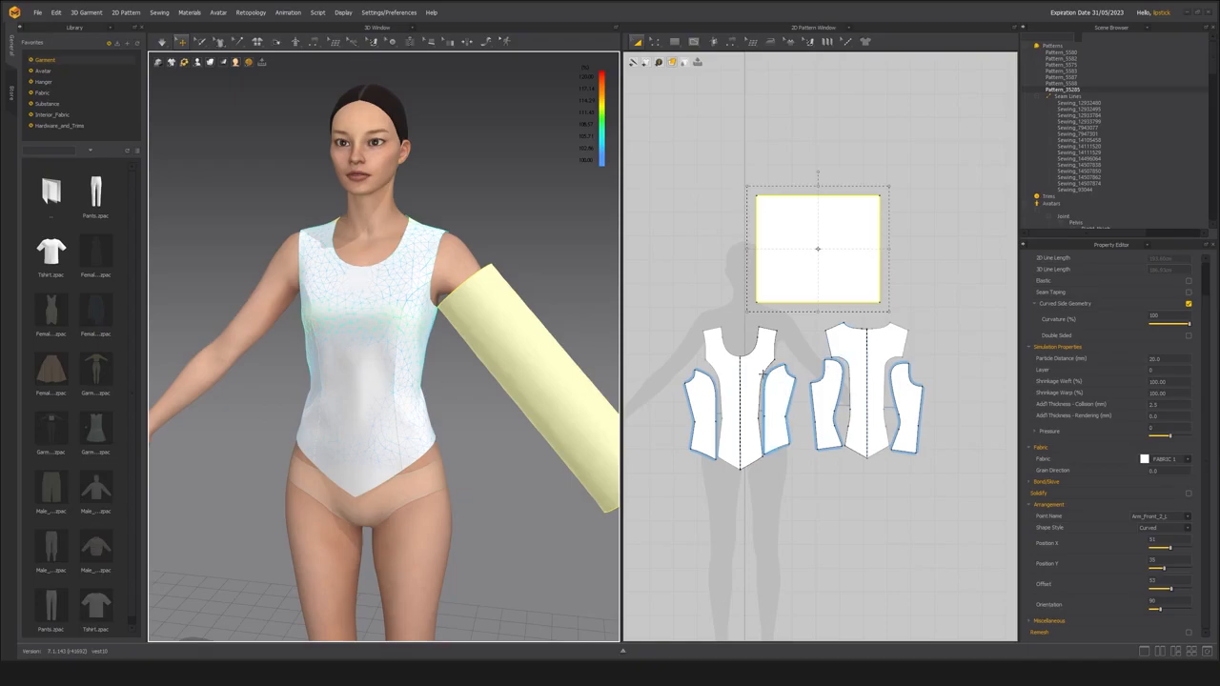
click(682, 320)
right_drag(450, 370, 406, 402)
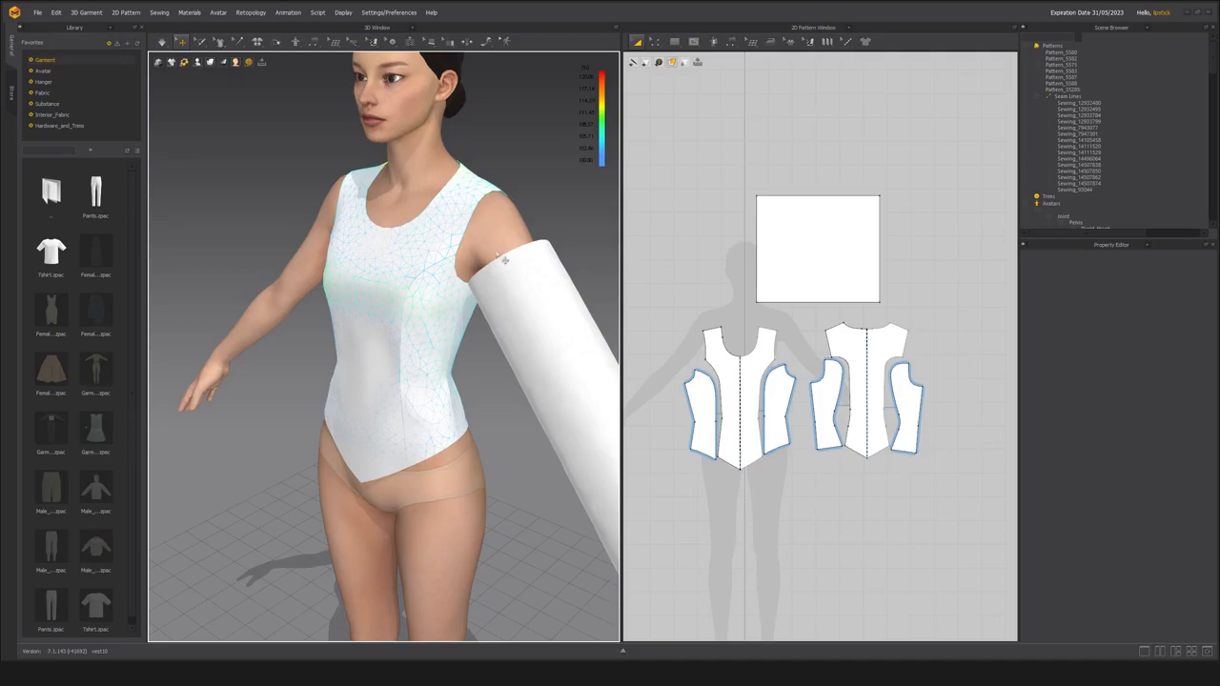
click(486, 42)
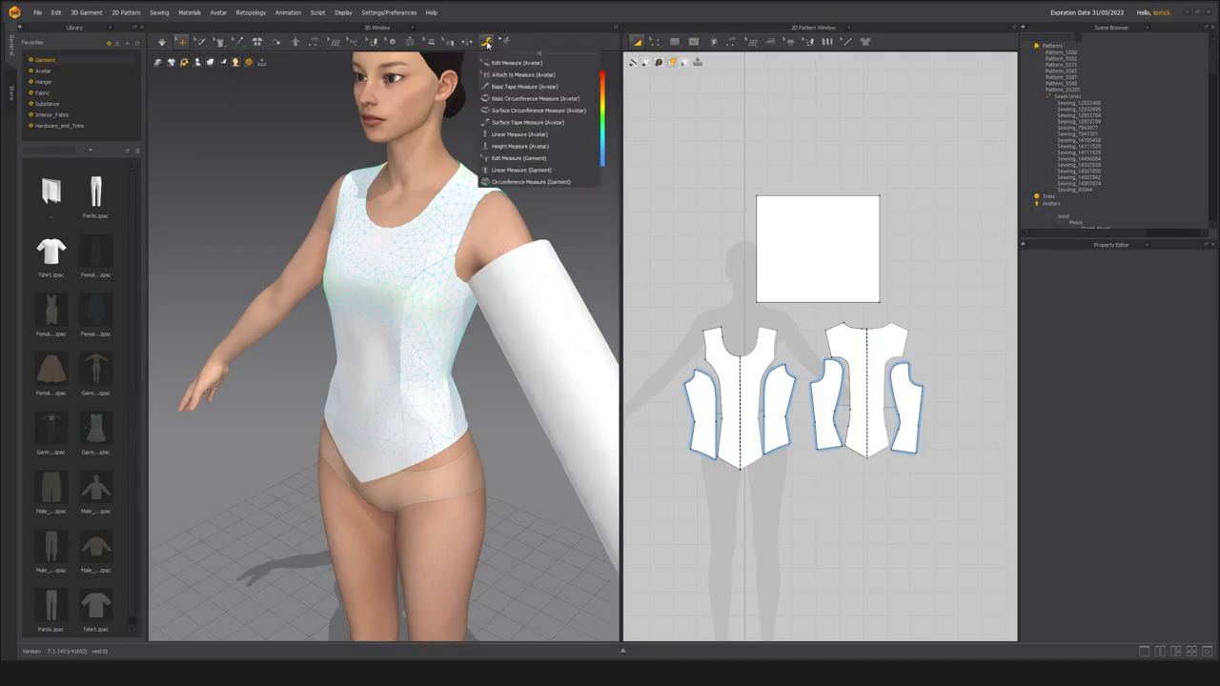
click(449, 43)
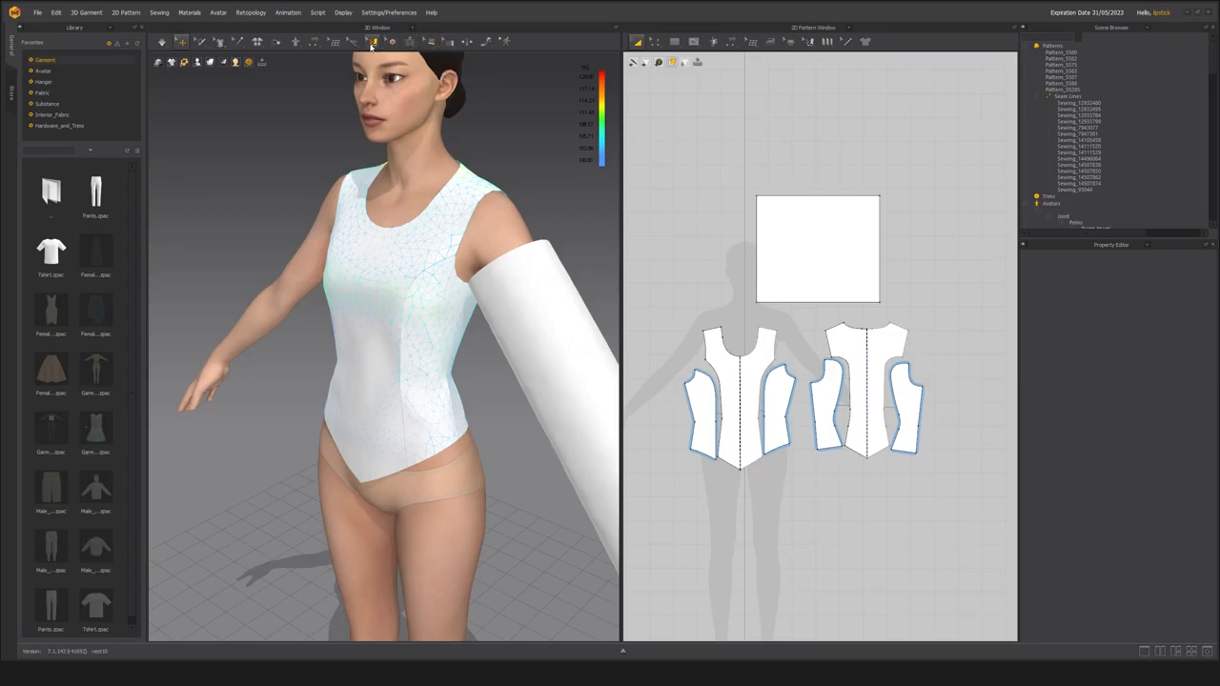
click(297, 43)
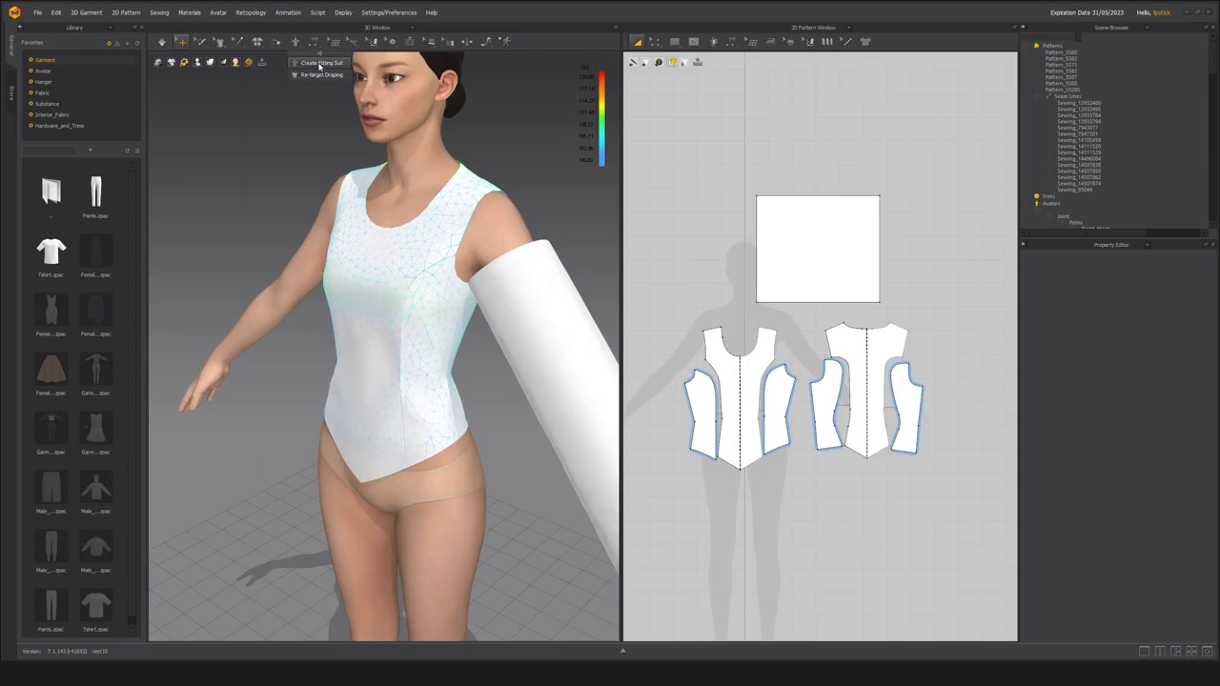
click(321, 63)
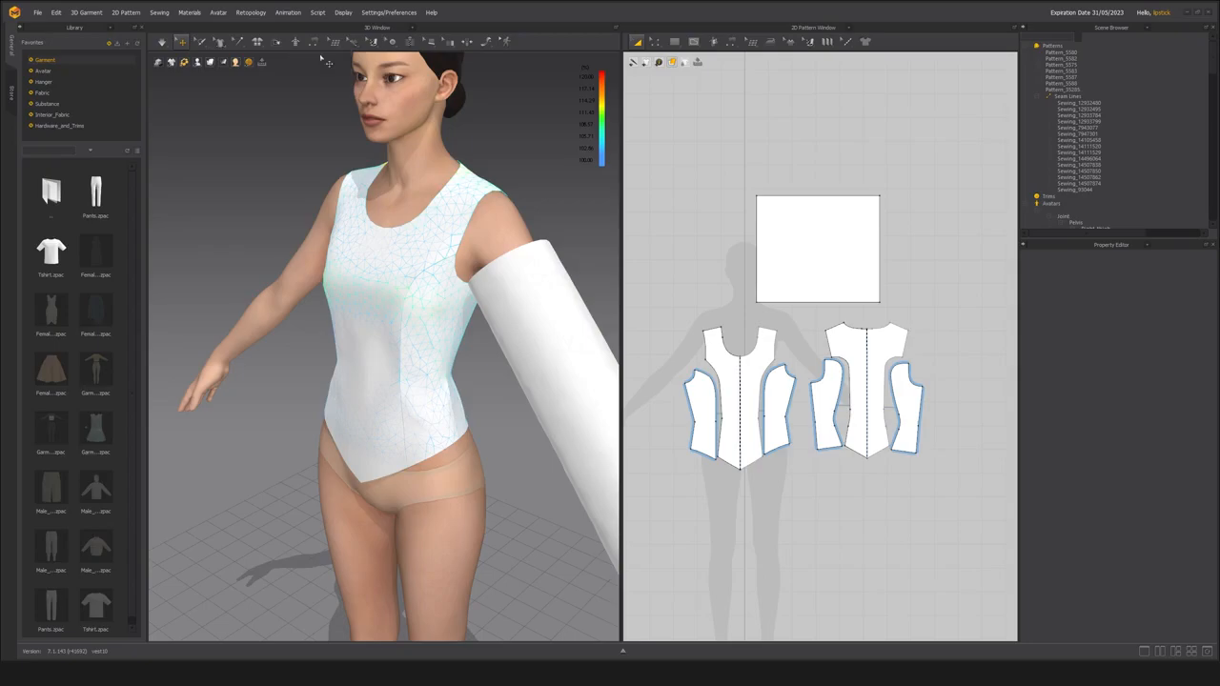
click(314, 42)
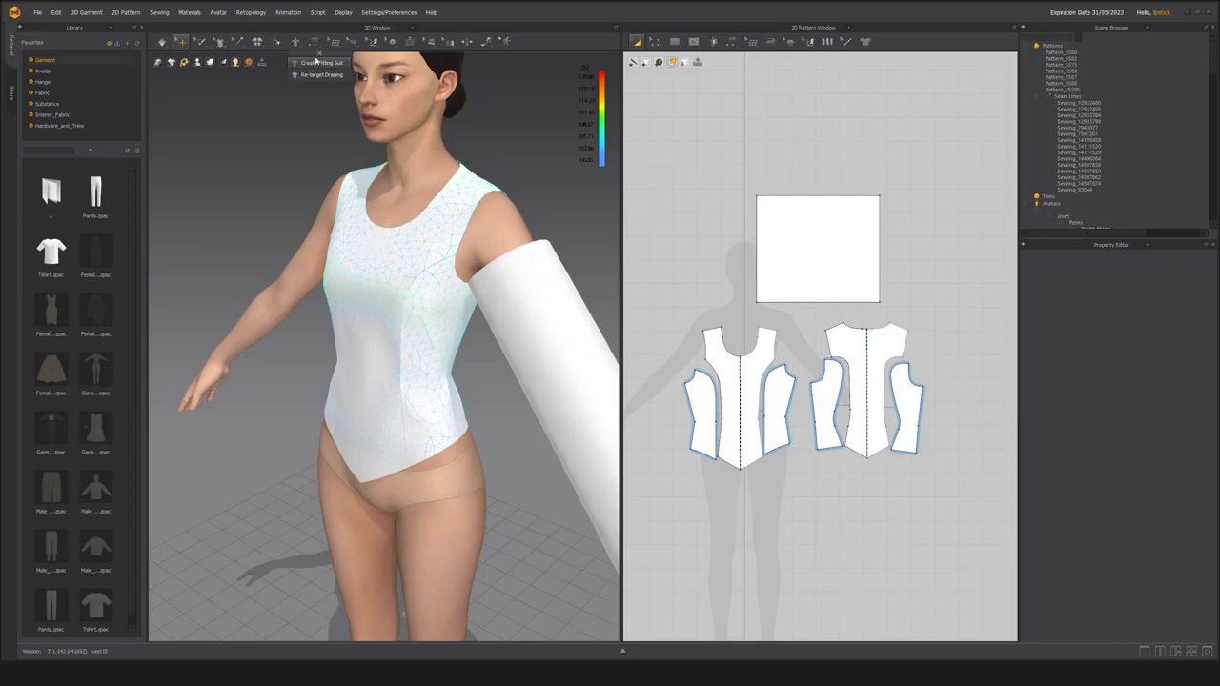
click(316, 61)
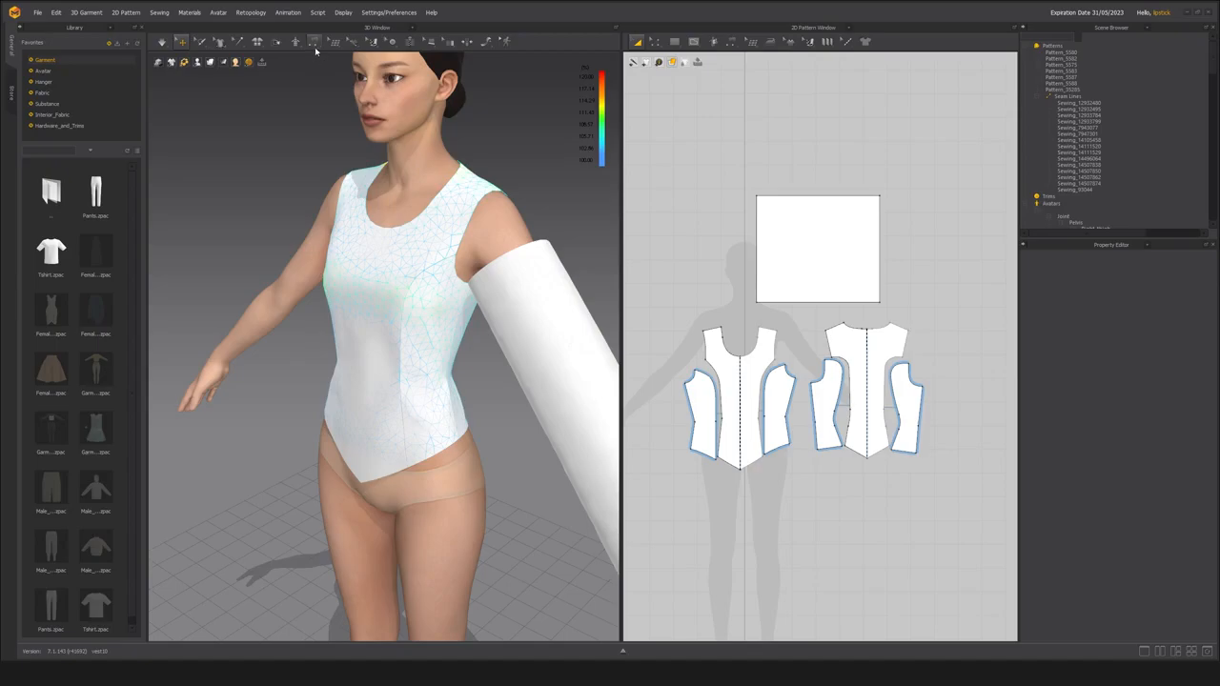
mouse_move(299, 45)
click(296, 42)
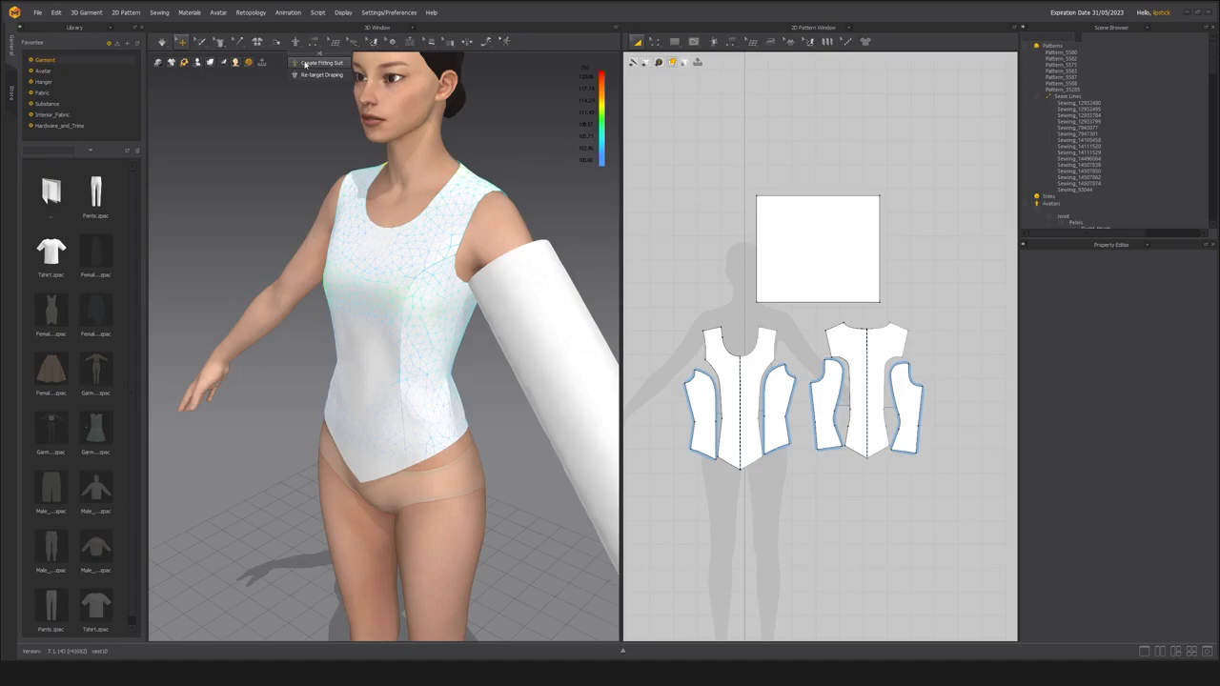
click(307, 63)
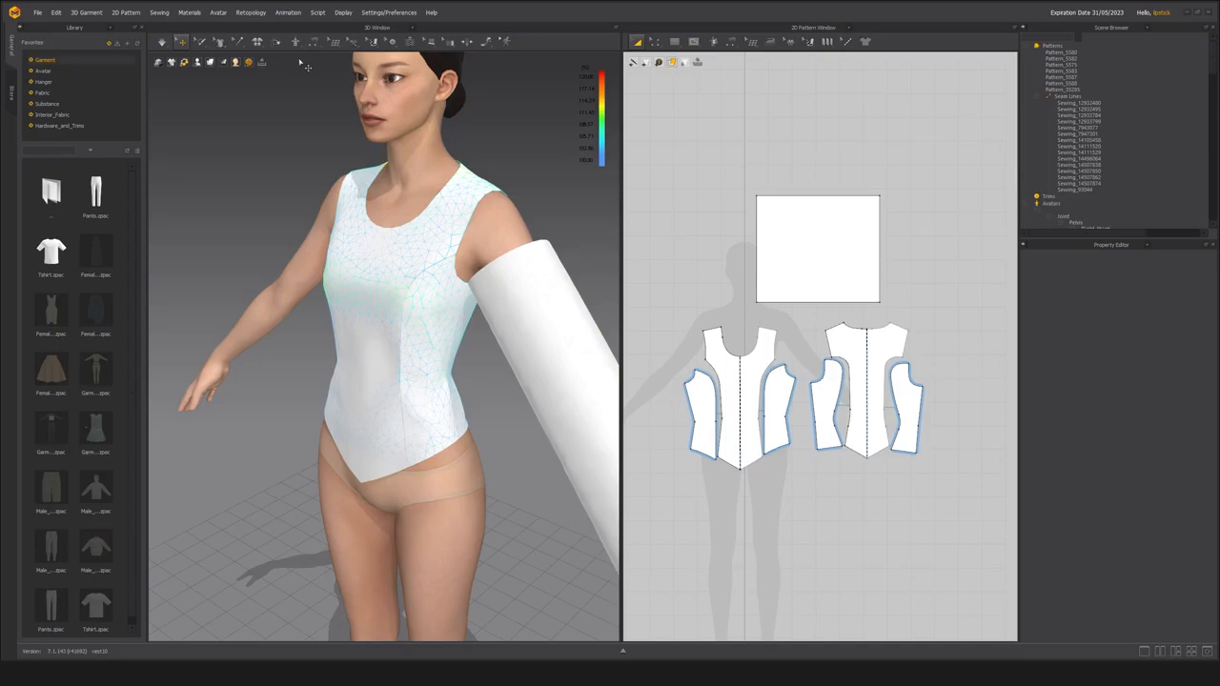
mouse_move(298, 48)
middle_drag(301, 164, 249, 189)
right_drag(250, 188, 305, 161)
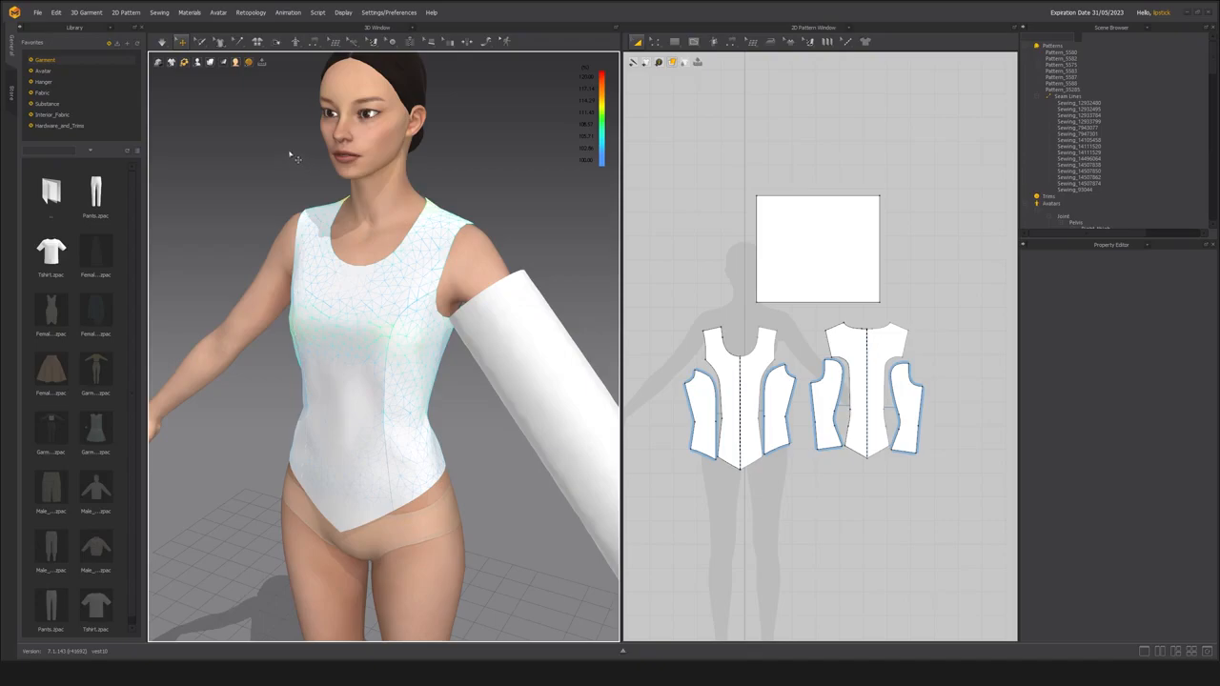
Open the Avatar Editor, set the avatar's Neck Base circumference to 40 cm and close the editor.
click(219, 13)
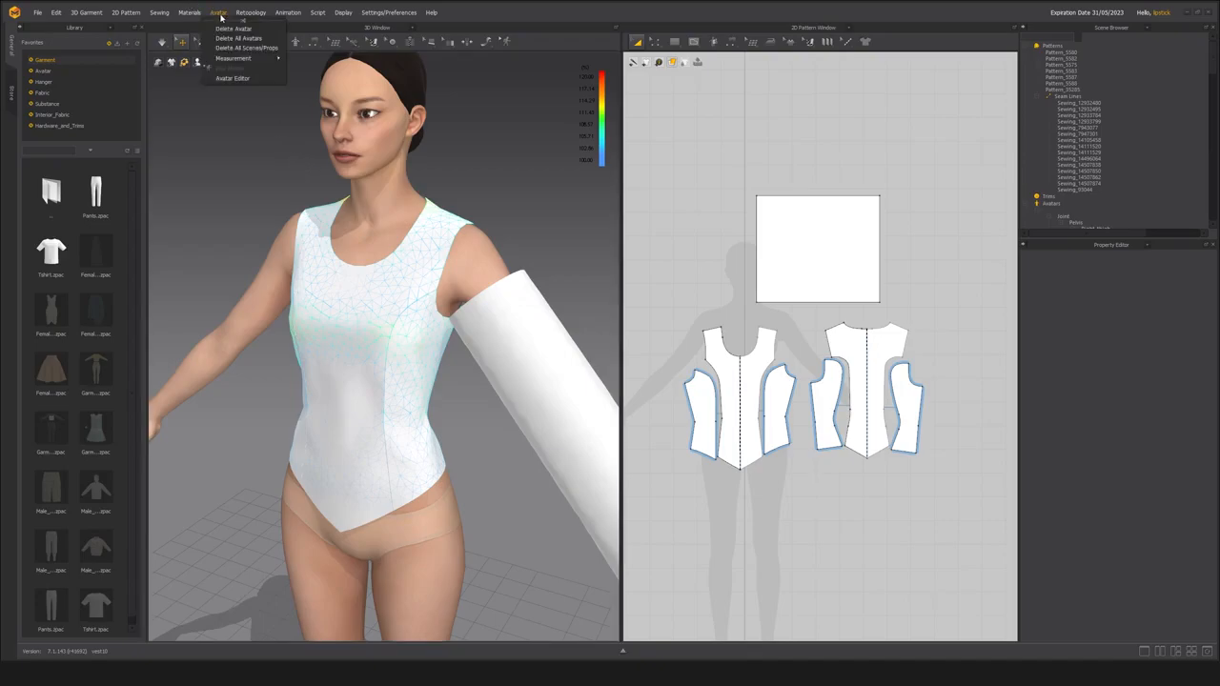
click(231, 79)
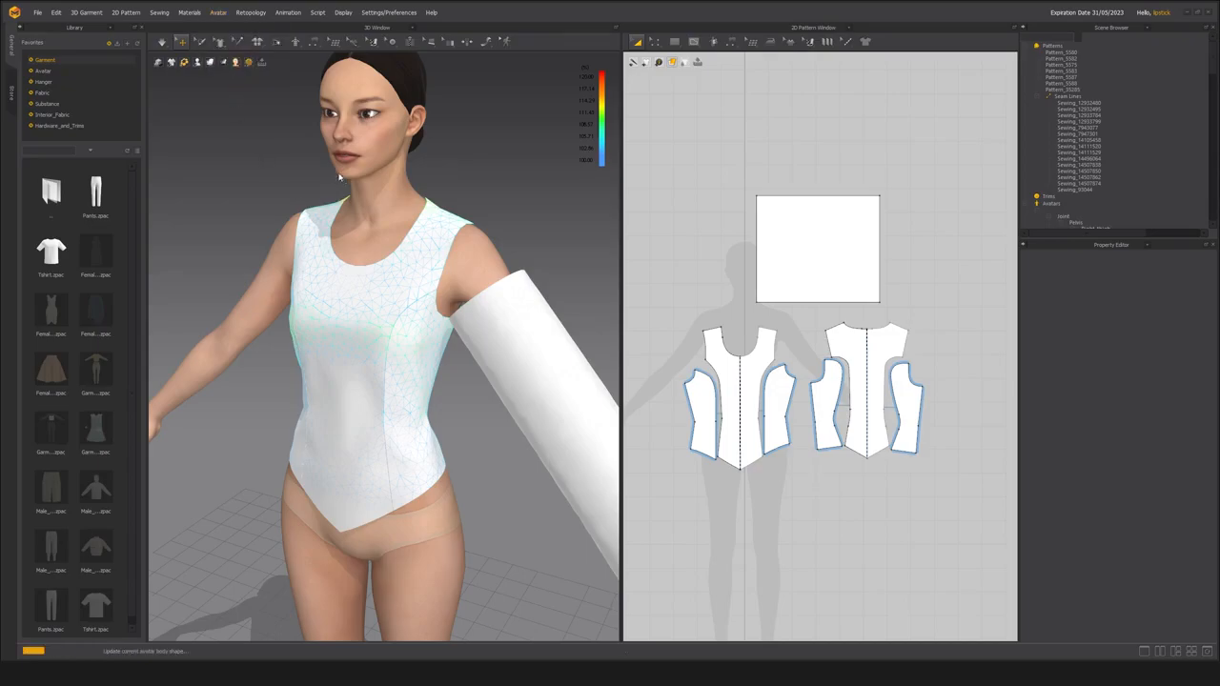
drag(541, 147, 703, 113)
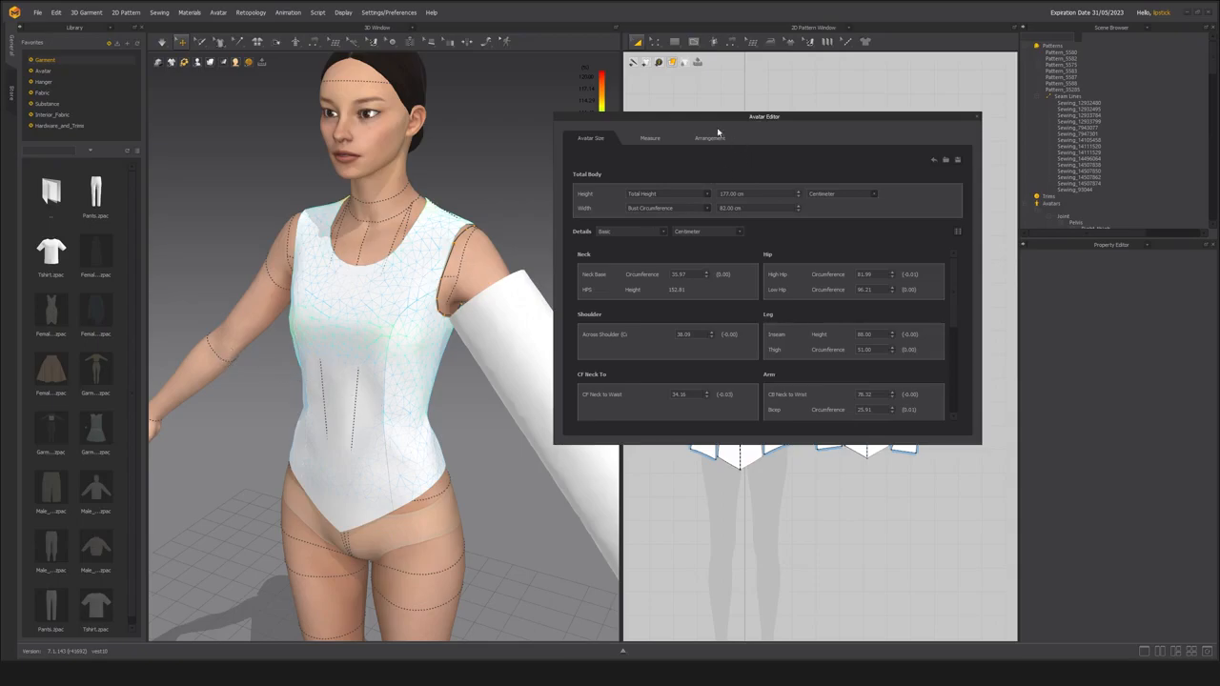
drag(648, 120, 634, 122)
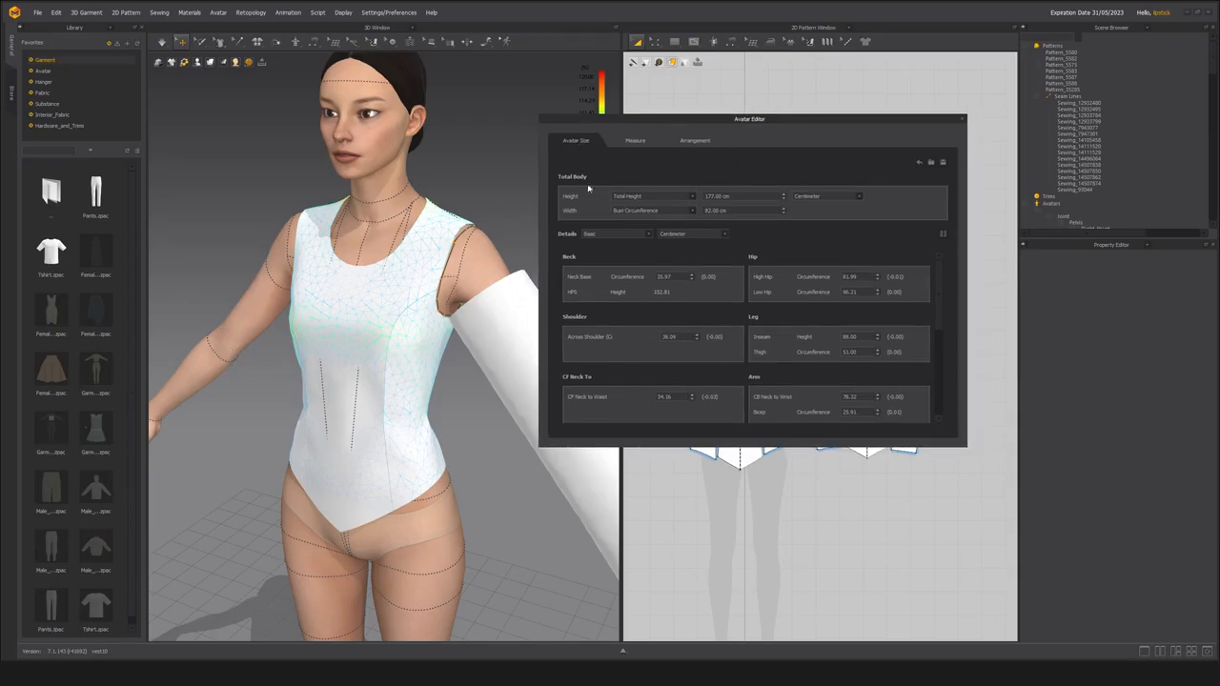
scroll(631, 296, down, 2)
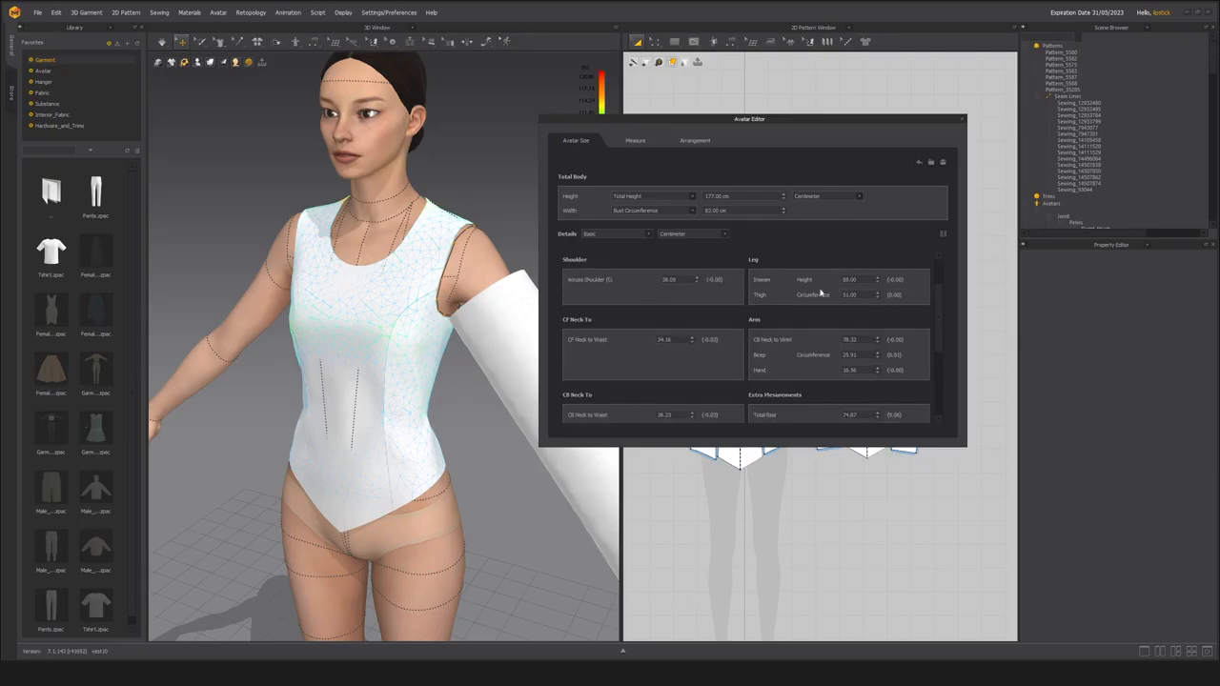
scroll(609, 292, up, 2)
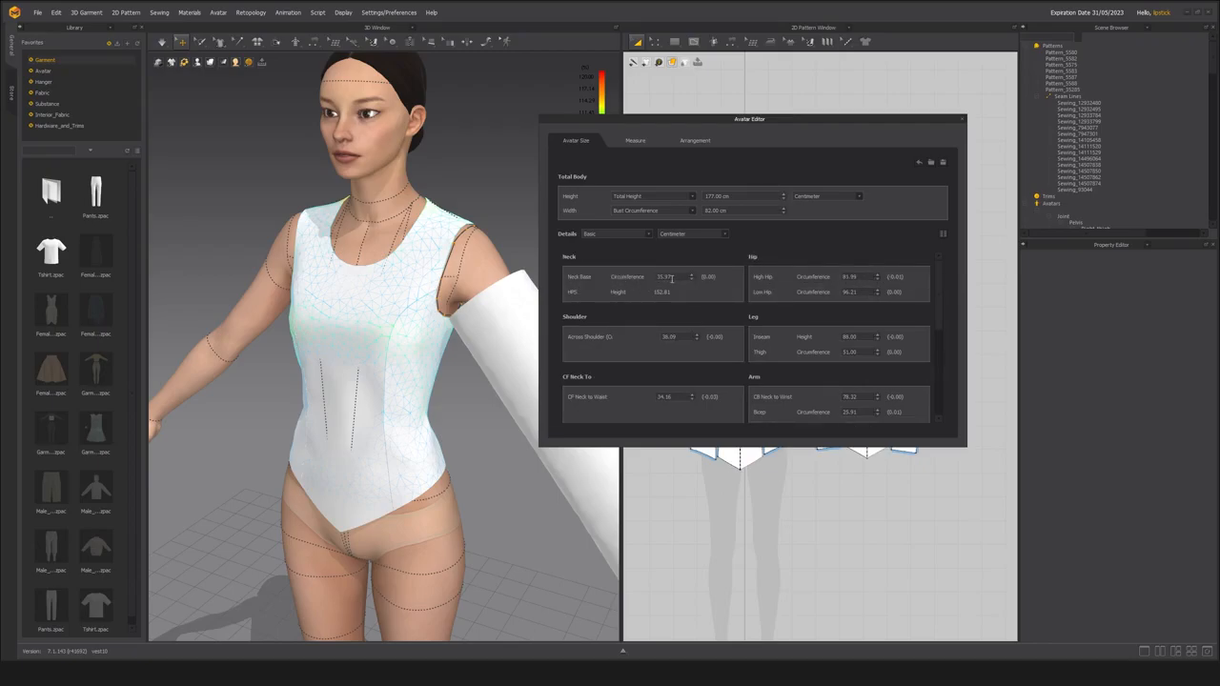
drag(681, 278, 647, 275)
text(40)
key(Return)
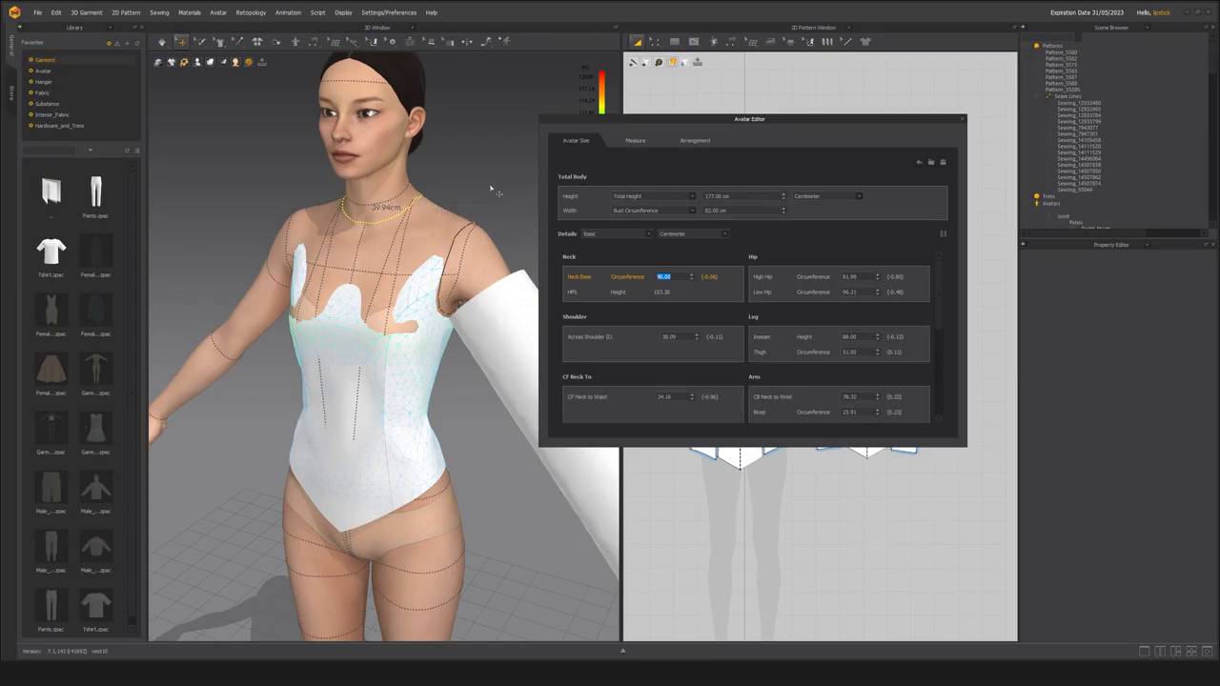
right_drag(495, 178, 485, 179)
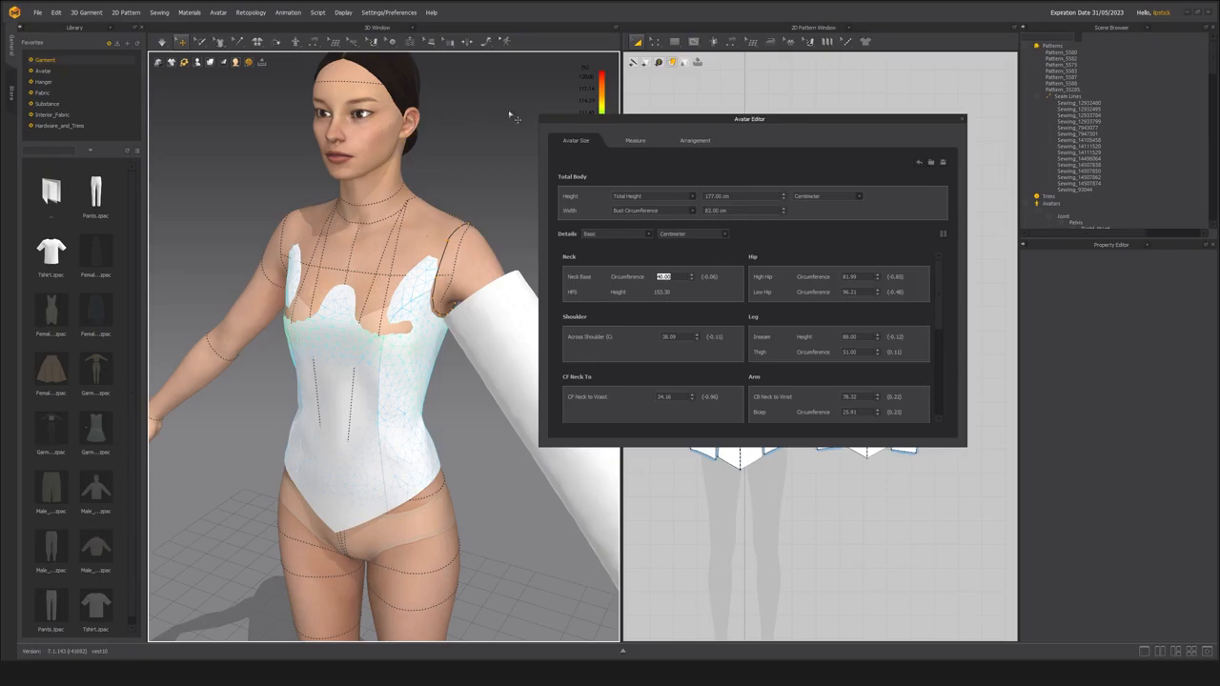
click(963, 120)
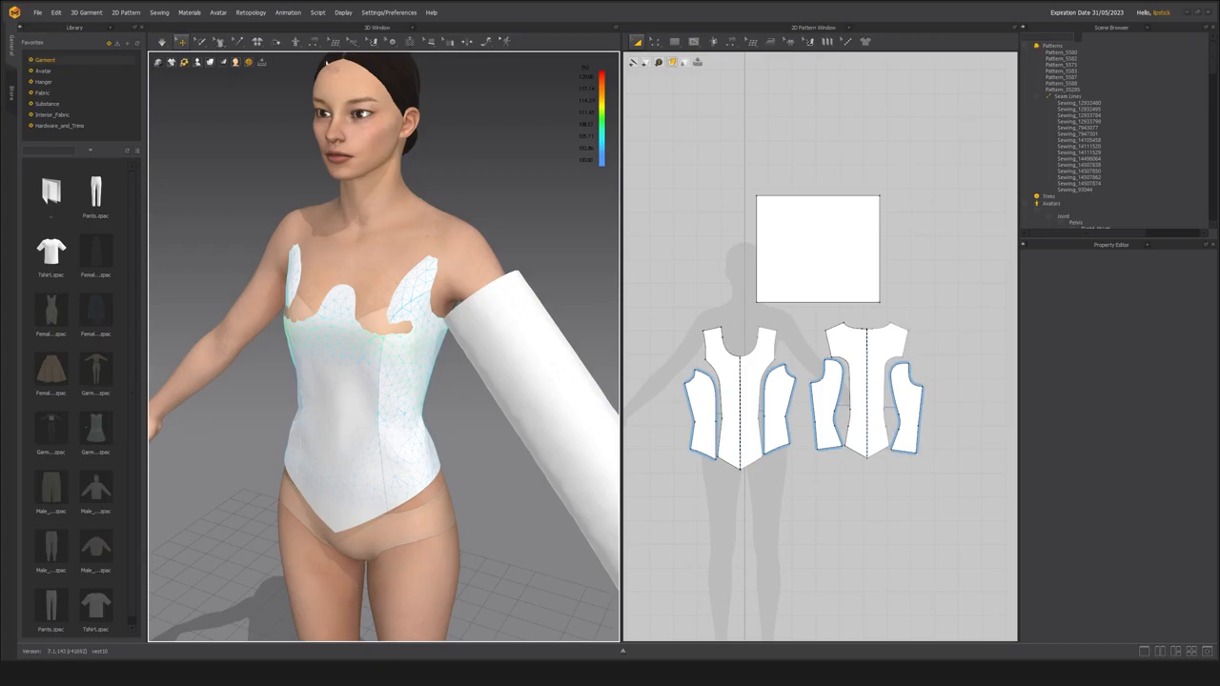
Select all the front and back bodice patterns and try to enlarge them together from their bounding box.
click(296, 43)
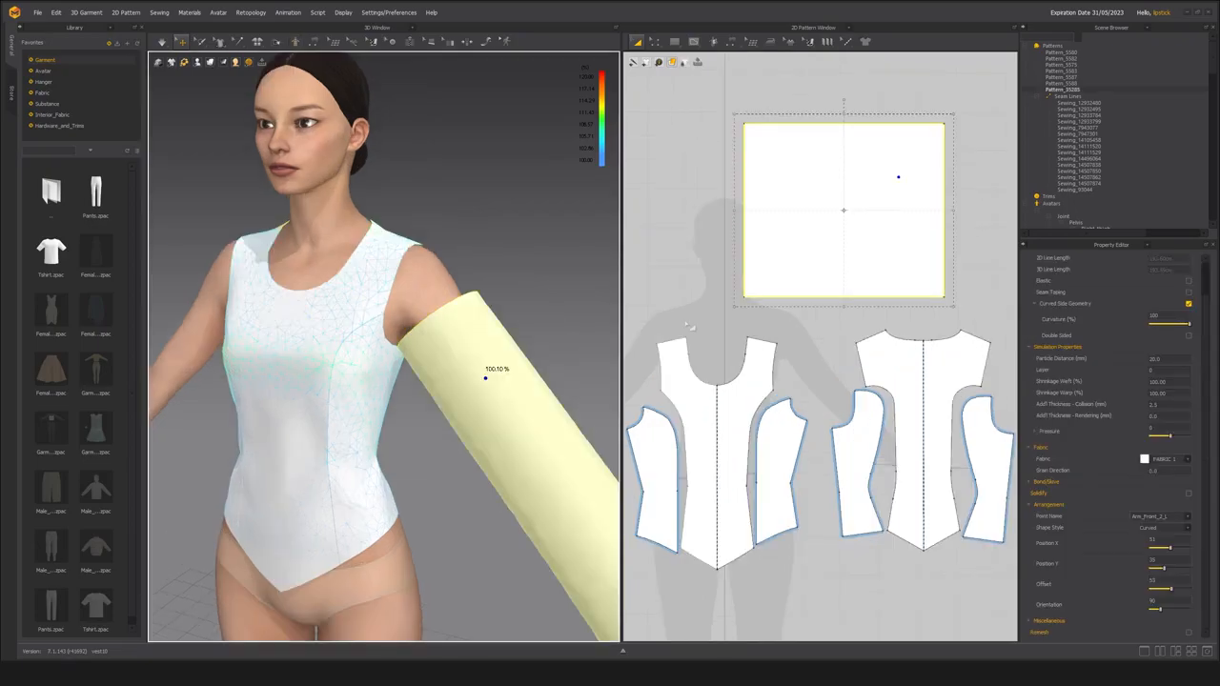
scroll(689, 322, down, 3)
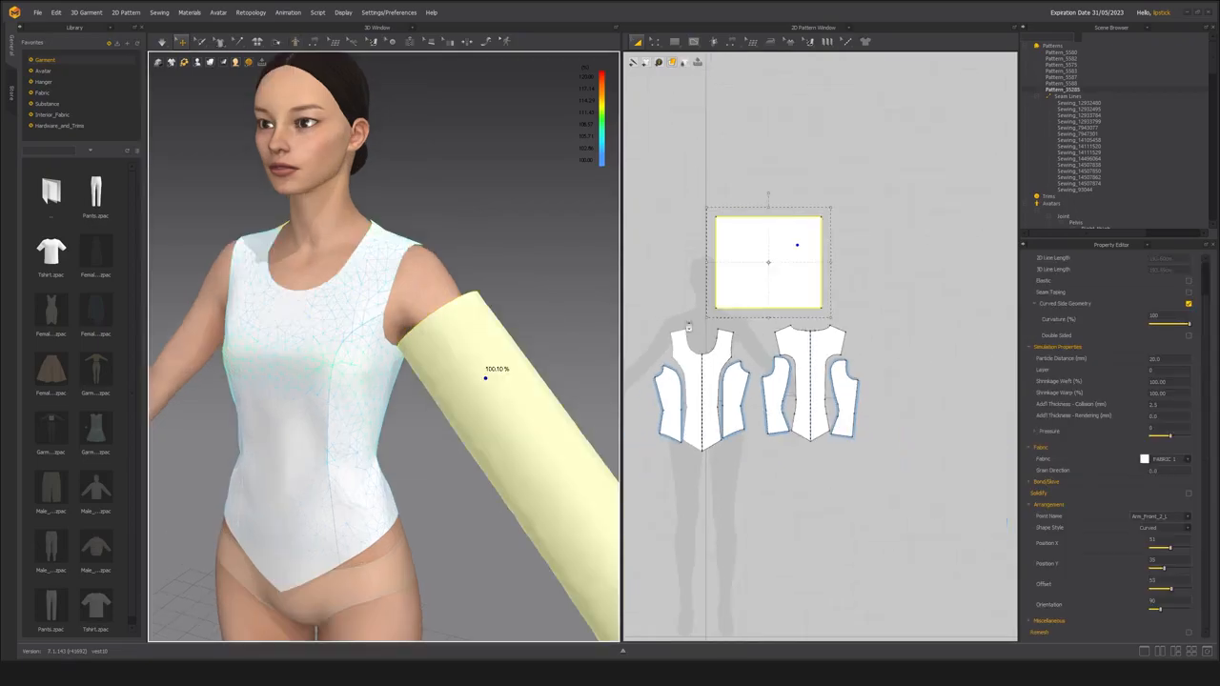
click(693, 319)
drag(901, 452, 929, 455)
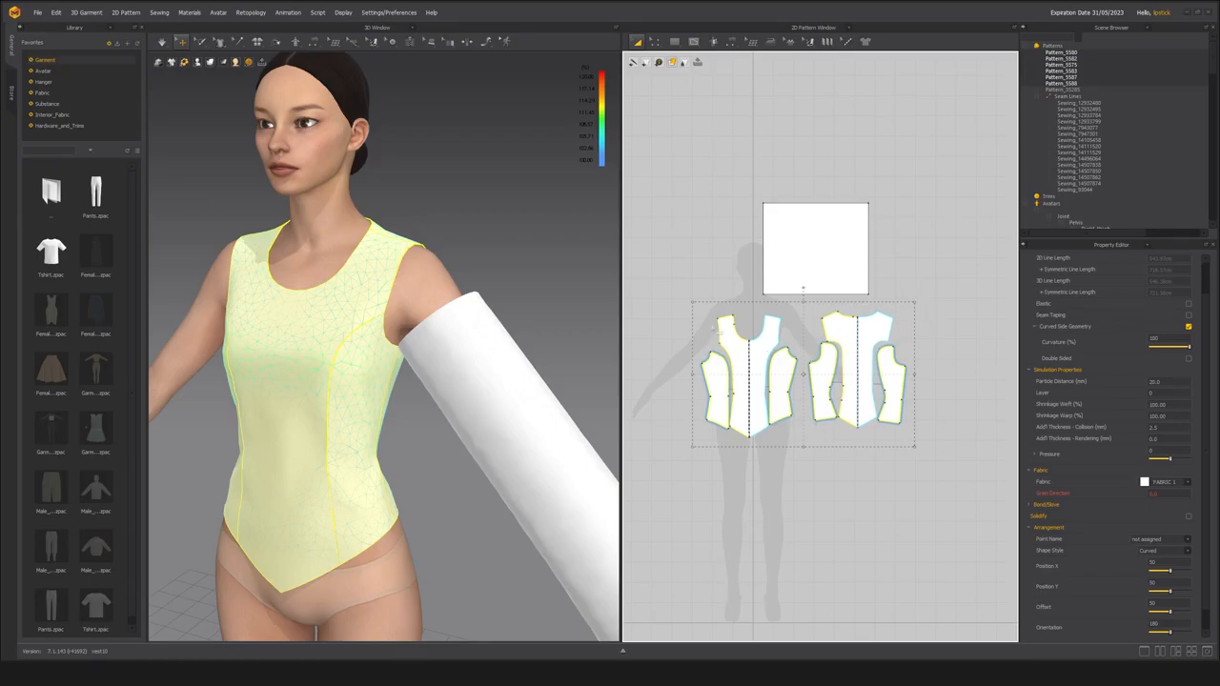
right_drag(363, 401, 615, 362)
scroll(823, 382, up, 2)
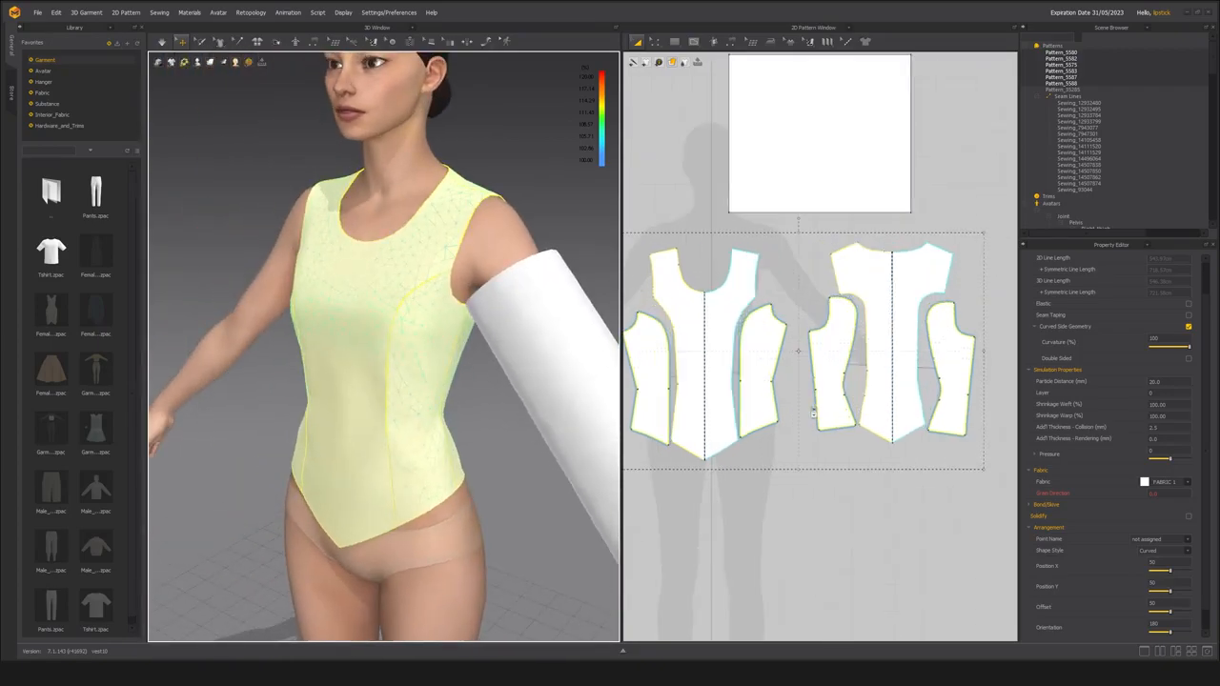
scroll(823, 355, down, 1)
mouse_move(957, 254)
mouse_down()
mouse_move(981, 248)
mouse_move(971, 253)
mouse_up()
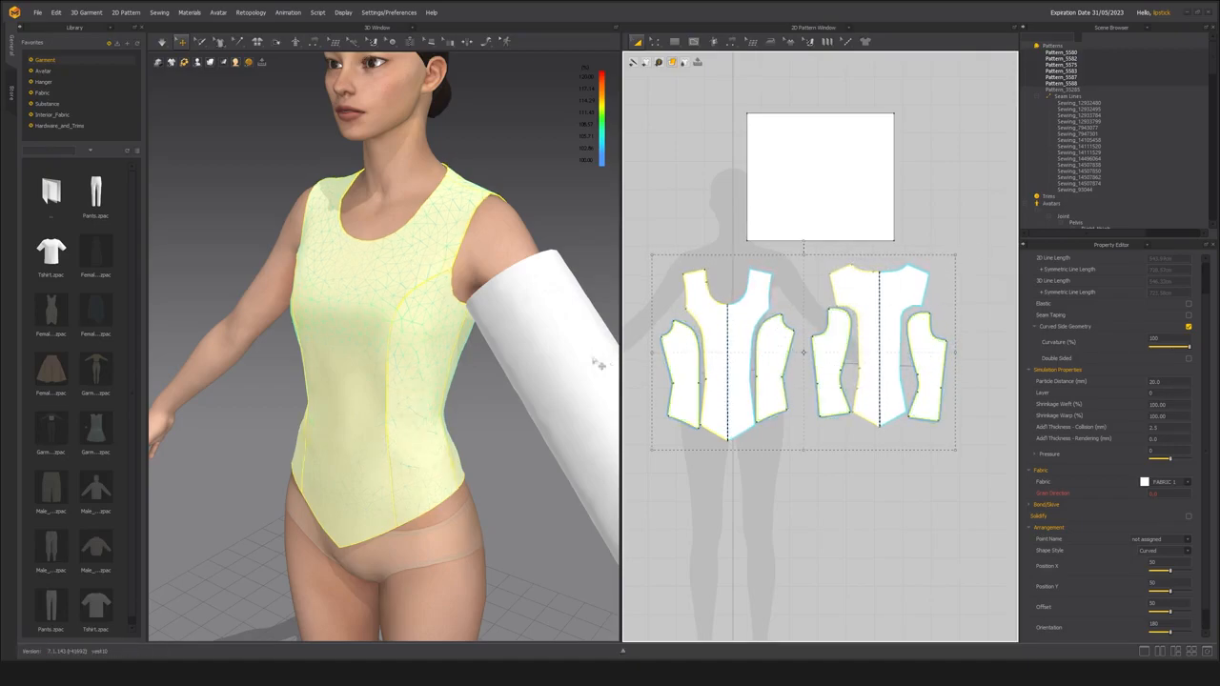
Examine the line lengths of the front and back shoulder edges and the front bodice's slanted hem edge.
scroll(677, 307, up, 3)
click(791, 270)
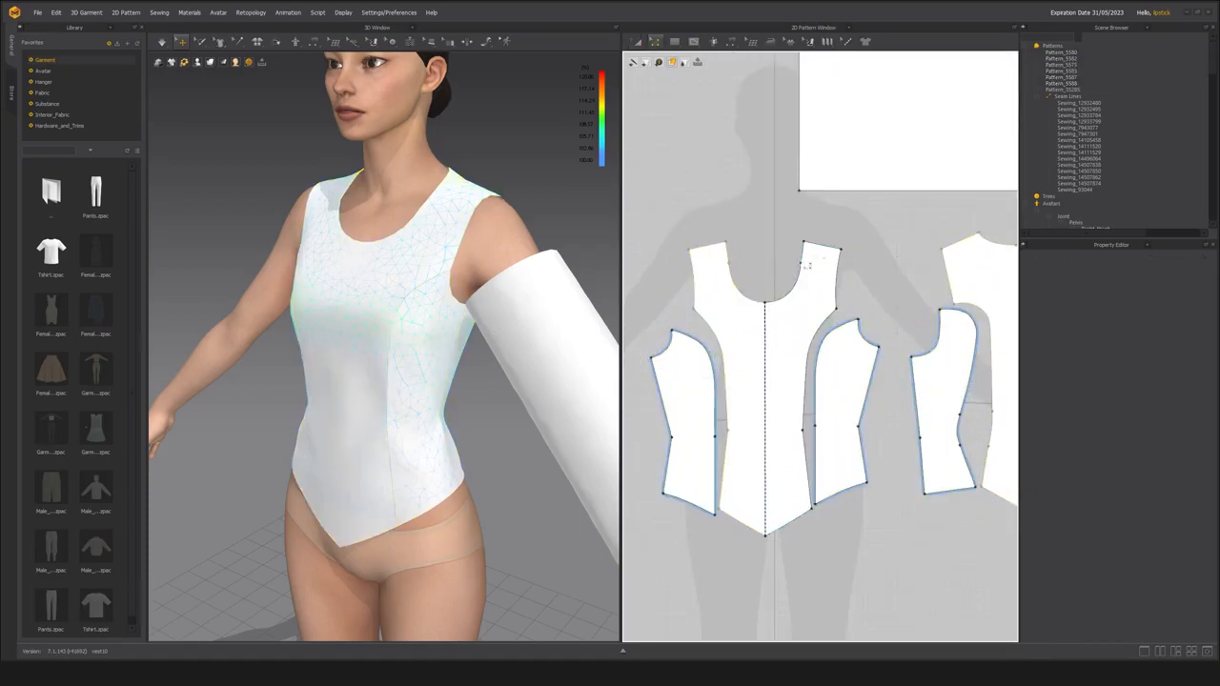
click(823, 249)
scroll(767, 343, down, 3)
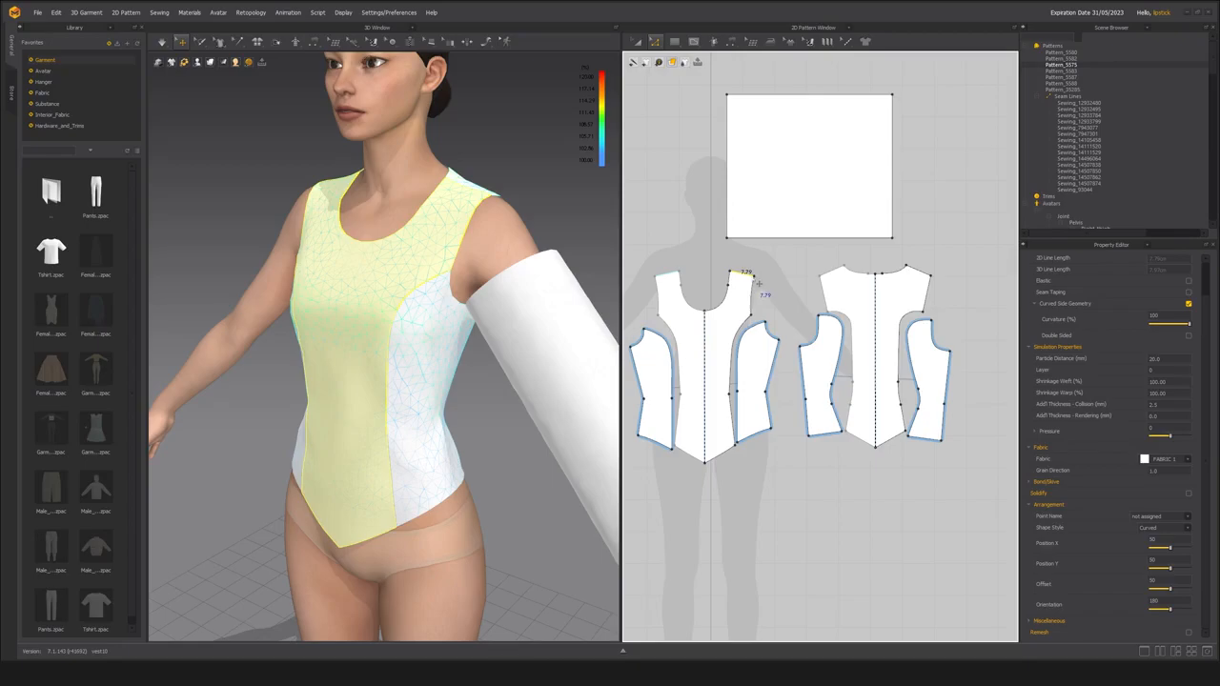
click(829, 299)
click(829, 274)
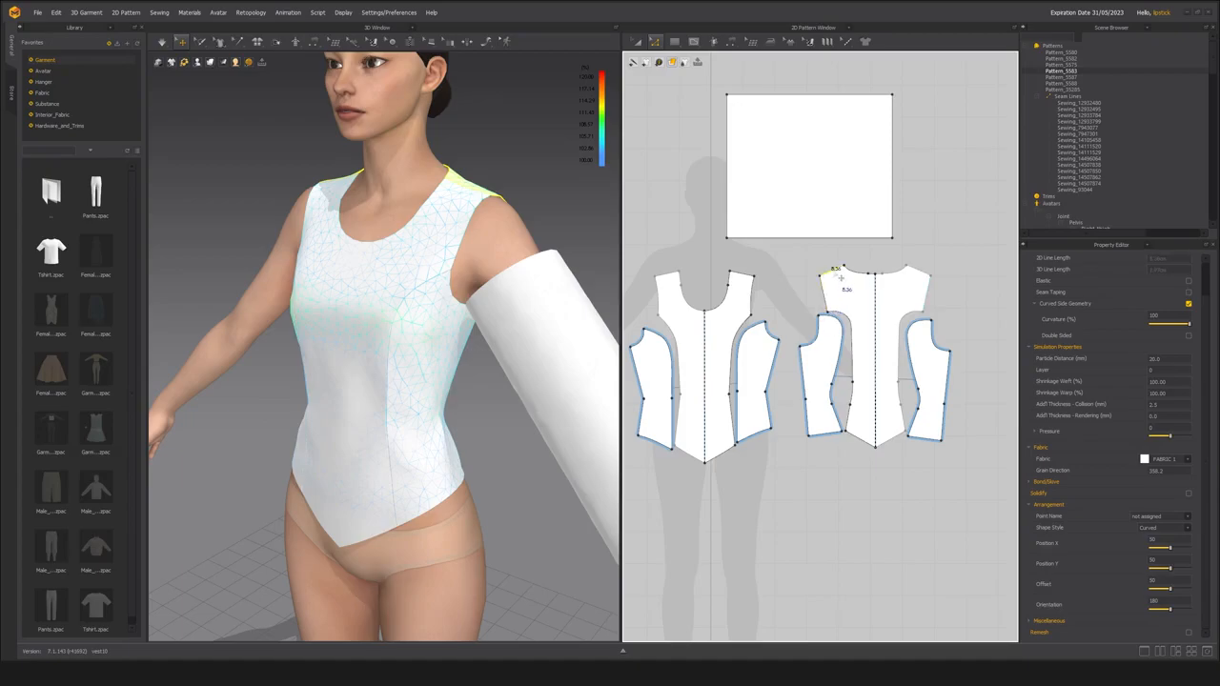
scroll(710, 476, up, 3)
click(740, 428)
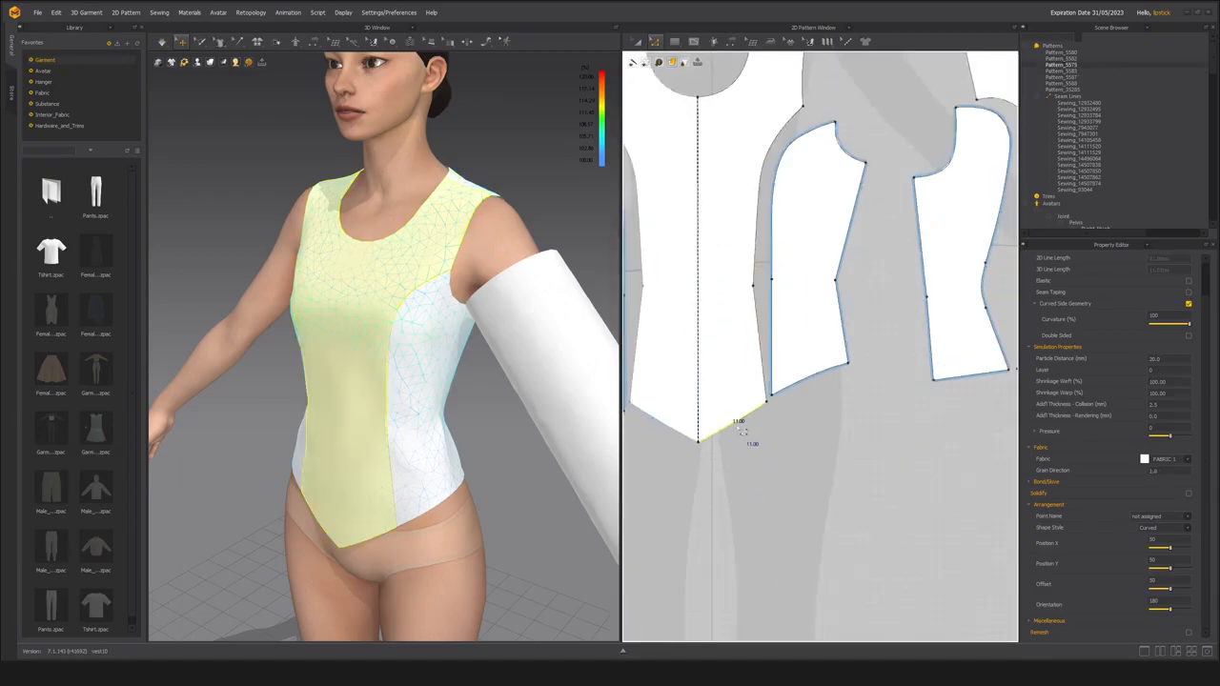
scroll(742, 431, down, 5)
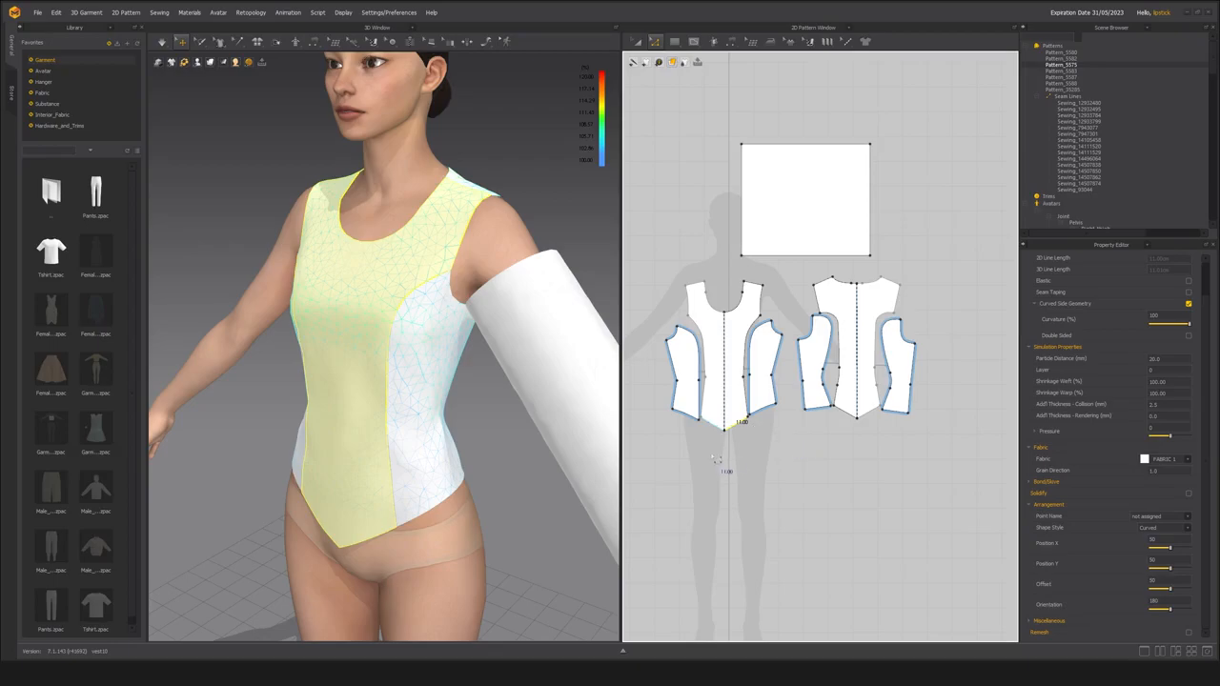
Select all the bodice patterns with Transform Pattern and scale them up slightly as one group.
click(658, 463)
drag(656, 466, 948, 262)
click(637, 42)
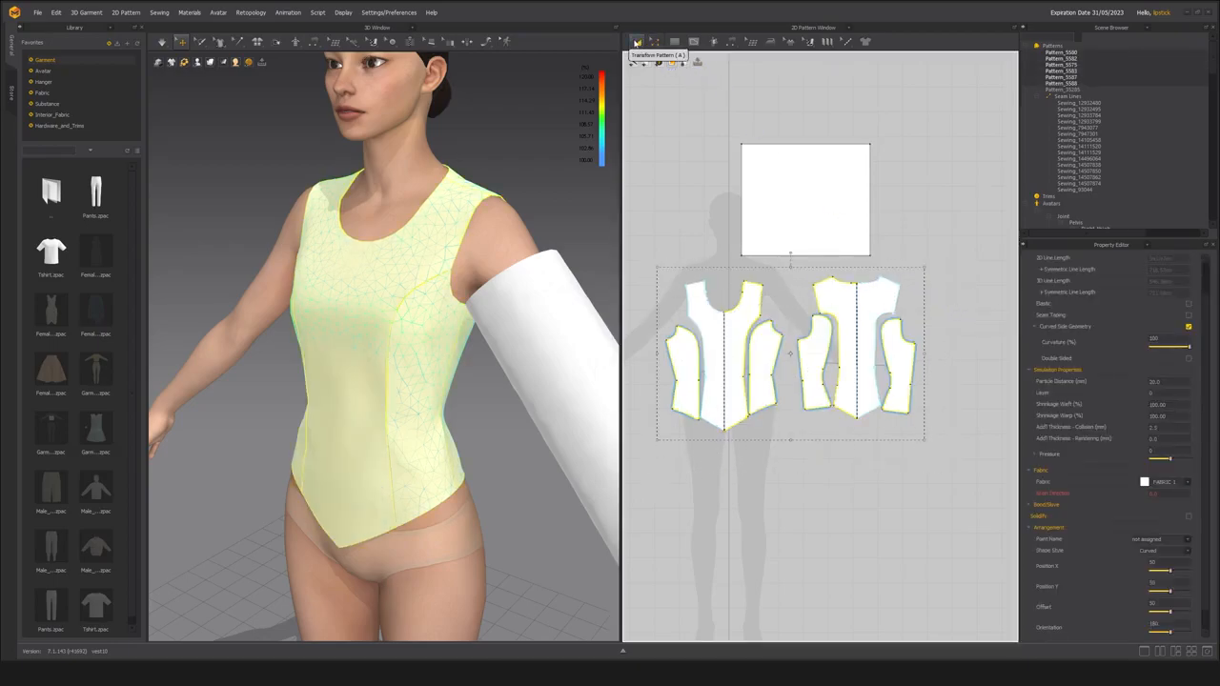
click(676, 216)
drag(659, 474, 948, 263)
drag(923, 268, 943, 256)
Check the length of the enlarged front bodice's slanted hem edge with the Edit Pattern tool.
click(750, 479)
key(z)
click(742, 425)
scroll(742, 426, up, 3)
scroll(745, 432, up, 2)
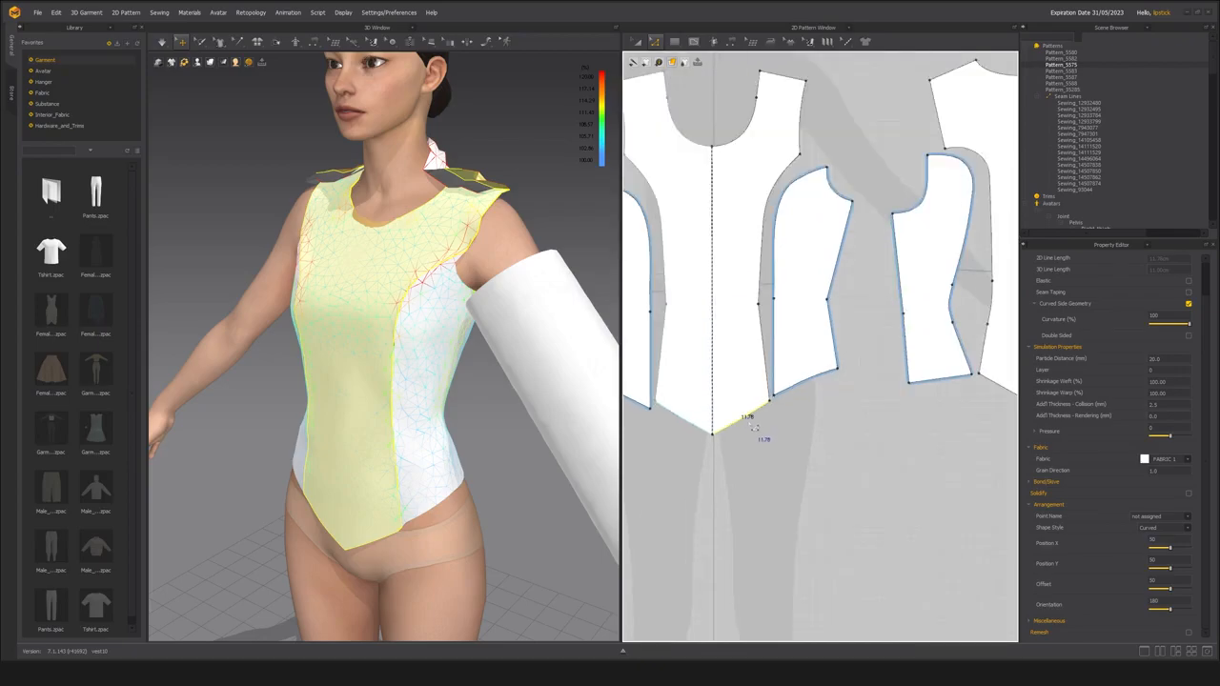
Reselect all the bodice patterns for transforming and fine-tune their overall size.
scroll(745, 432, down, 5)
click(670, 474)
drag(670, 474, 960, 277)
key(a)
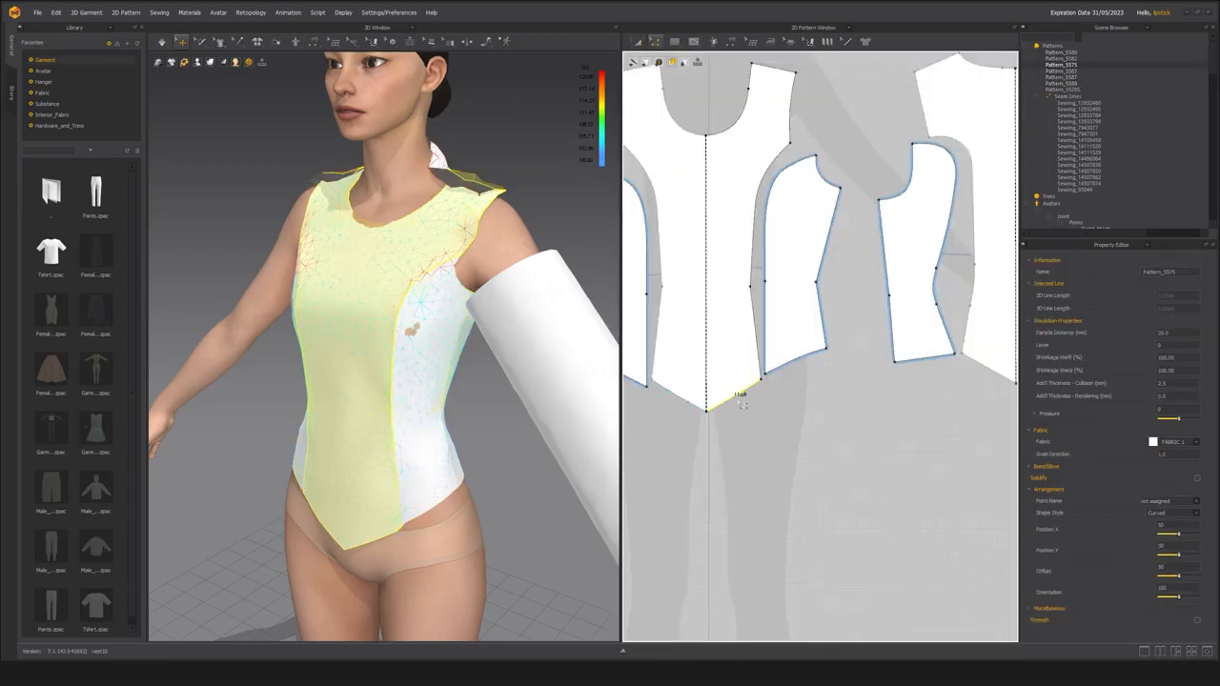
Freeze the cylindrical sleeve pattern around the arm and simulate the resized bodice on the avatar.
right_drag(435, 415, 407, 327)
click(522, 348)
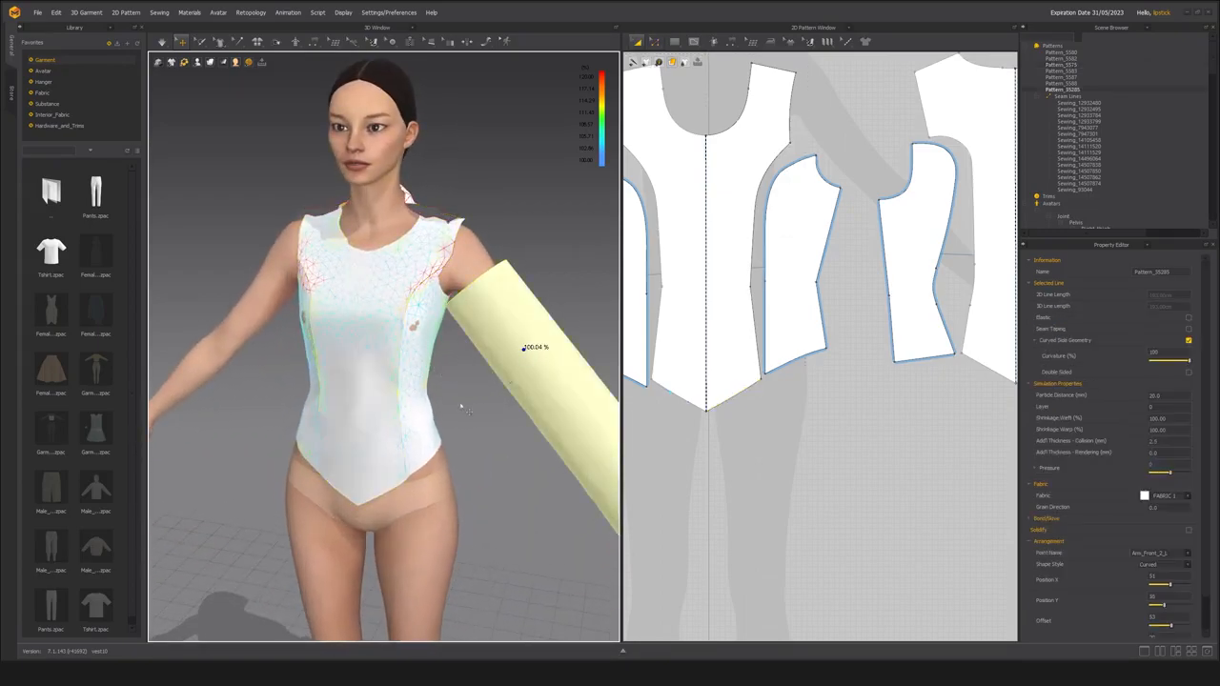
key(ctrl+k)
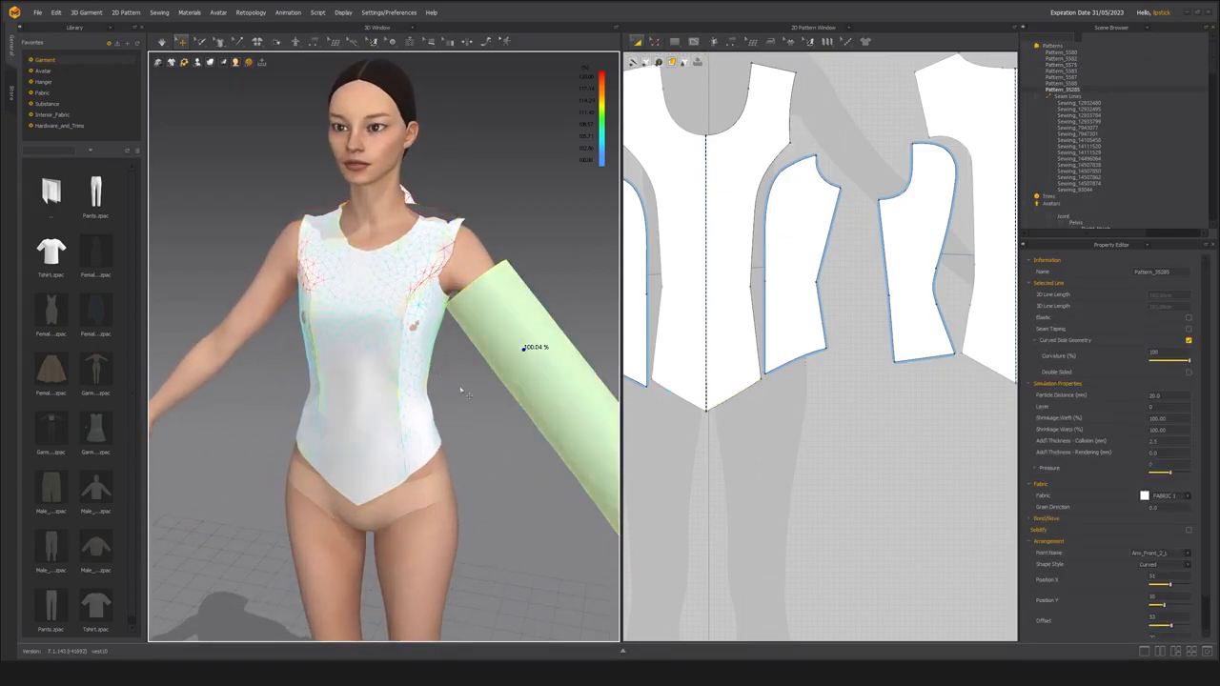
middle_drag(428, 380, 417, 399)
right_drag(417, 400, 438, 396)
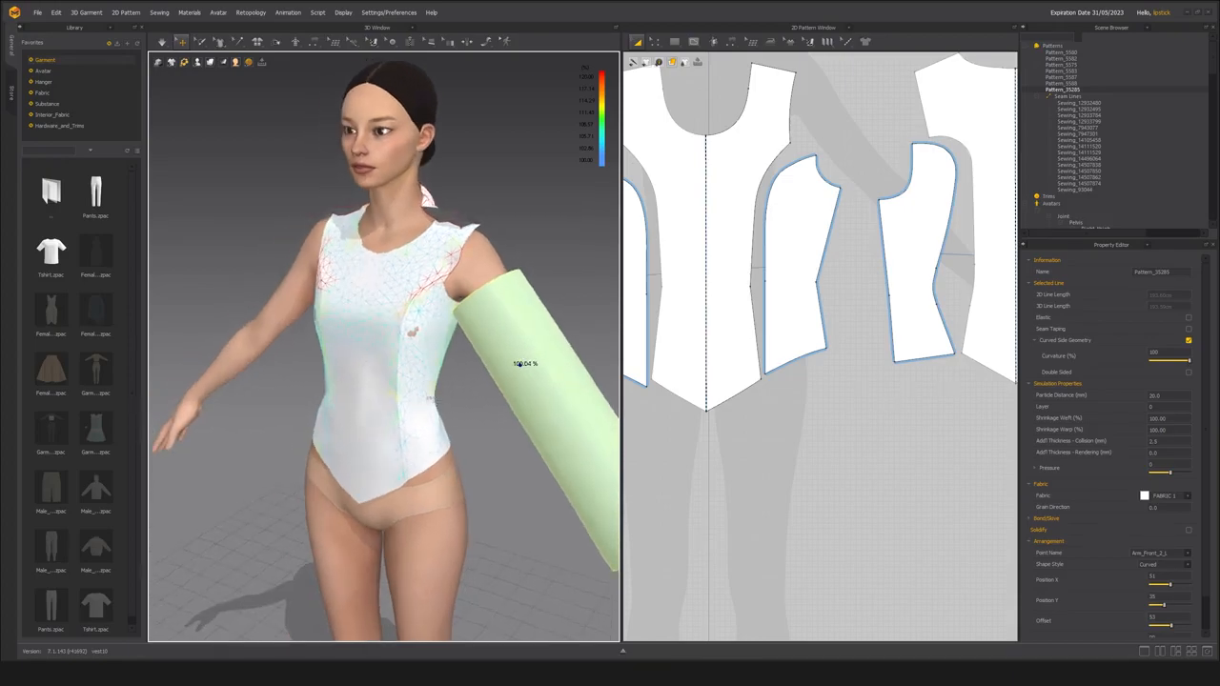
key(space)
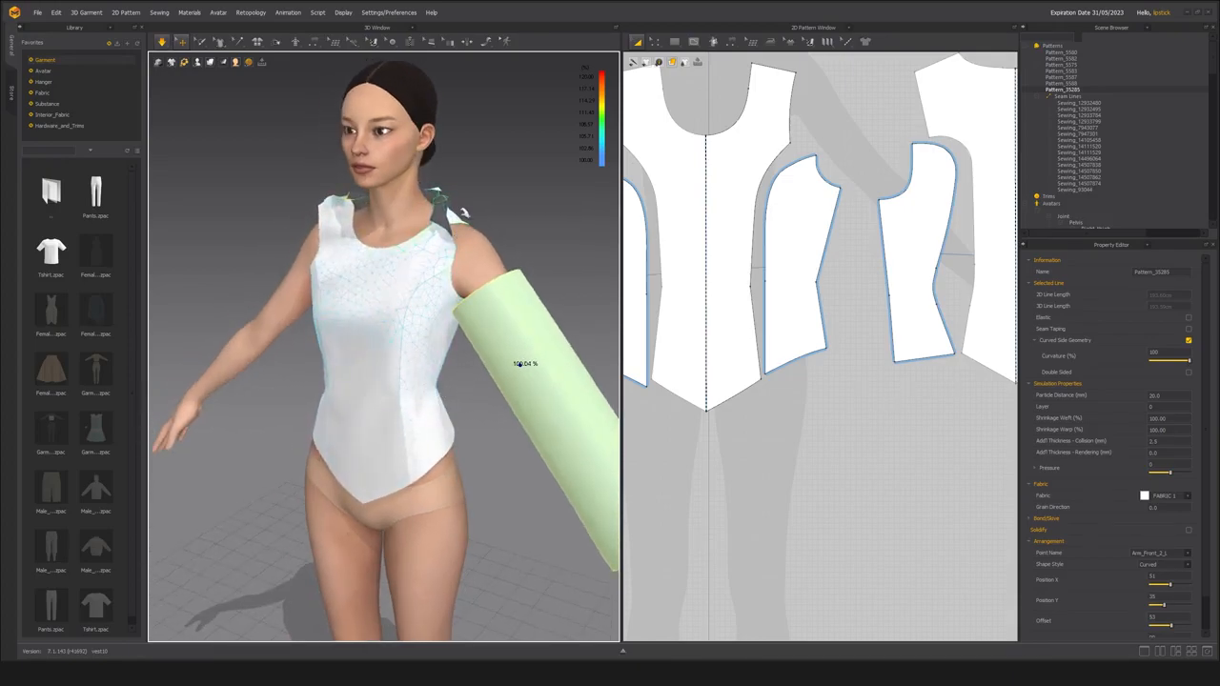
Simulate the bodice briefly and pull the front shoulder strap outward at the avatar's left shoulder.
click(457, 220)
drag(454, 220, 551, 221)
click(455, 230)
right_drag(384, 292, 423, 300)
key(space)
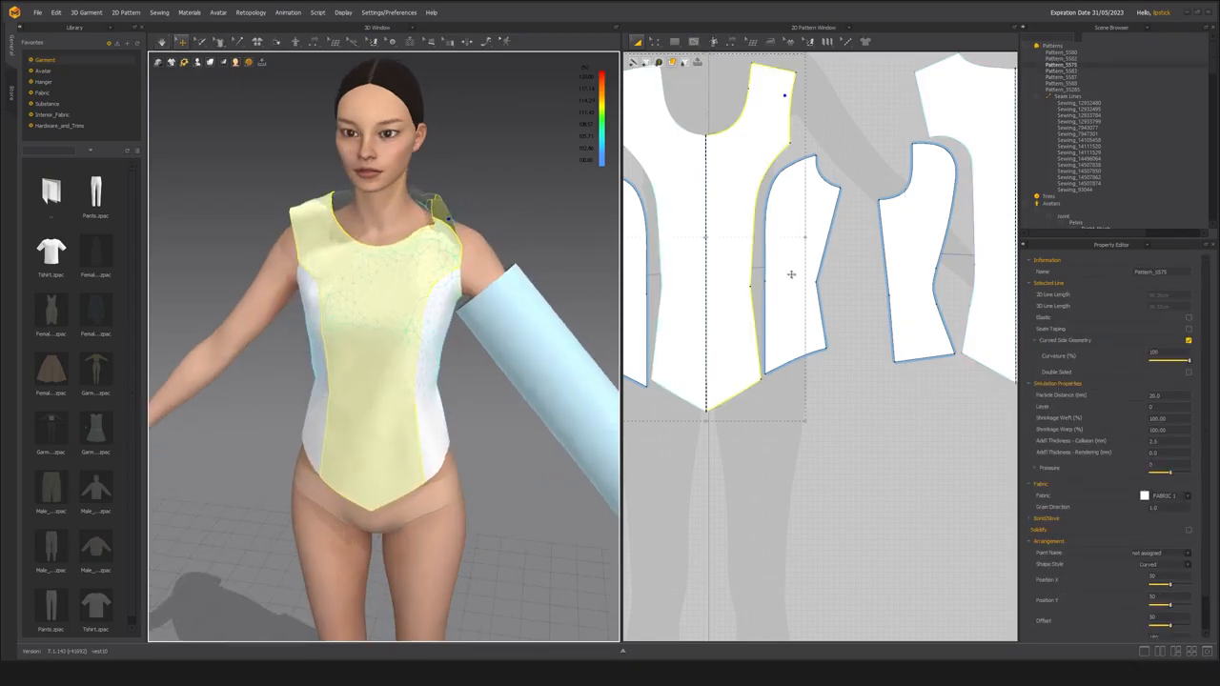
Open the environment's simulation properties and set the gravity to -980.
scroll(1065, 168, down, 4)
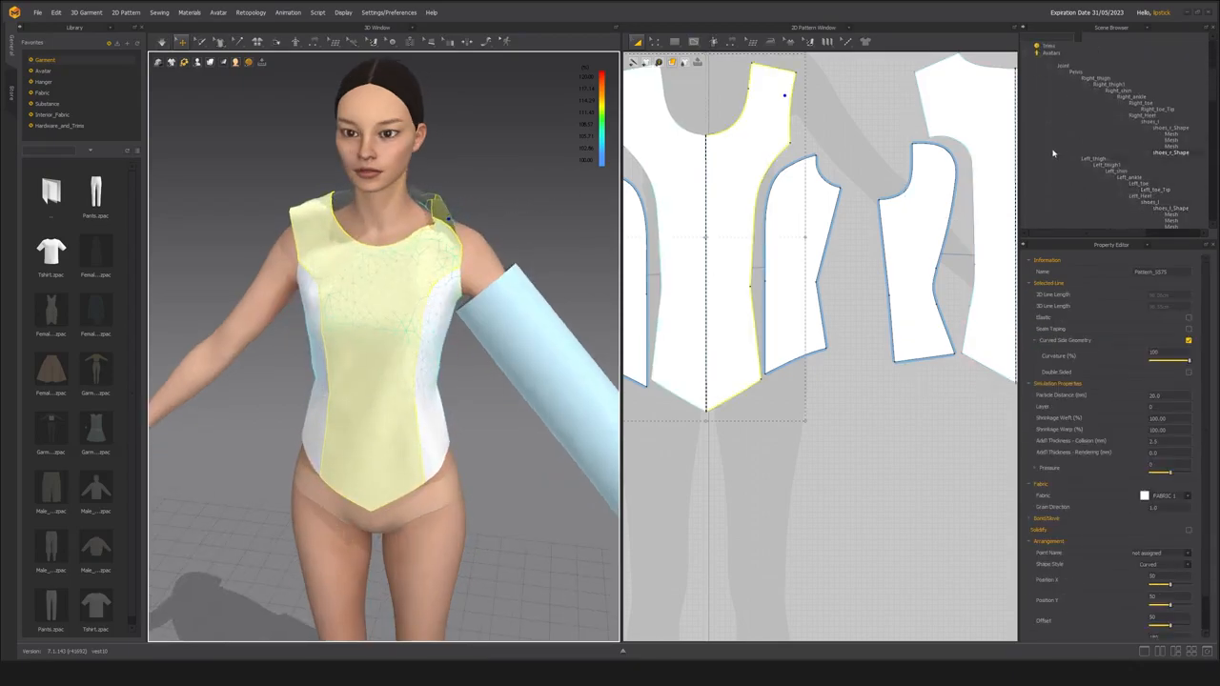
click(1036, 90)
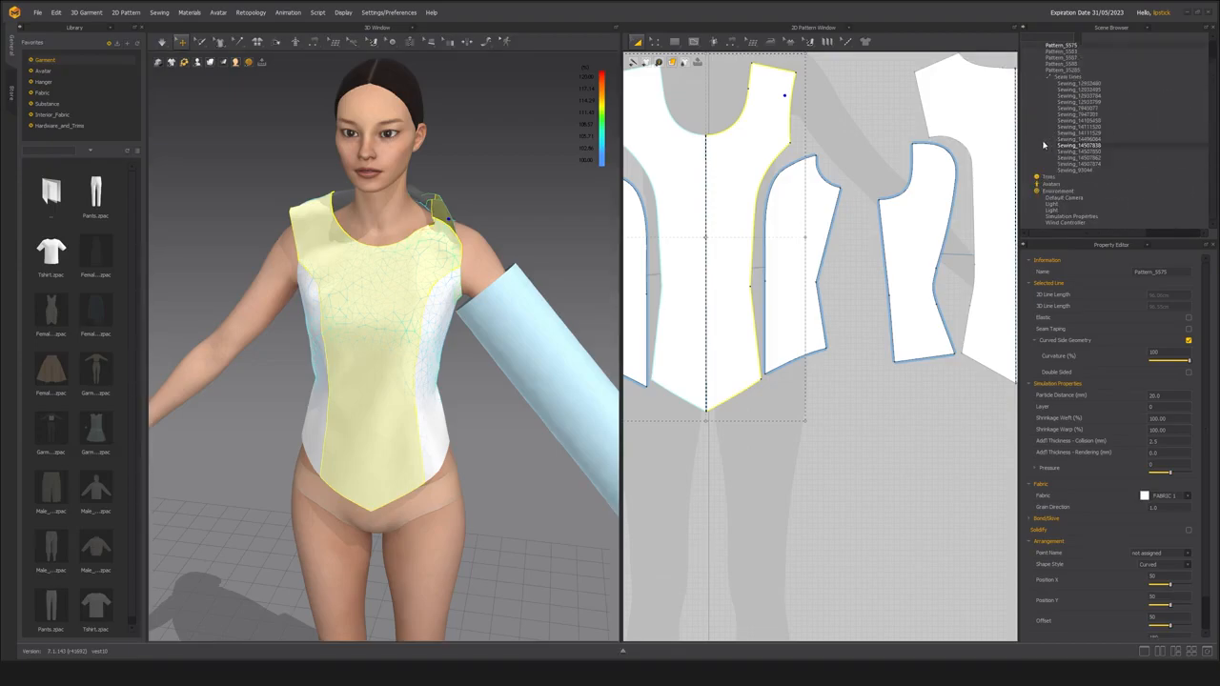
click(1072, 216)
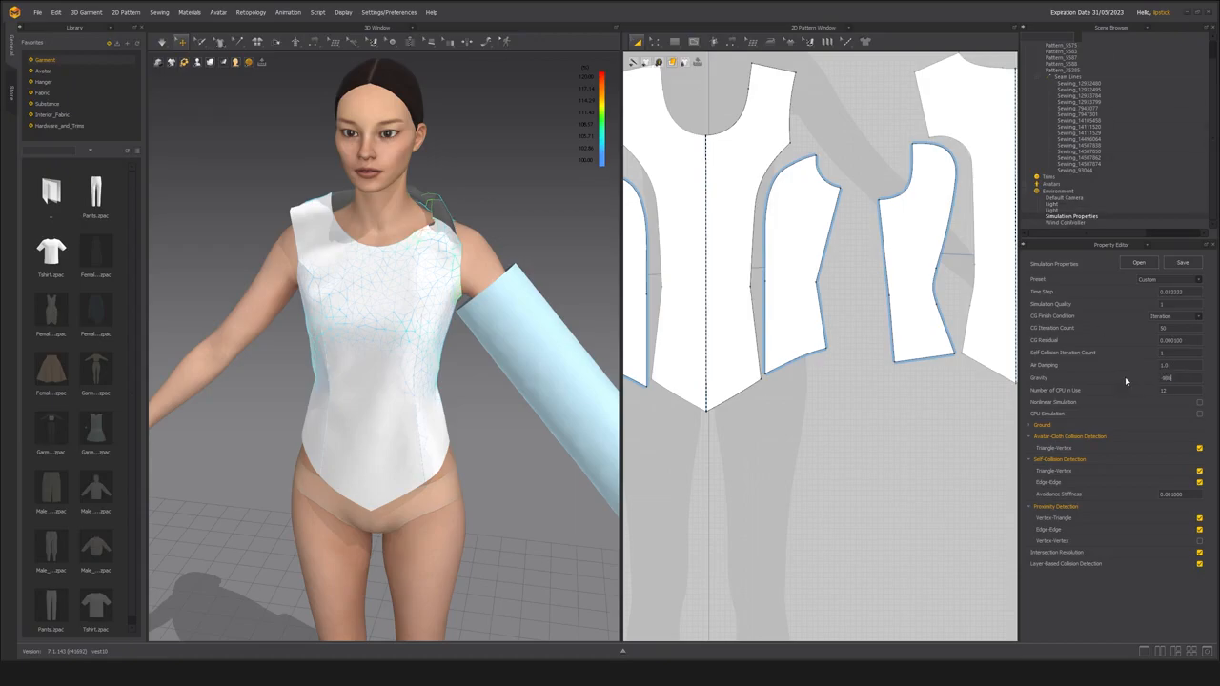
key(Return)
Run the simulation and pull the bunched front strap upward at the avatar's left shoulder.
key(space)
drag(441, 218, 521, 111)
click(456, 221)
click(444, 223)
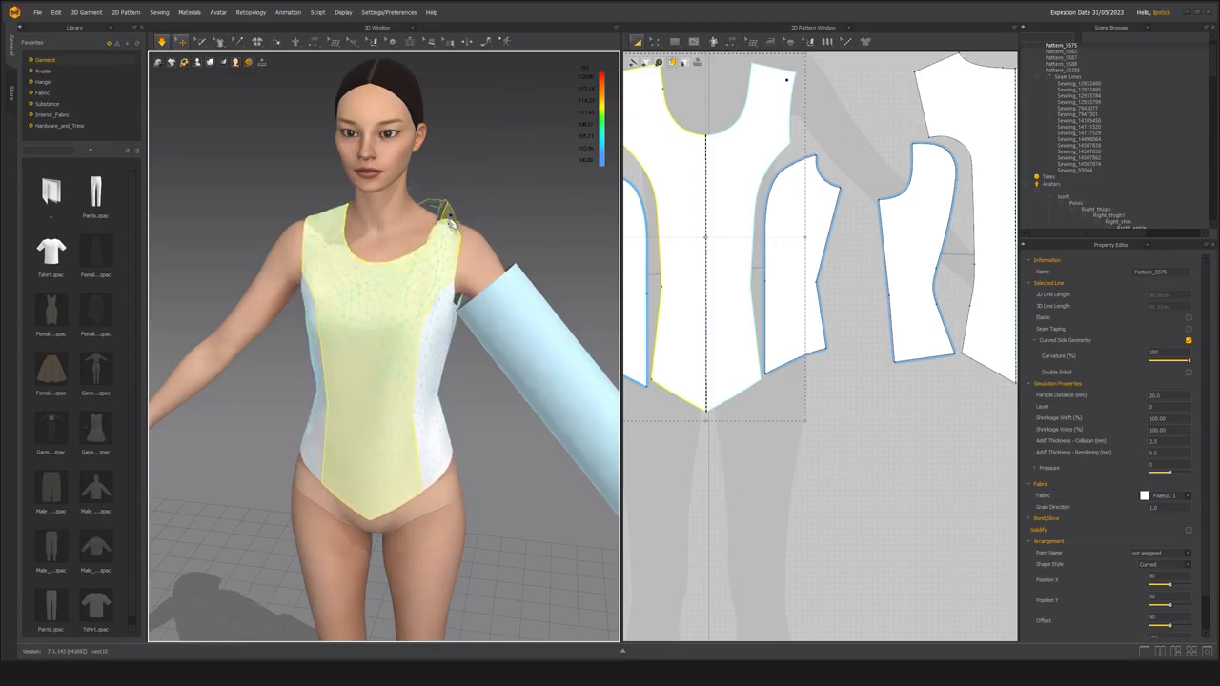
drag(497, 185, 484, 187)
scroll(473, 191, up, 4)
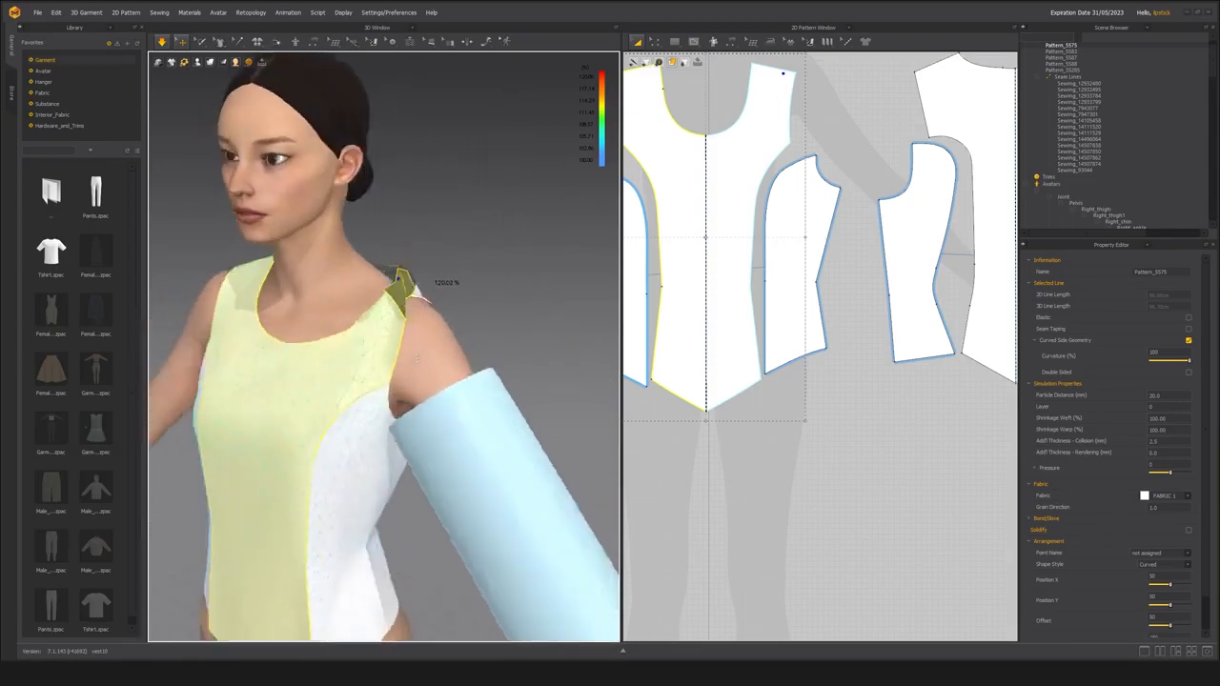
Pull the back and front straps into place over the left shoulder, and stop the simulation.
right_drag(467, 291, 283, 354)
click(413, 325)
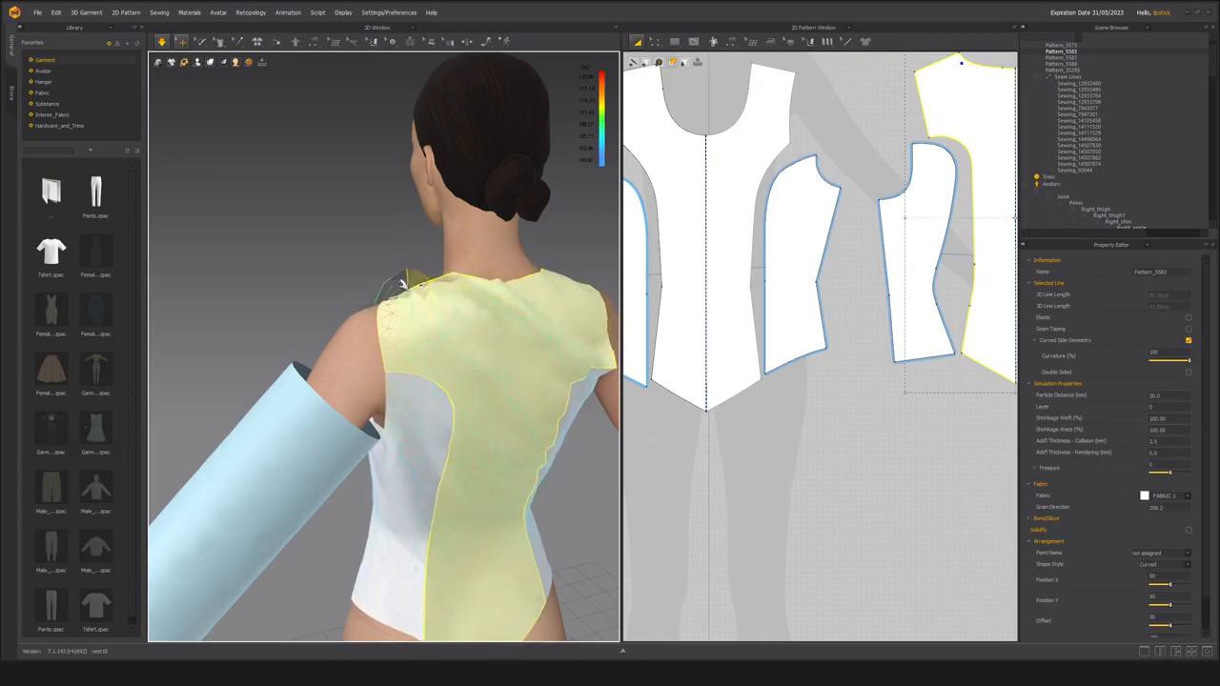
drag(414, 274, 443, 219)
right_drag(386, 297, 570, 312)
drag(452, 305, 468, 312)
drag(519, 345, 486, 300)
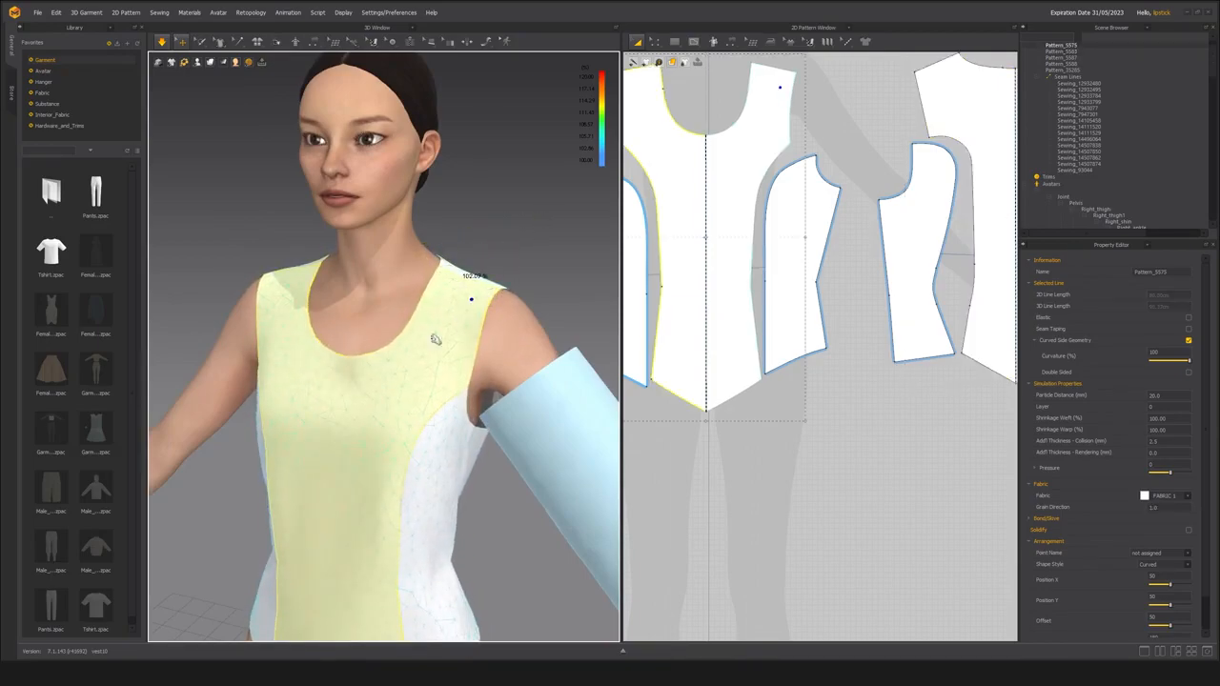
scroll(447, 328, down, 4)
right_drag(448, 327, 368, 299)
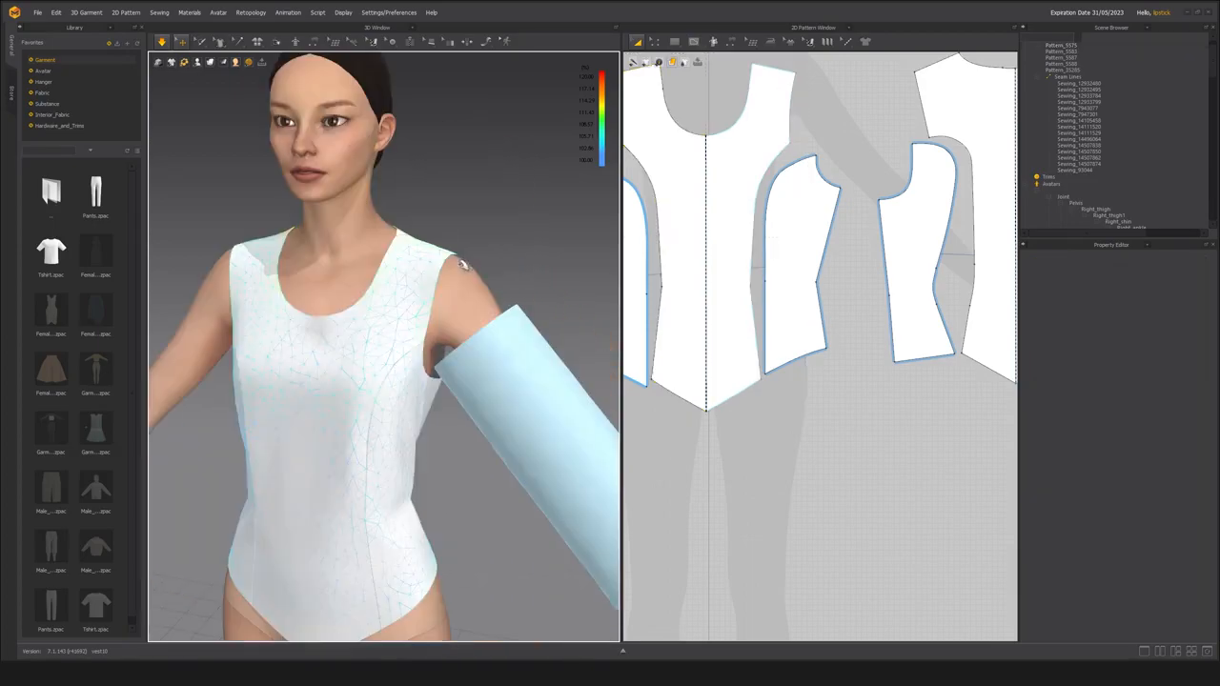
key(space)
Try to flatten all the bodice patterns together in the 3D view.
scroll(787, 300, down, 5)
click(709, 385)
drag(941, 237, 941, 238)
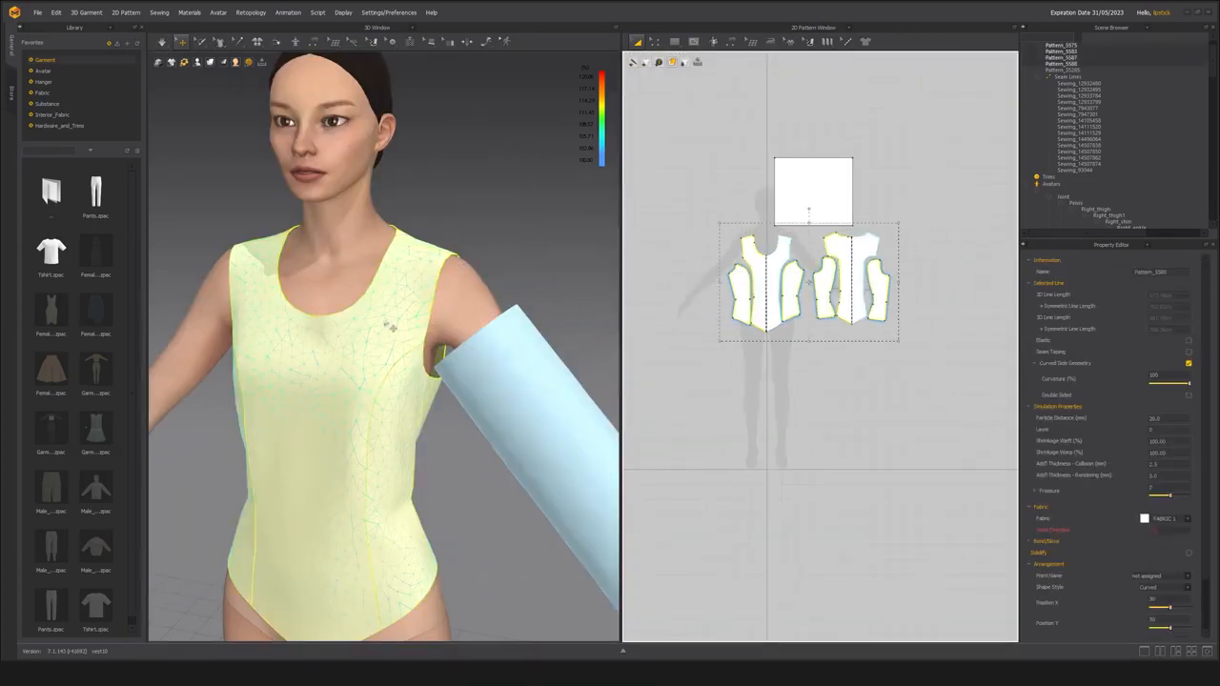
key(ctrl+f)
scroll(394, 334, down, 5)
right_drag(468, 264, 345, 263)
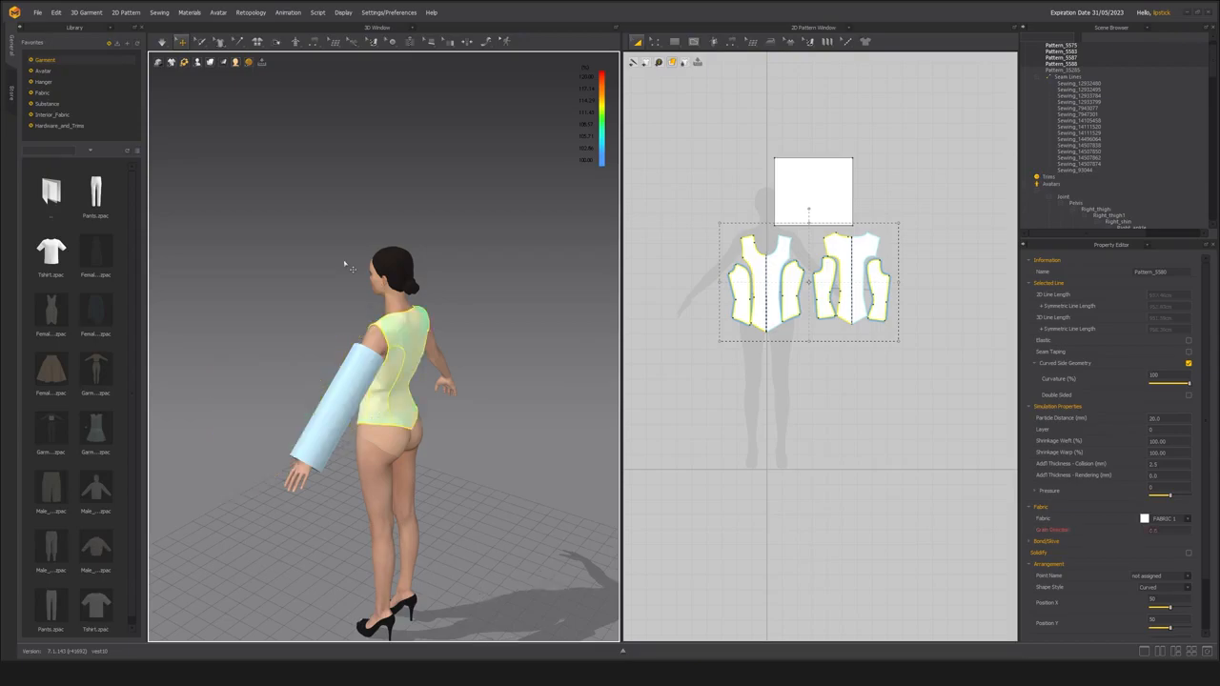
right_drag(346, 264, 451, 273)
Flatten only the centre front bodice pattern in front of the avatar.
scroll(452, 273, up, 4)
click(438, 365)
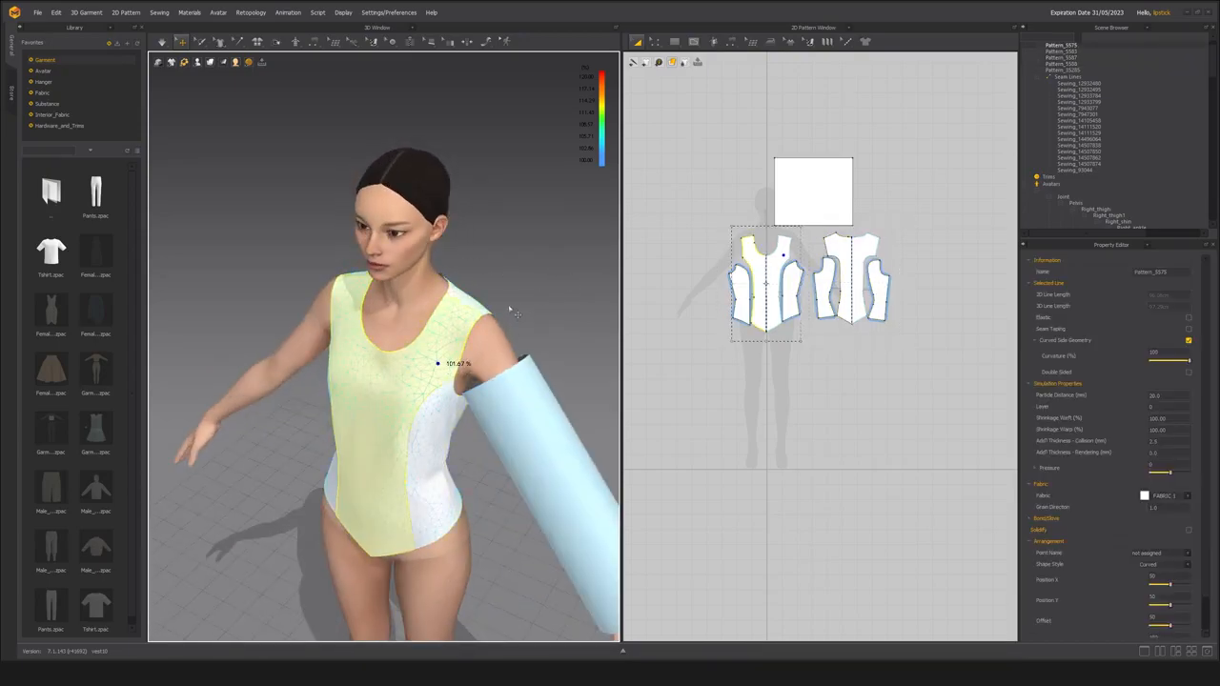
right_drag(540, 273, 525, 274)
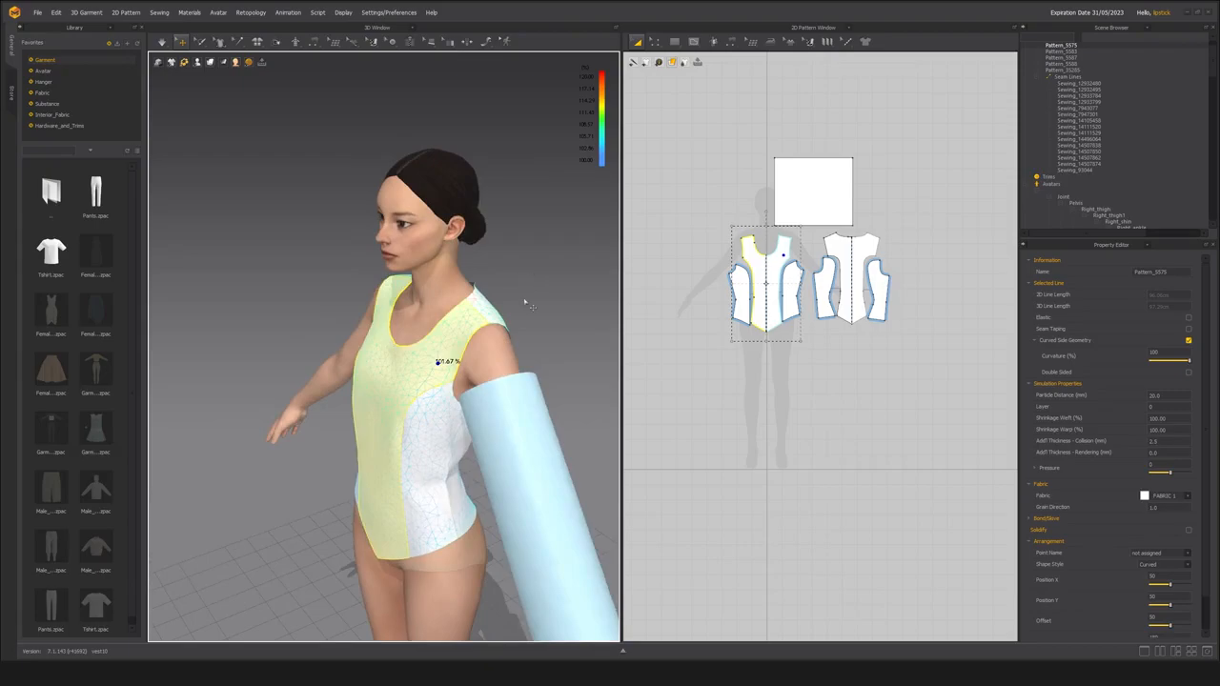
key(ctrl+f)
Flatten the centre back bodice pattern and position it behind the avatar.
right_drag(469, 317, 372, 321)
click(382, 303)
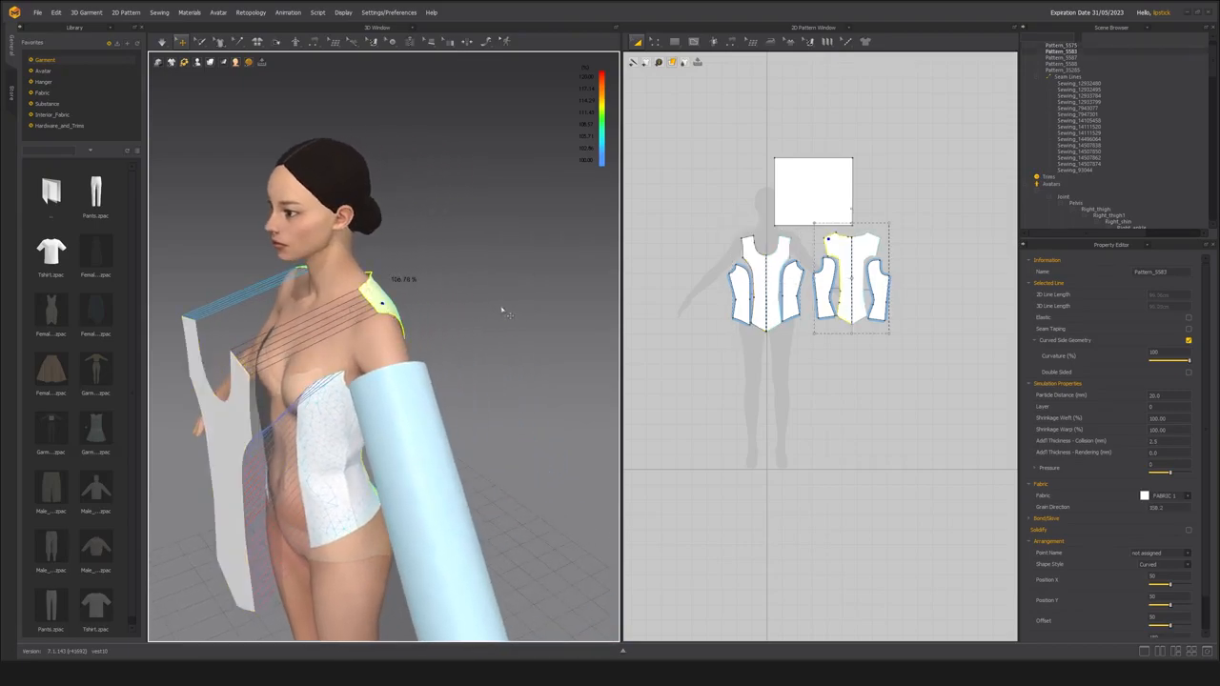
right_drag(496, 269, 257, 420)
drag(221, 376, 437, 425)
right_drag(441, 443, 434, 363)
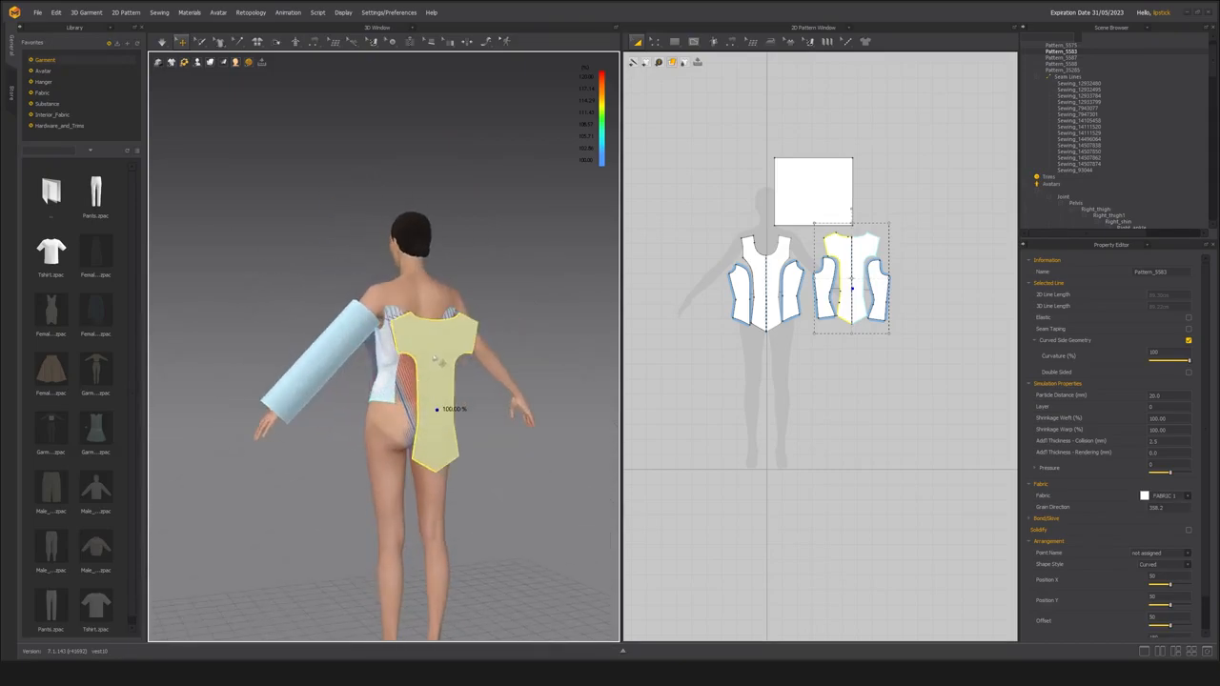
Check the flattened front panel, then select all the bodice's side panels and freeze them.
key(2)
click(410, 355)
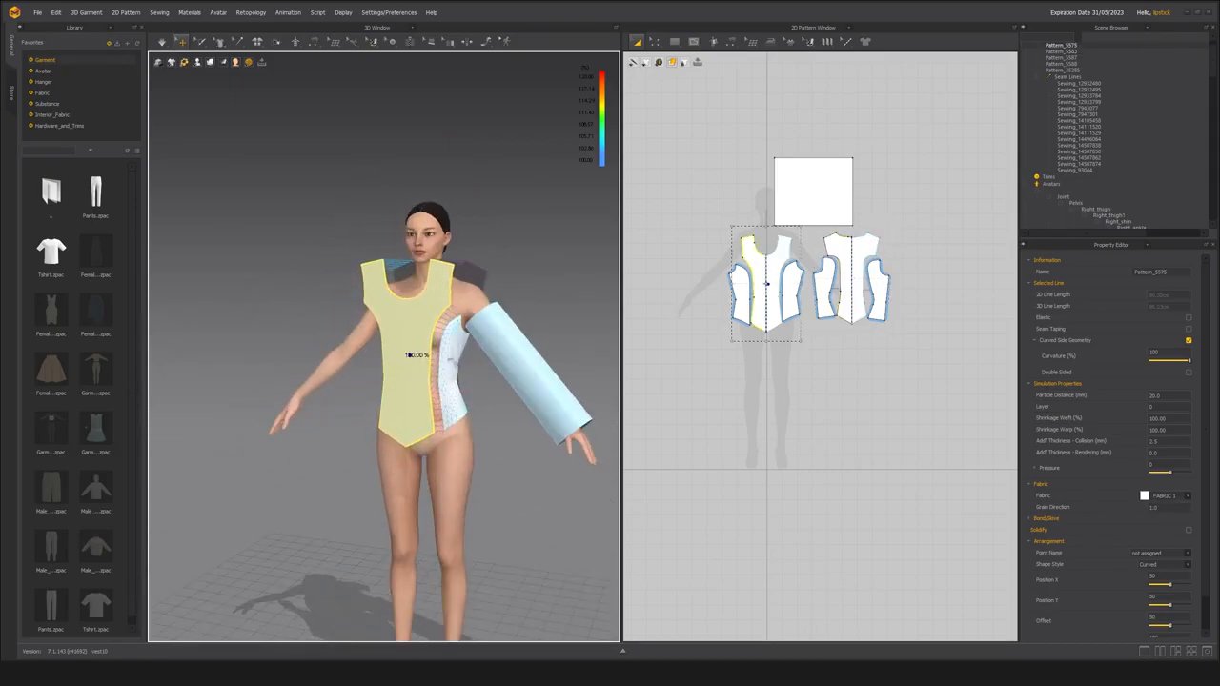
scroll(457, 367, up, 3)
click(472, 393)
right_drag(473, 393, 277, 383)
shift+click(391, 369)
right_drag(500, 368, 289, 356)
shift+click(401, 353)
shift+click(425, 360)
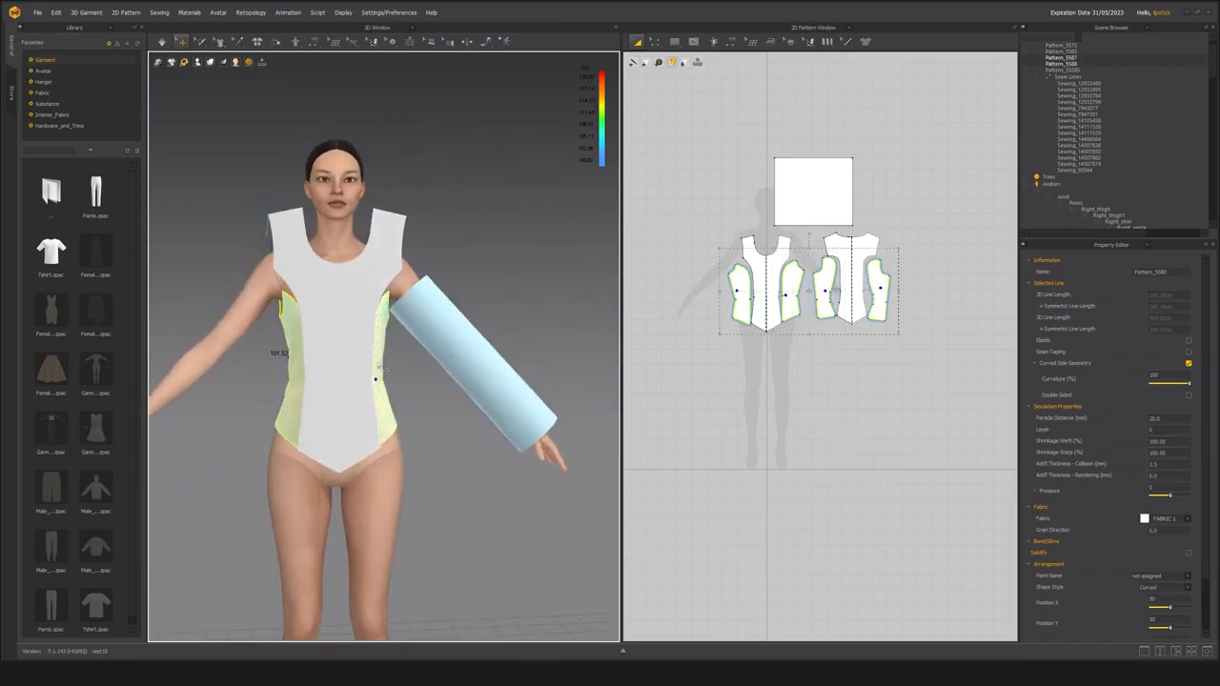
Simulate the front and back panels against the frozen side panels and check the drape around the left shoulder.
key(space)
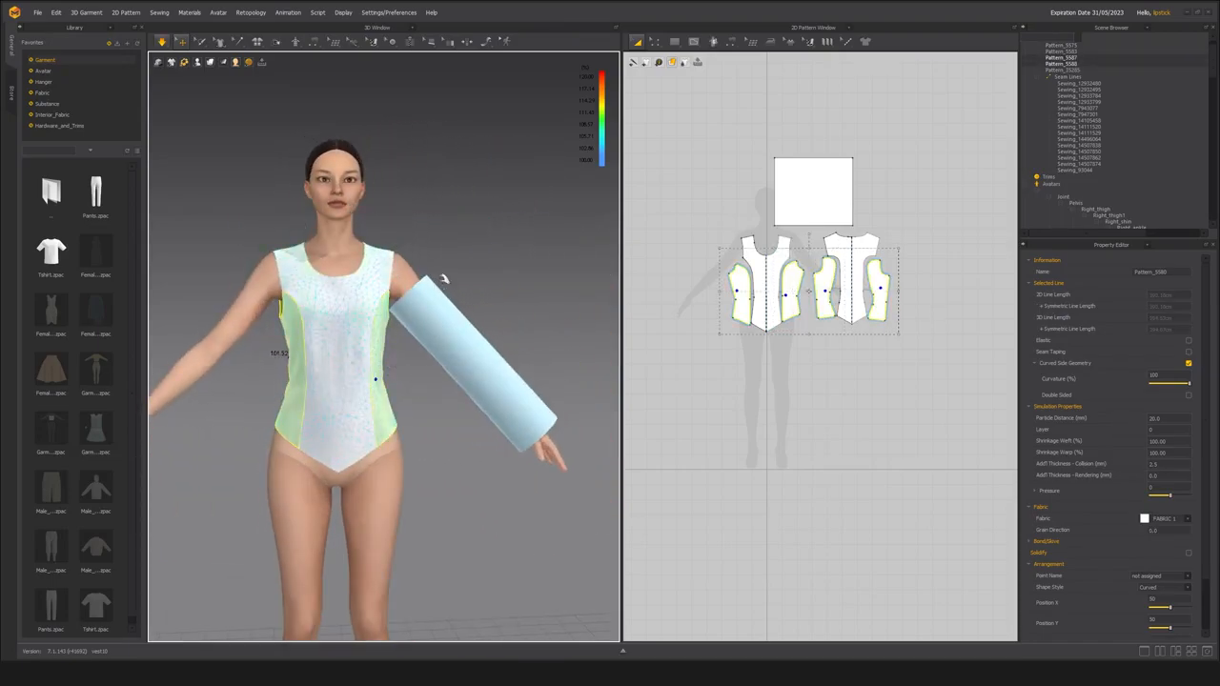
right_drag(450, 231, 400, 215)
scroll(420, 234, up, 3)
middle_drag(427, 240, 509, 308)
right_drag(509, 308, 412, 254)
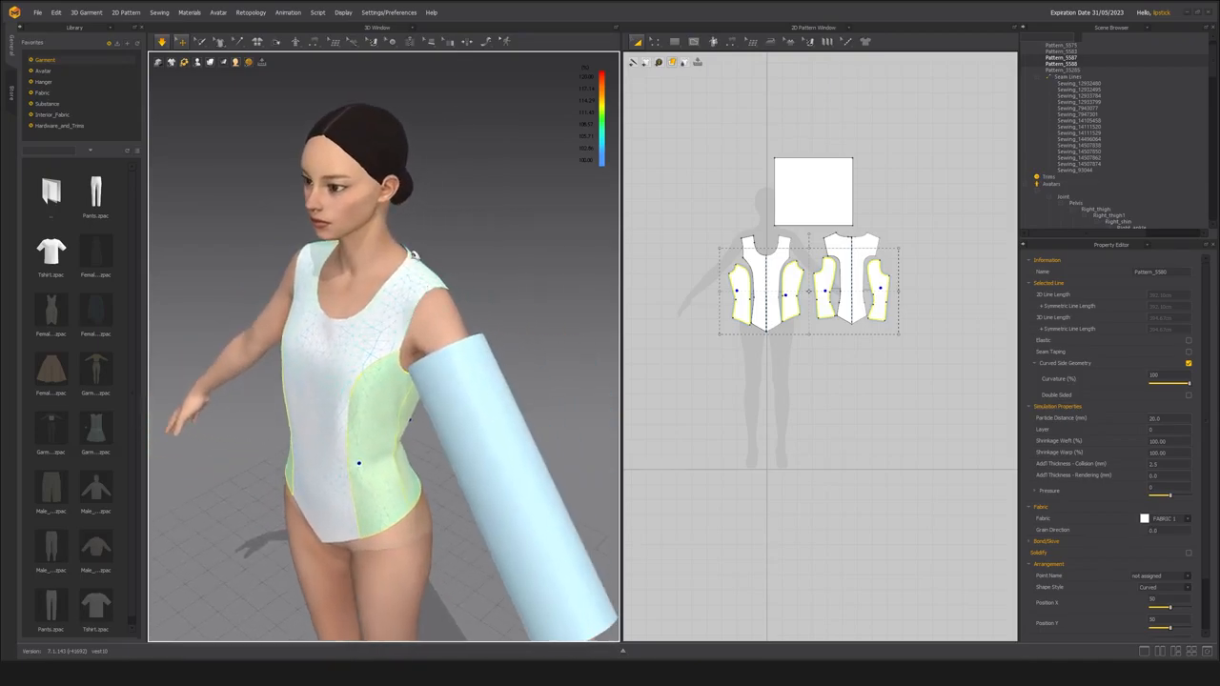
mouse_move(381, 327)
right_down()
mouse_move(313, 403)
mouse_move(327, 390)
mouse_move(220, 298)
mouse_move(196, 293)
mouse_move(381, 329)
right_up()
scroll(381, 324, down, 3)
Unfreeze the bodice's side panels and simulate the whole bodice again.
key(space)
click(389, 356)
shift+click(404, 408)
shift+click(474, 415)
key(space)
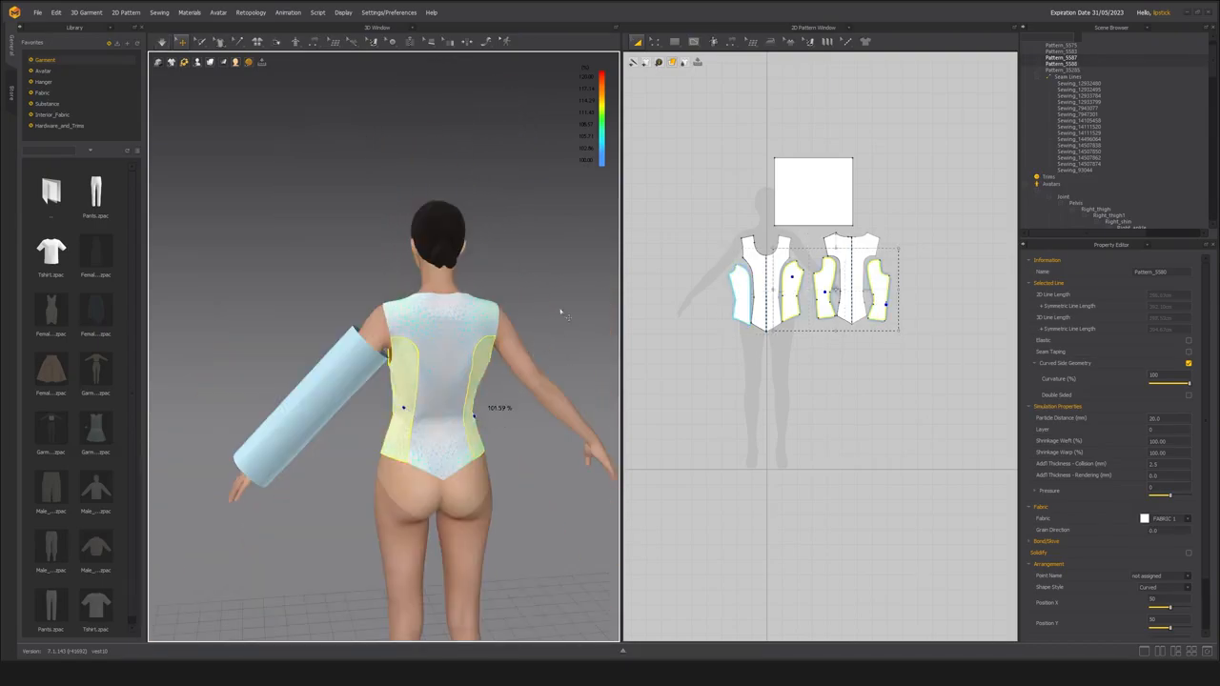
Examine the simulated bodice's fit around the avatar's back, side and armhole.
right_drag(561, 316, 419, 363)
scroll(476, 381, up, 2)
click(504, 395)
right_drag(484, 423, 373, 416)
scroll(389, 428, up, 2)
scroll(362, 374, down, 1)
scroll(410, 386, up, 3)
scroll(404, 395, down, 2)
right_drag(403, 394, 448, 394)
Pull the centre back panel into place along the left shoulder and armhole during simulation.
right_drag(381, 296, 383, 254)
click(394, 298)
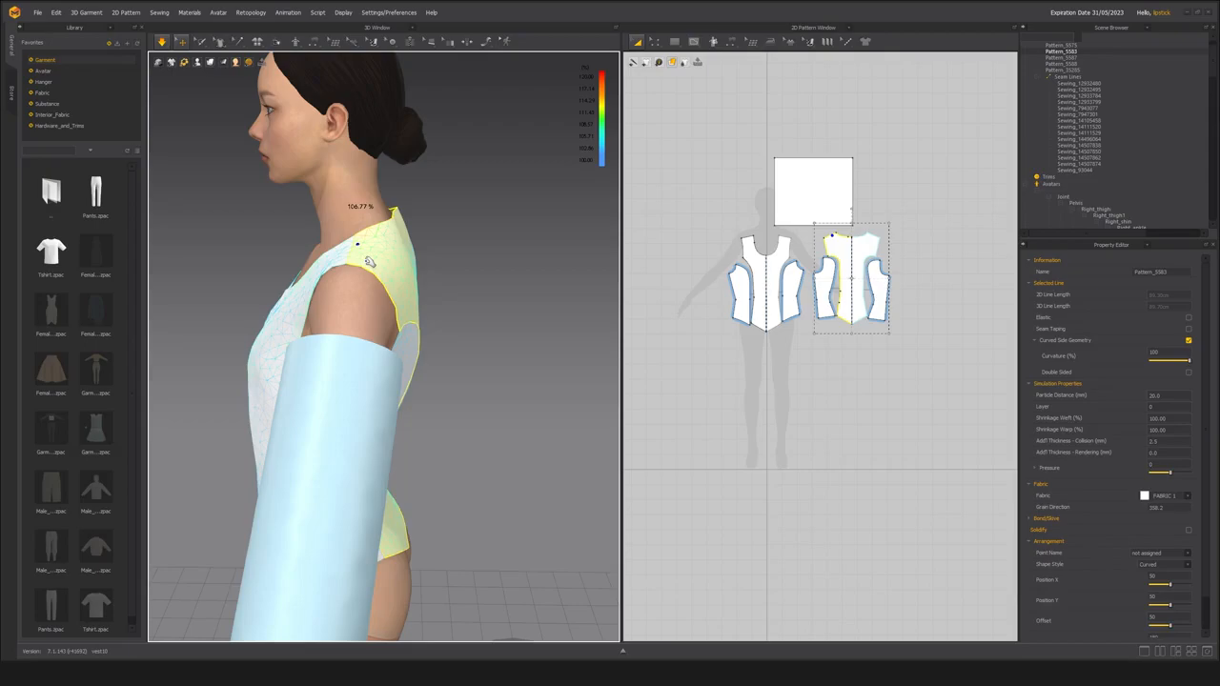
right_drag(343, 281, 374, 268)
right_drag(301, 304, 333, 299)
scroll(333, 299, down, 2)
middle_drag(362, 294, 409, 292)
mouse_move(334, 294)
right_down()
mouse_move(362, 294)
mouse_move(319, 264)
mouse_move(315, 286)
right_up()
Tug the back side panels, rear hem and back shoulder so the bodice settles evenly on the avatar.
scroll(319, 322, up, 2)
right_drag(348, 378, 390, 401)
mouse_move(389, 382)
mouse_down()
mouse_move(400, 395)
mouse_move(386, 384)
mouse_up()
click(503, 429)
click(387, 364)
click(335, 359)
right_drag(334, 359, 420, 386)
click(474, 370)
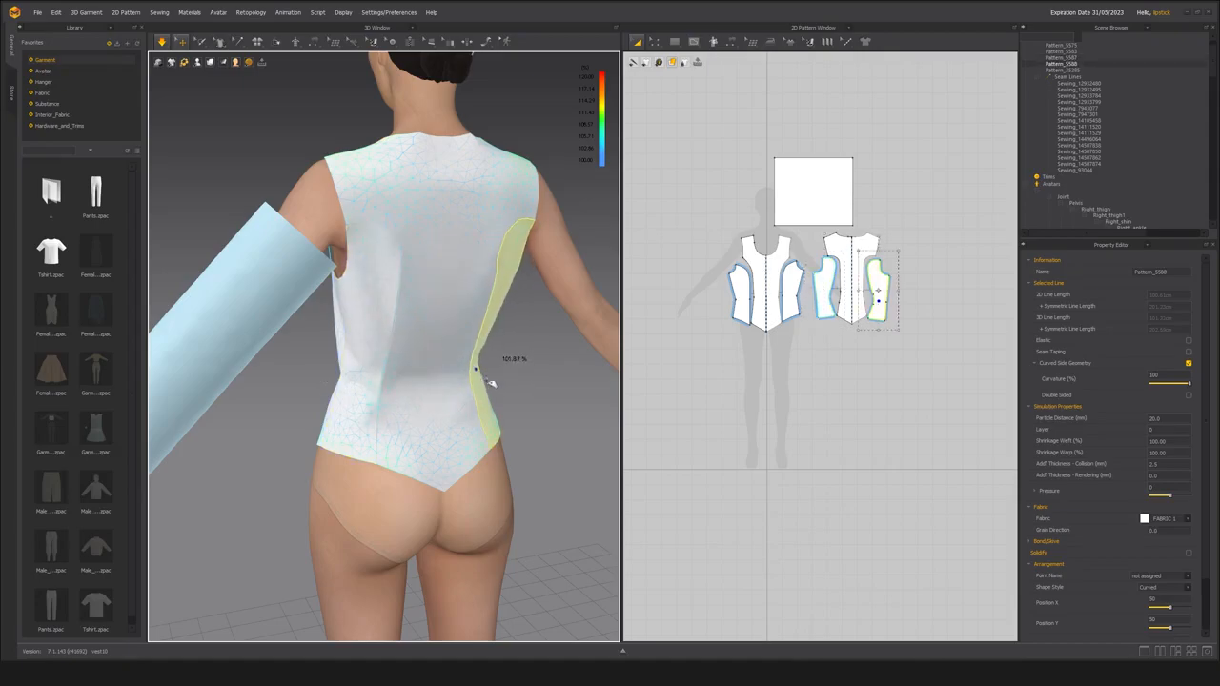
click(330, 448)
click(276, 425)
right_drag(303, 399, 330, 268)
click(302, 202)
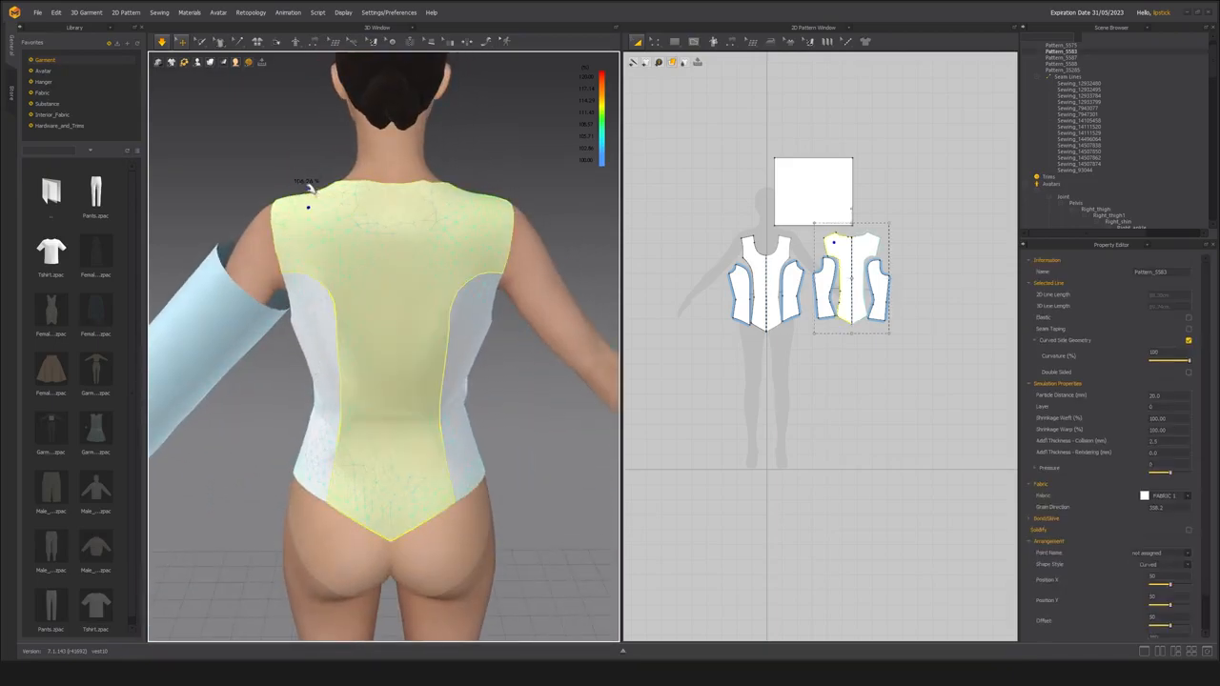
Adjust the drape of the left front side panel and check the bodice's fit from the front.
right_drag(280, 277, 405, 393)
click(377, 427)
click(419, 429)
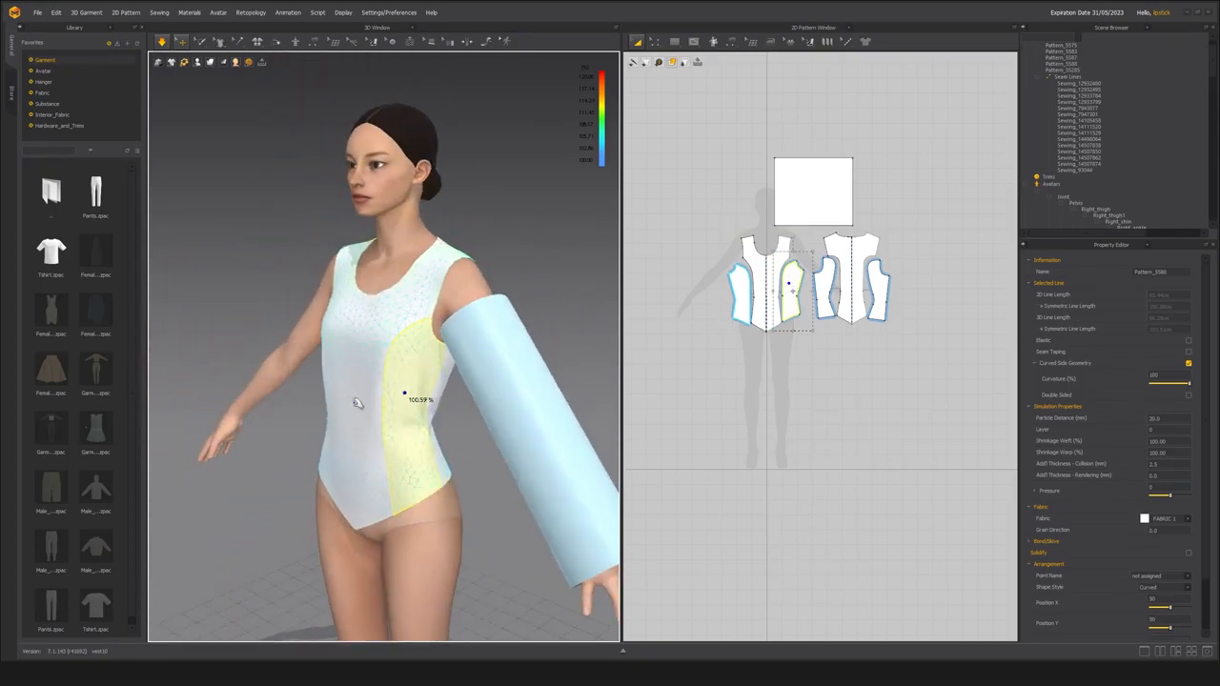
right_drag(452, 353, 440, 381)
scroll(441, 391, up, 2)
scroll(422, 390, down, 1)
scroll(421, 390, down, 1)
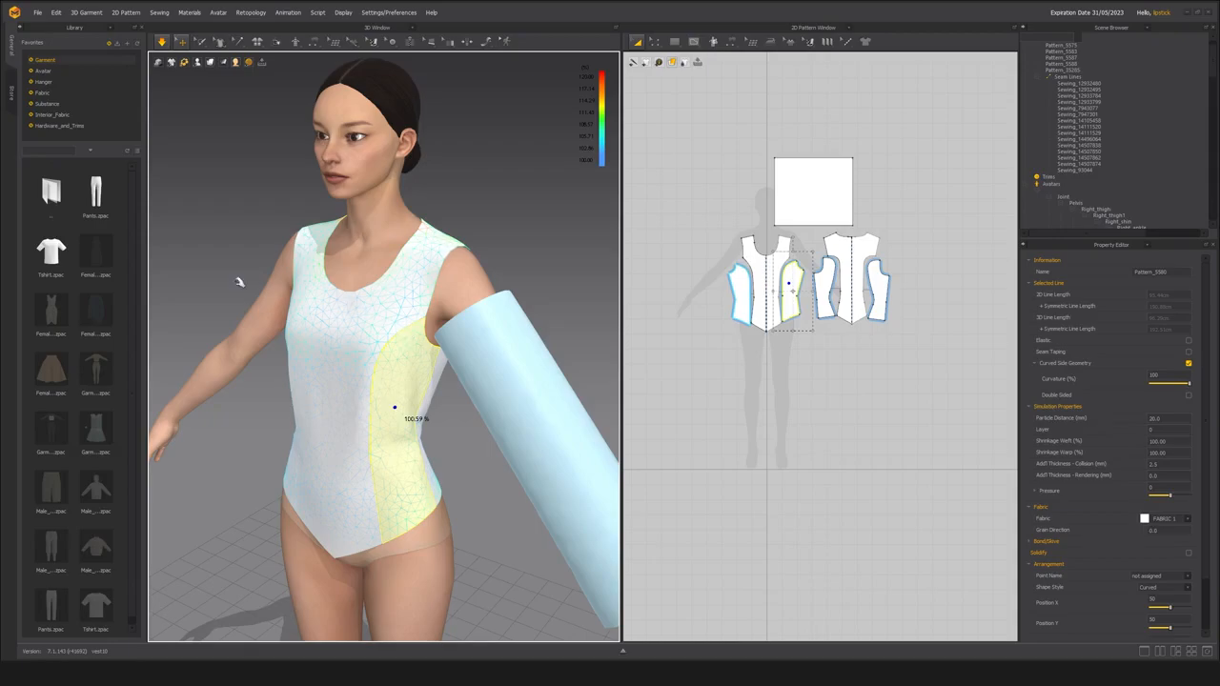
Measure the armhole edges of the front, side and back bodice panels with the Edit Pattern tool.
click(671, 205)
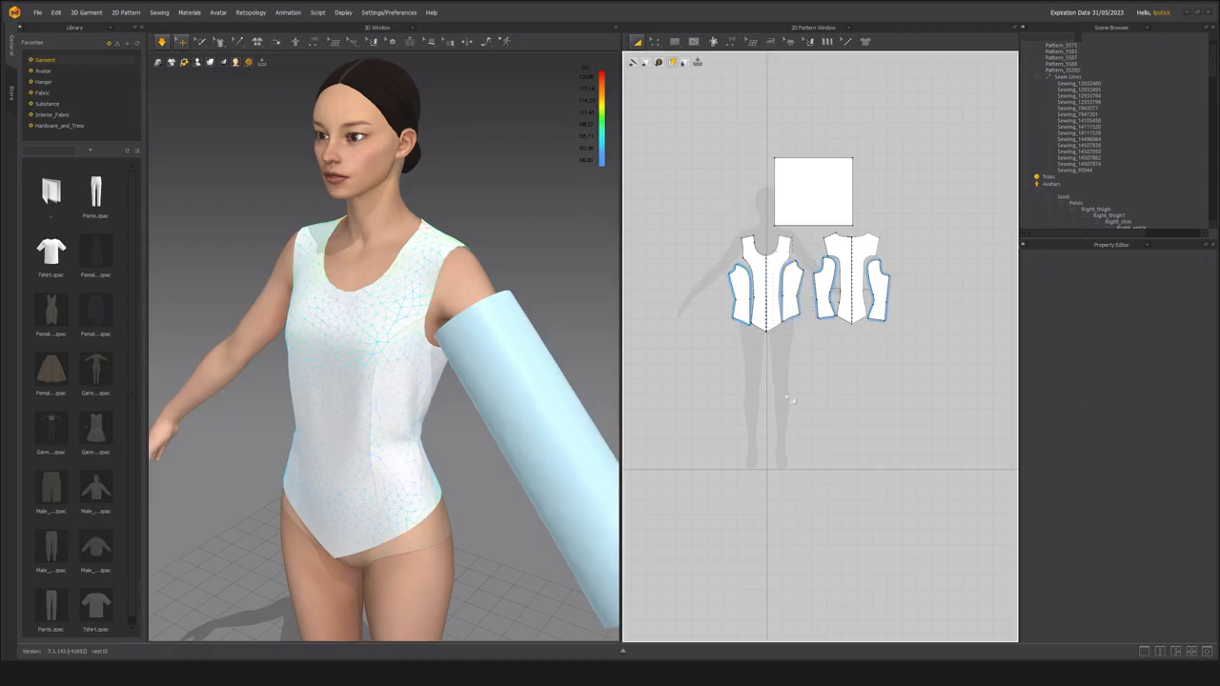
middle_drag(671, 205, 664, 206)
middle_drag(410, 375, 340, 389)
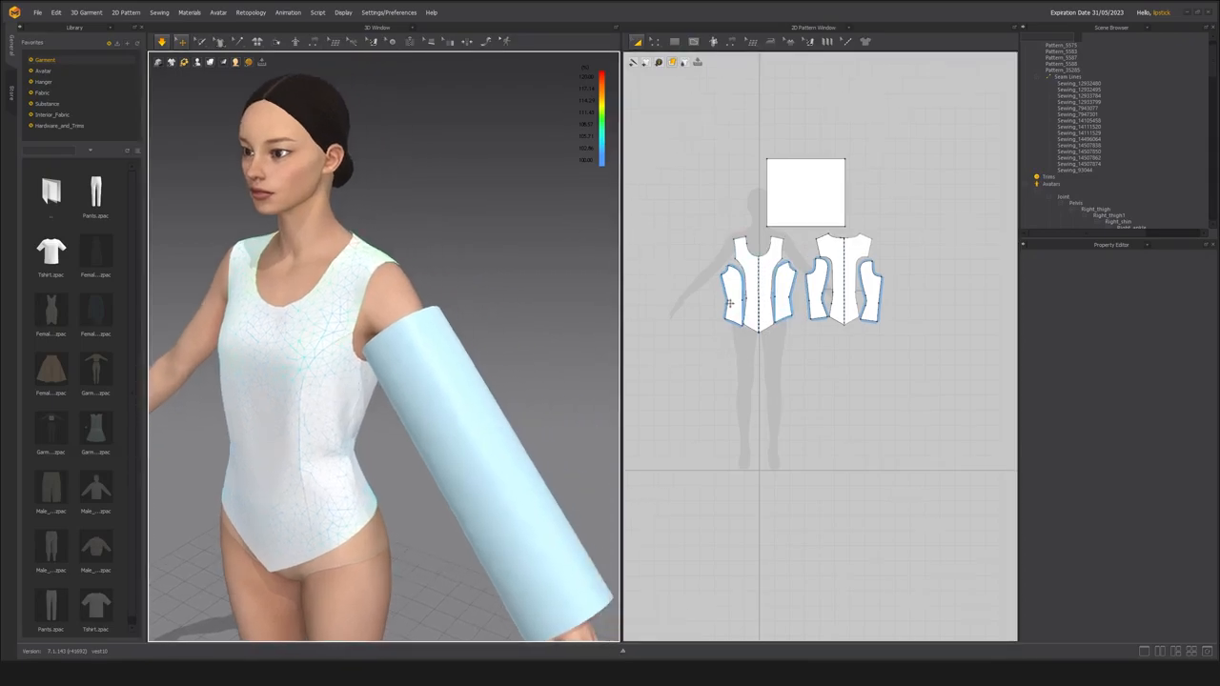
scroll(791, 239, up, 5)
key(z)
click(774, 271)
shift+click(794, 305)
shift+click(846, 310)
shift+click(858, 255)
scroll(839, 271, up, 3)
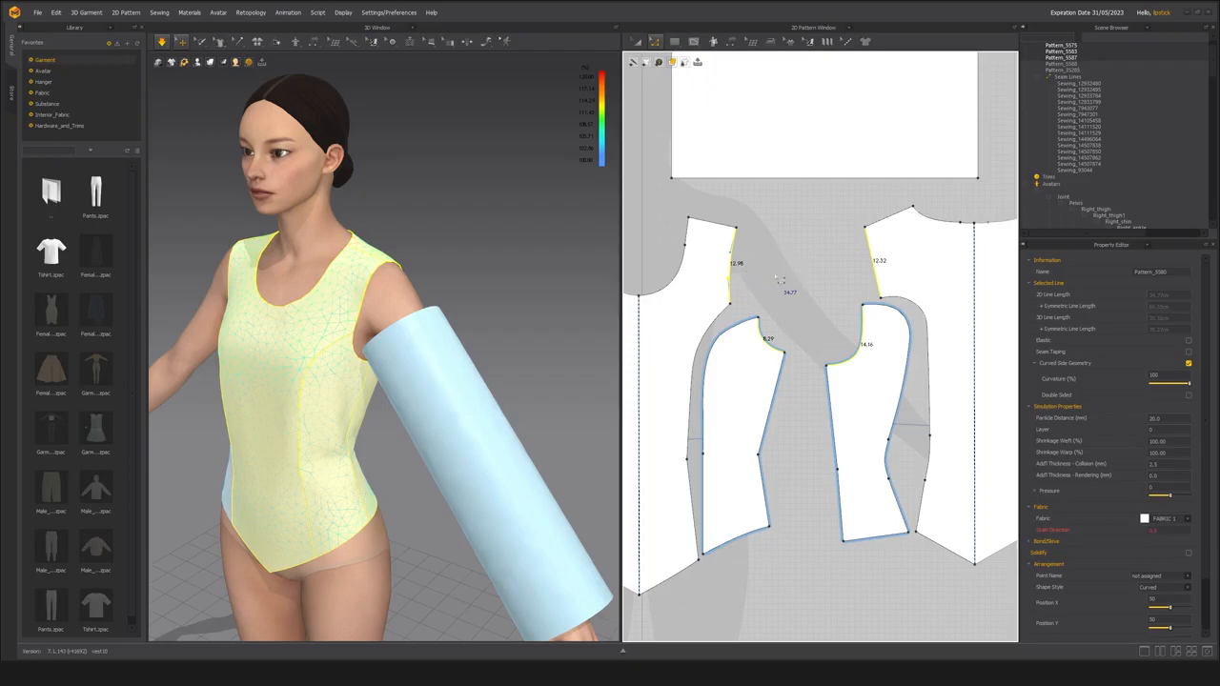
scroll(777, 278, down, 3)
scroll(777, 278, up, 1)
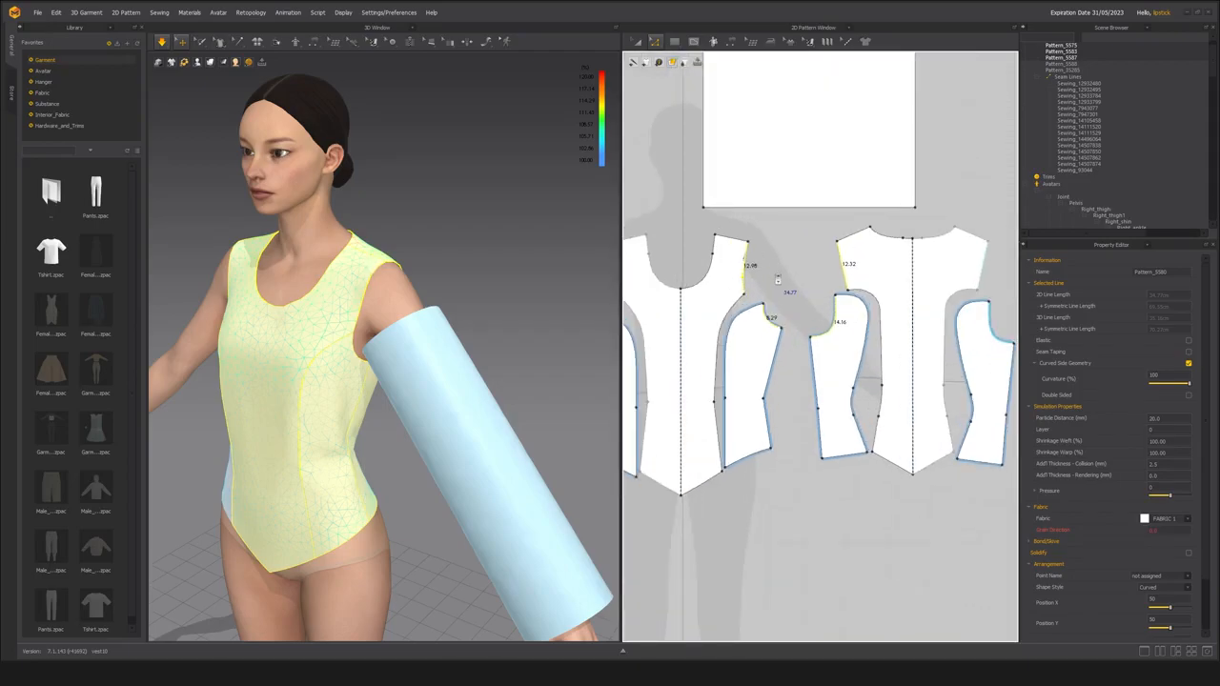
scroll(777, 280, up, 1)
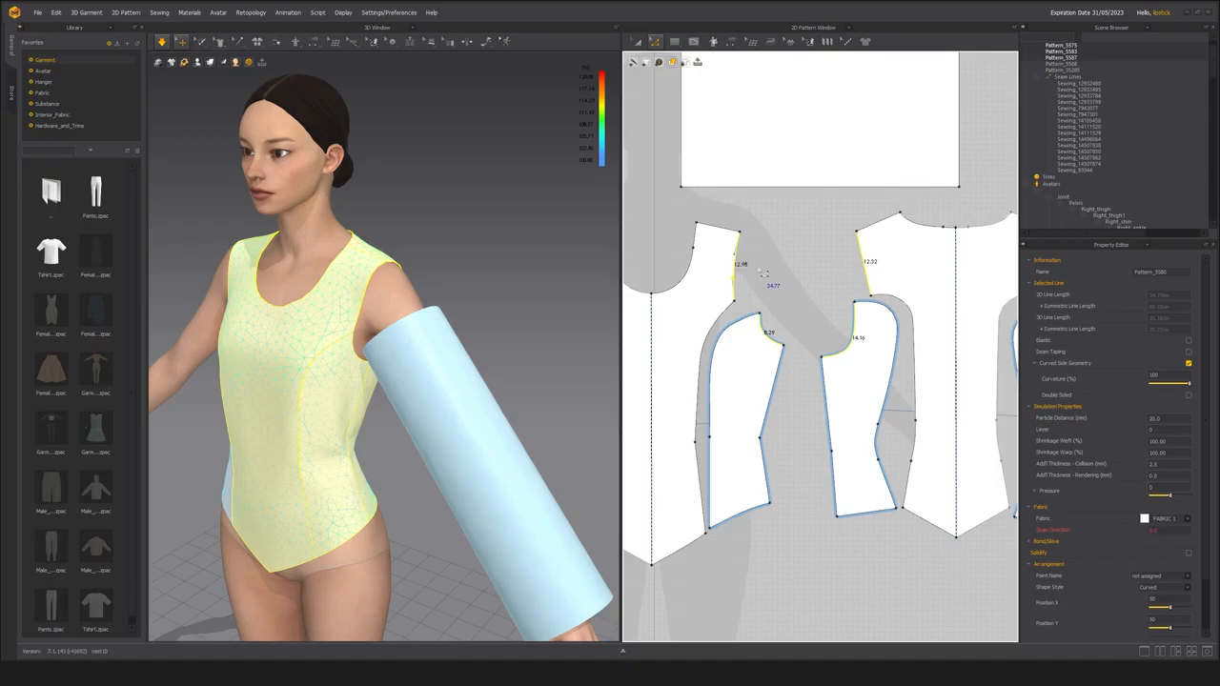
Clear the selection and reselect the four armhole edges to recheck their combined length.
click(767, 272)
click(736, 271)
shift+click(764, 332)
shift+click(850, 344)
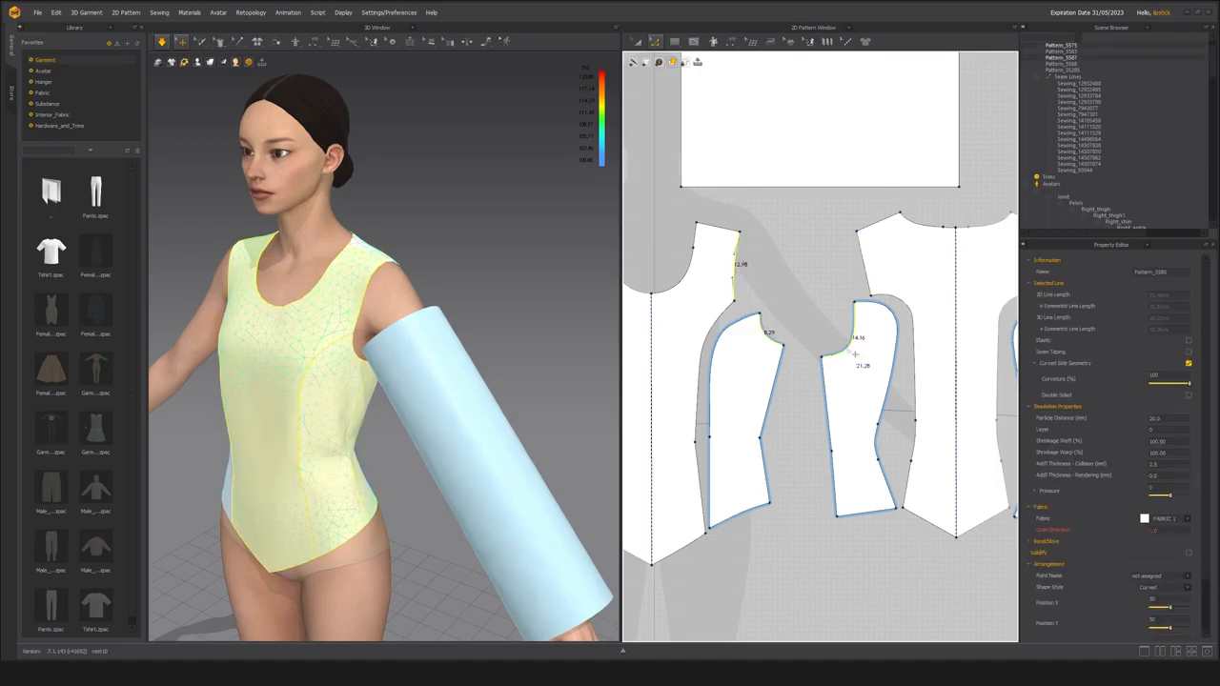
shift+click(868, 276)
scroll(768, 284, up, 3)
Select the complete front armhole curve and add the side and back armhole edges to measure the full armhole.
click(727, 293)
click(729, 284)
click(735, 284)
click(731, 265)
click(733, 269)
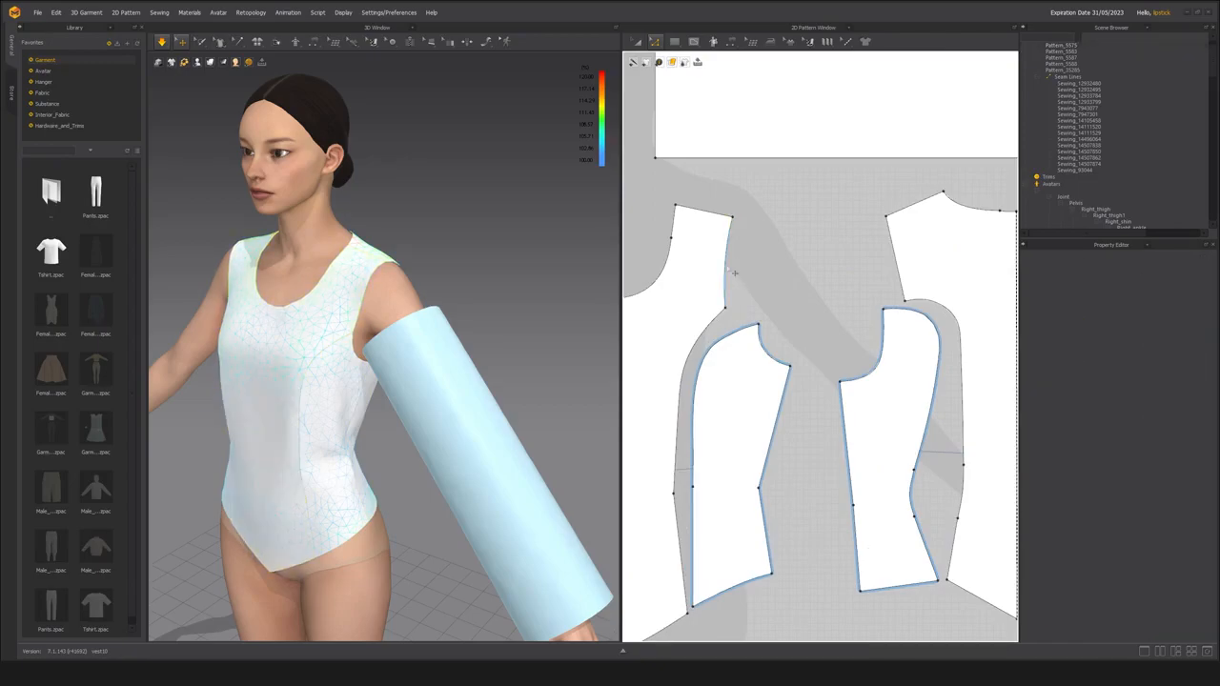
click(727, 270)
shift+click(766, 355)
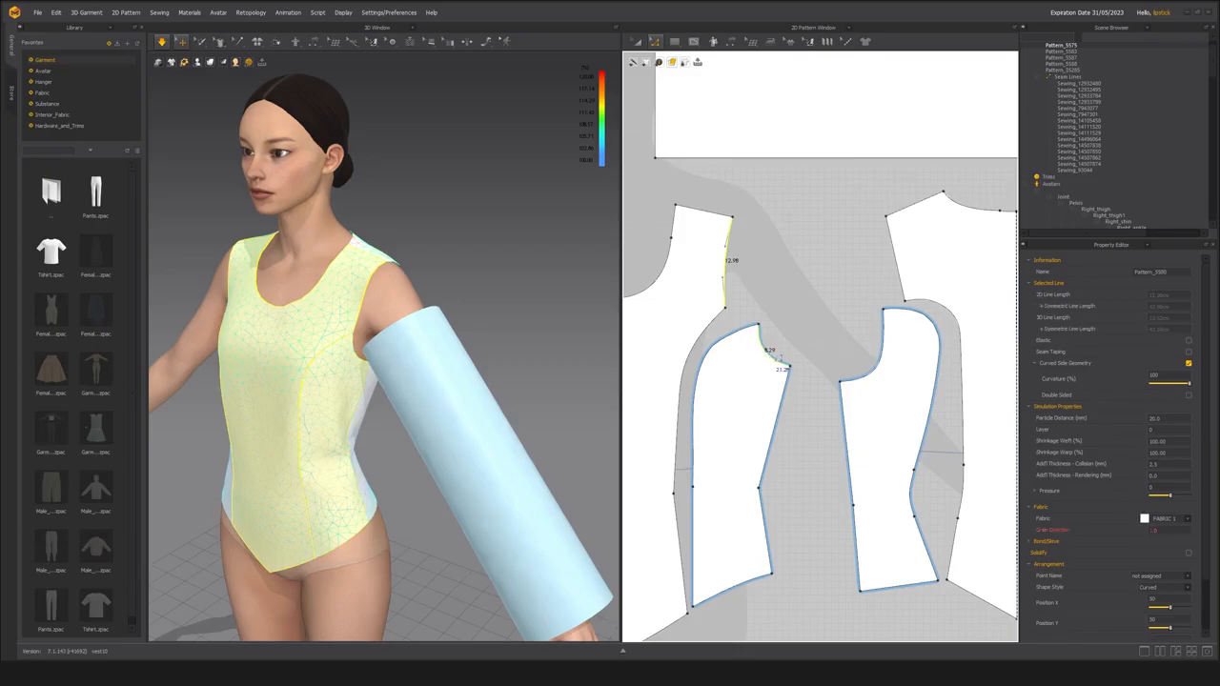
shift+click(879, 369)
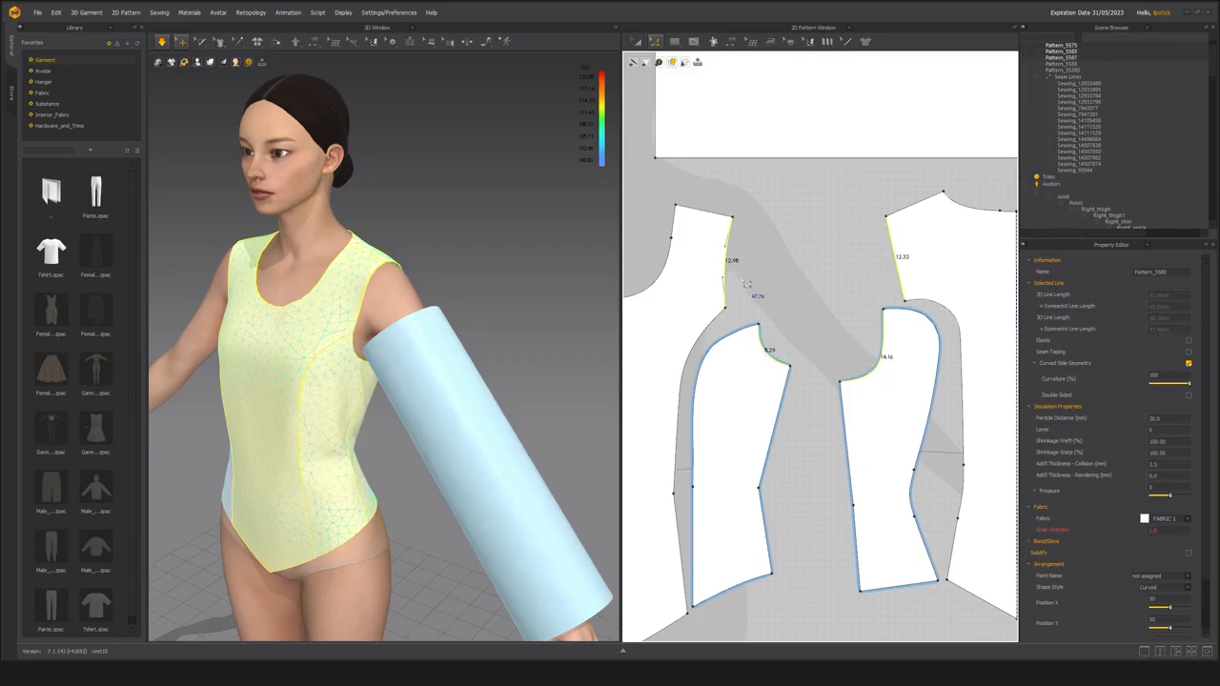
Reselect the front, side and back armhole edges one after another to check their combined length.
click(729, 284)
click(773, 283)
click(726, 281)
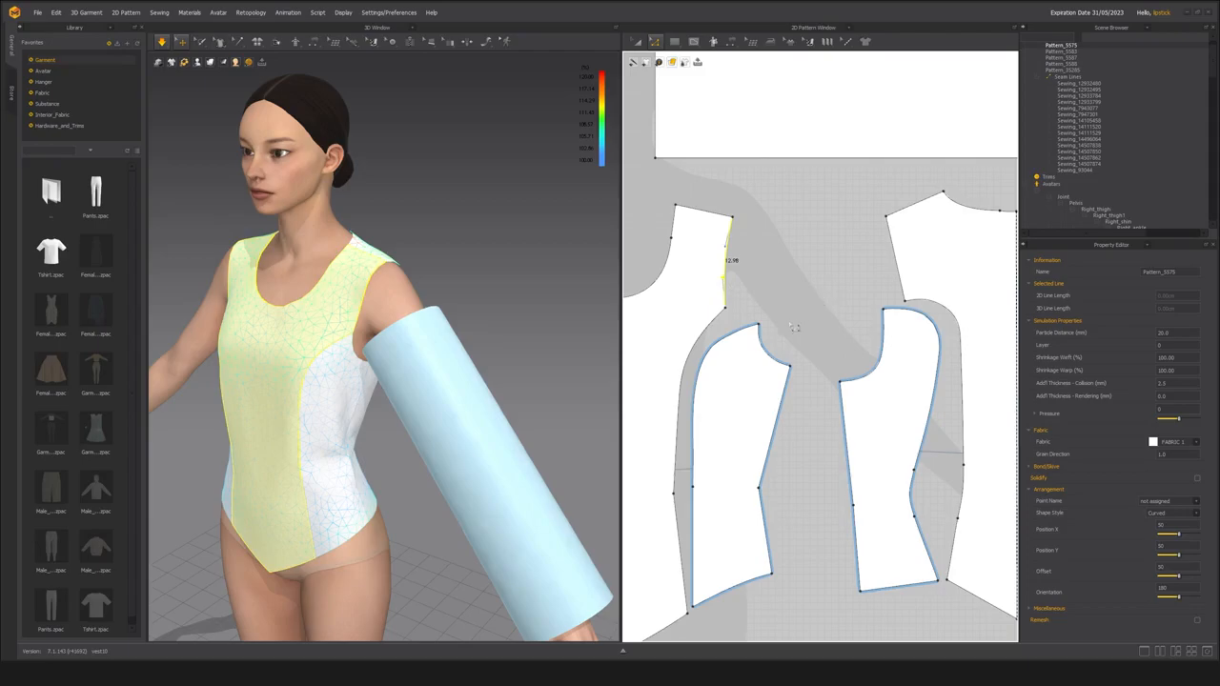
click(767, 347)
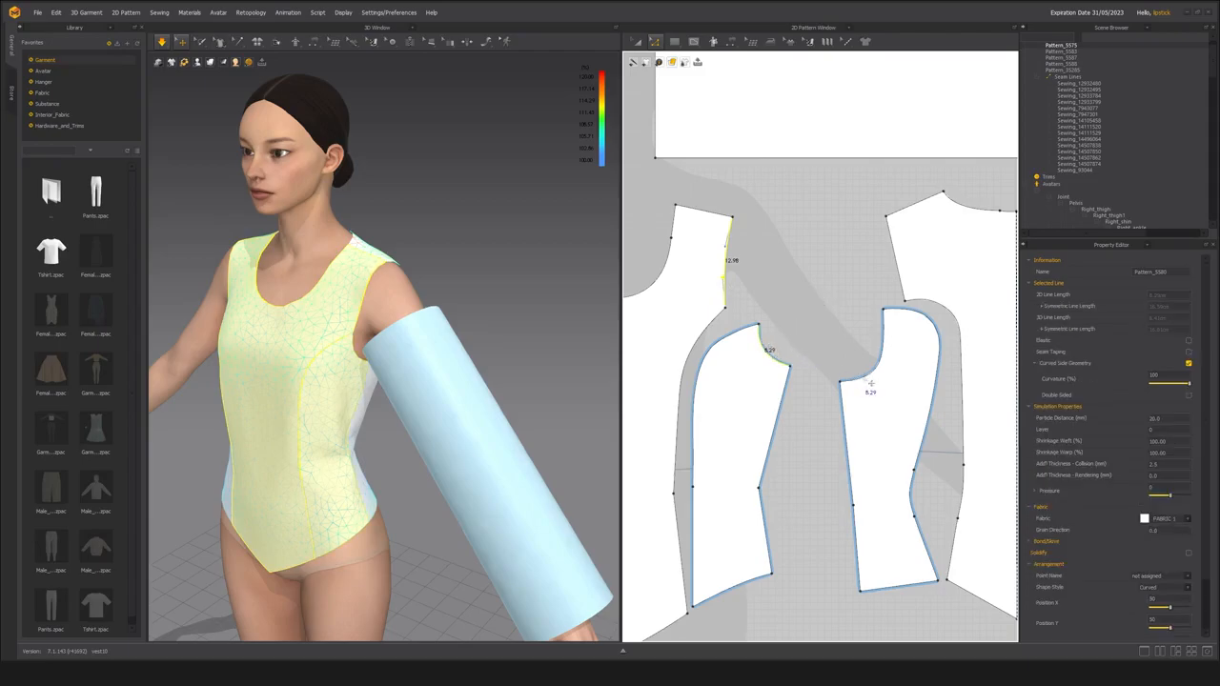
click(752, 287)
click(730, 281)
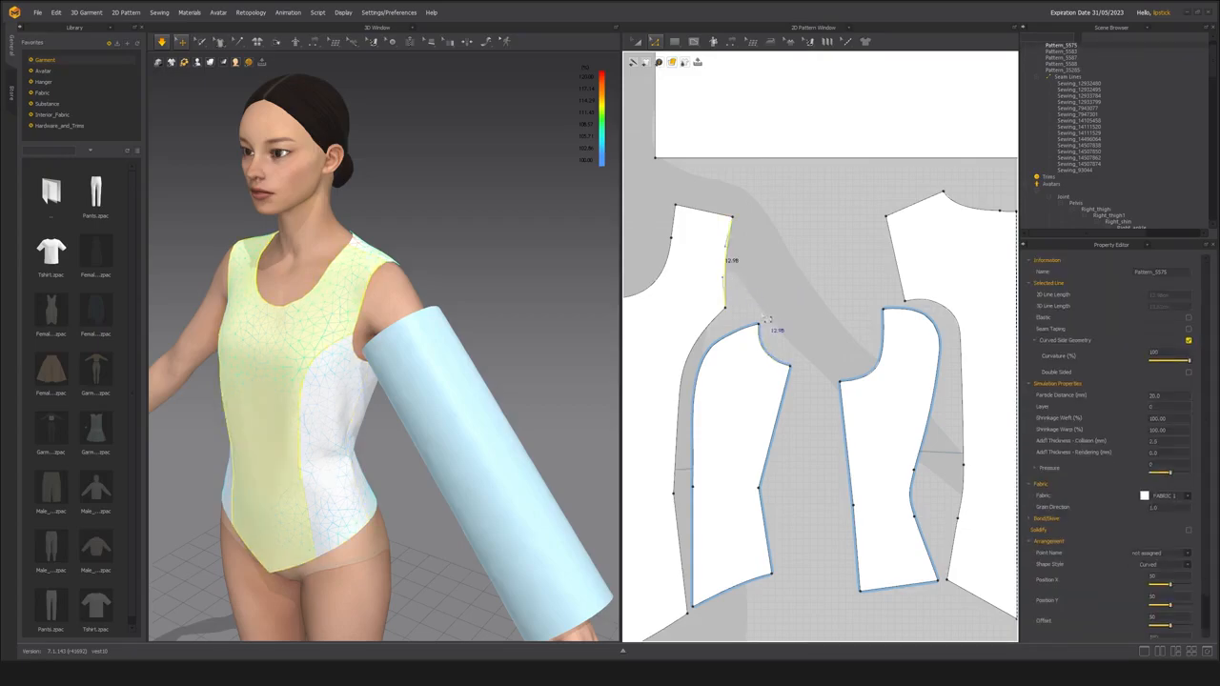
shift+click(766, 340)
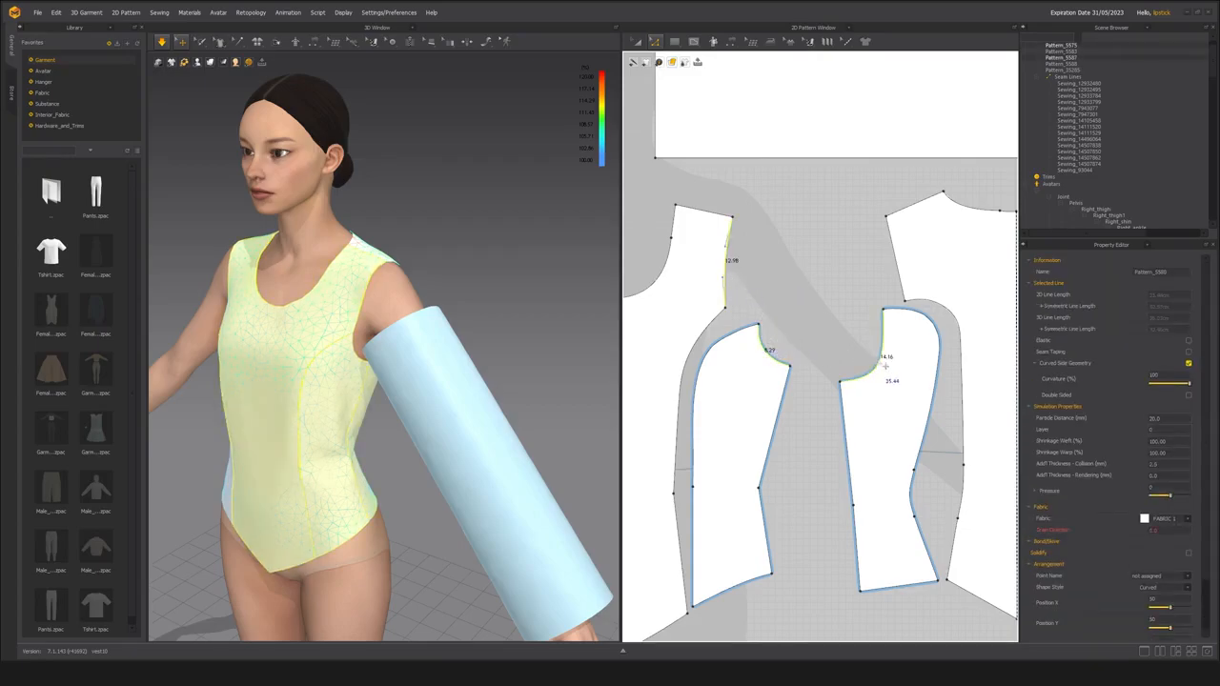
shift+click(905, 282)
Stretch the rectangular sleeve pattern upward with the transform tool until its side edges measure about 47.5.
scroll(807, 303, down, 2)
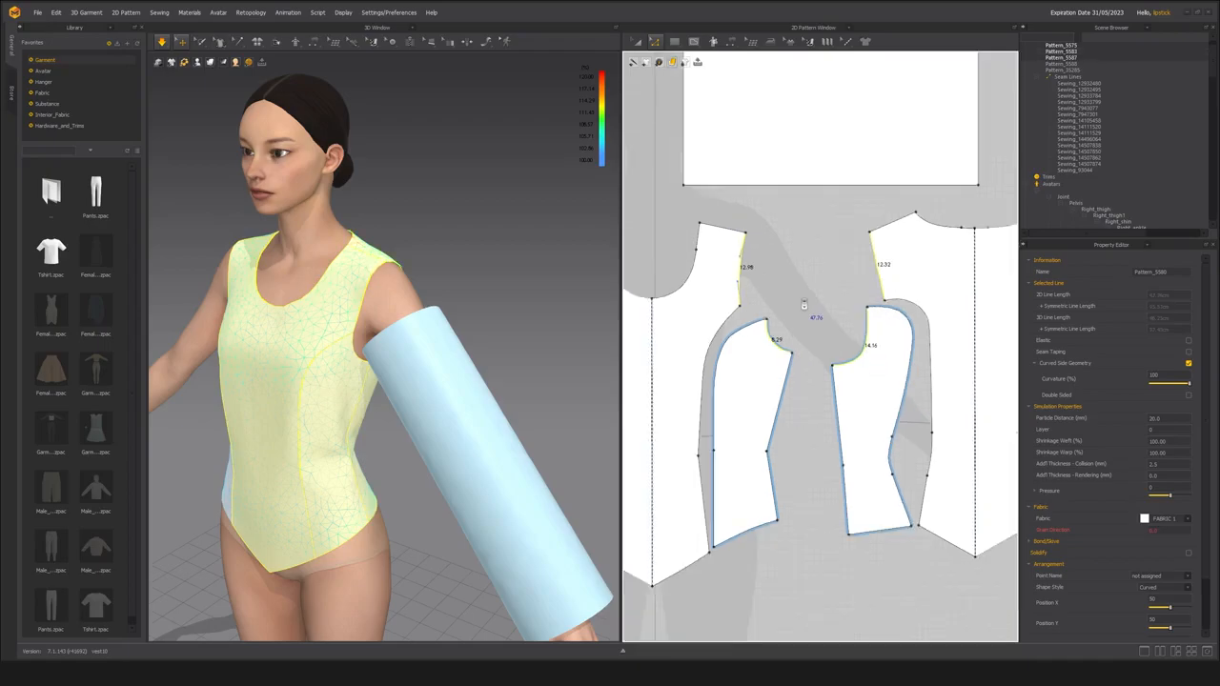
scroll(807, 298, down, 3)
key(a)
click(755, 209)
middle_drag(741, 241, 759, 300)
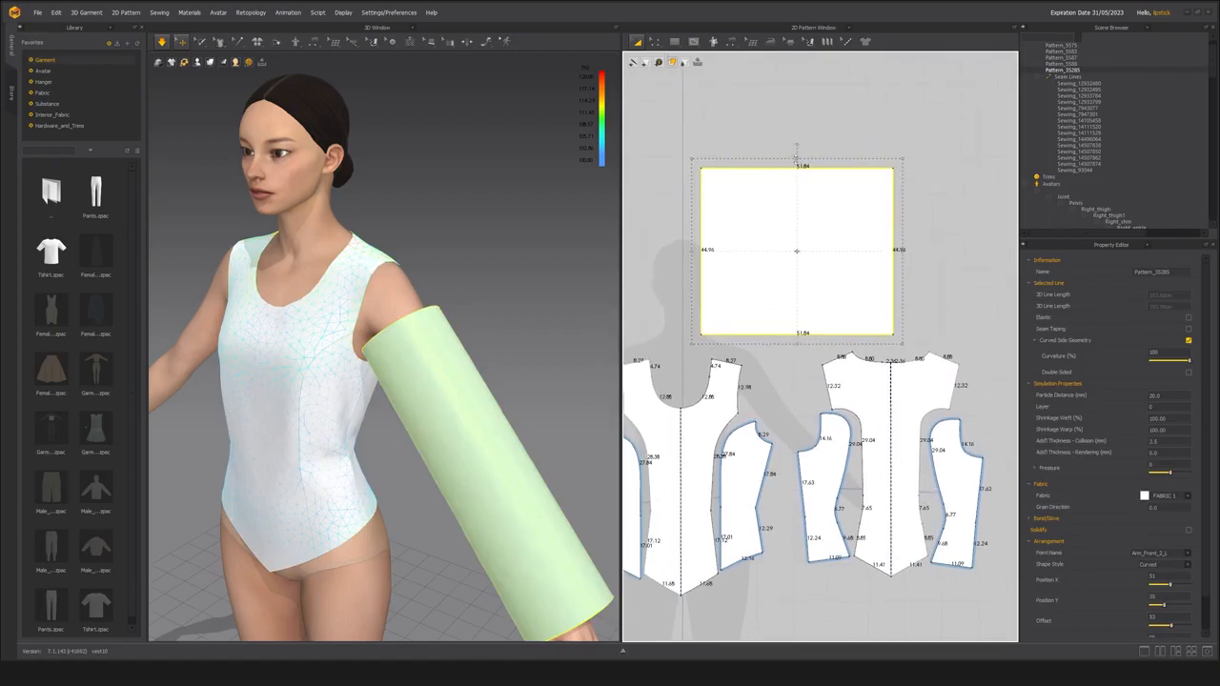
drag(797, 158, 797, 153)
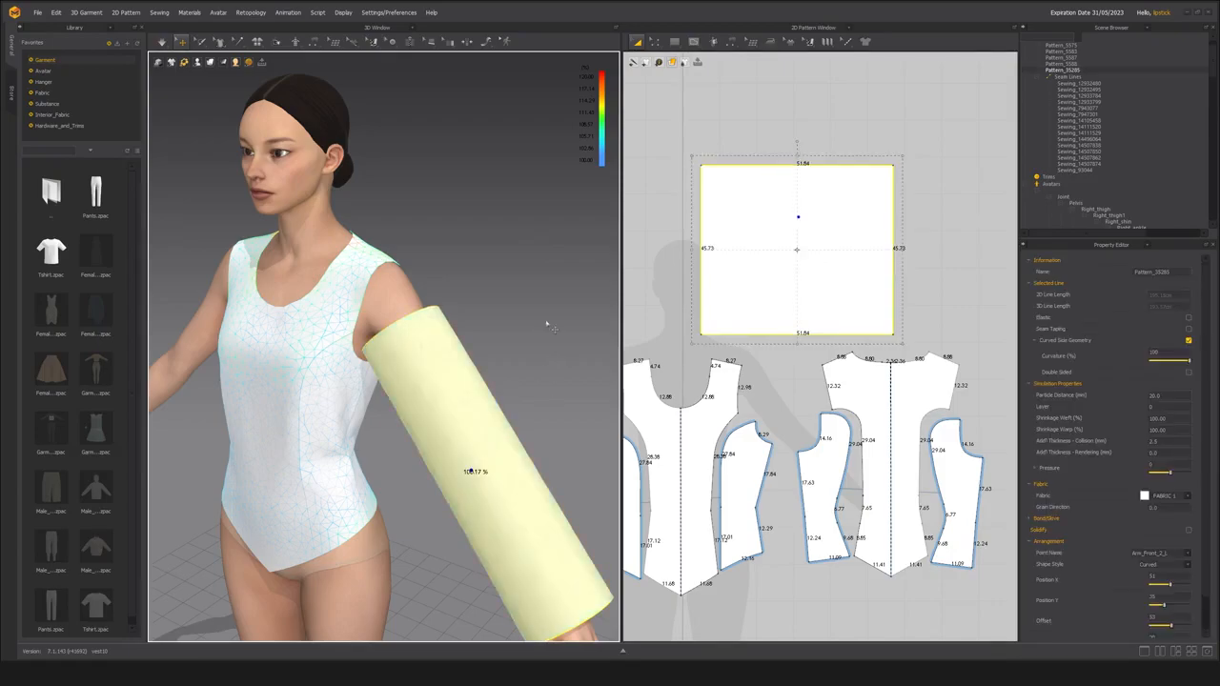
drag(758, 165, 797, 149)
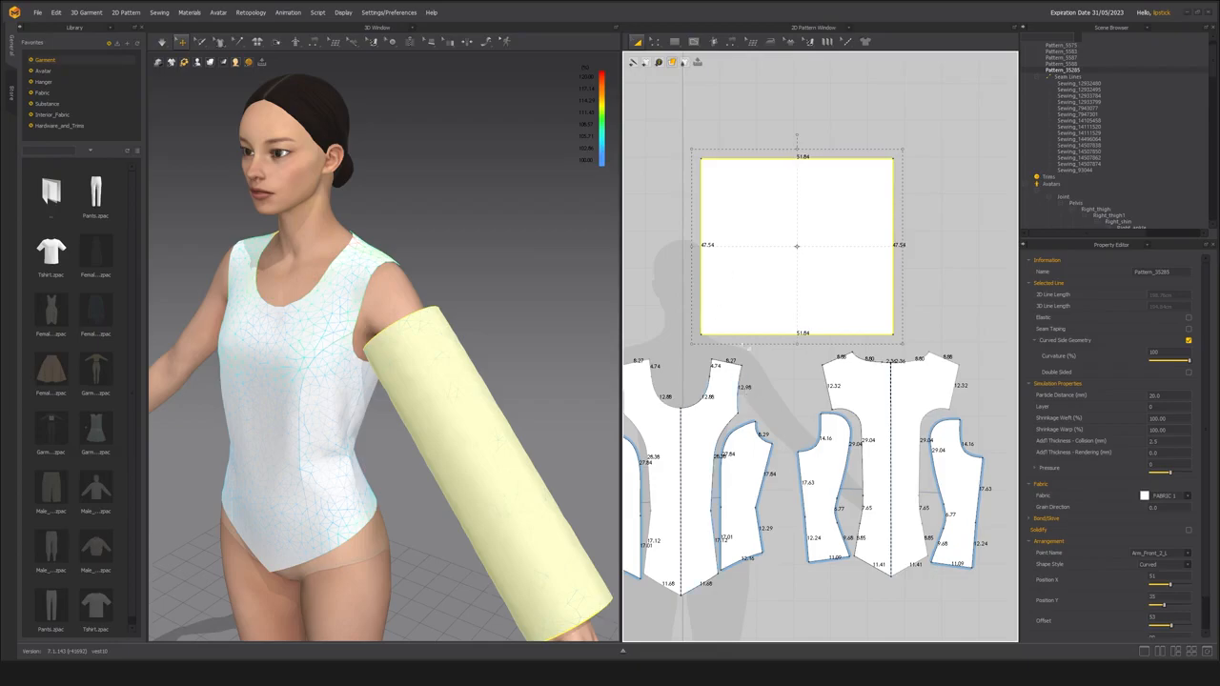
Set the gravity to 0 in the environment's simulation properties.
right_drag(444, 324, 508, 255)
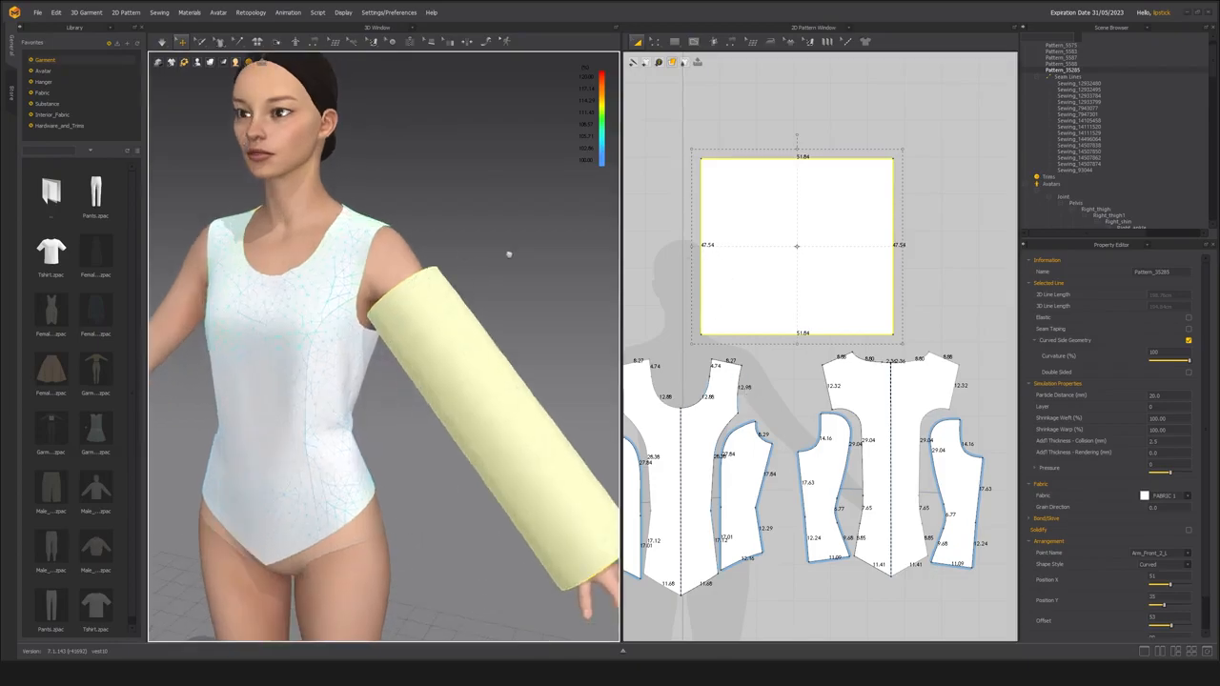
click(1036, 184)
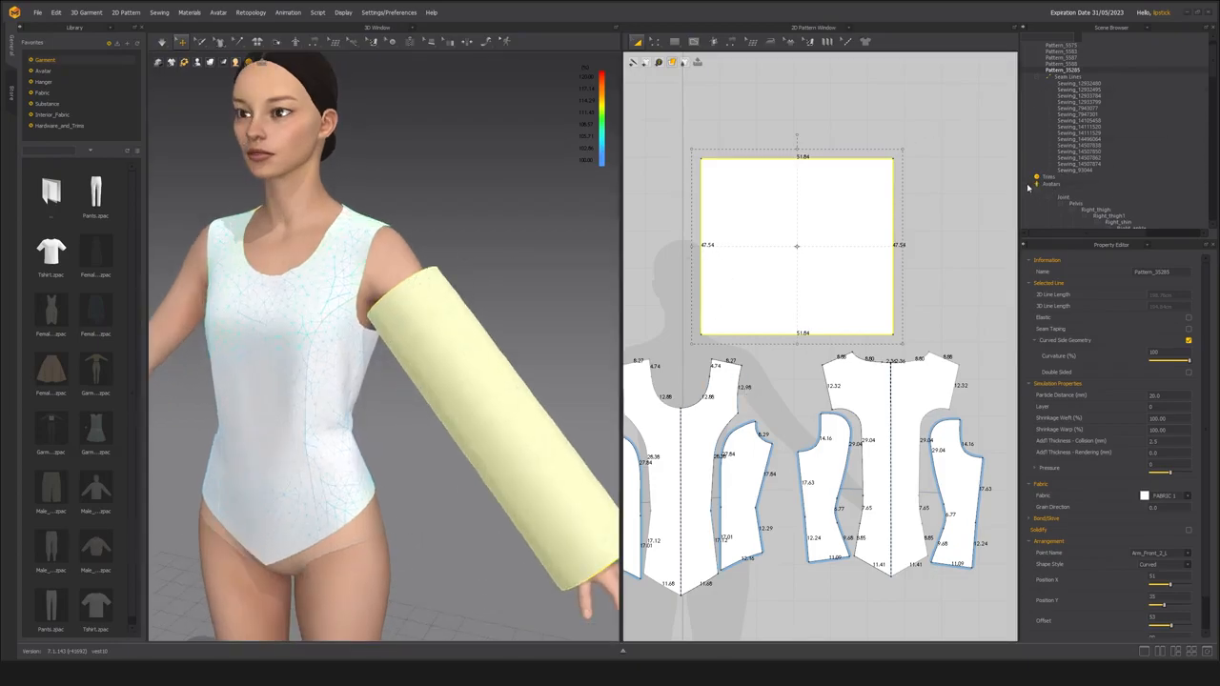
click(1074, 217)
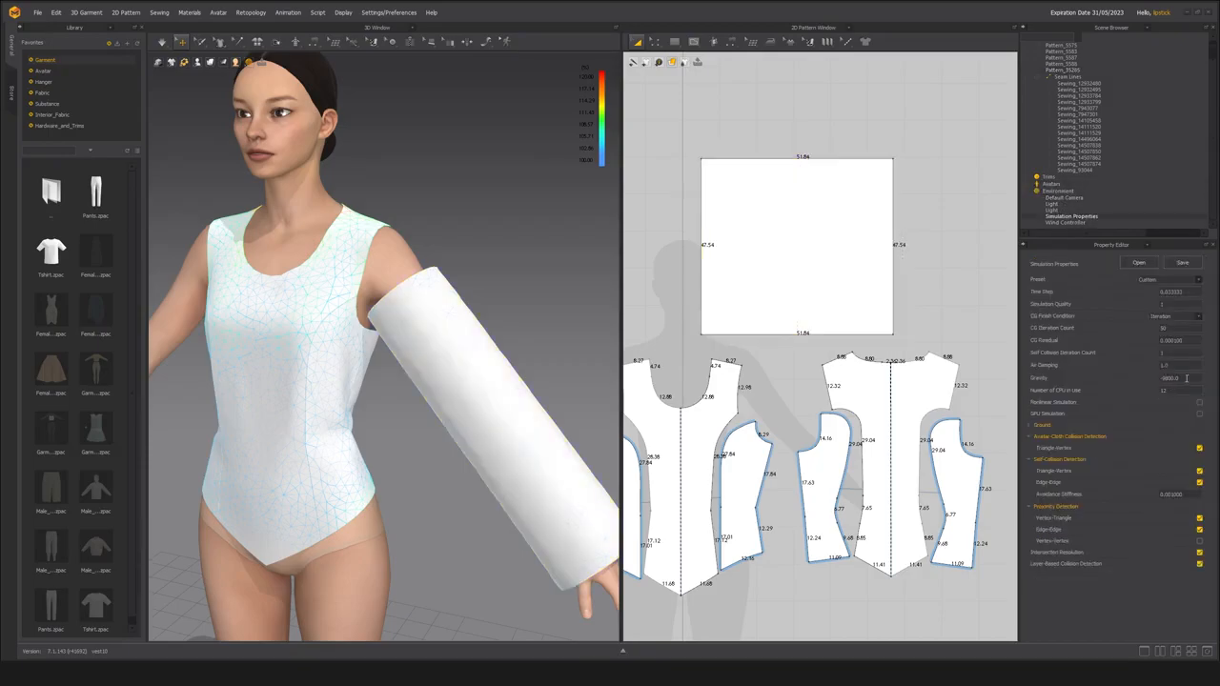
text(0)
key(Return)
Simulate the garment and pull the sleeve into place around the avatar's left arm.
click(444, 439)
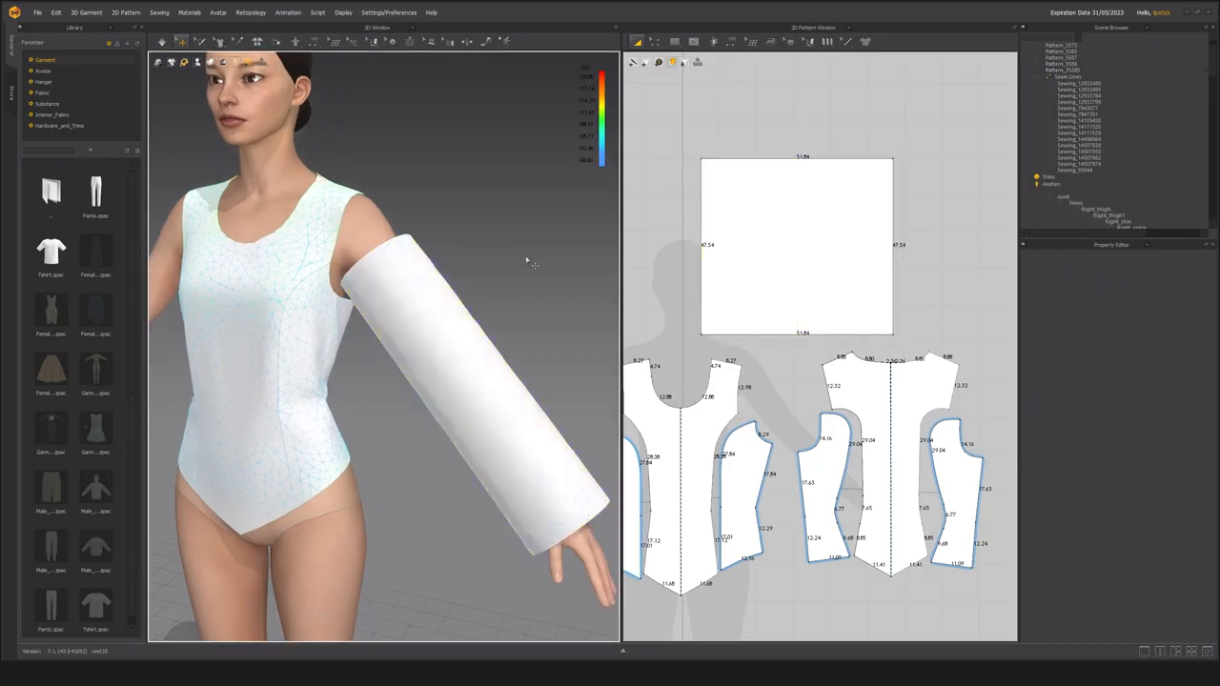
scroll(453, 359, up, 2)
click(453, 359)
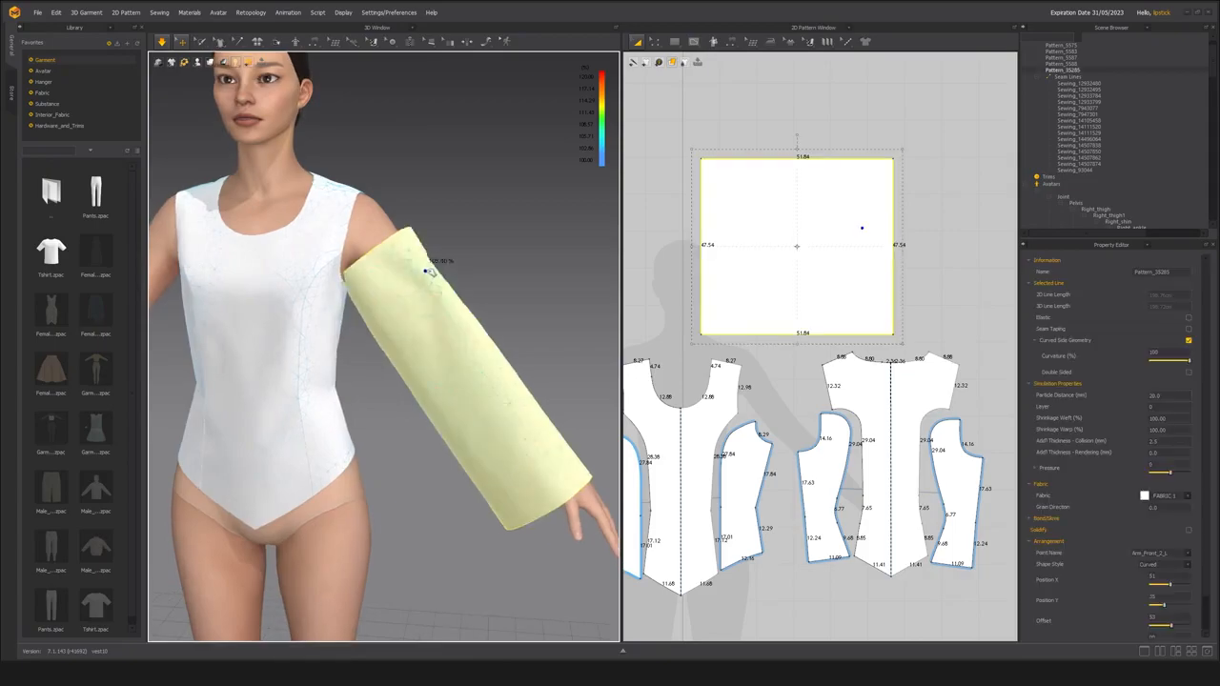
right_drag(494, 394, 410, 441)
click(404, 449)
shift+click(346, 444)
right_drag(482, 461, 434, 468)
Select the bodice panels and freeze them, keeping the sleeve free to simulate.
shift+click(402, 469)
shift+click(480, 450)
shift+click(478, 417)
key(ctrl+k)
right_drag(477, 418, 334, 432)
click(244, 461)
key(ctrl+k)
click(473, 307)
Adjust the sleeve on the arm and shift its 2D pattern slightly above the bodice panels.
right_drag(473, 307, 428, 448)
scroll(370, 448, up, 3)
click(454, 362)
scroll(428, 448, up, 2)
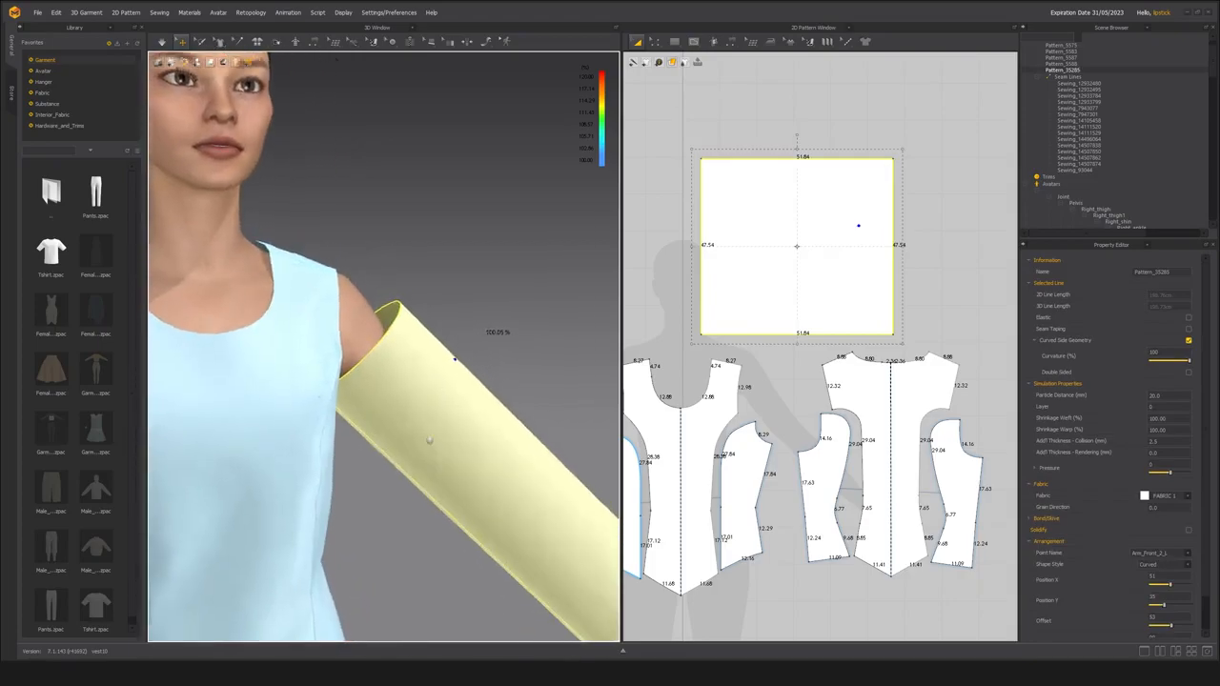
scroll(432, 452, down, 3)
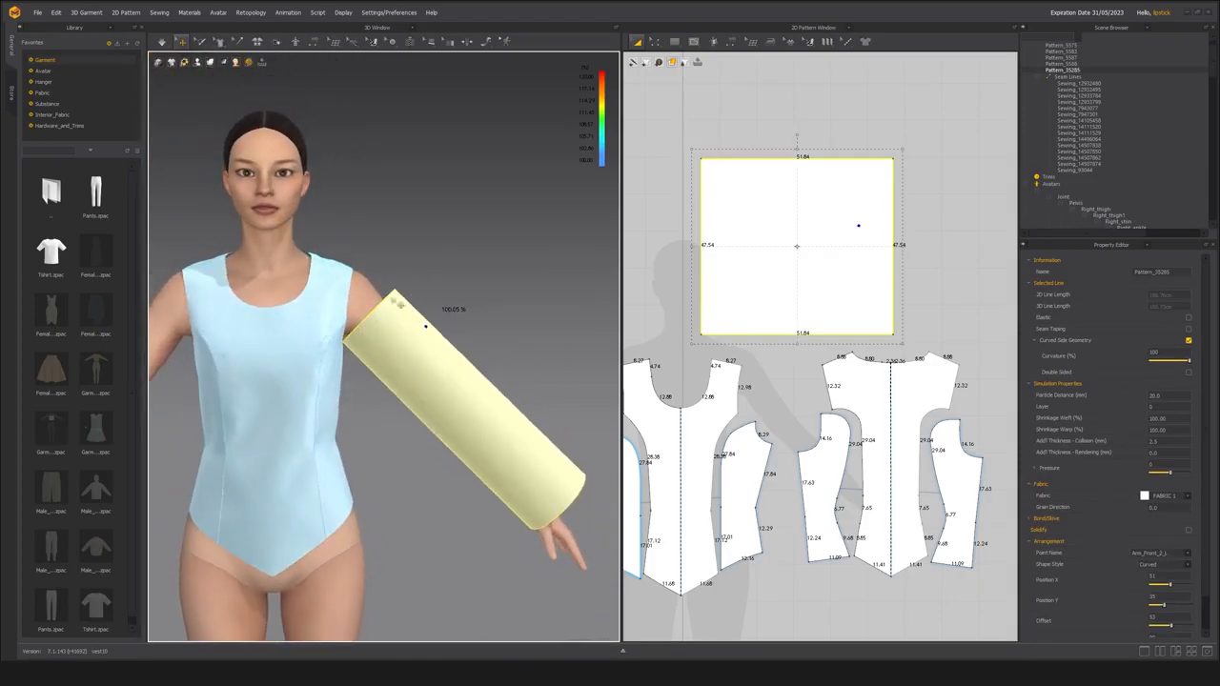
right_drag(404, 378, 432, 390)
middle_drag(772, 282, 768, 291)
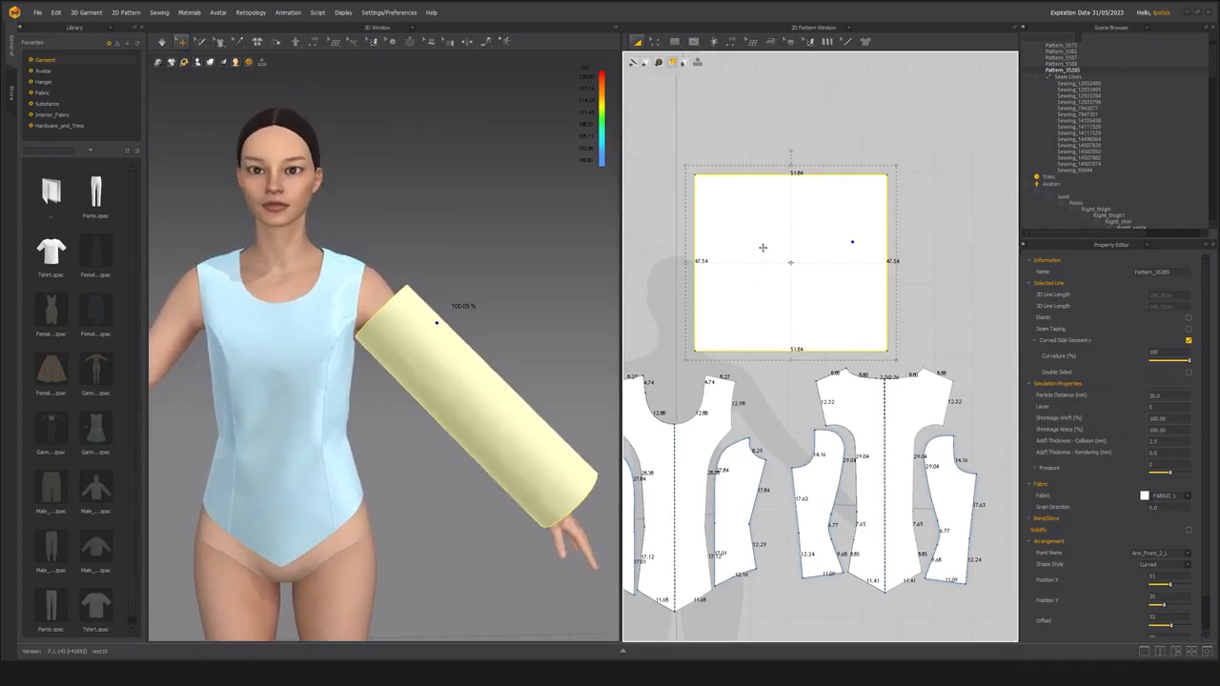
drag(763, 248, 783, 241)
scroll(420, 283, up, 3)
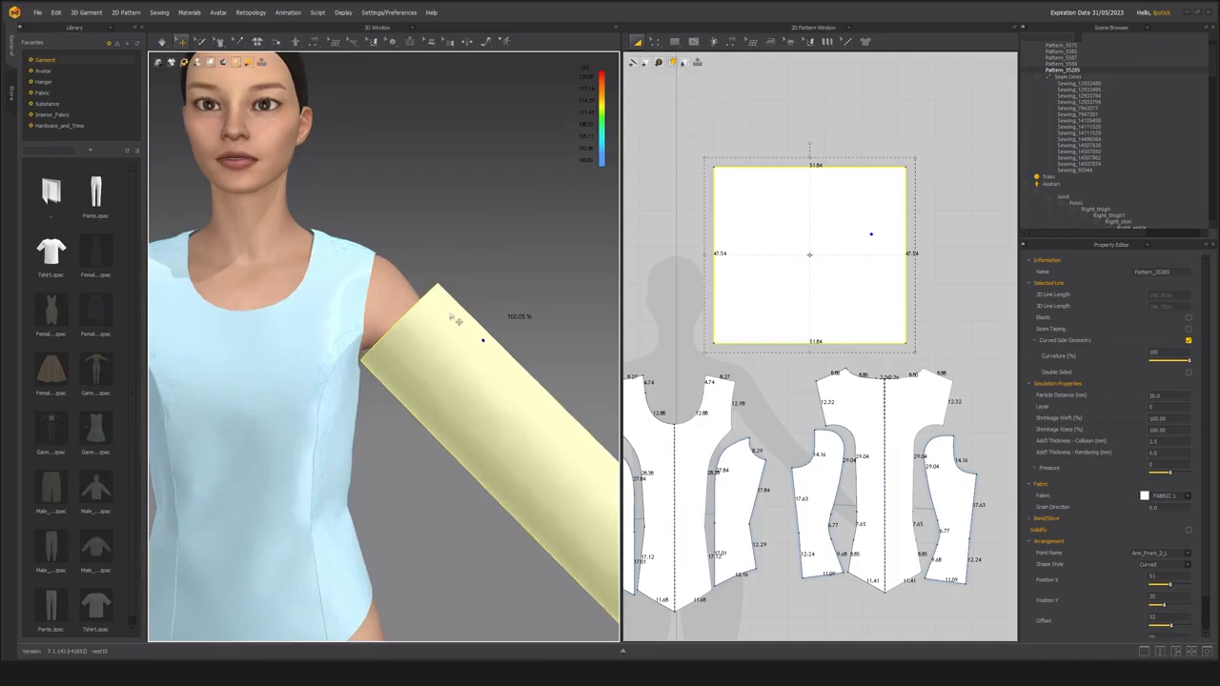
Choose Edit Styleline, detach the styleline tools as a floating palette, and close the Library to enlarge the workspace.
mouse_move(220, 46)
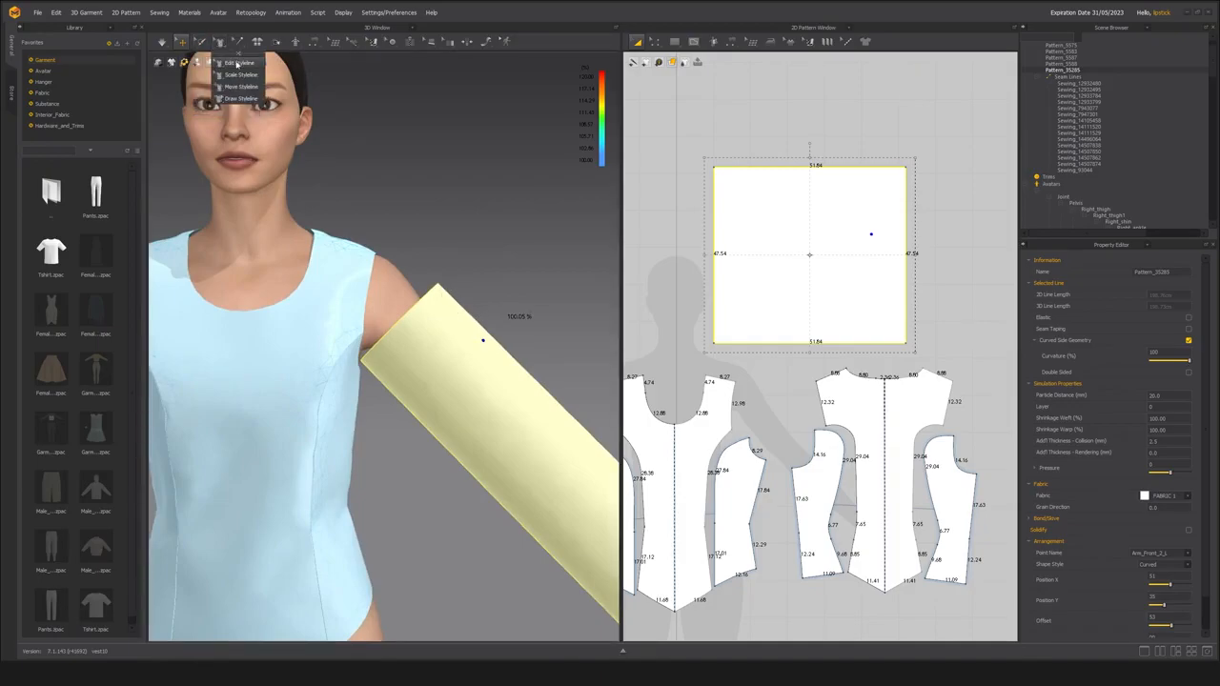
click(236, 61)
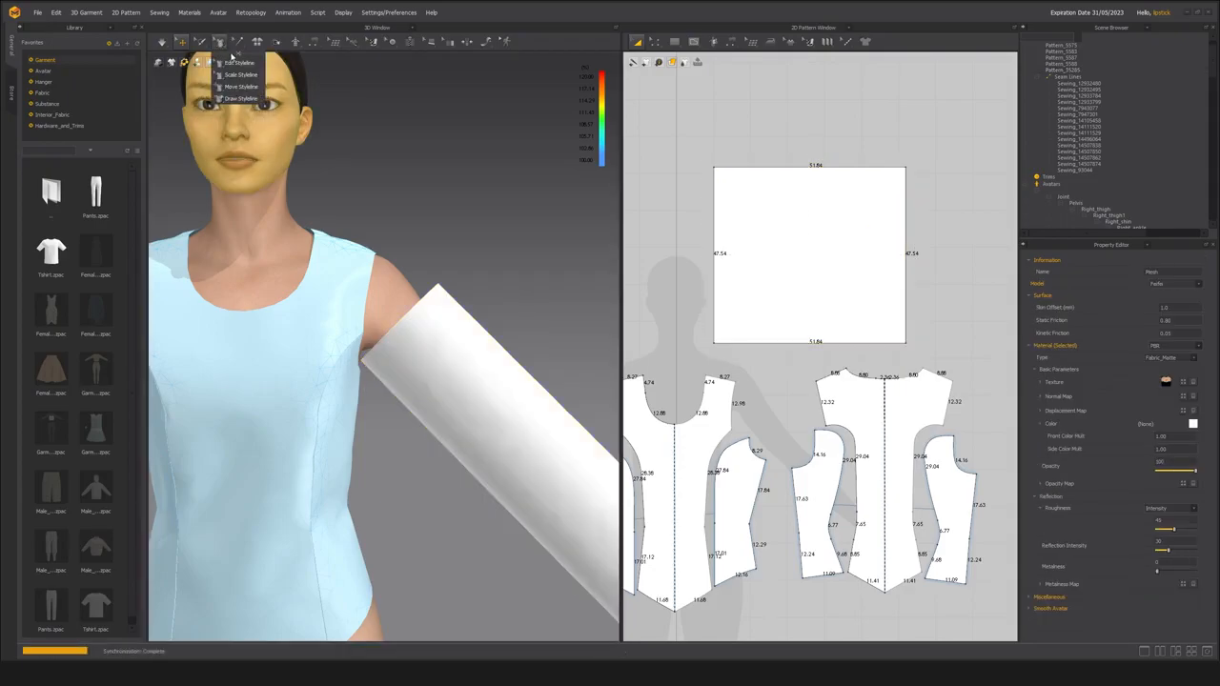
click(234, 61)
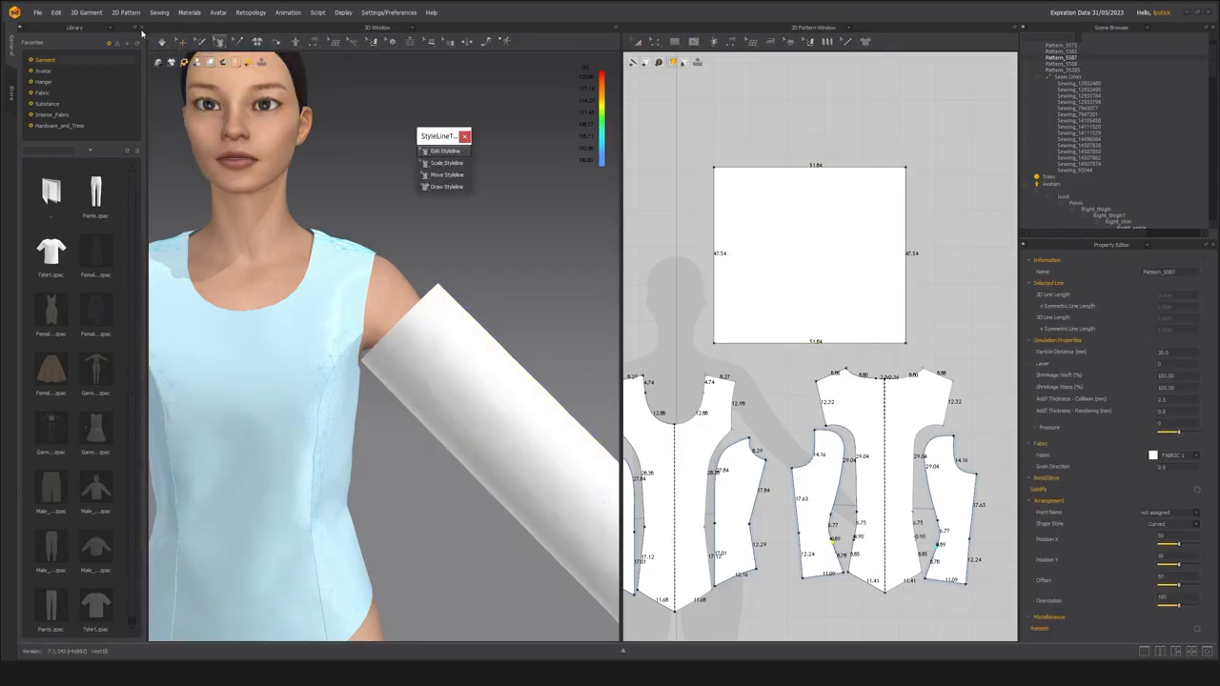
click(142, 30)
drag(436, 132, 280, 128)
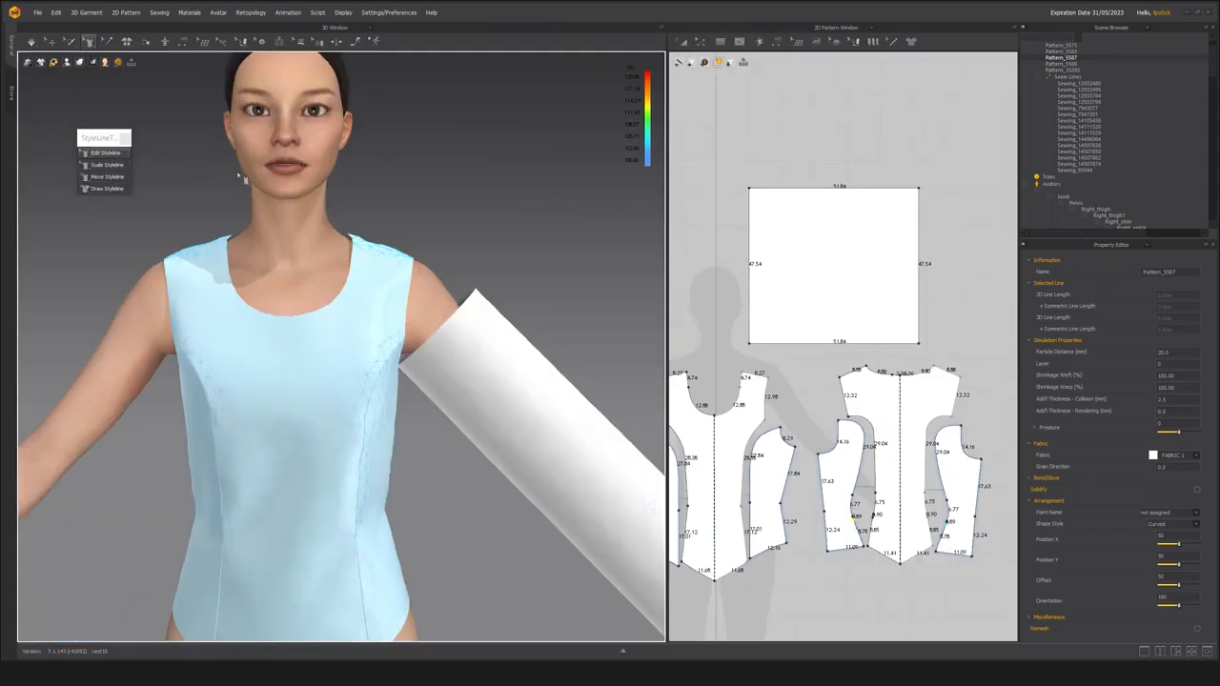
Reshape the sleeve's upper edge with Edit Styleline into an outward-curving cap about 51.7 long that follows the shoulder.
right_drag(569, 235, 482, 307)
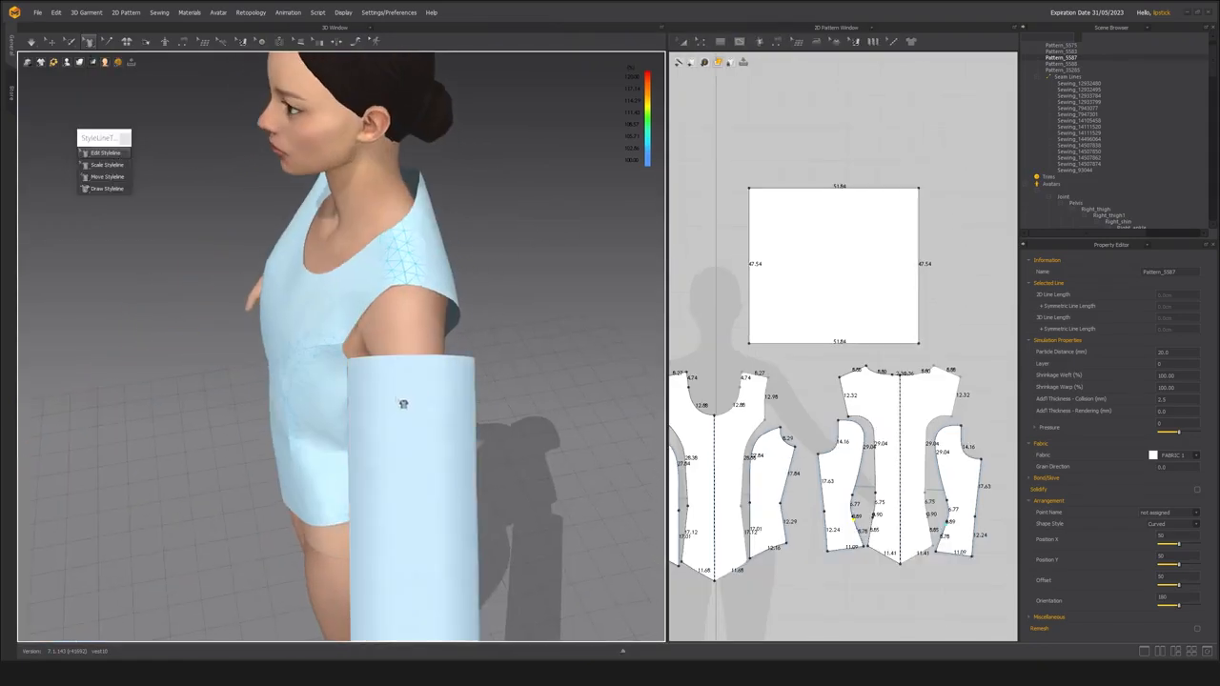
click(397, 398)
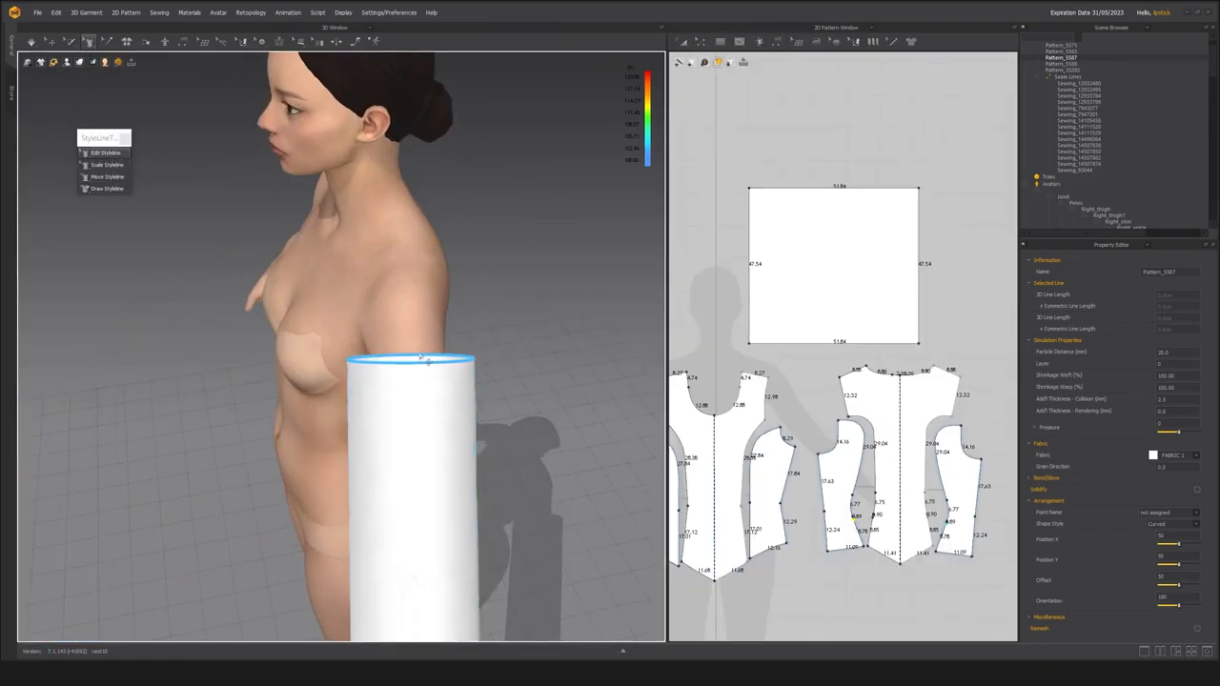
drag(419, 357, 423, 283)
right_drag(282, 341, 431, 283)
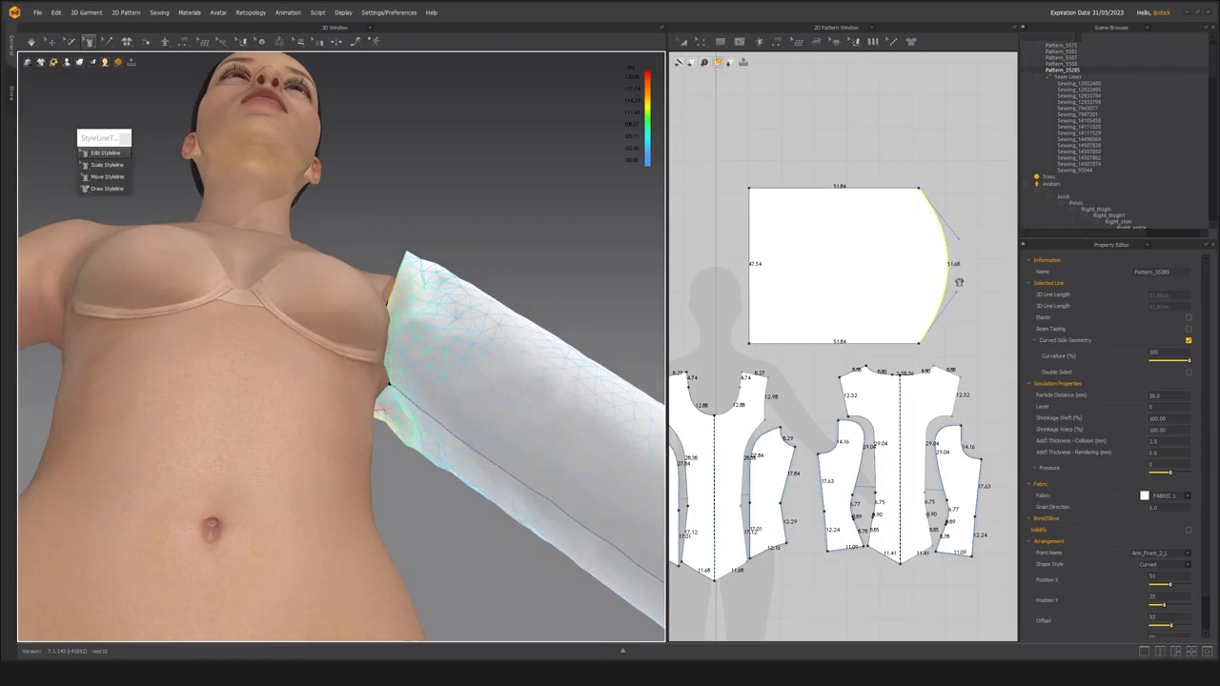
scroll(458, 311, down, 4)
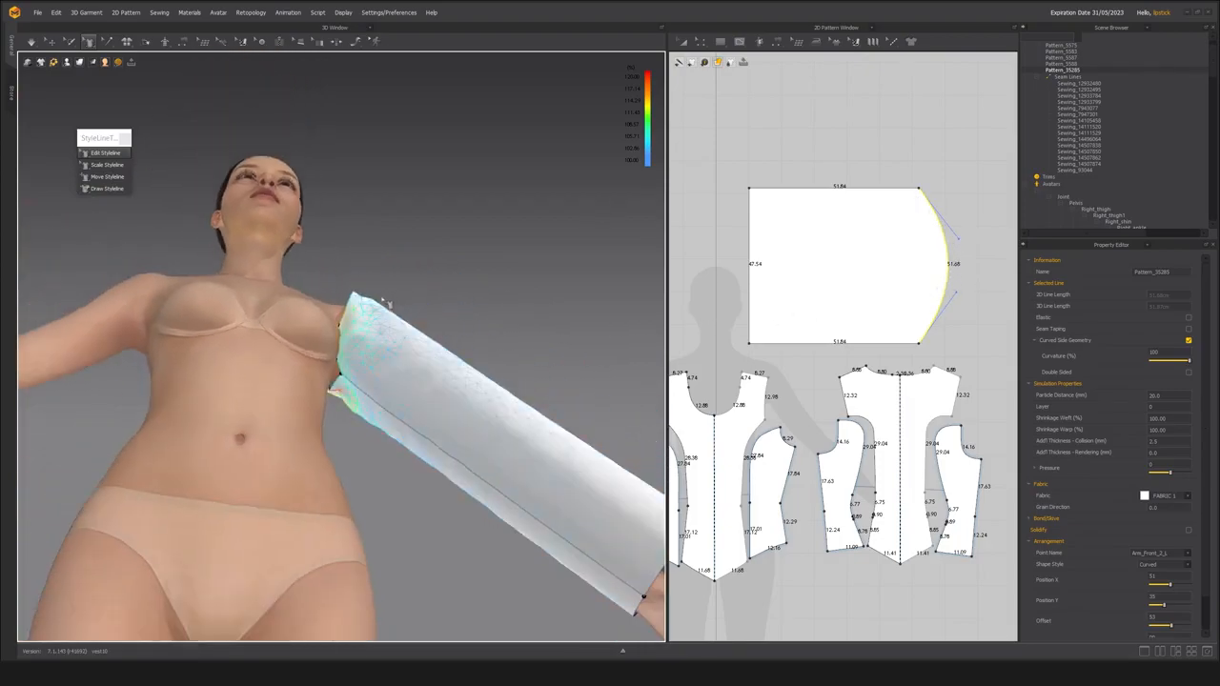
right_drag(387, 302, 446, 329)
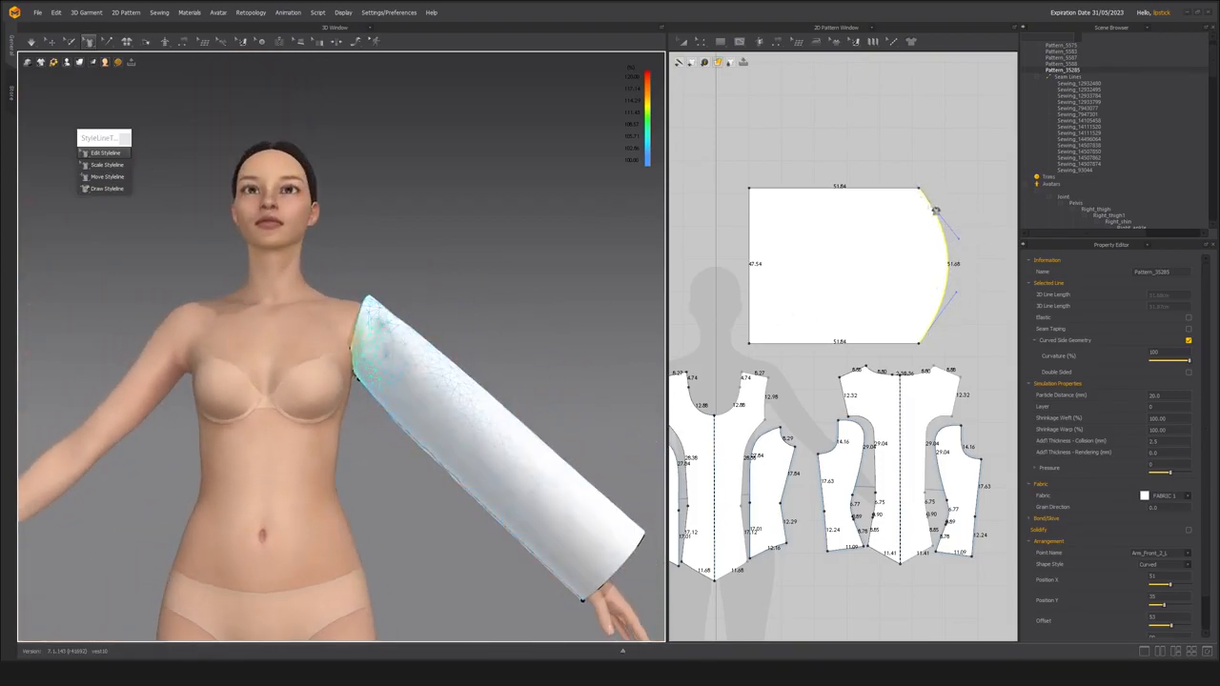
right_drag(386, 324, 438, 297)
scroll(390, 343, up, 3)
scroll(391, 350, down, 2)
scroll(313, 356, down, 3)
Simulate the curved sleeve, pull it toward the armhole, and check its fit from the front, back and side.
click(51, 42)
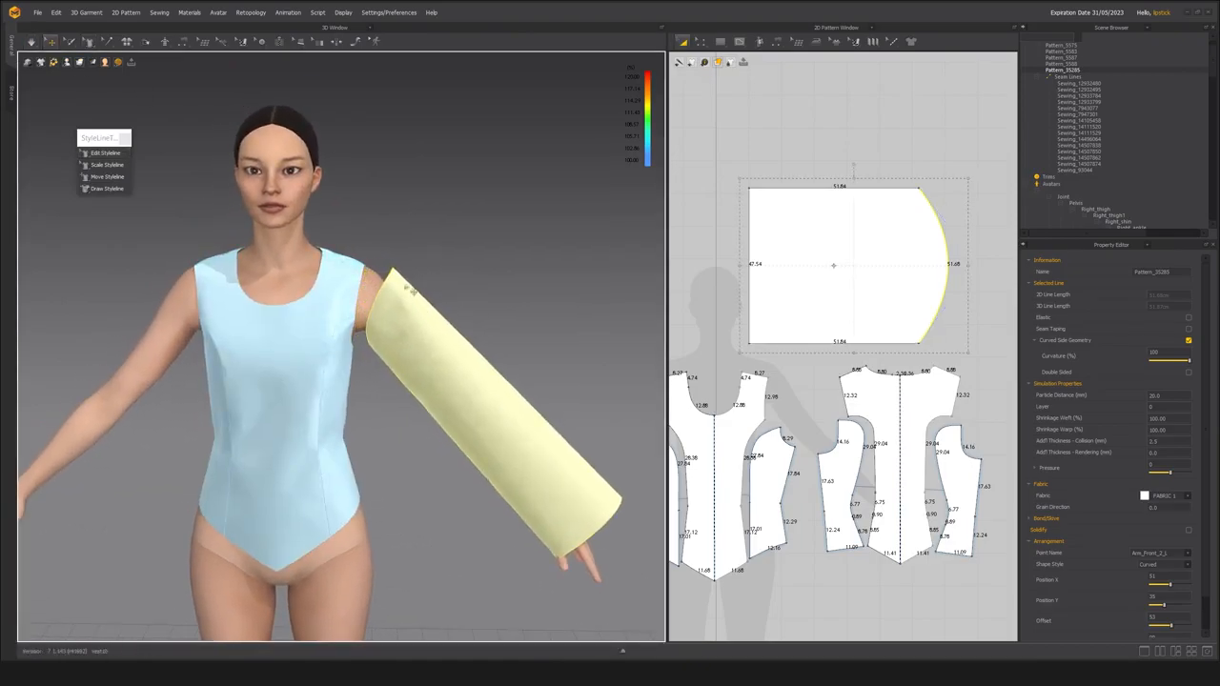
drag(403, 286, 392, 271)
right_drag(433, 297, 367, 291)
drag(424, 329, 426, 350)
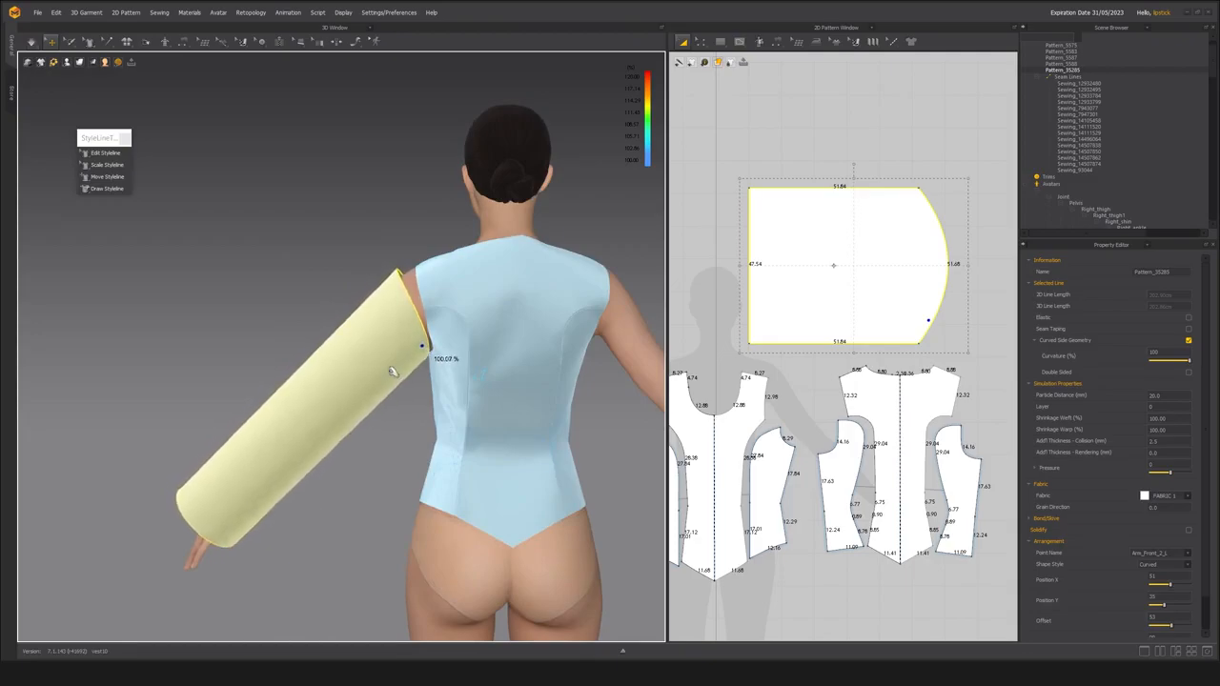
key(space)
right_drag(395, 368, 472, 350)
scroll(475, 354, up, 5)
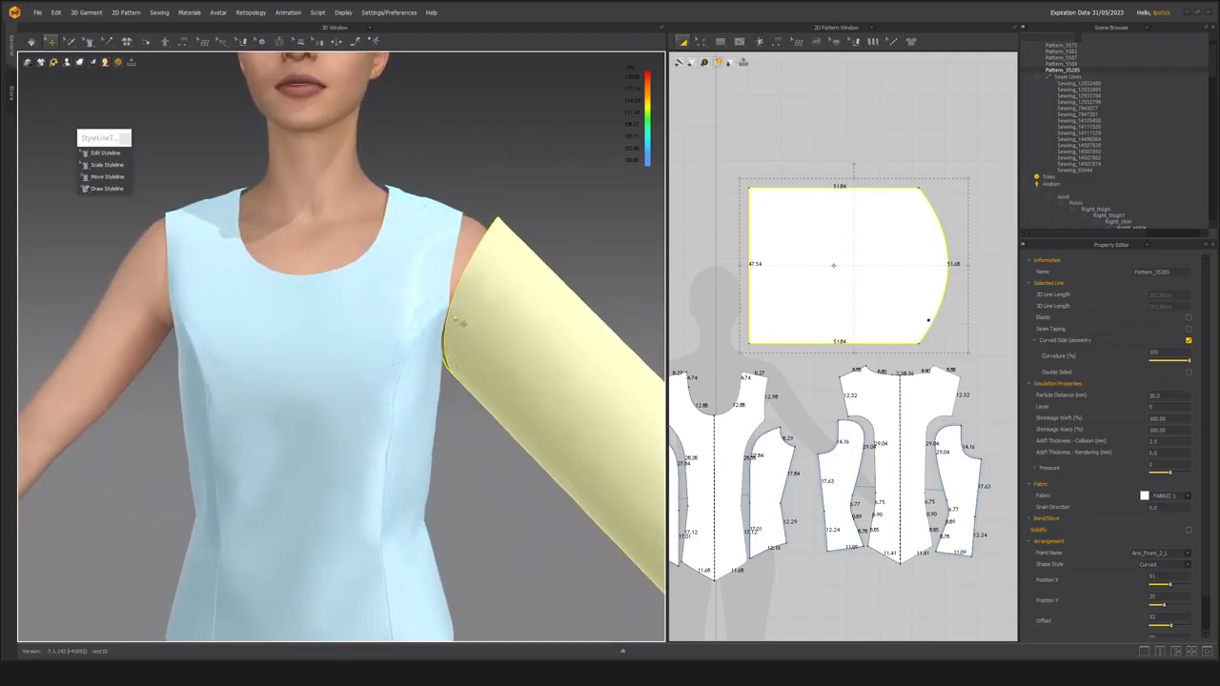
right_drag(537, 354, 448, 390)
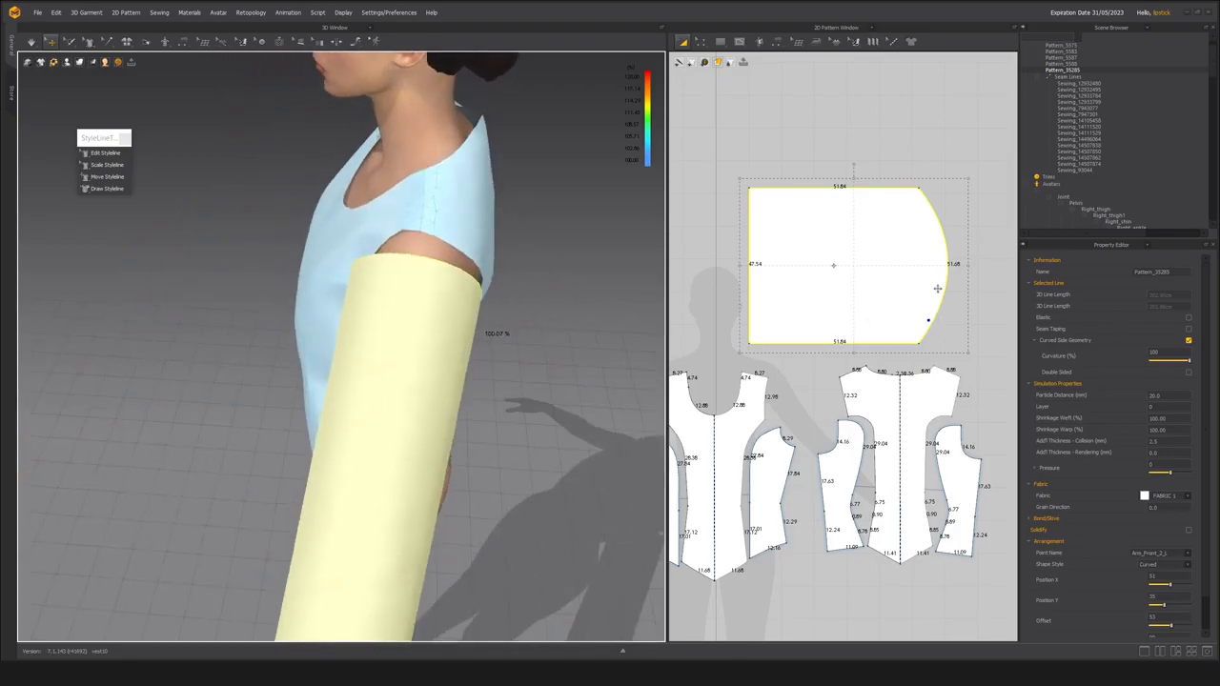
Add a point at the middle of the sleeve cap curve, splitting it into two nearly equal halves.
key(z)
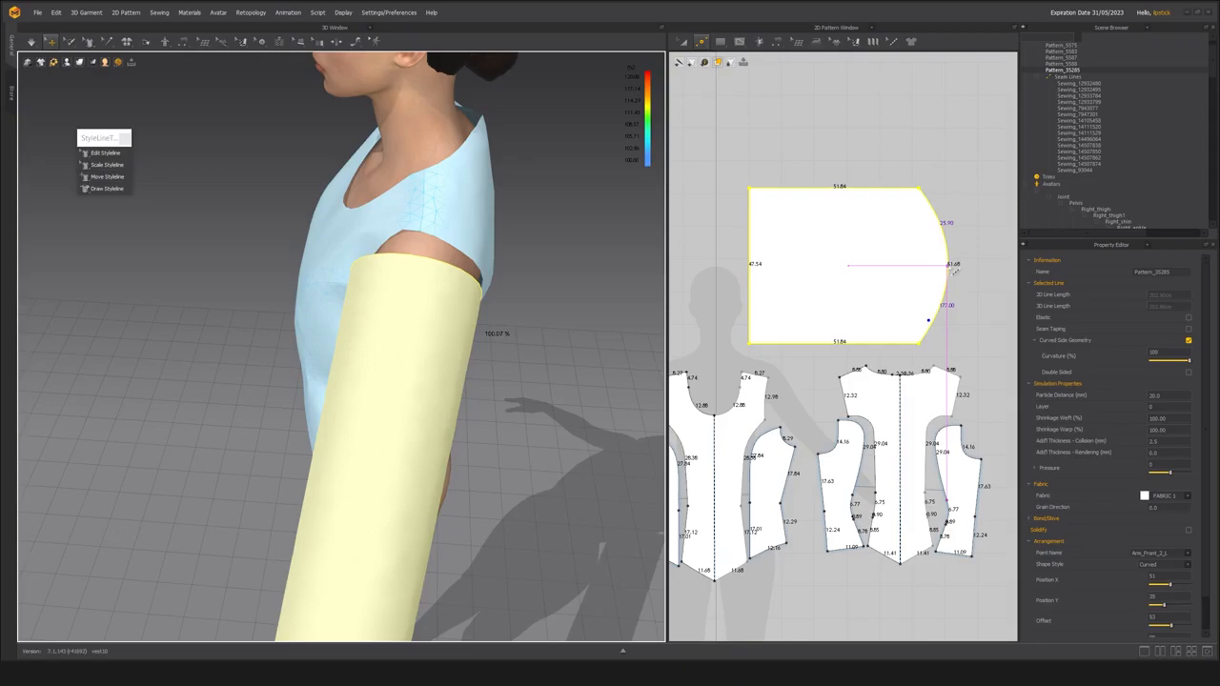
click(949, 266)
middle_drag(894, 231, 872, 234)
Rotate the sleeve pattern 180 degrees so its cap faces the opposite way, and reposition it above the bodice panels.
key(a)
click(875, 256)
click(877, 257)
drag(826, 169, 825, 377)
middle_drag(786, 439, 824, 390)
scroll(813, 410, down, 3)
scroll(824, 389, up, 2)
drag(778, 255, 817, 263)
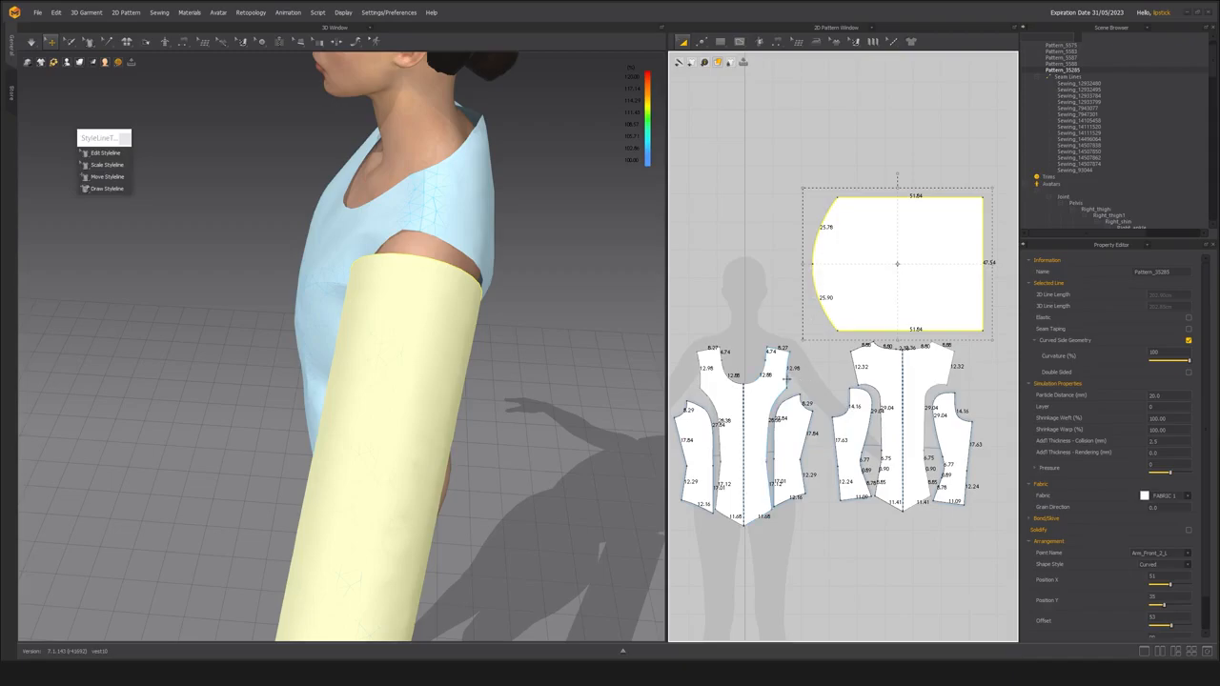
Move the back and back side bodice panels below the front ones and place the sleeve pattern beside the front panels.
scroll(836, 429, down, 2)
click(911, 515)
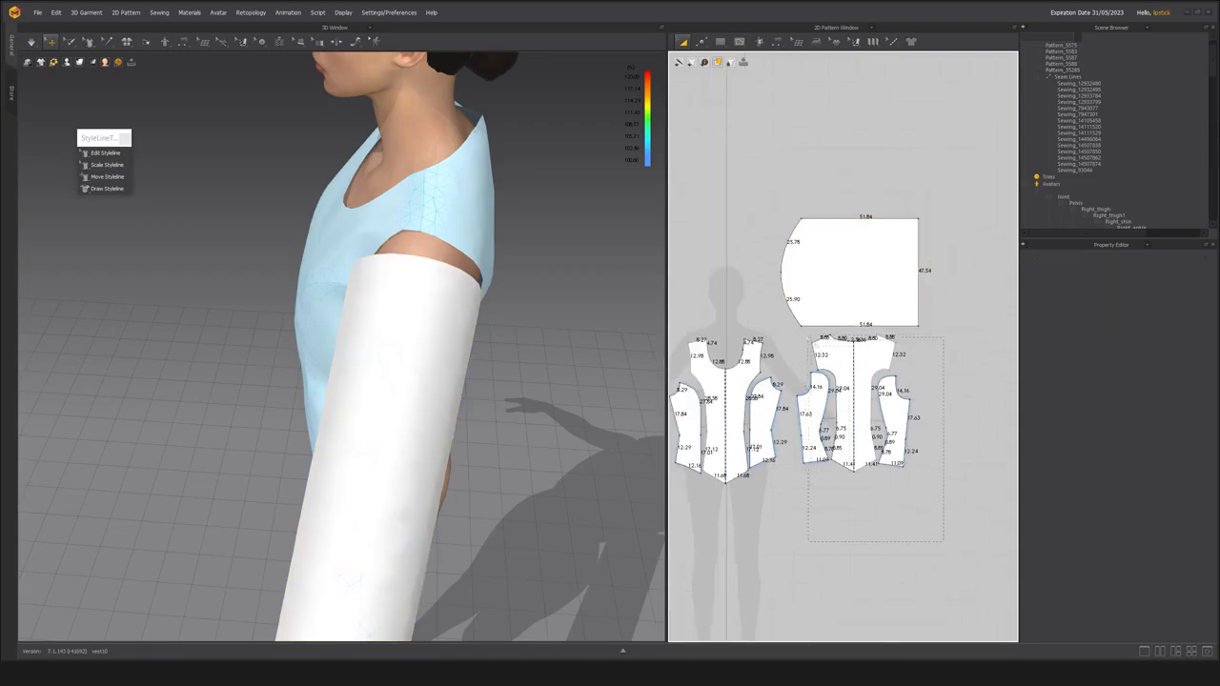
drag(796, 332, 795, 330)
drag(847, 361, 833, 517)
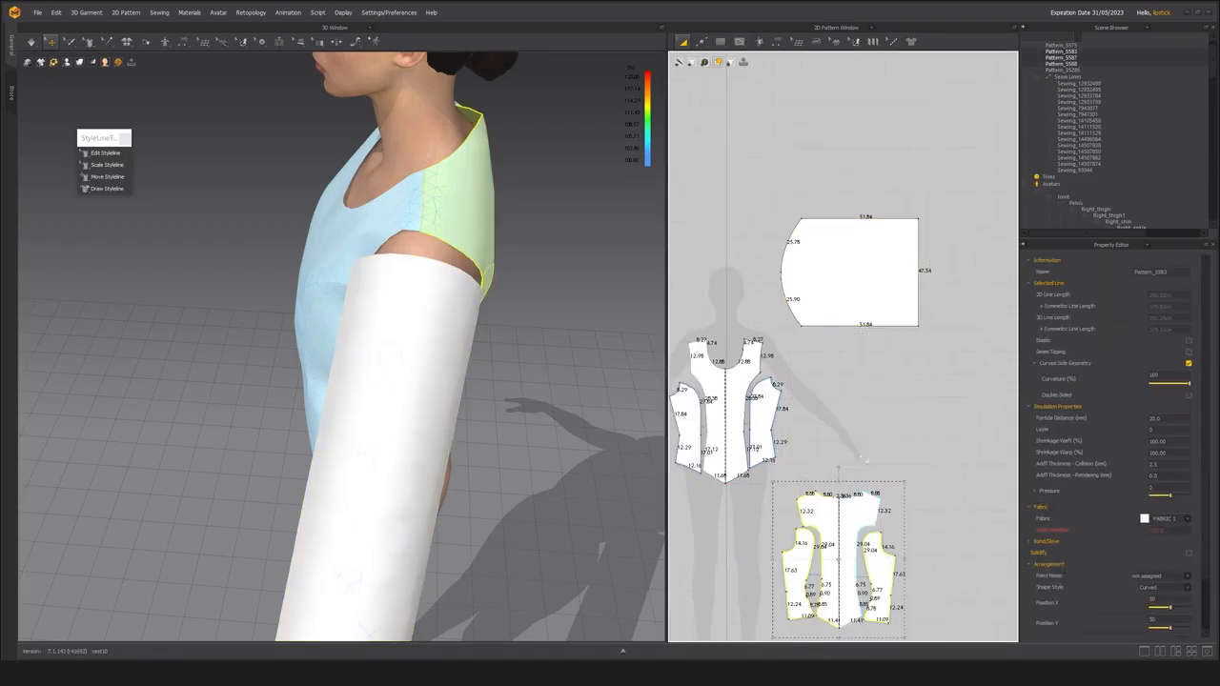
click(915, 391)
drag(826, 289, 843, 386)
Reshape both halves of the sleeve cap edge into straight lines on the avatar with Edit Styleline.
right_drag(397, 300, 404, 271)
click(112, 153)
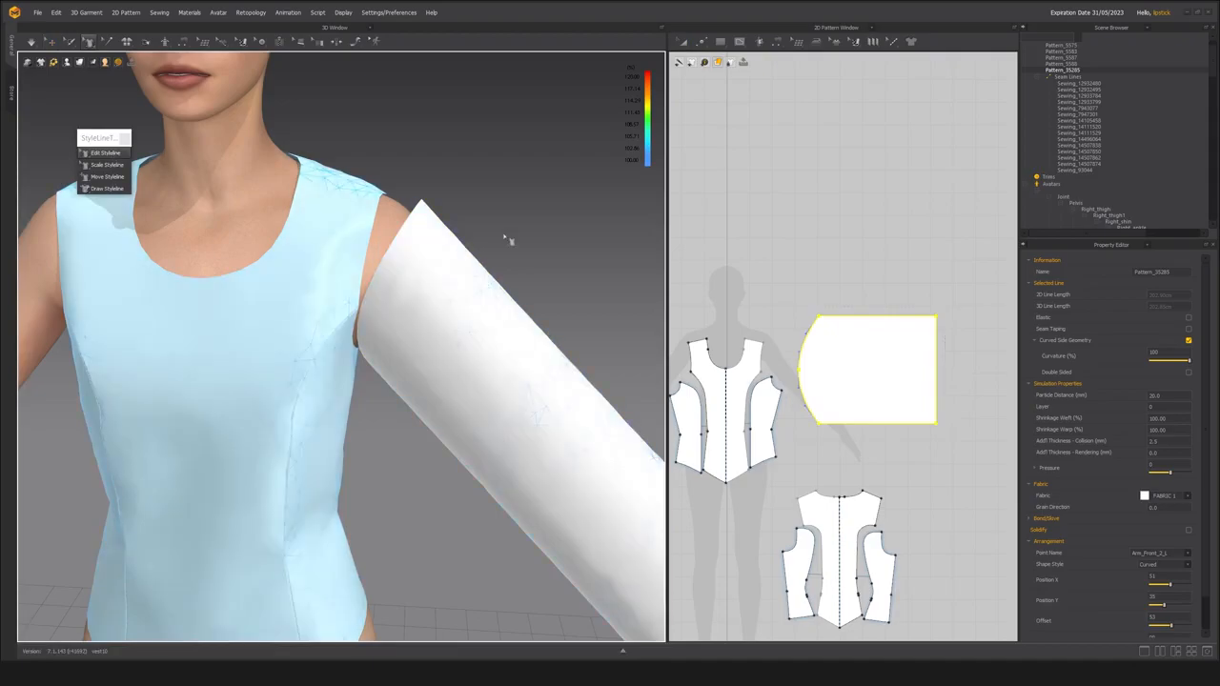
right_drag(506, 245, 387, 316)
click(370, 334)
drag(362, 343, 384, 350)
right_drag(390, 353, 305, 329)
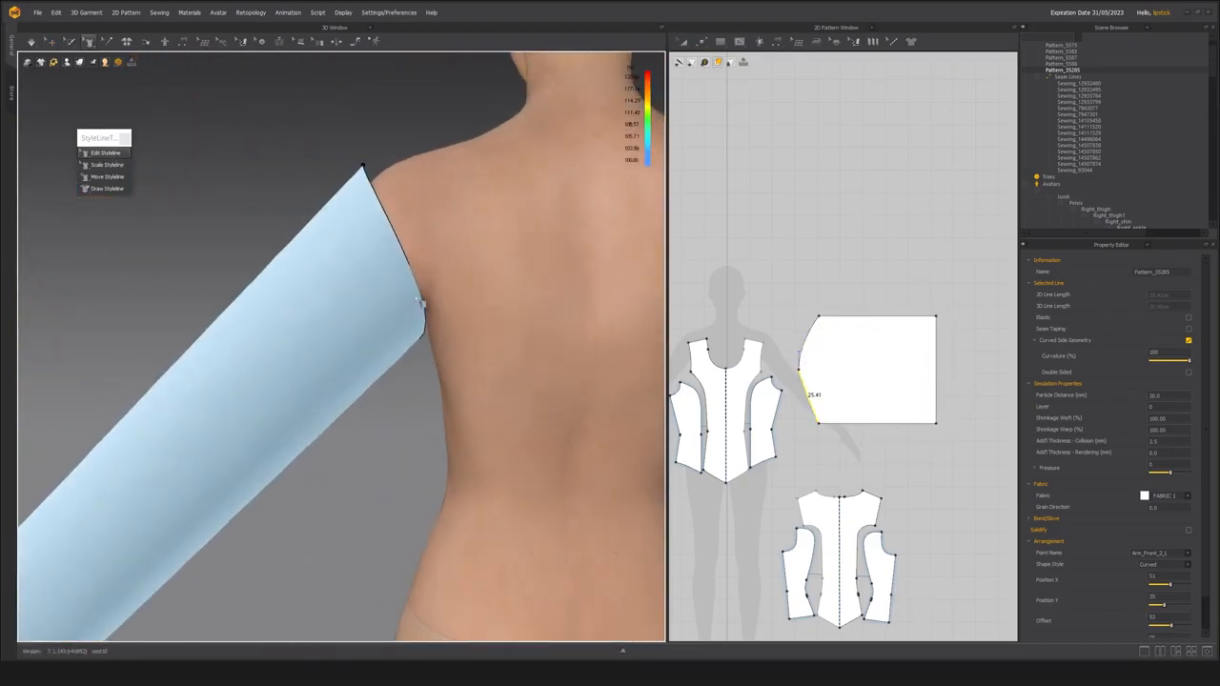
drag(422, 296, 388, 275)
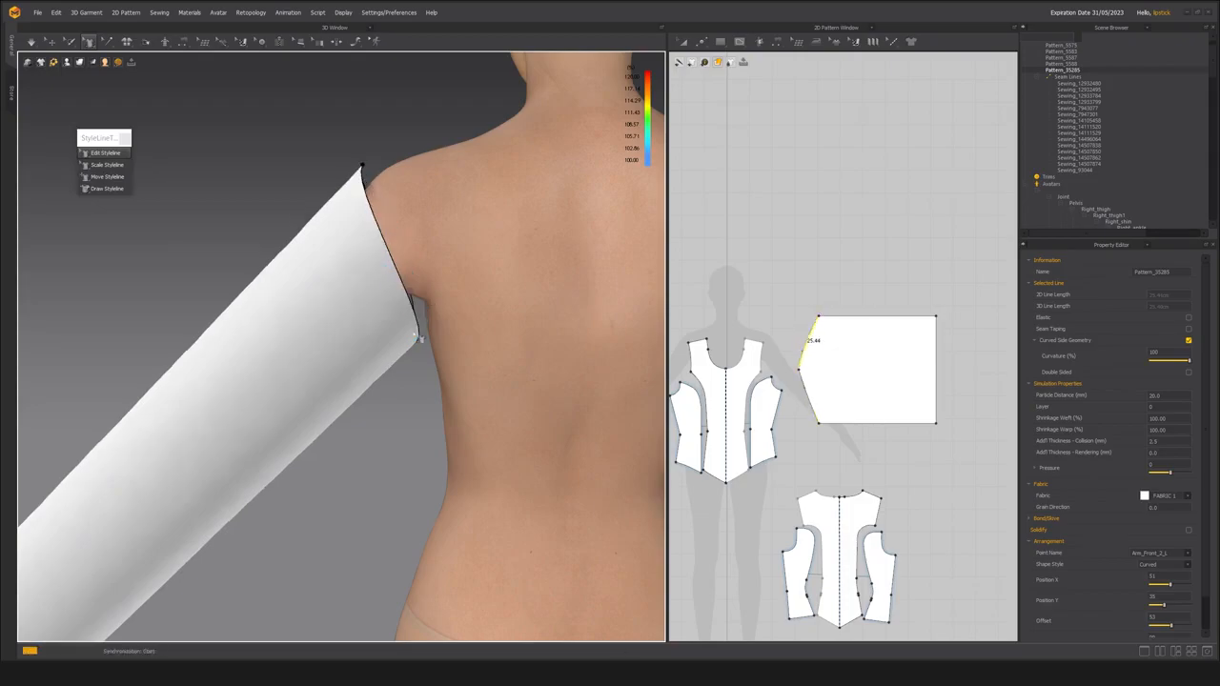
drag(423, 334, 410, 329)
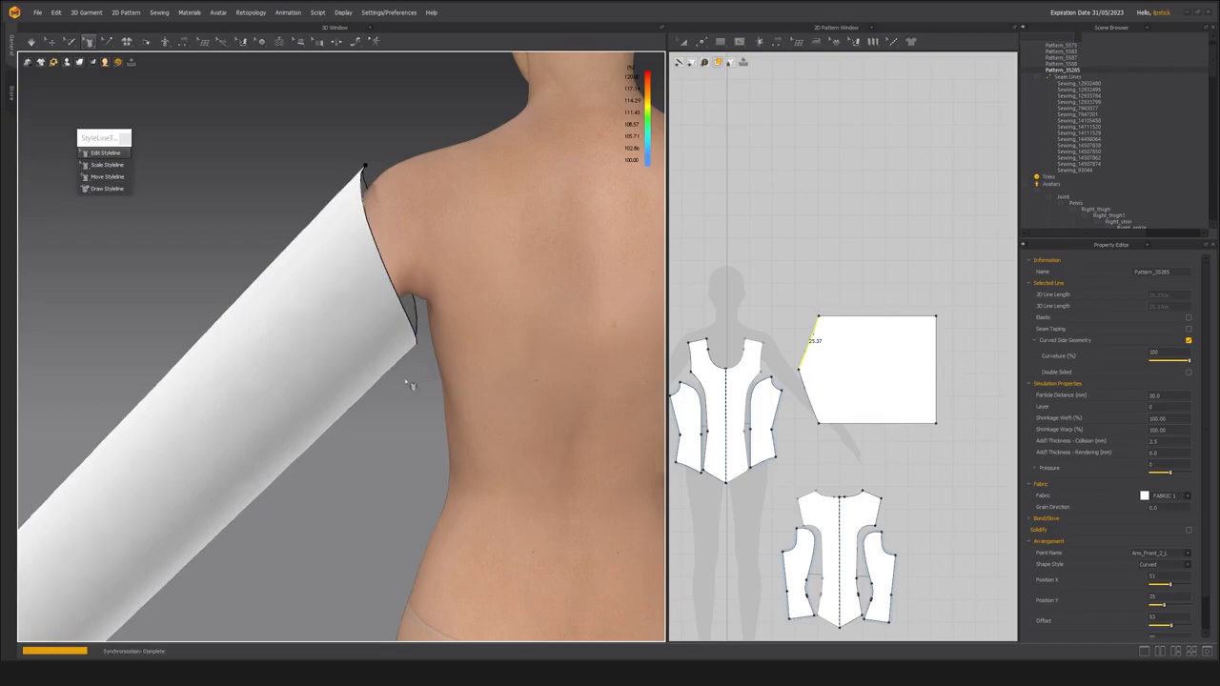
Curve both halves of the sleeve cap smoothly around its middle point by pulling out curve handles in the 2D pattern.
right_drag(415, 385, 254, 374)
middle_drag(239, 371, 520, 385)
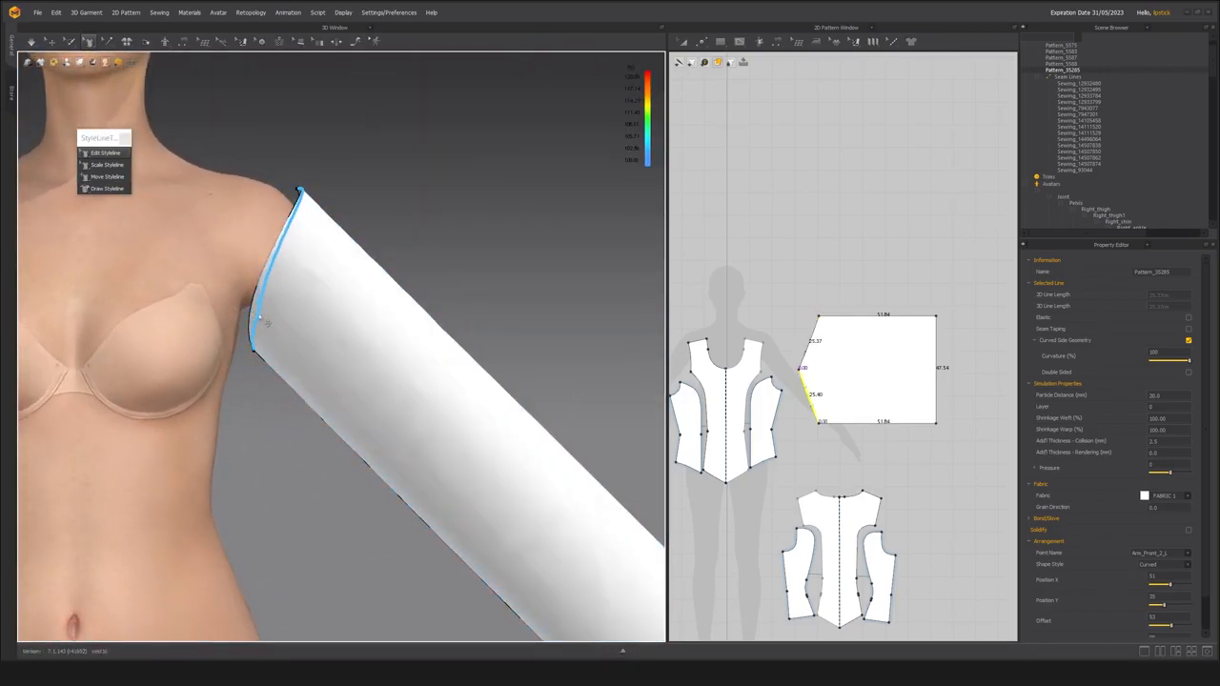
scroll(801, 366, up, 3)
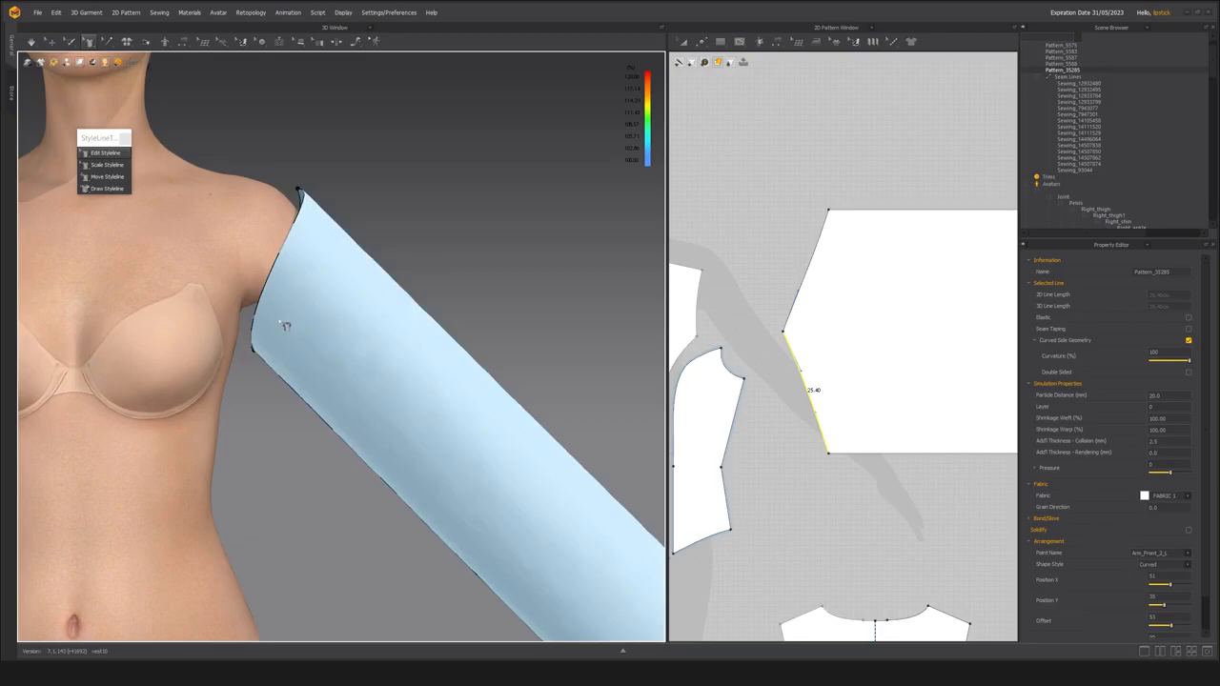
scroll(314, 329, up, 2)
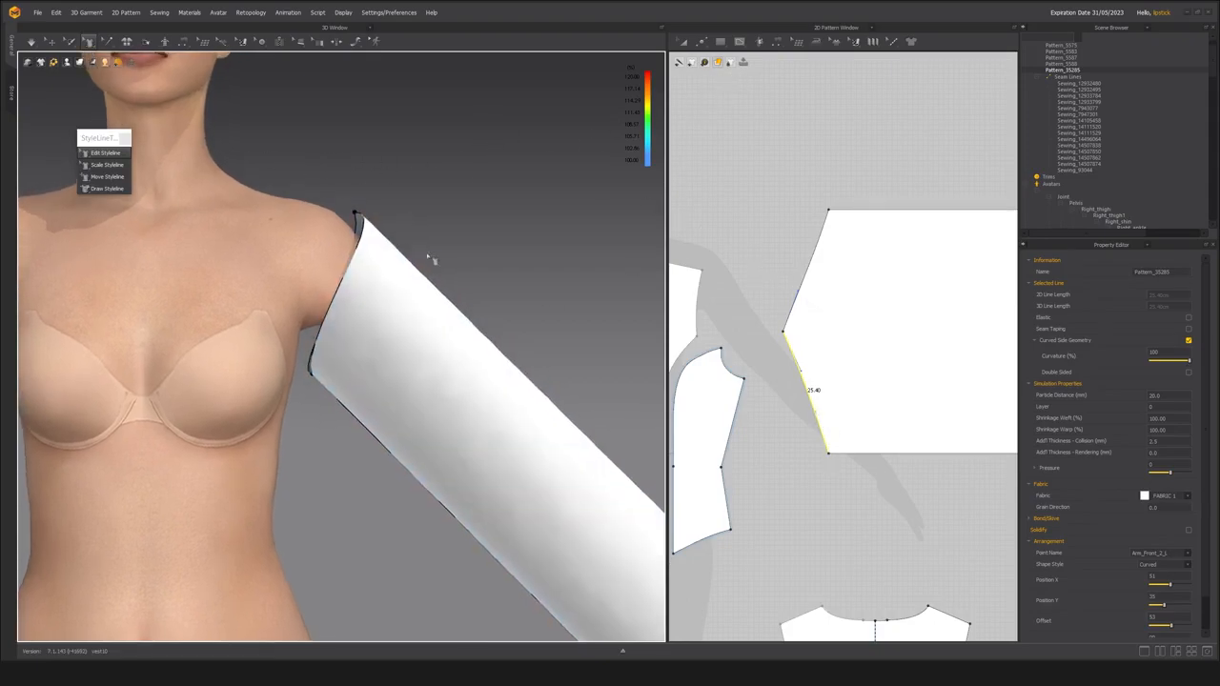
scroll(424, 246, down, 3)
scroll(793, 363, up, 2)
click(701, 42)
click(732, 122)
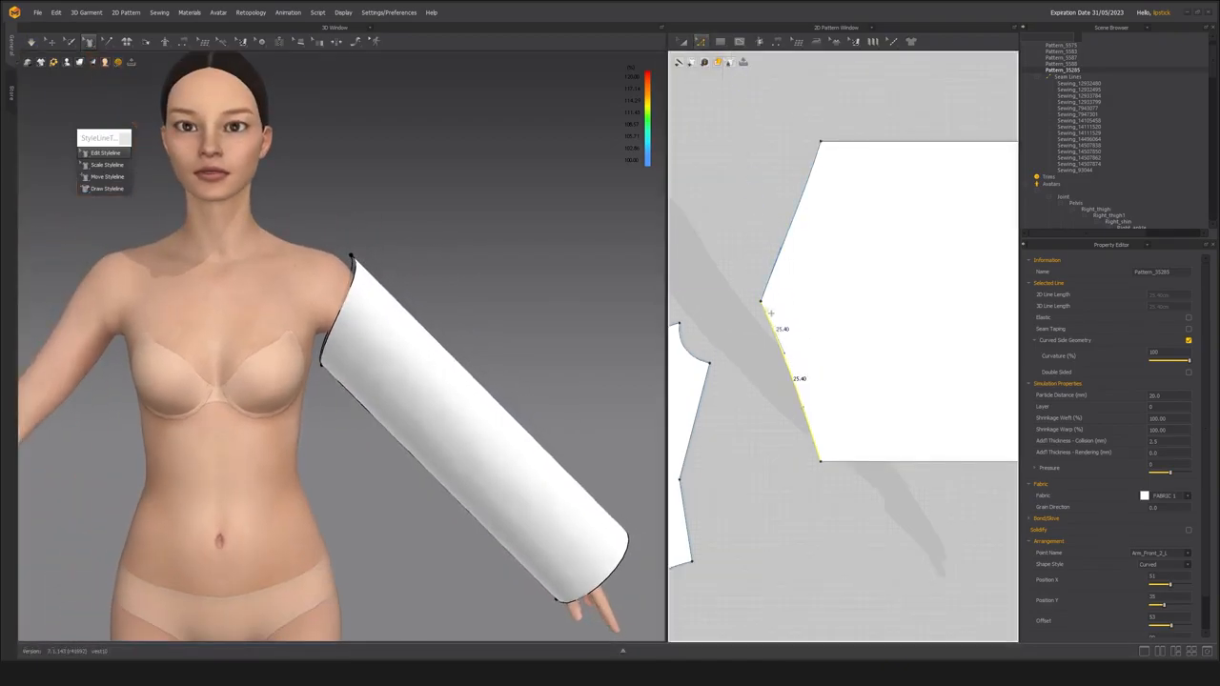
drag(793, 360, 772, 394)
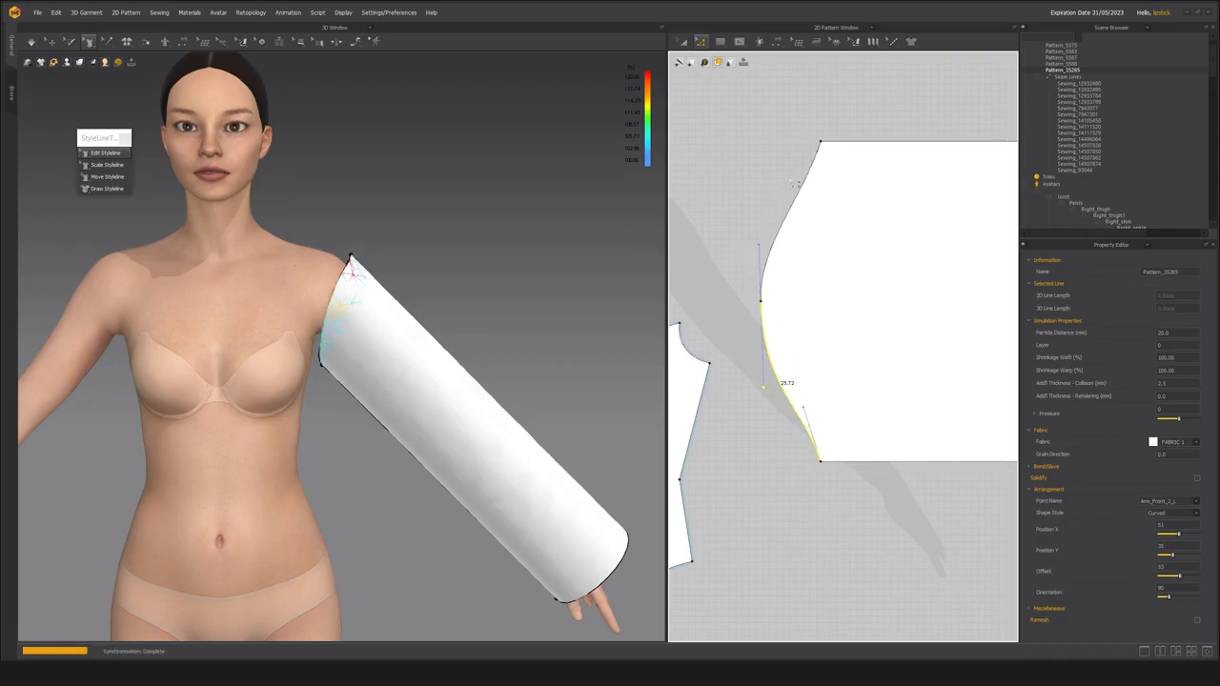
Adjust the curve handles at both underarm corners to give the cap an S-shaped outline, and simulate the sleeve.
click(810, 134)
drag(883, 507, 882, 505)
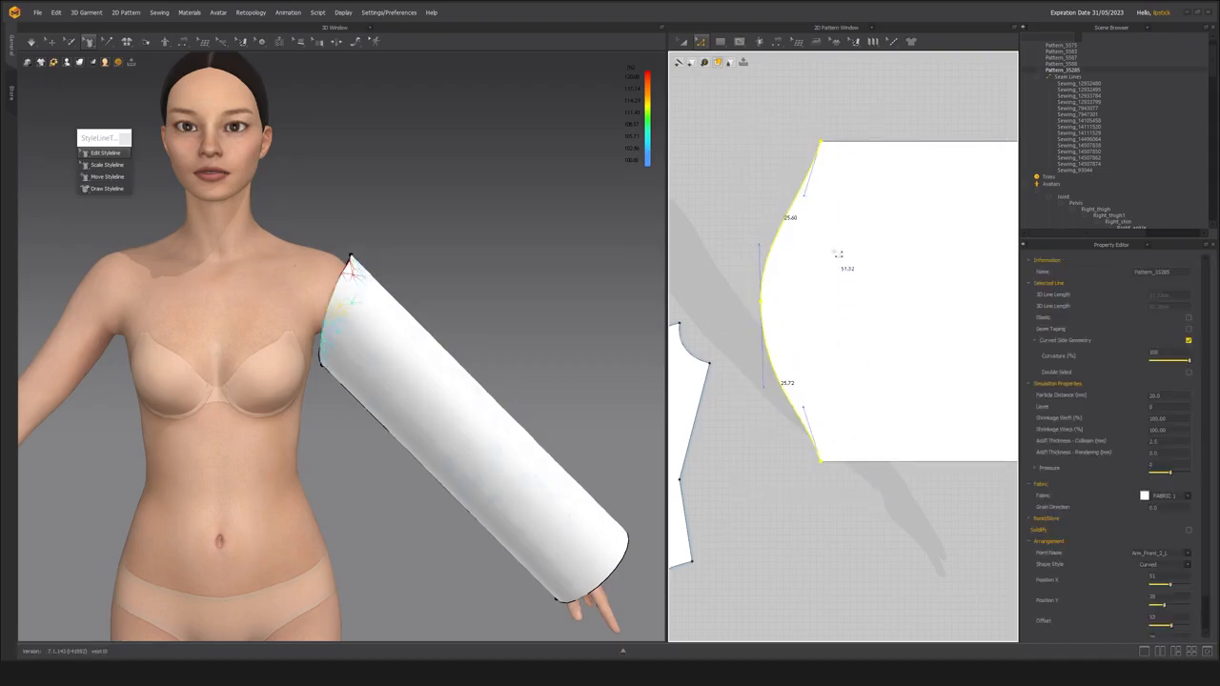
click(813, 202)
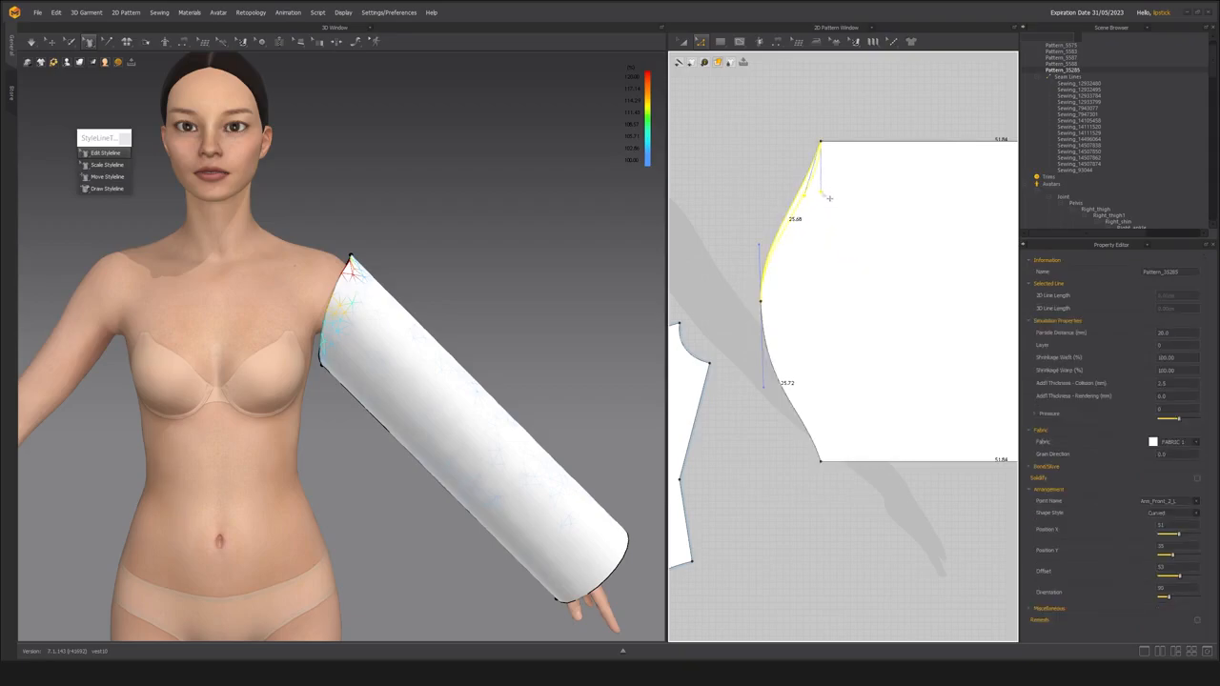
click(810, 422)
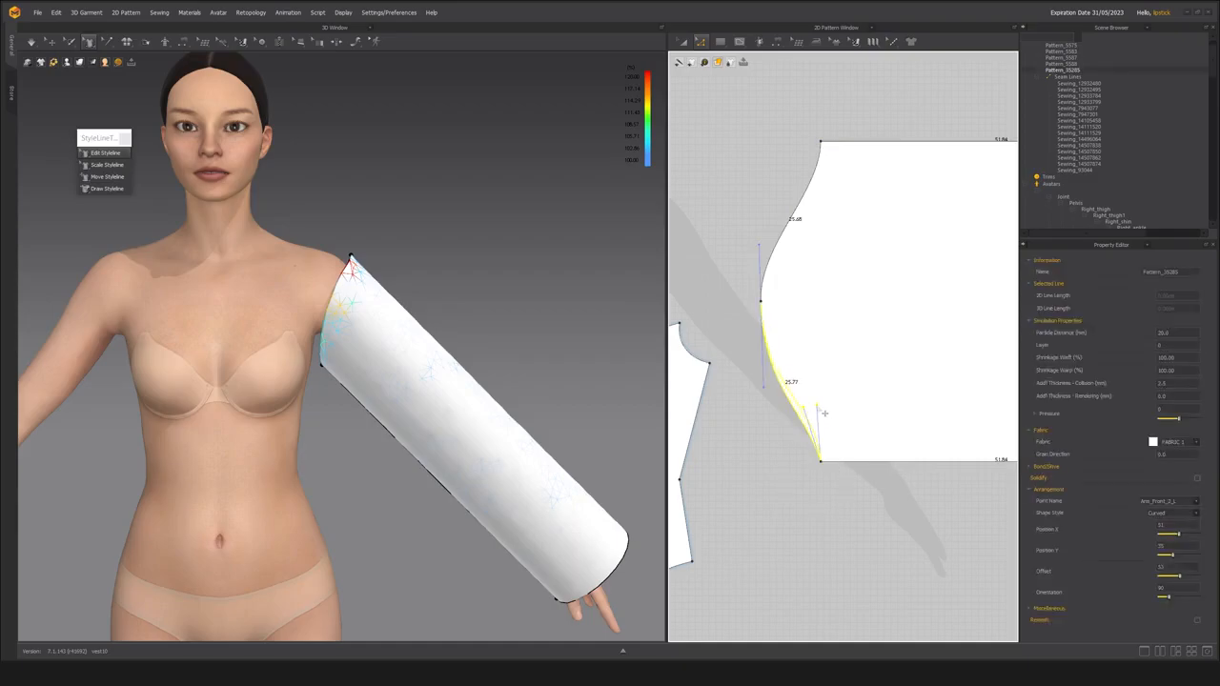
scroll(386, 284, up, 5)
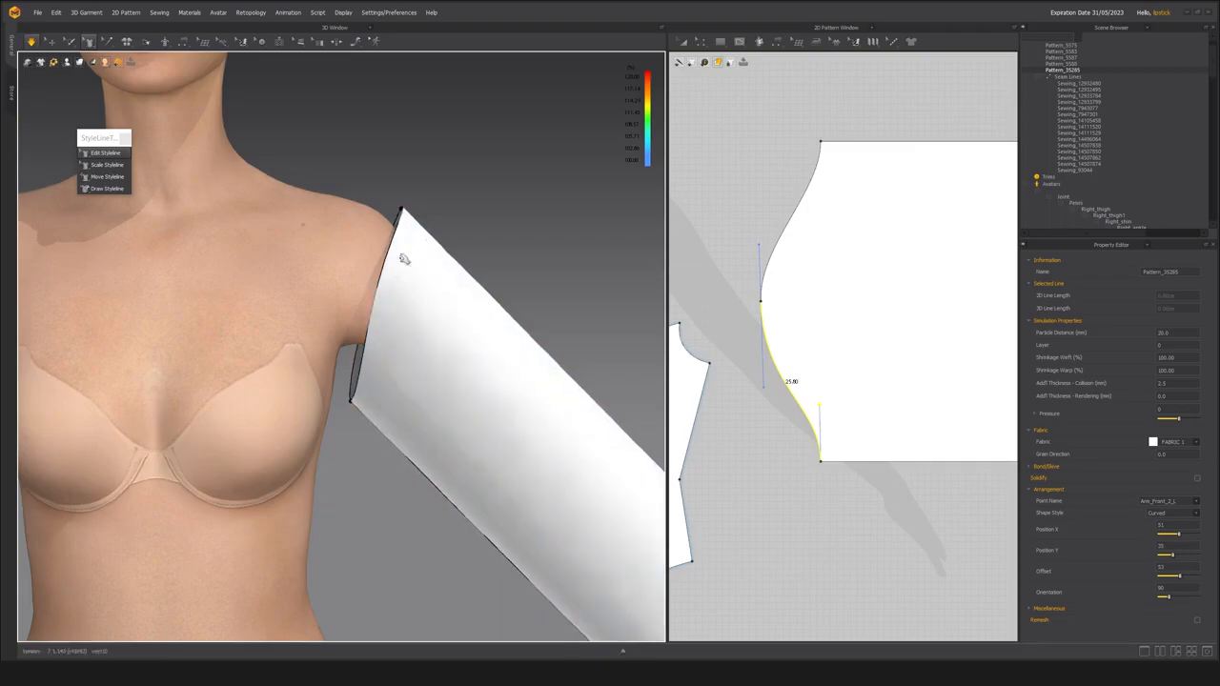
click(379, 383)
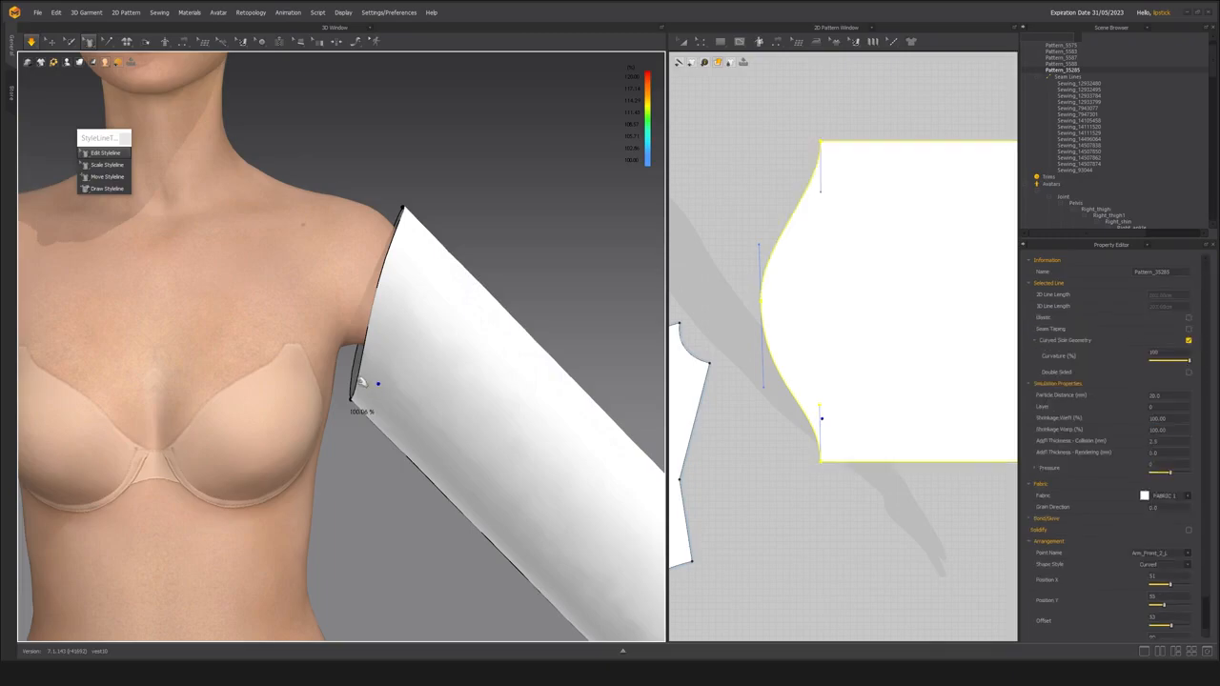
Try to reshape the front half of the sleeve cap on the avatar with Edit Styleline.
click(361, 384)
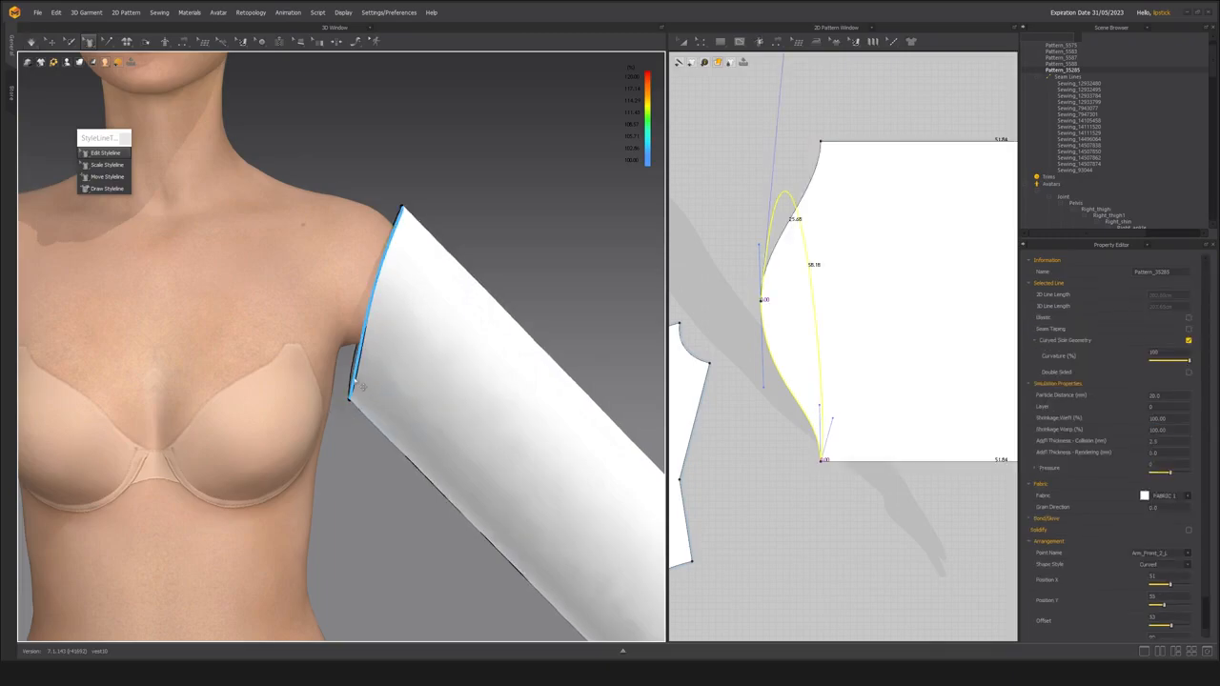
drag(355, 381, 359, 382)
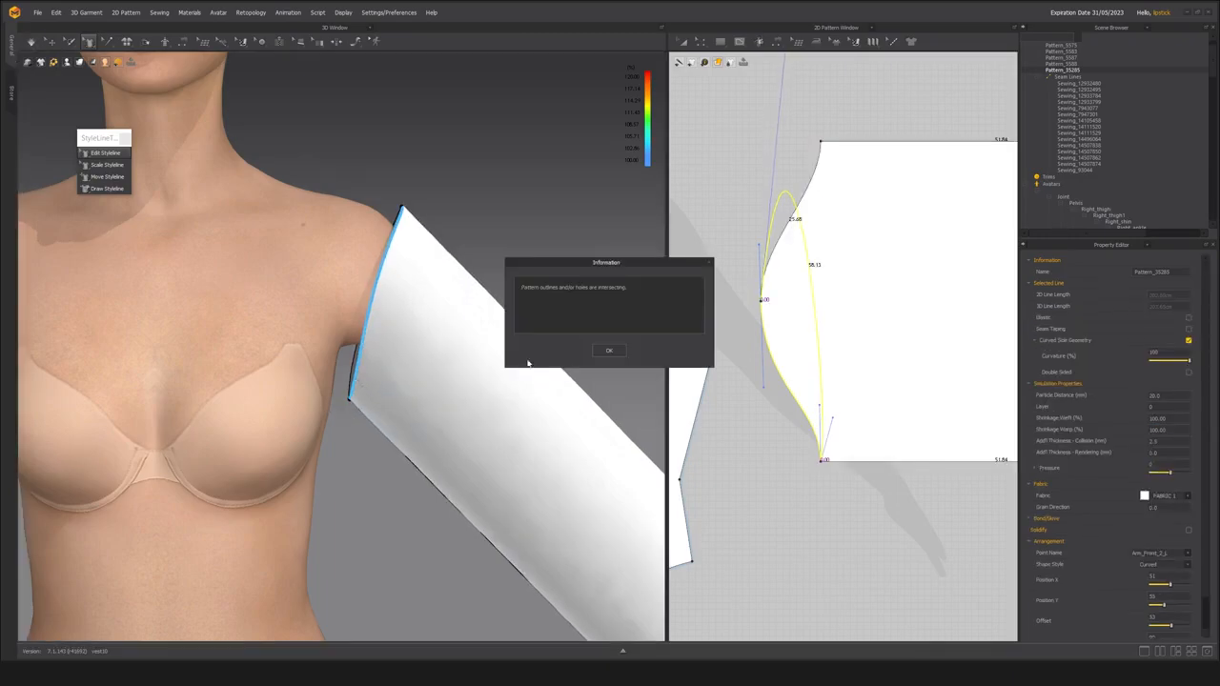
click(609, 350)
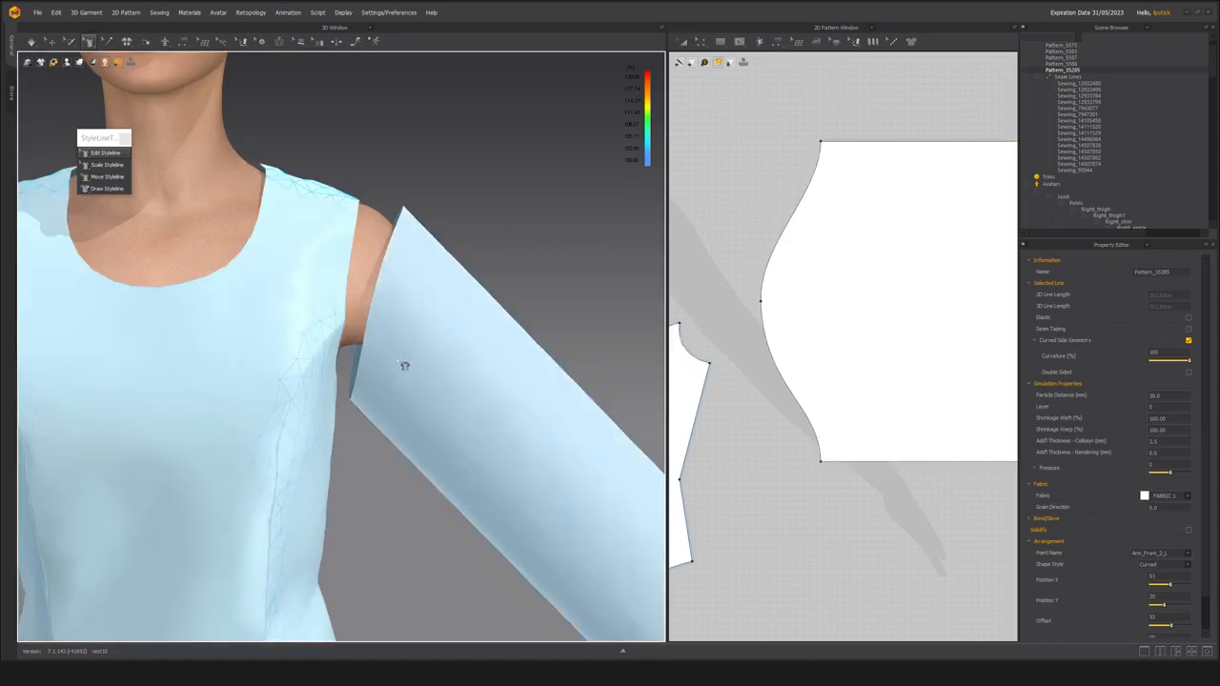
drag(360, 384, 355, 383)
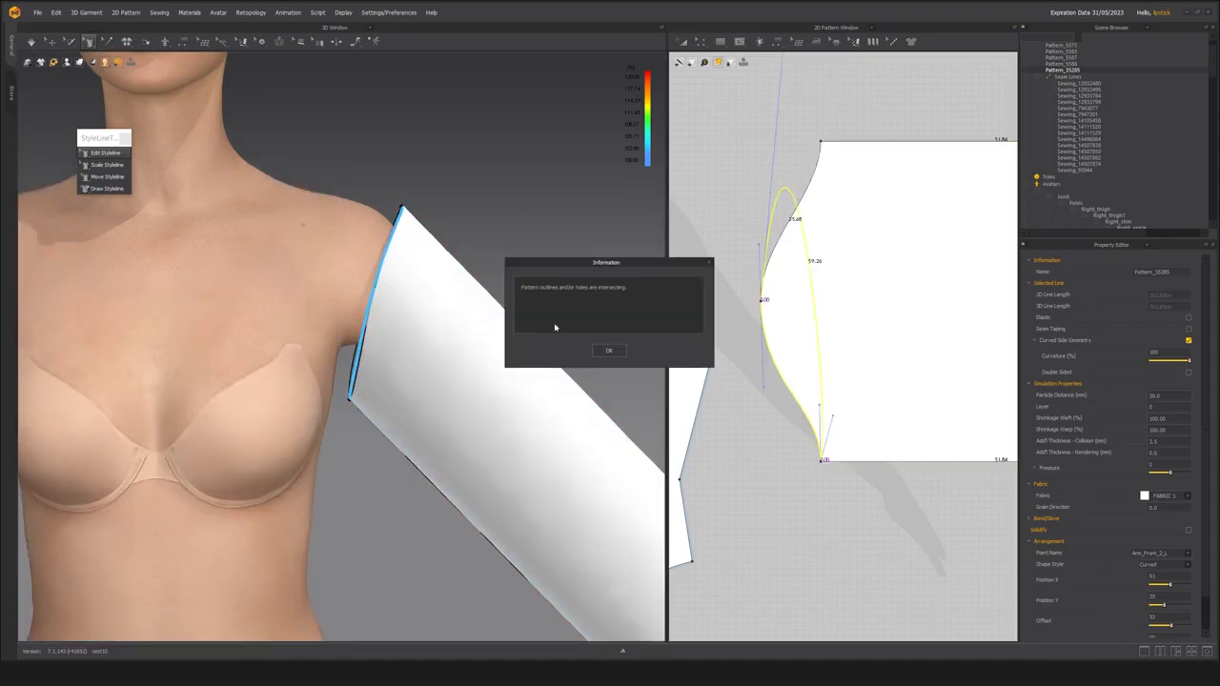
click(610, 351)
Lengthen the curve handle at the cap's middle point and shift that point slightly toward the upper half of the pattern.
mouse_move(395, 333)
right_down()
mouse_move(452, 357)
mouse_move(228, 337)
mouse_move(541, 350)
mouse_move(487, 349)
right_up()
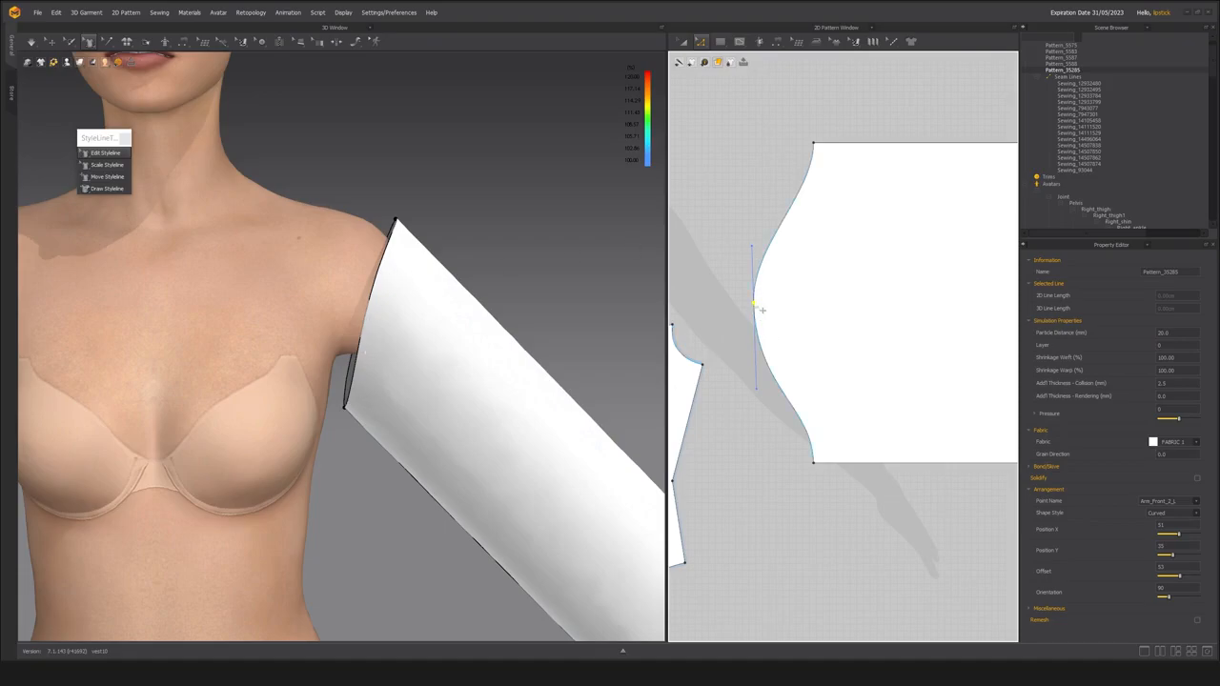
click(760, 252)
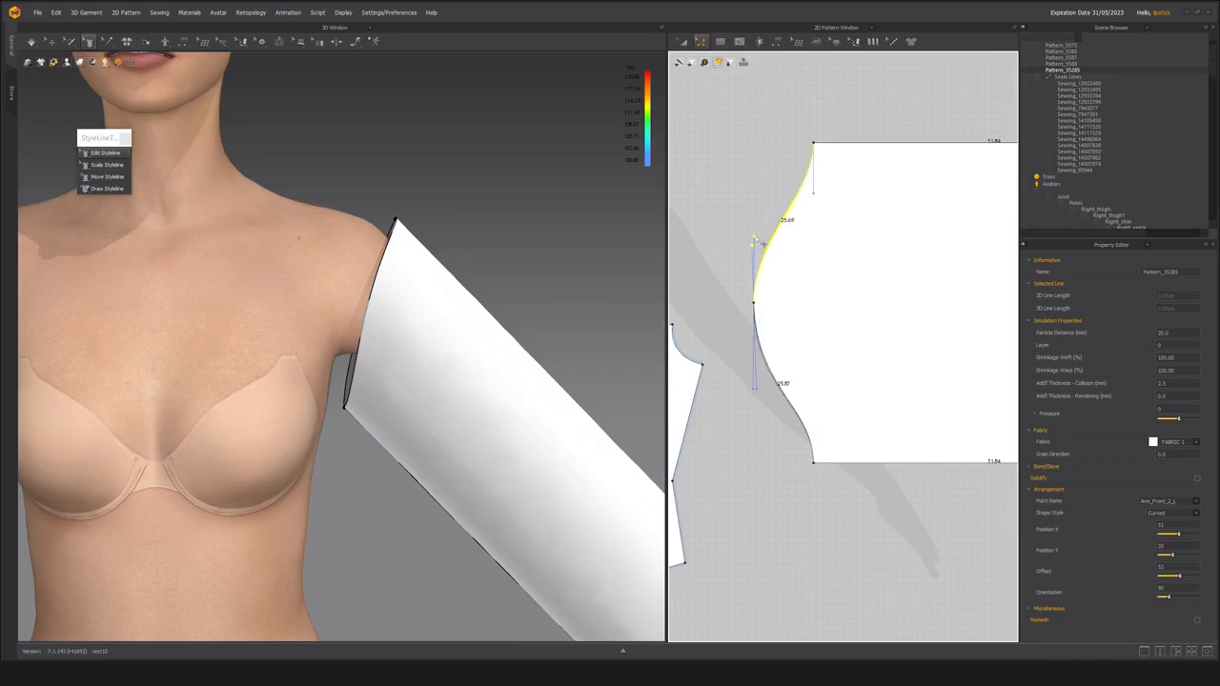
drag(755, 238, 753, 236)
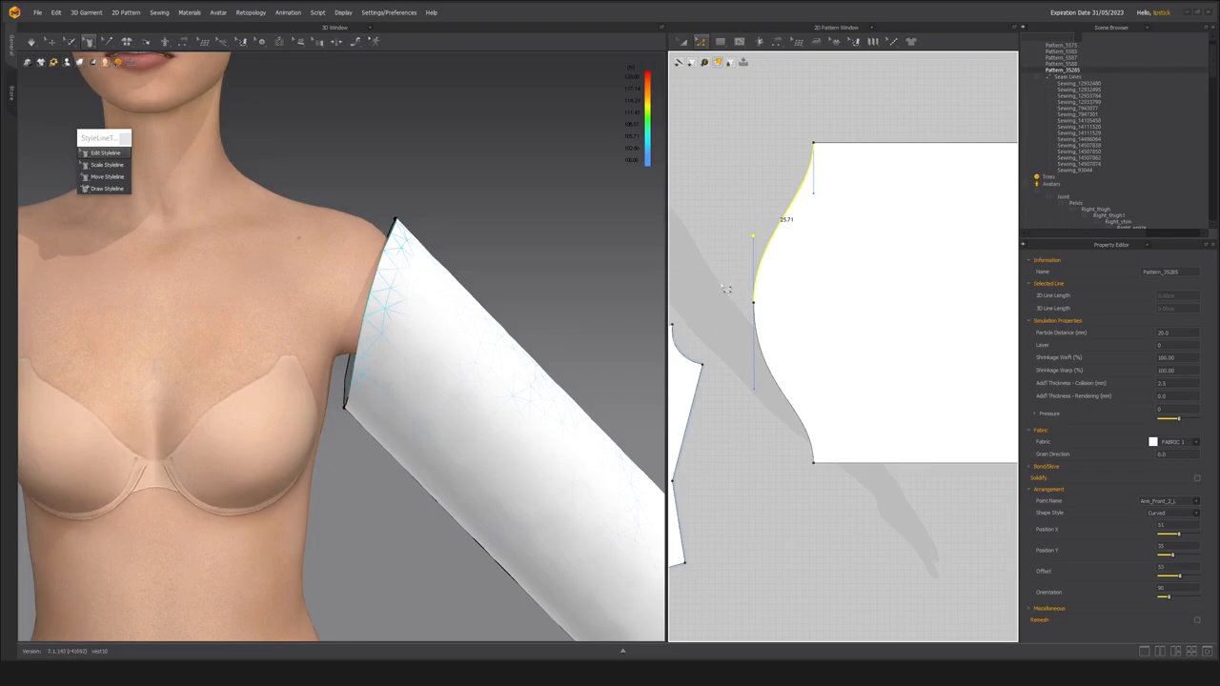
click(760, 306)
drag(762, 306, 762, 305)
click(737, 288)
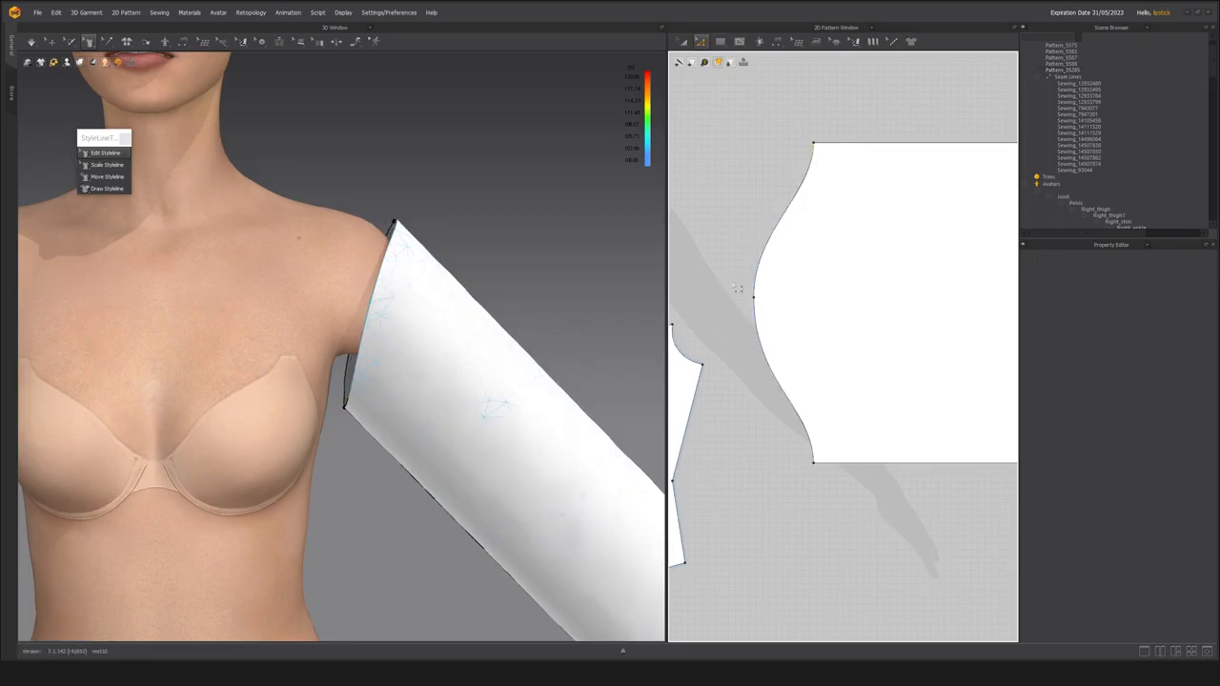
Simulate the updated sleeve and pull its cap toward the bodice shoulder and underarm.
right_drag(467, 288, 427, 319)
click(54, 41)
key(space)
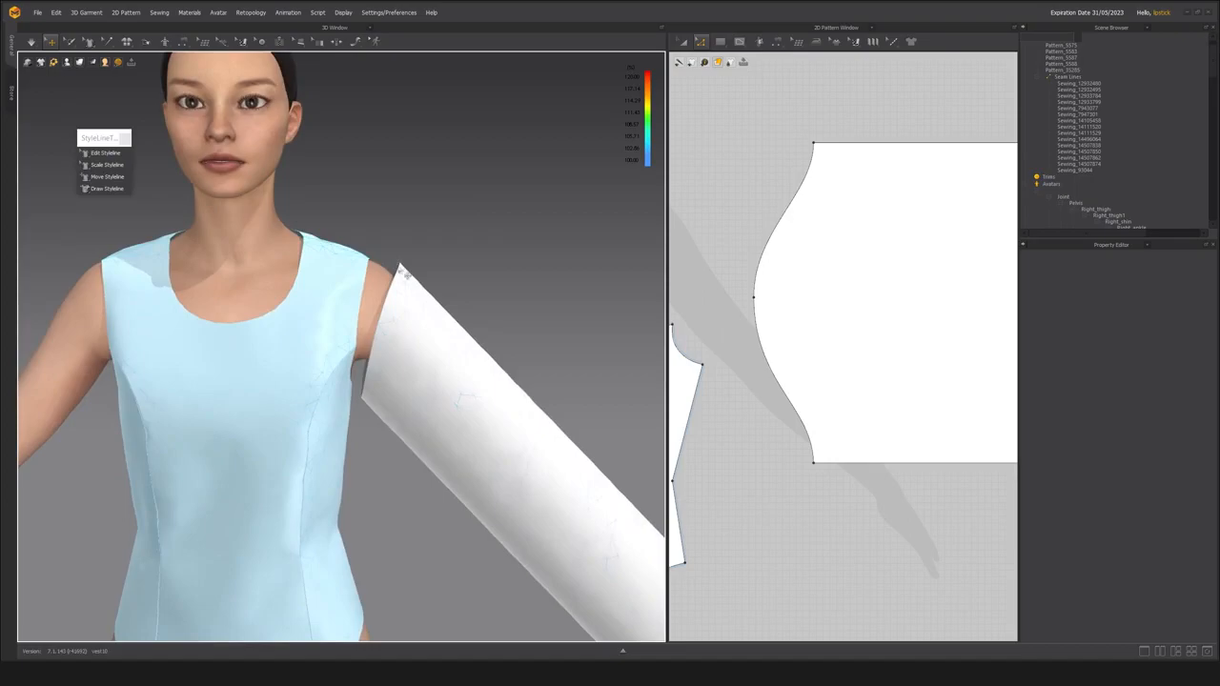
click(410, 276)
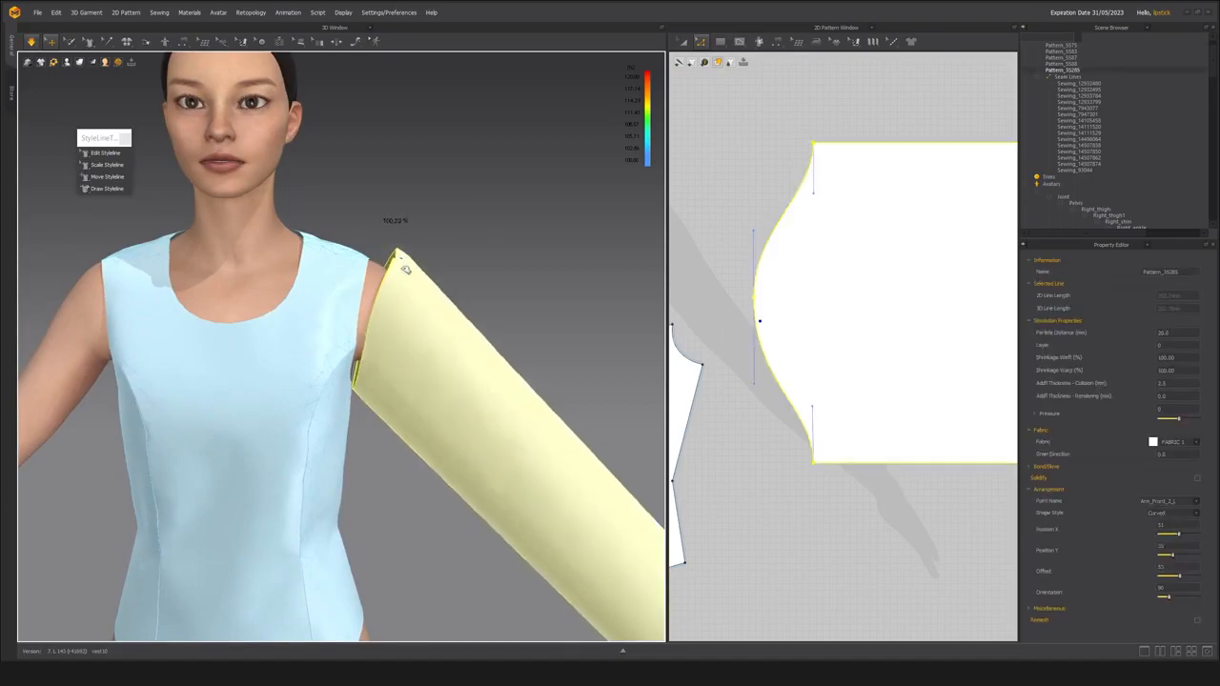
click(355, 367)
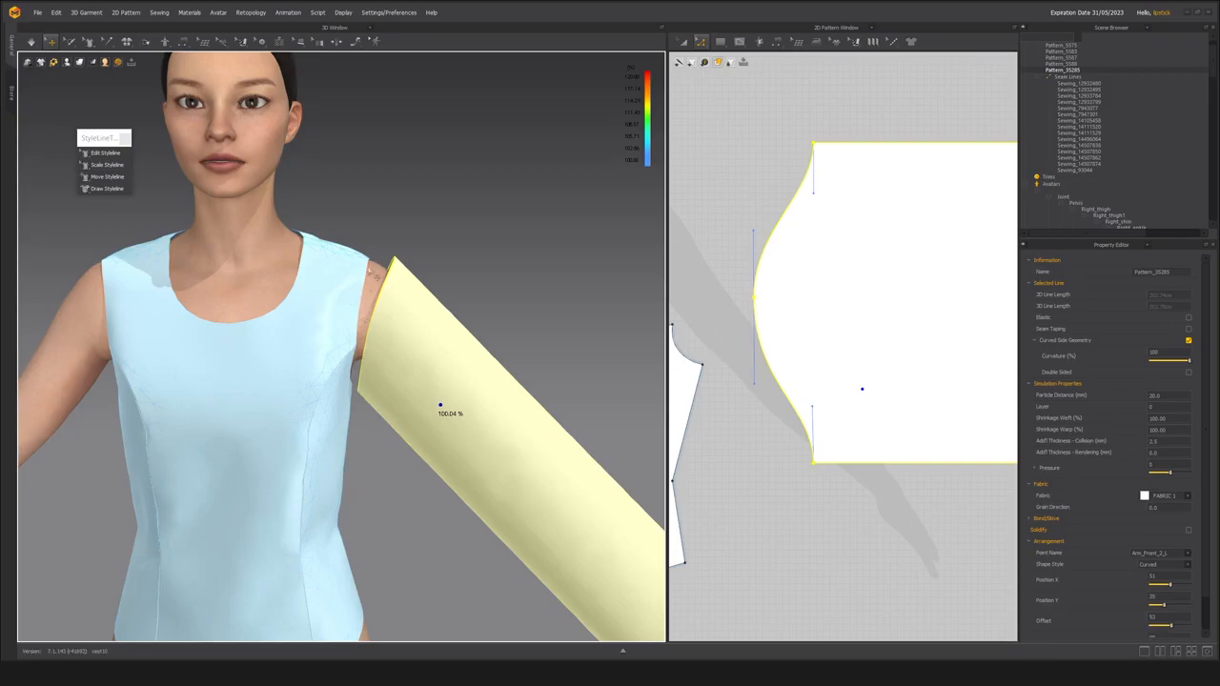
Extend the middle point of the sleeve cap toward the shoulder with Edit Styleline and fit the sleeve against the armhole.
click(305, 58)
click(89, 42)
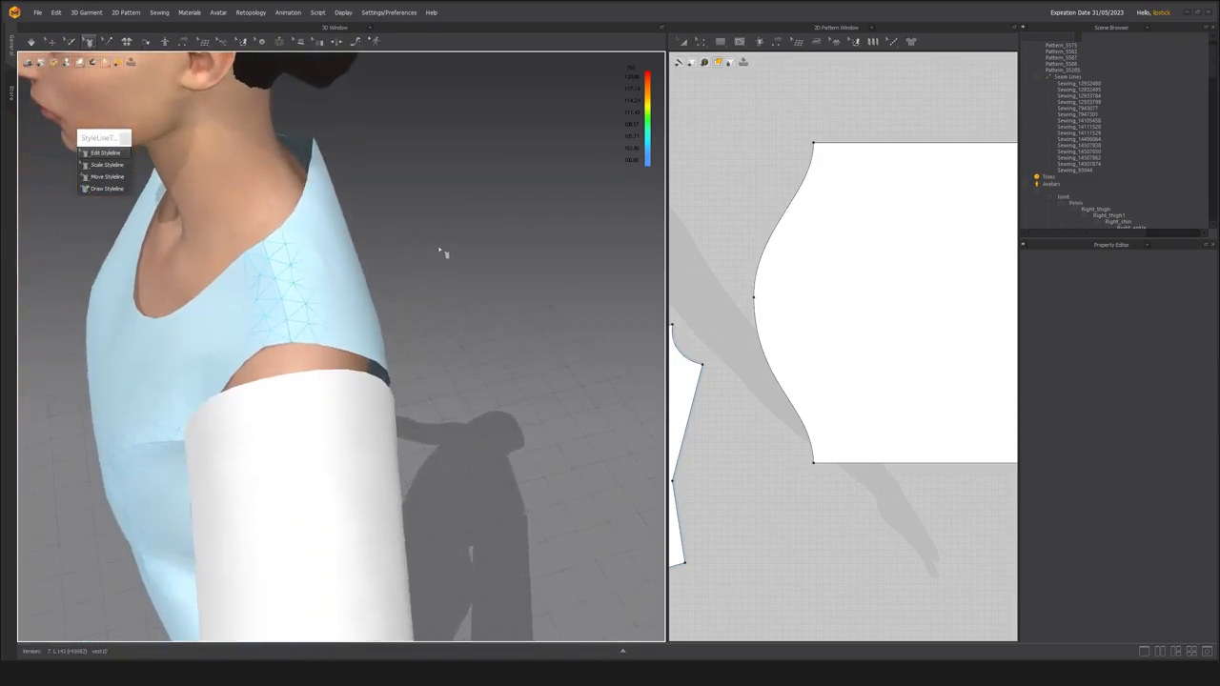
click(321, 364)
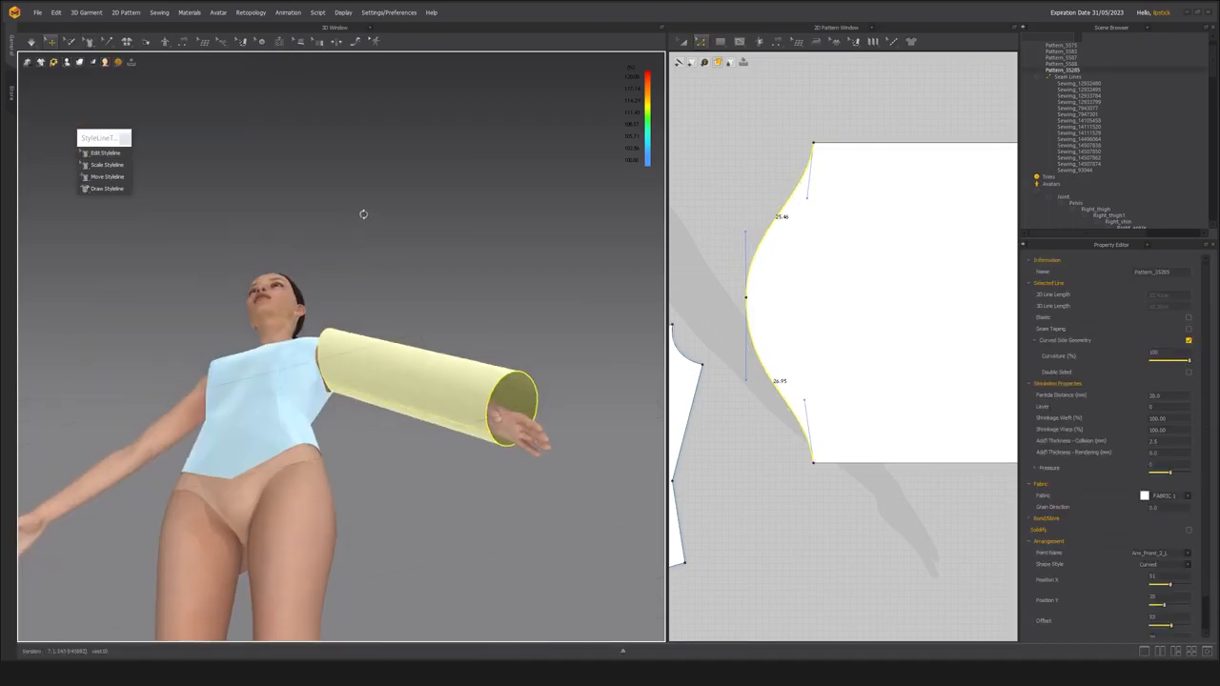
right_drag(363, 213, 312, 361)
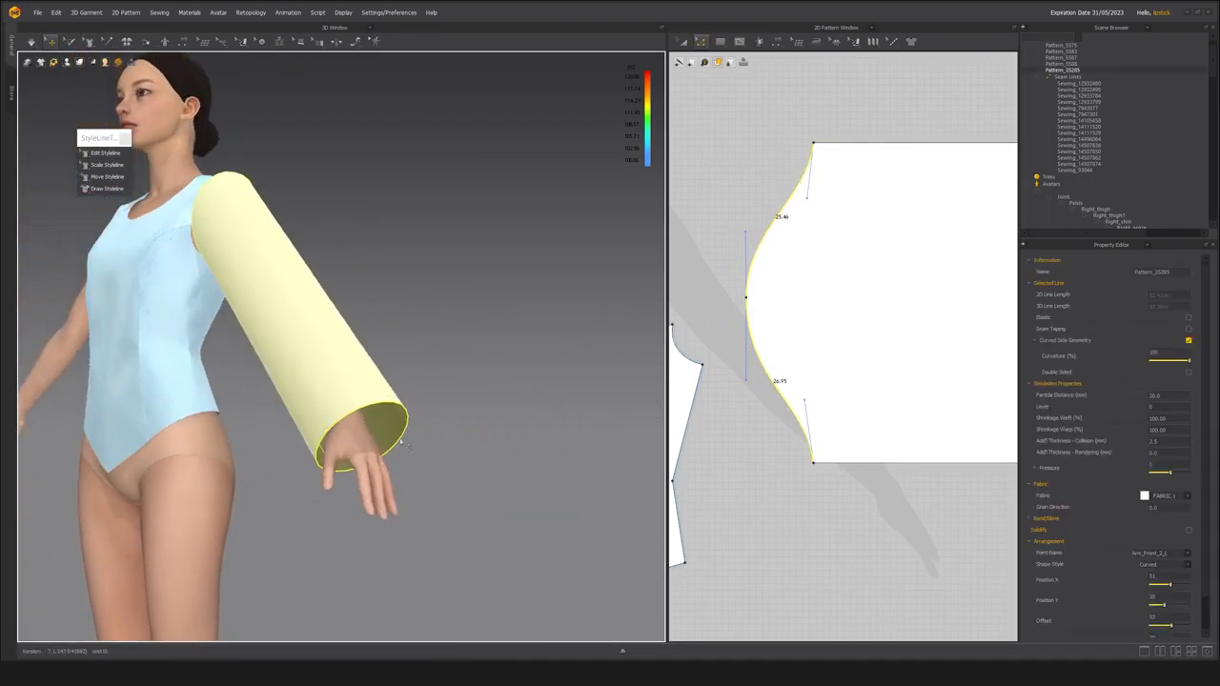
Measure the avatar's wrist with Basic Circumference Measure (Avatar) and check it against the sleeve opening.
scroll(864, 398, down, 4)
middle_drag(892, 374, 800, 353)
scroll(402, 398, up, 3)
scroll(403, 397, up, 8)
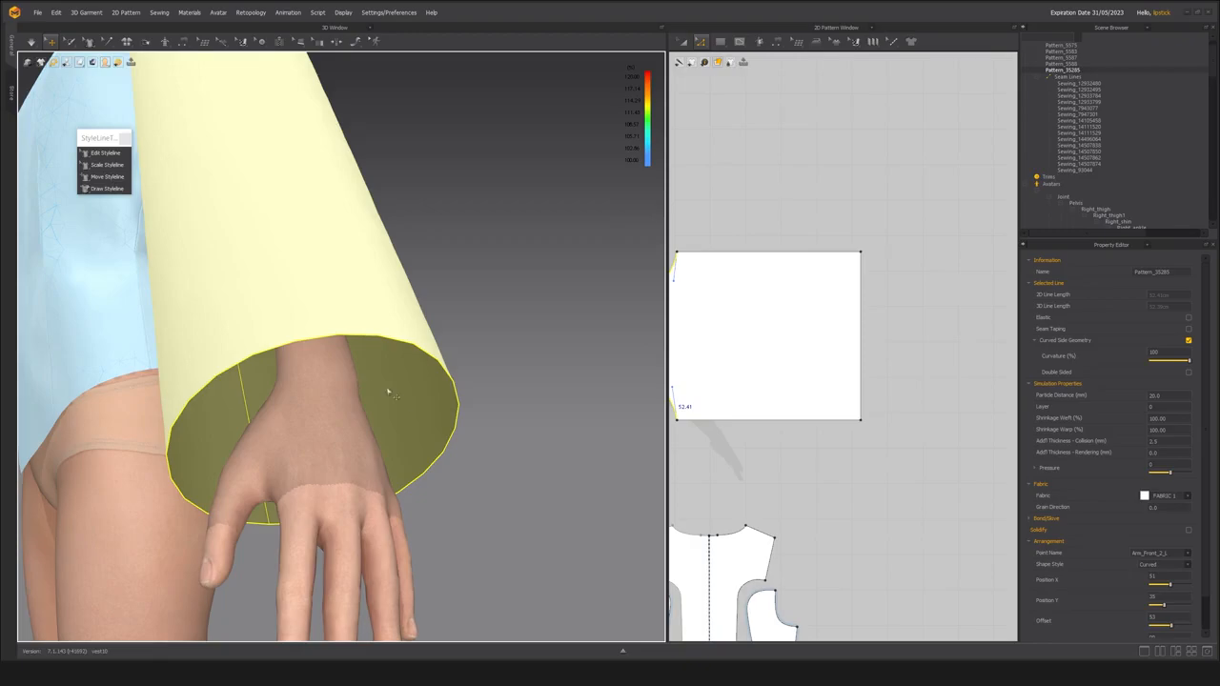
click(360, 43)
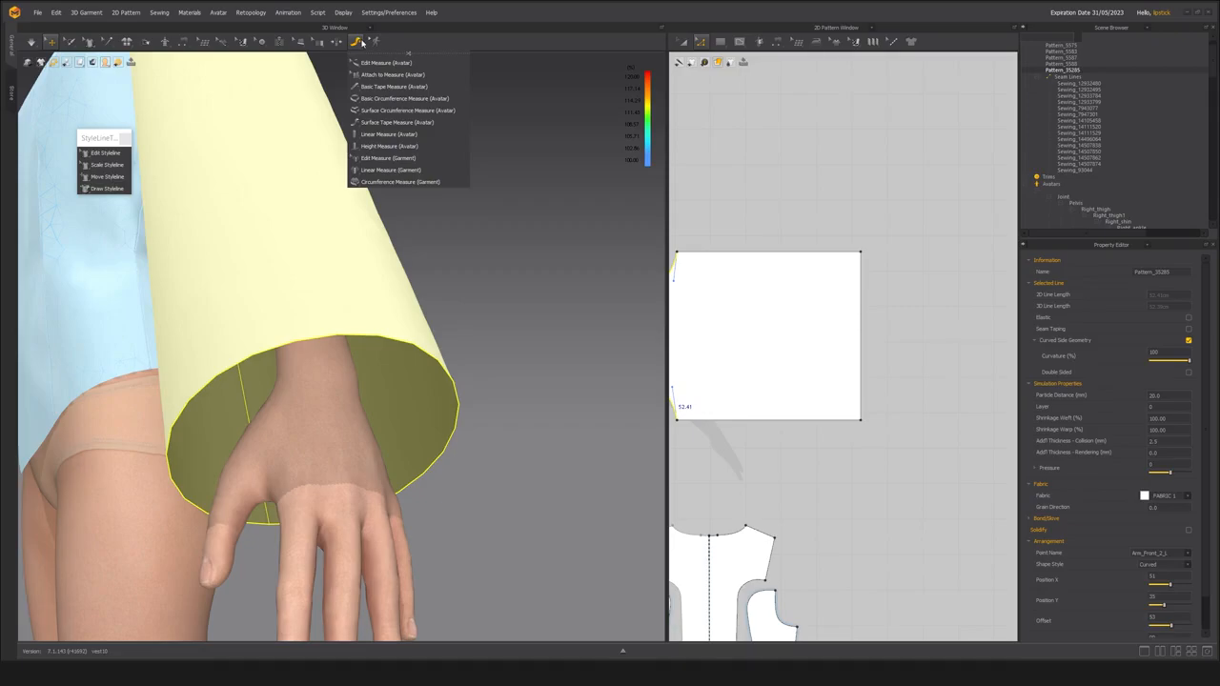
click(373, 99)
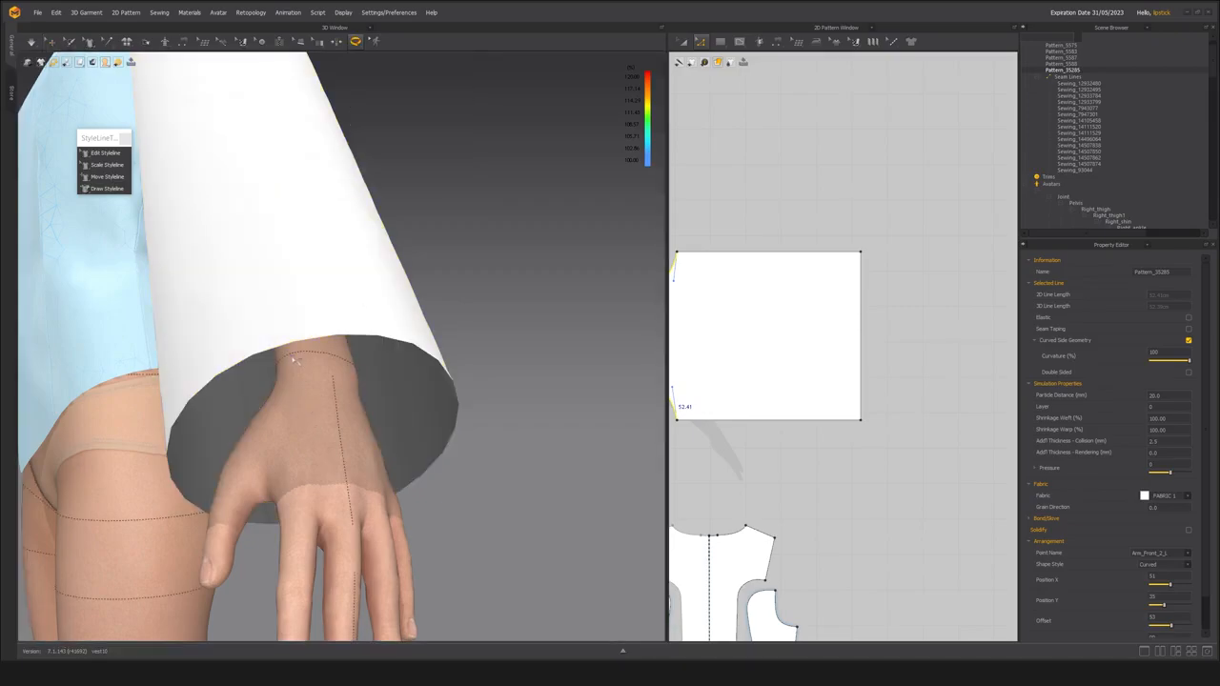
click(284, 359)
click(345, 373)
click(348, 372)
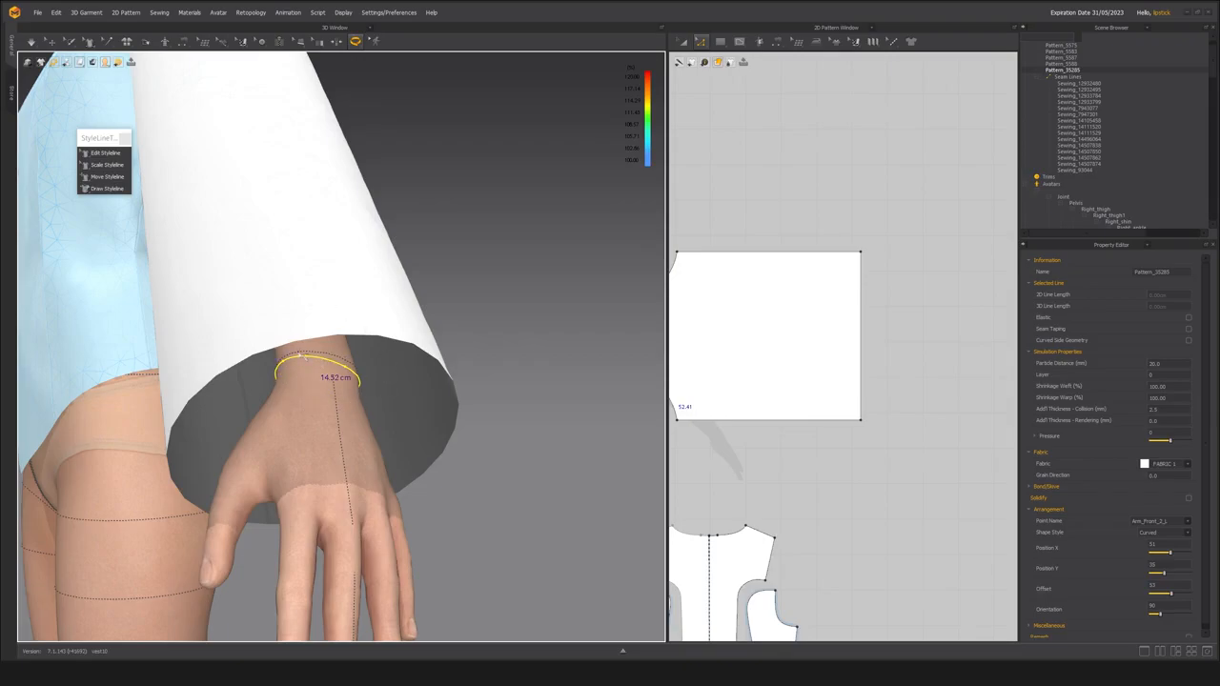
right_drag(330, 338, 348, 340)
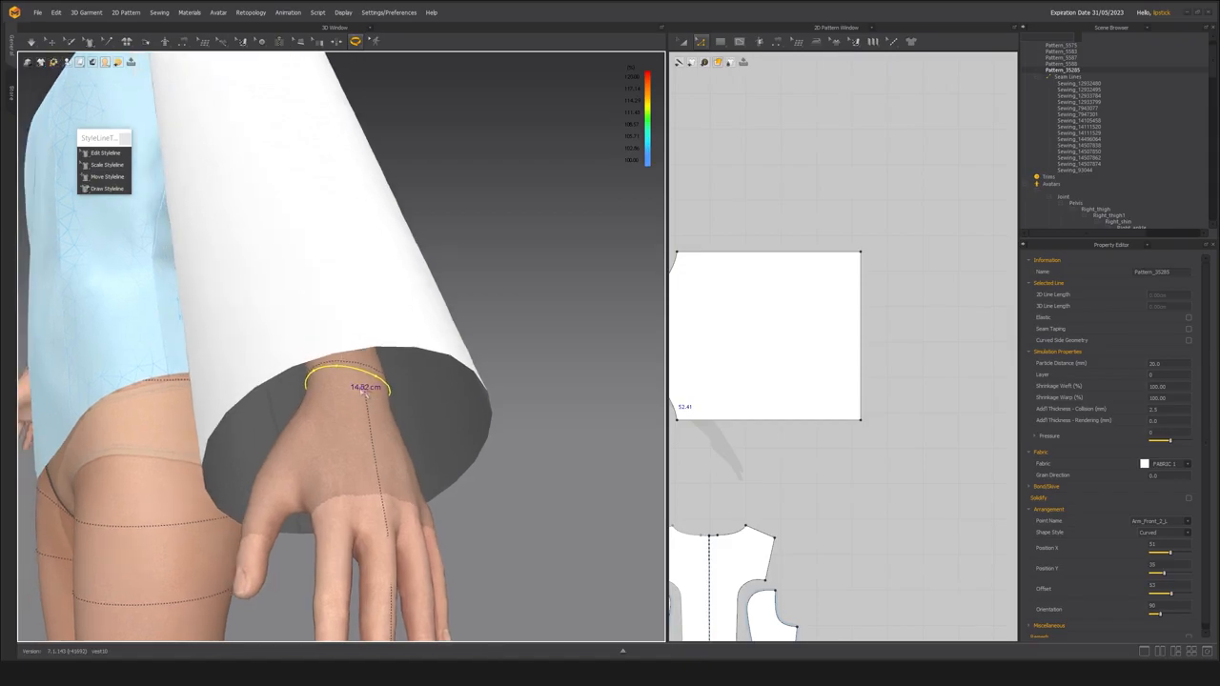
scroll(362, 391, down, 5)
right_drag(364, 392, 412, 416)
Narrow the sleeve's wrist opening to about 19.1 cm with Scale Styleline.
click(907, 322)
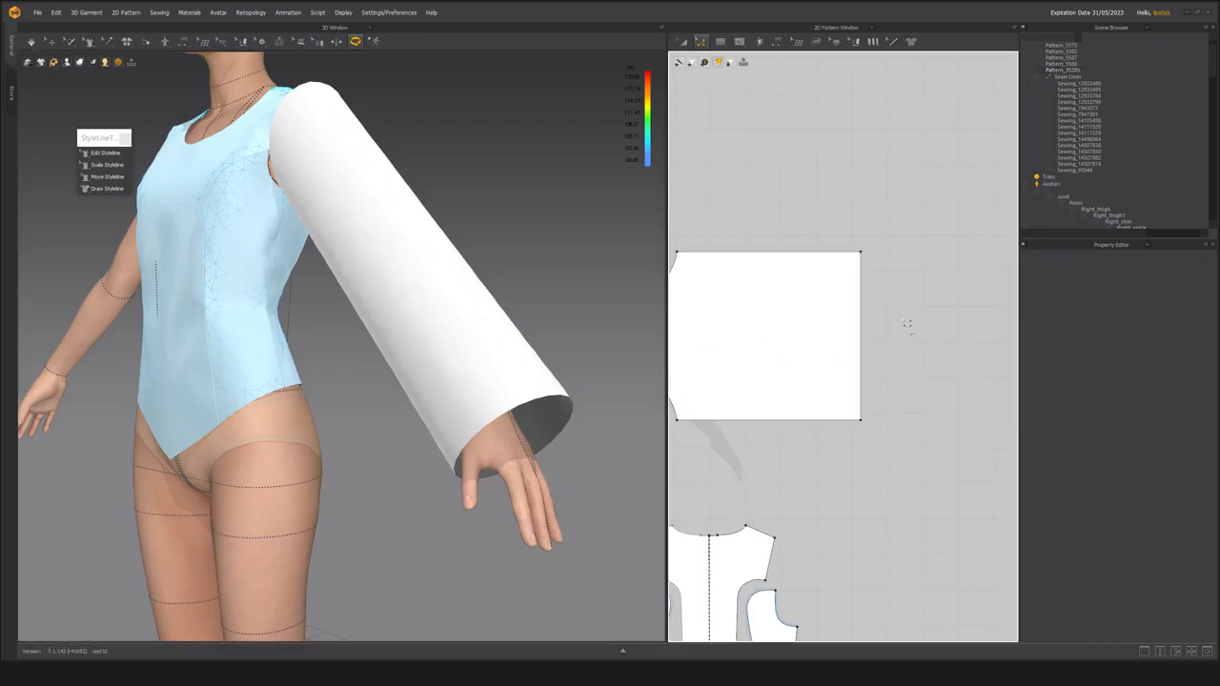
click(866, 338)
right_drag(846, 395, 888, 395)
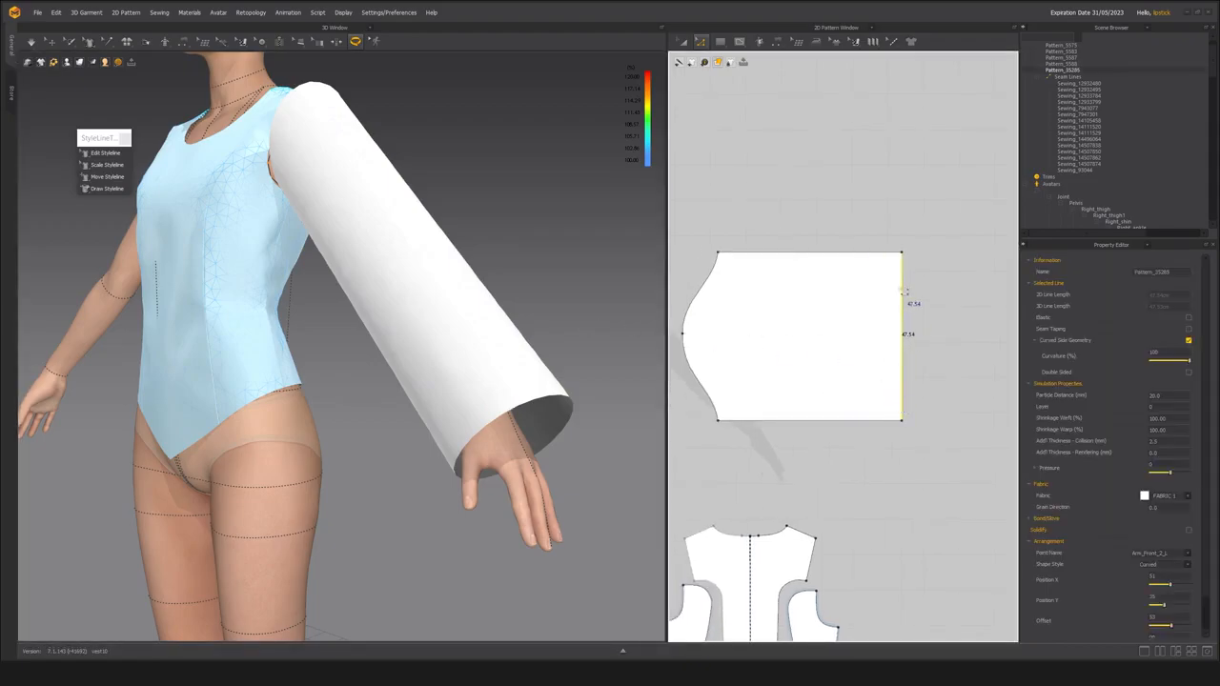
scroll(363, 300, up, 6)
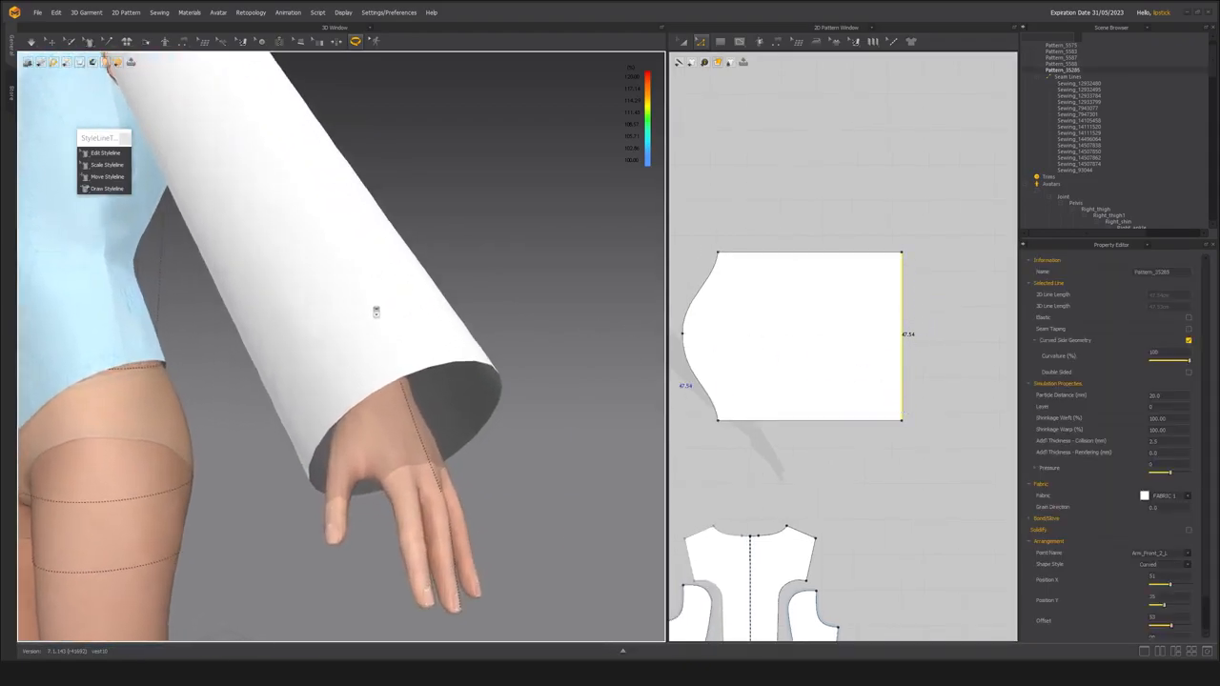
click(941, 278)
click(909, 340)
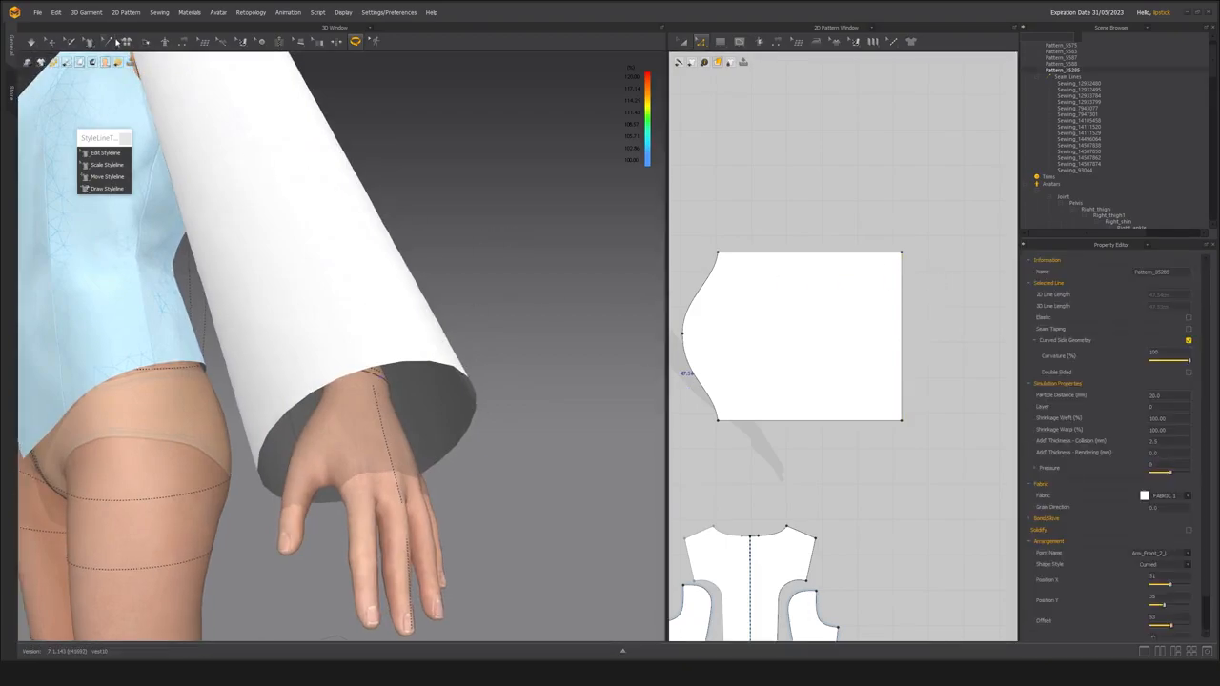
click(112, 168)
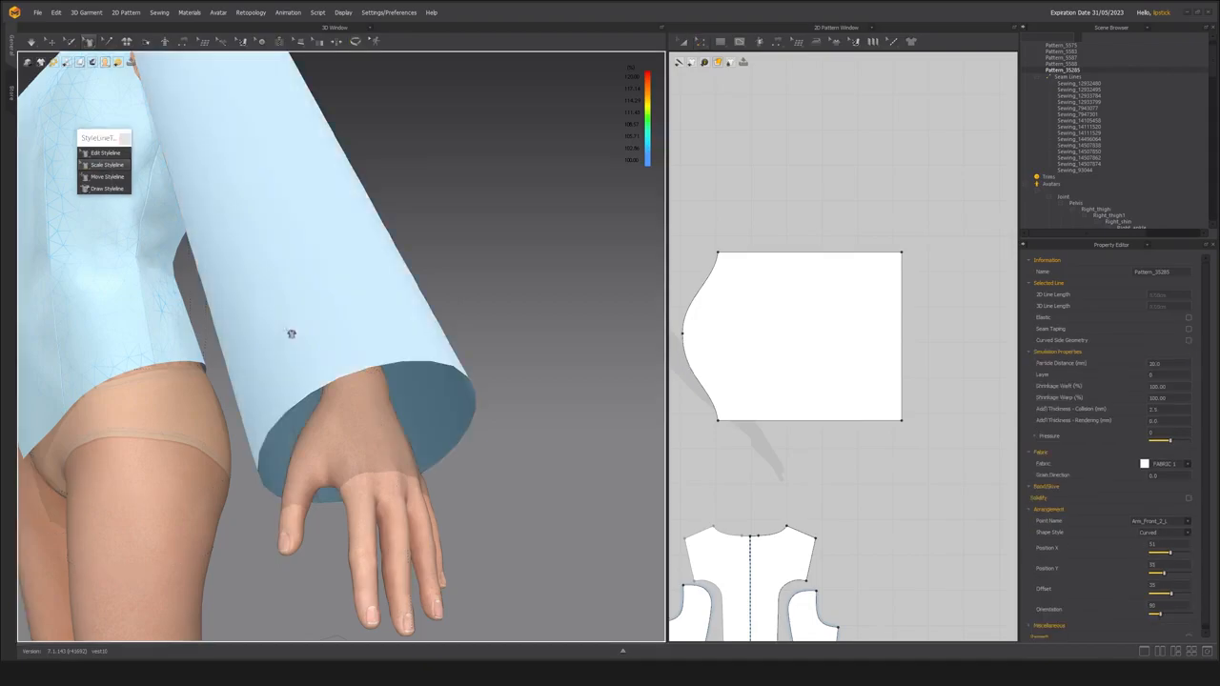
click(397, 364)
drag(412, 364, 534, 207)
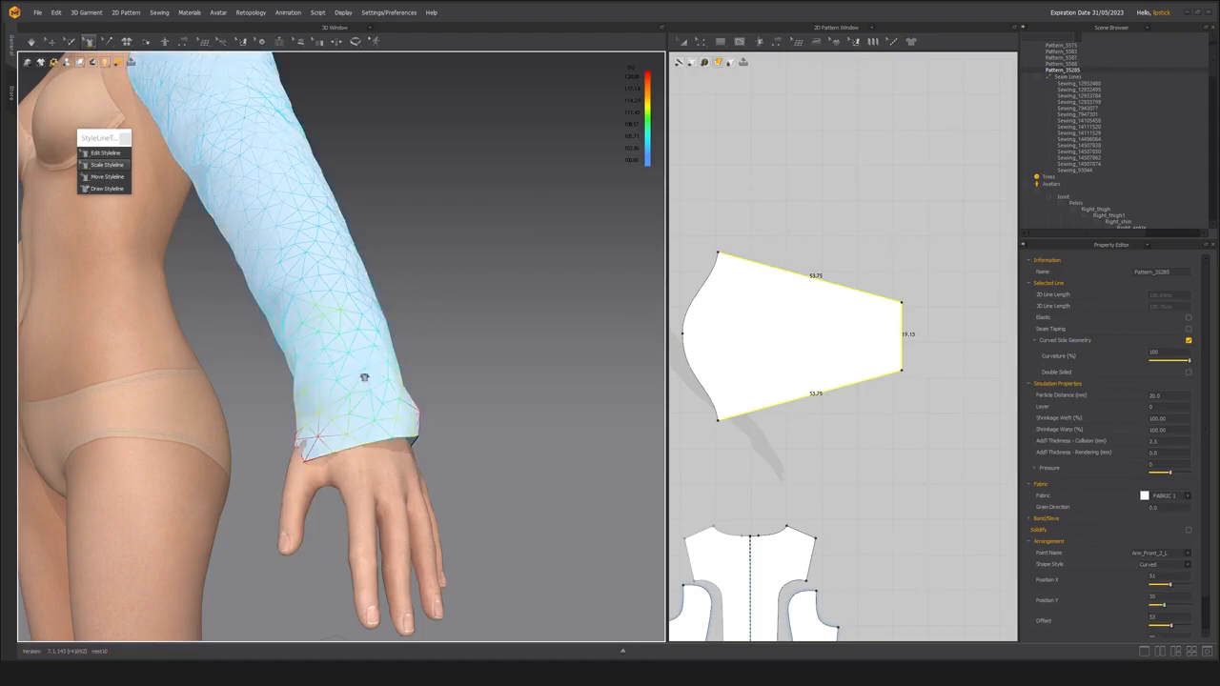
Simulate the narrowed sleeve and pull its cuff at the wrist to test the fit.
middle_drag(368, 373, 436, 409)
scroll(919, 357, up, 3)
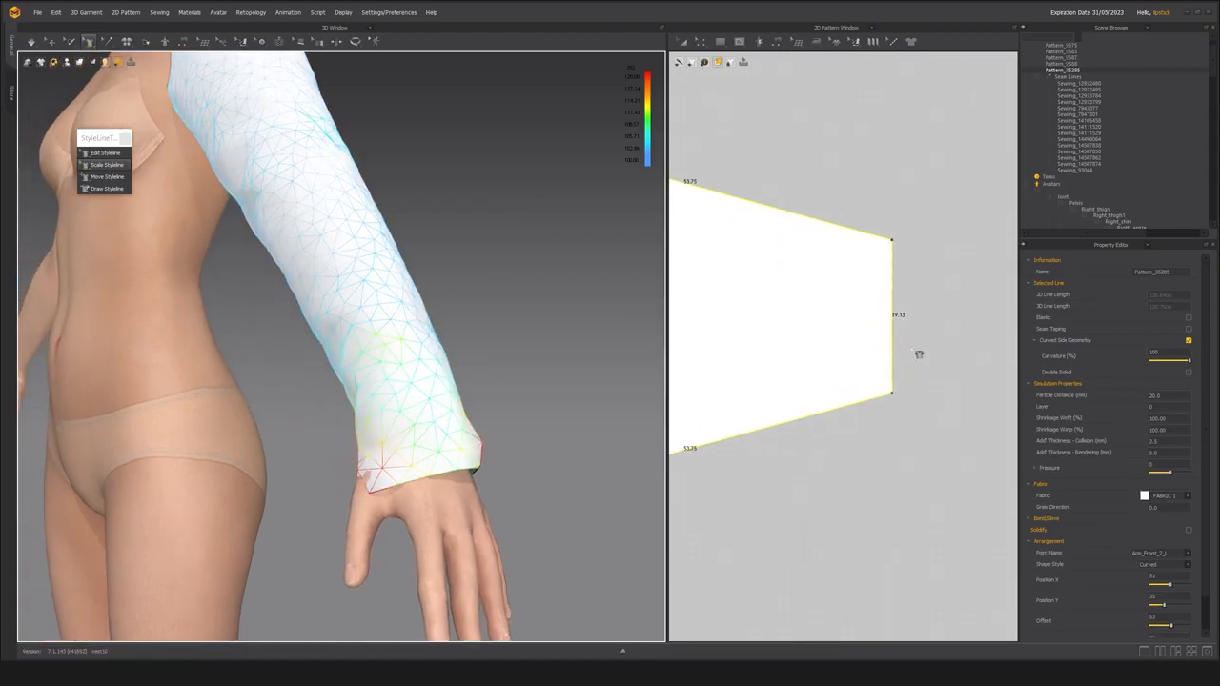
middle_drag(465, 351, 492, 365)
scroll(492, 365, down, 4)
mouse_move(493, 366)
right_down()
mouse_move(566, 357)
mouse_move(521, 376)
mouse_move(491, 367)
right_up()
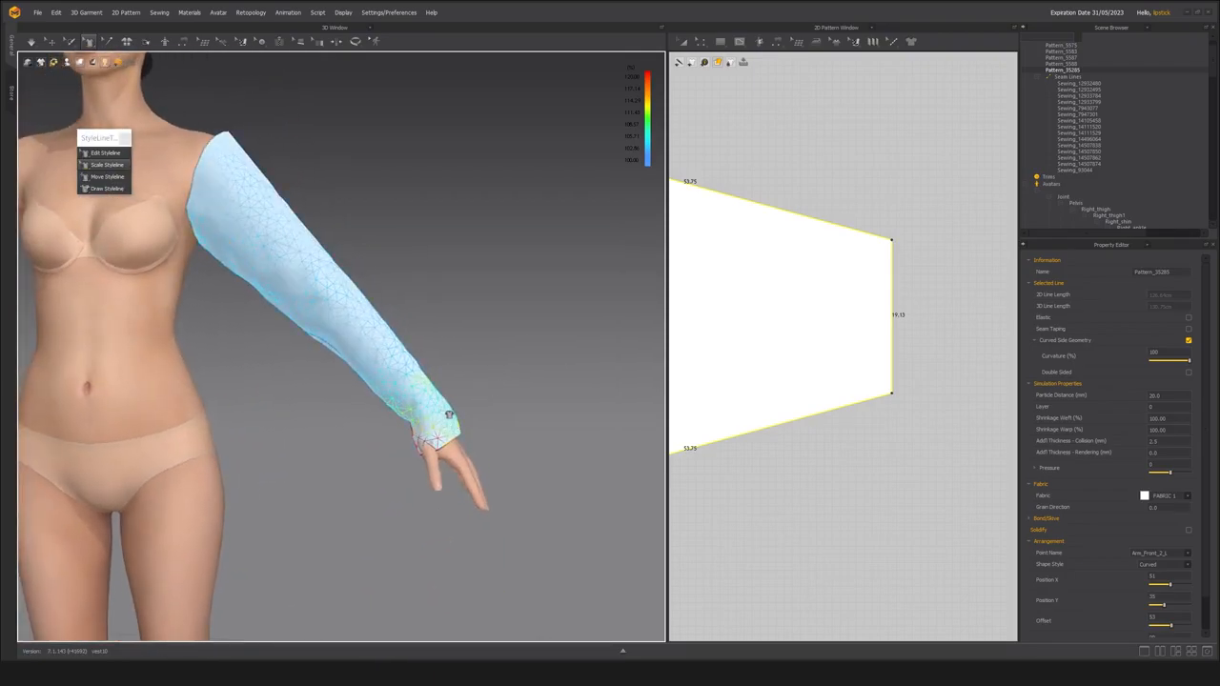
middle_drag(435, 392, 517, 465)
right_drag(516, 463, 386, 440)
key(space)
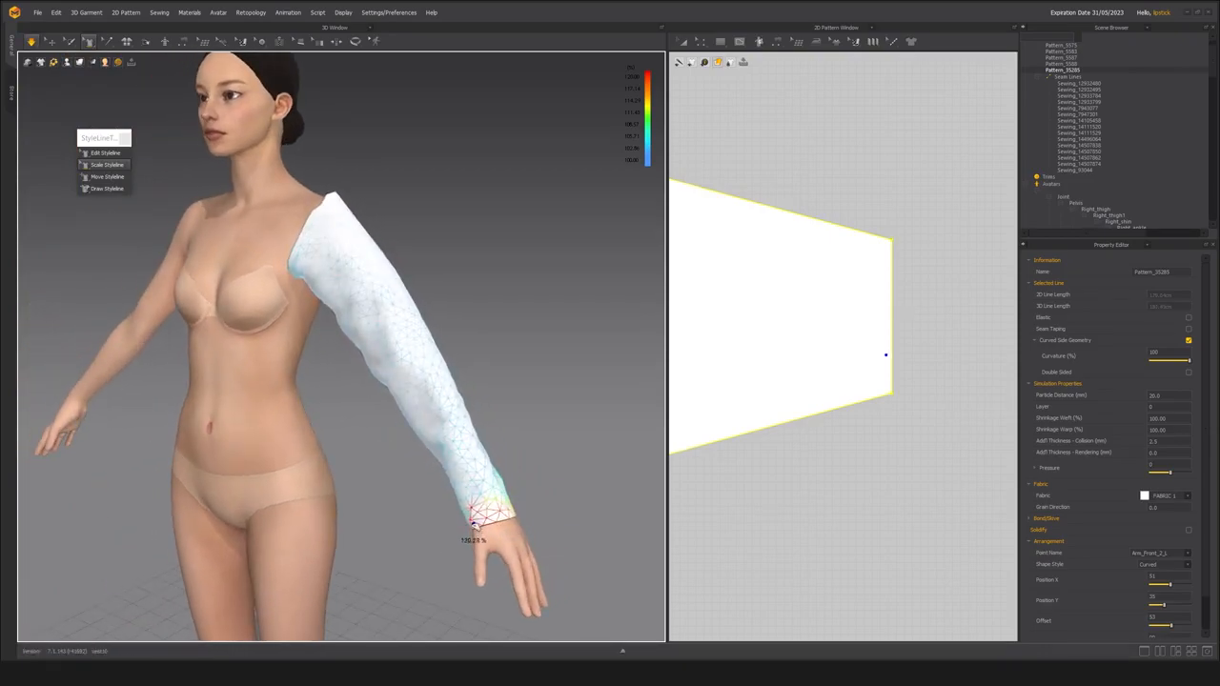
right_drag(484, 523, 514, 522)
key(space)
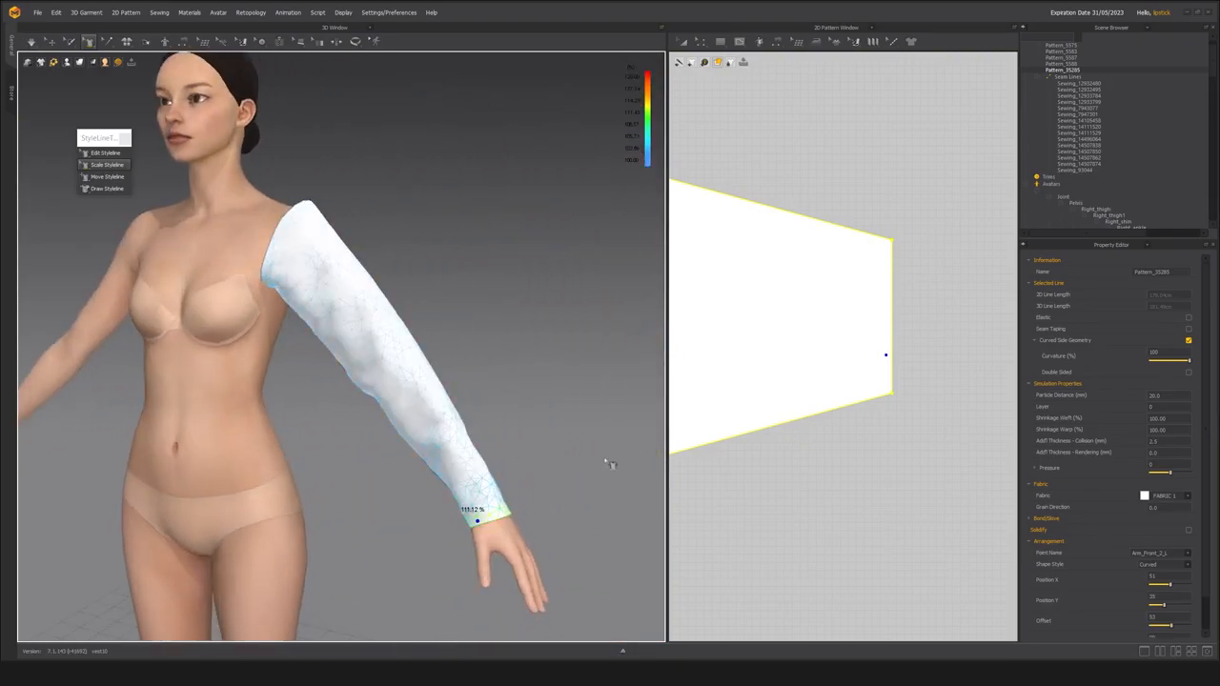
Widen the wrist opening to about 23.7 cm with Scale Styleline.
scroll(519, 419, up, 2)
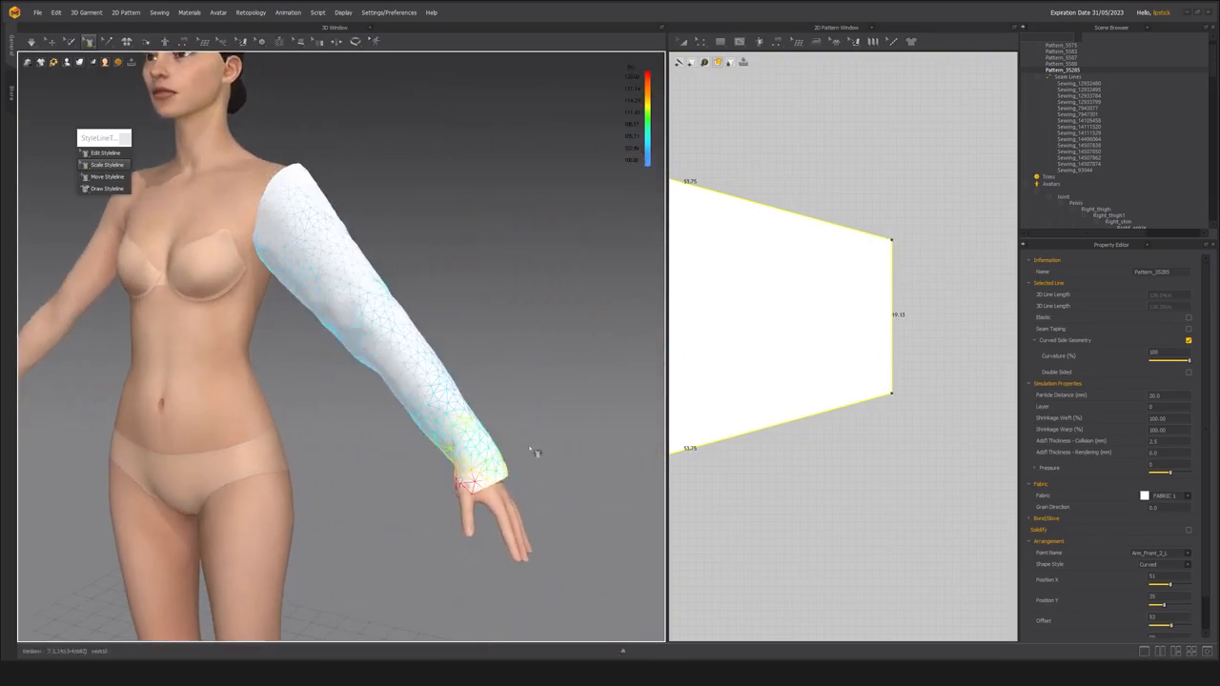
scroll(515, 439, up, 2)
right_drag(467, 390, 343, 372)
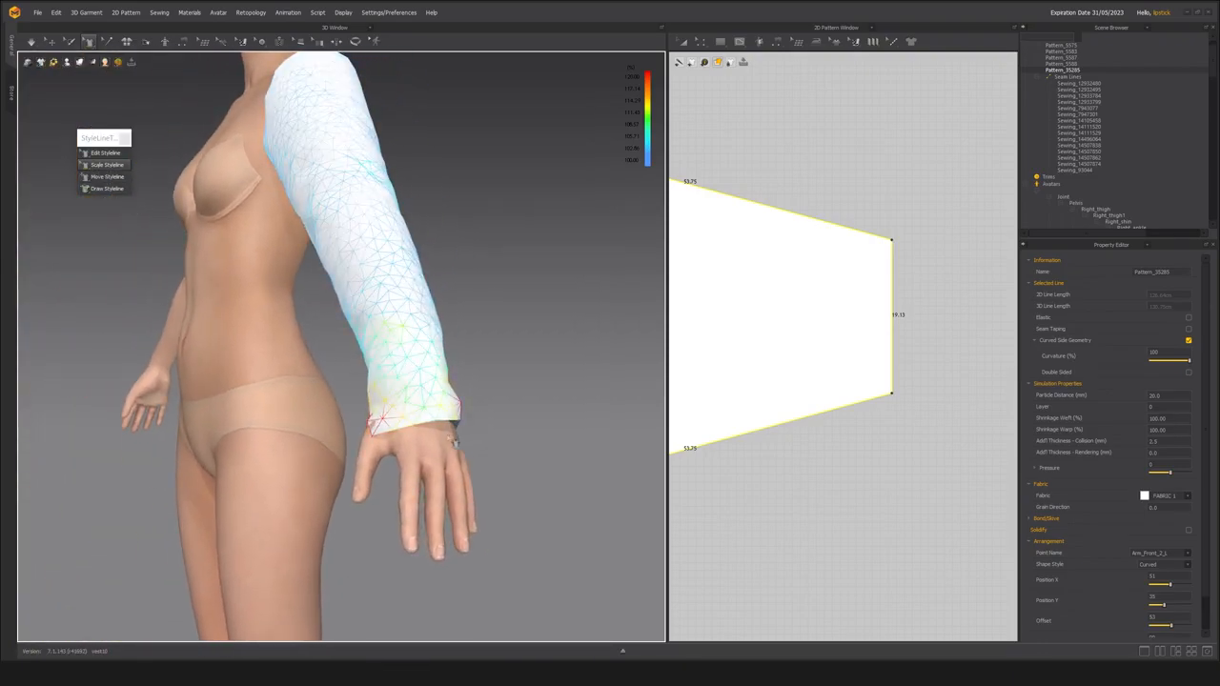
click(428, 431)
drag(429, 431, 415, 434)
right_drag(415, 408, 461, 393)
scroll(414, 373, down, 4)
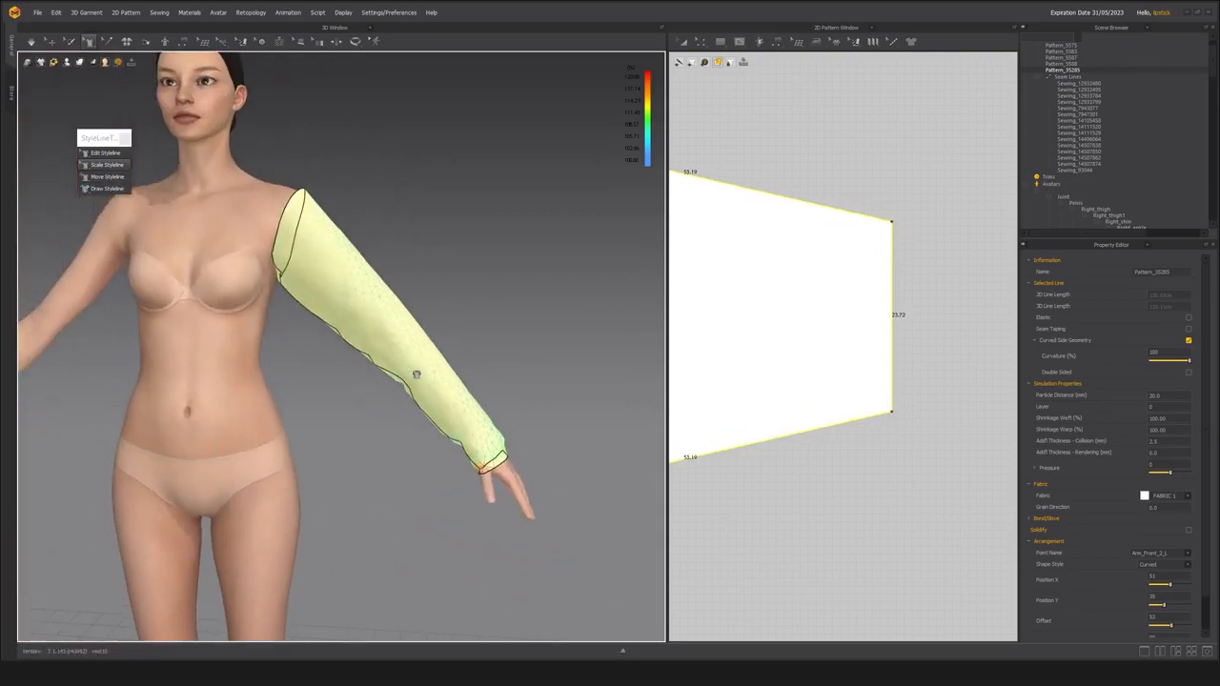
Simulate the sleeve with the widened opening and pull it up along the arm toward the shoulder.
key(space)
right_drag(490, 413, 433, 346)
key(space)
middle_drag(501, 336, 453, 334)
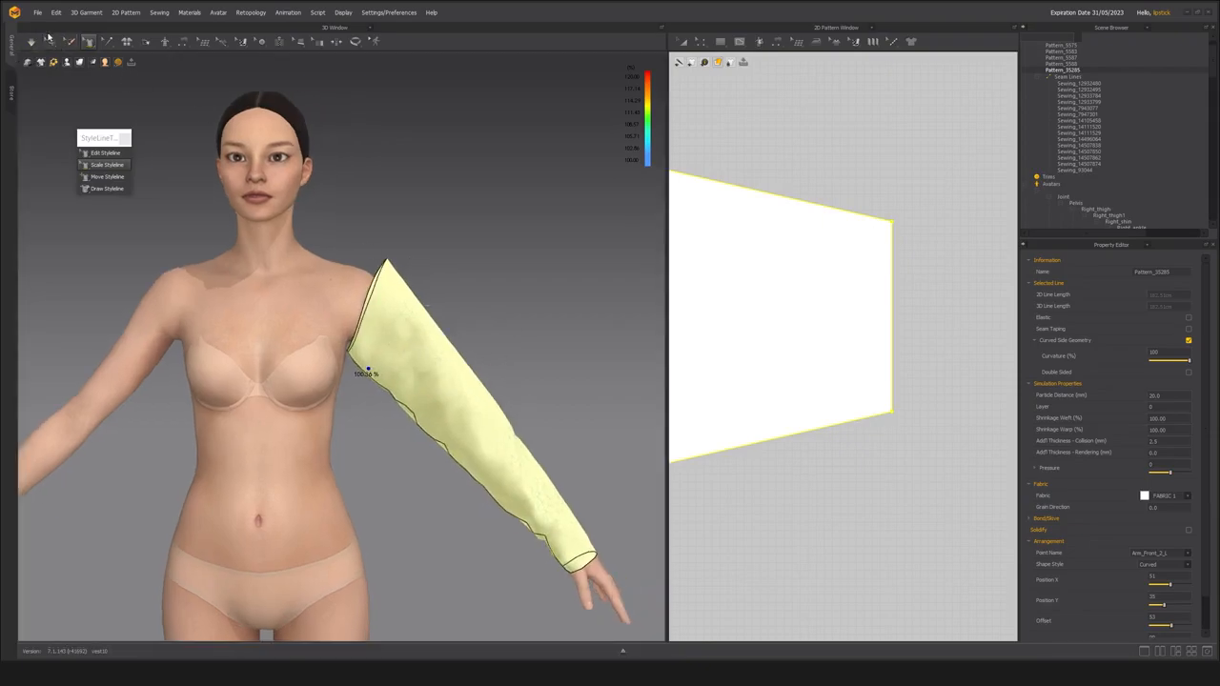
Open the environment's Simulation Properties and bring up the Gravity value for editing.
click(51, 41)
scroll(471, 357, up, 3)
mouse_move(471, 356)
right_down()
mouse_move(336, 355)
mouse_move(477, 353)
right_up()
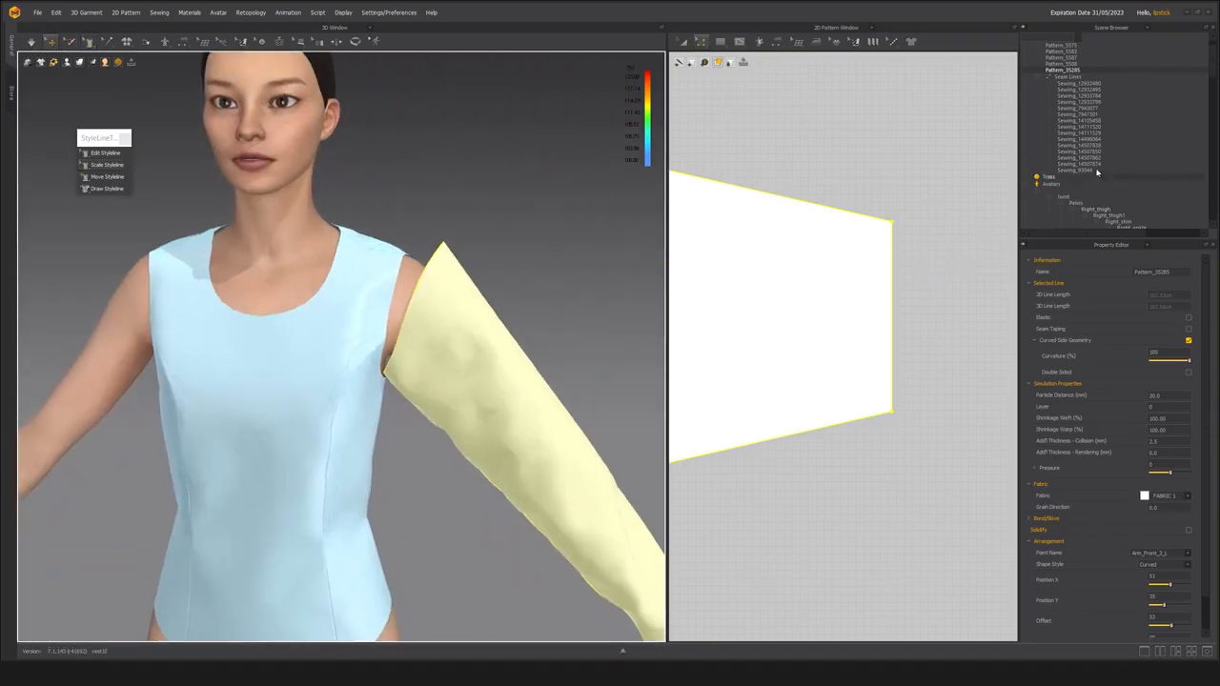
scroll(1111, 188, down, 5)
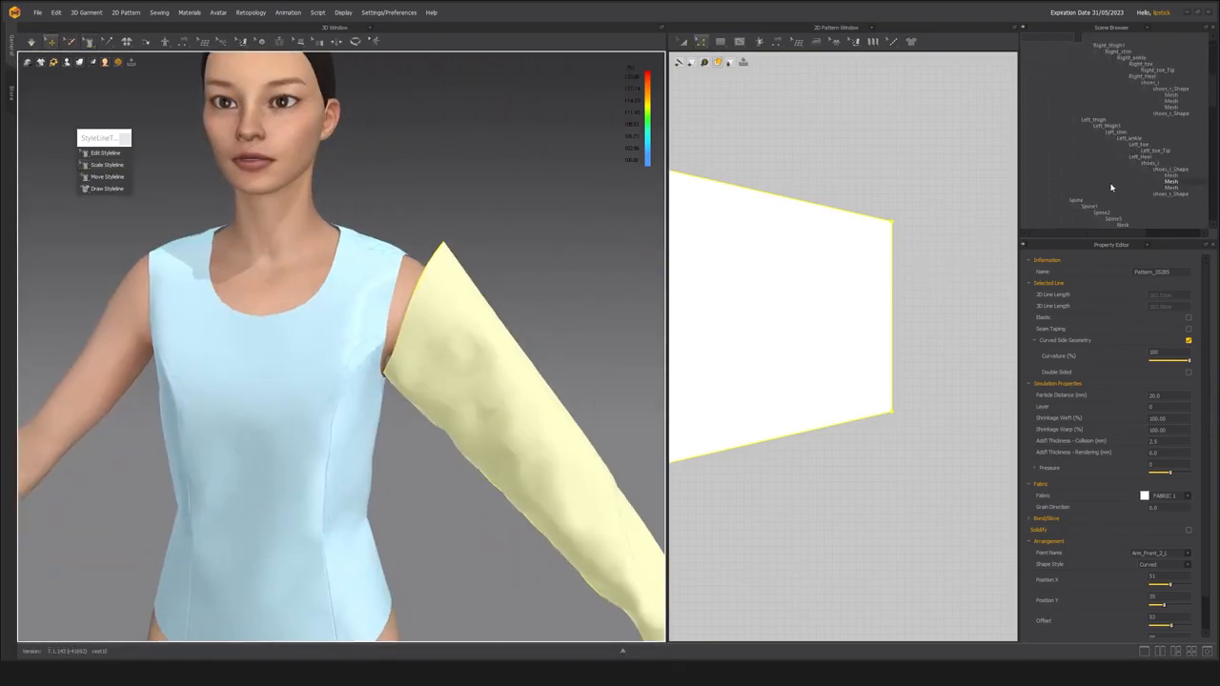
scroll(1111, 186, up, 5)
click(1030, 91)
click(1072, 218)
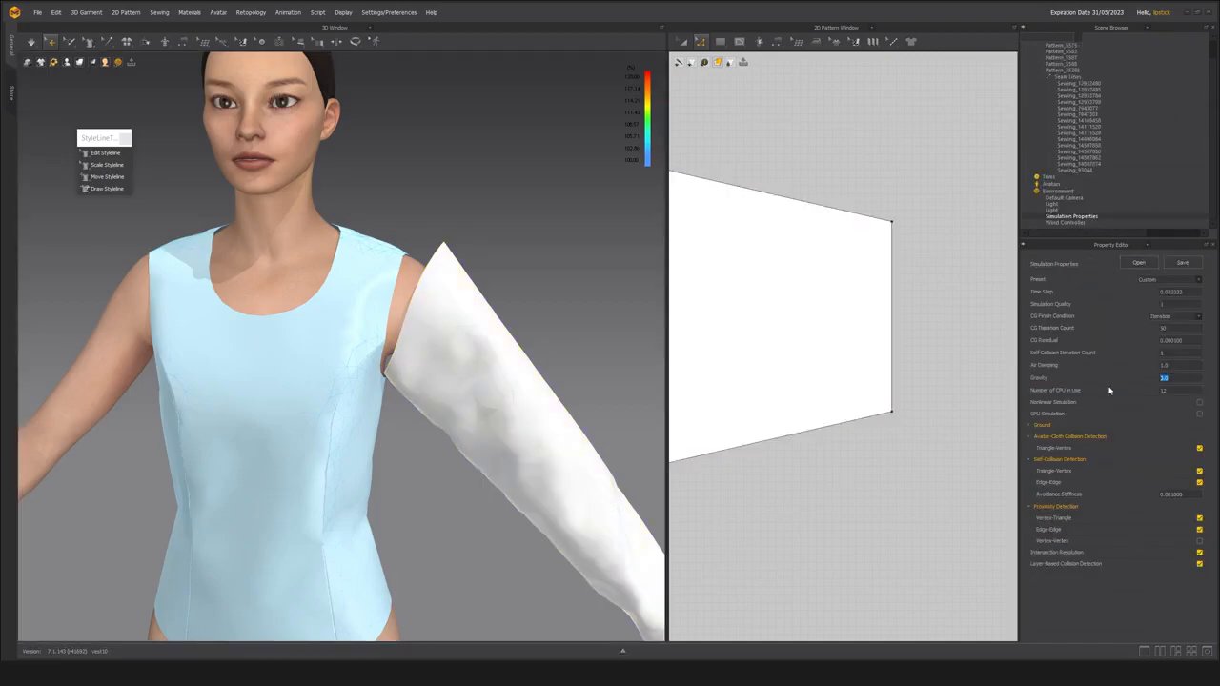
Select all the pattern pieces and unfreeze the bodice.
right_drag(420, 310, 443, 365)
scroll(437, 379, up, 3)
scroll(468, 368, down, 3)
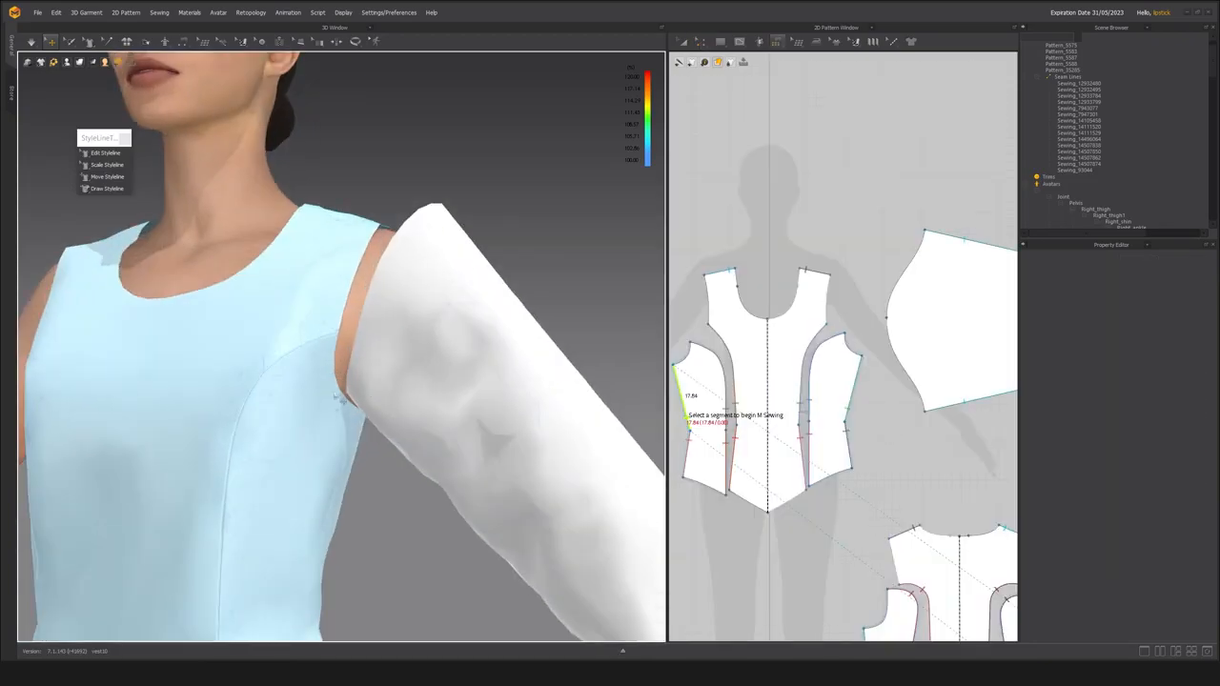
scroll(756, 377, down, 7)
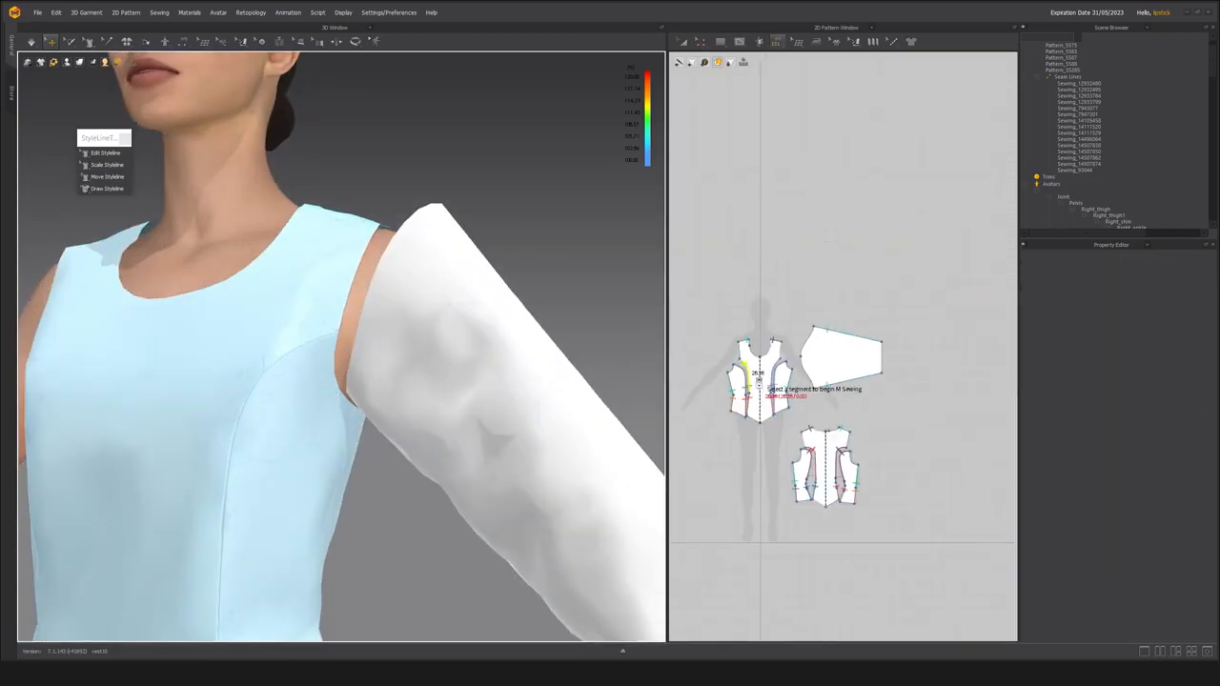
key(a)
drag(710, 323, 860, 480)
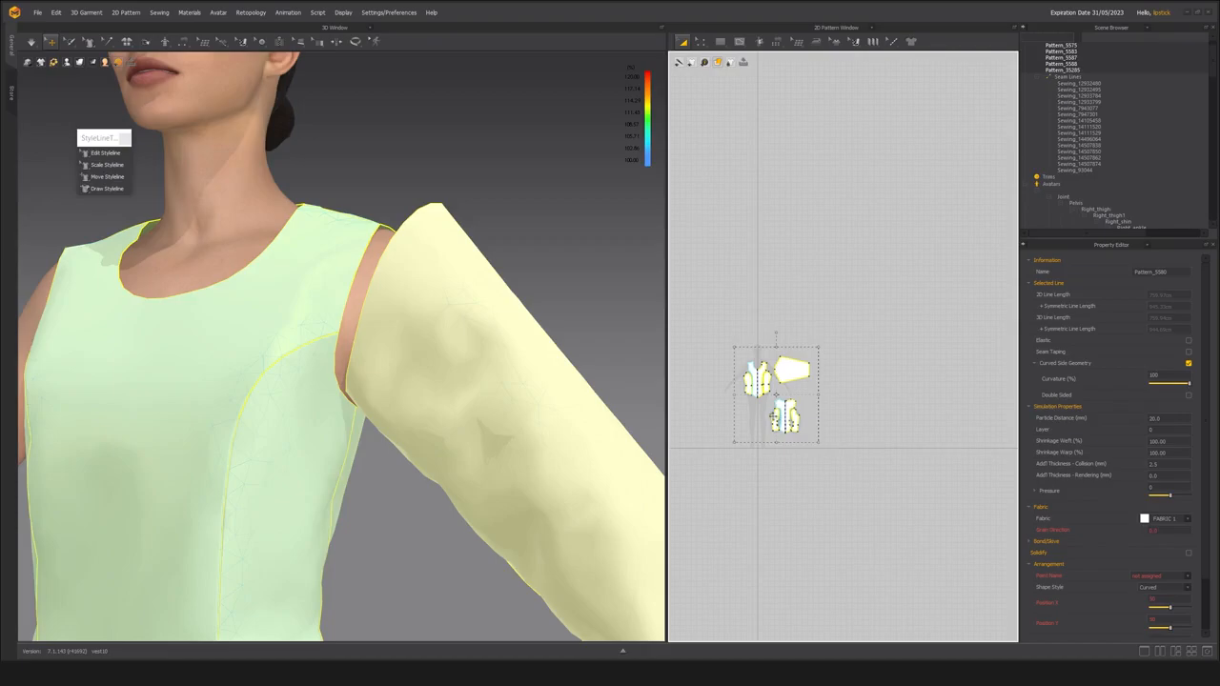
key(ctrl+k)
click(572, 315)
right_drag(384, 411, 374, 408)
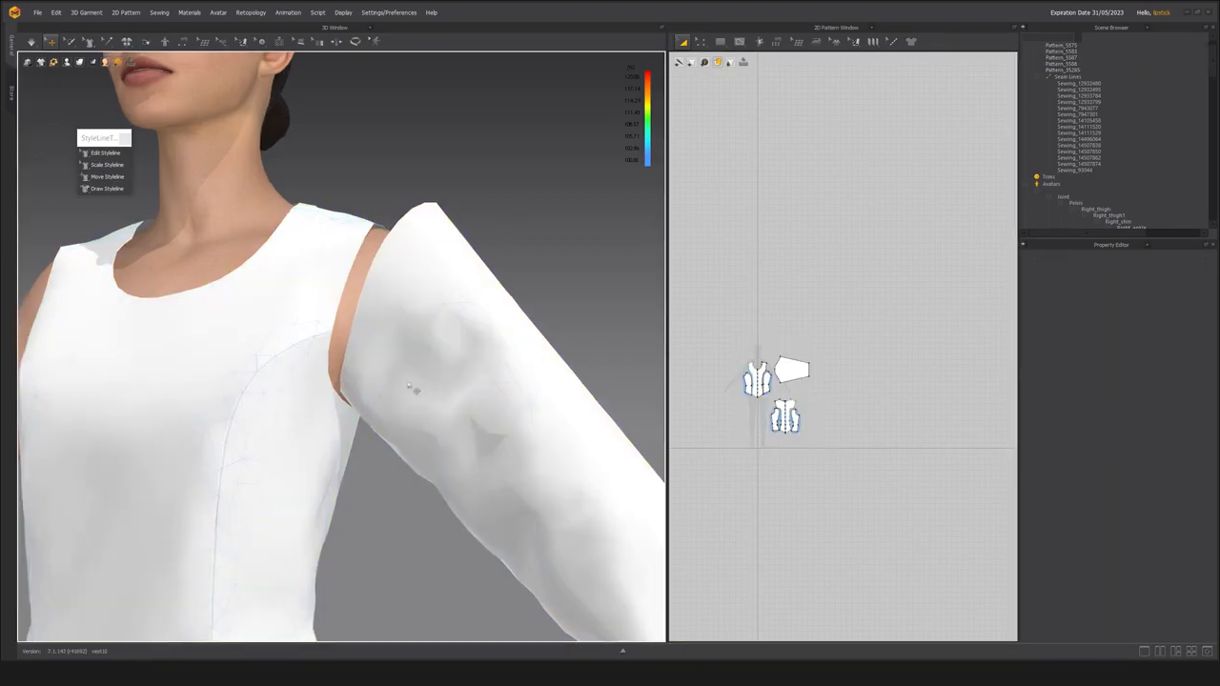
Start an M:N sewing and set the two segments of the sleeve cap as its first side.
key(n)
right_drag(465, 379, 553, 248)
scroll(553, 247, up, 3)
click(276, 473)
click(486, 235)
key(Return)
Complete the M:N sewing by joining the cap to the front and back armhole segments, including both side panels.
scroll(561, 225, down, 3)
mouse_move(560, 225)
right_down()
mouse_move(560, 176)
mouse_move(556, 204)
right_up()
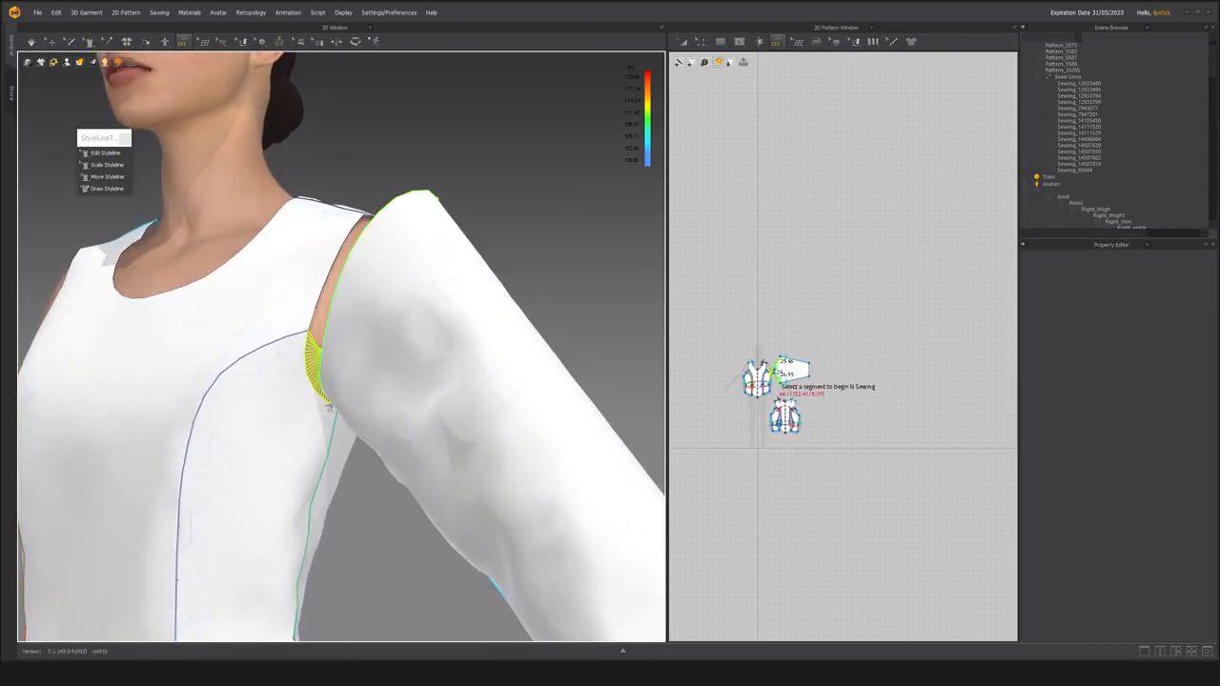
click(327, 406)
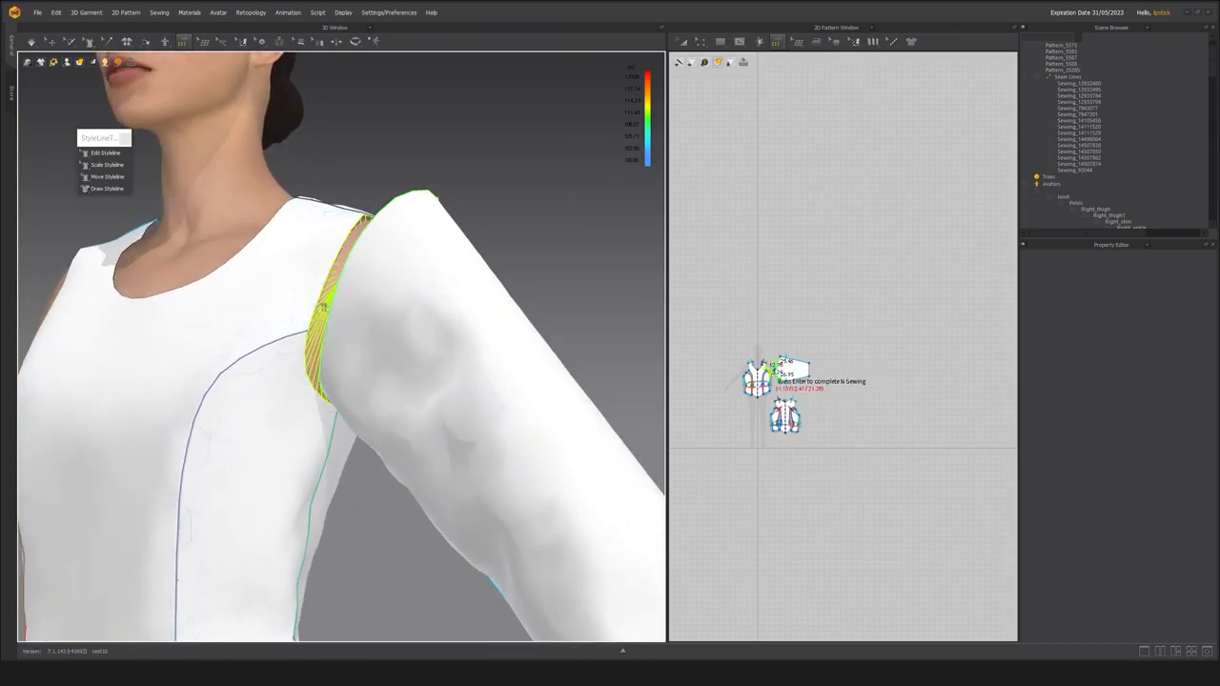
right_drag(509, 175, 322, 208)
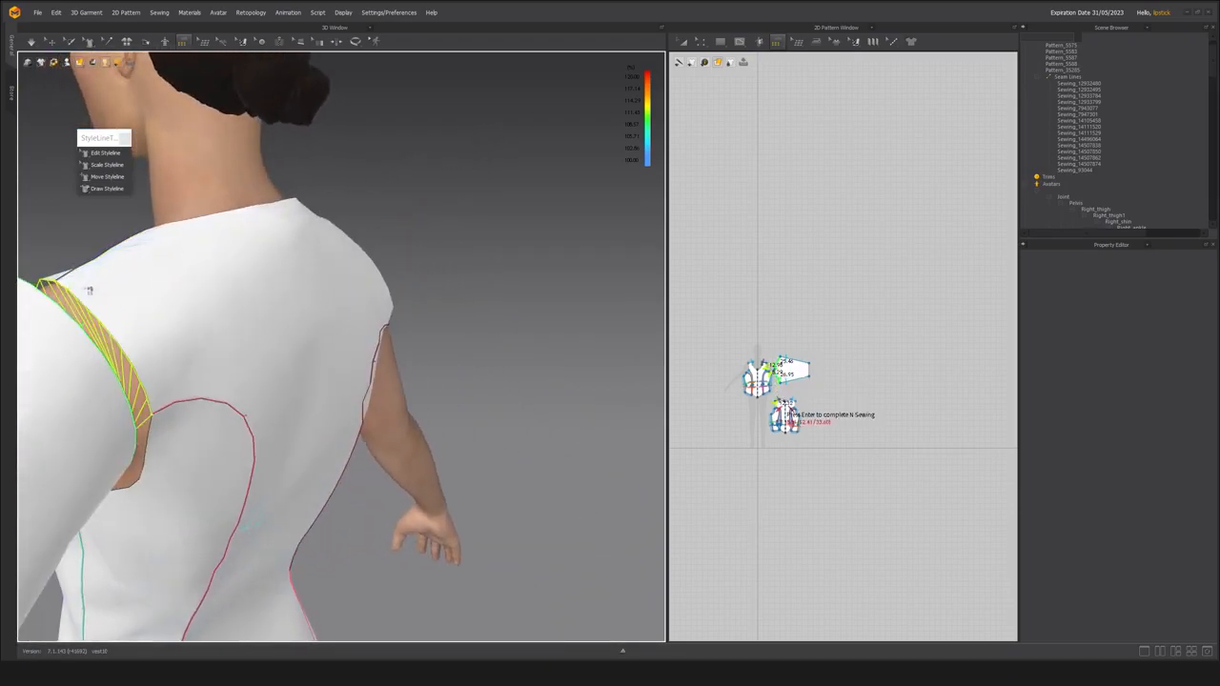
click(162, 439)
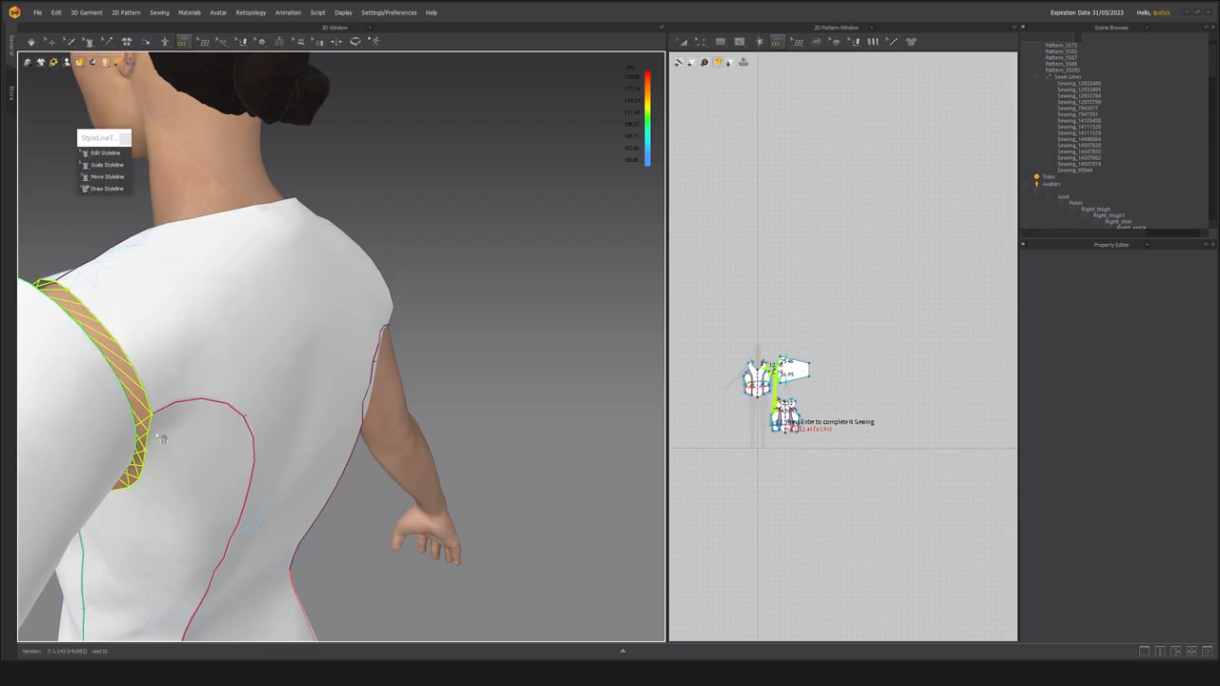
key(Return)
Create a Symmetric Pattern (with Sewing) of the sleeve and place it on the opposite side of the front bodice.
right_drag(495, 398, 333, 278)
key(q)
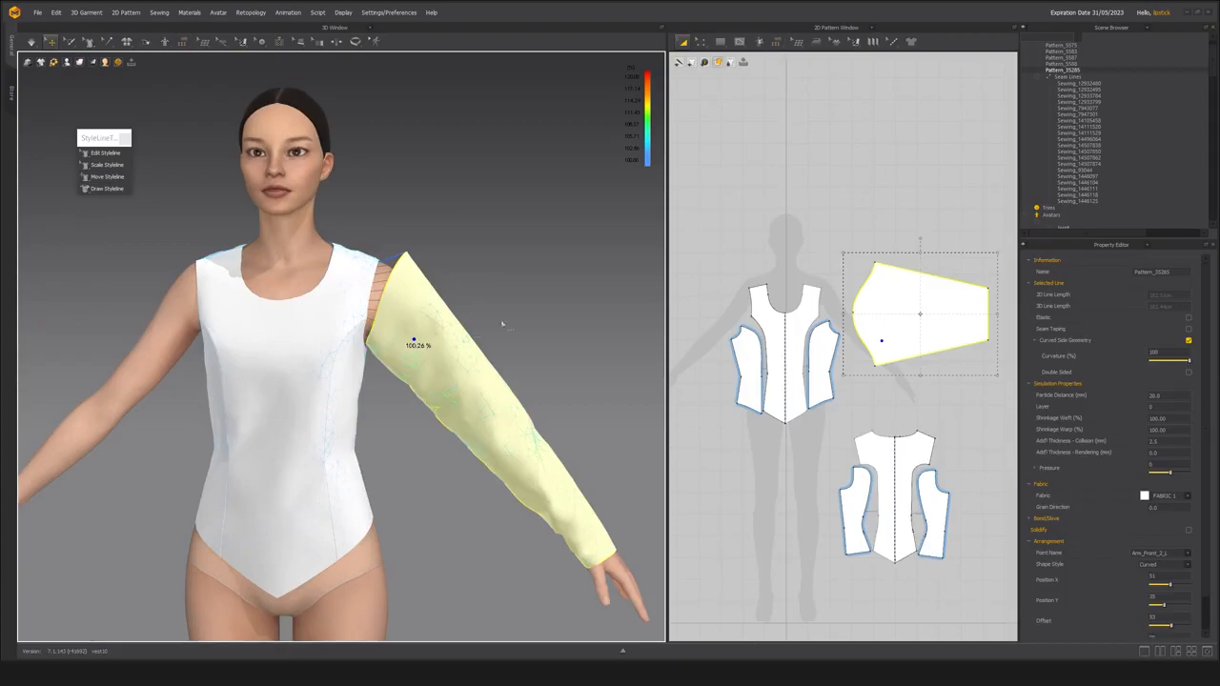
click(502, 324)
click(889, 314)
middle_drag(871, 311, 897, 295)
scroll(790, 309, up, 3)
scroll(865, 310, down, 2)
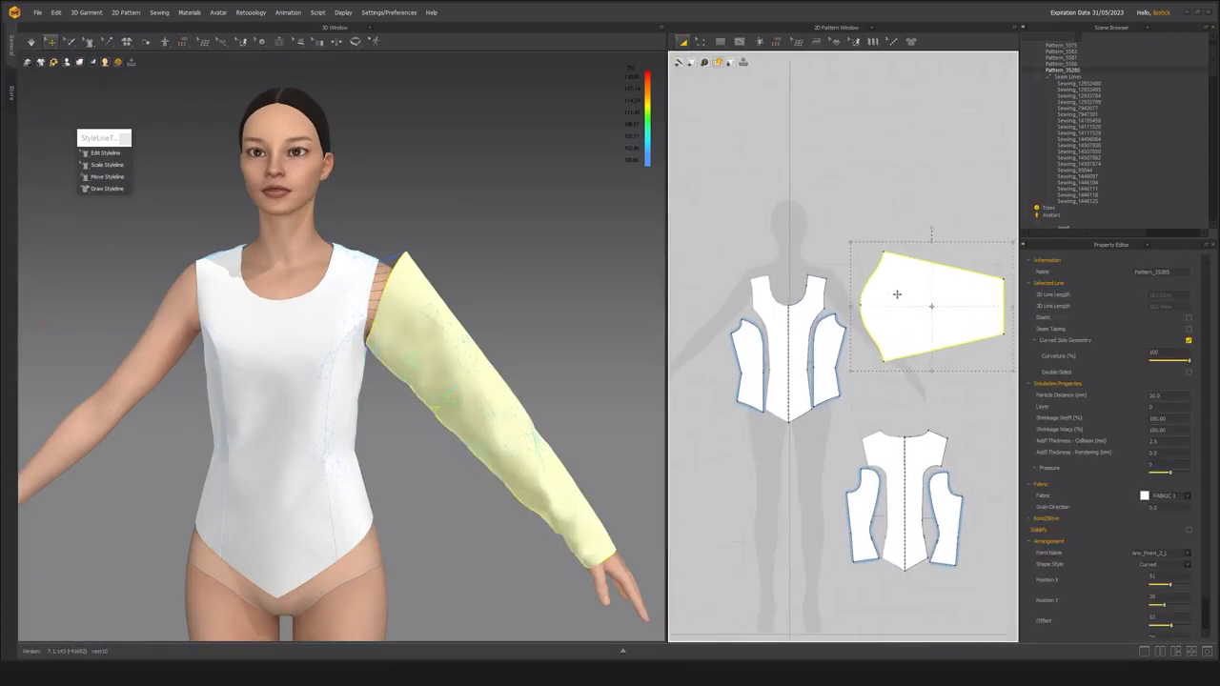
right_click(895, 287)
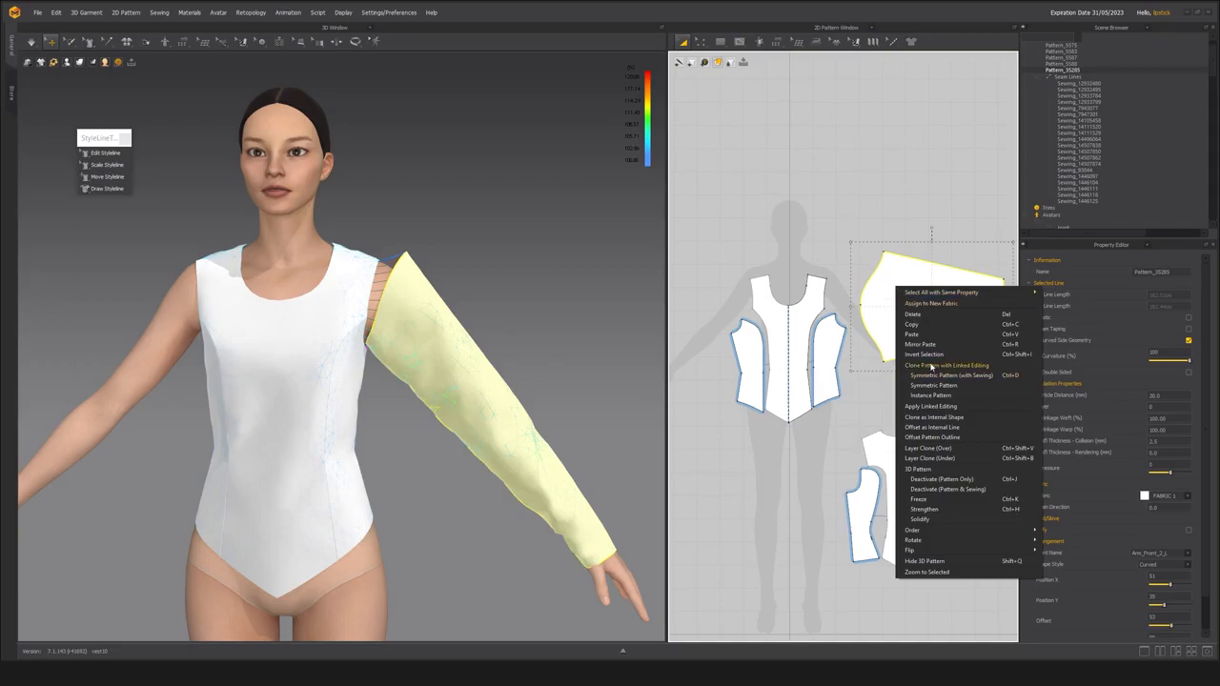
click(930, 379)
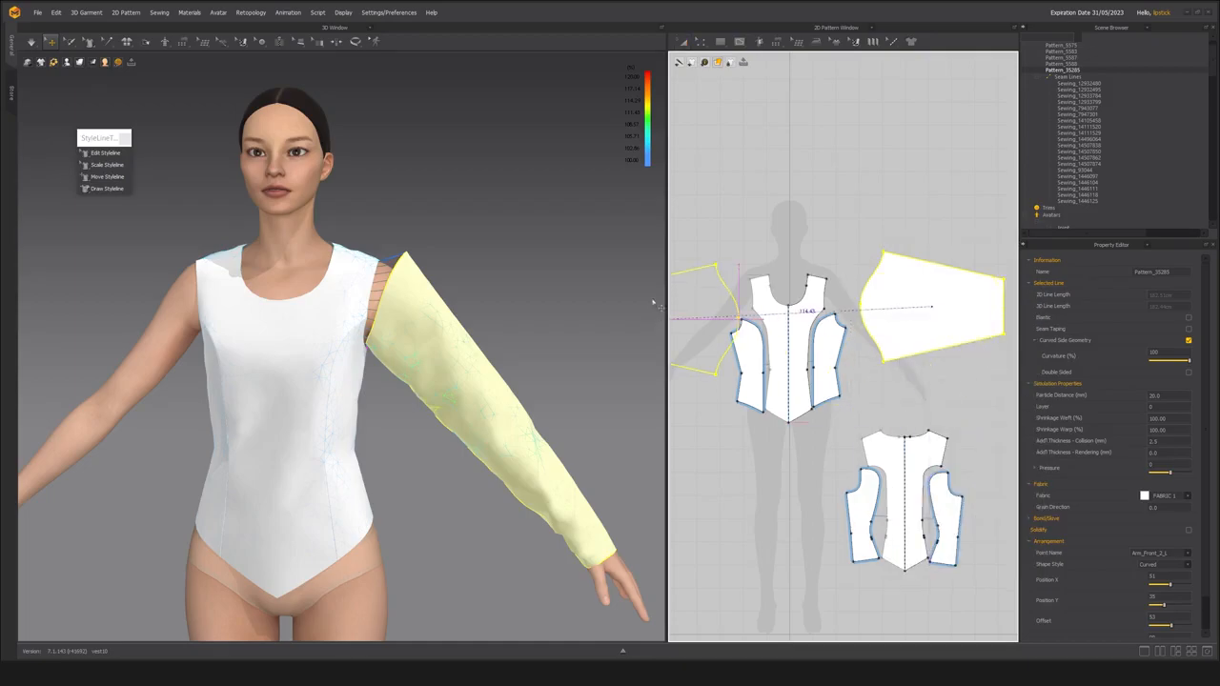
click(687, 300)
Simulate the bodice with both sleeves attached and settle the sleeves around the armholes.
key(space)
right_drag(558, 307, 93, 297)
scroll(94, 297, down, 3)
right_drag(381, 297, 315, 320)
key(space)
right_drag(572, 276, 533, 286)
click(516, 279)
scroll(396, 353, up, 3)
right_drag(429, 336, 372, 343)
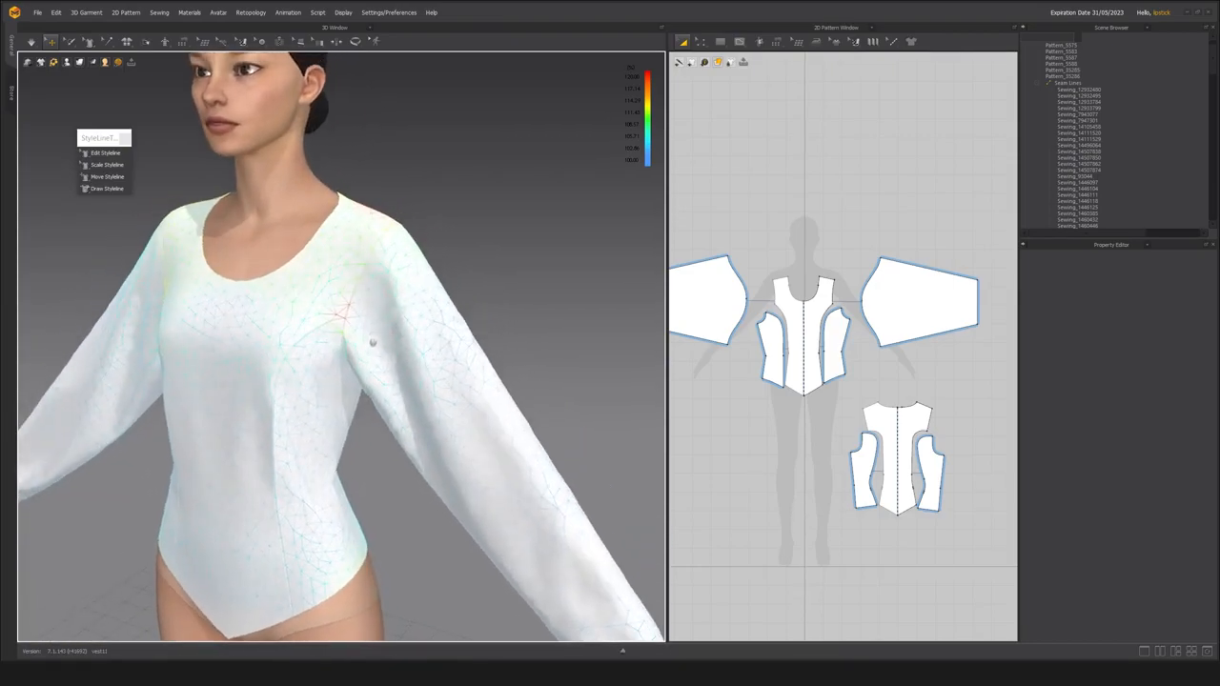
Compare the lengths of the front armhole segment and its matching sleeve cap segment with Edit Sewing.
scroll(374, 348, up, 4)
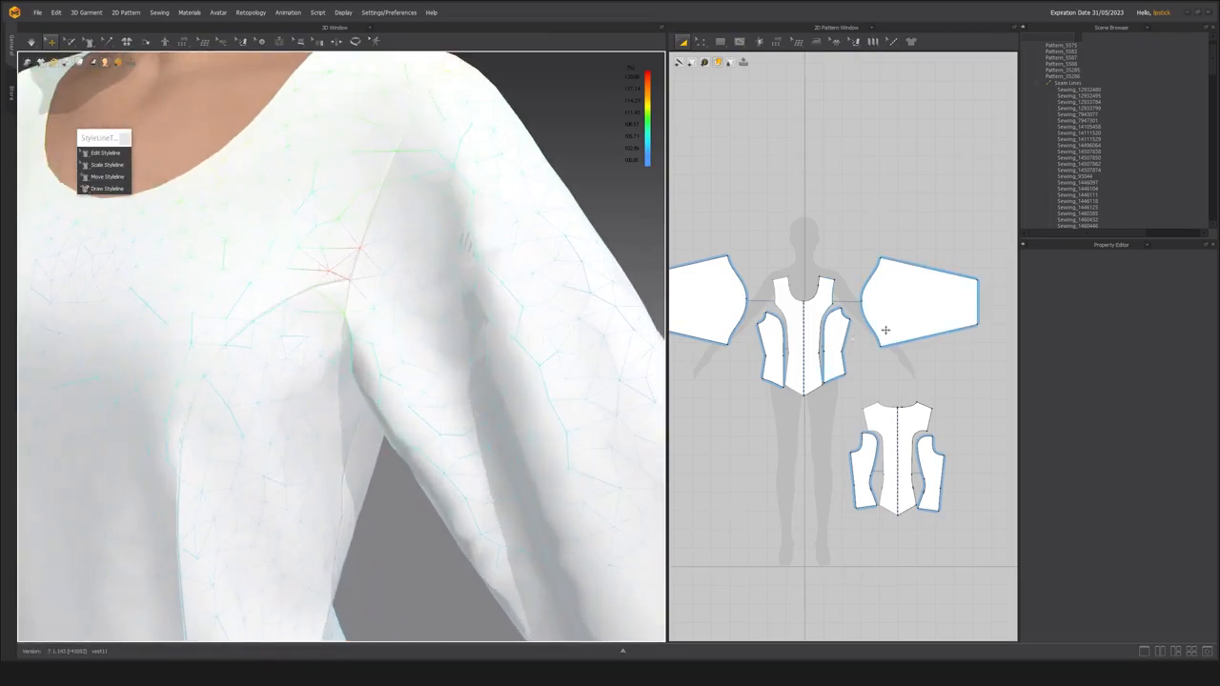
scroll(879, 331, up, 2)
key(b)
click(853, 305)
scroll(845, 347, up, 1)
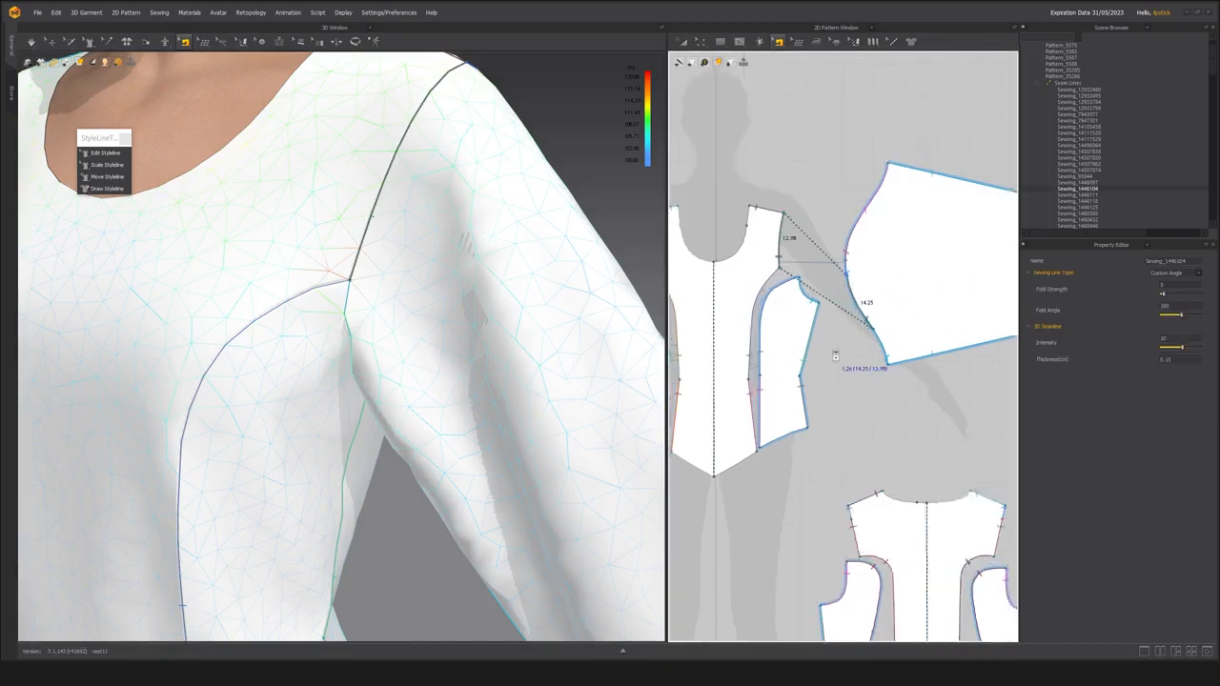
scroll(835, 356, up, 1)
scroll(358, 287, down, 6)
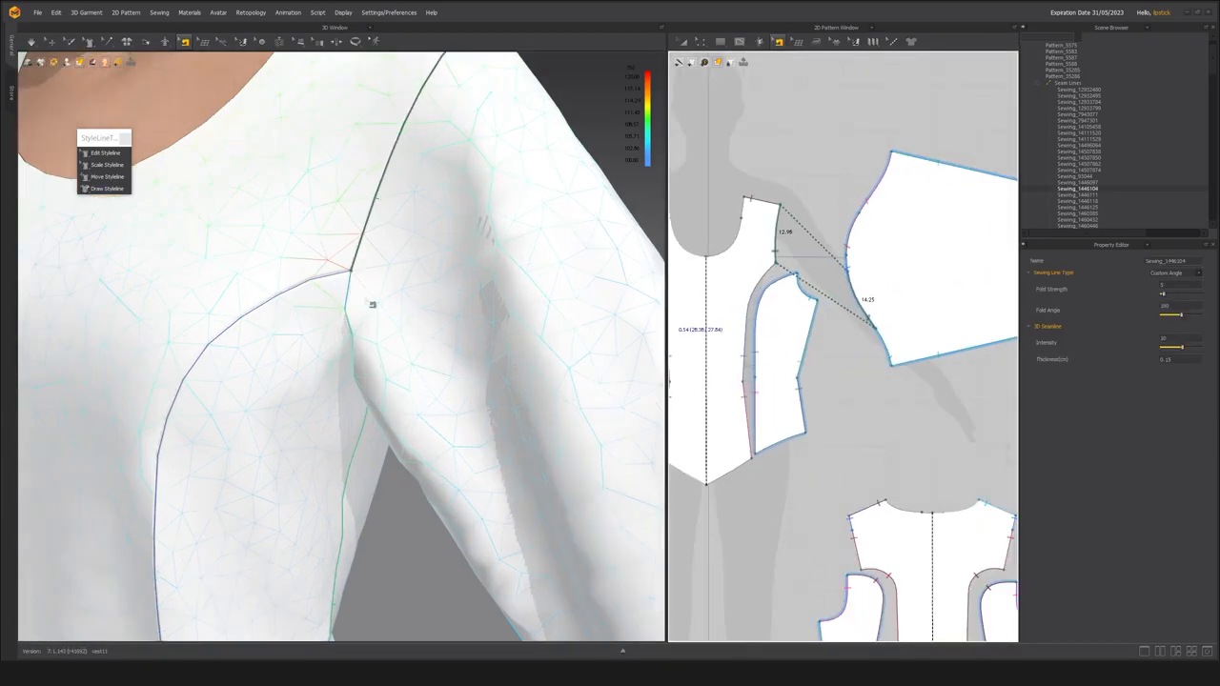
scroll(388, 291, down, 1)
Run the simulation briefly and return to Select/Move with the whole garment in view.
right_drag(388, 291, 366, 303)
middle_drag(373, 364, 415, 377)
key(space)
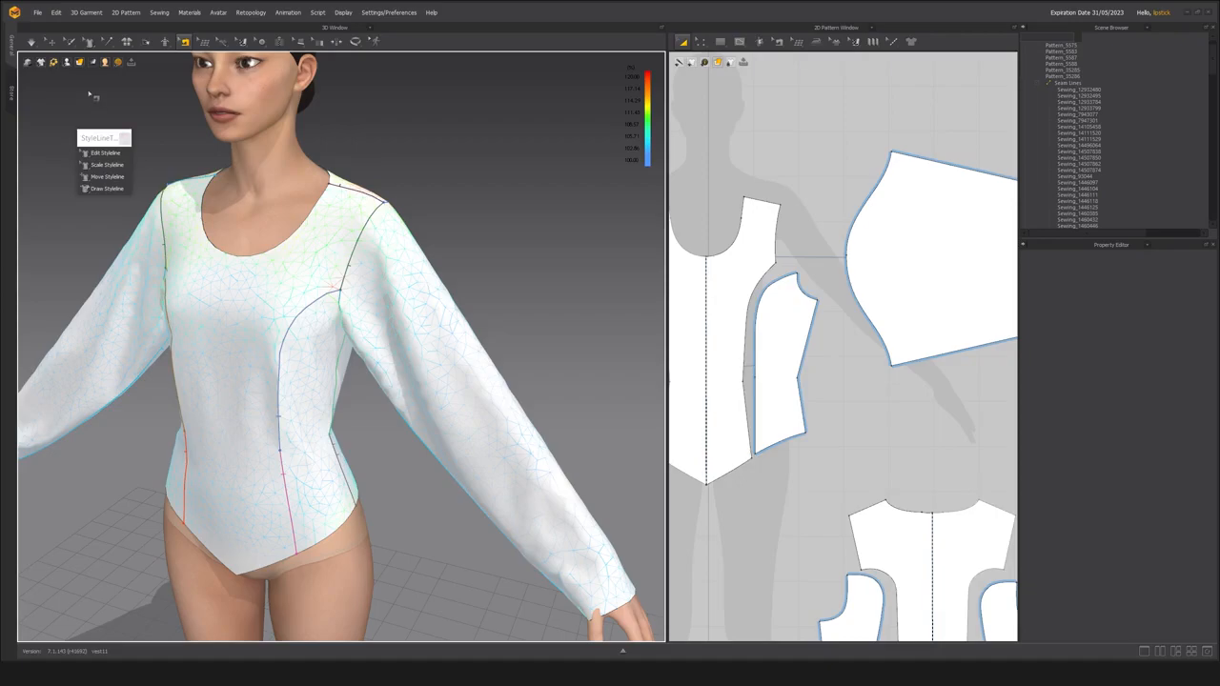
click(51, 42)
middle_drag(287, 329, 321, 365)
scroll(326, 342, down, 3)
Check the length of the sleeve cap curve on the 2D sleeve pattern with Edit Pattern.
click(434, 366)
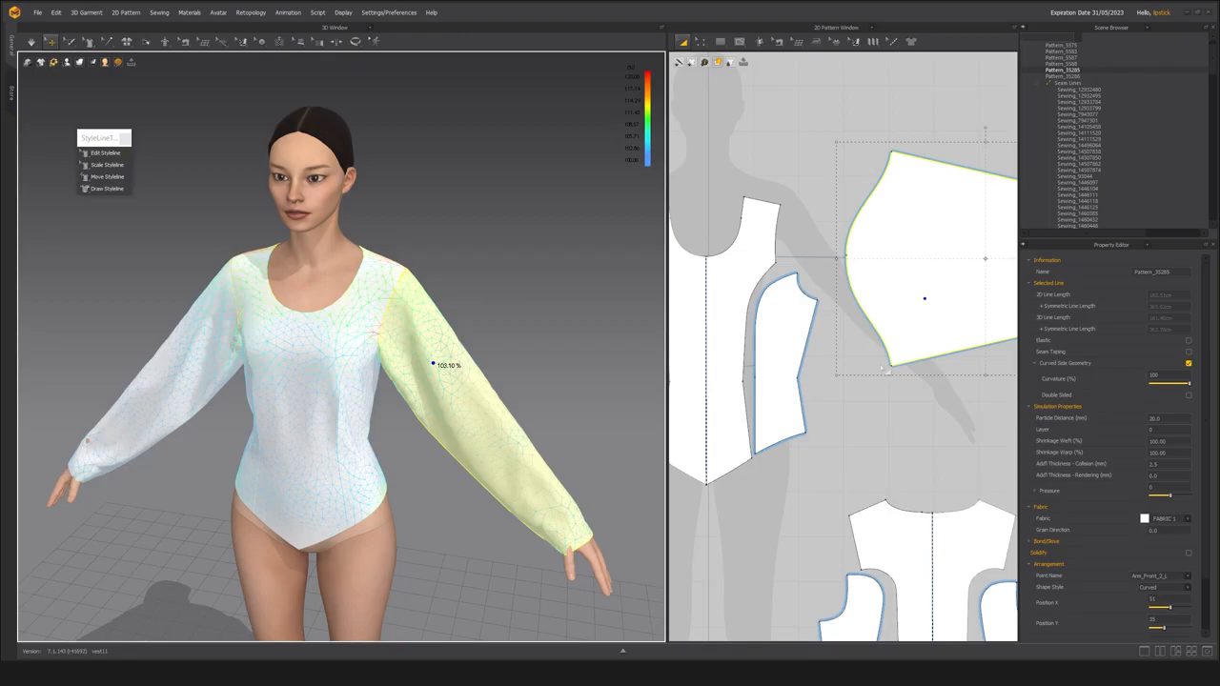
middle_drag(820, 380, 702, 419)
click(701, 42)
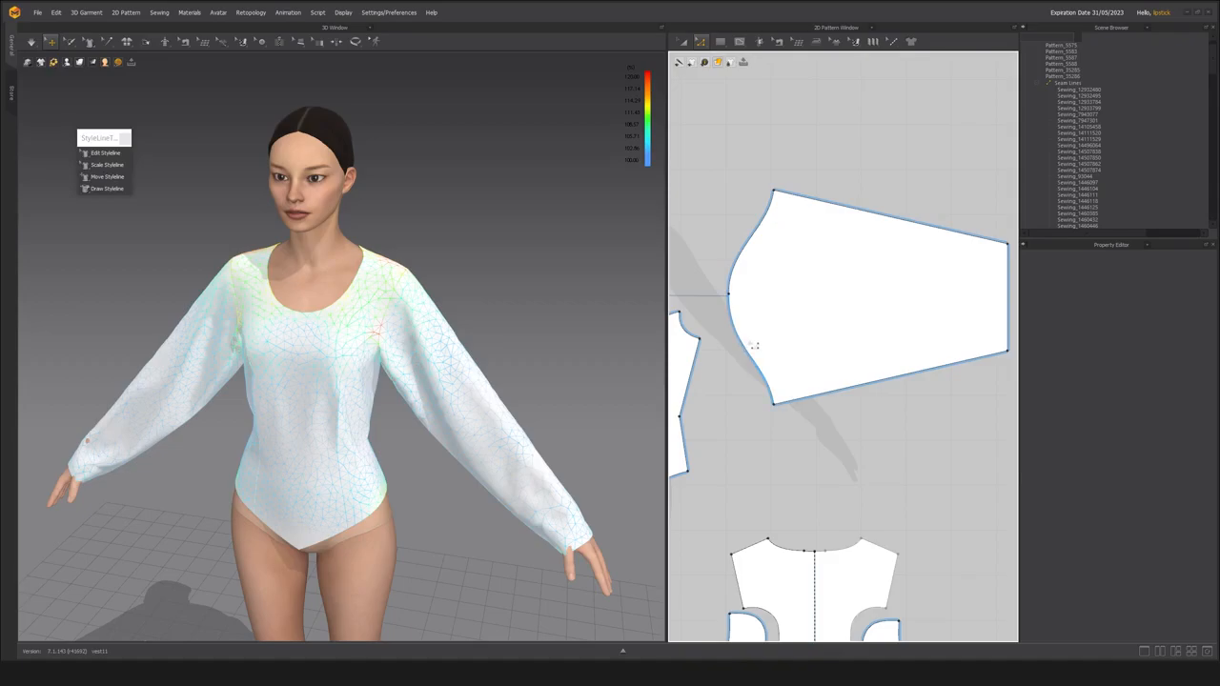
click(759, 366)
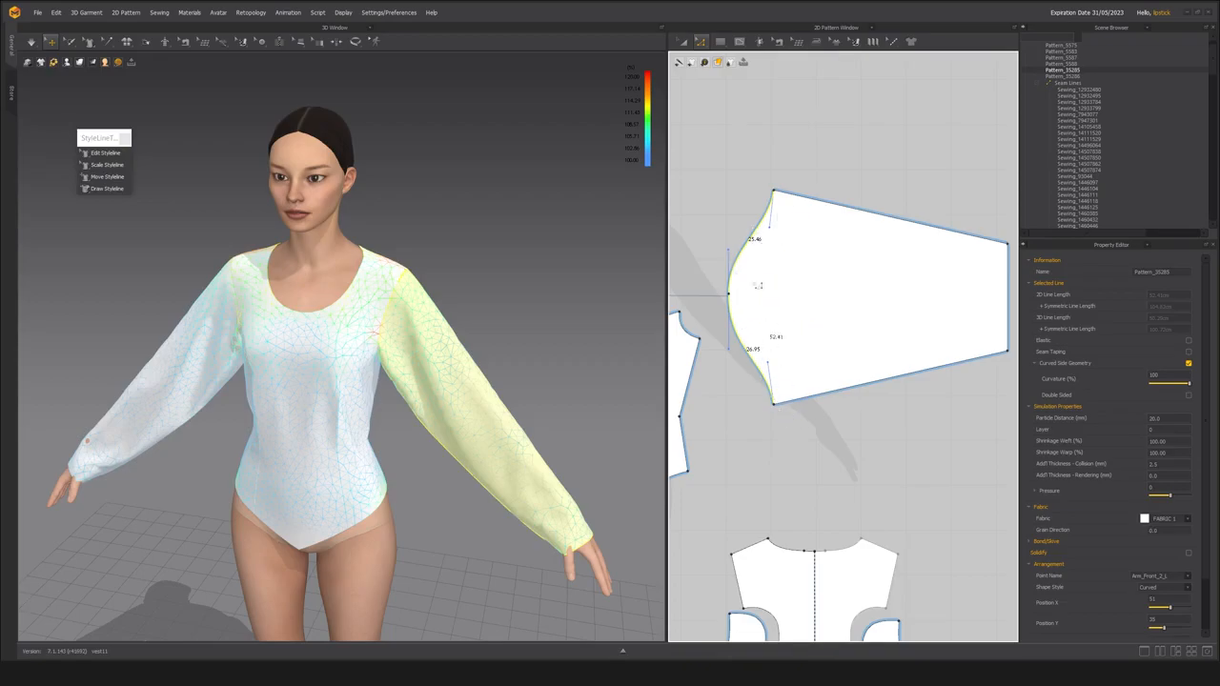
Scale the sleeve pattern narrower across its width so the cap curve is about 48.73 long.
click(683, 41)
click(835, 281)
scroll(866, 286, down, 2)
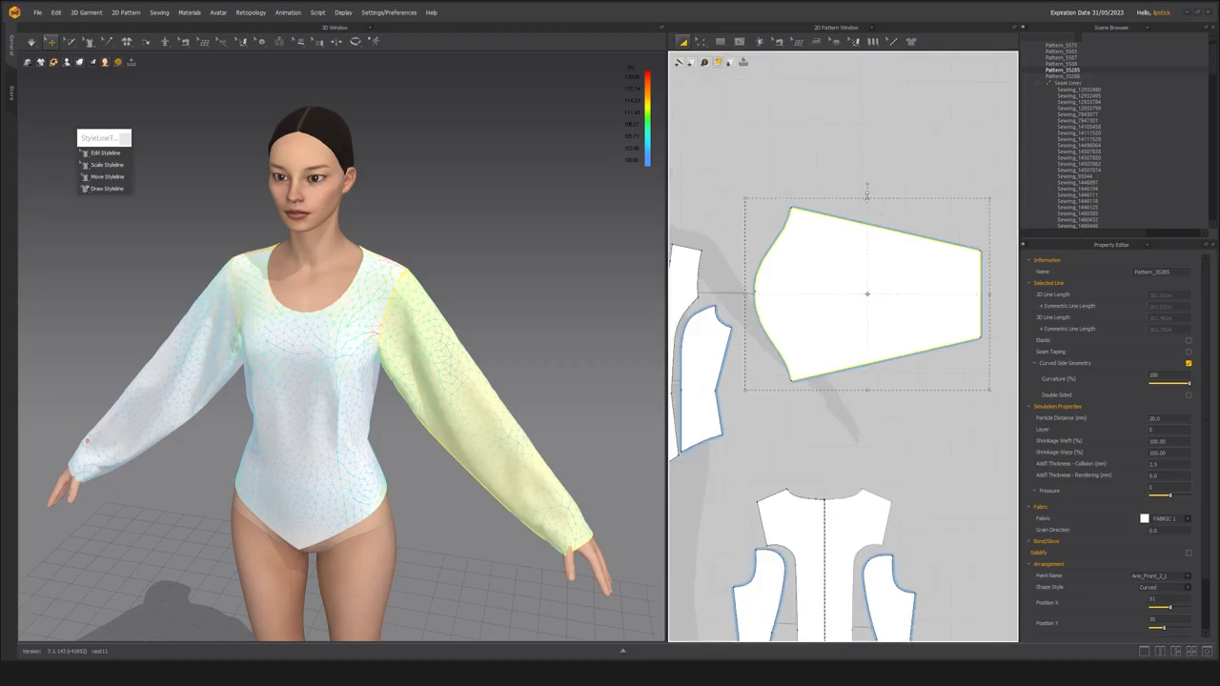
drag(868, 198, 863, 248)
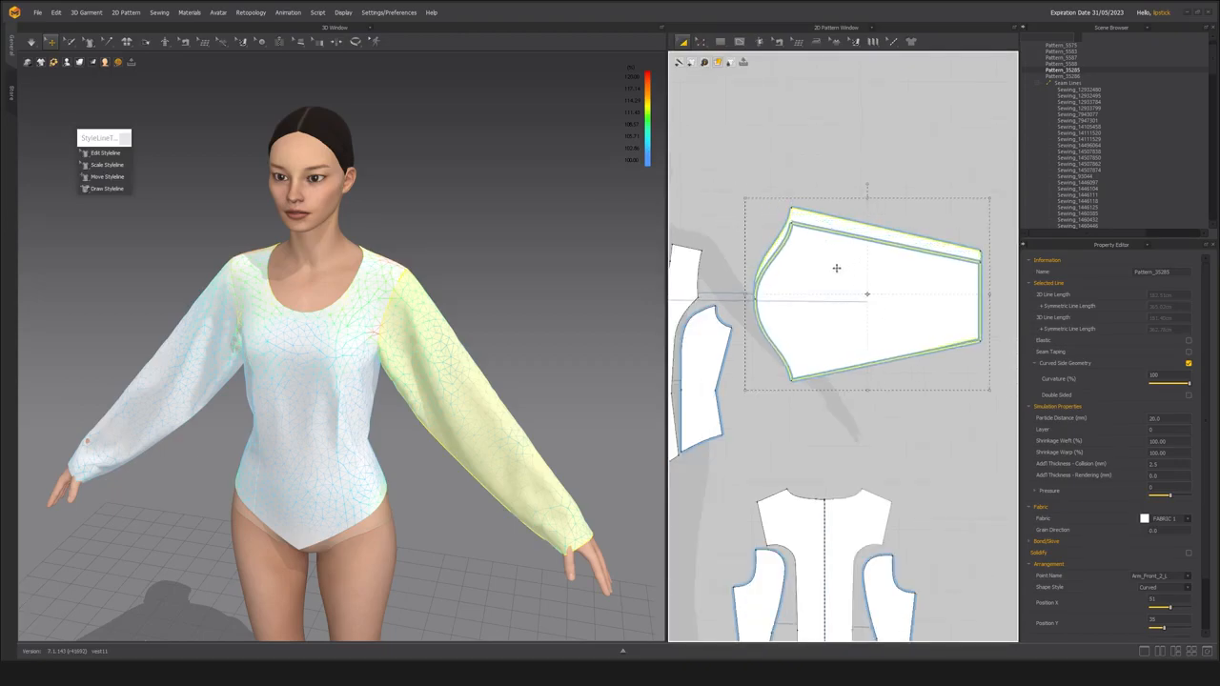
key(z)
click(771, 325)
click(760, 295)
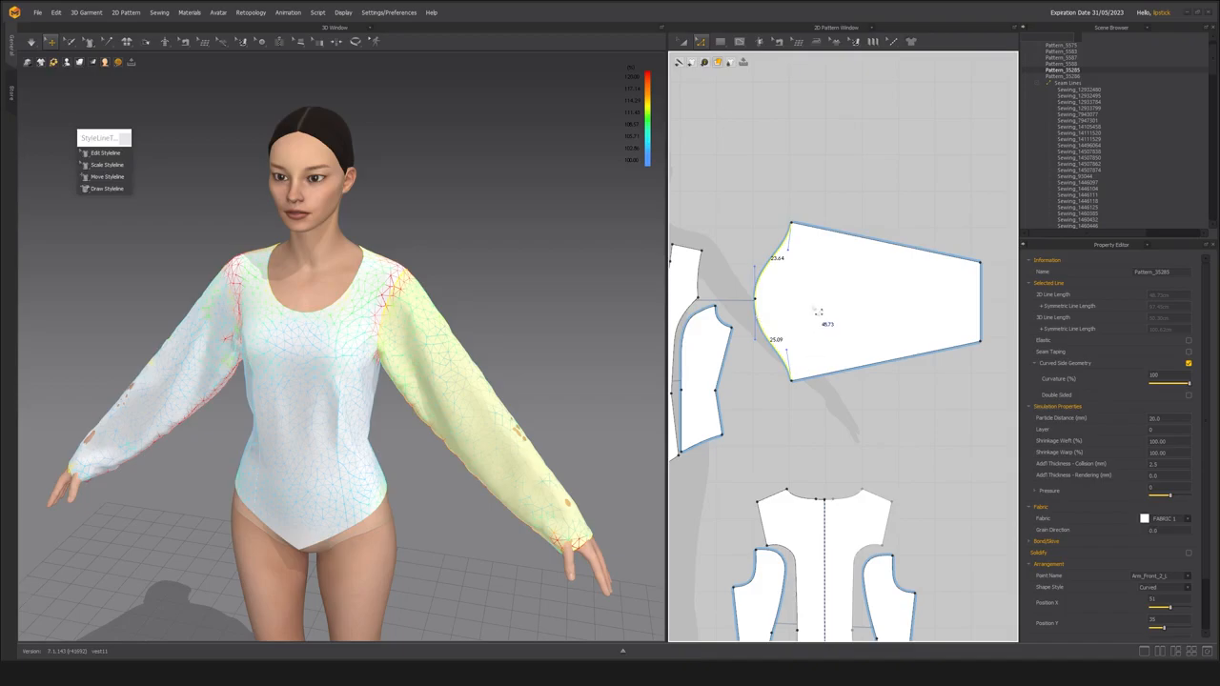
Narrow the sleeve pattern slightly more so the two cap curve segments are about 23.08 and 24.49 long.
scroll(813, 305, up, 2)
key(a)
drag(885, 188, 885, 193)
key(z)
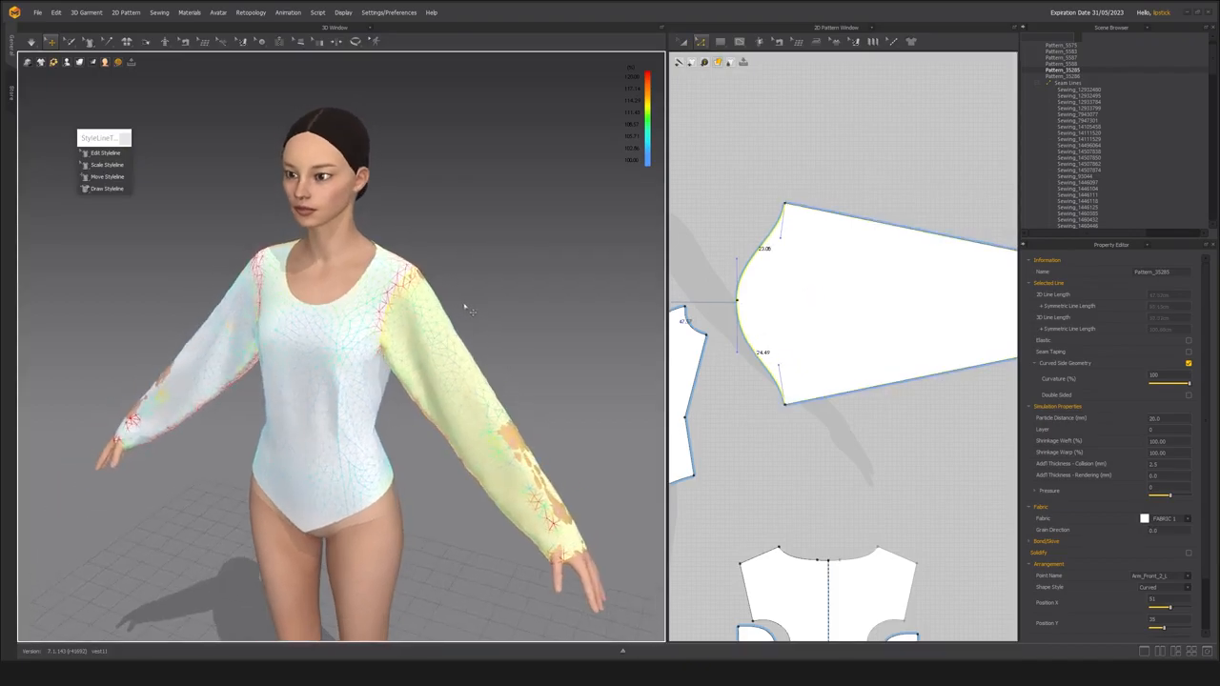
Simulate the garment with the narrowed sleeves and turn to its back.
key(space)
click(494, 301)
right_drag(434, 314, 303, 384)
scroll(356, 358, up, 3)
scroll(385, 322, down, 3)
key(space)
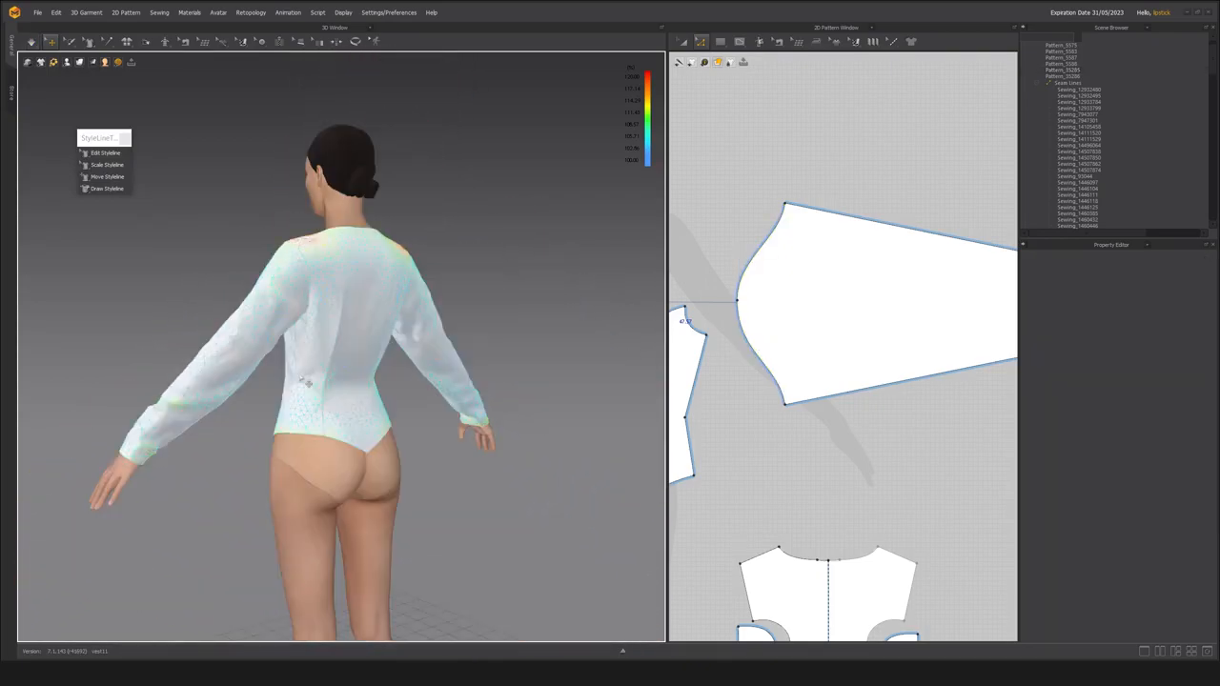
Adjust the back bodice panel on the avatar while the simulation runs to settle the back.
scroll(300, 383, up, 3)
middle_drag(300, 383, 430, 457)
right_drag(430, 458, 191, 450)
right_drag(353, 448, 301, 451)
scroll(283, 449, up, 3)
middle_drag(302, 452, 371, 422)
right_drag(373, 434, 360, 389)
click(404, 319)
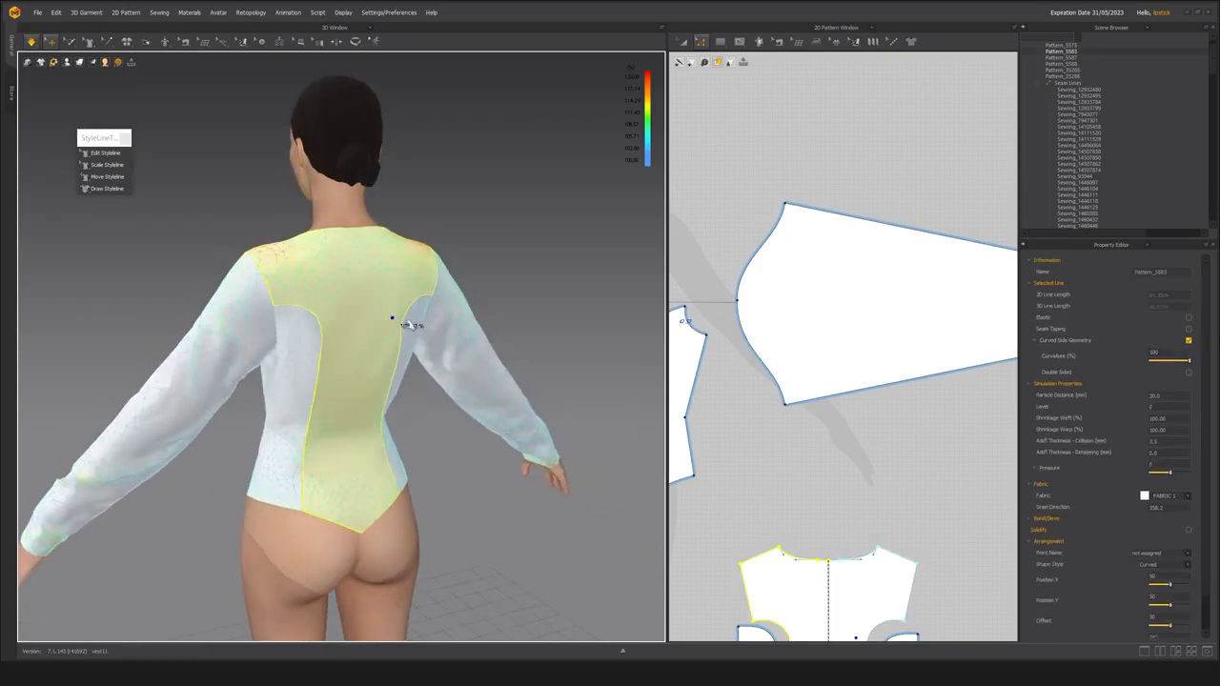
middle_drag(369, 396, 390, 477)
scroll(390, 477, up, 3)
click(349, 384)
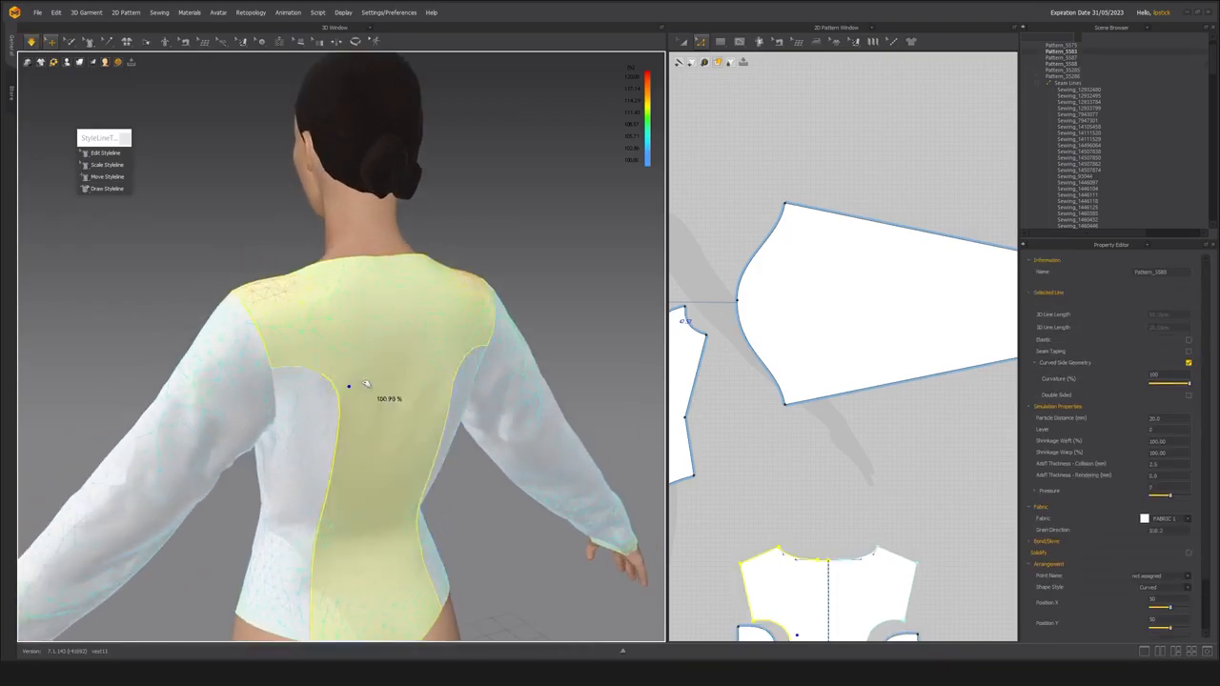
click(327, 412)
Settle the sleeve around the underarm seam on the avatar during the simulation.
right_drag(427, 475, 209, 438)
right_drag(334, 414, 193, 414)
middle_drag(194, 414, 247, 404)
scroll(247, 404, up, 4)
right_drag(250, 406, 386, 428)
click(426, 411)
click(448, 392)
scroll(424, 394, down, 3)
scroll(367, 405, up, 3)
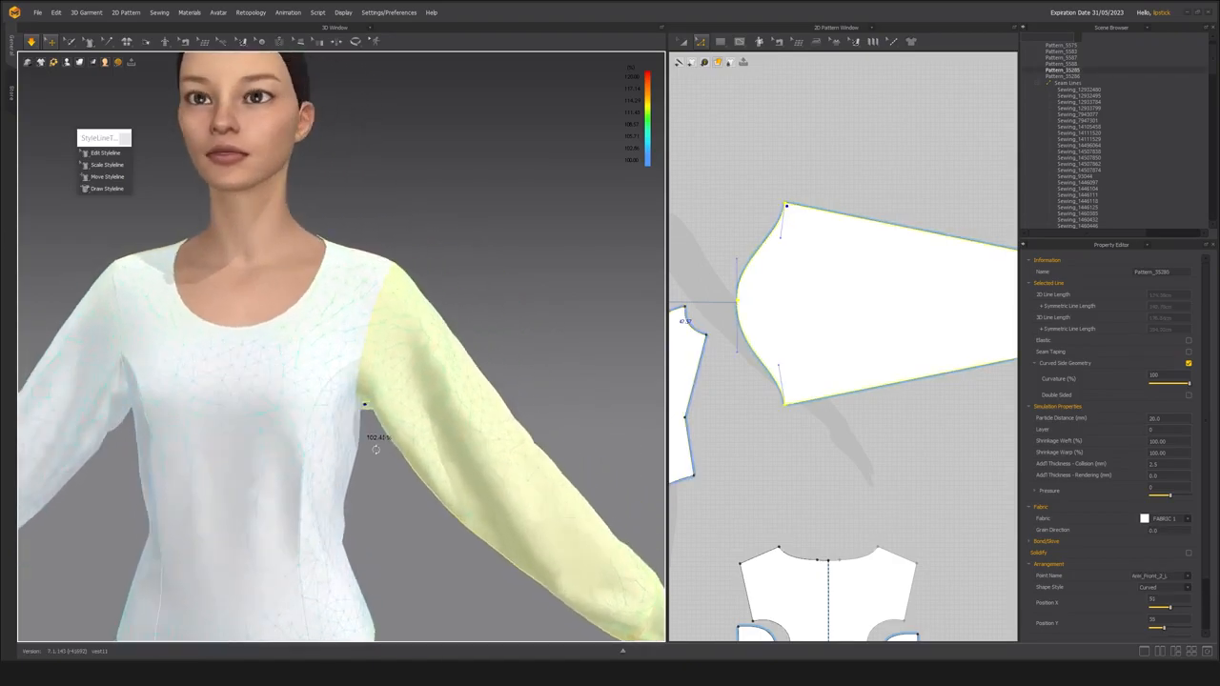
scroll(367, 406, down, 3)
middle_drag(395, 462, 423, 429)
right_drag(423, 429, 384, 452)
scroll(359, 463, up, 2)
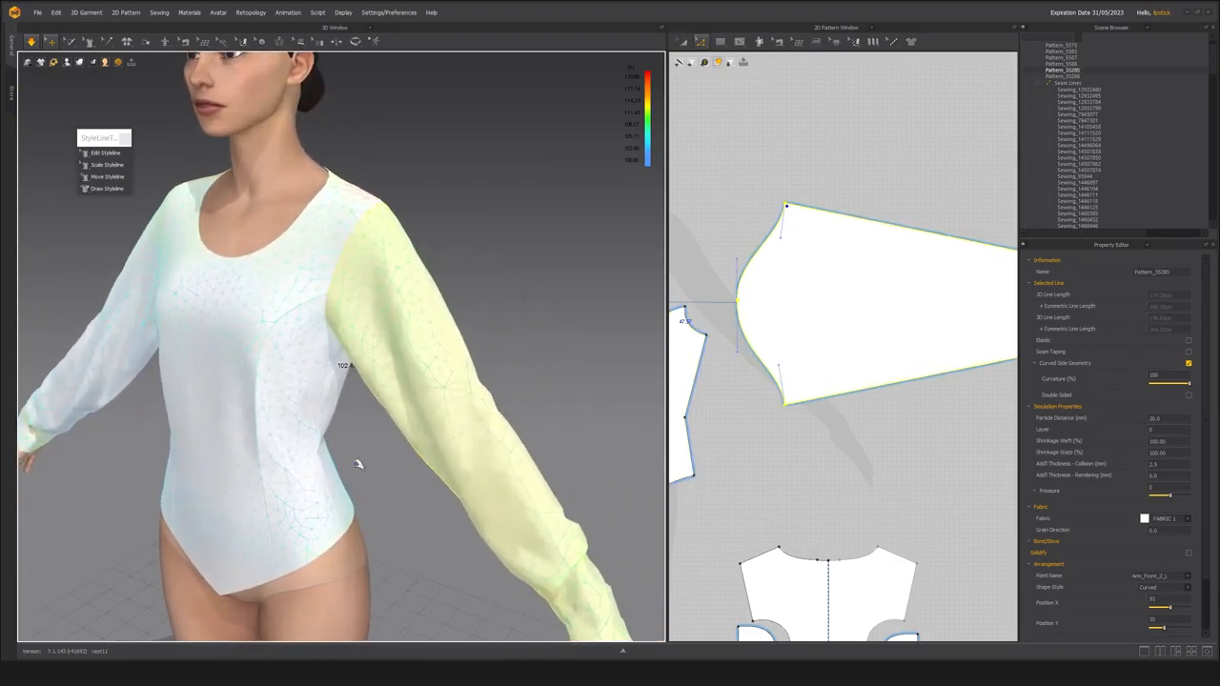
Adjust the sleeve near the cuff during the simulation and check how it sits along the arm.
right_drag(373, 324, 316, 418)
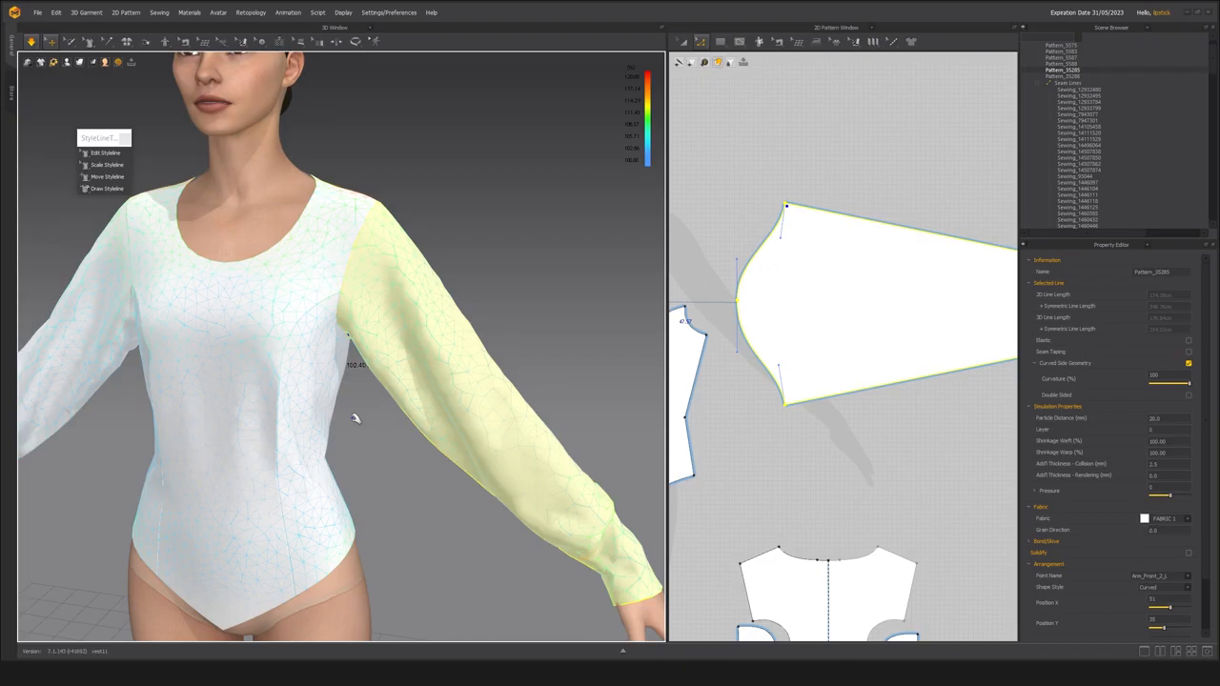
right_drag(409, 327, 401, 395)
scroll(403, 398, down, 3)
middle_drag(403, 398, 354, 350)
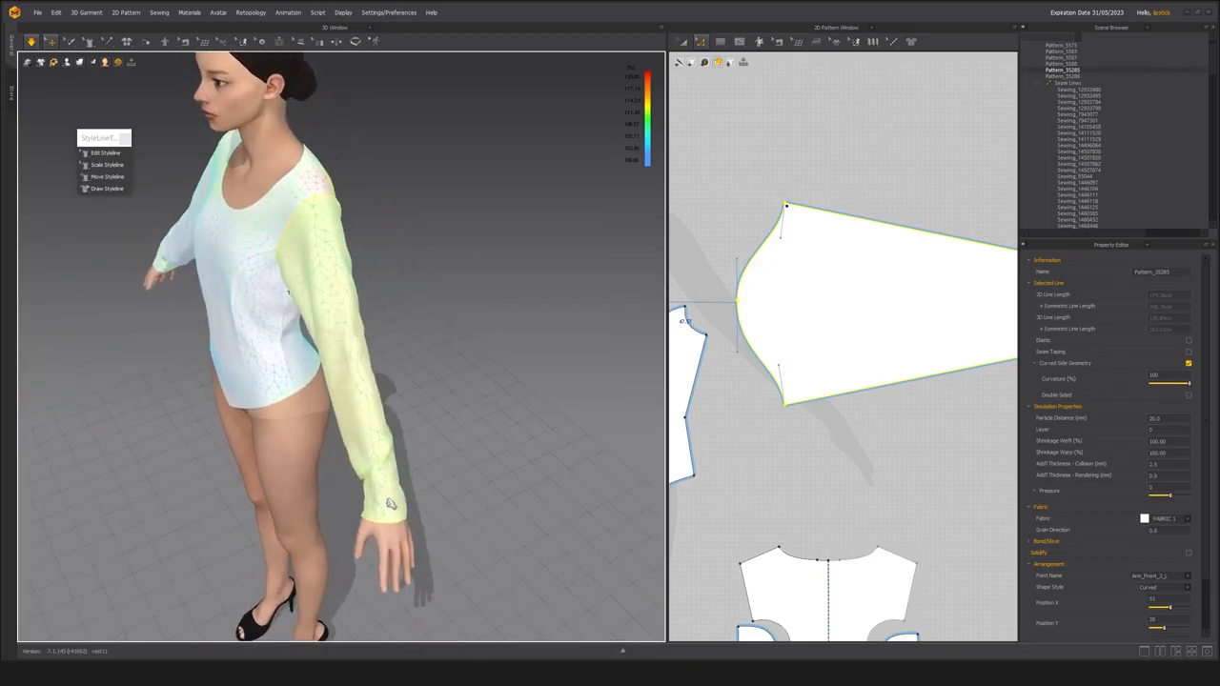
right_drag(340, 405, 333, 368)
scroll(379, 359, up, 3)
scroll(380, 360, down, 4)
scroll(329, 383, up, 4)
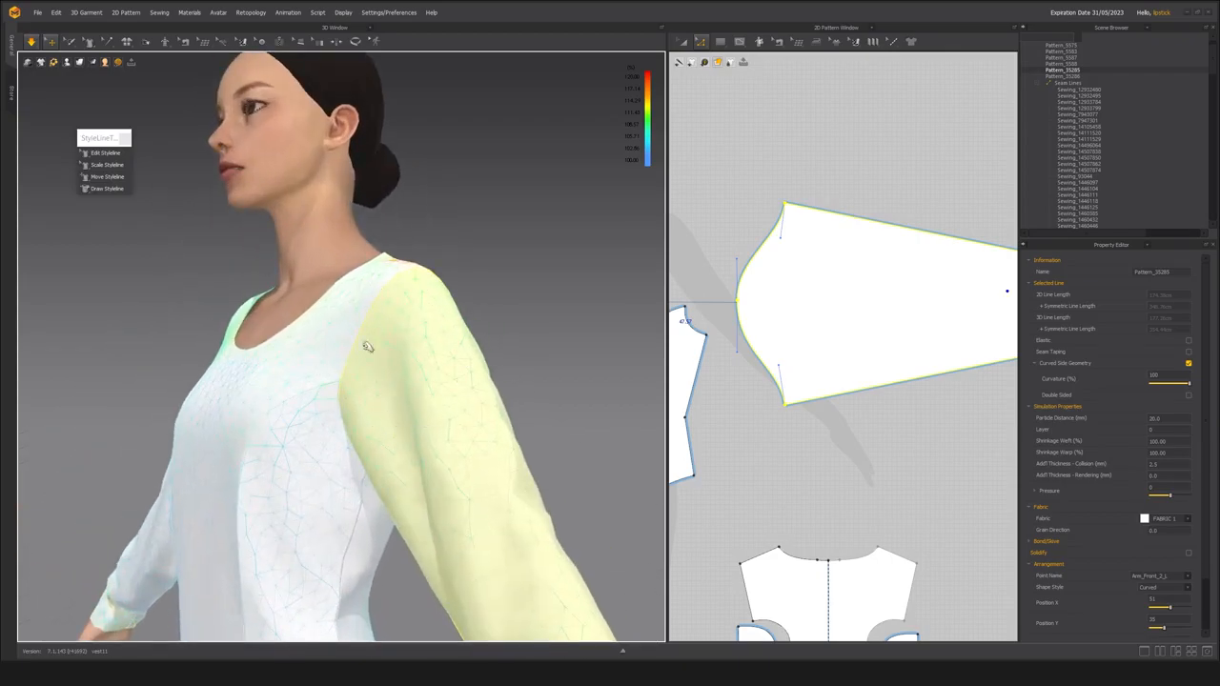
Display the garment as translucent, settle the sleeve at the underarm, and stop the simulation.
key(alt+4)
mouse_move(423, 358)
right_down()
mouse_move(334, 371)
mouse_move(401, 373)
mouse_move(401, 420)
mouse_move(324, 458)
mouse_move(295, 360)
mouse_move(427, 381)
right_up()
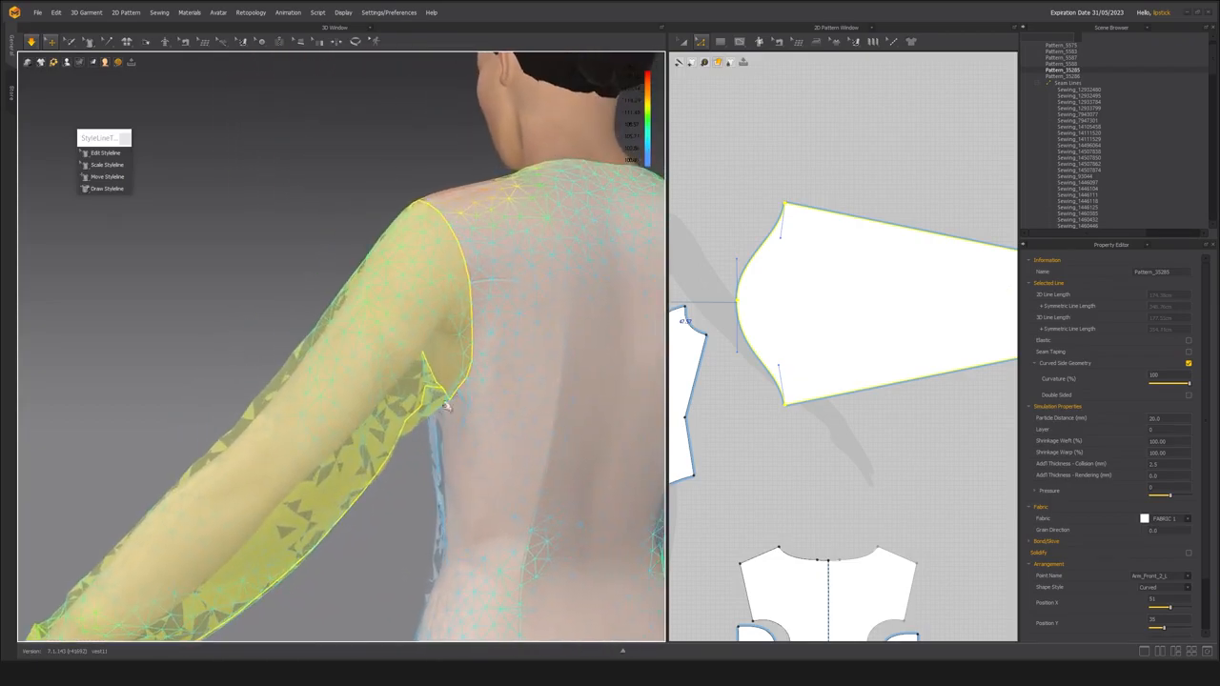
drag(455, 385, 452, 416)
right_drag(314, 406, 439, 389)
key(space)
scroll(359, 393, down, 4)
right_drag(359, 397, 385, 395)
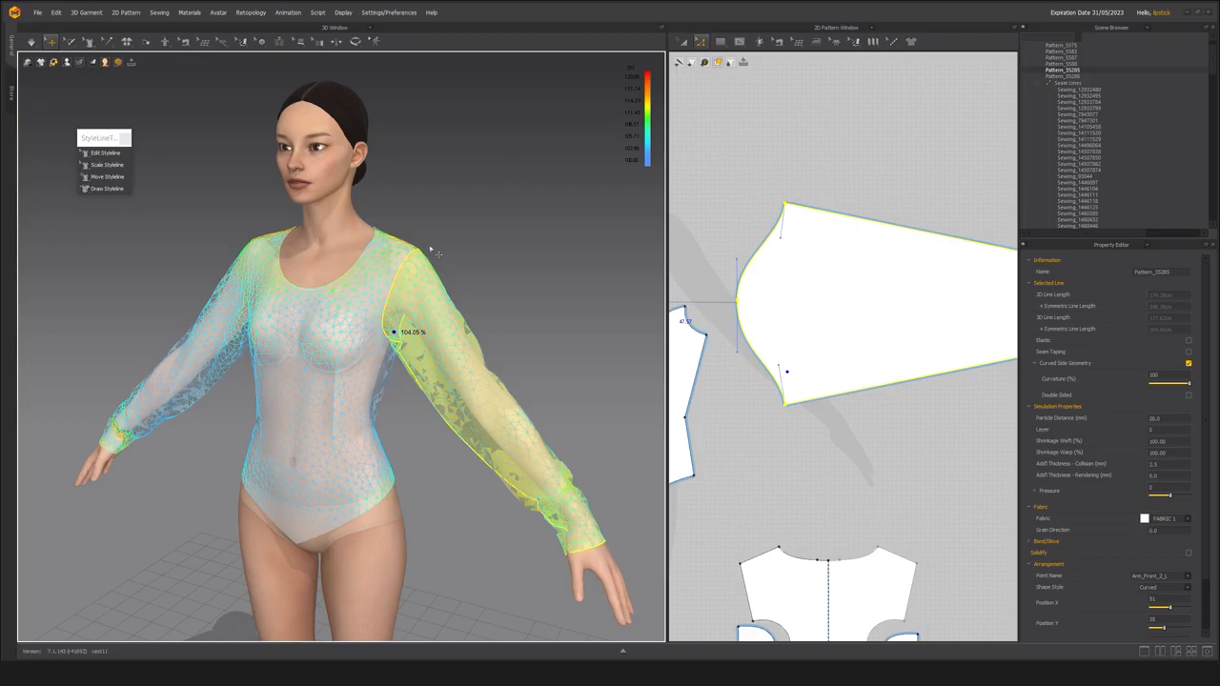
Examine the strain on the back panel at the shoulder and over the rest of the translucent garment.
right_drag(374, 282, 367, 418)
click(376, 299)
scroll(366, 420, up, 3)
click(356, 355)
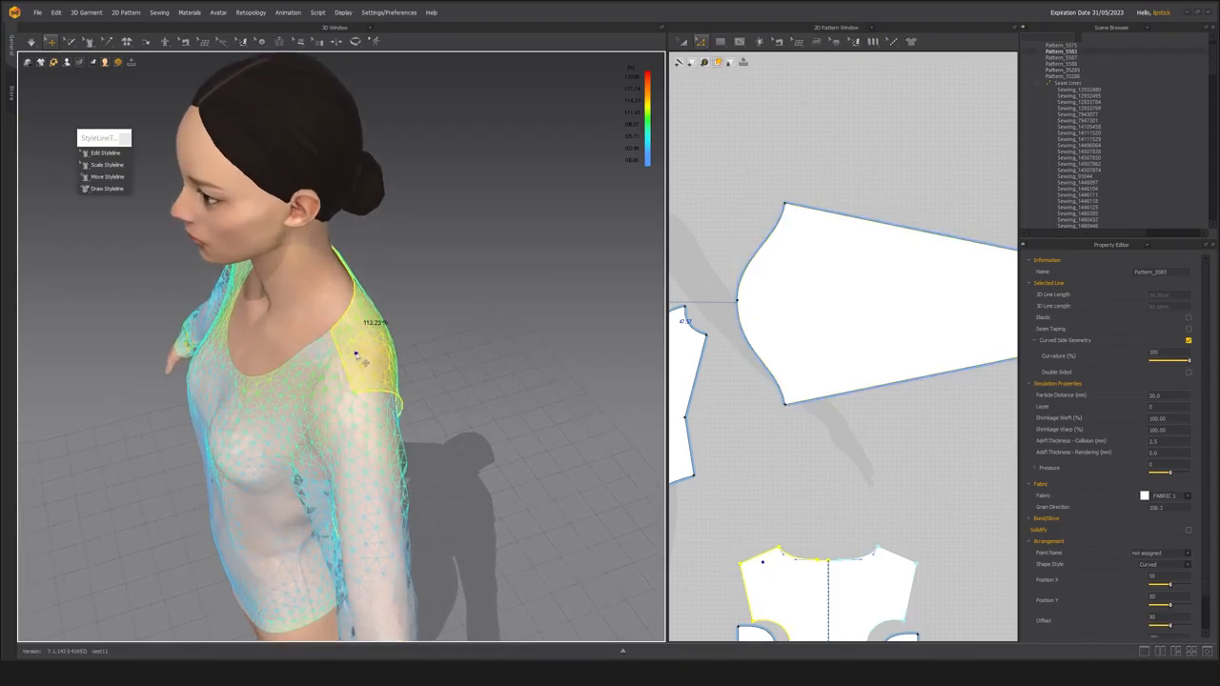
scroll(356, 355, up, 3)
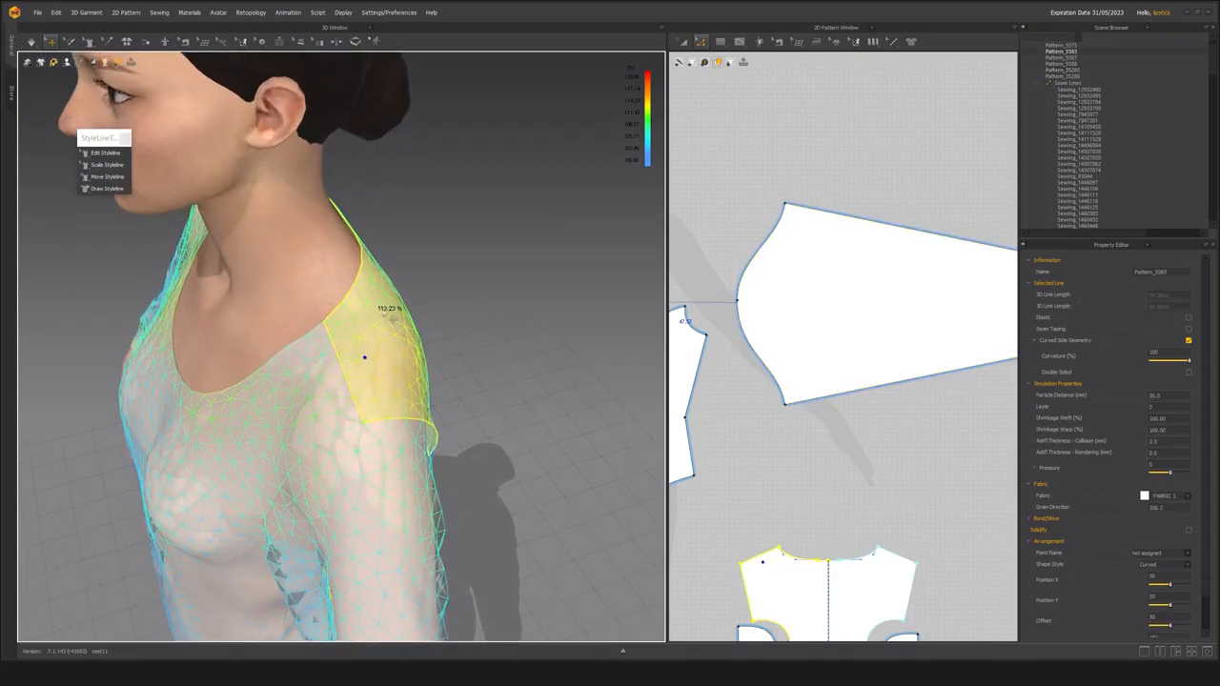
right_drag(389, 317, 428, 464)
scroll(388, 451, up, 3)
scroll(388, 451, down, 3)
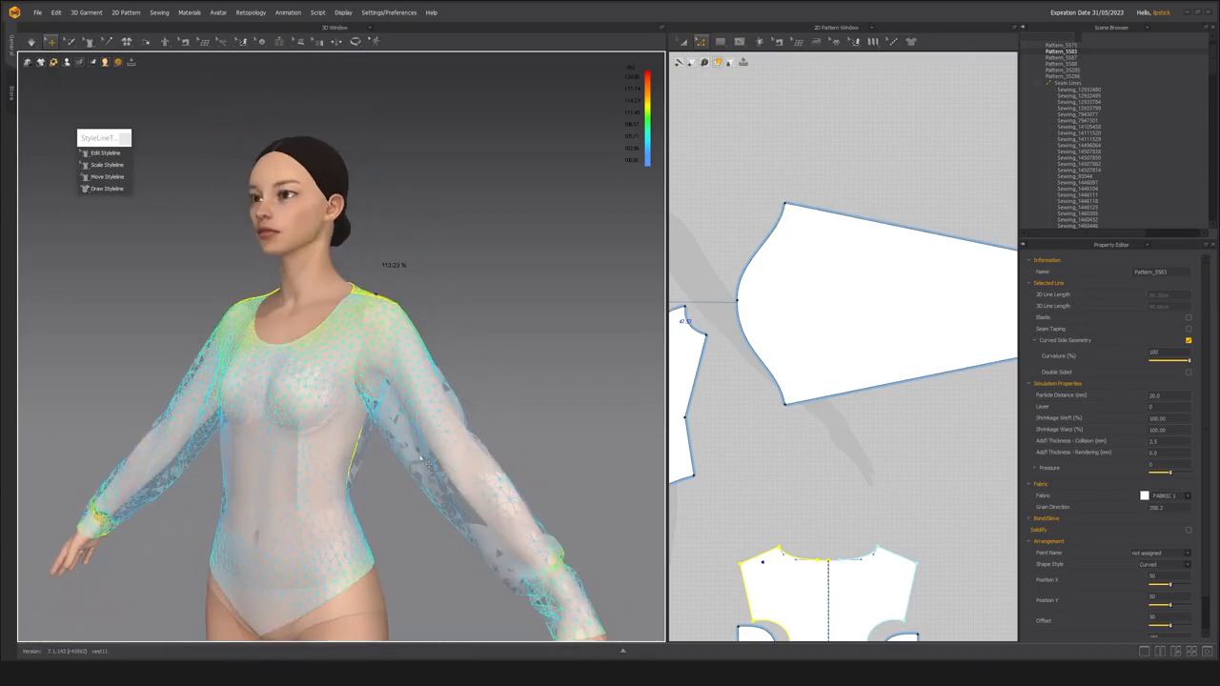
right_drag(427, 465, 380, 477)
scroll(381, 477, up, 2)
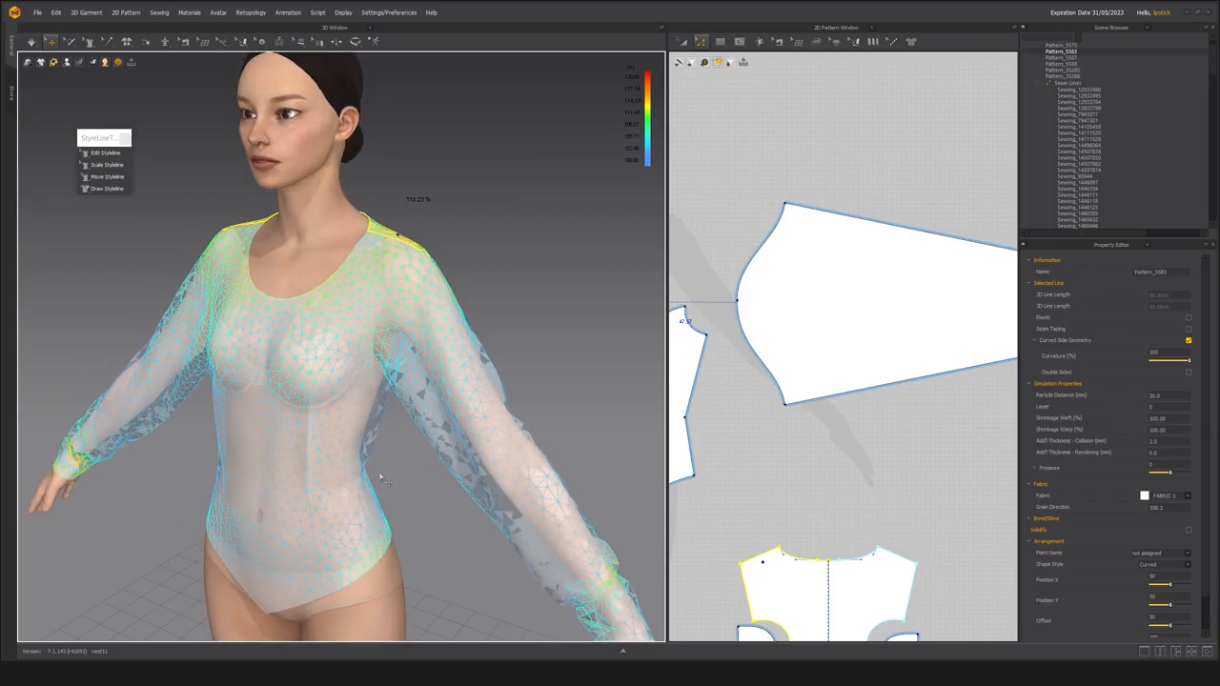
Collapse the Seam Lines and Avatars groups in the Scene Browser.
click(1039, 84)
click(1032, 116)
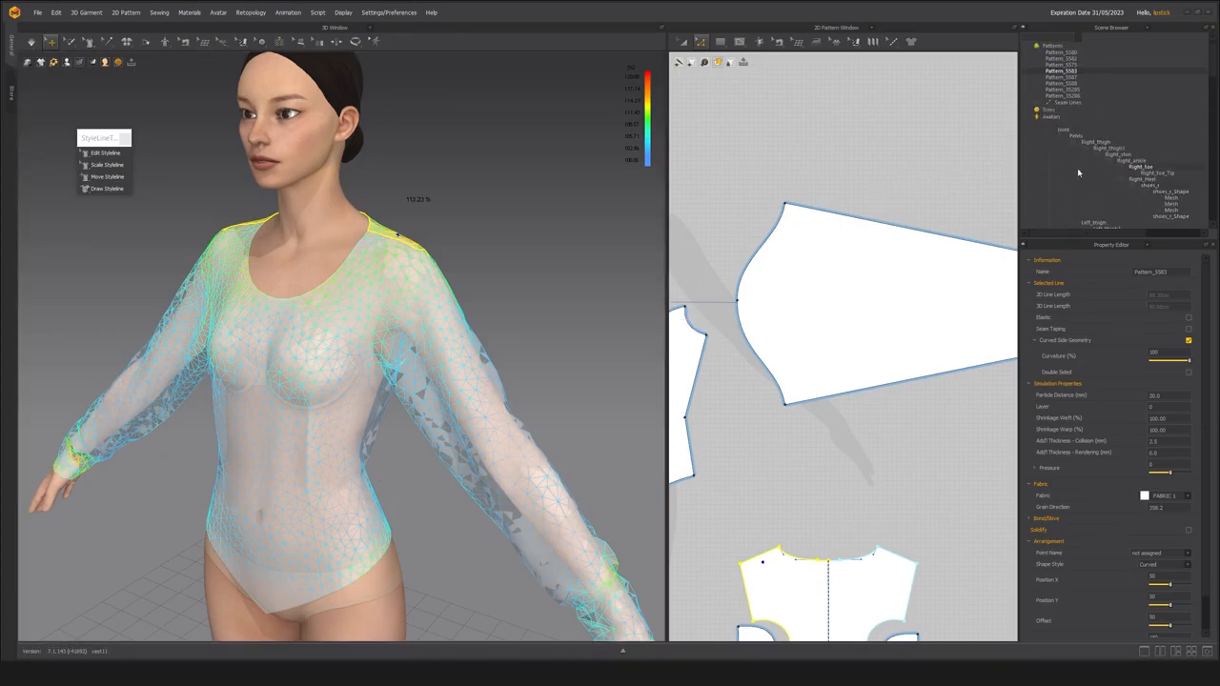
click(1032, 116)
click(1045, 125)
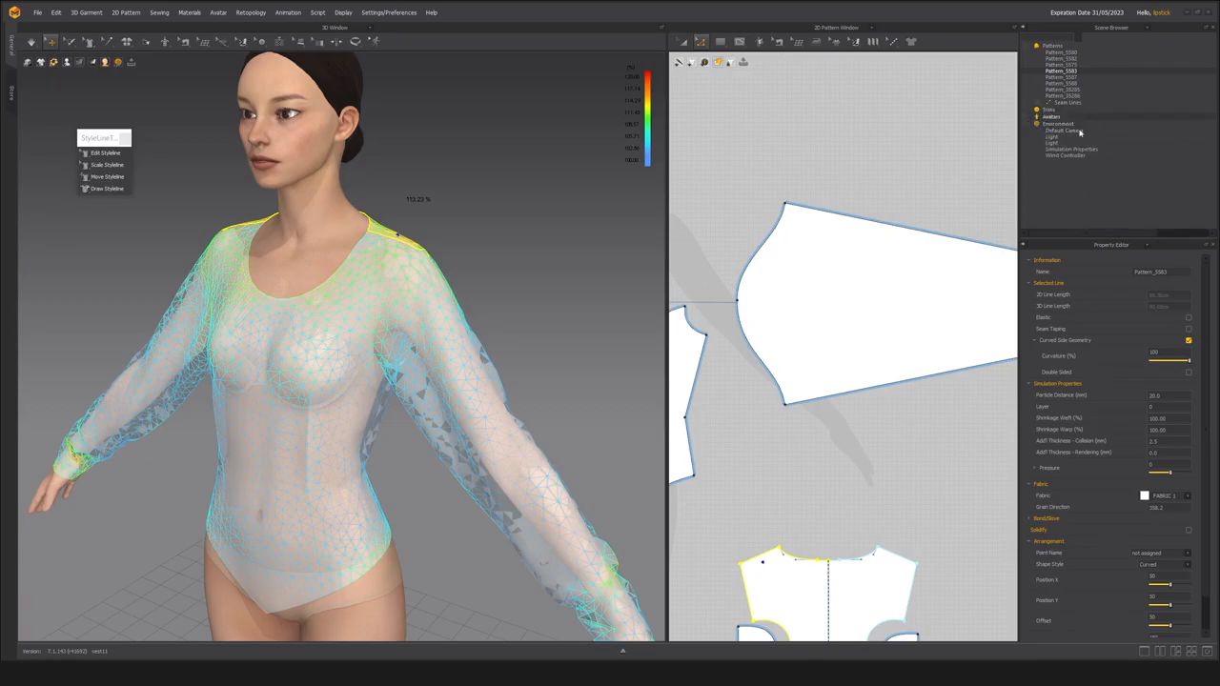
scroll(421, 271, down, 3)
right_drag(421, 271, 464, 283)
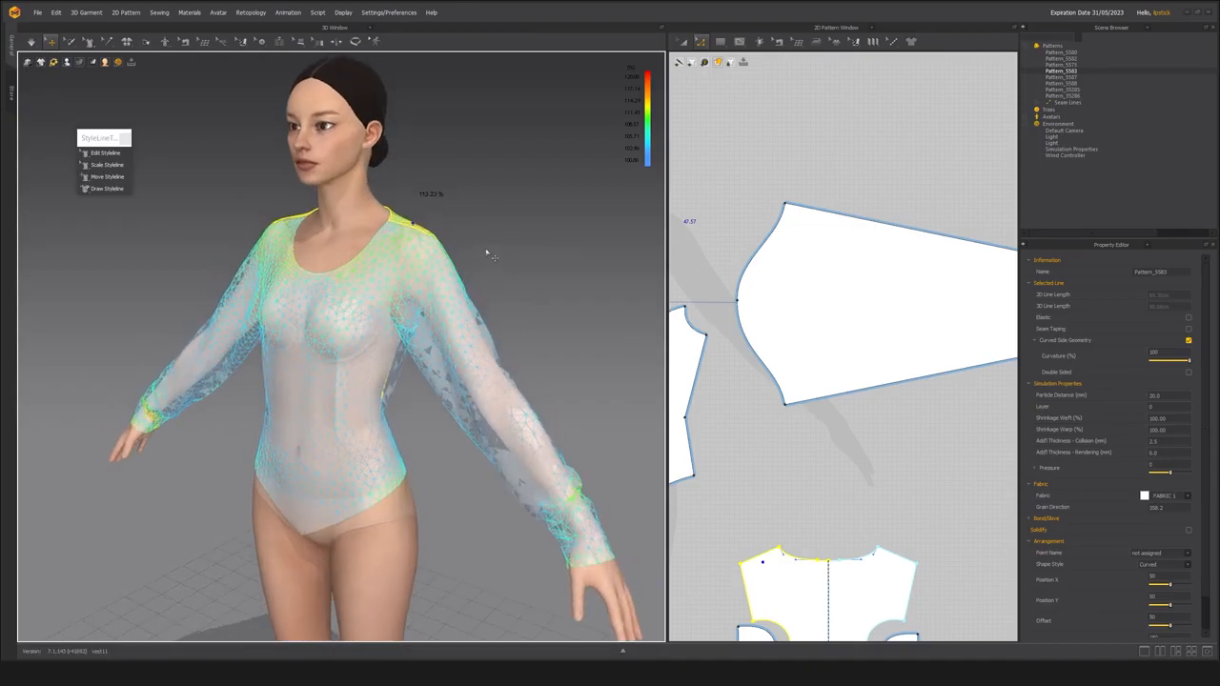
Show the Fabric list in place of the Scene Browser and expand the physical property preset details of FABRIC 1.
click(1147, 31)
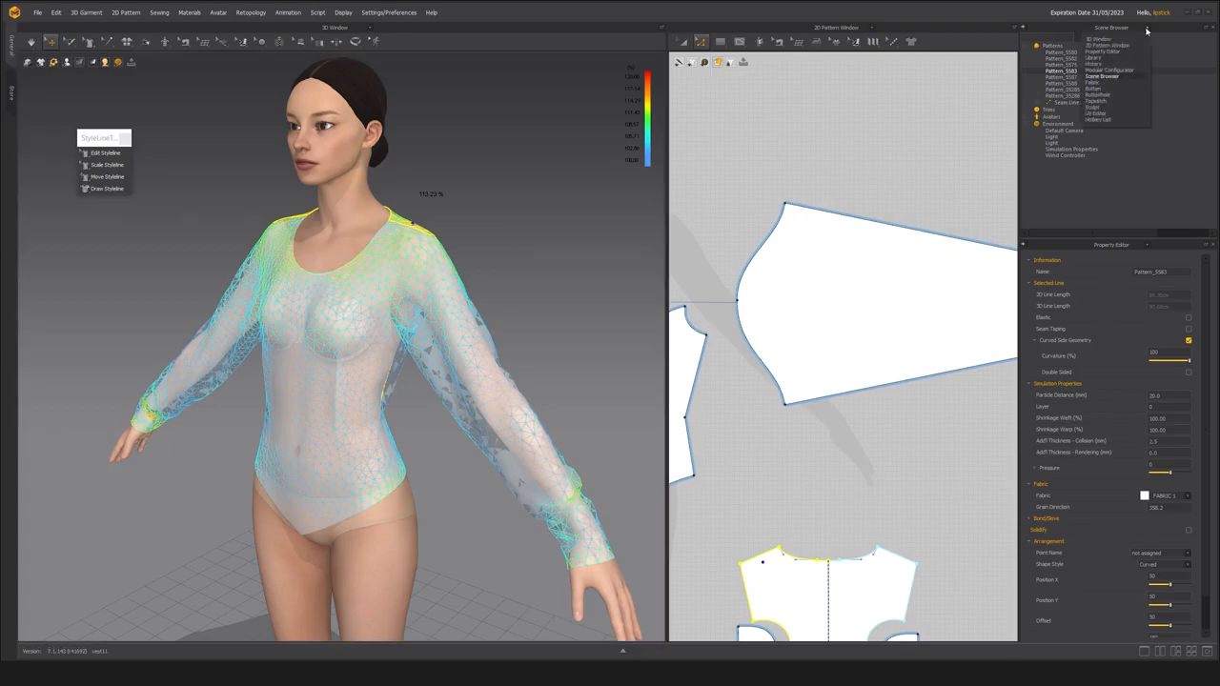
click(1109, 83)
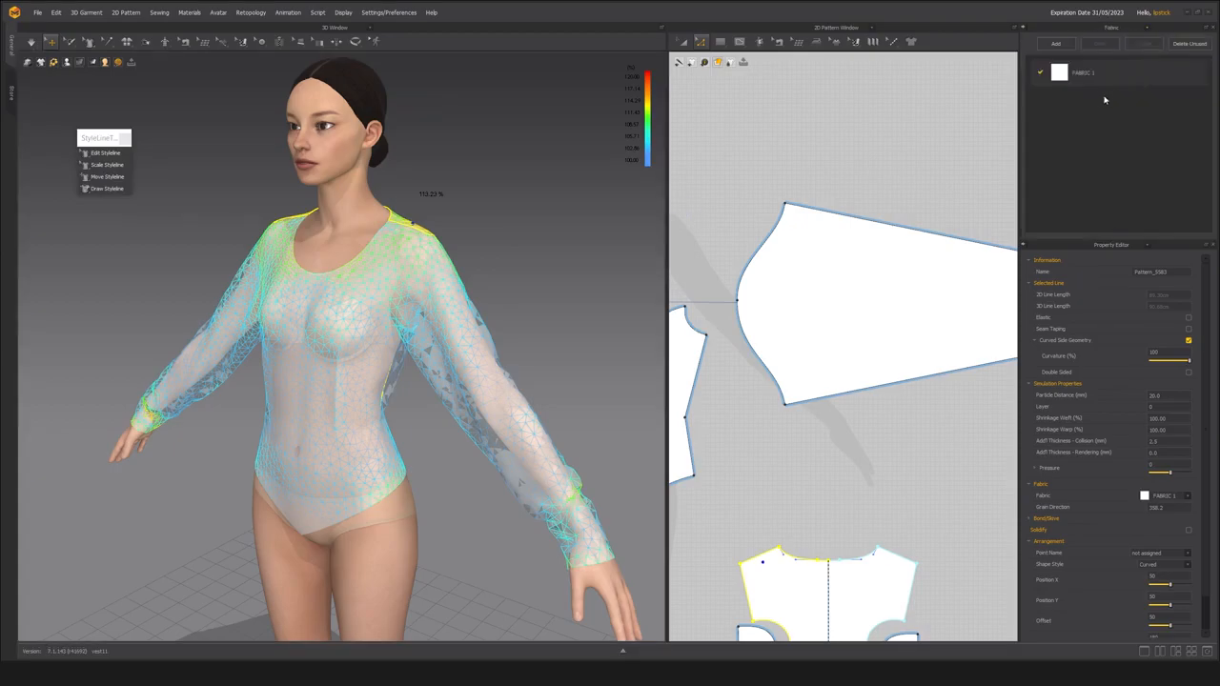
click(1099, 84)
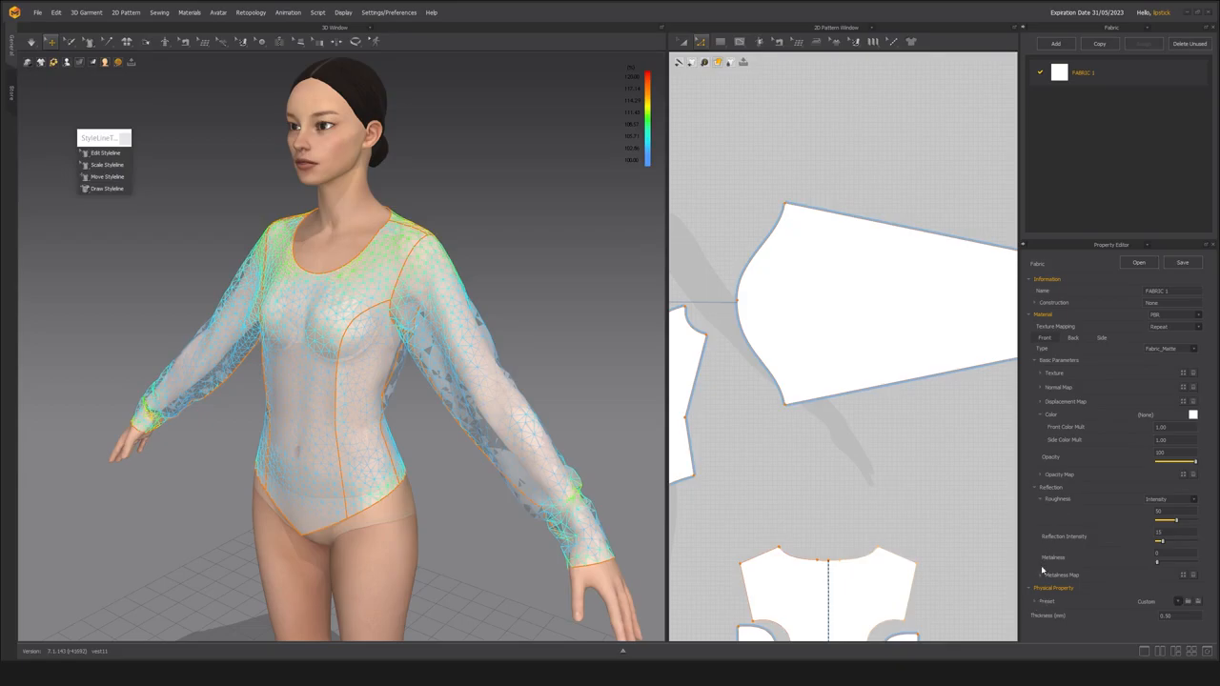
click(1036, 604)
scroll(1061, 570, down, 3)
scroll(1060, 570, down, 2)
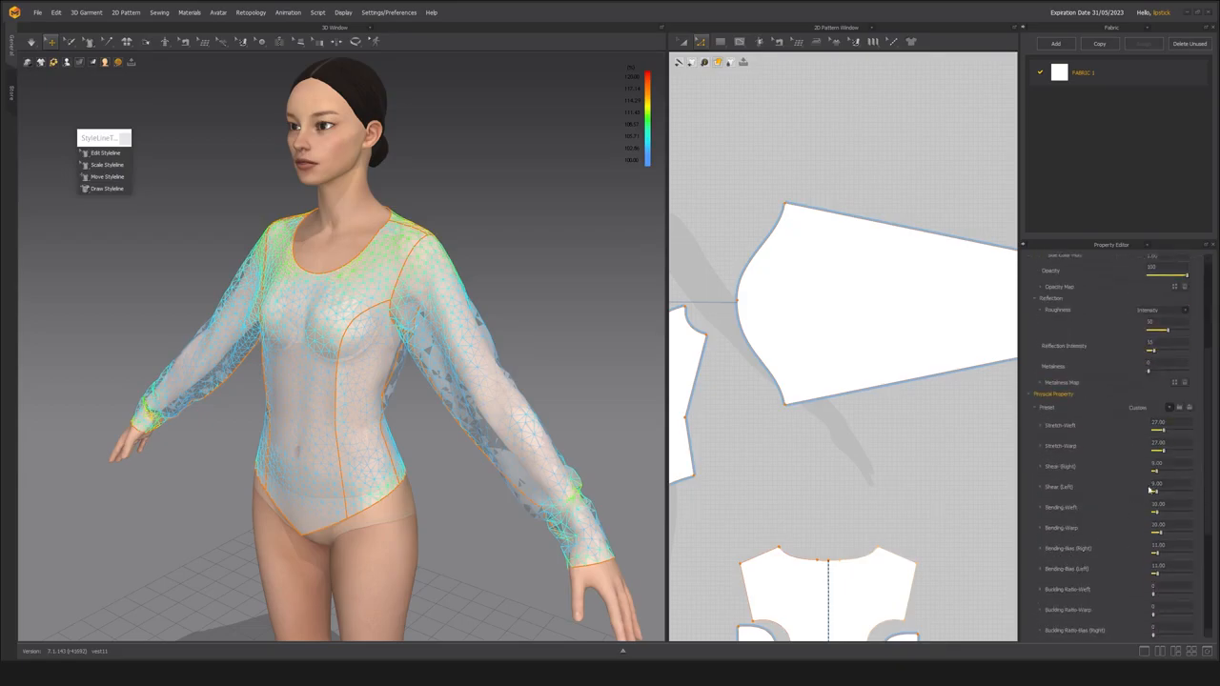
Browse the physical property presets for FABRIC 1, close the list without choosing one, and select FABRIC 1 again.
click(1170, 409)
scroll(1058, 488, down, 8)
scroll(1060, 488, down, 5)
scroll(1061, 489, down, 3)
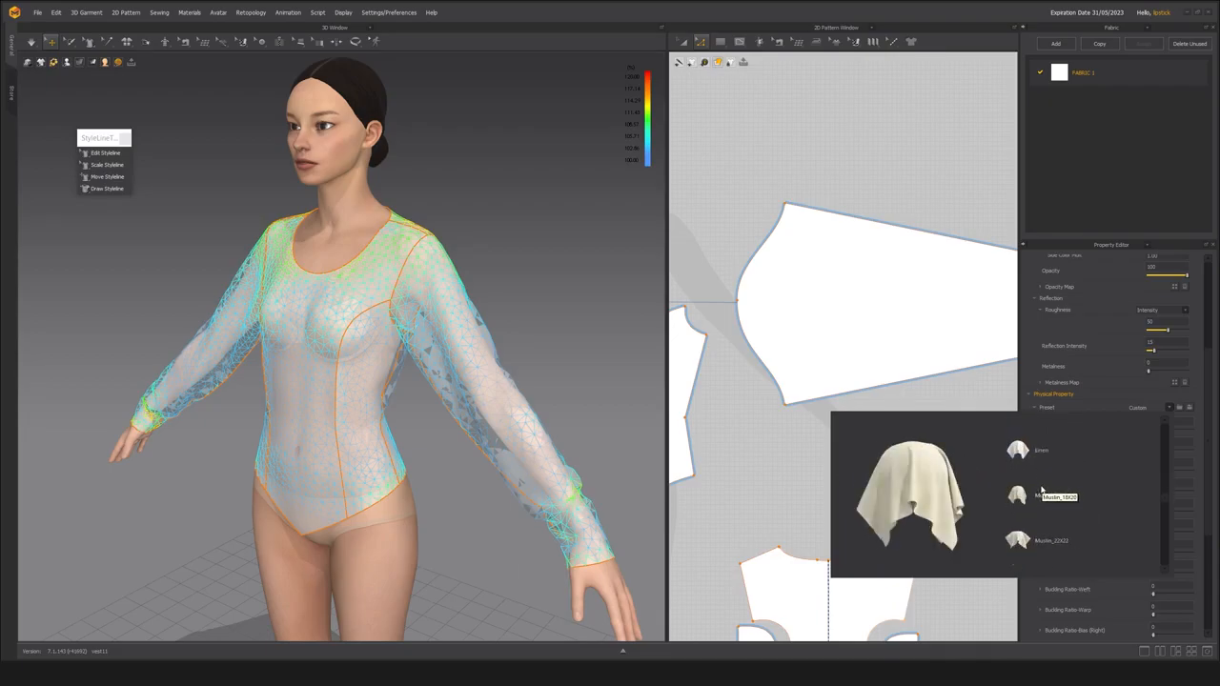
scroll(1044, 494, down, 3)
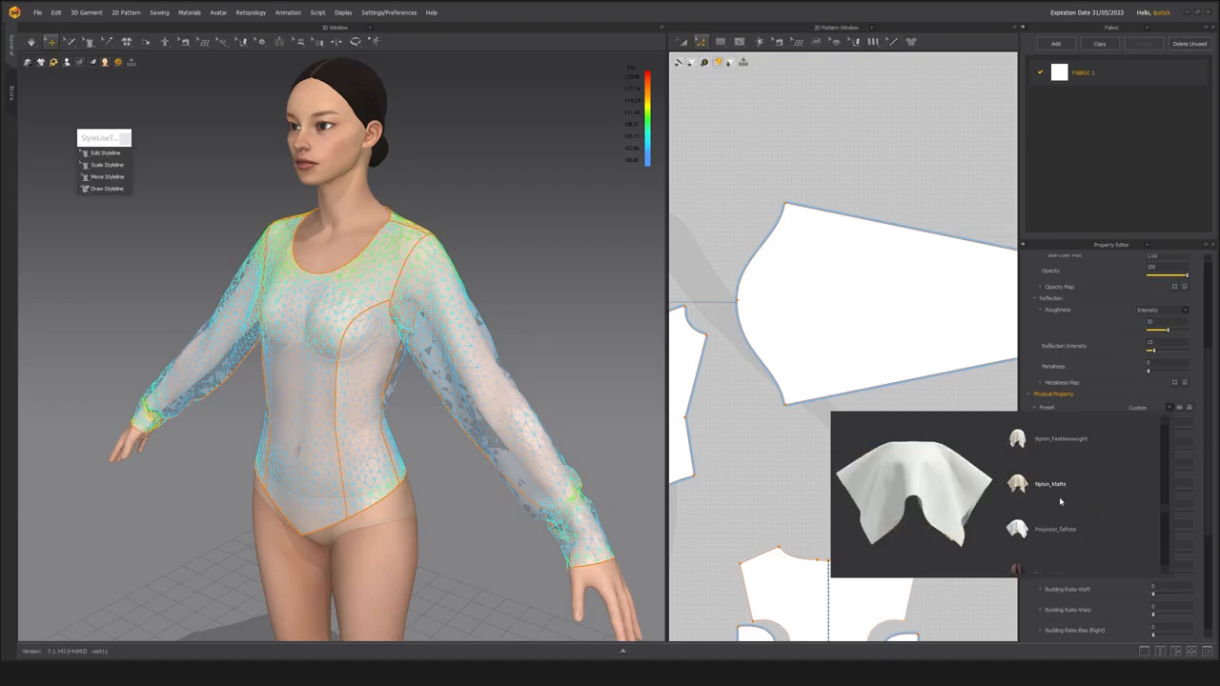
scroll(1049, 523, down, 5)
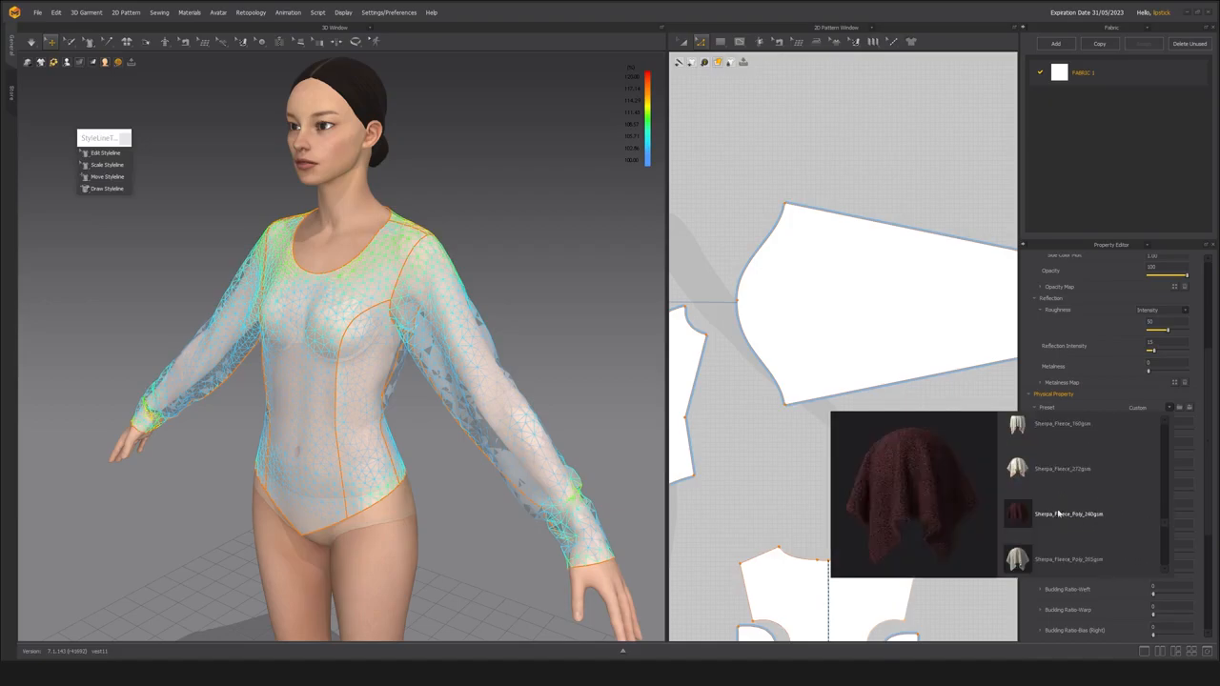
scroll(1037, 535, up, 2)
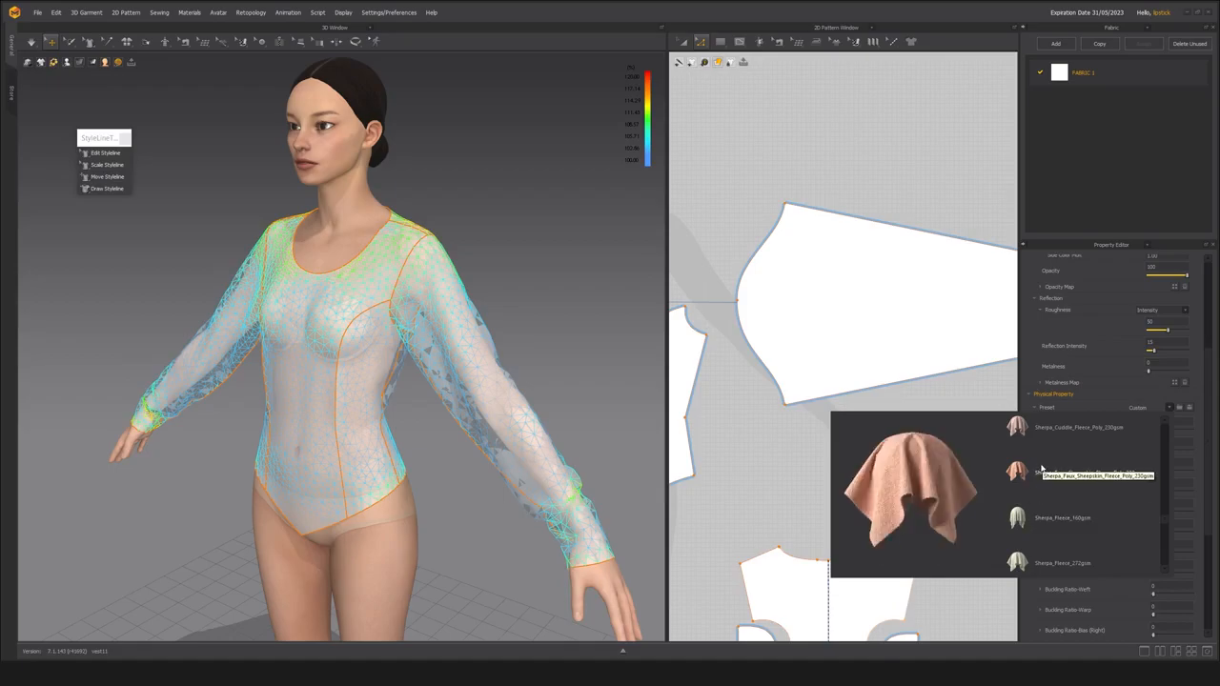
scroll(1041, 523, down, 4)
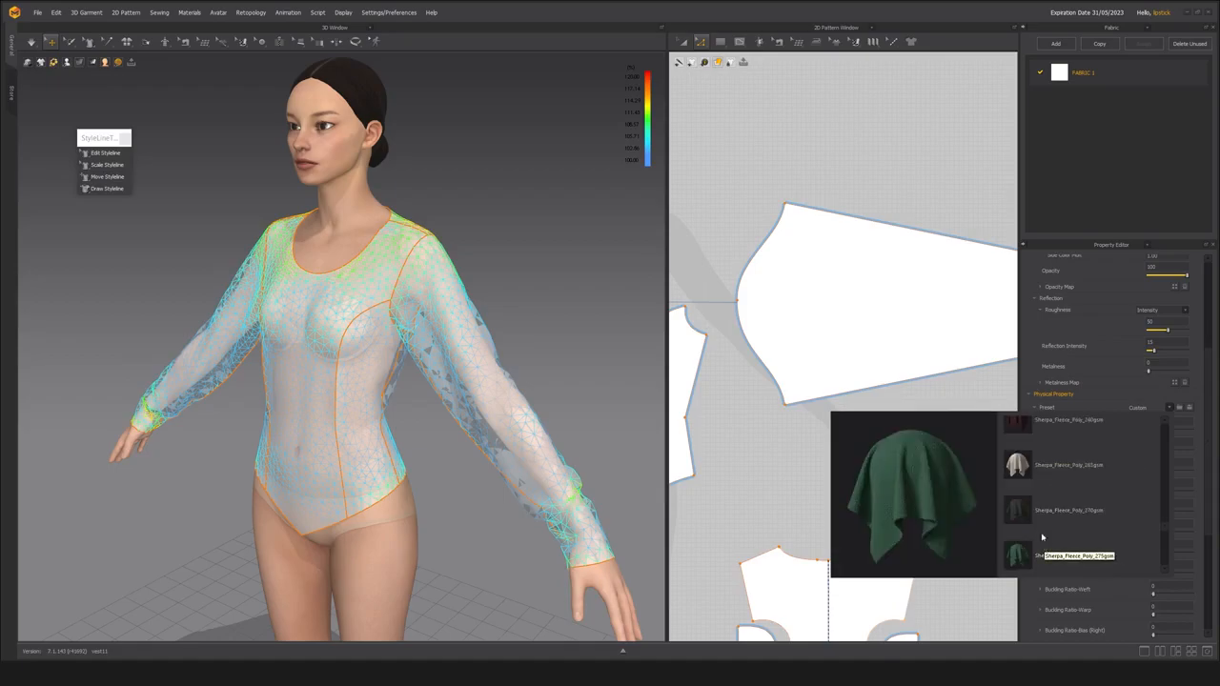
scroll(1039, 523, down, 3)
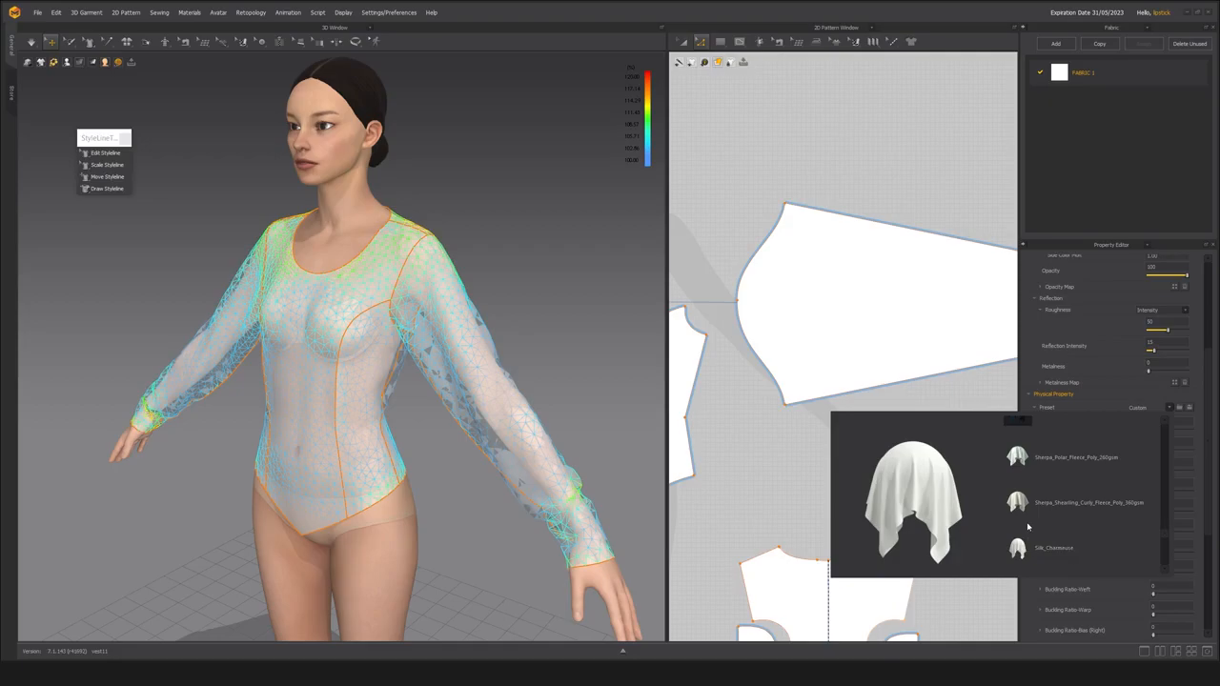
scroll(1029, 532, down, 3)
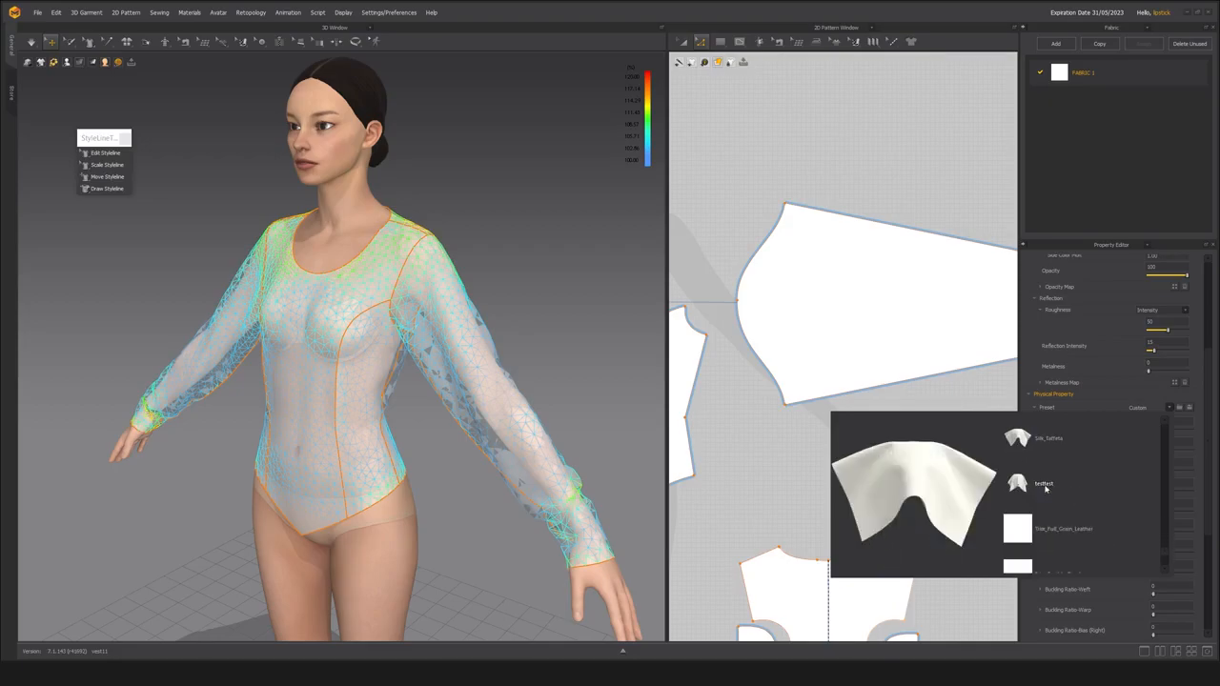
scroll(1039, 529, down, 2)
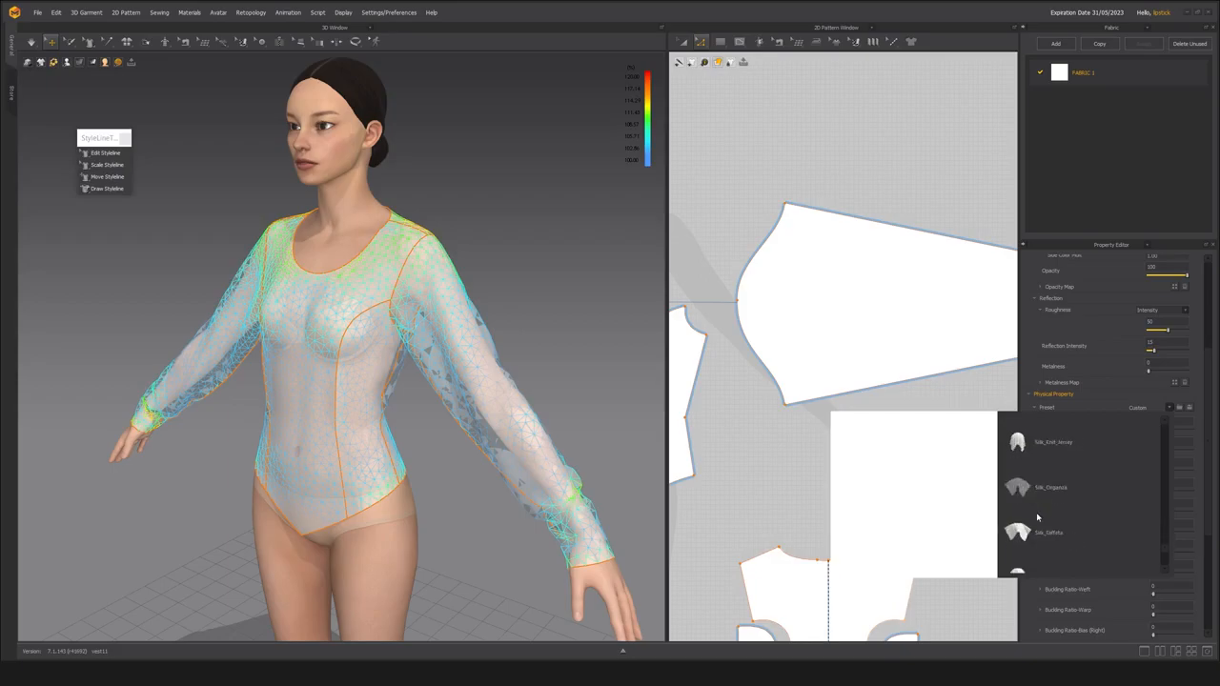
scroll(1037, 516, down, 3)
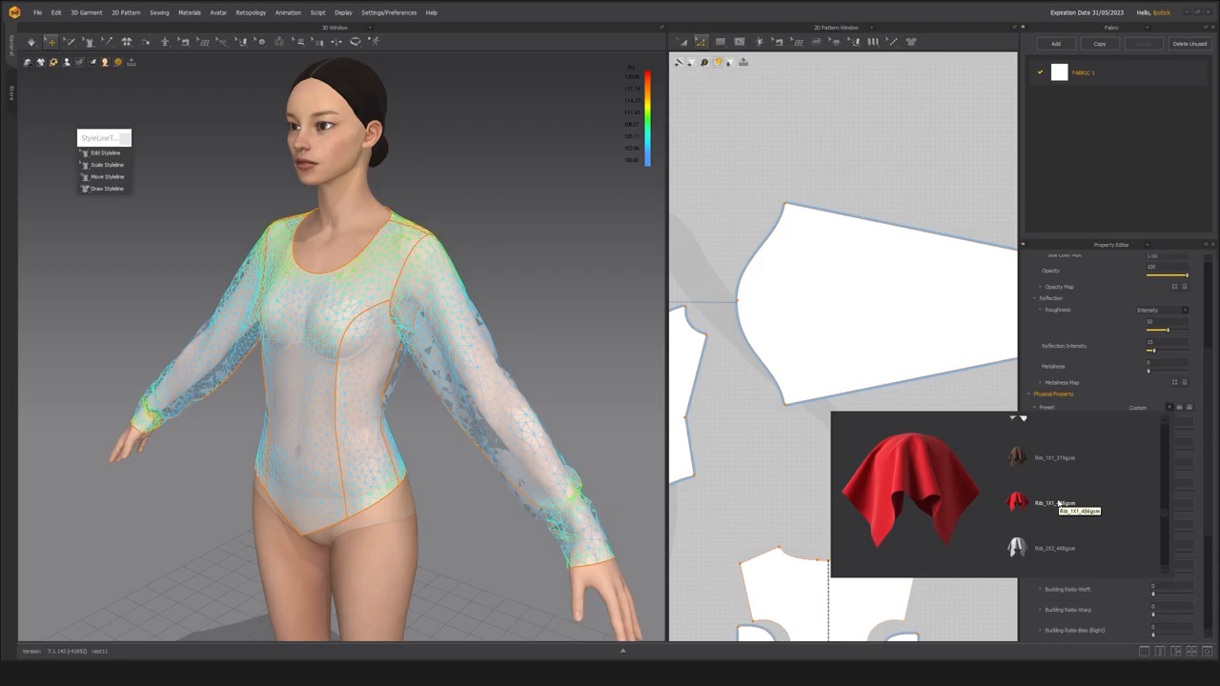
scroll(1057, 510, up, 2)
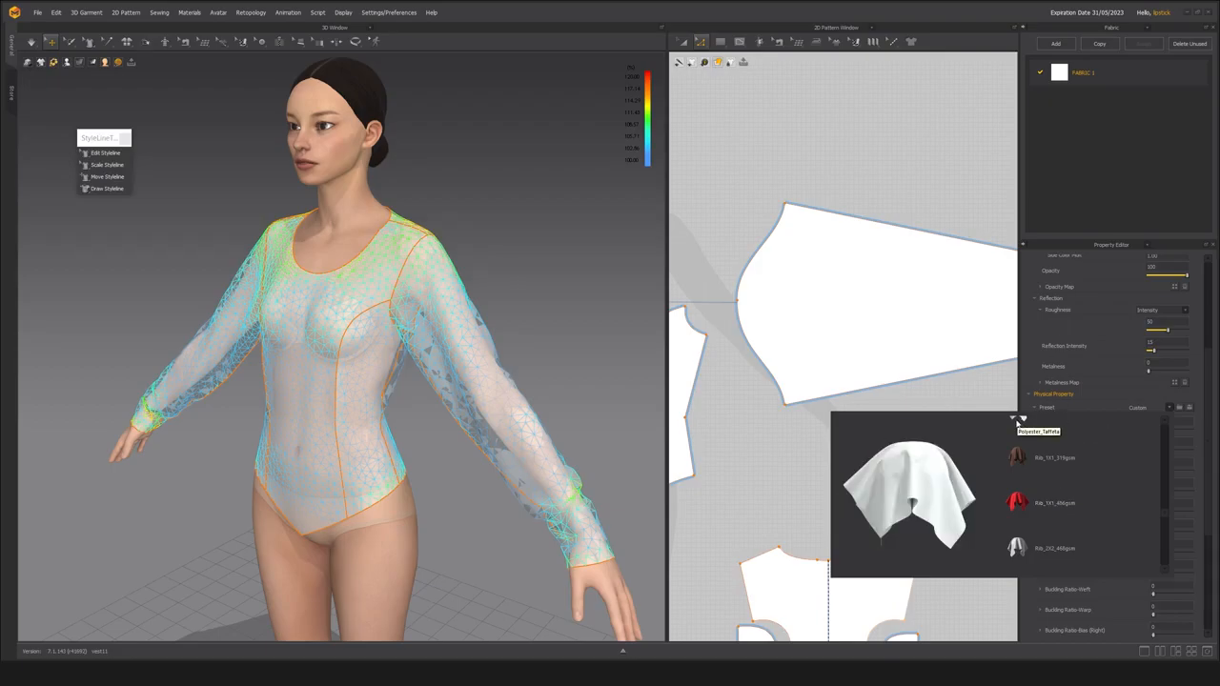
click(899, 174)
click(1130, 71)
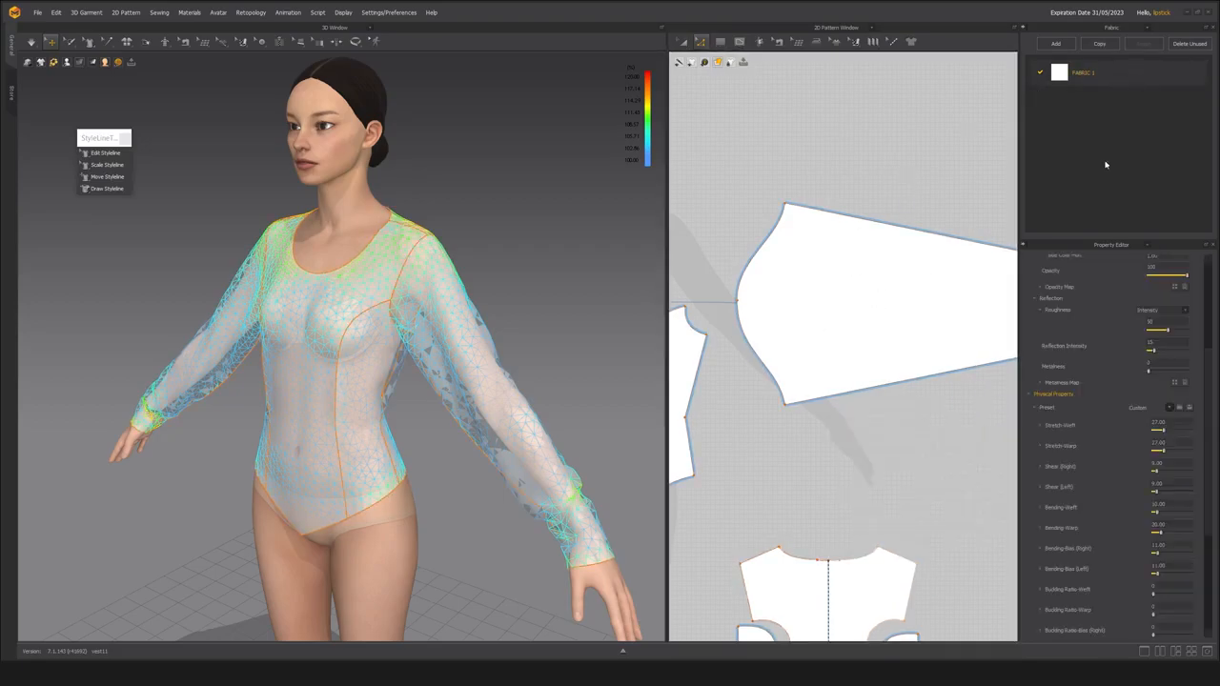
Collapse and re-expand FABRIC 1's preset details and examine the physical parameters from Stretch-Weft down to Density, Friction and Thickness.
scroll(1066, 458, down, 1)
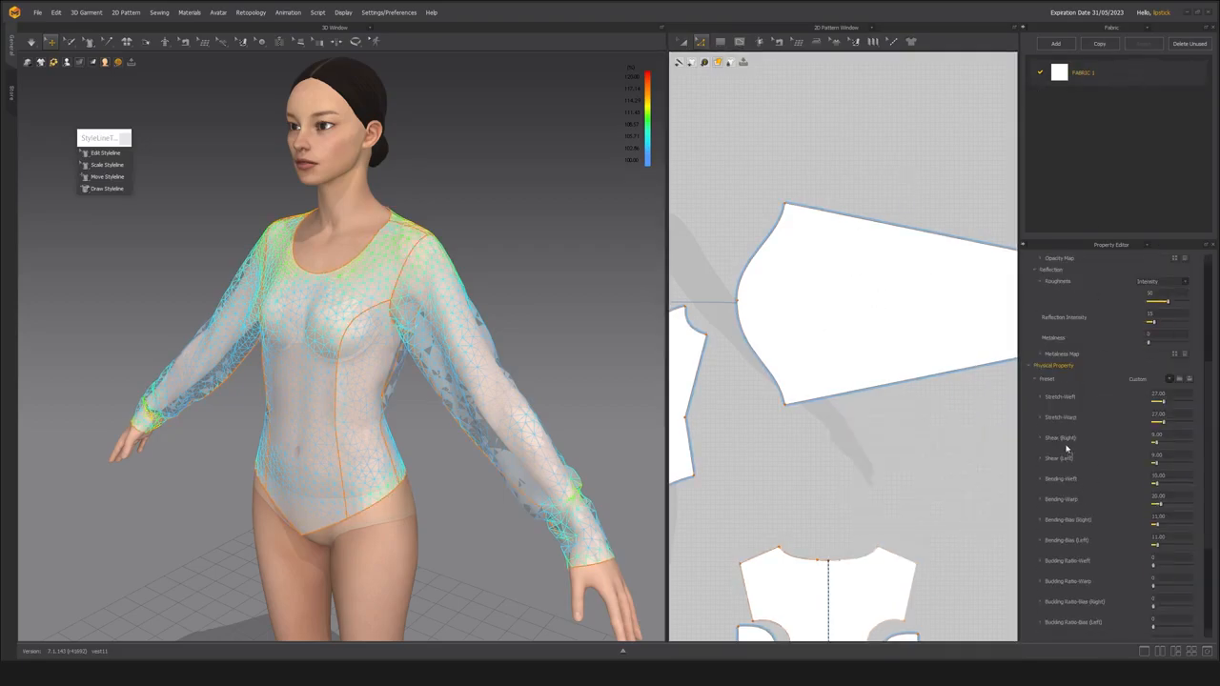
click(1039, 381)
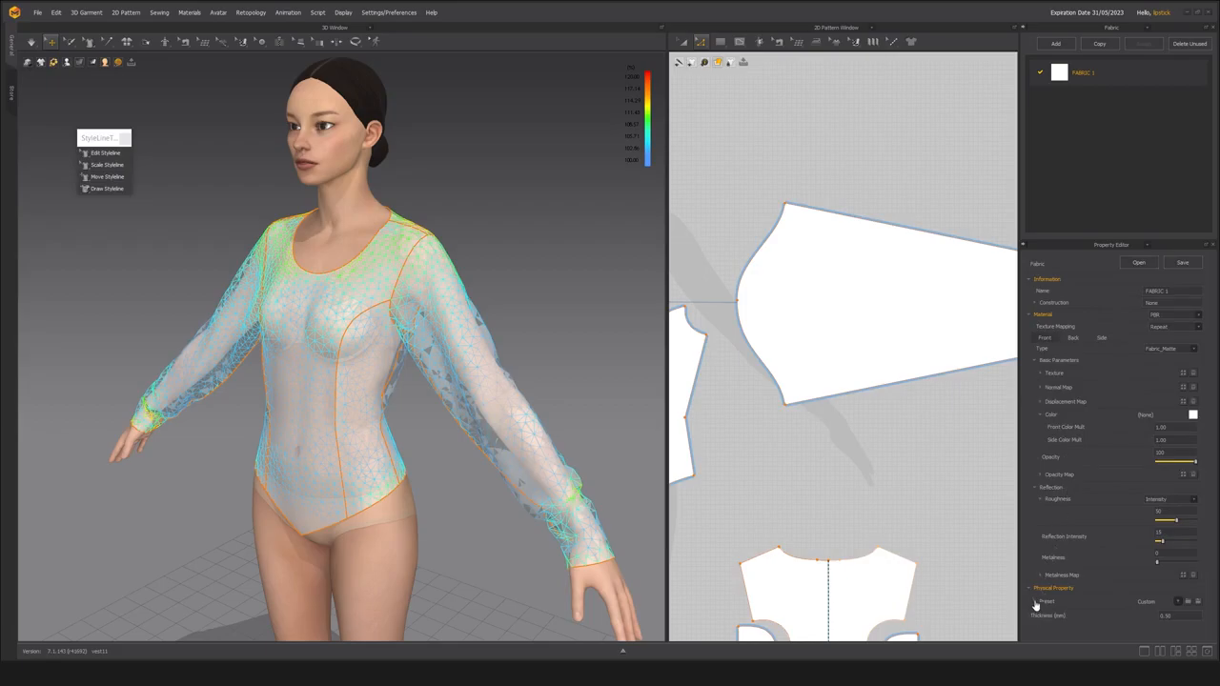
click(1037, 602)
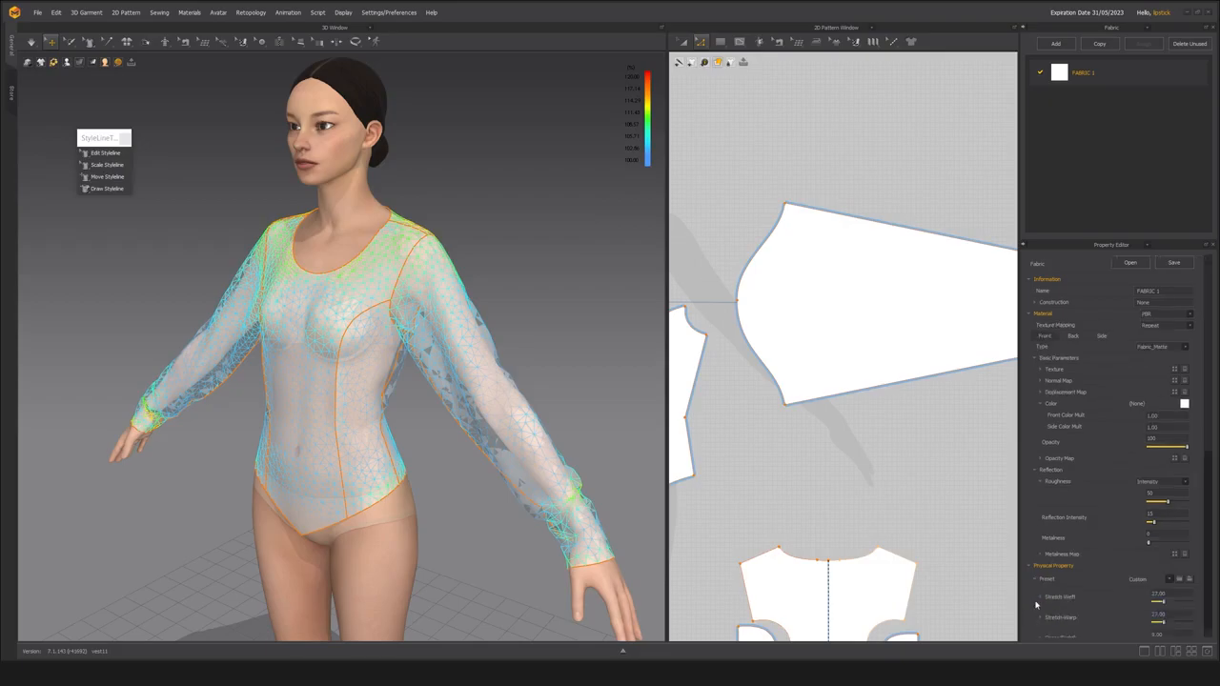
scroll(1041, 592, down, 3)
scroll(1044, 582, down, 3)
scroll(1080, 451, down, 3)
scroll(1055, 504, up, 4)
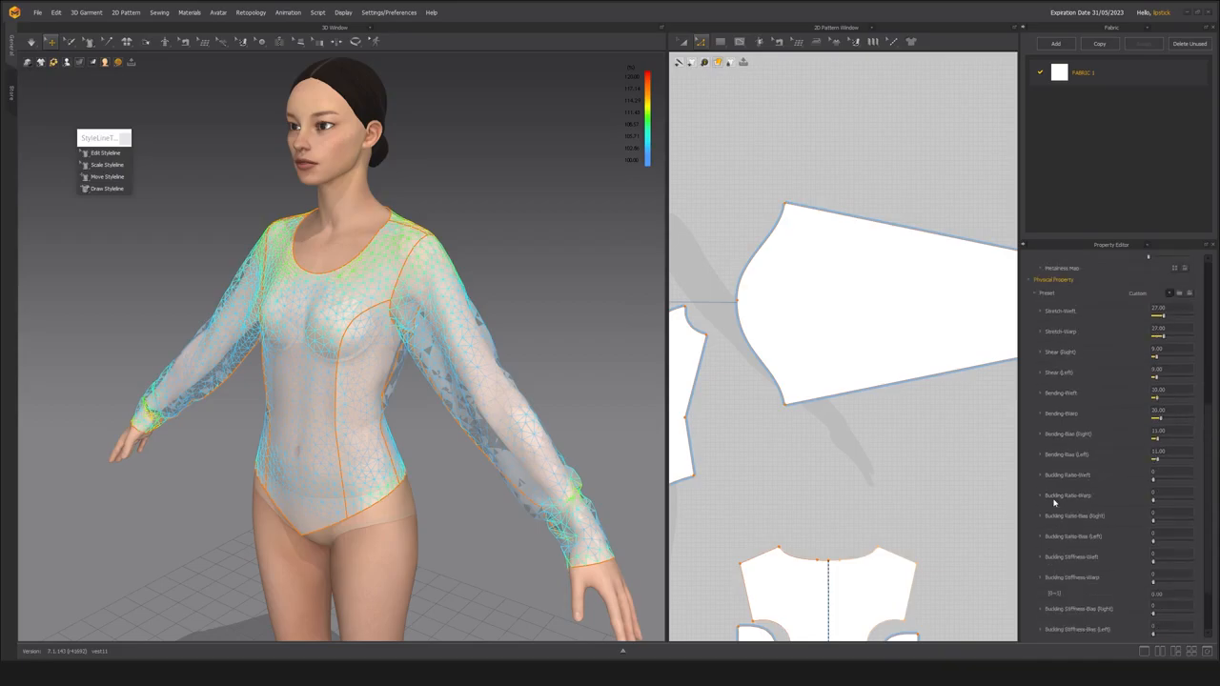
scroll(1102, 505, up, 2)
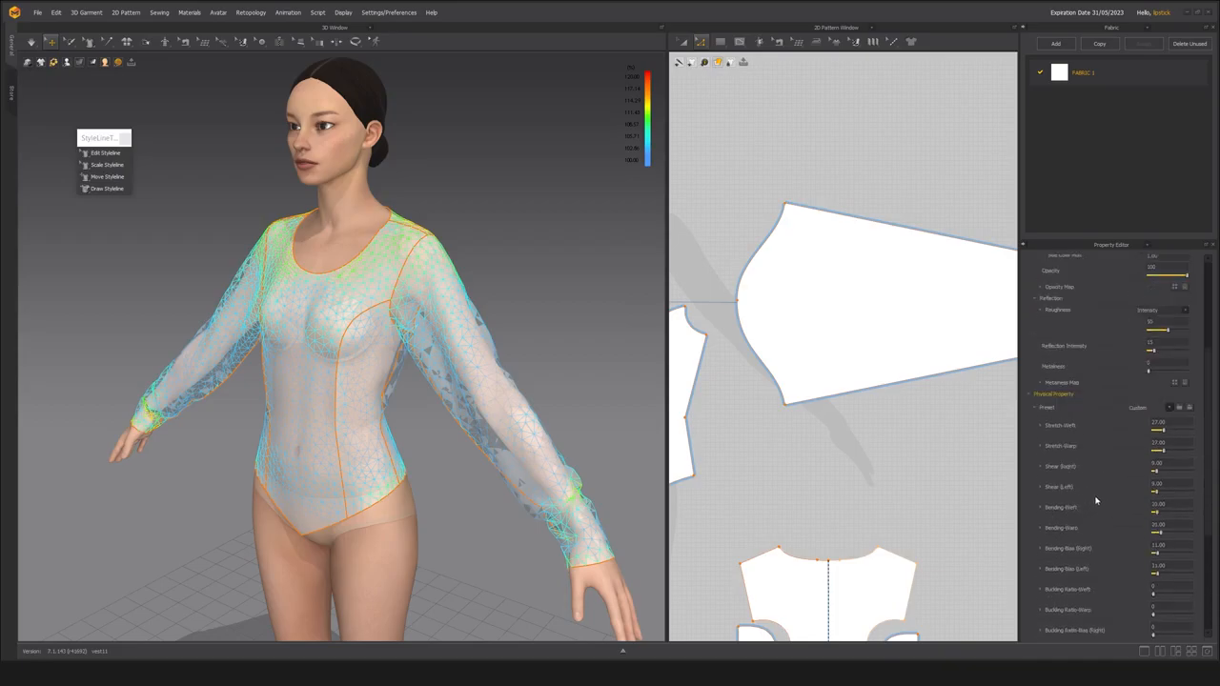
scroll(1101, 481, up, 1)
scroll(1099, 474, down, 3)
scroll(1039, 420, down, 2)
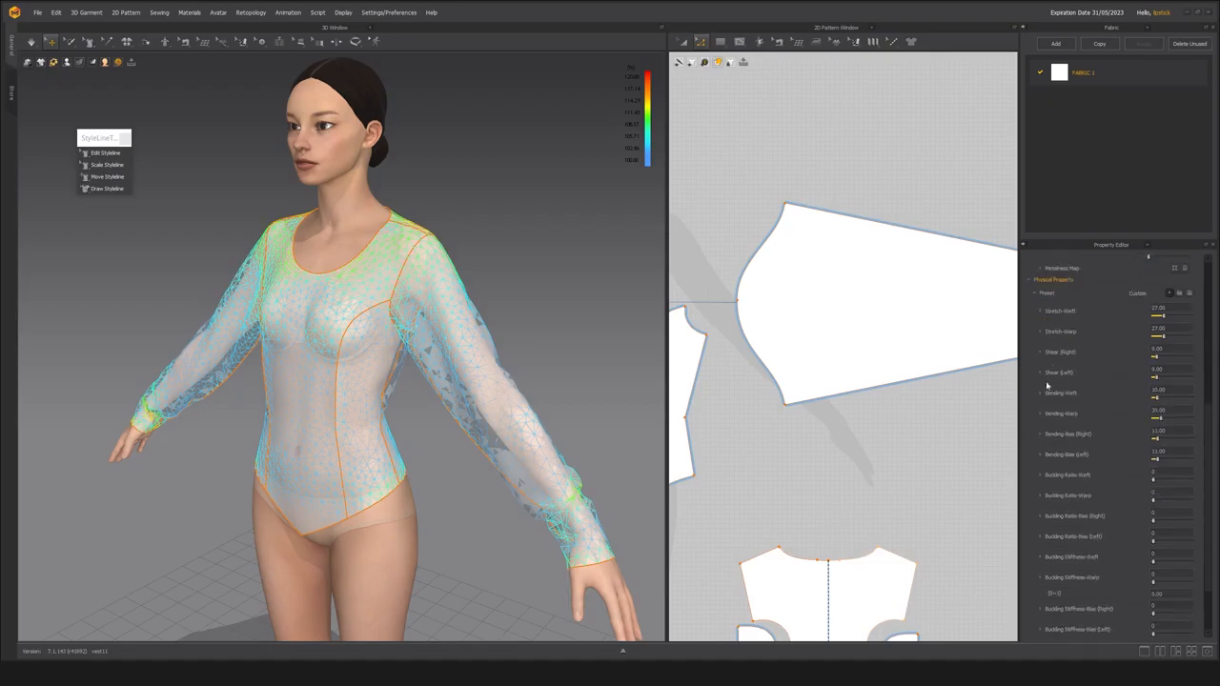
scroll(1086, 478, down, 3)
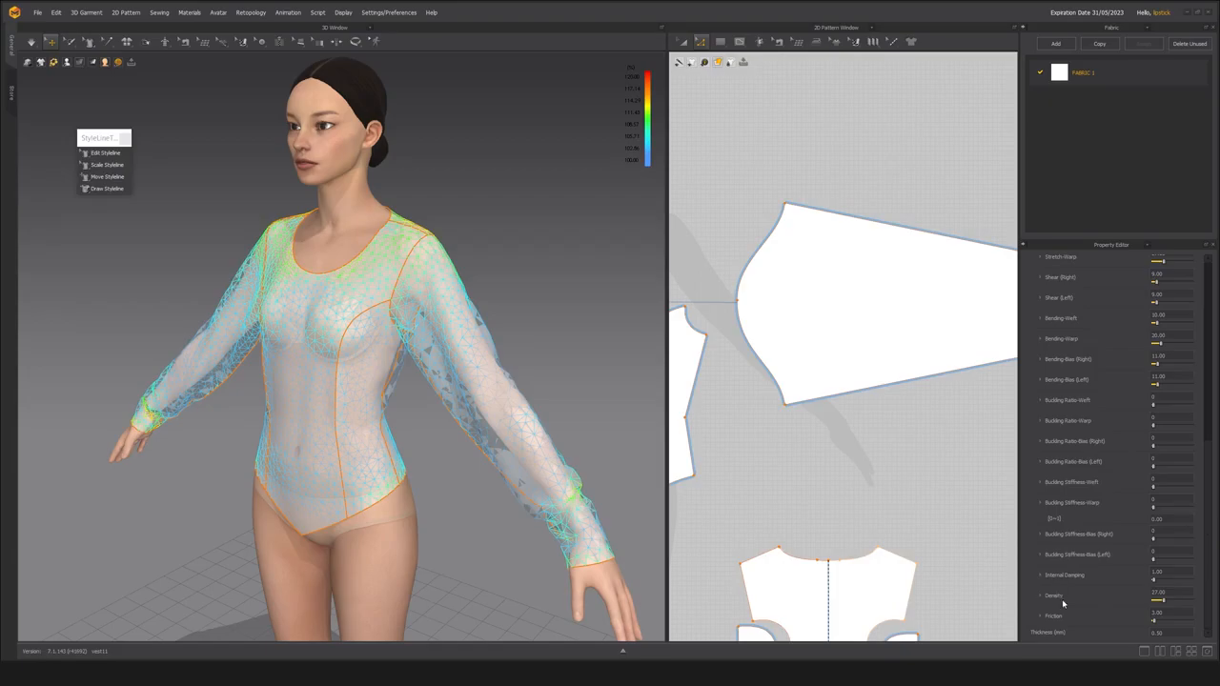
scroll(1067, 617, up, 3)
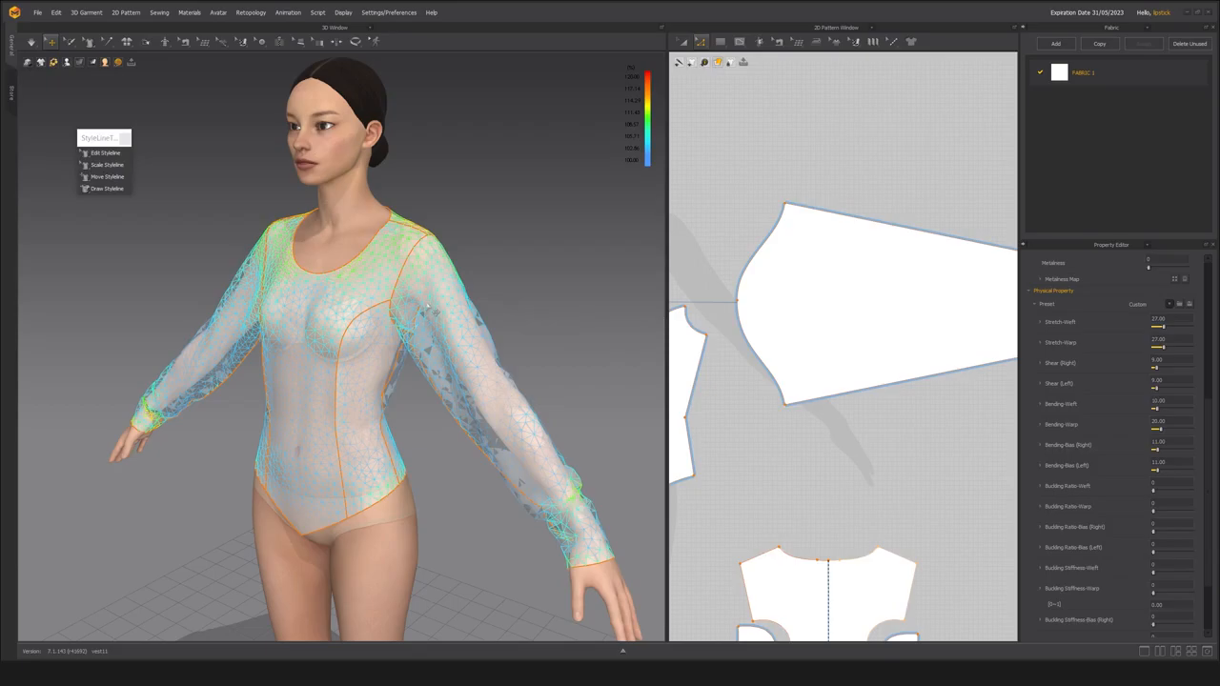
Start the simulation and display the garment as opaque cloth, with the strain mesh over it.
click(32, 44)
right_drag(386, 321, 323, 353)
key(alt+1)
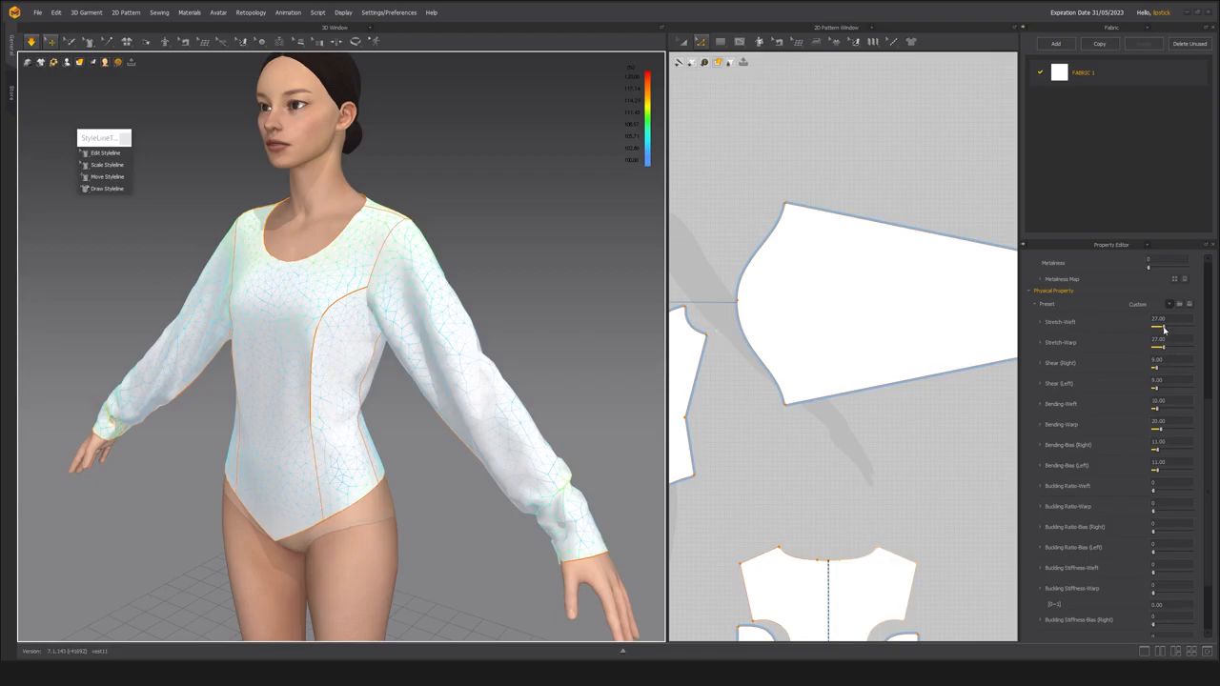
Try FABRIC 1 with Stretch-Weft at 74 and Stretch-Warp at 63, and with both reduced to 0 during simulation.
drag(1165, 329, 1182, 330)
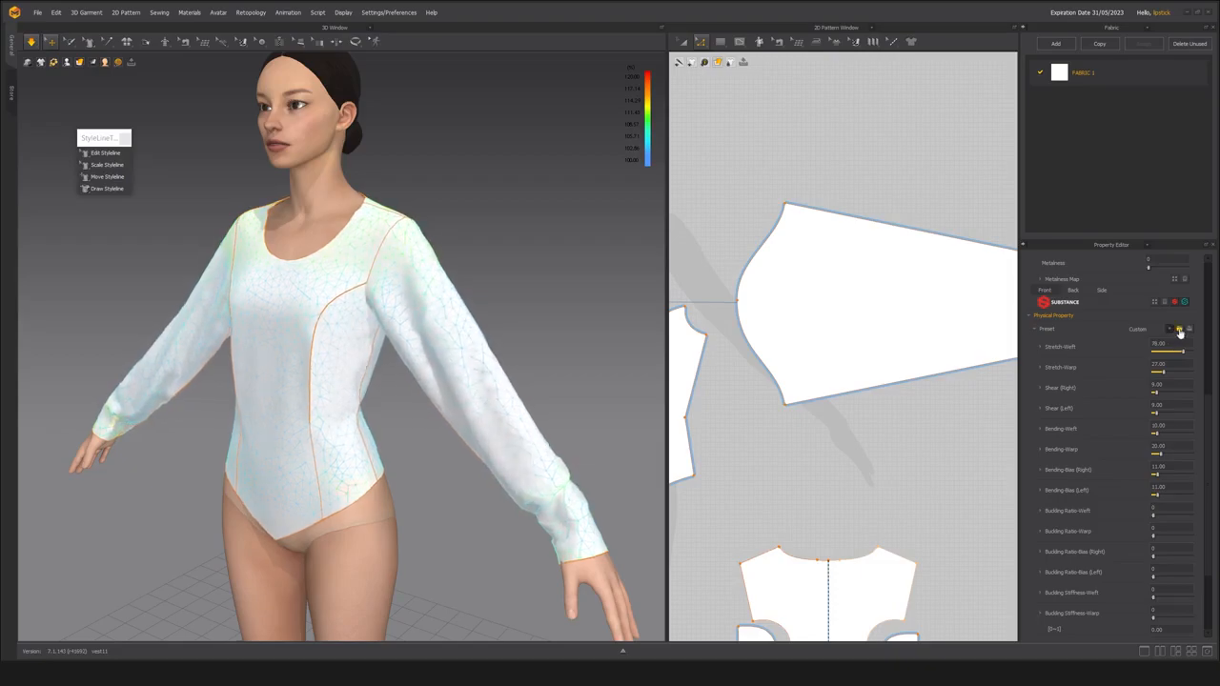
mouse_move(1184, 354)
mouse_down()
mouse_move(1168, 377)
mouse_move(1183, 375)
mouse_up()
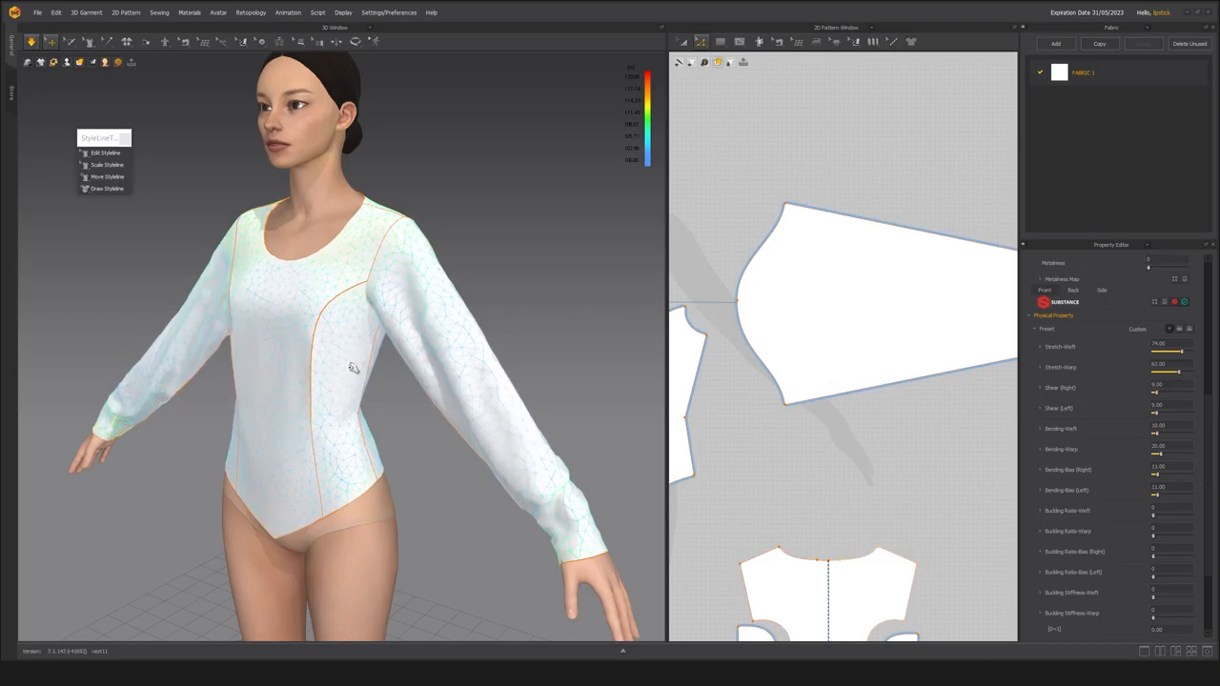
drag(1178, 375, 1150, 370)
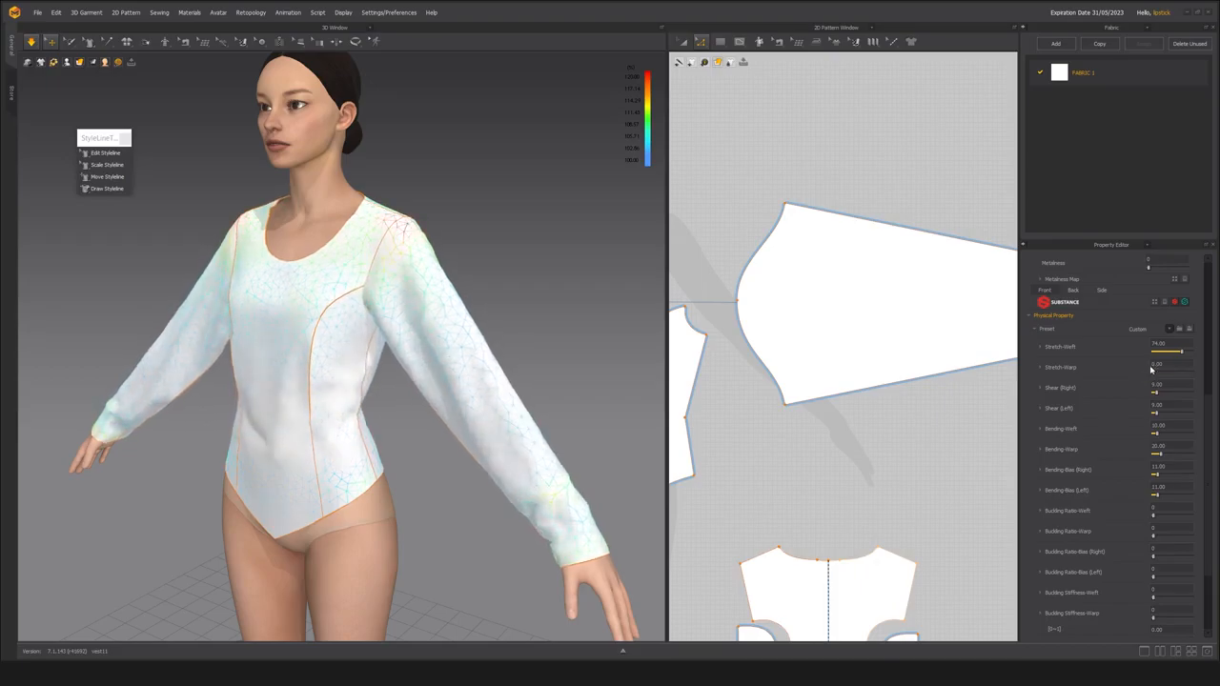
drag(1184, 352, 1152, 352)
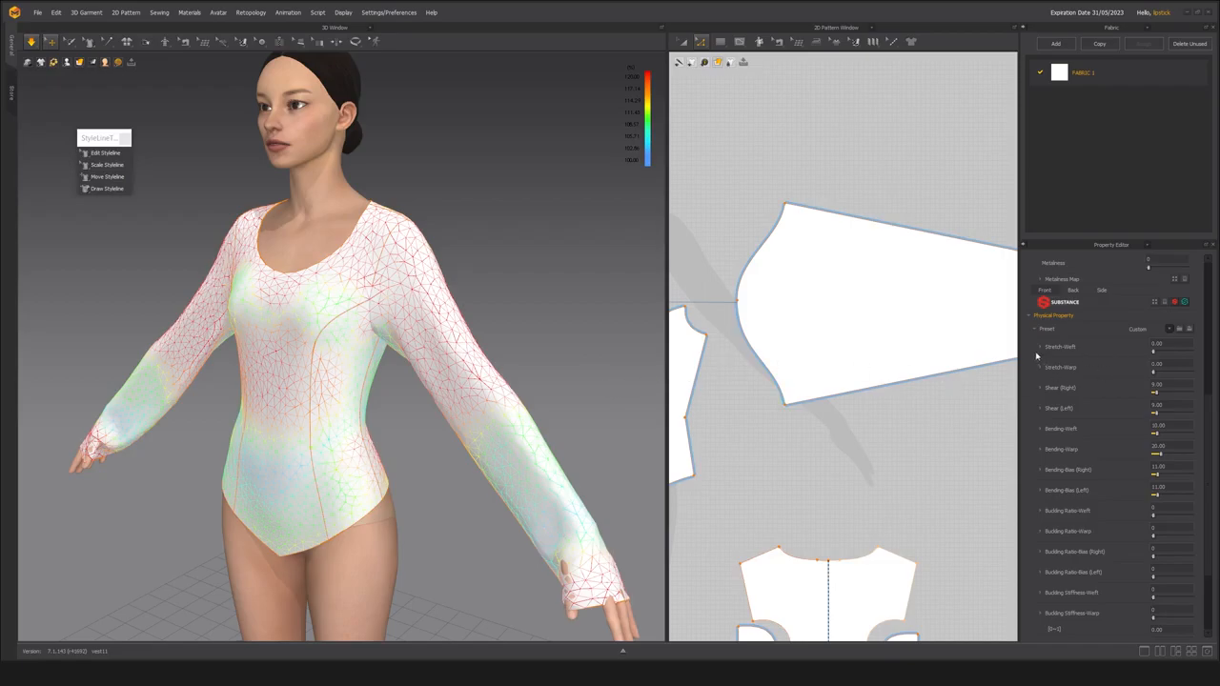
Set FABRIC 1's Stretch-Weft and Stretch-Warp both to 78 and check the drape on the back of the garment.
drag(1153, 352, 1185, 355)
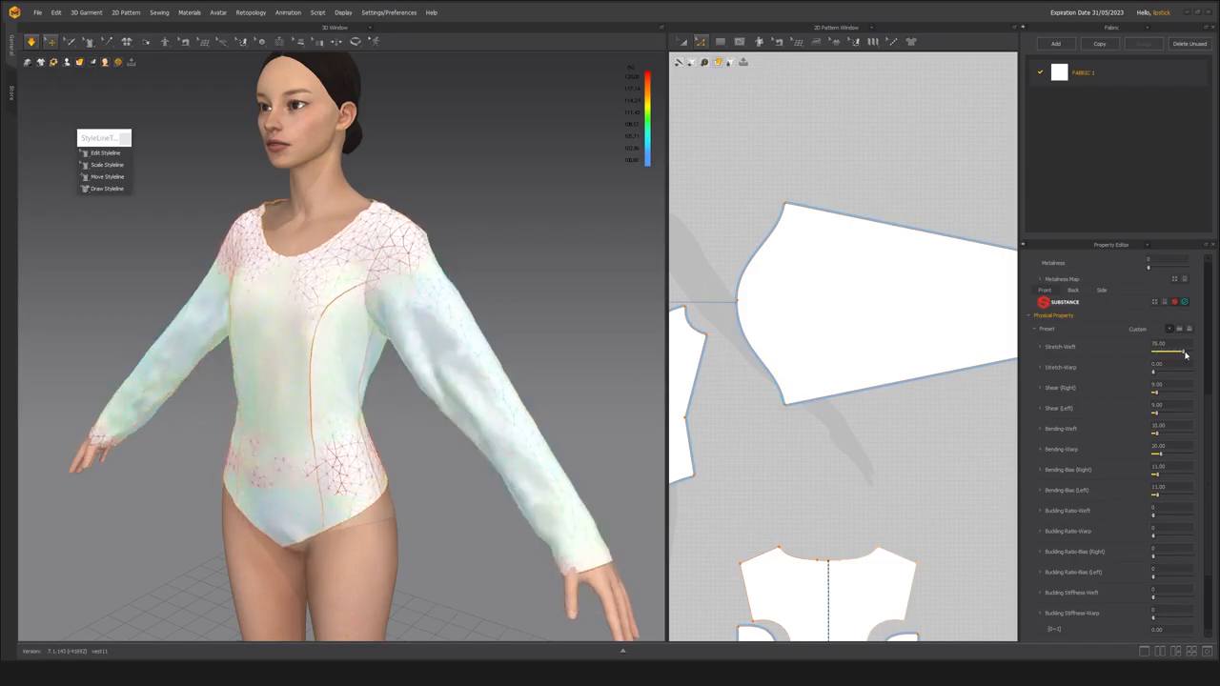
drag(1154, 373, 1186, 375)
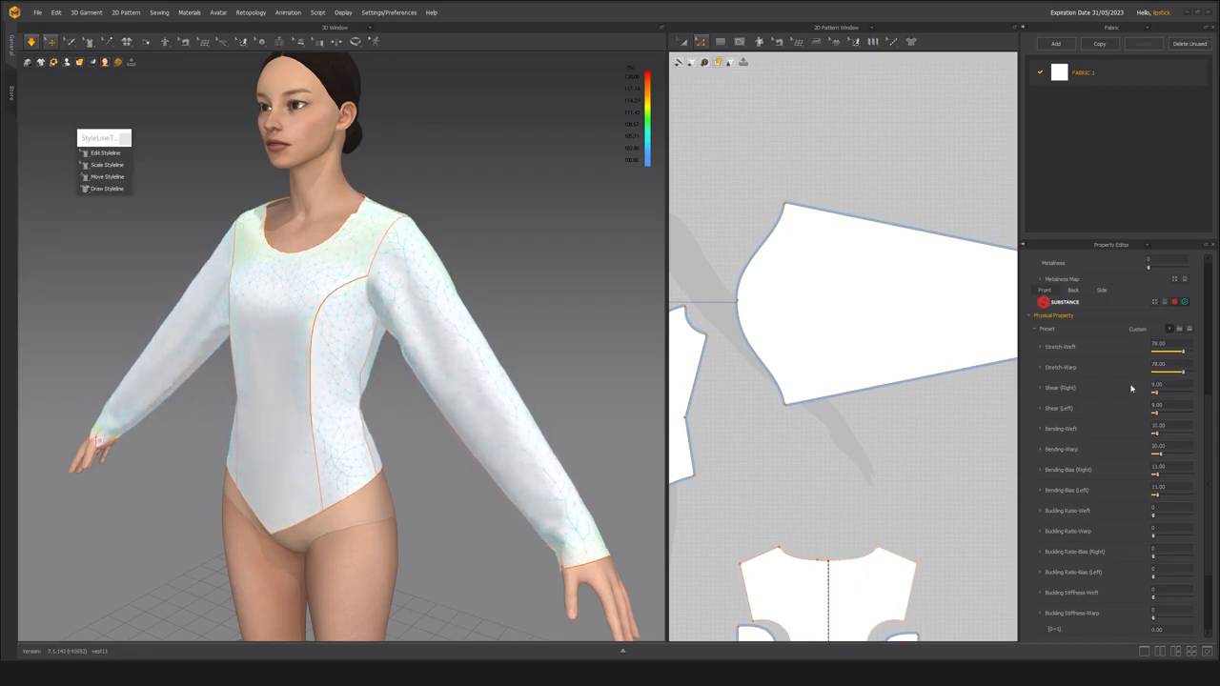
right_drag(280, 253, 193, 265)
scroll(330, 262, up, 3)
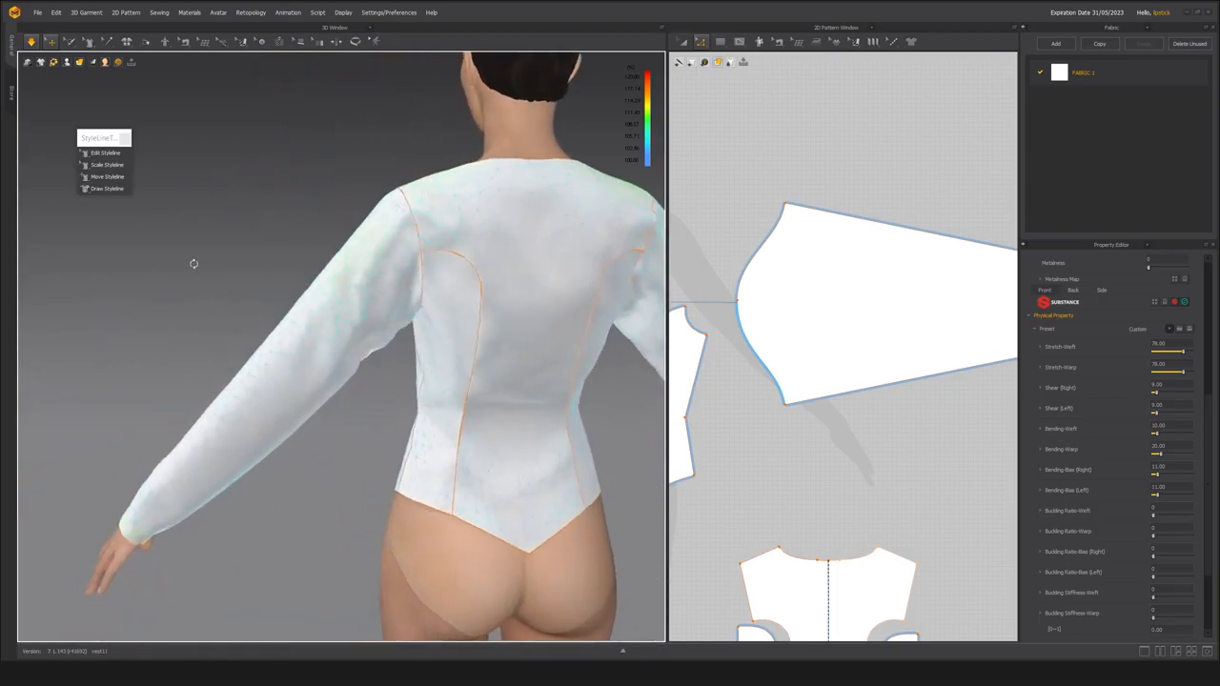
middle_drag(327, 278, 237, 297)
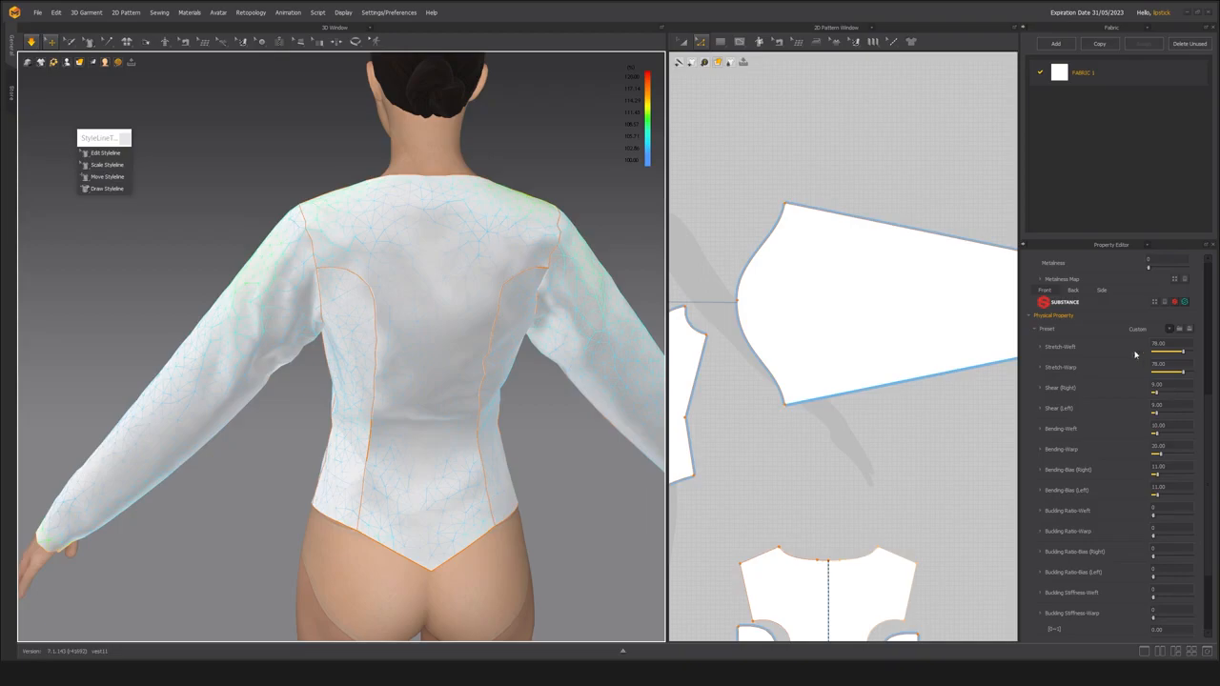
Show the grain lines on all front, back and sleeve patterns with the Edit Texture (2D) tool.
scroll(791, 361, down, 5)
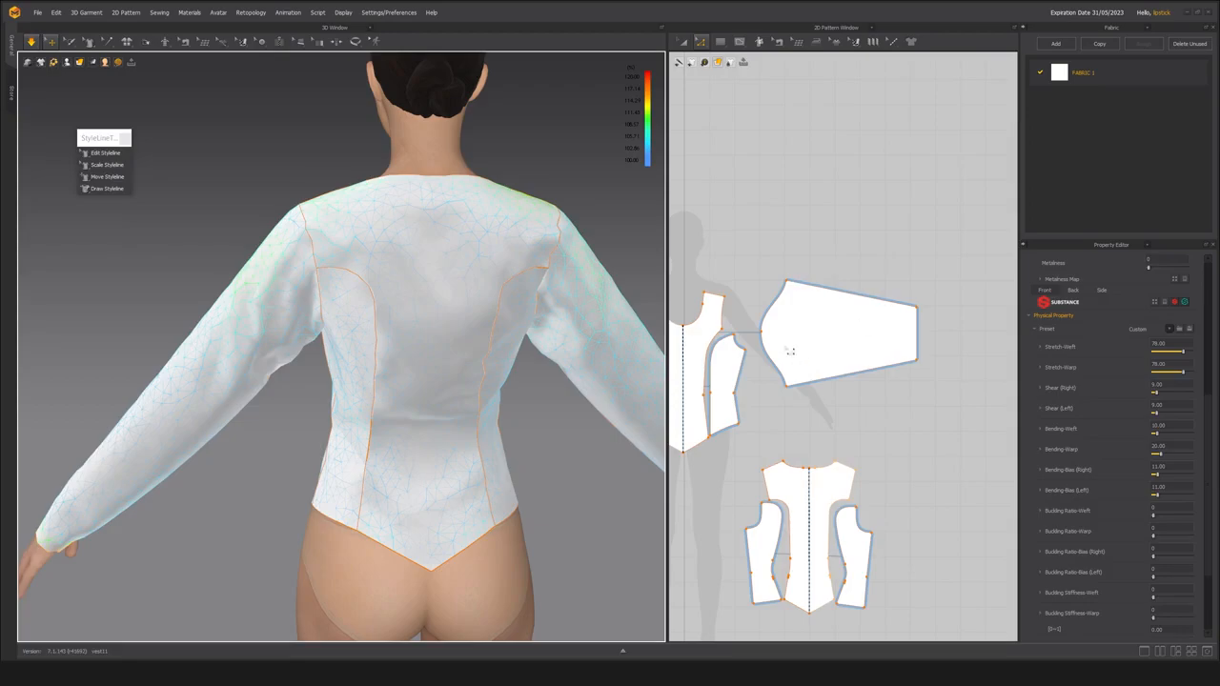
middle_drag(764, 445, 856, 415)
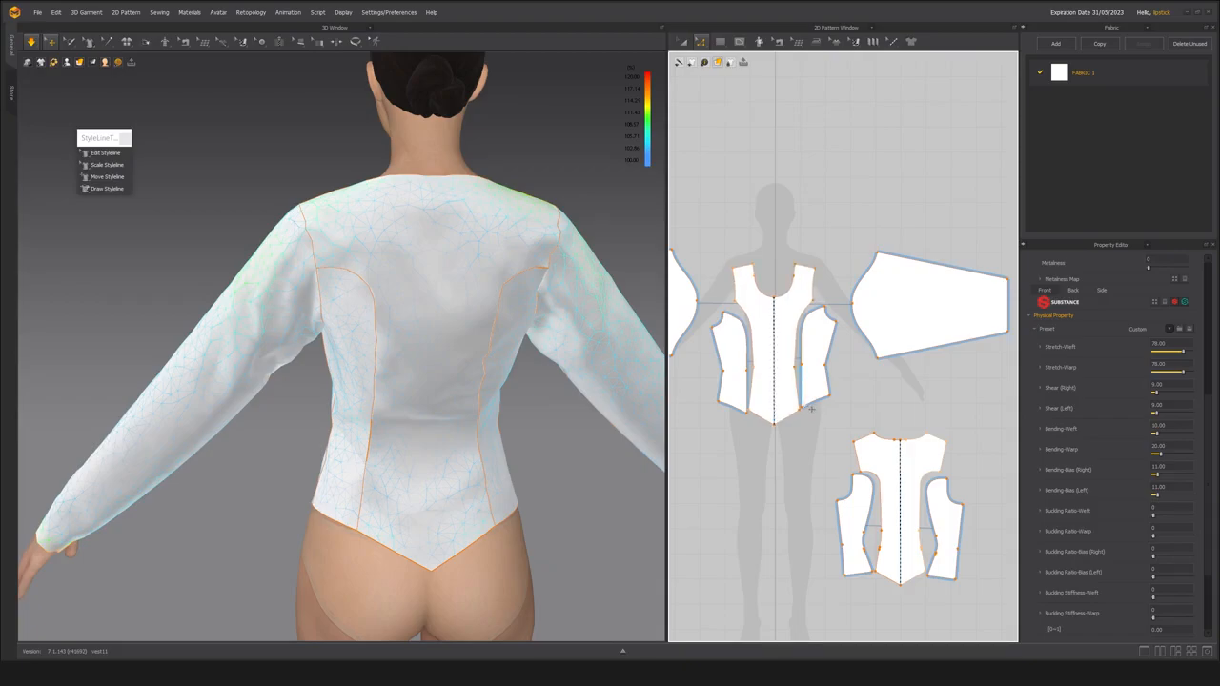
click(856, 44)
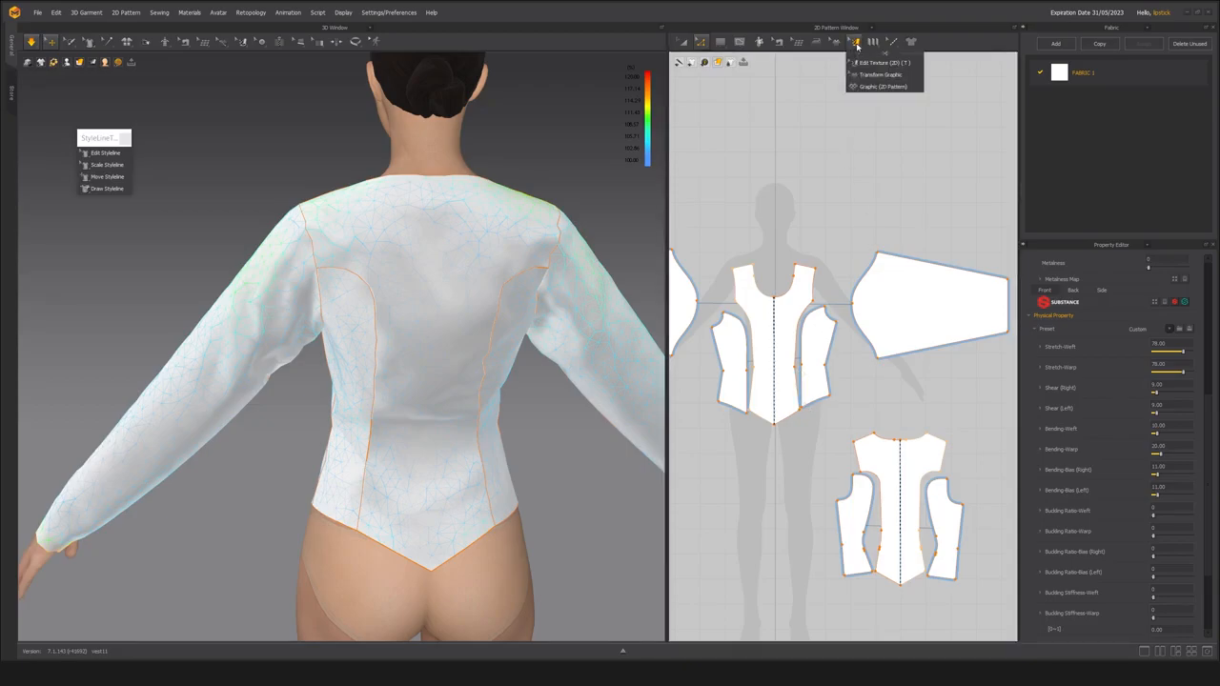
click(856, 45)
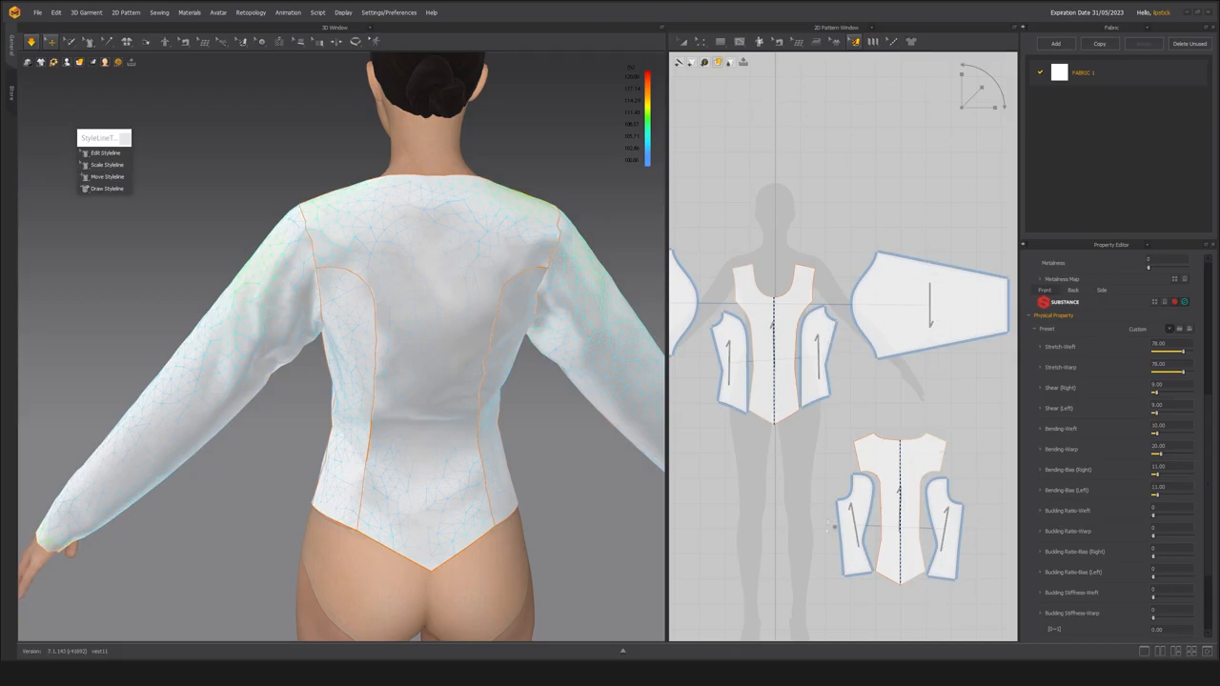
Inspect the sleeve pattern's grain line, deselect the pattern, and bring back FABRIC 1's physical properties.
click(932, 318)
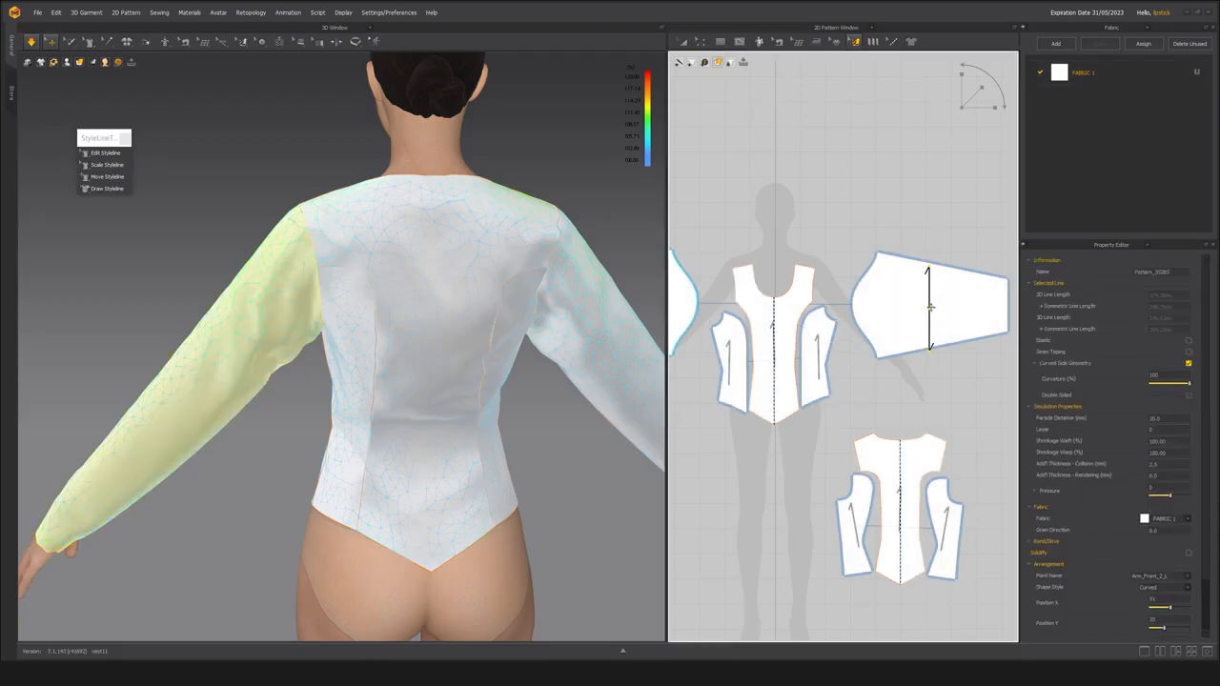
mouse_move(931, 269)
mouse_down()
mouse_move(906, 300)
mouse_move(910, 329)
mouse_move(931, 341)
mouse_move(894, 307)
mouse_move(932, 271)
mouse_up()
click(863, 255)
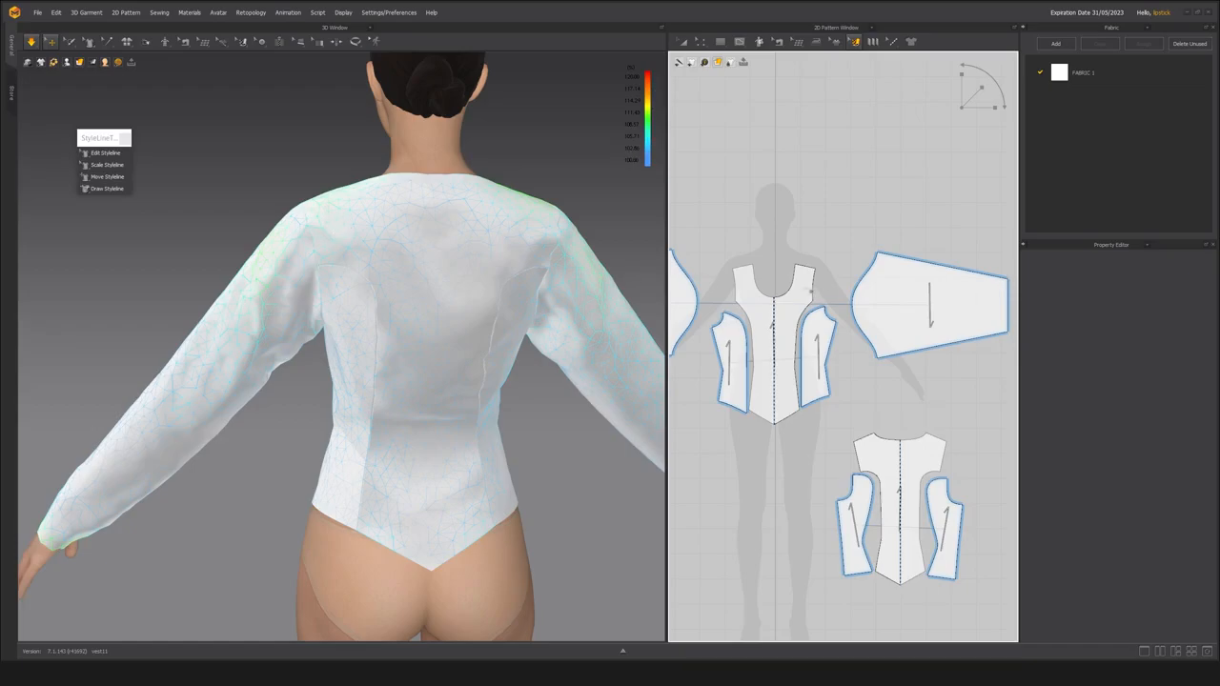
click(1082, 72)
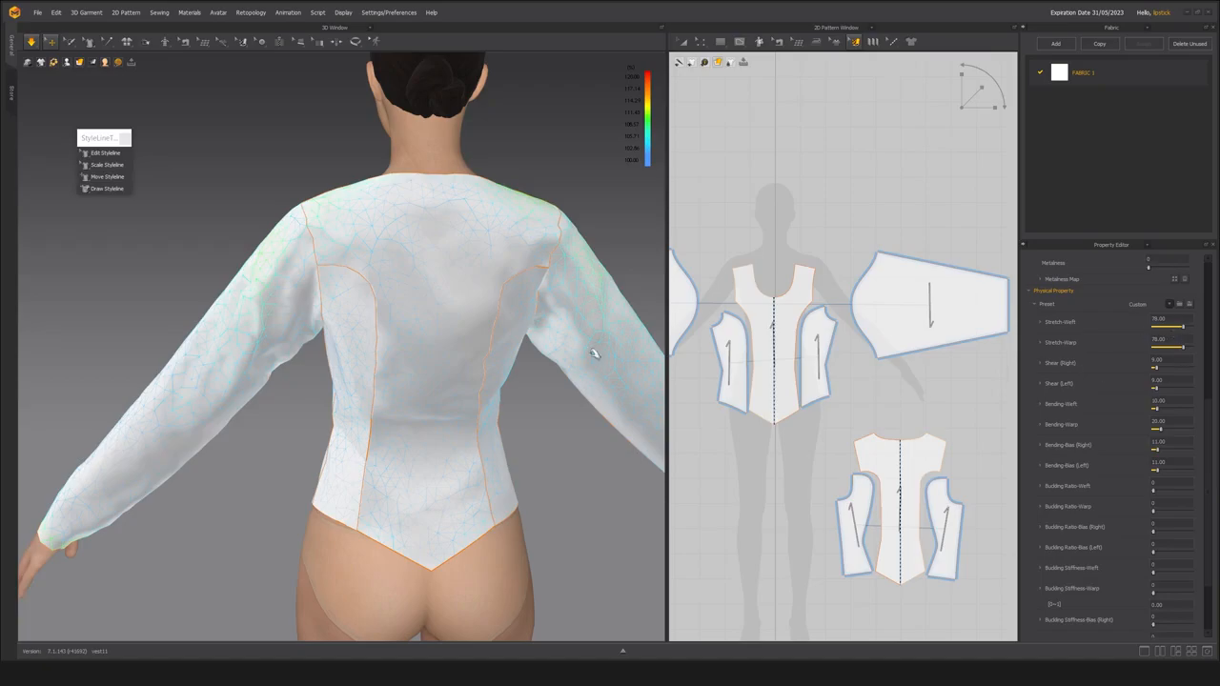
Examine the drape and strain of the bodice and sleeves from the front and back of the avatar.
scroll(305, 370, down, 2)
right_drag(314, 362, 530, 388)
scroll(398, 387, up, 1)
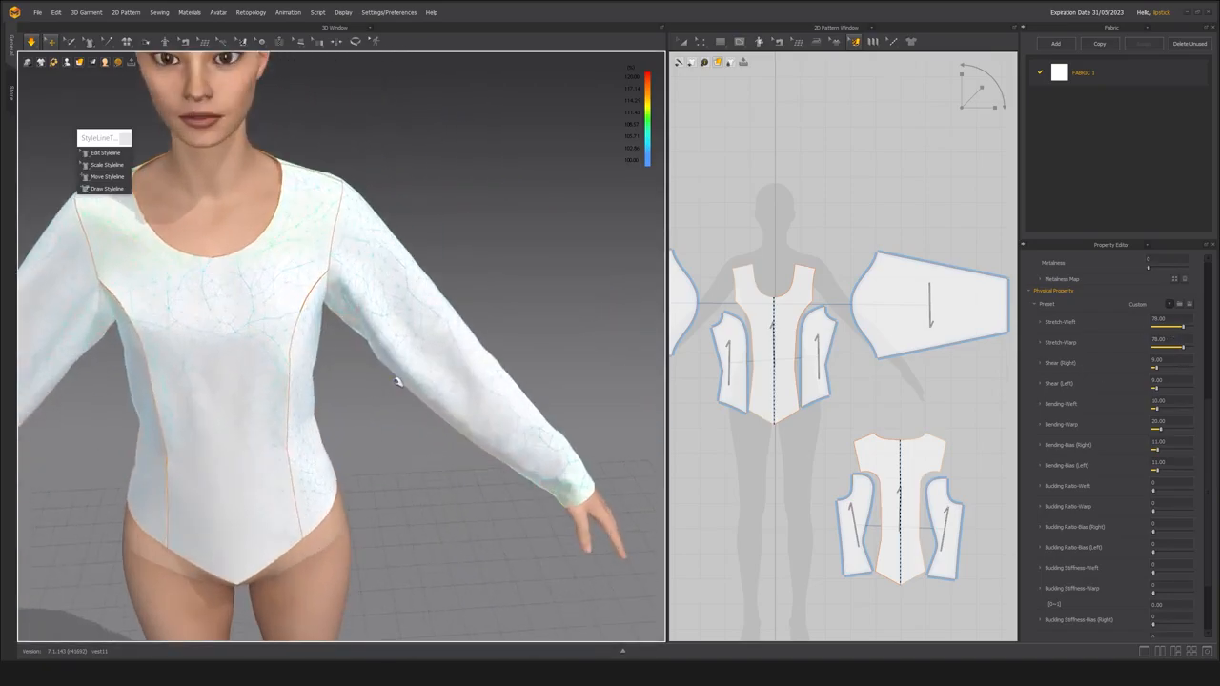
right_drag(397, 387, 432, 388)
scroll(433, 386, down, 3)
scroll(426, 370, up, 2)
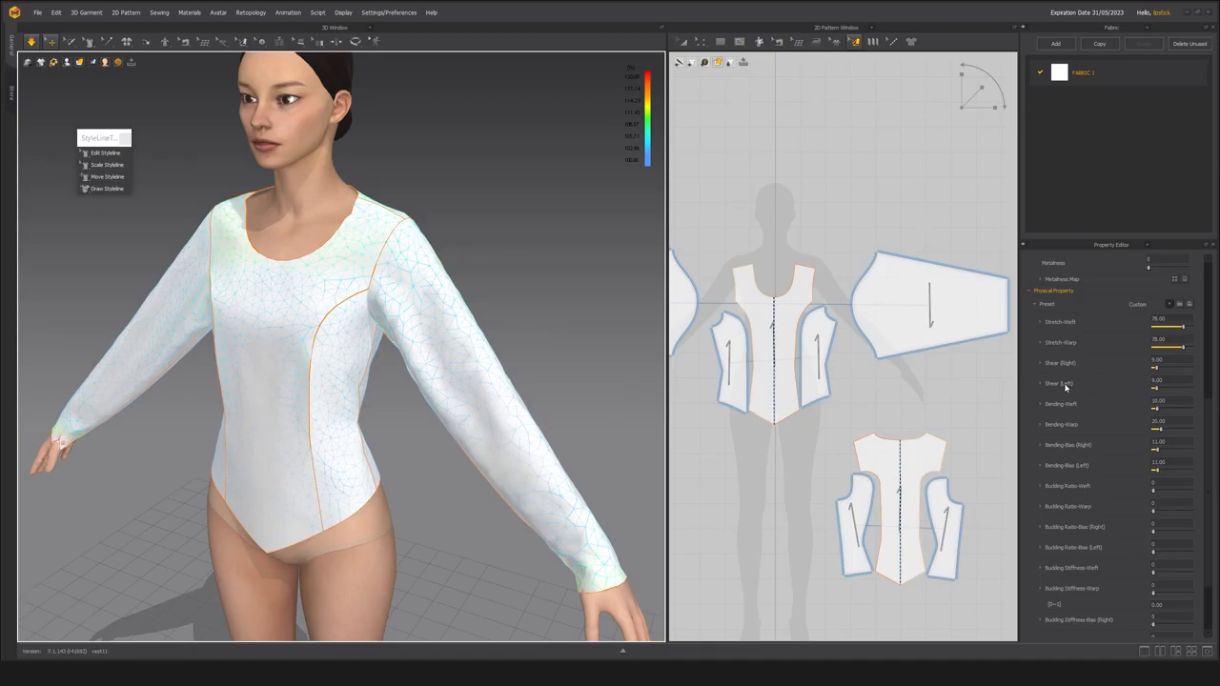
right_drag(549, 327, 315, 334)
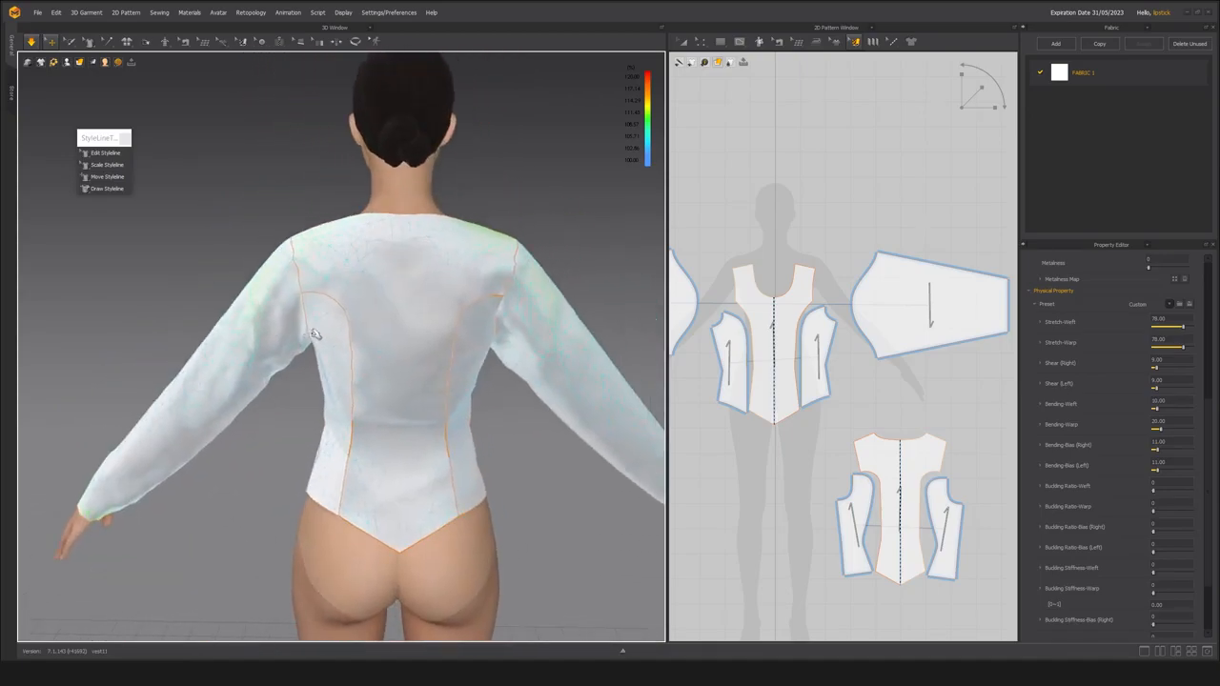
scroll(315, 334, up, 3)
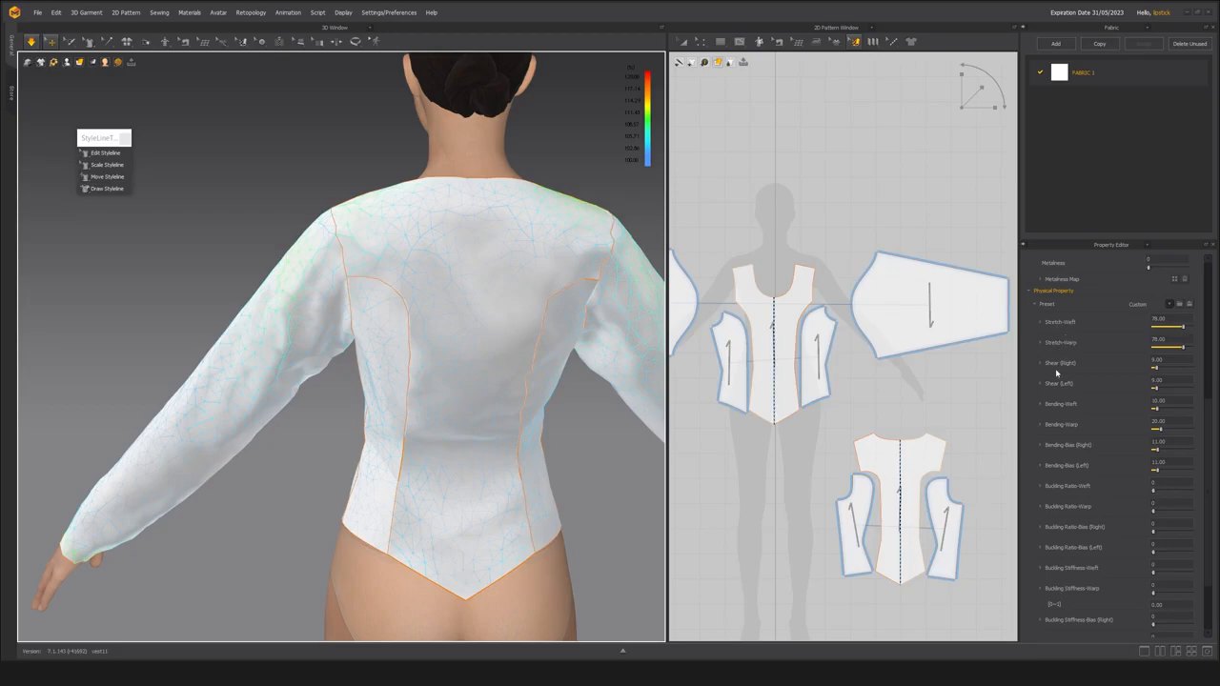
Try FABRIC 1 with Shear (Right) at 73 and Shear (Left) at 76, tugging the back panels and sleeve during simulation.
drag(1158, 369, 1183, 417)
drag(460, 368, 351, 560)
scroll(466, 479, down, 3)
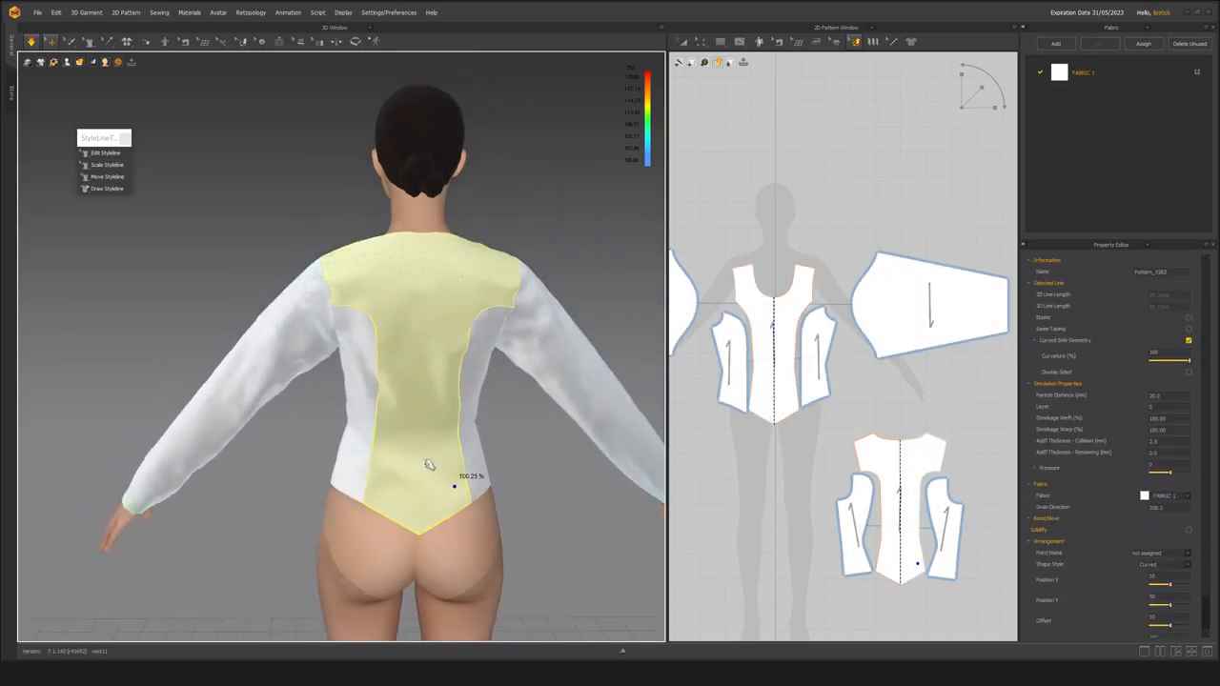
right_drag(428, 463, 399, 387)
drag(398, 385, 360, 410)
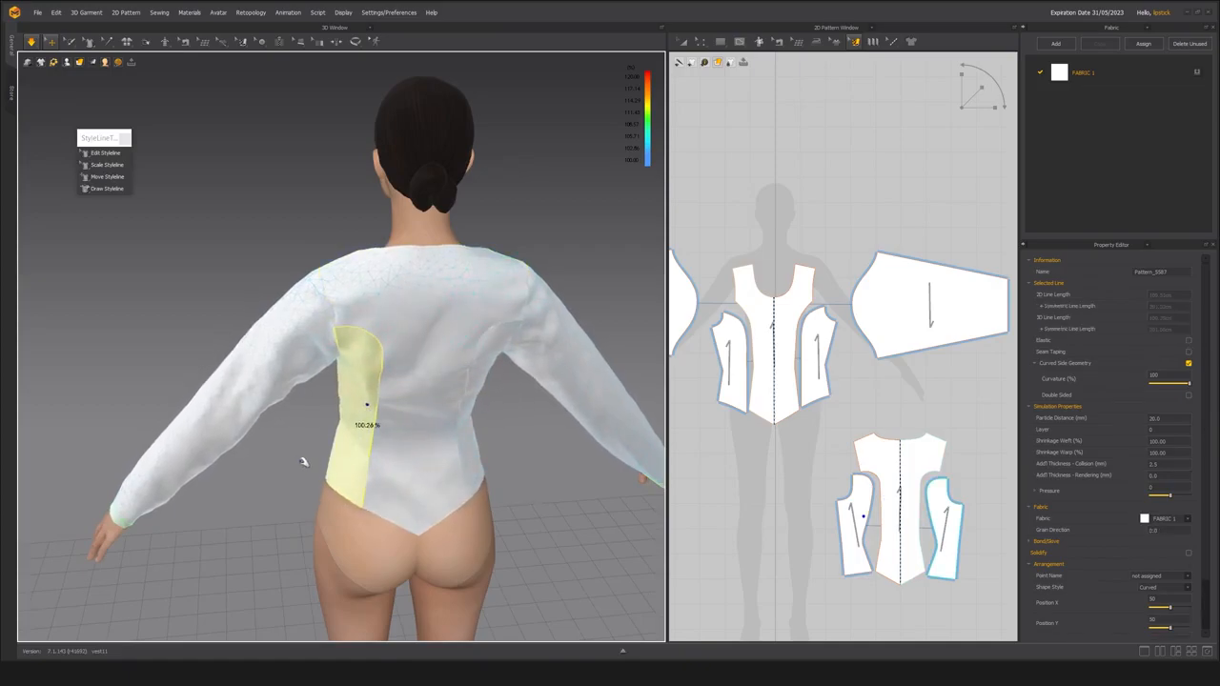
right_drag(334, 433, 338, 462)
click(420, 357)
click(537, 346)
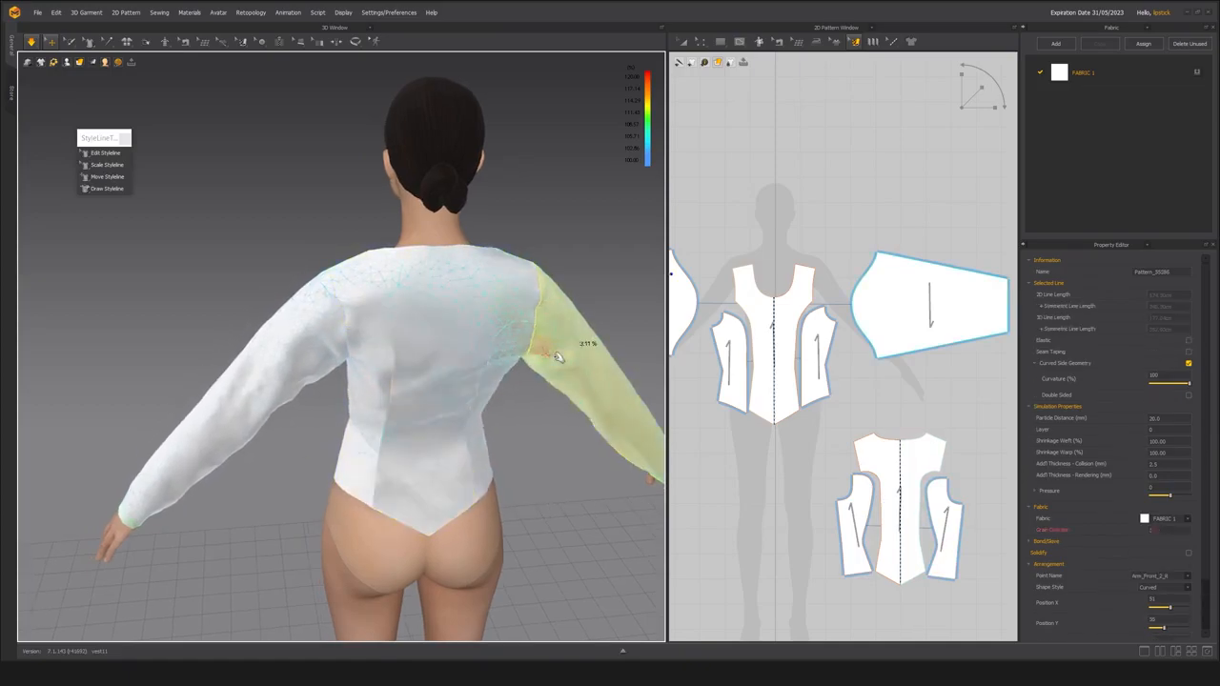
right_drag(566, 403, 509, 403)
scroll(509, 403, down, 3)
scroll(509, 403, up, 3)
middle_drag(509, 403, 408, 430)
right_drag(434, 429, 545, 418)
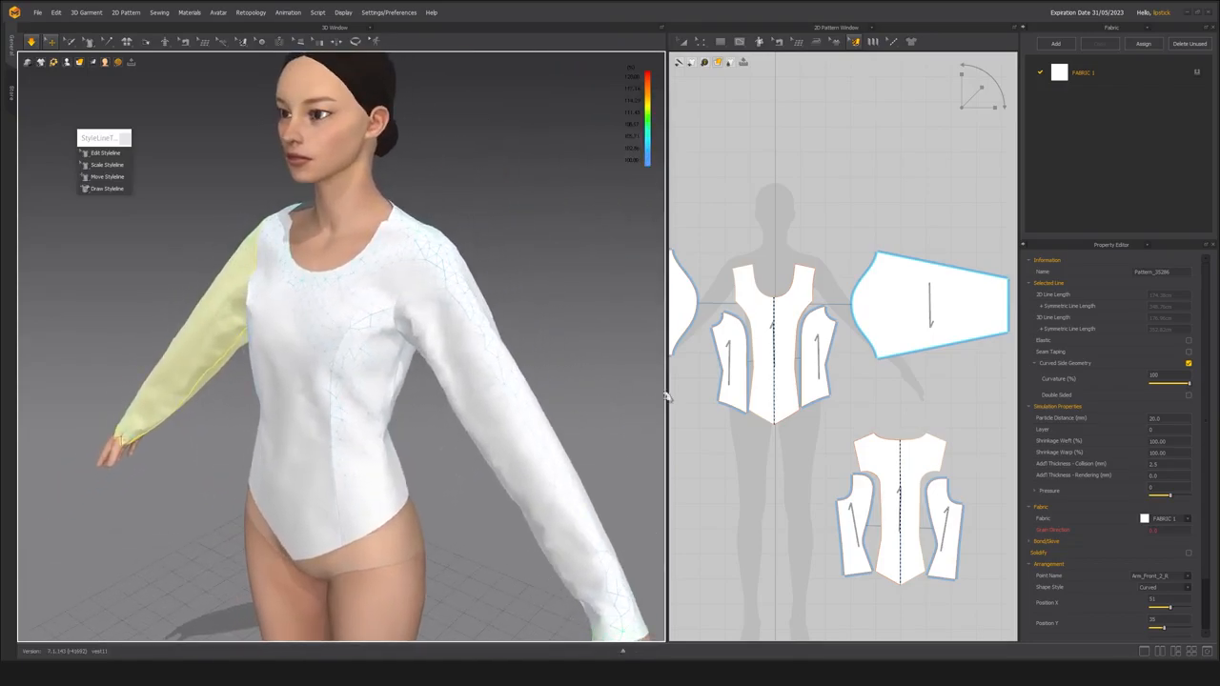
Set FABRIC 1's Stretch-Weft and Stretch-Warp both to 60.
click(1103, 75)
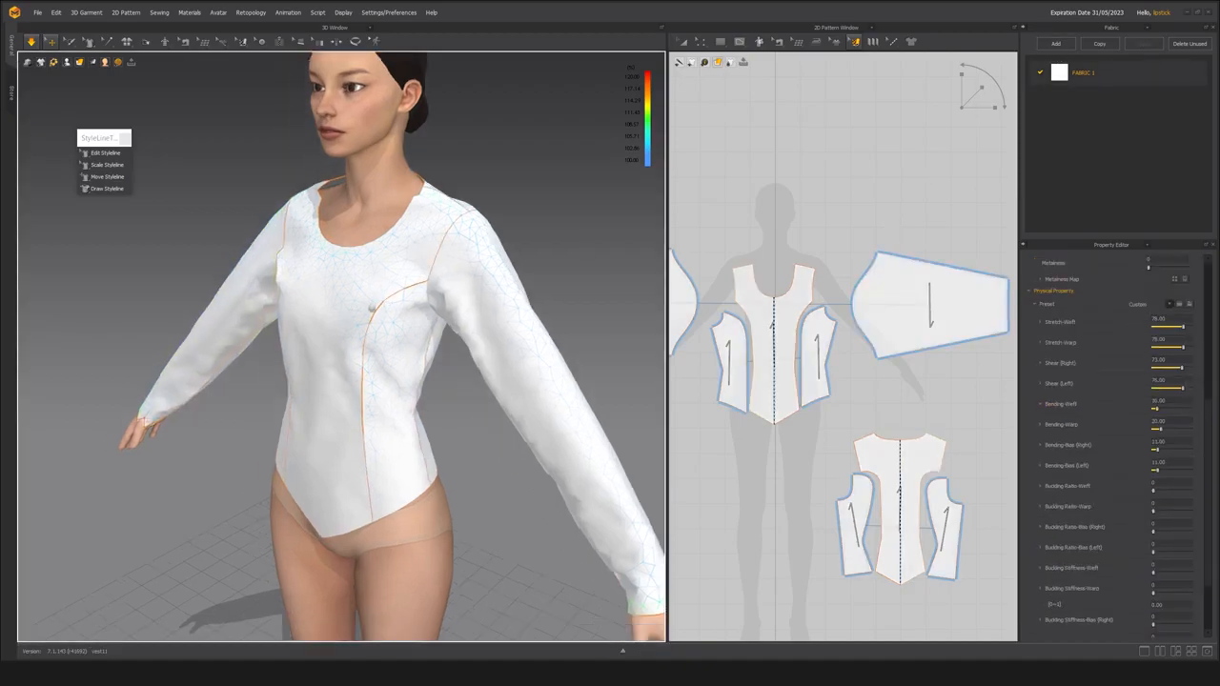
scroll(373, 303, up, 1)
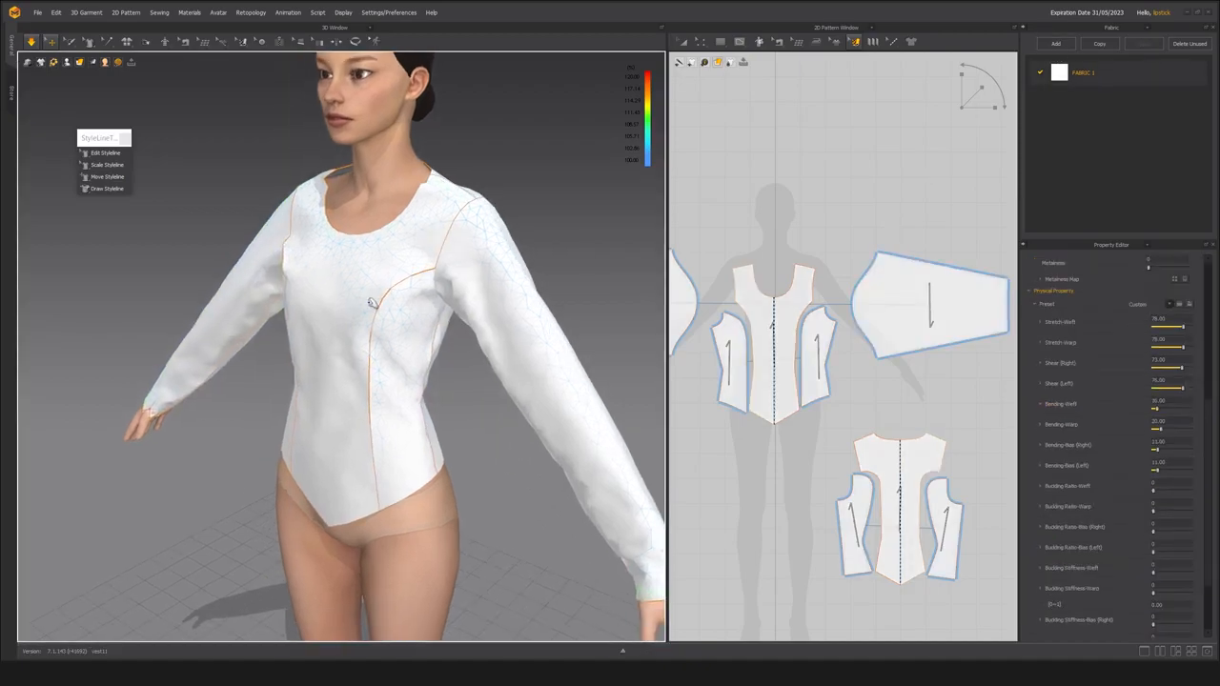
scroll(379, 307, up, 2)
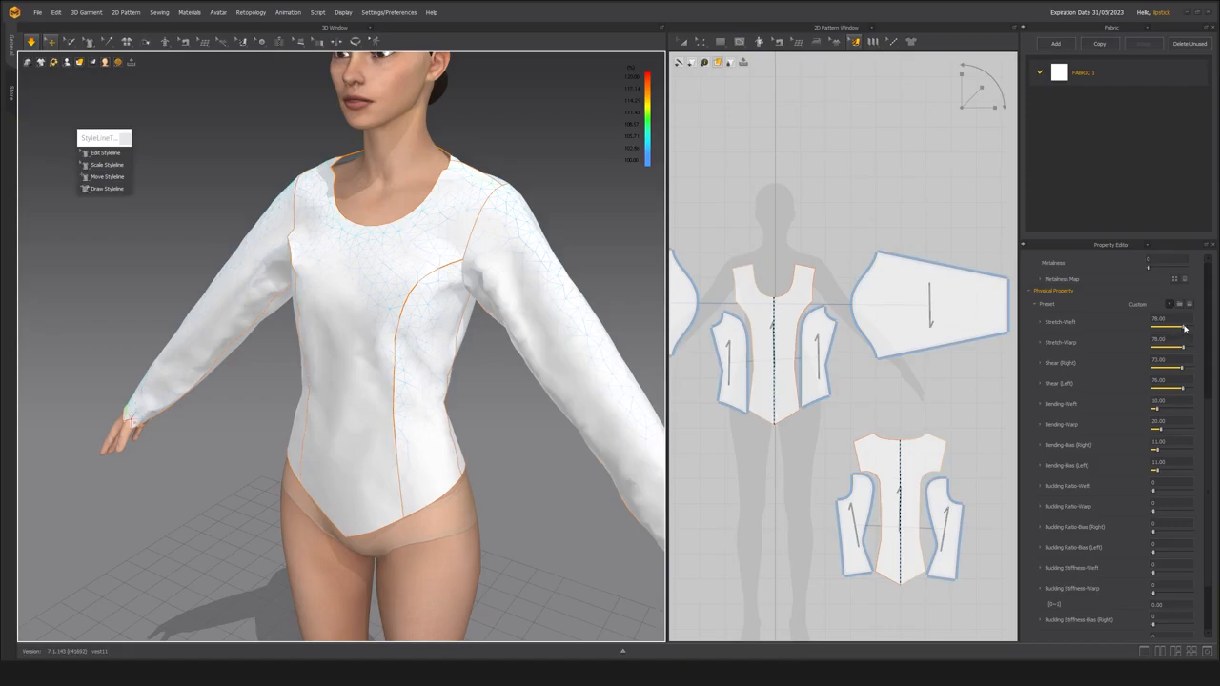
drag(1183, 327, 1179, 327)
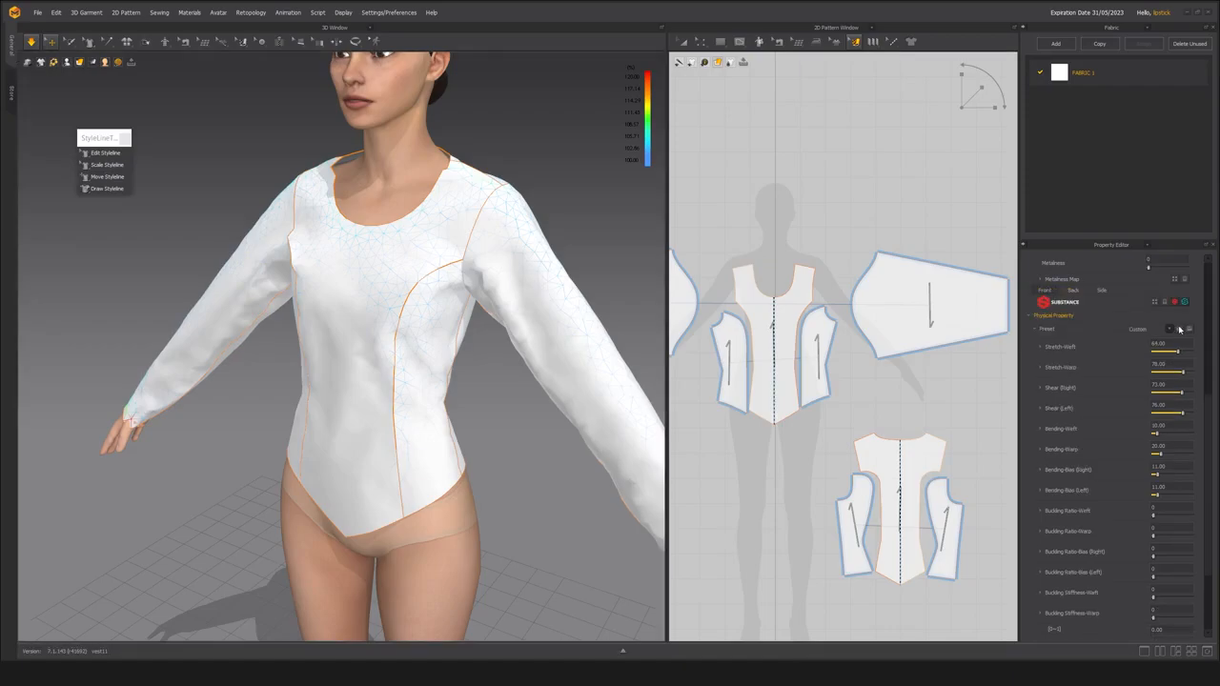
drag(1178, 327, 1178, 327)
click(1155, 343)
text(6)
click(1157, 363)
text(60)
Set FABRIC 1's Shear (Right) and Shear (Left) both to 60 and check the drape on the back of the garment.
click(1138, 387)
text(60)
key(Return)
click(1153, 406)
text(60)
key(Return)
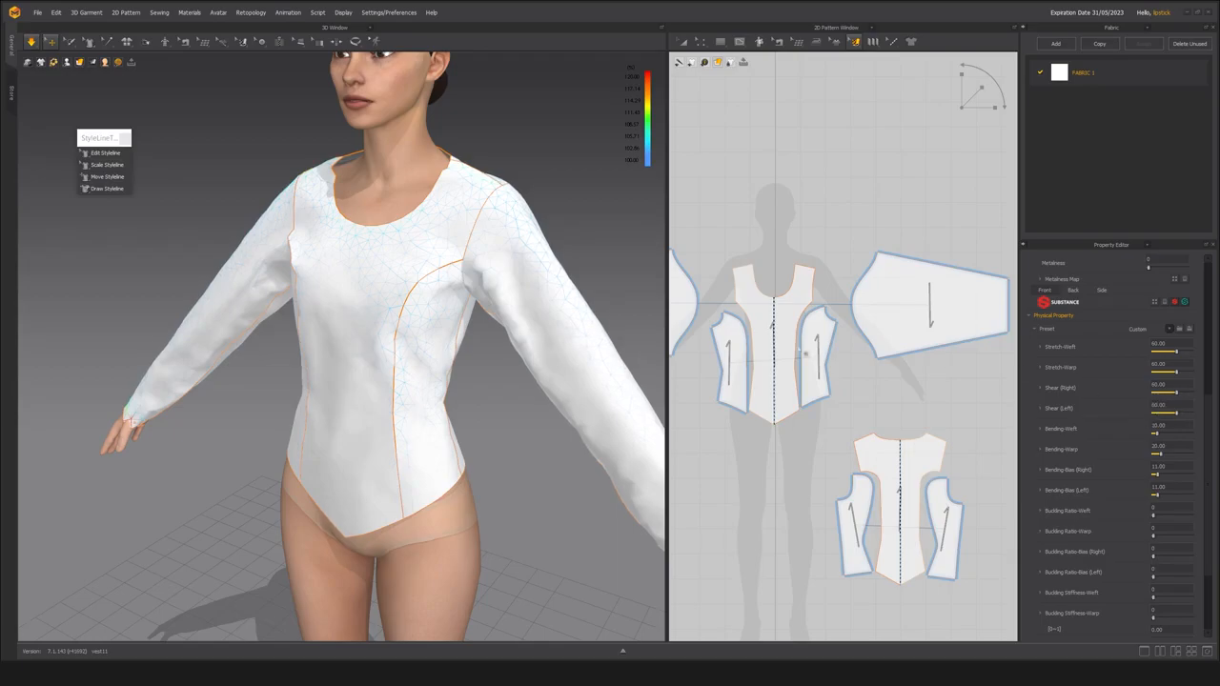
middle_drag(402, 433, 352, 422)
right_drag(477, 425, 306, 410)
middle_drag(334, 415, 524, 462)
scroll(523, 462, up, 1)
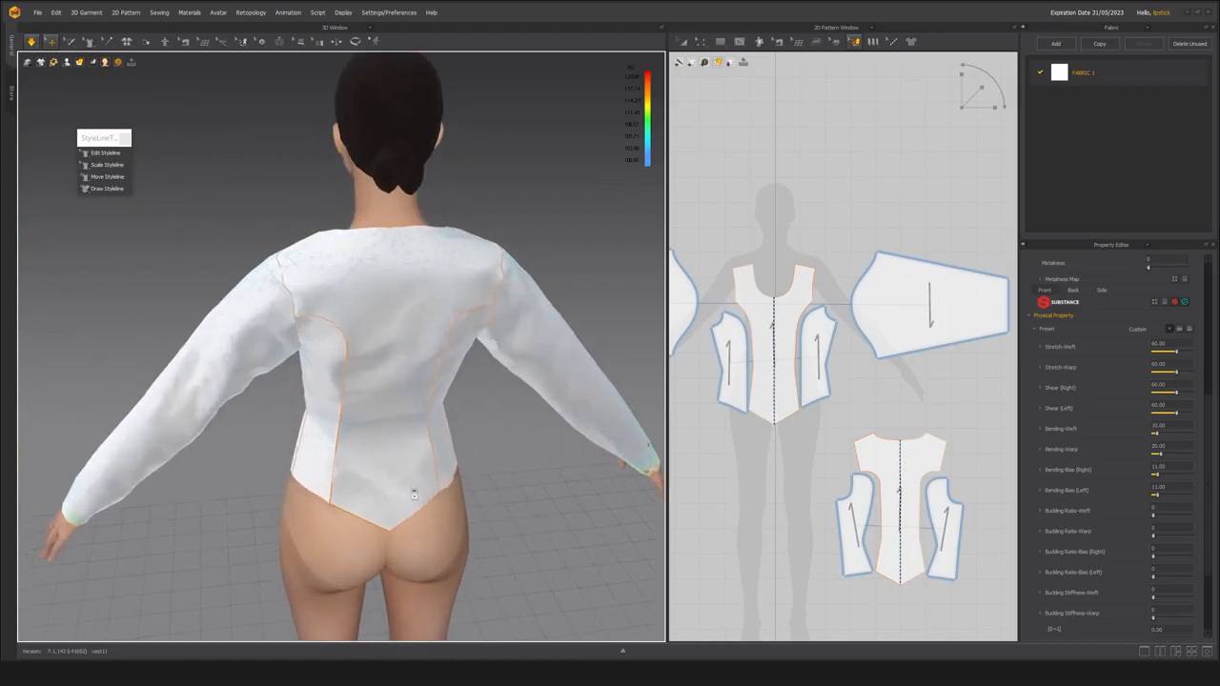
scroll(349, 448, up, 3)
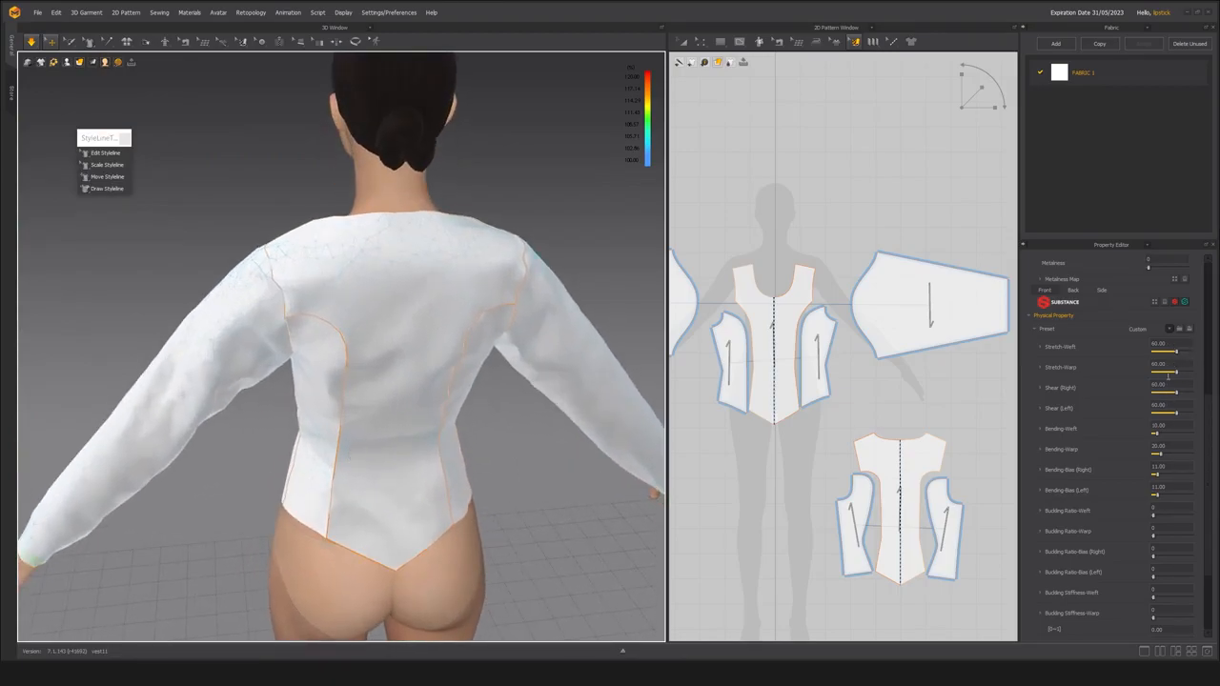
right_drag(222, 376, 265, 372)
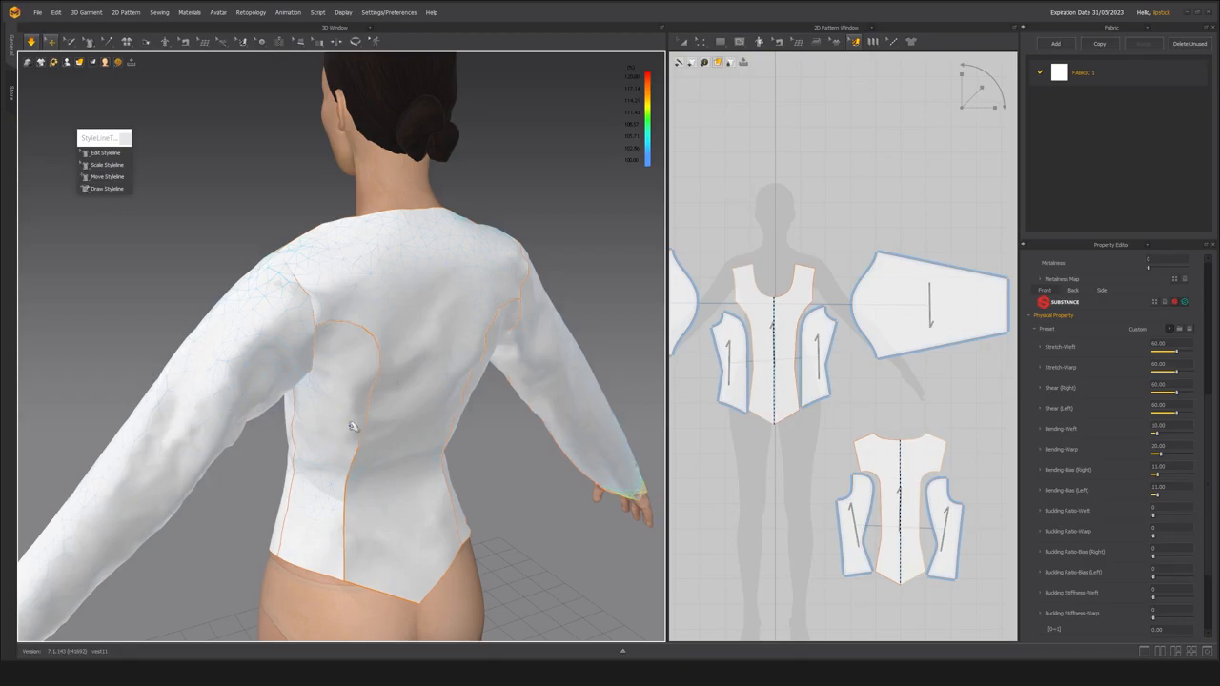
Select all bodice and sleeve patterns and set their particle distance to 10 mm.
scroll(840, 439, down, 2)
scroll(839, 438, down, 2)
drag(711, 298, 962, 513)
scroll(819, 452, up, 2)
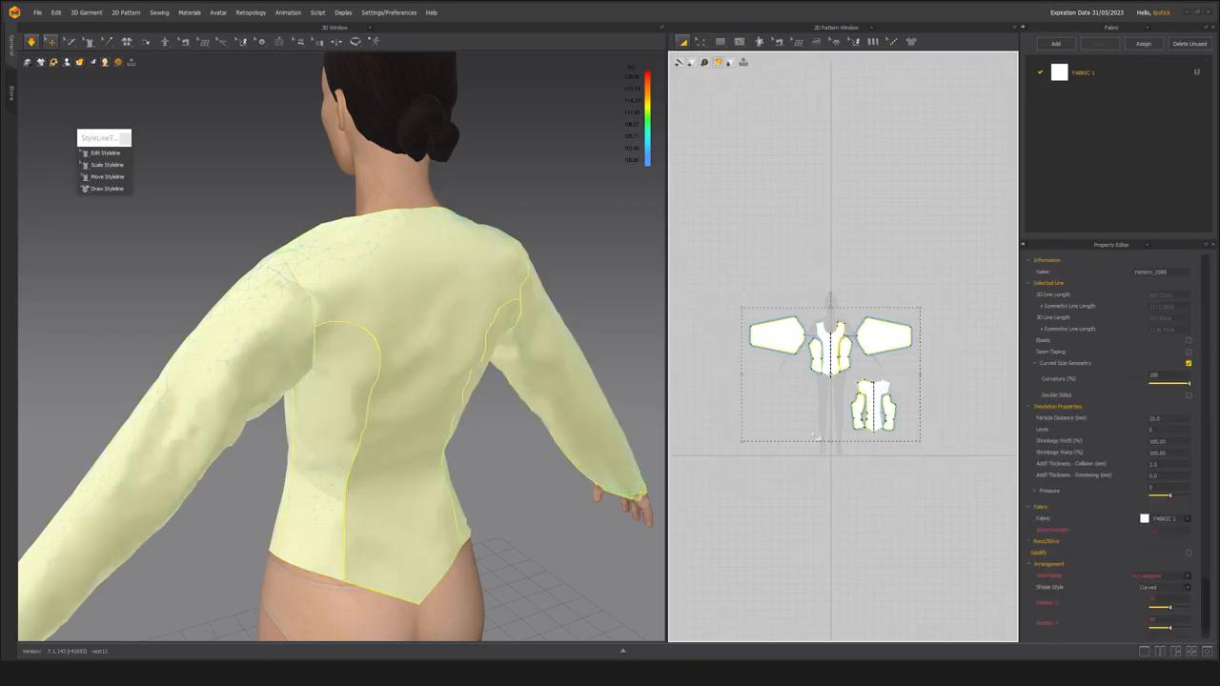
click(1178, 417)
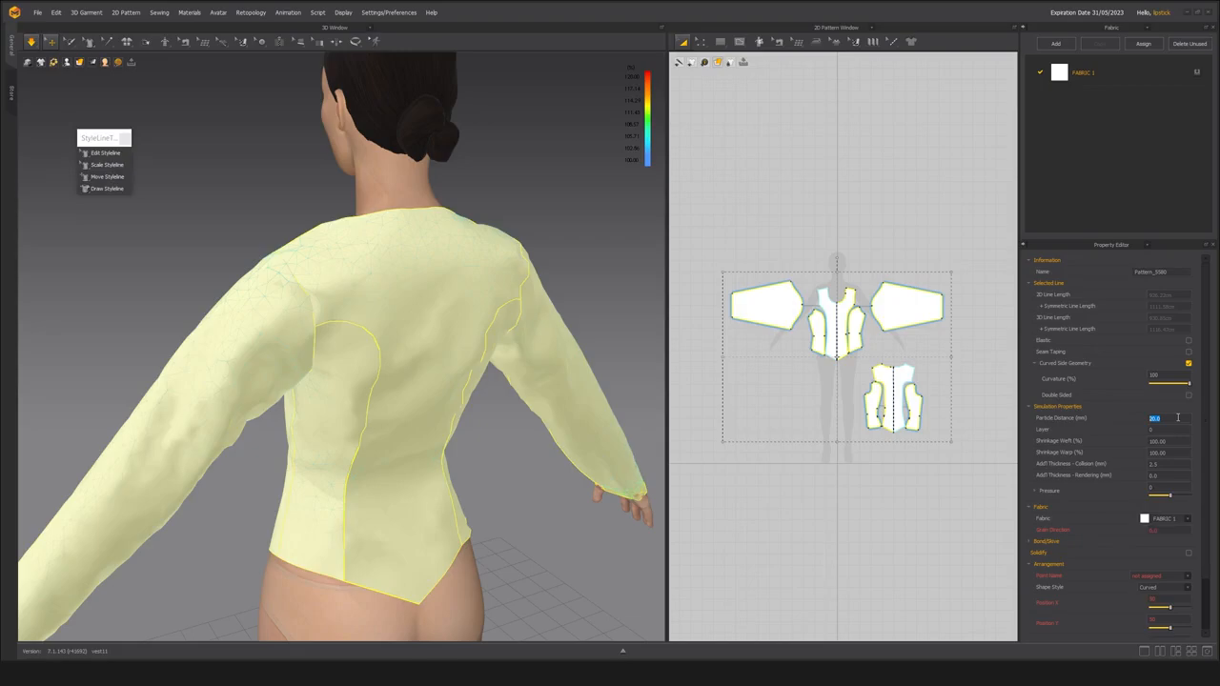
text(10)
key(Return)
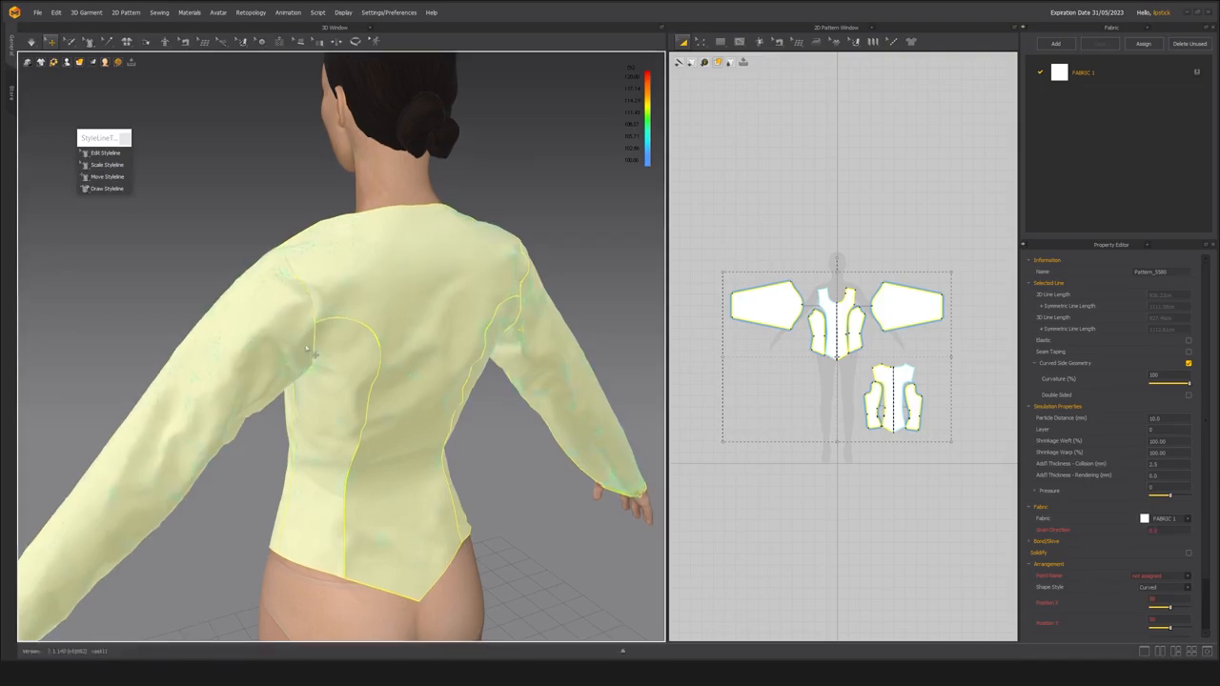
Restart the simulation with the finer mesh, check the armhole area on the back, and deselect the patterns.
key(space)
right_drag(293, 347, 273, 325)
scroll(274, 327, up, 2)
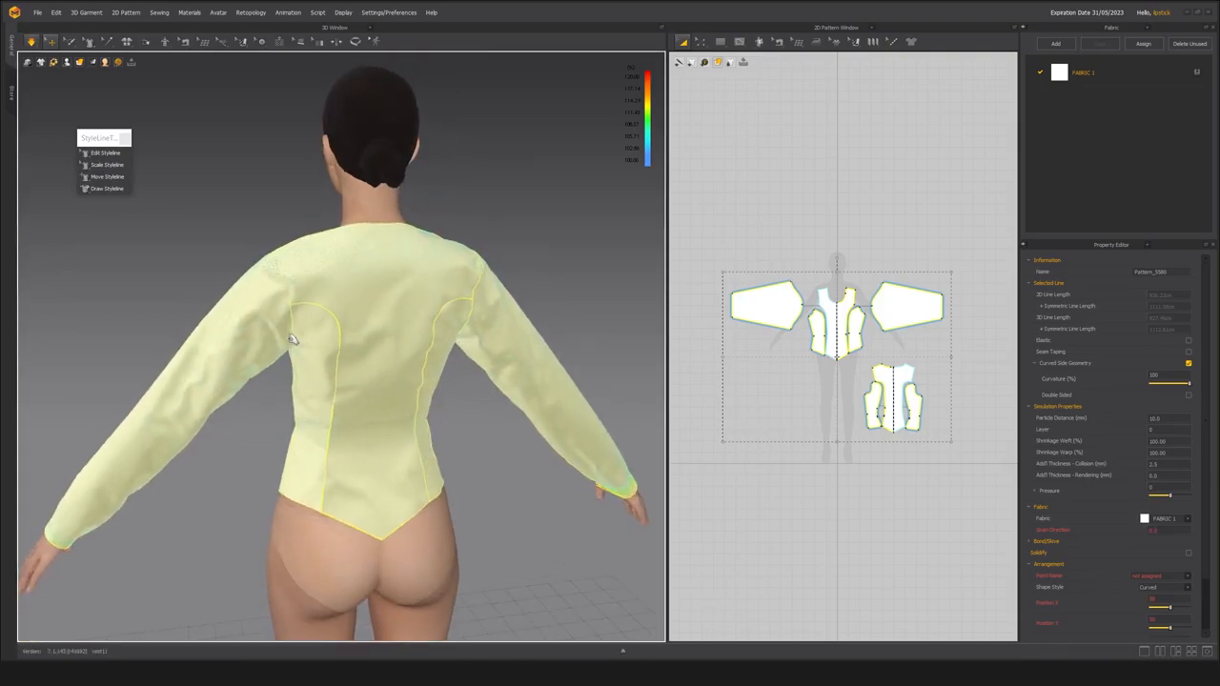
scroll(296, 349, down, 1)
mouse_move(287, 329)
mouse_down()
mouse_move(262, 267)
mouse_move(294, 331)
mouse_up()
click(262, 393)
right_drag(305, 349, 278, 337)
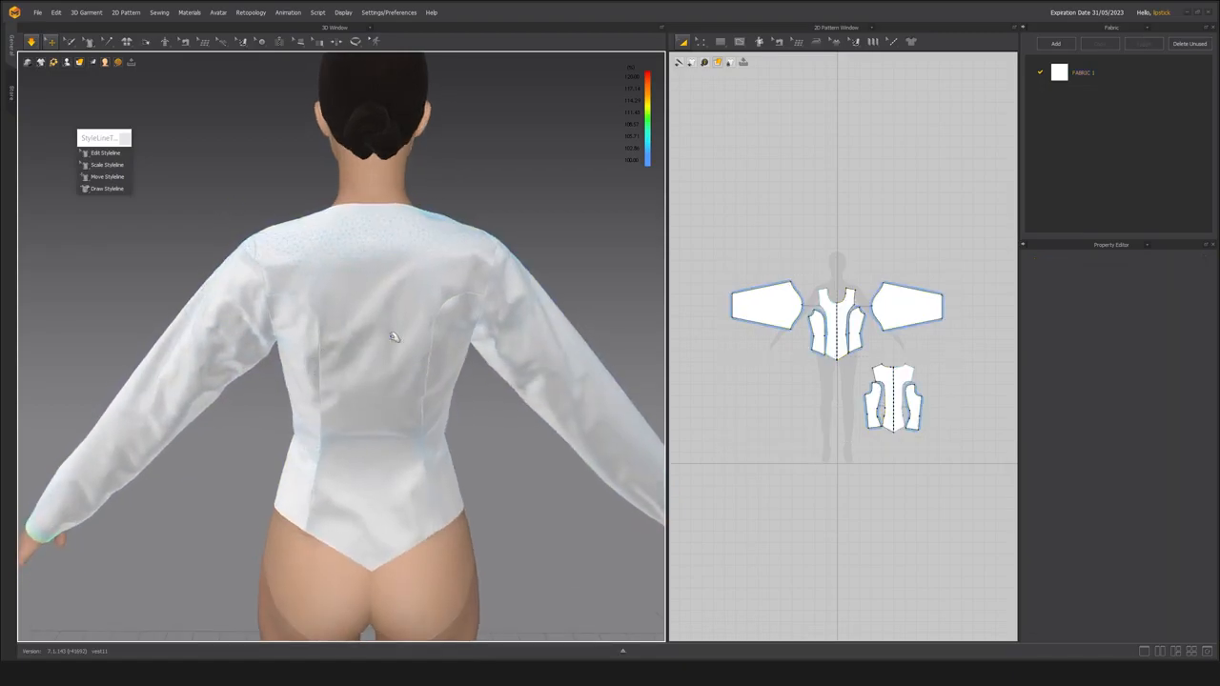
Bring back FABRIC 1's physical properties and inspect the garment's drape from the front and back.
click(1133, 72)
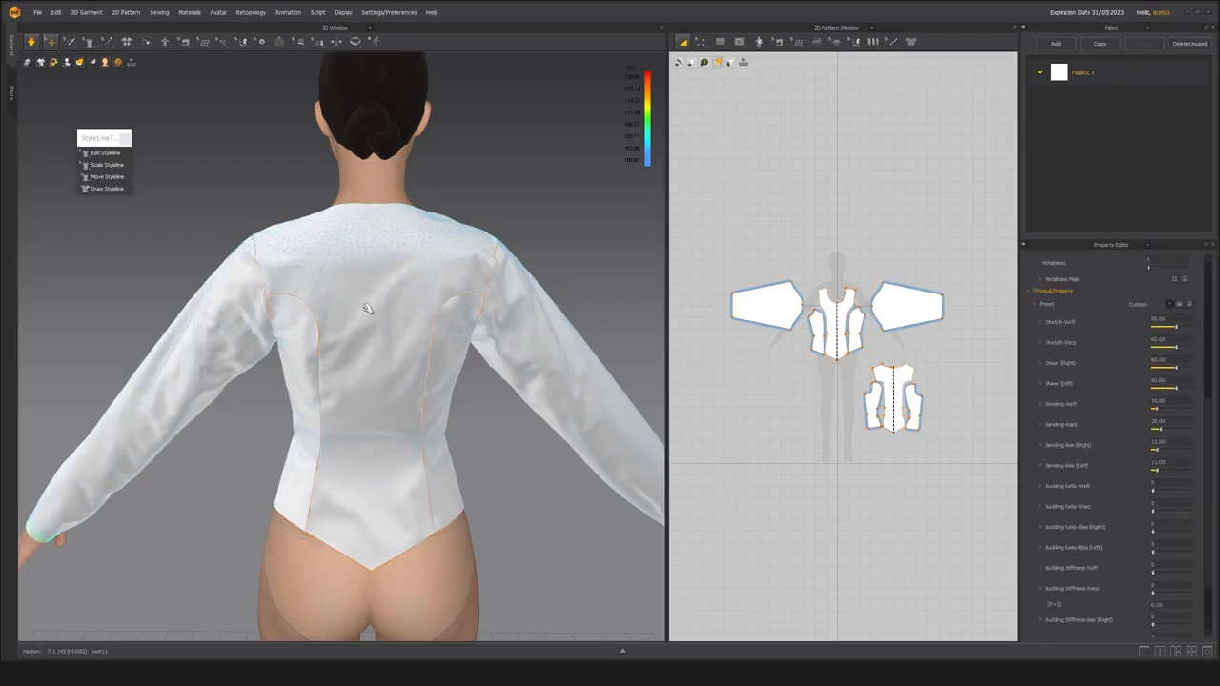
right_drag(364, 395, 443, 402)
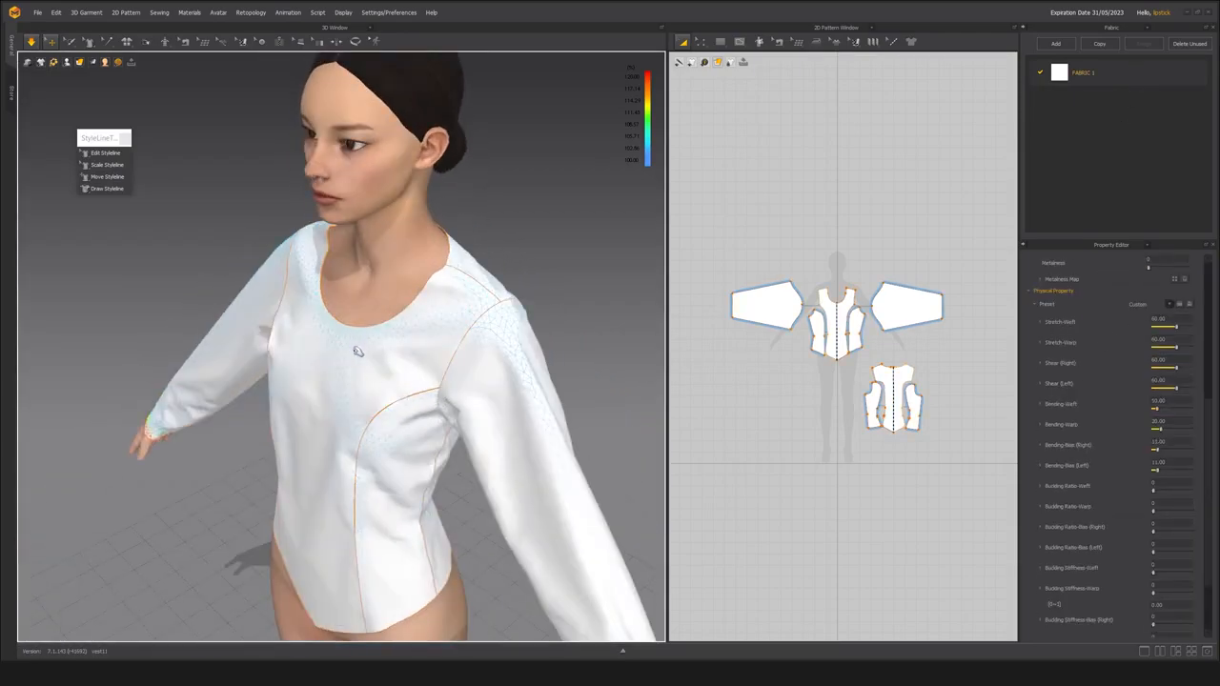
right_drag(425, 349, 357, 309)
right_drag(308, 397, 243, 386)
scroll(250, 395, up, 5)
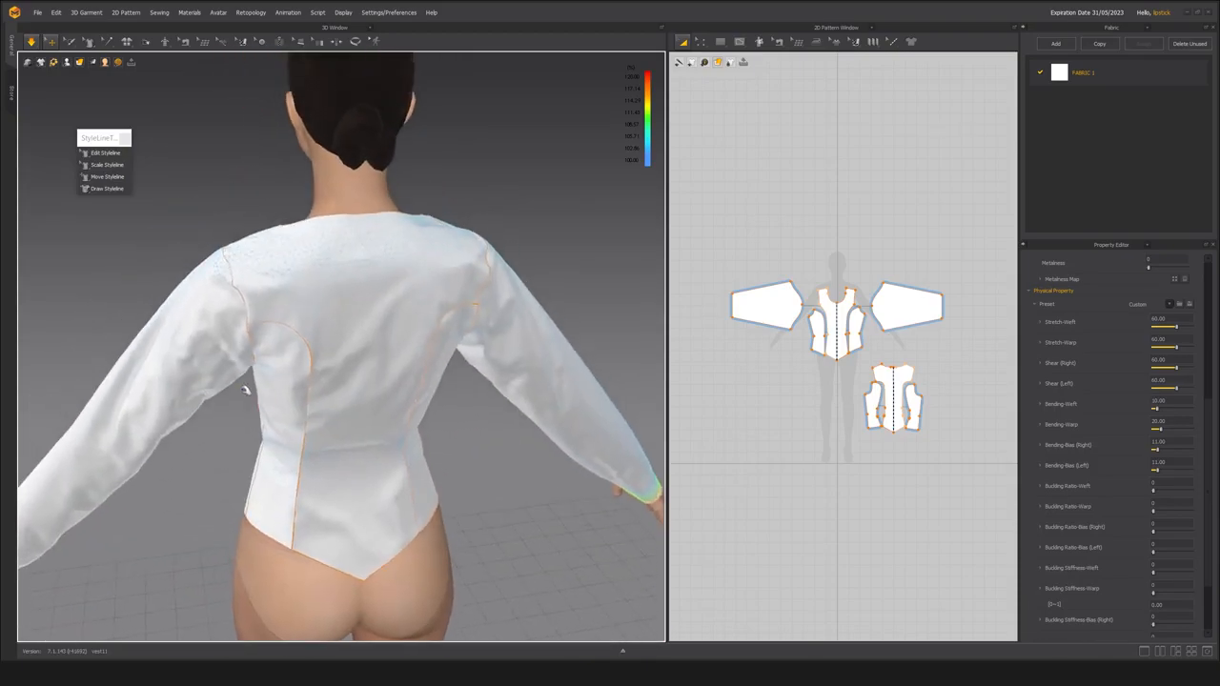
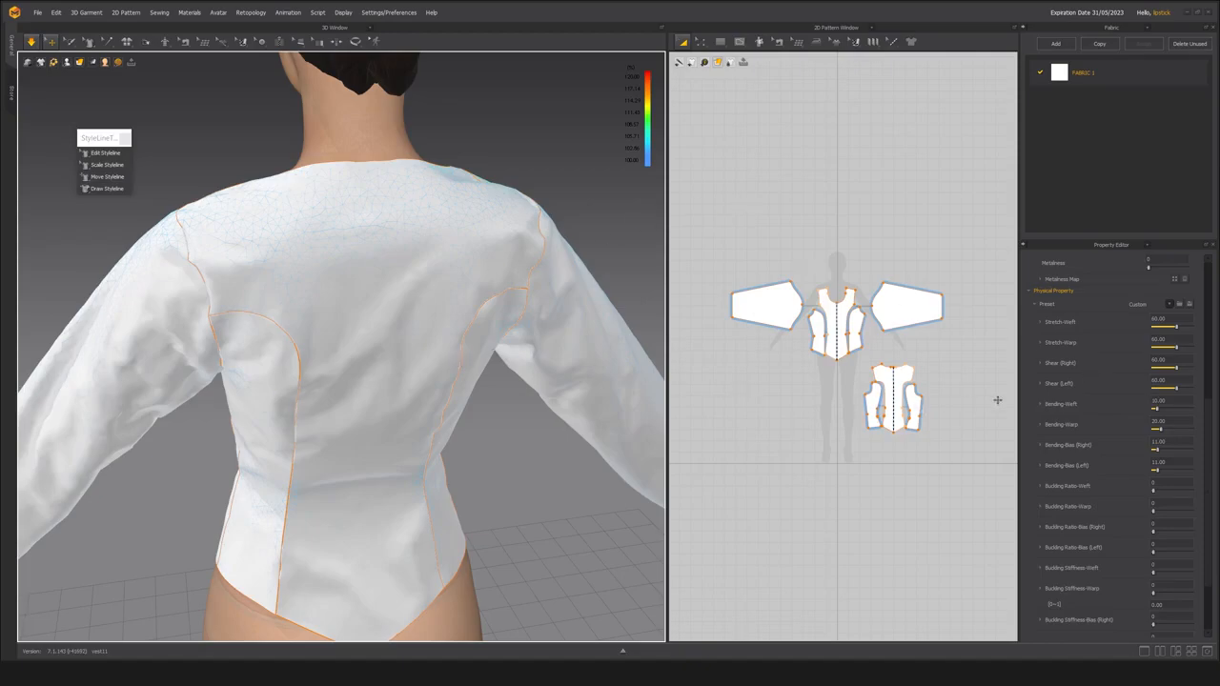
Raise FABRIC 1's weft, warp and bias bending values into the fifties and tug at the back bodice to test the drape.
drag(1158, 410, 1169, 411)
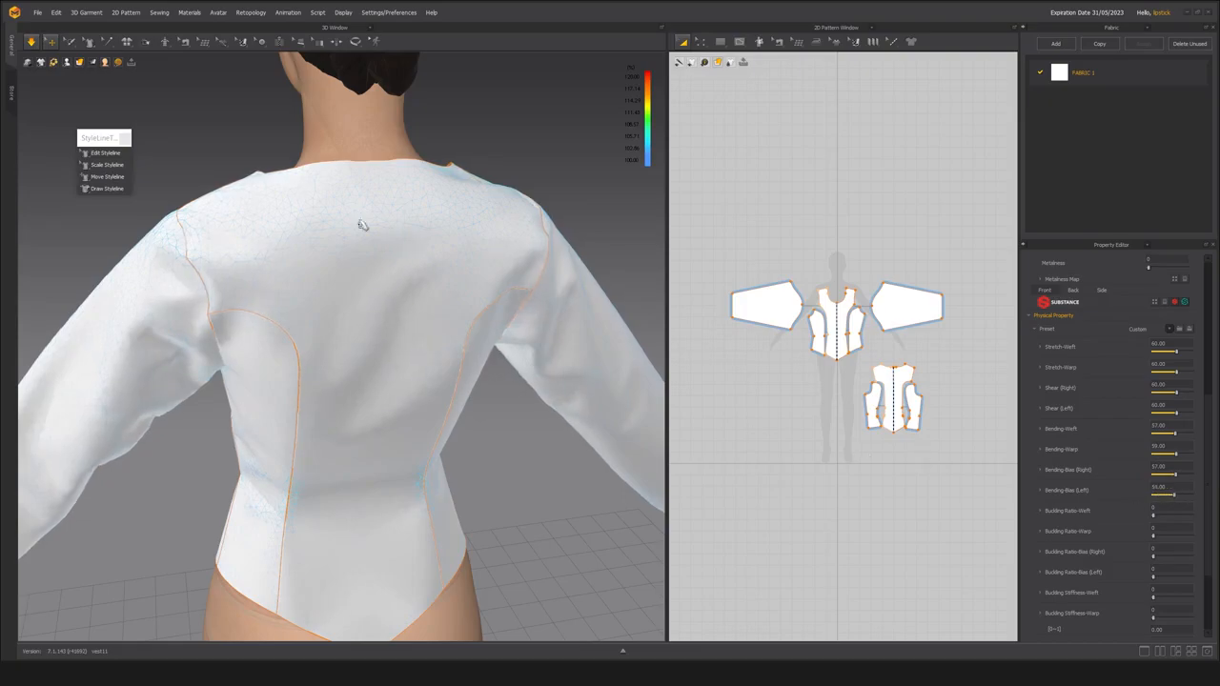
scroll(333, 286, down, 2)
click(360, 355)
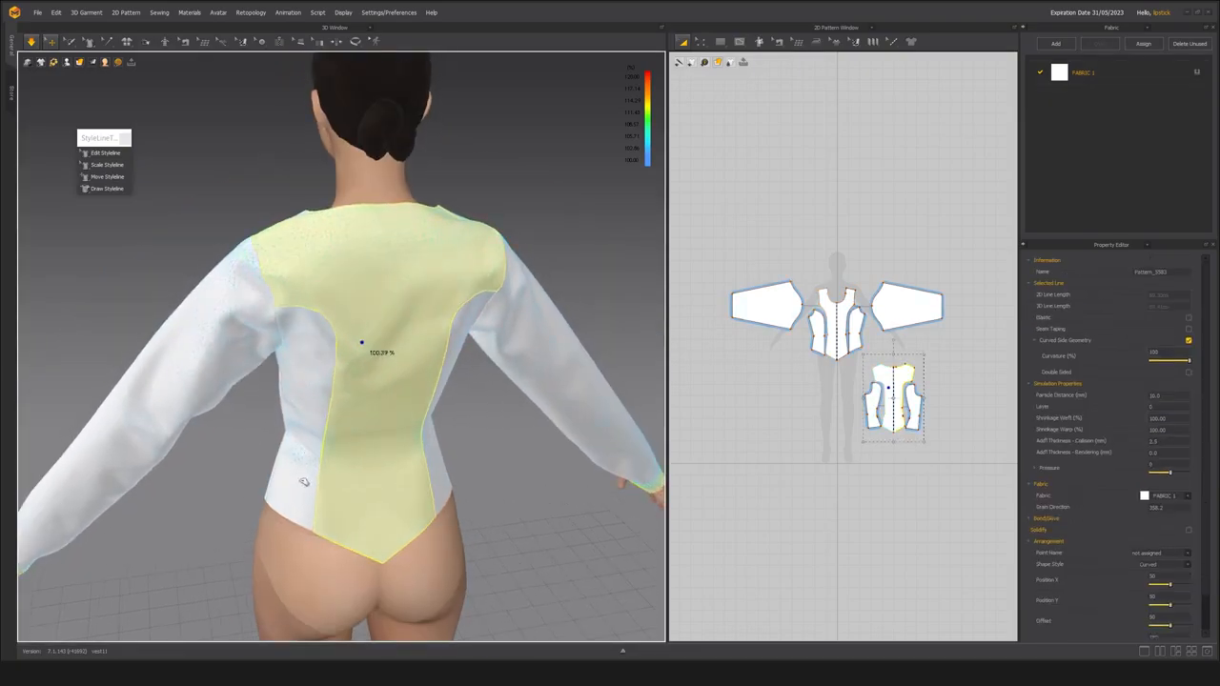
click(306, 448)
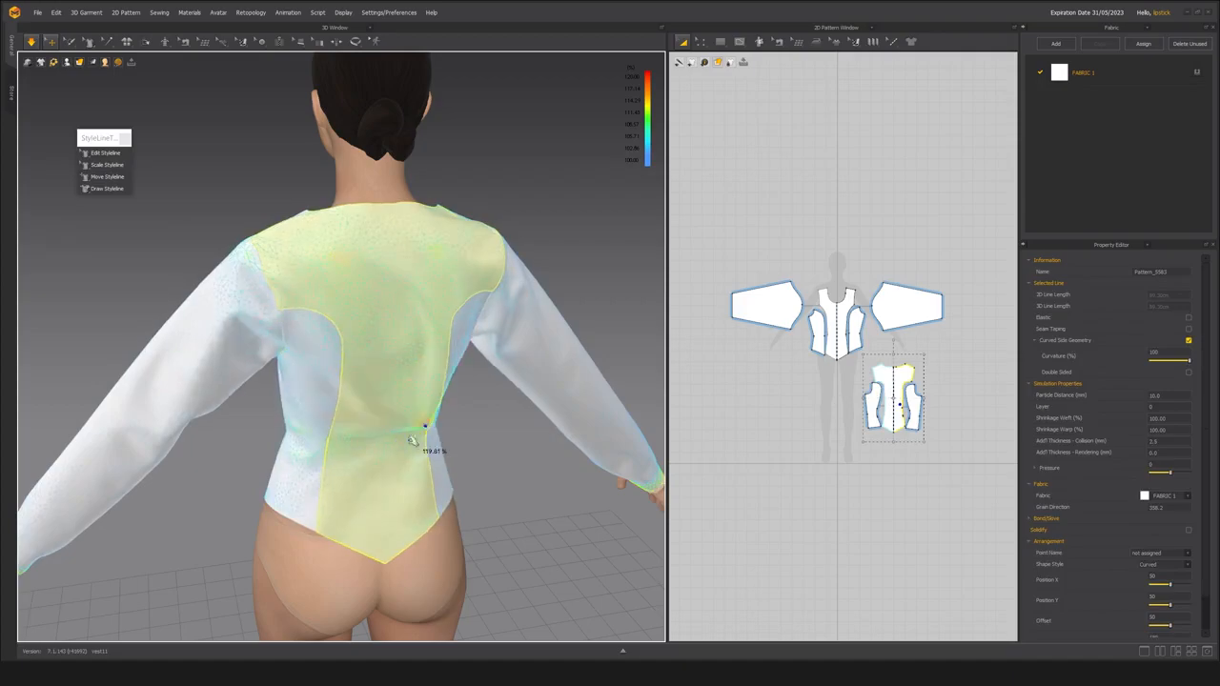
Tug at the left sleeve, front bodice near the shoulder seam and left front side panel to settle the stiffer drape.
click(253, 422)
right_drag(254, 422, 414, 429)
scroll(413, 428, up, 2)
middle_drag(324, 414, 409, 396)
scroll(416, 424, down, 3)
right_drag(363, 398, 333, 444)
scroll(333, 444, up, 5)
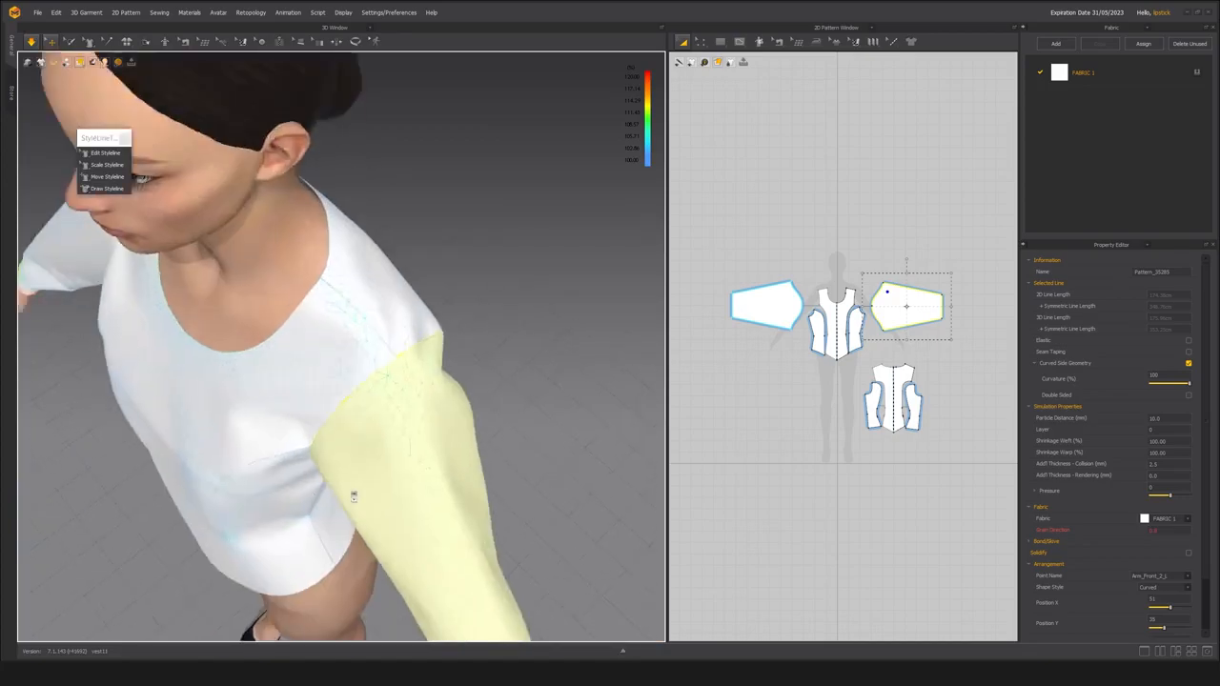
click(363, 330)
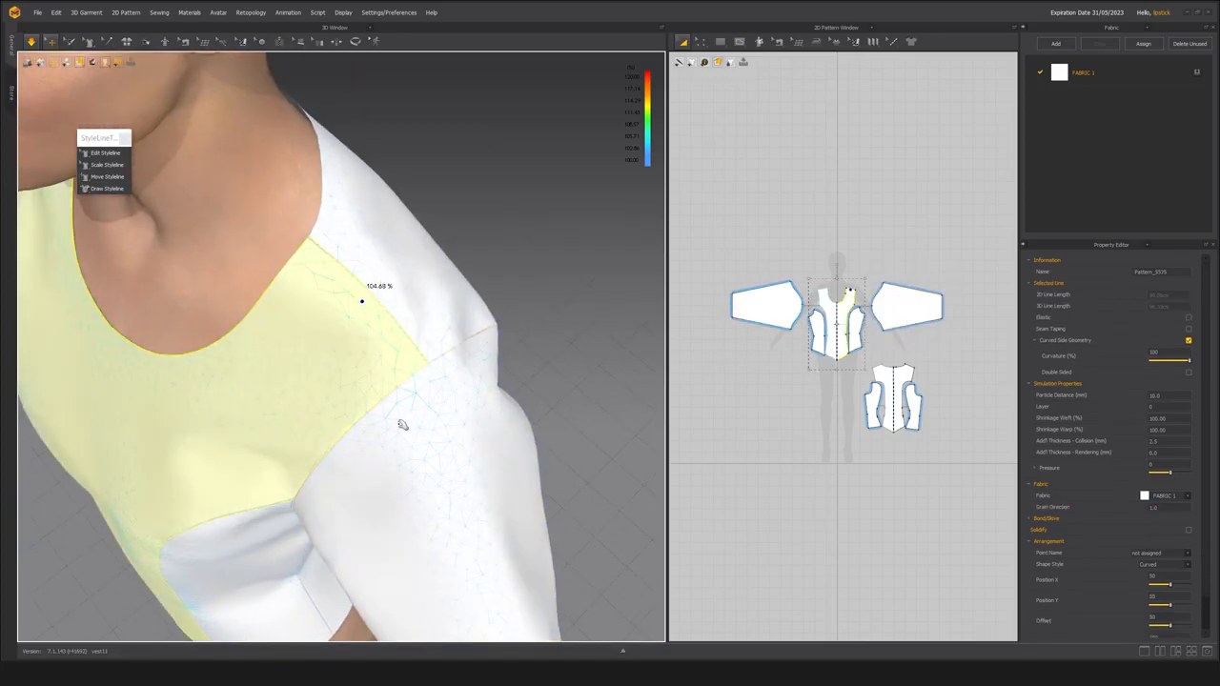
scroll(401, 420, down, 5)
middle_drag(396, 403, 424, 282)
click(339, 410)
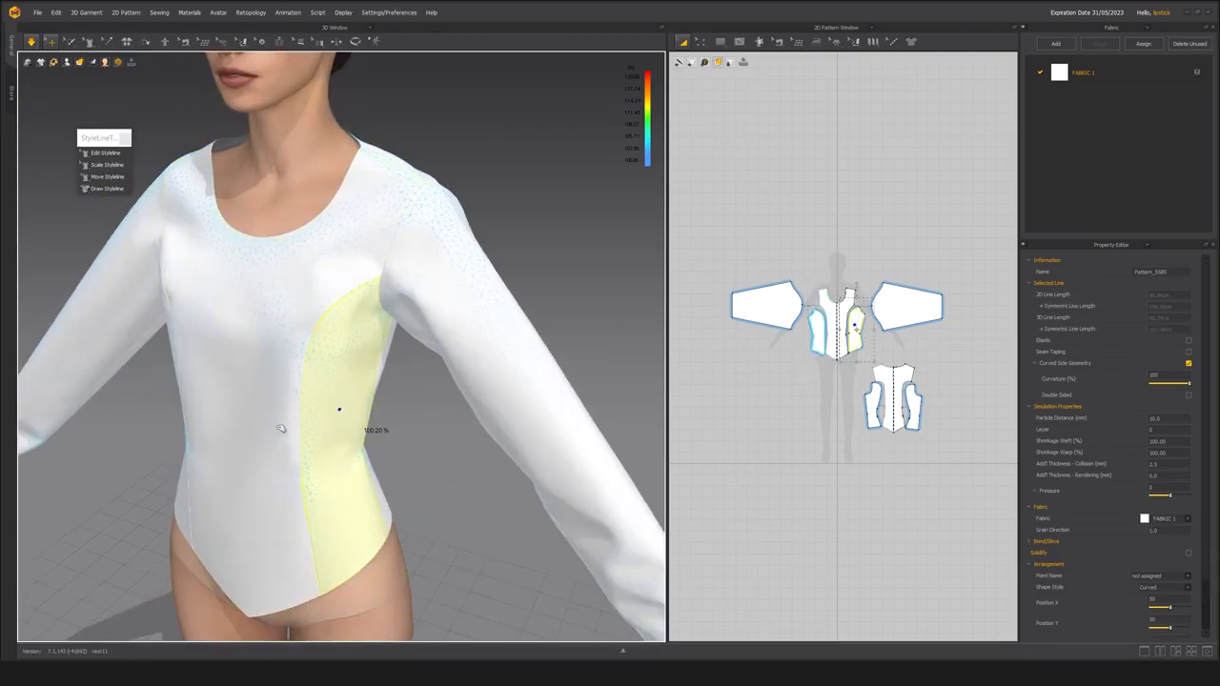
Tug the left sleeve and the upper back around the armhole, and check how the seam settles.
click(503, 438)
right_drag(503, 439, 414, 403)
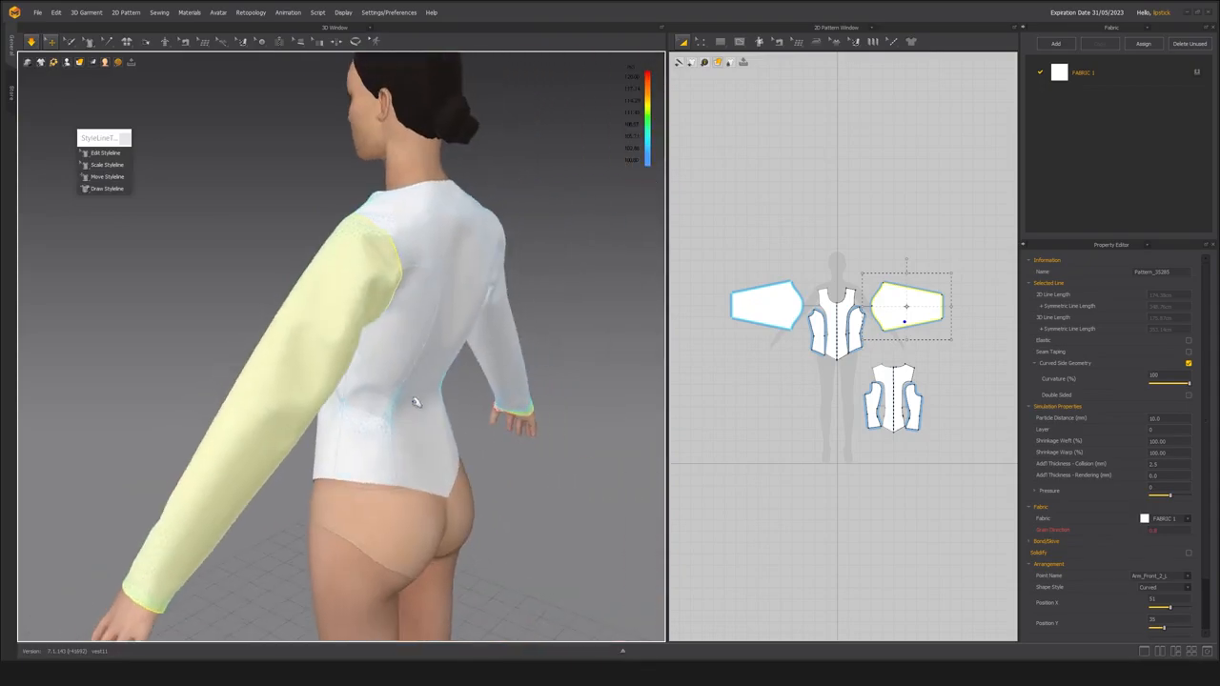
middle_drag(414, 404, 409, 480)
scroll(416, 467, up, 3)
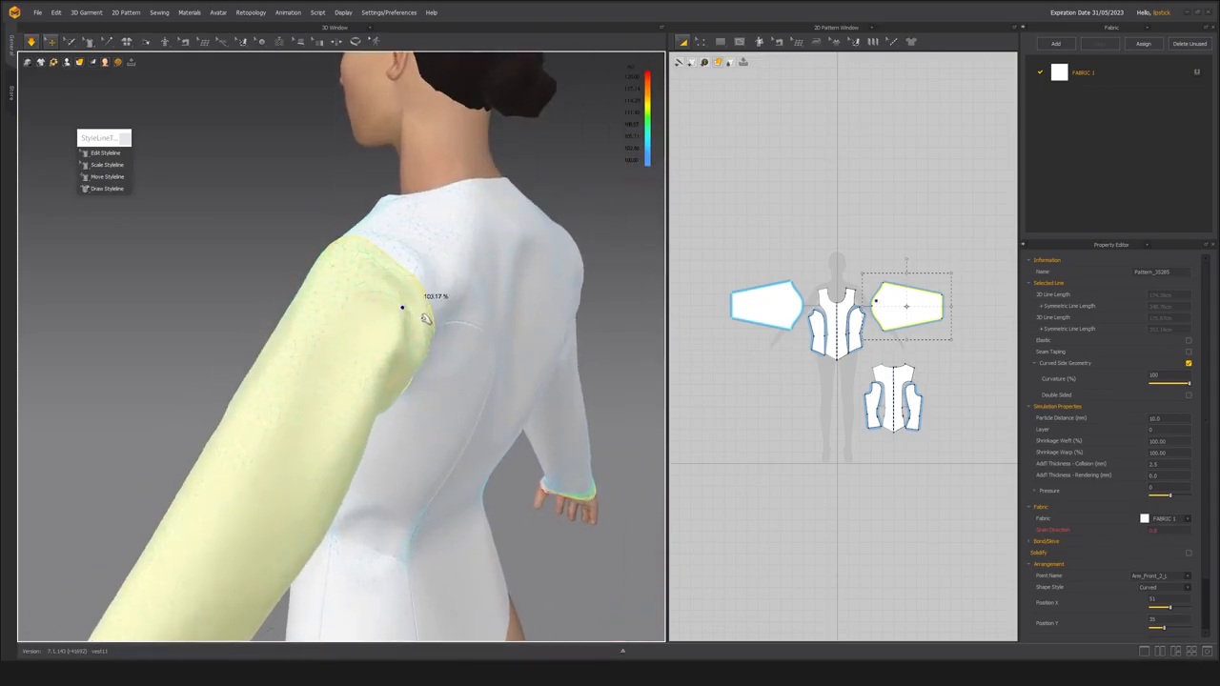
click(522, 267)
right_drag(522, 267, 286, 253)
right_drag(339, 361, 335, 399)
scroll(338, 393, down, 3)
scroll(366, 402, up, 2)
Set all of FABRIC 1's stretch, shear and bending values to 50 and pull the left front side panel near the hem.
click(1087, 72)
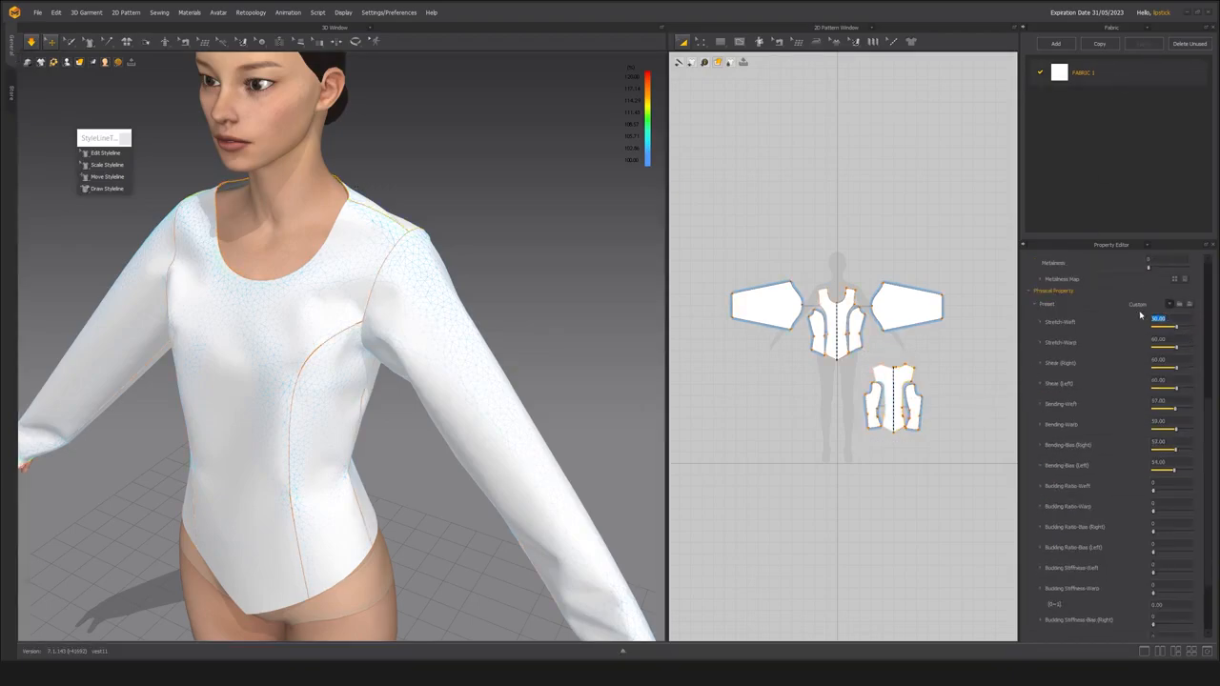
key(Return)
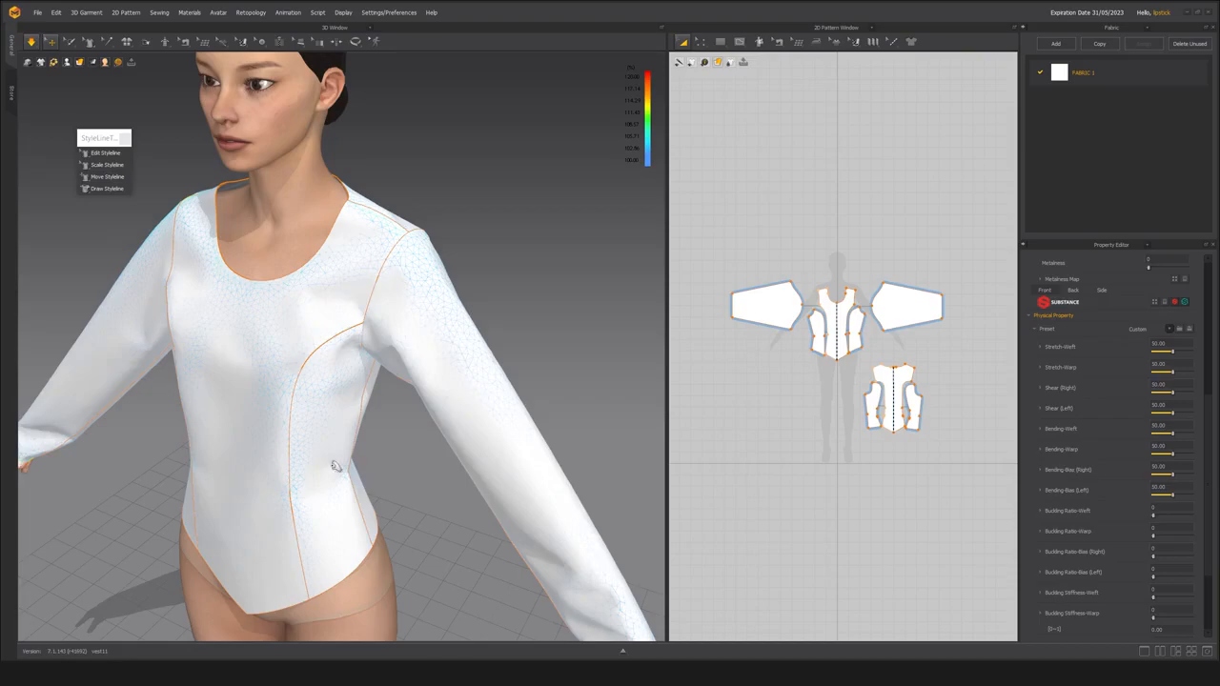
middle_drag(335, 466, 378, 432)
right_drag(378, 432, 413, 329)
drag(414, 322, 379, 339)
drag(392, 480, 399, 496)
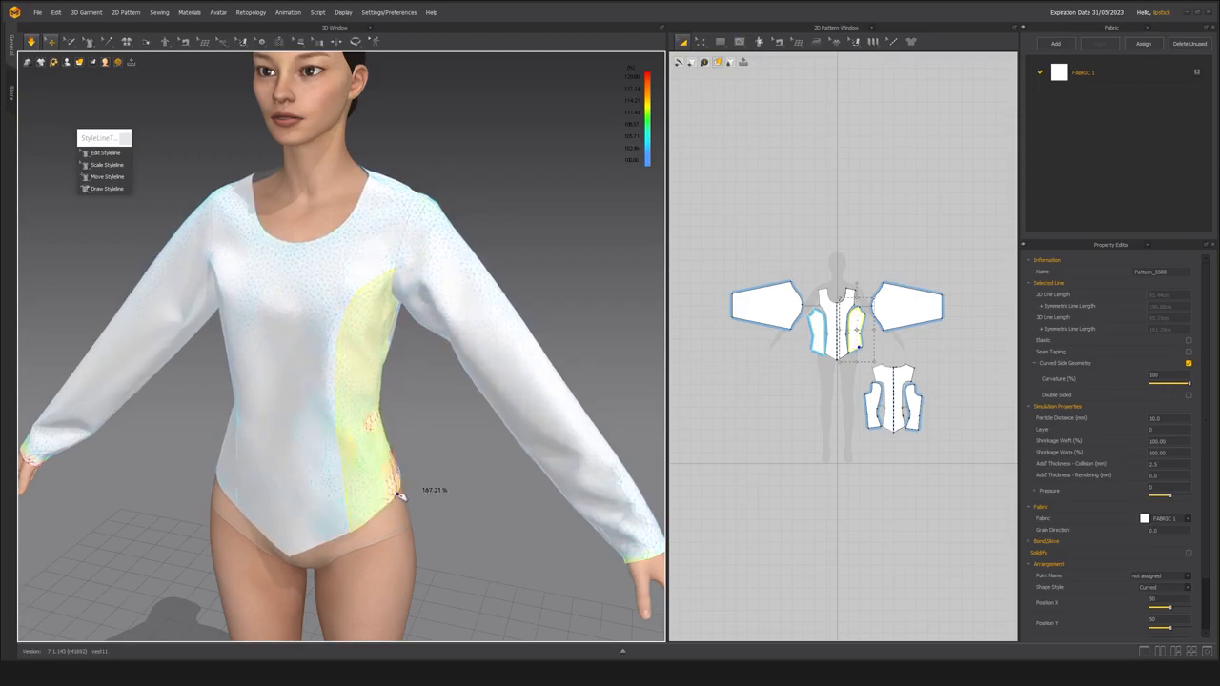
Pull at the left sleeve and at several spots on the bodice to test the fabric's stretch.
click(567, 458)
right_drag(566, 458, 403, 353)
click(342, 350)
click(441, 365)
click(520, 410)
click(422, 404)
click(305, 402)
right_drag(305, 403, 269, 341)
click(251, 318)
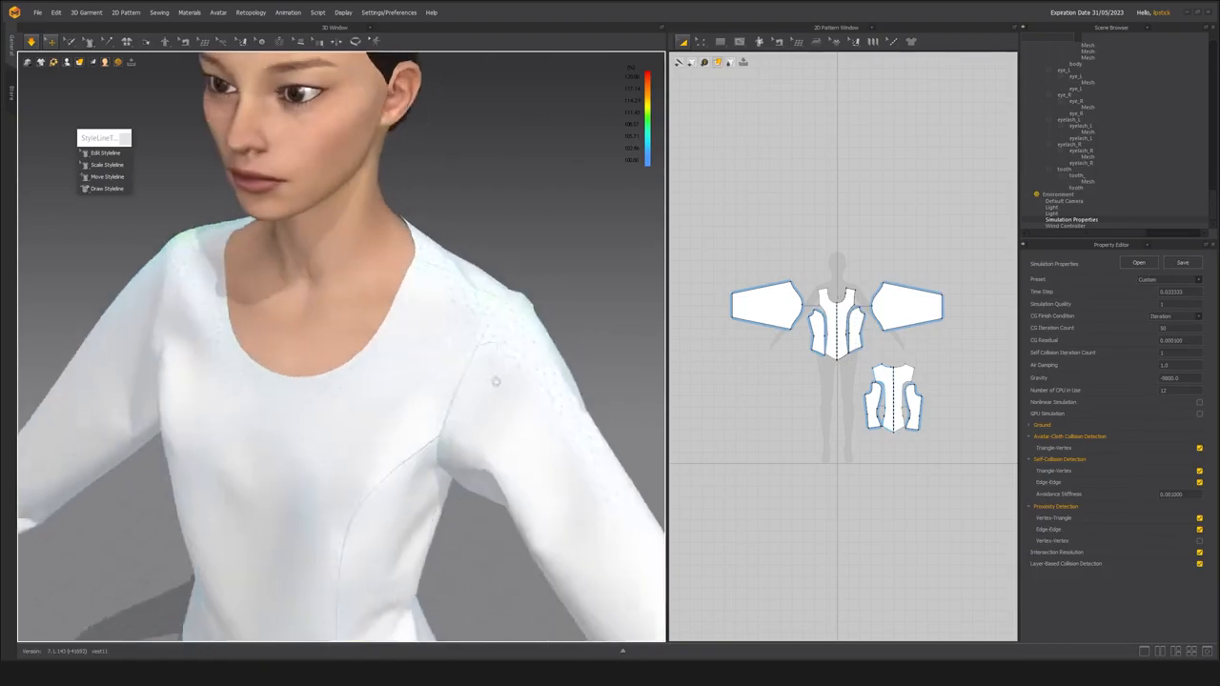
Tug the front bodice near both shoulders and the right front side panel to smooth the folds.
right_drag(496, 381, 389, 323)
click(410, 400)
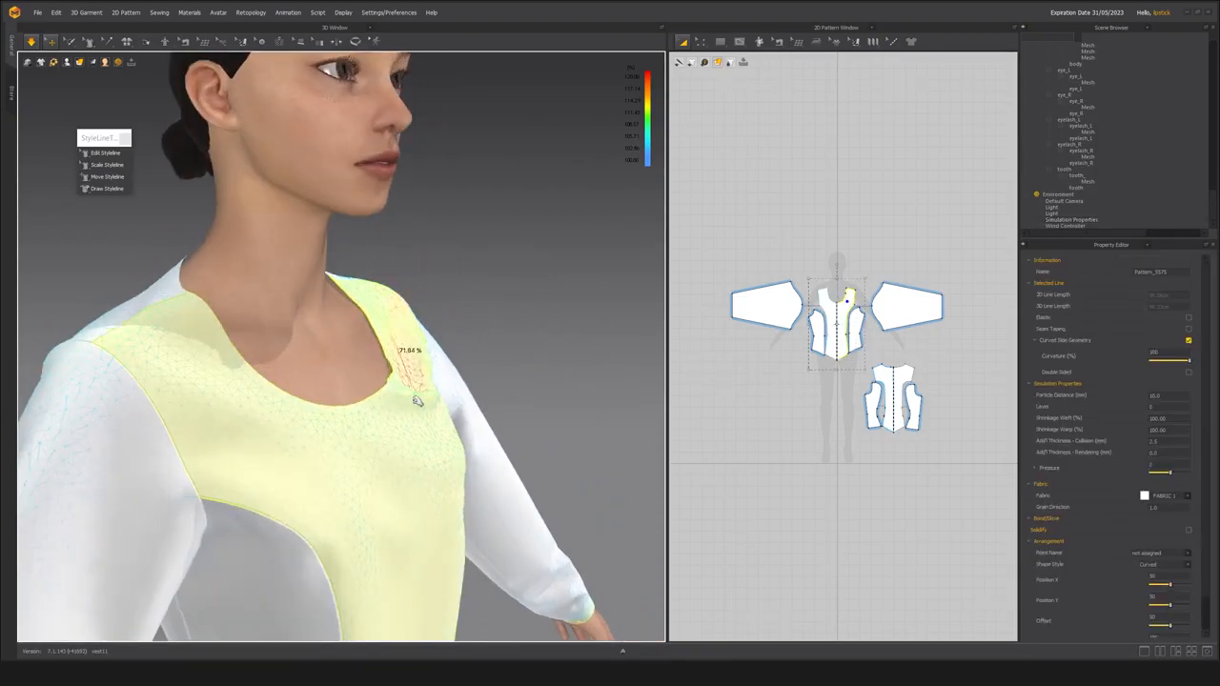
mouse_move(444, 479)
right_down()
mouse_move(422, 498)
mouse_move(436, 468)
right_up()
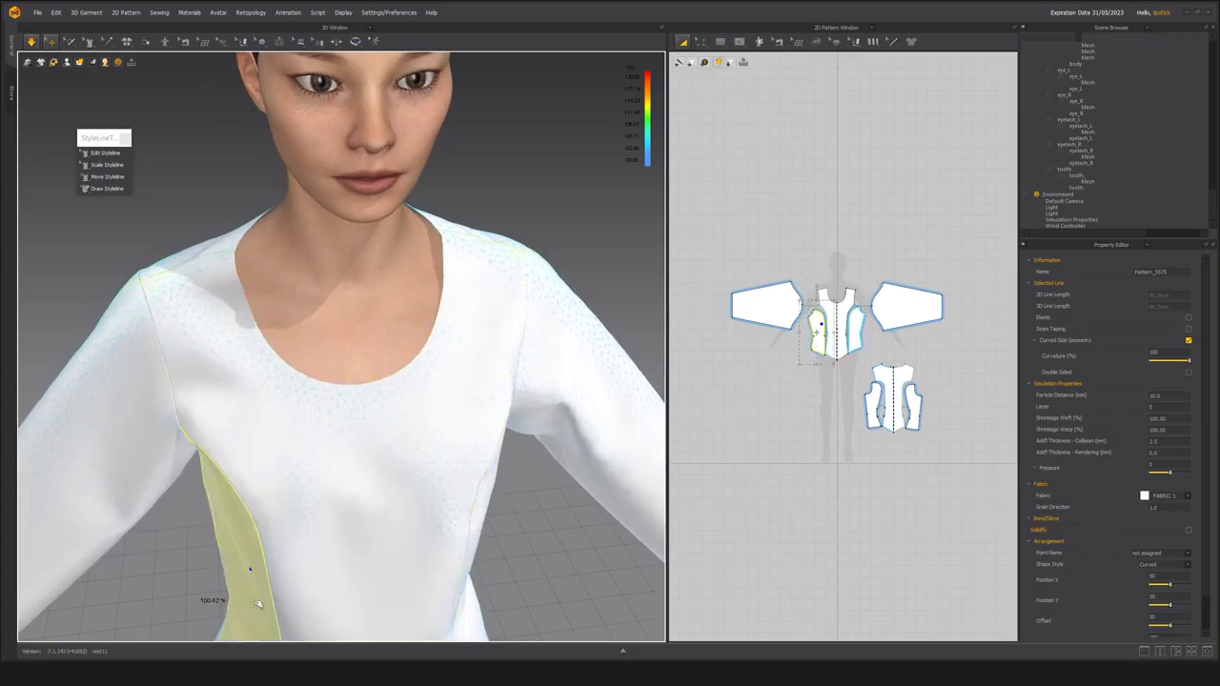
click(272, 577)
right_drag(272, 577, 236, 570)
click(250, 349)
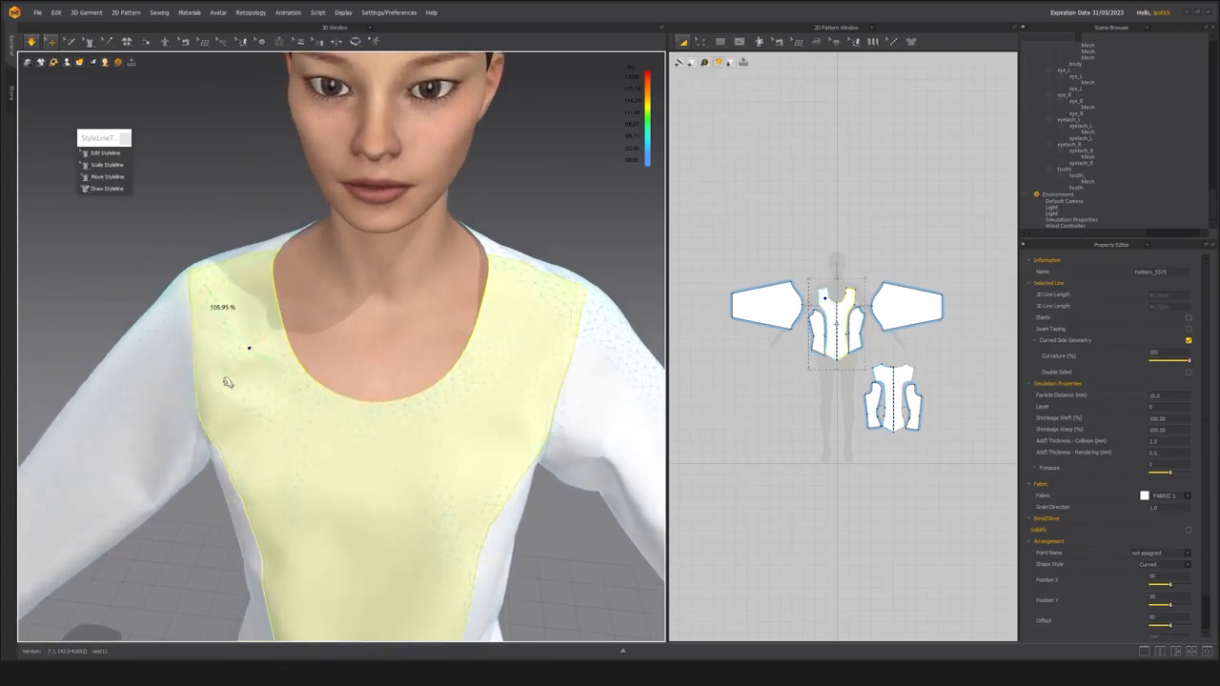
Pull the lower center back panel and the left back side panel to even out the drape at the waist and hem.
scroll(227, 383, down, 3)
middle_drag(227, 383, 299, 382)
right_drag(299, 381, 329, 404)
click(328, 426)
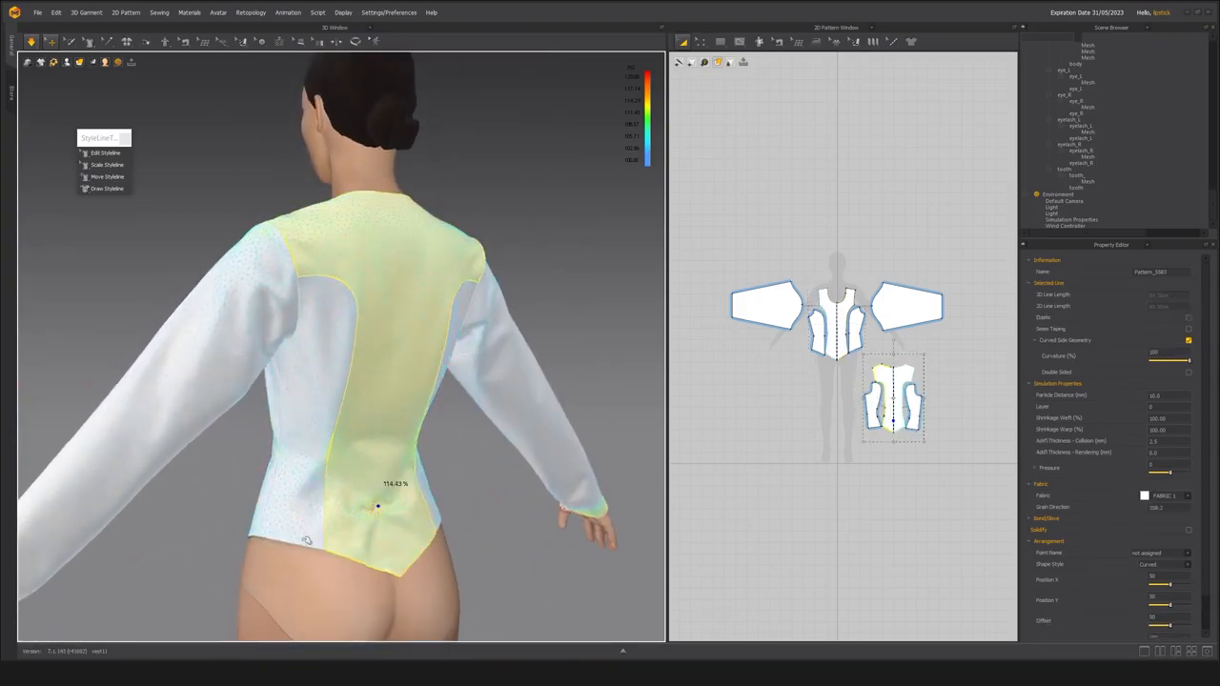
right_drag(424, 461, 407, 430)
scroll(377, 412, down, 4)
scroll(403, 416, up, 3)
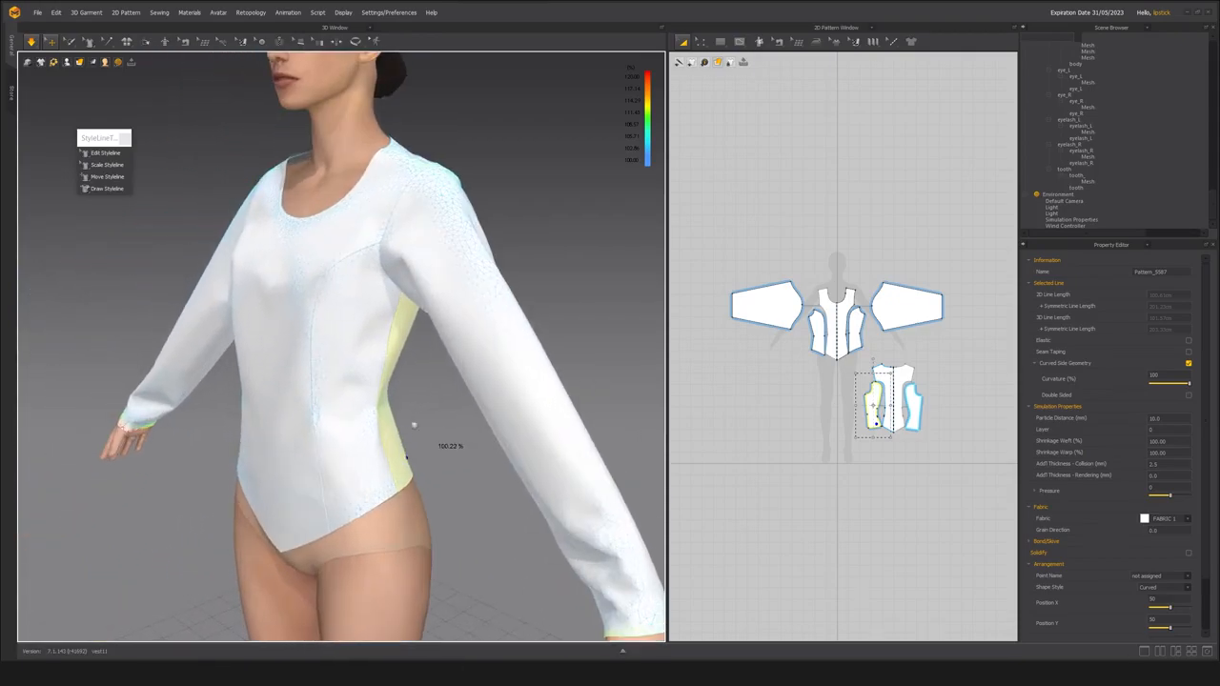
Set FABRIC 1's Stretch-Weft to 41, Stretch-Warp to 43, Shear (Right) to 44 and Shear (Left) to 46, and lower its bending to about 33.
click(1148, 28)
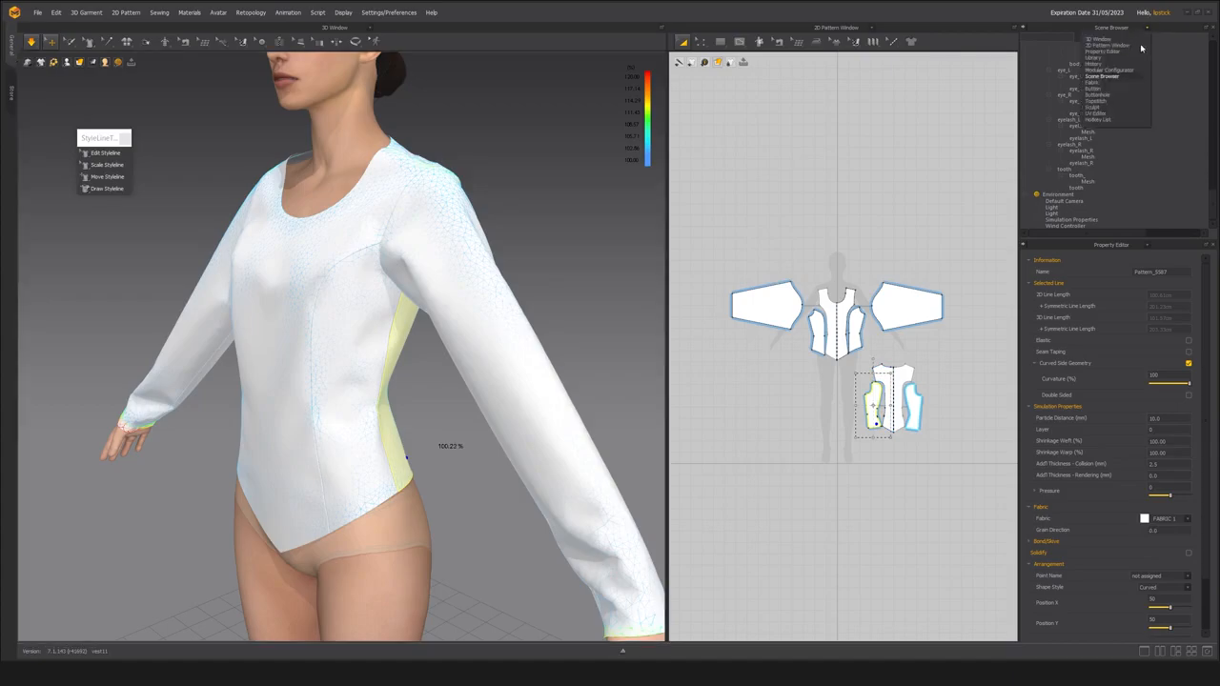
click(1106, 83)
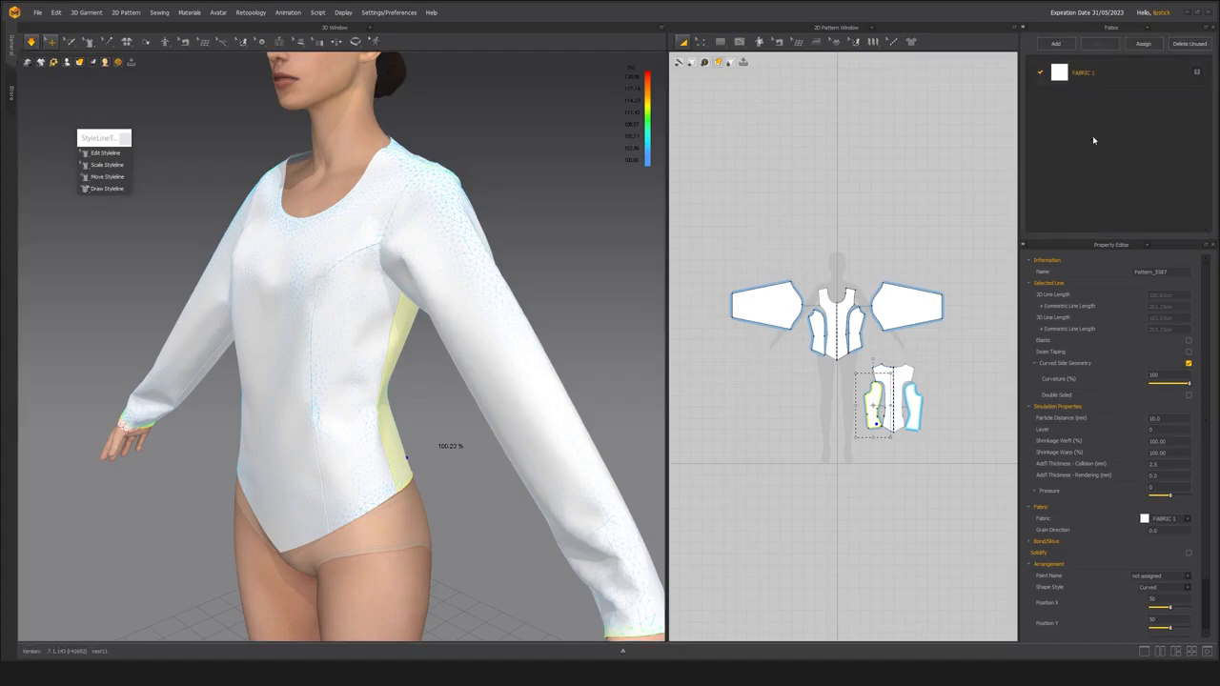
click(1096, 76)
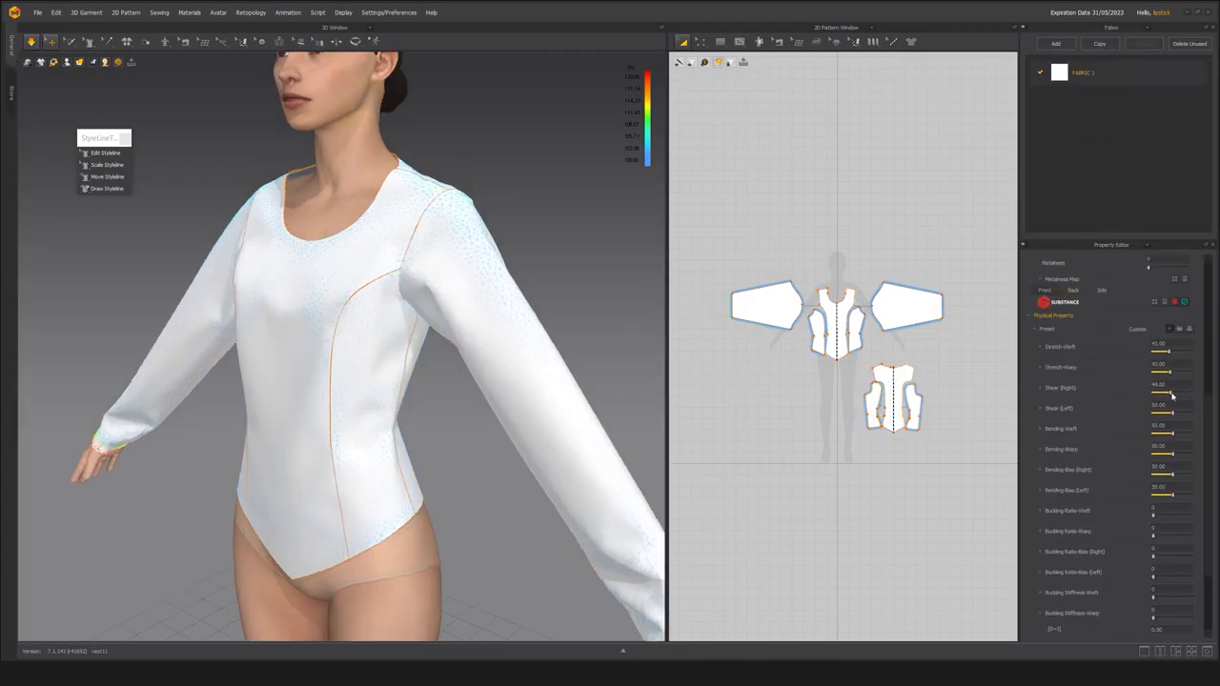
right_drag(505, 318, 539, 333)
drag(1173, 435, 1169, 436)
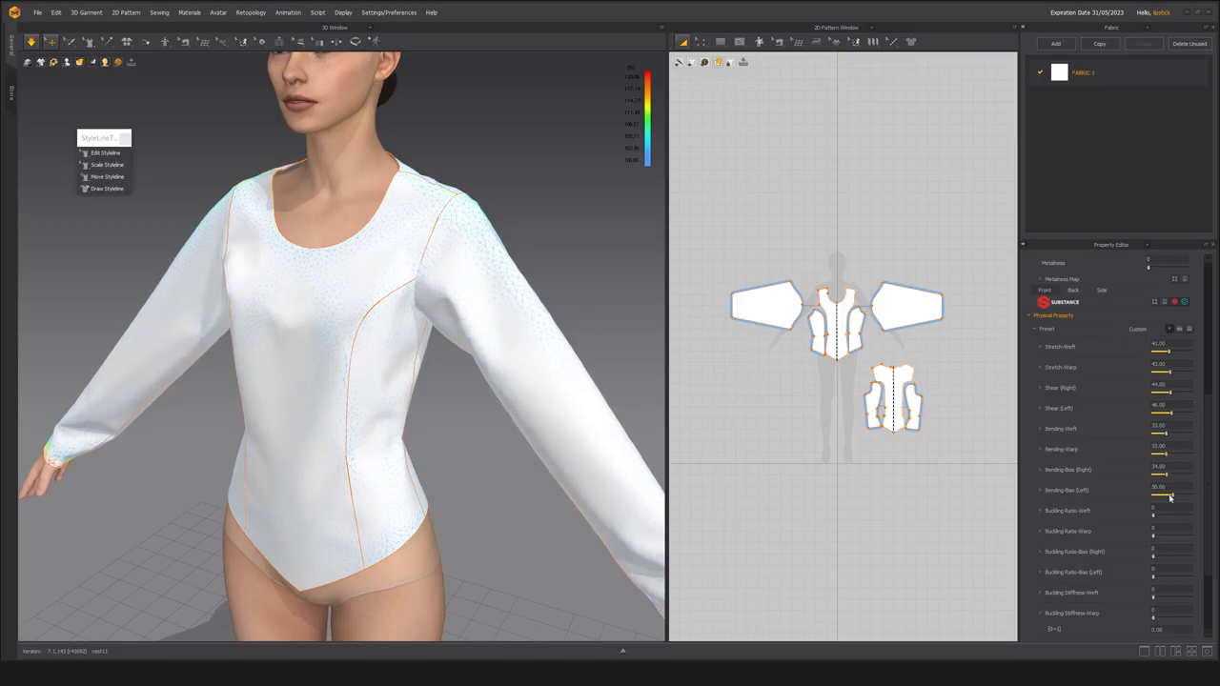
Inspect the softer drape from the front and back, tug the left back side panel, and deselect the patterns.
right_drag(477, 381, 510, 370)
drag(297, 391, 286, 353)
drag(393, 410, 394, 544)
drag(515, 367, 475, 442)
right_drag(475, 442, 378, 398)
drag(400, 395, 463, 425)
right_drag(463, 425, 524, 206)
scroll(524, 207, down, 2)
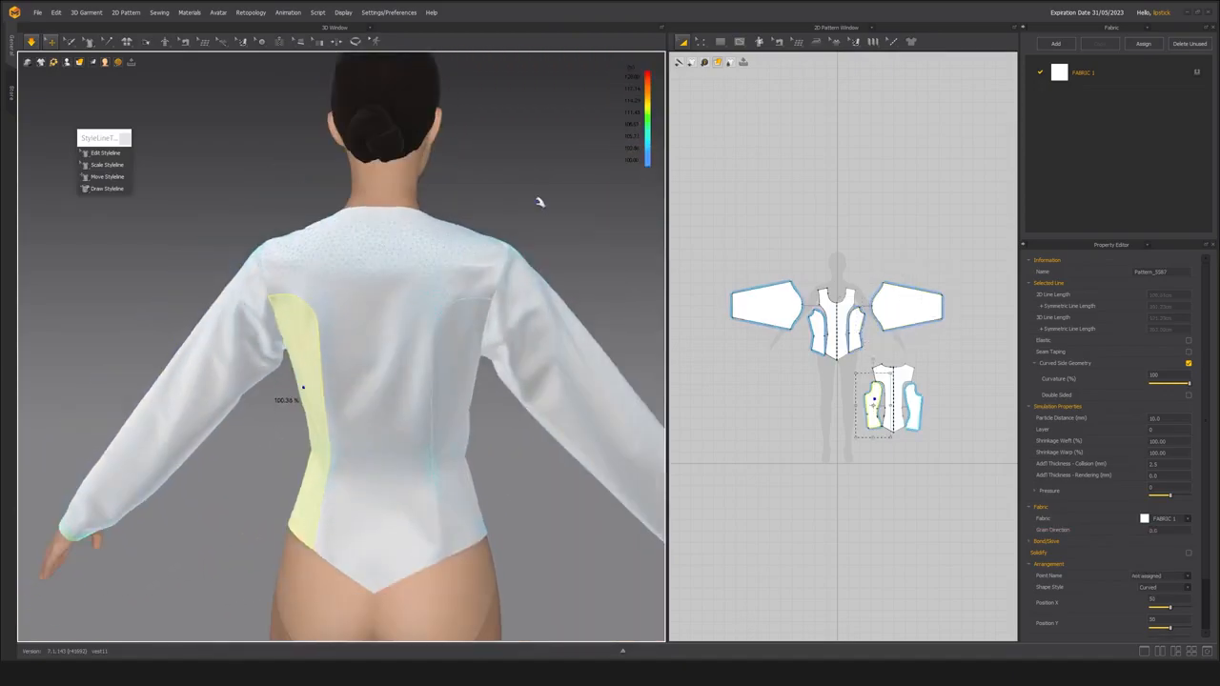
click(523, 207)
Pull the center back panel and the left back side panel near the waist to relax the back of the garment.
middle_drag(350, 378, 363, 375)
right_drag(377, 357, 392, 362)
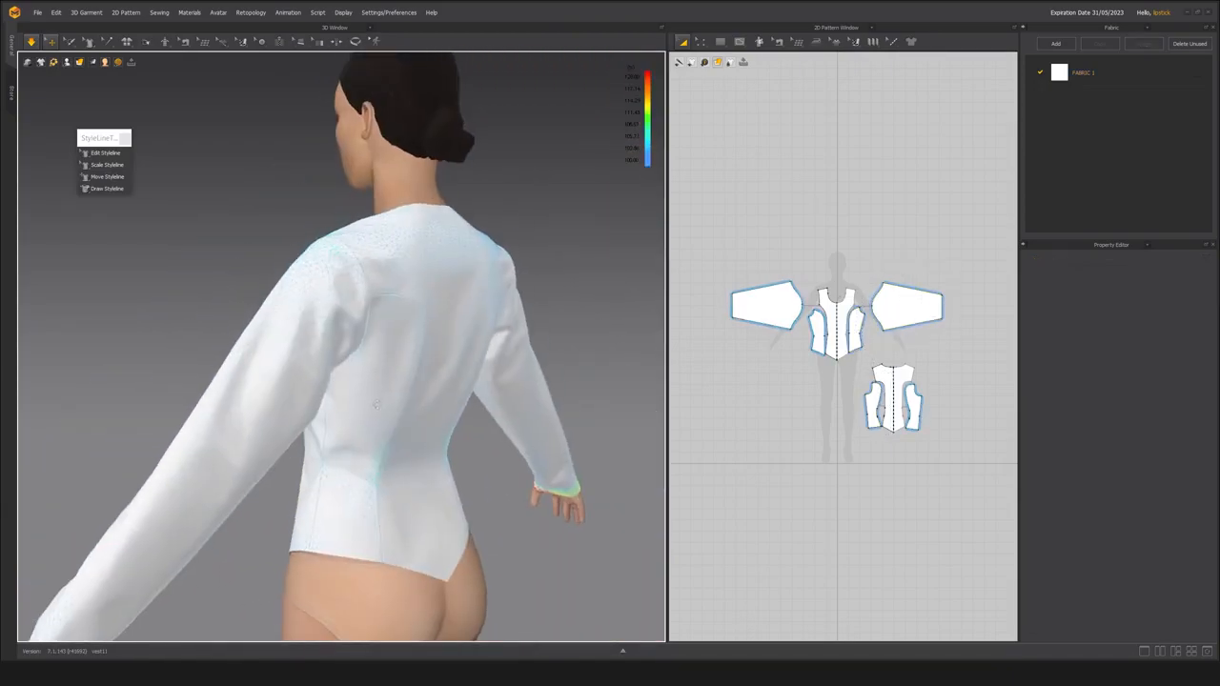
click(418, 494)
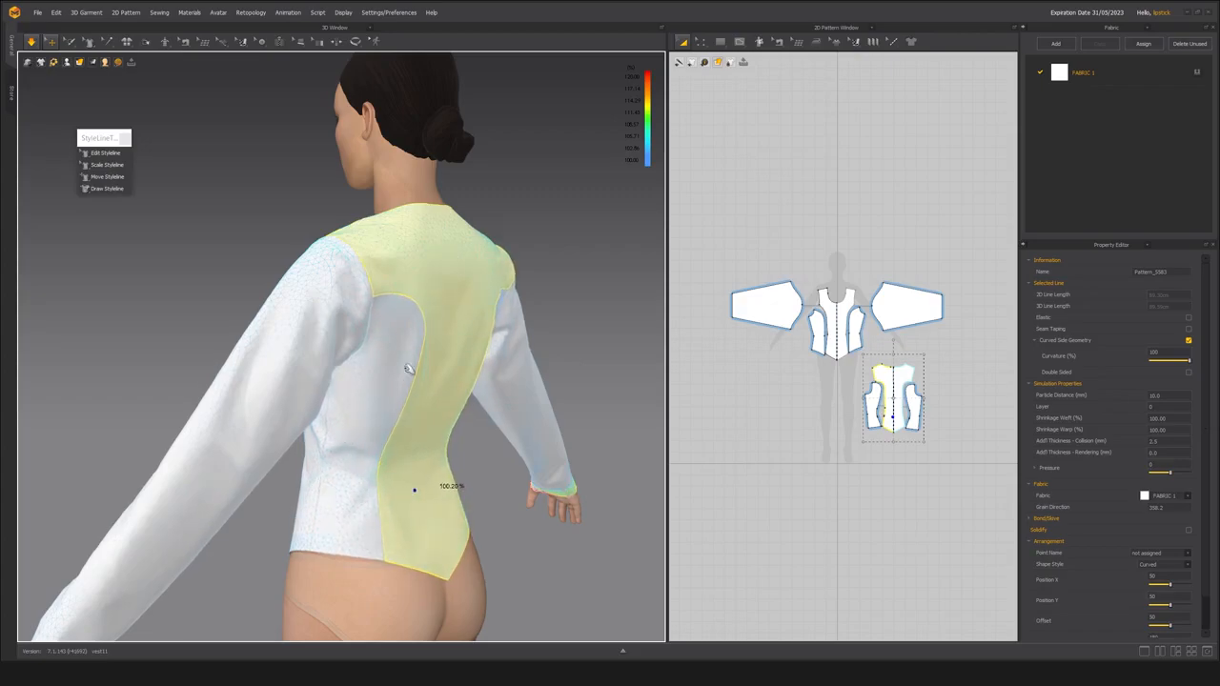
right_drag(412, 490, 475, 483)
click(349, 480)
scroll(378, 441, up, 5)
right_drag(376, 441, 291, 438)
scroll(410, 414, down, 4)
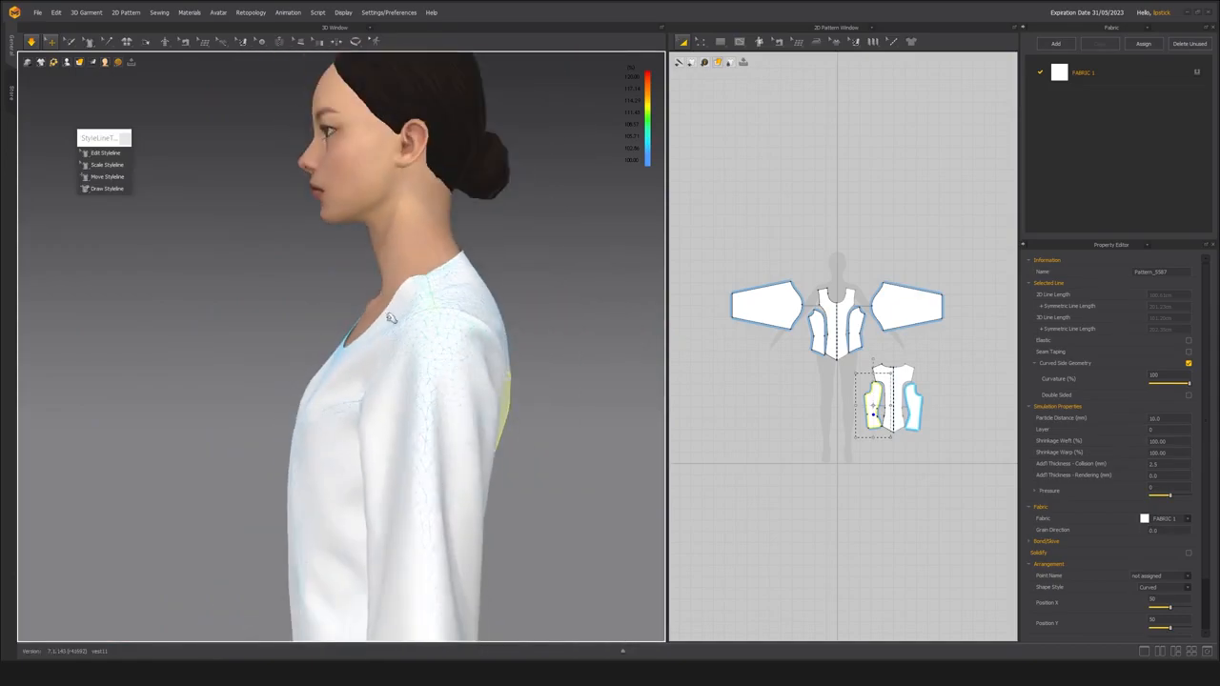
Tug the garment around the front neckline and right front side panel to settle the front.
click(379, 345)
right_drag(460, 278, 394, 426)
drag(401, 409, 392, 431)
drag(223, 407, 227, 435)
scroll(401, 419, down, 2)
right_drag(448, 420, 383, 378)
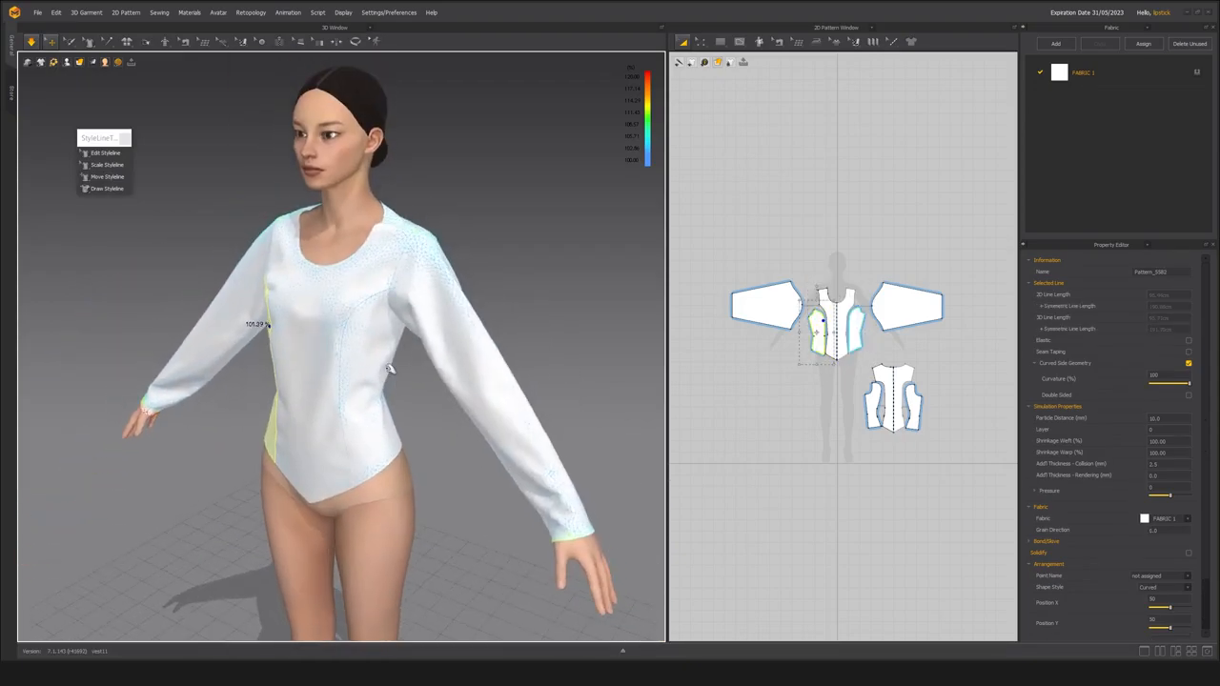
Pull the left sleeve near its cuff to straighten its folds along the forearm.
click(552, 475)
right_drag(499, 502, 401, 498)
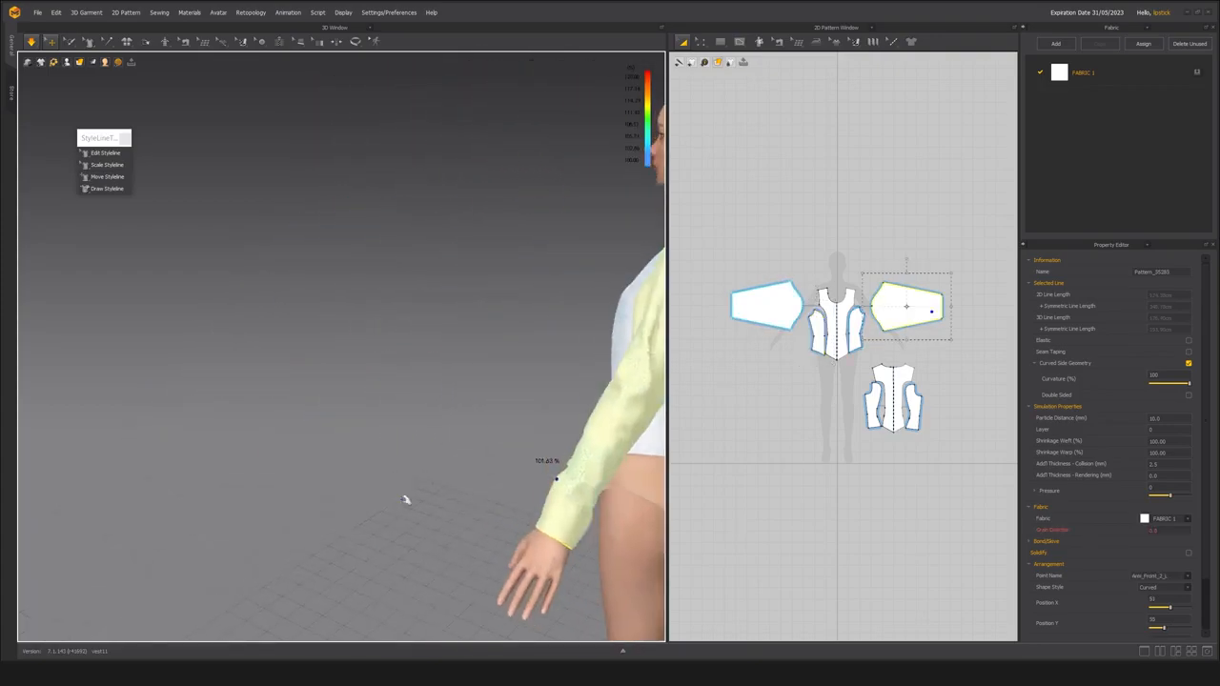
click(572, 523)
right_drag(258, 458, 210, 504)
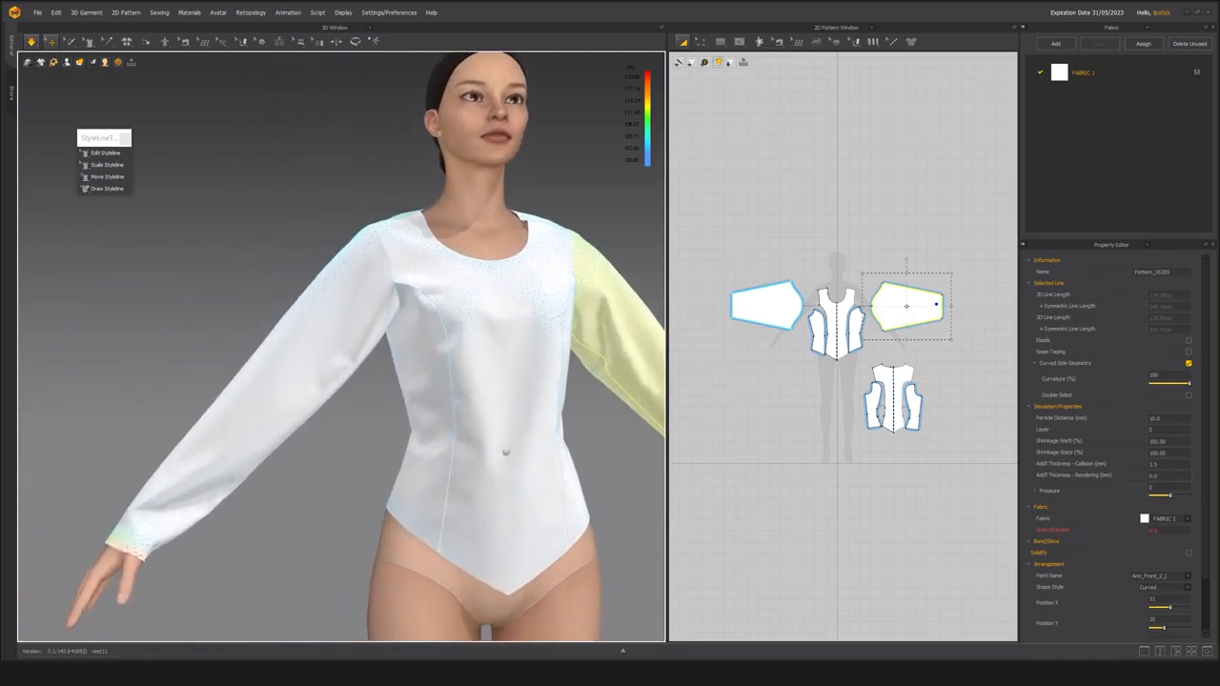
Pull the right sleeve at its cuff to settle it along the forearm.
click(143, 514)
mouse_move(177, 482)
mouse_down()
mouse_move(184, 469)
mouse_move(171, 482)
mouse_up()
right_drag(157, 510, 204, 525)
click(220, 516)
right_drag(327, 474, 175, 471)
Examine the whole garment's fit from several angles and distances, ending with the front bodice.
middle_drag(386, 438, 165, 422)
scroll(315, 409, down, 1)
right_drag(315, 409, 270, 398)
scroll(270, 397, down, 3)
scroll(304, 428, up, 2)
mouse_move(344, 404)
right_down()
mouse_move(316, 383)
mouse_move(432, 373)
mouse_move(373, 346)
mouse_move(333, 403)
right_up()
scroll(432, 373, up, 1)
scroll(431, 374, down, 2)
right_drag(244, 405, 279, 380)
scroll(278, 379, up, 1)
scroll(293, 393, up, 1)
scroll(292, 393, up, 1)
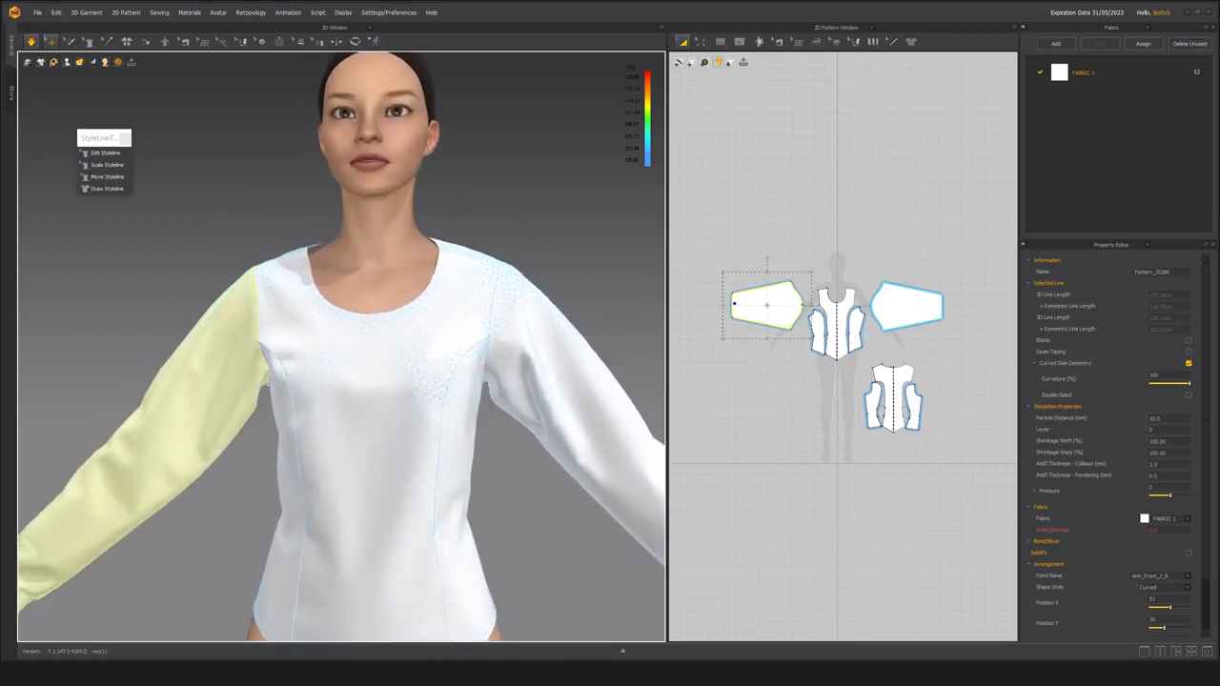
Tug the front panel and right sleeve where they meet at the right armhole, and check the front drape.
click(257, 338)
scroll(257, 337, up, 1)
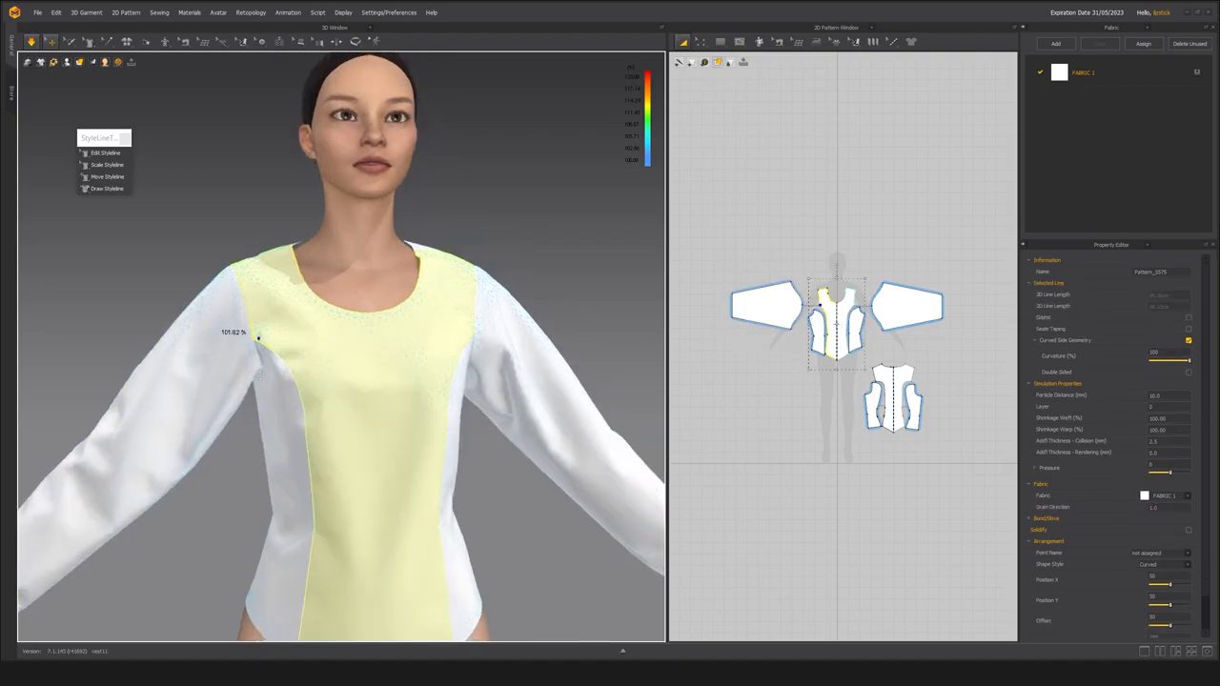
click(247, 371)
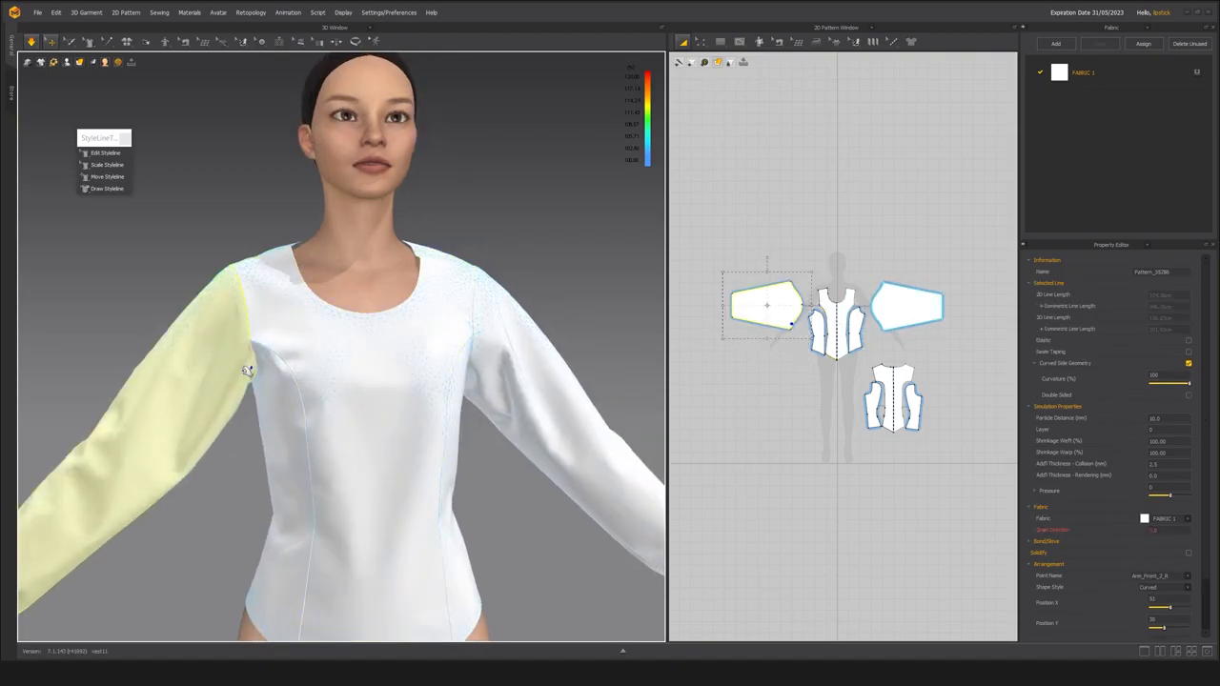
right_drag(414, 386, 449, 386)
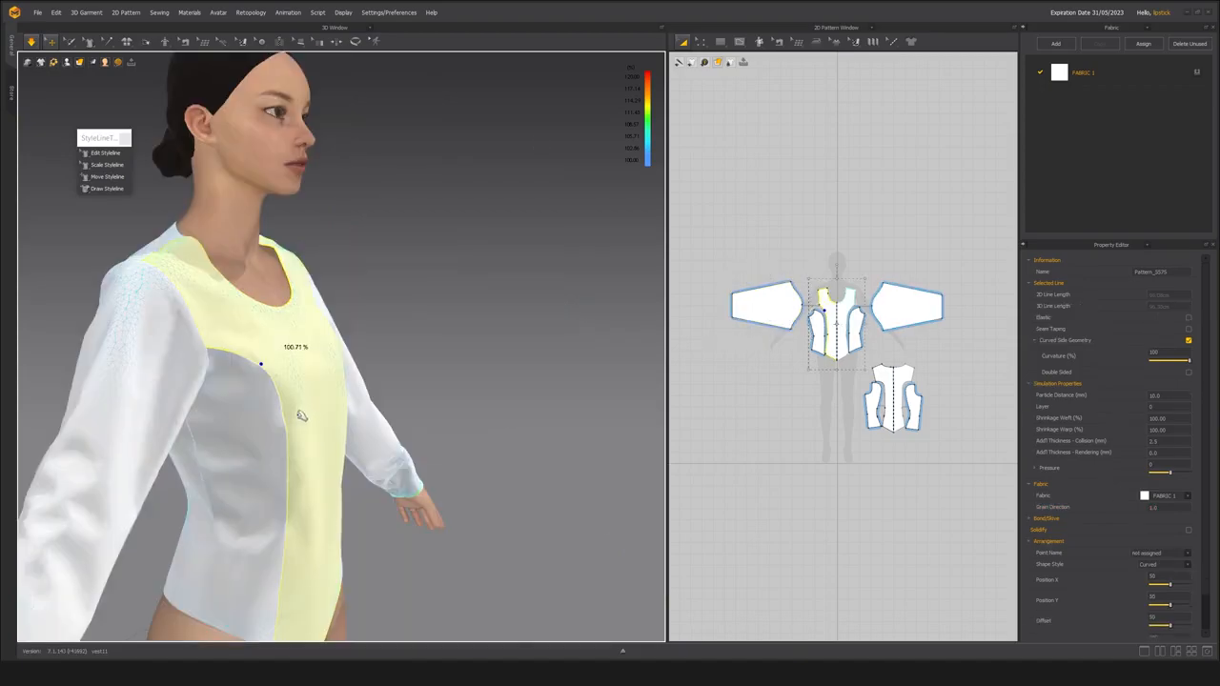
drag(300, 415, 302, 463)
right_drag(313, 498, 223, 532)
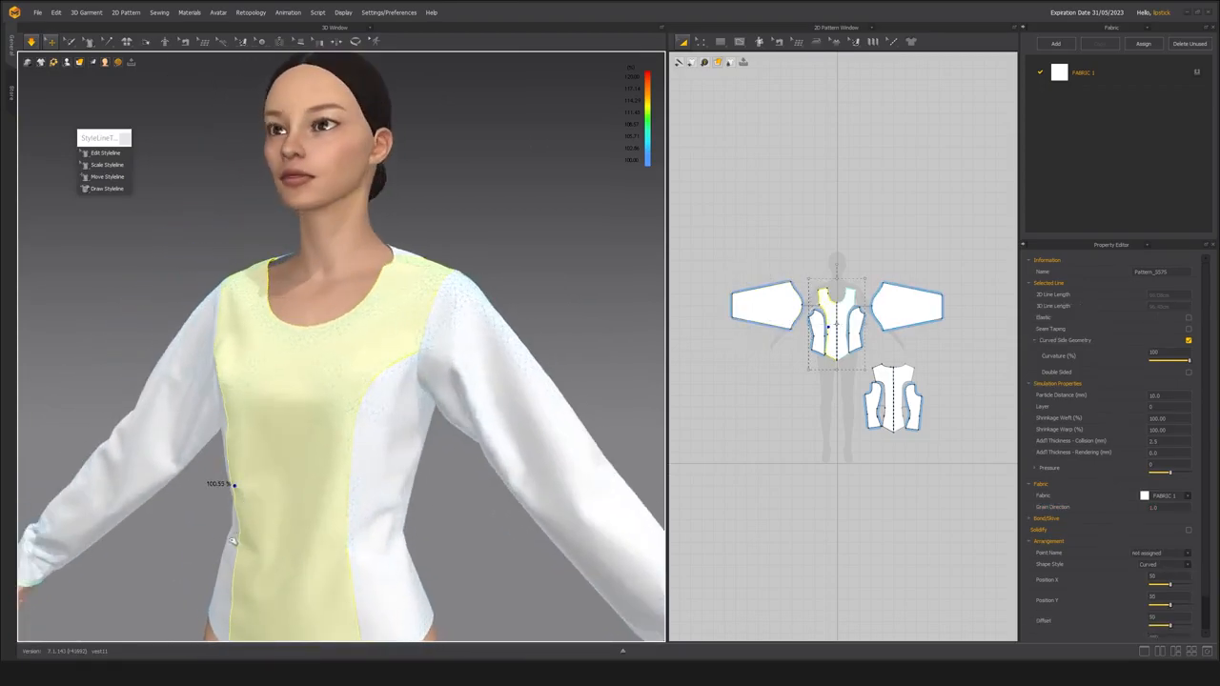
Pull the left front side panel and the left sleeve near the underarm to smooth the fabric.
click(222, 532)
click(383, 462)
right_drag(367, 463, 283, 455)
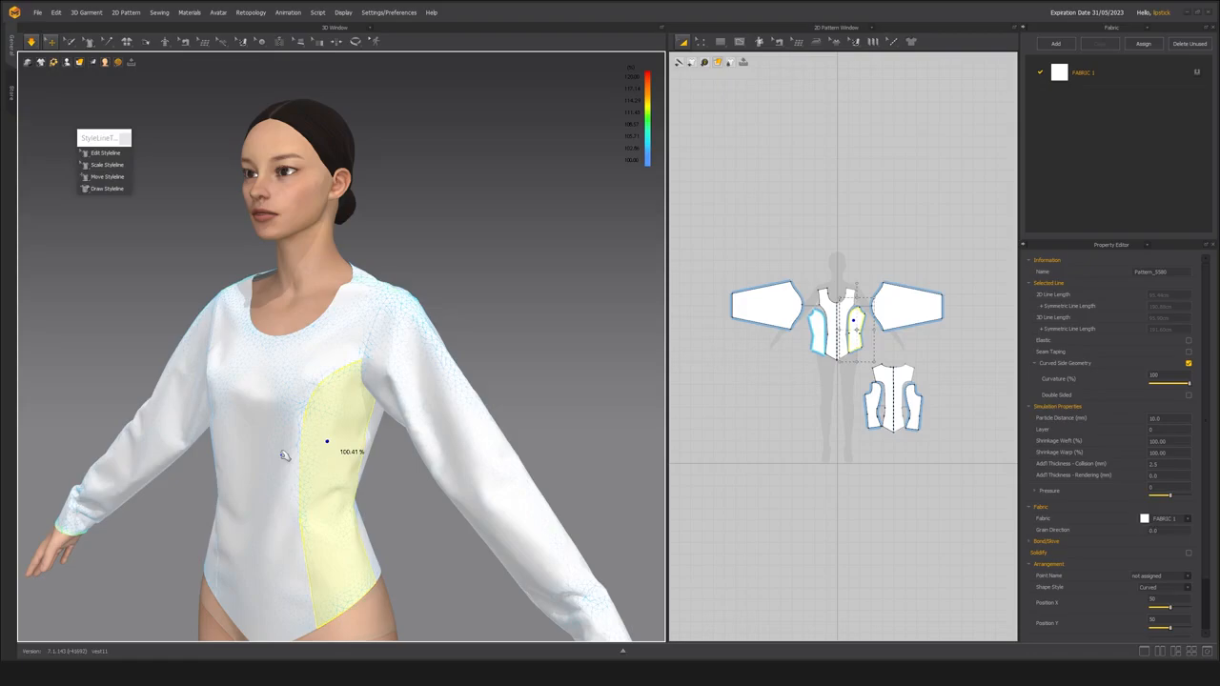
right_drag(316, 396, 342, 385)
click(393, 332)
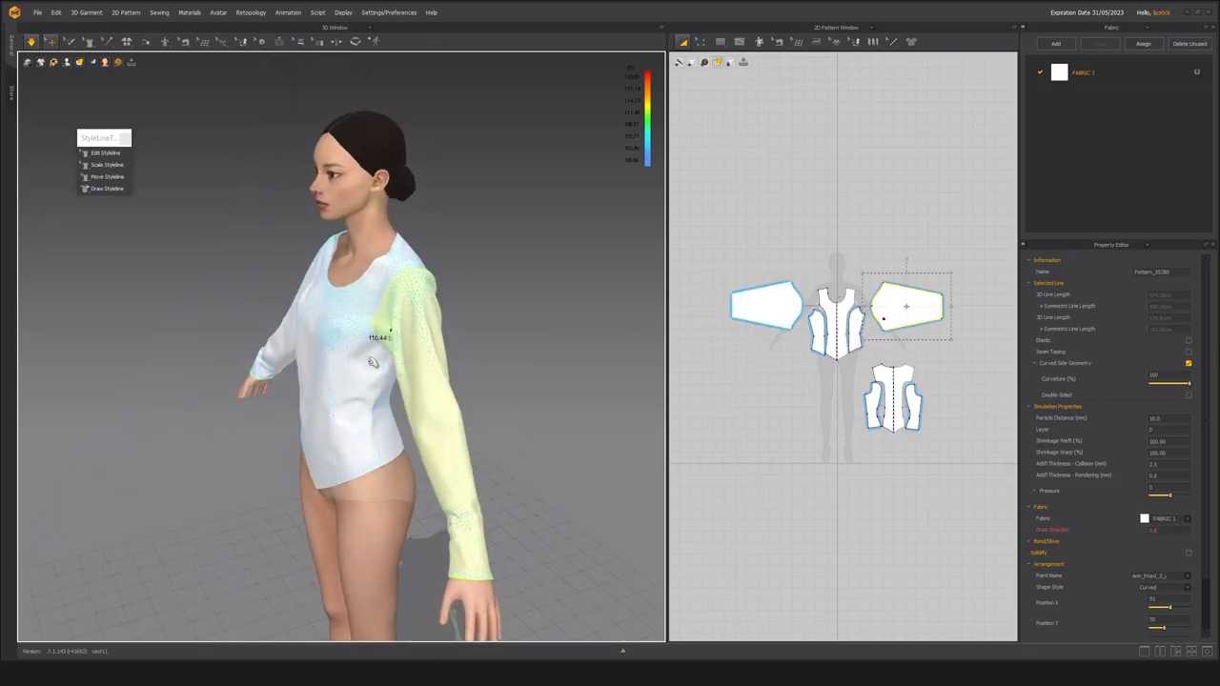
Deselect the left sleeve and examine the bodice front, neckline and both sleeves from several angles and distances.
scroll(391, 372, up, 3)
mouse_move(354, 430)
right_down()
mouse_move(399, 404)
mouse_move(360, 422)
right_up()
click(405, 407)
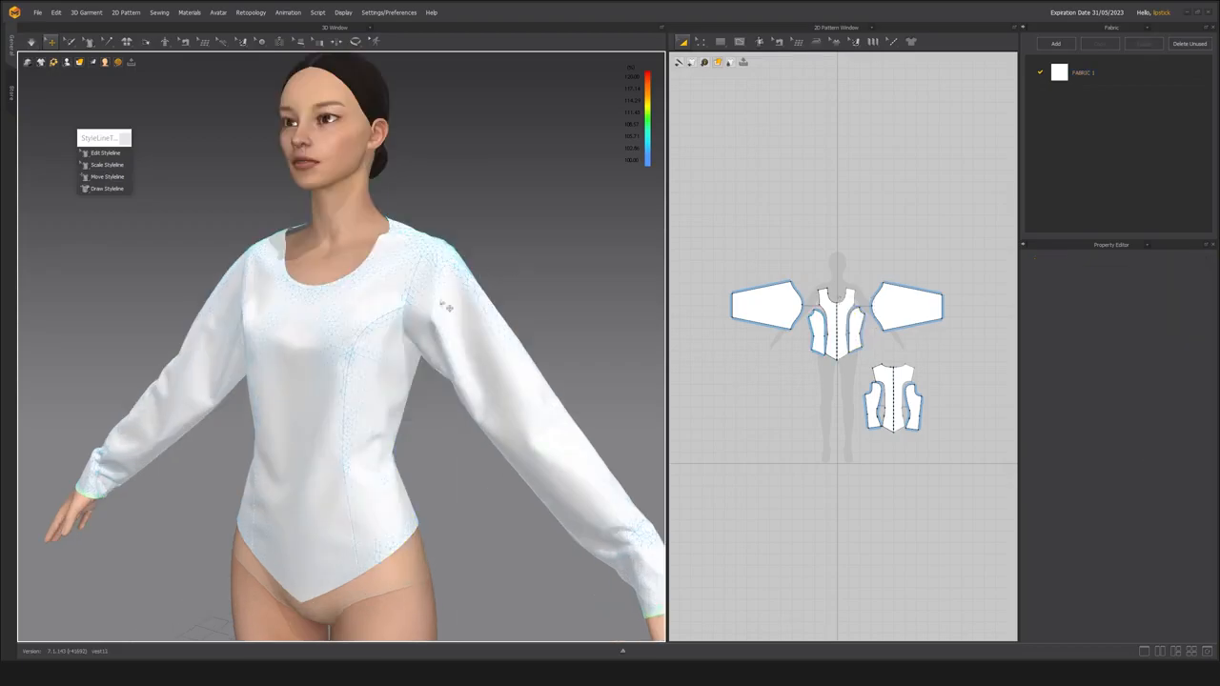
right_drag(455, 346, 412, 334)
scroll(408, 328, down, 2)
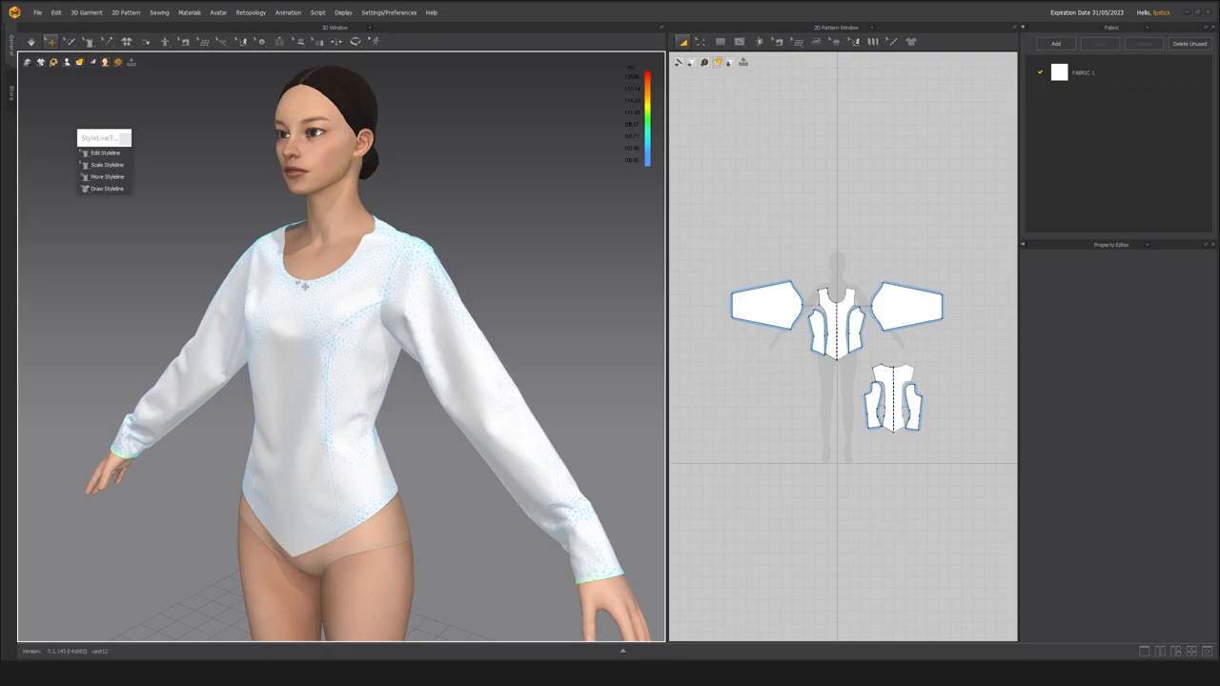
middle_drag(303, 259, 324, 298)
right_drag(305, 335, 428, 387)
scroll(318, 392, up, 5)
middle_drag(428, 388, 395, 422)
scroll(394, 422, up, 3)
right_drag(395, 423, 329, 439)
middle_drag(329, 438, 356, 421)
scroll(354, 422, down, 3)
right_drag(355, 421, 389, 392)
scroll(451, 389, down, 4)
middle_drag(389, 391, 389, 339)
scroll(411, 405, up, 2)
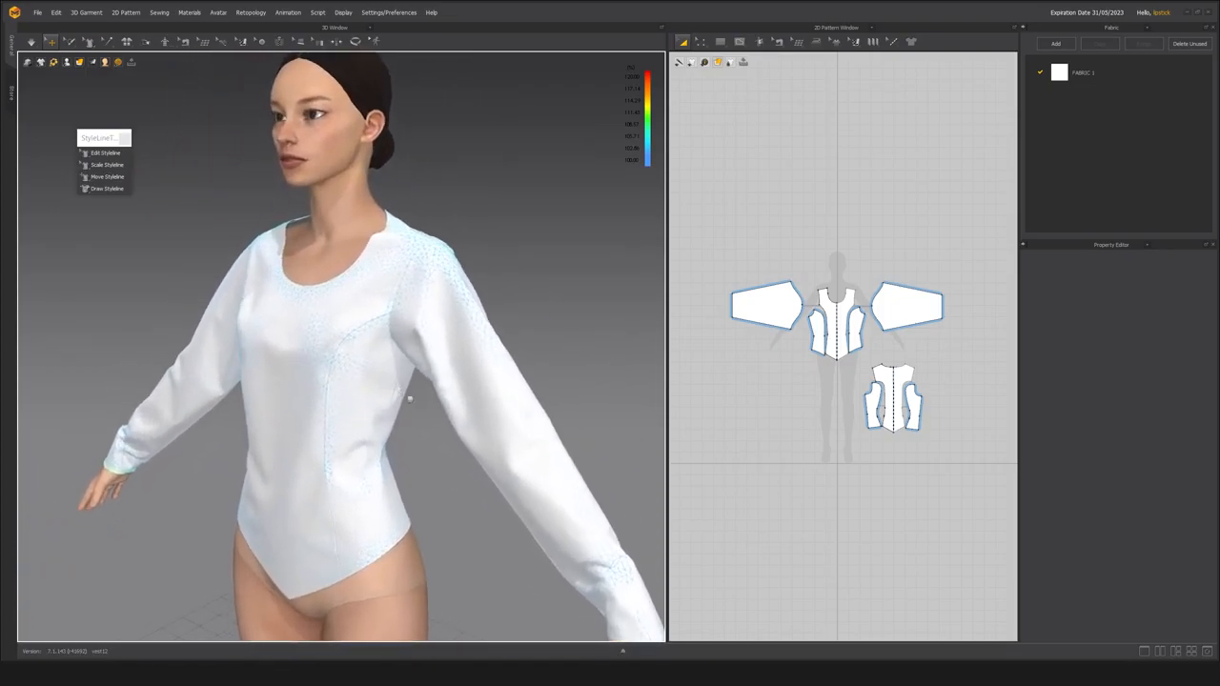
Pull the left sleeve at its cuff to settle it along the forearm, check the drape and stop the simulation.
scroll(412, 404, up, 2)
click(597, 534)
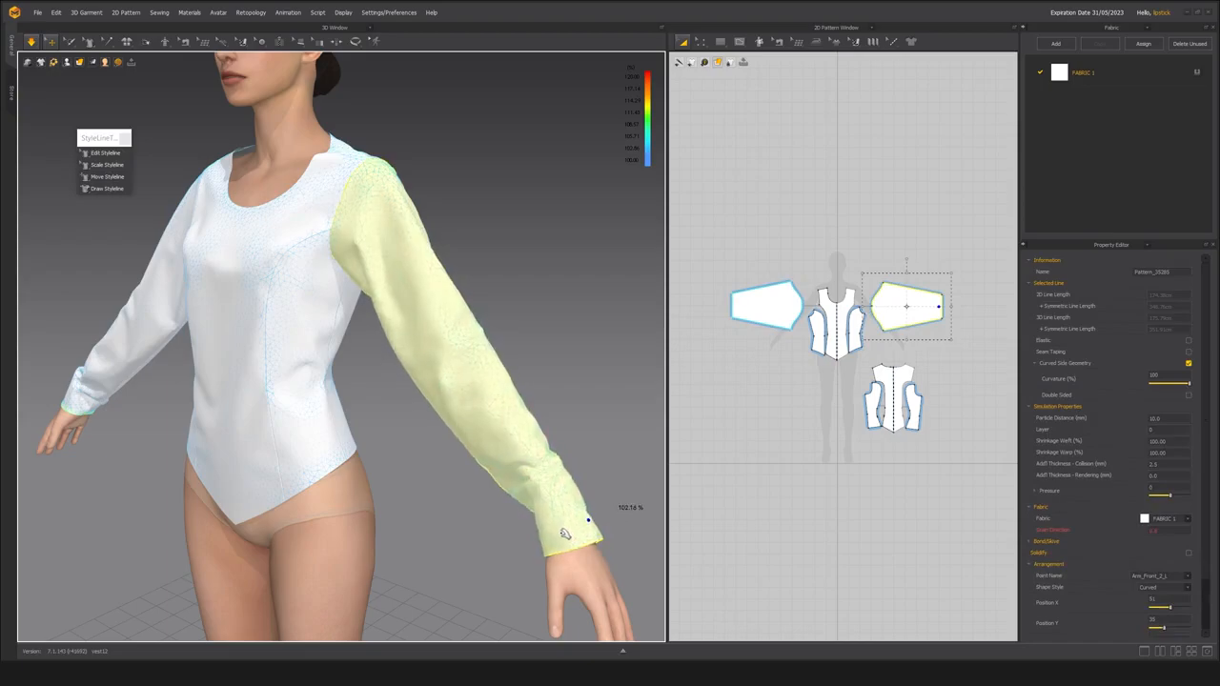
right_drag(429, 476, 422, 461)
scroll(422, 438, down, 2)
middle_drag(422, 426, 444, 451)
scroll(495, 466, down, 1)
key(space)
click(543, 302)
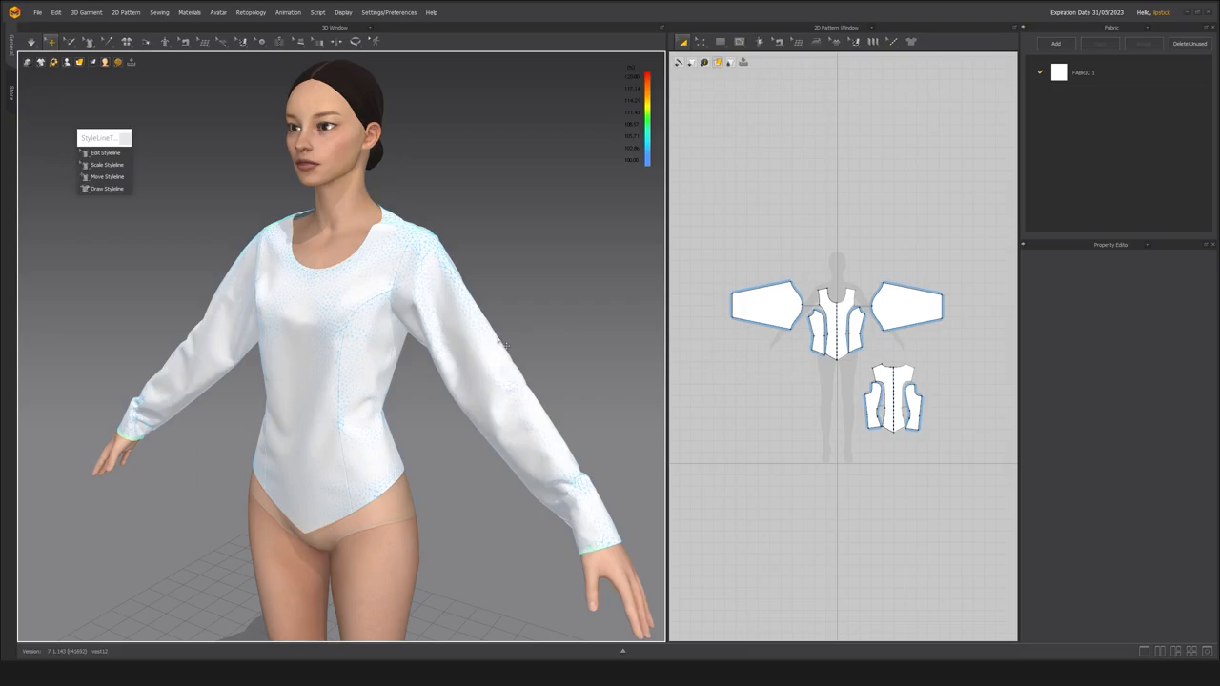
Browse the physical property presets for FABRIC 1, from cottons to silks, trims and wools, and leave the list without choosing one.
click(1121, 73)
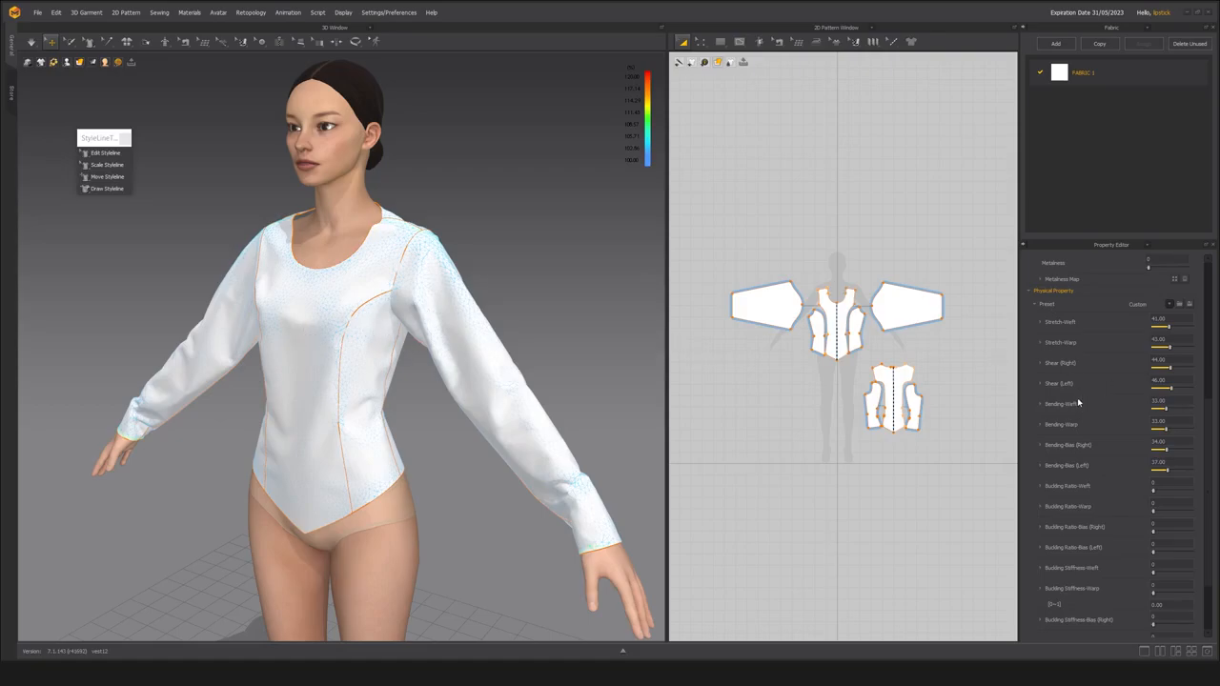
click(1170, 304)
mouse_move(1076, 384)
scroll(1079, 392, up, 5)
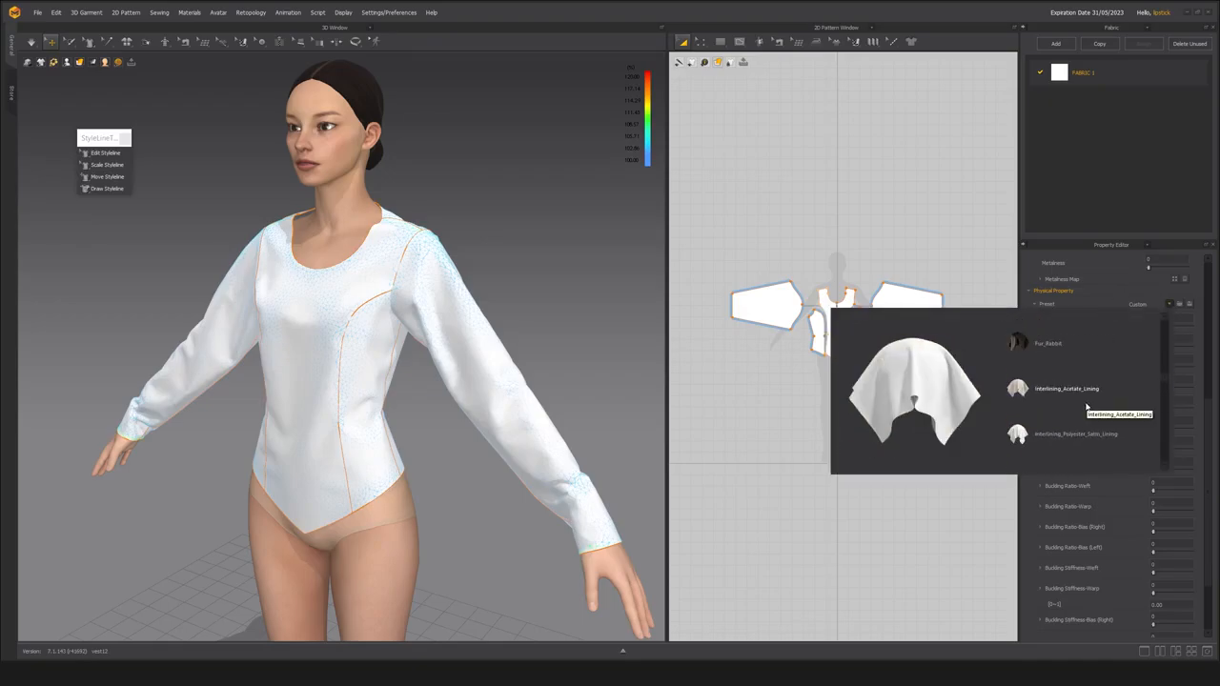
scroll(1085, 402, down, 10)
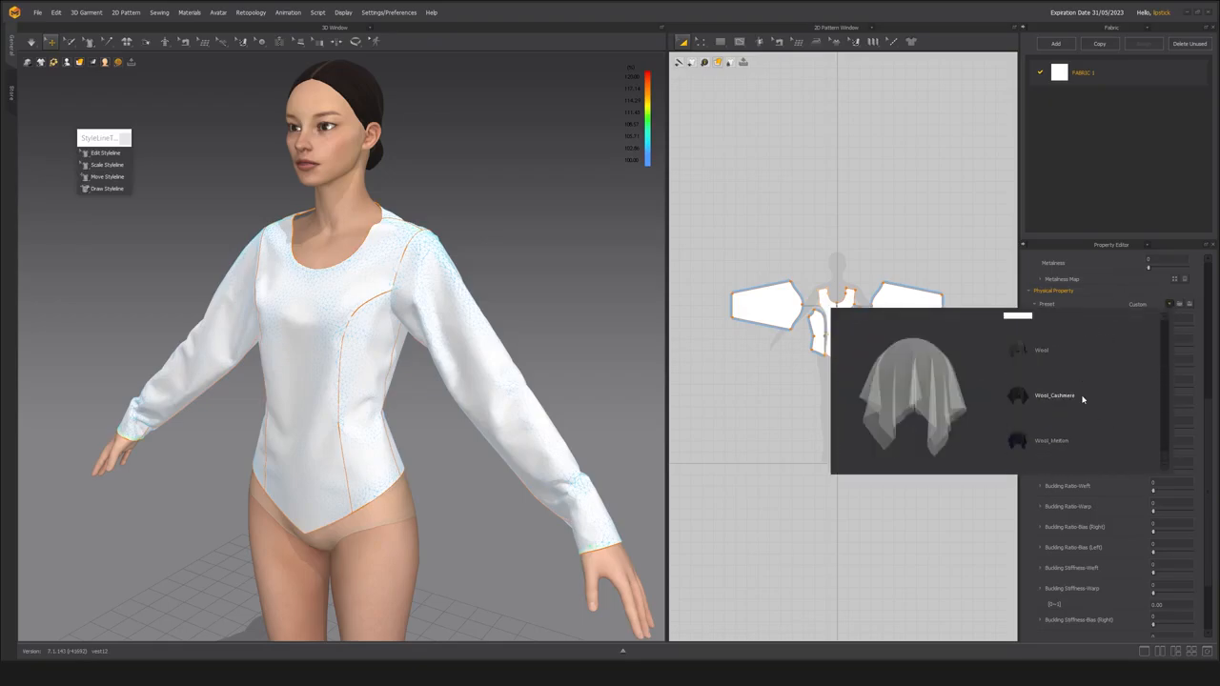
scroll(1083, 398, up, 3)
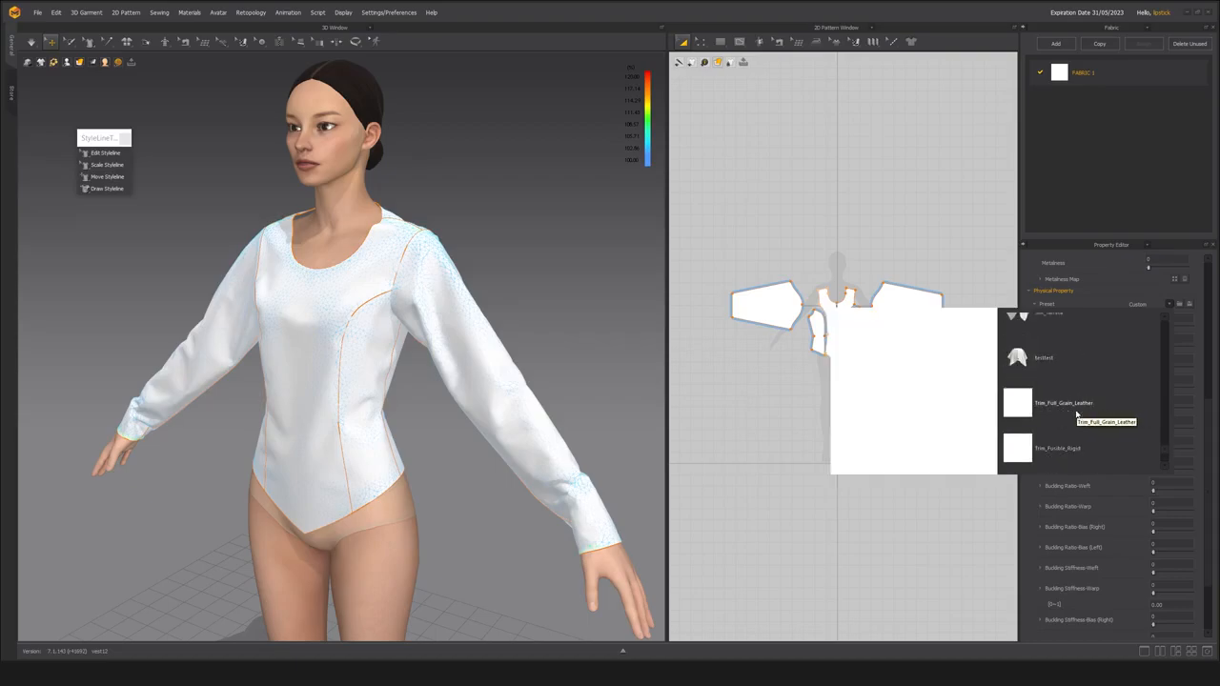
scroll(1077, 412, up, 4)
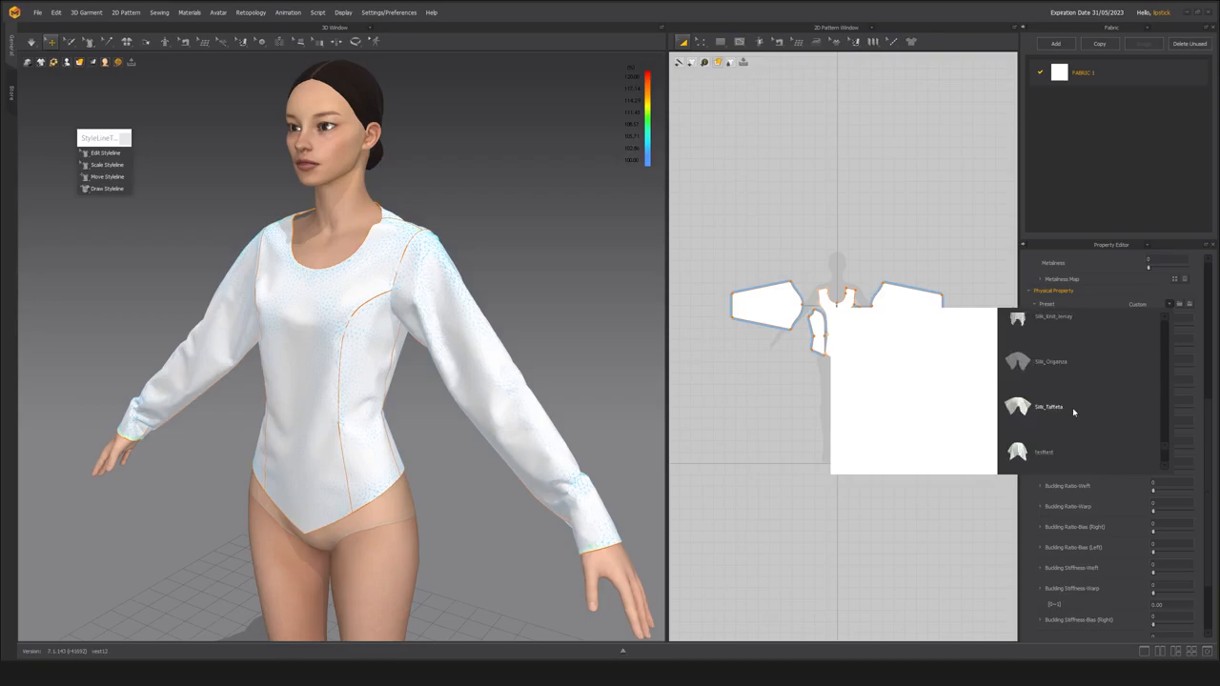
scroll(1073, 412, up, 6)
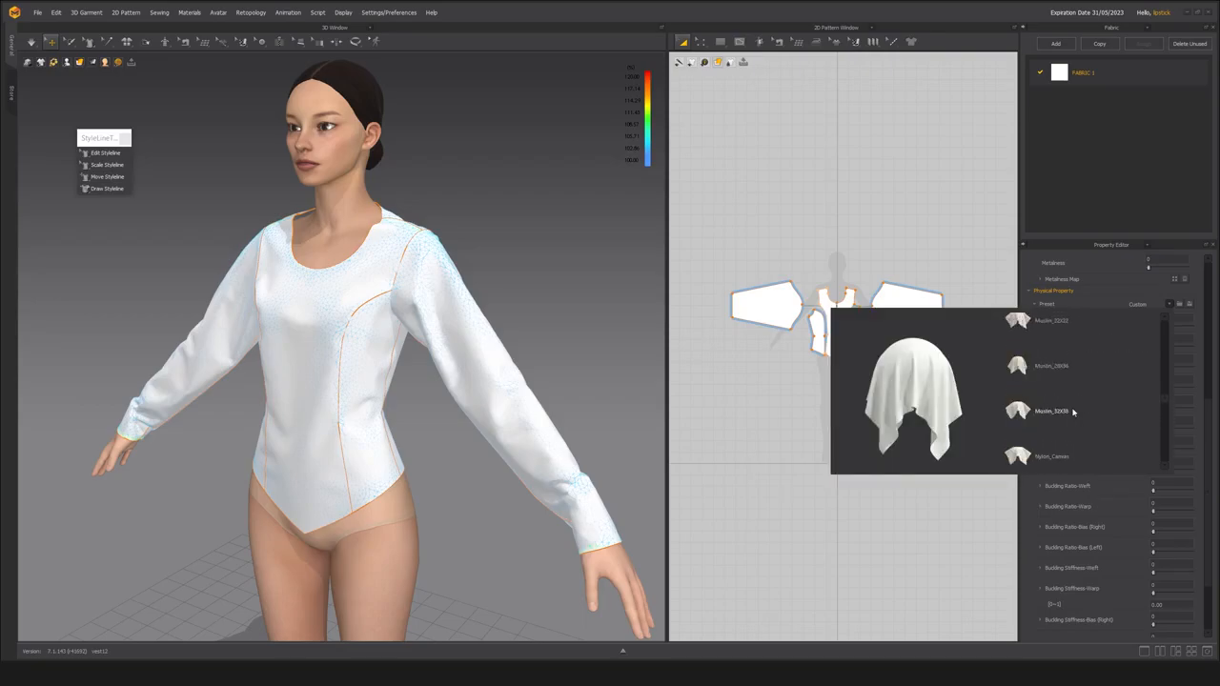
scroll(1074, 407, down, 1)
scroll(1074, 407, up, 1)
scroll(1074, 407, down, 1)
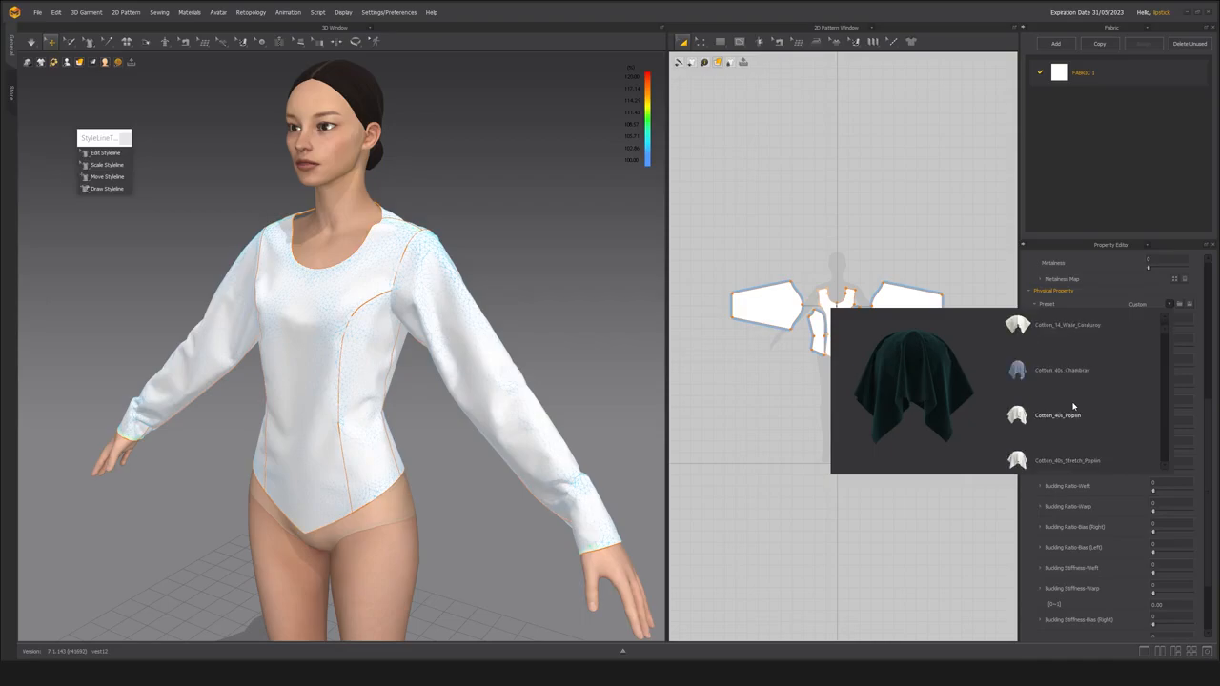
click(906, 201)
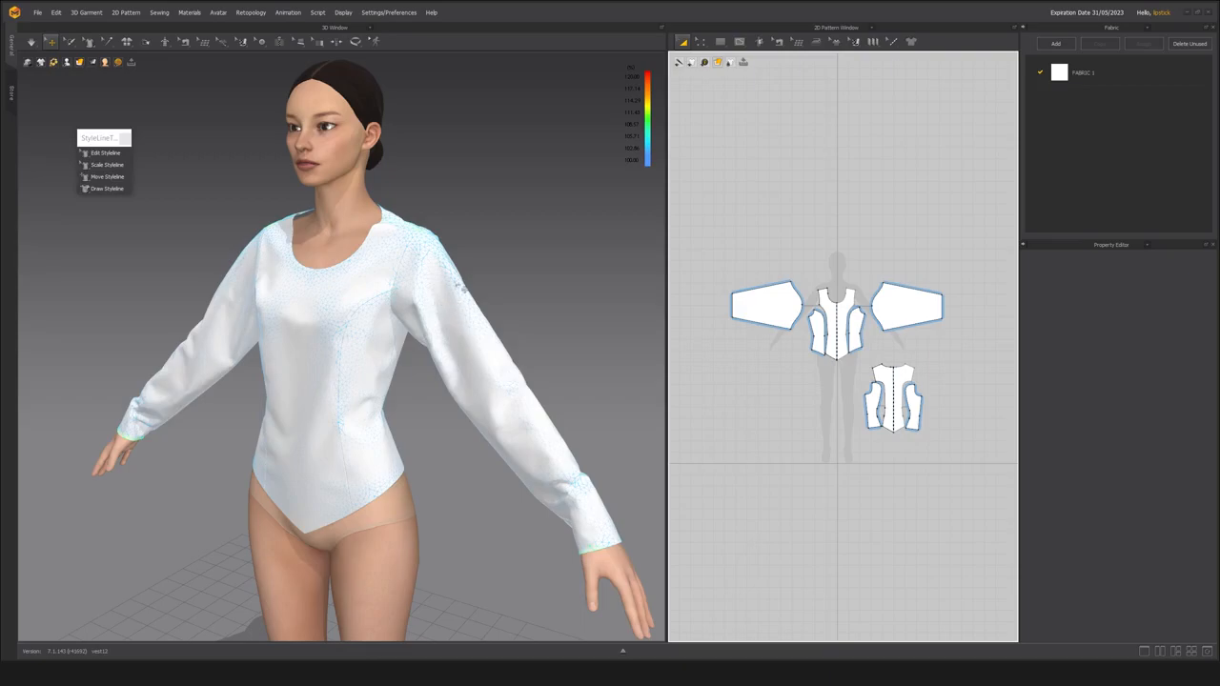
Review FABRIC 1's stretch, shear, bending, buckling, damping and density settings alongside the garment's front and left sleeve.
click(1118, 77)
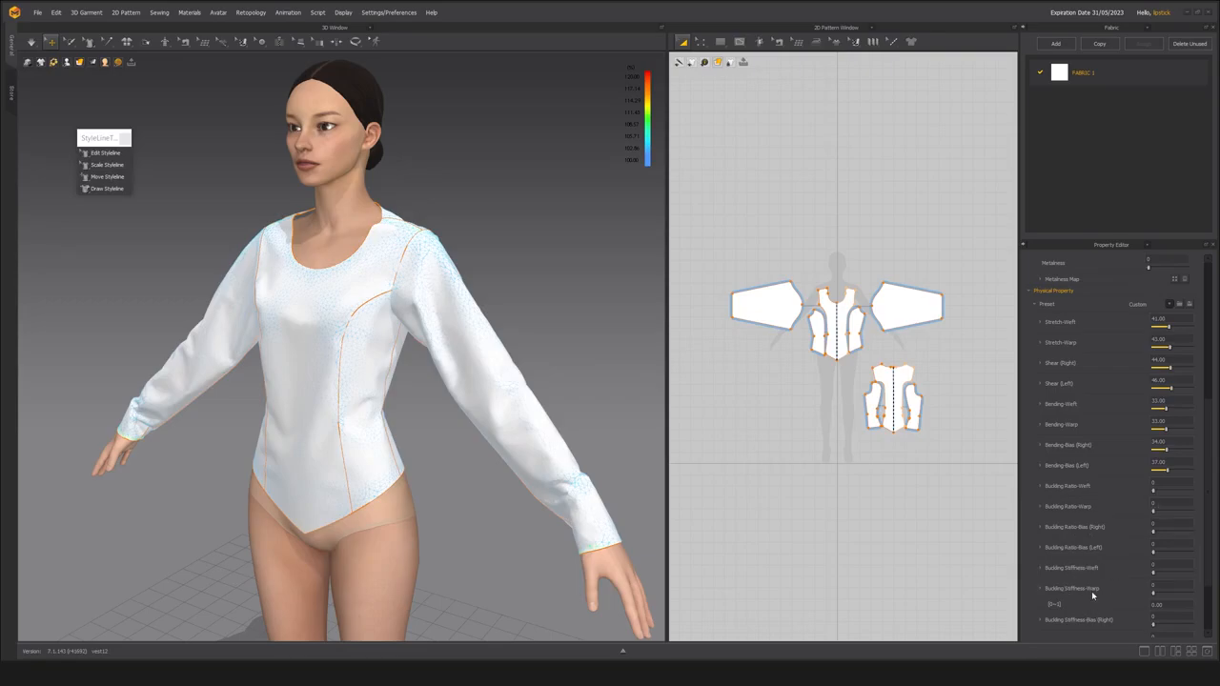
mouse_move(378, 411)
right_down()
mouse_move(363, 419)
mouse_move(376, 413)
right_up()
scroll(375, 412, up, 1)
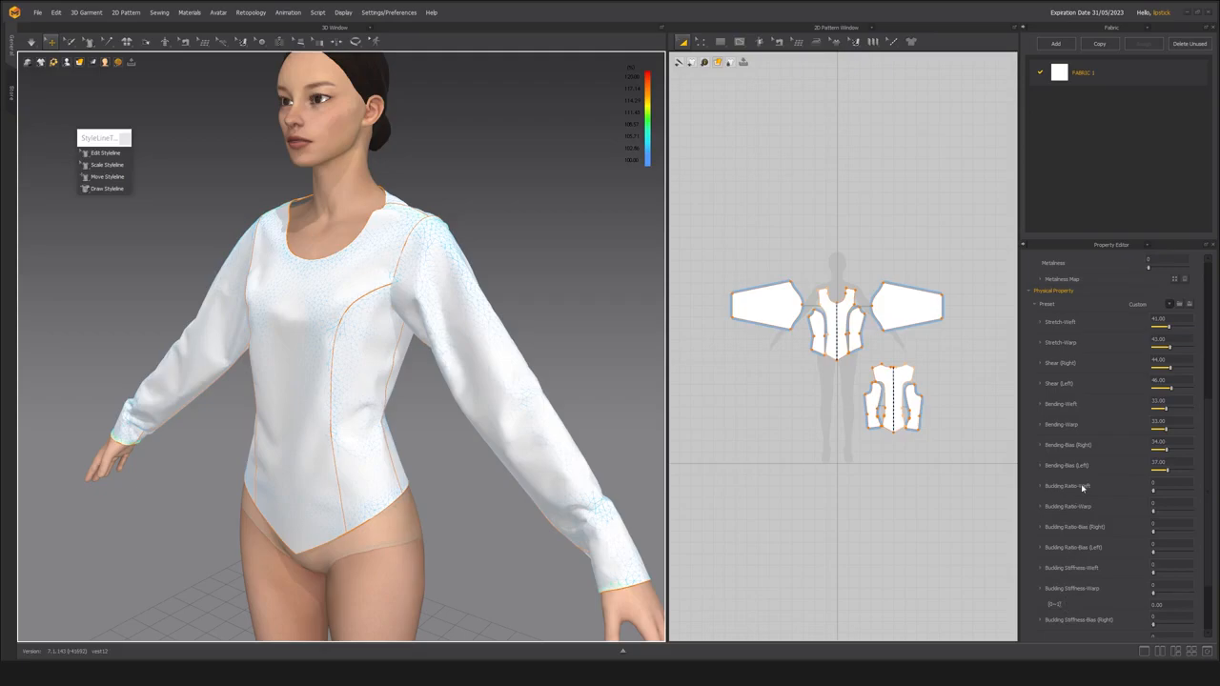
scroll(1076, 578, down, 1)
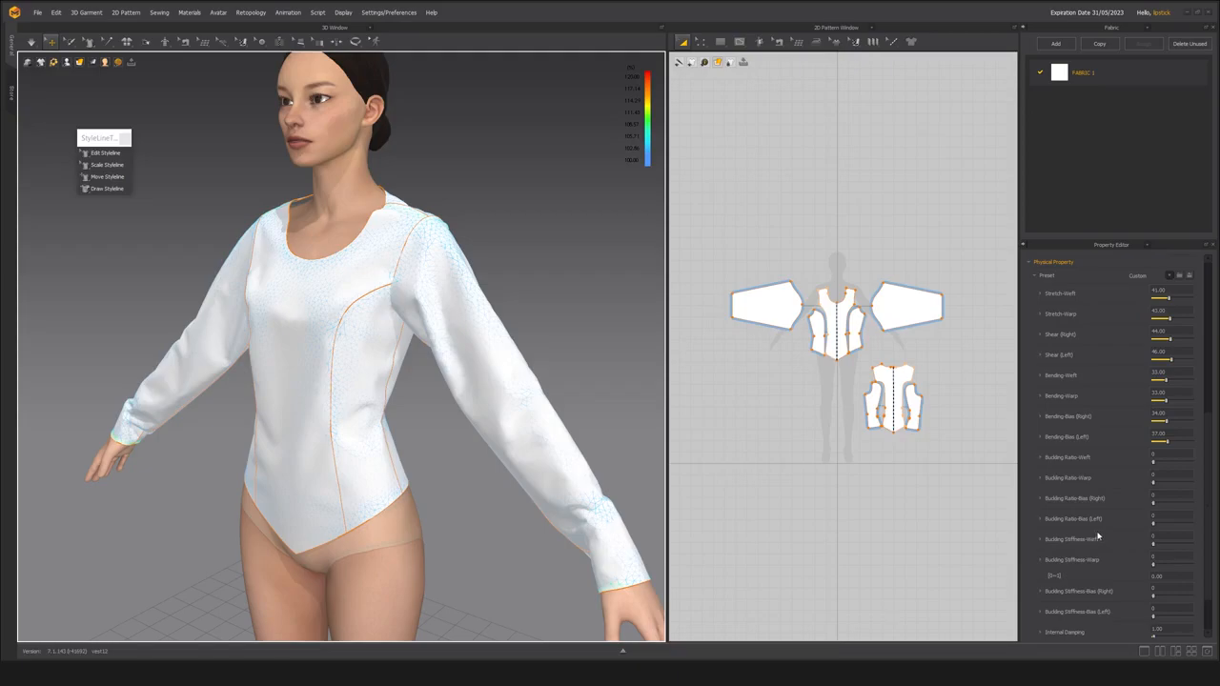
scroll(1094, 534, down, 1)
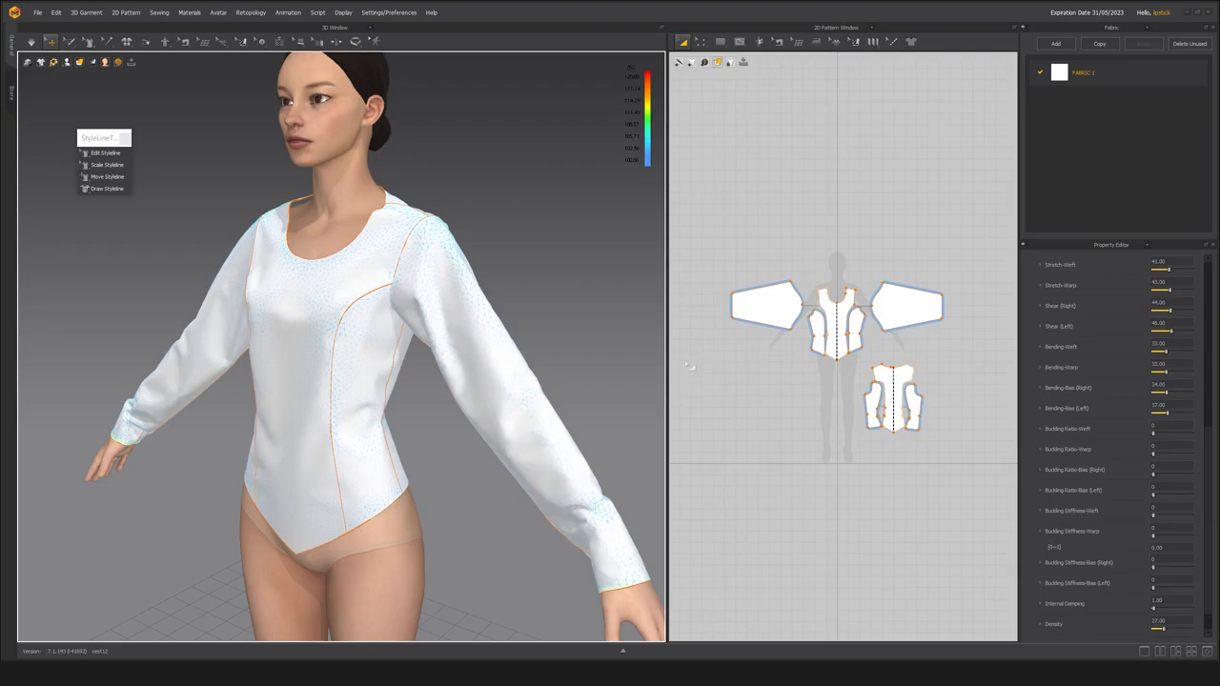
scroll(410, 323, up, 5)
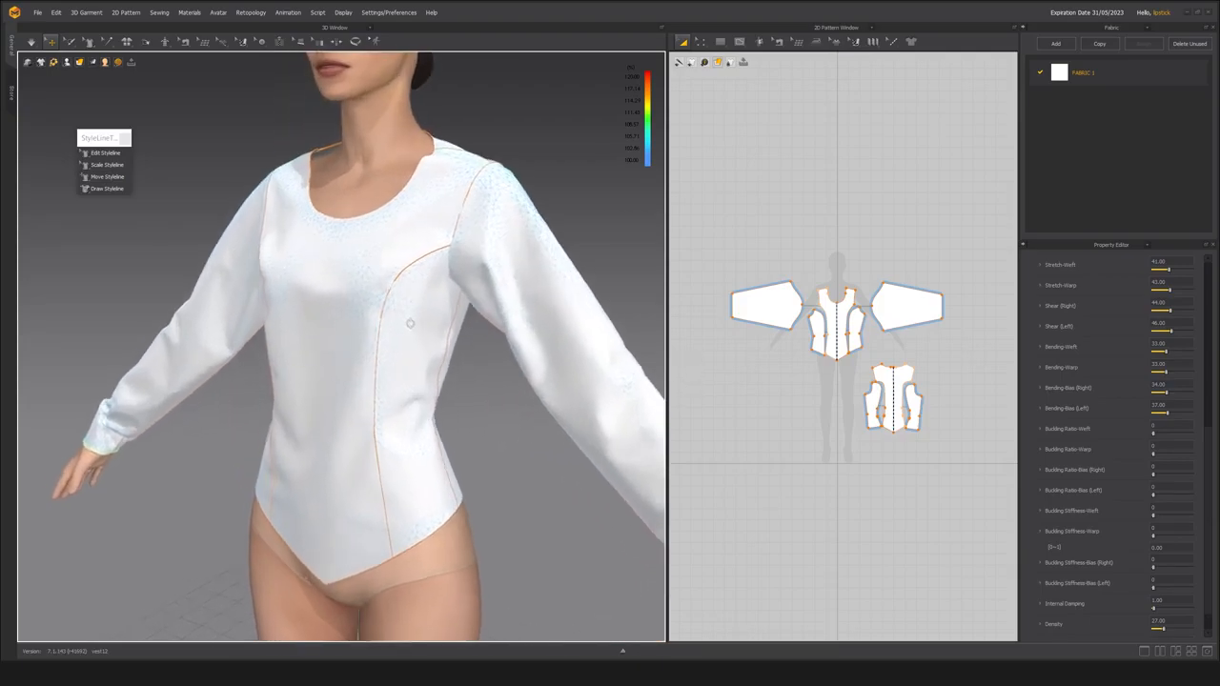
right_drag(410, 323, 385, 311)
scroll(385, 312, down, 2)
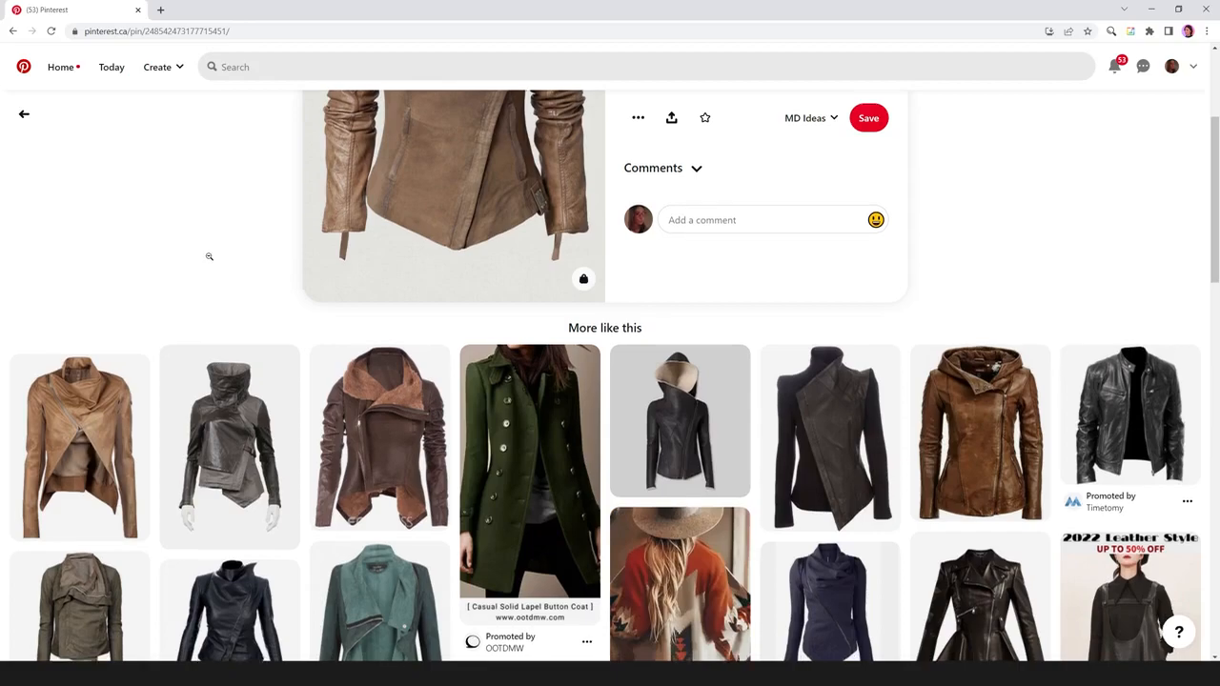
Switch to Pinterest in the browser and open the RICK OWENS leather jacket pin and its related Muubaa jacket pin.
scroll(209, 256, down, 2)
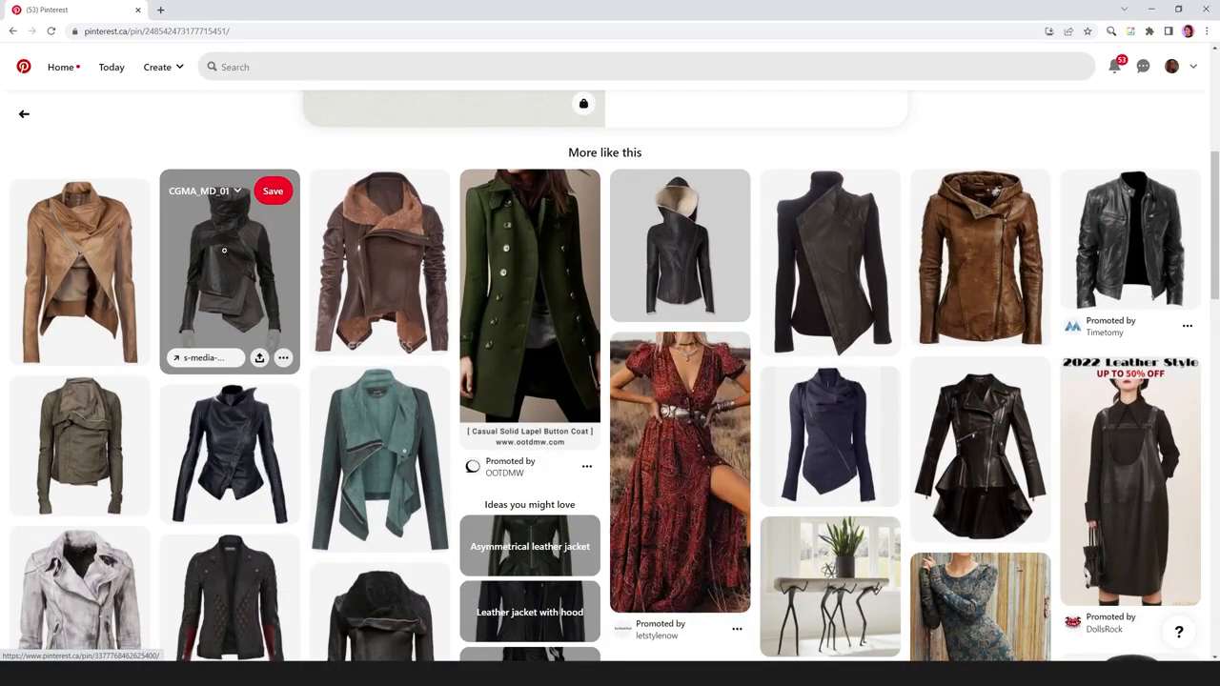
scroll(223, 250, down, 1)
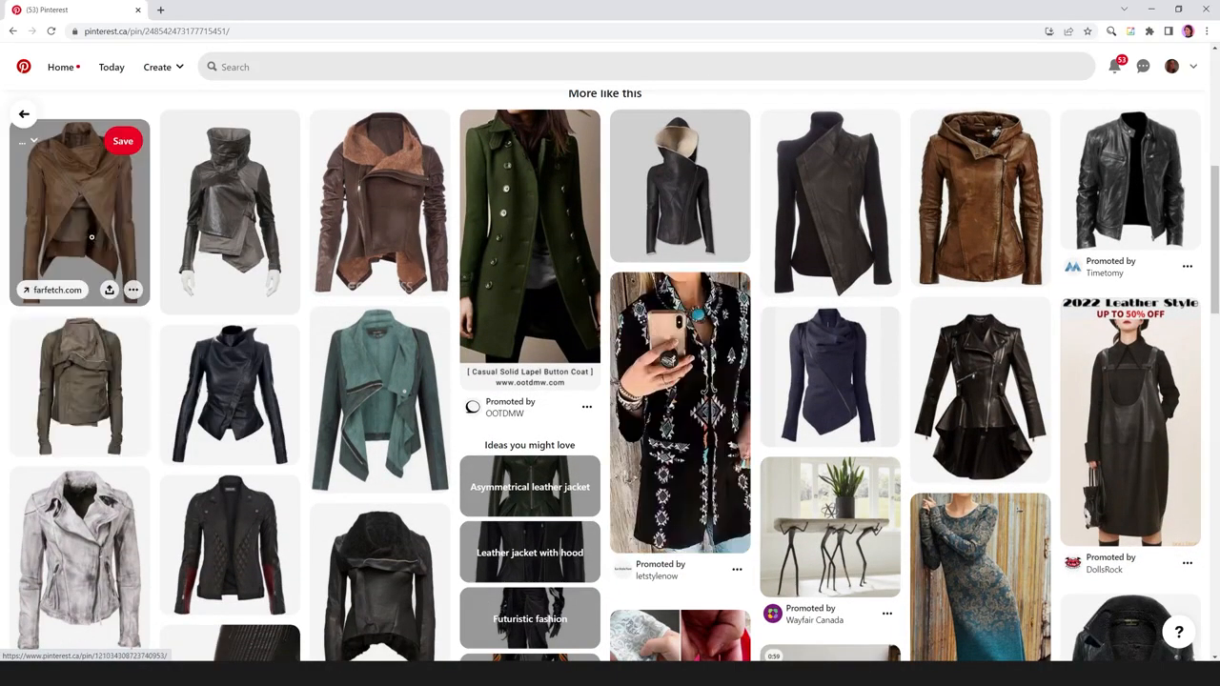
click(101, 387)
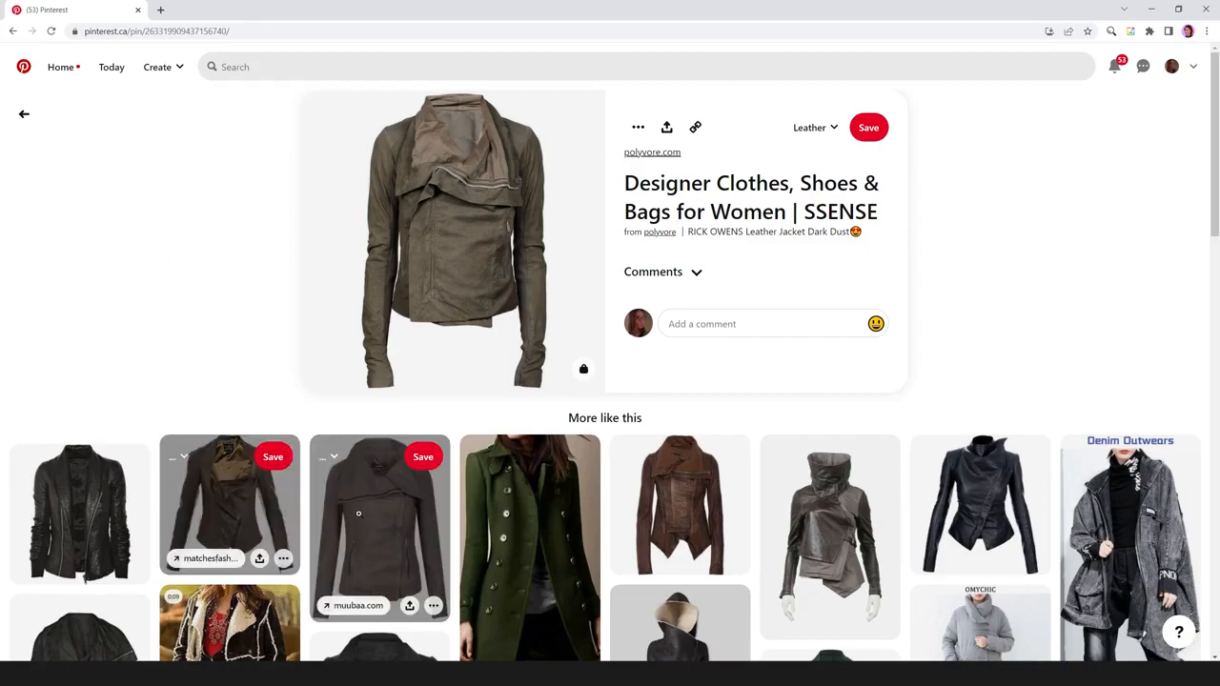
click(391, 515)
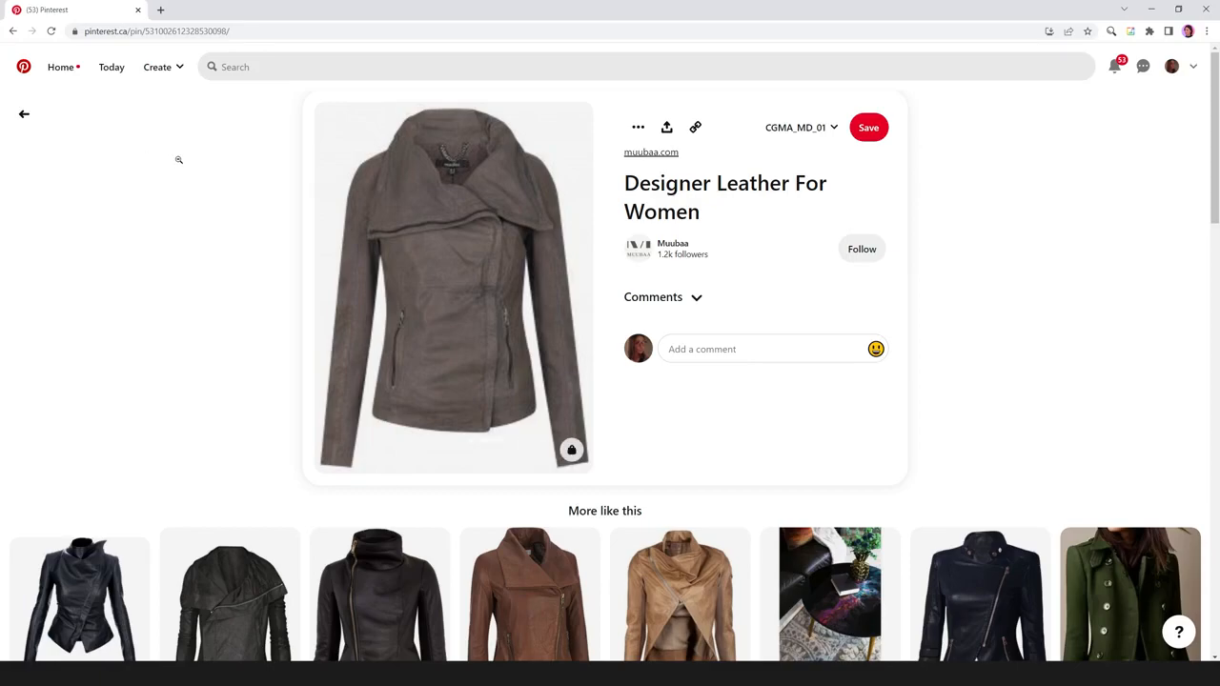
Open the related Black Stand Collar Side Zipper Biker Jacket pin and look through the similar leather jackets.
scroll(178, 157, down, 2)
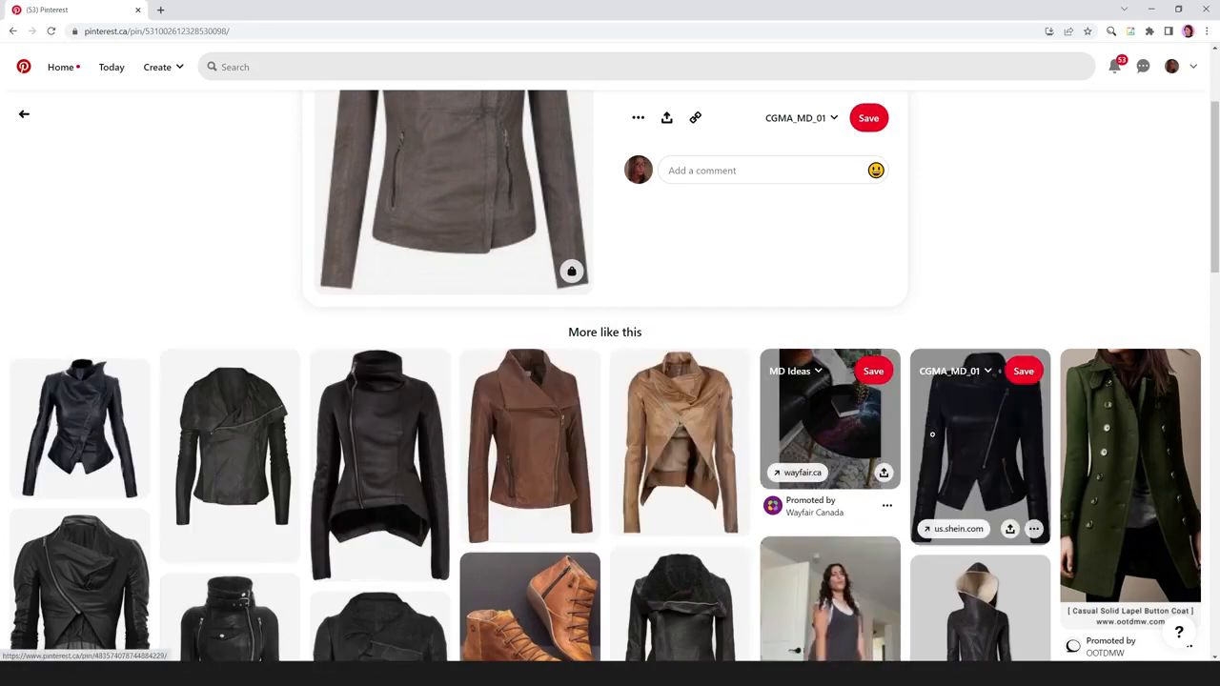
click(980, 448)
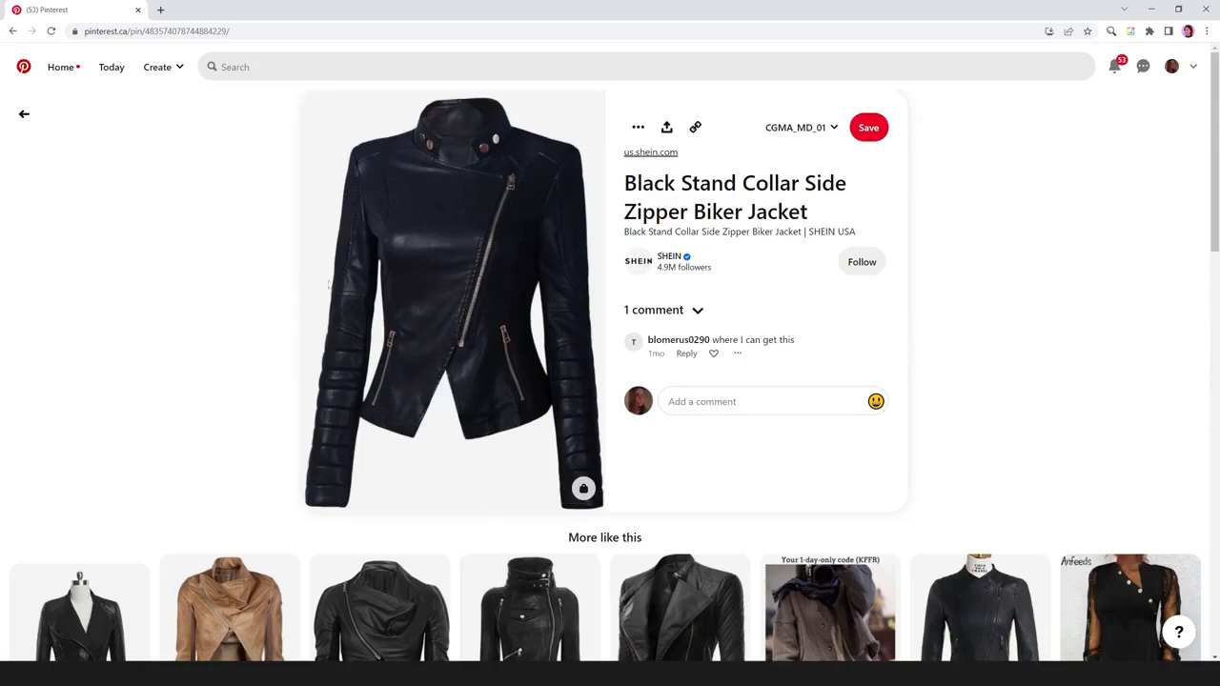
scroll(144, 313, down, 1)
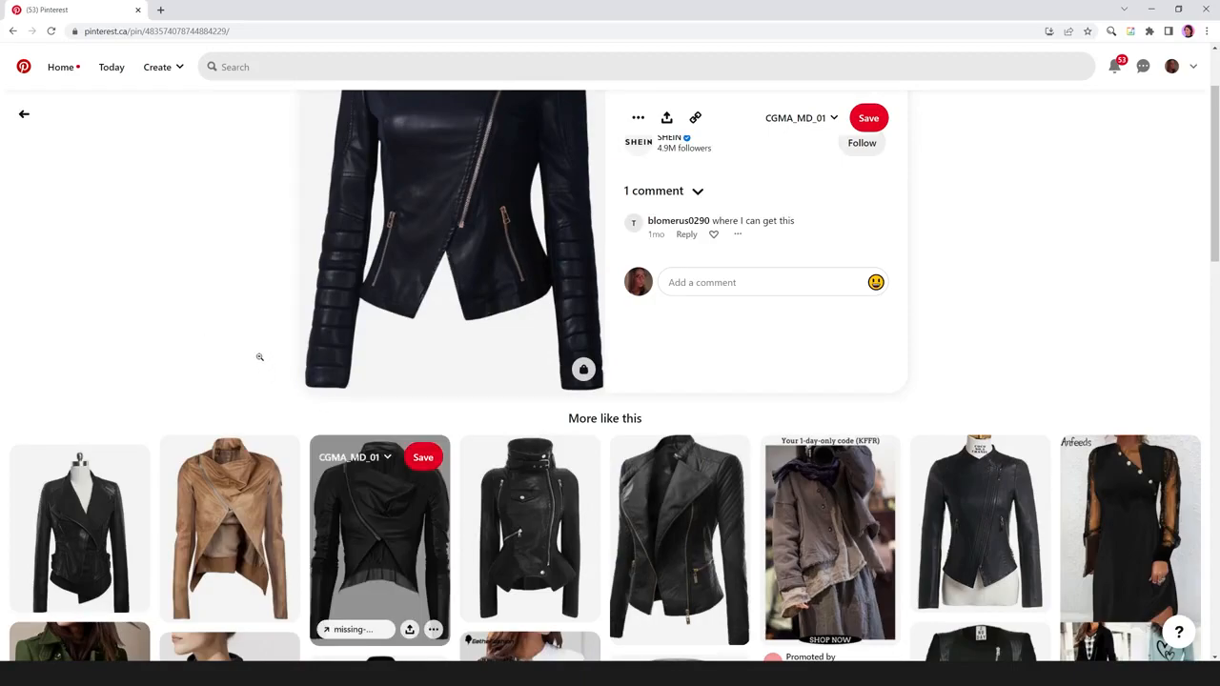
scroll(254, 297, down, 1)
scroll(196, 251, down, 2)
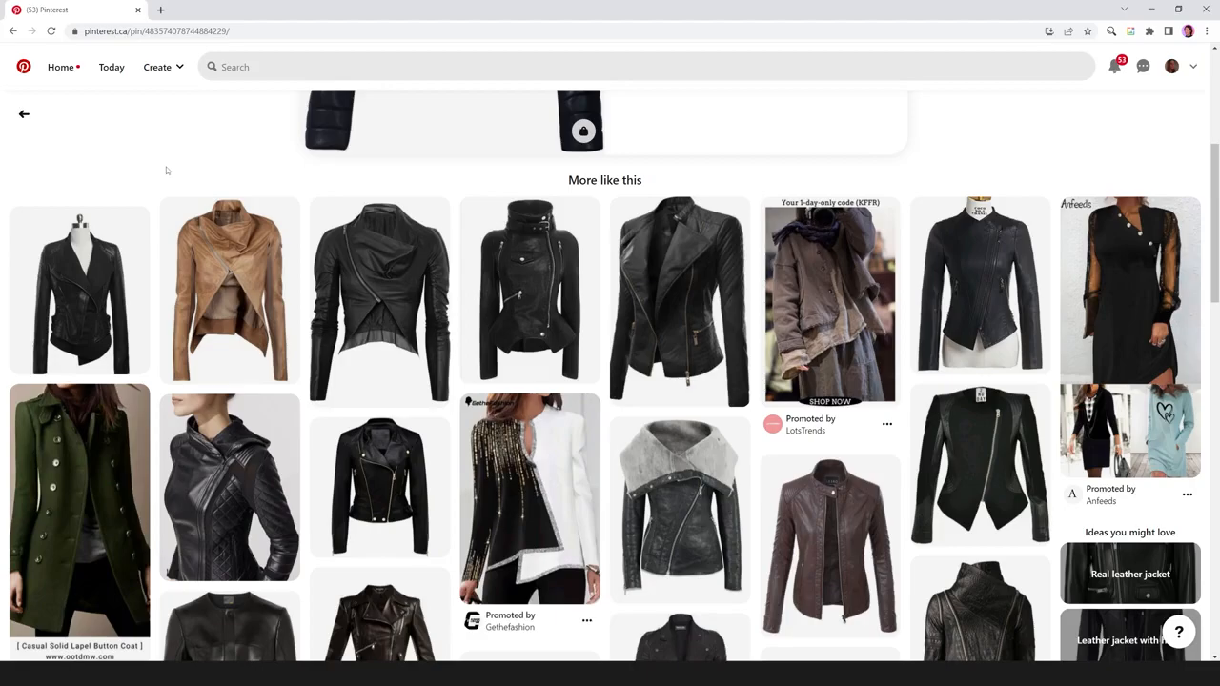
Open the brown LE3NO leather jacket pin, view its related jackets and return to the biker jacket's suggestions.
click(829, 539)
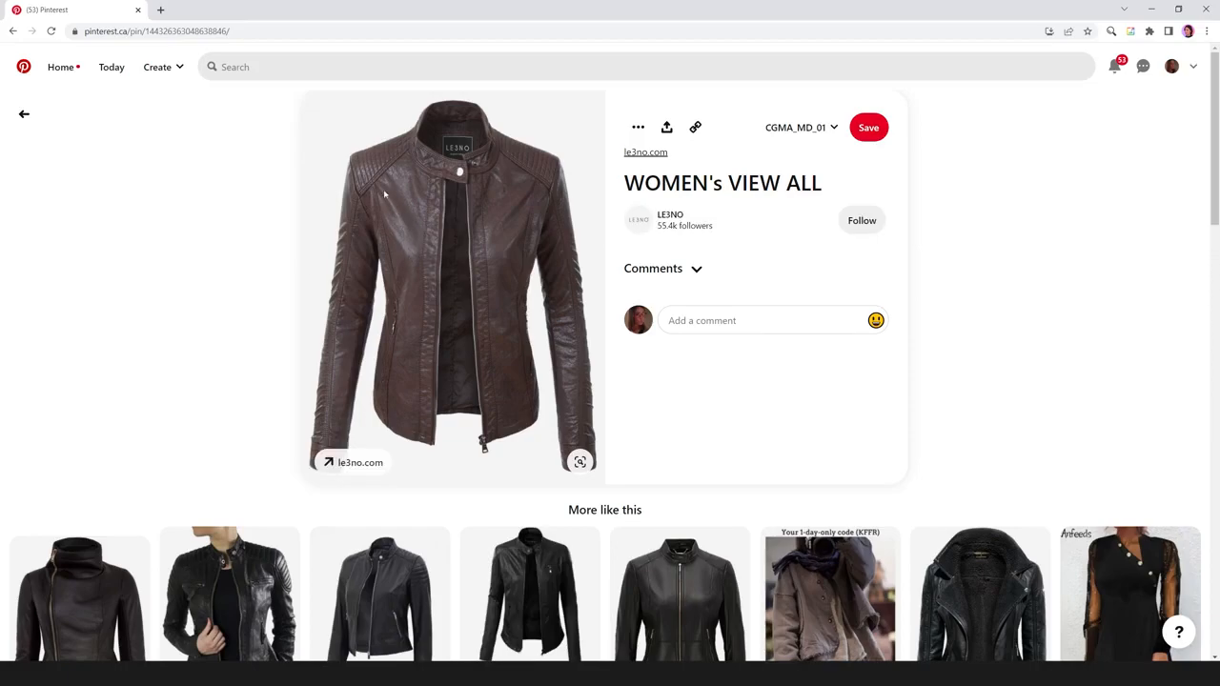
scroll(157, 434, down, 1)
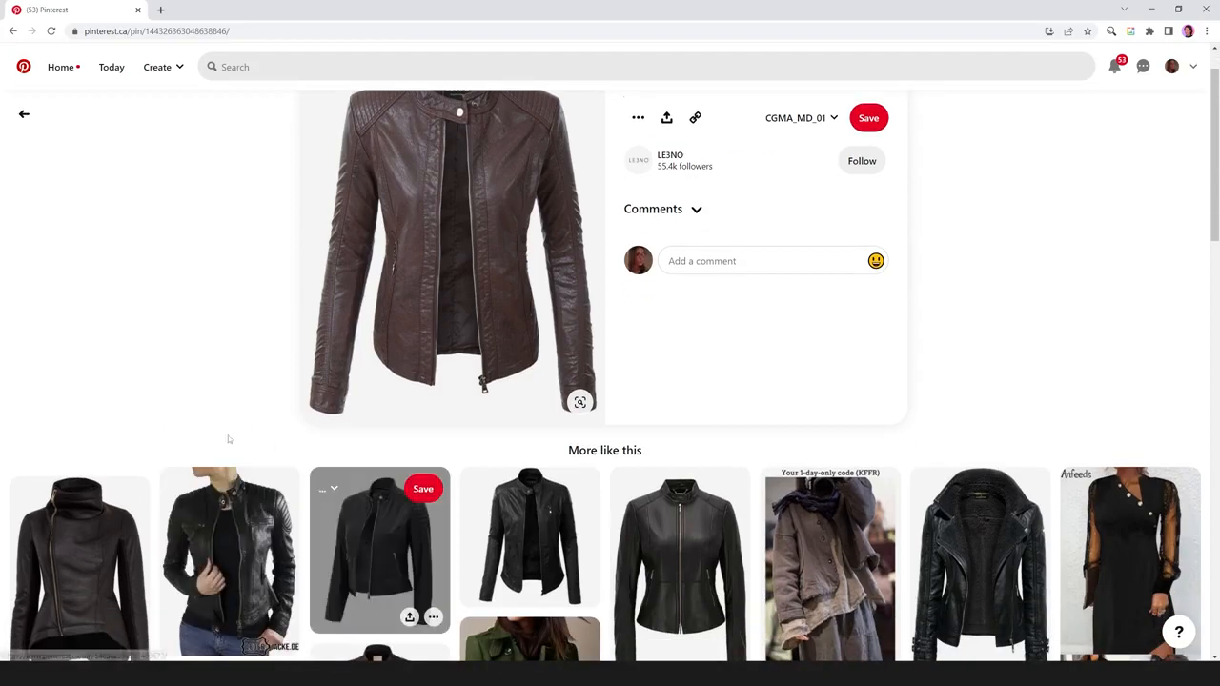
scroll(204, 339, down, 2)
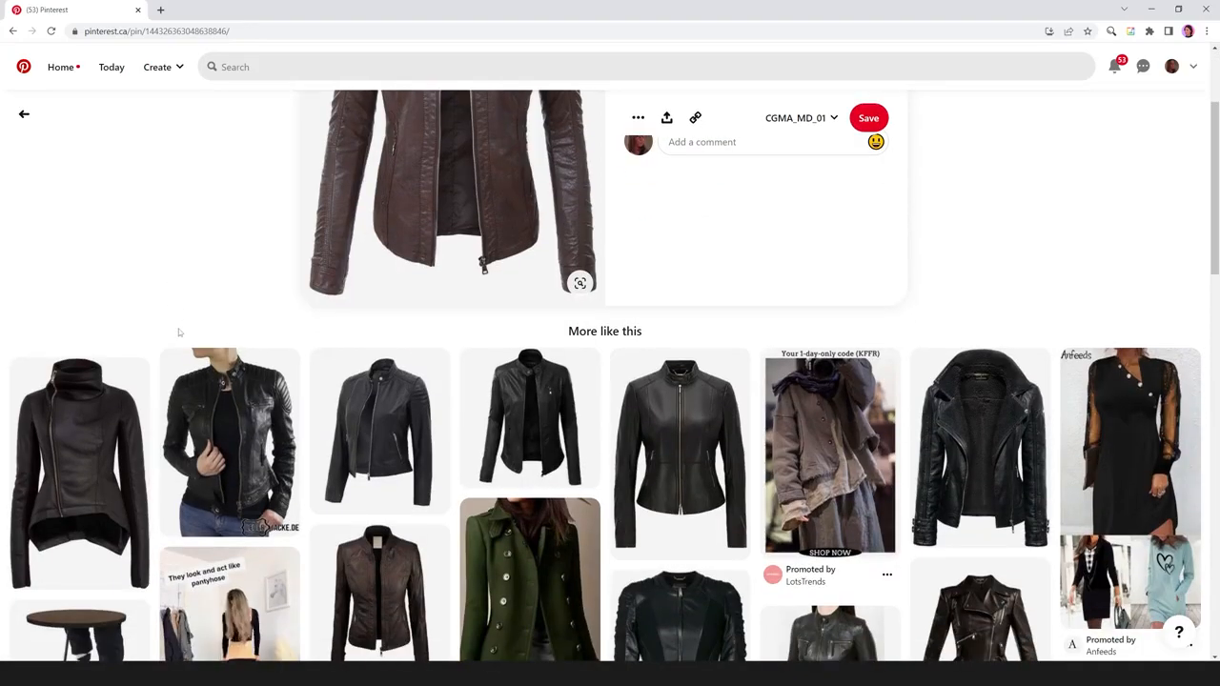
scroll(179, 333, up, 3)
click(12, 32)
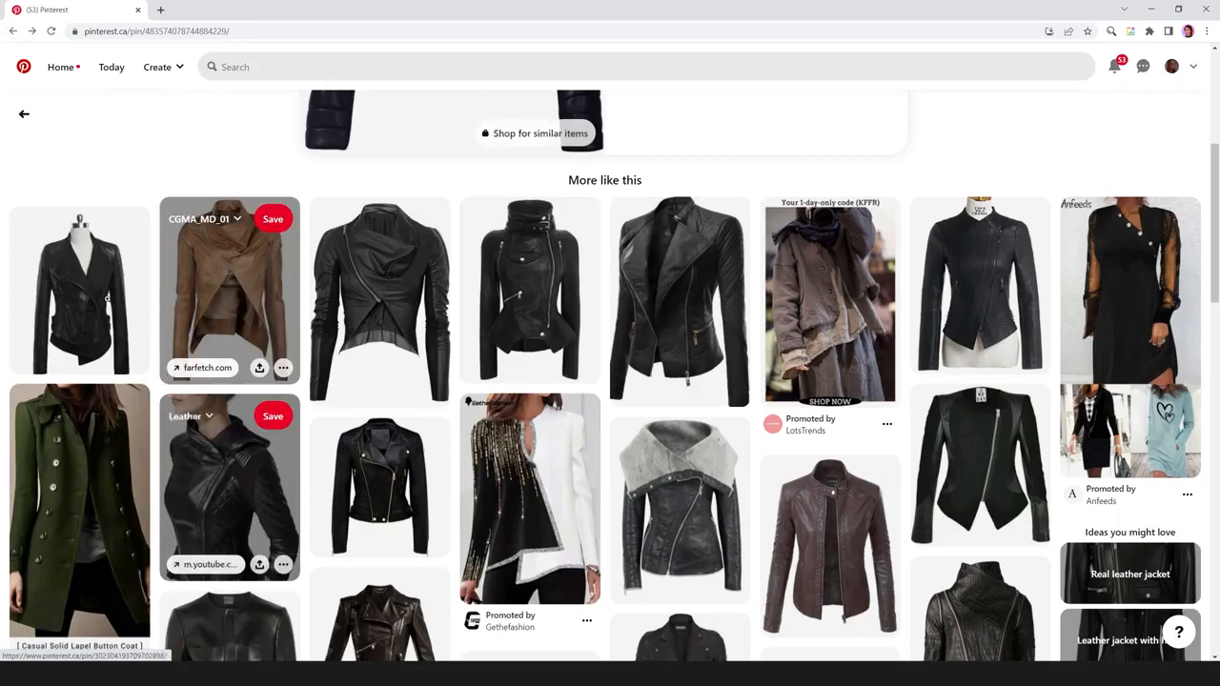
View the hooded black quilted leather jacket pin, and open the Hermès at Paris Fashion Week Fall 2012 pin among further leather references.
click(215, 509)
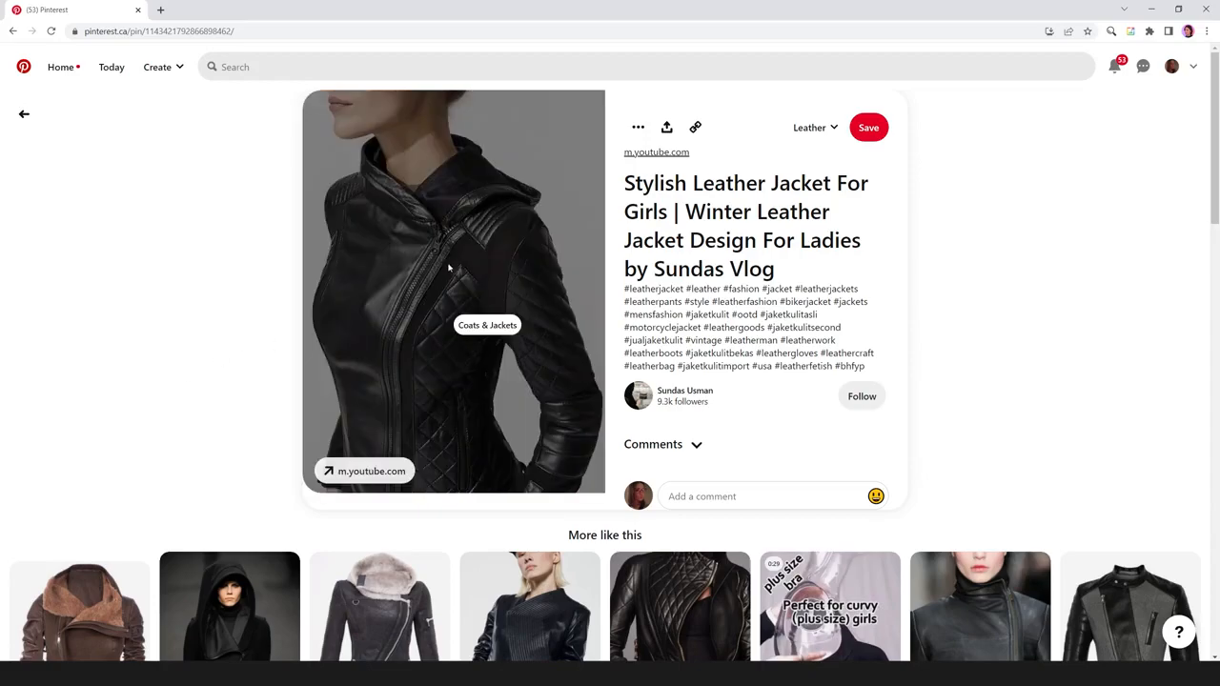
scroll(180, 371, down, 2)
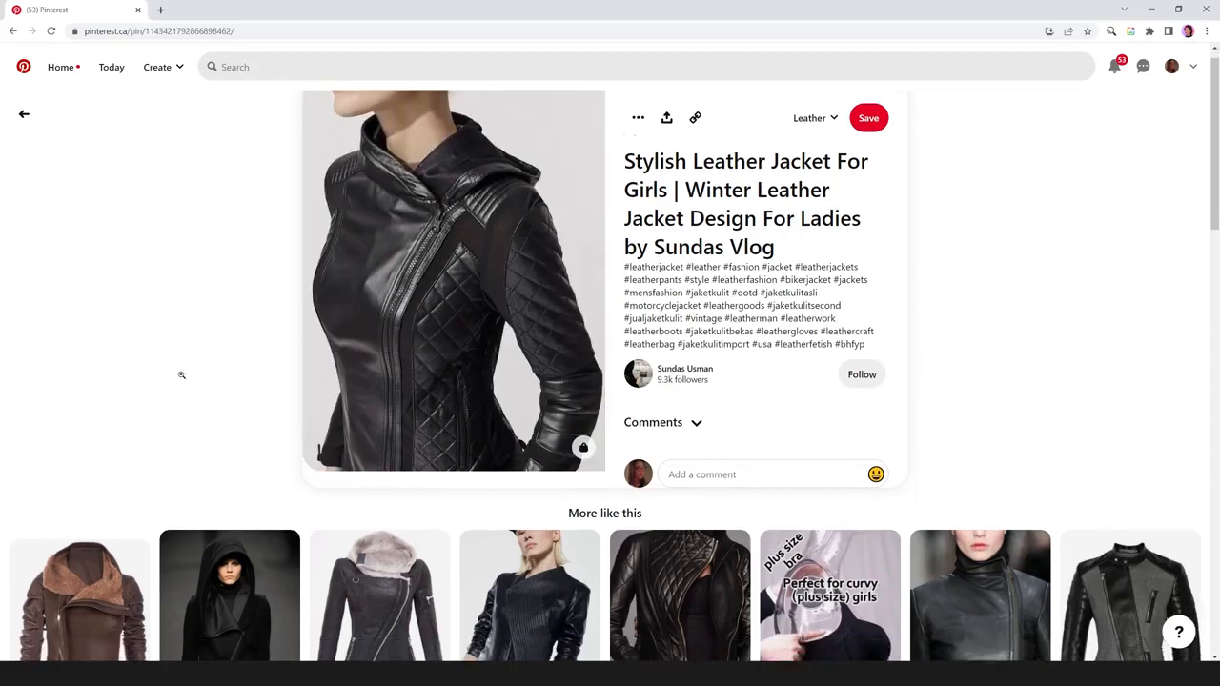
scroll(186, 346, up, 1)
scroll(186, 346, up, 1)
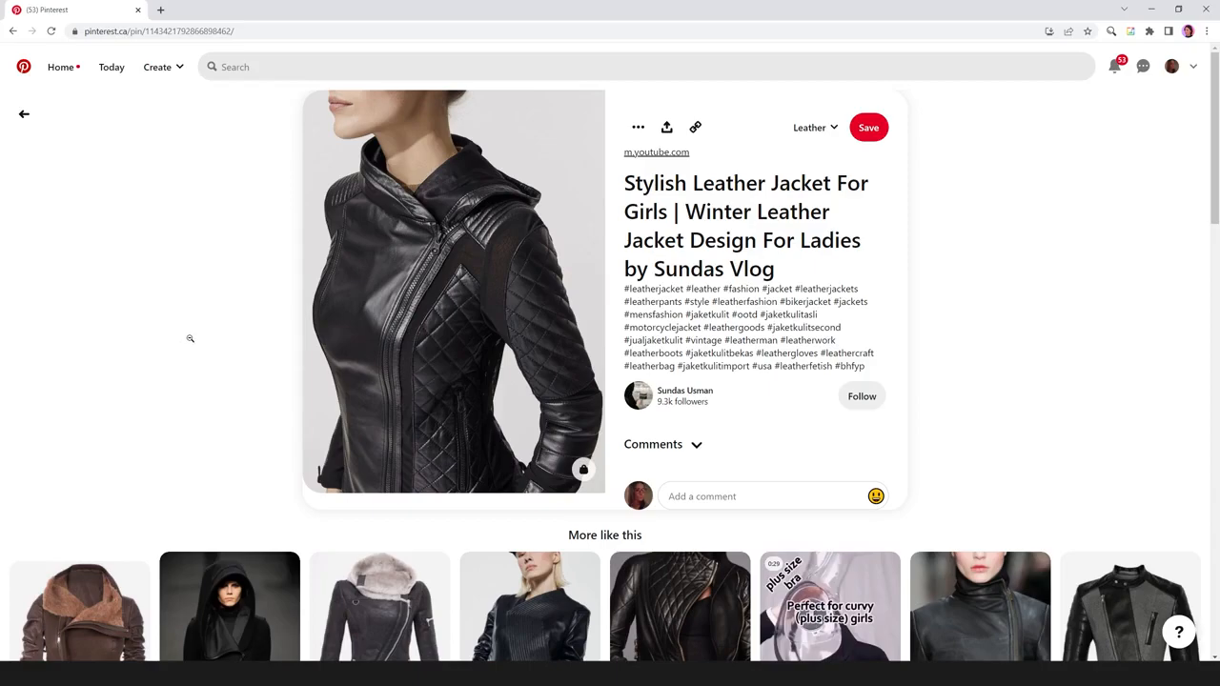
scroll(218, 314, down, 3)
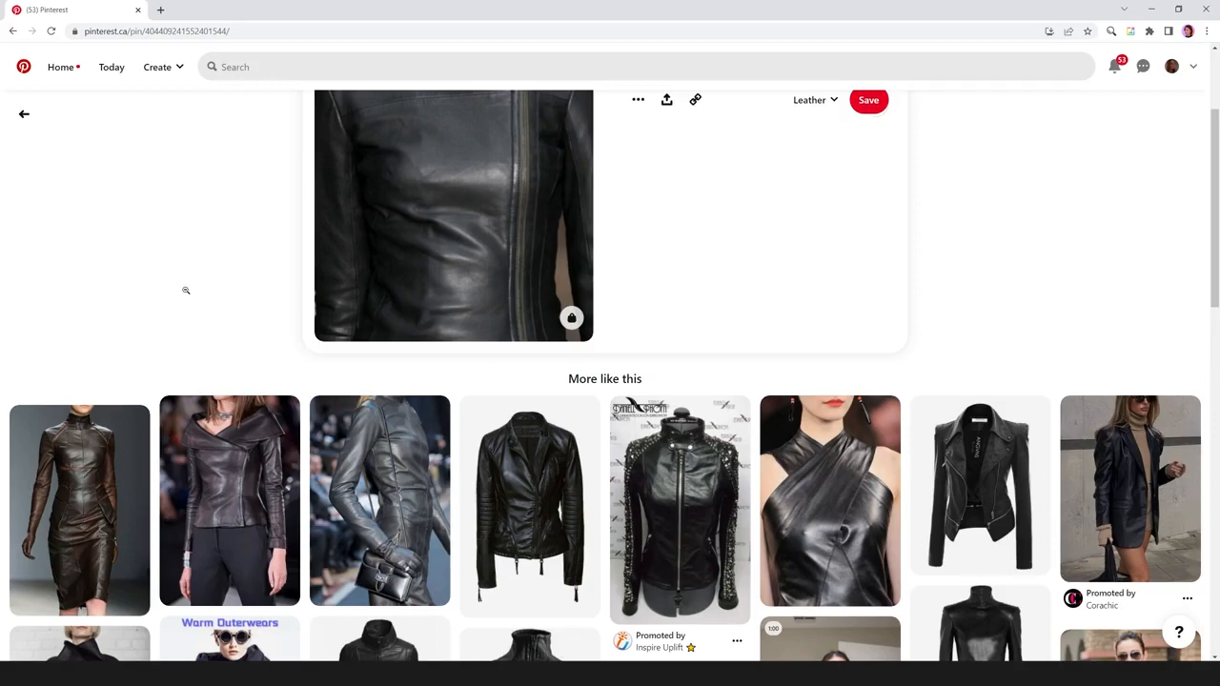
click(380, 496)
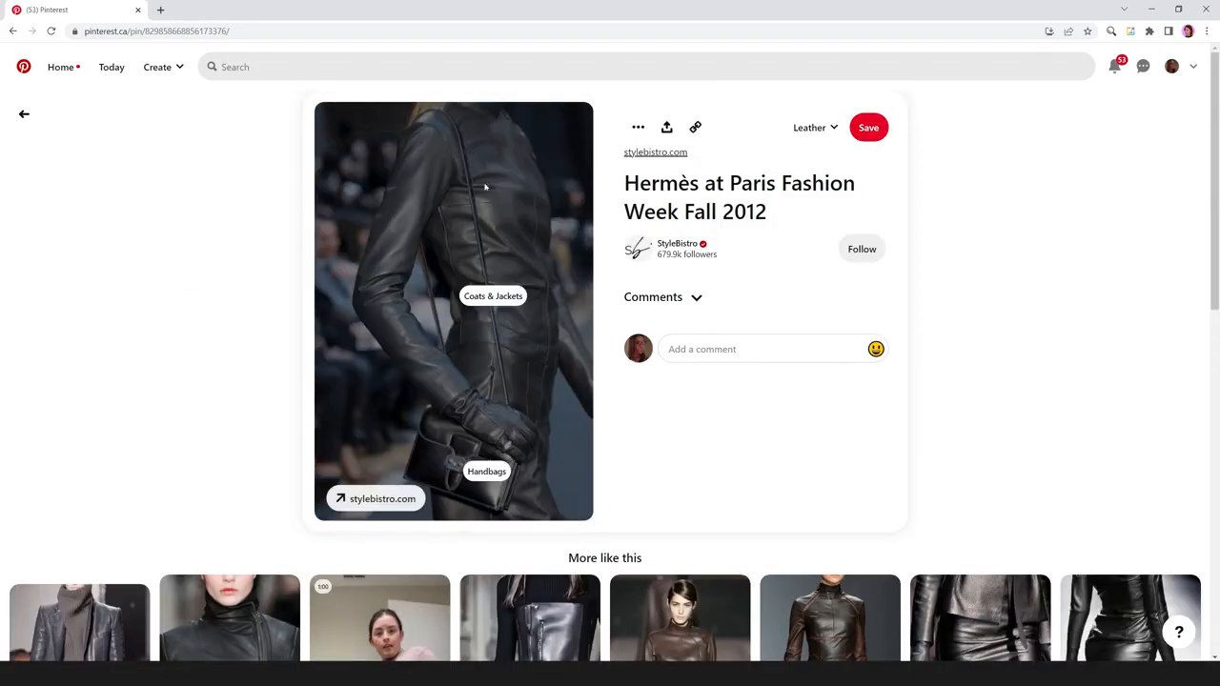
View the Hermès leather pin and its similar looks, and switch back to Marvelous Designer.
scroll(92, 348, down, 1)
scroll(92, 348, down, 1)
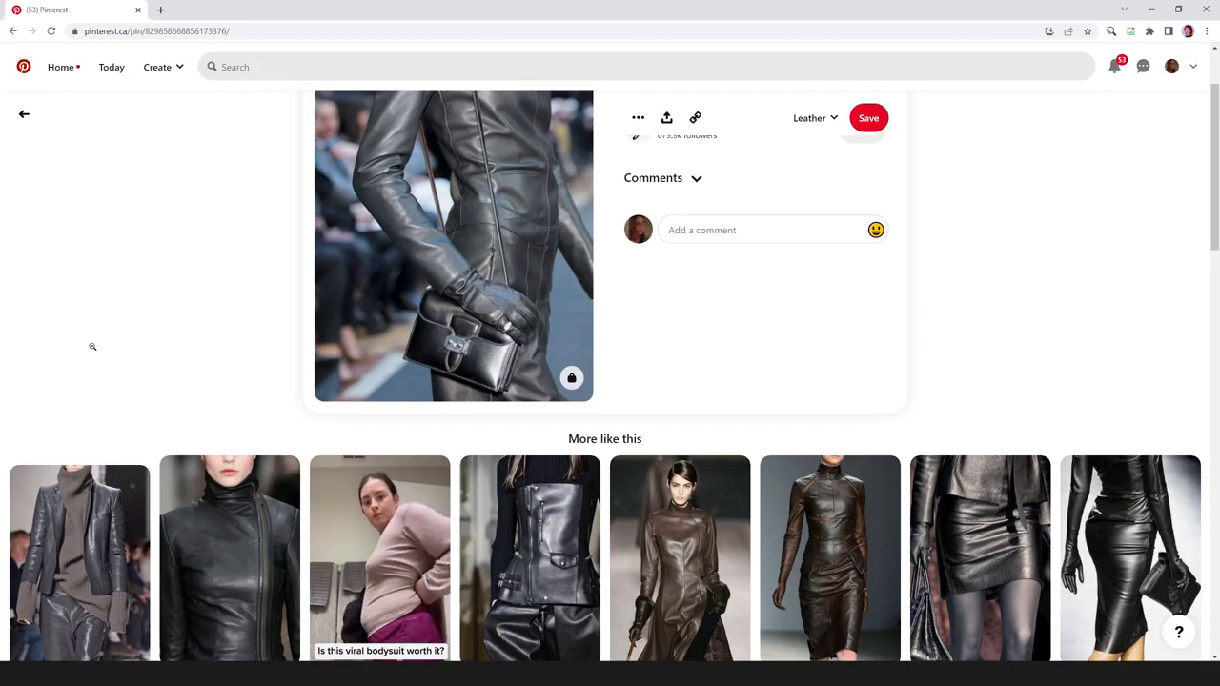
scroll(92, 346, up, 1)
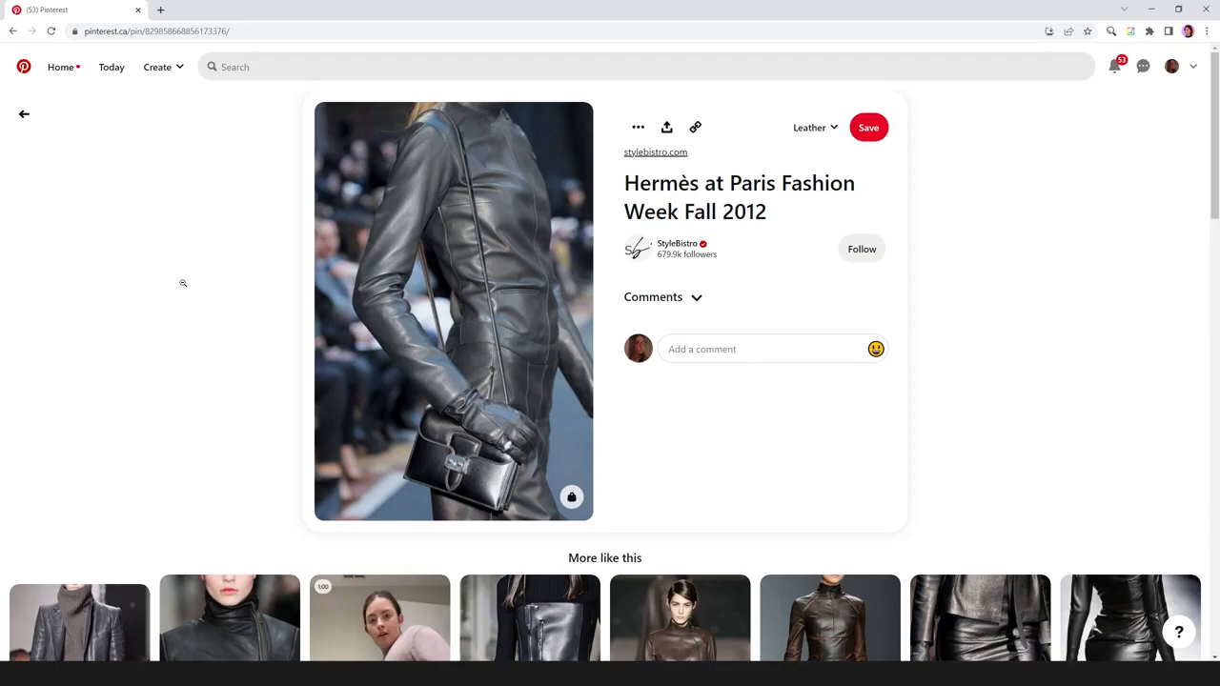
key(alt+Tab)
key(alt+Tab)
key(alt+Tab)
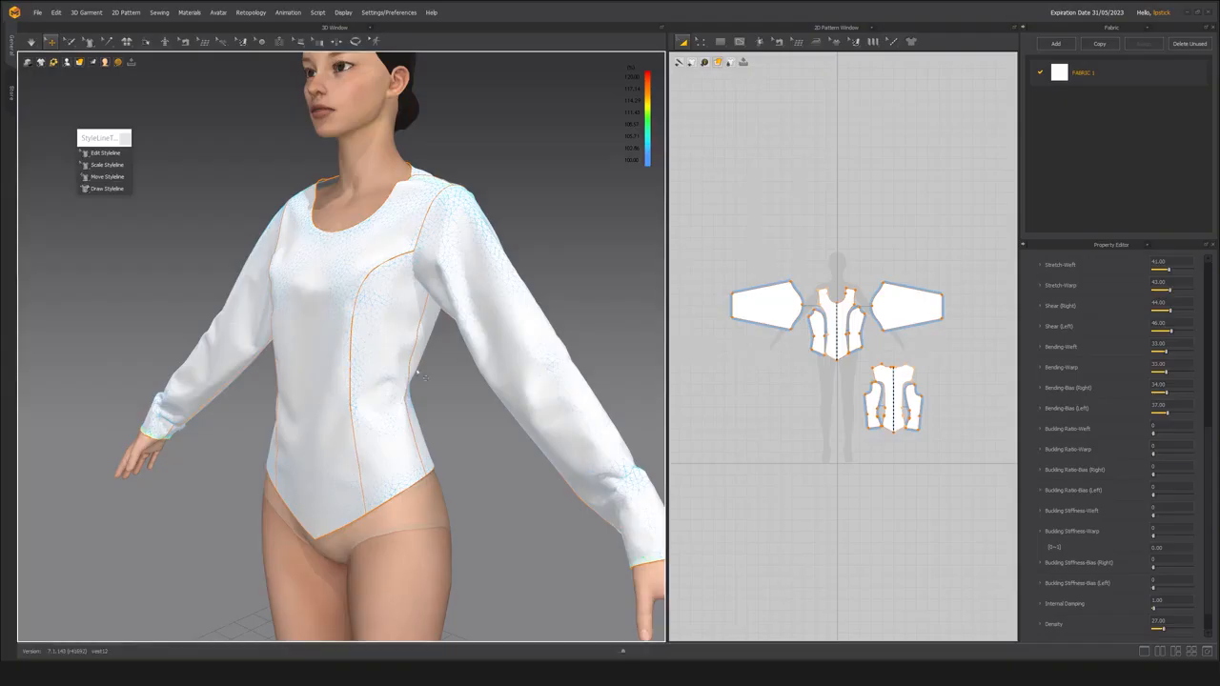
Inspect the bodice's torso and sleeve folds from both sides, and switch to Pinterest to compare them with the Hermès leather reference.
right_drag(339, 354, 298, 351)
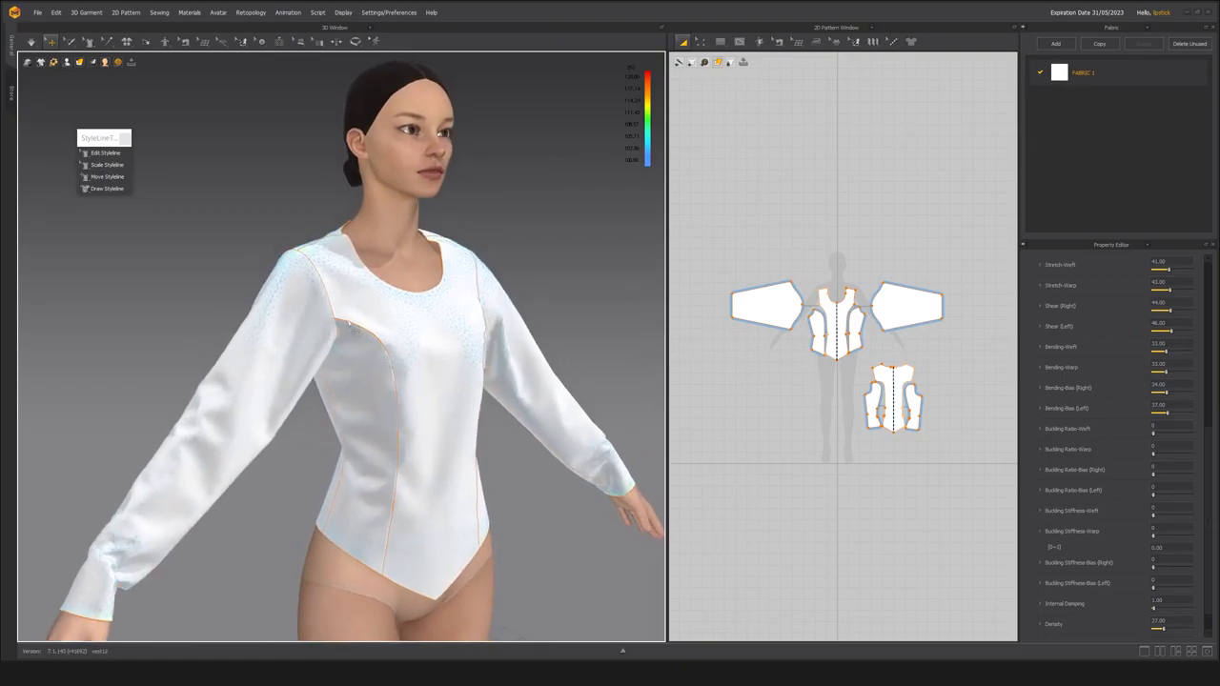
right_drag(403, 325, 414, 285)
scroll(341, 339, up, 3)
scroll(372, 351, down, 3)
scroll(383, 302, up, 2)
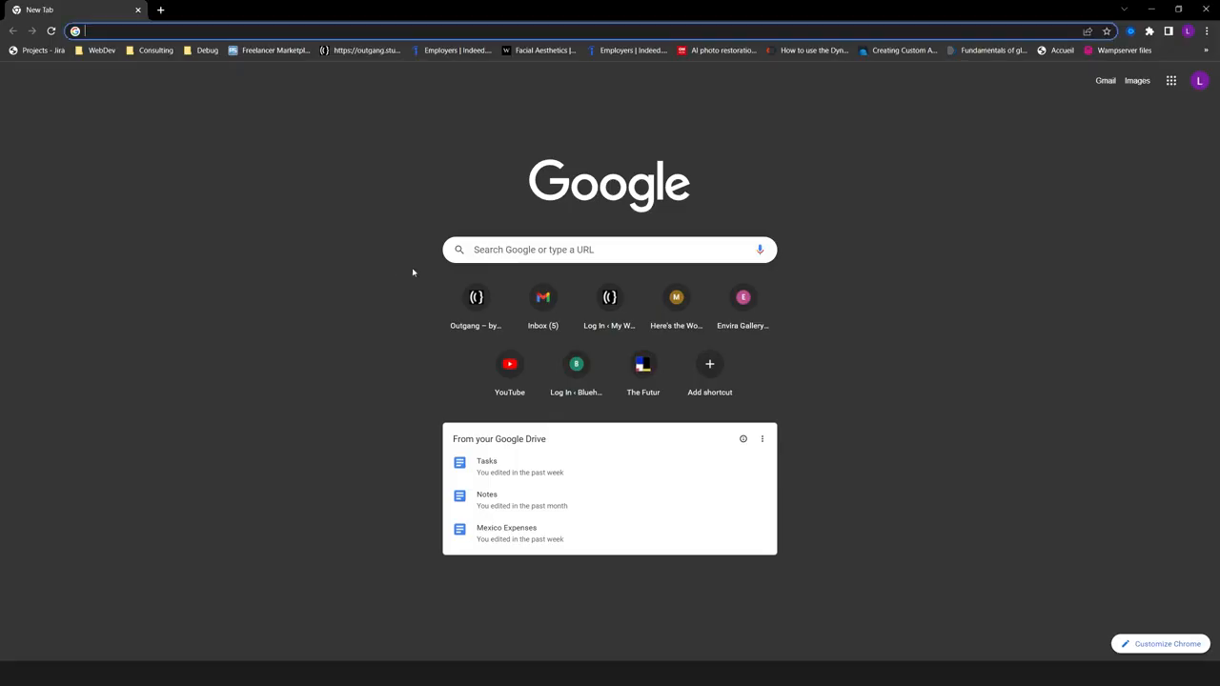
key(alt+Tab)
key(alt+Tab)
key(alt+Tab)
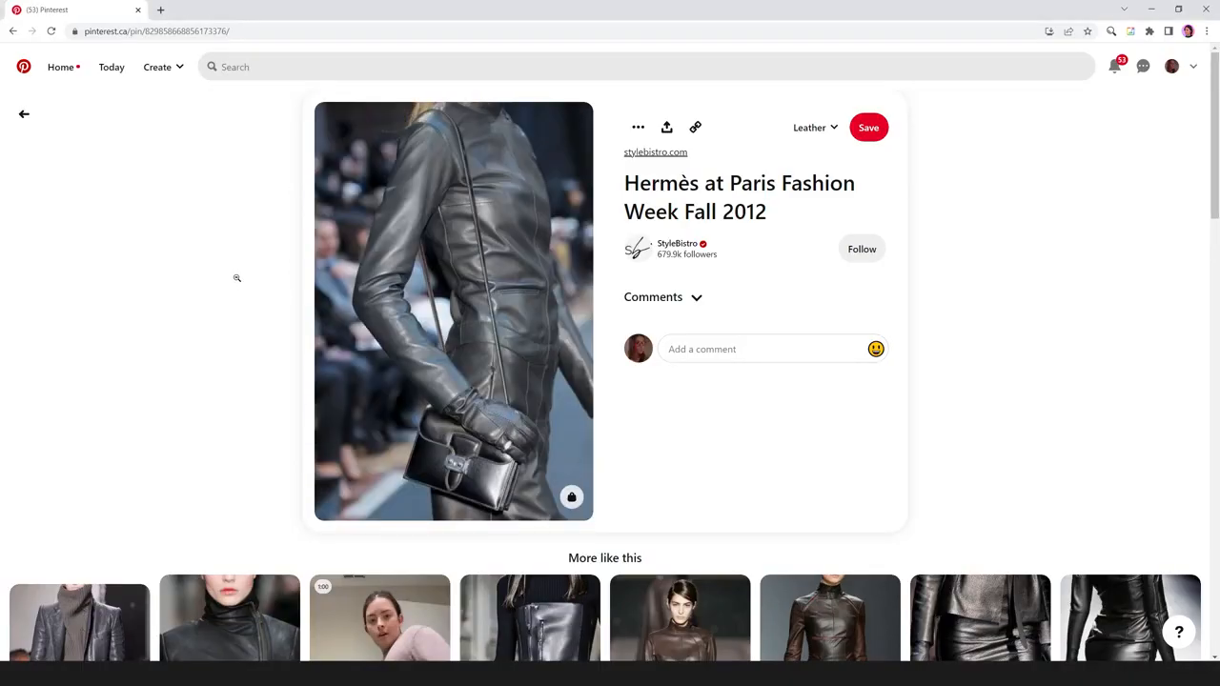
mouse_move(477, 298)
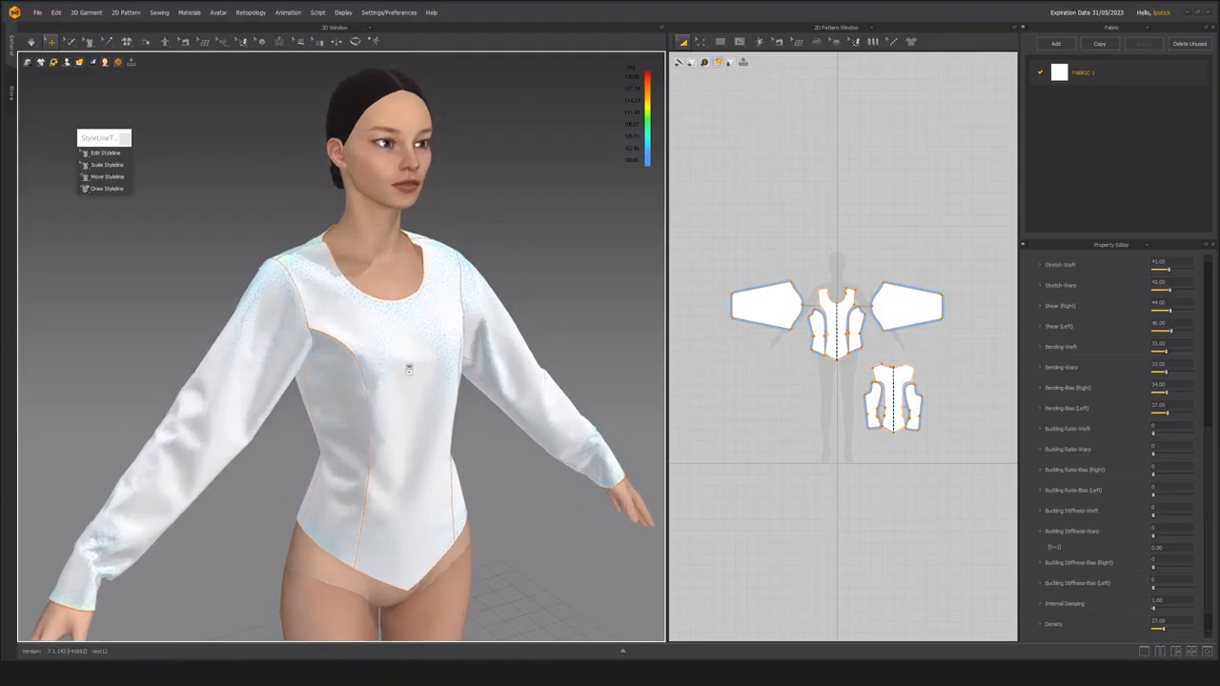
scroll(409, 370, up, 2)
Return to Marvelous Designer and, with the simulation running, lower FABRIC 1's bending values, with Bending-Weft at 22 and Bending-Bias (Left) at 23.
mouse_move(409, 370)
right_down()
mouse_move(176, 375)
mouse_move(416, 375)
mouse_move(393, 376)
right_up()
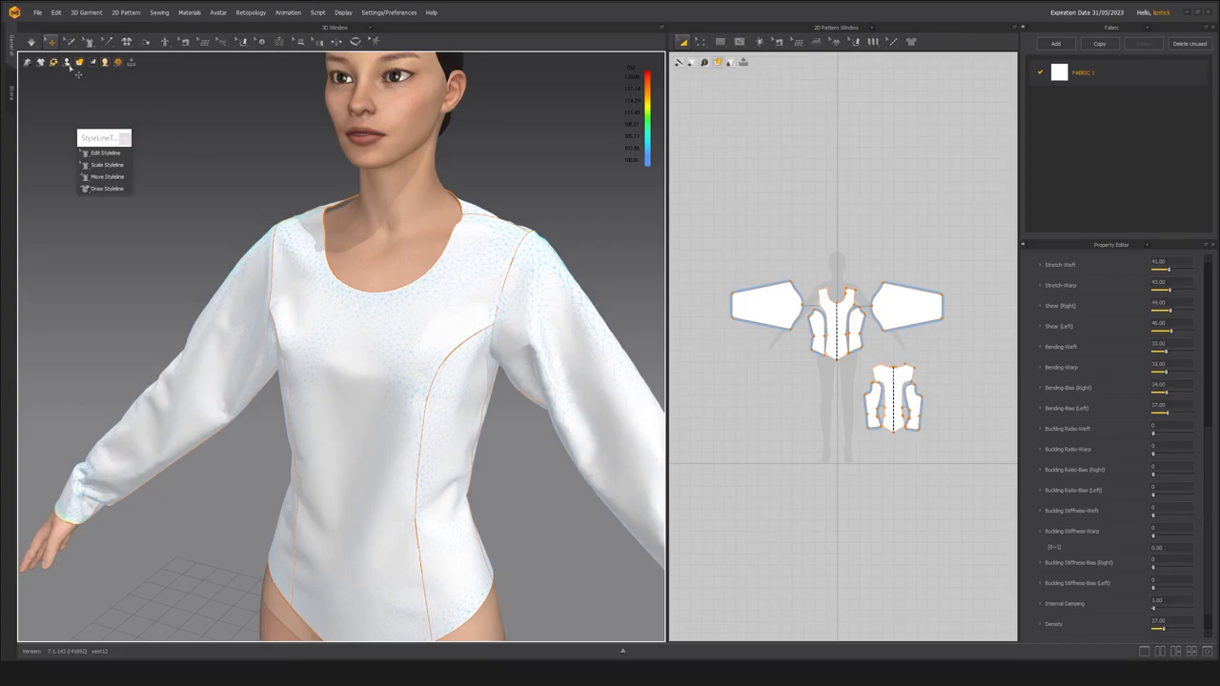
click(30, 42)
scroll(399, 354, down, 4)
right_drag(378, 325, 364, 329)
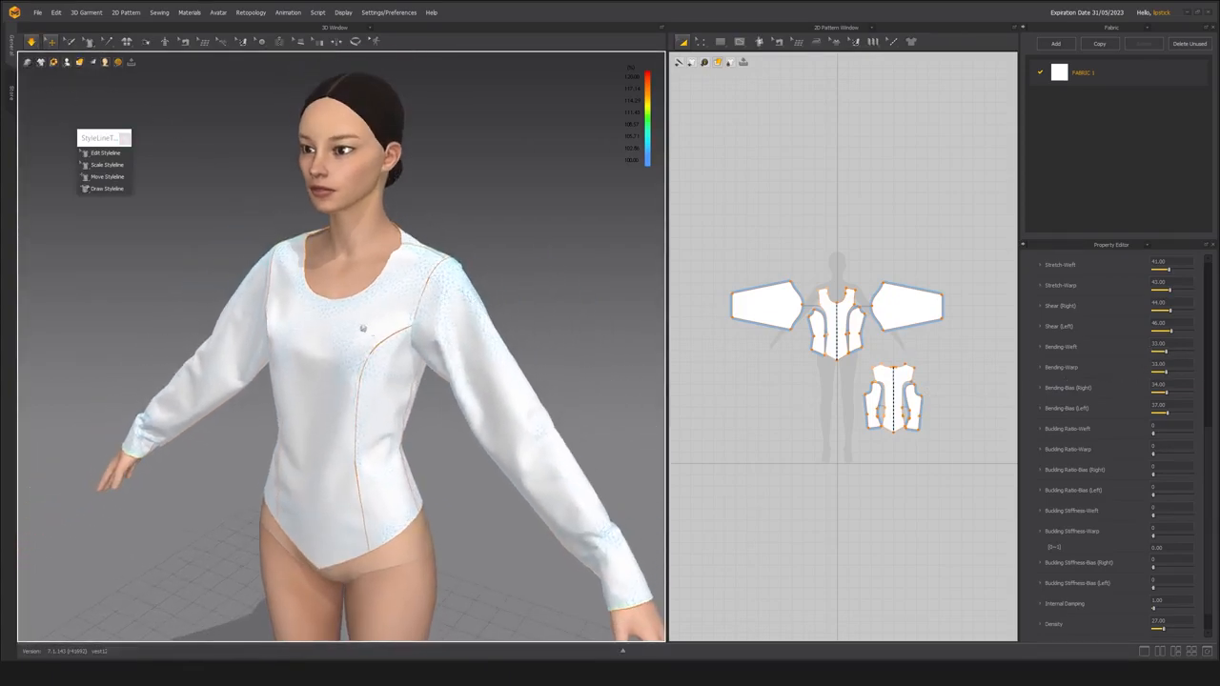
scroll(364, 329, up, 1)
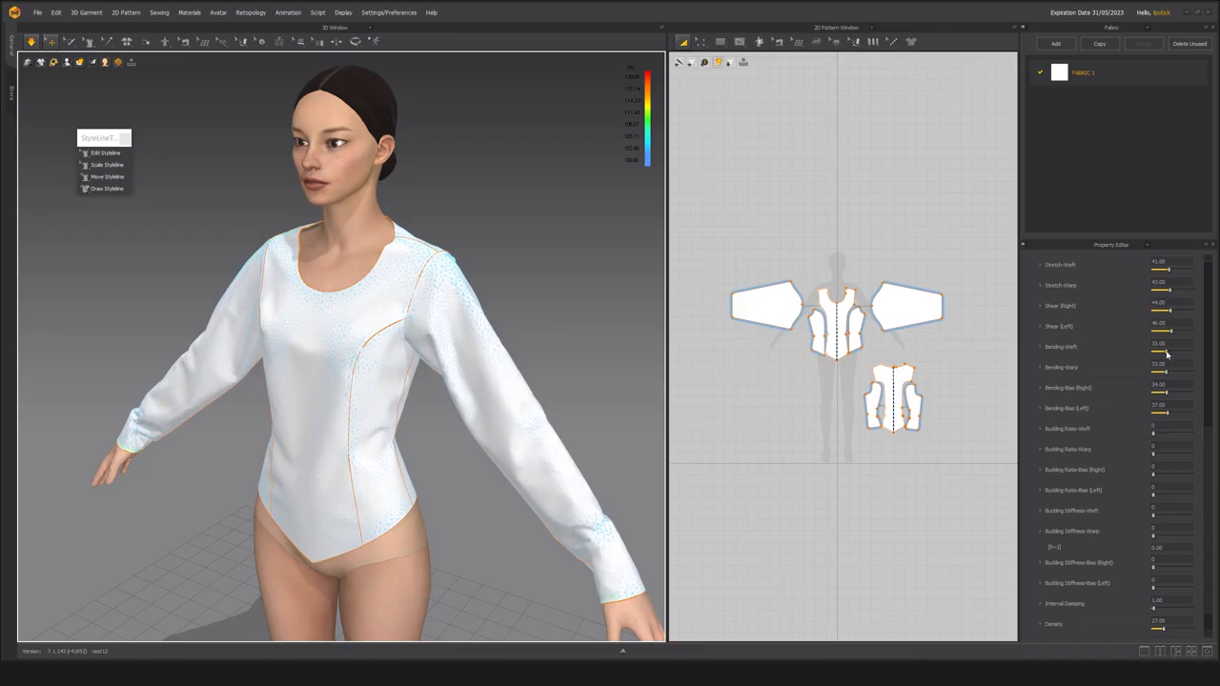
scroll(1167, 354, up, 1)
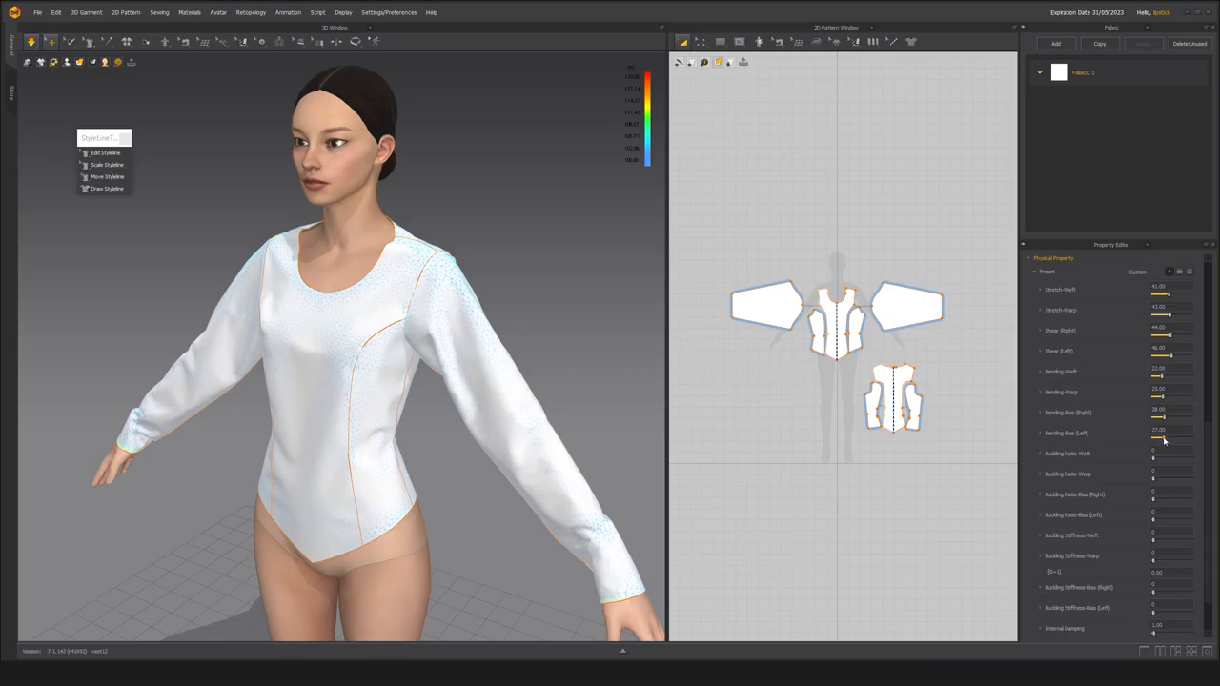
Pull the sleeve and the front panel in the running simulation to settle the bodice's folds.
right_drag(368, 398, 240, 360)
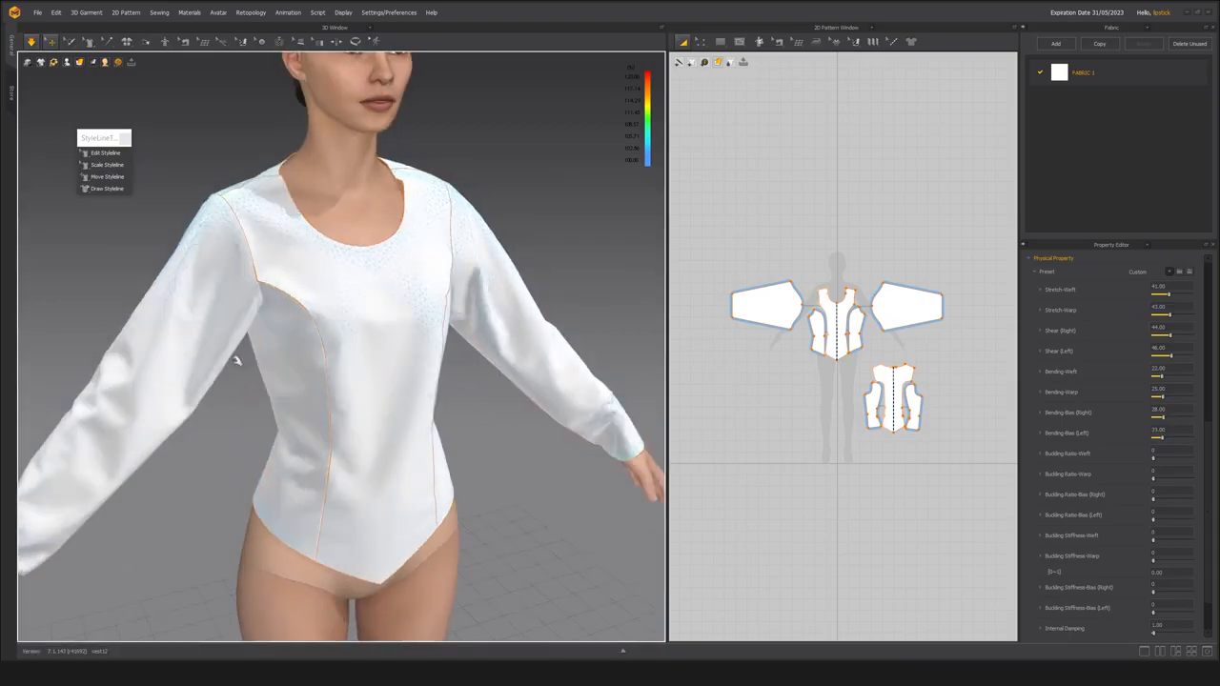
click(226, 339)
right_drag(204, 305, 283, 320)
right_drag(303, 360, 363, 333)
click(386, 339)
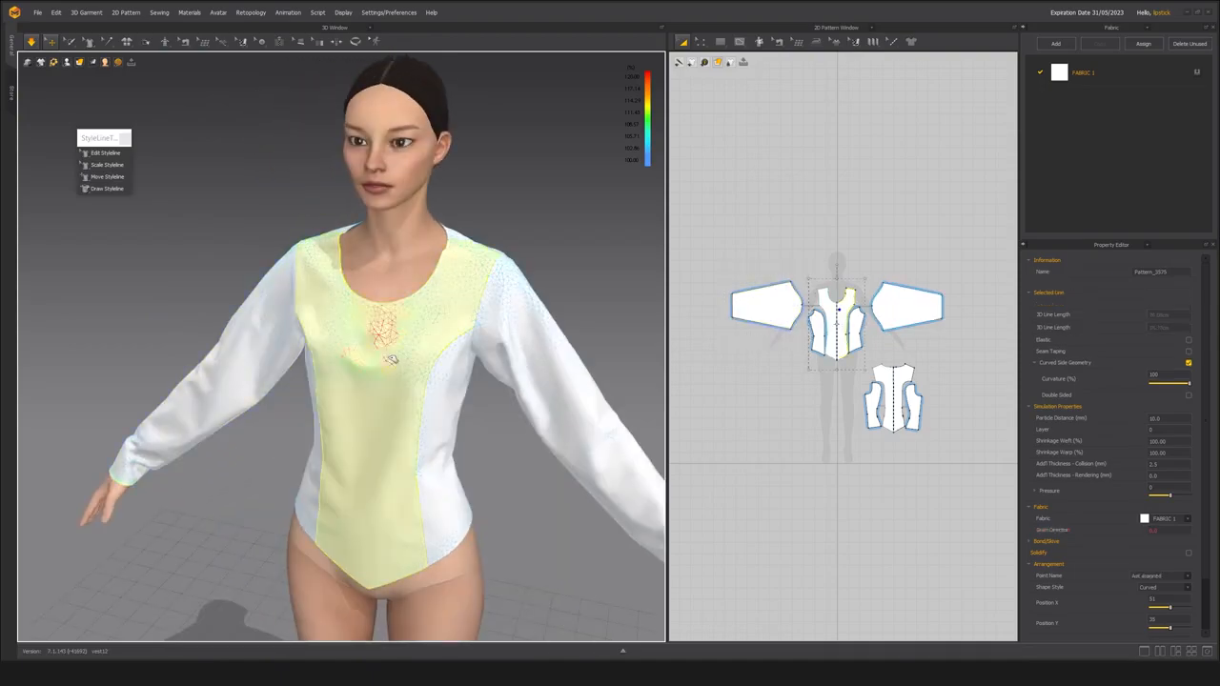
click(397, 469)
click(534, 517)
mouse_move(368, 477)
right_down()
mouse_move(387, 474)
mouse_move(393, 440)
right_up()
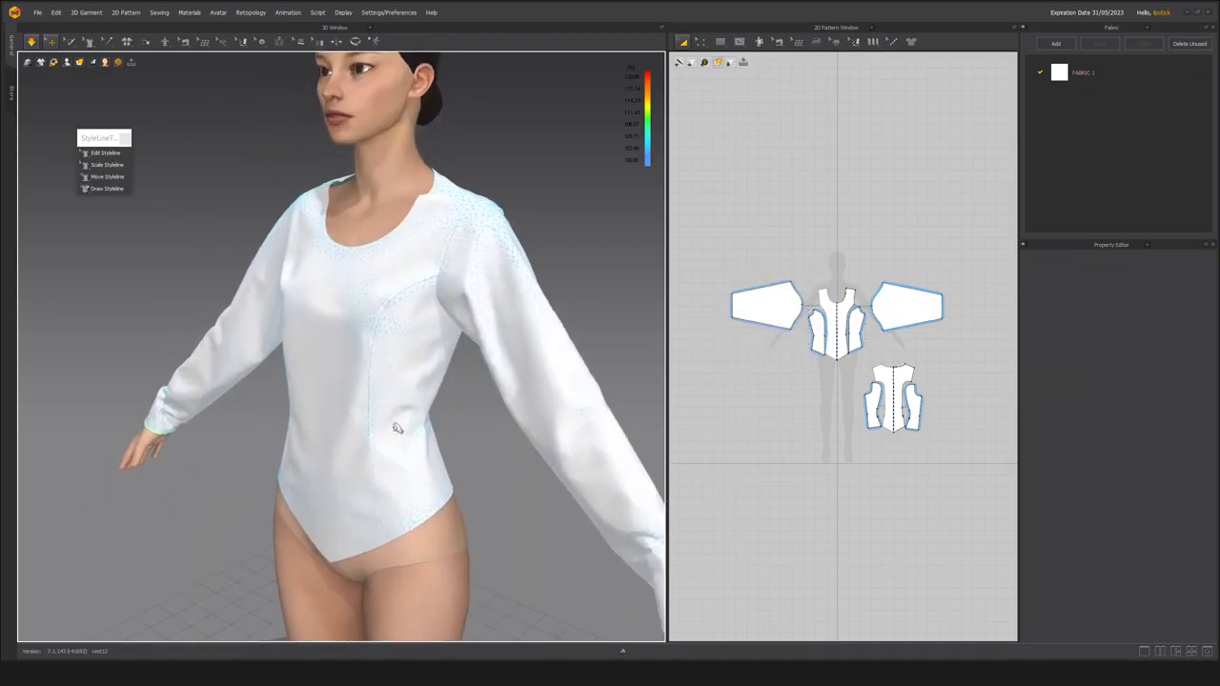
Pull the fabric around the front panel's armhole and shoulder area to smooth the sleeve seam in simulation.
right_drag(417, 383, 335, 403)
scroll(335, 404, up, 3)
click(264, 338)
drag(263, 339, 264, 296)
click(257, 251)
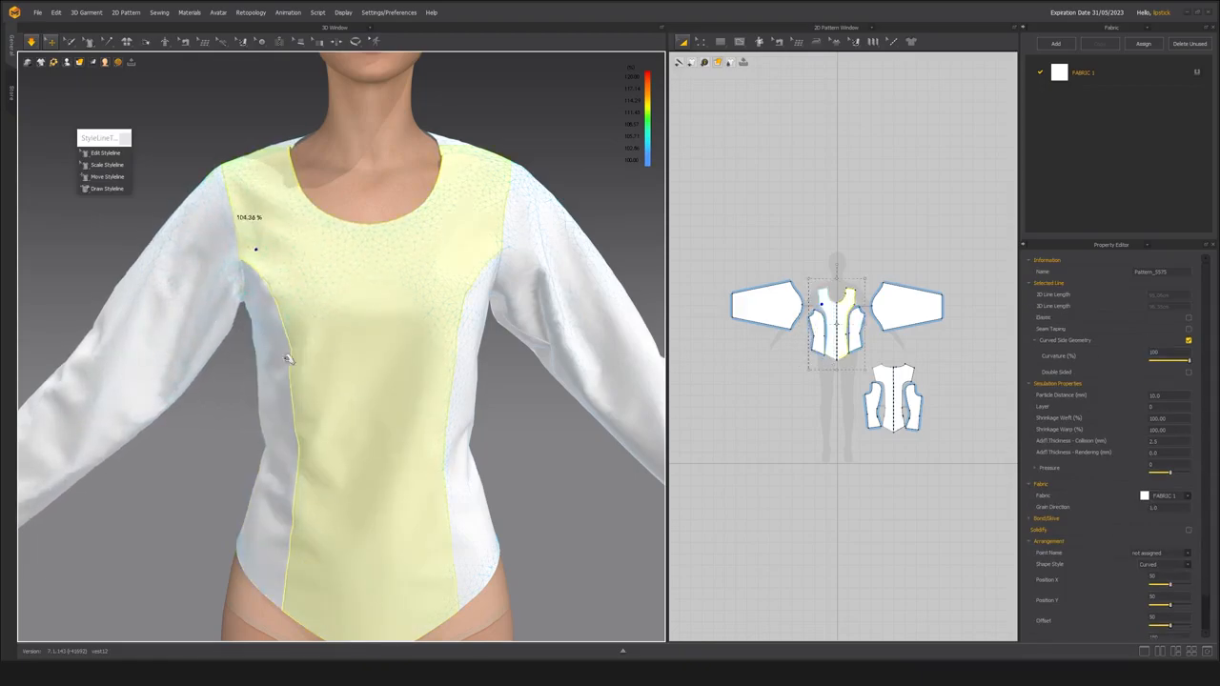
middle_drag(144, 162, 211, 217)
click(211, 217)
middle_drag(393, 420, 324, 397)
click(238, 273)
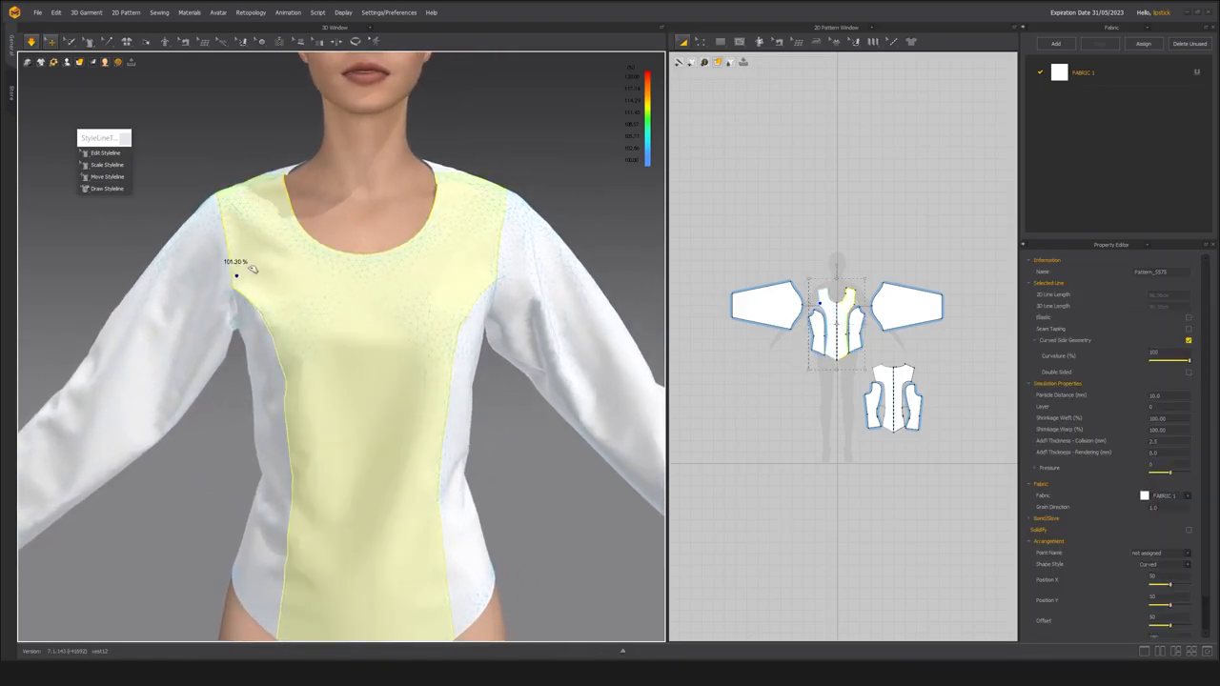
click(198, 360)
click(202, 162)
Set FABRIC 1's Stretch-Weft, Stretch-Warp, Shear (Right) and Shear (Left) to 30.
right_drag(436, 267, 360, 376)
scroll(408, 375, down, 3)
middle_drag(359, 375, 371, 357)
scroll(374, 358, up, 1)
click(1115, 76)
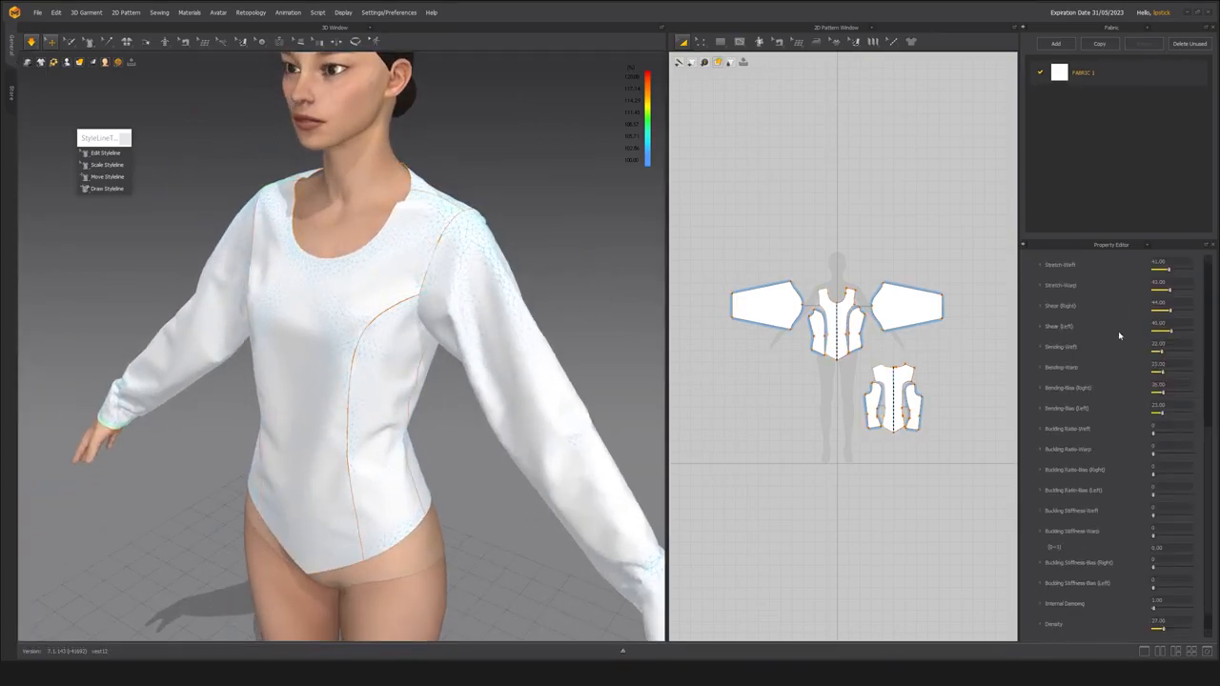
scroll(1107, 342, up, 1)
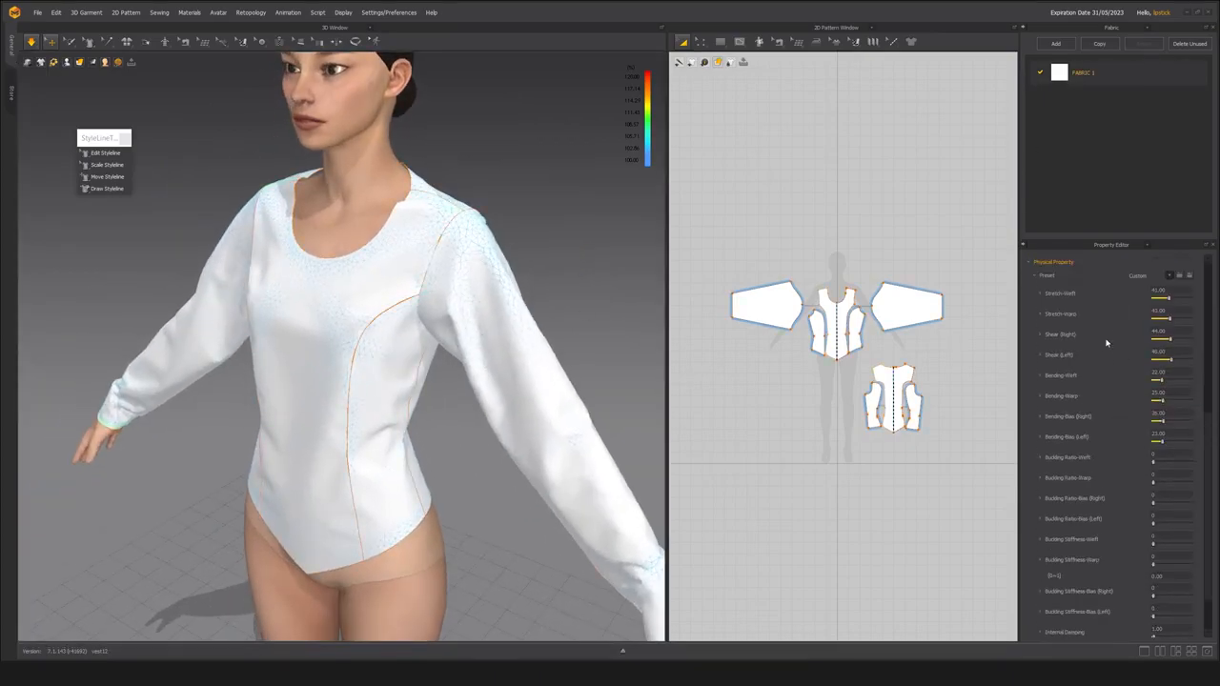
double_click(1171, 290)
text(30)
key(Return)
double_click(1185, 332)
text(3)
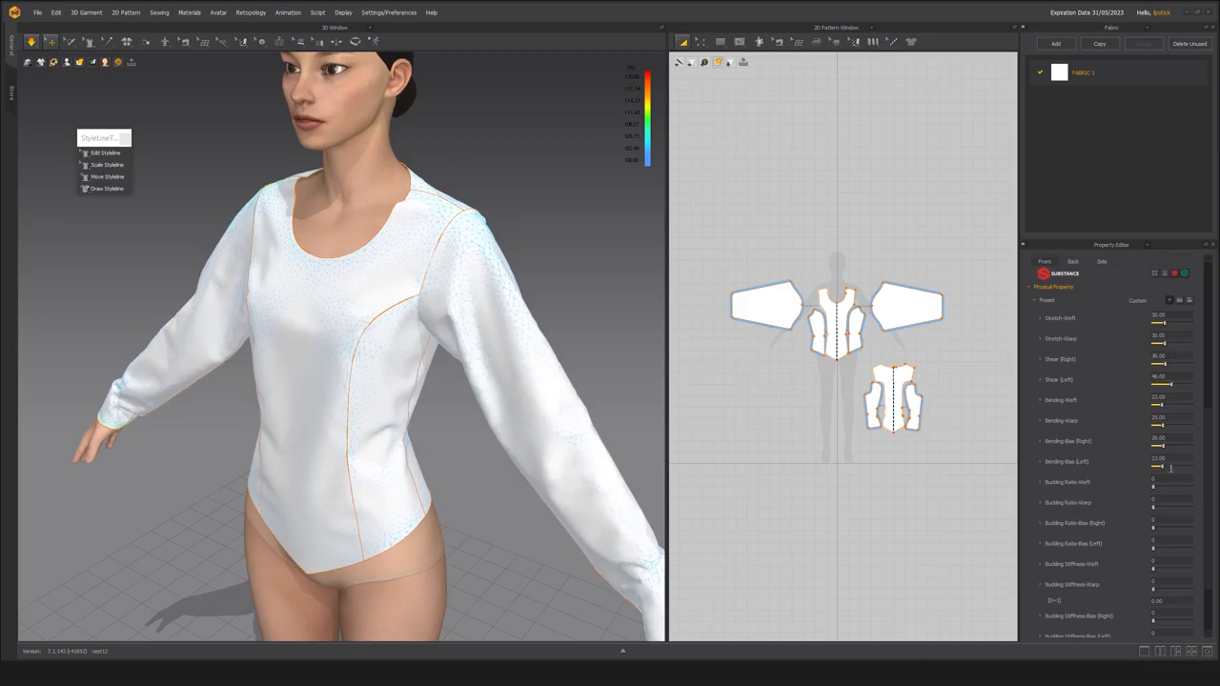
double_click(1173, 377)
text(30)
key(Return)
Stop the simulation and set the particle distance of all pattern pieces to 5 mm.
right_drag(505, 354, 418, 386)
key(space)
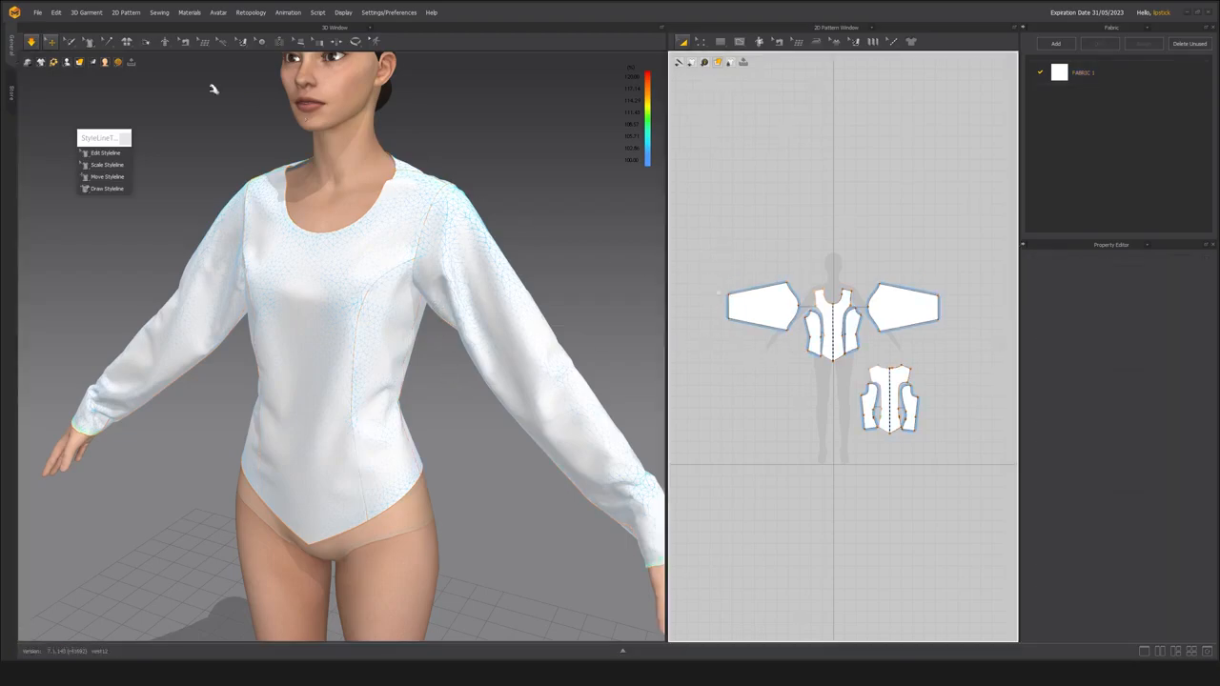
drag(699, 255, 975, 467)
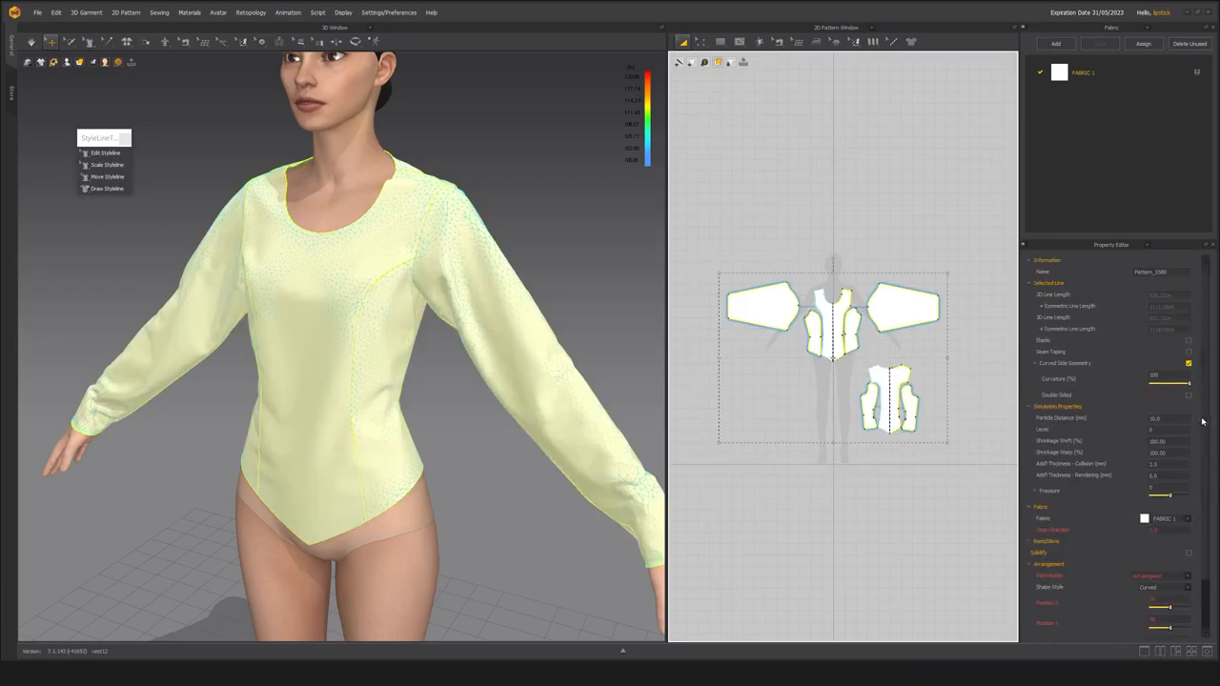
click(1170, 417)
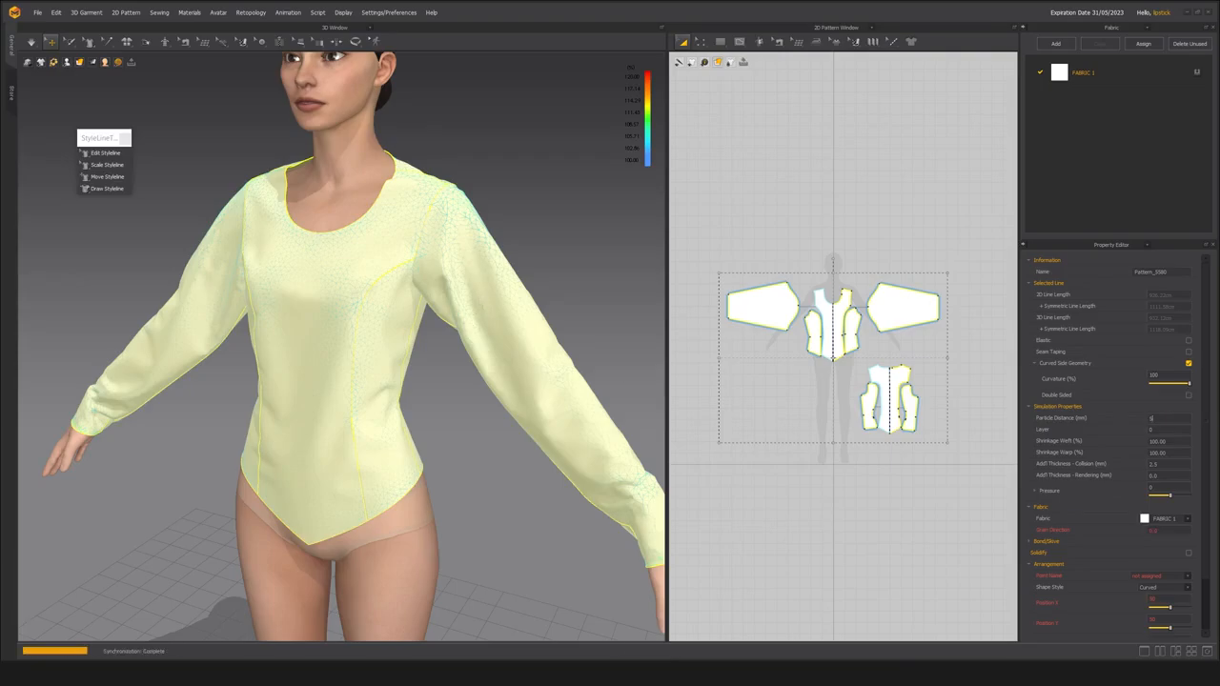
middle_drag(471, 303, 469, 278)
middle_drag(428, 349, 509, 324)
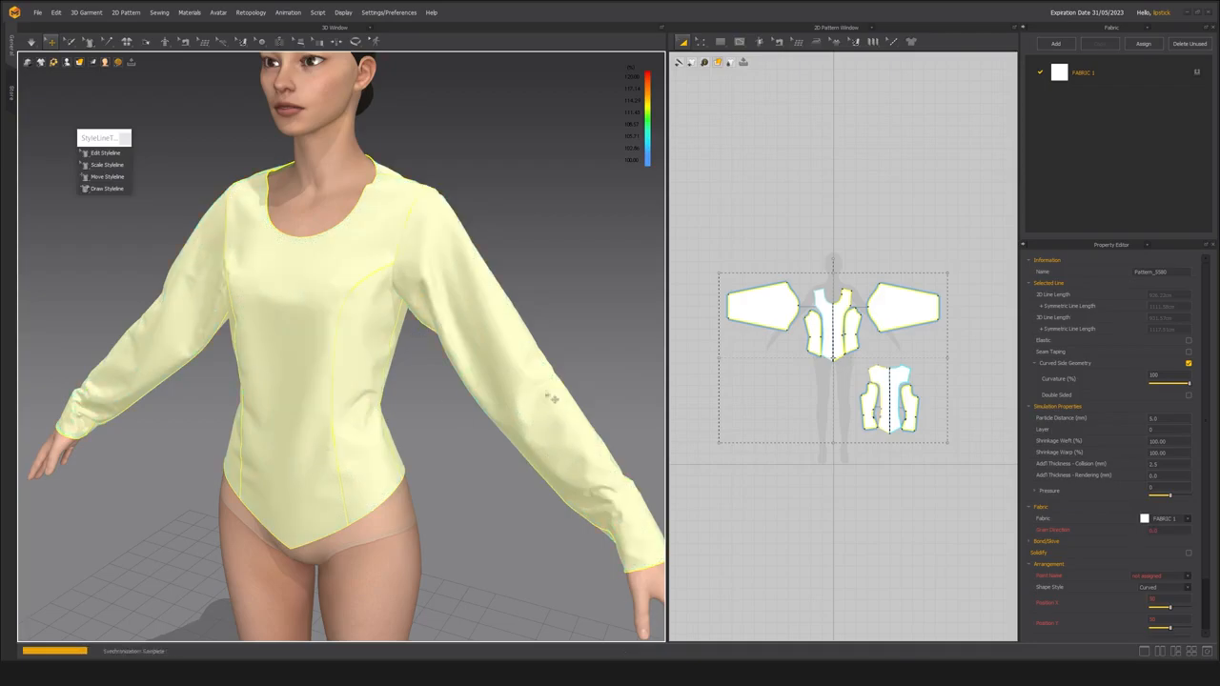
Simulate the refined garment, pull its fabric to settle the folds, and check it from the front, back and sides.
key(space)
click(573, 269)
middle_drag(456, 377, 500, 368)
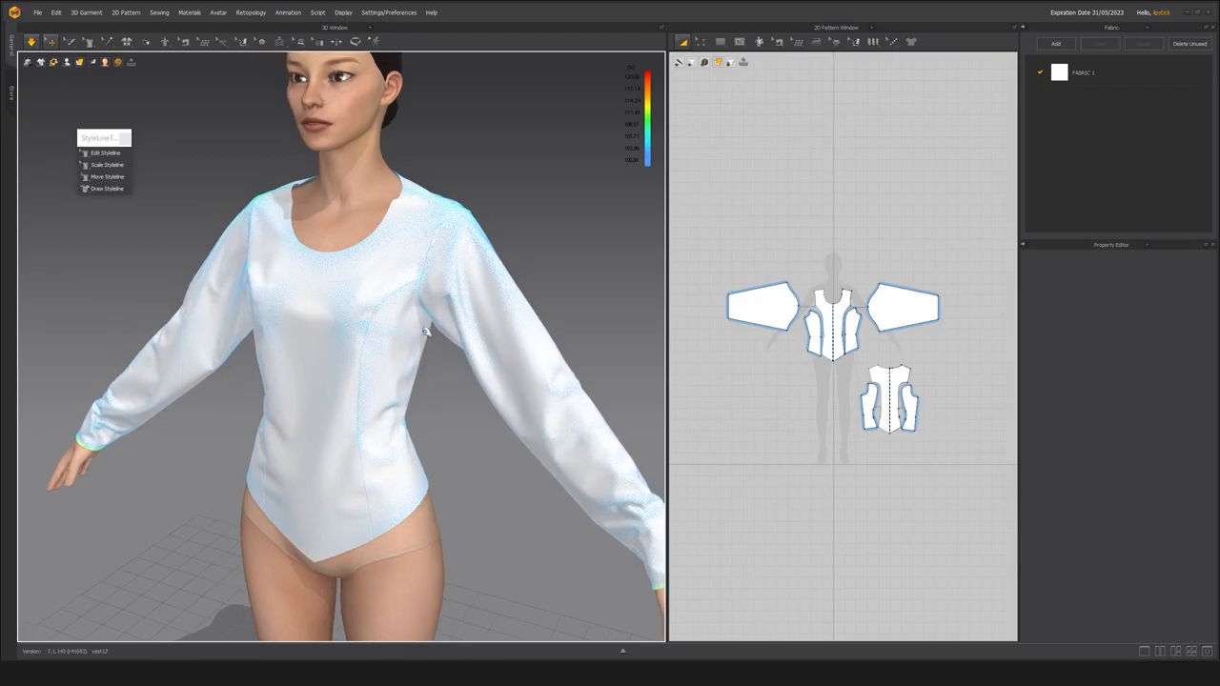
right_drag(362, 352, 143, 347)
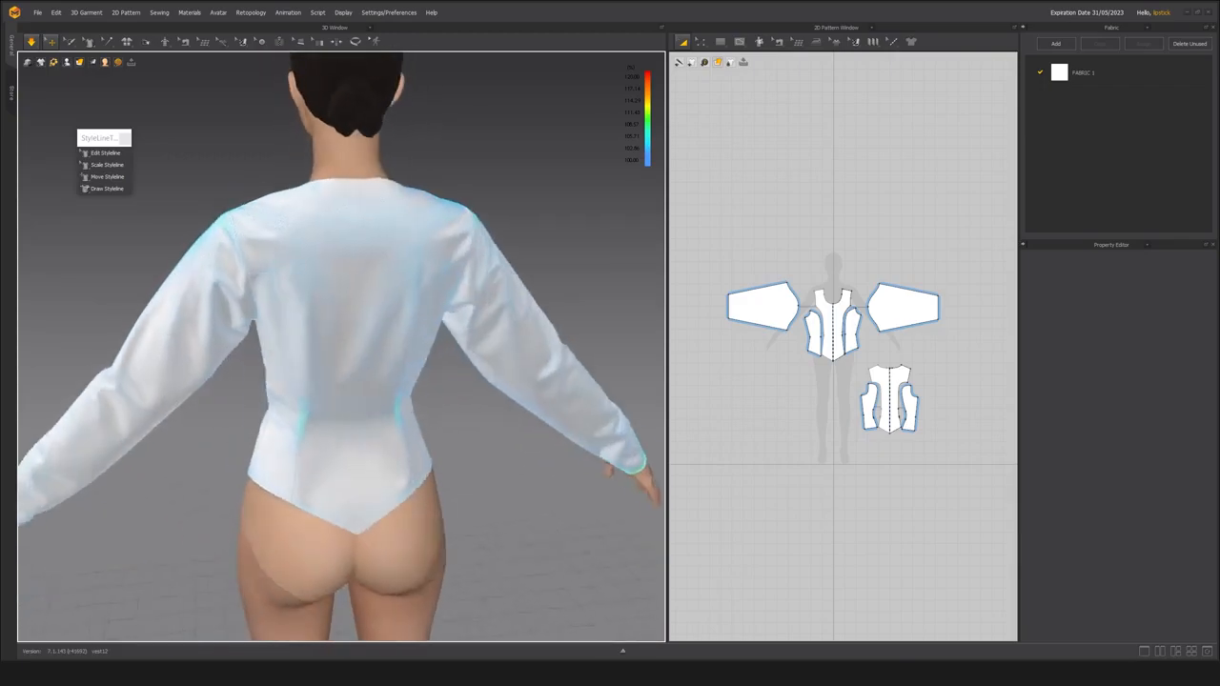
right_drag(268, 350, 227, 349)
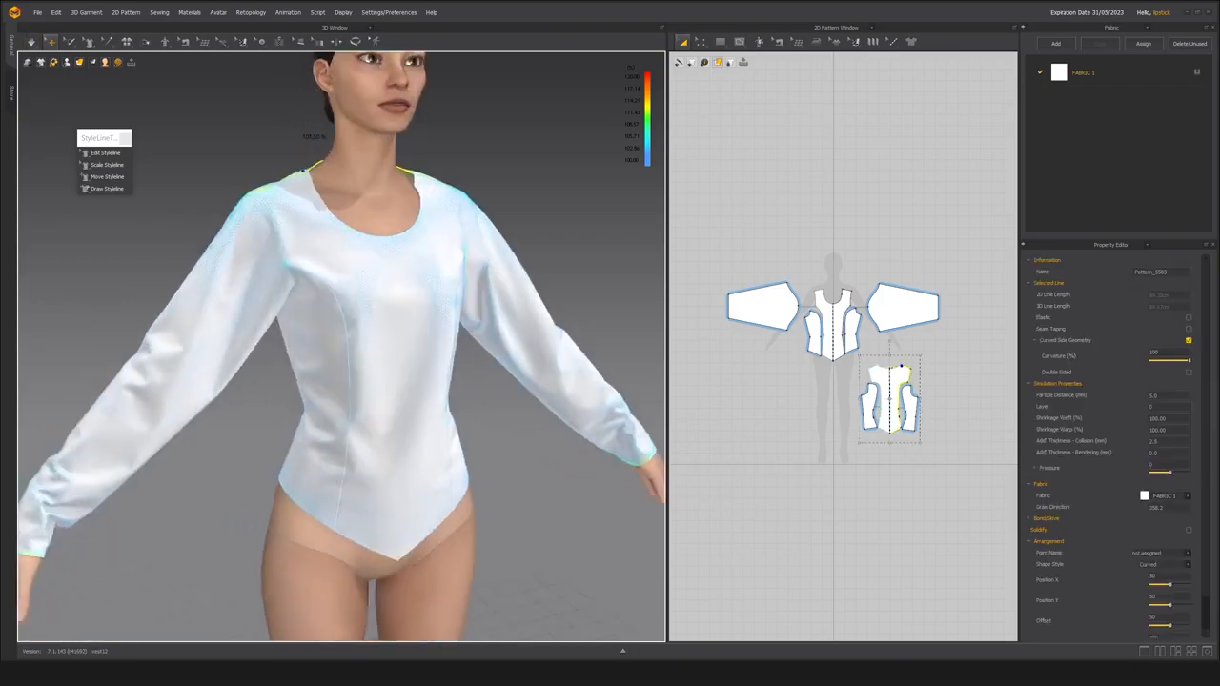
right_drag(319, 375, 229, 382)
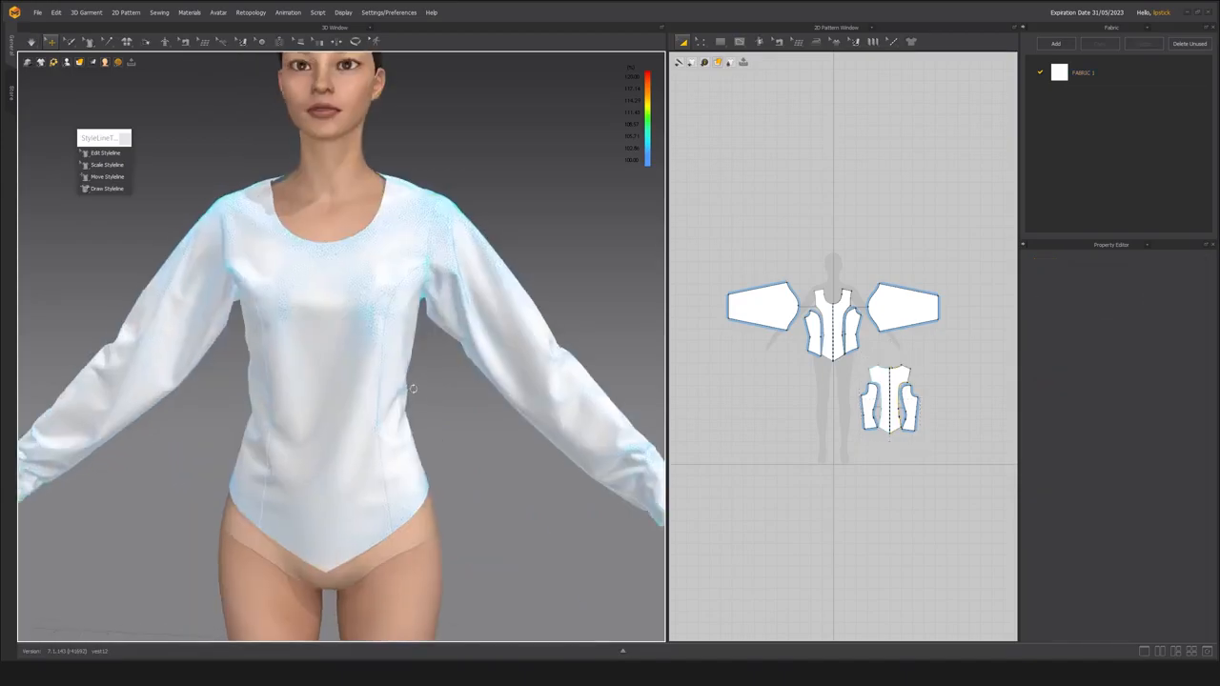
right_drag(326, 400, 407, 403)
scroll(381, 372, up, 2)
right_drag(307, 301, 327, 302)
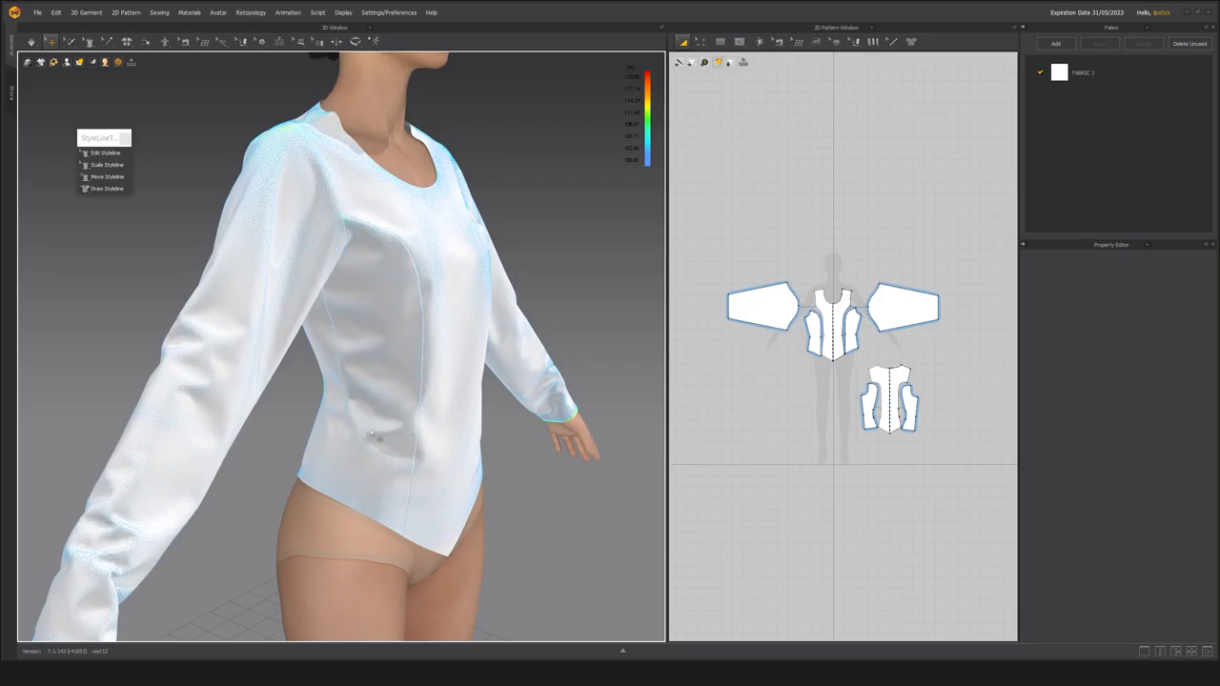
right_drag(386, 462, 307, 424)
Change FABRIC 1's front material type to Leather.
click(1112, 74)
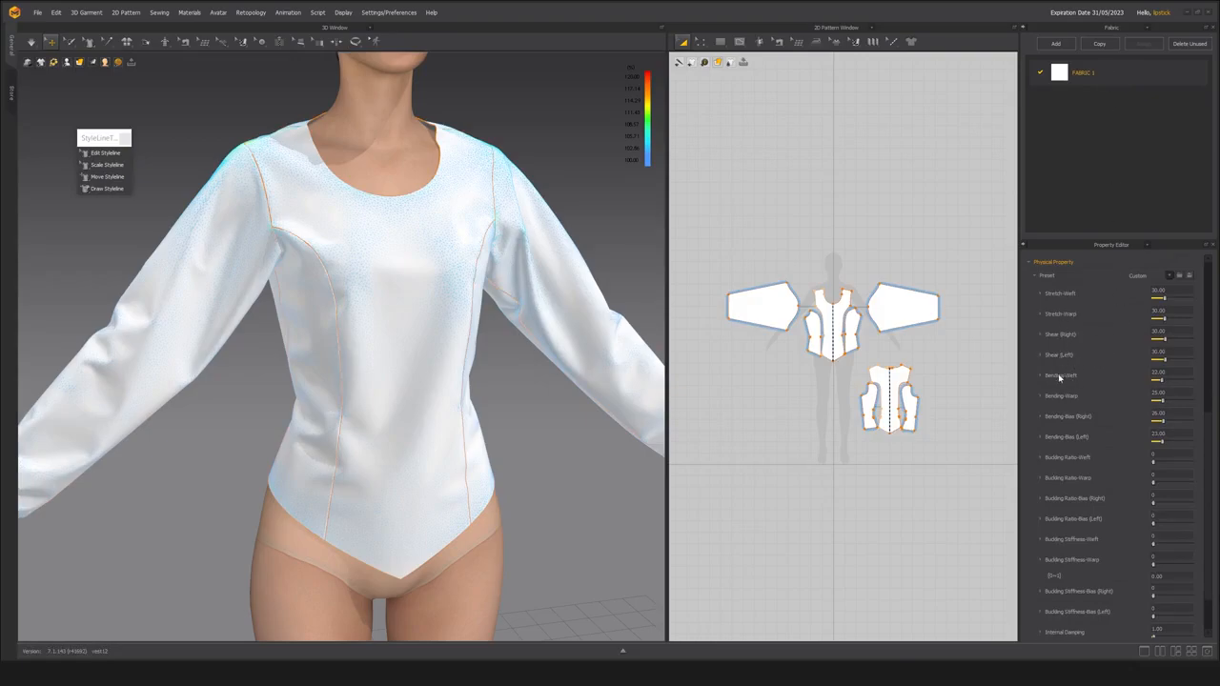
scroll(1068, 395, up, 5)
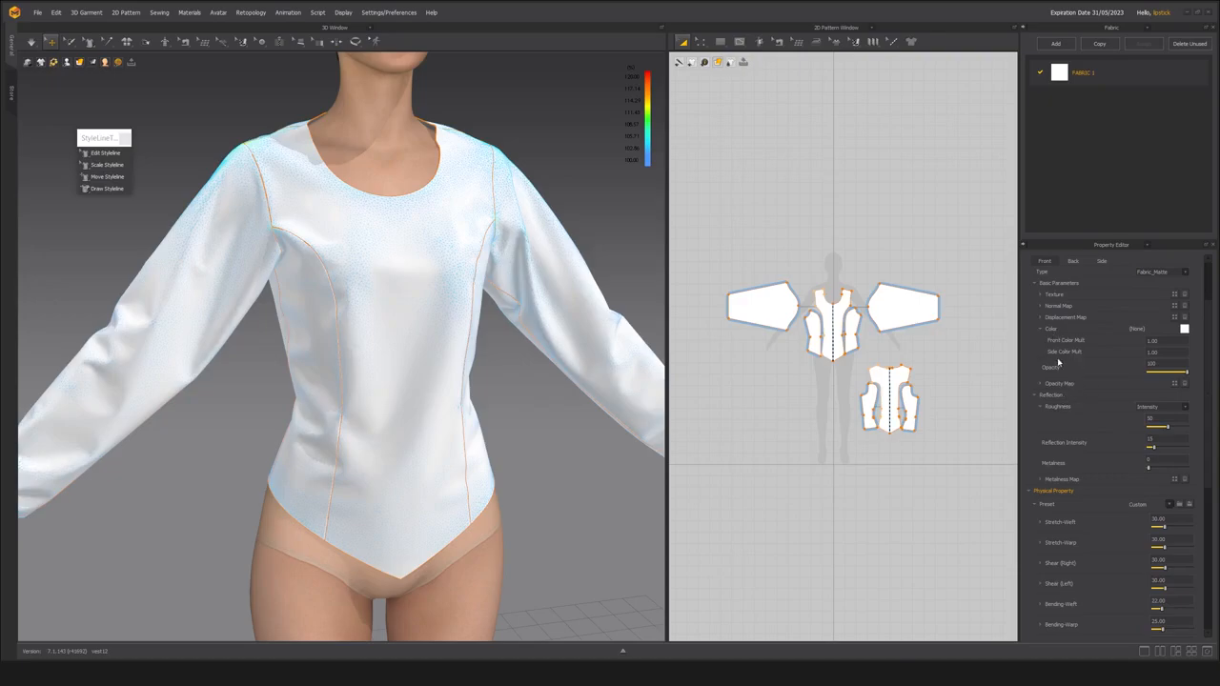
right_drag(458, 353, 380, 358)
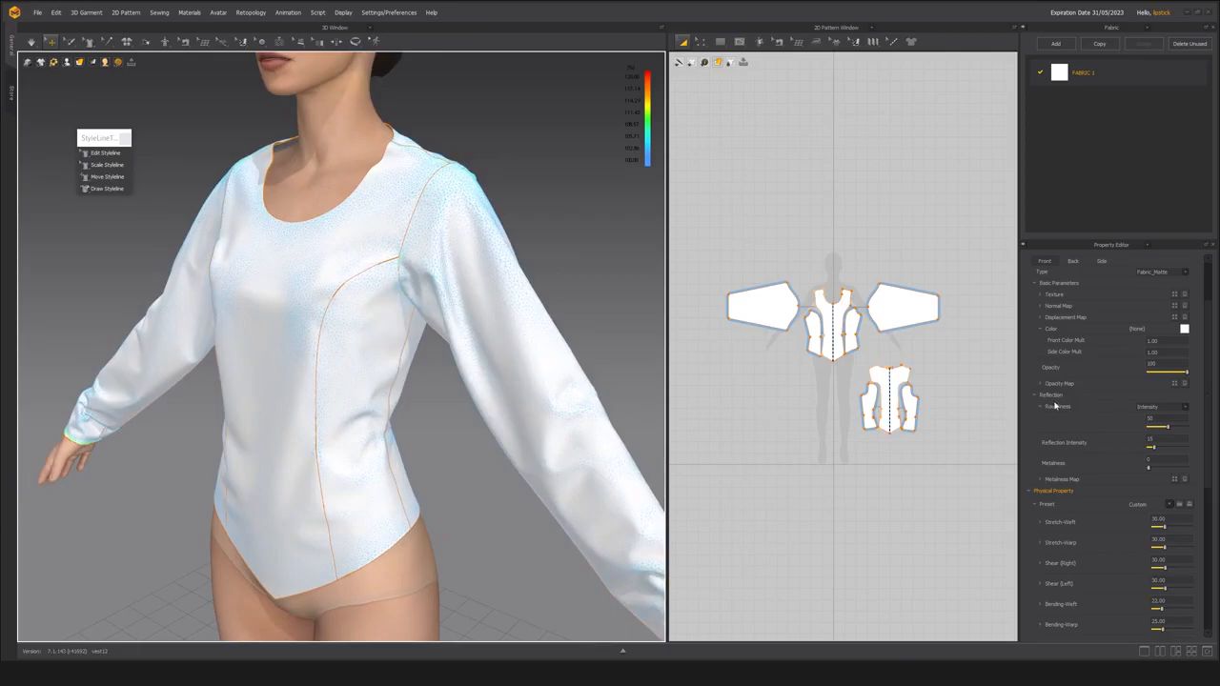
scroll(1056, 406, up, 3)
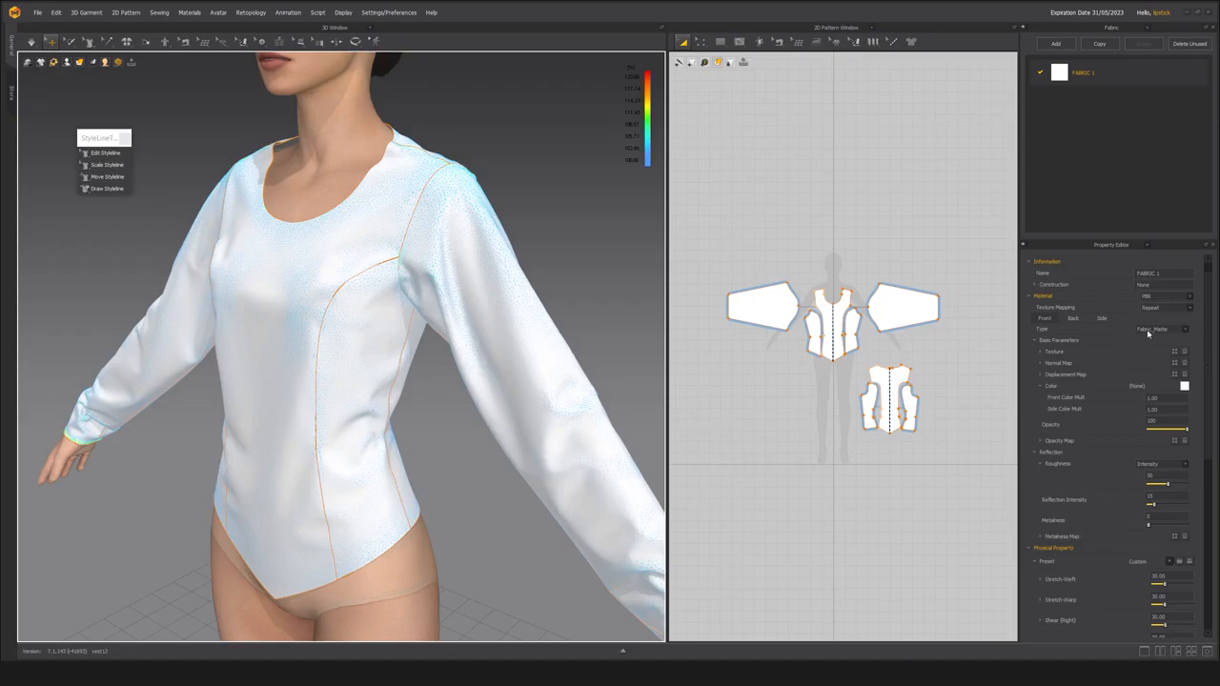
click(1185, 331)
click(1176, 370)
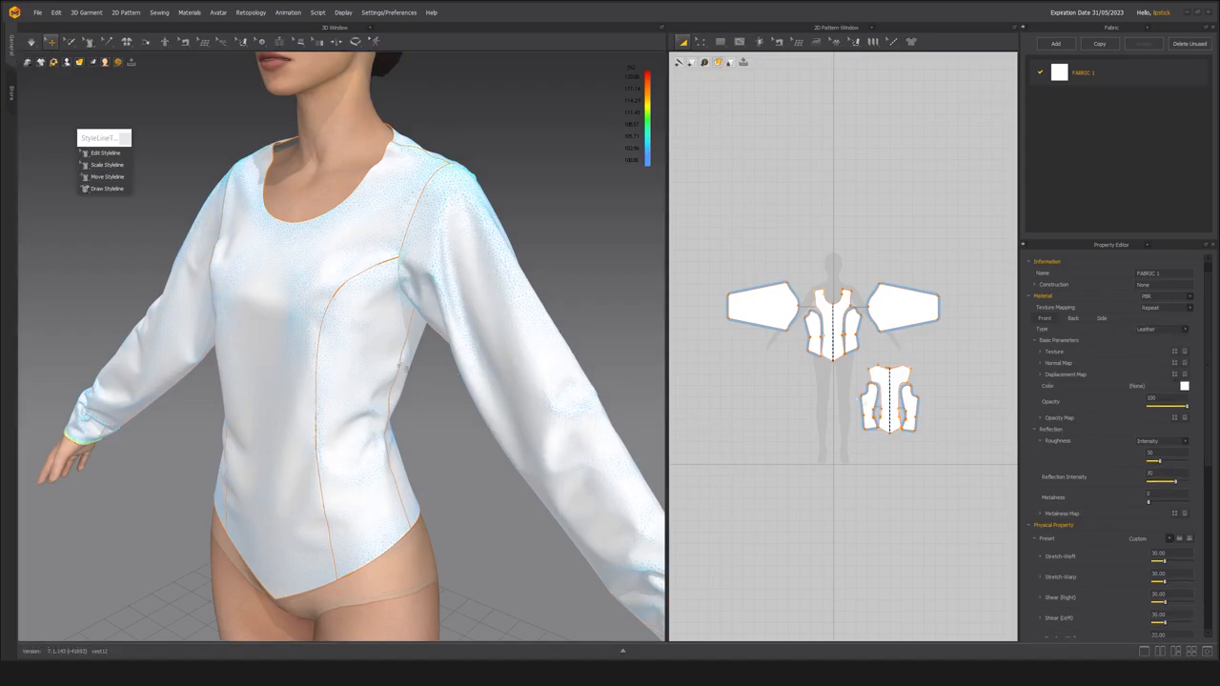
Set FABRIC 1's colour to dark grey, RGB 94, 94, 94.
click(1184, 386)
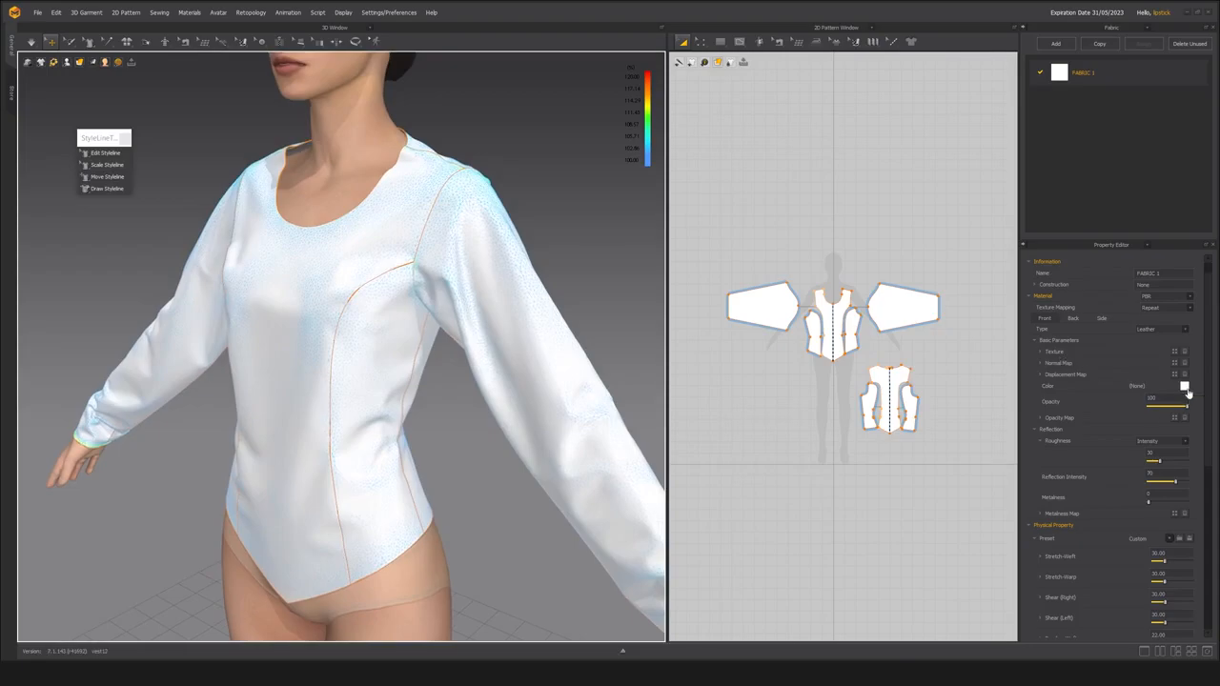
click(425, 218)
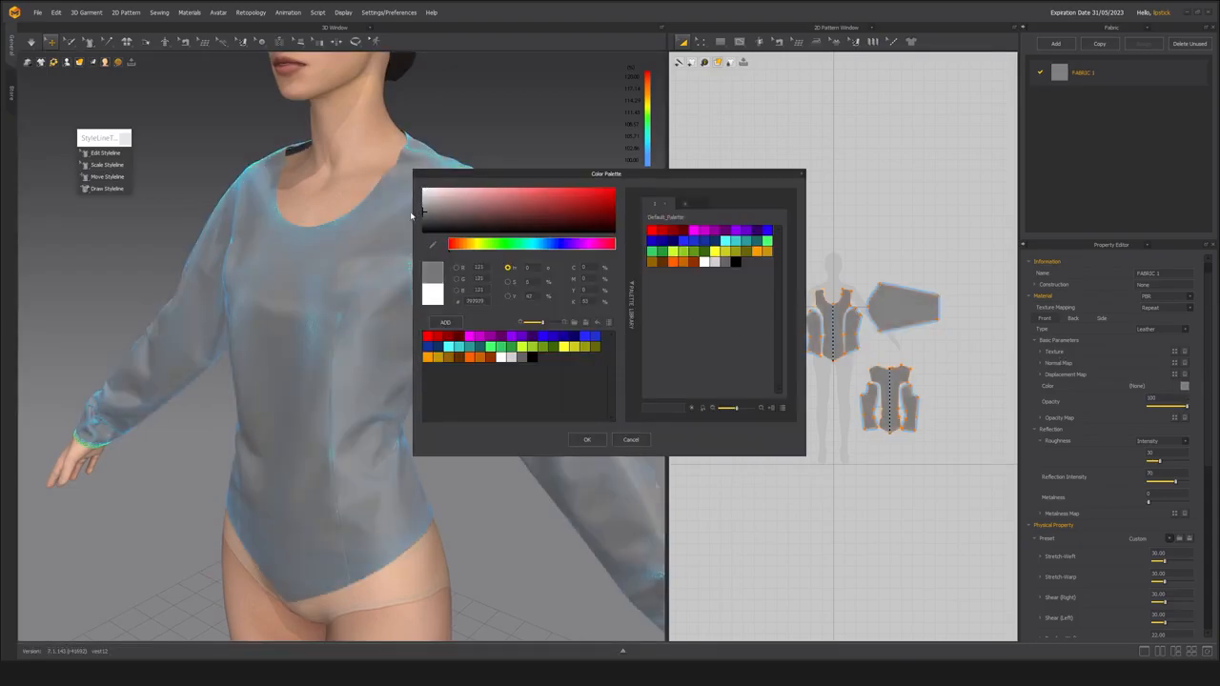
click(588, 440)
Replace the strain map display with the textured surface and examine the grey leather garment from several angles.
scroll(551, 216, up, 2)
click(551, 215)
key(alt+1)
right_drag(421, 263, 529, 256)
scroll(466, 311, down, 3)
scroll(430, 308, up, 3)
right_drag(430, 308, 430, 337)
scroll(430, 334, up, 1)
click(515, 310)
click(540, 396)
right_drag(410, 296, 605, 295)
right_drag(405, 314, 525, 334)
key(space)
middle_drag(481, 326, 389, 308)
Set FABRIC 1's Bending-Weft, Bending-Warp, Bending-Bias (Right) and Bending-Bias (Left) to 15, and run the simulation.
click(1083, 72)
scroll(1128, 540, down, 5)
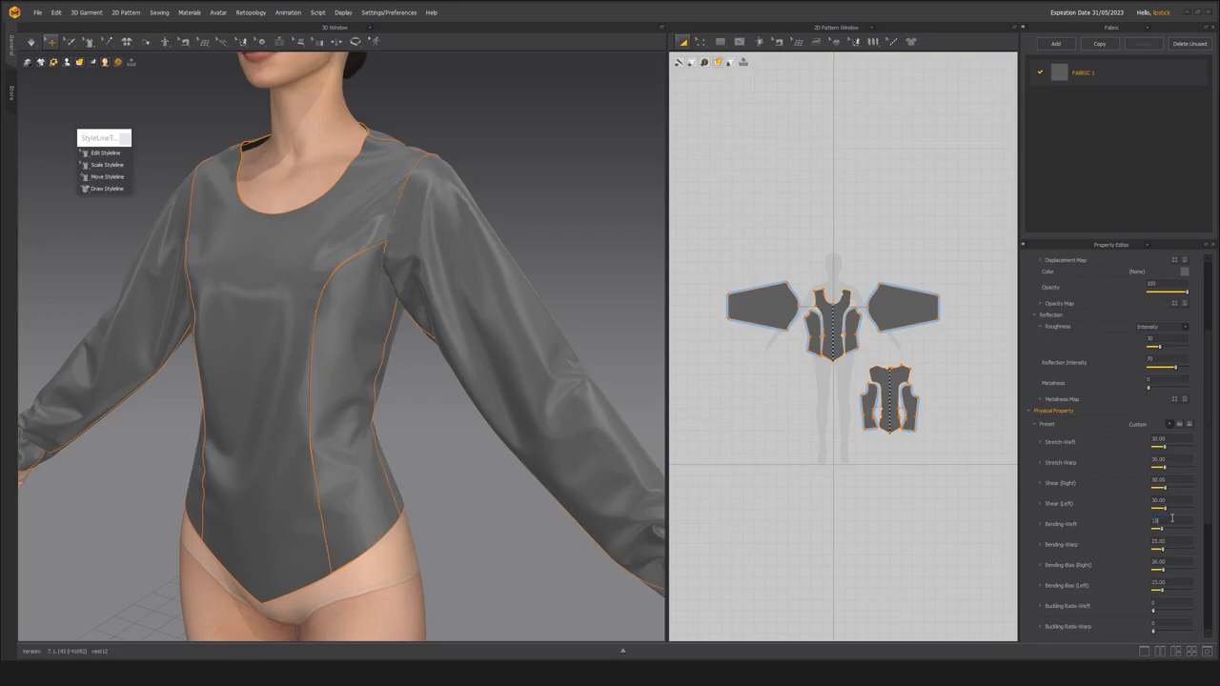
key(Return)
double_click(1159, 566)
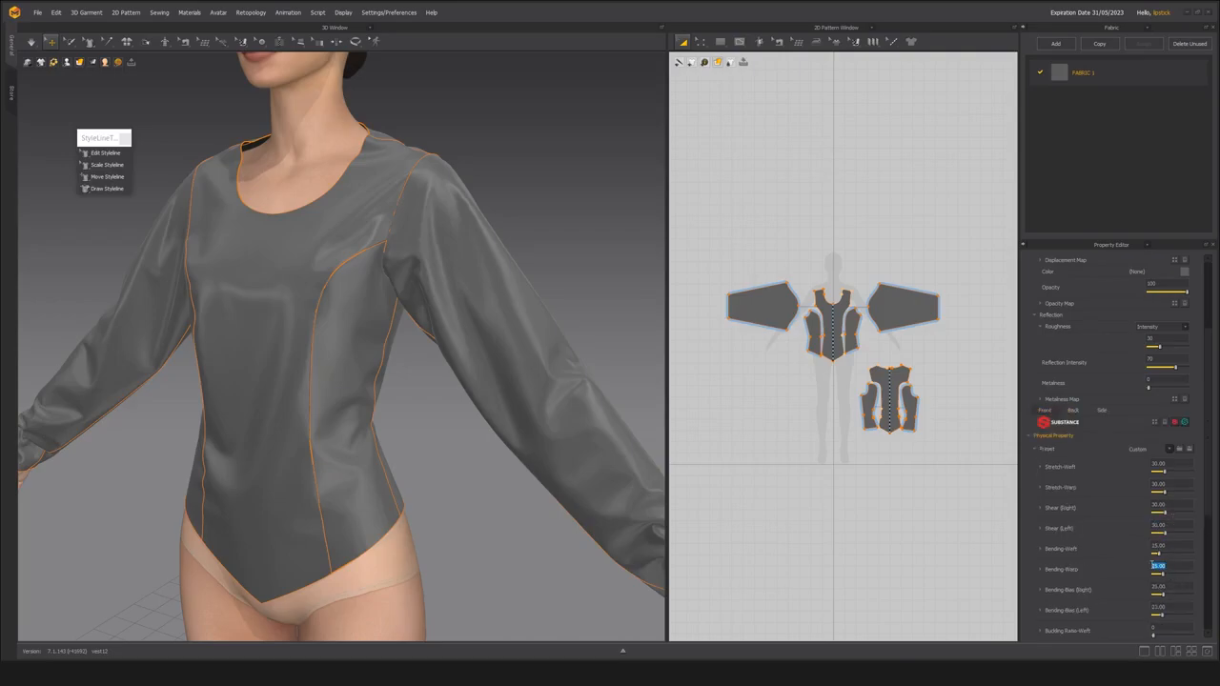
text(1)
text(1)
double_click(1151, 607)
middle_drag(339, 395, 365, 376)
key(space)
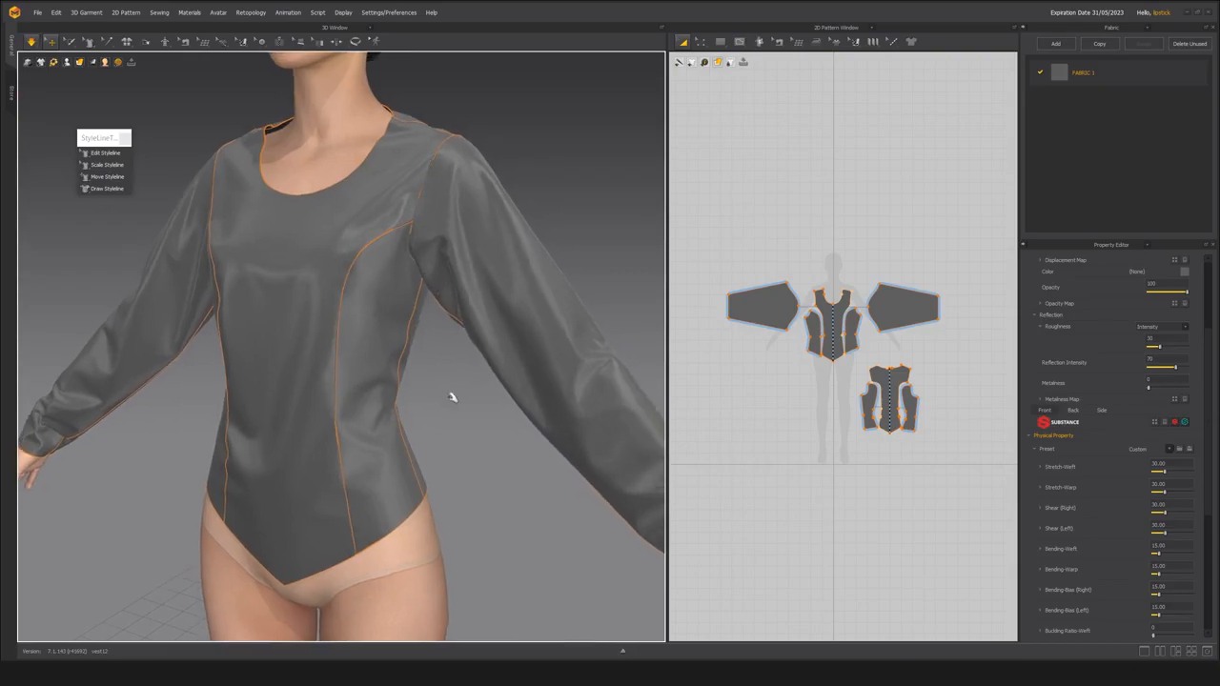
Examine the simulated leather garment's front, sleeve and back with the softer bending values applied.
scroll(454, 365, down, 2)
right_drag(430, 365, 302, 365)
middle_drag(339, 371, 387, 379)
scroll(424, 379, up, 2)
right_drag(424, 378, 314, 356)
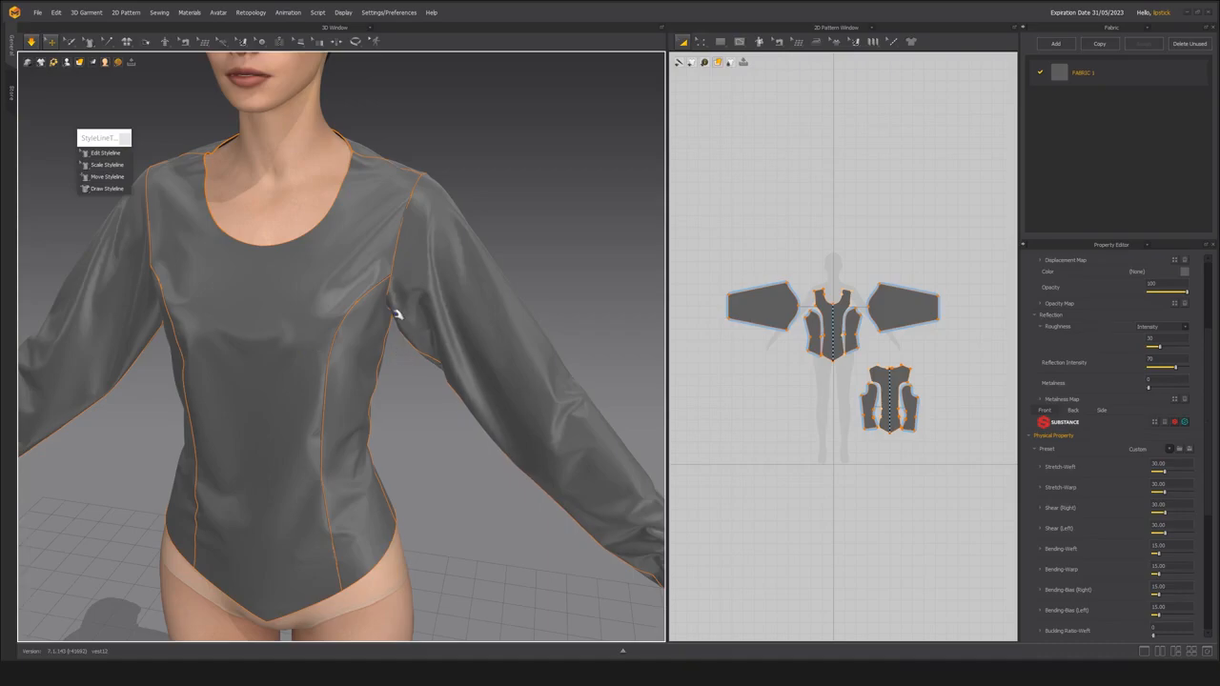
right_drag(400, 313, 374, 306)
click(373, 307)
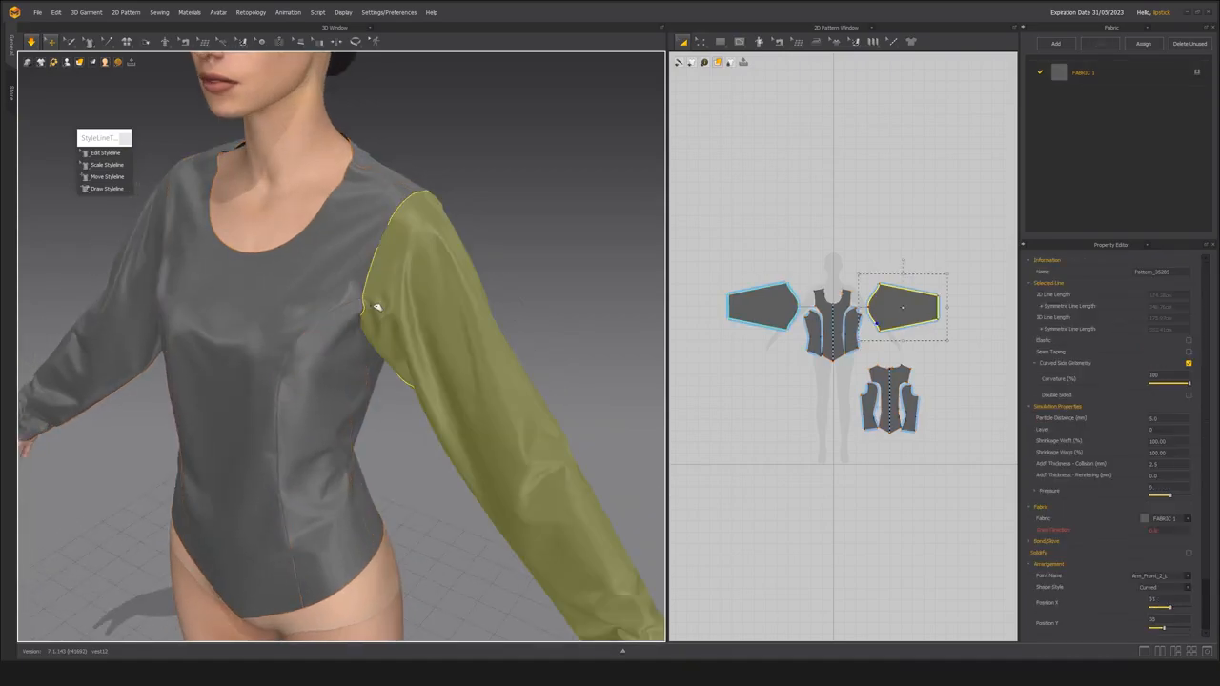
right_drag(426, 430, 559, 308)
click(525, 497)
right_drag(525, 497, 210, 463)
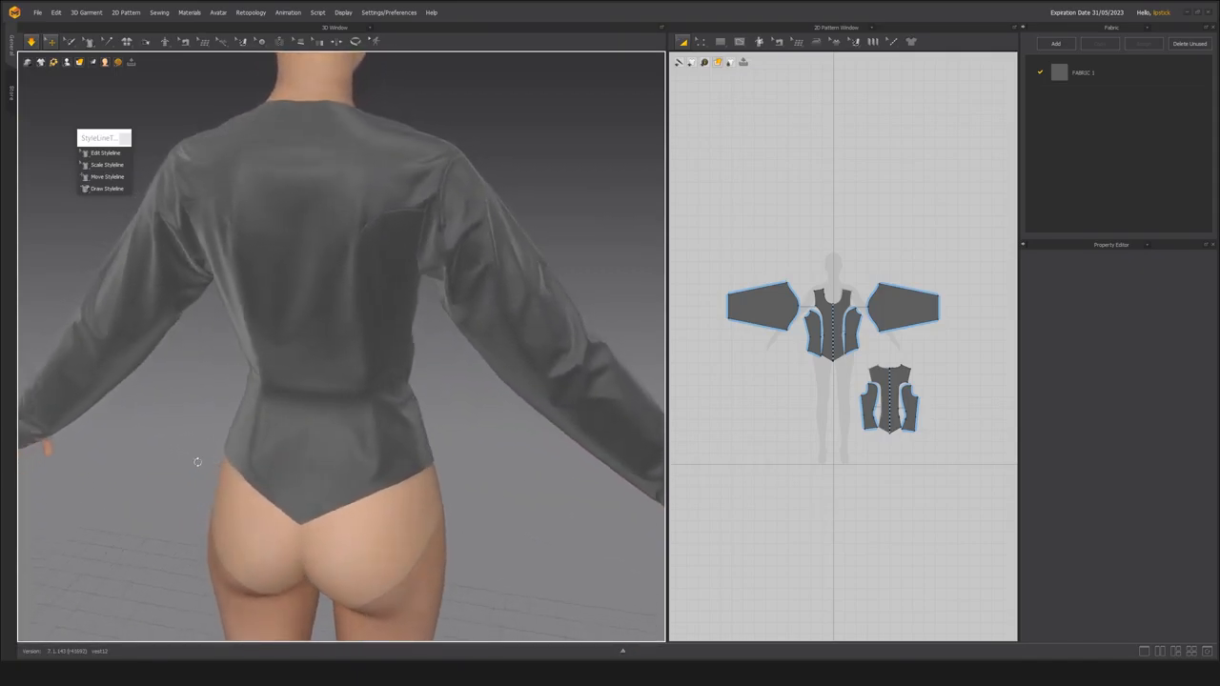
right_drag(295, 442, 335, 449)
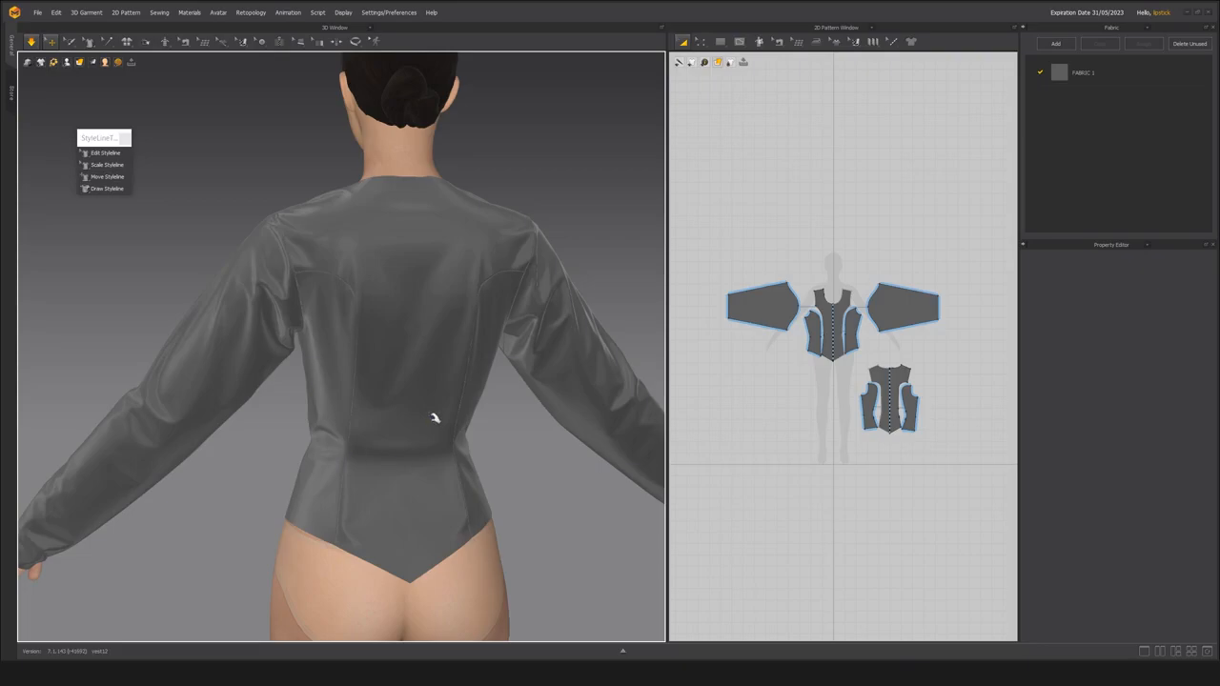
right_drag(371, 425, 345, 449)
right_drag(373, 450, 407, 445)
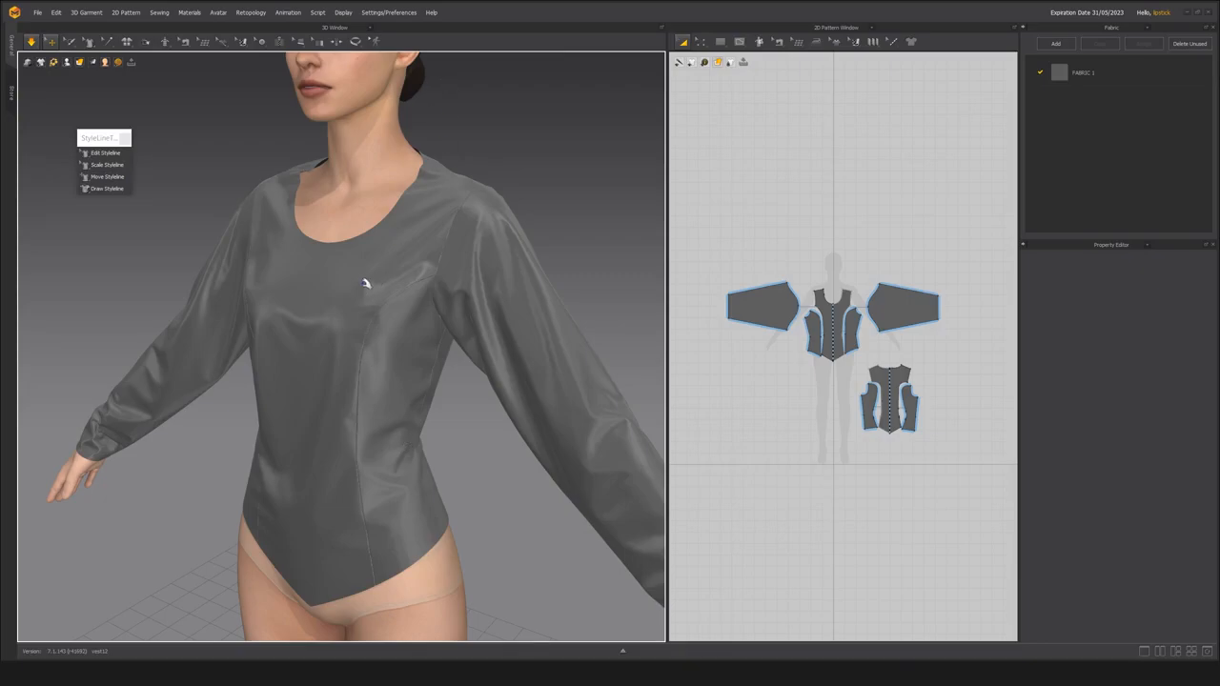
right_drag(365, 420, 348, 359)
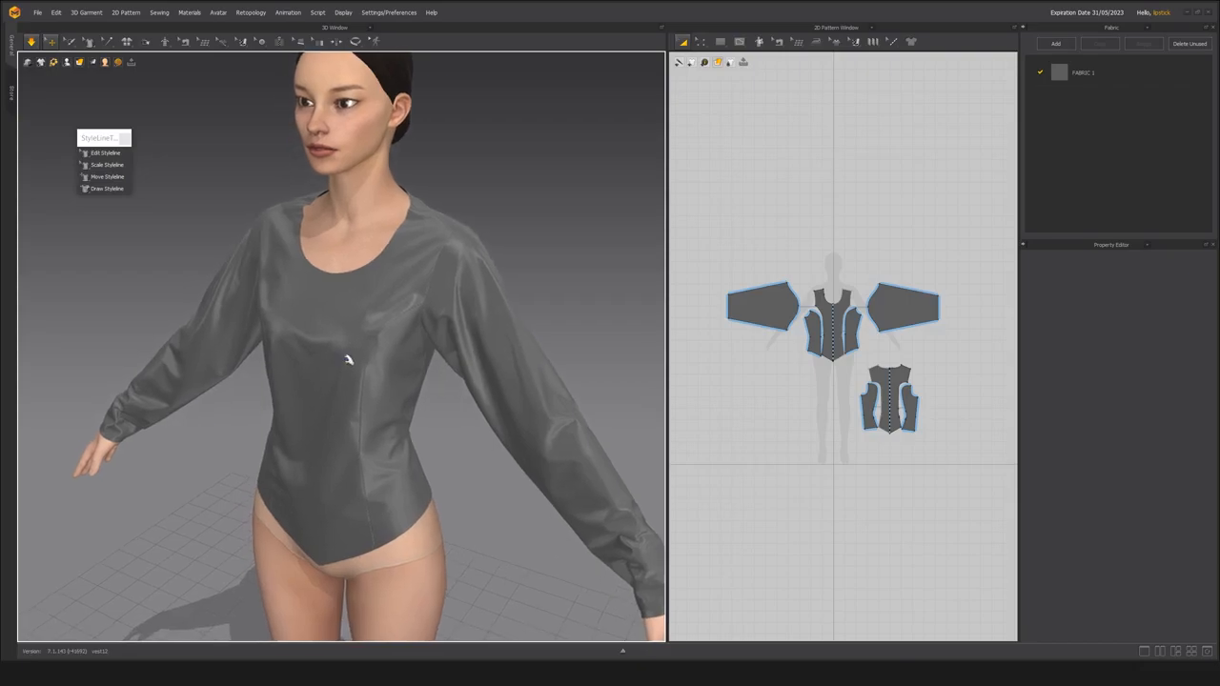
Inspect the wrinkles on the side panels around the waist from both sides of the bodice.
click(476, 321)
scroll(483, 321, up, 2)
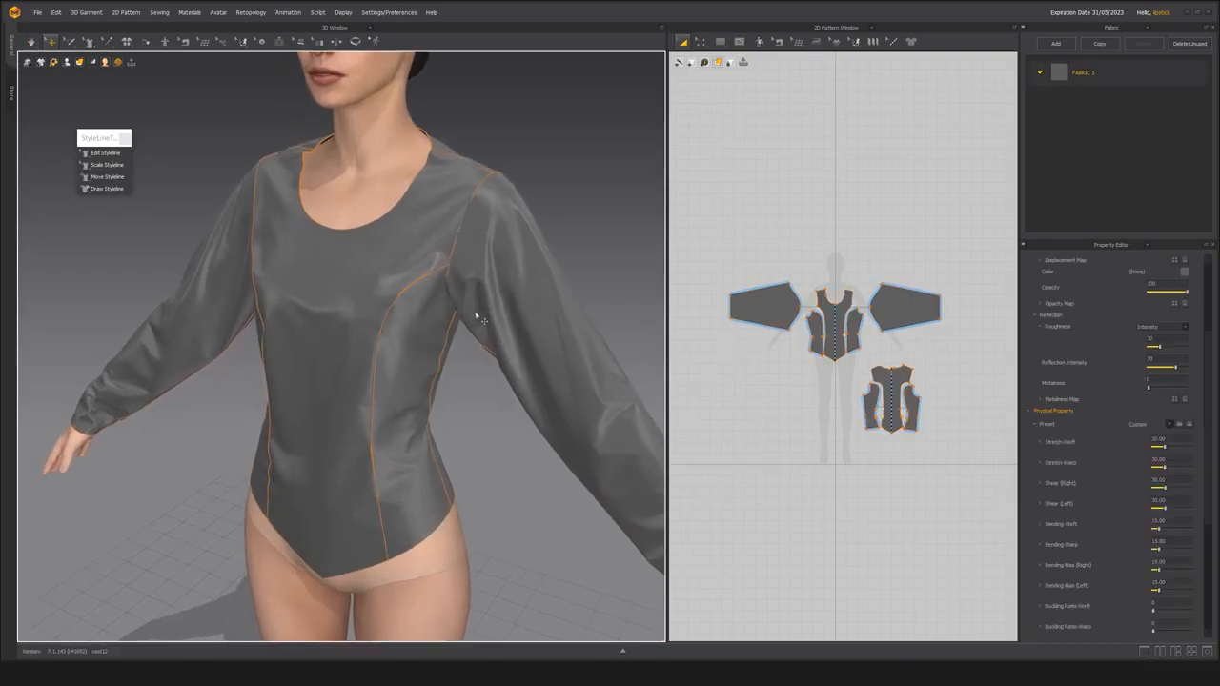
right_drag(452, 353, 350, 417)
scroll(350, 417, up, 2)
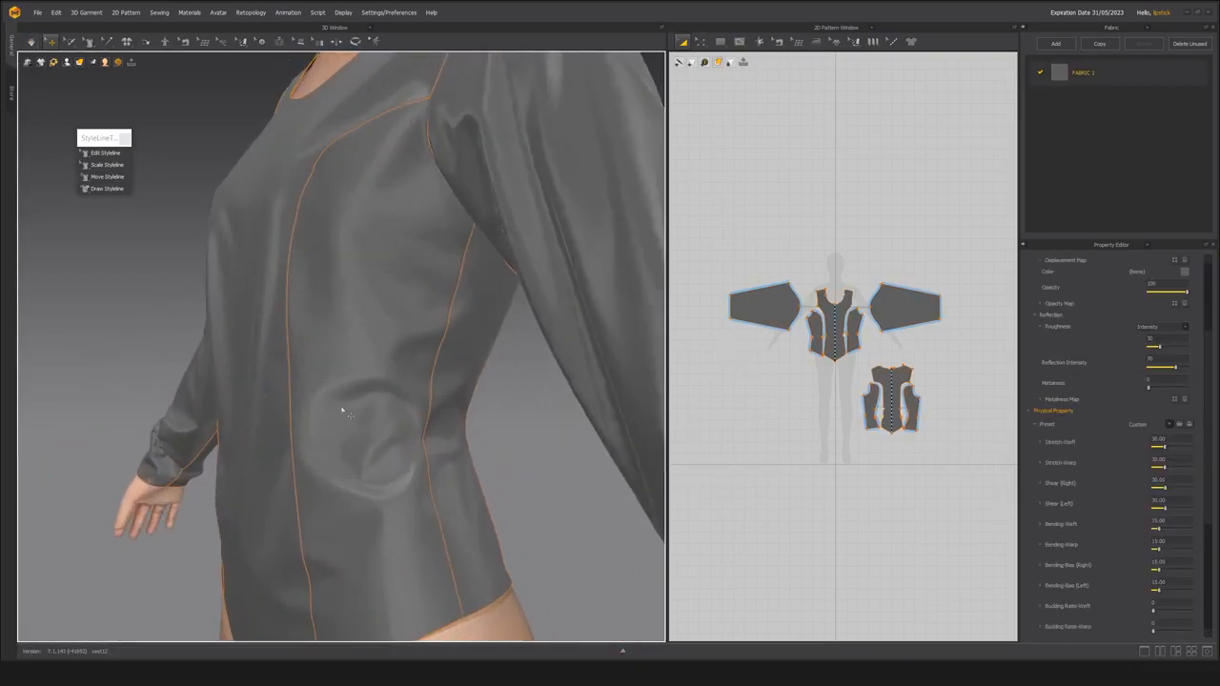
scroll(413, 465, down, 4)
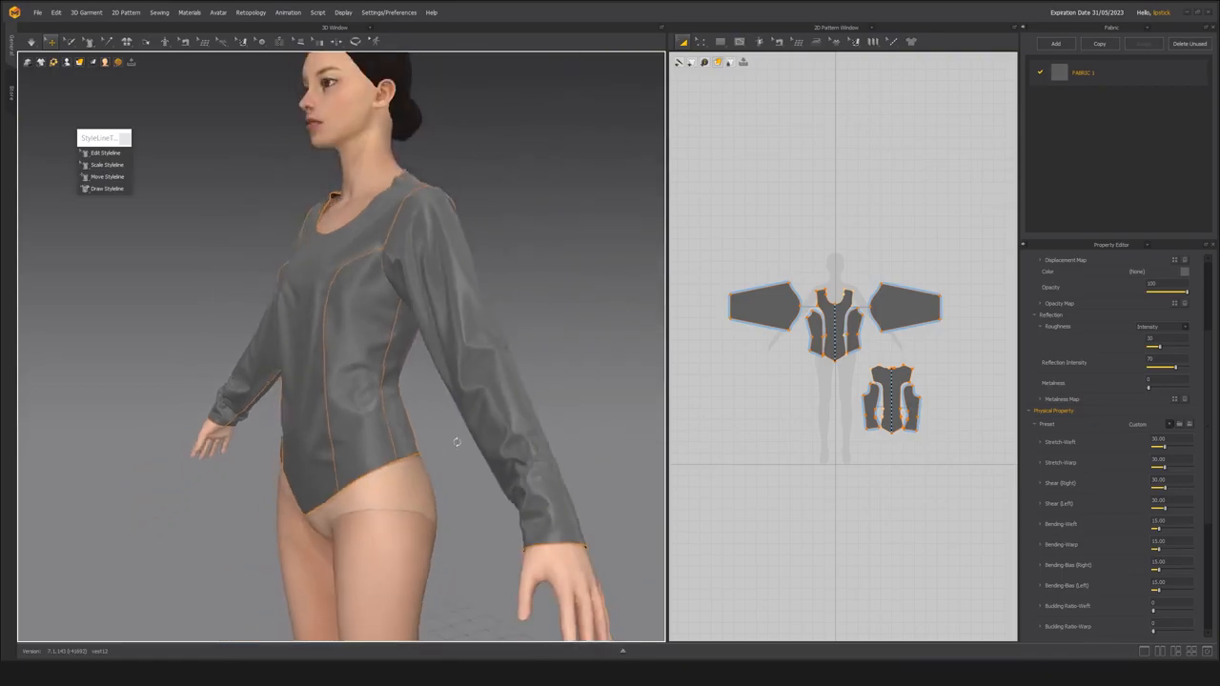
right_drag(453, 441, 510, 430)
scroll(505, 427, up, 2)
right_drag(419, 353, 350, 328)
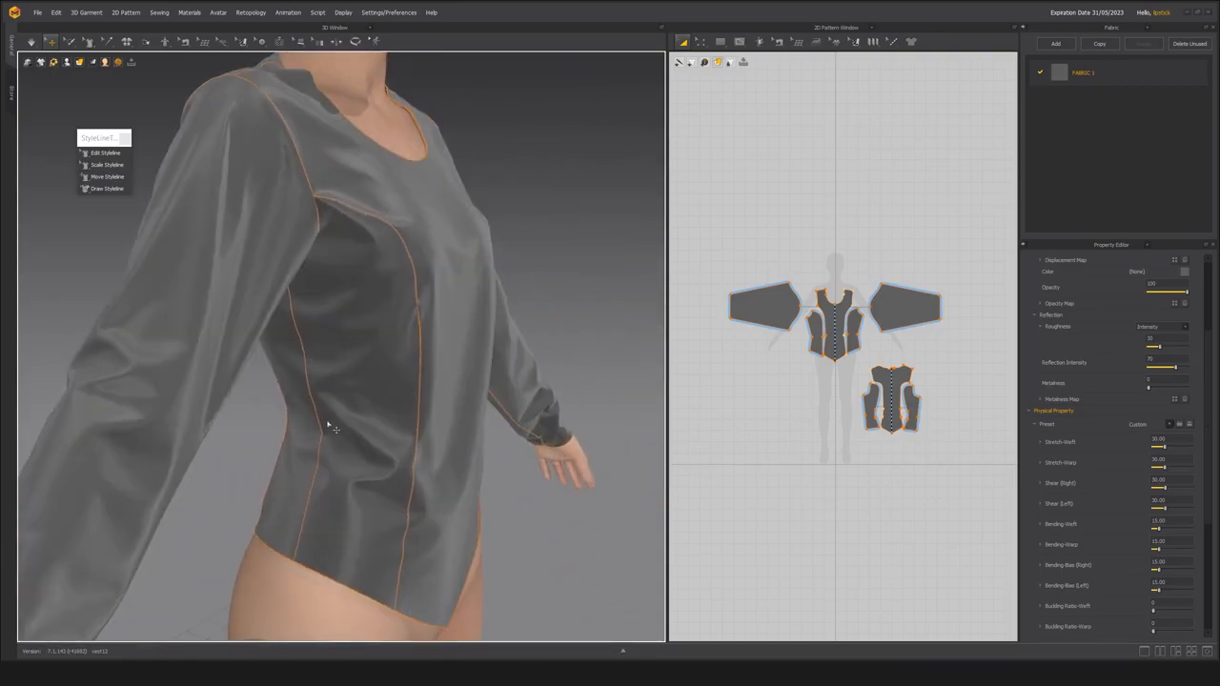
scroll(391, 504, down, 3)
right_drag(389, 502, 356, 410)
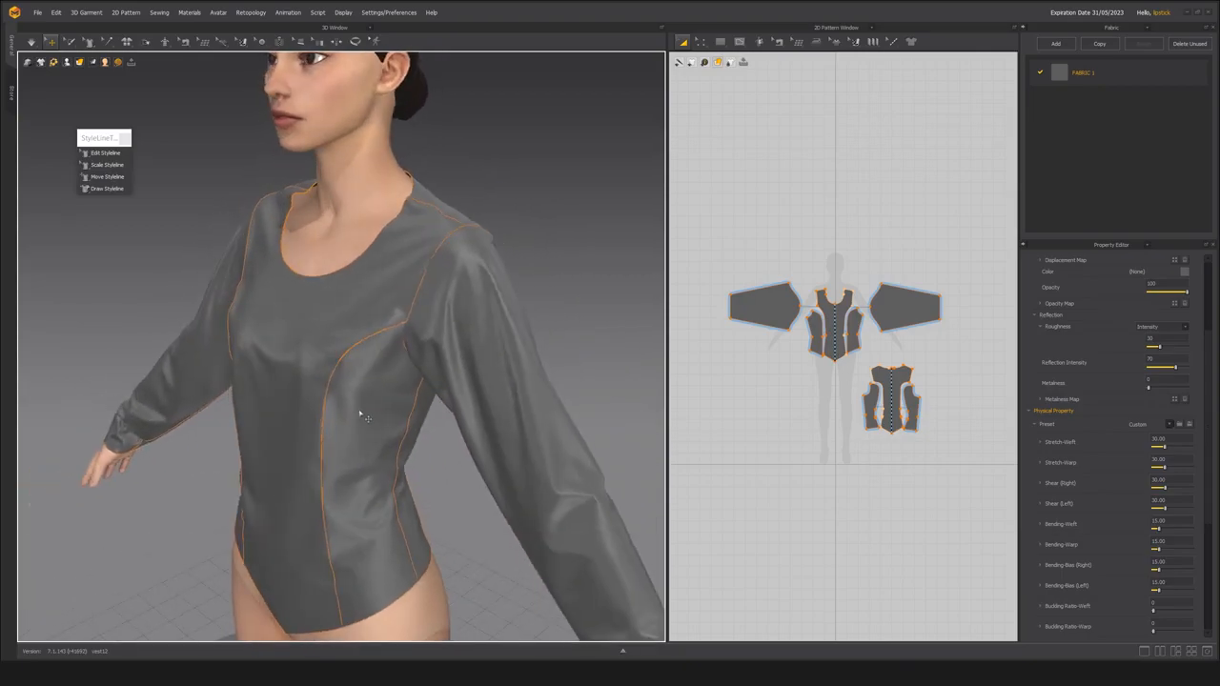
Display the strain map and check the stretch on the side front panel, centre front panel and shoulder.
key(alt+7)
right_drag(389, 339, 333, 349)
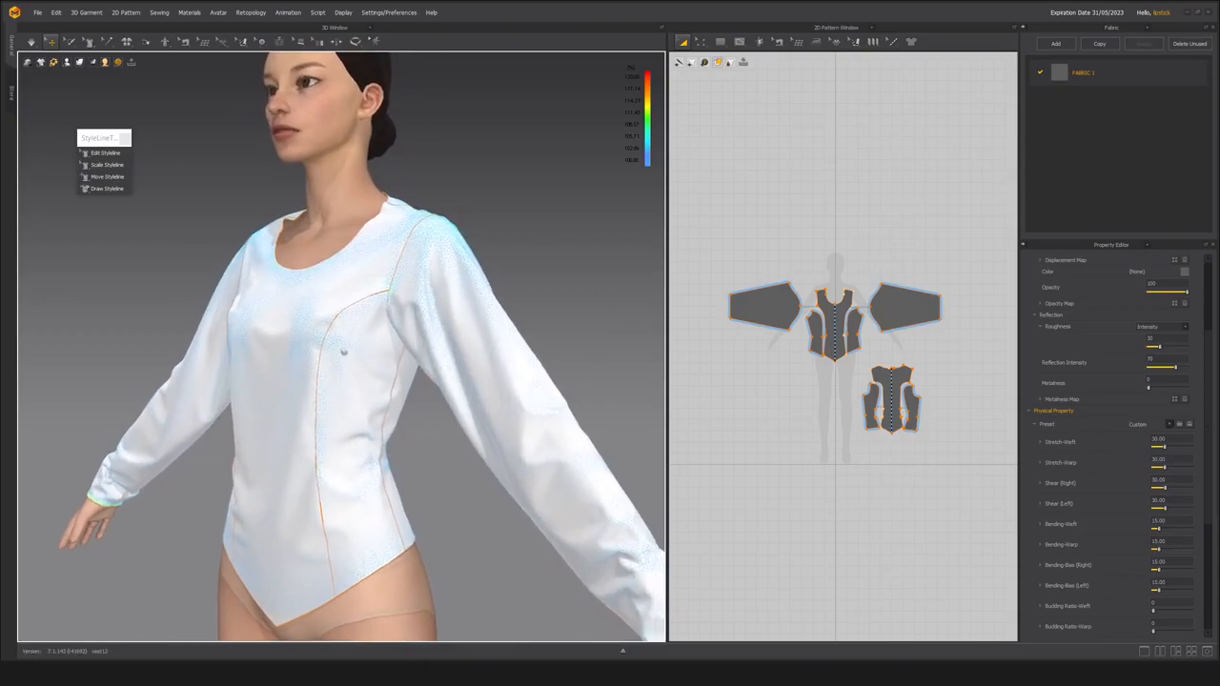
scroll(369, 403, up, 4)
right_drag(368, 401, 337, 360)
click(414, 408)
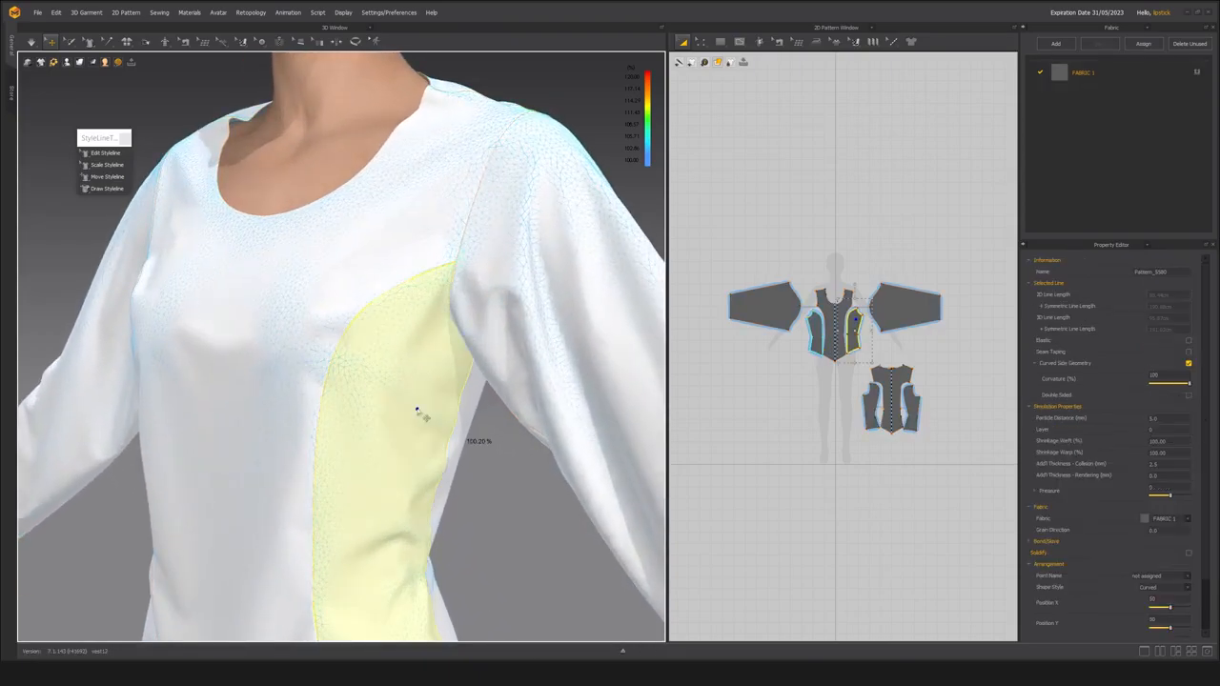
click(267, 491)
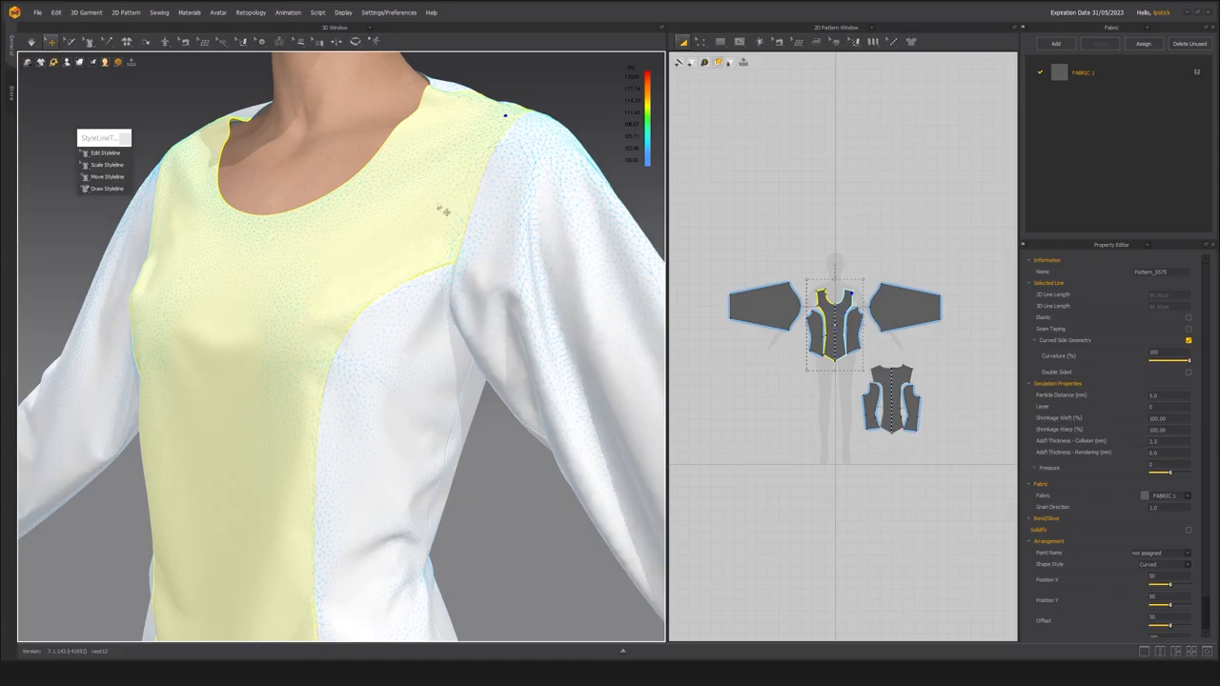
right_drag(508, 119, 444, 209)
middle_drag(464, 267, 343, 417)
right_drag(390, 340, 432, 193)
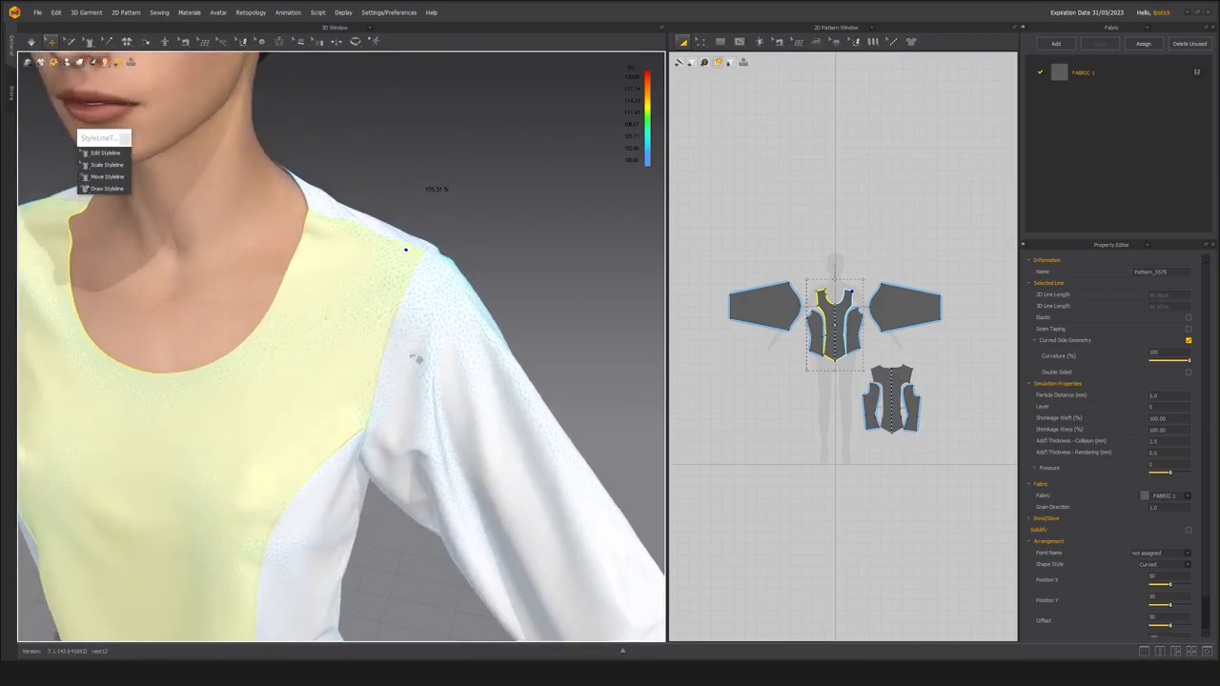
Check the strain map over the sleeve, waist and side back panel.
scroll(413, 367, down, 3)
click(431, 301)
middle_drag(441, 333, 424, 239)
scroll(496, 405, down, 3)
click(492, 405)
right_drag(384, 433, 438, 415)
click(366, 414)
click(346, 337)
scroll(473, 416, down, 3)
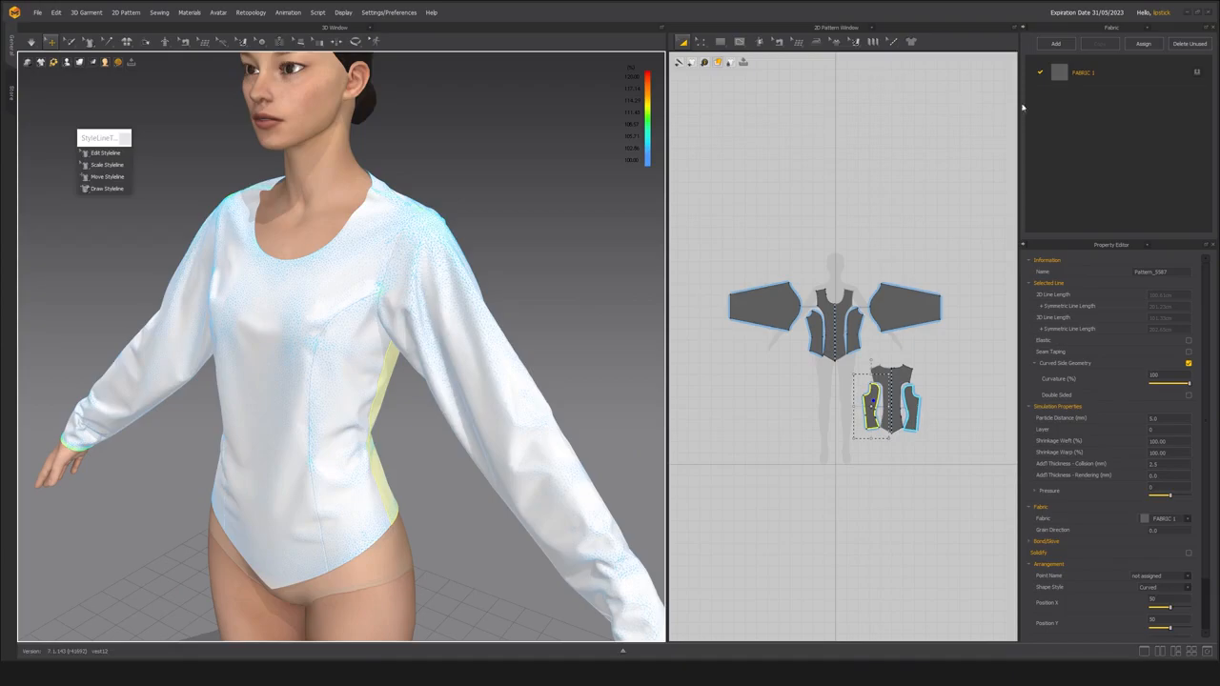
Set FABRIC 1's Stretch-Weft, Stretch-Warp, Shear (Right) and Shear (Left) to 25, restore the textured display and run the simulation.
click(1099, 75)
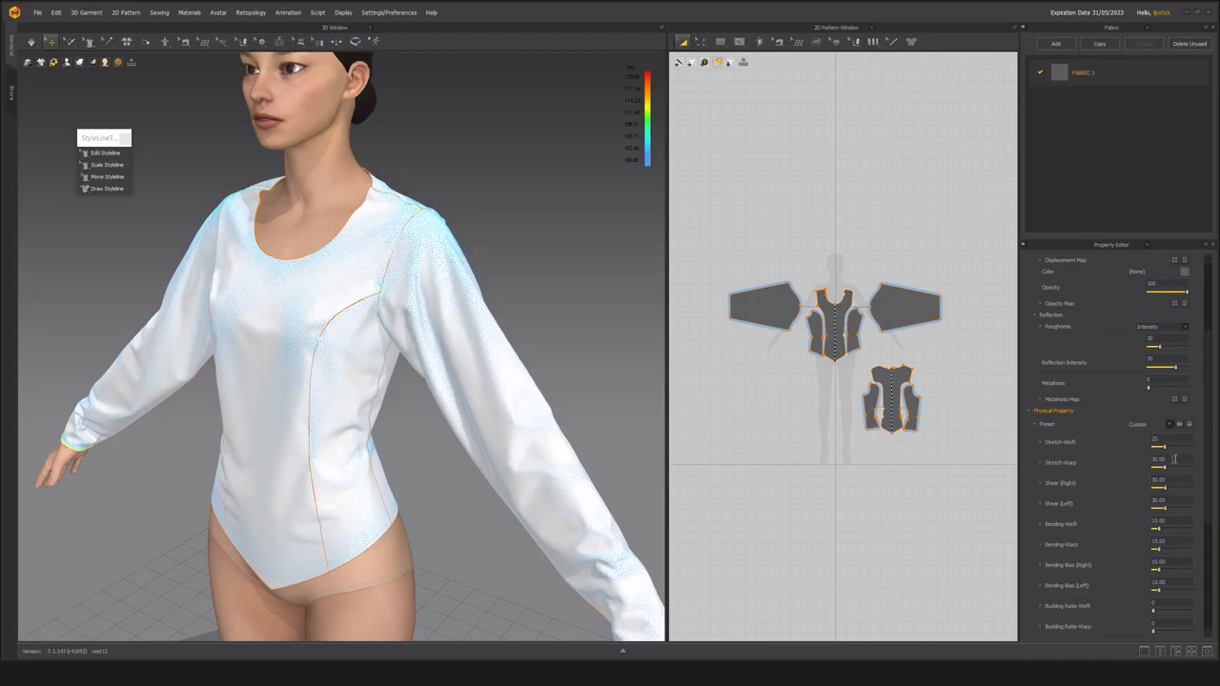
click(1176, 458)
key(Tab)
text(0)
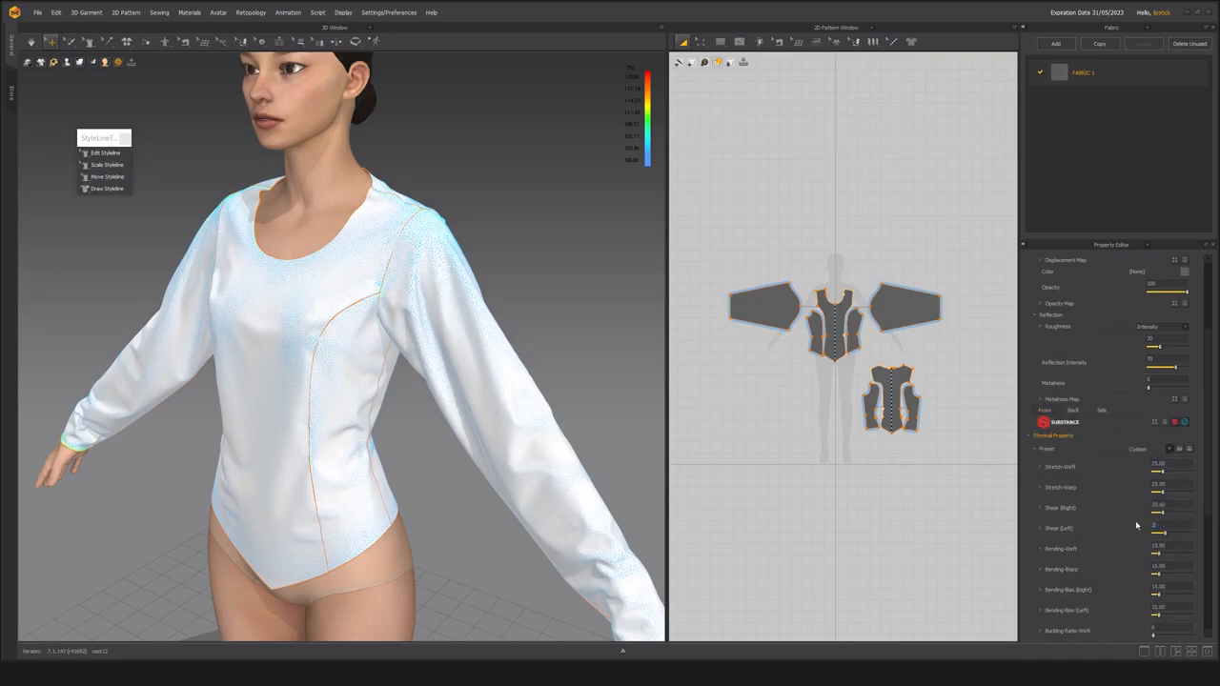
middle_drag(433, 471, 434, 401)
key(space)
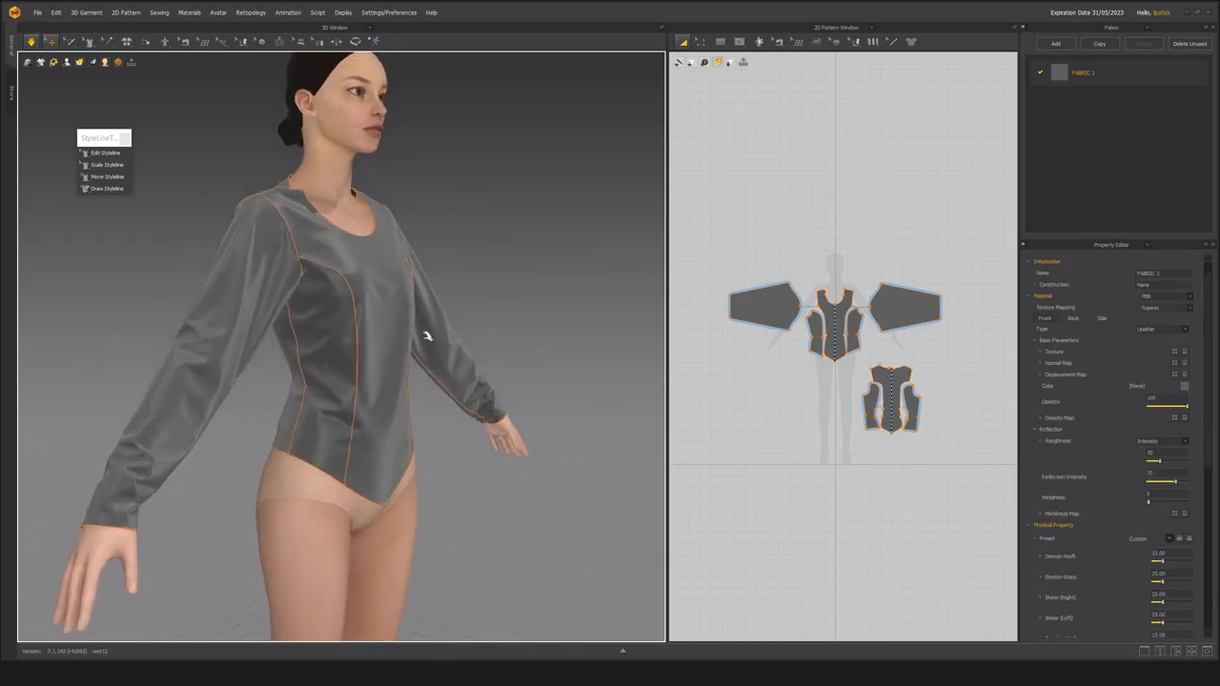
Examine how the bodice and sleeves drape in simulation with the reduced stretch and shear values.
scroll(423, 333, up, 5)
right_drag(380, 345, 387, 345)
scroll(521, 340, down, 4)
mouse_move(478, 338)
right_down()
mouse_move(384, 327)
mouse_move(310, 335)
mouse_move(398, 335)
mouse_move(287, 348)
mouse_move(524, 346)
mouse_move(488, 354)
right_up()
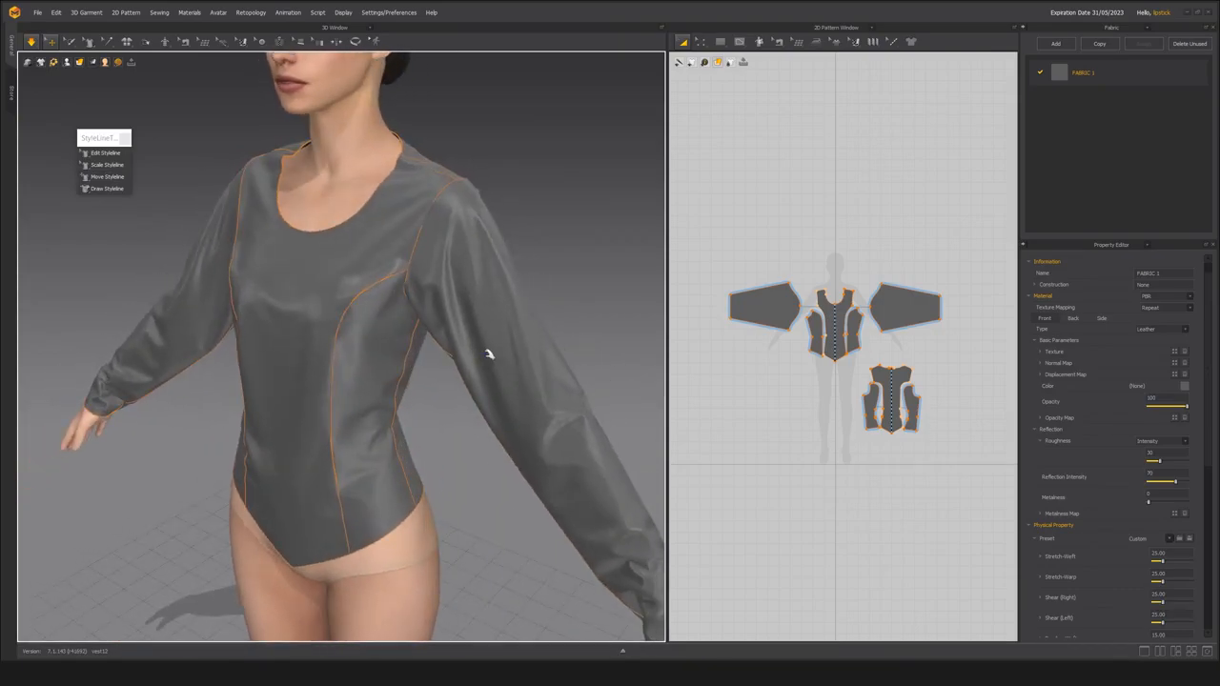
scroll(406, 295, up, 5)
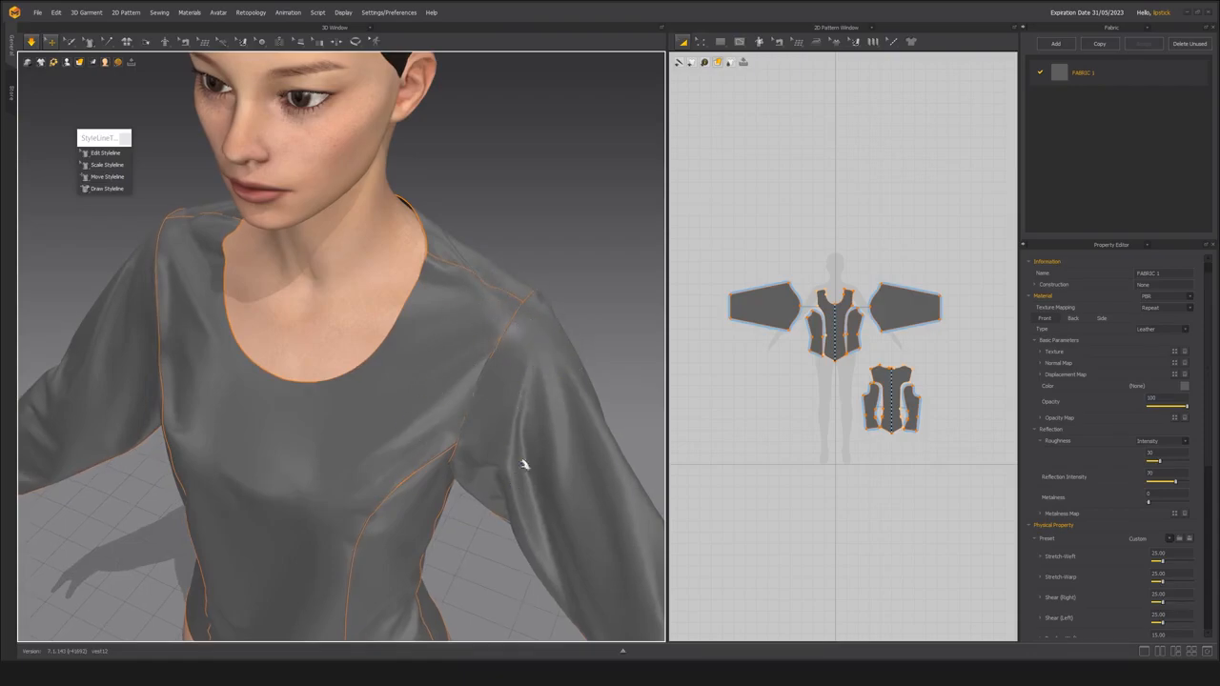
scroll(468, 382, down, 5)
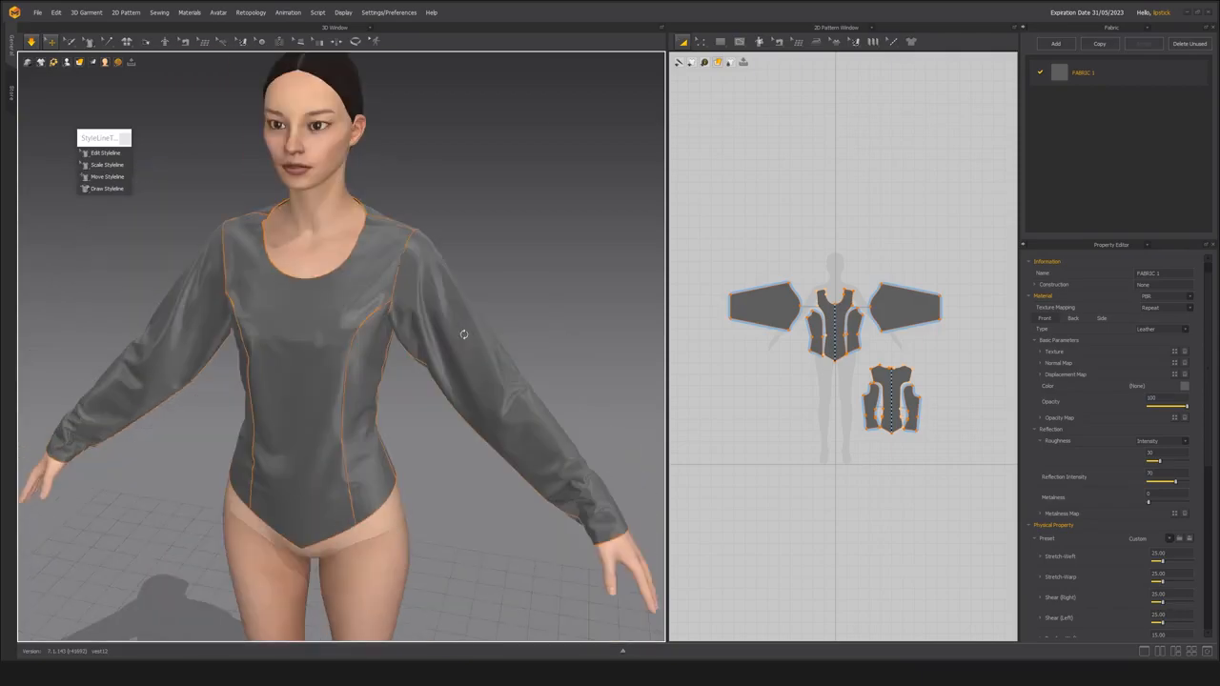
right_drag(464, 335, 458, 347)
middle_drag(457, 346, 490, 368)
scroll(484, 374, up, 2)
right_drag(479, 379, 406, 371)
scroll(484, 405, down, 3)
scroll(371, 390, up, 5)
right_drag(404, 414, 310, 305)
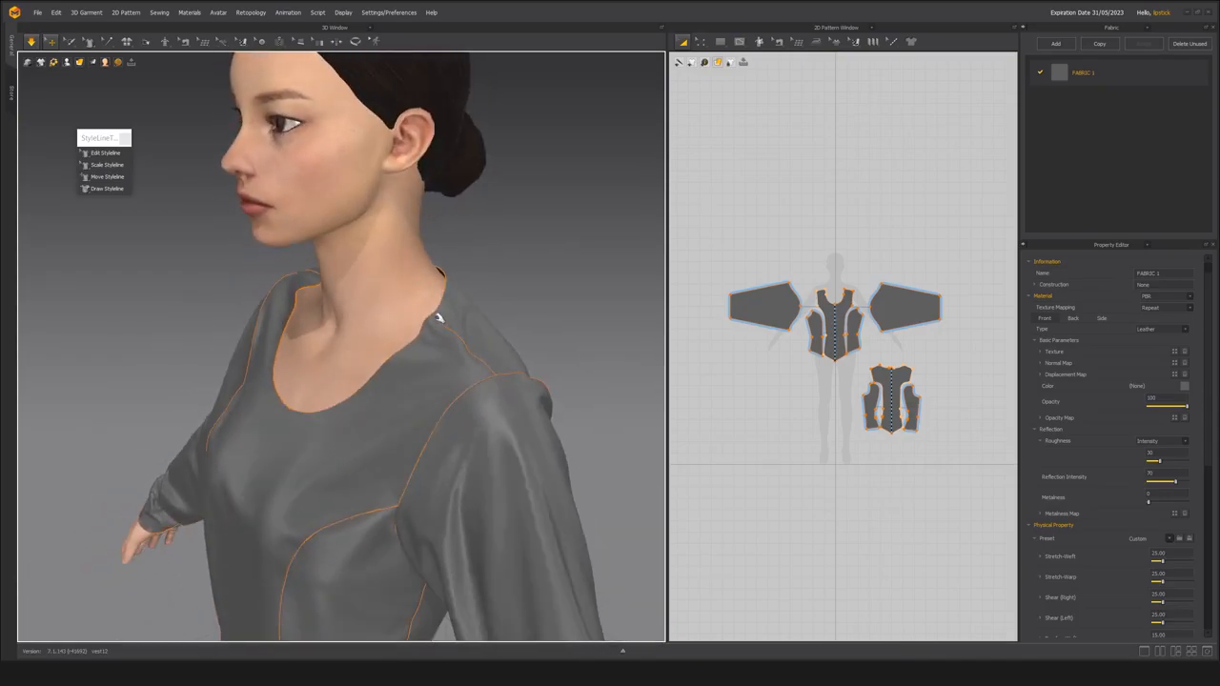
Inspect the neckline where the front and back panels meet at the shoulder seam.
right_drag(401, 371, 283, 325)
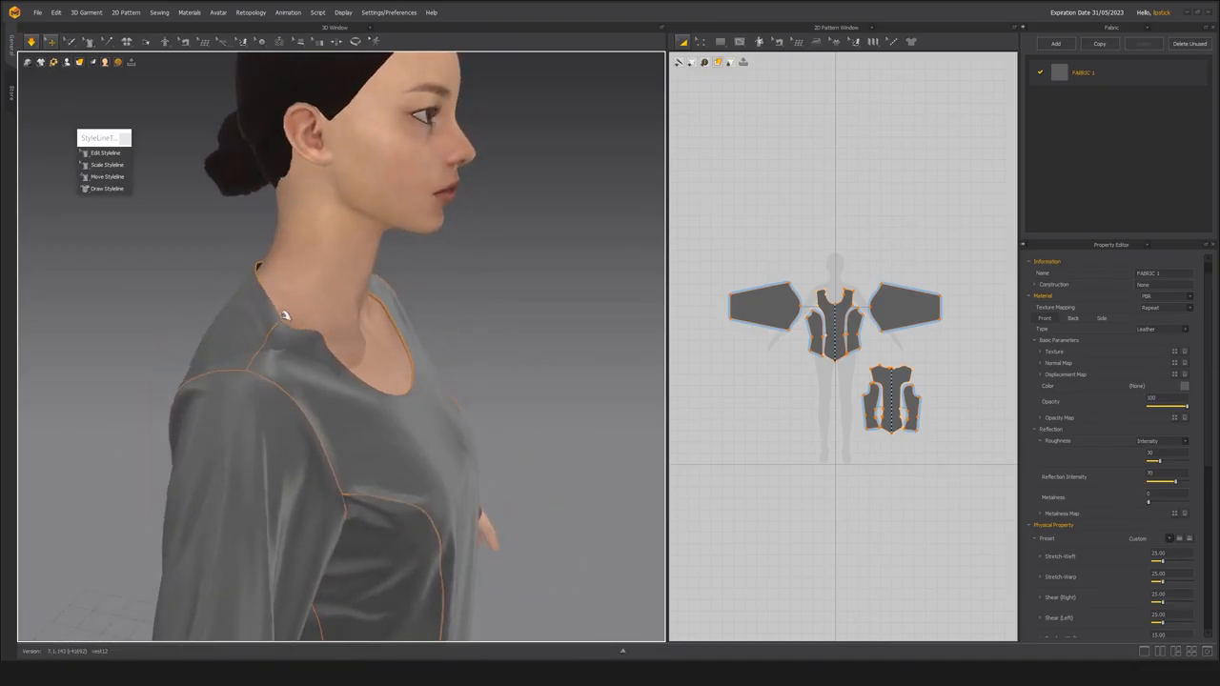
click(281, 316)
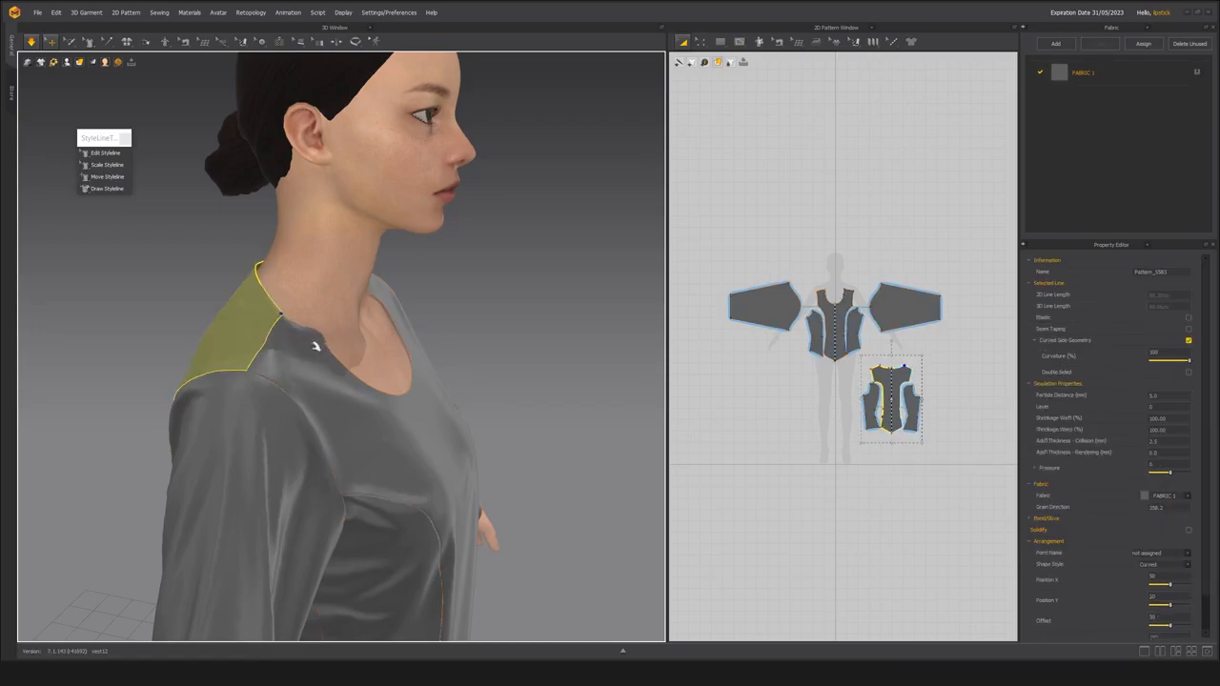
right_drag(318, 346, 265, 334)
click(299, 312)
right_drag(421, 323, 305, 239)
right_drag(301, 405, 460, 411)
scroll(452, 373, up, 2)
right_drag(452, 367, 441, 348)
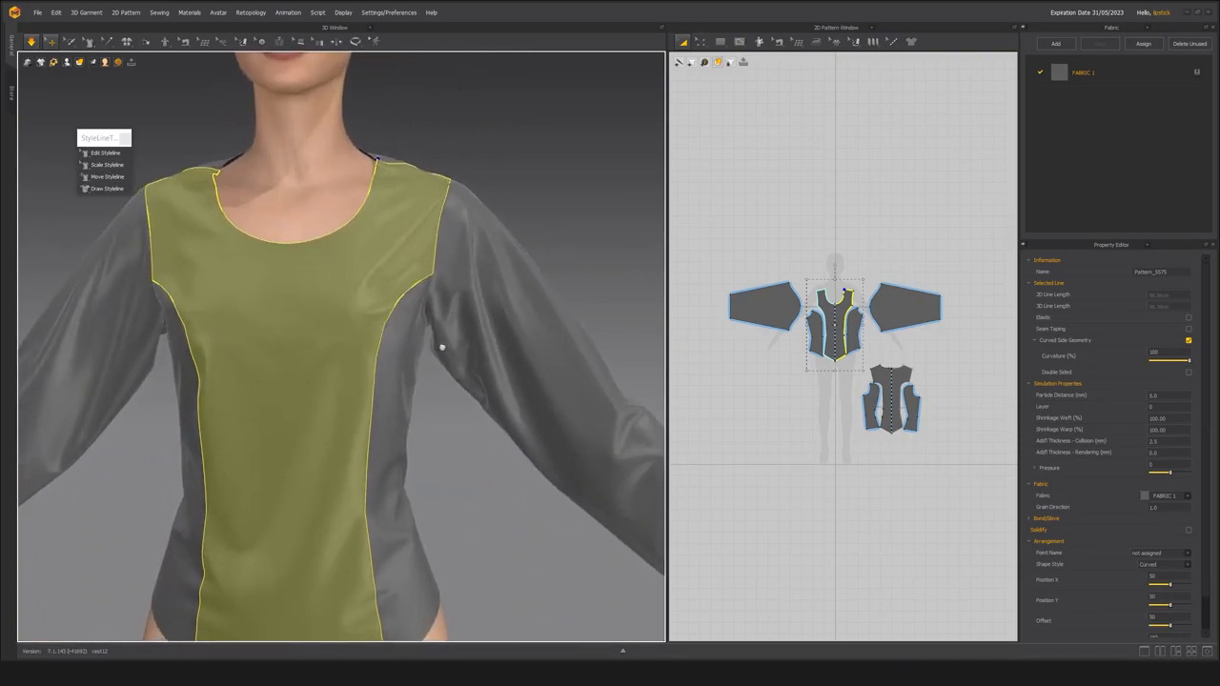
Review the whole simulated leather garment from the front, side and back with no pattern selected.
scroll(443, 341, down, 5)
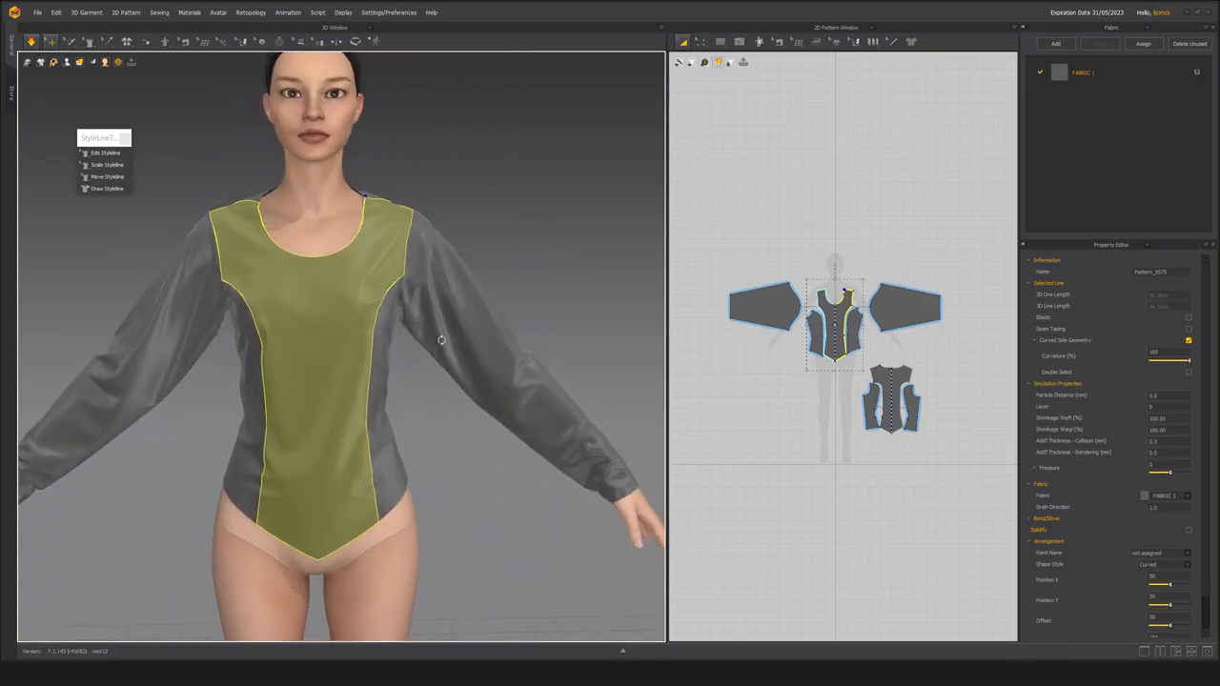
right_drag(358, 375, 449, 373)
right_drag(356, 350, 431, 428)
click(461, 422)
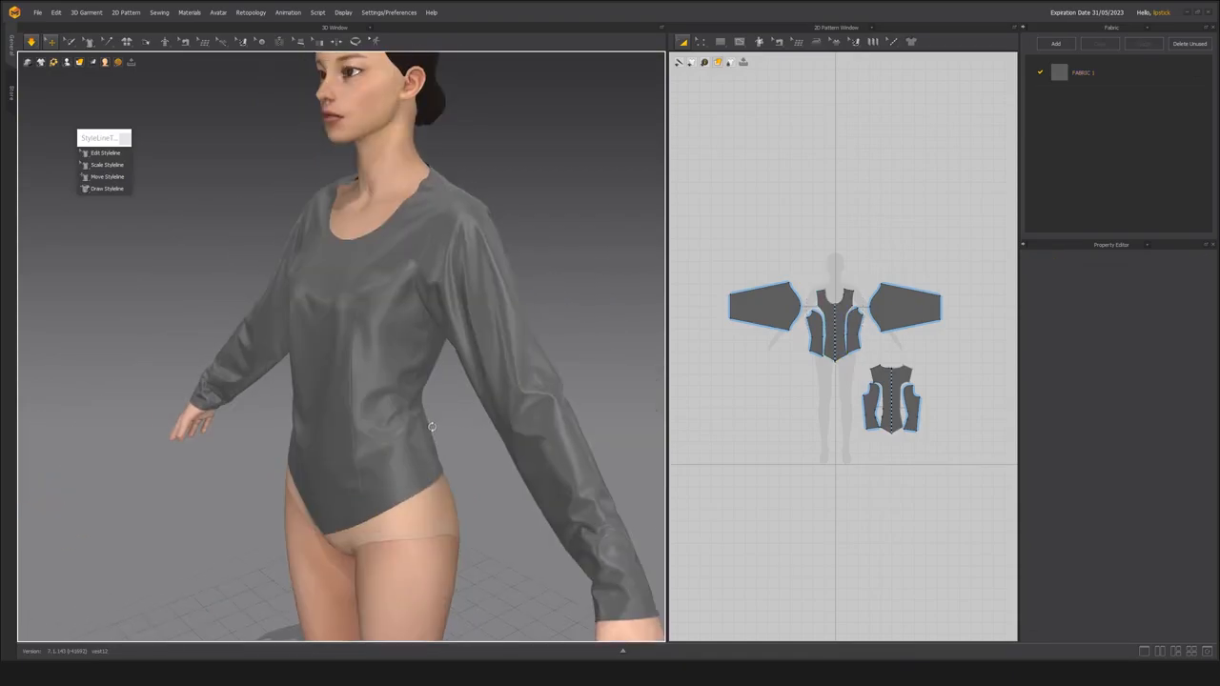
scroll(449, 441, up, 3)
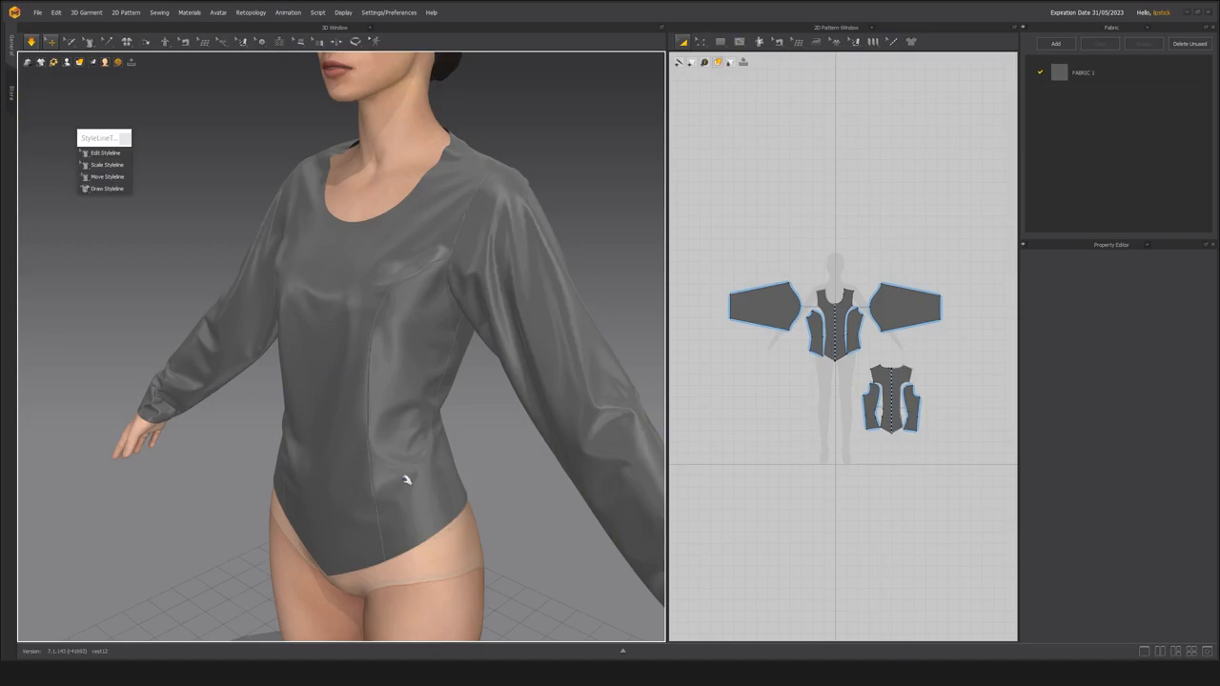
right_drag(328, 444, 405, 431)
right_drag(327, 501, 453, 491)
right_drag(348, 422, 430, 428)
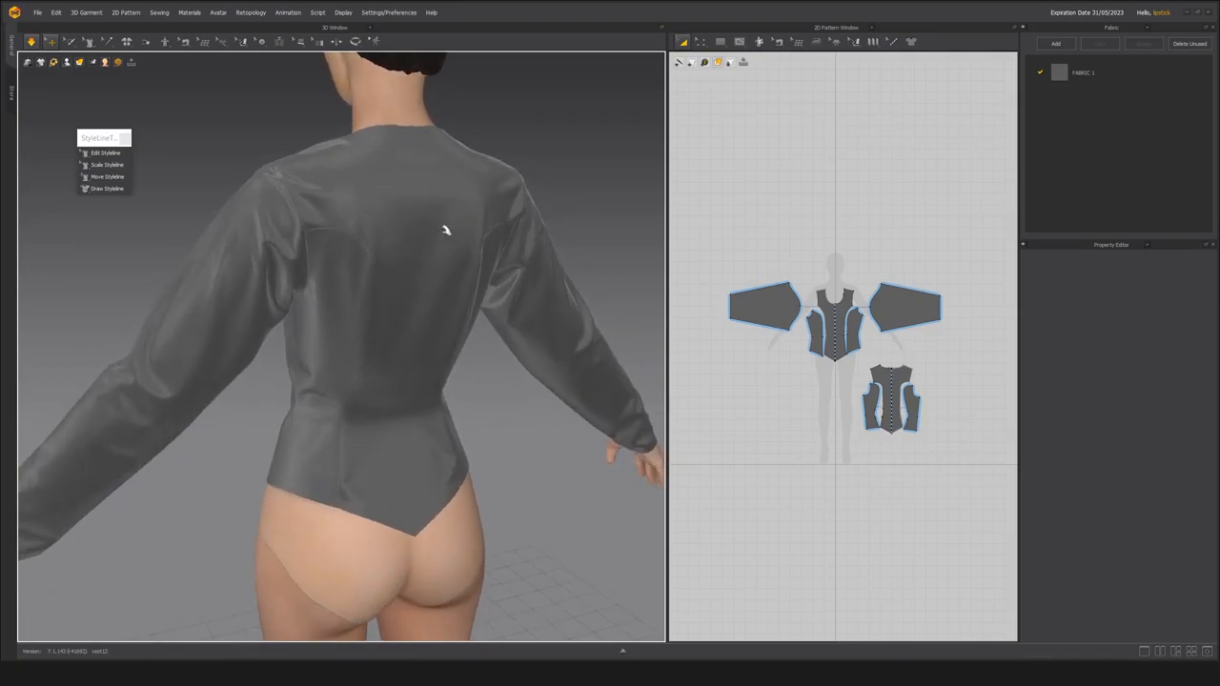
right_drag(417, 323, 358, 350)
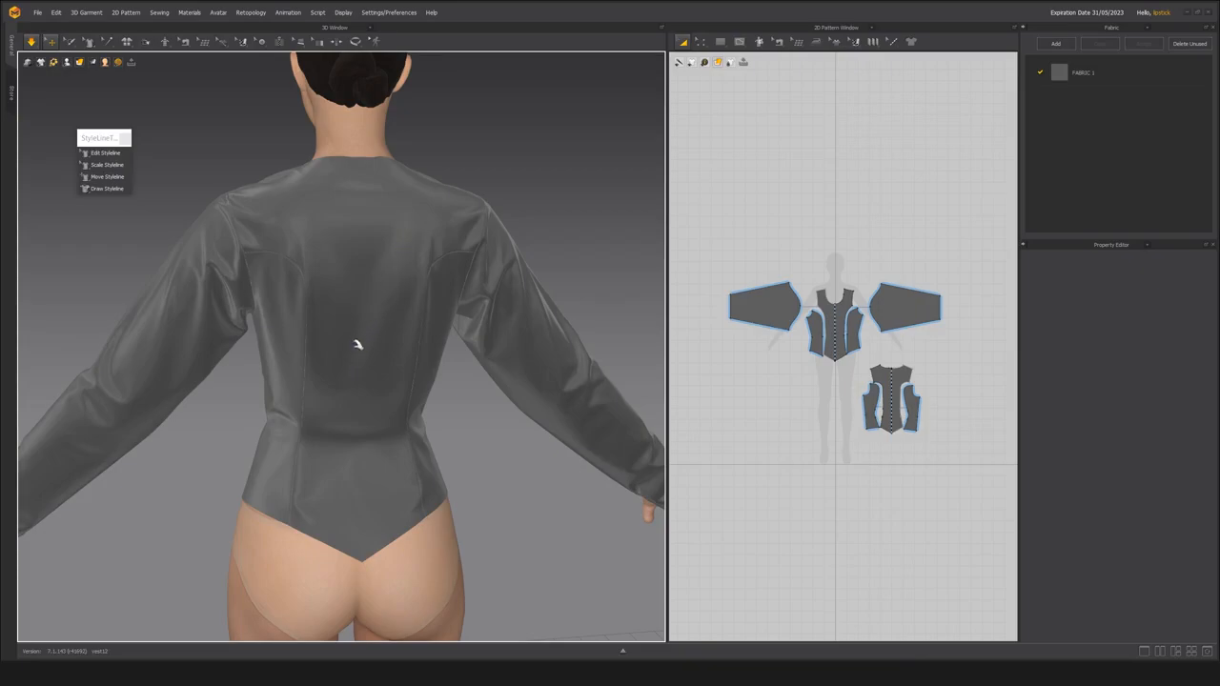
right_drag(354, 413, 388, 410)
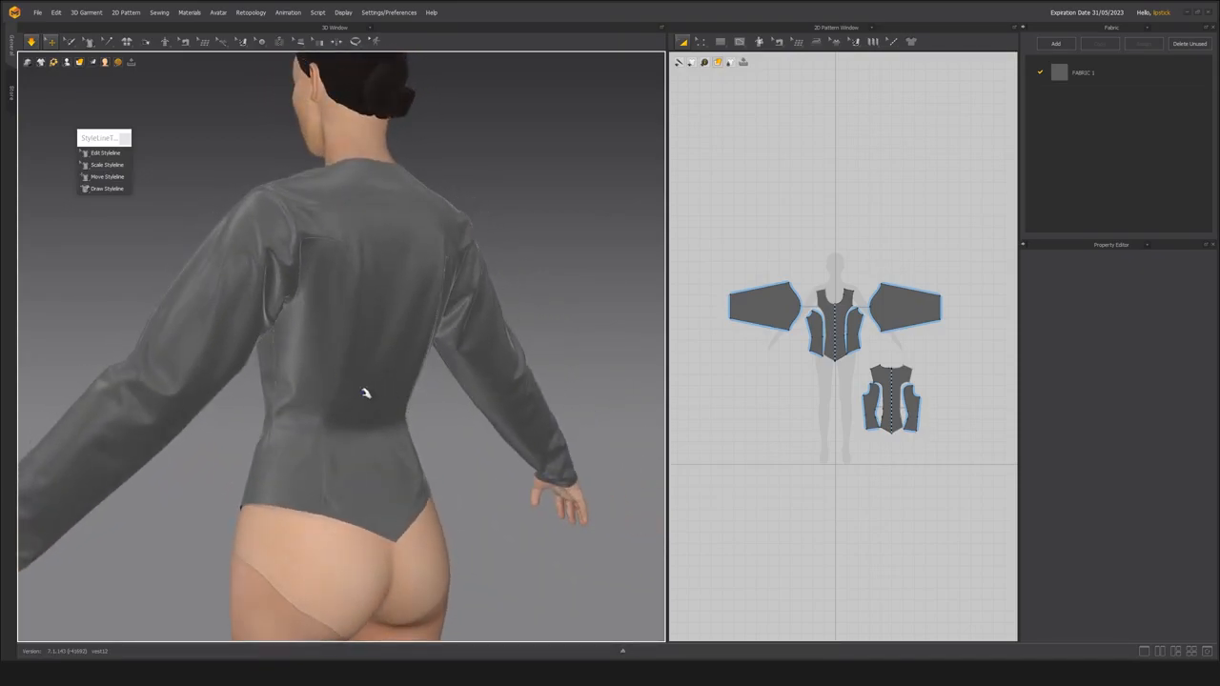
right_drag(408, 450, 338, 398)
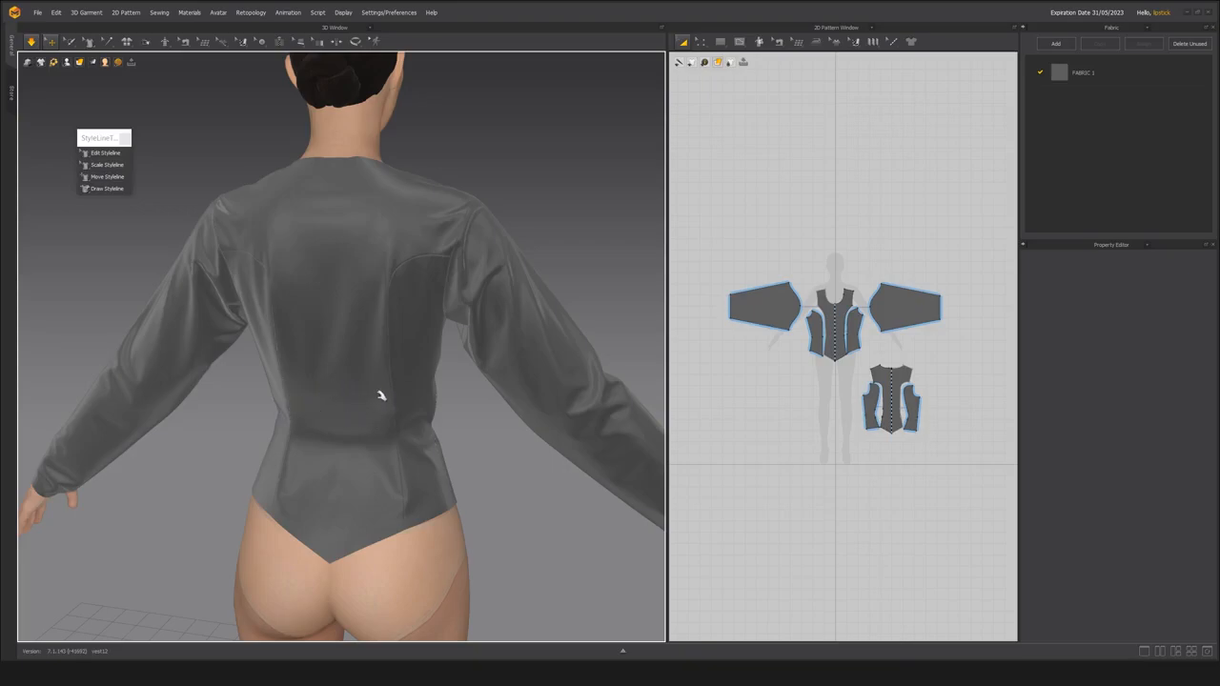
right_drag(329, 450, 368, 451)
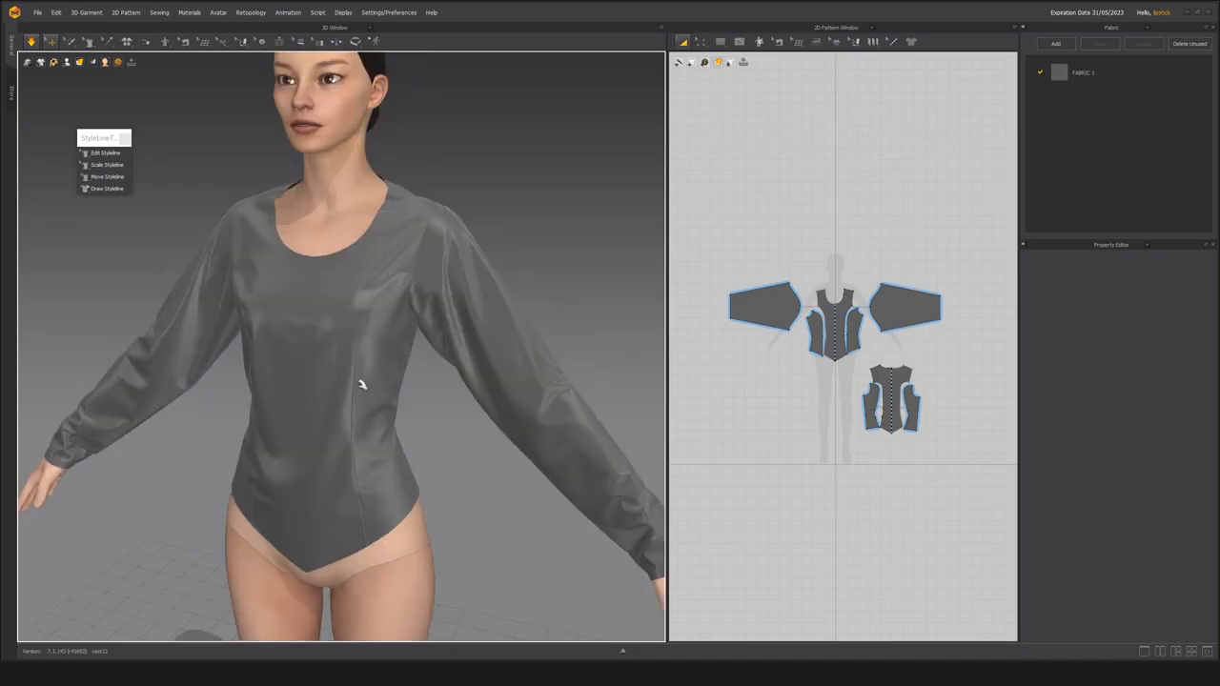
right_drag(388, 430, 476, 410)
Select all the pattern pieces, set their Particle Distance to 10 mm and run the simulation.
drag(710, 248, 965, 465)
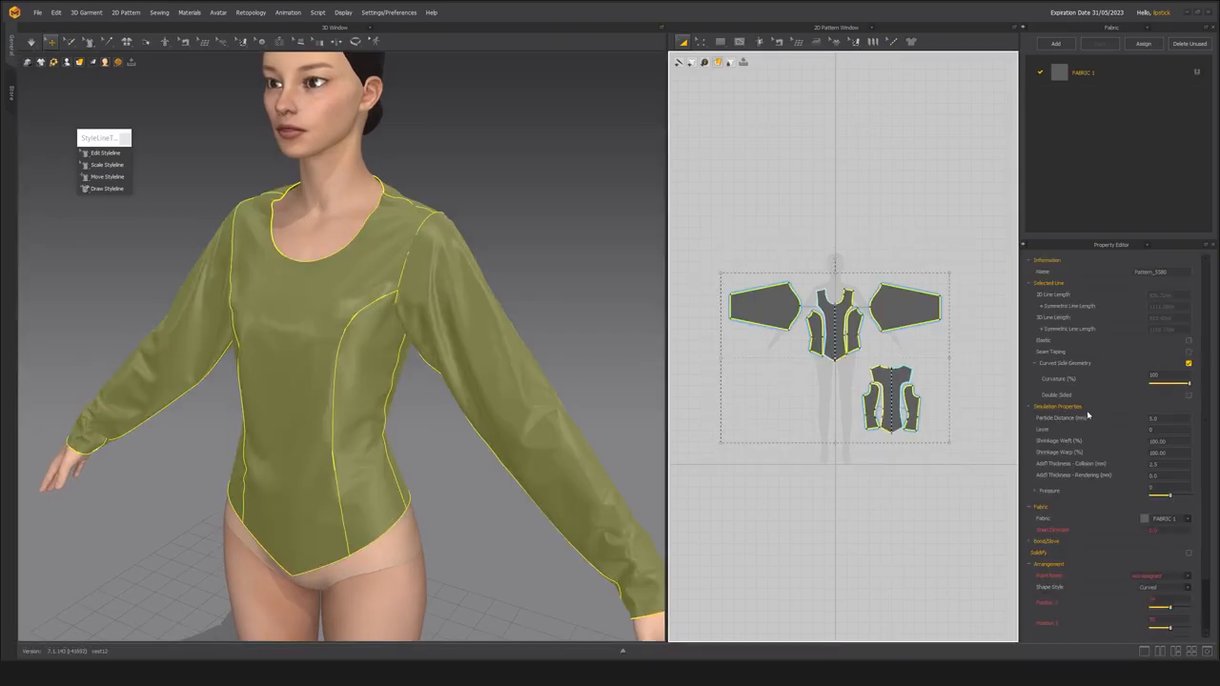
click(1178, 418)
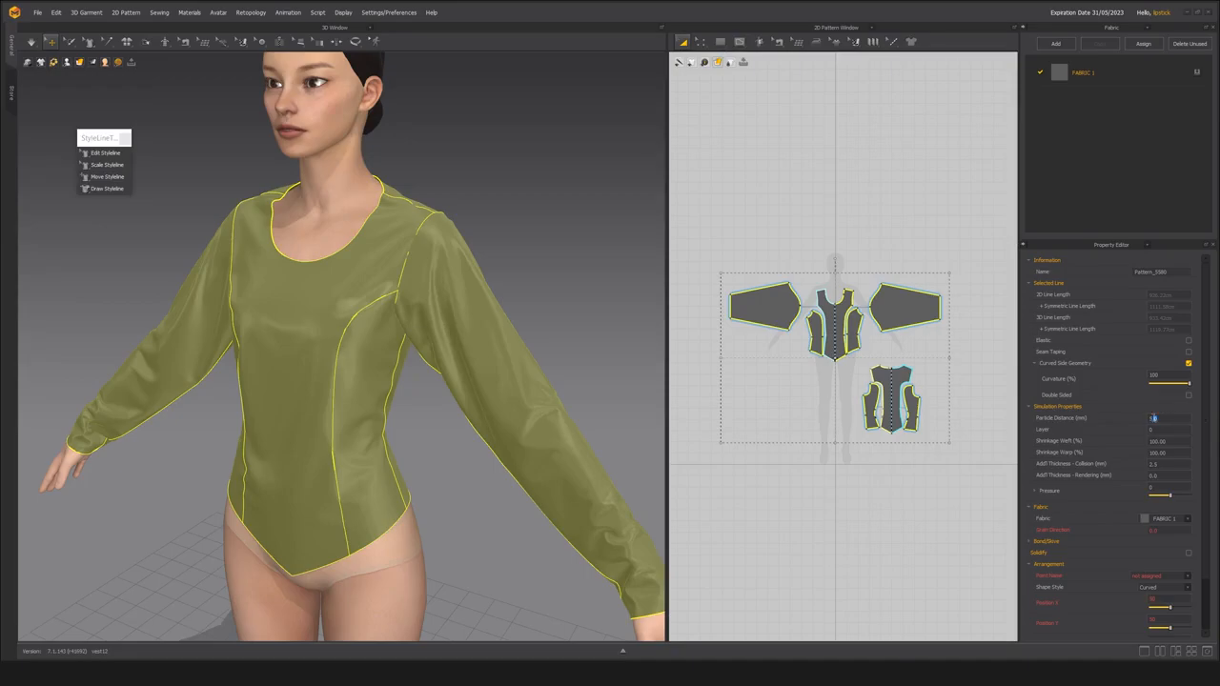
key(Return)
middle_drag(332, 288, 333, 305)
key(space)
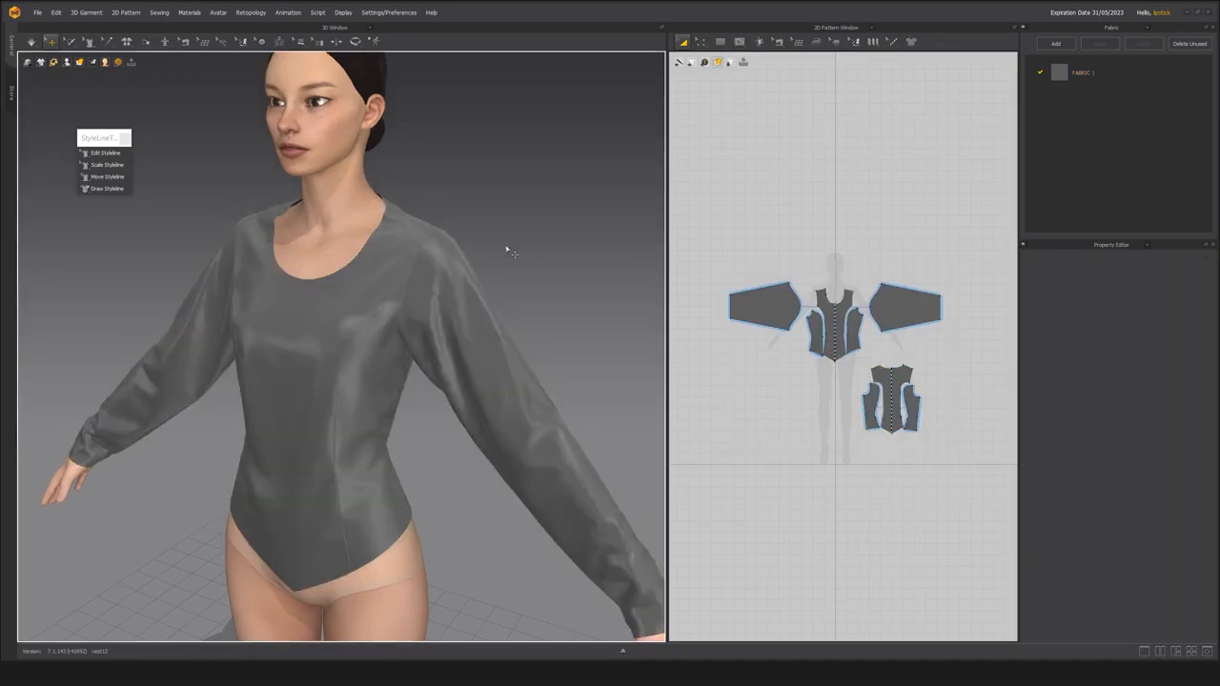
Tug at the left sleeve during simulation and examine how the whole garment drapes with the coarser mesh.
click(459, 270)
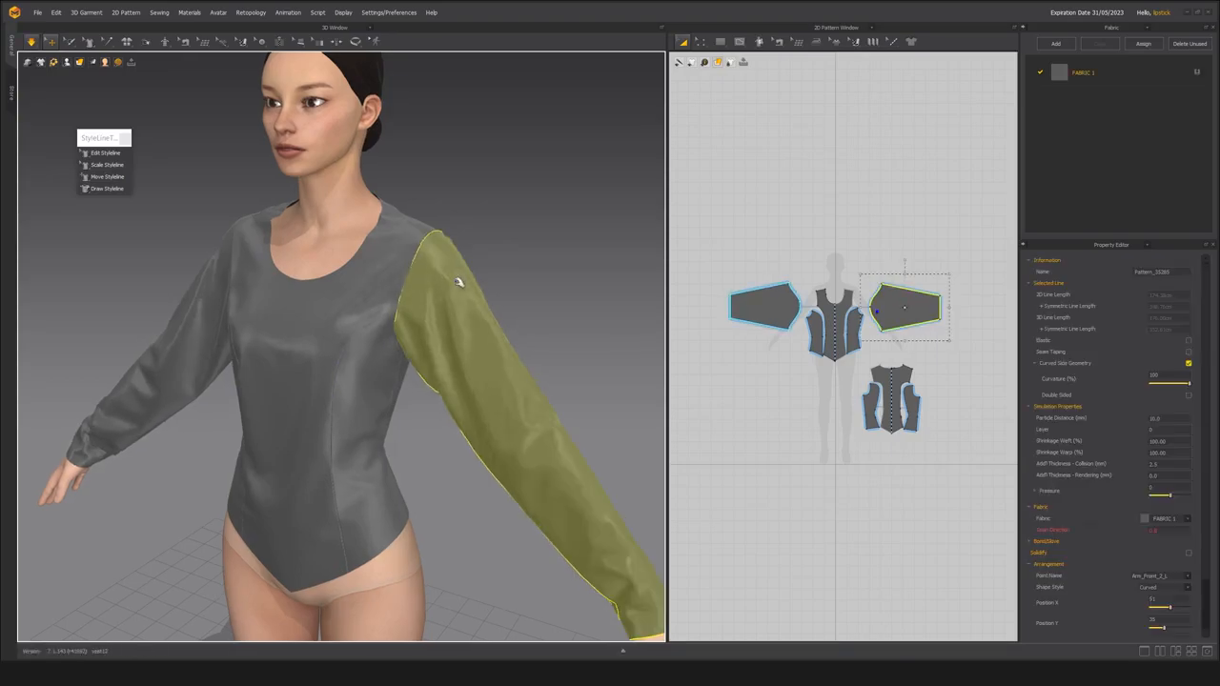
click(419, 240)
click(467, 256)
right_drag(246, 321, 318, 317)
middle_drag(330, 330, 333, 340)
right_drag(333, 340, 291, 349)
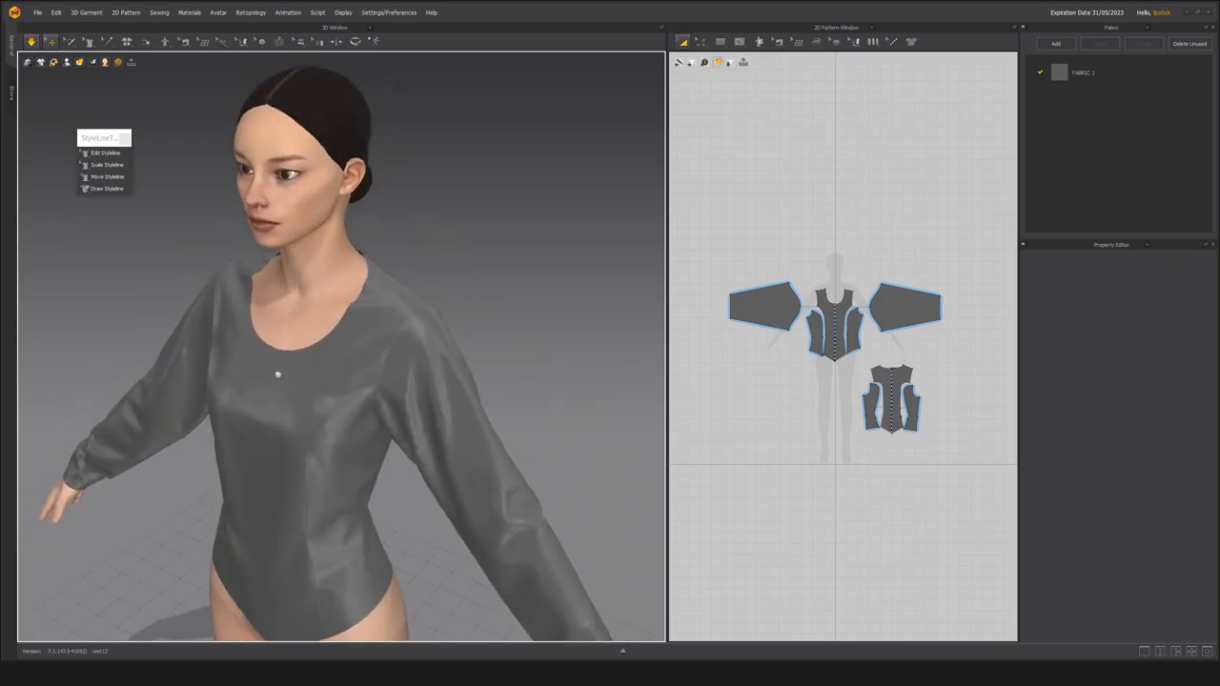
scroll(333, 390, up, 3)
right_drag(333, 390, 387, 324)
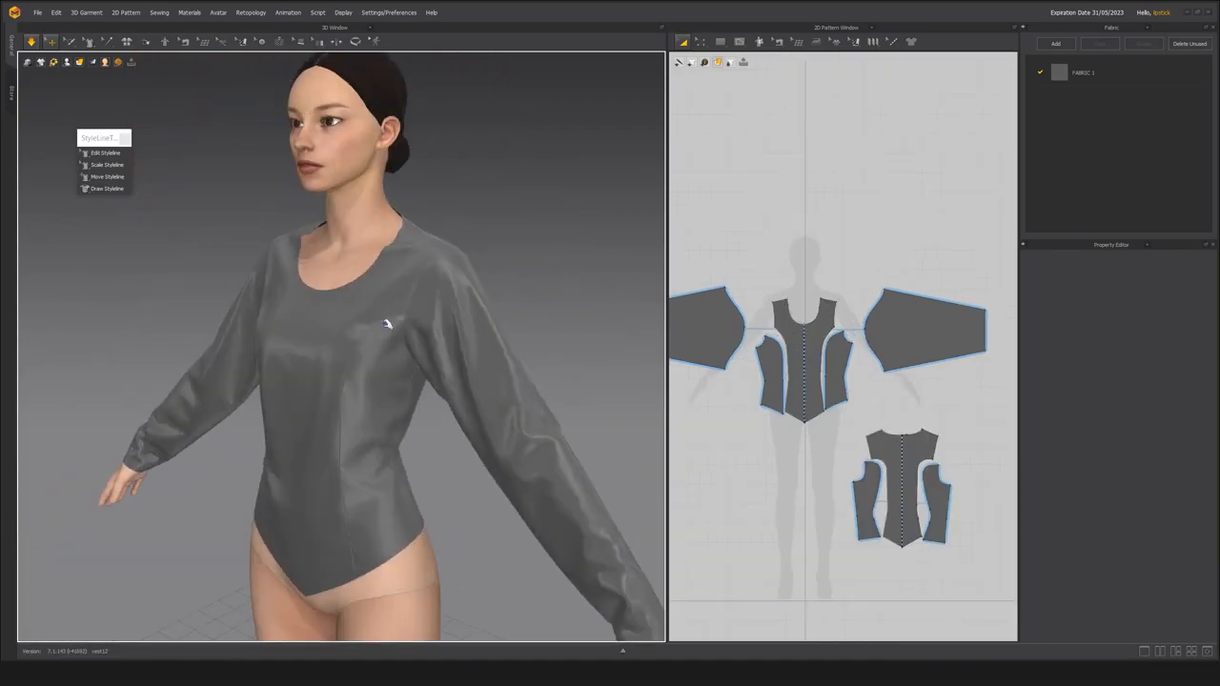
Inspect the neckline and shoulder seam up close from the front and the side.
middle_drag(444, 346, 429, 477)
scroll(429, 397, up, 4)
right_drag(429, 458, 375, 364)
right_drag(340, 305, 411, 277)
right_drag(503, 306, 302, 316)
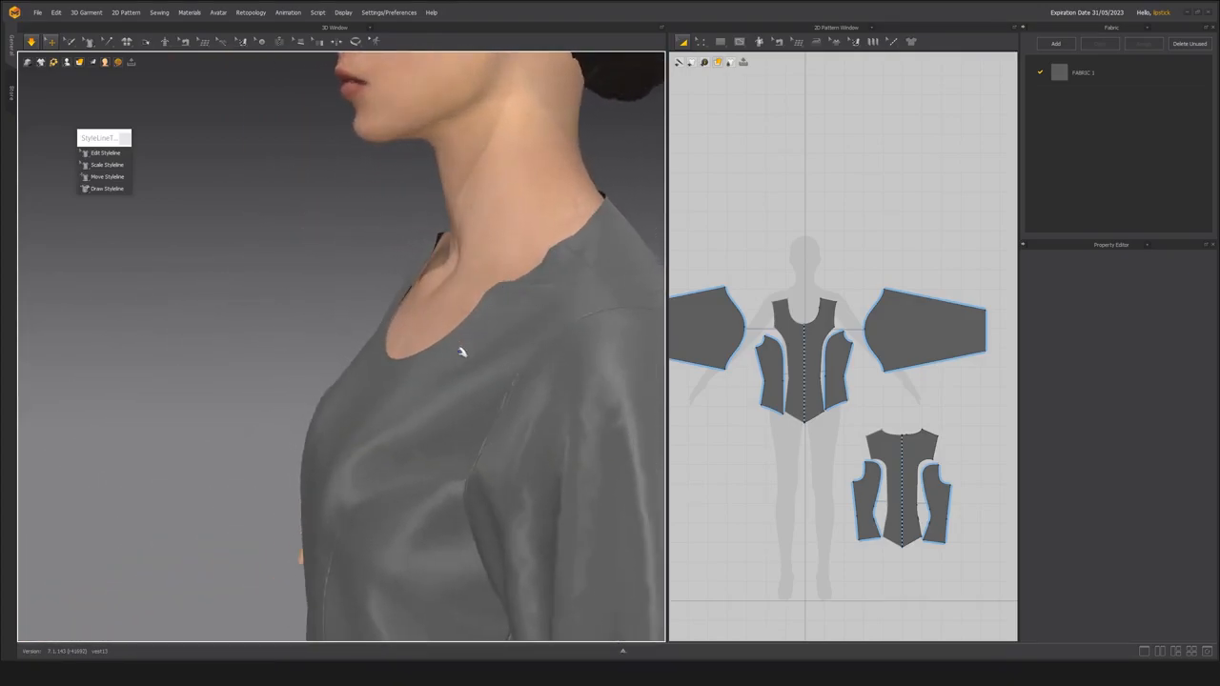
scroll(467, 360, down, 3)
right_drag(474, 373, 408, 348)
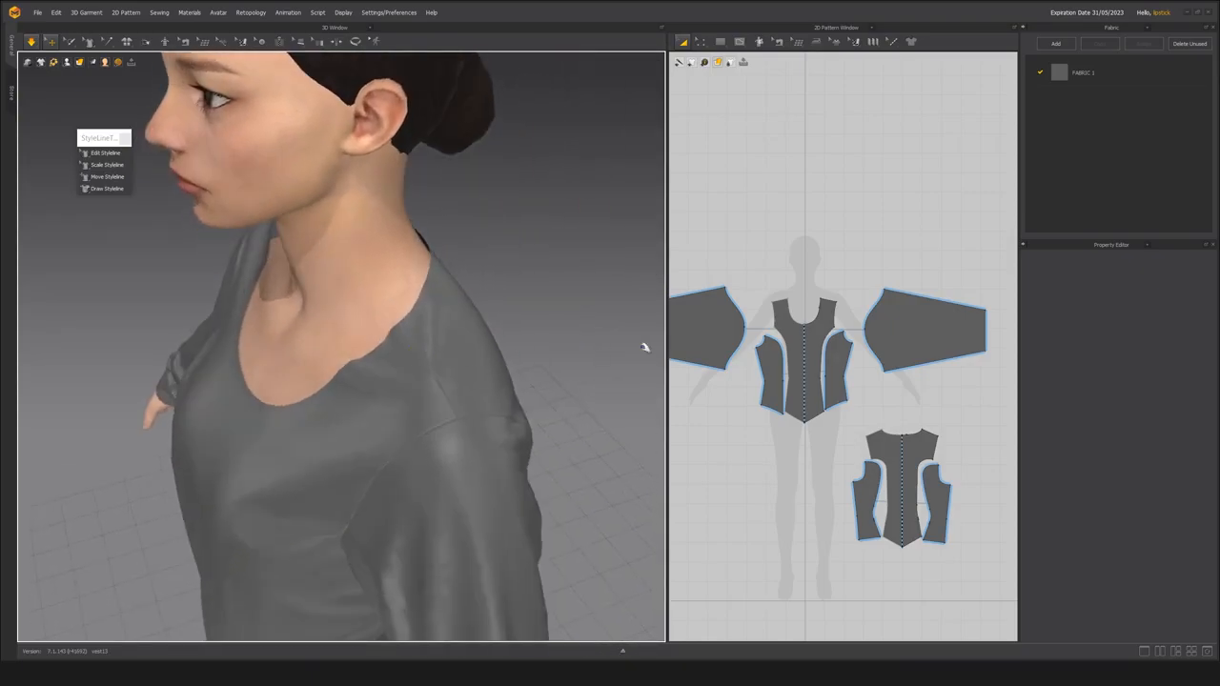
Stop the simulation and lower the neck-side corner of the front panel's shoulder line slightly in the 2D pattern.
click(419, 405)
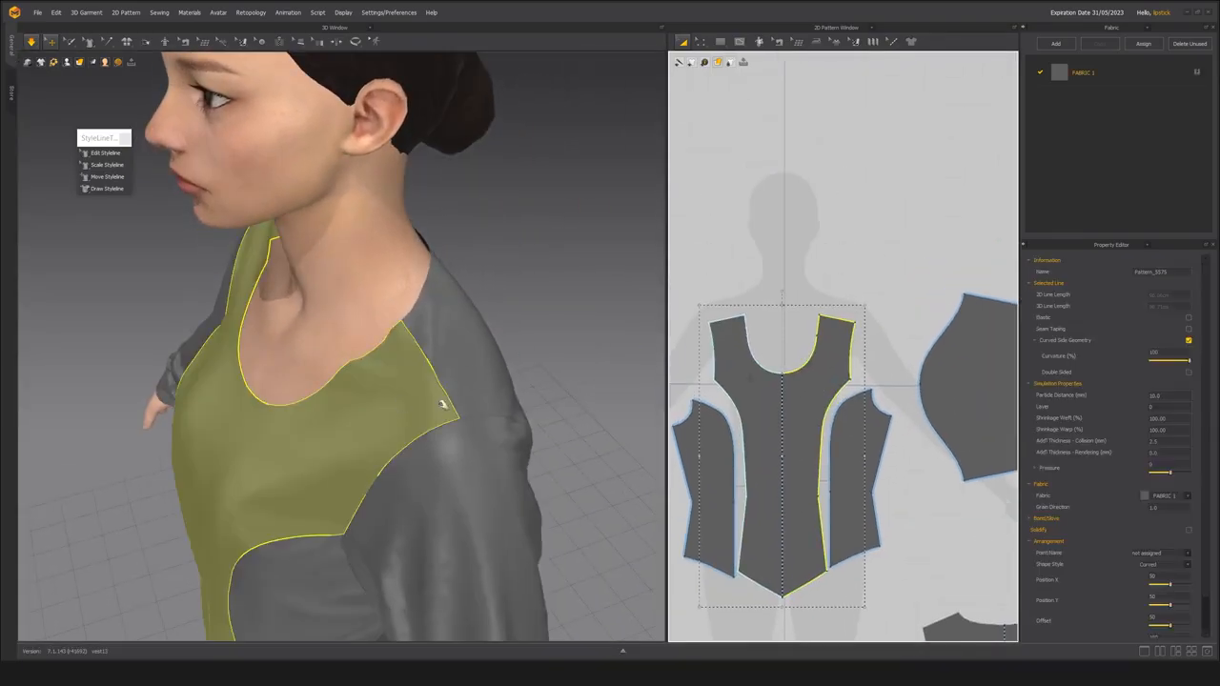
scroll(837, 325, up, 6)
key(z)
key(space)
middle_drag(779, 267, 823, 253)
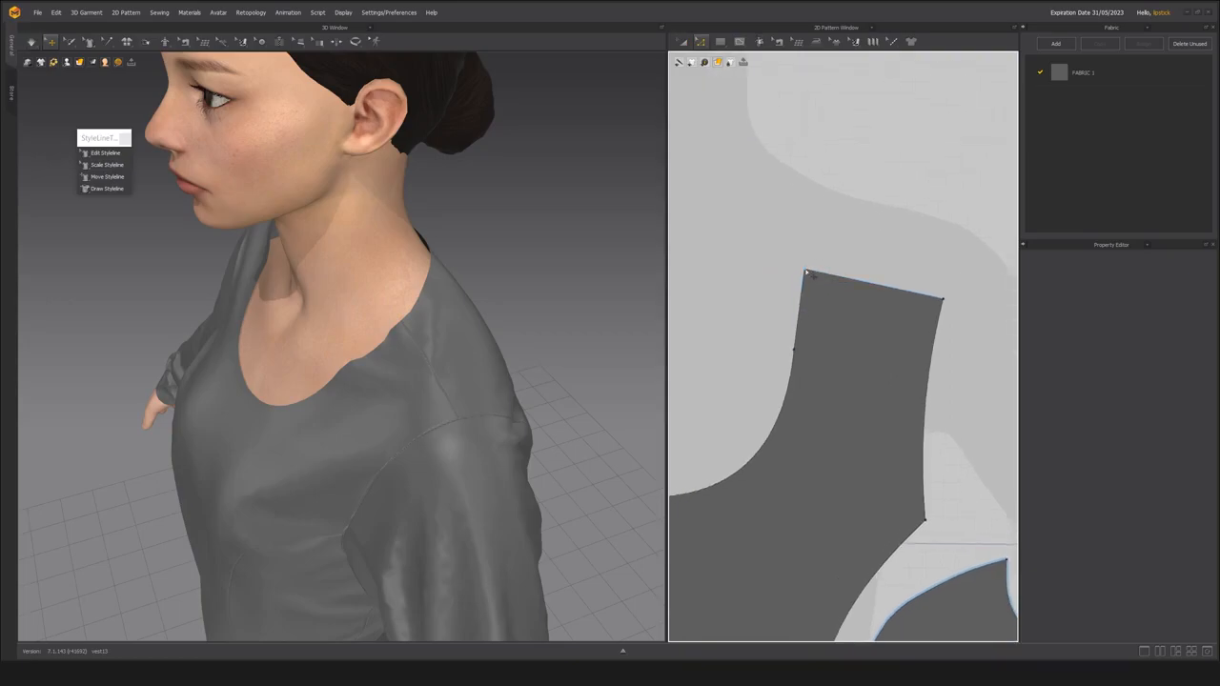
click(805, 276)
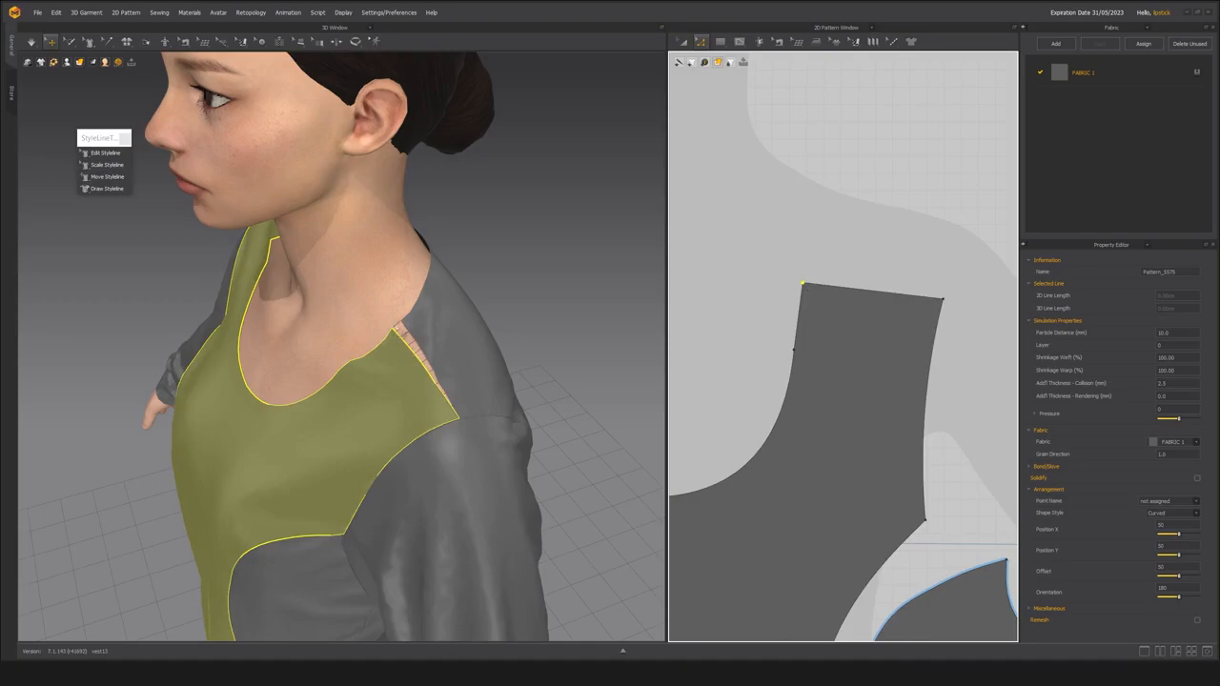
click(875, 244)
click(804, 285)
drag(803, 287, 802, 286)
Simulate the garment to close the gap at the shoulder seam and check the reshaped neckline from both sides.
right_drag(371, 366, 414, 330)
key(space)
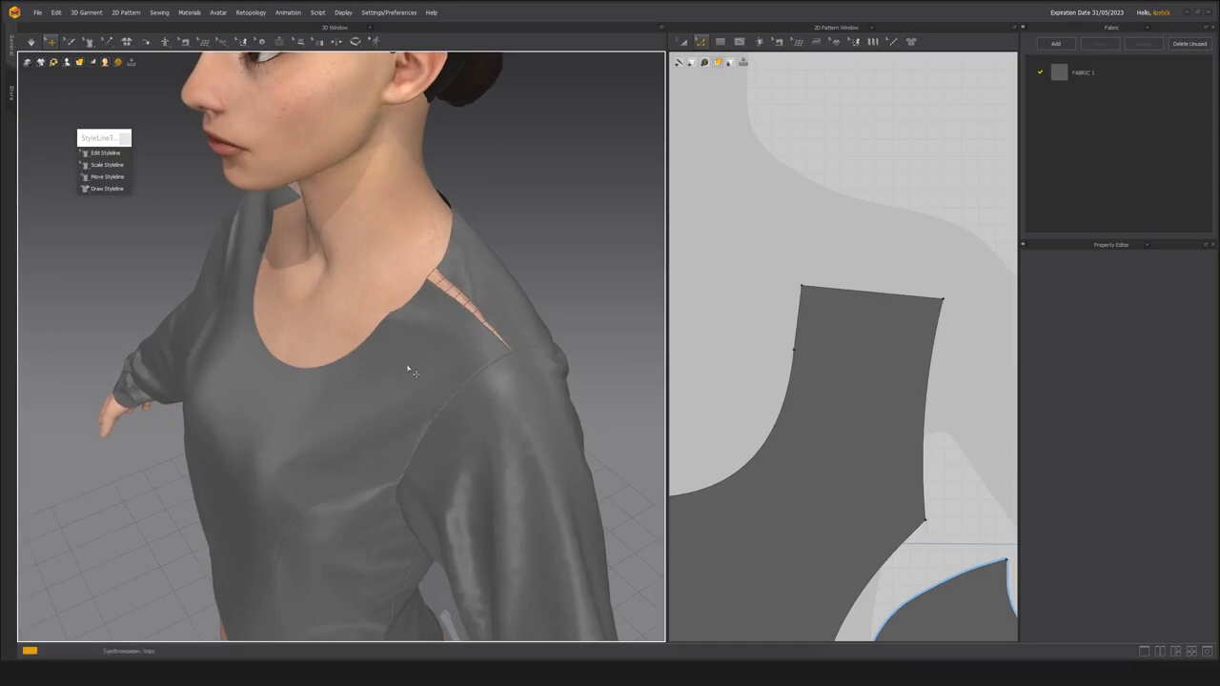
right_drag(352, 362, 518, 351)
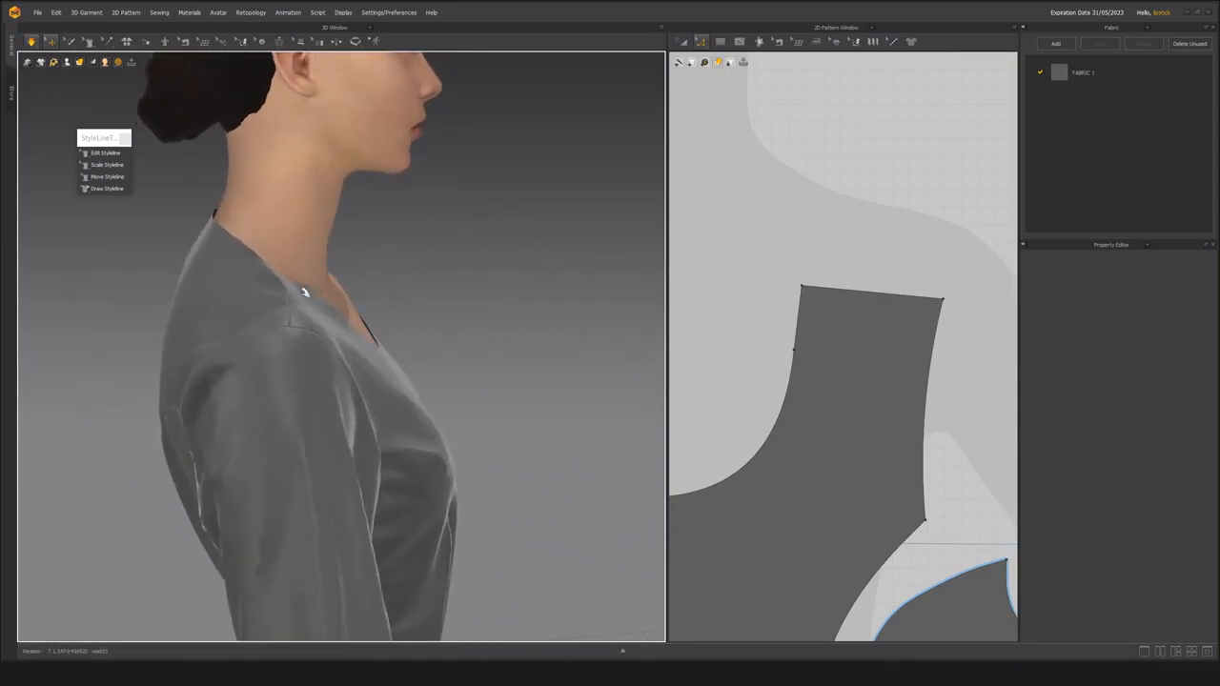
right_drag(308, 289, 269, 278)
click(269, 281)
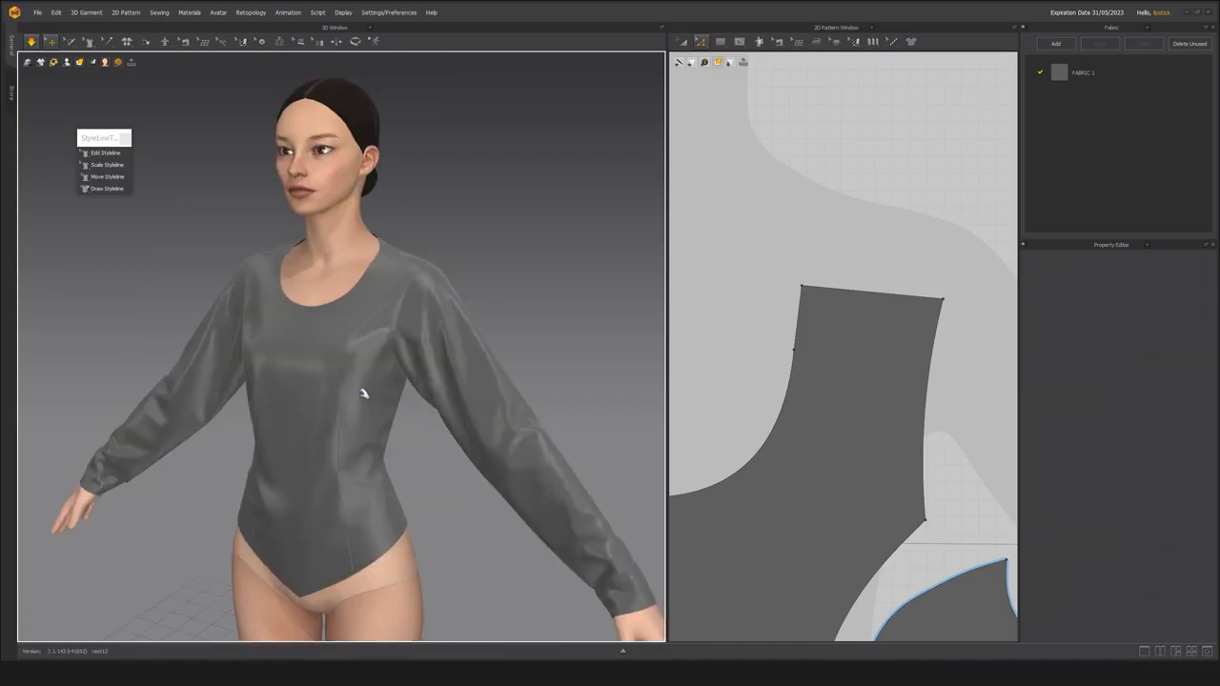
Try to make the avatar's left armhole slightly smaller with the Scale Styleline tool.
key(space)
right_drag(427, 329, 393, 339)
scroll(365, 334, up, 3)
click(115, 167)
click(401, 315)
click(383, 310)
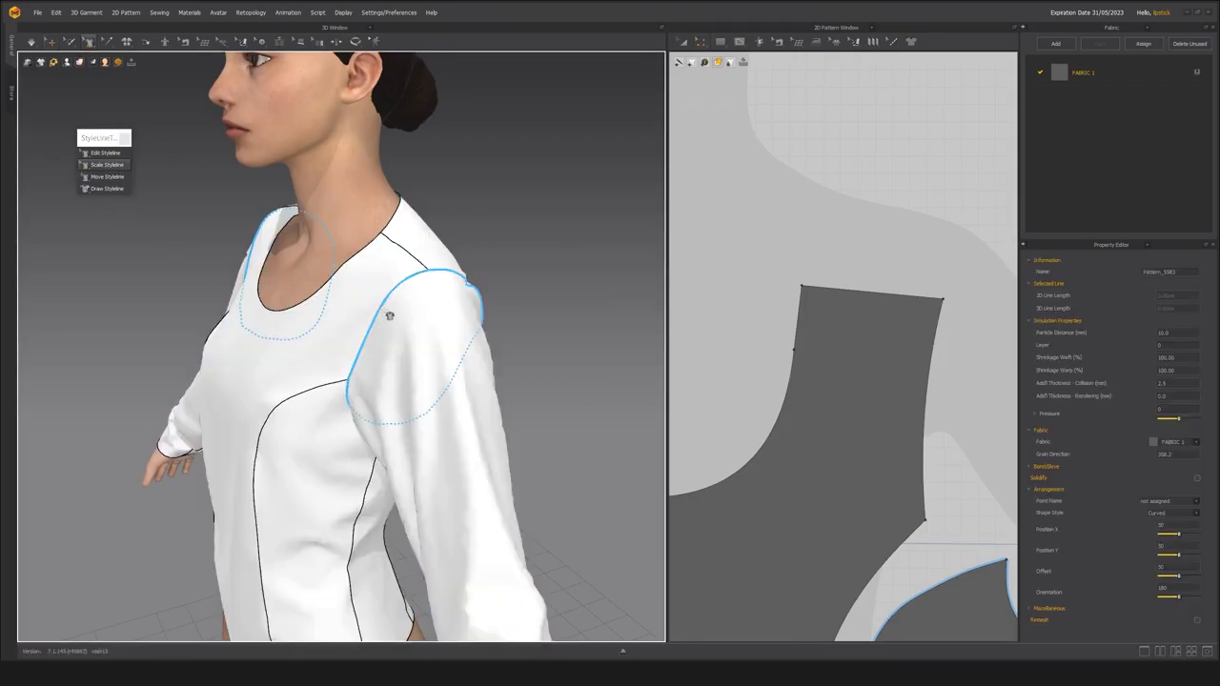
right_drag(391, 347, 368, 320)
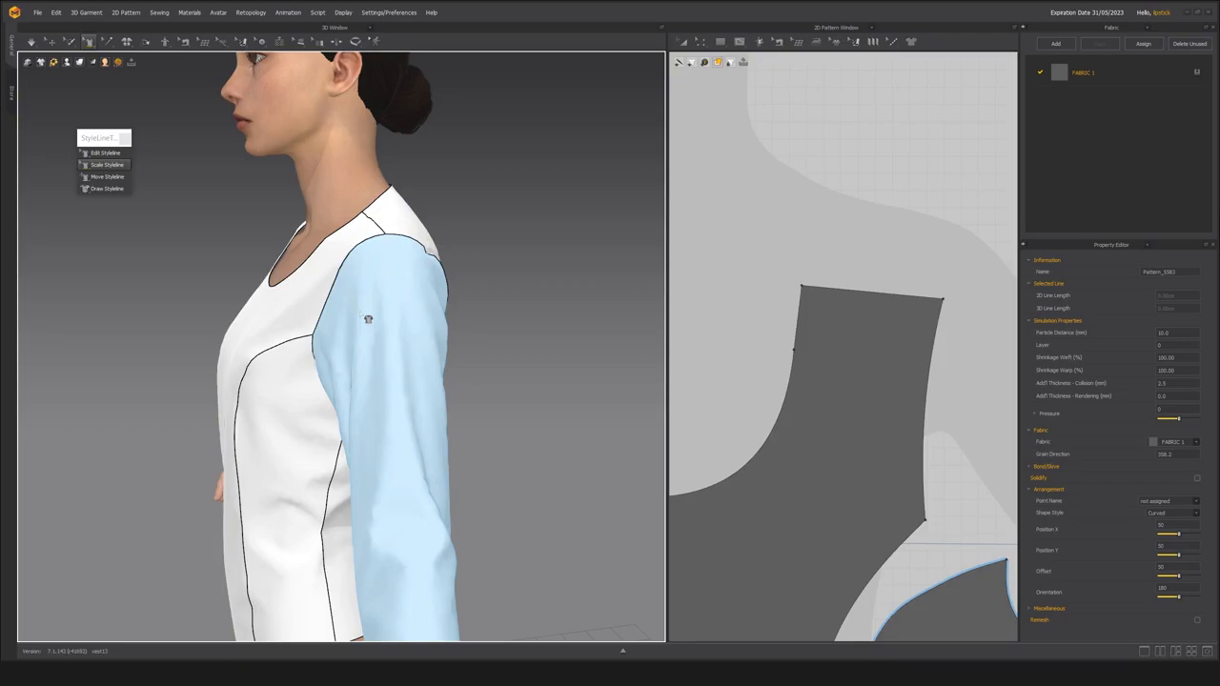
scroll(822, 403, down, 8)
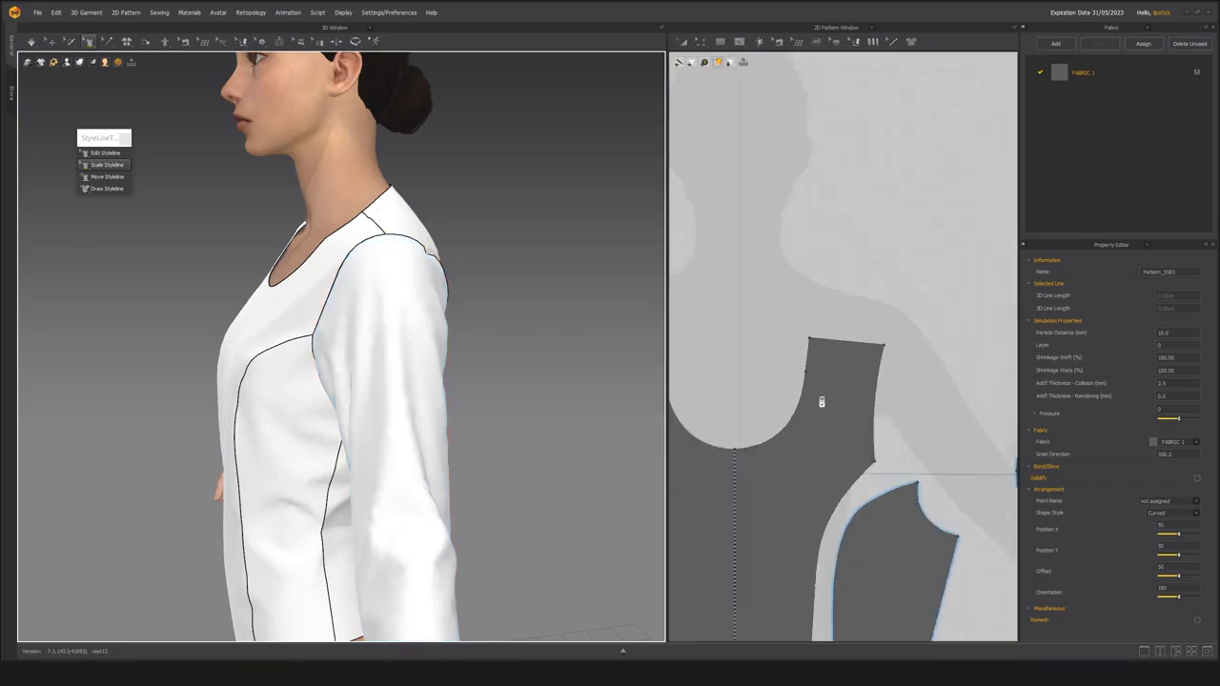
middle_drag(772, 430, 721, 370)
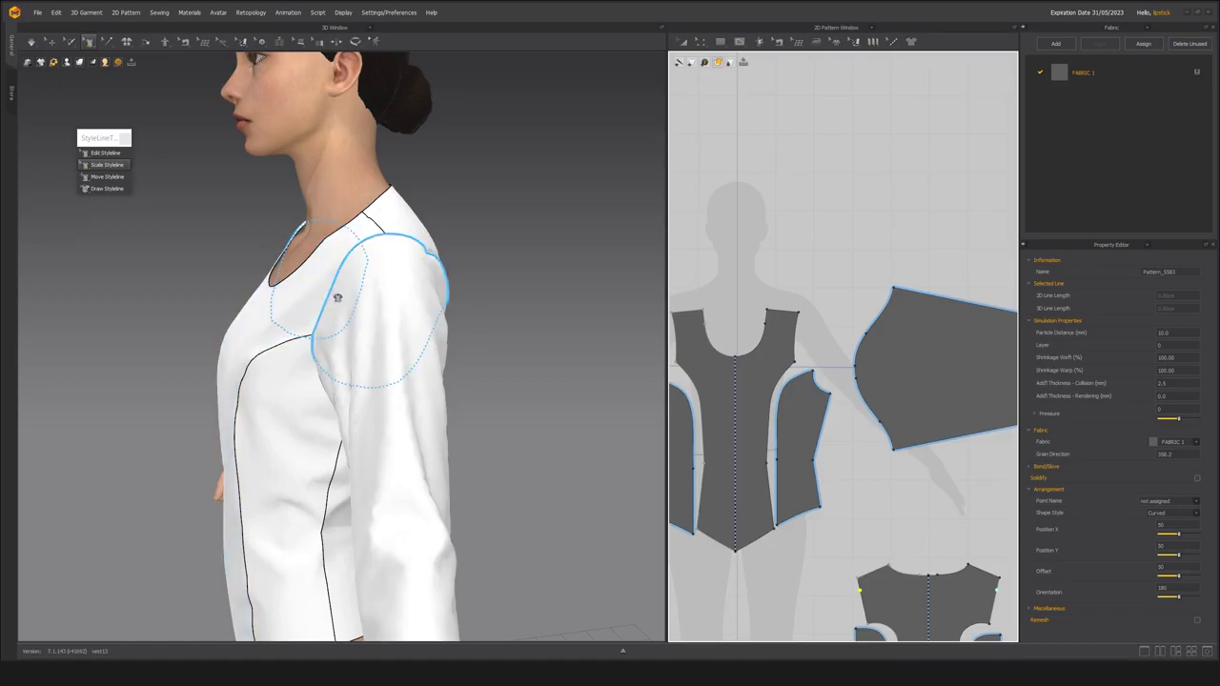
drag(336, 300, 372, 314)
right_drag(423, 329, 448, 276)
Simulate the garment with the reduced armhole and examine the shoulder and upper sleeve.
scroll(372, 289, up, 3)
click(51, 43)
click(447, 256)
scroll(398, 277, up, 2)
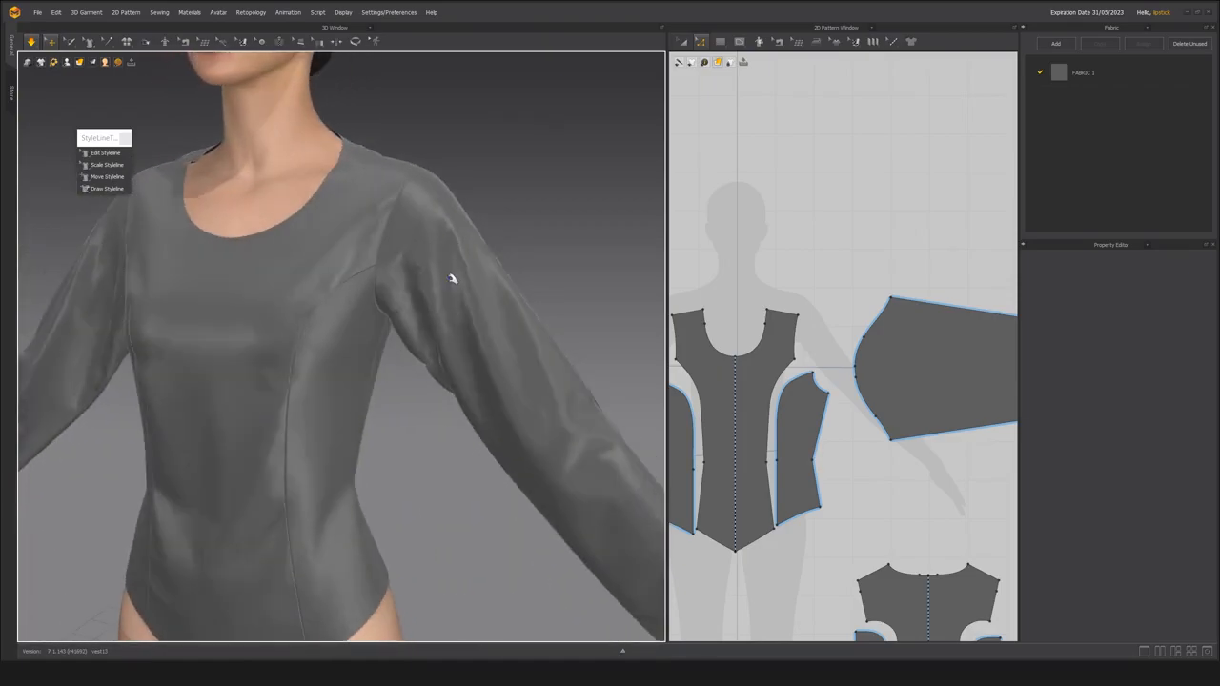
key(alt+7)
right_drag(397, 171, 385, 218)
mouse_move(331, 320)
right_down()
mouse_move(468, 288)
mouse_move(369, 257)
mouse_move(280, 273)
right_up()
Examine how the left sleeve drapes from the shoulder down to the wrist in the front view.
scroll(392, 278, down, 4)
key(2)
scroll(422, 283, down, 2)
scroll(257, 324, up, 3)
click(242, 362)
right_drag(225, 385, 464, 333)
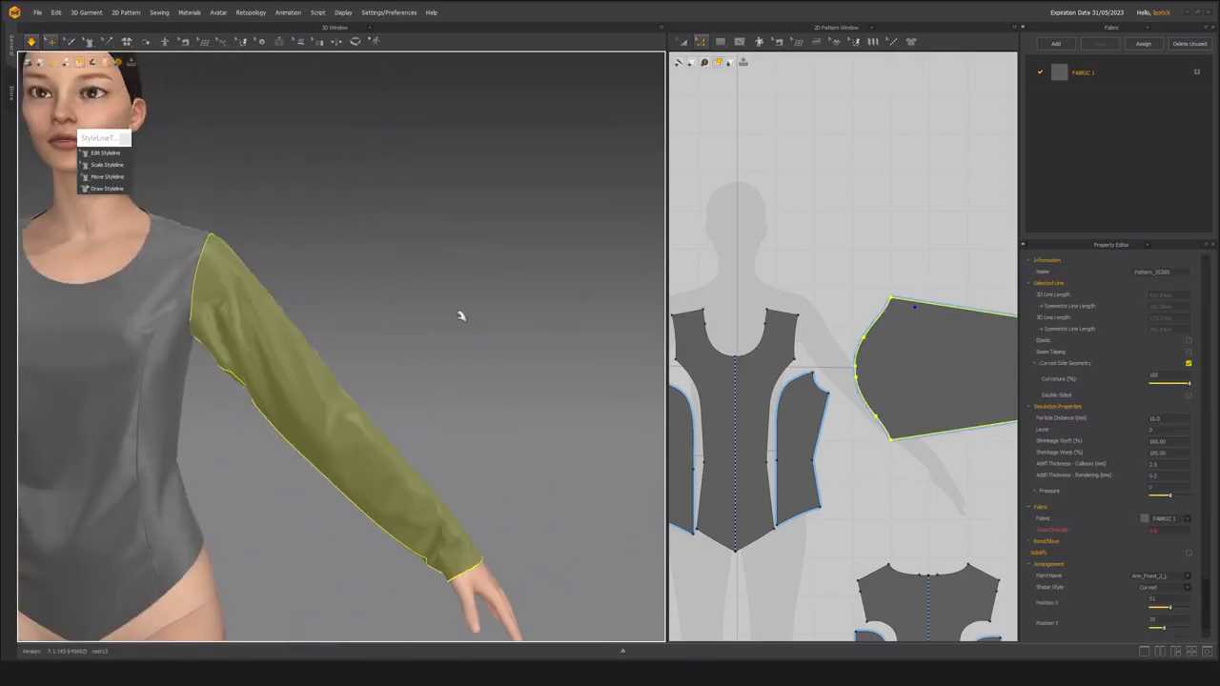
click(464, 332)
middle_drag(264, 286, 419, 315)
scroll(420, 316, up, 3)
right_drag(419, 316, 365, 398)
click(334, 354)
scroll(403, 366, down, 3)
Pull on the front panel during simulation and inspect how the bodice settles around the reduced armhole.
key(space)
middle_drag(365, 399, 390, 369)
right_drag(390, 369, 412, 369)
scroll(412, 369, down, 2)
key(space)
right_drag(353, 400, 300, 372)
middle_drag(300, 372, 330, 317)
scroll(330, 317, up, 3)
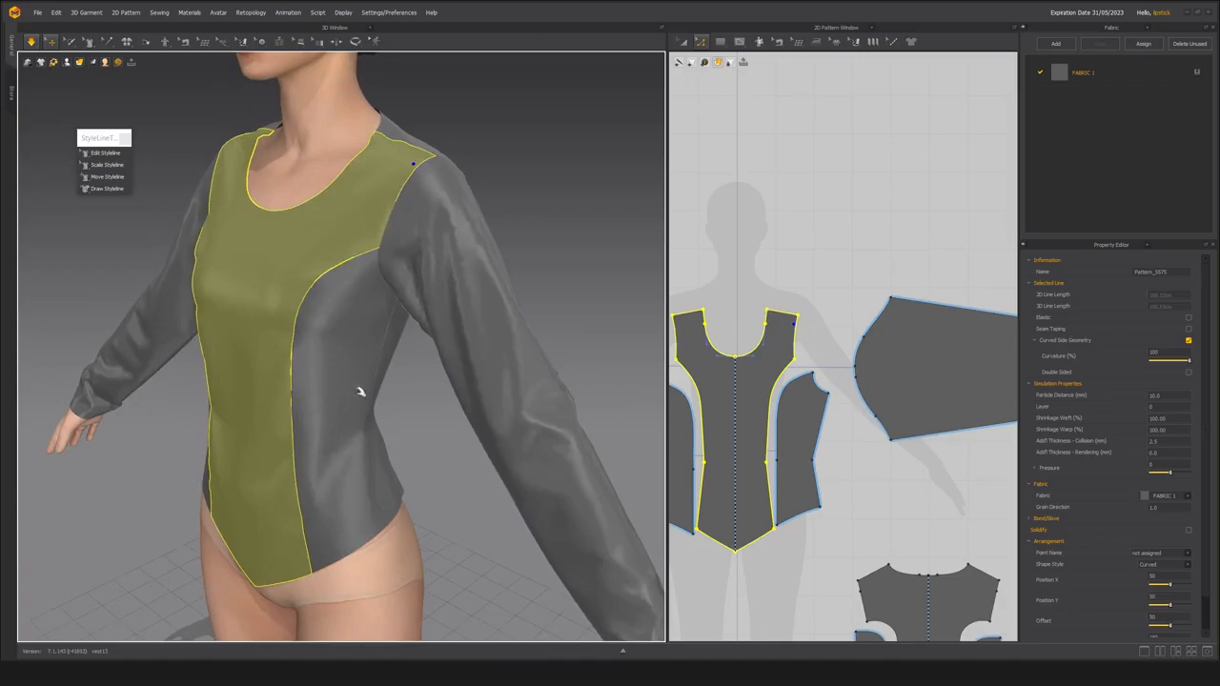
key(space)
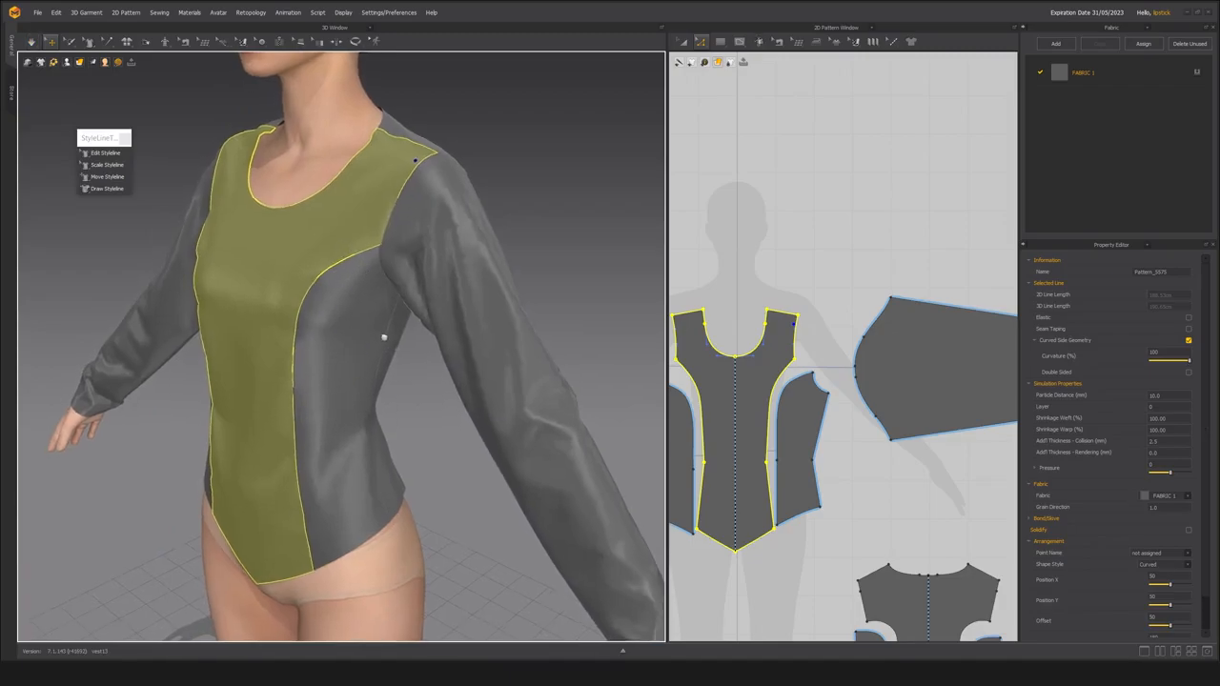
Undo the armhole scaling to restore the sleeve and bodice pattern shapes.
key(alt+7)
key(alt+1)
key(ctrl+z)
key(ctrl+z)
key(ctrl+z)
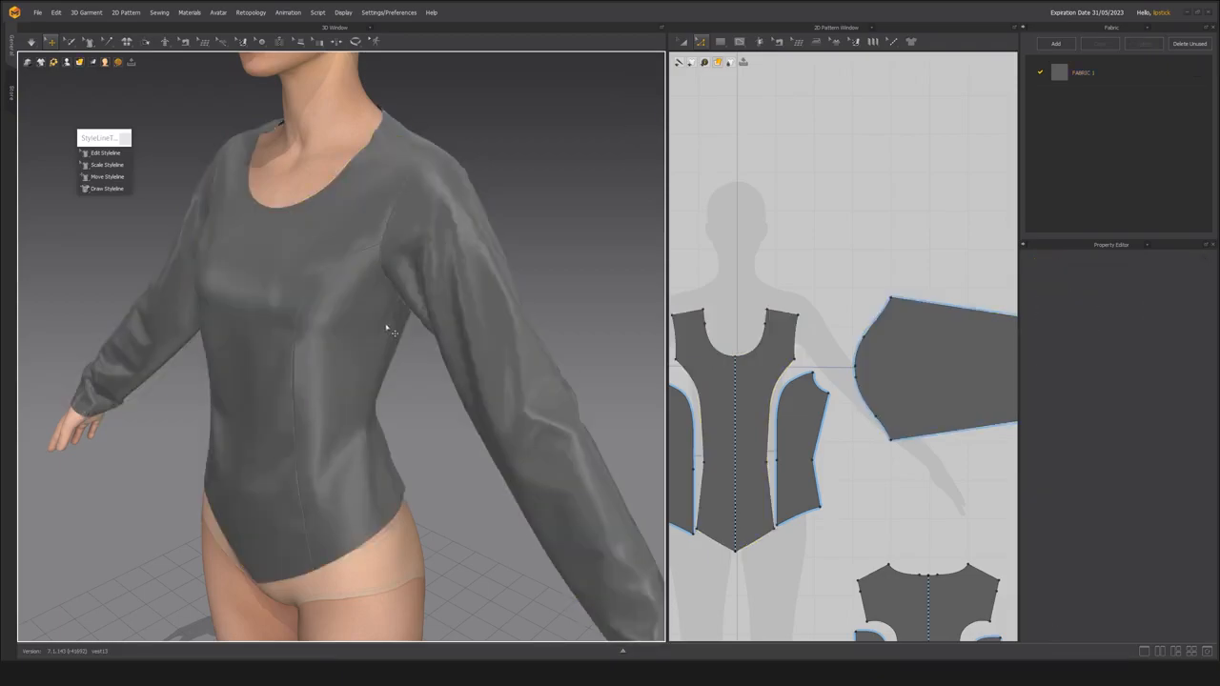
key(ctrl+a)
middle_drag(394, 322, 396, 320)
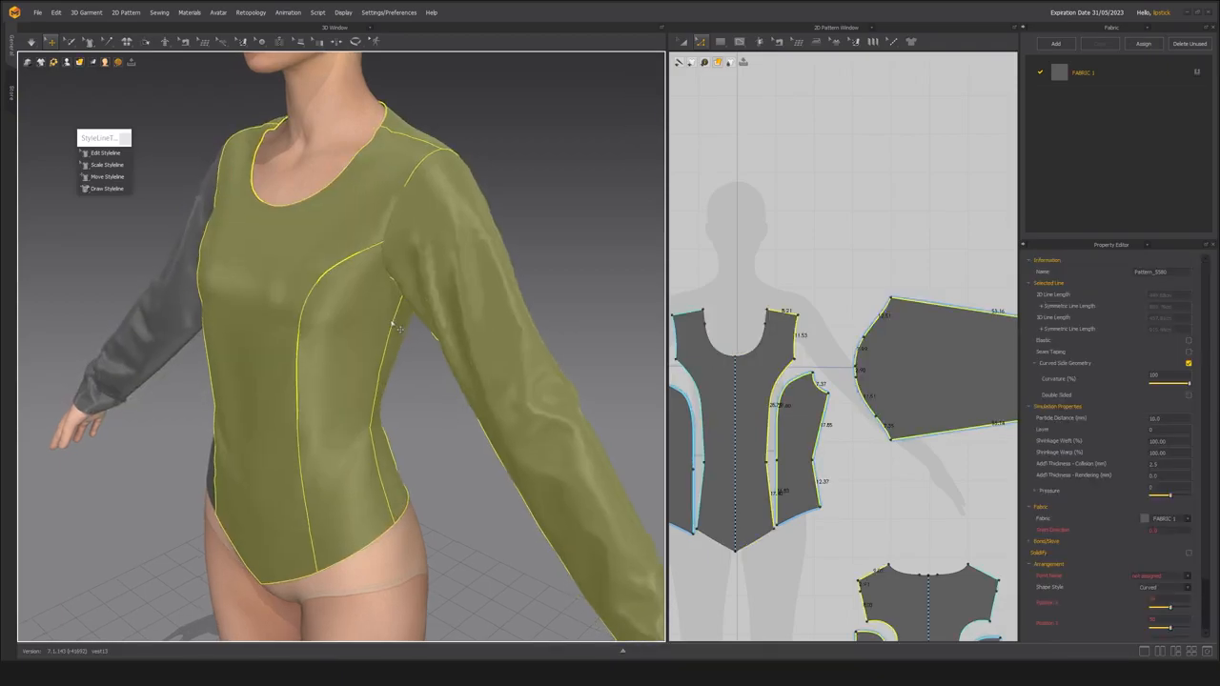
click(392, 323)
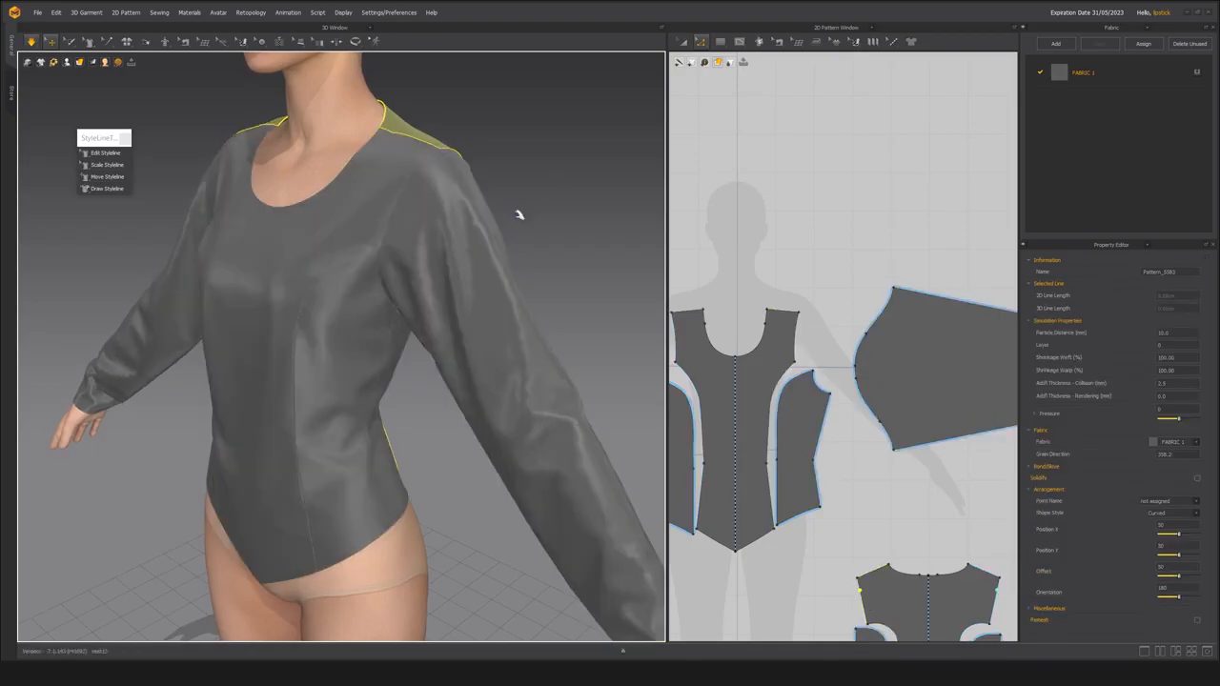
Review the restored garment's armhole and underarm folds from both sides in simulation.
key(space)
drag(372, 378, 360, 424)
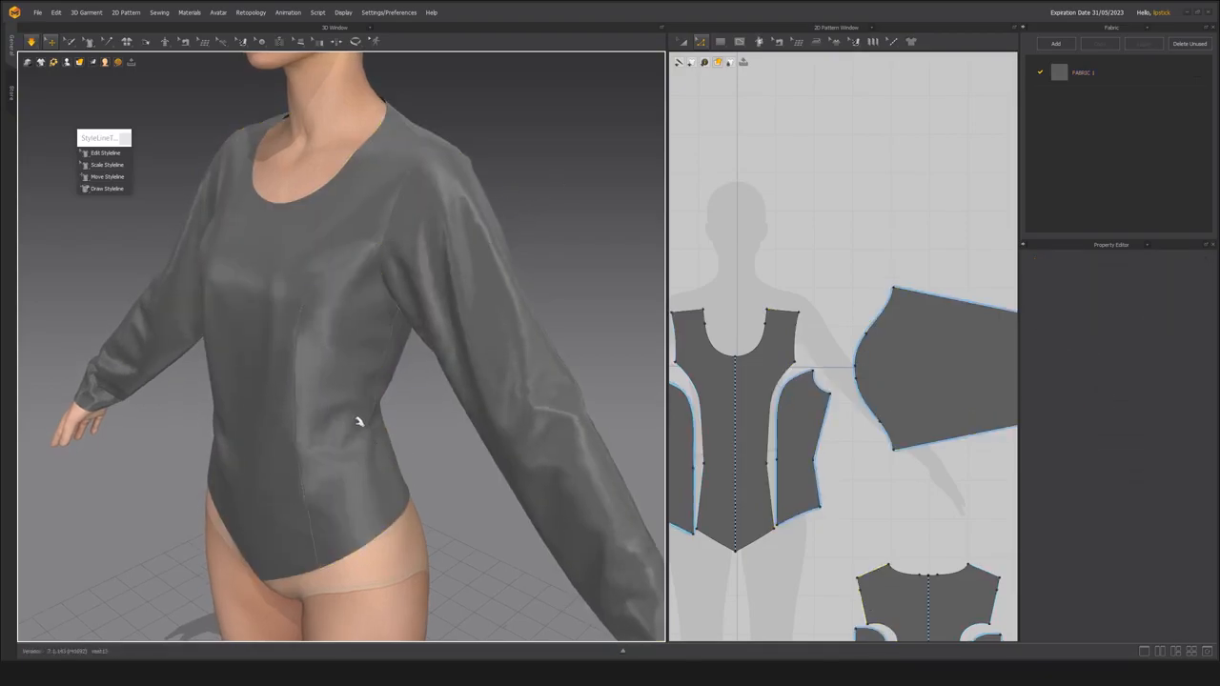
right_drag(308, 438, 297, 283)
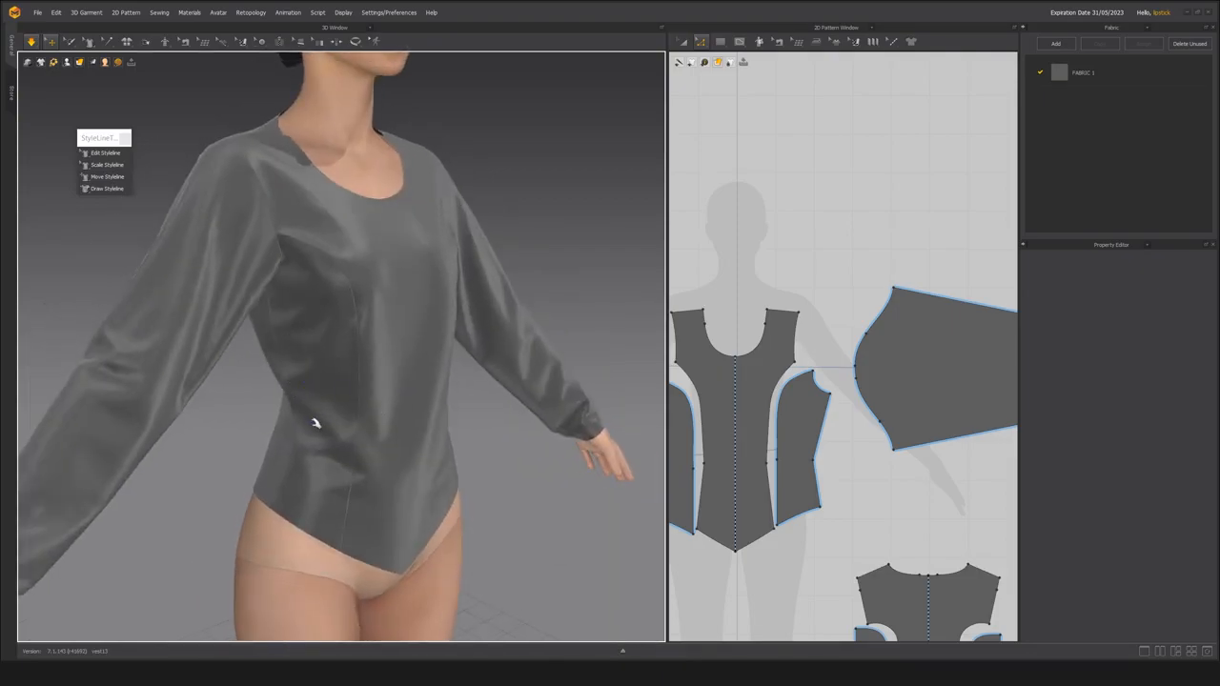
mouse_move(375, 364)
right_down()
mouse_move(363, 321)
mouse_move(338, 356)
mouse_move(370, 377)
right_up()
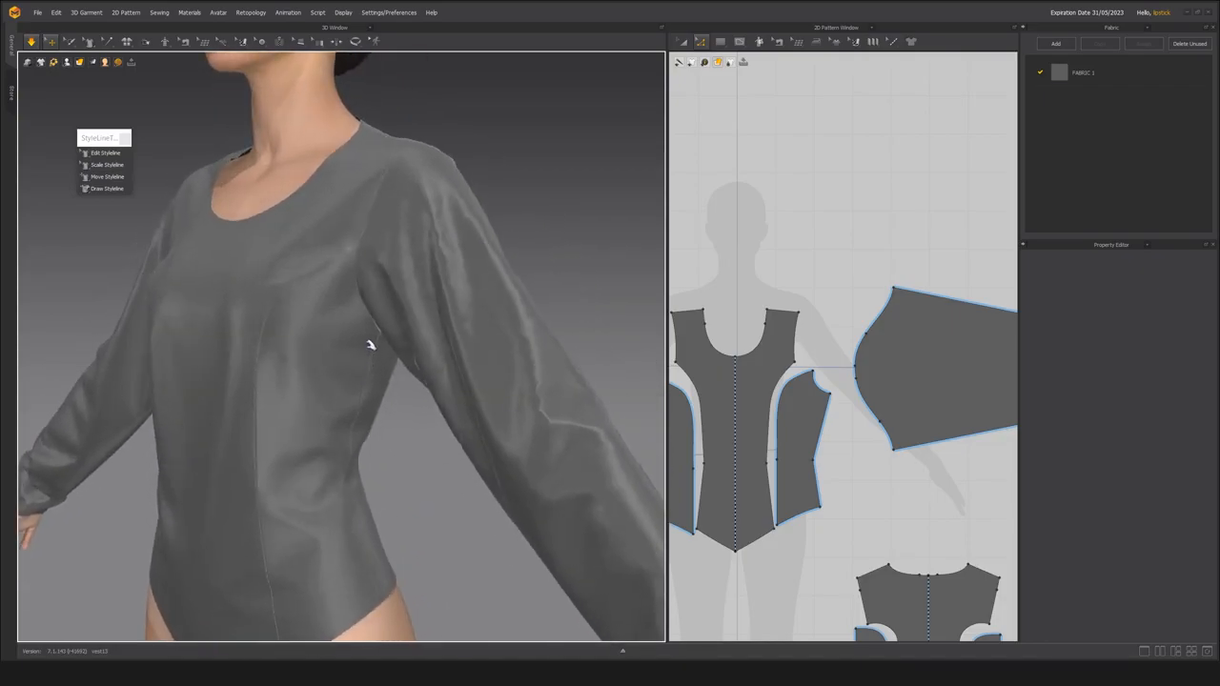
mouse_move(335, 305)
right_down()
mouse_move(322, 307)
mouse_move(338, 308)
right_up()
key(space)
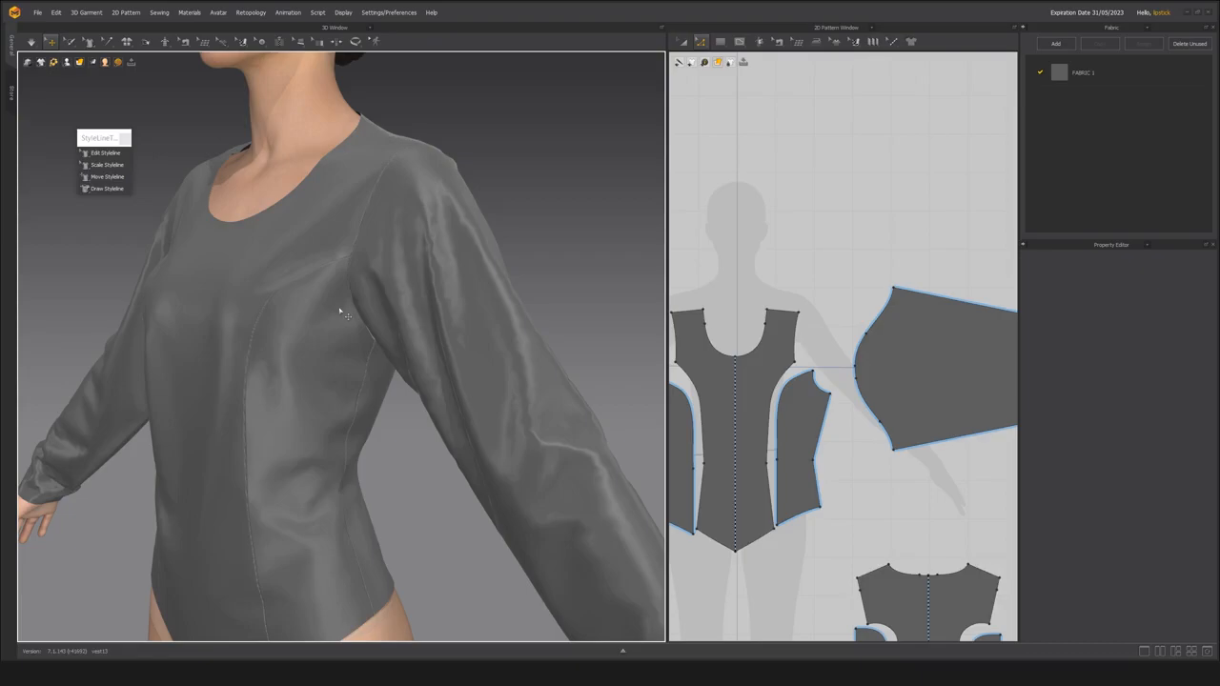
Move the point where the front princess seam meets the left armhole outward toward the sleeve with Edit Styleline.
click(107, 153)
click(368, 273)
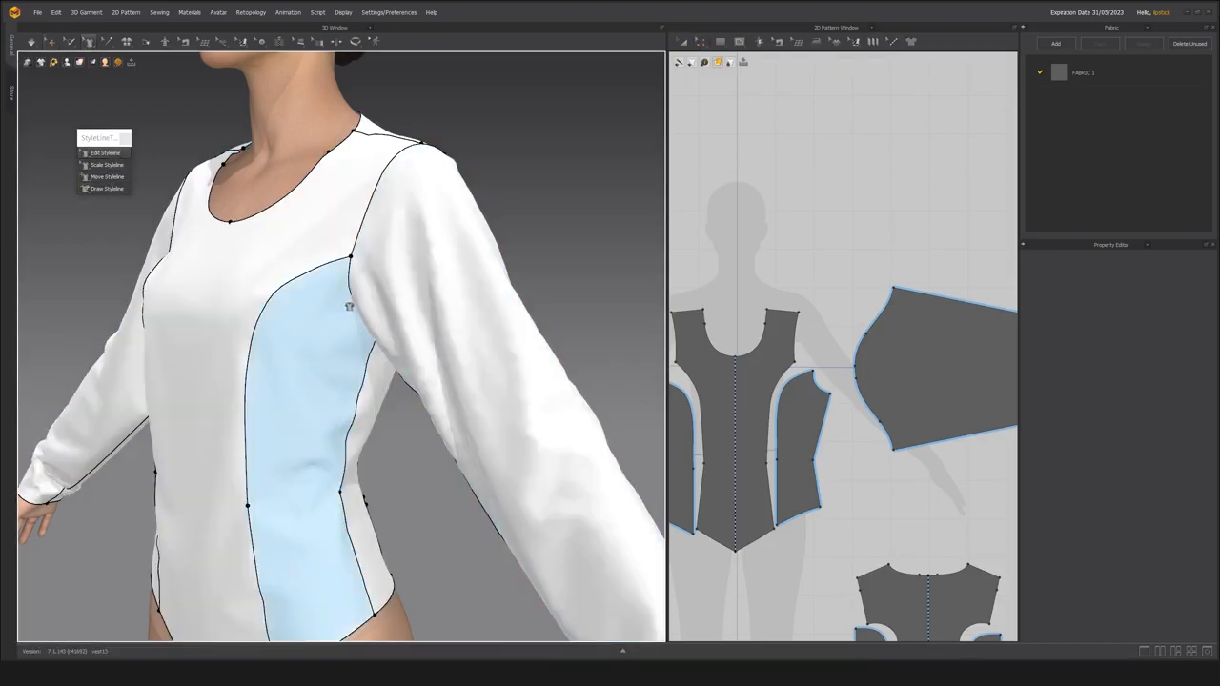
middle_drag(352, 314, 374, 362)
scroll(381, 372, up, 5)
right_drag(381, 372, 365, 368)
scroll(358, 358, down, 4)
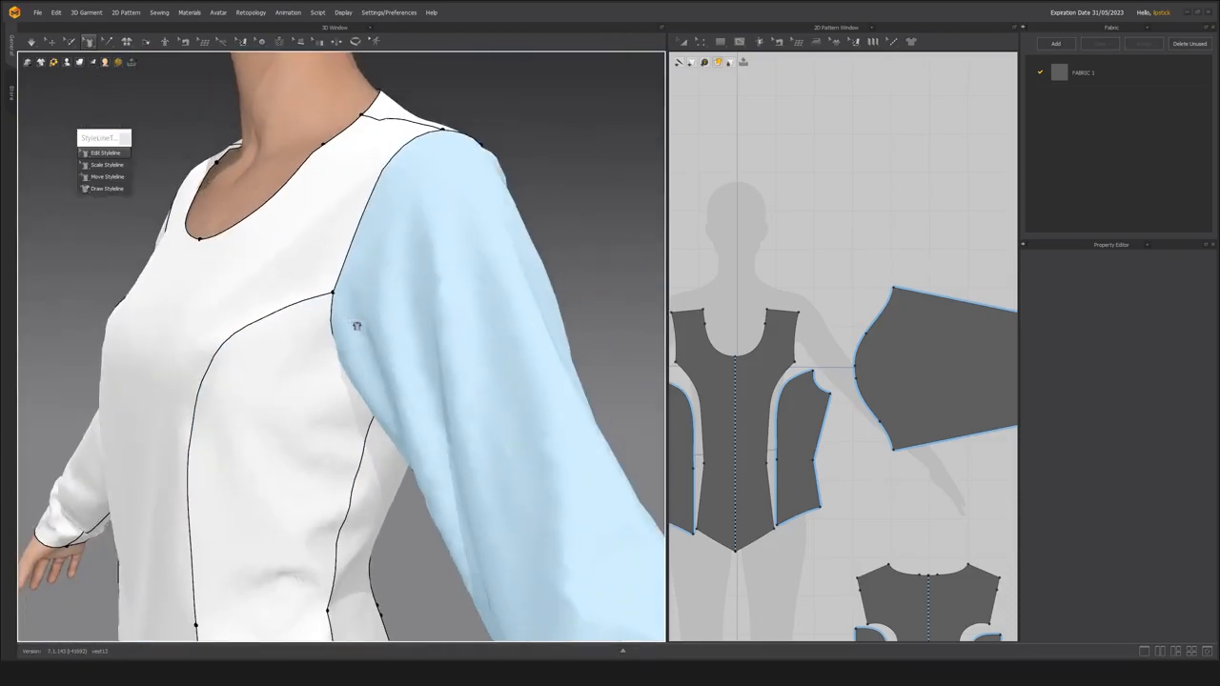
click(348, 319)
click(335, 293)
drag(344, 301, 363, 299)
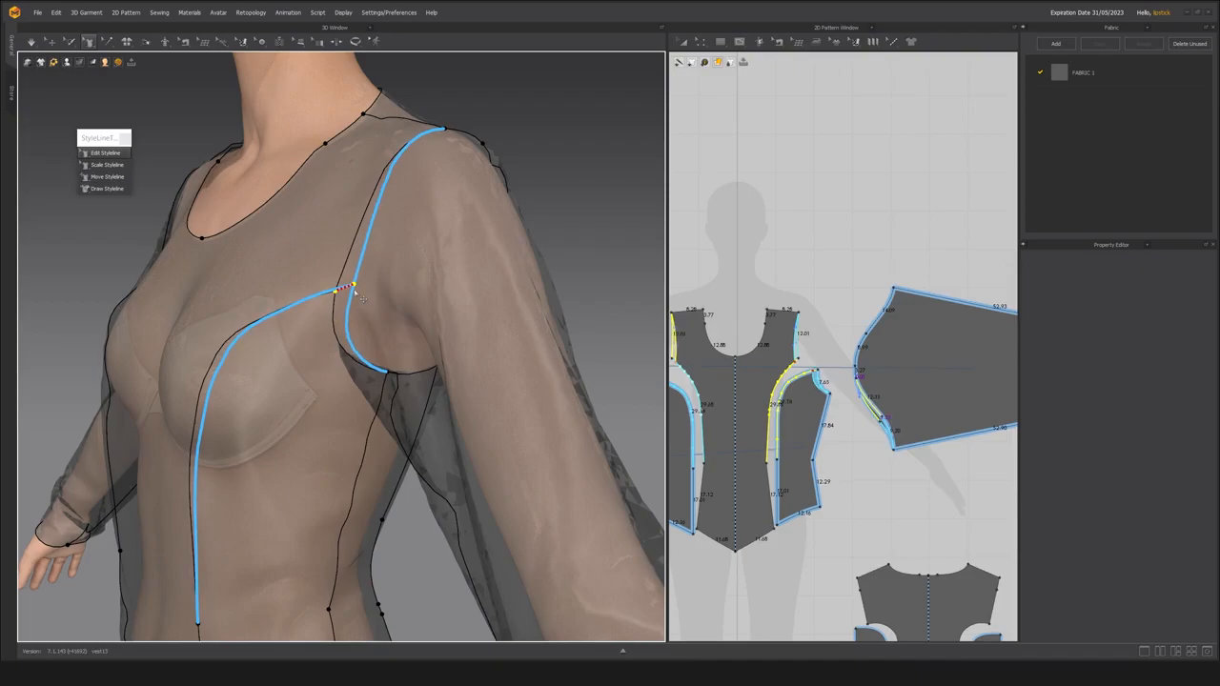
Move the underarm point where the side seam meets the left armhole slightly upward and outward.
click(399, 384)
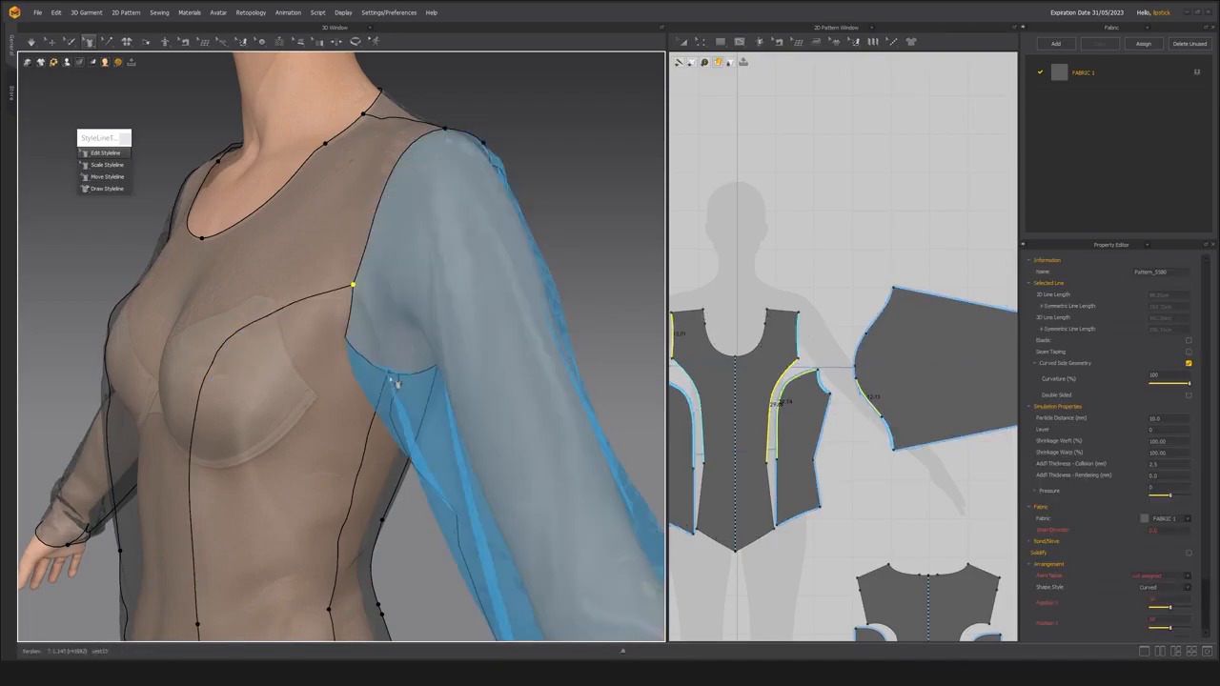
right_drag(389, 374, 384, 420)
scroll(387, 367, up, 4)
drag(398, 373, 410, 362)
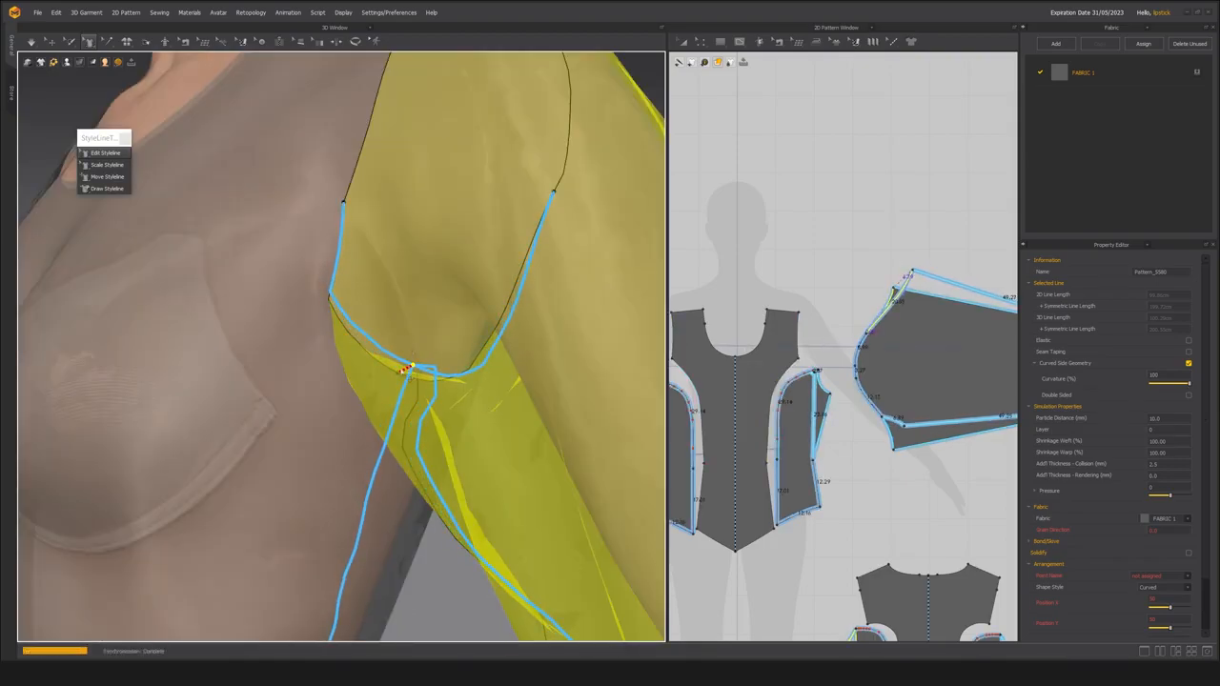
scroll(361, 383, down, 5)
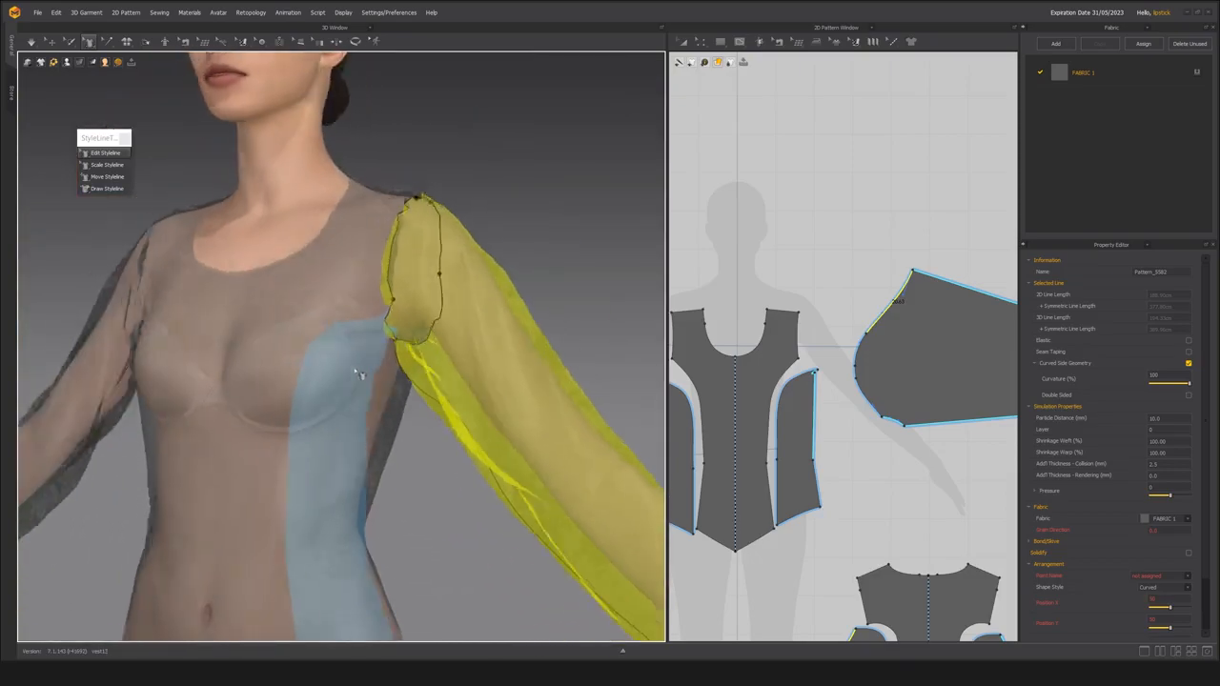
Undo the last left armhole styleline edit and select the left sleeve to check its drape.
key(ctrl+z)
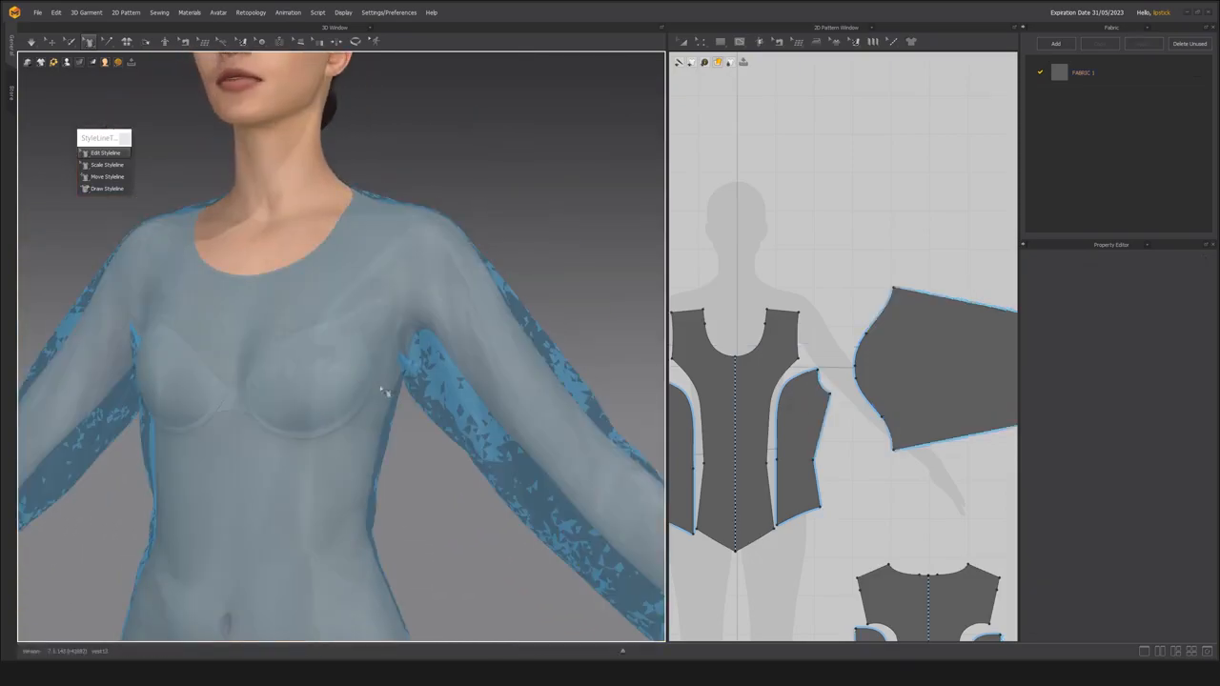
right_drag(466, 383, 372, 422)
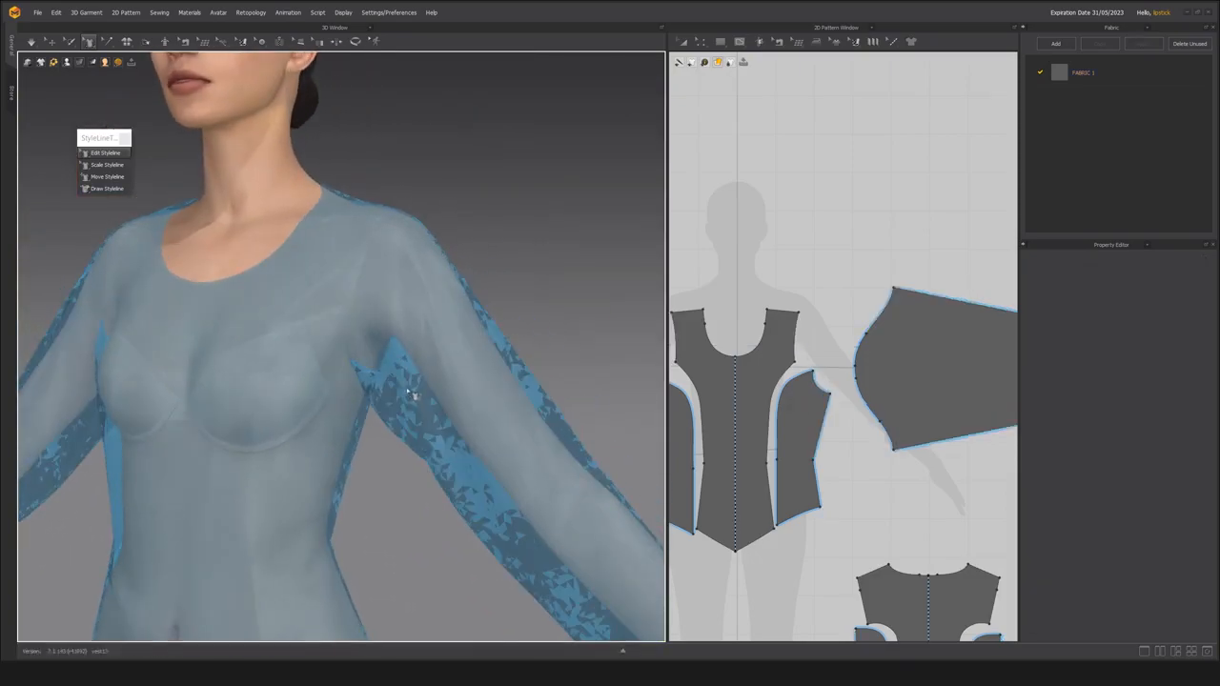
key(q)
click(422, 382)
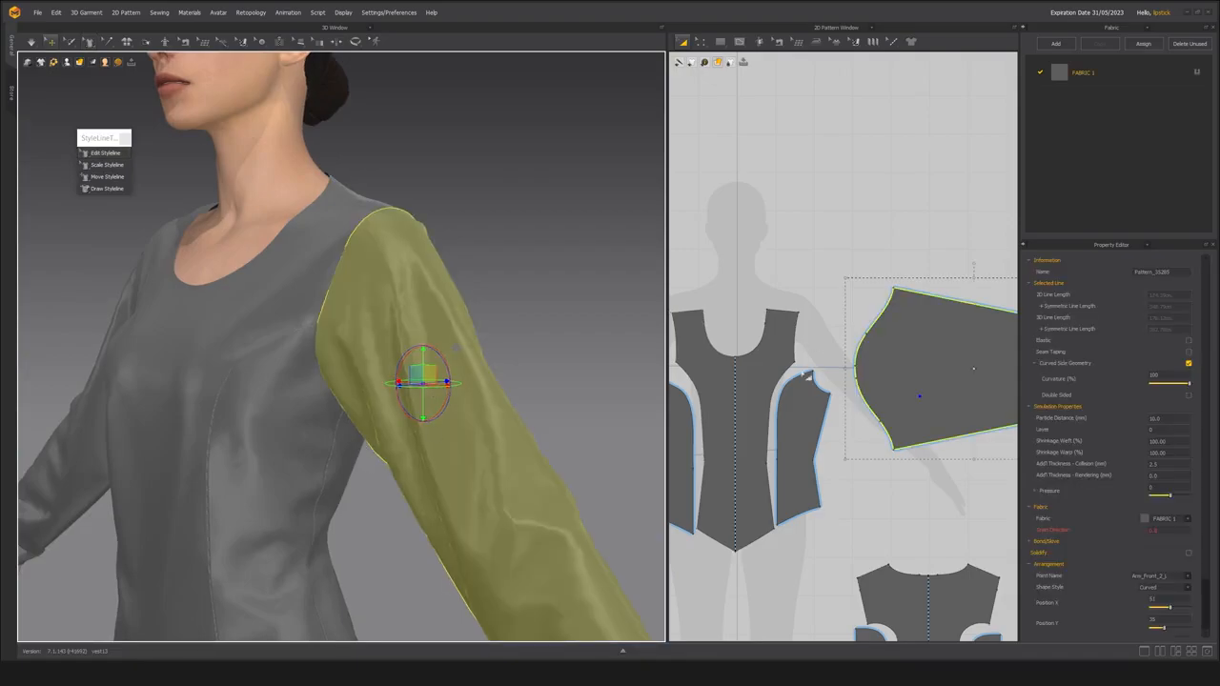
right_drag(458, 349, 446, 345)
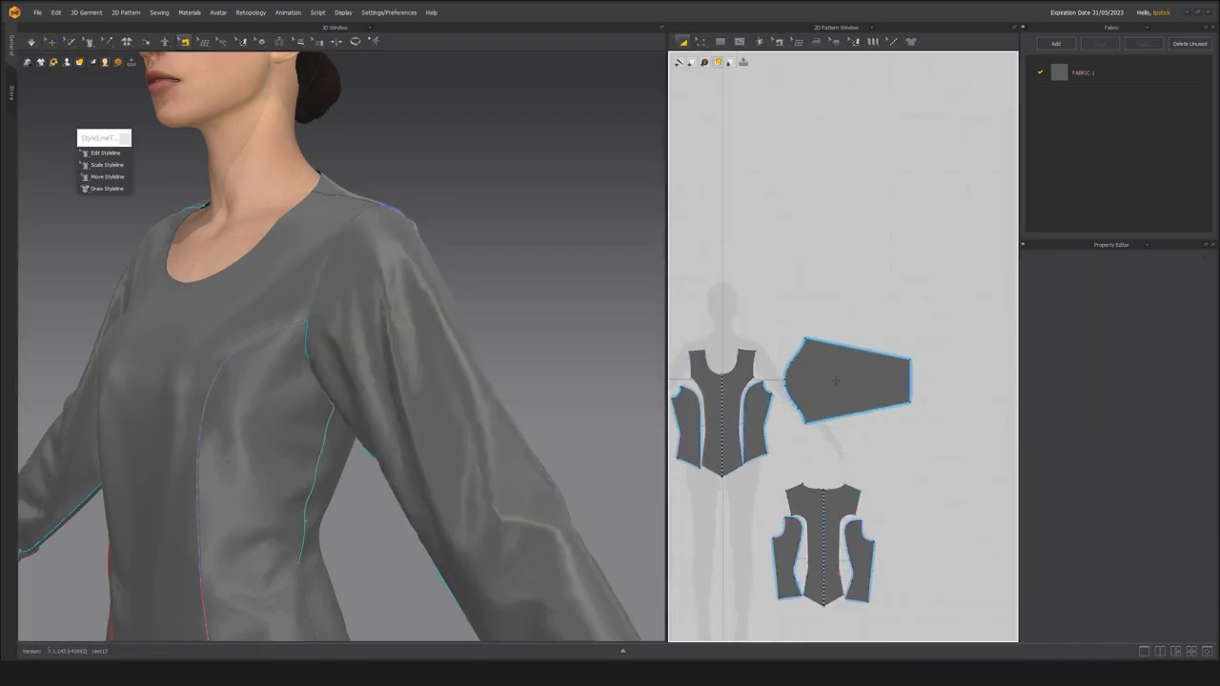
Delete the sewing that joins the sleeve cap to the front and back armhole edges.
click(836, 382)
drag(836, 382, 848, 380)
click(827, 446)
scroll(810, 381, up, 4)
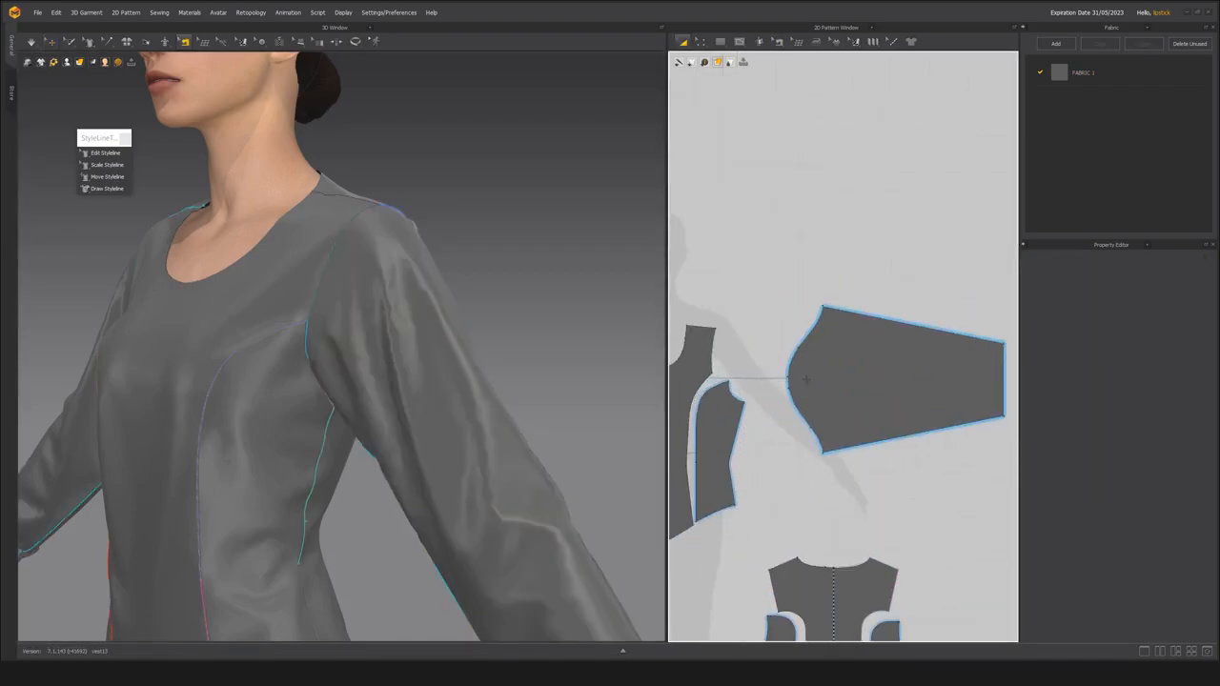
key(m)
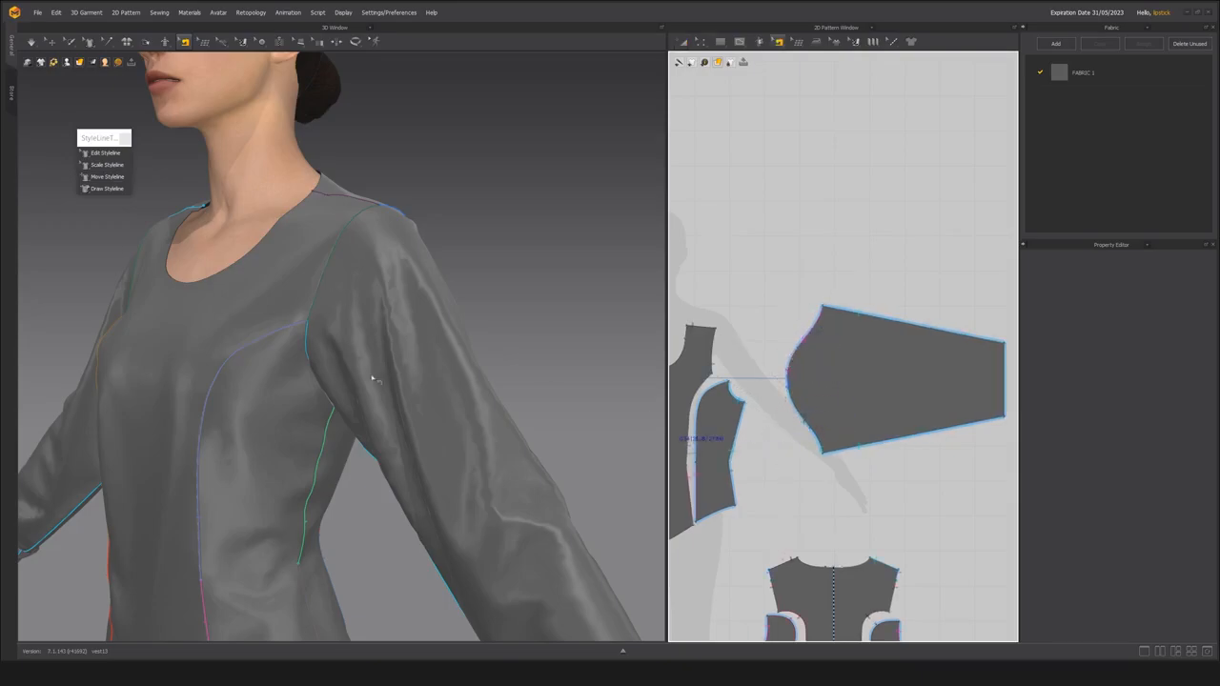
drag(777, 271, 838, 479)
drag(762, 270, 836, 476)
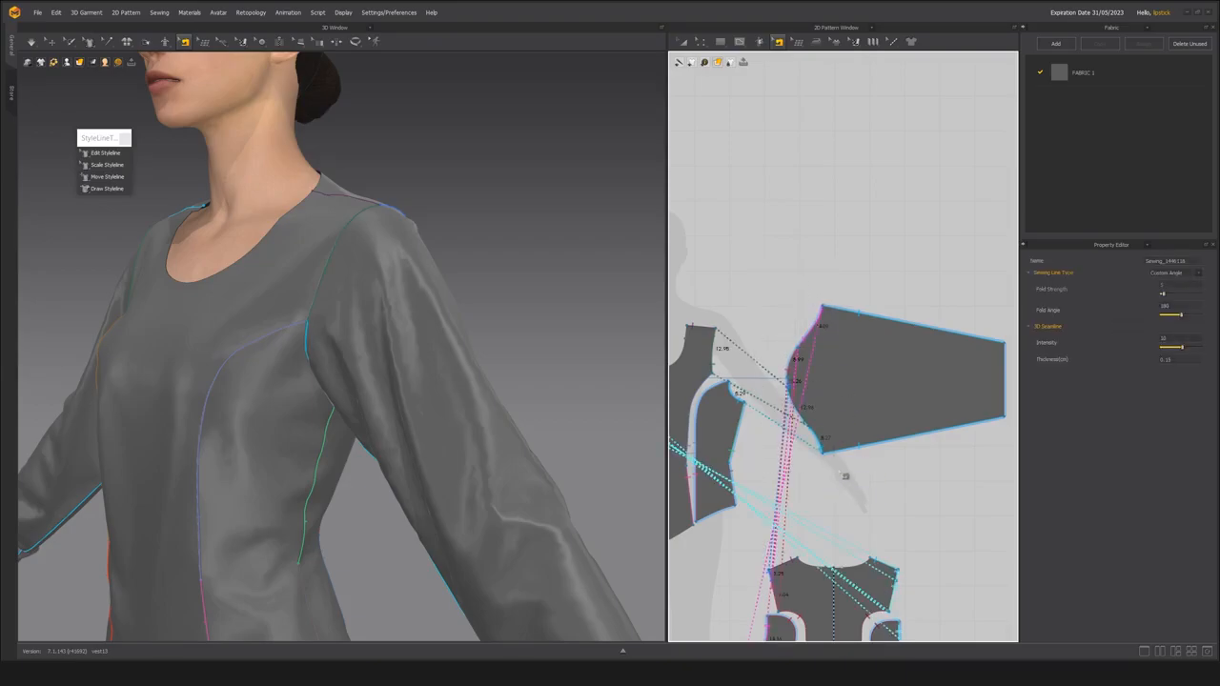
key(Delete)
Deactivate the left and right sleeve patterns together.
right_drag(368, 350, 385, 338)
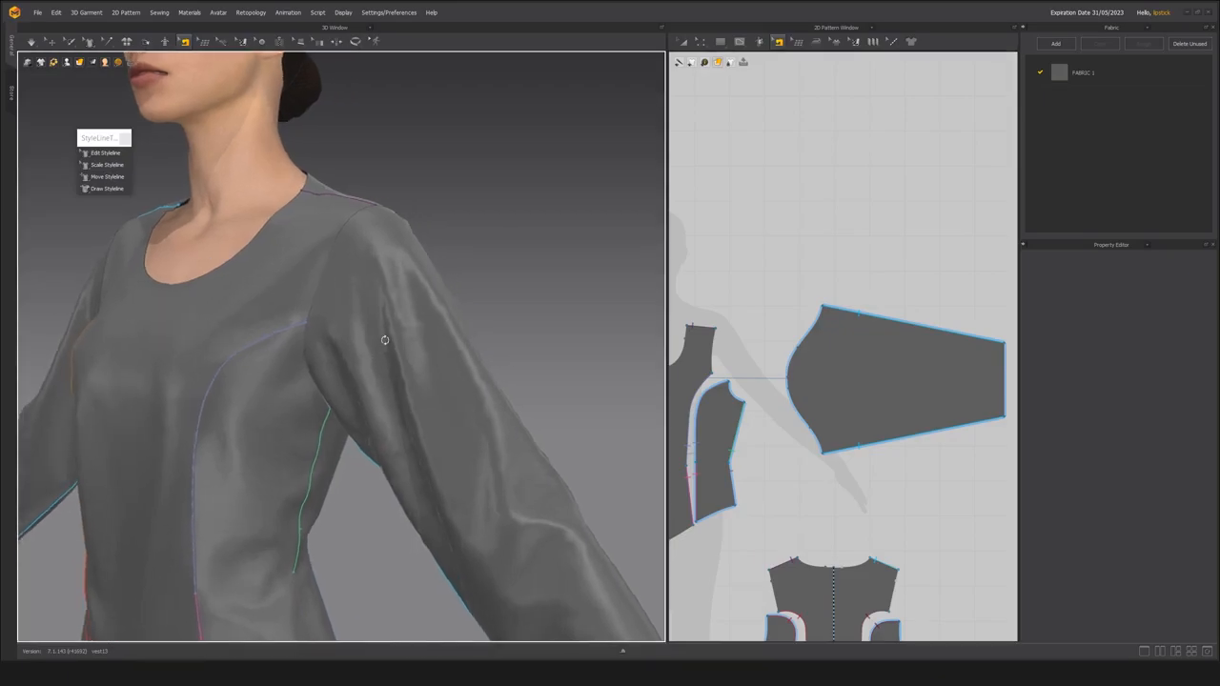
key(q)
click(412, 359)
scroll(401, 363, down, 3)
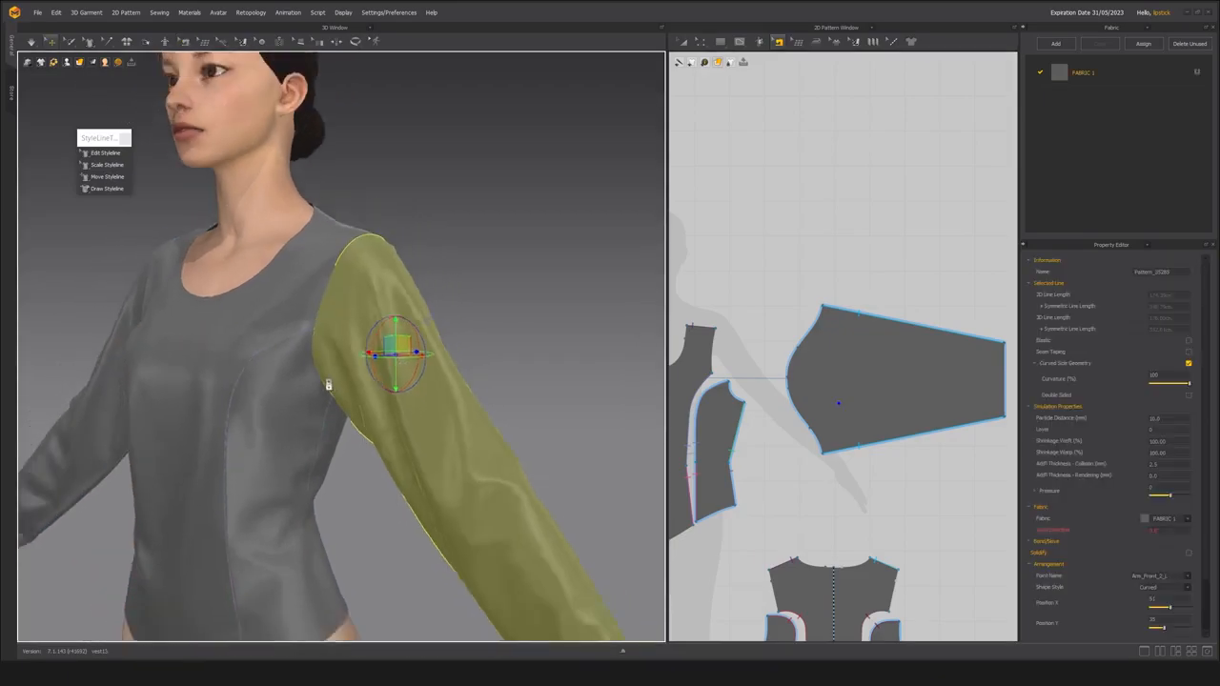
shift+click(99, 376)
right_drag(335, 363, 404, 325)
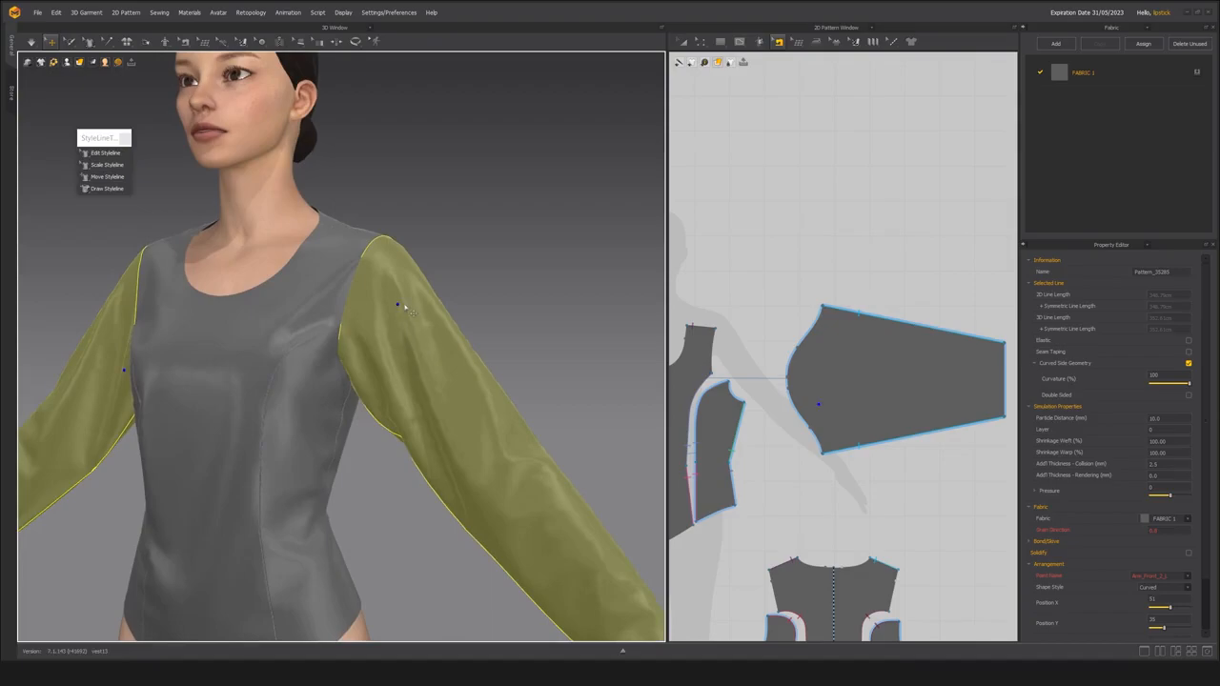
key(shift+q)
Simulate the bodice with the sleeves deactivated and inspect the exposed armholes.
middle_drag(369, 336, 441, 328)
scroll(441, 328, down, 3)
right_drag(442, 328, 419, 379)
click(502, 311)
key(q)
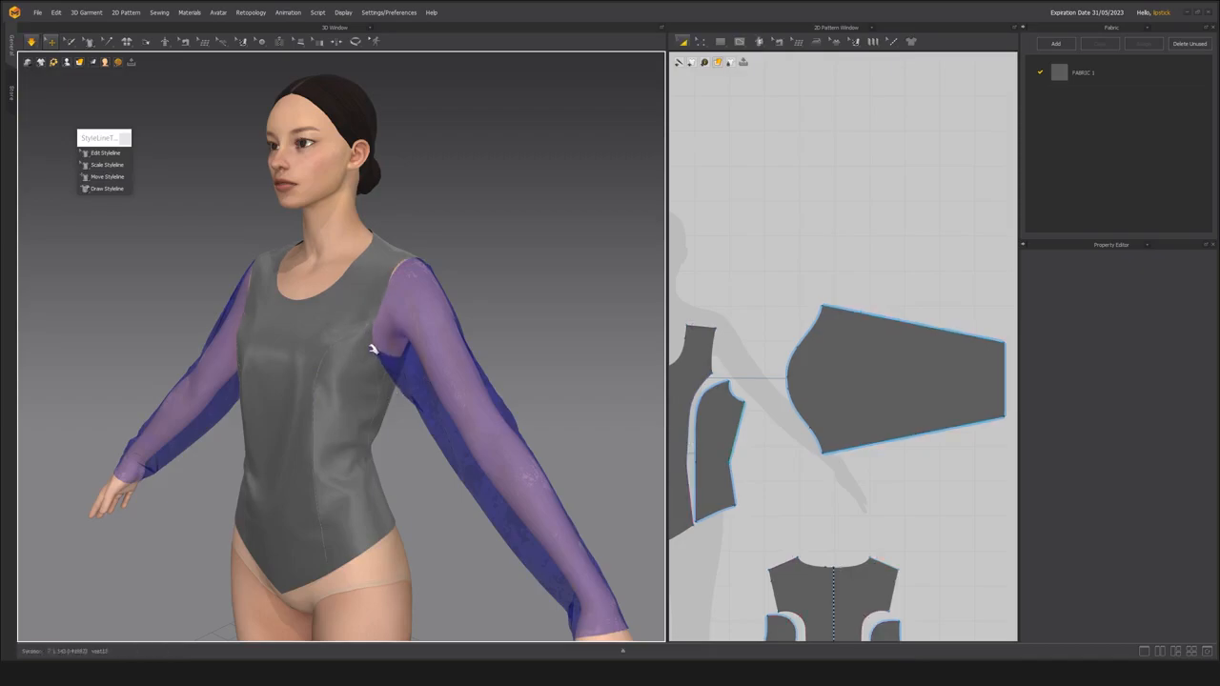
middle_drag(377, 349, 358, 374)
scroll(357, 376, up, 3)
right_drag(358, 376, 425, 343)
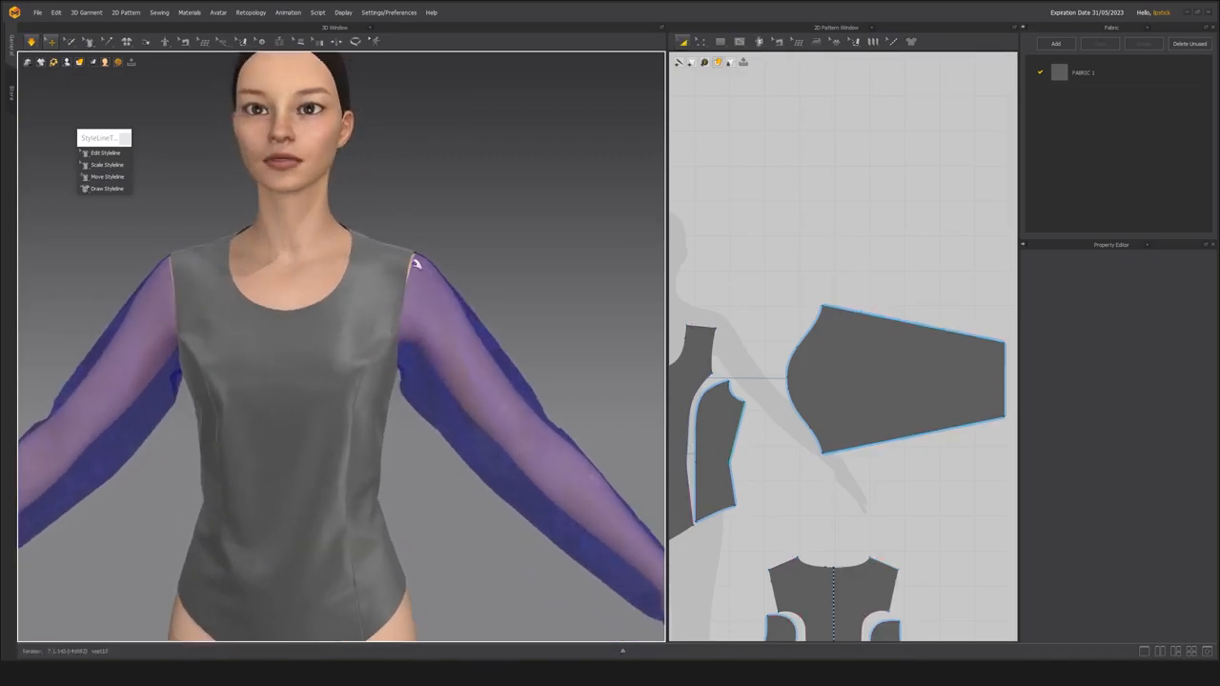
click(411, 261)
Move the left armhole's front princess-seam point slightly outward and its underarm point slightly upward with Edit Styleline.
right_drag(412, 262, 234, 374)
scroll(349, 381, up, 3)
click(516, 394)
right_drag(516, 394, 297, 363)
click(118, 154)
drag(326, 288, 339, 287)
drag(388, 375, 396, 351)
right_drag(383, 394, 482, 362)
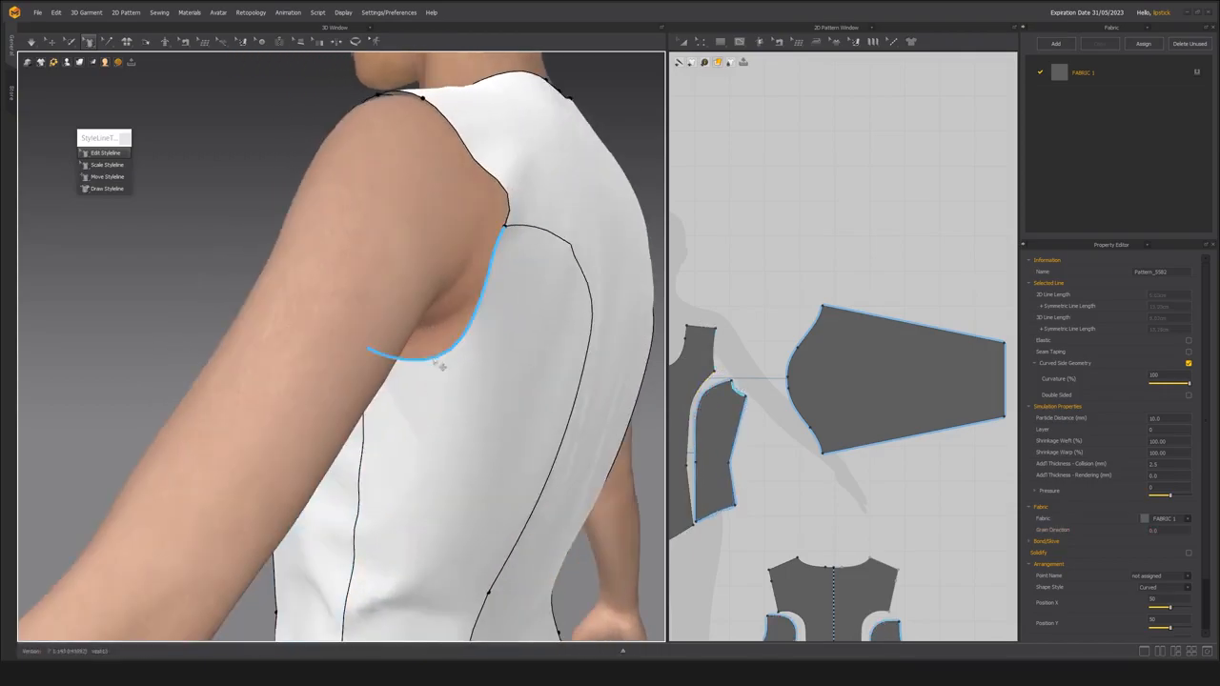
Smooth the back princess seam's curve where it leaves the left armhole with Edit Styleline.
right_drag(513, 305, 259, 370)
click(355, 332)
right_drag(505, 289, 291, 329)
scroll(445, 284, down, 2)
click(346, 333)
scroll(325, 361, up, 3)
right_drag(356, 378, 434, 381)
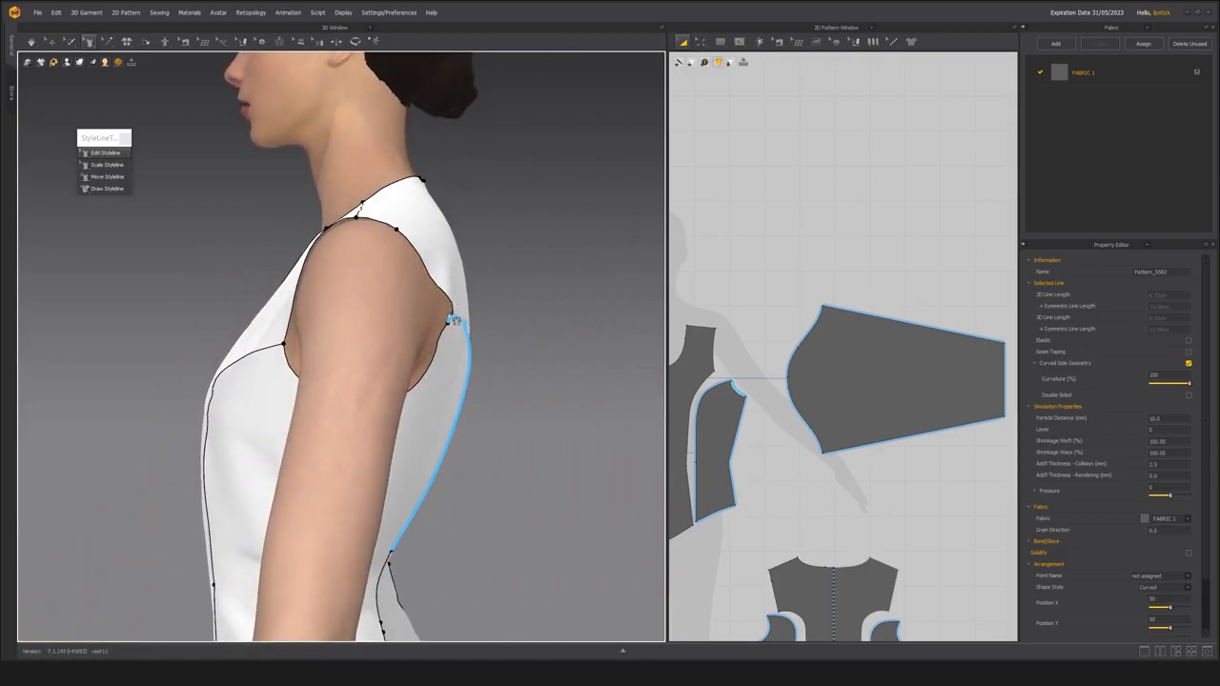
right_drag(489, 356, 485, 283)
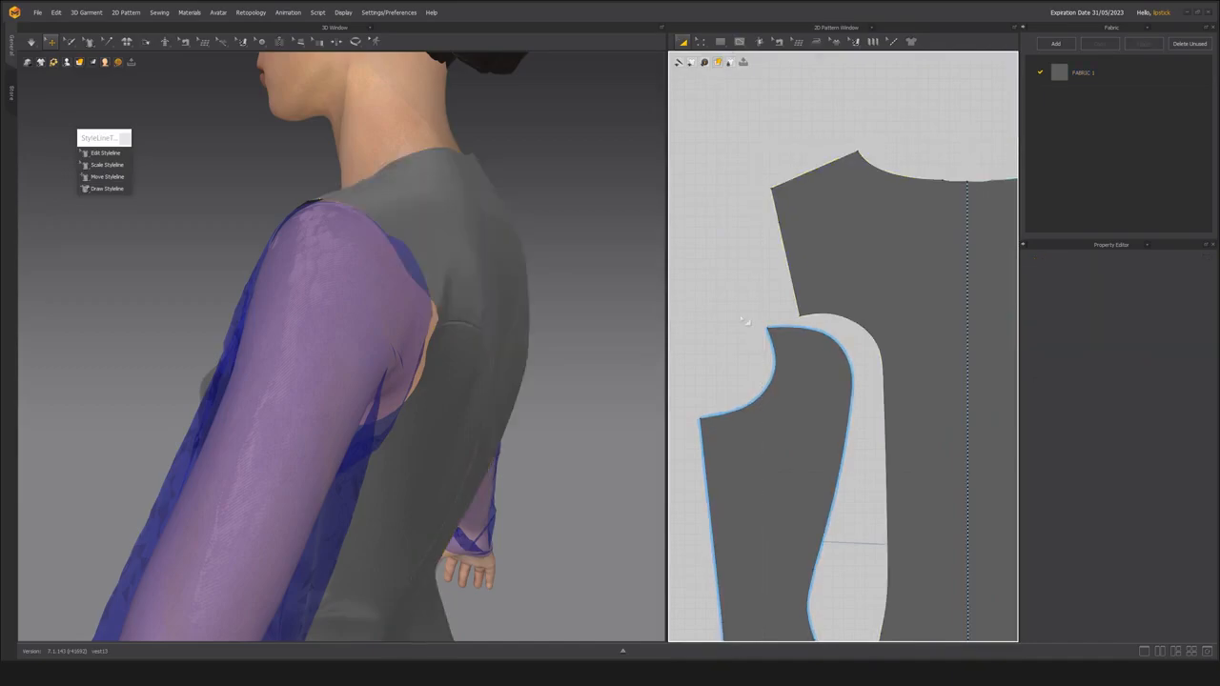
Move the back panel's armhole corner at the princess seam slightly upward in the 2D pattern.
middle_drag(746, 323, 729, 345)
click(446, 249)
right_drag(420, 297, 380, 302)
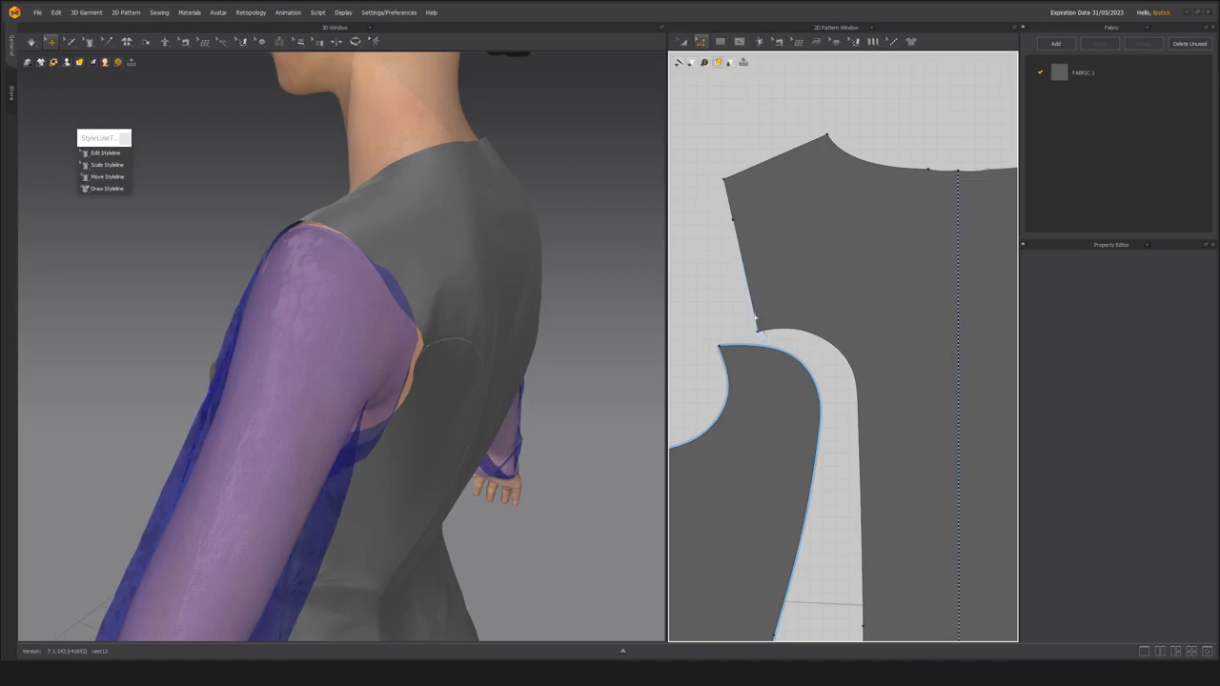
right_drag(453, 331, 418, 310)
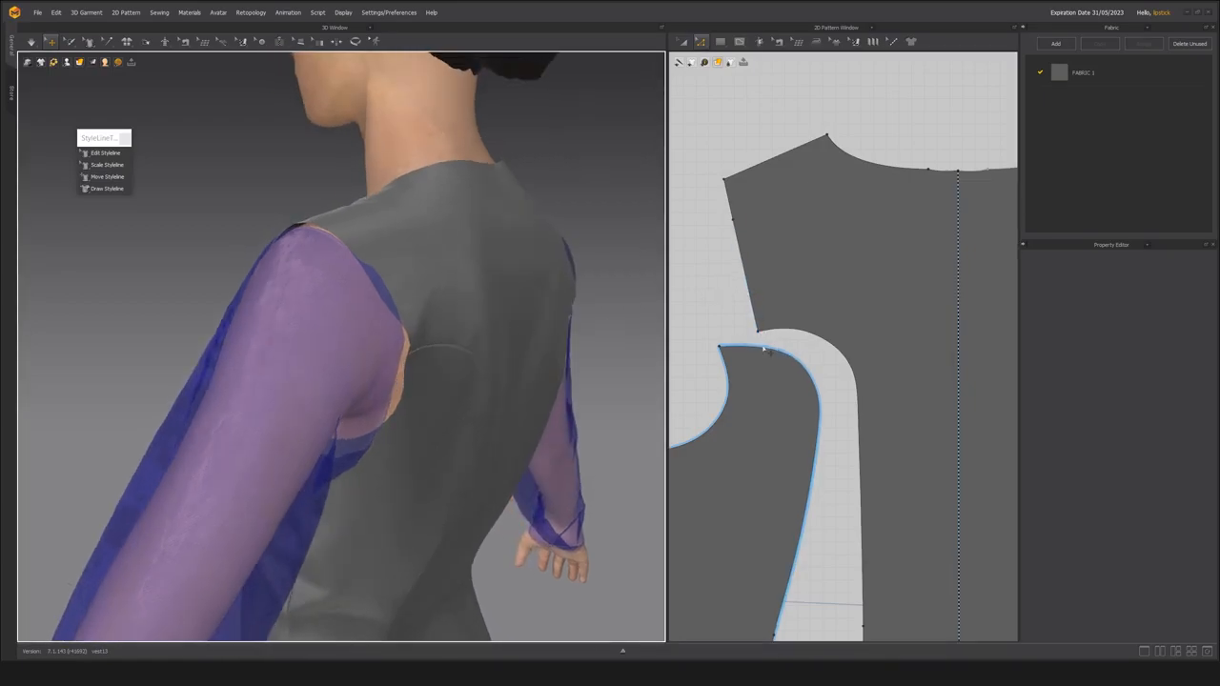
click(764, 340)
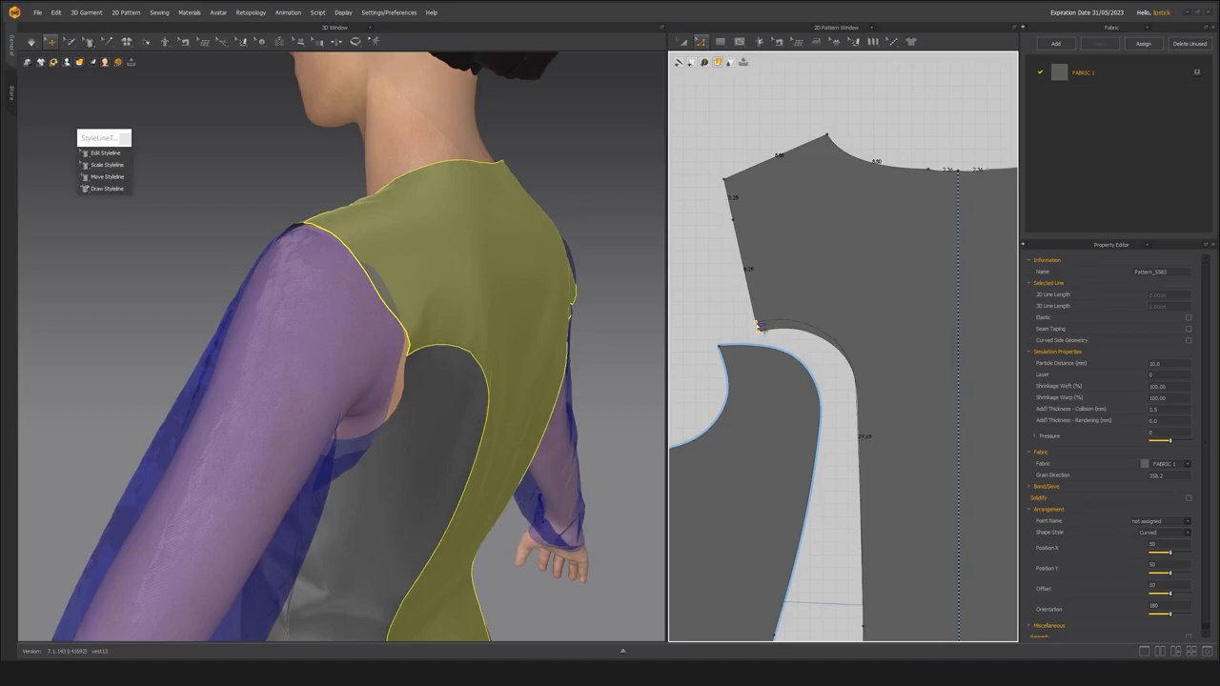
Simulate the edited bodice and inspect the back armhole and princess seam from behind.
right_drag(315, 314, 207, 332)
click(414, 319)
right_drag(338, 346, 482, 326)
click(452, 370)
mouse_move(410, 391)
right_down()
mouse_move(533, 379)
mouse_move(430, 376)
right_up()
scroll(346, 395, down, 2)
scroll(346, 395, up, 2)
click(349, 344)
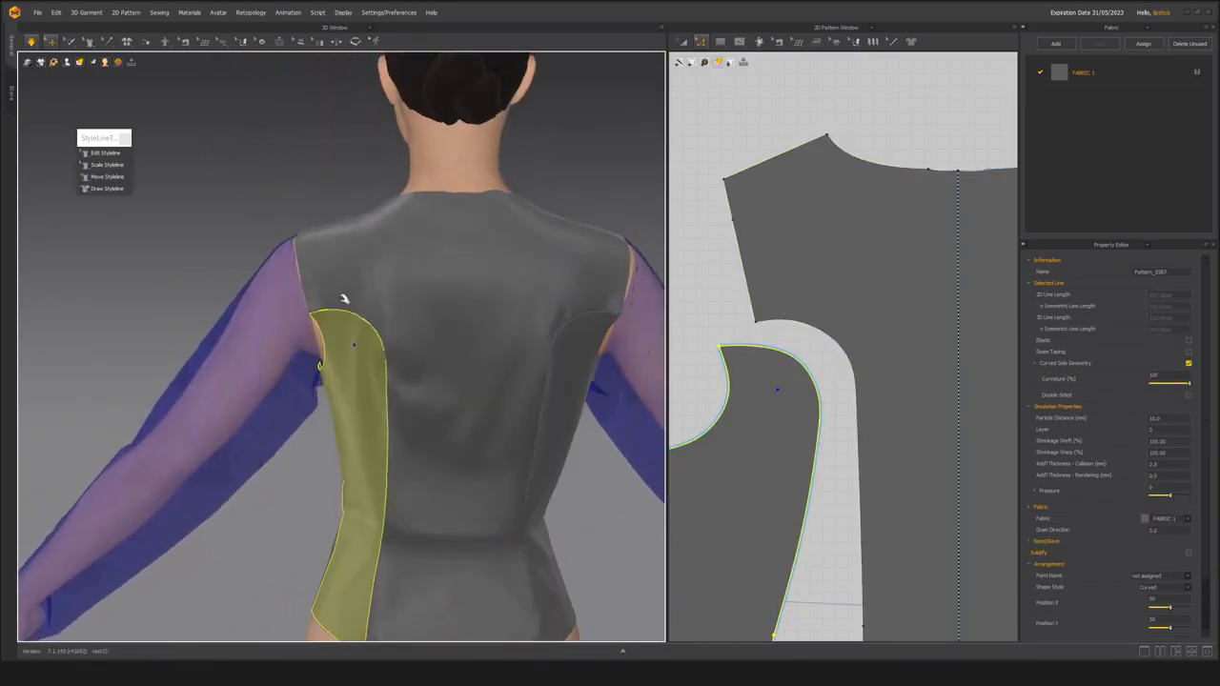
click(340, 297)
click(291, 435)
Bend the side-back panel's left armhole edge outward toward the arm with Edit Styleline.
scroll(309, 400, down, 3)
right_drag(310, 381, 346, 336)
scroll(425, 401, up, 3)
scroll(357, 381, up, 3)
key(e)
click(346, 336)
mouse_move(305, 320)
mouse_down()
mouse_move(290, 302)
mouse_move(292, 315)
mouse_up()
right_drag(292, 319, 312, 322)
drag(310, 314, 303, 318)
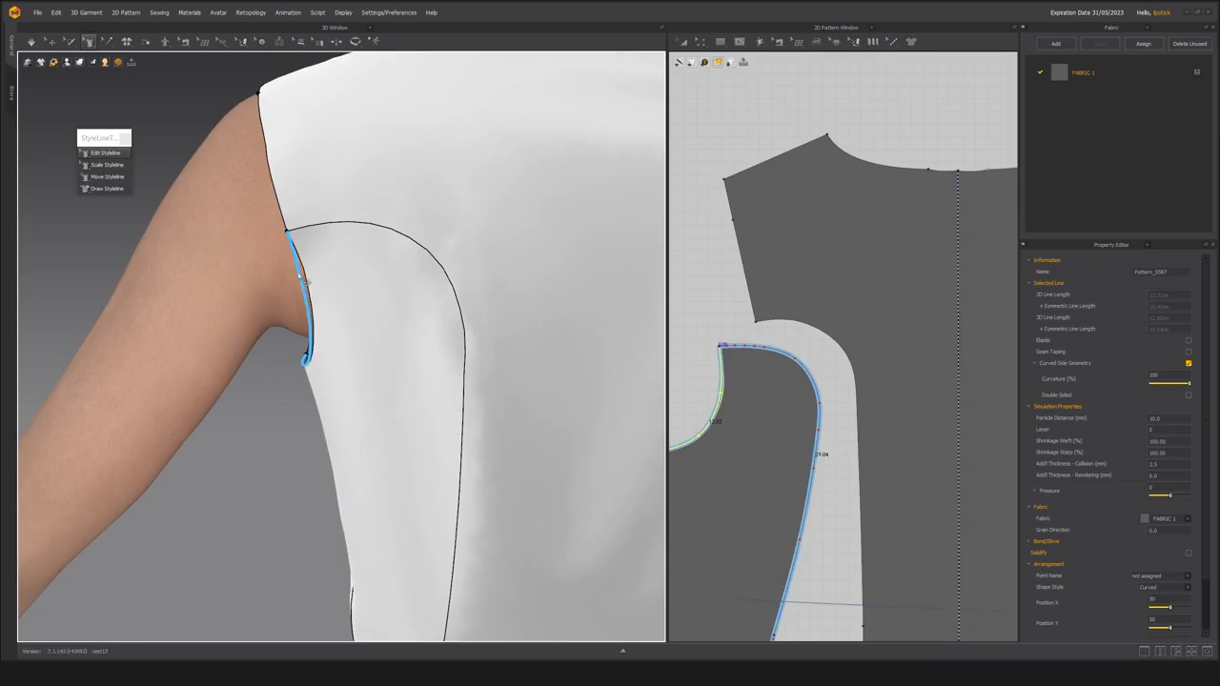
Adjust the lower back armhole line further outward and check its curve from the side and back.
scroll(358, 365, down, 4)
scroll(363, 363, up, 3)
click(325, 291)
right_drag(318, 401, 425, 373)
click(365, 321)
right_drag(326, 357, 297, 360)
click(375, 314)
Delete the extra point on the back panel's upper armhole edge and shift the back armhole's princess-seam point slightly outward.
key(z)
click(733, 220)
key(Delete)
right_drag(313, 262, 298, 263)
click(326, 259)
right_drag(467, 297, 508, 300)
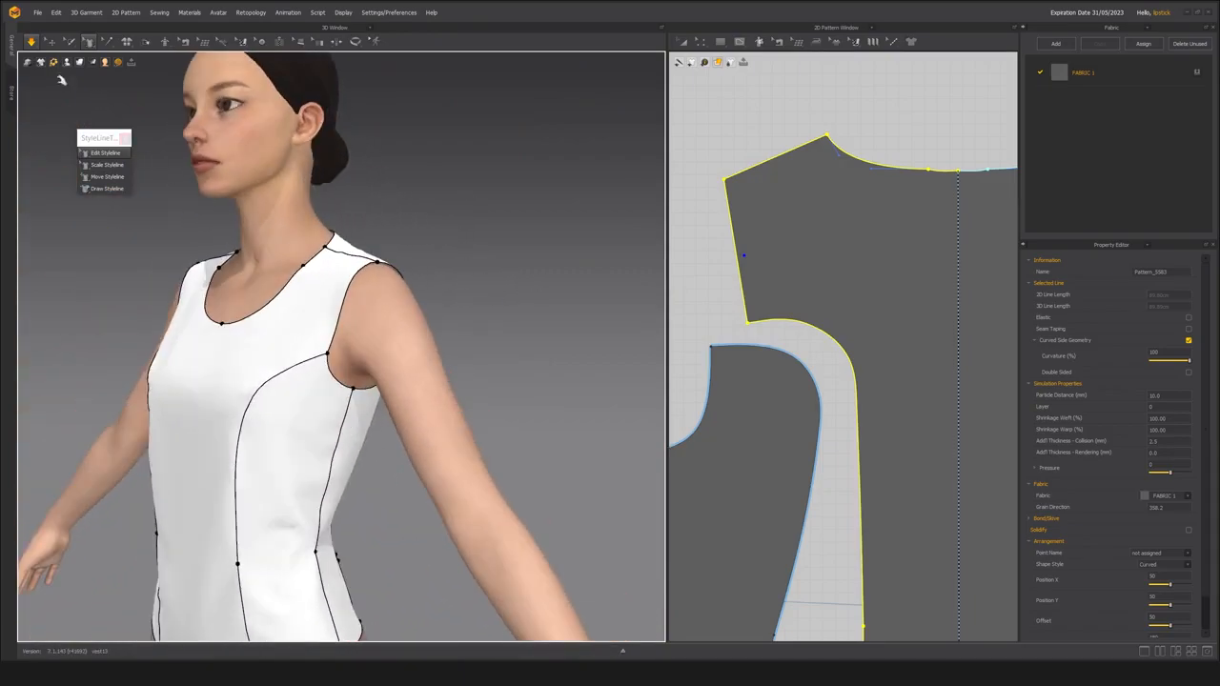
Simulate the bodice again and inspect how the reshaped armholes fit.
click(51, 42)
right_drag(400, 270, 384, 320)
key(a)
right_drag(200, 358, 355, 375)
scroll(392, 326, down, 4)
scroll(384, 369, up, 4)
scroll(858, 381, down, 7)
Measure the combined armhole length across the front, side-front, side-back and back panel edges.
key(z)
middle_drag(940, 376, 828, 385)
scroll(827, 385, down, 2)
click(869, 352)
middle_drag(701, 337, 774, 339)
scroll(809, 344, up, 3)
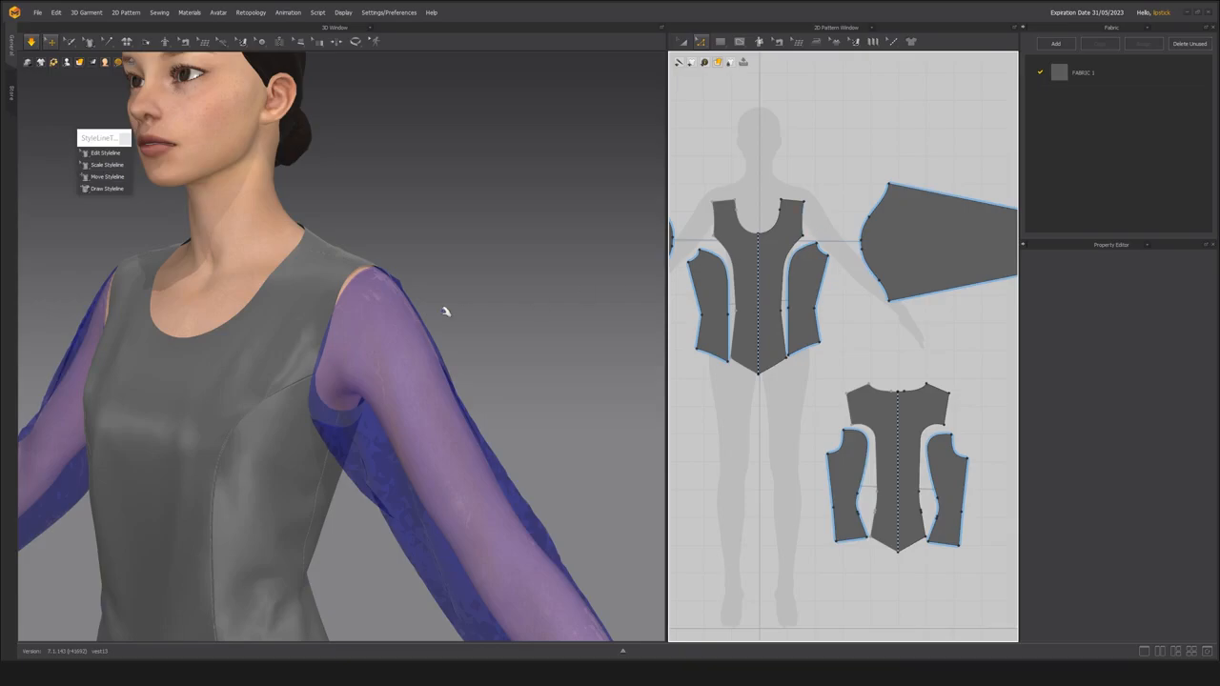
click(810, 224)
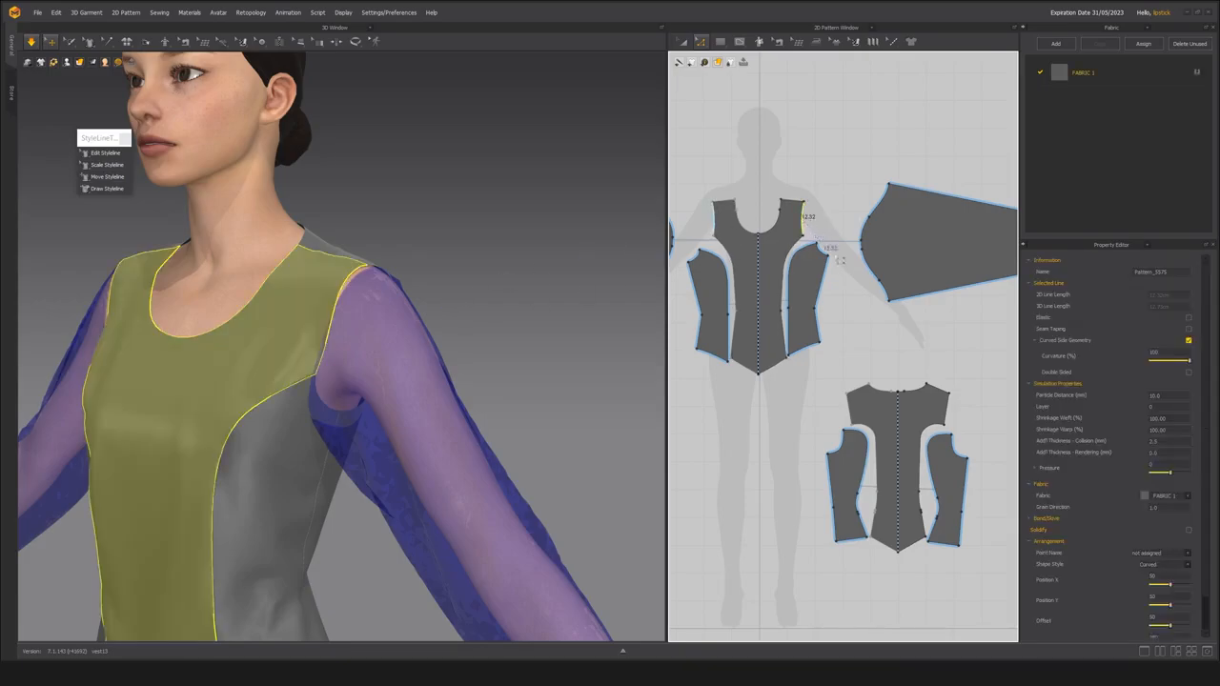
scroll(823, 254, up, 3)
shift+click(816, 249)
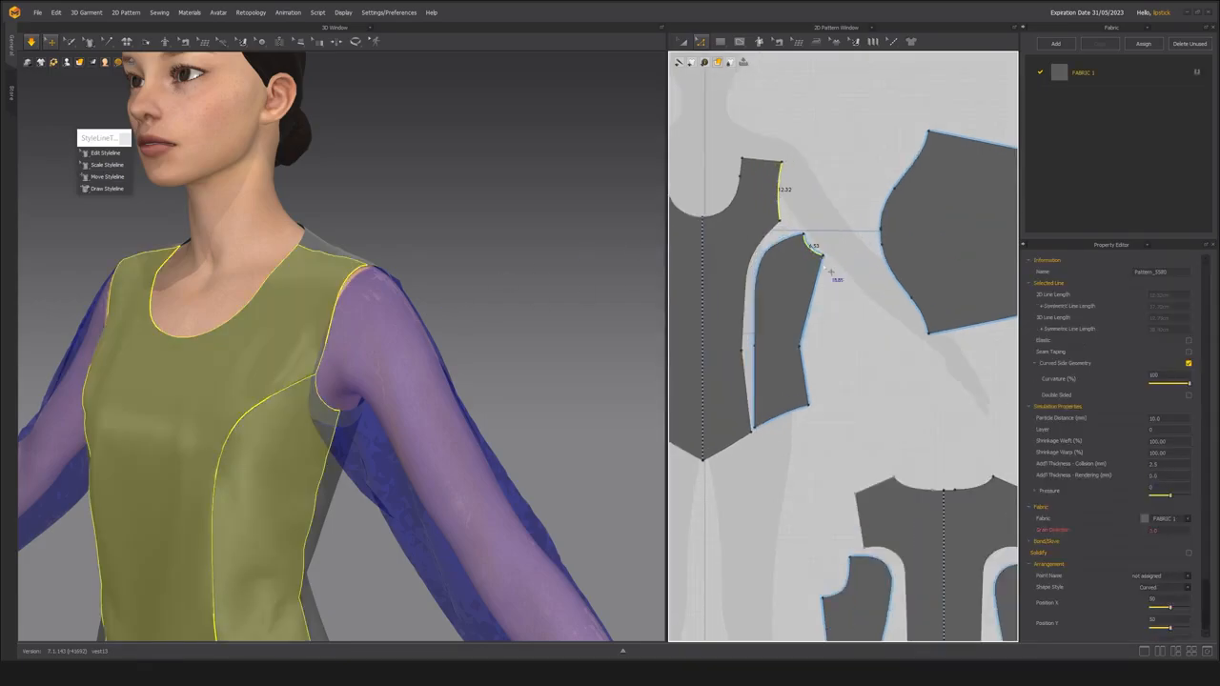
middle_drag(855, 415, 829, 332)
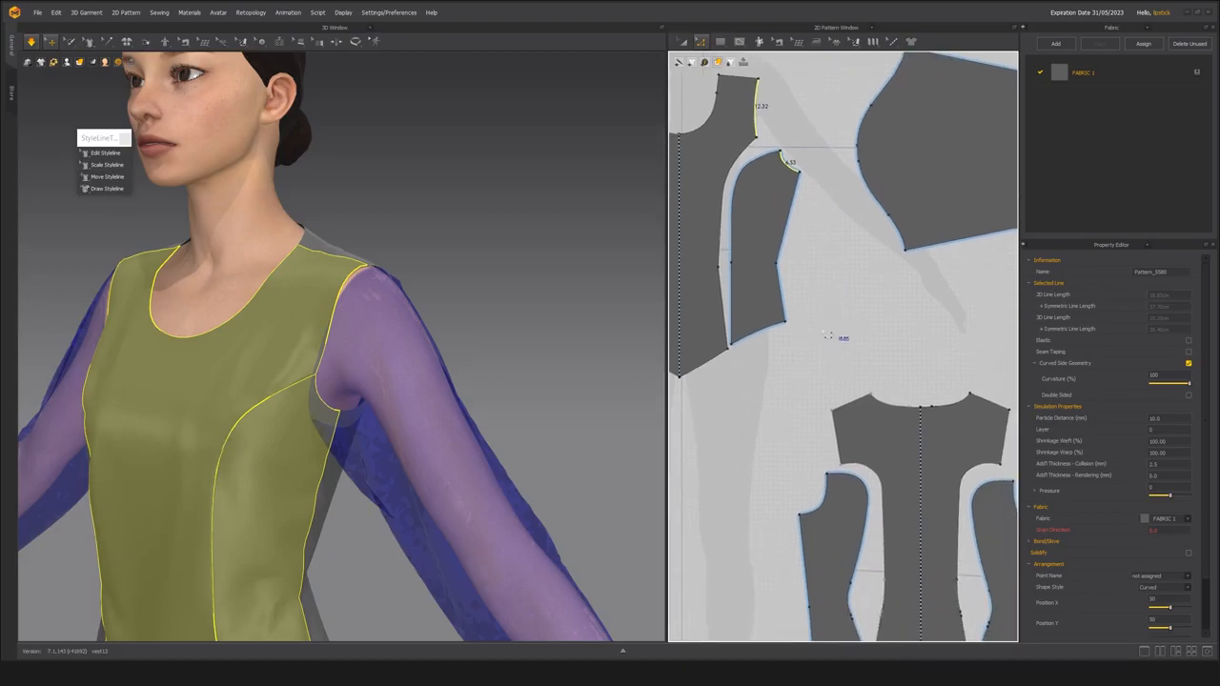
shift+click(824, 499)
shift+click(836, 429)
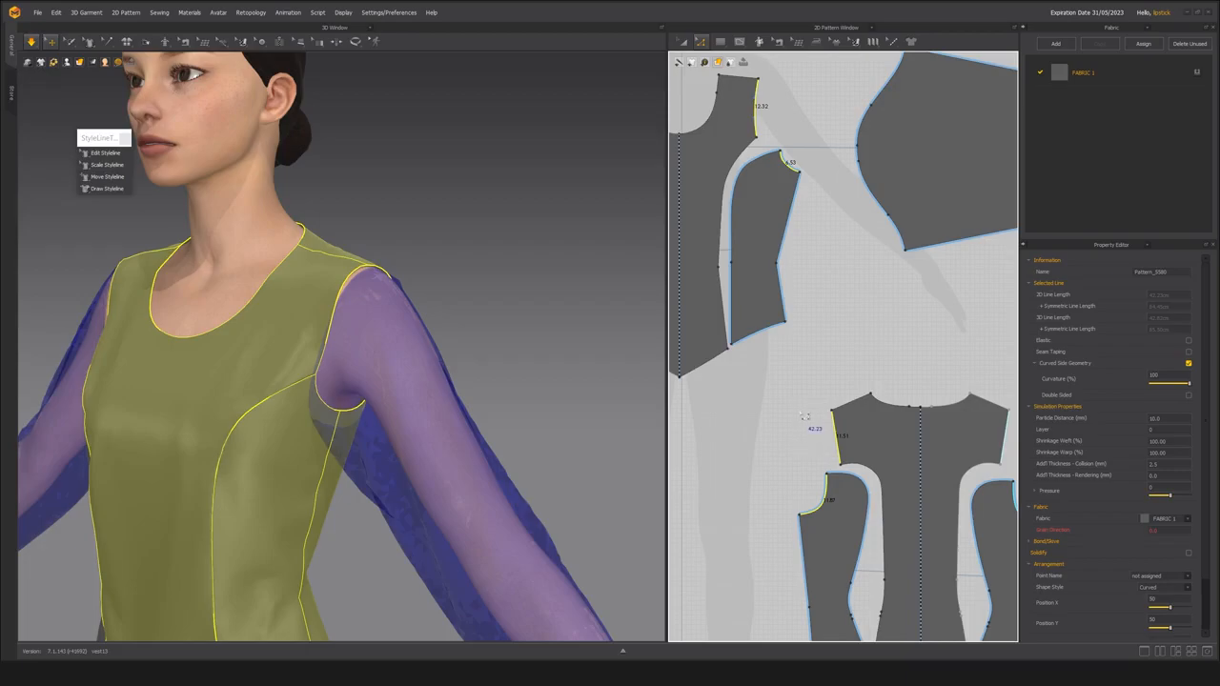
Measure the total length of the sleeve's cap curve.
middle_drag(815, 398, 684, 506)
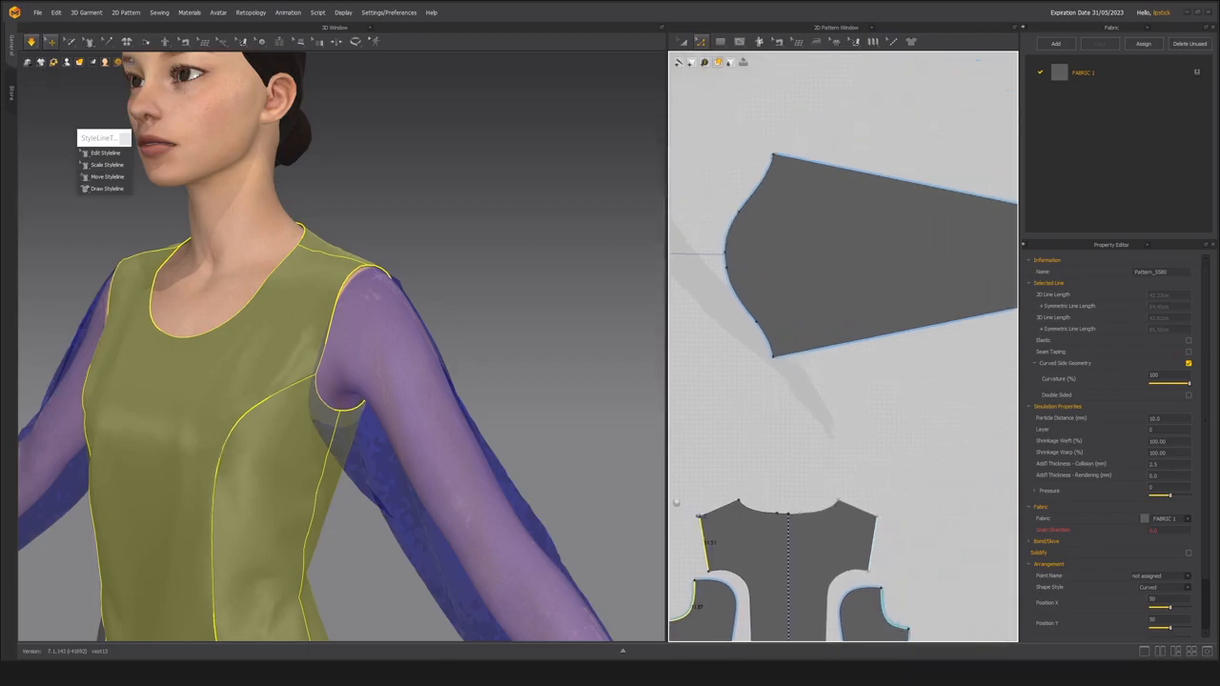
scroll(690, 480, down, 4)
click(812, 276)
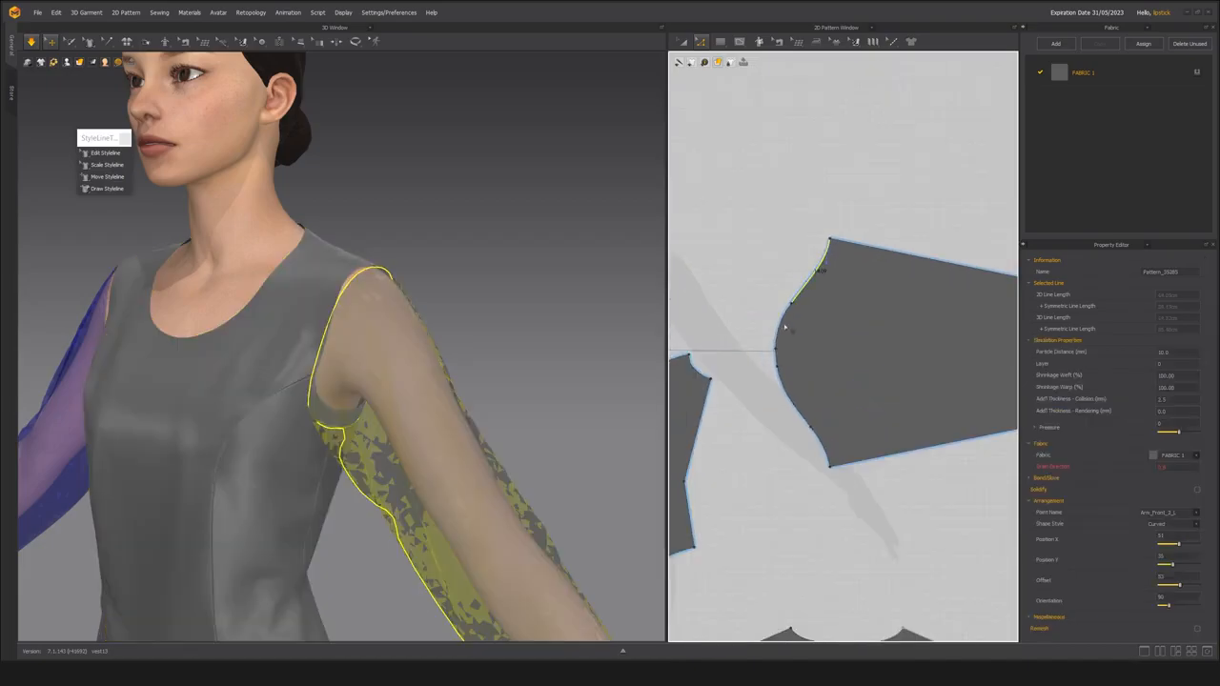
shift+click(781, 325)
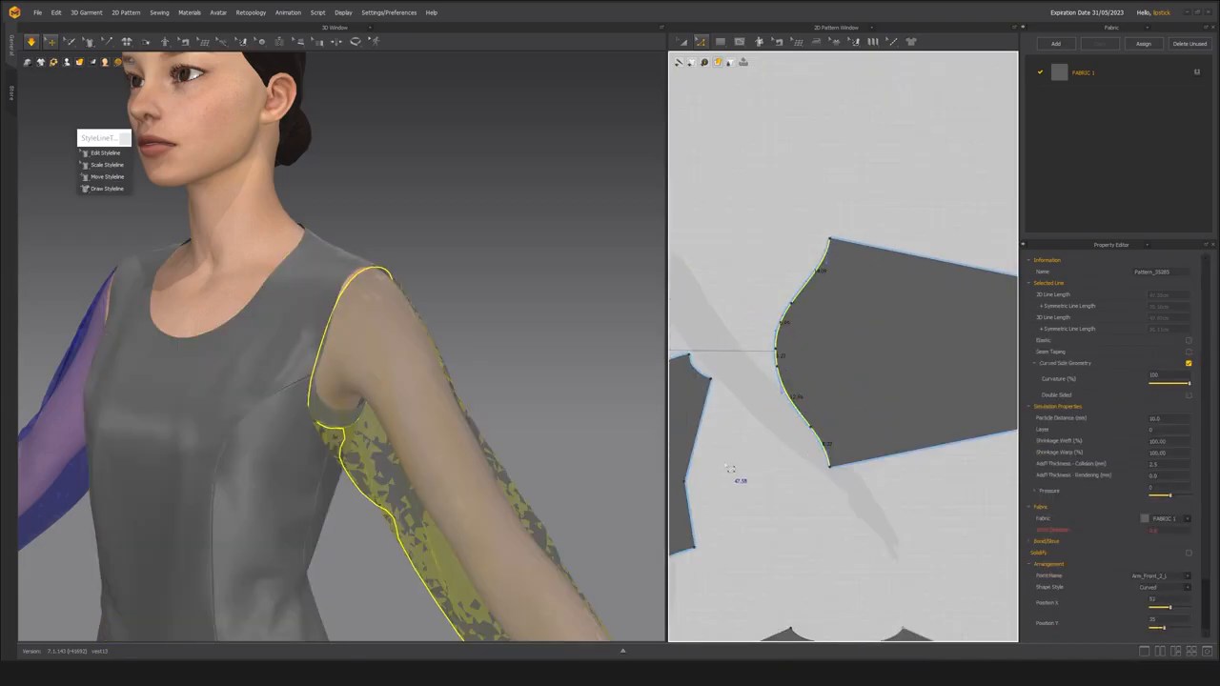
scroll(728, 470, down, 3)
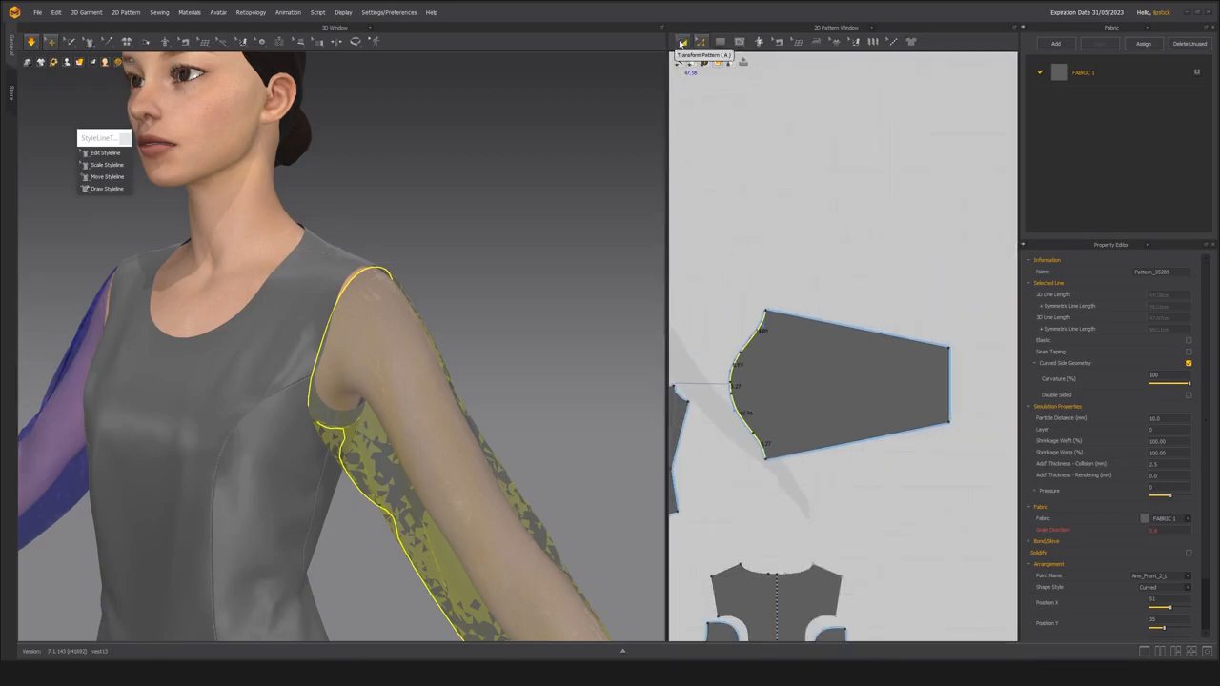
Scale the sleeve pattern narrower with Transform Pattern and remeasure its cap segments.
click(683, 43)
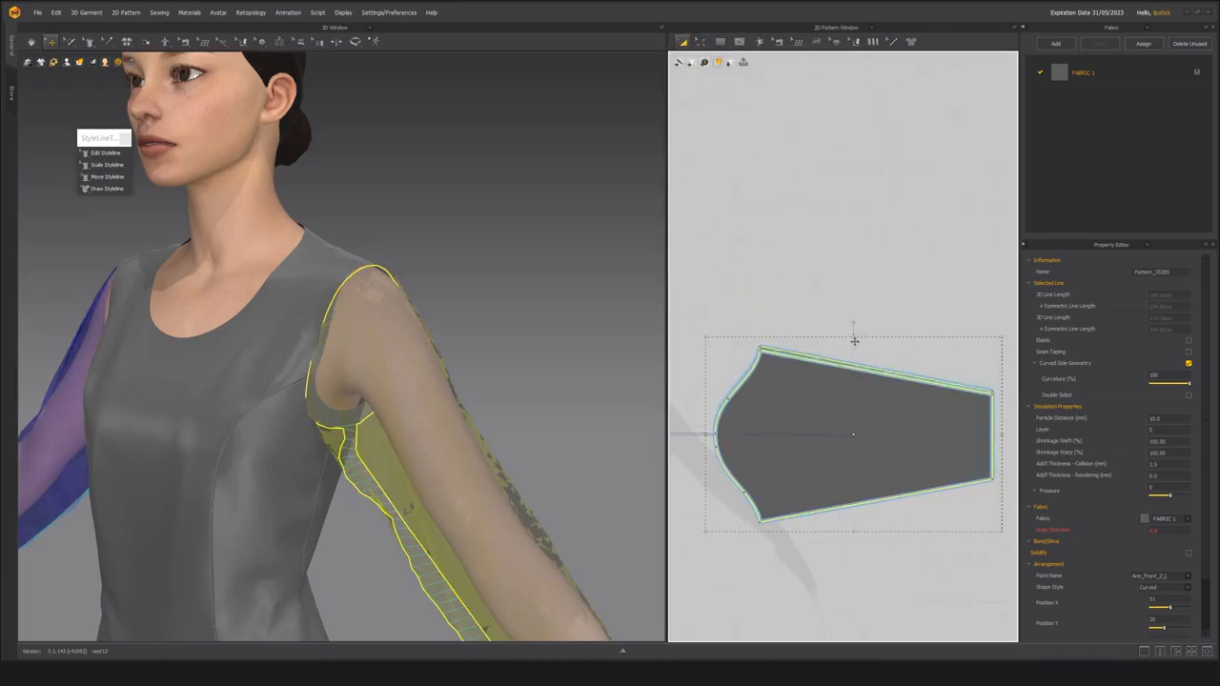
click(854, 341)
key(z)
click(758, 514)
shift+click(717, 445)
shift+click(722, 421)
shift+click(736, 395)
Narrow the sleeve pattern slightly further until its cap curve totals about 43 cm.
key(a)
click(853, 418)
drag(853, 342, 852, 346)
key(z)
click(751, 380)
scroll(711, 493, up, 2)
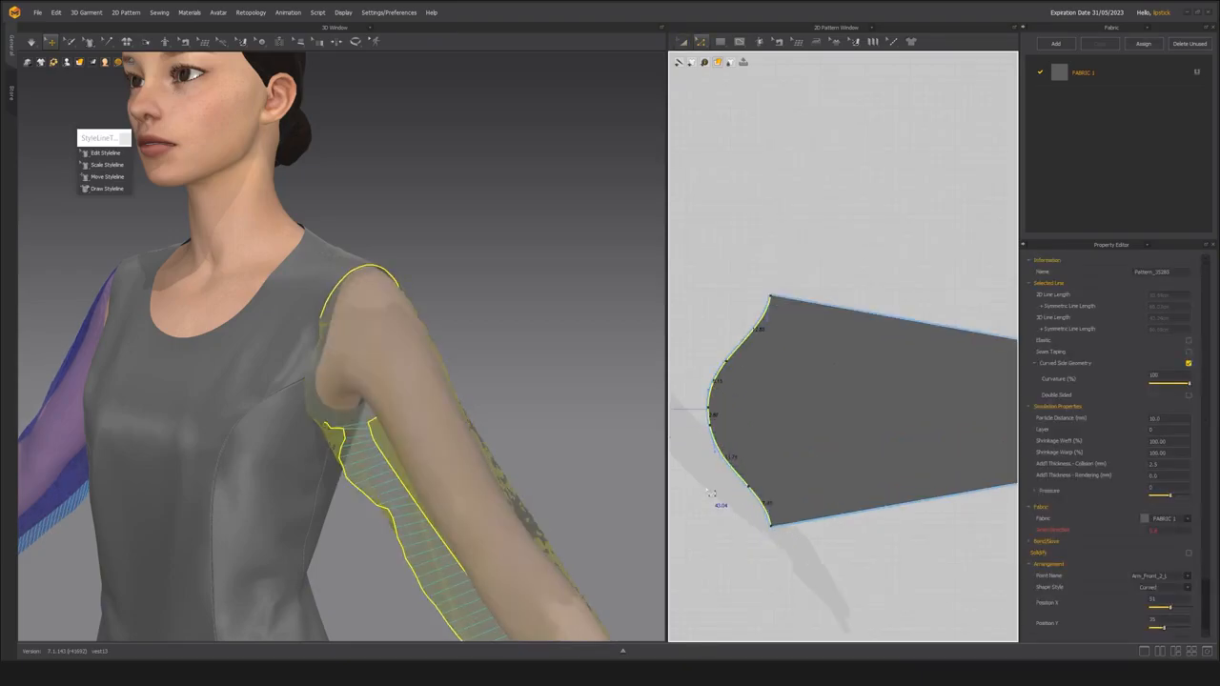
scroll(711, 493, down, 2)
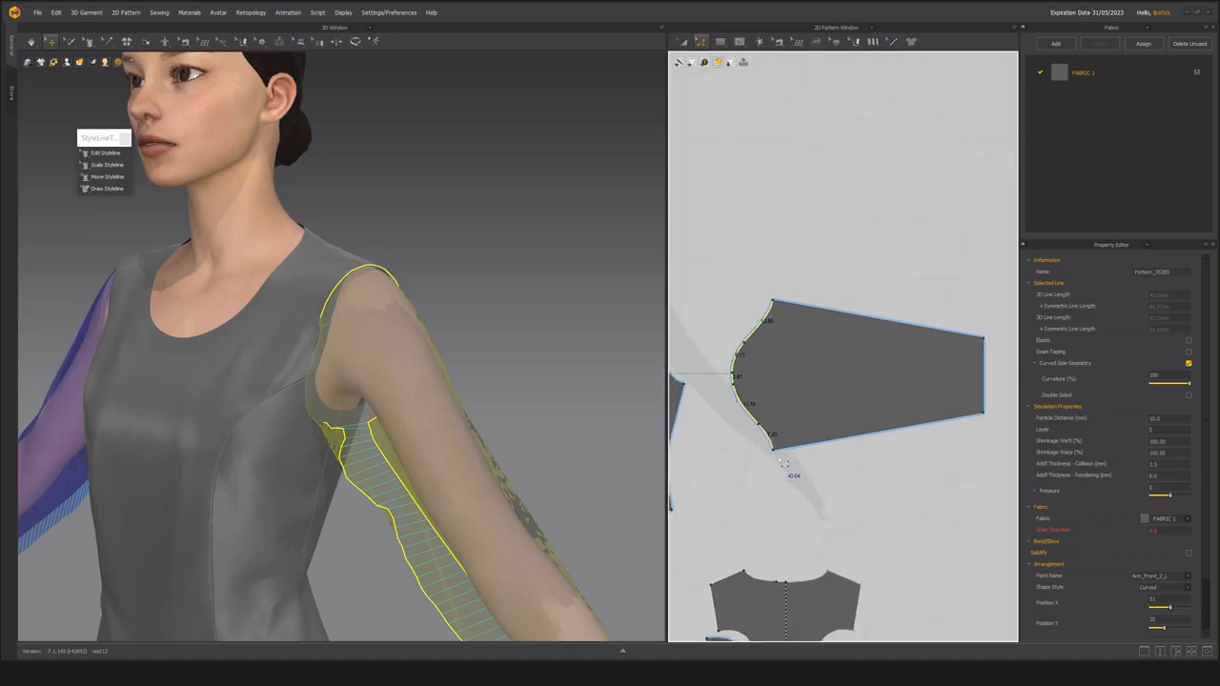
Inspect the narrowed sleeve against the left armhole and underarm on the avatar.
scroll(352, 284, down, 2)
right_drag(353, 285, 471, 292)
scroll(410, 320, up, 4)
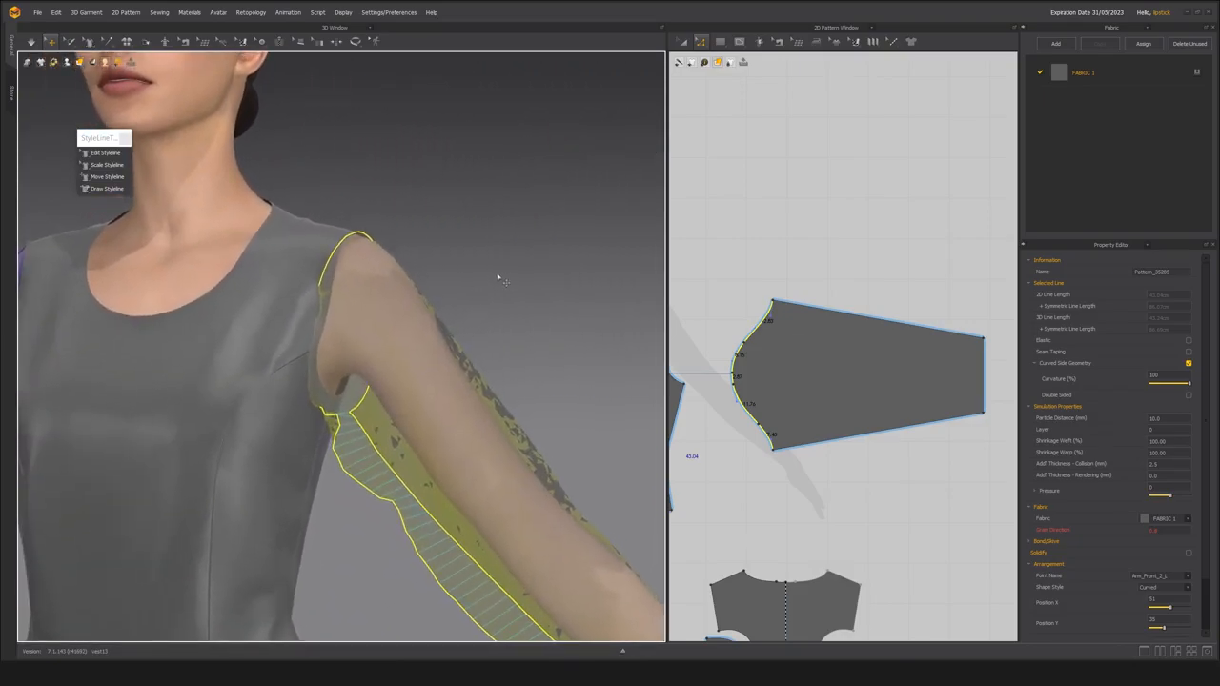
scroll(372, 307, down, 4)
right_drag(368, 299, 349, 349)
scroll(372, 389, up, 5)
scroll(381, 402, down, 6)
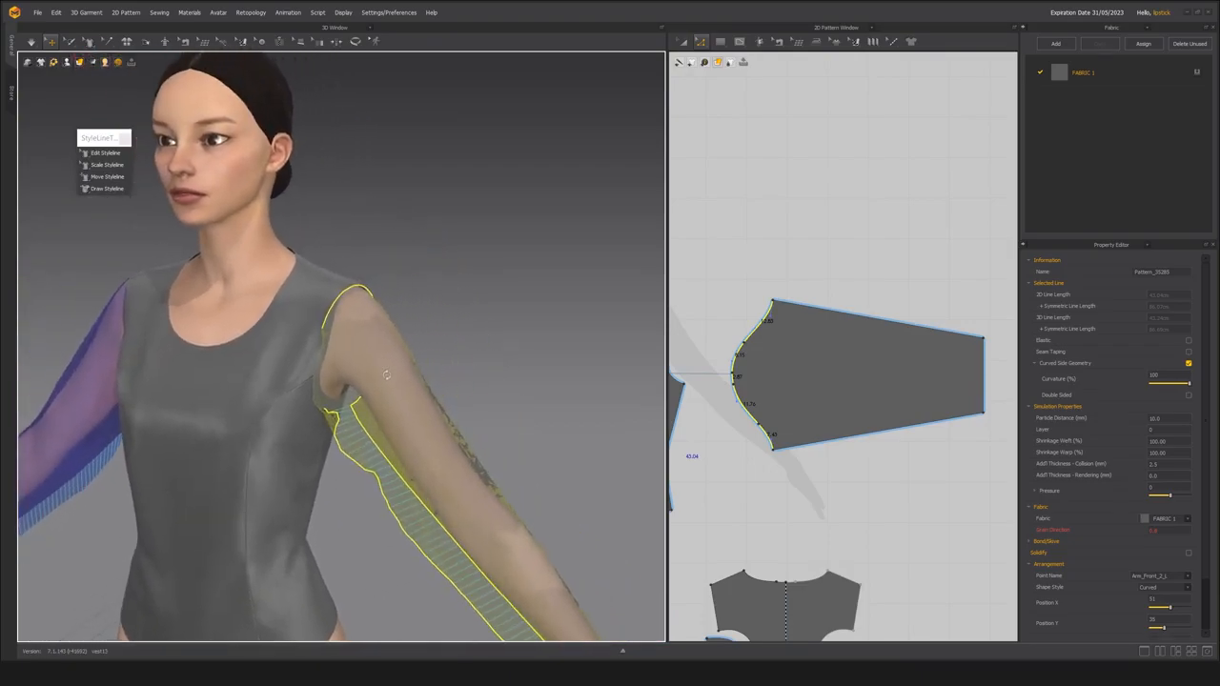
Select all the front and back bodice patterns on the avatar and freeze them.
key(a)
scroll(416, 341, up, 1)
scroll(425, 384, up, 2)
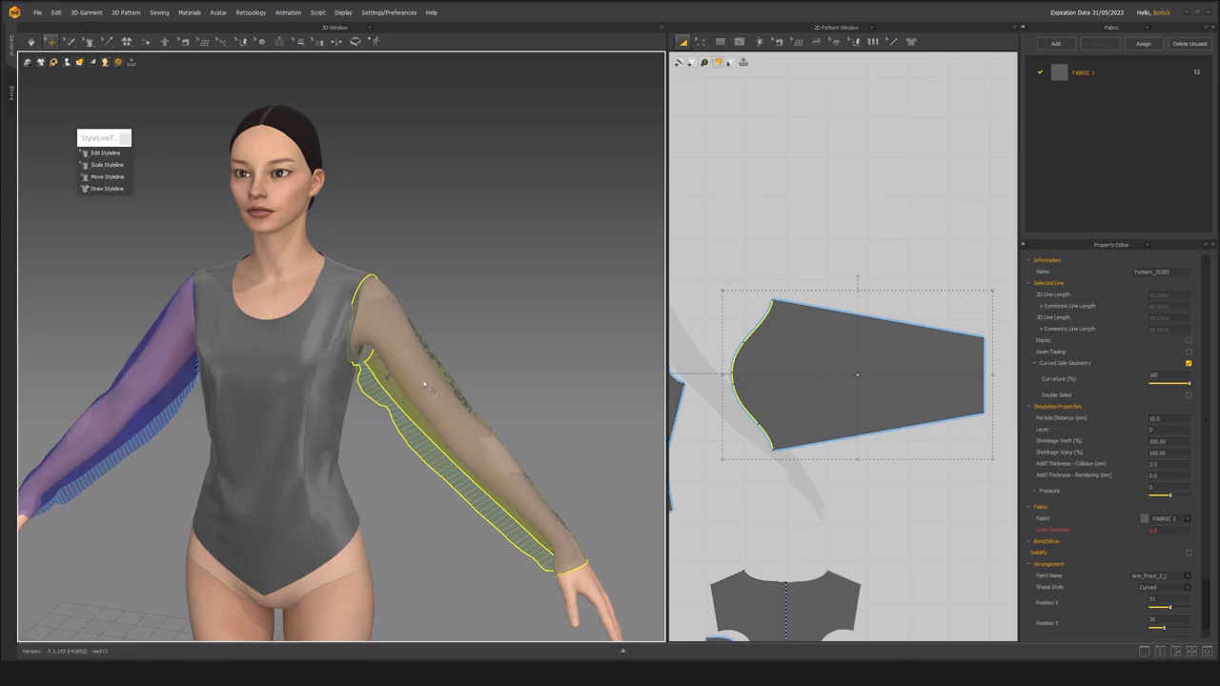
middle_drag(262, 415, 358, 429)
click(346, 463)
shift+click(390, 487)
scroll(484, 531, down, 1)
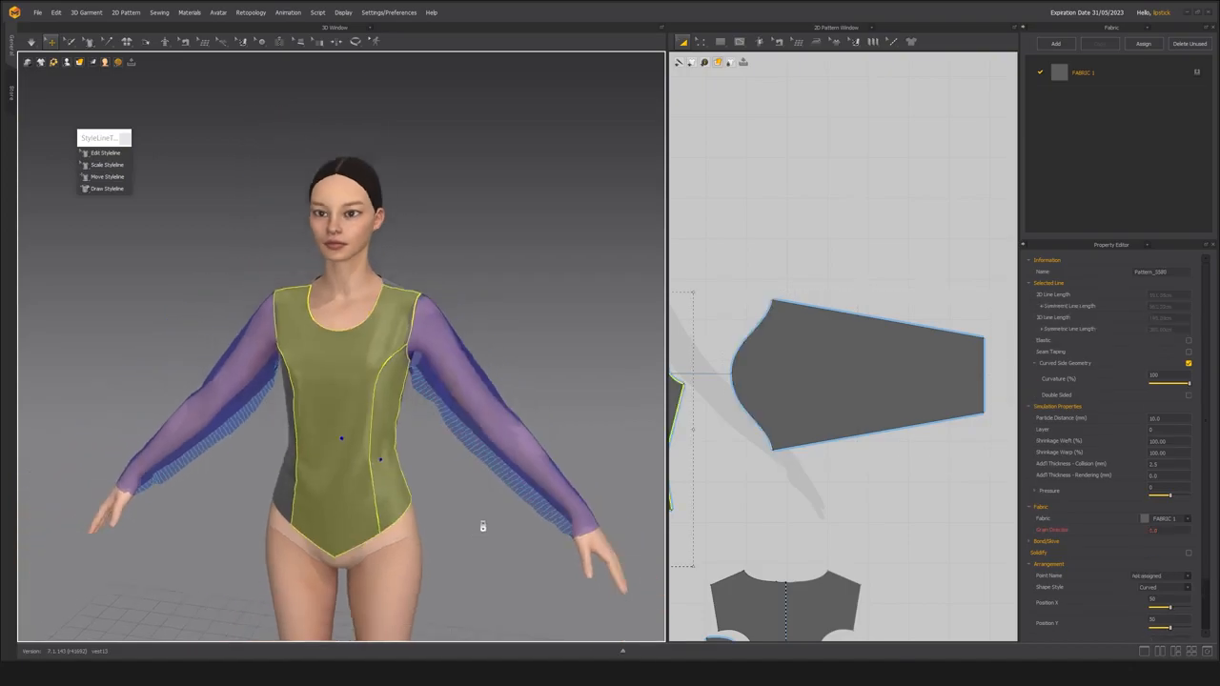
right_drag(484, 531, 268, 483)
shift+click(368, 461)
shift+click(413, 461)
shift+click(470, 467)
right_drag(470, 467, 306, 515)
shift+click(291, 483)
key(ctrl+k)
Reactivate both sleeve patterns, leave them unfrozen, and drape them over the avatar's arms.
click(455, 402)
right_drag(455, 402, 420, 405)
shift+click(221, 402)
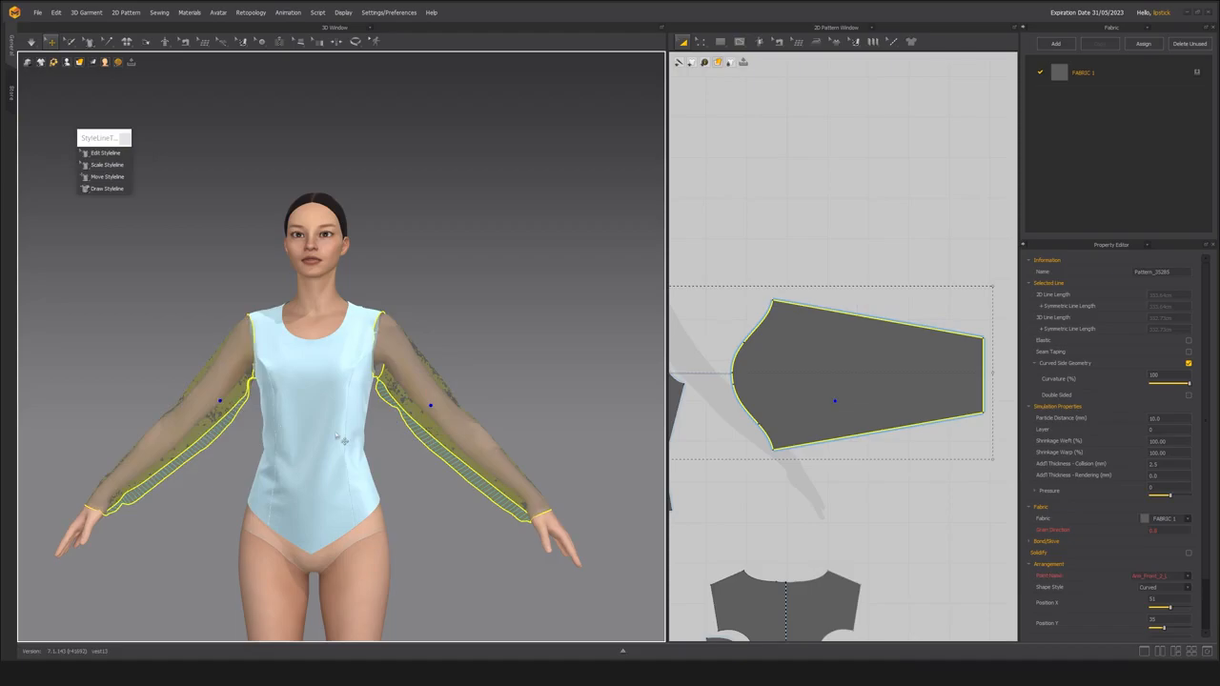
key(ctrl+h)
middle_drag(378, 416, 385, 415)
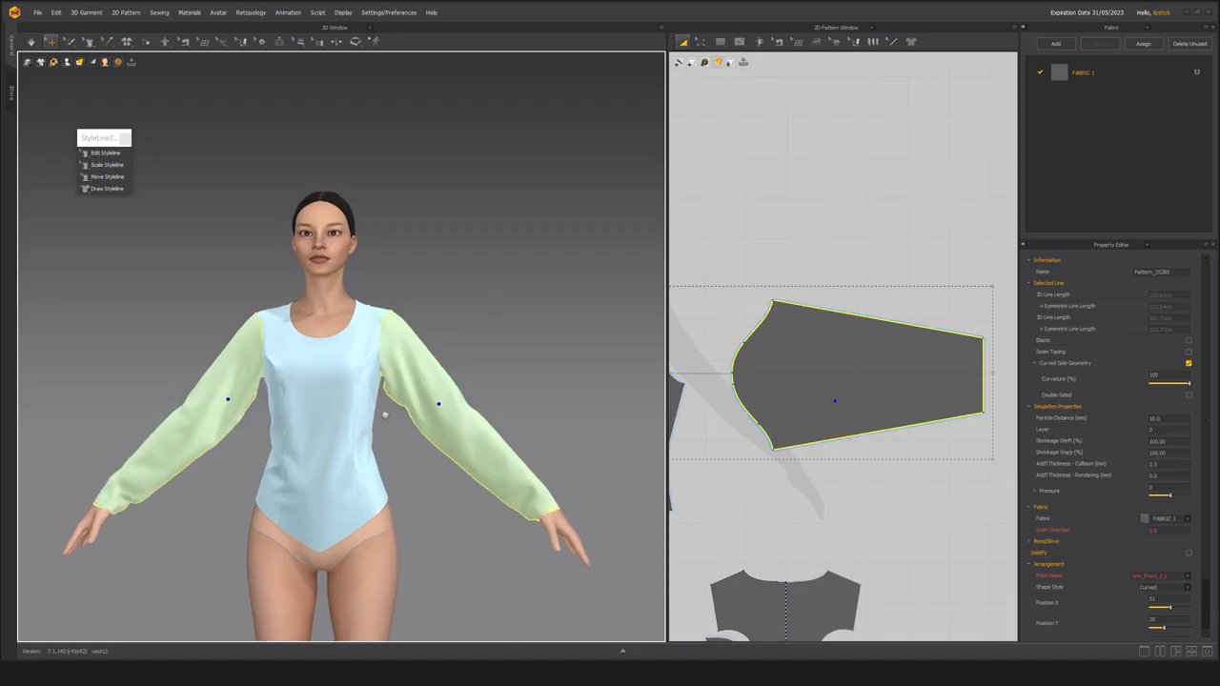
key(ctrl+k)
scroll(370, 426, up, 5)
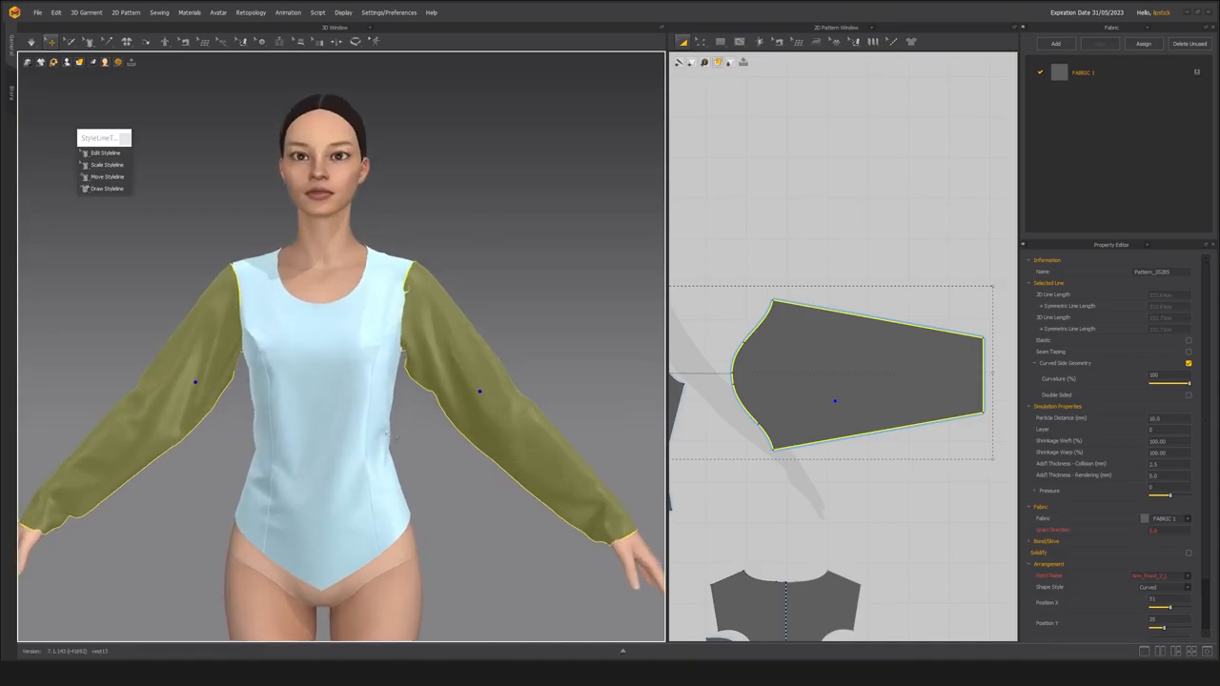
Unfreeze the front and back bodice patterns and deactivate them.
click(357, 387)
right_drag(269, 508, 179, 485)
click(370, 469)
shift+click(448, 469)
scroll(412, 487, up, 3)
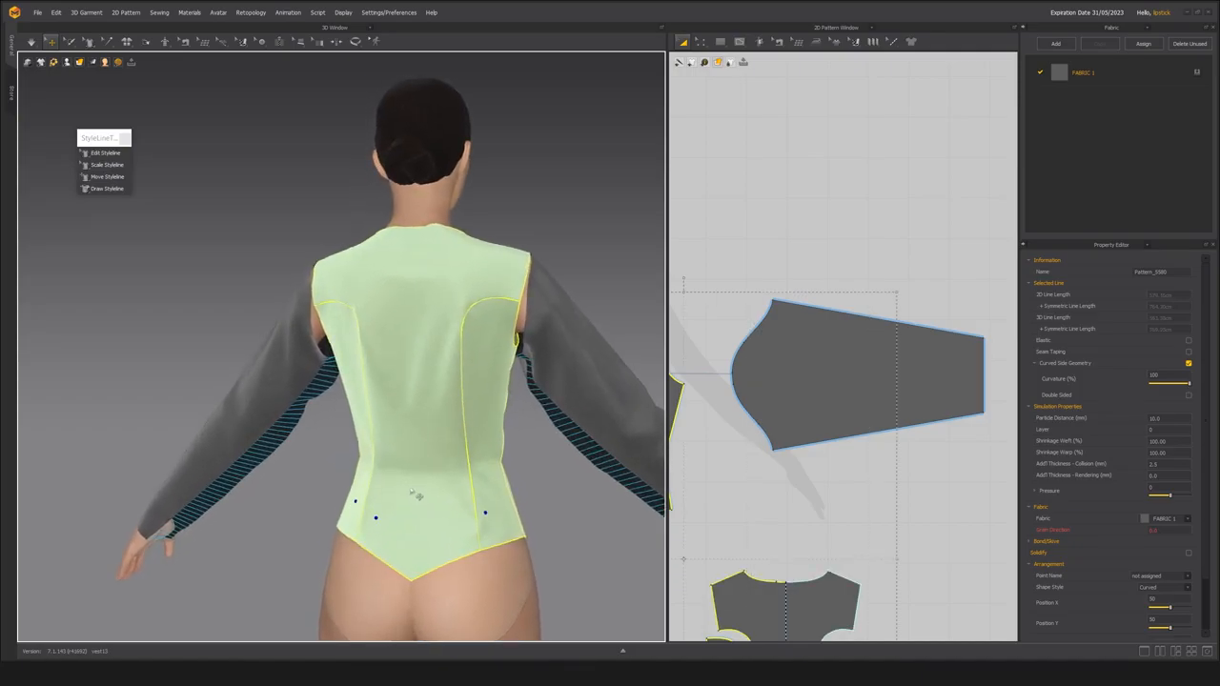
key(ctrl+k)
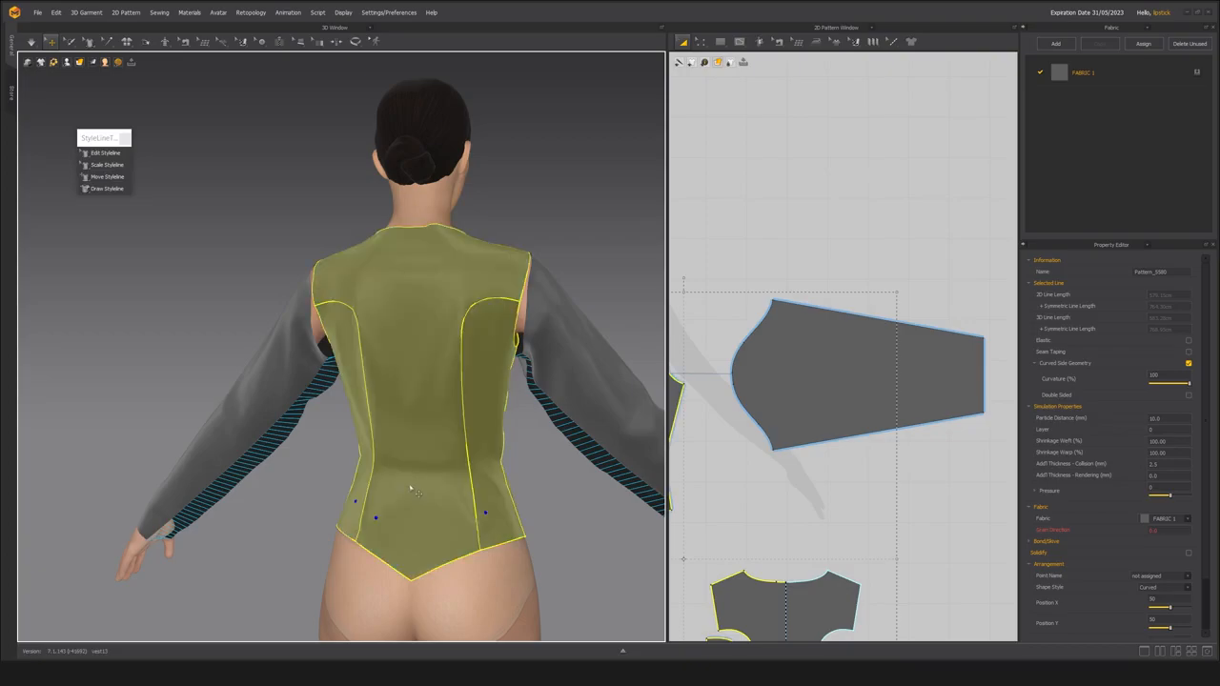
key(2)
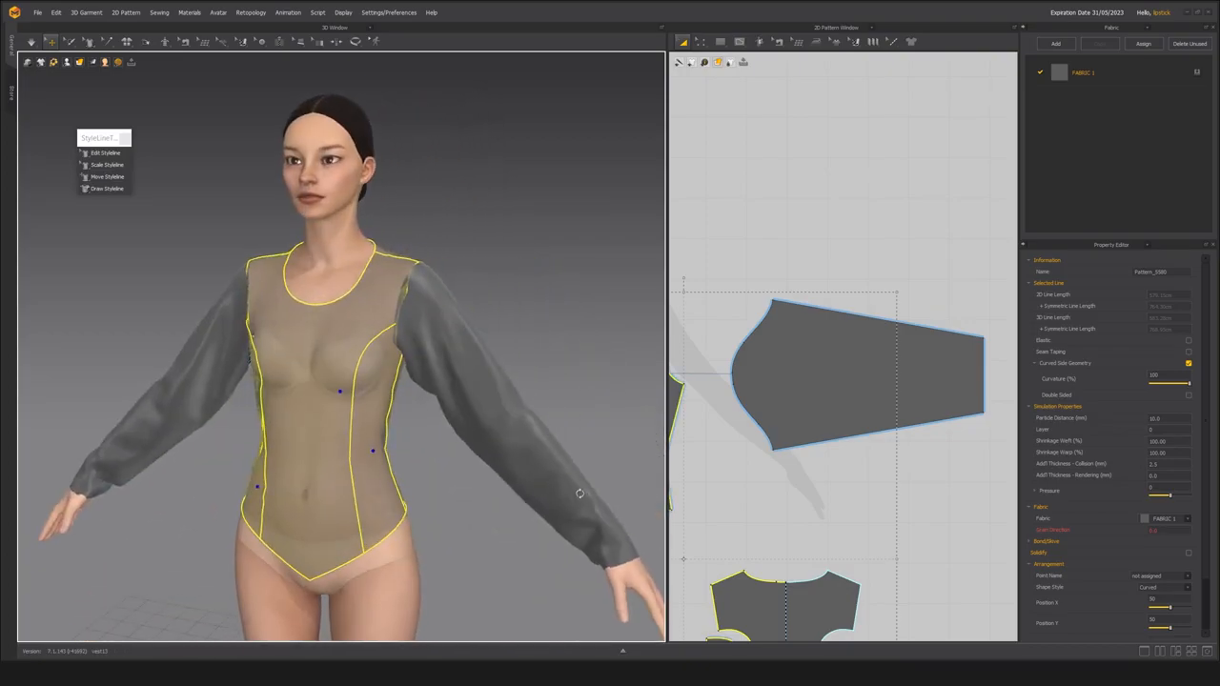
scroll(419, 505, up, 3)
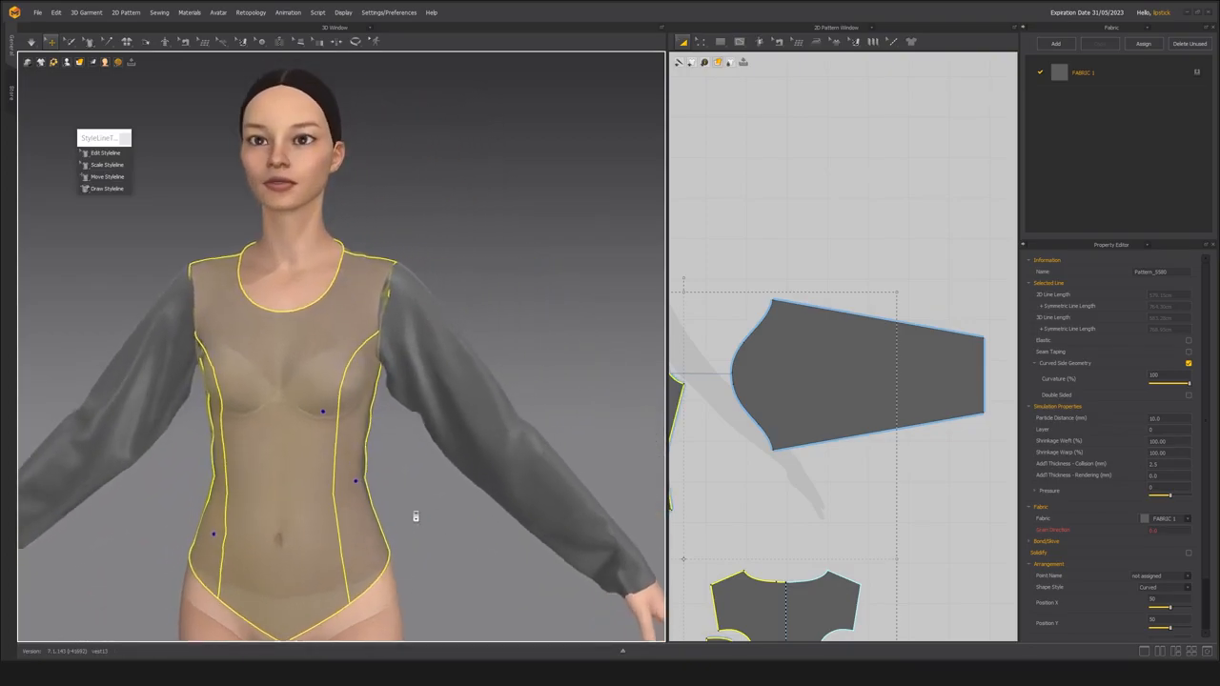
middle_drag(396, 450, 385, 443)
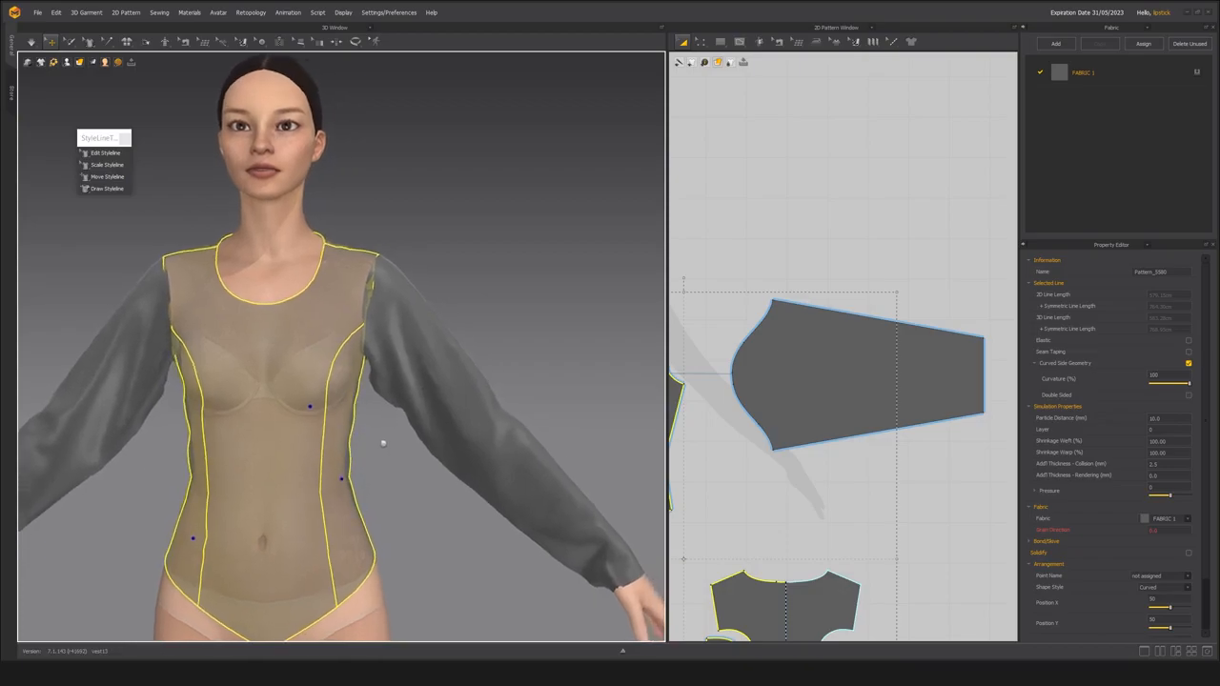
Select both sleeves, then open the scene's Simulation Properties and set Gravity to 0.
click(431, 406)
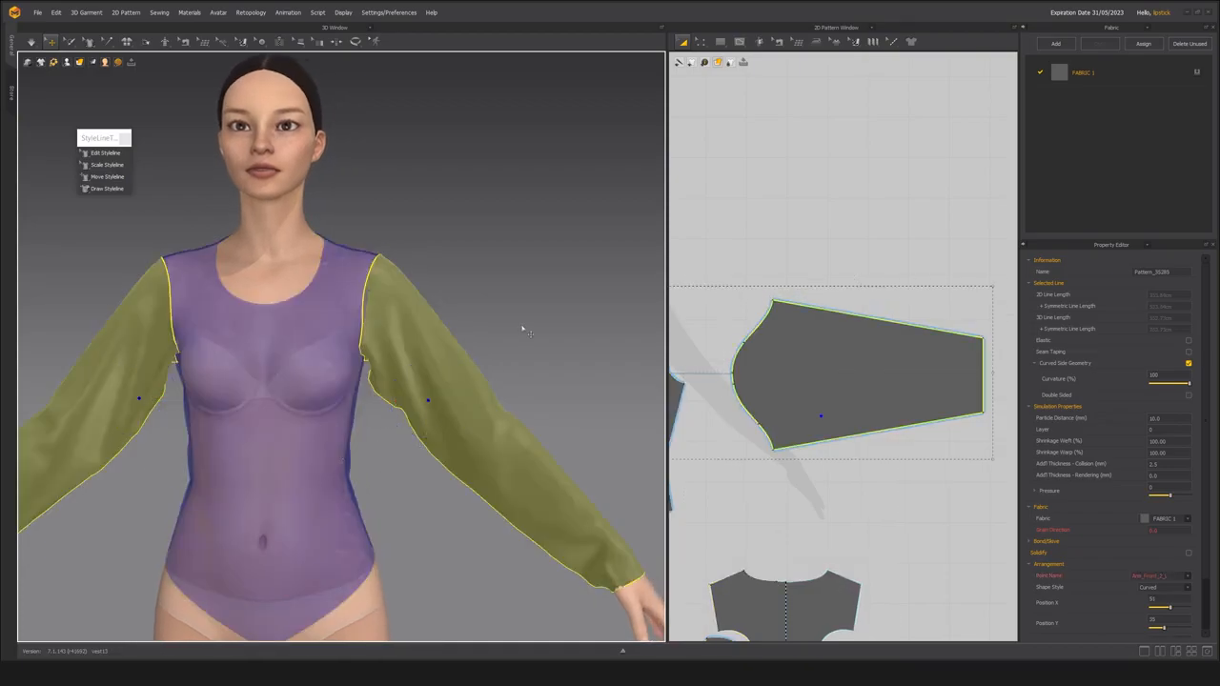
click(447, 396)
click(136, 412)
click(1149, 33)
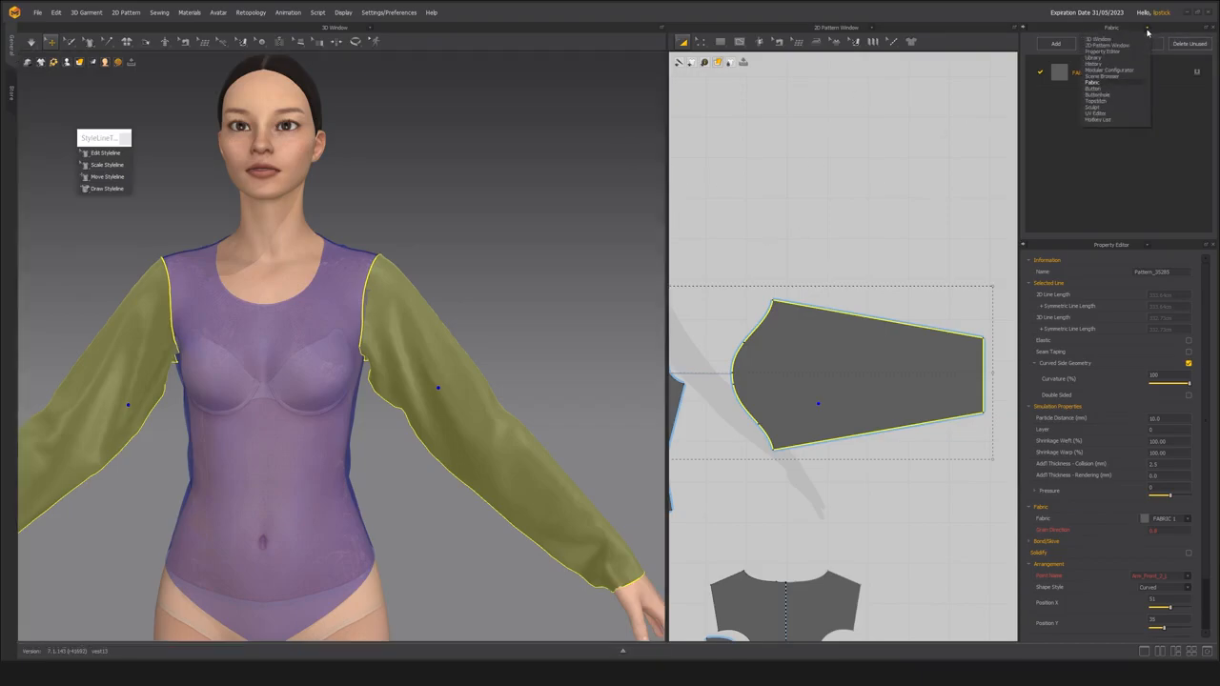
click(1127, 76)
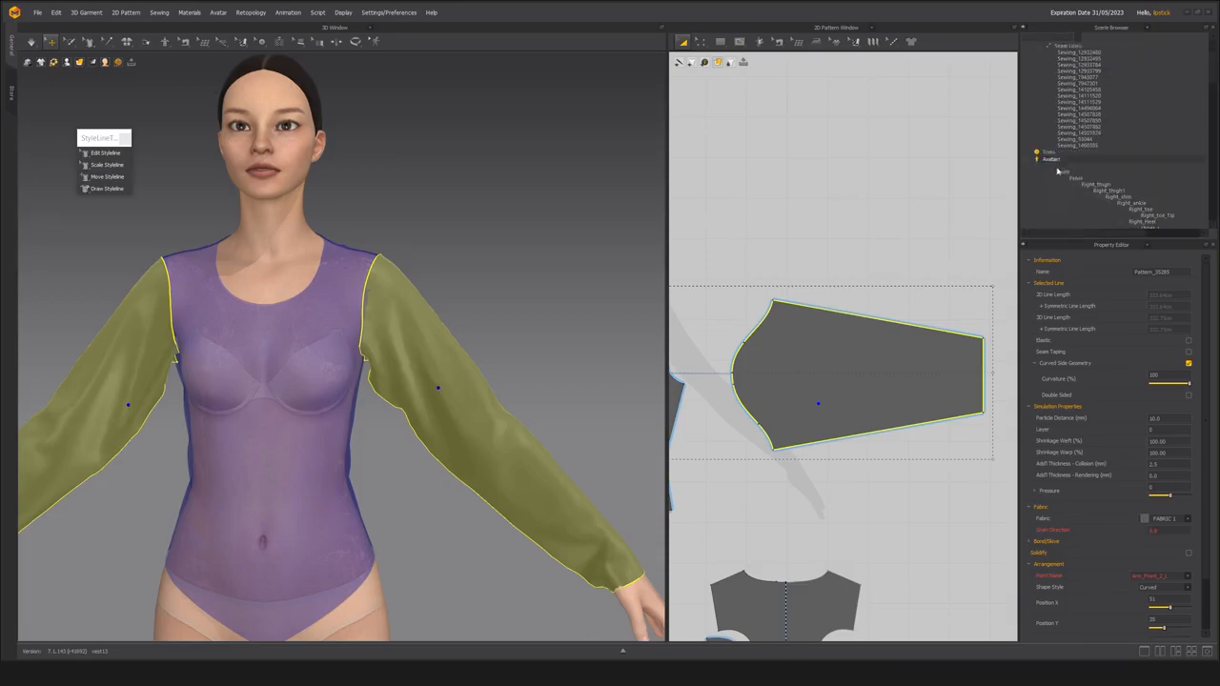
scroll(1055, 182, down, 3)
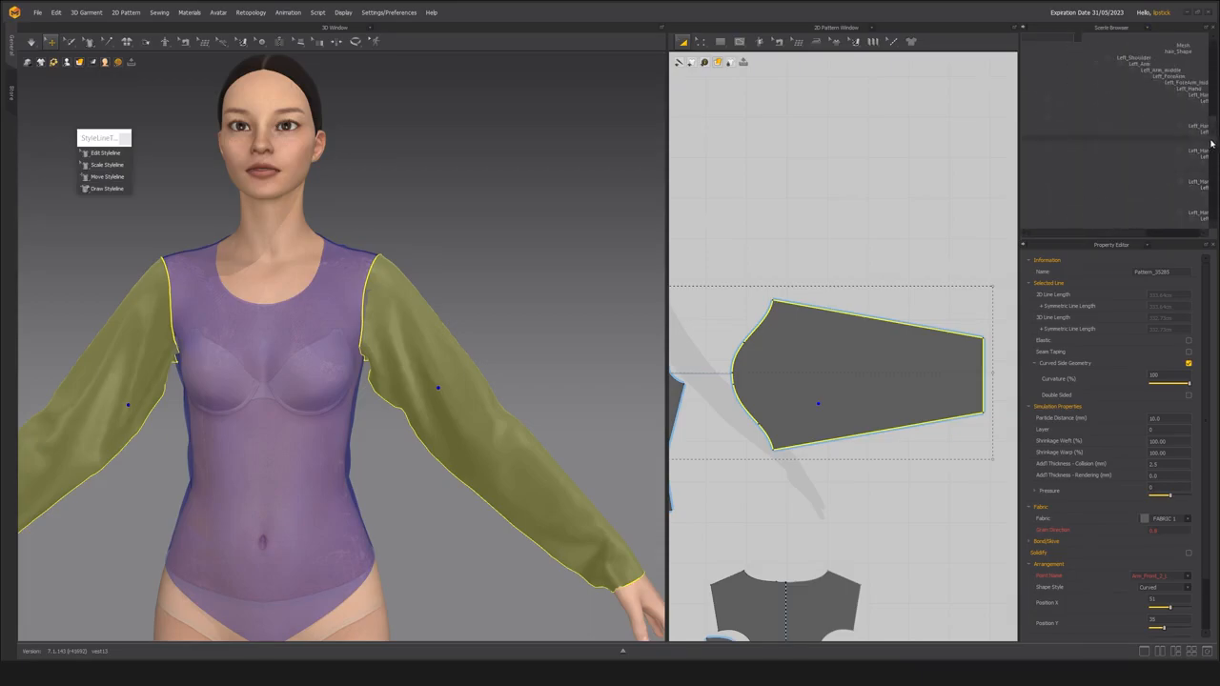
drag(1212, 144, 1213, 215)
click(1074, 220)
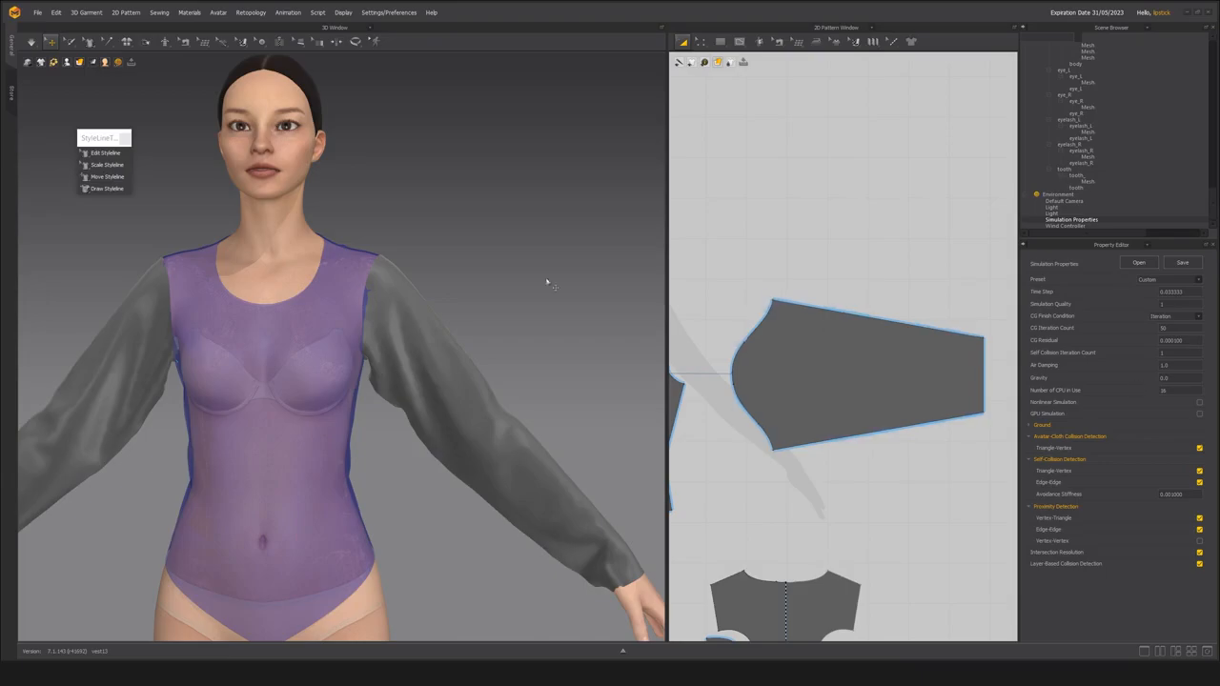
Simulate the sleeves and pull the left one around the arm so its seam lines up with the underarm.
scroll(362, 347, down, 3)
right_drag(379, 366, 412, 330)
scroll(364, 350, up, 2)
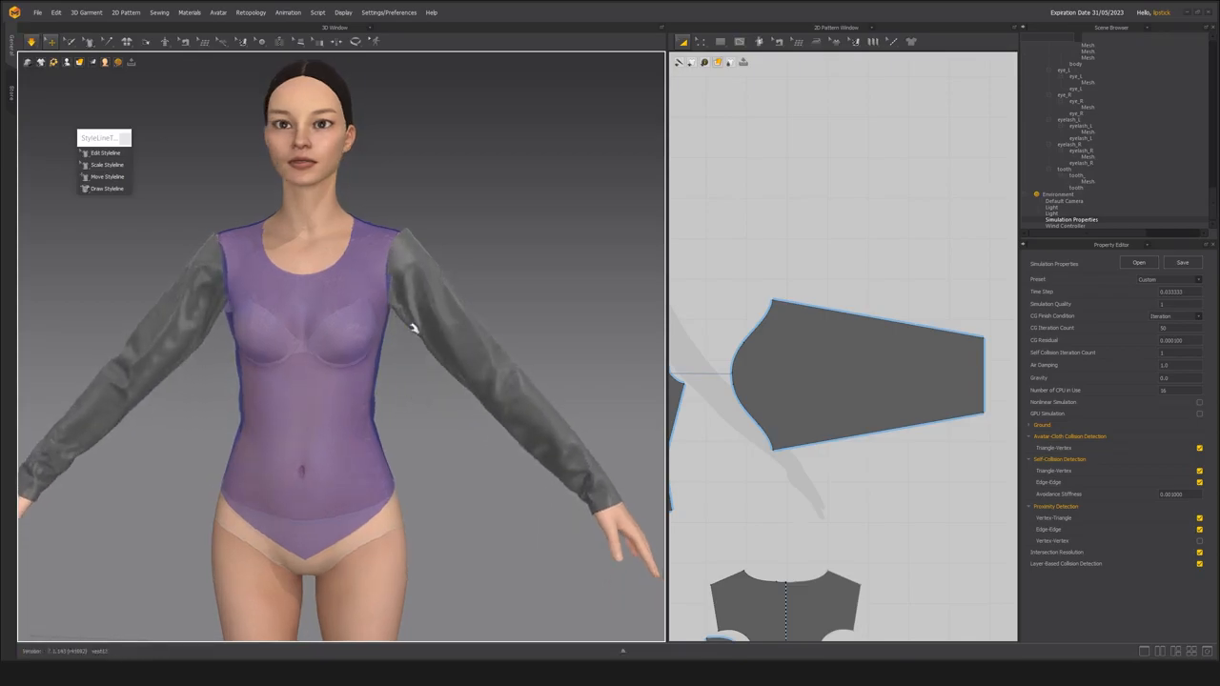
click(412, 331)
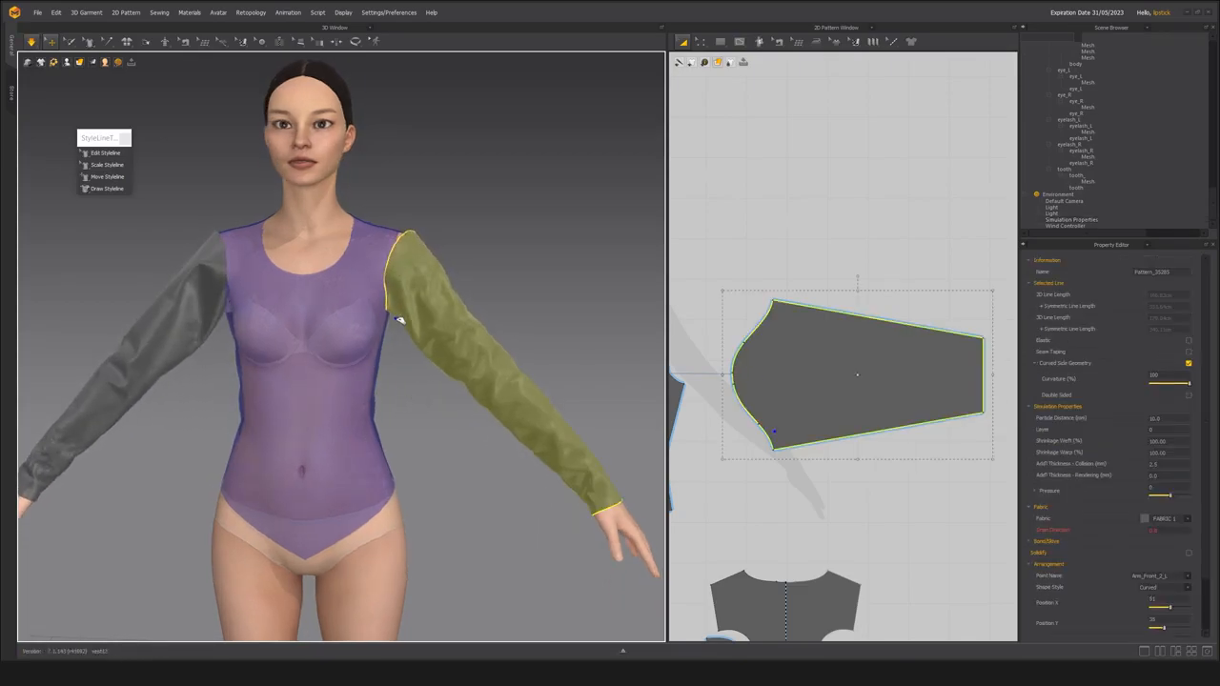
right_drag(417, 321, 248, 331)
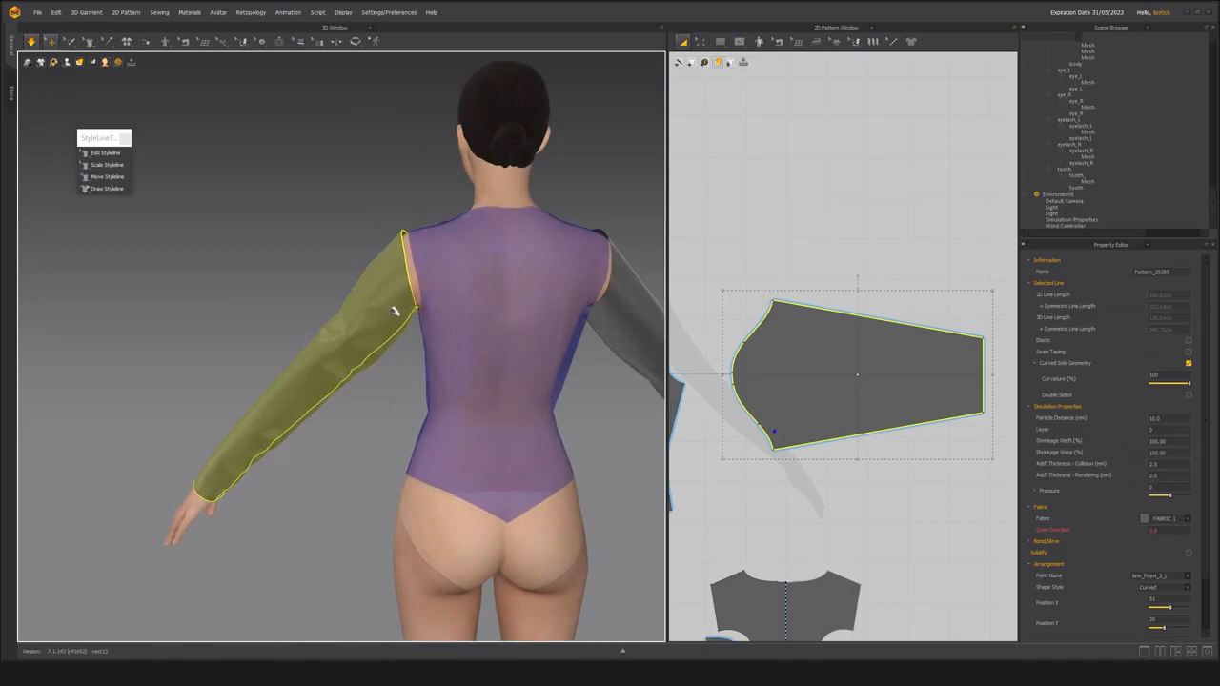
right_drag(363, 341, 449, 349)
scroll(446, 394, up, 3)
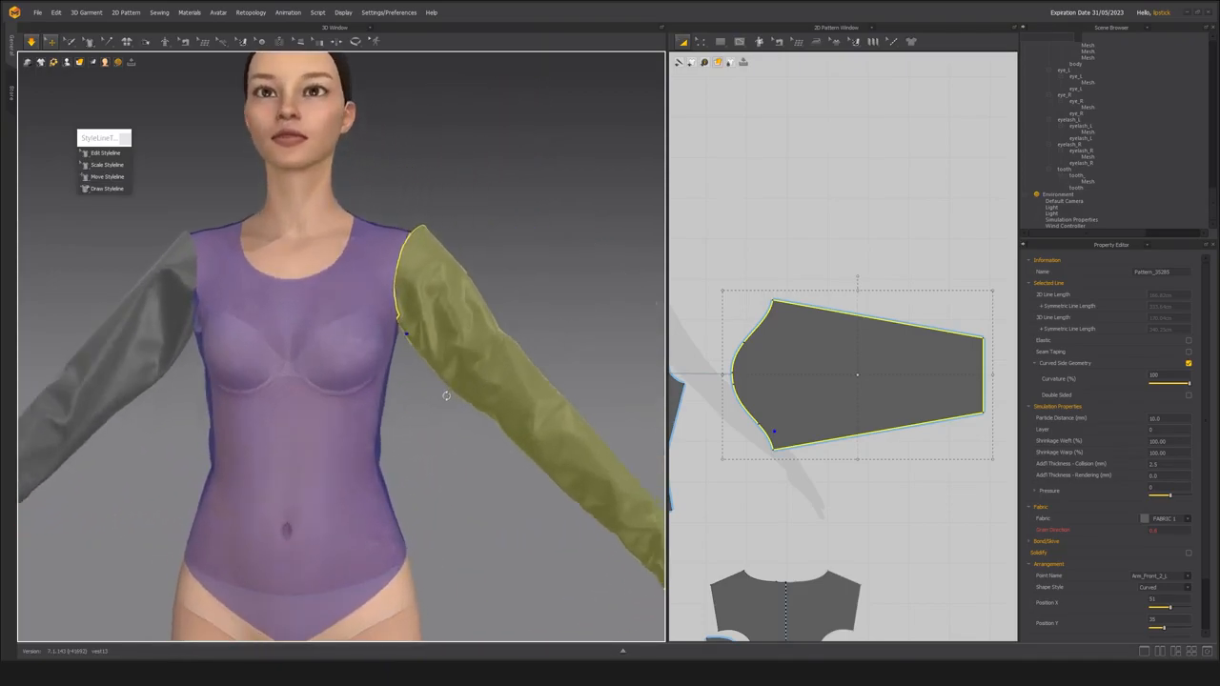
scroll(463, 424, down, 2)
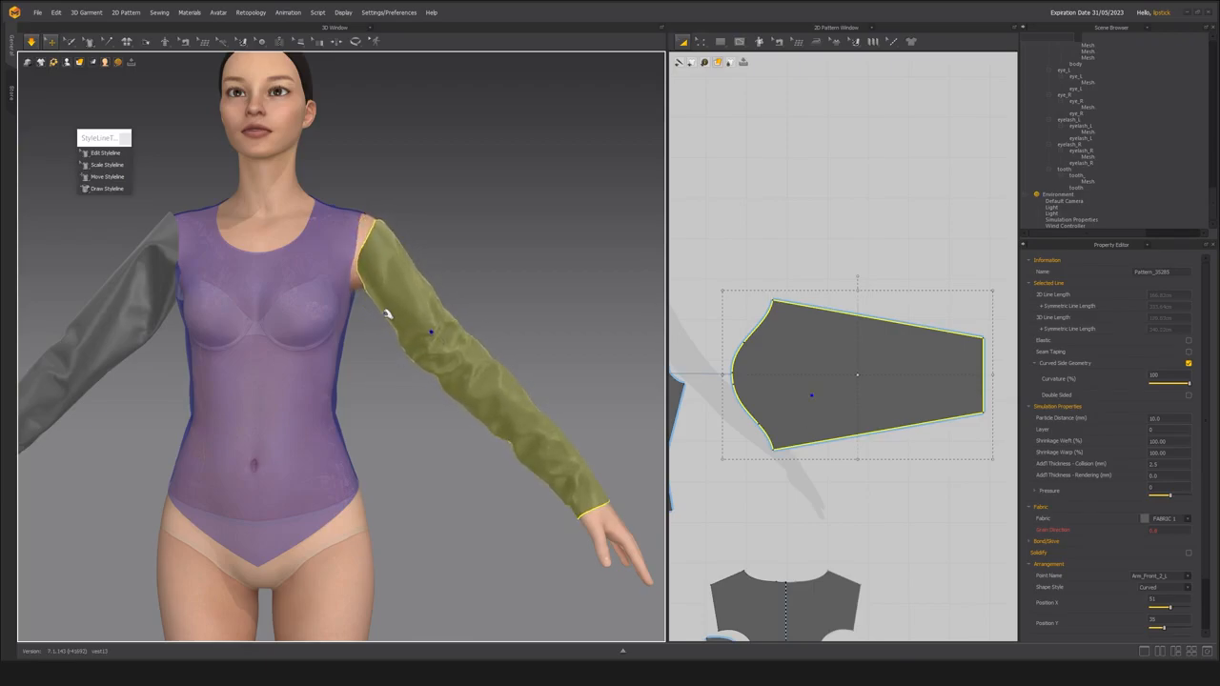
right_drag(364, 340, 173, 374)
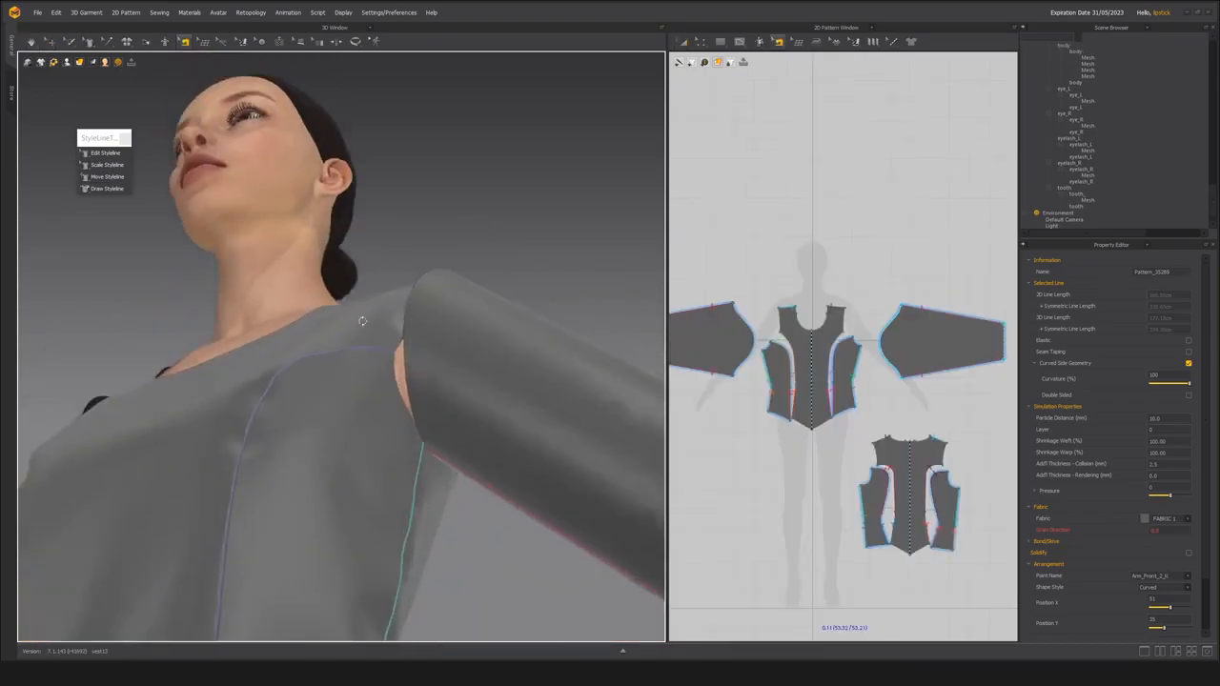
right_drag(362, 315, 422, 321)
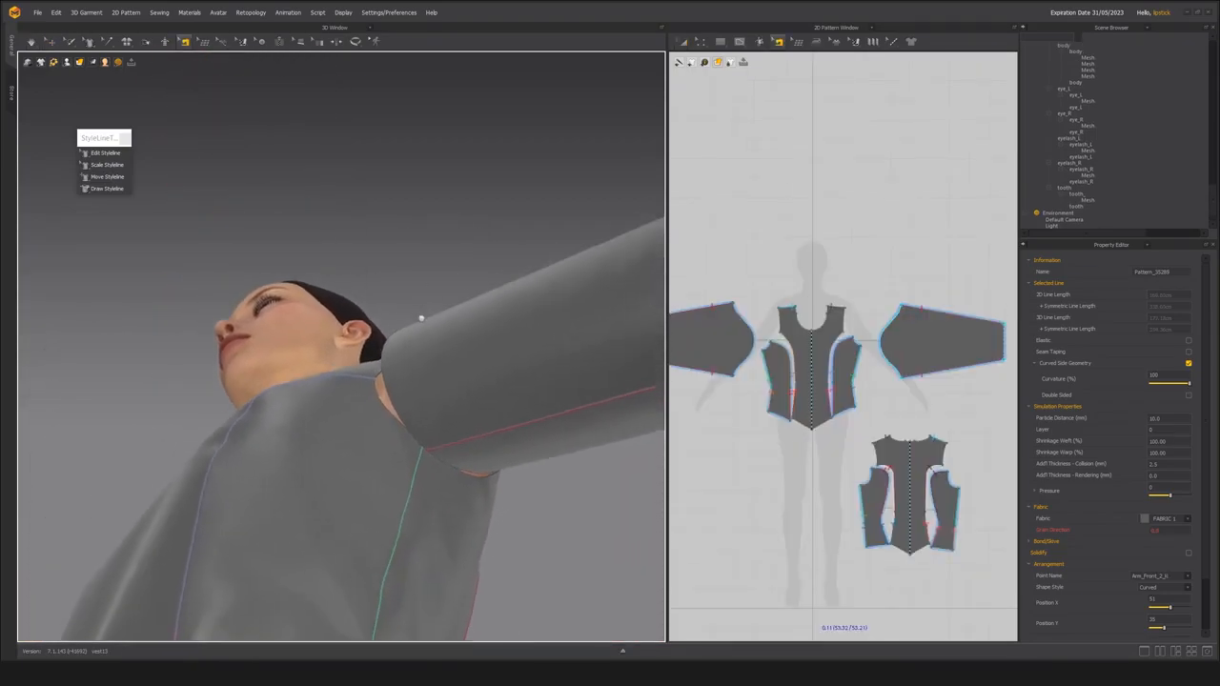
Start an M:N sewing on the left armhole with the whole sleeve cap curve as the first side.
right_drag(444, 409, 370, 368)
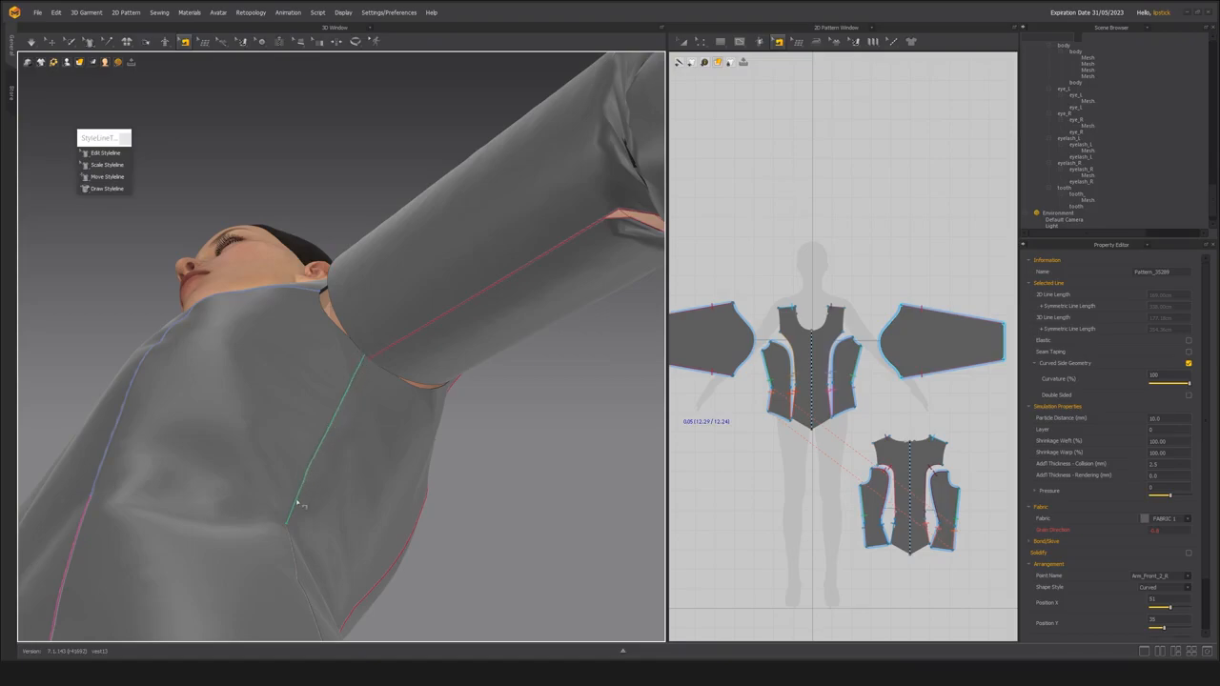
scroll(303, 486, down, 4)
right_drag(314, 464, 429, 553)
middle_drag(551, 313, 556, 363)
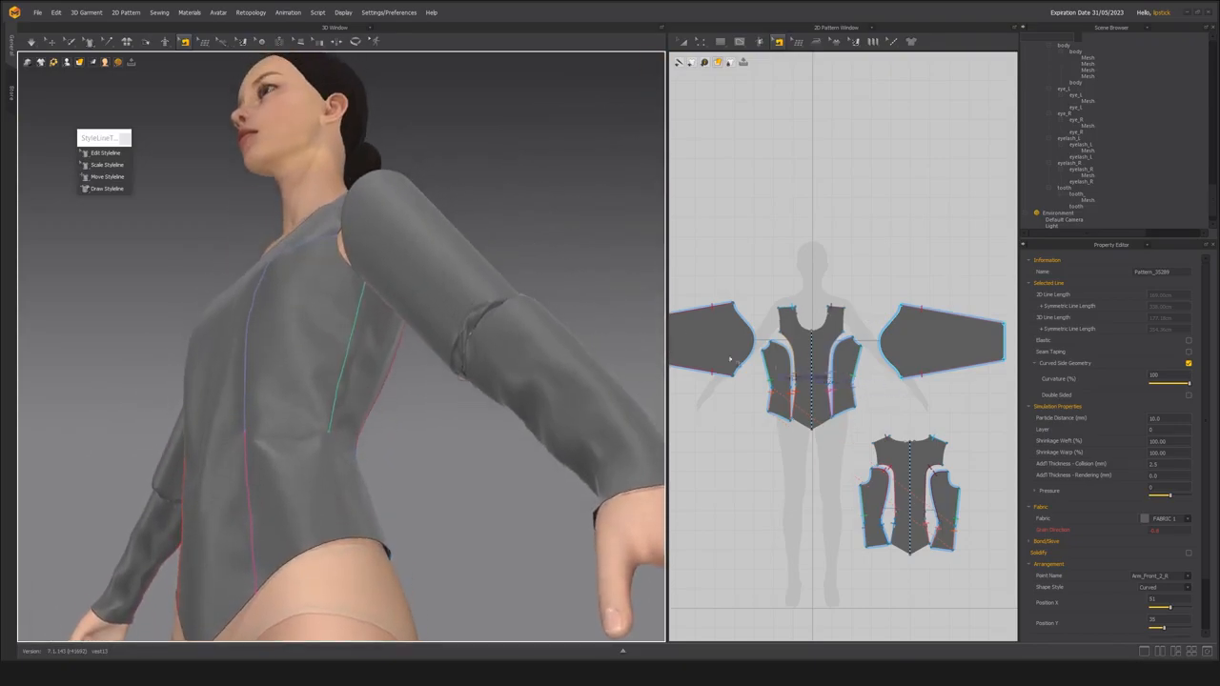
key(n)
mouse_move(429, 369)
right_down()
mouse_move(375, 390)
mouse_move(409, 422)
mouse_move(425, 468)
mouse_move(419, 362)
right_up()
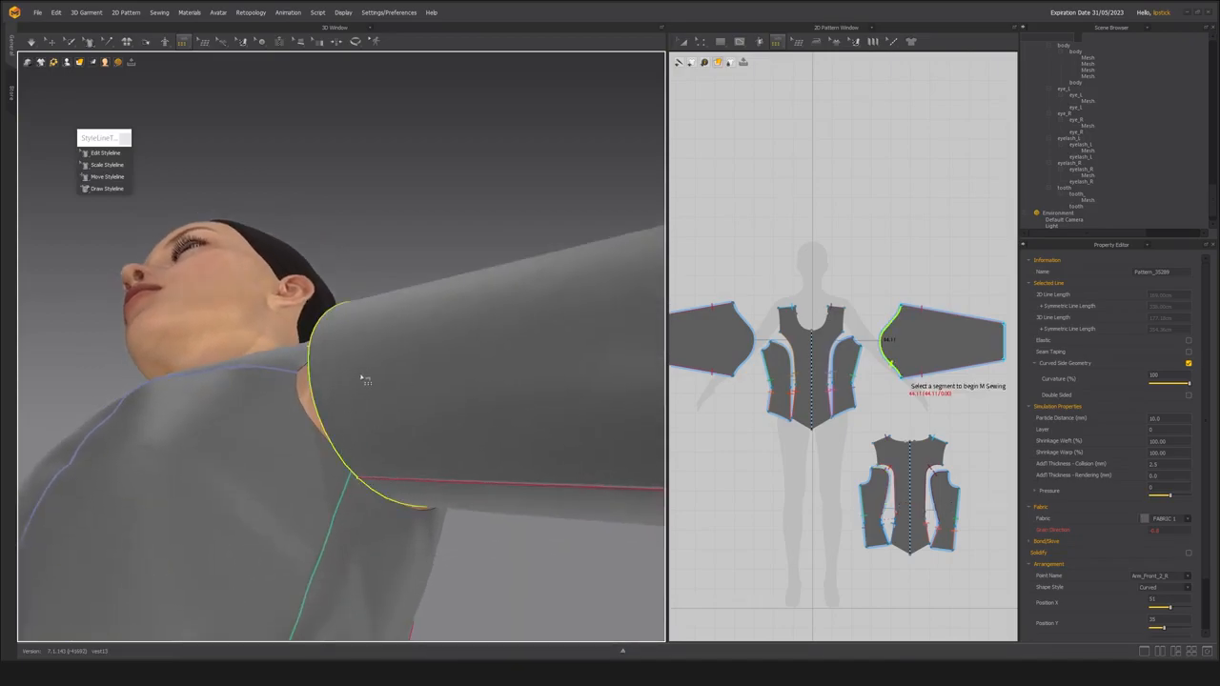
right_drag(348, 353, 324, 374)
click(327, 373)
key(Return)
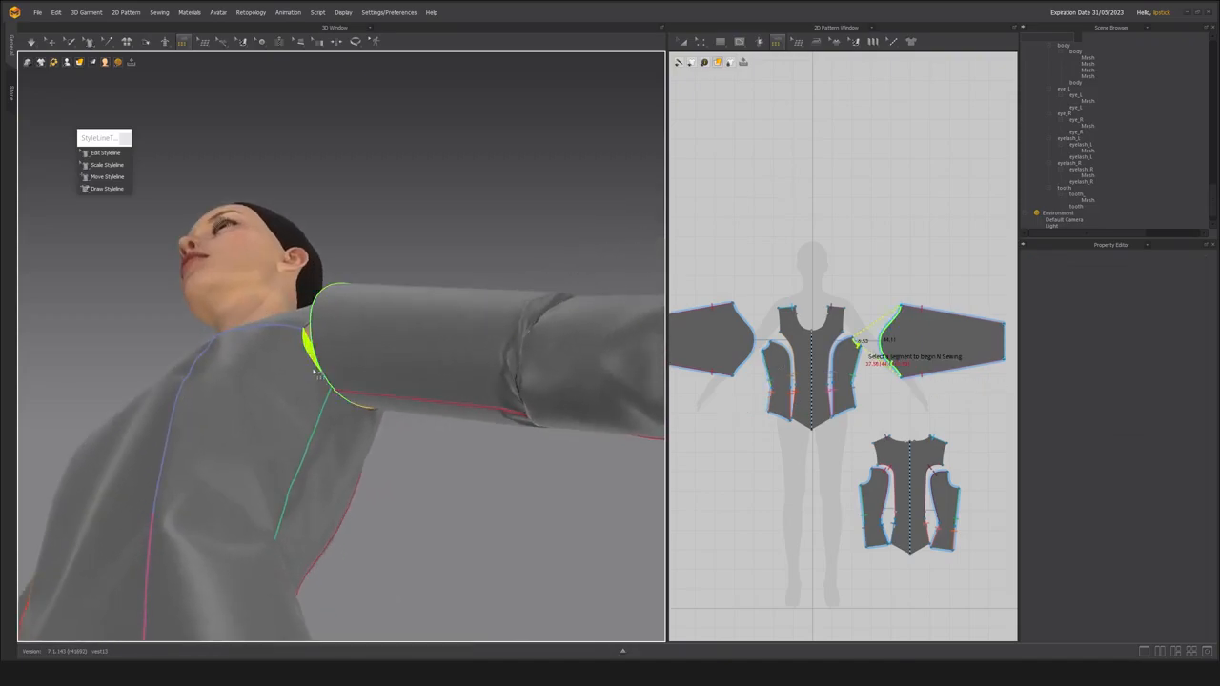
Add the front and back armhole segments of the left bodice panels to the M:N sewing and complete it.
right_drag(452, 232, 485, 310)
click(291, 351)
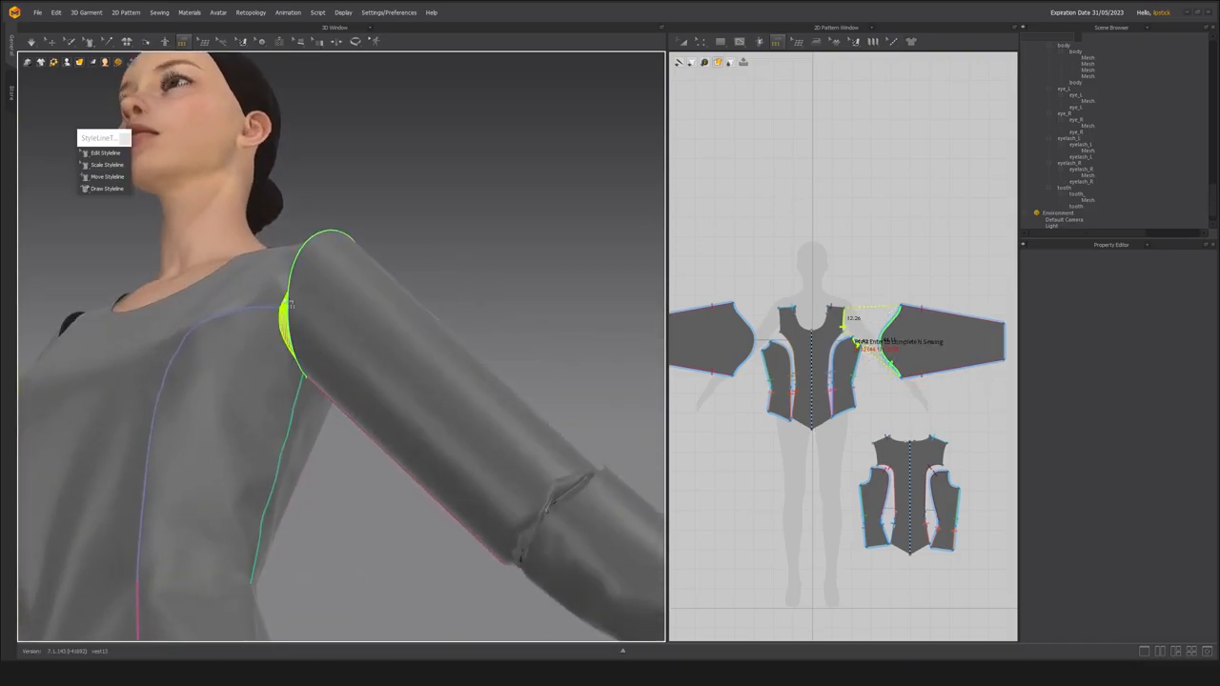
right_drag(404, 236, 88, 392)
click(365, 227)
right_drag(296, 243, 183, 211)
click(397, 394)
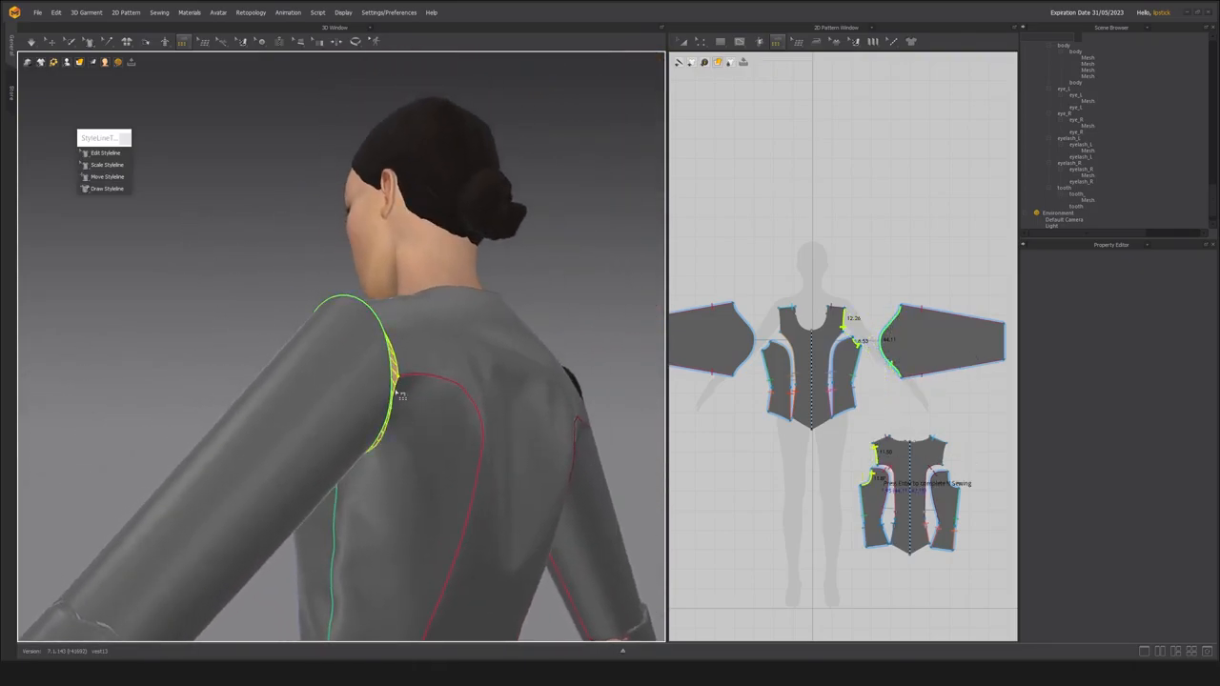
key(Return)
Simulate the garment to pull the sewn sleeves into the armholes, and adjust the left sleeve on the arm.
right_drag(248, 376, 518, 288)
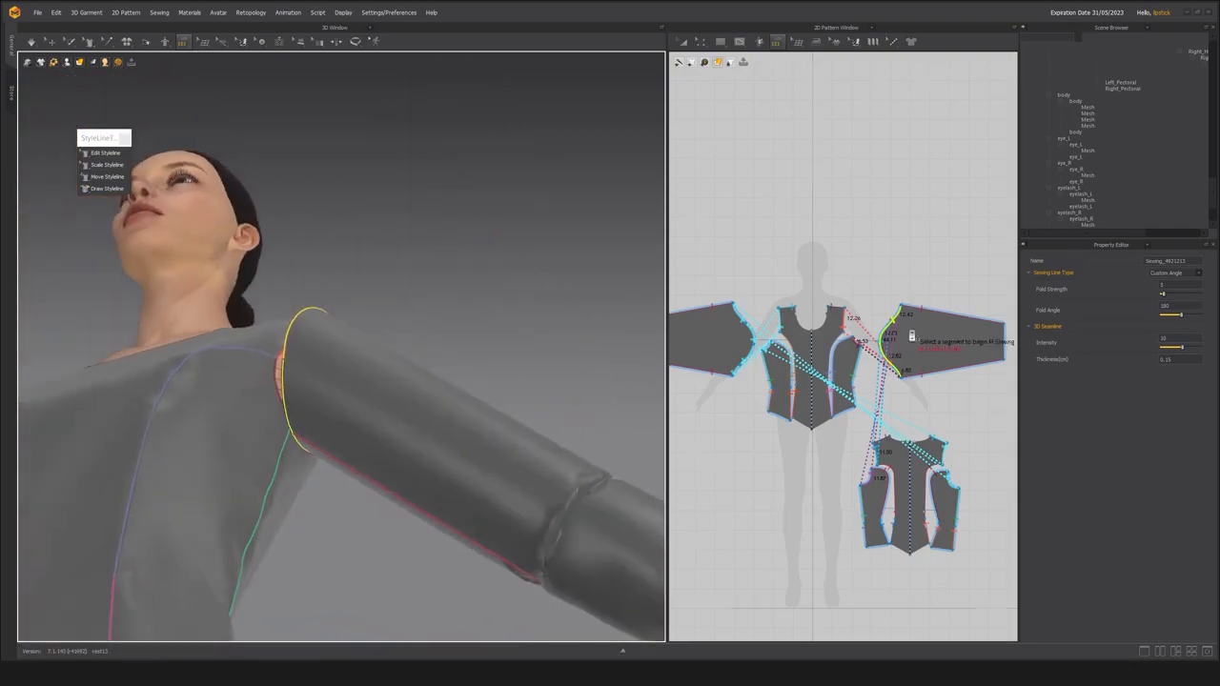
scroll(886, 336, up, 5)
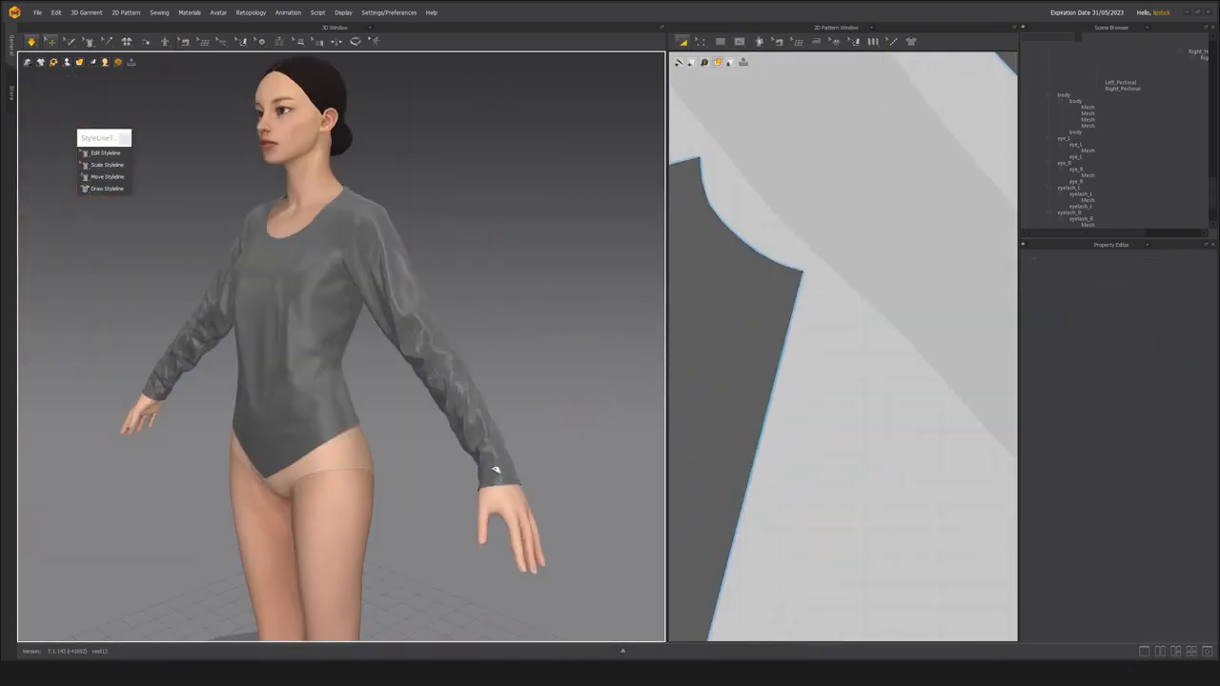
click(434, 405)
scroll(429, 419, up, 3)
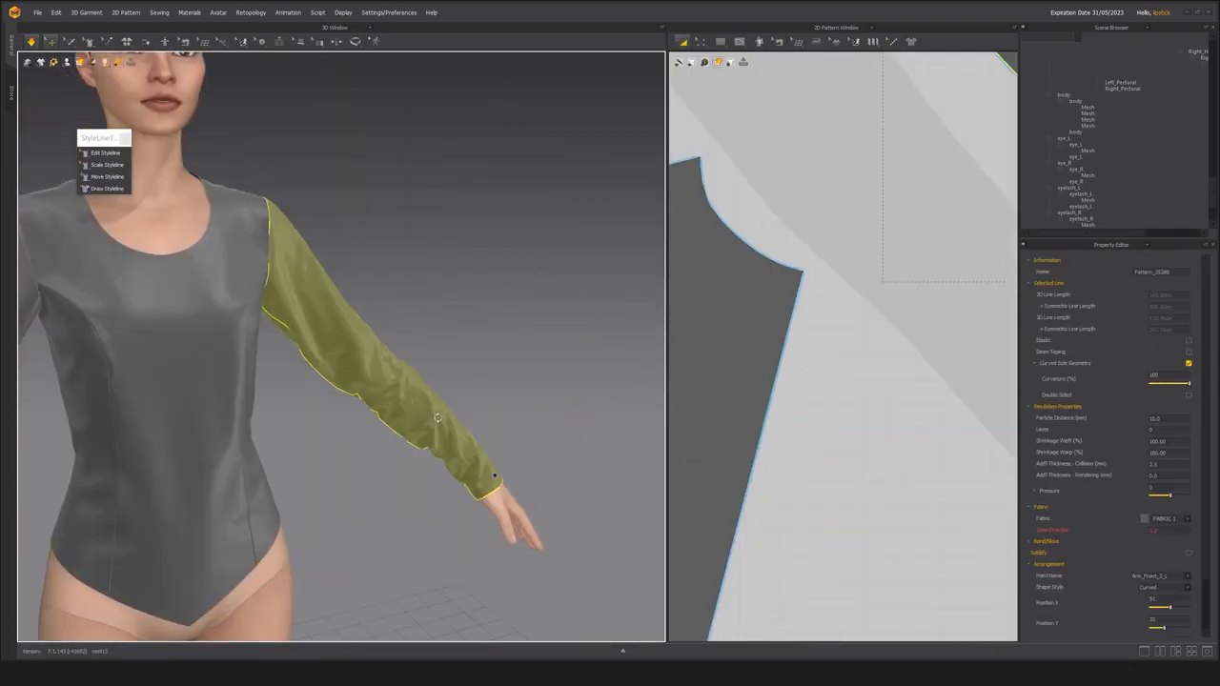
scroll(417, 412, down, 2)
Examine the left sleeve pattern's outline in 2D alongside the simulated sleeve on the avatar.
key(a)
scroll(423, 419, down, 2)
scroll(818, 420, down, 5)
middle_drag(1008, 357, 797, 389)
click(799, 392)
middle_drag(888, 324, 936, 326)
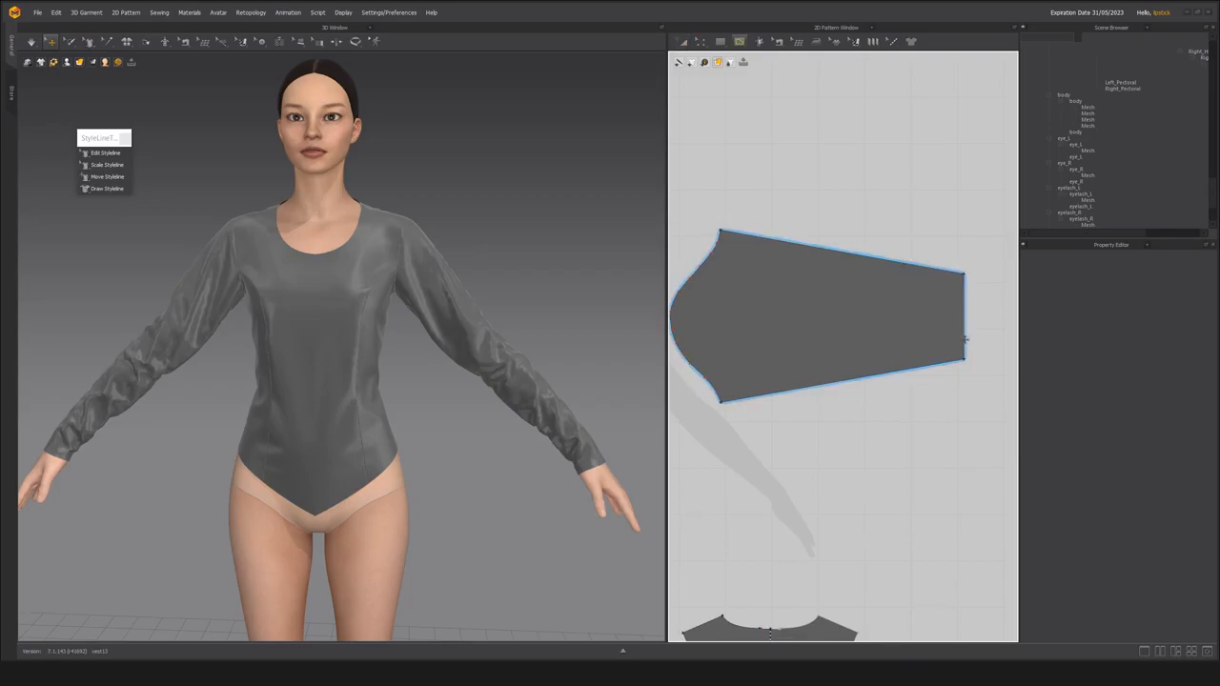
click(785, 310)
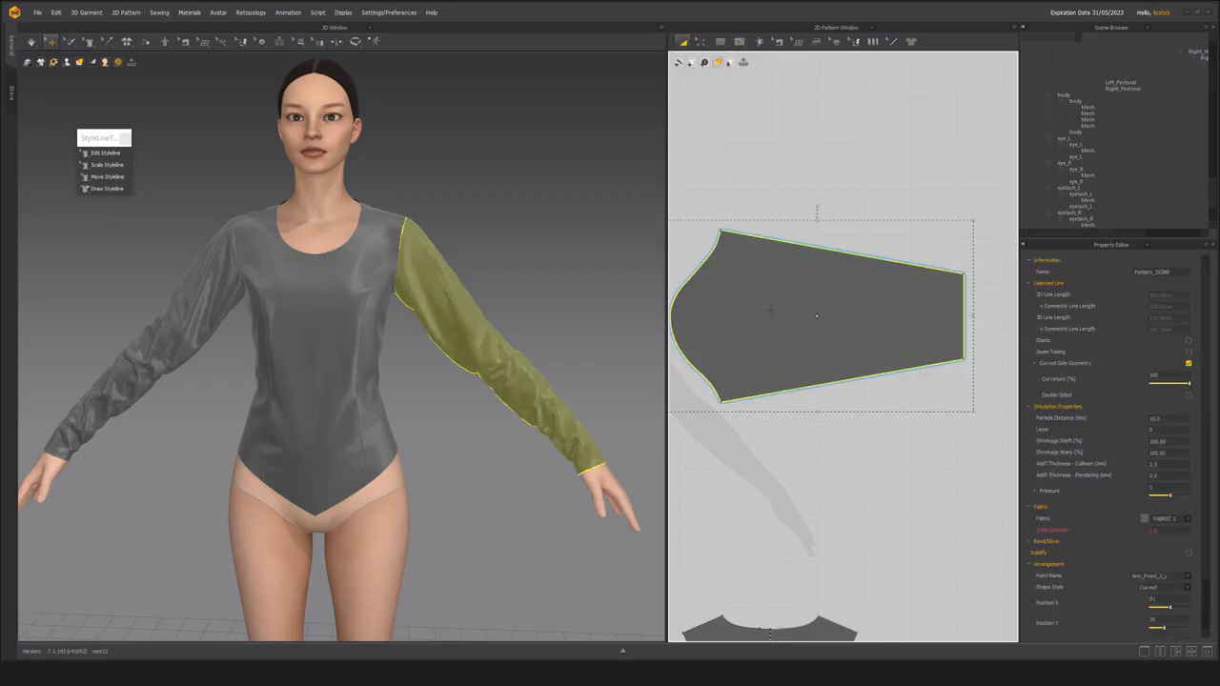
scroll(848, 363, down, 3)
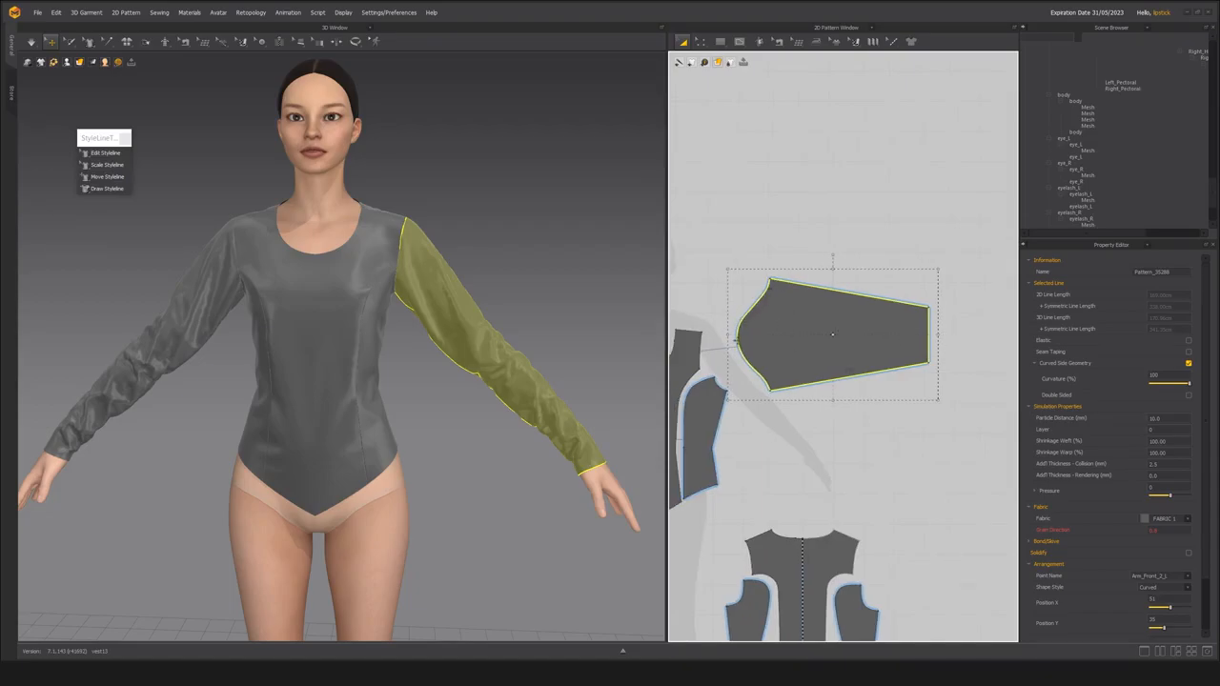
scroll(833, 334, up, 3)
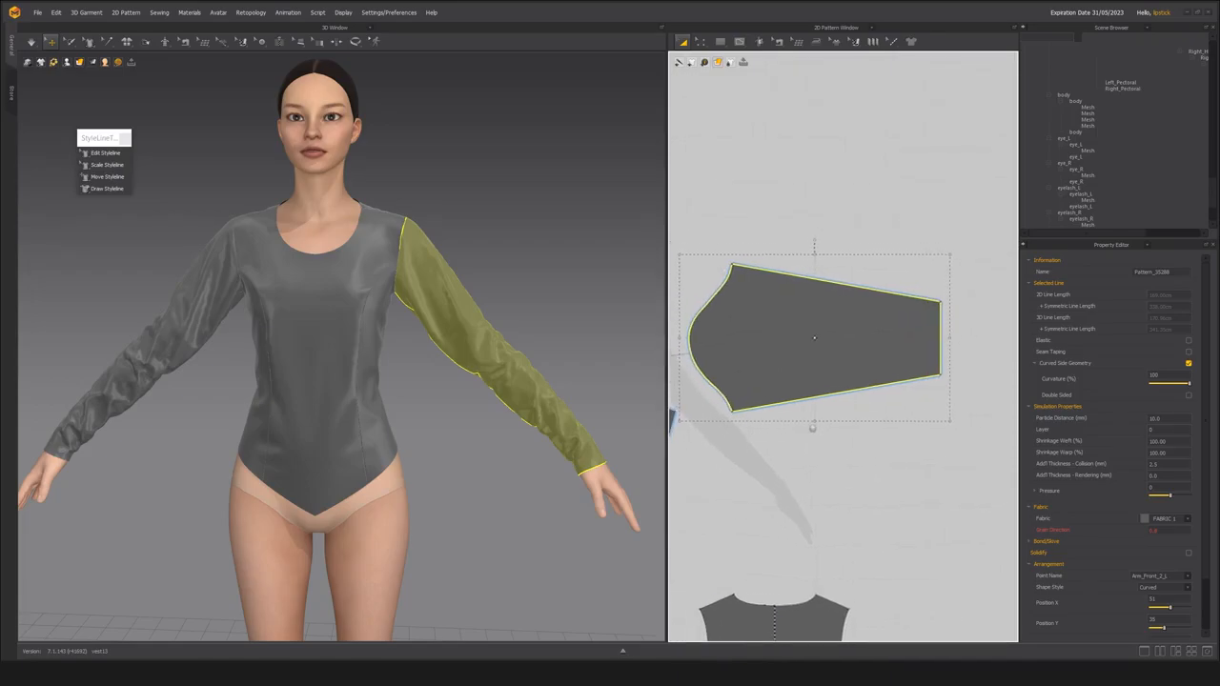
scroll(770, 425, up, 2)
click(757, 443)
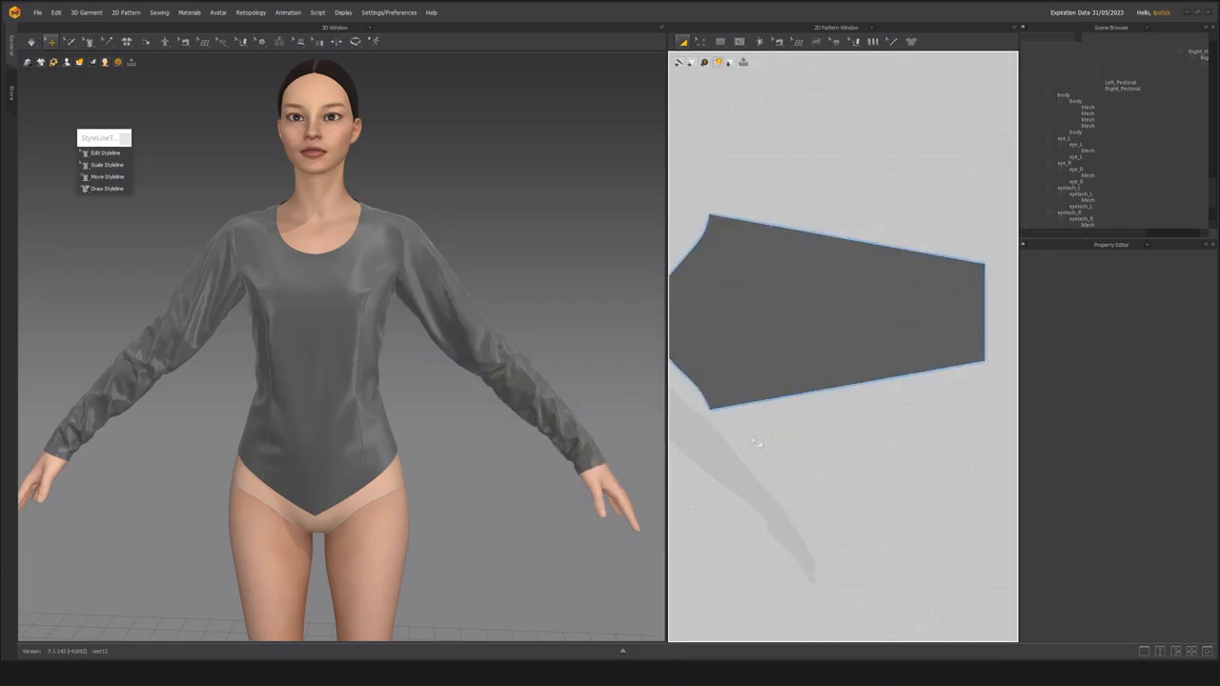
key(g)
click(754, 399)
double_click(754, 223)
key(z)
click(795, 331)
scroll(752, 434, up, 5)
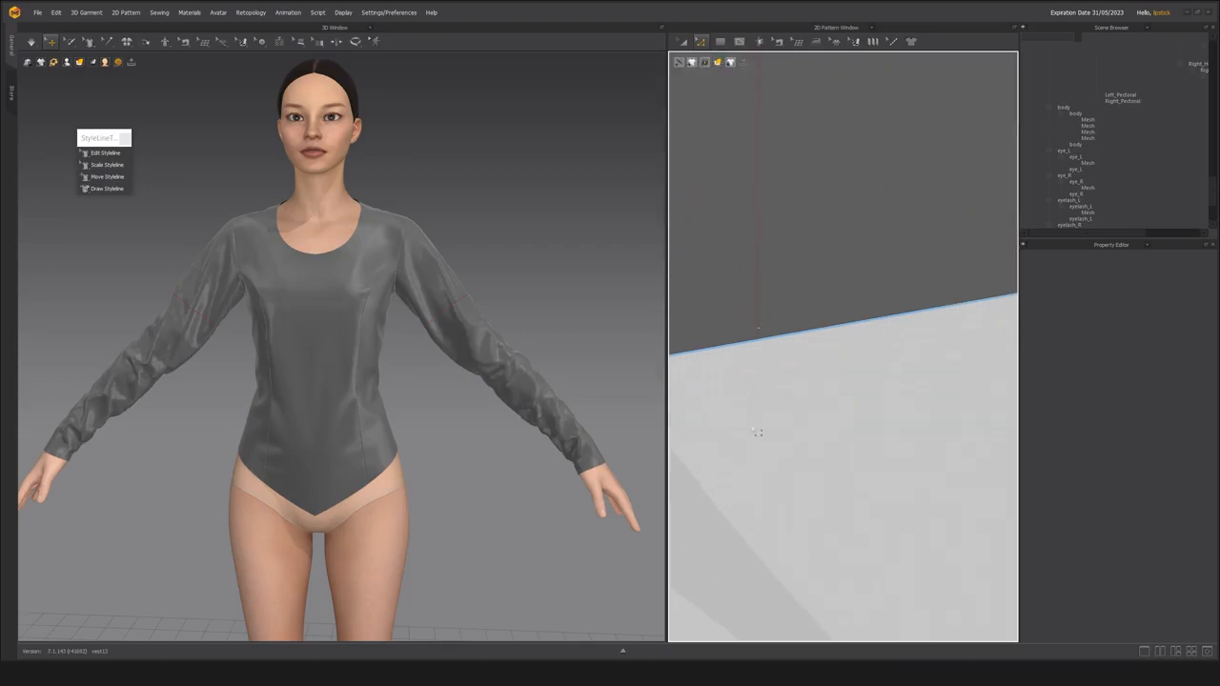
scroll(760, 314, down, 5)
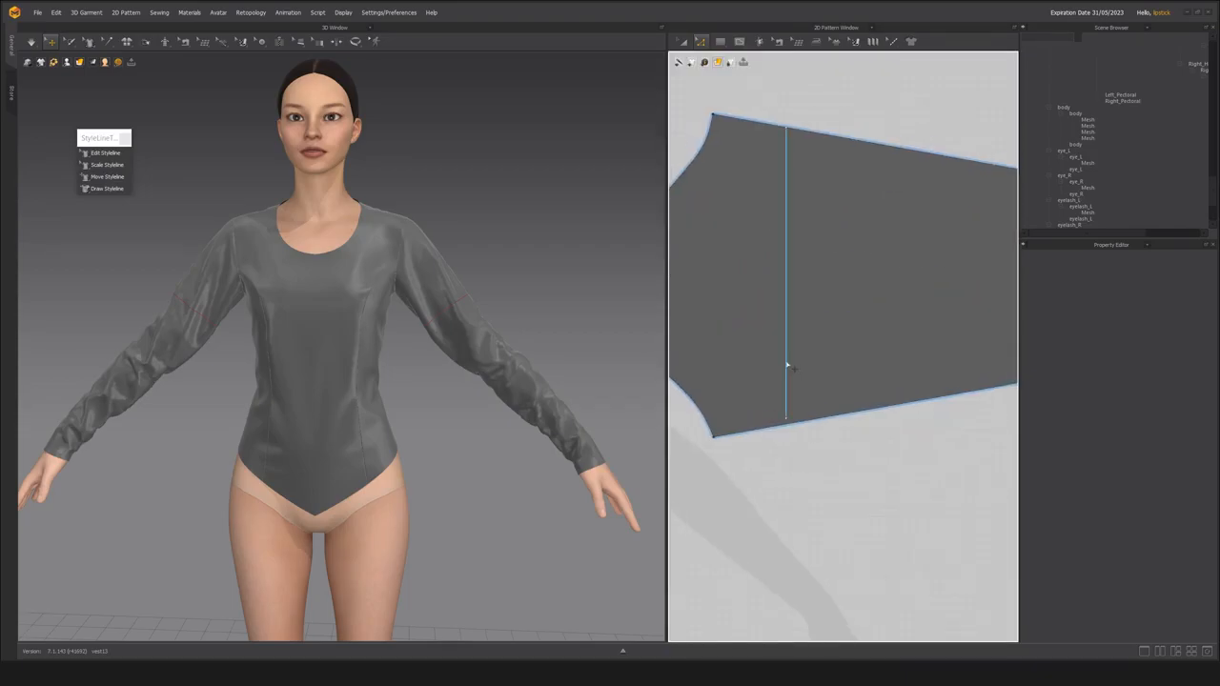
click(788, 365)
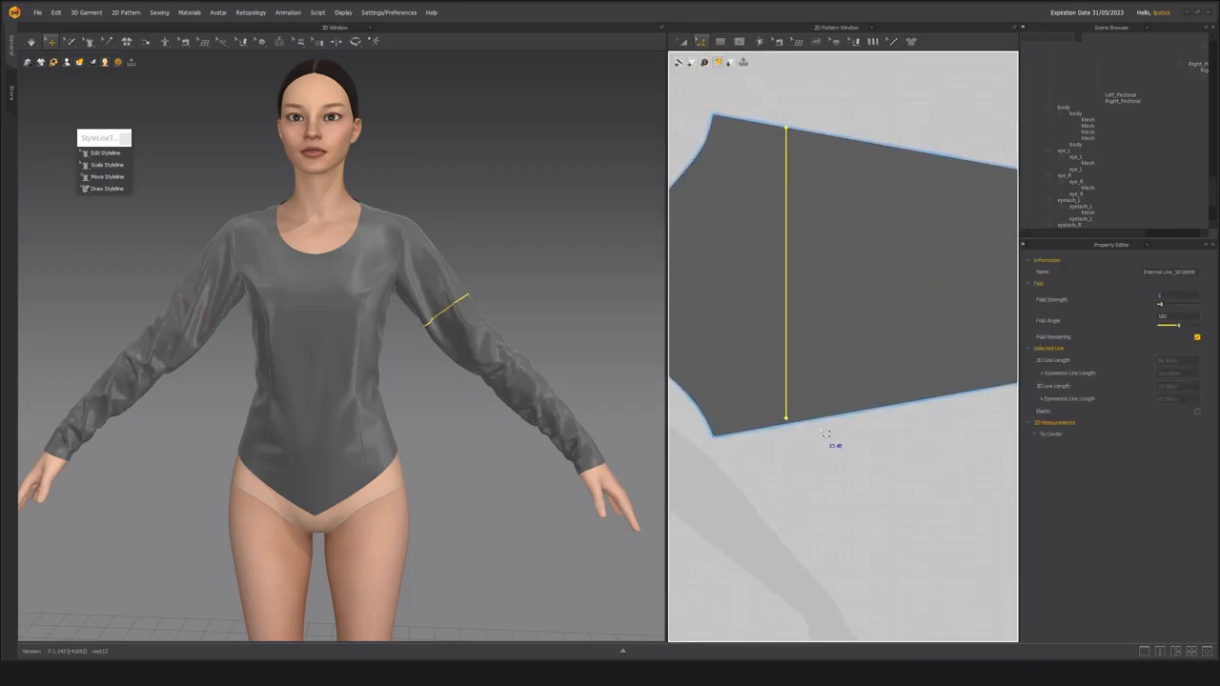
scroll(827, 434, down, 1)
key(Delete)
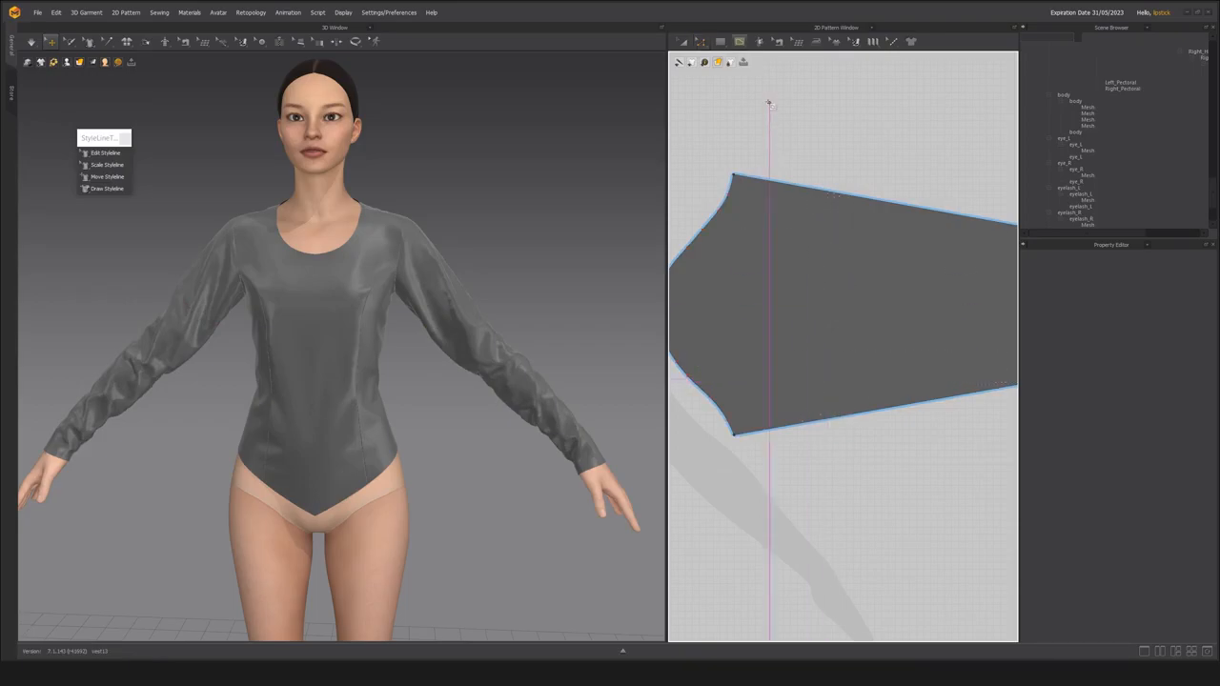
Draw a straight internal line across the left sleeve below the cap and extend it to the pattern outline with added points.
click(740, 42)
click(767, 63)
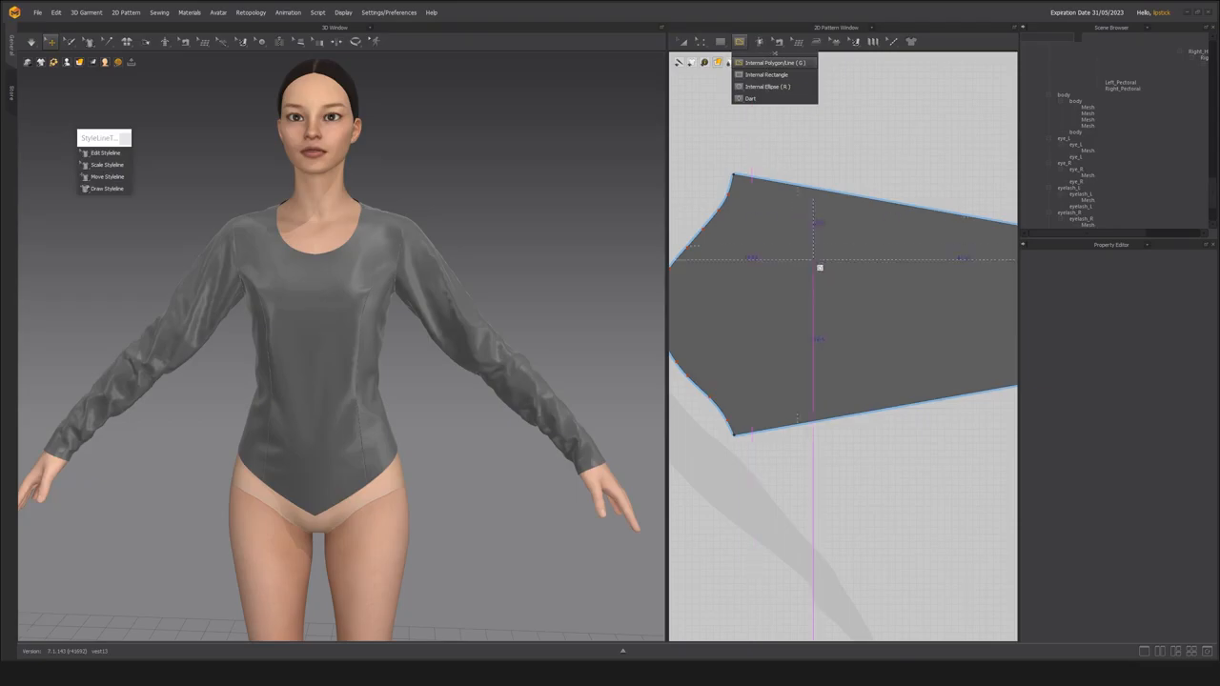
mouse_move(804, 220)
mouse_down()
mouse_move(817, 381)
mouse_move(803, 397)
mouse_up()
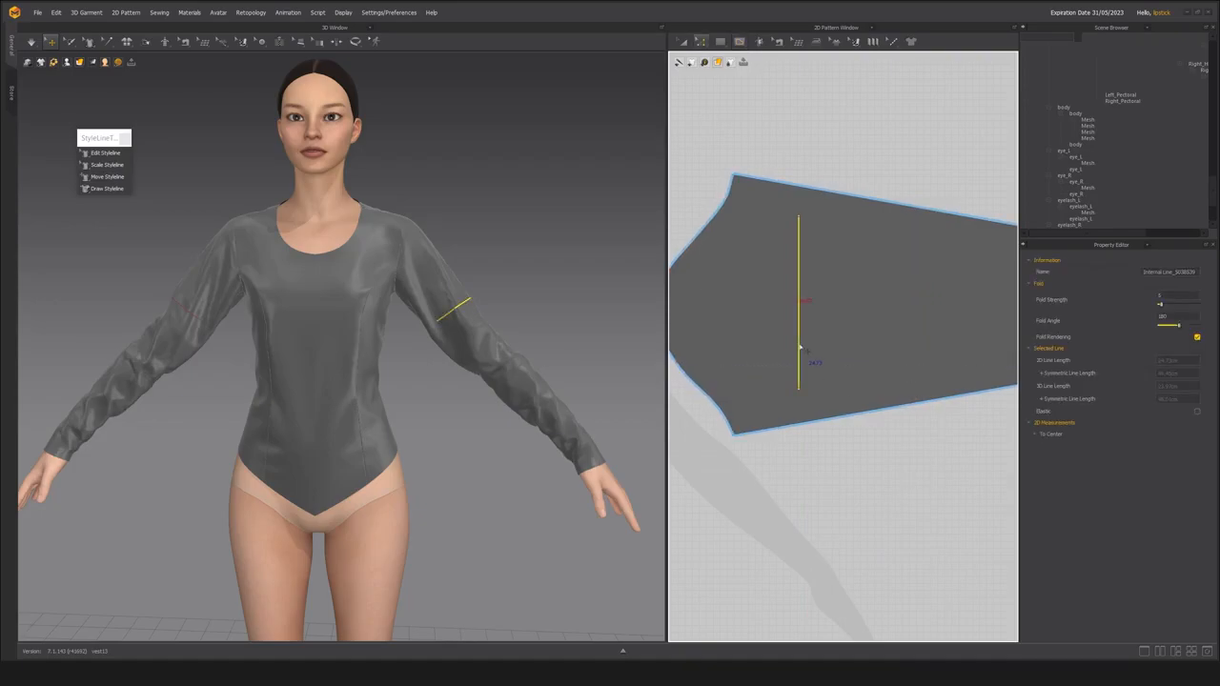
right_click(799, 348)
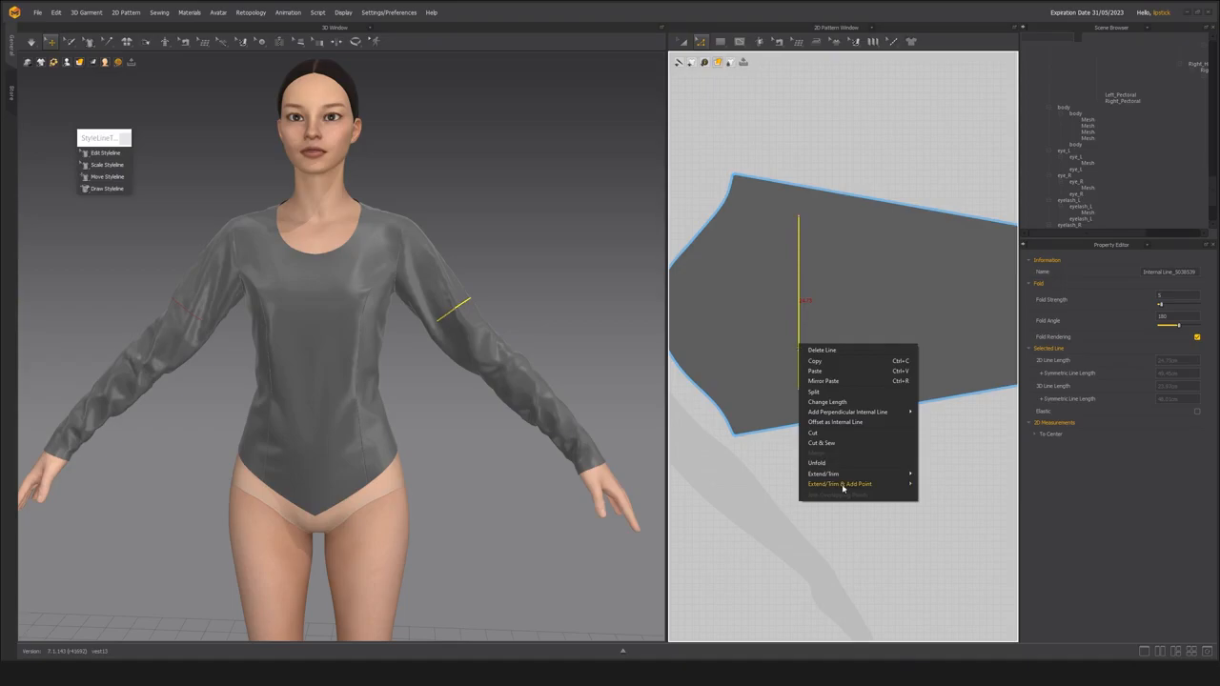
mouse_move(883, 489)
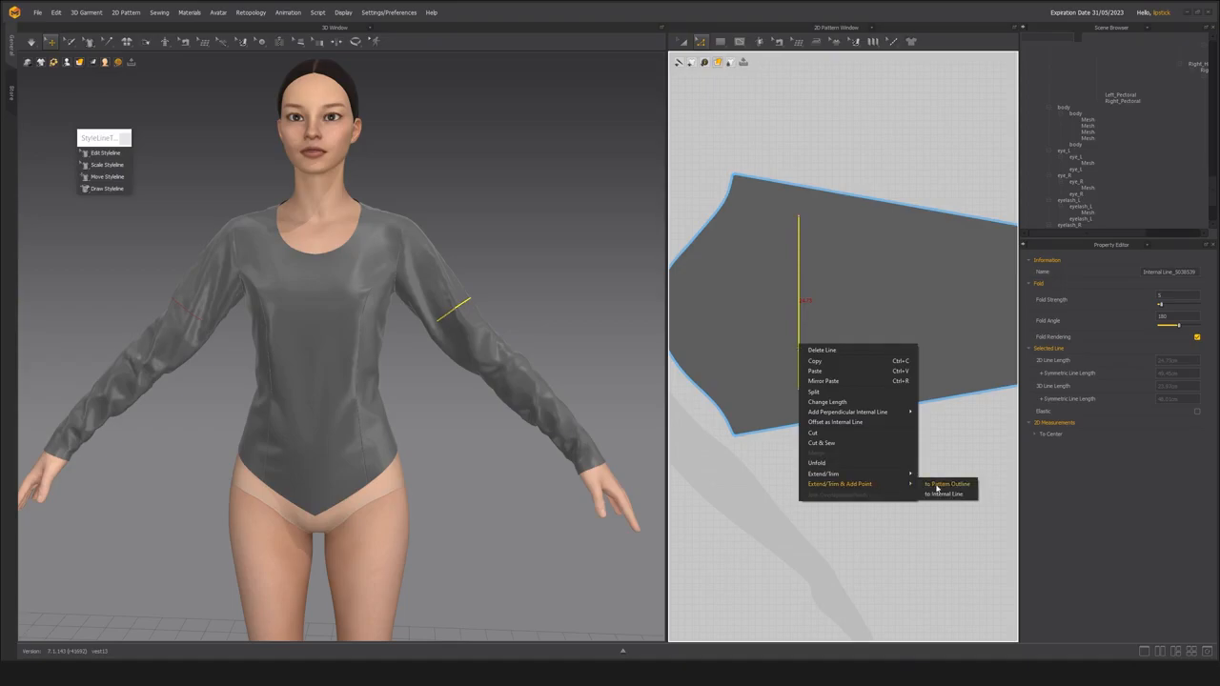
click(937, 488)
scroll(822, 449, down, 3)
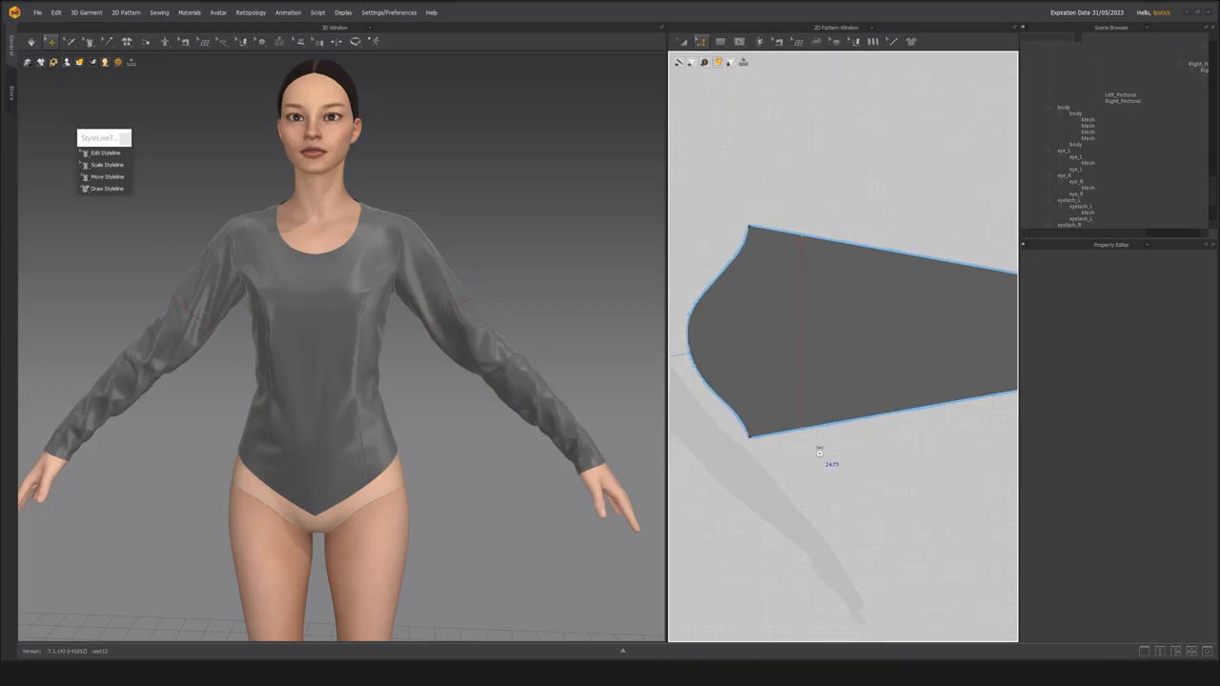
Cut and sew the left sleeve along the upper-arm internal line, and check the lower piece on the avatar.
click(806, 382)
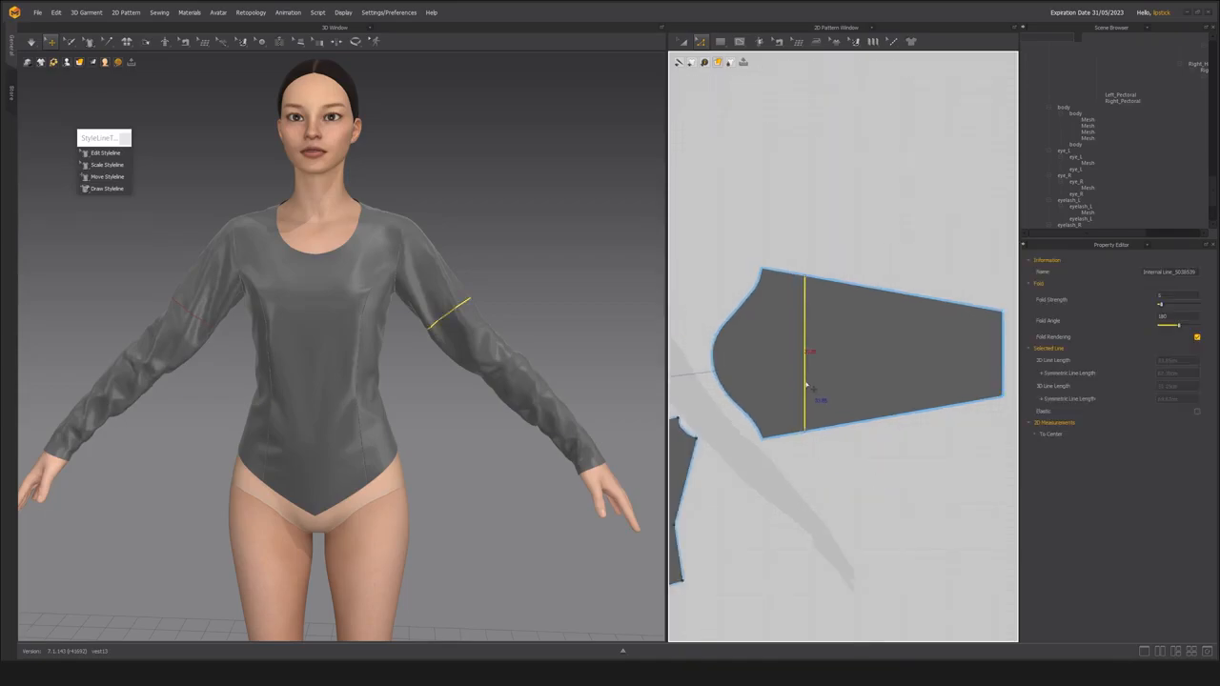
right_click(805, 385)
click(837, 484)
key(a)
click(863, 386)
right_drag(500, 336, 385, 336)
middle_drag(896, 223, 883, 229)
click(883, 229)
click(854, 360)
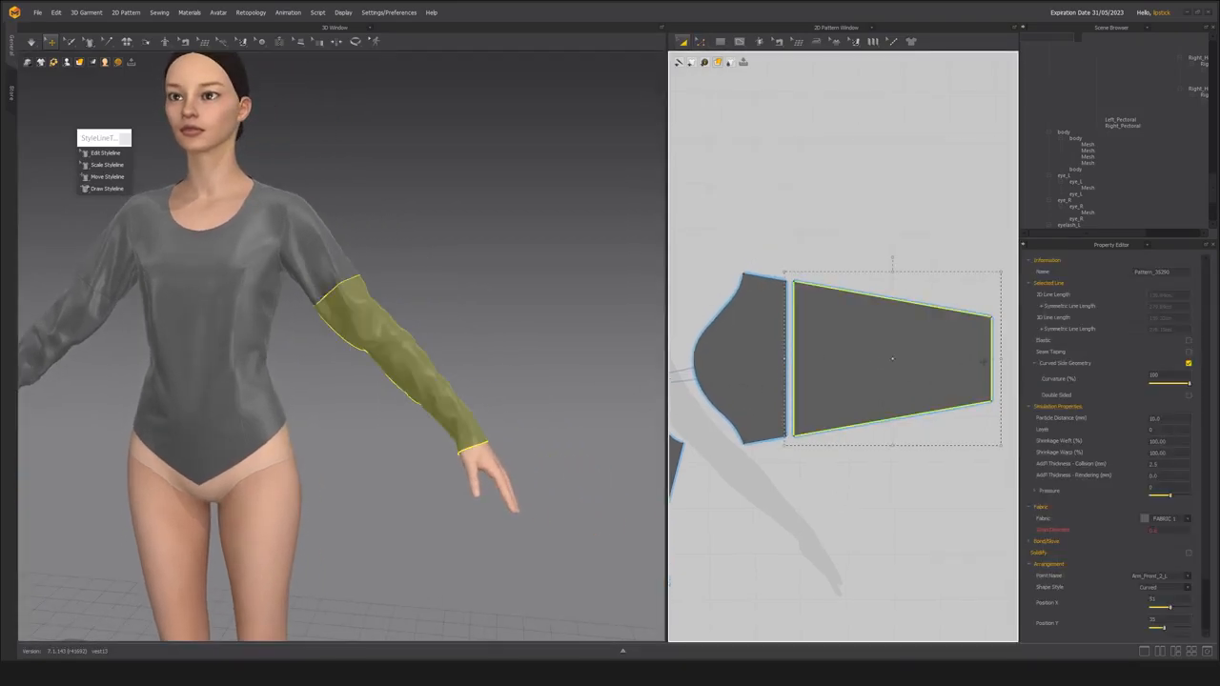
drag(1001, 361, 1001, 386)
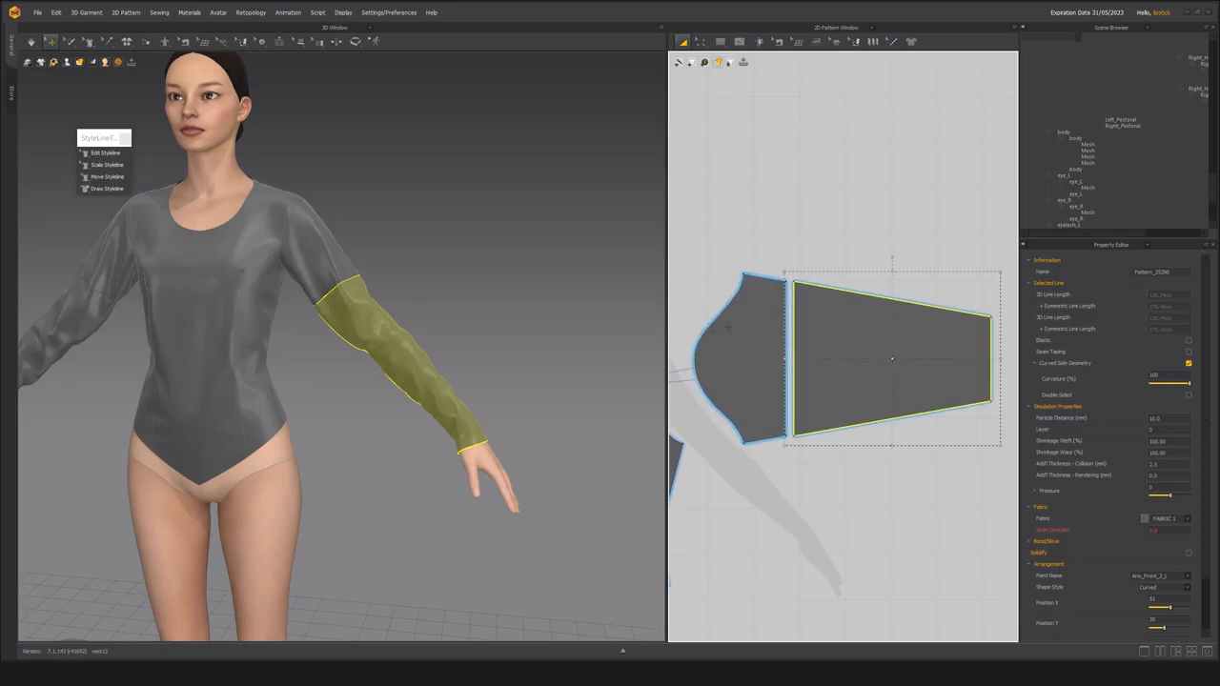
middle_drag(728, 327, 705, 329)
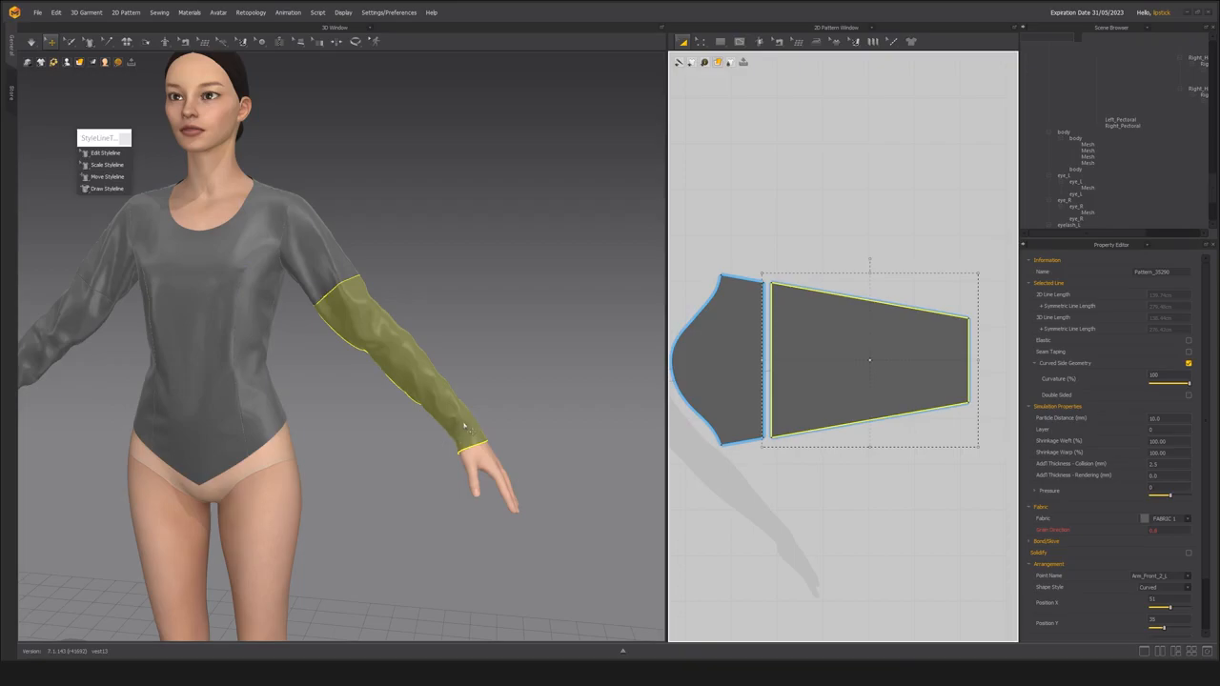
click(914, 463)
Draw an internal line across the lower sleeve piece, parallel to and just above the wrist edge.
key(g)
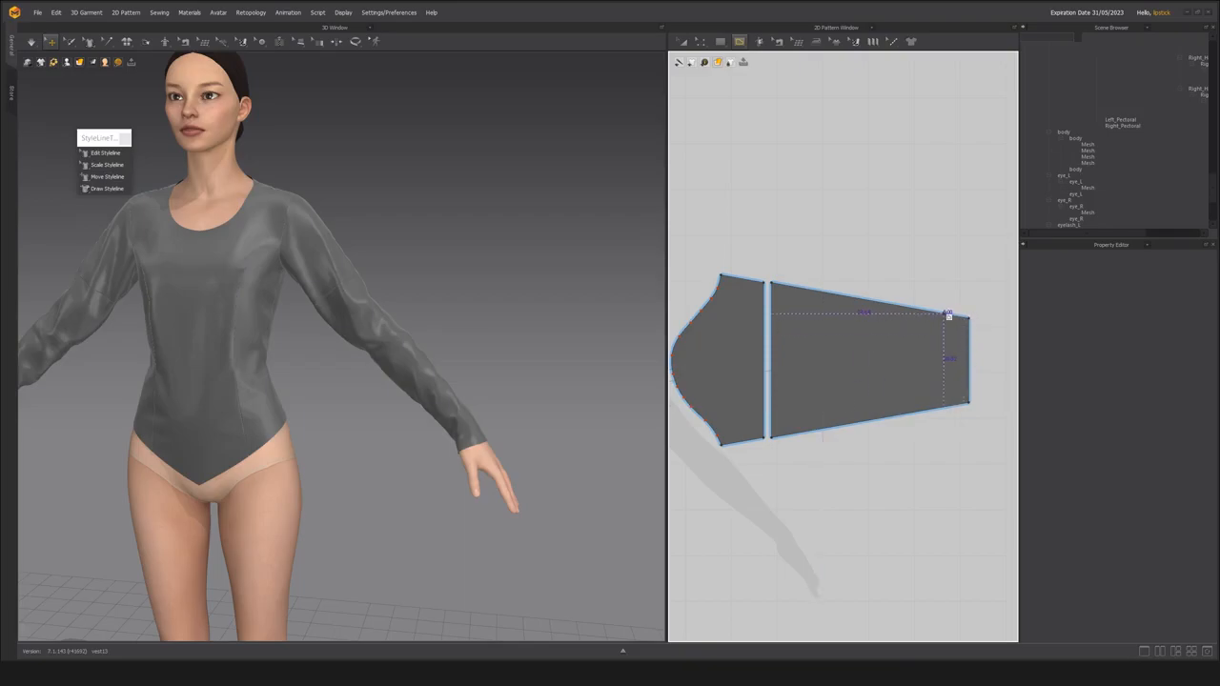
click(946, 314)
double_click(944, 407)
key(z)
Cut and sew the lower sleeve along the internal line near the wrist, and delete the narrow end strip.
click(944, 384)
scroll(955, 434, up, 3)
right_click(911, 366)
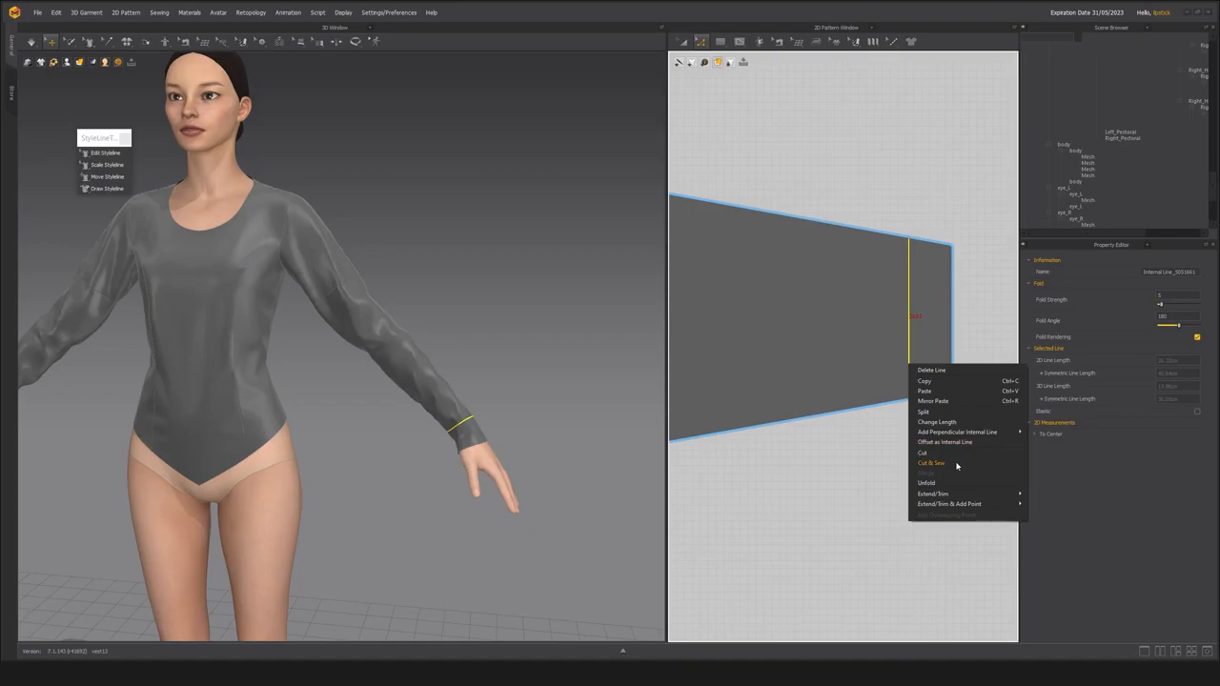
click(958, 463)
scroll(839, 363, down, 3)
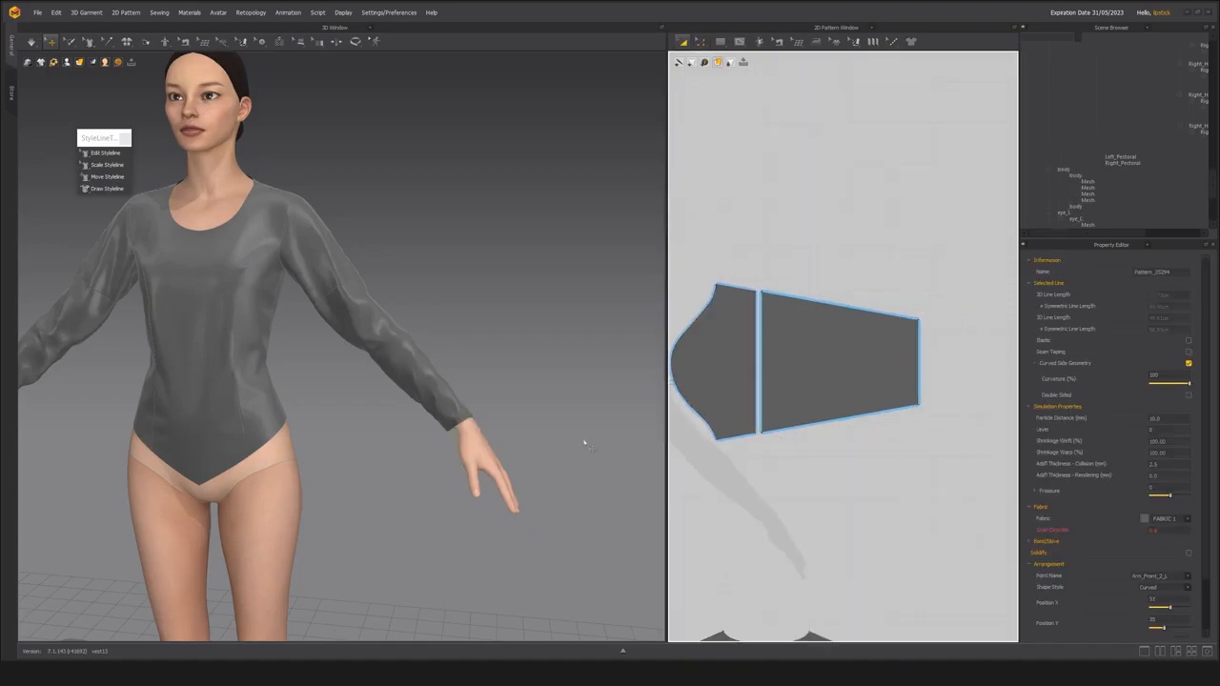
Simulate the garment and pull the shortened left sleeve's hem down toward the wrist.
middle_drag(372, 419, 526, 425)
scroll(525, 425, down, 2)
right_drag(525, 425, 501, 406)
key(space)
drag(521, 414, 535, 426)
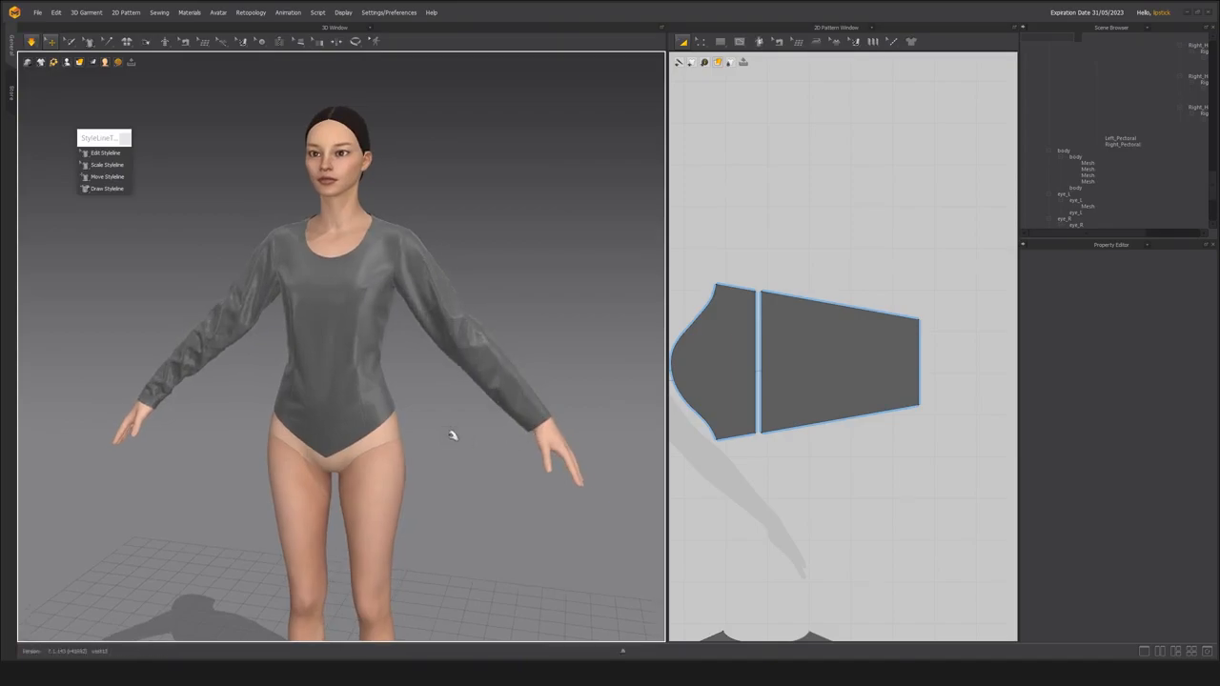
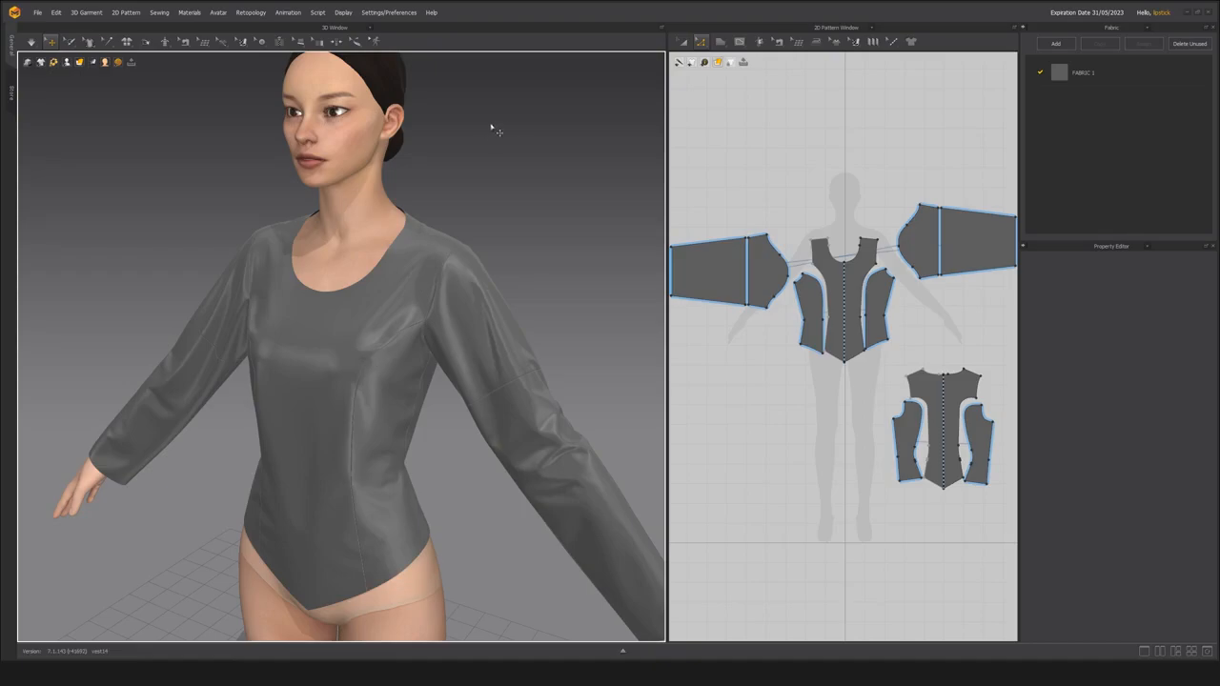
Examine the sleeved bodice on the avatar up close and from a distance, selecting its front panel.
mouse_move(394, 335)
right_down()
mouse_move(428, 357)
mouse_move(349, 356)
mouse_move(400, 330)
mouse_move(388, 356)
right_up()
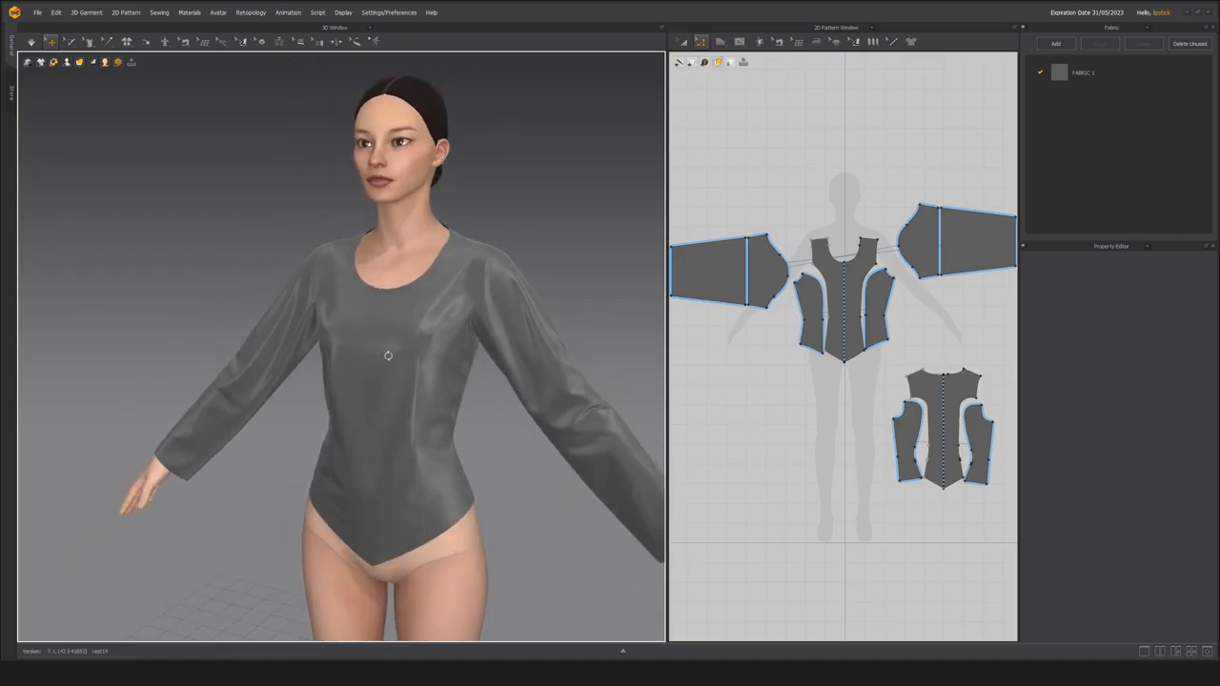
scroll(388, 355, up, 3)
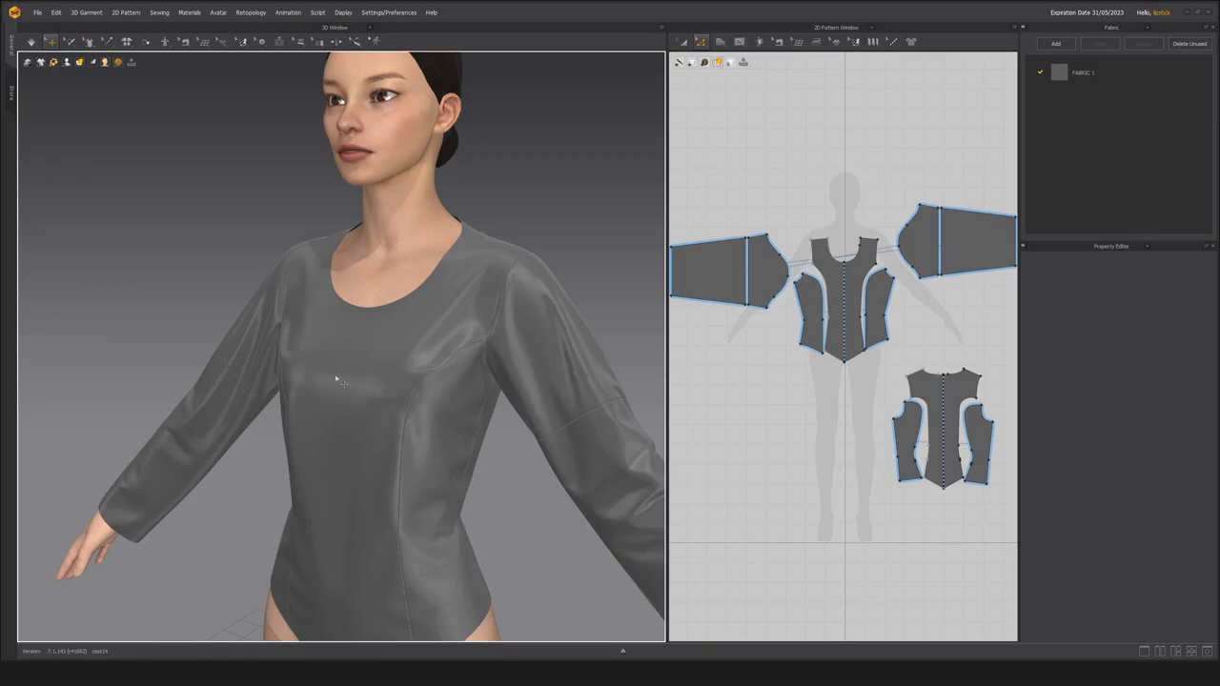
middle_drag(348, 339, 353, 381)
scroll(386, 389, up, 3)
right_drag(425, 398, 438, 377)
scroll(381, 393, down, 3)
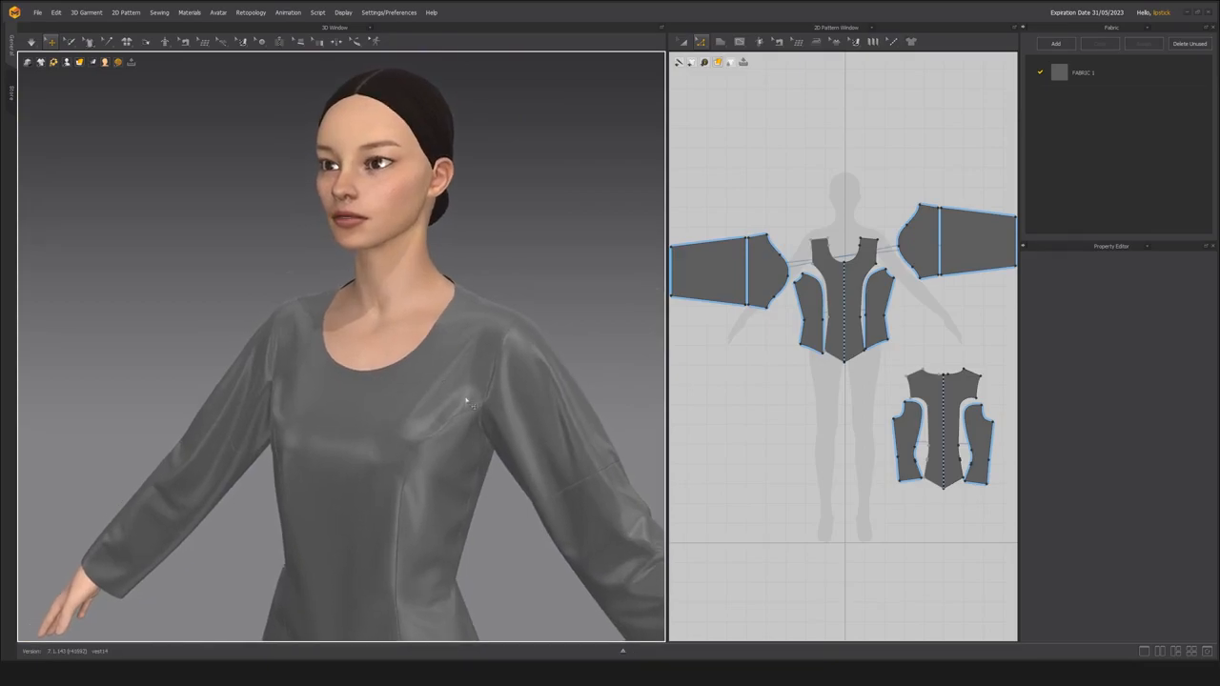
click(421, 388)
scroll(495, 401, up, 3)
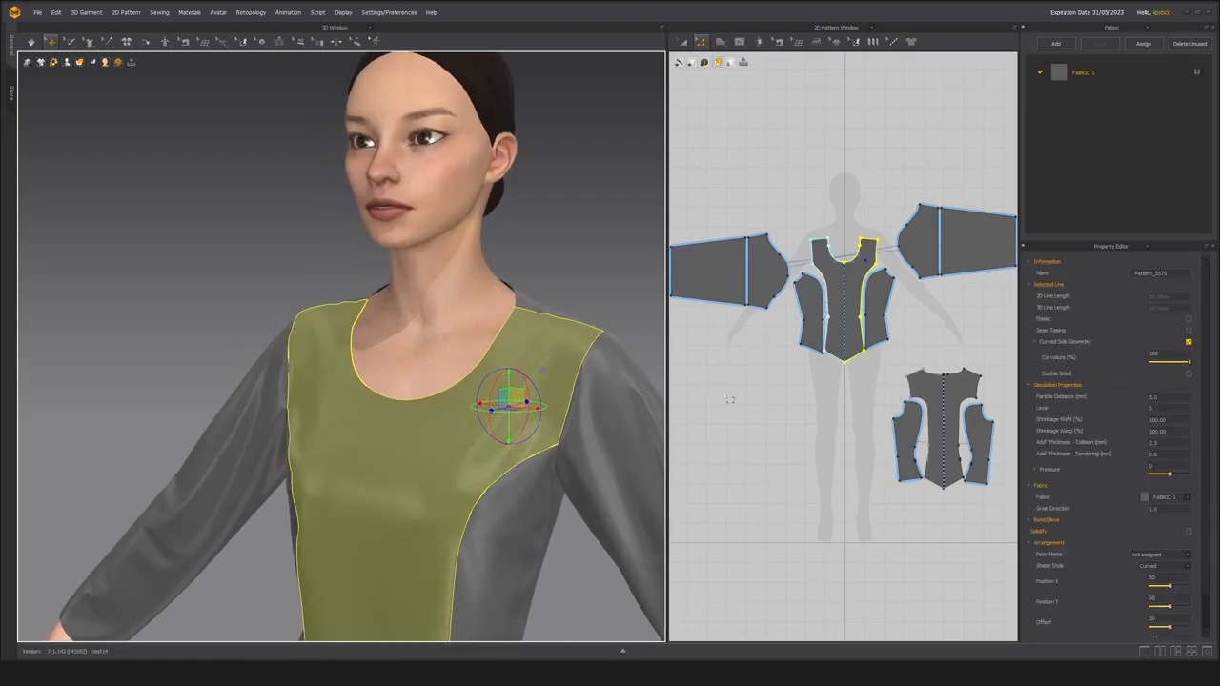
scroll(394, 431, up, 2)
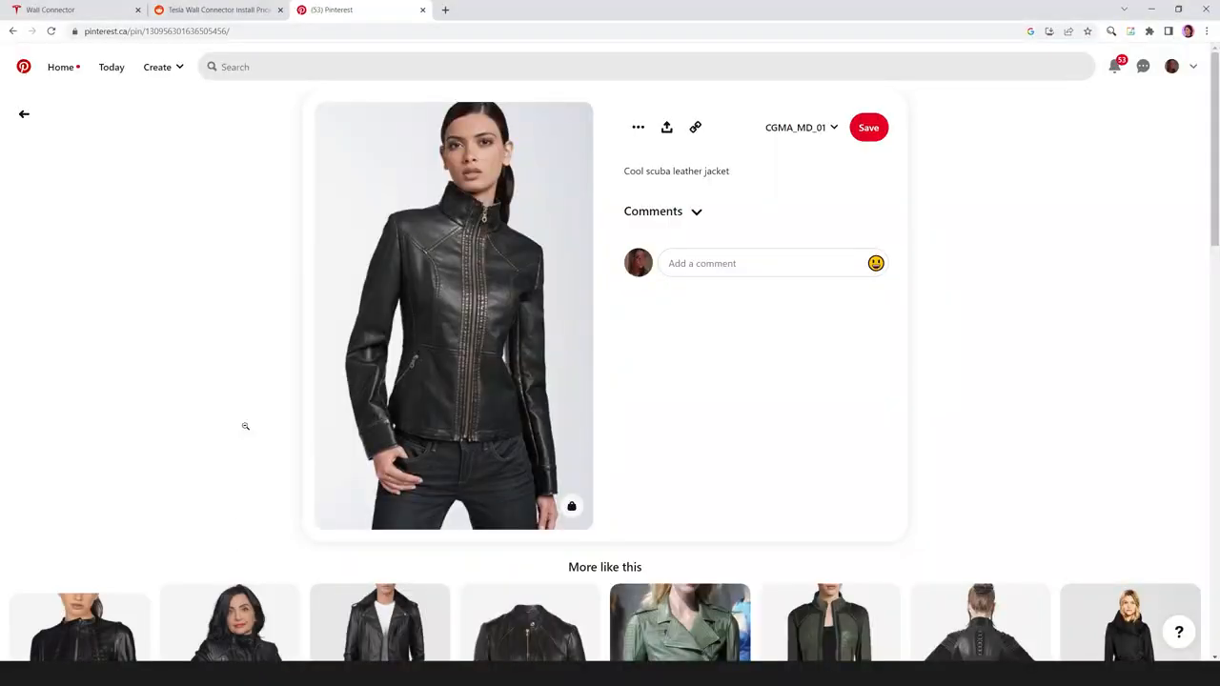
Browse the similar leather jacket pins on Pinterest, viewing the black zip-front jacket with the snap collar in full.
scroll(180, 343, down, 3)
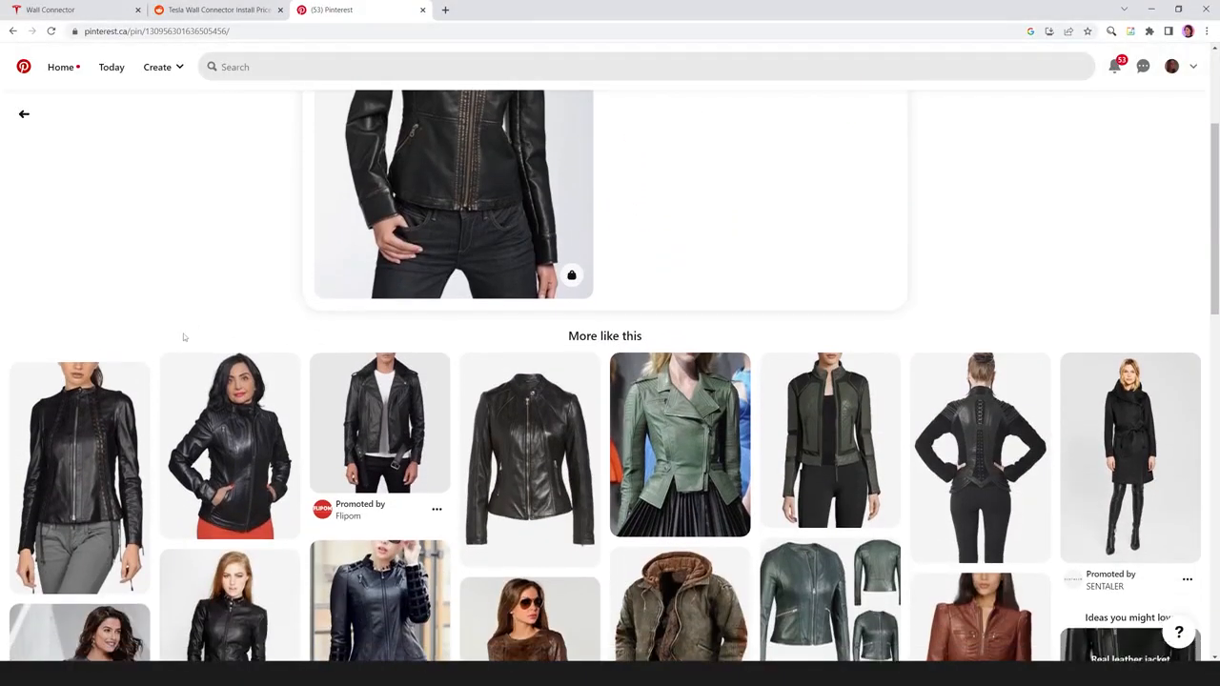
click(526, 448)
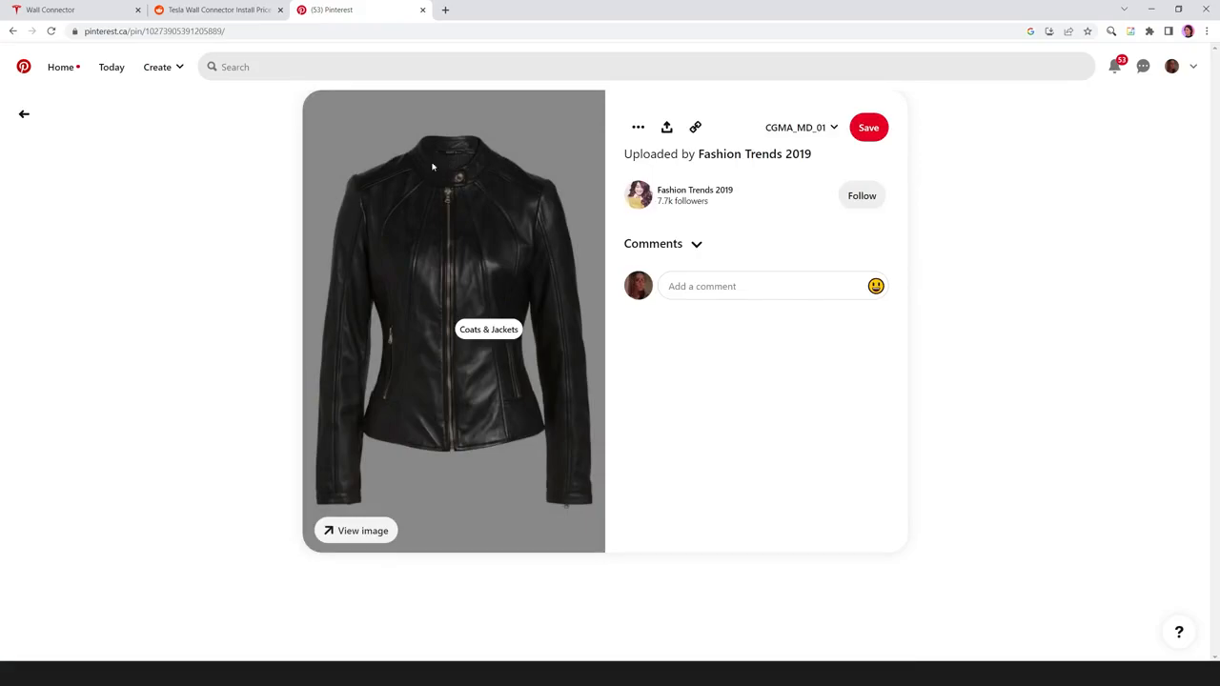
click(12, 30)
scroll(358, 370, down, 1)
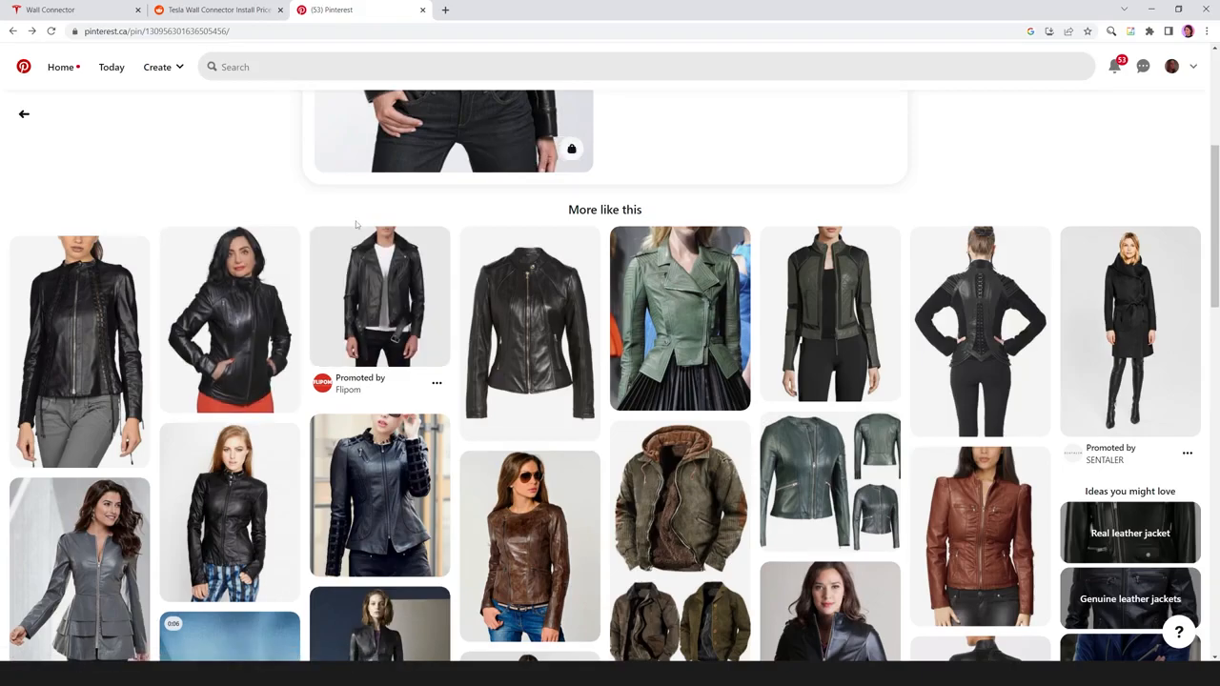
scroll(356, 221, down, 1)
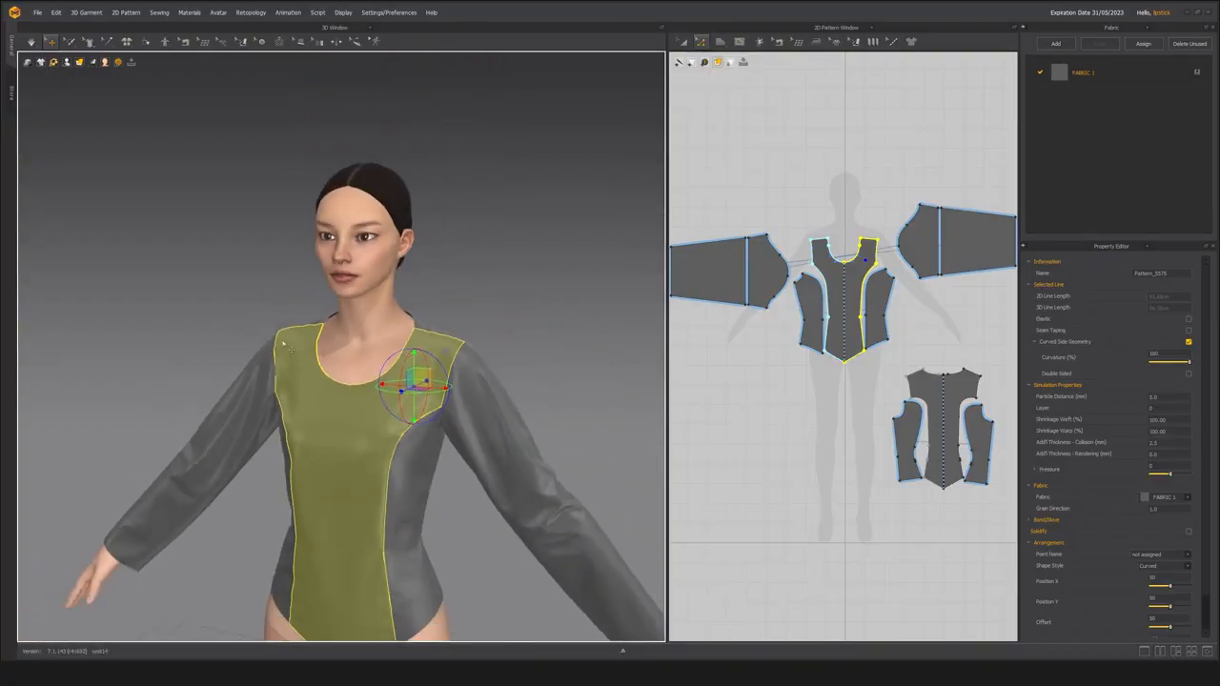
Activate Edit Styleline for the 3D garment and detach the styleline tools into a floating toolbox.
scroll(345, 346, up, 2)
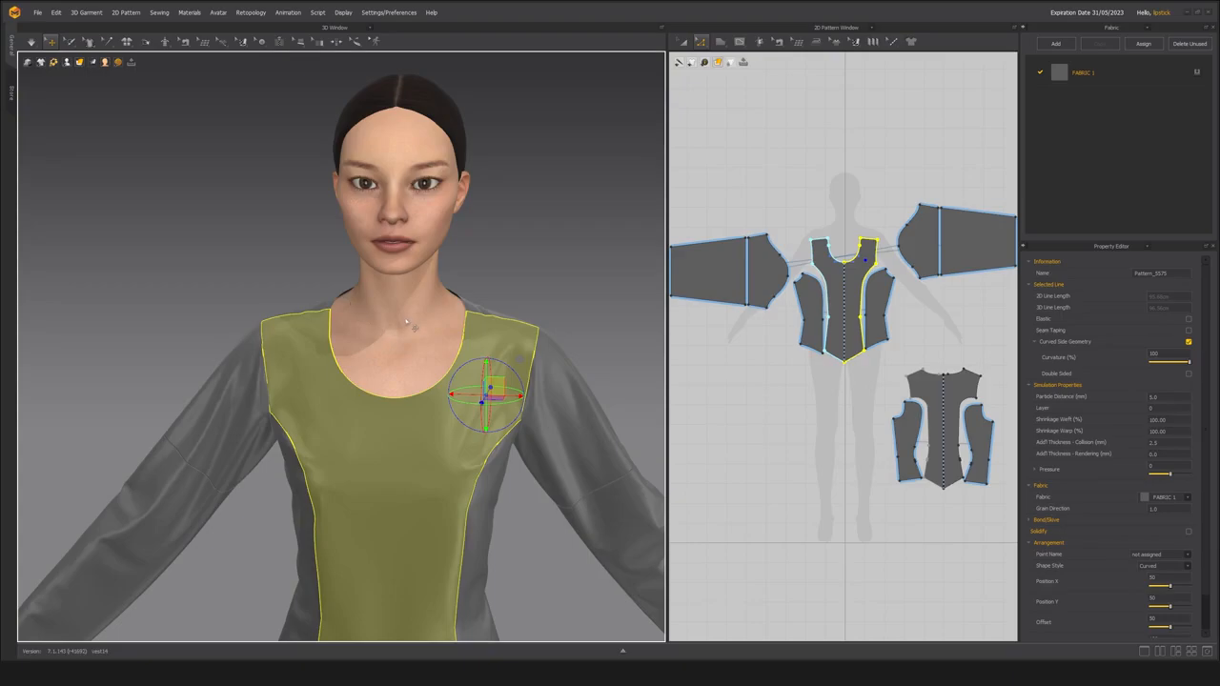
scroll(412, 329, up, 5)
scroll(401, 353, down, 5)
scroll(382, 377, up, 4)
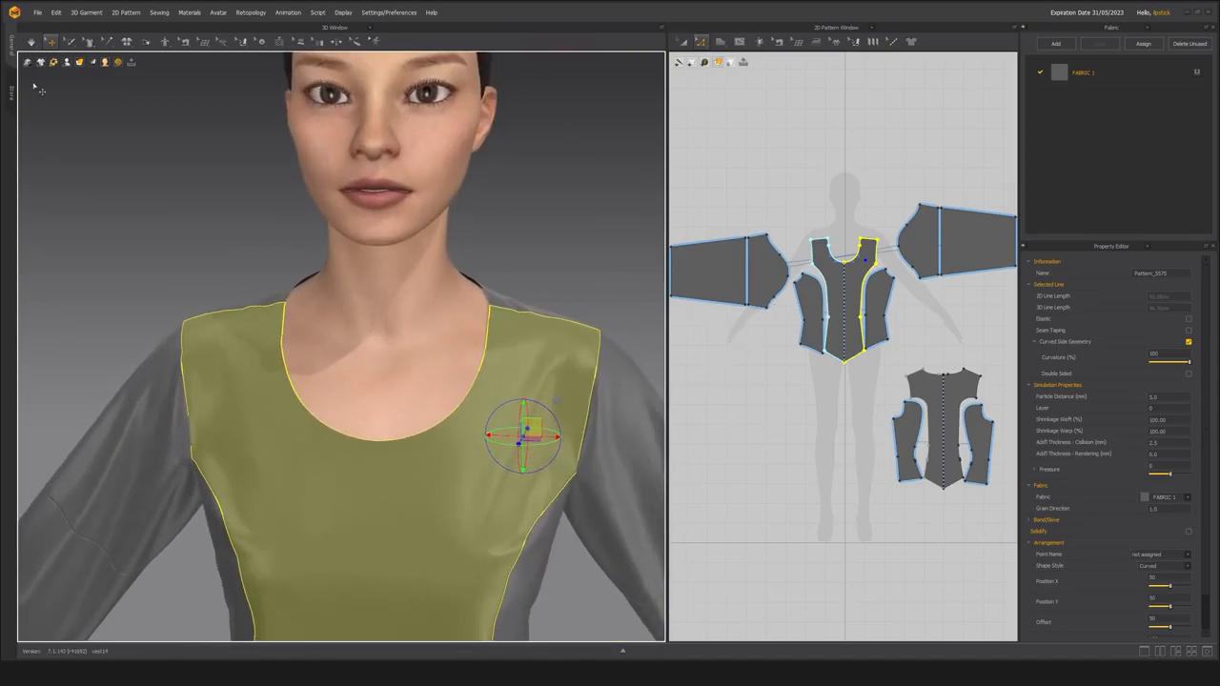
scroll(107, 237, down, 2)
right_drag(103, 237, 128, 232)
scroll(327, 442, up, 2)
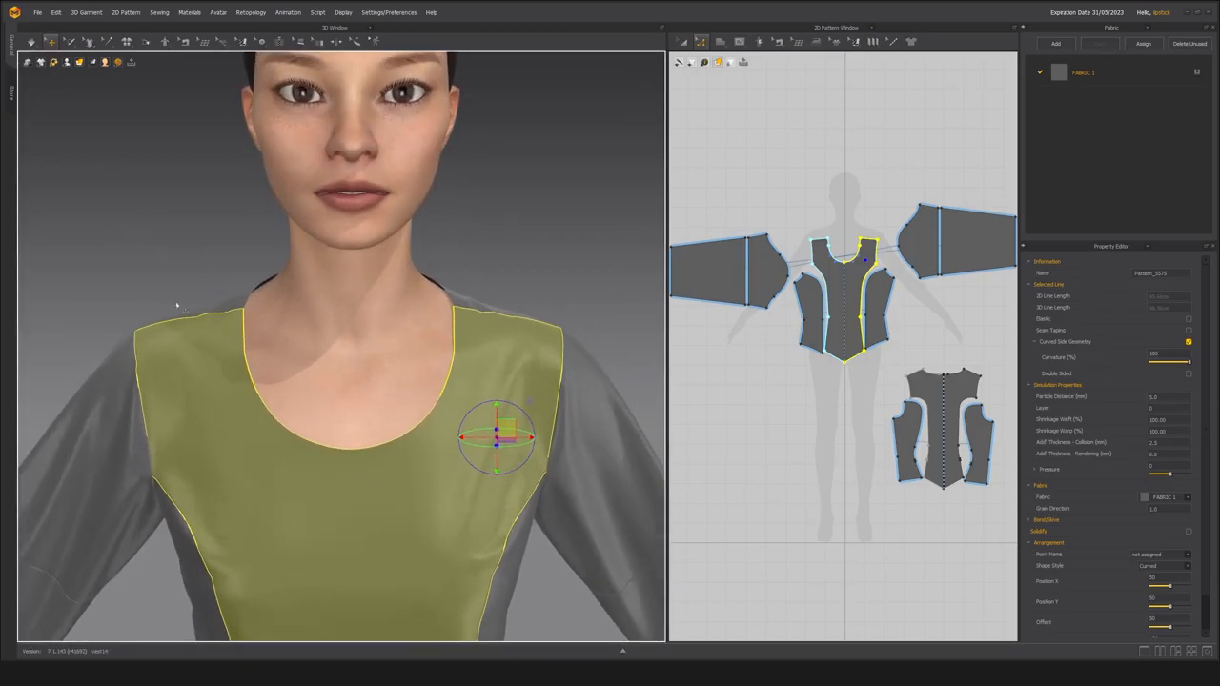
click(89, 44)
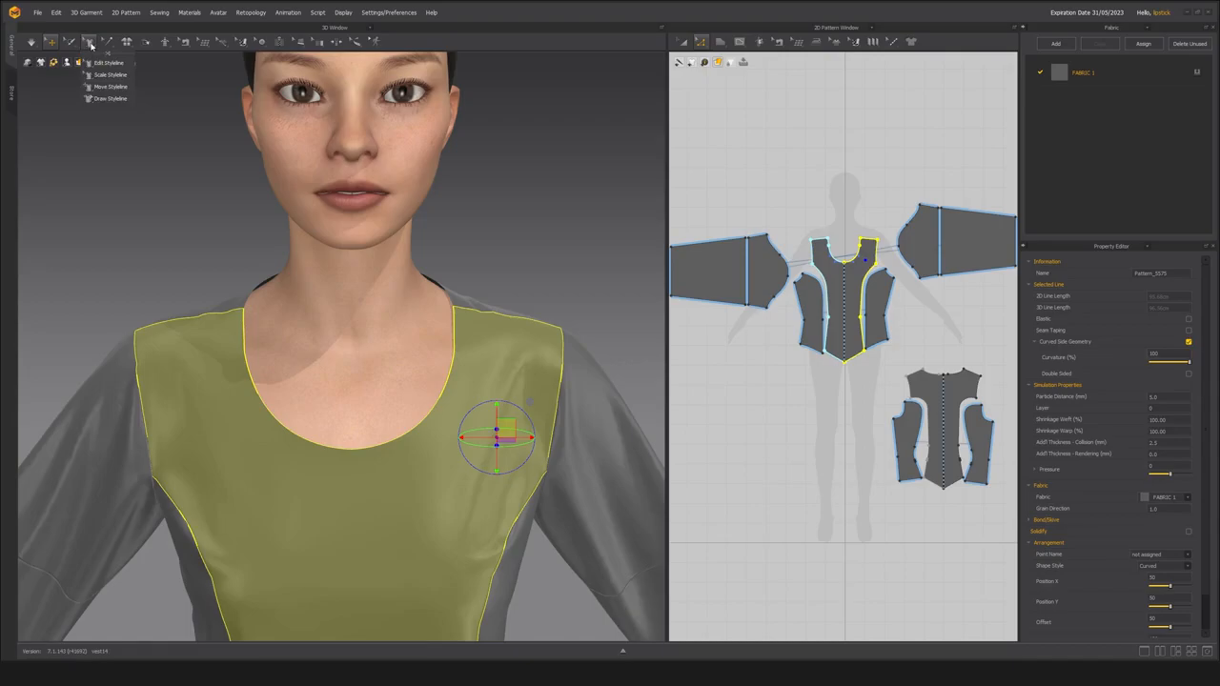
click(107, 62)
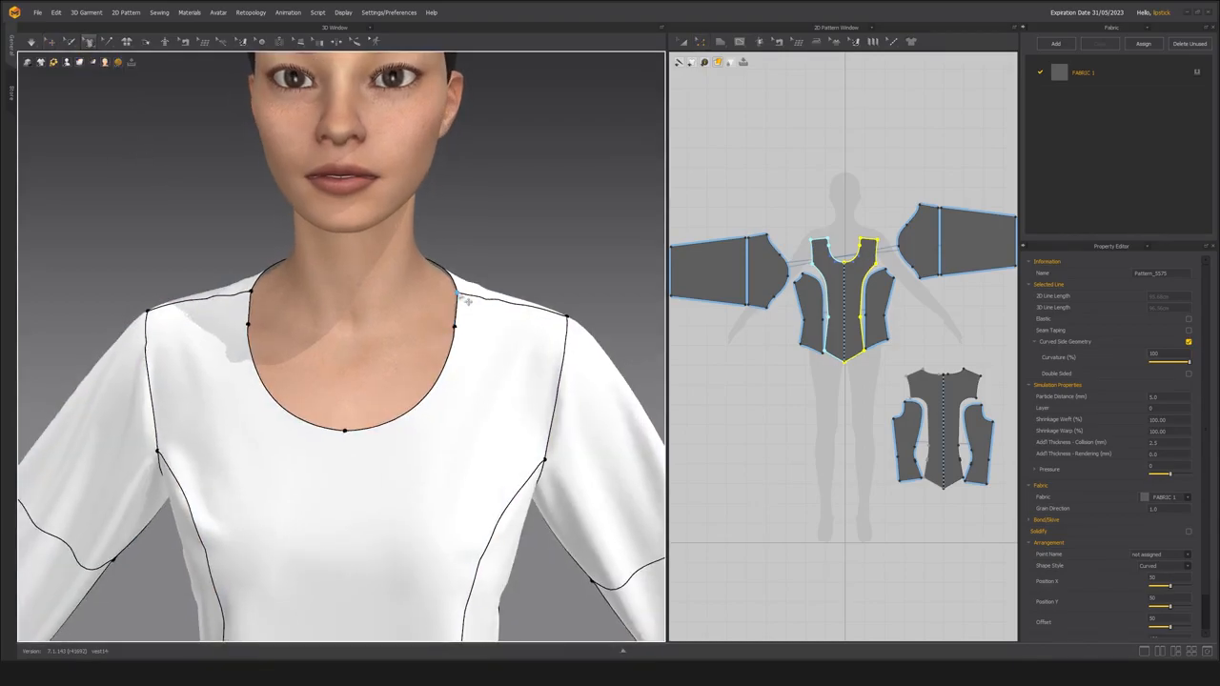
click(92, 43)
click(106, 62)
click(91, 44)
click(94, 52)
drag(99, 60, 77, 123)
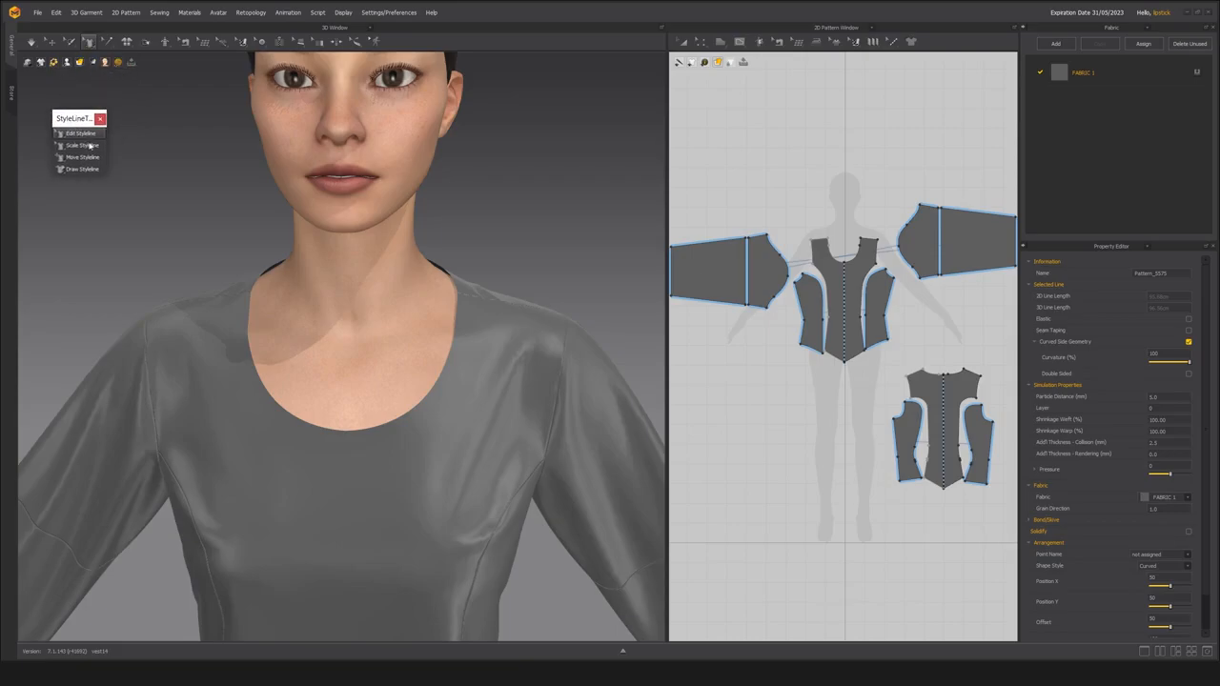
Try to narrow the neckline by moving its shoulder and side points toward the neck, and undo the edits.
middle_drag(426, 356, 437, 348)
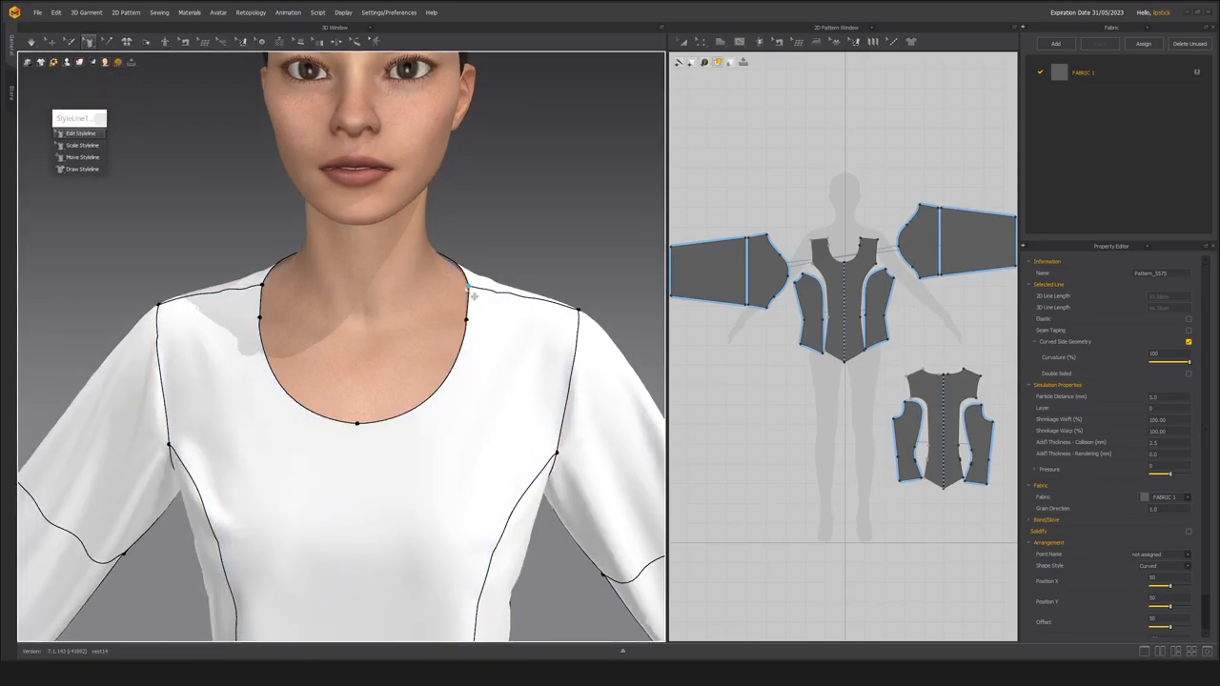
drag(476, 295, 448, 282)
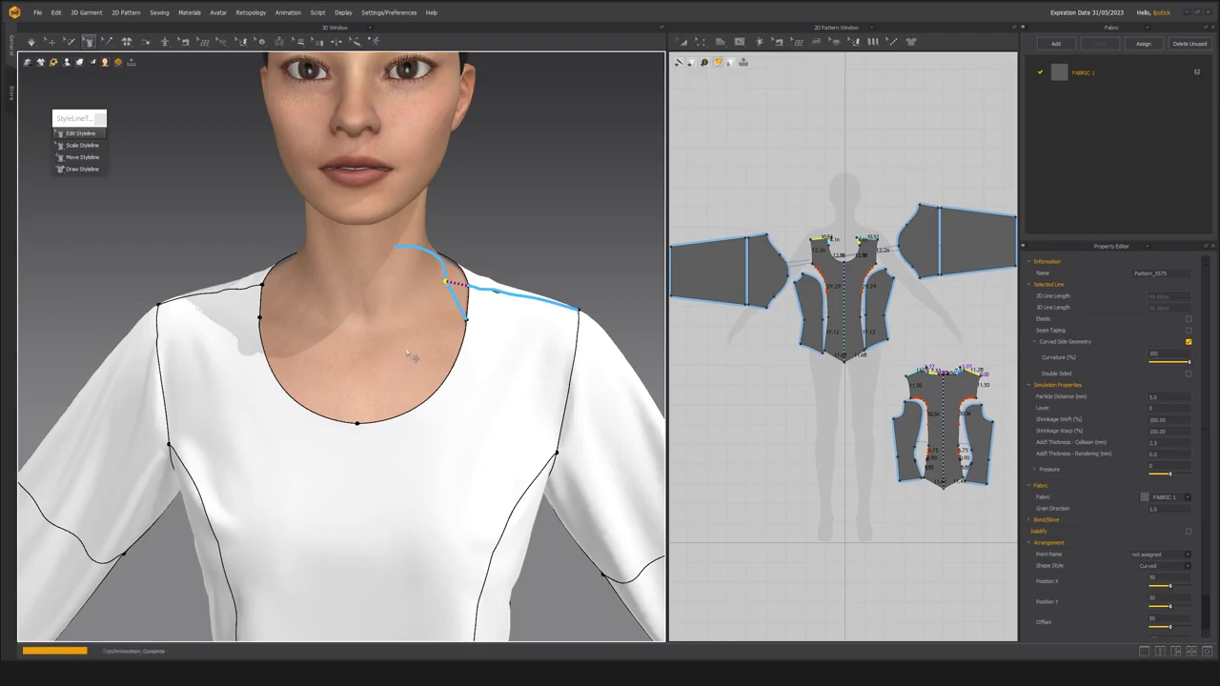
middle_drag(349, 331, 428, 327)
drag(540, 314, 526, 318)
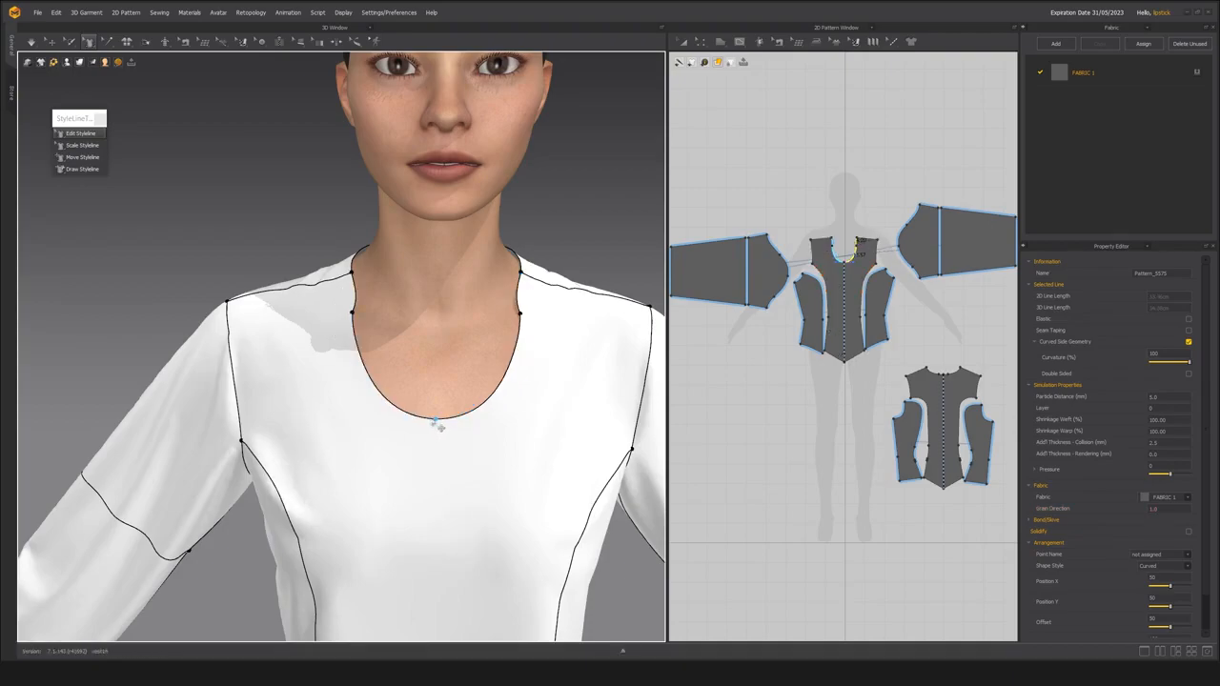
key(ctrl+z)
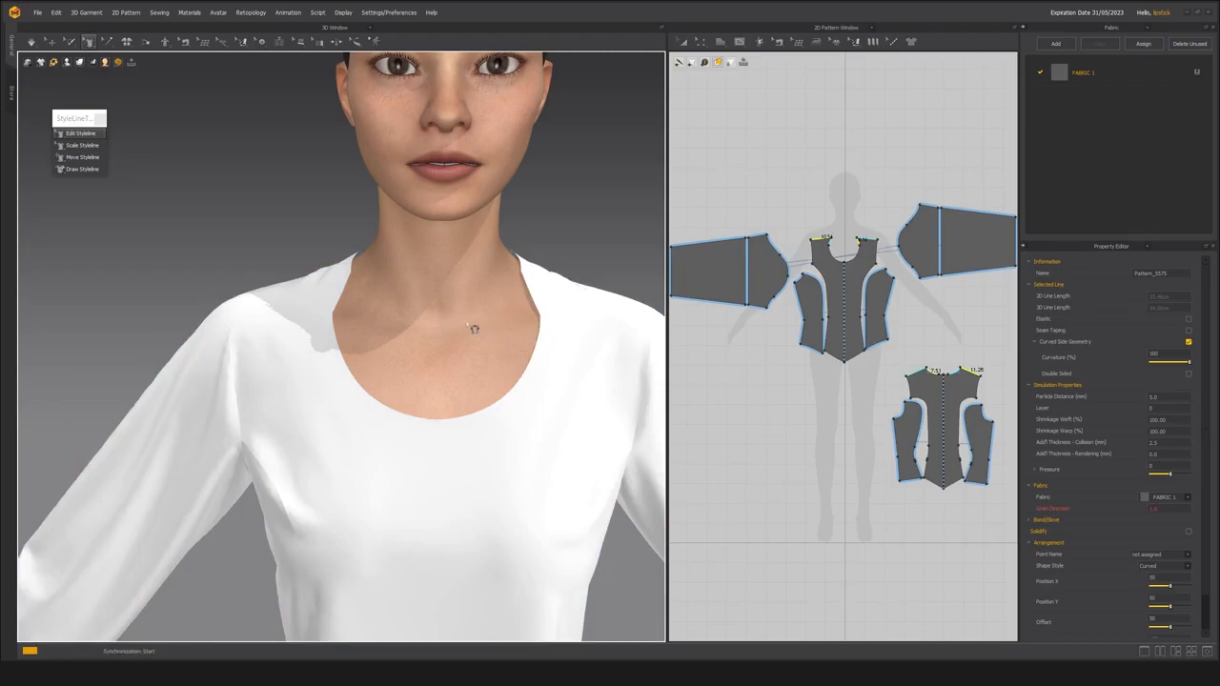
middle_drag(495, 335, 444, 358)
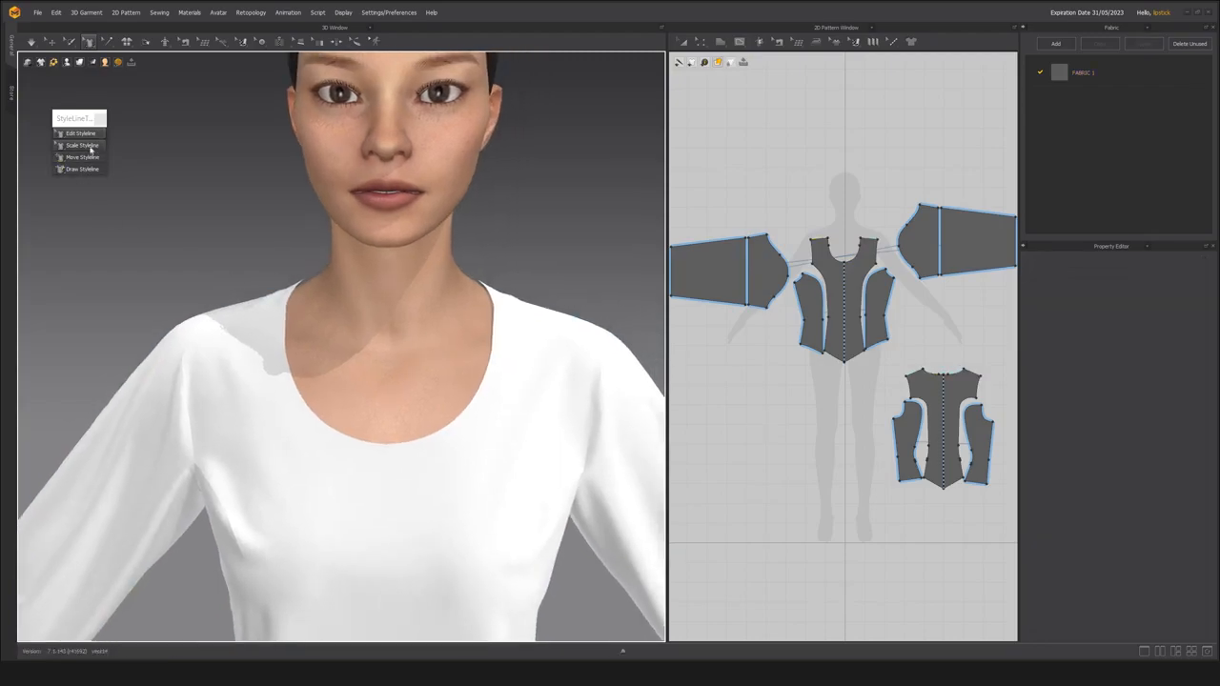
Try the Scale Styleline tool on the neckline and shoulder lines, and inspect the altered neck opening from several angles.
right_drag(559, 330, 436, 321)
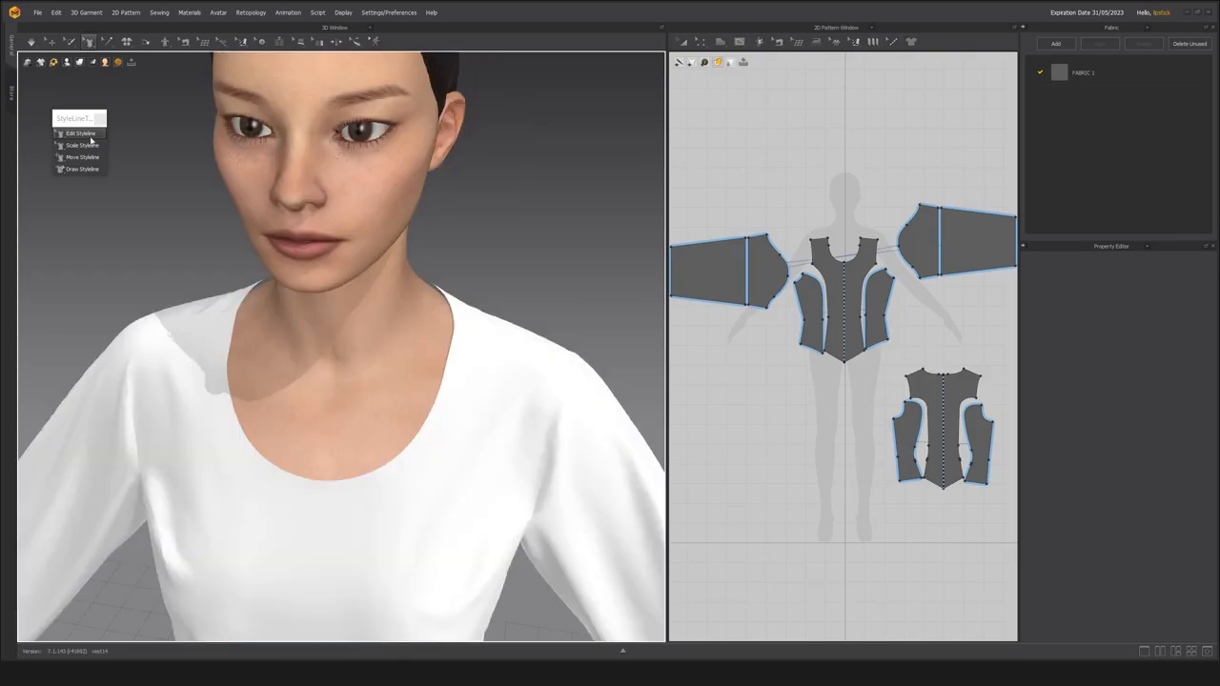
click(92, 149)
click(435, 380)
drag(431, 379, 389, 324)
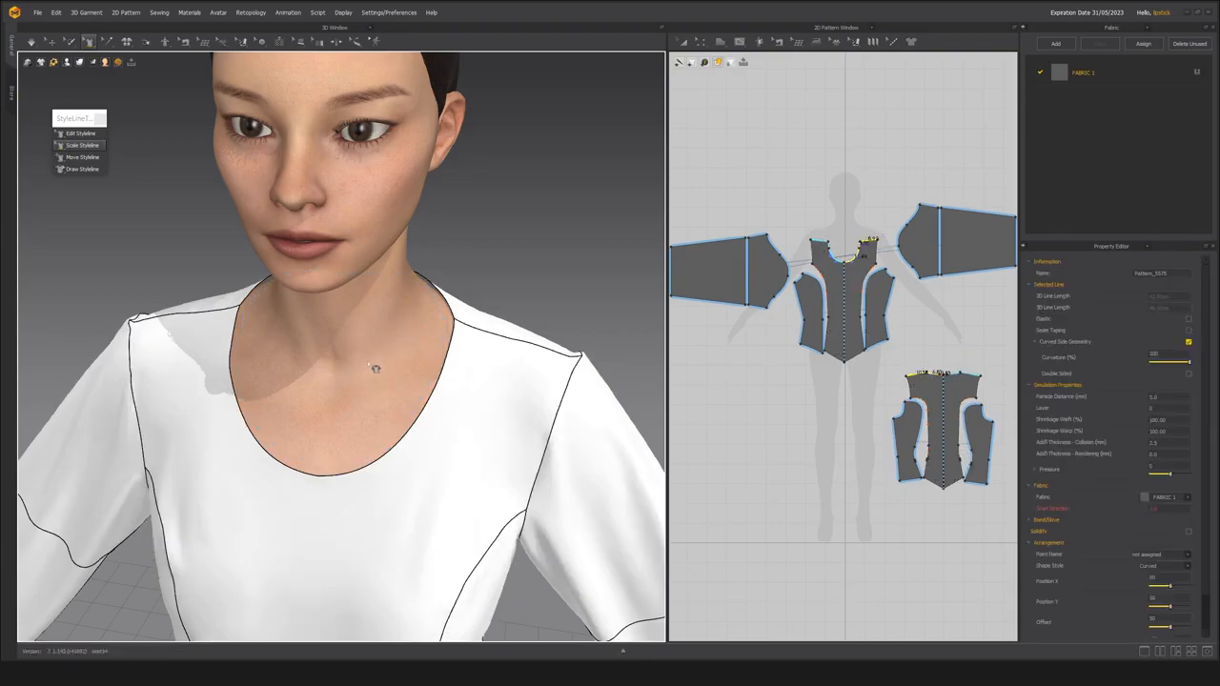
right_drag(374, 365, 428, 287)
scroll(428, 261, down, 4)
middle_drag(422, 274, 416, 309)
scroll(448, 343, up, 5)
right_drag(457, 350, 397, 339)
scroll(534, 406, down, 5)
middle_drag(396, 340, 410, 363)
scroll(429, 418, up, 5)
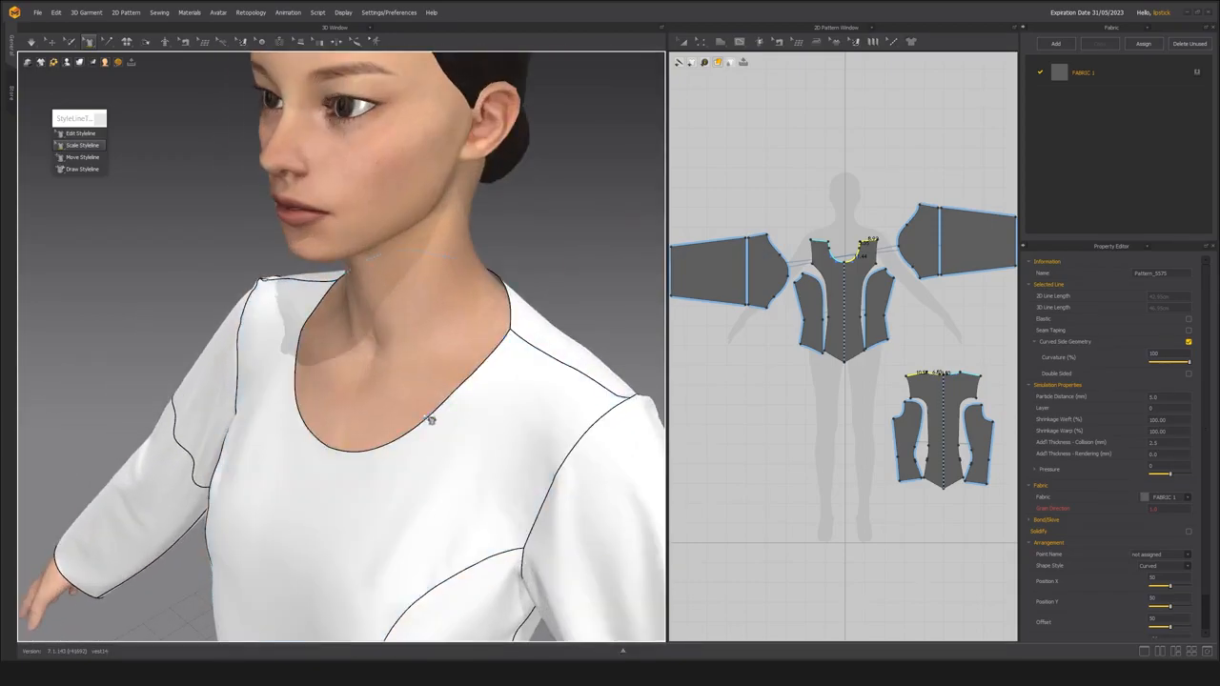
right_drag(431, 421, 423, 414)
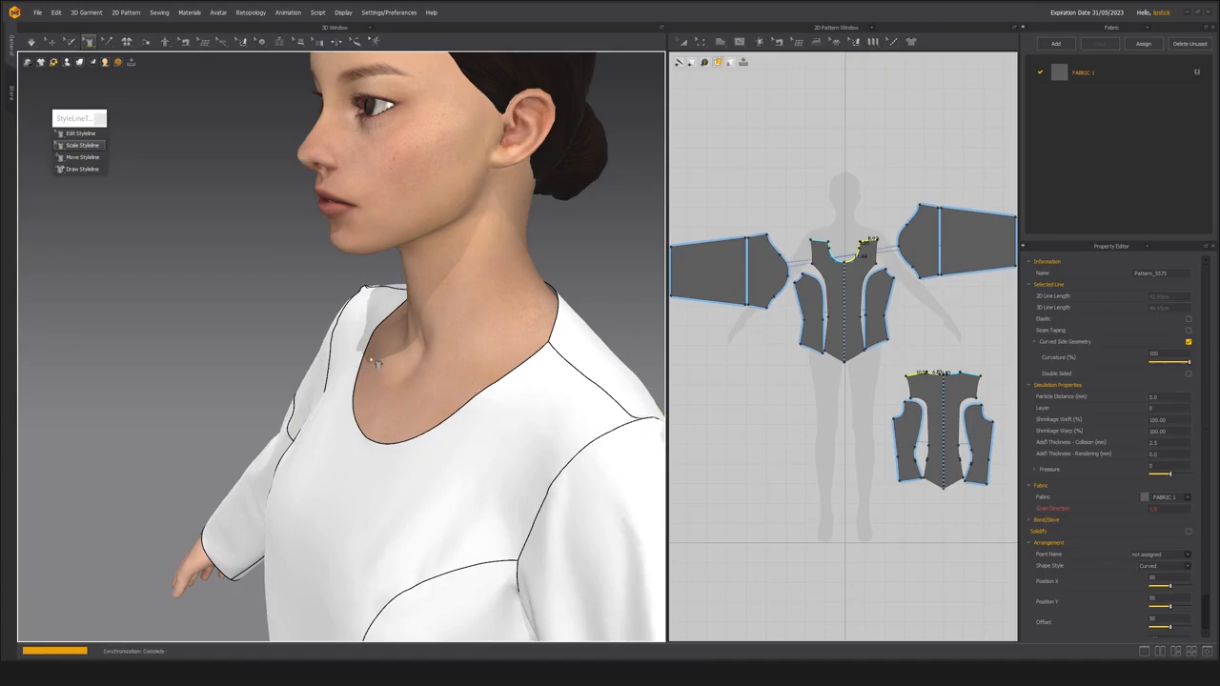
scroll(465, 365, down, 3)
right_drag(390, 321, 369, 336)
Simulate the garment with the strain map displayed to check the fabric tension around the neckline and shoulders.
key(alt+7)
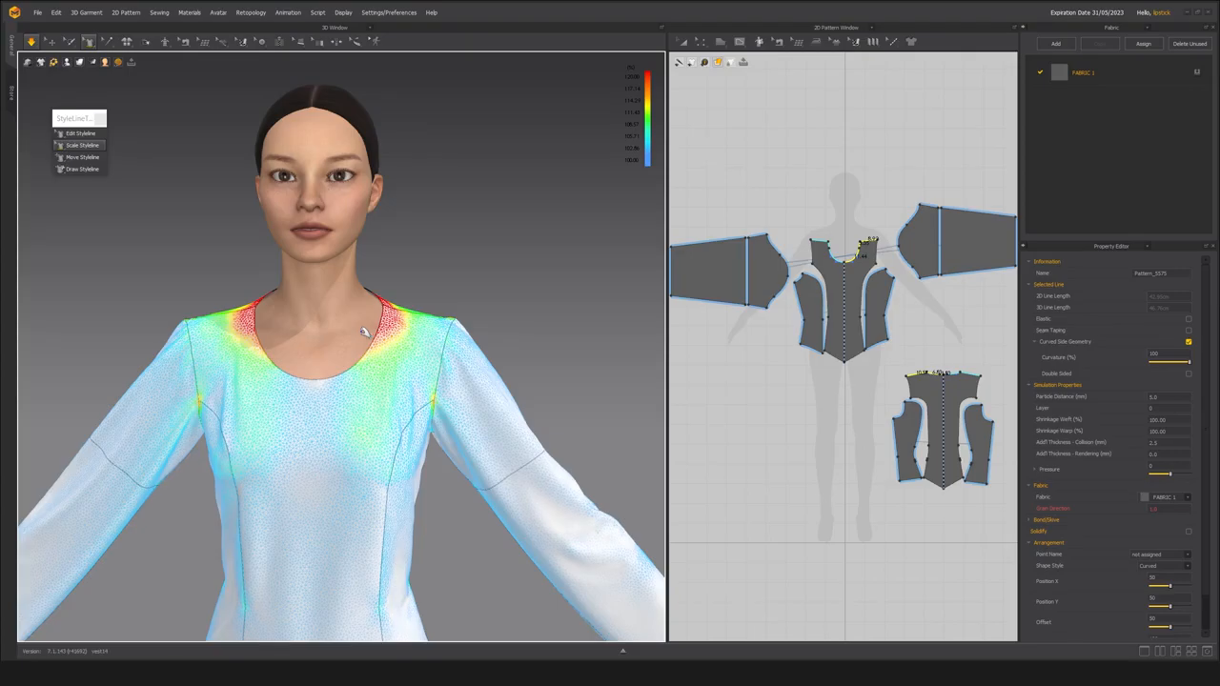
key(space)
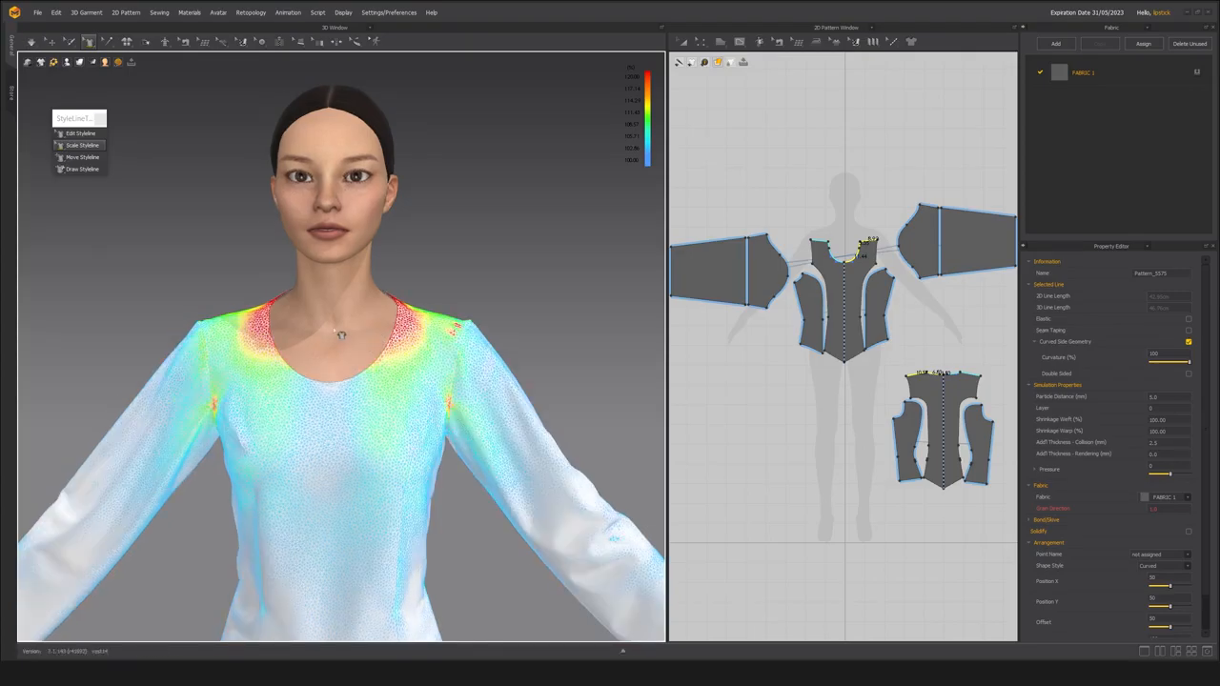
key(space)
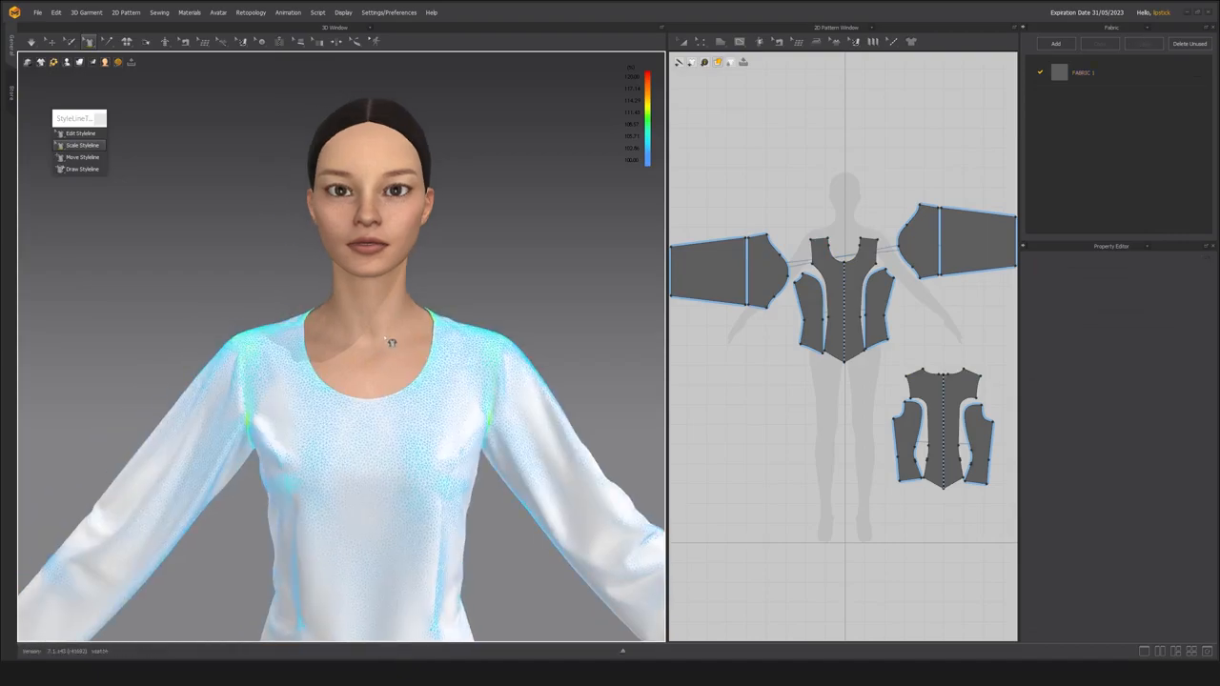
middle_drag(391, 342, 358, 356)
scroll(374, 376, up, 1)
scroll(373, 374, up, 1)
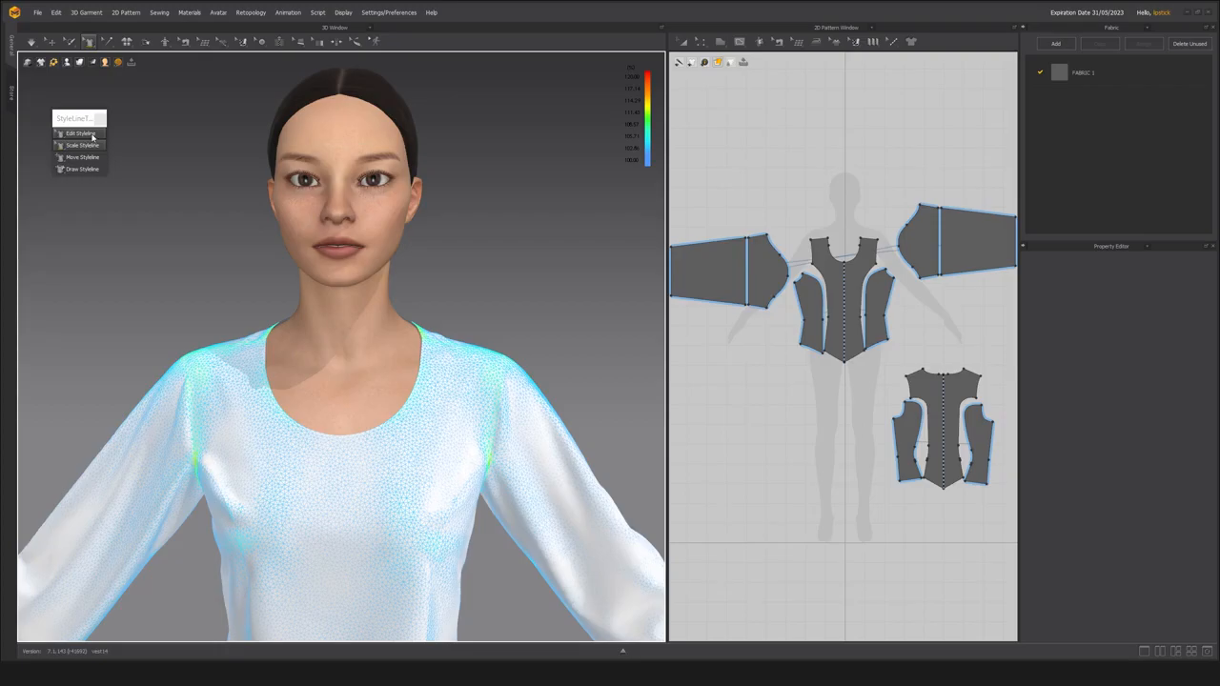
scroll(339, 391, up, 4)
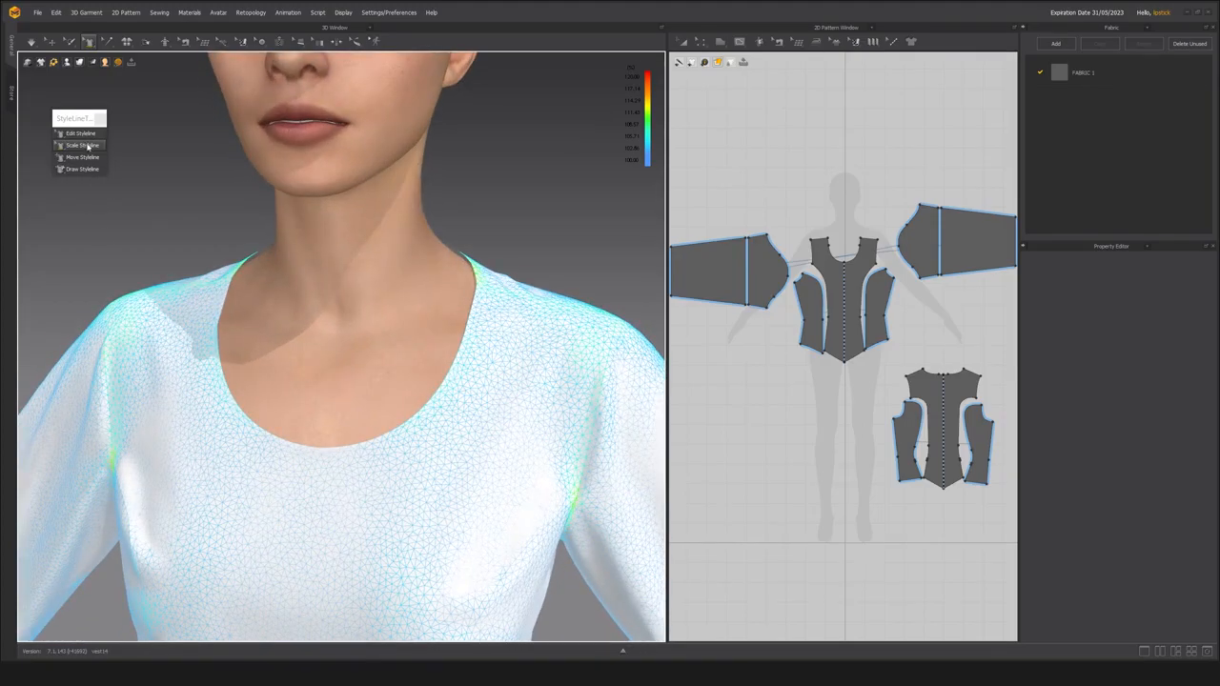
Narrow and raise the neckline with Edit Styleline, moving its shoulder and side points inward and its front centre point up.
click(82, 135)
click(488, 313)
right_drag(393, 340, 414, 308)
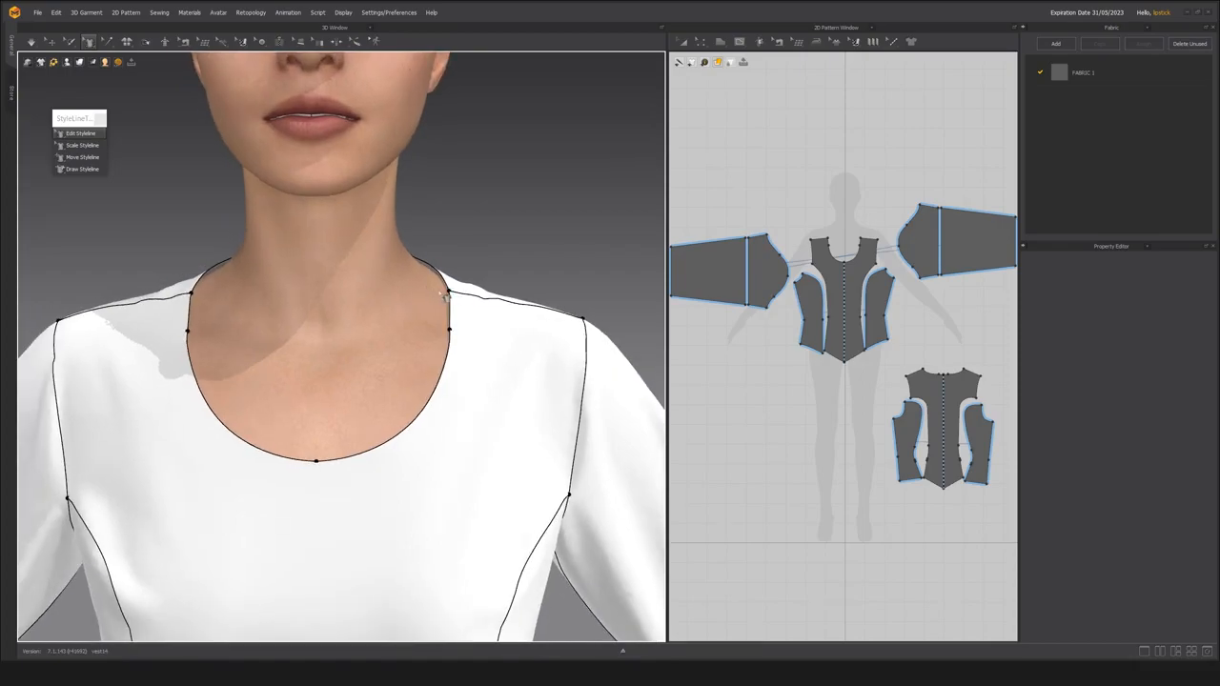
click(438, 291)
drag(423, 286, 424, 287)
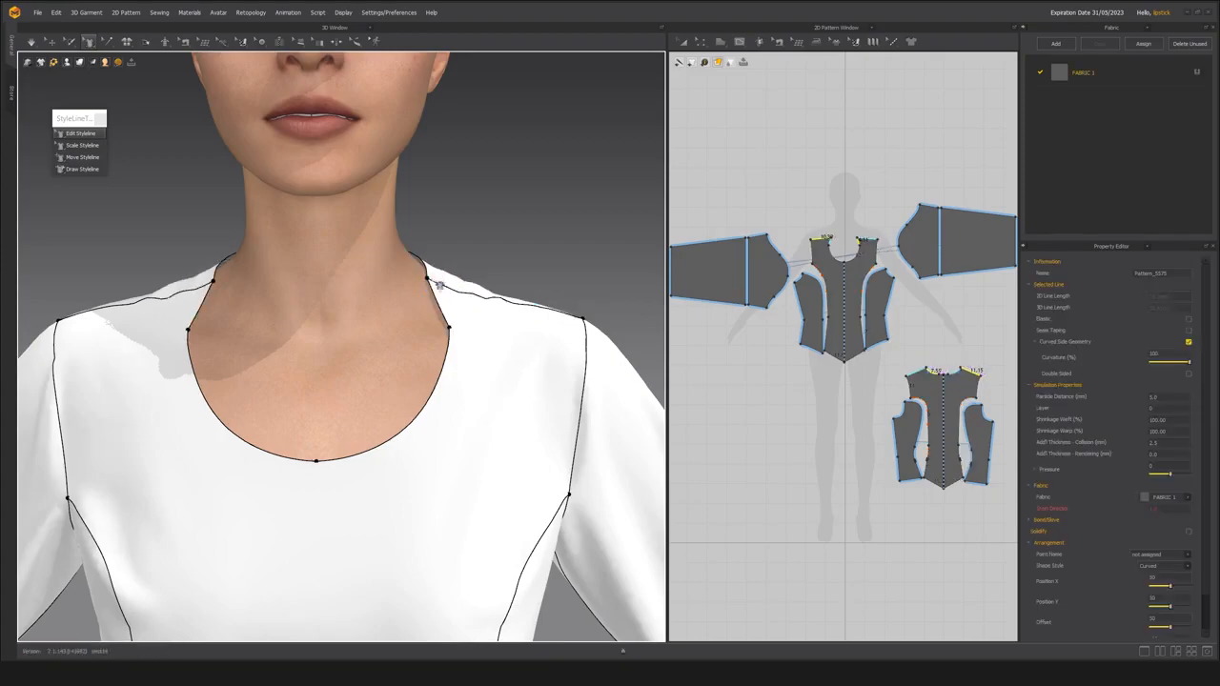
click(433, 326)
drag(433, 326, 423, 326)
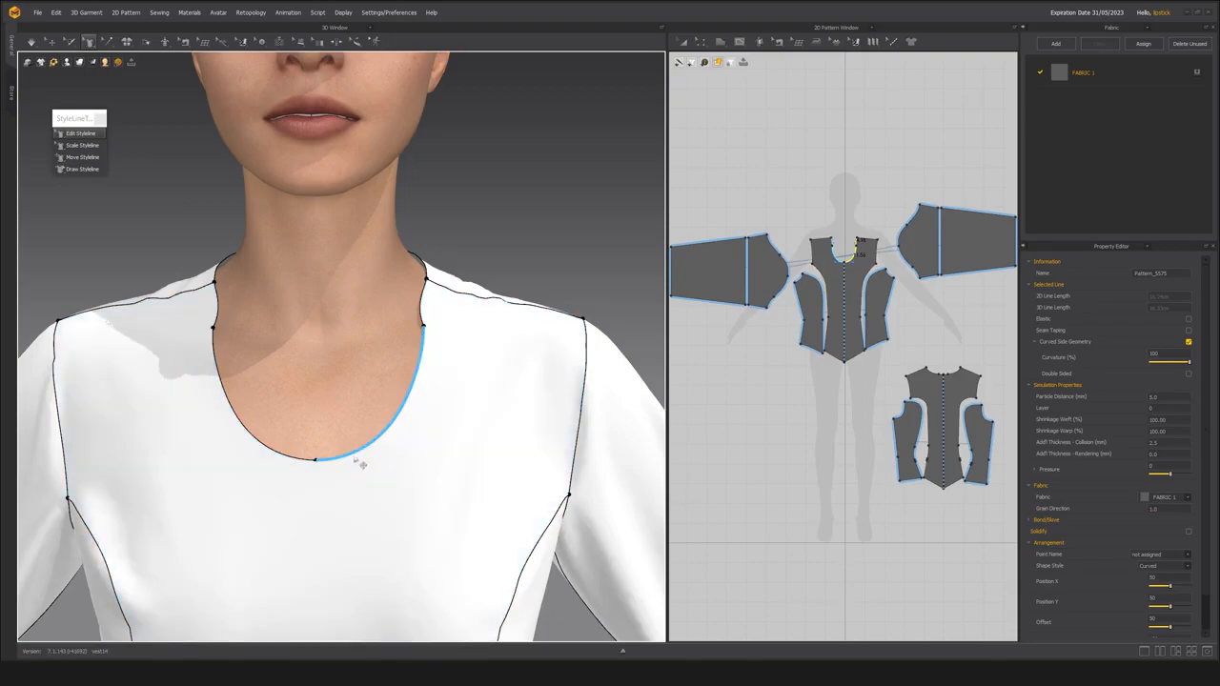
drag(317, 461, 316, 410)
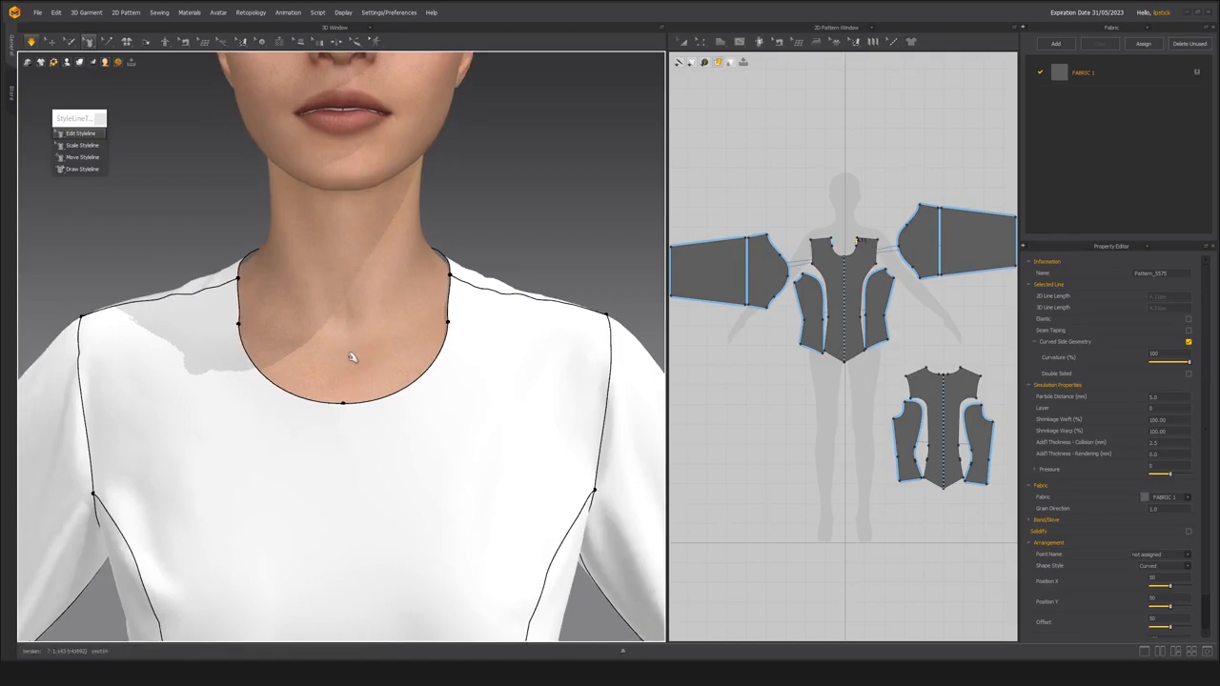
Check the reshaped neckline's fit on the avatar from several angles with the strain map displayed.
key(alt+8)
right_drag(421, 404, 345, 394)
scroll(412, 403, down, 4)
scroll(405, 406, up, 3)
right_drag(423, 389, 330, 428)
scroll(330, 413, up, 3)
scroll(363, 406, down, 5)
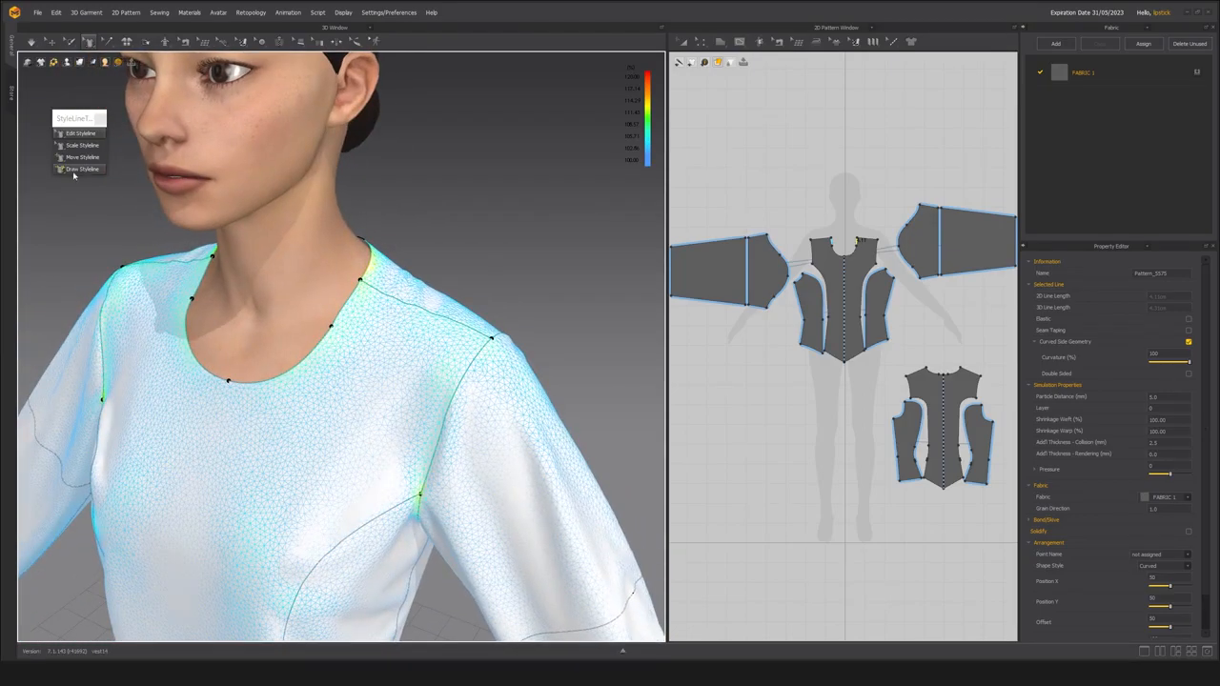
Switch to the browser and look through Pinterest's similar leather jackets for seam placement around the shoulders and collar.
key(alt+Tab)
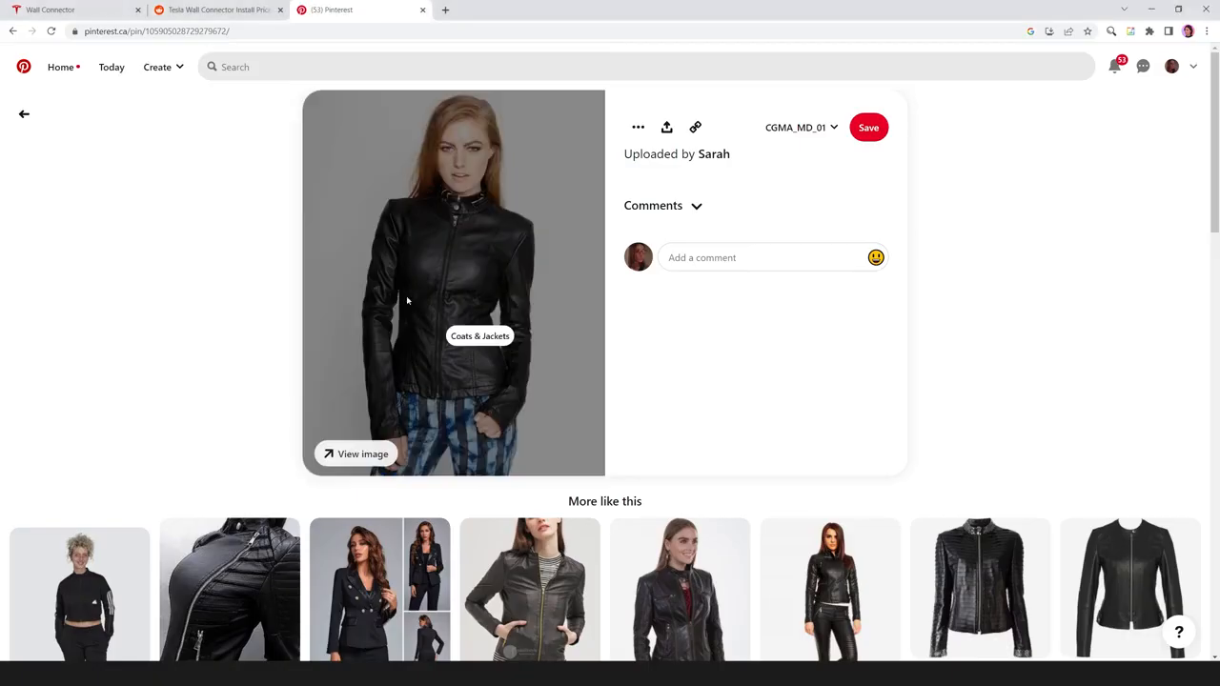
scroll(214, 381, down, 2)
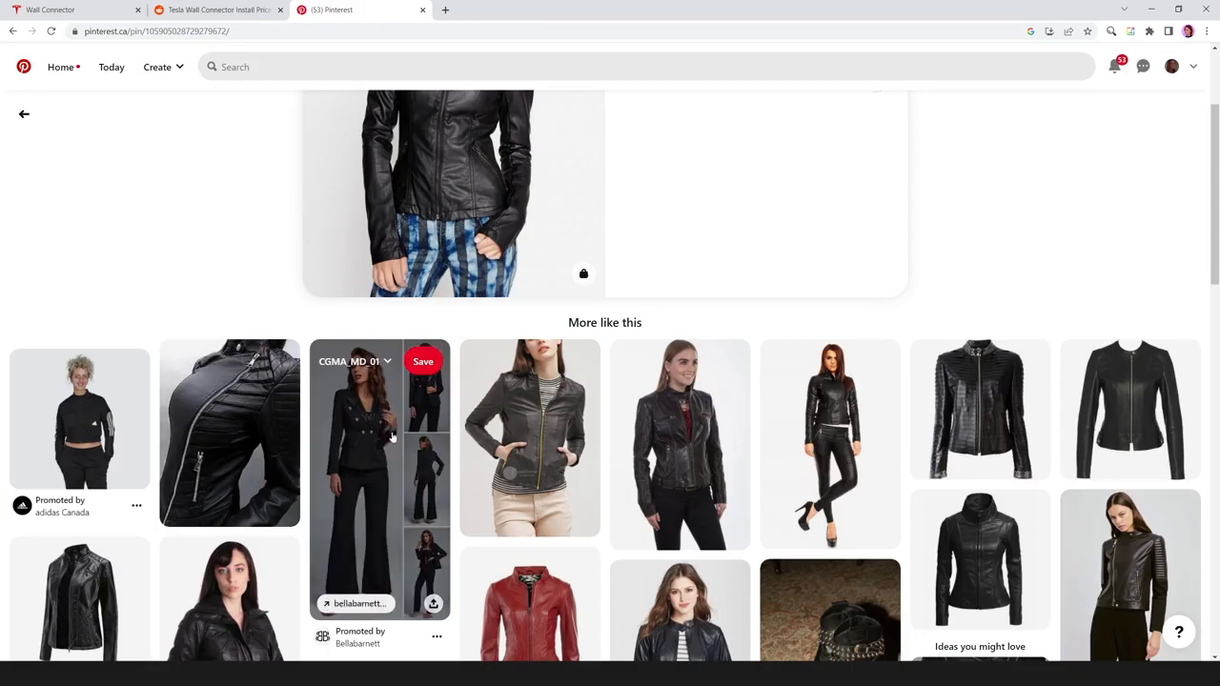
scroll(116, 389, down, 2)
click(61, 539)
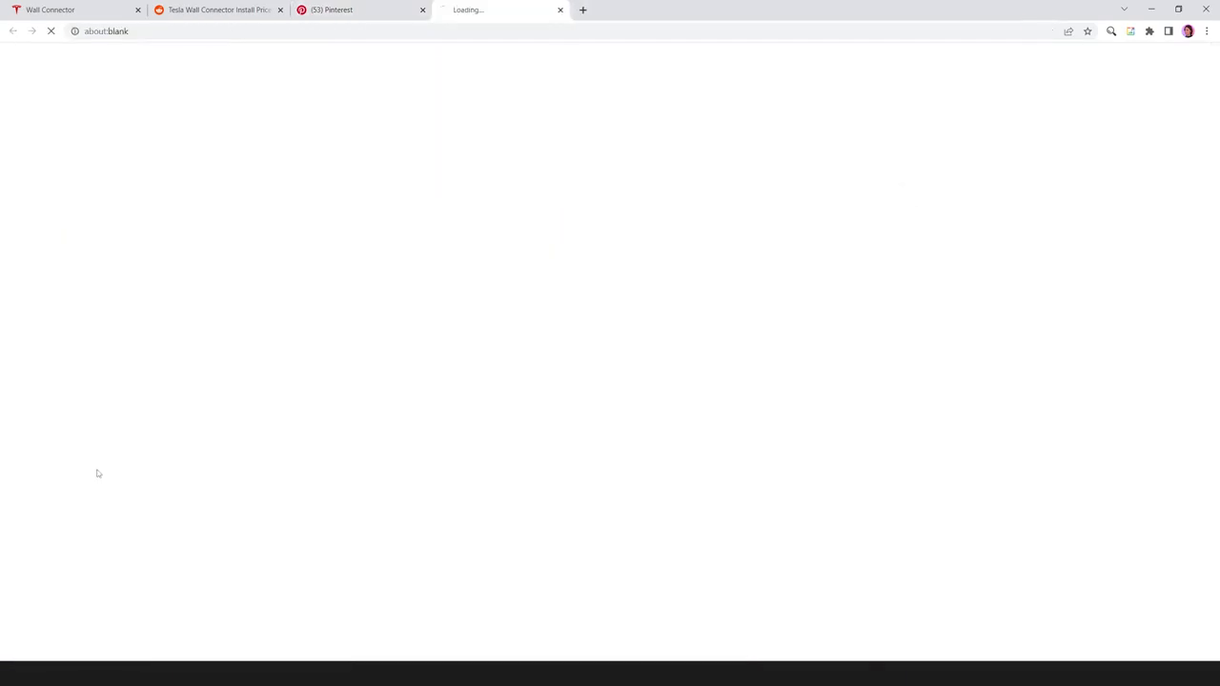
click(380, 14)
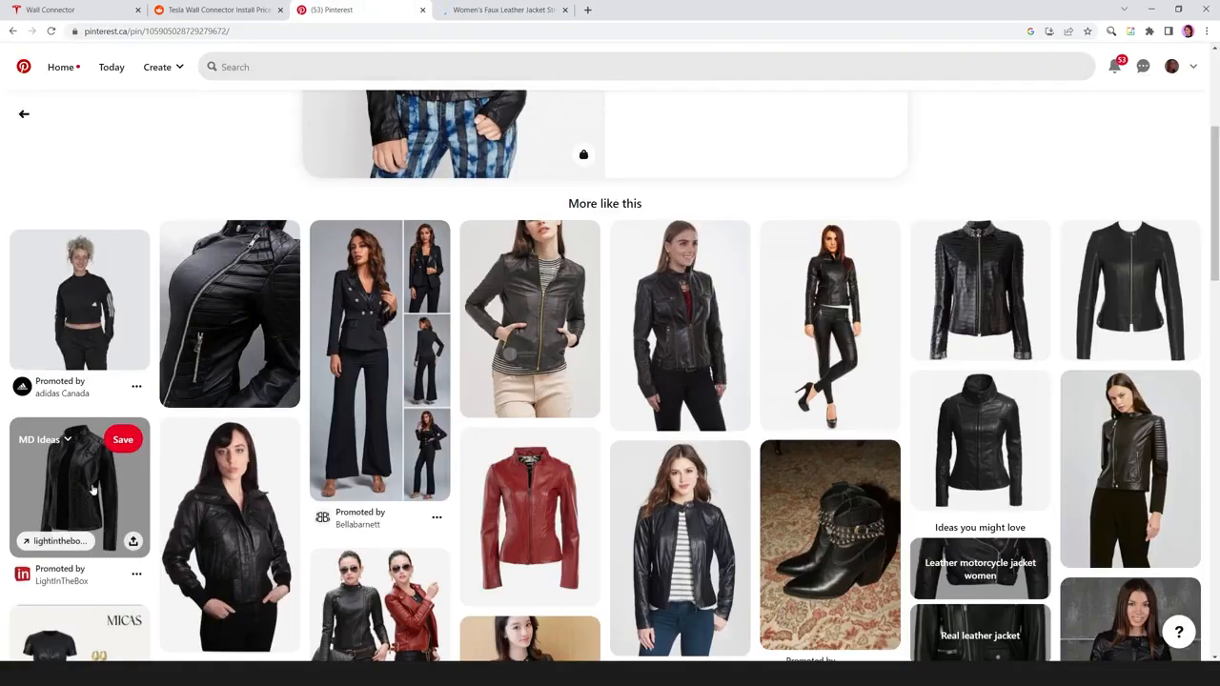
scroll(272, 381, down, 2)
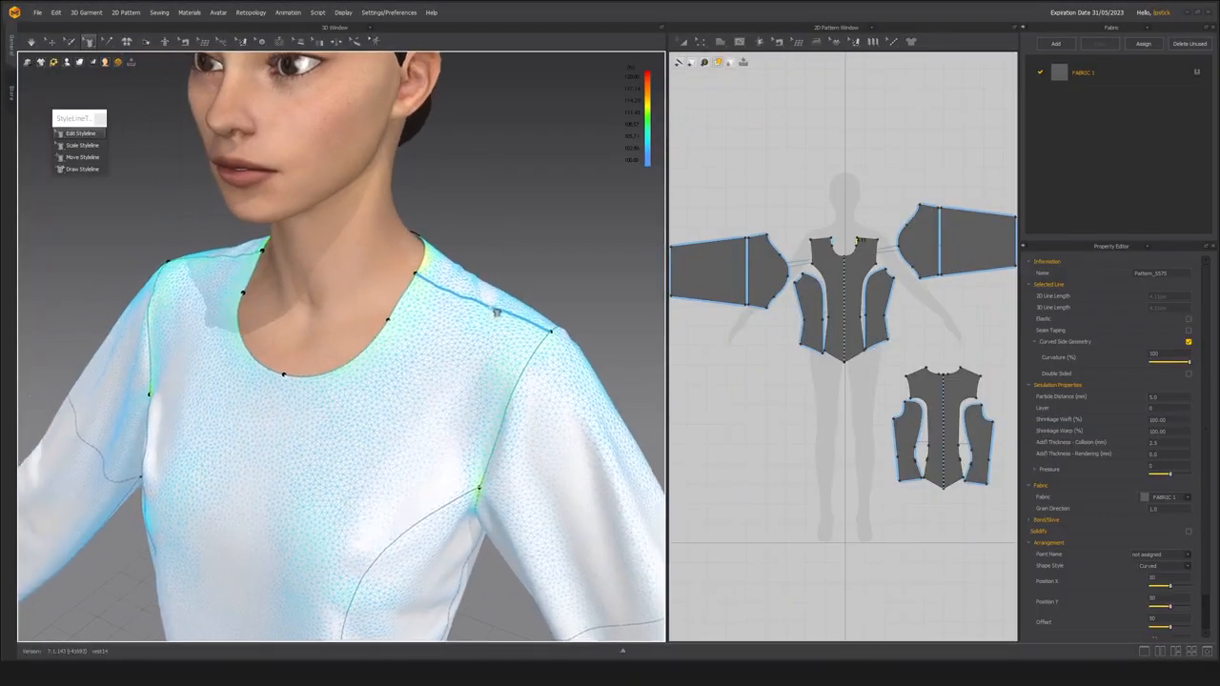
With Draw Styleline, draw a diagonal seam from the neckline's side point to the front armhole, splitting off a shoulder piece on each side.
click(81, 169)
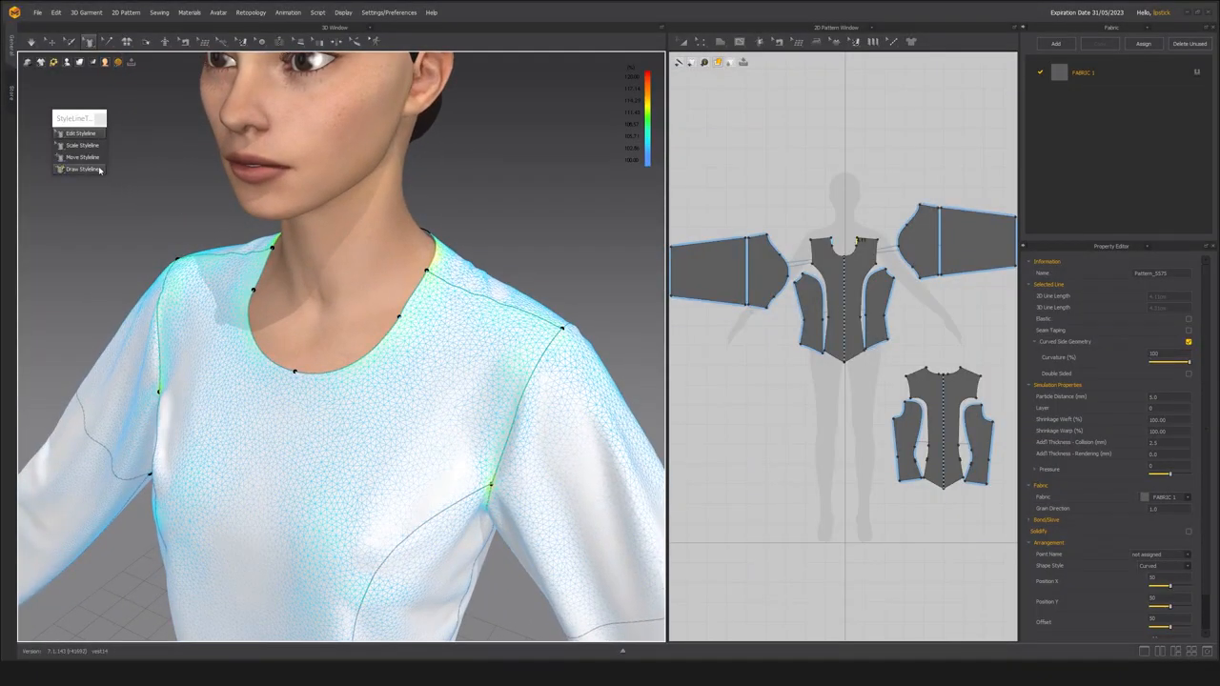
right_drag(401, 283, 403, 278)
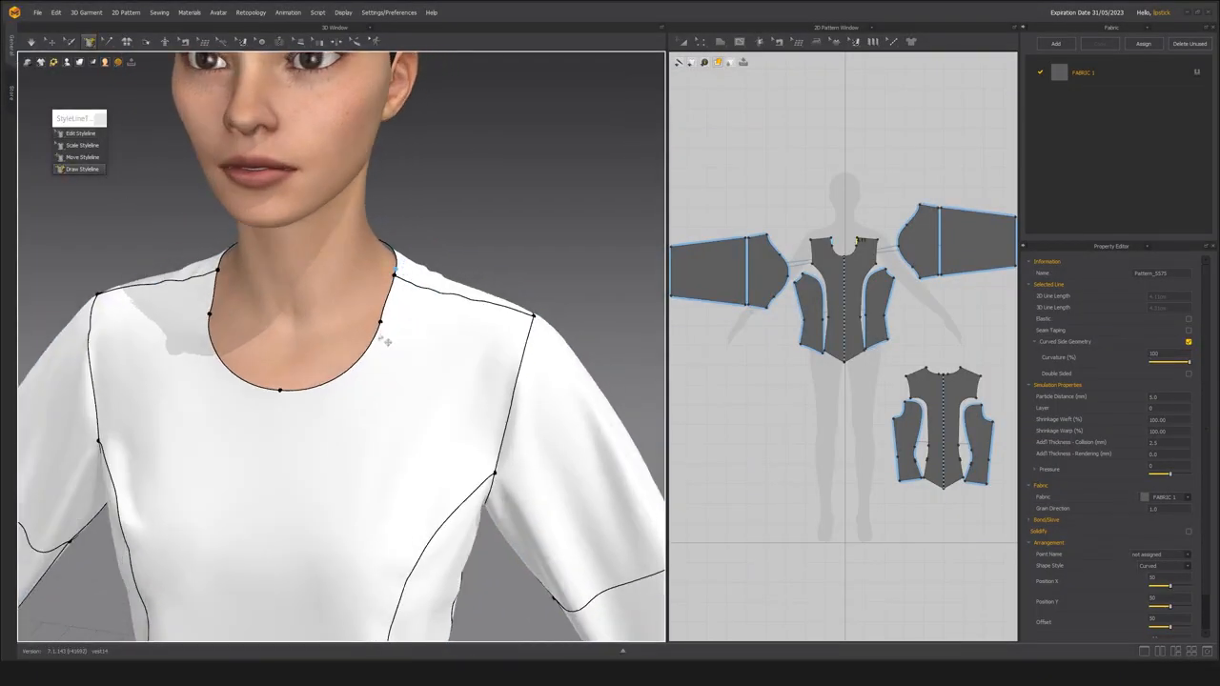
right_drag(385, 344, 388, 330)
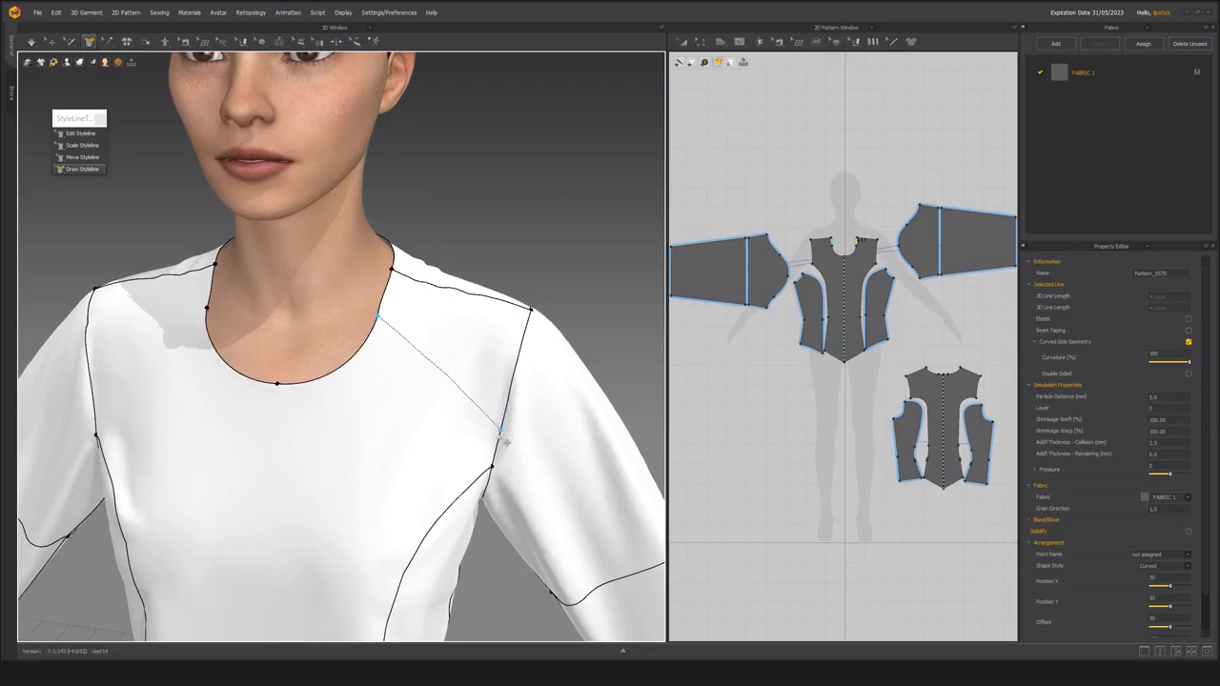
click(507, 439)
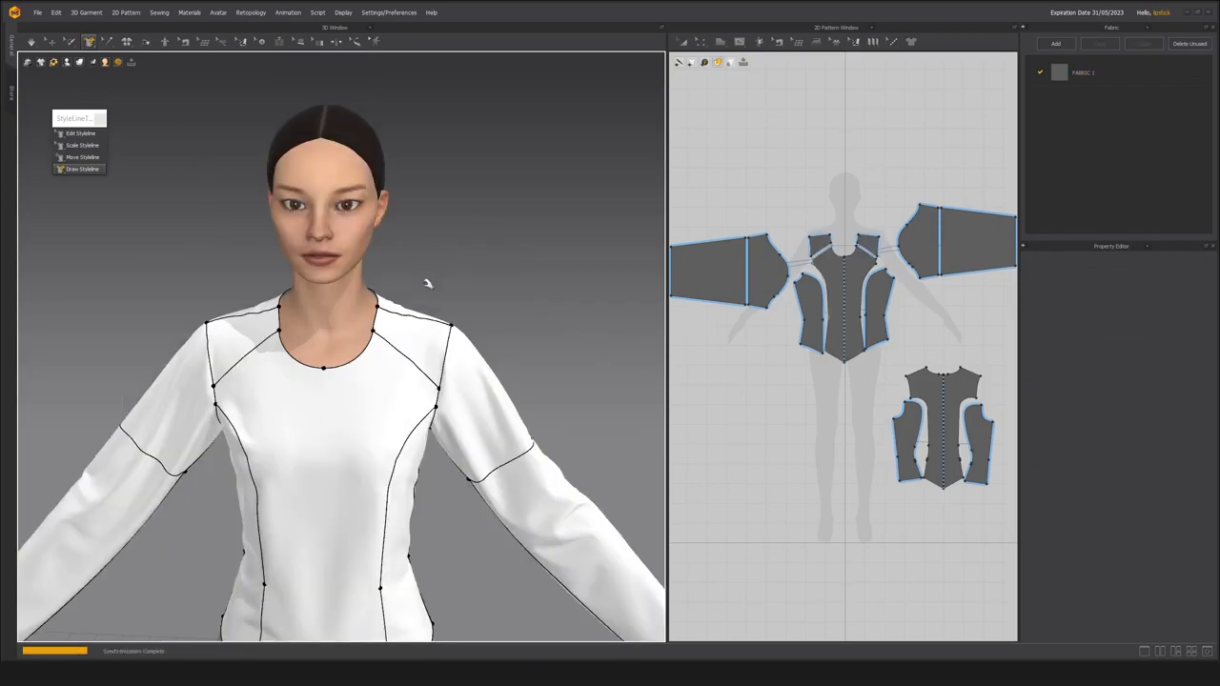
middle_drag(428, 282, 448, 278)
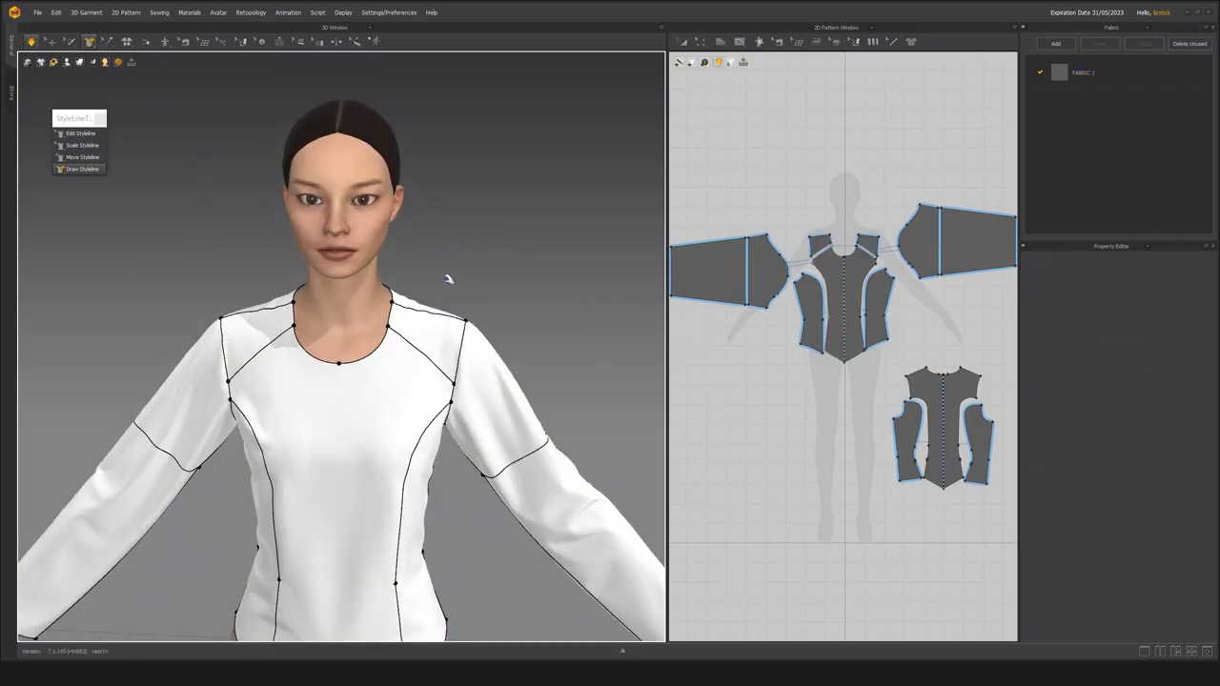
Simulate the garment with the strain map displayed and examine the new seams, shoulders and back neckline from several angles.
key(alt+7)
scroll(401, 262, up, 3)
middle_drag(412, 265, 396, 290)
right_drag(405, 319, 427, 354)
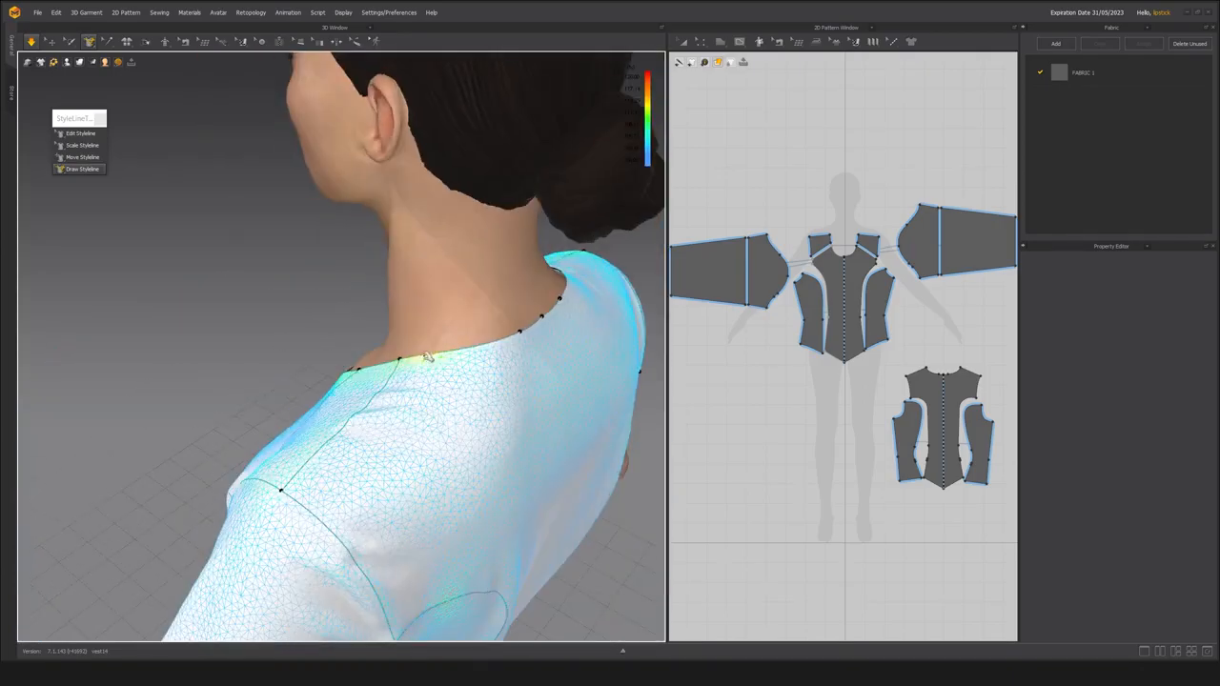
right_drag(340, 403, 413, 299)
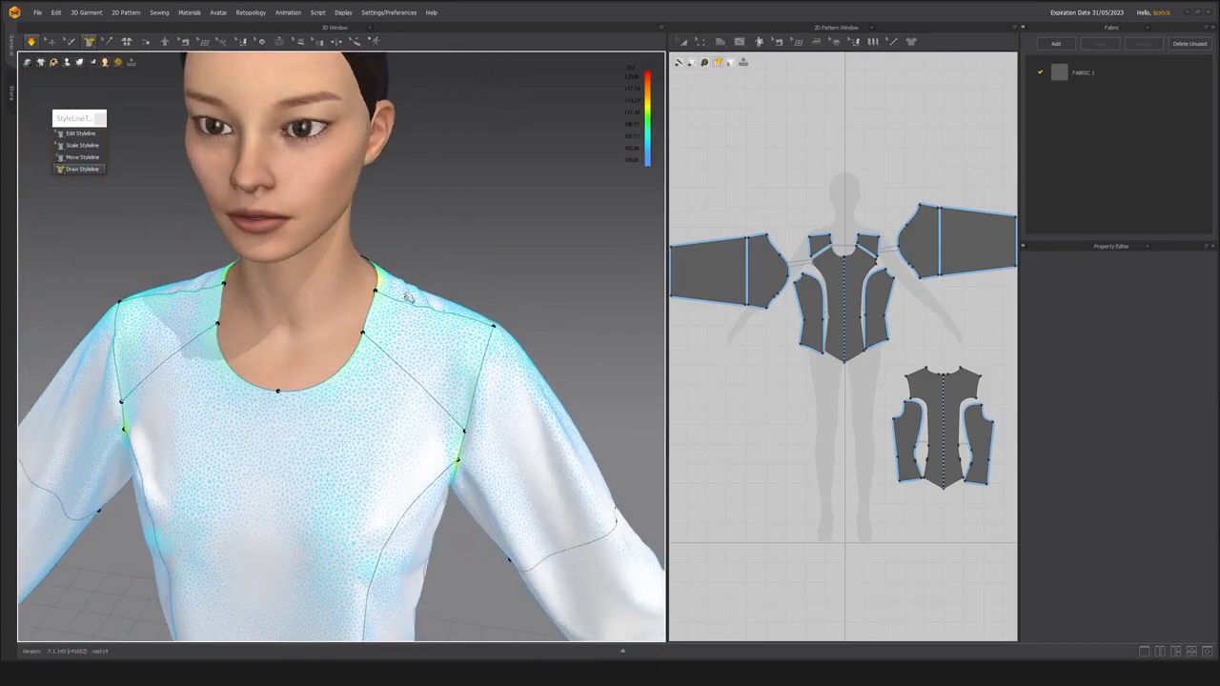
right_drag(327, 318, 267, 283)
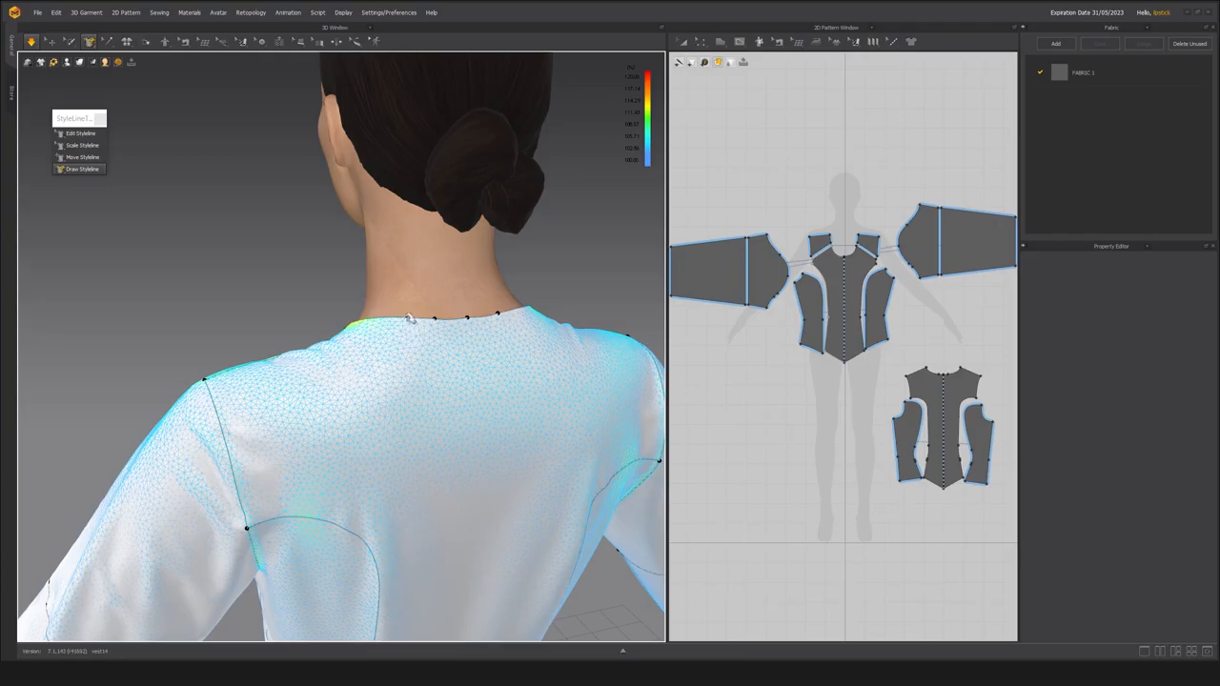
right_drag(244, 388, 439, 391)
scroll(395, 417, up, 3)
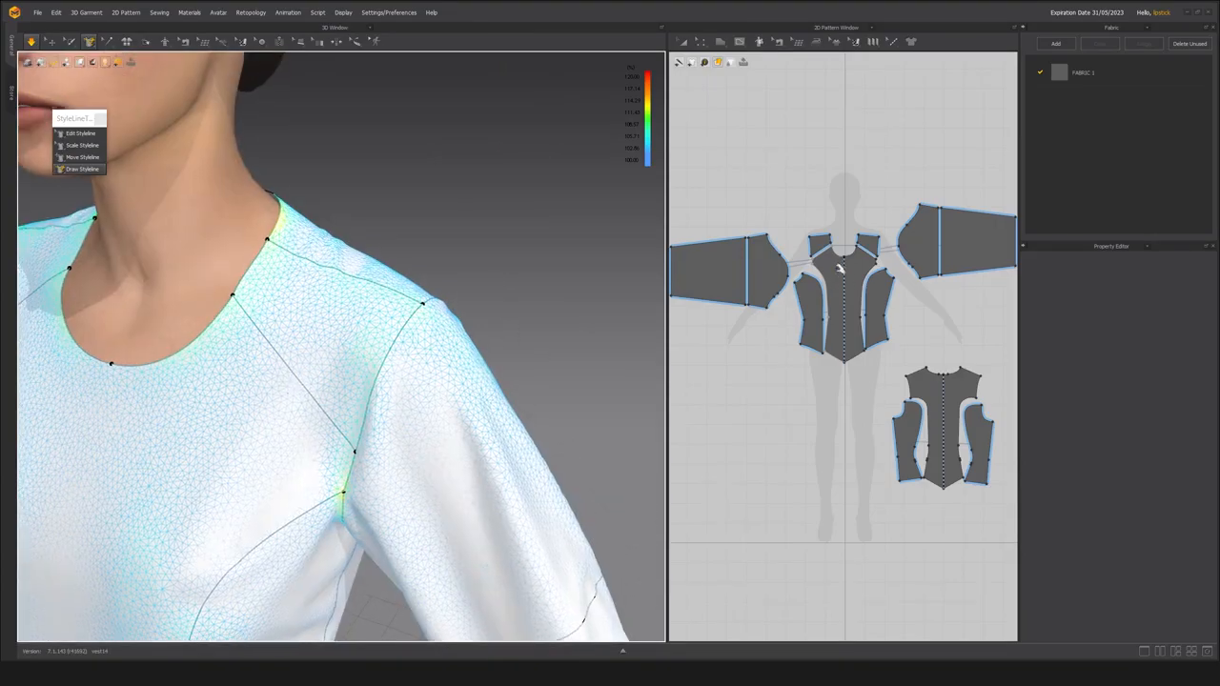
Select the front shoulder piece in the 2D pattern and inspect its position on the avatar's shoulder.
scroll(843, 320, up, 3)
scroll(278, 321, down, 2)
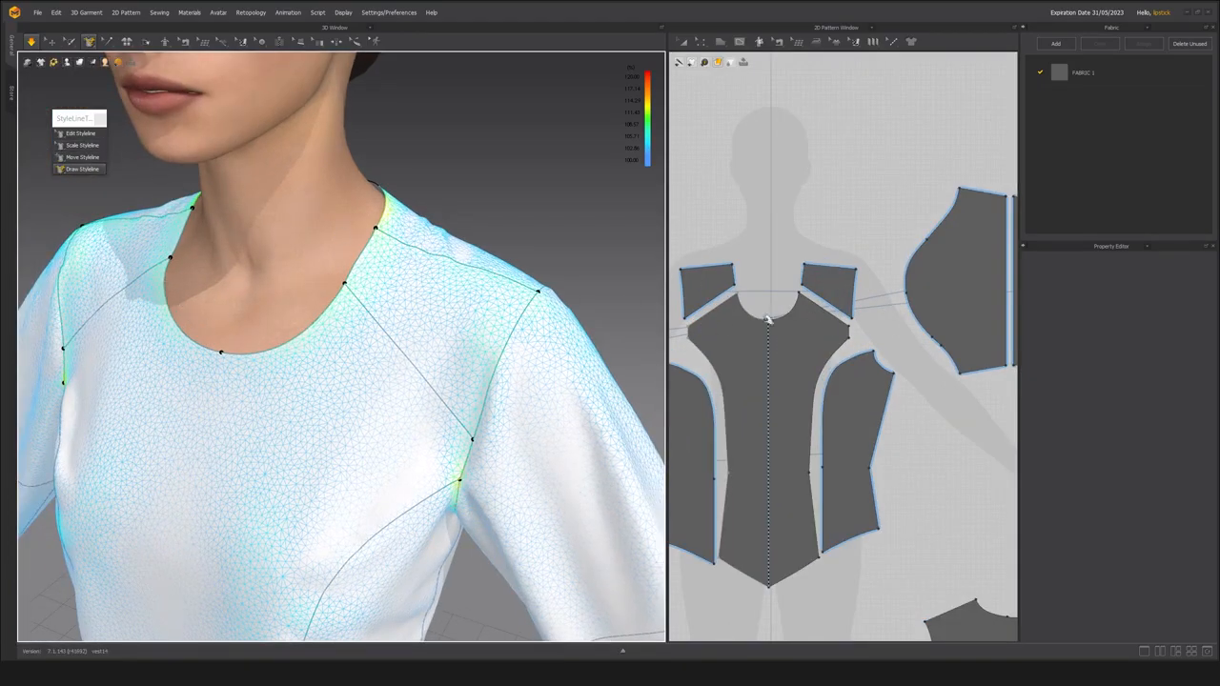
scroll(816, 337, up, 2)
middle_drag(420, 325, 450, 338)
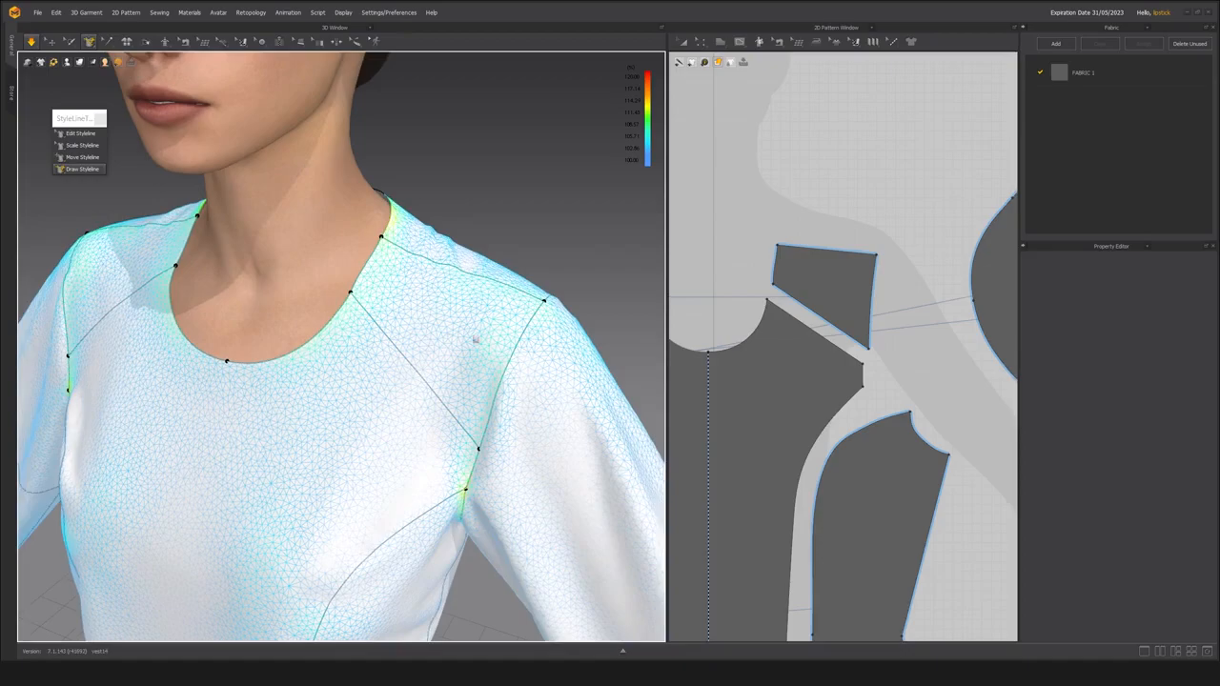
click(811, 273)
right_drag(428, 280, 455, 268)
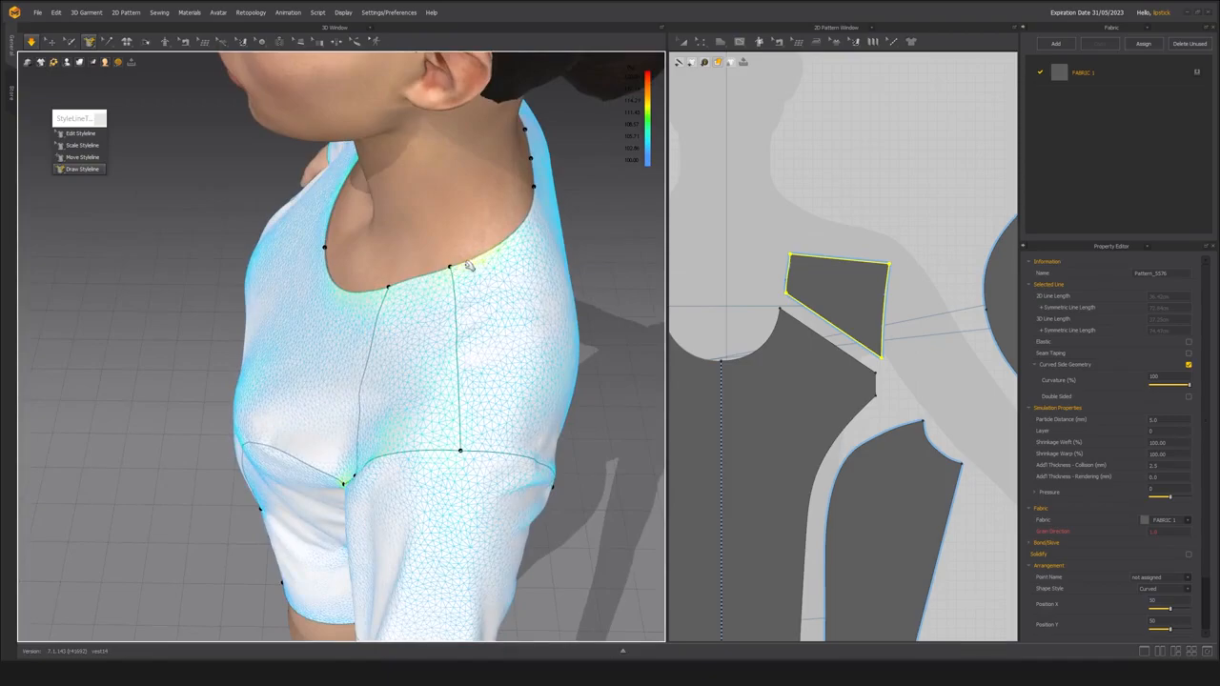
Edit the front shoulder piece in 2D, moving its upper neck-side corner point slightly upward.
middle_drag(828, 311, 825, 320)
key(z)
scroll(793, 302, up, 5)
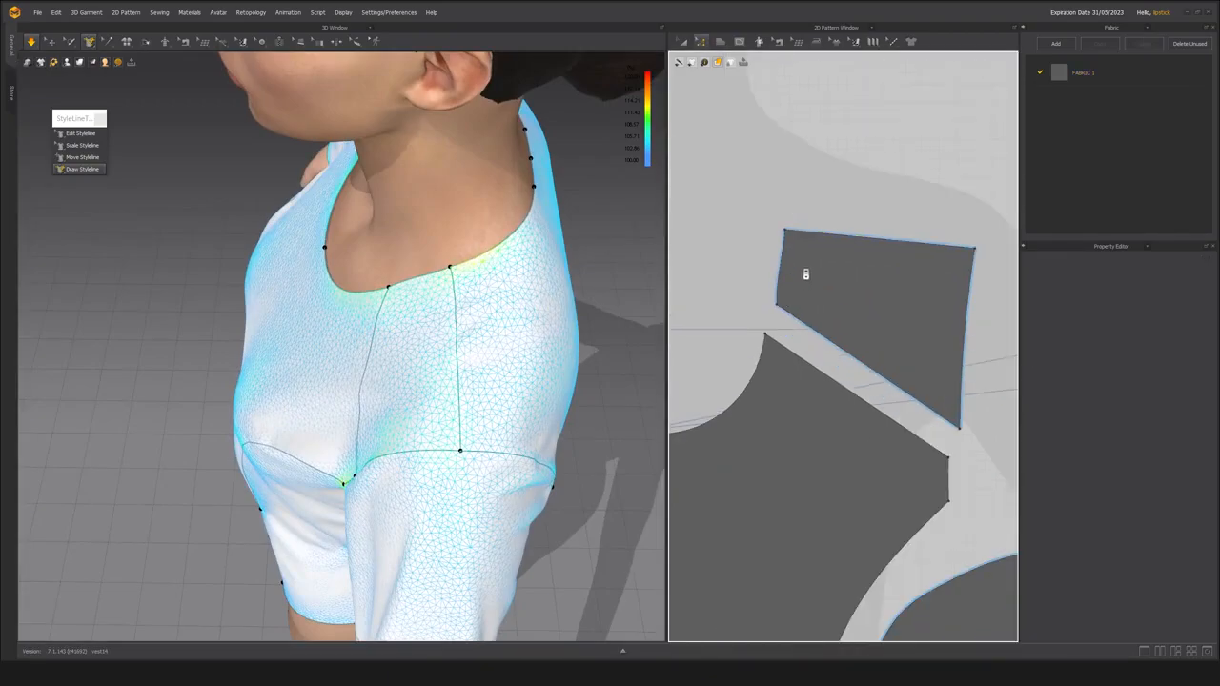
click(788, 228)
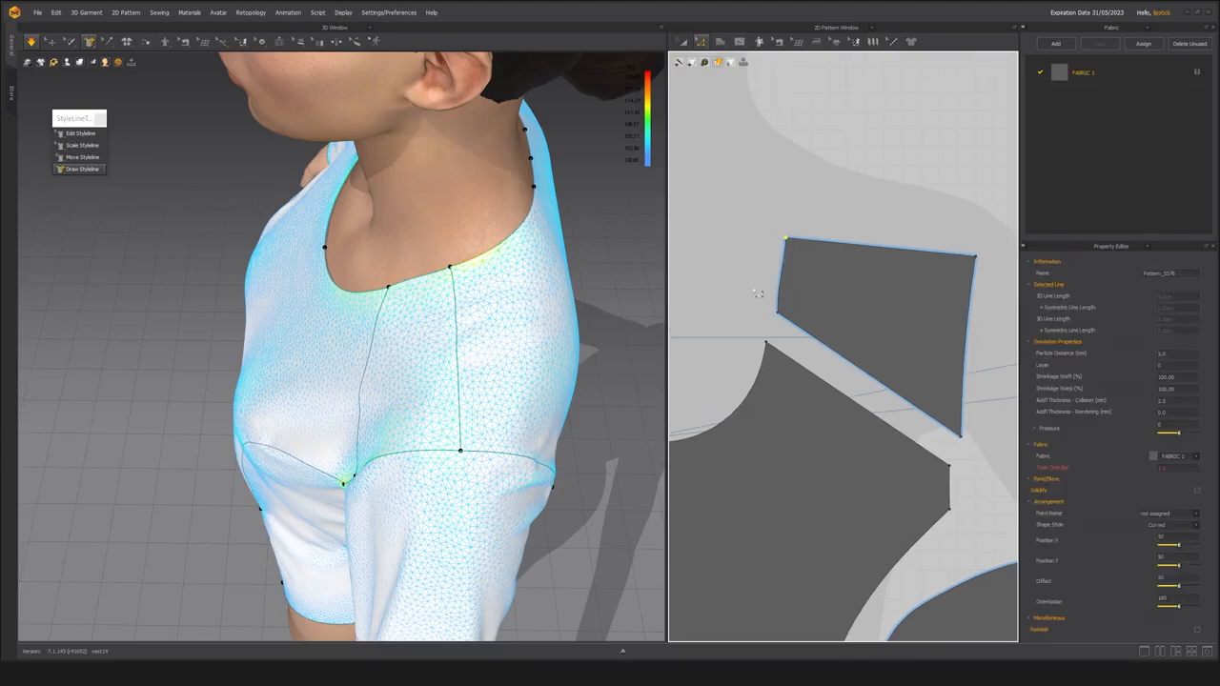
middle_drag(758, 294, 739, 284)
click(787, 254)
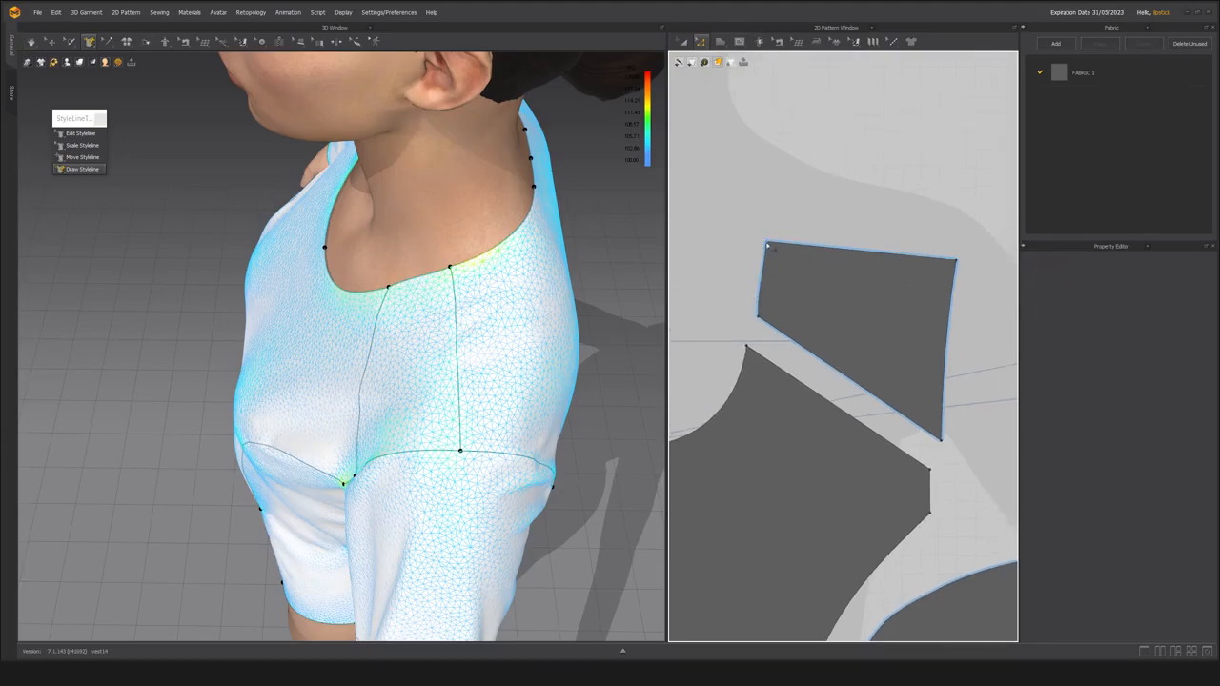
click(439, 324)
key(z)
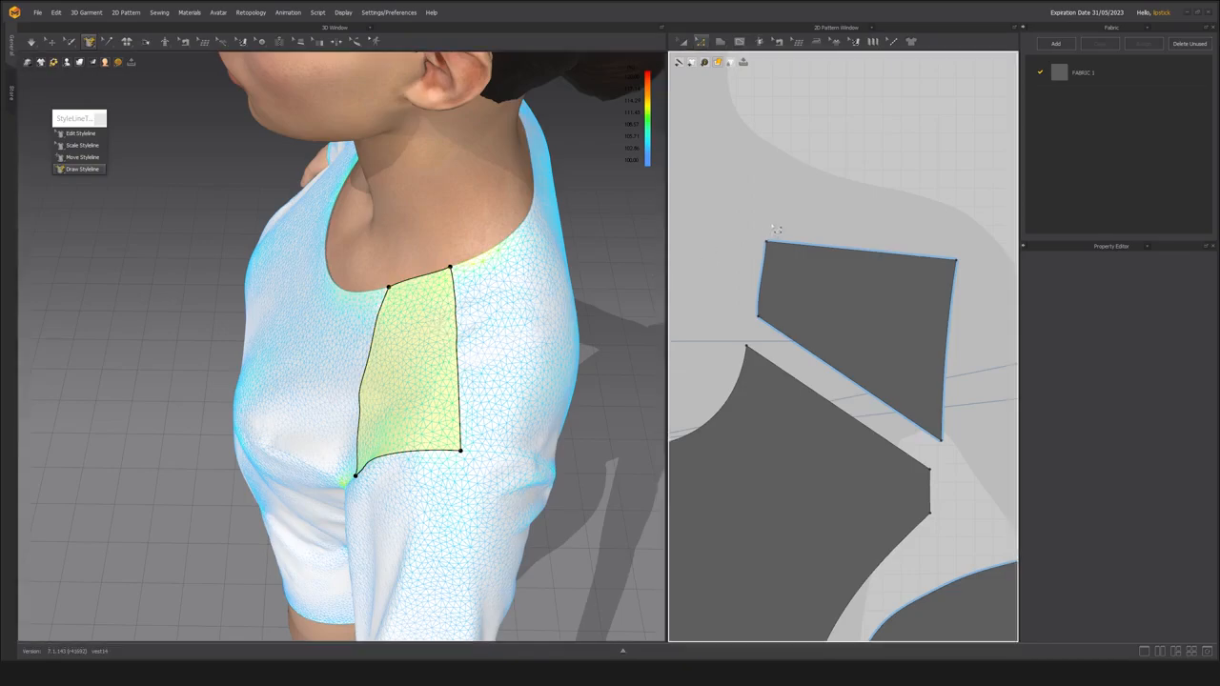
drag(766, 245, 775, 234)
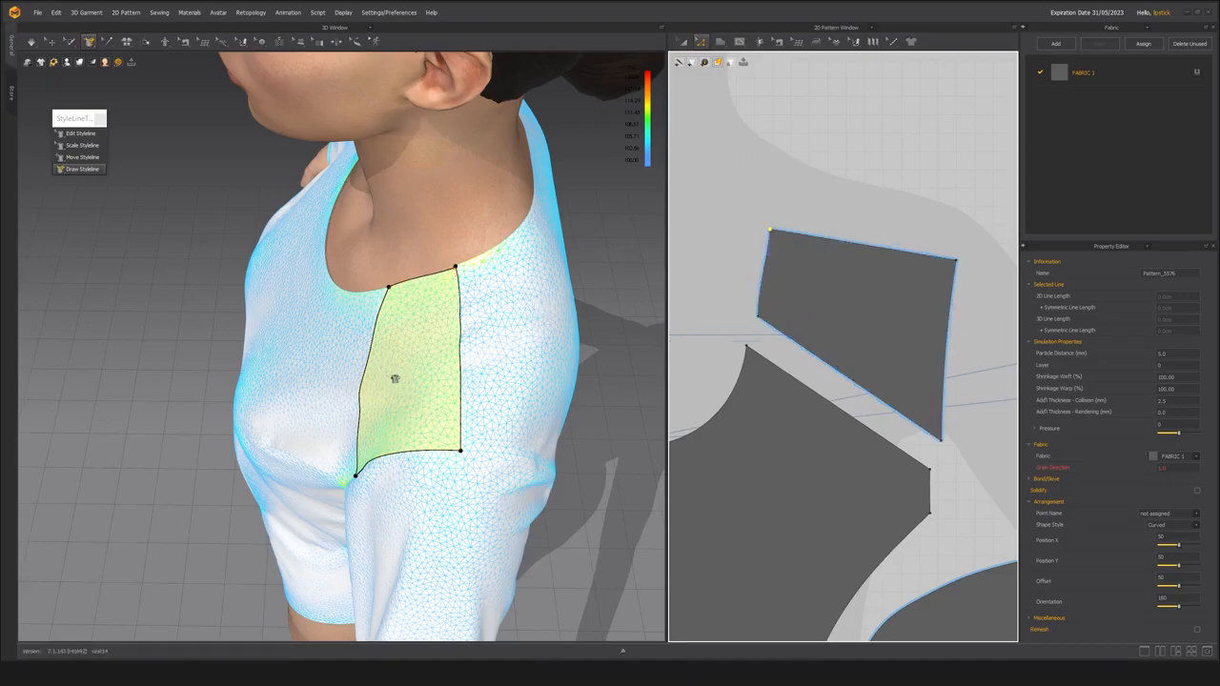
Simulate the adjusted shoulder piece and check its strain and neckline edge up close from the side and front.
right_drag(408, 334, 422, 338)
key(space)
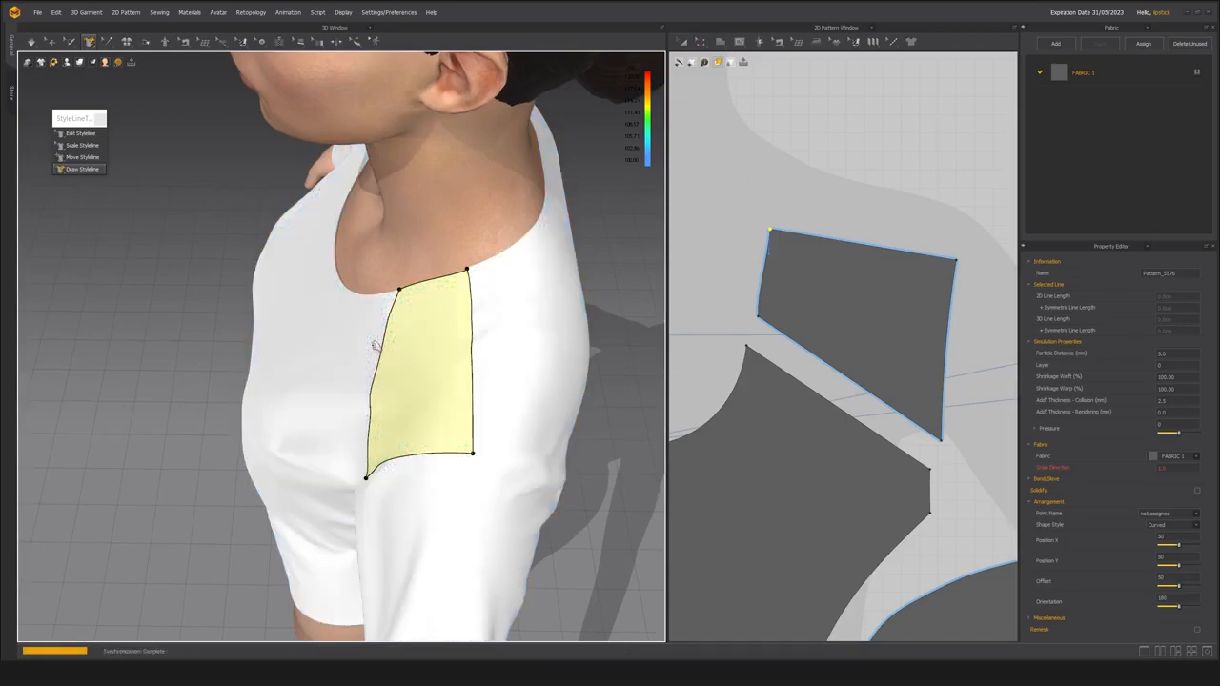
click(467, 276)
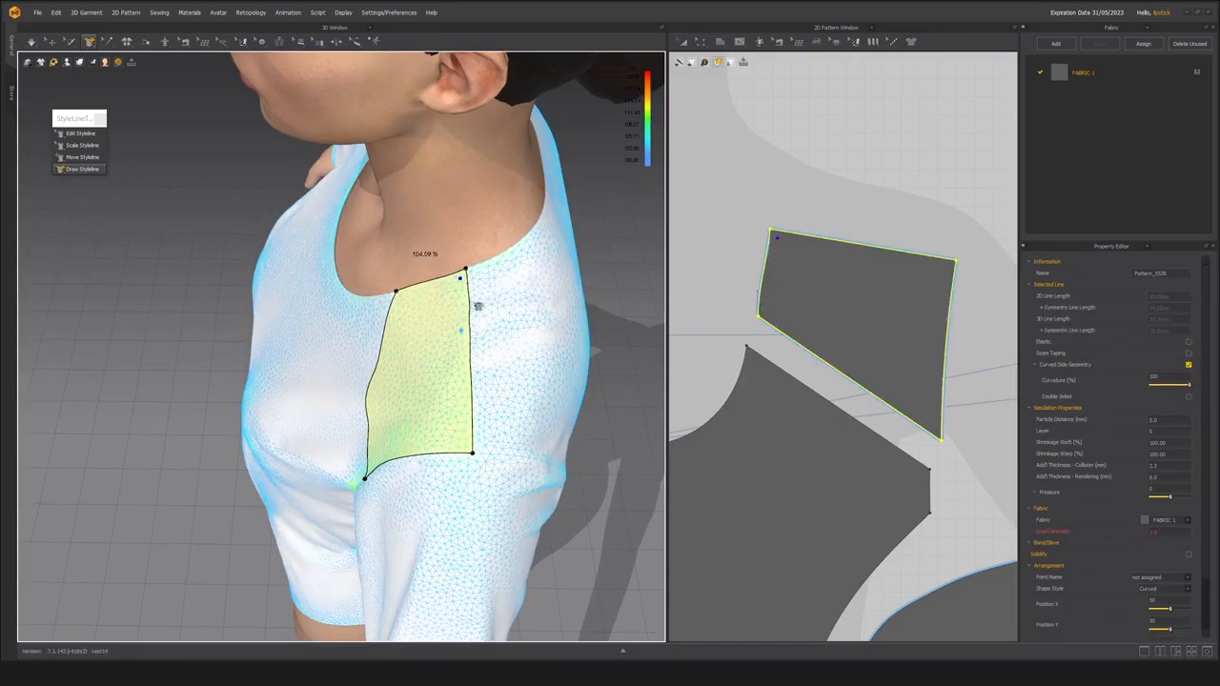
right_drag(394, 334, 315, 410)
middle_drag(427, 412, 395, 414)
scroll(399, 419, up, 3)
mouse_move(400, 422)
right_down()
mouse_move(358, 434)
mouse_move(392, 437)
right_up()
scroll(407, 439, up, 2)
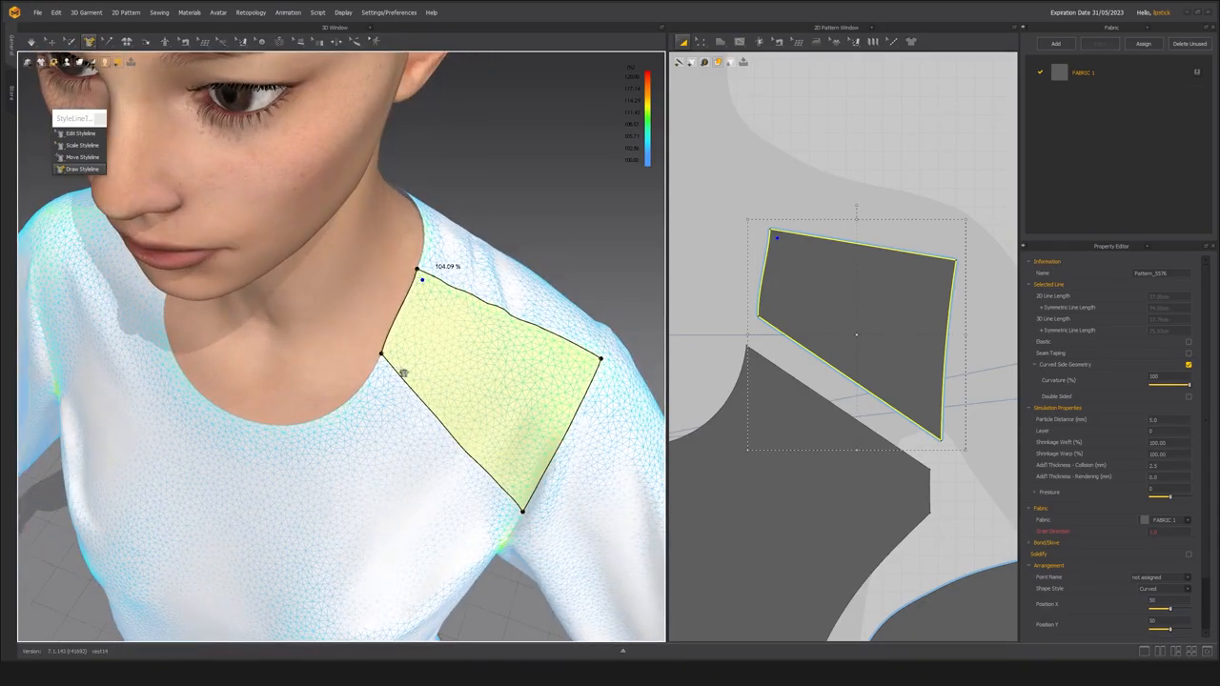
right_drag(404, 373, 378, 349)
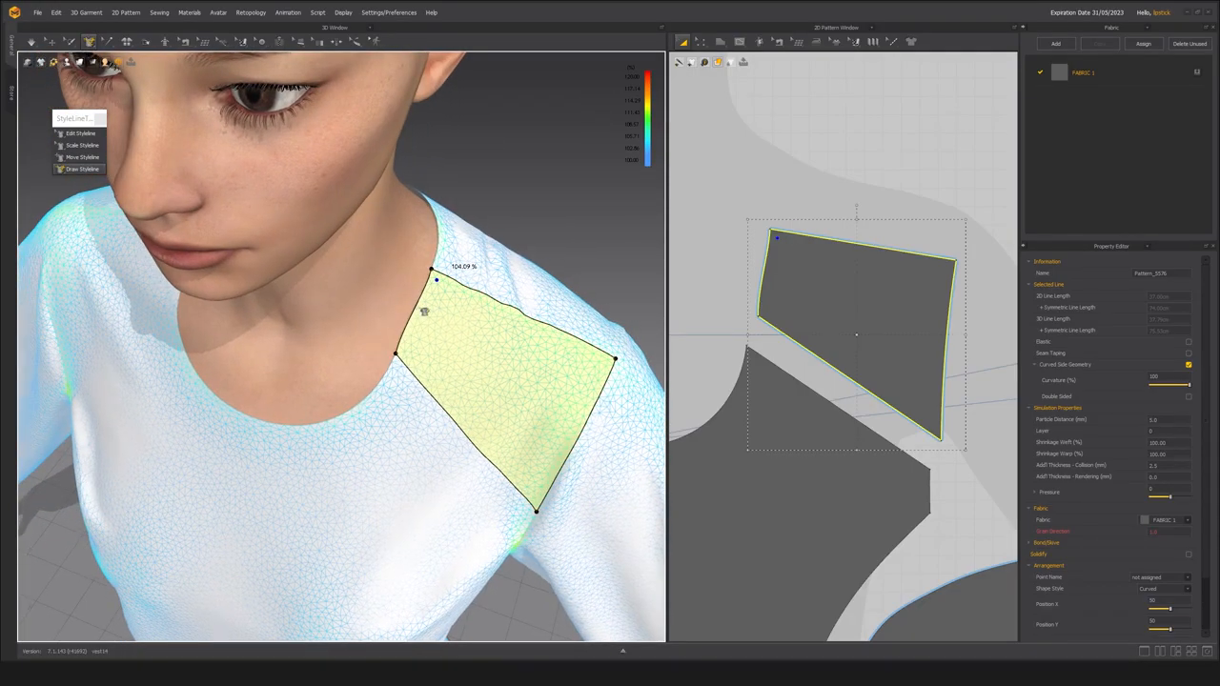
middle_drag(430, 340, 440, 345)
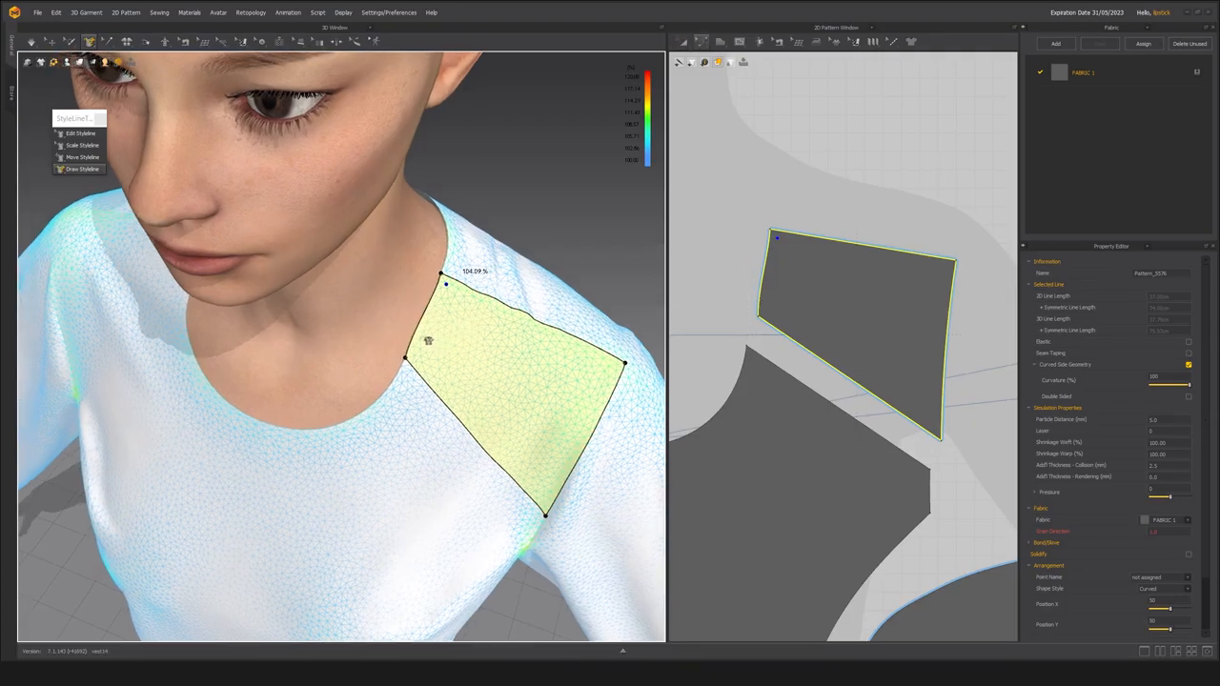
Reshape the shoulder piece's neckline edge into a slight inward curve using Edit Styleline and the 2D pattern editing tool.
click(81, 133)
middle_drag(338, 318, 357, 312)
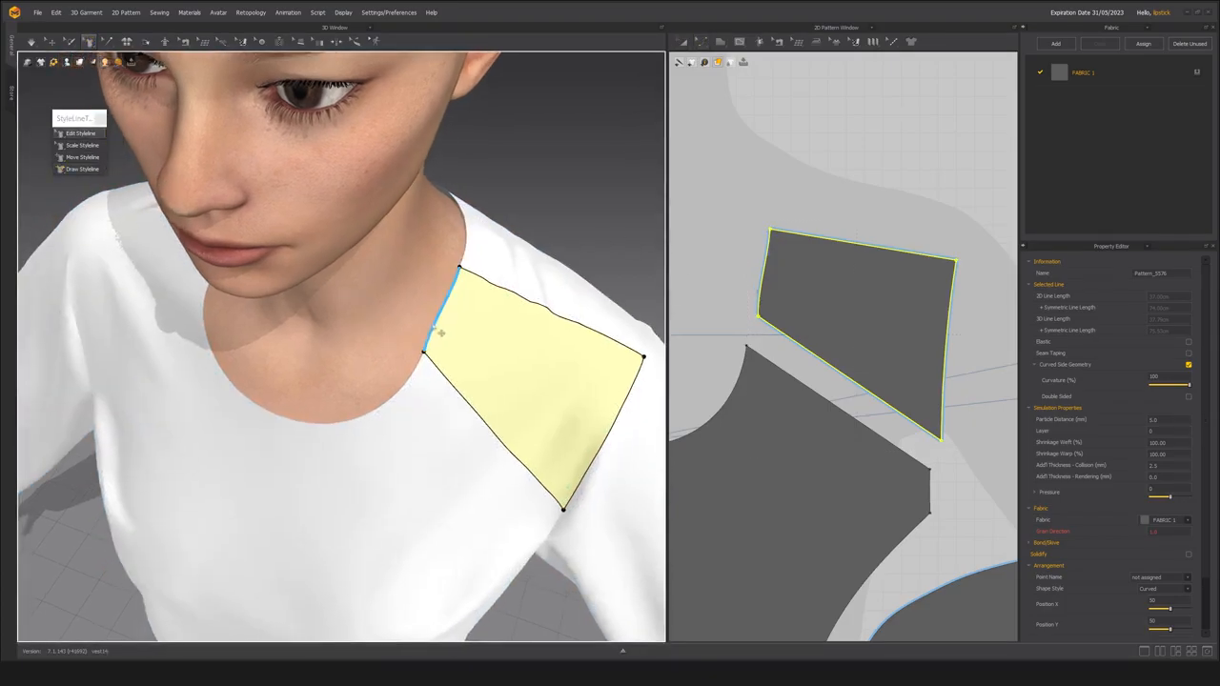
click(442, 331)
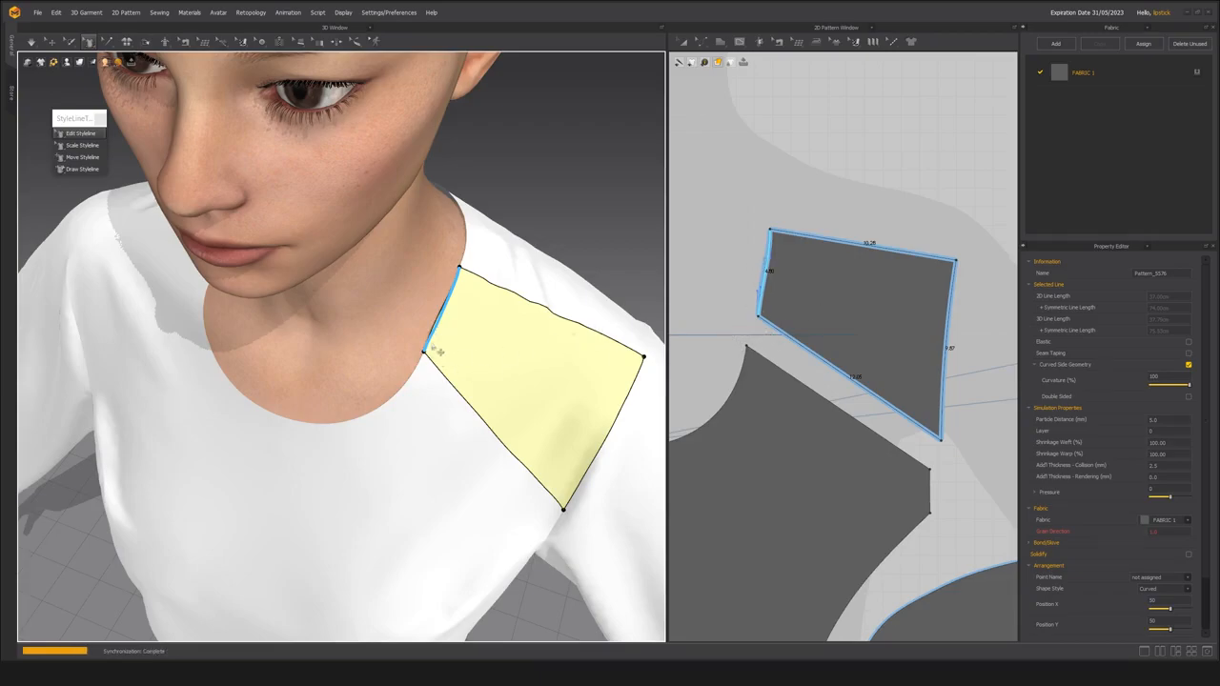
middle_drag(771, 301, 774, 301)
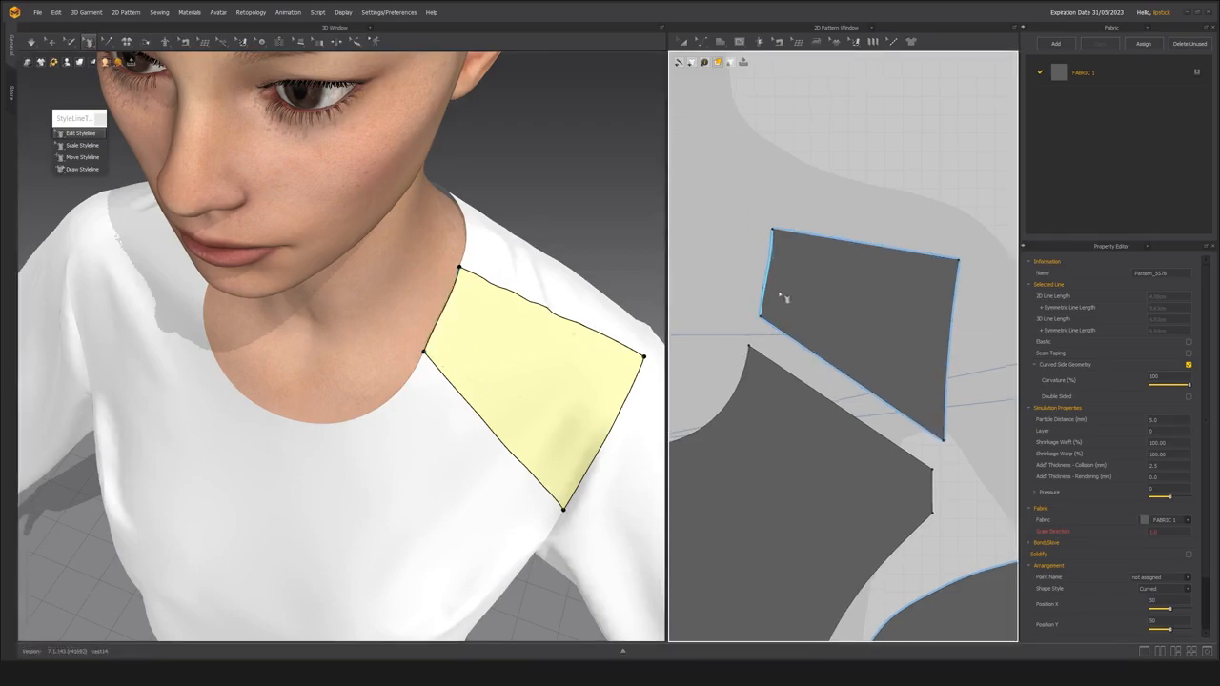
scroll(764, 312, up, 2)
key(z)
drag(725, 145, 799, 341)
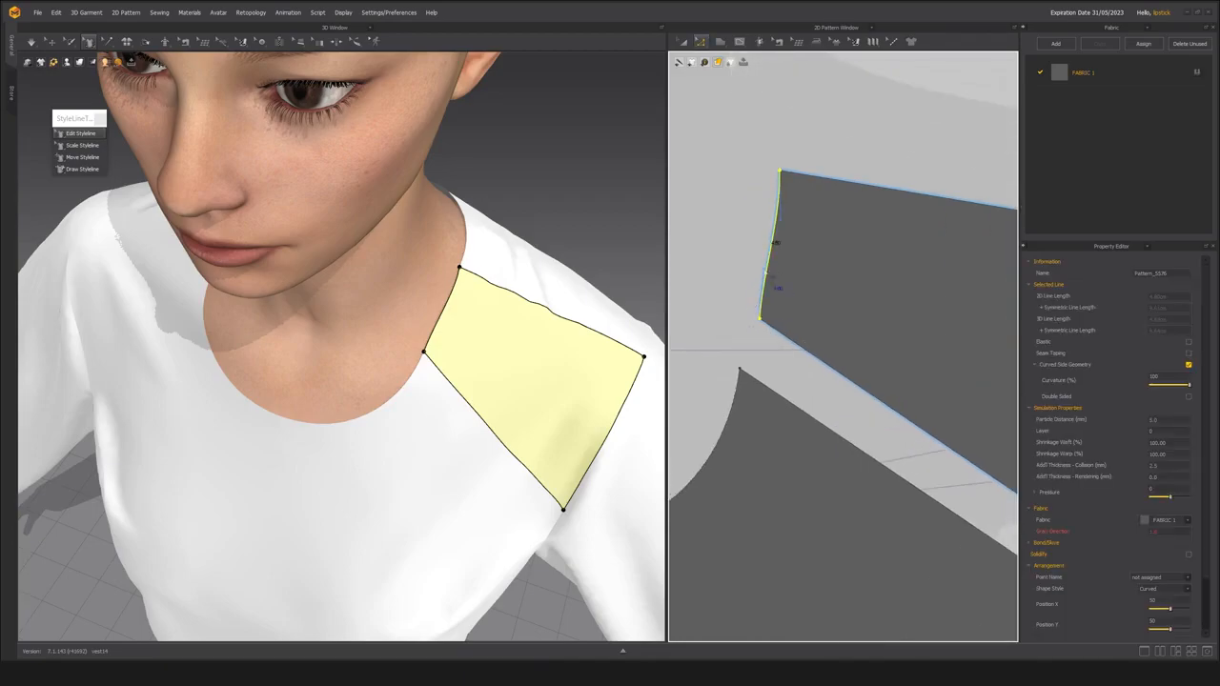
Shift the shoulder seam's neckline point outward with Edit Styleline, and slightly move the diagonal seam's neckline point outward too.
scroll(476, 362, down, 4)
right_drag(476, 363, 428, 365)
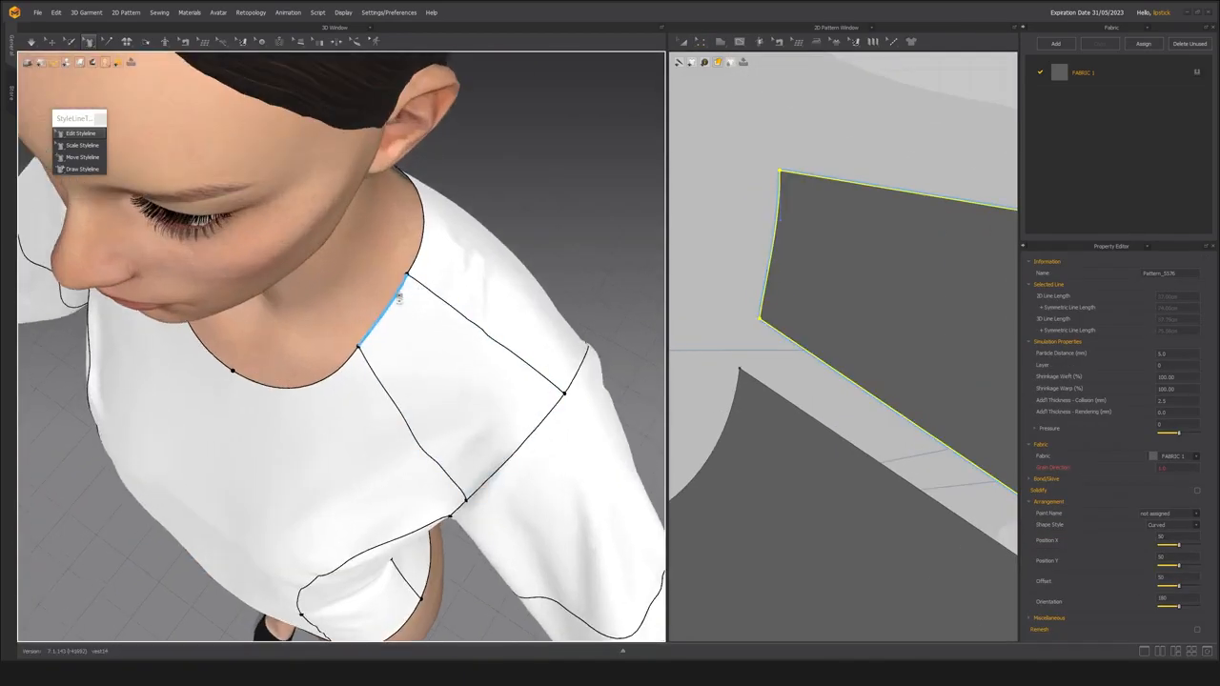
drag(408, 275, 414, 278)
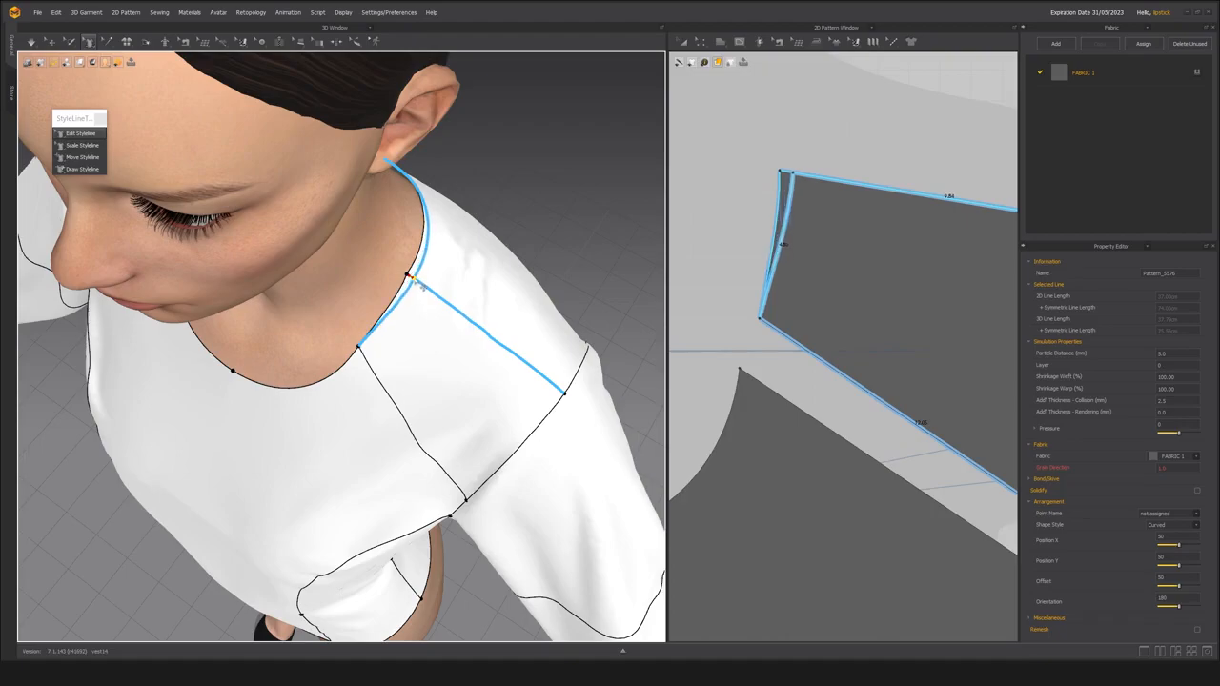
right_drag(359, 317, 400, 328)
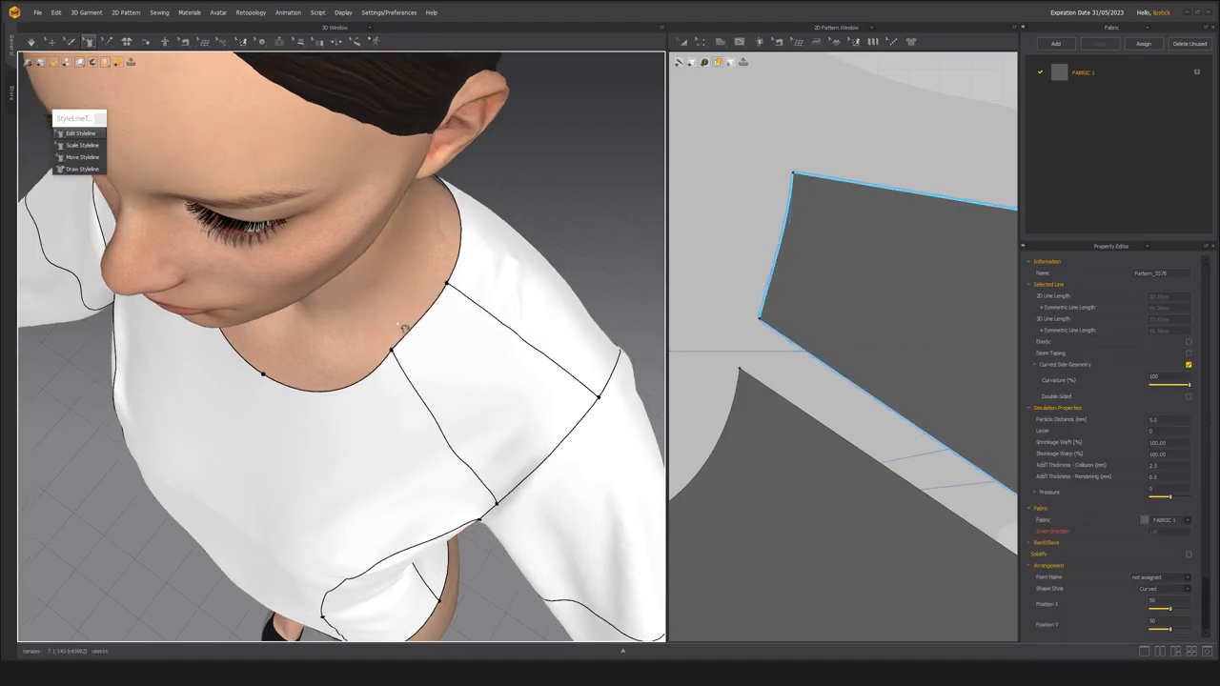
drag(393, 354, 394, 354)
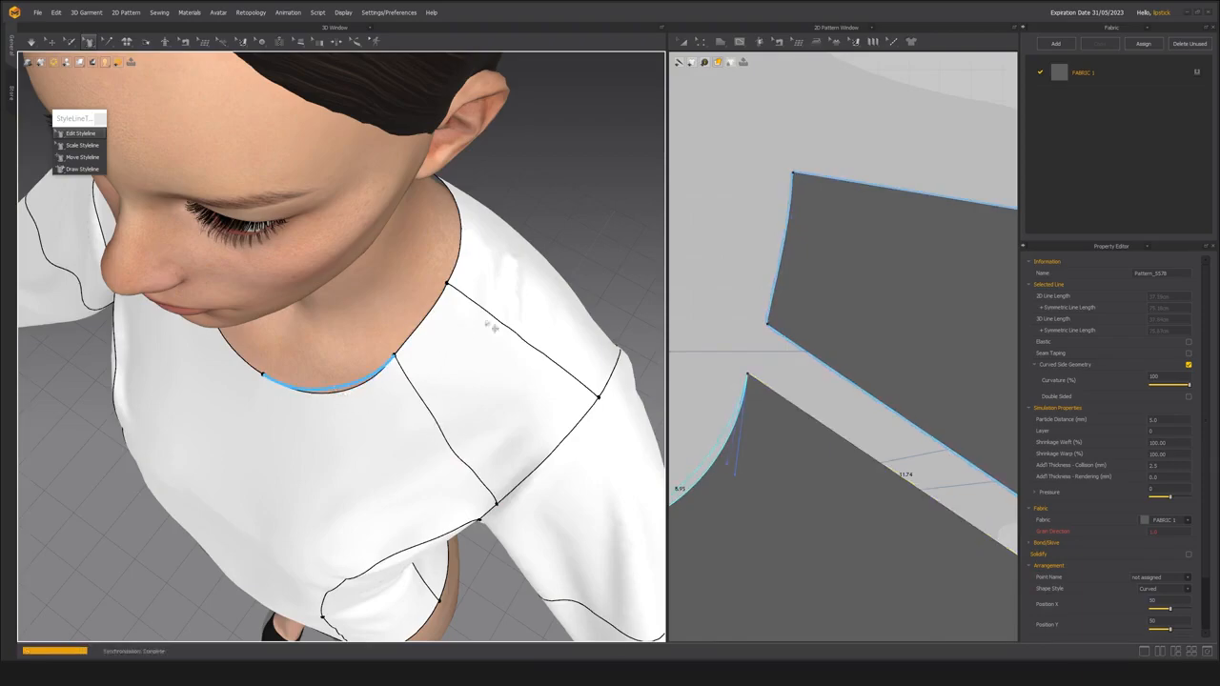
Simulate the garment with the adjusted neckline points and check the drape from the front, back and side.
key(2)
key(space)
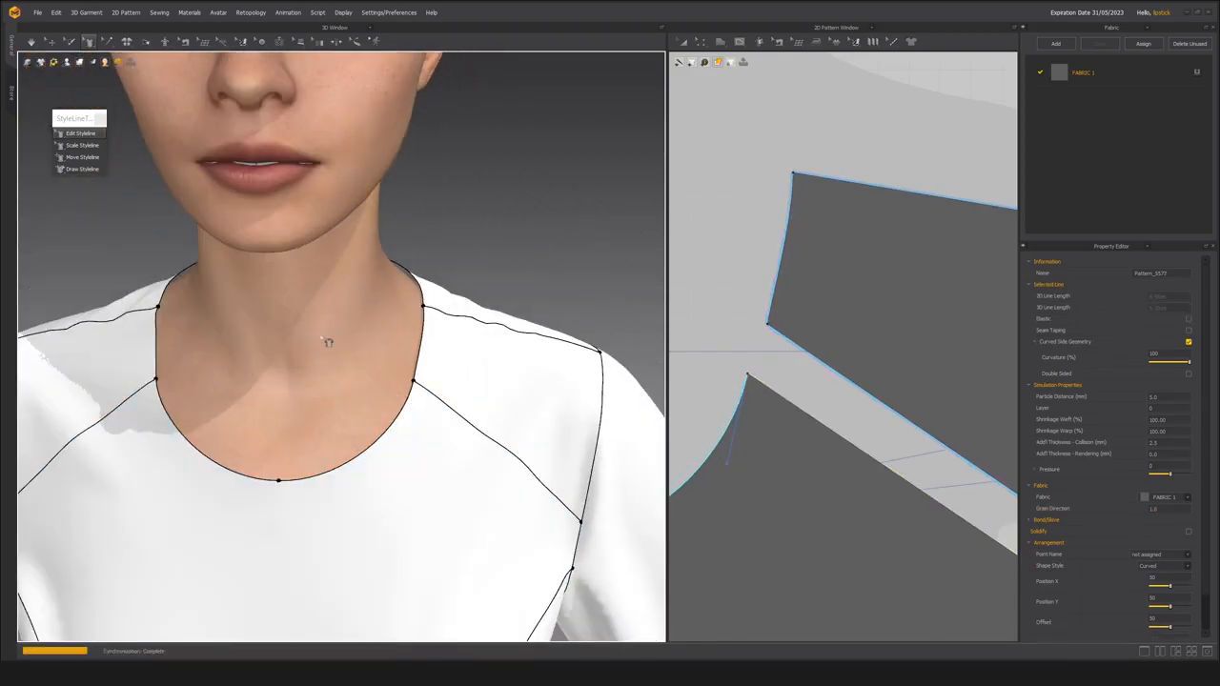
scroll(302, 336, down, 2)
scroll(371, 302, down, 3)
right_drag(371, 302, 223, 296)
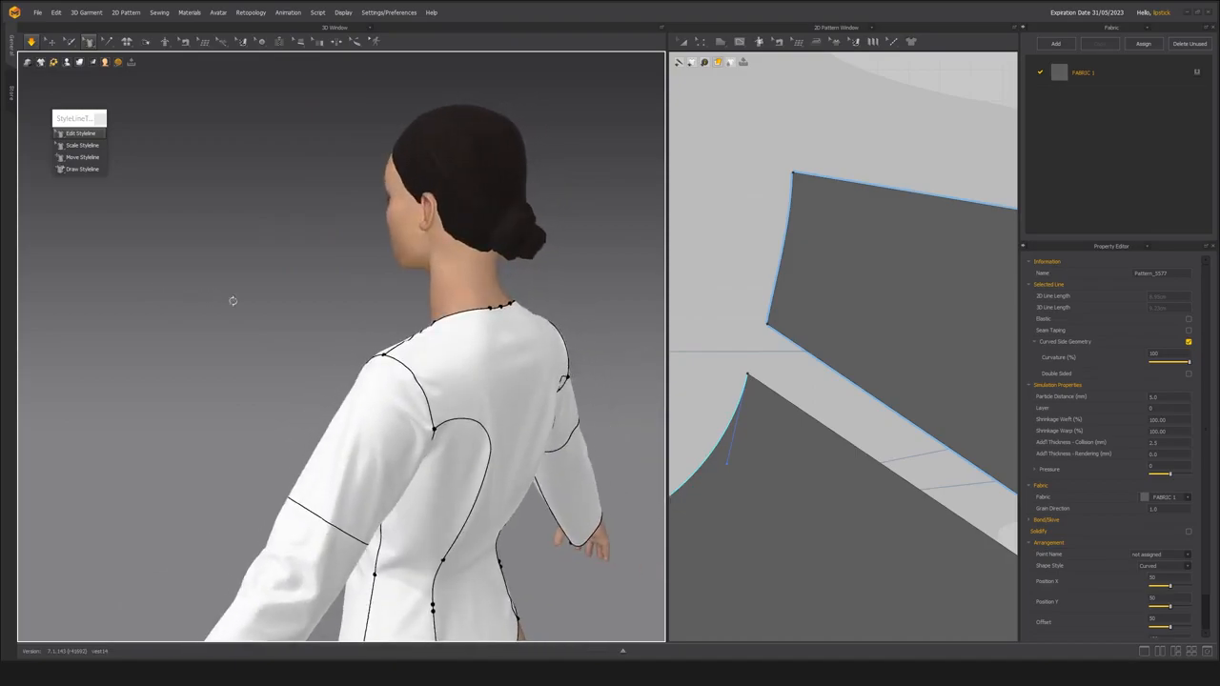
scroll(305, 298, down, 2)
key(space)
right_drag(303, 298, 259, 303)
scroll(289, 315, up, 2)
right_drag(439, 290, 183, 273)
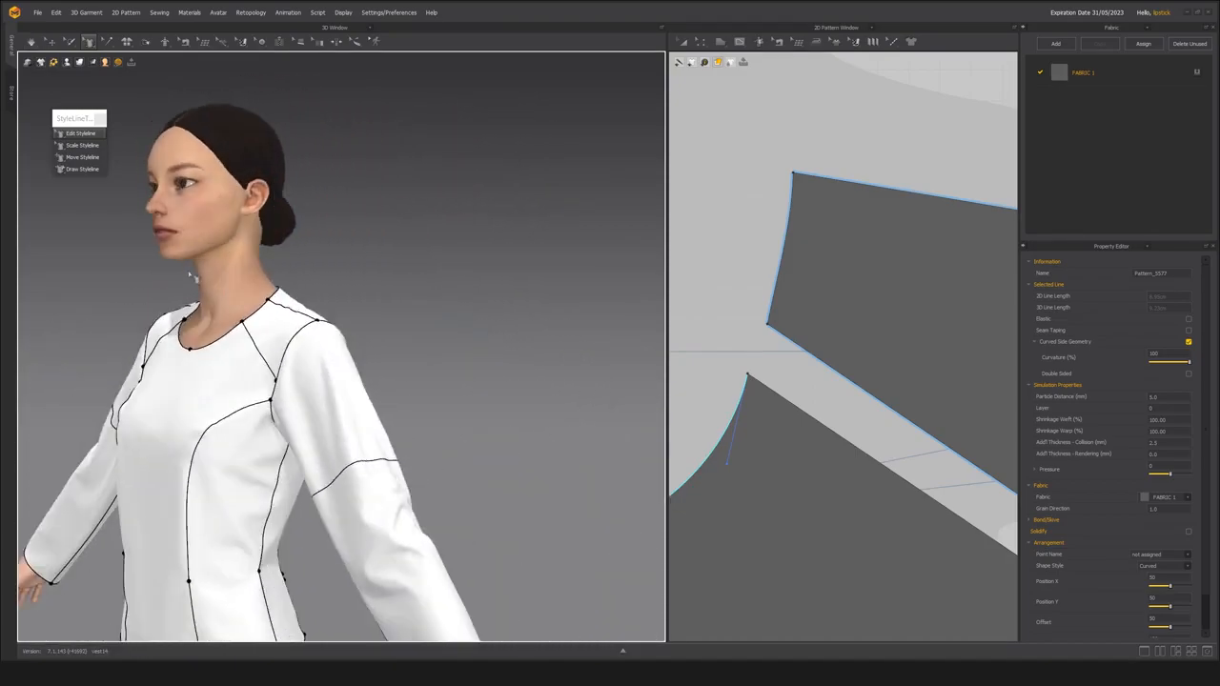
middle_drag(182, 273, 320, 294)
scroll(345, 315, up, 2)
Clear the edge selection and examine the leather-look bodice's neckline and shoulder seams up close.
click(51, 42)
right_drag(442, 313, 493, 300)
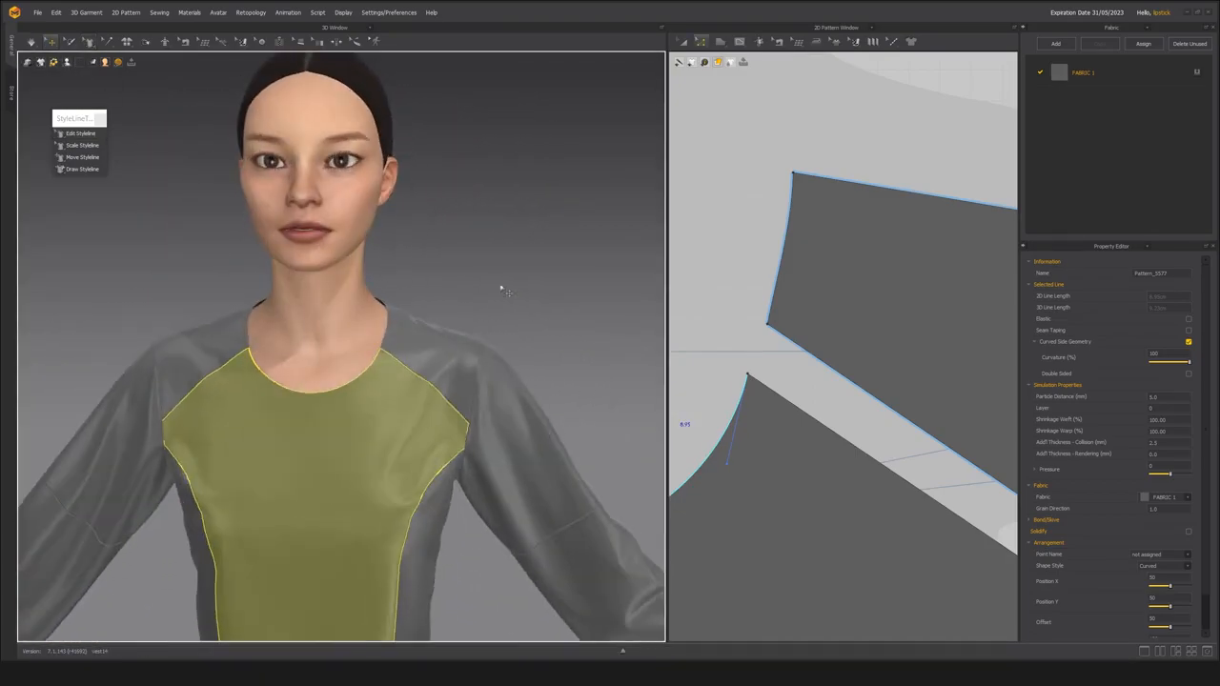
click(493, 300)
middle_drag(358, 311, 436, 314)
scroll(435, 314, down, 3)
right_drag(381, 279, 553, 319)
scroll(449, 292, up, 2)
scroll(445, 364, up, 1)
scroll(445, 363, up, 1)
mouse_move(444, 363)
right_down()
mouse_move(482, 362)
mouse_move(398, 362)
mouse_move(398, 417)
mouse_move(365, 392)
mouse_move(387, 381)
mouse_move(374, 377)
mouse_move(368, 417)
mouse_move(382, 397)
right_up()
scroll(399, 361, down, 3)
scroll(354, 358, up, 3)
scroll(365, 392, down, 2)
Display the garment's strain map and check the strain across the shoulders and front neckline.
key(alt+7)
scroll(368, 417, up, 3)
key(alt+8)
scroll(381, 397, down, 2)
right_drag(310, 303, 204, 227)
right_drag(281, 277, 391, 298)
scroll(818, 317, down, 3)
middle_drag(799, 317, 697, 312)
right_drag(378, 330, 360, 356)
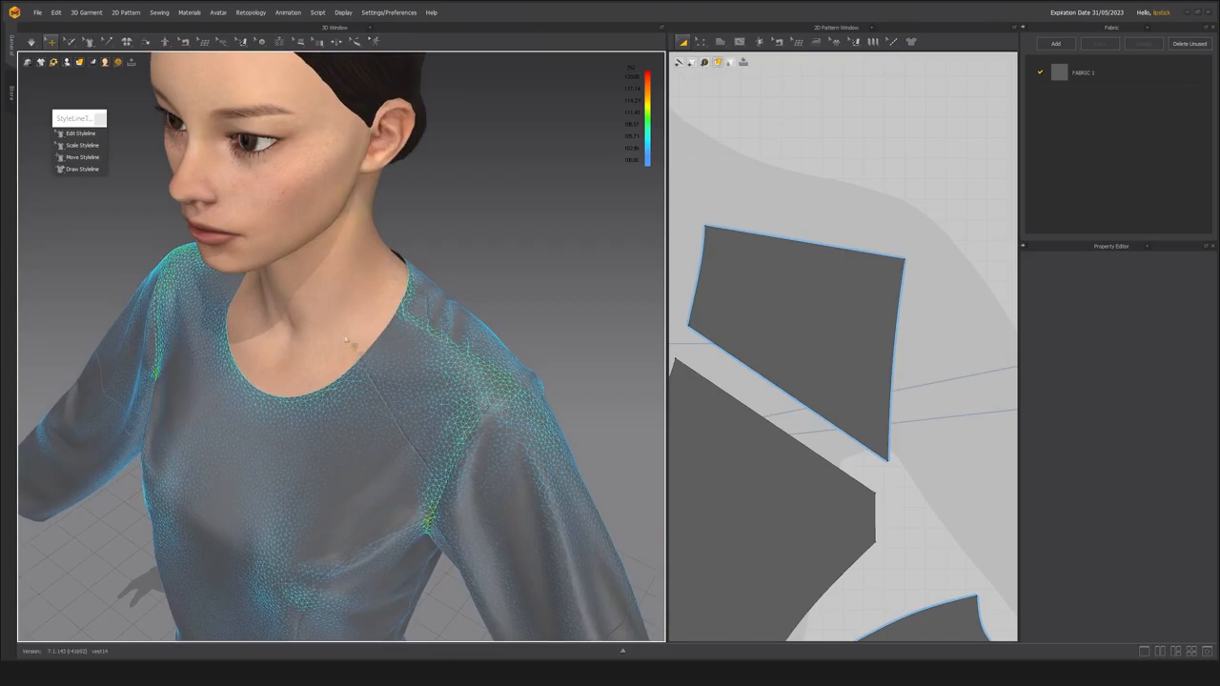
scroll(367, 350, down, 4)
right_drag(369, 351, 308, 340)
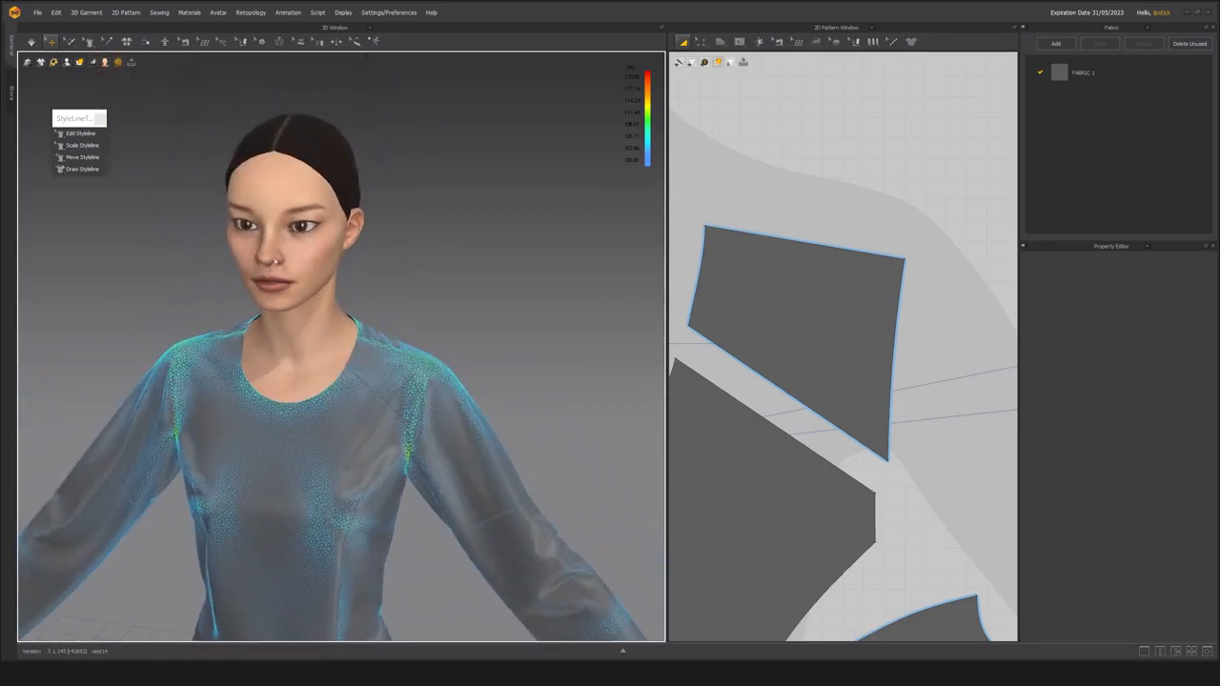
middle_drag(317, 352, 356, 345)
scroll(366, 363, up, 3)
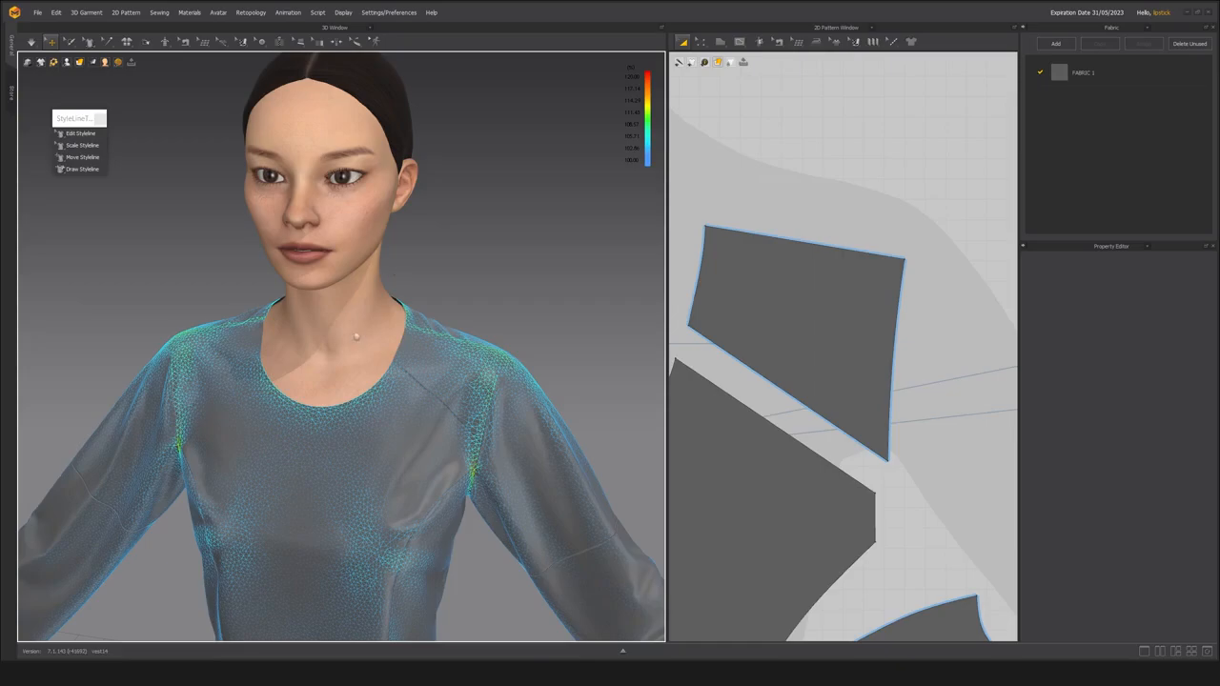
Examine the neckline's fit around the neck in strain view from the front, three-quarter and side angles.
scroll(355, 338, down, 3)
mouse_move(356, 334)
right_down()
mouse_move(367, 303)
mouse_move(362, 311)
right_up()
scroll(355, 309, up, 1)
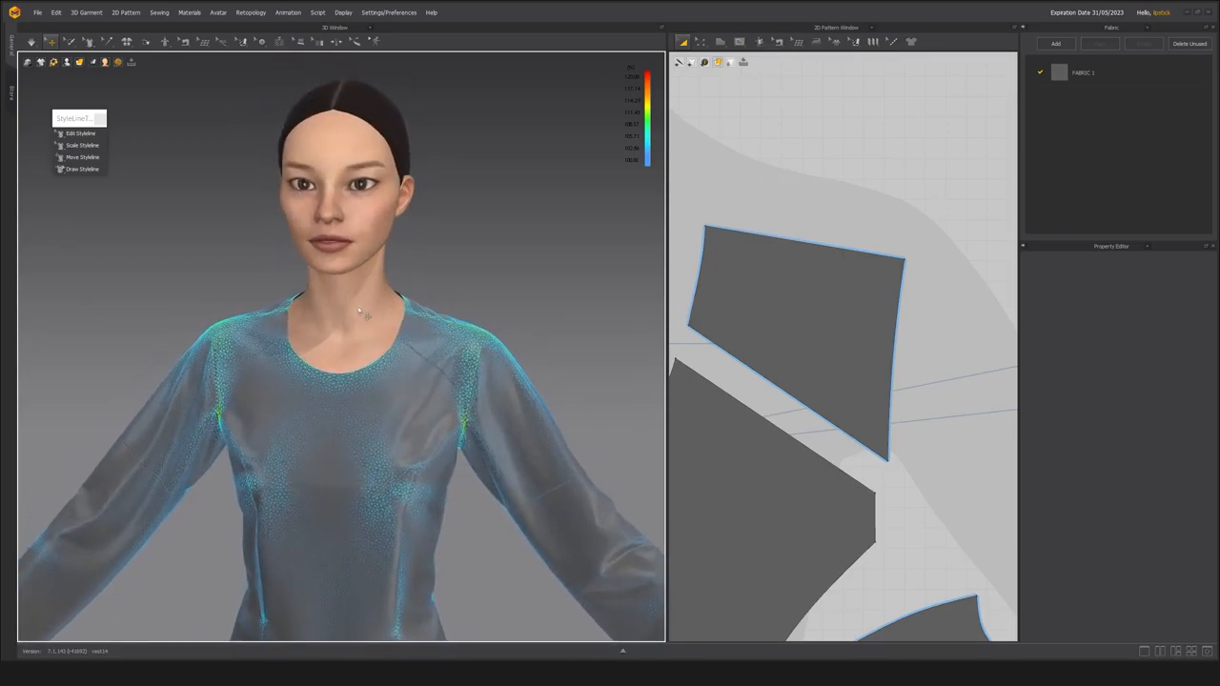
scroll(377, 348, up, 2)
right_drag(379, 350, 196, 364)
right_drag(410, 364, 369, 344)
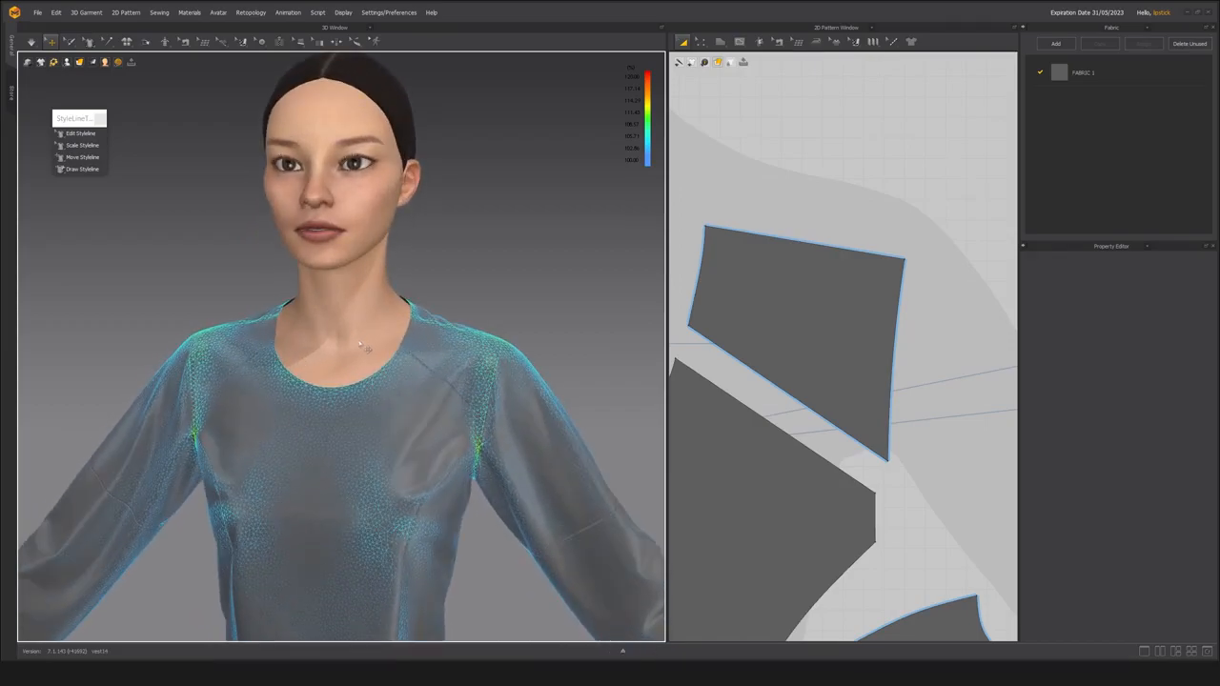
right_drag(377, 349, 176, 413)
scroll(369, 401, down, 5)
scroll(363, 391, up, 5)
scroll(327, 400, down, 2)
right_drag(327, 401, 353, 425)
scroll(372, 409, up, 2)
scroll(404, 412, up, 3)
scroll(404, 443, down, 3)
scroll(406, 423, up, 2)
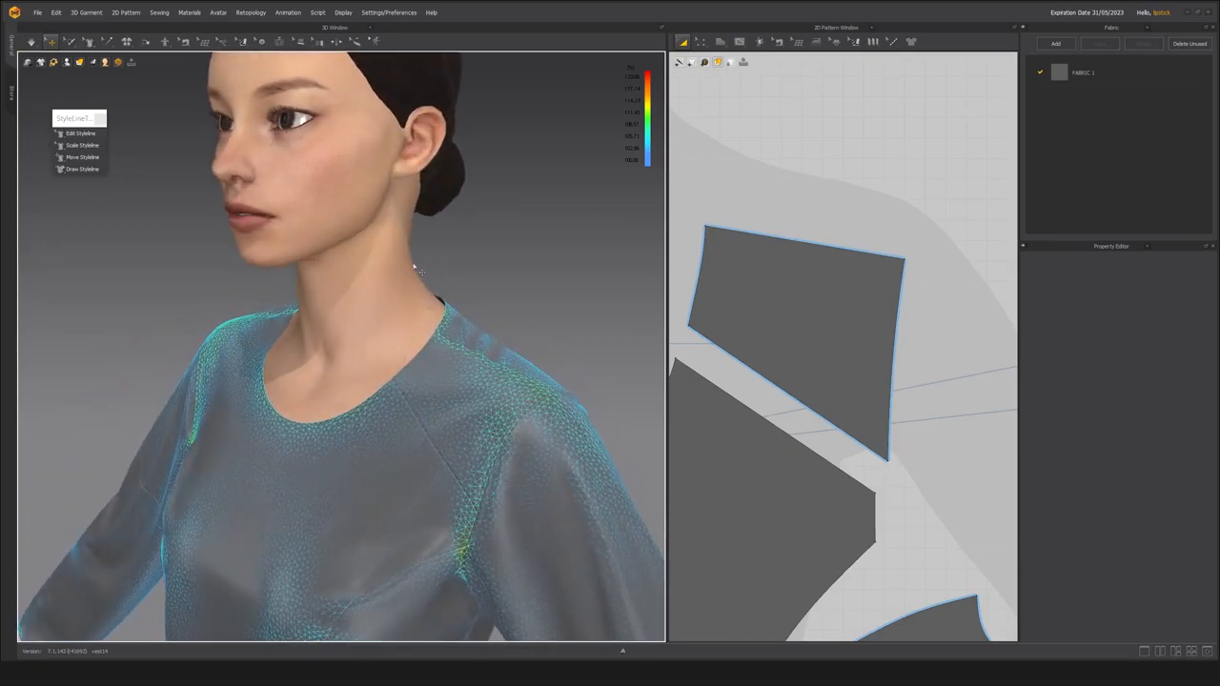
scroll(379, 365, down, 3)
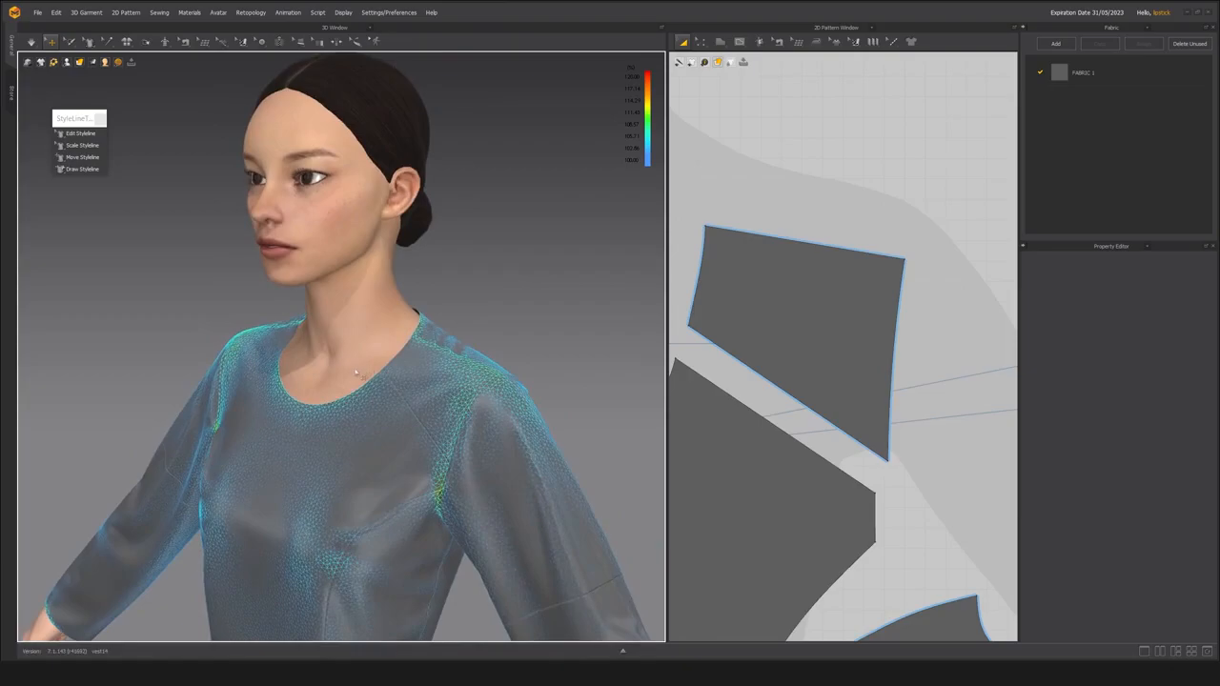
scroll(372, 381, up, 4)
right_drag(370, 398, 277, 381)
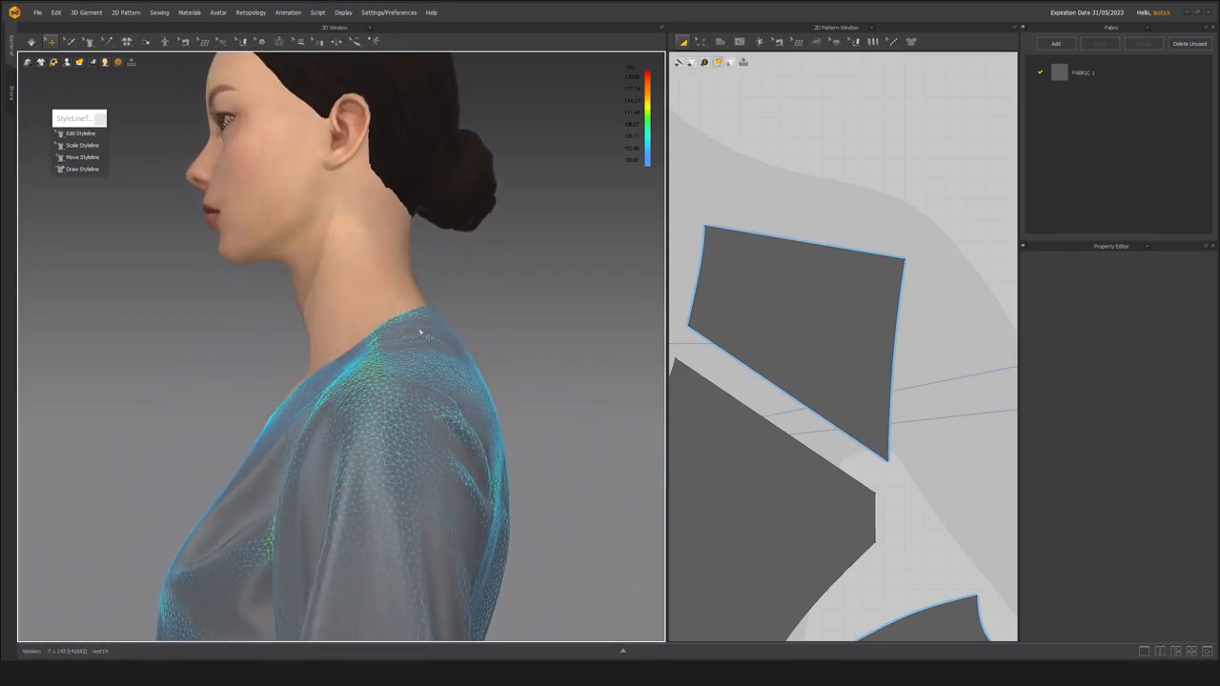
right_drag(274, 384, 294, 431)
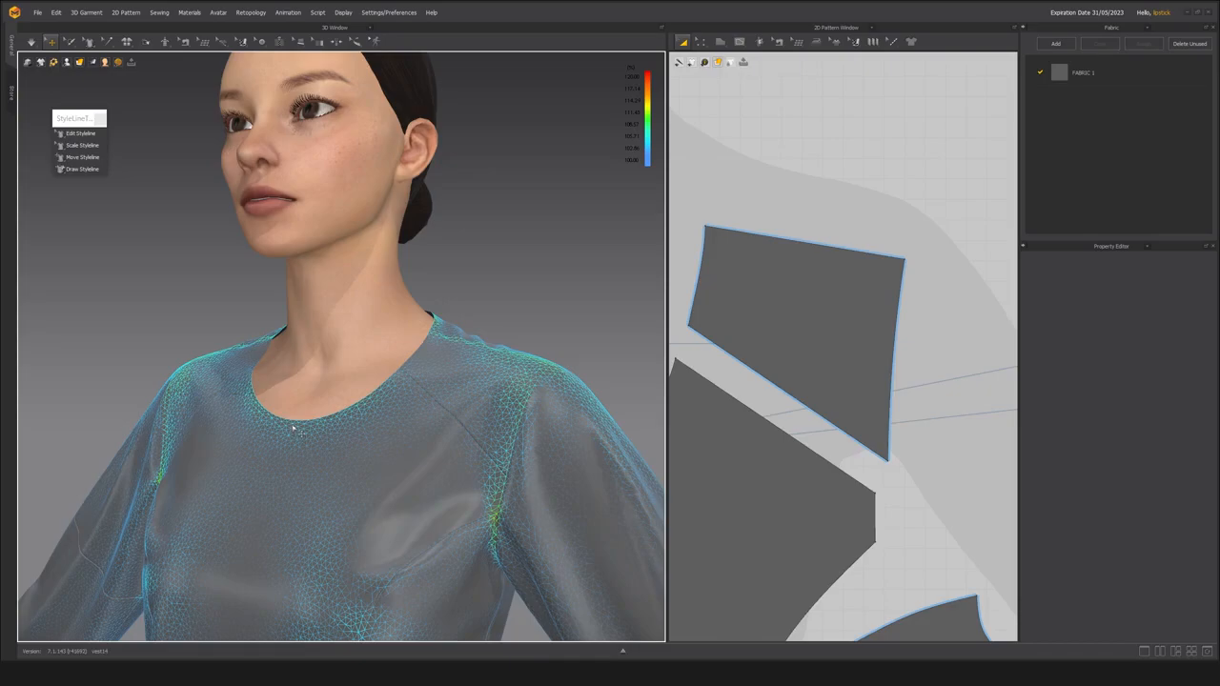
right_drag(322, 298, 462, 365)
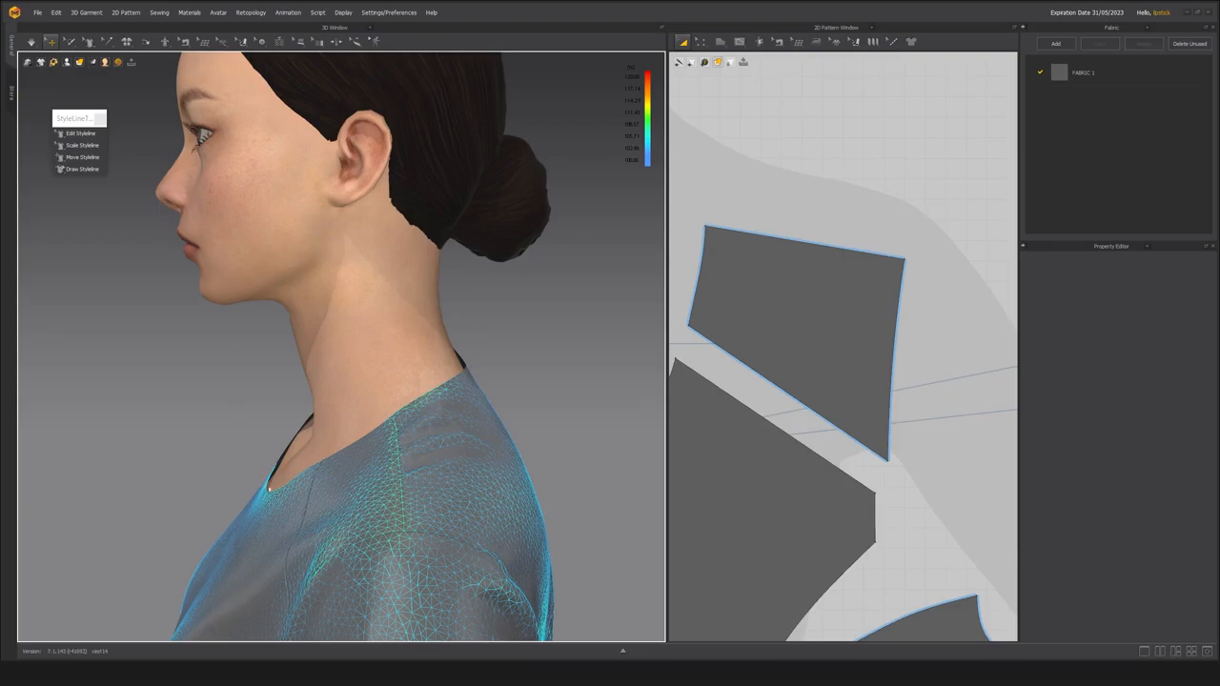
right_drag(242, 465, 332, 436)
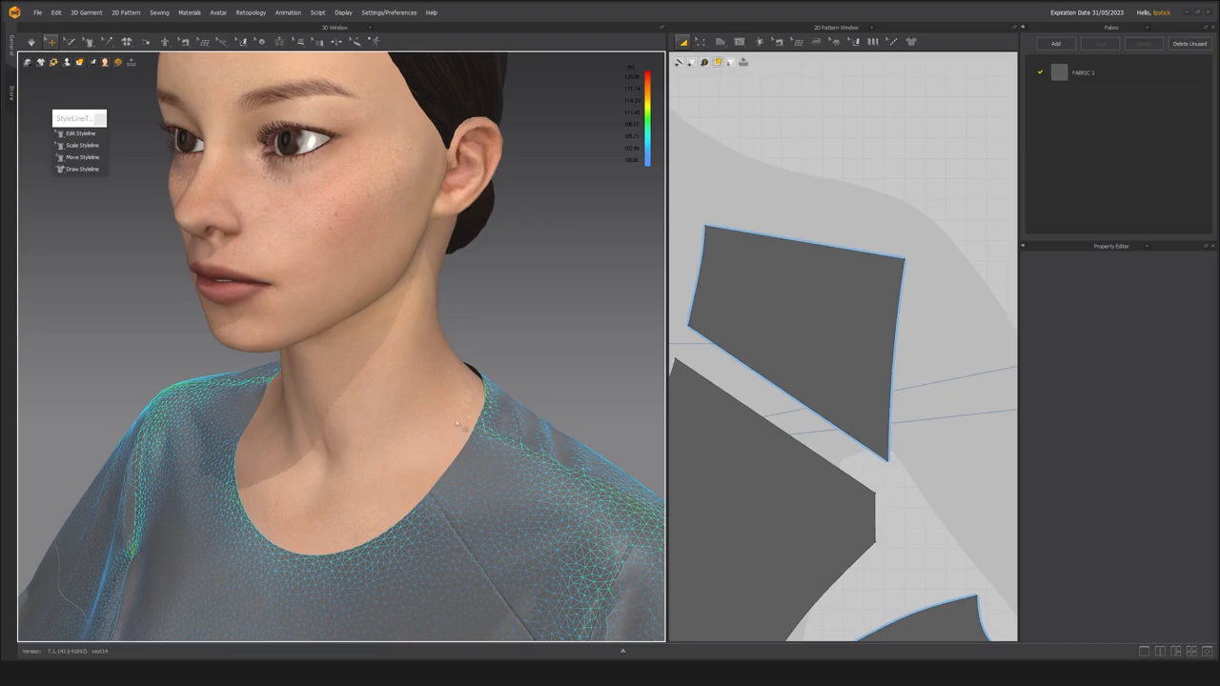
Switch to Pinterest in the browser and open the women's casual leather and faux leather jacket pins to study their collars.
key(alt+Tab)
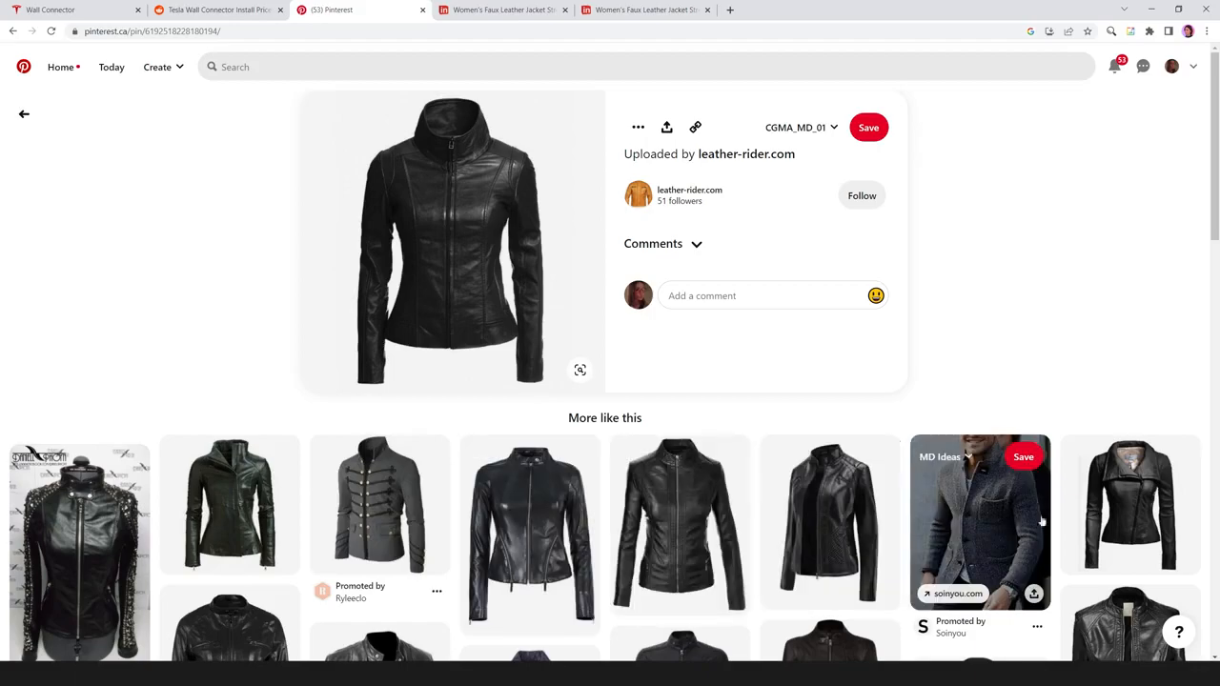
click(858, 534)
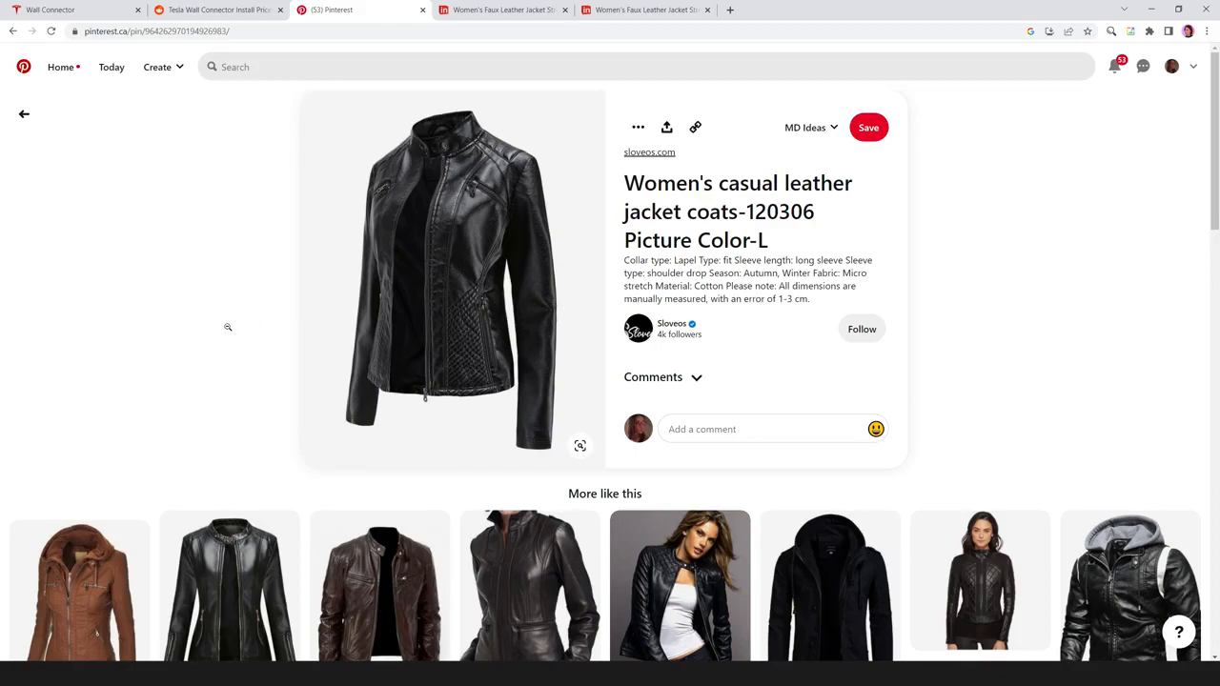
scroll(247, 327, down, 1)
click(253, 541)
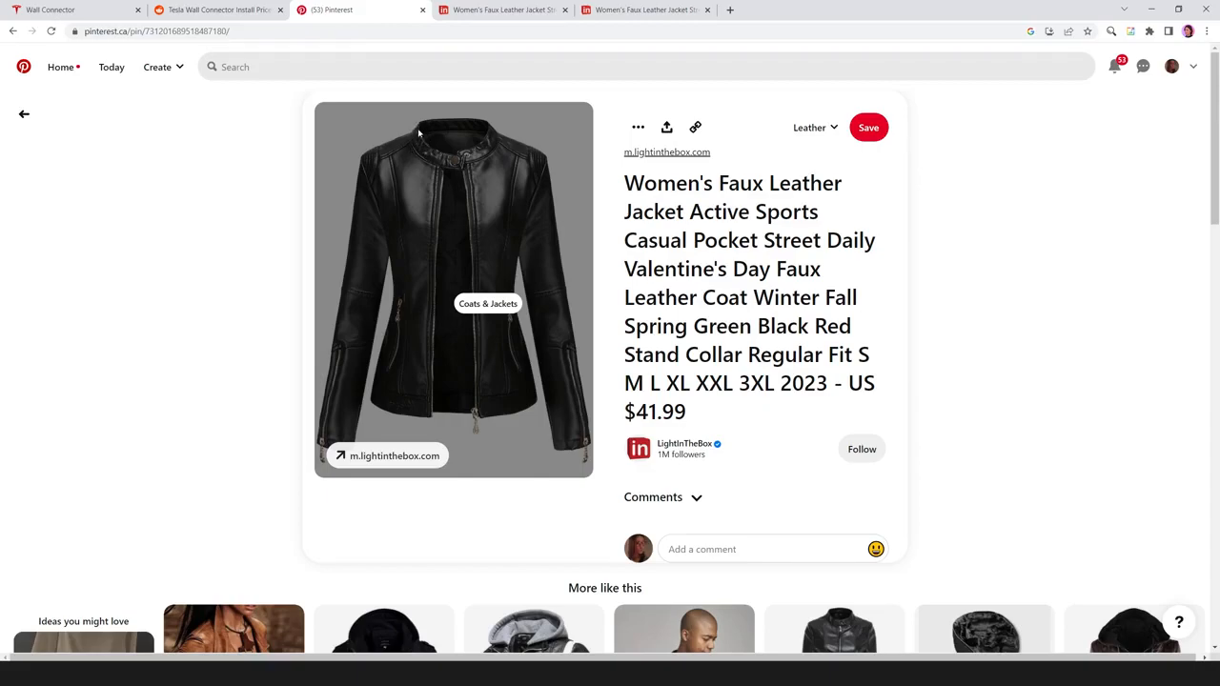
scroll(545, 395, down, 2)
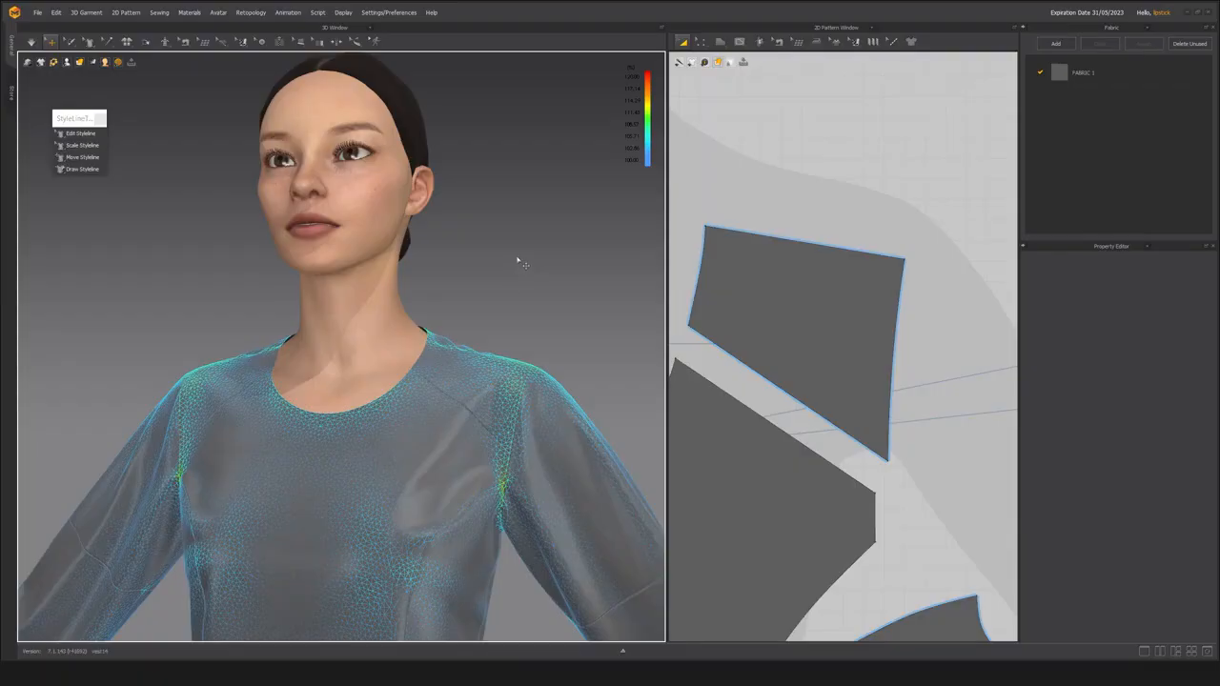
Switch back to the garment and compare the neckline of the 2D front pieces with its fit on the avatar.
scroll(771, 354, down, 6)
scroll(771, 377, up, 3)
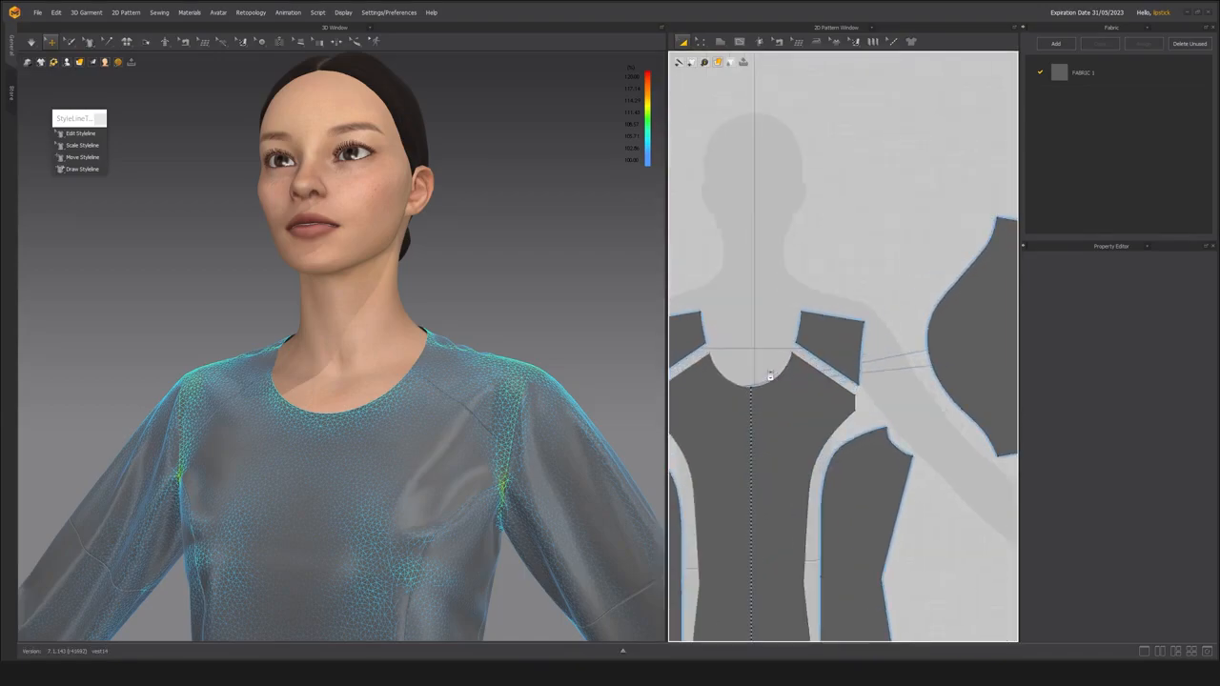
scroll(765, 346, up, 2)
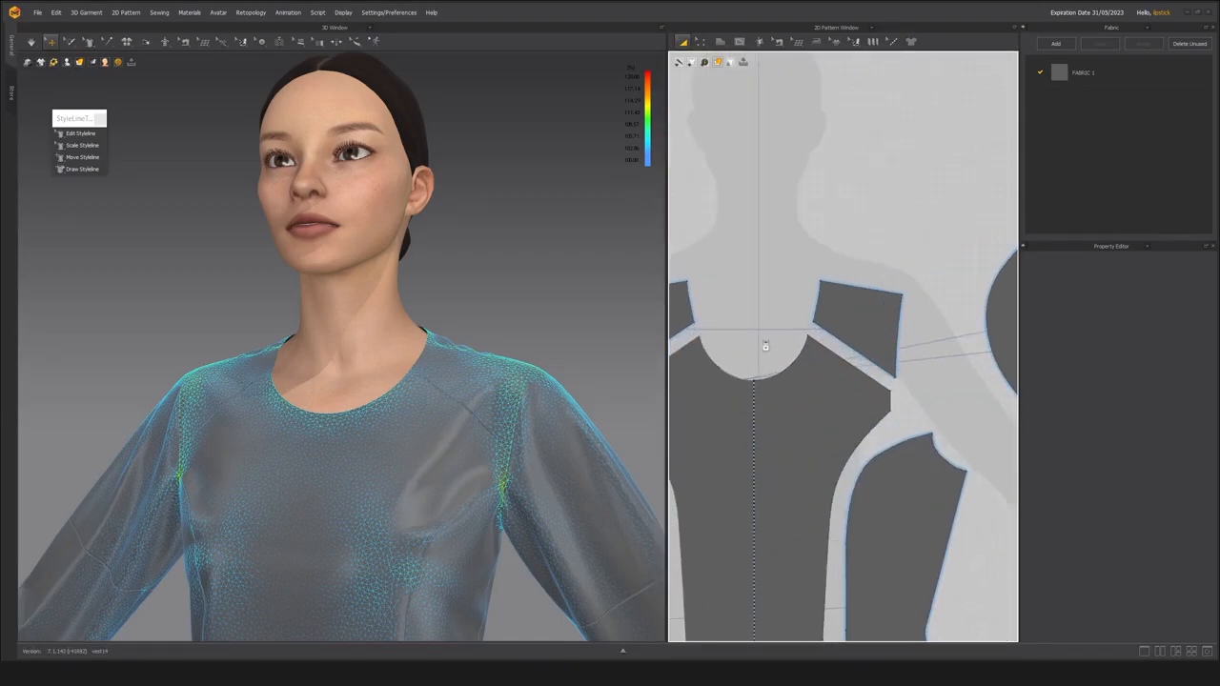
scroll(756, 344, down, 1)
mouse_move(392, 338)
right_down()
mouse_move(381, 355)
mouse_move(398, 334)
right_up()
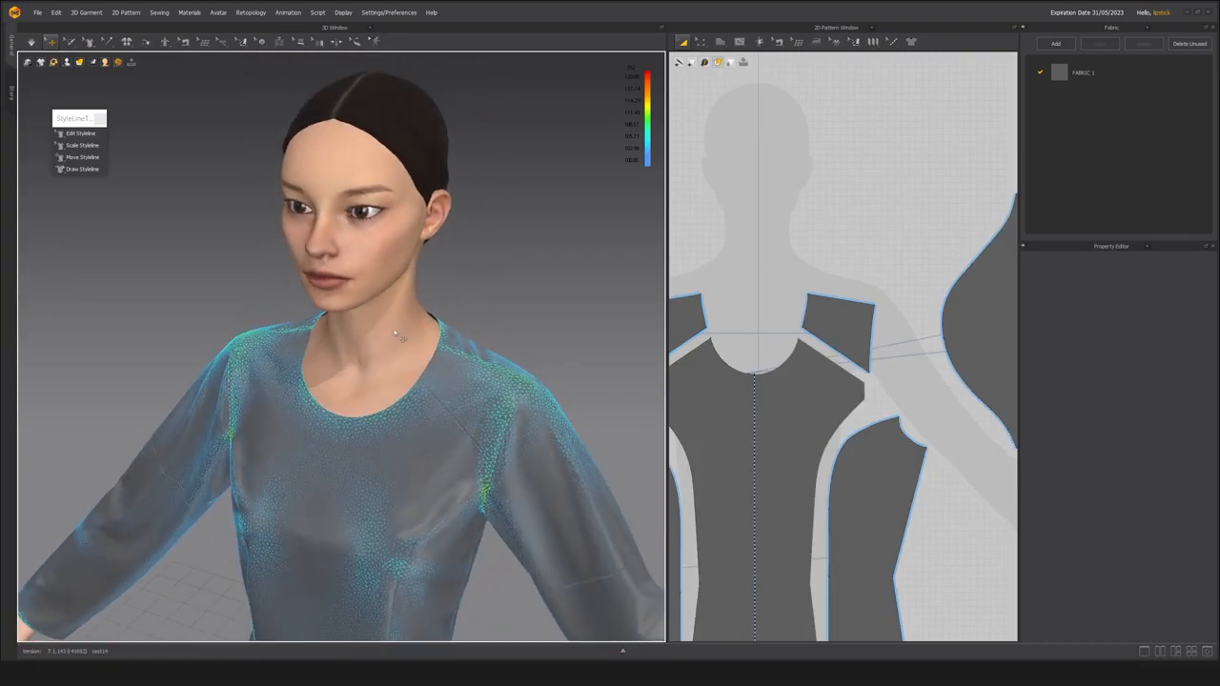
scroll(889, 312, down, 4)
middle_drag(884, 311, 827, 322)
right_drag(420, 331, 494, 315)
scroll(362, 341, up, 6)
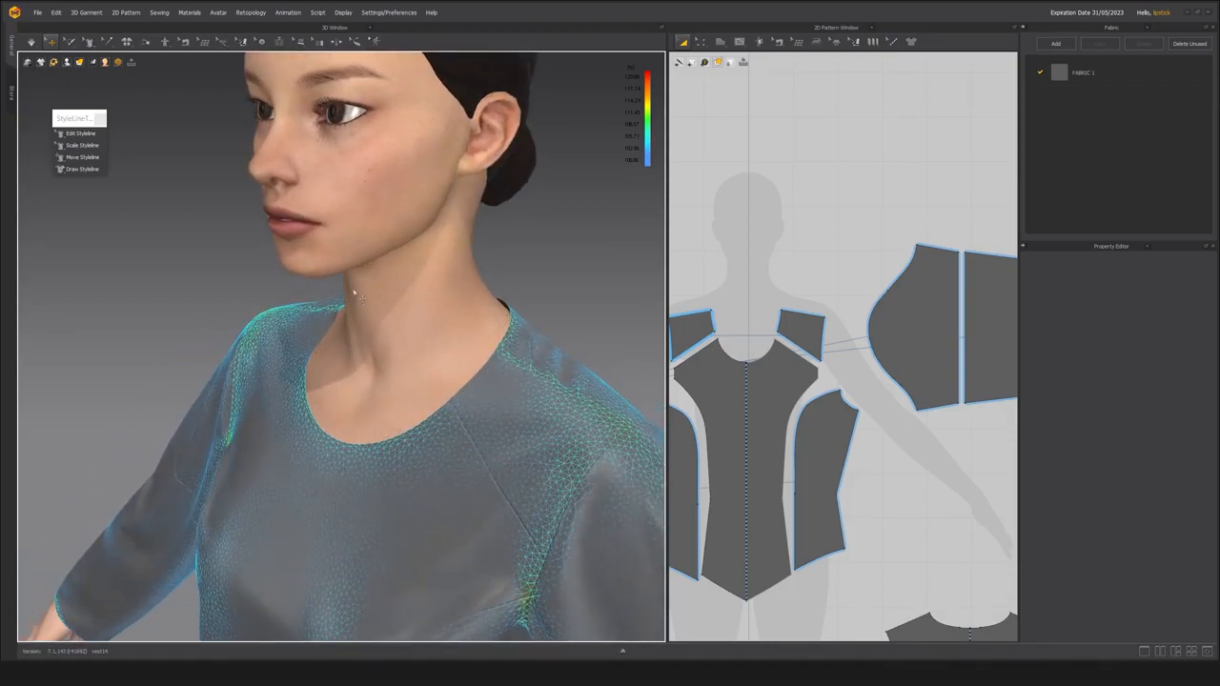
right_drag(450, 421, 352, 453)
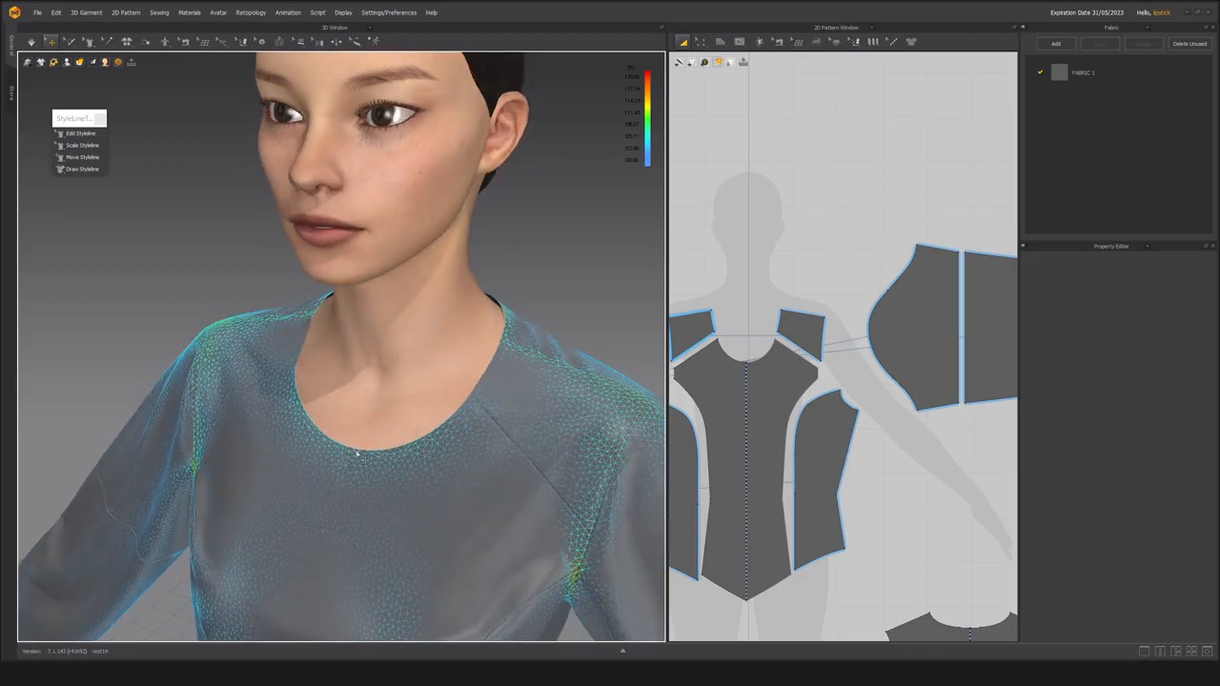
right_drag(362, 456, 410, 440)
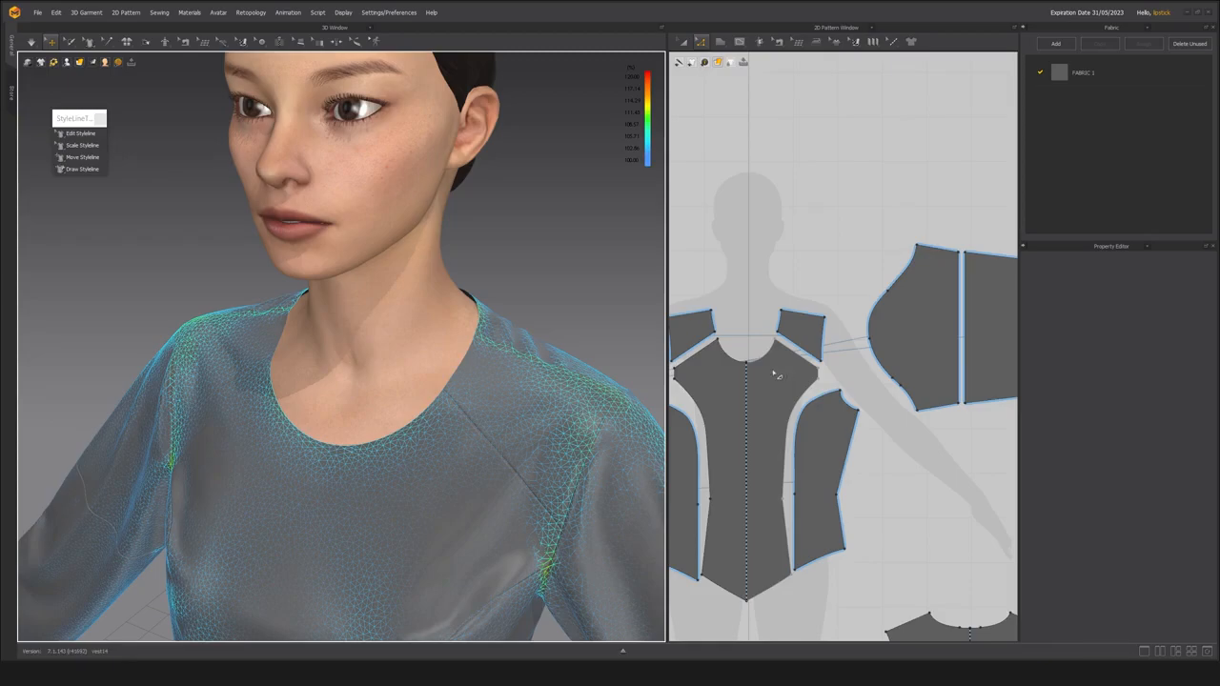
scroll(778, 376, up, 2)
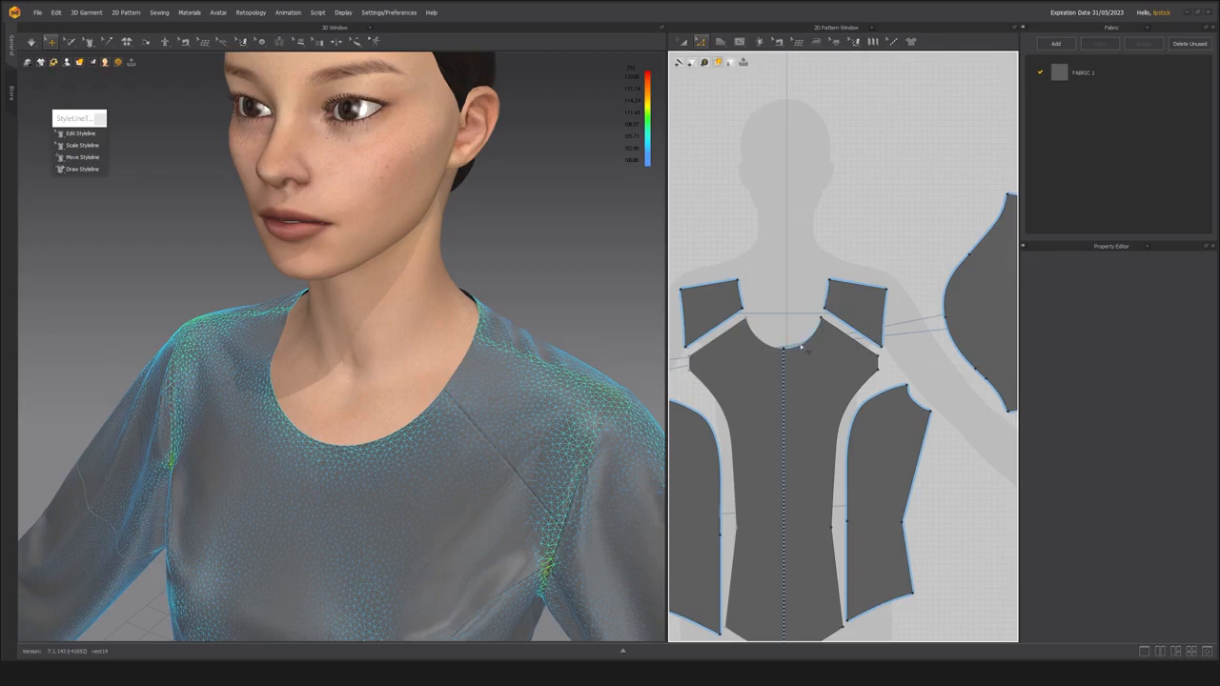
click(804, 349)
scroll(798, 346, up, 3)
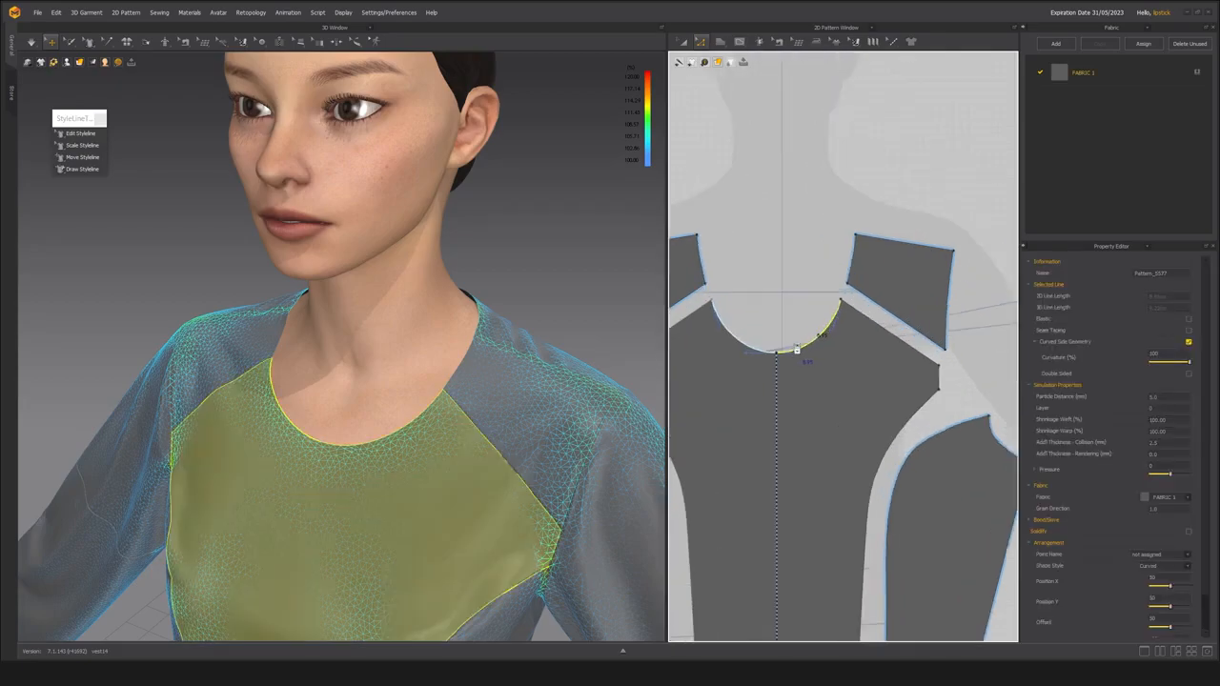
shift+click(852, 272)
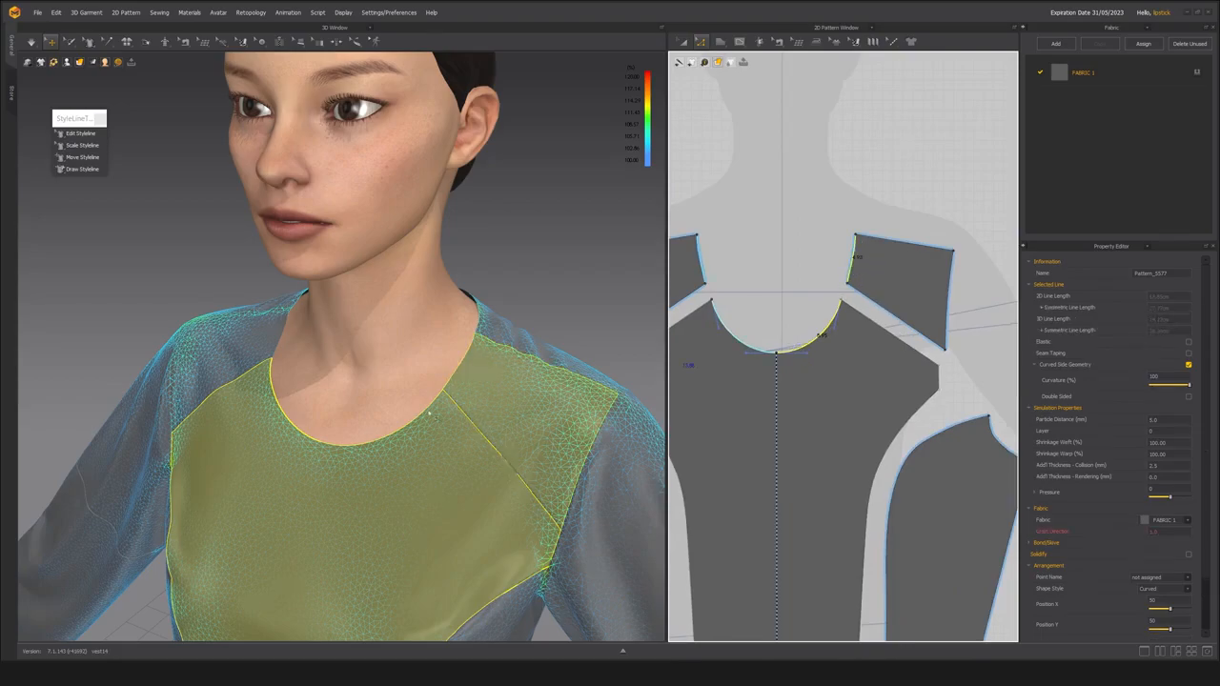
scroll(812, 371, down, 2)
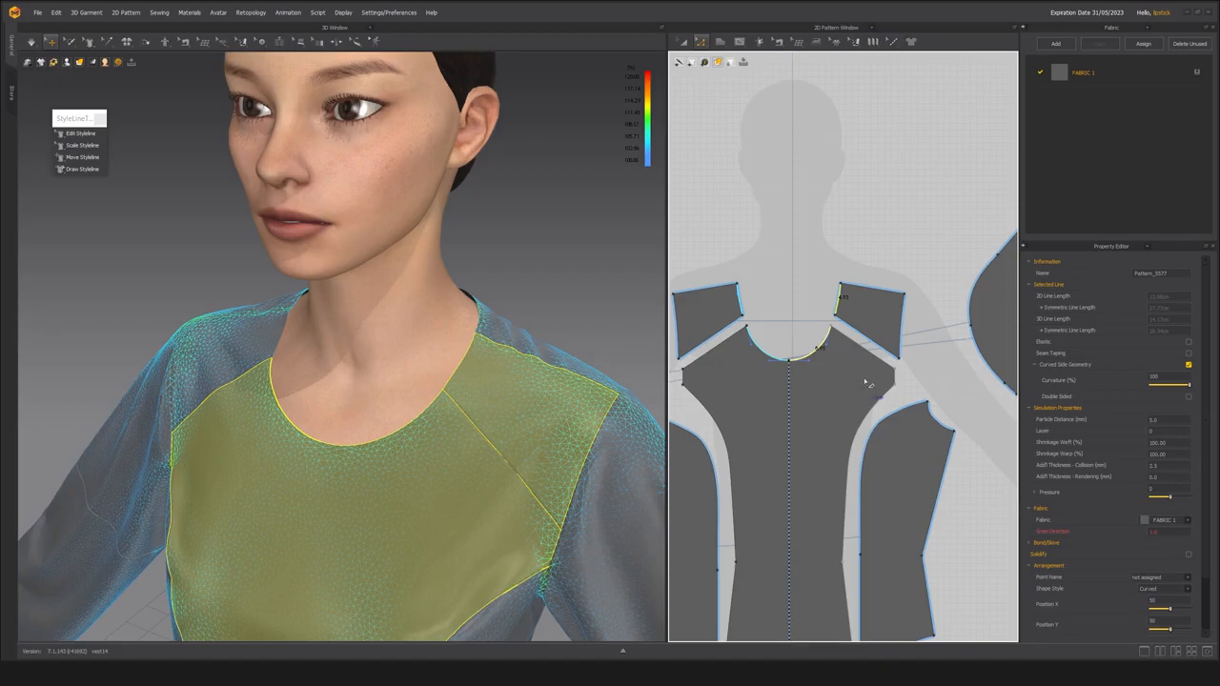
scroll(863, 381, down, 3)
scroll(863, 382, up, 4)
click(778, 366)
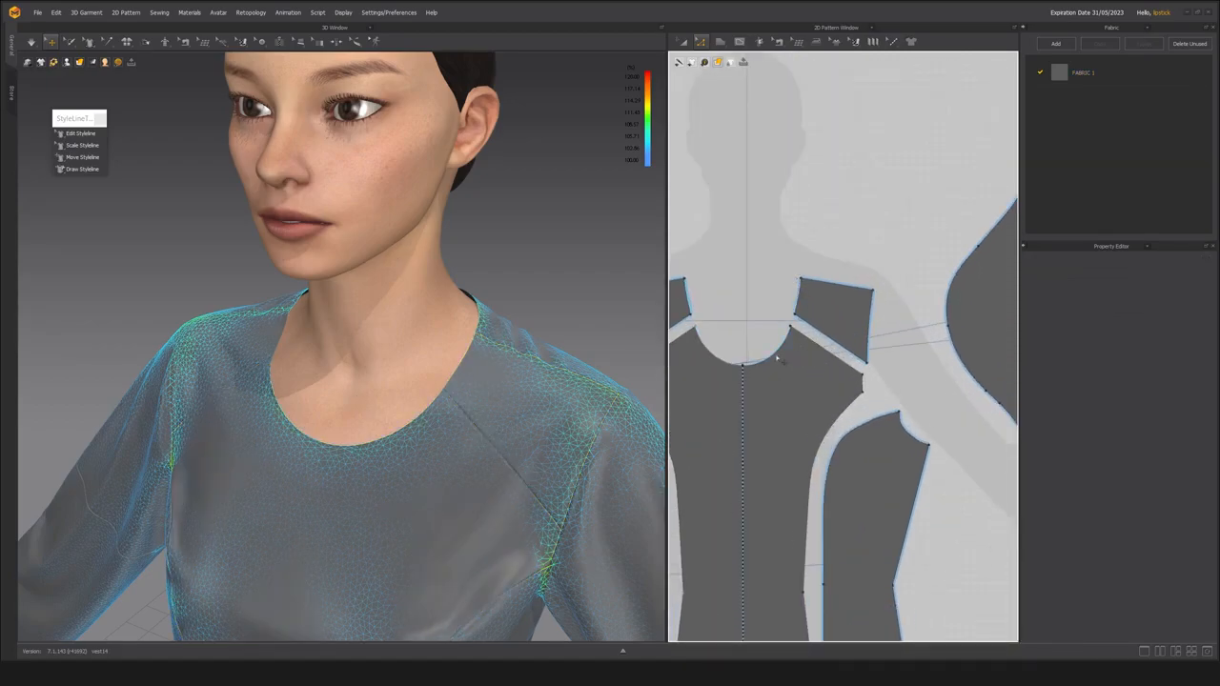
click(774, 352)
scroll(806, 303, down, 3)
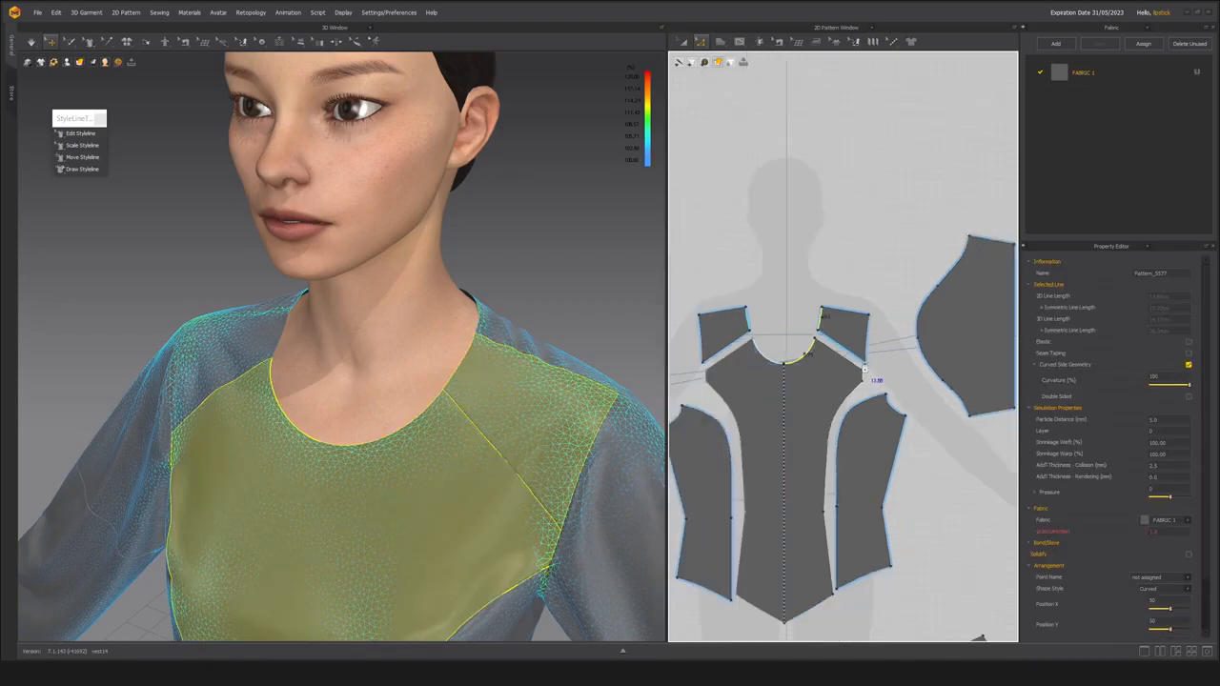
scroll(808, 324, up, 4)
click(810, 378)
Select the front neckline edge and the adjoining shoulder piece's neck edge to measure their length.
click(813, 380)
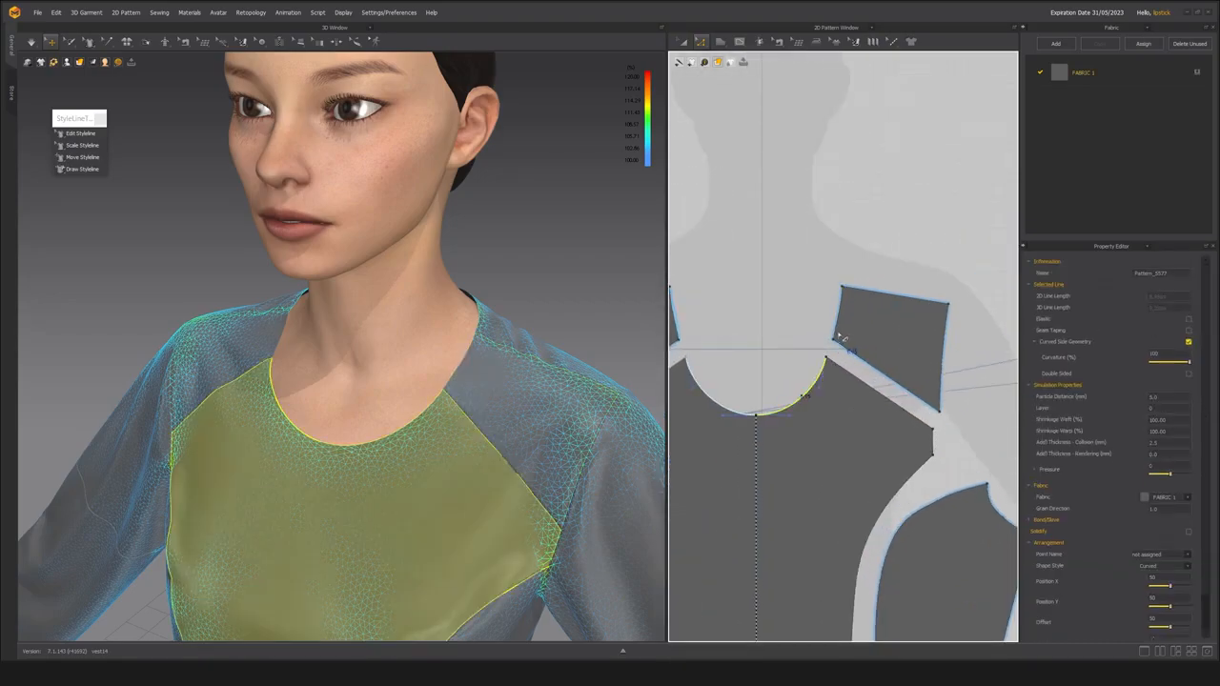
scroll(851, 340, down, 5)
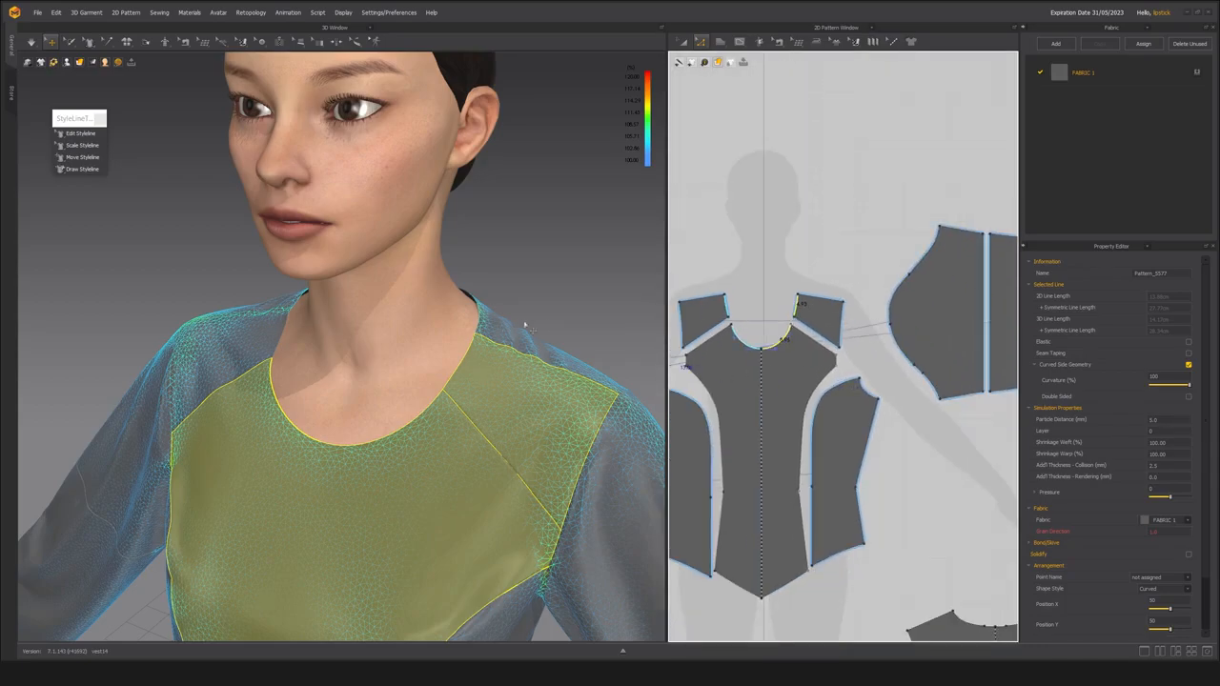
scroll(537, 322, down, 3)
right_drag(537, 321, 391, 334)
scroll(908, 401, down, 4)
middle_drag(907, 420, 795, 312)
Add both segments of the half back neckline to the edge selection and measure the combined neckline length.
scroll(793, 312, up, 5)
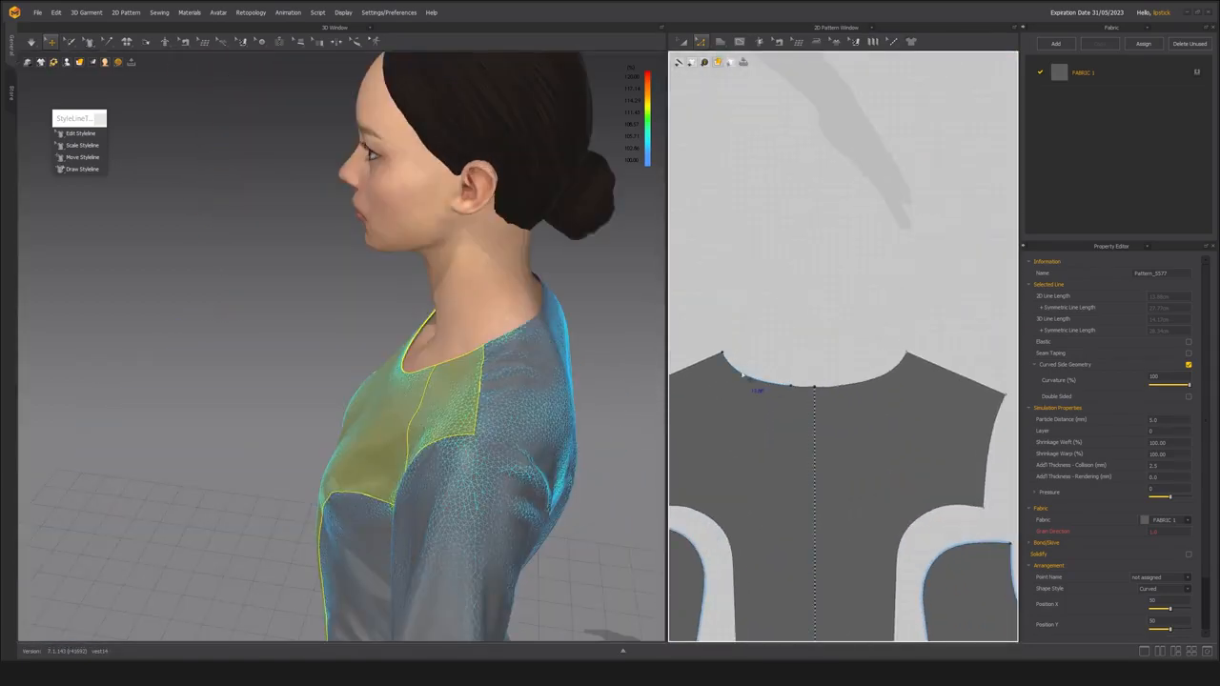
click(745, 376)
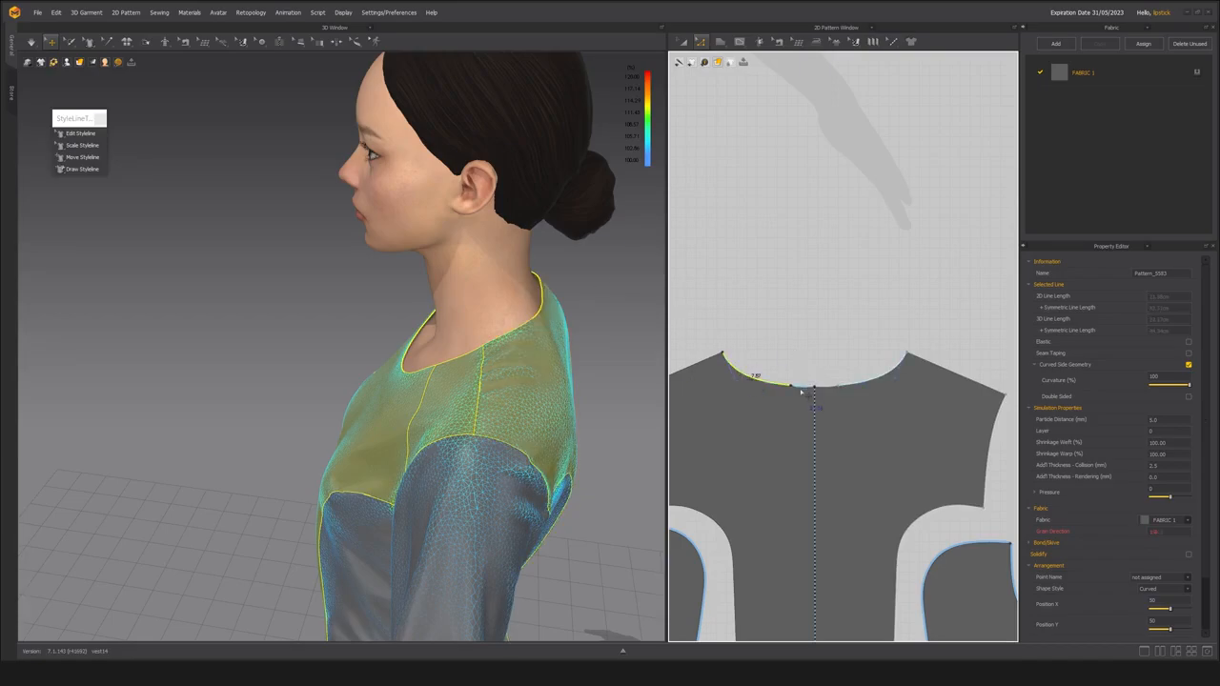
scroll(802, 392, up, 3)
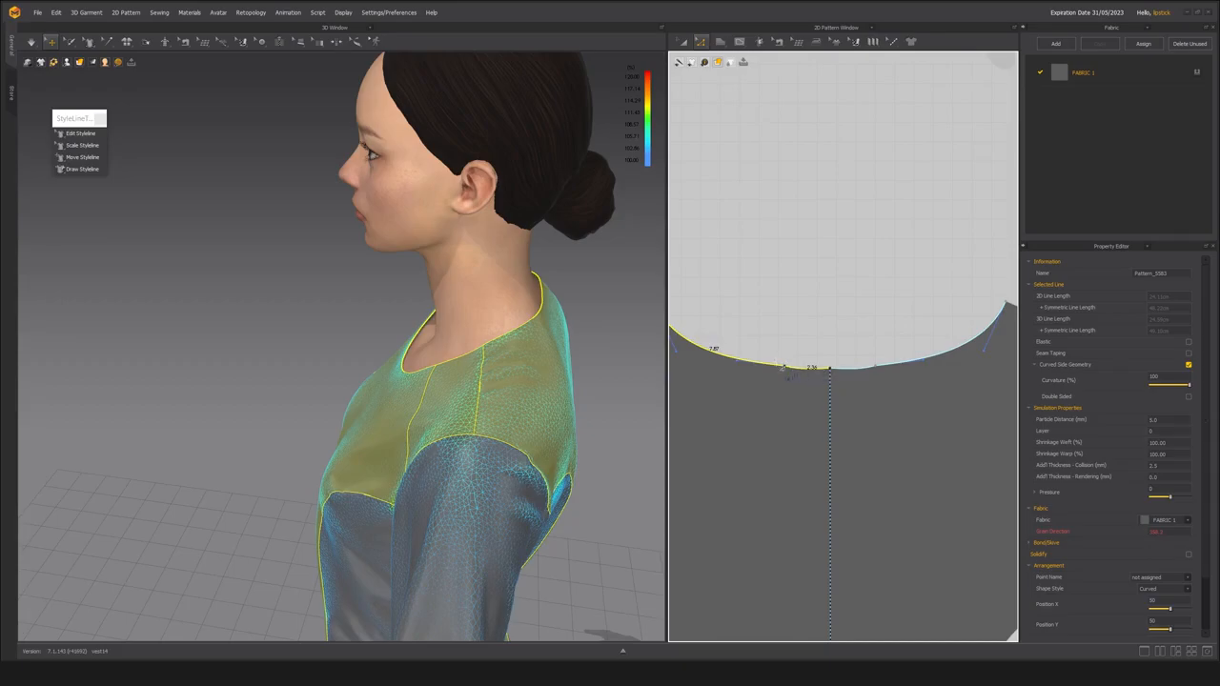
scroll(784, 381, down, 2)
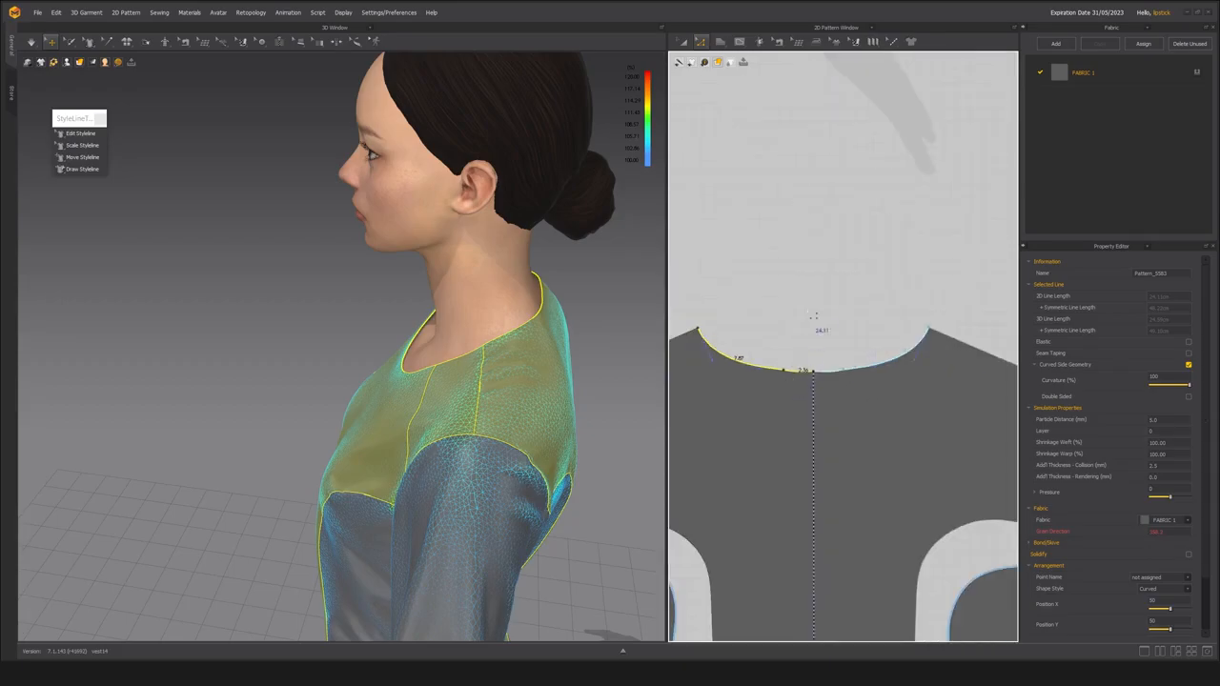
scroll(813, 307, down, 2)
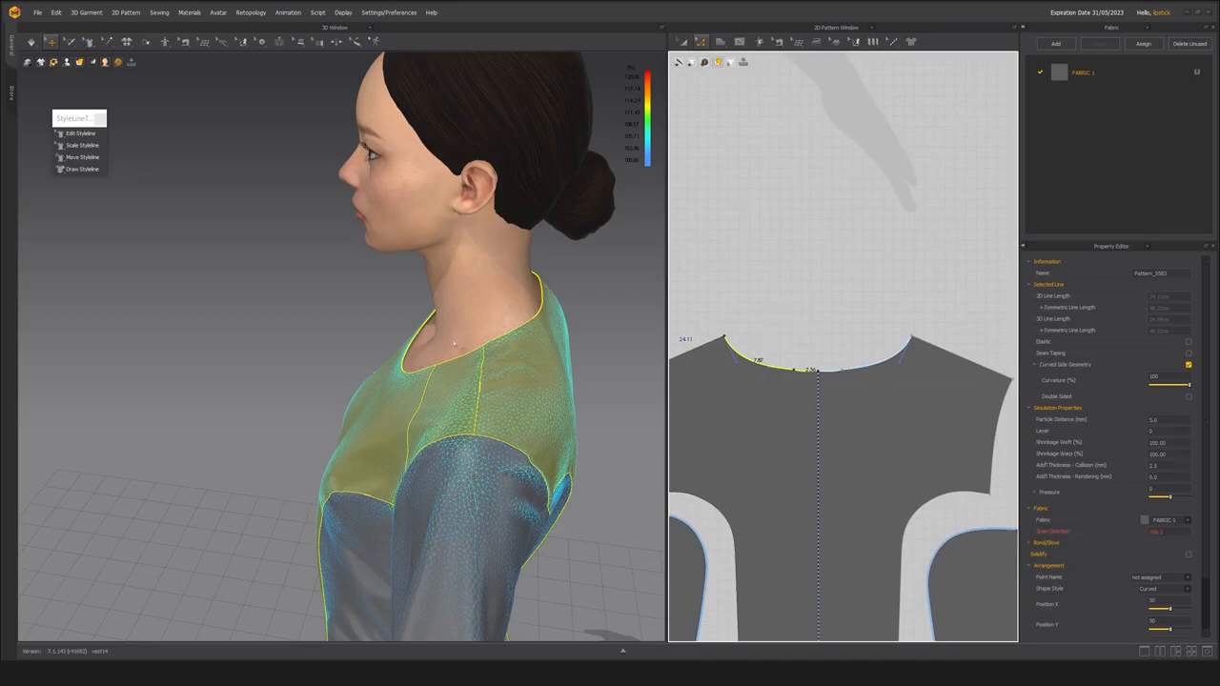
right_drag(426, 356, 479, 353)
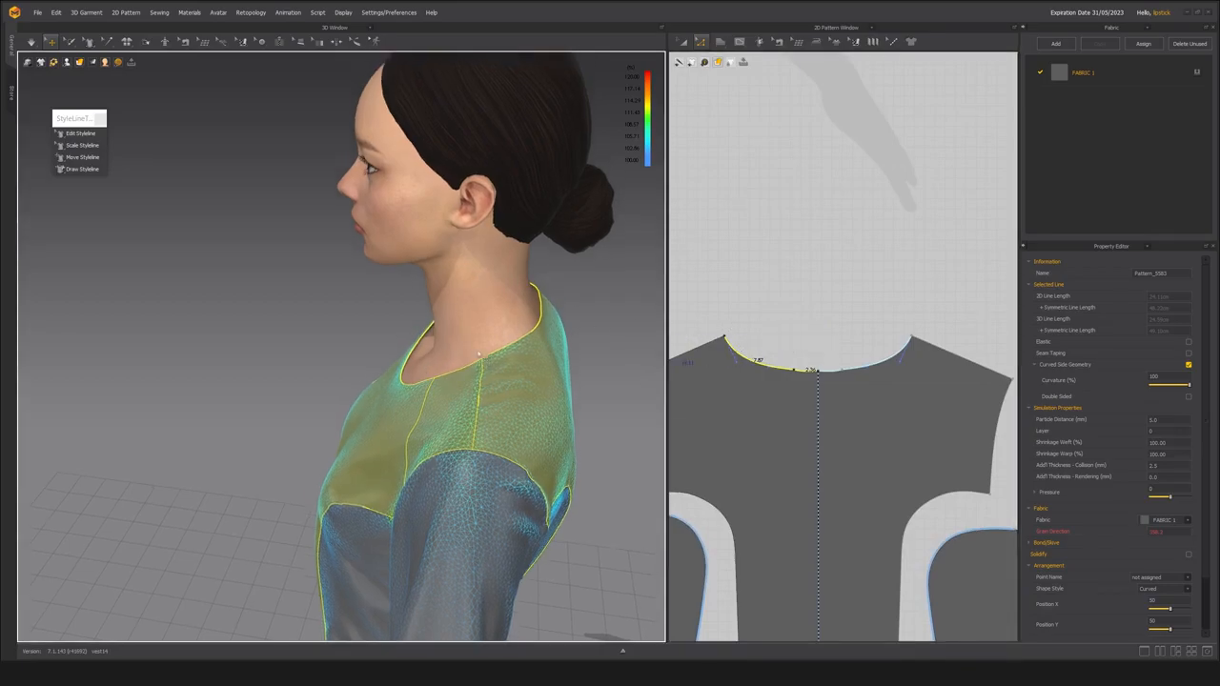
Draw a long, narrow rectangular collar pattern about 62 cm long above the front pieces in the 2D layout.
scroll(770, 351, down, 5)
scroll(779, 357, up, 2)
middle_drag(797, 291, 913, 445)
middle_drag(785, 252, 753, 273)
middle_drag(760, 230, 772, 253)
click(720, 42)
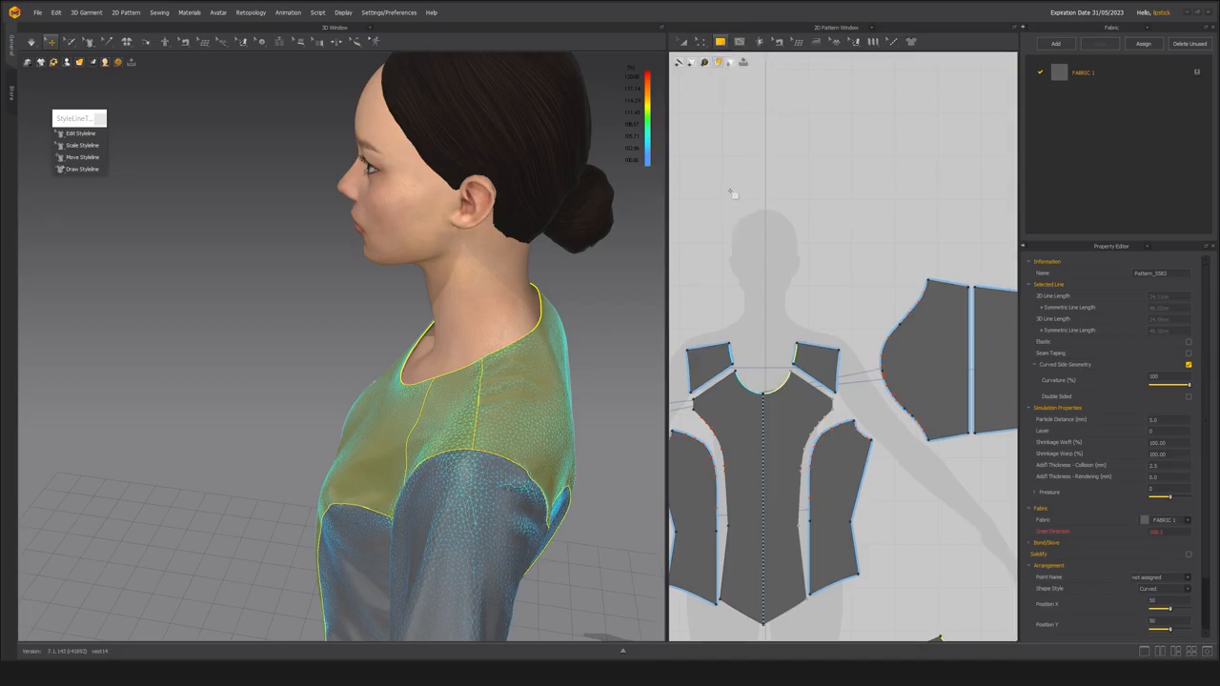
drag(711, 188, 826, 219)
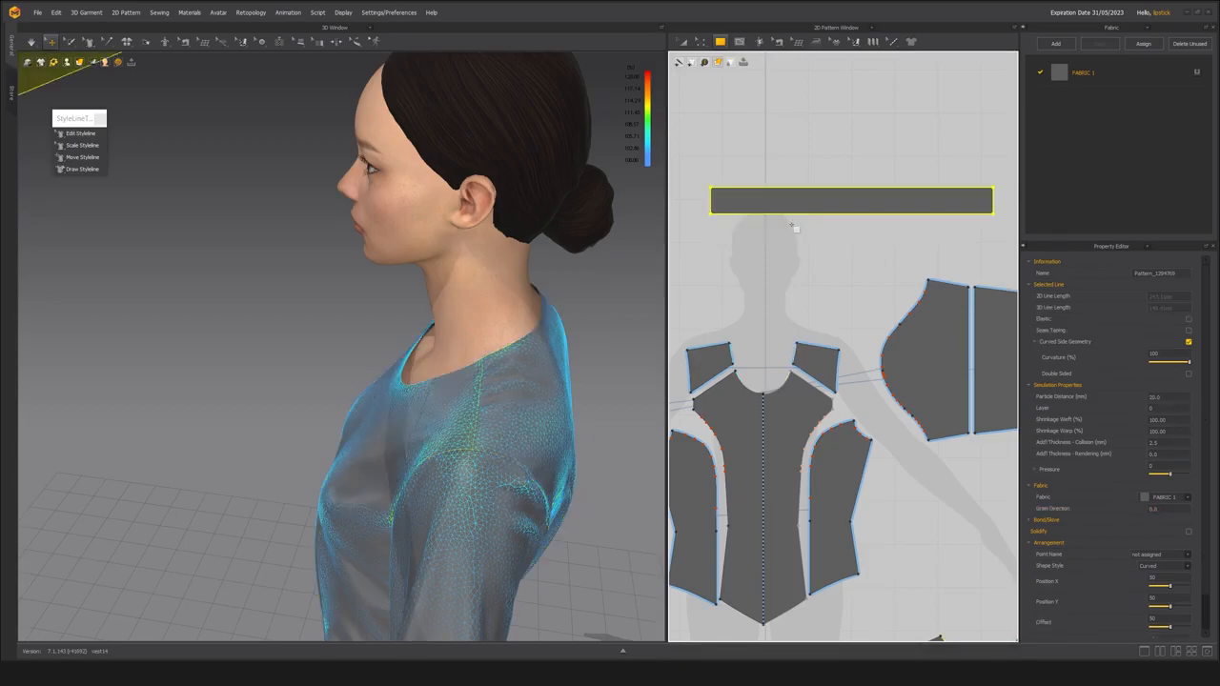
middle_drag(805, 259, 801, 263)
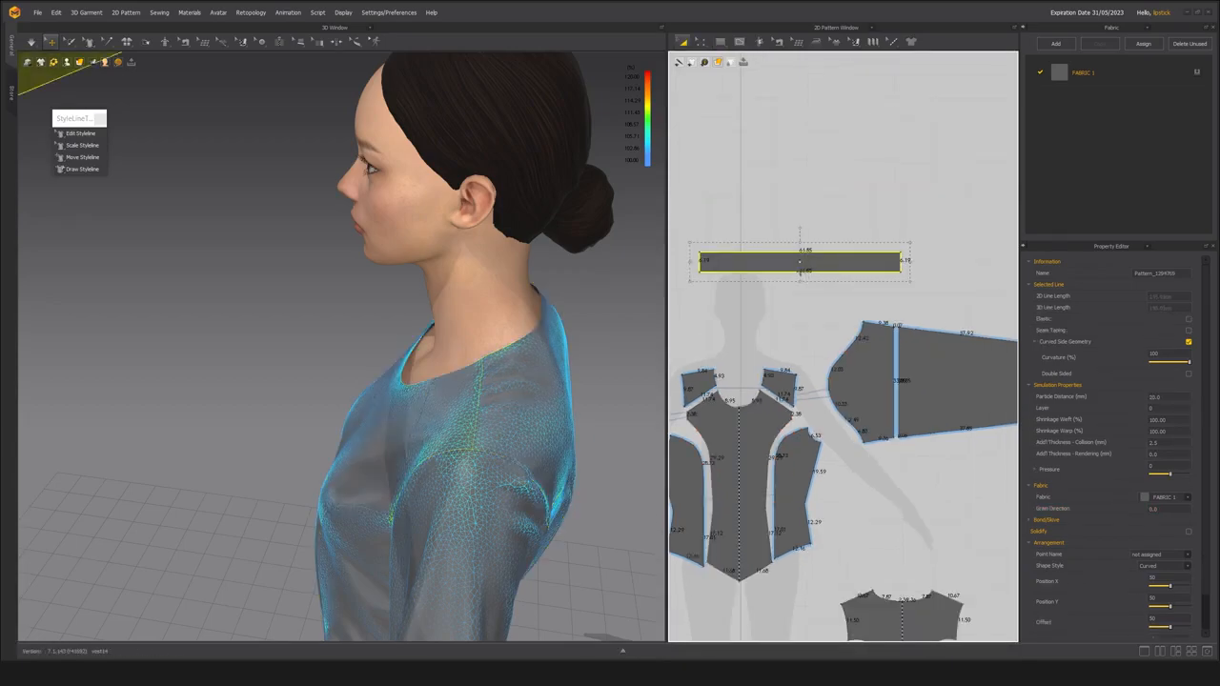
Scale the collar strip down to a length of 42.00 cm.
scroll(804, 275, up, 3)
scroll(802, 274, down, 2)
middle_drag(803, 288, 847, 299)
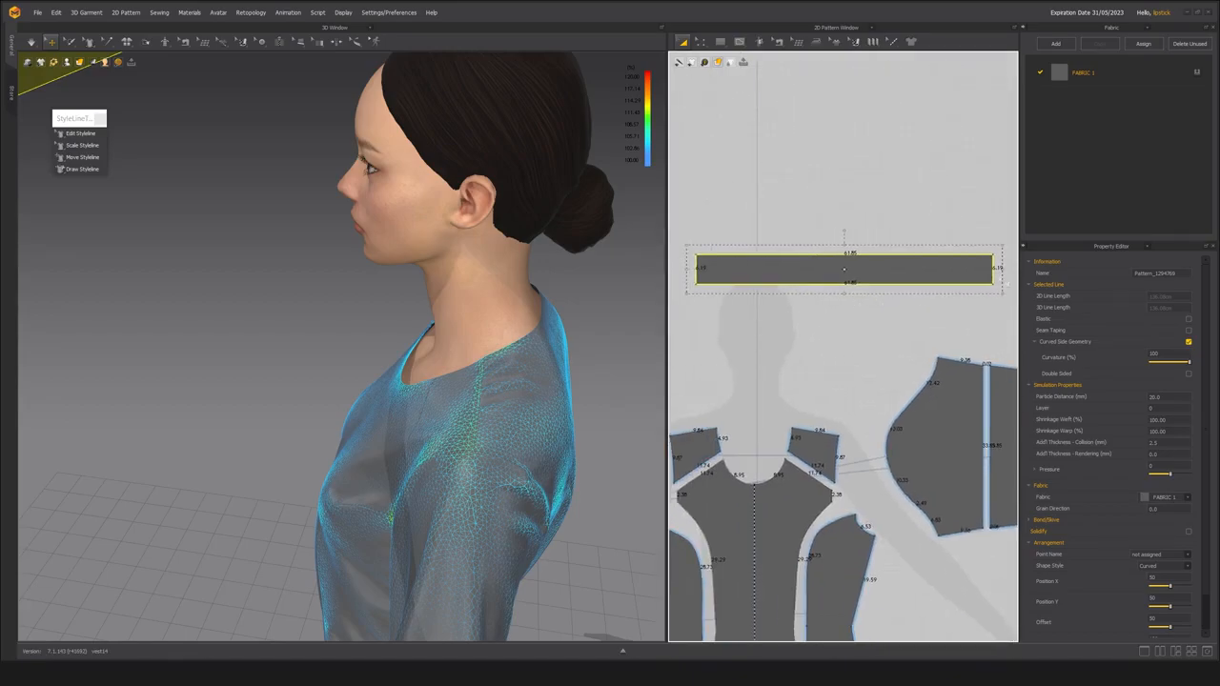
drag(1002, 268, 973, 268)
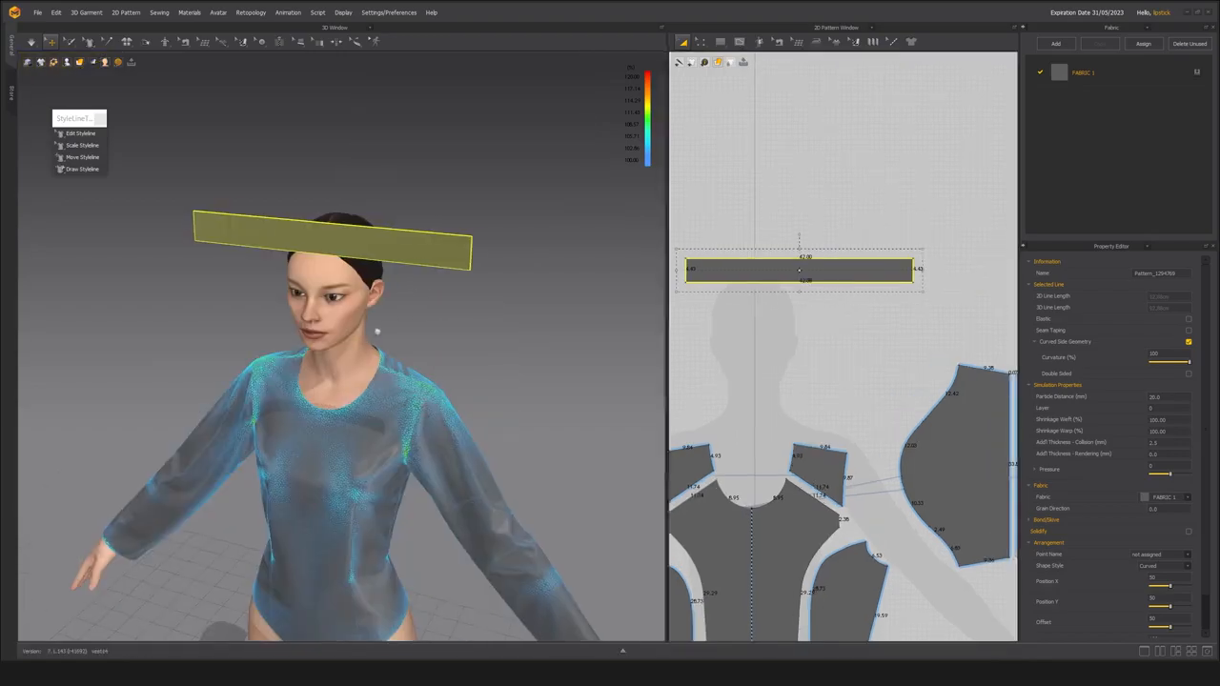
Show the avatar's arrangement points and wrap the collar strip around the neck at the Neck_Front point.
middle_drag(376, 332, 483, 379)
scroll(400, 330, up, 3)
right_drag(483, 378, 489, 312)
scroll(499, 357, up, 2)
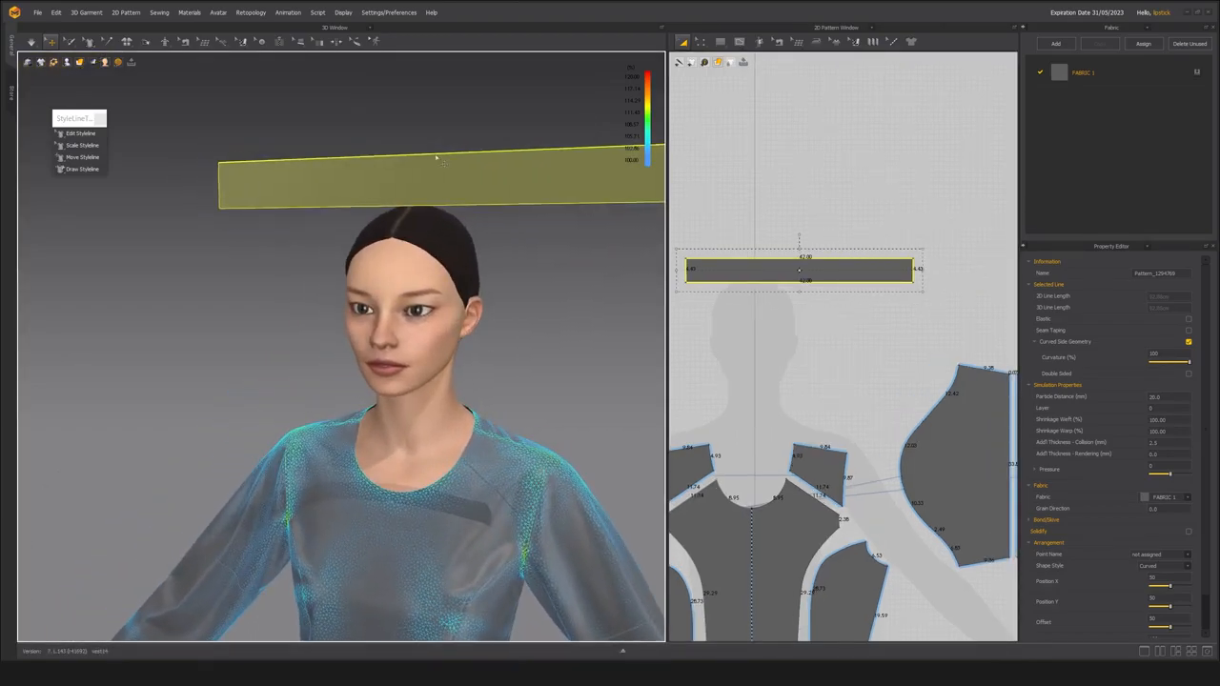
right_drag(482, 173, 341, 166)
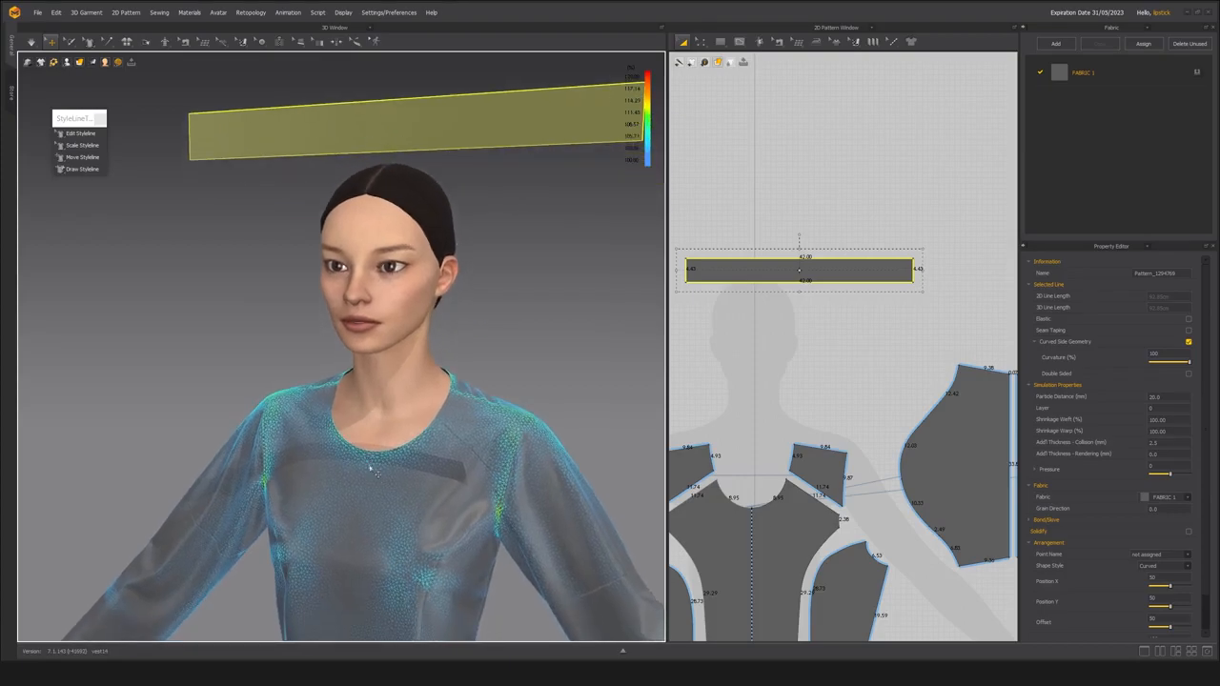
middle_drag(406, 481, 398, 447)
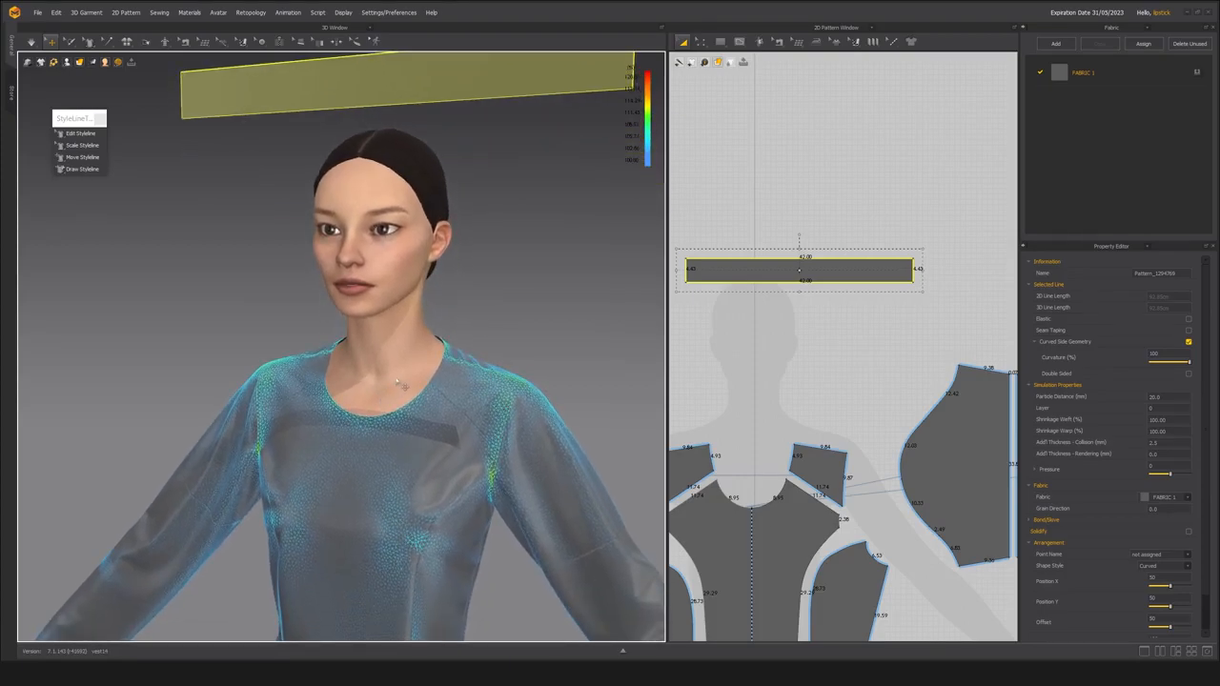
key(shift+f)
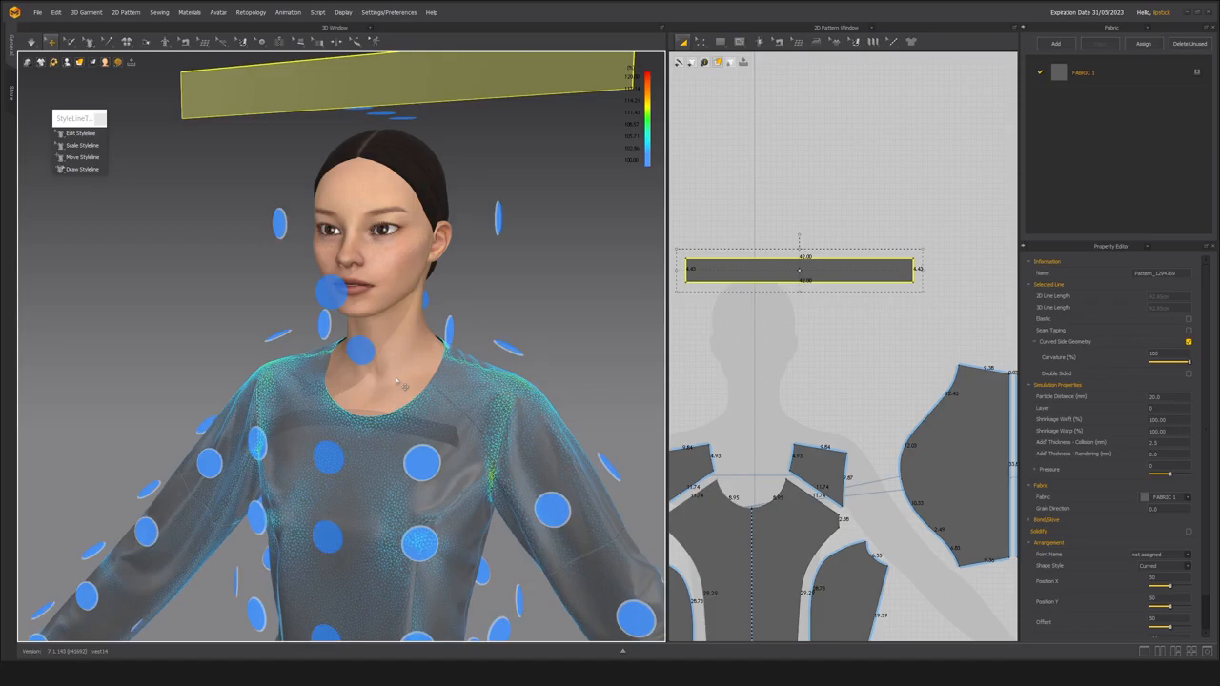
middle_drag(425, 369, 452, 414)
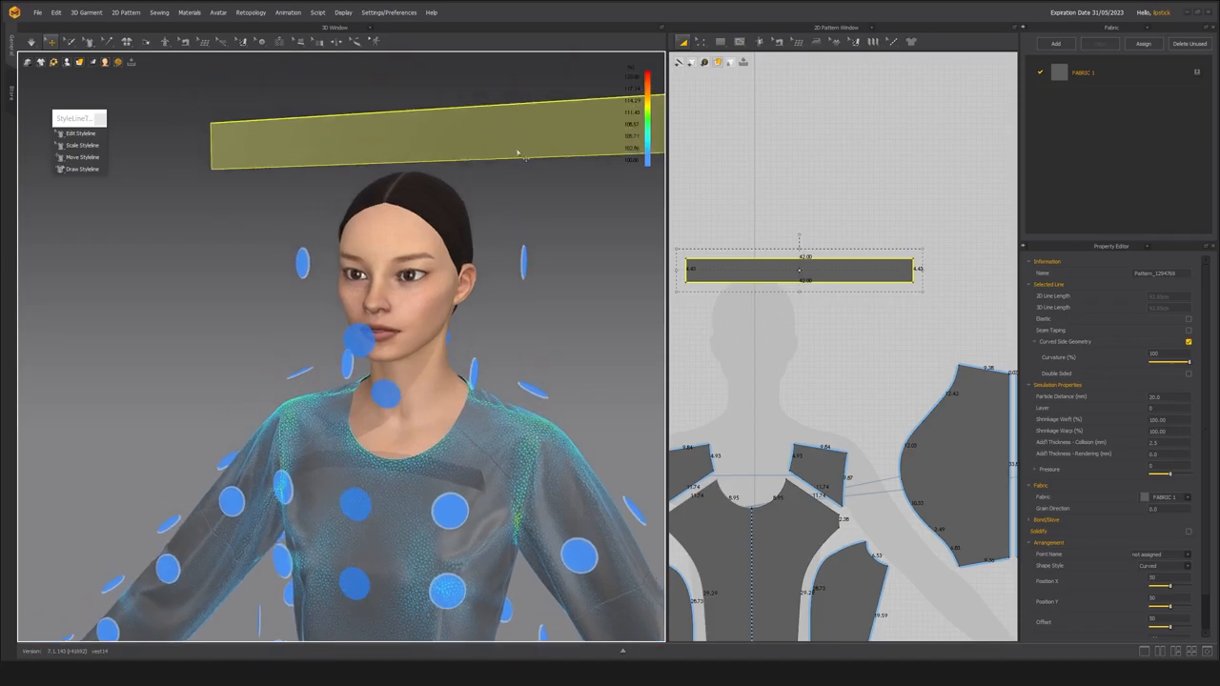
click(394, 402)
scroll(1097, 477, down, 2)
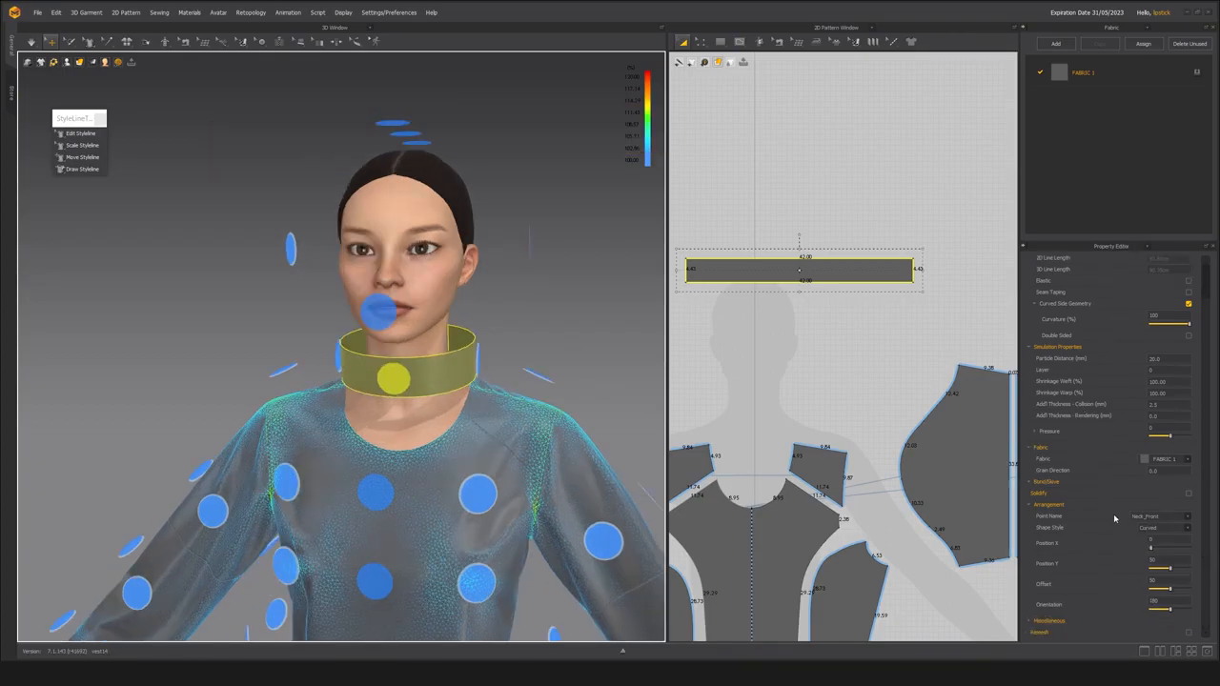
Set the collar's arrangement Position X to 51 so it opens at the front, and its Offset to 46.
scroll(385, 477, up, 3)
scroll(386, 478, up, 3)
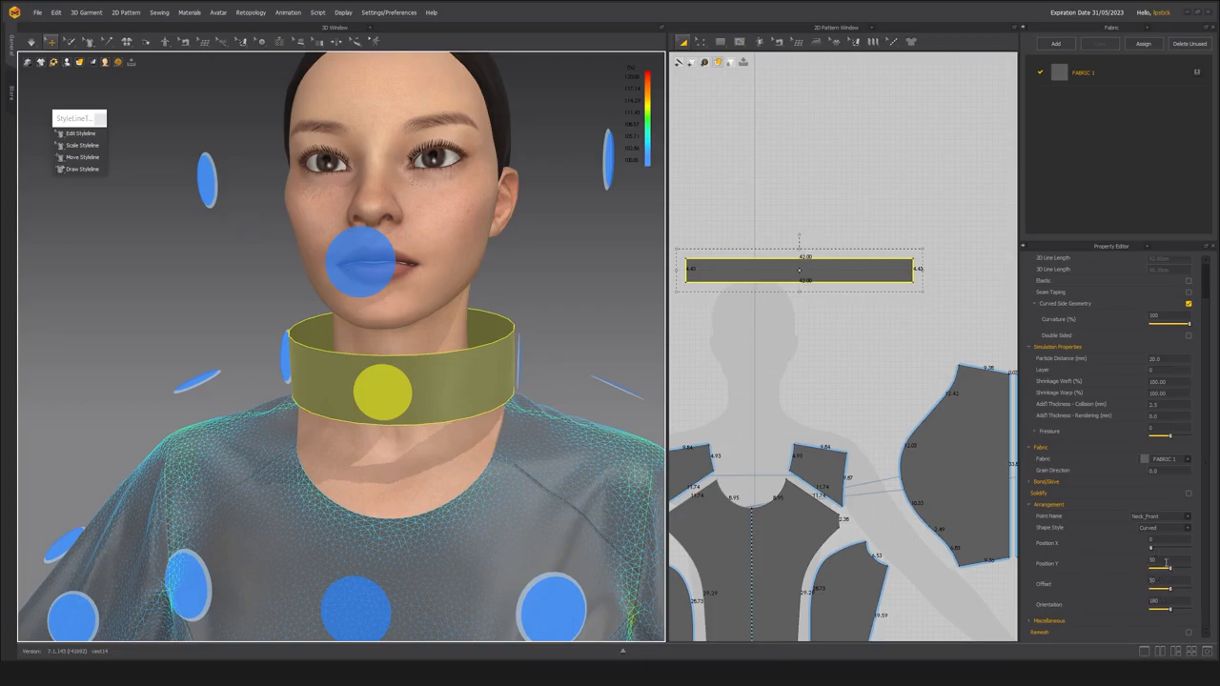
drag(1151, 550, 1174, 559)
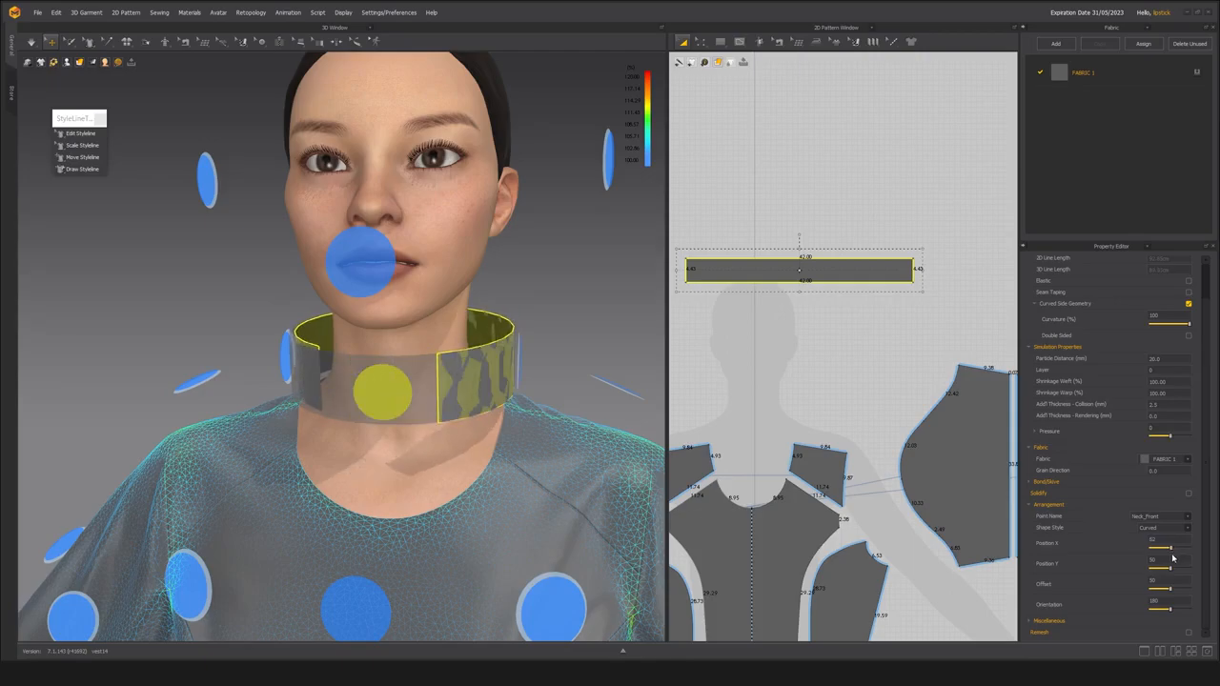
drag(1173, 593, 1171, 594)
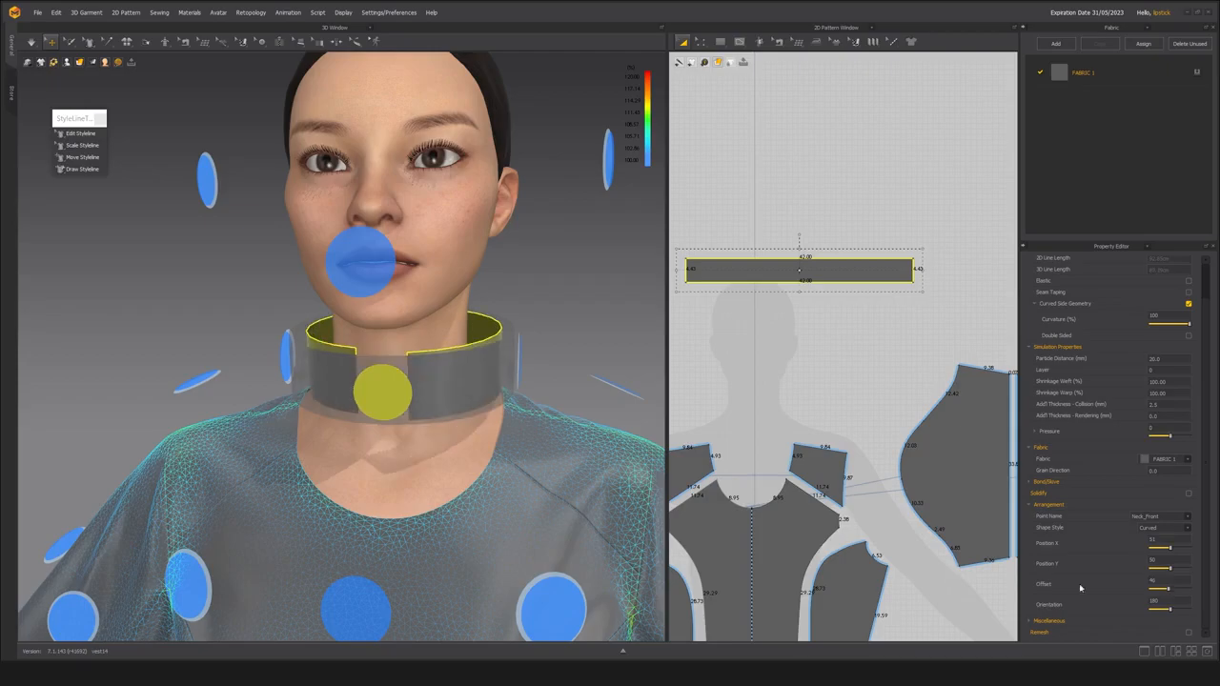
Move the collar strip in the 2D layout closer to the centre line, over the silhouette's head.
right_drag(572, 445, 391, 381)
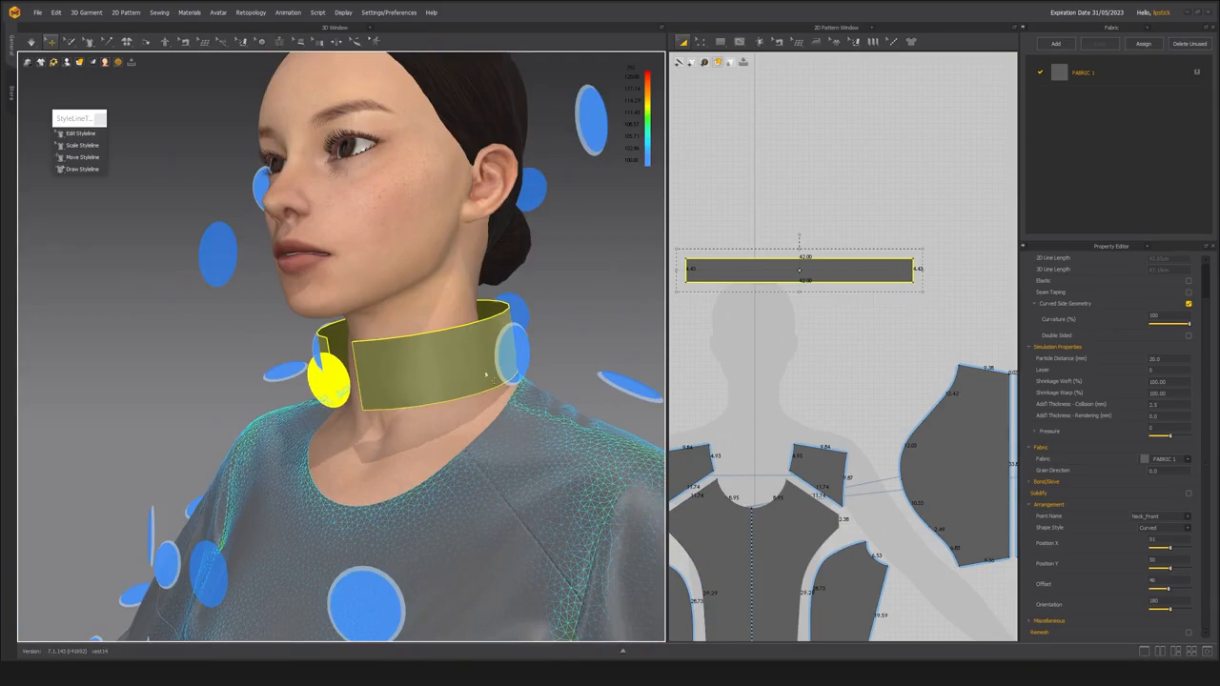
right_drag(377, 401, 322, 494)
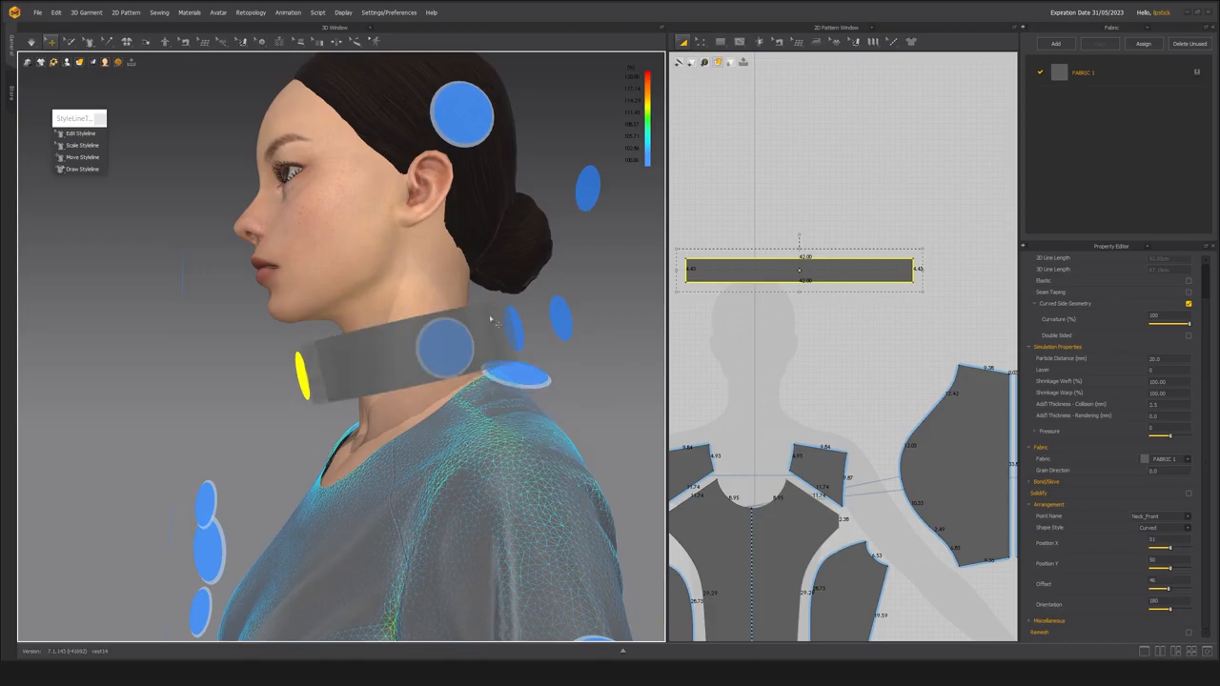
click(461, 332)
scroll(791, 345, down, 2)
middle_drag(777, 352, 802, 338)
scroll(807, 327, up, 3)
drag(801, 256, 758, 294)
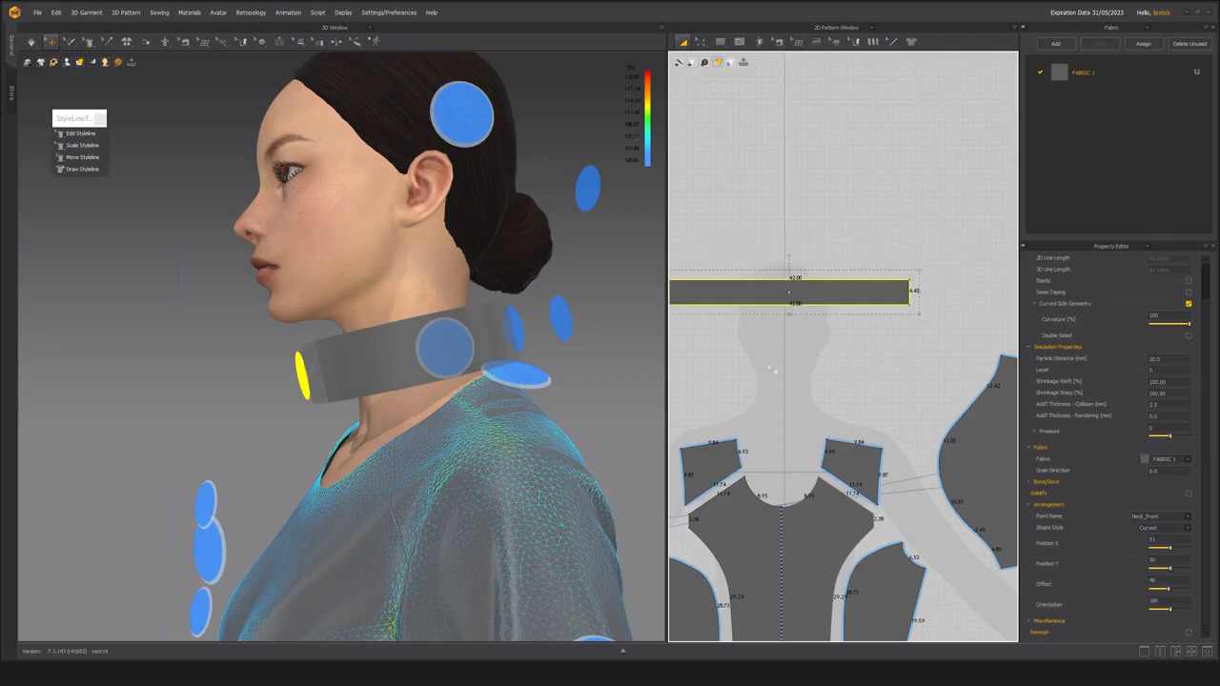
middle_drag(754, 371, 791, 355)
drag(774, 277, 789, 286)
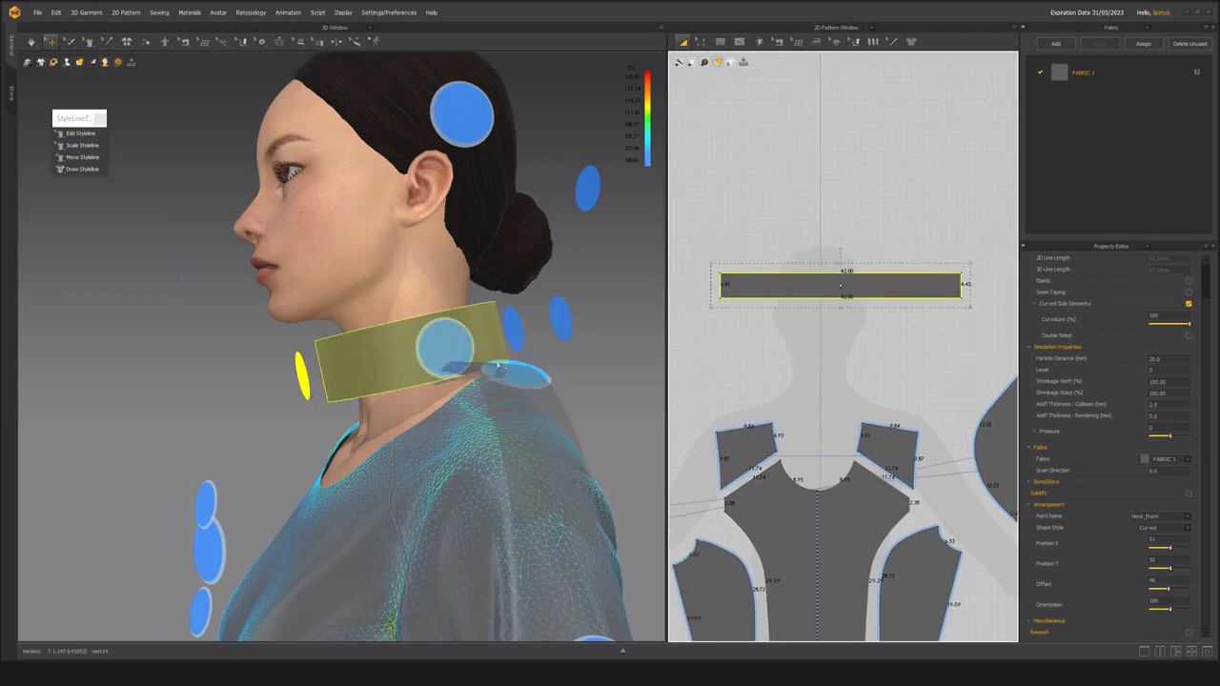
Hide the arrangement points and check the wrapped collar's placement from the side.
scroll(410, 365, down, 3)
right_drag(368, 363, 320, 378)
key(shift+f)
right_drag(771, 363, 737, 362)
middle_drag(398, 353, 416, 347)
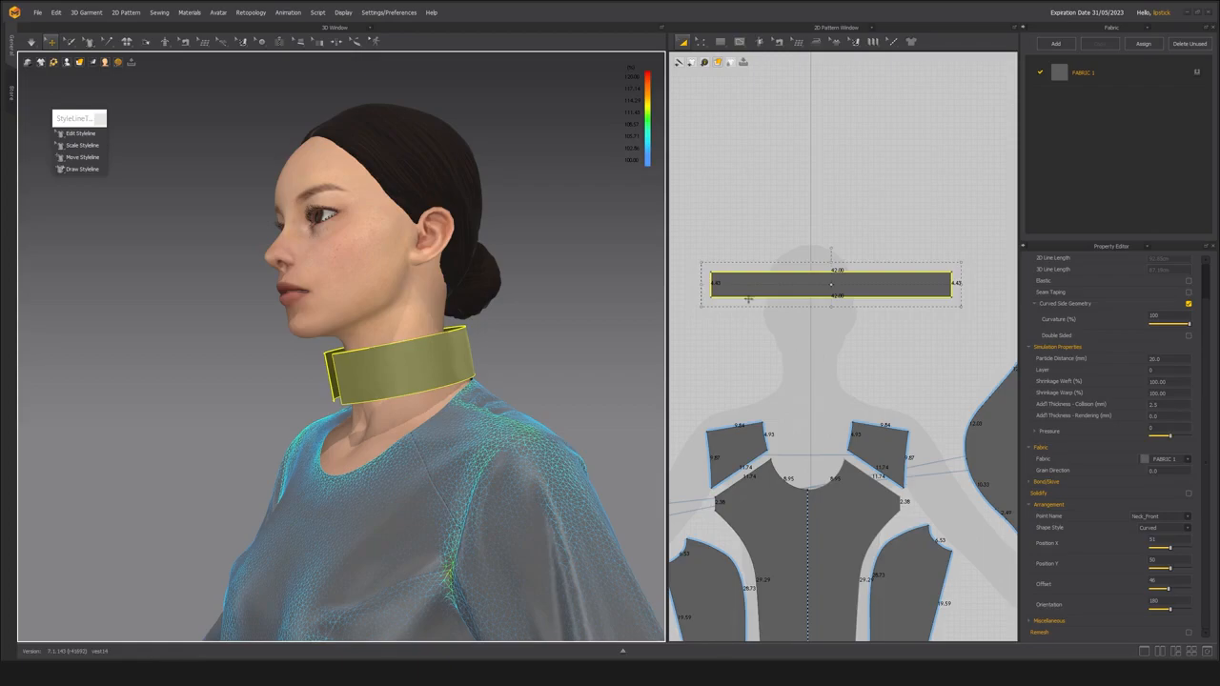
Start an M:N sewing from the collar's lower edge to one half of the front neckline and the adjoining shoulder piece.
key(b)
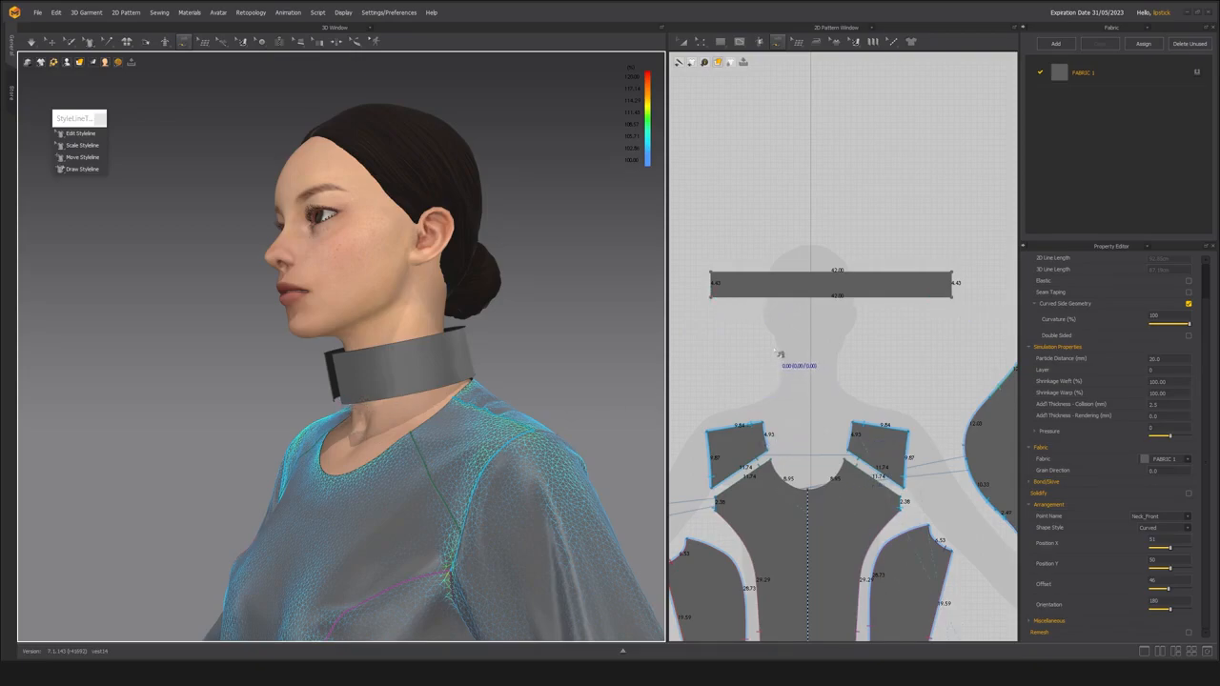
click(758, 298)
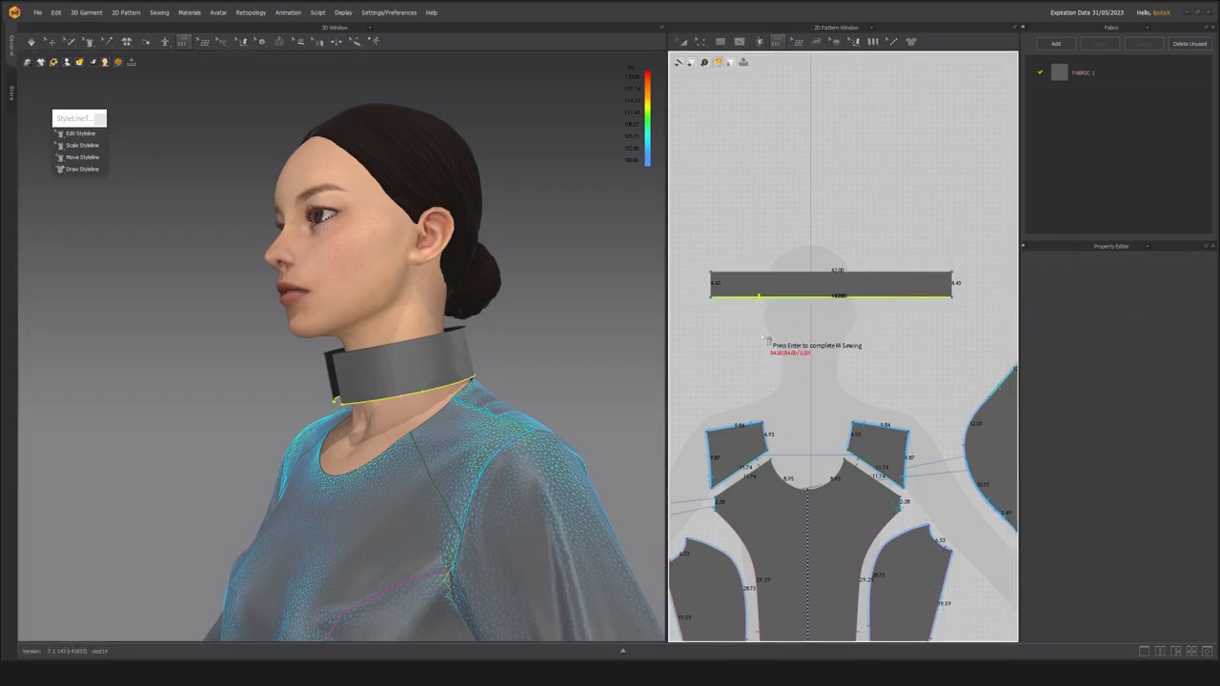
key(Return)
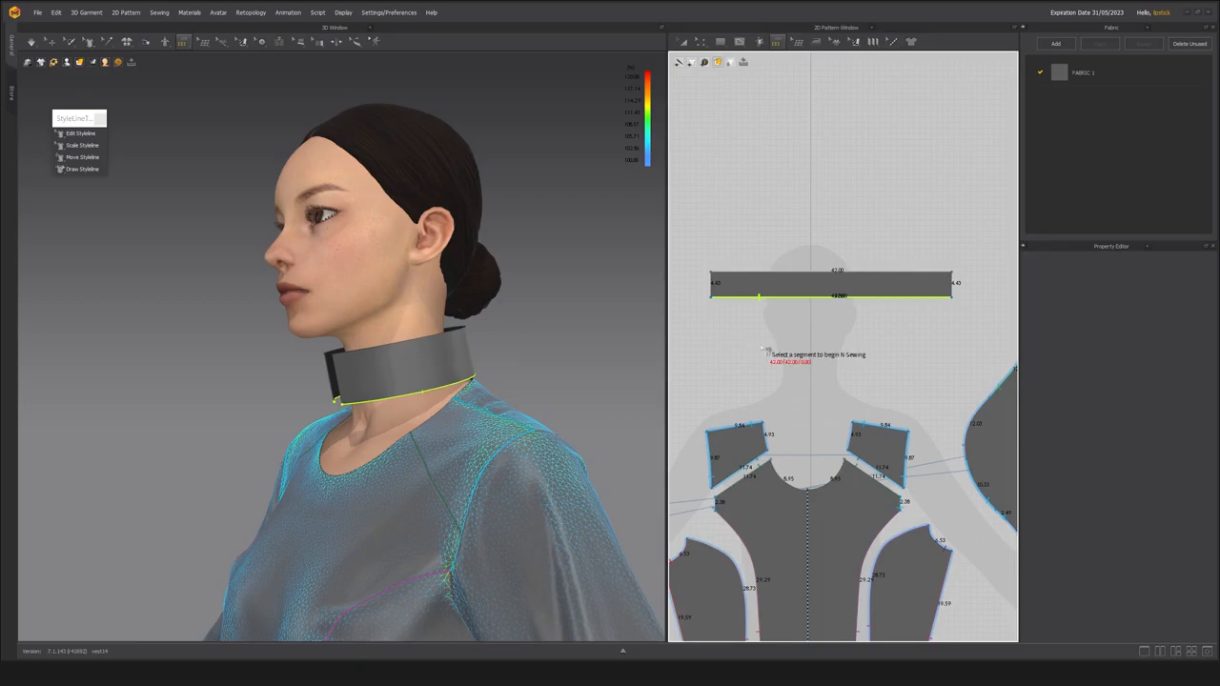
click(818, 490)
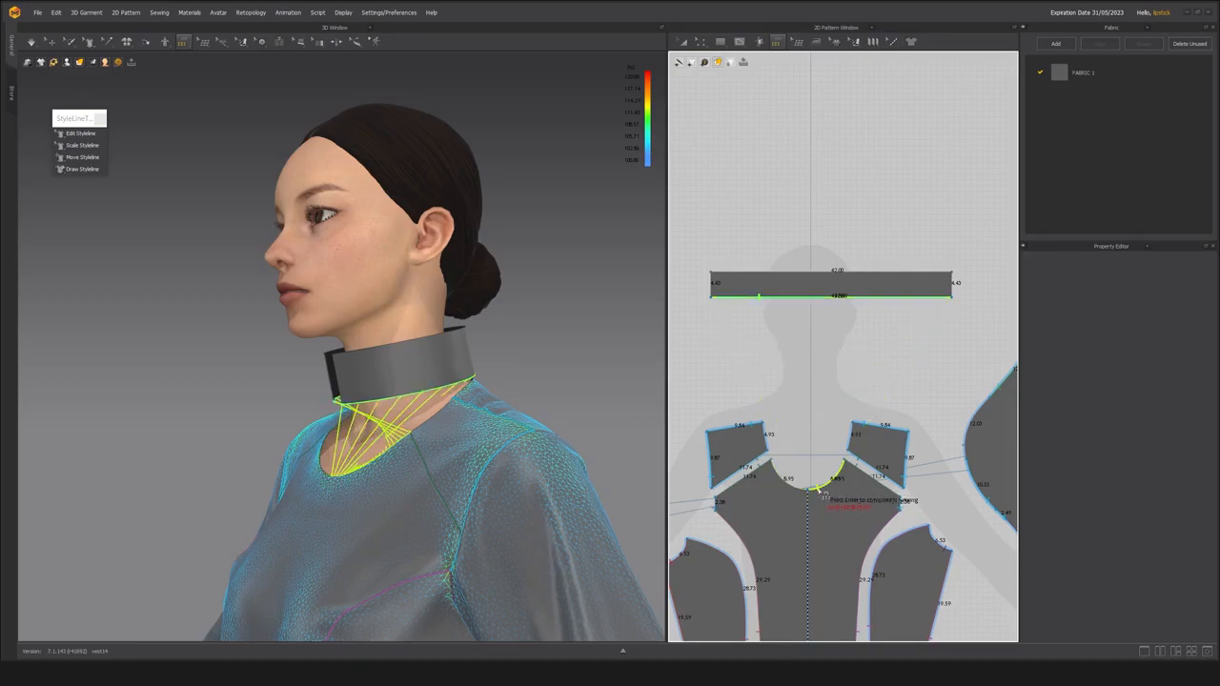
click(849, 445)
Continue the collar seam along the back neckline and the opposite shoulder and front neck edges, and complete the sewing.
middle_drag(927, 414, 701, 131)
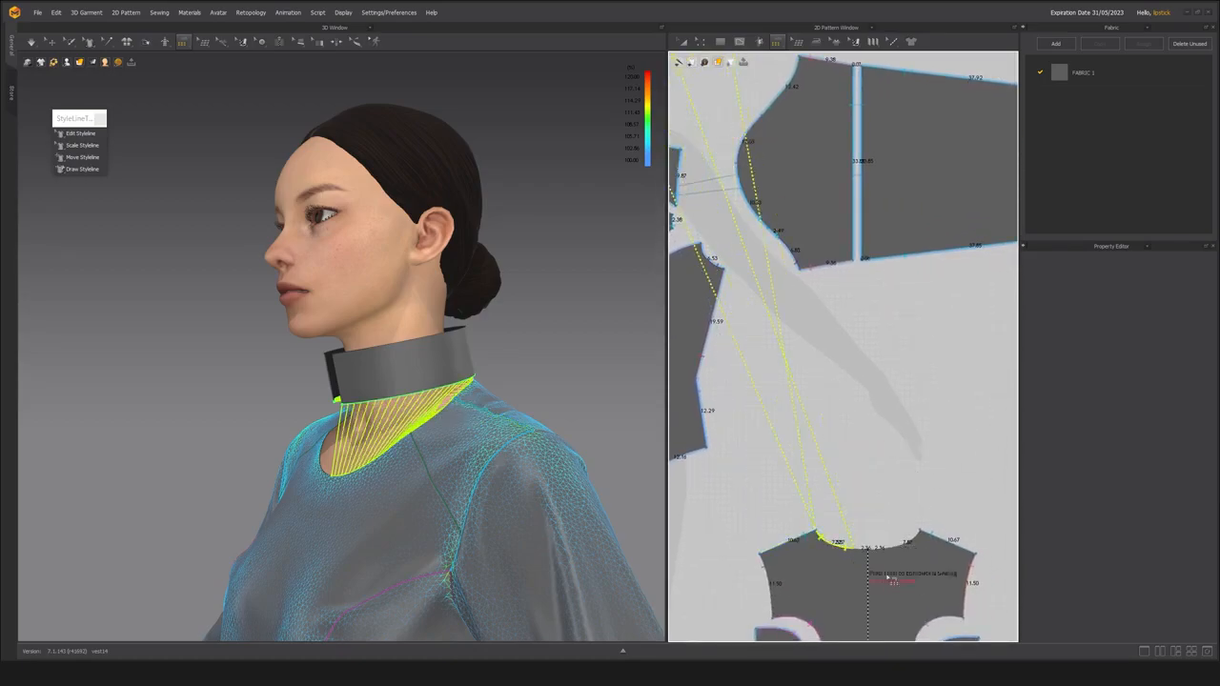
scroll(821, 540, up, 4)
click(817, 504)
click(847, 505)
click(889, 502)
scroll(875, 478, down, 5)
scroll(873, 467, down, 3)
middle_drag(835, 399, 1018, 493)
click(837, 313)
click(919, 303)
key(Return)
Simulate the garment to pull the sewn collar onto the neckline.
right_drag(186, 335, 215, 325)
click(52, 42)
middle_drag(286, 353, 229, 322)
right_drag(229, 322, 212, 318)
middle_drag(212, 318, 228, 324)
right_drag(228, 323, 254, 340)
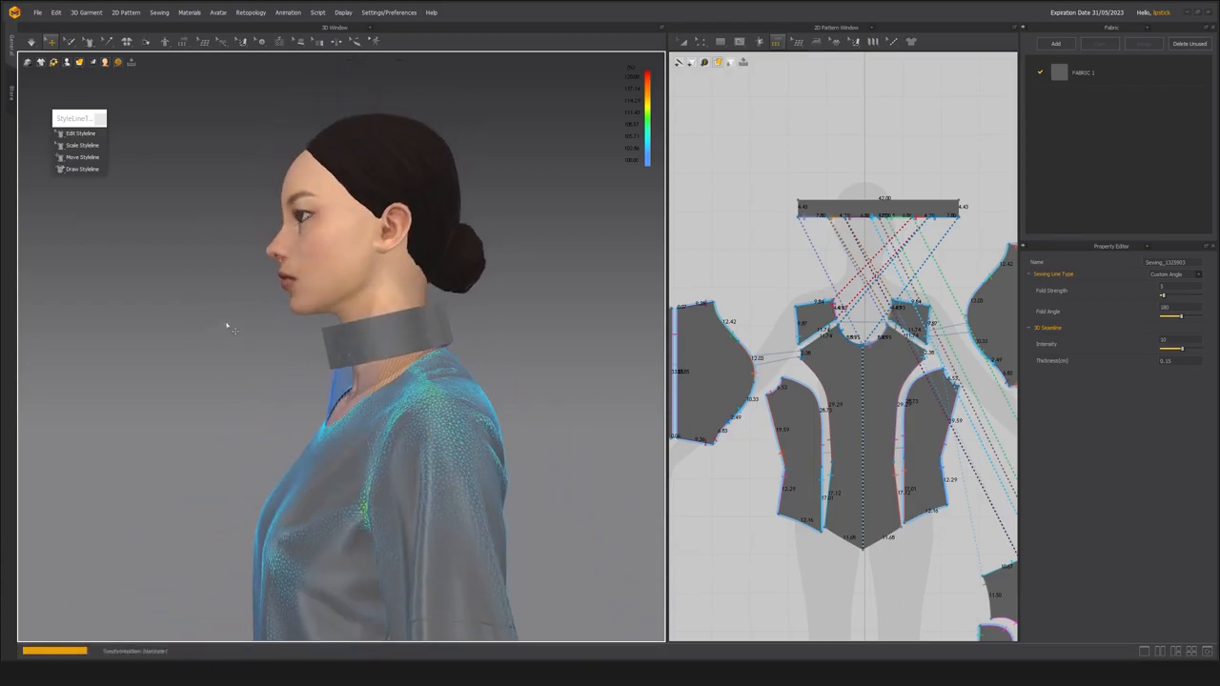
right_drag(235, 280, 381, 355)
key(space)
Set the collar pattern's particle distance to 10 mm.
scroll(376, 381, up, 3)
click(844, 193)
click(843, 208)
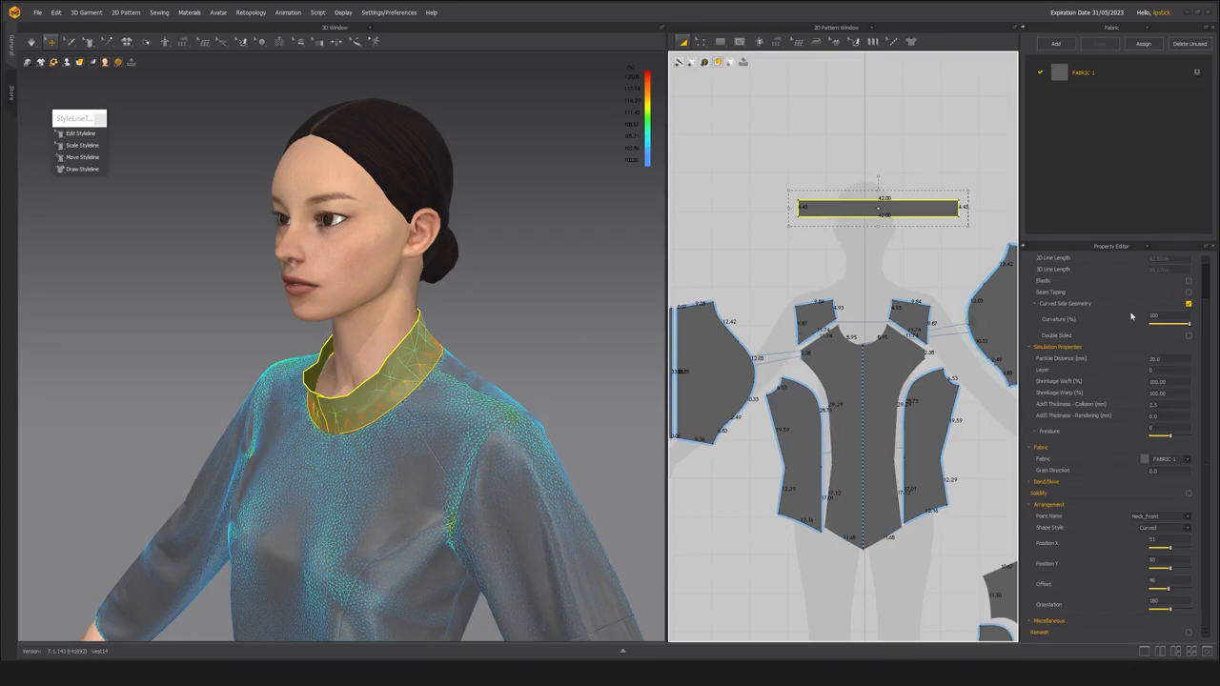
click(1168, 356)
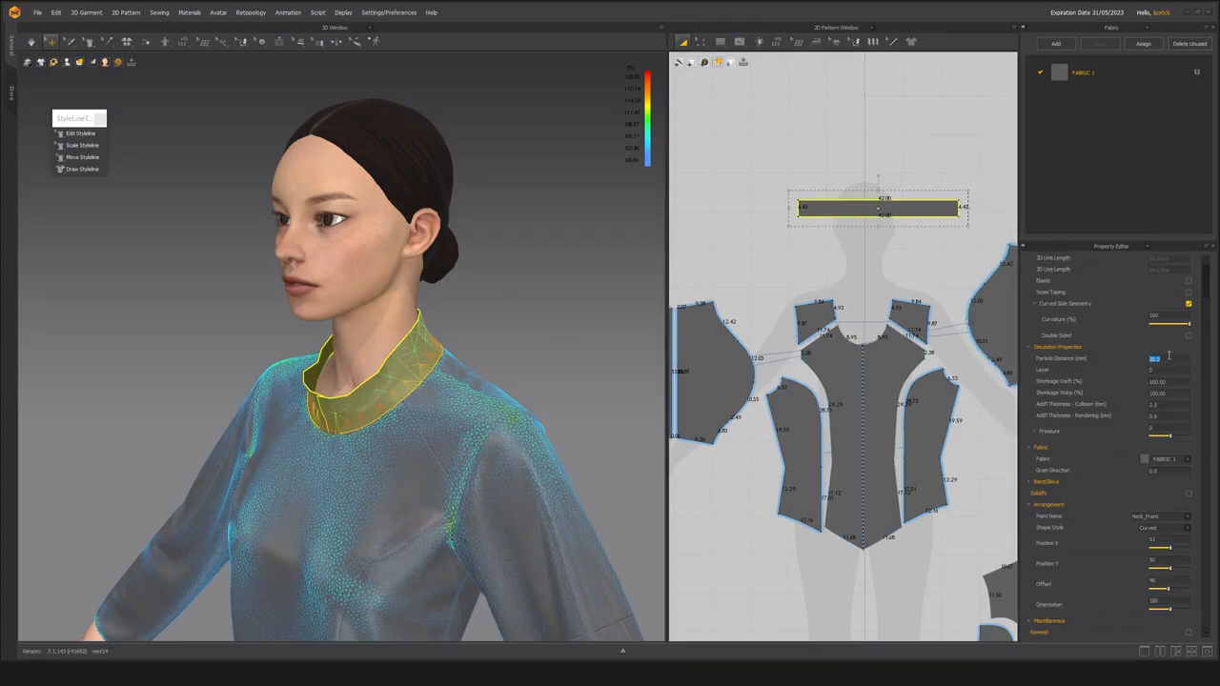
text(10)
key(Return)
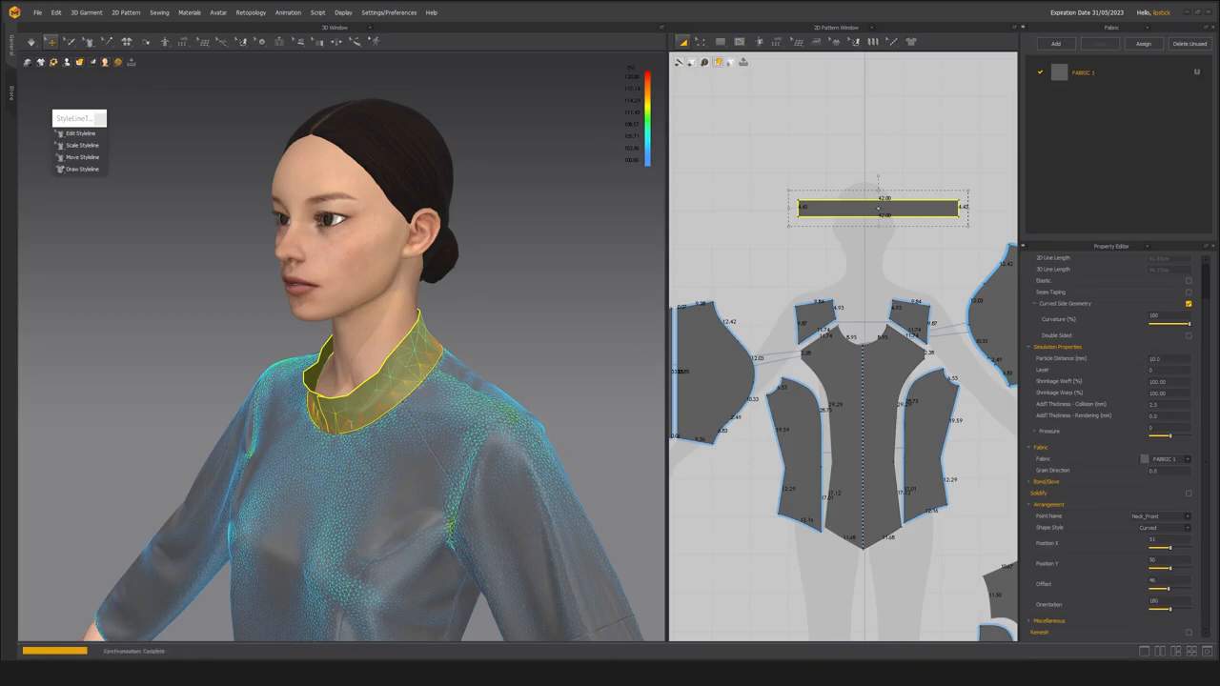
Select all the bodice and sleeve patterns except the collar and set their particle distance to 10 mm.
scroll(341, 440, up, 5)
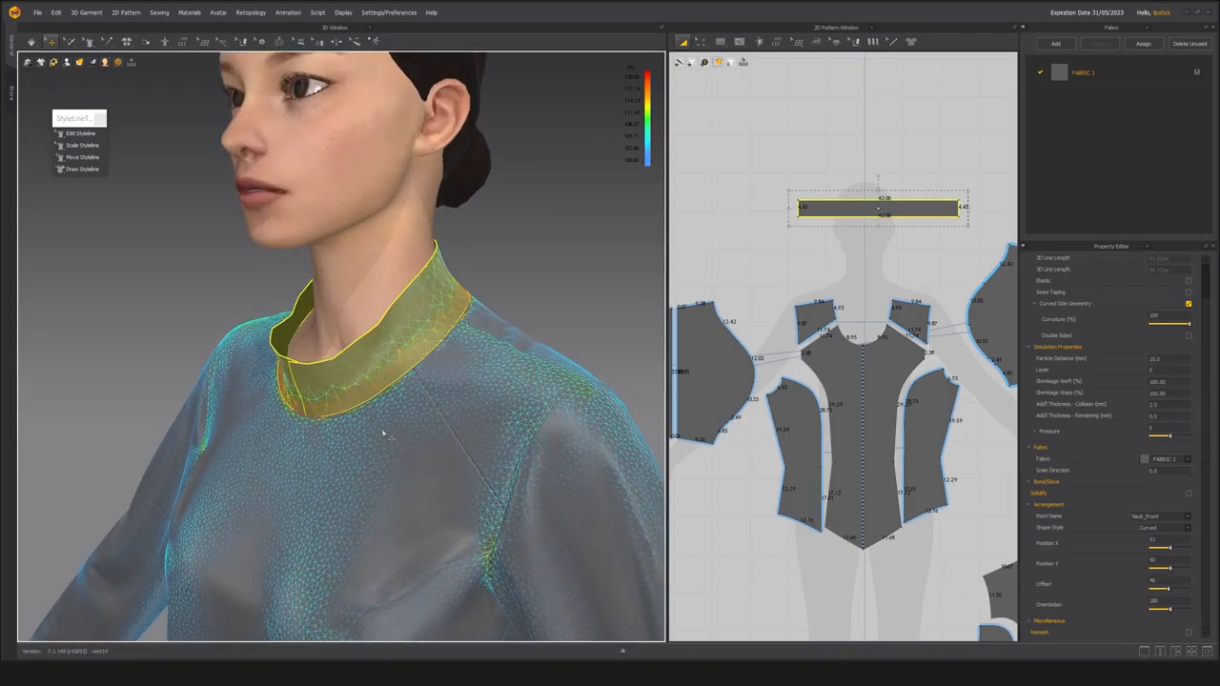
click(384, 431)
scroll(420, 436, down, 2)
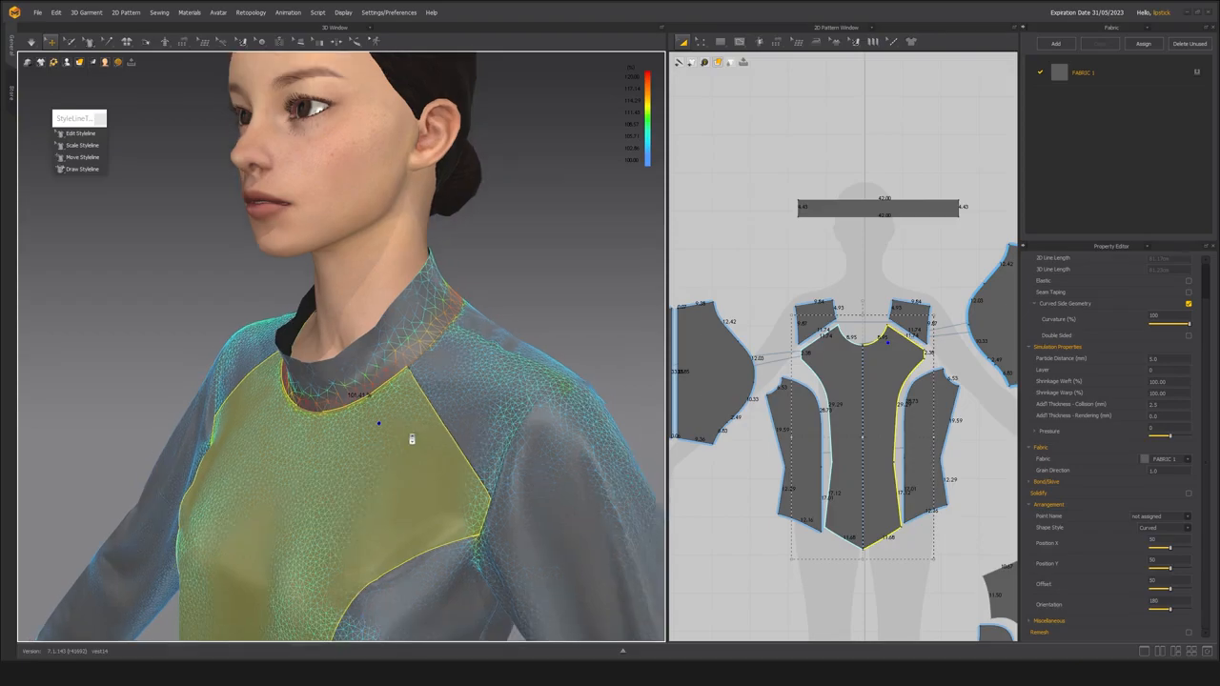
scroll(839, 363, down, 5)
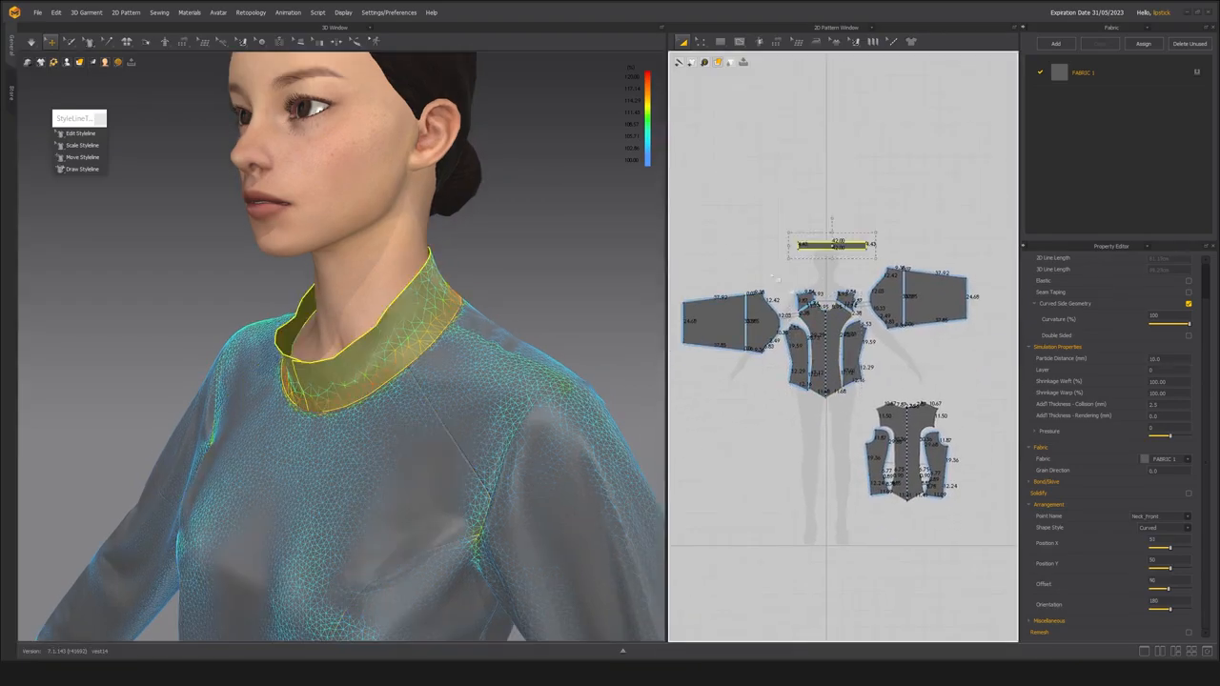
click(688, 267)
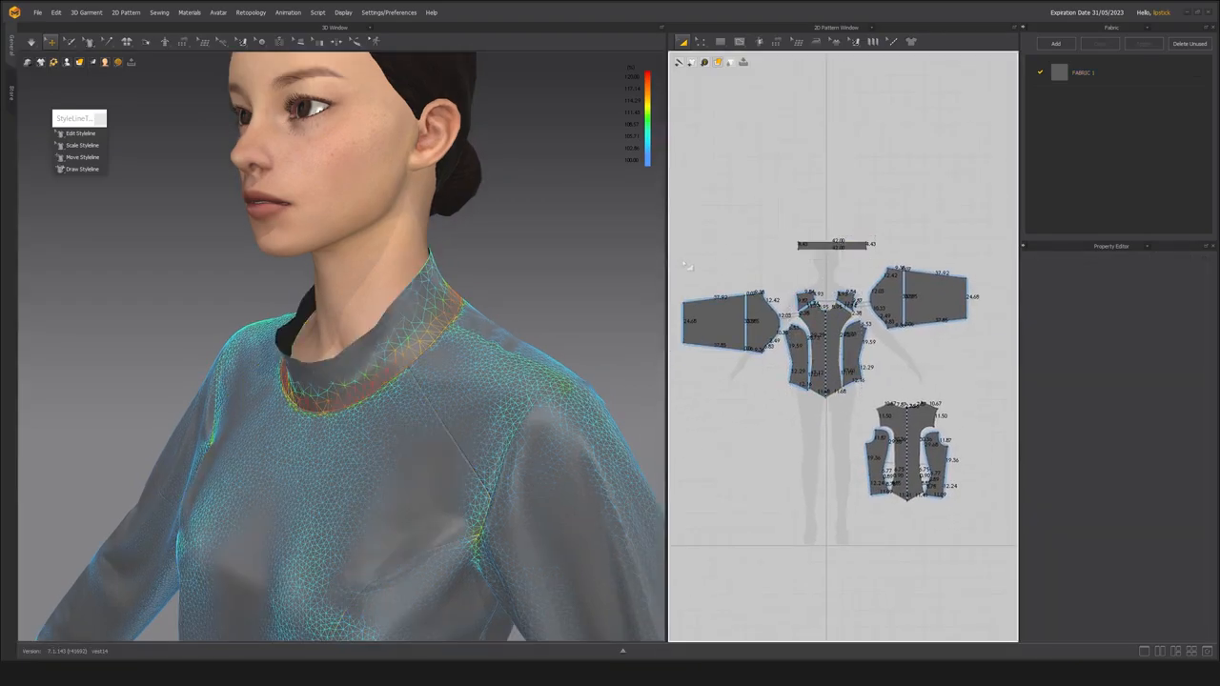
drag(1018, 574, 1017, 573)
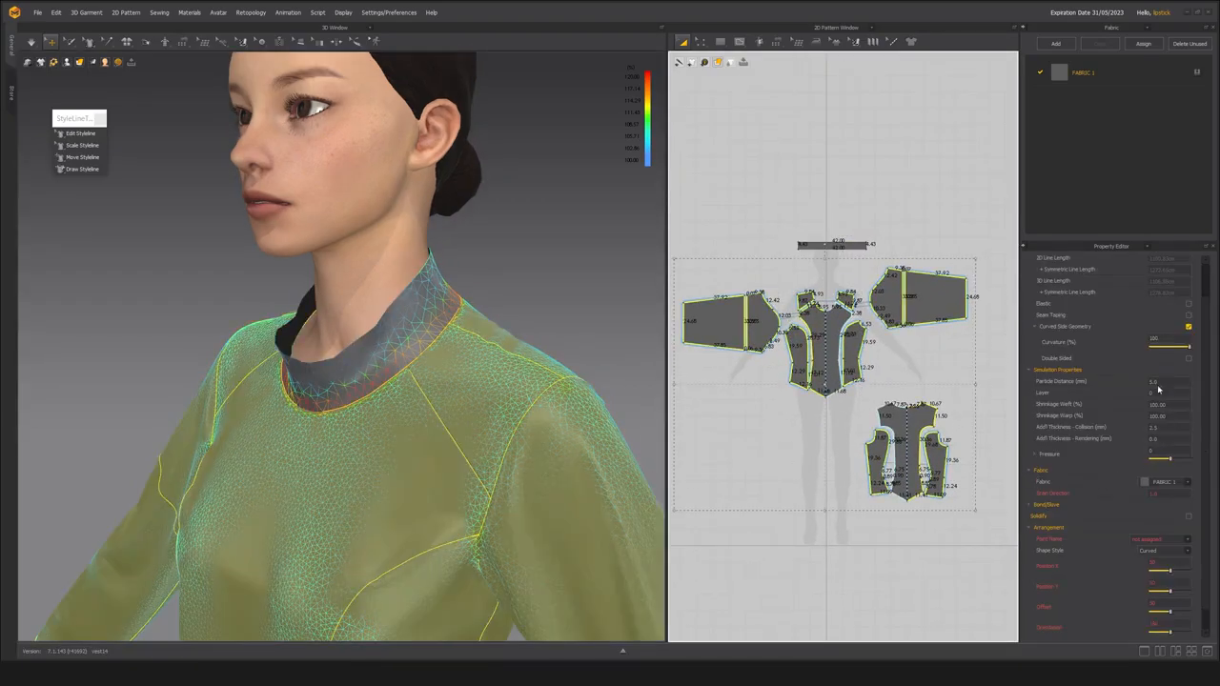
key(BackSpace)
text(10)
key(Return)
Simulate the garment to settle the remeshed pieces on the avatar.
mouse_move(235, 378)
right_down()
mouse_move(257, 382)
mouse_move(238, 375)
right_up()
key(space)
right_drag(207, 318, 209, 294)
key(space)
click(213, 290)
middle_drag(220, 316, 305, 330)
right_drag(296, 322, 210, 324)
Run the simulation while tugging the collar's upper edge outward, away from the neck.
scroll(221, 300, up, 3)
key(space)
right_drag(274, 350, 210, 330)
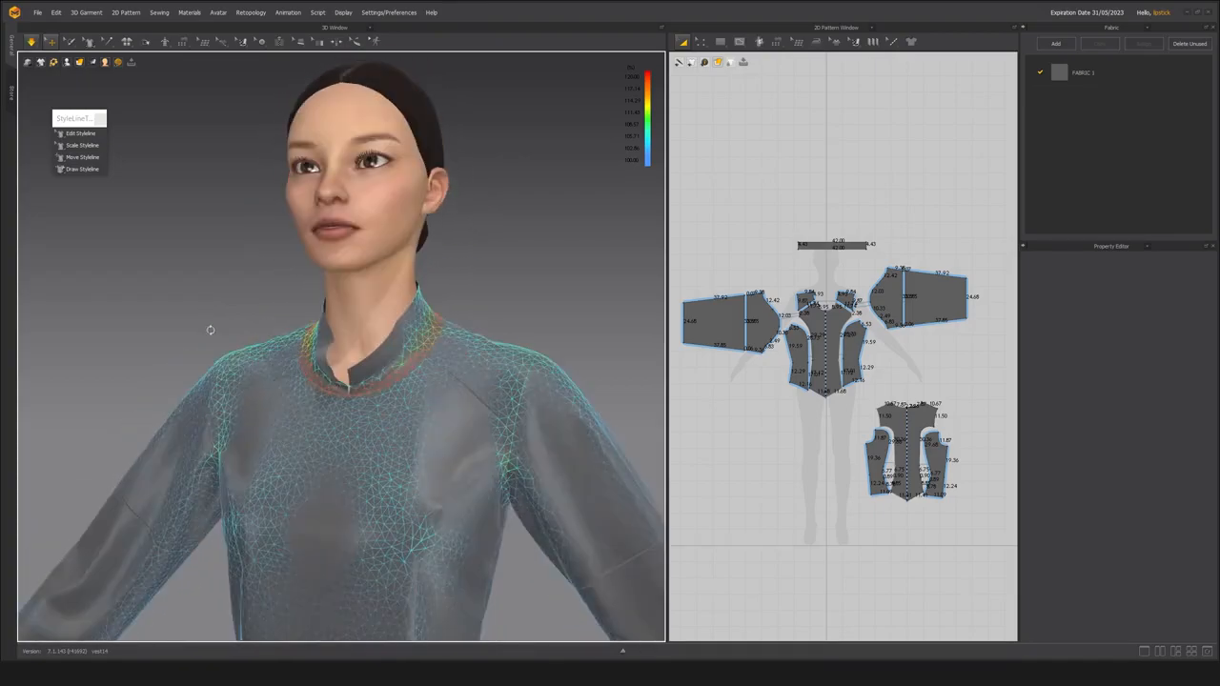
click(335, 341)
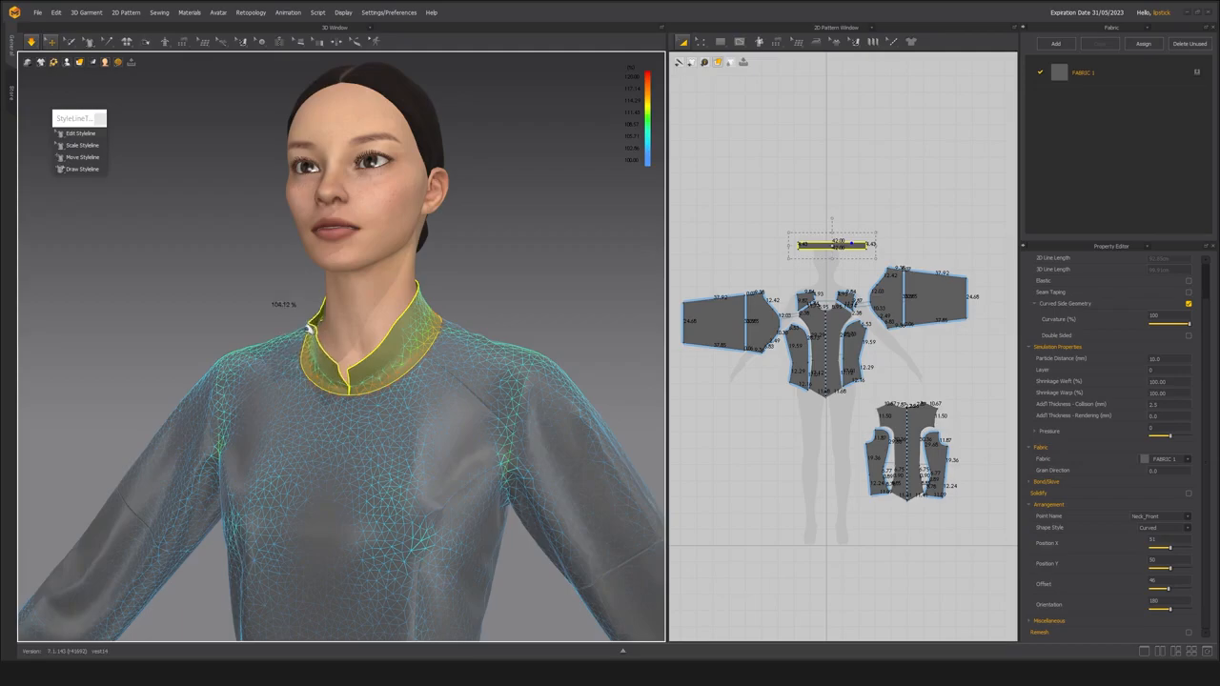
right_drag(229, 272, 289, 379)
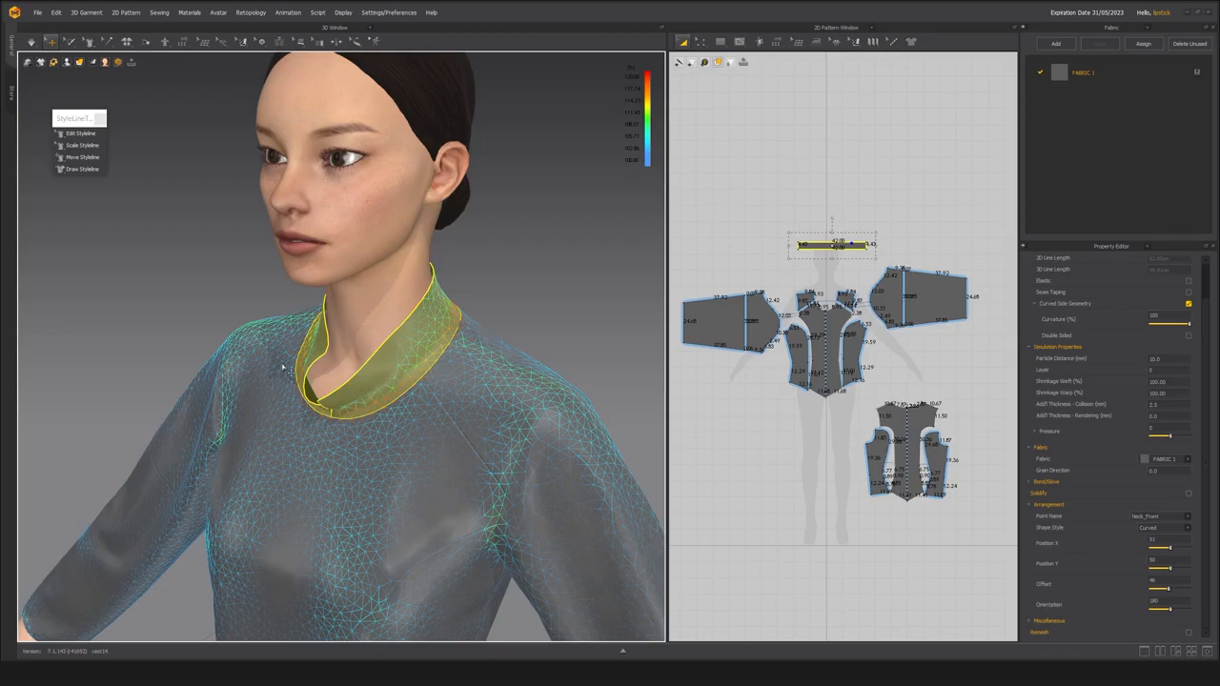
Pull the collar's front edge into shape on both sides of the opening during simulation, and stop simulating.
scroll(359, 355, up, 1)
mouse_move(358, 355)
right_down()
mouse_move(437, 359)
mouse_move(359, 355)
right_up()
scroll(358, 355, up, 3)
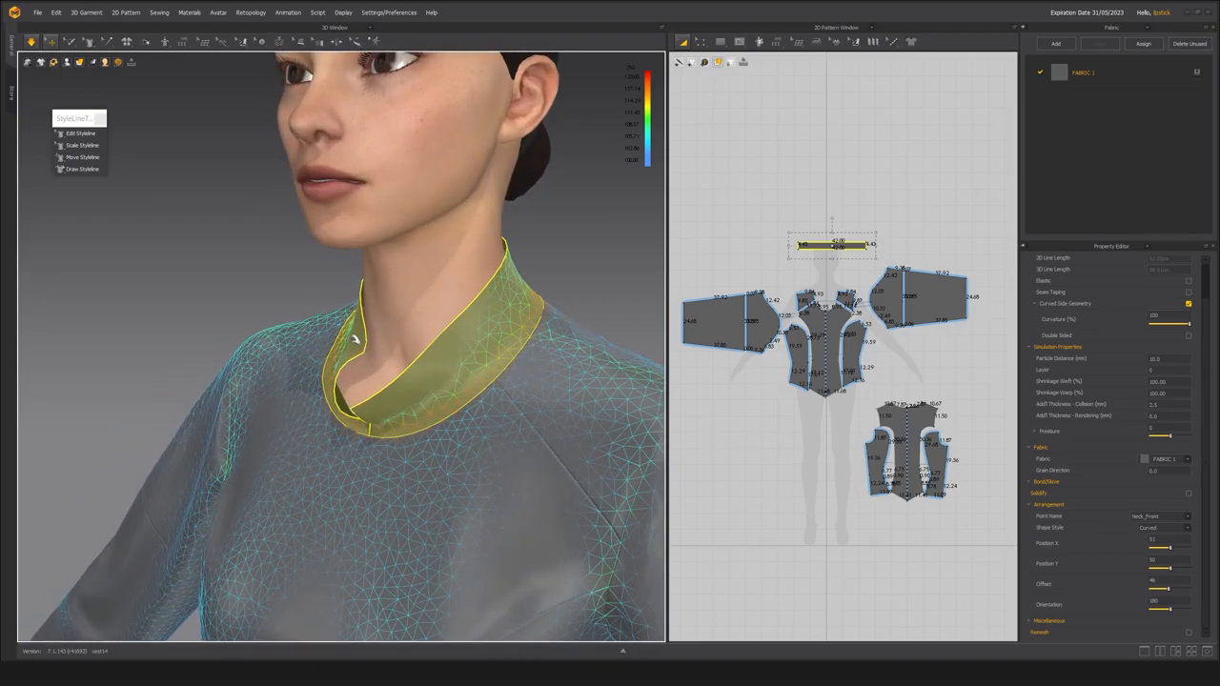
right_drag(348, 335, 355, 373)
key(space)
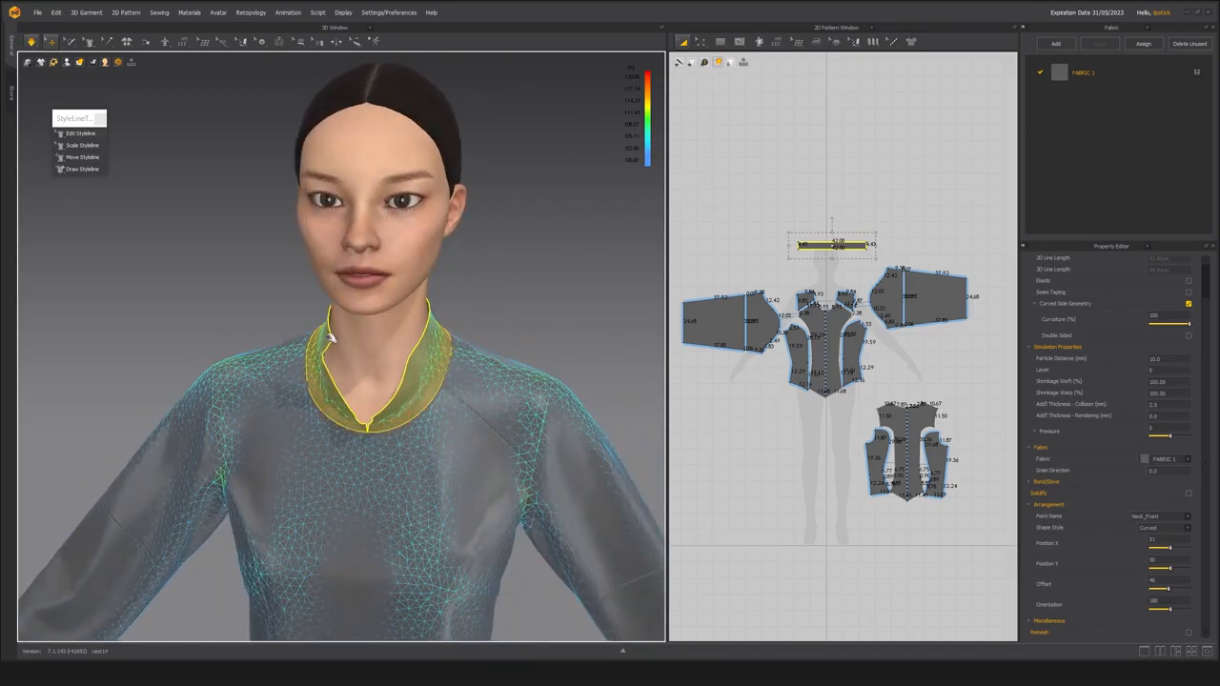
key(space)
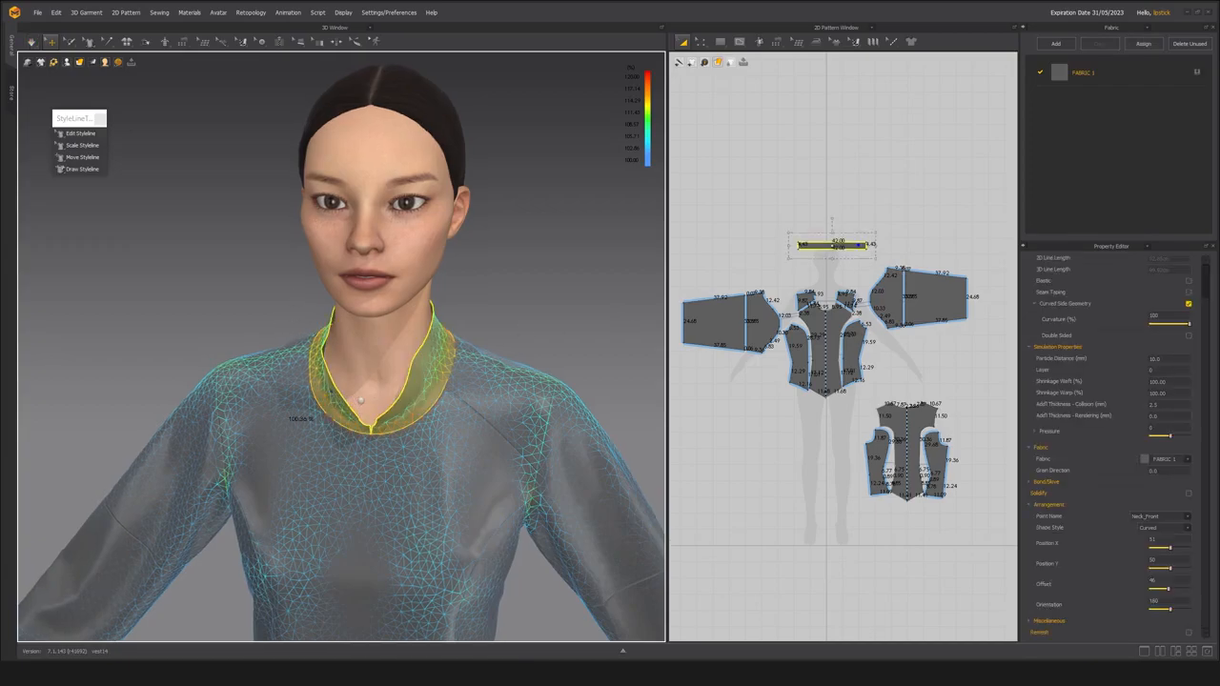
Create a Layer Clone (Over) of the collar and place it directly above the original collar pattern.
scroll(356, 404, up, 4)
right_drag(358, 404, 351, 406)
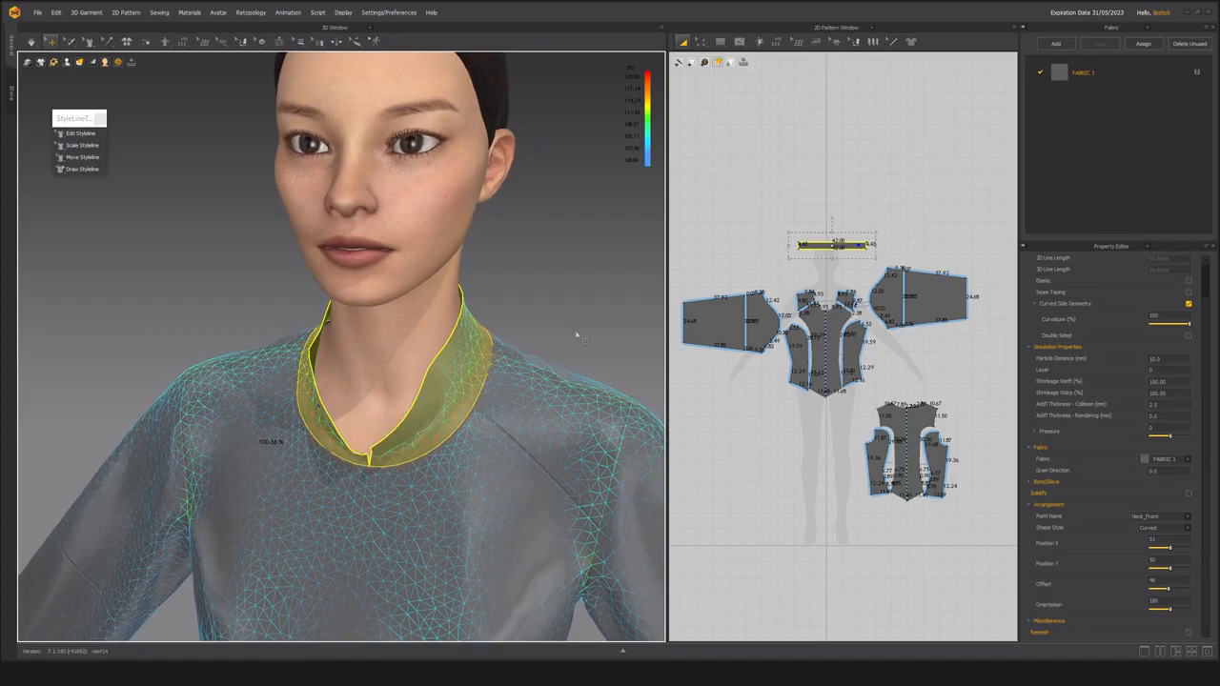
middle_drag(820, 293, 780, 335)
scroll(780, 336, up, 3)
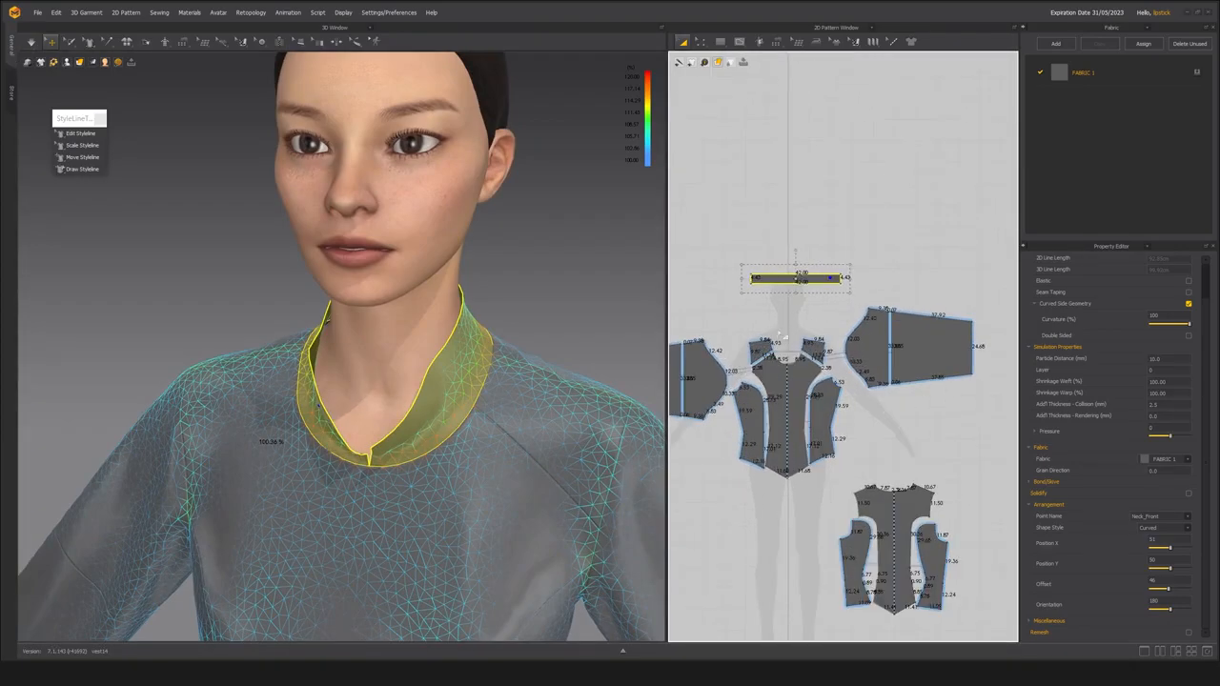
scroll(772, 322, up, 3)
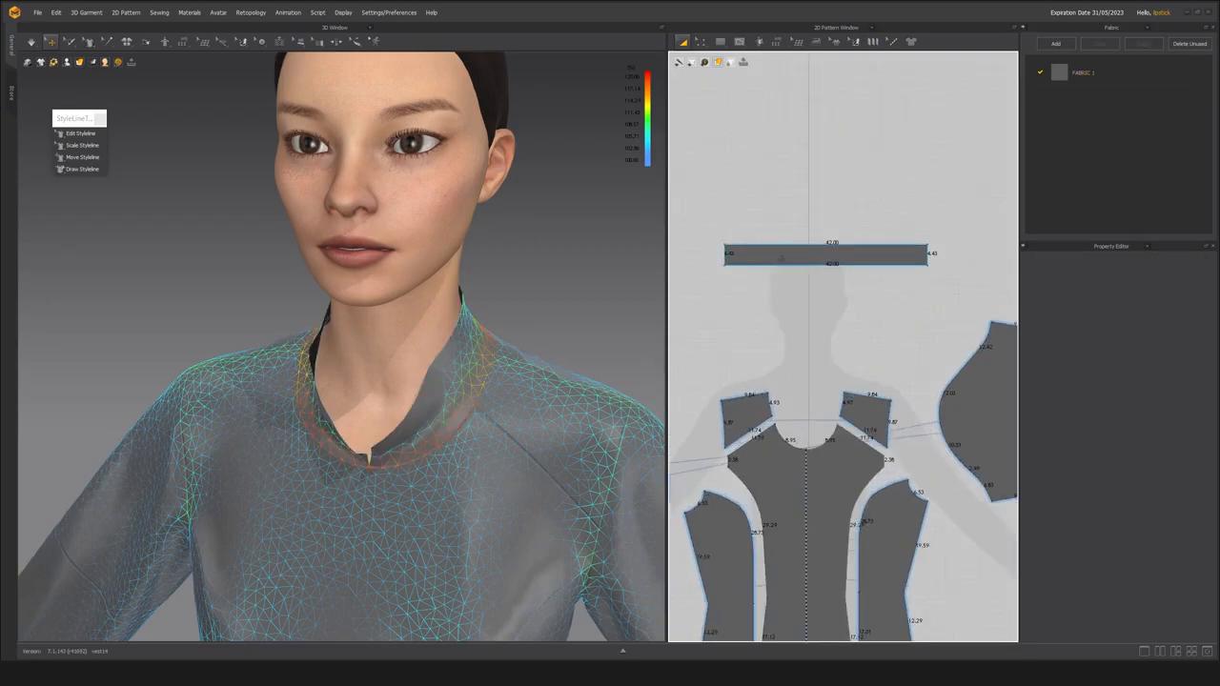
middle_drag(778, 333, 765, 362)
click(762, 365)
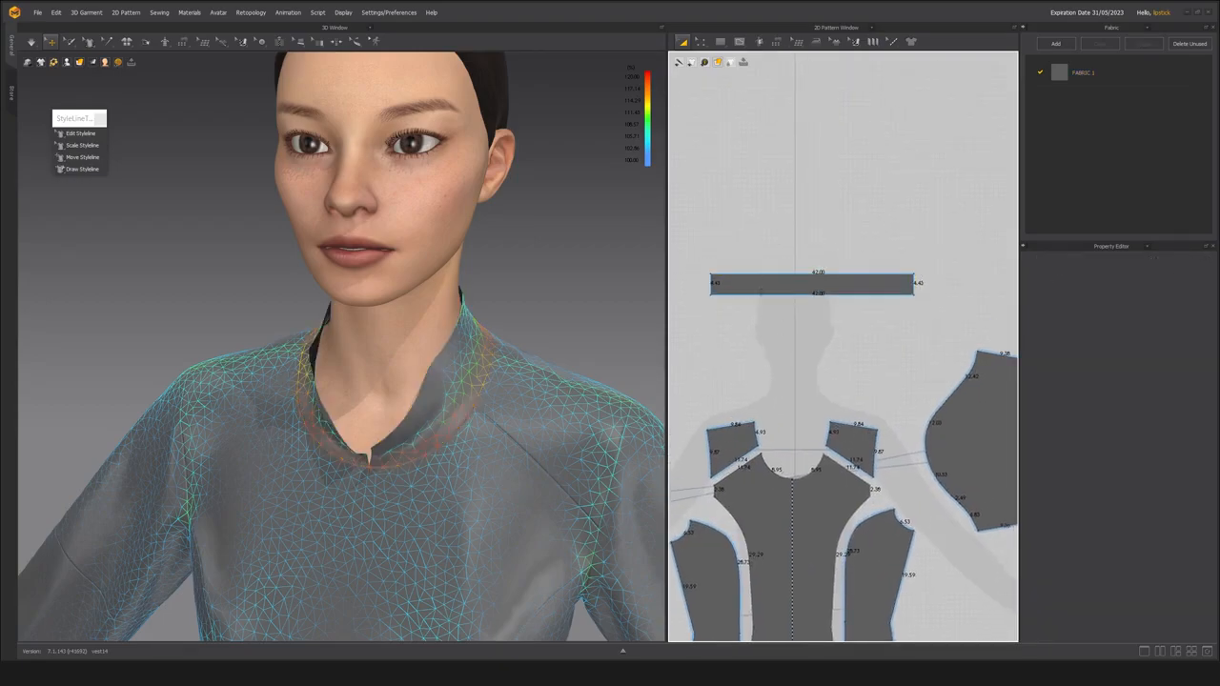
click(768, 284)
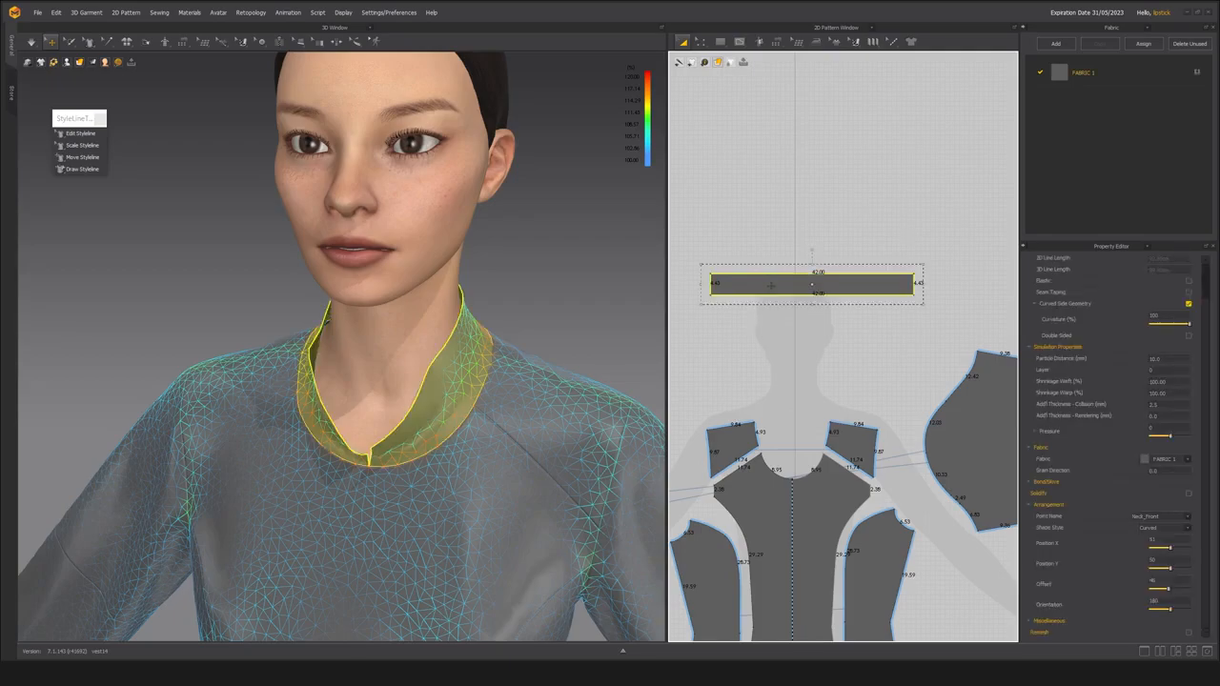
middle_drag(762, 305, 761, 316)
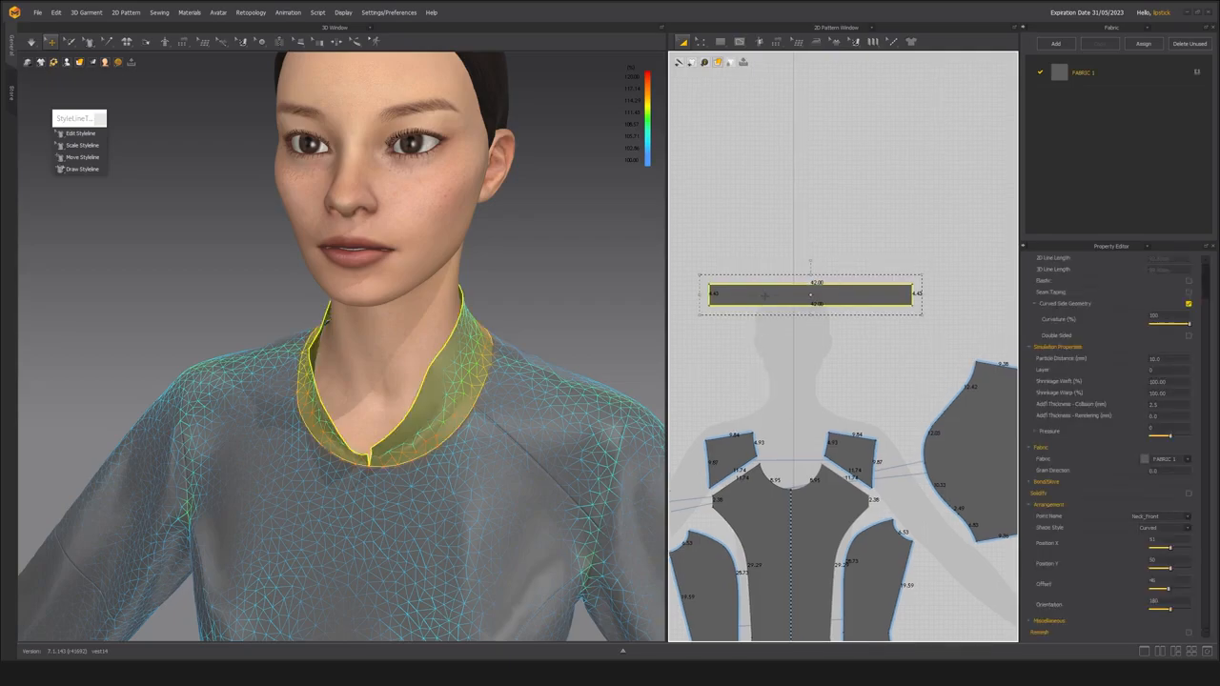
right_click(764, 296)
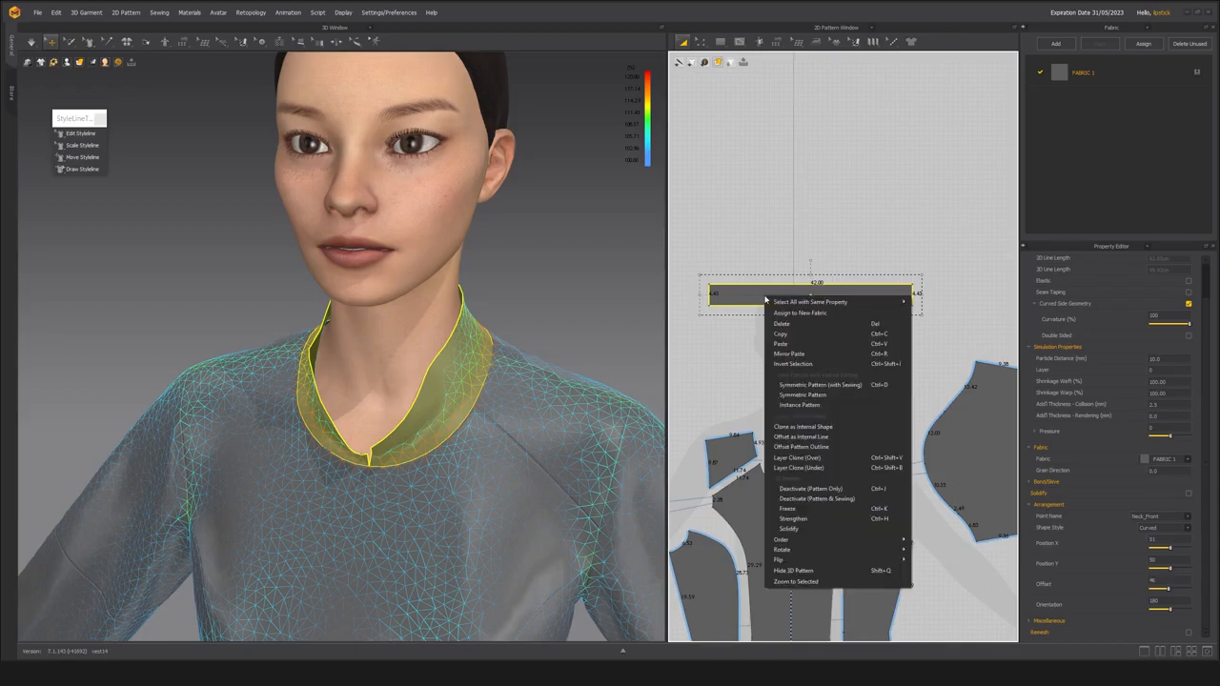
click(811, 459)
click(811, 269)
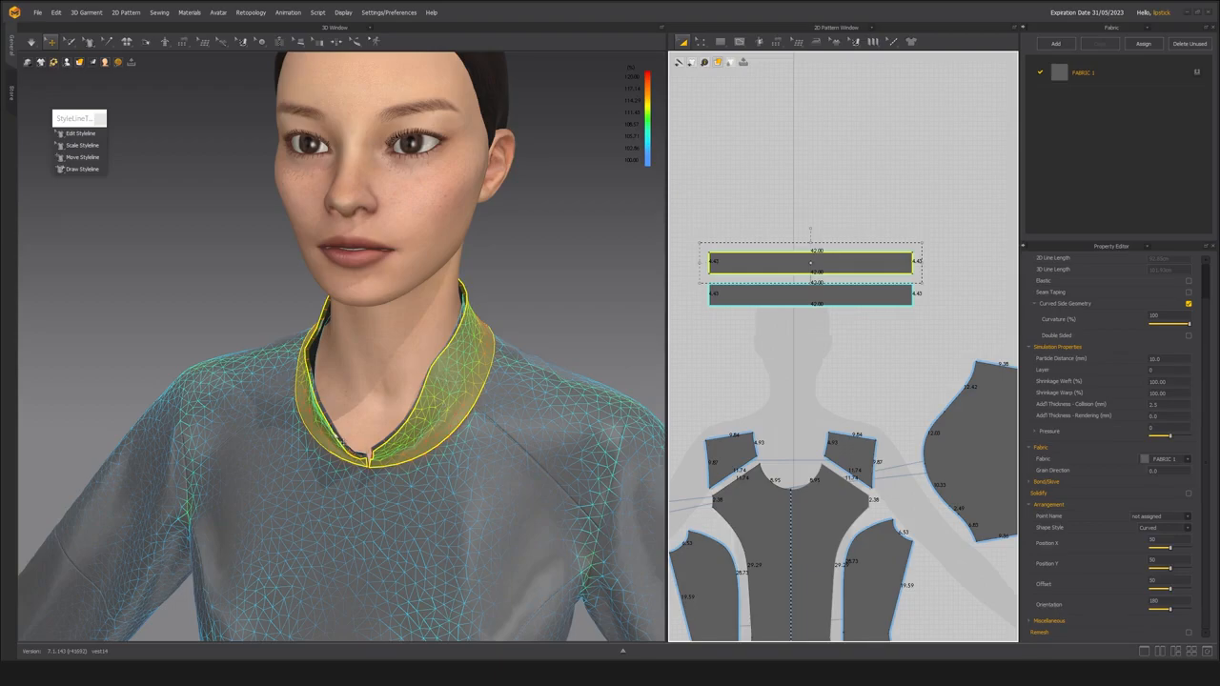
Simulate the two-layer collar while pulling its upper edge into place around the neck.
right_drag(372, 464, 319, 338)
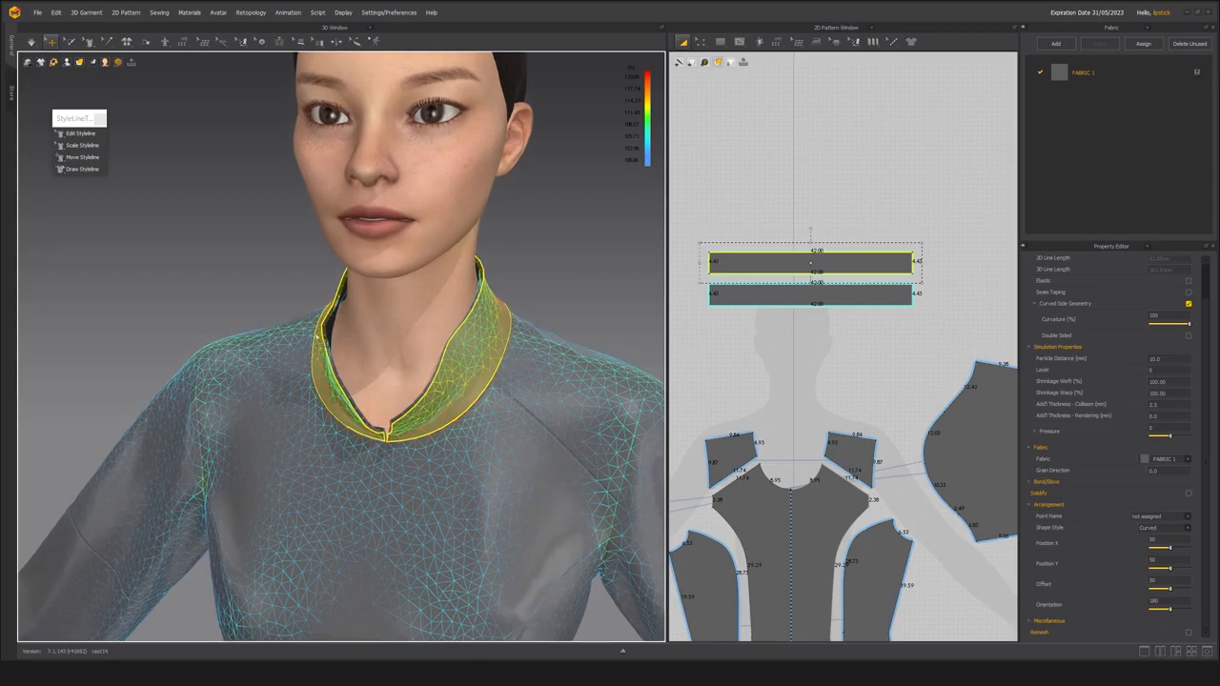
right_drag(319, 339, 267, 294)
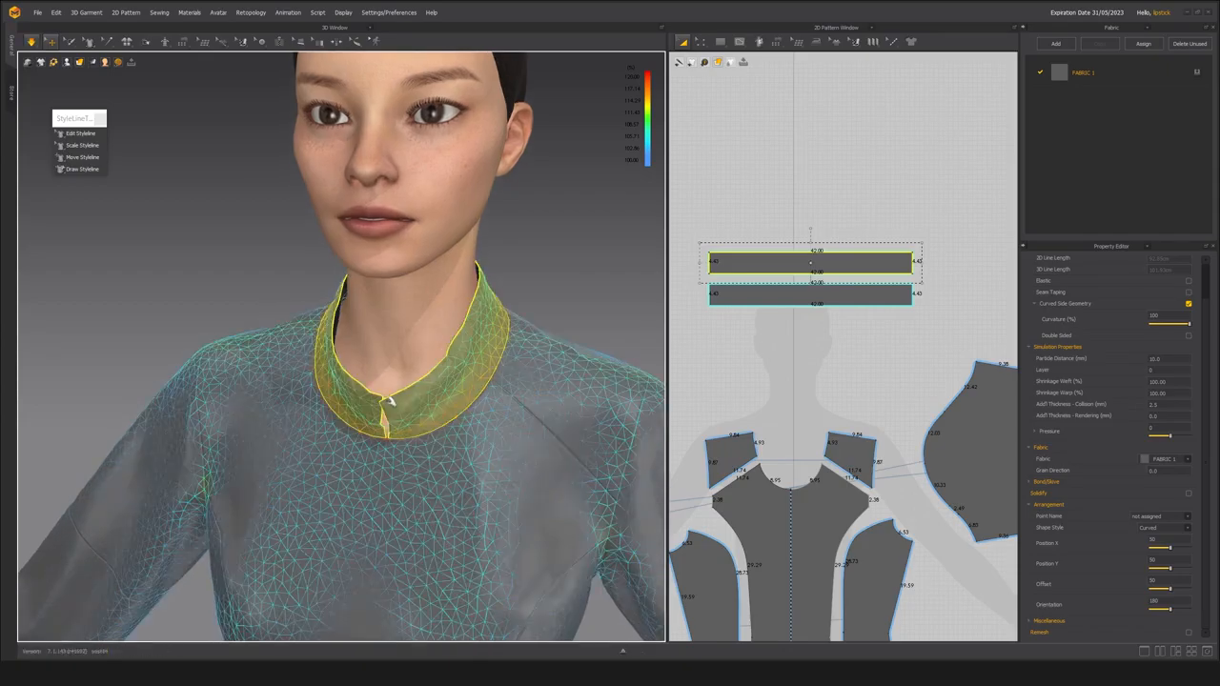
mouse_move(388, 403)
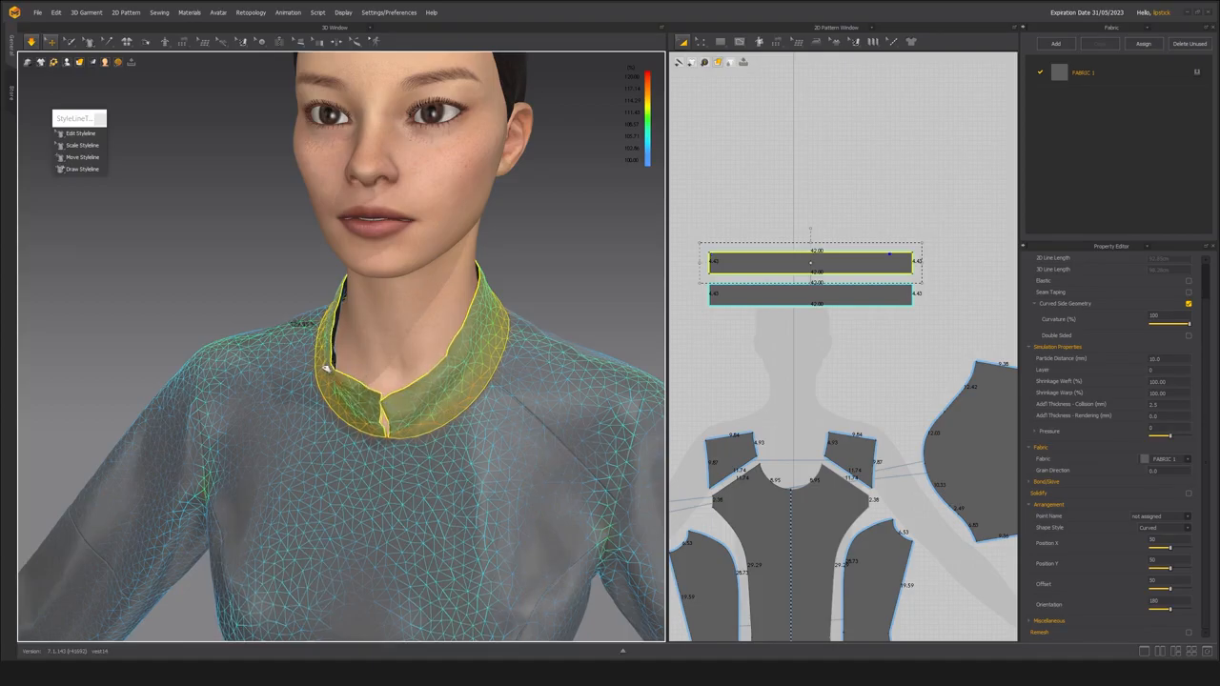
right_drag(277, 292, 267, 267)
click(269, 268)
key(space)
Resume the simulation and tug the layered collar's front corners to even out the opening, and stop simulating.
right_drag(373, 331, 283, 340)
key(2)
scroll(381, 361, down, 4)
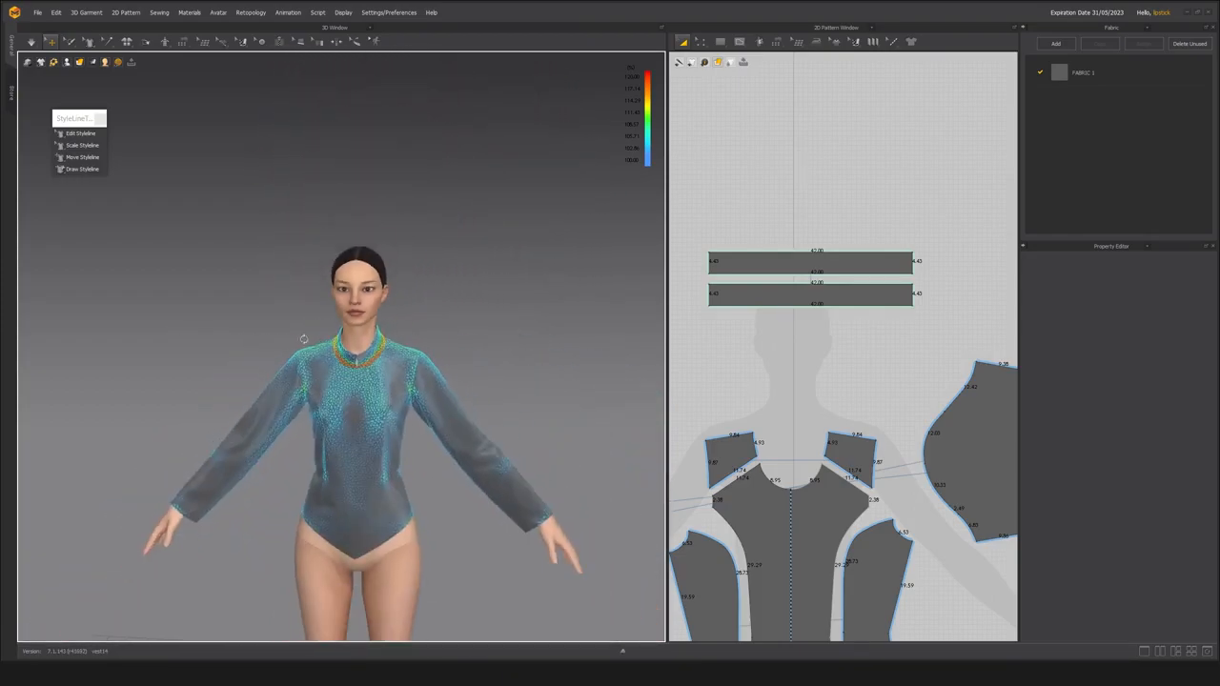
right_drag(382, 360, 295, 337)
scroll(294, 337, up, 4)
right_drag(407, 399, 451, 347)
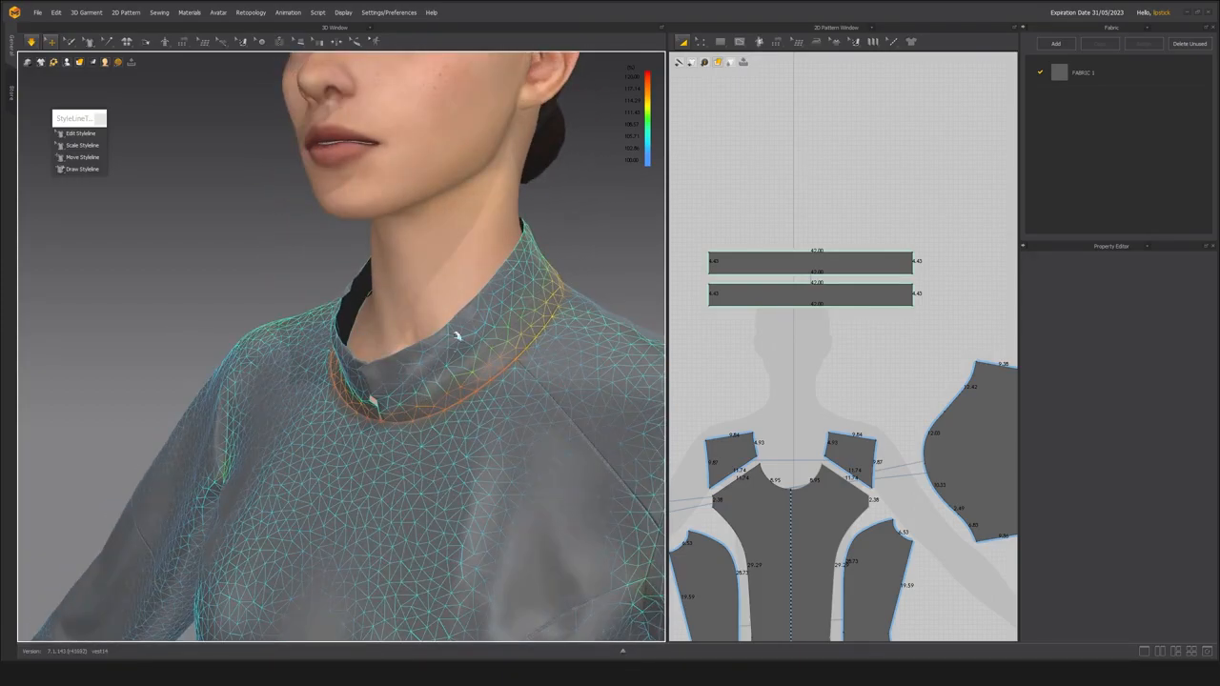
click(484, 310)
right_drag(382, 398, 464, 362)
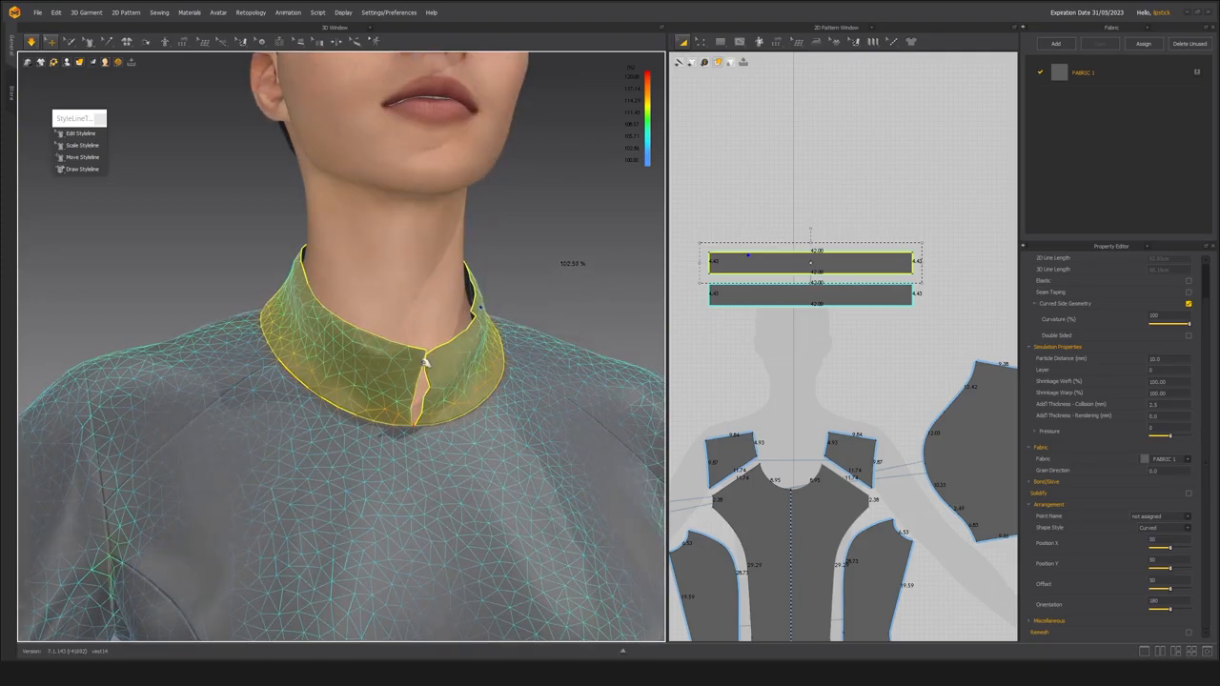
drag(414, 359, 328, 341)
right_drag(327, 340, 434, 359)
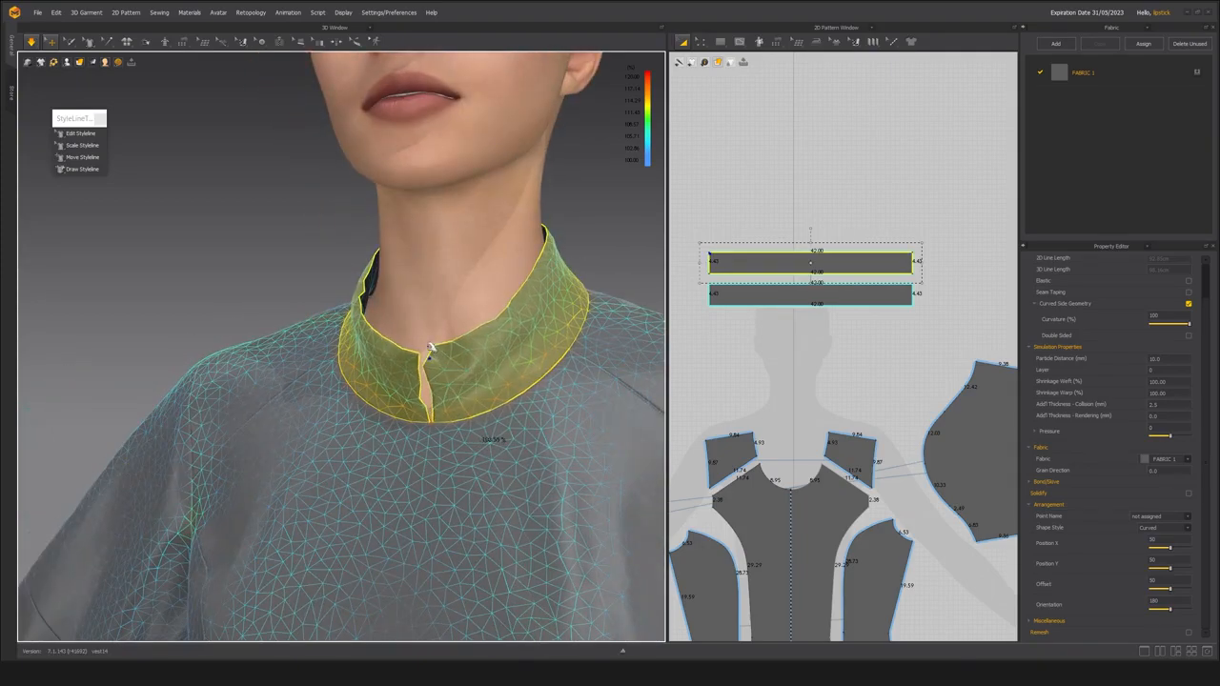
middle_drag(488, 417, 437, 448)
mouse_move(499, 295)
mouse_down()
mouse_move(513, 298)
mouse_move(518, 264)
mouse_move(516, 277)
mouse_up()
key(space)
Switch the garment display from the strain map to the plain fabric surface and inspect the collar up close.
scroll(516, 276, down, 3)
click(157, 91)
right_drag(143, 81, 96, 87)
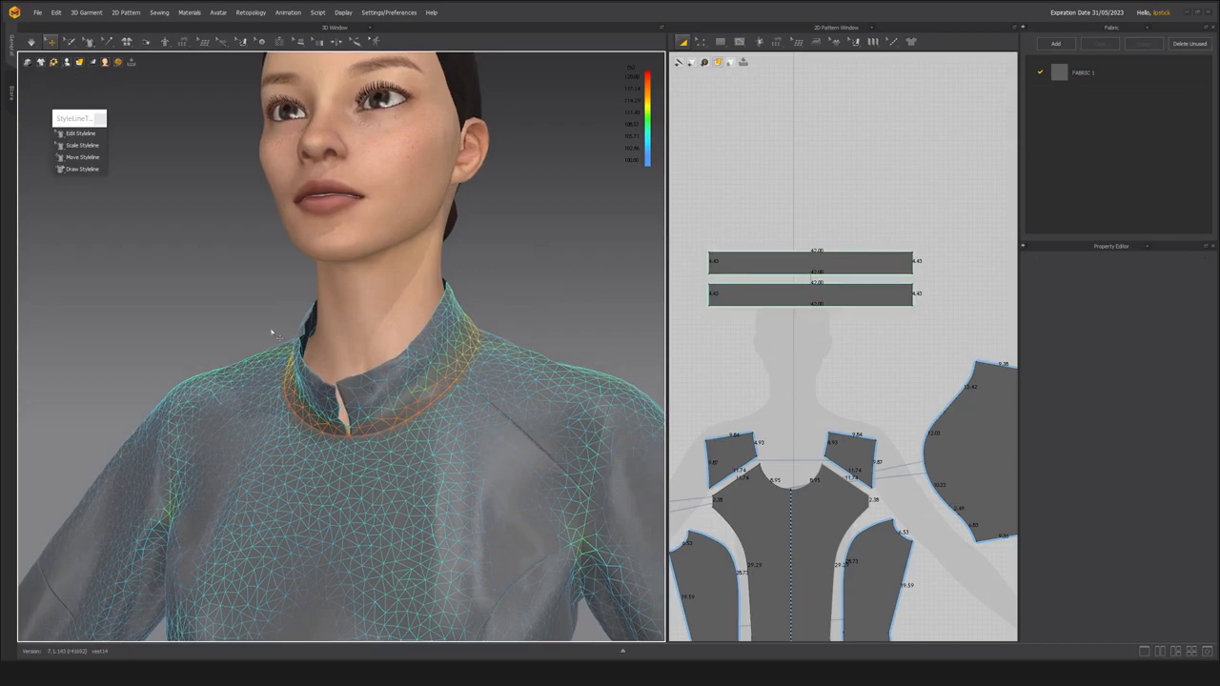
key(alt+2)
right_drag(406, 380, 382, 366)
scroll(359, 368, up, 2)
scroll(360, 368, down, 2)
click(291, 411)
right_drag(253, 407, 371, 428)
scroll(371, 428, up, 5)
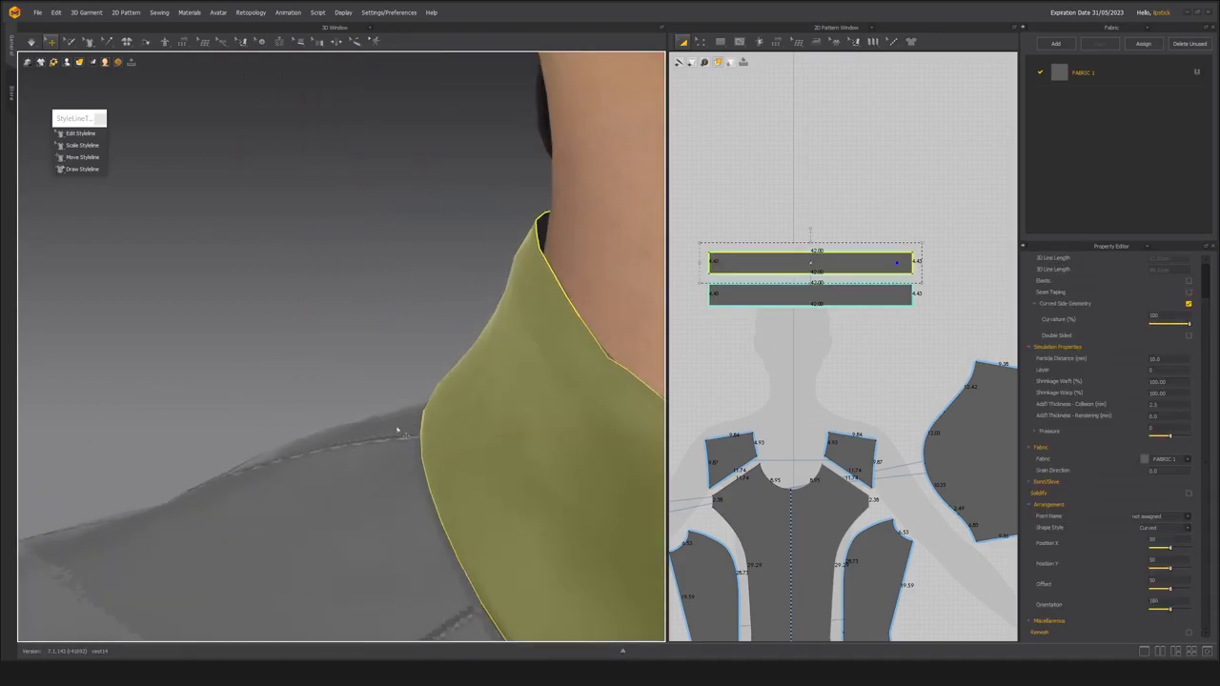
Examine the layered collar's front opening and its seams along the neckline and shoulder.
scroll(392, 430, down, 6)
right_drag(441, 413, 426, 398)
scroll(427, 398, up, 5)
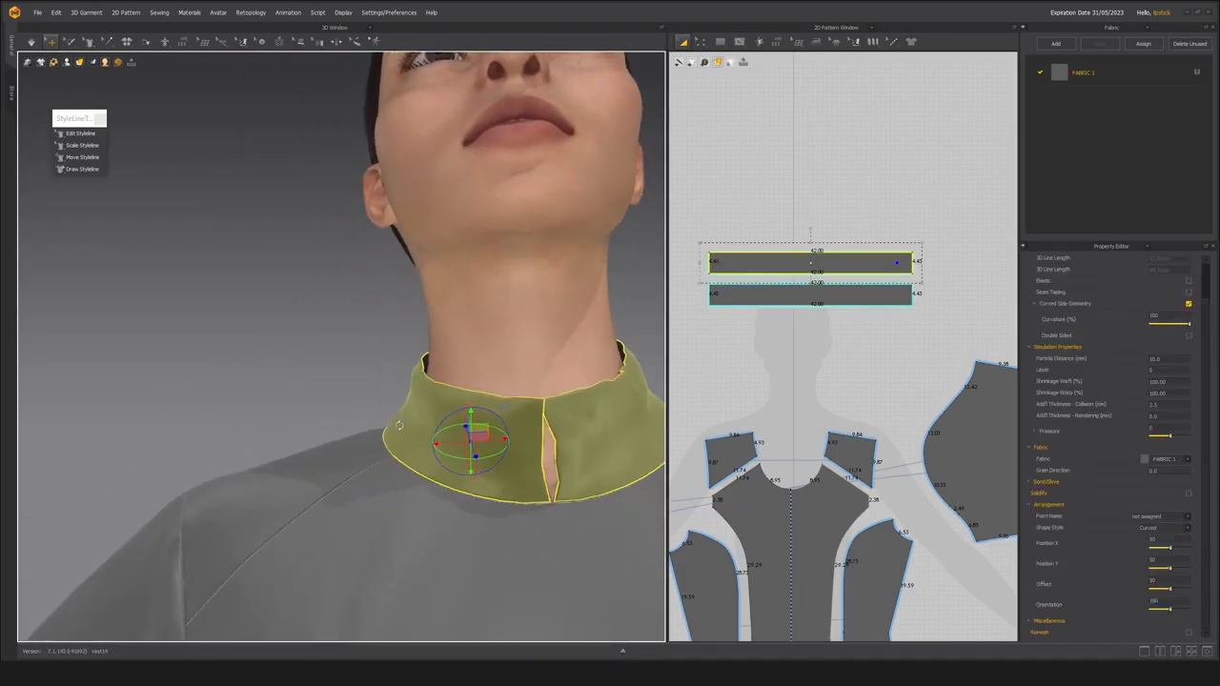
click(342, 337)
right_drag(322, 379, 469, 377)
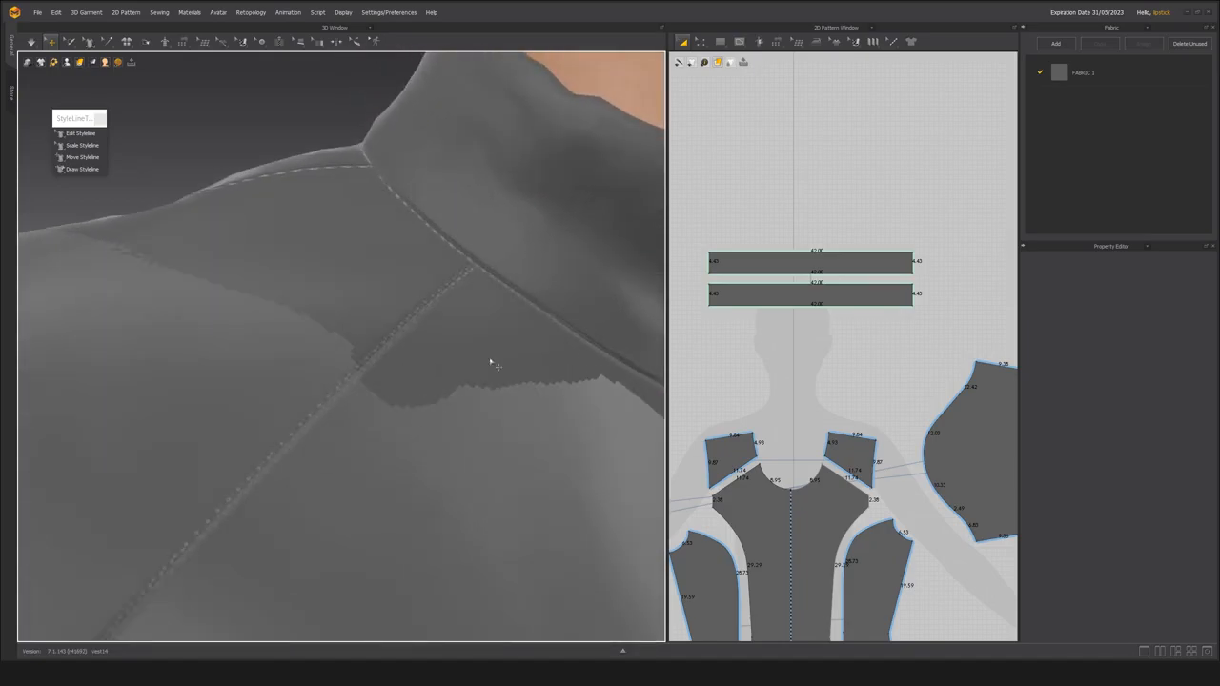
click(540, 318)
scroll(539, 324, down, 6)
right_drag(534, 334, 405, 351)
click(408, 355)
scroll(423, 428, up, 5)
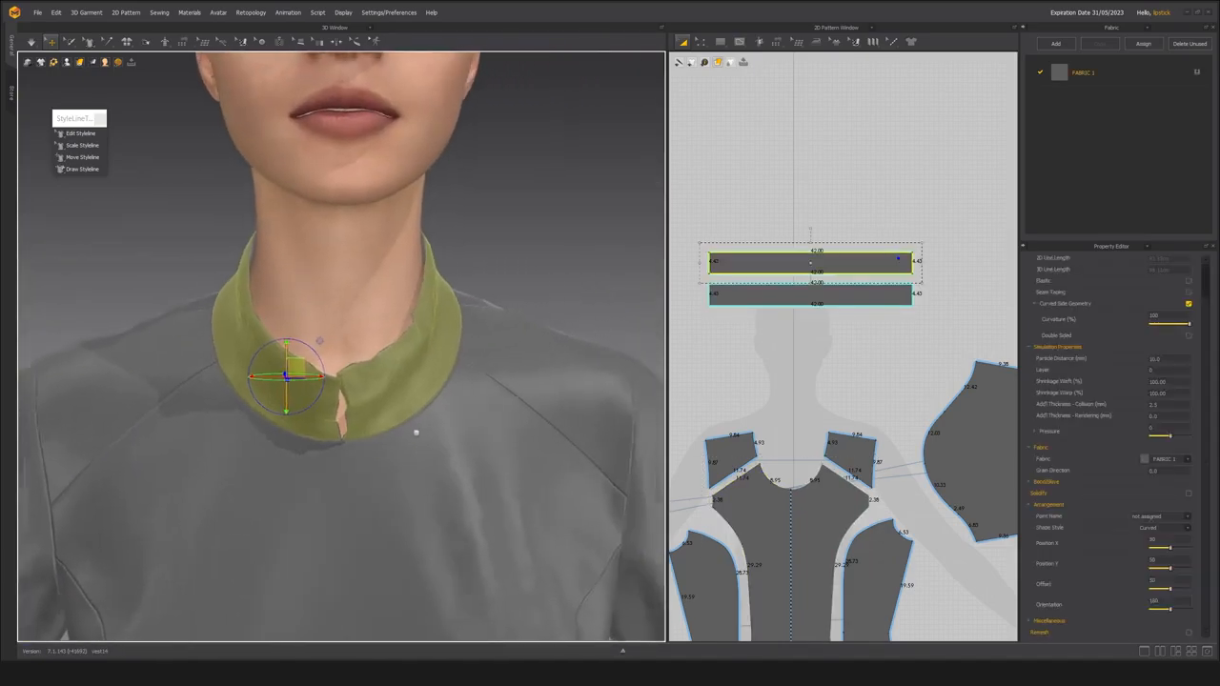
Resume the simulation and adjust the layered collar's upper edge along the shoulder side of the neck.
key(space)
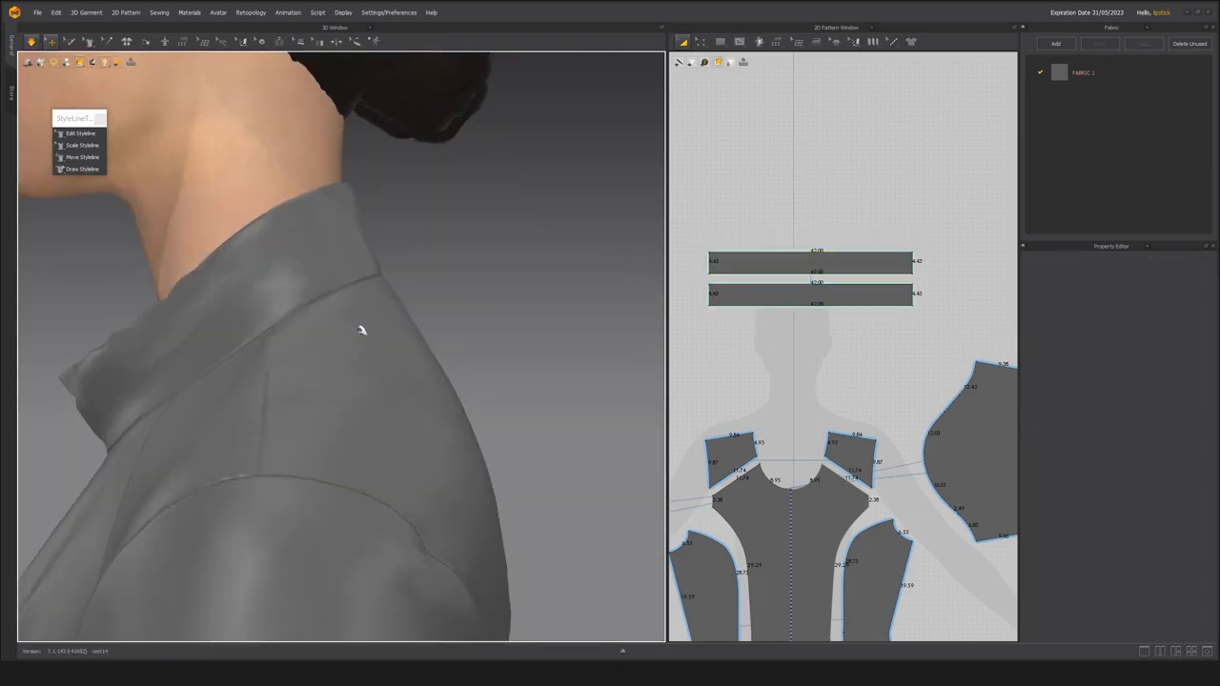
middle_drag(362, 330, 365, 411)
scroll(365, 410, up, 5)
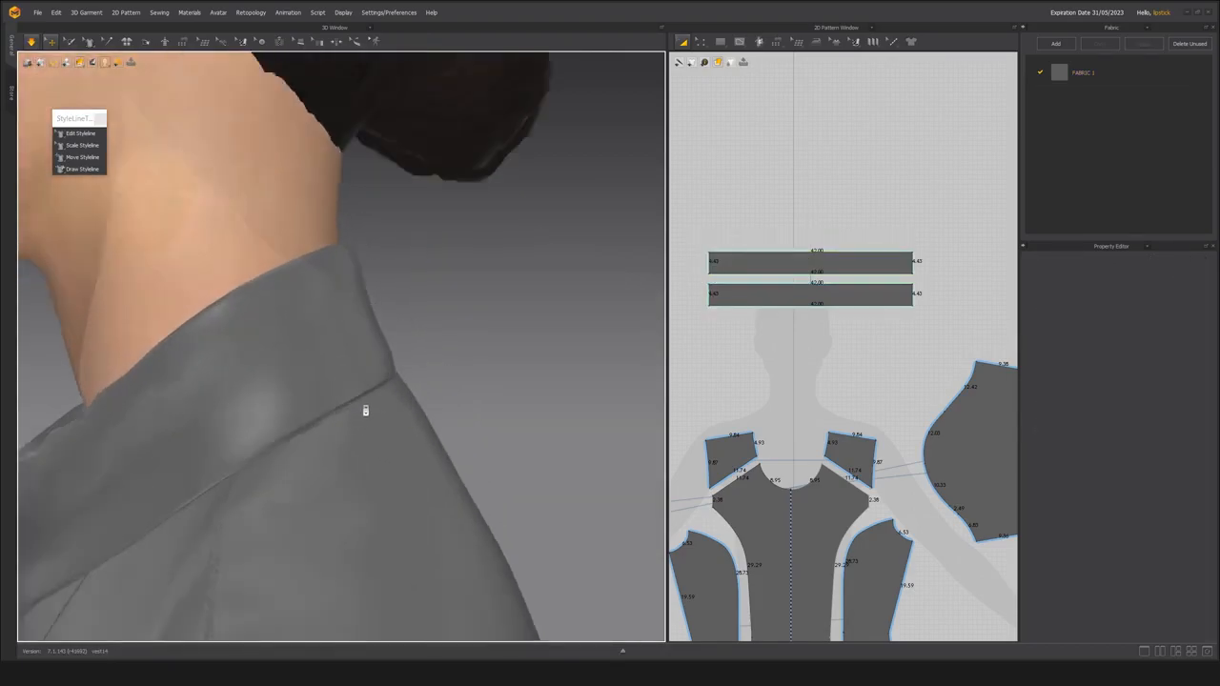
right_drag(365, 403, 336, 218)
click(338, 207)
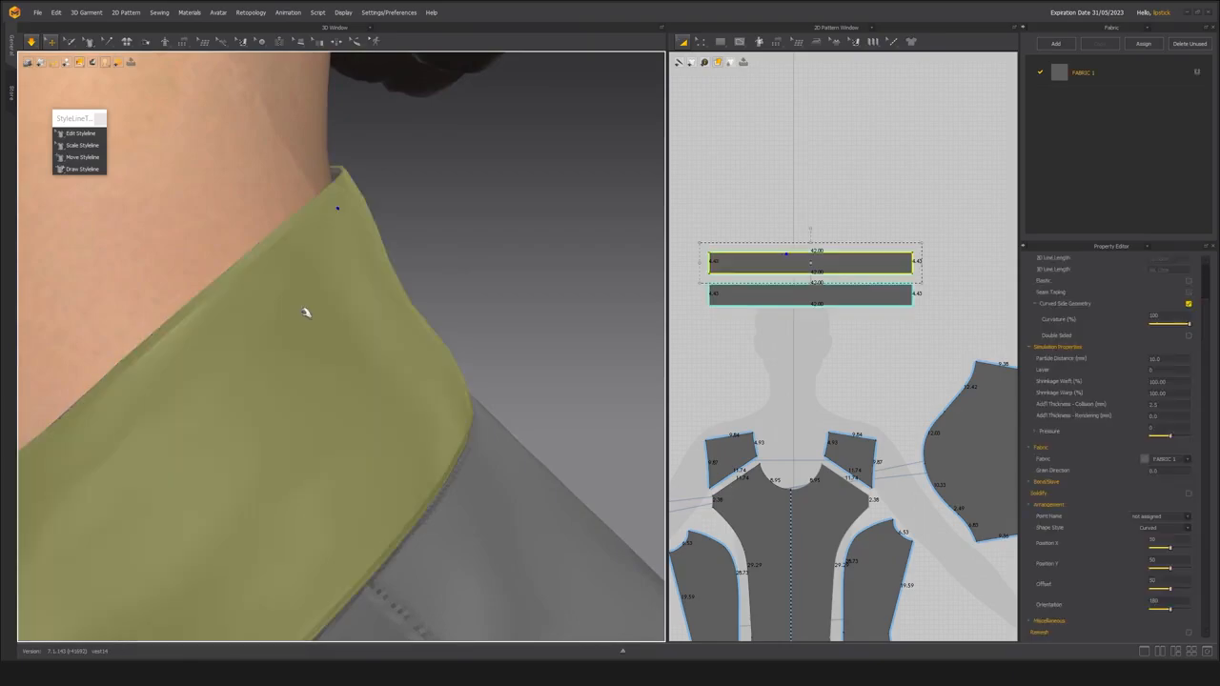
right_drag(305, 310, 355, 305)
Examine the simulated two-layer collar from the front and side, checking its height against the neck.
scroll(367, 373, down, 2)
middle_drag(367, 374, 425, 340)
scroll(392, 365, down, 1)
scroll(425, 340, down, 3)
right_drag(425, 340, 461, 436)
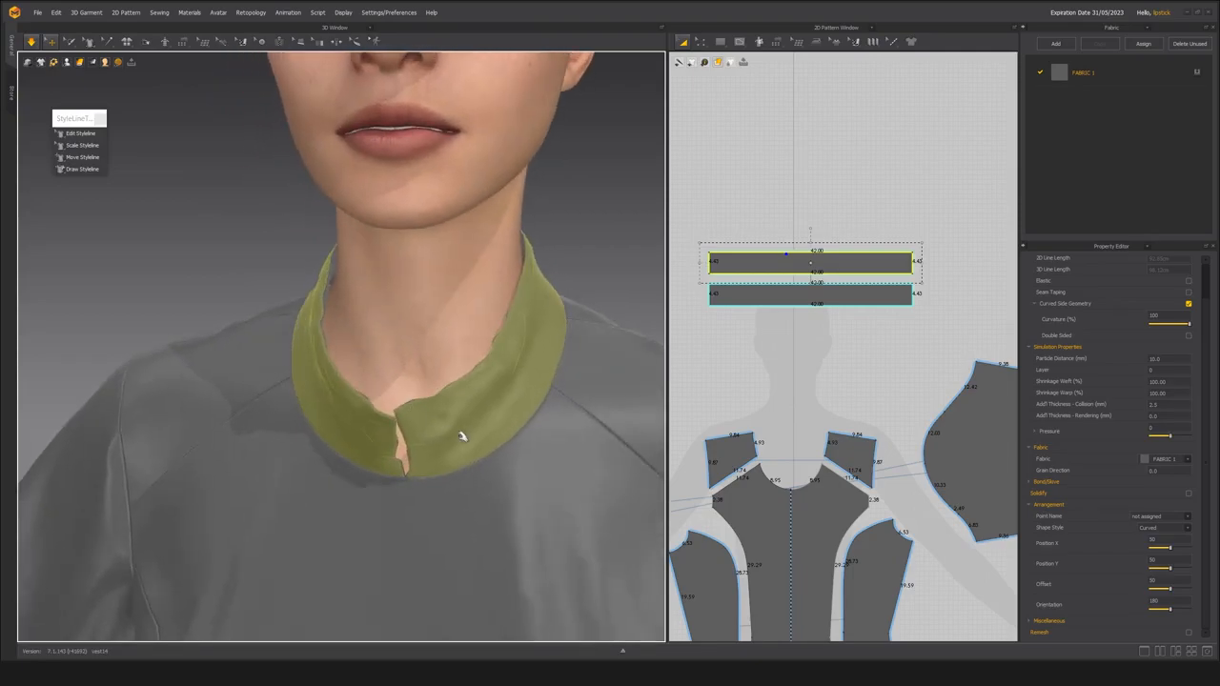
scroll(408, 343, down, 4)
right_drag(408, 343, 540, 354)
scroll(373, 394, up, 4)
click(616, 238)
right_drag(572, 286, 387, 344)
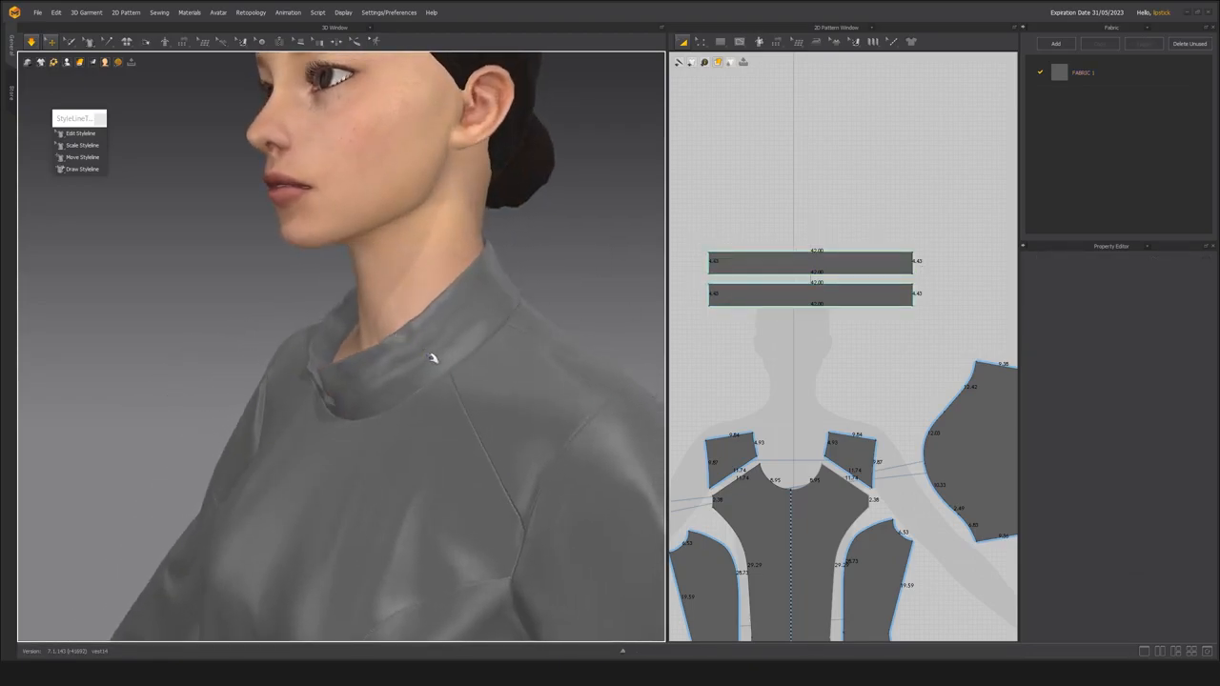
Lower the upper edge of the linked collar bands to shorten both pieces to a height of about 3.38.
click(431, 359)
click(741, 324)
click(792, 270)
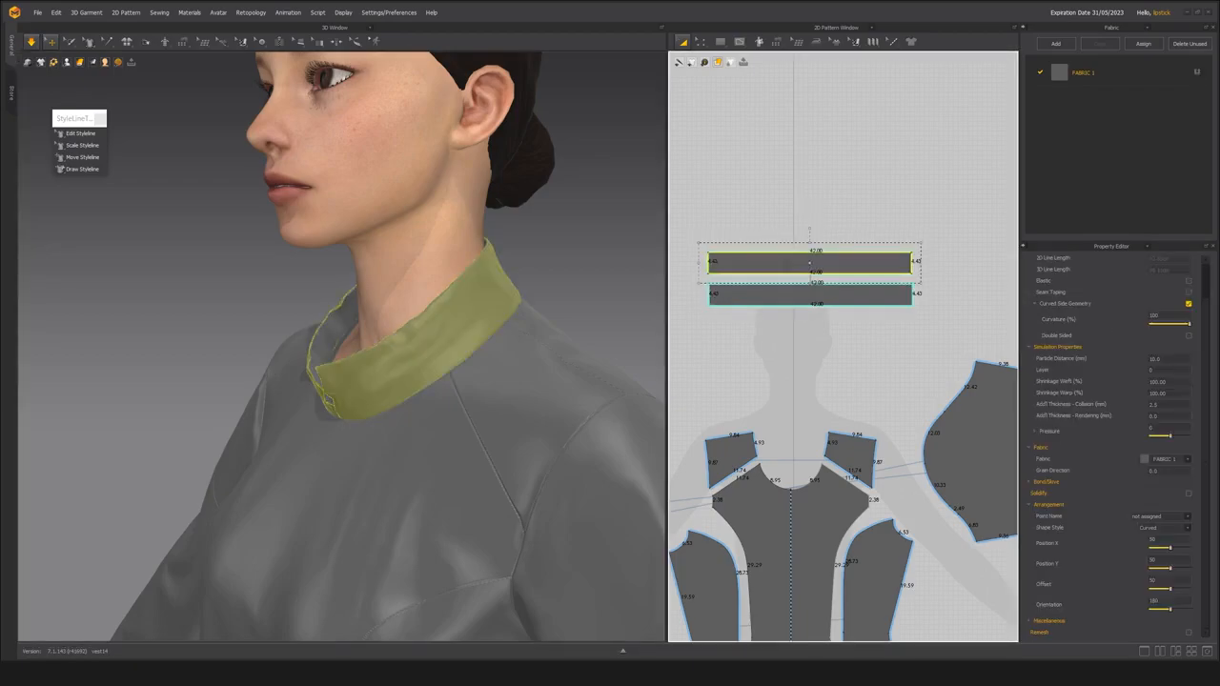
scroll(791, 272, up, 2)
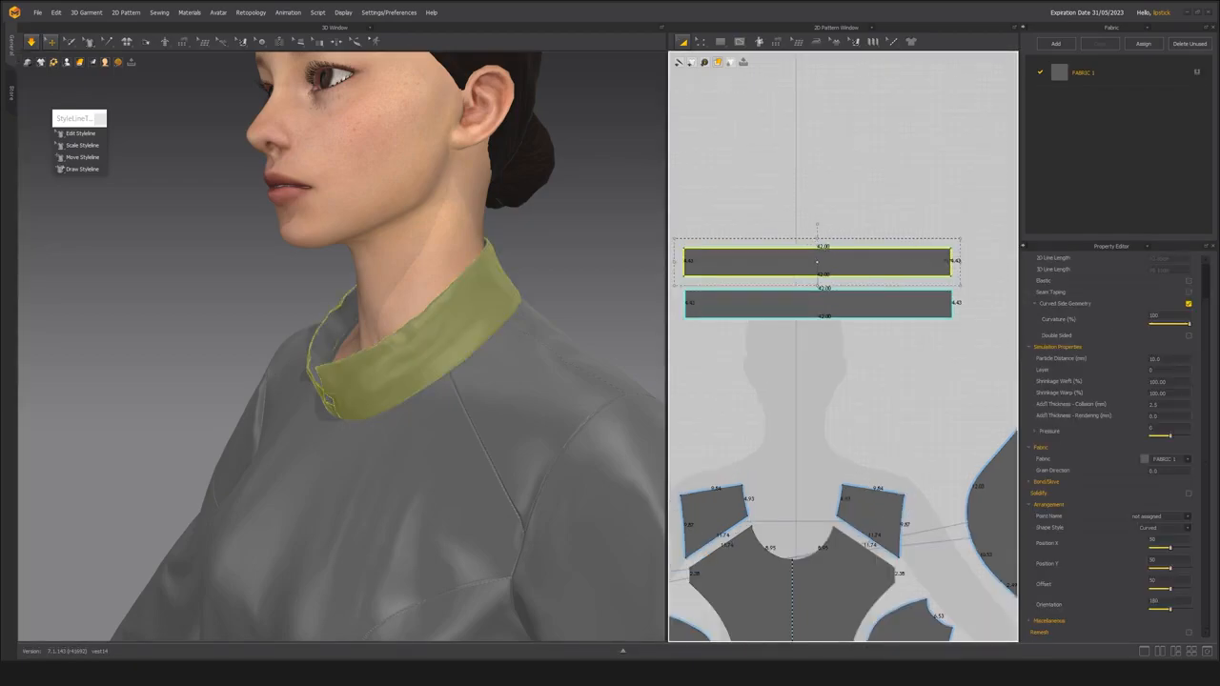
drag(818, 238, 818, 252)
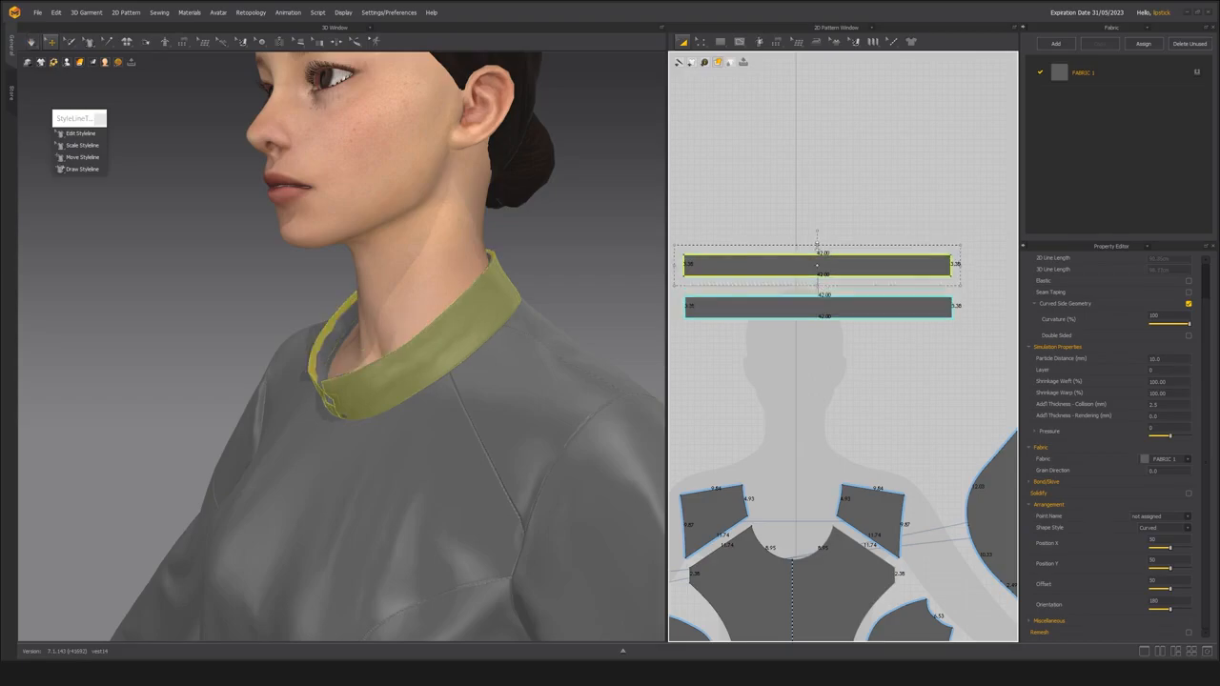
right_drag(476, 318, 485, 318)
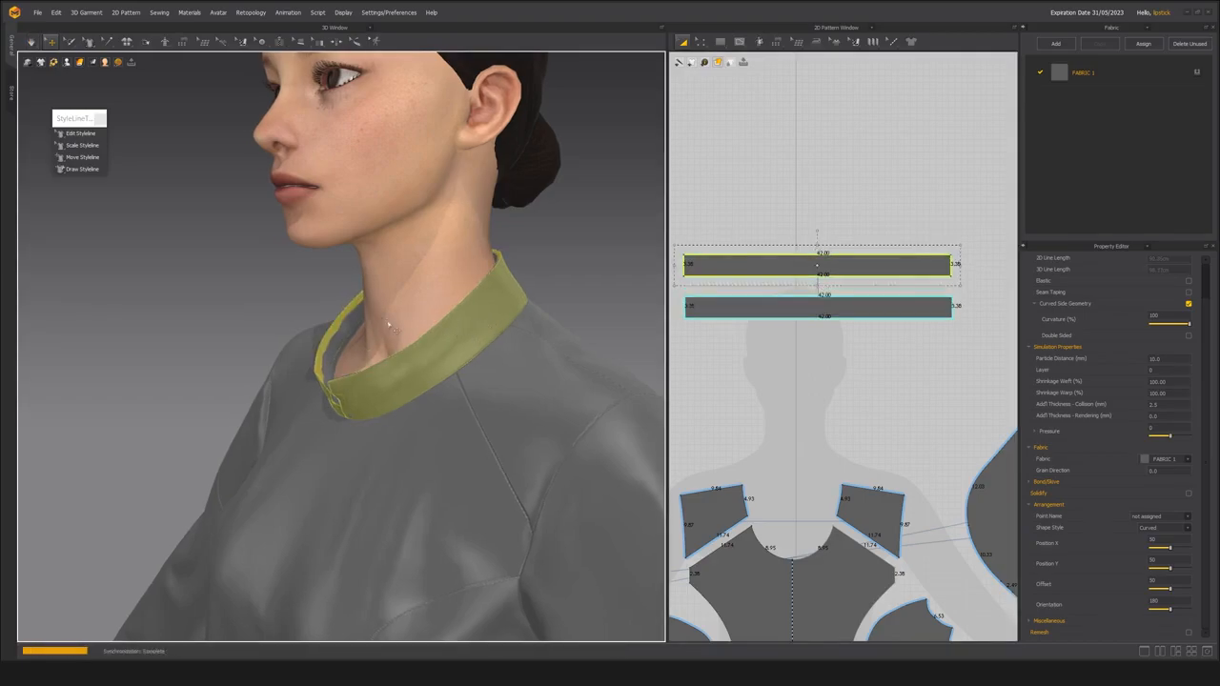
Simulate the shortened two-layer collar, tug its front opening into place, and stop the simulation.
key(space)
right_drag(302, 319, 382, 337)
mouse_move(384, 389)
mouse_down()
mouse_move(327, 416)
mouse_move(337, 406)
mouse_move(327, 401)
mouse_move(366, 410)
mouse_move(380, 393)
mouse_up()
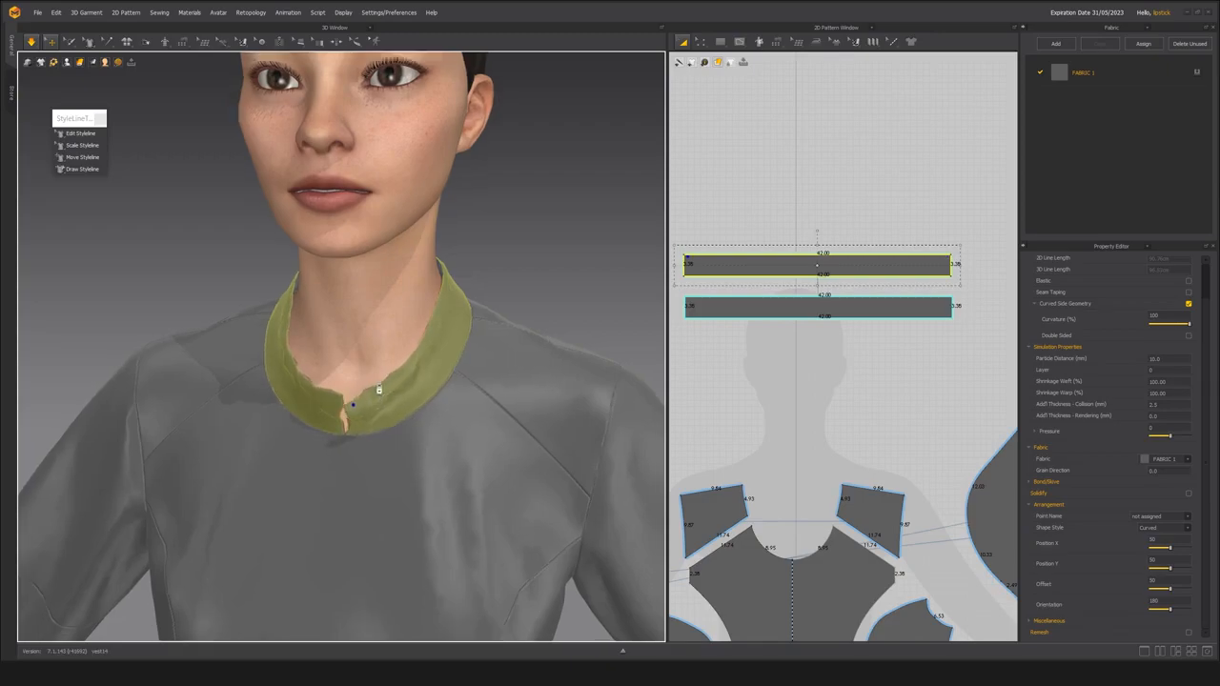
scroll(380, 392, down, 4)
click(490, 248)
scroll(409, 365, up, 1)
scroll(409, 366, up, 5)
key(space)
Delete the outer layer of the collar from the garment.
click(358, 356)
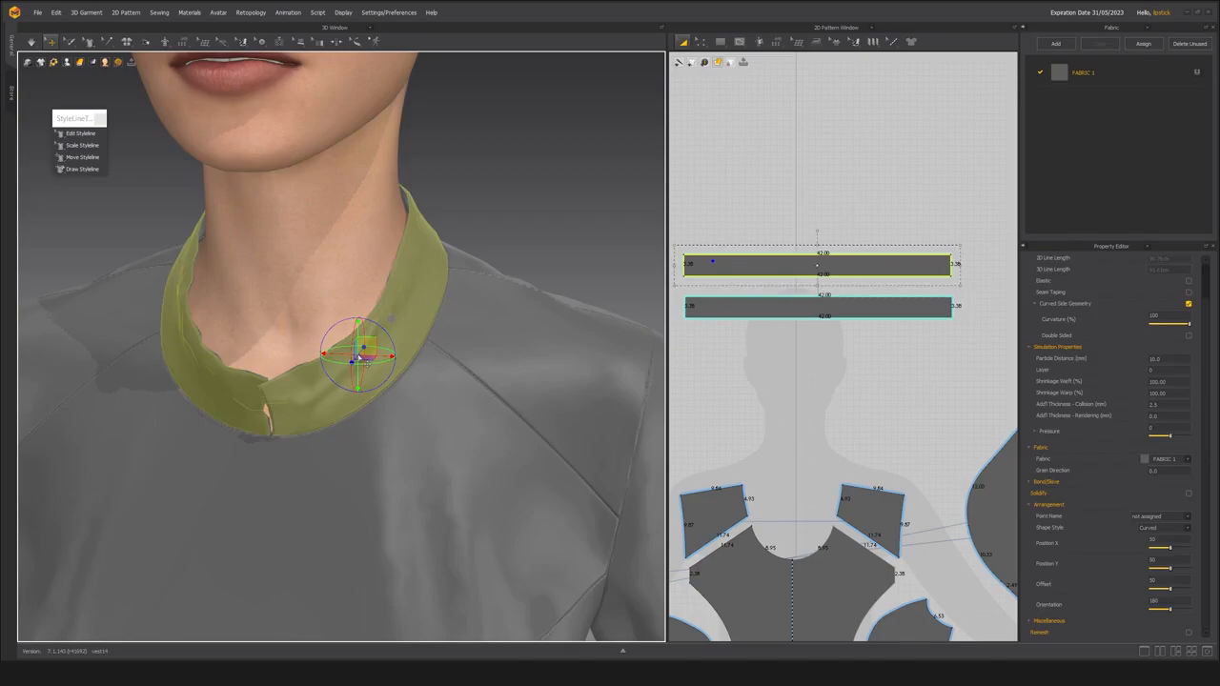
click(404, 341)
key(Delete)
middle_drag(314, 392, 358, 377)
Simulate the remaining single-layer collar, pull its front corner and side edges away from the neck, and stop simulating.
key(space)
drag(284, 373, 293, 382)
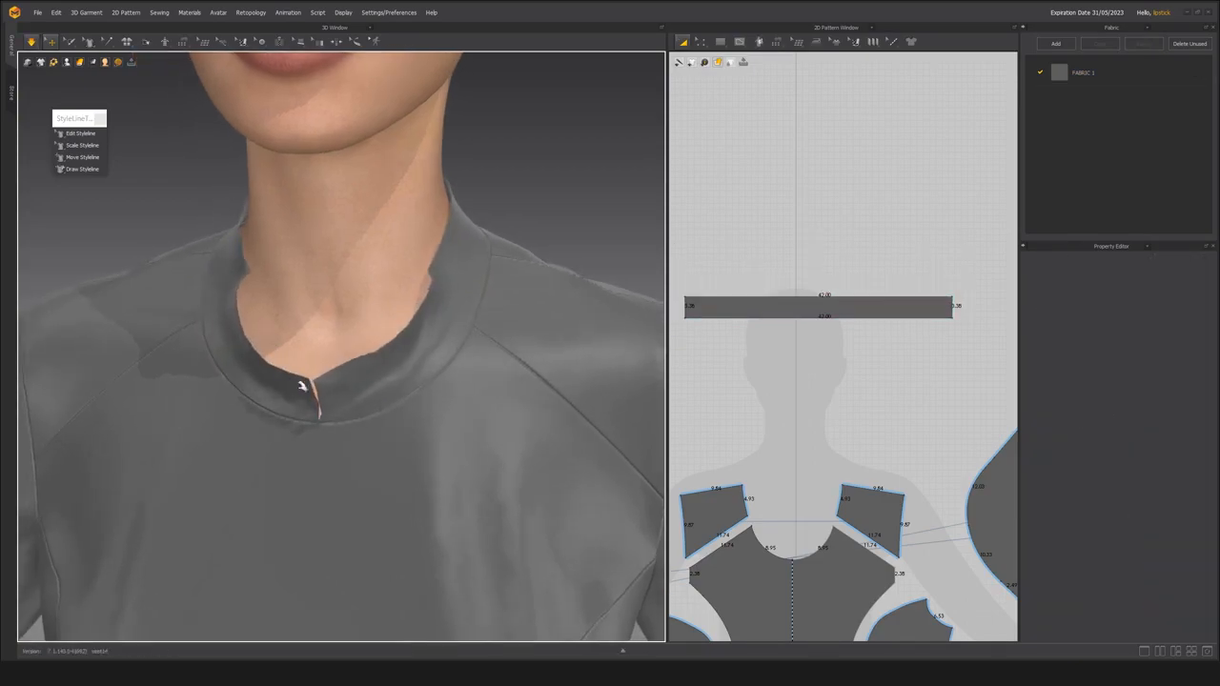
click(303, 391)
drag(241, 275, 226, 270)
drag(431, 265, 445, 263)
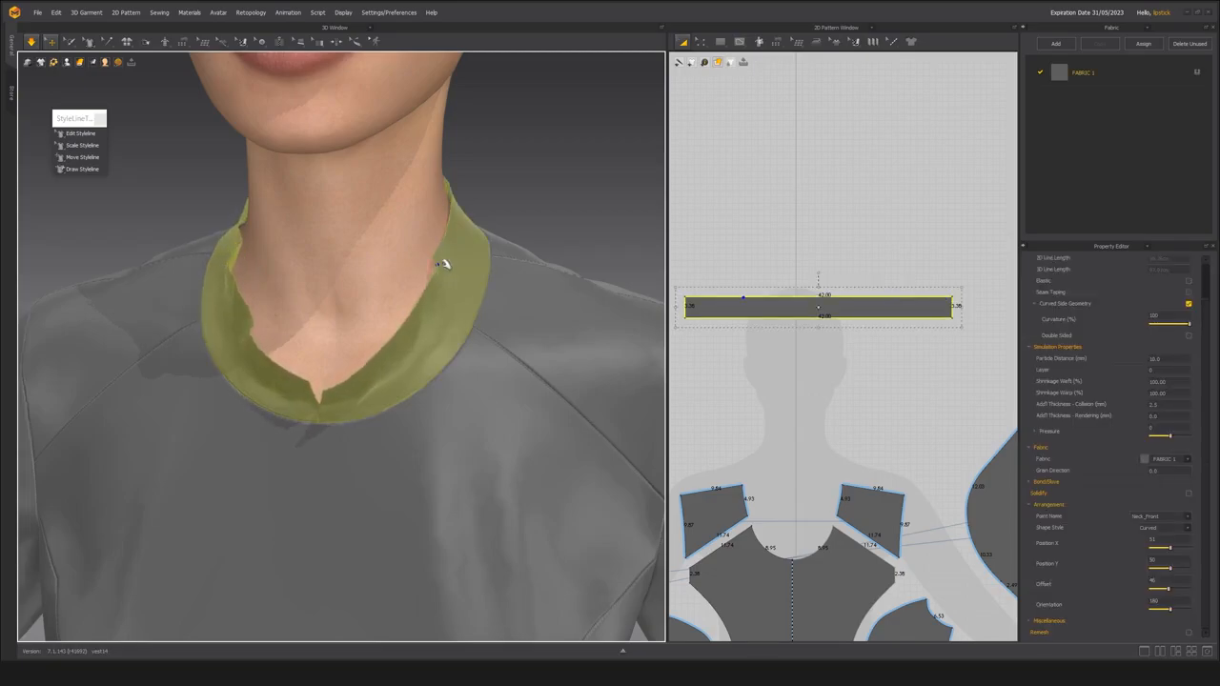
click(535, 210)
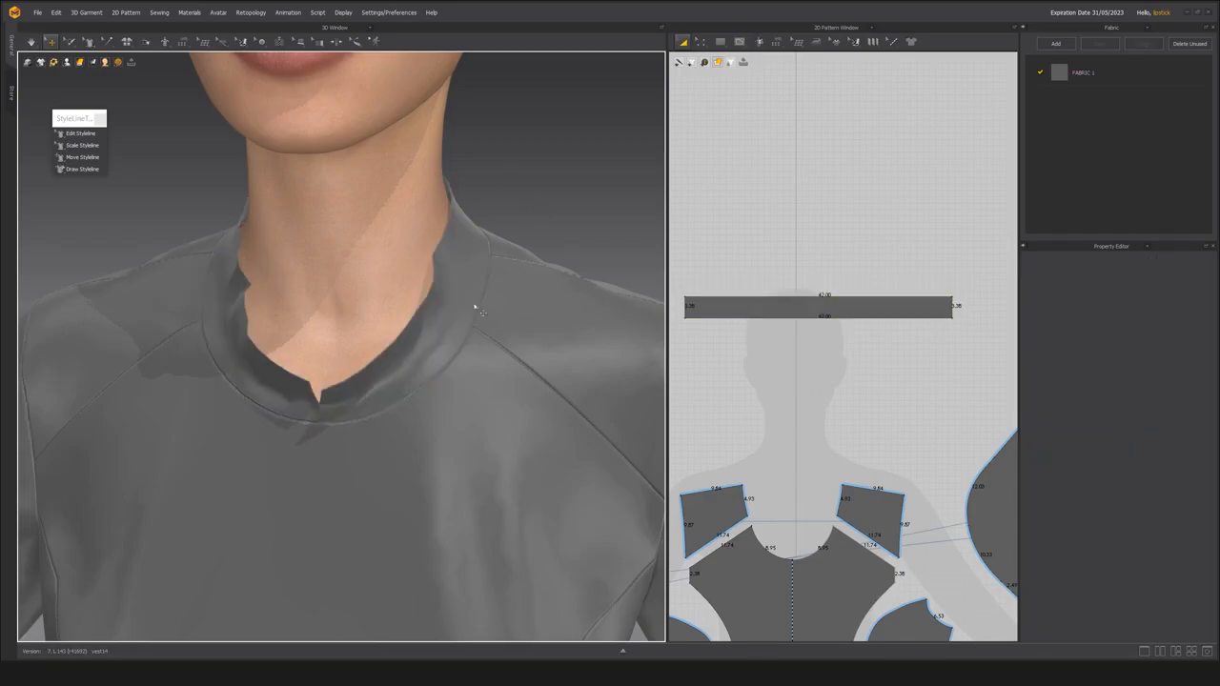
Strengthen the collar piece and pull its upper edges outward on both sides of the neck during simulation.
click(472, 274)
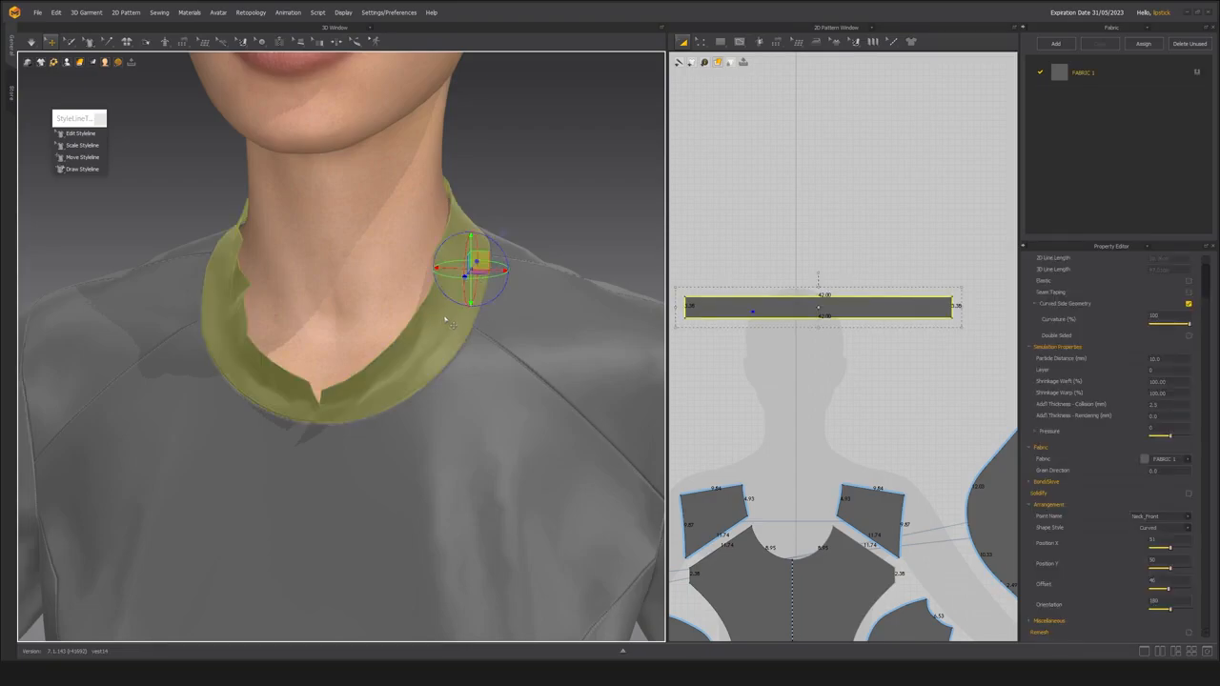
right_click(450, 316)
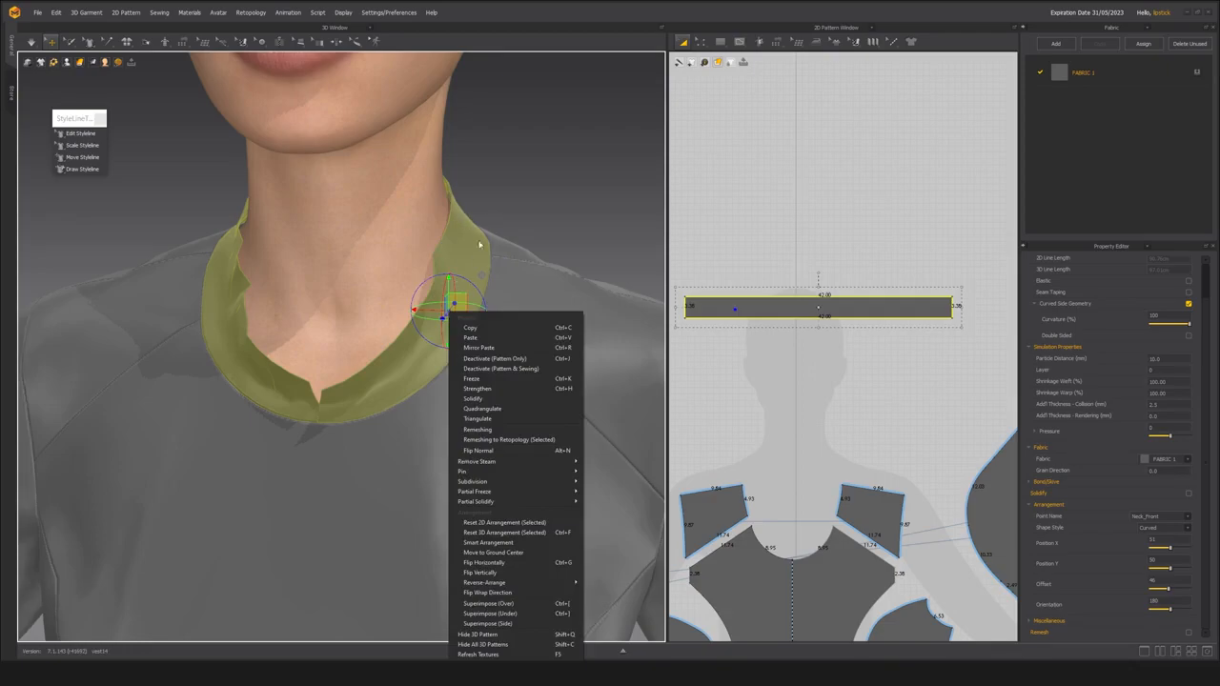
click(491, 392)
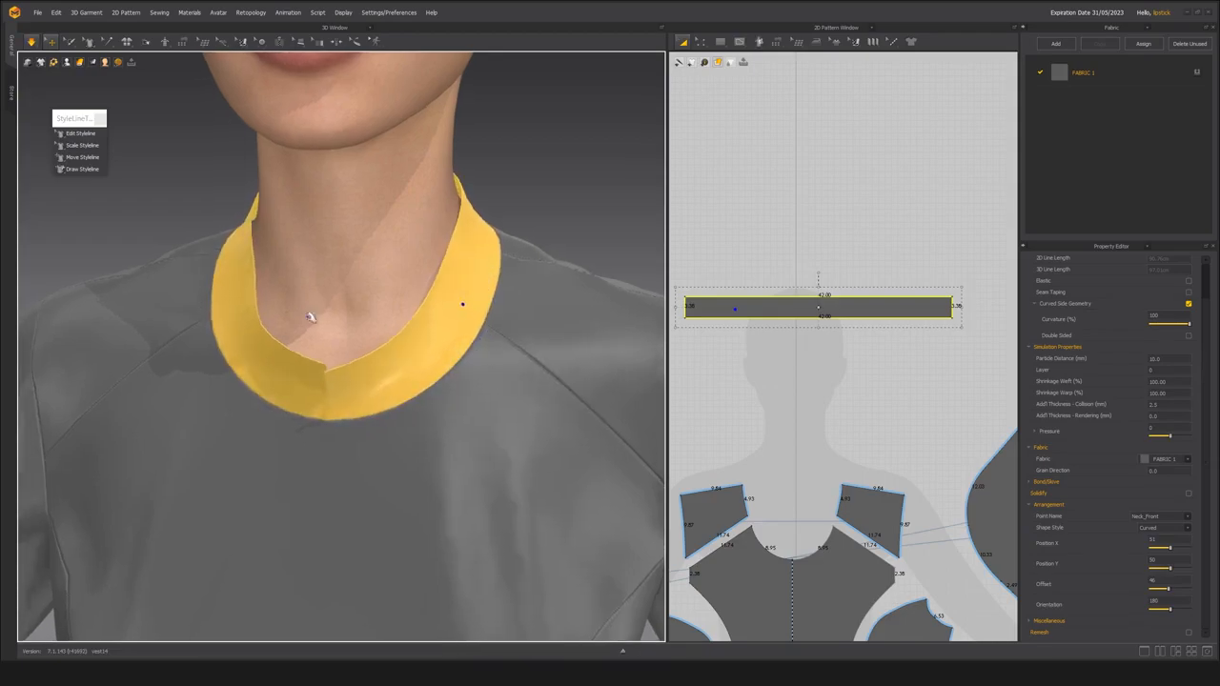
drag(254, 294, 232, 297)
drag(434, 307, 456, 318)
drag(448, 266, 488, 231)
drag(251, 237, 206, 239)
mouse_move(253, 289)
mouse_down()
mouse_move(224, 297)
mouse_move(229, 237)
mouse_up()
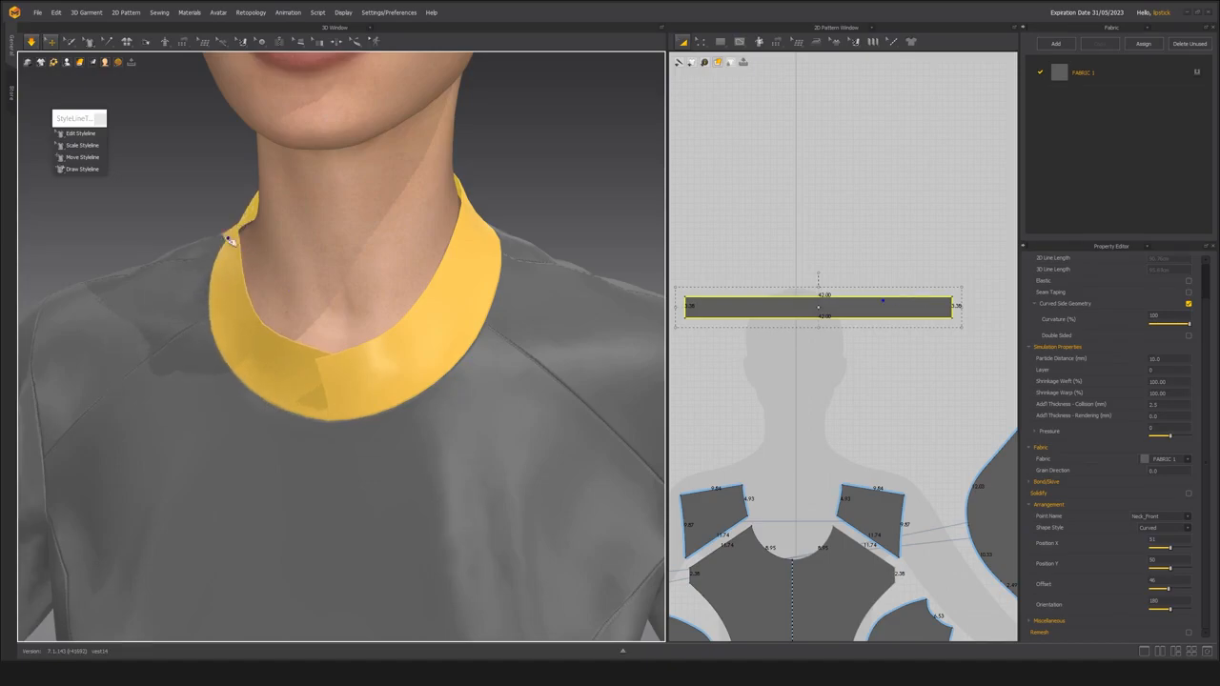
Turn off strengthening on the collar and resume the simulation so it relaxes around the neck.
click(386, 286)
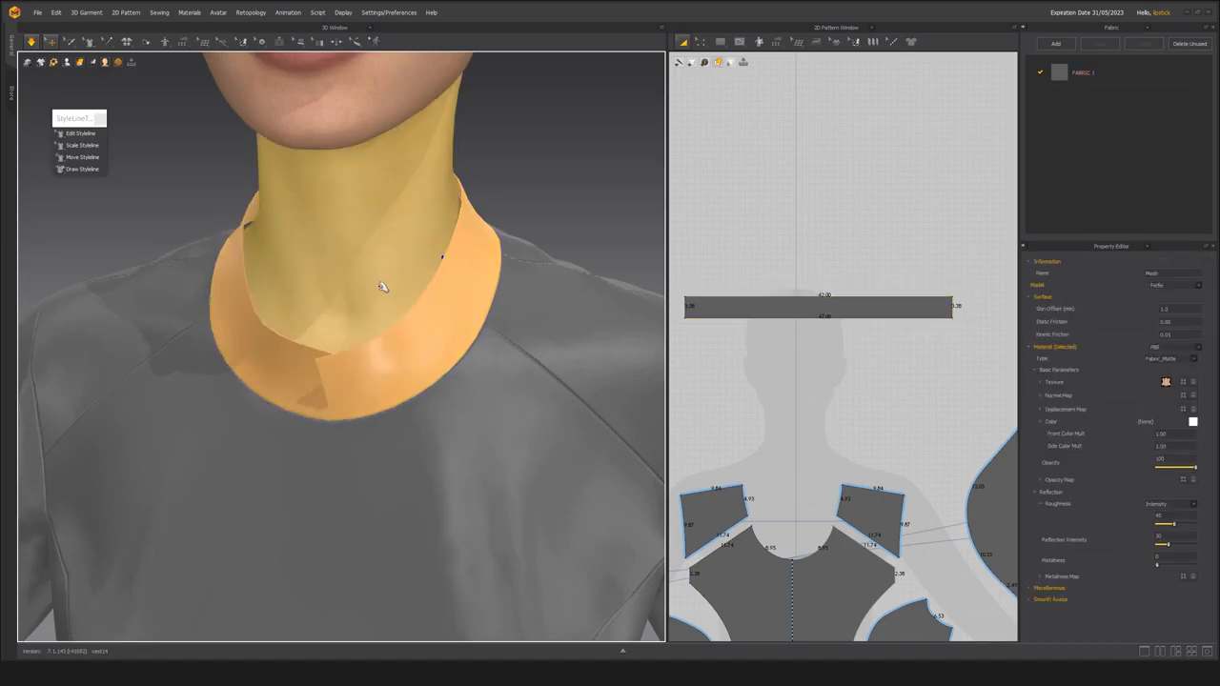
key(space)
click(477, 302)
key(ctrl+k)
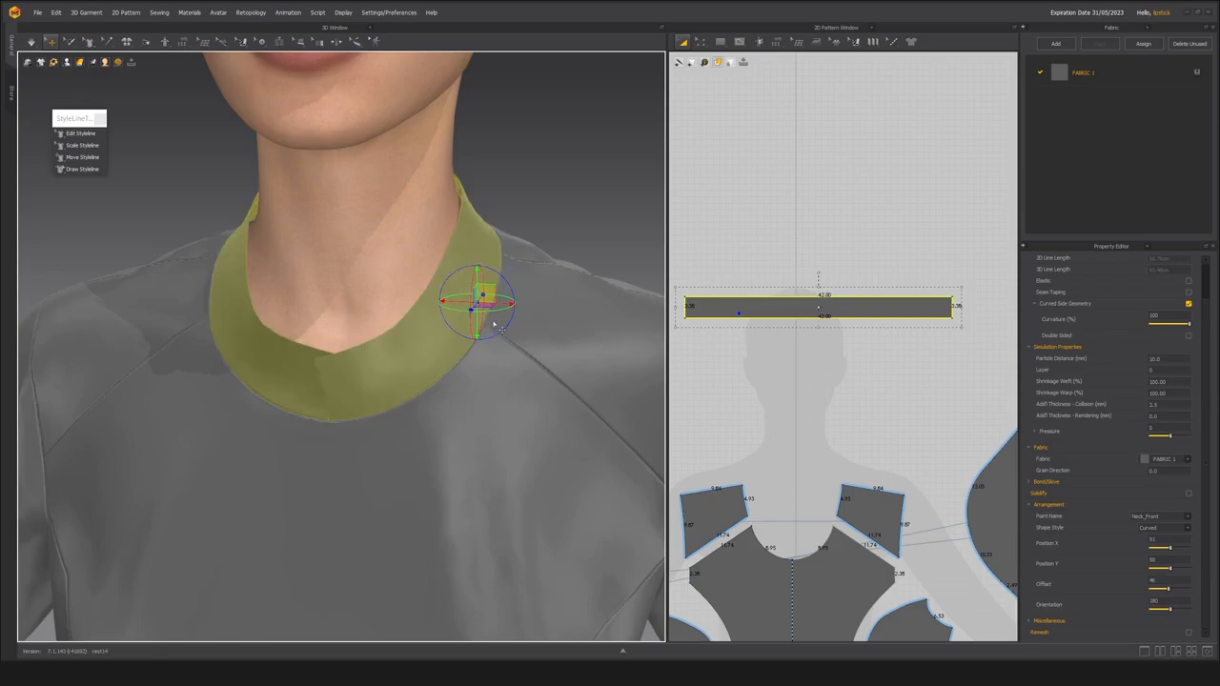
key(space)
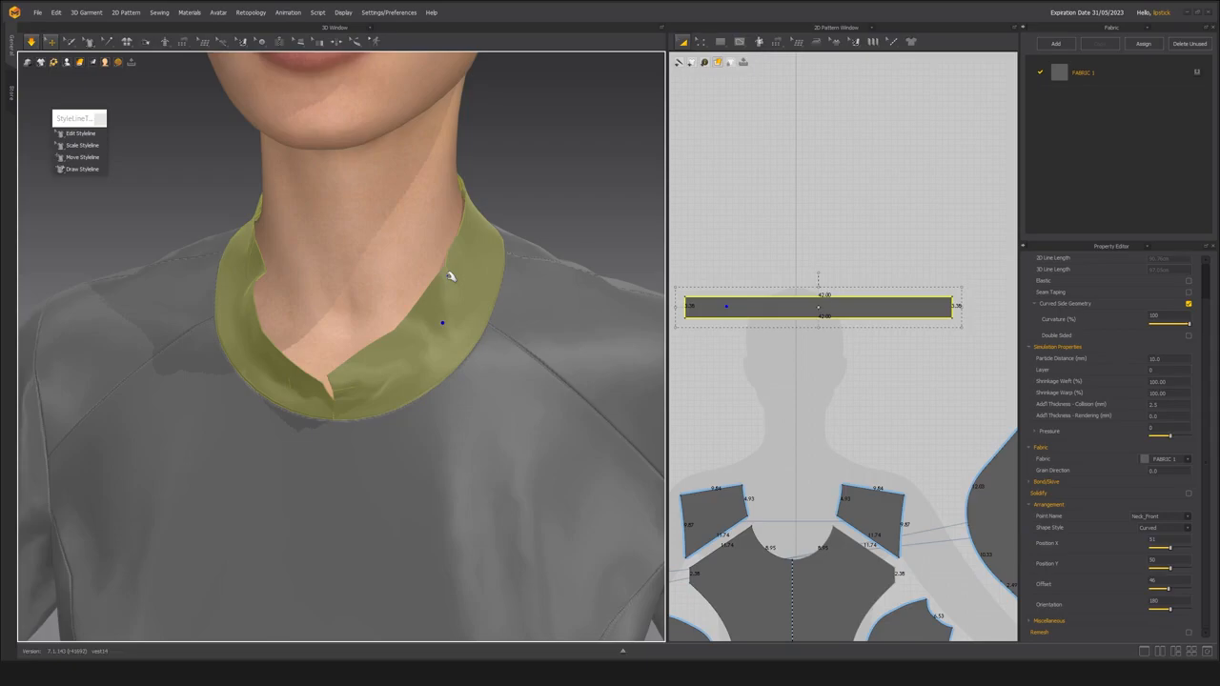
scroll(405, 286, down, 2)
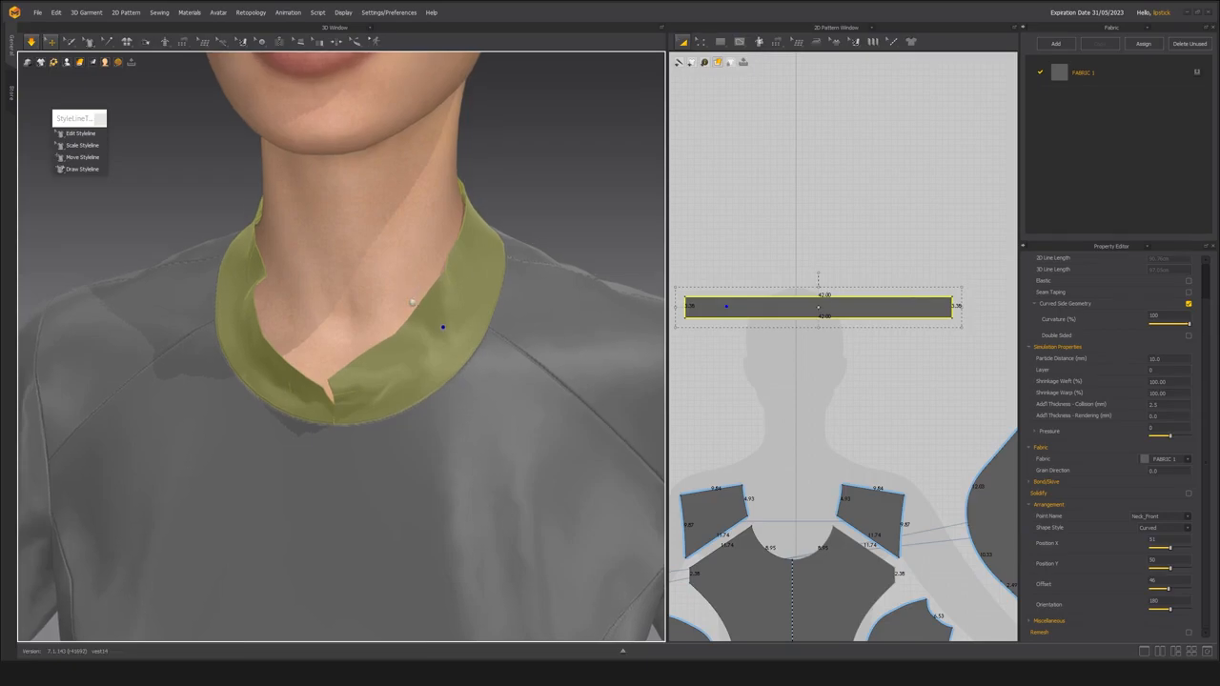
right_drag(405, 290, 401, 291)
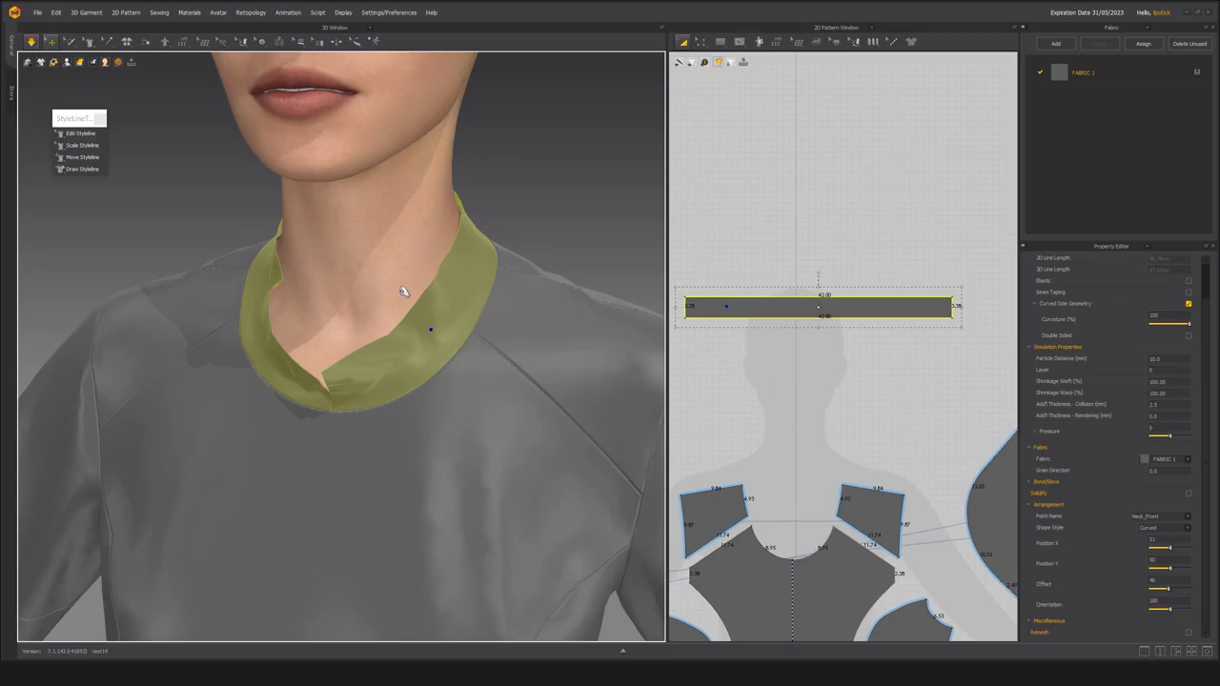
Examine the relaxed collar's folds and front opening, and how it meets the shoulder panel.
click(566, 287)
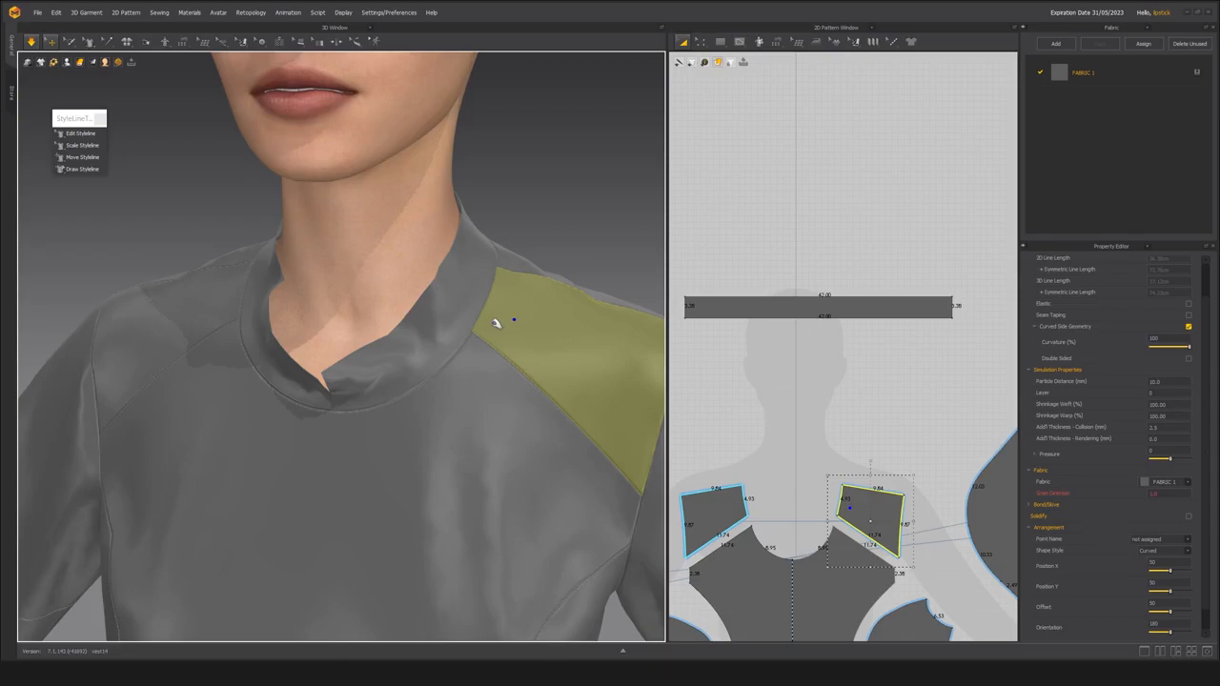
scroll(452, 282, down, 2)
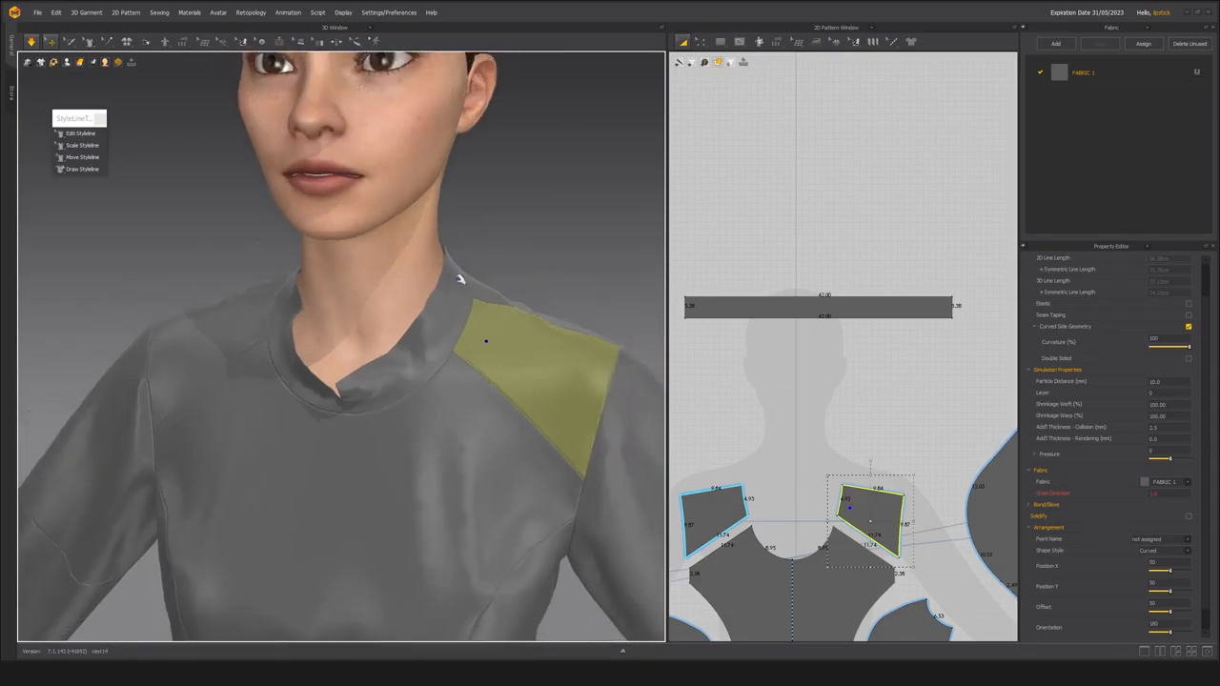
scroll(449, 286, down, 2)
scroll(444, 314, up, 2)
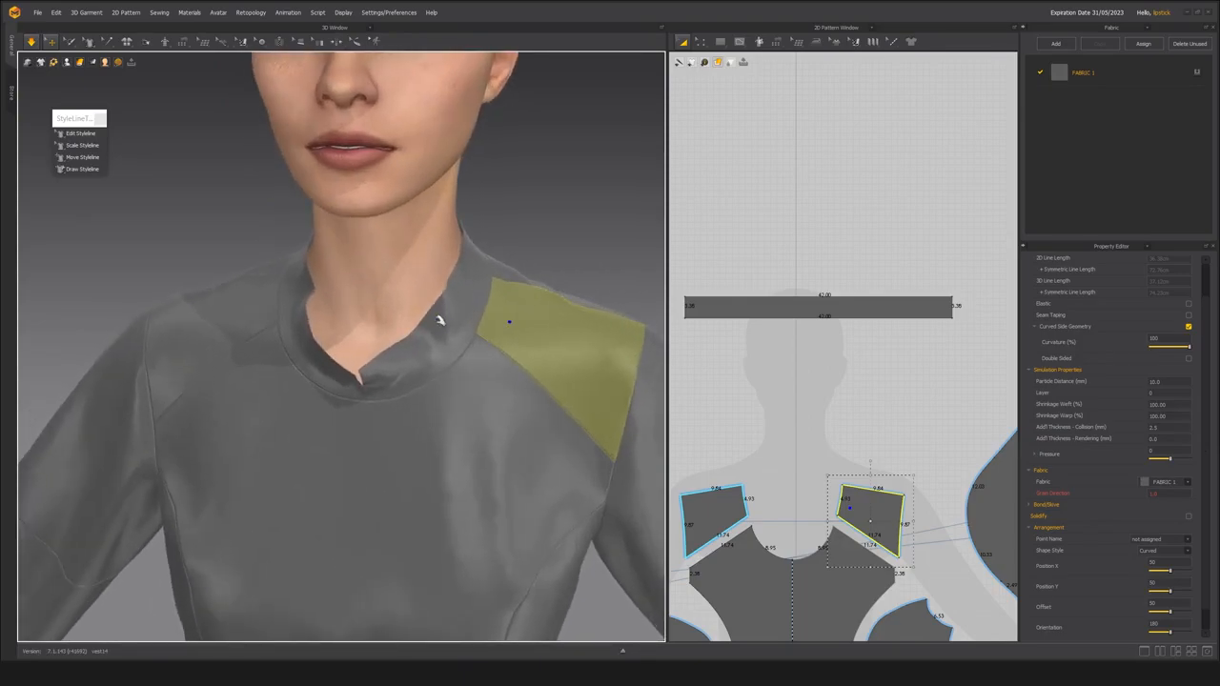
scroll(420, 324, down, 1)
scroll(416, 330, up, 1)
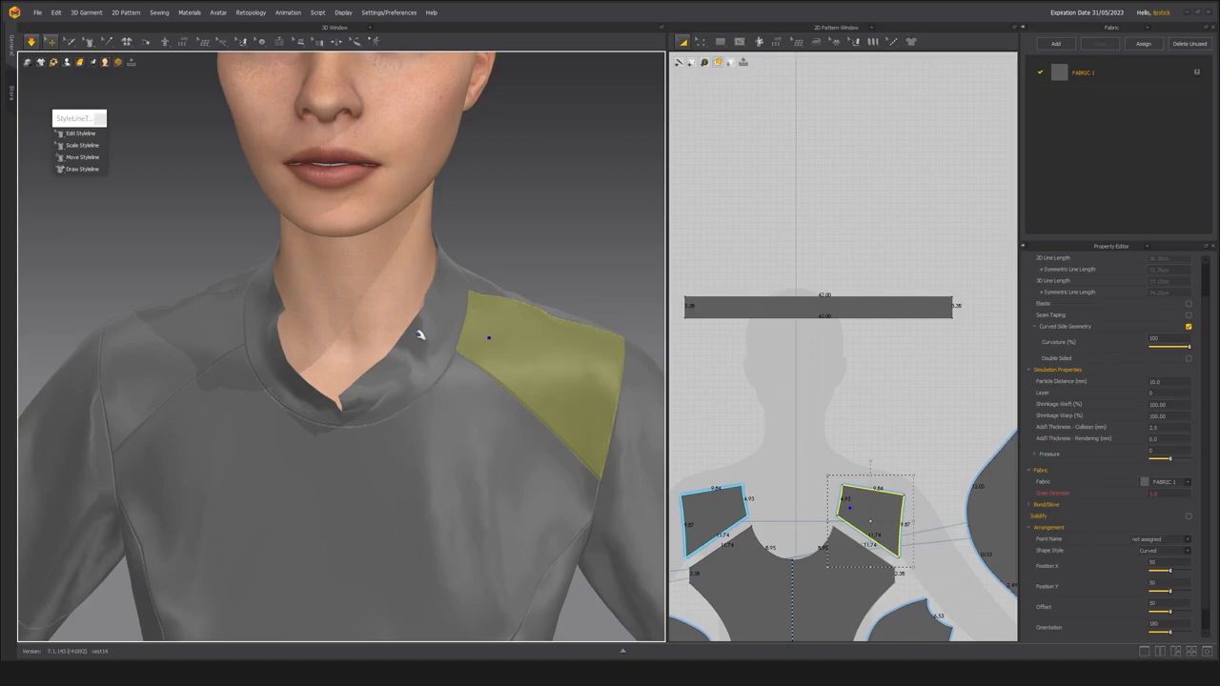
scroll(436, 370, down, 1)
right_drag(439, 368, 420, 368)
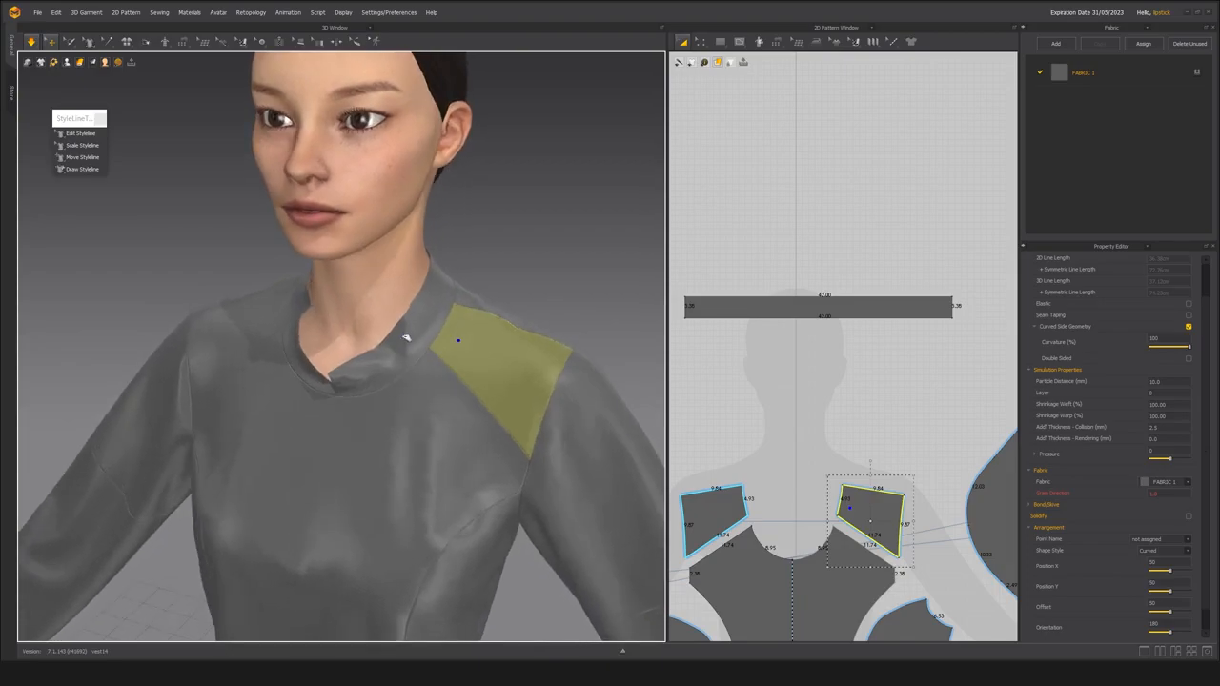
Move the collar band down over the avatar silhouette's neck, closer to the bodice pieces in the 2D layout.
click(402, 336)
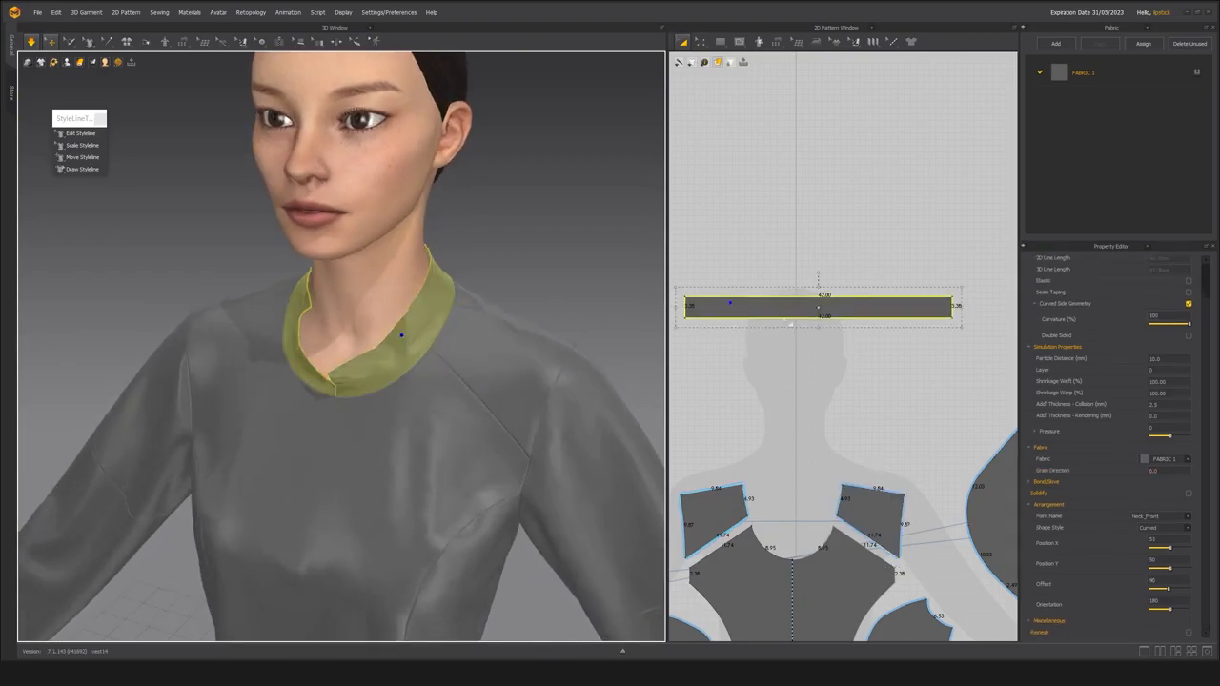
drag(782, 315, 771, 379)
middle_drag(776, 455, 795, 443)
drag(779, 363, 779, 374)
Try to taper the collar band by moving both upper corners inward, shortening the upper edge to about 37.8.
scroll(410, 341, down, 3)
right_drag(414, 340, 423, 346)
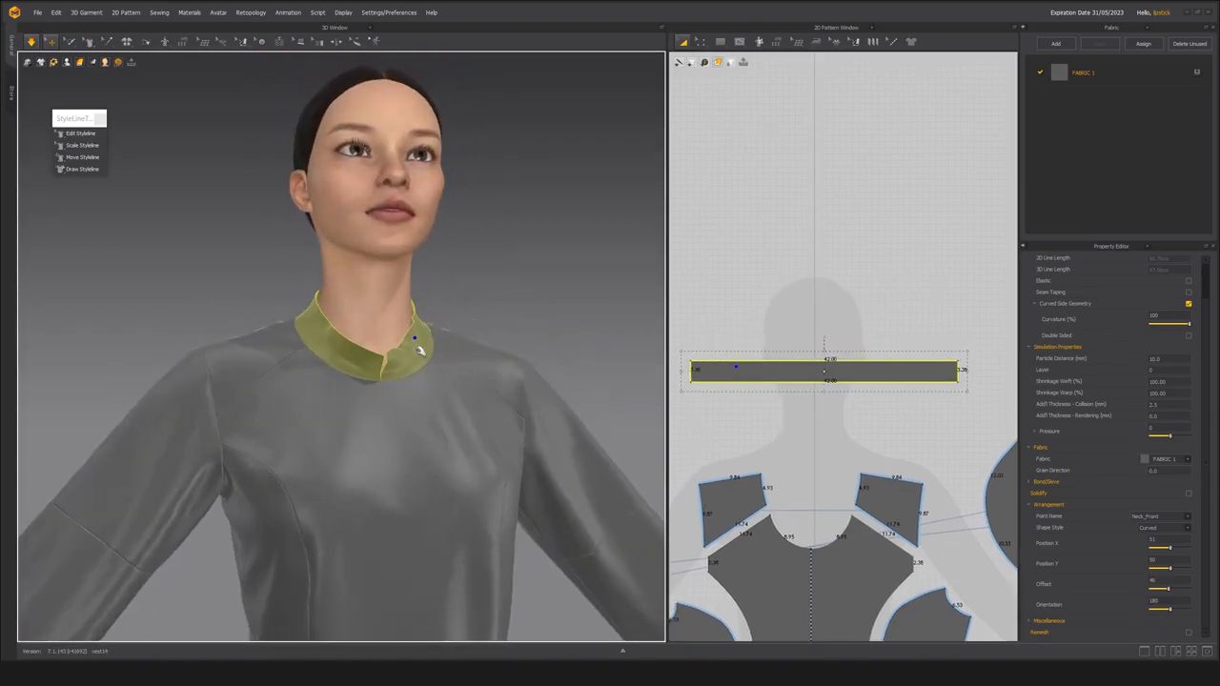
scroll(422, 346, up, 3)
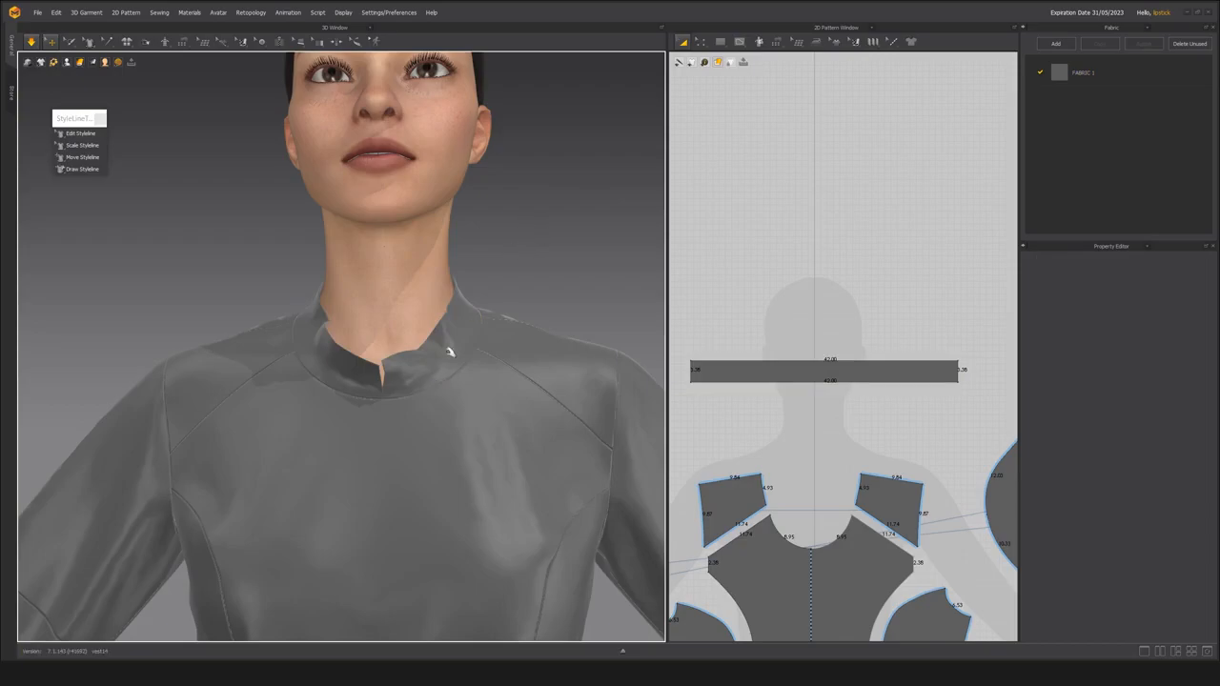
click(454, 351)
right_drag(428, 379, 398, 377)
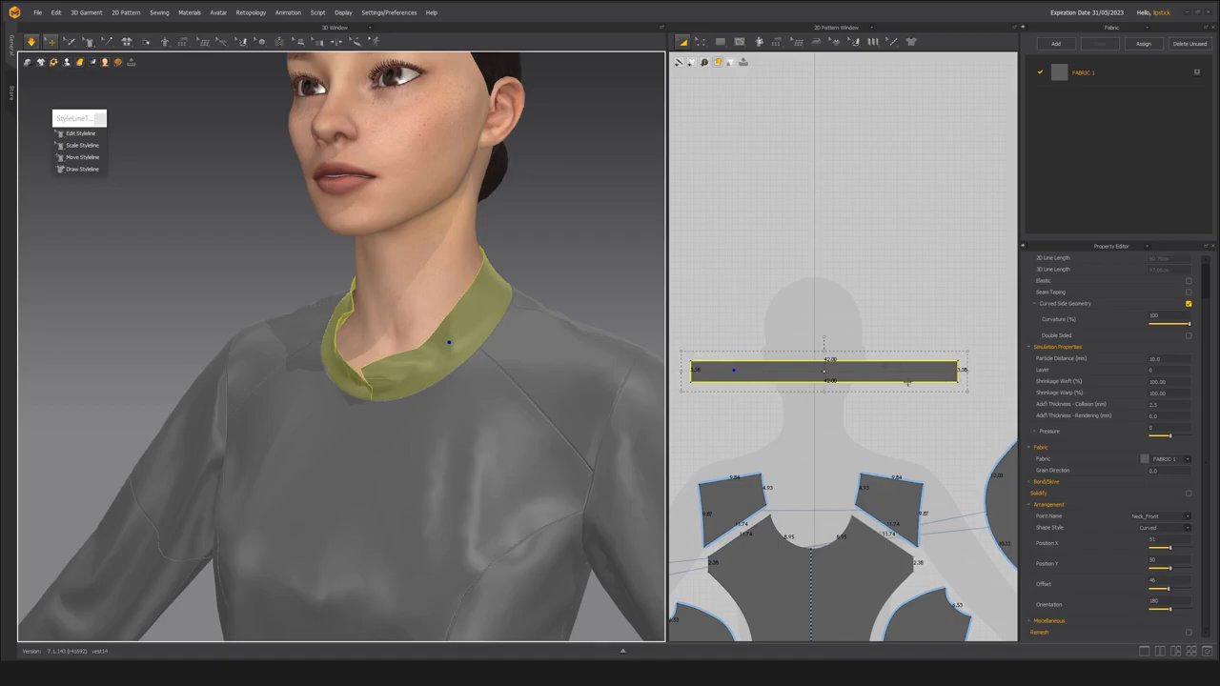
key(z)
click(721, 361)
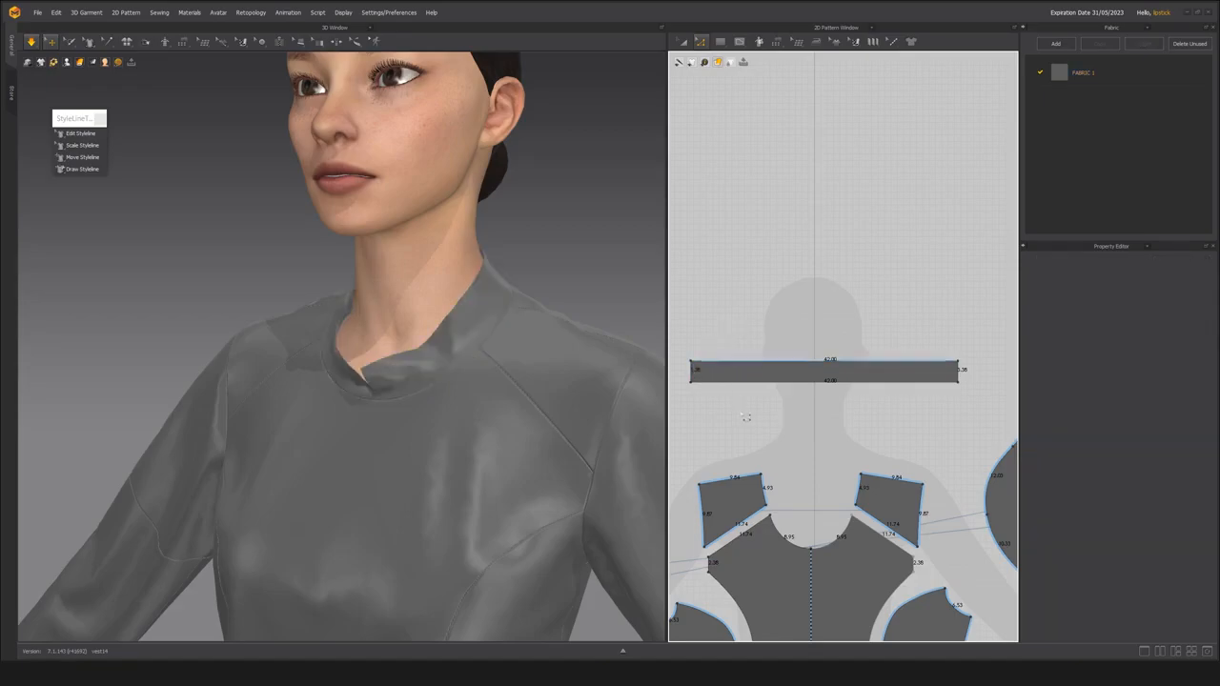
middle_drag(746, 424, 752, 420)
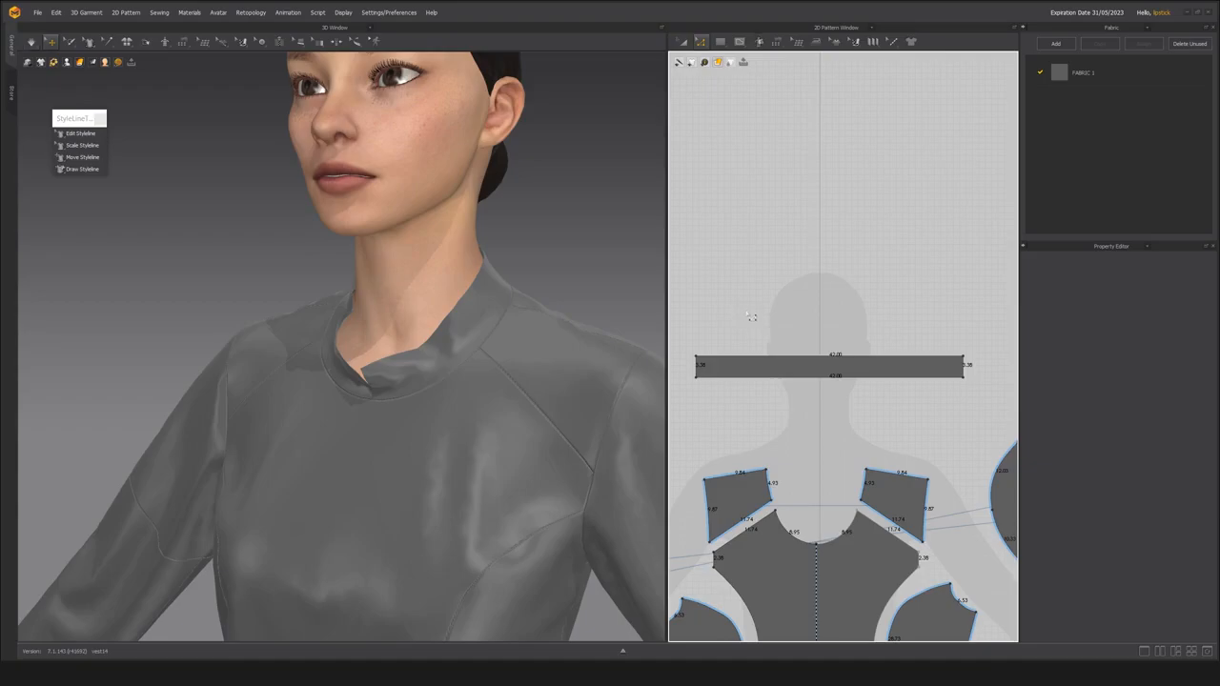
click(769, 357)
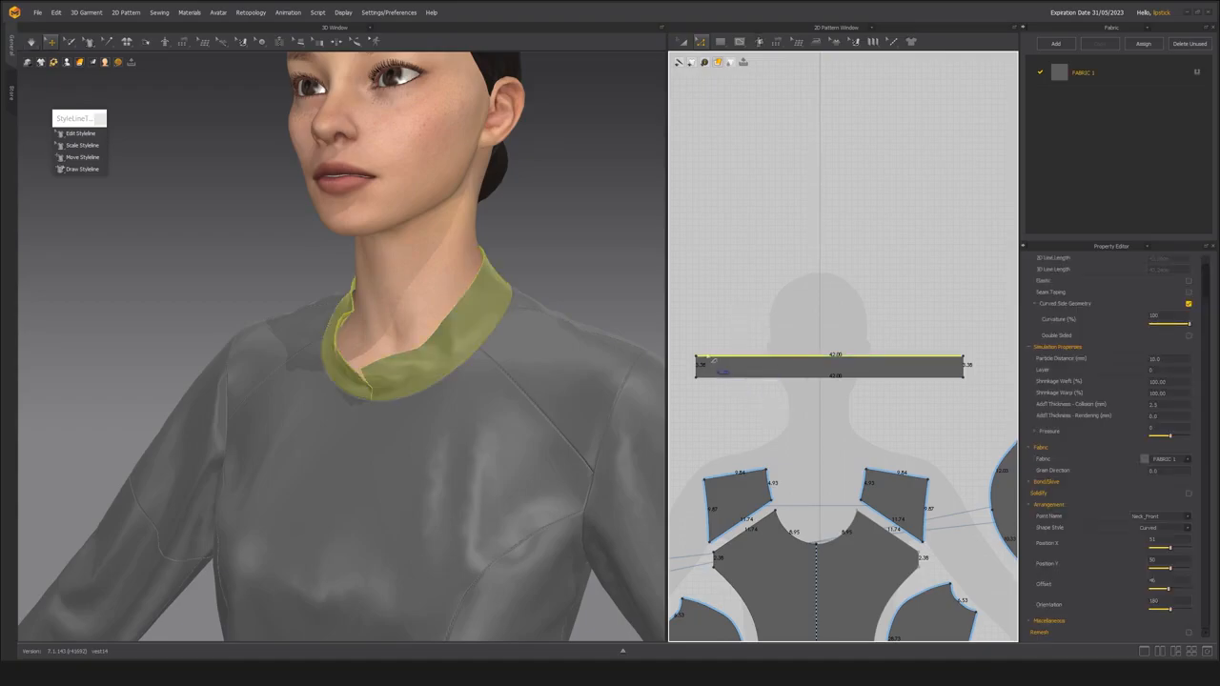
click(699, 366)
click(701, 361)
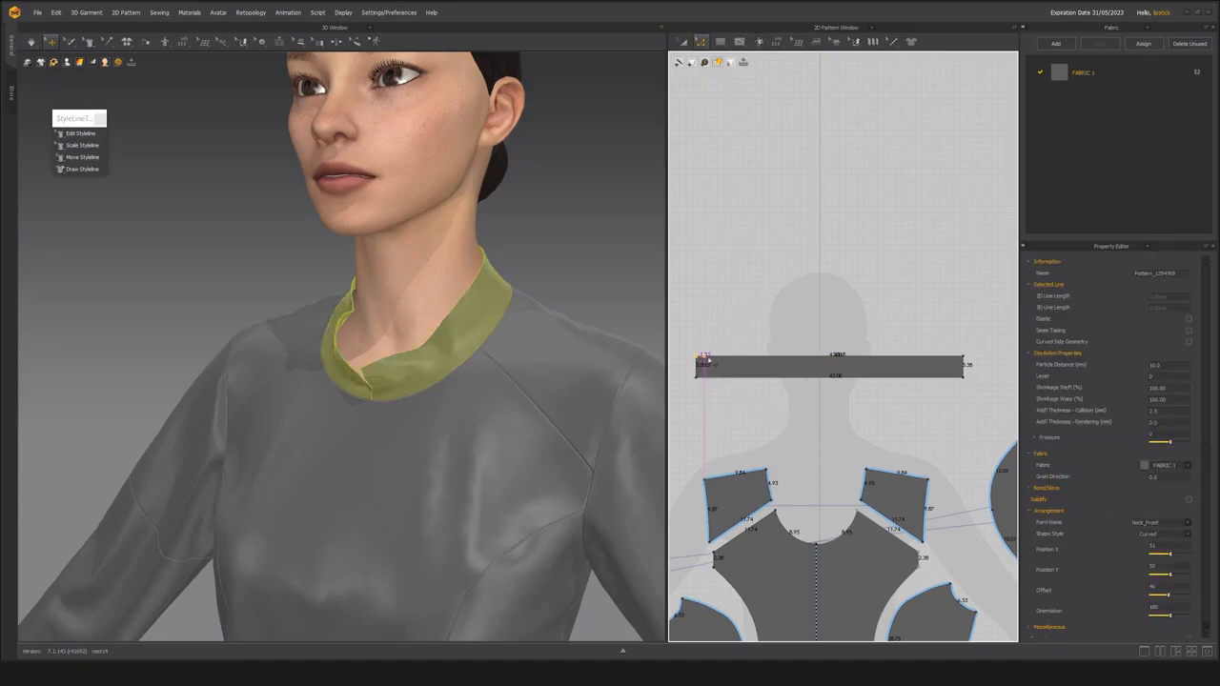
click(957, 360)
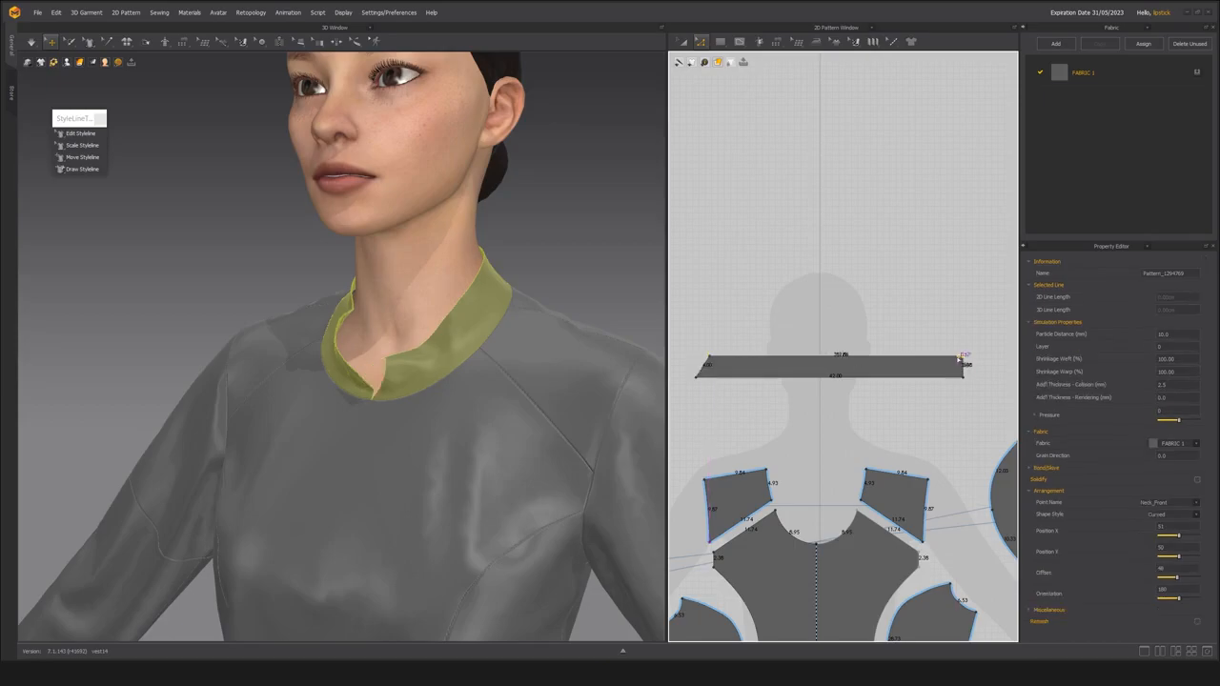
click(778, 304)
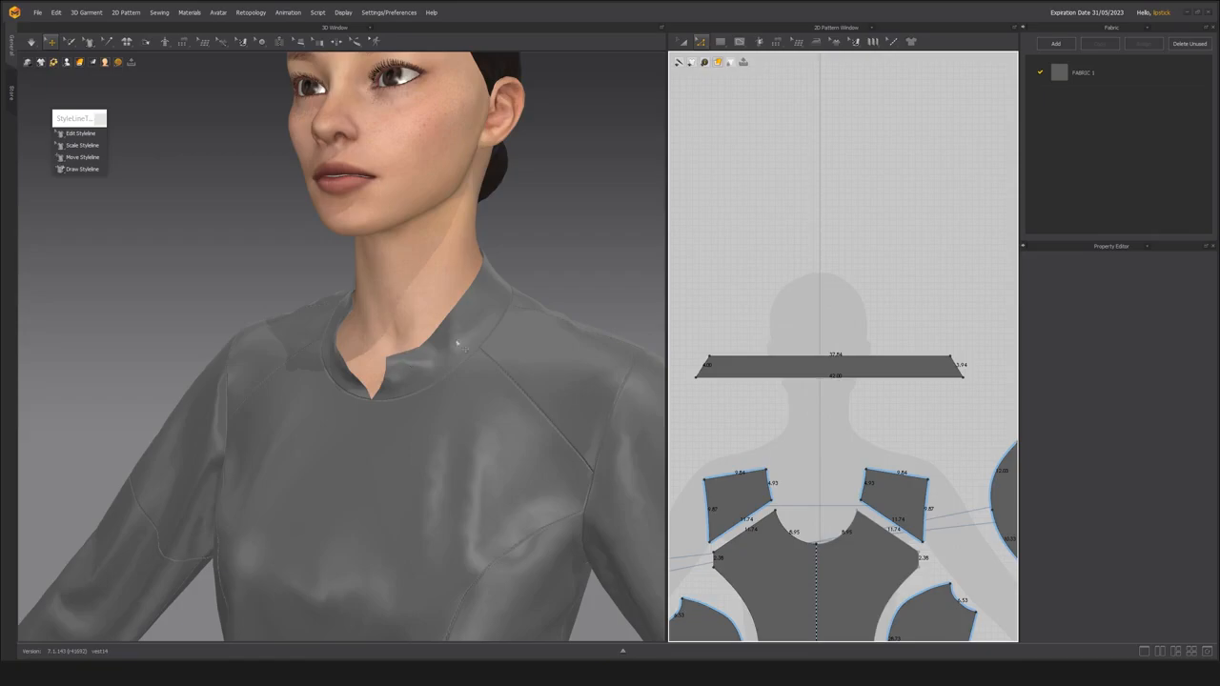
Simulate the tapered collar and examine its front opening from straight ahead.
key(space)
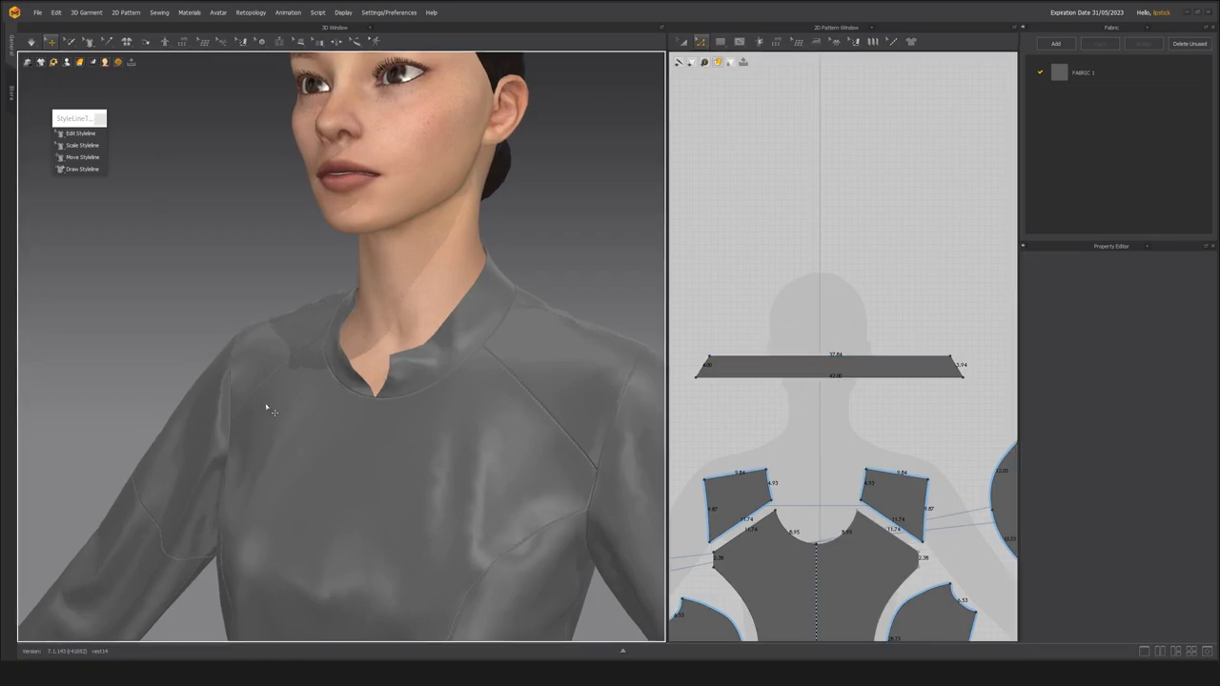
key(2)
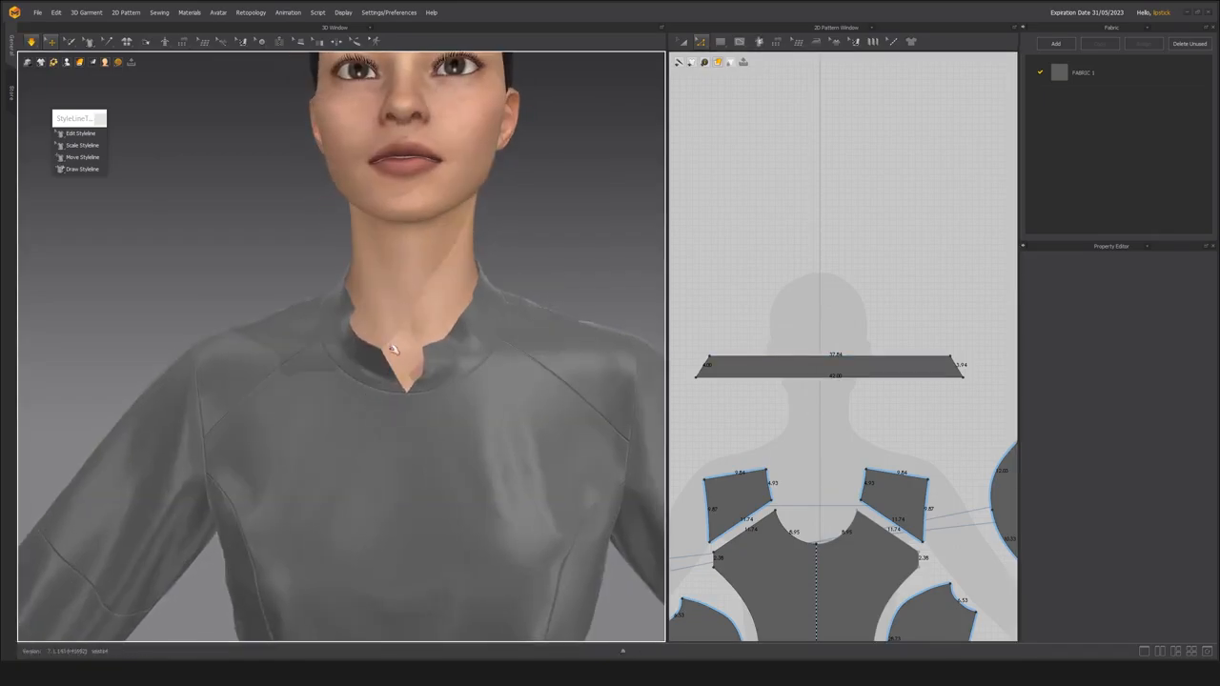
click(359, 335)
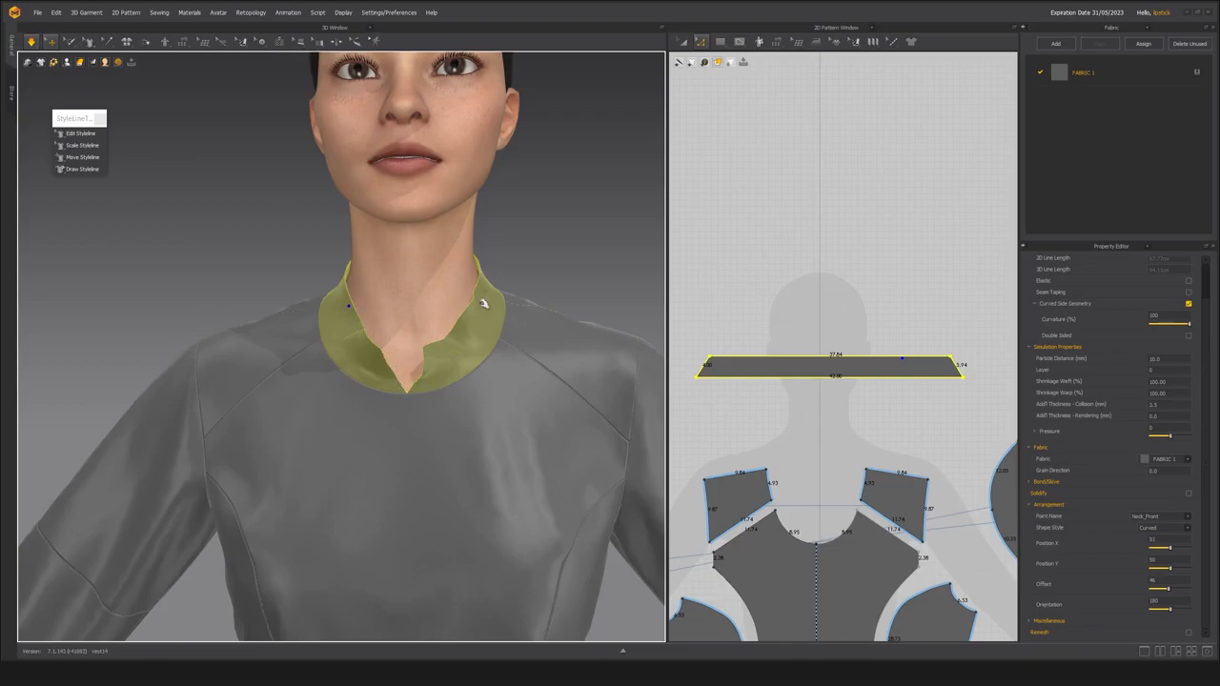
click(793, 316)
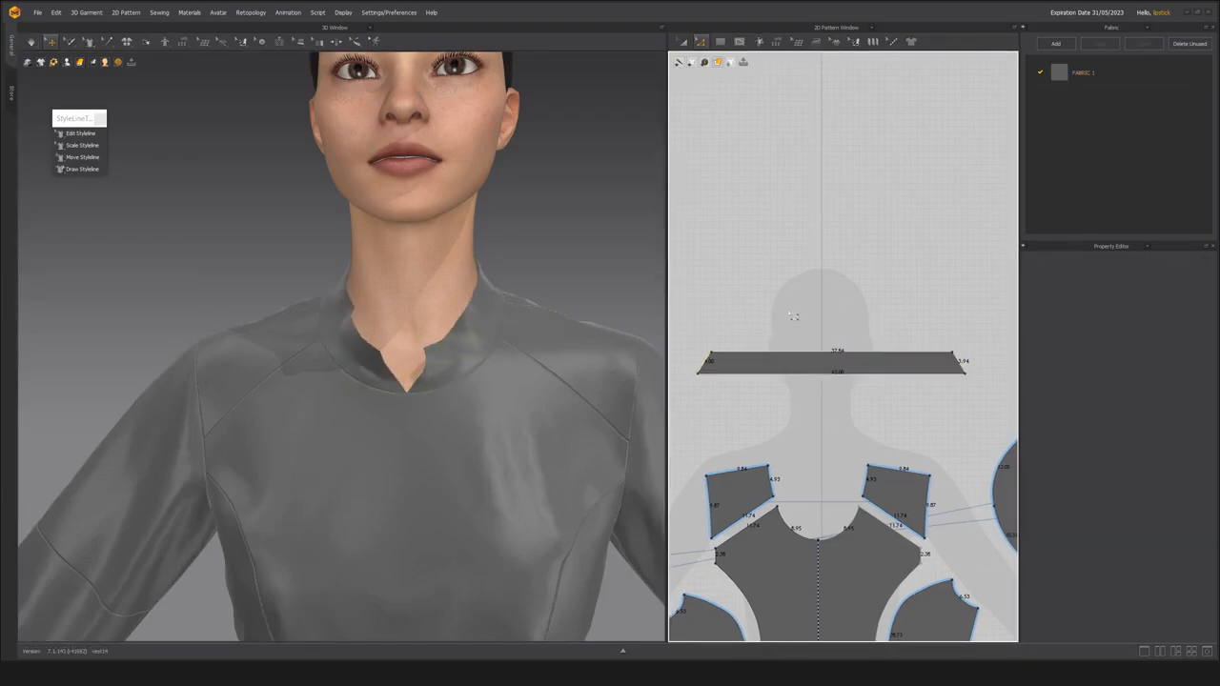
Undo the inward moves of the collar band's upper corners.
key(ctrl+z)
key(ctrl+z)
key(ctrl+z)
key(a)
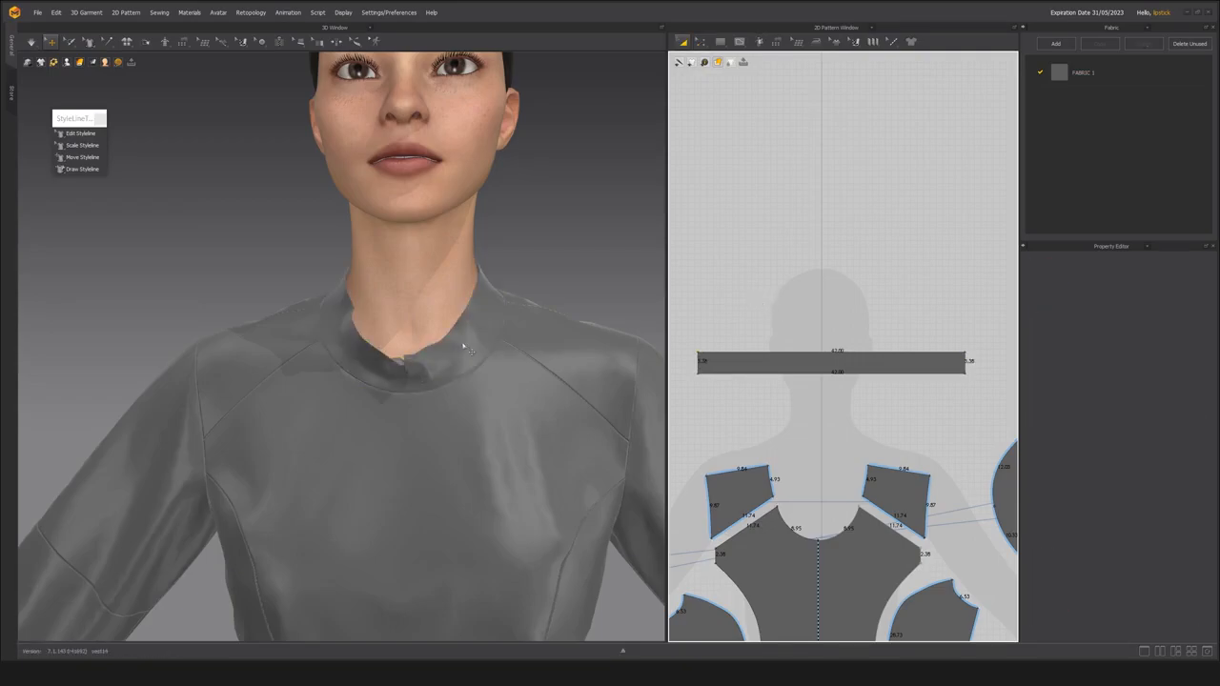
Save the garment project with the straight rectangular collar band.
click(464, 347)
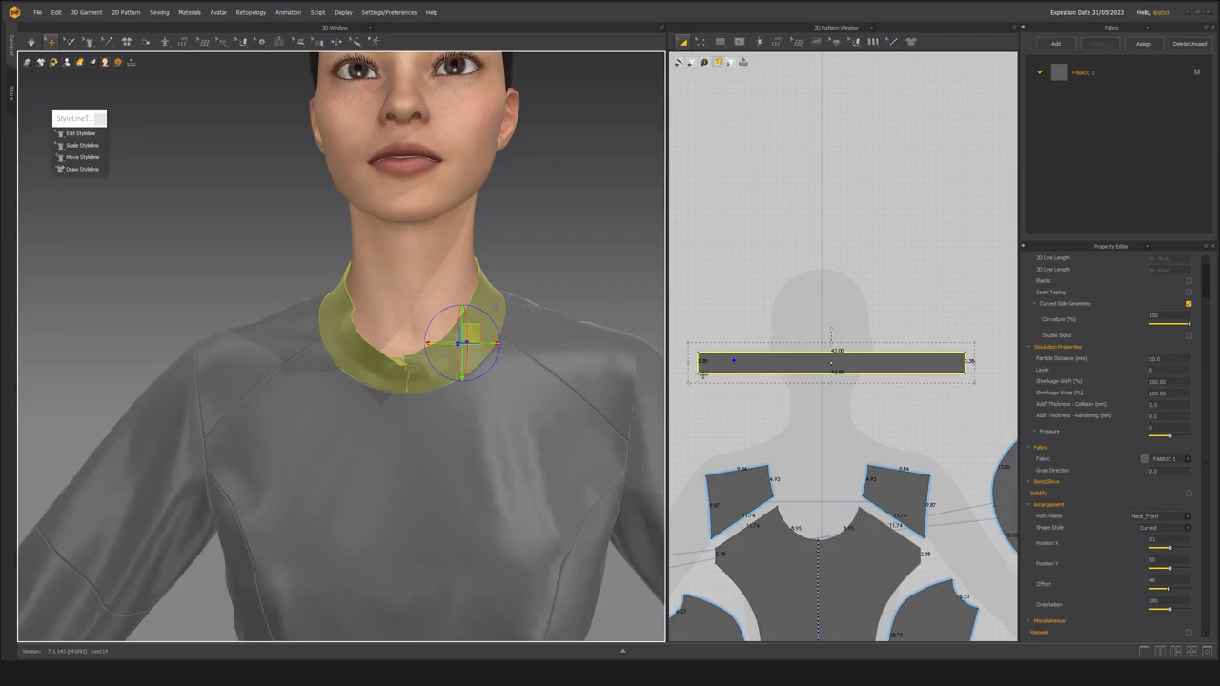
key(ctrl+c)
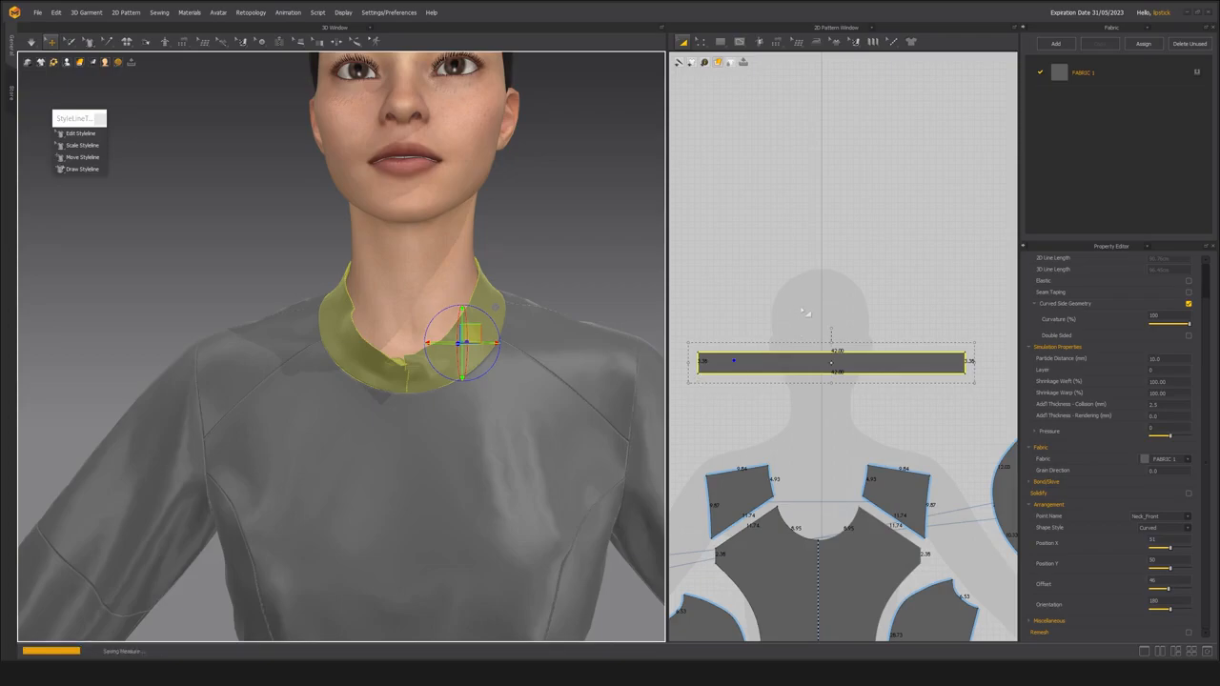
click(806, 313)
Bend the collar band's lower and upper edges into parallel downward arcs about 44.8 long with Edit Curvature.
click(702, 41)
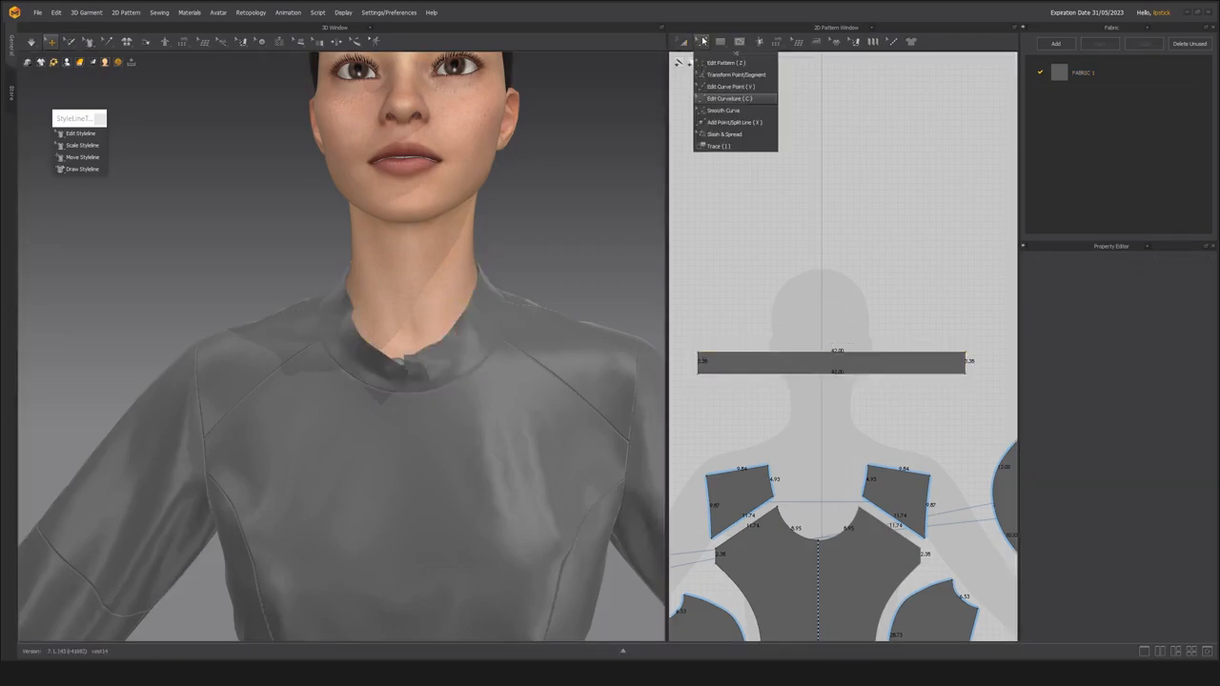
click(717, 99)
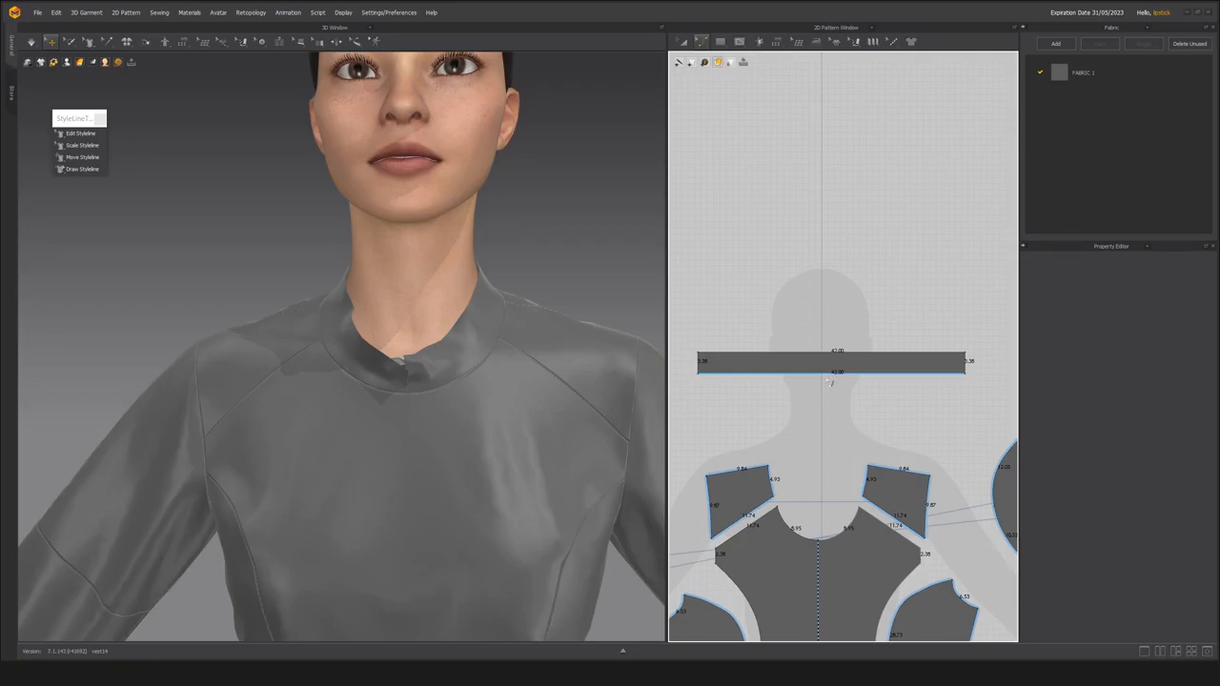
click(702, 42)
click(722, 100)
drag(832, 380, 838, 422)
drag(832, 354, 837, 393)
click(713, 356)
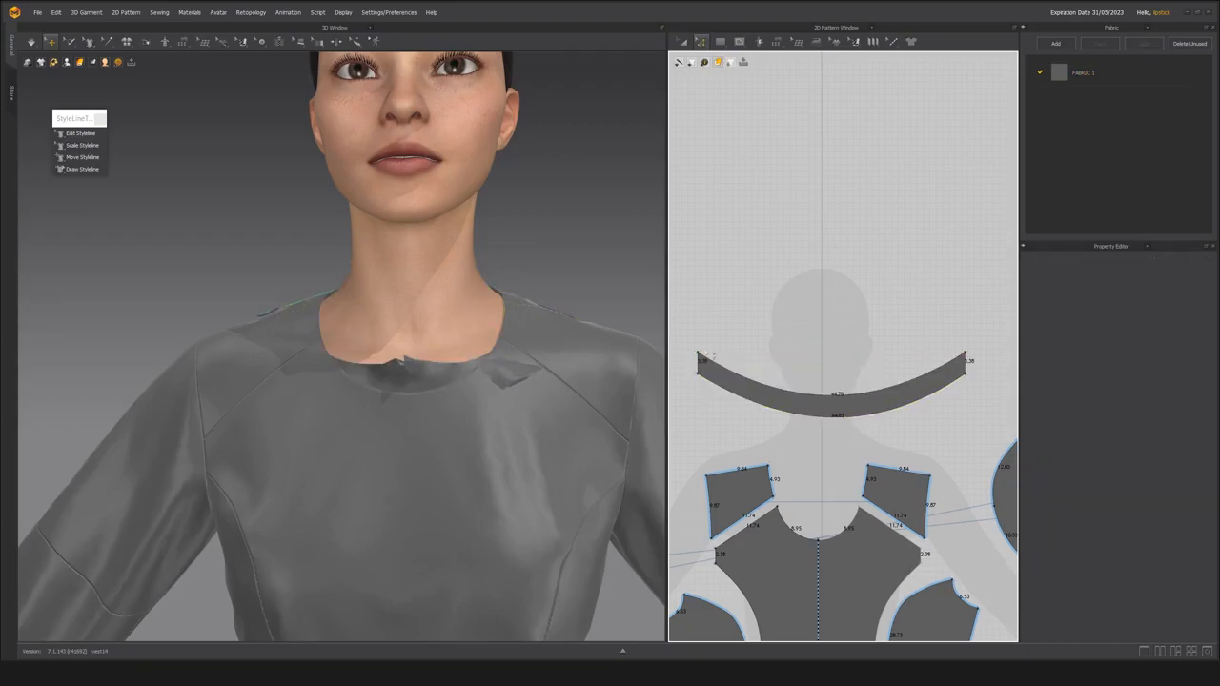
Draw a slanted internal line from the lower corner to the upper edge at each end of the curved collar.
scroll(700, 383, up, 2)
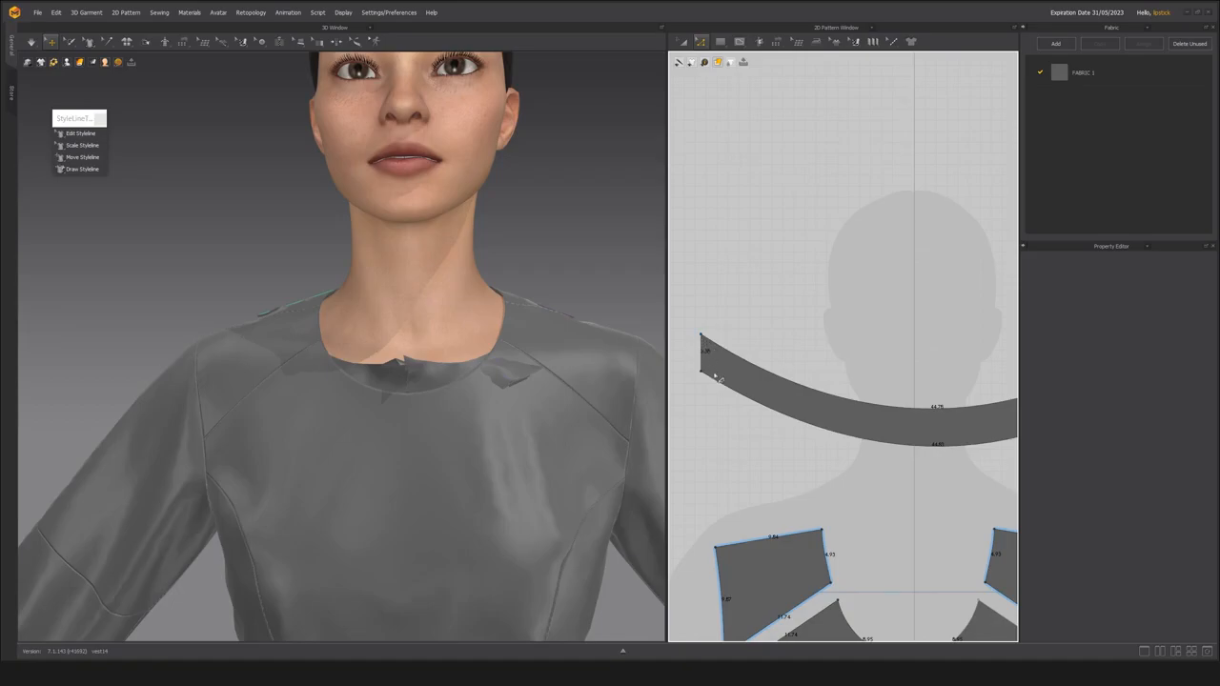
key(v)
click(702, 371)
double_click(715, 343)
scroll(818, 385, down, 2)
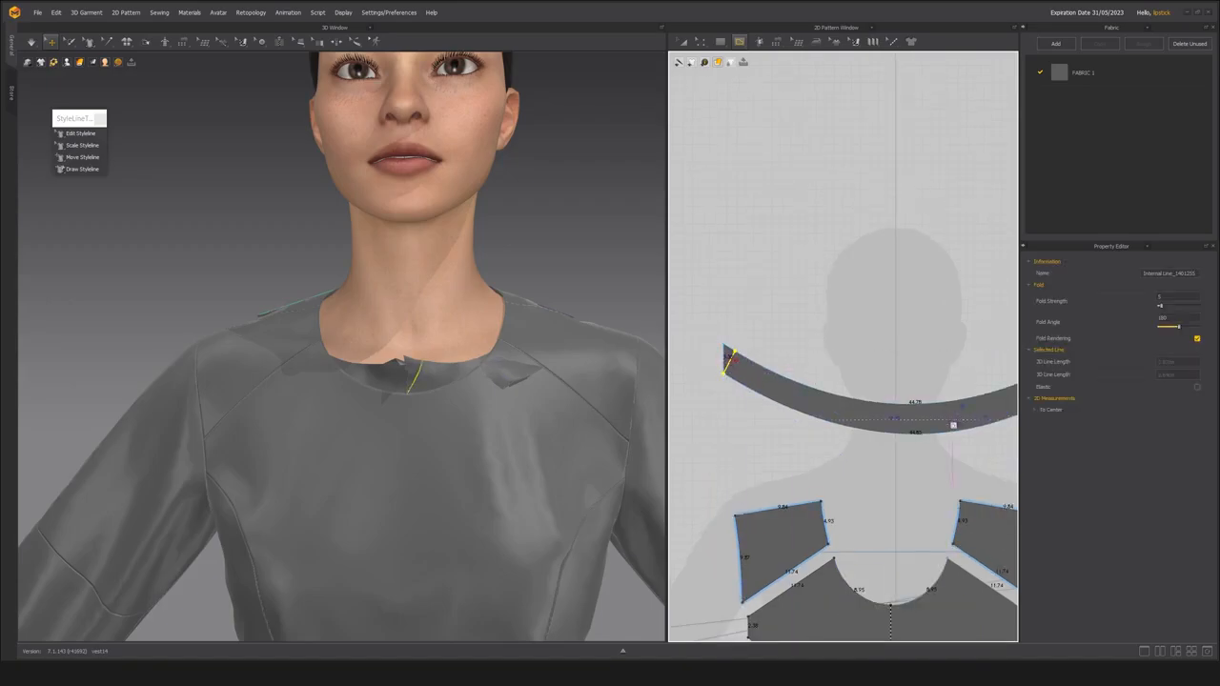
middle_drag(960, 423, 836, 423)
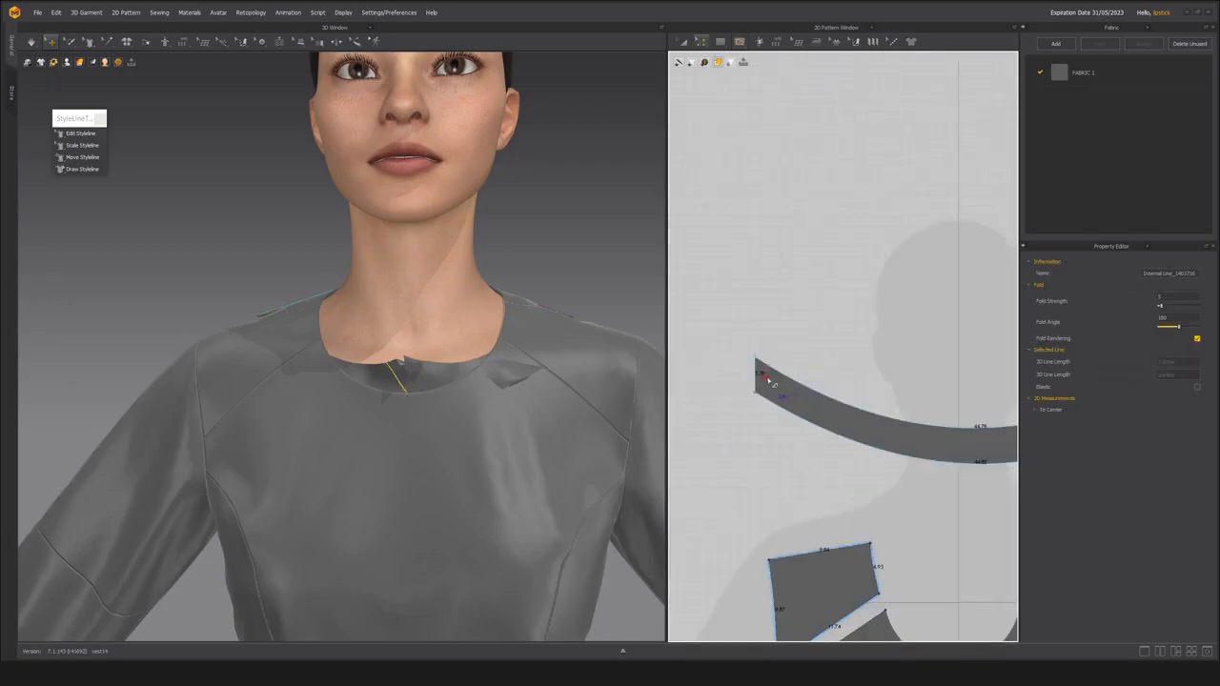
Cut and sew the collar along the two slanted internal lines at its ends.
click(765, 377)
right_click(766, 377)
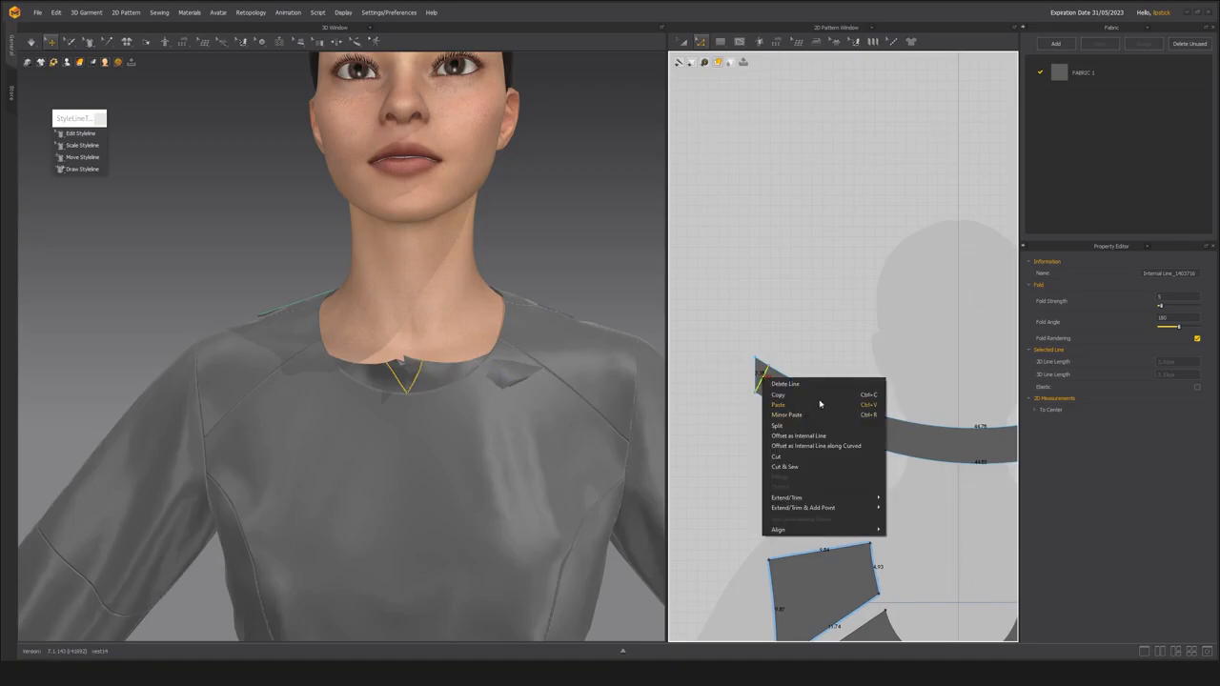
click(813, 466)
scroll(851, 385, down, 2)
key(a)
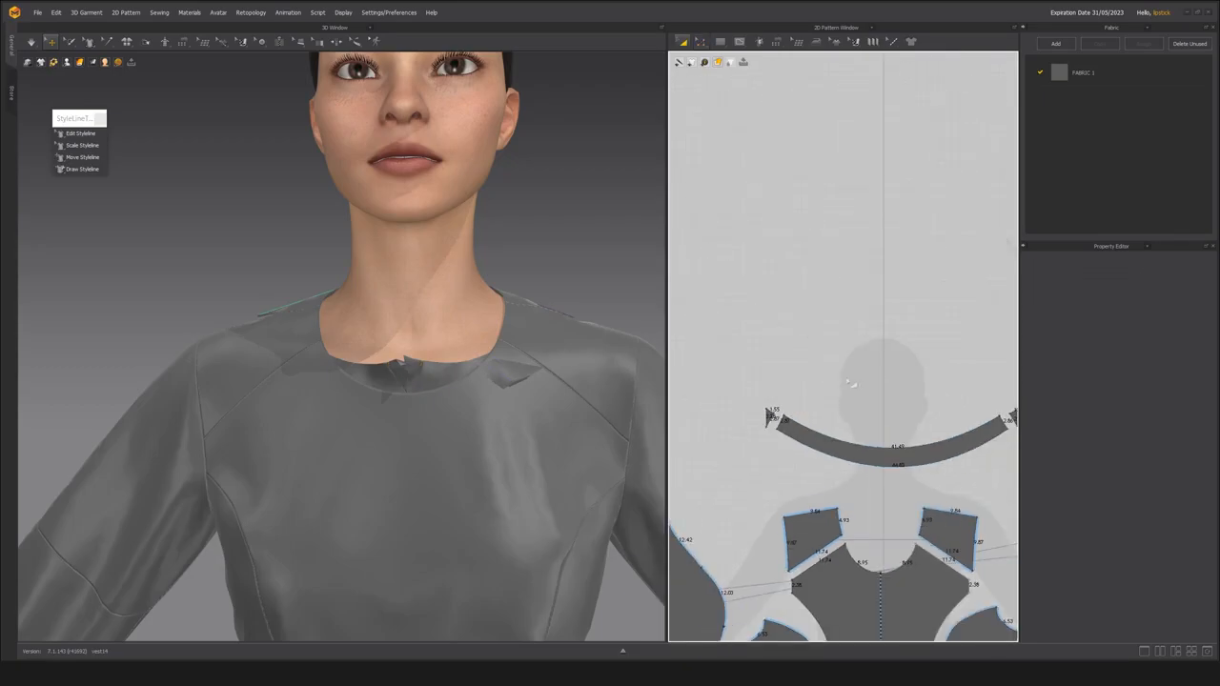
Delete the small triangular offcuts at both ends of the collar.
click(768, 416)
middle_drag(839, 411, 776, 392)
key(Delete)
click(954, 397)
key(Delete)
scroll(829, 462, up, 3)
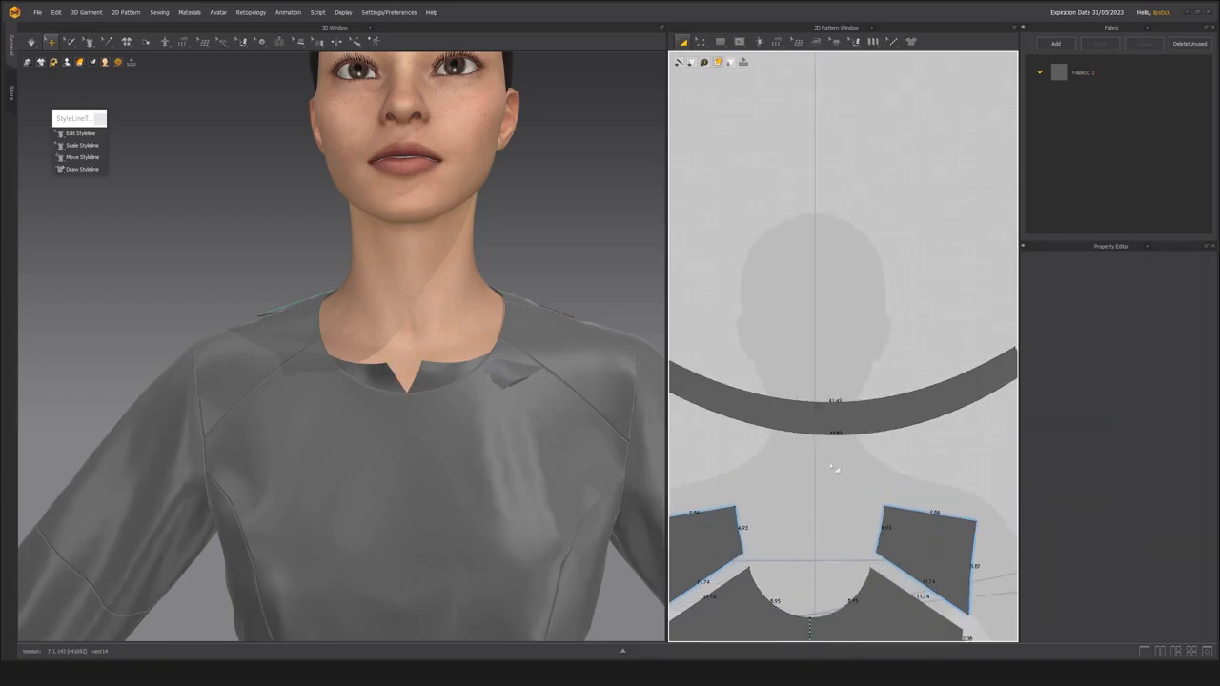
Fine-tune the collar's arcs, bringing the upper edge to about 41.8 and the lower edge to about 44.9.
scroll(829, 428, down, 1)
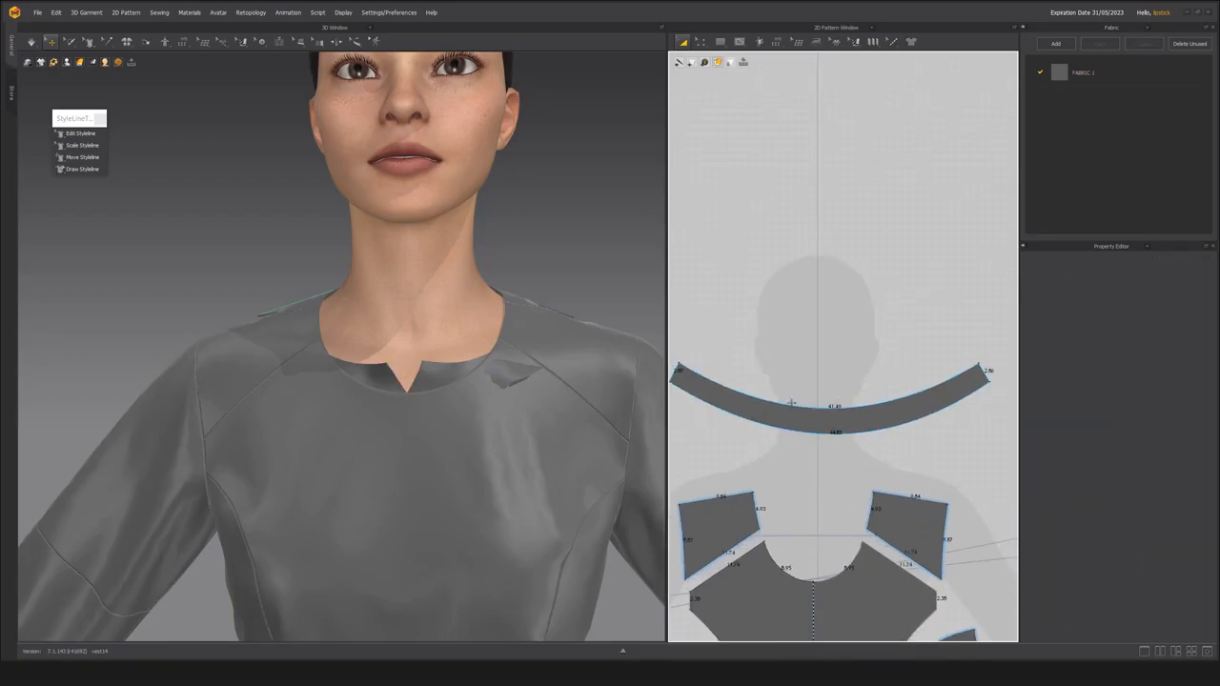
key(z)
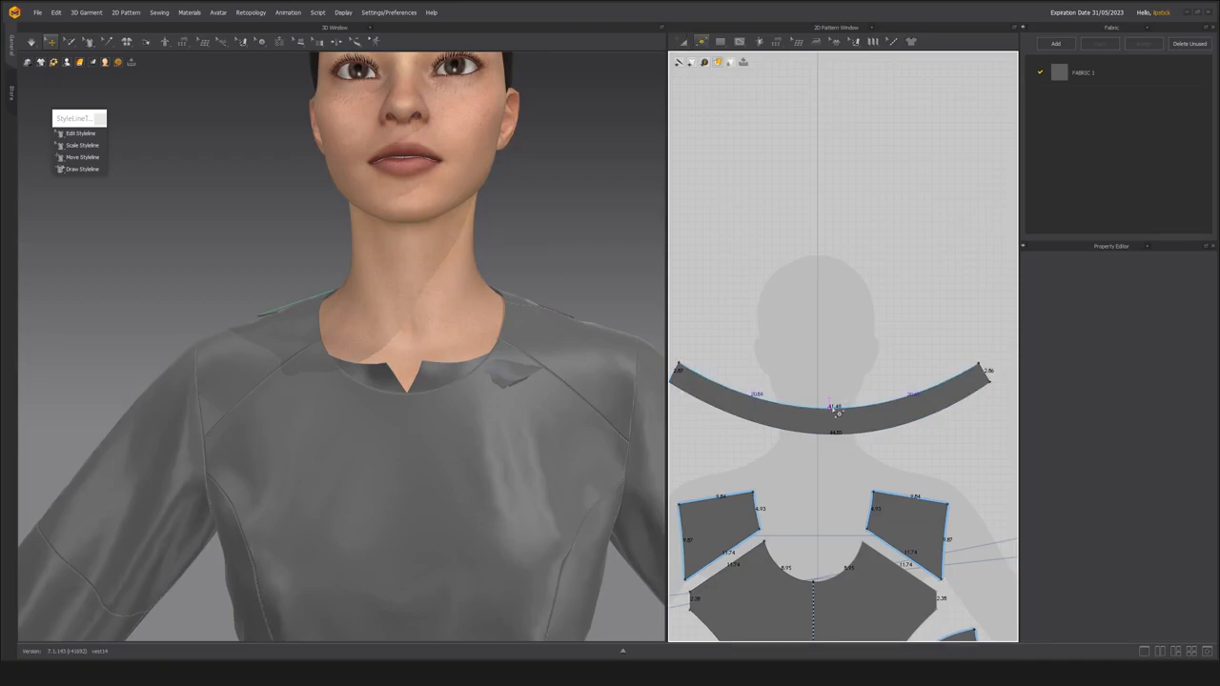
click(832, 413)
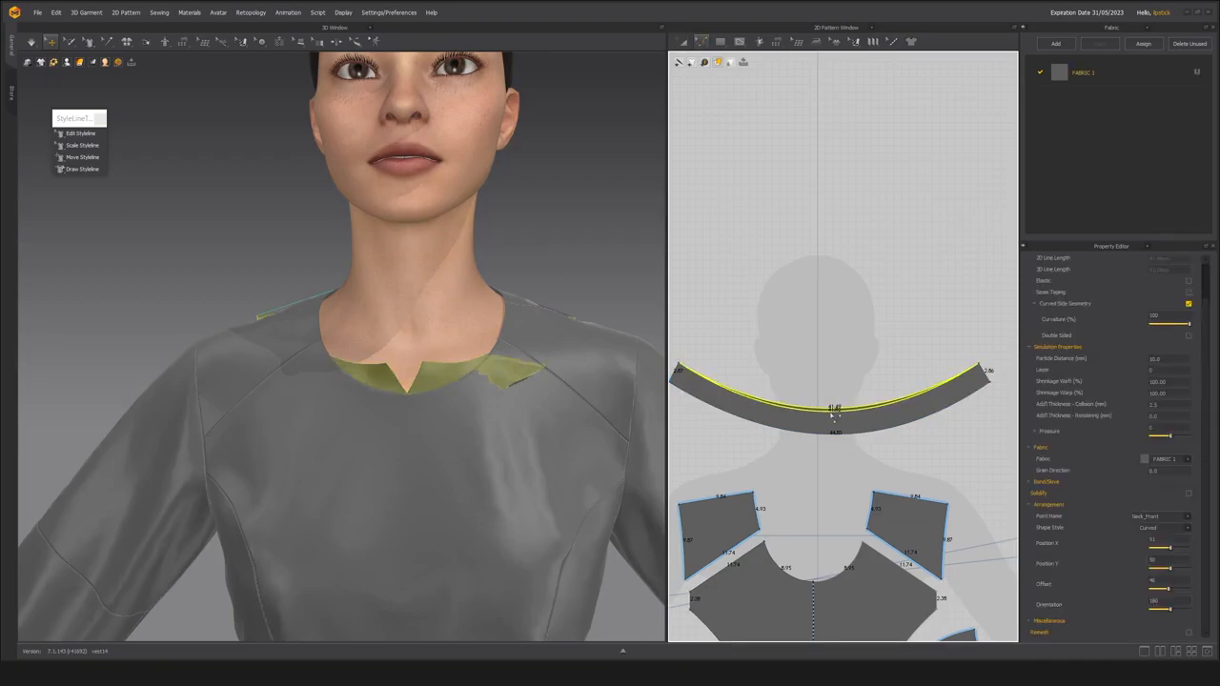
key(a)
scroll(833, 420, down, 2)
click(832, 427)
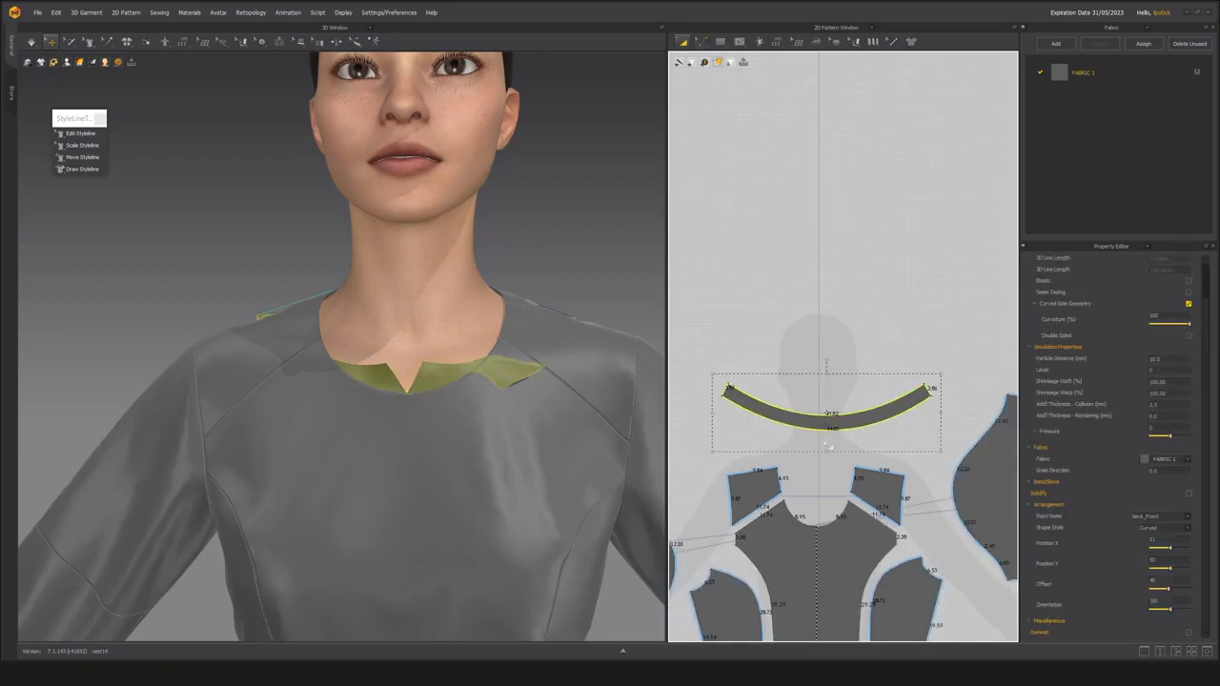
scroll(832, 435, up, 1)
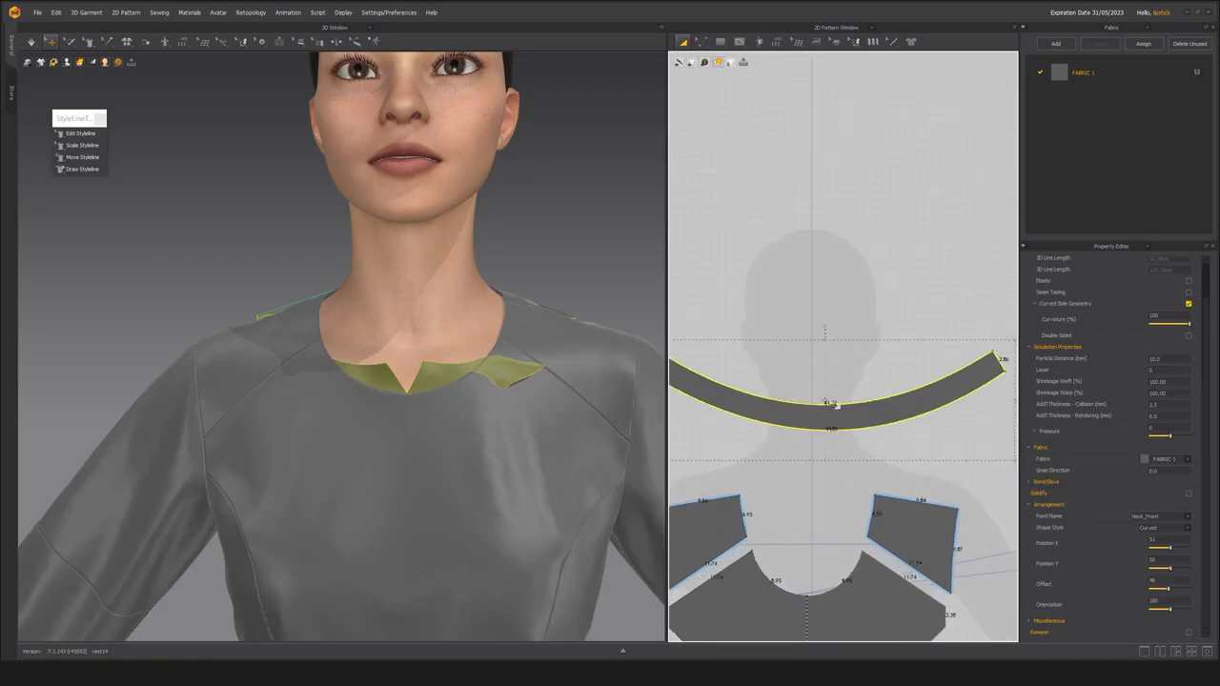
key(z)
click(828, 429)
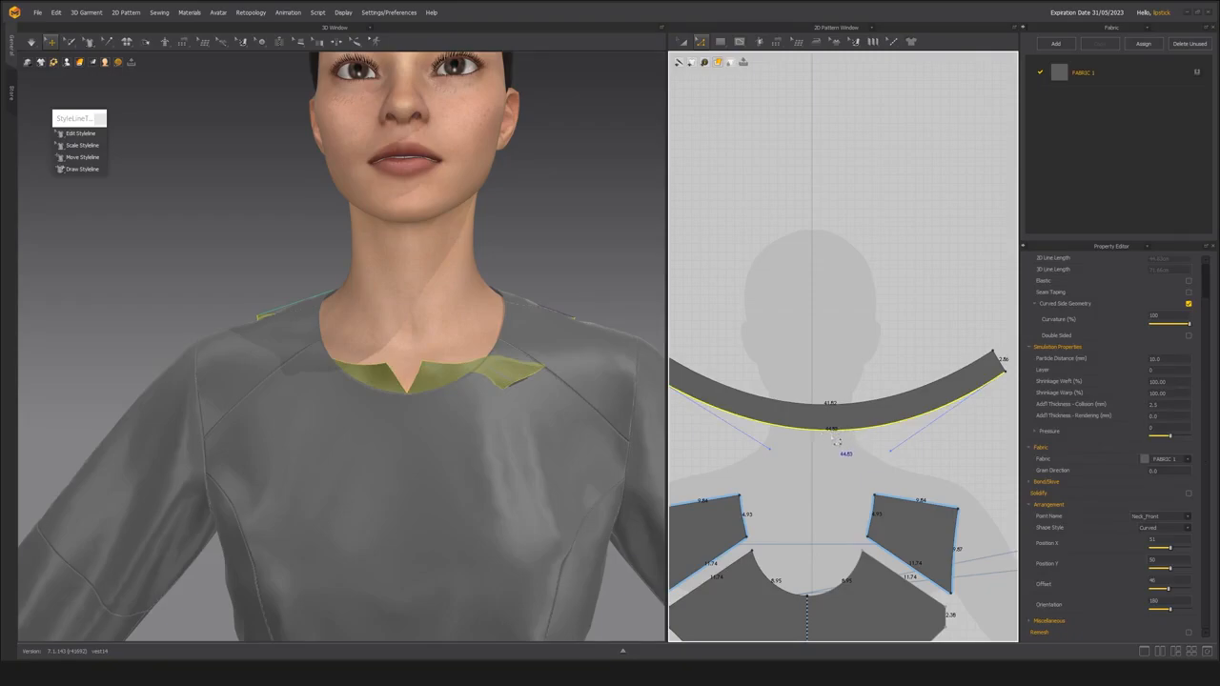
Scale the collar piece down to about 39.1 along its upper edge and 41.9 along its lower edge.
scroll(835, 441, down, 3)
key(a)
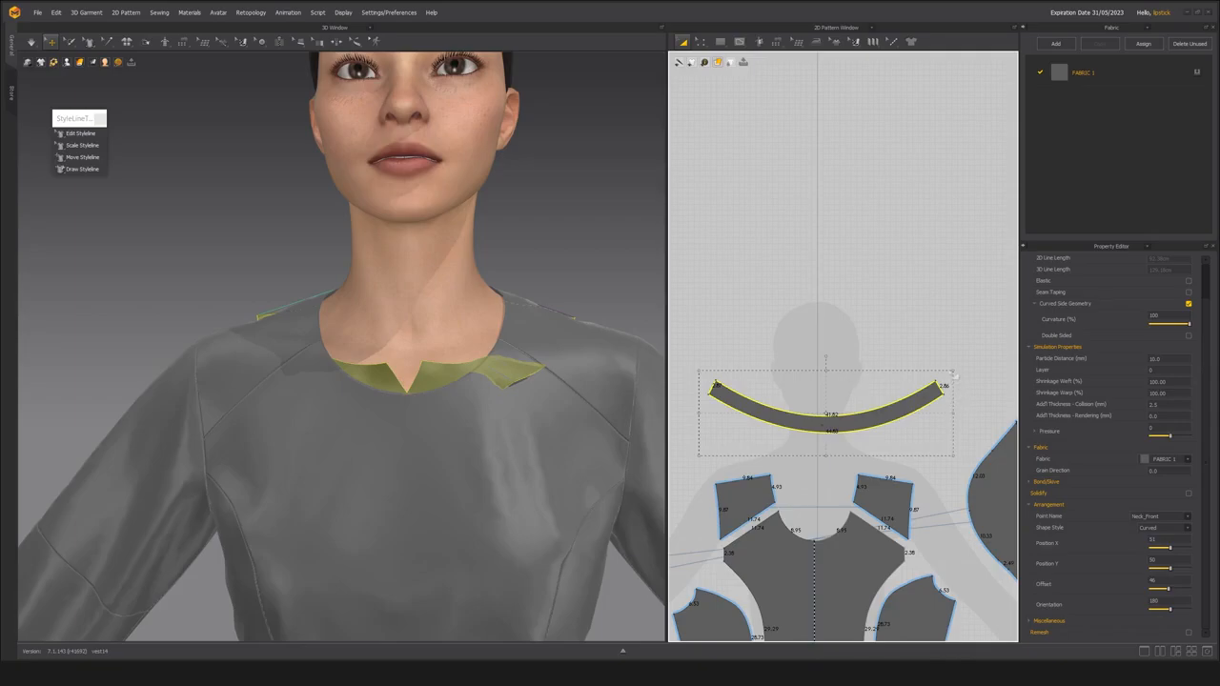
drag(954, 369, 939, 375)
click(824, 445)
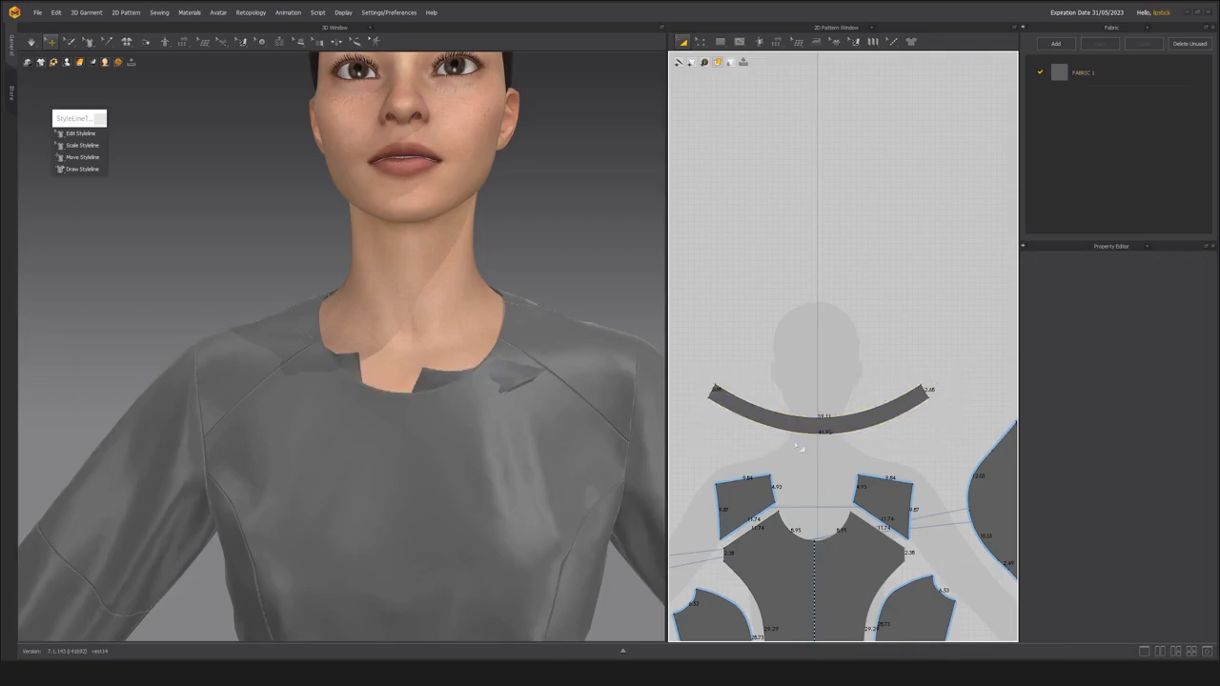
Freeze the bodice's center front, shoulder and back pieces, leaving the collar and sleeves unfrozen.
scroll(797, 442, up, 3)
key(z)
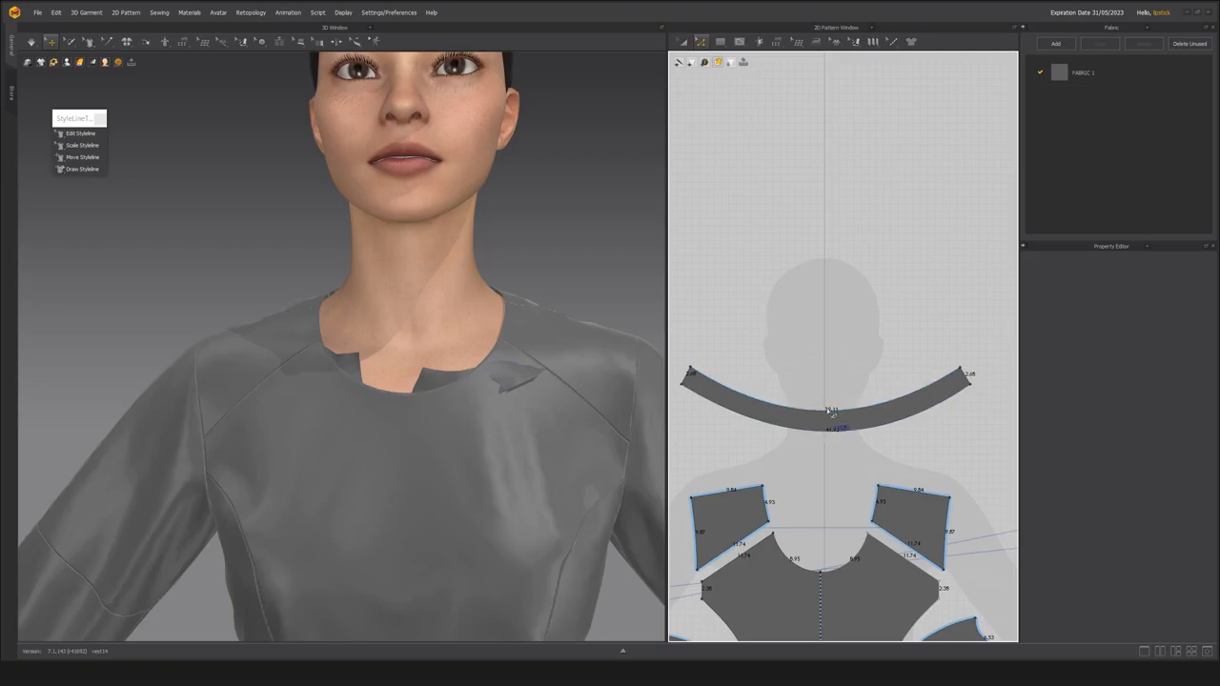
right_drag(453, 399, 389, 400)
scroll(409, 395, down, 2)
click(385, 426)
shift+click(486, 381)
right_drag(486, 381, 263, 384)
right_drag(510, 383, 450, 415)
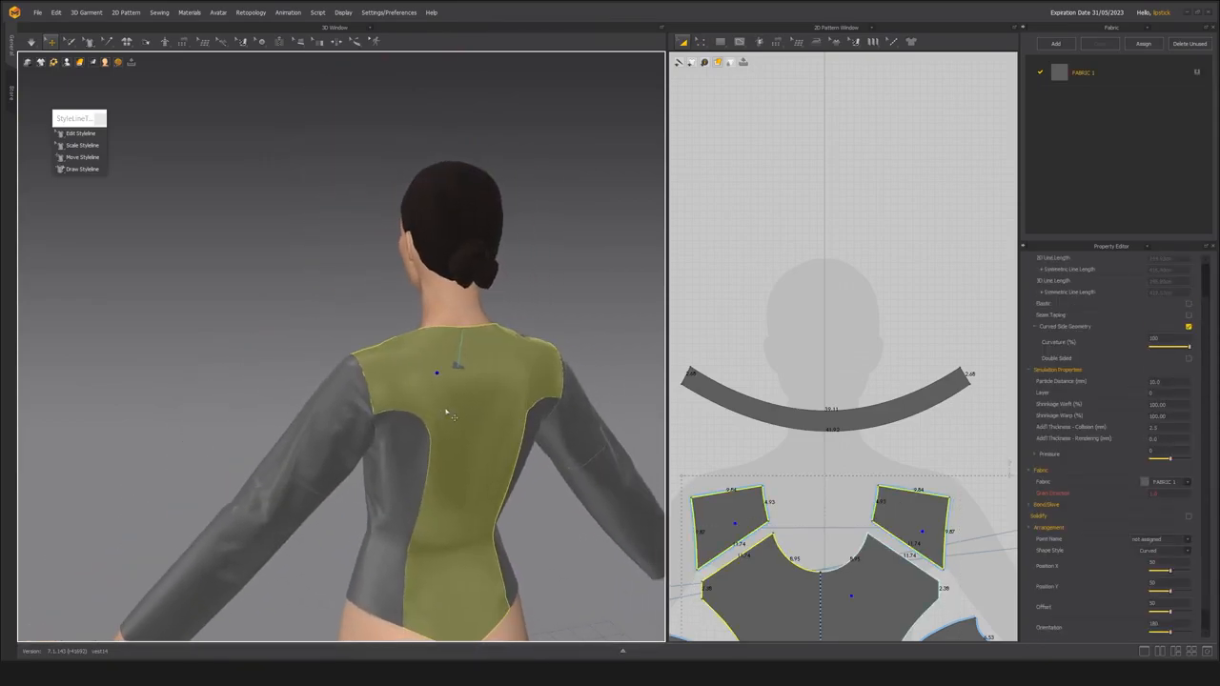
shift+click(450, 416)
right_drag(416, 469, 553, 443)
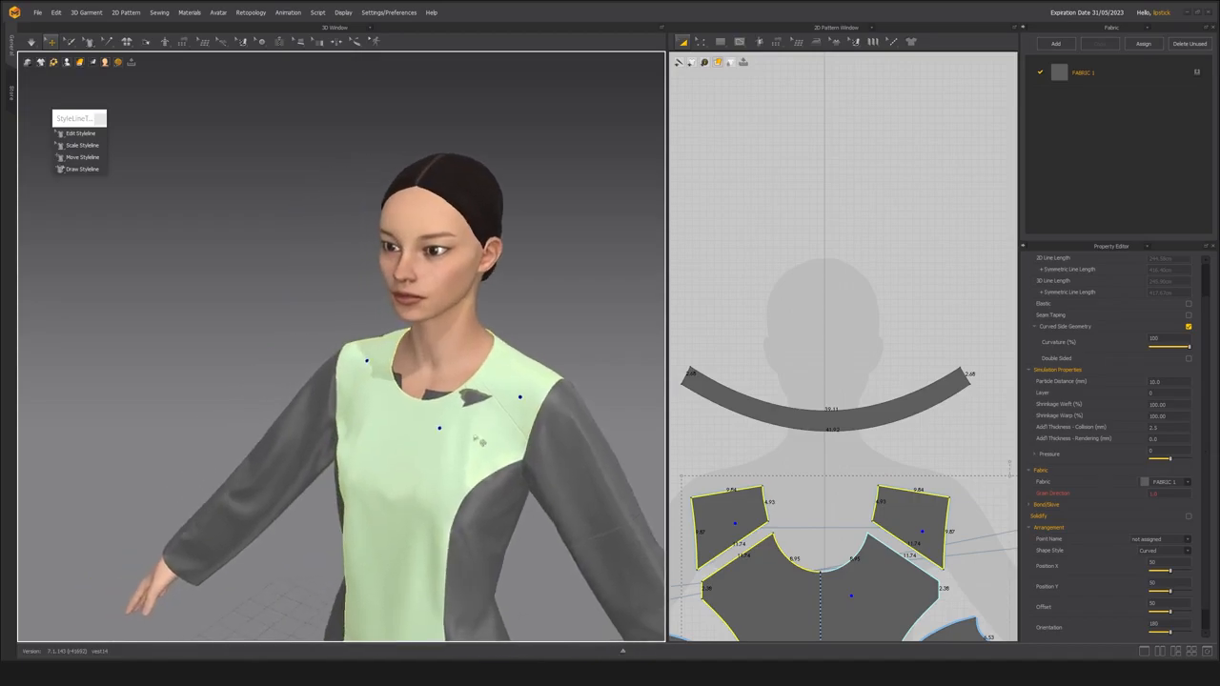
Start the simulation so the resized collar drapes against the frozen bodice neckline.
scroll(423, 454, up, 3)
right_drag(422, 454, 440, 458)
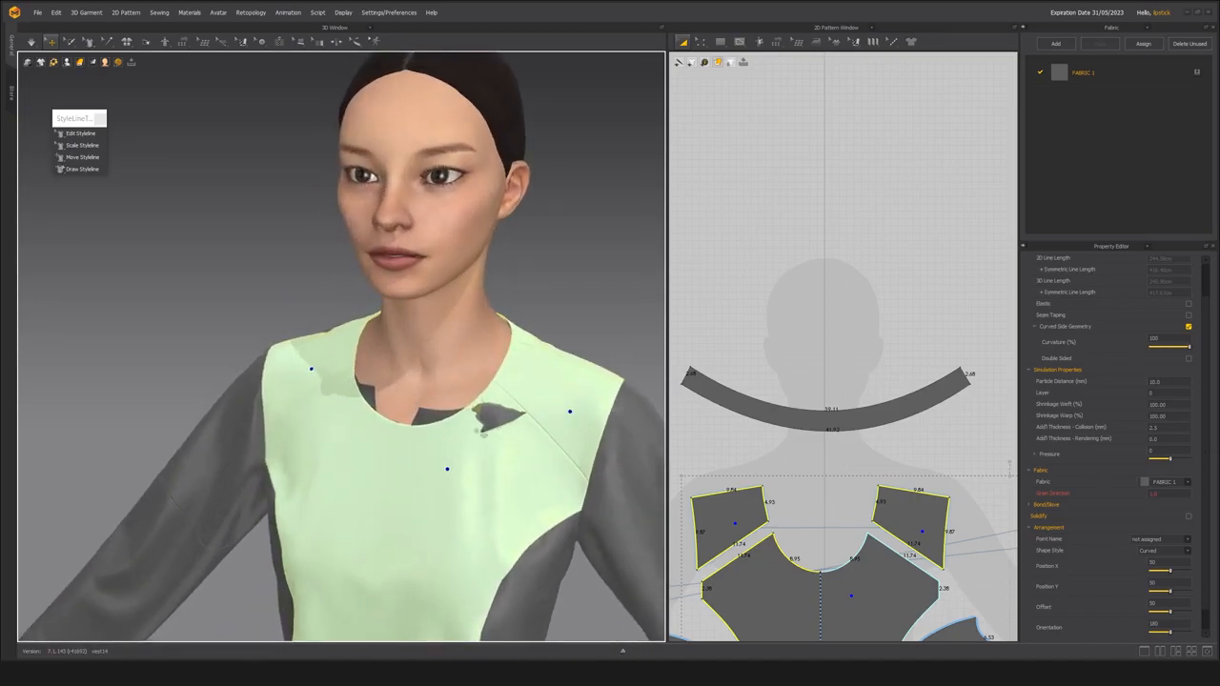
middle_drag(458, 464, 426, 468)
scroll(424, 456, up, 1)
scroll(426, 468, down, 2)
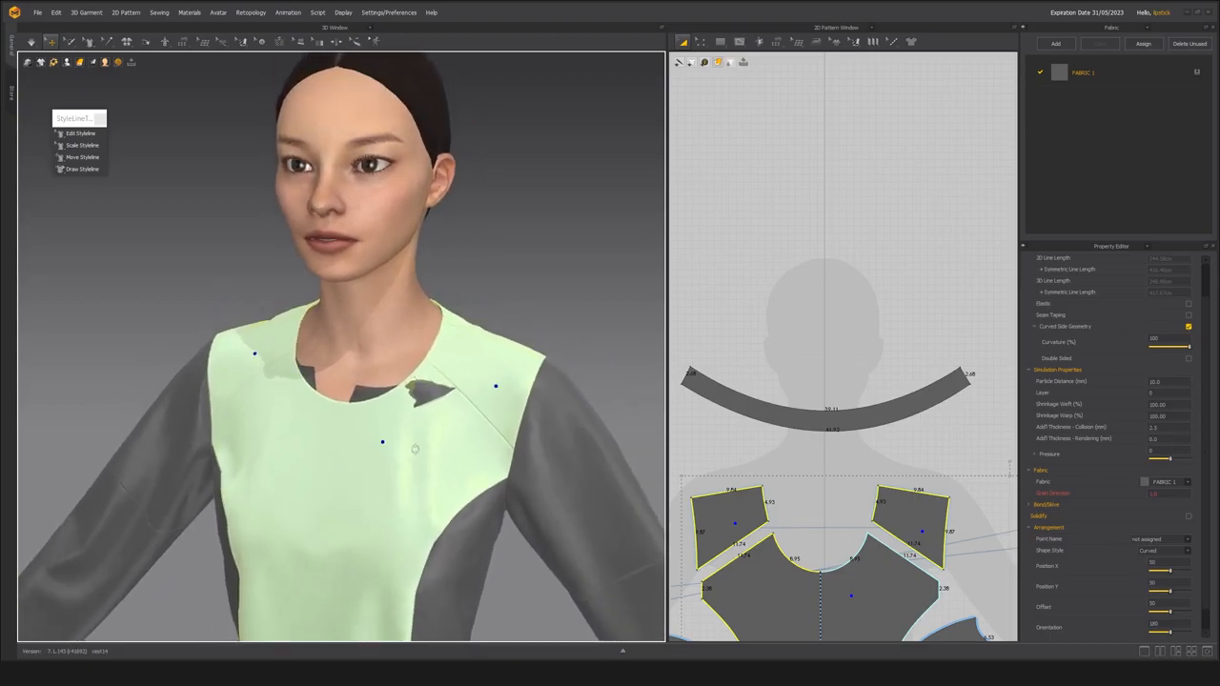
key(space)
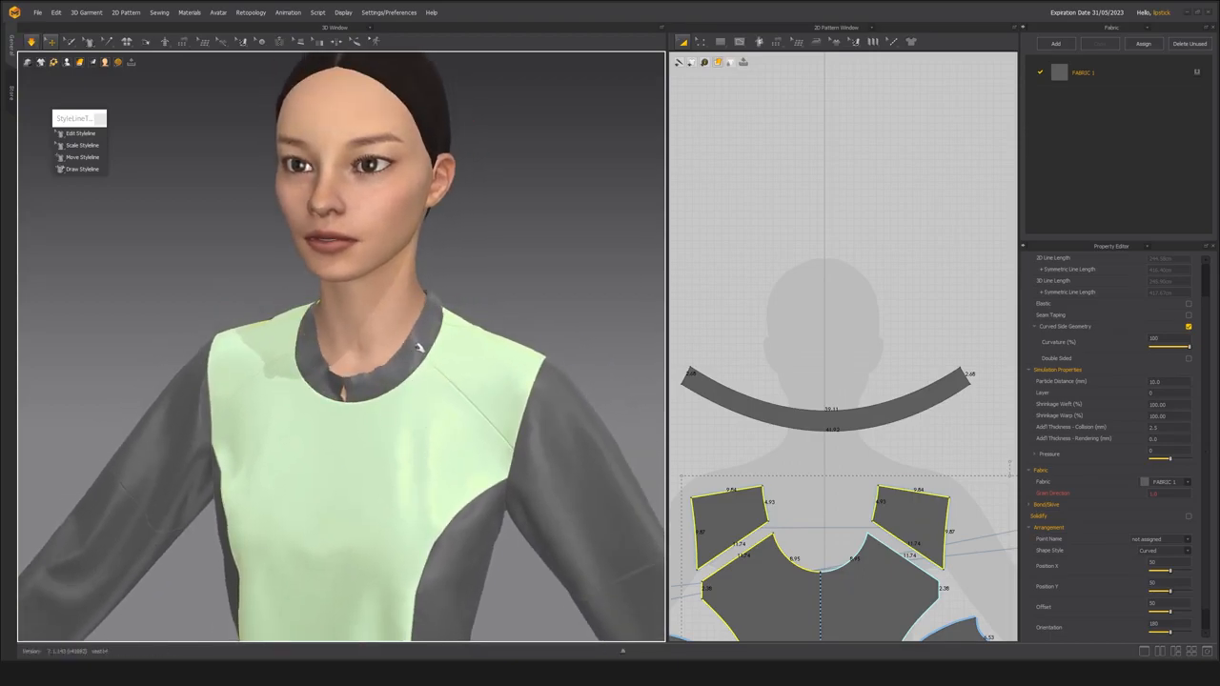
right_drag(440, 325, 278, 379)
scroll(279, 379, up, 3)
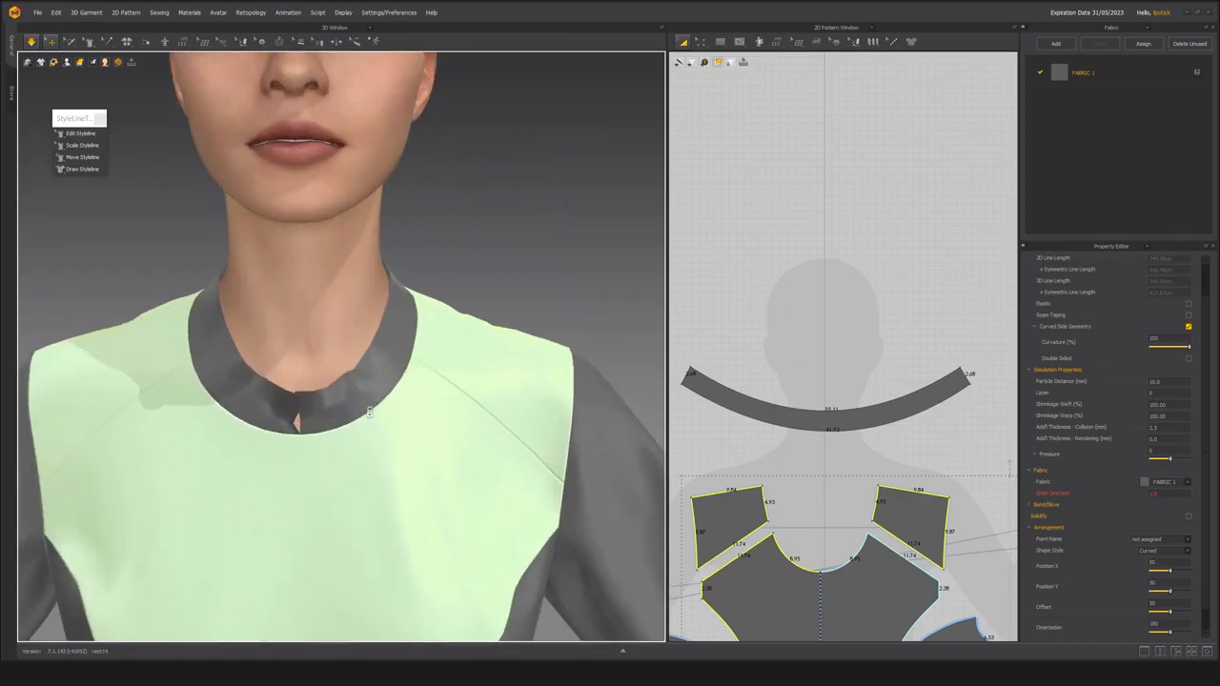
Pull the collar into place around the neck while simulating, straightening its front ends and sides, then stop the simulation.
click(347, 387)
click(252, 383)
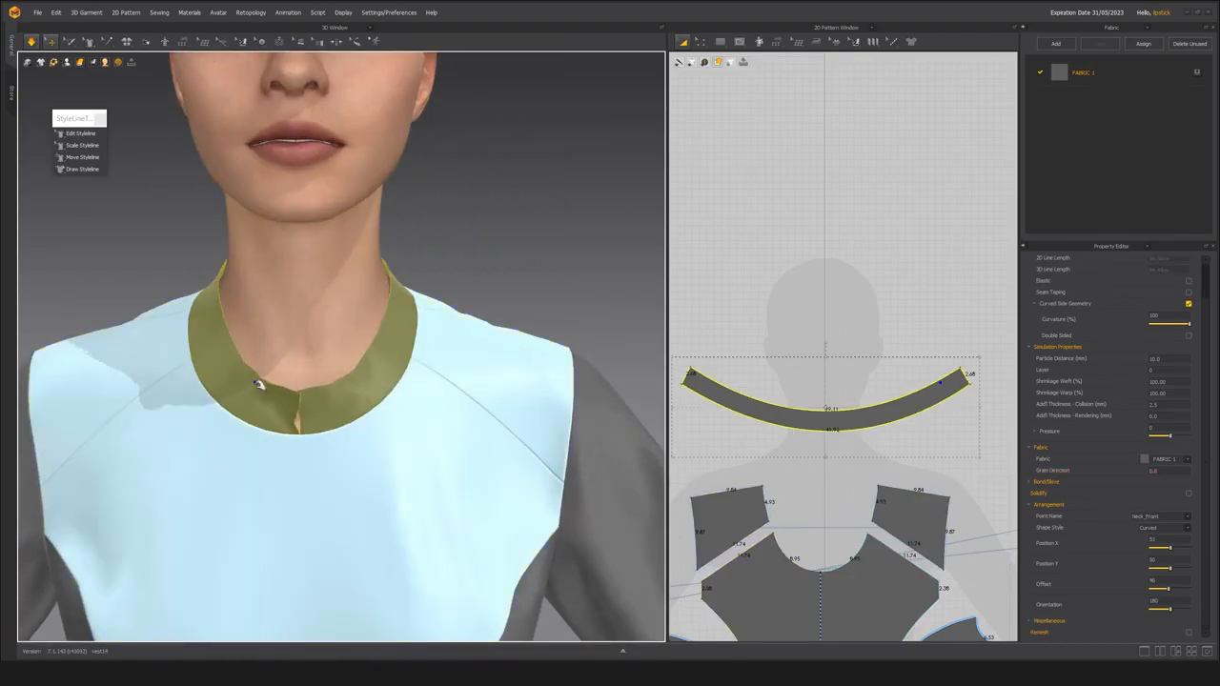
middle_drag(253, 383, 310, 374)
right_drag(250, 350, 266, 304)
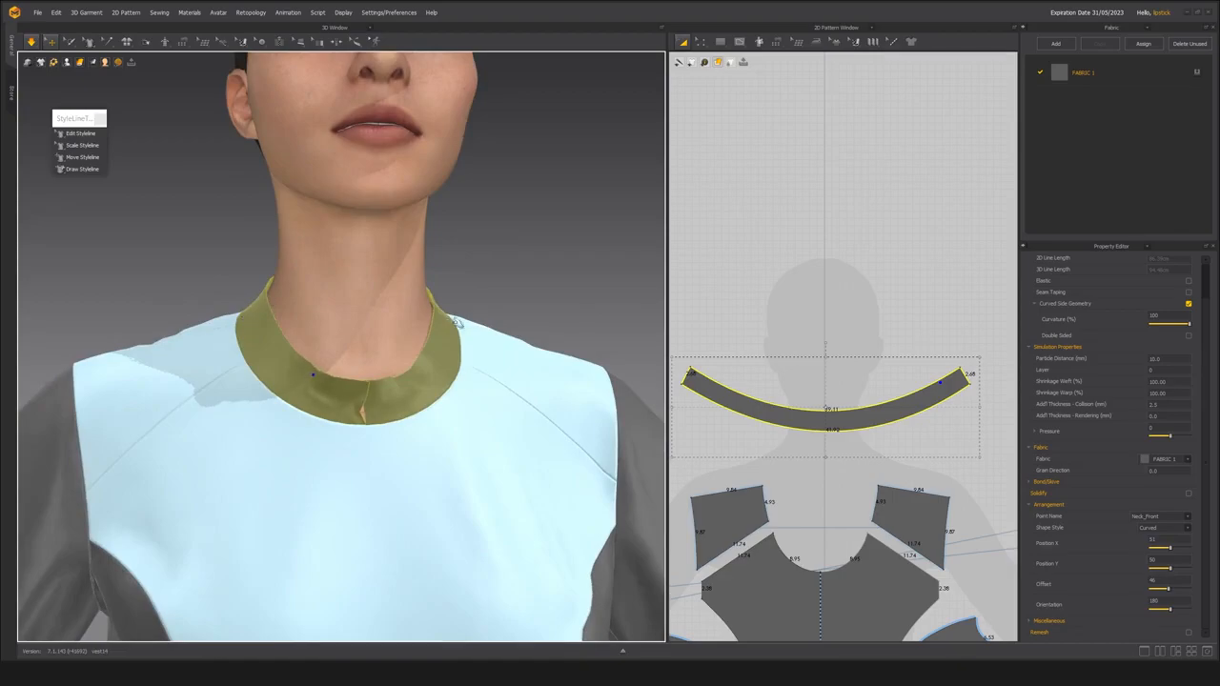
right_drag(443, 311, 412, 349)
right_drag(518, 344, 584, 340)
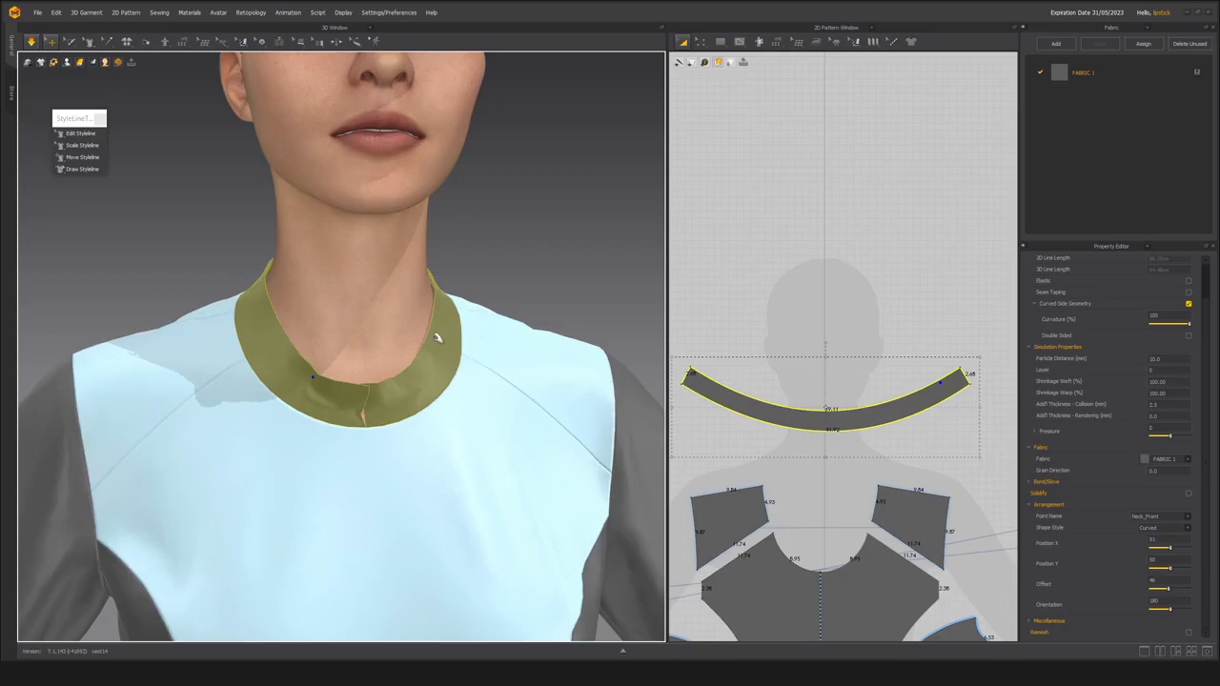
right_drag(443, 338, 419, 349)
click(787, 281)
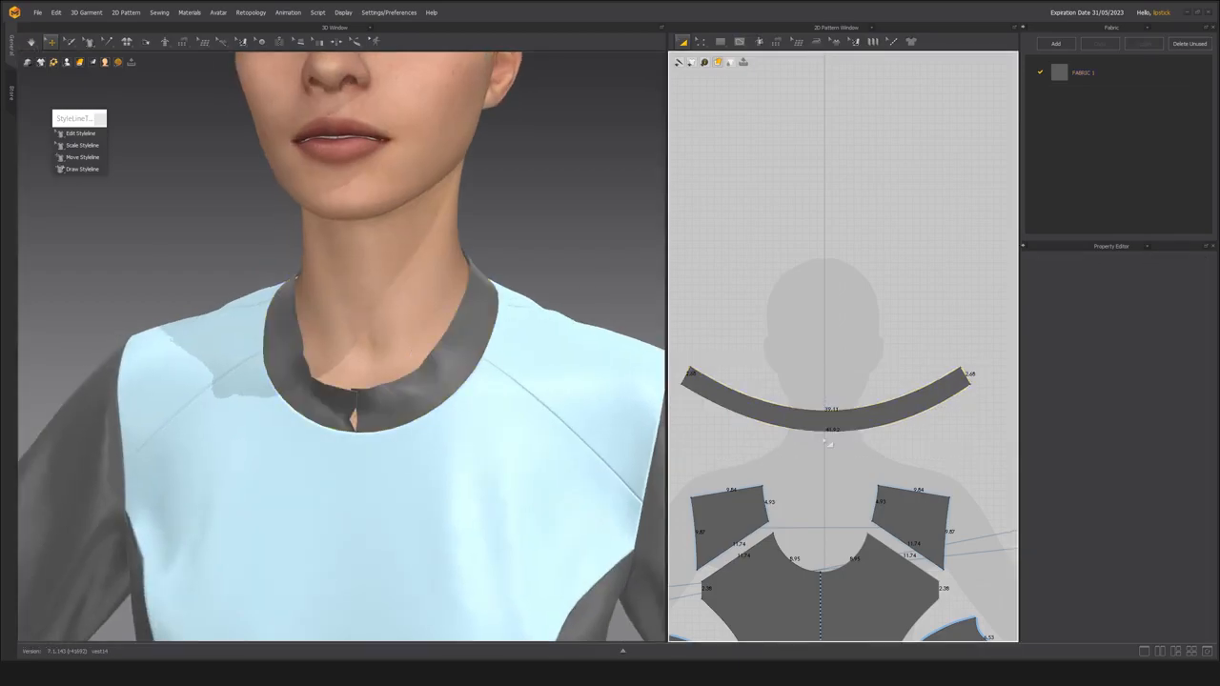
Examine the collar's flat pattern shape and how it compares with the neckline of the bodice pieces.
scroll(826, 441, down, 2)
click(806, 429)
mouse_move(807, 429)
mouse_down()
mouse_move(812, 402)
mouse_move(801, 436)
mouse_up()
scroll(821, 438, up, 3)
click(826, 440)
scroll(826, 440, down, 2)
click(810, 408)
click(787, 372)
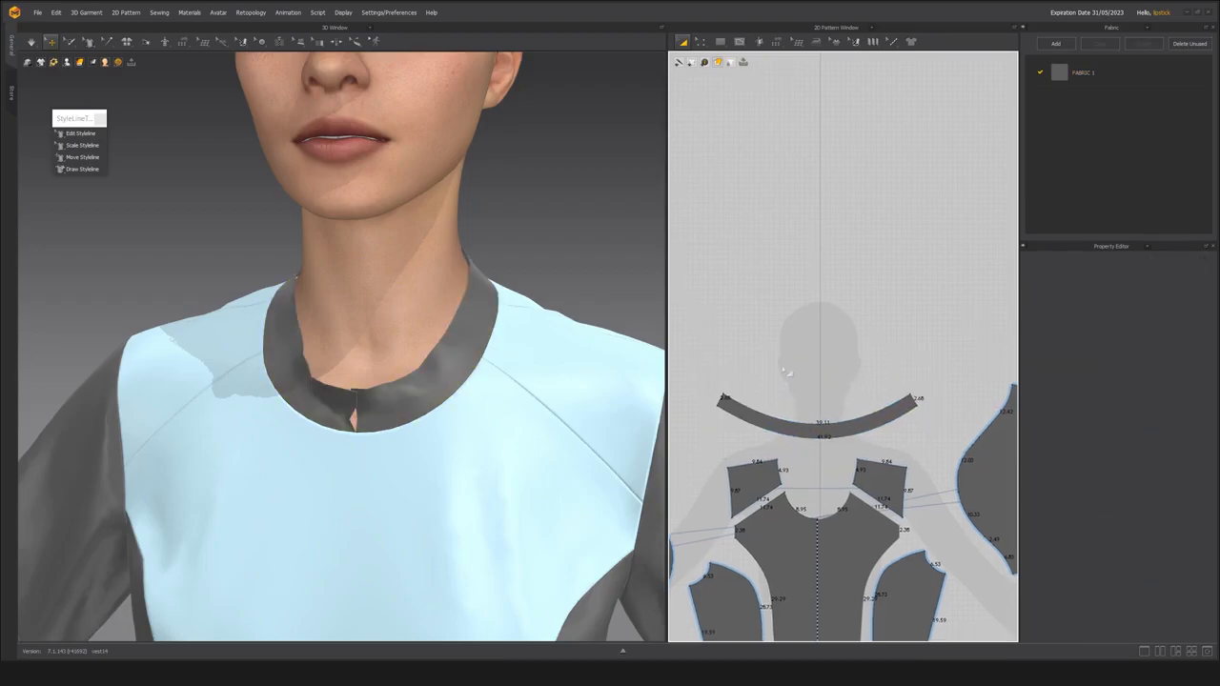
click(786, 420)
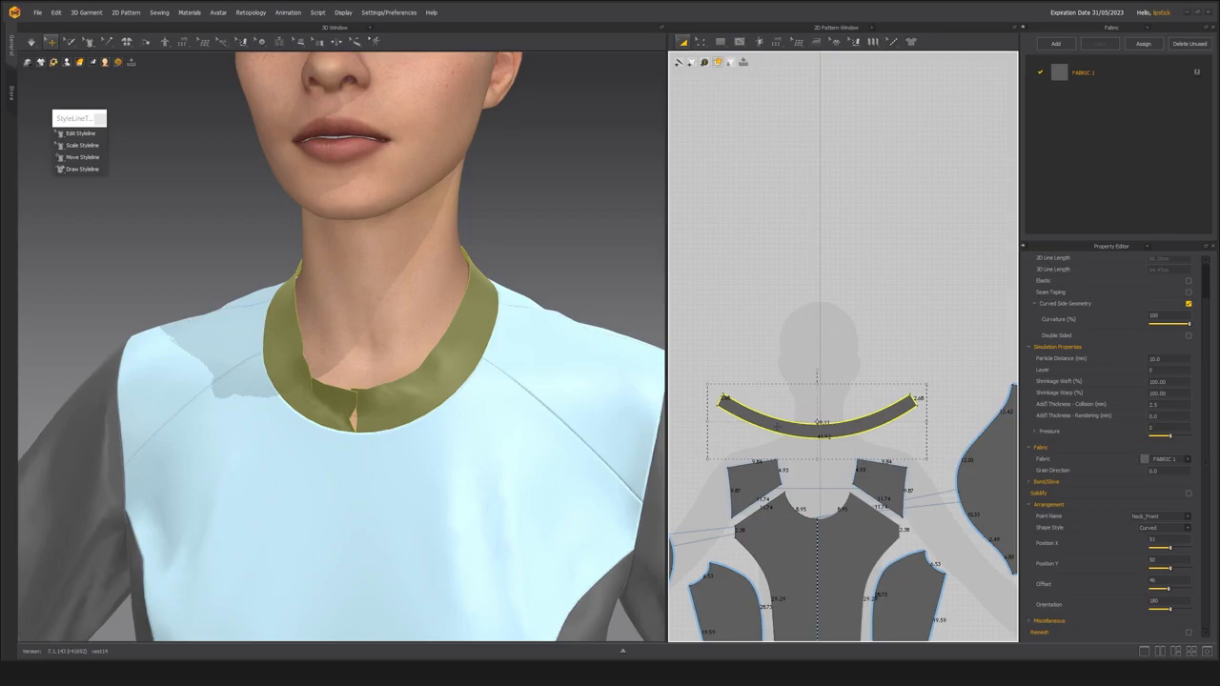
scroll(818, 420, up, 2)
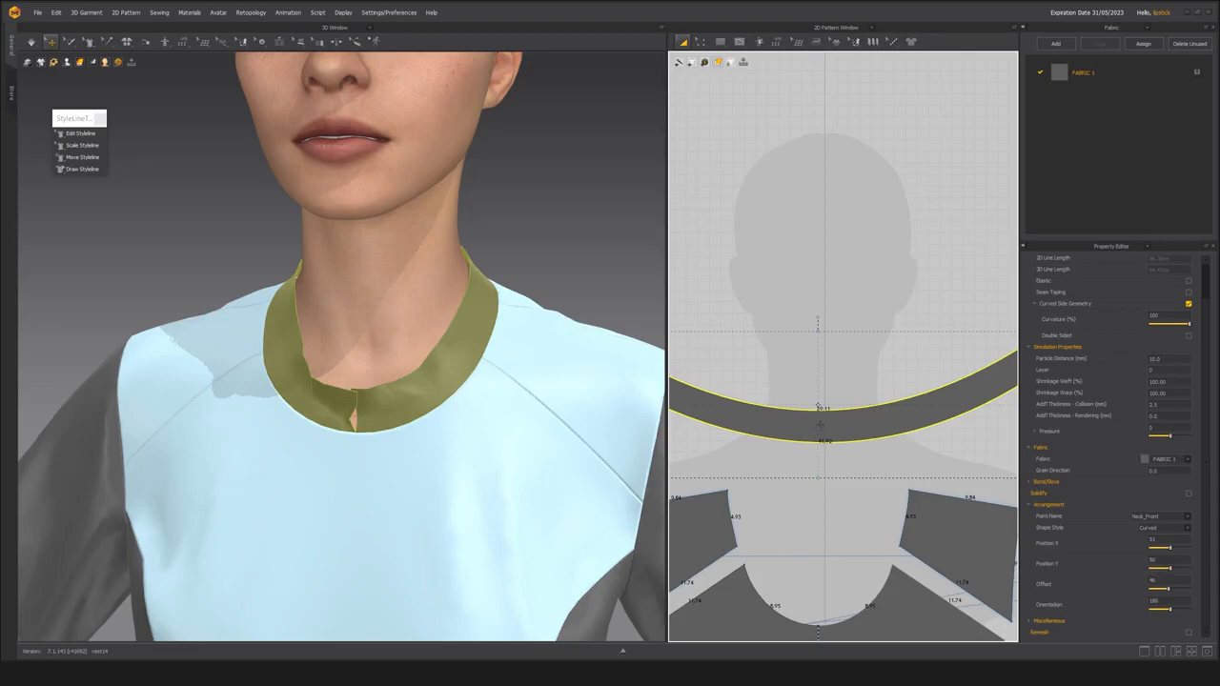
scroll(820, 424, down, 2)
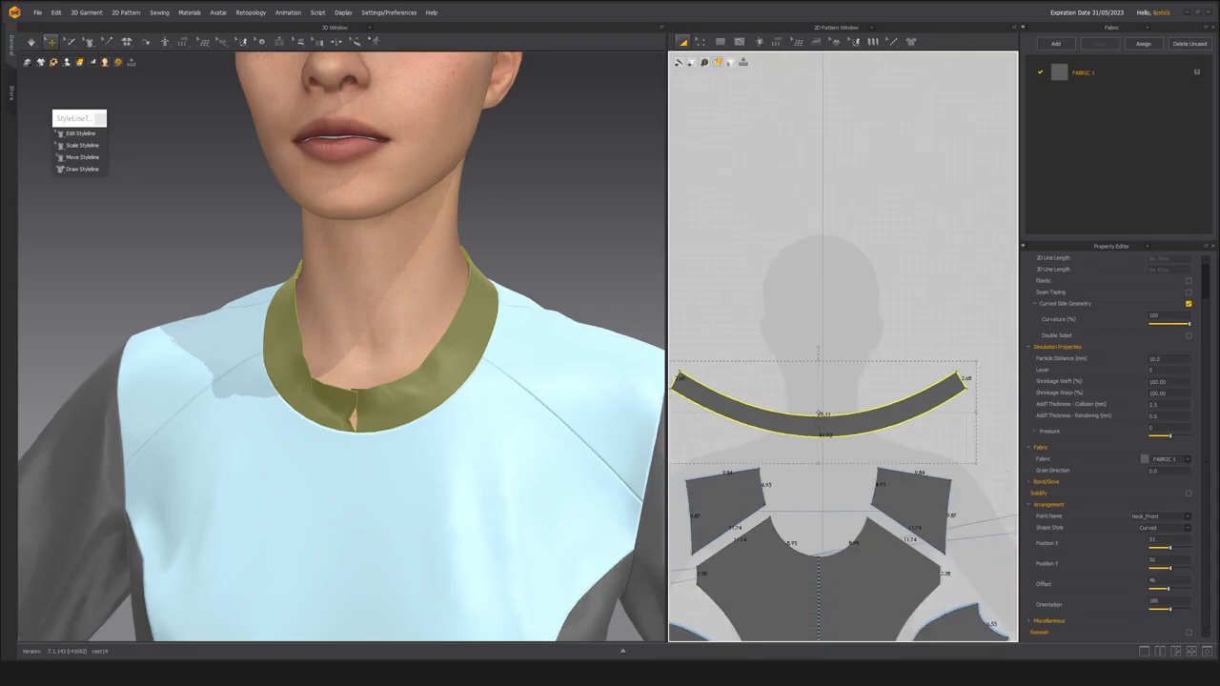
scroll(426, 369, down, 5)
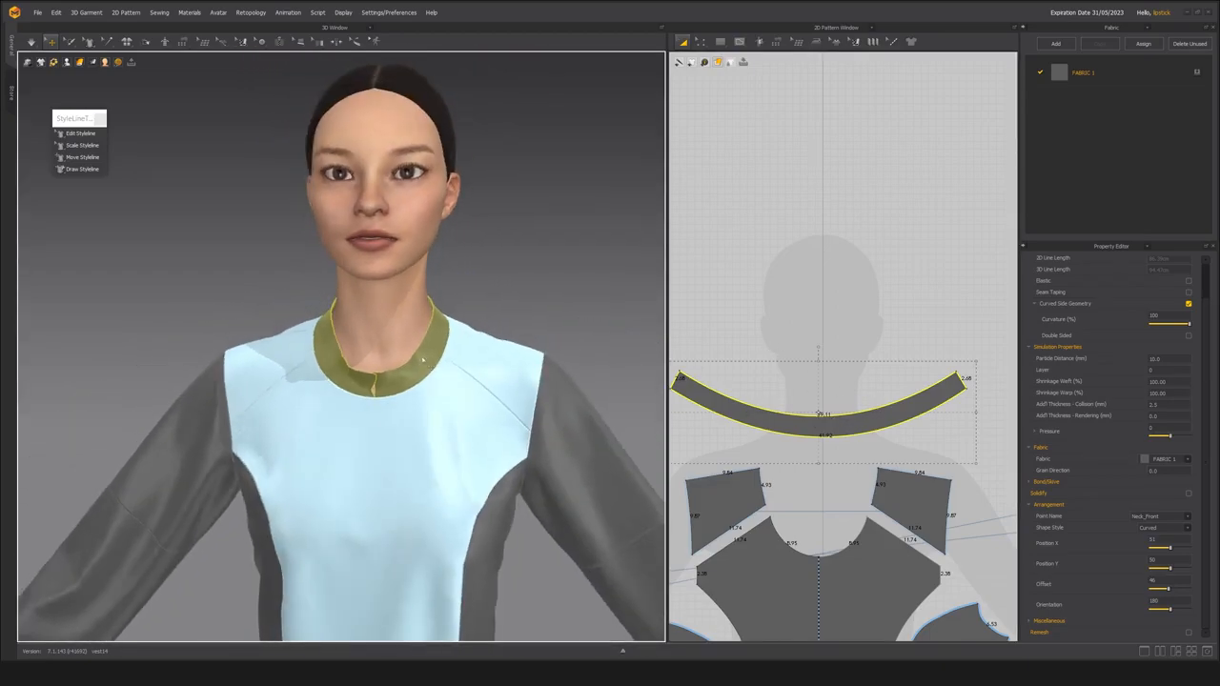
Simulate the collar briefly and check how it stands around the back of the neck.
right_drag(419, 366, 317, 401)
key(space)
scroll(317, 400, up, 4)
scroll(822, 425, up, 3)
click(812, 327)
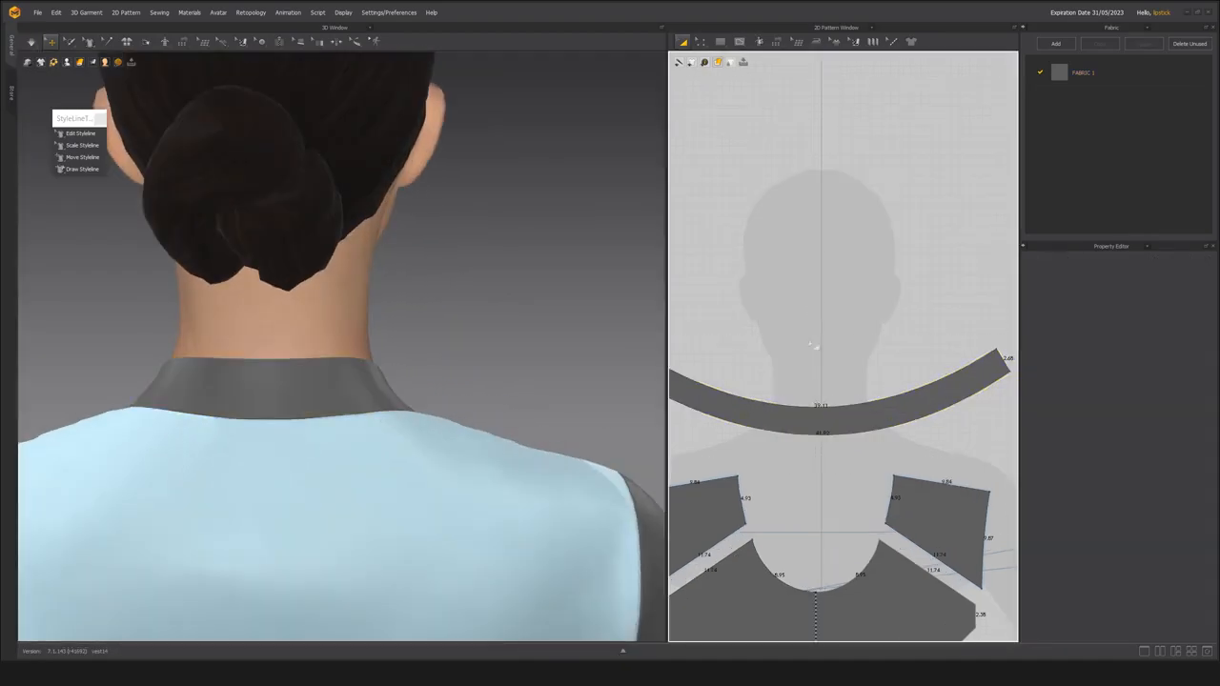
scroll(825, 426, down, 4)
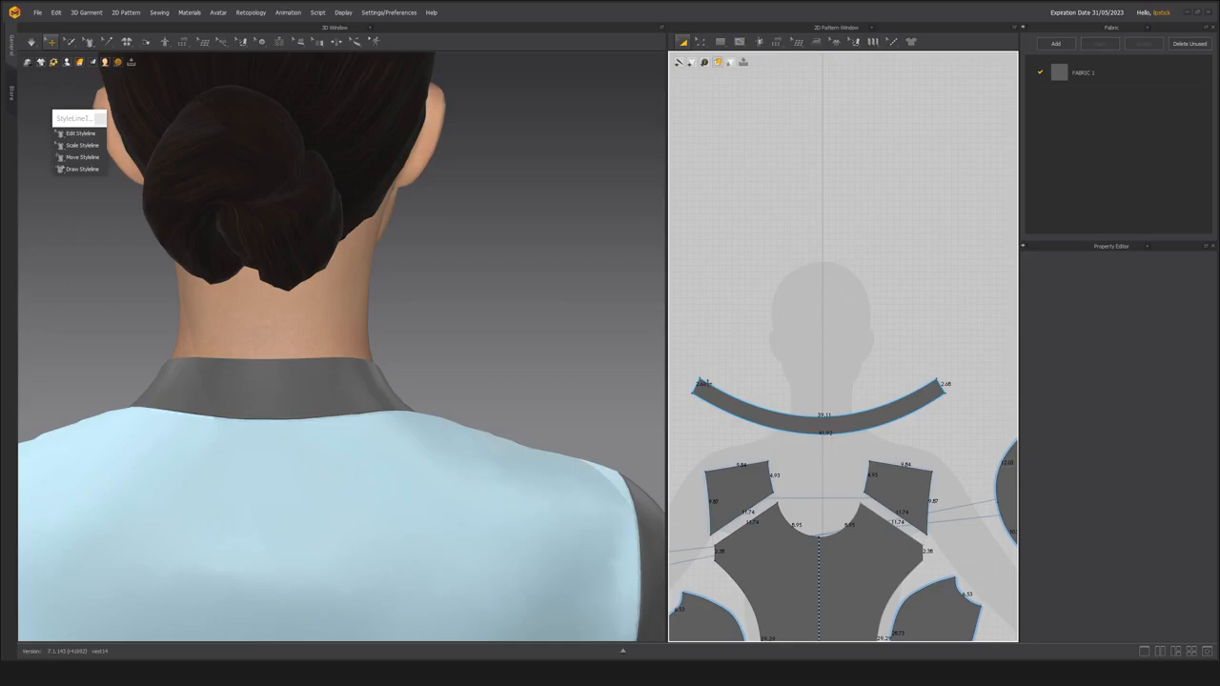
Examine the collar and the seam along the back neckline on the avatar.
scroll(360, 406, down, 5)
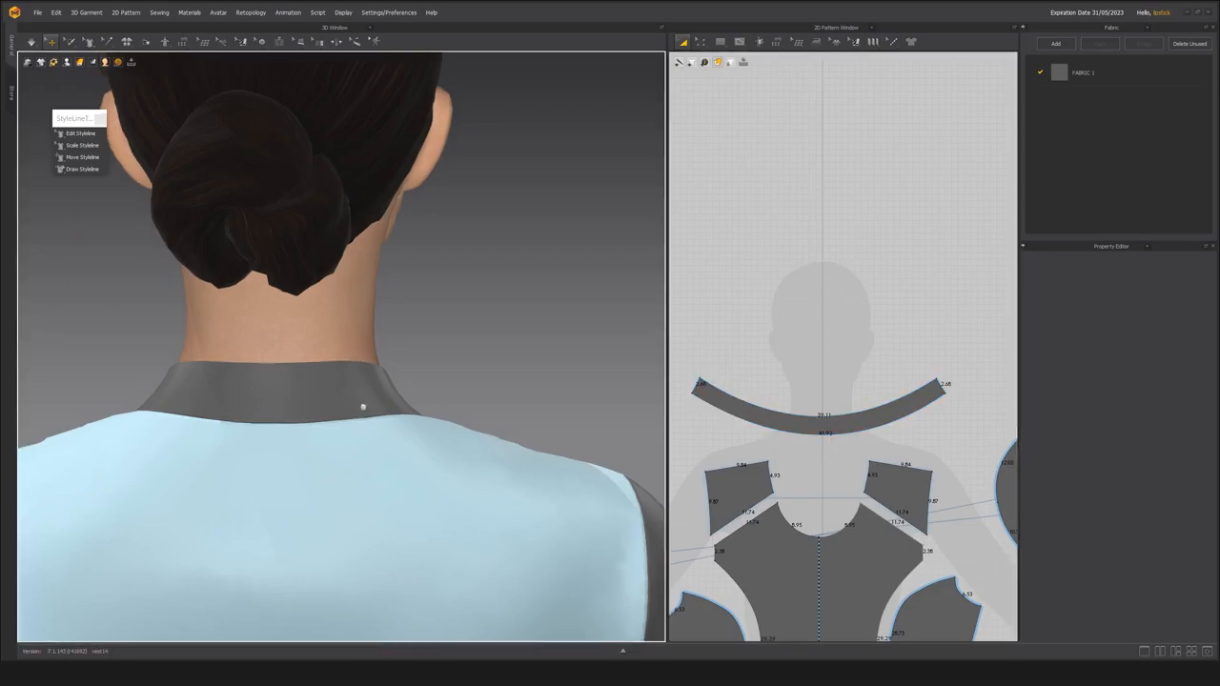
right_drag(360, 406, 286, 400)
click(282, 479)
shift+click(431, 412)
shift+click(207, 412)
scroll(238, 437, down, 3)
right_drag(243, 441, 546, 448)
shift+click(546, 448)
Simulate the garment while tugging the collar into place from the front, and stop the simulation at the back view.
click(381, 269)
key(2)
right_drag(282, 436, 308, 422)
click(396, 359)
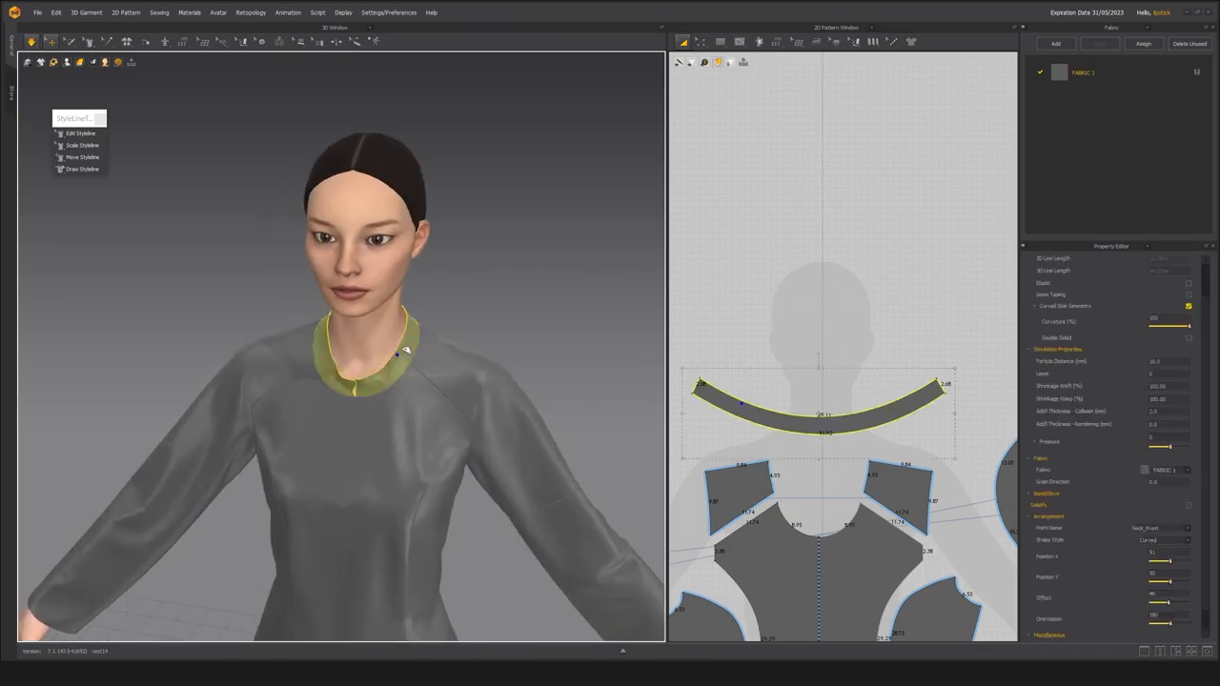
key(8)
scroll(312, 416, down, 2)
key(space)
Convert the back neckline point beside the centre fold line into a curve point.
key(z)
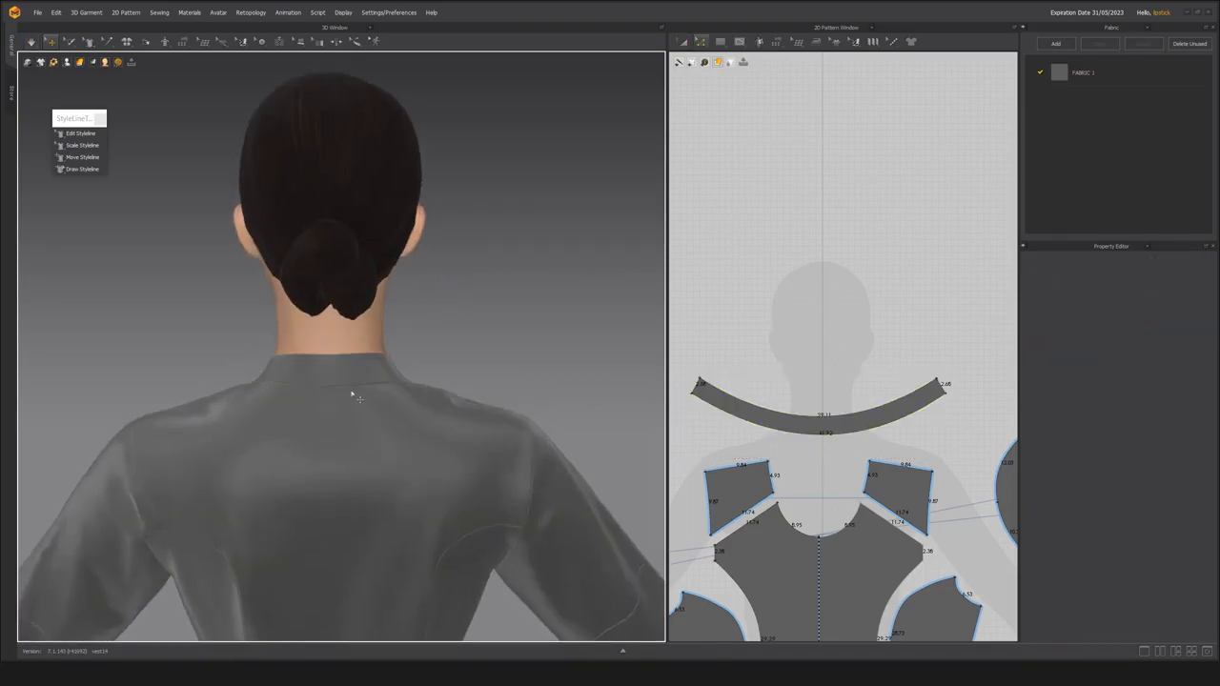
scroll(851, 478, down, 8)
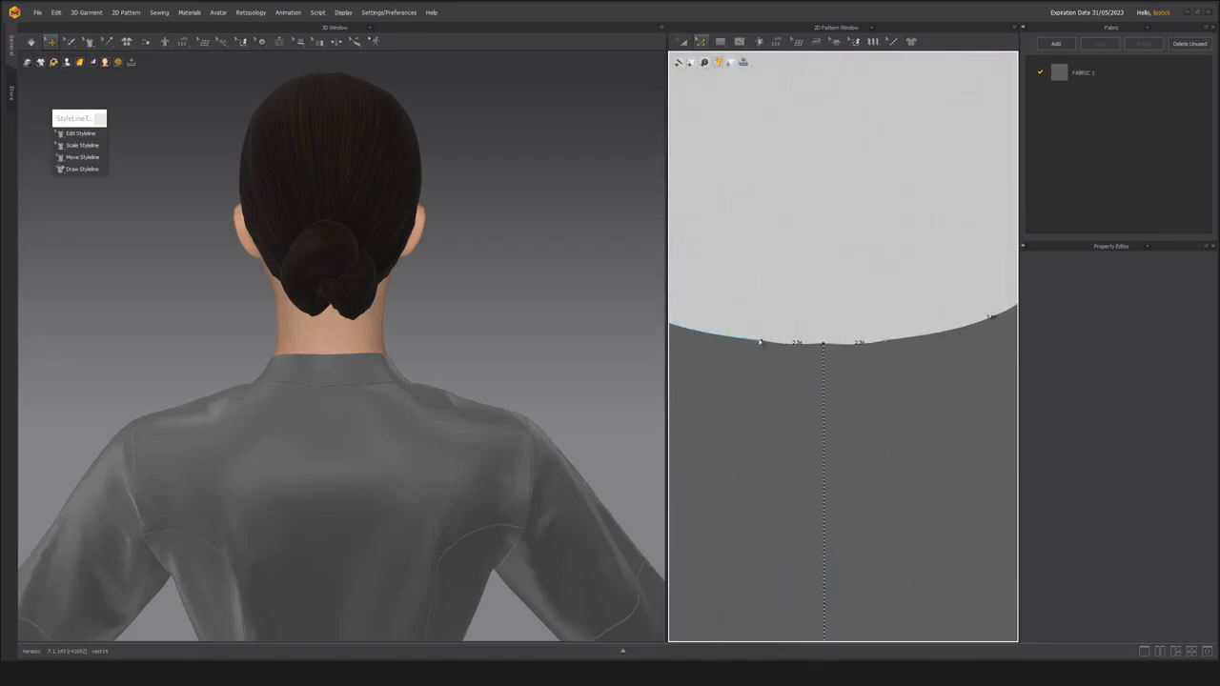
click(762, 341)
right_click(762, 343)
click(789, 382)
scroll(771, 428, down, 3)
scroll(810, 416, up, 3)
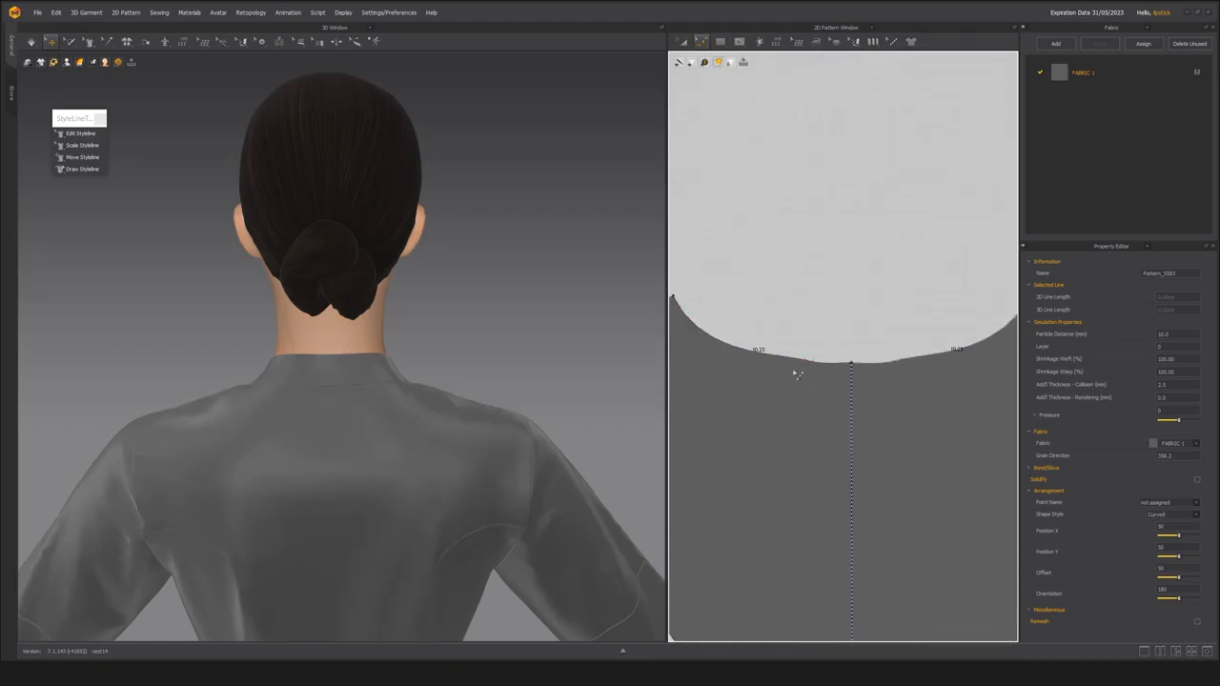
Smooth the back neckline curve by adjusting the curve points beside the centre fold line.
scroll(796, 385, up, 2)
click(818, 365)
key(Delete)
scroll(809, 397, down, 2)
click(825, 337)
middle_drag(740, 371, 772, 372)
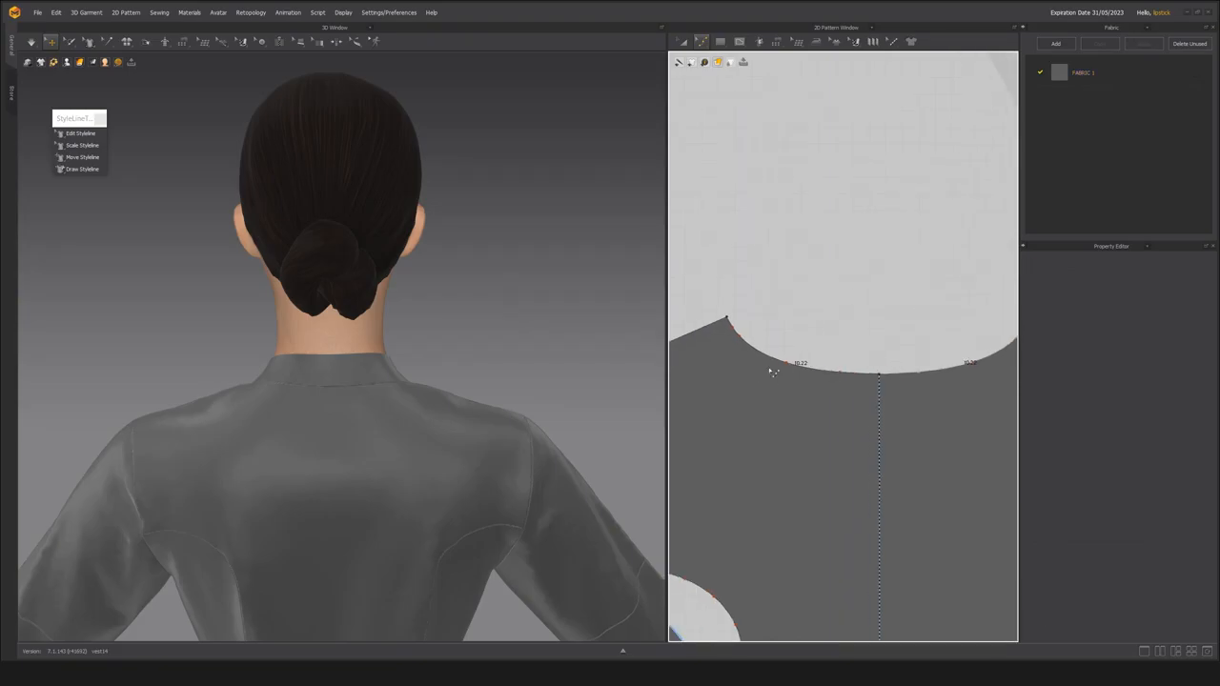
click(798, 336)
key(Delete)
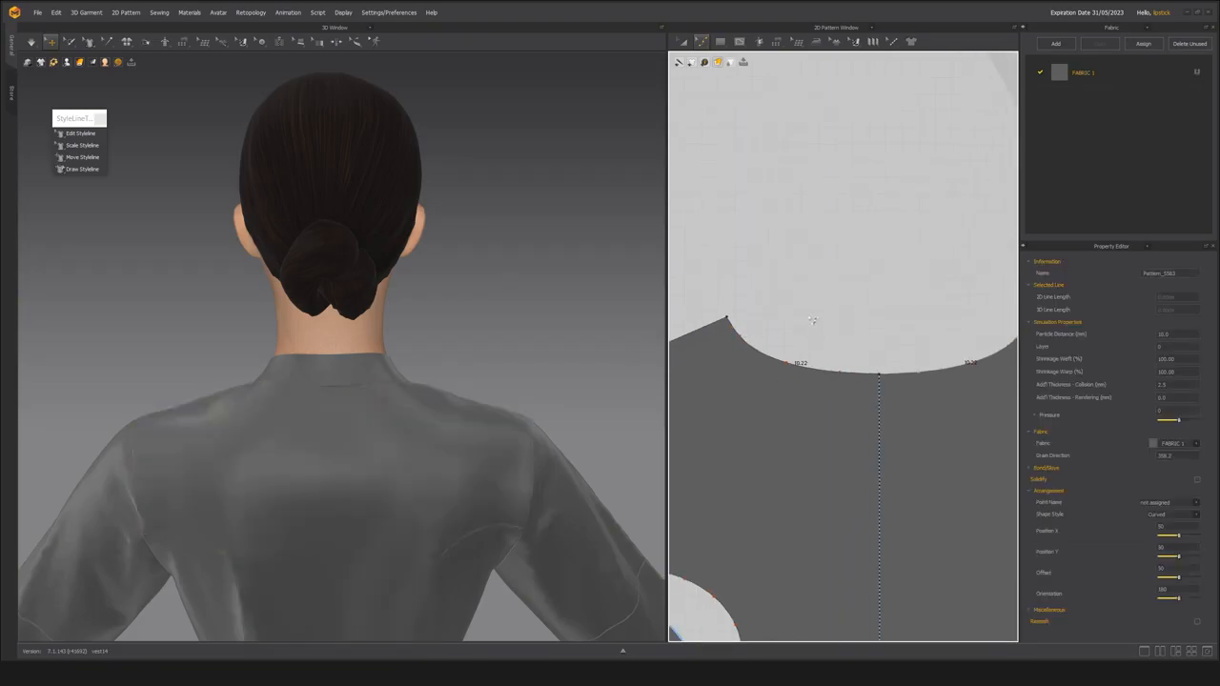
Simulate the garment and raise the centre point of the back neckline slightly with Edit Styleline.
middle_drag(298, 343, 302, 340)
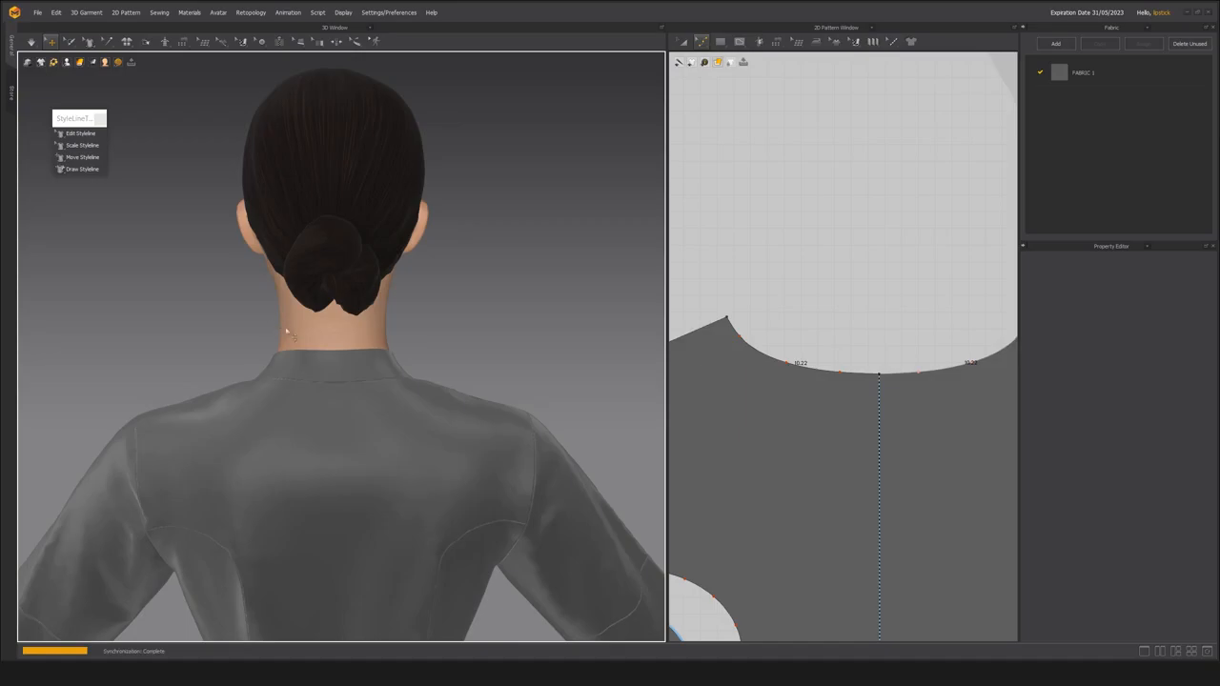
click(83, 136)
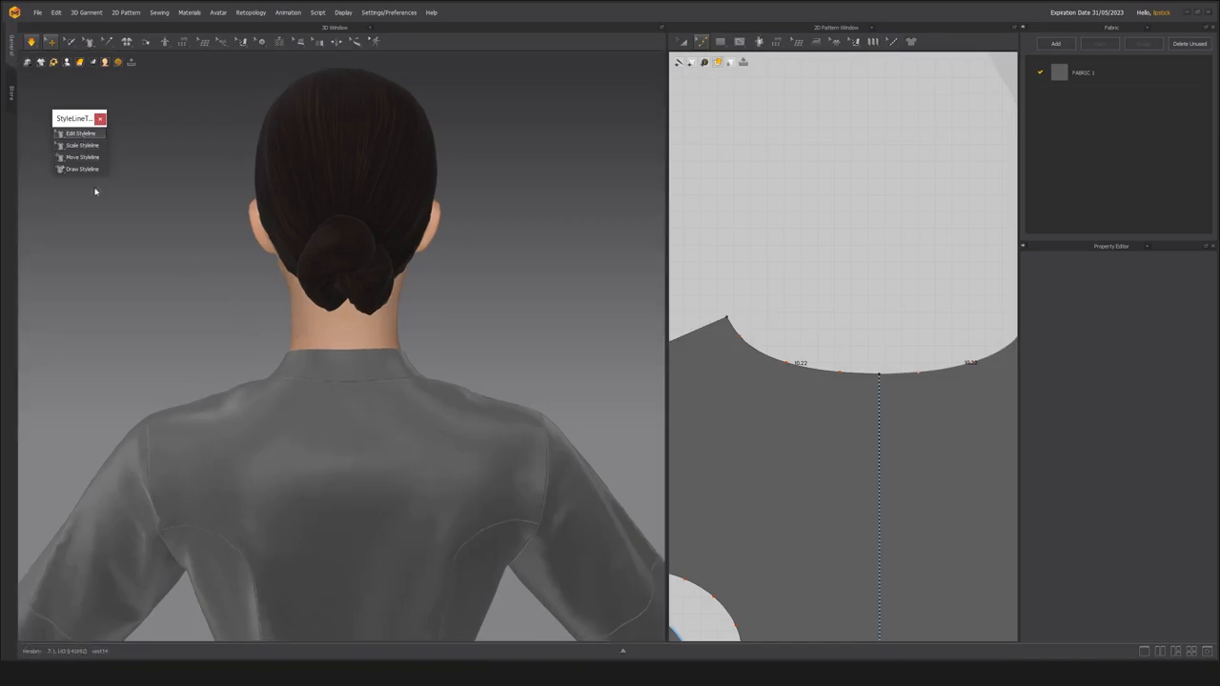
click(334, 406)
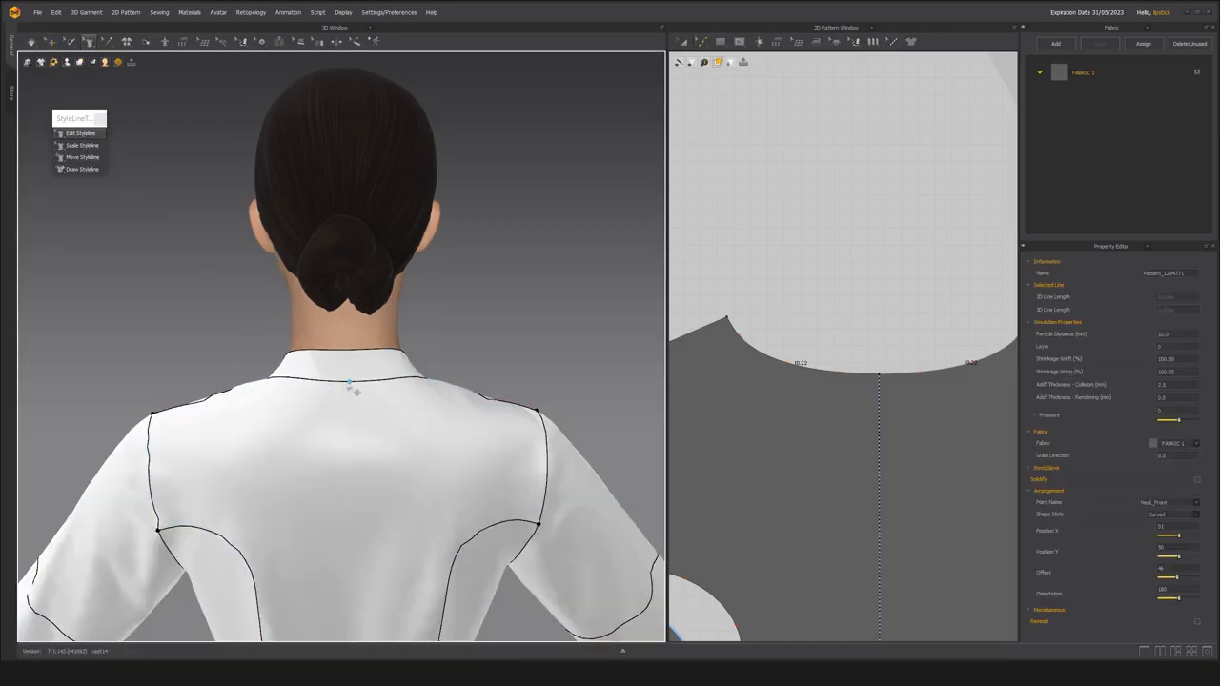
click(350, 383)
middle_drag(354, 359, 428, 384)
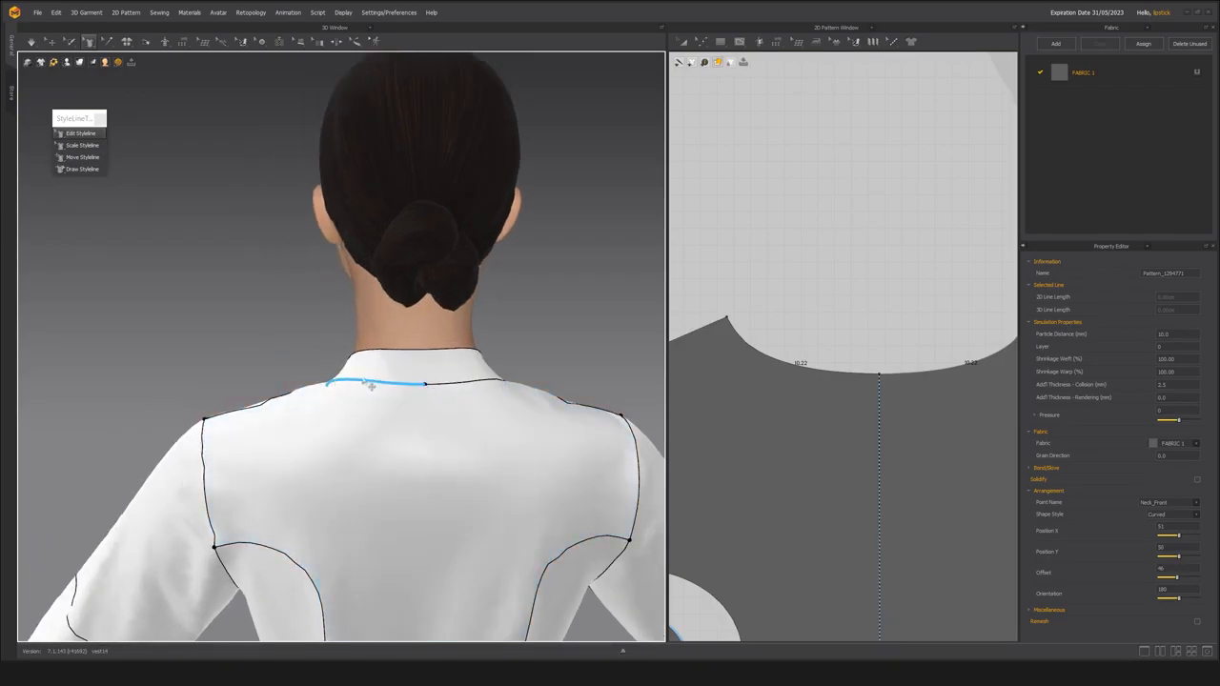
click(427, 386)
drag(425, 388, 425, 379)
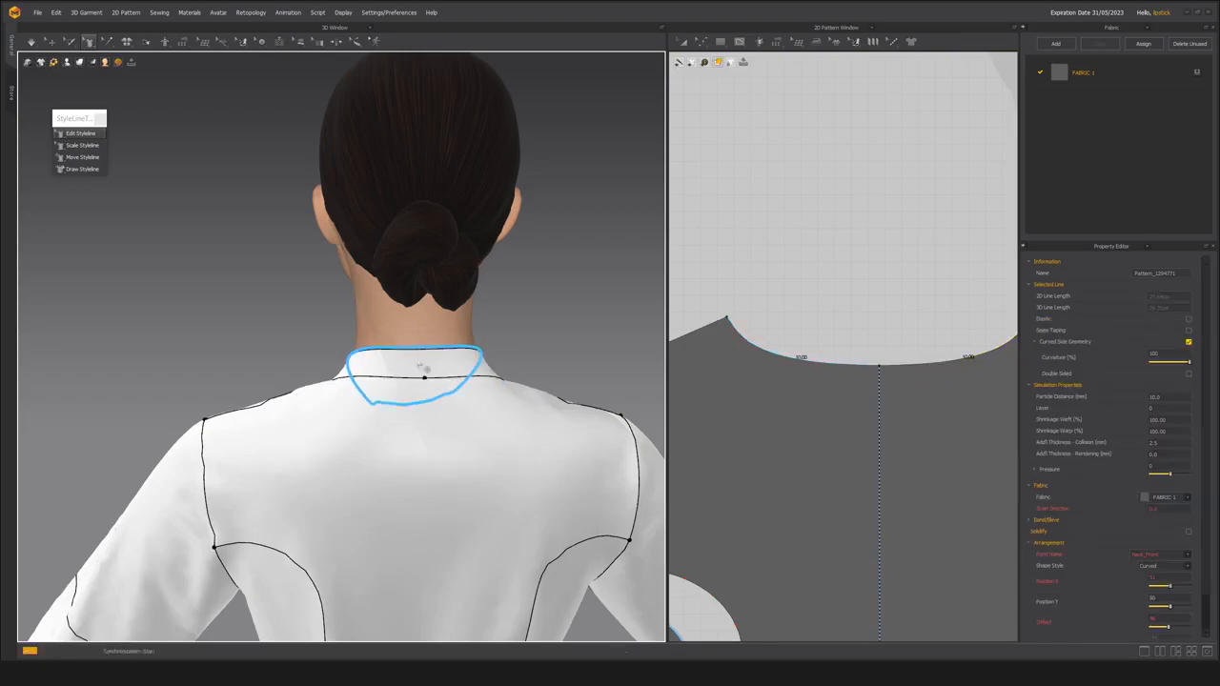
Check the collar's front opening and the lengths of its end, upper and lower pattern edges.
scroll(286, 381, up, 2)
right_drag(351, 381, 172, 382)
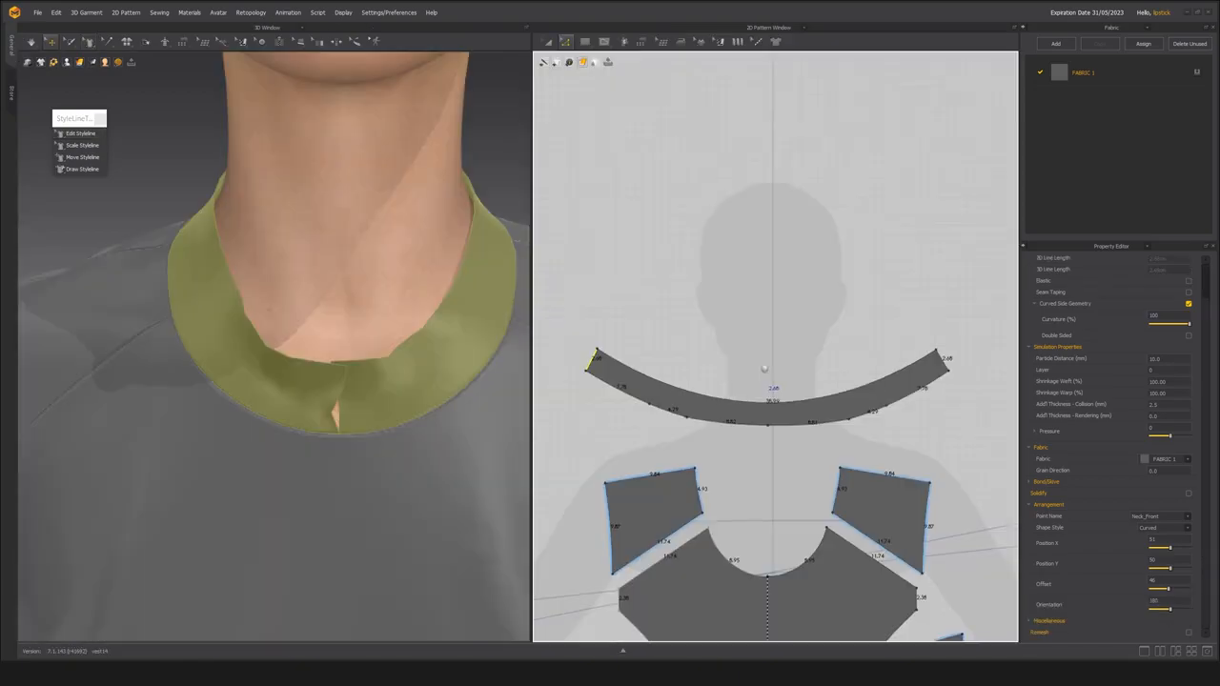
scroll(764, 368, up, 2)
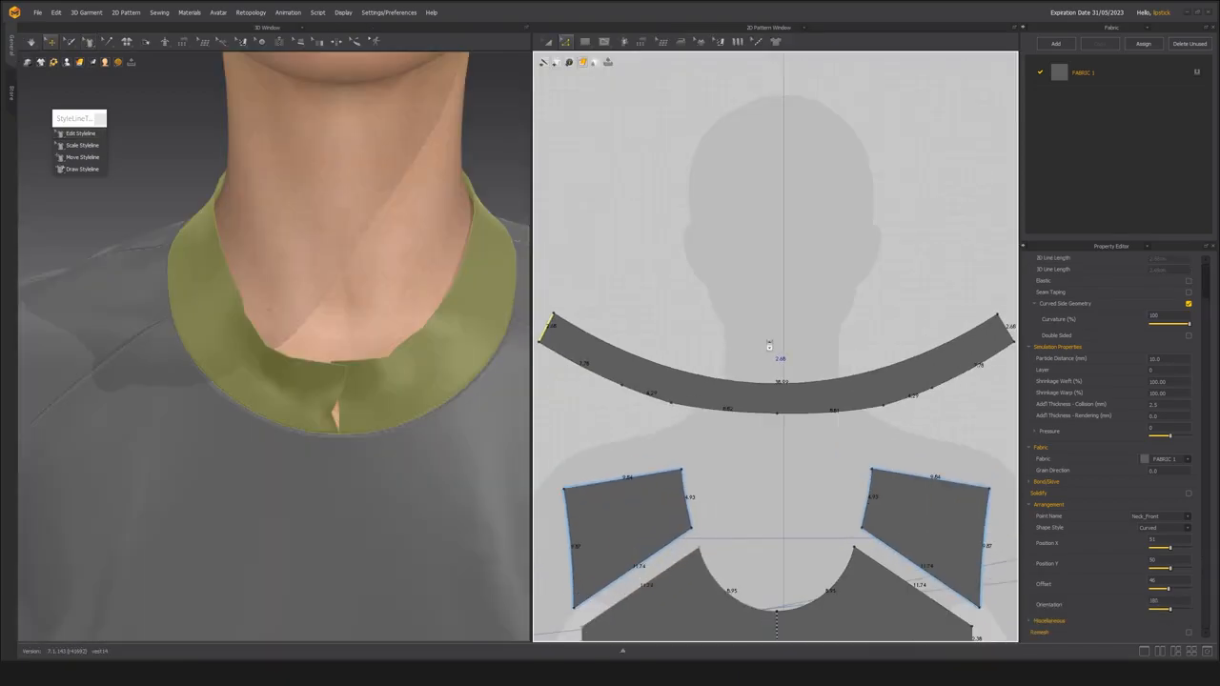
middle_drag(386, 315, 393, 361)
scroll(393, 361, down, 3)
right_drag(429, 360, 363, 349)
middle_drag(757, 376, 734, 365)
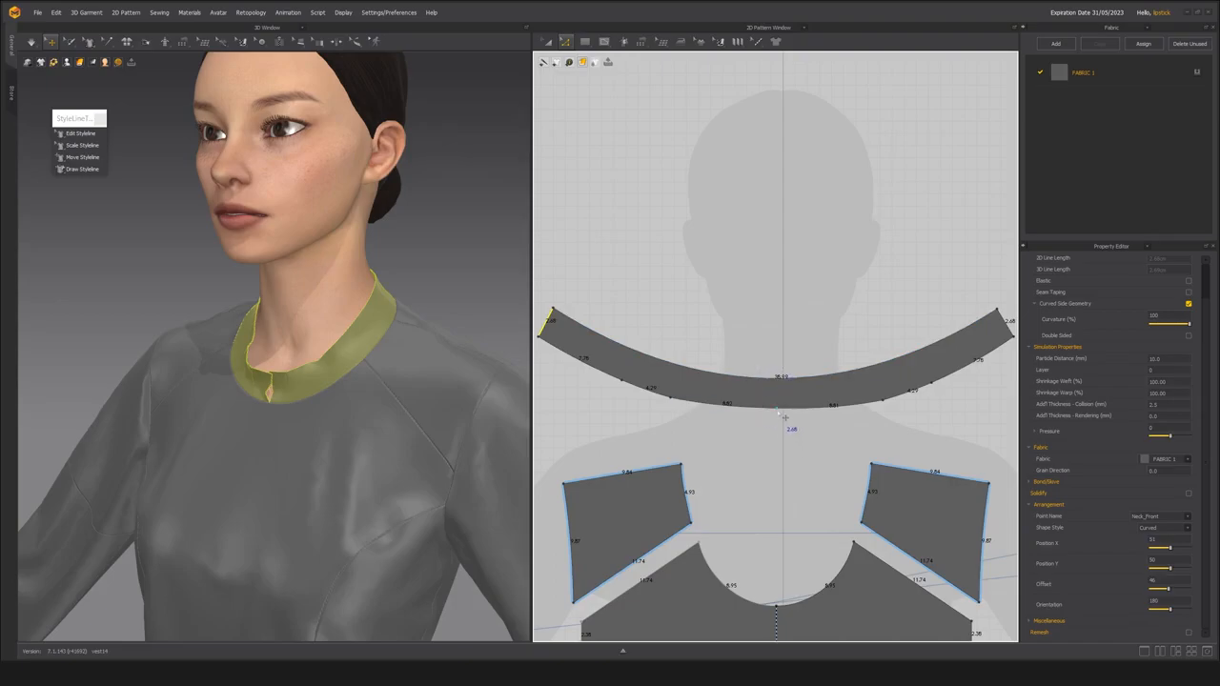
click(765, 380)
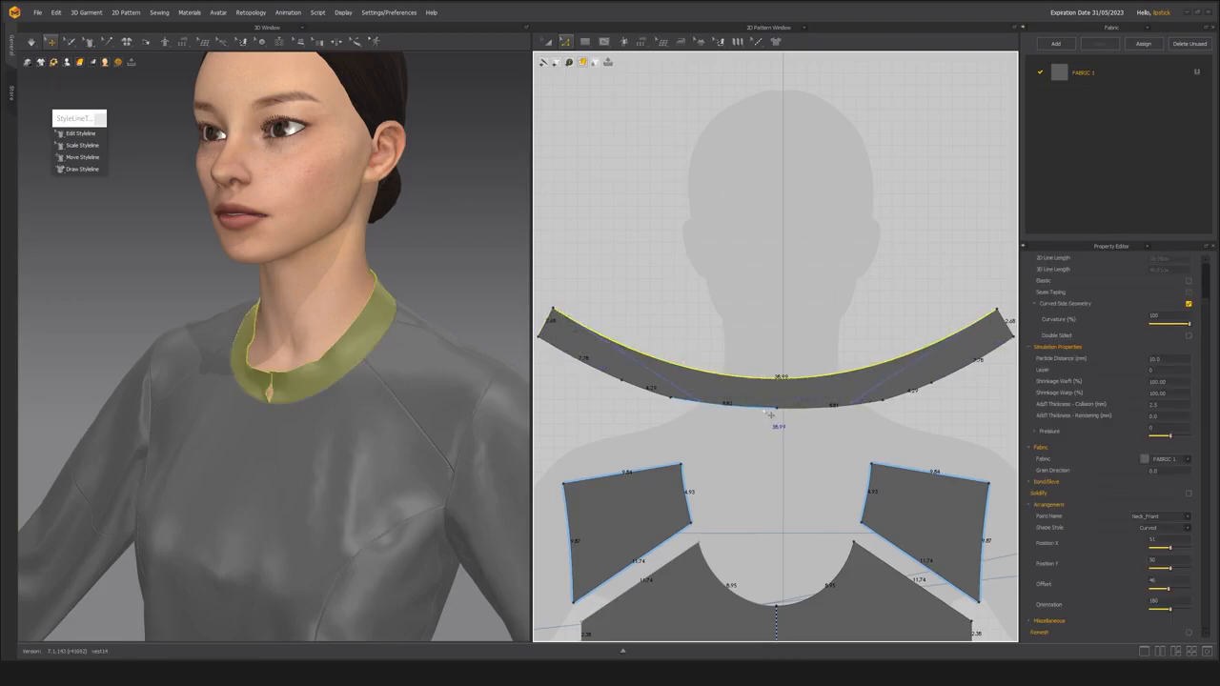
click(770, 416)
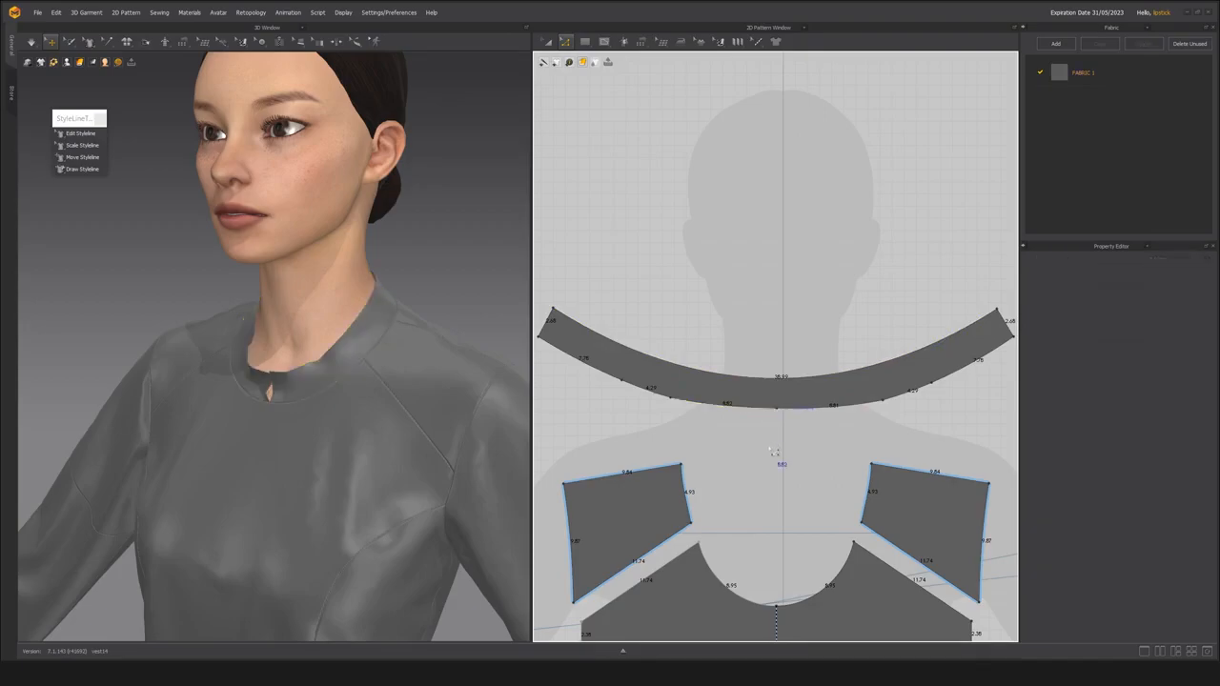
Split the collar pattern's upper edge uniformly into 2 segments.
click(753, 380)
right_click(753, 380)
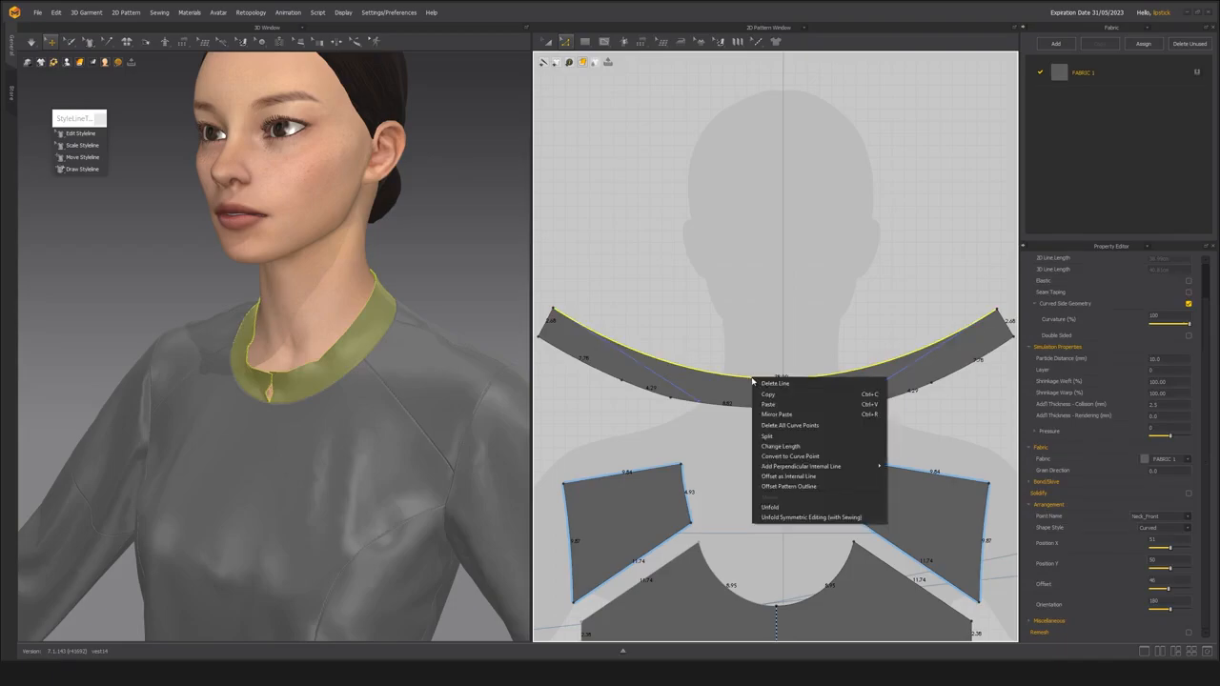
click(768, 438)
drag(601, 209, 635, 198)
click(607, 338)
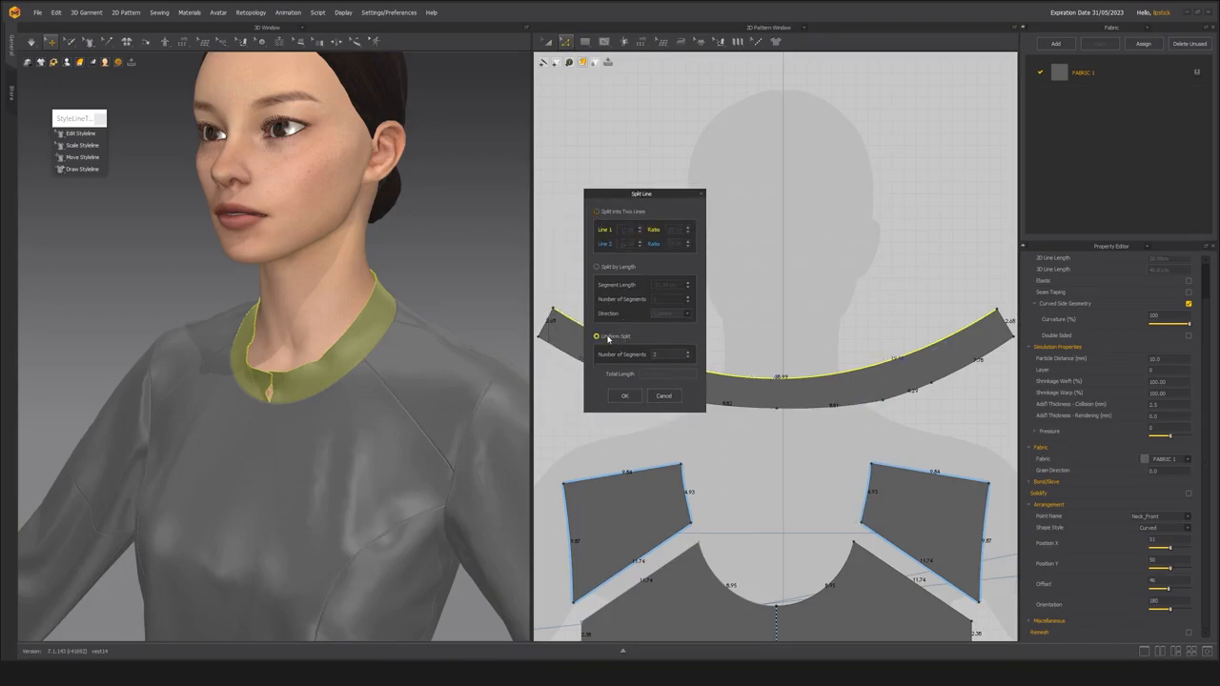
click(625, 396)
Draw an internal line across the collar from the upper edge's midpoint to the lower edge's centre point.
scroll(767, 455, up, 5)
click(767, 456)
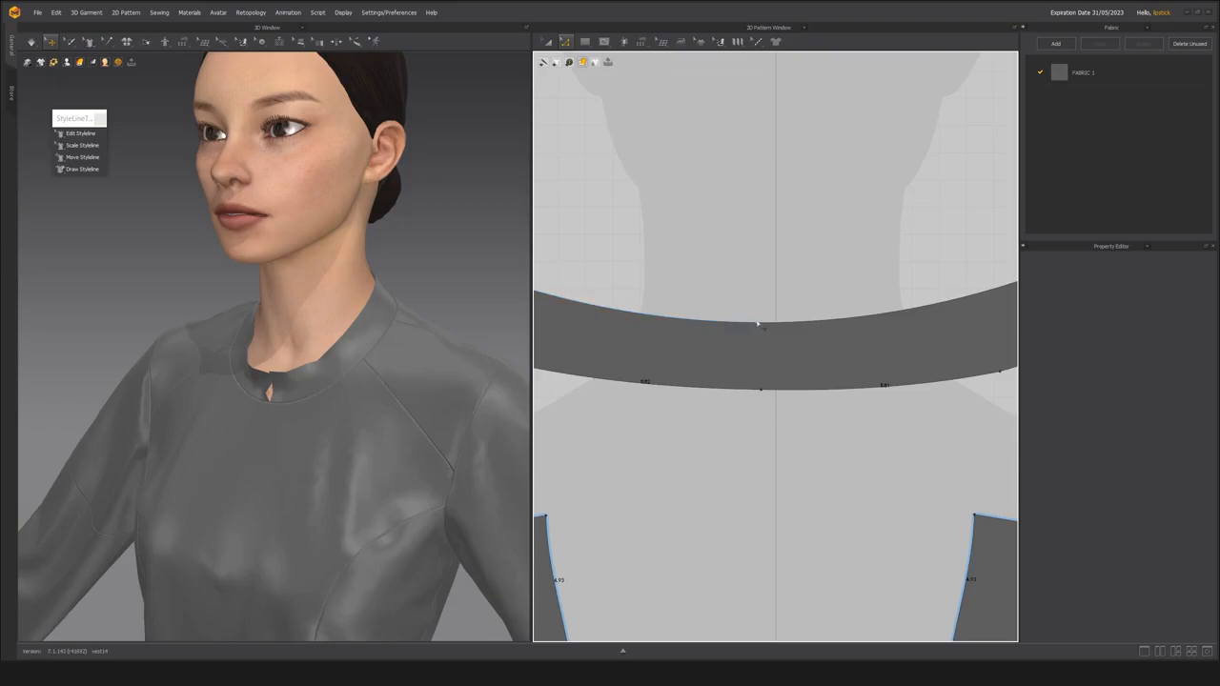
click(756, 325)
scroll(774, 424, down, 5)
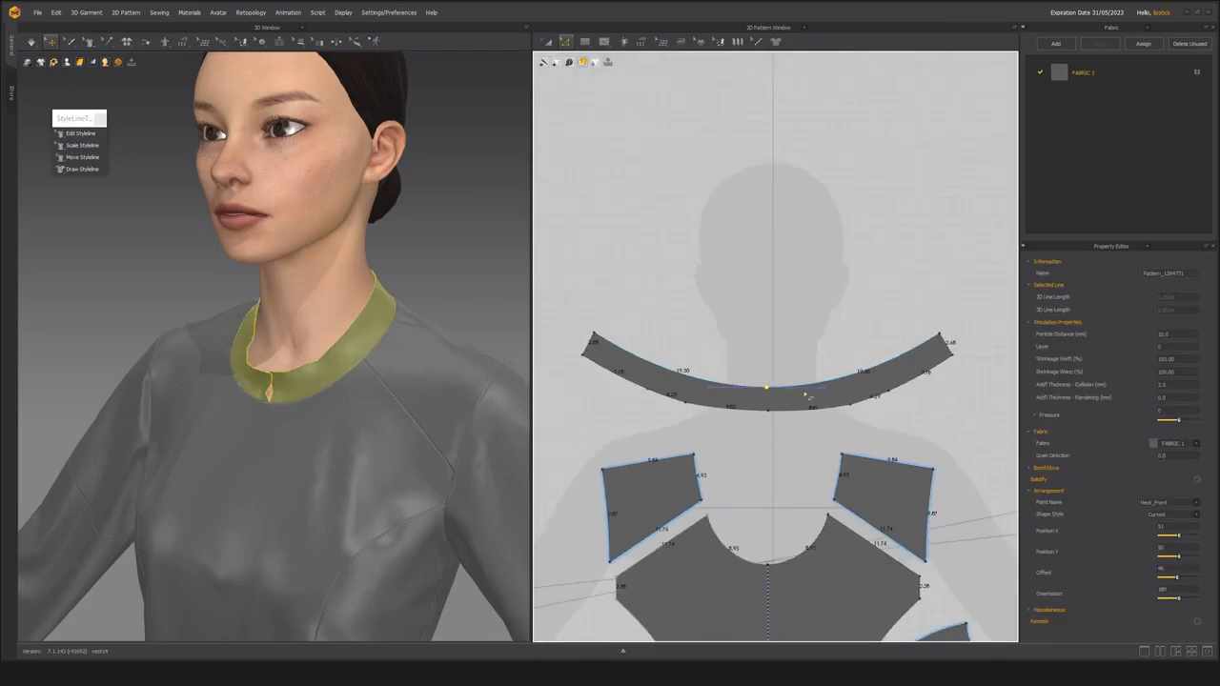
scroll(767, 387, up, 5)
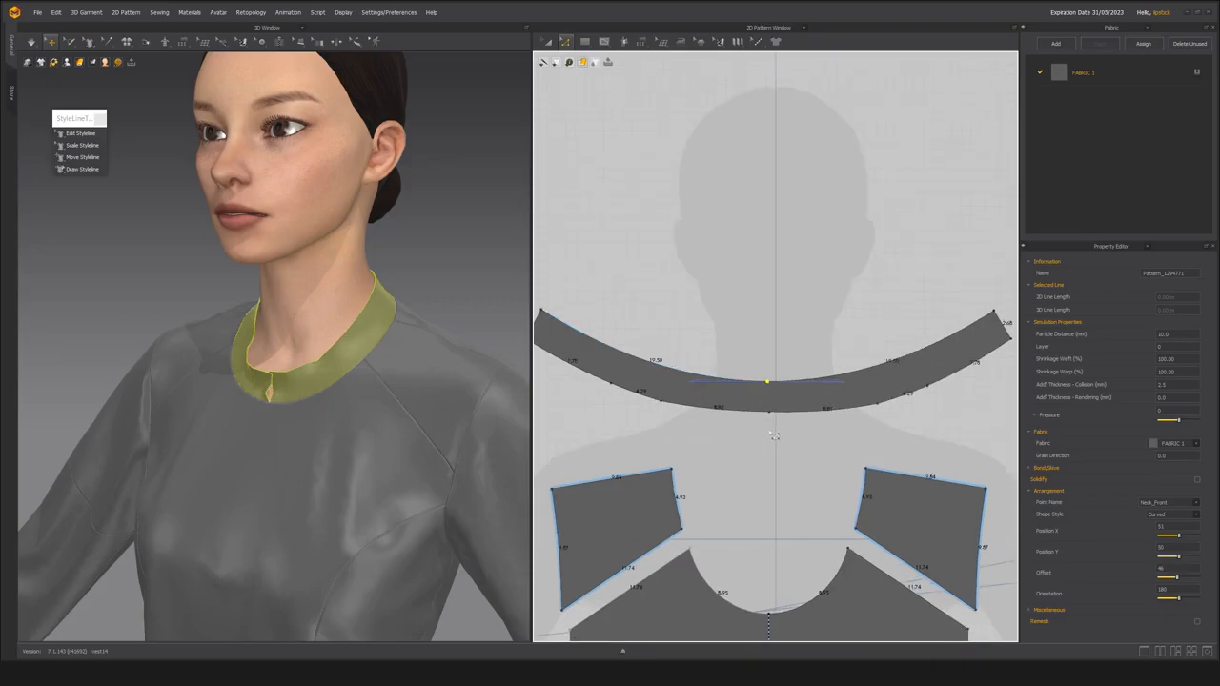
click(774, 436)
scroll(766, 374, up, 3)
key(g)
click(768, 338)
scroll(771, 398, up, 3)
click(769, 394)
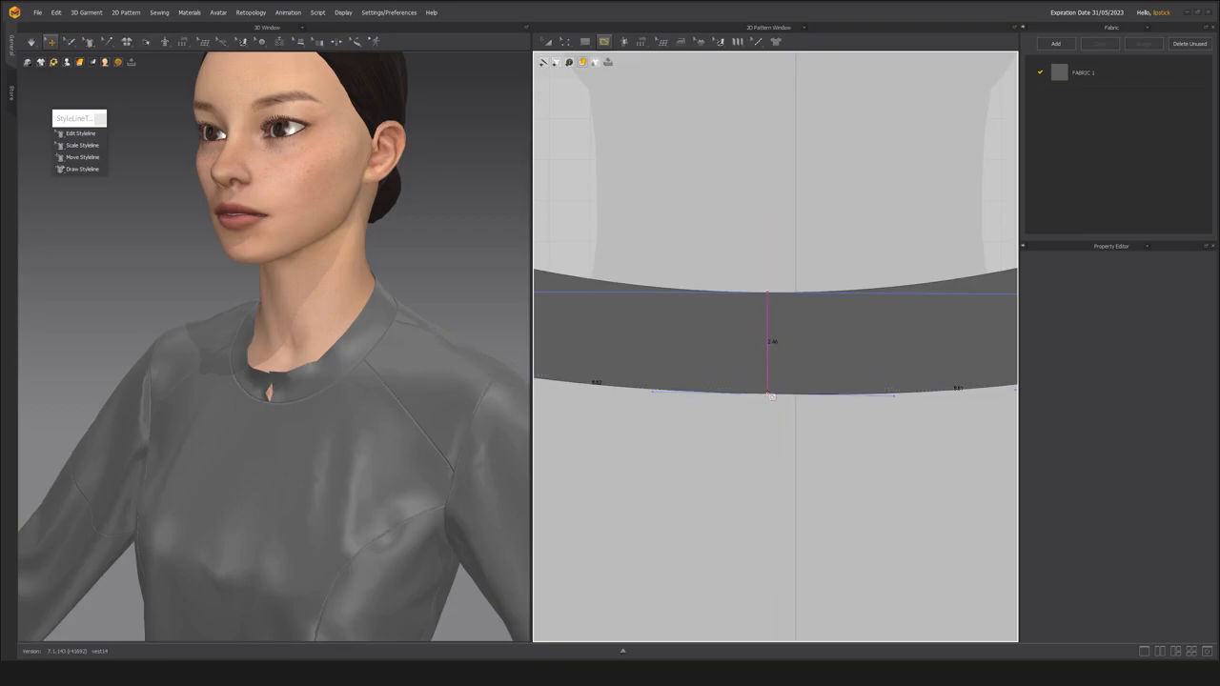
Cut the collar pattern into two halves along the centre internal line.
scroll(770, 395, down, 3)
key(z)
right_click(761, 426)
click(805, 525)
Delete the collar half that lies on the avatar's right side.
key(a)
scroll(754, 346, down, 2)
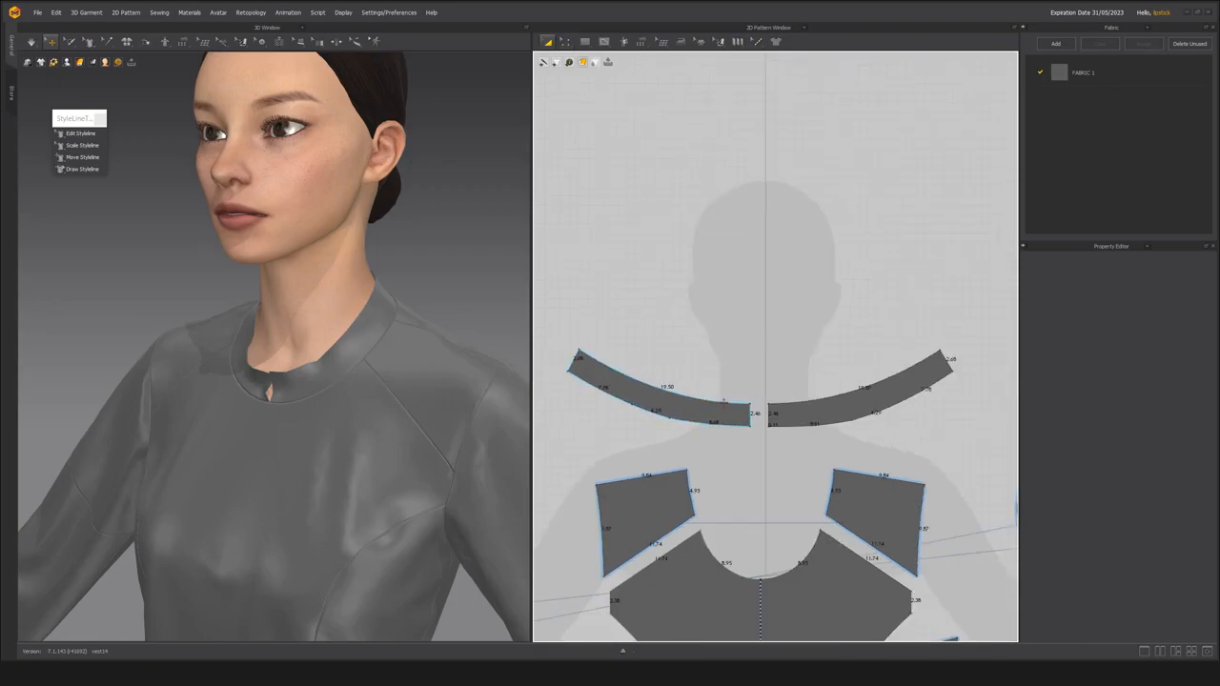
click(724, 402)
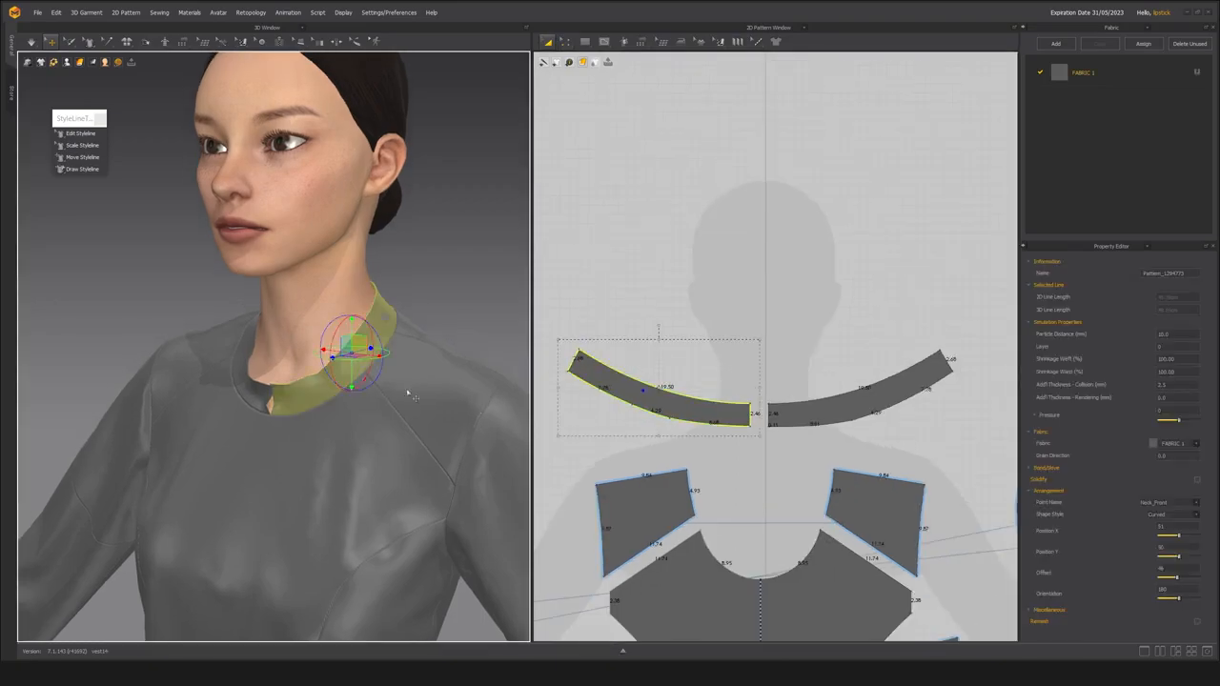
click(822, 410)
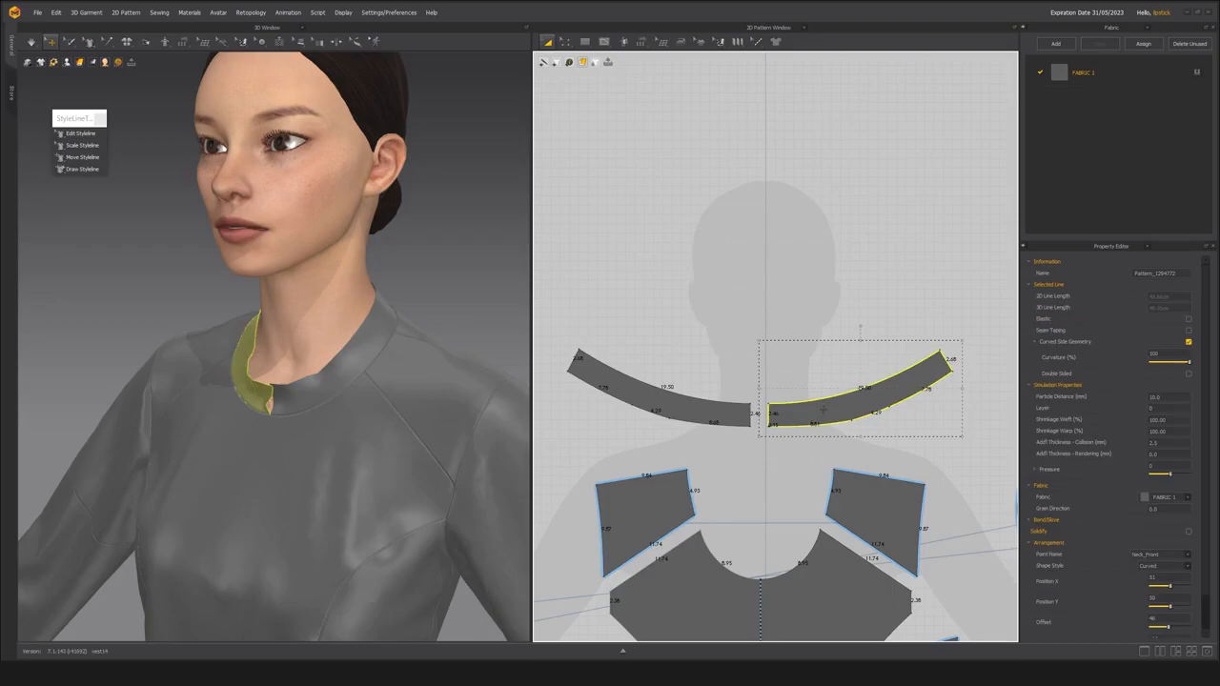
key(Delete)
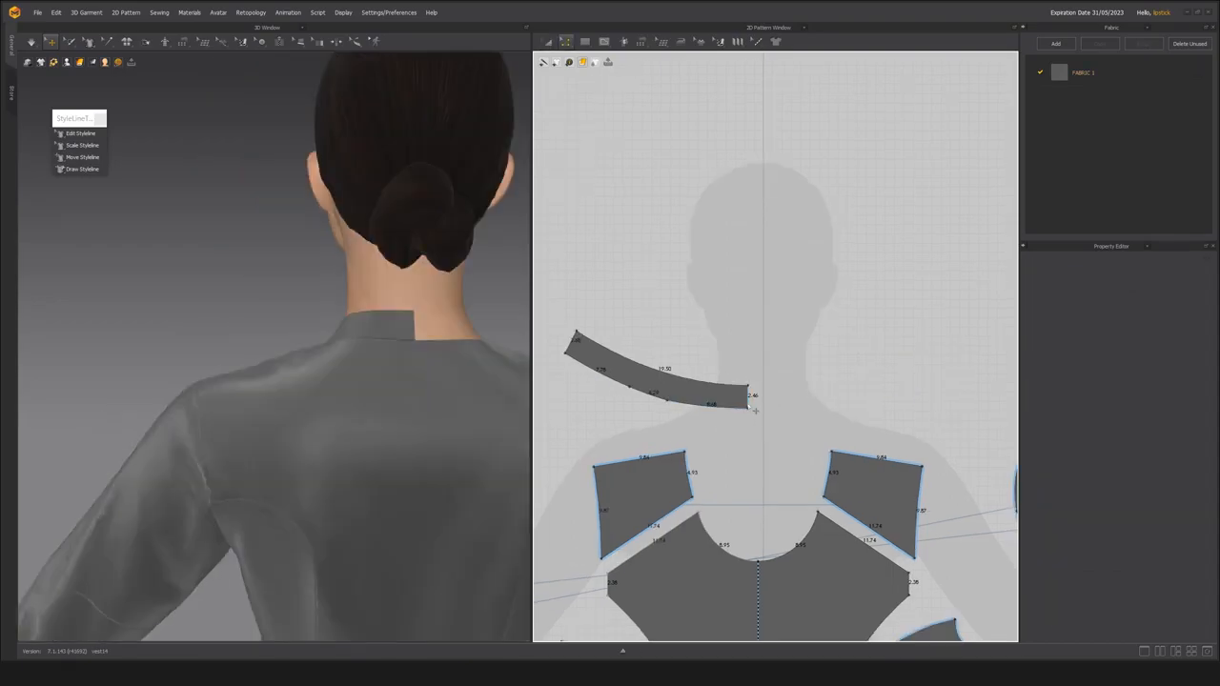
Unfold the remaining collar half along its centre back edge with symmetric editing and sewing.
click(748, 403)
right_click(748, 404)
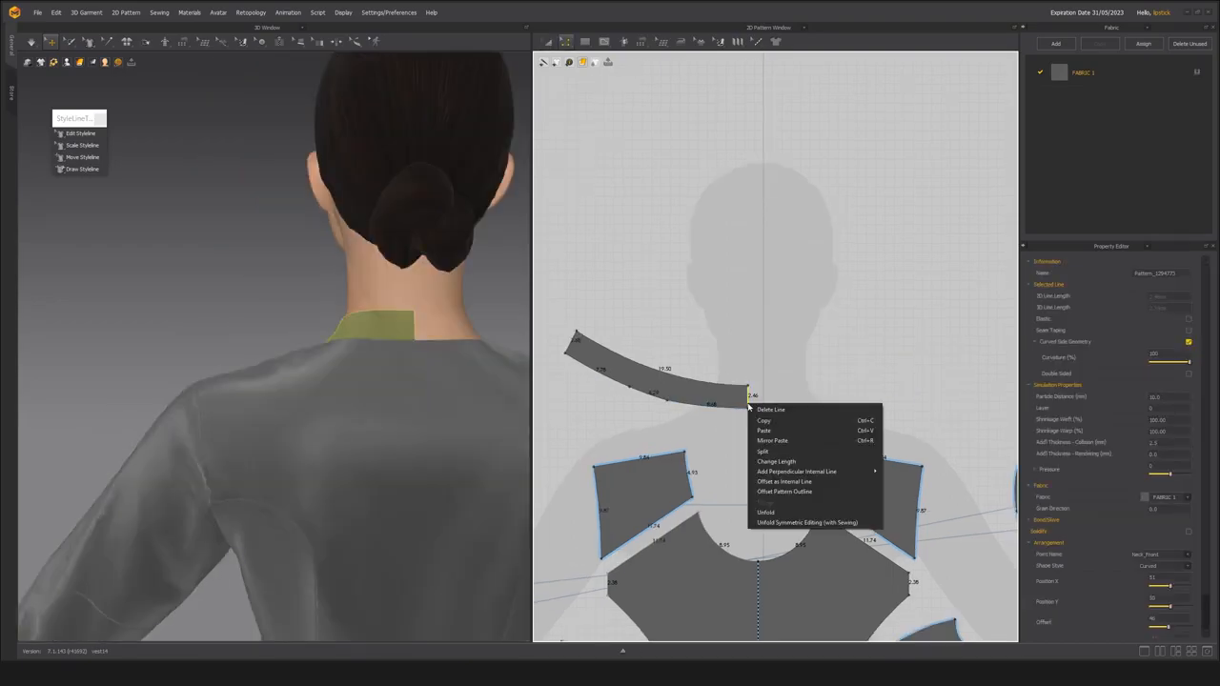
click(764, 522)
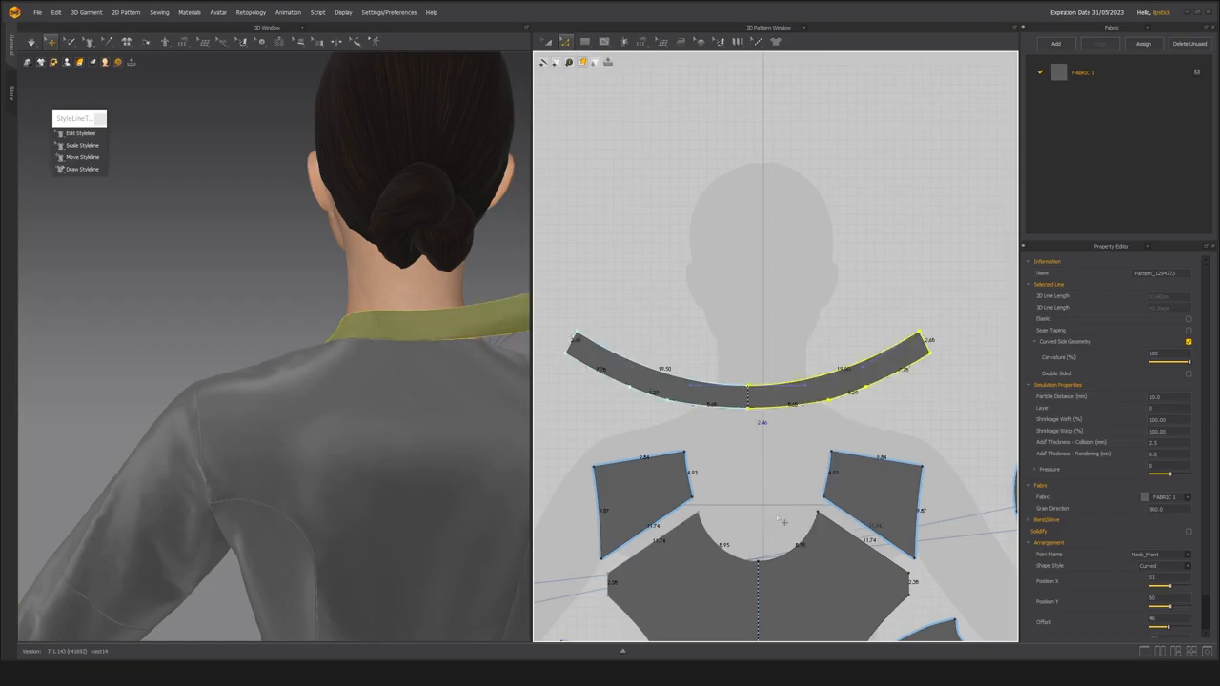
Simulate the unfolded collar so it wraps around the neck, and view its front opening up close.
right_drag(352, 400, 262, 339)
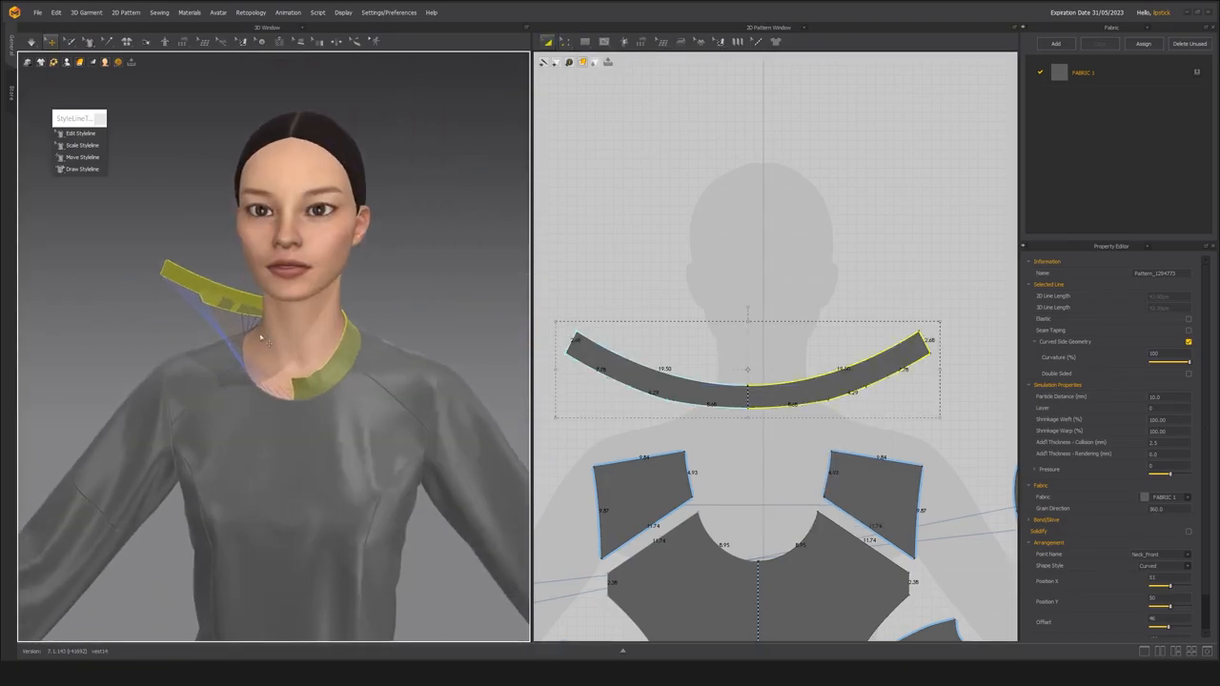
key(space)
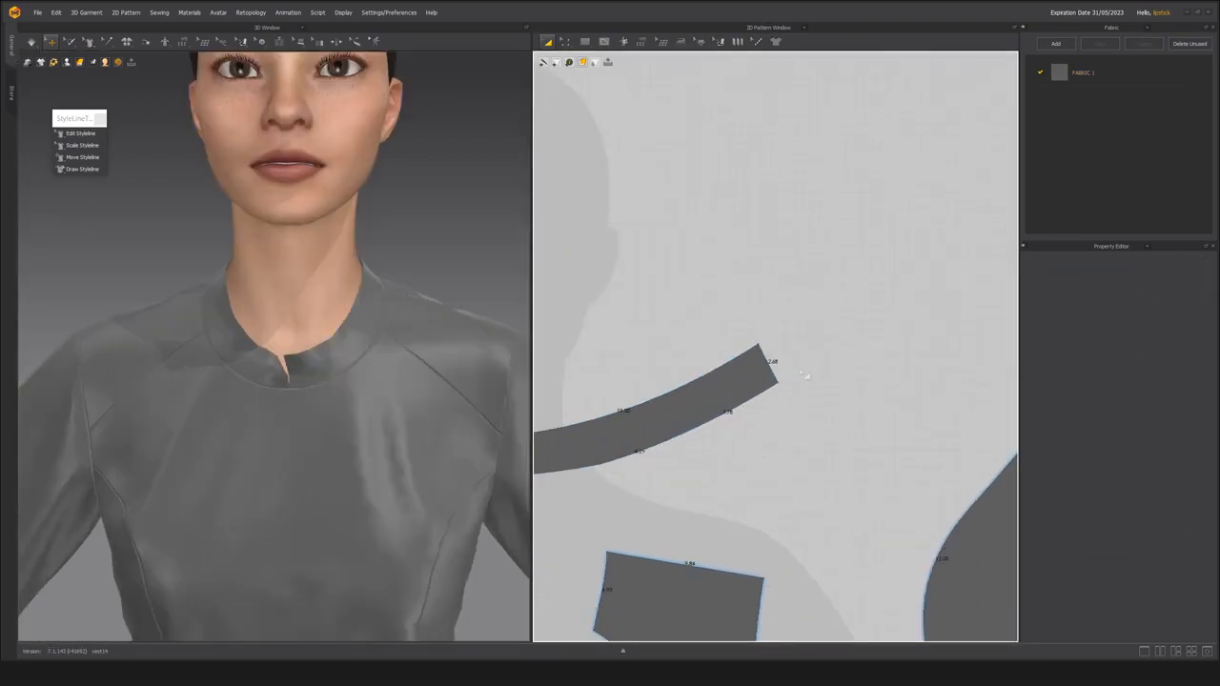
scroll(805, 377, up, 1)
scroll(271, 400, up, 2)
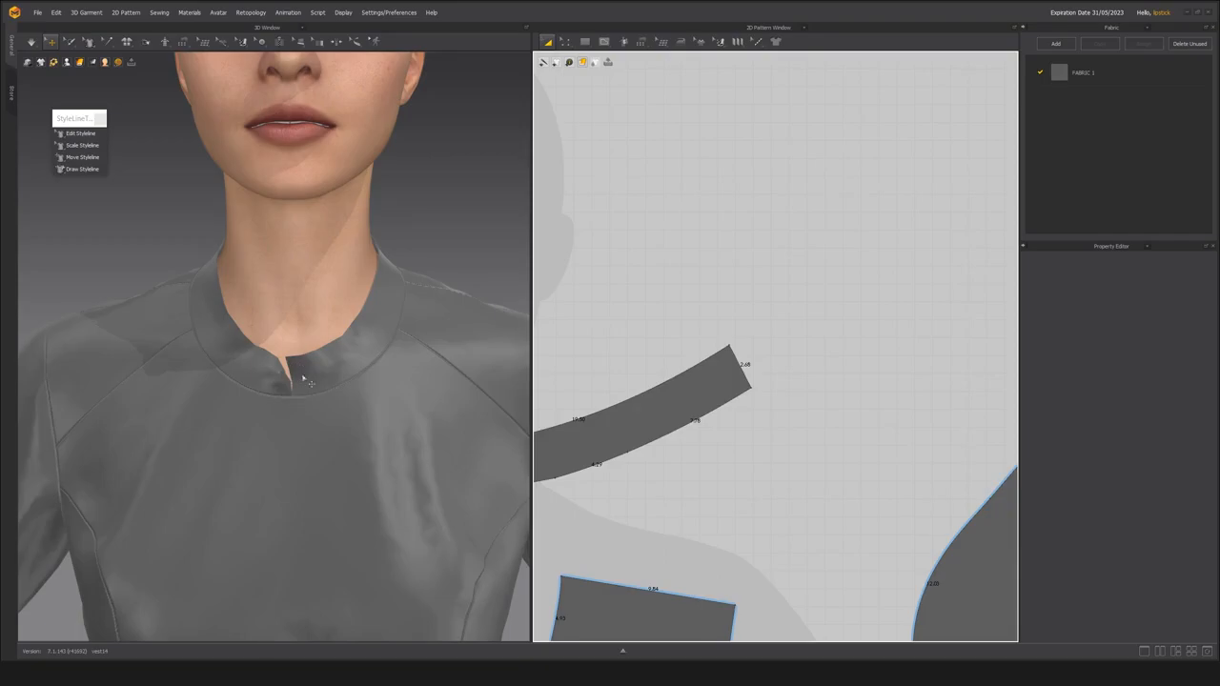
Draw an internal line across the collar about 0.3 cm in from its front end edge.
middle_drag(713, 392, 829, 374)
scroll(828, 374, up, 2)
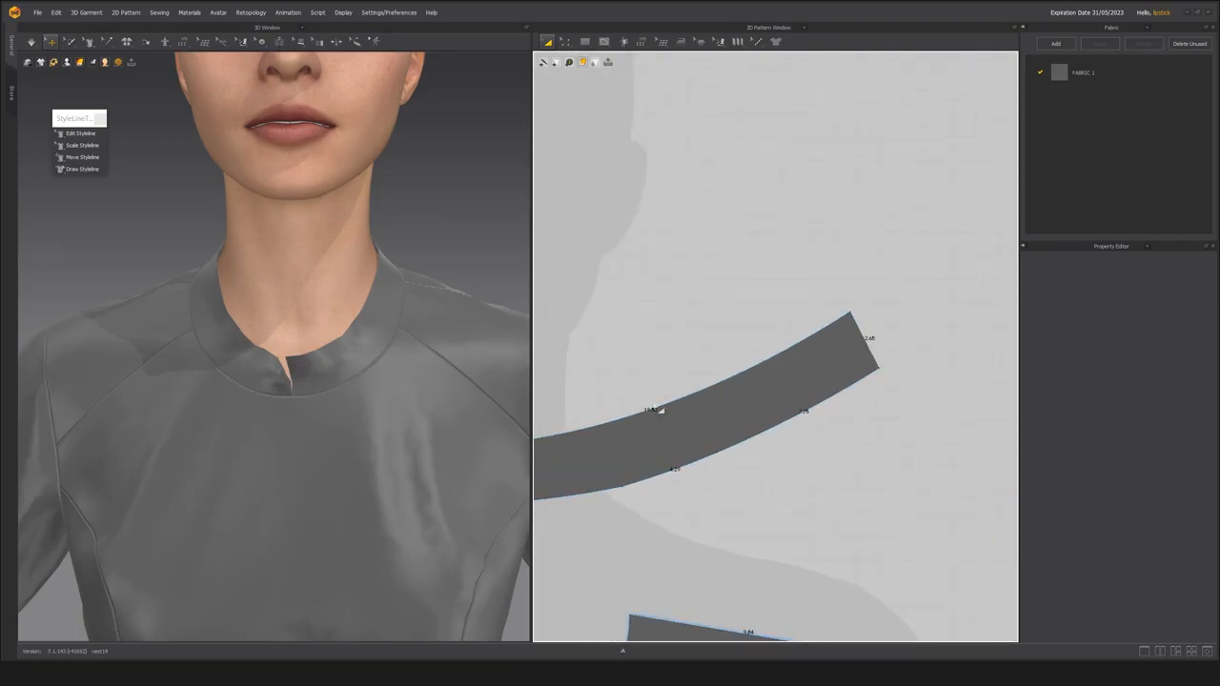
scroll(843, 305, up, 3)
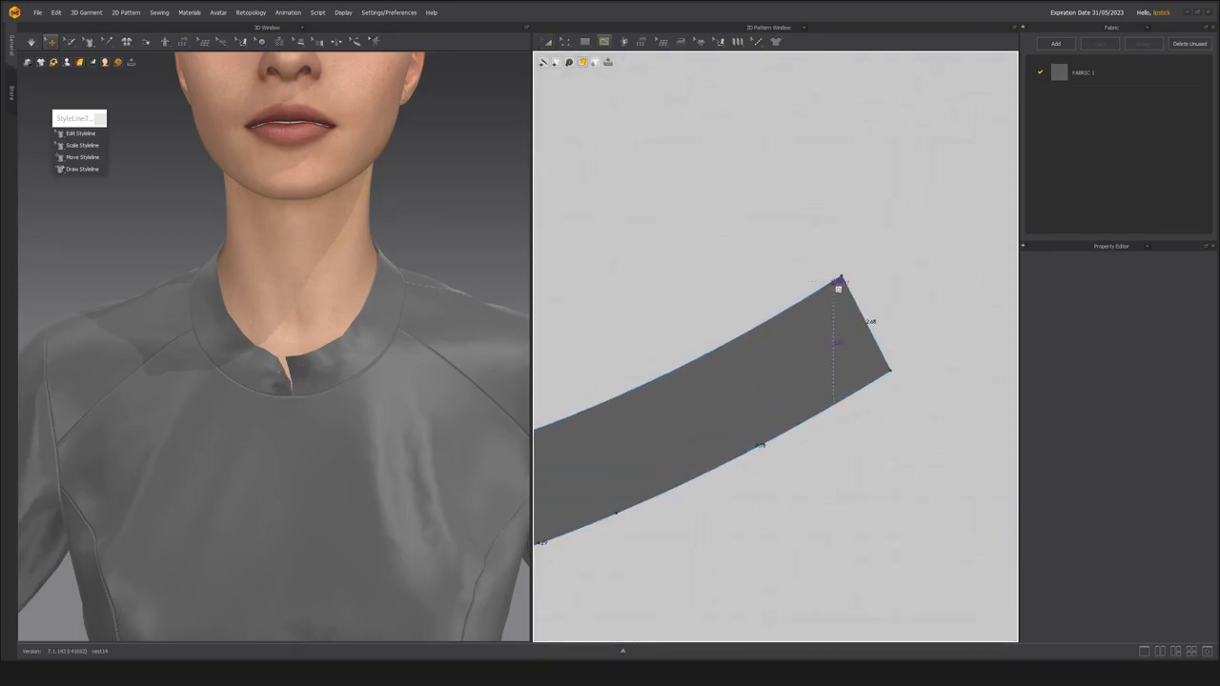
double_click(881, 377)
Cut the collar along the new internal line and move the narrow end strip away from it.
key(a)
right_click(860, 338)
click(901, 434)
drag(862, 328, 939, 314)
scroll(841, 436, down, 2)
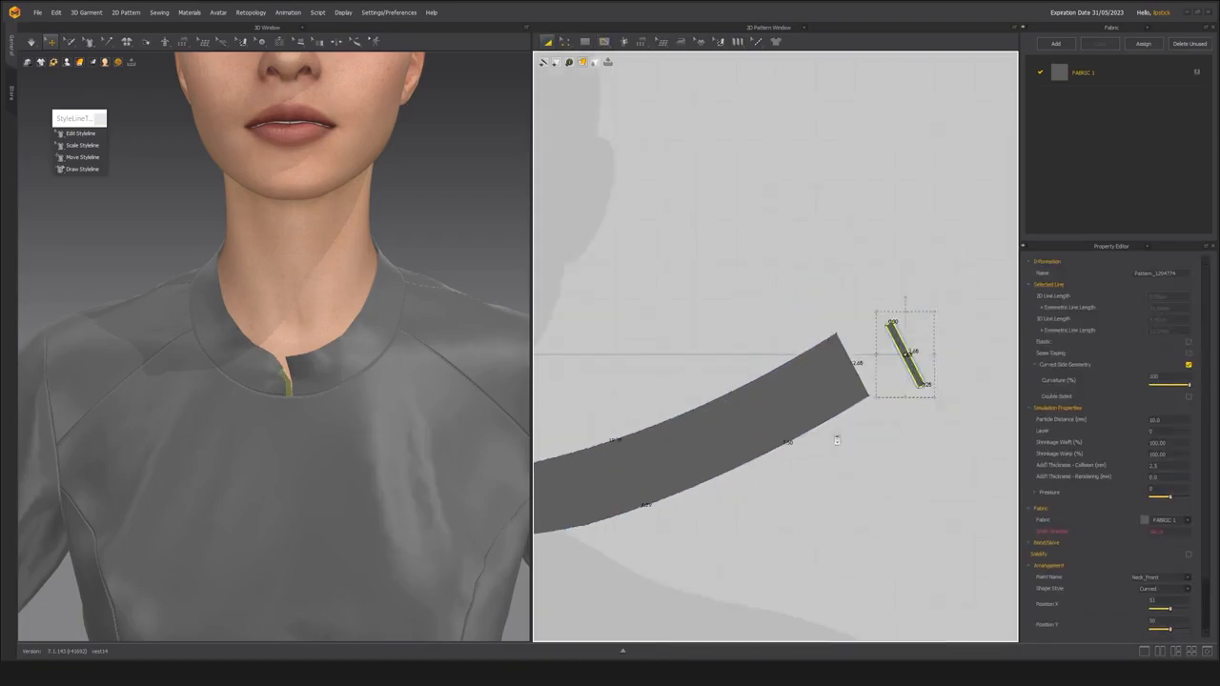
Remove the cut-off end strip and simulate the shortened collar on the avatar.
scroll(838, 438, down, 3)
click(607, 446)
middle_drag(248, 377, 319, 354)
key(space)
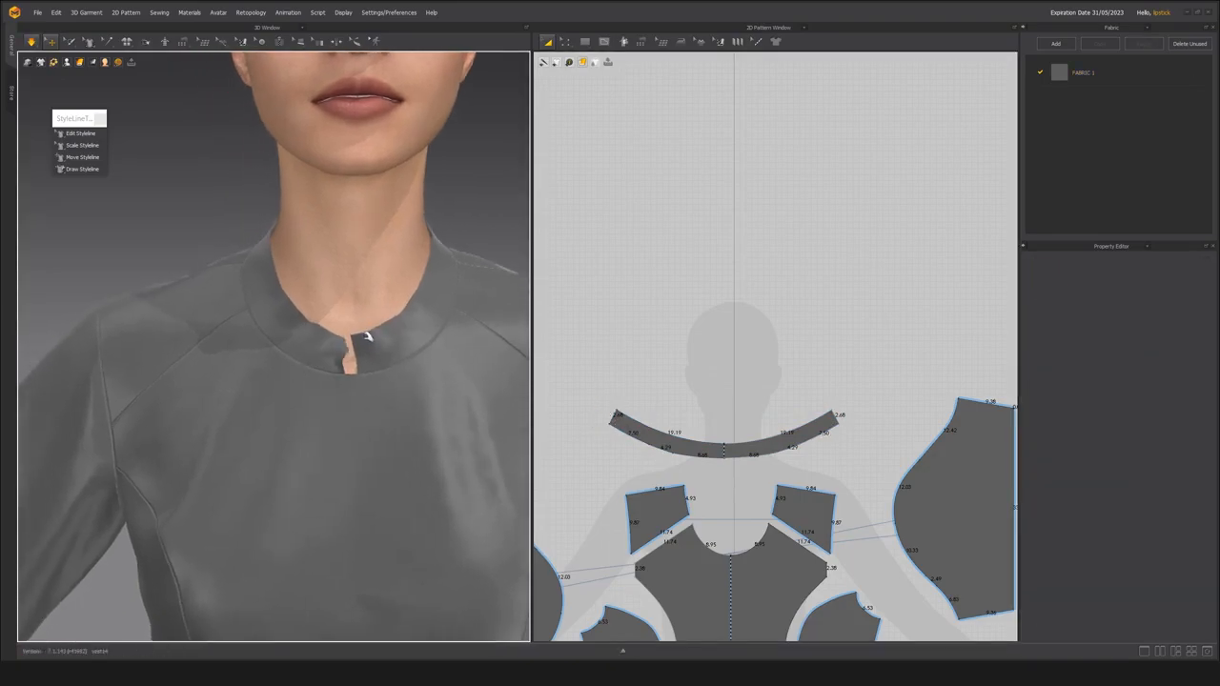
Pull the collar's front ends into place on the avatar while the garment simulates, and stop the simulation.
click(363, 338)
click(419, 400)
right_drag(419, 400, 358, 373)
scroll(357, 373, down, 3)
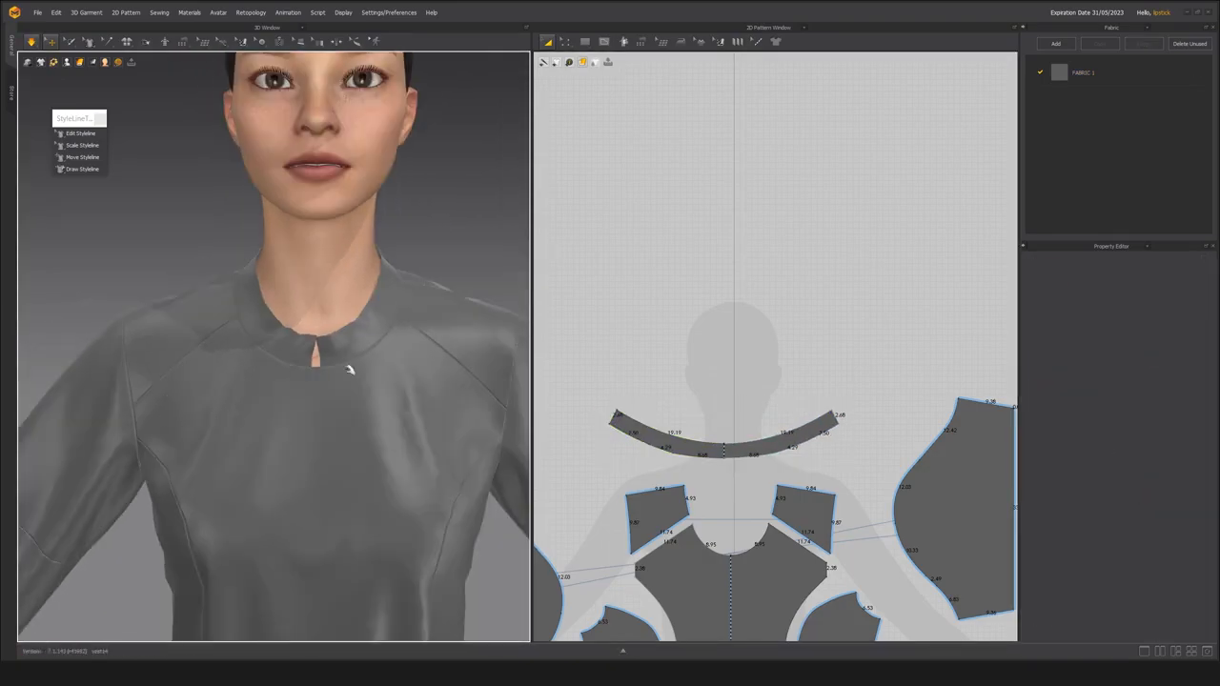
click(305, 341)
scroll(305, 336, down, 4)
right_drag(307, 335, 332, 333)
scroll(332, 332, up, 2)
key(space)
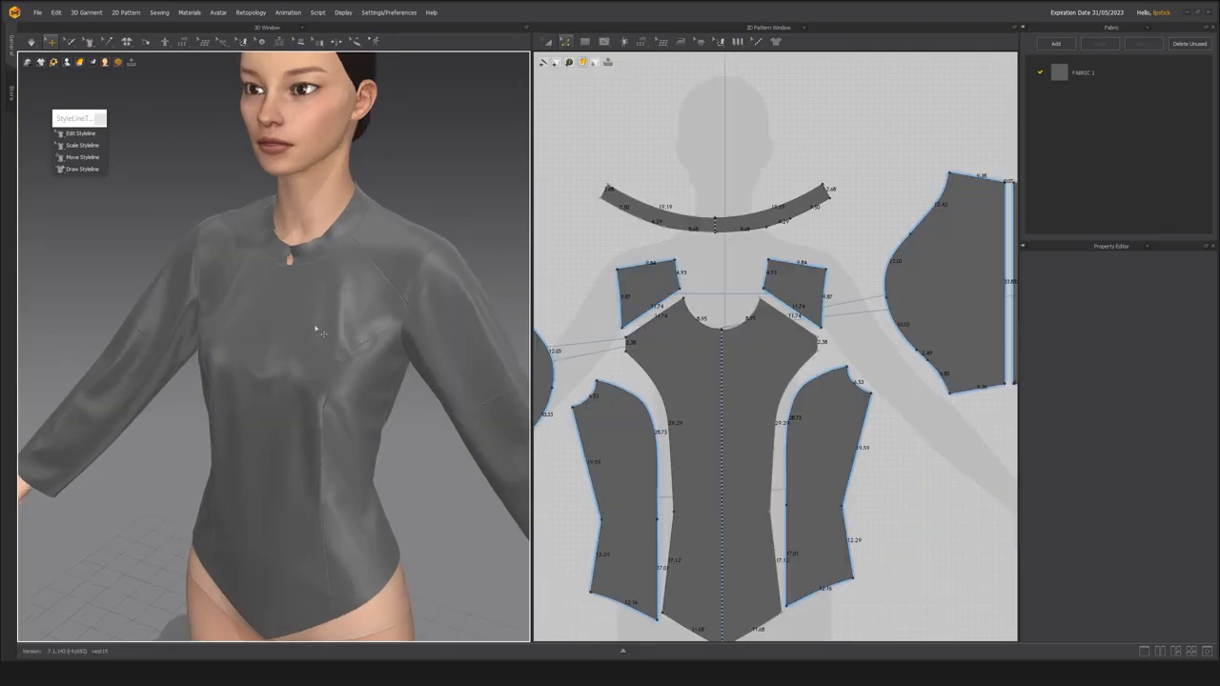
Cut and sew the front panel along its vertical center line to split it into two halves.
click(319, 331)
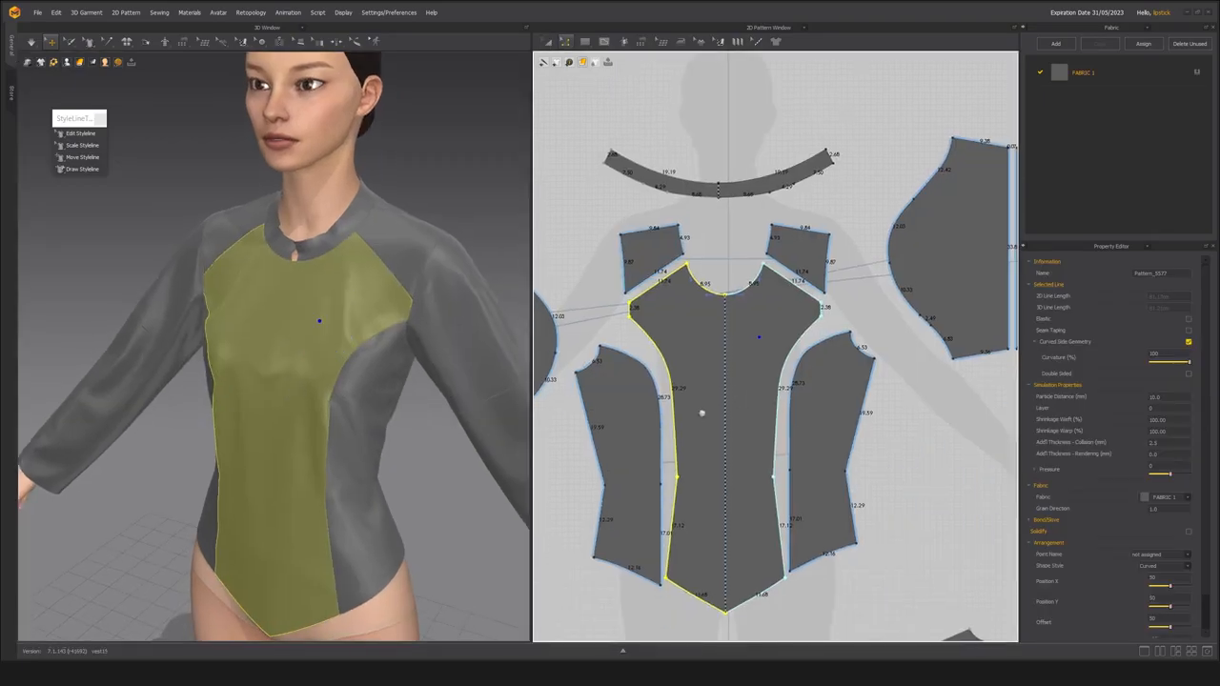
click(725, 421)
right_click(724, 421)
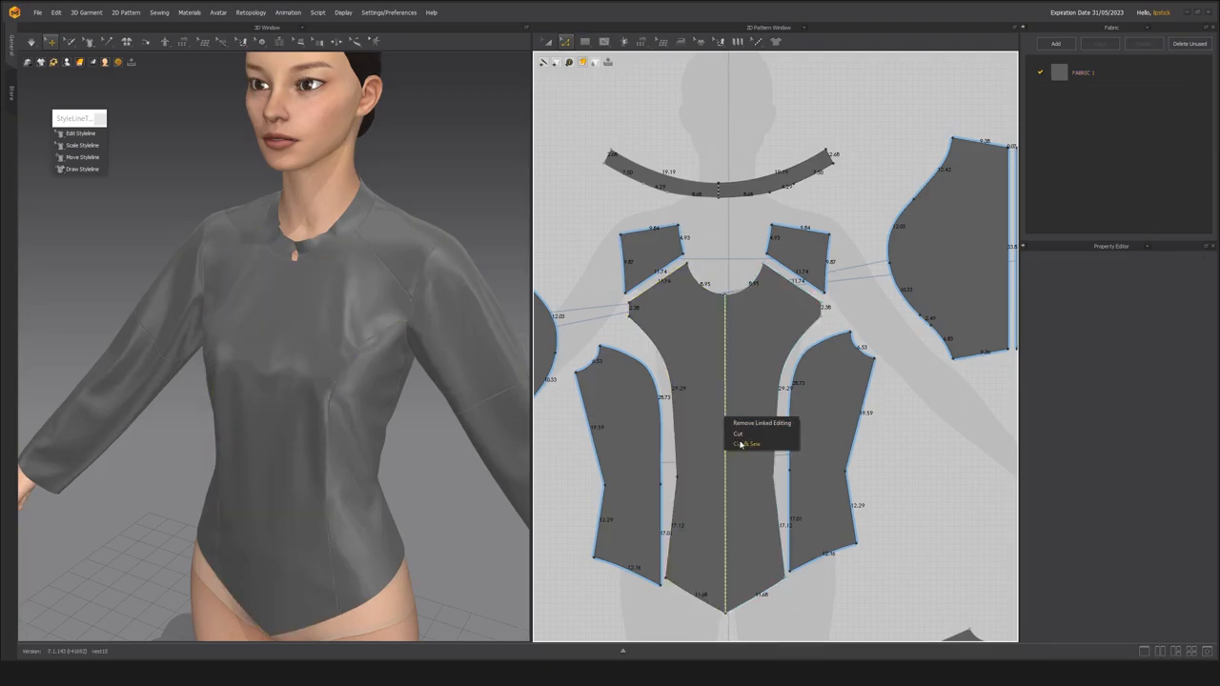
click(742, 444)
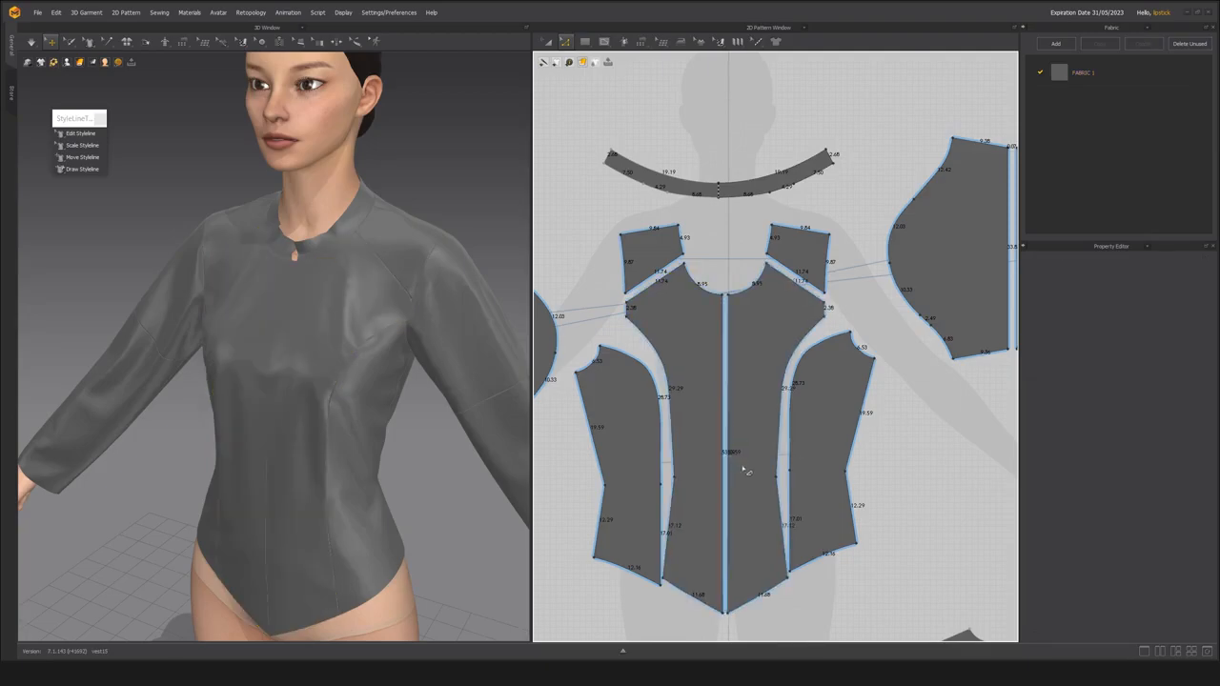
Delete the sewing that joins the two front halves along the center line.
click(286, 399)
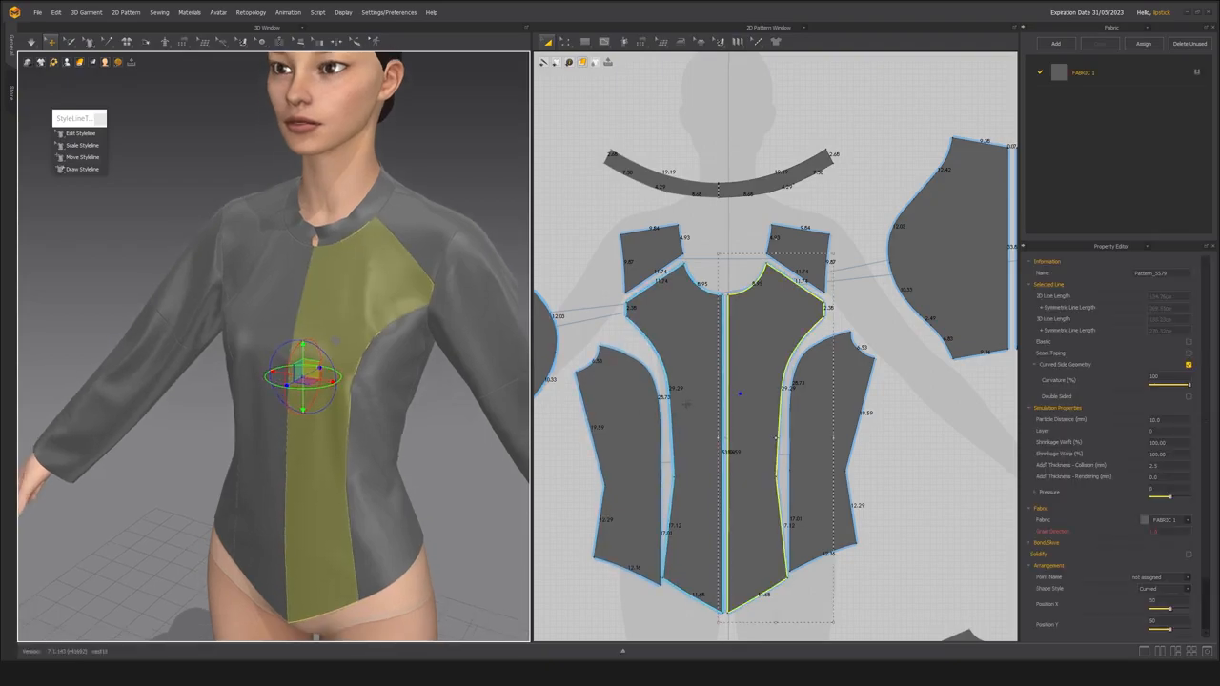
scroll(687, 405, up, 3)
key(b)
click(737, 412)
middle_drag(698, 435, 695, 408)
scroll(694, 407, down, 2)
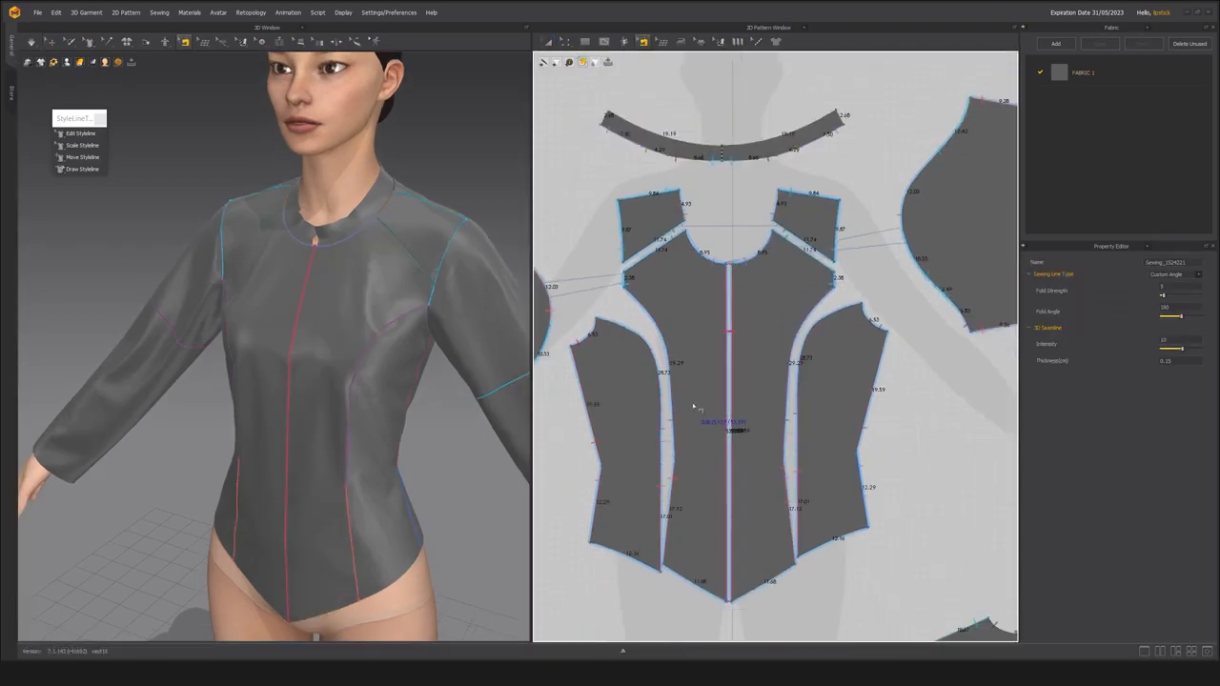
click(695, 396)
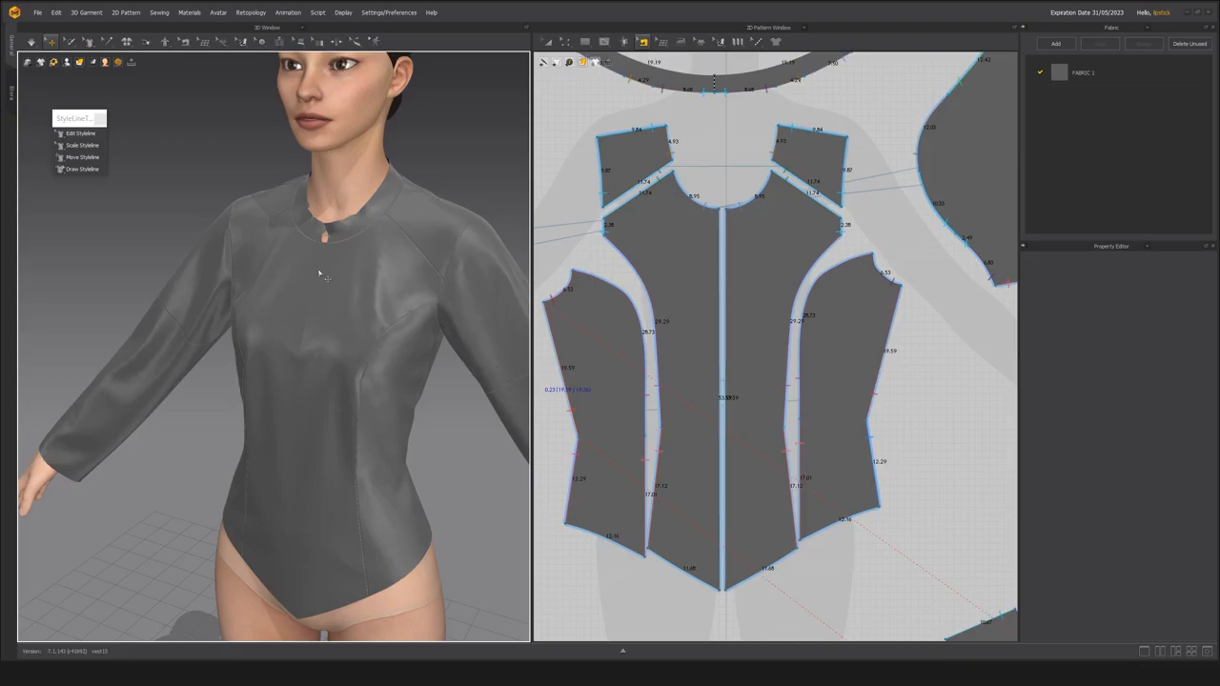
Add a zipper along both center front edges, from the neckline to the pointed hem, and simulate it on the avatar.
click(280, 43)
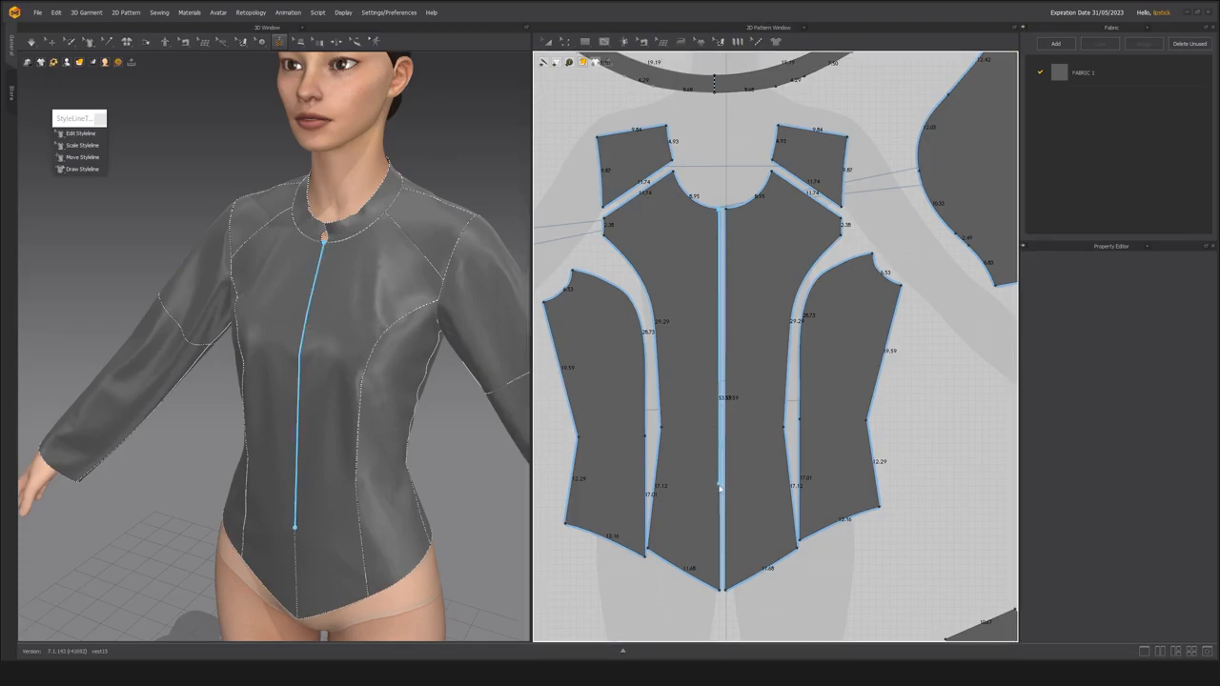
double_click(721, 594)
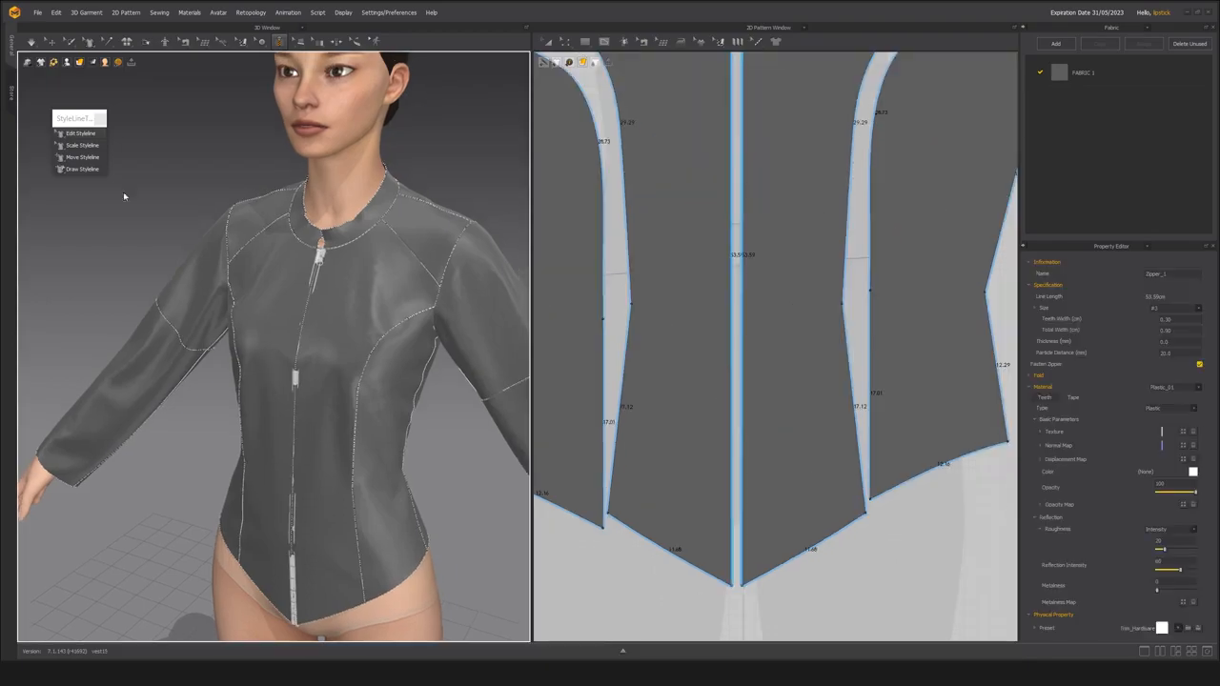
click(50, 41)
key(space)
right_drag(233, 288, 346, 378)
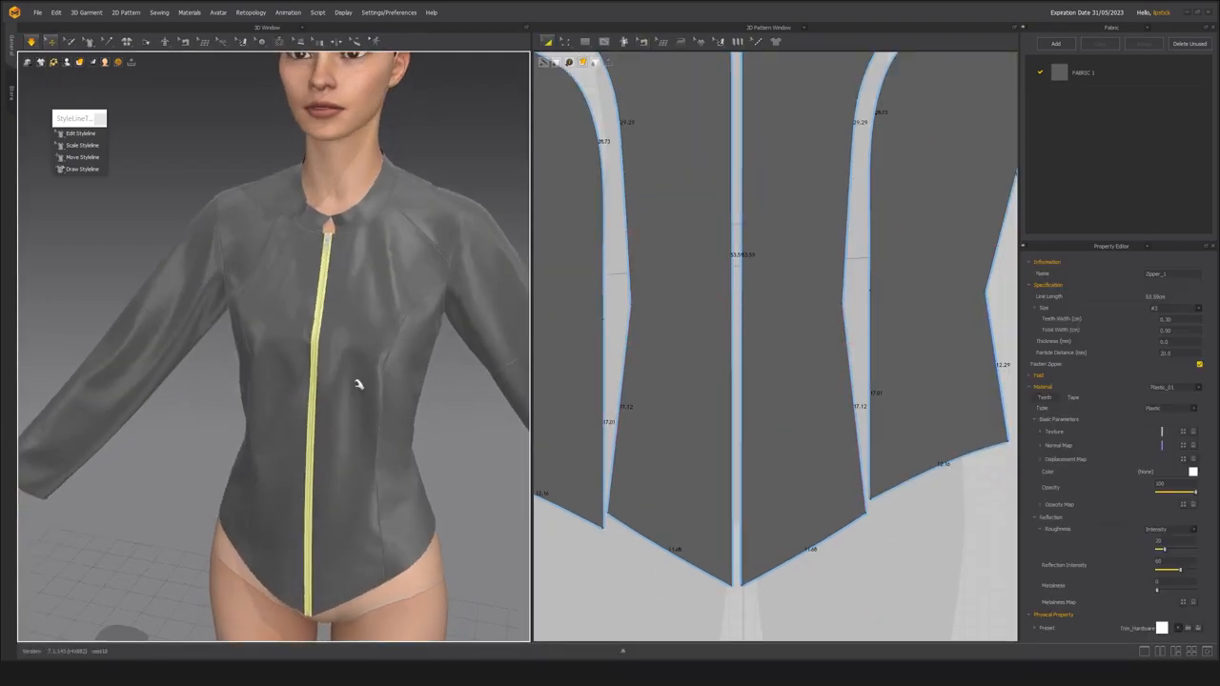
click(341, 368)
click(198, 194)
scroll(258, 273, up, 5)
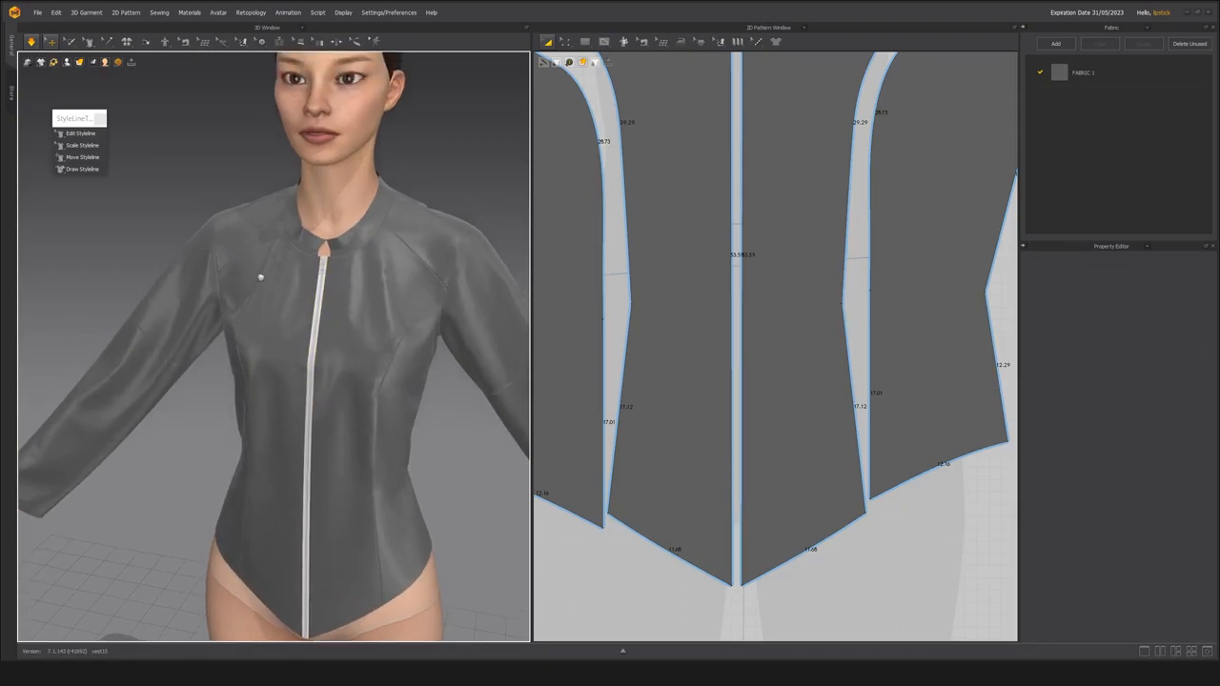
right_drag(296, 311, 238, 200)
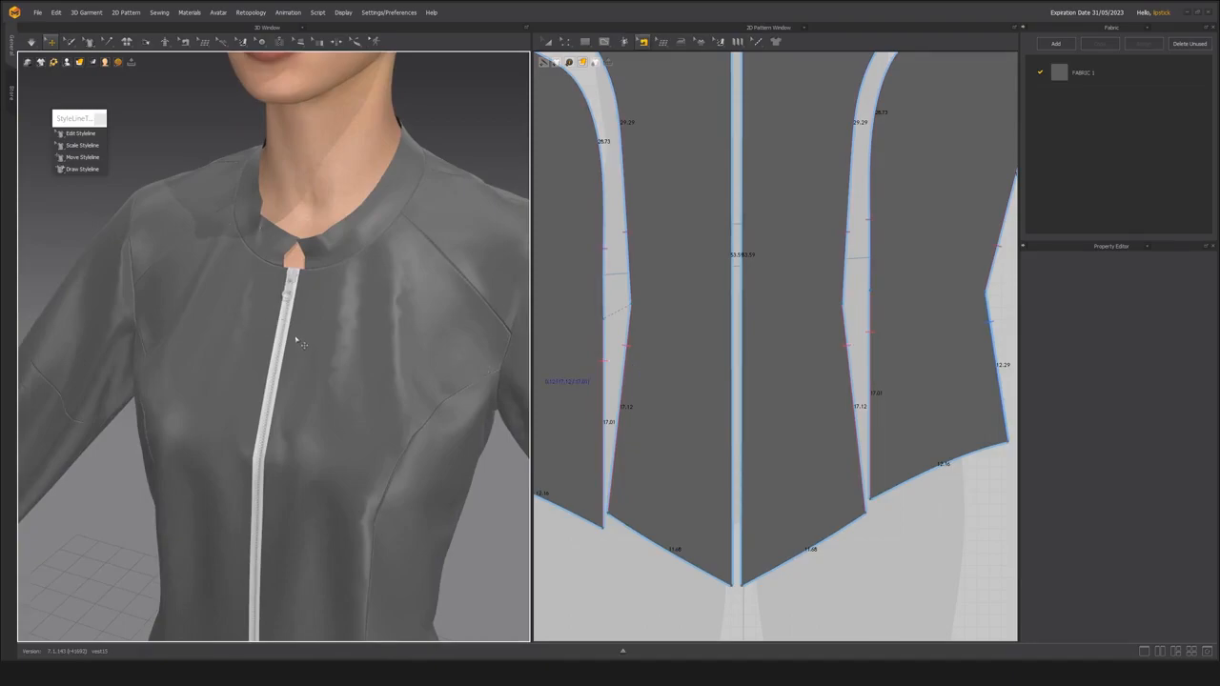
Move the zipper slider down from the neckline to about chest height.
right_drag(293, 362, 290, 355)
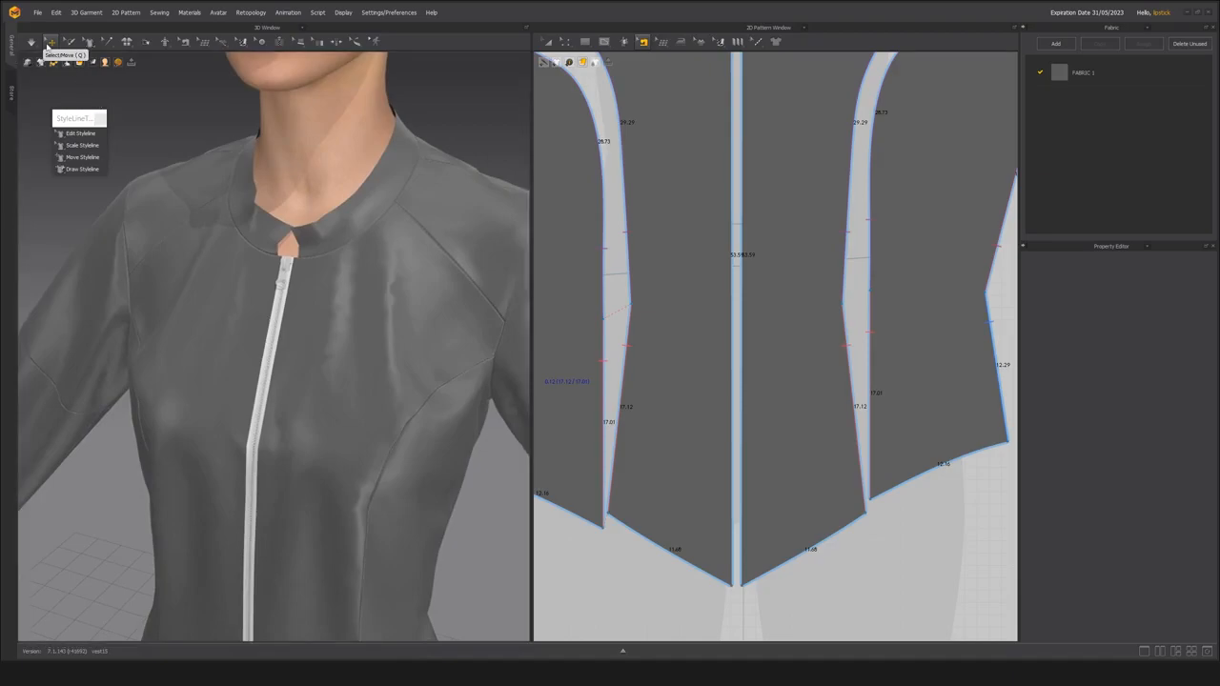
click(49, 43)
click(286, 274)
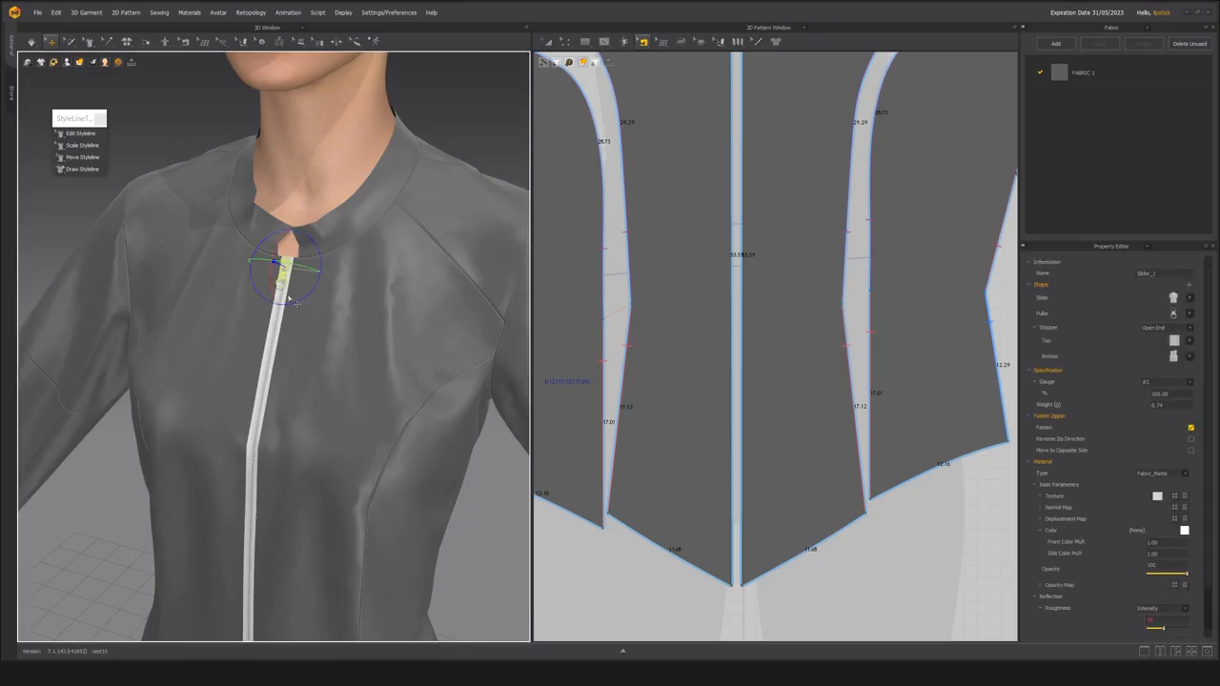
drag(285, 275, 279, 322)
drag(275, 381, 262, 440)
middle_drag(195, 360, 235, 327)
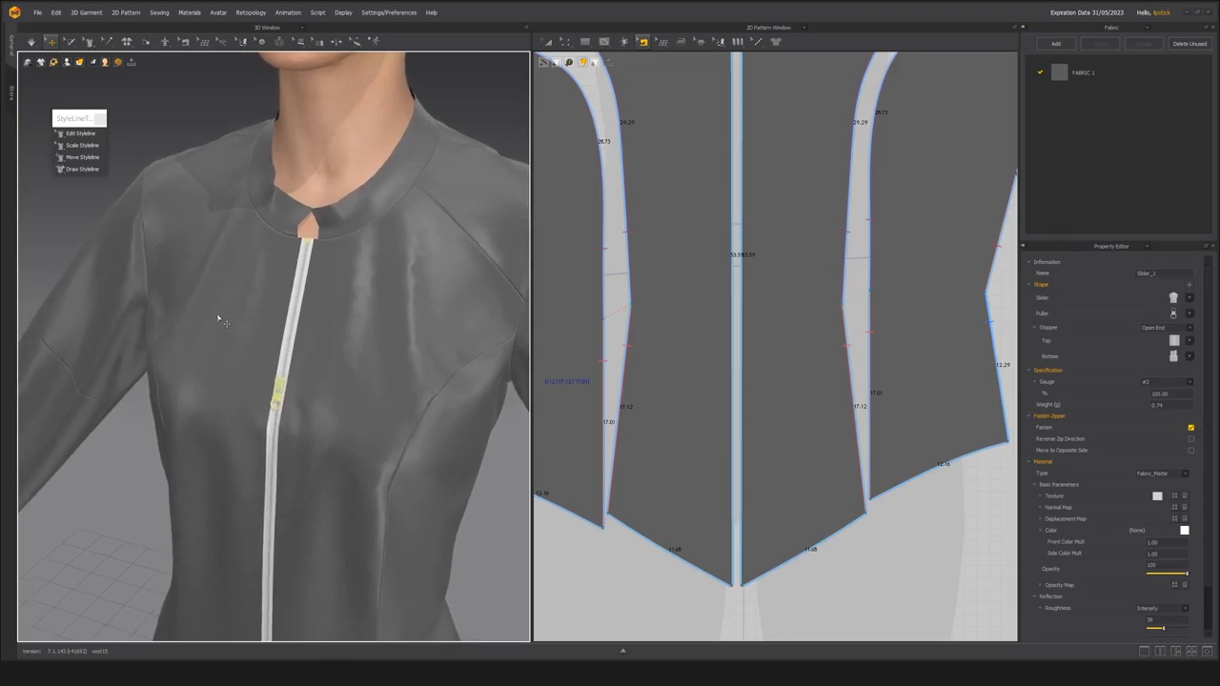
Simulate the partly opened zipper and pull the two front panels apart at the neckline.
key(space)
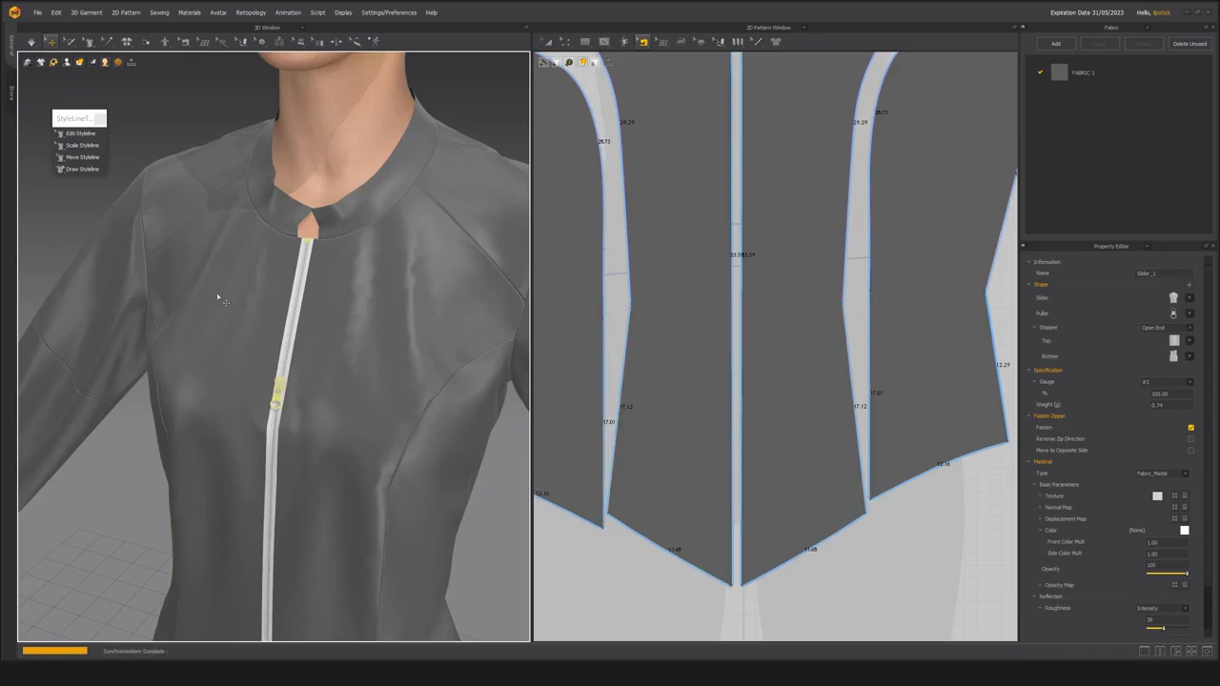
click(340, 234)
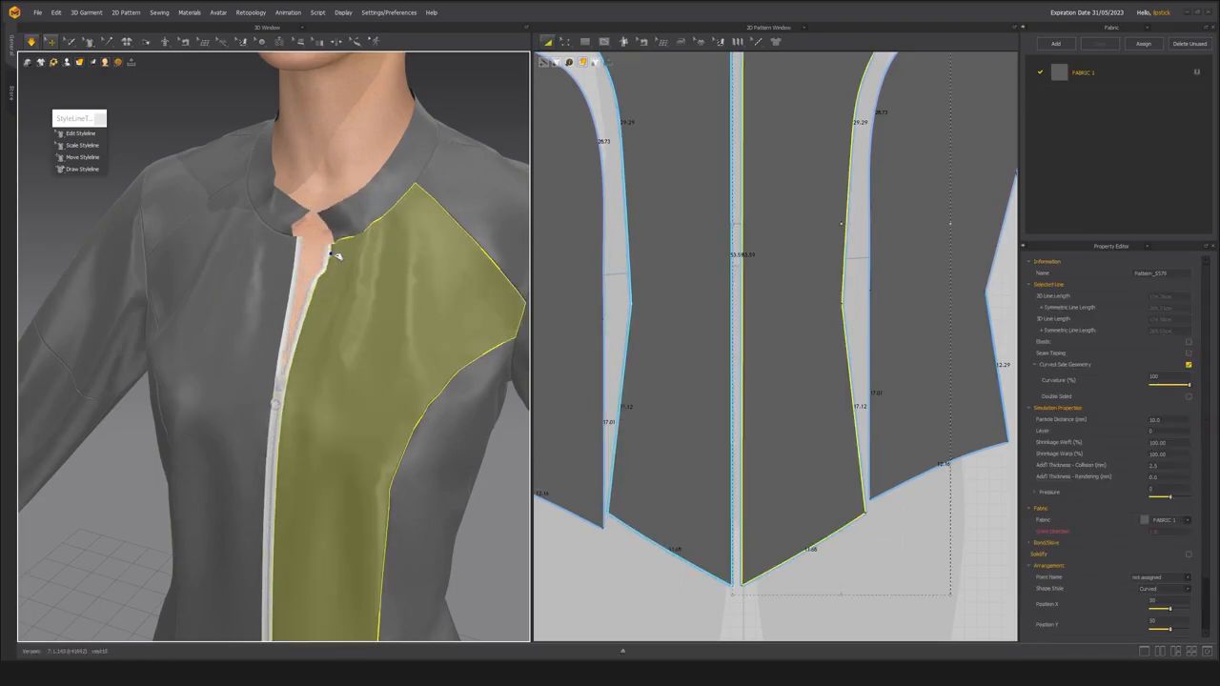
click(292, 253)
scroll(254, 345, down, 3)
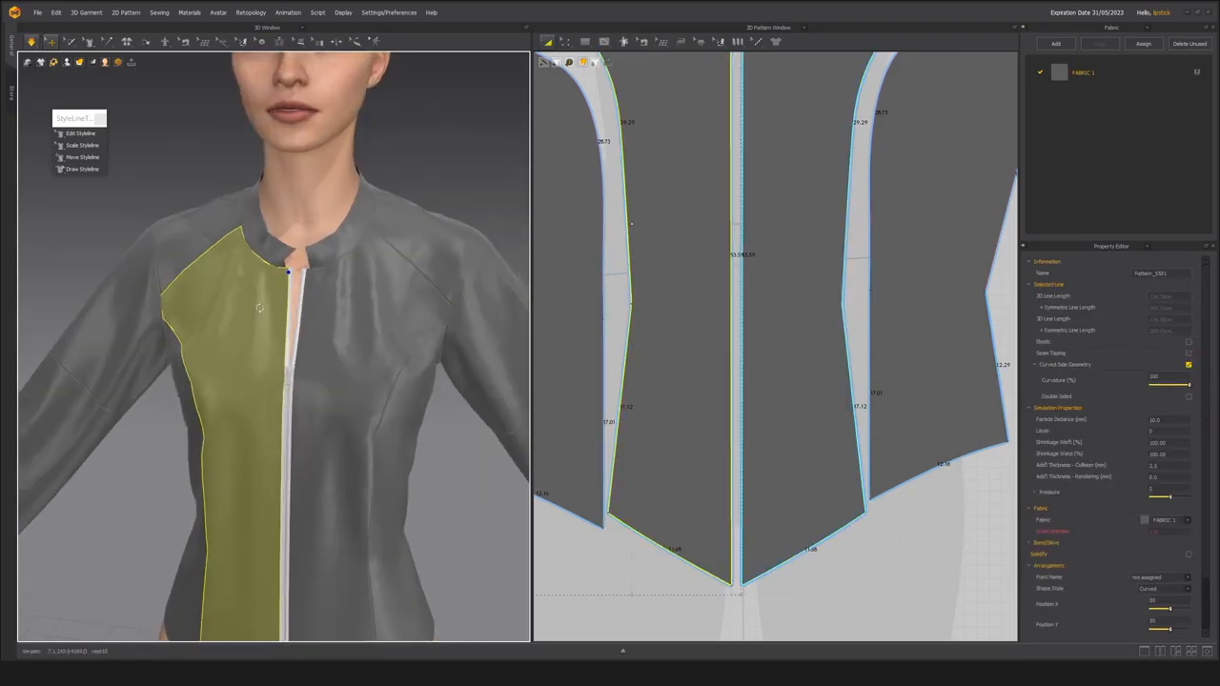
key(Escape)
right_drag(201, 208, 180, 262)
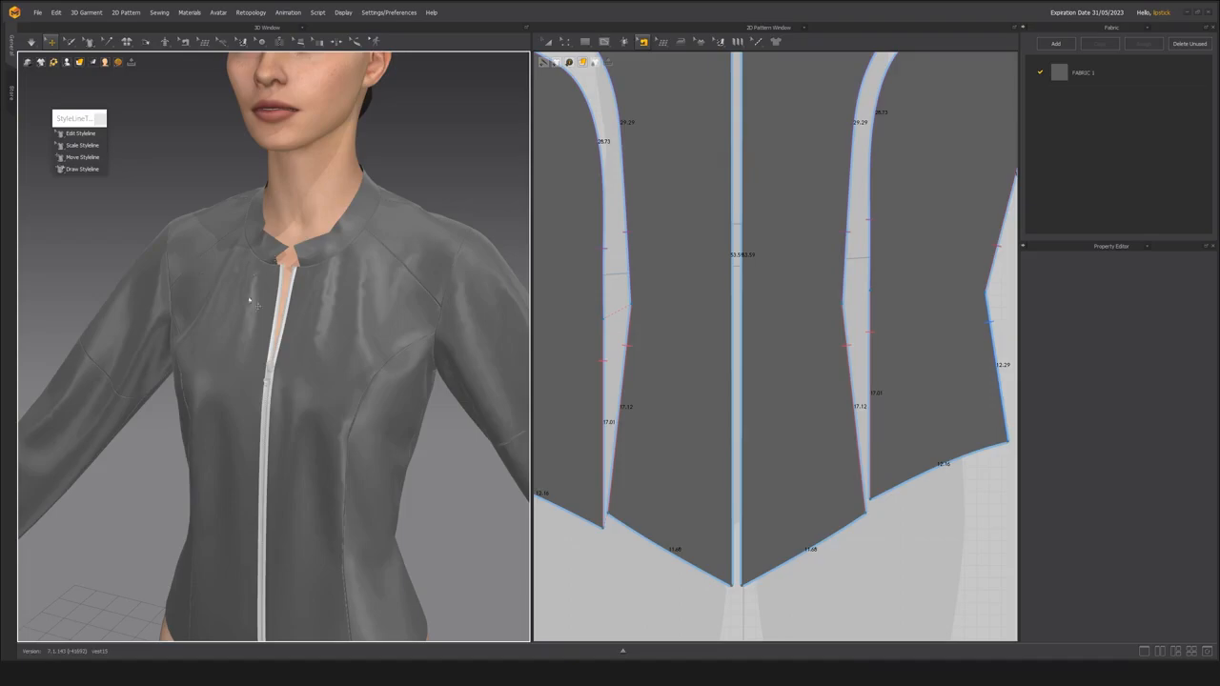
Examine the collar opening up close and compare it with the leather jacket reference on Pinterest in the browser.
scroll(259, 331, down, 3)
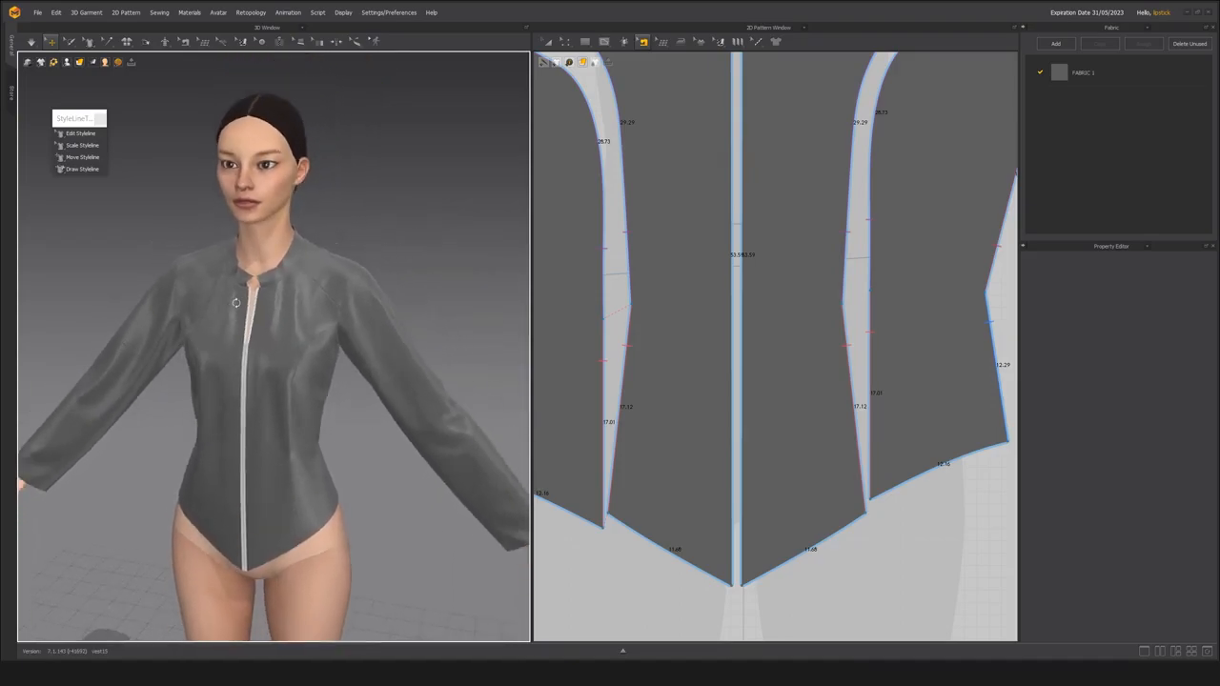
scroll(358, 280, up, 5)
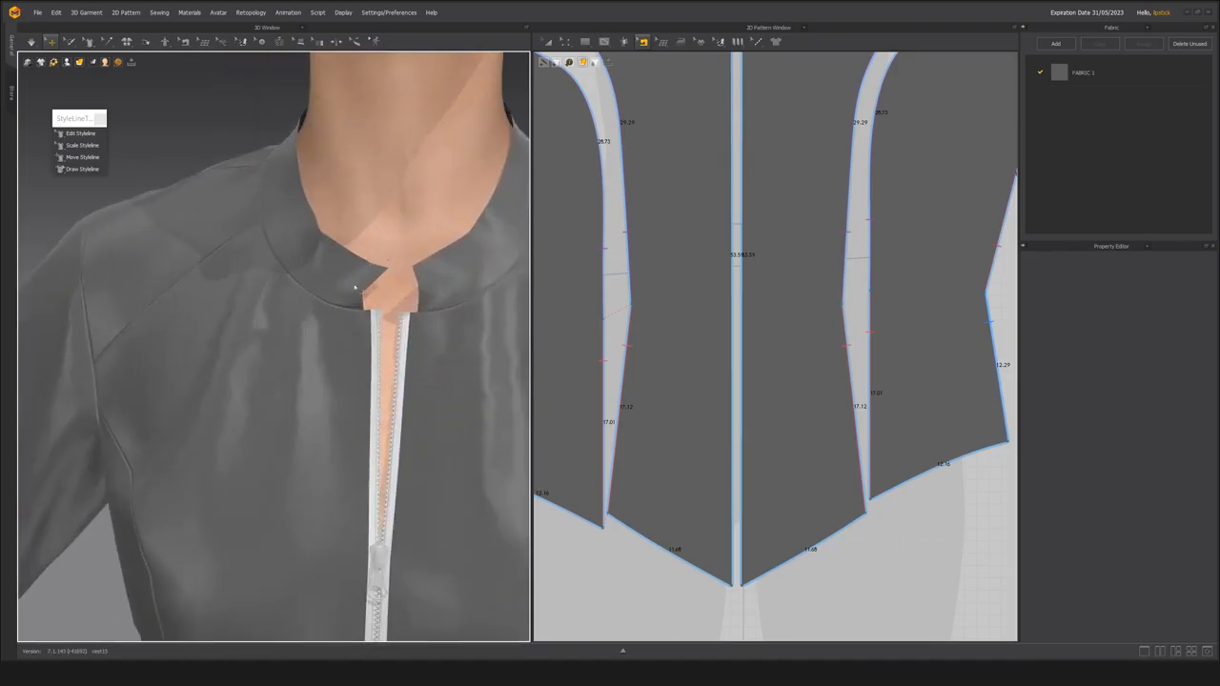
scroll(374, 329, up, 3)
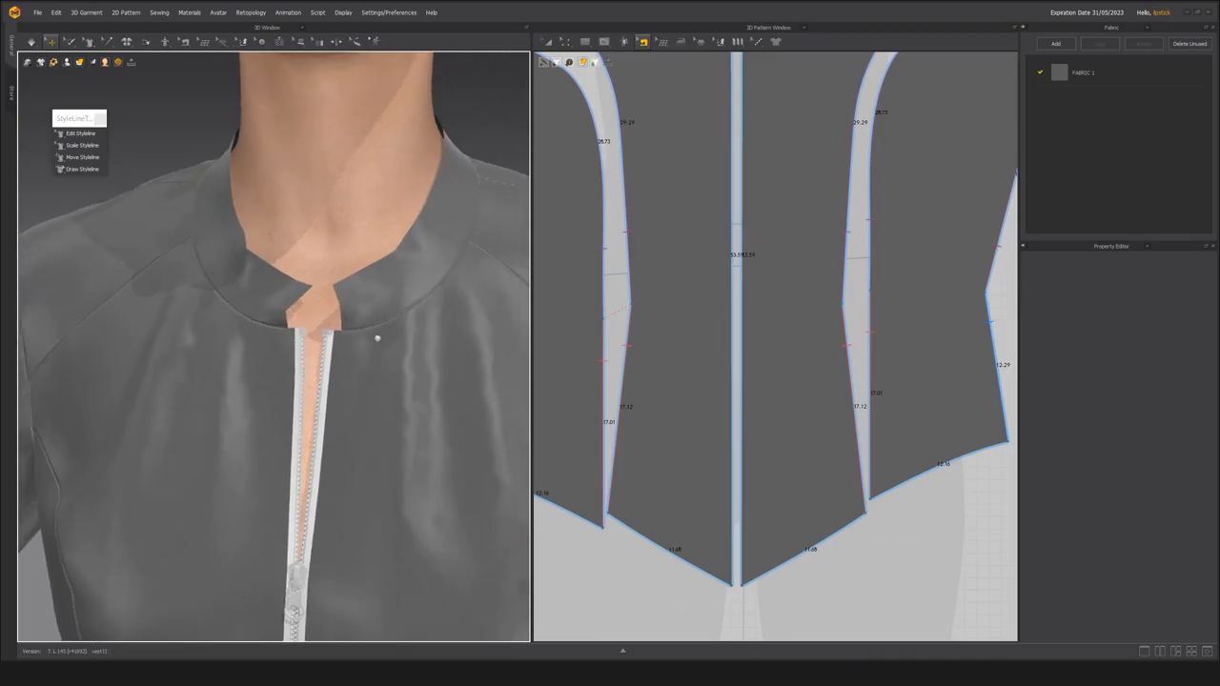
key(alt+Tab)
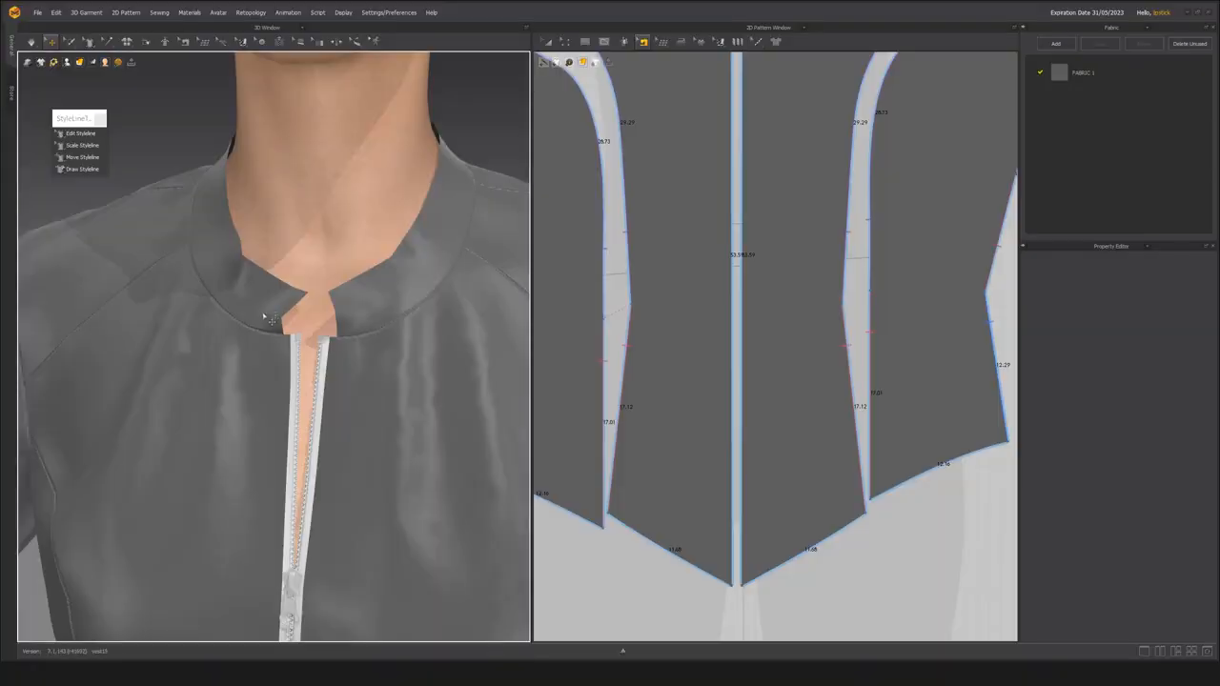
scroll(277, 338, down, 5)
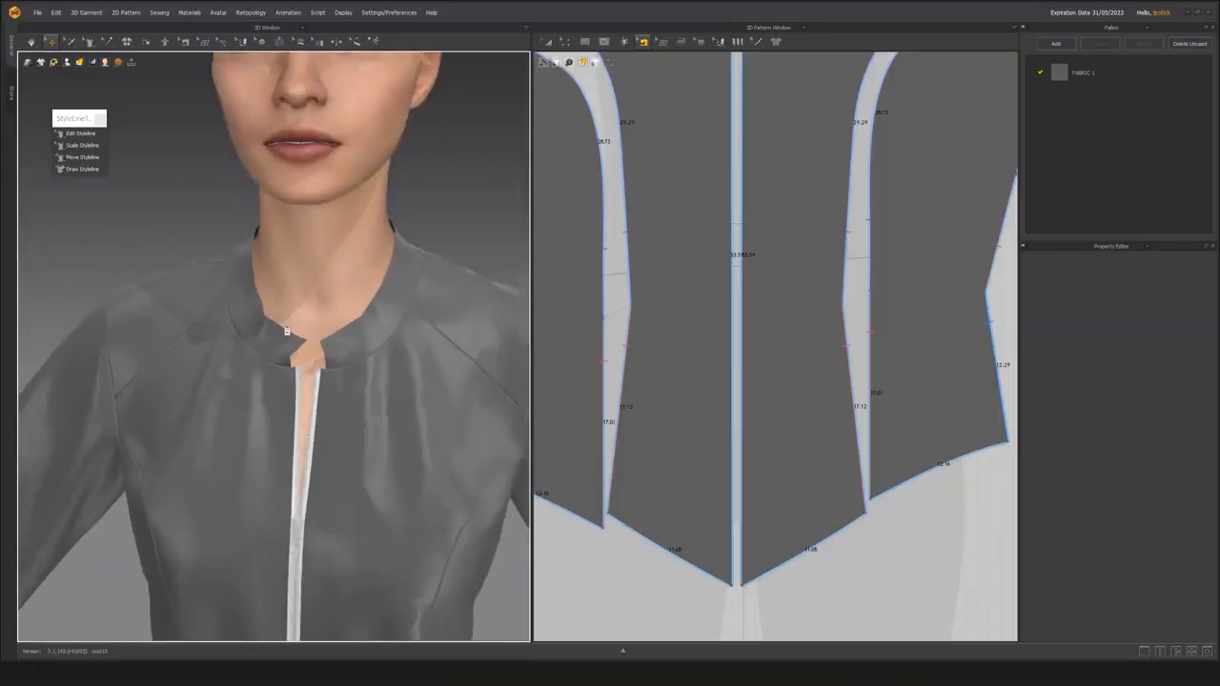
Select the stand collar and examine its front end edges on the avatar and in the 2D pattern.
click(277, 338)
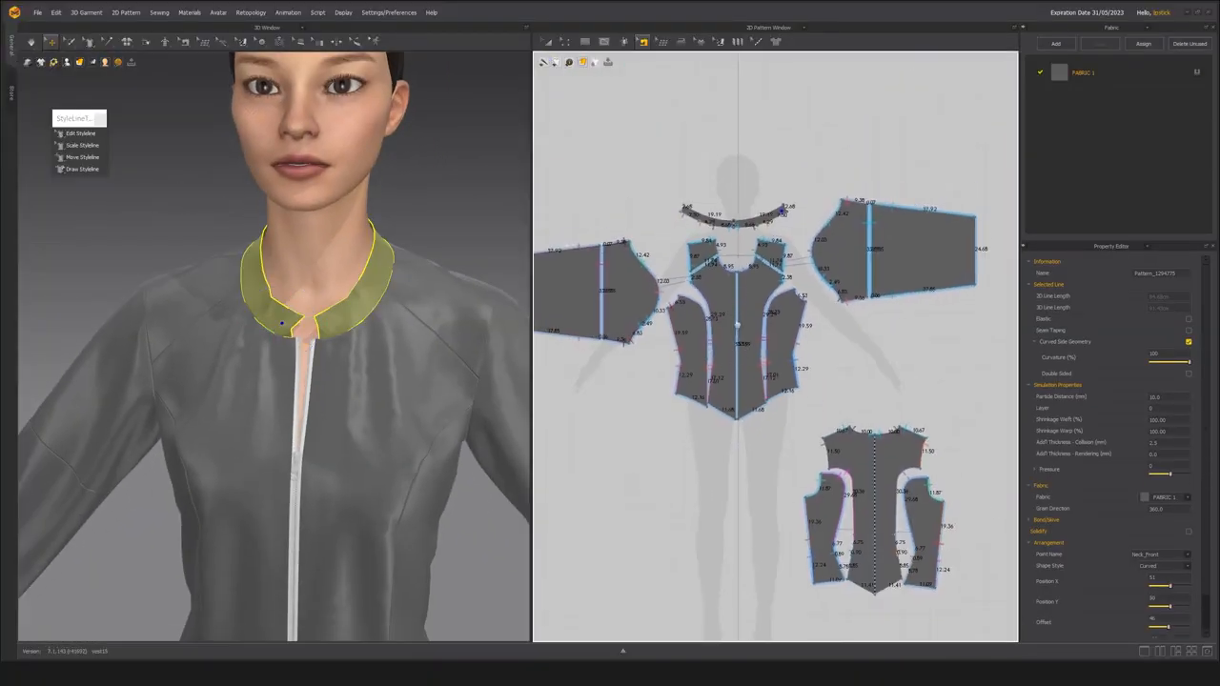
scroll(780, 322, up, 4)
scroll(769, 324, down, 5)
middle_drag(765, 326, 784, 312)
key(a)
scroll(295, 286, down, 3)
right_drag(296, 286, 307, 337)
scroll(297, 319, up, 3)
scroll(293, 339, up, 3)
scroll(758, 313, up, 4)
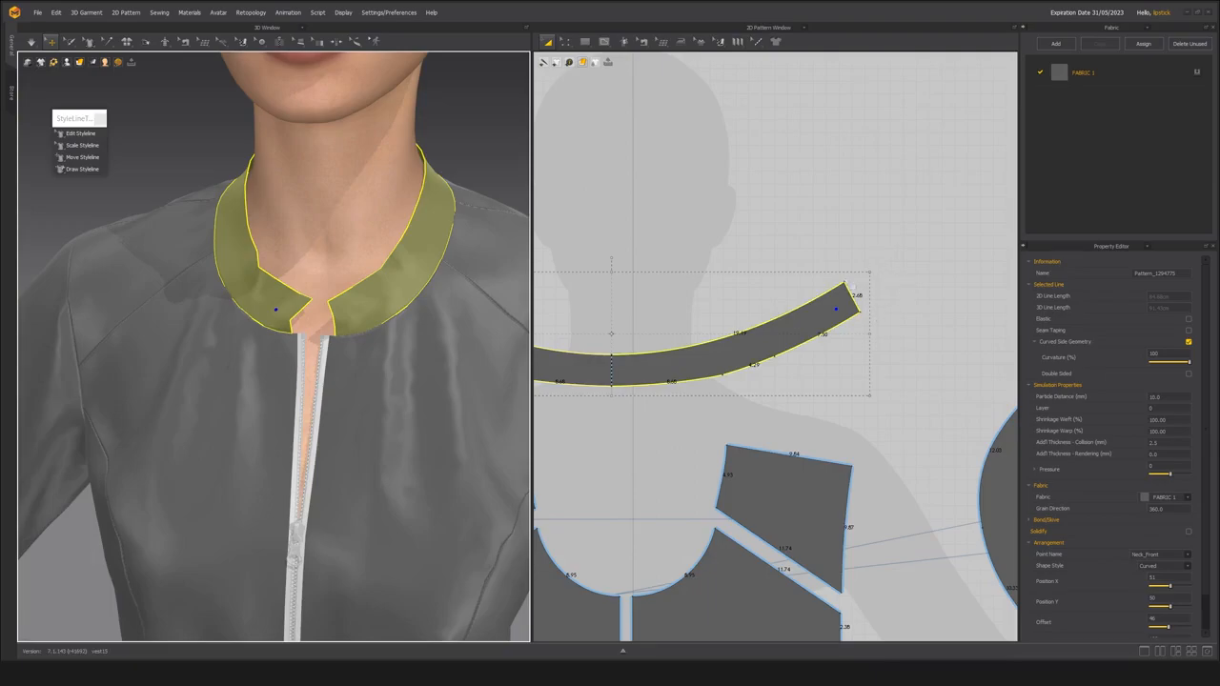
middle_drag(790, 333, 884, 305)
scroll(814, 317, down, 2)
key(z)
click(853, 307)
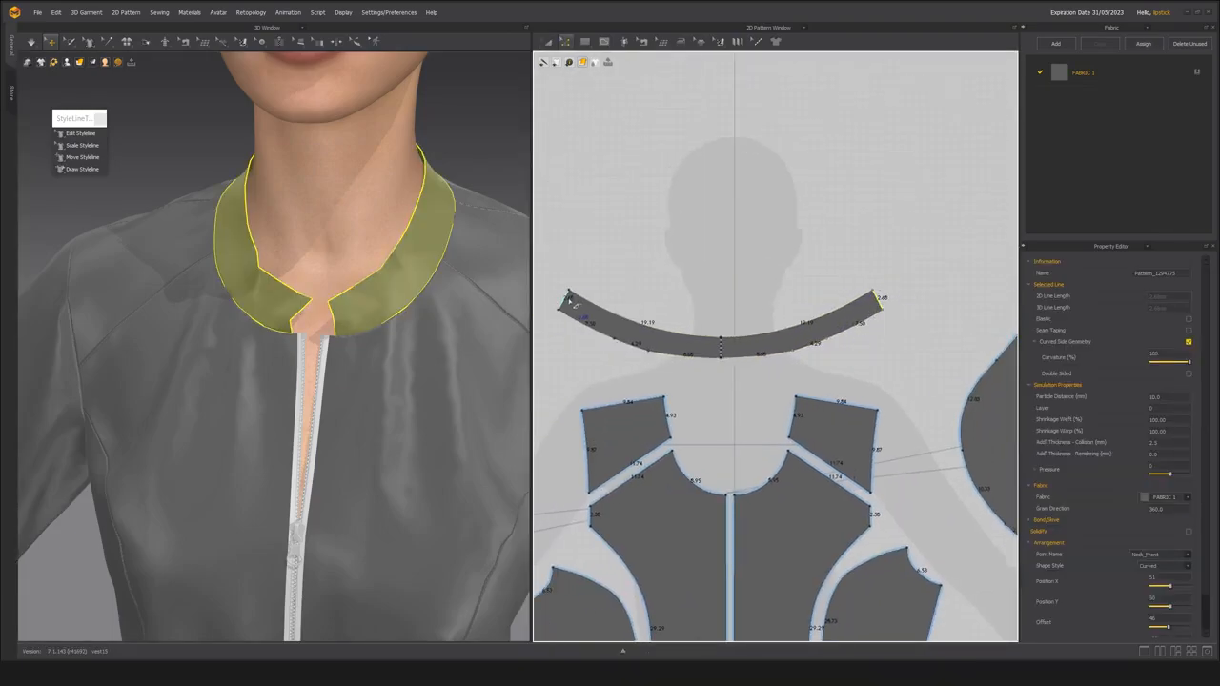
click(893, 324)
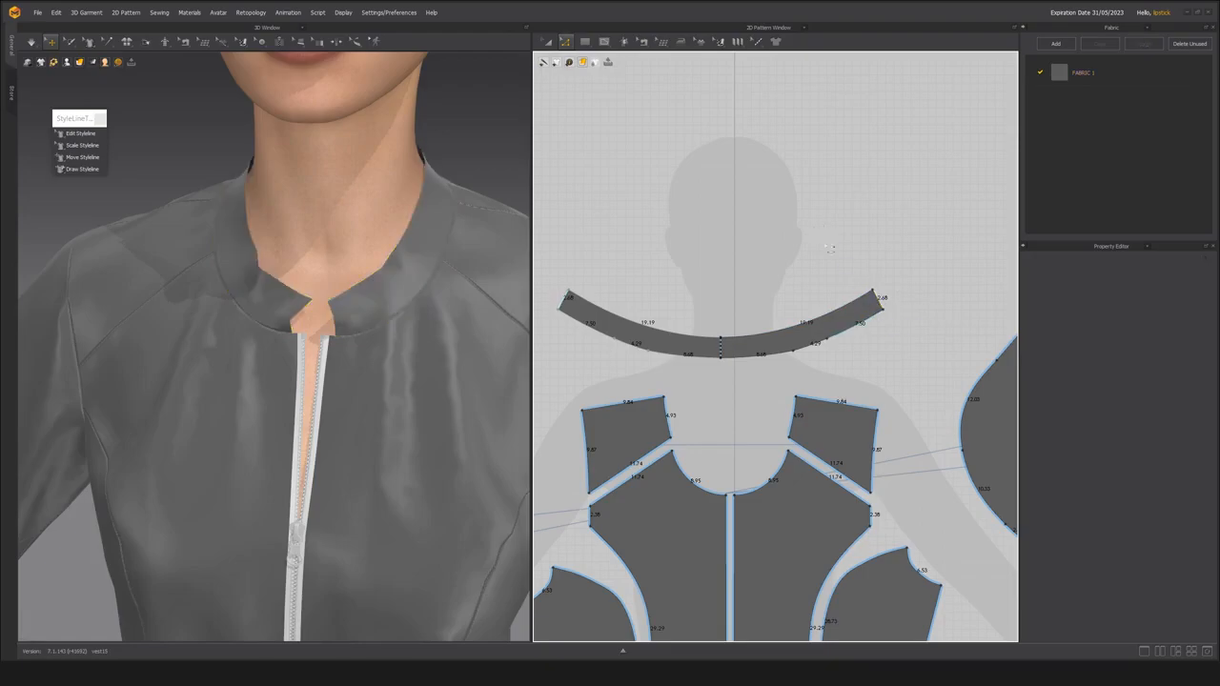
Extend the collar's front end edges by 3 cm with Offset Pattern Outline, creating an internal line at each original edge.
click(884, 308)
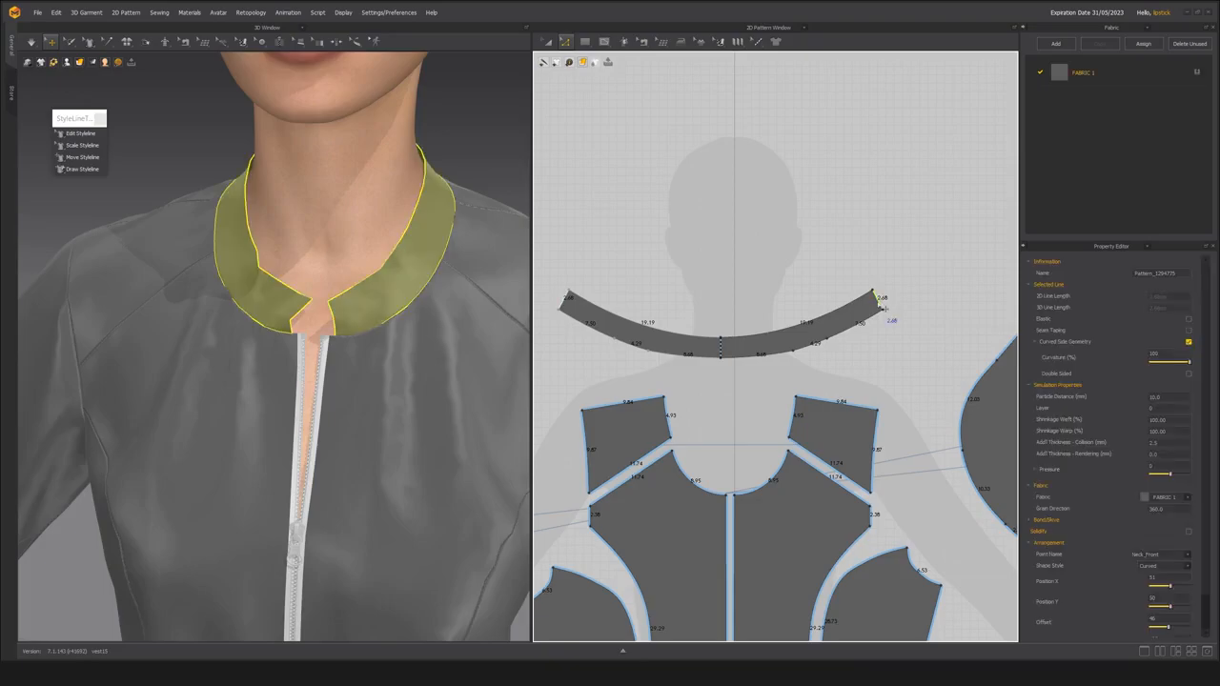
right_click(885, 307)
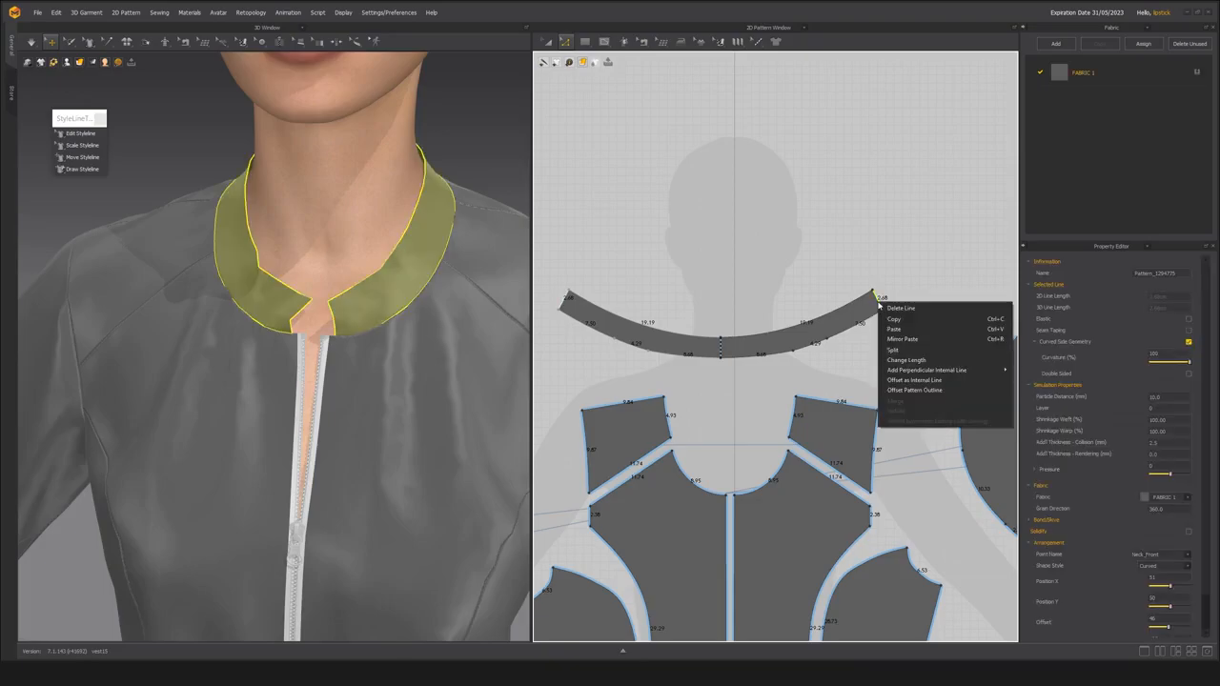
click(915, 390)
text(2)
drag(651, 213, 649, 378)
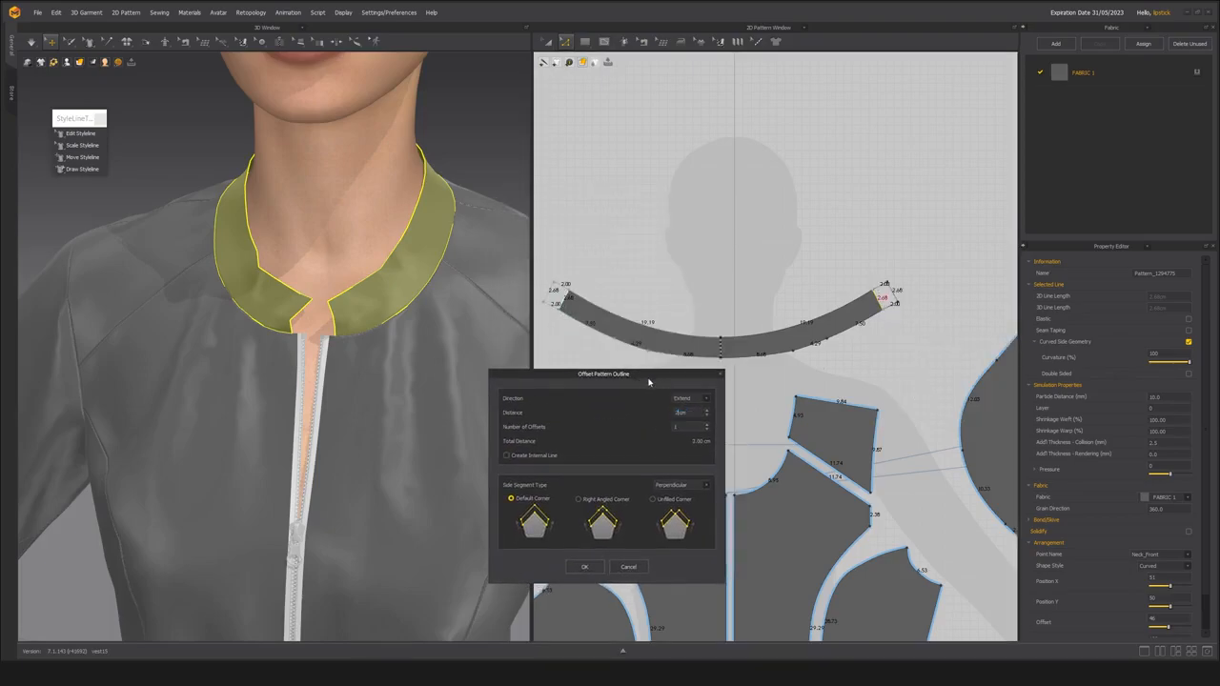
drag(679, 413, 673, 417)
text(3)
text(4)
drag(680, 414, 675, 416)
text(3)
click(525, 456)
drag(630, 377, 622, 378)
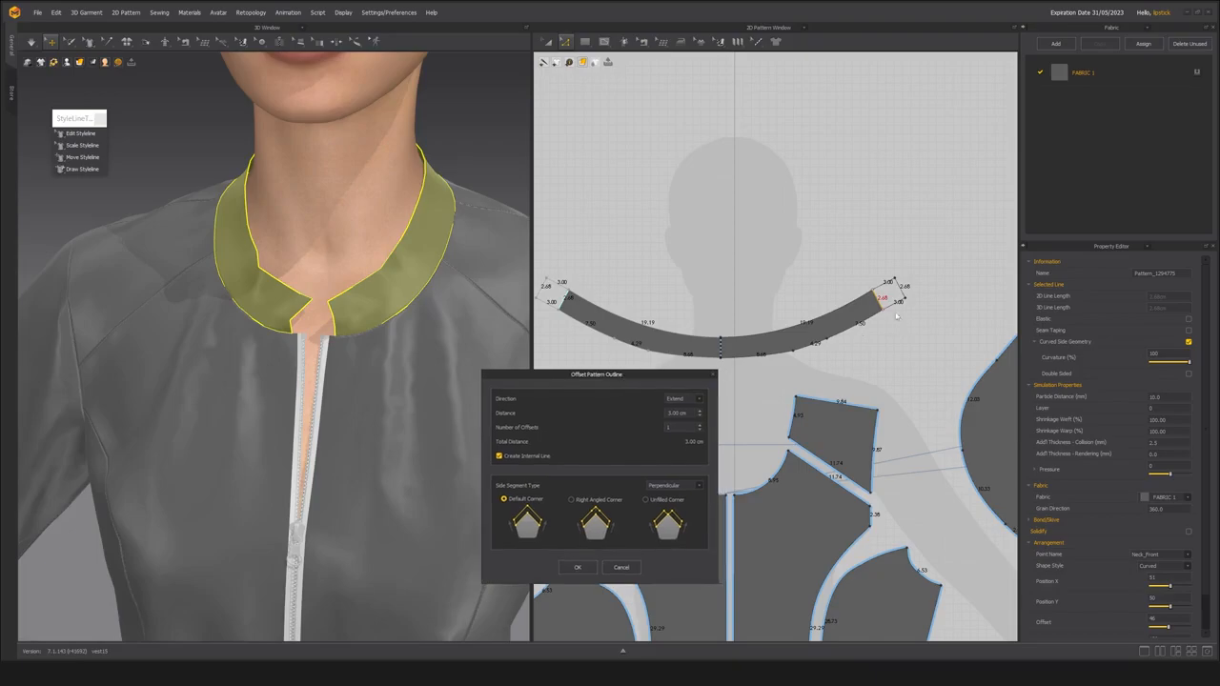
click(578, 568)
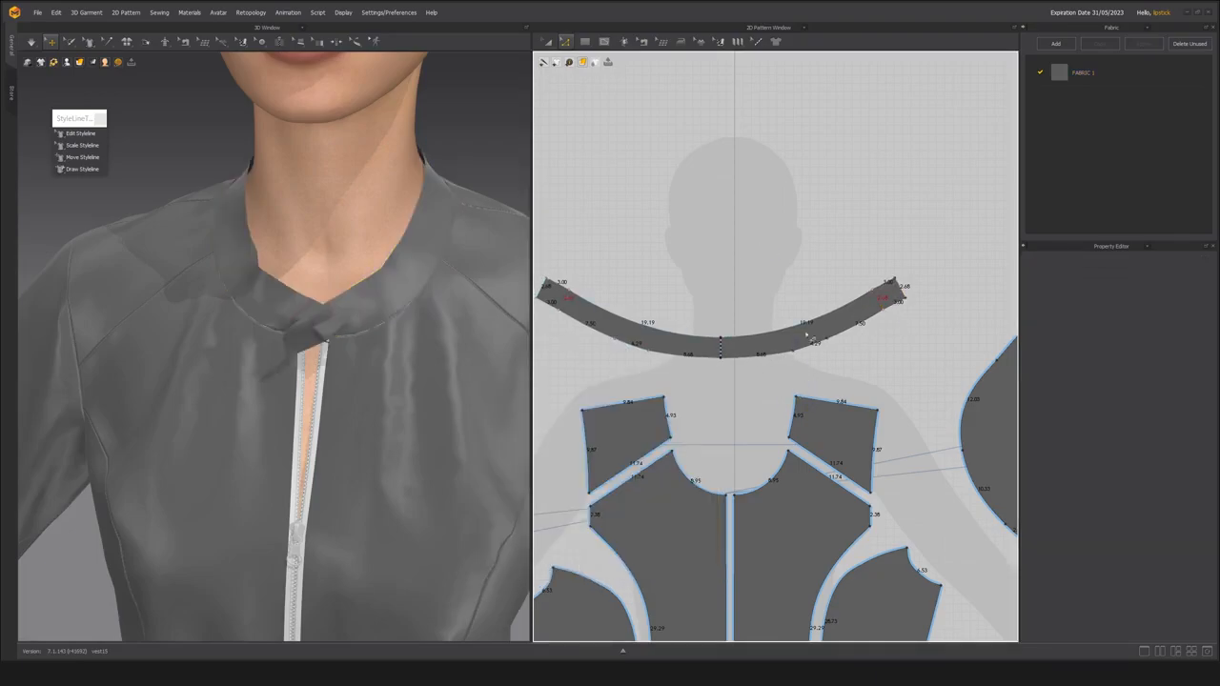
Cut & Sew the collar along the internal lines at both original front edges, making each 3 cm extension a separate sewn piece.
click(881, 300)
click(835, 304)
click(879, 302)
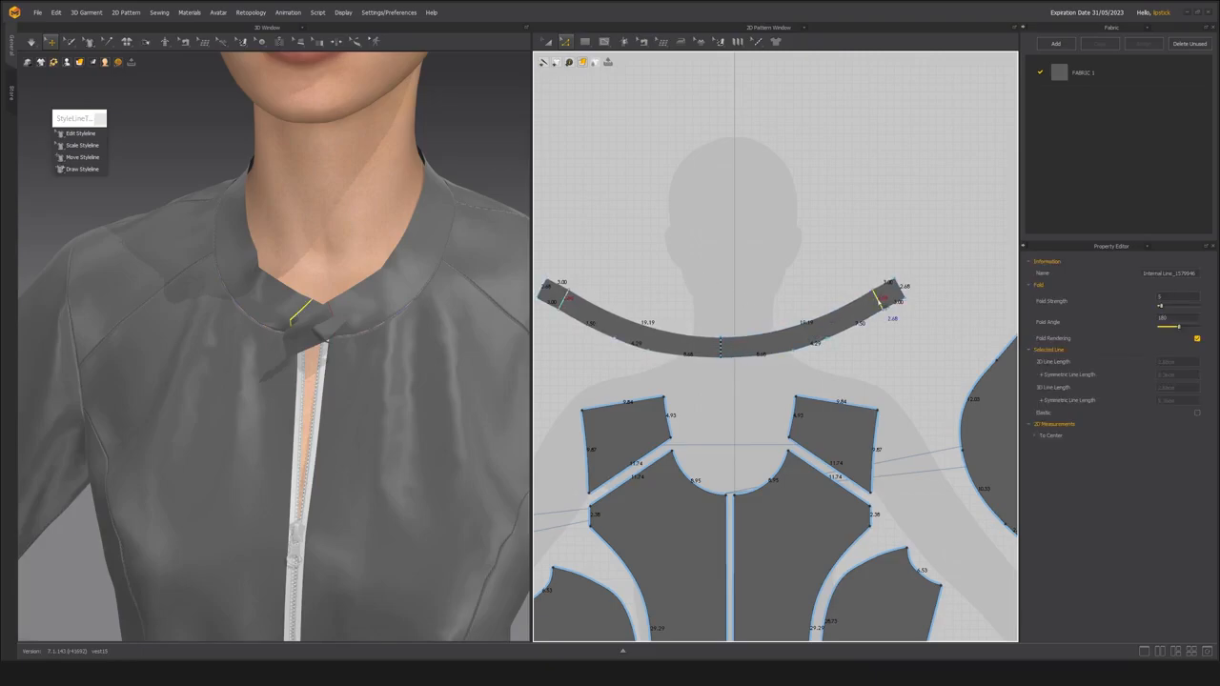
right_click(878, 298)
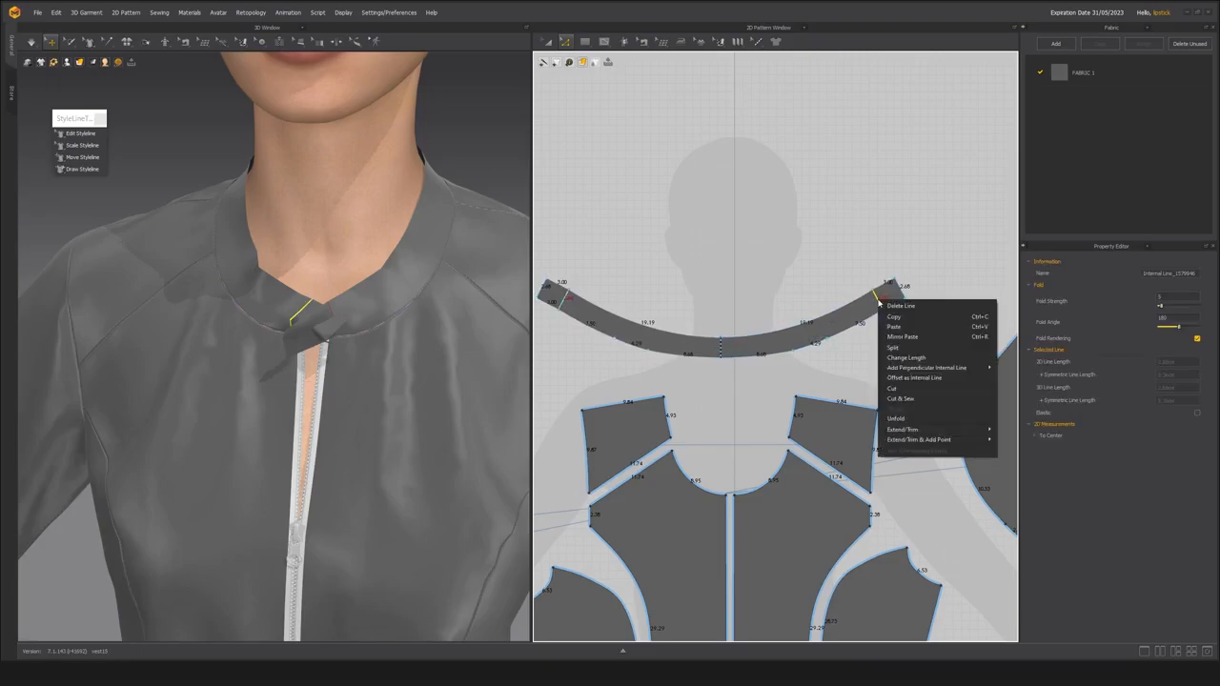
click(902, 401)
Delete the extension piece at the left end of the 2D collar pattern, keeping only the opposite tab.
middle_drag(673, 341, 676, 339)
key(a)
click(307, 334)
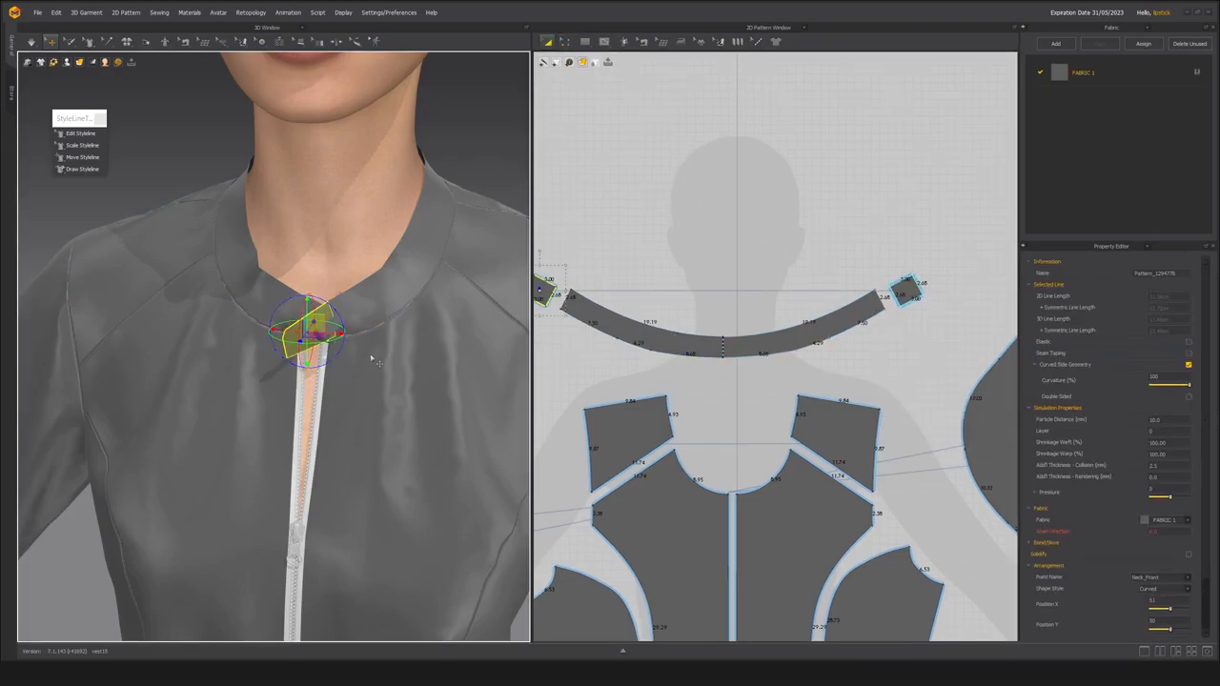
scroll(676, 303, down, 2)
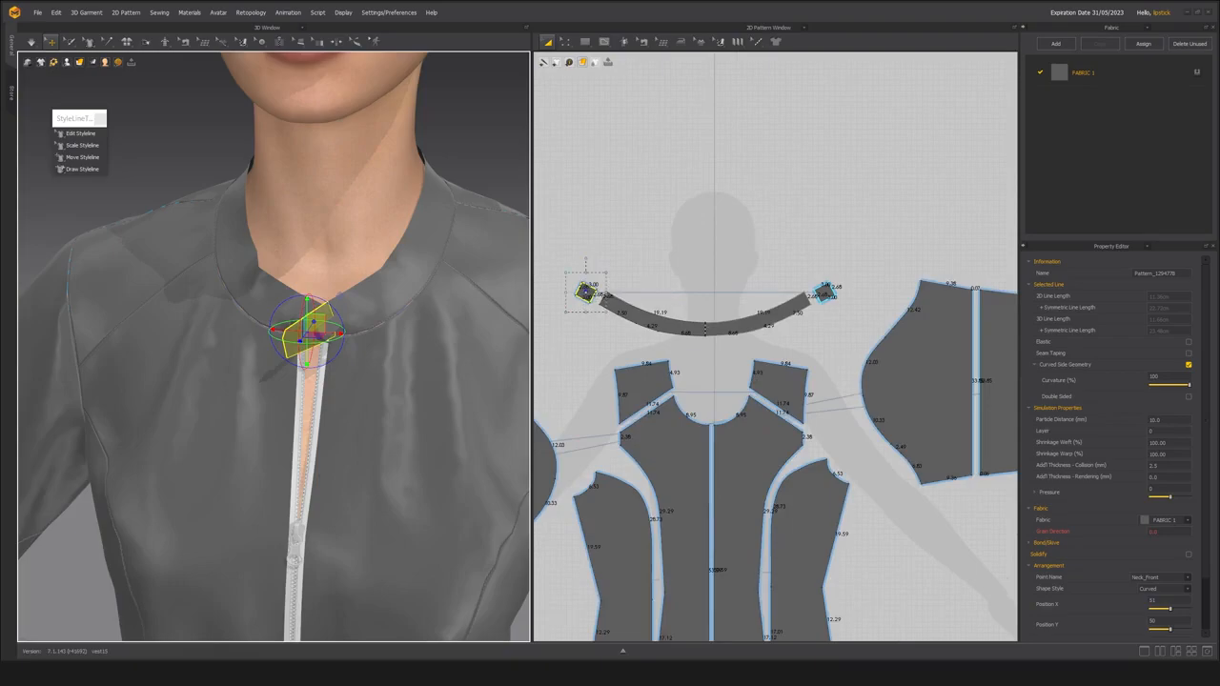
key(Delete)
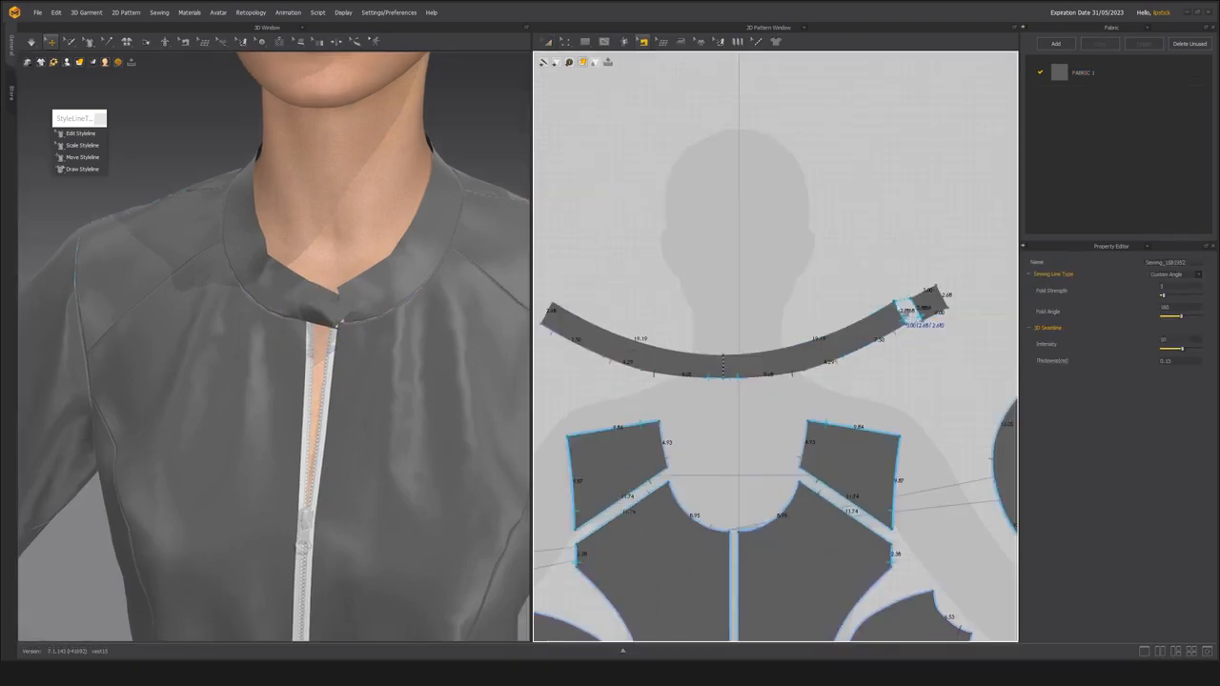
Simulate the garment and pull the remaining collar tab out over the neck opening.
key(a)
click(927, 303)
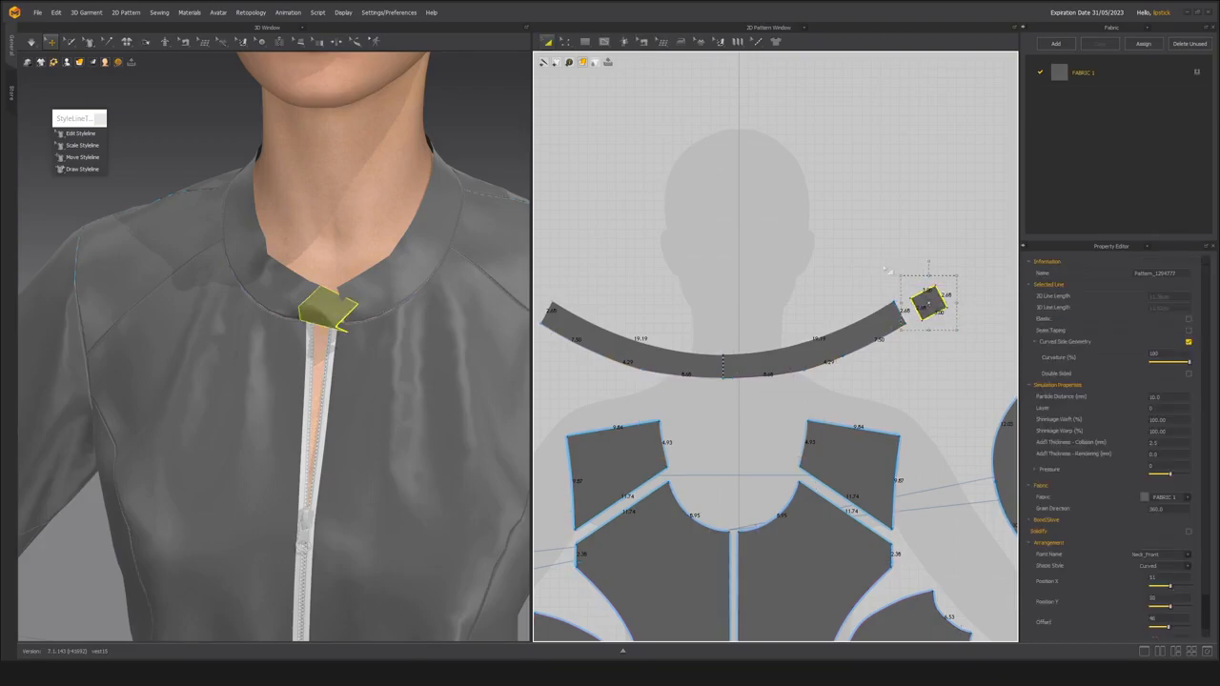
click(887, 271)
key(space)
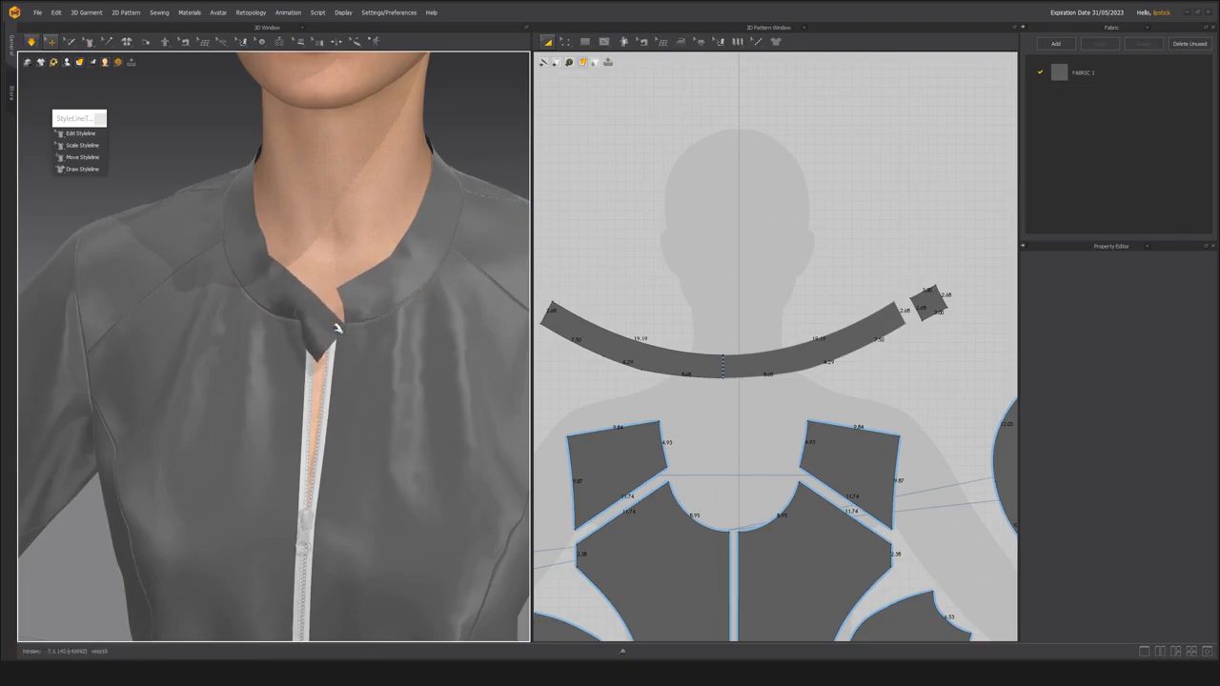
click(336, 328)
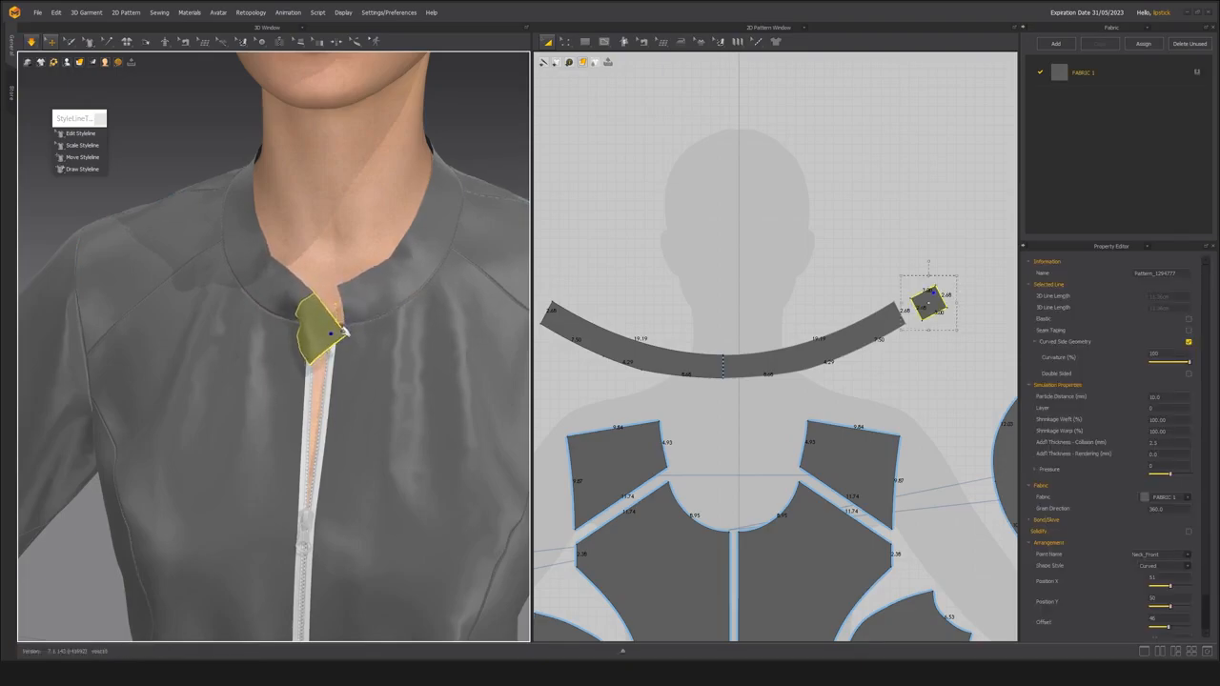
scroll(312, 284, down, 1)
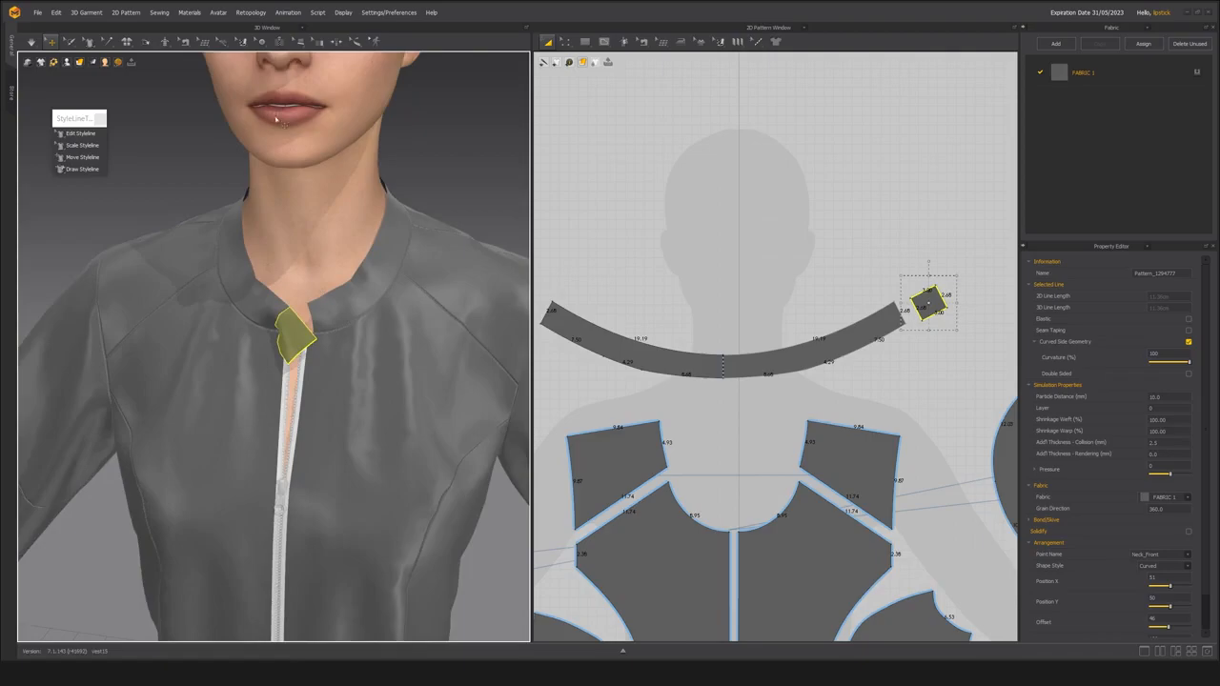
Place a button in the middle of the remaining collar tab and select it for its style properties.
click(262, 42)
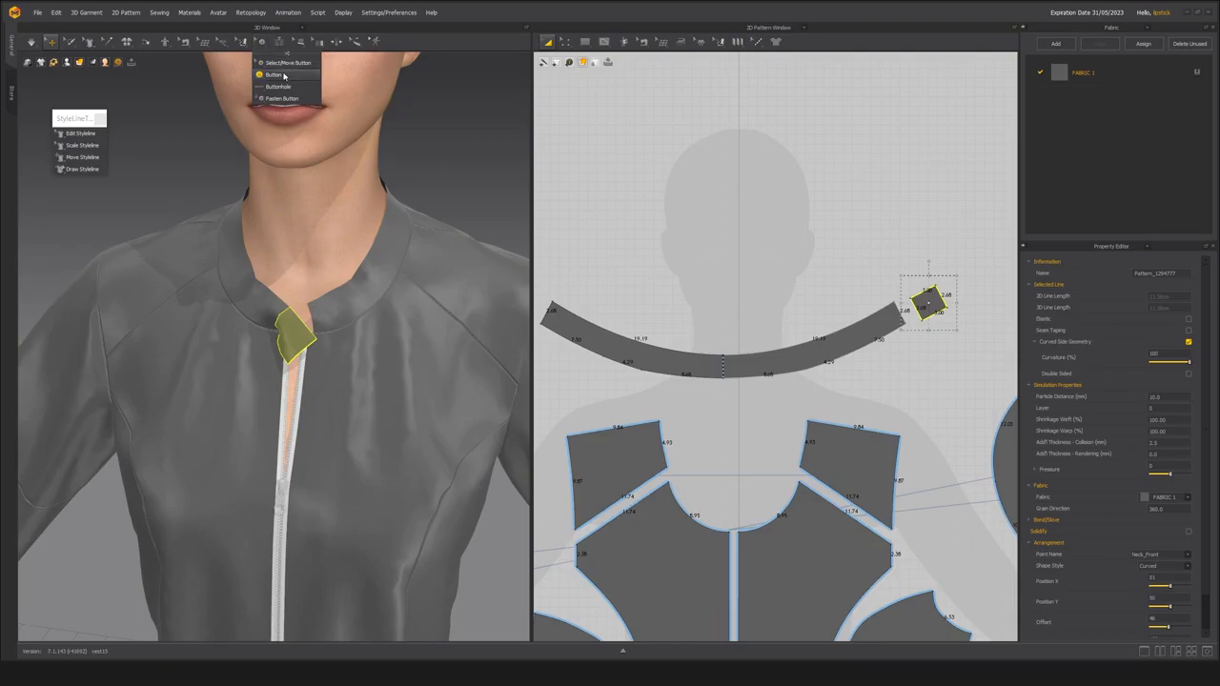
click(274, 74)
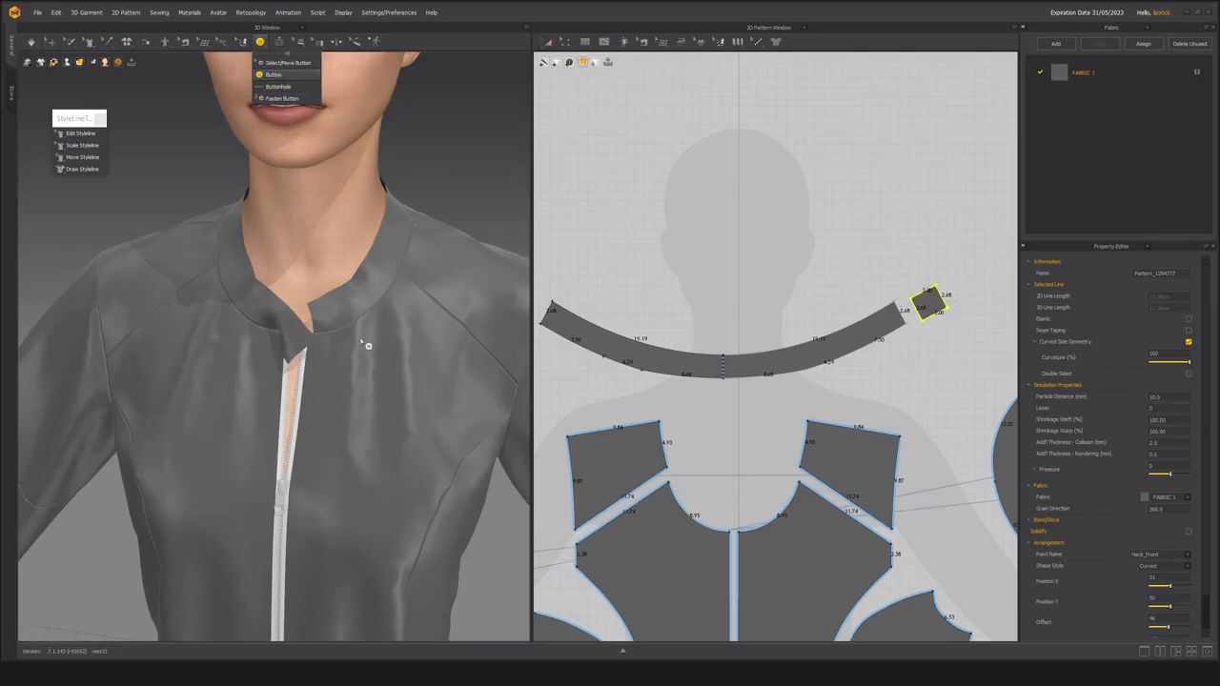
click(295, 343)
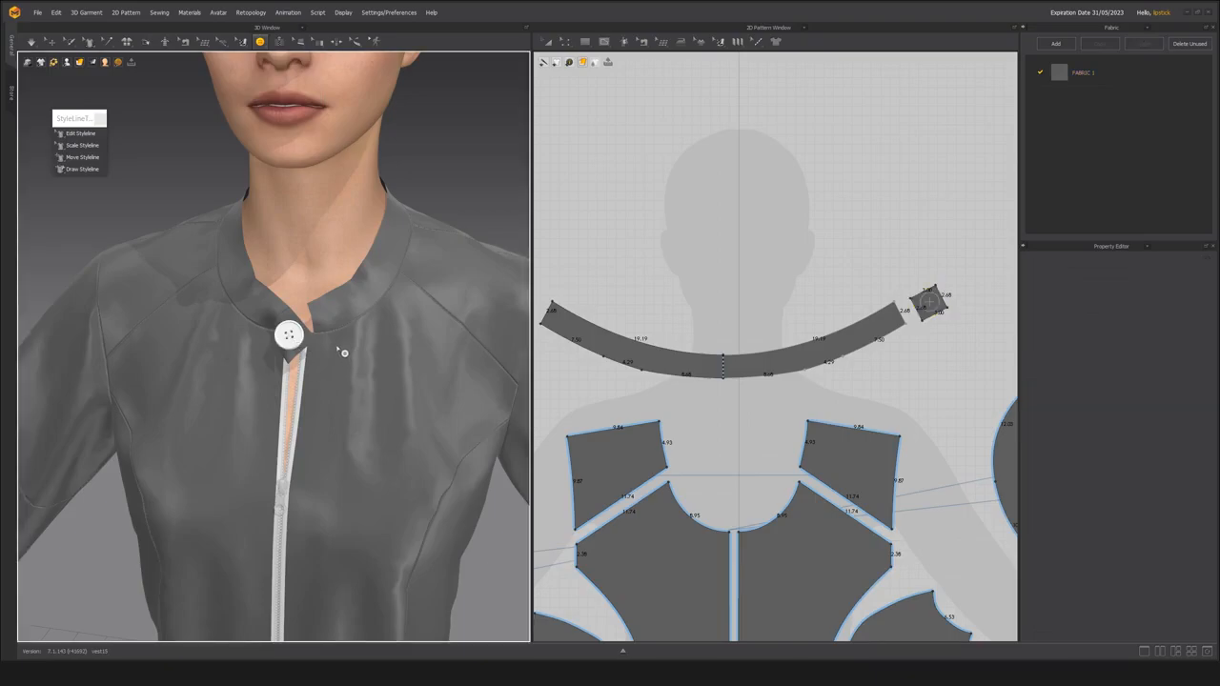
click(51, 42)
click(289, 335)
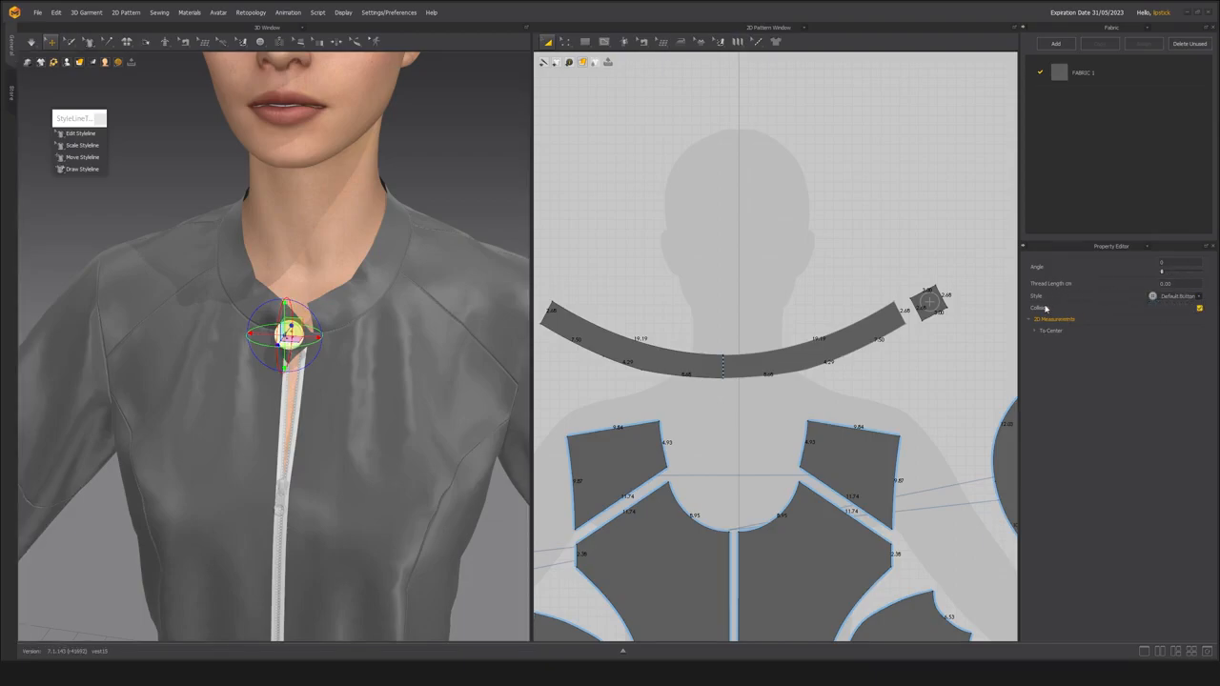
click(1154, 297)
click(1166, 306)
Add a buttonhole to the collar's opposite front end, facing the buttoned tab.
click(259, 41)
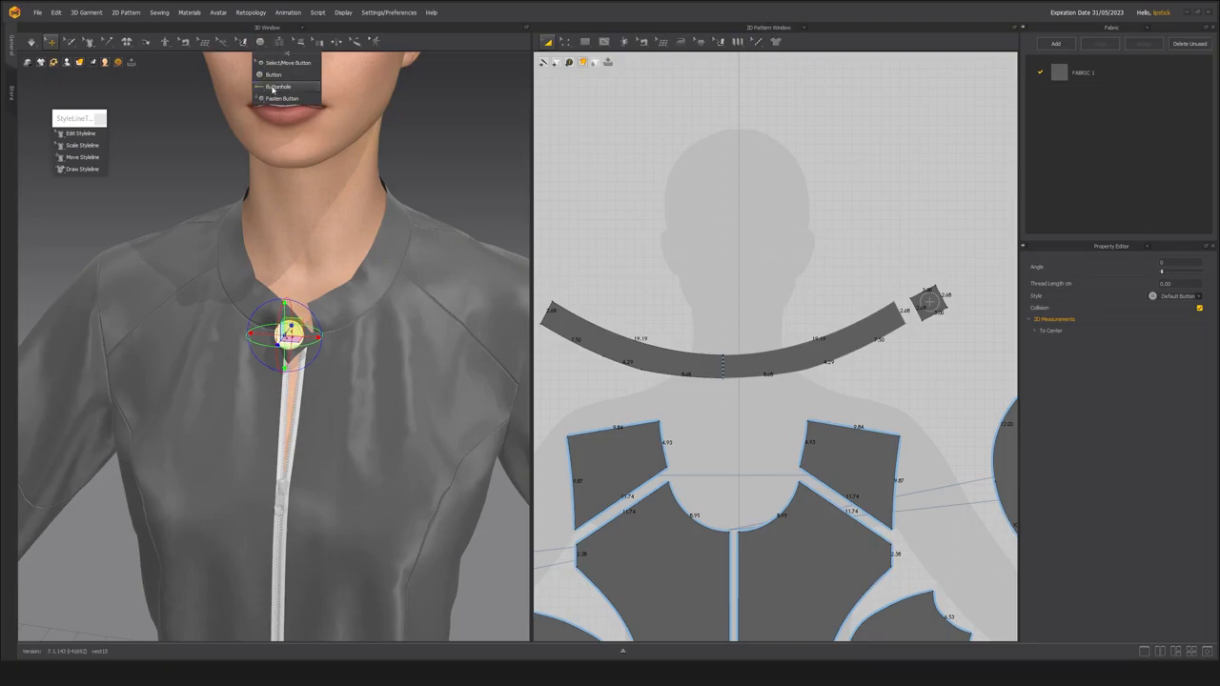
click(275, 87)
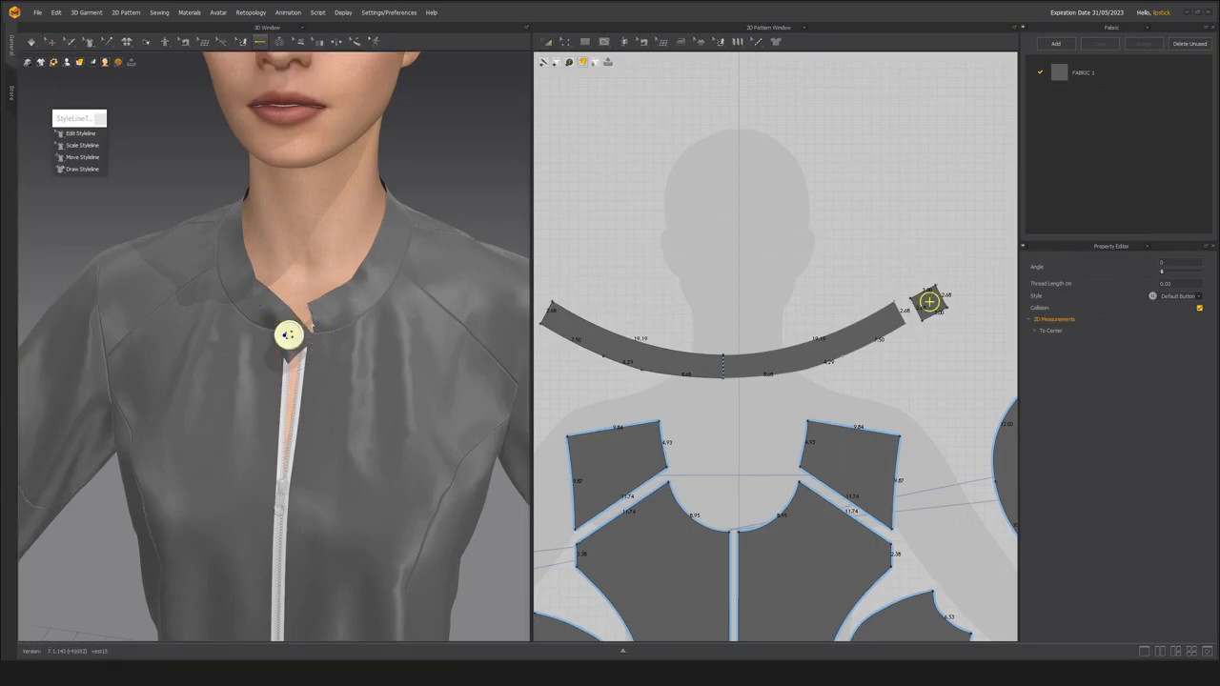
click(332, 315)
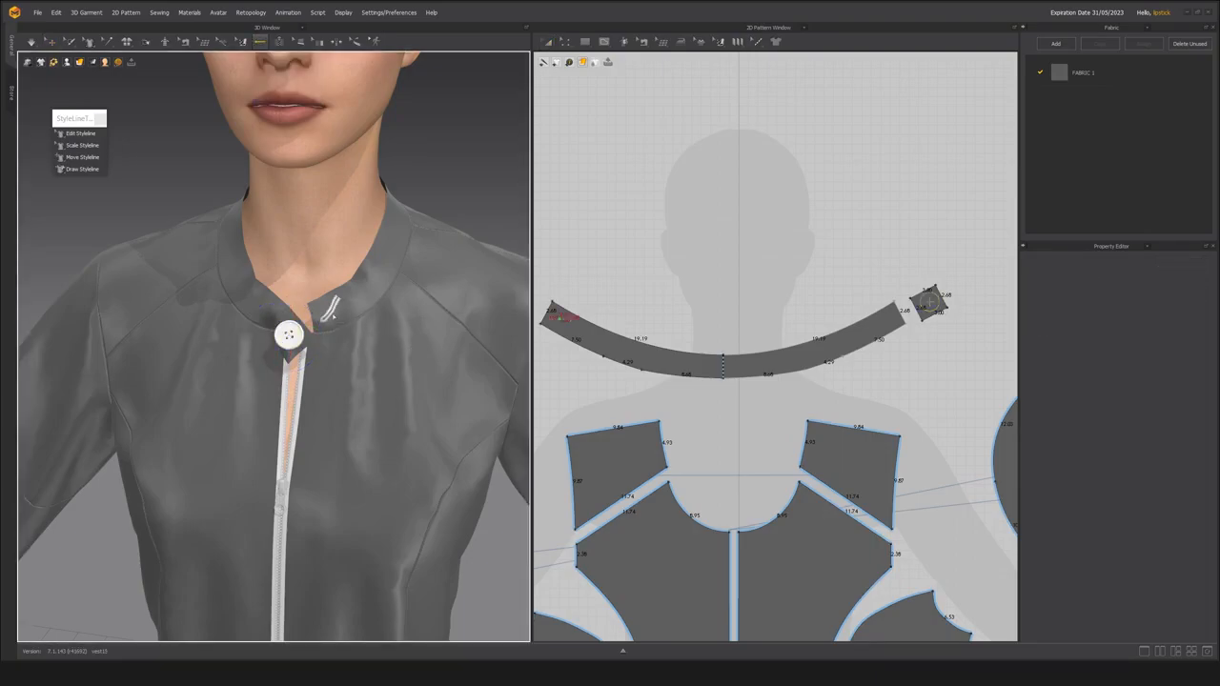
scroll(629, 319, up, 5)
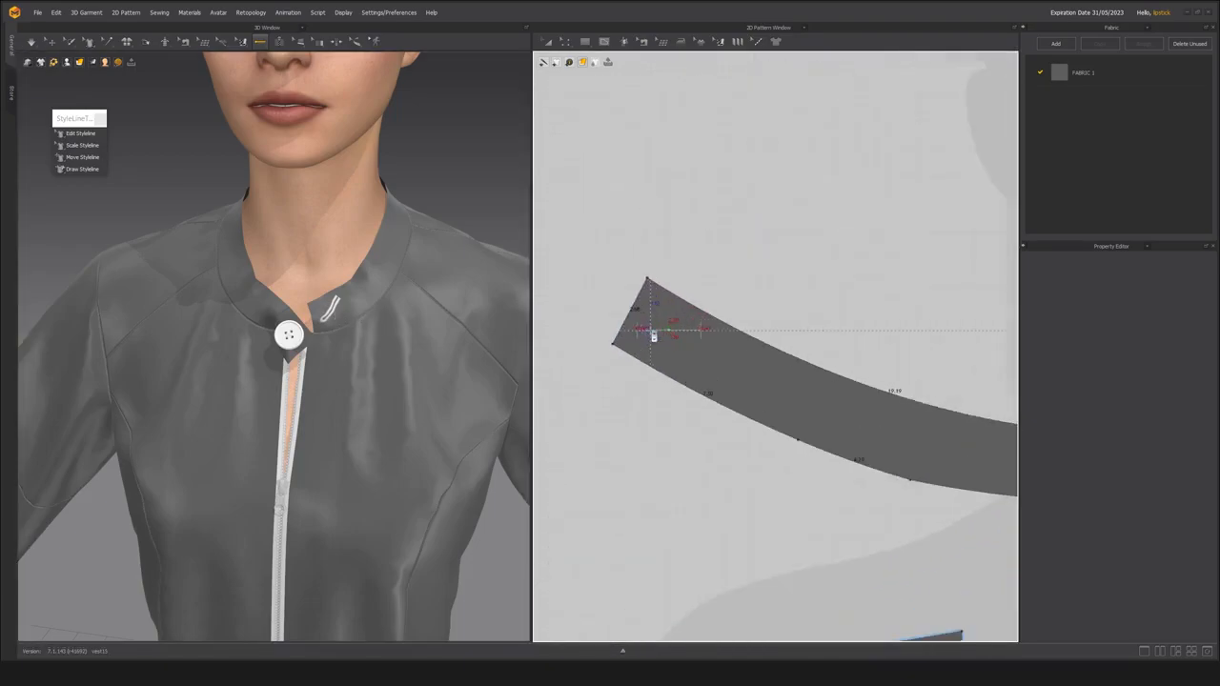
Move the buttonhole slightly inward from the collar's end and set its angle to 333 so it follows the collar's slope.
click(547, 42)
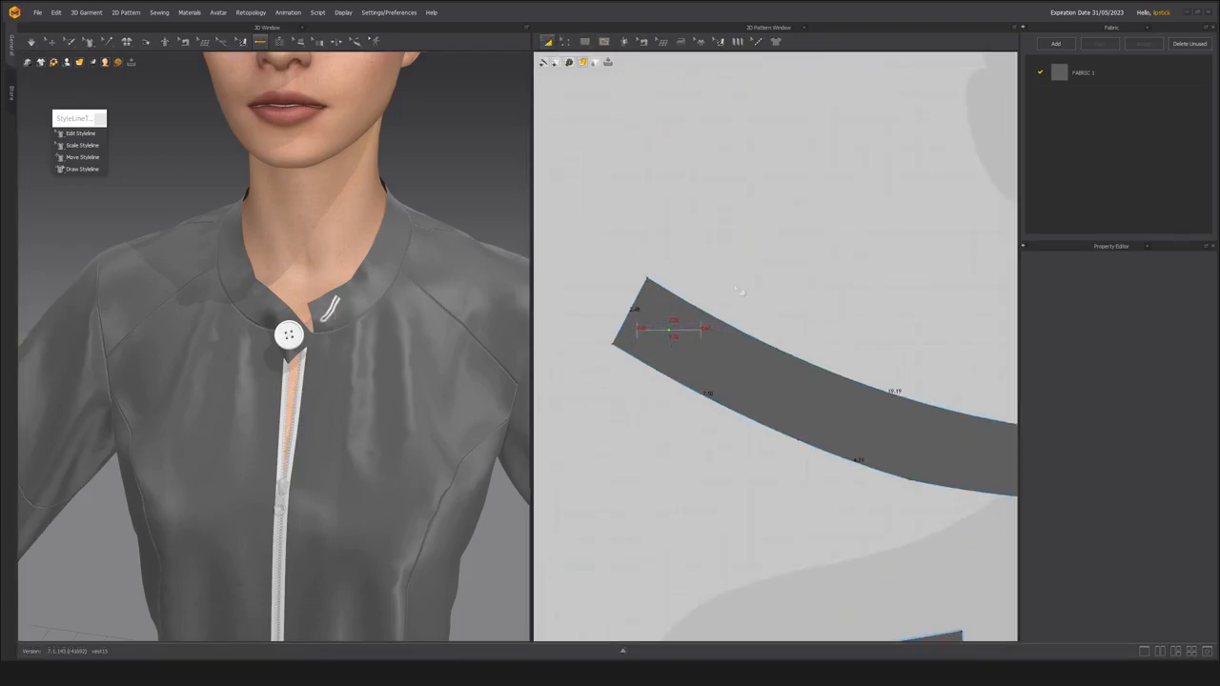
click(274, 44)
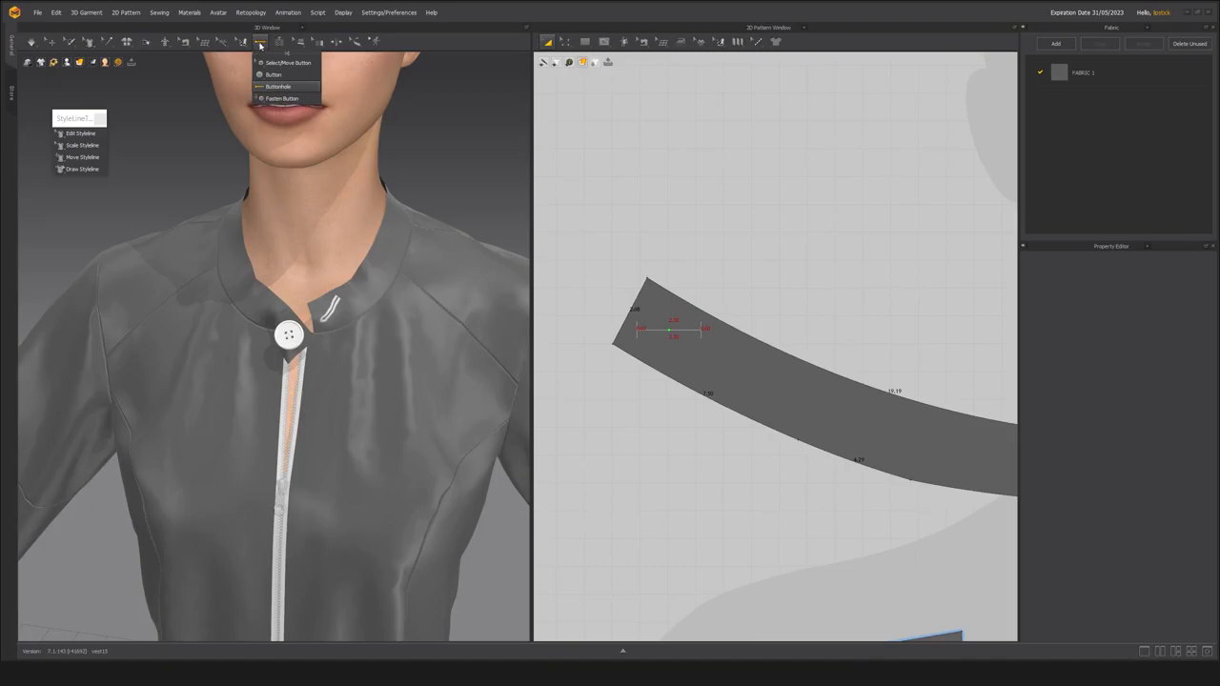
click(286, 62)
click(649, 334)
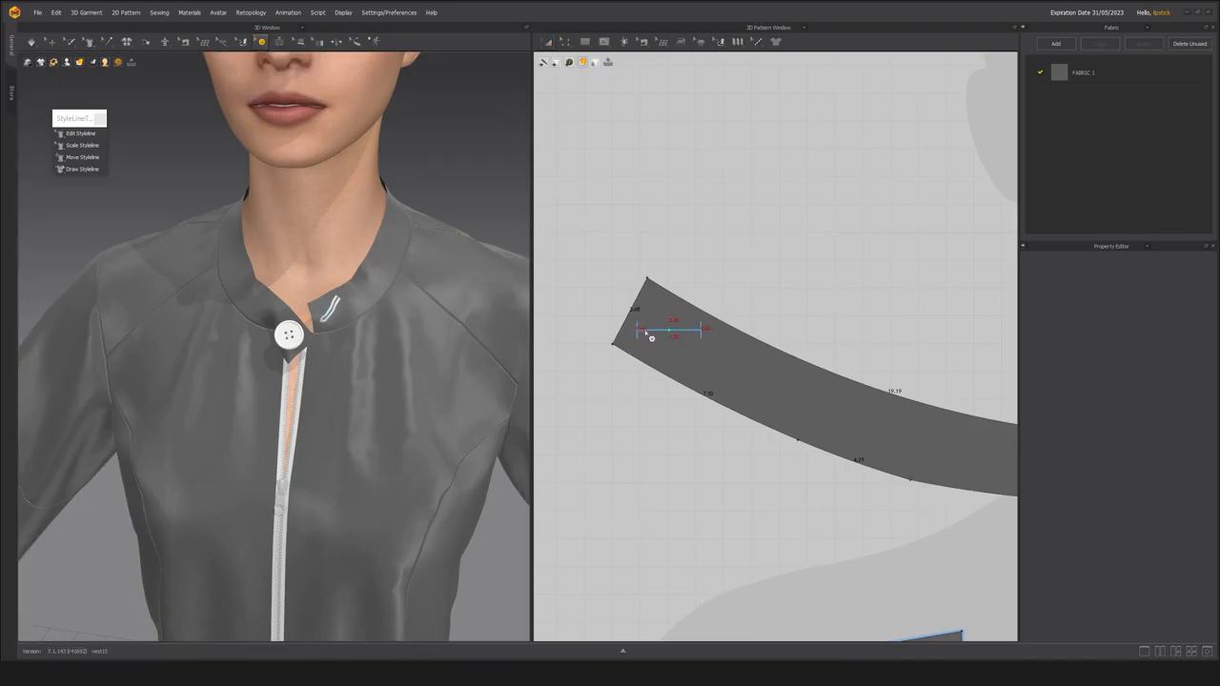
drag(675, 334, 689, 341)
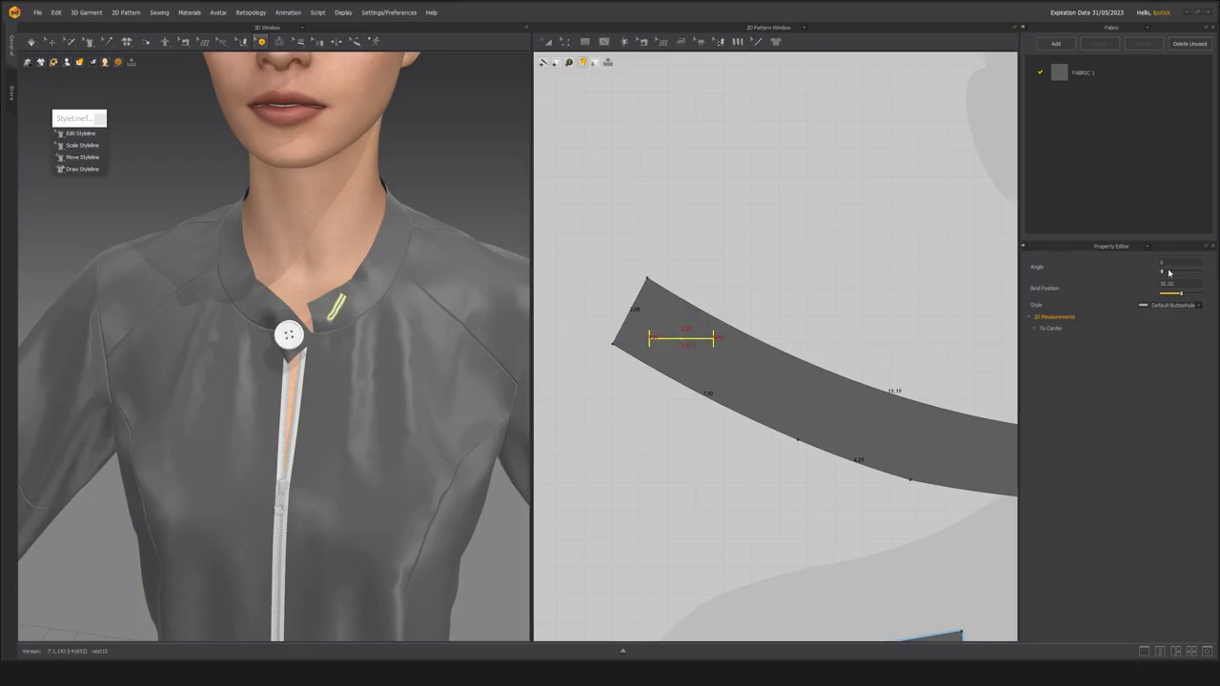
drag(1171, 274, 1196, 278)
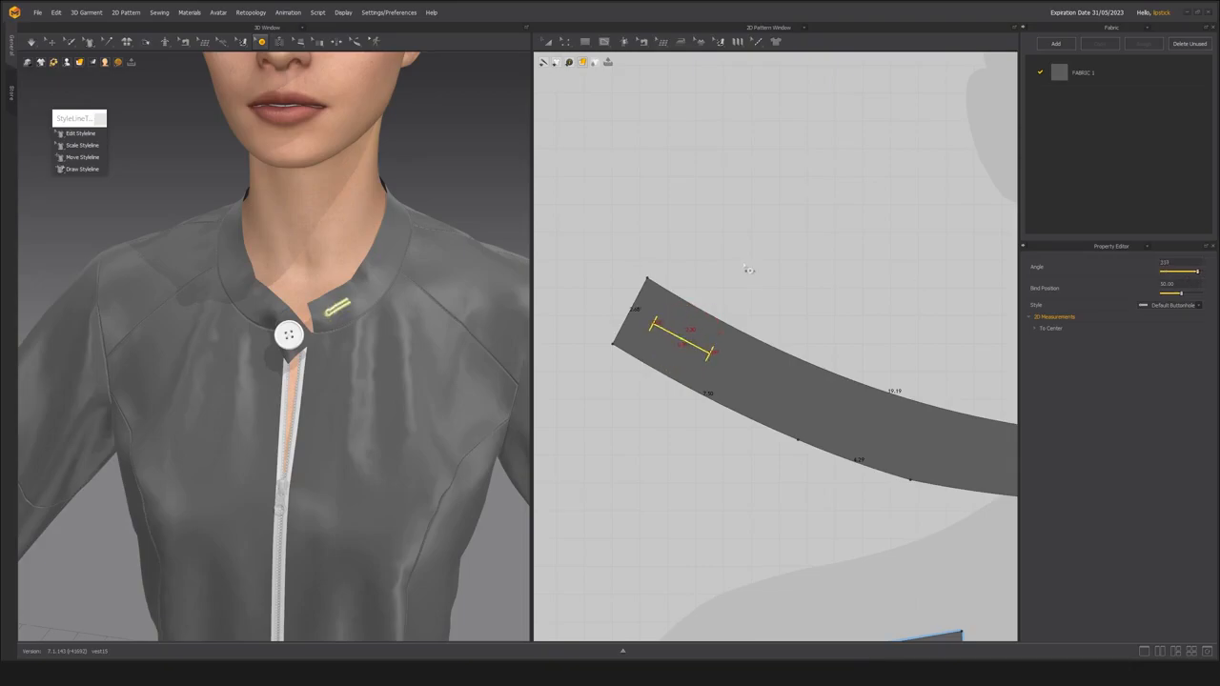
scroll(354, 277, up, 2)
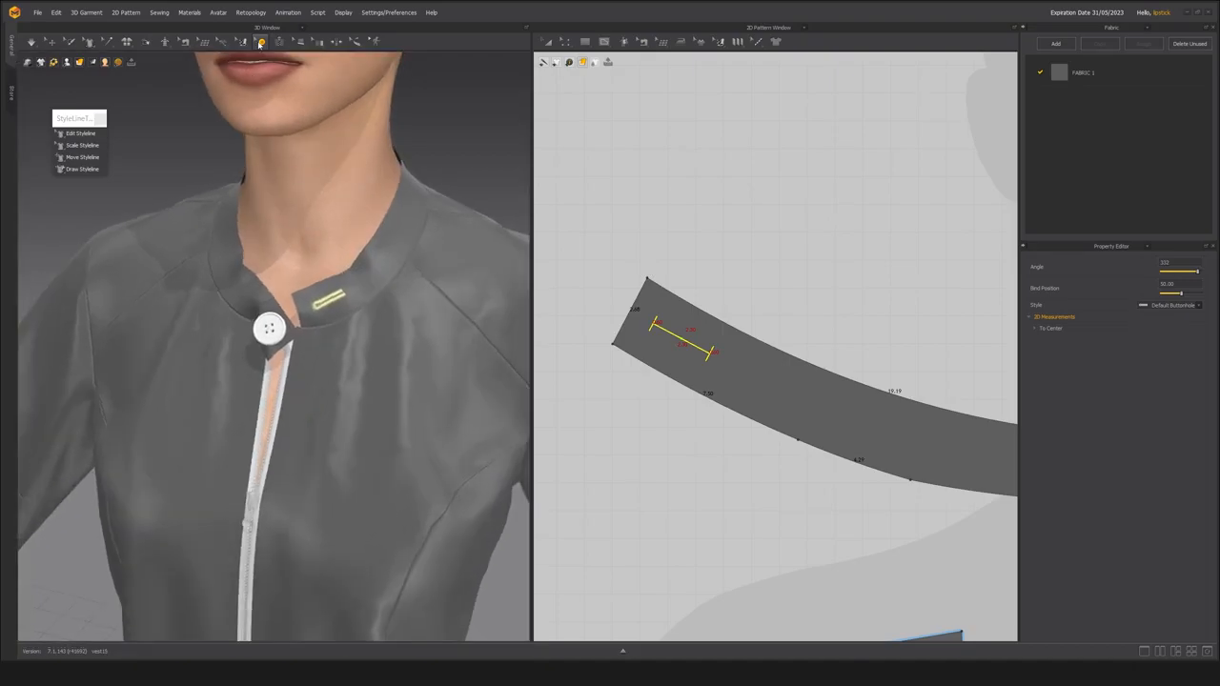
Fasten the tab's button to the collar's buttonhole and simulate the closure.
click(261, 42)
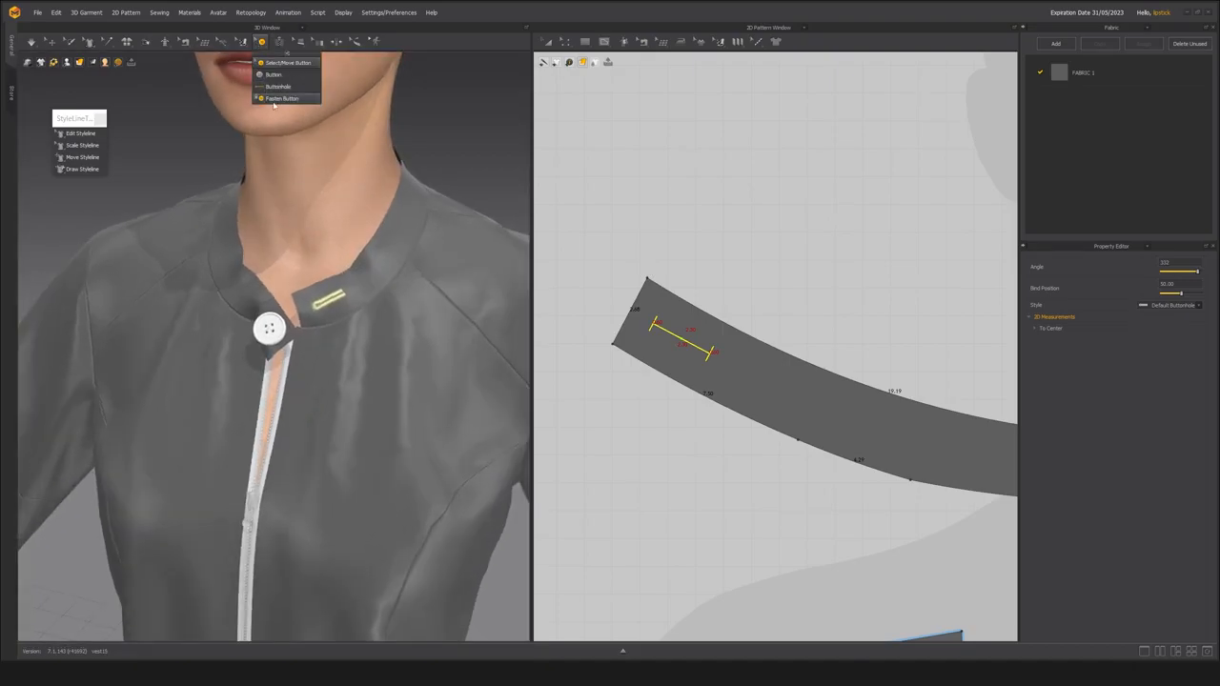
mouse_move(262, 48)
click(281, 99)
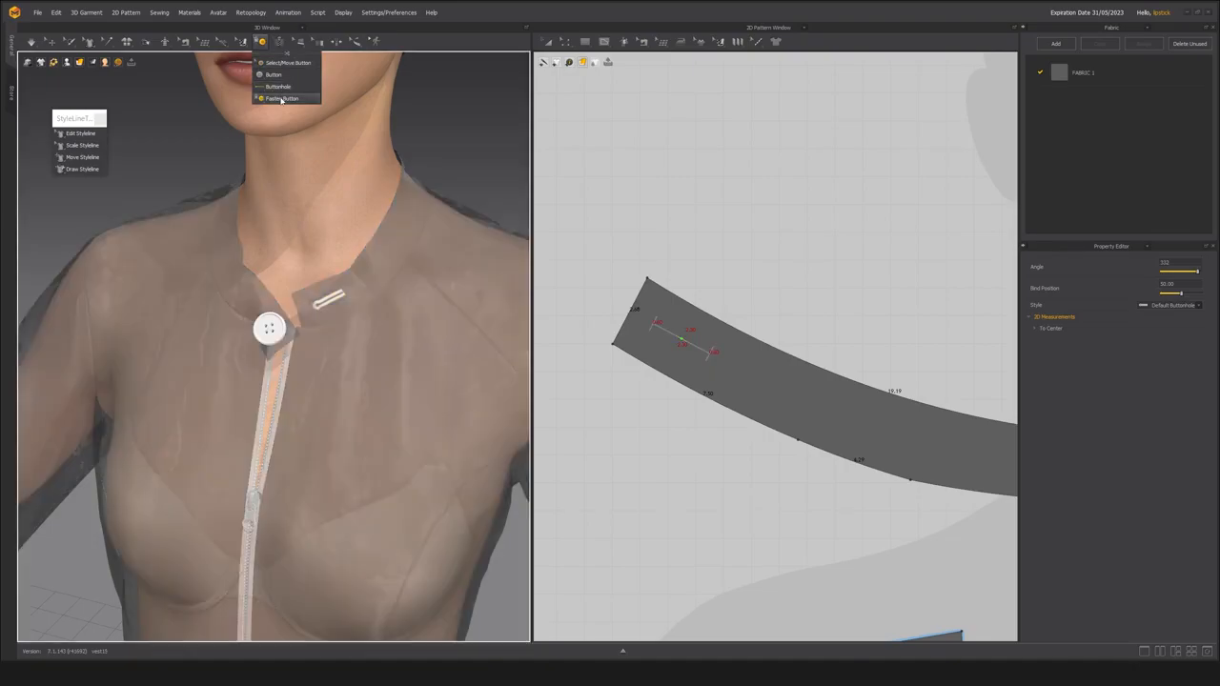
click(276, 332)
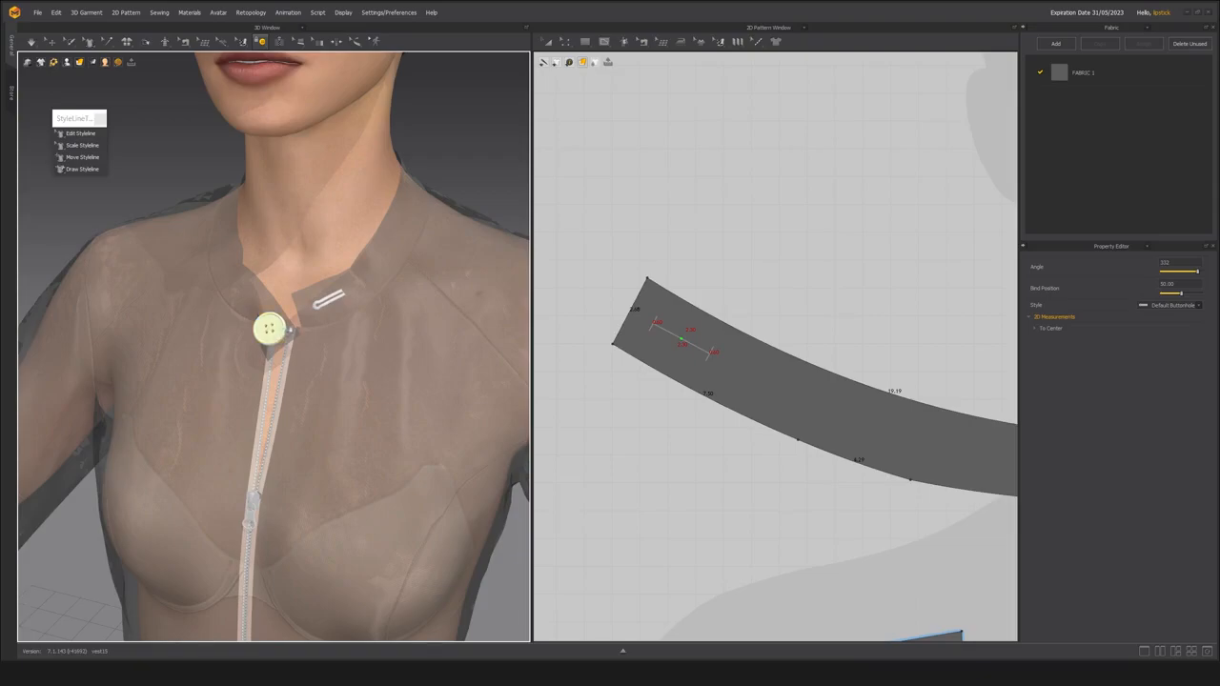
click(329, 303)
key(space)
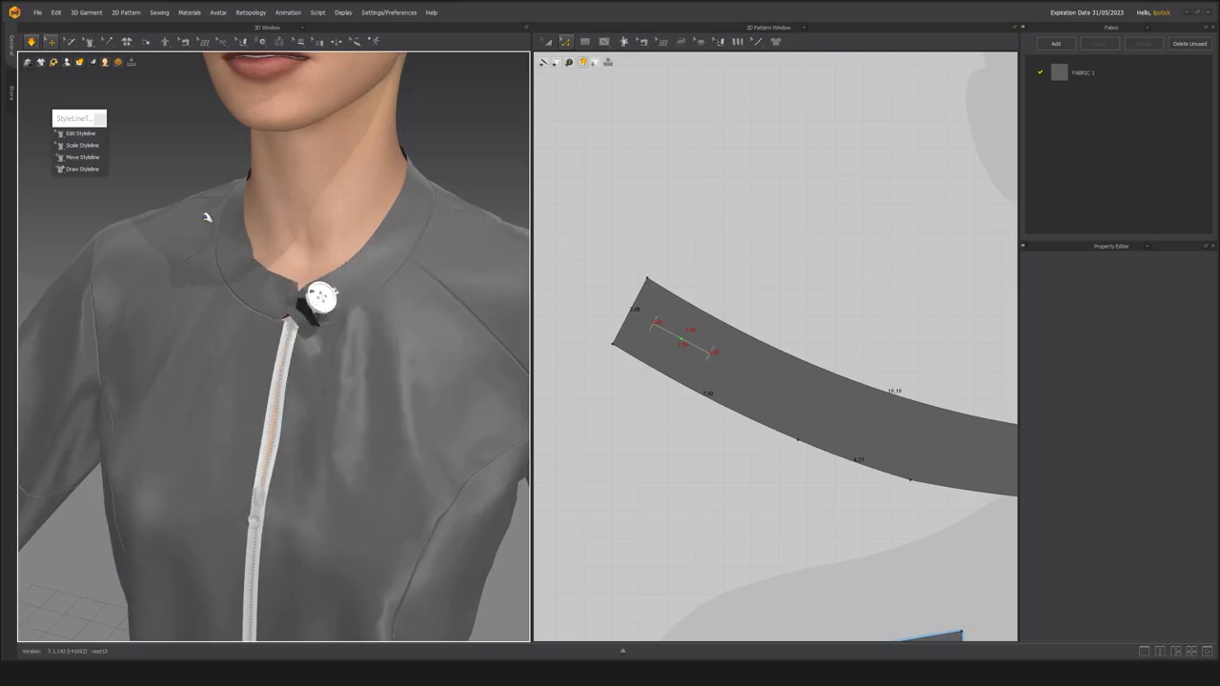
Pull the buttoned tab and the collar ends into place during simulation, checking the closure from several angles, and stop simulating.
right_drag(325, 297, 400, 299)
click(396, 287)
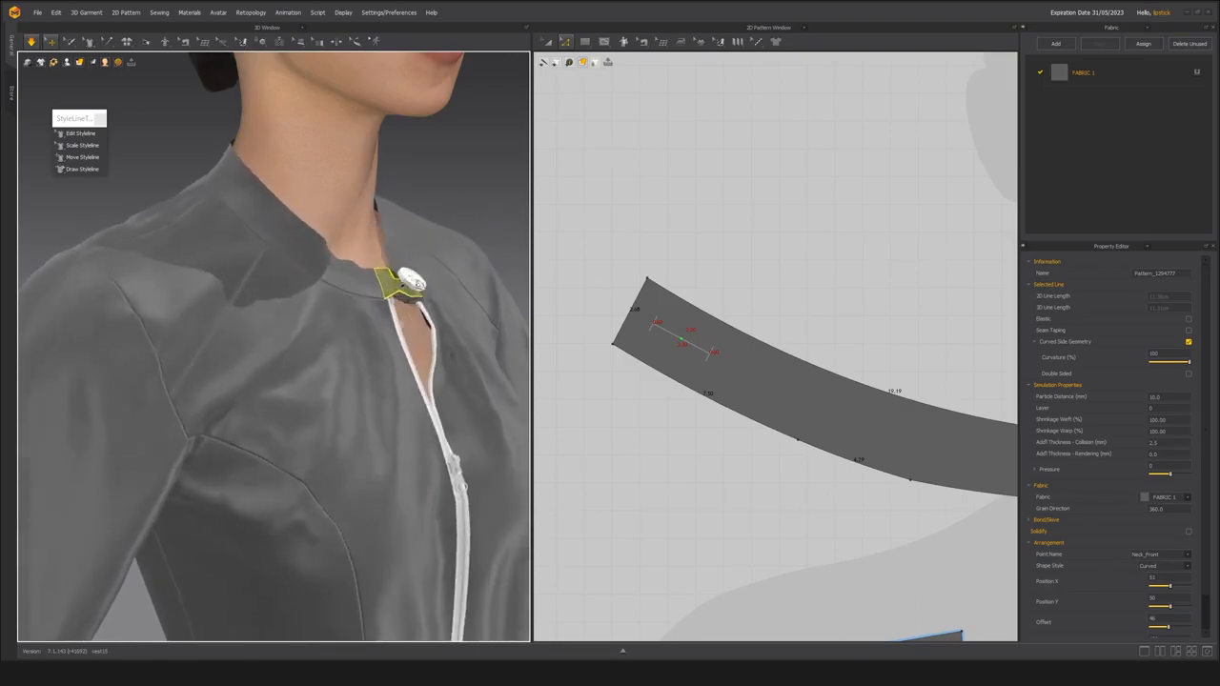
right_drag(424, 239, 215, 330)
click(355, 307)
right_drag(354, 315, 327, 306)
click(327, 330)
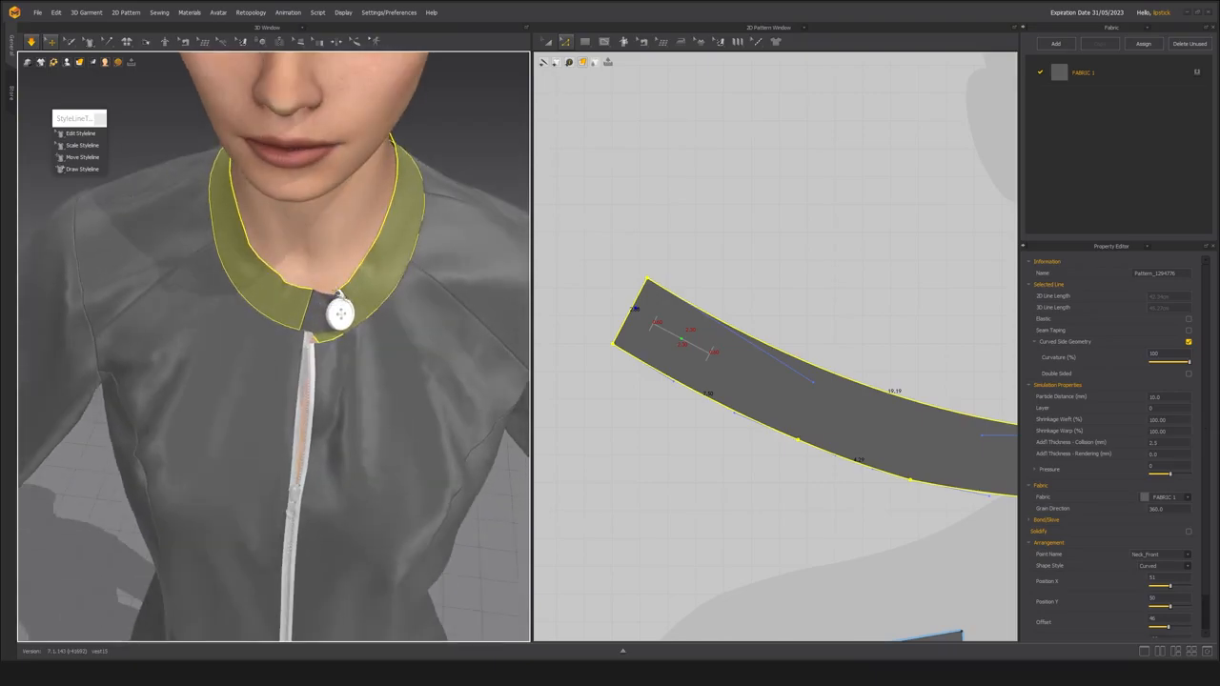
scroll(313, 340, up, 2)
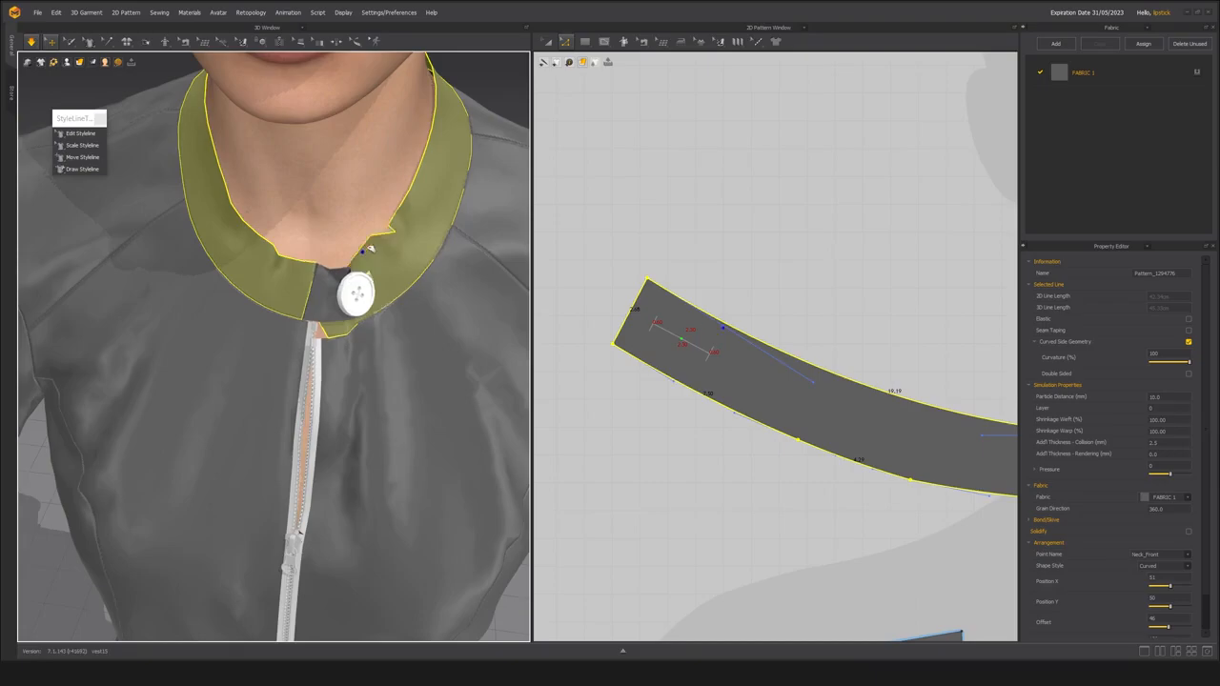
right_drag(370, 248, 280, 279)
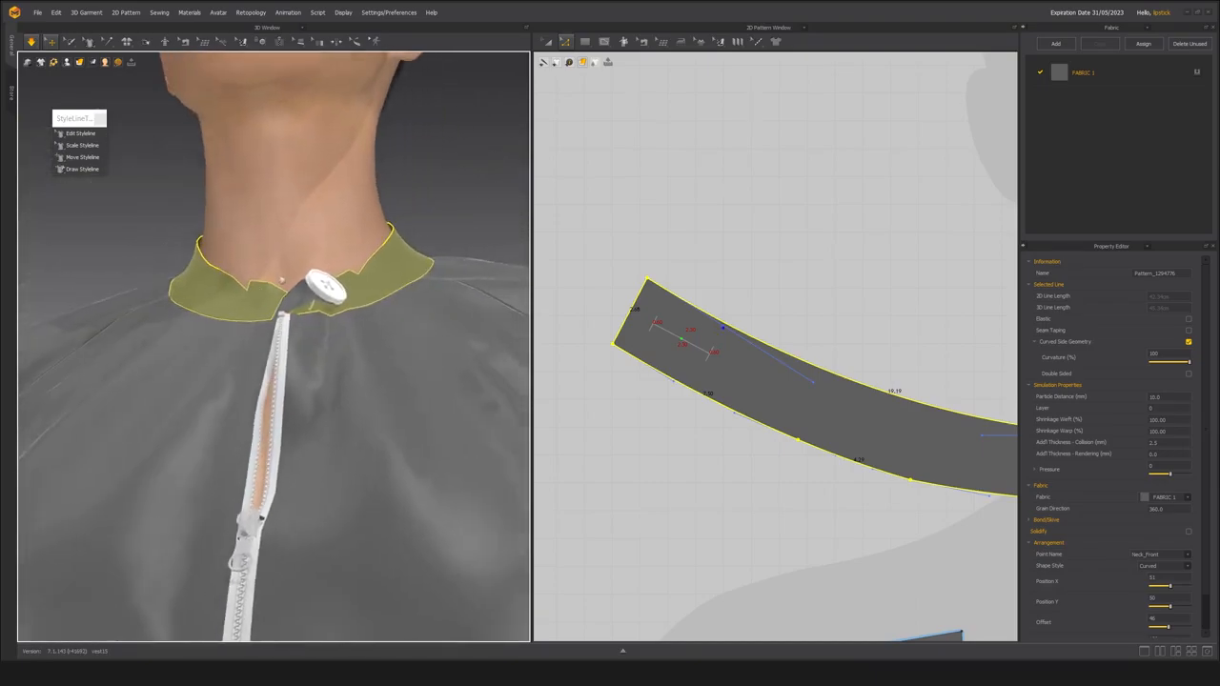
scroll(281, 277, up, 5)
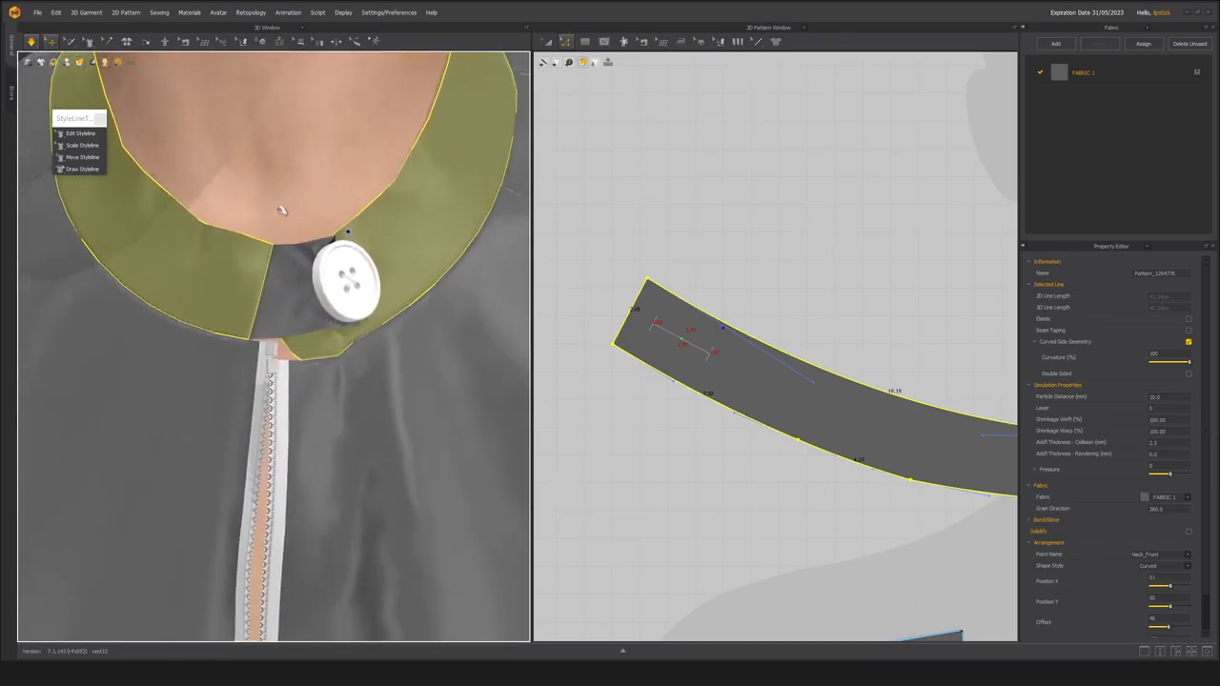
key(space)
Move the buttoned tab piece in the 2D pattern to just above the collar end that holds the buttonhole.
middle_drag(294, 258, 287, 264)
scroll(701, 345, down, 8)
middle_drag(944, 324, 863, 331)
scroll(863, 331, up, 3)
key(a)
click(809, 333)
middle_drag(768, 336, 983, 311)
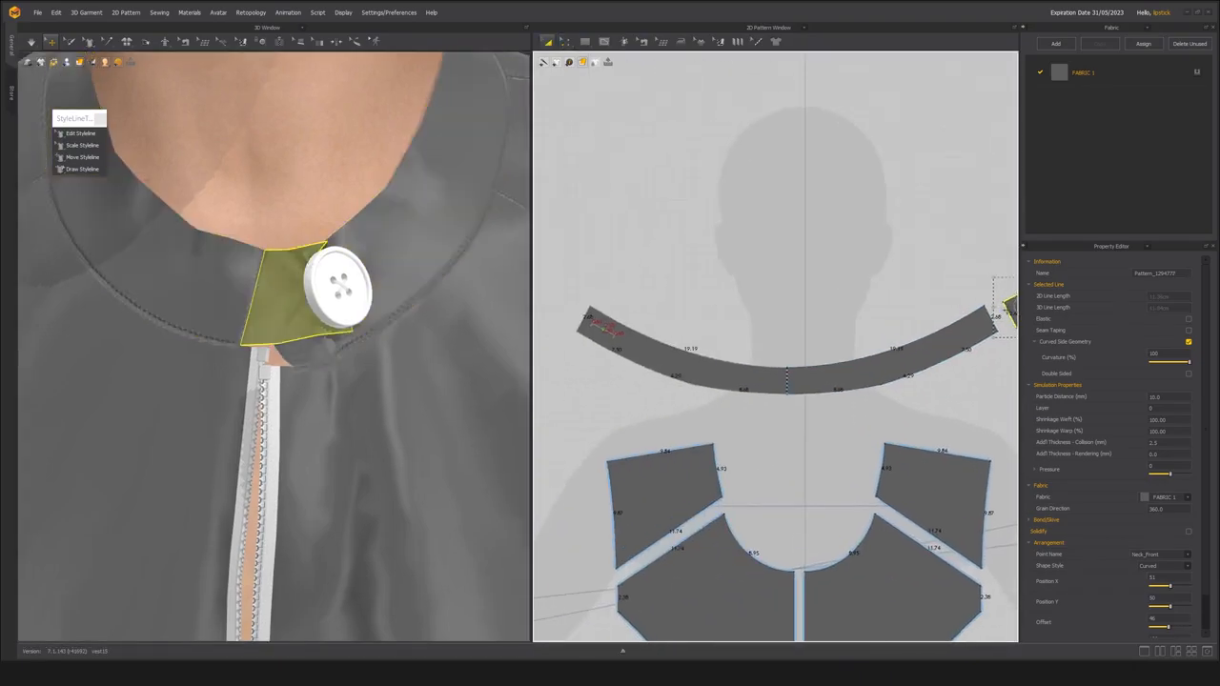
drag(1005, 307, 613, 280)
scroll(613, 280, up, 3)
middle_drag(560, 304, 591, 305)
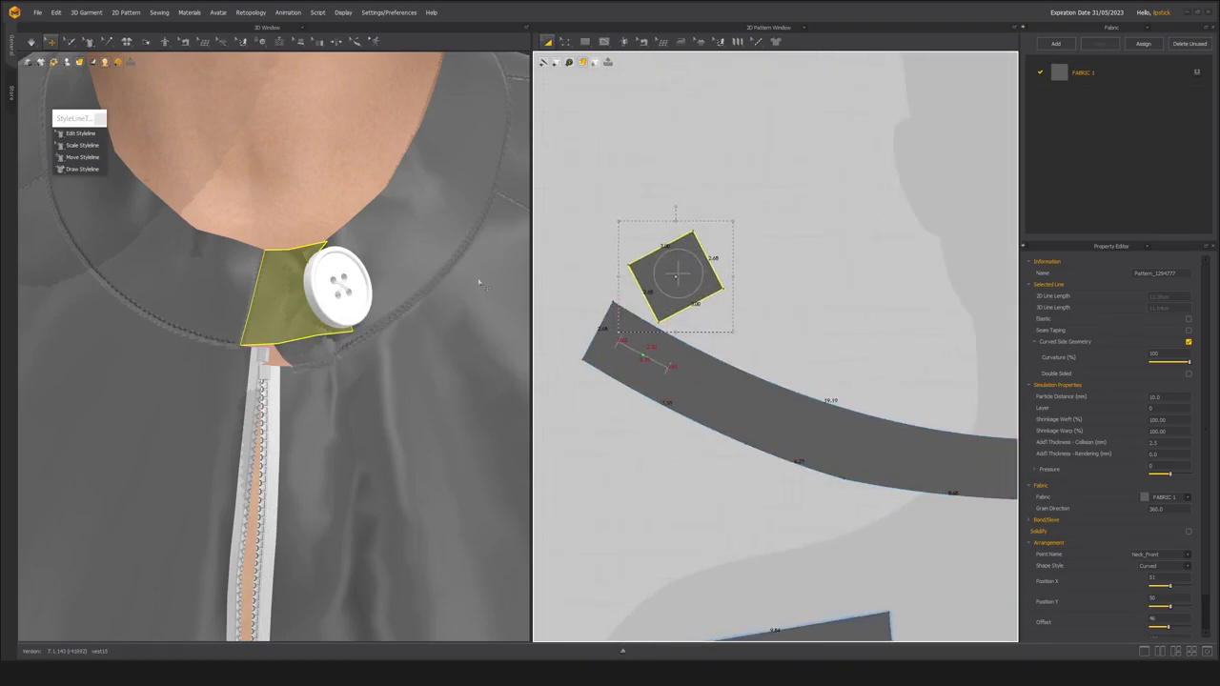
Shift the buttonhole slightly farther from the collar's end and the button slightly toward the tab's edge nearest that collar end.
click(262, 42)
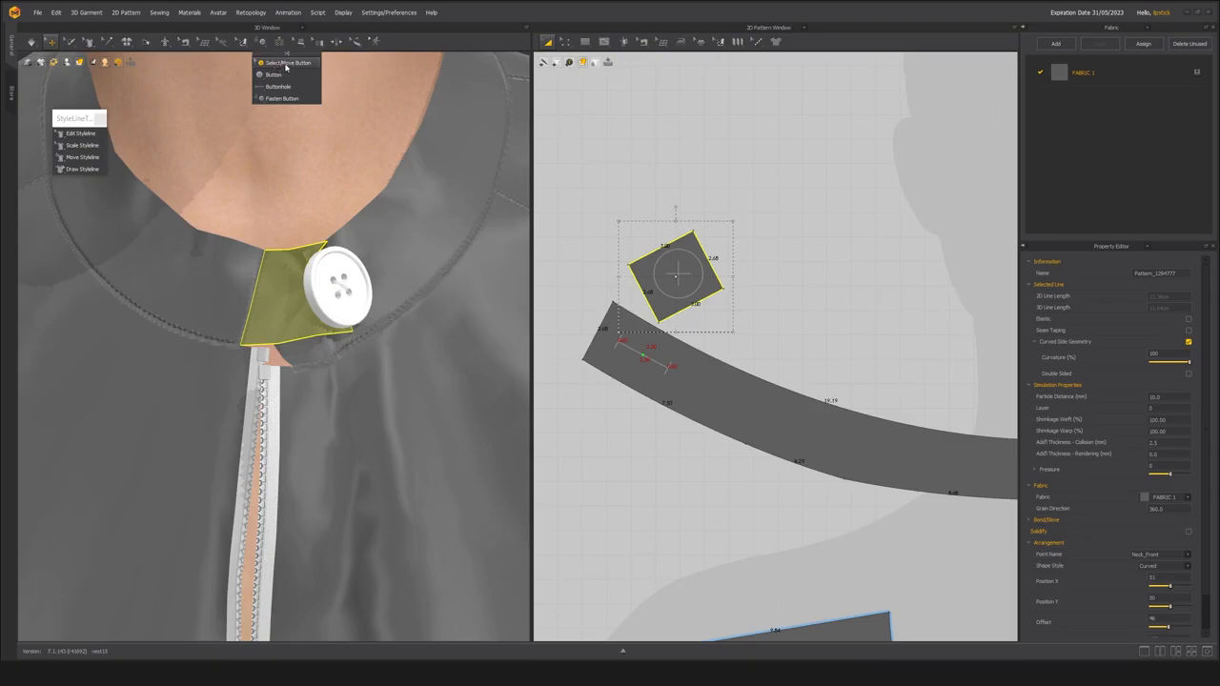
click(286, 65)
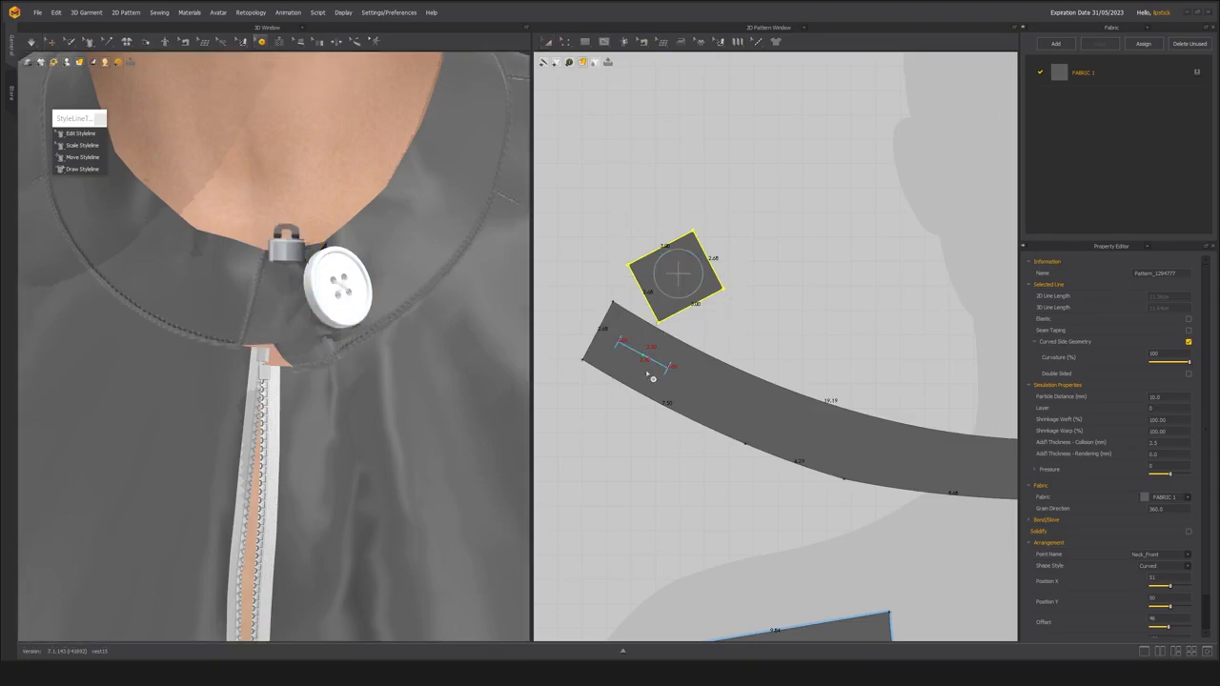
drag(644, 359, 658, 364)
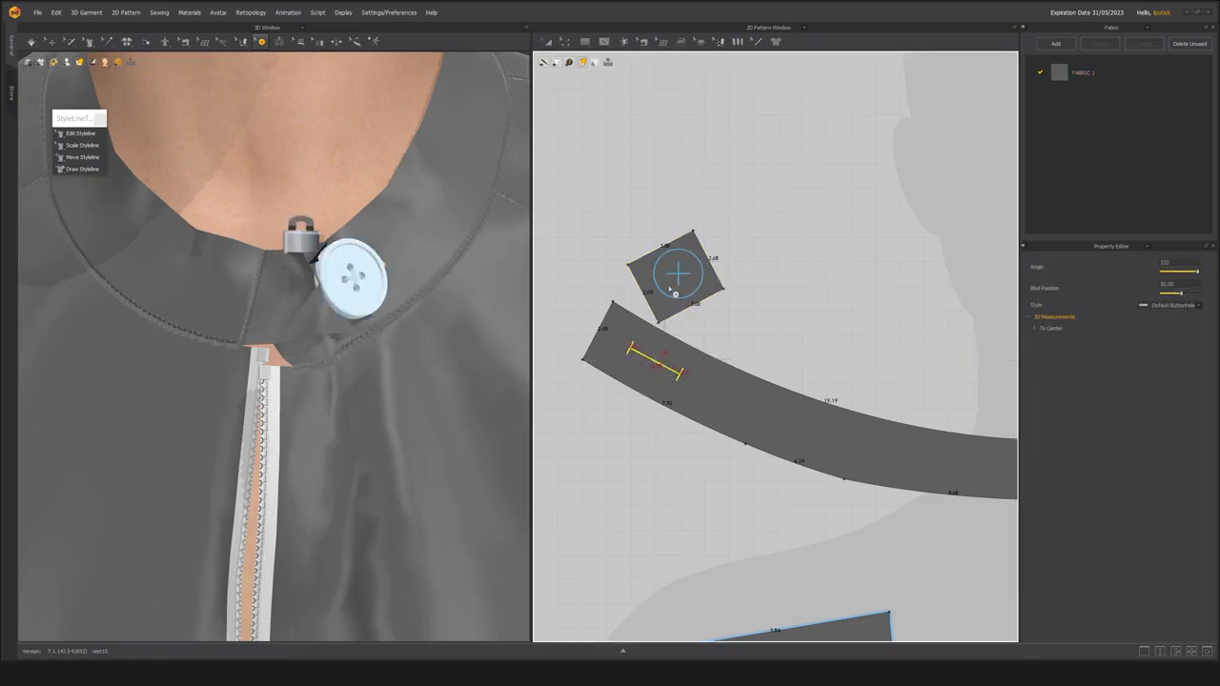
click(688, 279)
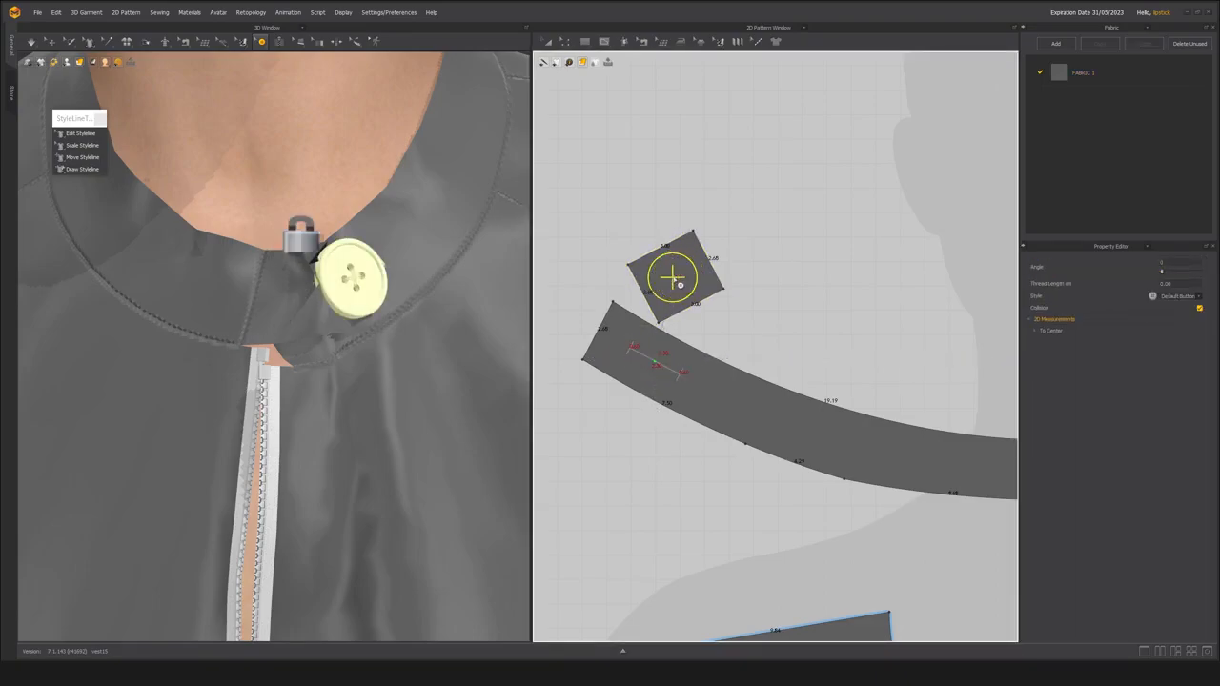
Simulate the garment and pull the folded buttoned tab down and across so it lies over the collar closure.
key(space)
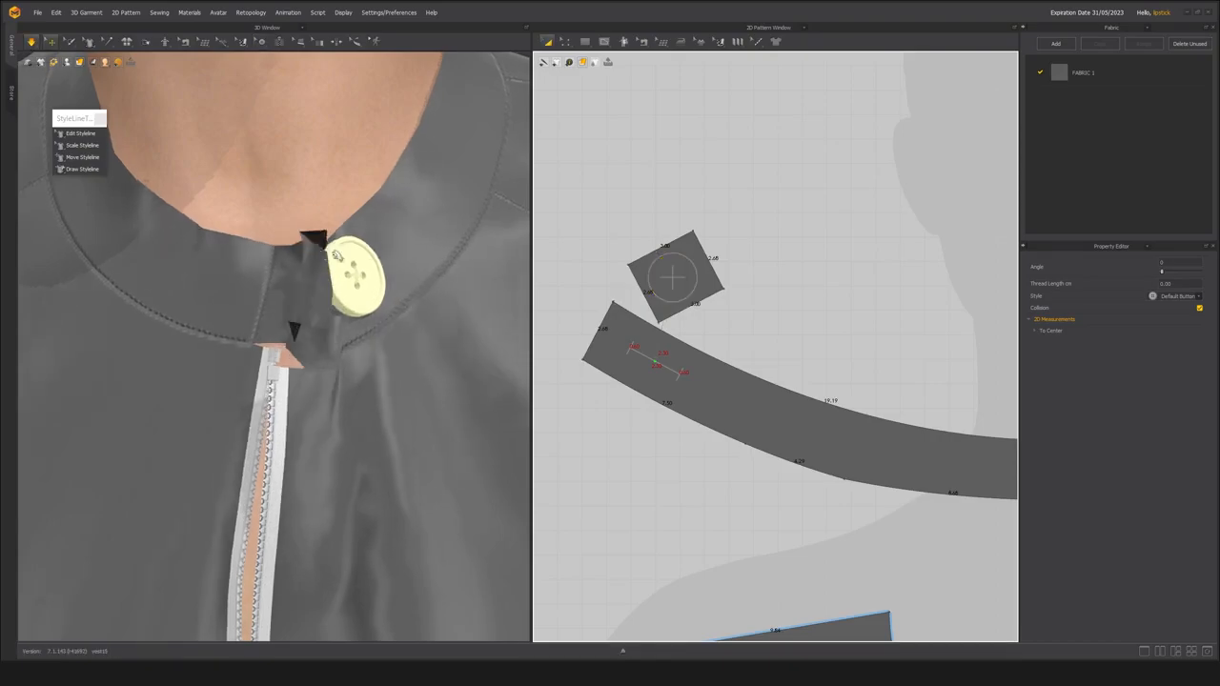
click(315, 270)
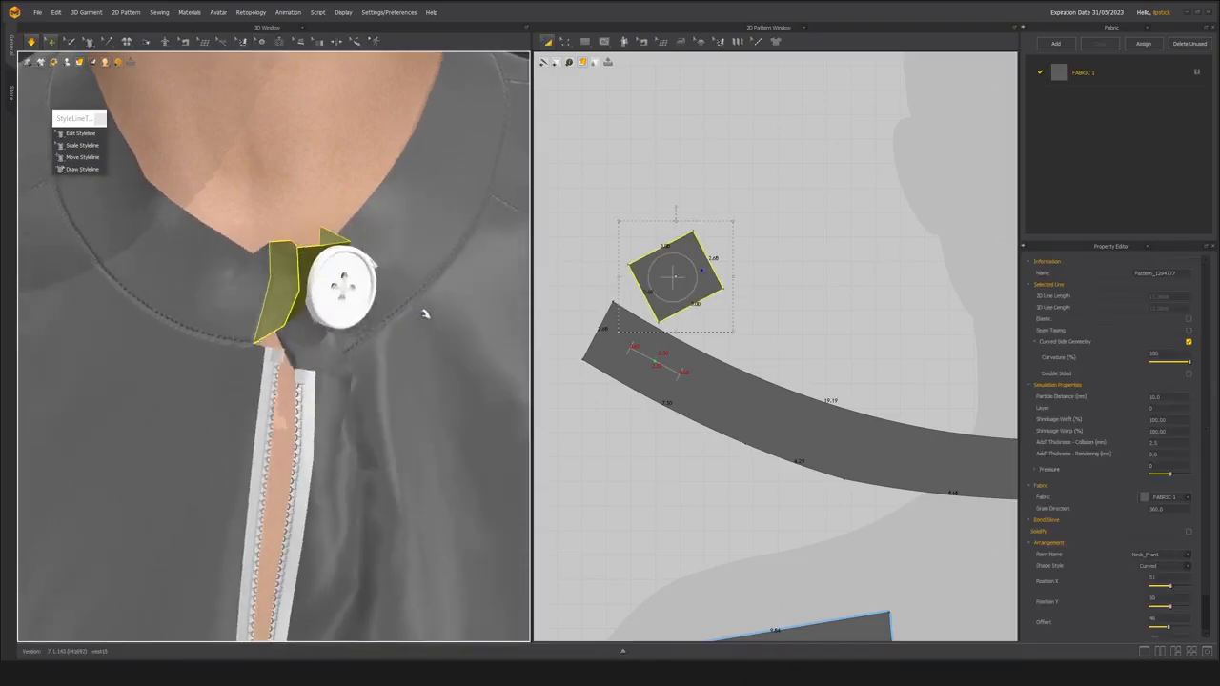
drag(335, 293, 402, 324)
right_drag(390, 314, 322, 331)
drag(378, 318, 337, 298)
right_drag(289, 306, 301, 348)
click(294, 347)
drag(293, 348, 310, 300)
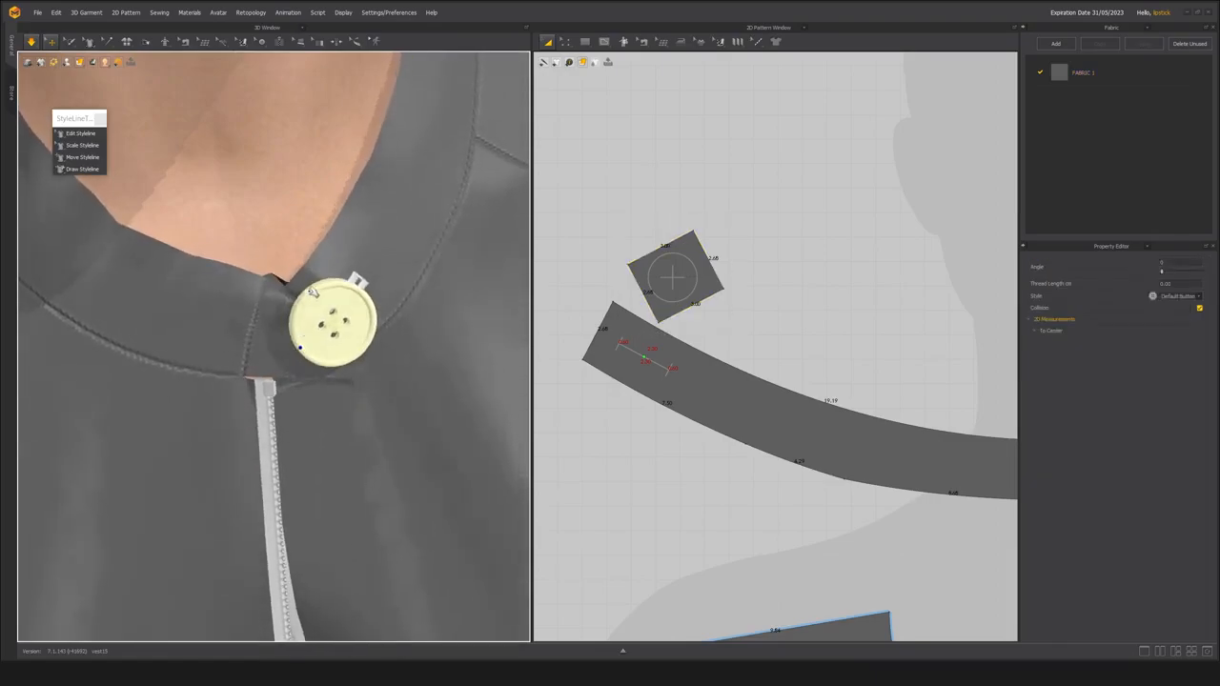
Pull the folded upper corner of the tab out from beneath the button so the tab unfolds over the collar.
click(289, 295)
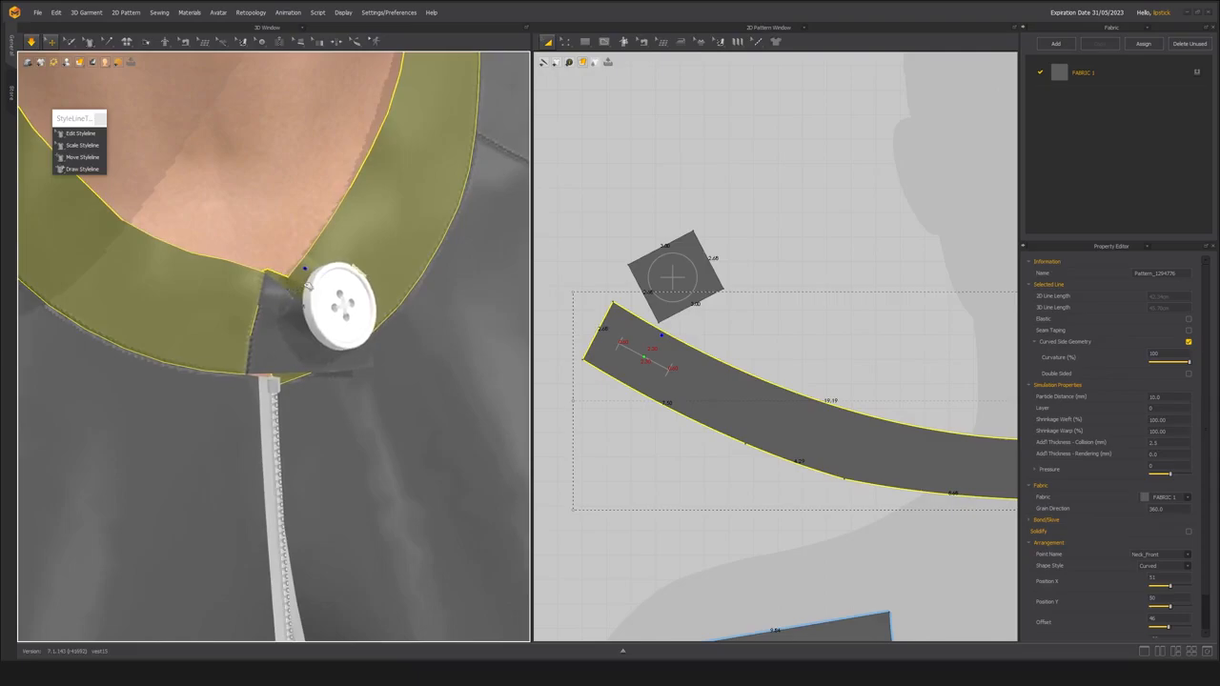
click(289, 291)
mouse_move(289, 291)
right_down()
mouse_move(303, 313)
mouse_move(313, 292)
right_up()
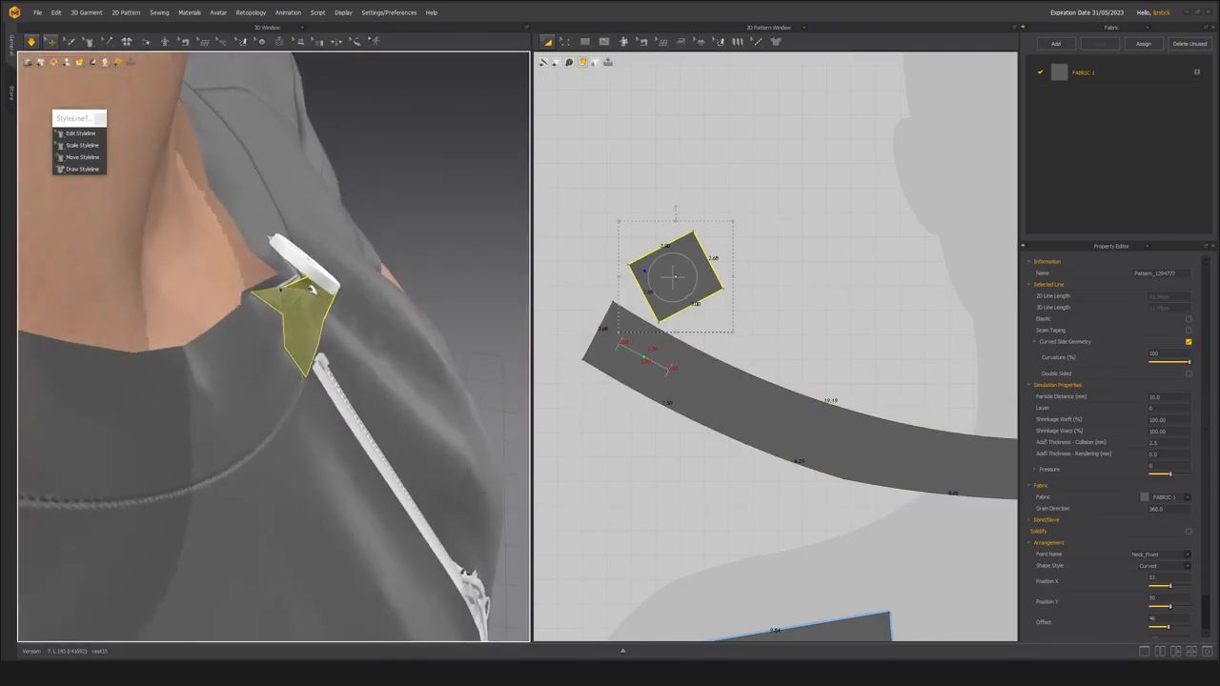
drag(282, 290, 269, 239)
scroll(268, 240, down, 4)
right_drag(267, 243, 176, 241)
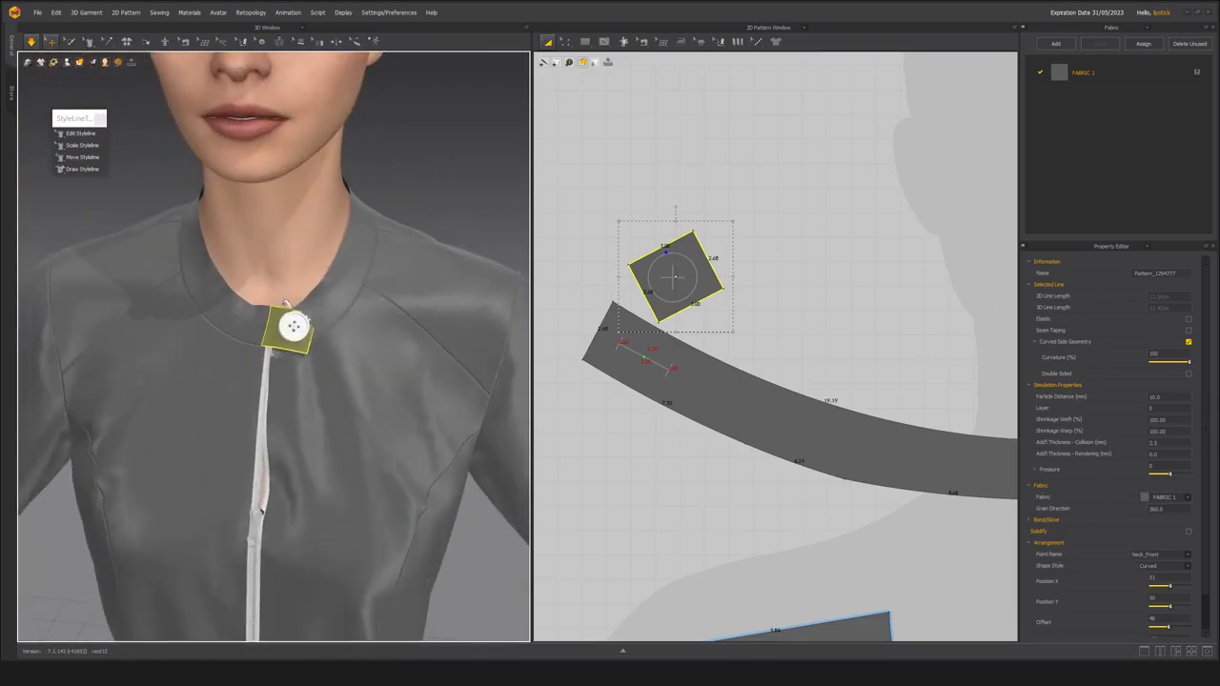
Pull the tab's outer upper corner up and outward during simulation so the buttoned tab lies flat on the collar.
scroll(291, 305, up, 2)
right_drag(290, 305, 323, 324)
scroll(323, 324, up, 3)
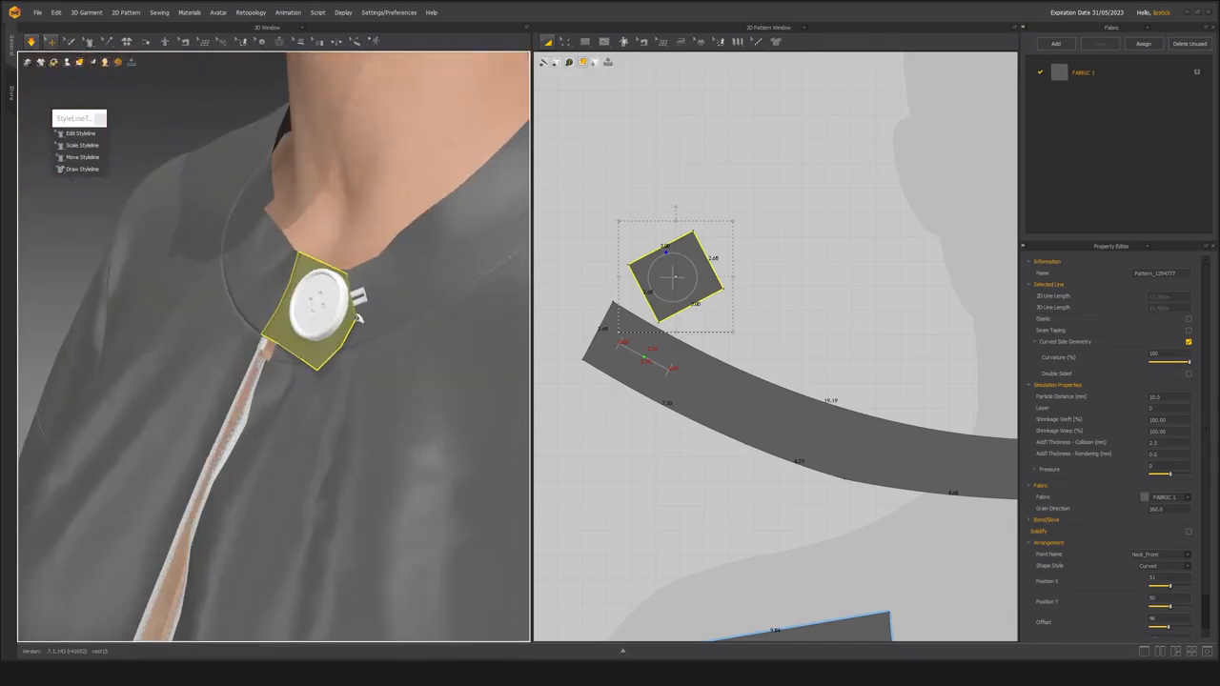
right_drag(339, 291, 258, 270)
drag(370, 293, 368, 267)
right_drag(305, 310, 429, 317)
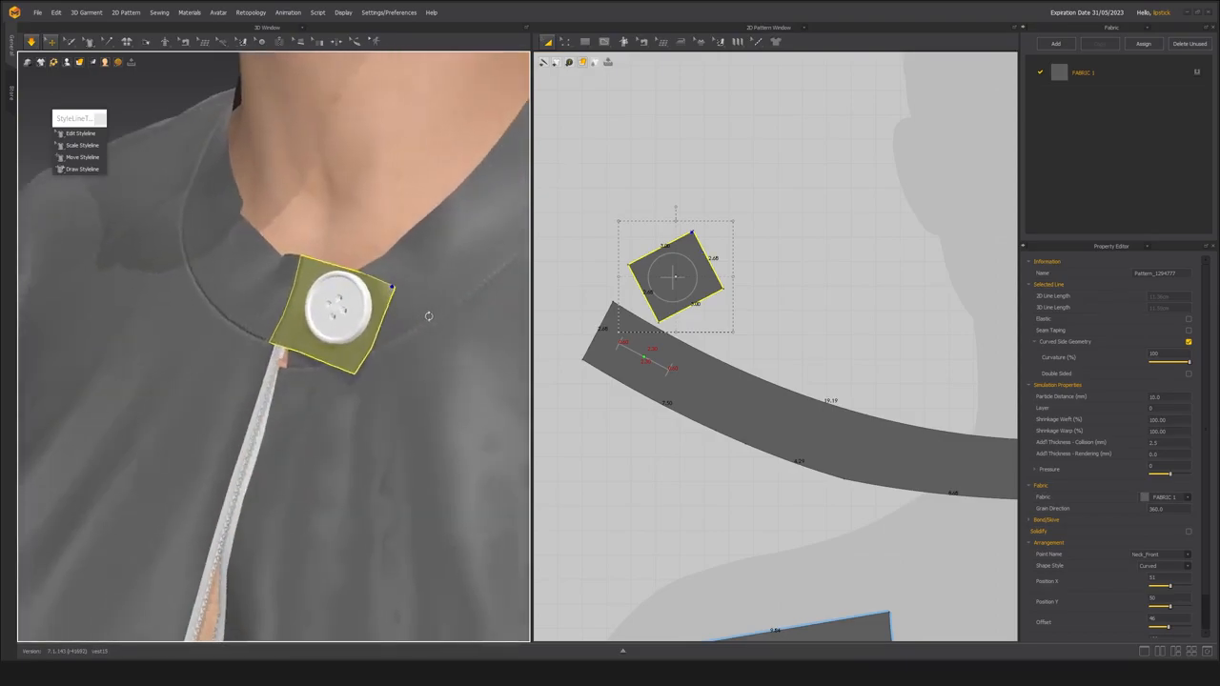
drag(391, 288, 404, 255)
scroll(398, 318, down, 3)
right_drag(398, 318, 404, 260)
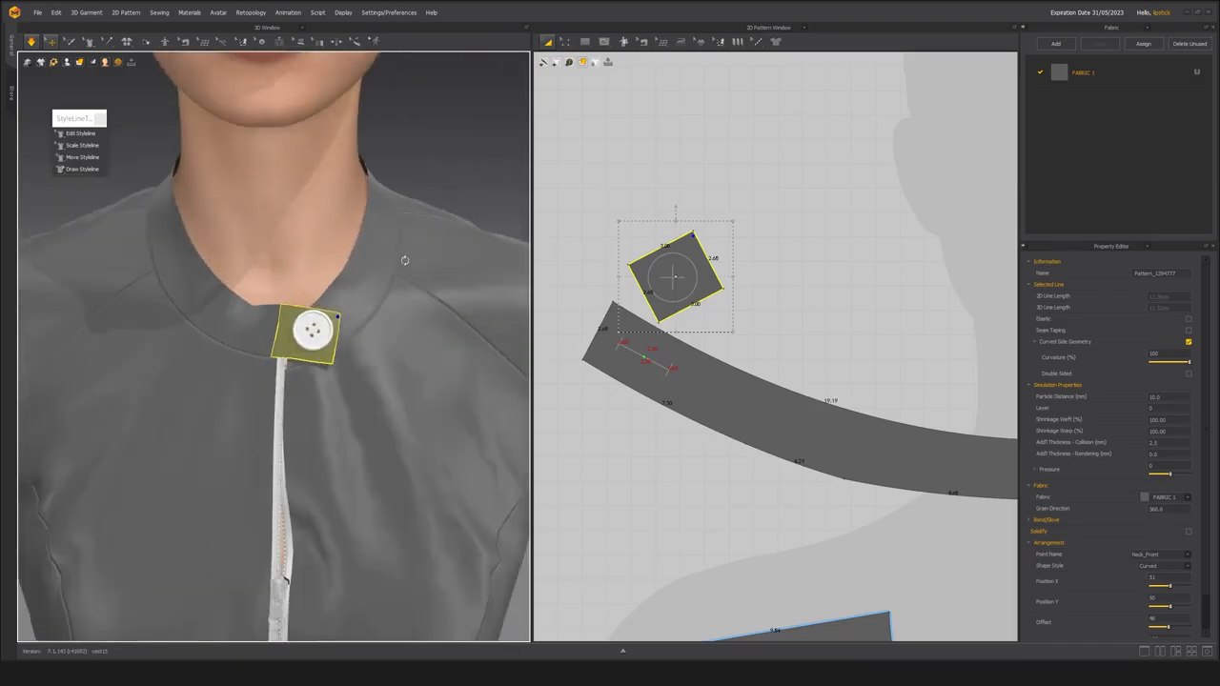
scroll(391, 270, down, 4)
right_drag(338, 303, 346, 289)
scroll(352, 299, up, 3)
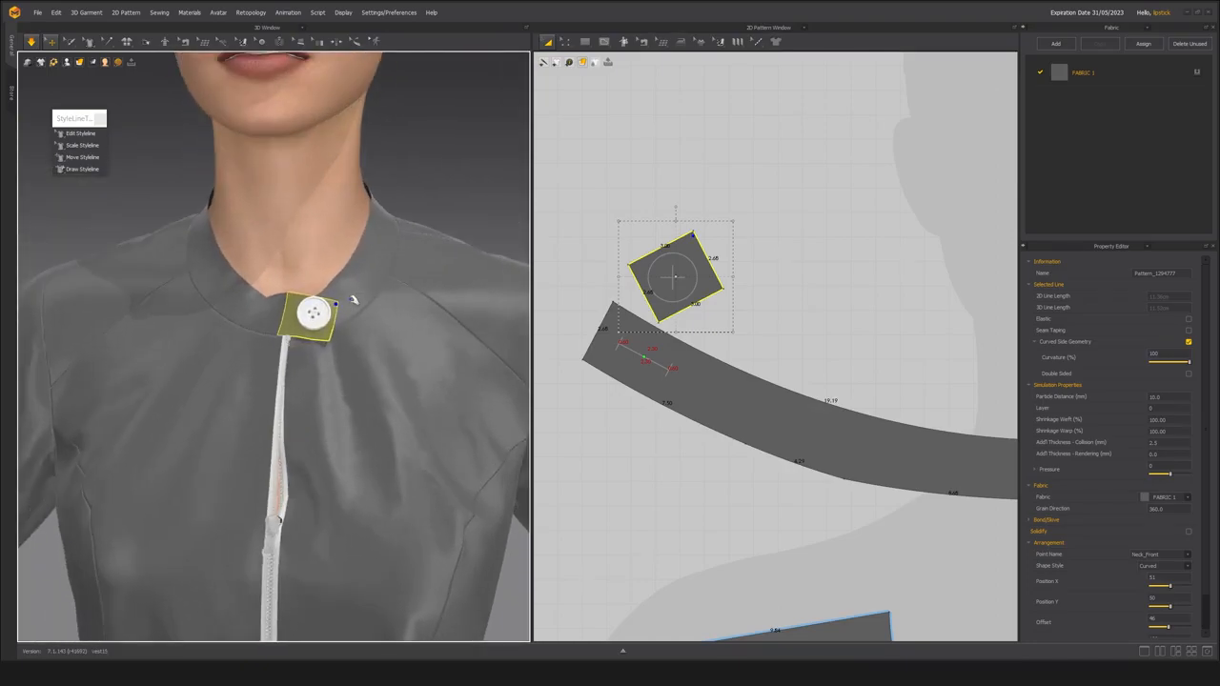
middle_drag(304, 362, 305, 376)
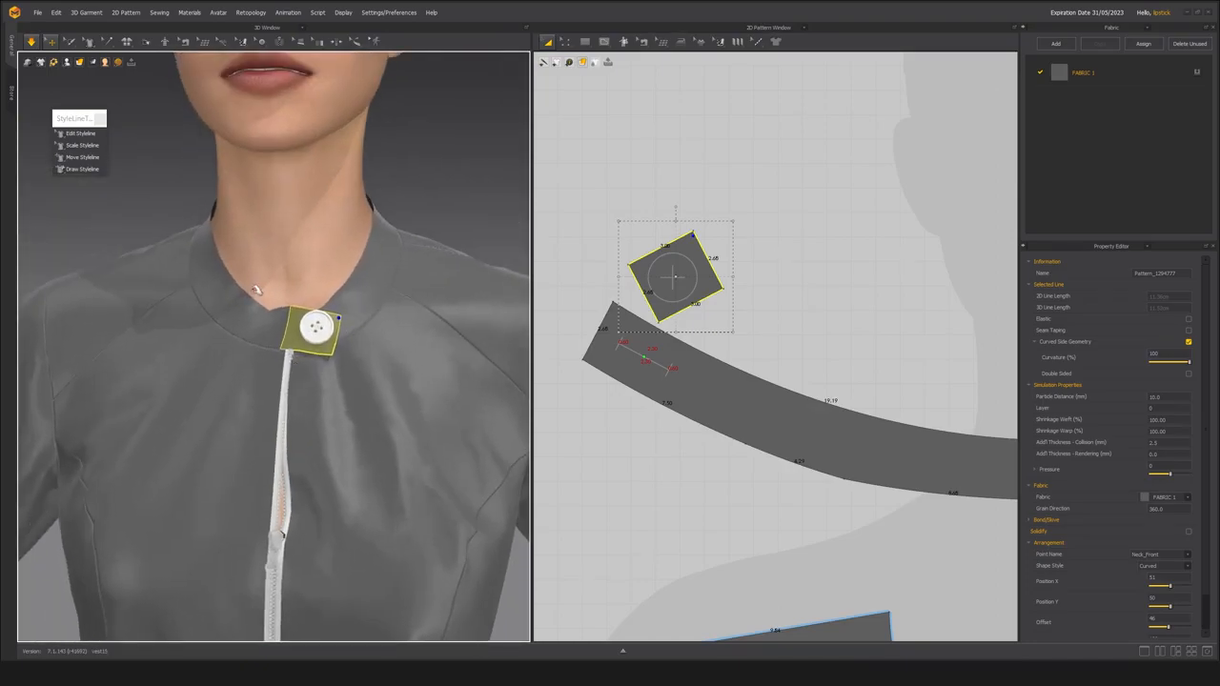
Check the style choices for the button and examine the buttoned collar closure from the front and side.
click(258, 306)
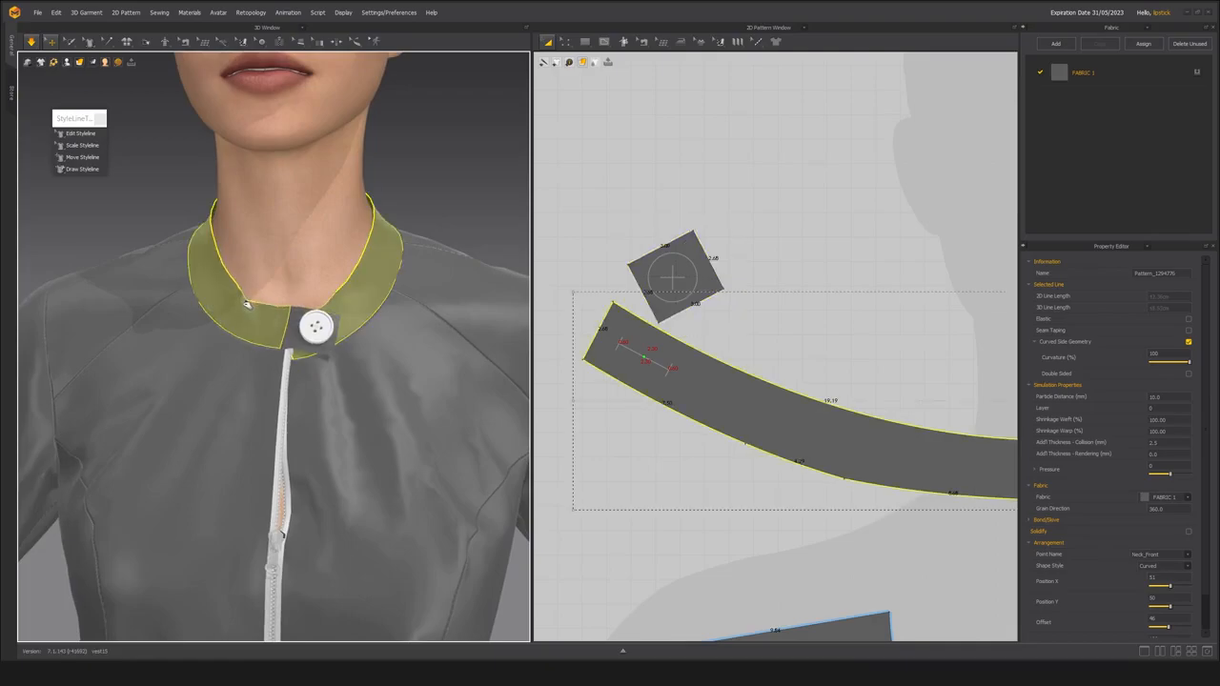
click(317, 329)
click(1197, 296)
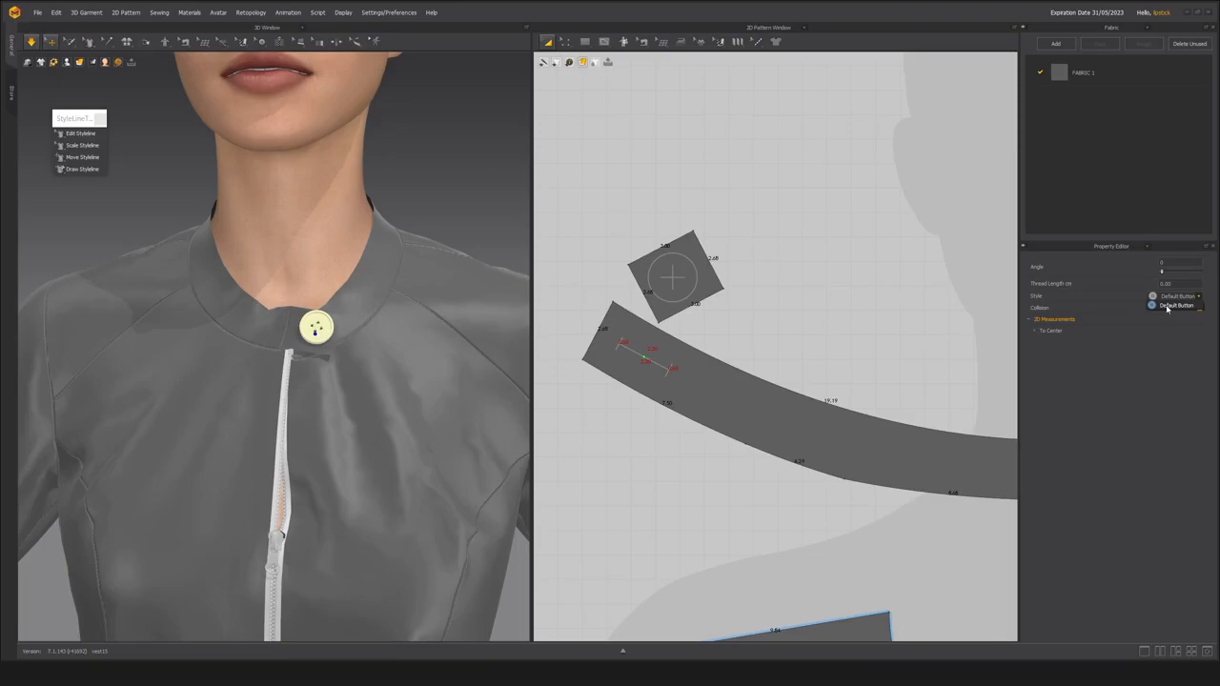
right_drag(184, 405, 209, 406)
right_drag(284, 371, 269, 376)
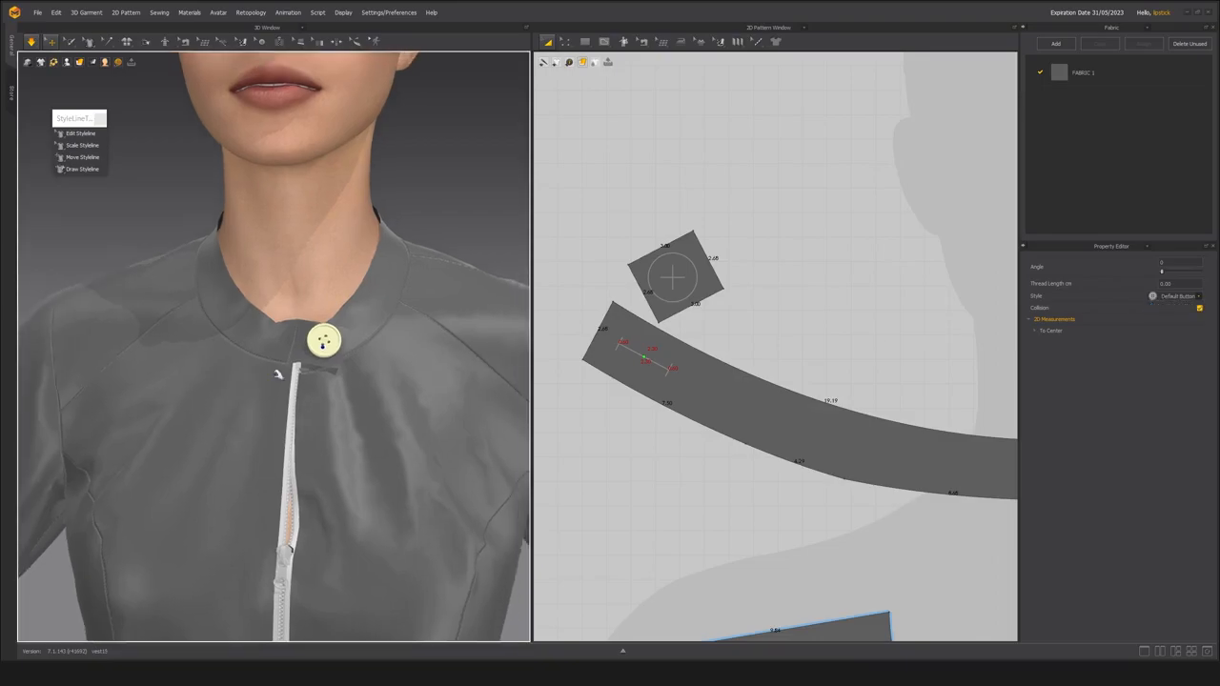
scroll(268, 384, up, 3)
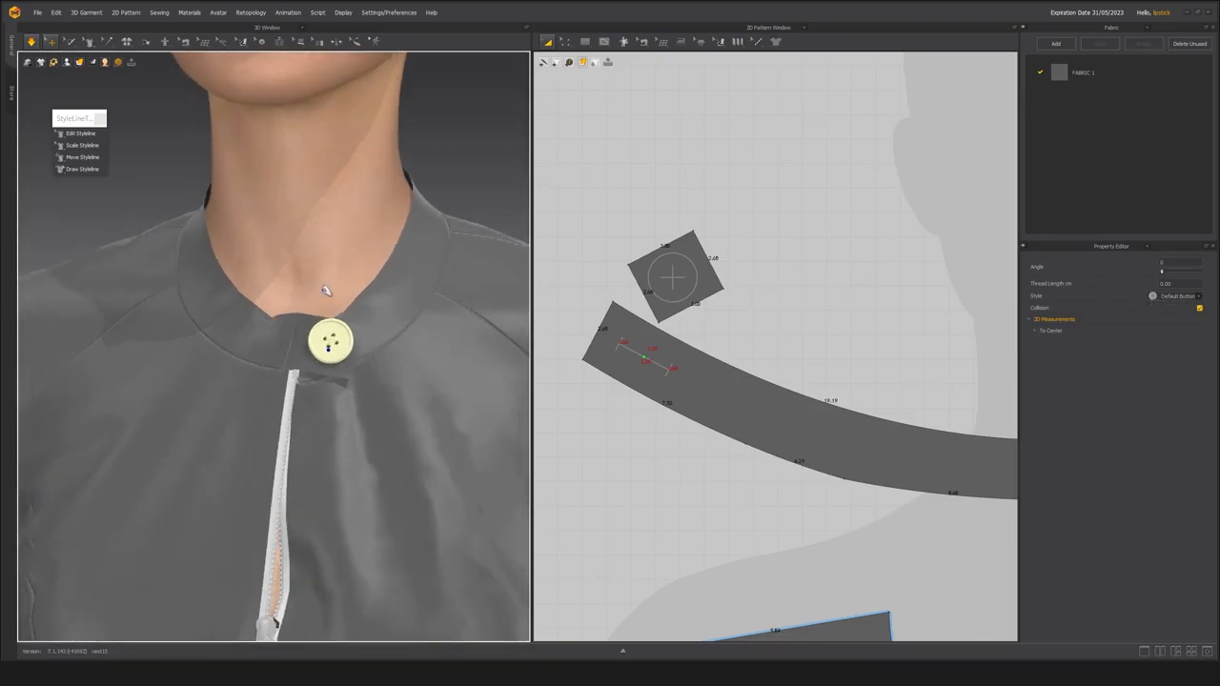
right_drag(376, 340, 306, 335)
scroll(306, 334, down, 2)
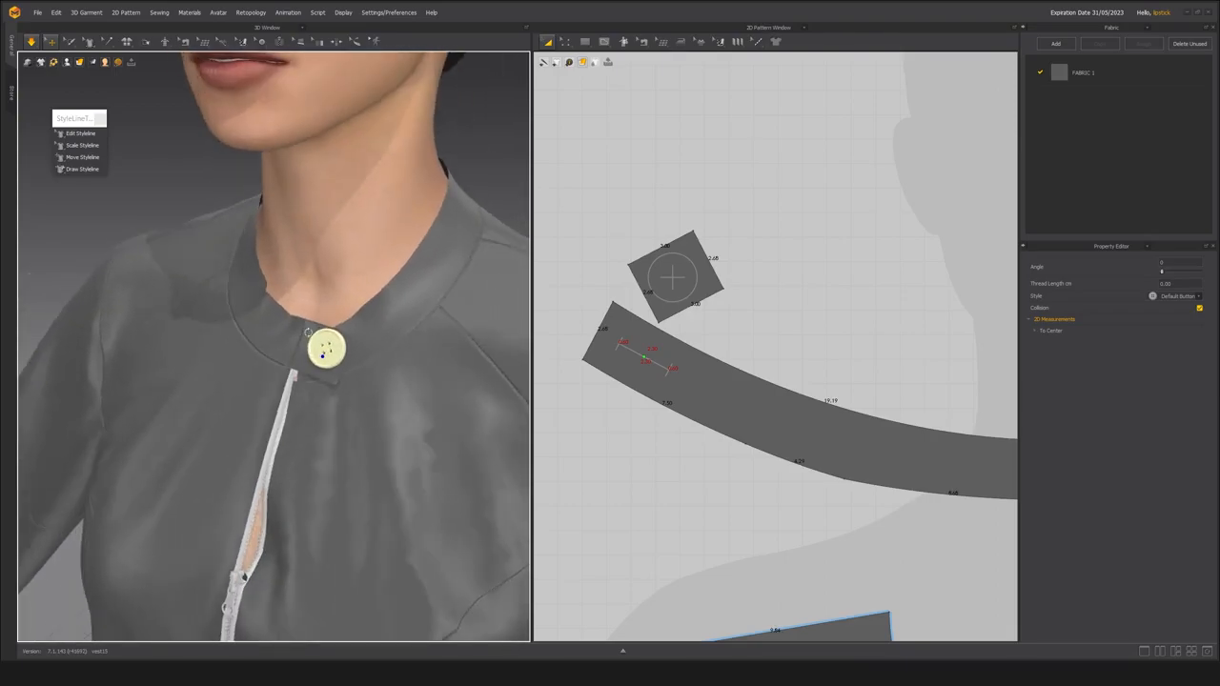
scroll(290, 313, up, 2)
scroll(288, 312, down, 5)
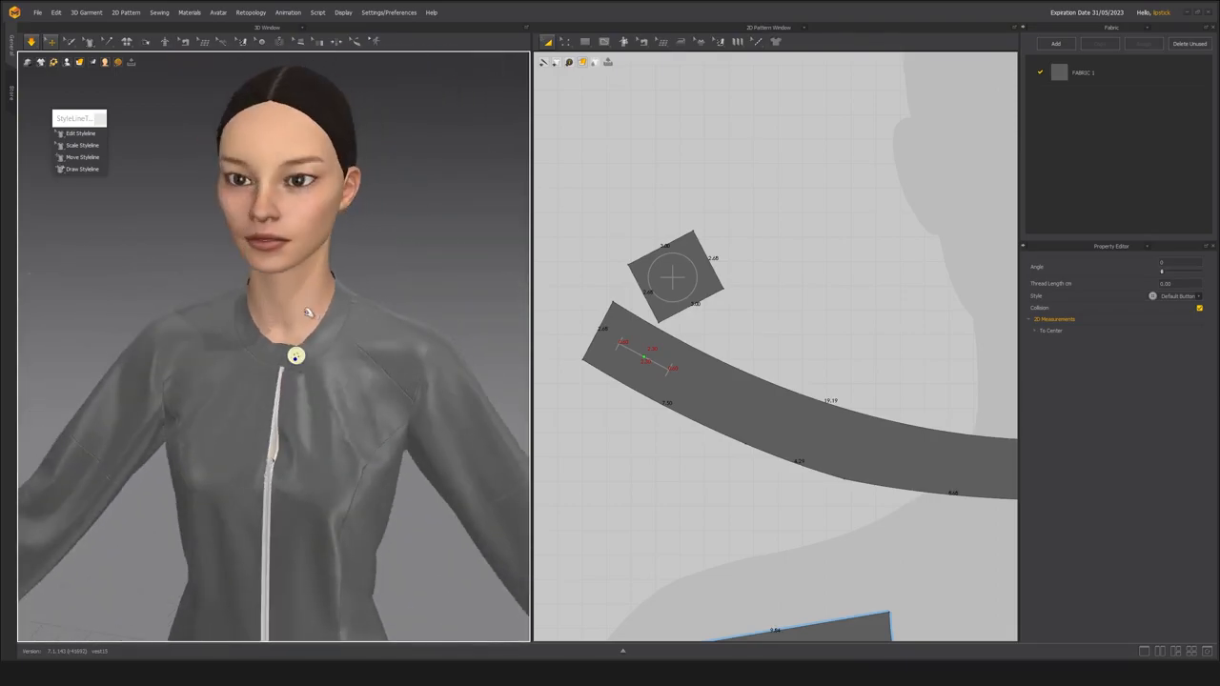
scroll(314, 340, up, 3)
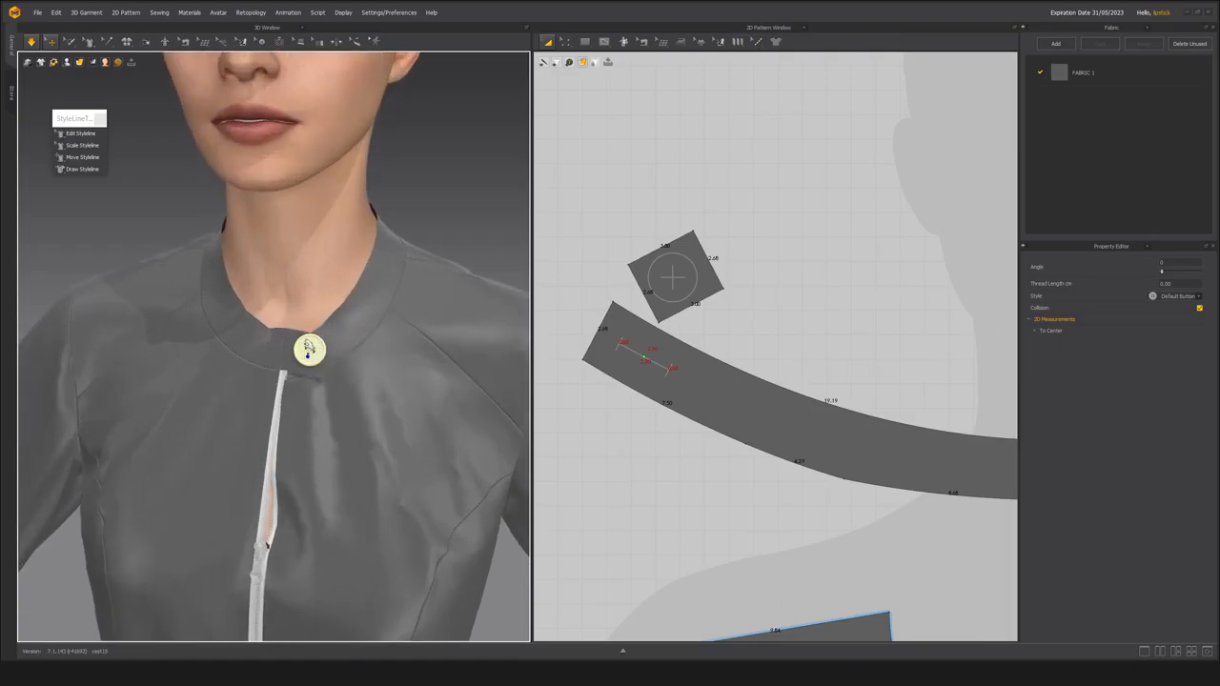
click(453, 195)
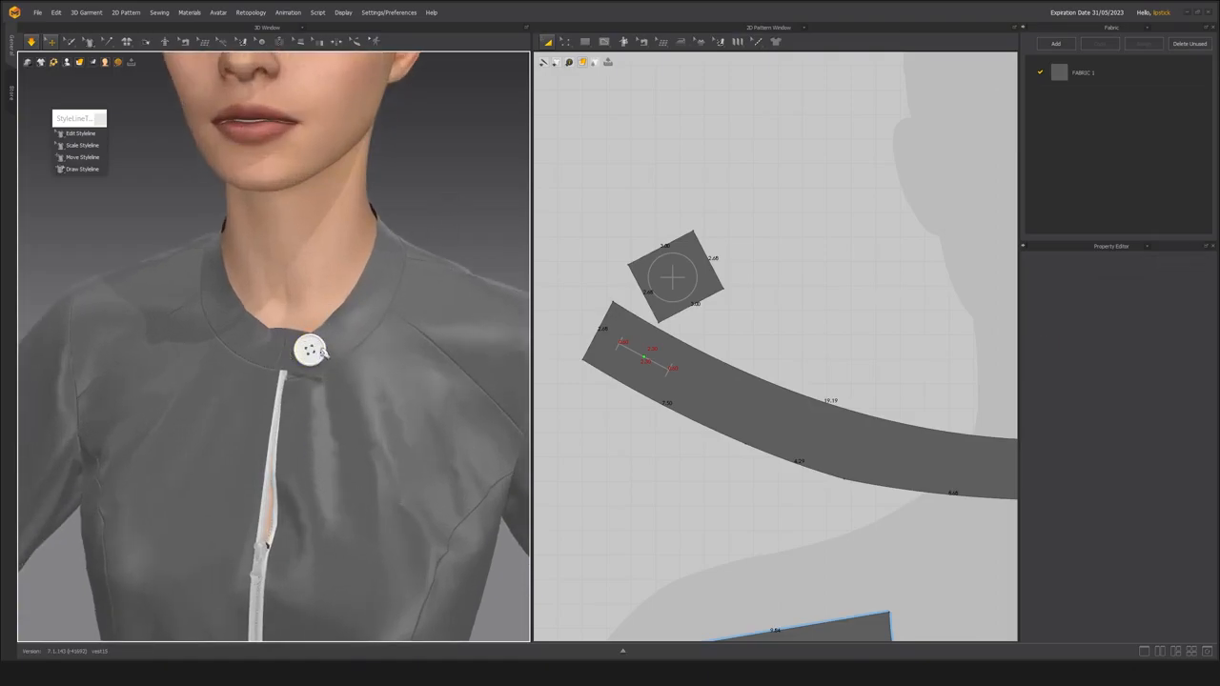
Delete the button from the tab and the buttonhole from the collar.
click(310, 351)
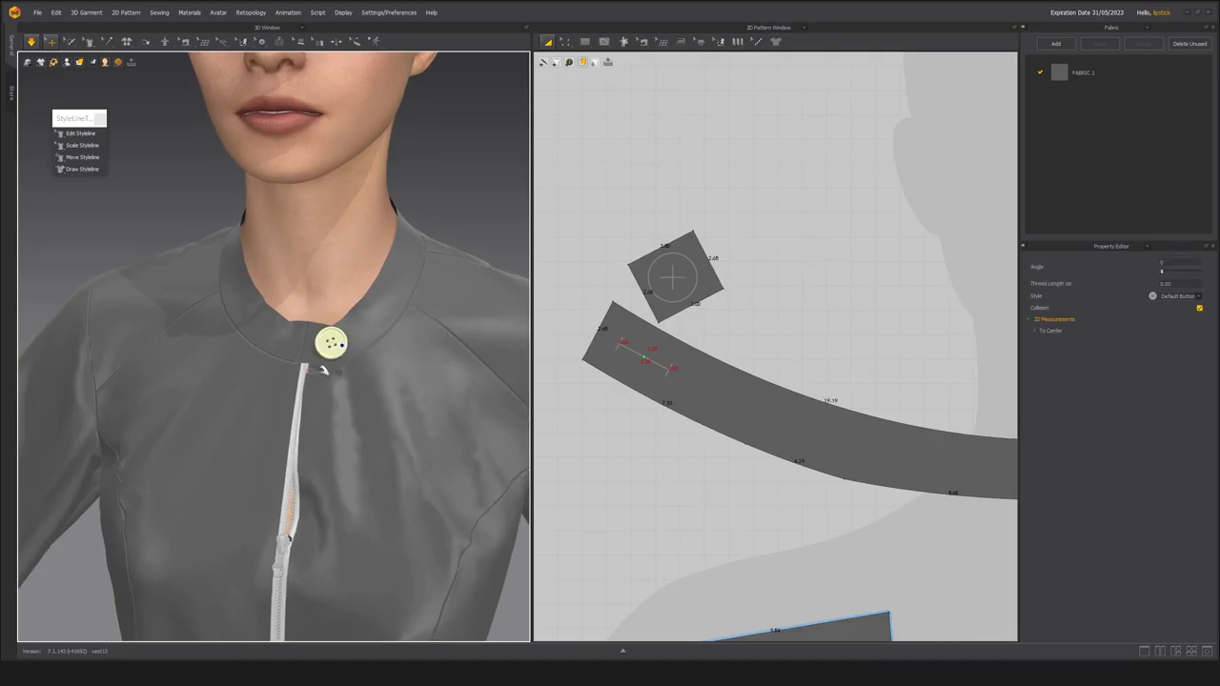
key(Delete)
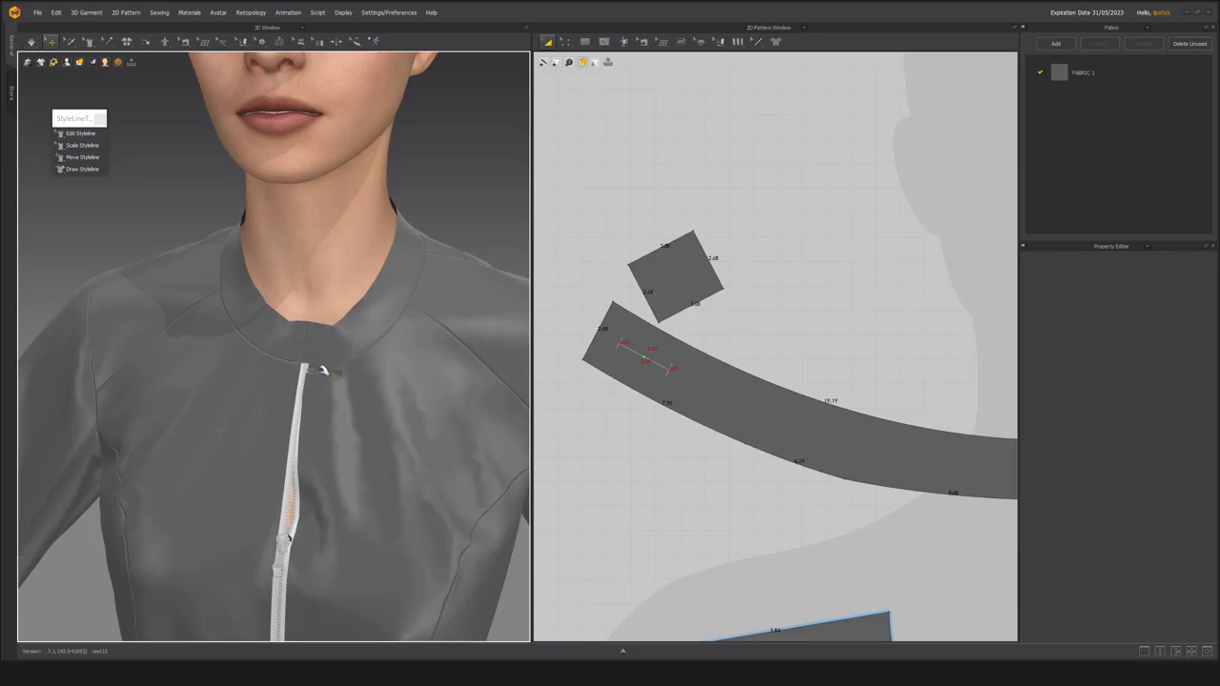
click(644, 358)
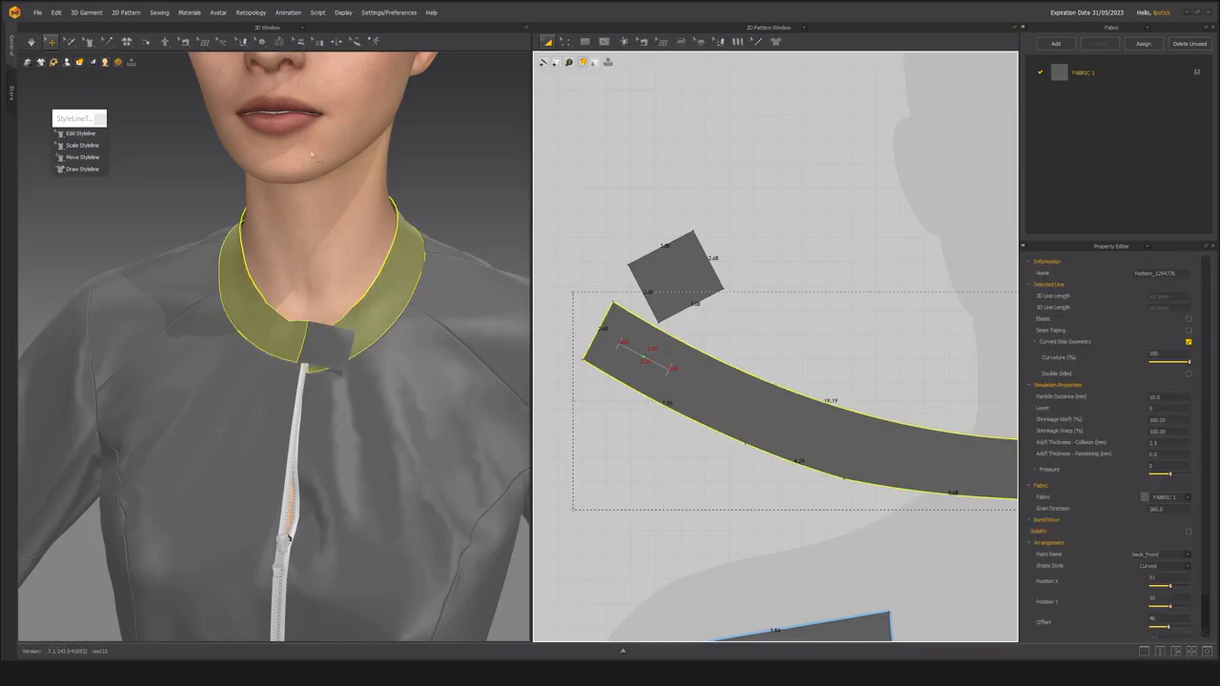
click(262, 43)
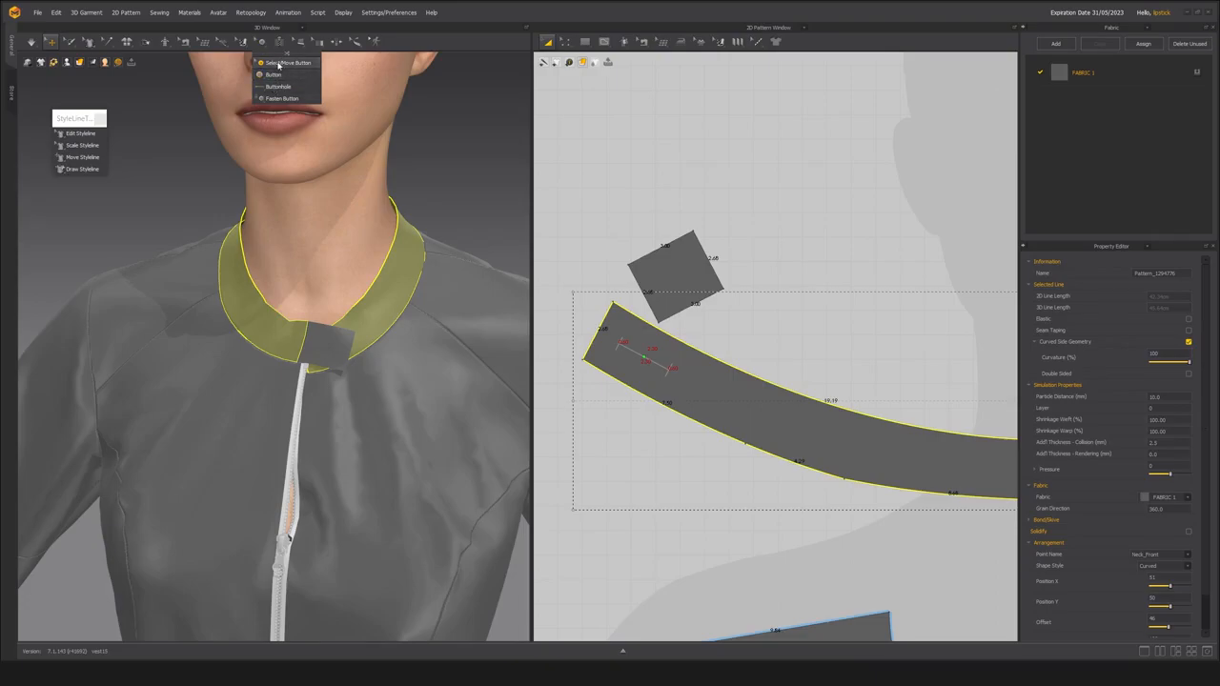
click(279, 63)
click(648, 364)
key(Delete)
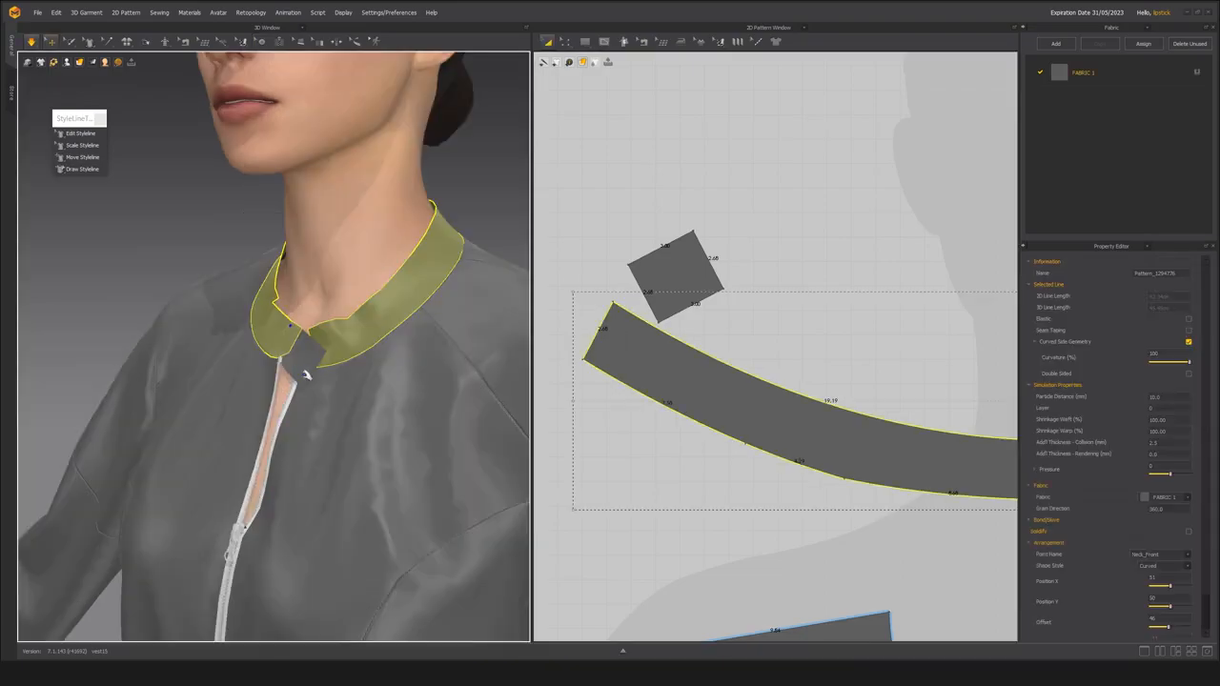
Simulate and pull the collar end and the tab together so the tab overlaps the collar at the center front.
drag(303, 360, 285, 345)
click(324, 325)
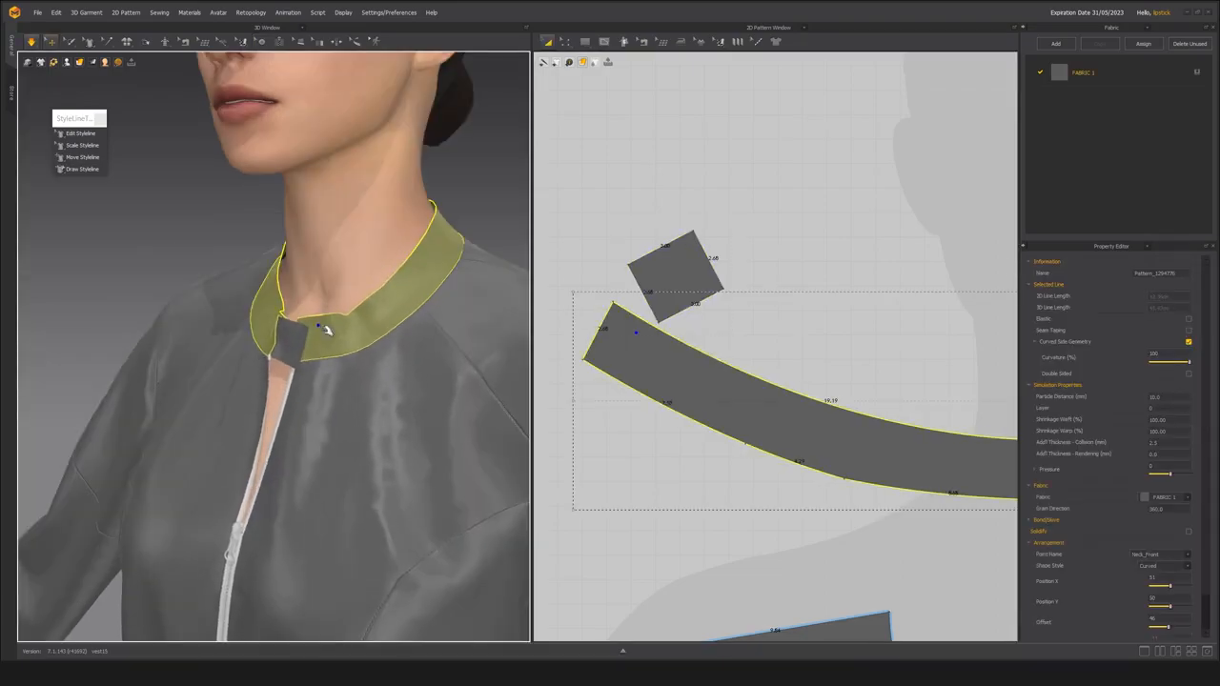
scroll(323, 327, down, 3)
right_drag(321, 330, 284, 349)
mouse_move(296, 342)
mouse_down()
mouse_move(301, 333)
mouse_move(254, 342)
mouse_move(284, 345)
mouse_up()
scroll(292, 361, up, 2)
right_drag(238, 381, 234, 381)
drag(299, 349, 302, 346)
click(262, 42)
right_drag(211, 335, 264, 335)
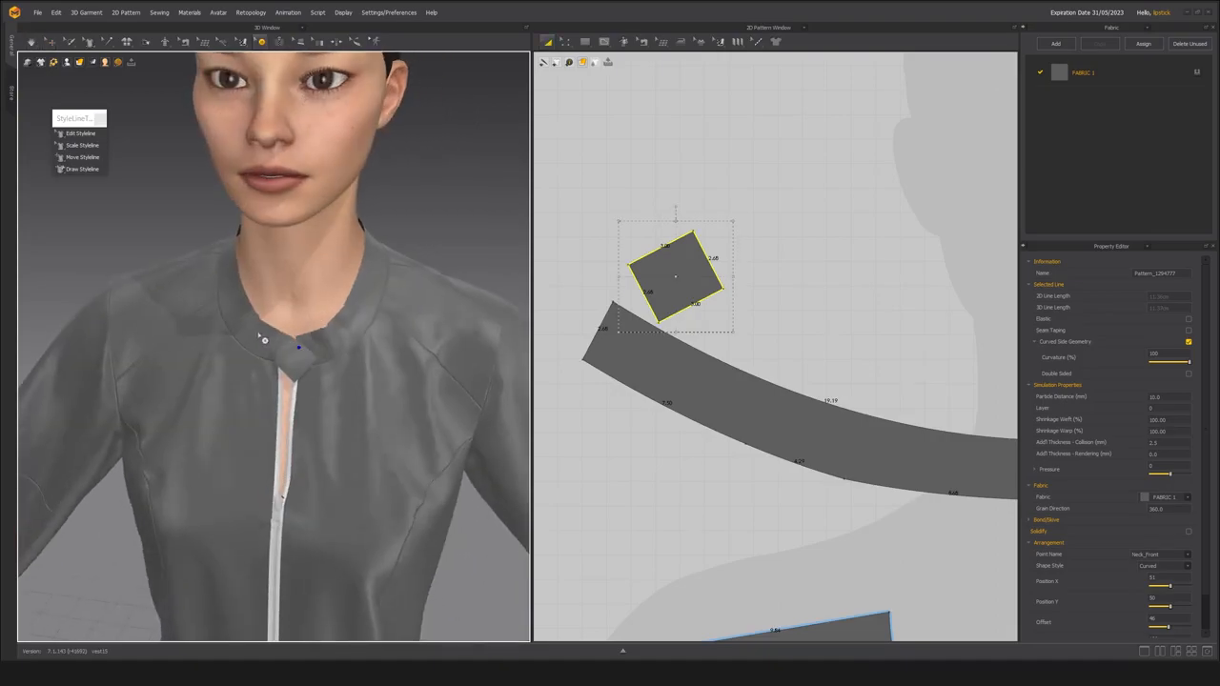
Create an over-layer clone of the collar and tab pieces, placing the copies just above the originals in the 2D pattern.
click(50, 42)
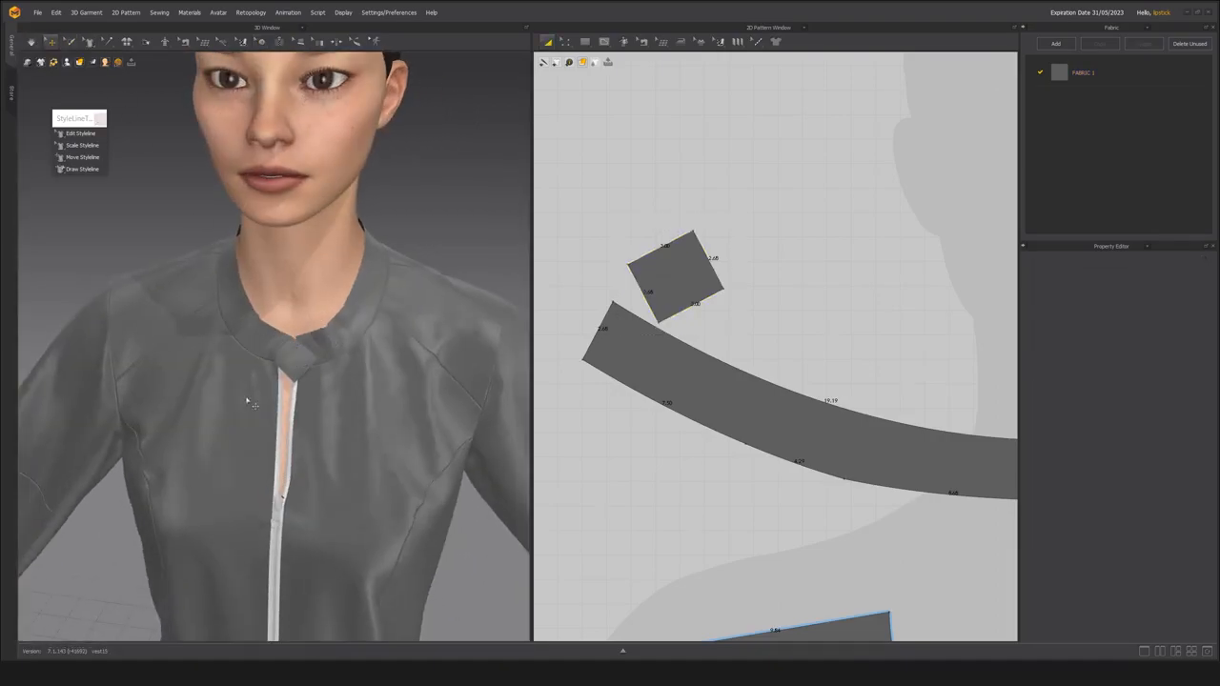
click(303, 362)
scroll(306, 367, down, 2)
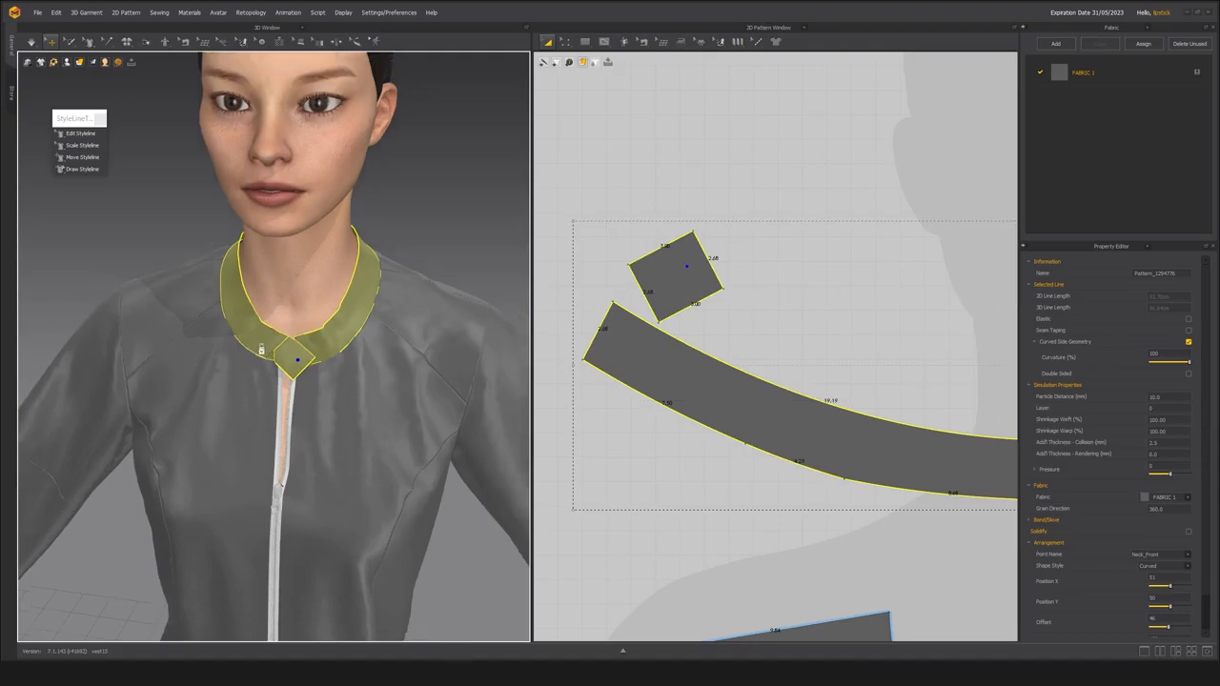
scroll(677, 324, down, 5)
middle_drag(709, 337, 632, 340)
click(630, 340)
click(615, 354)
shift+click(596, 315)
right_click(595, 315)
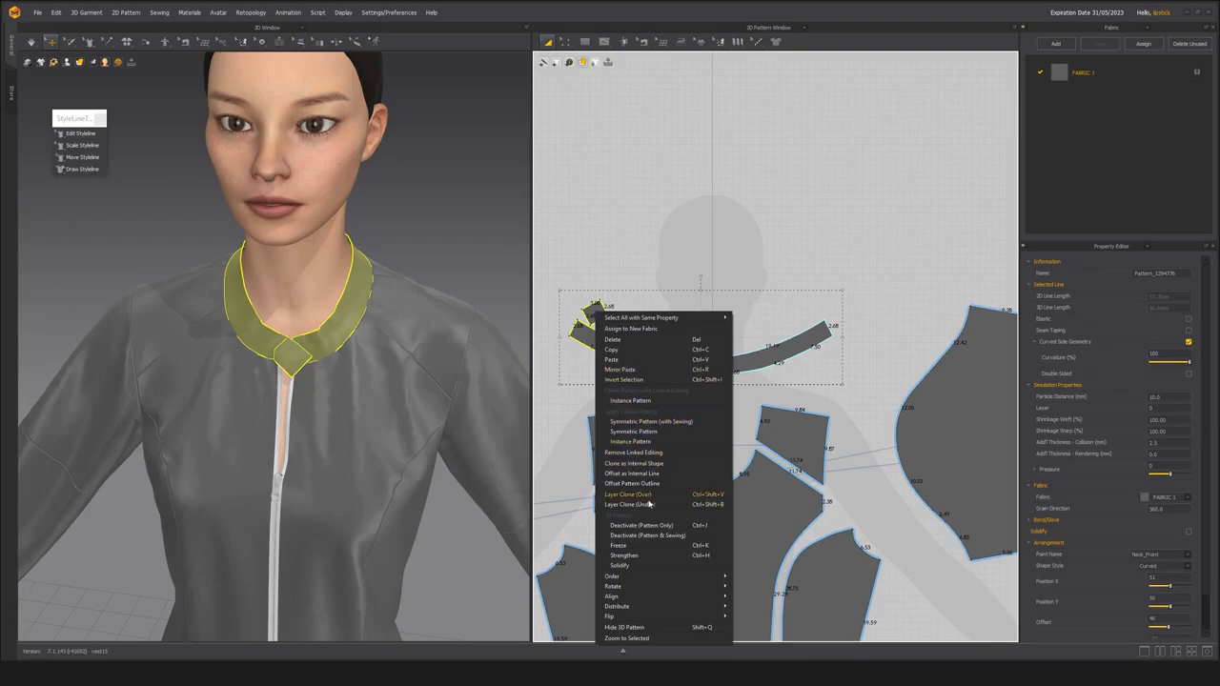
click(645, 495)
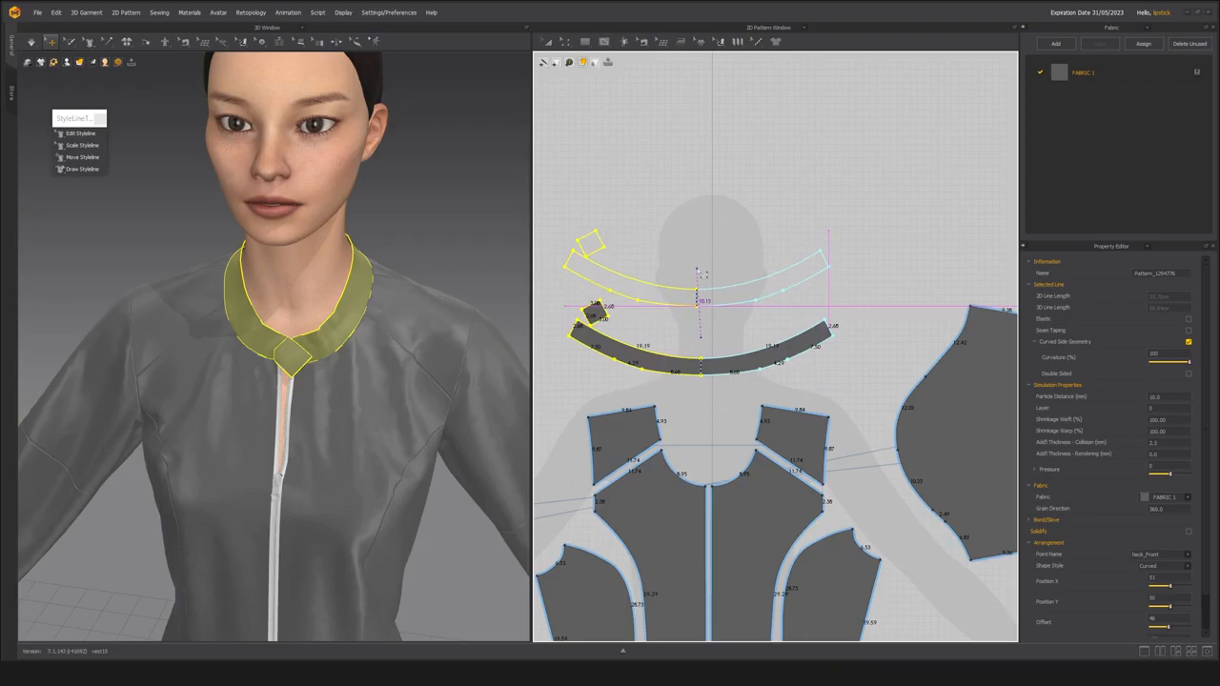
click(699, 270)
scroll(257, 350, up, 5)
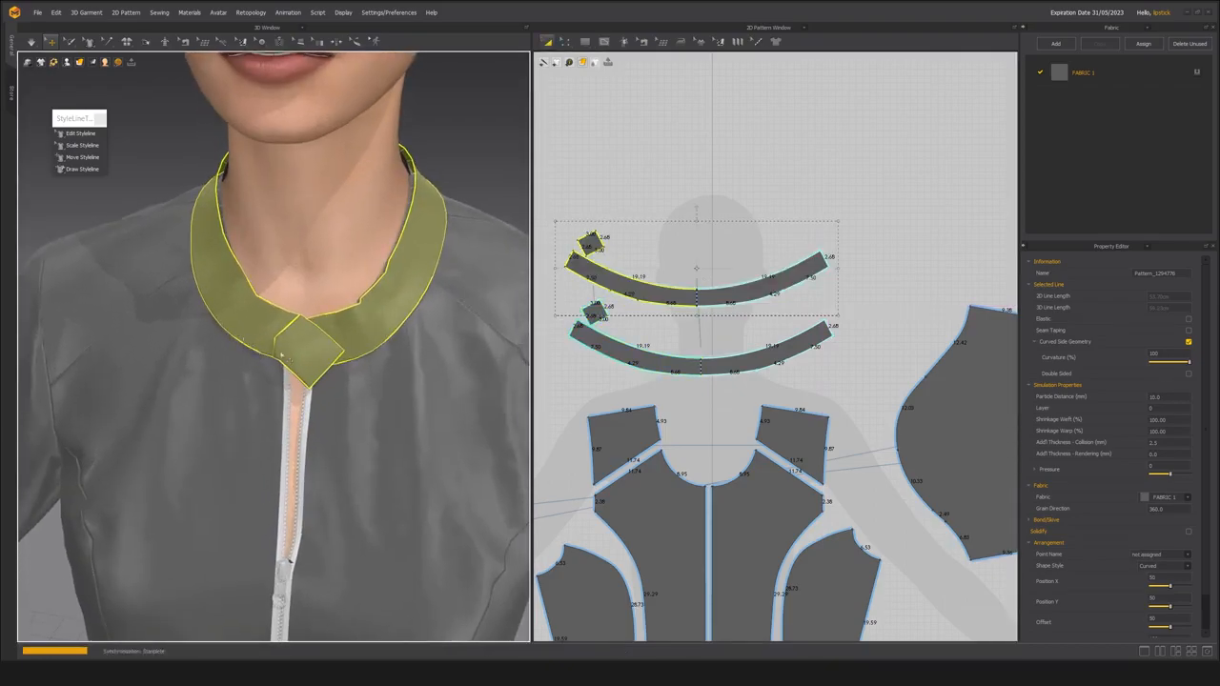
scroll(267, 412, down, 2)
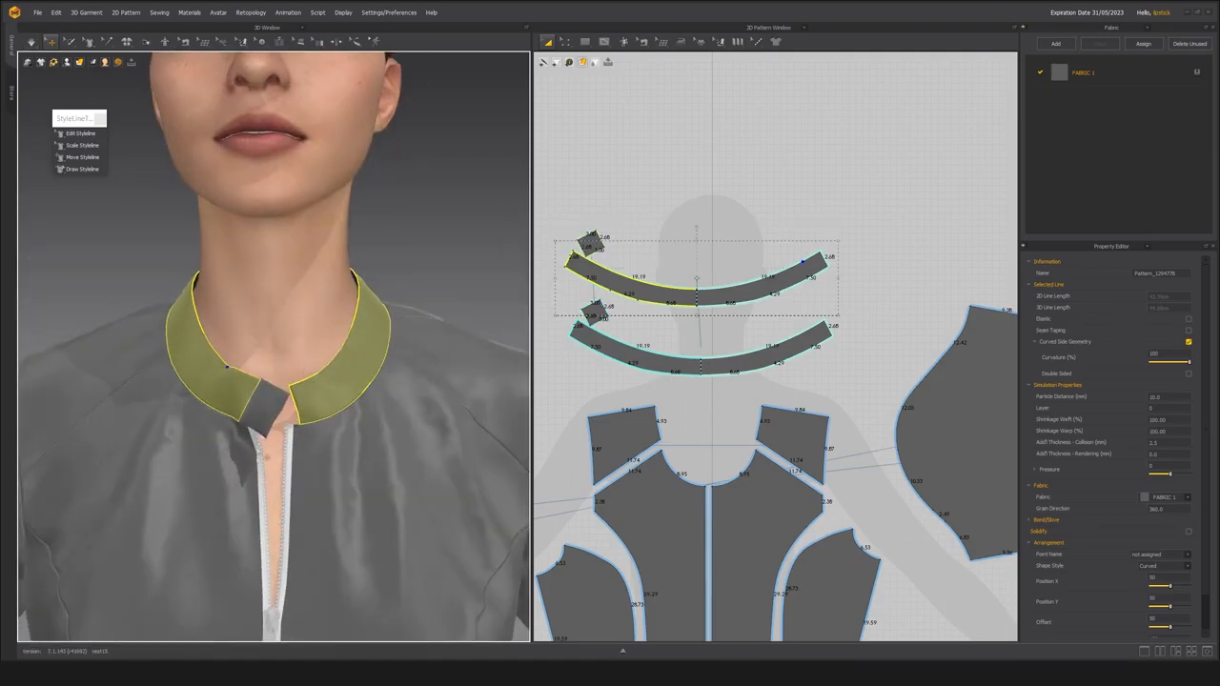
Simulate the garment with the layered collar and check the neckline from the front, back and side.
scroll(307, 450, down, 3)
right_drag(307, 450, 271, 464)
scroll(286, 449, up, 2)
mouse_move(253, 383)
mouse_down()
mouse_move(232, 363)
mouse_move(240, 370)
mouse_up()
right_drag(241, 378, 278, 370)
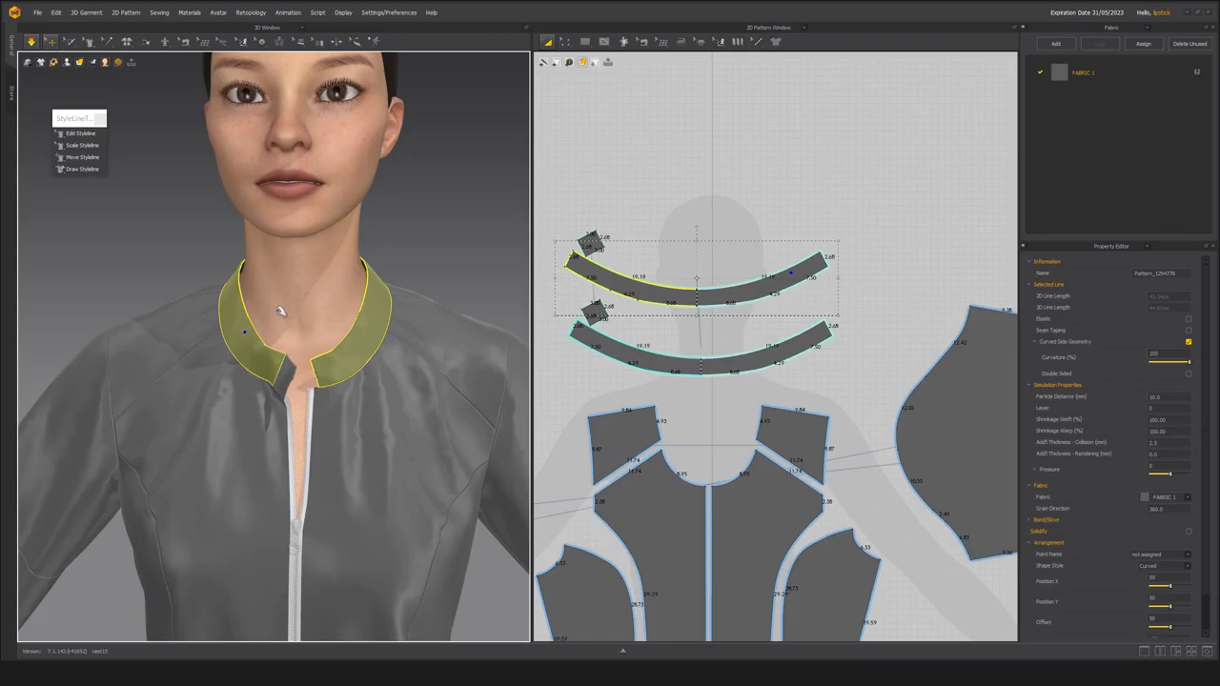
right_drag(291, 326, 215, 337)
right_drag(246, 342, 124, 329)
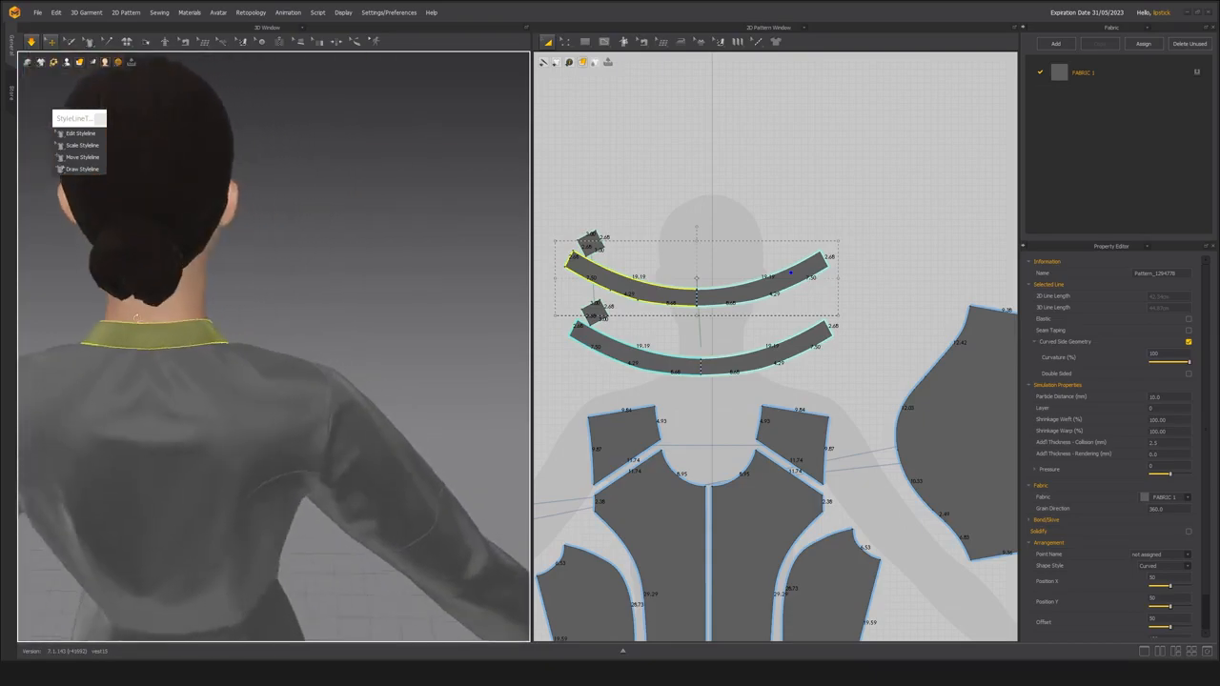
scroll(289, 310, down, 2)
right_drag(289, 311, 34, 298)
middle_drag(271, 358, 253, 305)
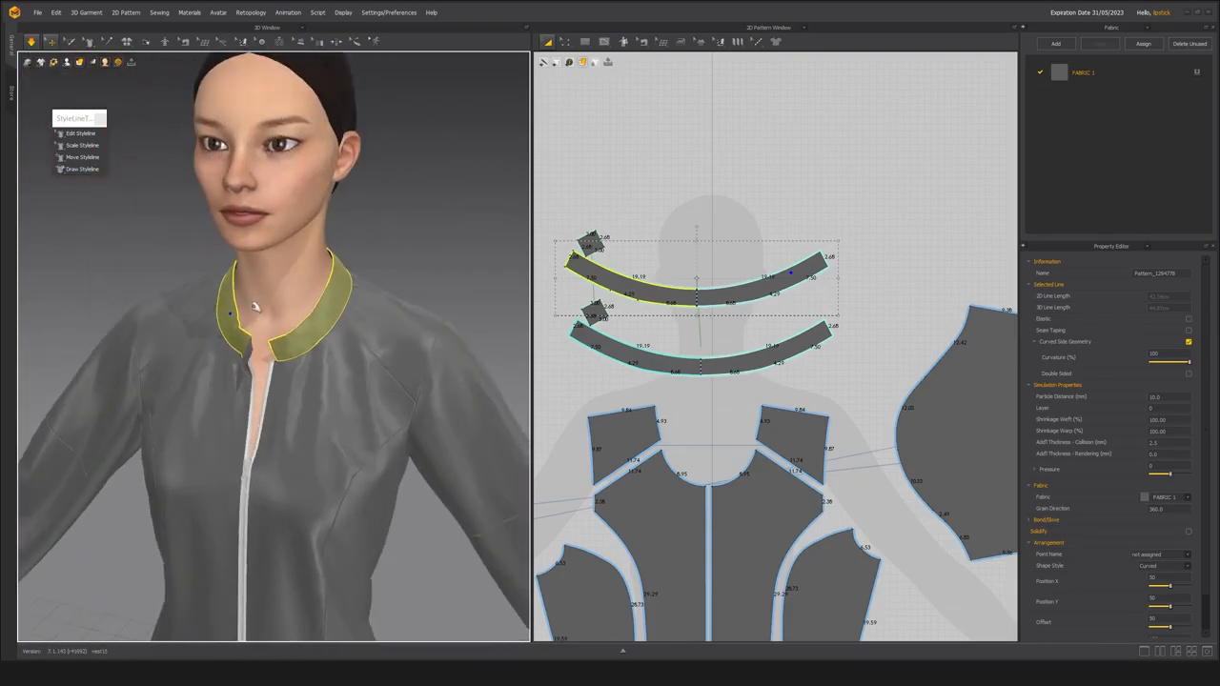
scroll(272, 252, down, 2)
scroll(274, 250, up, 2)
right_drag(279, 284, 243, 286)
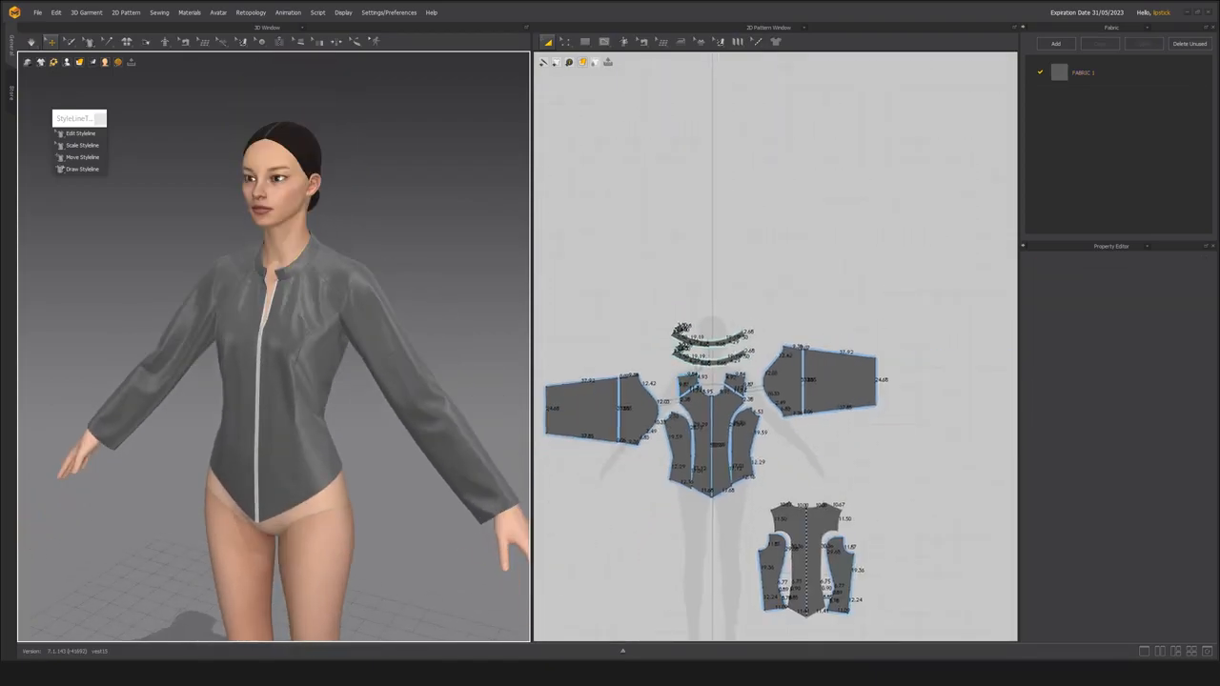
scroll(765, 215, down, 3)
Set the particle distance of all pattern pieces to 5 mm and simulate the garment.
middle_drag(765, 215, 779, 206)
drag(597, 244, 907, 520)
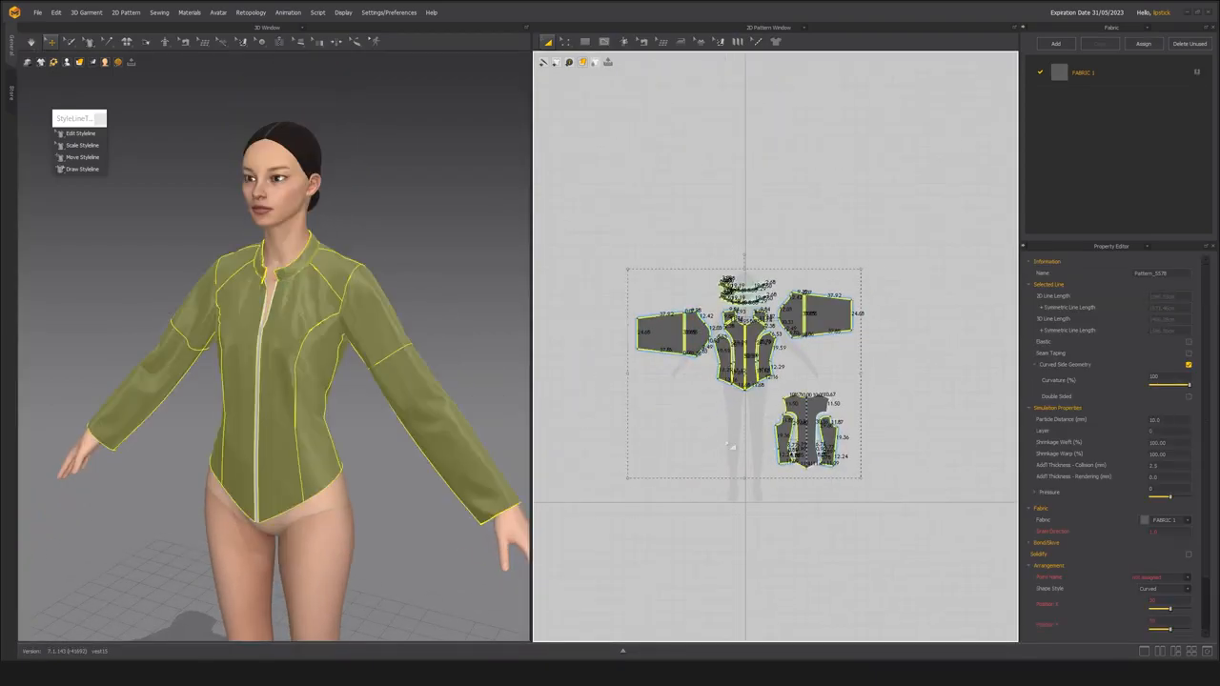
double_click(1174, 421)
text(5)
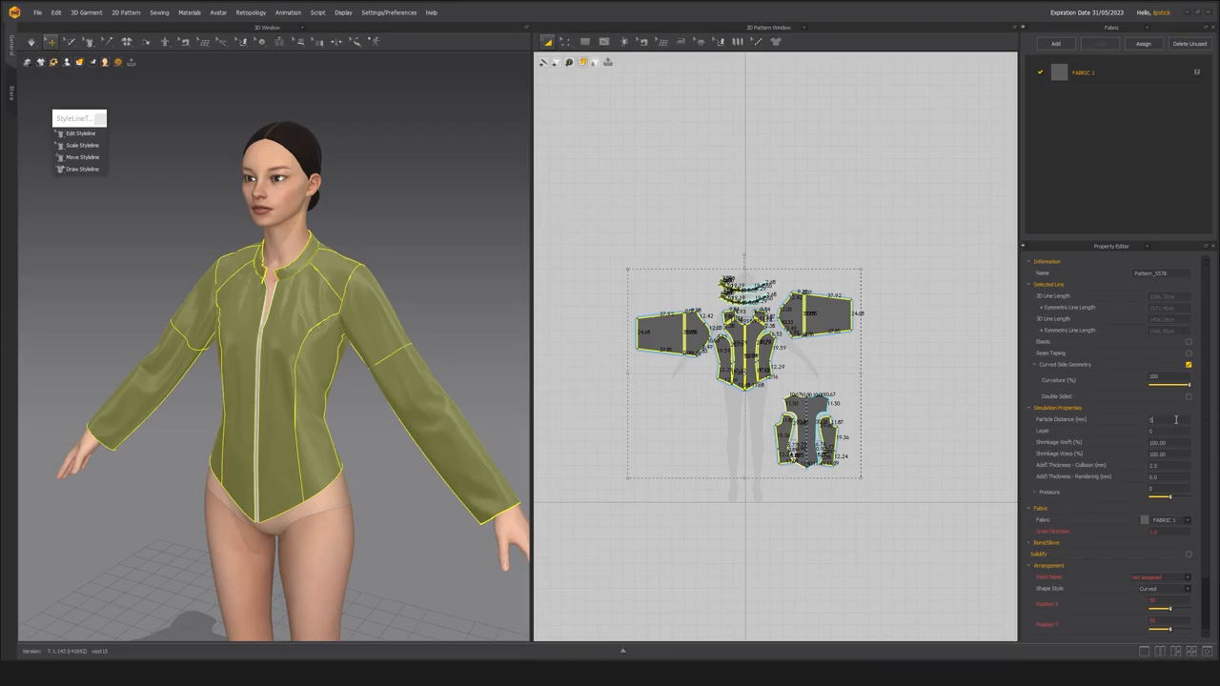
middle_drag(305, 428, 291, 449)
key(space)
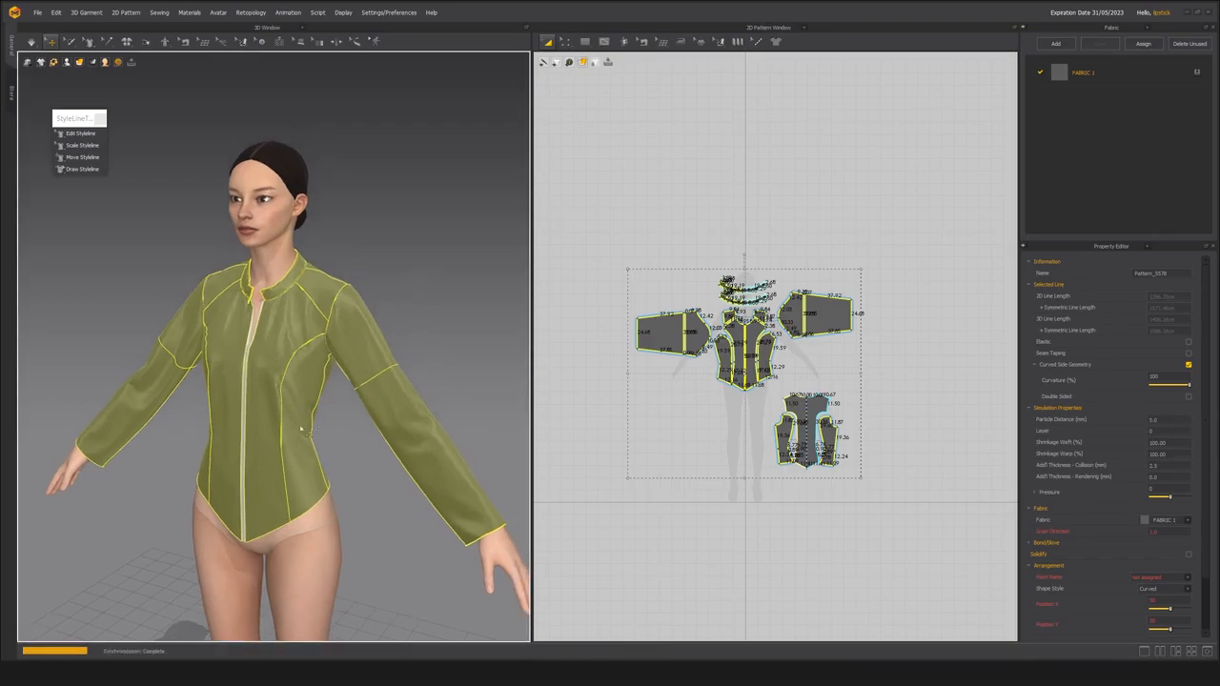
Examine how the over-layer collar sits at both front ends of the neckline.
scroll(256, 291, up, 10)
click(169, 352)
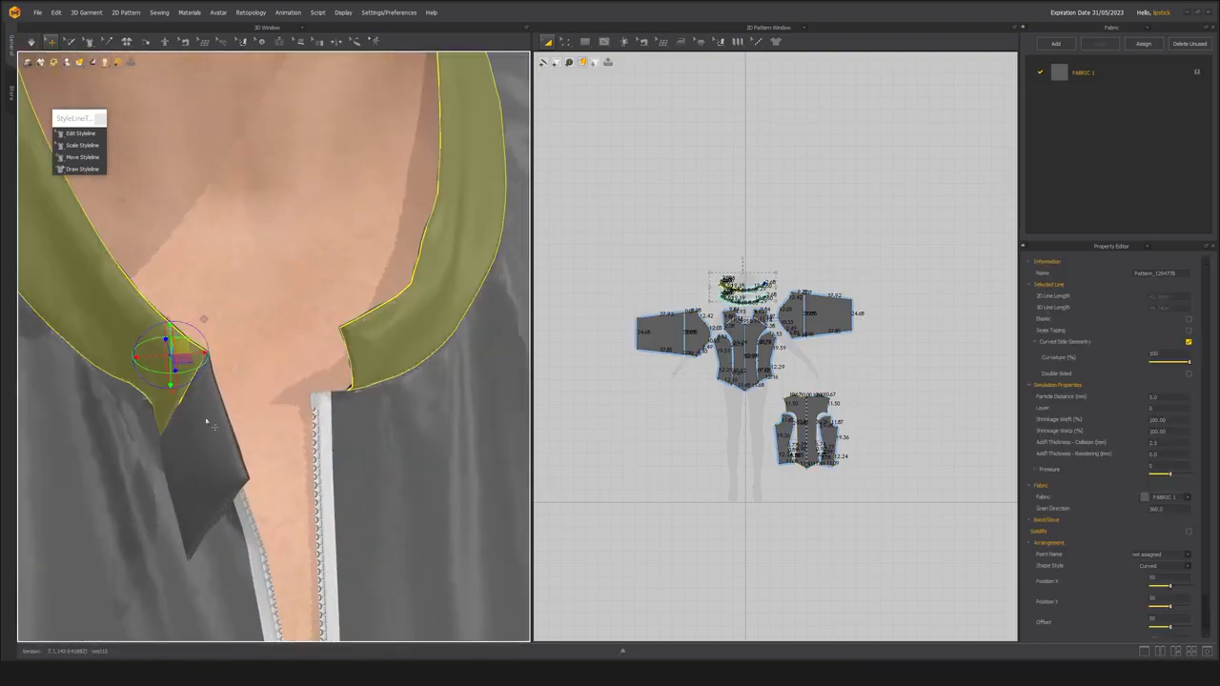
scroll(215, 398, down, 4)
click(255, 385)
key(Escape)
scroll(201, 444, up, 2)
right_drag(201, 444, 388, 288)
click(388, 288)
scroll(254, 414, down, 5)
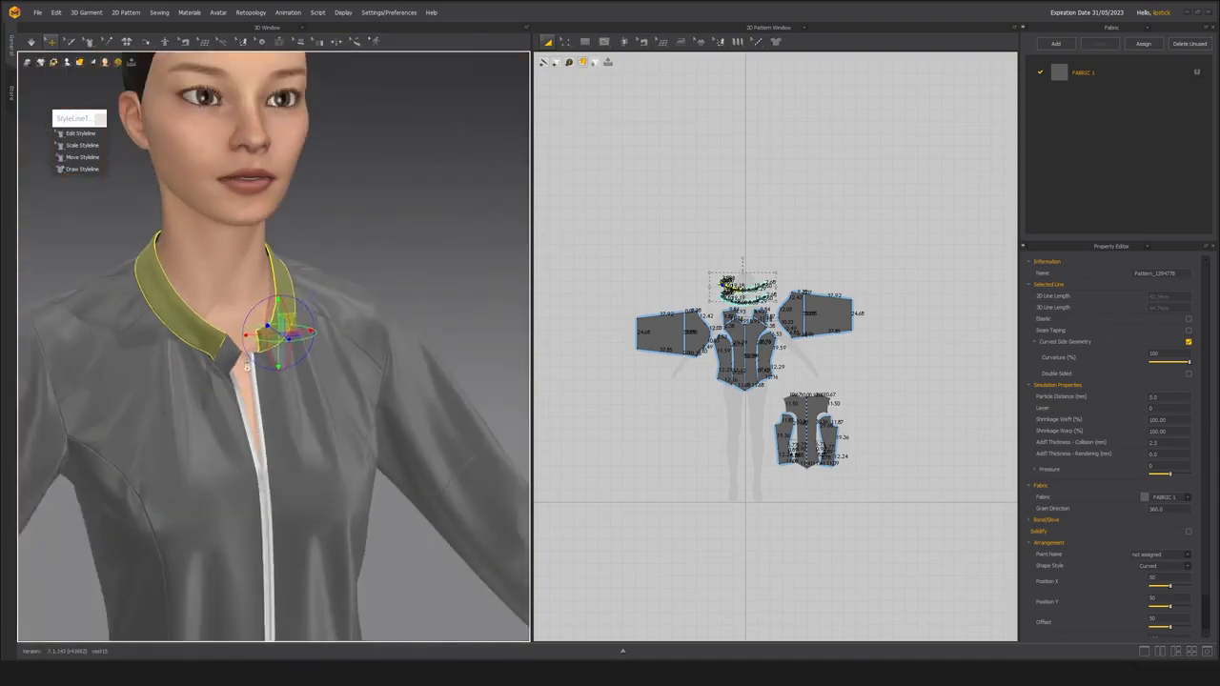
scroll(275, 415, up, 5)
scroll(267, 412, up, 3)
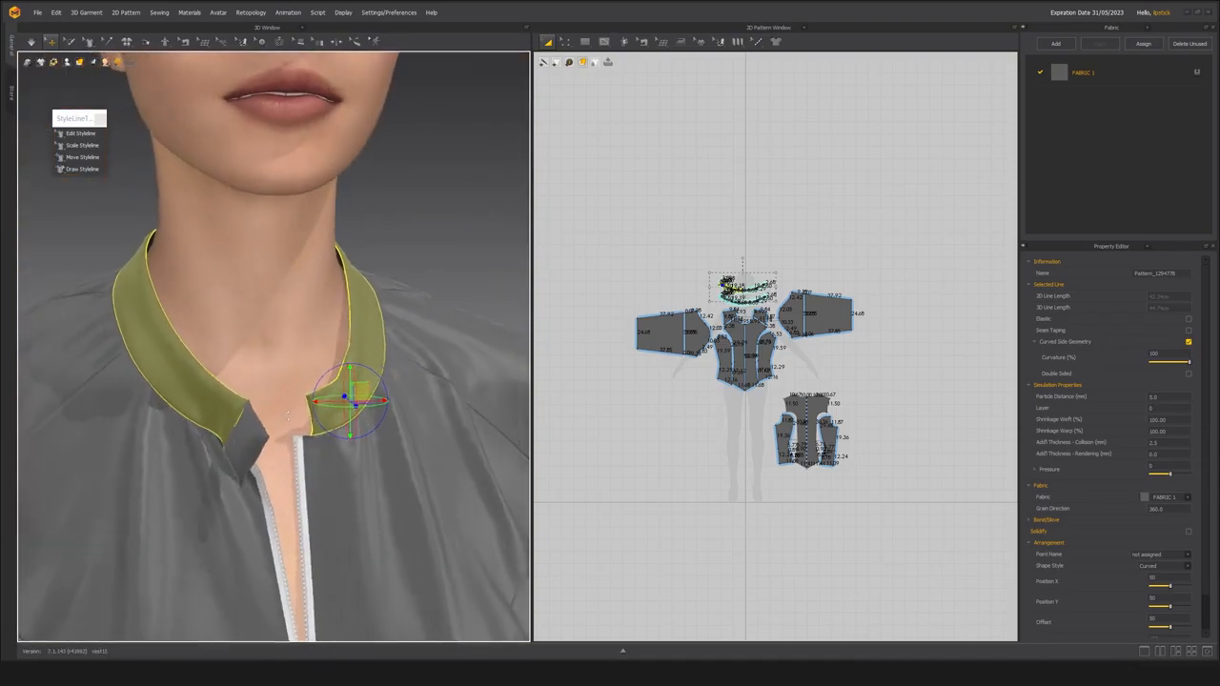
Examine the tab on the collar end and how it lies against the collar from the side and front.
right_drag(260, 408, 256, 381)
middle_drag(255, 381, 277, 367)
click(235, 418)
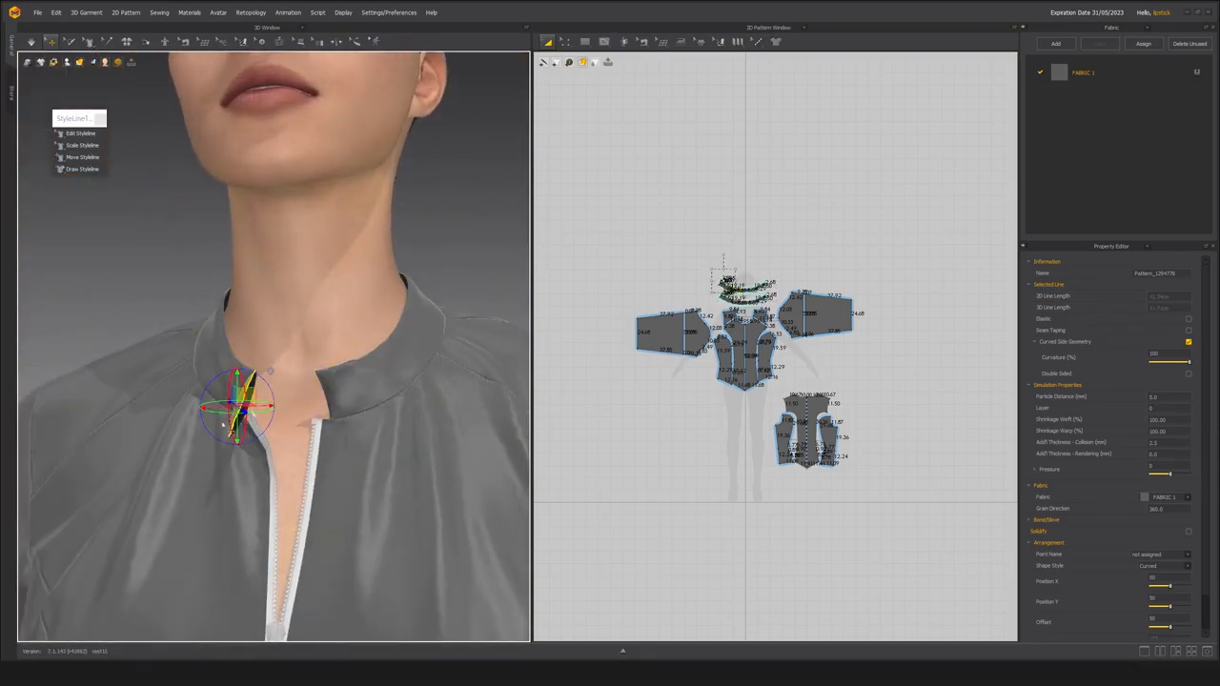
right_drag(225, 432, 247, 387)
click(247, 386)
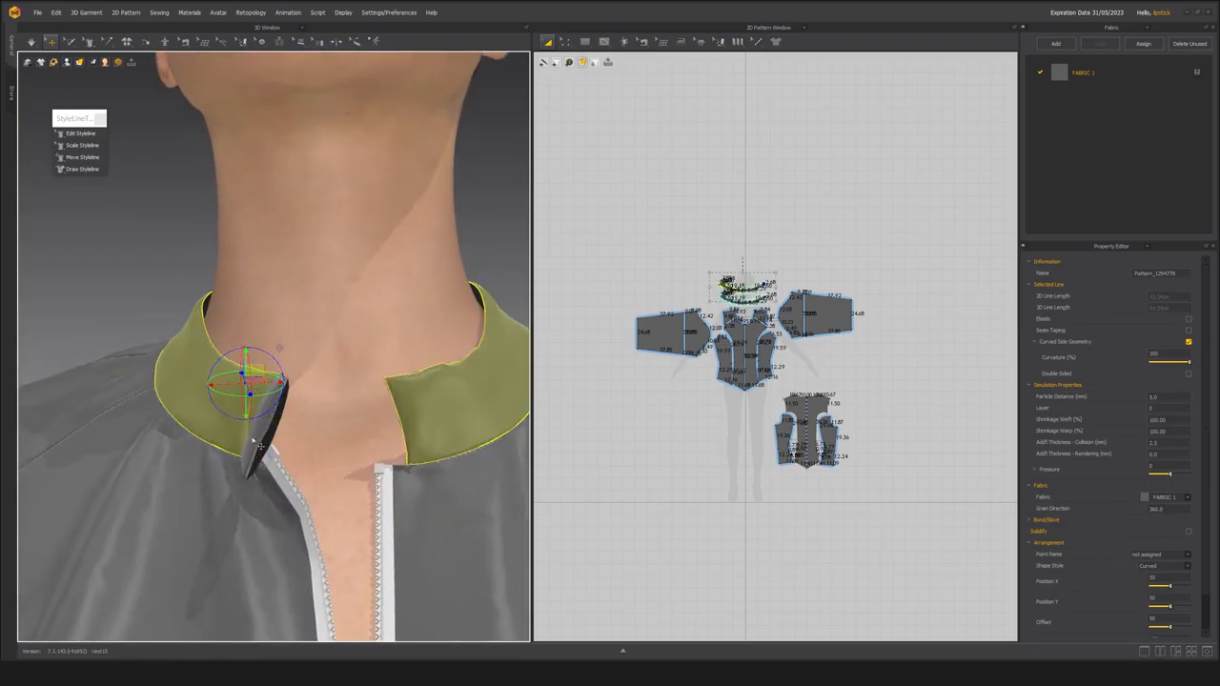
right_drag(263, 450, 320, 502)
scroll(271, 439, up, 5)
click(306, 485)
scroll(307, 482, down, 6)
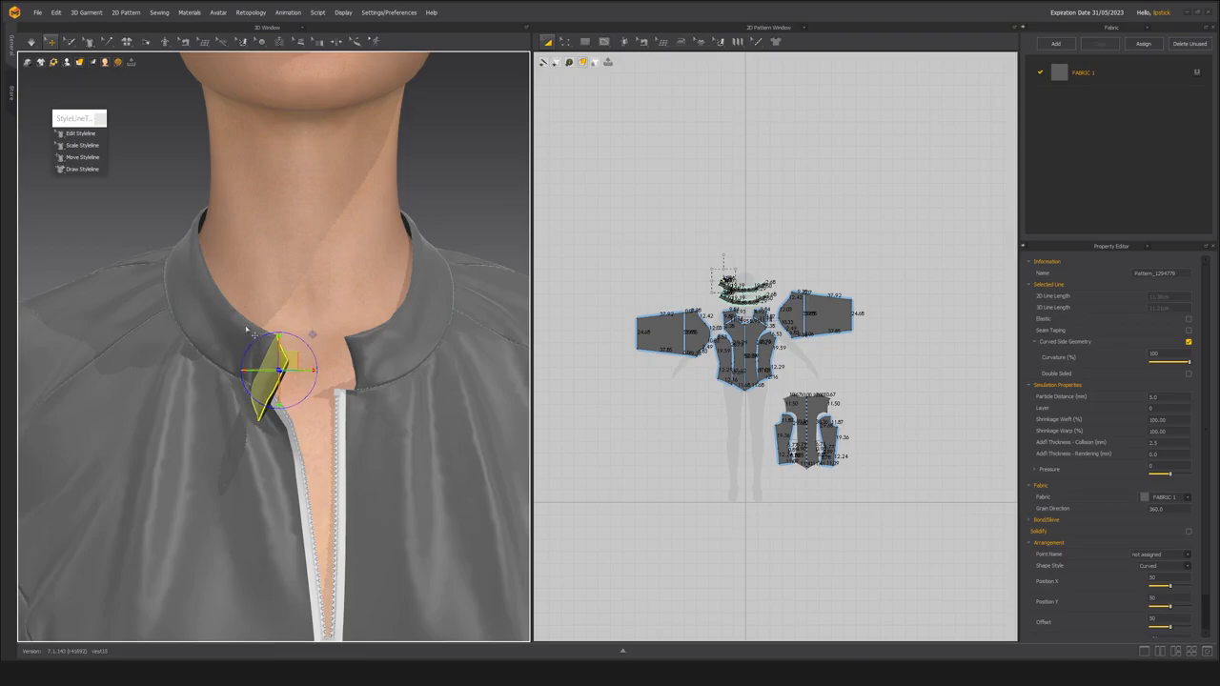
scroll(725, 272, up, 5)
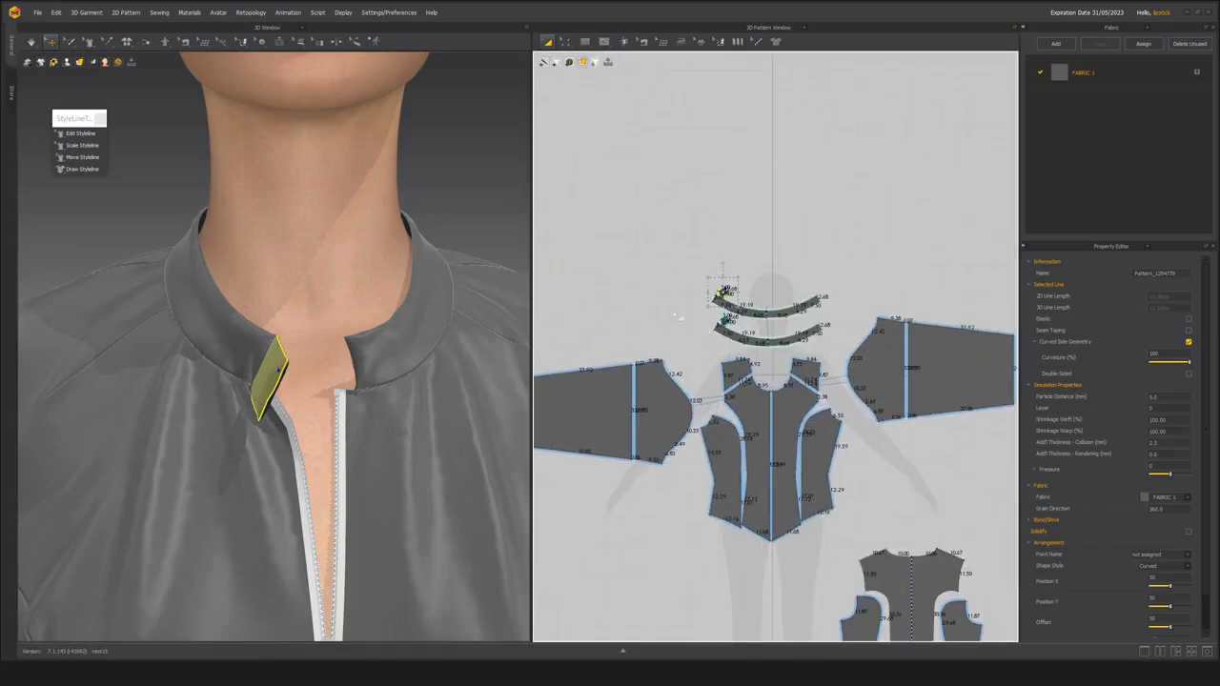
Set the additional collision thickness of both collar and both tab pieces to 0.5 mm.
click(705, 327)
middle_drag(707, 328, 674, 333)
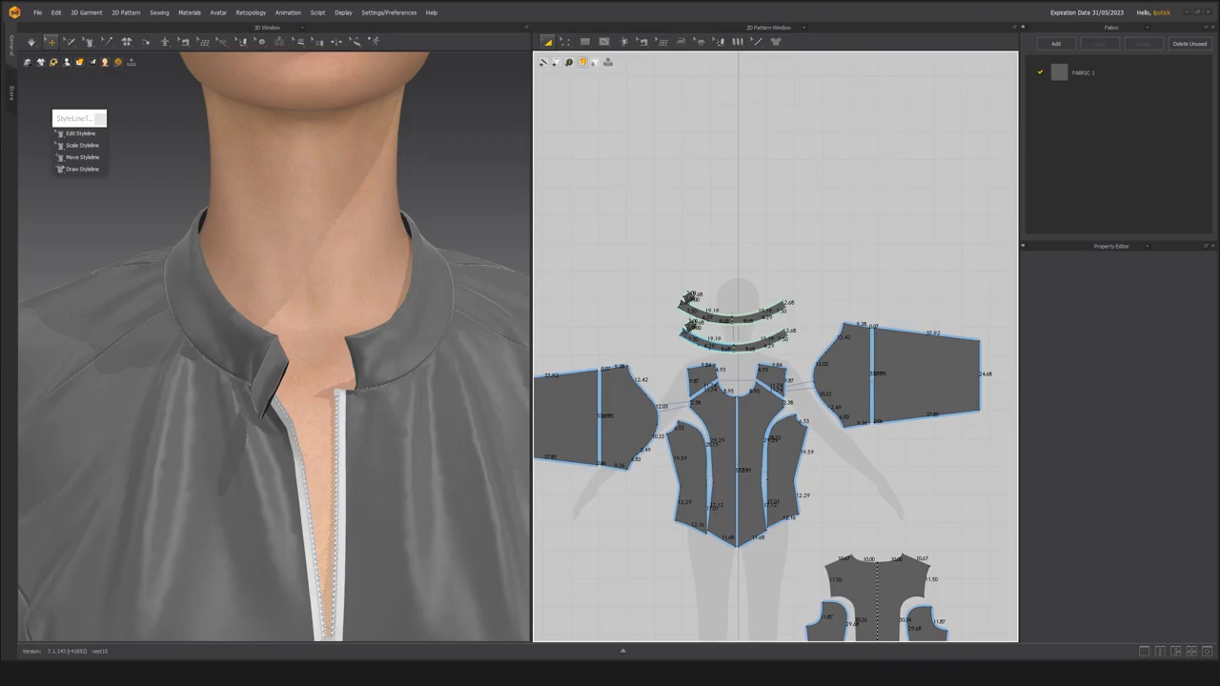
scroll(678, 334, up, 4)
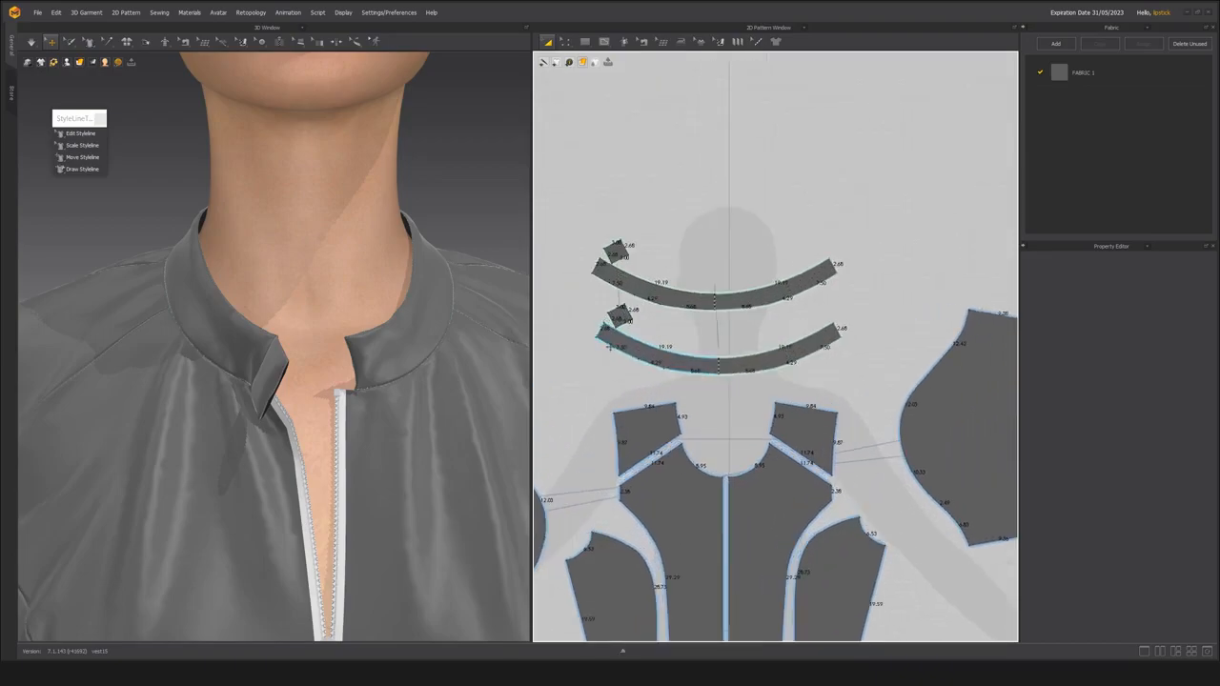
drag(892, 388, 881, 386)
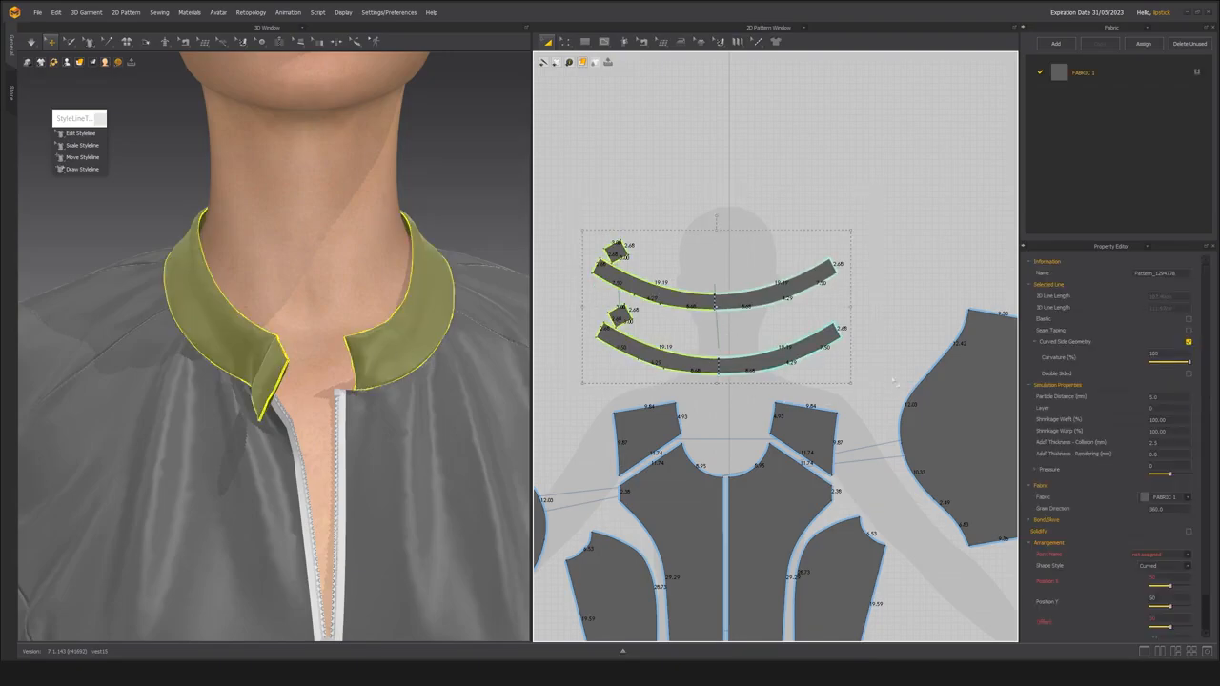
drag(568, 190, 902, 386)
click(1154, 443)
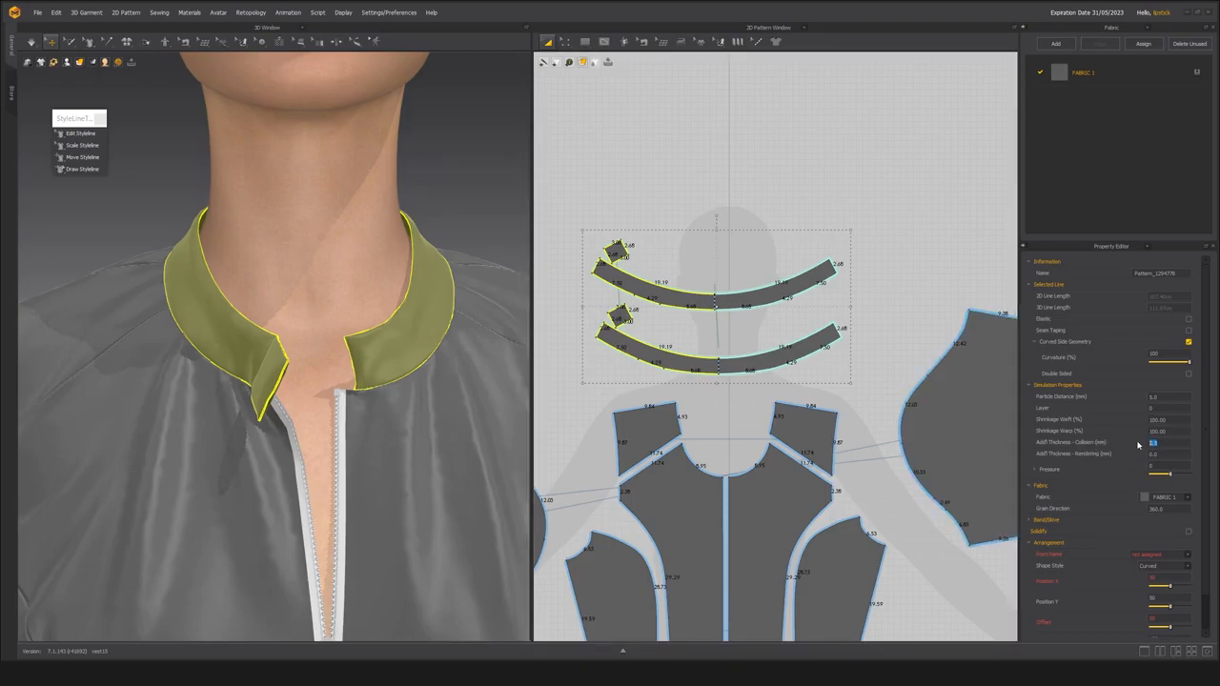
text(0)
key(Return)
Simulate the garment with the thinner collar and inspect its outer and inner layers around the neck opening.
right_drag(293, 306, 330, 319)
key(space)
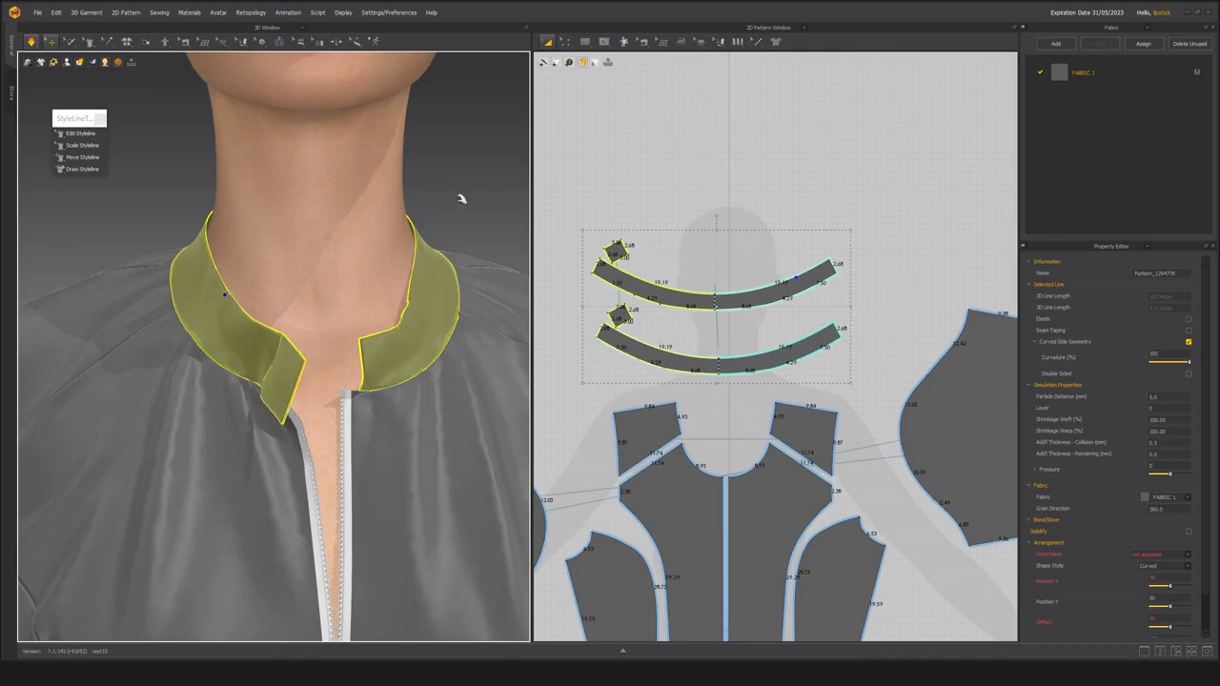
click(411, 303)
click(425, 298)
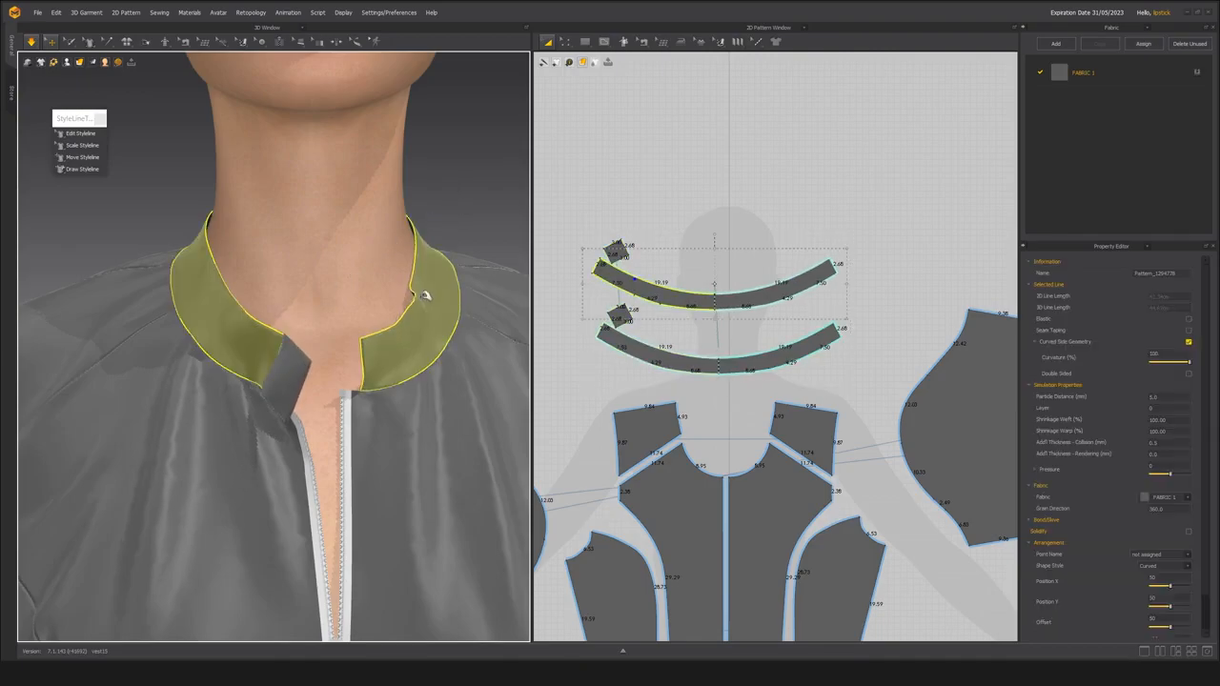
click(384, 292)
right_drag(372, 295, 180, 358)
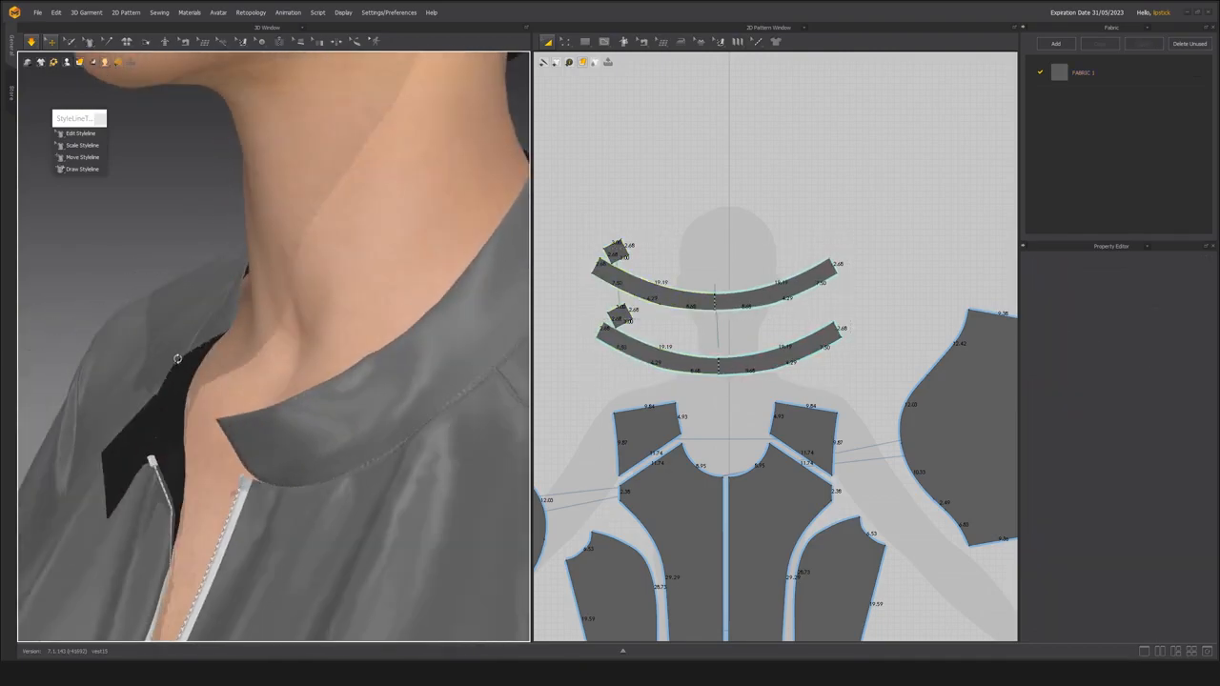
click(195, 374)
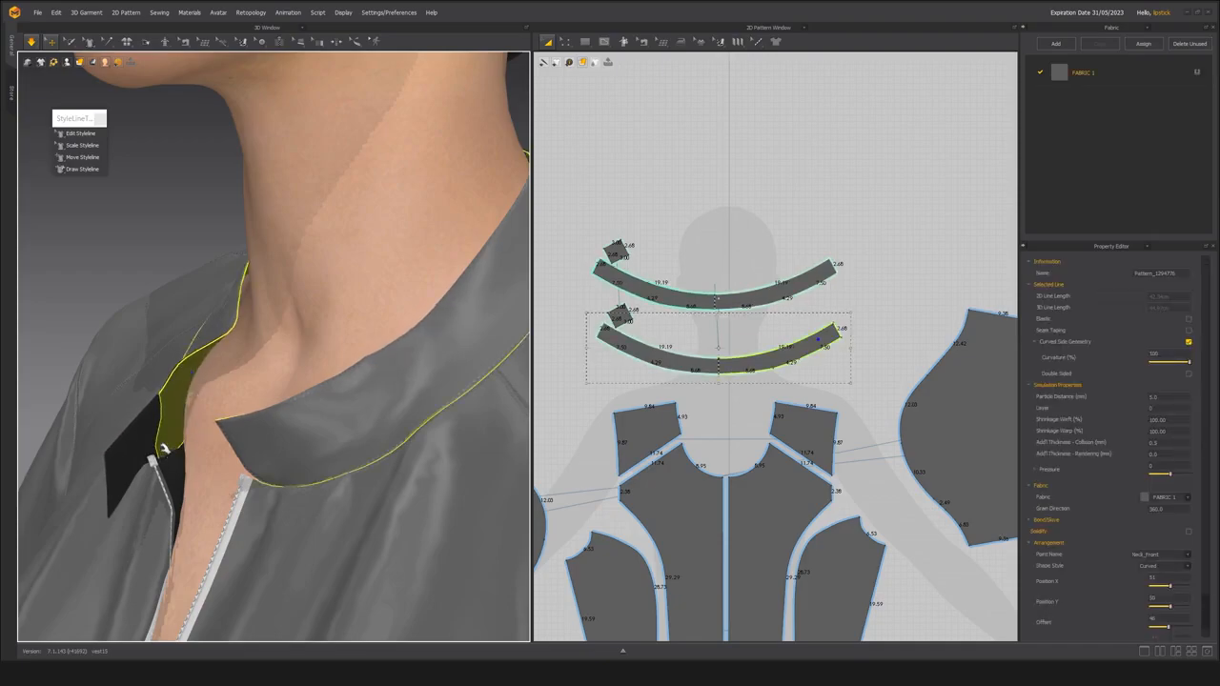
scroll(162, 420, down, 1)
scroll(172, 413, down, 3)
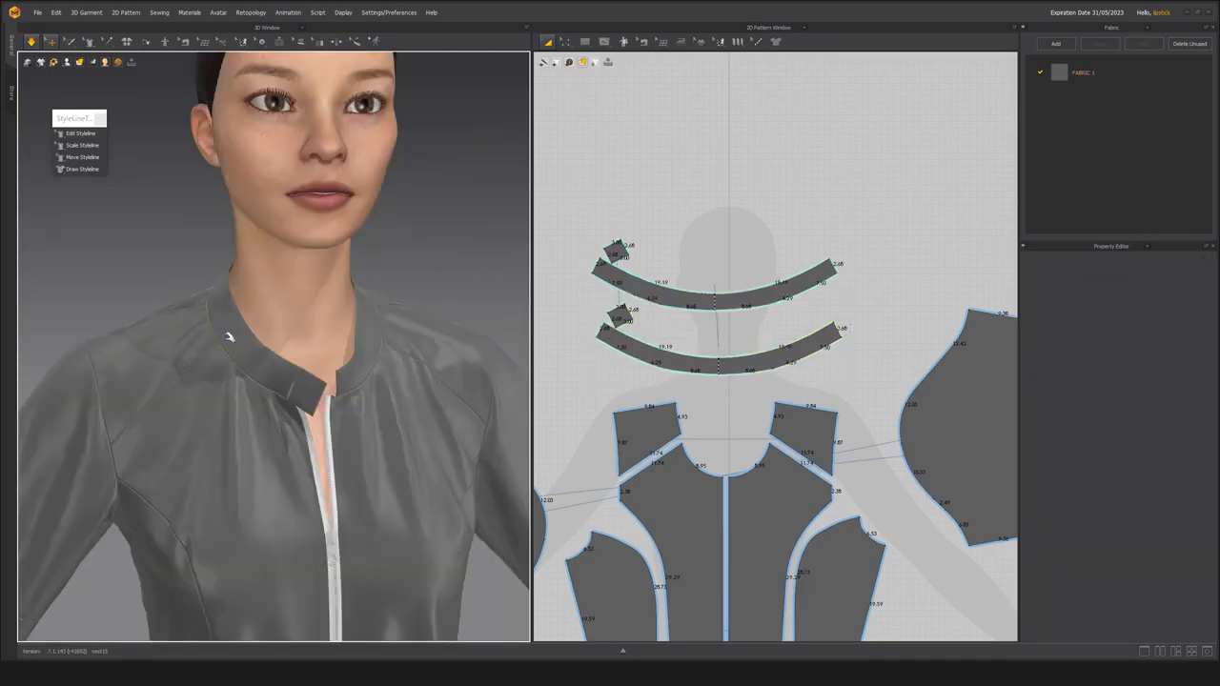
right_drag(228, 336, 265, 385)
scroll(212, 372, down, 2)
scroll(224, 373, up, 4)
scroll(269, 372, up, 2)
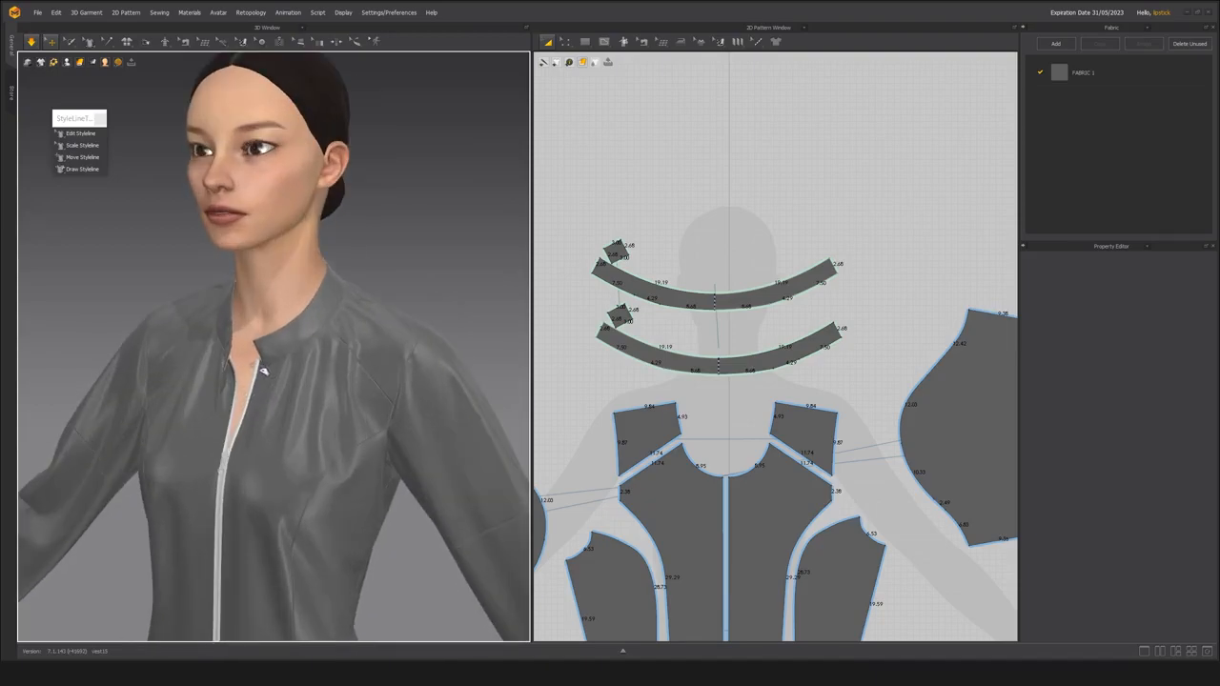
Stop the simulation and check the front body panel and the zipper slider at the center front.
click(263, 371)
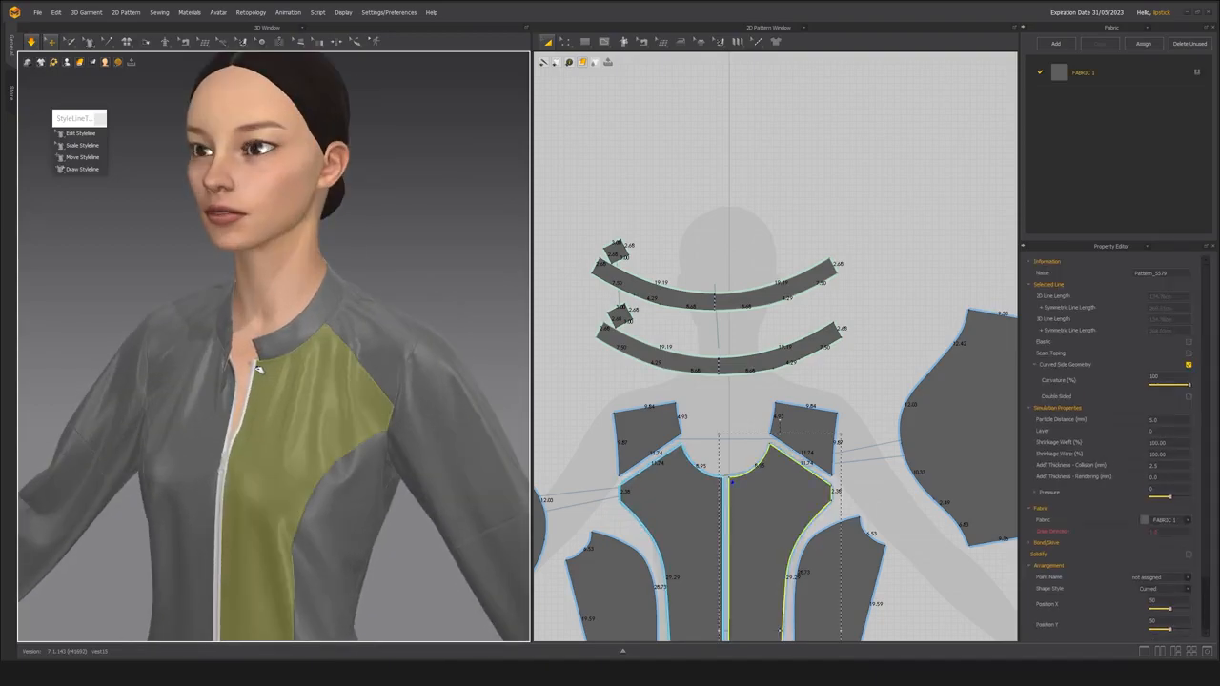
click(448, 266)
middle_drag(257, 445, 302, 384)
mouse_move(302, 384)
right_down()
mouse_move(301, 414)
mouse_move(313, 389)
right_up()
right_drag(219, 265, 259, 360)
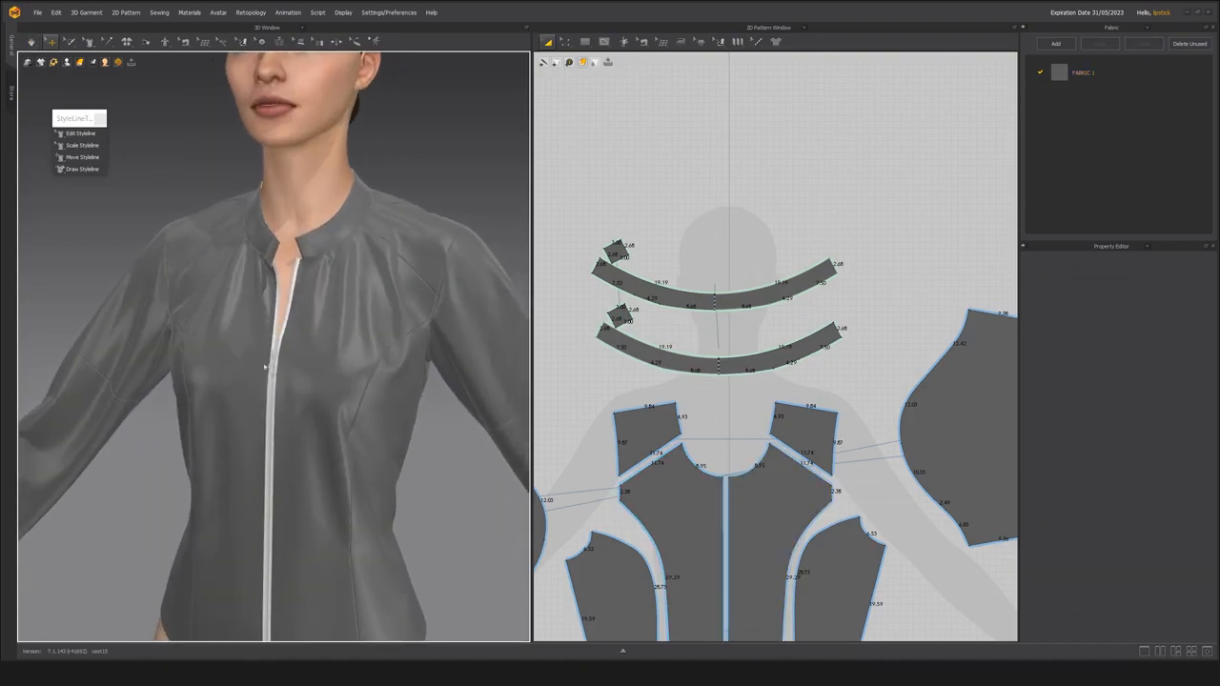
click(278, 376)
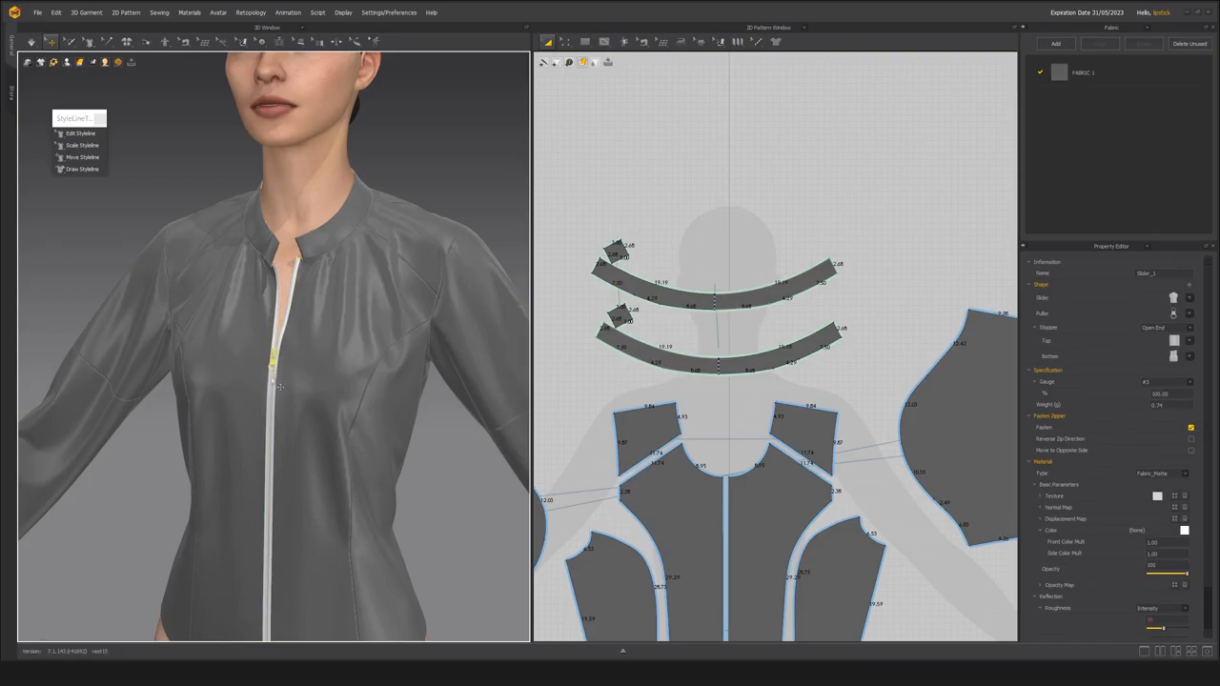
click(281, 372)
drag(274, 365, 273, 375)
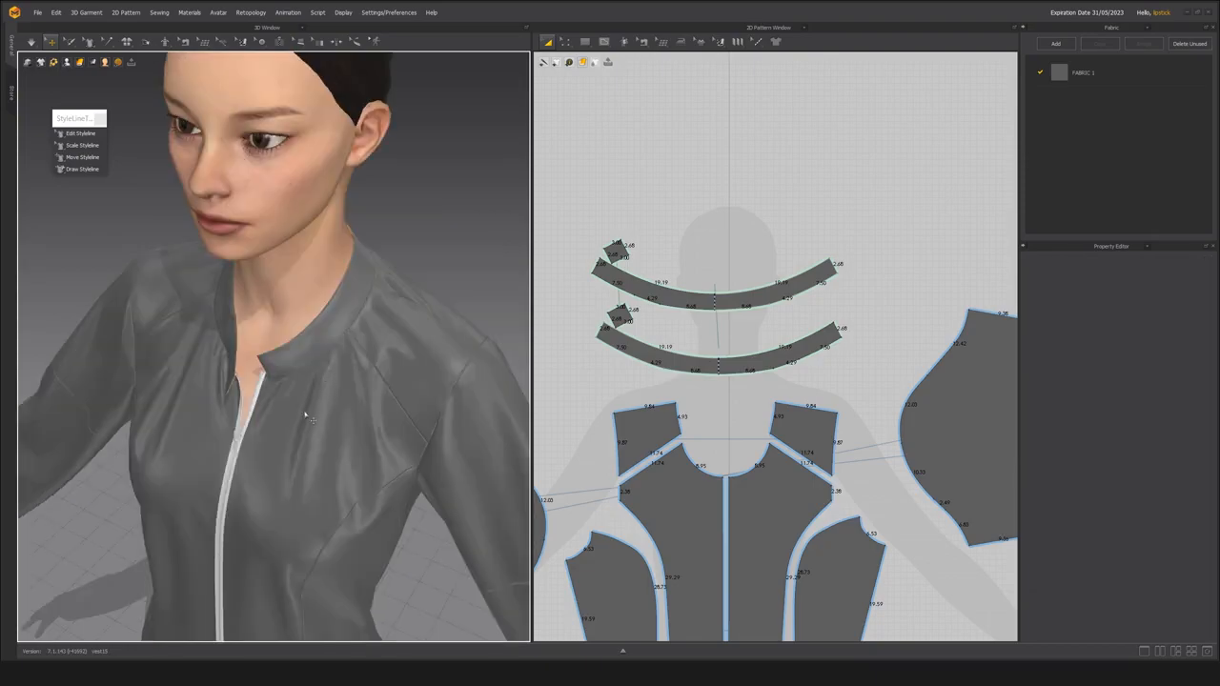
Examine the jacket's overall fit and the sleeve hems at the wrists from several angles.
scroll(319, 467, down, 5)
middle_drag(319, 467, 322, 390)
right_drag(321, 390, 346, 337)
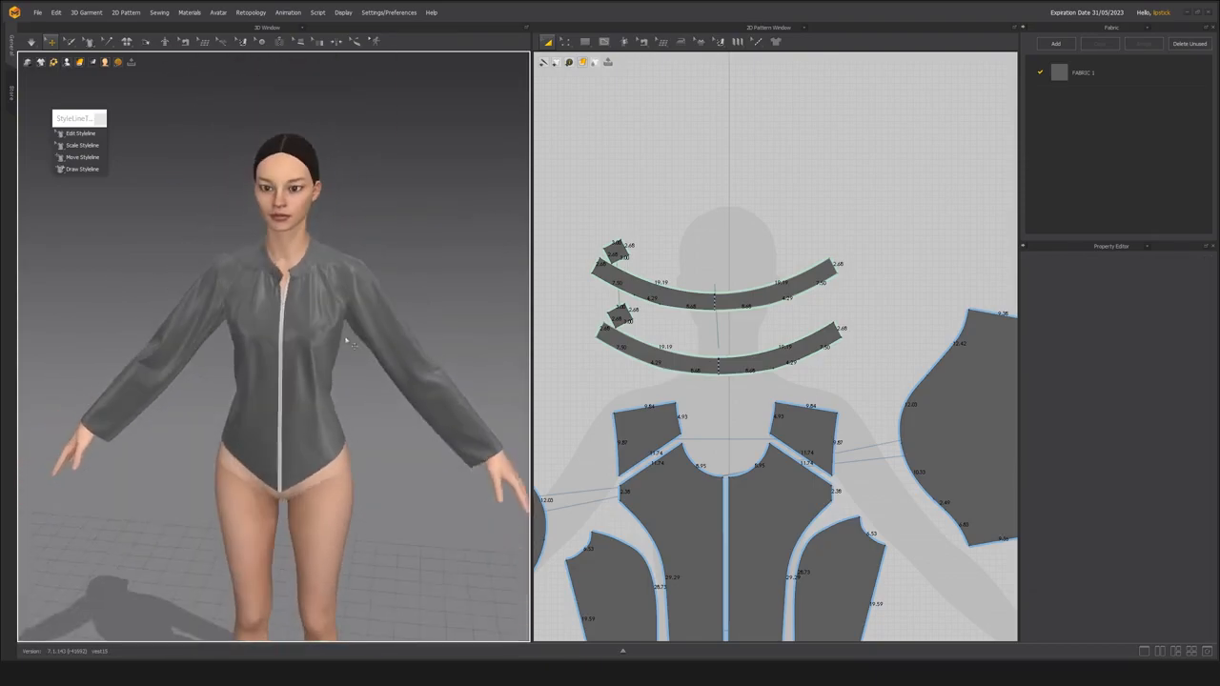
scroll(367, 371, up, 2)
right_drag(373, 385, 324, 353)
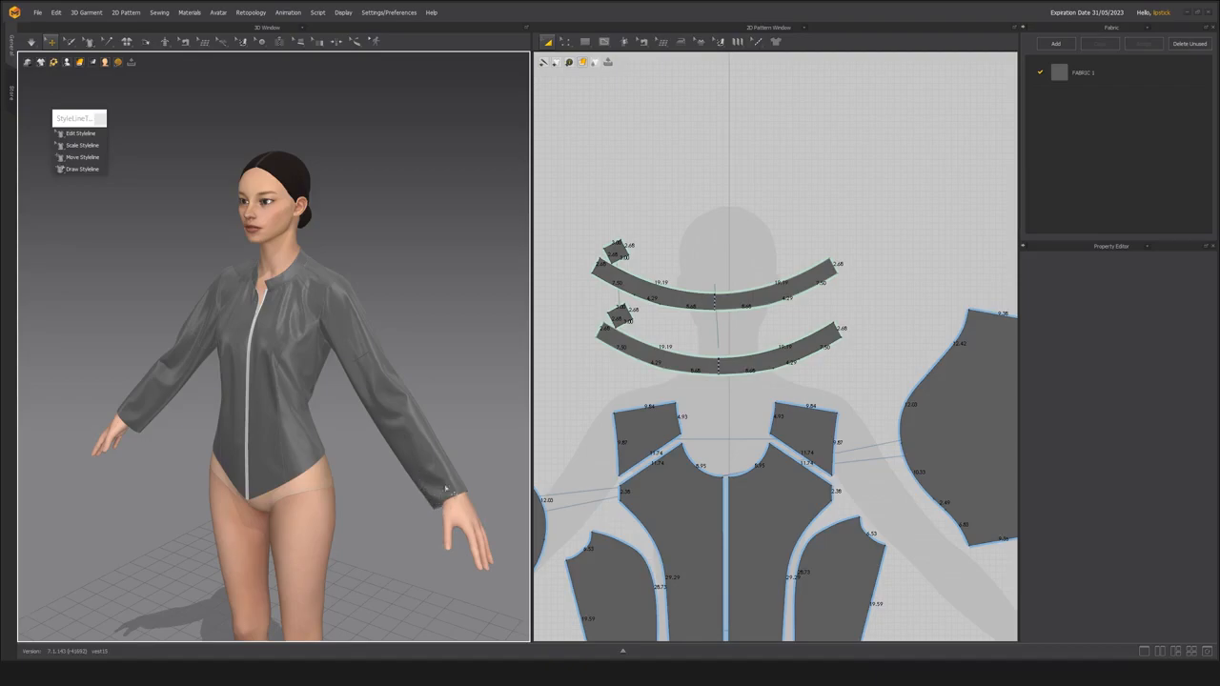
right_drag(416, 508, 237, 496)
scroll(237, 496, up, 3)
middle_drag(499, 573, 427, 526)
scroll(382, 521, down, 2)
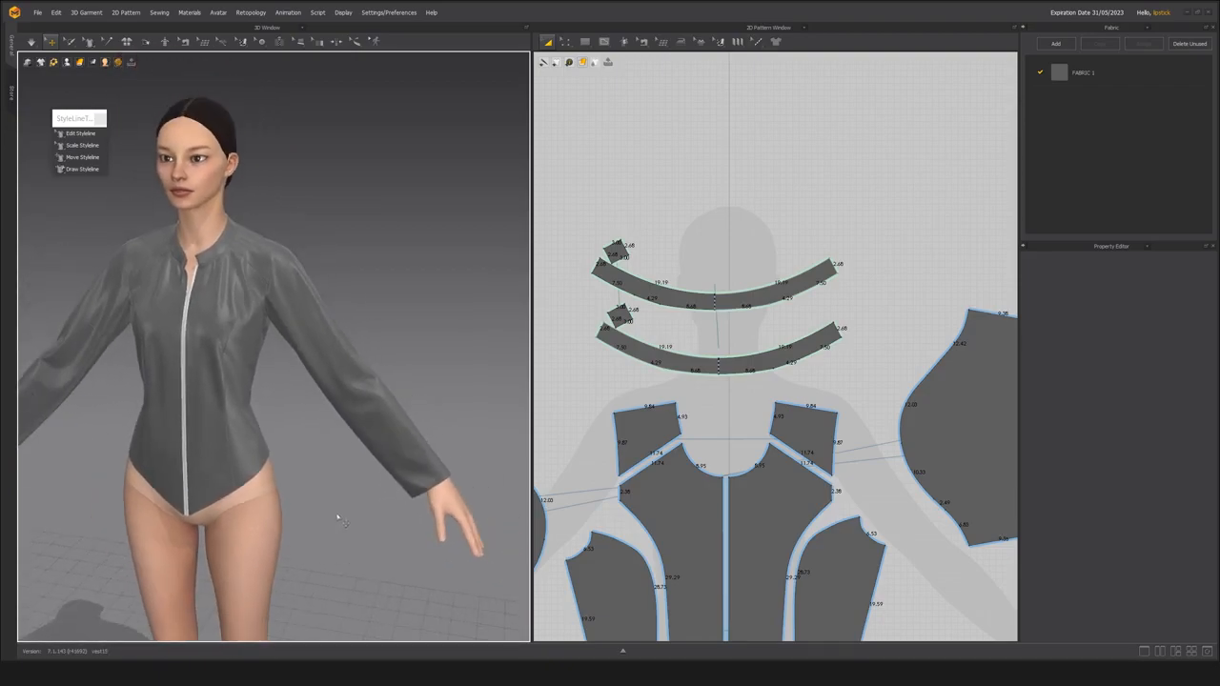
Check the lower sleeve piece and its cuff edge in the 2D pattern.
scroll(765, 433, down, 4)
middle_drag(938, 427, 818, 414)
click(817, 413)
scroll(820, 415, up, 3)
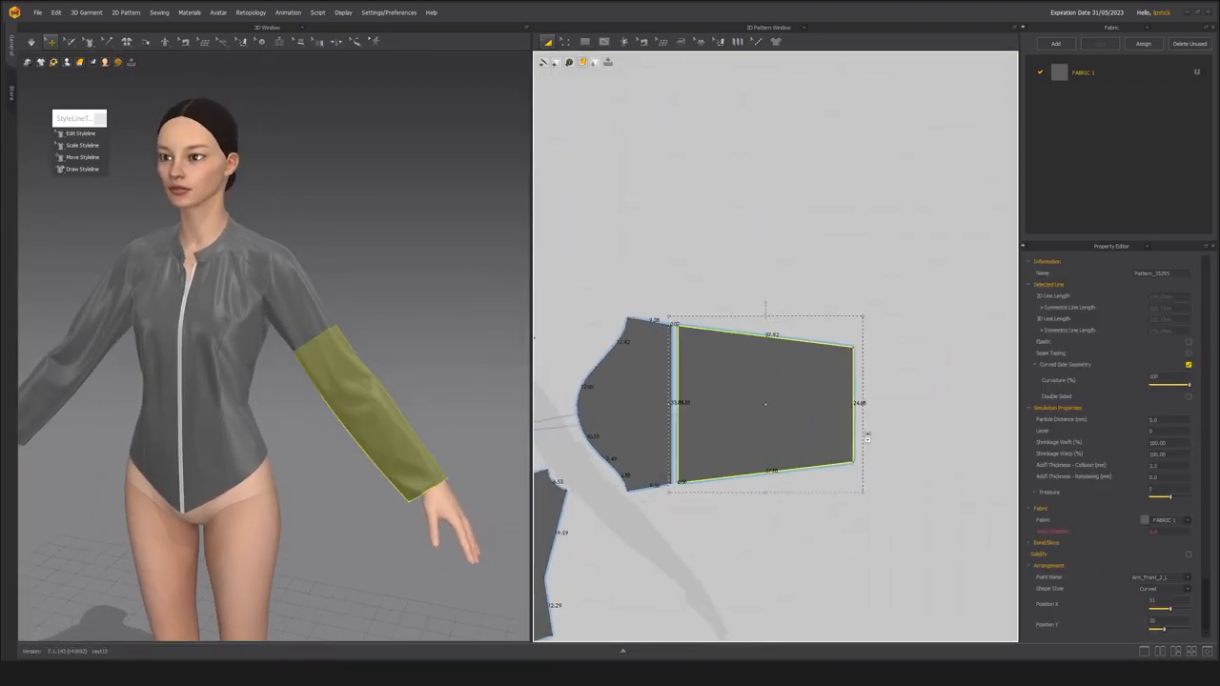
key(z)
click(858, 406)
Review the whole jacket on the avatar from the front and three-quarter views, and the full 2D pattern layout.
scroll(861, 404, up, 2)
scroll(751, 446, down, 3)
right_drag(453, 410, 310, 450)
click(408, 416)
right_drag(408, 416, 416, 420)
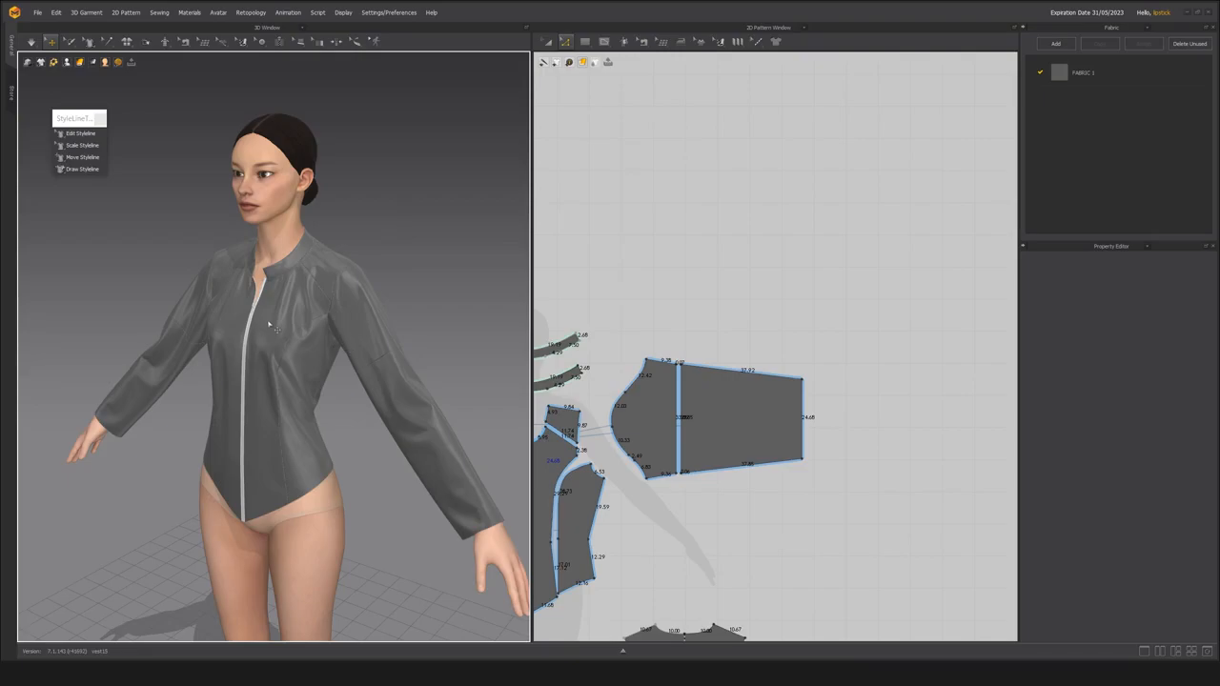
scroll(271, 326, up, 2)
right_drag(273, 340, 333, 312)
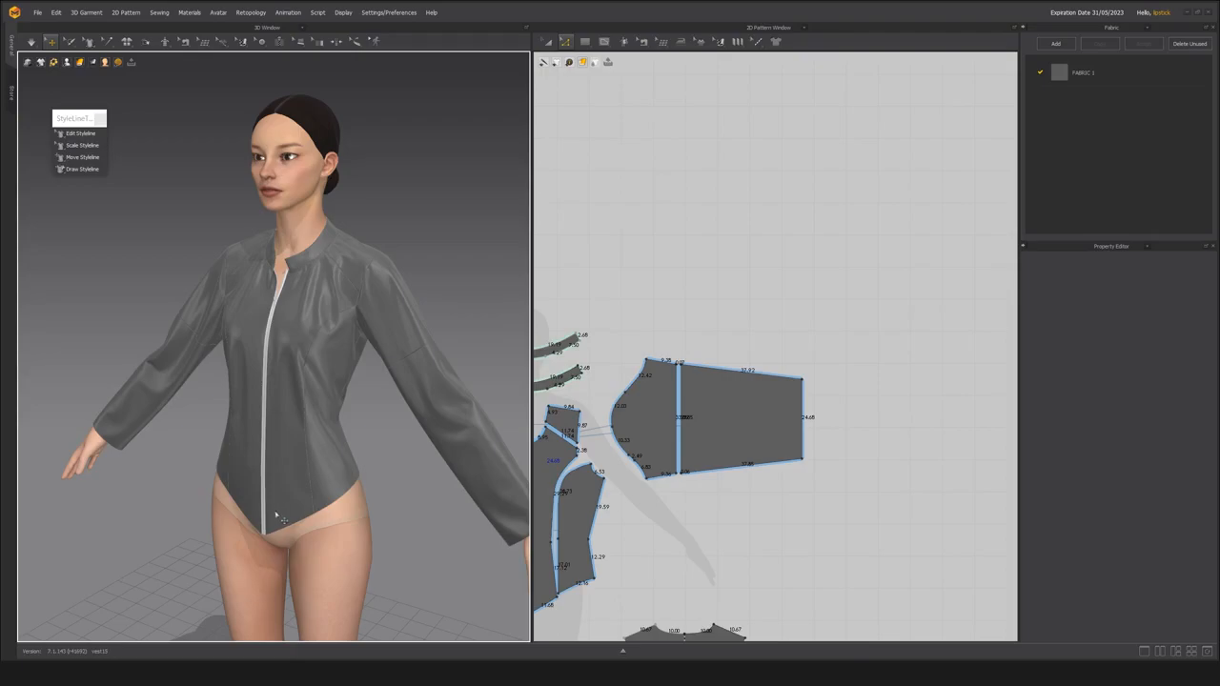
mouse_move(269, 457)
right_down()
mouse_move(237, 439)
mouse_move(271, 417)
mouse_move(257, 443)
mouse_move(272, 443)
right_up()
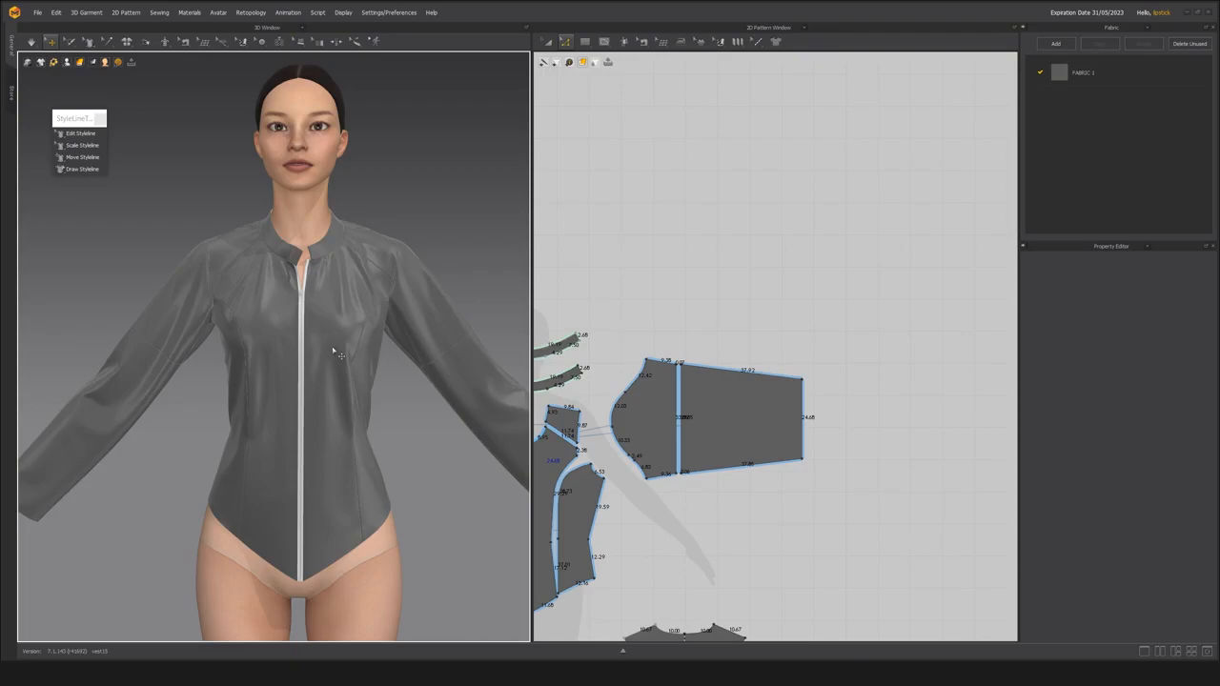
scroll(277, 424, down, 3)
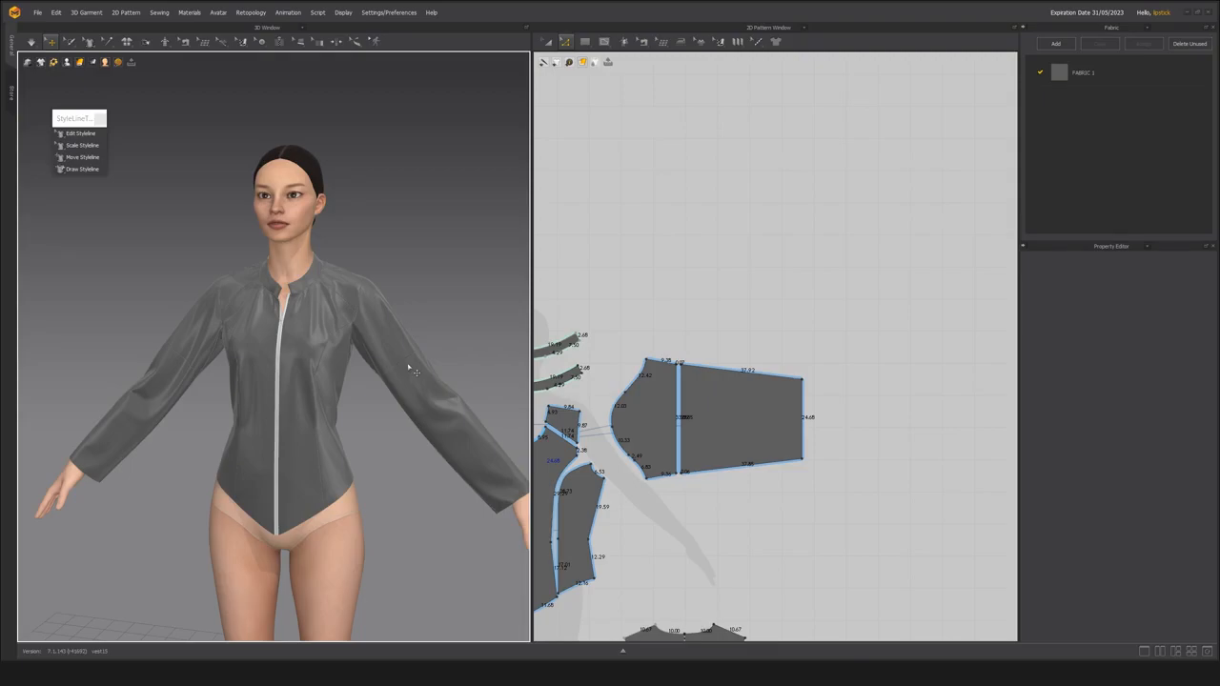
right_drag(412, 367, 341, 438)
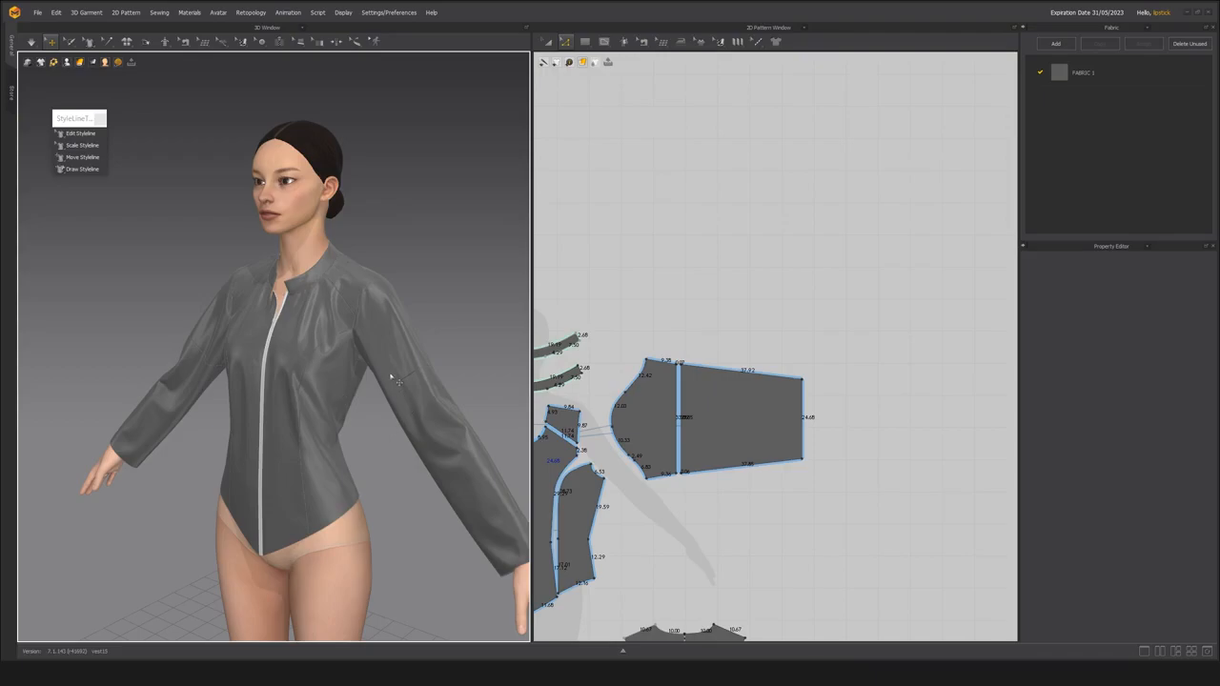
middle_drag(668, 502, 776, 388)
scroll(736, 446, down, 1)
scroll(774, 388, down, 1)
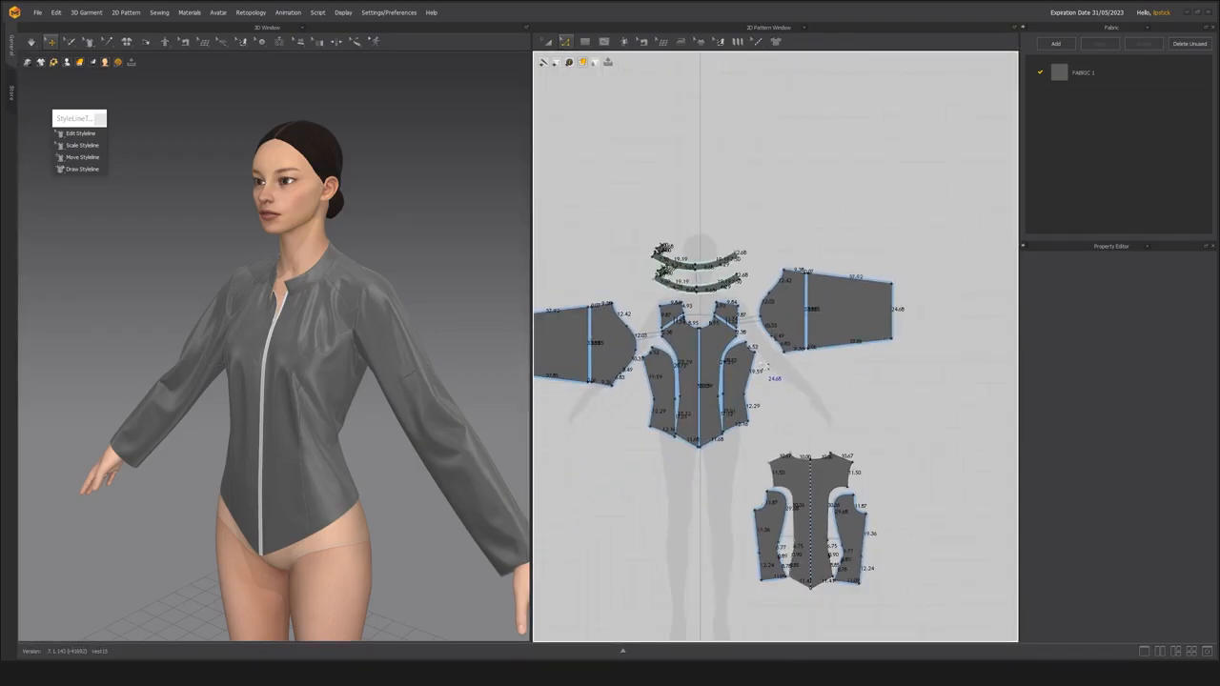